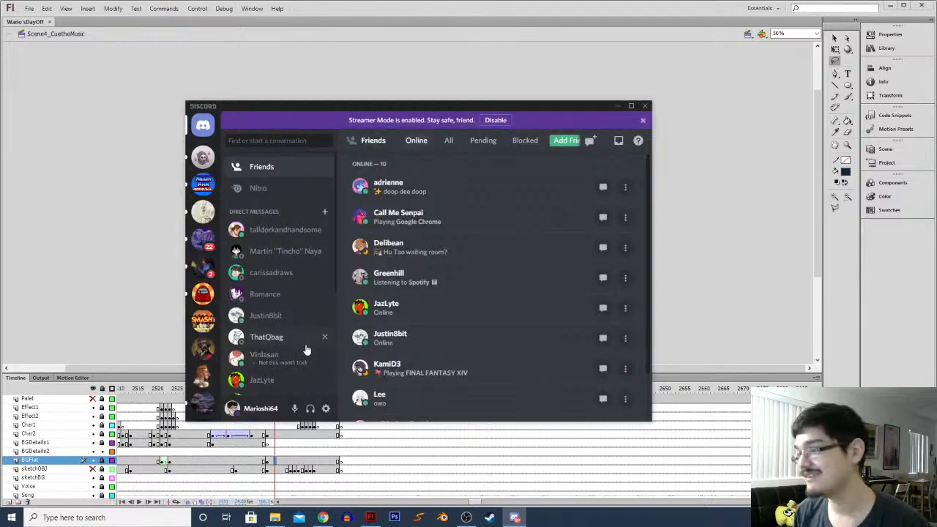
Dismiss the Streamer Mode notice in Discord and remove a contact's conversation from the direct messages list
click(643, 120)
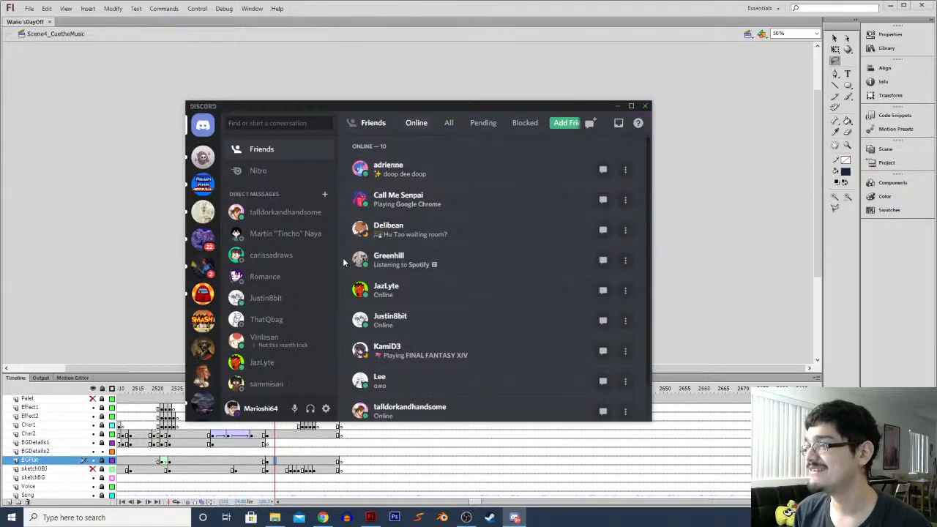
click(324, 233)
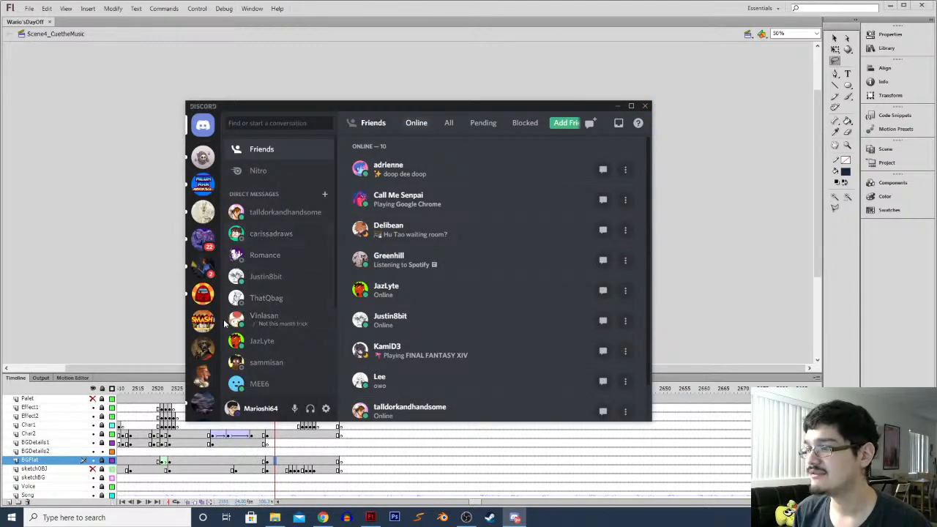
Maximize the Discord window and view the Interactive Arts server's channels
click(630, 107)
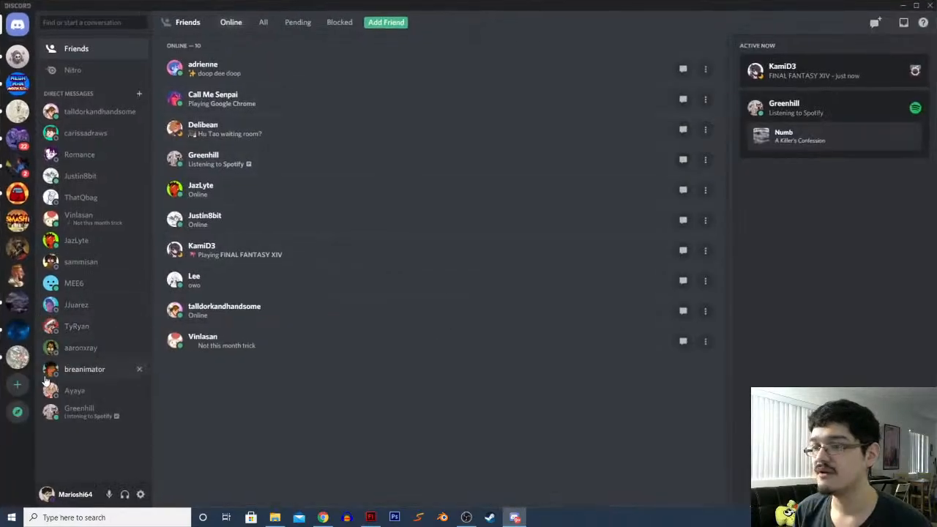
click(17, 357)
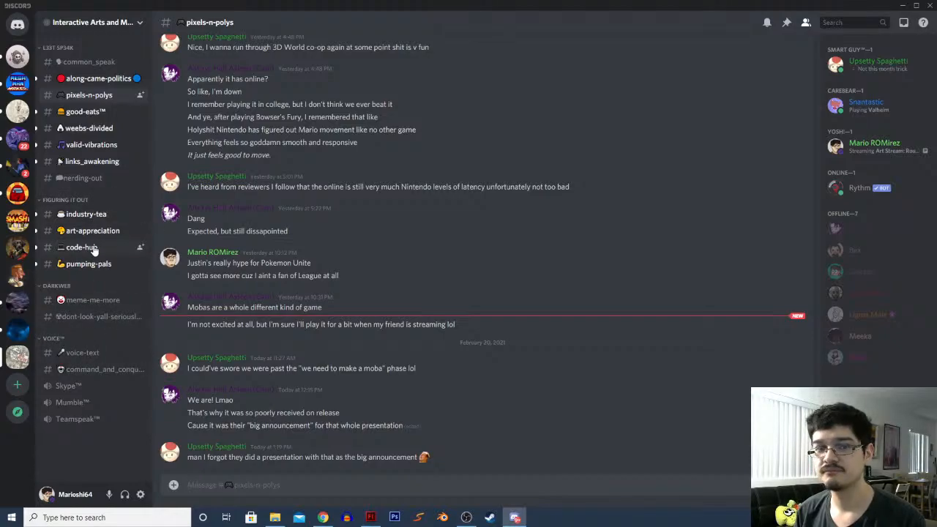
drag(803, 7, 0, 117)
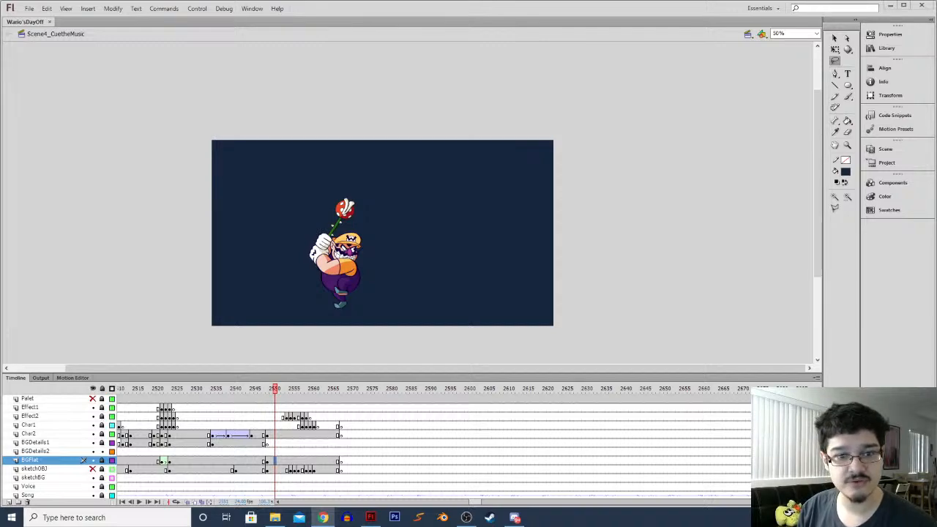
Return to the Flash animation and play the Wario scene from around frame 2520
drag(144, 388, 161, 388)
key(Return)
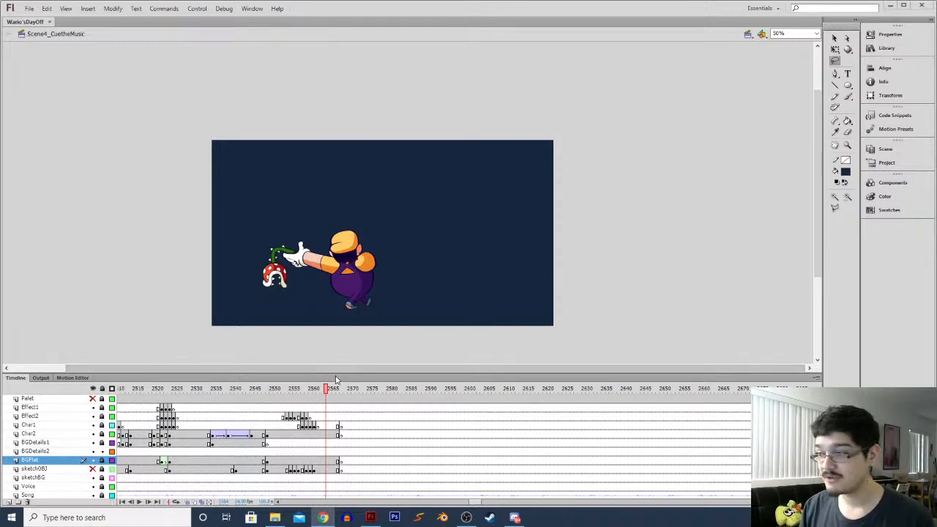
mouse_move(328, 368)
mouse_down()
mouse_move(307, 365)
mouse_move(328, 366)
mouse_up()
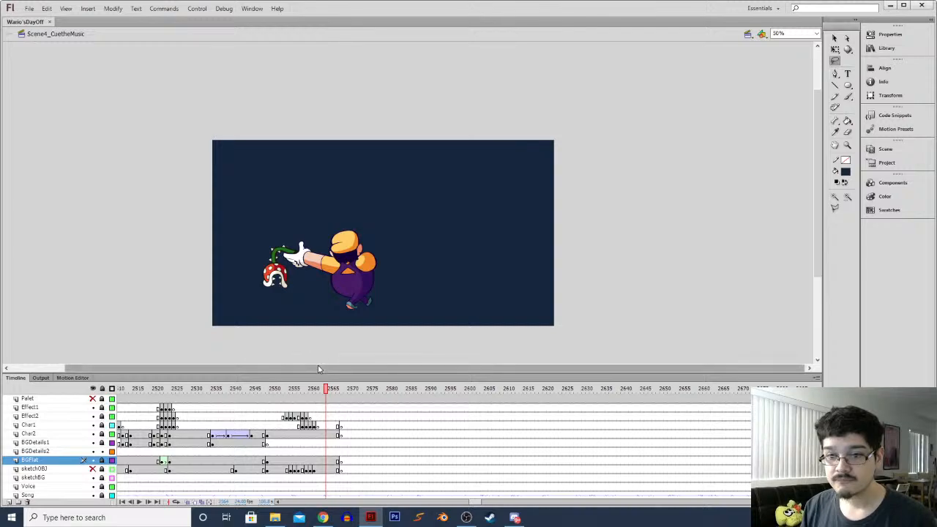
drag(816, 221, 815, 232)
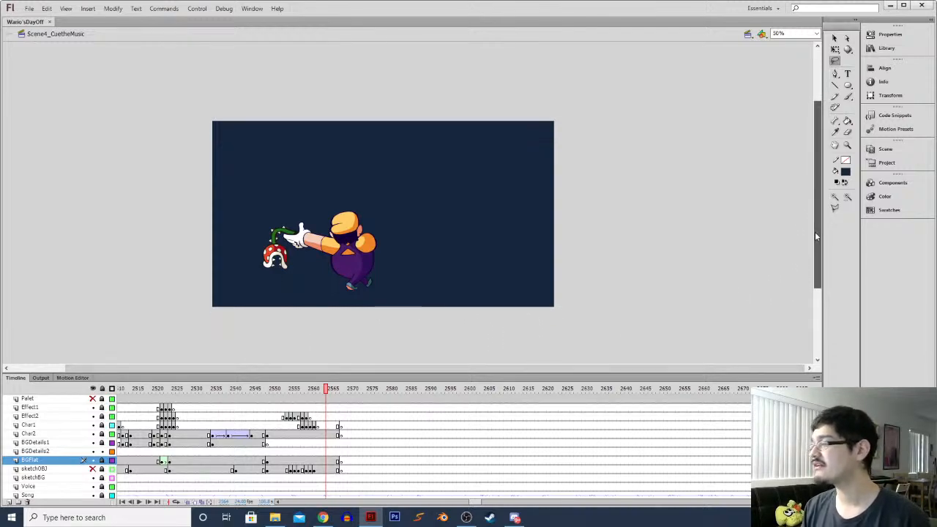
Replay Wario's swing from the Char2 keyframe near frame 2548 and step back through its closing frames
click(266, 435)
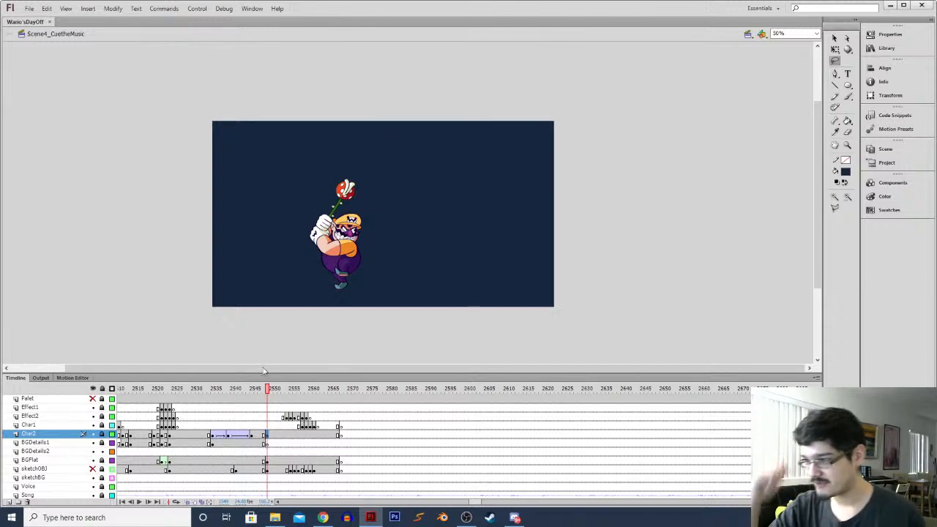
mouse_move(276, 389)
mouse_down()
mouse_move(313, 388)
mouse_move(276, 390)
mouse_up()
key(Return)
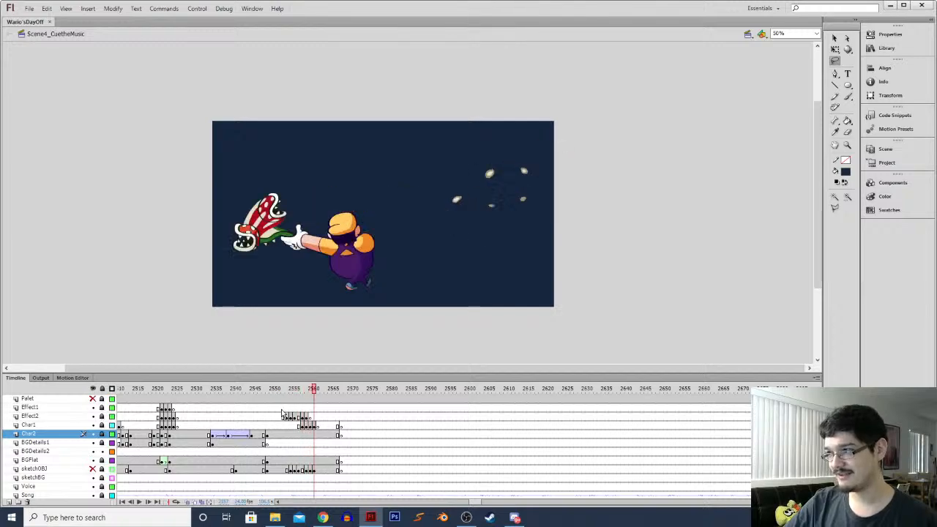
key(Return)
key(comma)
key(comma)
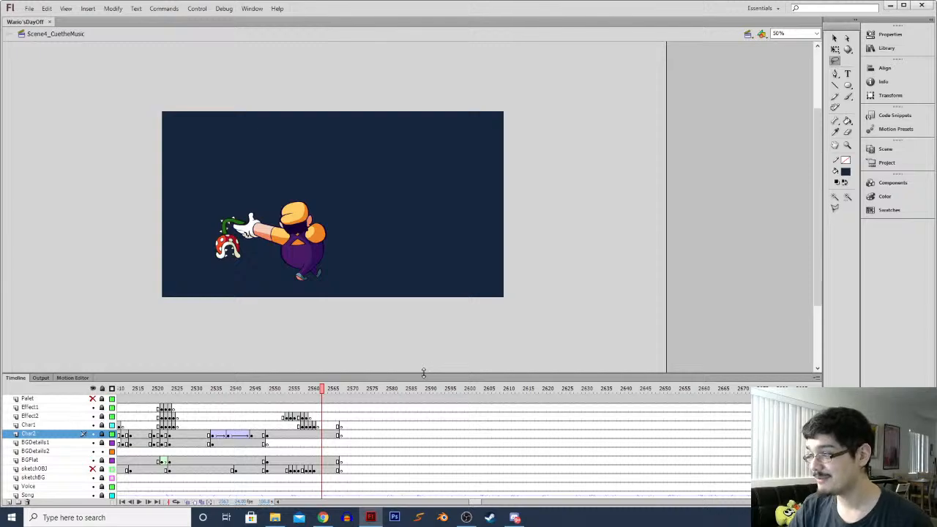
Shrink the timeline area to give the stage more room and view Wario at 100% zoom
drag(423, 373, 423, 389)
key(ctrl+1)
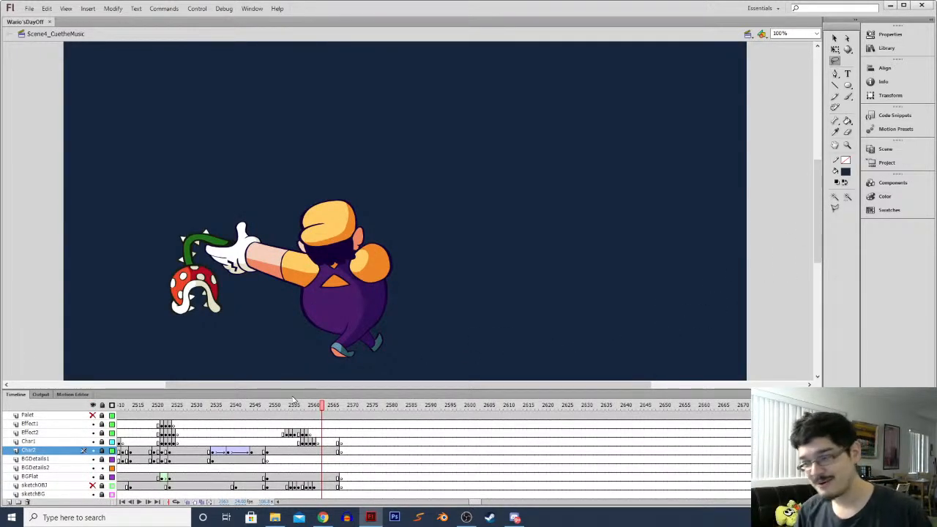
drag(817, 245, 817, 256)
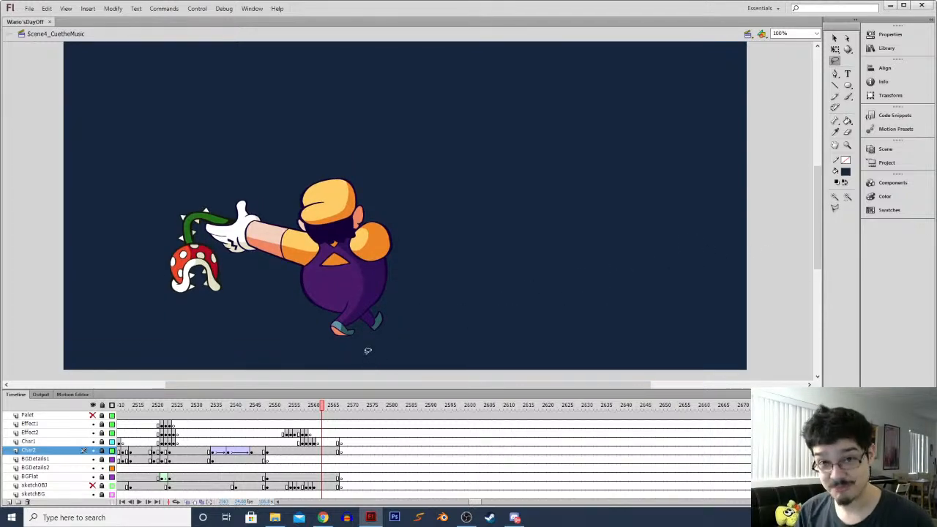
drag(365, 385, 354, 386)
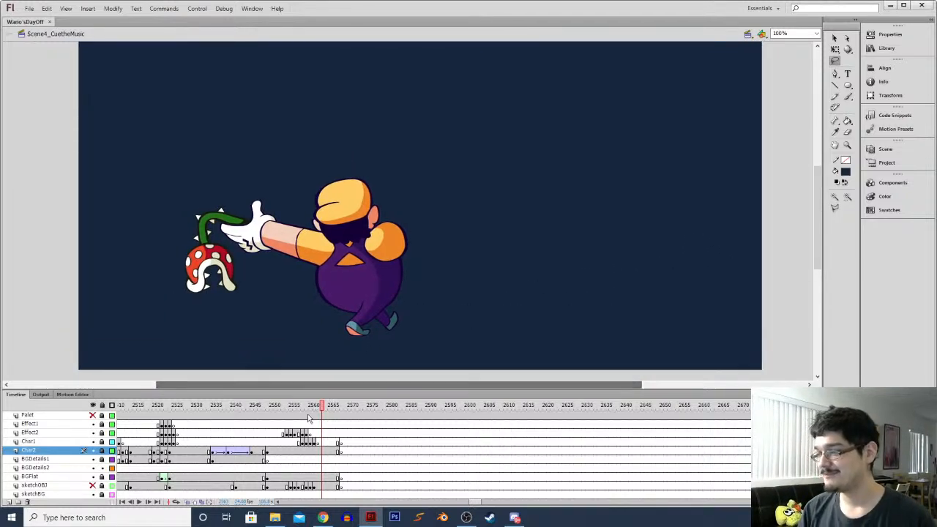
Scrub the swing between frames 2548 and 2560 and examine the Effect2 drawings frame by frame from about frame 2555
drag(267, 410, 310, 412)
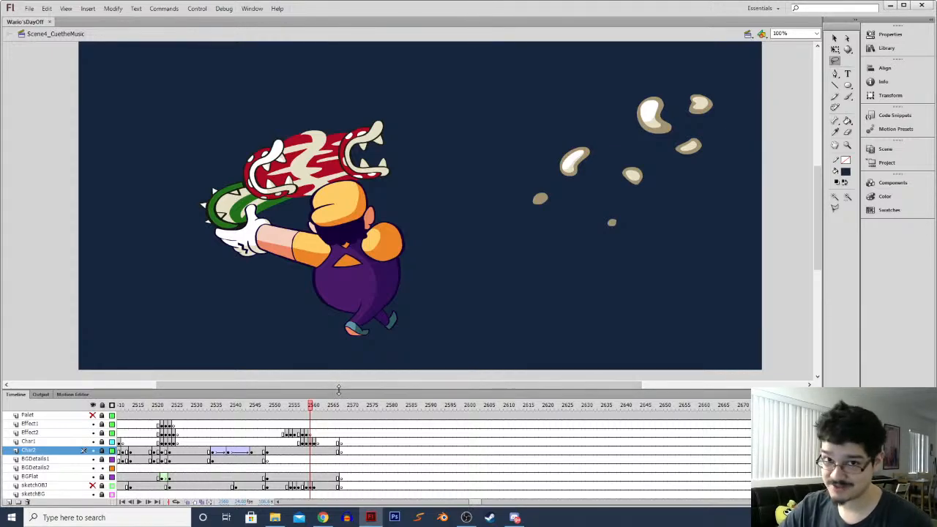
drag(269, 412, 298, 407)
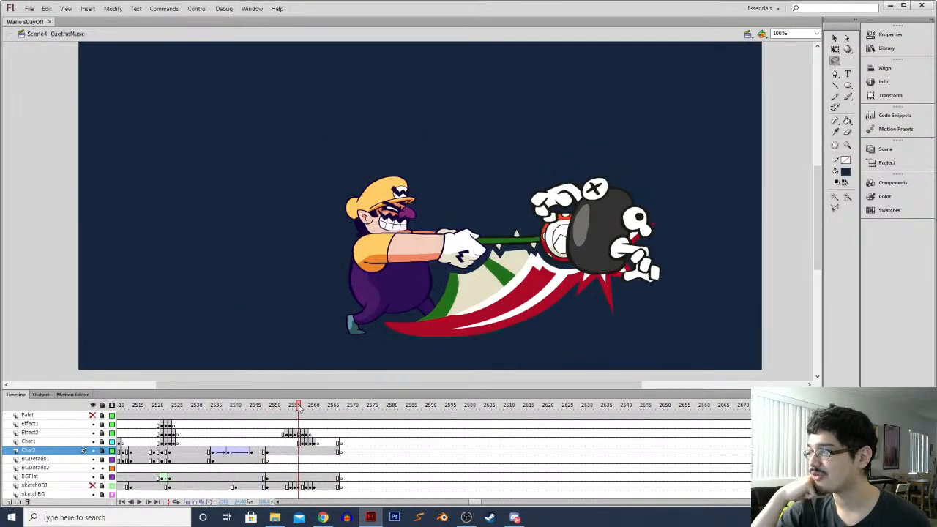
click(294, 433)
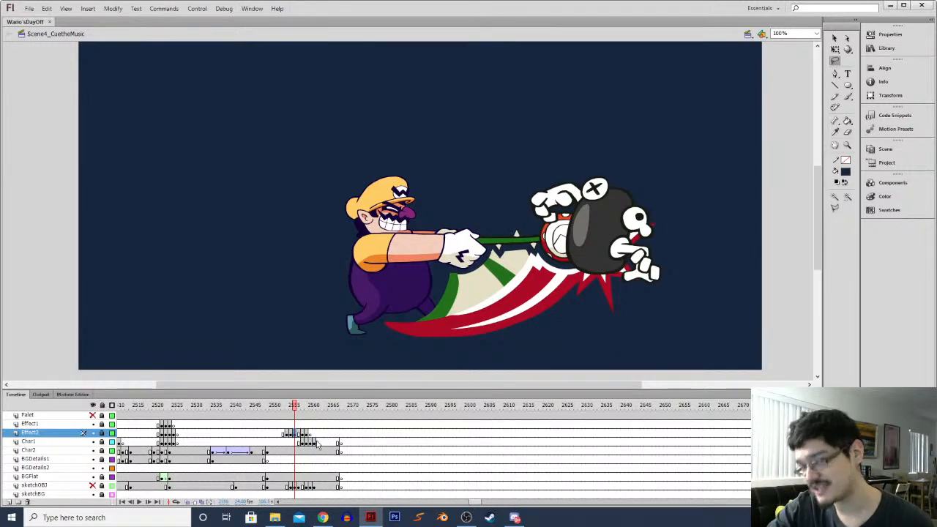
key(period)
key(period)
key(period)
key(period)
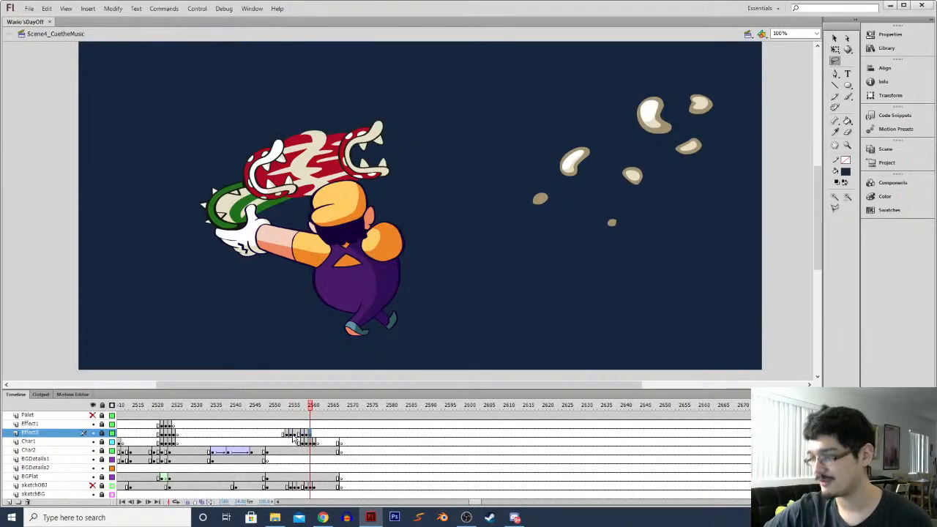
click(294, 436)
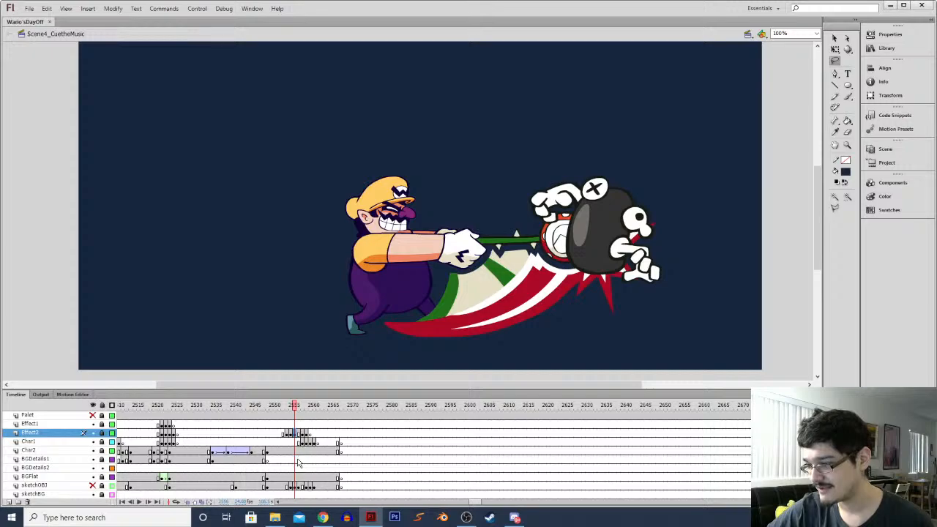
Move the bomb drawing at about frame 2555 from Effect2 to BGDetails1, with a blank keyframe ending it
drag(298, 459, 297, 460)
click(303, 461)
key(F7)
click(294, 434)
key(F7)
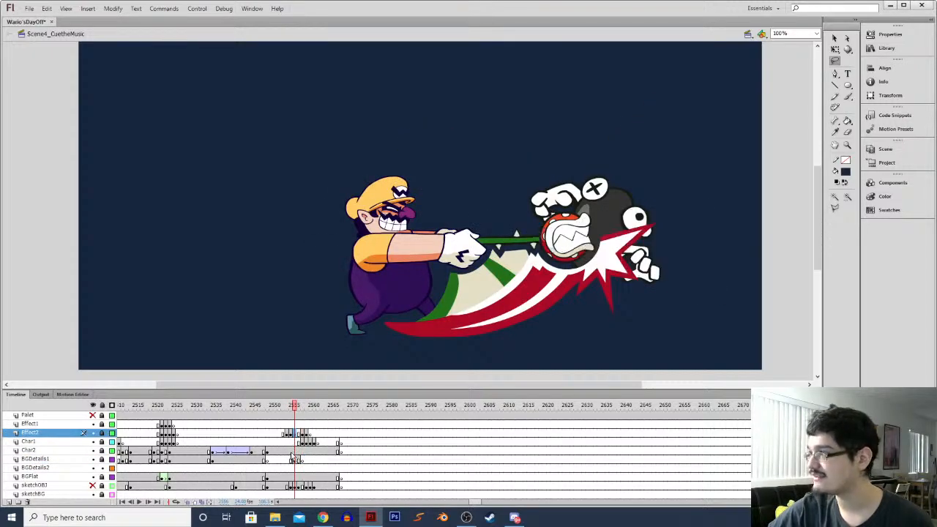
Step back and forth through the frames around 2555 to check the bomb's layering behind the plant
key(period)
key(period)
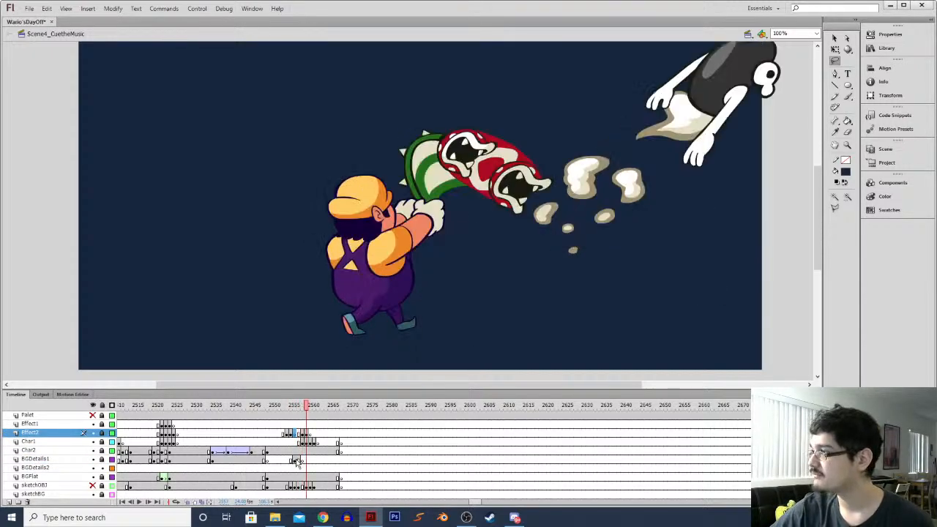
key(comma)
key(comma)
key(comma)
key(comma)
key(comma)
key(period)
key(period)
key(period)
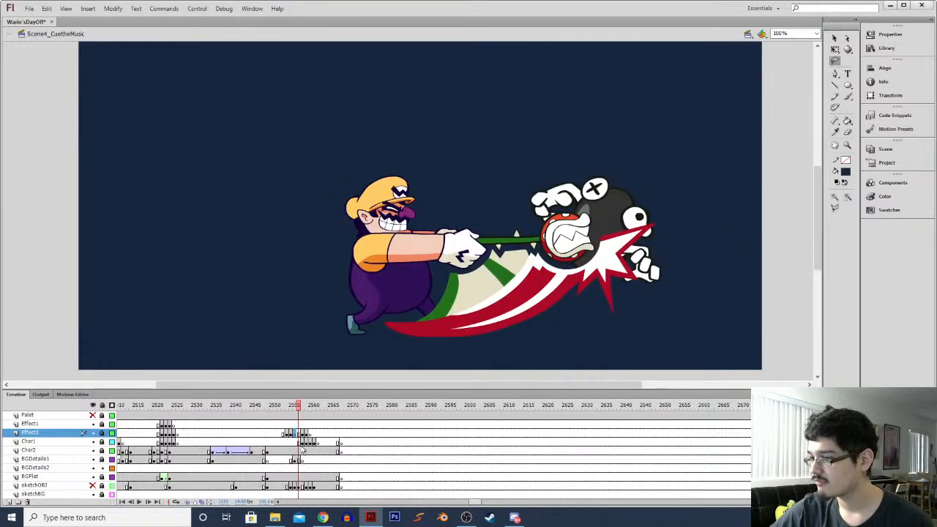
key(comma)
key(comma)
key(comma)
key(period)
Move the swing's Effect2 frames to BGDetails1 and Char1 frames to BGDetails2, clearing Effect2's leftover keyframe near frame 2555
click(275, 442)
mouse_move(286, 434)
mouse_down()
mouse_move(292, 460)
mouse_move(304, 435)
mouse_move(308, 461)
mouse_move(317, 447)
mouse_move(308, 468)
mouse_up()
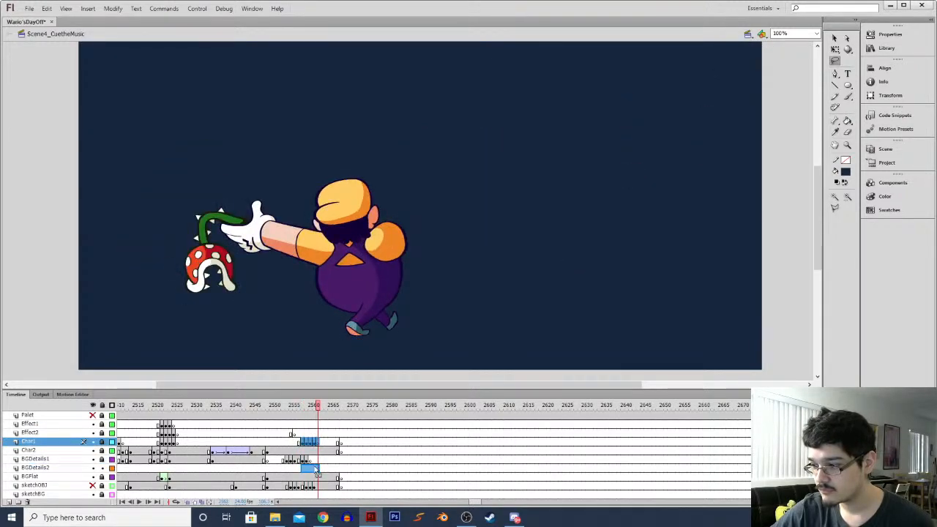
right_click(292, 435)
click(336, 264)
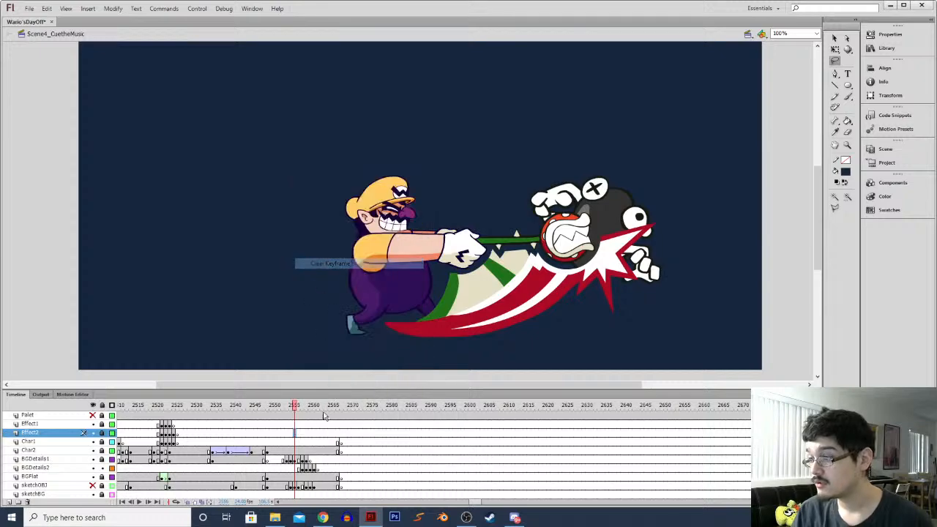
Play the swing from about frame 2548 twice to review the new layer order
click(340, 444)
click(268, 451)
key(Return)
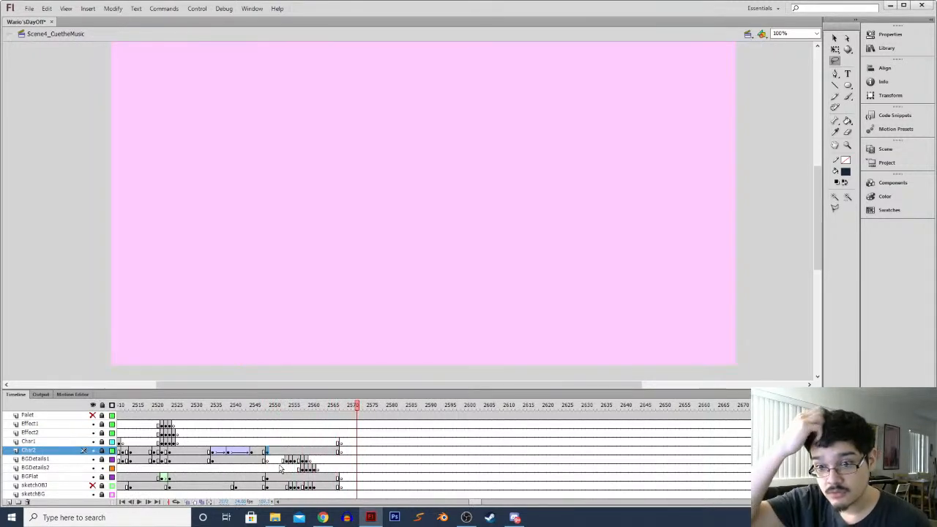
key(comma)
key(period)
key(period)
key(period)
key(comma)
key(comma)
key(comma)
click(274, 406)
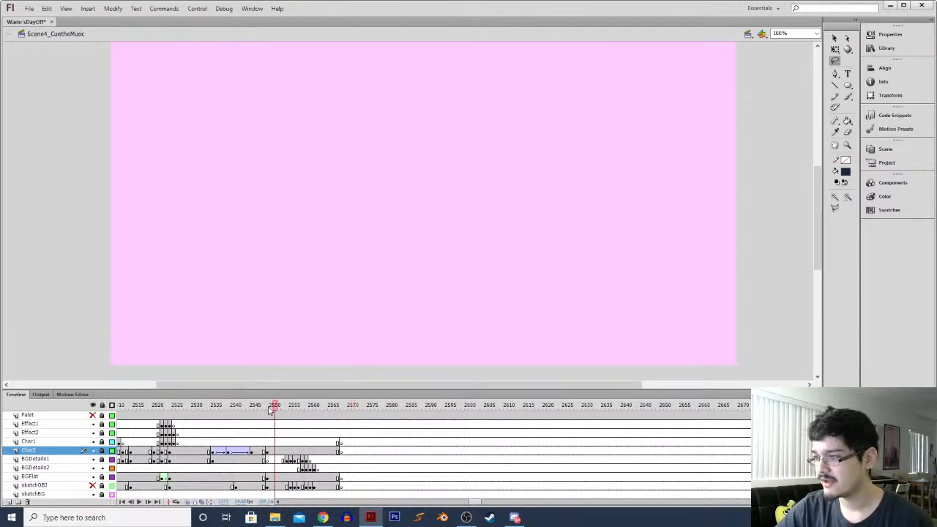
key(Return)
drag(320, 406, 268, 457)
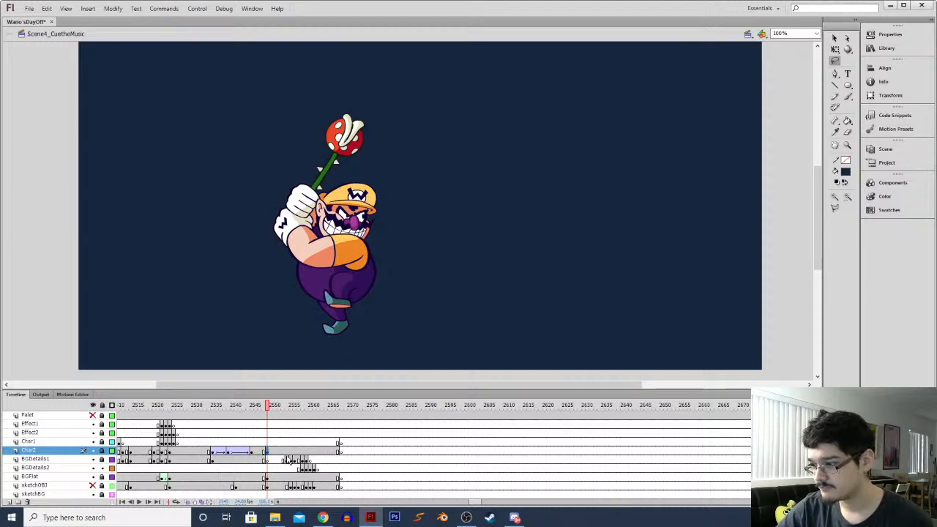
Shift the swing's frames up one layer: Char2 to Char1, BGDetails1 to Char2, and BGDetails2 to BGDetails1
key(ctrl+z)
key(ctrl+z)
click(341, 452)
drag(341, 451, 311, 461)
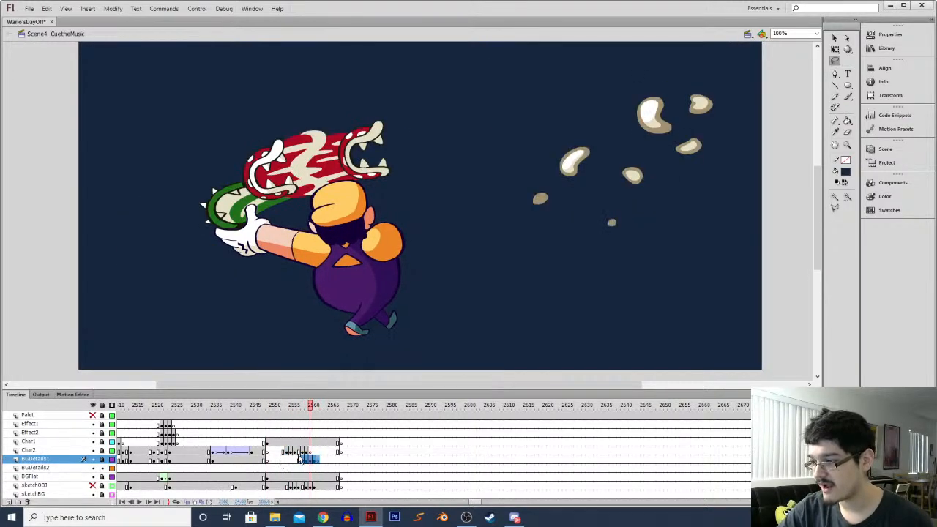
Compare the impact frame near 2556 on Char2 with the frame that follows it
click(298, 452)
key(period)
key(comma)
key(period)
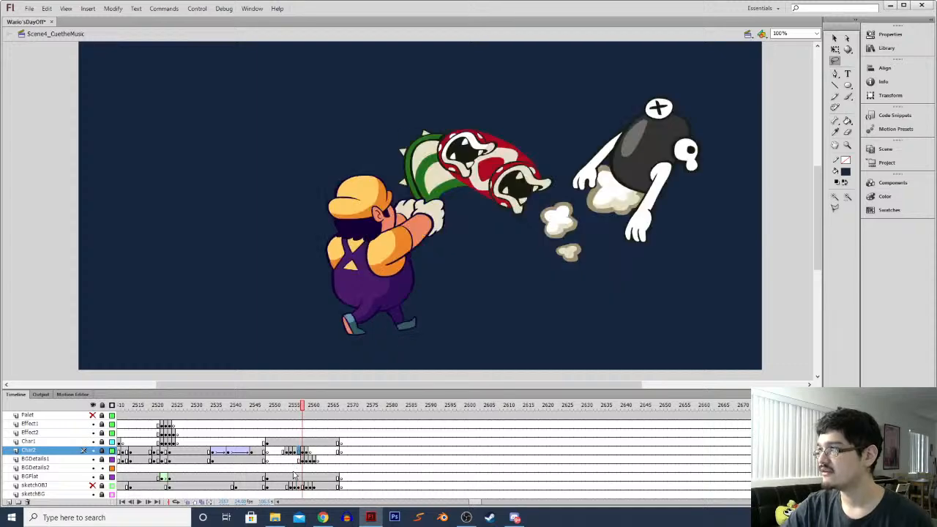
Review the whole stage at 50% zoom, stepping back to frame 2550 and scrubbing the lead-in from about frame 2531
key(ctrl+minus)
drag(268, 408, 296, 433)
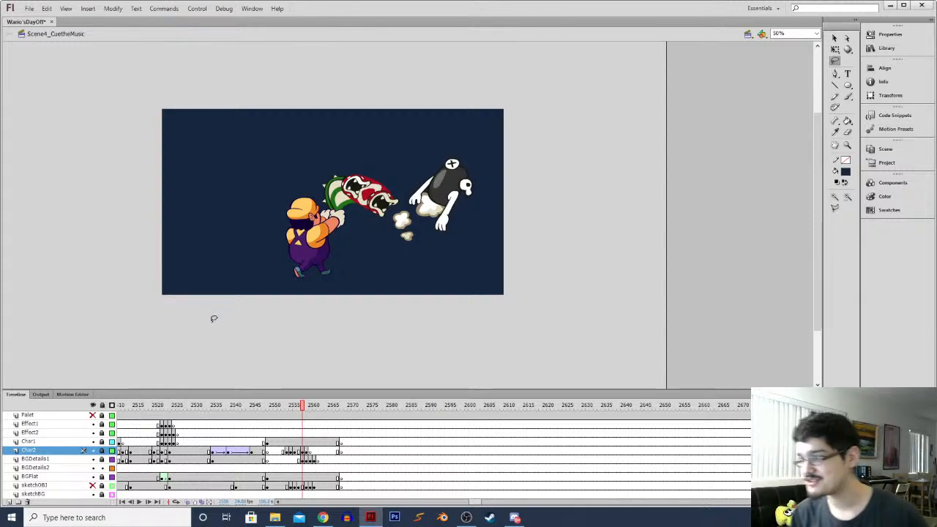
key(comma)
key(comma)
key(comma)
key(comma)
key(comma)
key(comma)
key(comma)
key(comma)
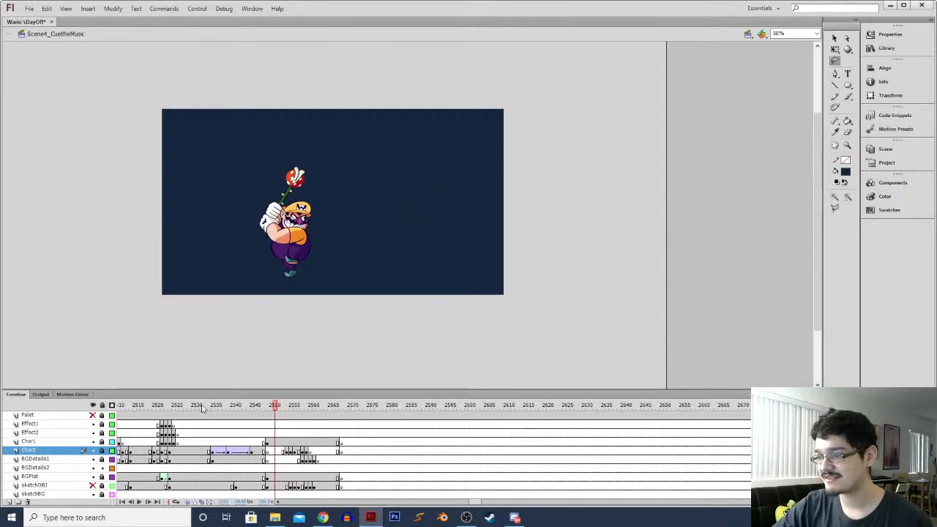
click(200, 407)
drag(205, 411, 275, 410)
Insert blank keyframes on BGDetails2 at the start and end of the swing, at about frames 2548 and 2567
click(270, 469)
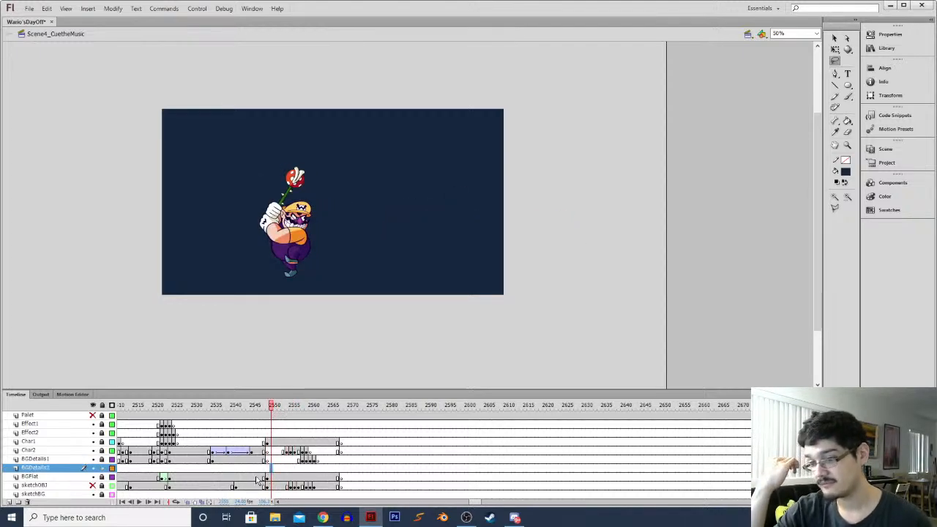
key(comma)
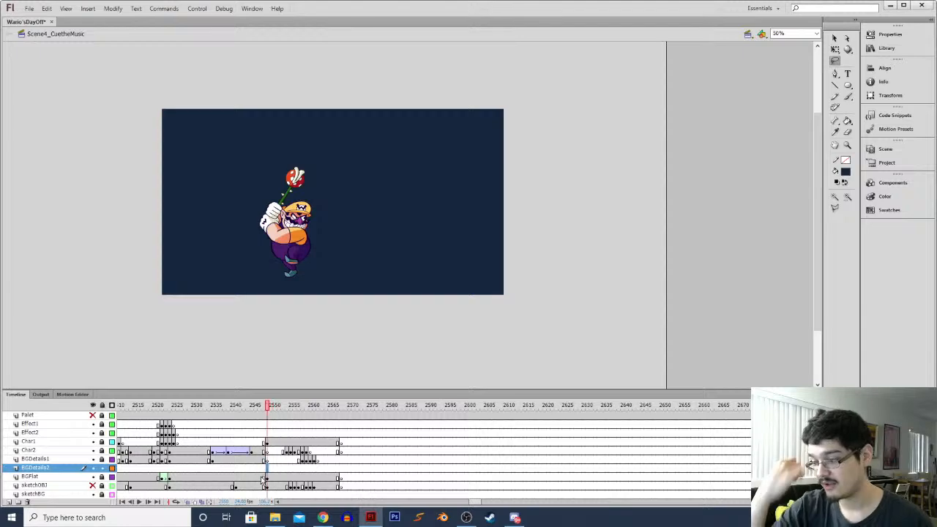
click(344, 469)
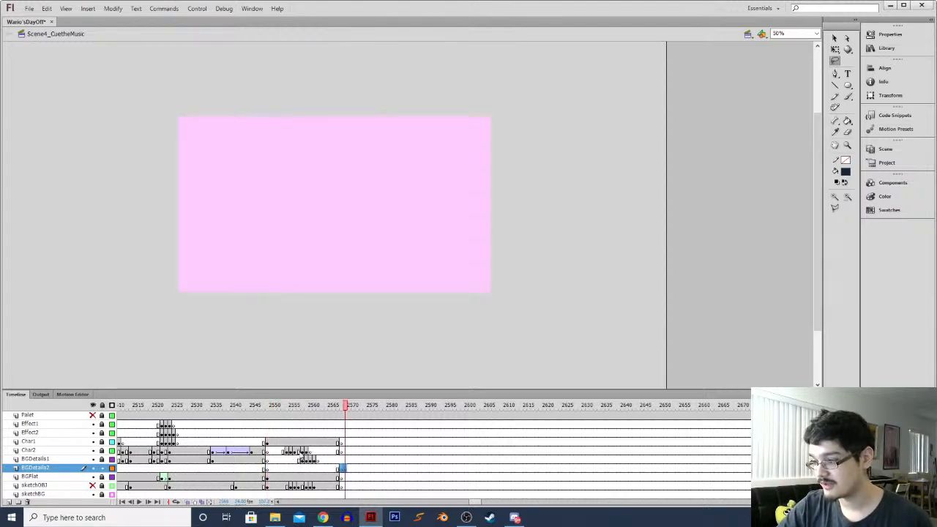
Move the swing's frames from Char1, Char2 and BGDetails1 up one layer, then clear the leftover Char1 keyframes at about frames 2548 and 2567
drag(267, 442, 342, 461)
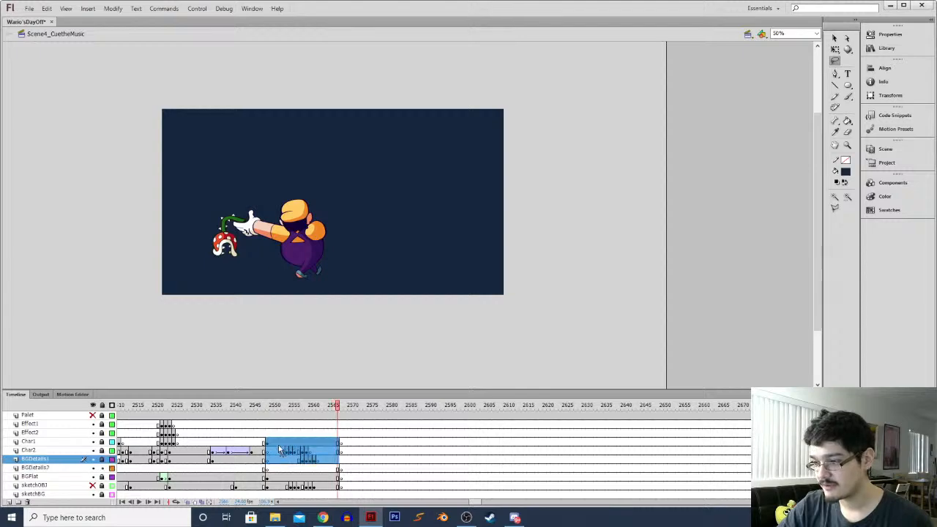
click(268, 466)
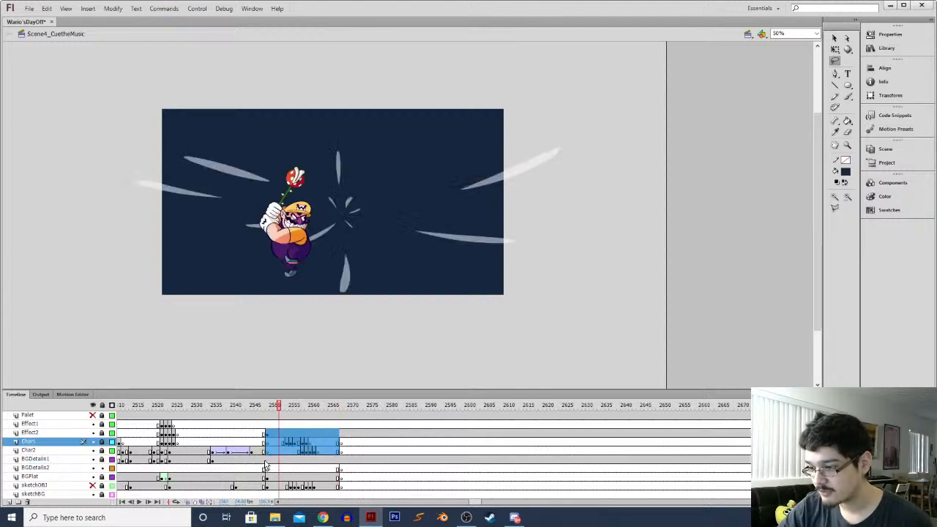
click(267, 442)
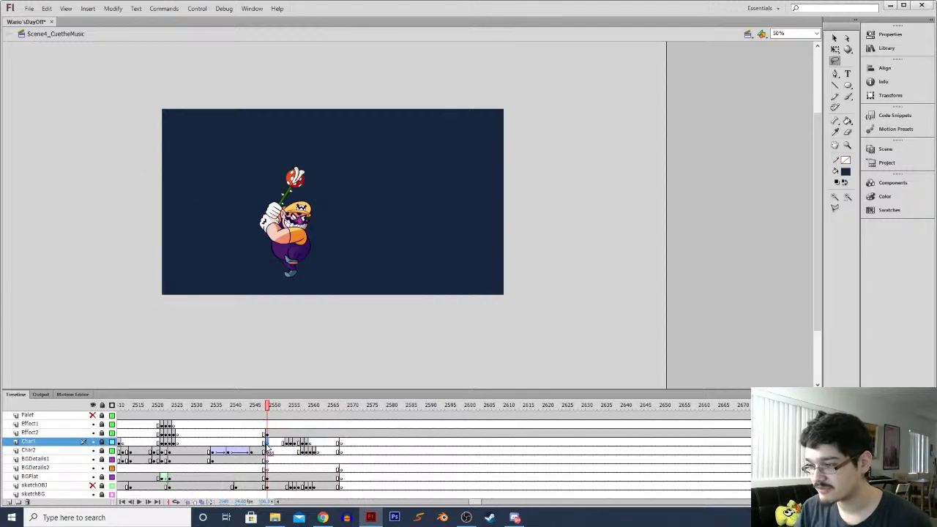
right_click(267, 442)
click(292, 273)
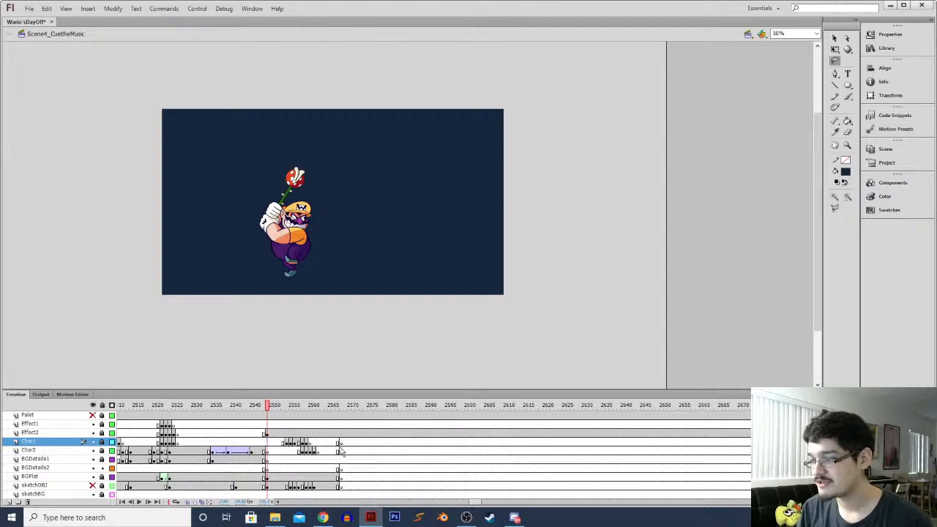
click(340, 443)
right_click(340, 444)
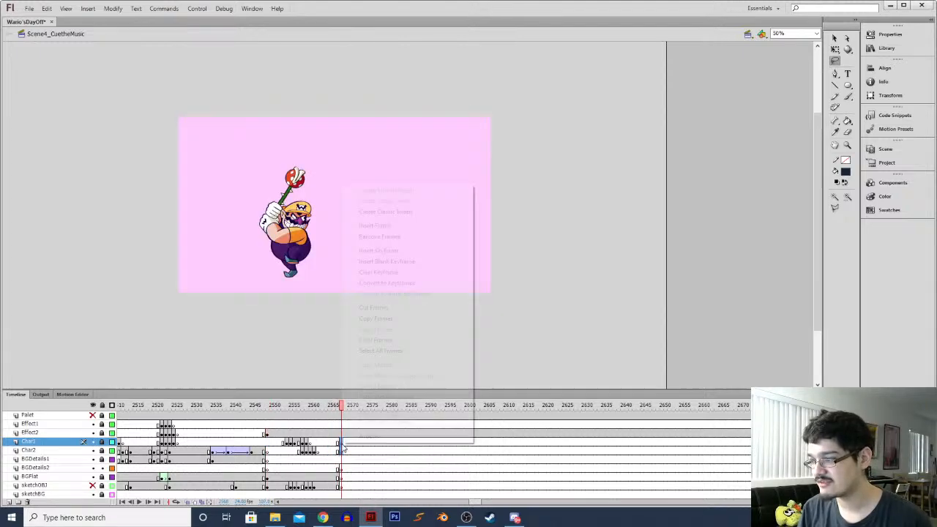
click(373, 273)
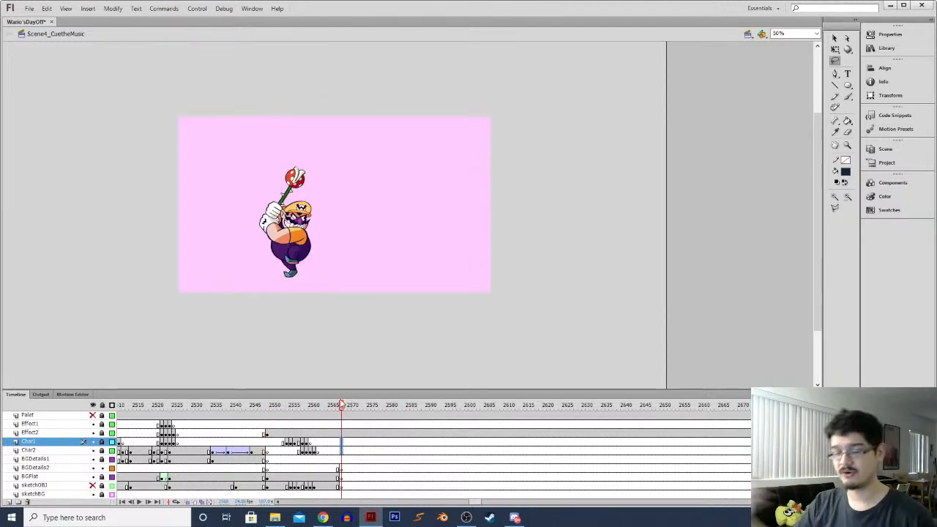
Look back through the earlier frames, from about 2548 toward 2200, for reusable castle background artwork
click(266, 460)
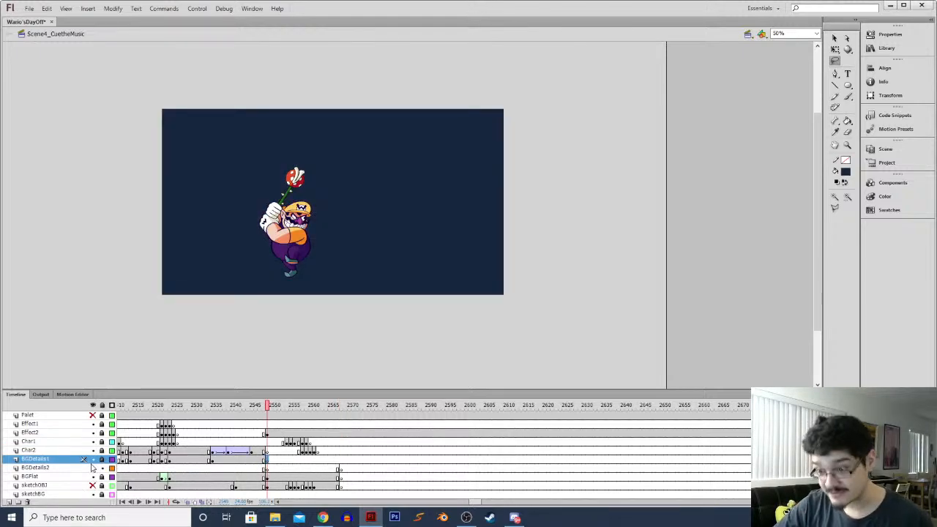
click(266, 467)
key(comma)
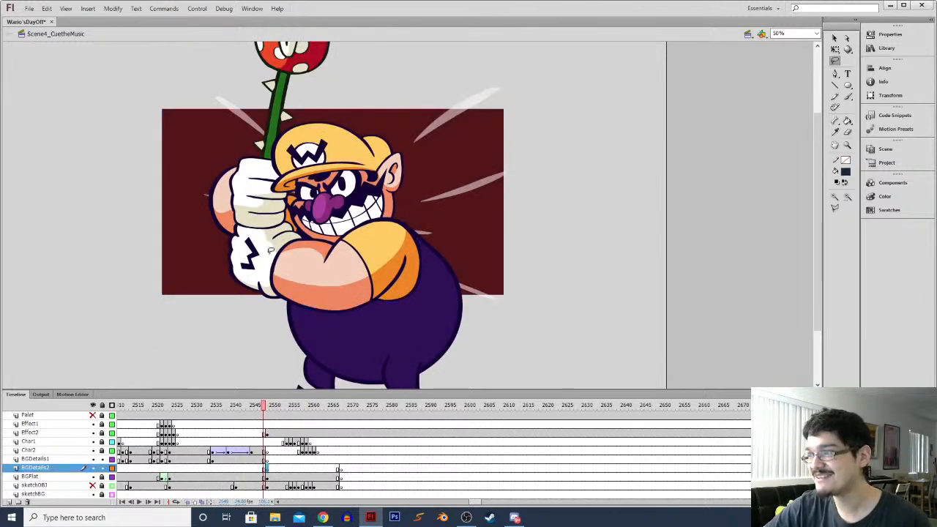
key(period)
key(i)
key(comma)
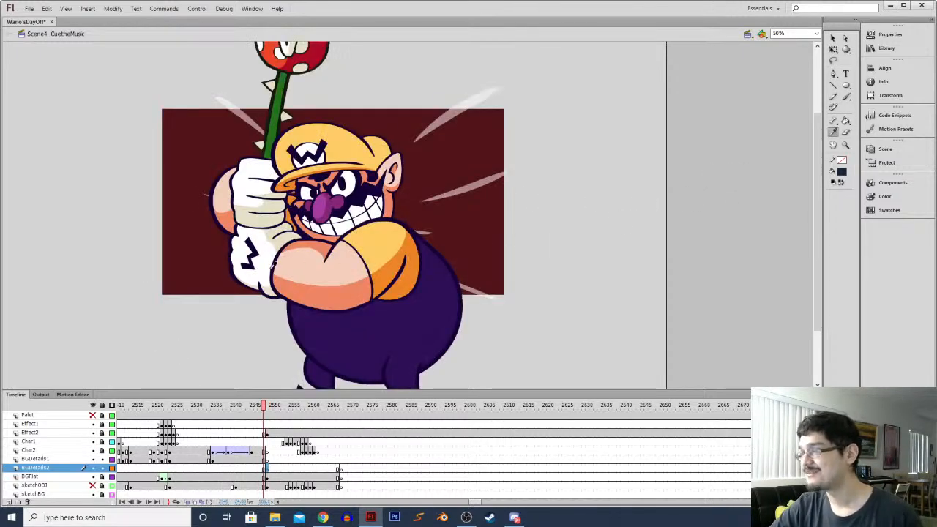
drag(476, 505, 466, 504)
drag(417, 447, 232, 449)
key(comma)
key(comma)
key(comma)
key(comma)
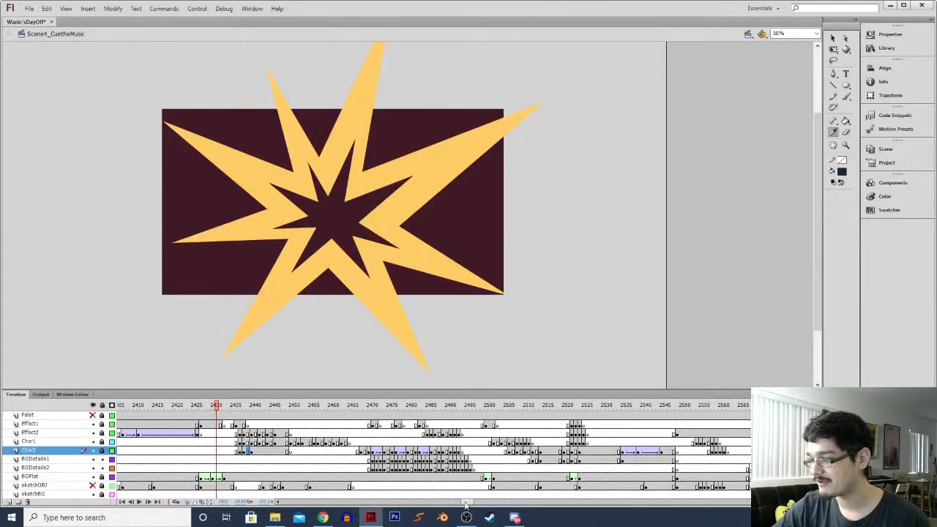
drag(466, 503, 464, 503)
click(232, 469)
key(comma)
key(comma)
key(comma)
key(comma)
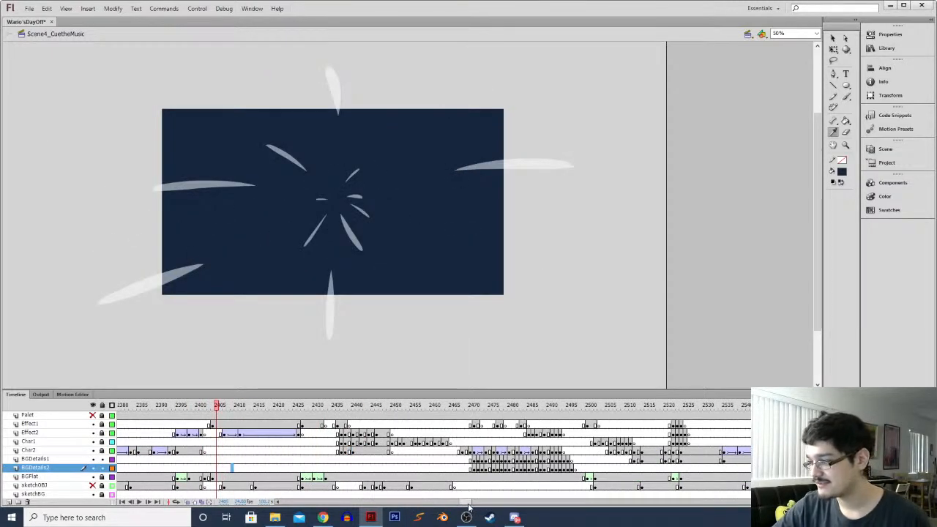
scroll(419, 482, left, 10)
Copy the castle background art from BGDetails2 at frame 2279 and paste it into BGDetails2 at about frame 2548
click(420, 479)
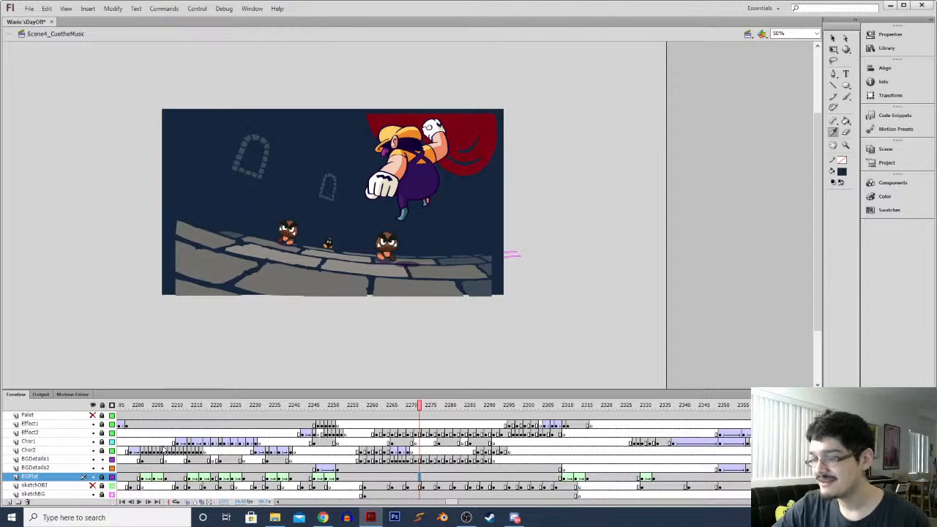
click(92, 477)
click(92, 477)
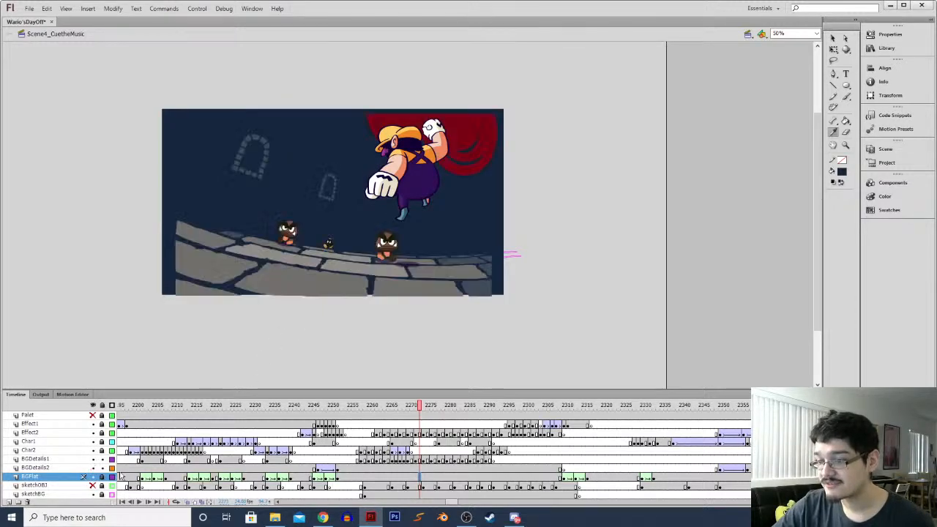
click(442, 468)
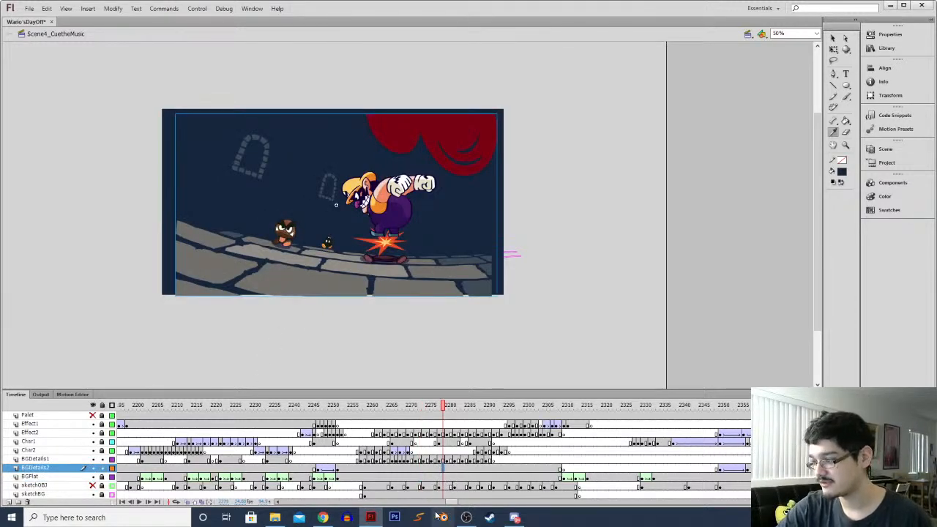
drag(450, 502, 472, 505)
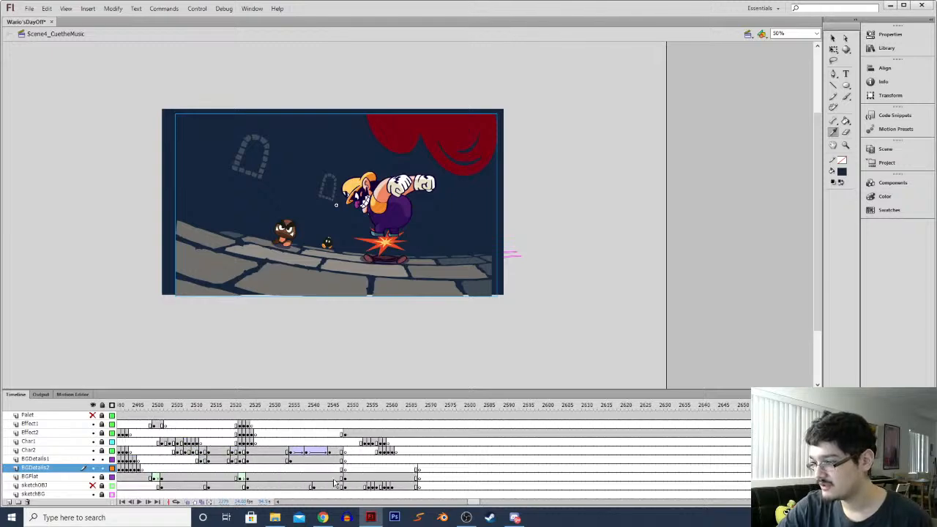
click(346, 468)
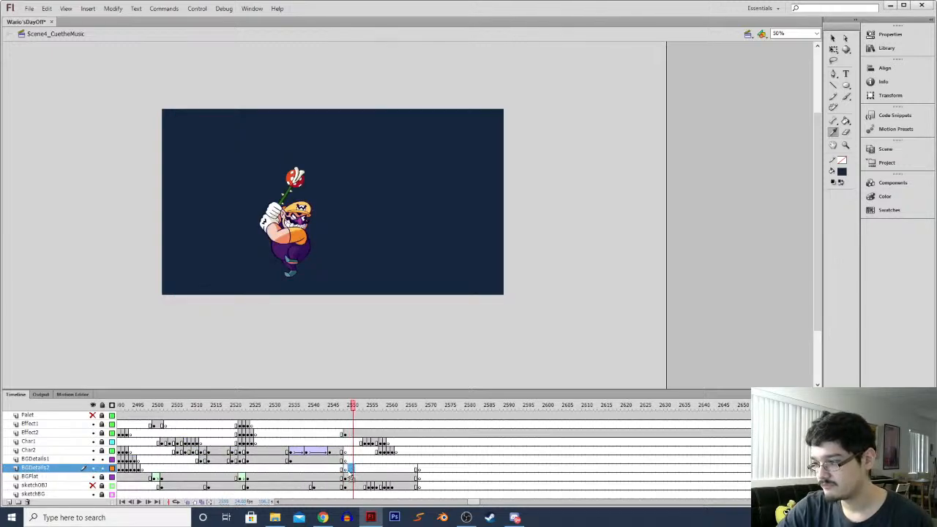
key(ctrl+shift+v)
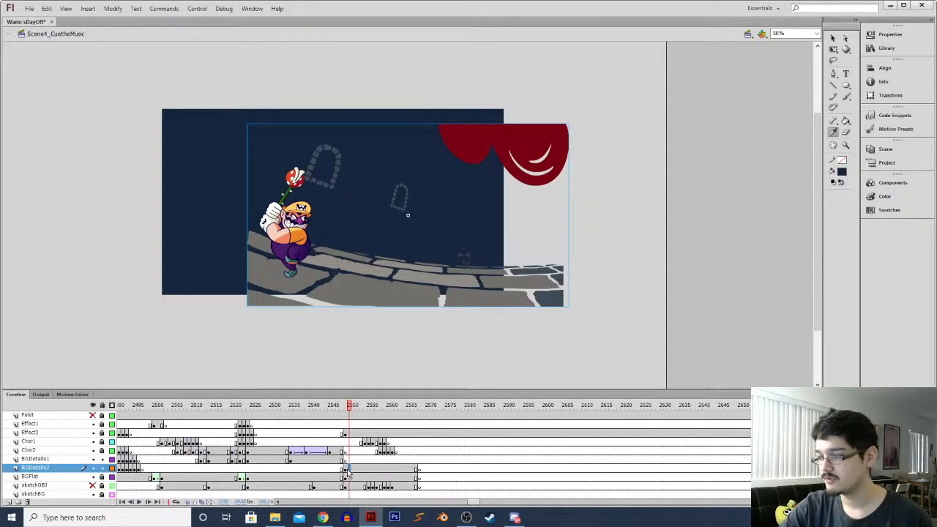
Move the pasted background art into the empty area beside the stage and delete the small separate object above its brick floor
key(q)
drag(373, 280, 638, 267)
click(541, 331)
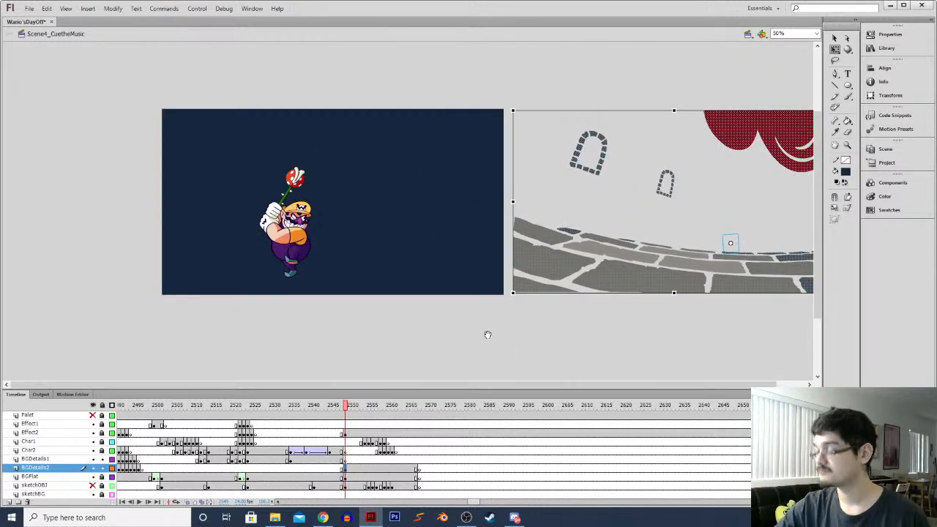
key(l)
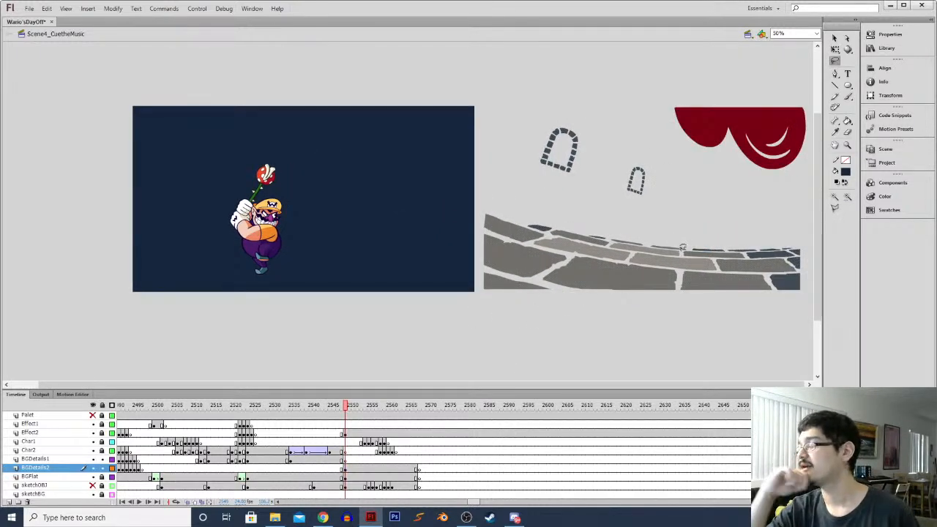
drag(702, 229, 694, 232)
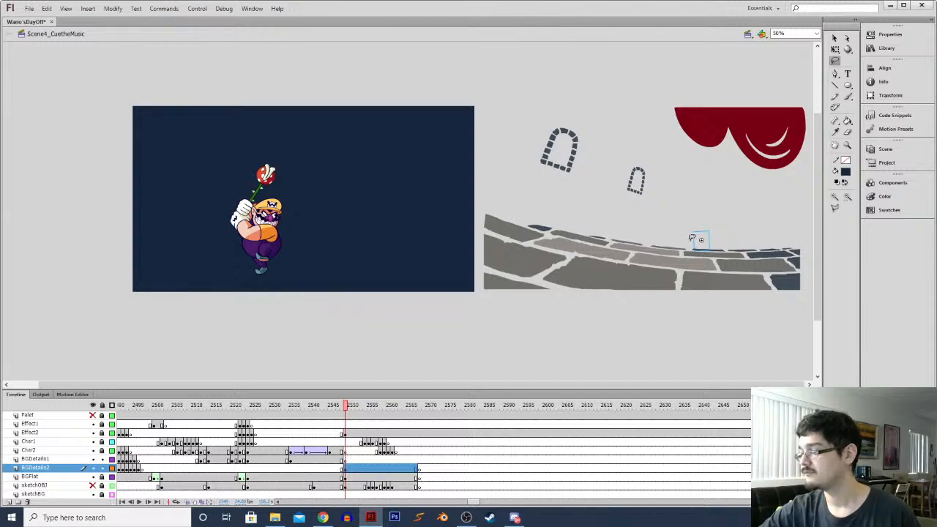
click(691, 242)
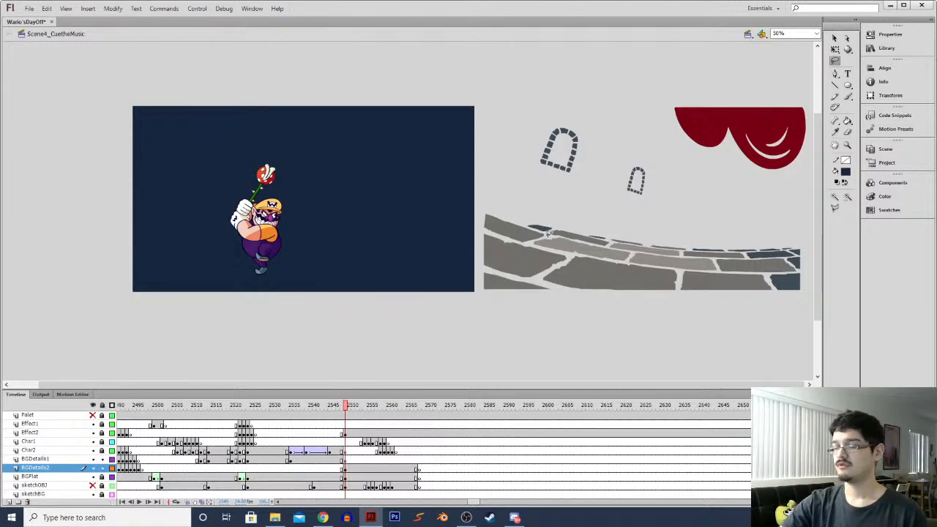
Lasso the larger brick window, move it onto the dark backdrop and rotate it upright
key(ctrl+a)
key(q)
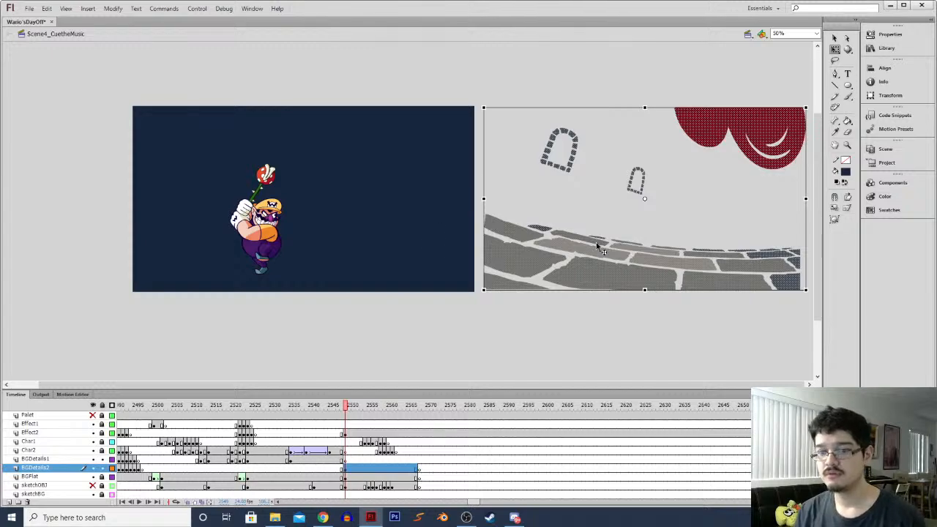
key(l)
click(523, 160)
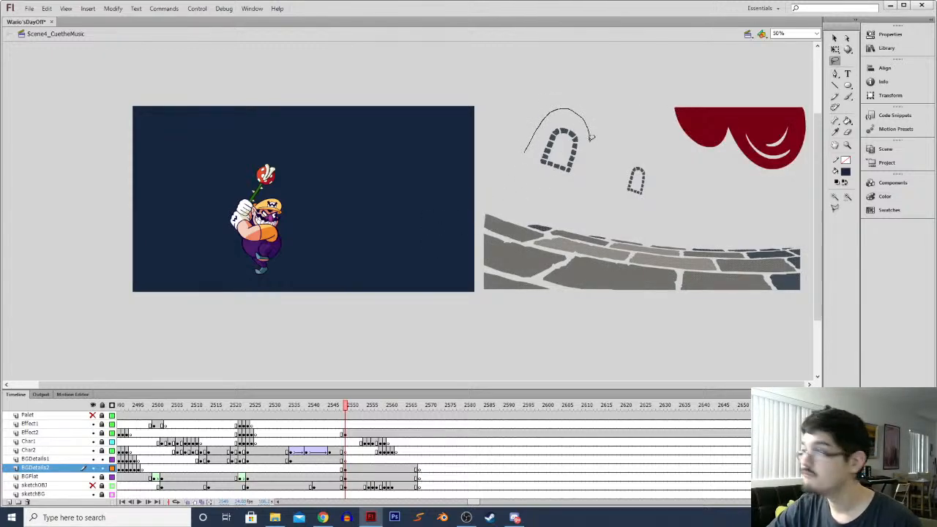
mouse_move(532, 175)
mouse_down()
mouse_move(526, 157)
mouse_move(481, 169)
mouse_move(390, 159)
mouse_move(397, 137)
mouse_up()
key(q)
key(ctrl+z)
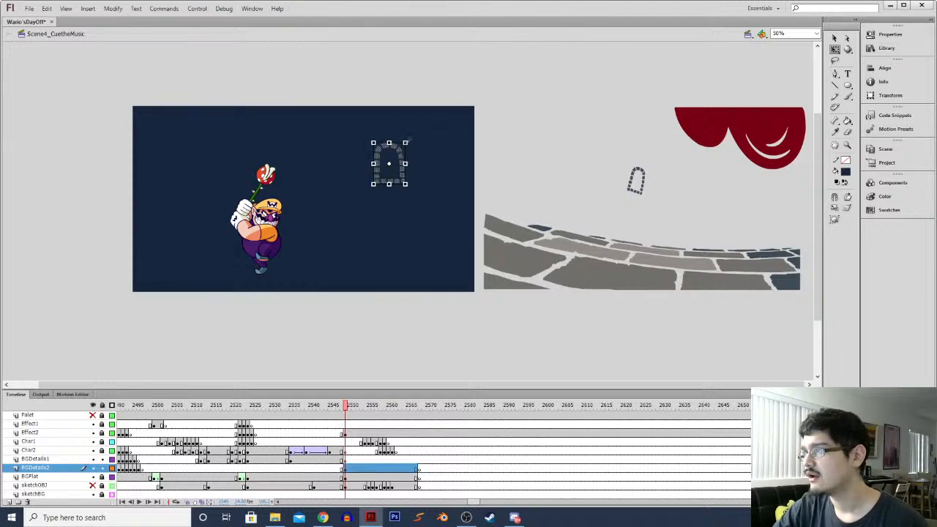
Distort the brick window's corners slightly outward and place the window on the backdrop above and behind Wario
drag(409, 141, 412, 142)
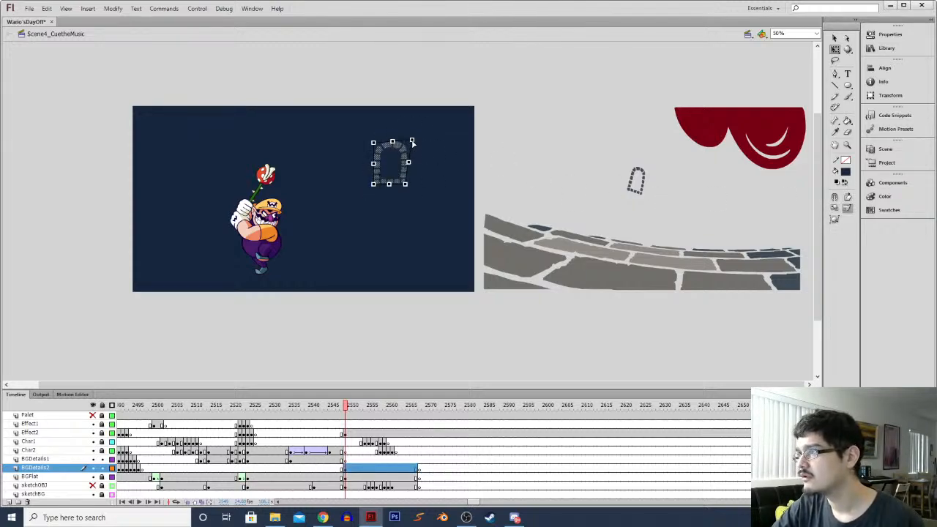
drag(405, 186, 371, 190)
drag(373, 143, 371, 142)
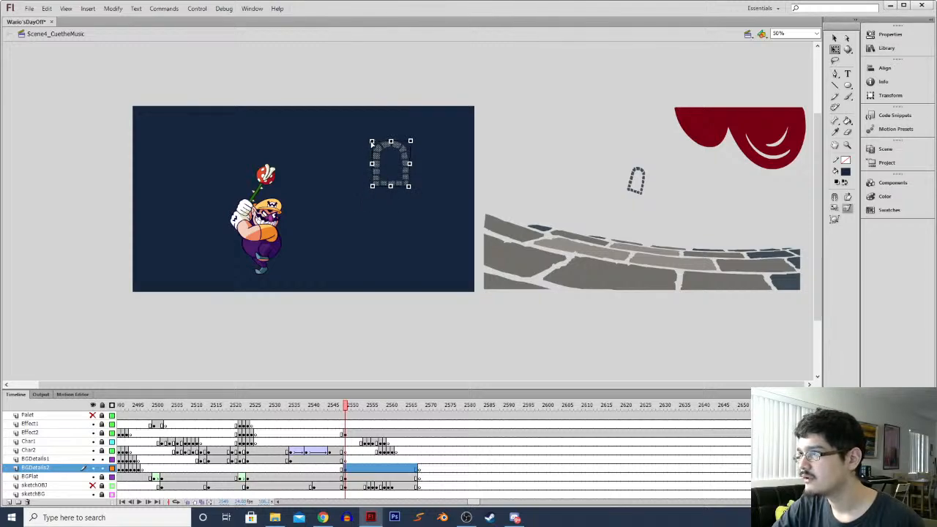
drag(366, 205, 435, 139)
drag(395, 163, 201, 152)
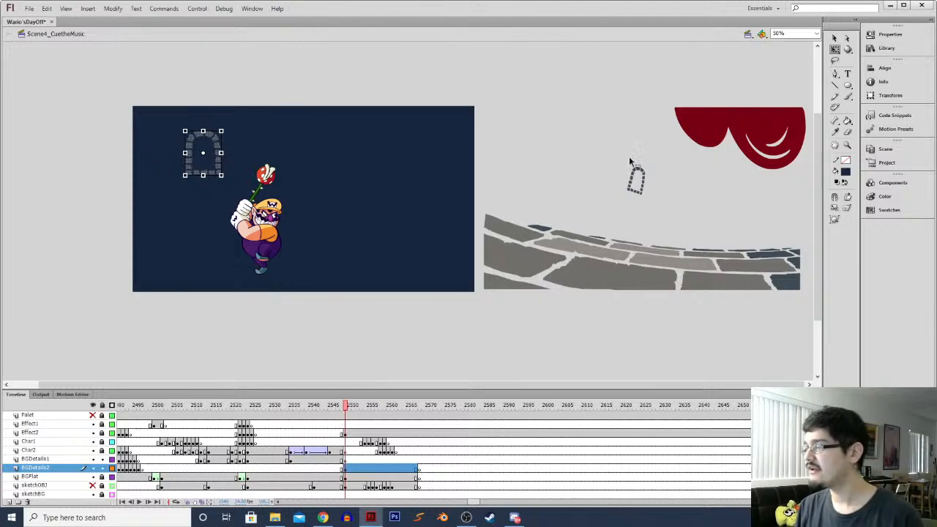
Delete the smaller brick window from the background art beside the stage
key(l)
mouse_move(615, 192)
mouse_down()
mouse_move(622, 153)
mouse_move(608, 171)
mouse_up()
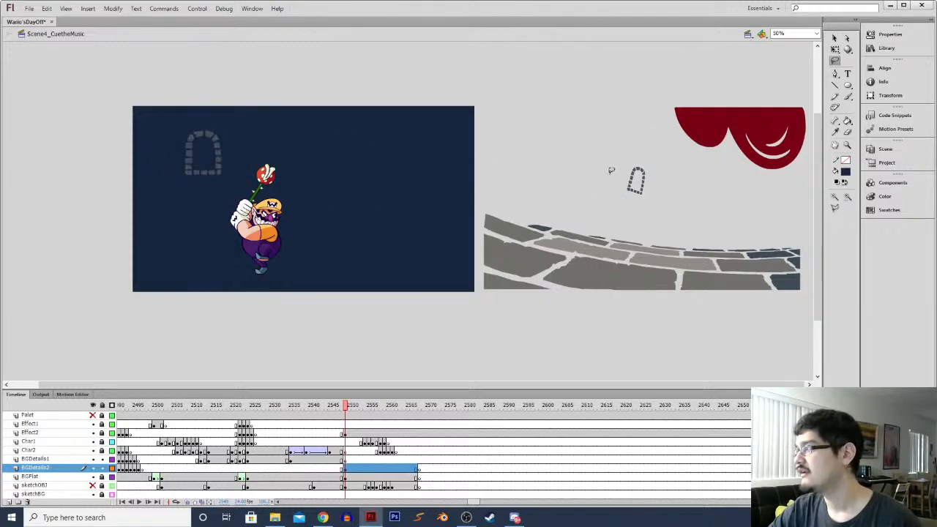
key(Delete)
drag(241, 139, 199, 184)
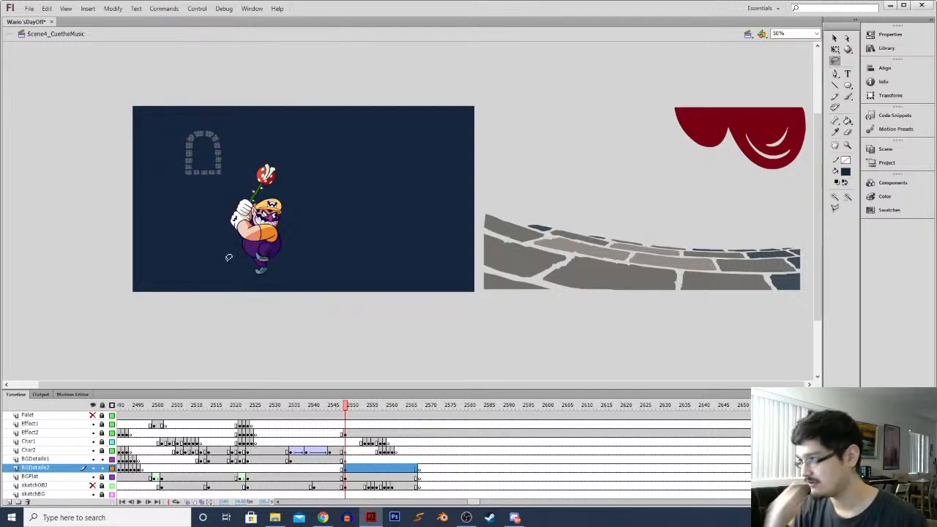
click(204, 150)
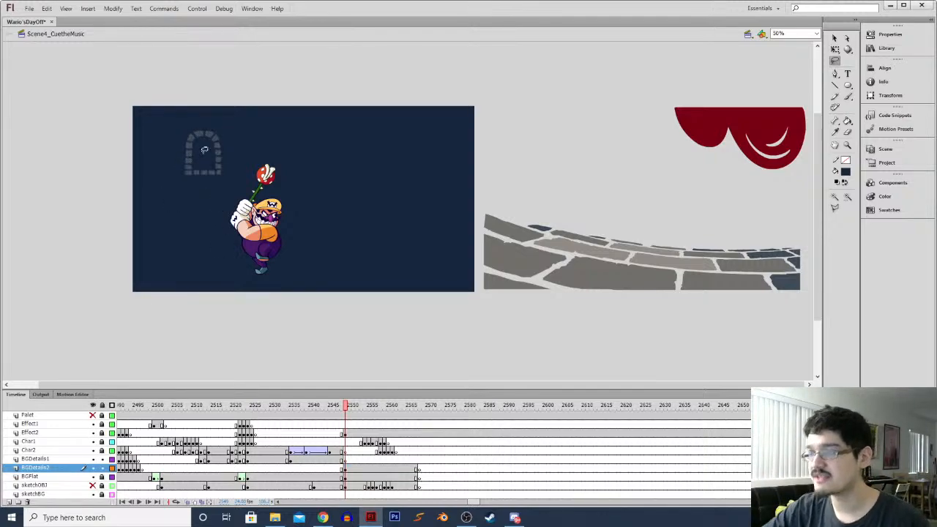
key(q)
ctrl+click(203, 196)
drag(196, 171, 250, 223)
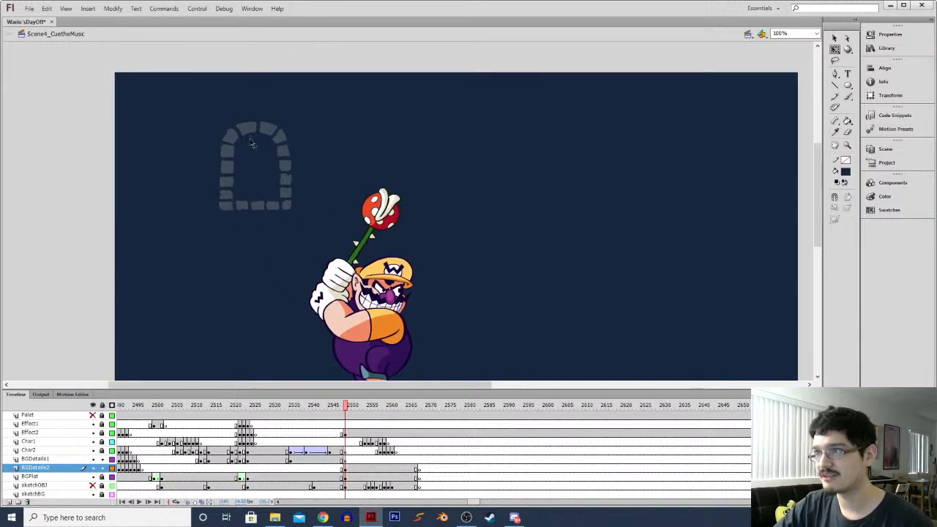
click(244, 207)
click(251, 231)
click(257, 207)
shift+click(227, 207)
shift+click(278, 206)
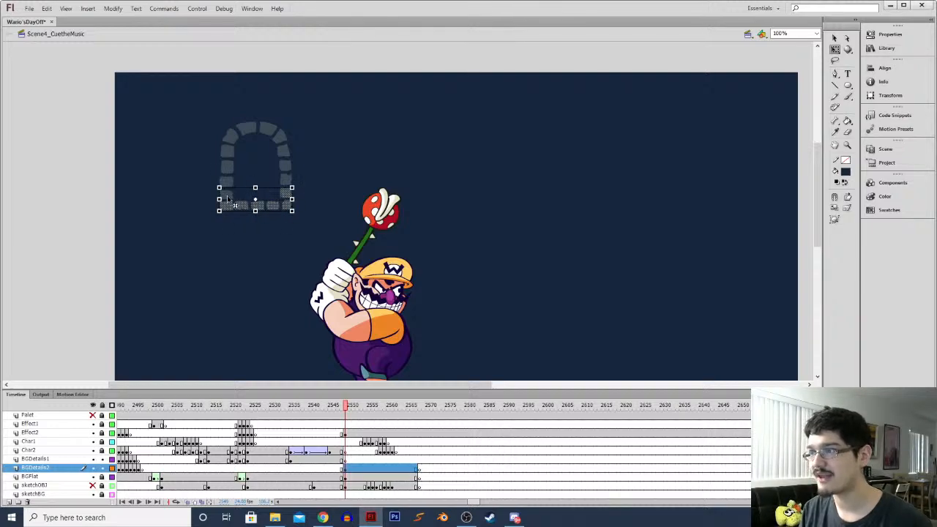
click(203, 227)
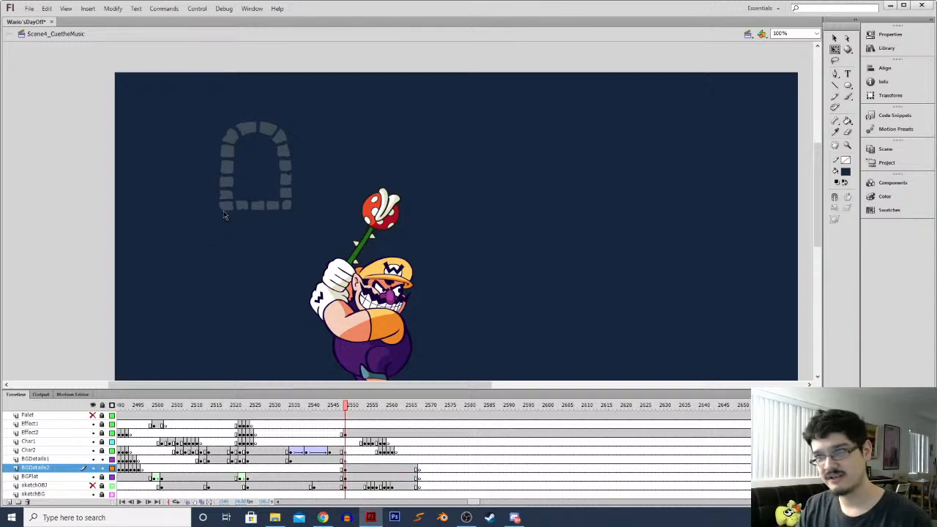
Distort the brick window's four corners outward so that the window on the dark backdrop becomes slightly larger
drag(193, 232, 314, 95)
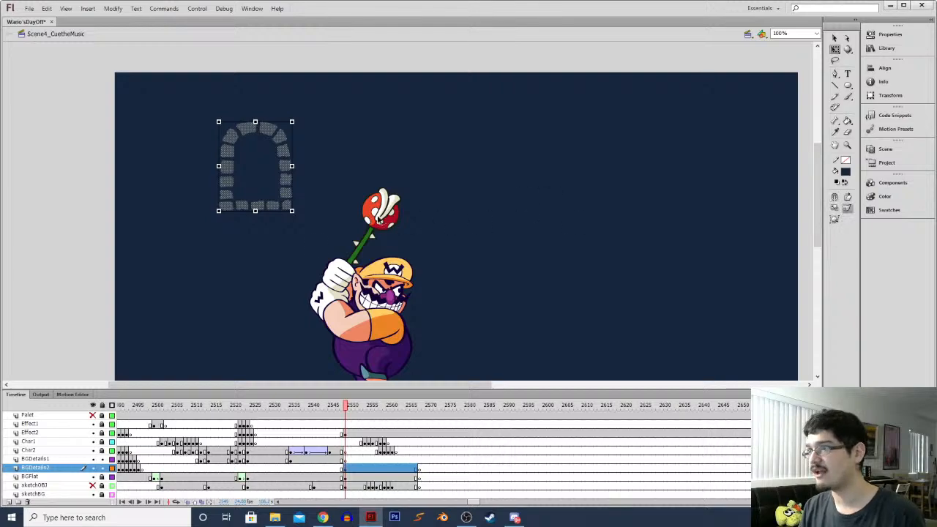
click(293, 216)
drag(313, 222, 189, 105)
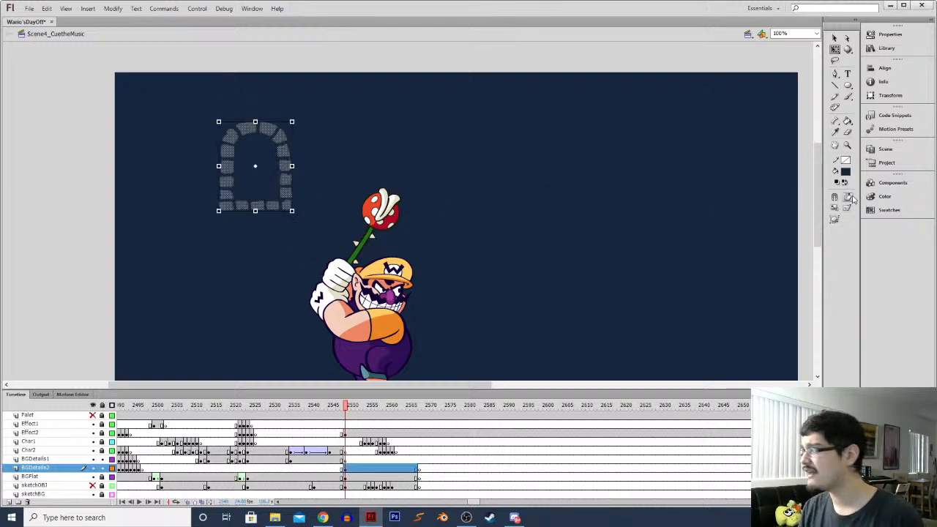
drag(295, 217, 301, 218)
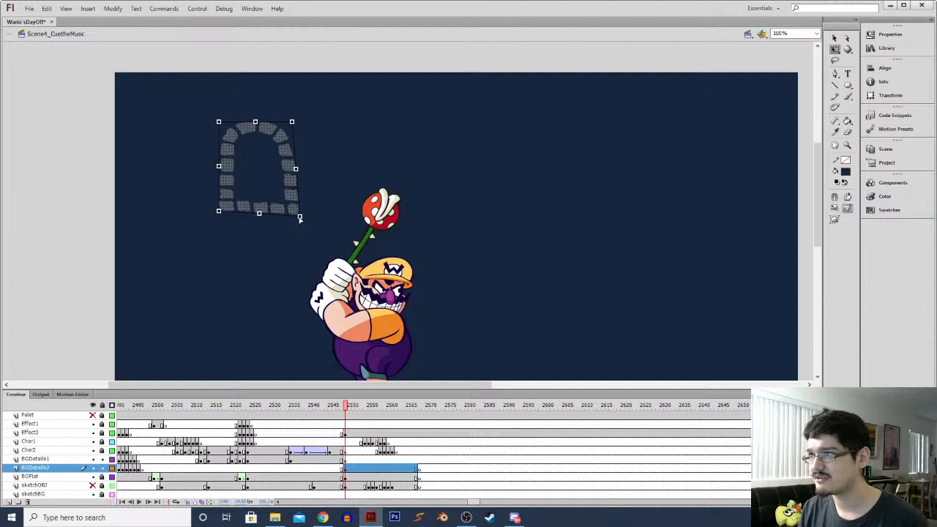
drag(218, 212, 216, 218)
drag(292, 123, 296, 122)
drag(221, 128, 219, 122)
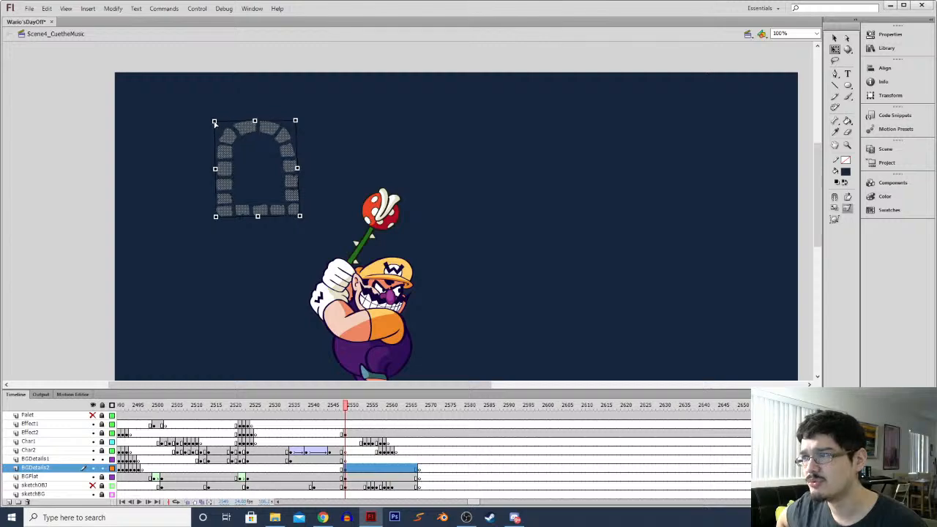
click(194, 185)
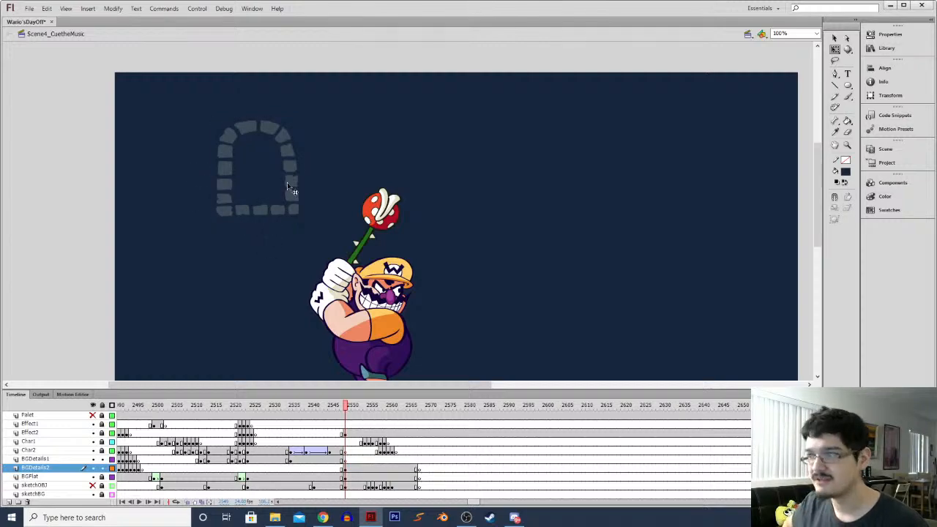
click(244, 213)
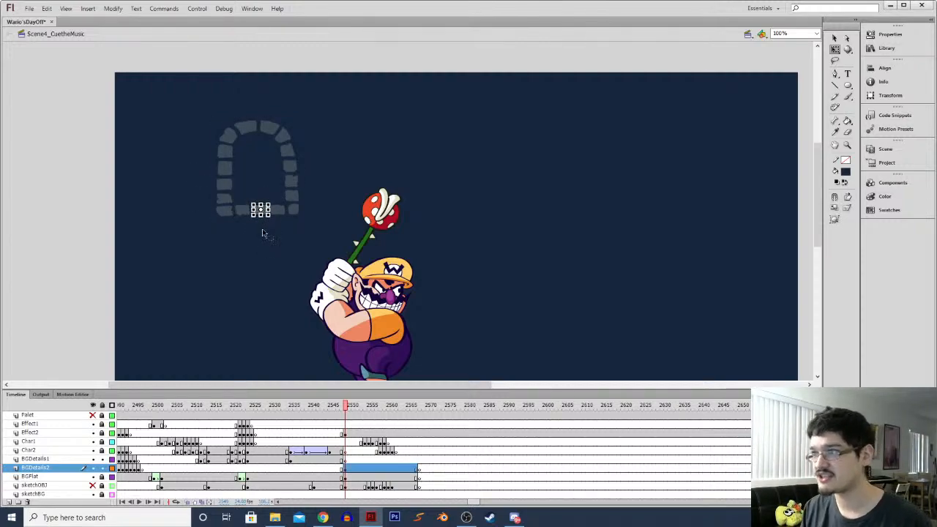
click(212, 246)
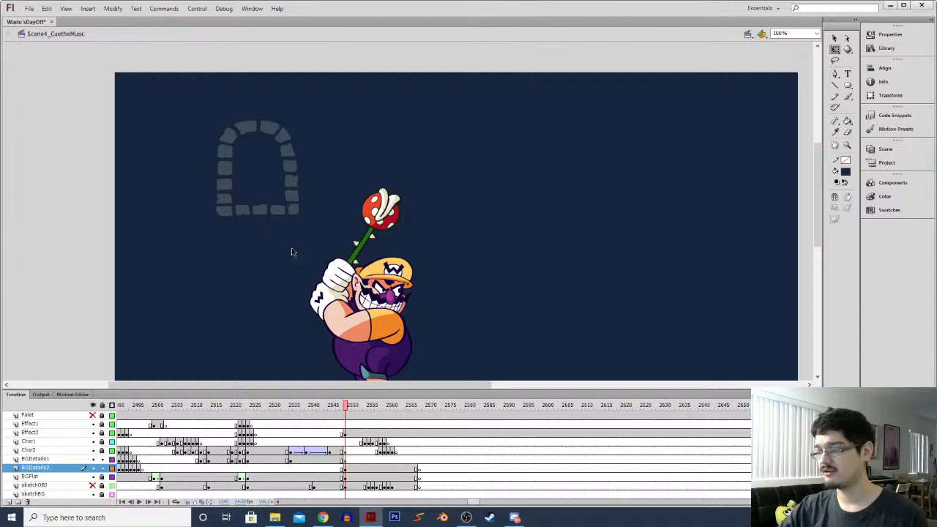
Narrow the brick window slightly and shift it a little up and away from Wario on the backdrop
key(ctrl+minus)
key(l)
mouse_move(210, 167)
mouse_down()
mouse_move(266, 196)
mouse_move(206, 162)
mouse_up()
key(q)
click(846, 207)
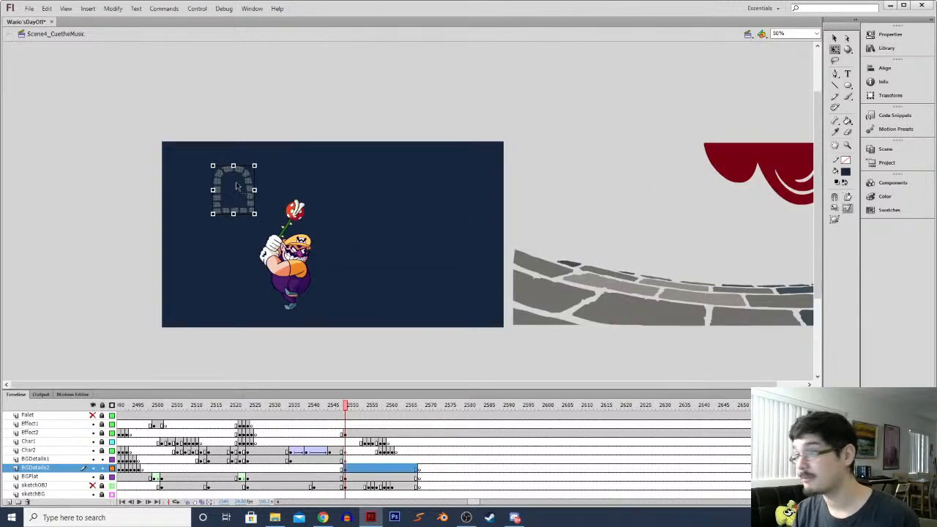
click(207, 231)
drag(198, 224, 264, 155)
drag(212, 188, 217, 189)
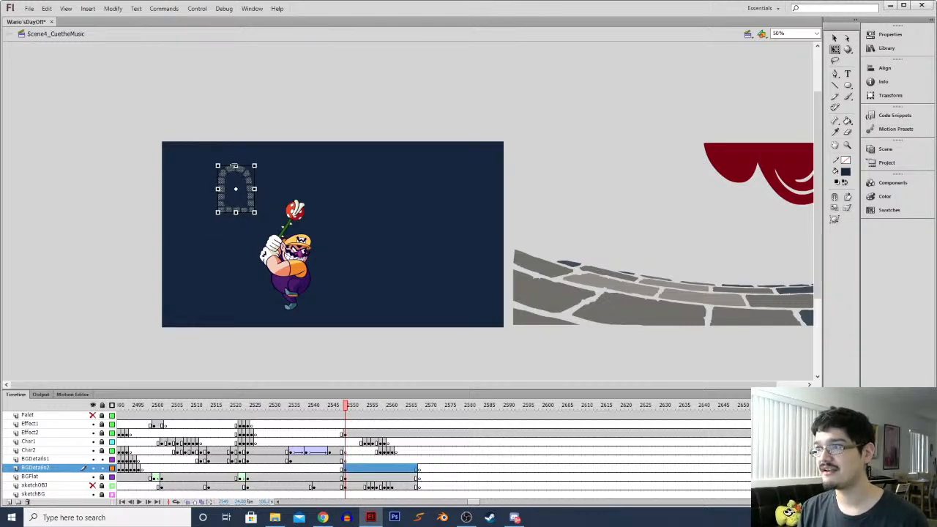
click(258, 163)
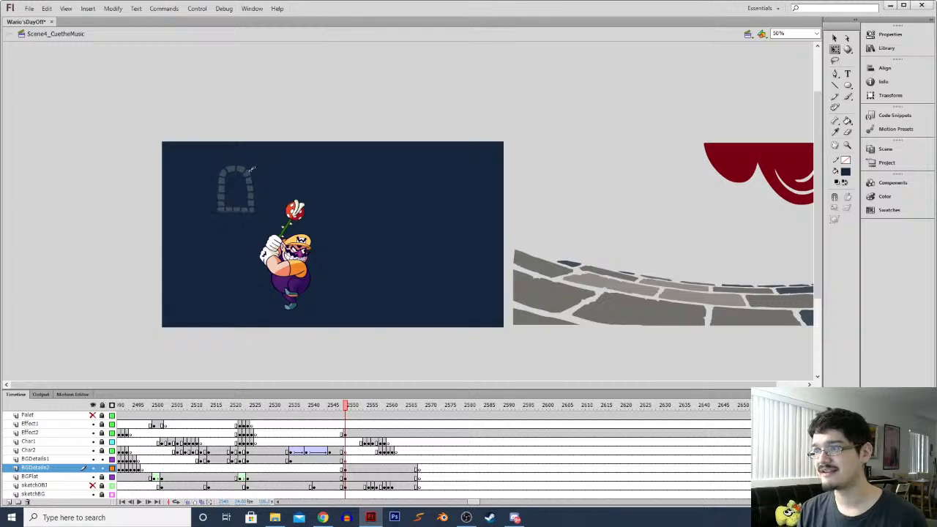
click(249, 168)
mouse_move(247, 165)
mouse_down()
mouse_move(253, 183)
mouse_move(245, 175)
mouse_up()
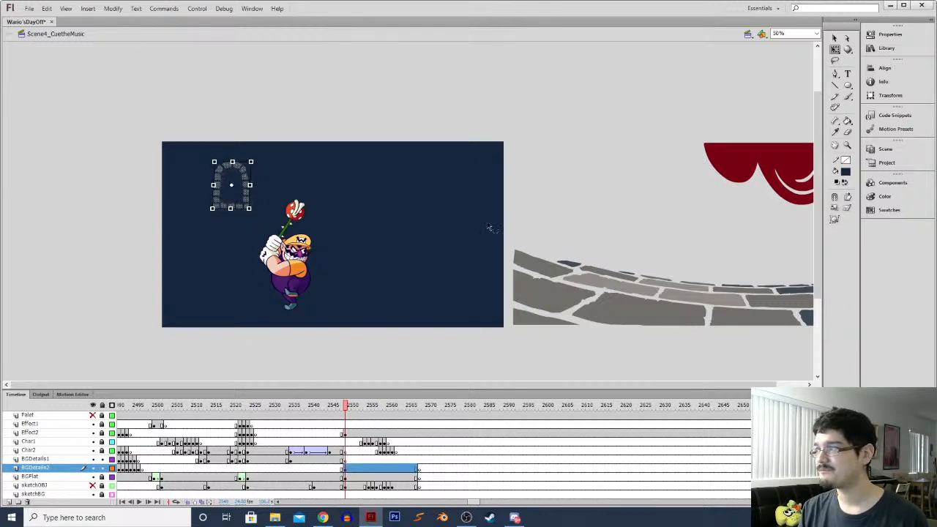
Duplicate the brick window and place the copy at the same height on the other side of Wario
key(ctrl+c)
key(ctrl+v)
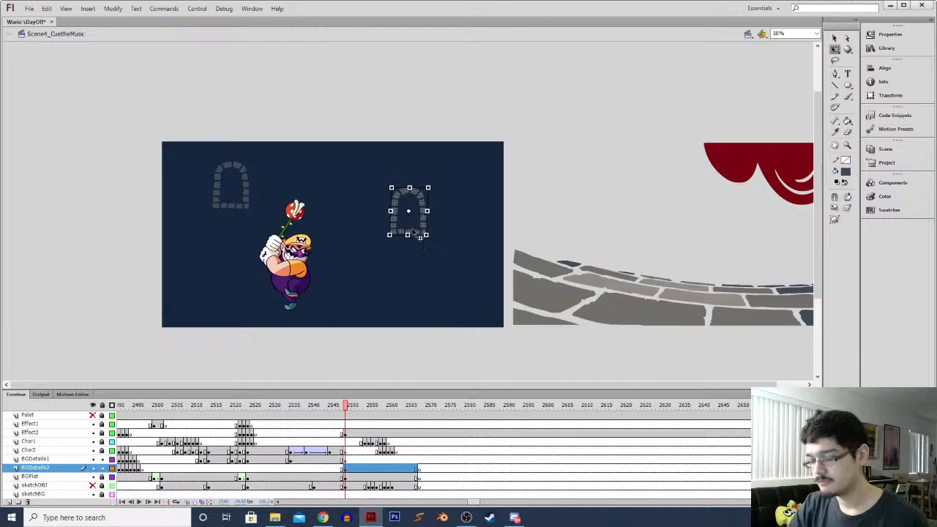
key(Delete)
drag(198, 223, 268, 137)
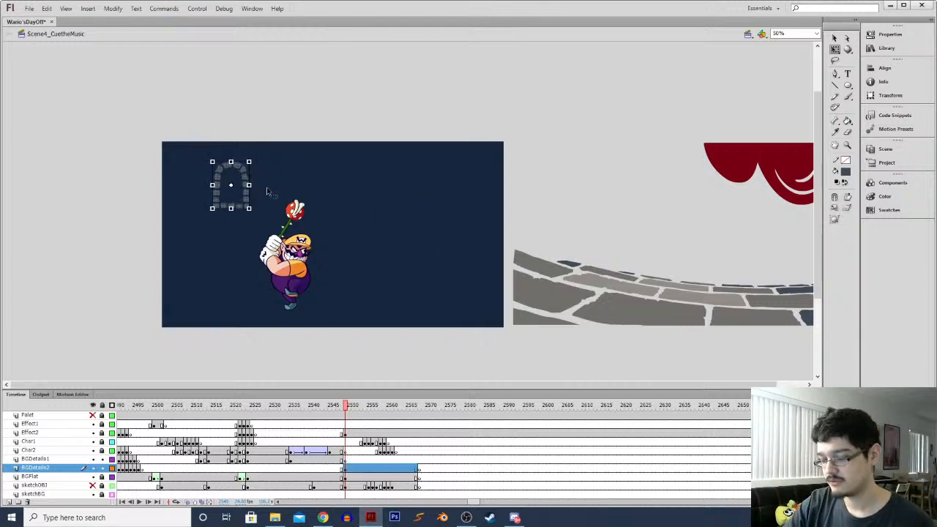
drag(251, 208, 437, 208)
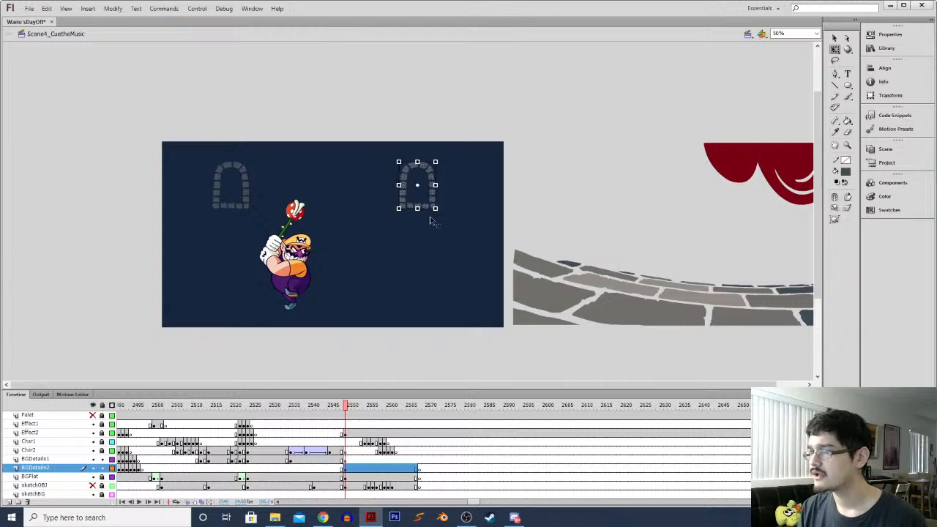
click(391, 268)
mouse_move(432, 262)
mouse_down()
mouse_move(402, 256)
mouse_move(426, 254)
mouse_up()
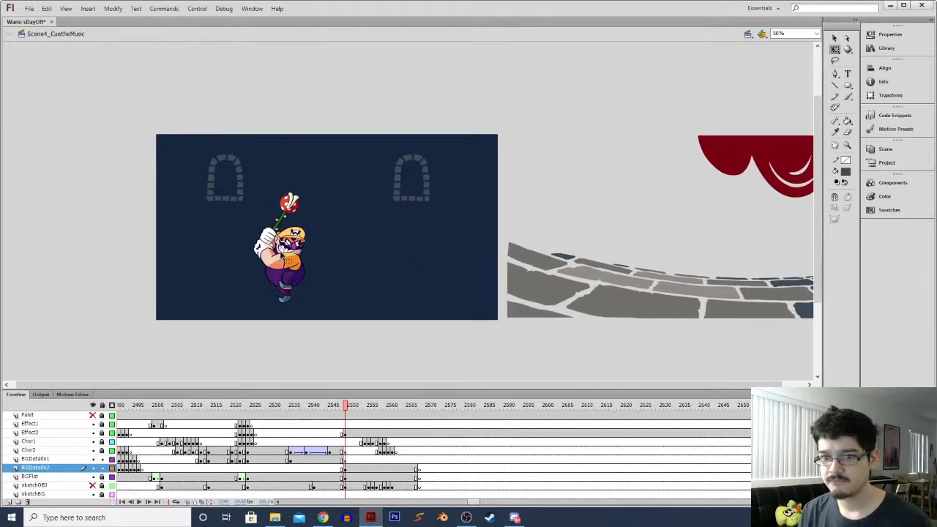
Browse the Wario'sDayOff library symbols, from the Enemy and FX groups through Kamek to OBJ, for a reusable brick graphic
key(i)
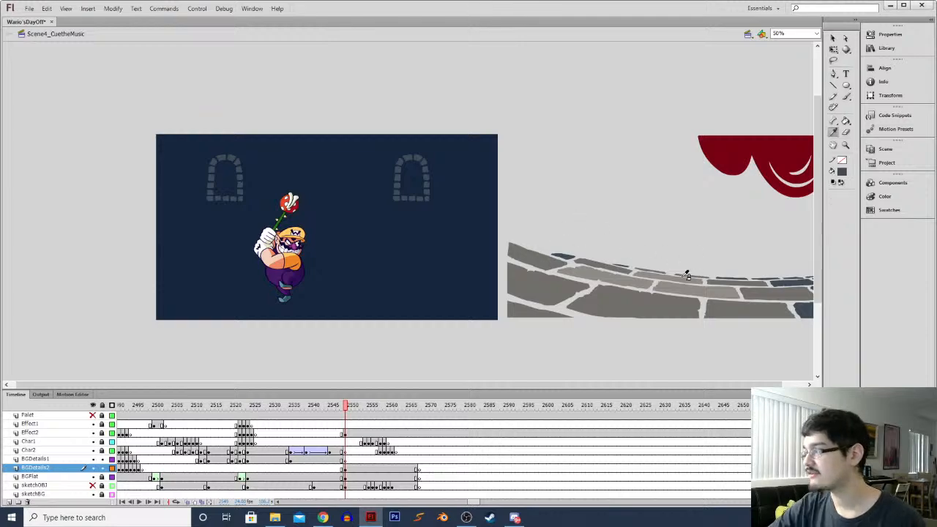
click(886, 48)
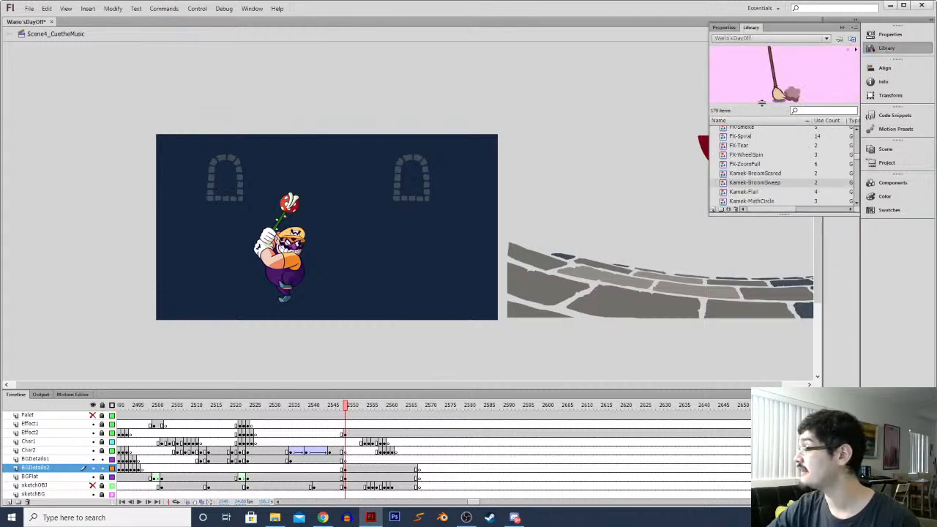
click(748, 165)
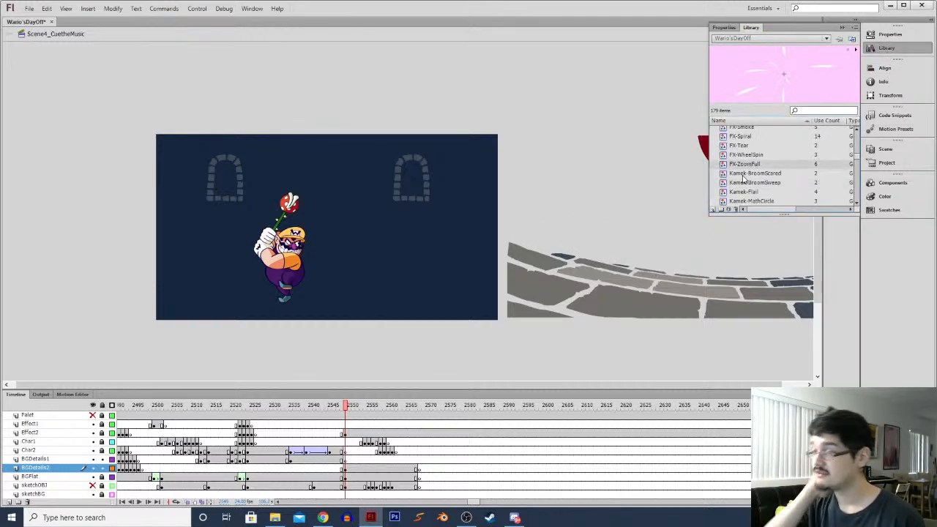
click(753, 173)
scroll(858, 162, down, 3)
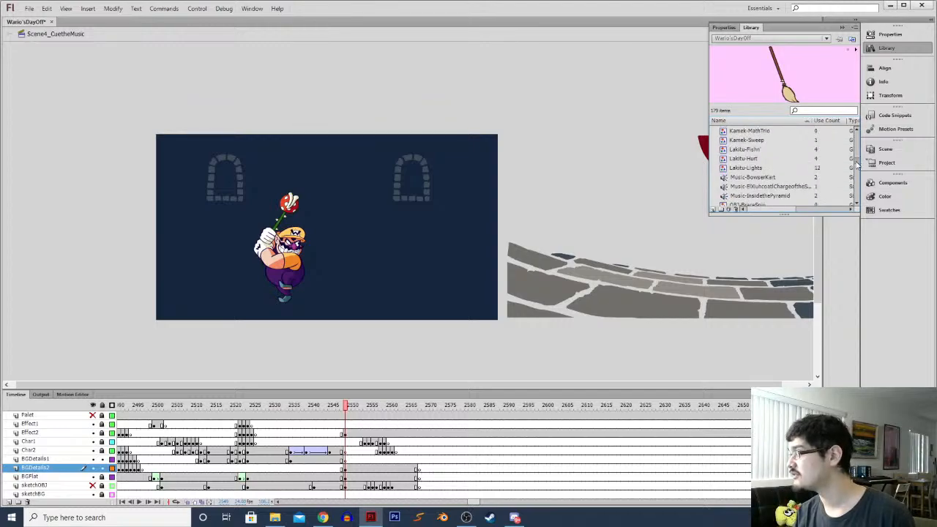
click(756, 191)
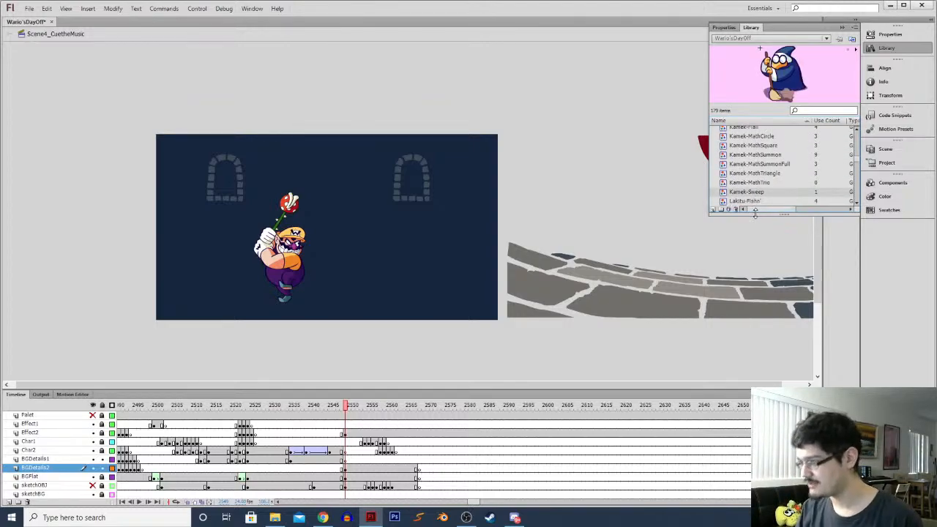
key(Up)
key(Up)
key(Up)
key(Up)
key(Up)
key(Up)
key(Up)
key(Up)
key(Up)
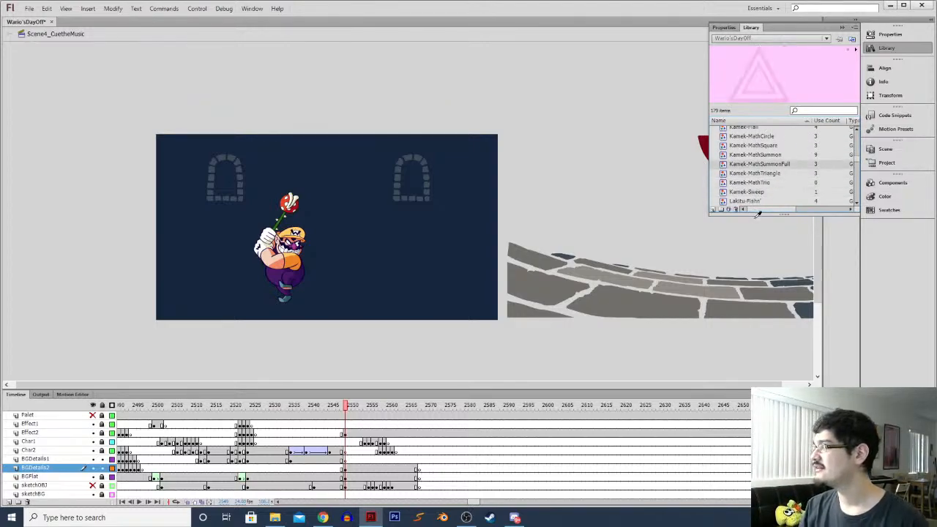
key(Up)
key(Up)
key(Up)
key(Up)
key(Up)
key(Up)
key(Up)
key(Up)
key(Up)
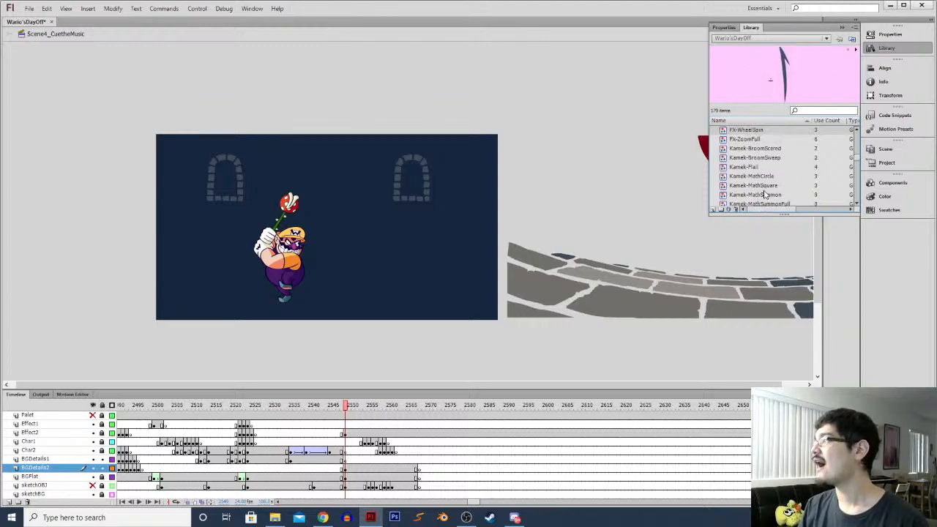
key(Up)
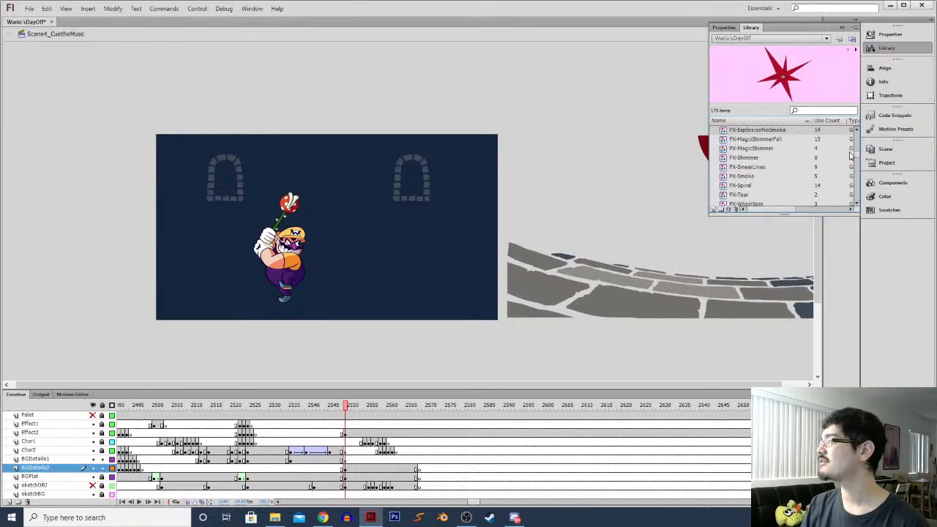
scroll(853, 154, up, 5)
scroll(856, 150, down, 5)
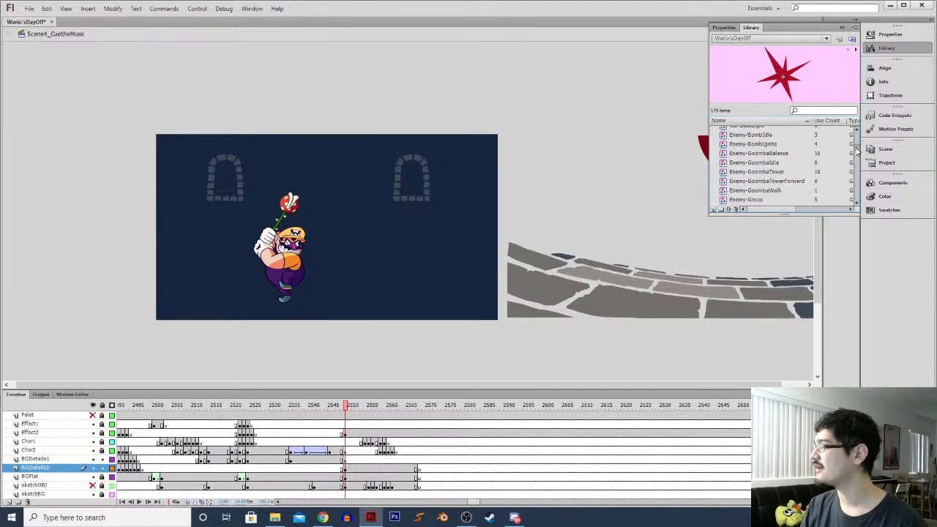
click(769, 192)
key(Down)
key(Down)
key(Down)
key(Down)
key(Down)
key(Down)
key(Down)
key(Down)
key(Down)
key(Down)
key(Down)
key(Down)
key(Down)
key(Down)
key(Down)
key(Down)
key(Down)
key(Down)
key(Down)
key(Down)
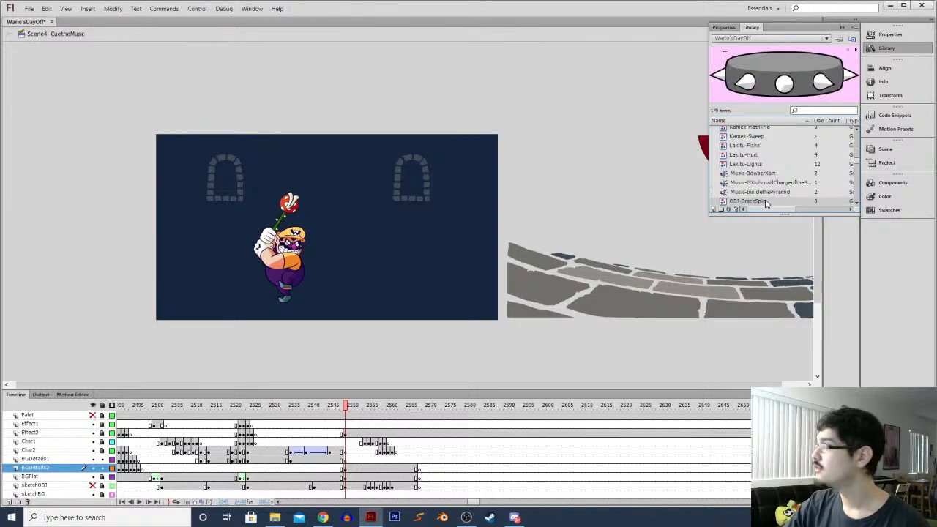
Try the OBJ-Brick symbol as a loose shape near the backdrop's bottom edge, then delete it
drag(747, 192, 387, 304)
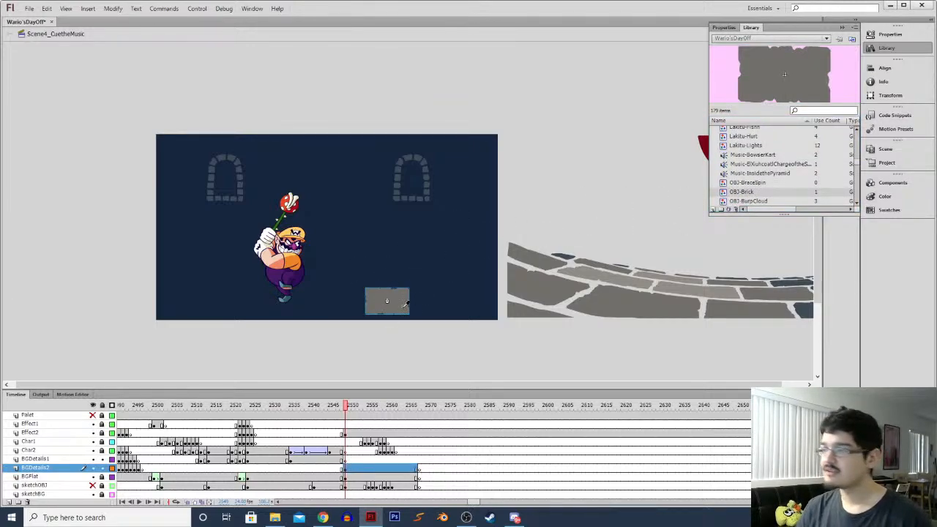
key(q)
key(ctrl+l)
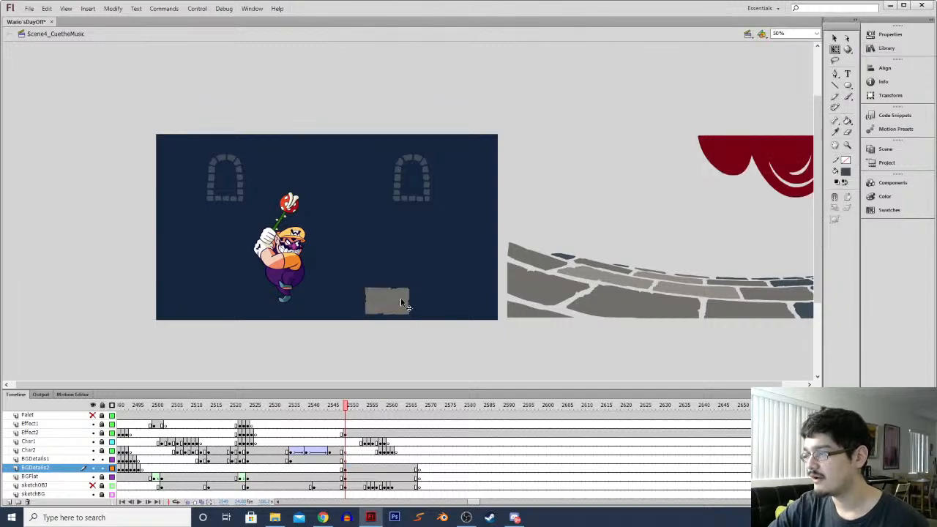
mouse_move(399, 304)
mouse_down()
mouse_move(359, 299)
mouse_move(401, 294)
mouse_up()
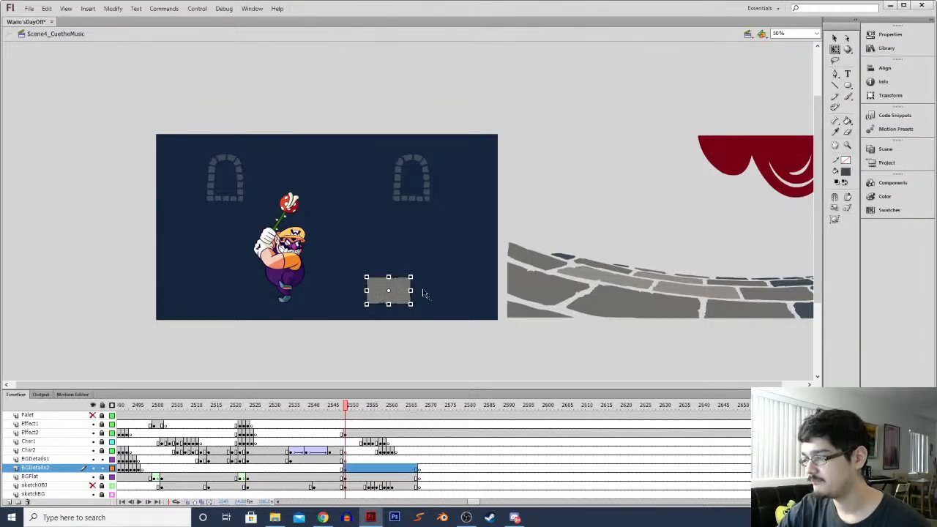
key(Delete)
Examine the earlier BGDetails2 frames around frame 2090 for background art that can be reused
drag(474, 506, 440, 506)
click(380, 468)
key(comma)
key(comma)
key(comma)
key(comma)
key(comma)
click(374, 469)
key(comma)
key(comma)
key(comma)
key(comma)
key(comma)
key(comma)
key(comma)
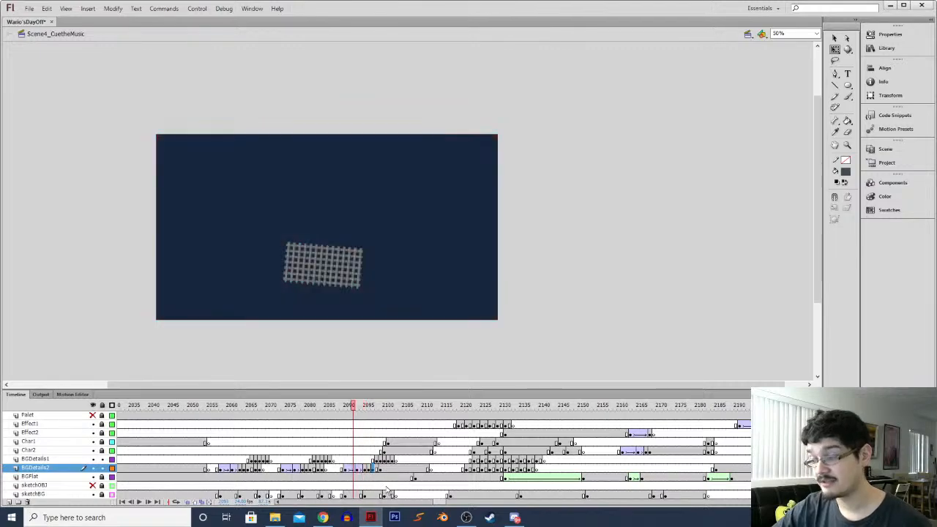
Examine the background frames of Scene4_CuetheMusic between about 1790 and 2130 for reusable castle floor art
drag(437, 506, 432, 505)
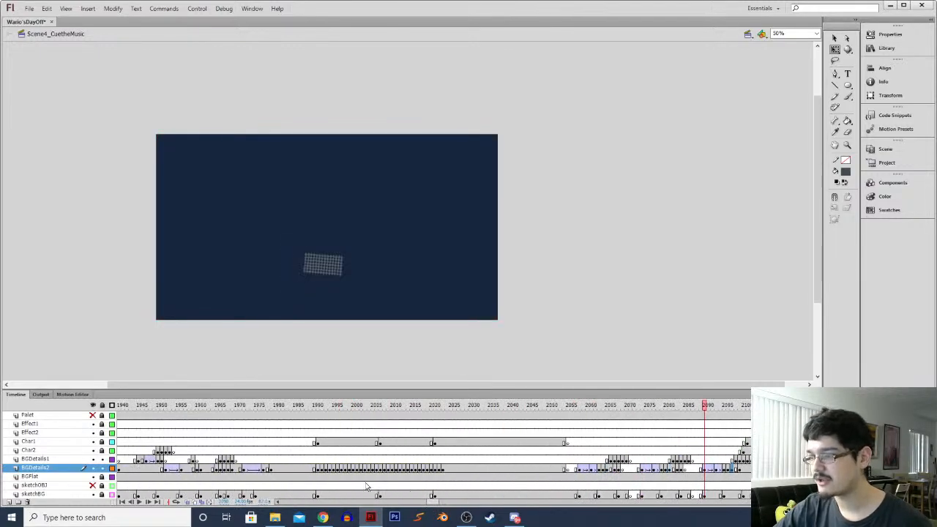
click(329, 476)
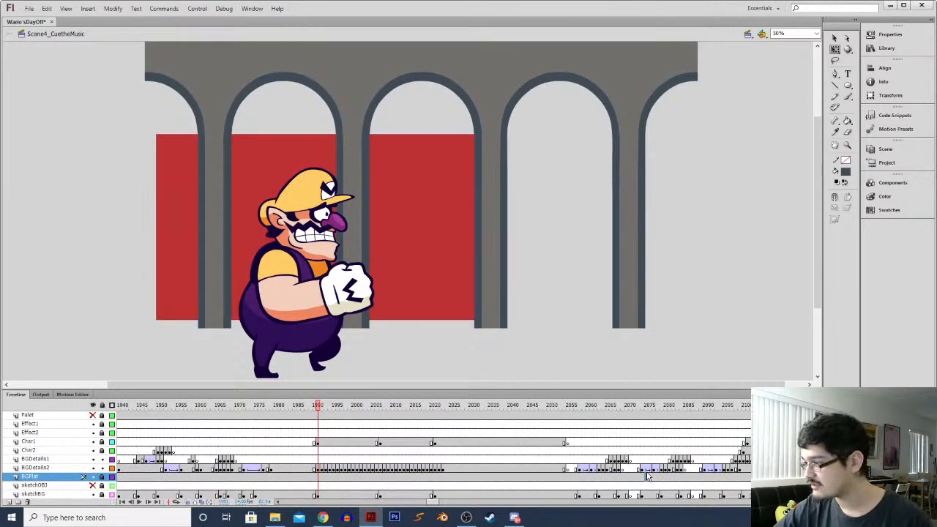
click(647, 477)
drag(437, 505, 442, 503)
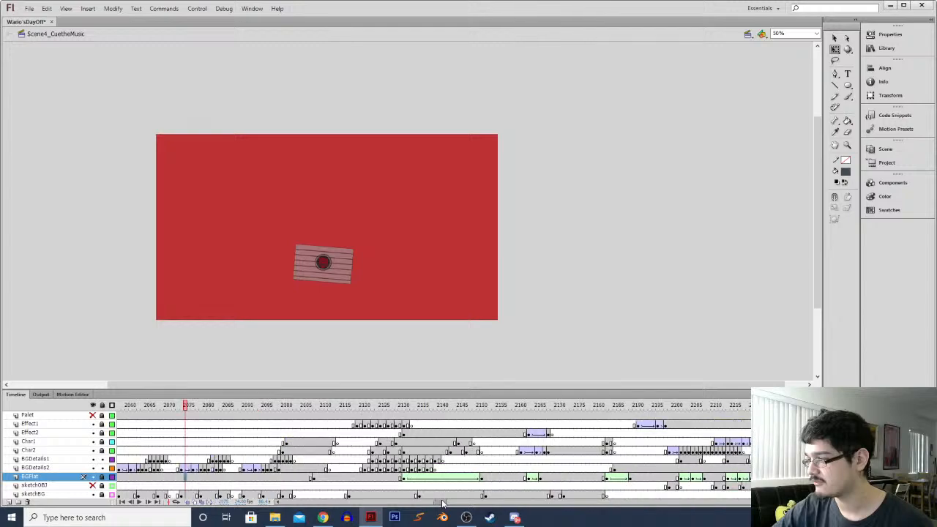
click(414, 468)
key(Return)
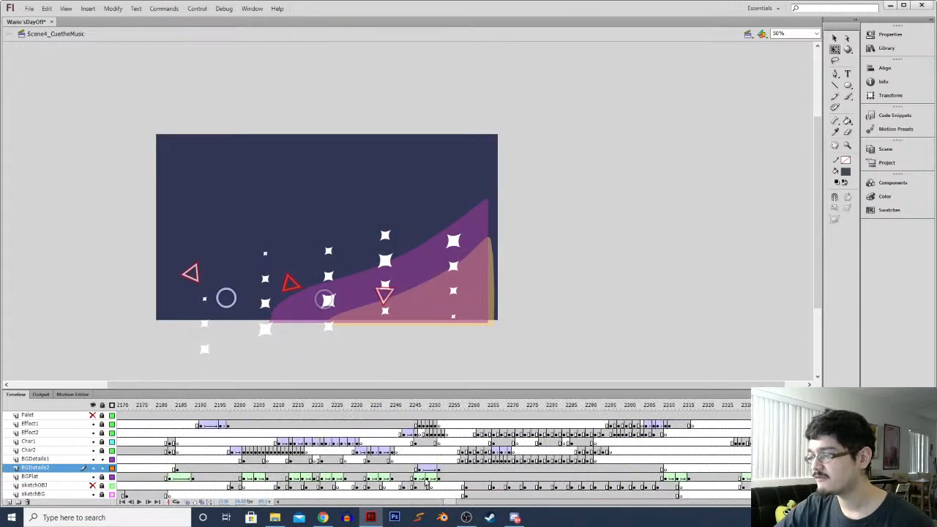
drag(449, 505, 421, 504)
click(443, 468)
key(comma)
key(comma)
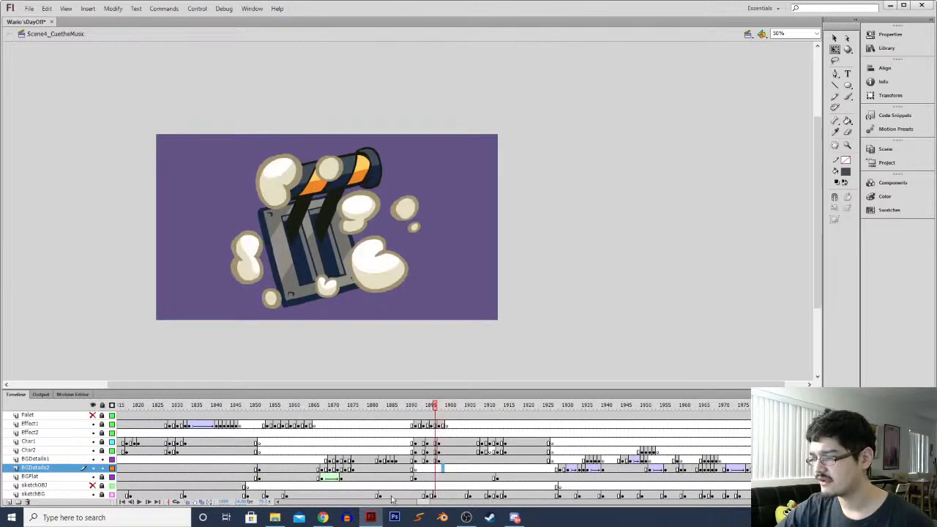
key(period)
scroll(389, 466, left, 5)
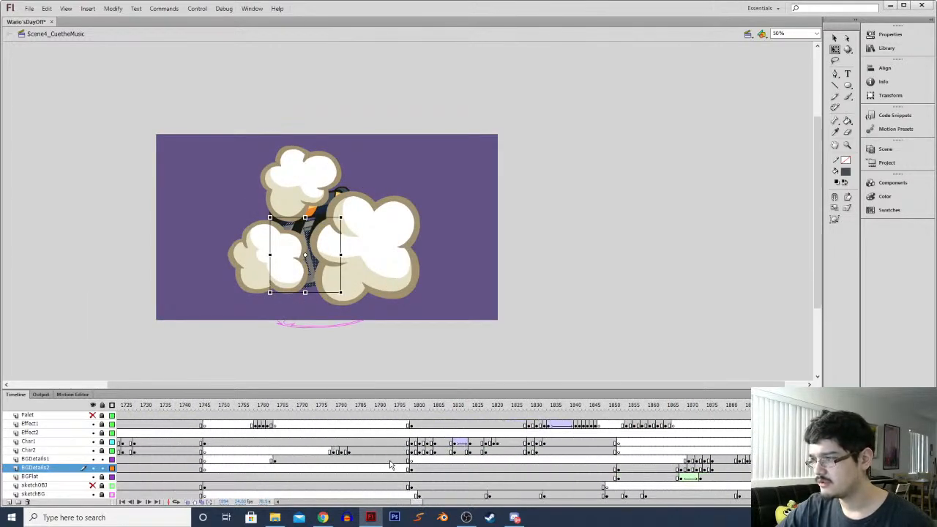
click(383, 459)
key(comma)
key(comma)
scroll(410, 505, left, 4)
drag(409, 505, 393, 507)
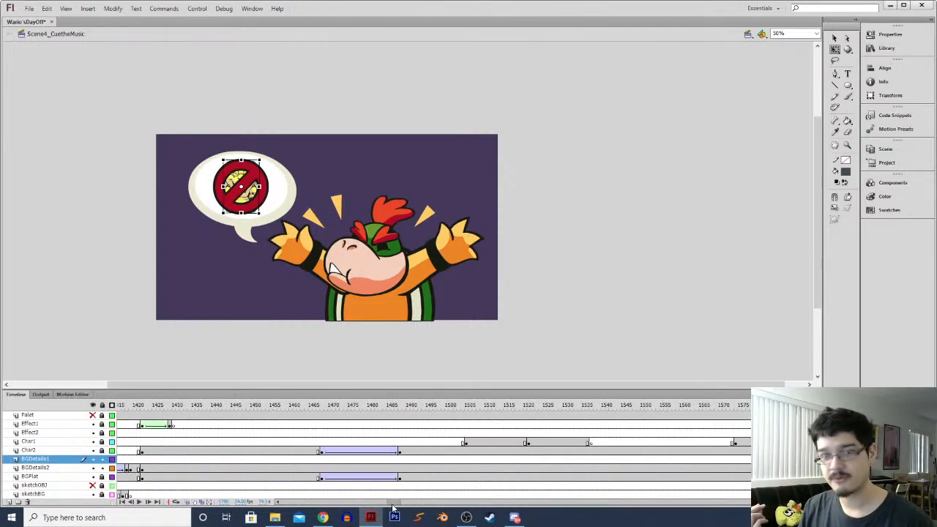
Examine the earlier frames between about 1465 and 1325, through the caged princess and throne room shots, for floor art
click(318, 468)
key(comma)
key(comma)
key(comma)
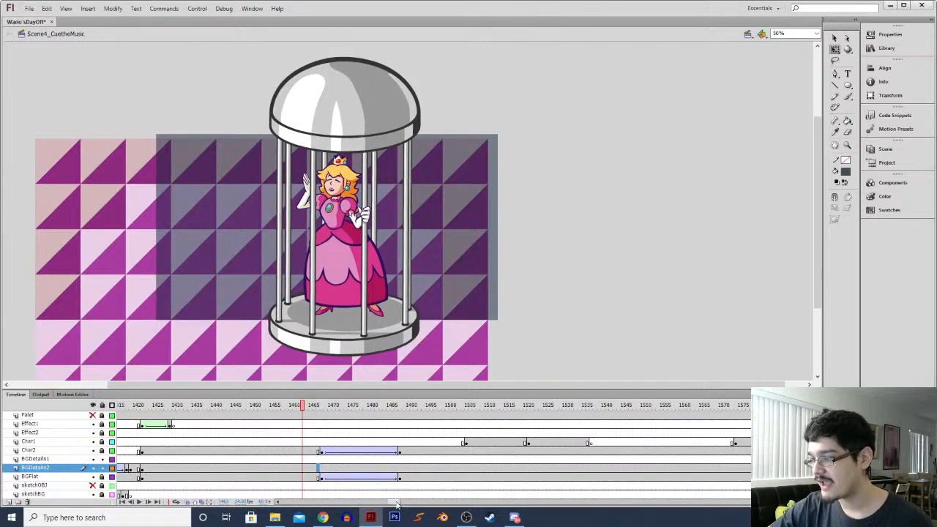
drag(396, 505, 392, 507)
click(376, 473)
key(comma)
key(comma)
key(comma)
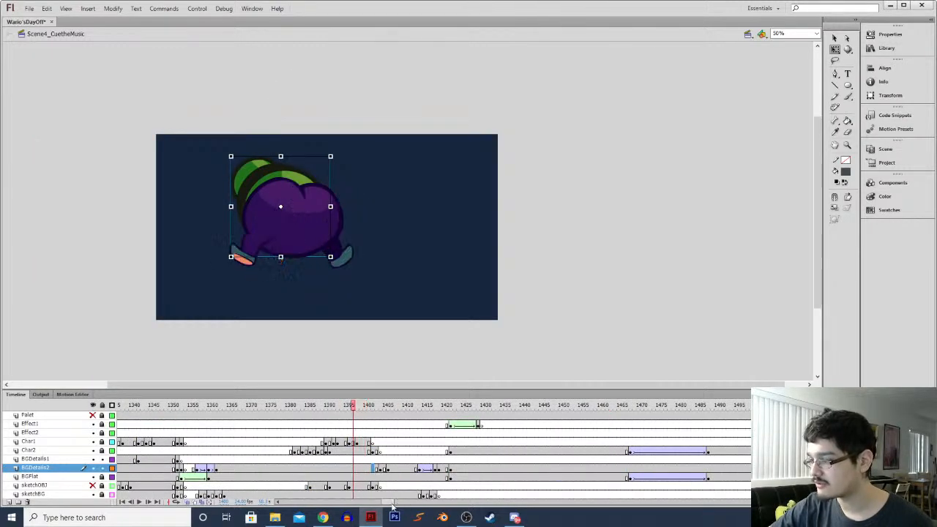
scroll(300, 487, left, 5)
click(300, 487)
key(comma)
key(comma)
key(comma)
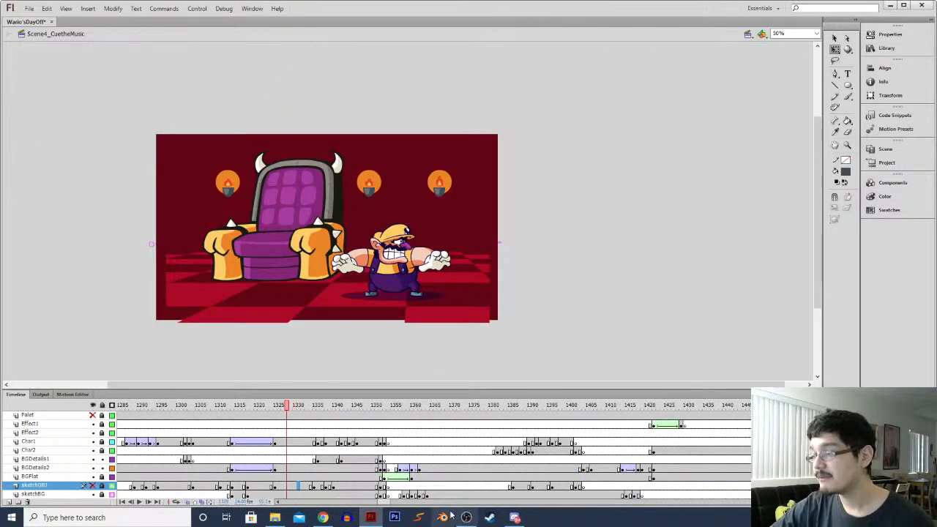
scroll(381, 507, left, 6)
scroll(382, 507, left, 4)
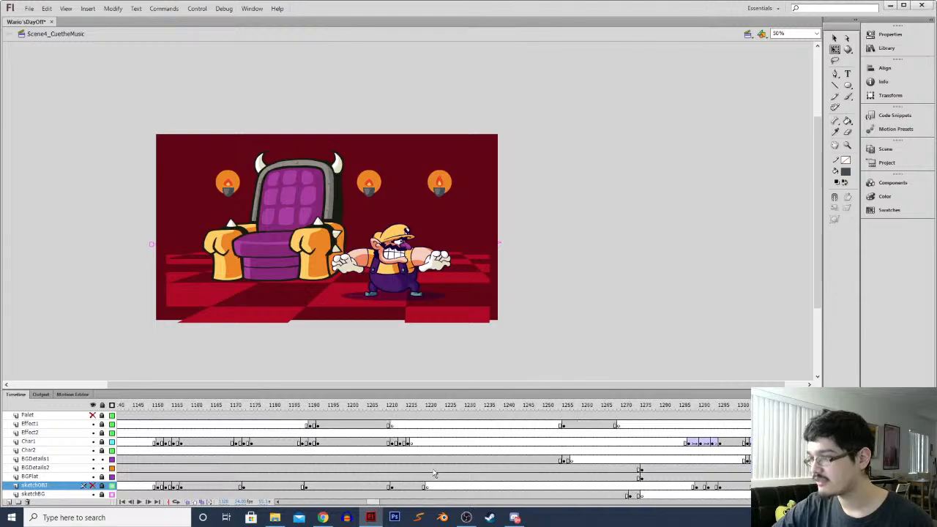
Examine the pillar and archway shots between about frames 1220 and 1050 for stone floor tiles
click(431, 469)
key(comma)
key(comma)
key(comma)
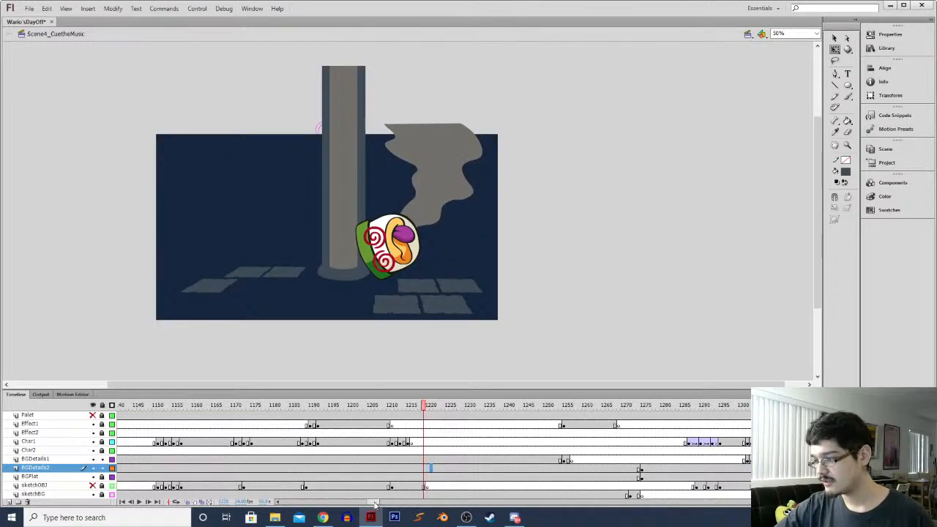
scroll(333, 468, left, 3)
click(342, 469)
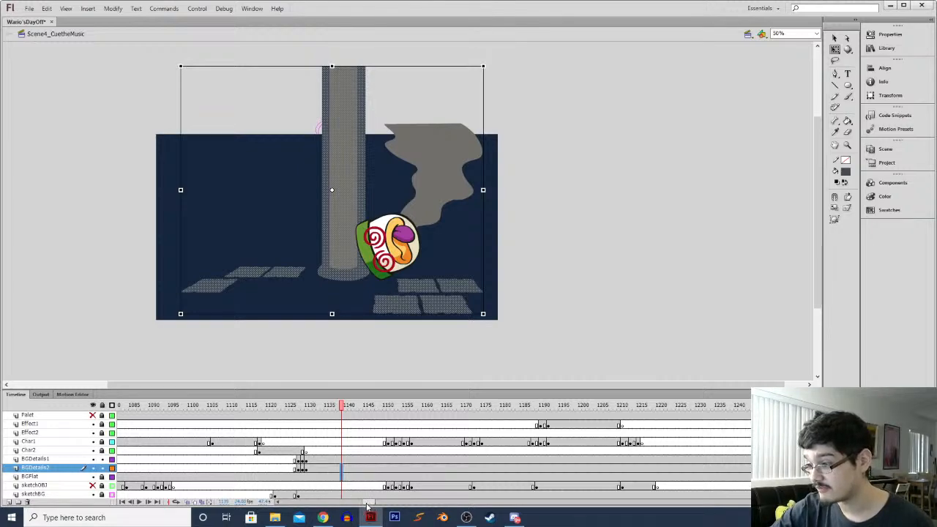
scroll(368, 503, left, 3)
click(252, 477)
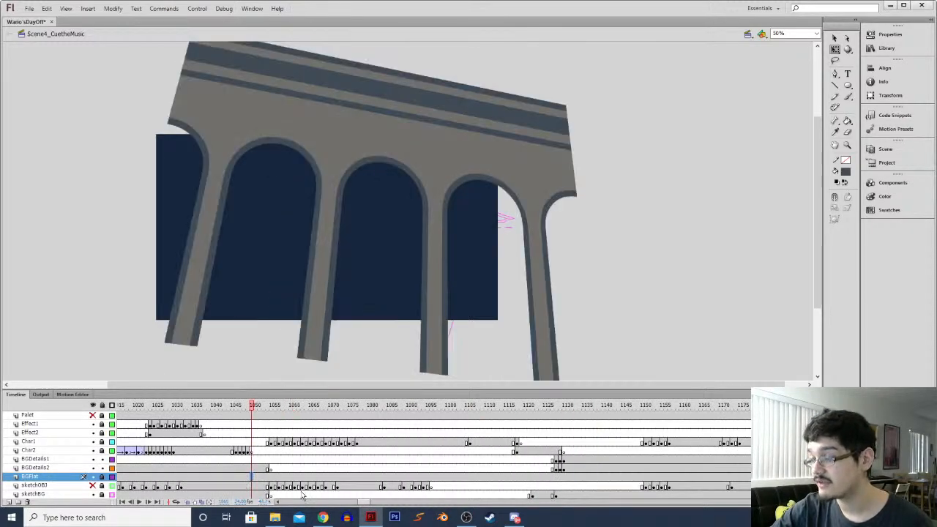
scroll(362, 503, left, 5)
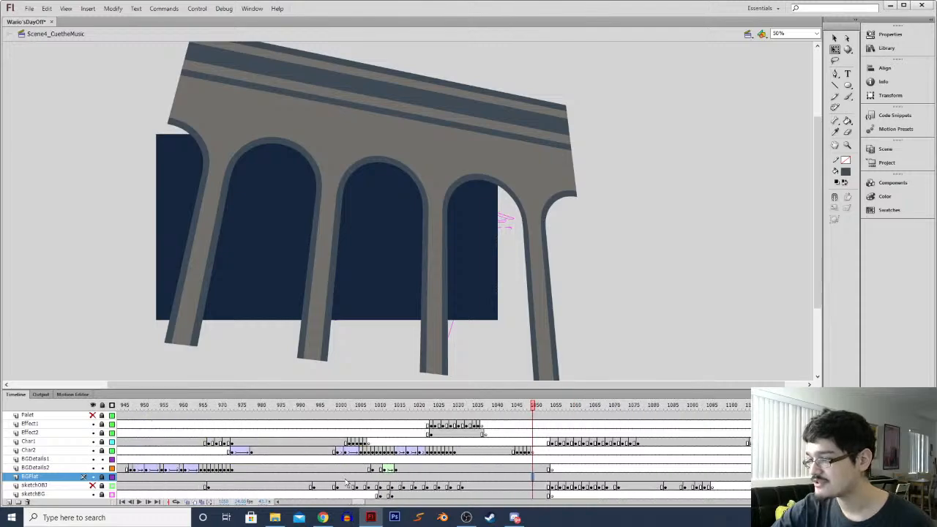
click(350, 468)
click(564, 469)
key(period)
key(period)
key(period)
key(period)
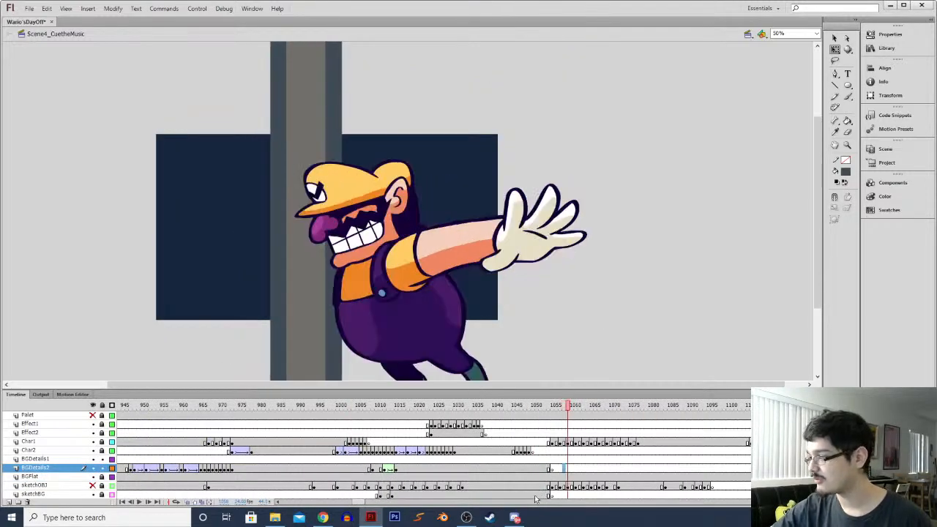
key(period)
key(period)
key(period)
scroll(359, 503, right, 14)
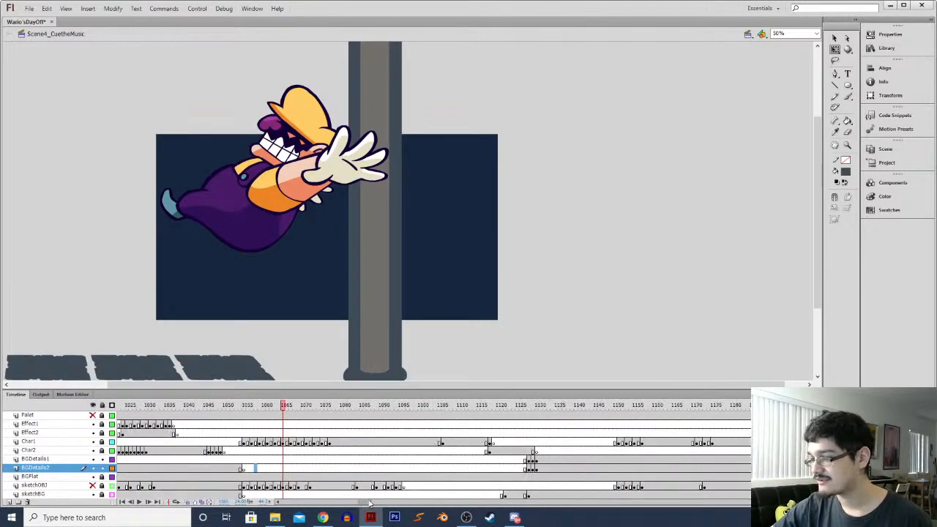
Unlock the Char1 layer and copy its flying Wario, pillar and floor tile art from about frame 1068
click(358, 476)
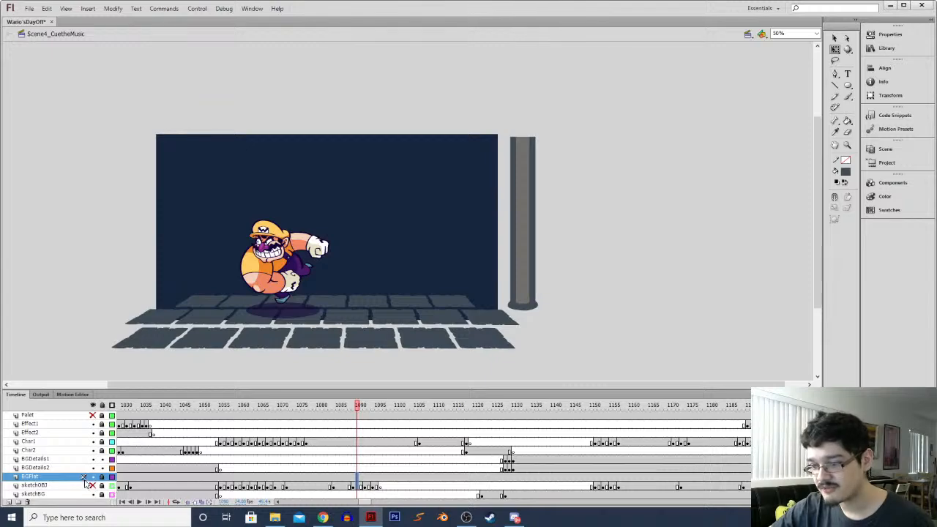
click(92, 477)
click(93, 476)
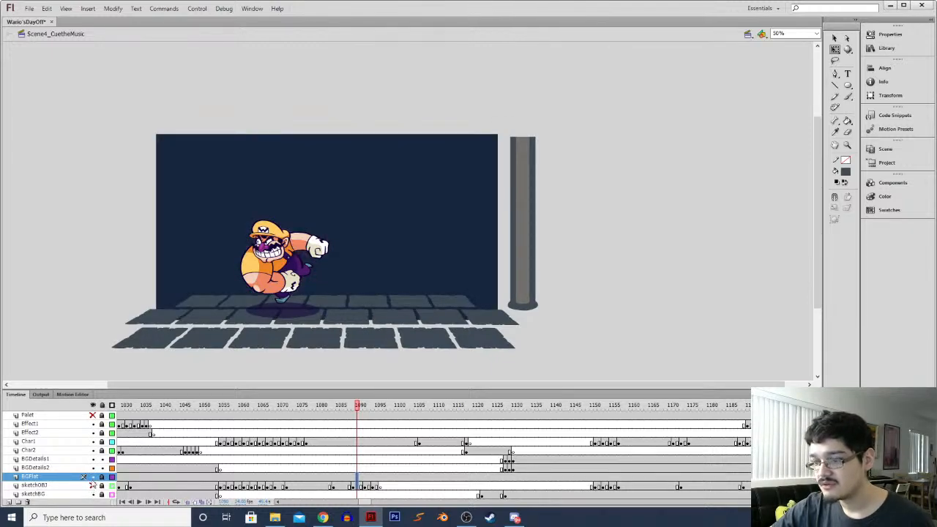
click(355, 442)
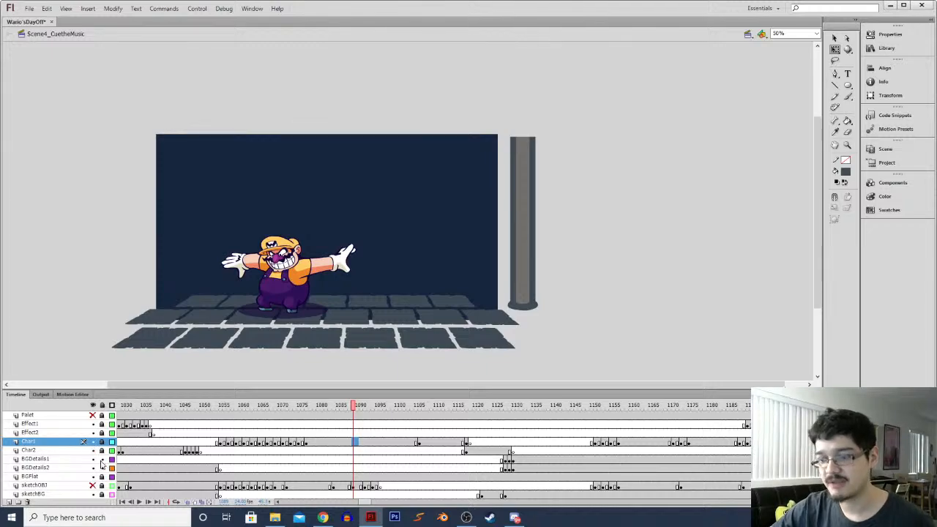
click(355, 443)
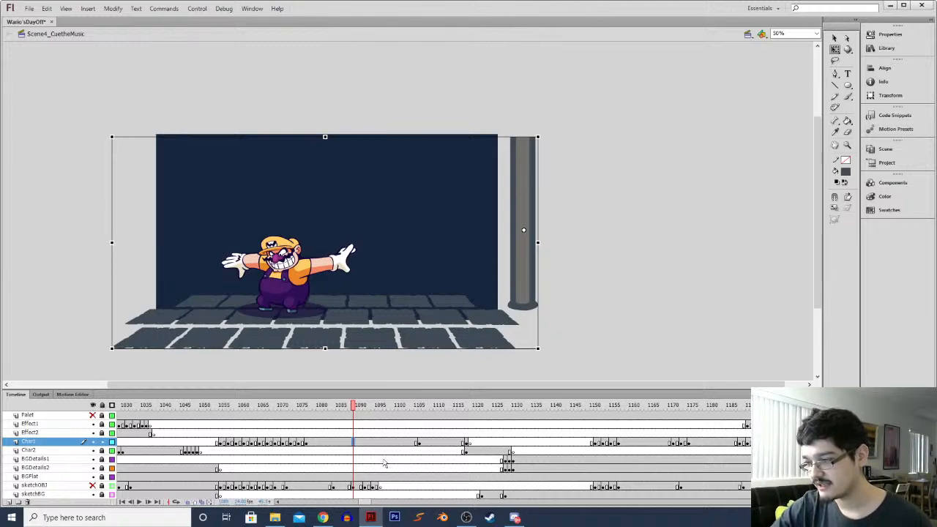
click(311, 444)
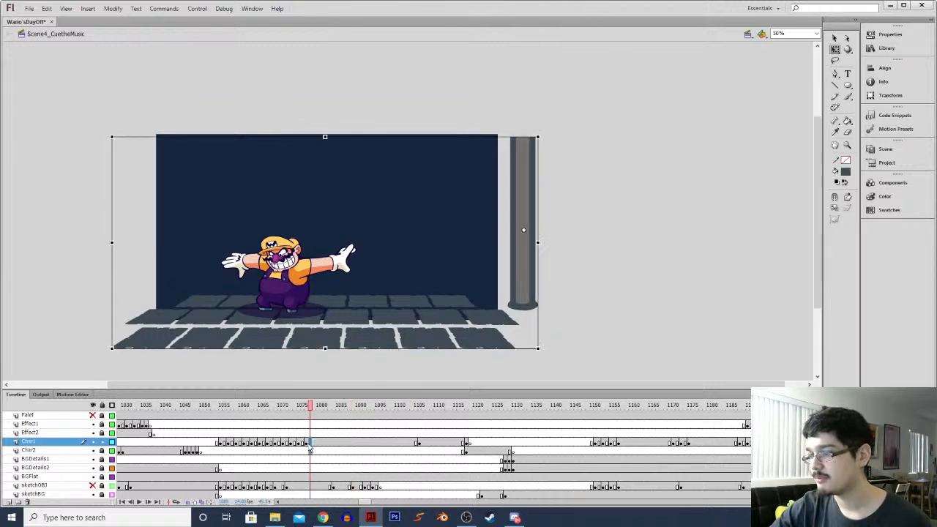
key(Return)
click(276, 443)
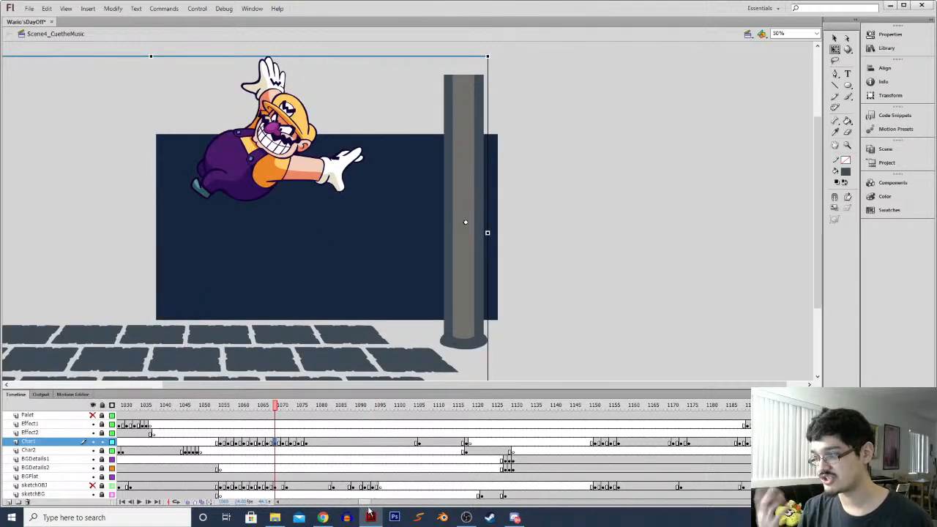
Return to the plant swing shot near frame 2550 and end the Effect2 layer with a blank keyframe where BGDetails2 ends
drag(368, 503, 483, 500)
click(226, 469)
click(225, 432)
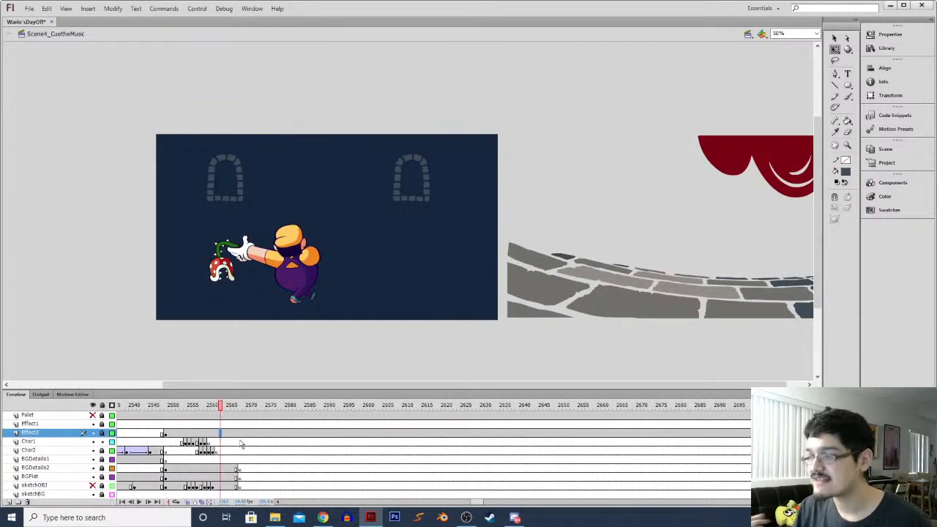
click(239, 433)
click(212, 435)
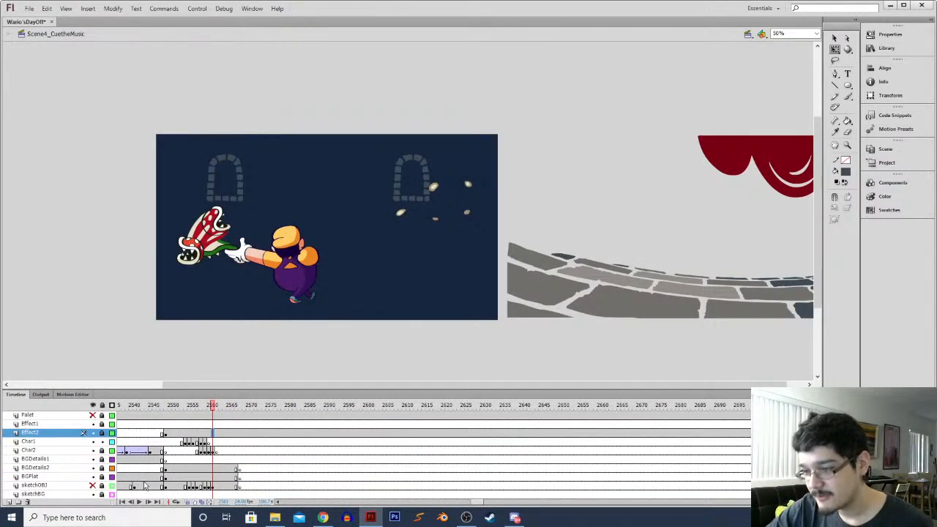
click(181, 469)
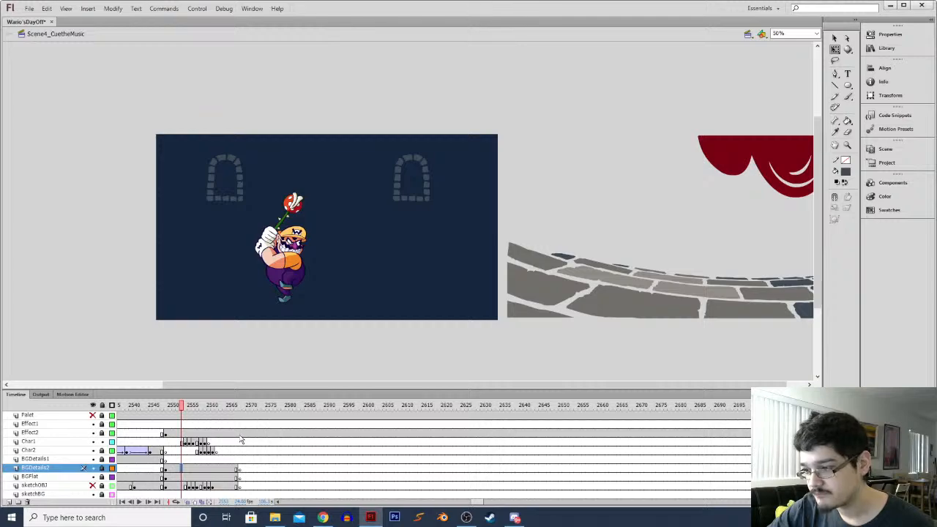
click(240, 433)
click(174, 469)
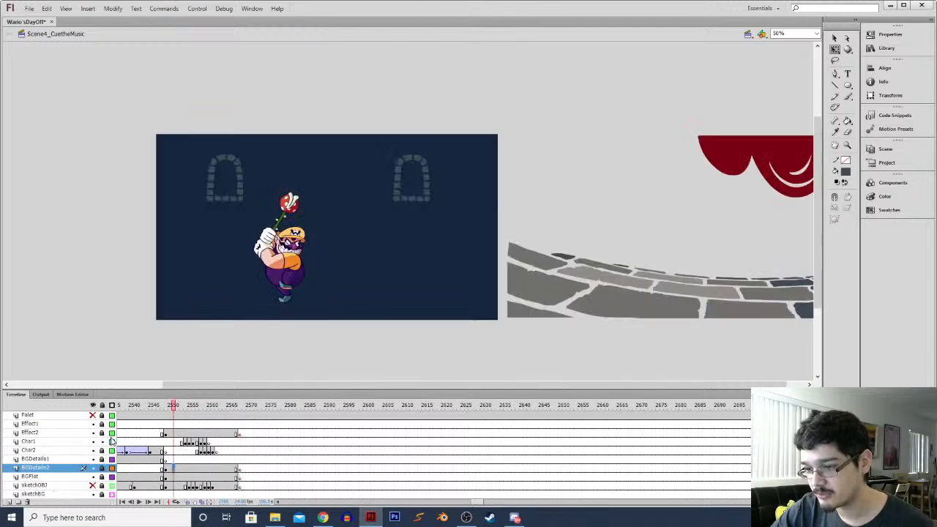
Paste the copied Wario, pillar and floor art into BGDetails2 near frame 2550 and move it over the backdrop's lower area
click(169, 478)
click(103, 477)
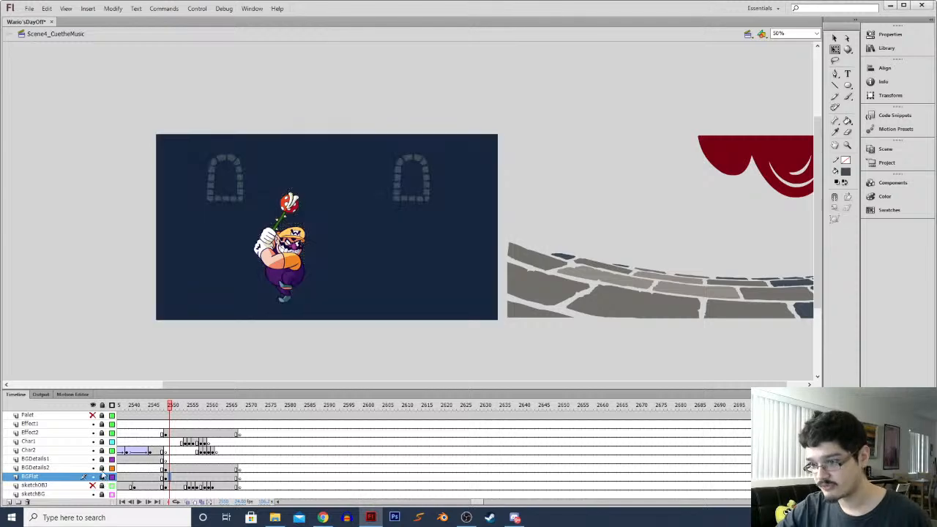
click(171, 470)
click(563, 238)
mouse_move(478, 306)
mouse_down()
mouse_move(402, 299)
mouse_move(481, 242)
mouse_move(550, 209)
mouse_move(742, 227)
mouse_move(802, 322)
mouse_move(423, 352)
mouse_up()
key(l)
key(Delete)
key(ctrl+z)
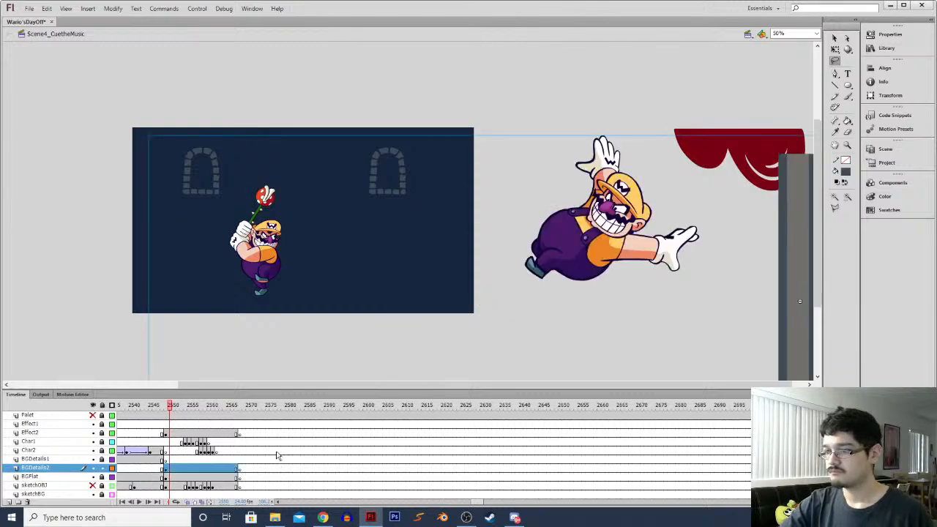
drag(460, 136, 496, 150)
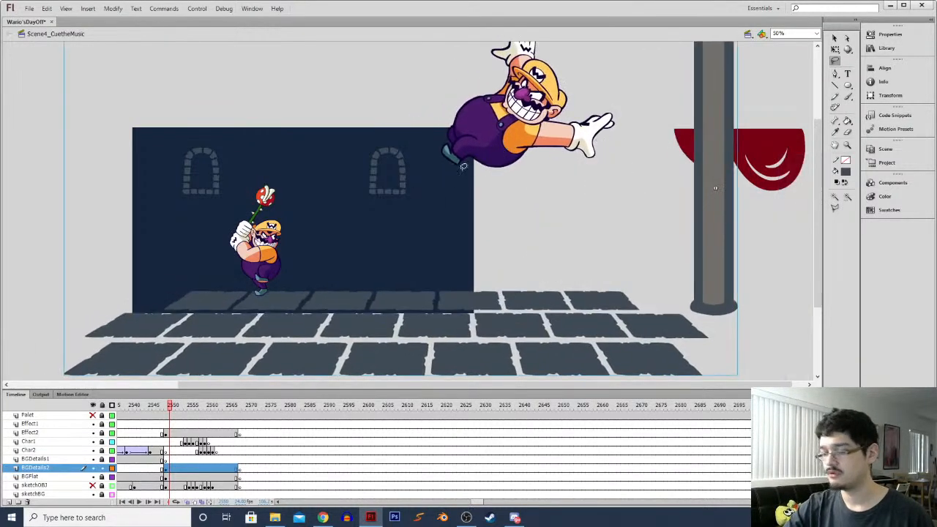
Scale down the pasted art, place it partly beside the backdrop, and delete the flying Wario from it
key(q)
drag(64, 376, 173, 285)
drag(526, 255, 464, 329)
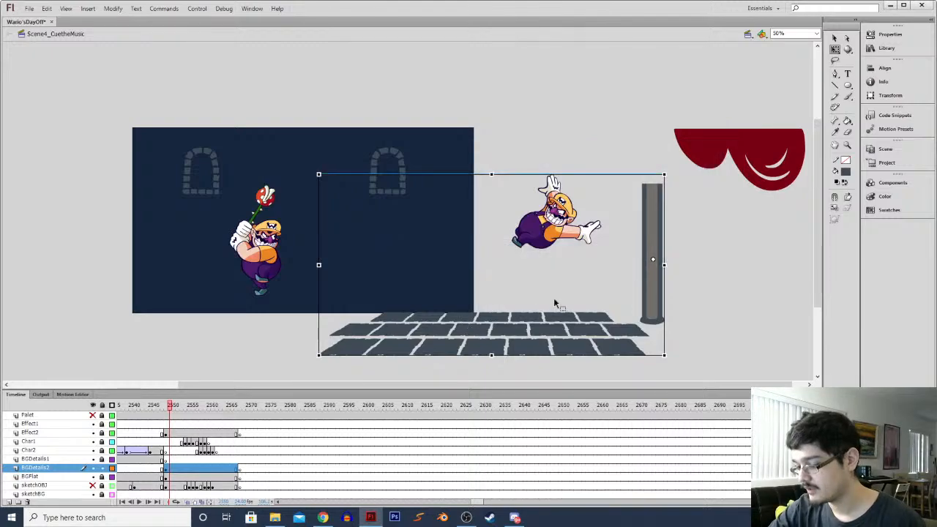
drag(492, 260, 604, 167)
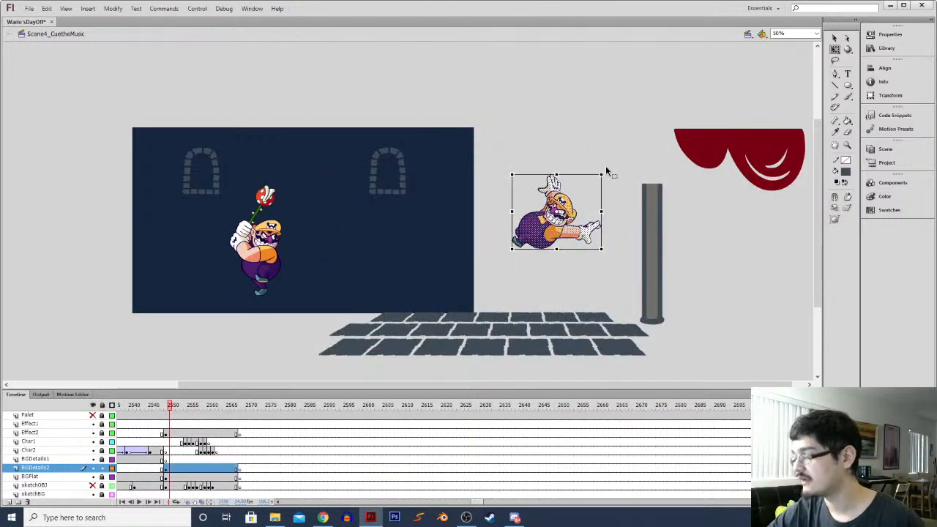
key(Delete)
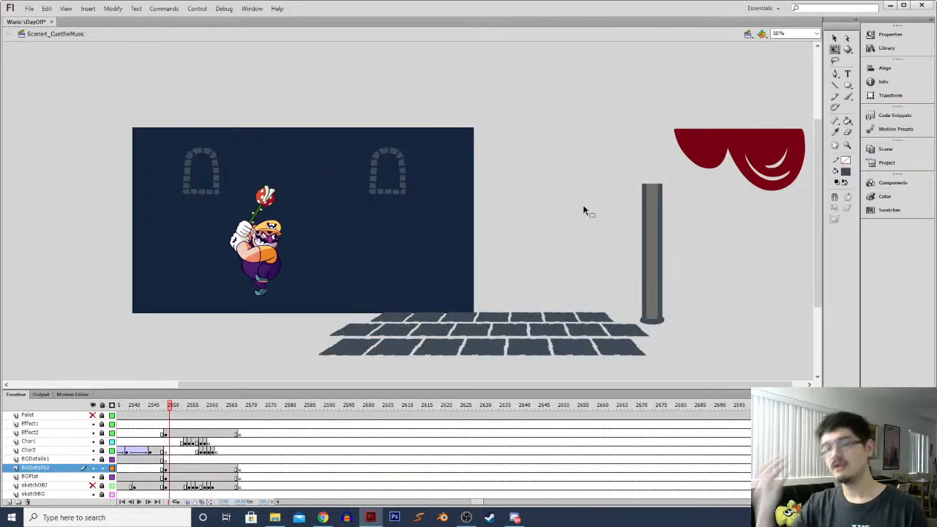
Move the stone floor tiles onto the lower edge of the dark blue backdrop, under the plant-swinging Wario
mouse_move(300, 367)
mouse_down()
mouse_move(671, 266)
mouse_move(596, 291)
mouse_move(645, 323)
mouse_move(523, 377)
mouse_move(325, 310)
mouse_move(593, 278)
mouse_up()
key(l)
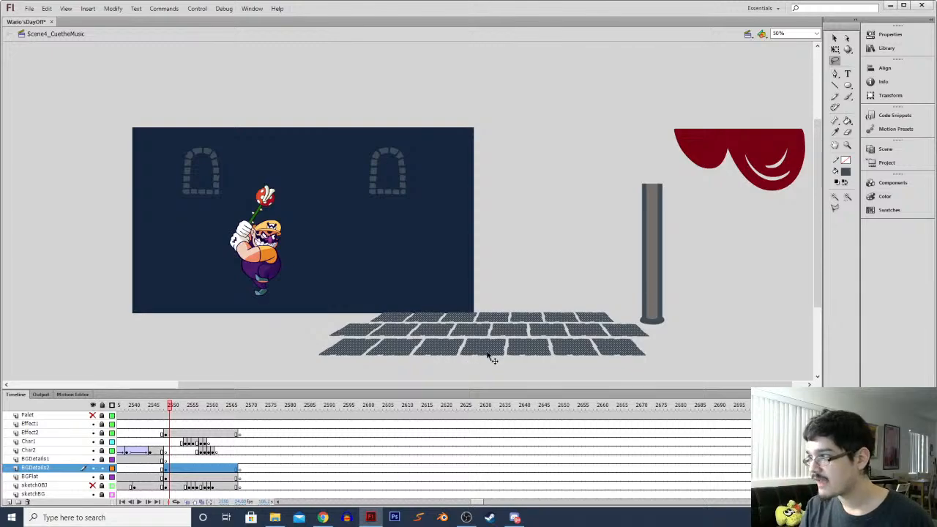
mouse_move(493, 356)
mouse_down()
mouse_move(286, 310)
mouse_move(307, 301)
mouse_move(304, 320)
mouse_up()
key(q)
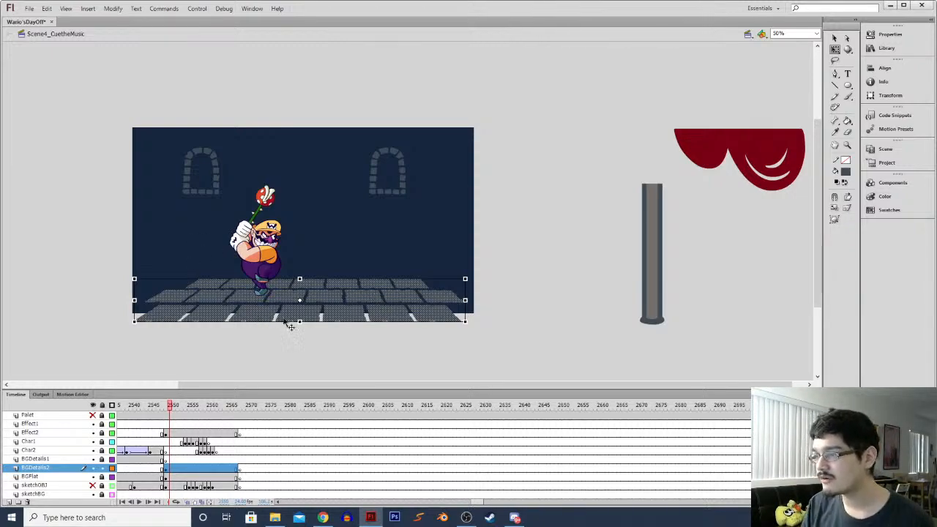
Shift the stone floor tiles sideways so they line up with the dark blue backdrop's left edge
drag(286, 299, 289, 298)
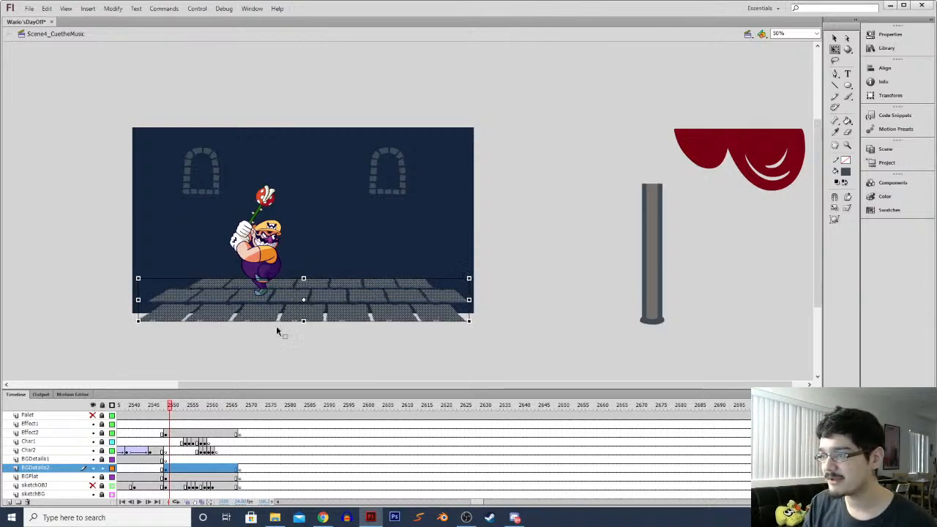
click(219, 359)
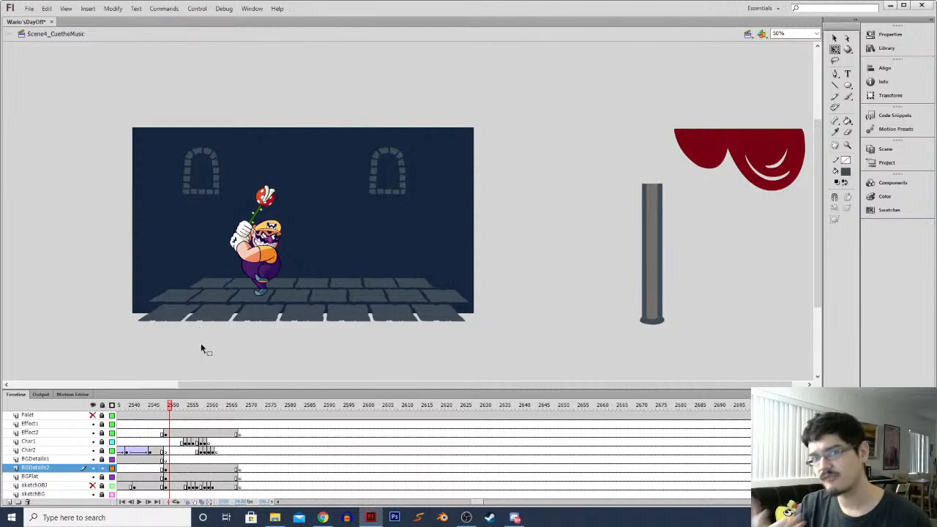
drag(119, 347, 365, 347)
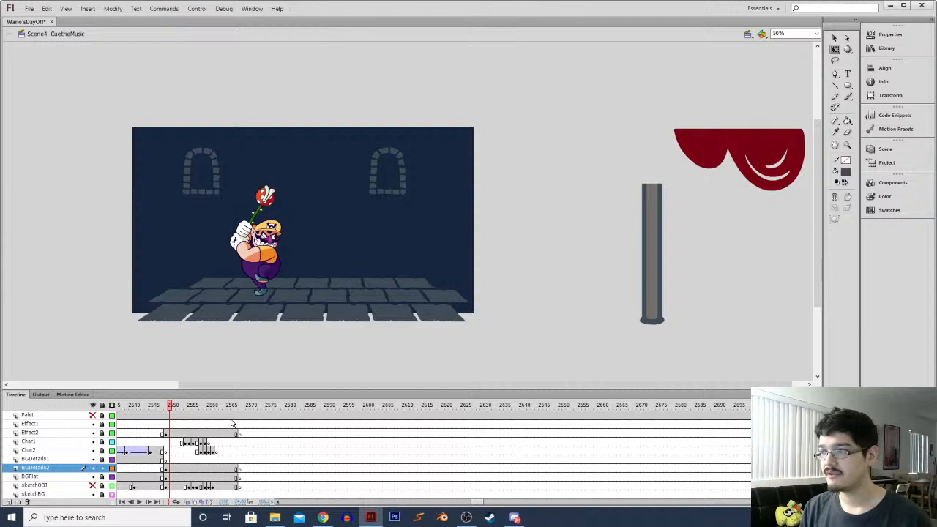
drag(115, 346, 477, 265)
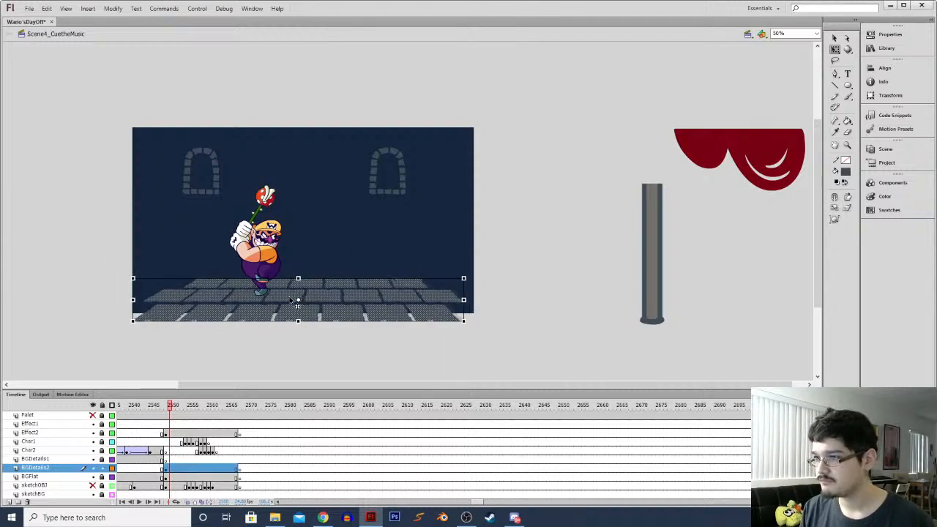
click(272, 348)
Delete the floor tiles just right of Wario's feet in the two rear rows to open a gap
drag(288, 302, 316, 287)
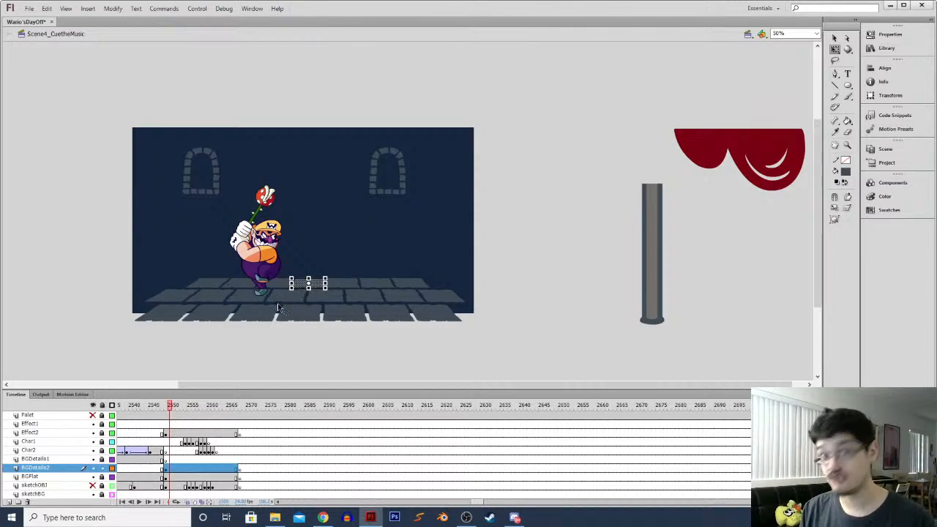
key(Delete)
click(287, 296)
key(Delete)
click(283, 284)
key(Delete)
Move the pillar from beside the stage onto the backdrop, between the two brick windows
drag(585, 355, 729, 173)
mouse_move(659, 262)
mouse_down()
mouse_move(315, 221)
mouse_move(331, 216)
mouse_up()
click(313, 326)
Try extending the pillar upward past the backdrop's top edge
drag(301, 282, 363, 120)
click(290, 169)
mouse_move(281, 199)
mouse_down()
mouse_move(367, 124)
mouse_move(322, 119)
mouse_move(354, 264)
mouse_move(335, 297)
mouse_up()
click(304, 116)
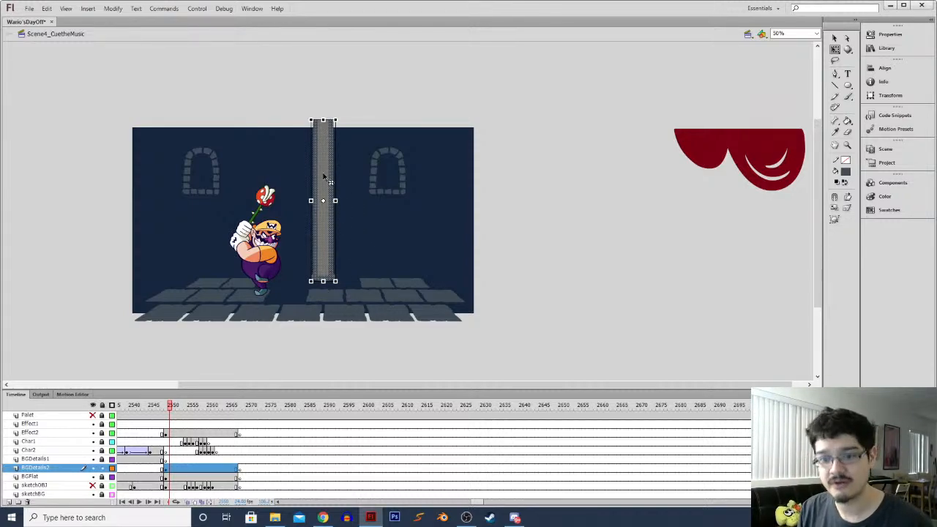
drag(335, 119, 336, 115)
click(364, 119)
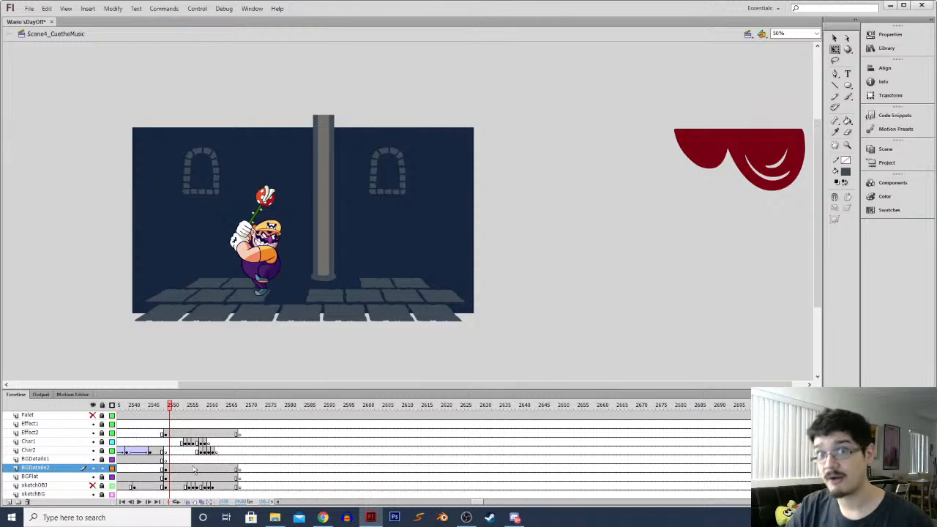
Show the BGFlat backdrop as an outline and delete the brick window right of the pillar
click(166, 469)
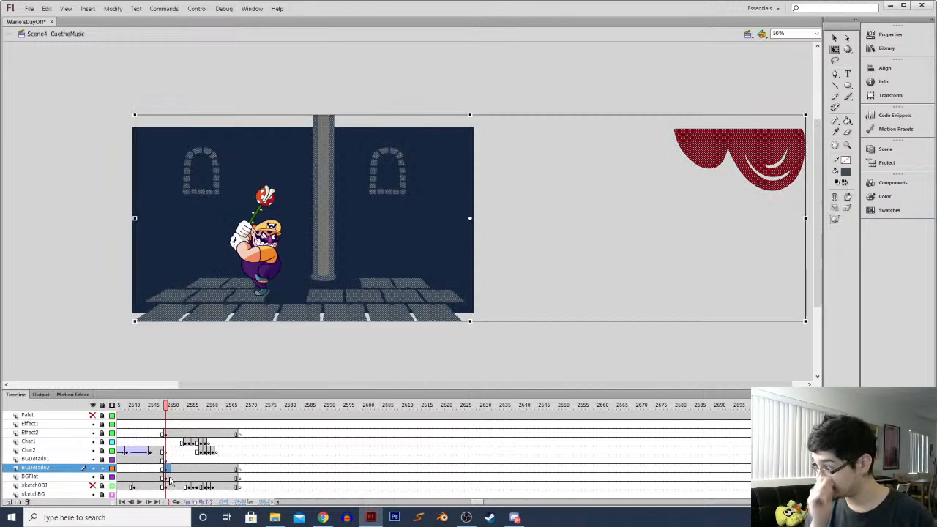
click(166, 478)
click(166, 470)
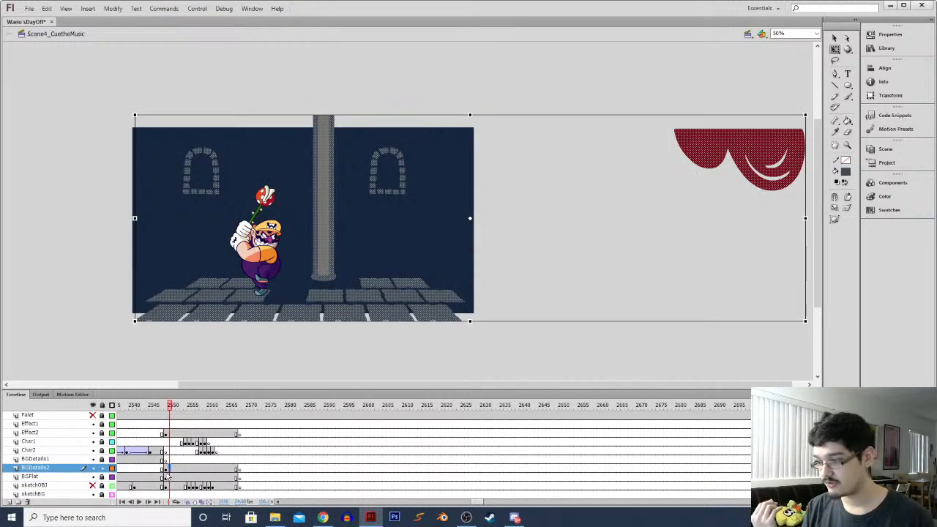
key(l)
mouse_move(610, 148)
mouse_down()
mouse_move(773, 92)
mouse_move(625, 157)
mouse_move(615, 150)
mouse_up()
mouse_move(707, 157)
mouse_down()
mouse_move(384, 154)
mouse_move(553, 159)
mouse_up()
mouse_move(356, 150)
mouse_down()
mouse_move(395, 218)
mouse_move(416, 115)
mouse_up()
key(Delete)
Move the red curtain to the stage's upper edge, right of the pillar, and stretch it slightly taller
mouse_move(486, 93)
mouse_down()
mouse_move(700, 220)
mouse_move(490, 190)
mouse_up()
drag(595, 183, 415, 180)
key(q)
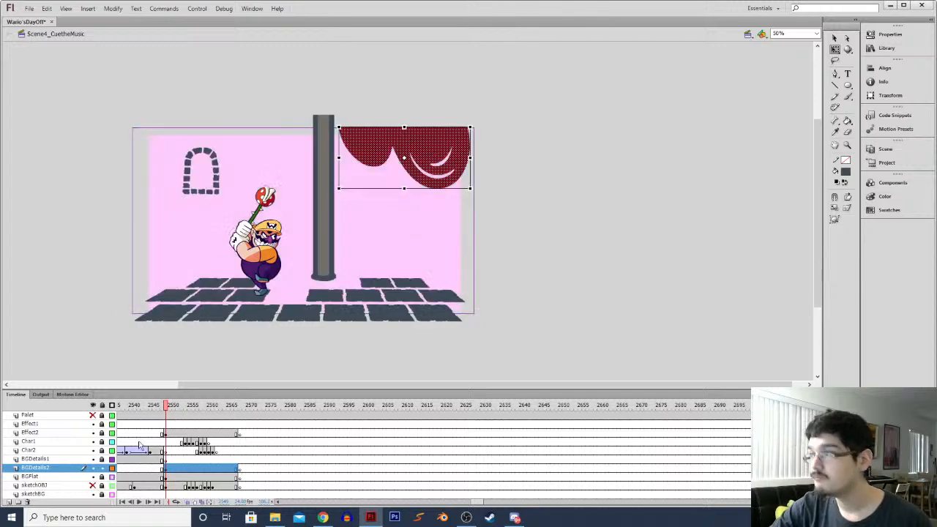
drag(405, 189, 404, 192)
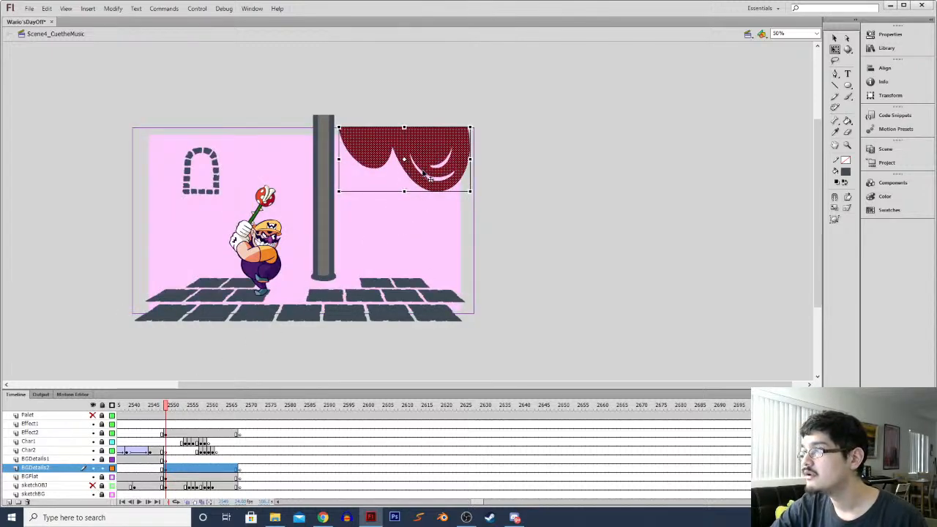
click(297, 271)
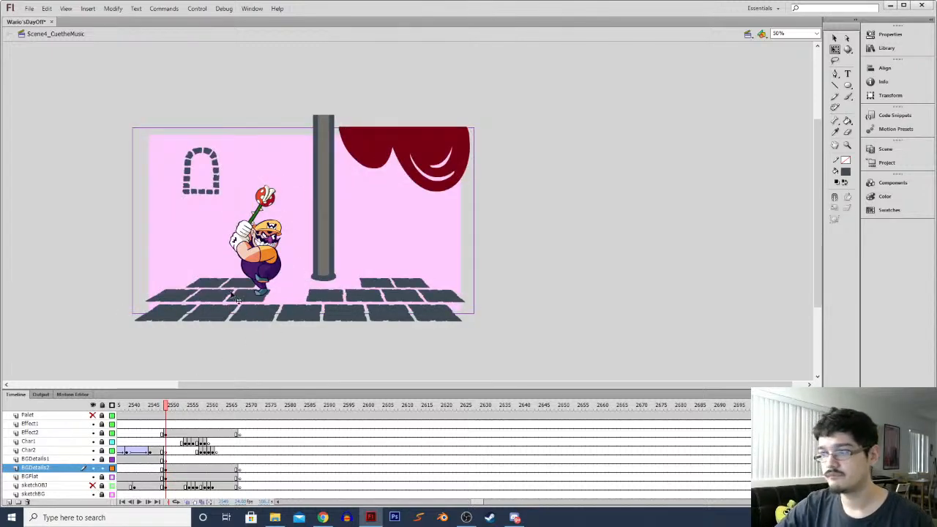
Delete the floor tiles behind Wario's feet and spread the remaining floor past both sides of the stage
click(242, 287)
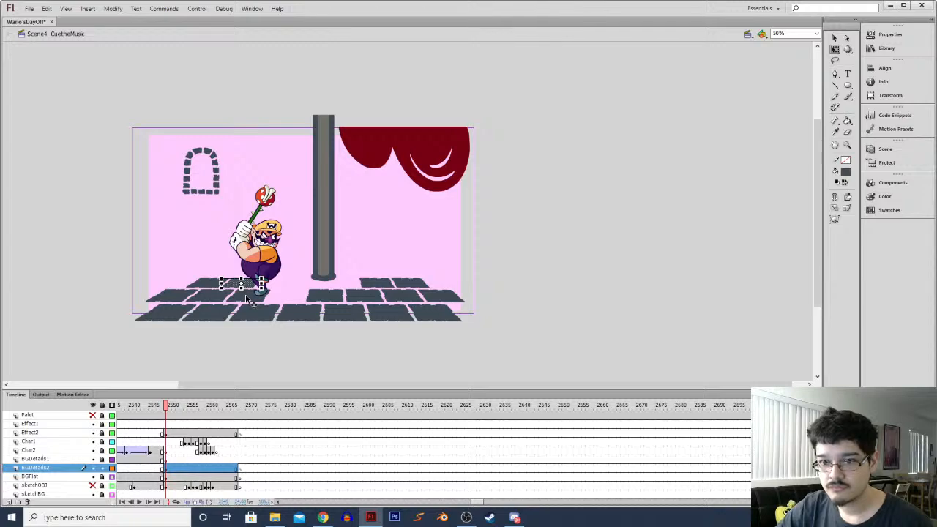
key(Delete)
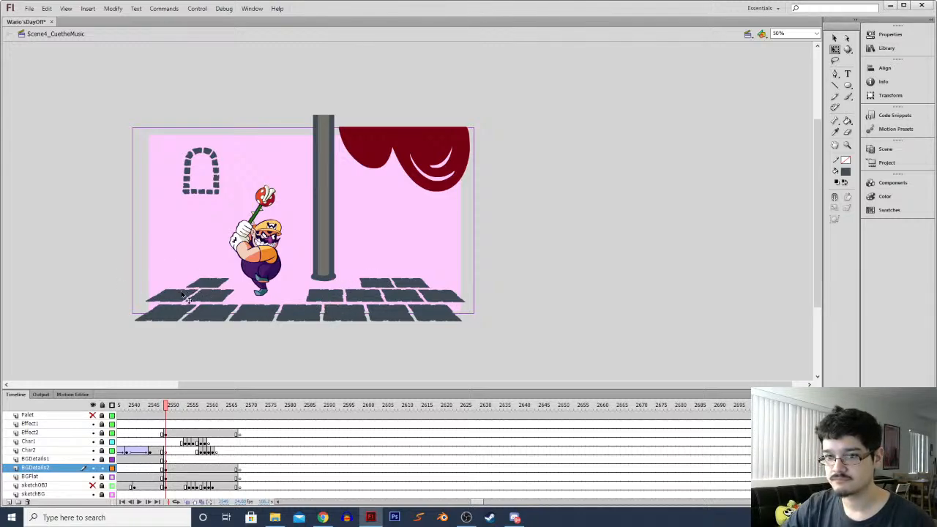
key(l)
mouse_move(164, 295)
mouse_down()
mouse_move(134, 283)
mouse_move(219, 263)
mouse_move(305, 260)
mouse_move(486, 278)
mouse_move(382, 396)
mouse_move(93, 305)
mouse_up()
mouse_move(143, 272)
mouse_down()
mouse_move(282, 265)
mouse_move(334, 279)
mouse_move(364, 265)
mouse_move(517, 285)
mouse_move(206, 363)
mouse_move(83, 291)
mouse_move(114, 300)
mouse_up()
key(q)
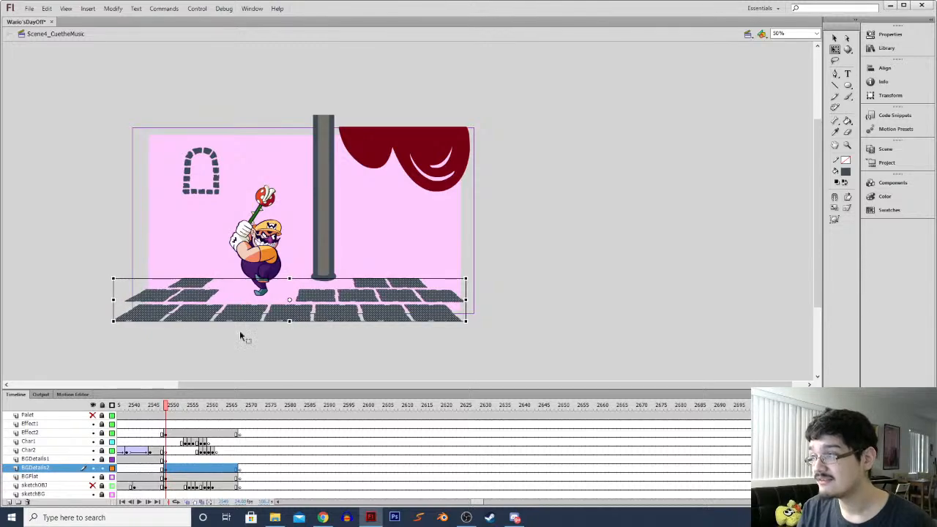
drag(465, 299, 489, 300)
click(407, 330)
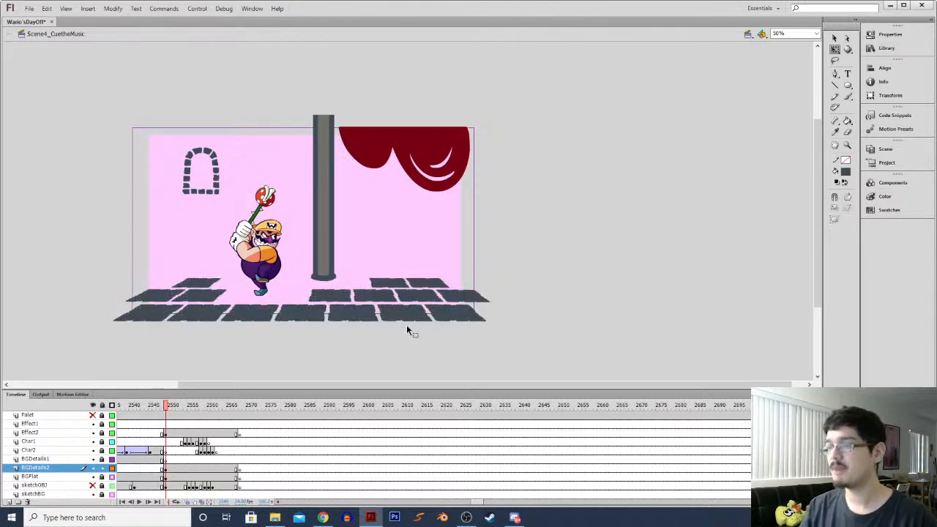
Compare the neighbouring frames and fill the floor tile below the pillar with brownish grey
key(m)
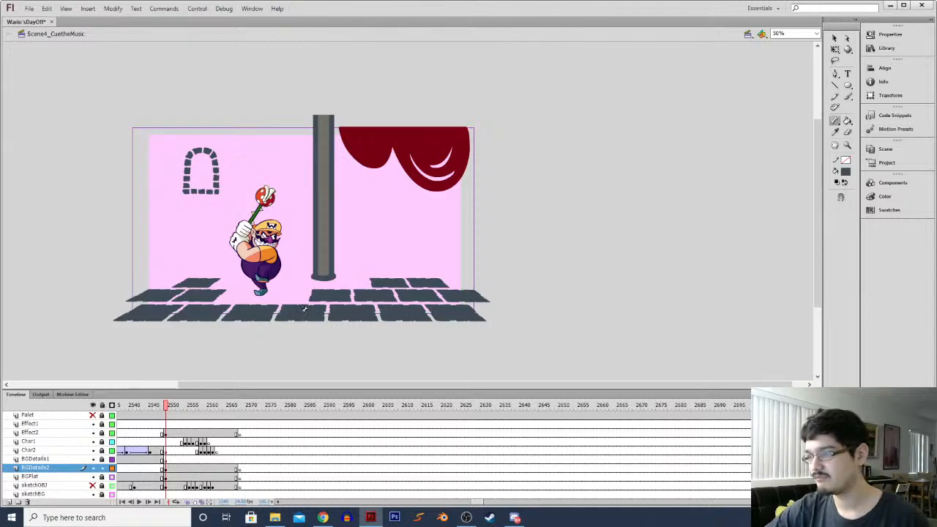
key(comma)
key(comma)
key(comma)
key(comma)
key(period)
key(period)
key(period)
key(period)
key(k)
click(325, 297)
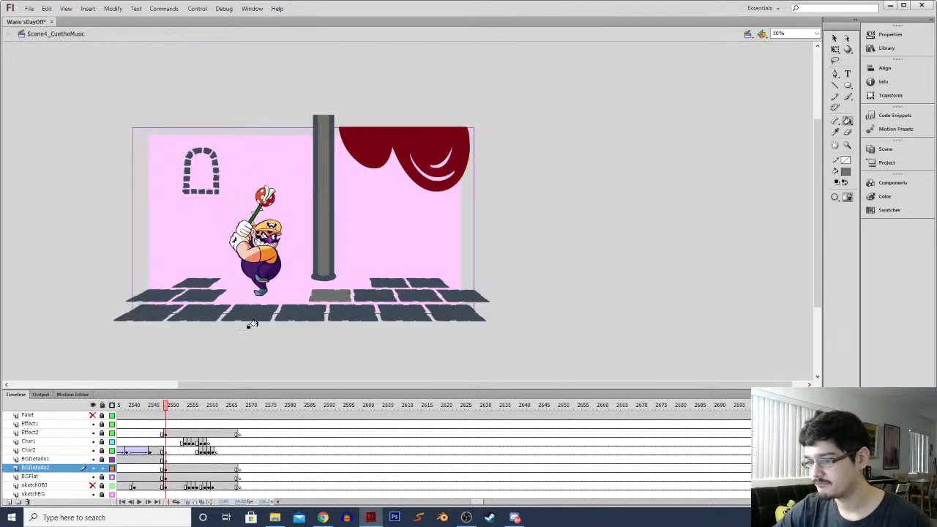
Fill the remaining middle floor tiles around Wario and the pillar with the same brownish grey
click(166, 472)
key(l)
click(211, 350)
key(k)
click(350, 294)
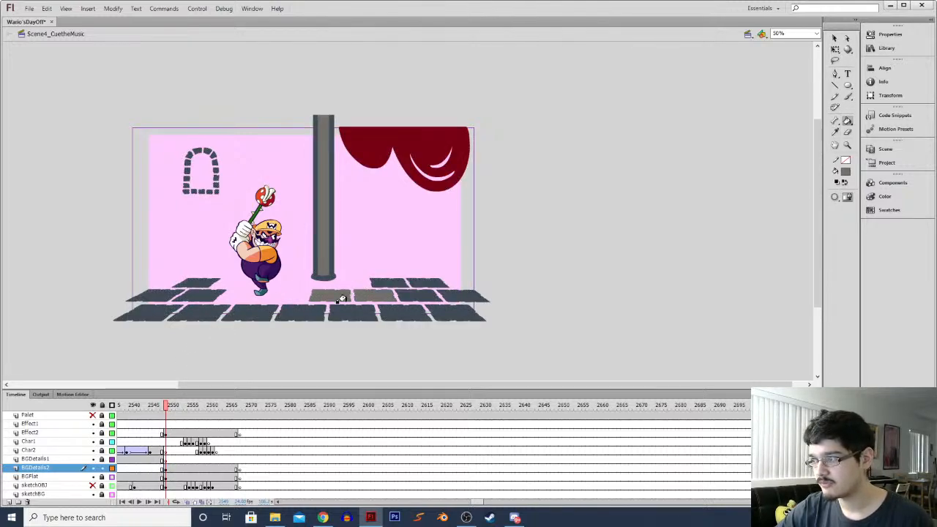
click(325, 309)
click(293, 313)
click(246, 314)
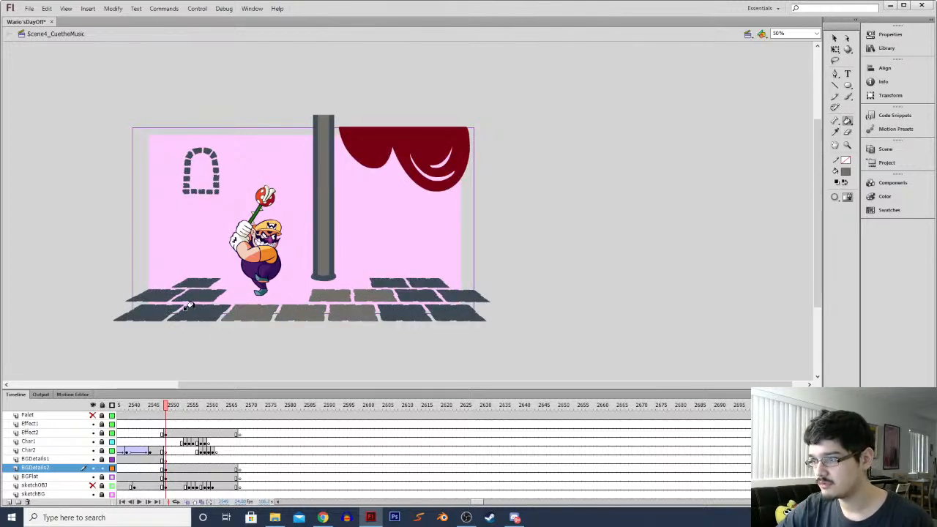
click(194, 312)
click(189, 295)
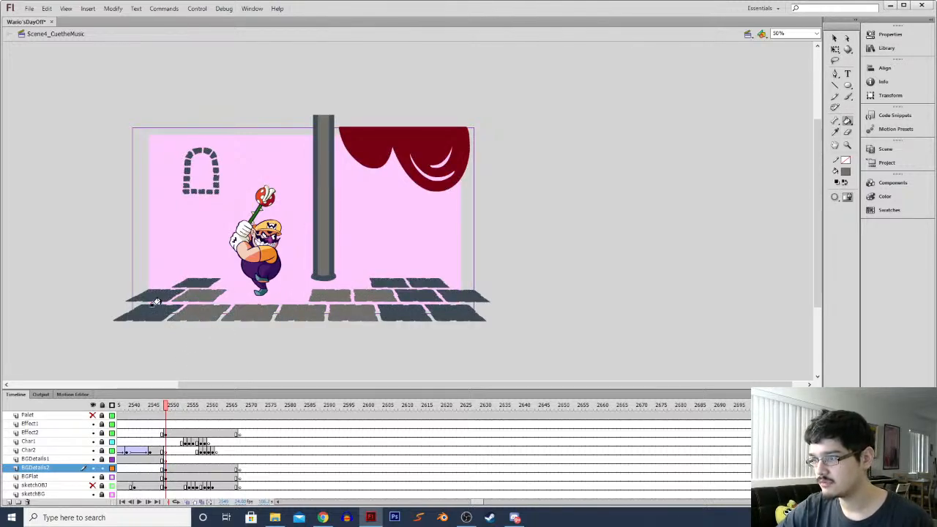
Show the BGFlat backdrop in full colour again to check the recoloured floor tiles against it
click(111, 478)
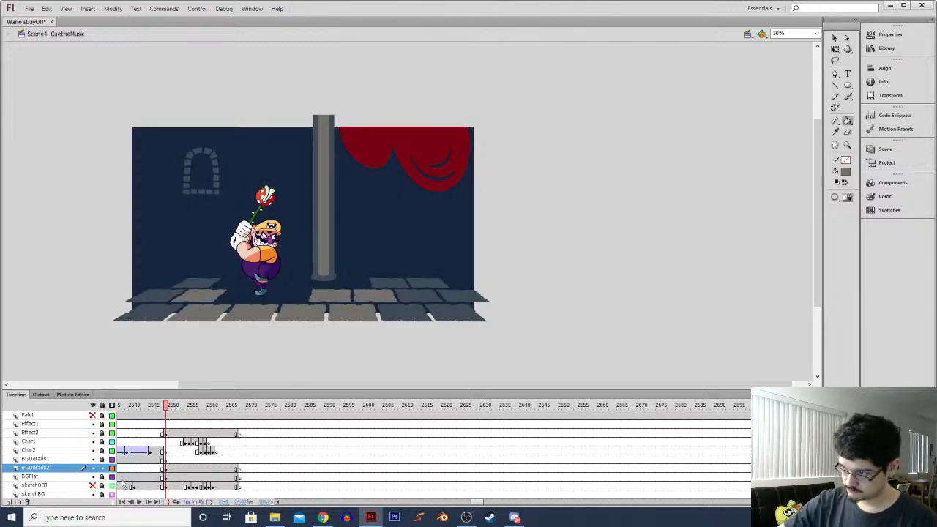
key(i)
key(q)
click(421, 299)
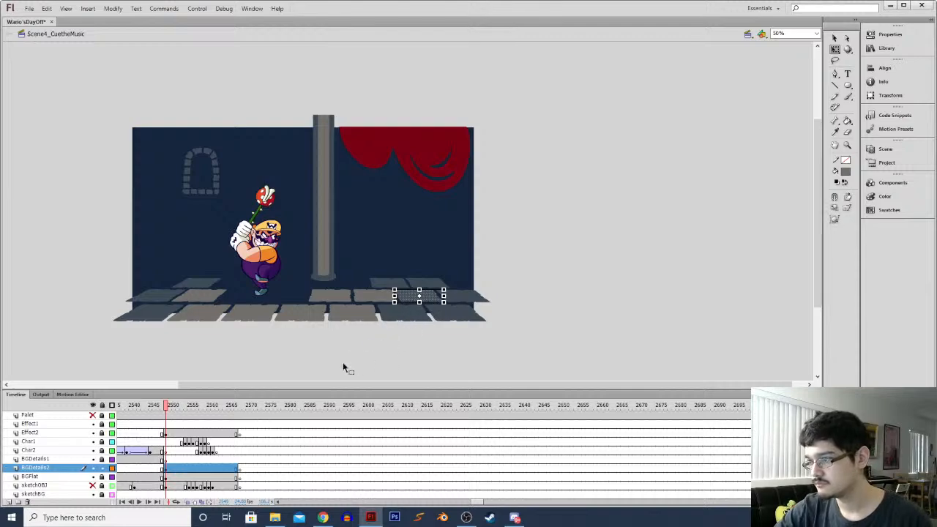
click(350, 358)
Undo the brownish grey floor tile fills and compare the neighbouring frames
key(ctrl+z)
key(ctrl+z)
key(ctrl+z)
key(ctrl+z)
key(ctrl+z)
key(ctrl+z)
key(ctrl+z)
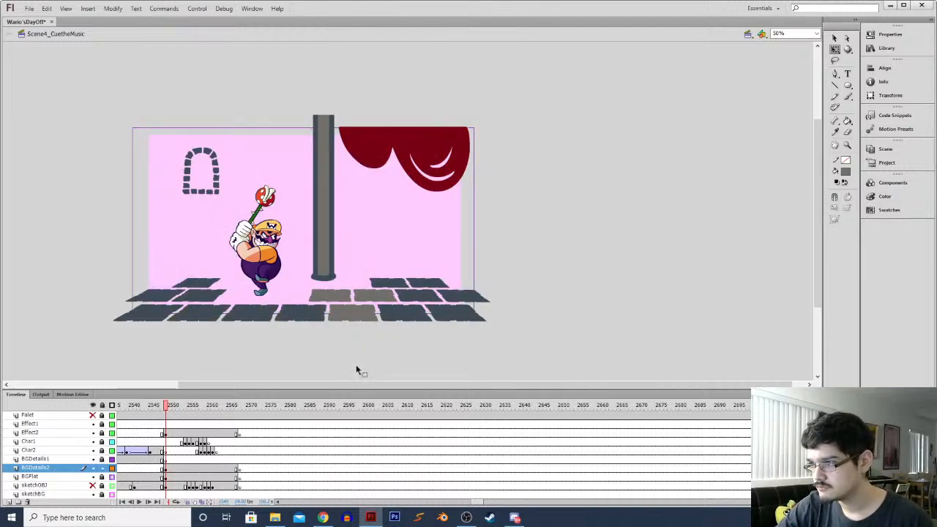
key(ctrl+z)
key(ctrl+z)
key(ctrl+z)
key(ctrl+z)
key(ctrl+z)
key(comma)
key(comma)
key(comma)
key(period)
key(period)
key(period)
Undo the floor widening, the tile deletions behind Wario's feet and the curtain stretch
key(ctrl+z)
key(ctrl+z)
key(ctrl+z)
key(ctrl+z)
key(ctrl+z)
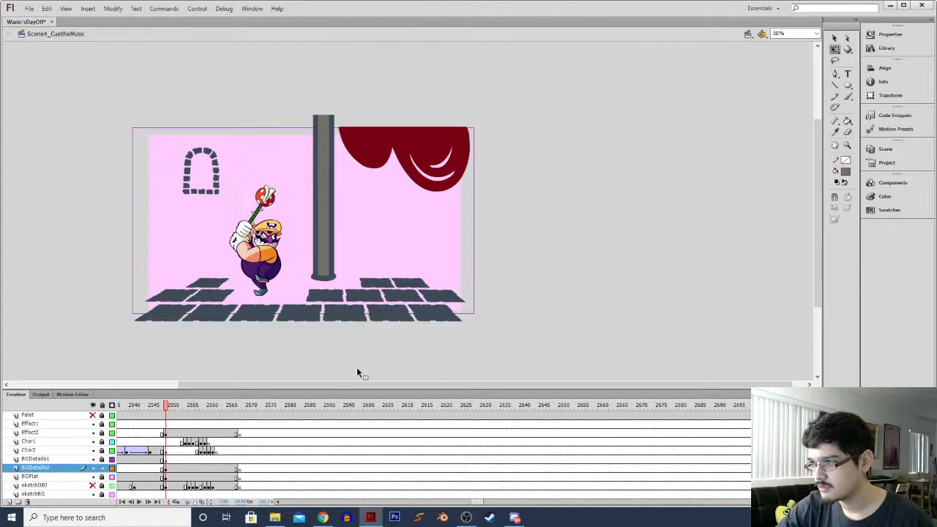
key(ctrl+z)
key(ctrl+z)
key(ctrl+z)
key(ctrl+z)
key(ctrl+z)
key(ctrl+z)
key(ctrl+z)
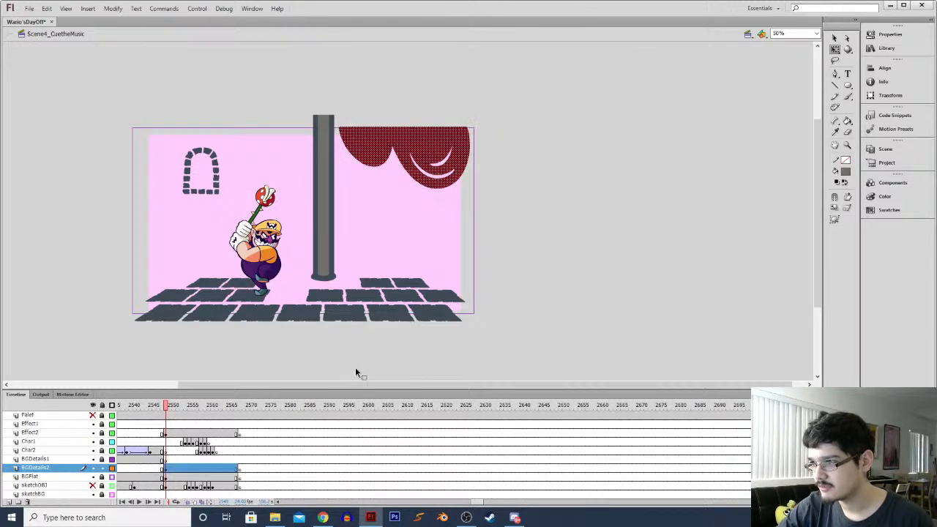
Undo the curtain placement and the deletion of the right brick window
key(ctrl+z)
key(ctrl+z)
key(ctrl+z)
key(ctrl+z)
key(ctrl+z)
key(ctrl+z)
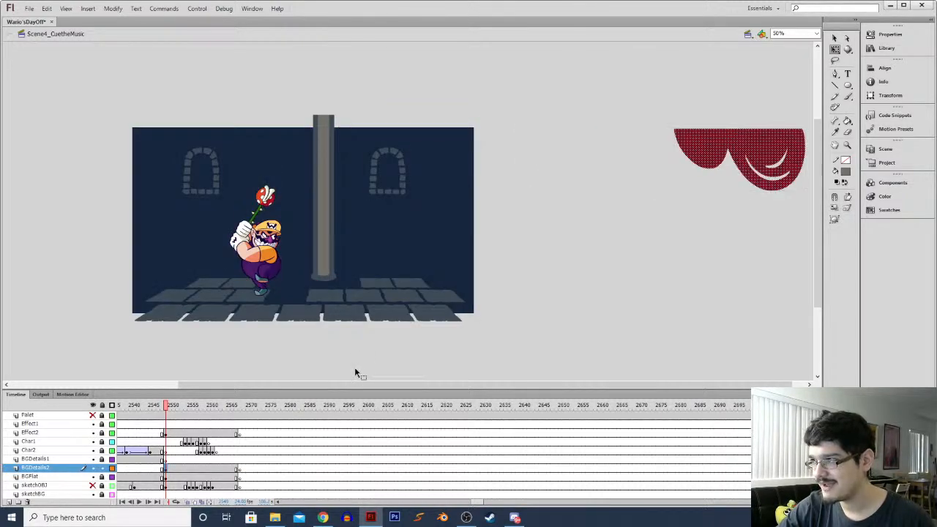
Undo the pillar extension, going back to the shorter pillar standing inside the backdrop
key(ctrl+z)
key(ctrl+z)
key(ctrl+z)
key(ctrl+z)
key(ctrl+z)
key(ctrl+z)
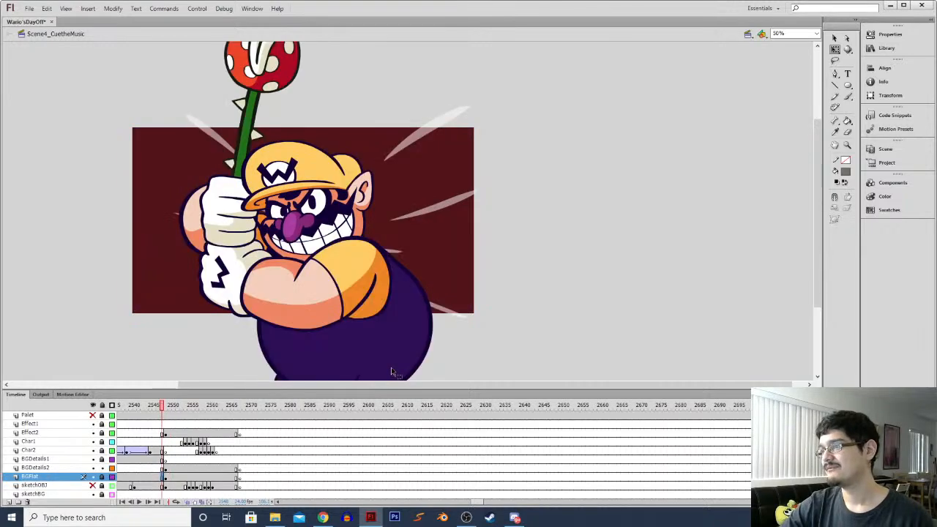
key(ctrl+z)
key(ctrl+z)
key(ctrl+z)
key(ctrl+z)
key(ctrl+z)
key(ctrl+z)
key(ctrl+z)
key(ctrl+z)
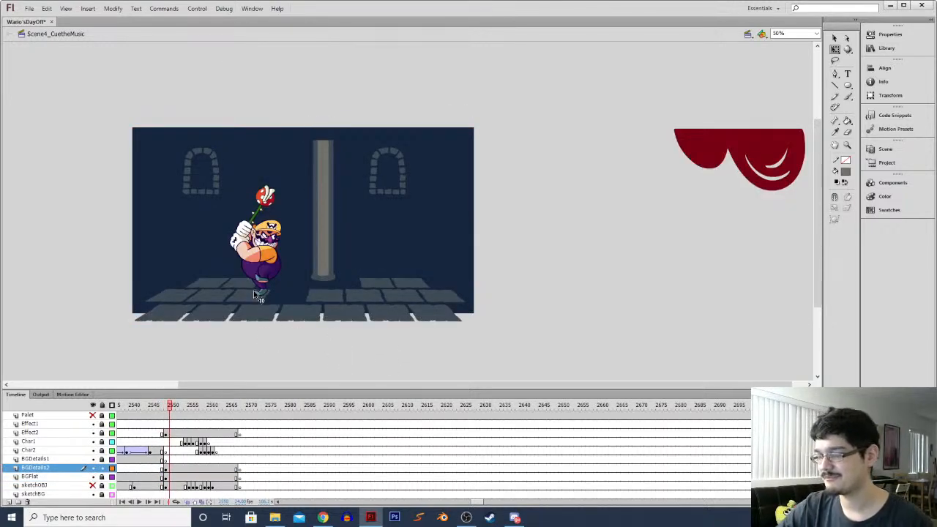
Enlarge the windows, pillar and floor together until they extend past the stage's edges, and nudge them into place
drag(98, 351, 603, 81)
drag(134, 140, 100, 115)
drag(312, 238, 322, 237)
key(Right)
key(Right)
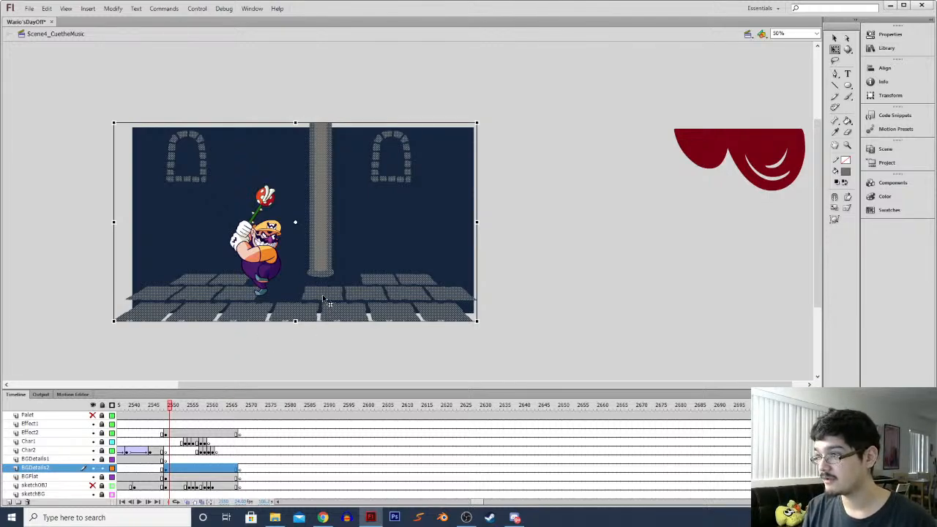
key(Up)
key(Up)
key(Up)
key(Up)
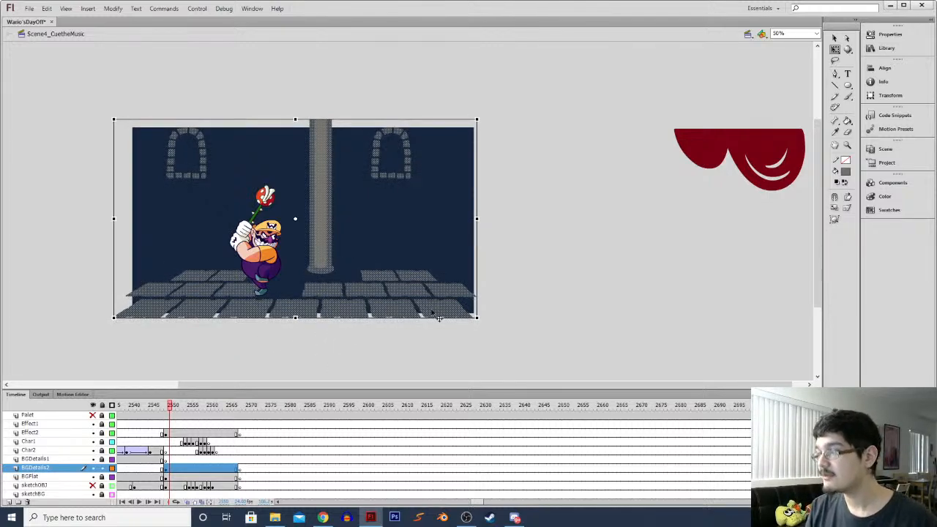
Show the BGFlat backdrop as an outline and move both brick windows lower on the wall
click(112, 478)
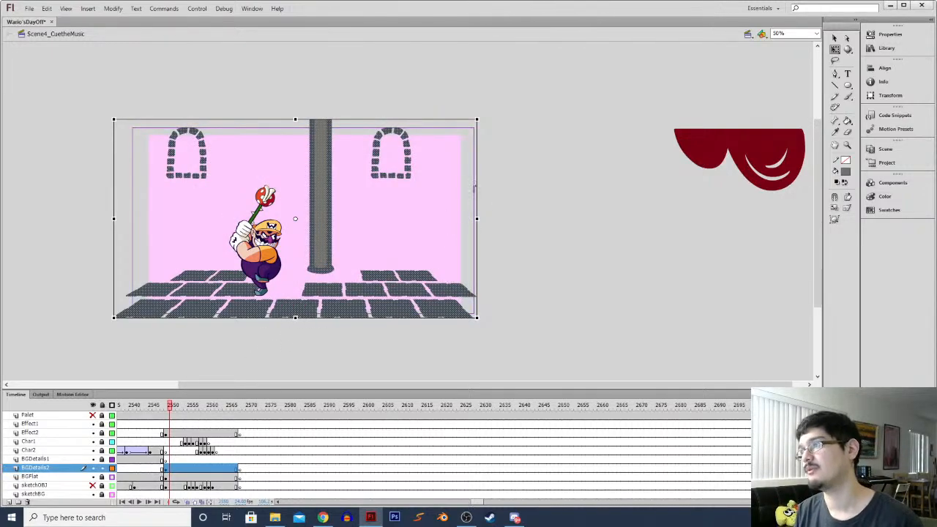
drag(360, 188, 459, 111)
drag(395, 133, 396, 149)
key(ctrl+z)
drag(163, 113, 210, 190)
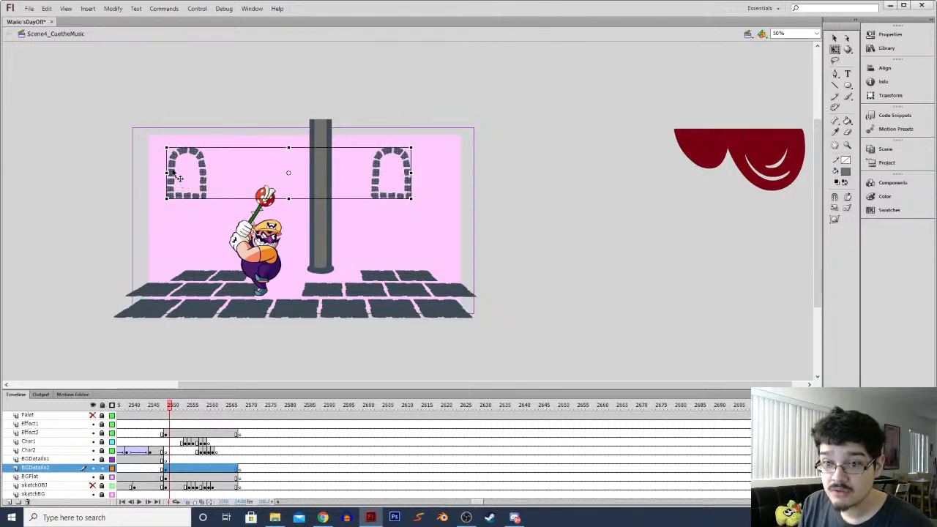
Scale both brick windows down together toward the backdrop's right side and deselect them
drag(168, 148, 176, 156)
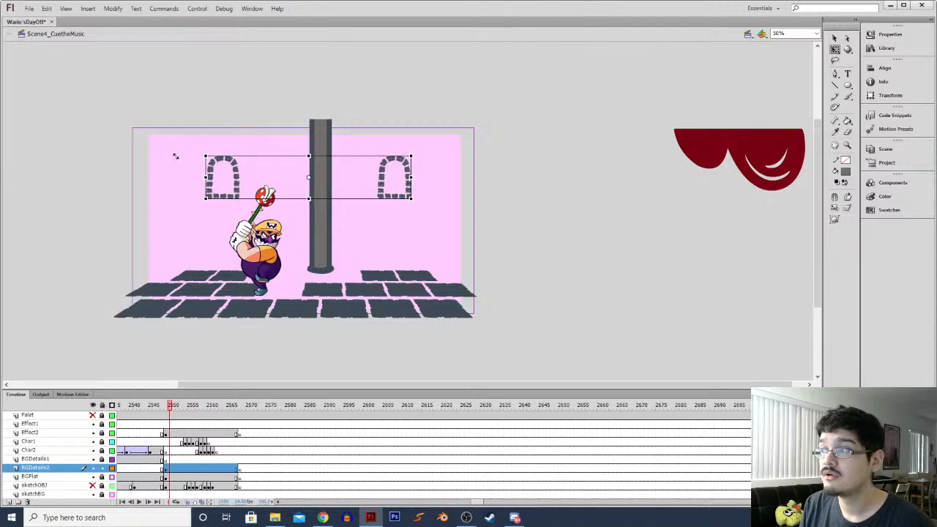
click(183, 203)
mouse_move(244, 164)
mouse_down()
mouse_move(250, 154)
mouse_move(239, 184)
mouse_up()
drag(356, 221, 450, 143)
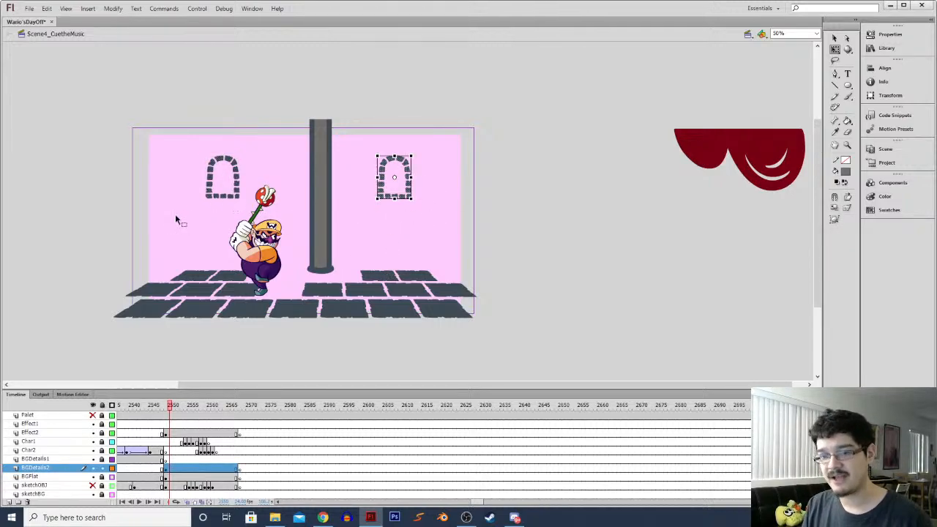
click(191, 224)
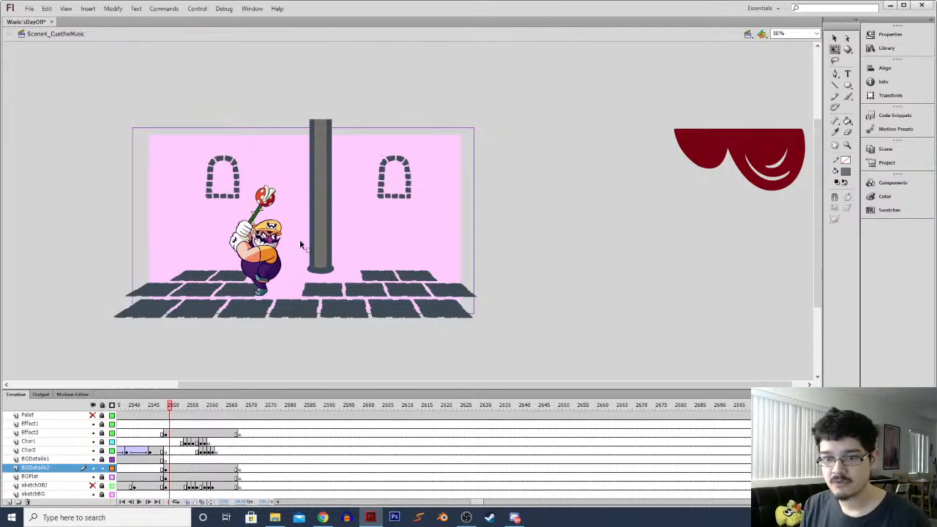
Delete the right brick window and hang the offstage red curtain in the stage's upper right corner
drag(366, 137, 461, 212)
key(Delete)
drag(644, 87, 825, 237)
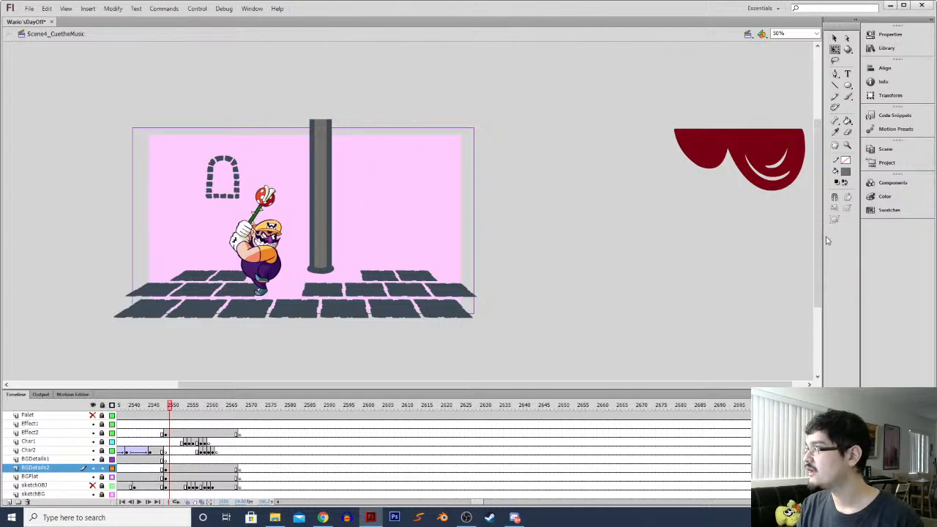
drag(785, 161, 448, 166)
drag(407, 196, 407, 206)
drag(438, 158, 431, 147)
click(491, 136)
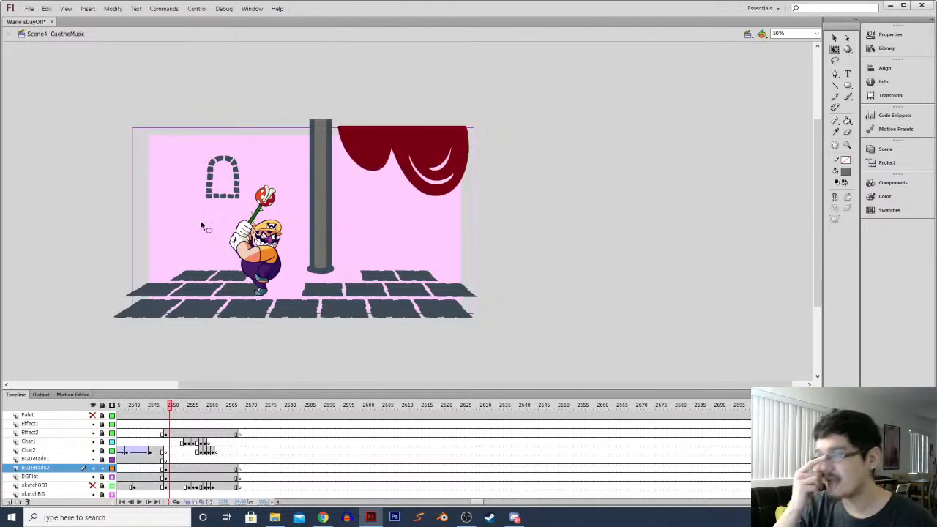
drag(185, 208, 252, 148)
drag(180, 213, 244, 151)
click(188, 235)
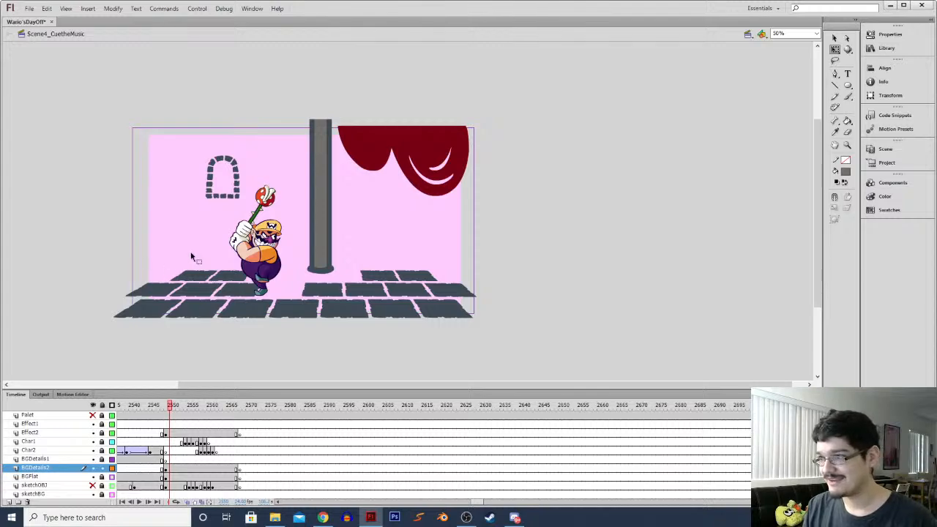
Extend the back floor row to both stage edges with copies of its outer tiles, skewing the right copy to follow the perspective
click(188, 278)
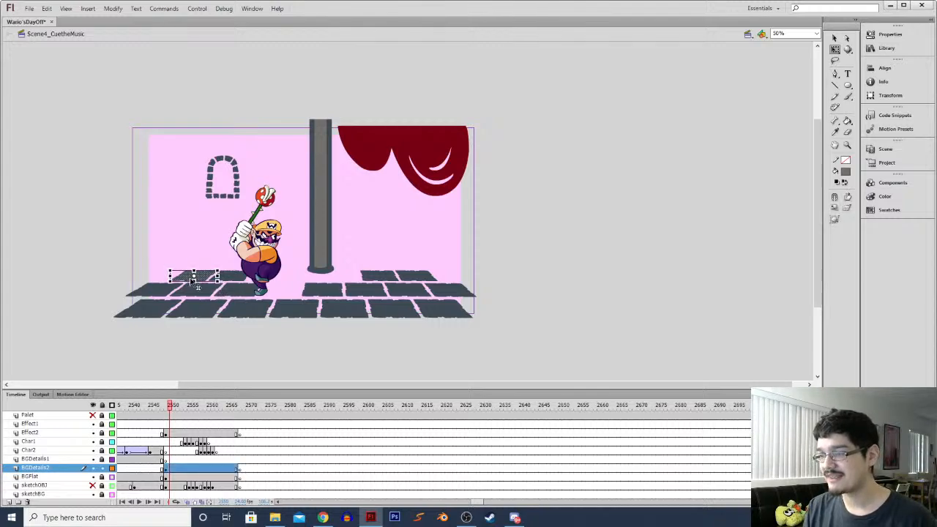
drag(207, 277, 170, 277)
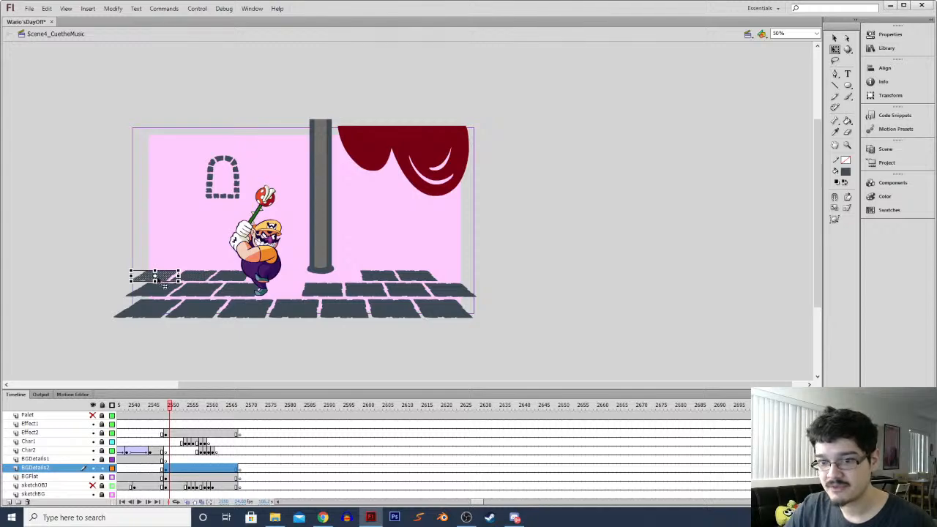
key(ctrl+=)
drag(389, 221, 271, 244)
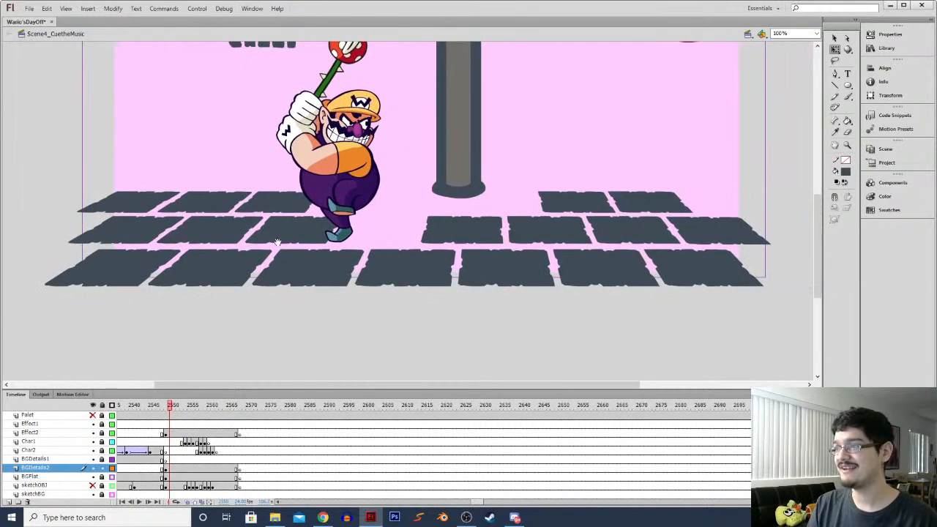
drag(519, 210, 420, 222)
click(570, 218)
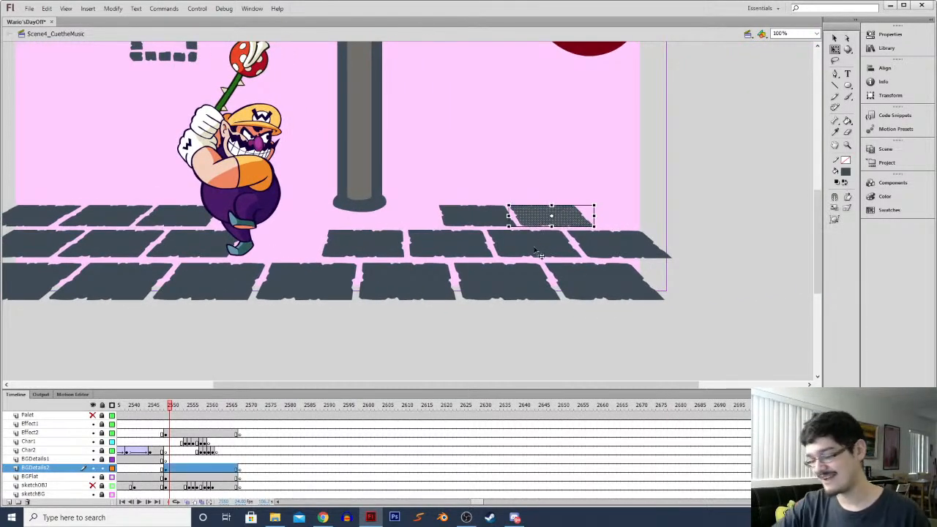
drag(572, 221, 647, 205)
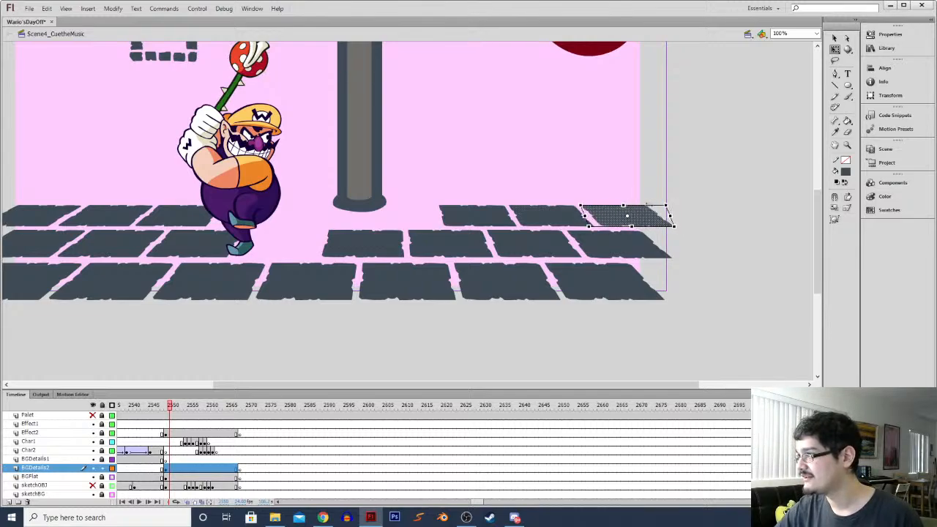
click(696, 222)
click(627, 215)
click(605, 198)
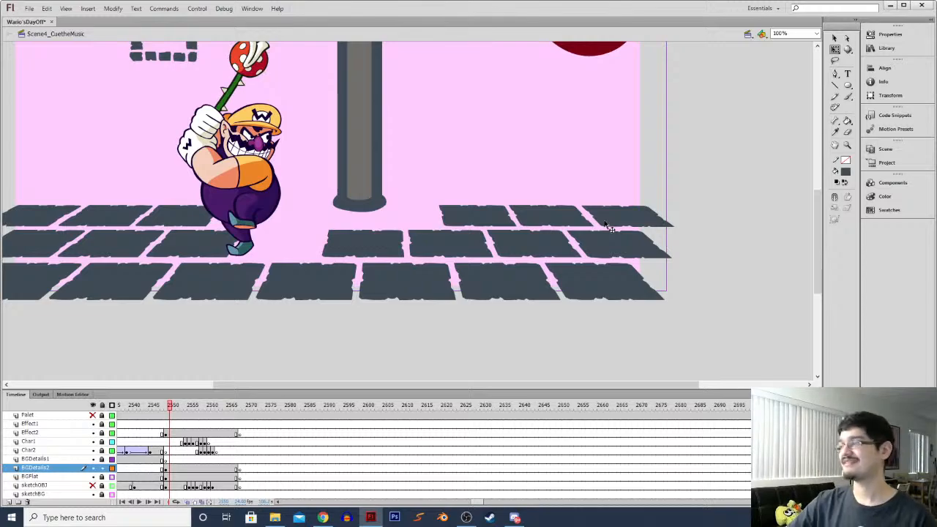
Fill the gap in the middle floor row behind Wario with a copy of the neighbouring tile
key(ctrl+minus)
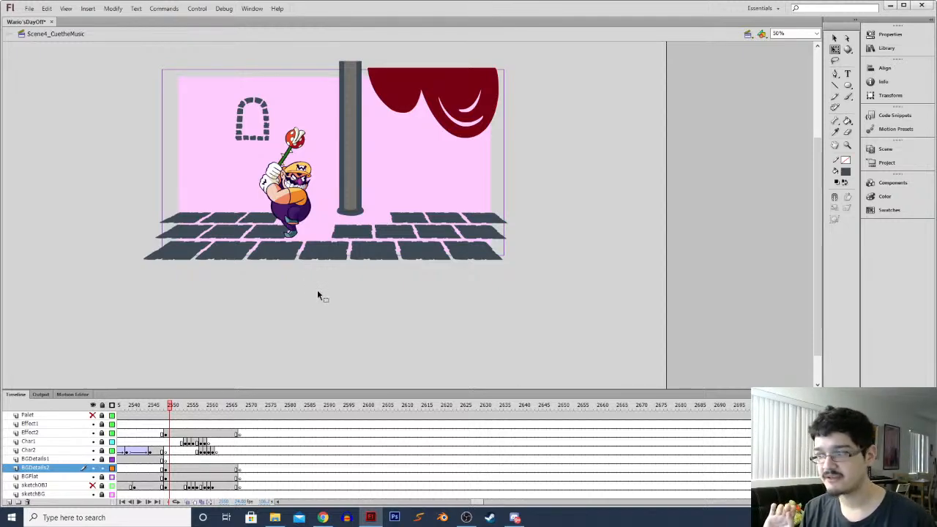
key(ctrl+1)
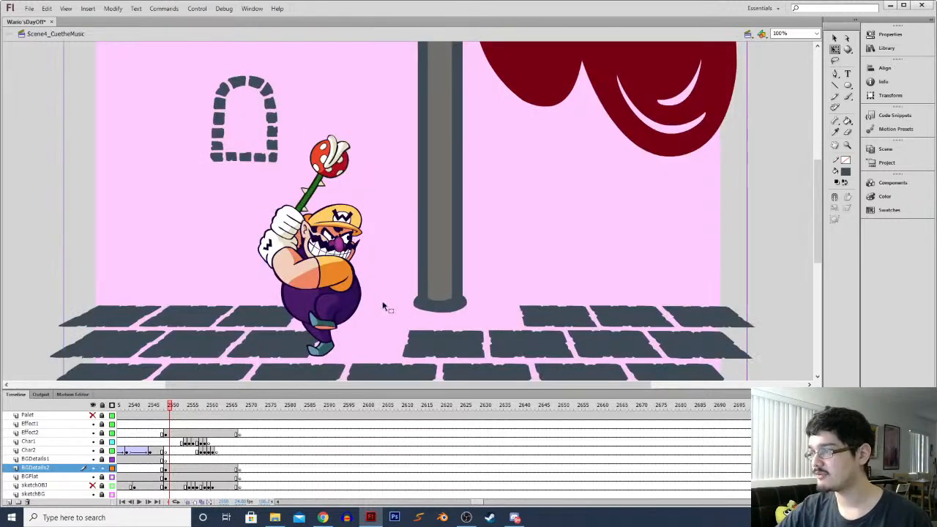
drag(364, 320, 339, 216)
click(415, 249)
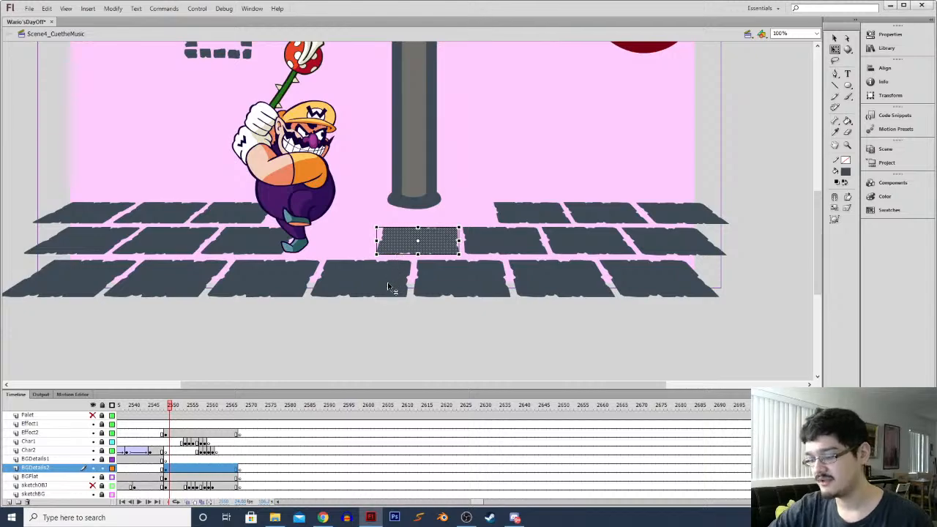
drag(424, 247, 340, 229)
click(370, 213)
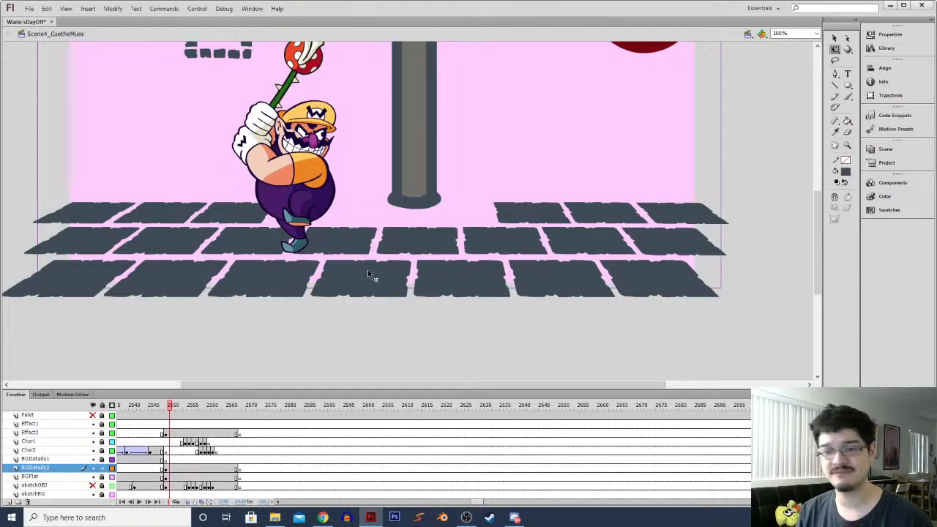
Sample the pillar's inner brown-grey as the fill color on the first frame of the plant swing
key(ctrl+minus)
key(comma)
key(comma)
key(period)
key(comma)
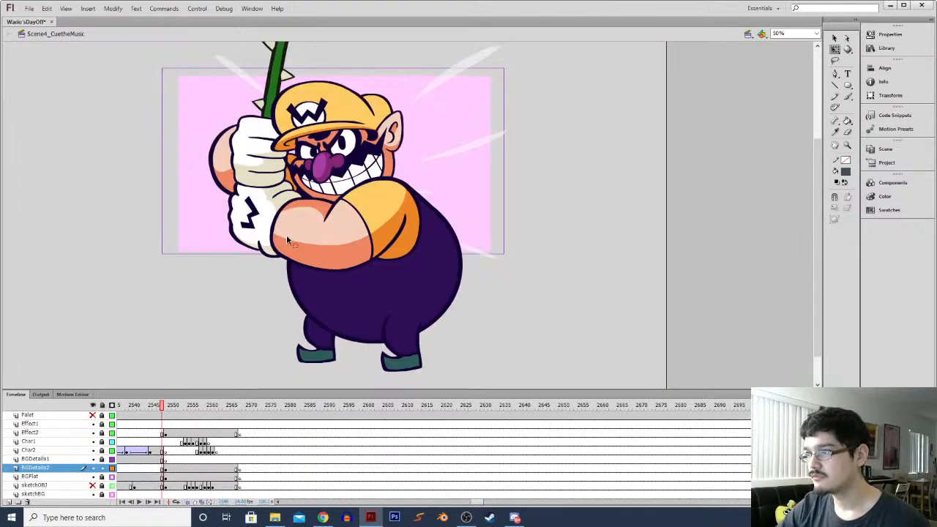
key(i)
key(period)
key(comma)
click(350, 160)
key(period)
click(262, 230)
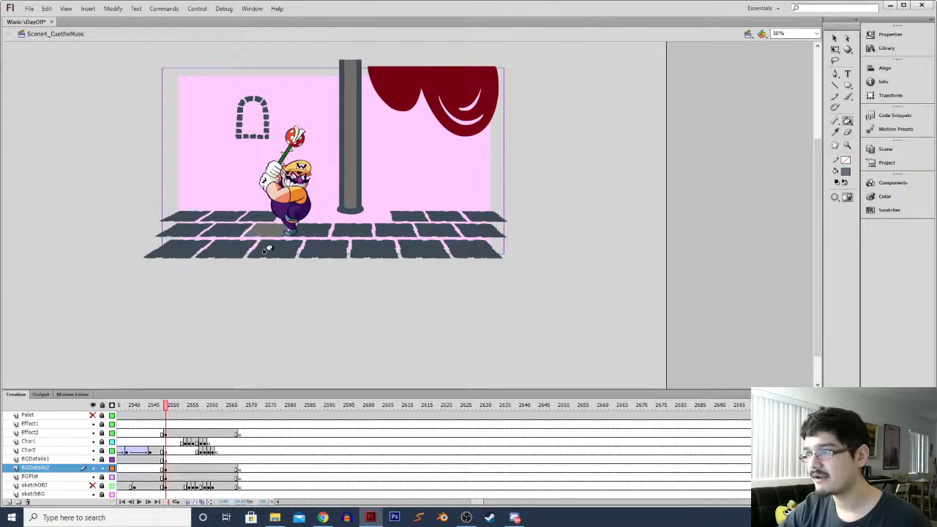
click(266, 246)
key(ctrl+z)
key(ctrl+z)
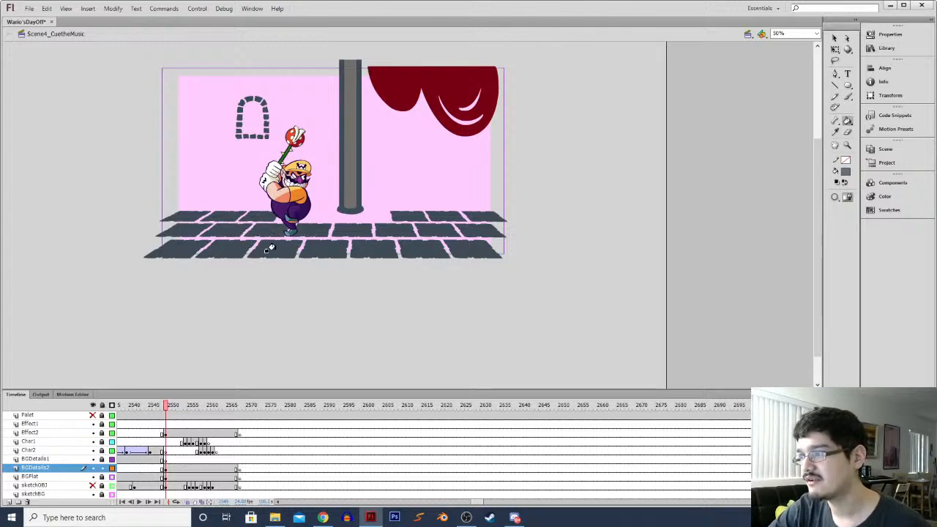
Recolor three adjacent tiles in the middle floor row and three in the front row around Wario with the pillar's brown-grey
click(269, 246)
click(262, 230)
click(312, 235)
click(319, 243)
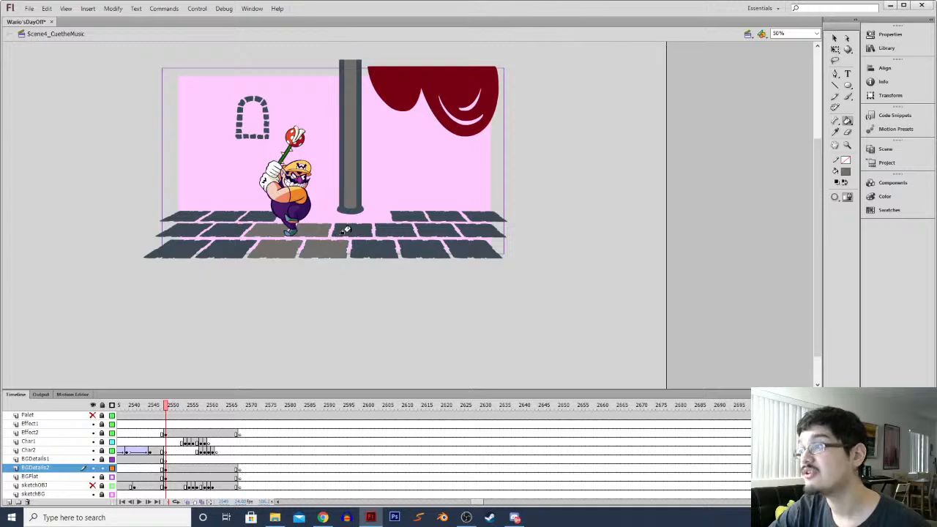
click(345, 230)
click(229, 248)
click(227, 227)
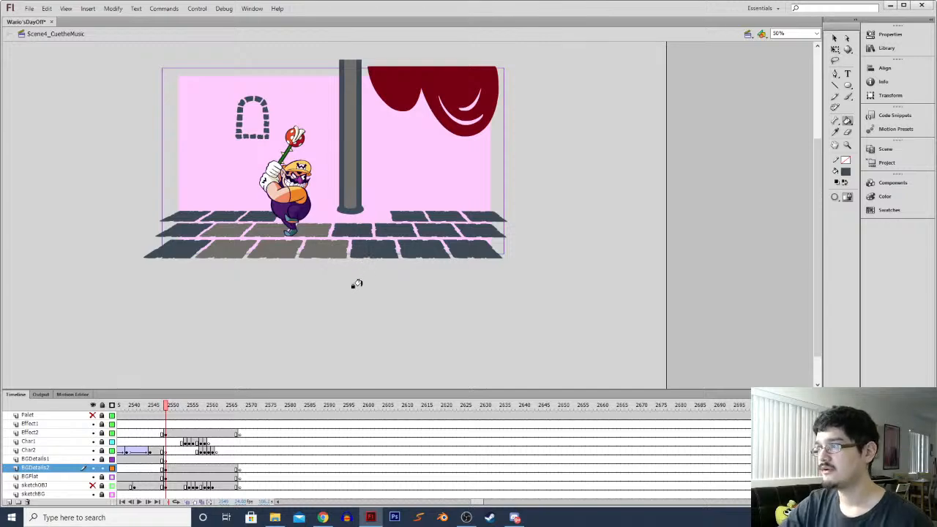
Play back Wario's plant swing against the new background
key(Return)
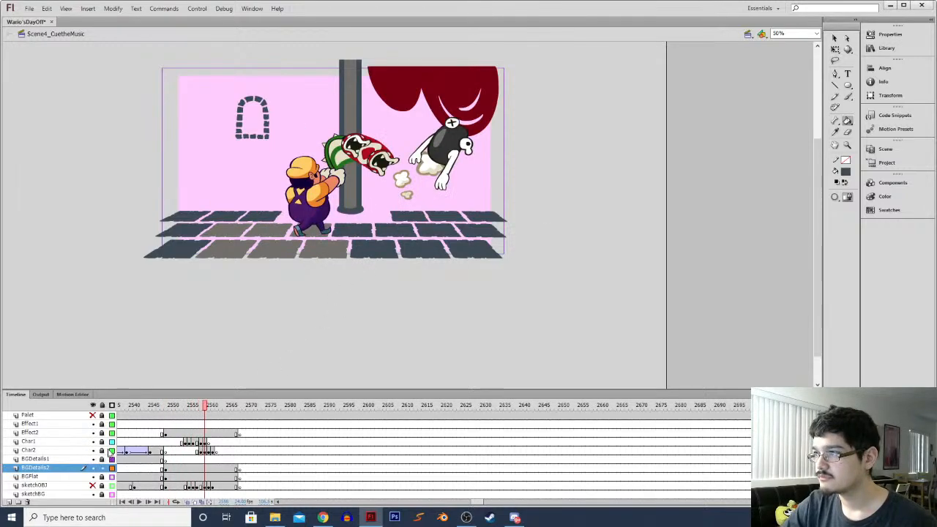
click(239, 459)
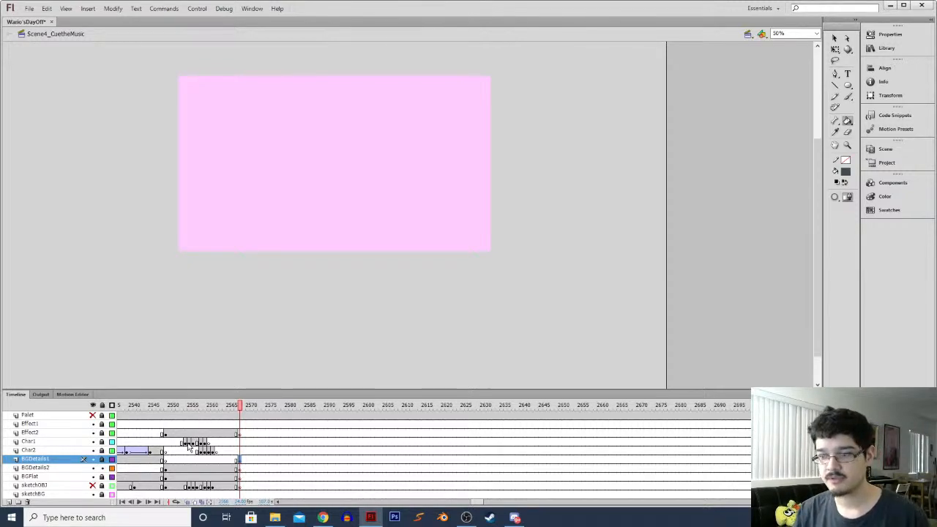
key(Return)
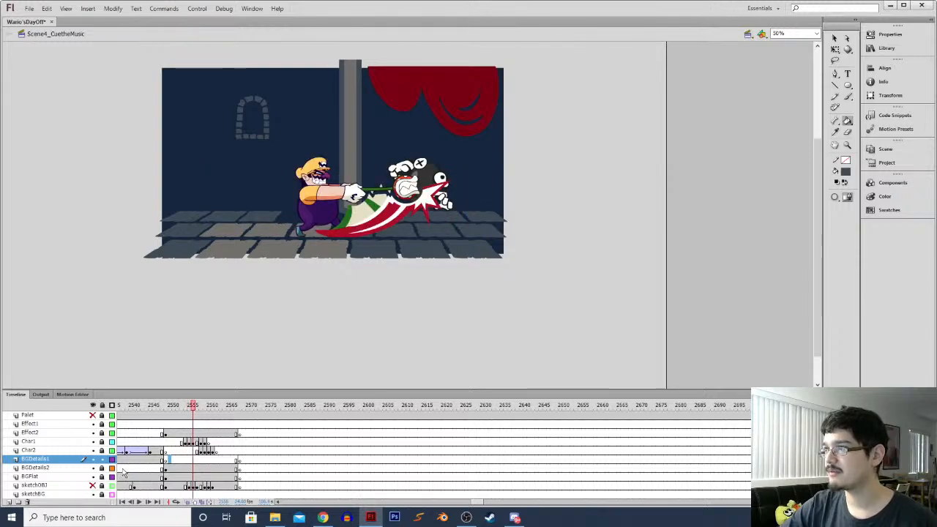
Clear the keyframe on the BGDetails1 layer at the end of the swing's frame span
click(165, 462)
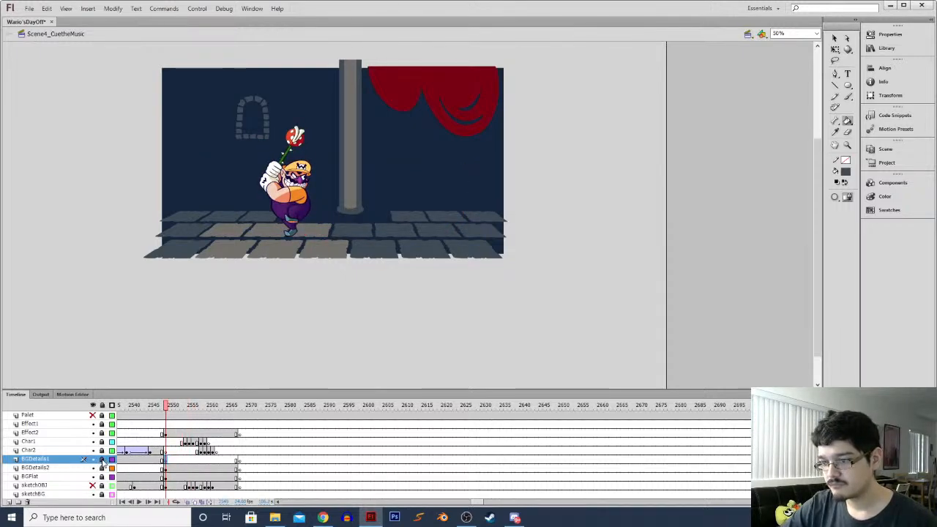
right_click(238, 460)
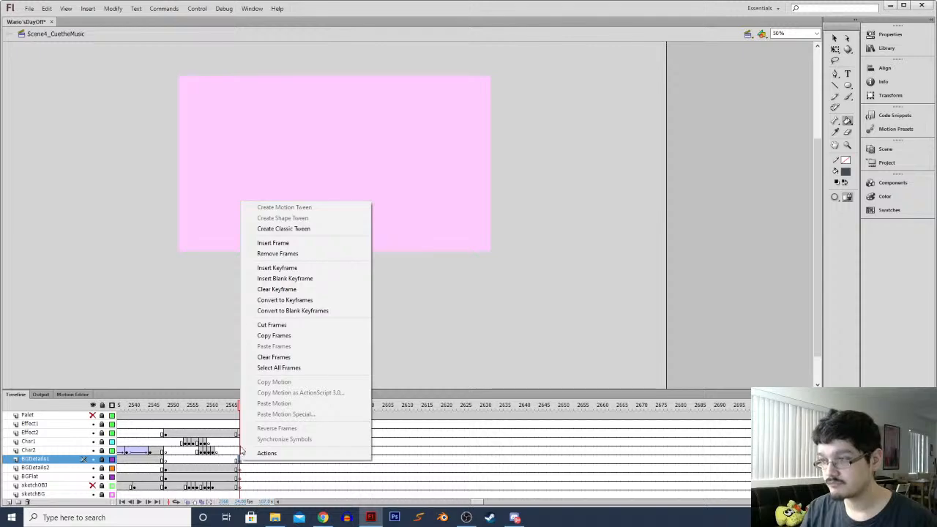
click(260, 288)
Open the Wario-Swing symbol on the Effect2 layer for editing in place
click(168, 433)
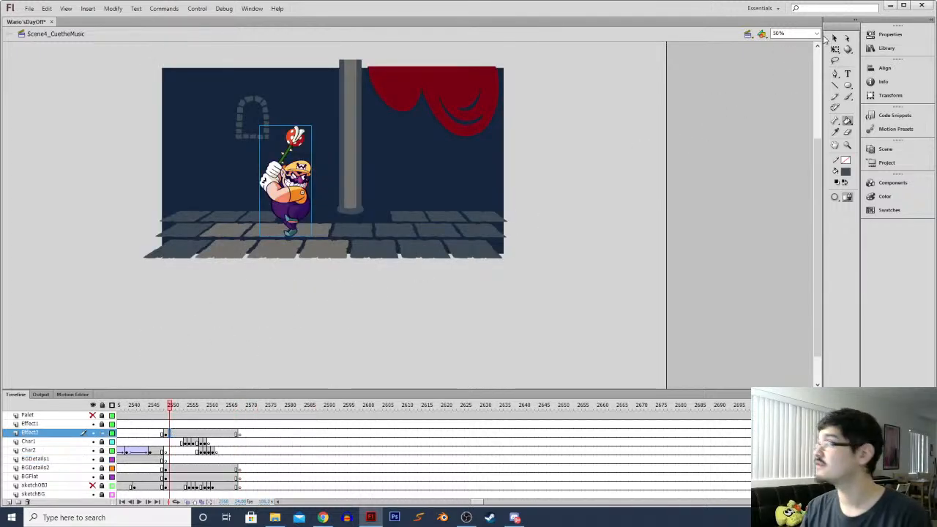
click(834, 38)
double_click(286, 212)
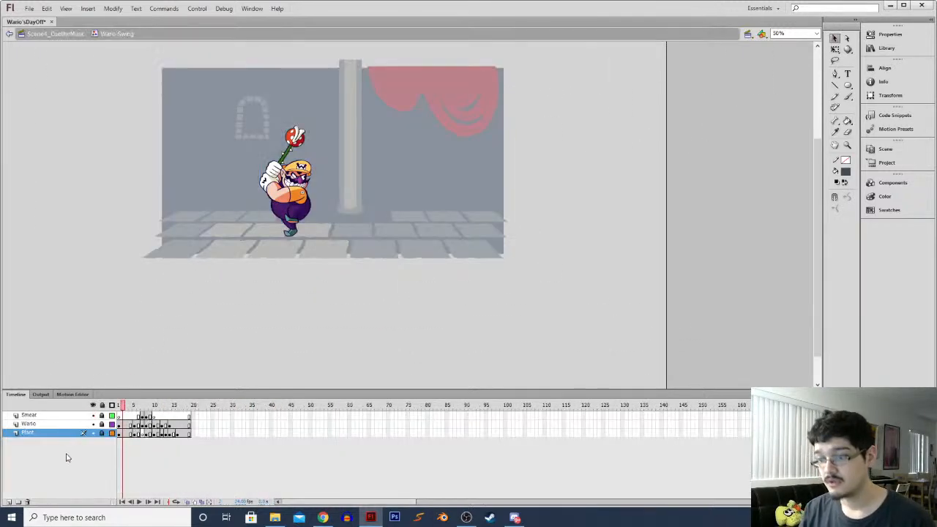
Add a layer beneath the Plant layer and name it Shadow
click(8, 503)
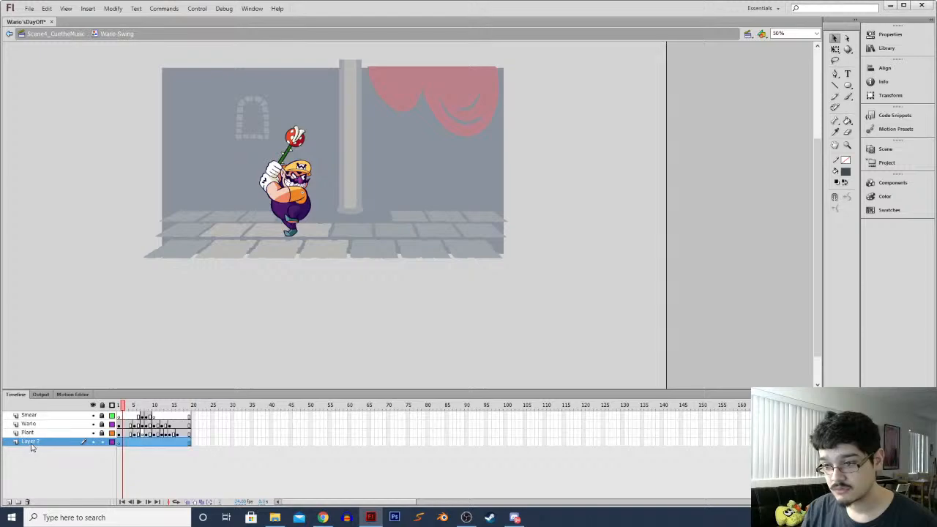
double_click(28, 442)
text(Shape)
key(Return)
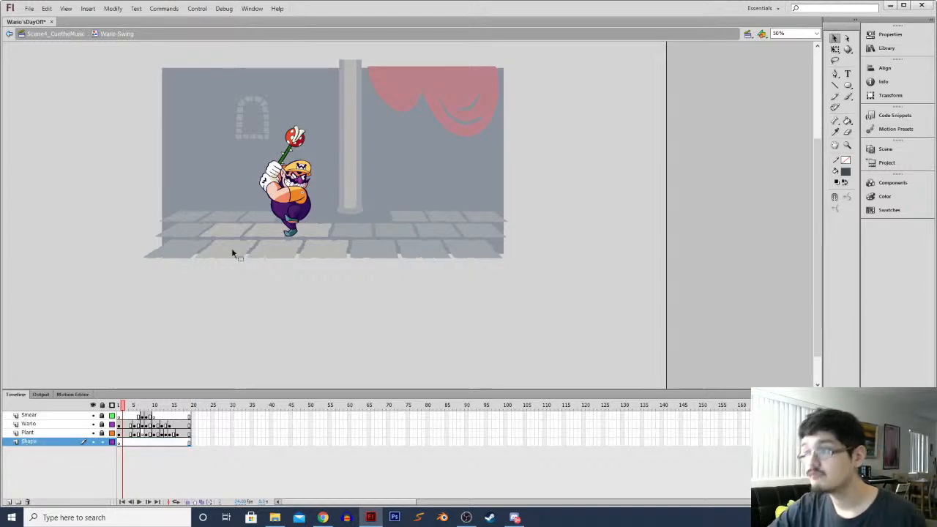
key(i)
double_click(28, 442)
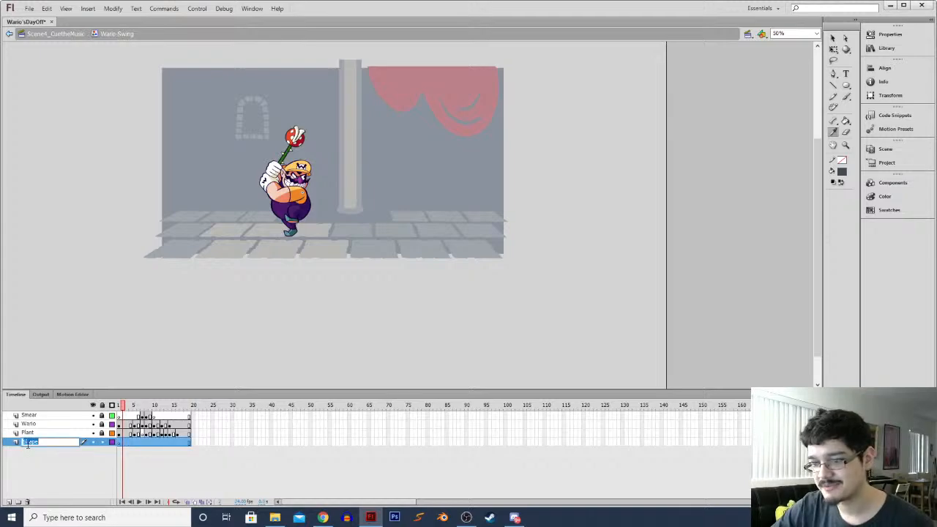
text(Shadow)
key(Return)
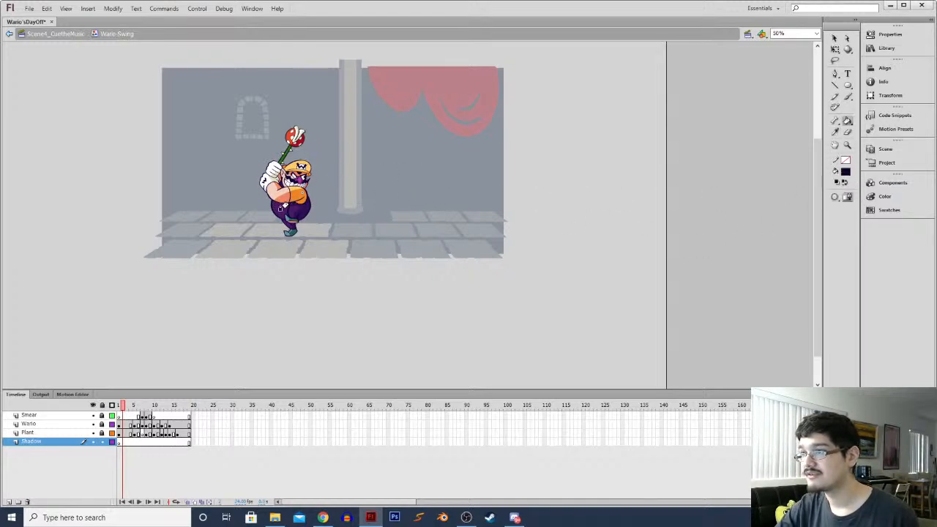
Set the dark fill colour's alpha to 50%
key(ctrl+1)
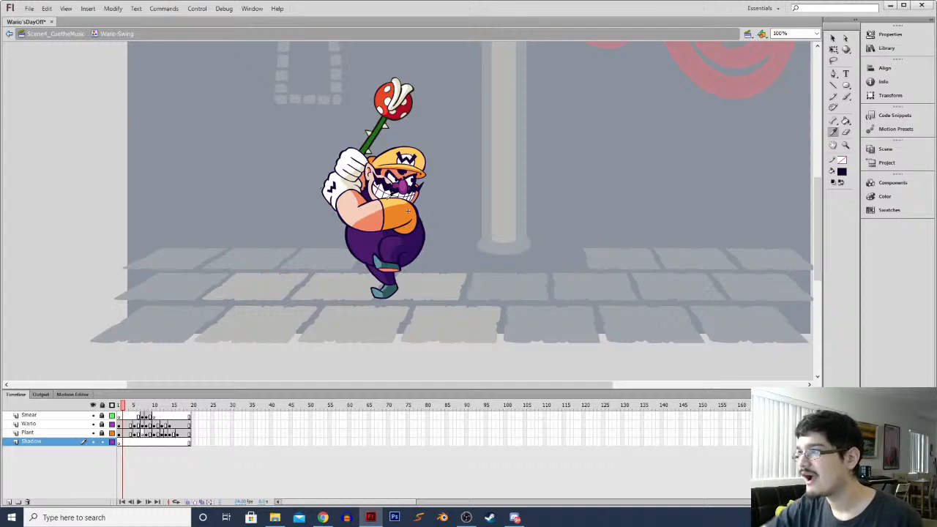
key(k)
click(846, 171)
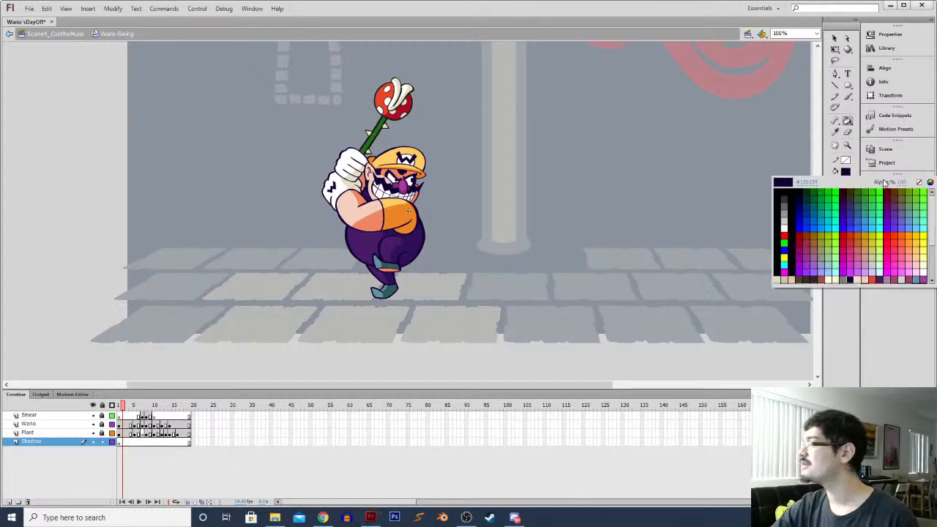
click(903, 182)
text(50)
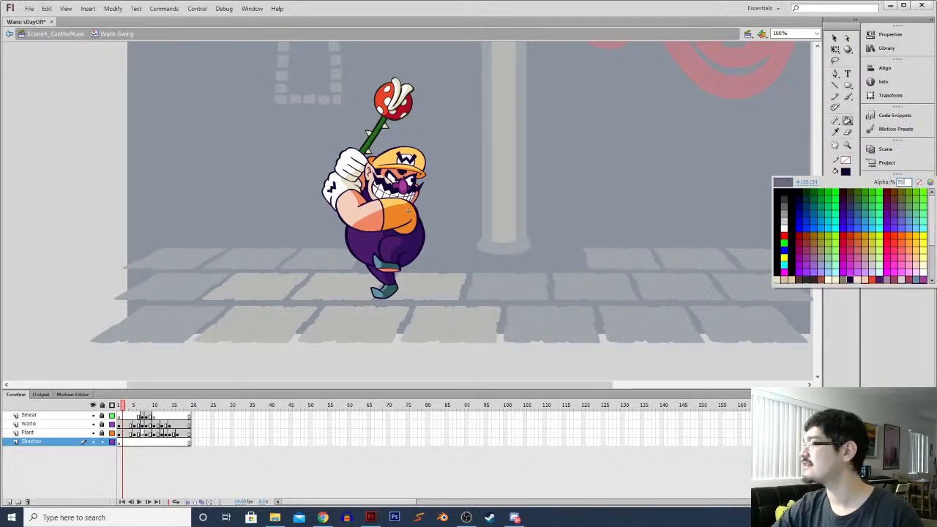
key(Return)
Draw a flat oval shadow beneath Wario's feet in the first keyframe of the Shadow layer
click(847, 85)
drag(337, 309, 432, 275)
key(Return)
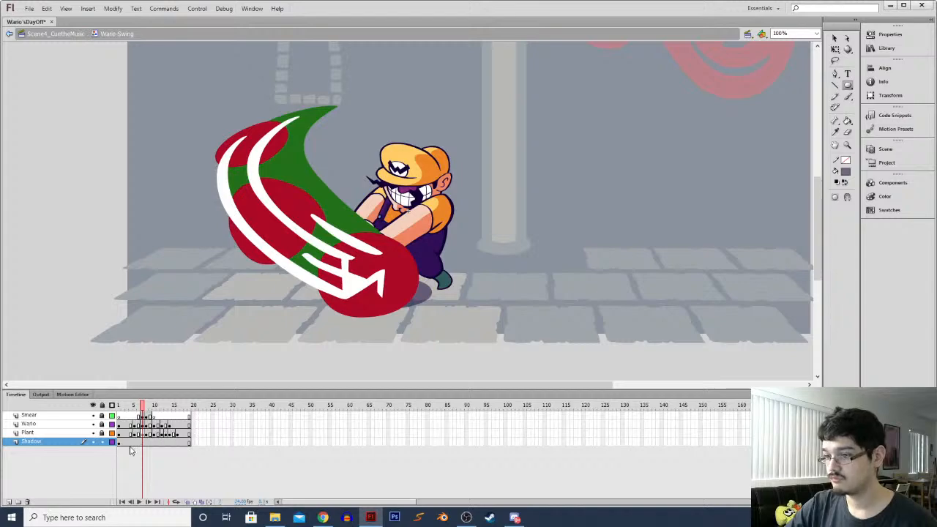
Add a keyframe at frame 7 of the Shadow layer and enlarge the oval rightward past Wario's planted foot
key(comma)
key(comma)
click(134, 442)
key(period)
key(period)
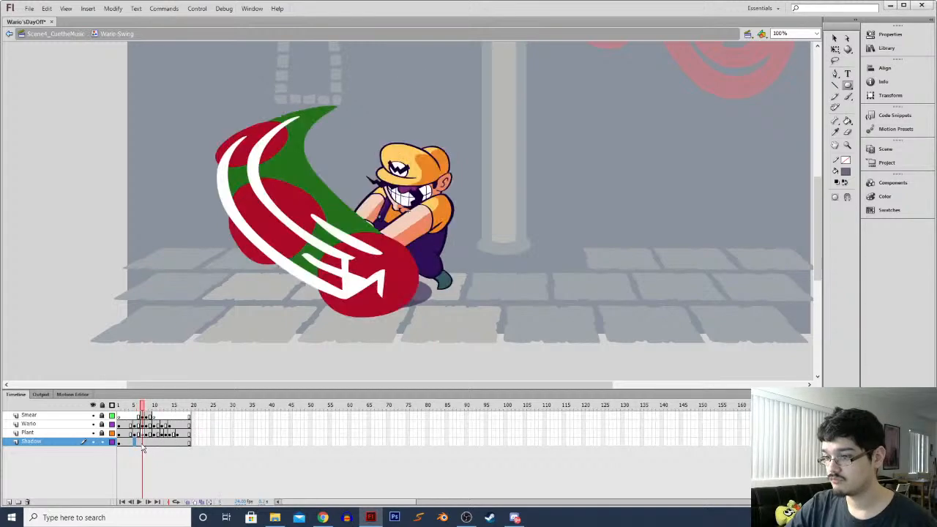
key(q)
click(417, 301)
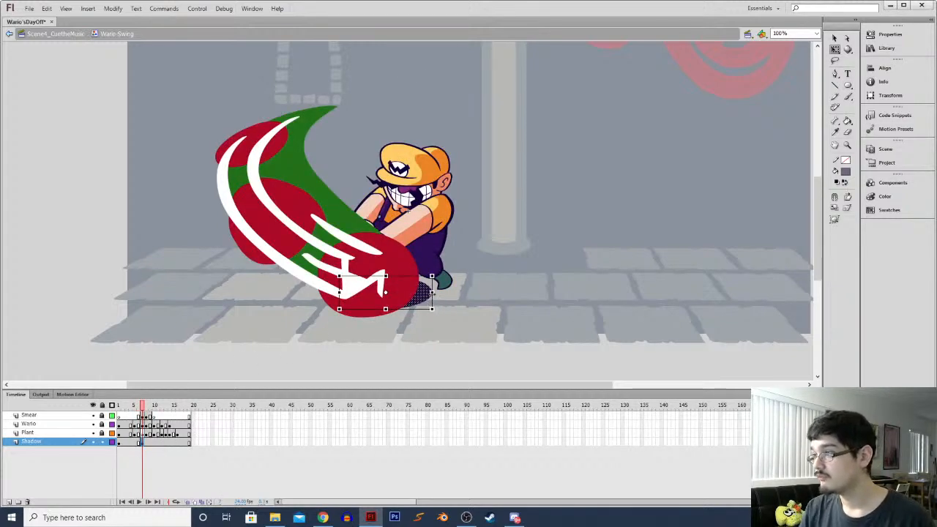
drag(432, 276, 472, 270)
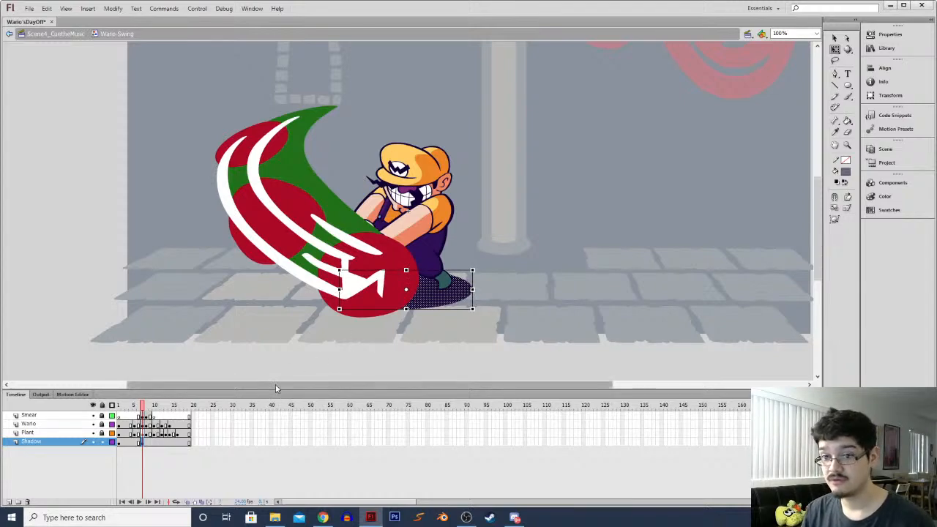
Add a Shadow keyframe at frame 8, moving the oval right under Wario's body and flattening it slightly
click(147, 442)
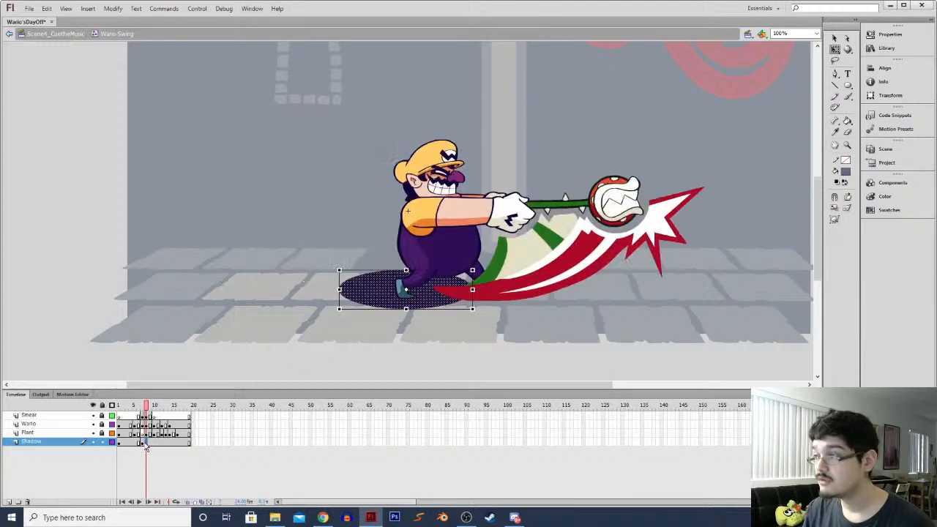
drag(396, 309, 437, 311)
drag(448, 272, 448, 277)
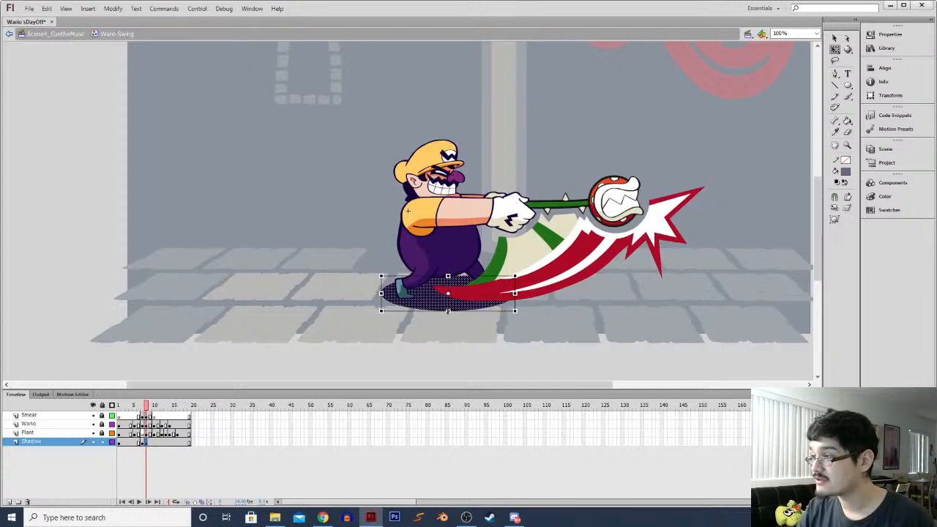
Add a Shadow keyframe at frame 10 and narrow the oval from both ends to fit around Wario's feet
key(.)
key(.)
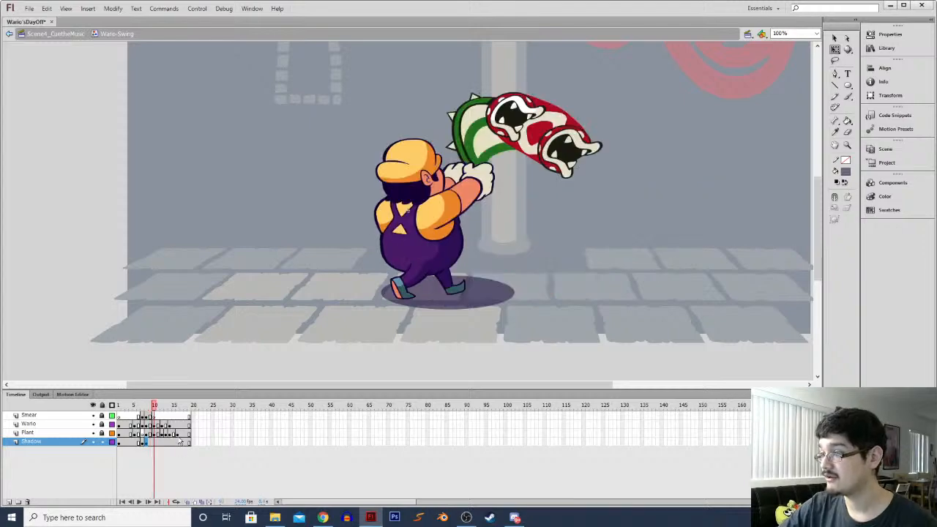
click(154, 442)
drag(514, 294, 485, 294)
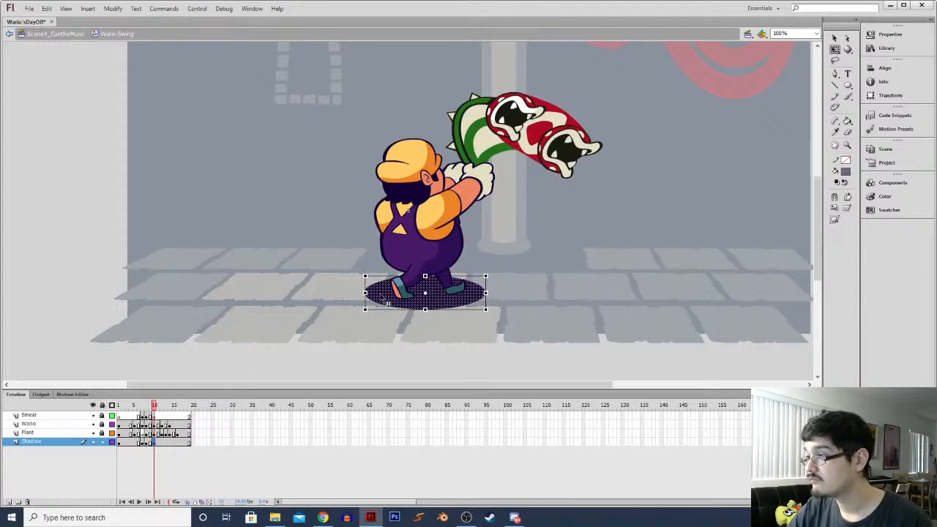
drag(364, 294, 372, 293)
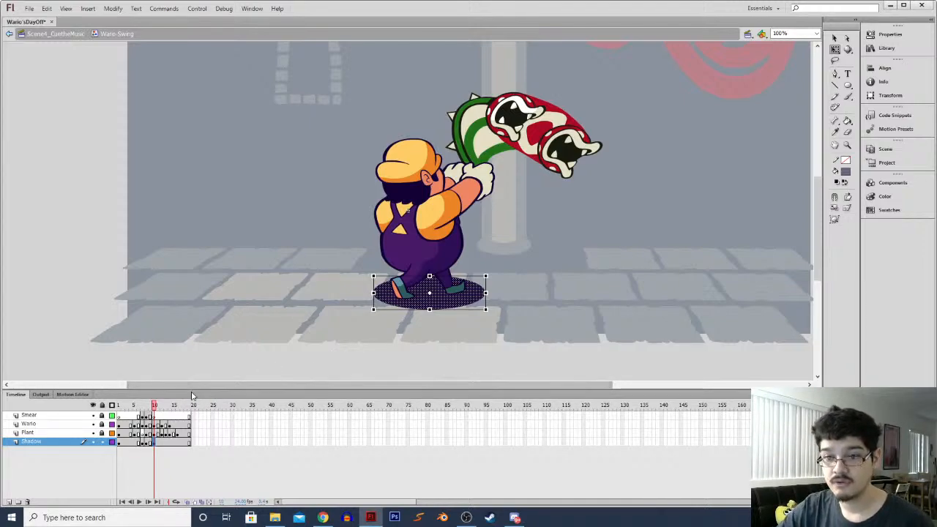
Add a Shadow keyframe at frame 12, moving the oval left beneath Wario and widening it toward his outstretched arm
click(156, 452)
drag(156, 451, 163, 453)
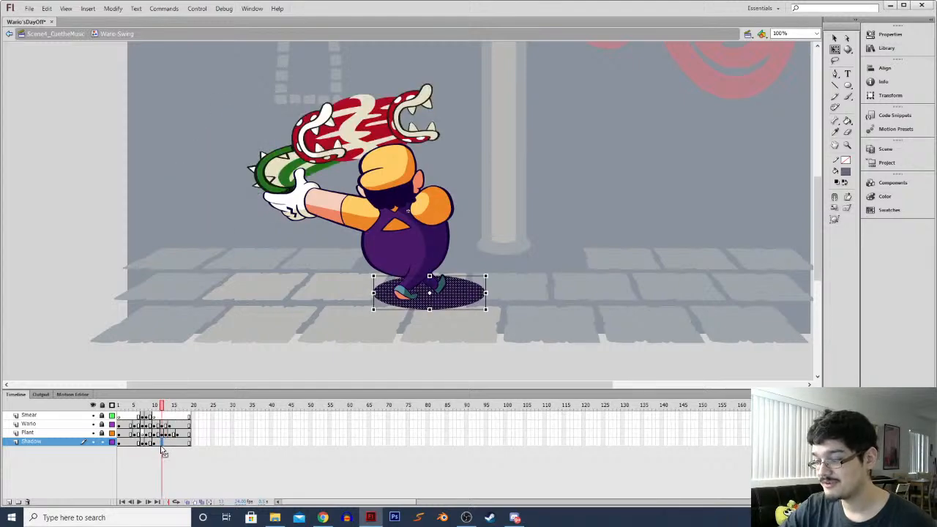
mouse_move(150, 450)
mouse_down()
mouse_move(139, 450)
mouse_move(162, 448)
mouse_up()
drag(459, 307, 435, 308)
drag(351, 293, 336, 293)
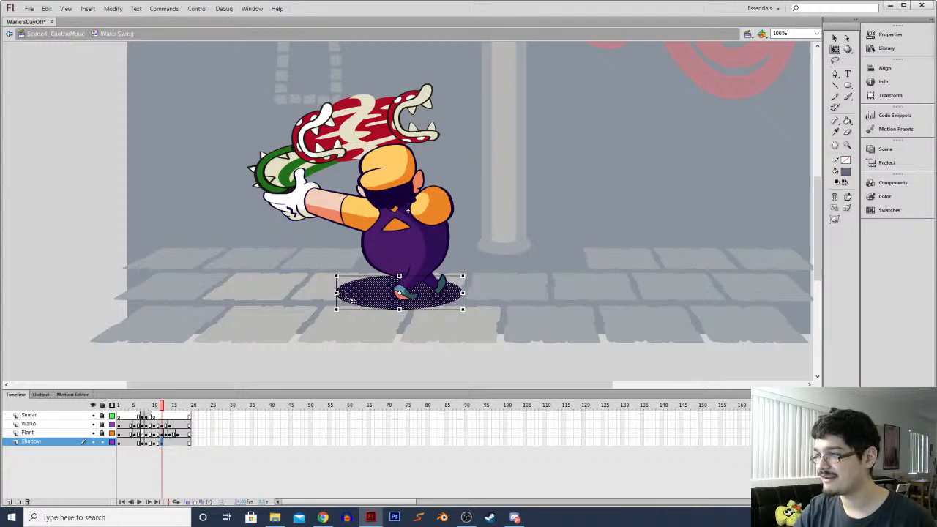
click(295, 331)
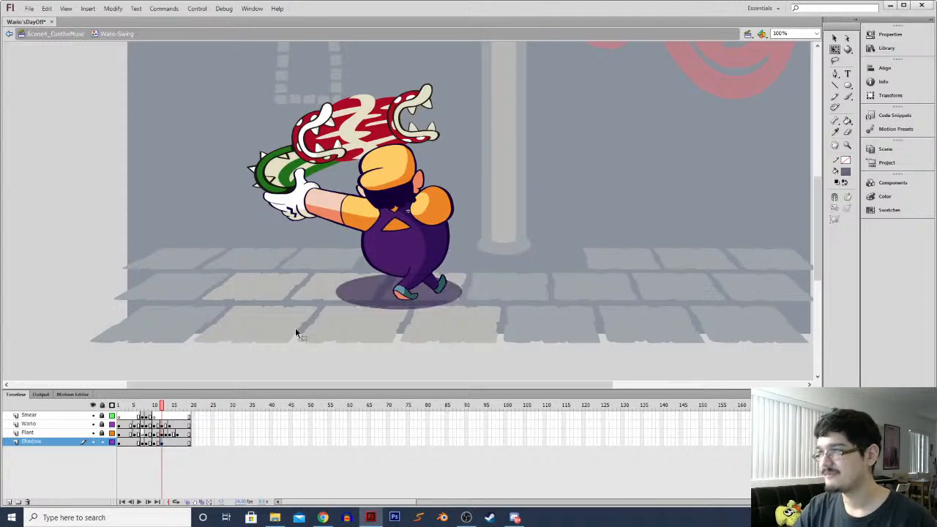
Add a Shadow keyframe at frame 14 and slightly adjust the oval's outline for Wario's settling pose
key(period)
key(period)
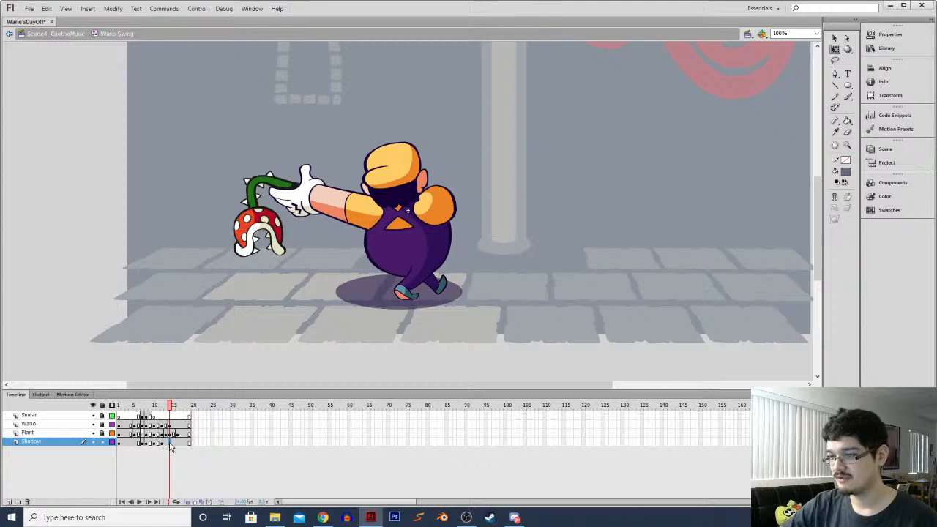
click(169, 442)
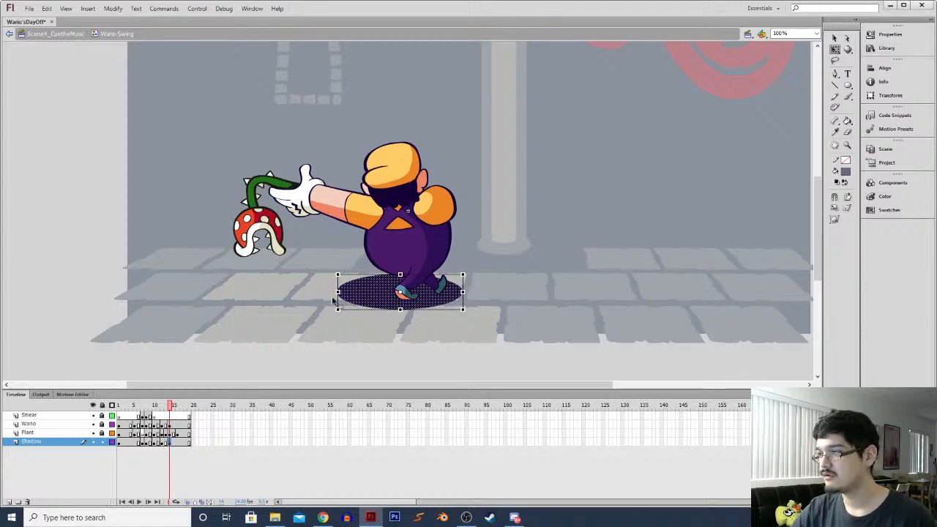
Lock the Shadow layer after a playback check and return to Scene4_CuetheMusic
key(Return)
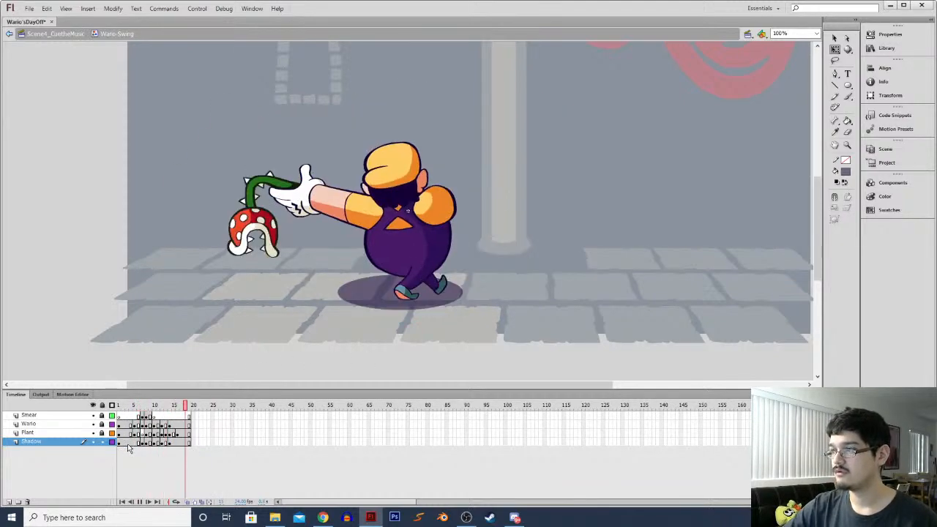
click(103, 444)
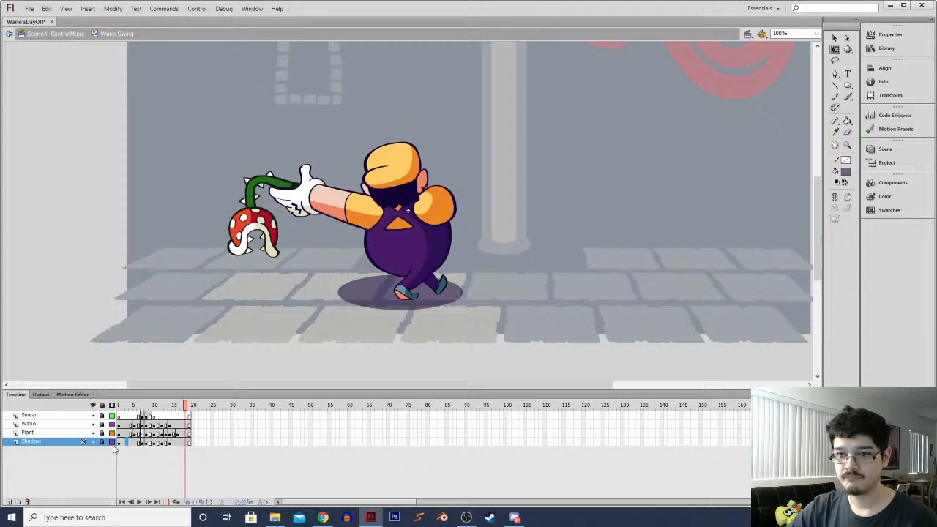
key(ctrl+2)
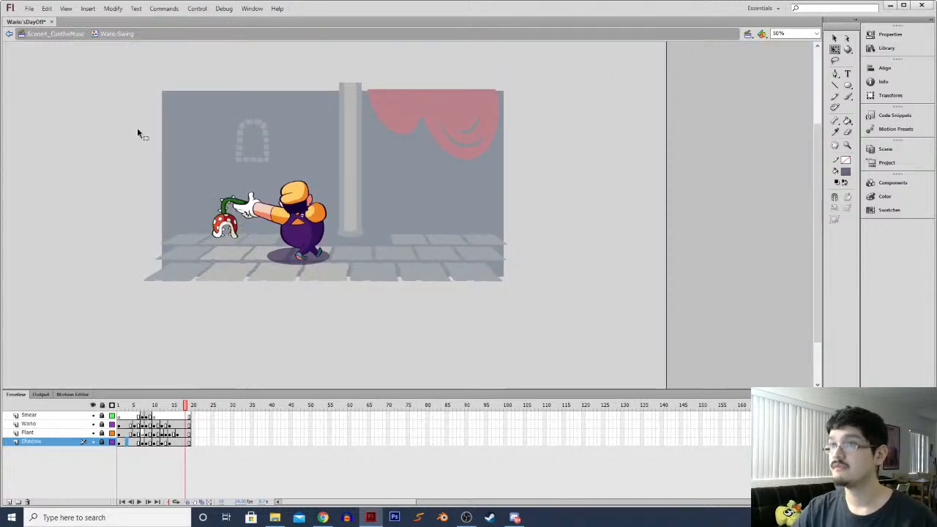
click(58, 34)
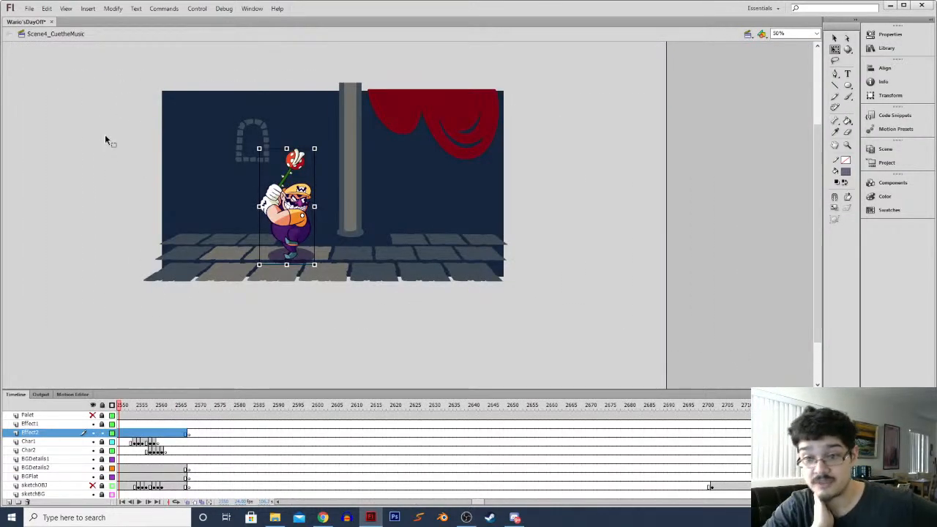
Play back Wario's swing in the scene, starting from the preceding close-up shot, to check the shadow
drag(479, 504, 474, 505)
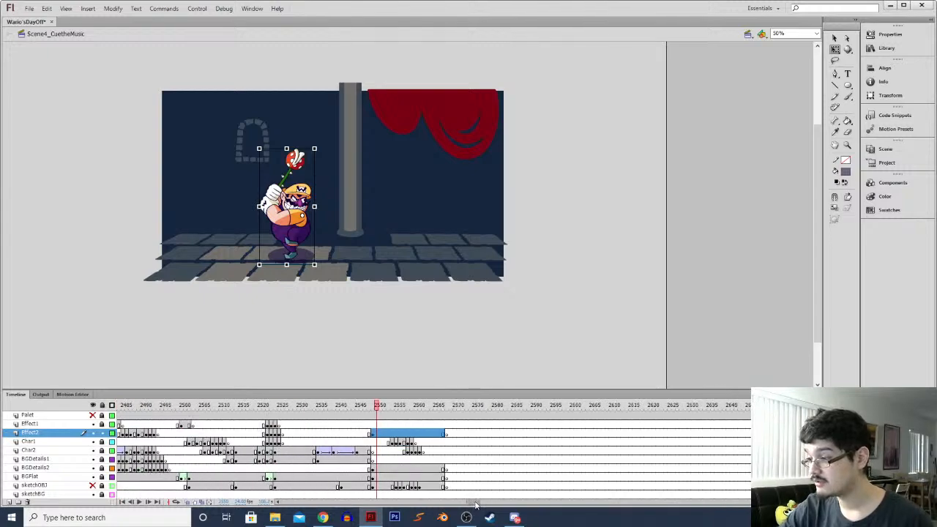
click(357, 443)
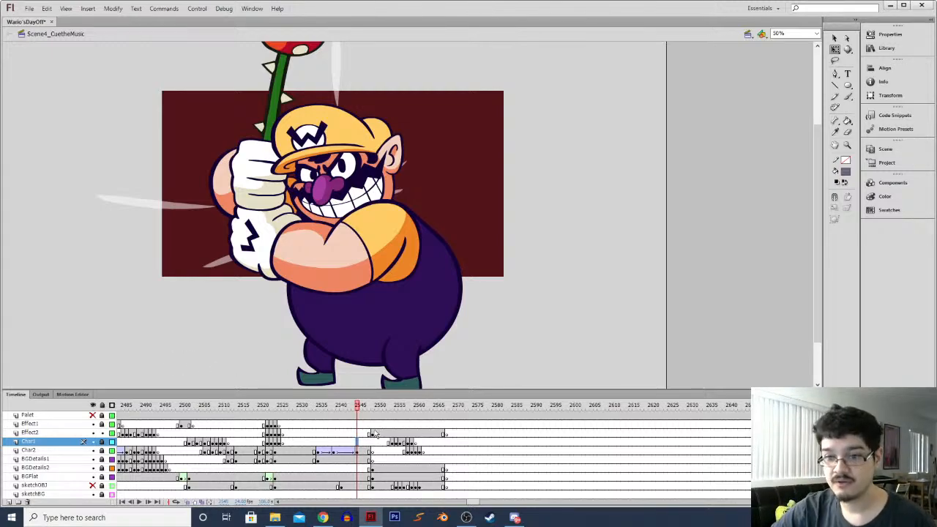
key(Return)
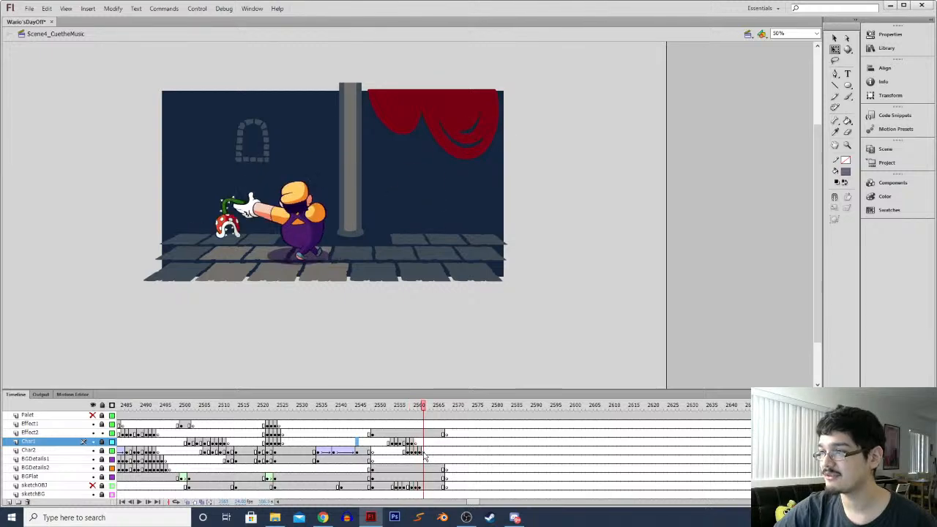
click(379, 467)
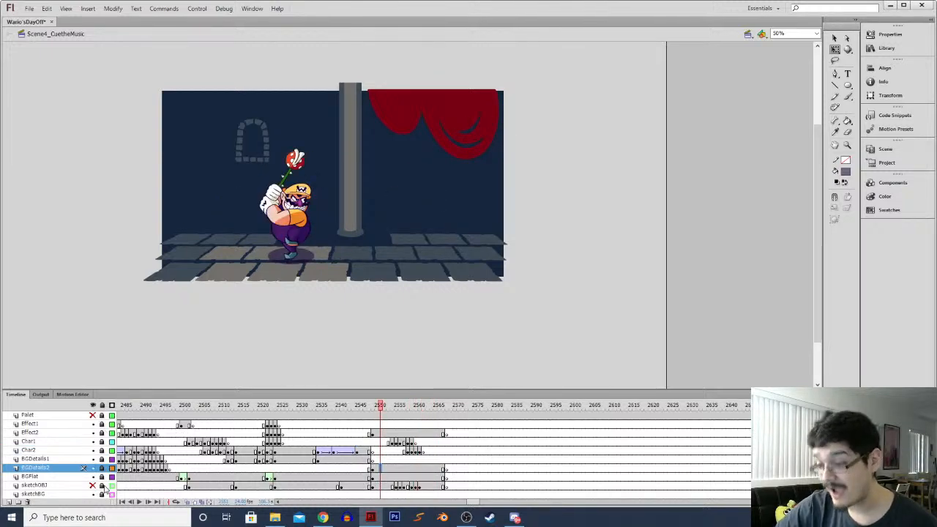
key(Return)
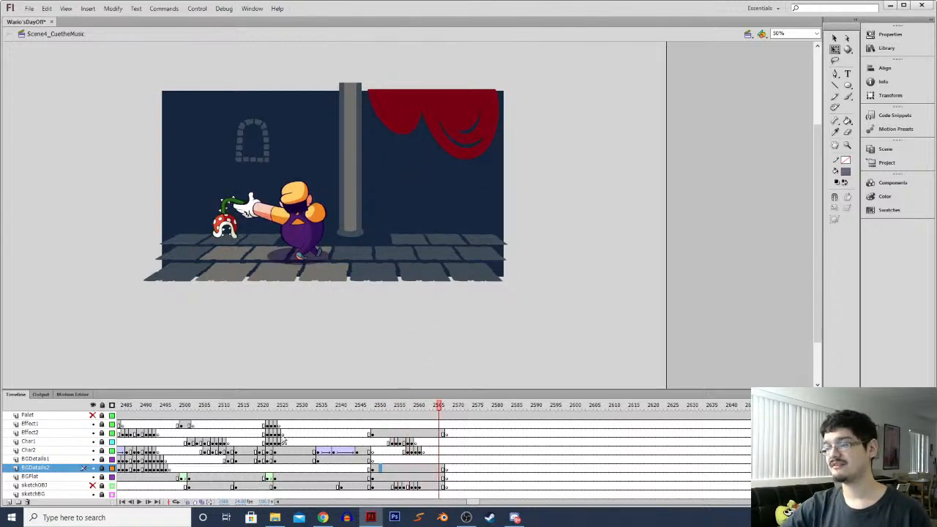
Reopen the Wario-Swing symbol, unlock the Shadow layer and enable multiple-frame editing across the whole swing
click(407, 469)
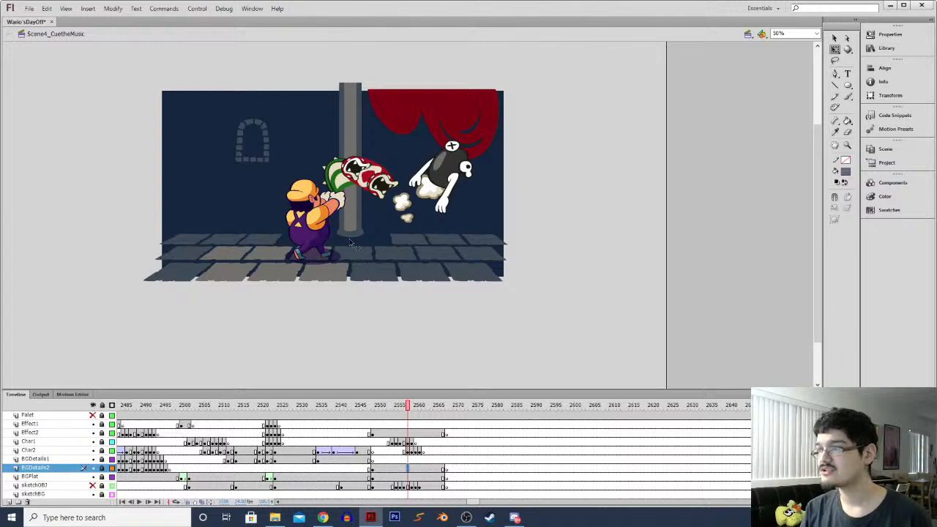
click(834, 37)
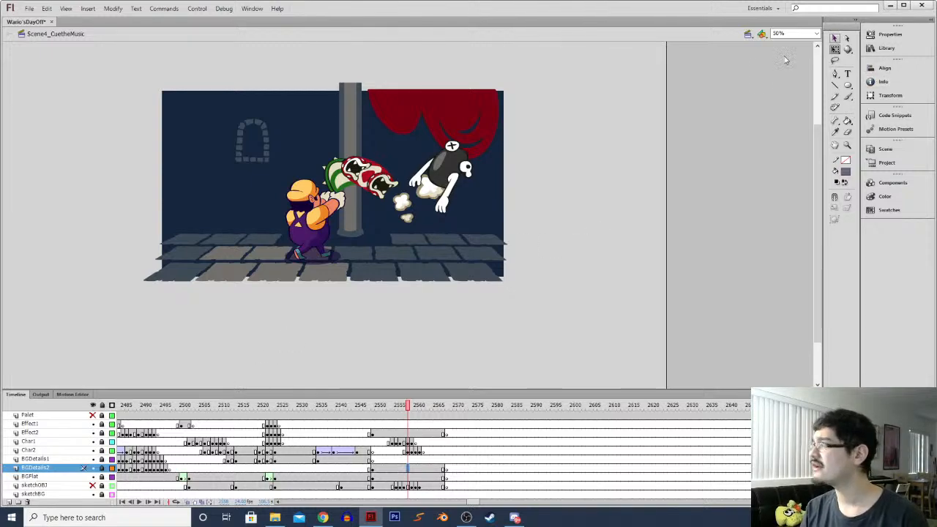
double_click(328, 239)
click(102, 442)
click(202, 502)
drag(146, 404, 192, 405)
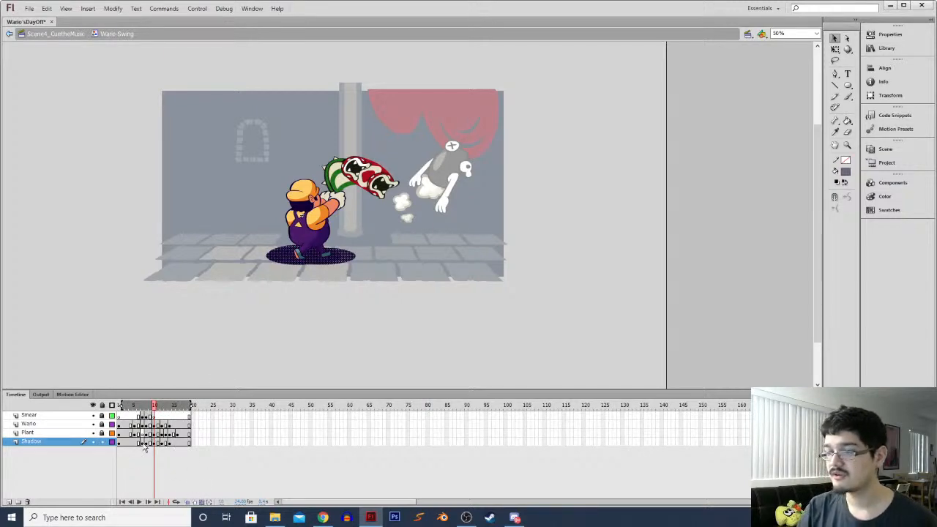
Shift the shadow slightly down and right across all its frames, lock the Shadow layer and return to Scene4_CuetheMusic
click(146, 442)
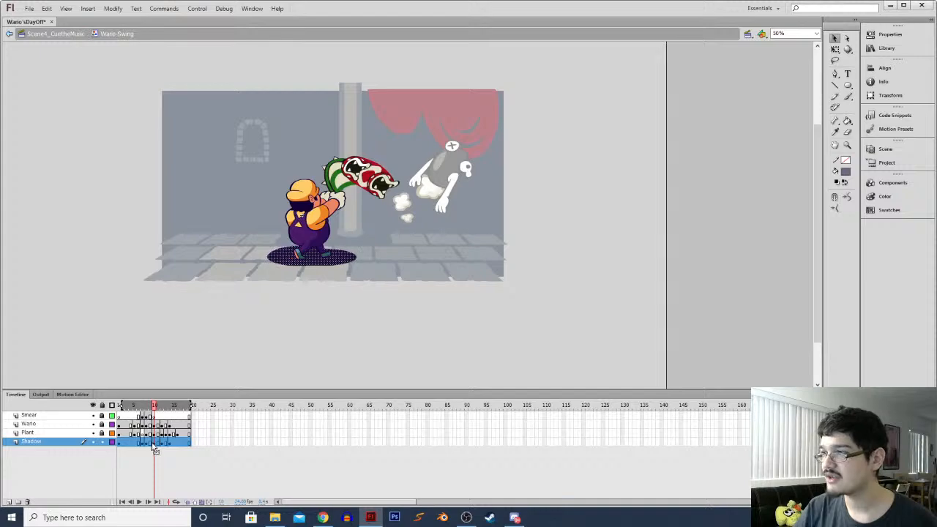
click(102, 442)
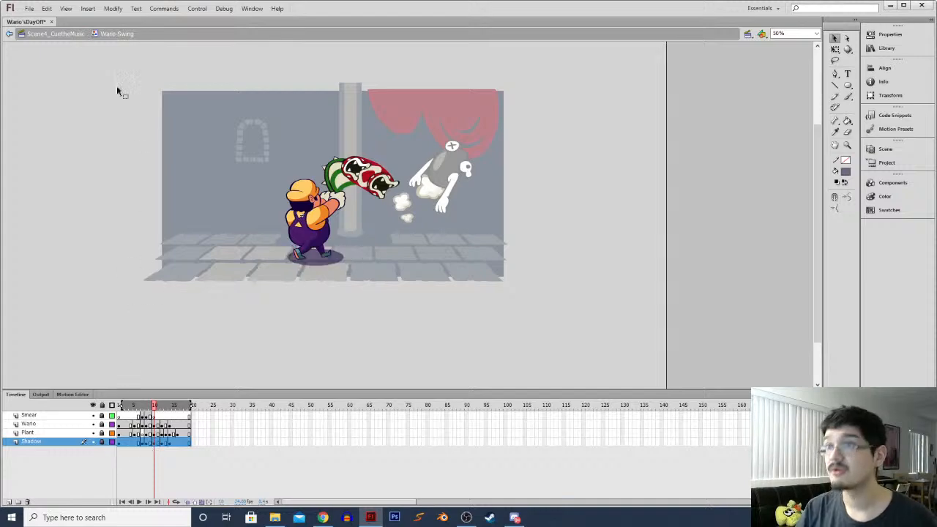
click(65, 33)
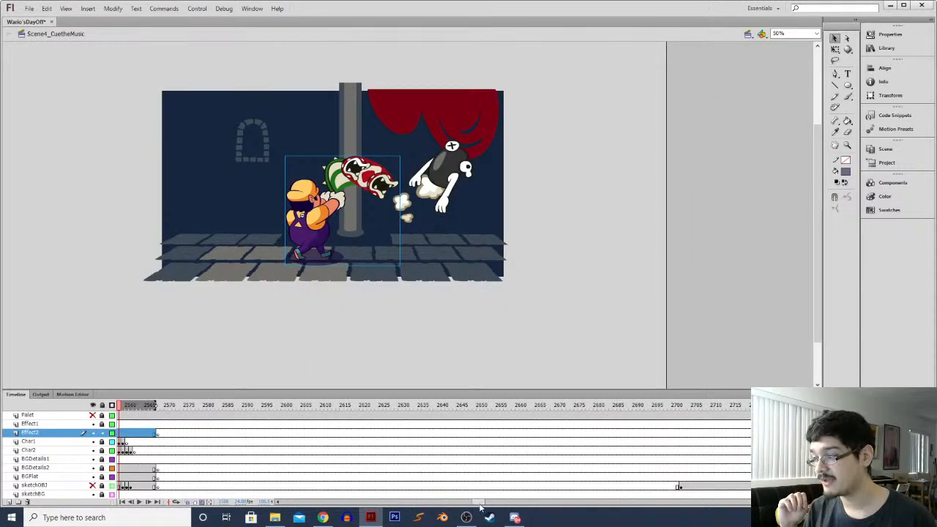
Step through the swing frame by frame in the scene to check the shadow's placement under Wario
scroll(366, 454, left, 5)
click(297, 477)
key(comma)
key(comma)
key(comma)
key(period)
key(period)
key(period)
key(period)
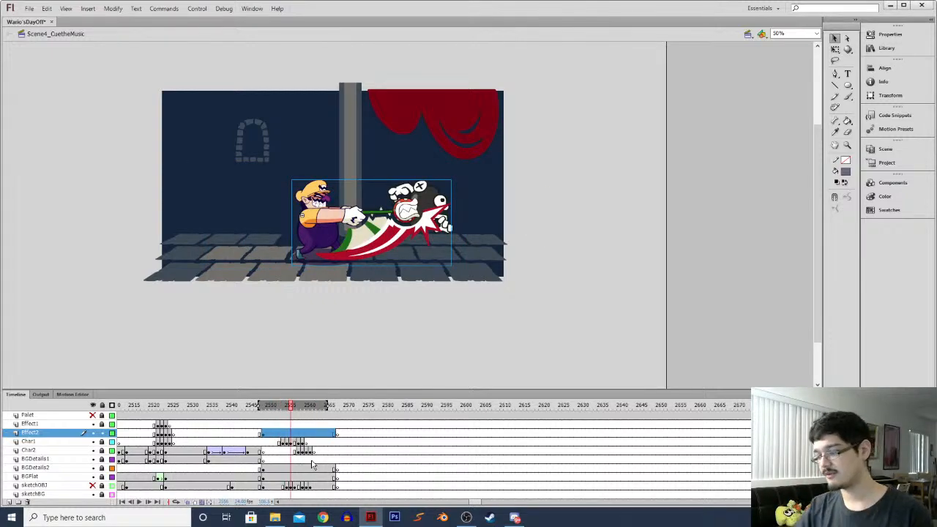
key(period)
key(period)
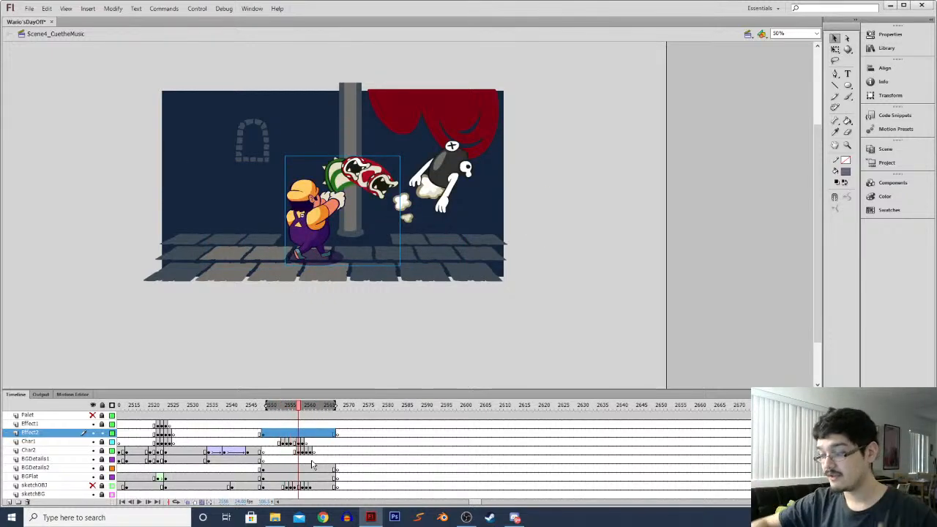
key(period)
key(period)
key(period)
key(period)
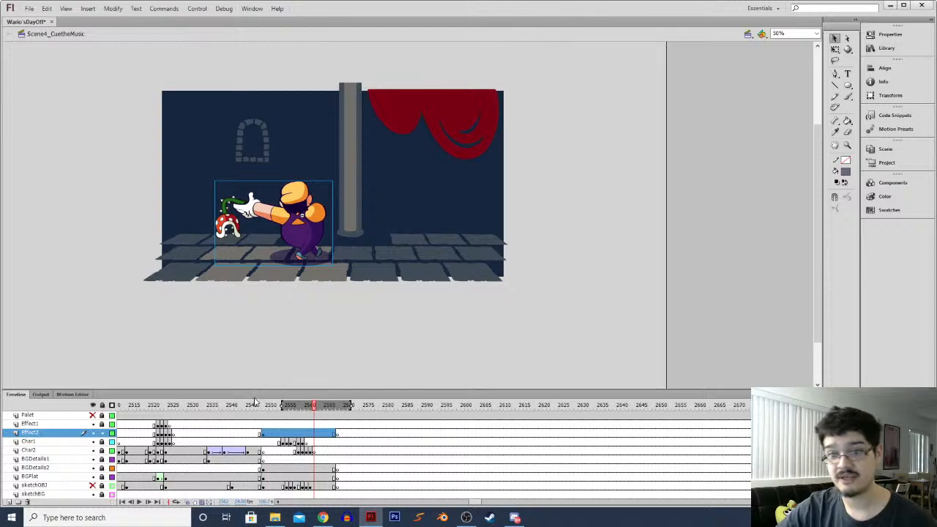
Step through the opening frames of Wario's swing and save the file
click(265, 459)
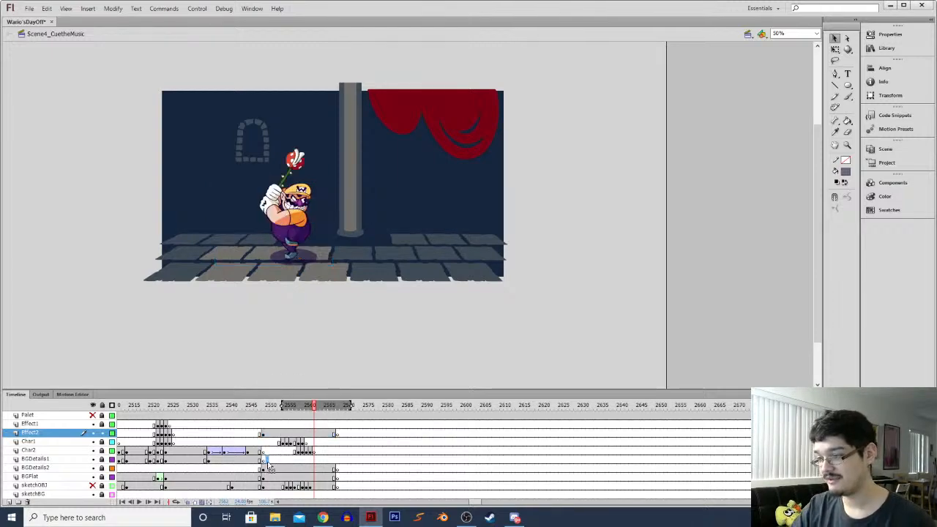
key(period)
key(period)
key(period)
key(period)
key(period)
key(ctrl+s)
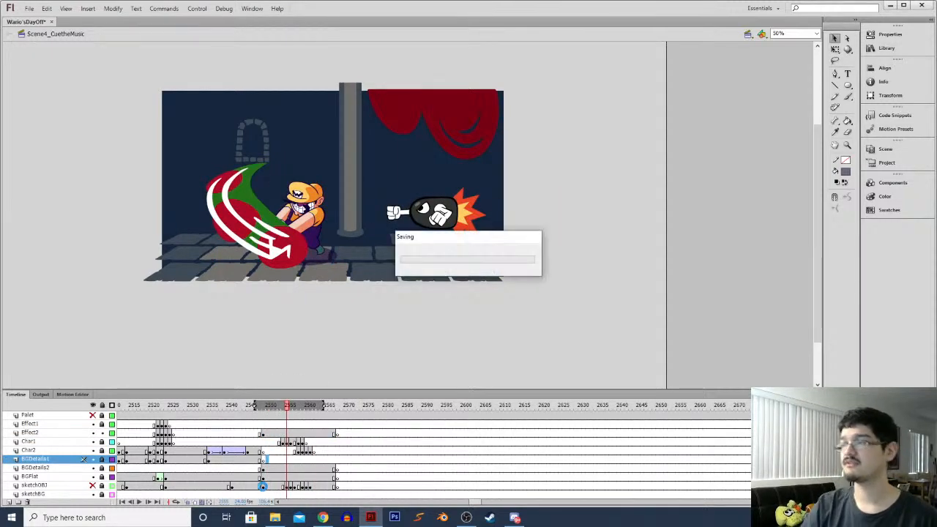
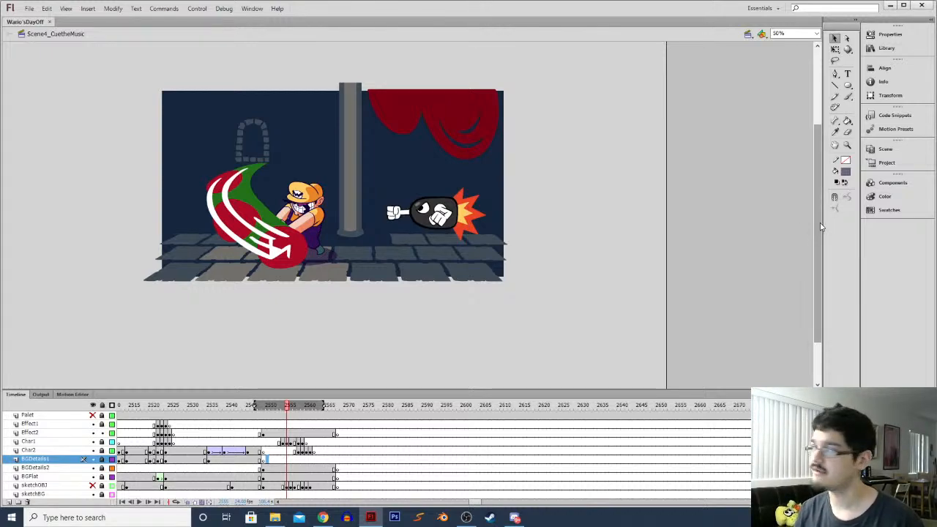
Turn off multiple-frame editing and play back the swing shot from its first frame
drag(818, 226, 818, 226)
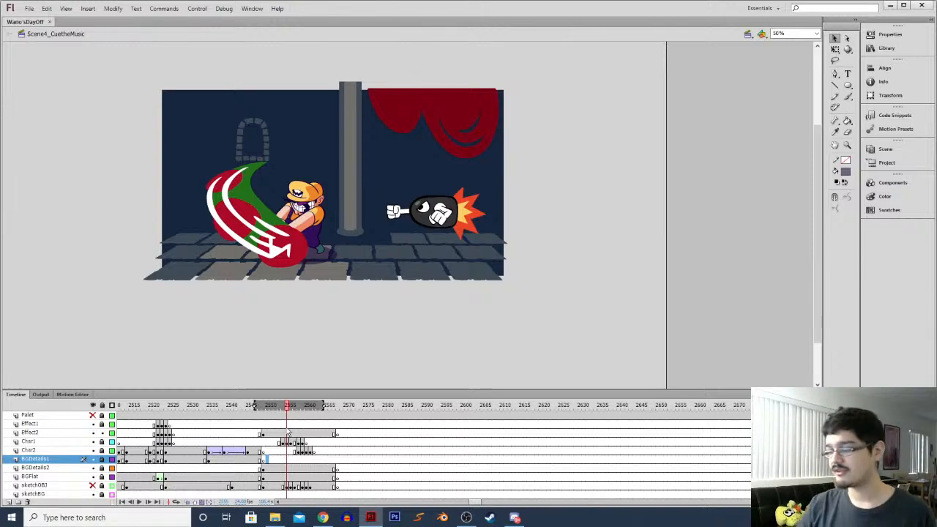
drag(817, 225, 817, 228)
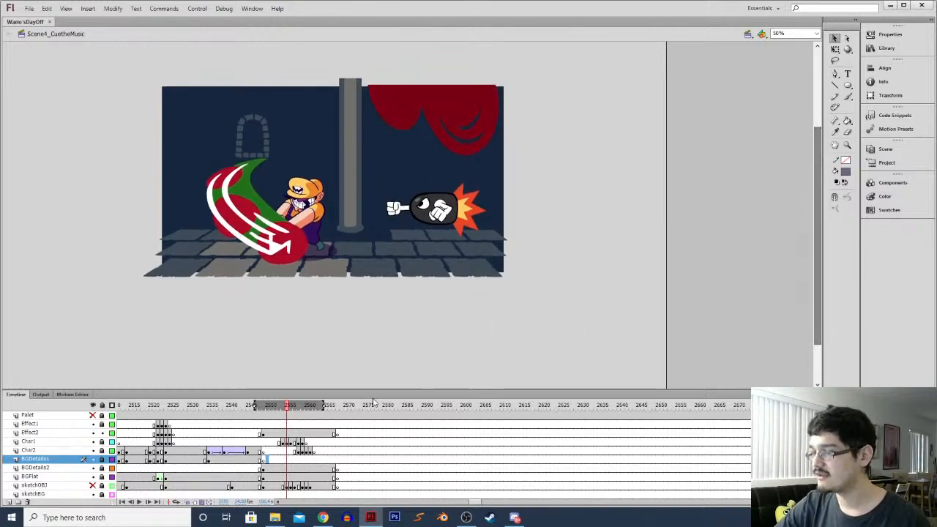
click(262, 434)
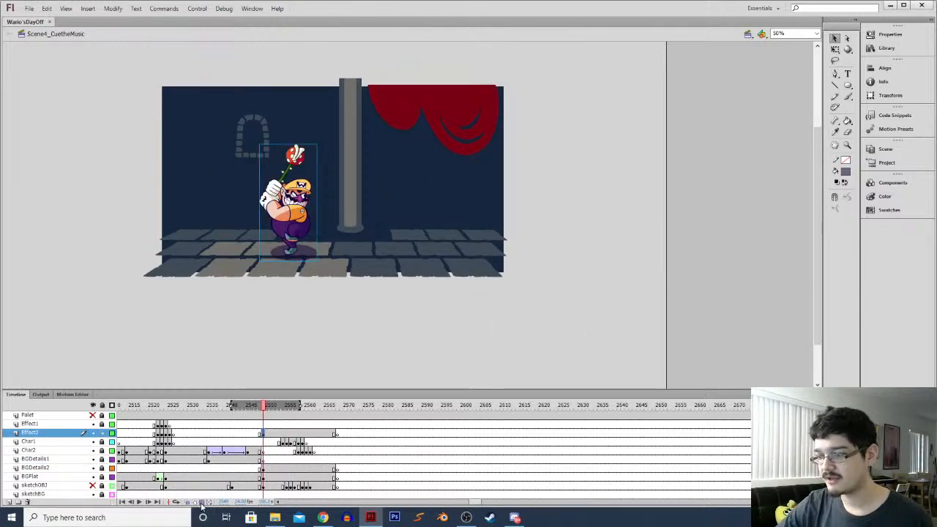
click(259, 461)
key(Return)
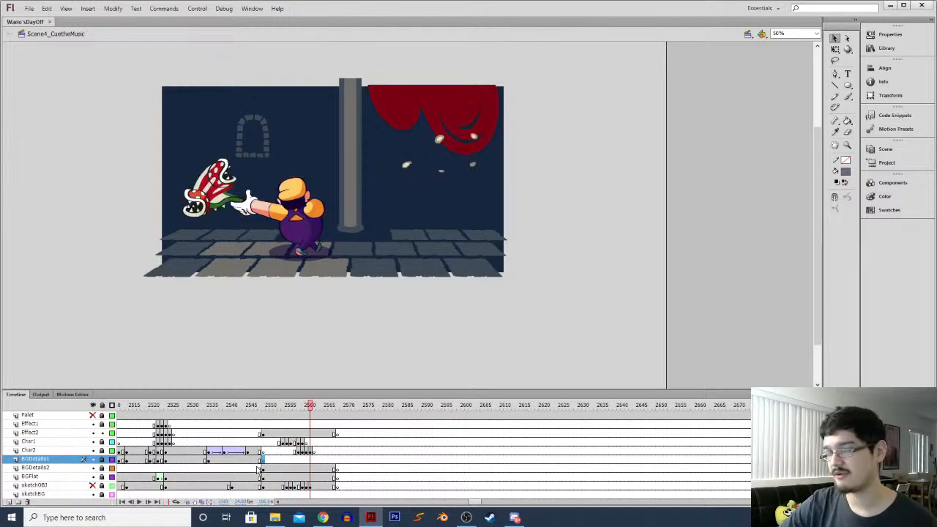
Step frame by frame from the last close-up frame through Wario's whole swing to review the motion
click(262, 442)
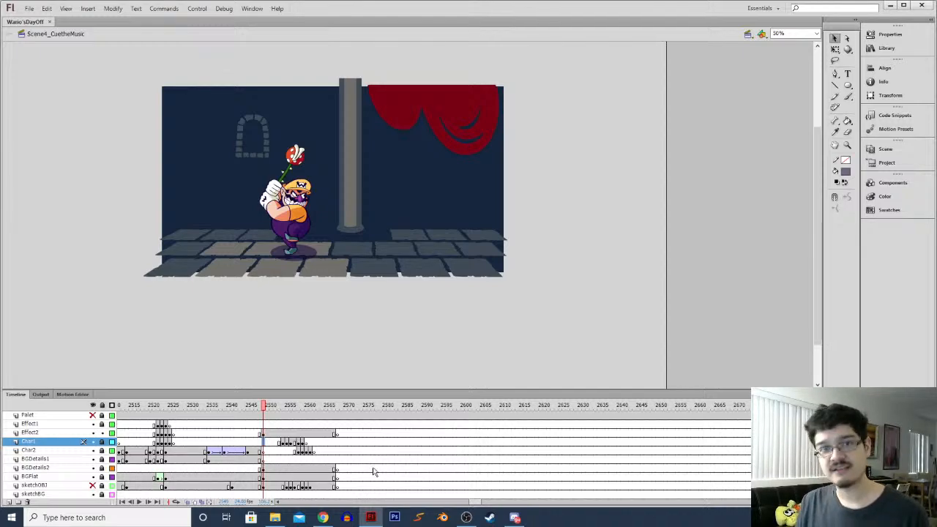
key(comma)
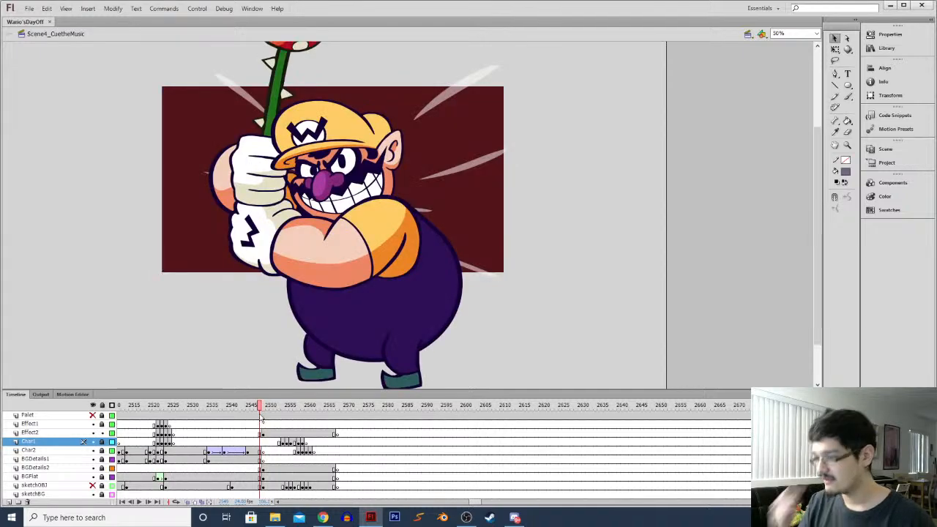
key(period)
key(period)
key(period)
key(period)
key(period)
key(period)
key(period)
key(period)
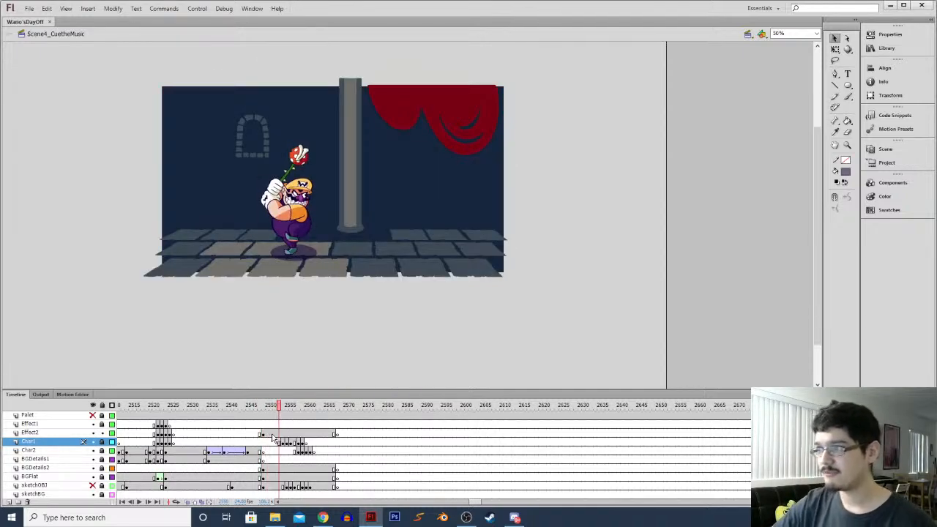
key(period)
key(period)
key(period)
key(period)
key(period)
key(period)
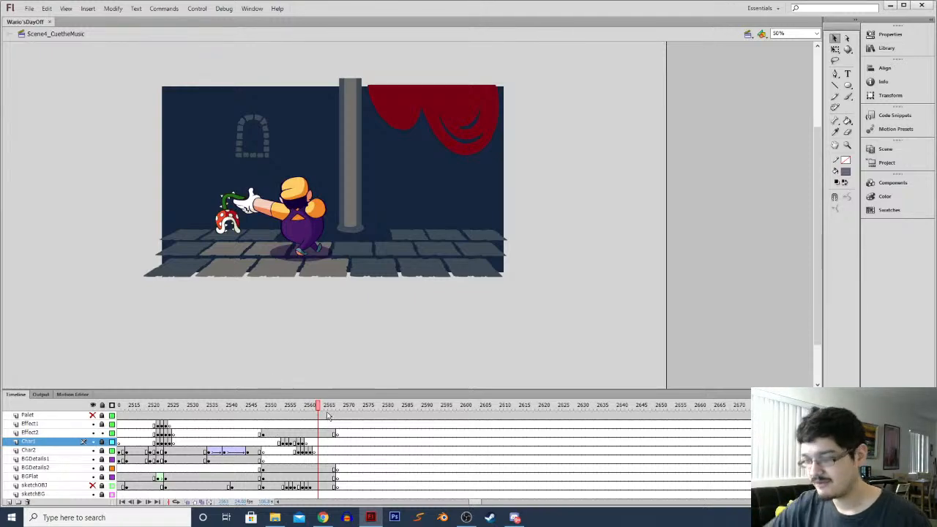
Play back the swing from the end of the close-up, and once more from before the close-up begins
click(251, 468)
key(Return)
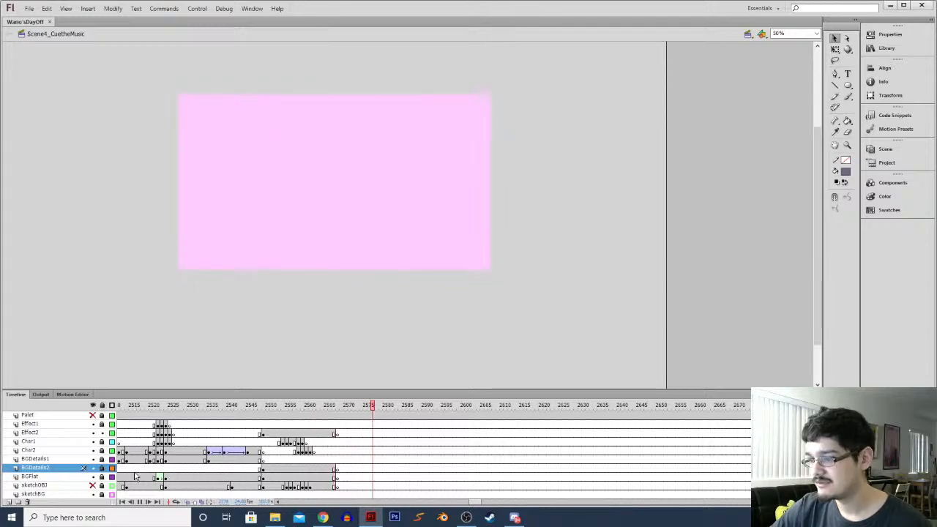
click(137, 461)
key(Return)
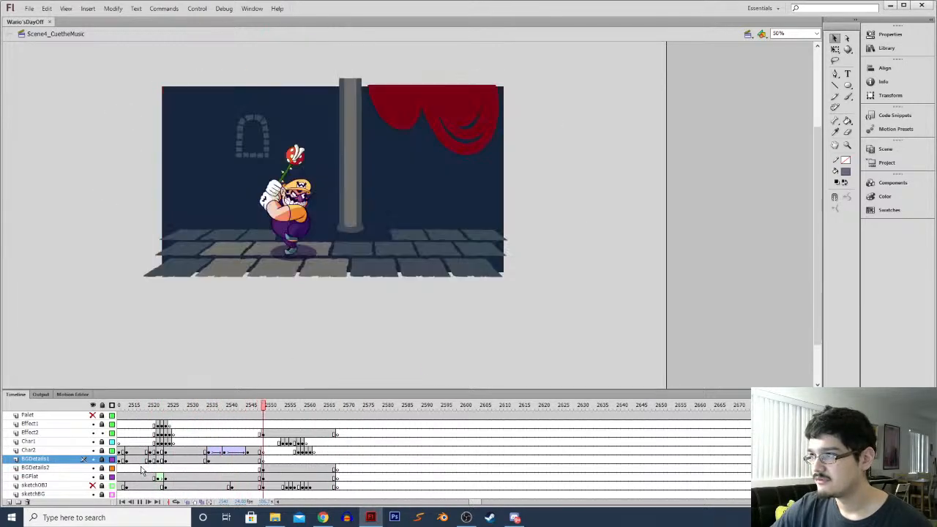
Play back the scene from progressively earlier shots, back to about frame 2325, to review how it leads into the swing
drag(475, 503, 465, 506)
click(355, 458)
key(Return)
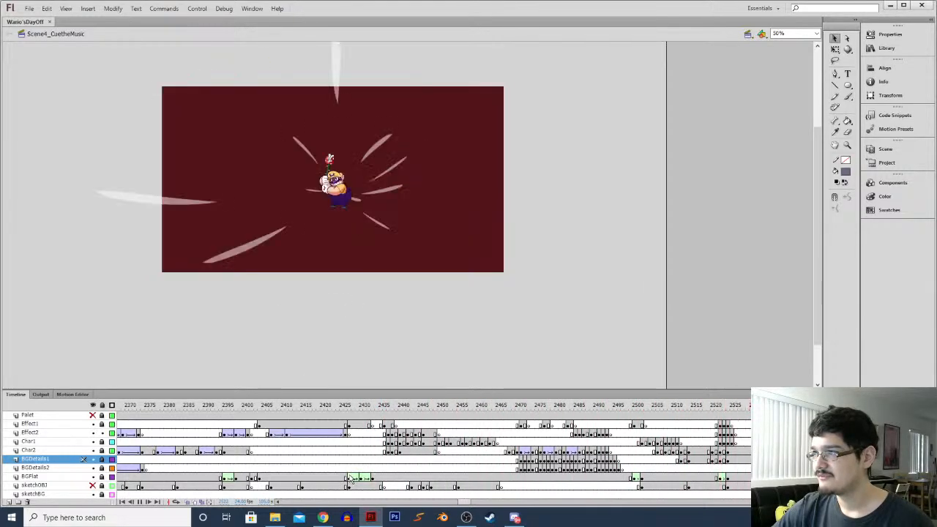
drag(483, 504, 459, 505)
click(456, 468)
key(Return)
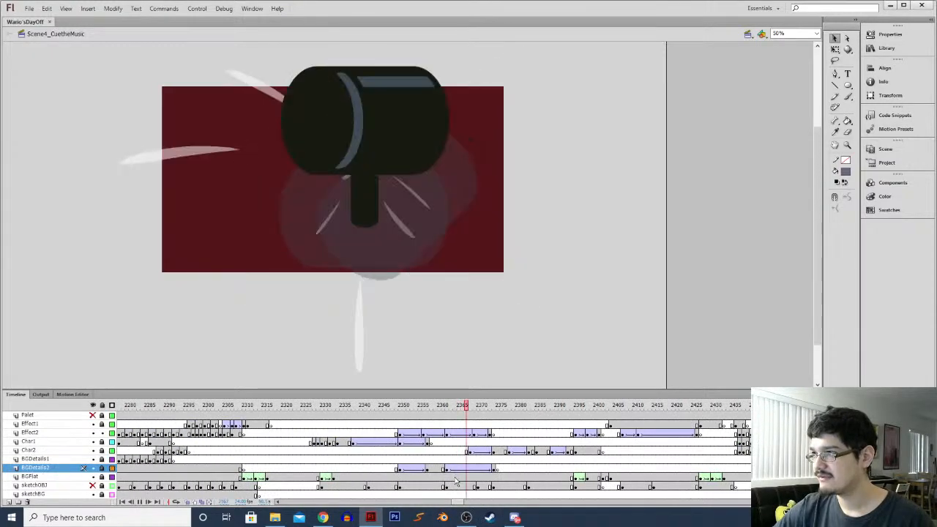
click(307, 478)
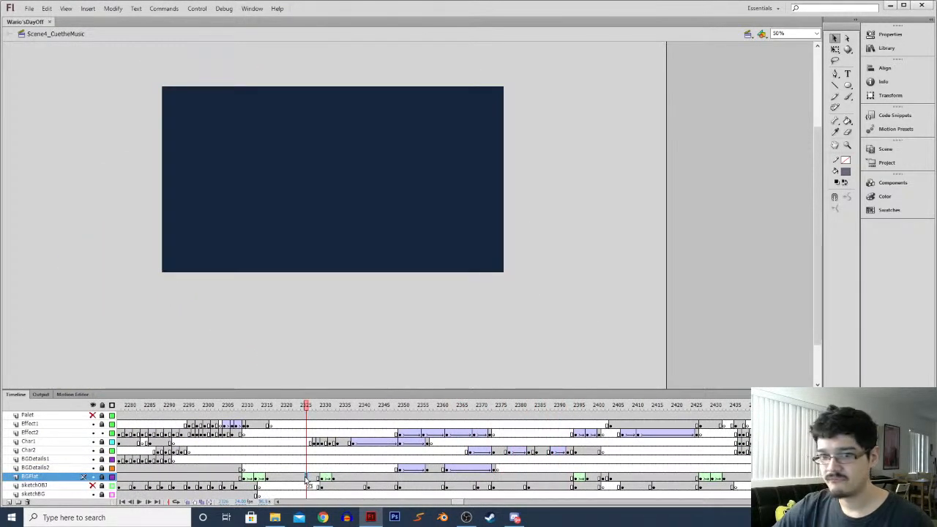
key(Return)
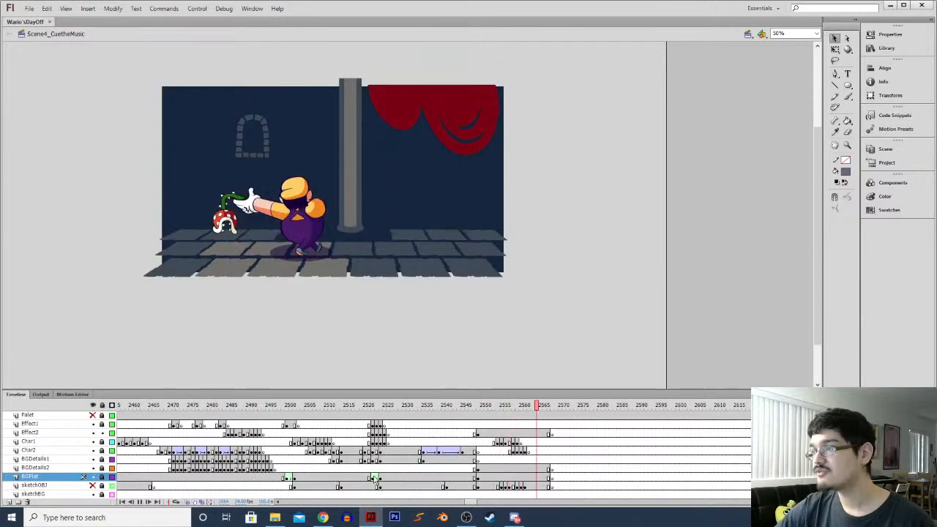
Examine the last frames of the swing shot and the cut to the empty frames after it
click(472, 504)
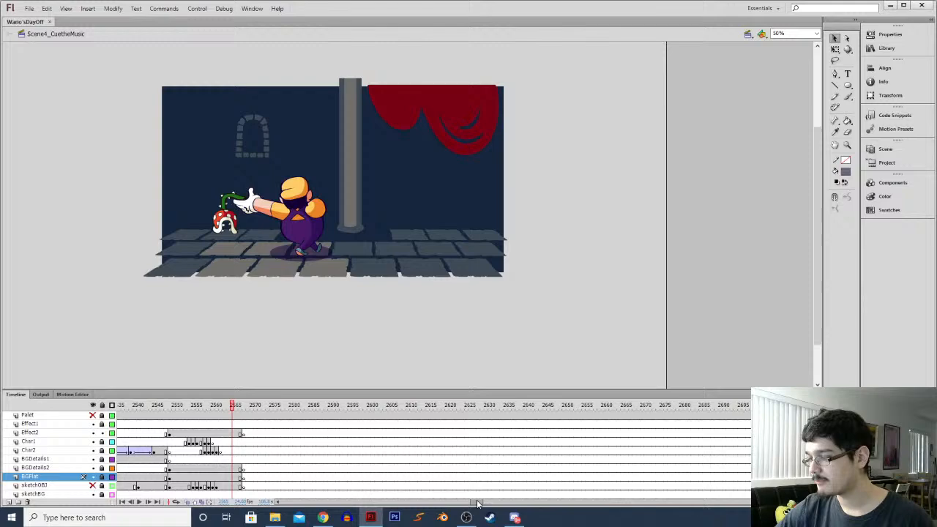
click(242, 476)
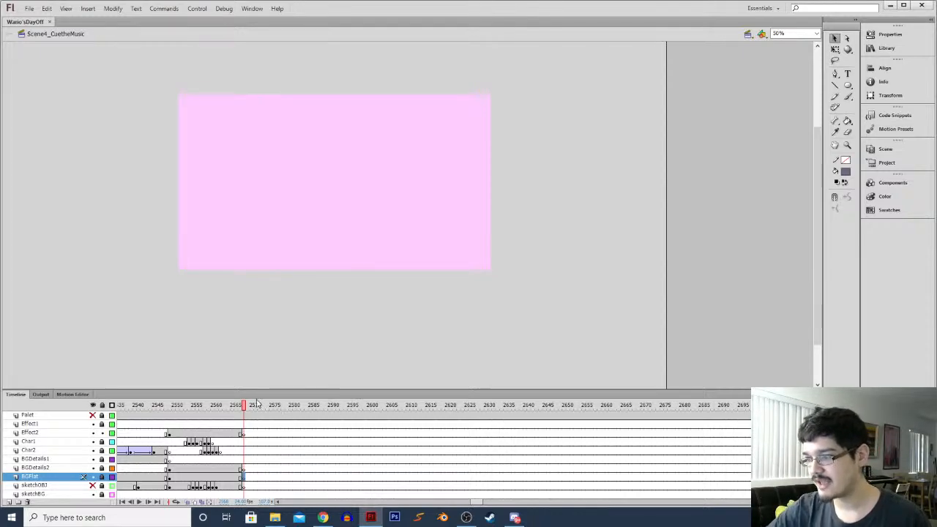
click(238, 434)
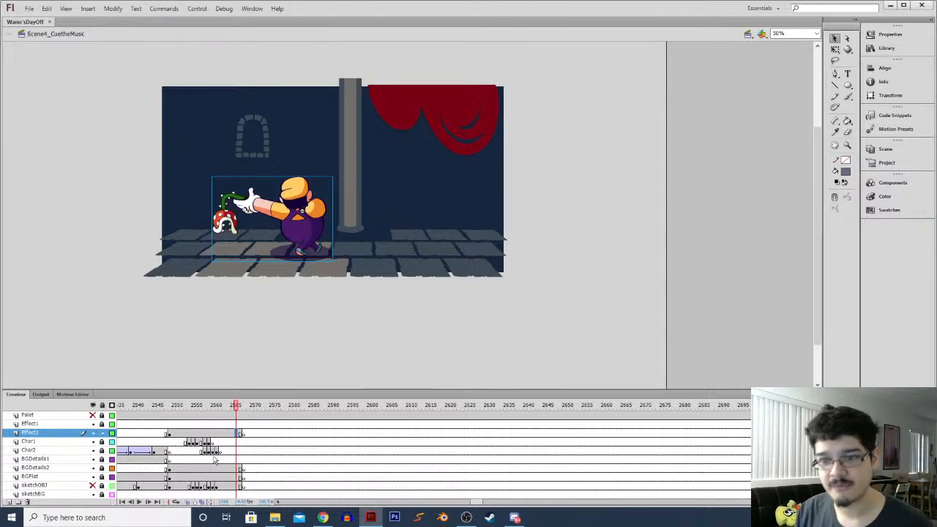
key(period)
key(period)
key(period)
key(period)
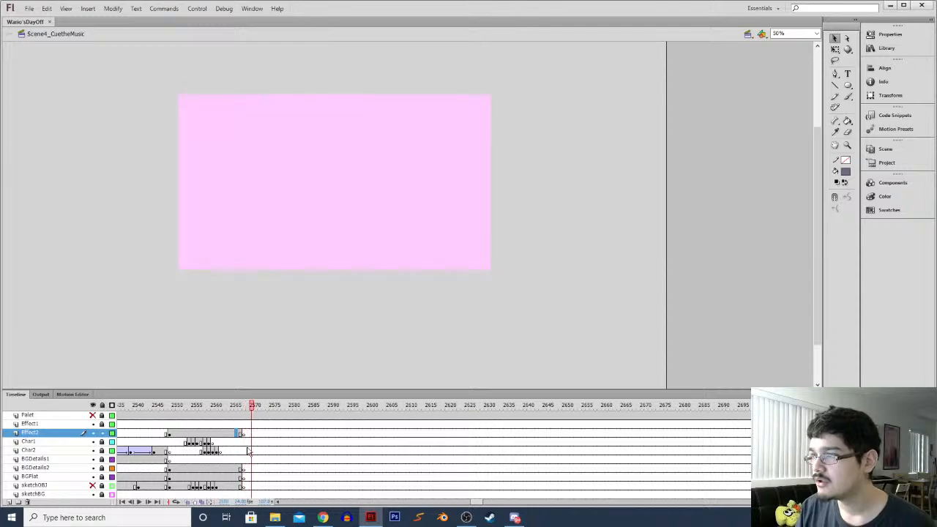
click(241, 468)
key(comma)
key(period)
key(period)
key(period)
key(comma)
key(comma)
Step back and forth through the plant's impact and Wario's follow-through up to the end of the shot
click(194, 469)
key(comma)
key(comma)
key(period)
key(period)
key(period)
key(period)
key(period)
key(period)
key(period)
key(period)
key(period)
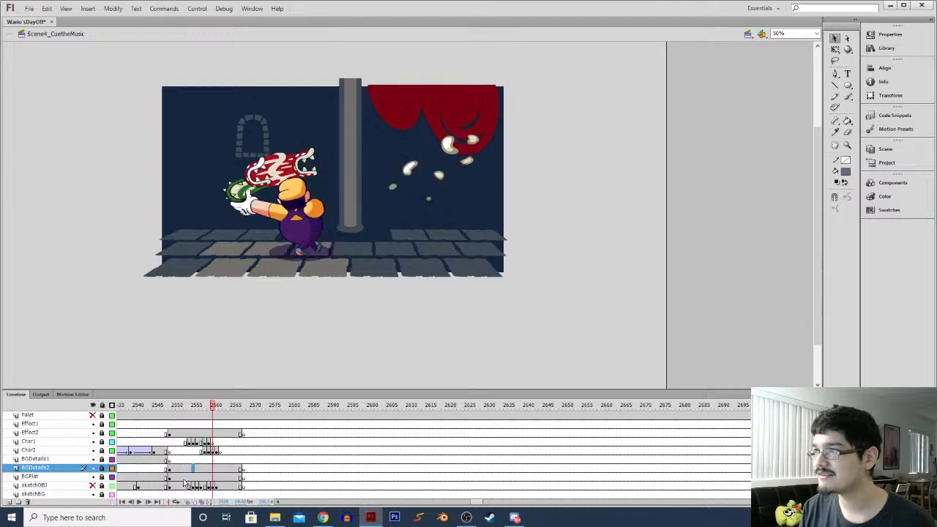
key(comma)
key(comma)
key(comma)
key(comma)
key(period)
key(period)
key(period)
key(period)
key(period)
key(period)
key(period)
key(period)
key(period)
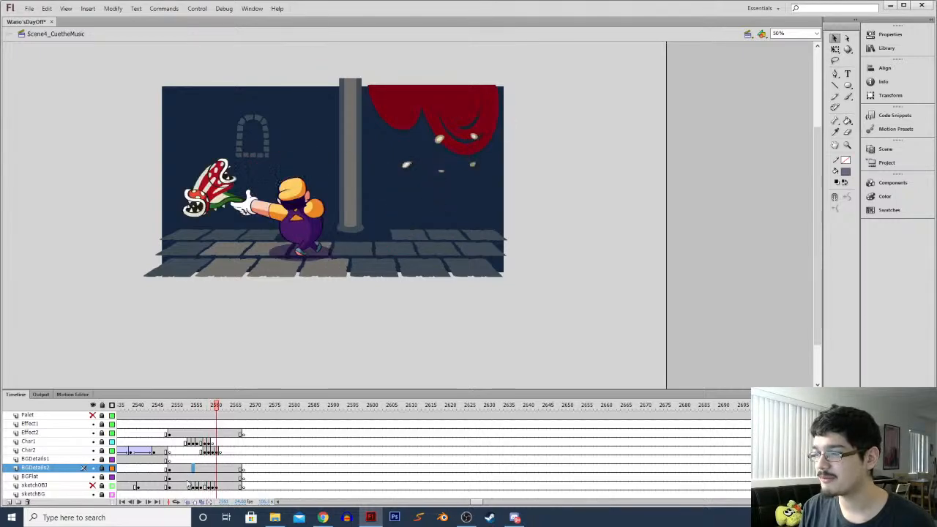
key(period)
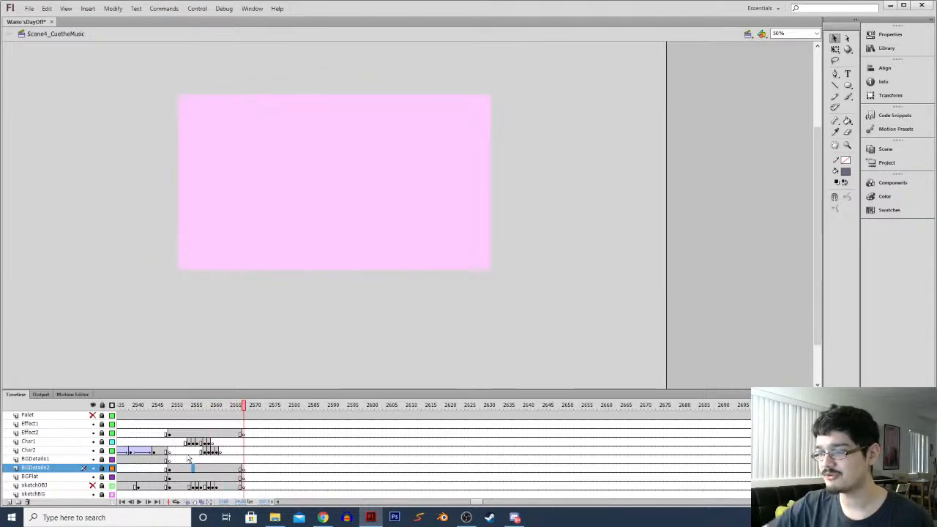
key(comma)
key(period)
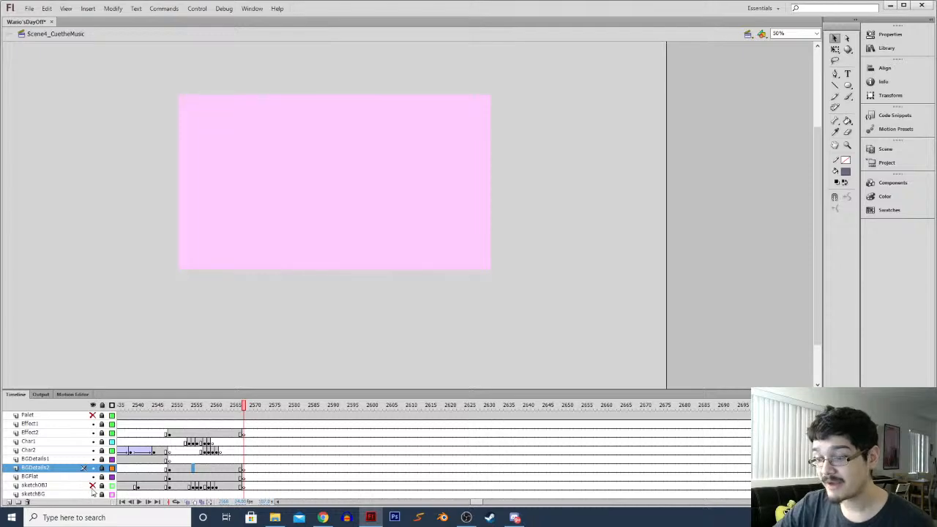
Show and unlock the sketchOBJ layer, sample the purple of Wario's overalls and ready the Brush on the first frame after the swing
click(217, 486)
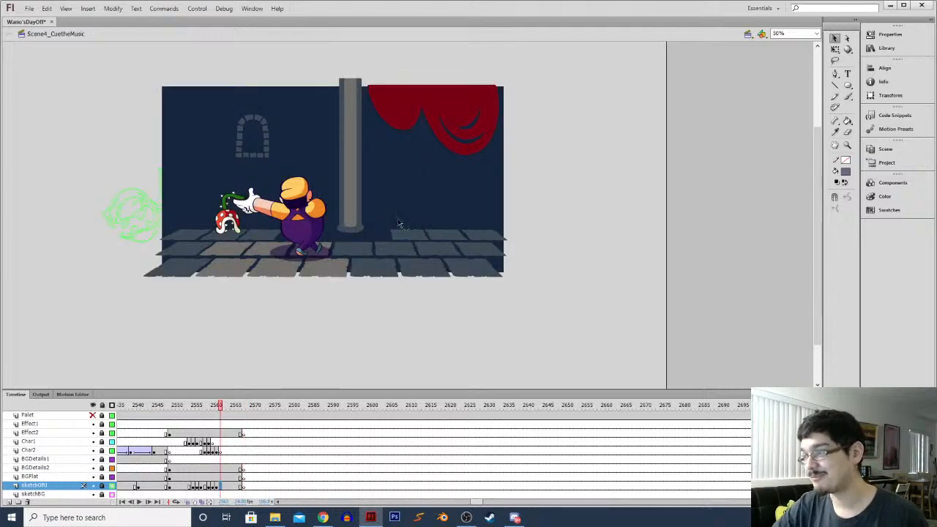
key(i)
click(320, 225)
key(period)
key(period)
key(period)
key(period)
key(period)
key(period)
key(b)
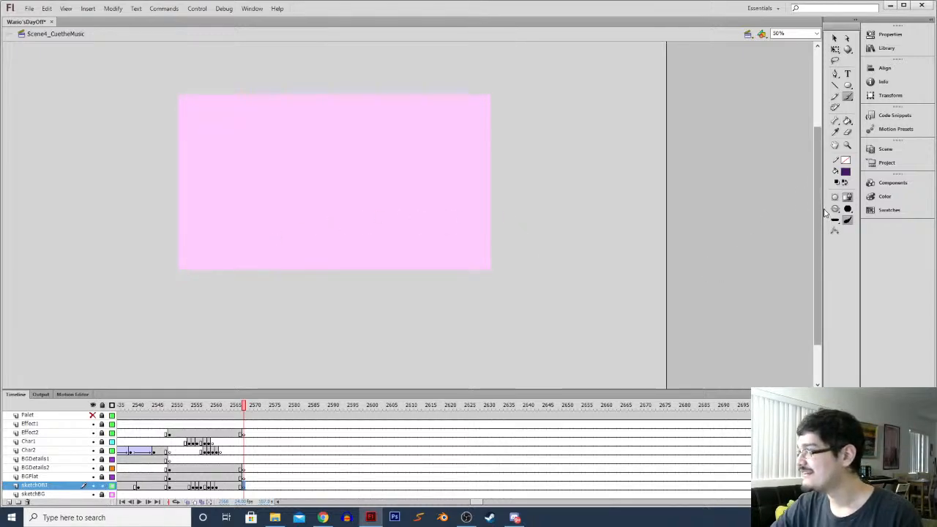
Brush a rough sketch of two tumbling block shapes with curved motion arcs on sketchOBJ for the next shot
drag(205, 155, 276, 114)
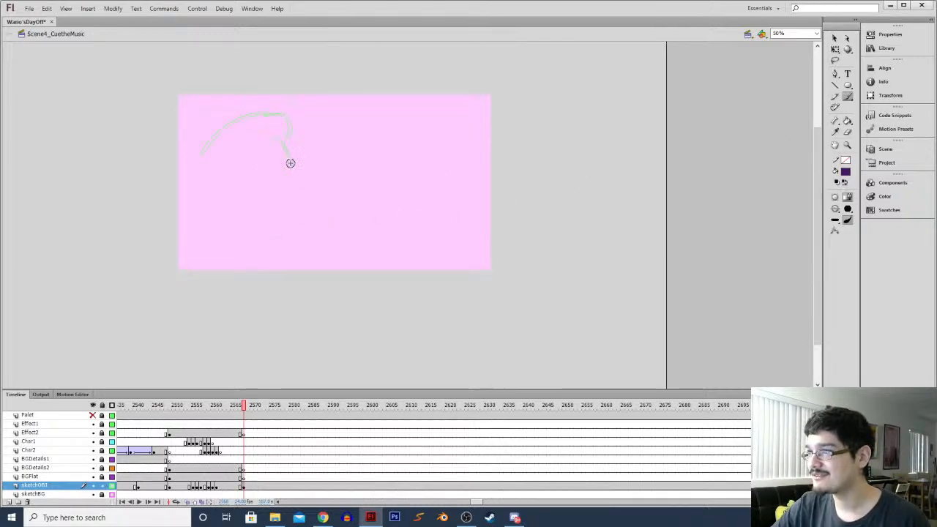
mouse_move(202, 154)
mouse_down()
mouse_move(291, 151)
mouse_move(310, 163)
mouse_move(290, 165)
mouse_up()
drag(319, 126, 333, 123)
drag(351, 124, 390, 136)
drag(379, 172, 418, 192)
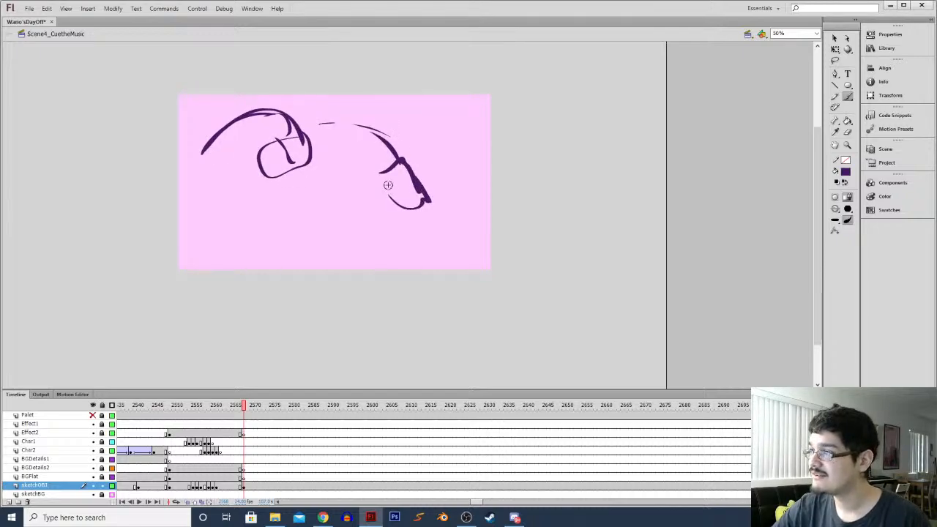
Play the swing into the new sketch to judge its timing and insert a blank keyframe on sketchOBJ near frame 2628
click(240, 488)
key(Return)
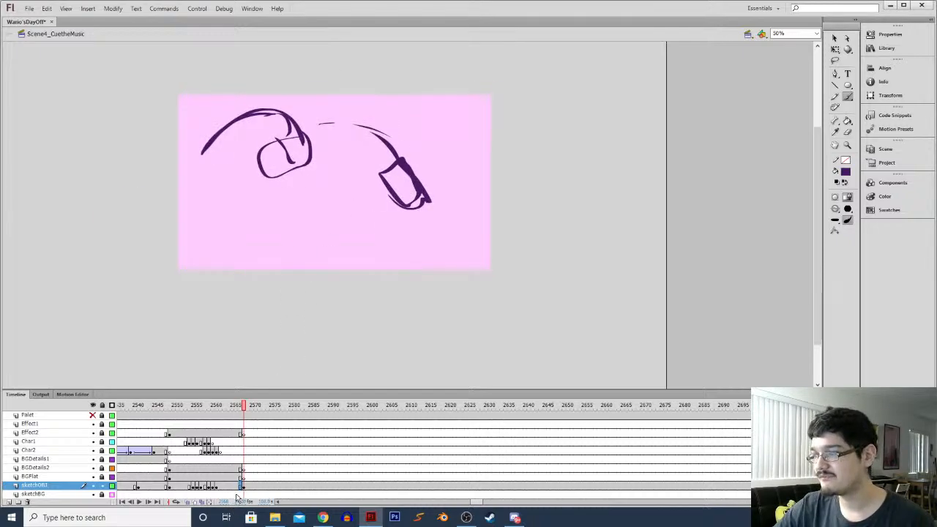
click(219, 488)
key(Return)
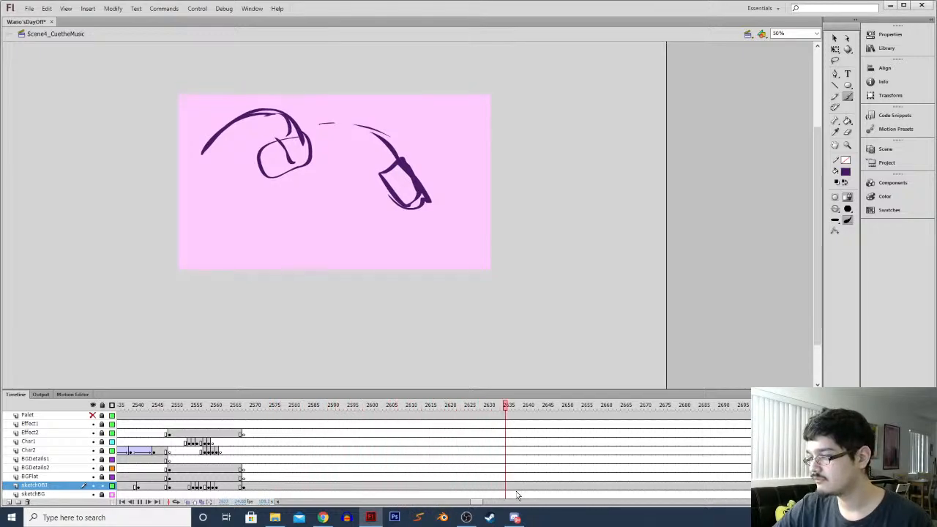
drag(467, 411, 483, 491)
key(F7)
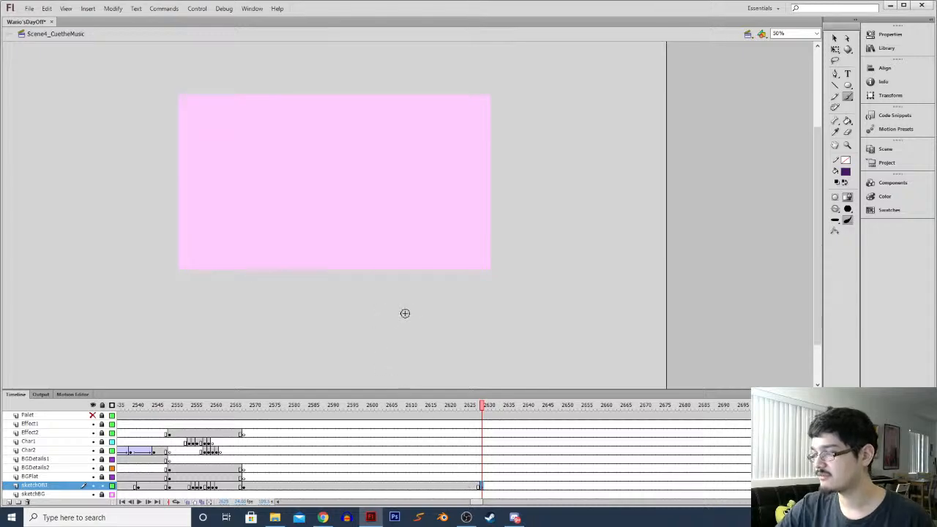
Sketch a puffy explosion cloud on a flat ground line with pointed spikes bursting outward
drag(417, 252, 451, 252)
drag(309, 255, 325, 248)
mouse_move(341, 175)
mouse_down()
mouse_move(408, 147)
mouse_move(423, 165)
mouse_move(461, 153)
mouse_move(472, 193)
mouse_up()
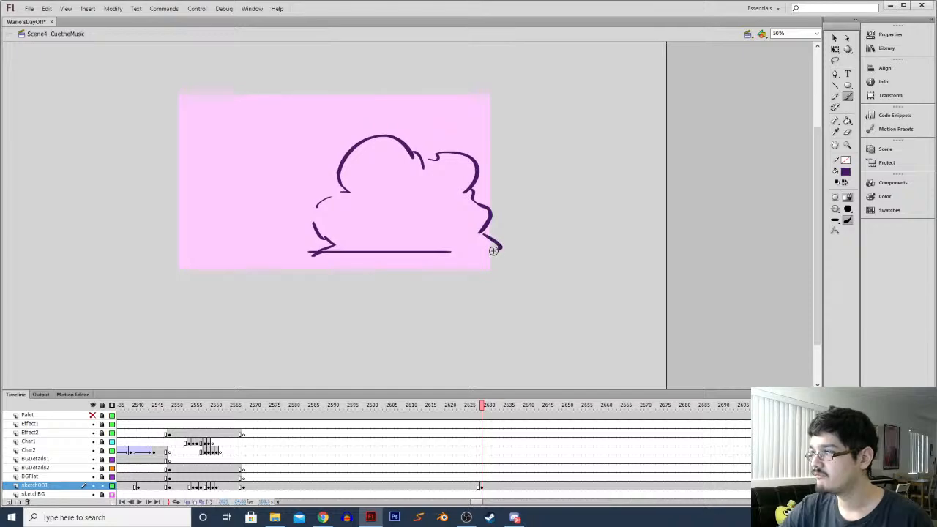
mouse_move(362, 208)
mouse_down()
mouse_move(276, 126)
mouse_move(382, 202)
mouse_up()
mouse_move(411, 167)
mouse_down()
mouse_move(444, 80)
mouse_move(420, 174)
mouse_up()
drag(452, 201, 489, 183)
drag(455, 219, 502, 174)
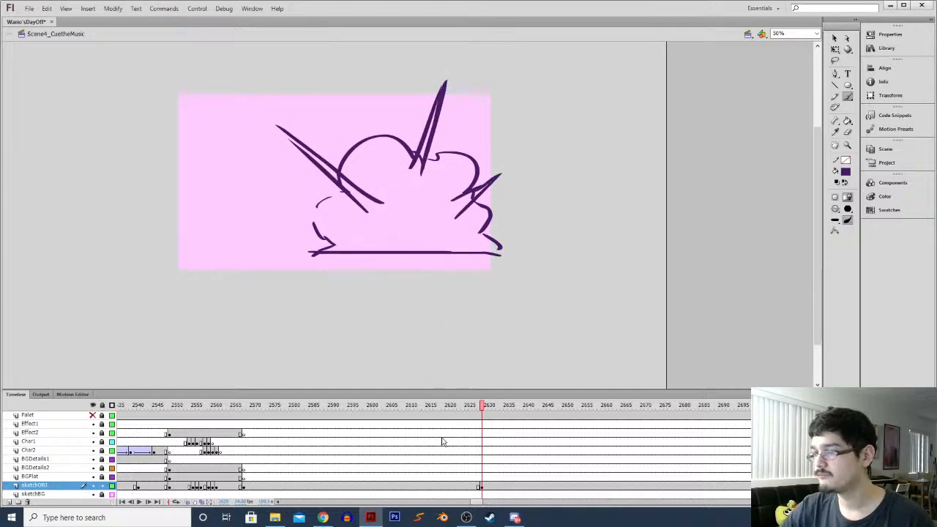
Clear the tumbling-block sketch from the first sketchOBJ frame after the swing and sketch a tall arch rising from the stage's lower edge
key(comma)
key(comma)
click(240, 487)
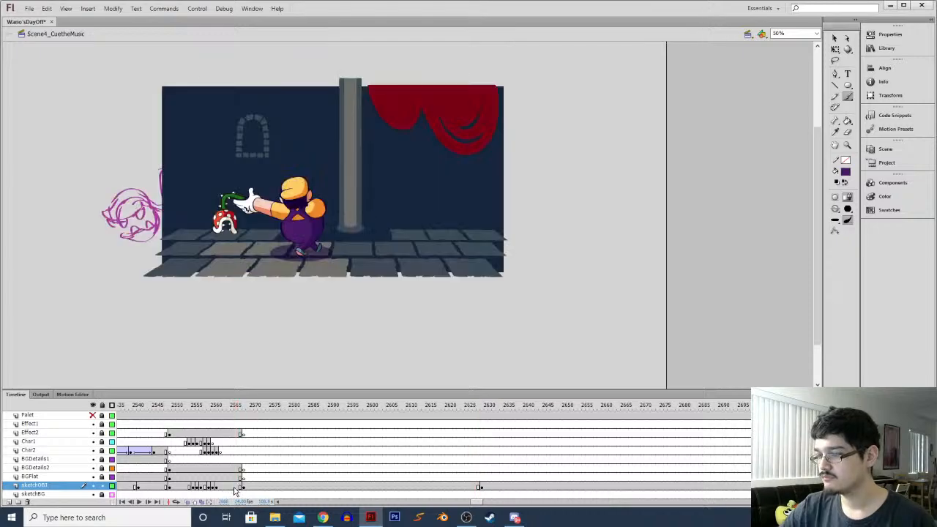
key(Return)
click(243, 486)
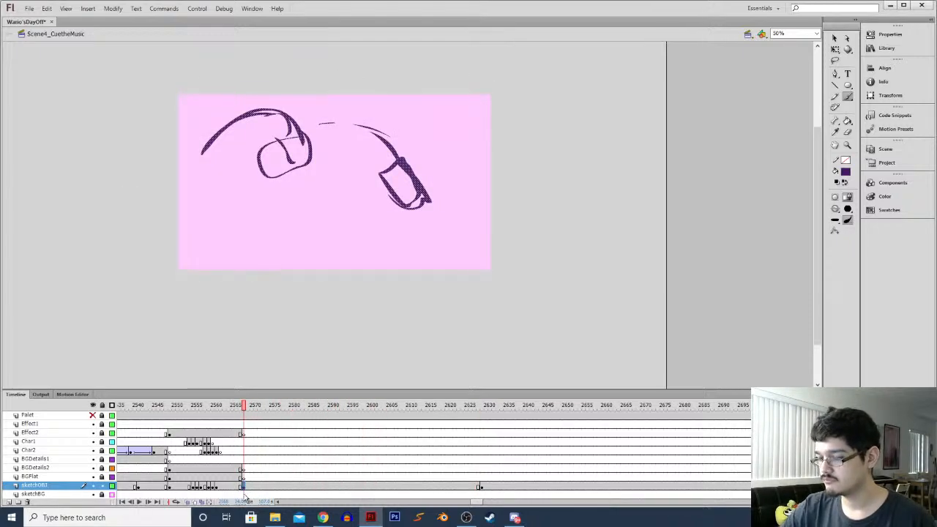
key(Delete)
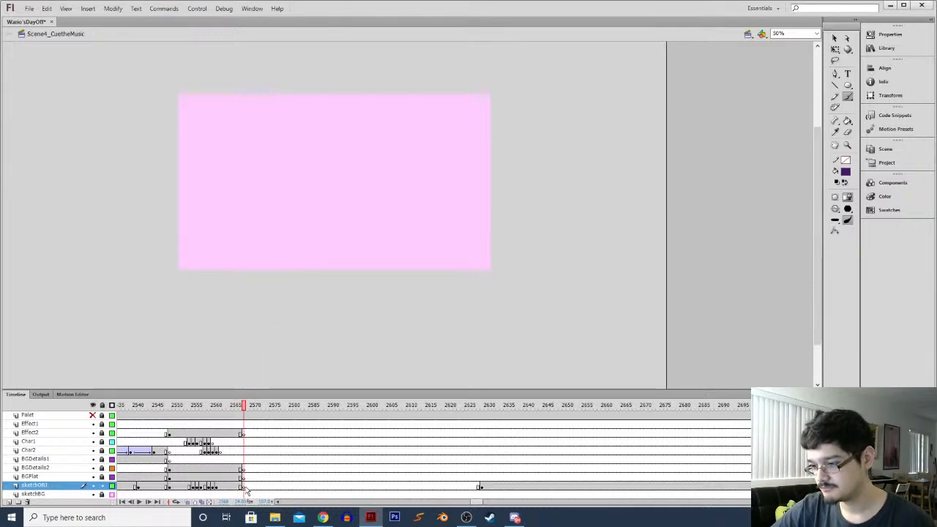
mouse_move(276, 276)
mouse_down()
mouse_move(285, 244)
mouse_move(317, 228)
mouse_move(324, 283)
mouse_up()
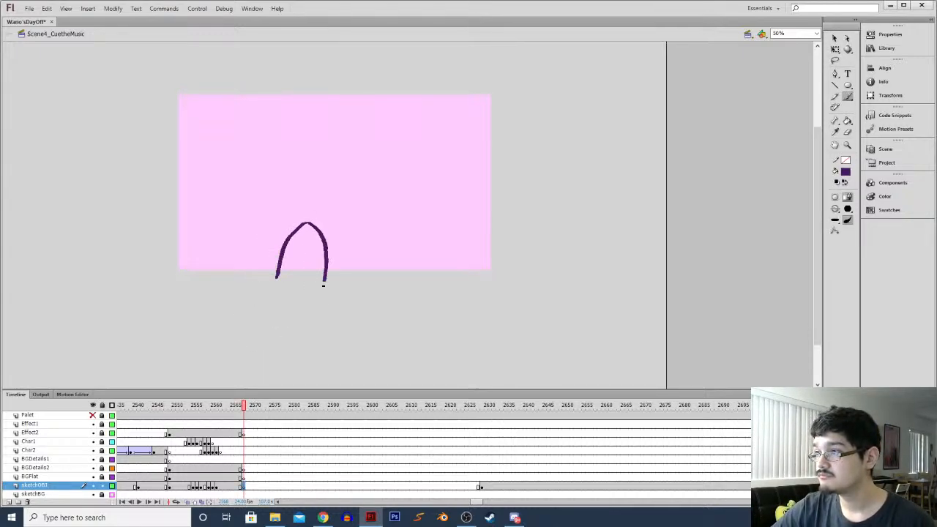
drag(286, 250, 322, 252)
Insert a blank keyframe four frames after the arch and sketch a round form with a pointed end in the stage's upper left
click(259, 487)
key(F7)
mouse_move(270, 151)
mouse_down()
mouse_move(275, 174)
mouse_move(277, 138)
mouse_up()
drag(276, 175, 275, 138)
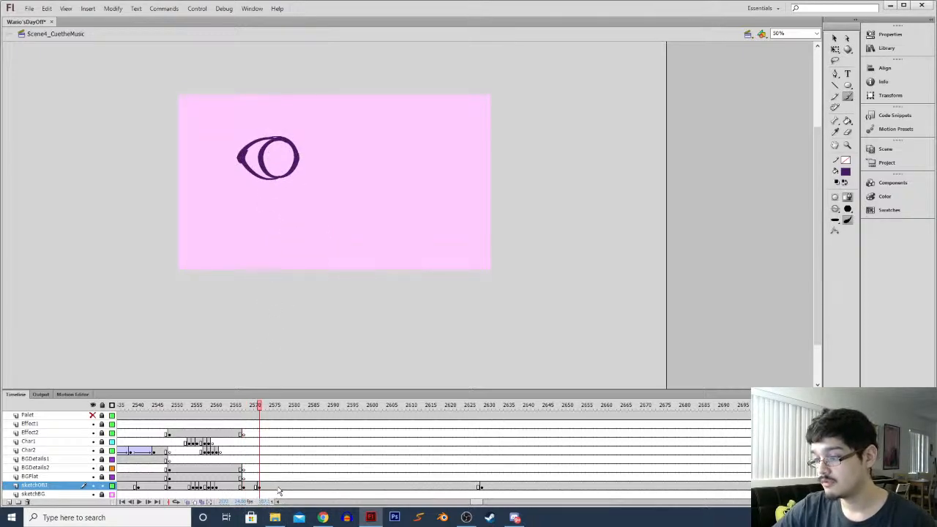
Add another blank keyframe four frames on, enable onion skinning, and sketch the round form curving down the stage's left side with trailing arcs
click(274, 487)
key(F7)
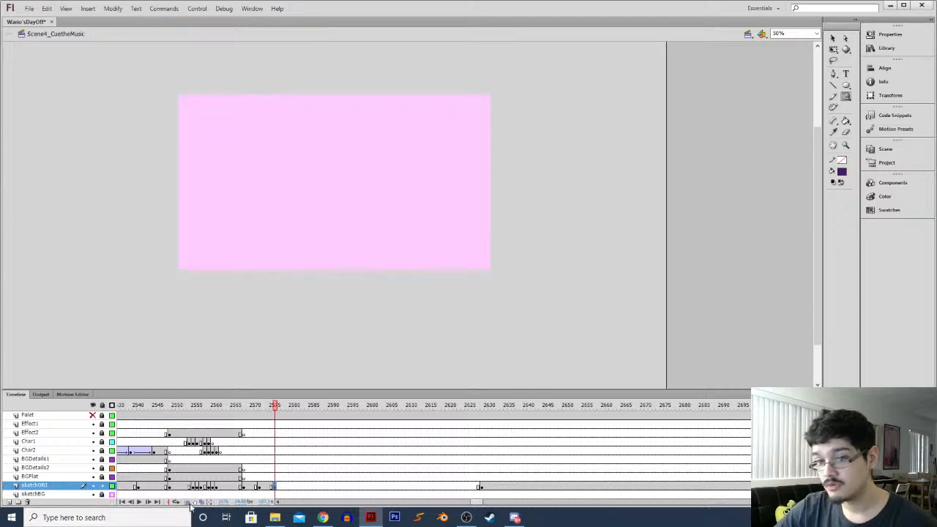
click(188, 503)
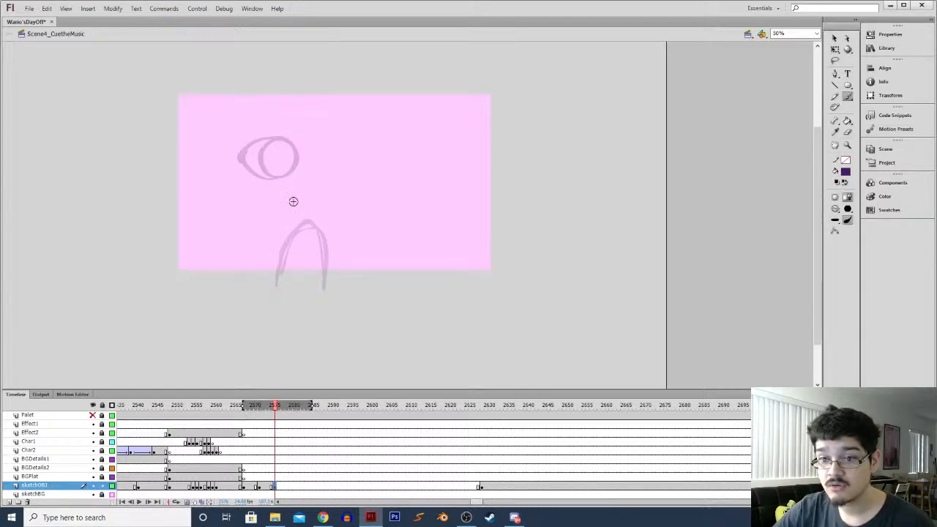
key(b)
drag(253, 189, 244, 210)
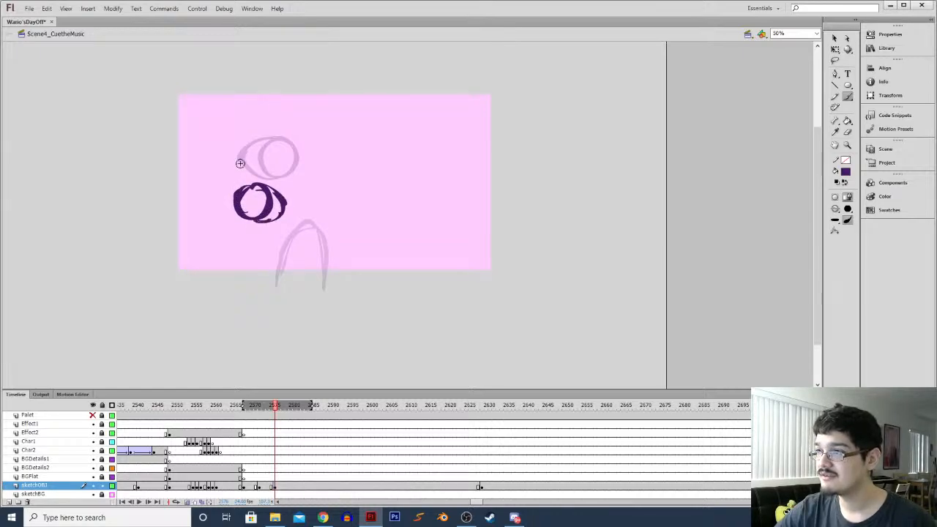
key(ctrl+z)
drag(206, 197, 245, 196)
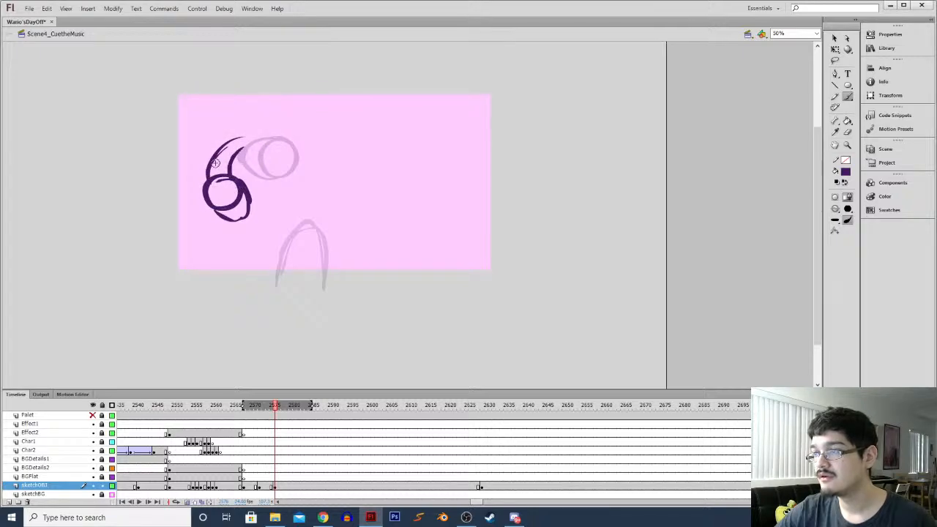
On the preceding keyframe, draw long tapering trail lines from the round form down to the arch's tip
drag(285, 148, 324, 203)
drag(238, 158, 316, 221)
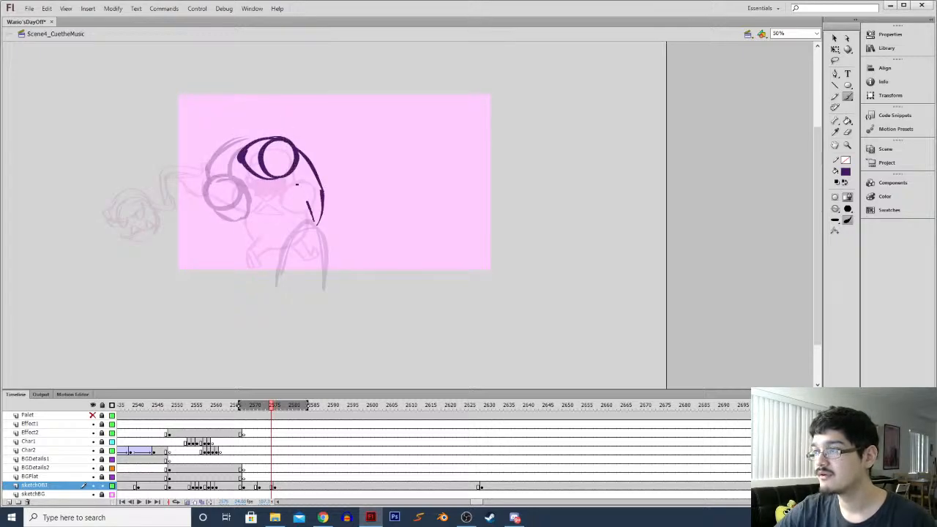
mouse_move(264, 170)
mouse_down()
mouse_move(314, 233)
mouse_move(313, 246)
mouse_up()
key(.)
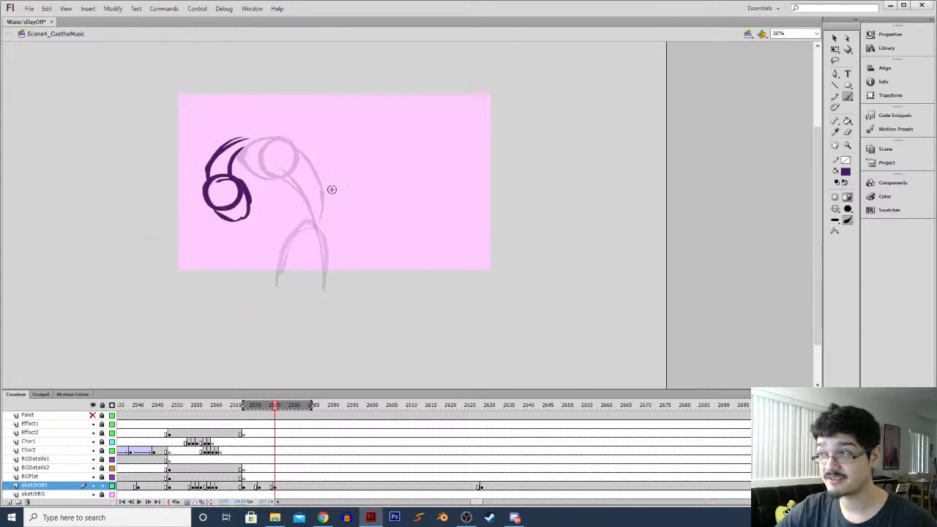
Insert a blank keyframe four frames after the left-side pose and sketch a rounded block low on the stage with a curved trail
key(.)
key(.)
key(.)
key(.)
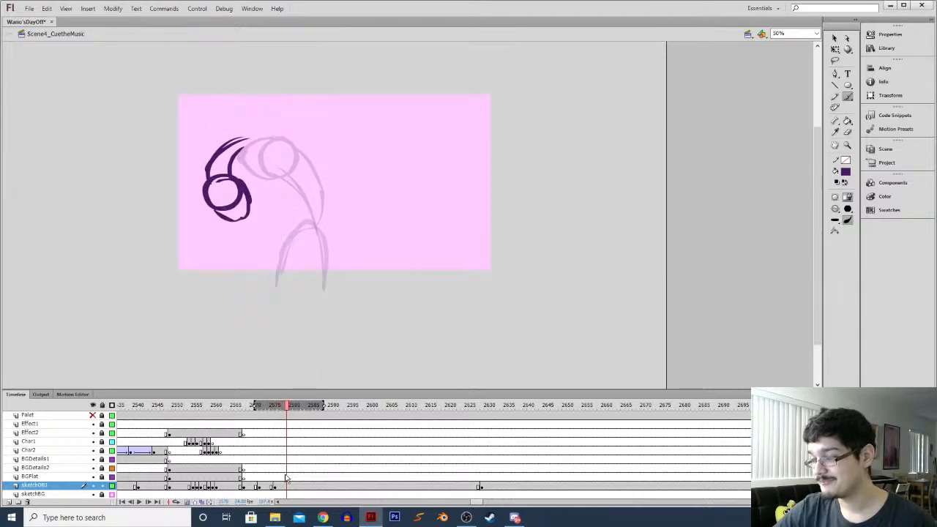
key(F7)
mouse_move(277, 227)
mouse_down()
mouse_move(319, 241)
mouse_move(271, 254)
mouse_move(269, 232)
mouse_up()
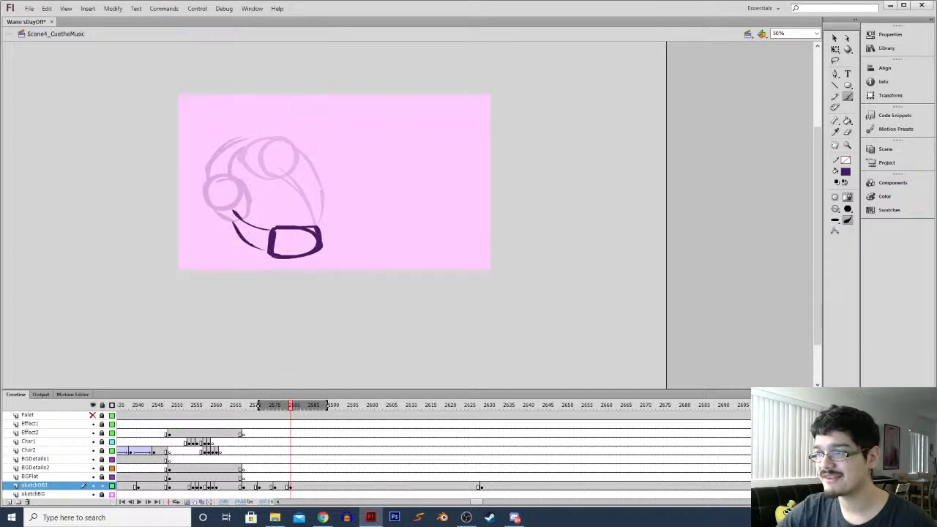
Insert the next blank keyframe four frames on and sketch a smaller rounded form rising to the right with a thin trail
key(.)
key(.)
key(.)
key(.)
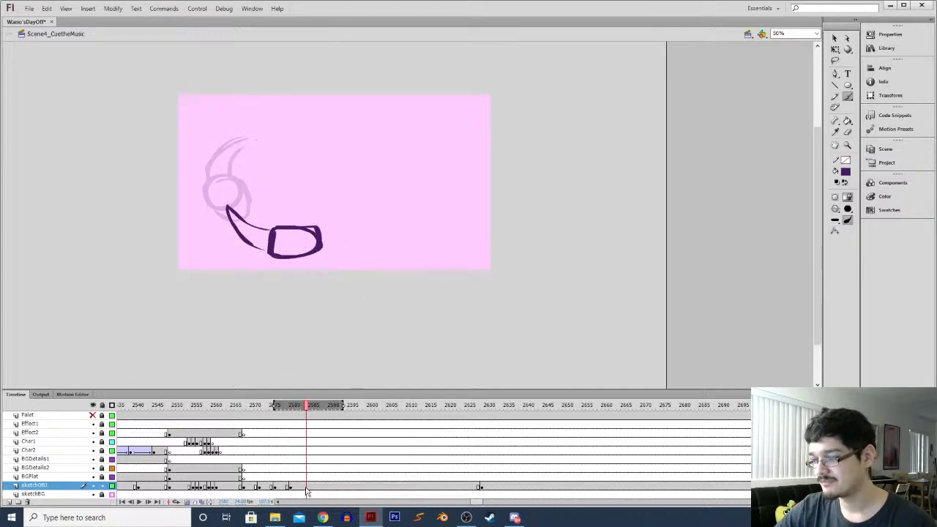
key(F7)
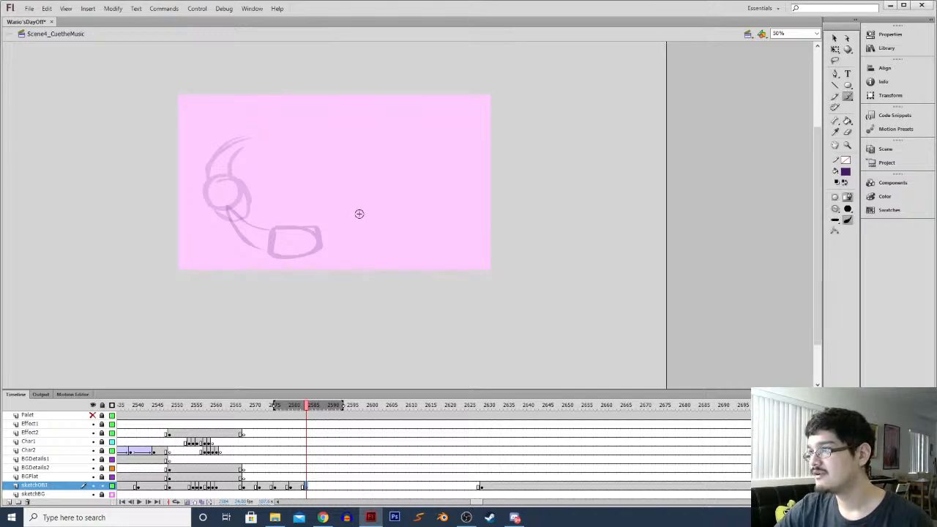
mouse_move(355, 224)
mouse_down()
mouse_move(317, 238)
mouse_move(365, 233)
mouse_up()
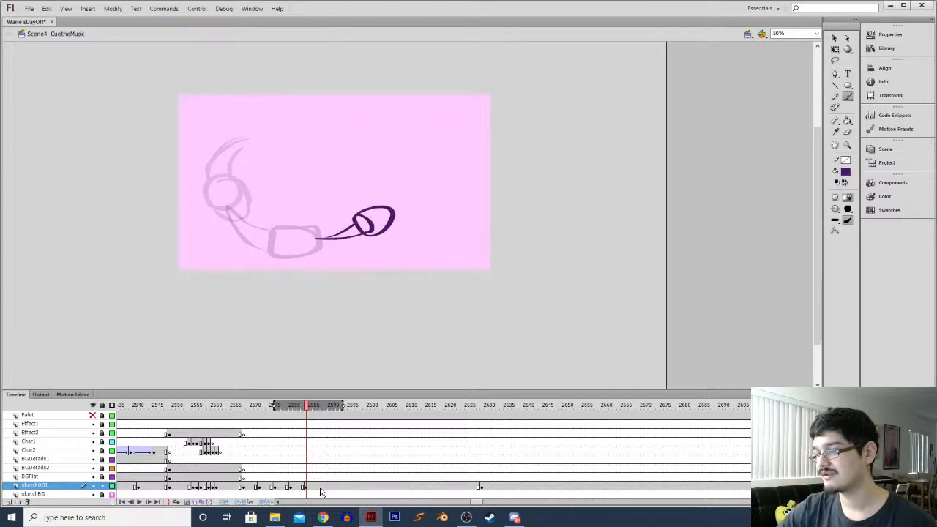
Four frames on, insert a blank keyframe and sketch a small form curling upward on the right of the stage with a short tail
key(.)
key(.)
key(.)
key(.)
key(F7)
drag(376, 171, 389, 178)
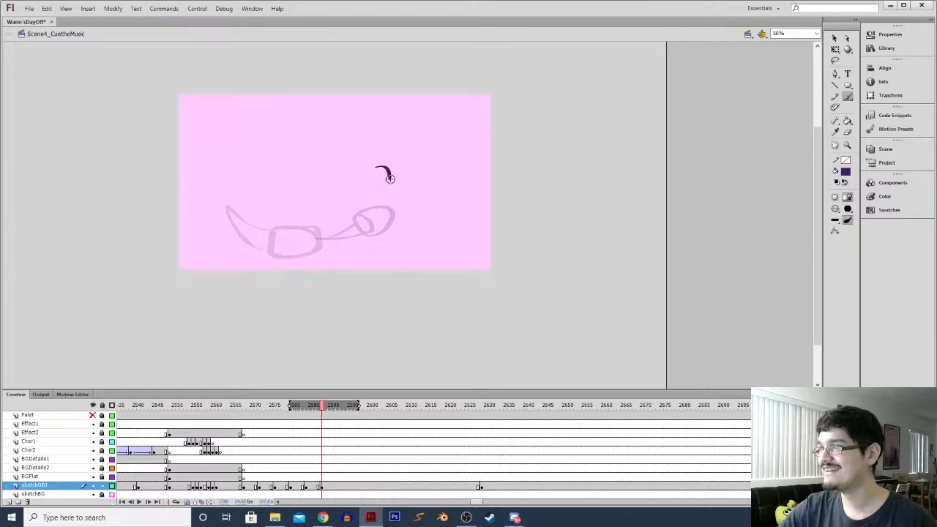
Insert a blank keyframe four frames on and sketch a small flattened form travelling left across the stage's upper middle
click(340, 489)
key(F7)
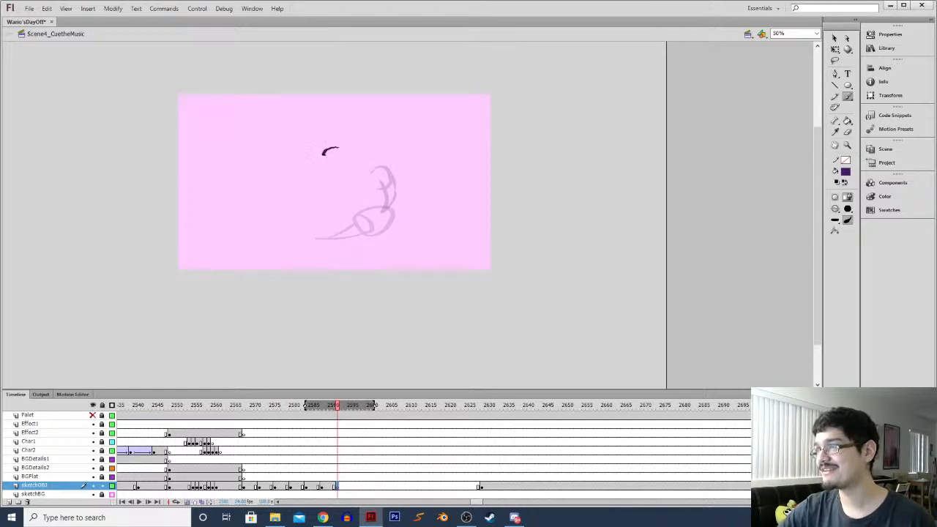
drag(338, 149, 335, 155)
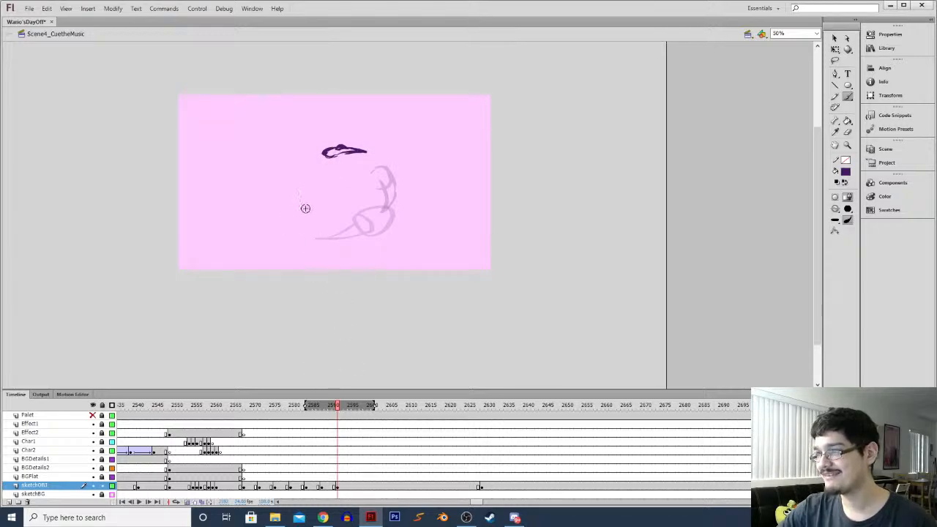
Add two blank keyframes four frames apart and dab a small solid blob in each, moving leftward past the stage's centre
click(354, 489)
key(F7)
click(338, 488)
click(353, 488)
key(space)
key(b)
click(290, 176)
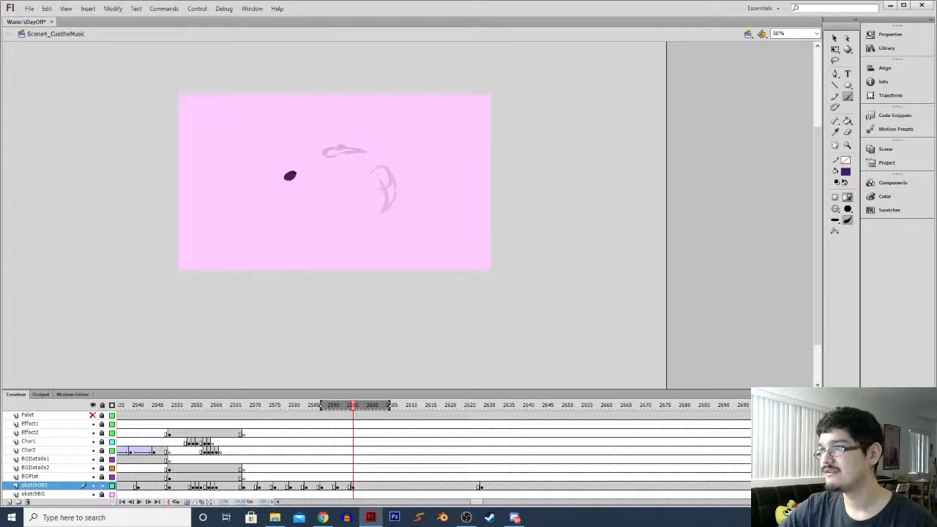
click(362, 488)
key(F7)
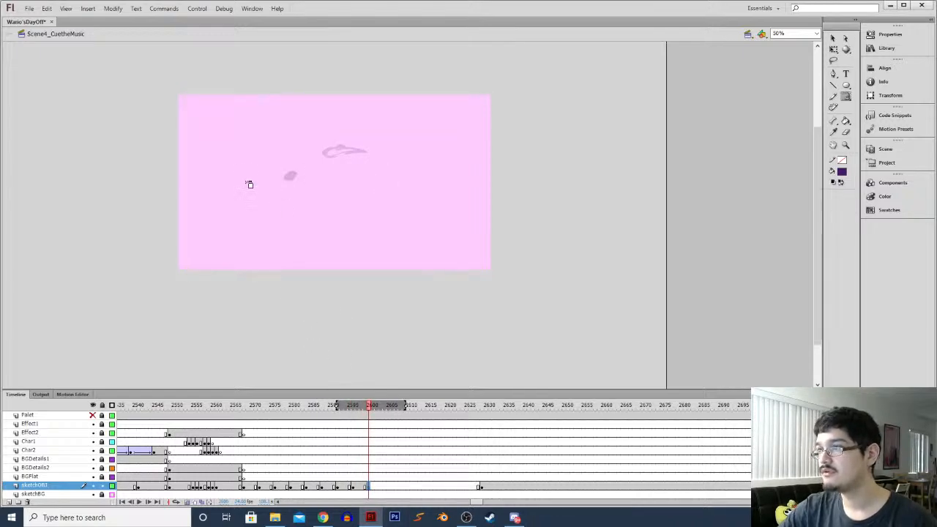
click(245, 174)
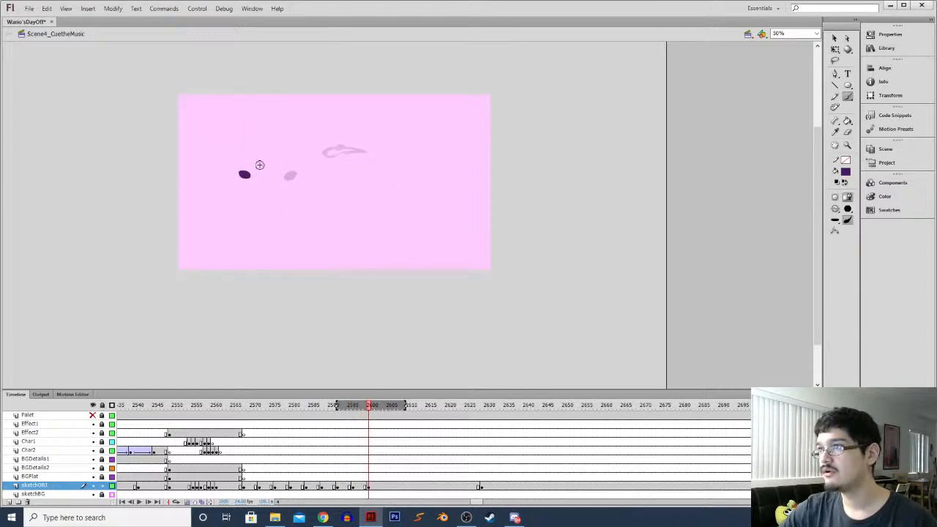
Add two further blank keyframes at the same spacing and dab blobs that turn upward on the stage's left side
click(379, 486)
click(384, 487)
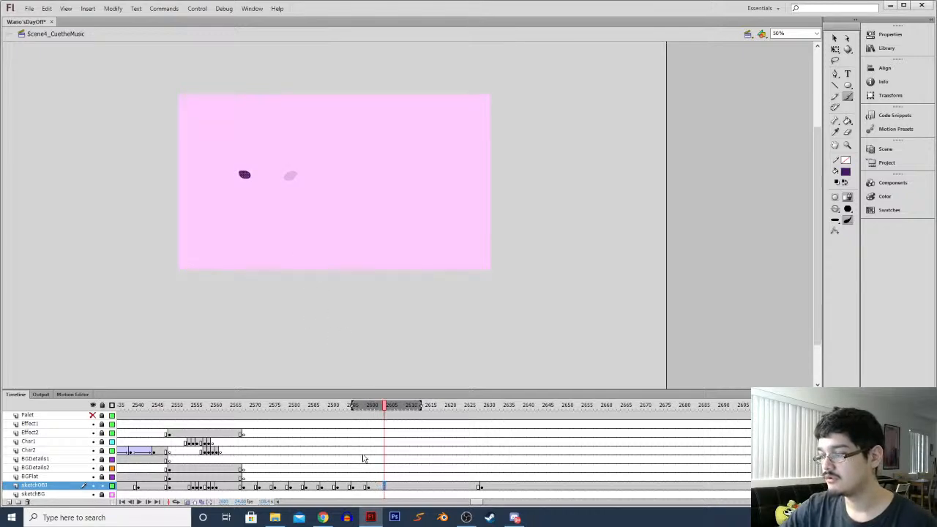
key(F7)
click(234, 156)
click(391, 487)
click(400, 486)
key(F7)
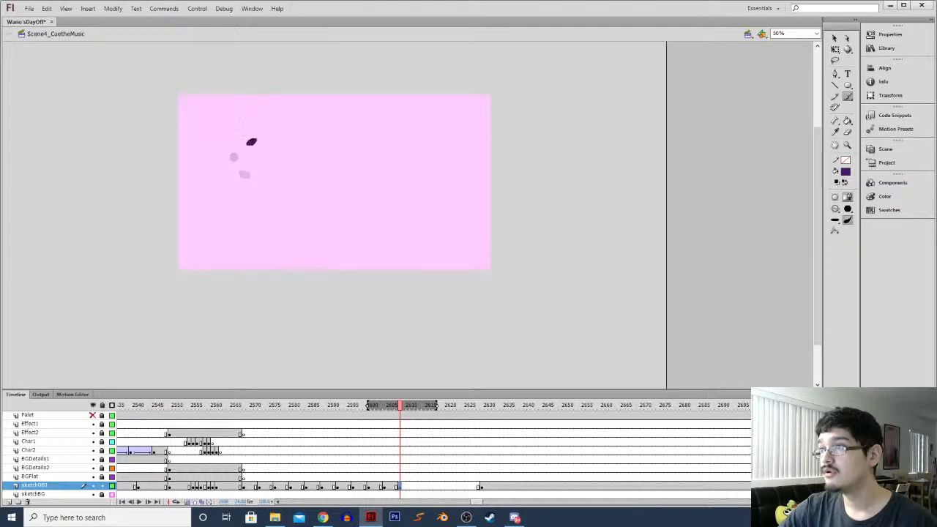
Insert a blank keyframe four frames on and dab a tiny blob just above the previous one
key(period)
key(period)
key(period)
key(period)
key(F7)
drag(245, 123, 249, 123)
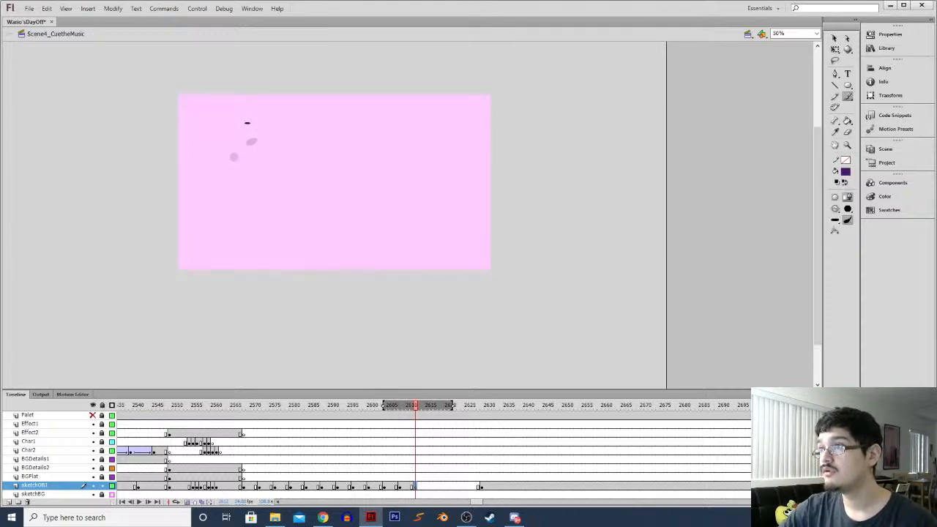
Insert another blank keyframe four frames on and dab a tiny blob farther left, near the stage's upper left corner
key(period)
key(period)
key(period)
key(period)
key(F7)
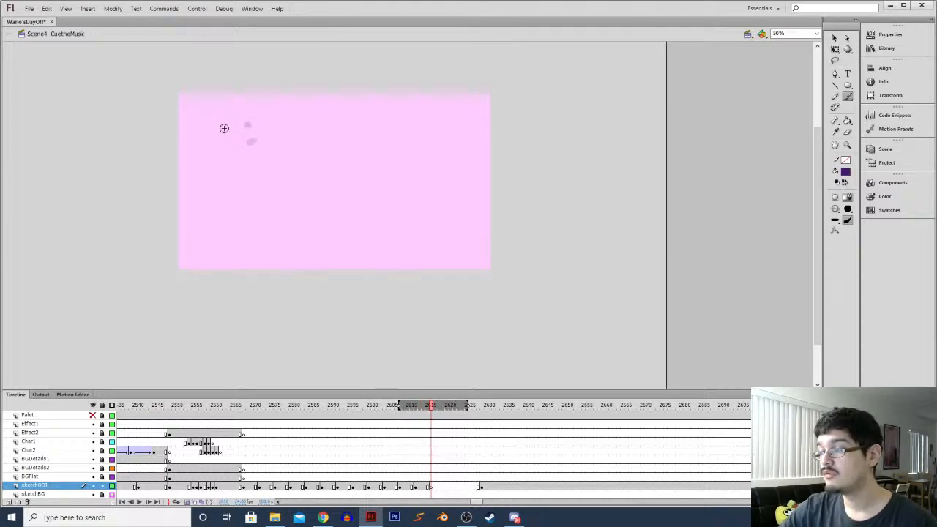
mouse_move(208, 127)
mouse_down()
mouse_move(217, 124)
mouse_move(207, 162)
mouse_up()
Insert a blank keyframe four frames on and dab a blob dropping straight below the previous one
key(period)
key(period)
key(period)
key(period)
key(F7)
key(b)
Insert the last blank keyframe before the explosion and dab a blob heading down and right toward the cloud
key(period)
key(period)
key(period)
key(period)
key(F7)
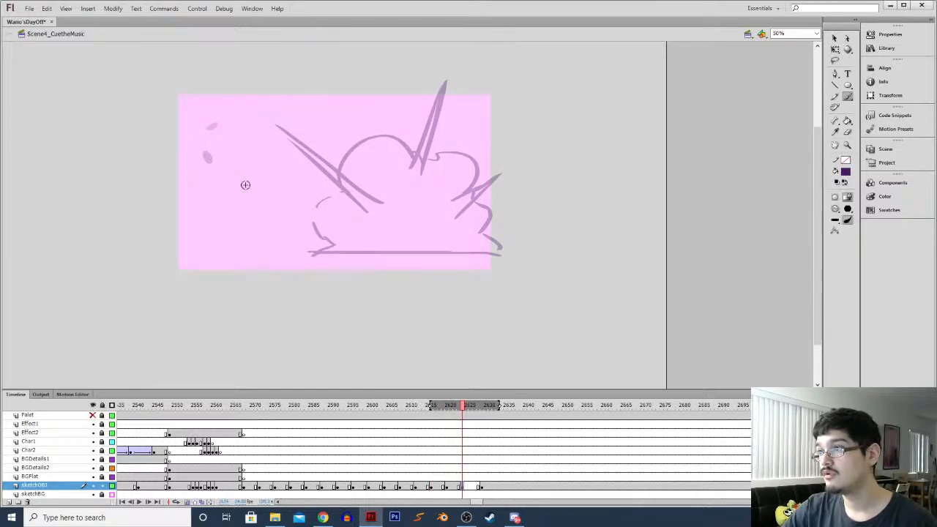
key(period)
key(period)
key(period)
key(period)
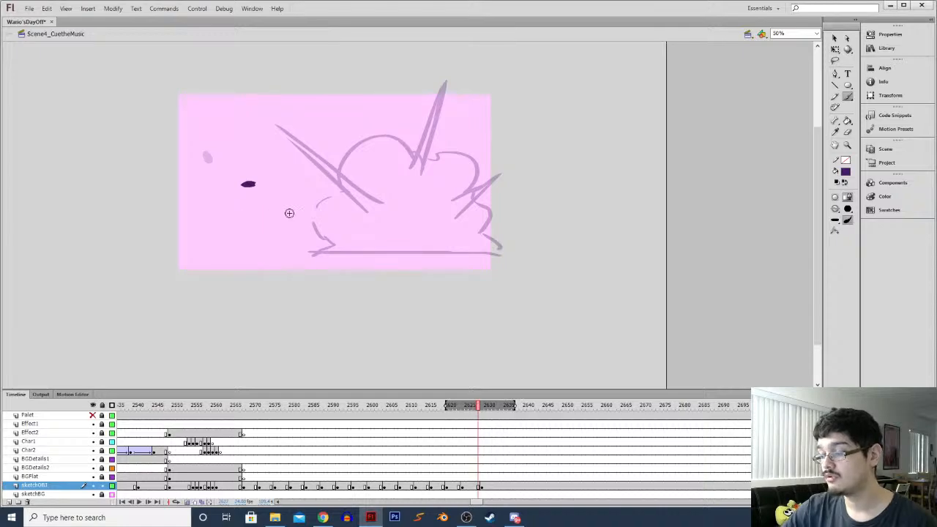
Play back the rough flight, move the second pose's keyframe one frame earlier on sketchOBJ, and replay it to judge the timing
key(Return)
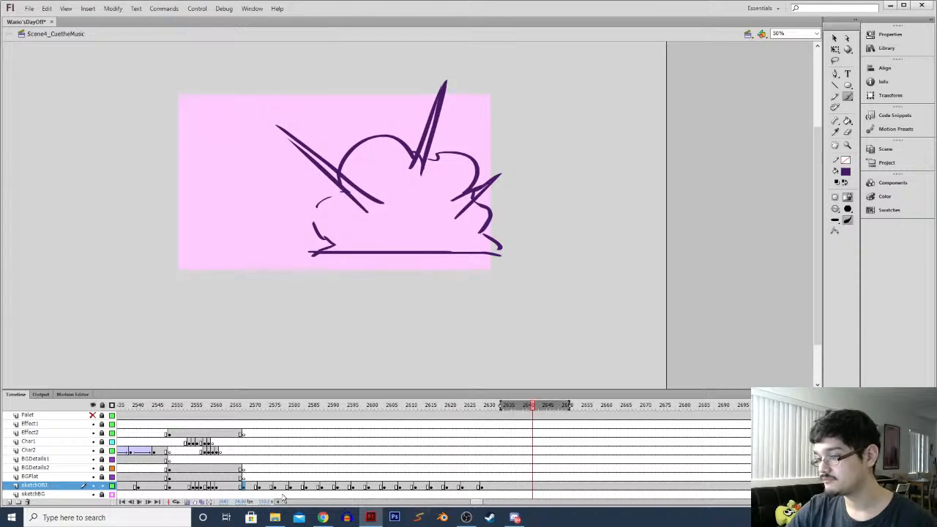
click(256, 487)
click(258, 488)
click(260, 487)
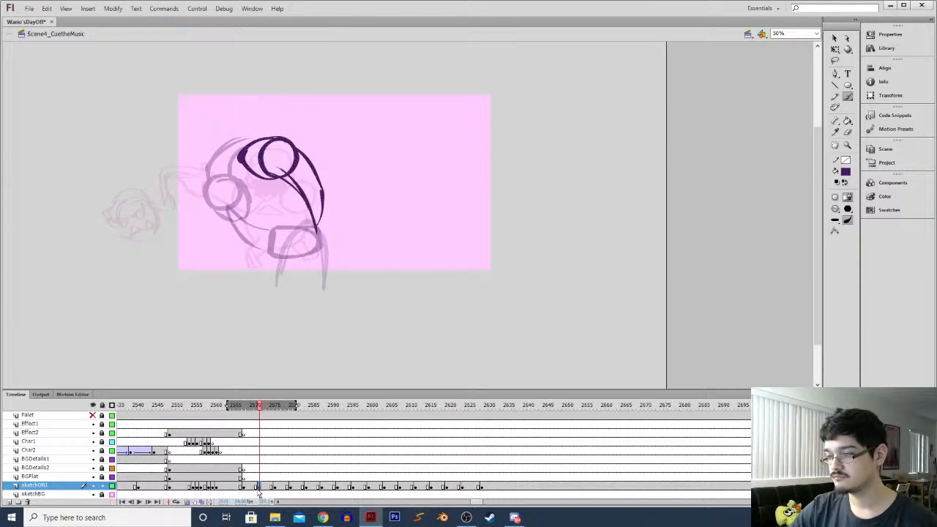
click(256, 488)
click(254, 491)
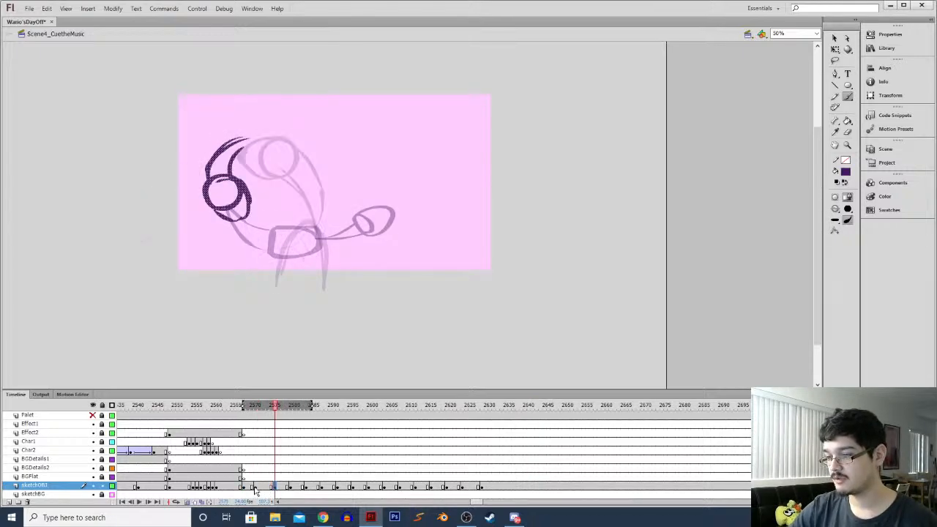
click(252, 492)
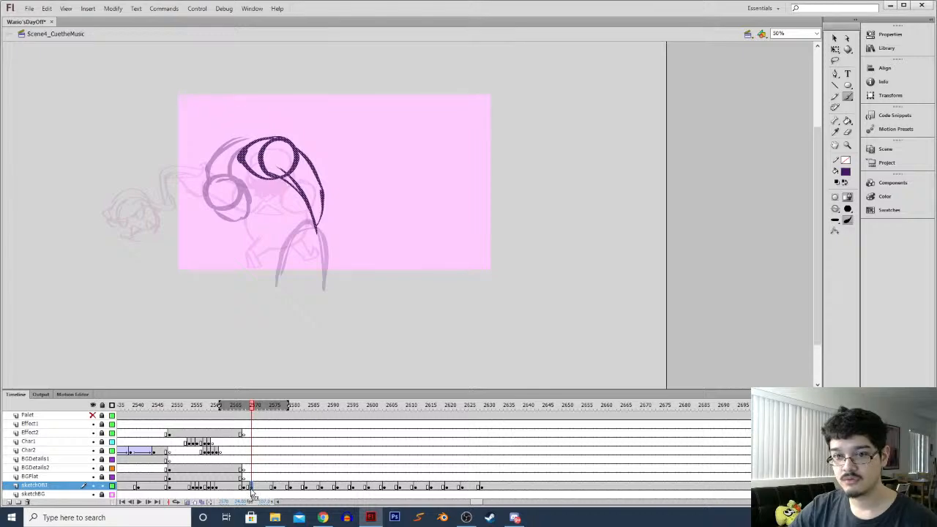
drag(260, 491, 256, 490)
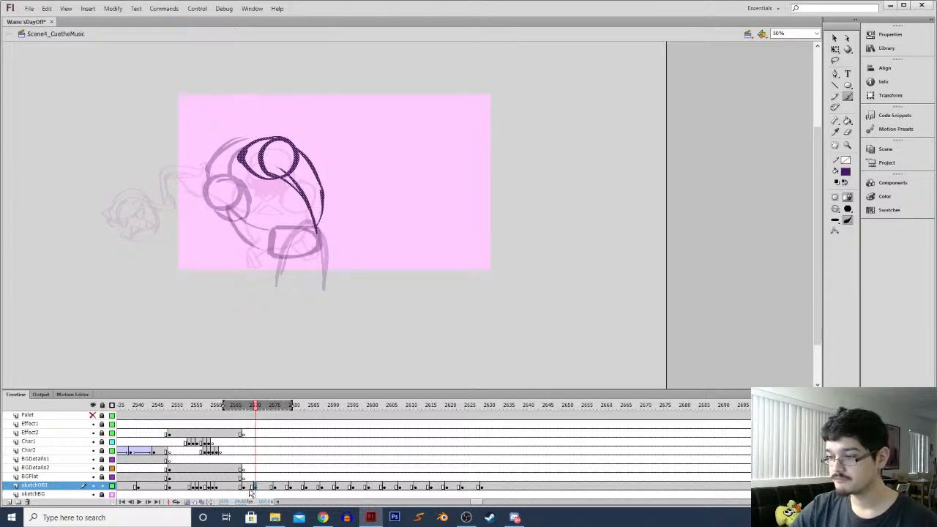
click(248, 490)
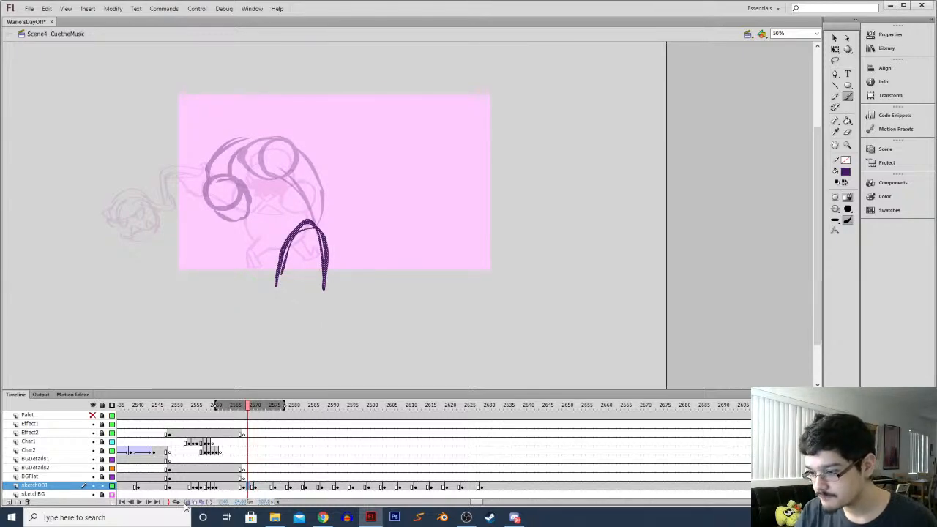
key(Return)
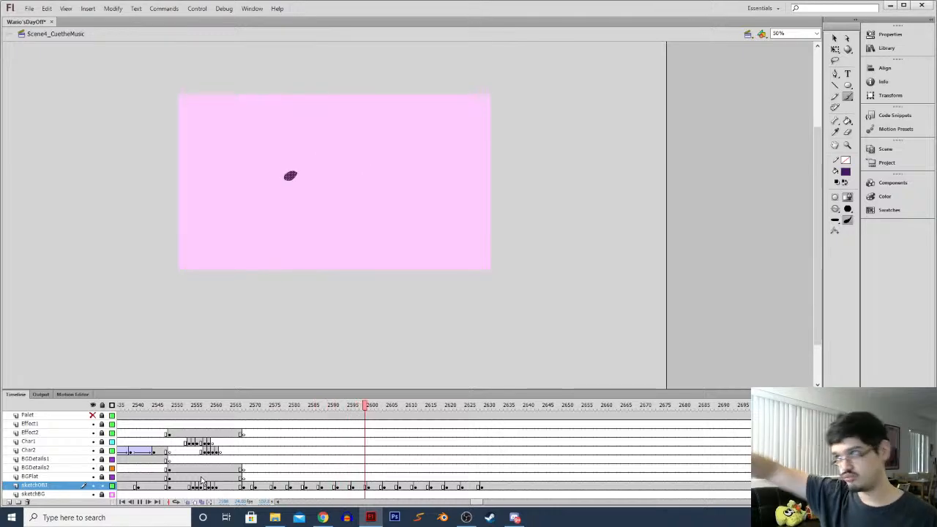
Stop playback and pull the keyframes of the first three loop poses on sketchOBJ earlier so they sit two frames apart
key(Return)
click(279, 492)
click(254, 493)
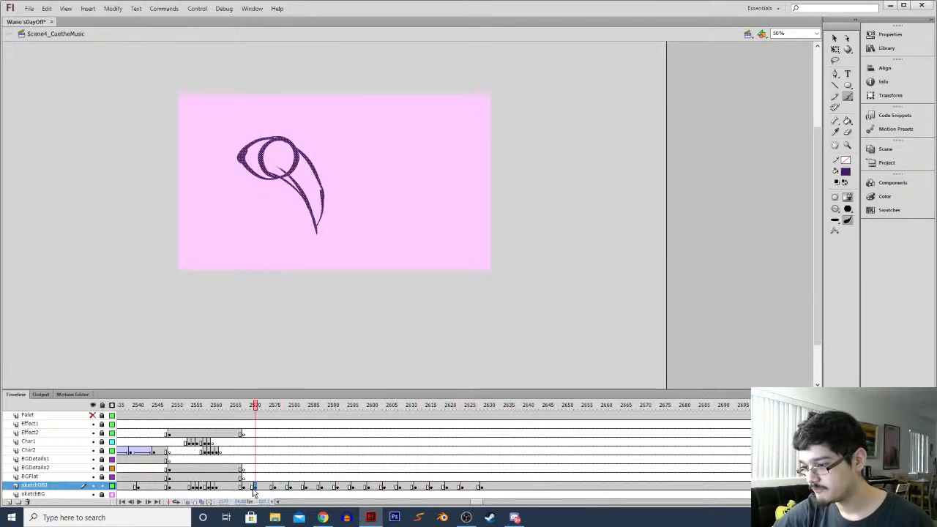
click(268, 492)
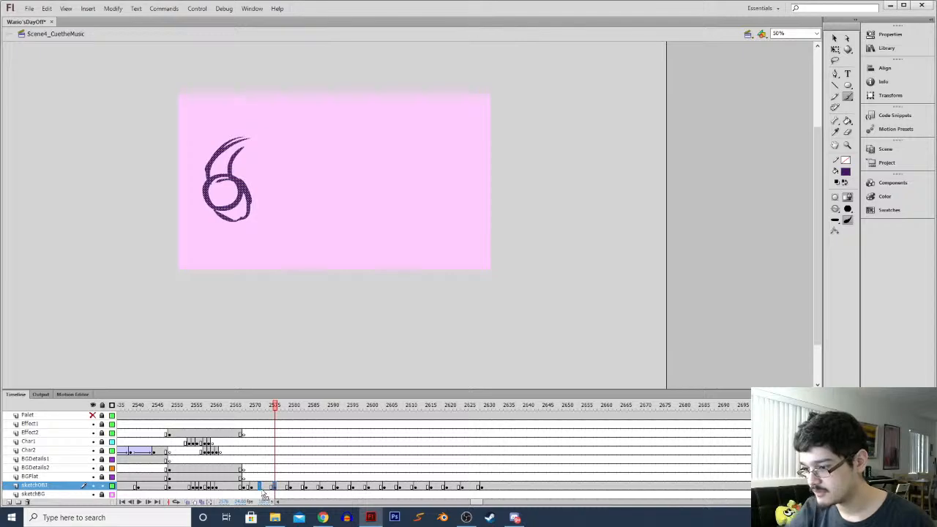
click(260, 492)
click(290, 491)
click(268, 492)
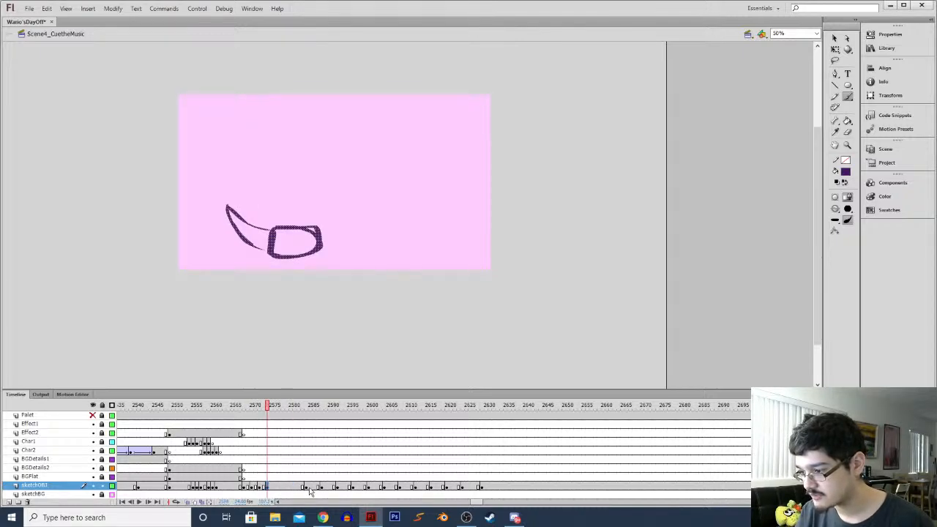
Move the keyframes of the next three poses, through the small flat shape near the stage's top, earlier at two-frame spacing
click(308, 490)
click(276, 493)
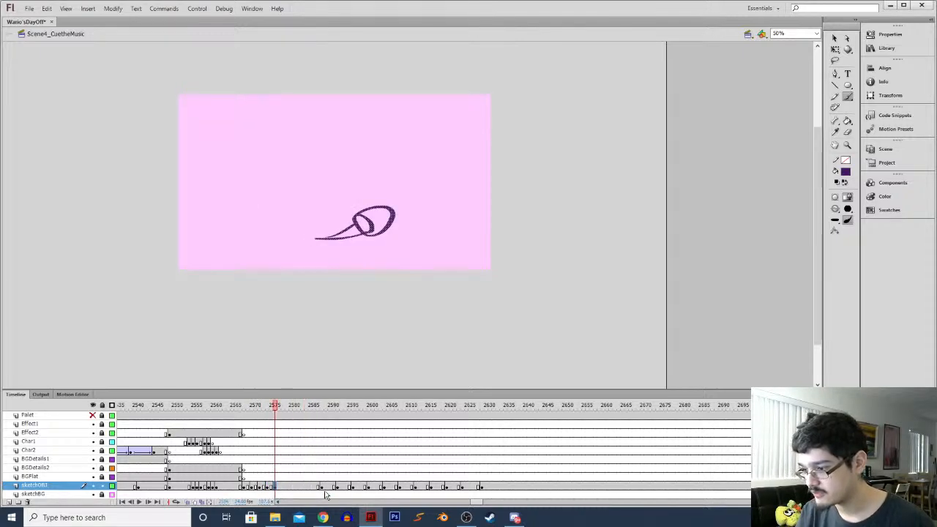
click(322, 487)
click(286, 487)
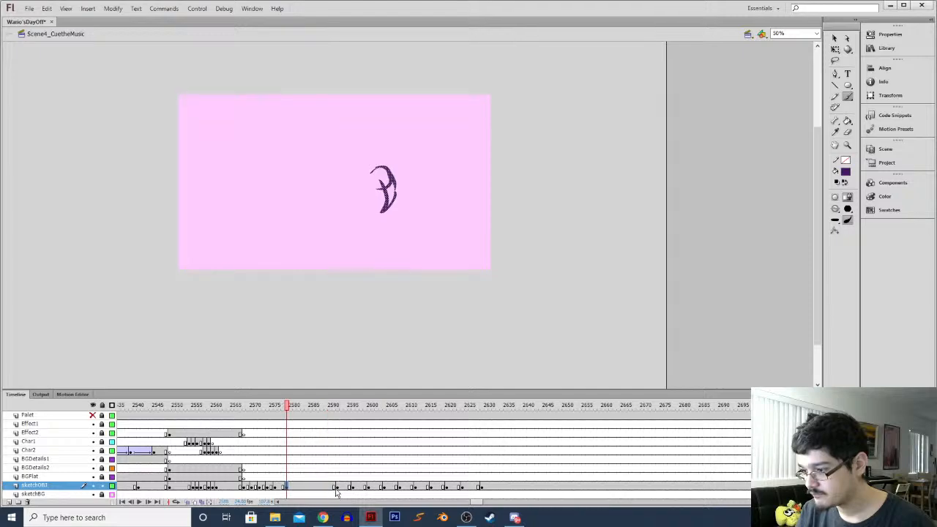
click(335, 488)
mouse_move(294, 490)
mouse_down()
mouse_move(281, 488)
mouse_move(290, 489)
mouse_up()
click(286, 488)
click(294, 489)
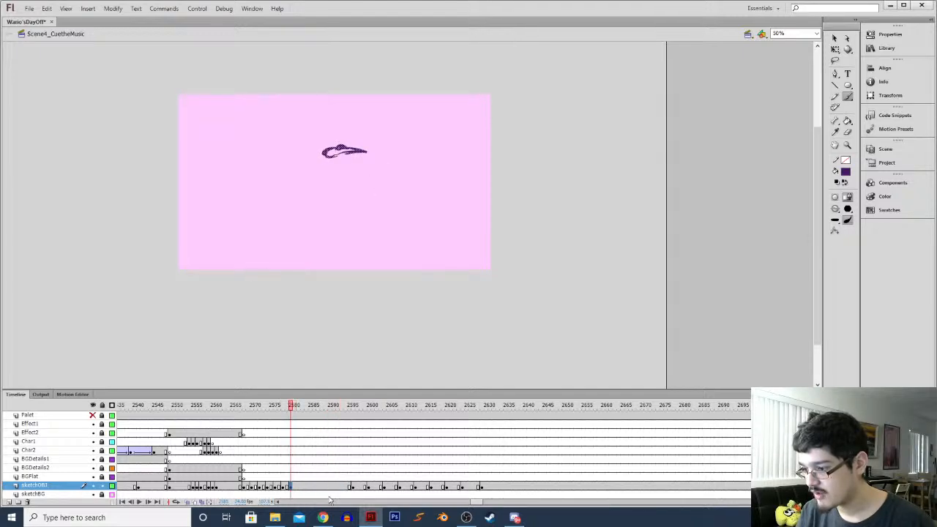
Shift the keyframes of the next four tiny blobs earlier on sketchOBJ, keeping two frames between poses
click(354, 488)
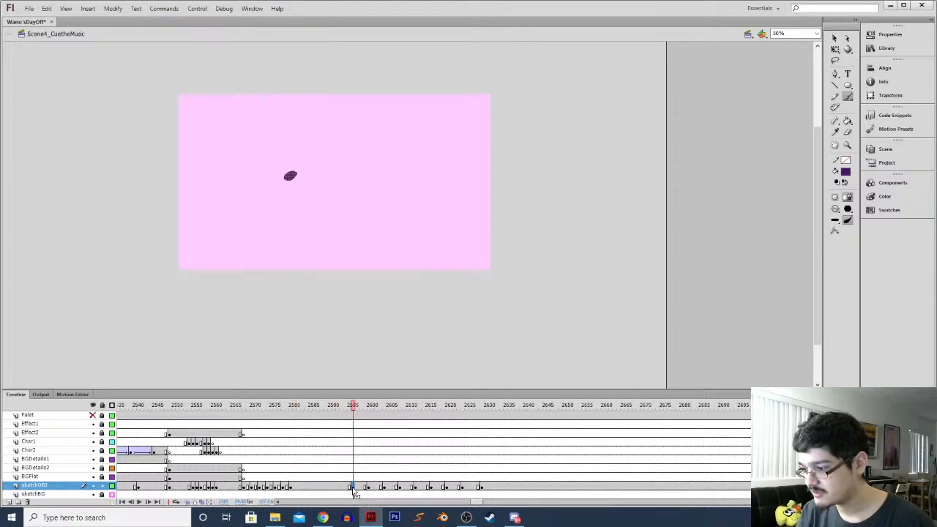
click(309, 489)
click(384, 488)
drag(385, 488, 371, 489)
click(353, 488)
click(384, 488)
click(317, 488)
click(398, 489)
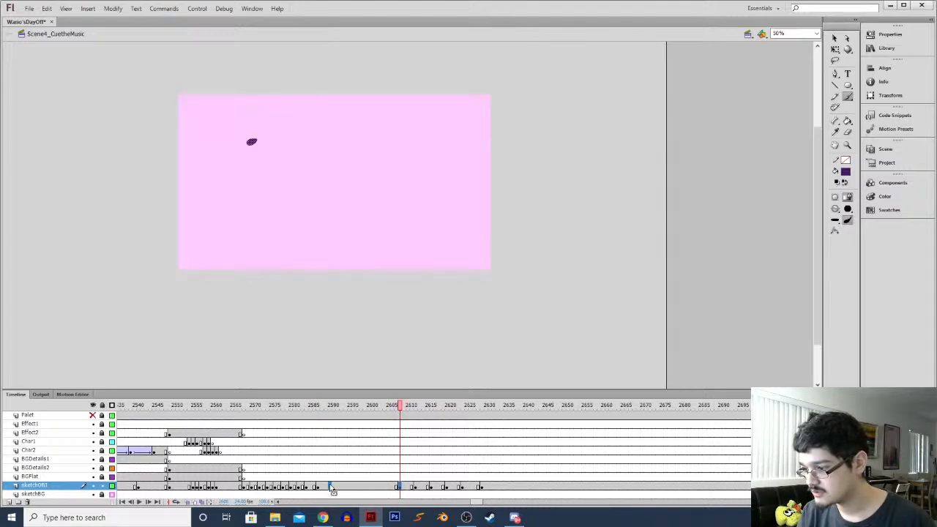
click(330, 488)
click(315, 488)
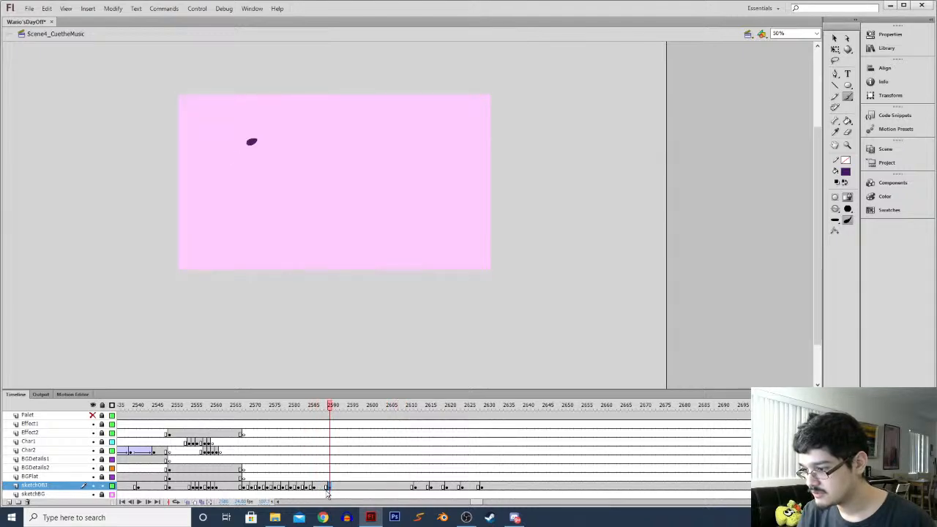
Pull the last four blob keyframes before the explosion earlier at two-frame spacing, and replay the flight
click(415, 489)
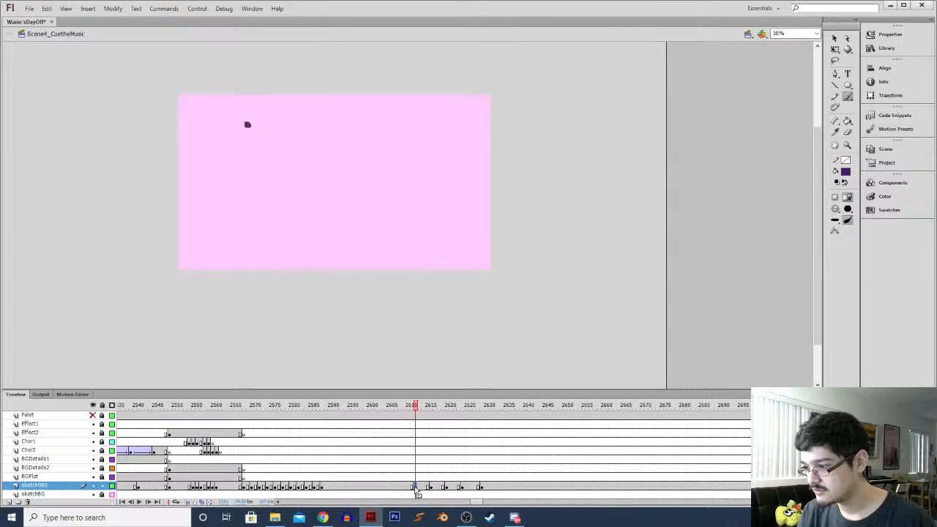
click(330, 488)
click(428, 489)
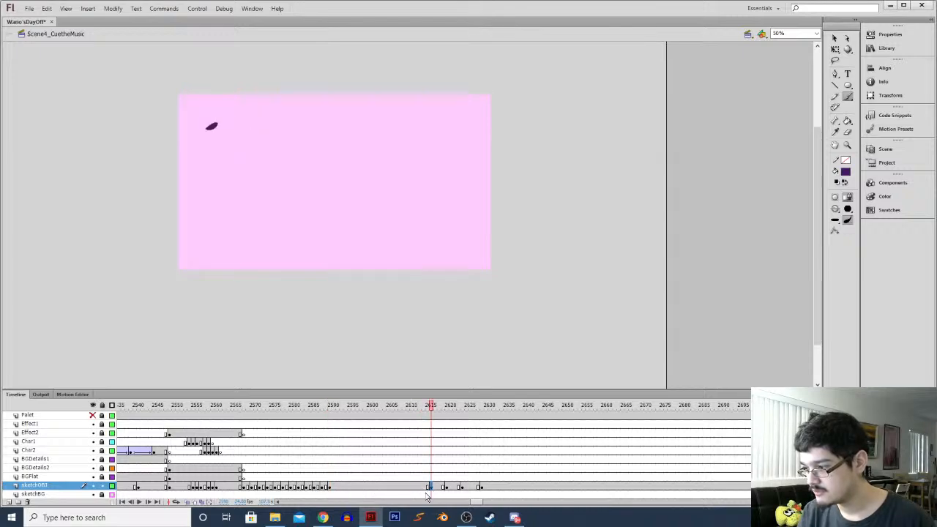
click(338, 488)
click(445, 488)
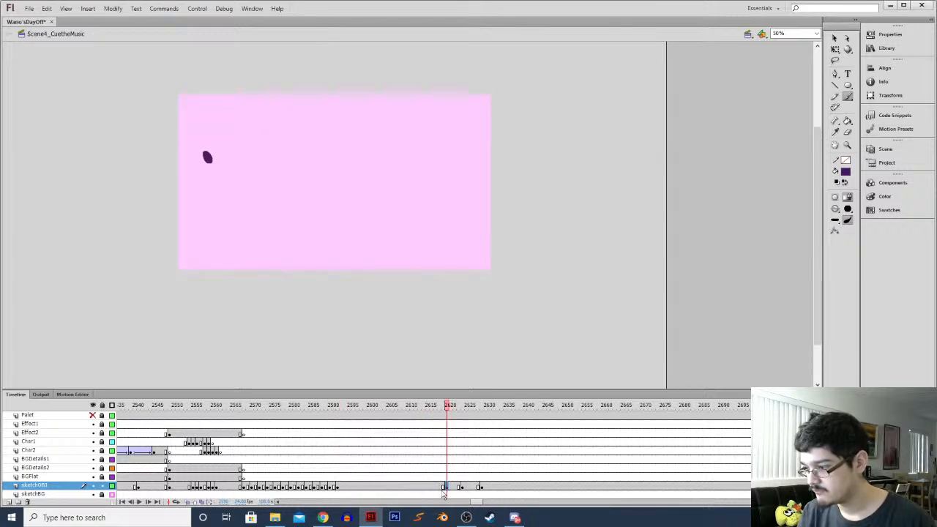
click(347, 488)
click(461, 488)
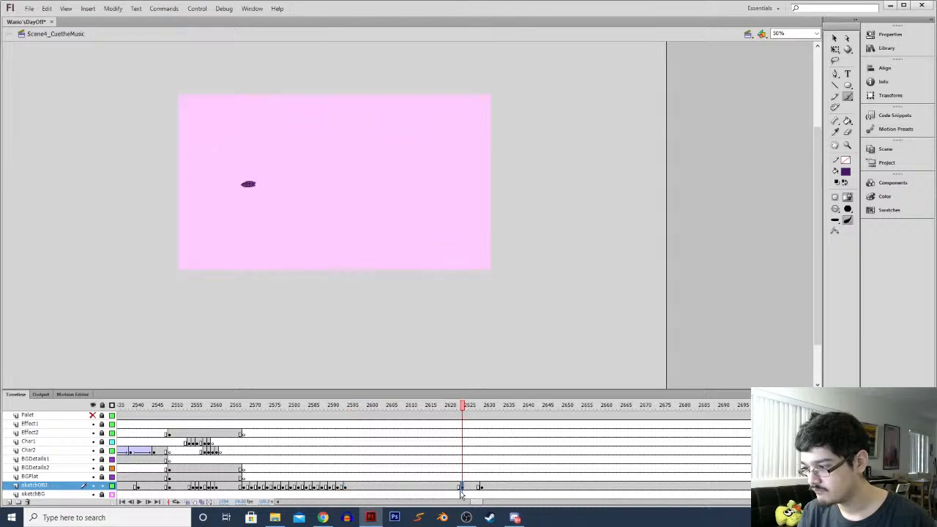
drag(352, 494, 352, 488)
click(353, 488)
click(245, 488)
key(Return)
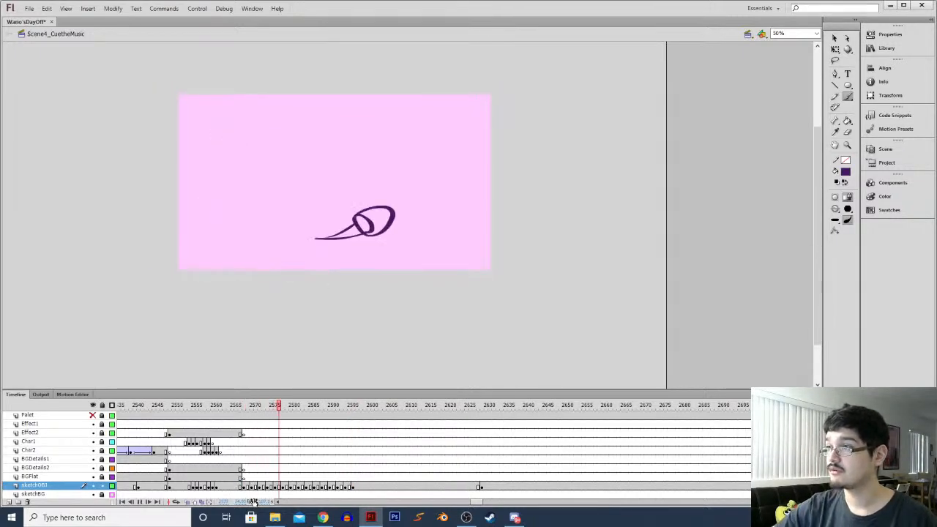
Insert a blank keyframe two frames after the last blob, turn on onion skinning and dab a blob up and right of it
click(359, 487)
key(F7)
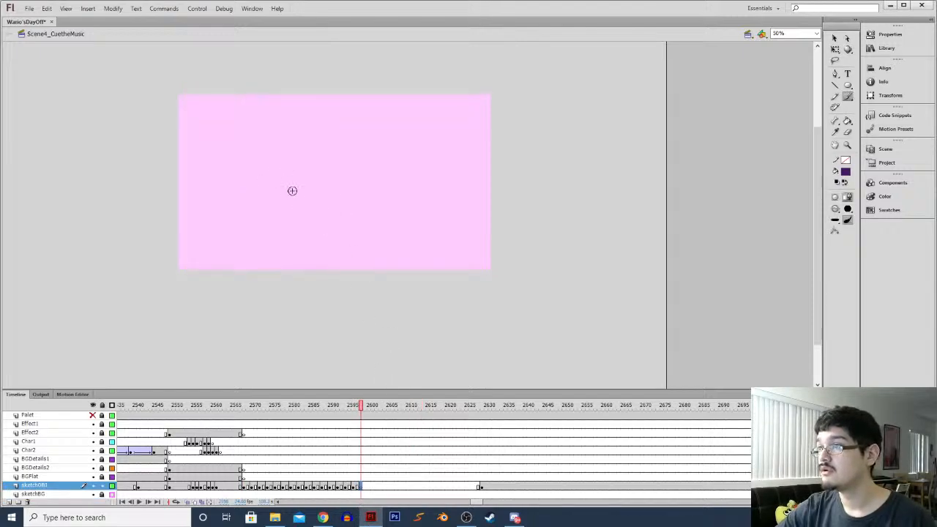
click(186, 501)
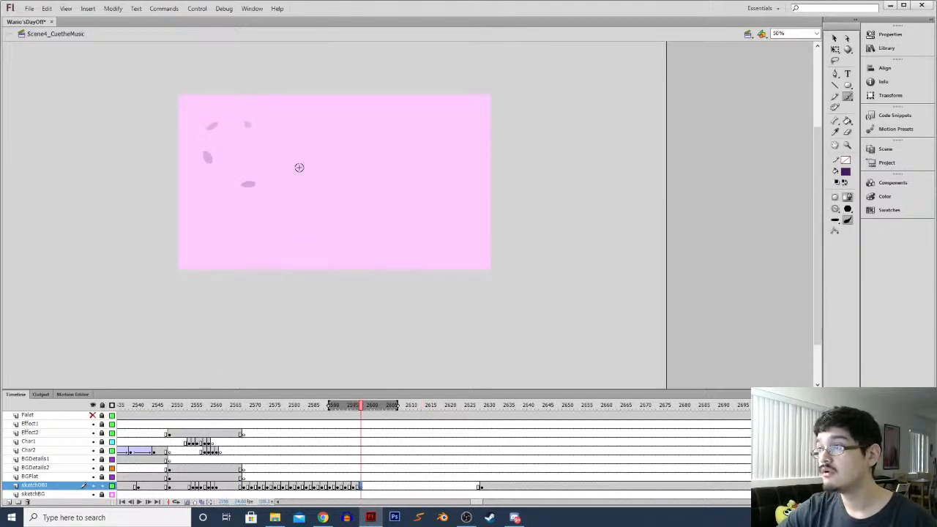
drag(298, 167, 295, 171)
Add two more blank keyframes at two-frame spacing, dabbing one blob higher up and right and another at the stage's upper edge
key(period)
key(period)
key(F7)
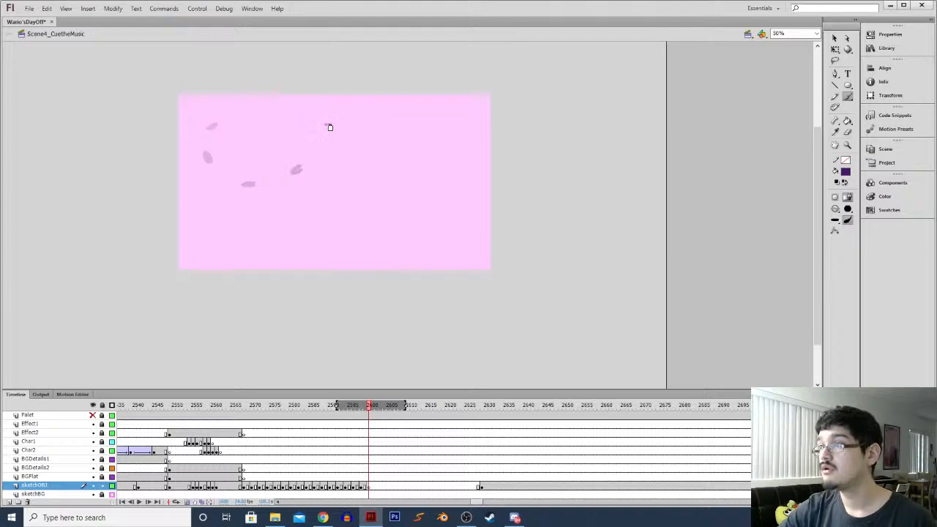
drag(328, 128, 328, 132)
key(period)
key(period)
key(F7)
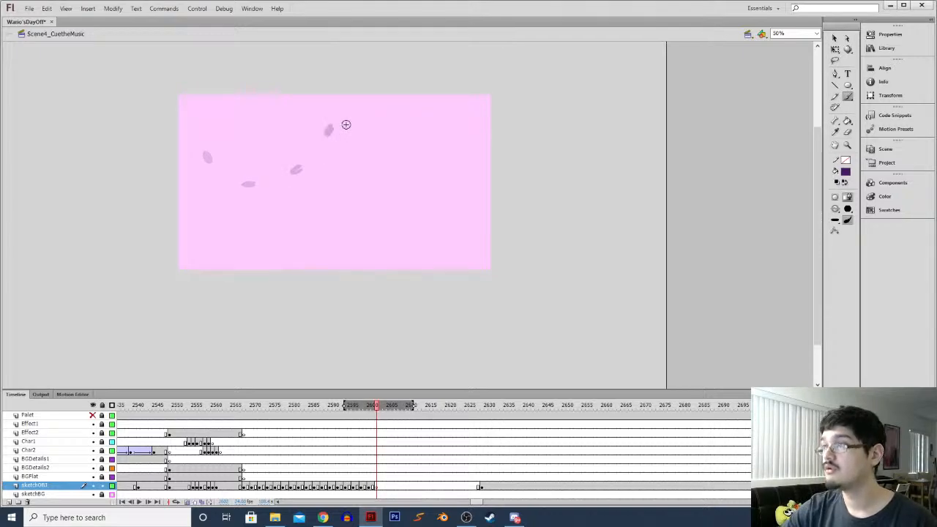
drag(333, 106, 333, 98)
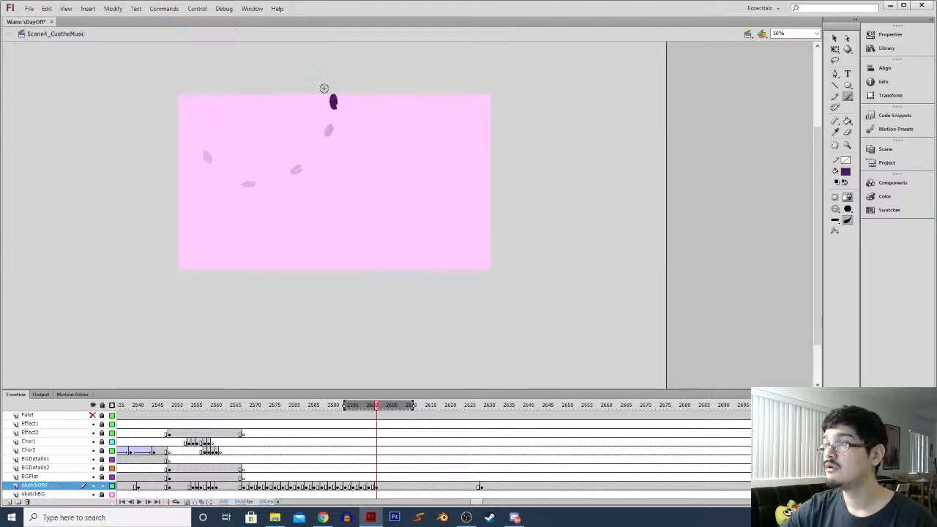
Continue the arc above the stage with two more blobs on blank keyframes two frames apart, peaking to the right
scroll(339, 74, up, 3)
key(period)
key(period)
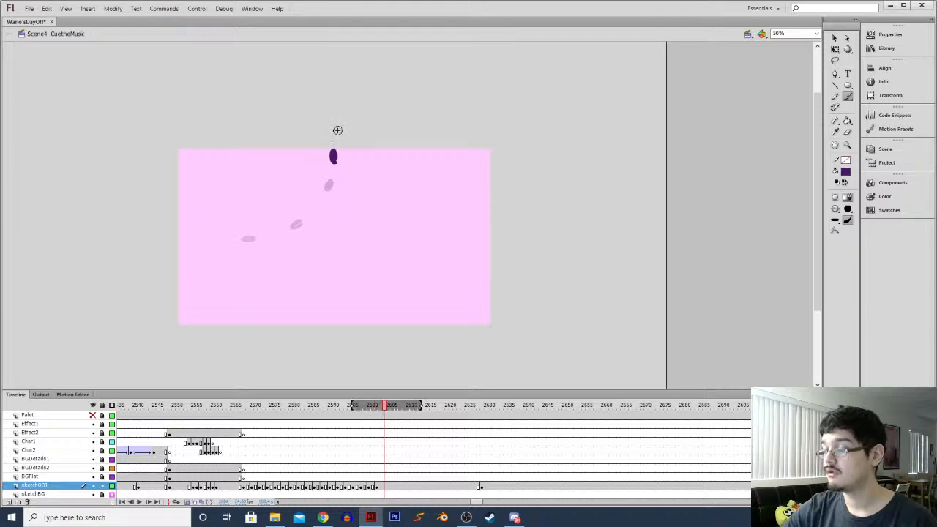
key(F7)
click(339, 118)
key(period)
key(period)
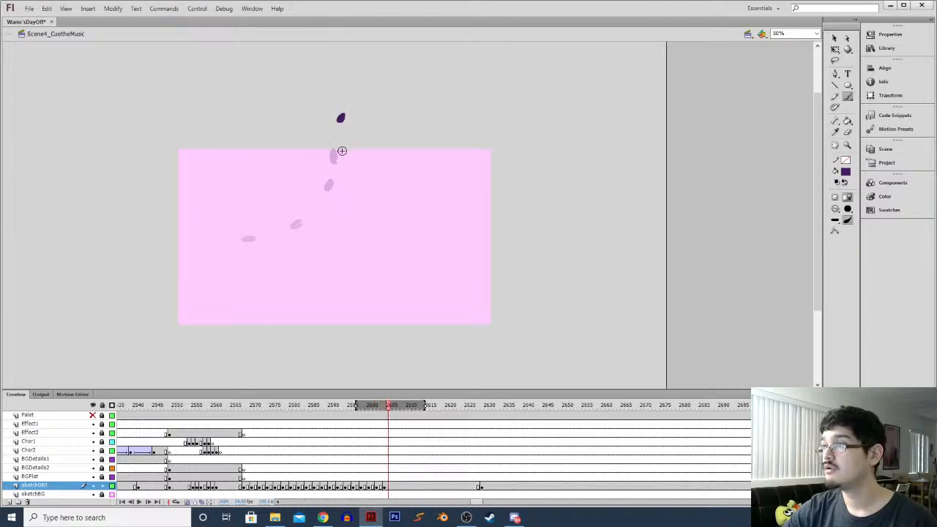
key(F7)
drag(359, 109, 372, 104)
Curve the path back down with two blobs on successive two-frame blank keyframes, the second at the stage's upper right edge
key(period)
key(period)
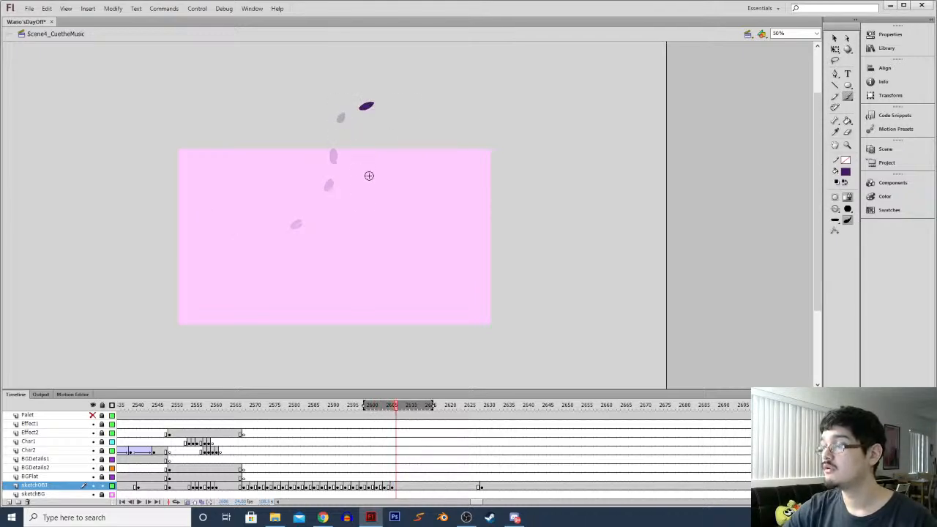
key(F7)
key(b)
click(398, 117)
key(period)
key(period)
key(F7)
click(415, 152)
Insert a blank keyframe two frames on and paint a thin streak falling steeply through the stage's right side
key(period)
key(period)
key(F7)
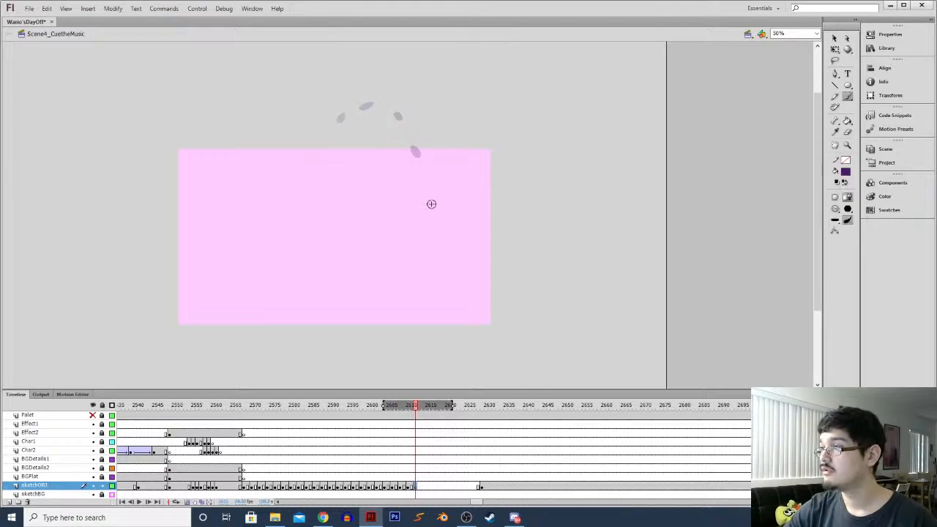
drag(429, 203, 435, 222)
Insert a blank keyframe two frames after the streak, move the explosion keyframe onto it and replay the flight
key(period)
key(period)
key(F7)
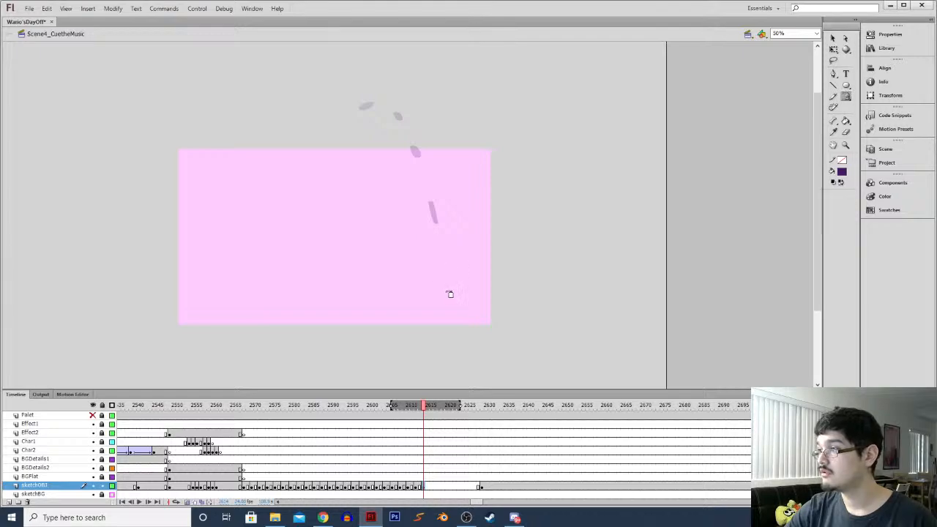
click(483, 489)
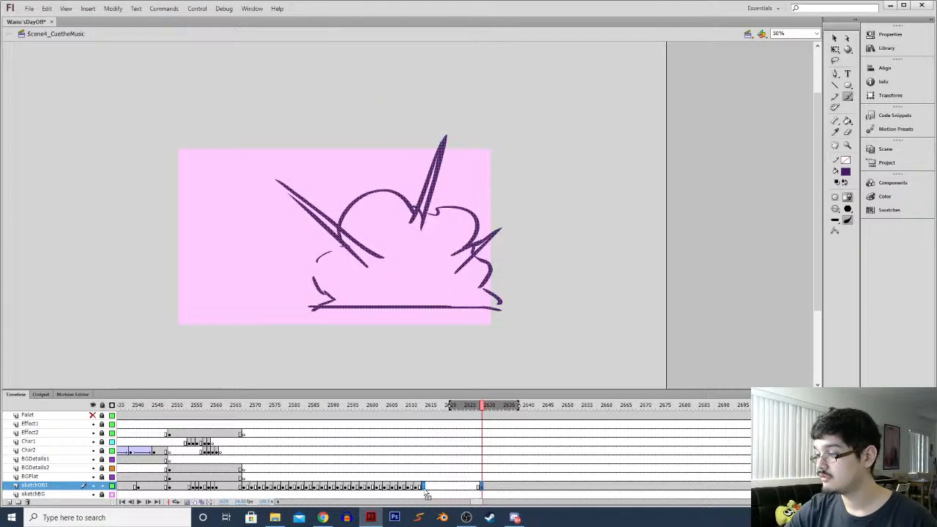
click(245, 491)
key(Return)
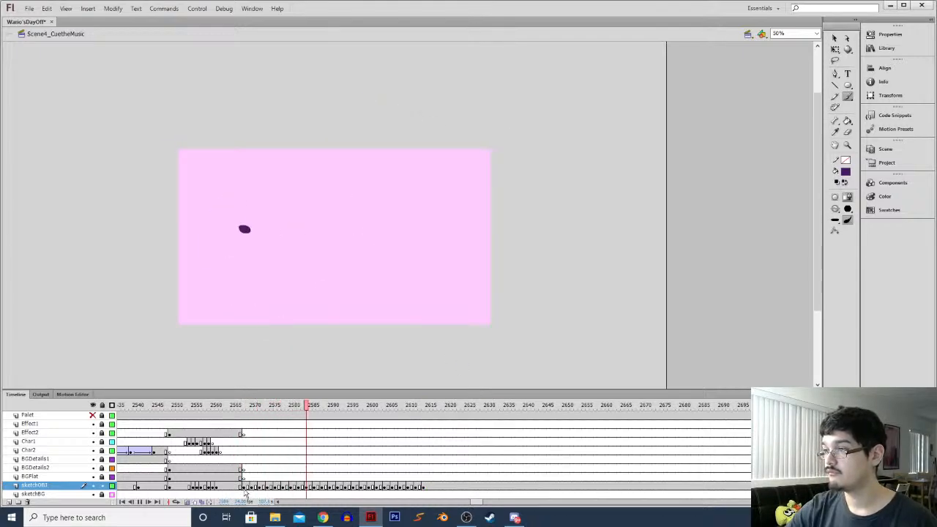
key(Return)
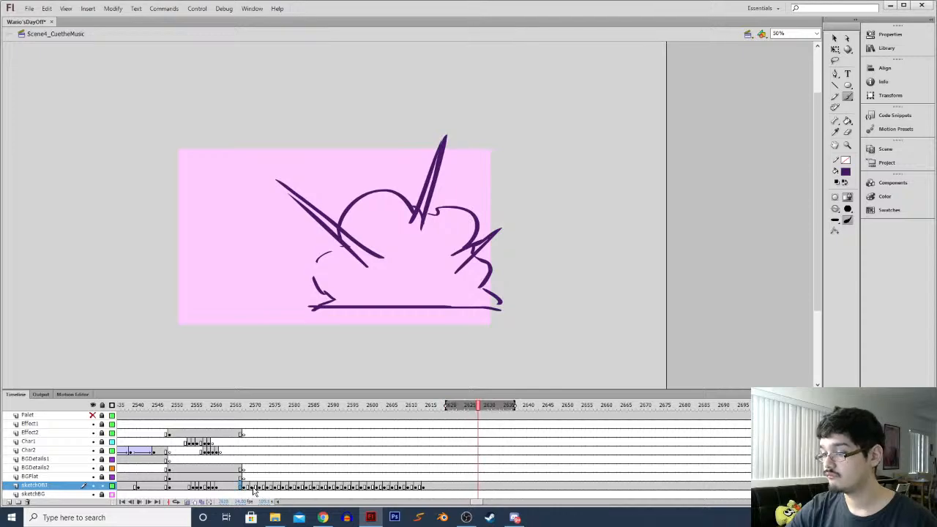
Shift the whole flight and explosion sequence about 13 frames later, insert a blank keyframe at its old start and play it back
drag(242, 489, 470, 489)
click(291, 489)
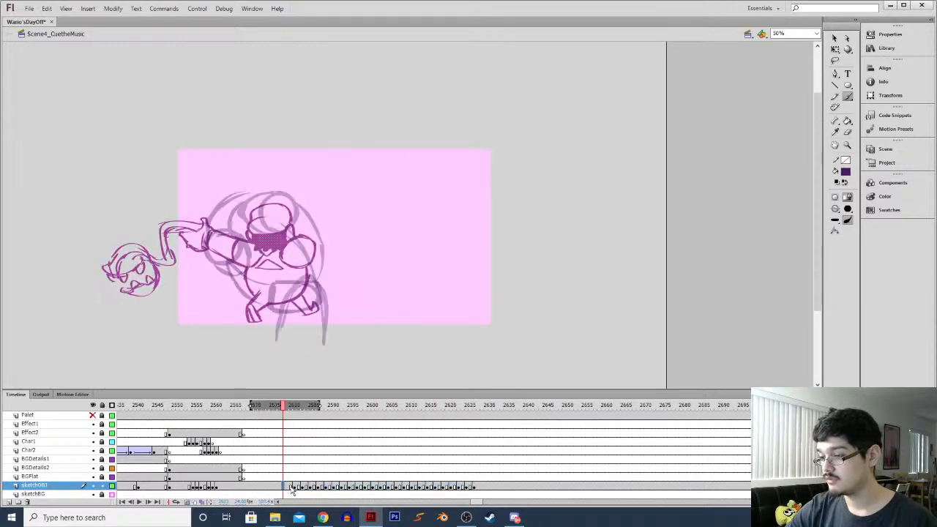
click(244, 487)
key(F7)
click(226, 488)
key(Return)
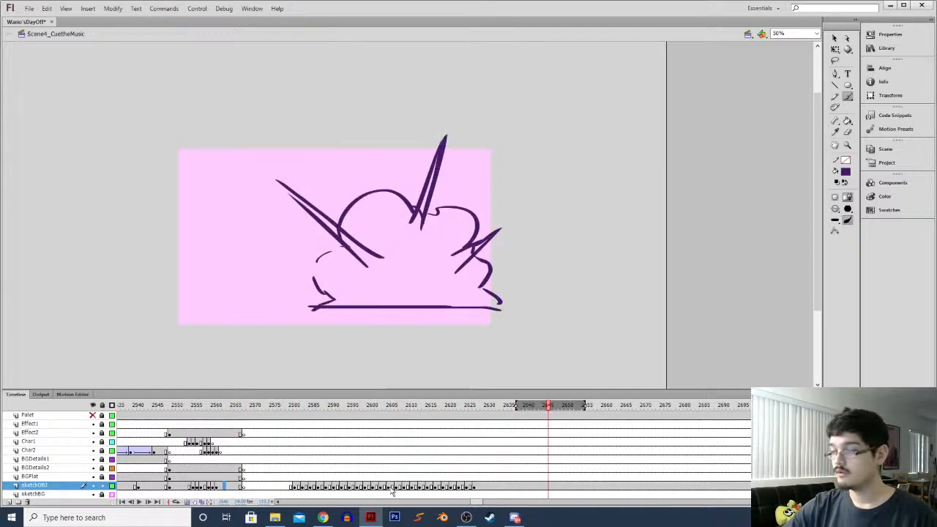
Move all the flight keyframes two frames earlier on sketchOBJ and insert a blank keyframe just before the explosion
click(468, 487)
mouse_move(293, 488)
mouse_down()
mouse_move(394, 498)
mouse_move(469, 491)
mouse_move(455, 490)
mouse_up()
click(463, 490)
click(465, 490)
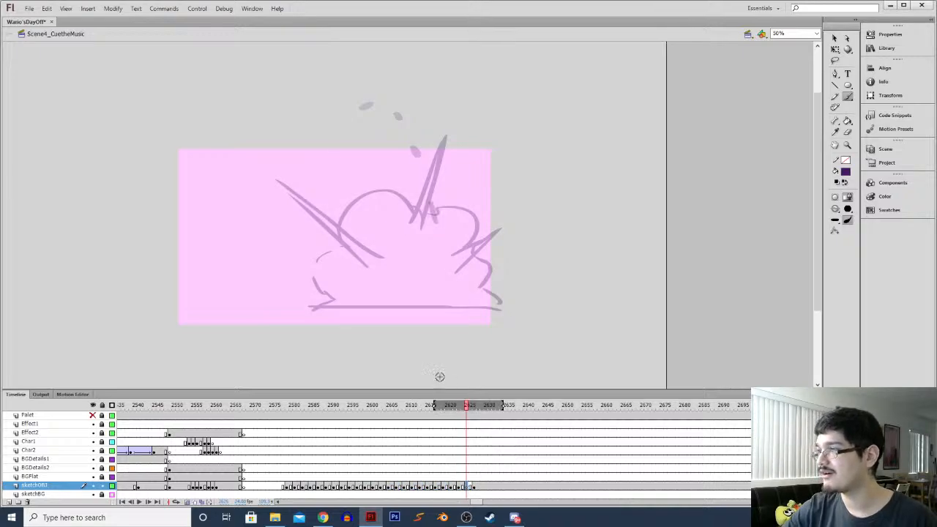
Move the final blob left above the cloud's baseline, redraw the preceding streak as an upright blob, and replay the flight
key(l)
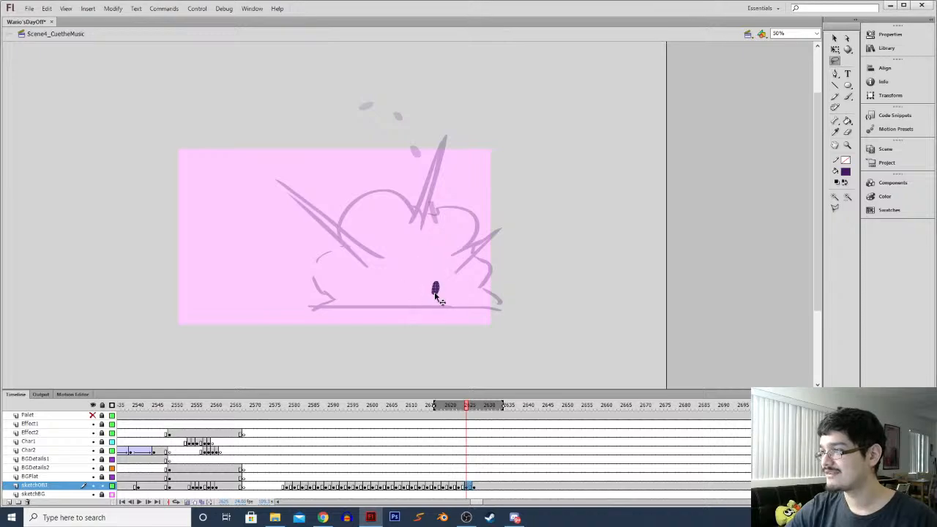
key(comma)
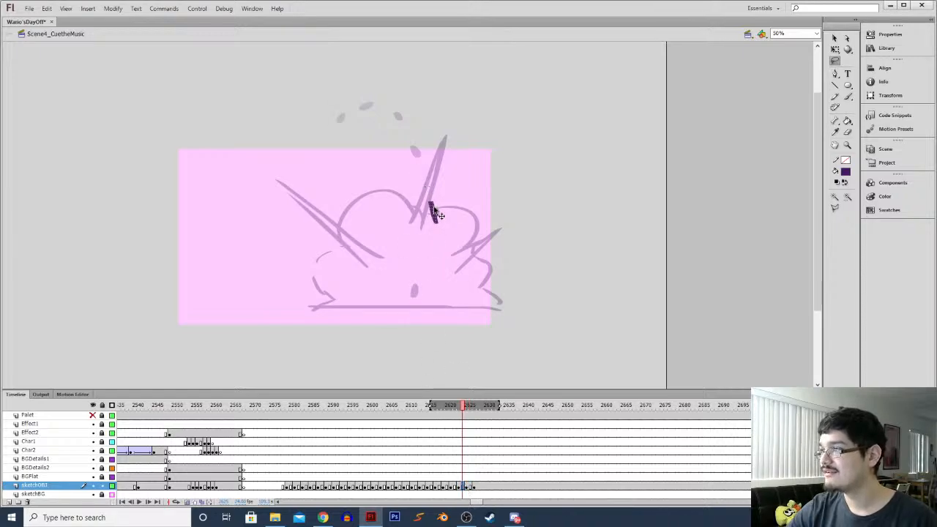
key(b)
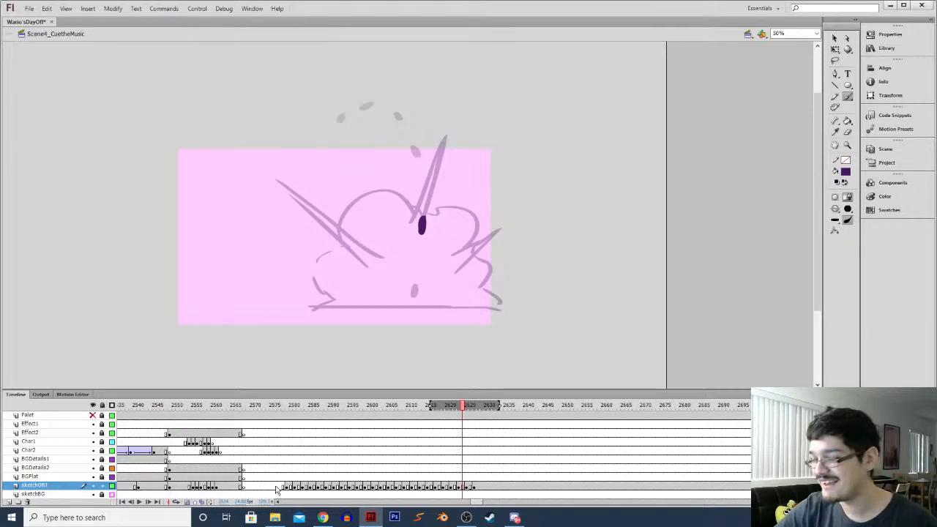
click(276, 490)
key(Return)
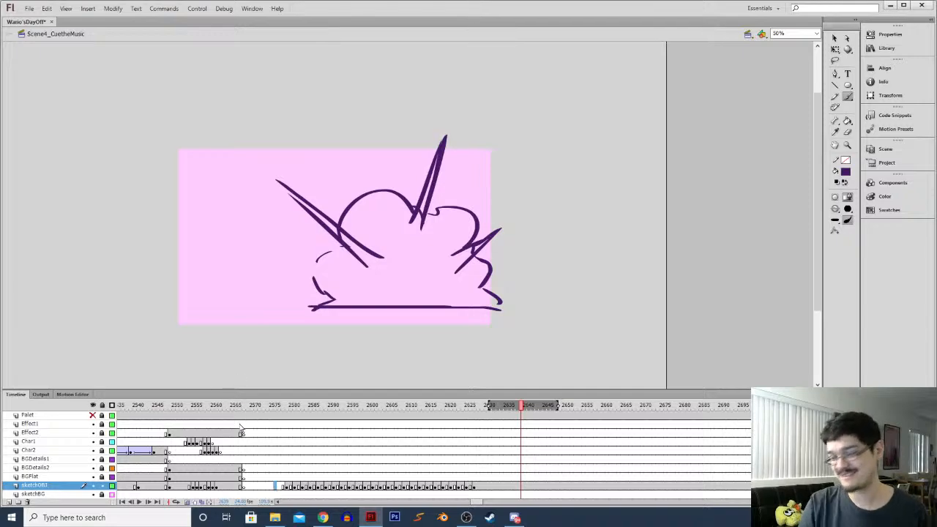
Replay the flight into the explosion and check the empty frames before the flight's first keyframe on sketchOBJ
click(273, 478)
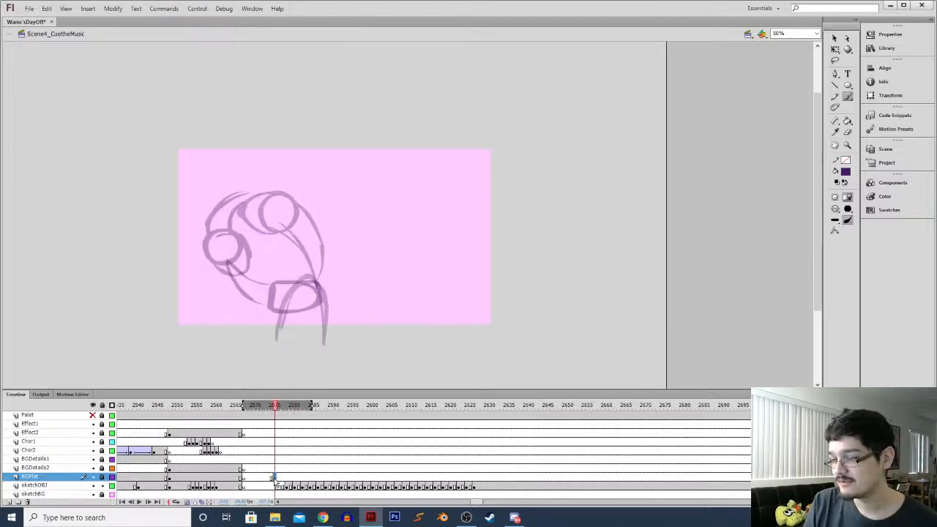
click(244, 486)
key(Return)
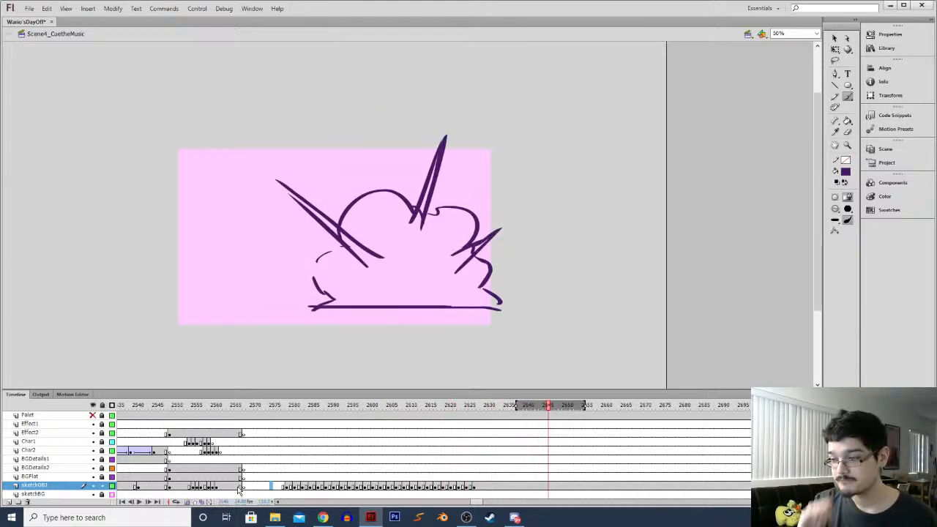
click(291, 487)
drag(468, 487, 289, 489)
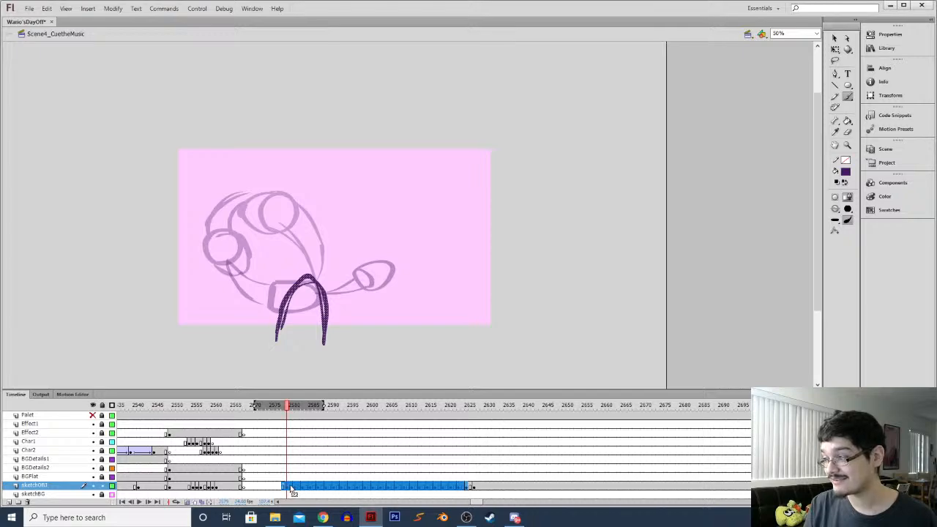
click(296, 488)
click(267, 486)
key(period)
key(period)
key(period)
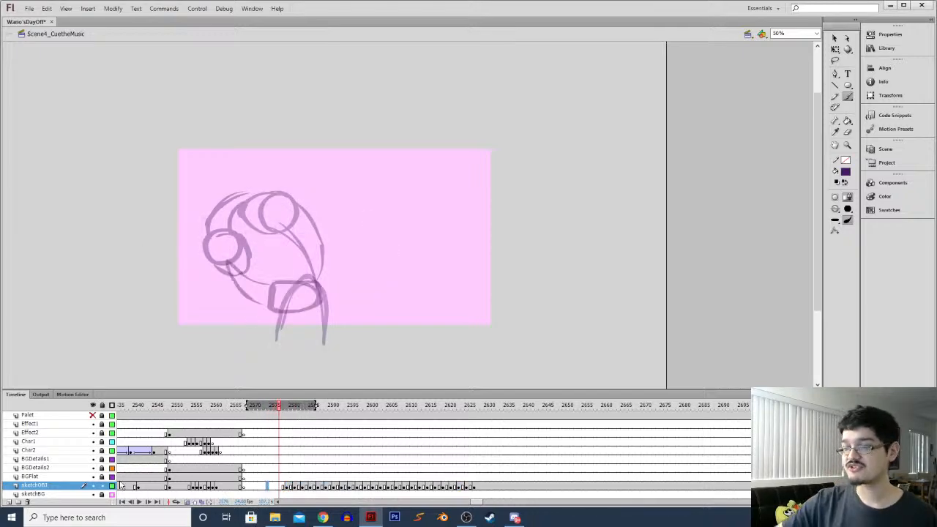
Scrub the flight without onion skinning, shift its first half two frames earlier on sketchOBJ, and turn onion skinning back on
click(187, 502)
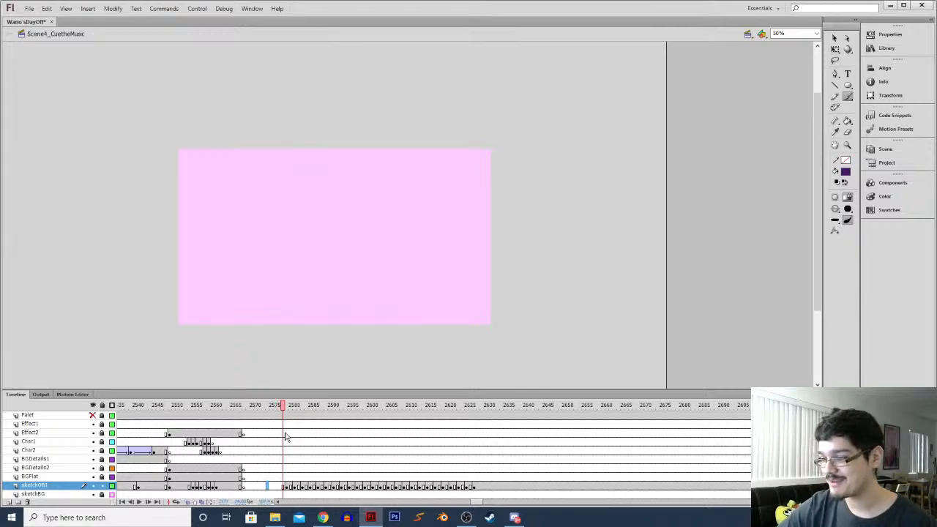
drag(284, 406, 347, 398)
mouse_move(404, 382)
mouse_down()
mouse_move(422, 376)
mouse_move(334, 387)
mouse_move(378, 393)
mouse_move(368, 393)
mouse_up()
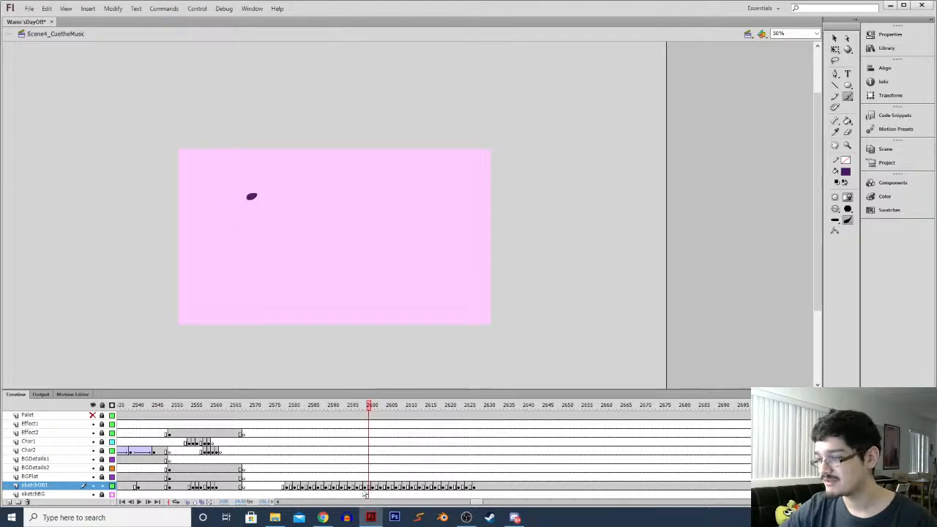
mouse_move(282, 488)
mouse_down()
mouse_move(364, 489)
mouse_move(357, 494)
mouse_up()
click(187, 502)
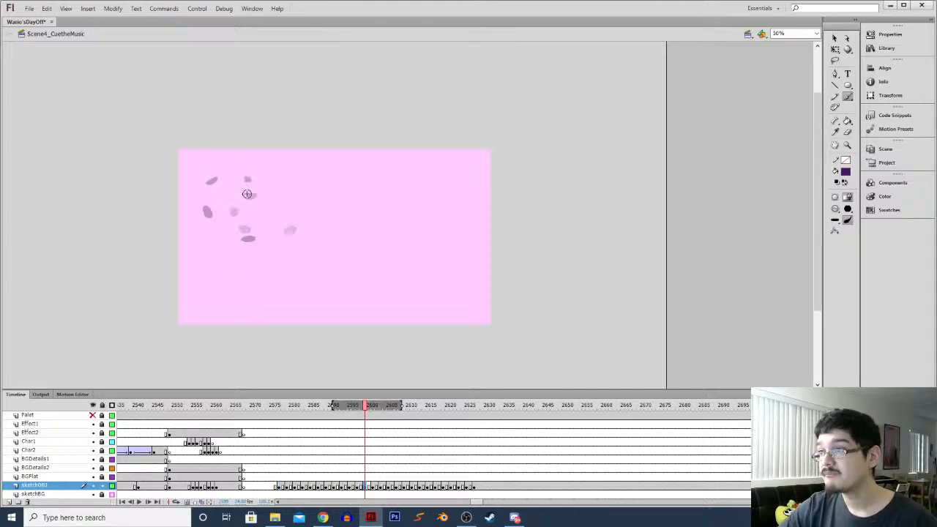
Narrow the onion skin range, draw an in-between blob in the gap, shift the next loop blob up-left, and replay the flight
drag(382, 408, 366, 415)
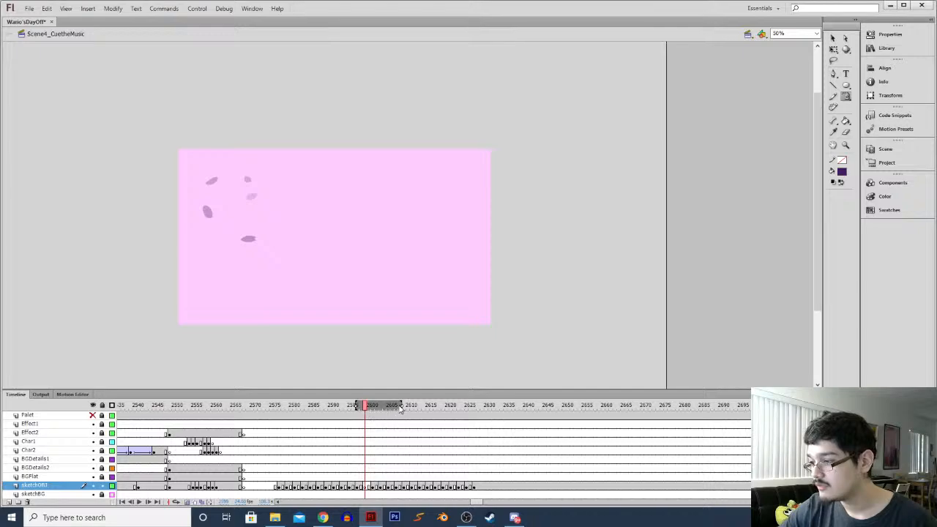
key(b)
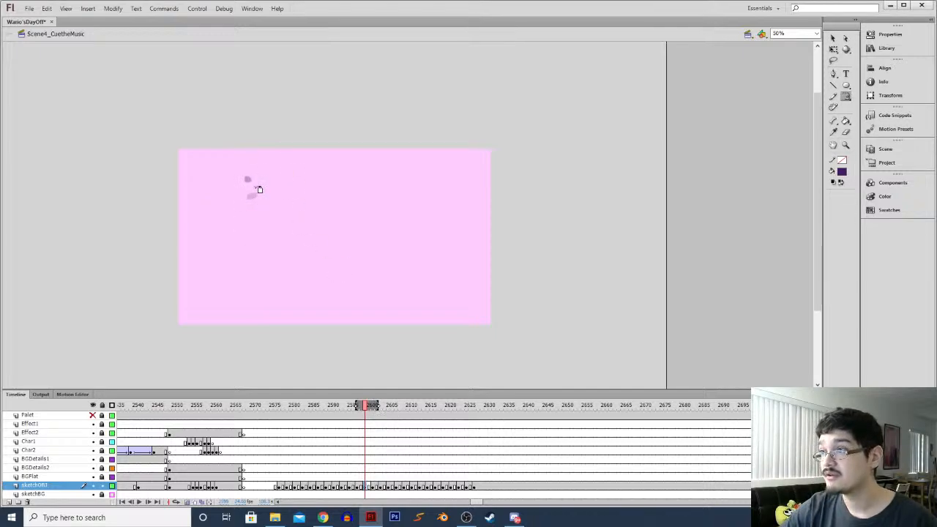
key(.)
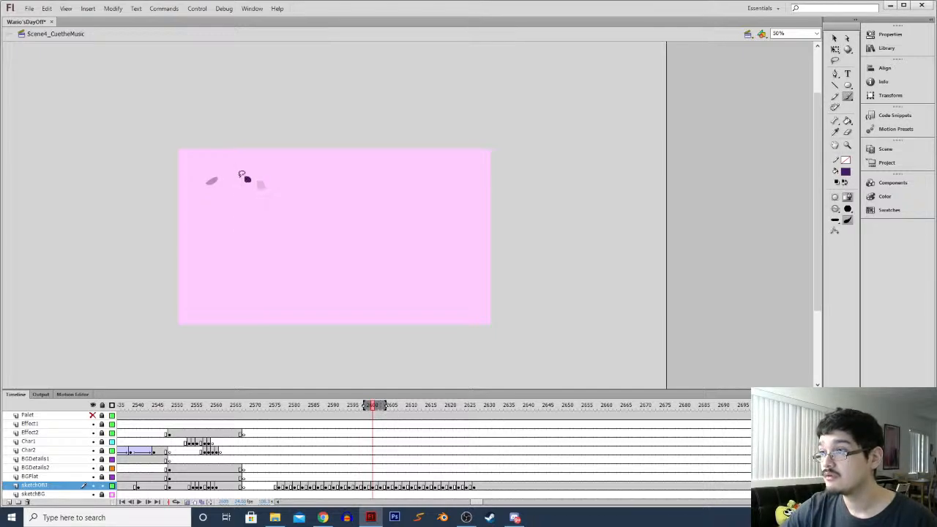
key(.)
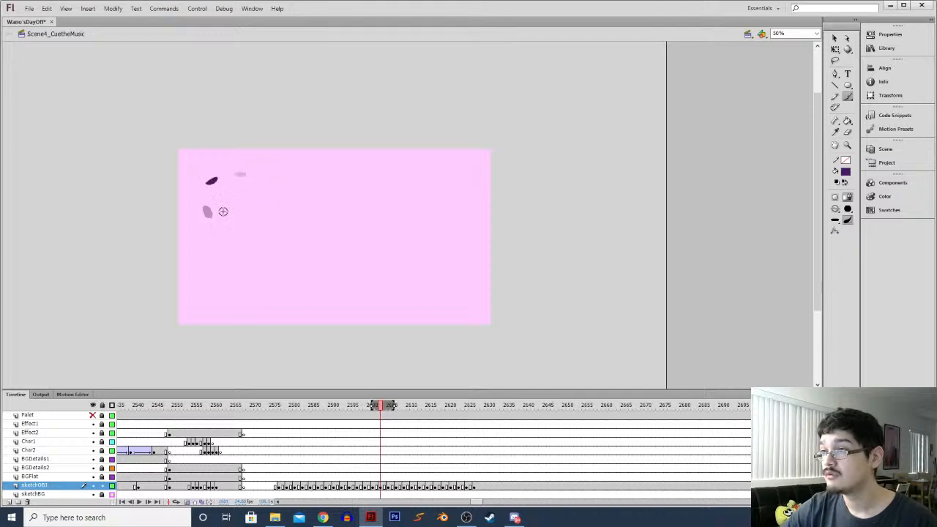
click(291, 487)
key(Return)
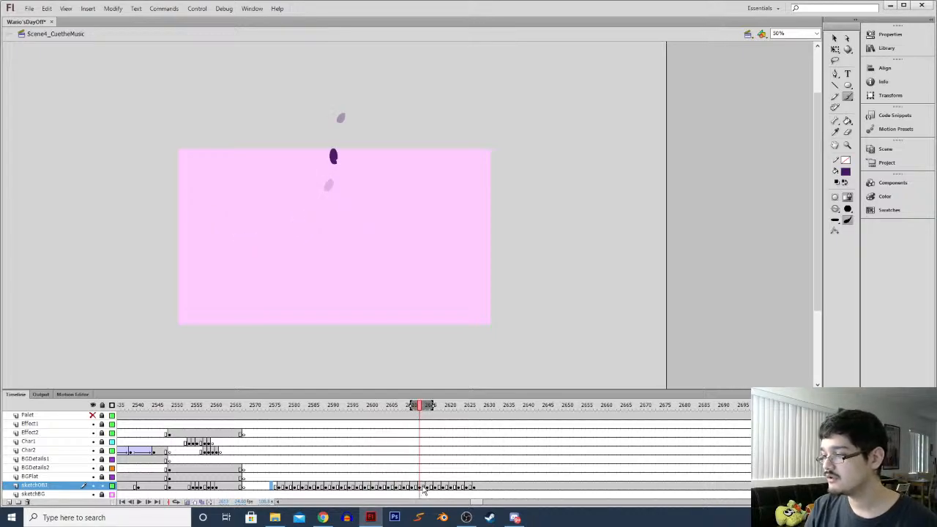
Rotate the blob at the stage's upper edge, shift the flight's first part about eight frames earlier and end it with a blank keyframe
key(q)
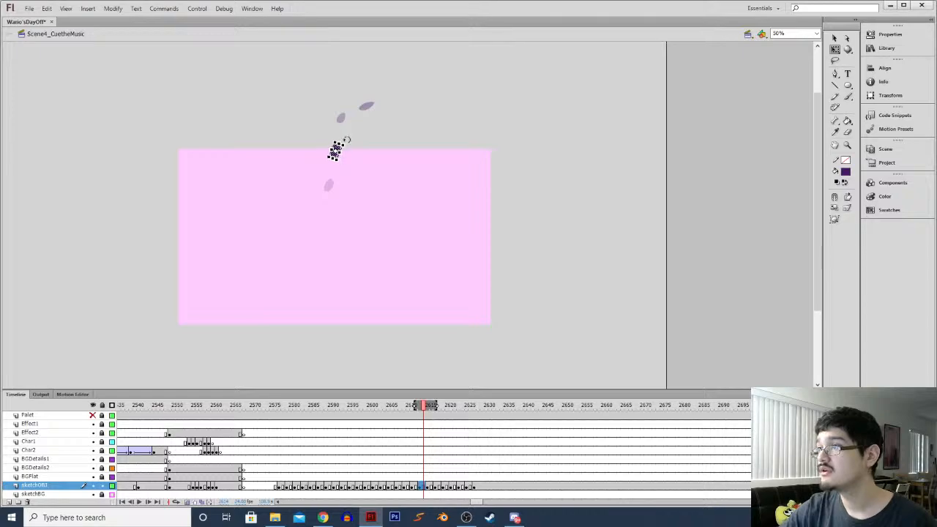
mouse_move(280, 491)
mouse_down()
mouse_move(423, 491)
mouse_move(380, 492)
mouse_move(406, 492)
mouse_move(395, 493)
mouse_up()
key(F7)
click(360, 490)
key(Return)
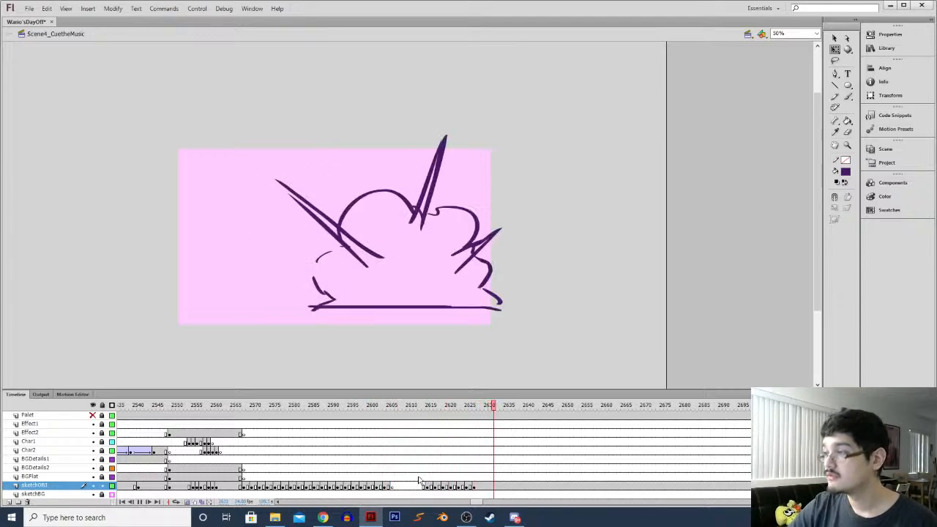
Play the remaining blobs and clear the off-stage blob keyframes that precede the final descent on sketchOBJ
click(432, 488)
key(Return)
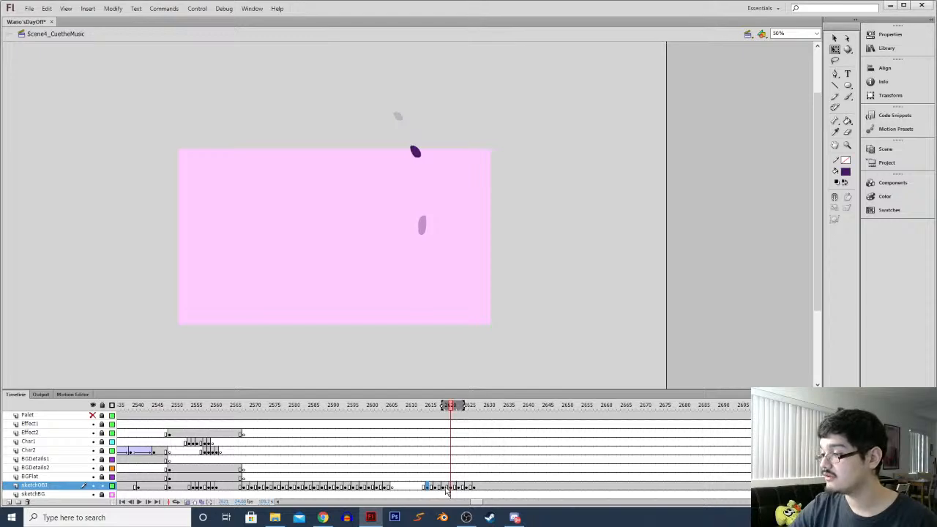
click(429, 486)
right_click(431, 487)
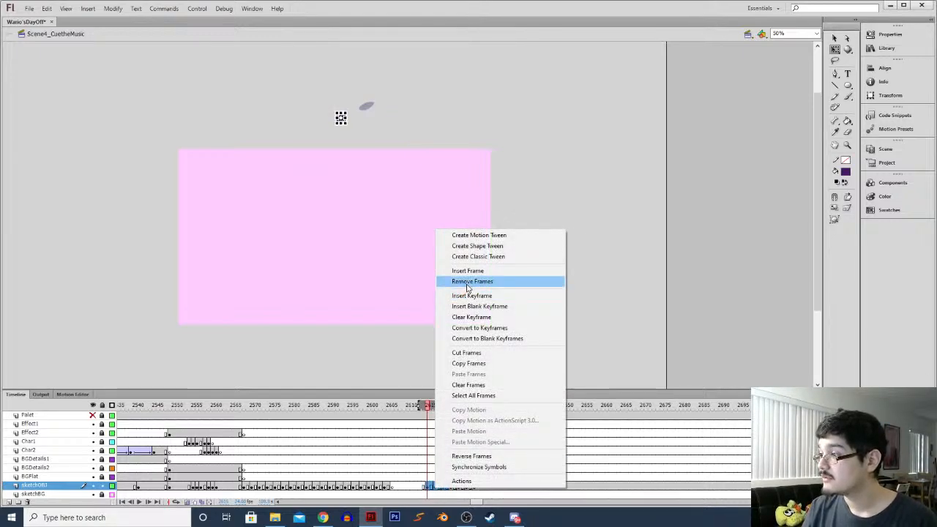
click(471, 316)
key(Return)
Move the first descending blob's keyframe two frames earlier and paint an in-between blob below it in the freed frames
click(453, 488)
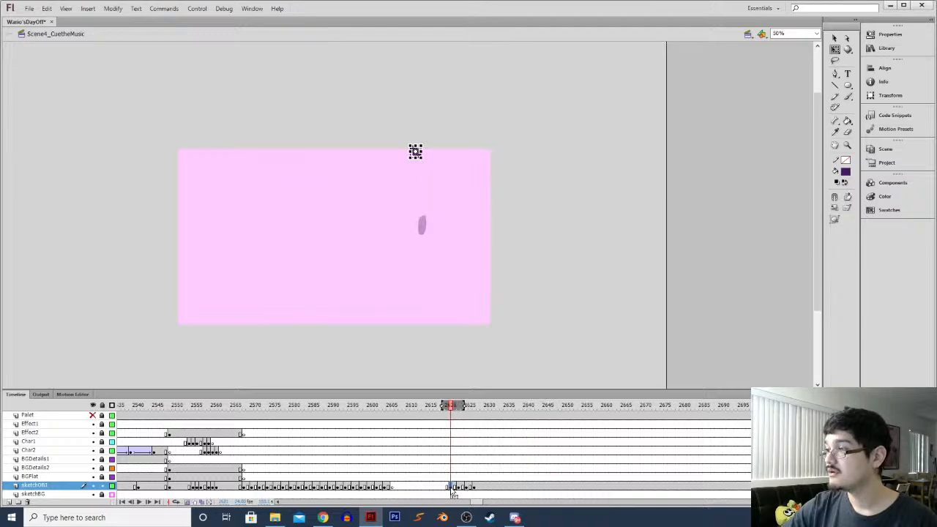
drag(443, 491, 443, 489)
click(451, 488)
key(b)
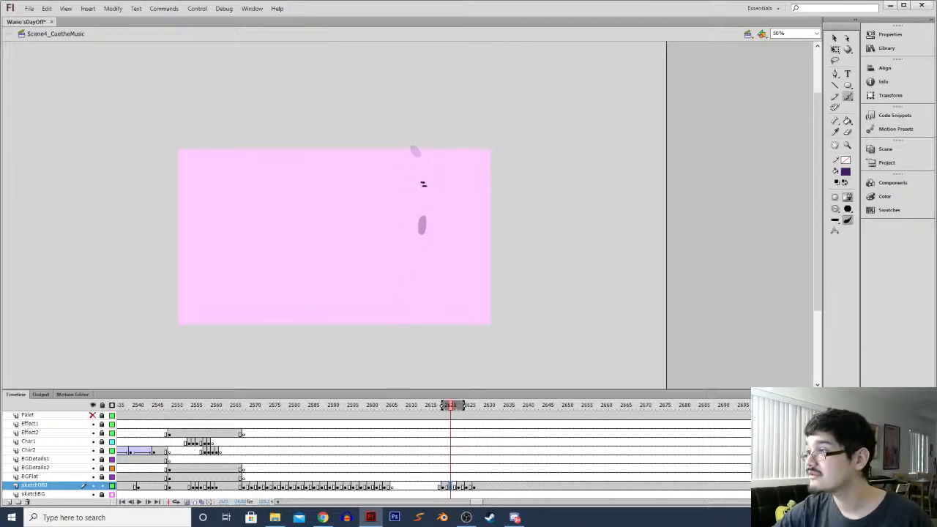
Lower the blob that follows the new in-between on the descent and replay the fall into the explosion
key(comma)
key(l)
drag(404, 141, 410, 143)
key(period)
key(period)
key(period)
click(459, 486)
drag(423, 230, 421, 246)
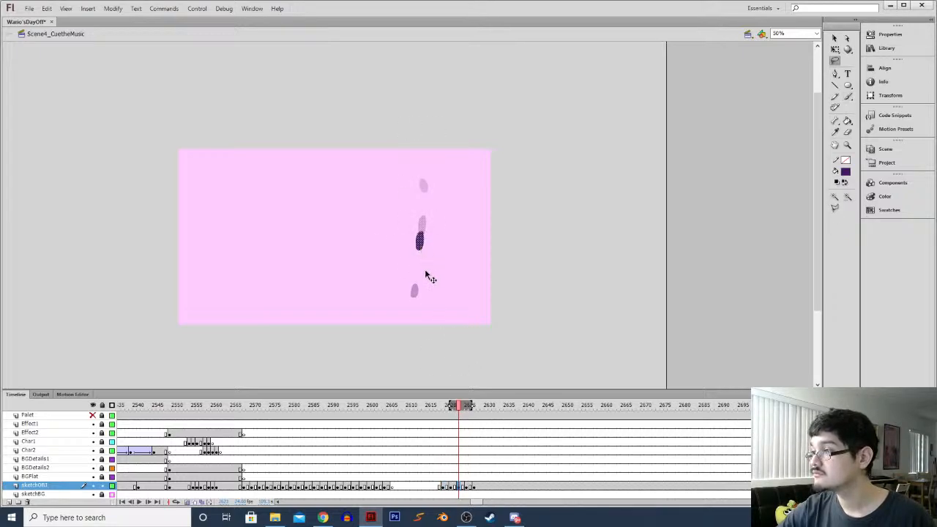
click(431, 486)
key(Return)
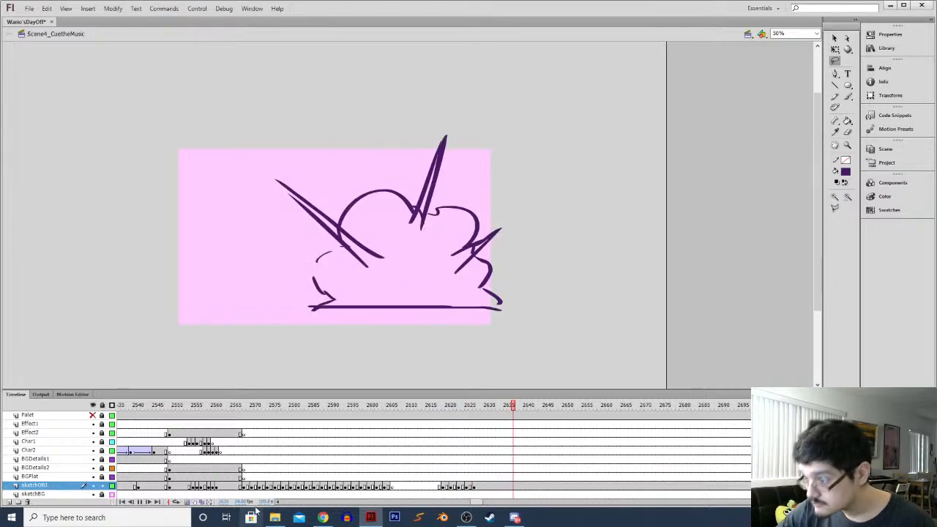
Play the whole flight and explosion twice from just before its first keyframe to judge the timing
click(238, 487)
key(Return)
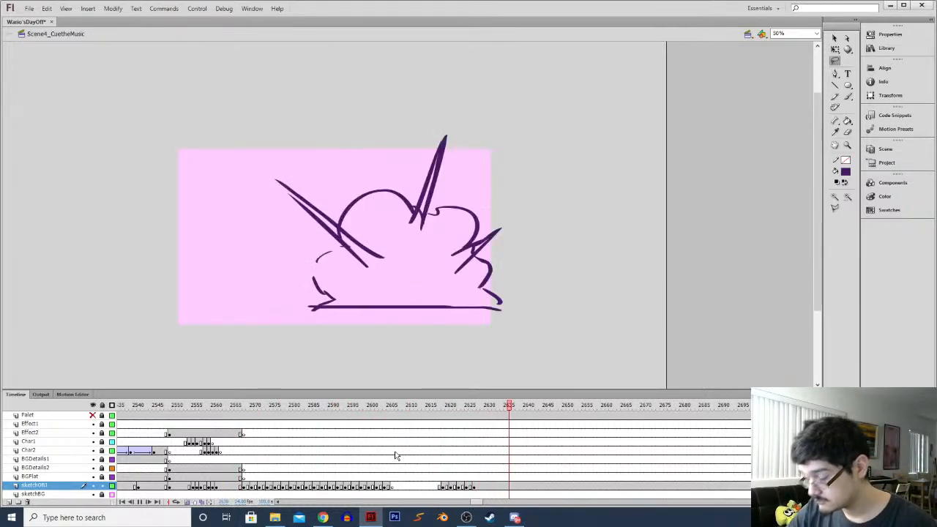
click(236, 487)
key(Return)
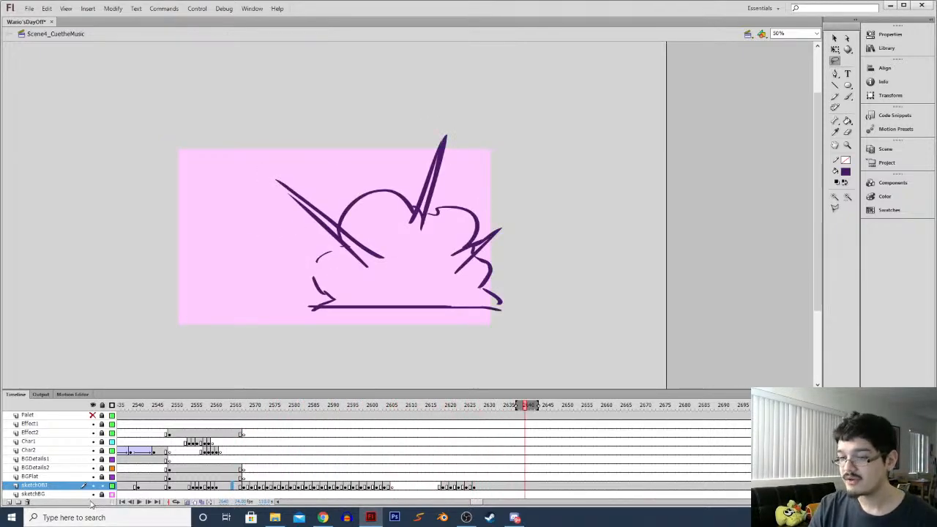
Step back and forth through the launch drawings up to the flattened streak to find where the background should start
click(247, 477)
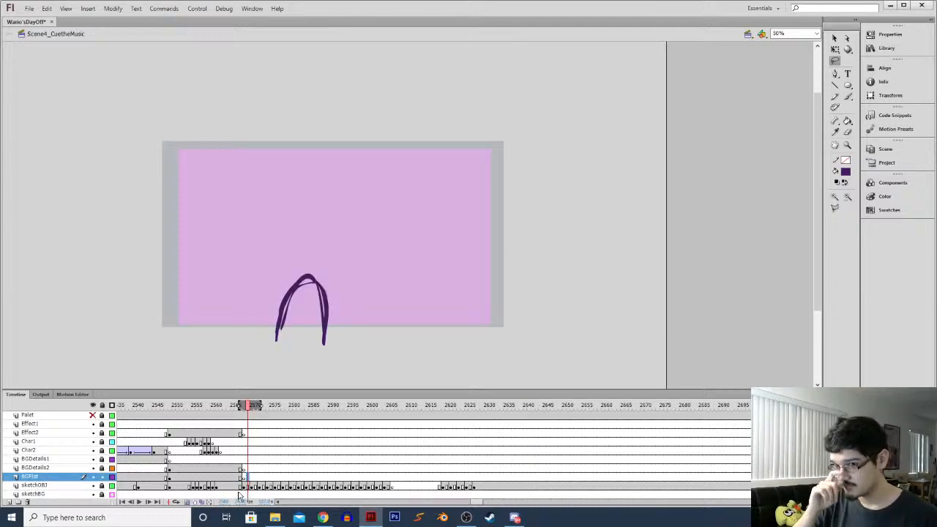
key(period)
key(period)
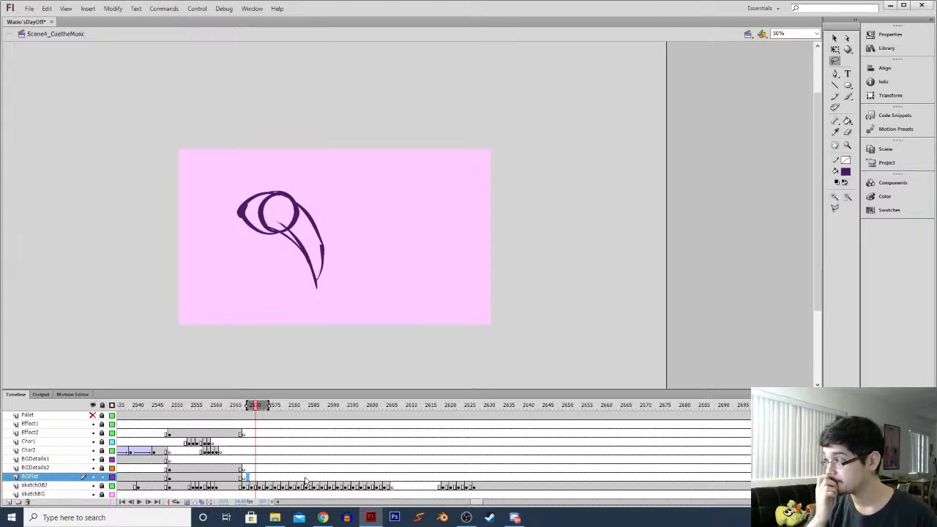
key(period)
key(period)
key(period)
key(period)
key(period)
key(period)
key(period)
key(period)
key(period)
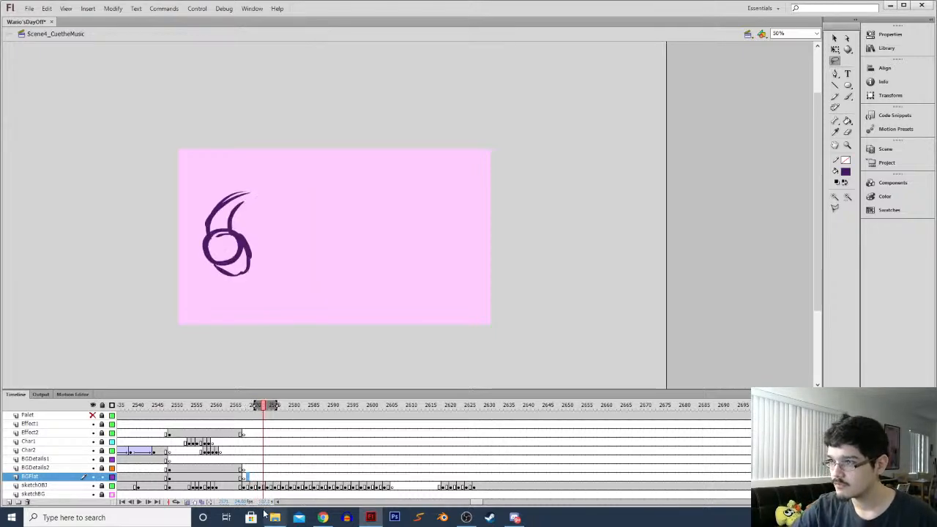
mouse_move(274, 519)
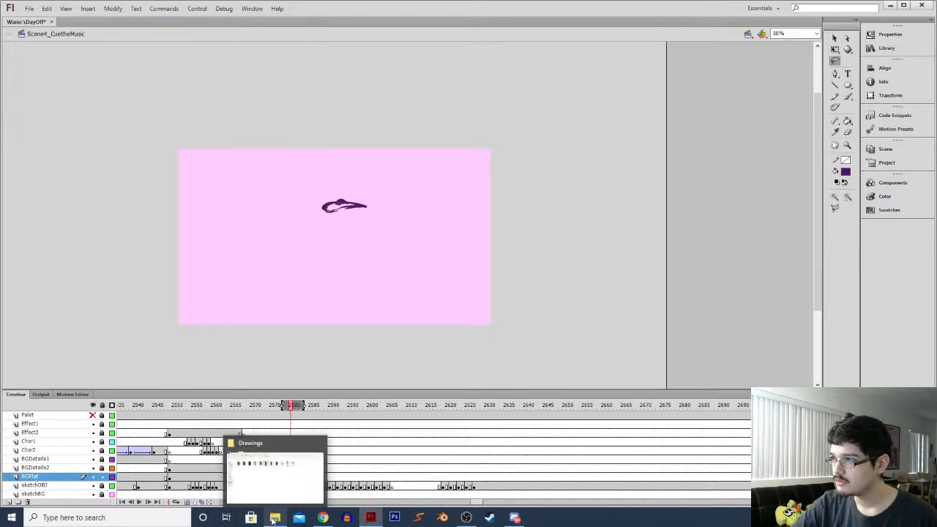
key(comma)
key(comma)
key(period)
key(period)
key(period)
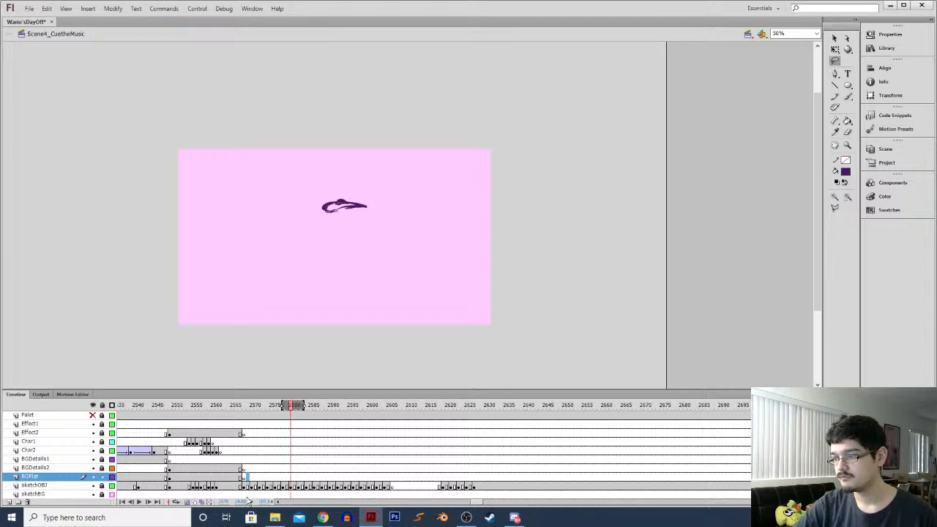
key(comma)
key(comma)
key(comma)
key(period)
key(period)
key(period)
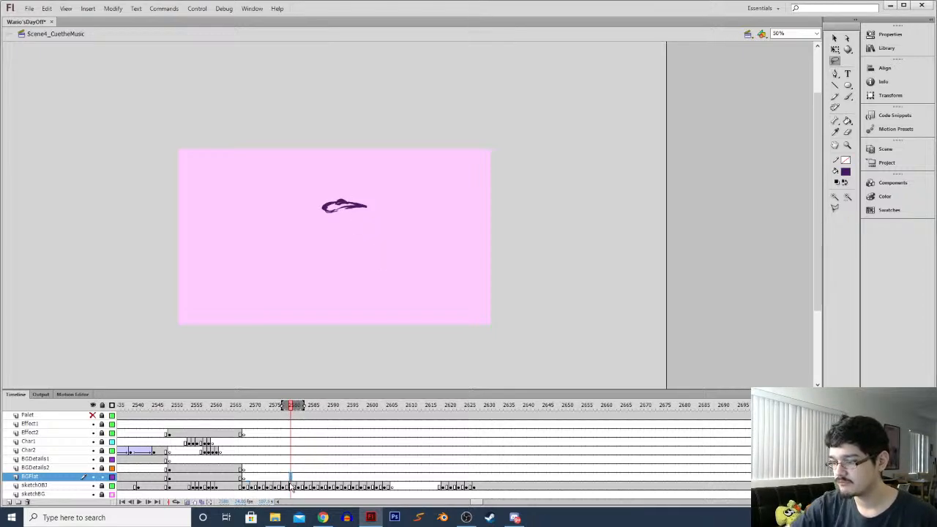
Insert a blank keyframe on BGFlat at the flattened streak drawing, try a diagonal ground stroke at the stage's lower edge, and delete it
key(F7)
key(b)
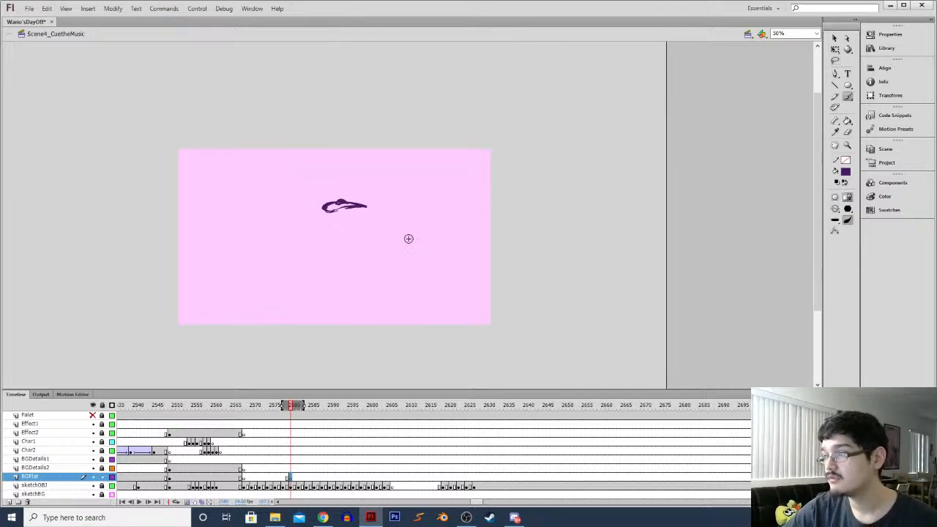
mouse_move(370, 335)
mouse_down()
mouse_move(469, 279)
mouse_move(359, 343)
mouse_up()
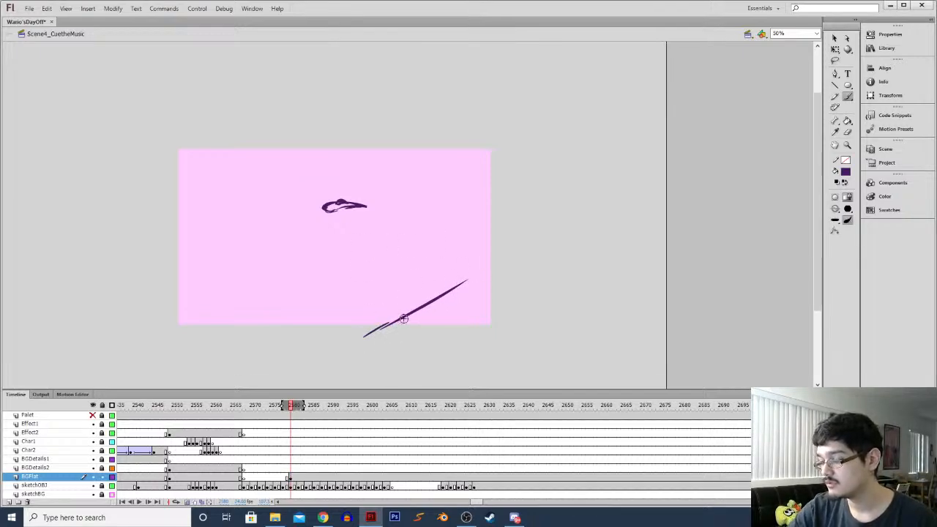
key(l)
mouse_move(374, 293)
mouse_down()
mouse_move(347, 356)
mouse_move(387, 297)
mouse_up()
key(Delete)
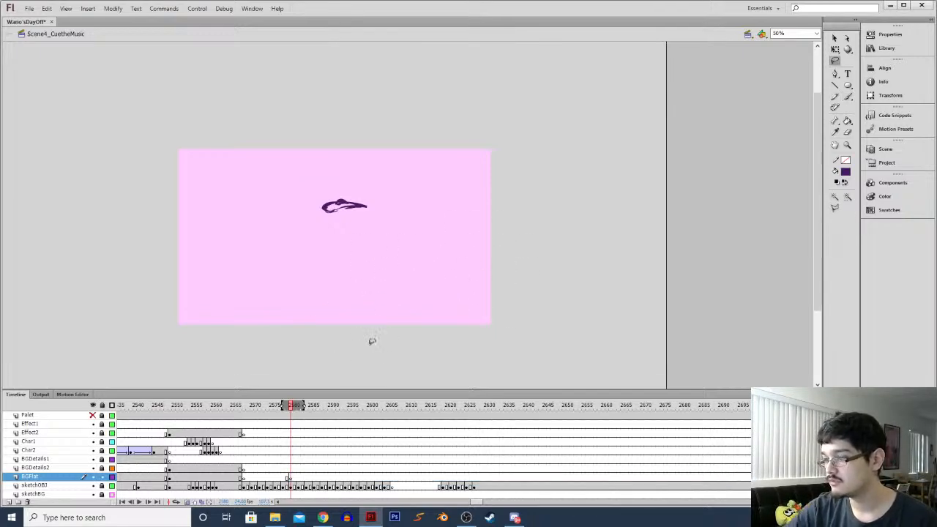
Examine the sketchOBJ launch and early flight drawings frame by frame, going back and forth around the first keyframe
click(241, 486)
key(comma)
key(comma)
key(comma)
key(comma)
key(comma)
key(period)
key(period)
key(period)
key(period)
key(period)
key(period)
key(period)
key(period)
key(period)
key(period)
key(period)
key(period)
key(period)
key(period)
key(period)
key(period)
key(comma)
key(comma)
key(comma)
key(comma)
key(comma)
key(comma)
key(comma)
key(comma)
key(period)
key(period)
key(period)
key(period)
key(period)
key(period)
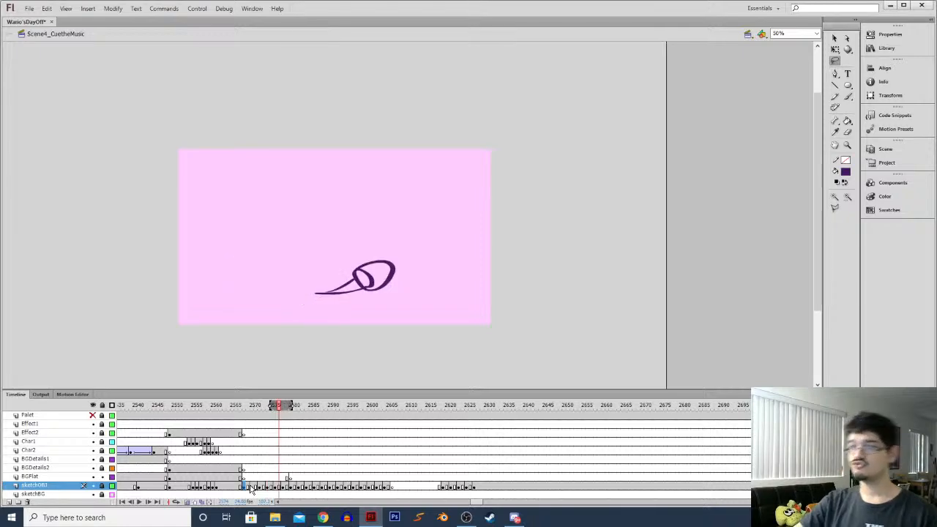
key(period)
key(period)
key(period)
key(period)
key(period)
key(period)
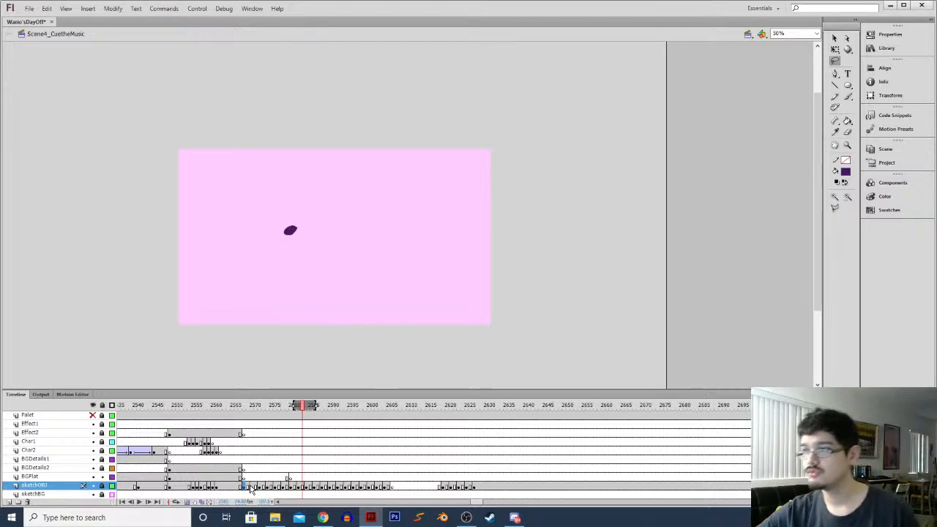
key(period)
Move BGFlat's blank keyframe to the small solid oval drawing just after the flattened streak
click(294, 478)
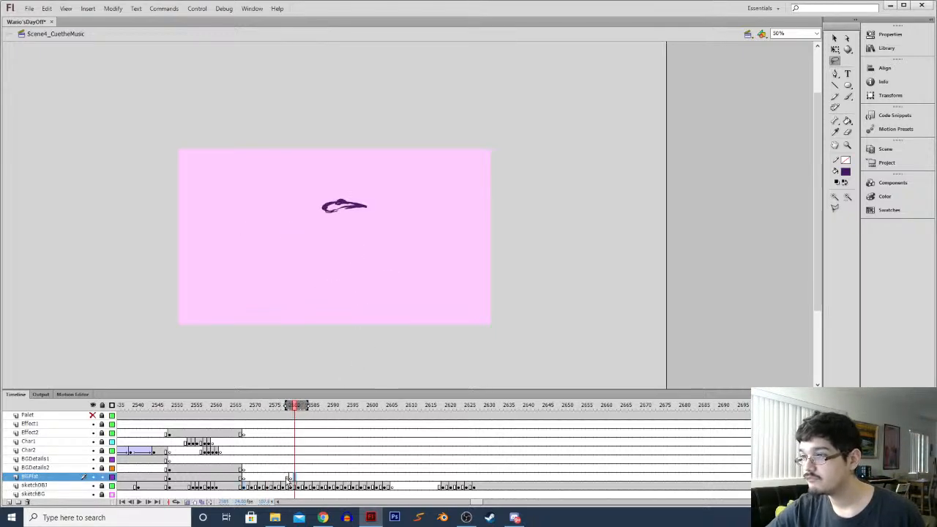
click(289, 478)
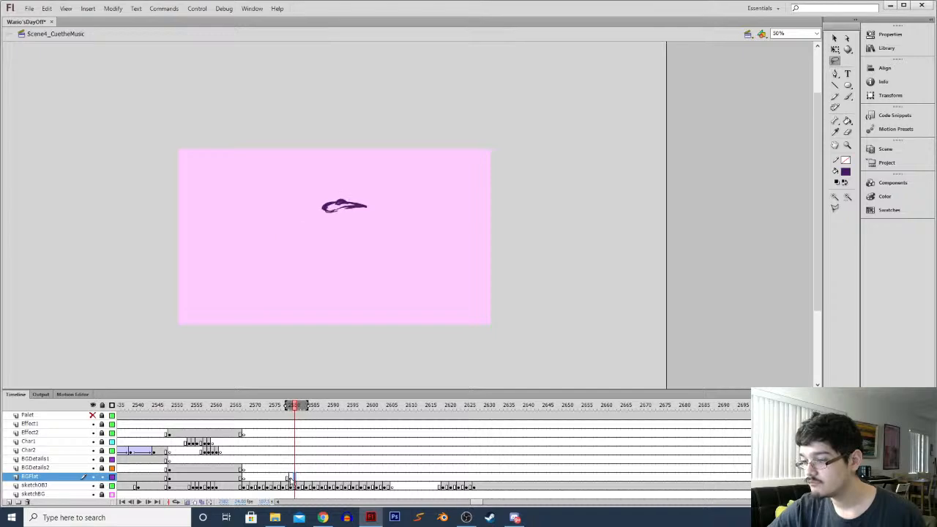
click(299, 478)
Paint a long diagonal ground line rising from the stage's lower left past its right edge
key(b)
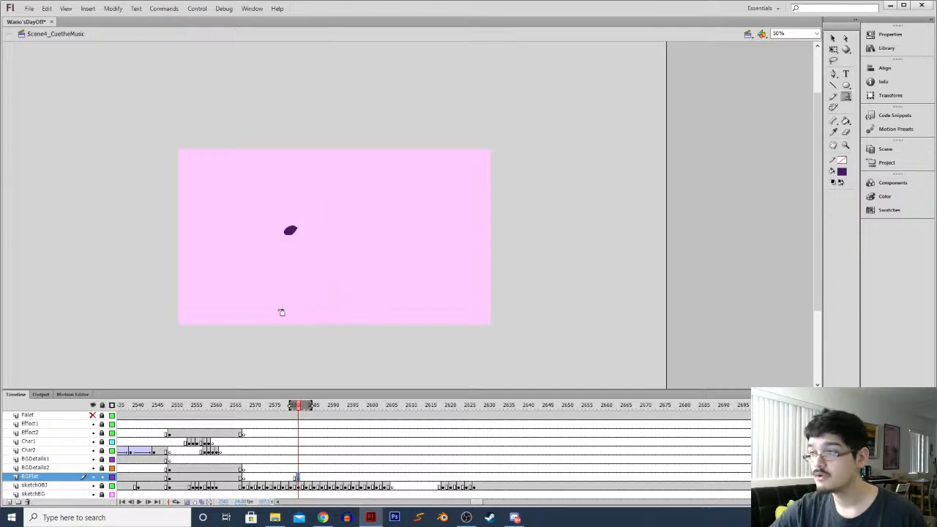
mouse_move(201, 332)
mouse_down()
mouse_move(418, 286)
mouse_move(550, 224)
mouse_up()
key(ctrl+z)
mouse_move(197, 331)
mouse_down()
mouse_move(318, 305)
mouse_move(460, 253)
mouse_move(568, 198)
mouse_up()
key(ctrl+equal)
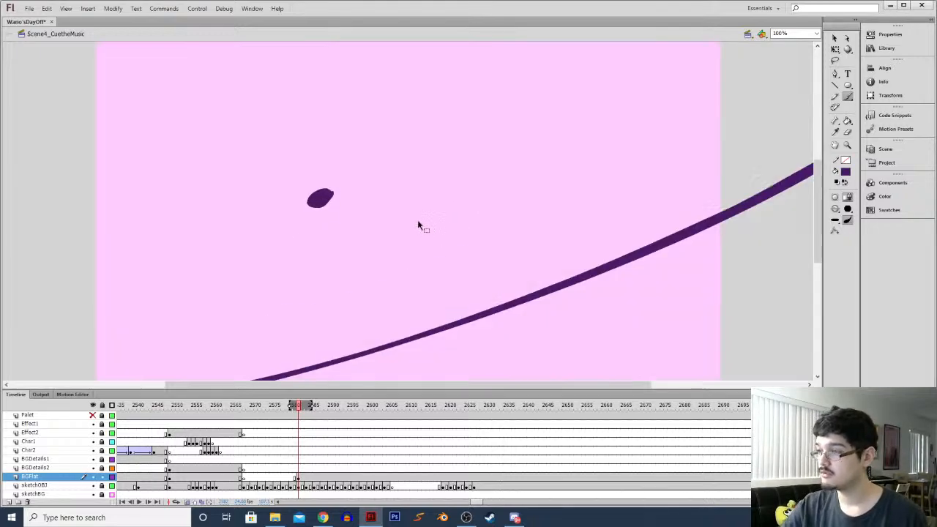
Paint a round-mouthed blaster with a solid centre, two supporting sides and a curved back standing on the slope
drag(430, 284, 245, 291)
mouse_move(366, 213)
mouse_down()
mouse_move(355, 254)
mouse_move(331, 221)
mouse_move(372, 249)
mouse_move(352, 224)
mouse_move(375, 232)
mouse_up()
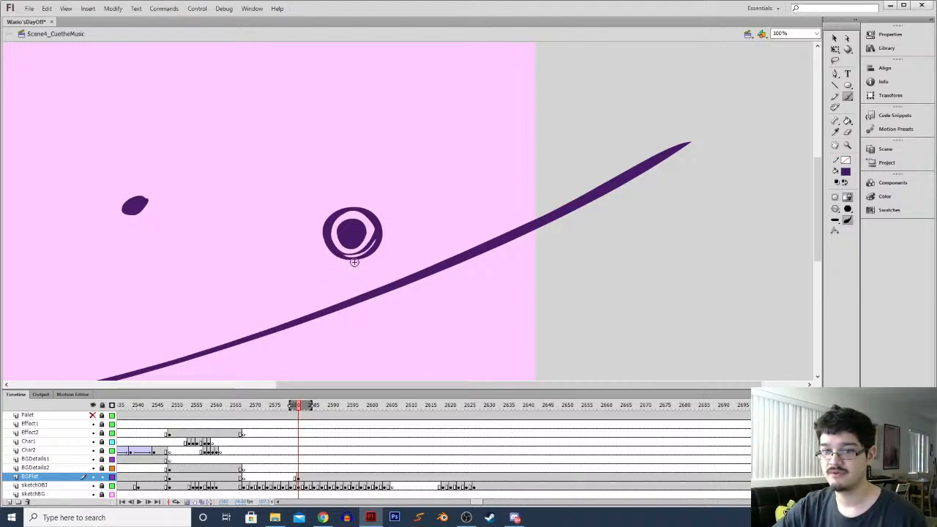
mouse_move(348, 296)
mouse_down()
mouse_move(387, 246)
mouse_move(406, 262)
mouse_up()
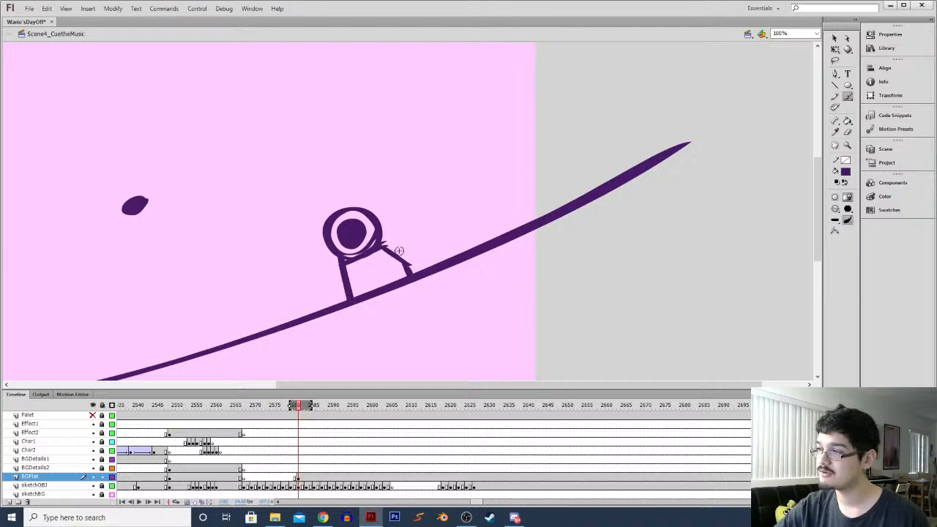
mouse_move(367, 214)
mouse_down()
mouse_move(393, 231)
mouse_move(400, 254)
mouse_up()
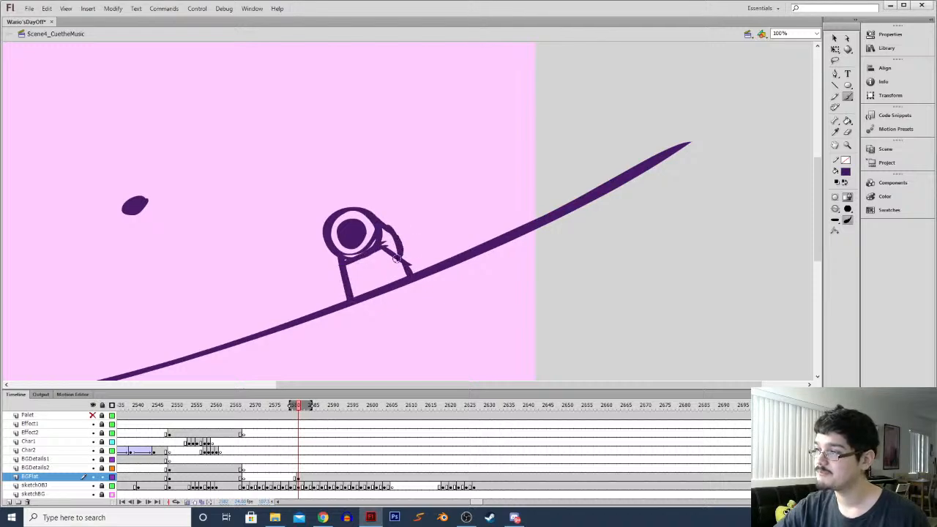
Remove part of the blaster's back curve, redraw it, thicken the front side and add a skull-like emblem on the base
key(l)
drag(399, 250, 402, 256)
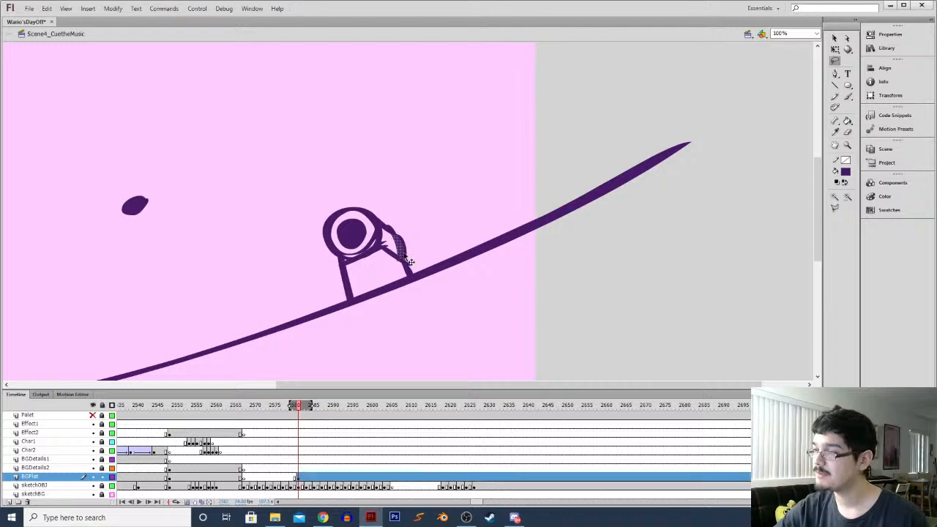
key(b)
key(Delete)
key(b)
key(b)
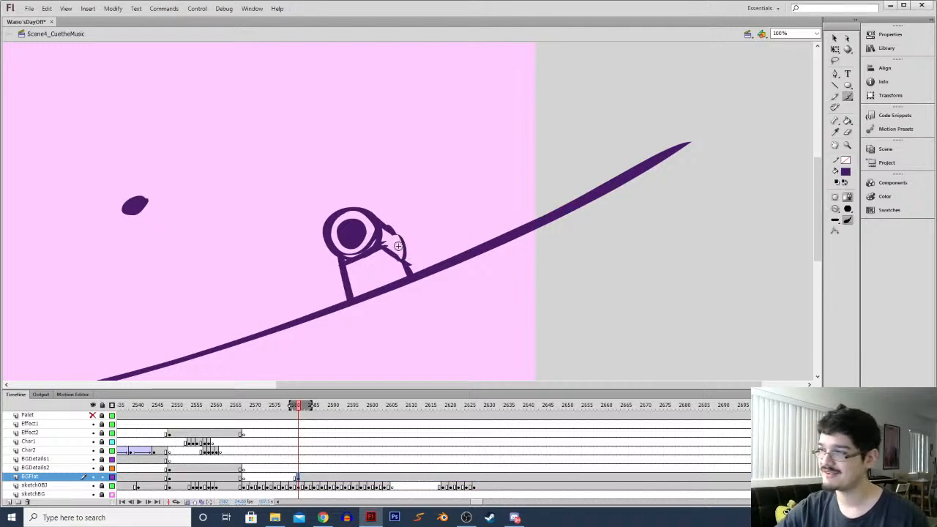
mouse_move(392, 233)
mouse_down()
mouse_move(403, 272)
mouse_move(377, 263)
mouse_move(395, 282)
mouse_up()
drag(341, 263, 344, 300)
mouse_move(370, 268)
mouse_down()
mouse_move(364, 277)
mouse_move(362, 268)
mouse_up()
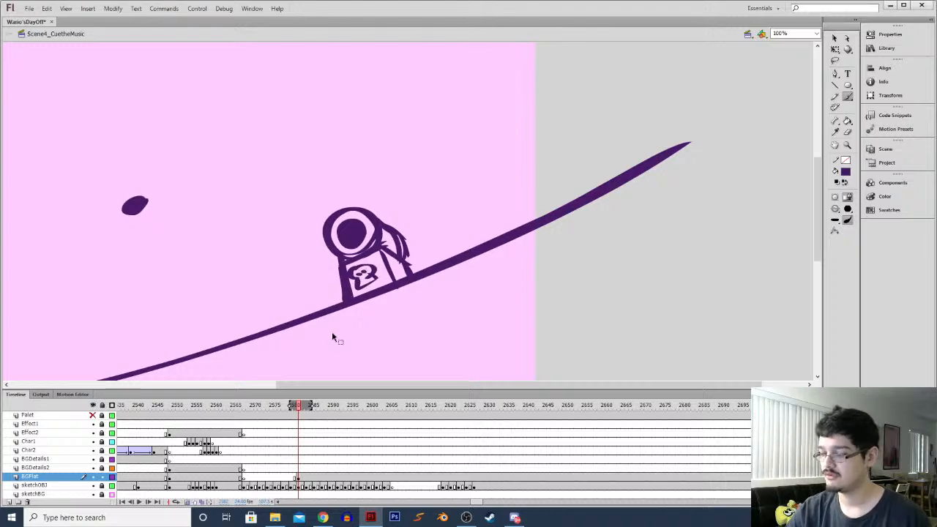
Delete the whole slope and blaster drawing from BGFlat
key(ctrl+minus)
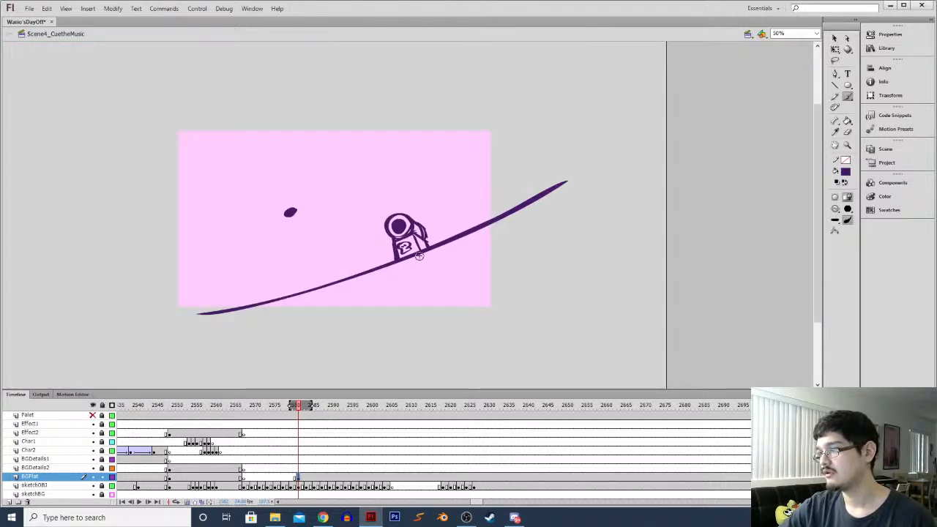
key(l)
mouse_move(344, 215)
mouse_down()
mouse_move(382, 176)
mouse_move(351, 322)
mouse_move(343, 227)
mouse_up()
key(Delete)
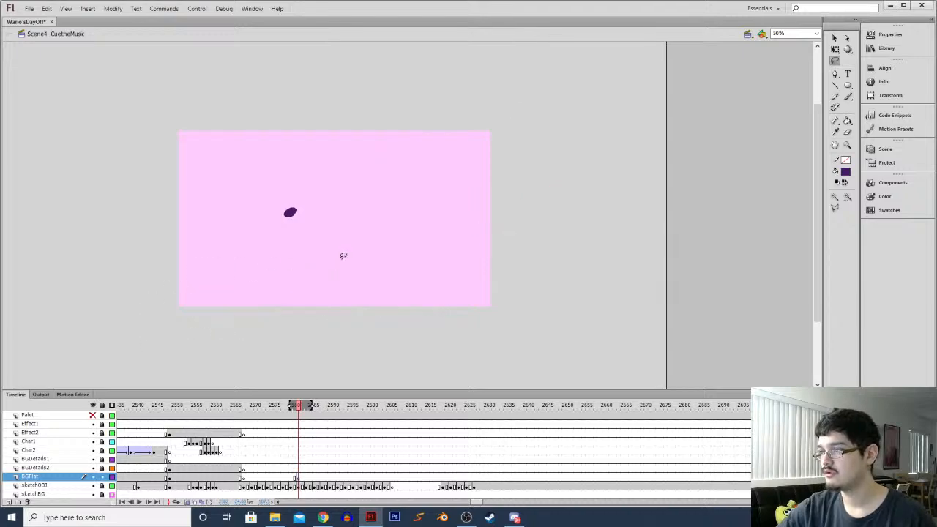
key(b)
mouse_move(249, 310)
mouse_down()
mouse_move(390, 288)
mouse_move(448, 257)
mouse_move(505, 192)
mouse_up()
key(ctrl+z)
mouse_move(471, 137)
mouse_down()
mouse_move(484, 179)
mouse_move(460, 257)
mouse_move(352, 314)
mouse_move(227, 311)
mouse_up()
key(ctrl+z)
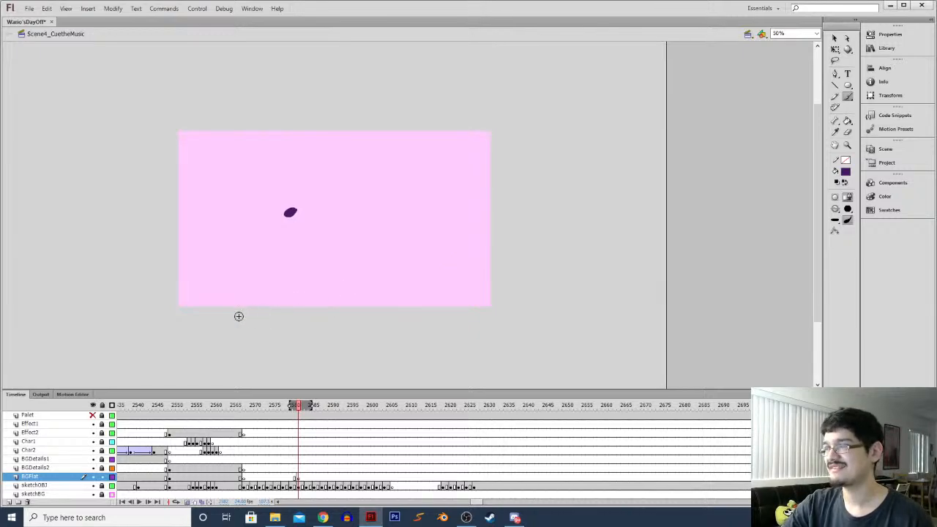
mouse_move(171, 298)
mouse_down()
mouse_move(341, 282)
mouse_move(410, 262)
mouse_up()
key(ctrl+z)
Paint a steeper curved slope from the stage's lower edge past its right side, with four support strokes beneath it
mouse_move(242, 311)
mouse_down()
mouse_move(353, 294)
mouse_move(431, 256)
mouse_move(530, 173)
mouse_up()
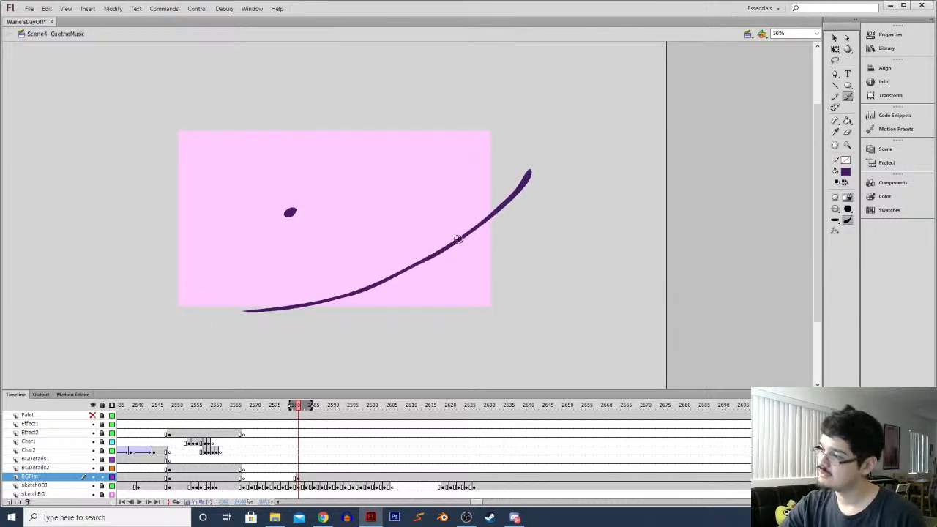
drag(375, 285, 343, 322)
drag(418, 270, 415, 327)
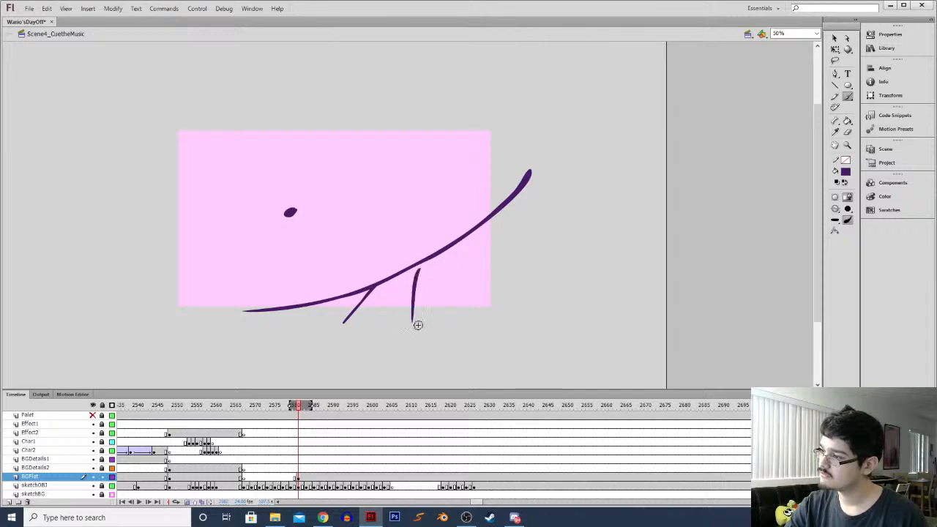
drag(462, 242, 497, 311)
drag(493, 223, 514, 232)
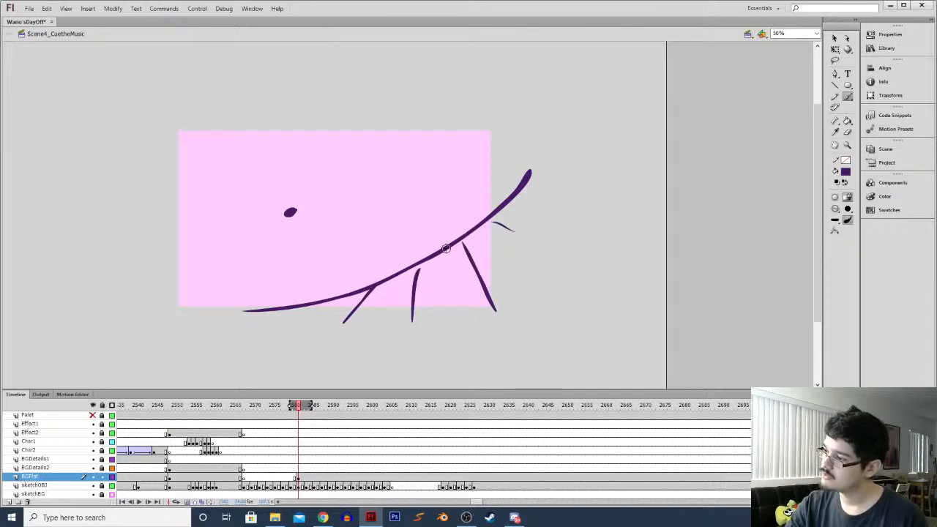
Cross the supports with curved lines that follow the slope and paint a small round-mouthed blaster on top
drag(326, 315, 388, 297)
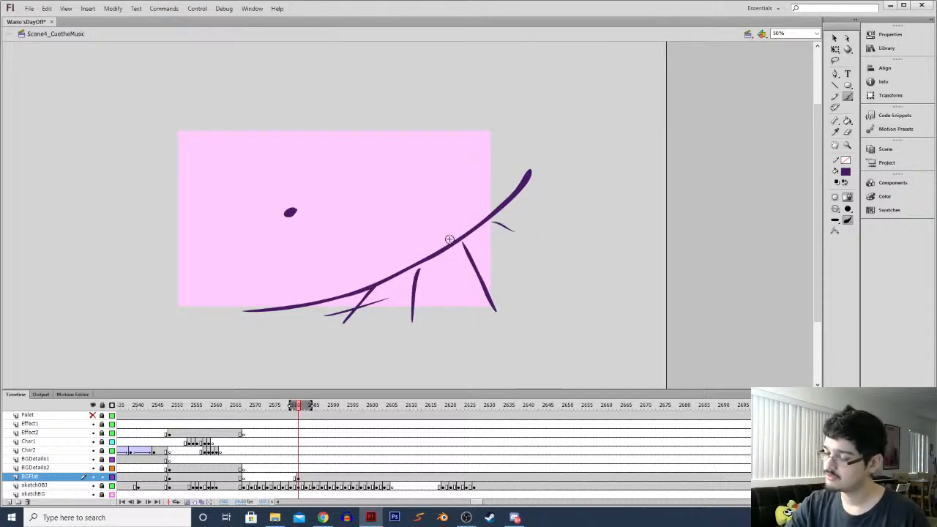
mouse_move(377, 301)
mouse_down()
mouse_move(521, 208)
mouse_move(353, 333)
mouse_up()
mouse_move(416, 235)
mouse_down()
mouse_move(428, 233)
mouse_move(424, 243)
mouse_up()
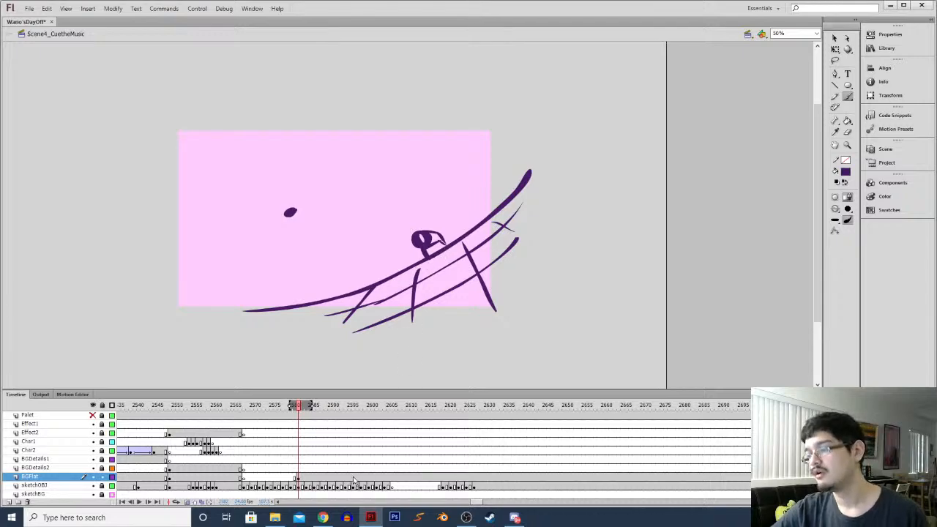
Play and step through the fall, and insert a blank keyframe on BGFlat at the large explosion drawing to end the background
key(Return)
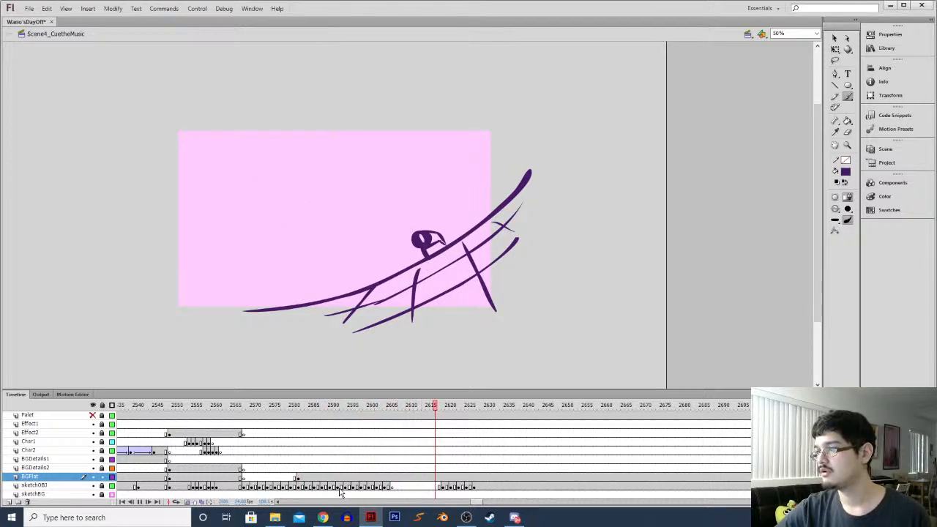
click(442, 486)
key(period)
key(period)
key(period)
key(period)
key(period)
key(period)
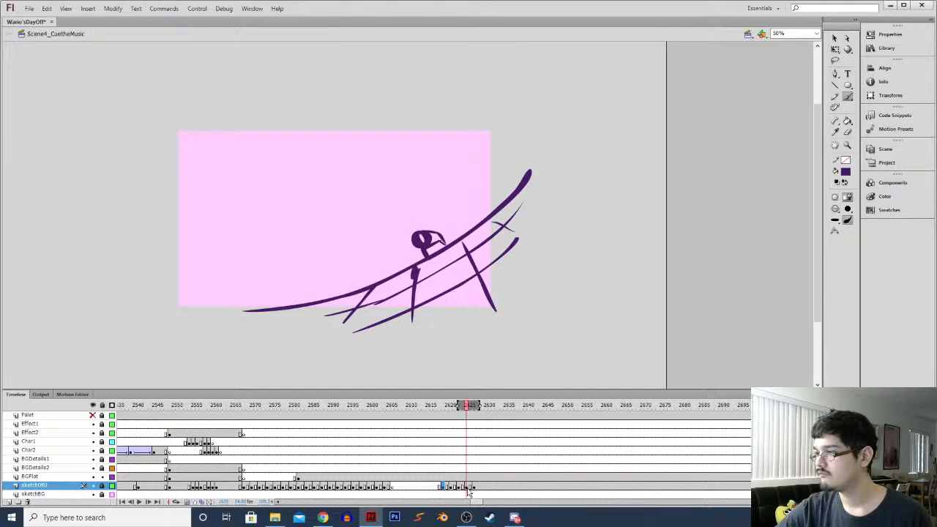
click(474, 477)
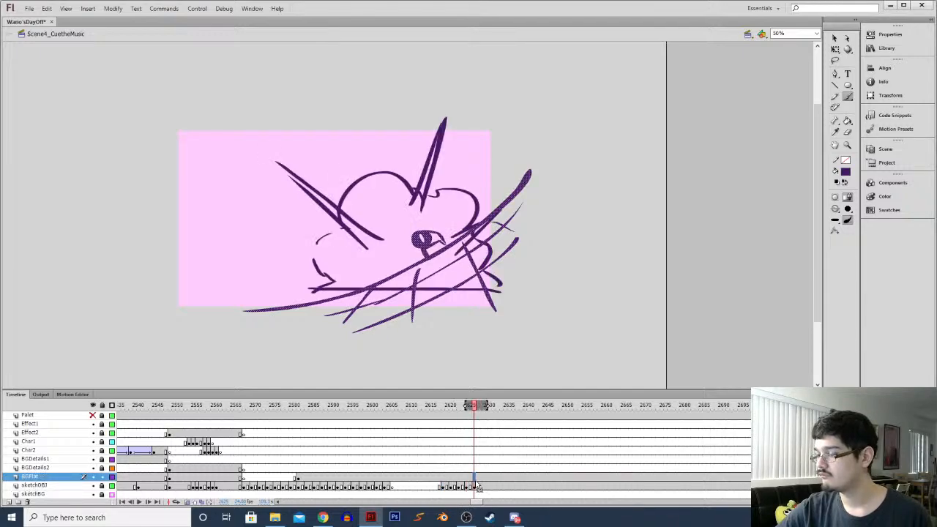
key(F7)
Play the object's flight and fall over the sloped background to judge the timing
click(450, 478)
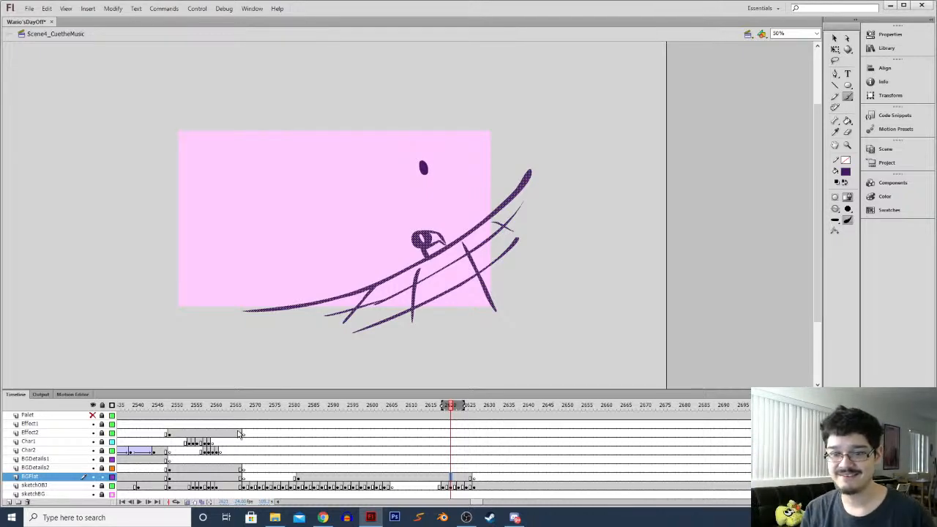
click(427, 468)
key(Return)
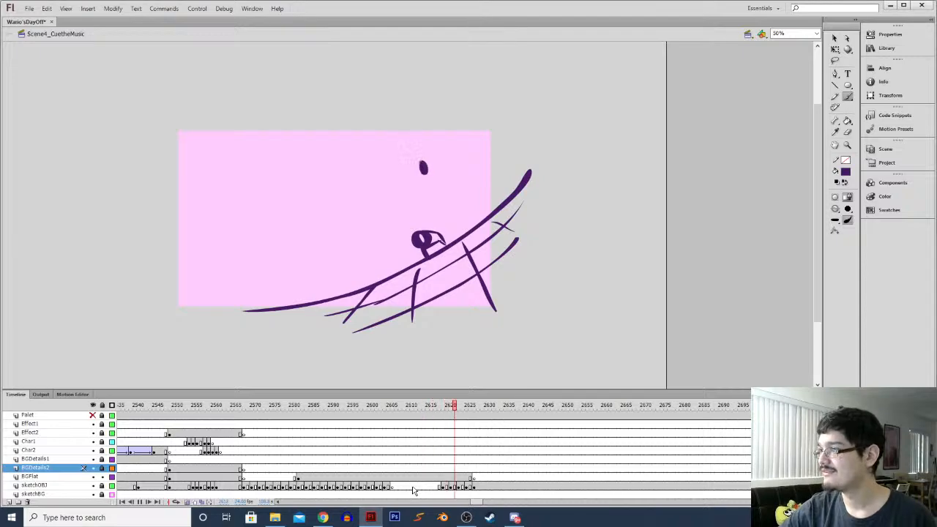
click(280, 477)
key(Return)
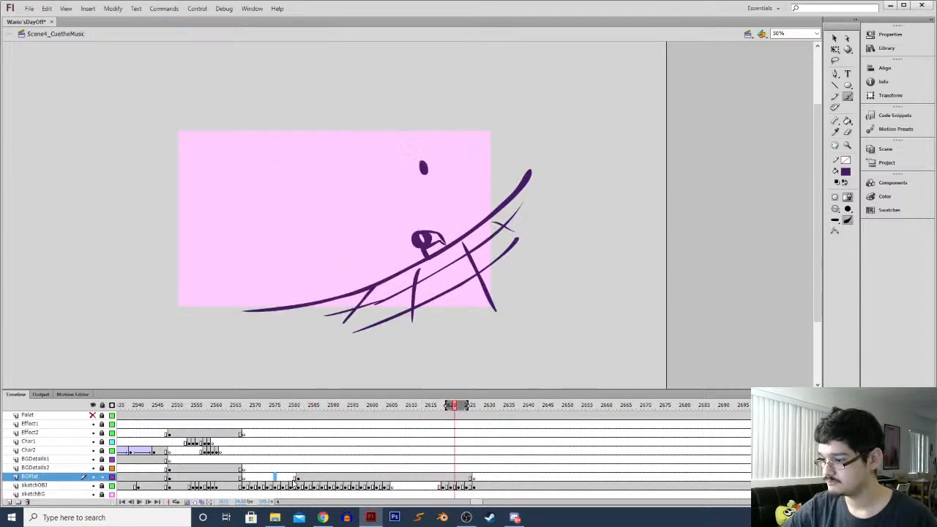
click(296, 477)
drag(297, 481, 283, 485)
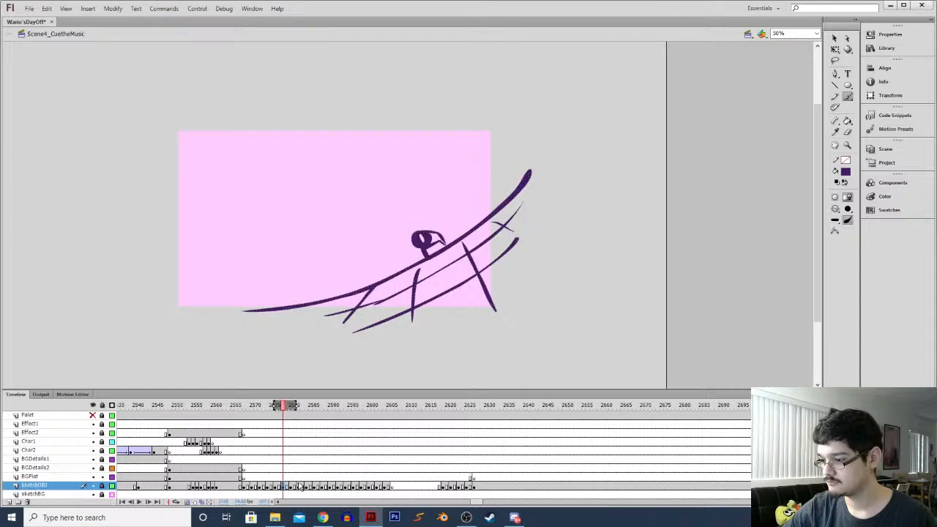
key(ctrl+z)
key(ctrl+z)
key(ctrl+z)
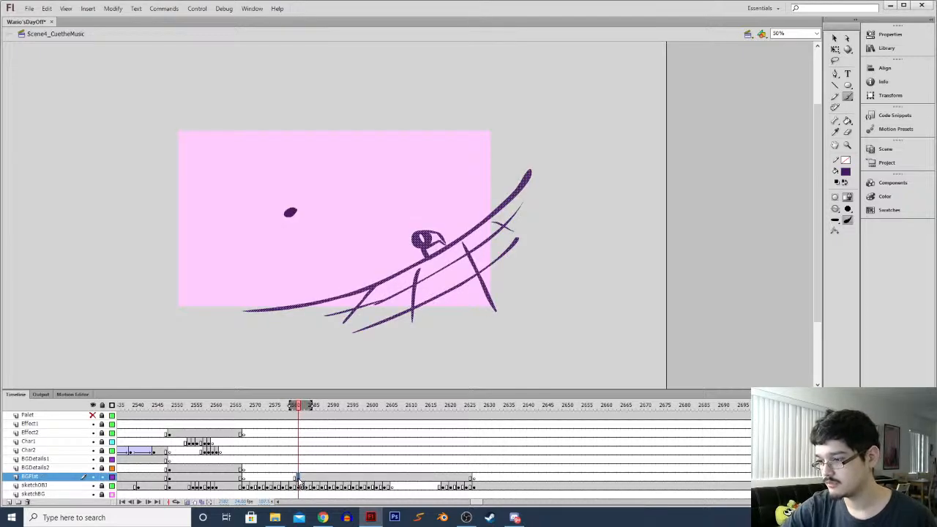
Copy BGFlat's slope keyframe a few frames earlier, to the crescent-shaped launch drawing
click(284, 480)
click(296, 479)
click(284, 480)
Enlarge the slope and blaster on the earlier BGFlat keyframe with Free Transform and shift them lower on the stage
key(q)
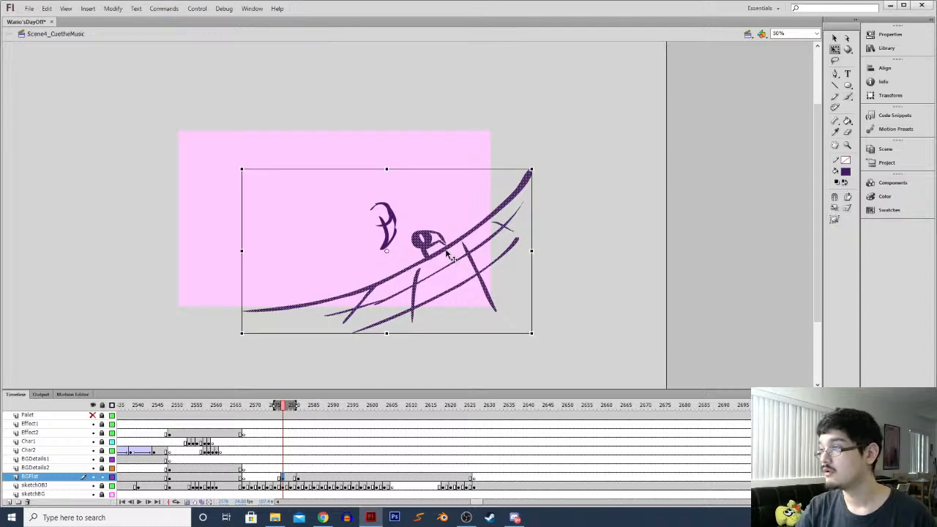
mouse_move(531, 333)
mouse_down()
mouse_move(582, 335)
mouse_move(658, 364)
mouse_up()
drag(475, 291, 439, 295)
mouse_move(557, 178)
mouse_down()
mouse_move(590, 146)
mouse_move(608, 152)
mouse_up()
drag(466, 285, 449, 290)
Start an in-between keyframe on BGFlat between the enlarged background and the original-size one
click(291, 479)
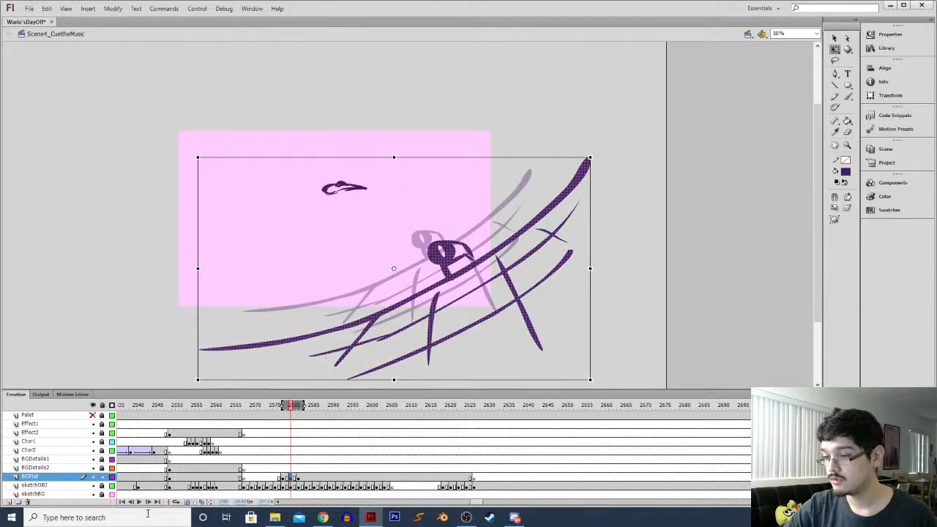
Scale down the roller coaster track drawing on the second coaster keyframe of BGFlat, shift it into place and preview the motion
drag(590, 158, 552, 179)
drag(450, 276, 464, 257)
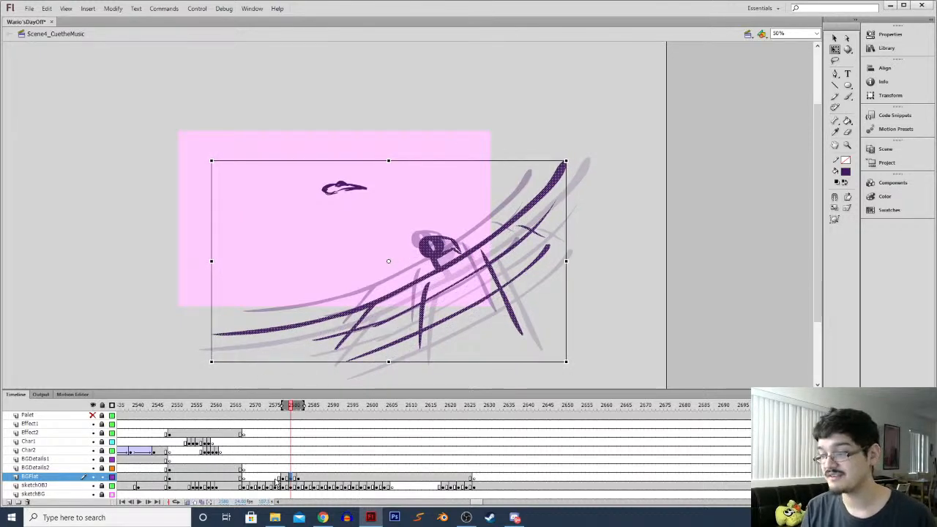
click(278, 486)
key(Return)
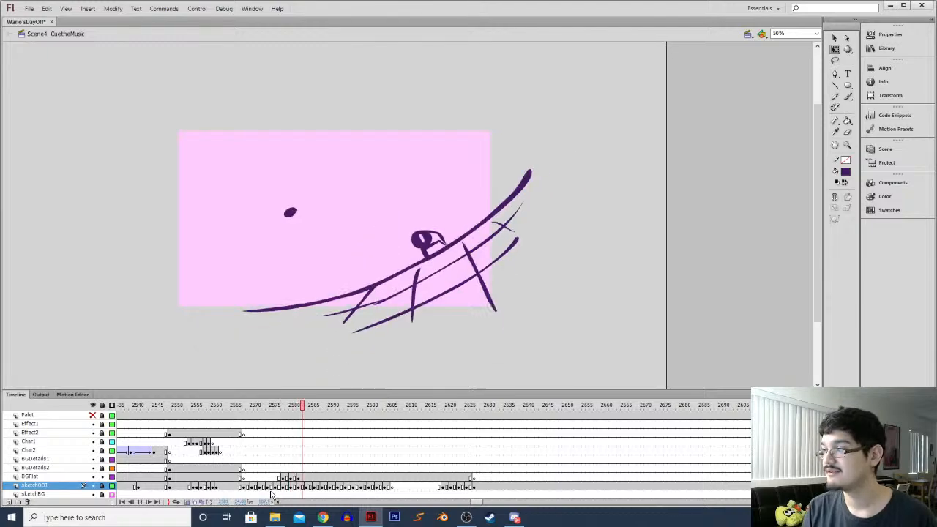
click(241, 476)
key(Return)
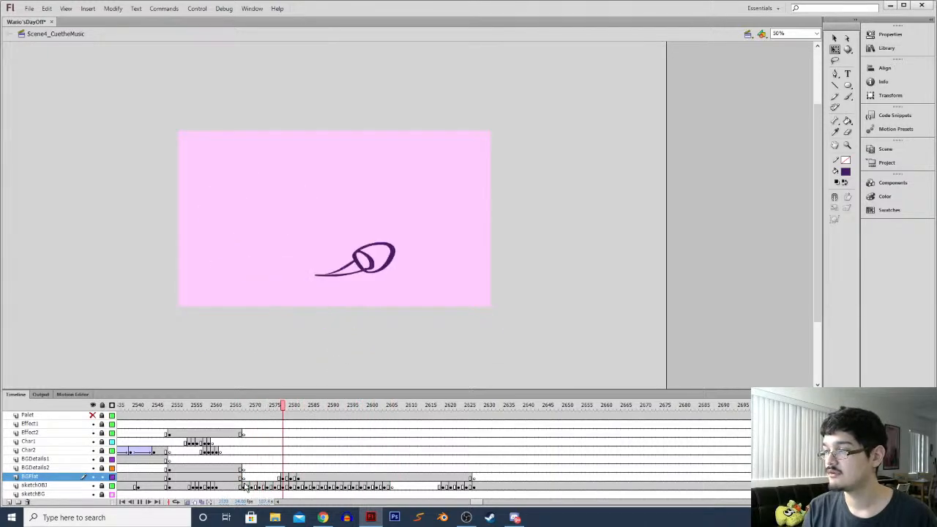
On the first coaster keyframe of BGFlat, cut away the track parts extending past the stage's lower and right-hand edges
click(280, 478)
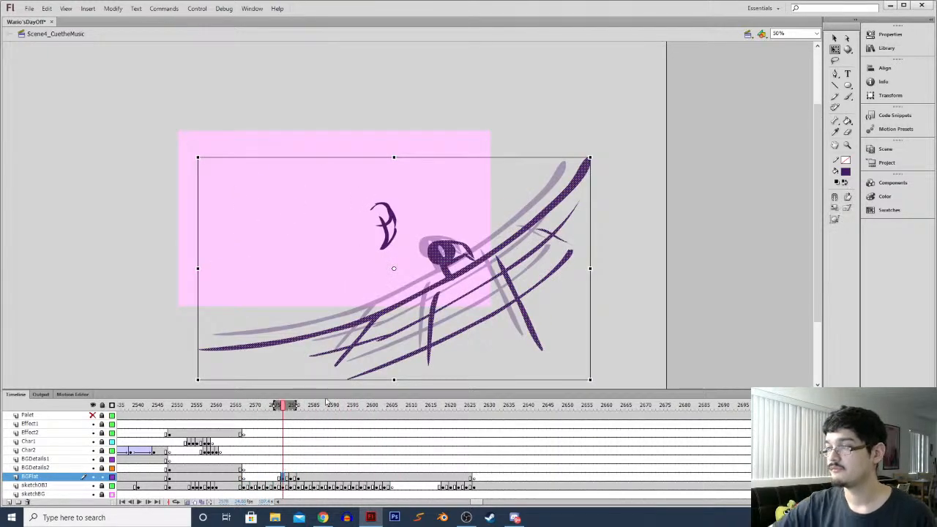
key(comma)
key(period)
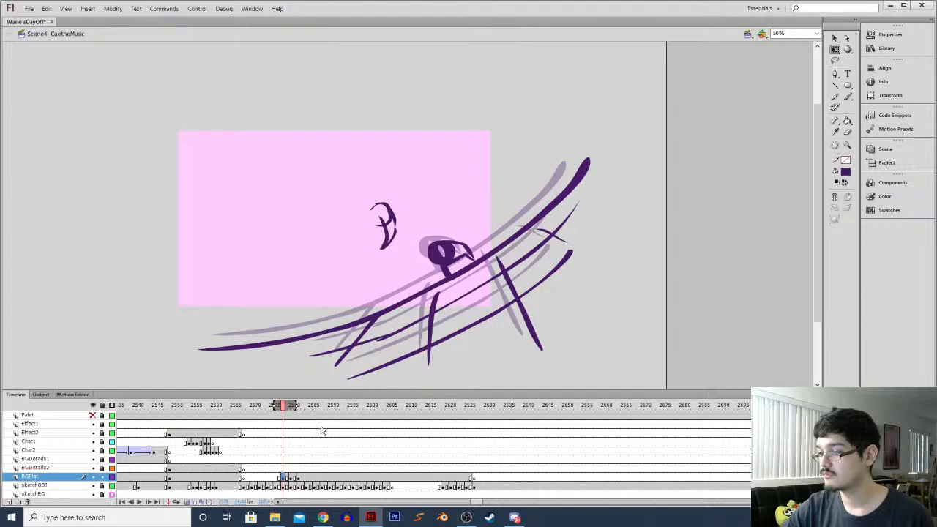
click(284, 480)
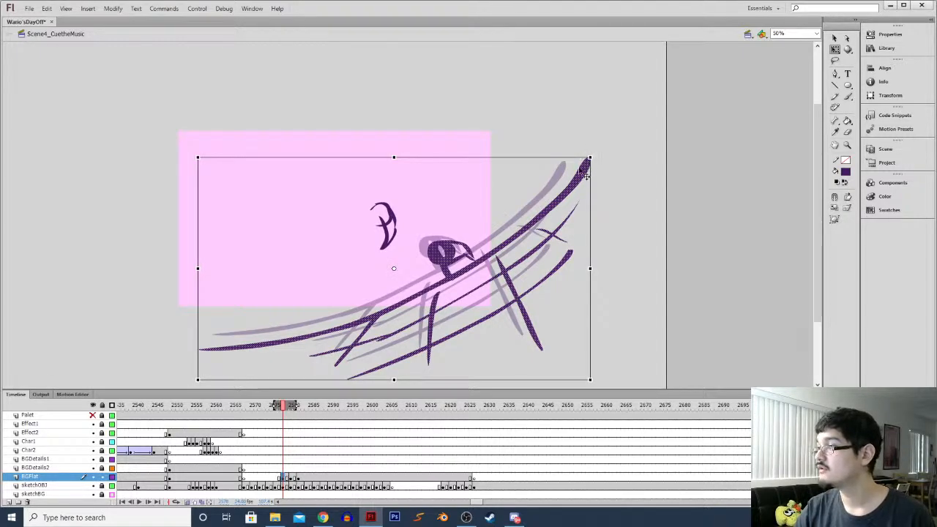
key(l)
mouse_move(324, 310)
mouse_down()
mouse_move(475, 309)
mouse_move(173, 378)
mouse_move(322, 311)
mouse_up()
key(Delete)
mouse_move(494, 315)
mouse_down()
mouse_move(619, 200)
mouse_move(498, 321)
mouse_up()
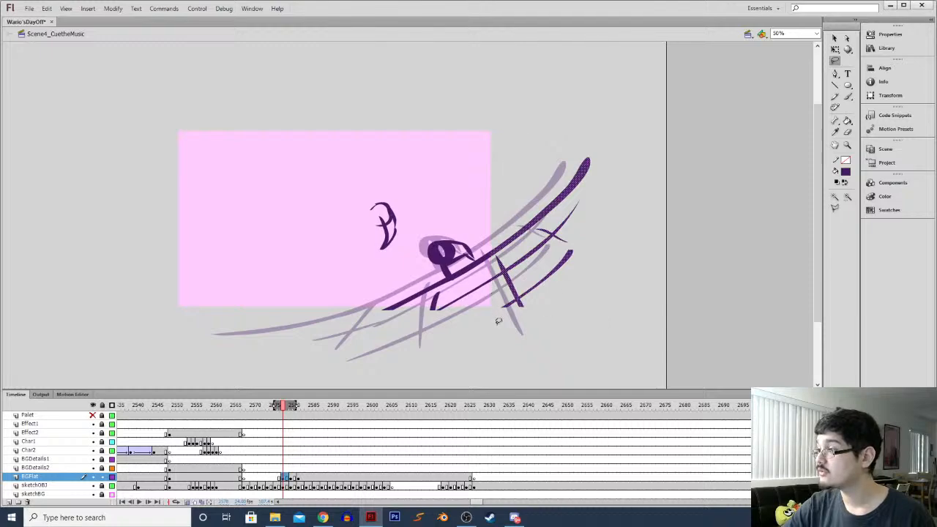
drag(499, 226, 521, 375)
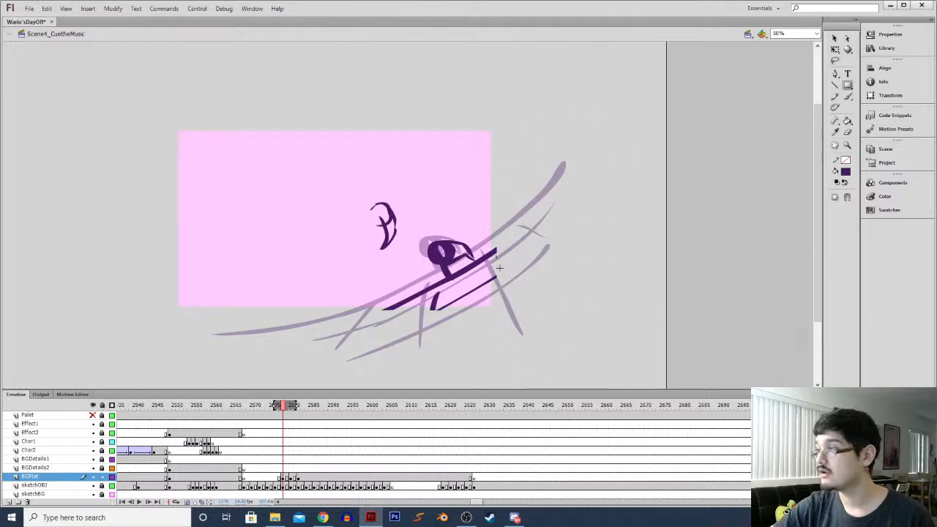
Enlarge the trimmed track and head drawing on the first coaster keyframe and reposition it in the lower right of the stage
mouse_move(425, 226)
mouse_down()
mouse_move(542, 264)
mouse_move(343, 330)
mouse_move(387, 266)
mouse_move(309, 206)
mouse_move(426, 263)
mouse_move(442, 302)
mouse_up()
key(q)
drag(498, 247, 540, 207)
drag(444, 277, 433, 298)
On the second coaster keyframe of BGFlat, delete the track parts that run past the stage's lower and right-hand edges
click(291, 477)
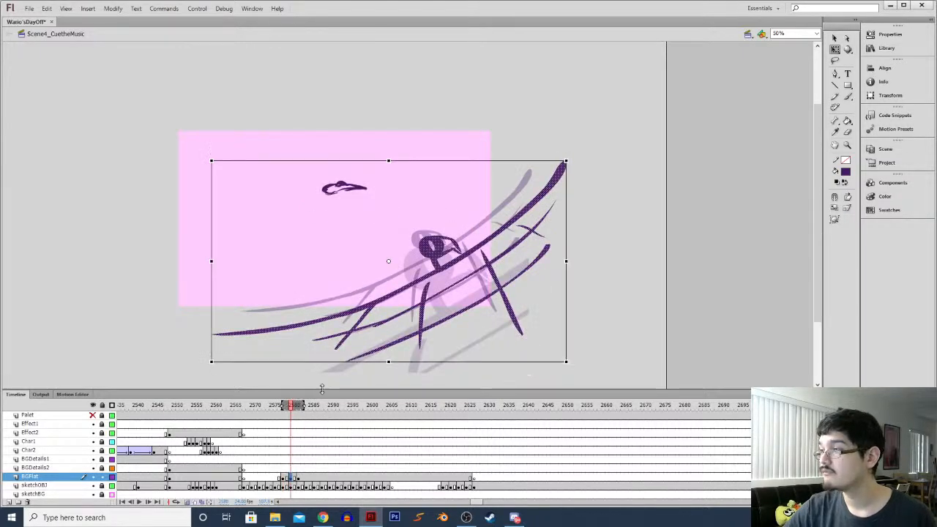
key(l)
mouse_move(330, 308)
mouse_down()
mouse_move(508, 306)
mouse_move(509, 194)
mouse_move(609, 192)
mouse_move(361, 412)
mouse_move(151, 374)
mouse_move(180, 335)
mouse_up()
key(Delete)
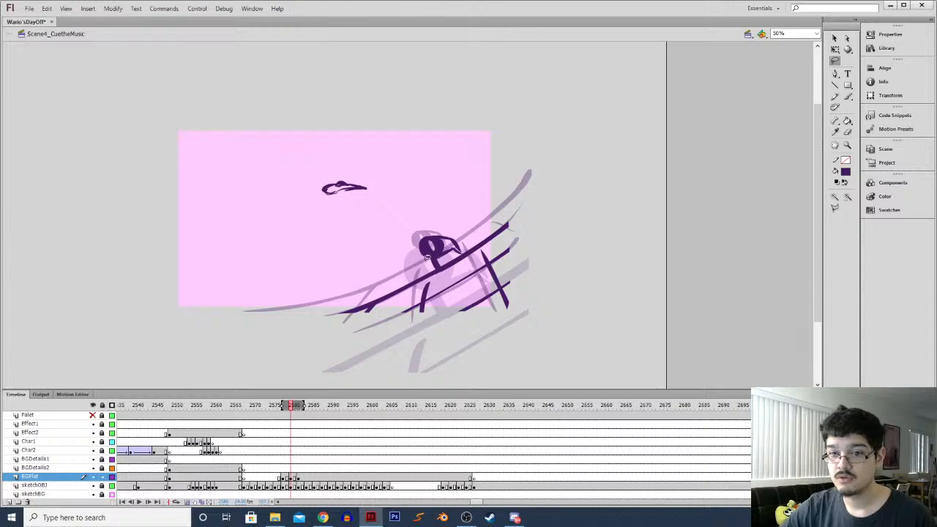
Enlarge the trimmed drawing on the second coaster keyframe and position it between the neighbouring onion-skinned poses
mouse_move(411, 250)
mouse_down()
mouse_move(477, 174)
mouse_move(453, 369)
mouse_move(256, 296)
mouse_up()
key(q)
drag(337, 314, 264, 353)
drag(418, 269, 437, 268)
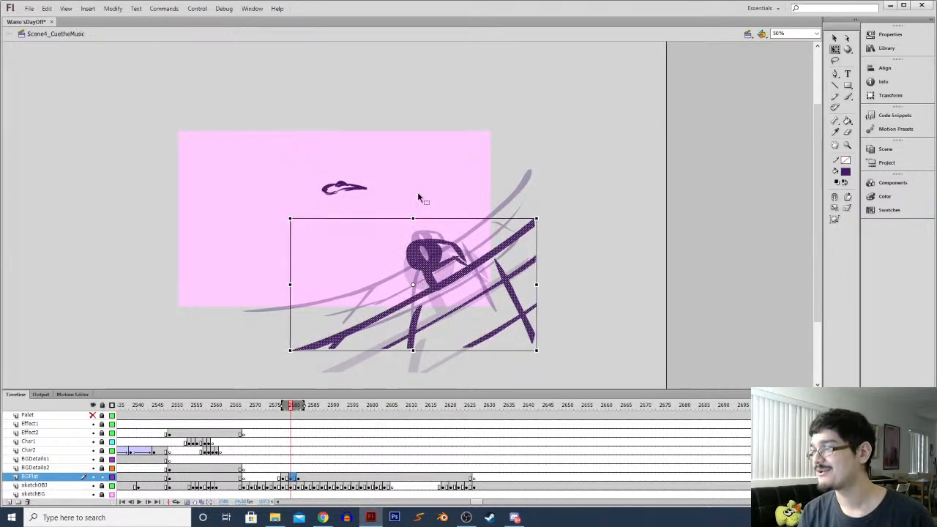
click(443, 205)
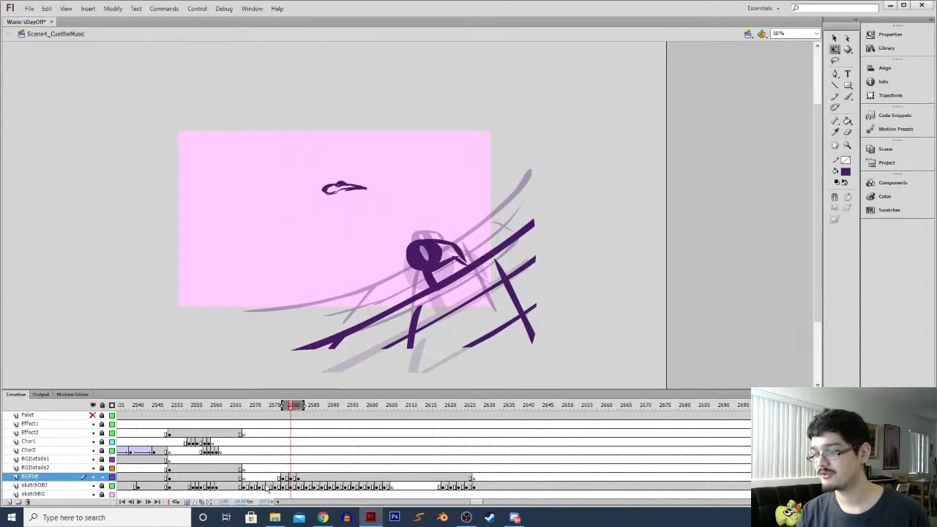
Play back the coaster zoom-out from just before its first keyframe and save the file
click(273, 478)
key(Return)
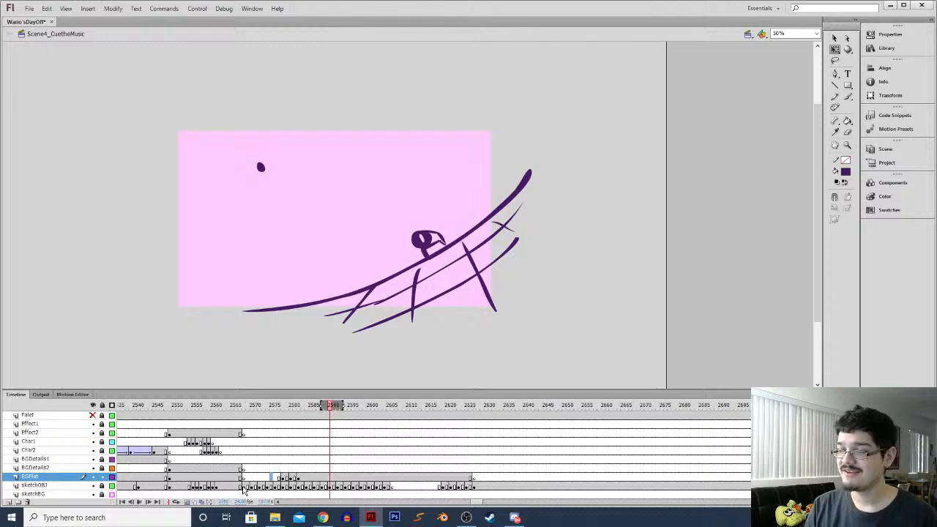
click(243, 486)
key(ctrl+s)
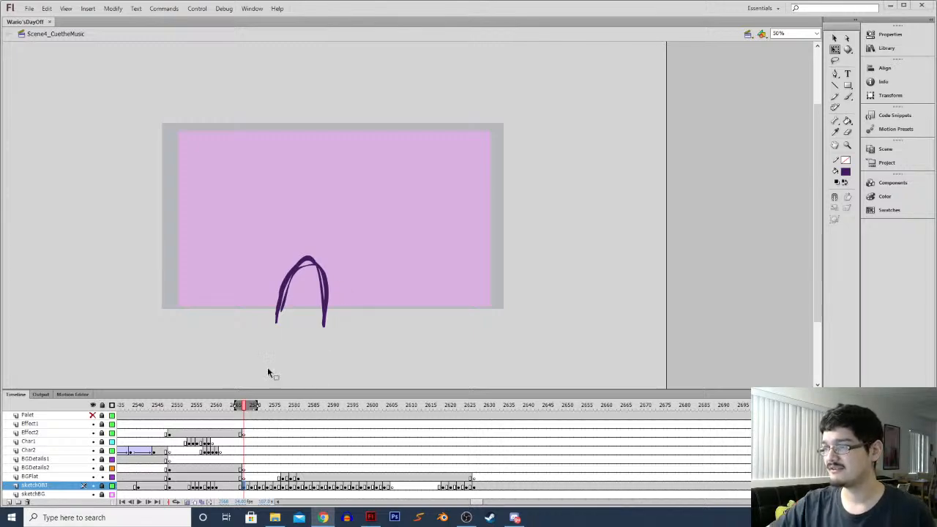
Replay the shot from its opening frame through the coaster zoom-out to the explosion to check the timing
click(239, 468)
key(Return)
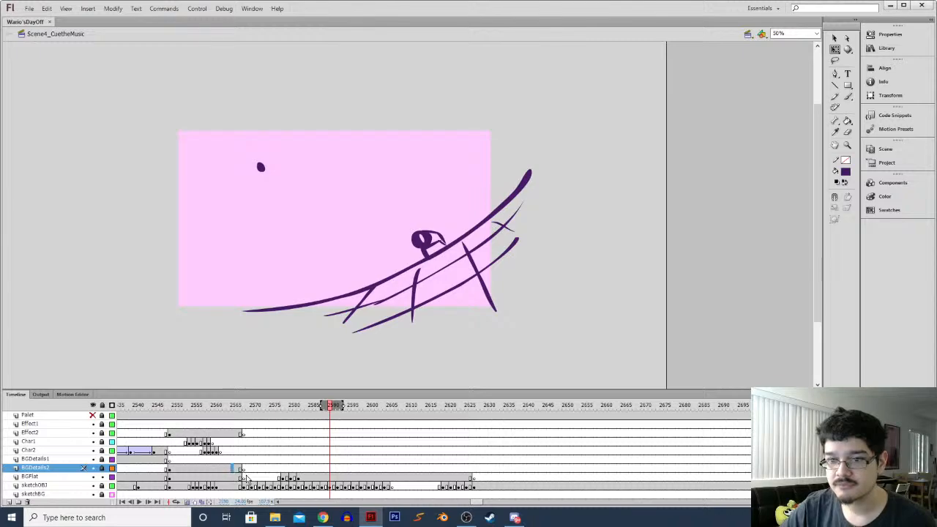
click(241, 487)
key(Return)
key(Return)
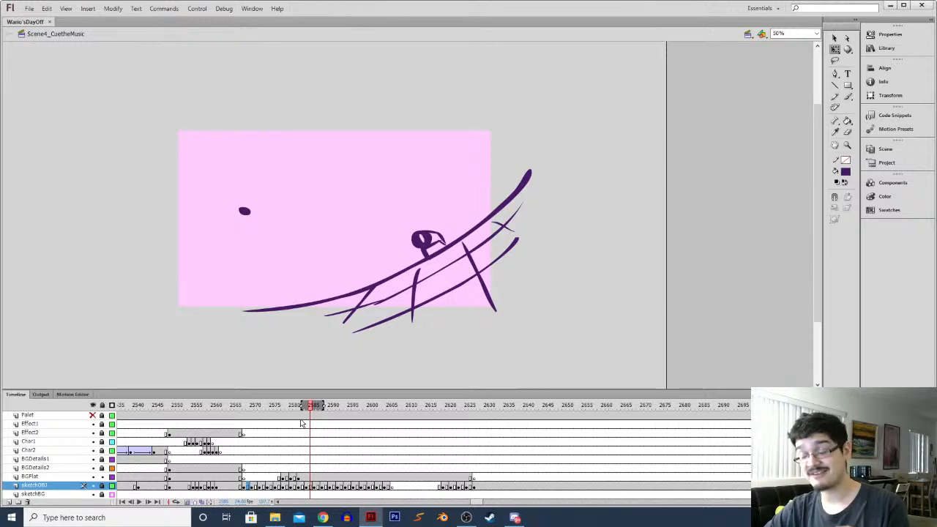
key(comma)
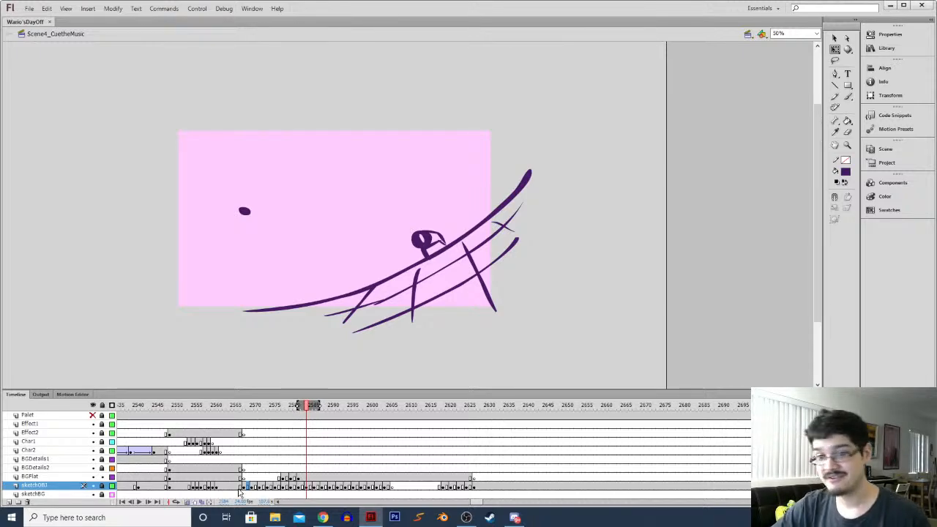
key(Return)
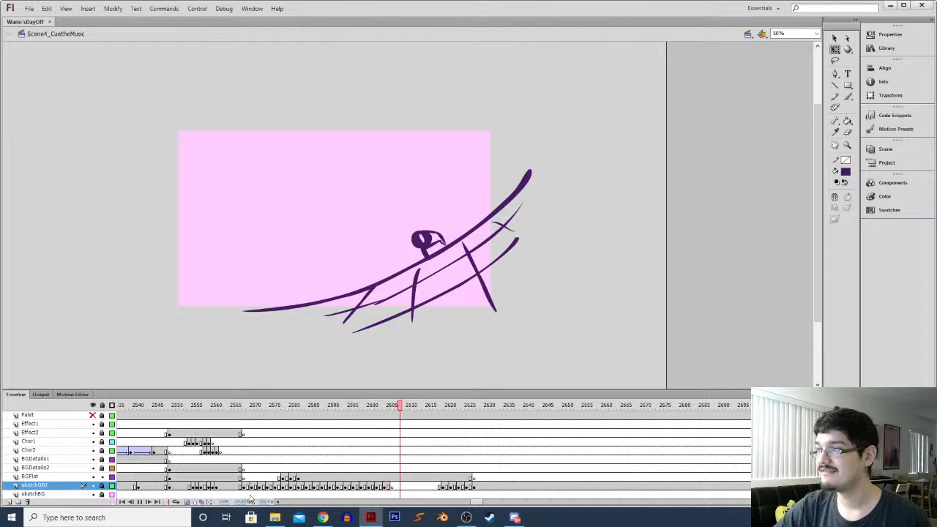
key(Return)
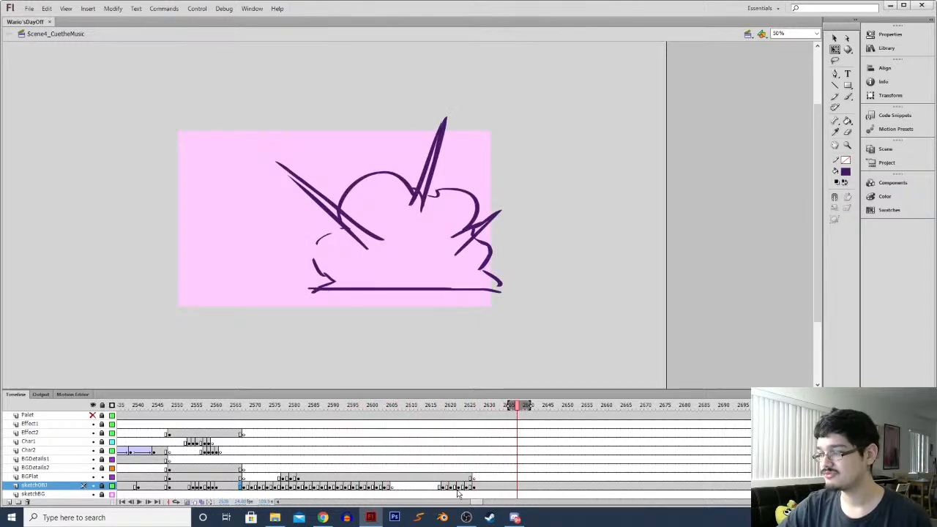
Step through the object's opening frames up to the coaster's appearance and replay the shot from the start
click(246, 477)
key(period)
key(period)
key(period)
key(period)
key(period)
key(period)
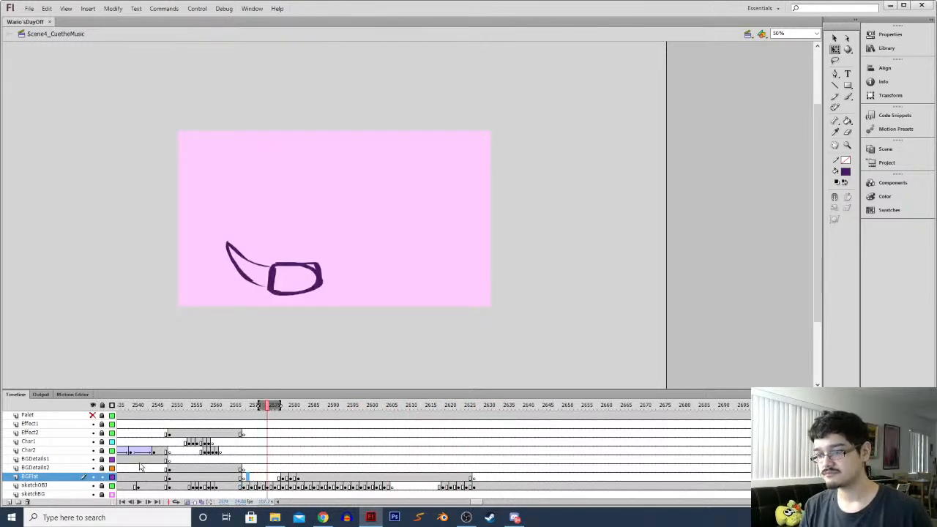
key(period)
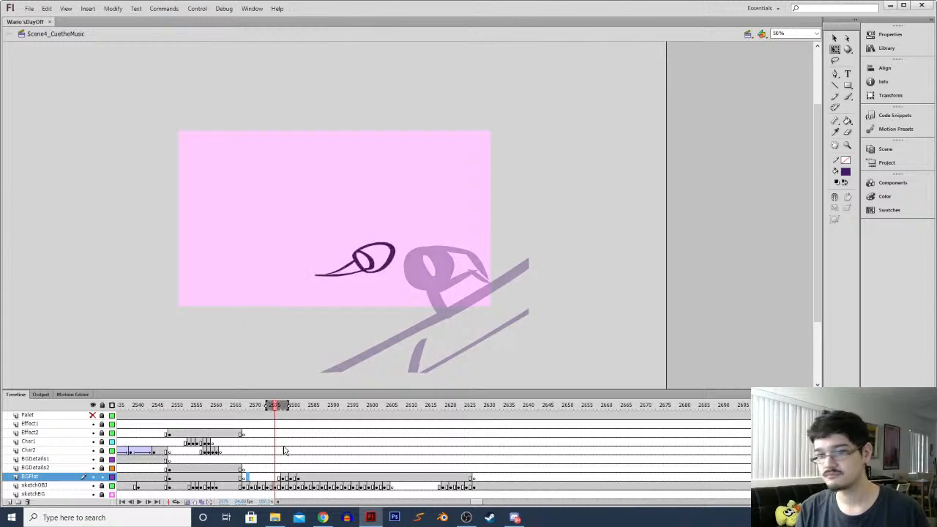
click(242, 486)
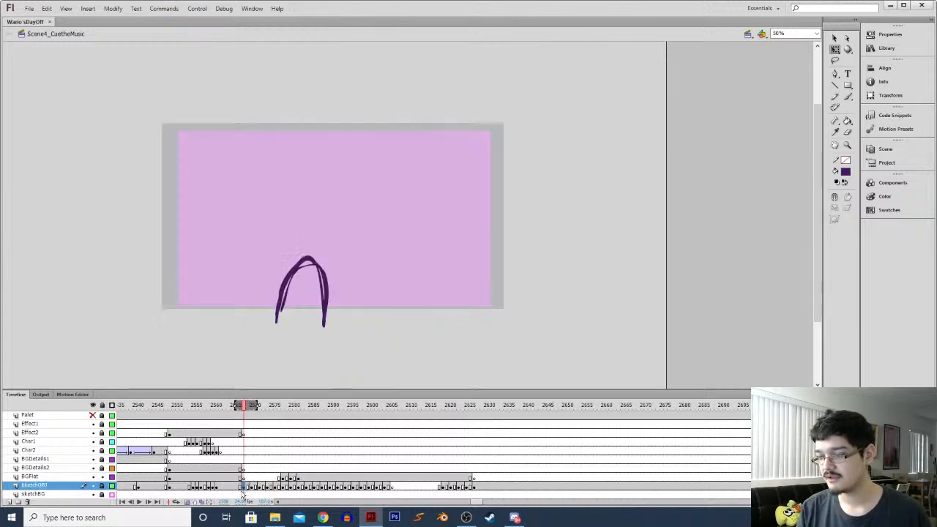
key(Return)
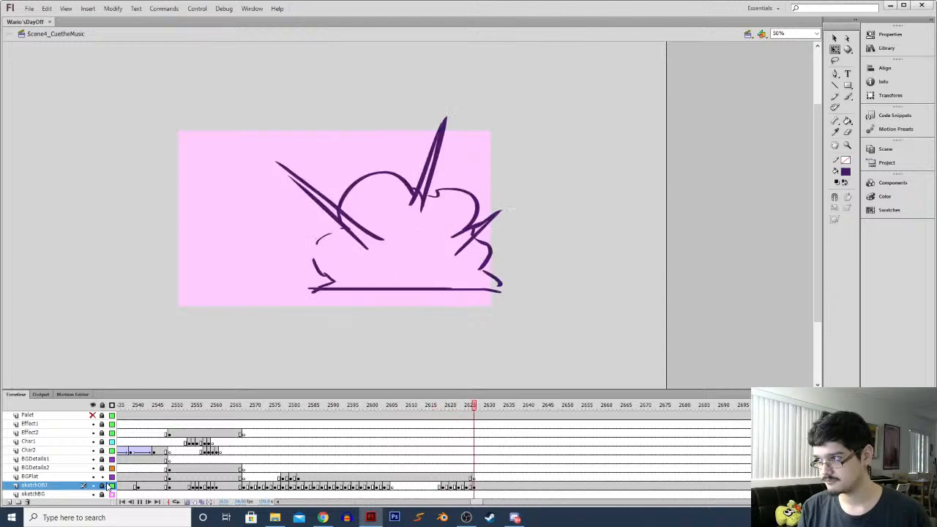
click(464, 486)
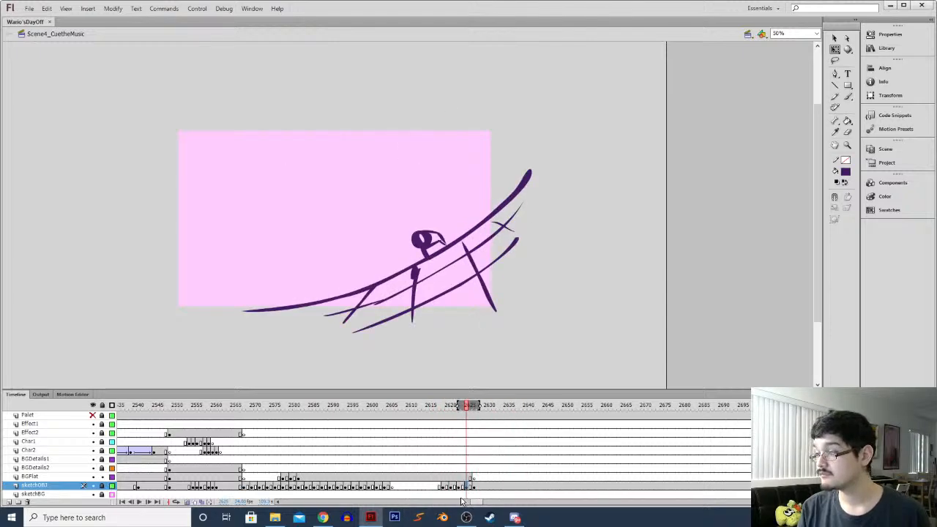
click(474, 486)
right_click(475, 489)
click(466, 487)
click(473, 487)
click(370, 517)
click(371, 517)
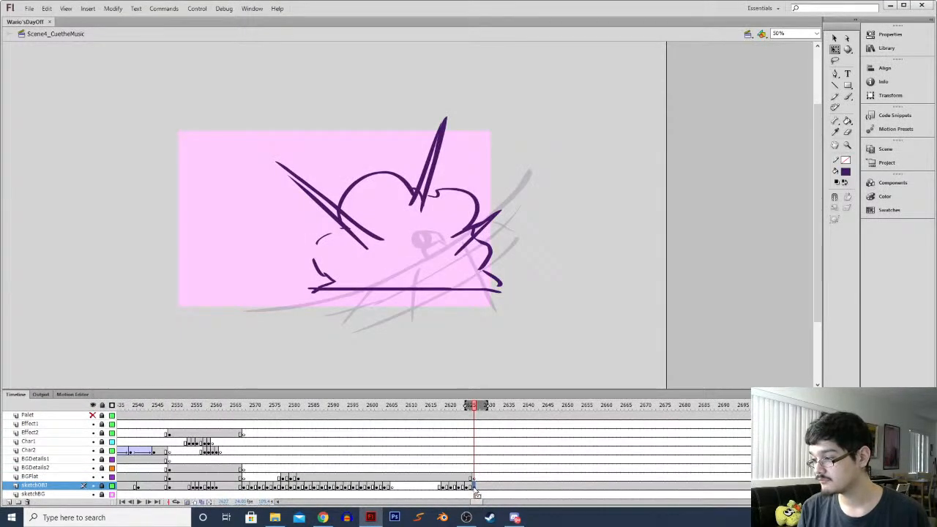
click(474, 477)
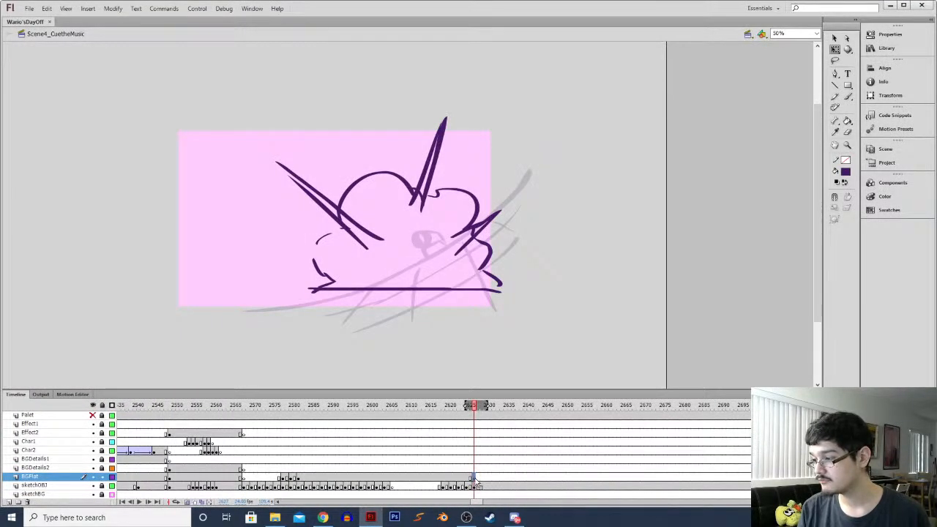
right_click(476, 483)
click(371, 517)
click(370, 517)
click(371, 513)
click(276, 516)
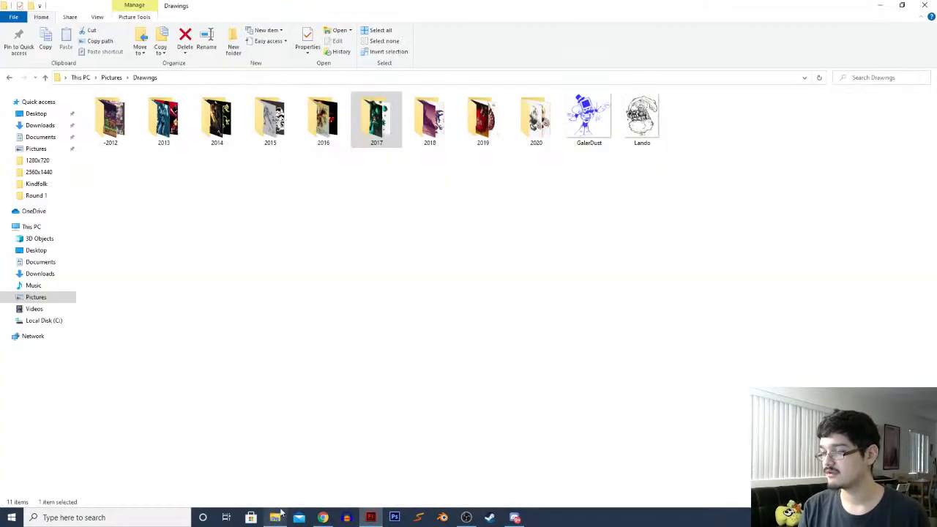
click(879, 6)
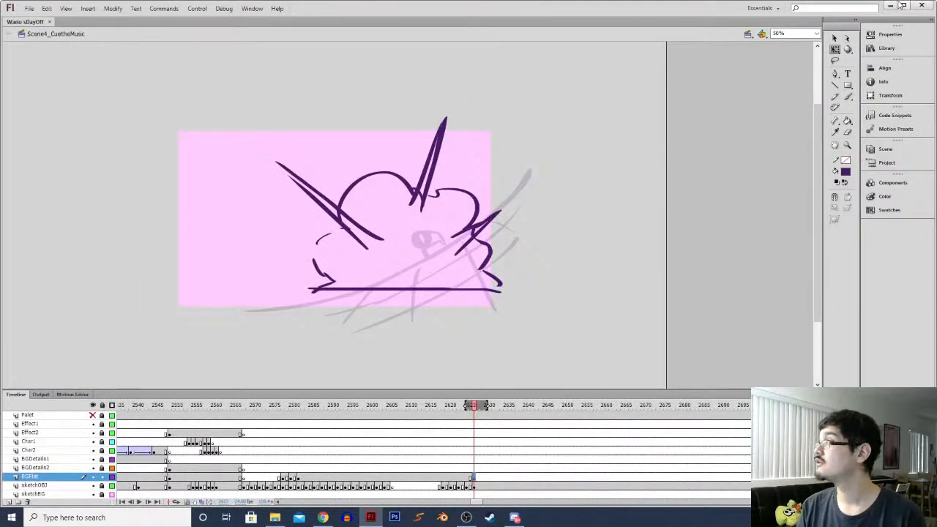
Compare the object's last frames over the coaster with the explosion frame that ends the shot
click(453, 486)
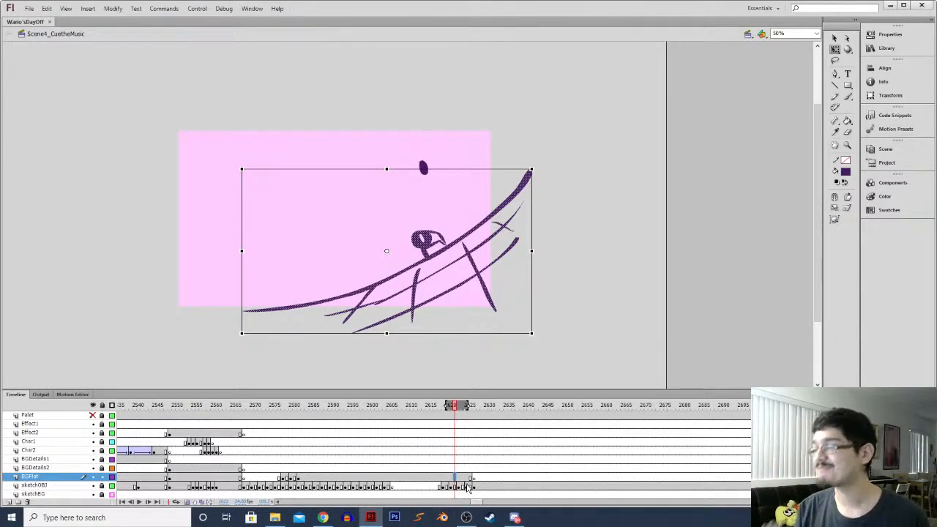
click(466, 486)
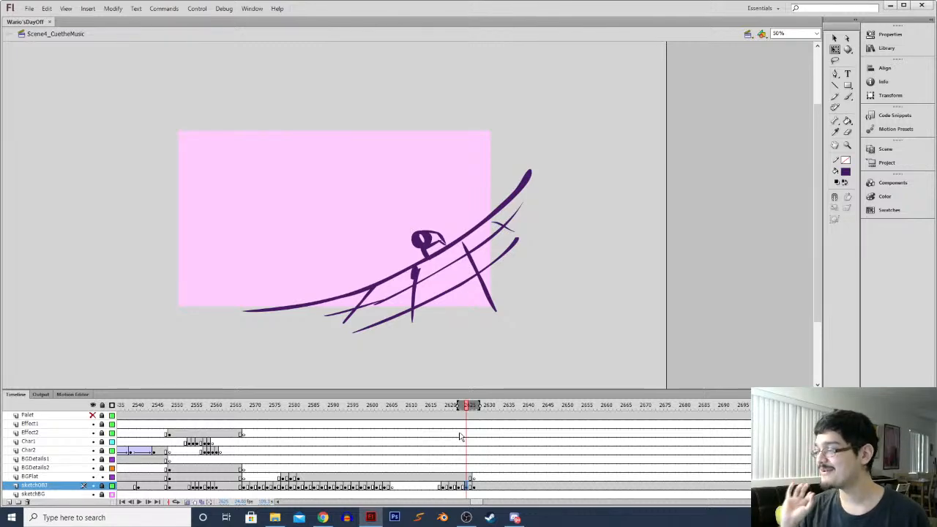
click(474, 477)
click(463, 486)
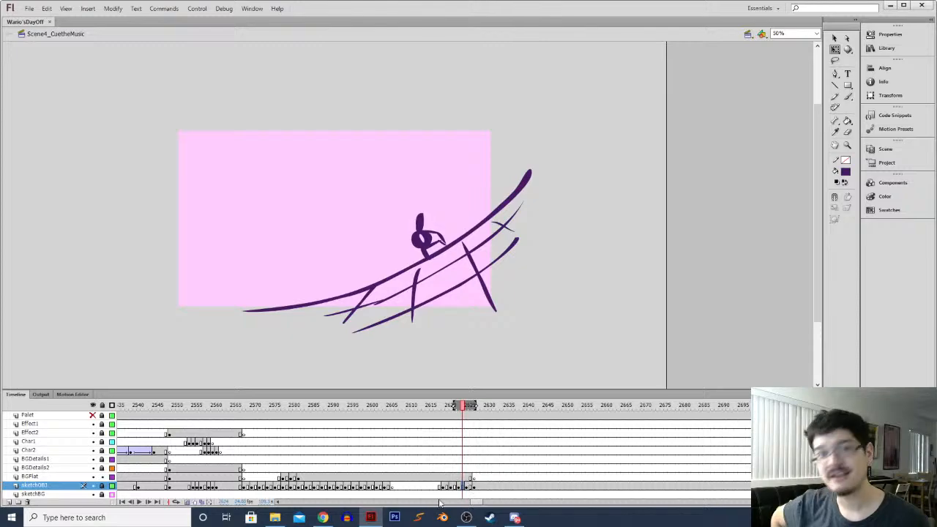
click(470, 477)
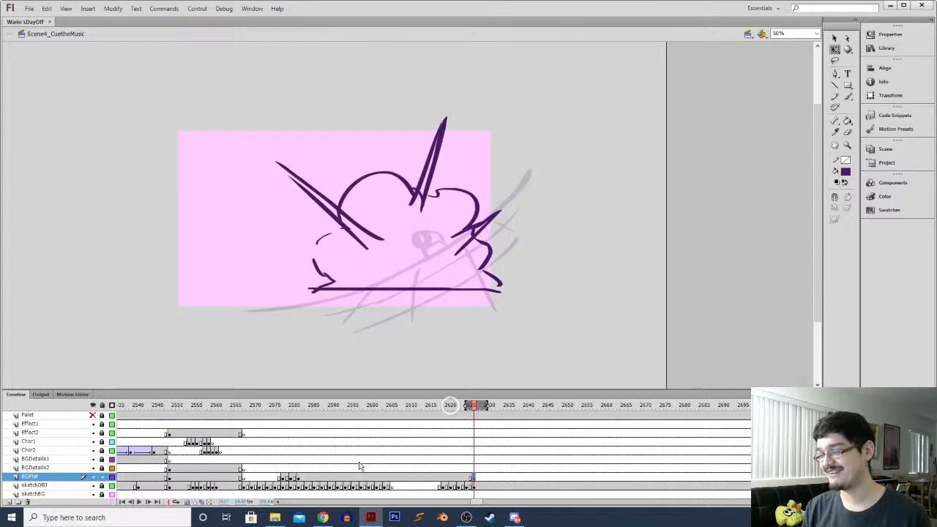
click(371, 518)
click(371, 517)
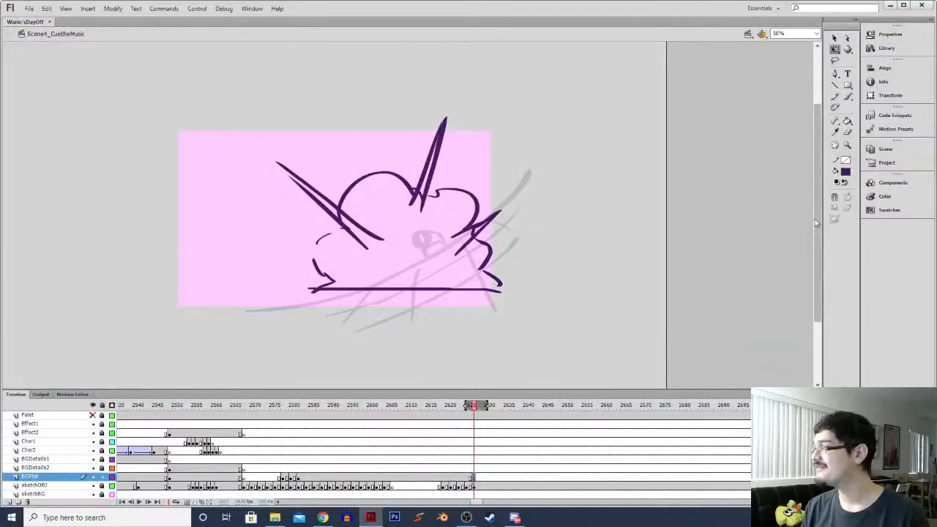
Move the explosion keyframe on sketchOBJ and the matching blank keyframe on BGFlat two frames earlier
mouse_move(459, 407)
mouse_down()
mouse_move(436, 408)
mouse_move(467, 407)
mouse_up()
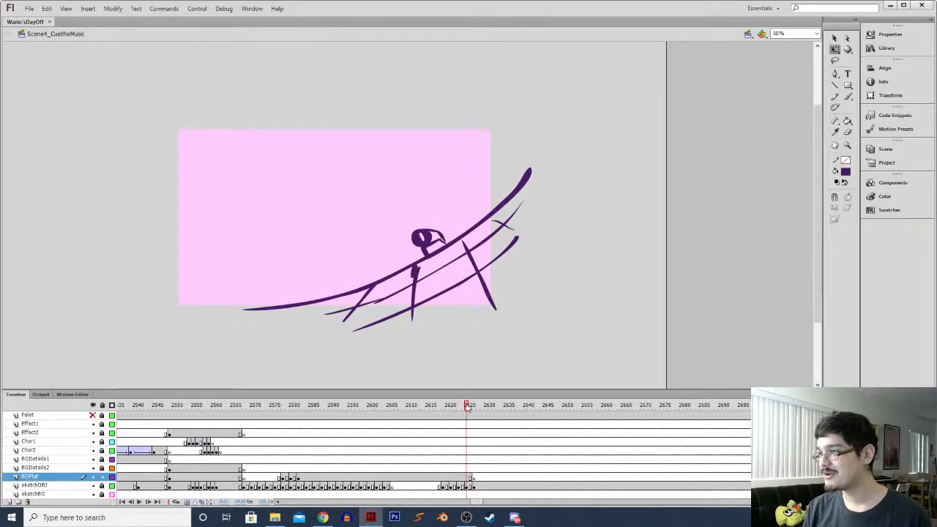
key(alt+shift+o)
click(473, 479)
drag(473, 478, 467, 486)
click(472, 486)
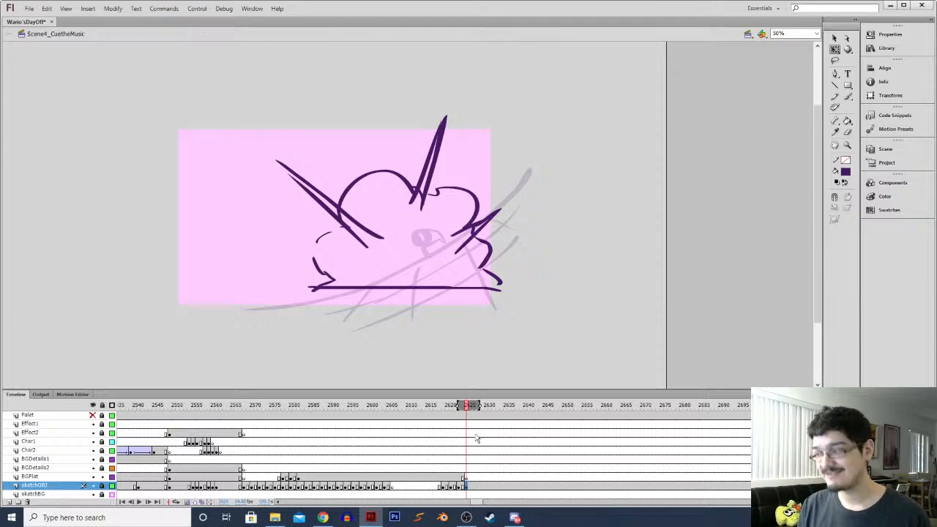
Rotate the explosion drawing on its sketchOBJ keyframe counterclockwise so its base follows the slope of the coaster track
mouse_move(434, 412)
mouse_down()
mouse_move(429, 405)
mouse_move(467, 405)
mouse_up()
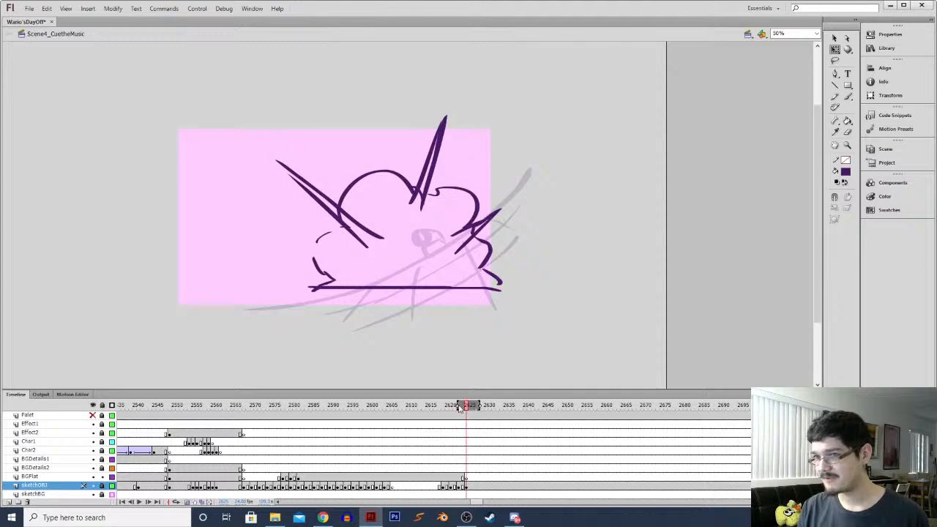
click(470, 487)
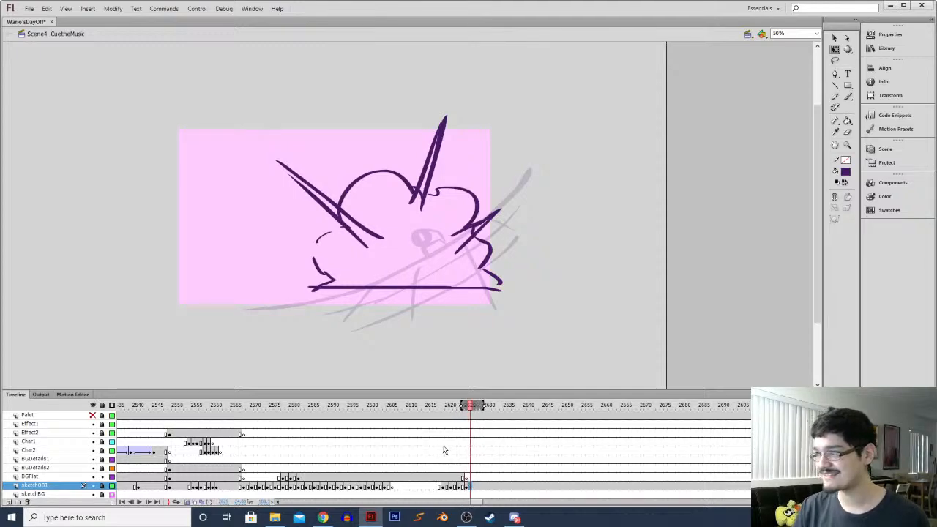
click(466, 487)
mouse_move(507, 110)
mouse_down()
mouse_move(446, 88)
mouse_move(459, 72)
mouse_up()
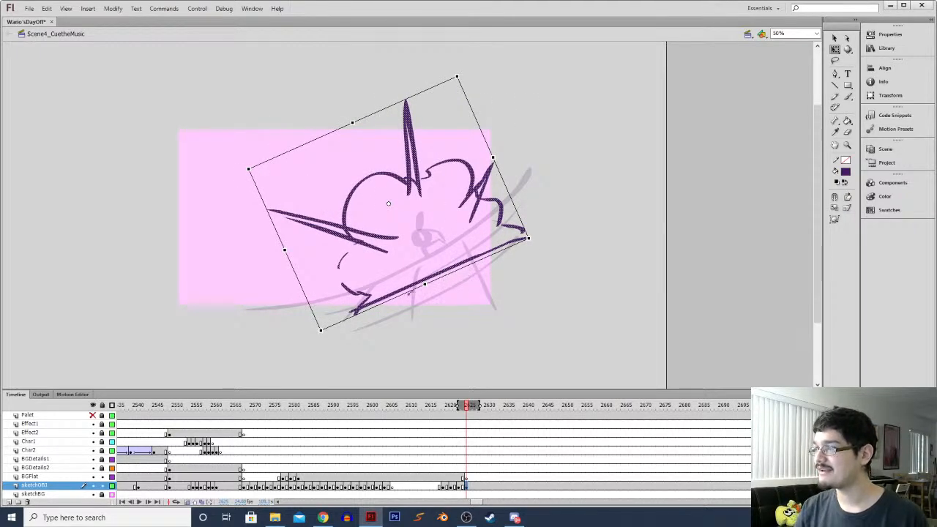
click(402, 319)
Draw two rounded puffs below the explosion's straight base line and delete the part of the line above them
key(b)
mouse_move(391, 295)
mouse_down()
mouse_move(443, 281)
mouse_move(405, 300)
mouse_move(469, 281)
mouse_move(479, 257)
mouse_up()
key(l)
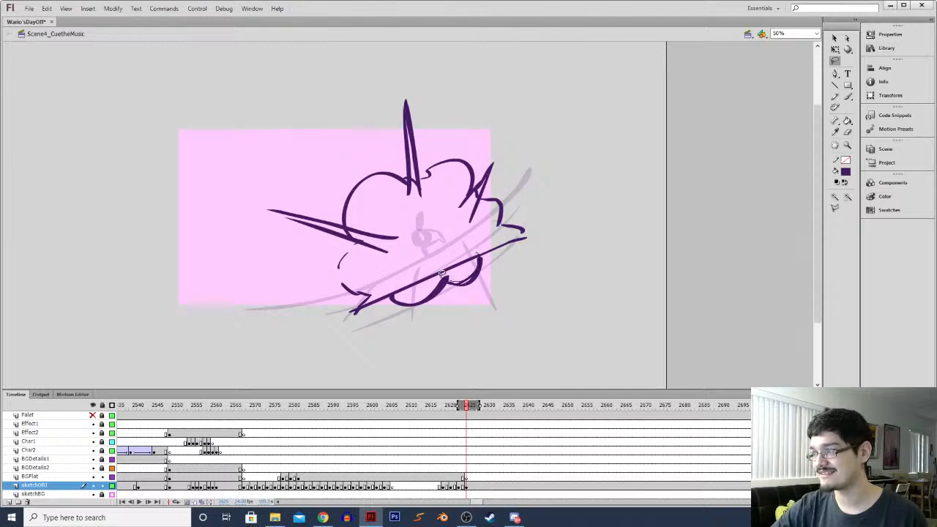
drag(396, 269, 449, 232)
key(Delete)
Redraw the explosion's two lower puffs larger and rounder, cleaning up the overlapping inner lines
key(b)
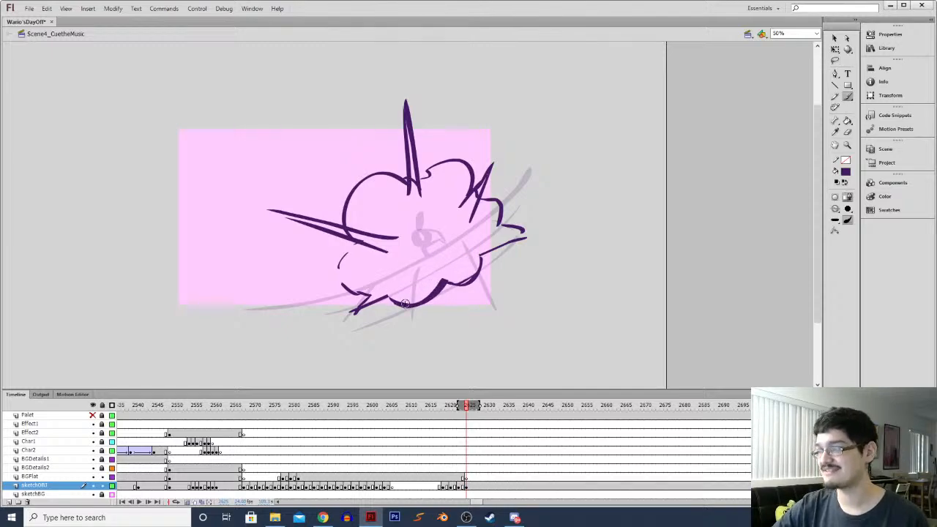
mouse_move(469, 289)
mouse_down()
mouse_move(486, 255)
mouse_move(450, 297)
mouse_move(459, 262)
mouse_move(433, 253)
mouse_up()
key(e)
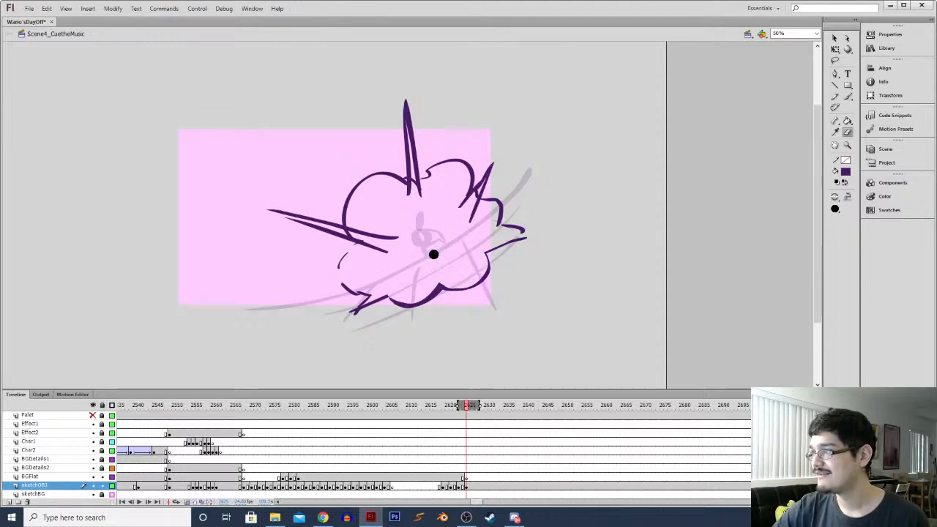
key(b)
mouse_move(439, 291)
mouse_down()
mouse_move(395, 303)
mouse_move(391, 284)
mouse_move(395, 310)
mouse_move(384, 289)
mouse_move(399, 305)
mouse_up()
key(e)
key(ctrl+z)
key(ctrl+z)
key(ctrl+z)
key(ctrl+z)
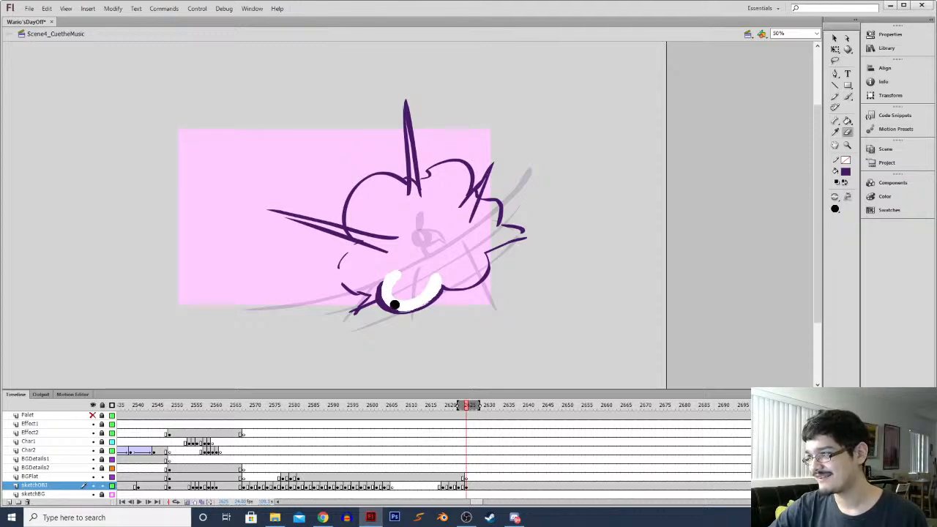
Close the gap in the explosion's left side with a curved puff below the left spike
key(b)
mouse_move(360, 245)
mouse_down()
mouse_move(342, 287)
mouse_move(366, 297)
mouse_up()
key(l)
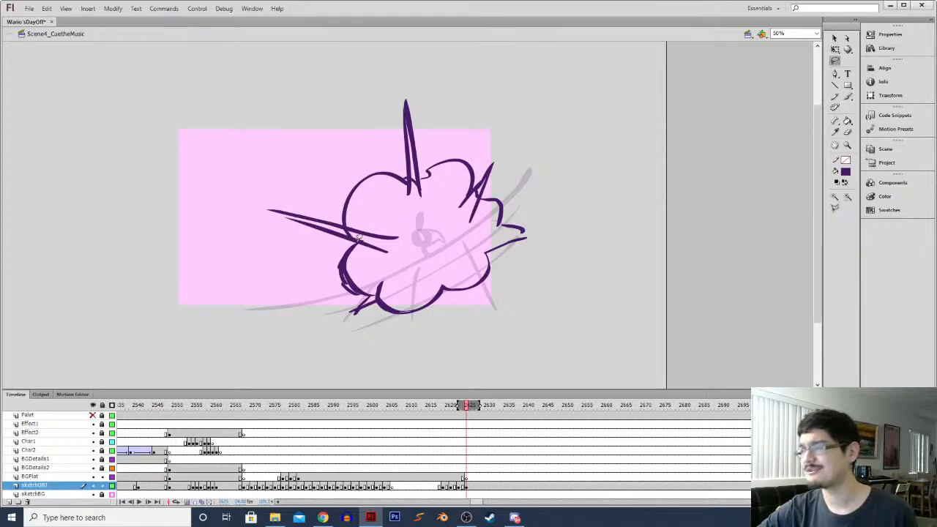
Redraw the explosion's top spike with thicker, longer sides reaching into the cloud, removing its old lower lines
key(b)
mouse_move(405, 153)
mouse_down()
mouse_move(406, 196)
mouse_move(409, 102)
mouse_up()
key(l)
drag(428, 214, 420, 185)
key(Delete)
key(b)
mouse_move(407, 123)
mouse_down()
mouse_move(403, 202)
mouse_move(428, 213)
mouse_move(505, 151)
mouse_move(461, 197)
mouse_up()
Replace the small upper-right spike of the explosion with a longer, larger one
drag(520, 134, 470, 218)
key(l)
key(Delete)
mouse_move(504, 149)
mouse_down()
mouse_move(477, 199)
mouse_move(470, 192)
mouse_move(457, 204)
mouse_move(490, 208)
mouse_up()
key(b)
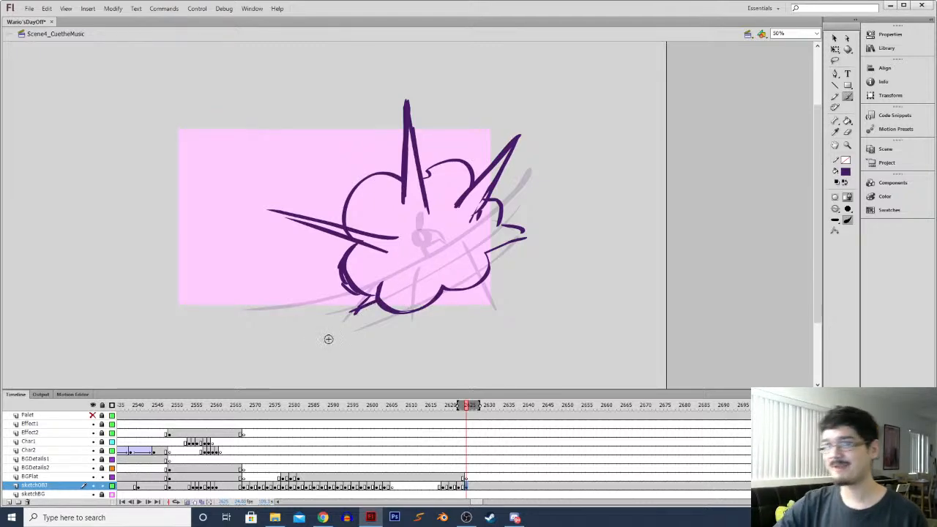
Delete the pointed tip on the explosion's right edge and draw a rounded puff in its place
key(l)
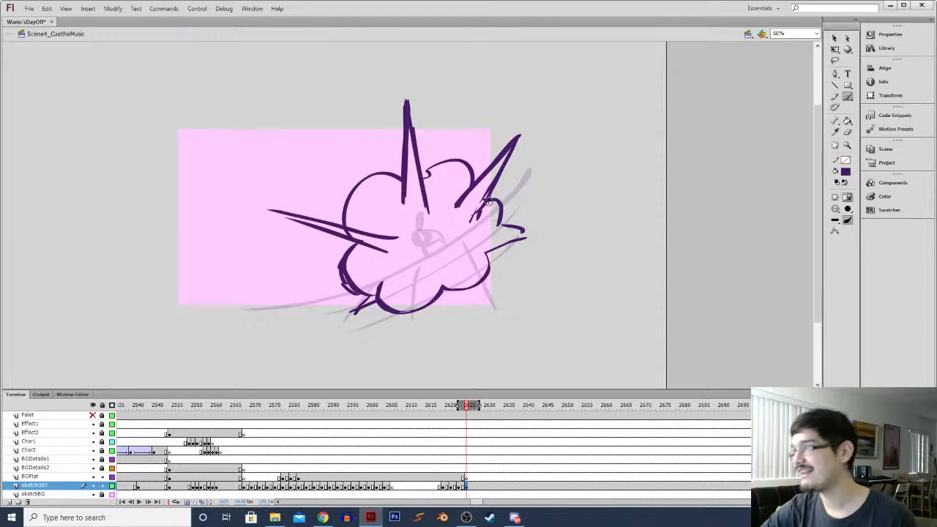
drag(505, 225, 506, 253)
key(Delete)
key(b)
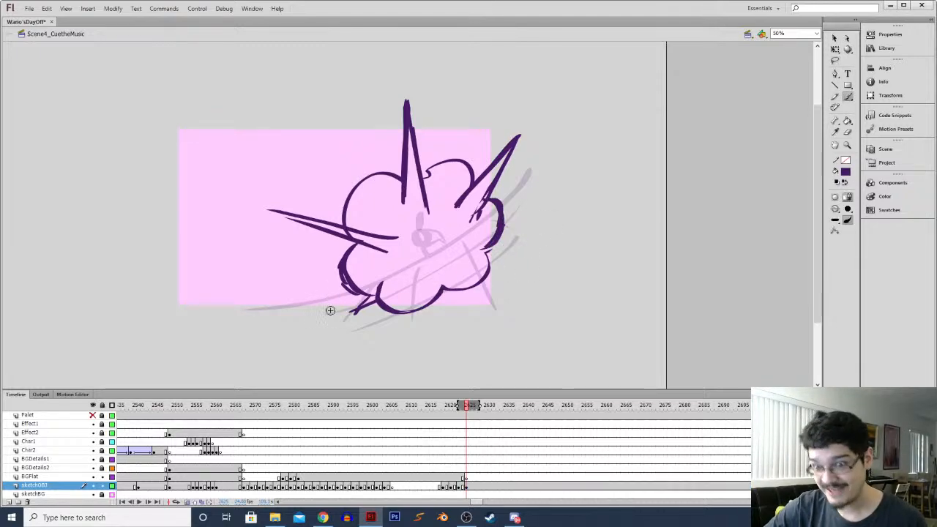
Shift the object's re-entry keyframes, the explosion keyframe and the matching BGFlat blank keyframe two frames later, and replay the timing
click(440, 484)
key(Return)
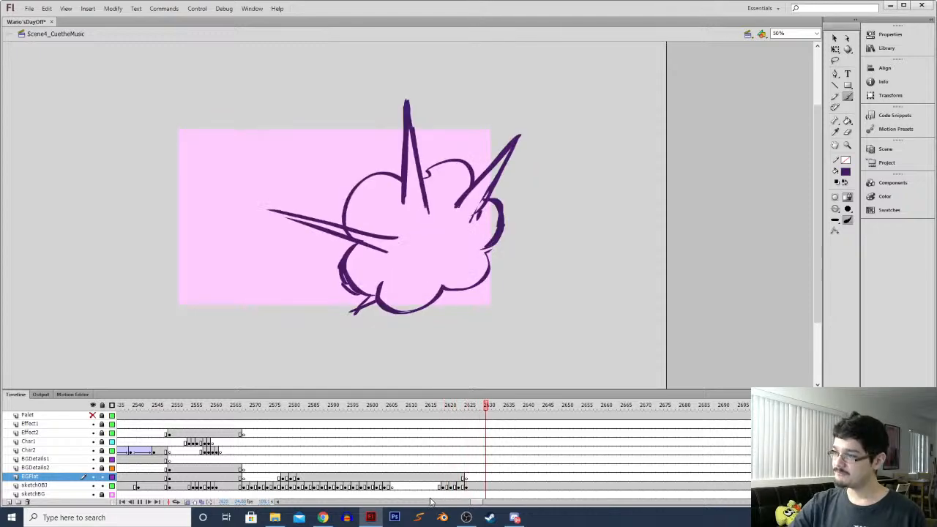
click(432, 485)
click(435, 480)
click(443, 485)
click(432, 487)
drag(437, 489, 475, 480)
click(456, 477)
click(466, 477)
click(443, 480)
key(Return)
Move the object left on the first keyframe where it falls back into view
click(430, 485)
click(449, 486)
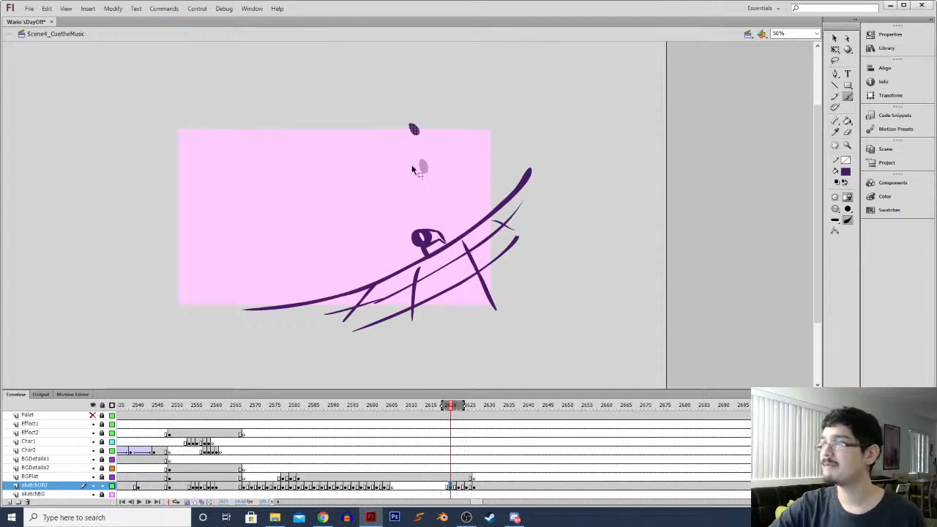
key(q)
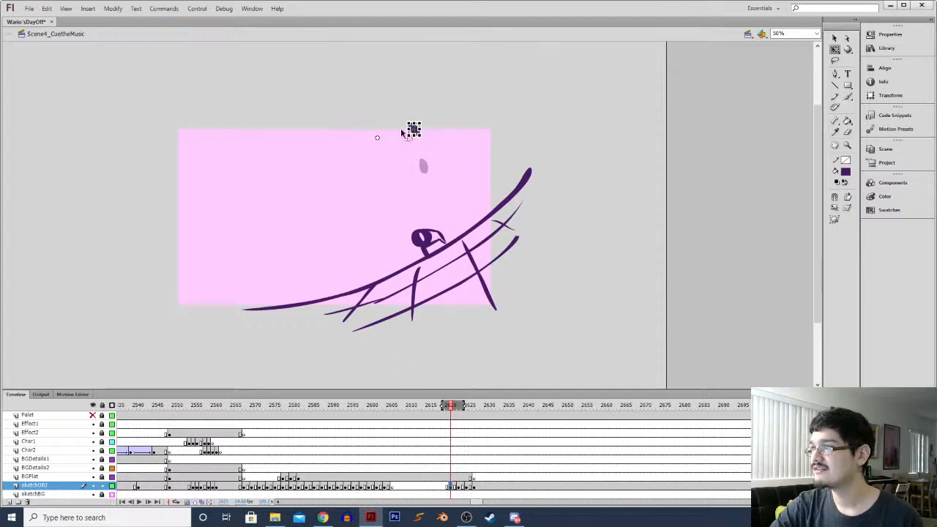
drag(417, 133, 356, 141)
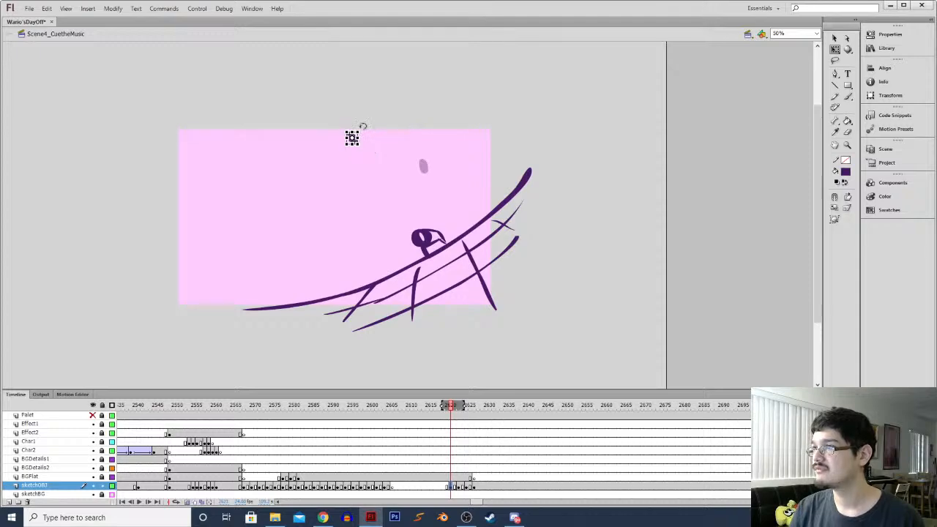
Shift the falling object left and rotate it on the two following keyframes so it drops diagonally toward the coaster character
key(period)
key(period)
key(period)
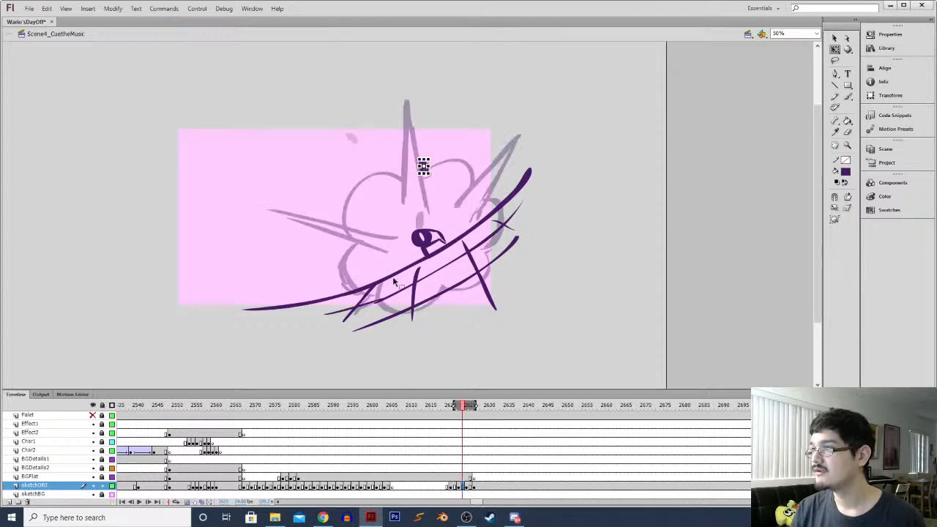
key(ctrl+equal)
drag(416, 226, 329, 251)
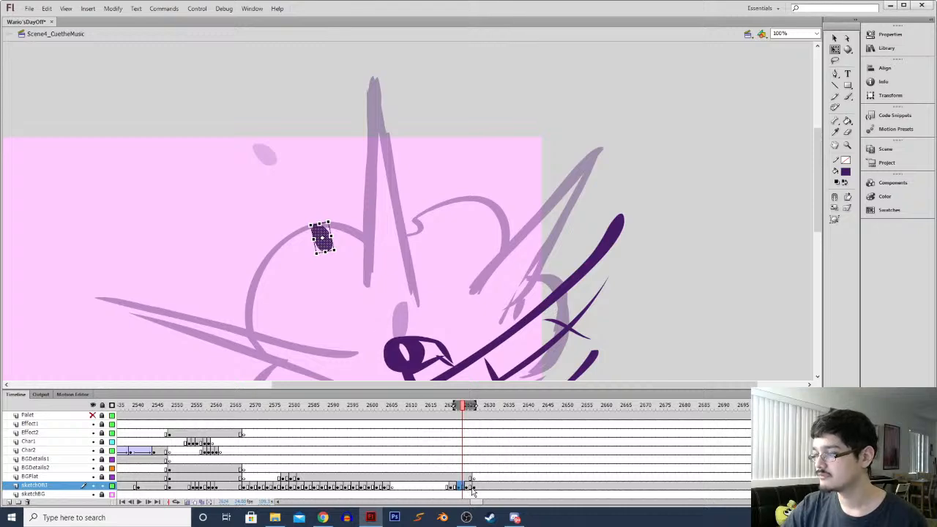
key(period)
mouse_move(391, 334)
mouse_down()
mouse_move(357, 342)
mouse_move(392, 346)
mouse_up()
key(ctrl+minus)
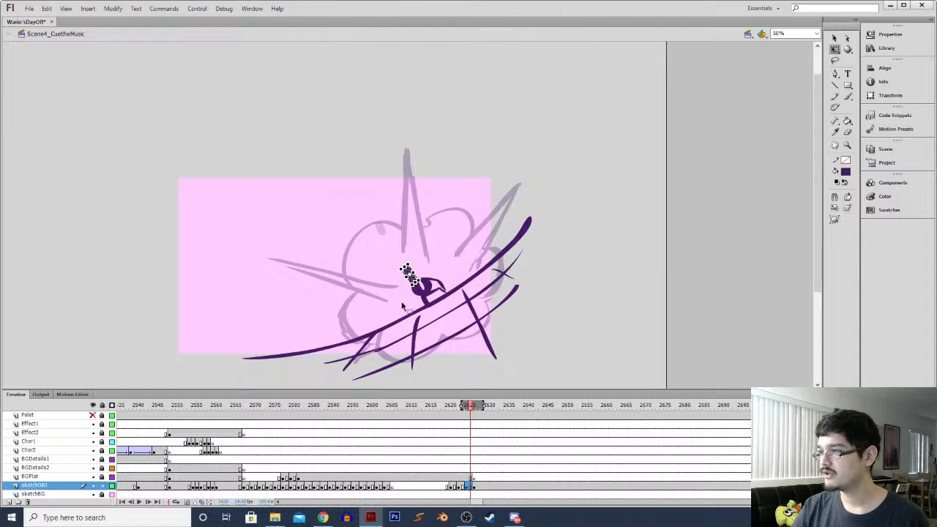
Replay the object's fall into the explosion, and replay the shot from the coaster zoom-out
click(424, 486)
key(Return)
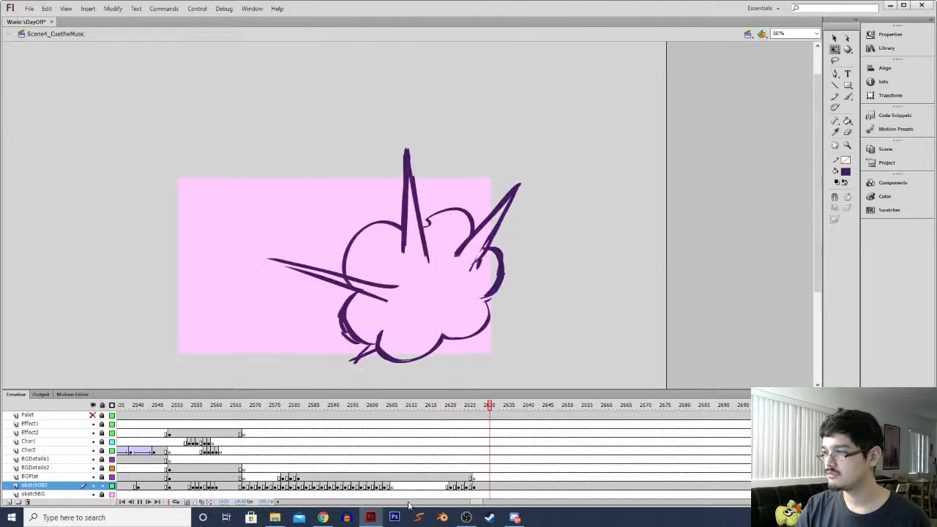
mouse_move(282, 476)
mouse_down()
mouse_move(251, 477)
mouse_move(294, 479)
mouse_up()
key(Return)
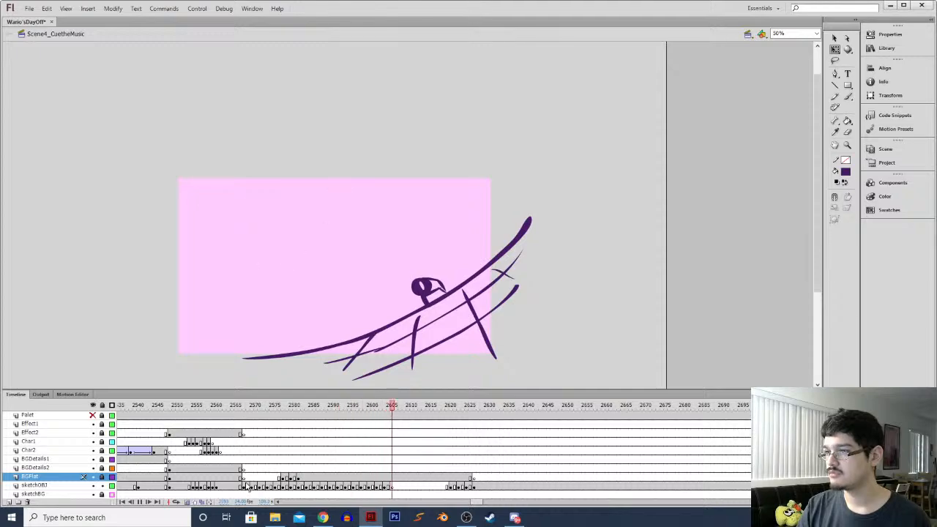
Move the object left and rotate it more upright on its last two keyframes before it leaves the frame
click(385, 485)
key(ctrl+=)
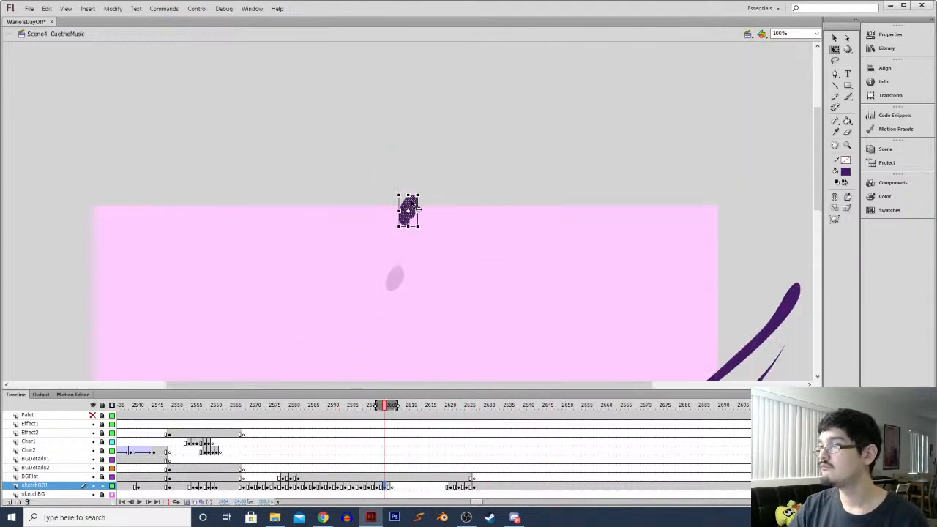
click(414, 192)
drag(410, 216, 382, 195)
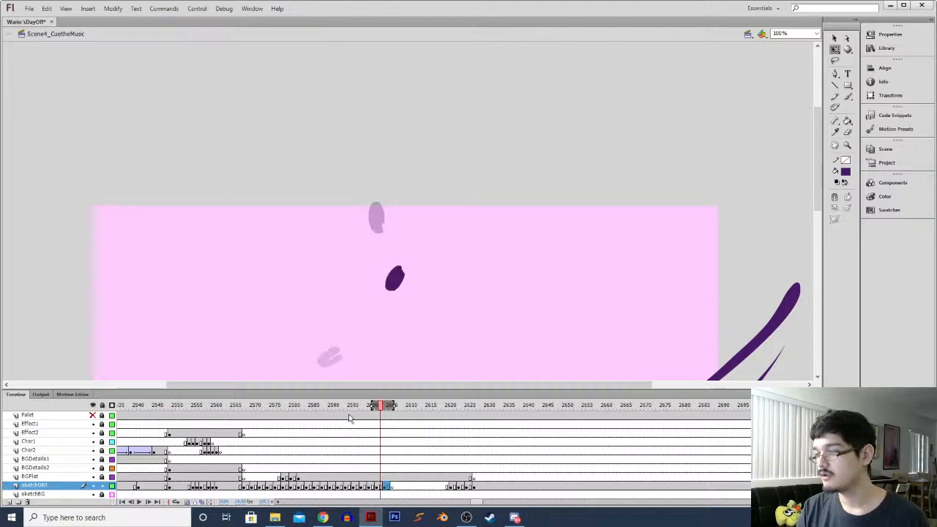
drag(395, 293, 376, 272)
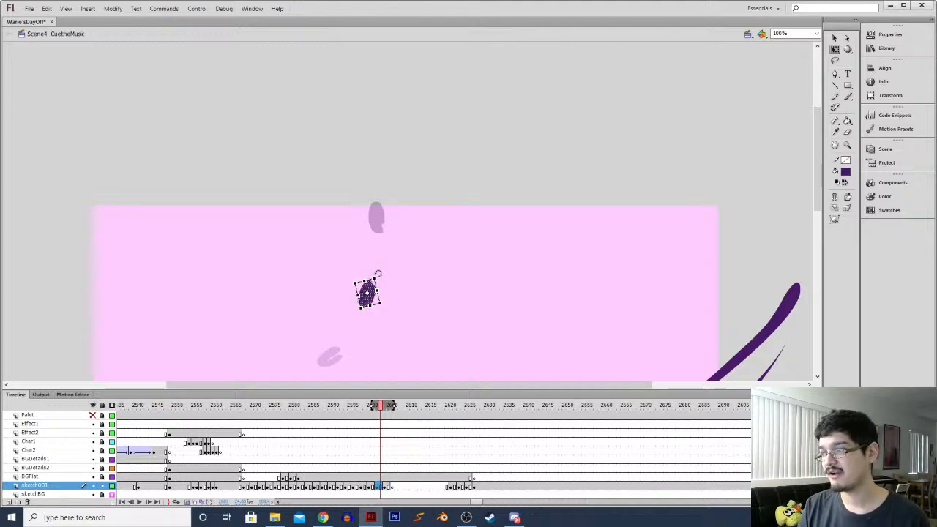
Shift the object slightly left on the preceding keyframe and replay the shot from its opening frame to the explosion
key(comma)
key(comma)
drag(329, 292, 291, 316)
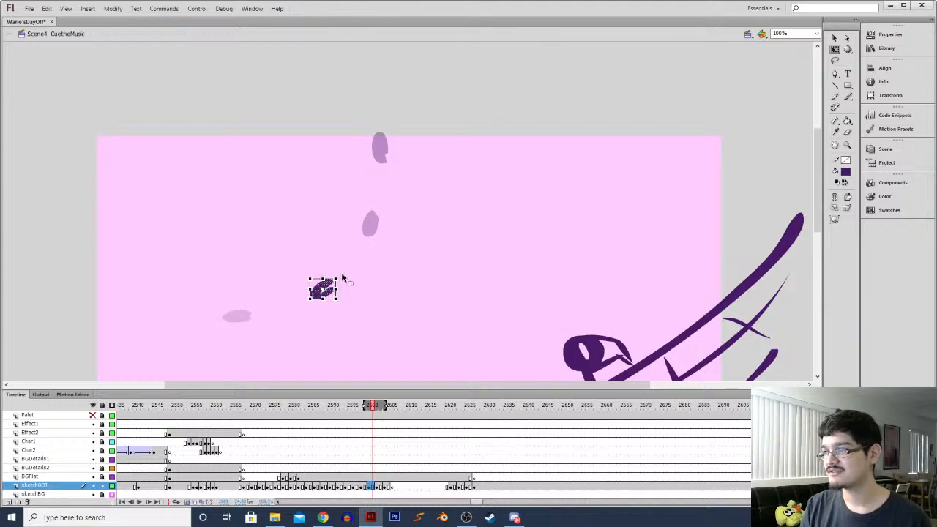
drag(340, 275, 373, 256)
click(291, 309)
click(265, 336)
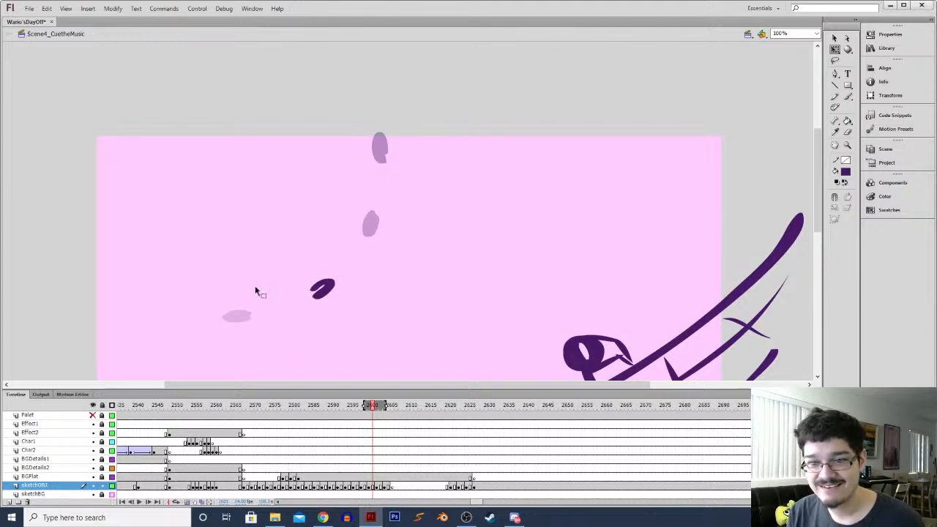
click(325, 295)
click(283, 319)
key(ctrl+minus)
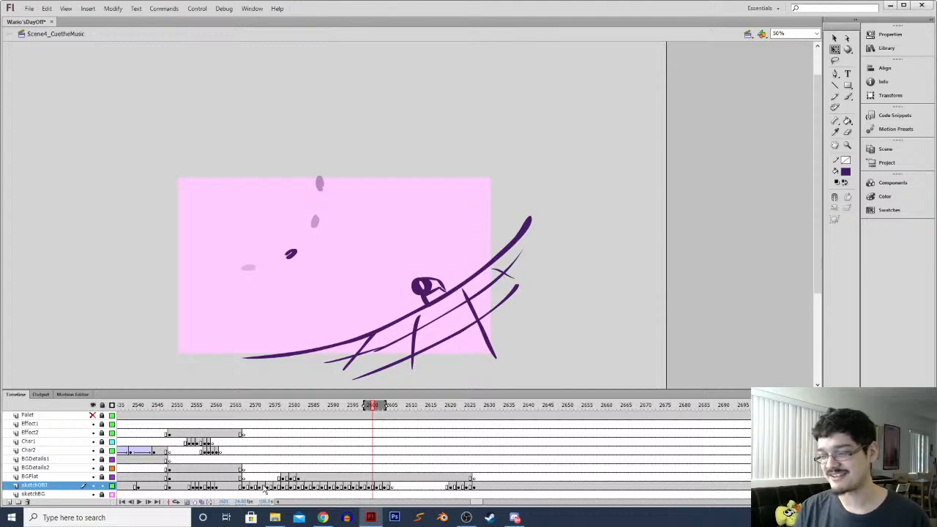
drag(258, 493, 244, 493)
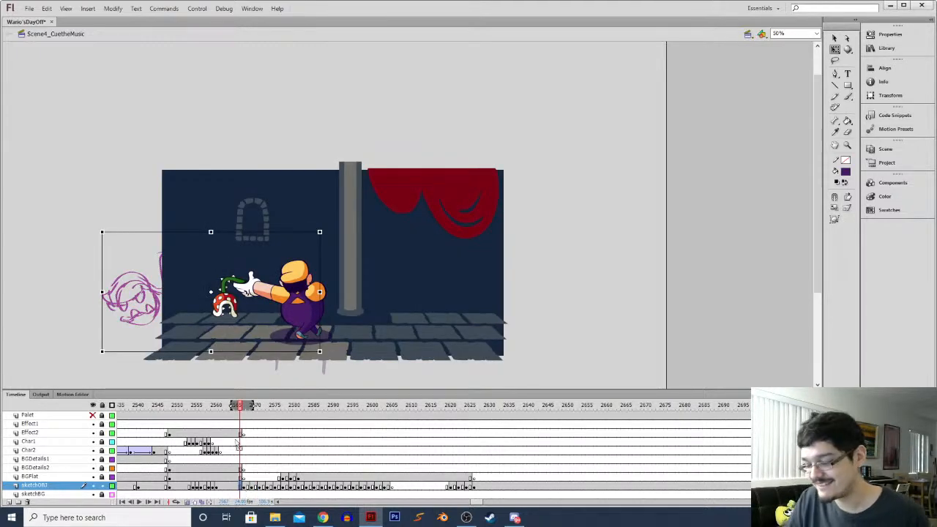
key(Return)
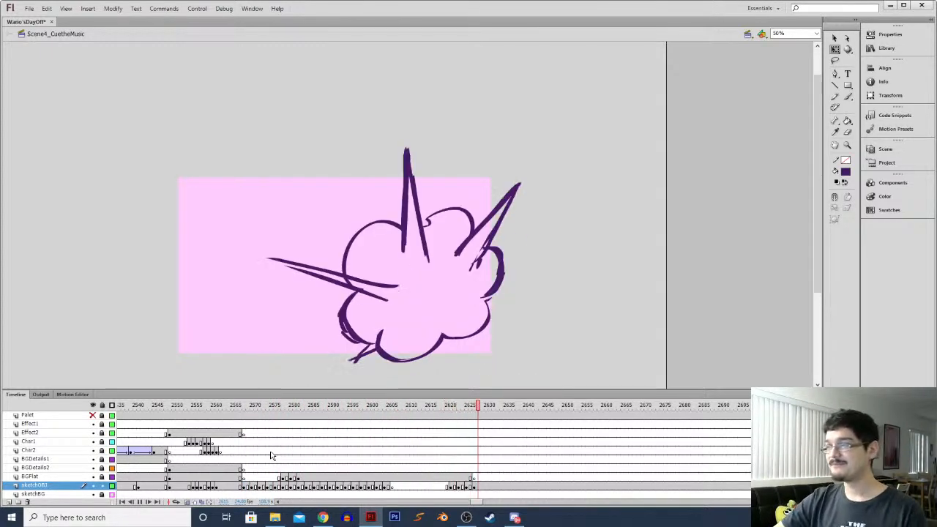
Nudge the object lower on its last two keyframes before it exits the top of the frame
click(387, 486)
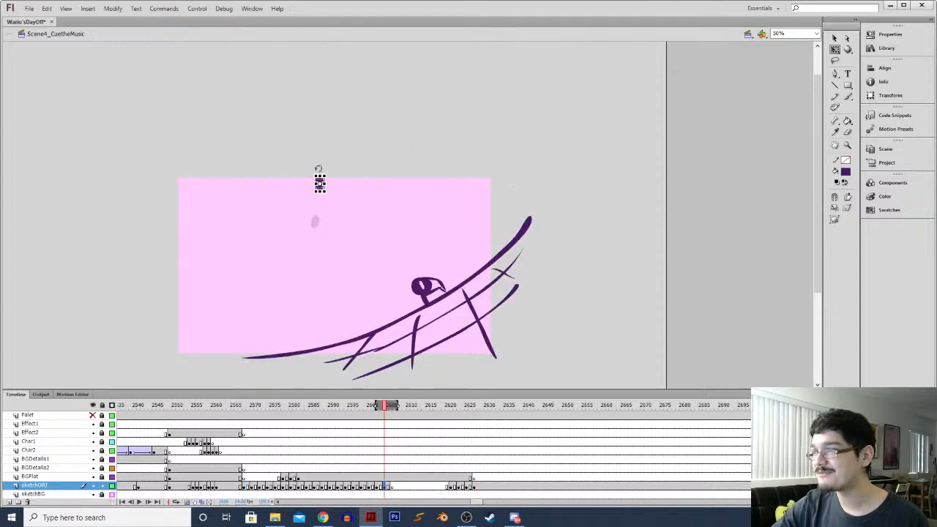
key(ctrl+=)
drag(419, 199, 420, 202)
click(376, 486)
drag(402, 280, 406, 279)
click(344, 329)
Lower and tilt the object on the next earlier keyframe, and shift it left on the keyframe before that
scroll(359, 337, down, 2)
key(comma)
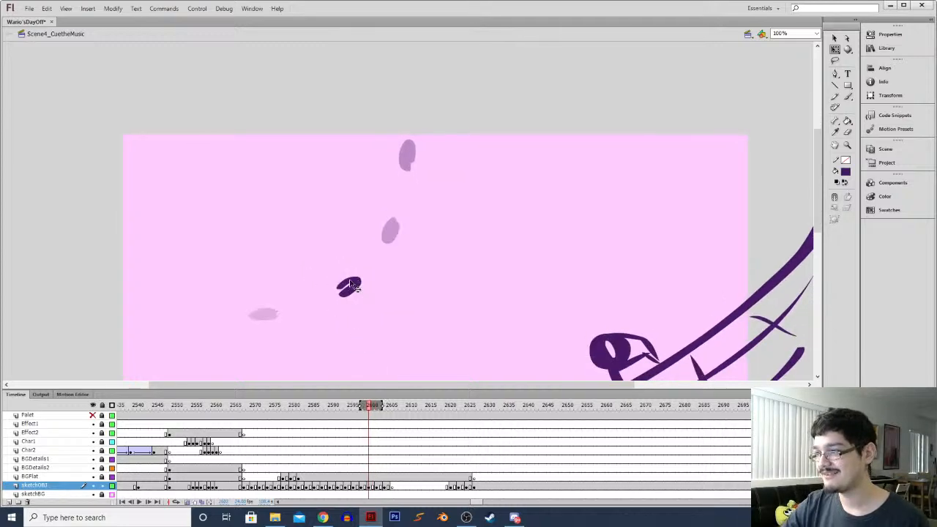
key(comma)
click(344, 294)
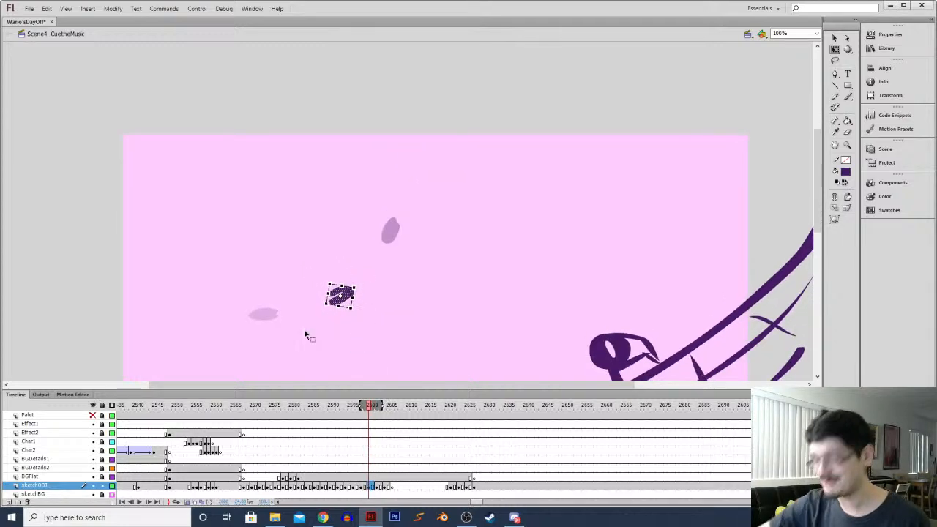
key(comma)
click(249, 316)
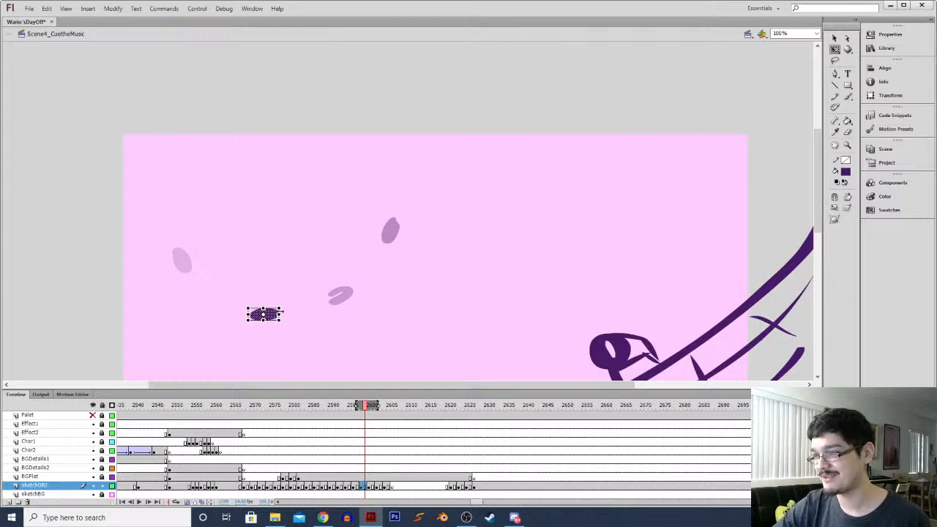
mouse_move(268, 318)
mouse_down()
mouse_move(266, 305)
mouse_move(259, 324)
mouse_move(263, 307)
mouse_up()
click(275, 329)
Nudge the object down and left on the keyframe where it starts its swing, and bring up an earlier keyframe of its path
key(comma)
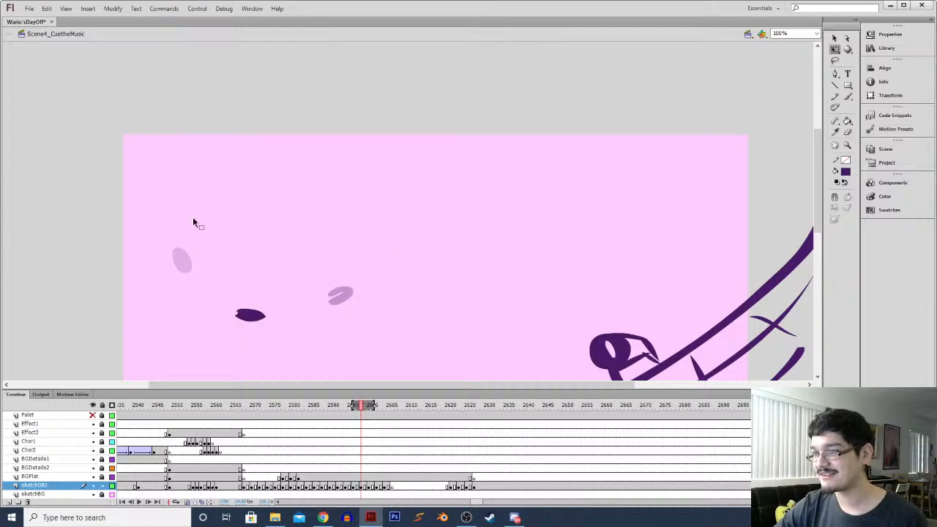
key(comma)
mouse_move(182, 260)
mouse_down()
mouse_move(177, 269)
mouse_move(187, 248)
mouse_up()
key(ctrl+minus)
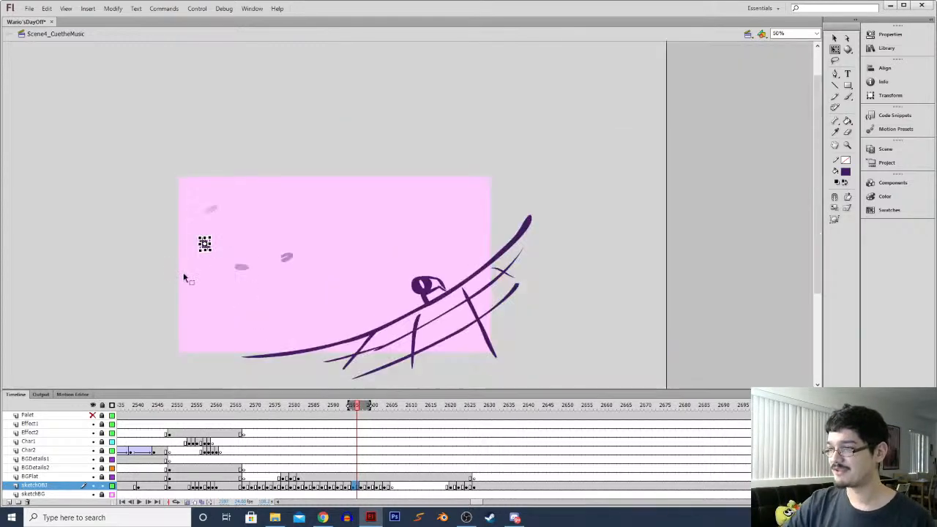
click(337, 486)
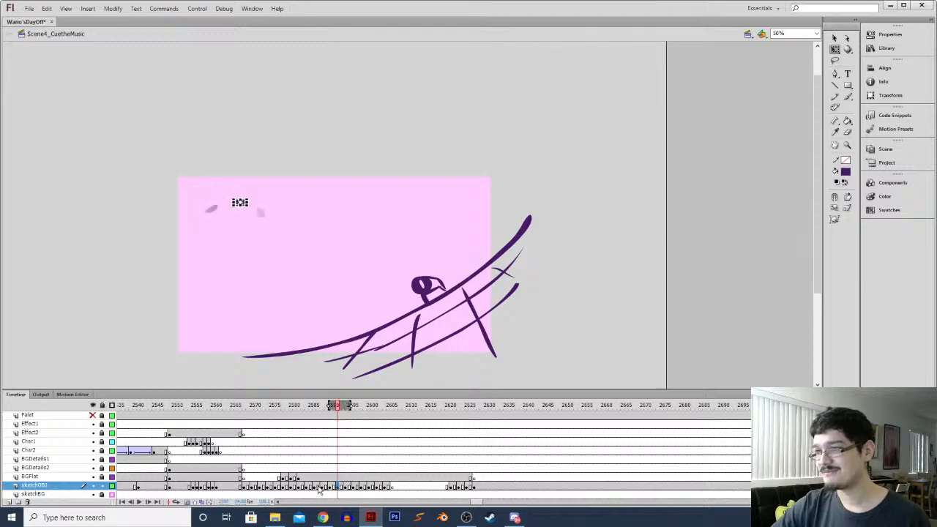
Nudge the object left on the keyframe at the peak of its swing and turn it so its pointed end faces right
key(ctrl+equal)
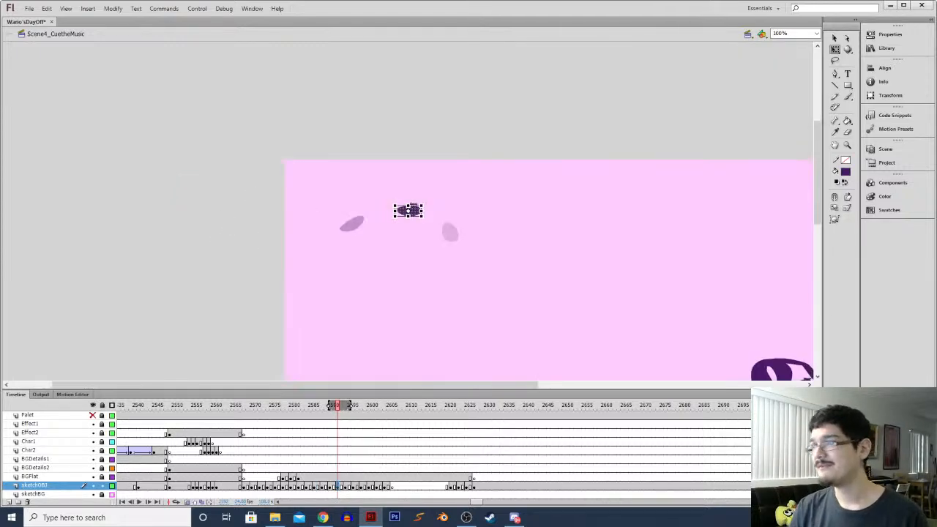
drag(419, 218, 416, 216)
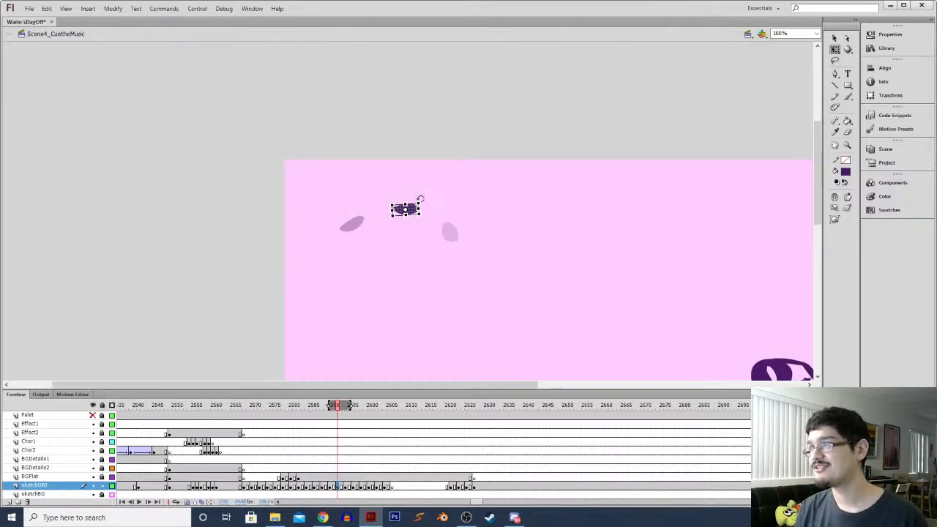
click(389, 240)
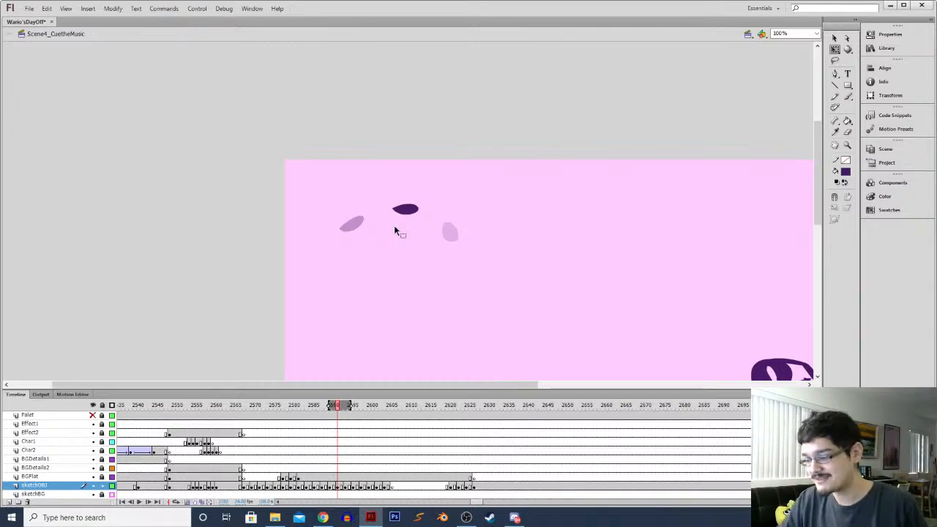
click(405, 209)
key(ctrl+equal)
mouse_move(434, 199)
mouse_down()
mouse_move(395, 183)
mouse_move(372, 224)
mouse_move(412, 216)
mouse_move(426, 189)
mouse_up()
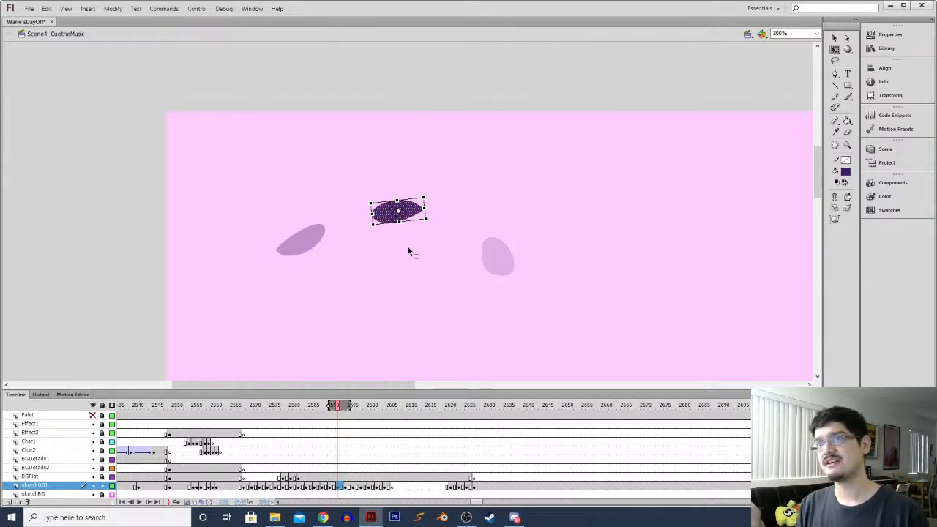
key(ctrl+minus)
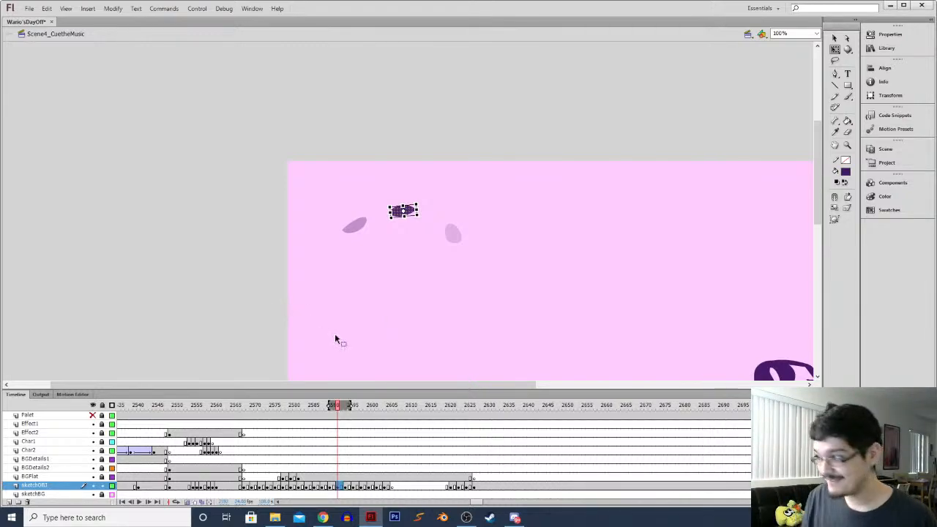
key(ctrl+minus)
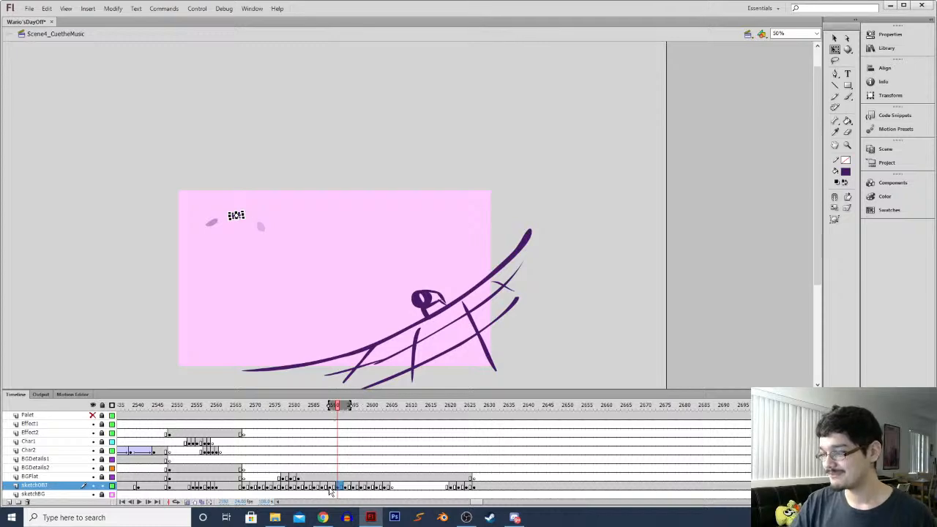
Scrub through the flight path and replay it from about frame 2580
drag(337, 404, 366, 392)
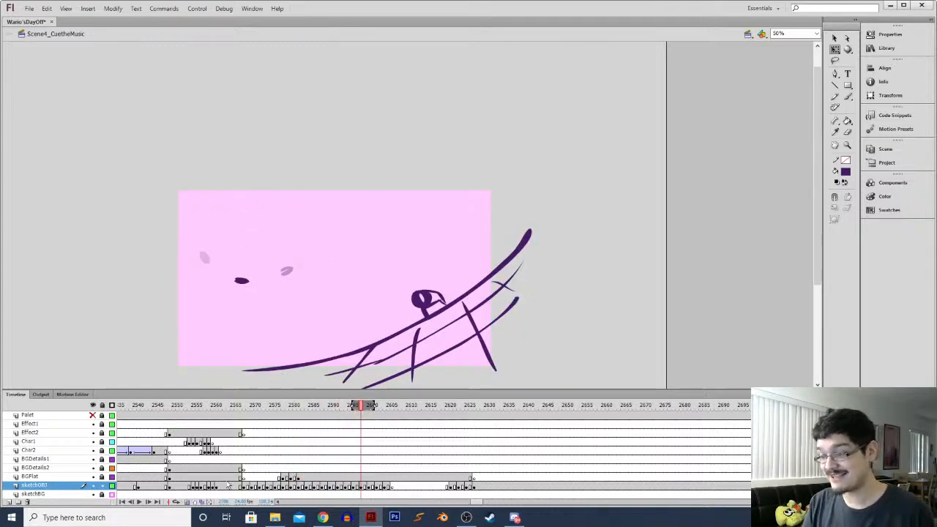
mouse_move(293, 406)
mouse_down()
mouse_move(364, 392)
mouse_move(403, 405)
mouse_move(301, 408)
mouse_up()
key(Return)
click(295, 486)
key(Return)
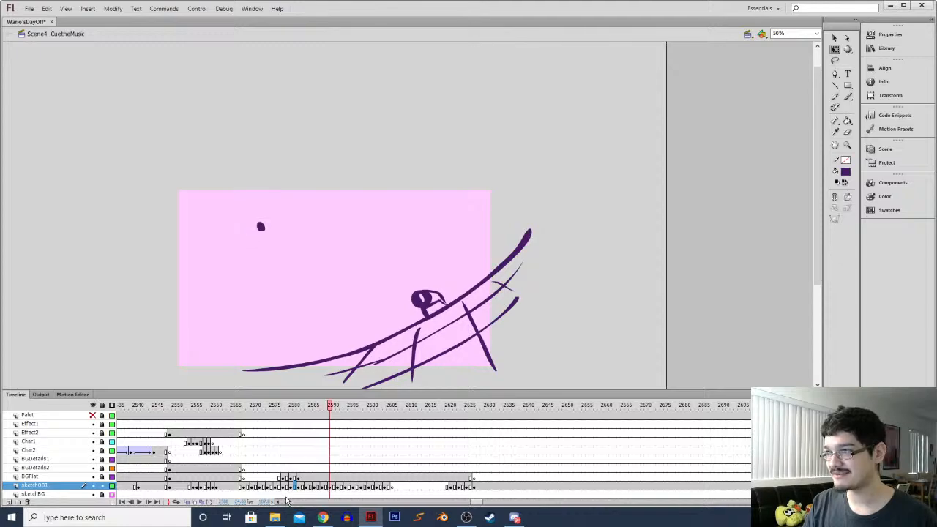
Turn on onion skinning, then shift the object left and slightly up with a tilt two keyframes before the peak of its swing
click(187, 502)
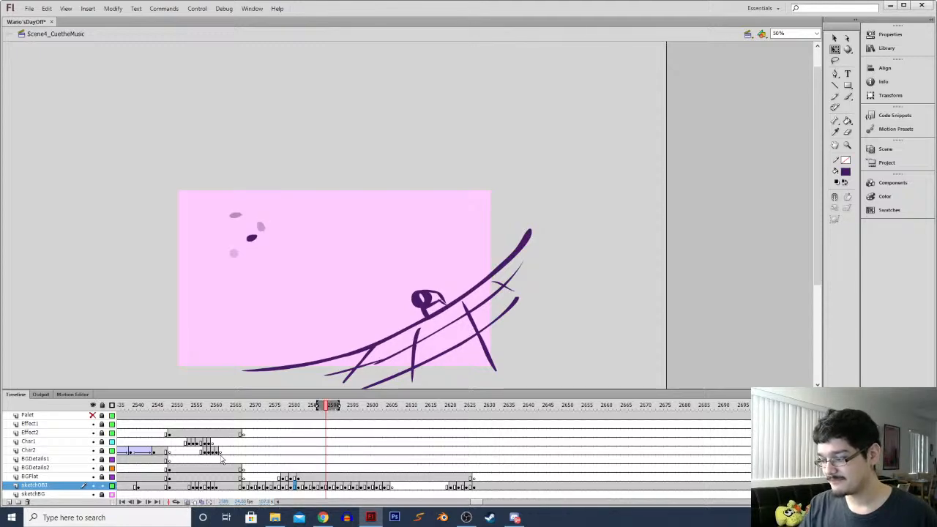
key(ctrl+=)
drag(240, 130, 230, 139)
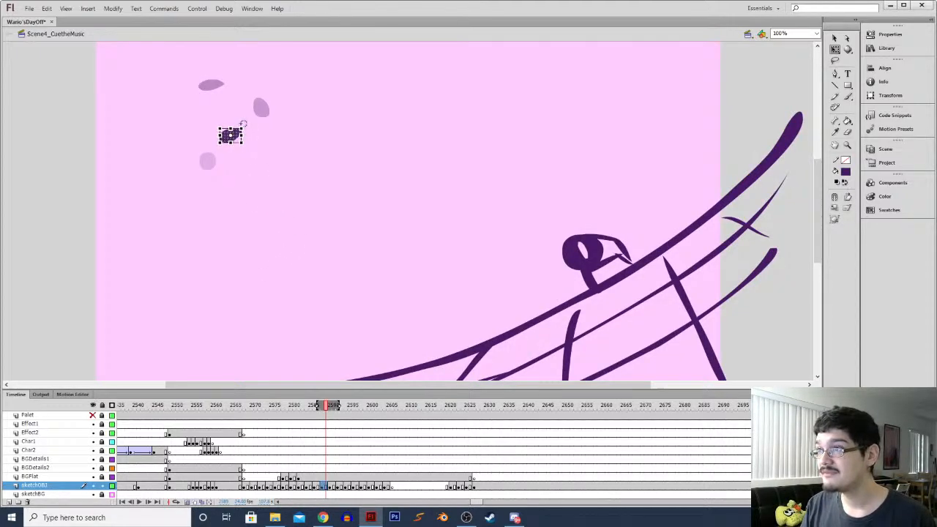
drag(235, 137, 233, 122)
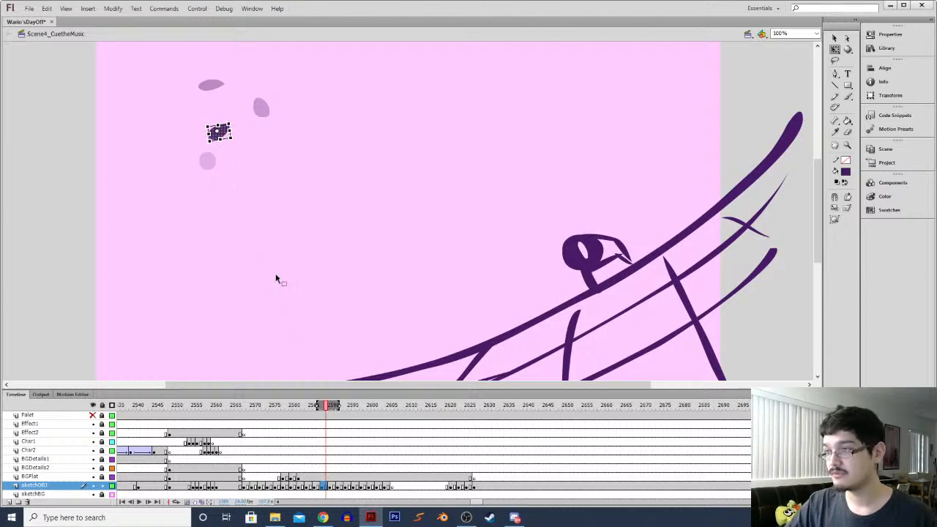
Move all the flight keyframes after the adjusted one two frames later to open a gap
key(period)
click(313, 485)
mouse_move(328, 486)
mouse_down()
mouse_move(393, 489)
mouse_move(344, 490)
mouse_up()
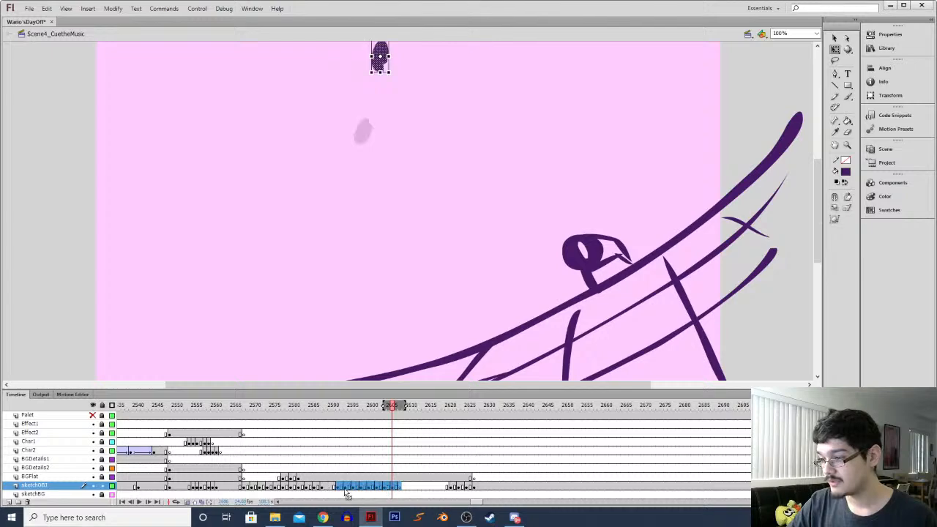
click(327, 486)
click(244, 161)
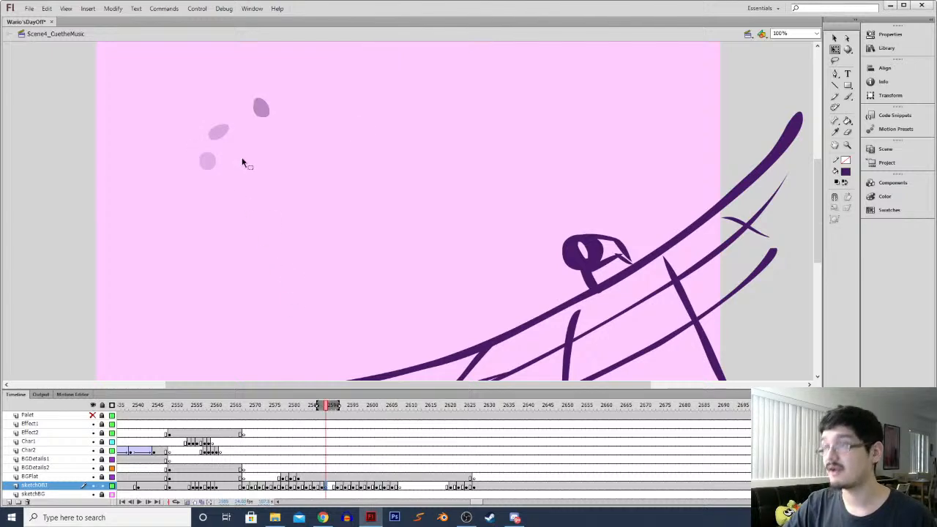
Draw the object as a small filled oval on the blank frame in the gap, just below its next position
click(329, 487)
key(comma)
key(comma)
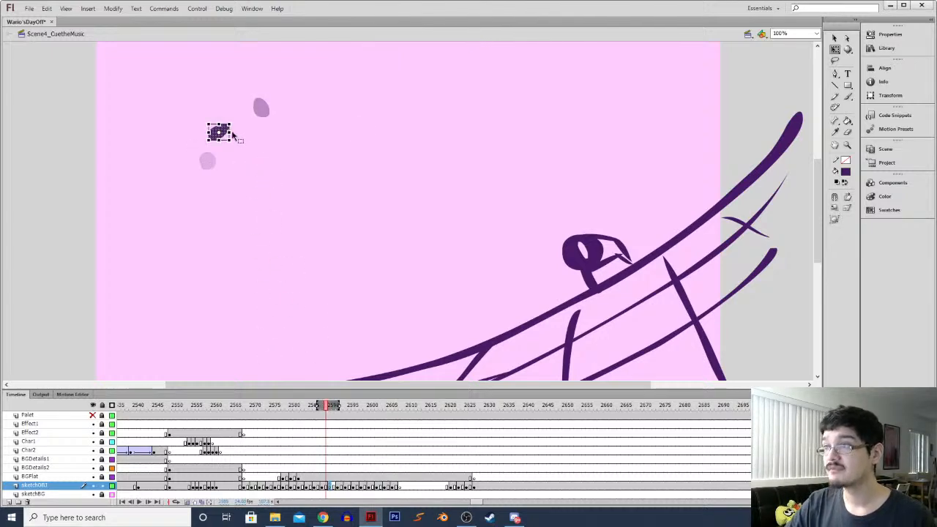
key(period)
key(period)
key(b)
drag(247, 130, 252, 133)
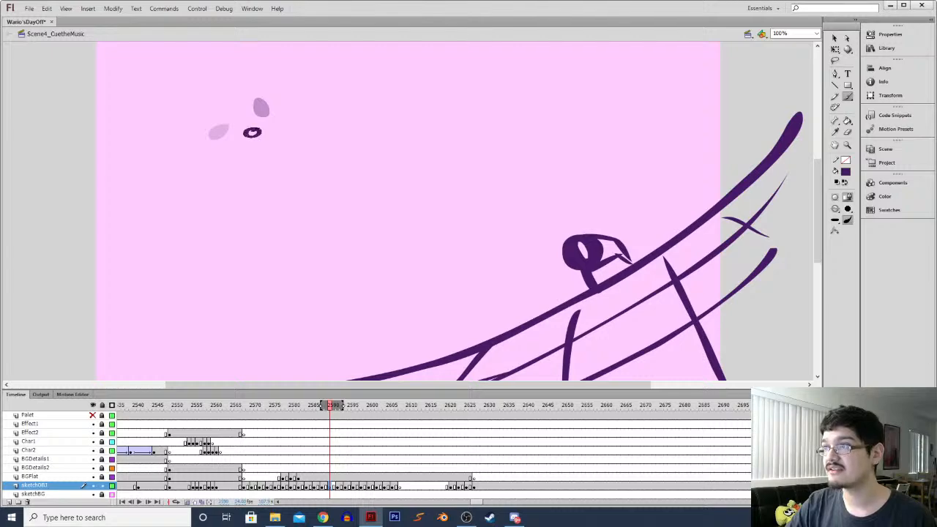
key(l)
mouse_move(253, 124)
mouse_down()
mouse_move(265, 119)
mouse_move(259, 132)
mouse_up()
click(264, 172)
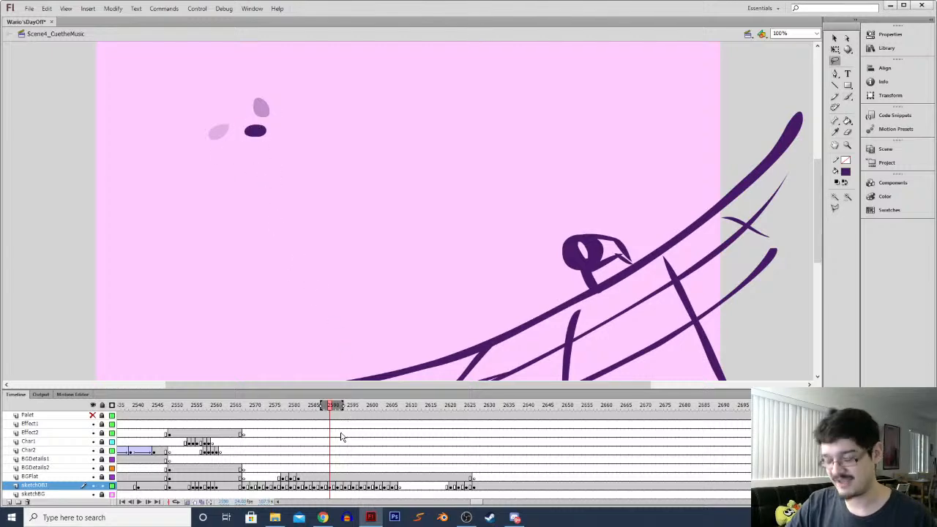
Shift the object right on the next keyframe, and shift it right and tilt it downward to the right on the keyframe after that
click(339, 486)
mouse_move(244, 91)
mouse_down()
mouse_move(271, 95)
mouse_move(246, 94)
mouse_up()
mouse_move(260, 110)
mouse_down()
mouse_move(280, 114)
mouse_move(291, 92)
mouse_move(286, 109)
mouse_up()
key(q)
key(period)
key(l)
mouse_move(192, 71)
mouse_down()
mouse_move(220, 61)
mouse_move(192, 74)
mouse_move(264, 83)
mouse_move(279, 75)
mouse_up()
key(q)
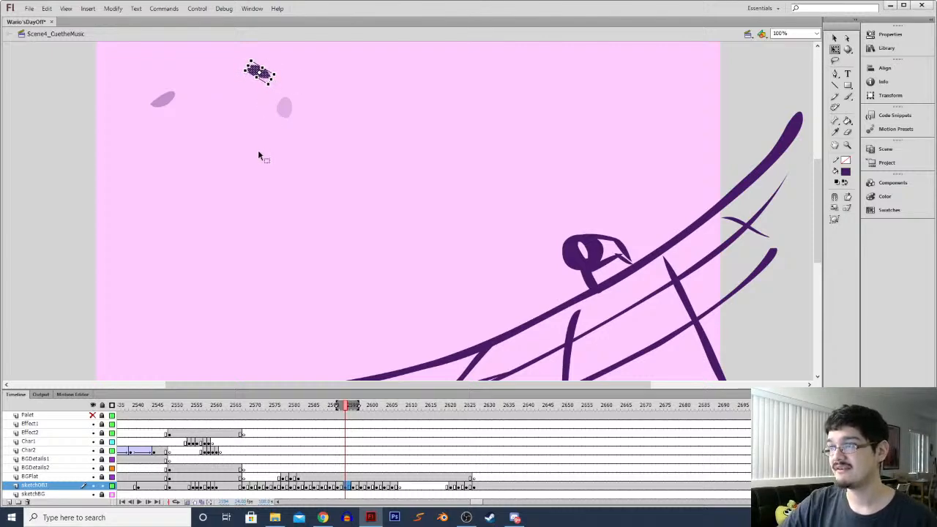
Move the remaining flight keyframes two frames later and insert a blank keyframe in the gap after the swing's peak
key(period)
key(period)
click(343, 486)
drag(353, 486, 390, 488)
click(352, 487)
key(F7)
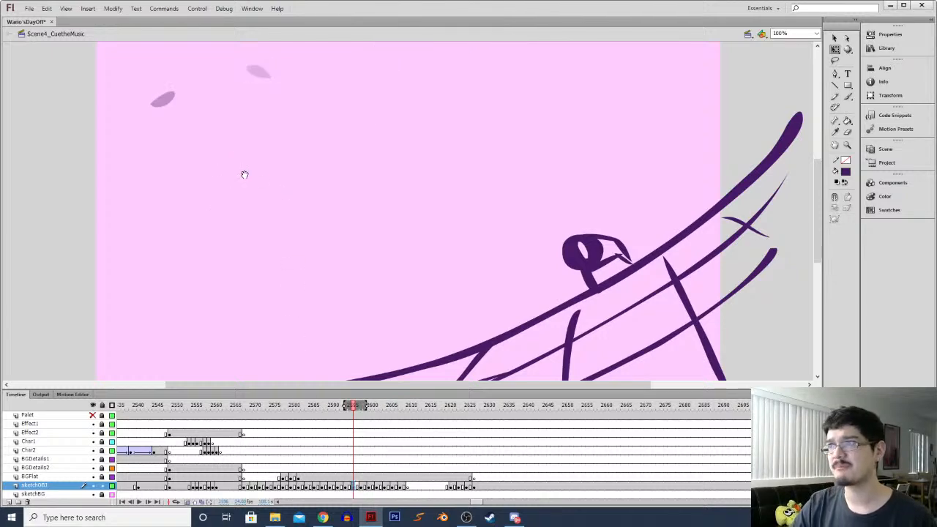
Draw a tilted in-between of the object on the blank keyframe, and move the object down and left on the next keyframe
drag(245, 174, 267, 200)
key(b)
drag(227, 98, 216, 99)
key(period)
key(l)
drag(160, 117, 163, 145)
key(q)
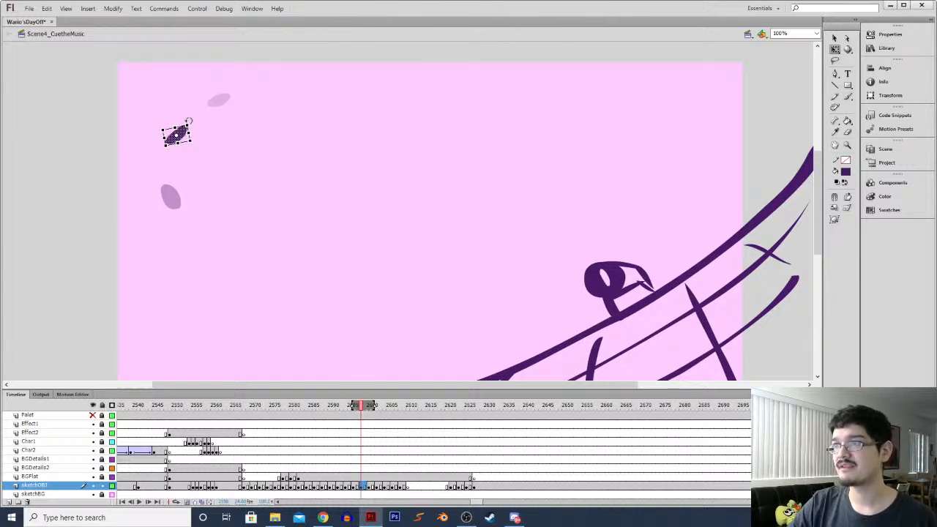
Replay the object's flight through to the explosion and check the shot's opening character keyframes
key(ctrl+minus)
click(275, 486)
key(Return)
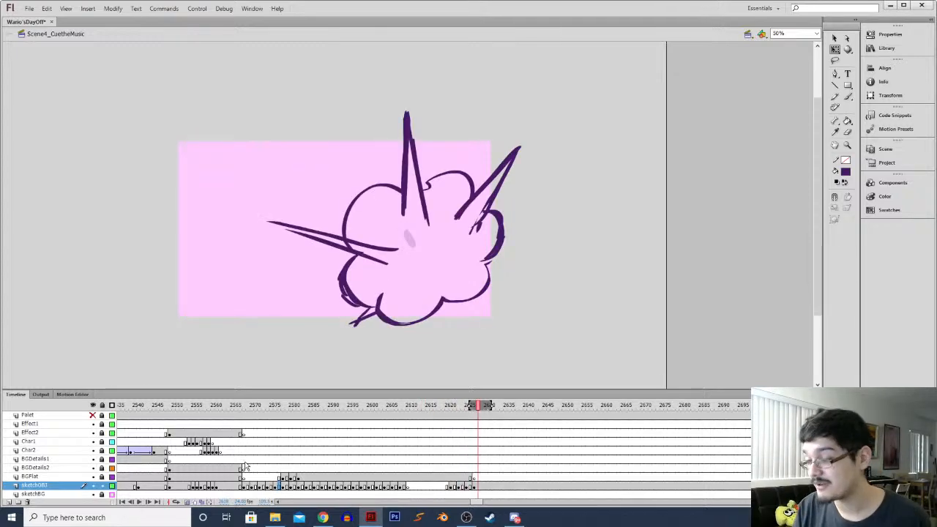
click(251, 486)
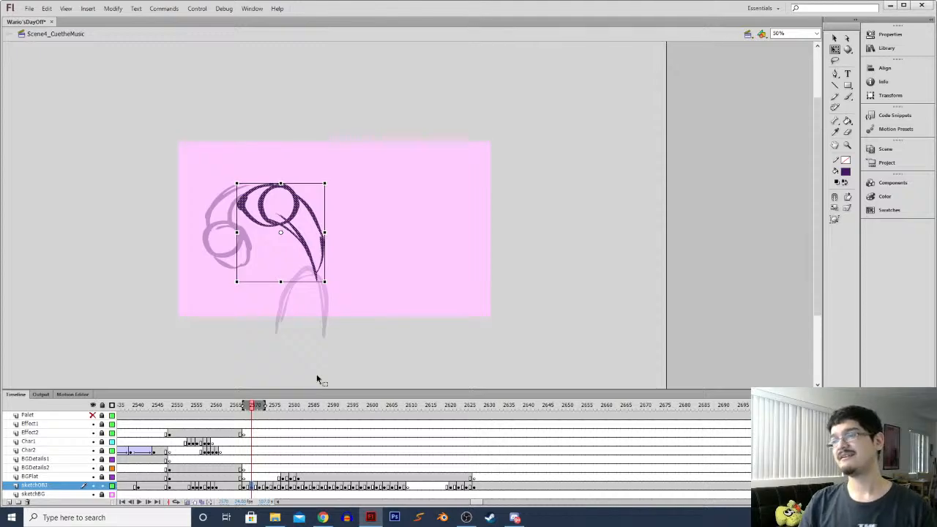
click(247, 486)
click(244, 487)
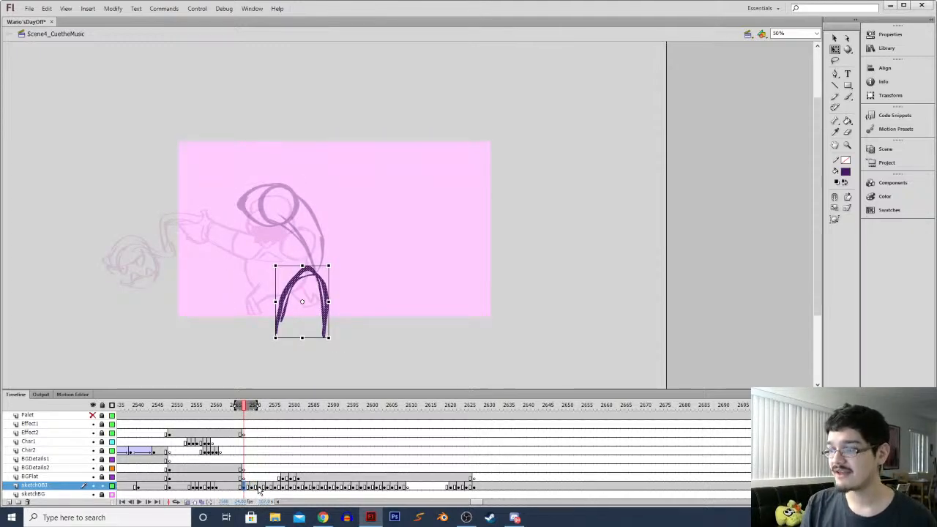
click(257, 487)
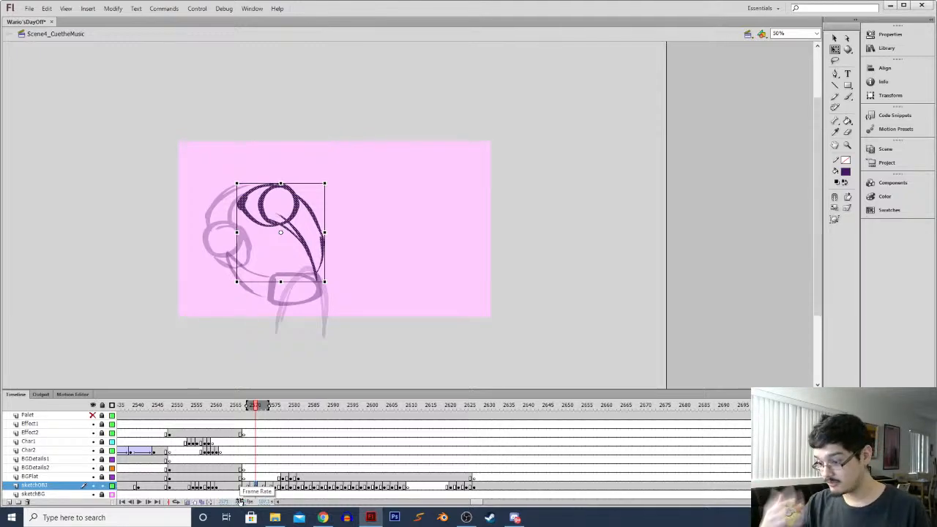
Turn off onion skinning and replay the shot through to the explosion
click(188, 502)
mouse_move(245, 406)
mouse_down()
mouse_move(323, 404)
mouse_move(356, 391)
mouse_move(388, 401)
mouse_move(412, 379)
mouse_move(296, 411)
mouse_up()
key(Return)
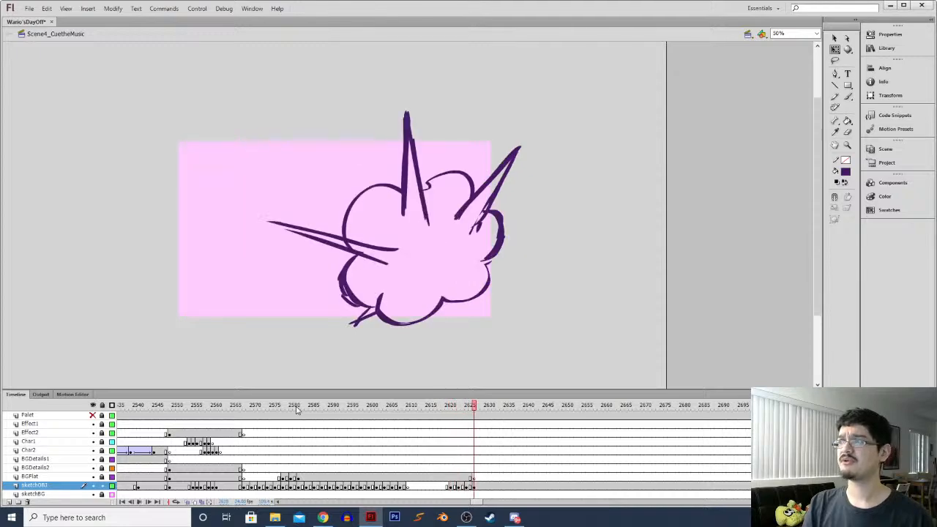
Step through the frames around the point where the object exits the top of the frame
click(411, 478)
key(comma)
key(comma)
key(comma)
key(period)
key(period)
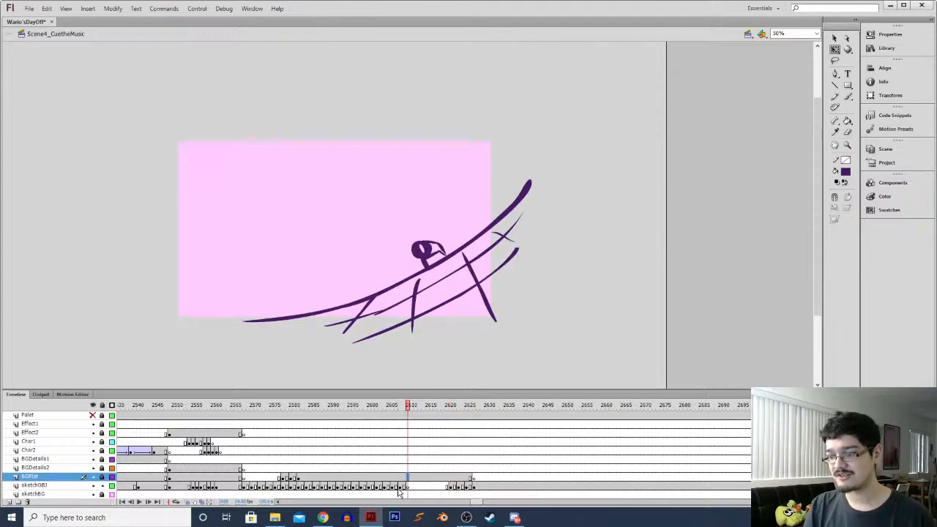
click(396, 486)
click(408, 488)
click(403, 488)
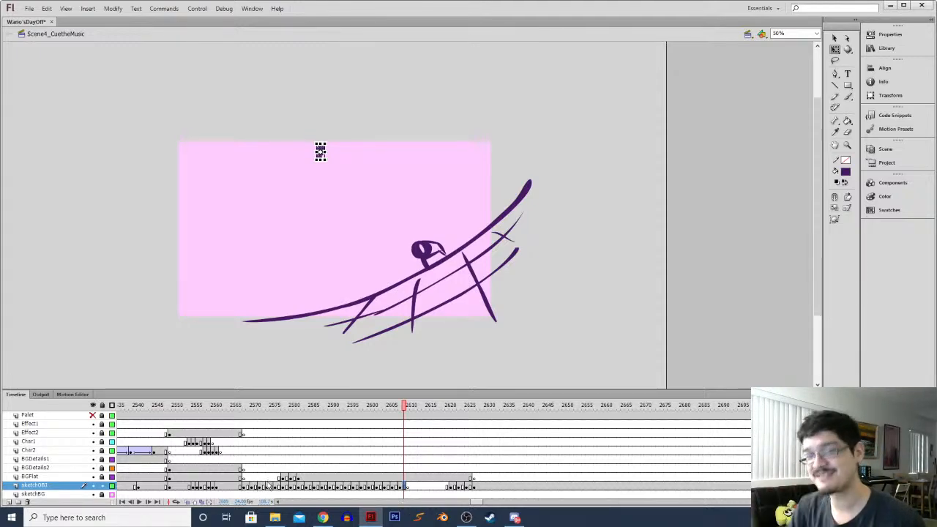
Replay the shot twice from its opening keyframes and inspect the explosion drawing's frames
click(250, 489)
key(Return)
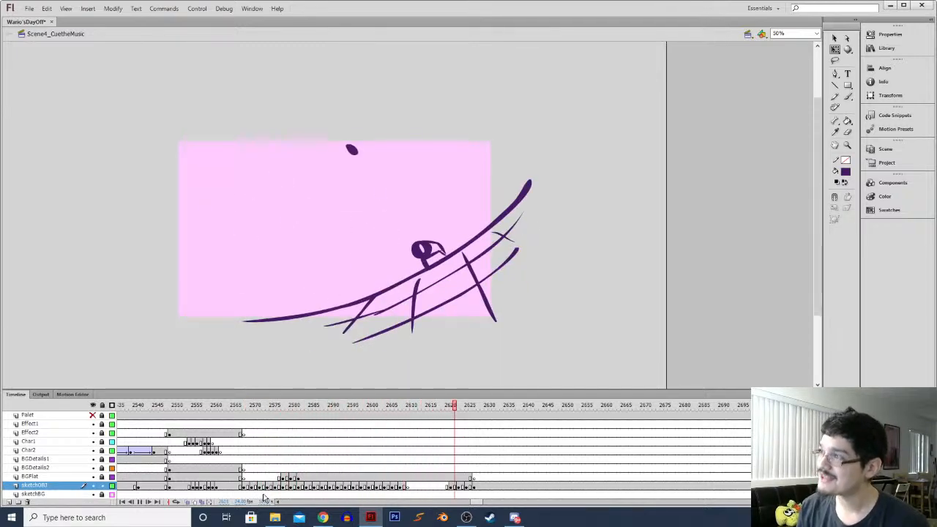
key(Return)
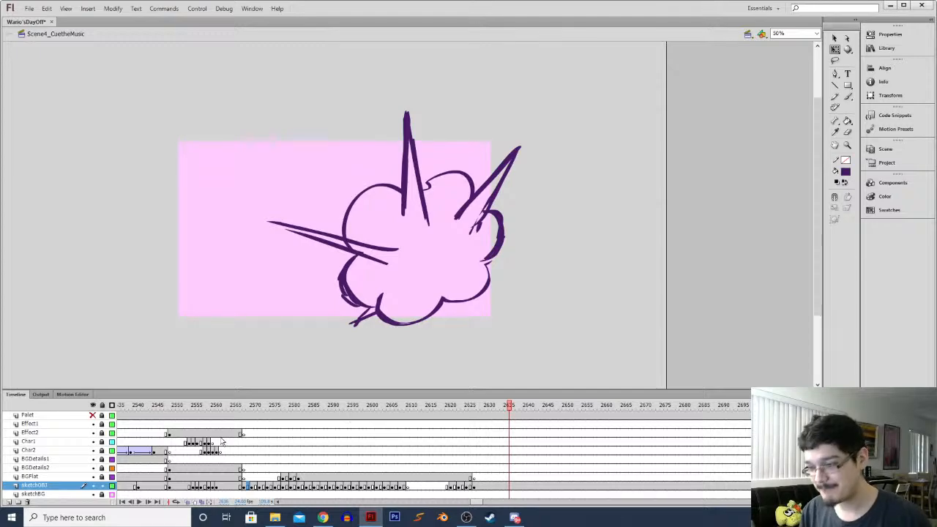
click(243, 496)
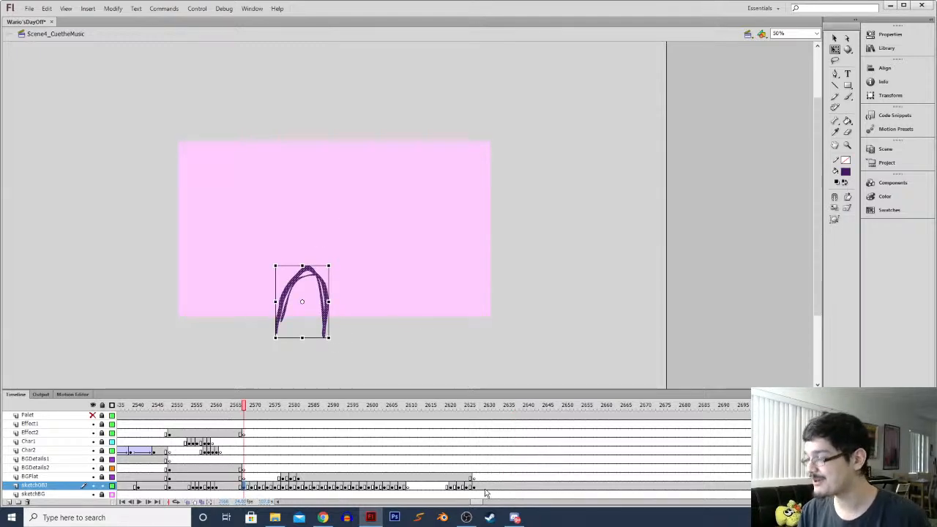
key(Return)
click(479, 490)
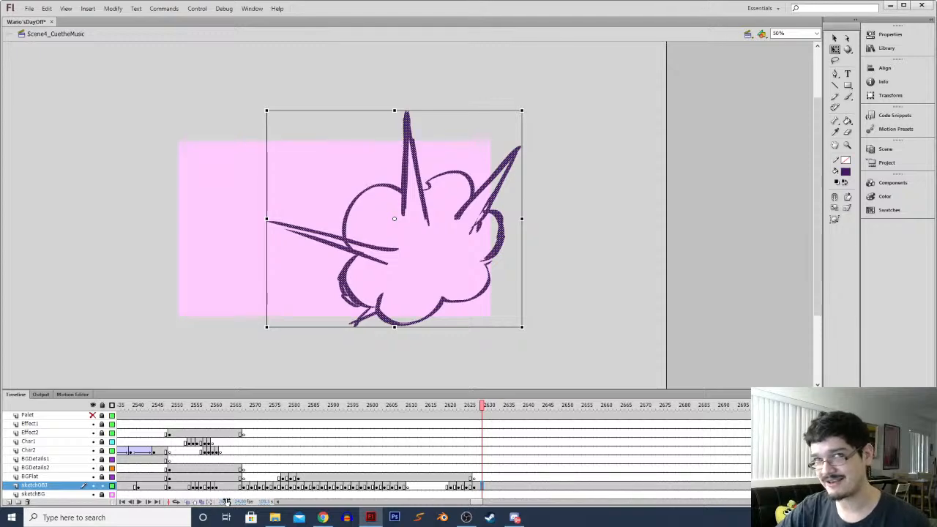
click(474, 488)
click(481, 489)
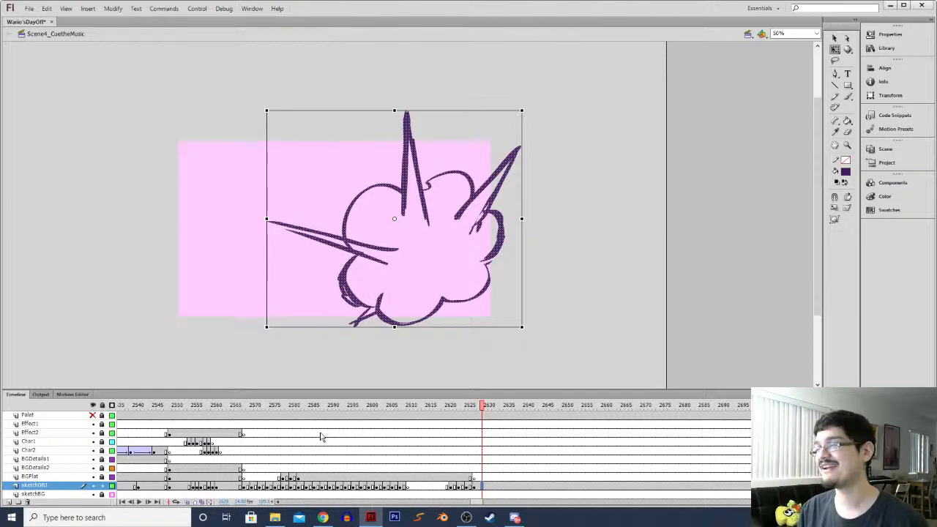
Replay the shot once more and compare the object's last keyframe above the coaster with the explosion's first keyframe
click(251, 486)
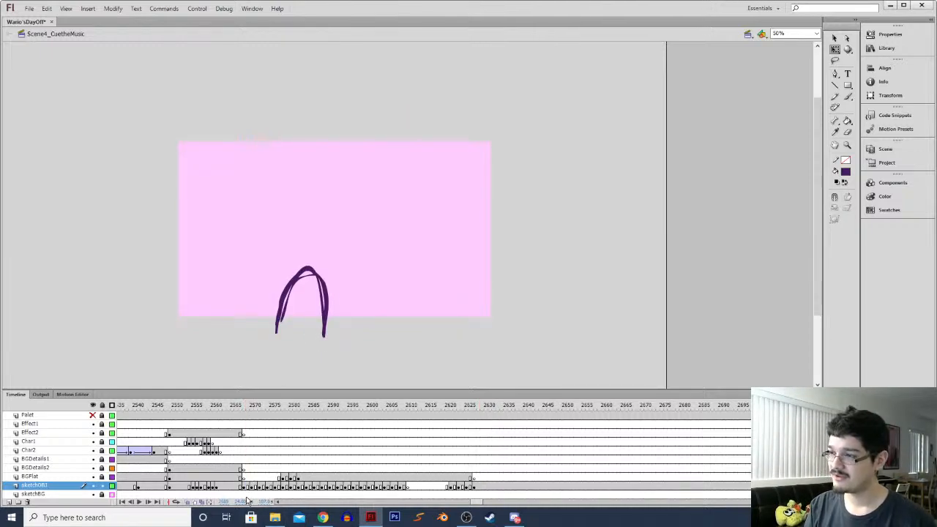
key(Return)
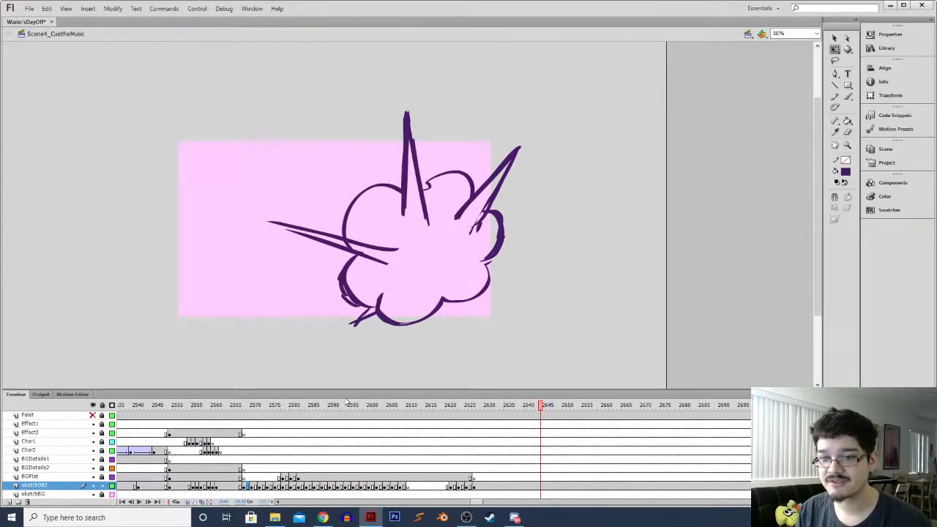
click(471, 489)
click(474, 488)
click(467, 488)
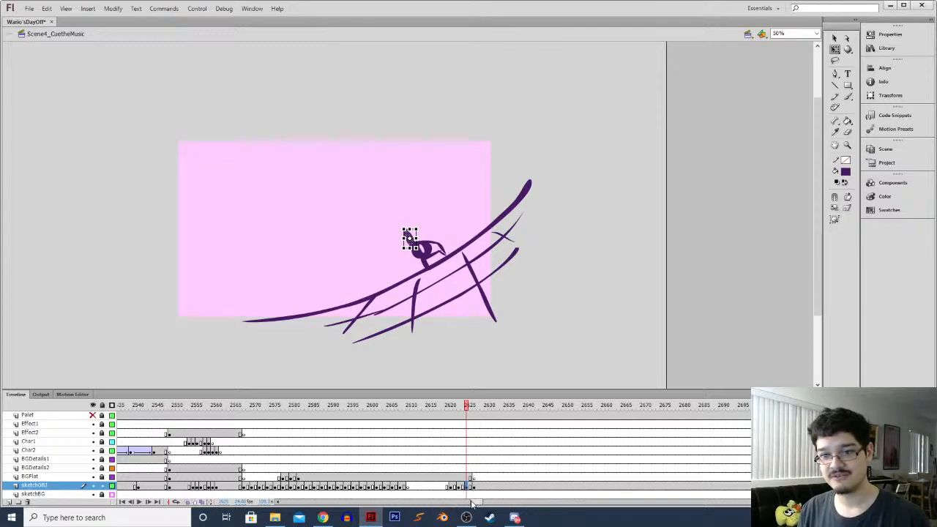
click(472, 486)
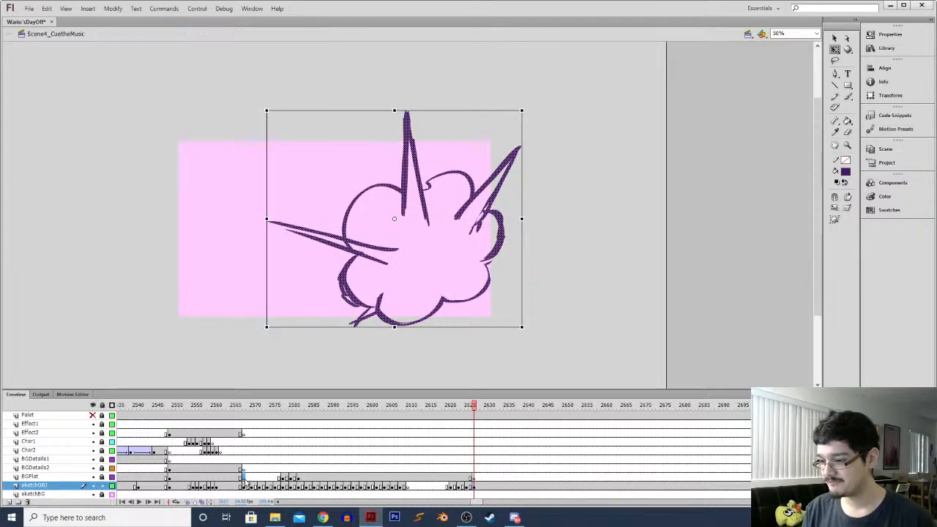
Insert a blank keyframe on the BGDetails2 layer in line with BGFlat's last keyframe, and replay the shot
click(243, 477)
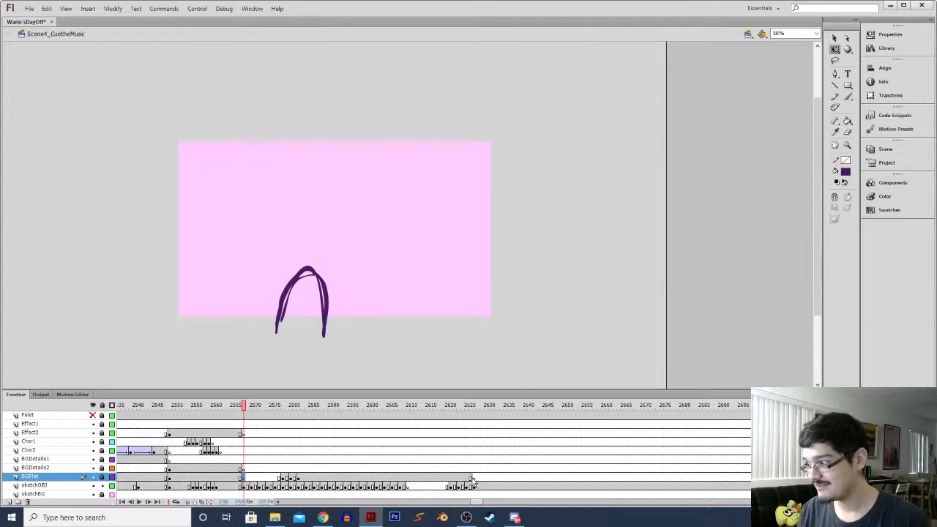
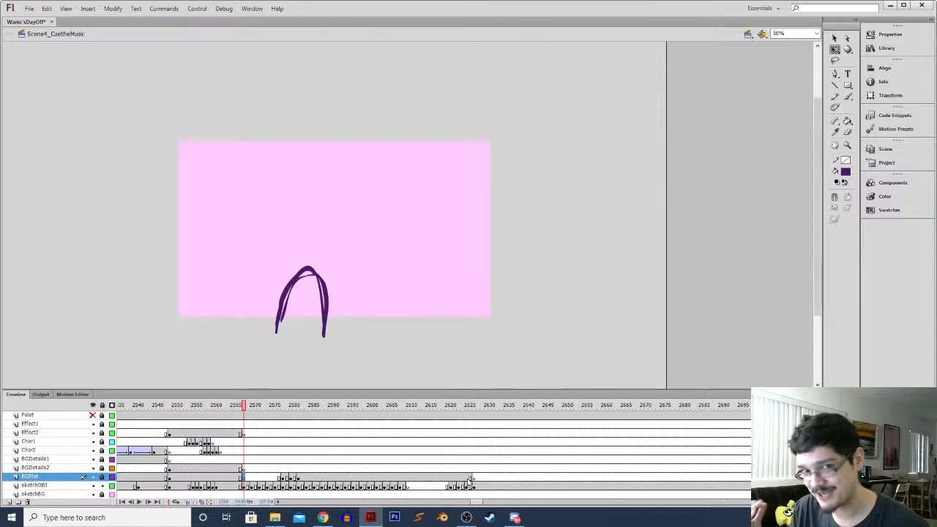
click(474, 468)
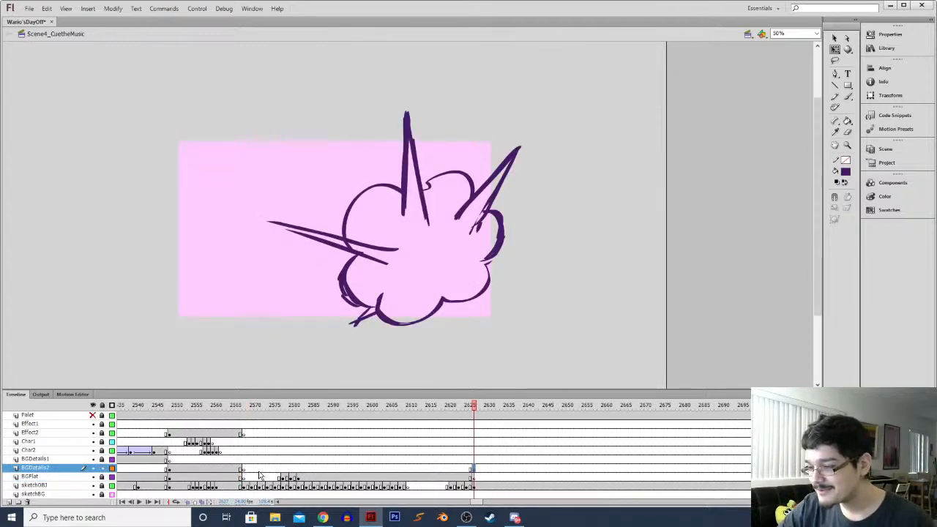
click(258, 468)
key(Return)
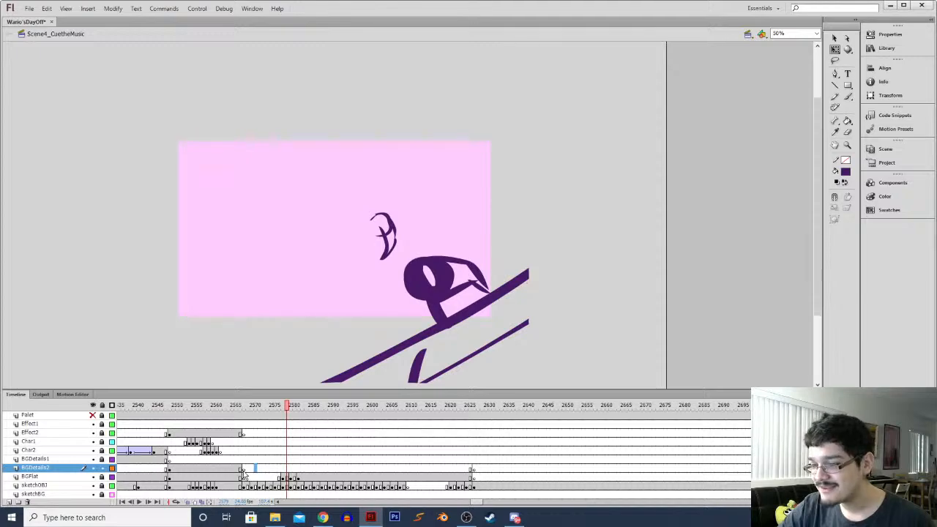
click(244, 474)
key(Return)
Shift the coaster shot's sketchOBJ keyframes and the matching group of BGFlat keyframes two frames later, and replay the shot
drag(242, 486, 409, 491)
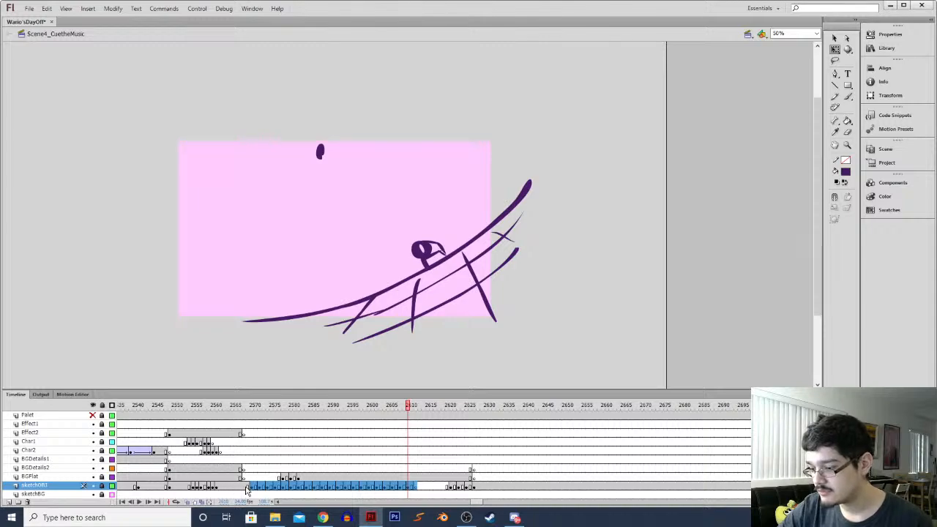
click(248, 487)
drag(247, 492, 297, 478)
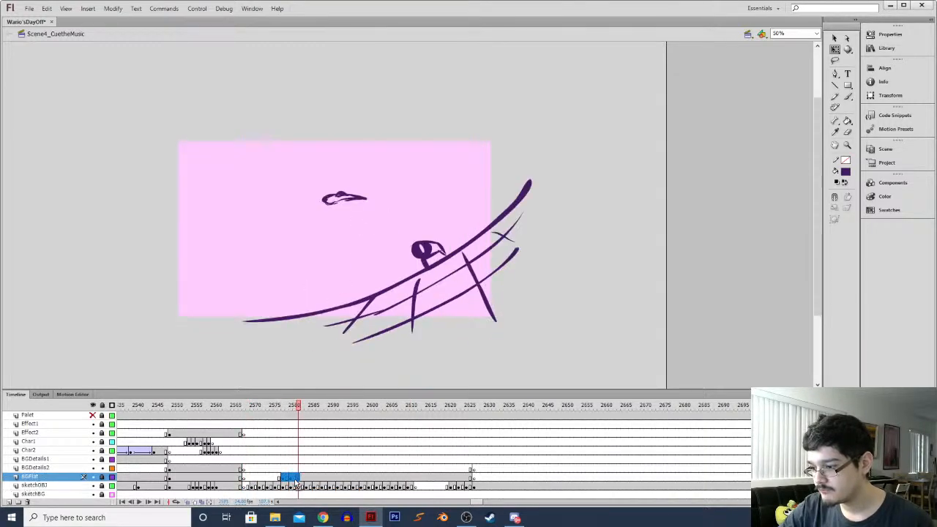
click(247, 486)
key(Return)
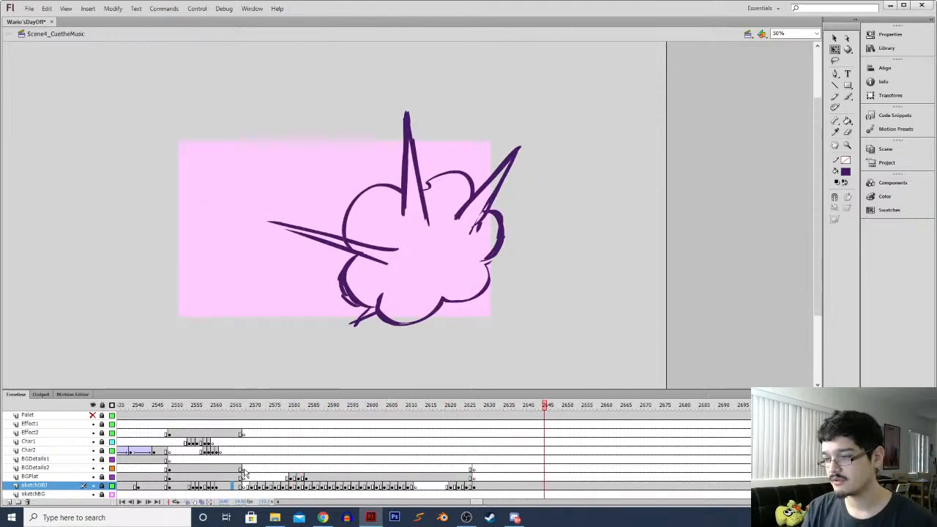
Insert a blank keyframe on the Char2 layer at the cut from the castle scene to the coaster shot
click(246, 467)
click(243, 450)
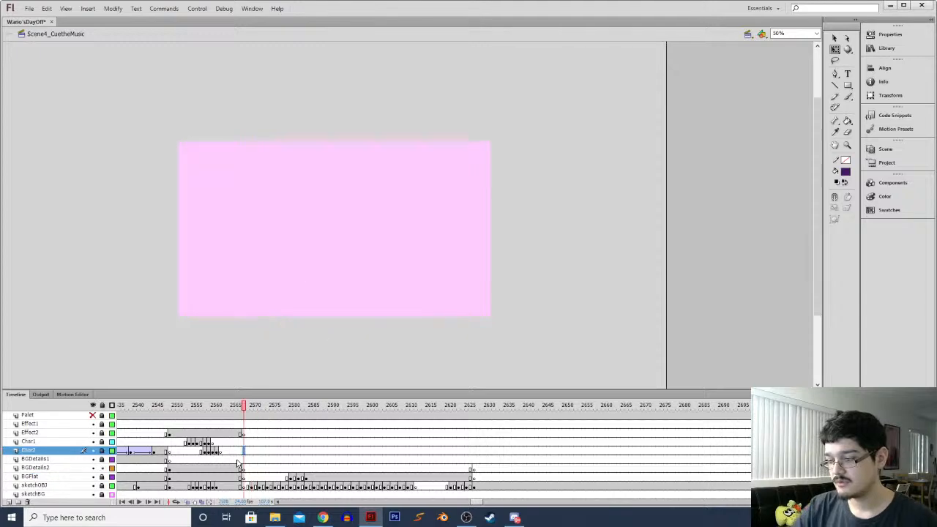
click(206, 452)
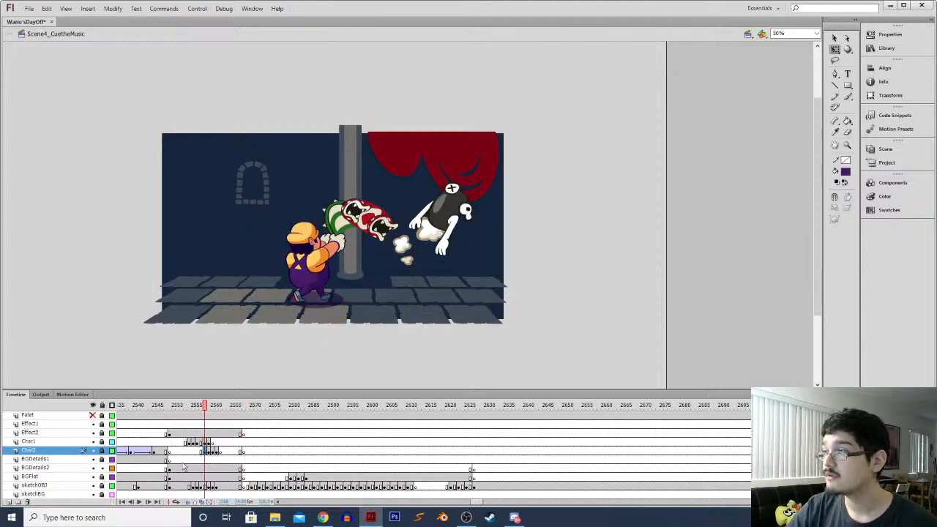
click(244, 452)
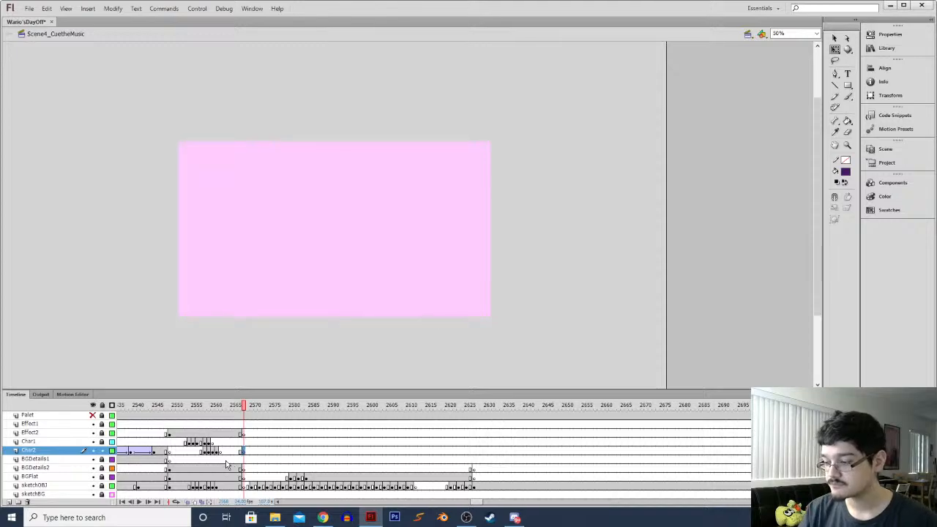
key(ctrl+1)
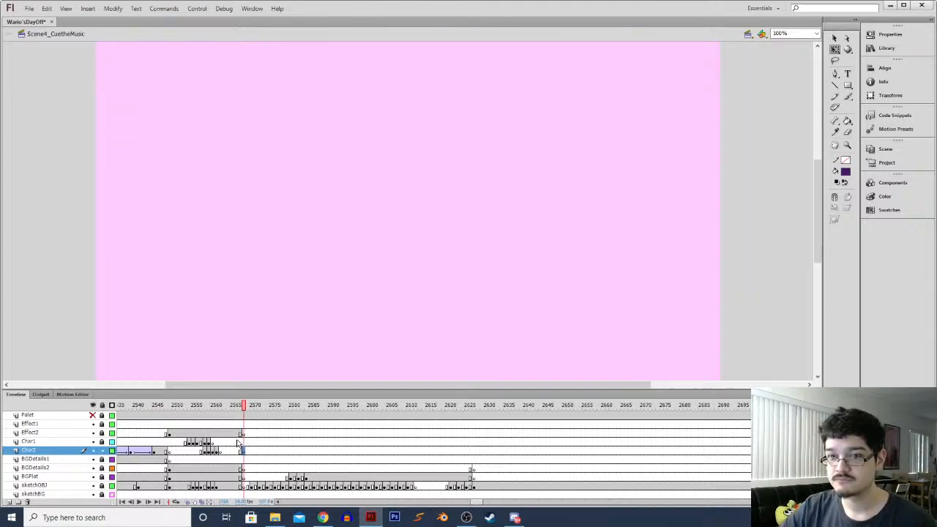
key(ctrl+minus)
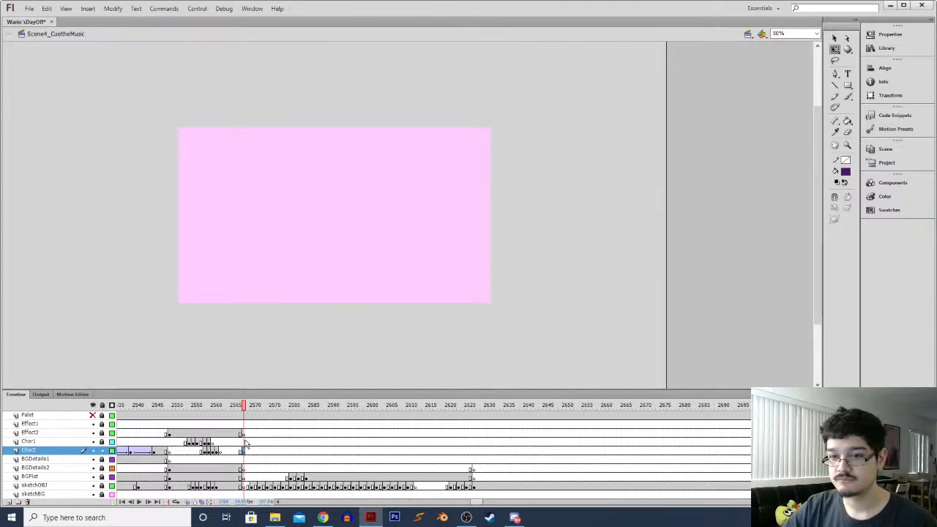
Step through the shot's opening frames and move Char2's new blank keyframe to the frame where the arch sketch first appears
key(period)
key(period)
key(period)
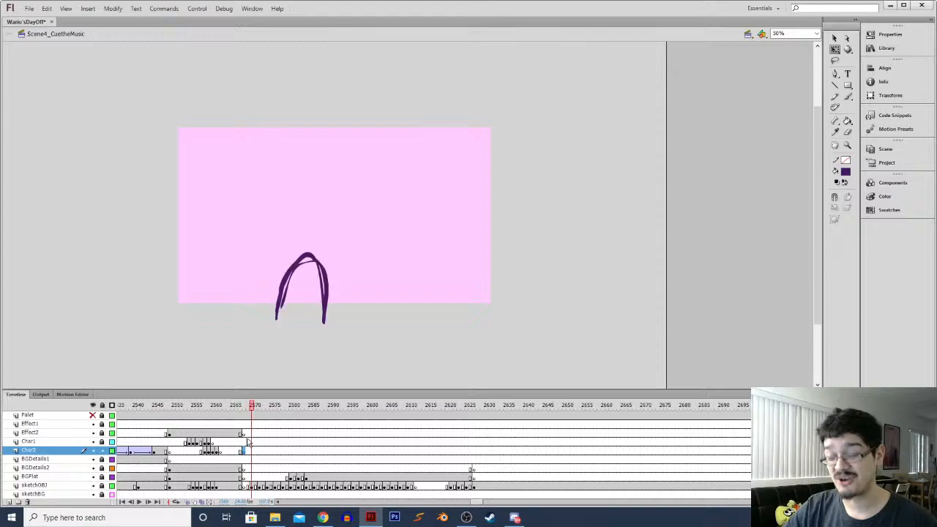
key(comma)
key(comma)
key(comma)
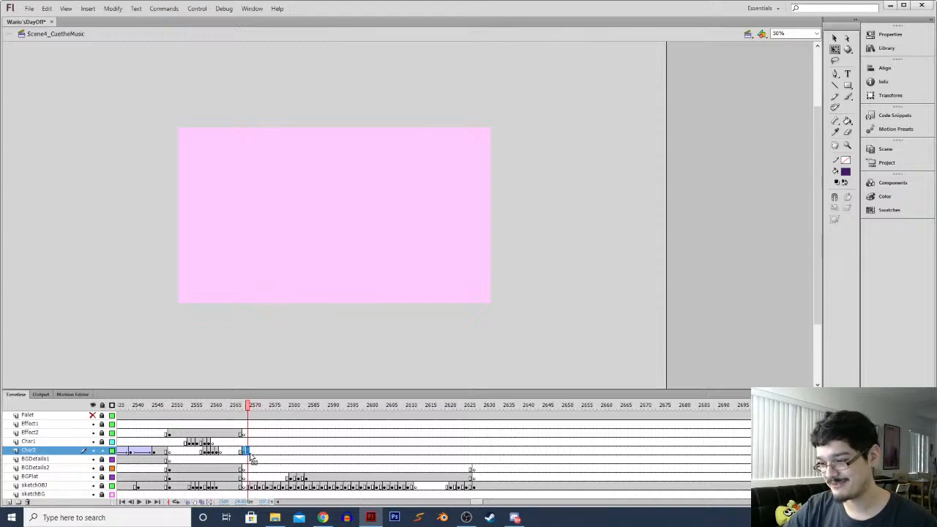
key(period)
key(period)
key(period)
key(comma)
key(comma)
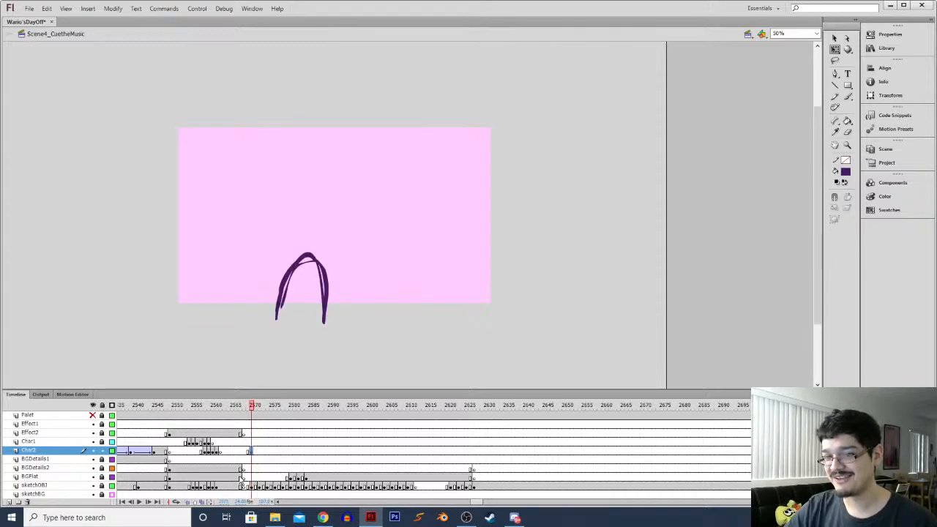
key(comma)
key(period)
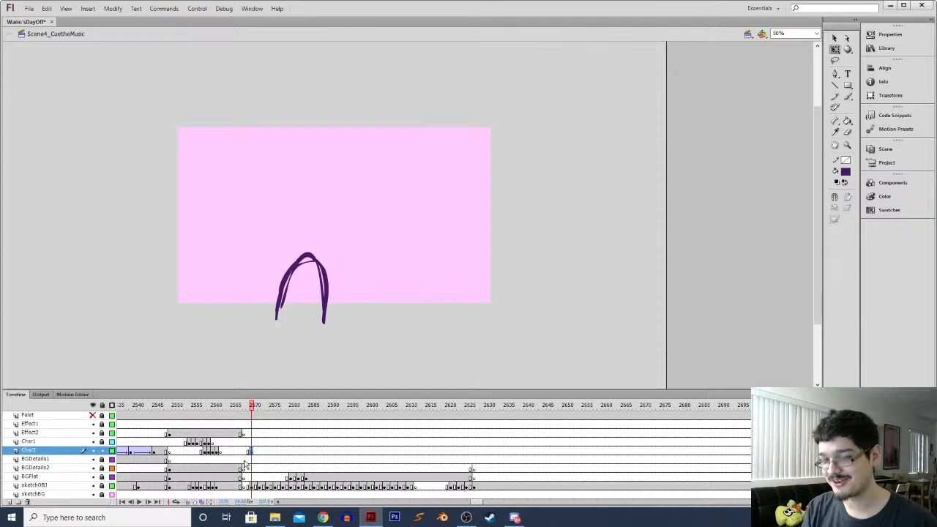
Display the sketchOBJ layer as outlines and sample the near-black colour from the flying character in the castle scene as the fill
click(112, 486)
key(comma)
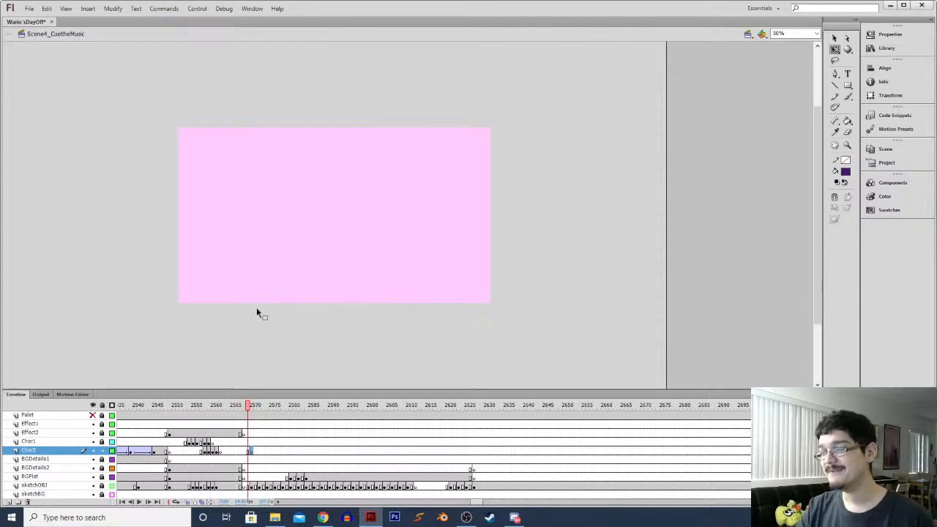
key(comma)
key(comma)
key(i)
key(comma)
key(comma)
key(comma)
key(comma)
key(comma)
key(comma)
key(comma)
key(comma)
key(comma)
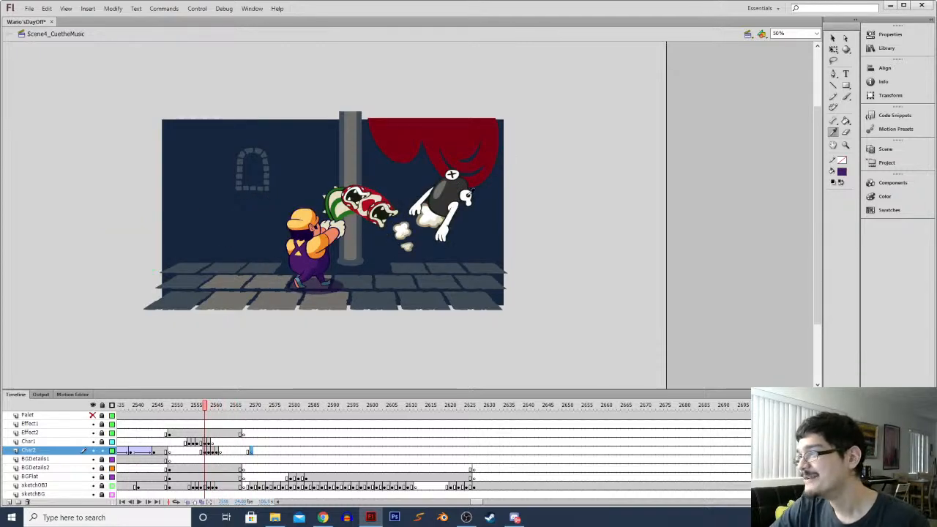
click(451, 174)
Return to the arch sketch's frame on Char2, enlarge it to 100%, and activate the Brush tool
click(254, 452)
key(period)
key(comma)
key(ctrl+equal)
drag(311, 308, 318, 210)
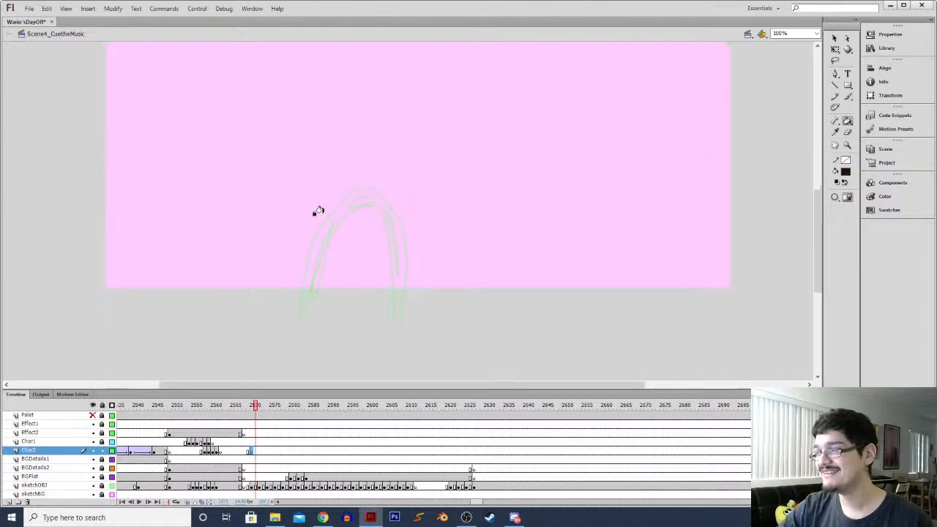
key(b)
mouse_move(296, 319)
mouse_down()
mouse_move(335, 219)
mouse_move(369, 201)
mouse_move(403, 221)
mouse_move(407, 274)
mouse_up()
key(ctrl+z)
mouse_move(286, 319)
mouse_down()
mouse_move(322, 230)
mouse_move(366, 204)
mouse_move(388, 218)
mouse_move(401, 268)
mouse_move(400, 323)
mouse_up()
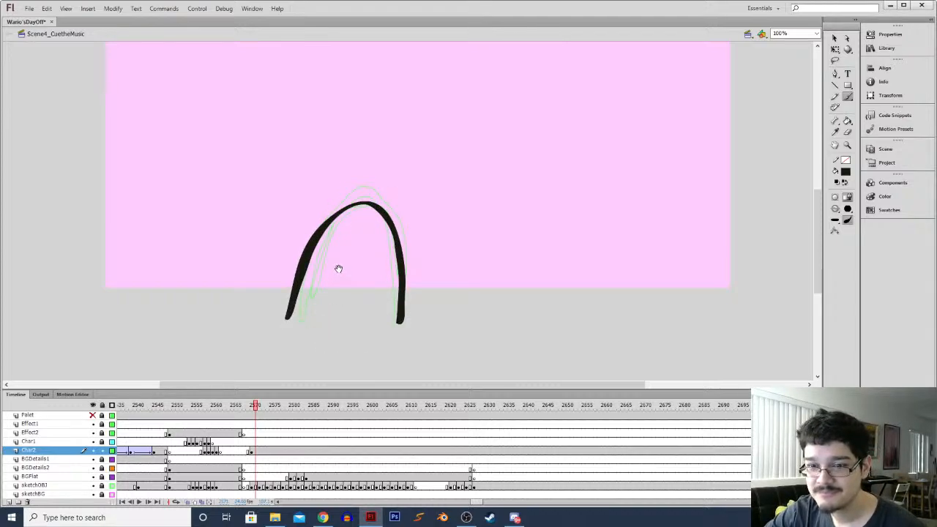
drag(339, 271, 334, 225)
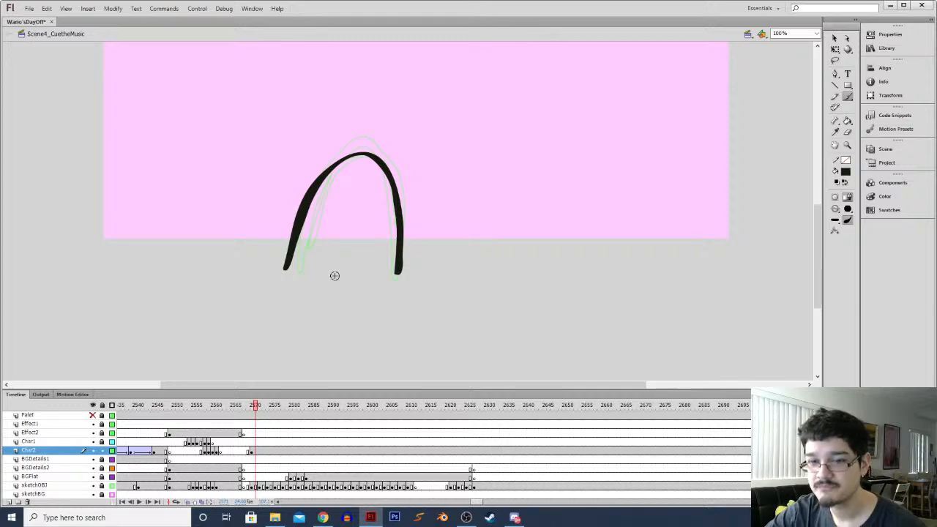
key(ctrl+z)
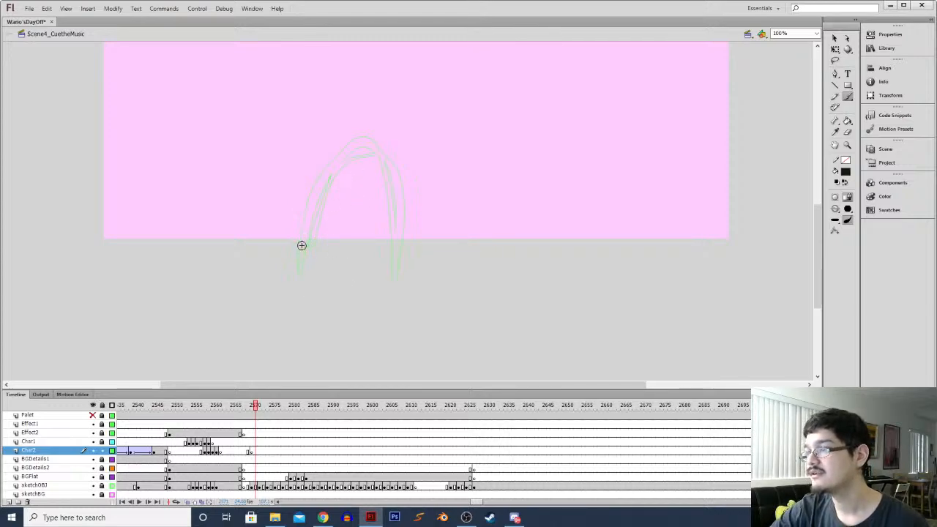
Ink the object's dome outline over the arch sketch and close it with an oval base below the stage edge
mouse_move(288, 267)
mouse_down()
mouse_move(312, 183)
mouse_move(327, 160)
mouse_move(357, 143)
mouse_move(390, 155)
mouse_move(406, 199)
mouse_move(400, 290)
mouse_up()
mouse_move(292, 267)
mouse_down()
mouse_move(325, 254)
mouse_move(366, 259)
mouse_move(396, 285)
mouse_move(371, 300)
mouse_move(311, 296)
mouse_up()
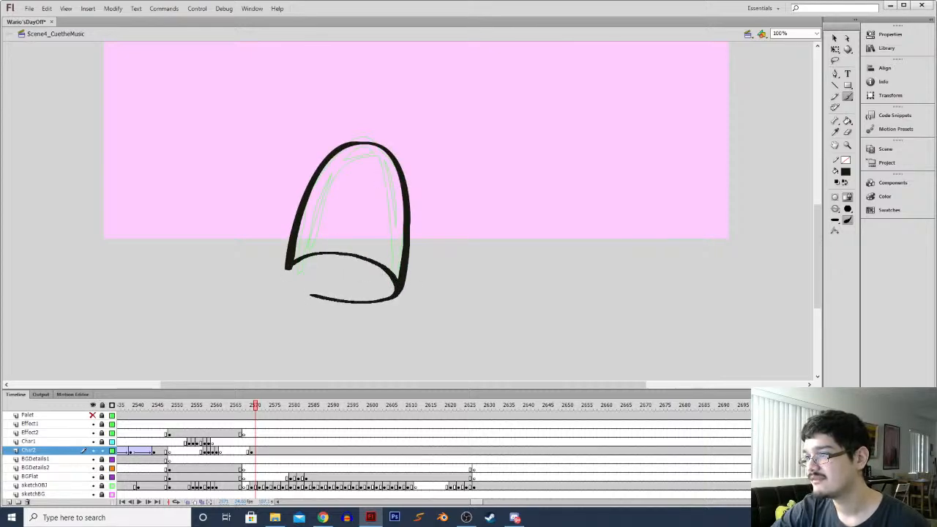
drag(291, 261, 297, 257)
key(space)
drag(341, 190, 324, 213)
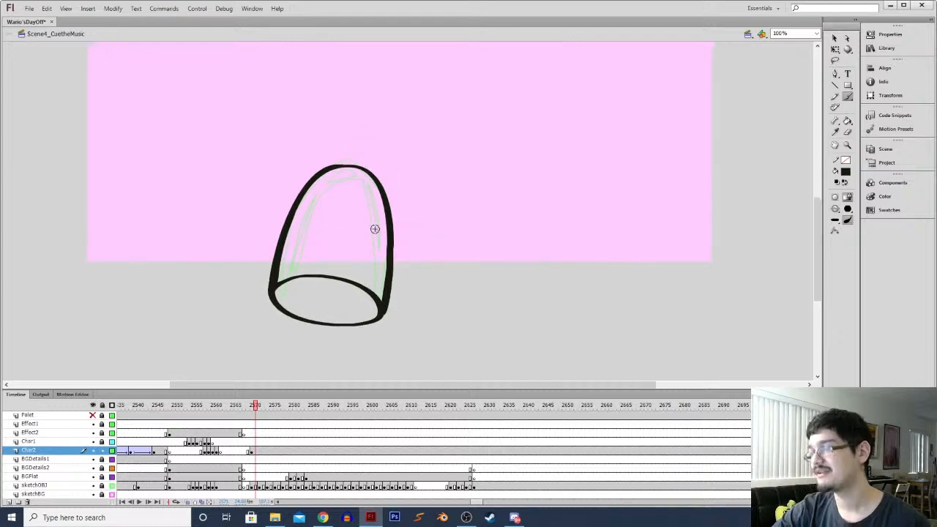
Lasso the right edge of the inked dome outline and smooth it
key(l)
drag(400, 270, 401, 272)
click(834, 37)
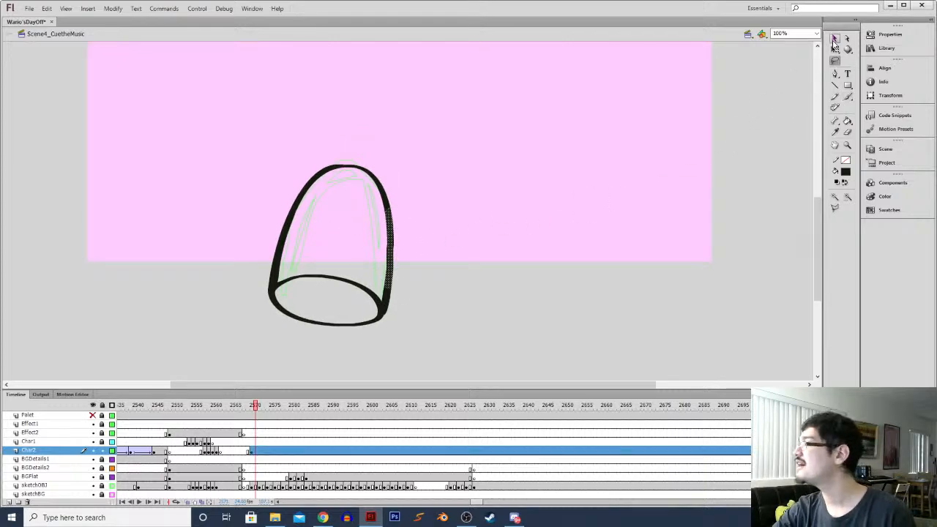
click(847, 198)
click(408, 271)
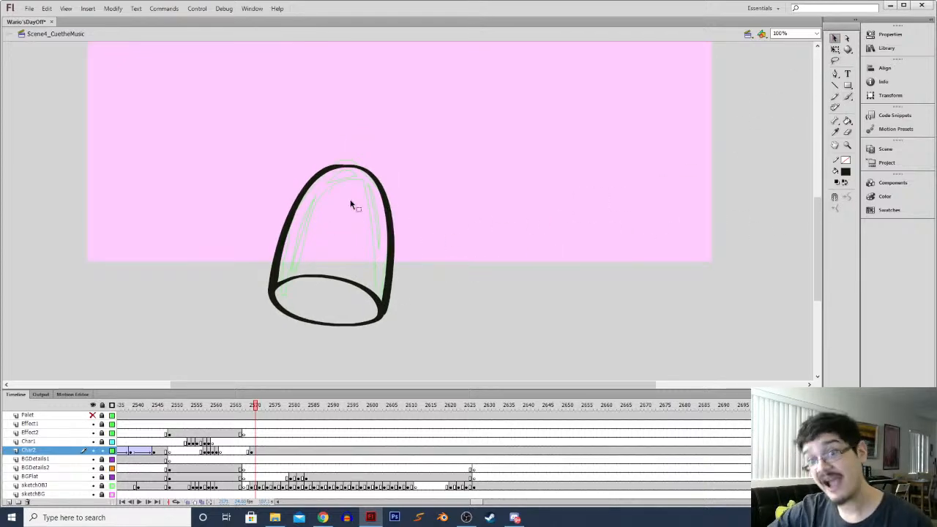
Nudge the top of the dome outline slightly upward to even out its curve
key(ctrl+equal)
key(space)
drag(316, 201, 329, 232)
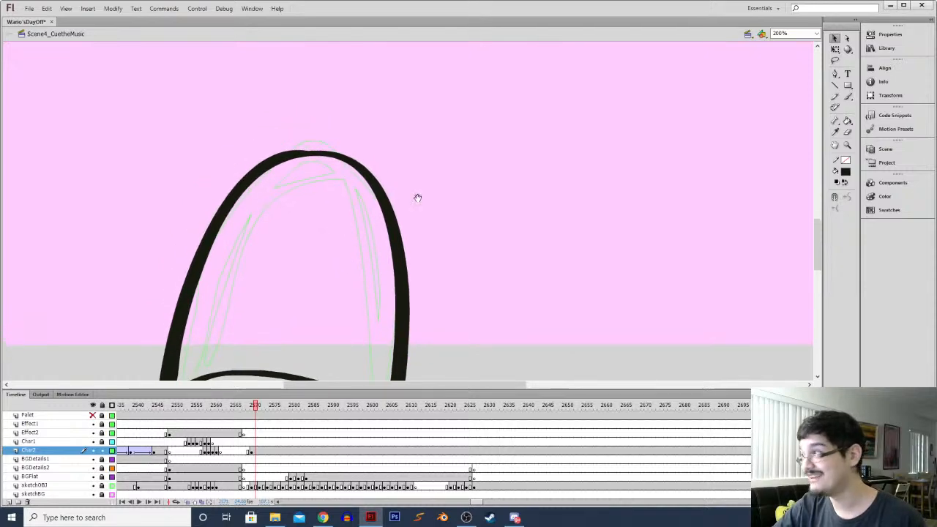
drag(311, 151, 311, 148)
drag(293, 178, 301, 151)
drag(308, 219, 308, 177)
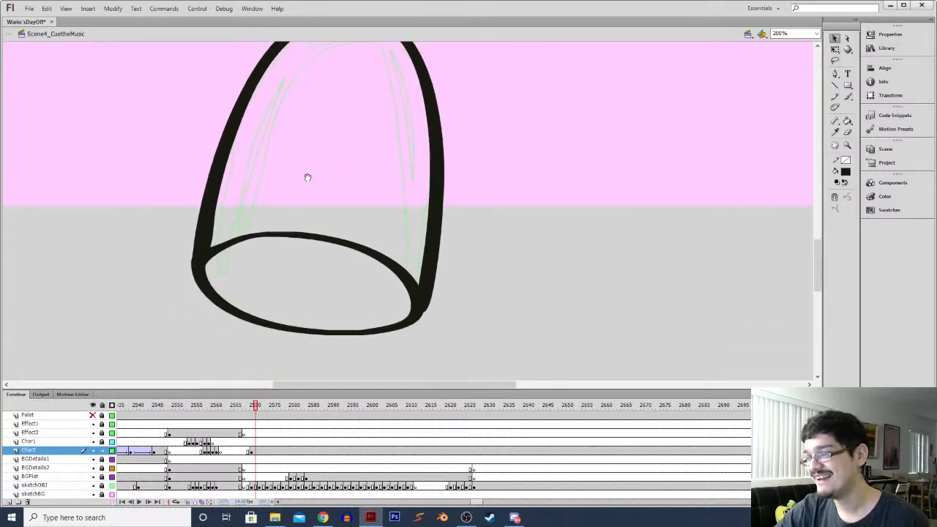
Add a blank keyframe on Char2 for the next sketch drawing and ink the oval outline of the object's head with the brush
key(b)
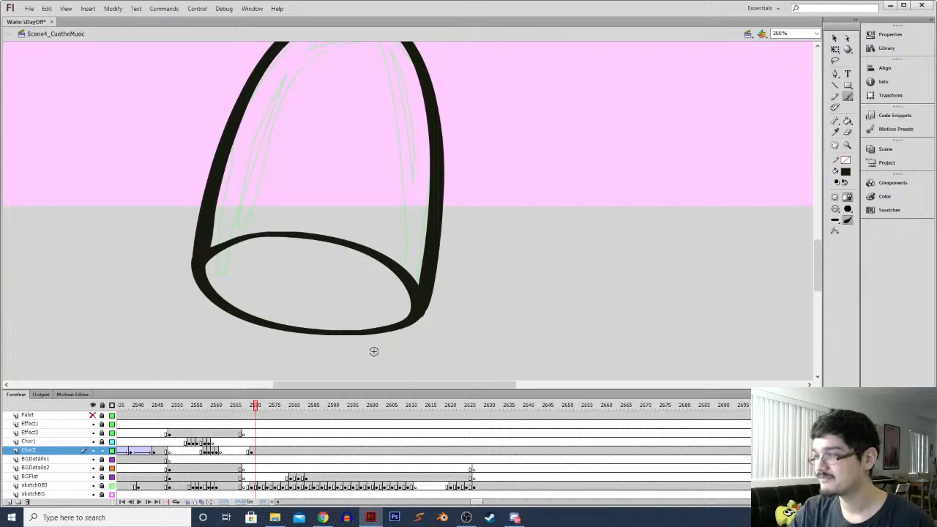
key(ctrl+minus)
drag(368, 206, 377, 297)
key(period)
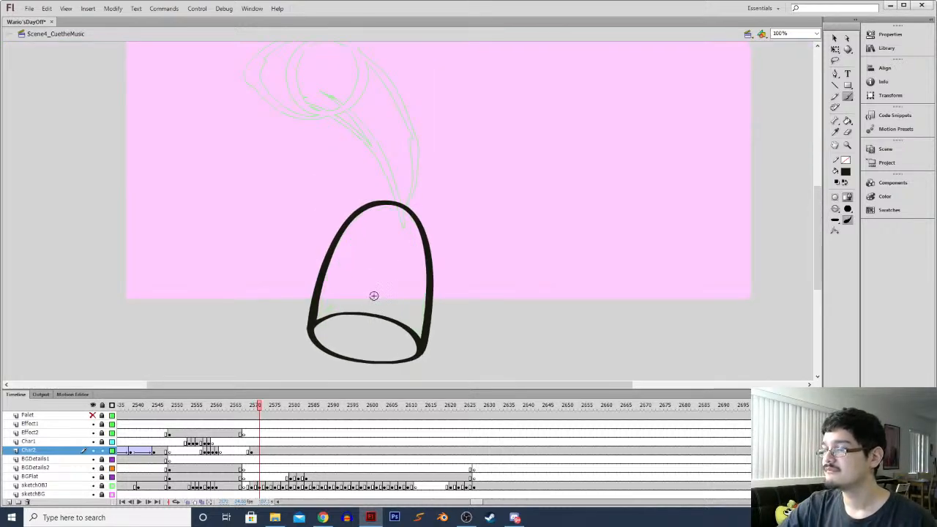
key(F7)
drag(307, 156, 329, 240)
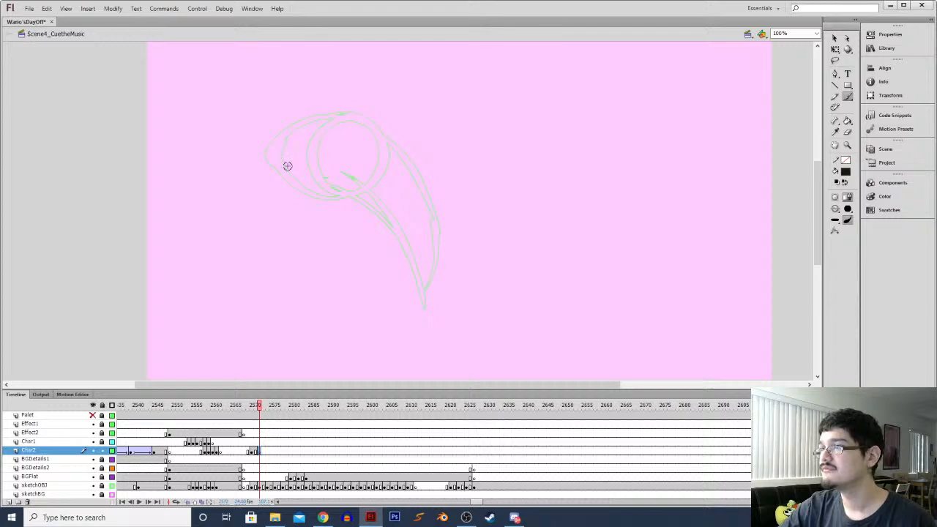
drag(361, 198, 307, 198)
key(ctrl+z)
drag(310, 196, 280, 182)
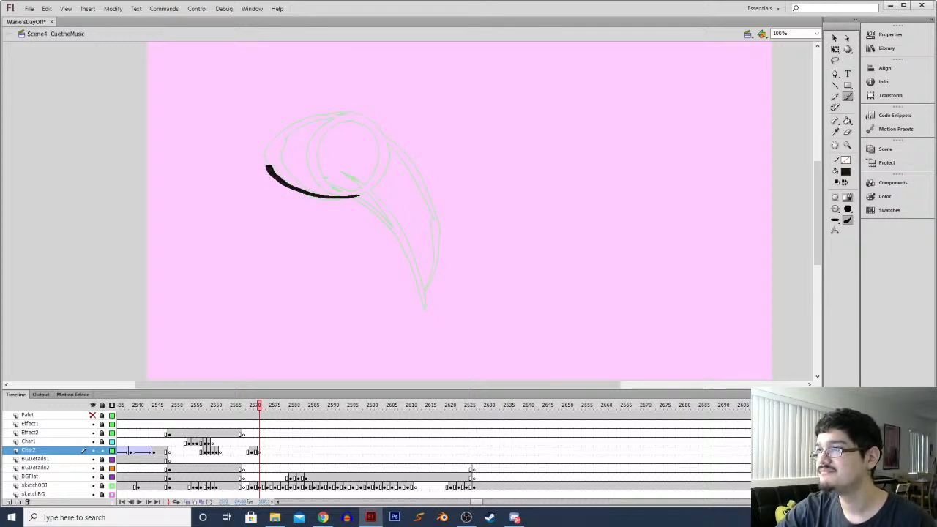
mouse_move(284, 129)
mouse_down()
mouse_move(336, 112)
mouse_move(371, 122)
mouse_move(385, 173)
mouse_move(377, 187)
mouse_move(324, 205)
mouse_up()
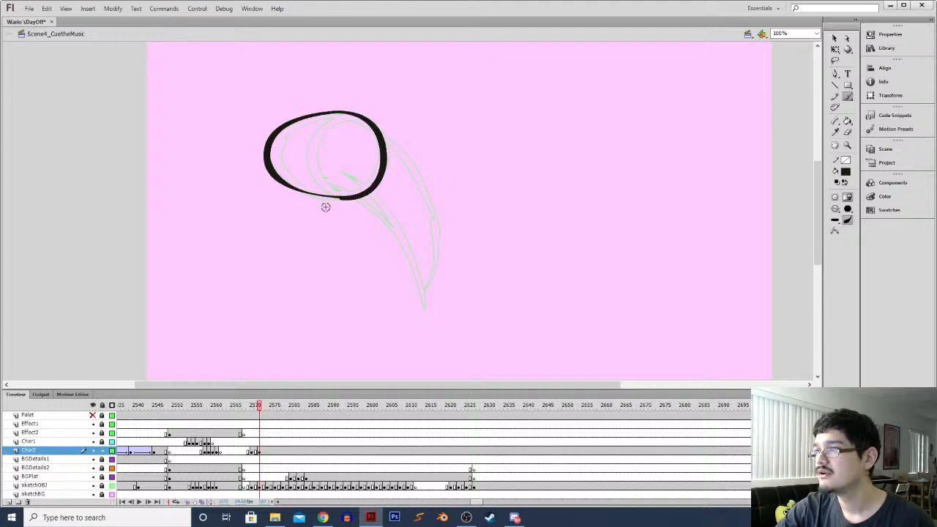
Fill out the lower edge of the oval outline with brush strokes, and lasso and smooth that edge
key(ctrl+equal)
drag(53, 156, 91, 173)
drag(149, 184, 173, 186)
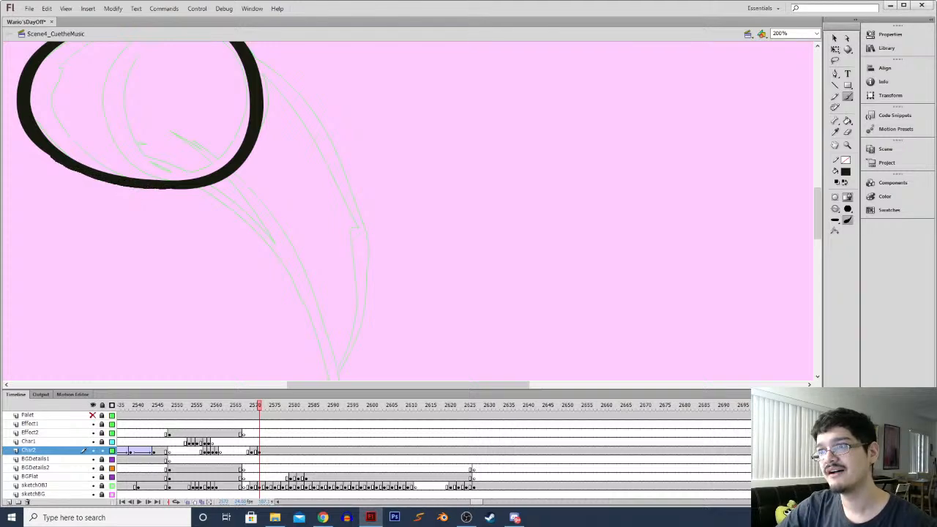
key(l)
mouse_move(75, 205)
mouse_down()
mouse_move(19, 133)
mouse_move(173, 142)
mouse_move(232, 245)
mouse_up()
click(834, 38)
click(176, 234)
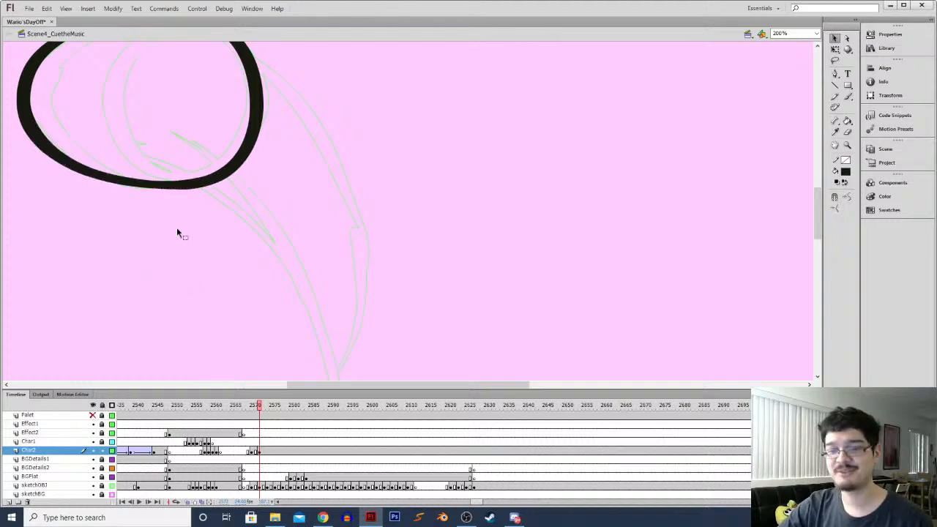
Ink the inner rim curve inside the head's oval with the brush, following the sketch between its upper and lower edges
drag(176, 187, 208, 265)
key(b)
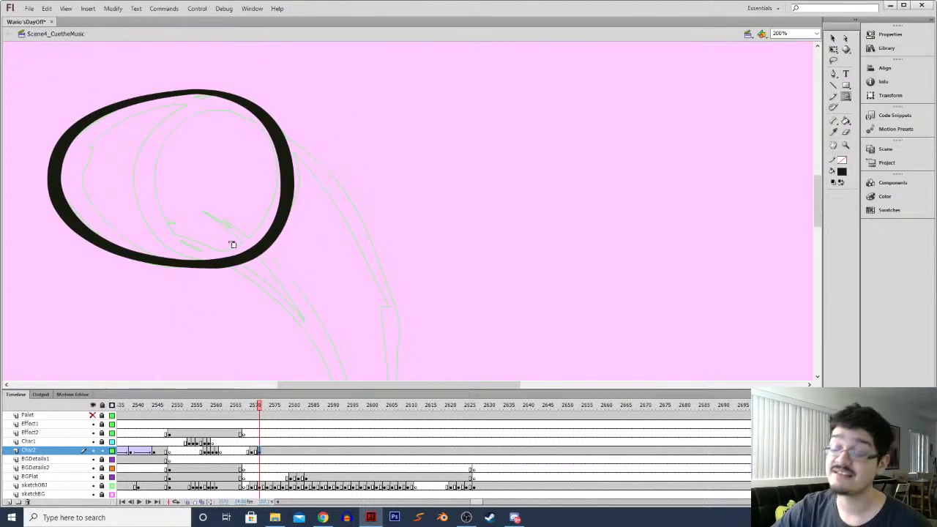
mouse_move(178, 258)
mouse_down()
mouse_move(143, 235)
mouse_move(136, 173)
mouse_up()
key(ctrl+z)
mouse_move(182, 259)
mouse_down()
mouse_move(134, 228)
mouse_move(126, 174)
mouse_move(143, 118)
mouse_move(204, 97)
mouse_up()
key(ctrl+z)
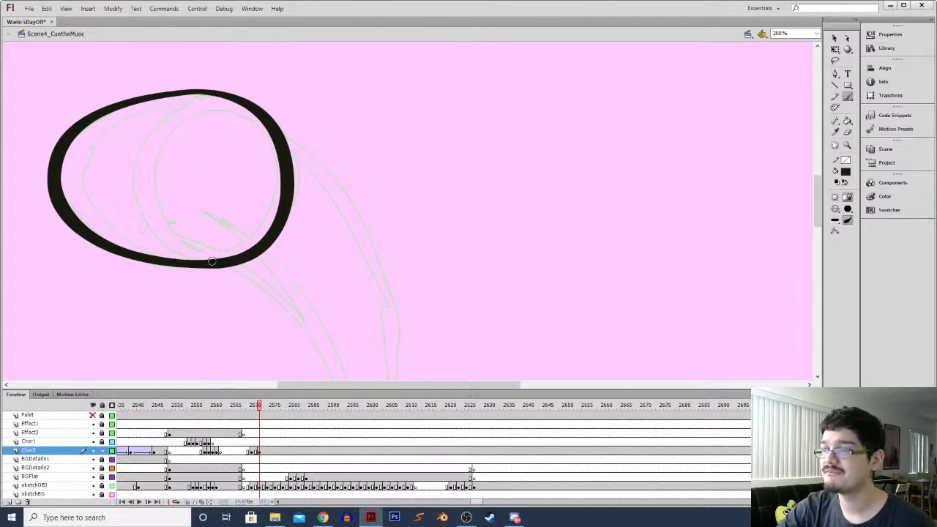
mouse_move(192, 257)
mouse_down()
mouse_move(146, 225)
mouse_move(138, 171)
mouse_move(165, 126)
mouse_up()
key(ctrl+z)
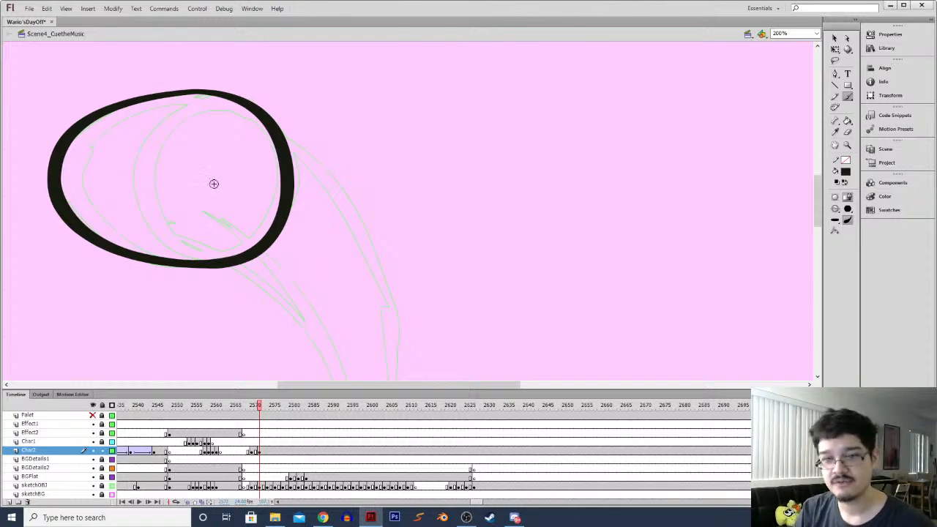
key(ctrl+minus)
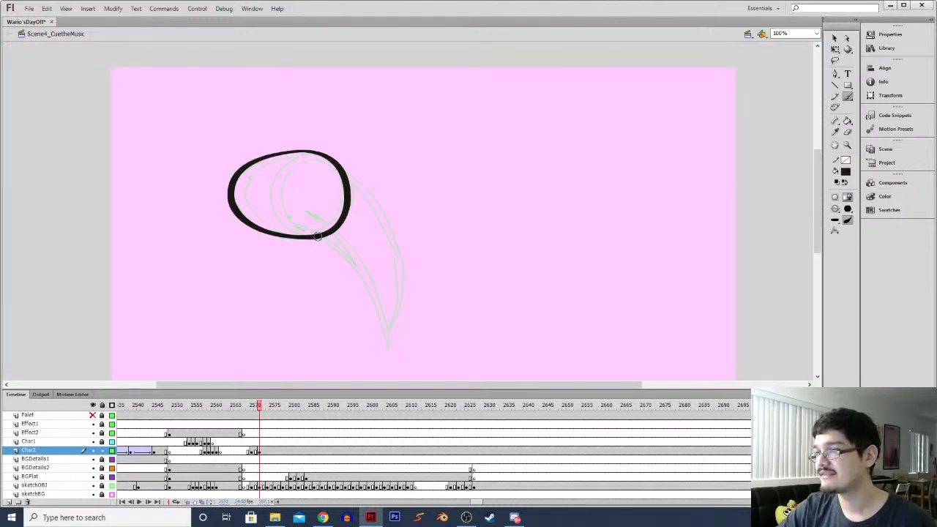
drag(275, 221, 297, 152)
key(ctrl+z)
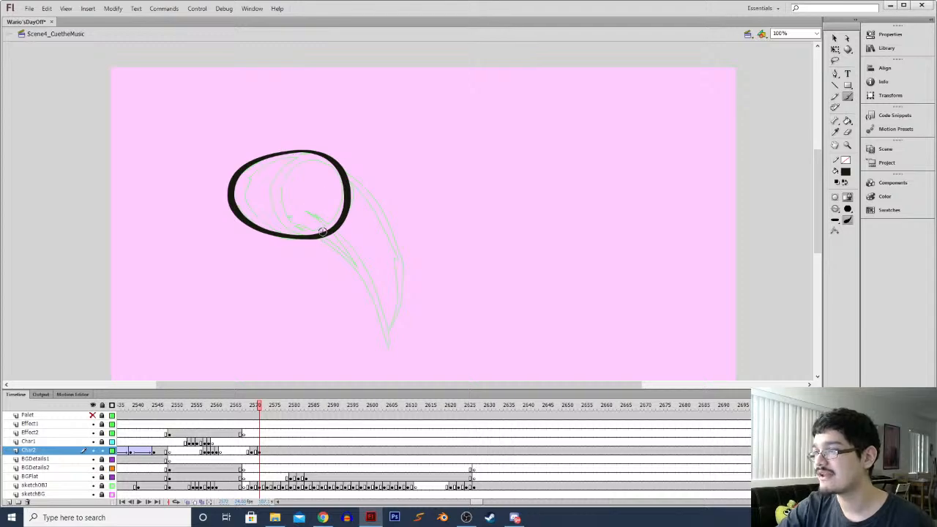
mouse_move(268, 207)
mouse_down()
mouse_move(270, 176)
mouse_move(314, 153)
mouse_up()
Lasso the lower junction where the inner rim curve meets the oval outline and smooth it
key(ctrl+equal)
key(l)
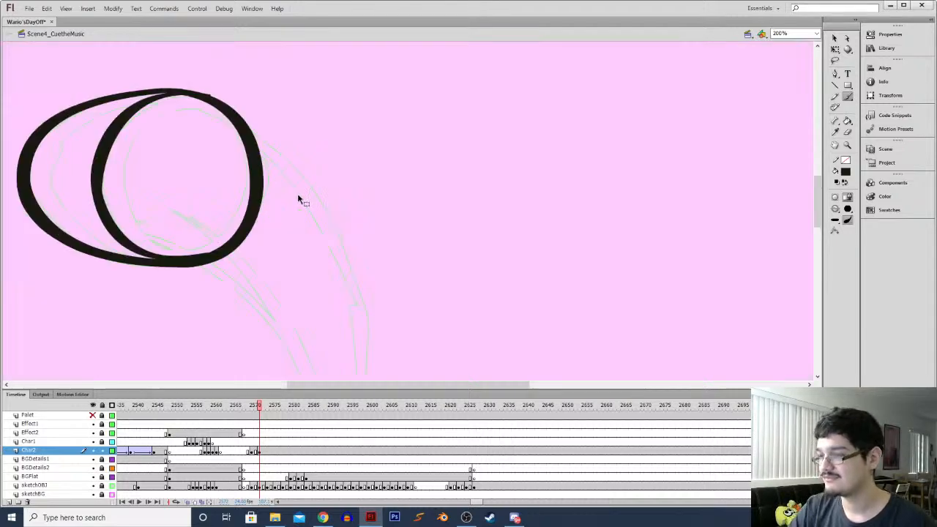
mouse_move(171, 268)
mouse_down()
mouse_move(274, 274)
mouse_move(264, 278)
mouse_up()
key(v)
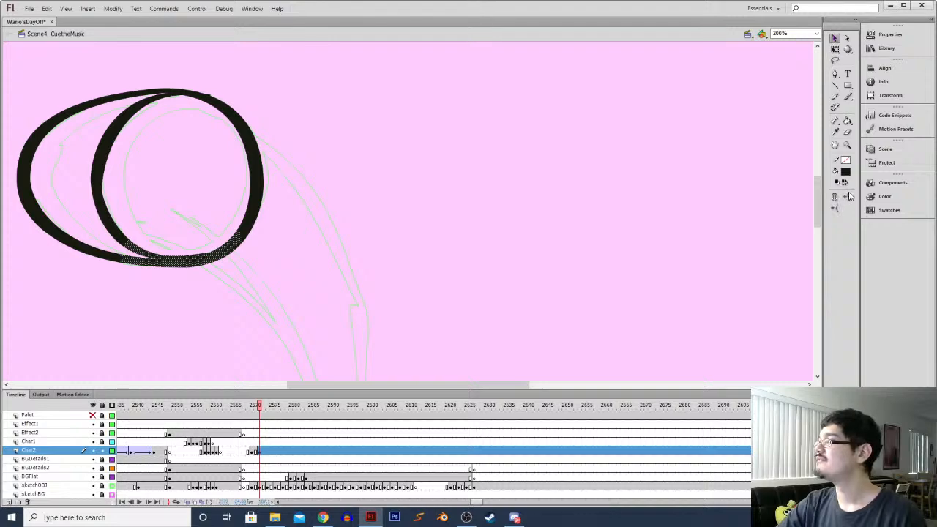
click(199, 343)
drag(165, 279, 306, 298)
key(ctrl+equal)
drag(173, 270, 274, 223)
key(b)
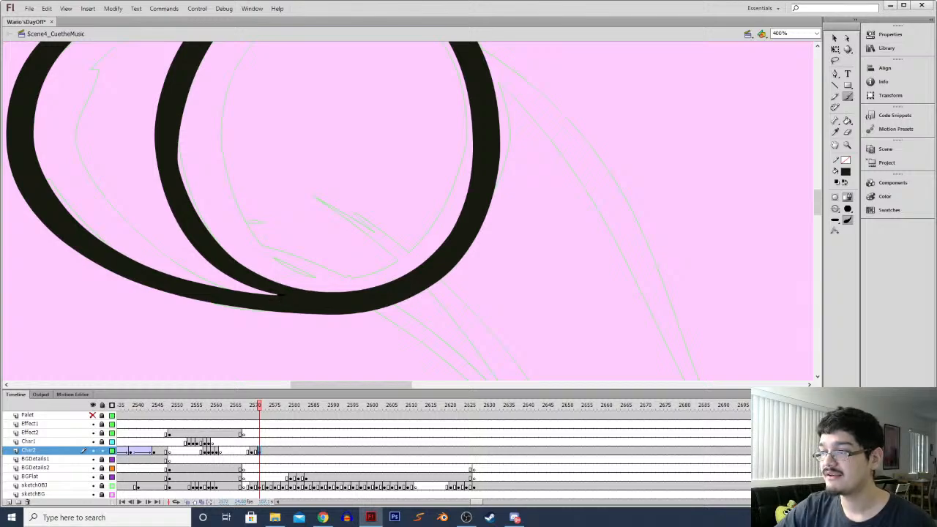
drag(239, 146, 261, 284)
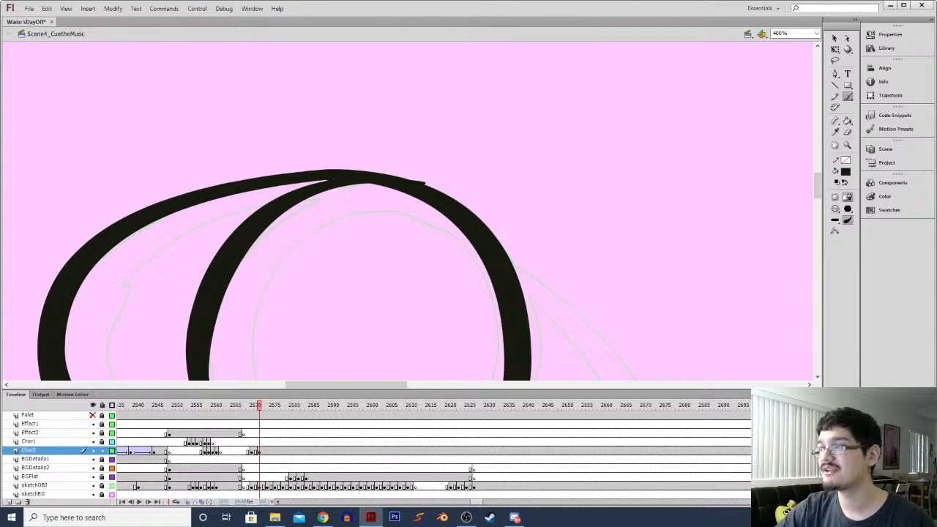
click(847, 38)
drag(438, 174, 411, 194)
key(Delete)
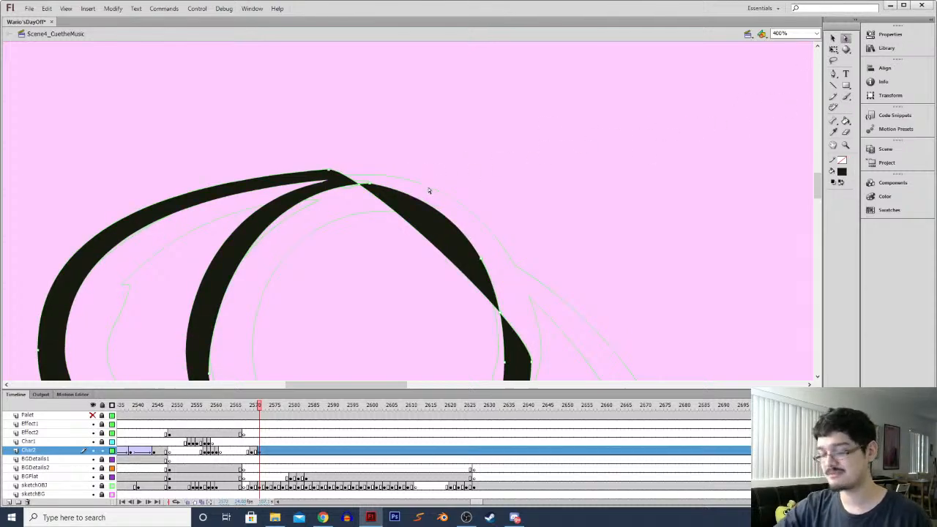
key(ctrl+z)
Erase the stray brush tip on top of the oval outline, and lasso and smooth its upper-right edge
key(e)
mouse_move(408, 163)
mouse_down()
mouse_move(392, 167)
mouse_move(471, 209)
mouse_move(437, 174)
mouse_move(483, 197)
mouse_up()
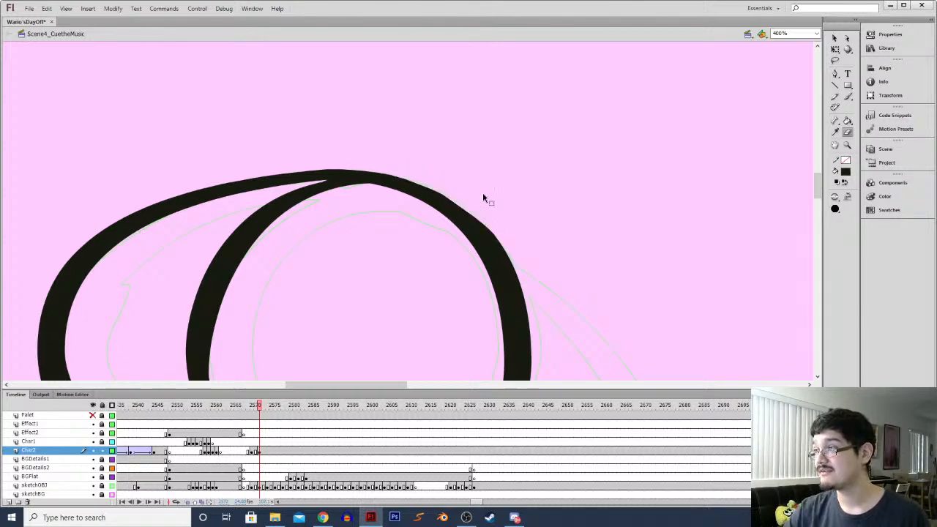
key(ctrl+minus)
scroll(432, 210, down, 2)
key(l)
mouse_move(413, 134)
mouse_down()
mouse_move(464, 206)
mouse_move(432, 175)
mouse_up()
key(v)
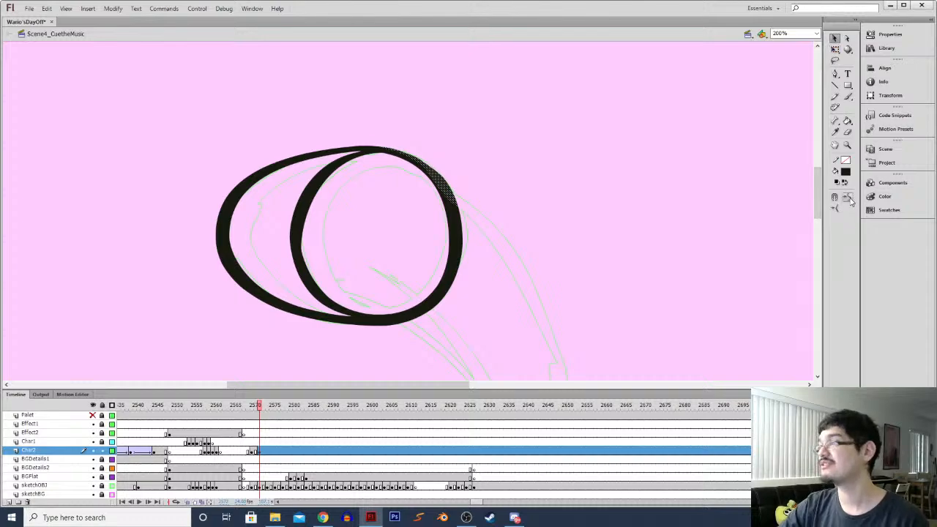
click(425, 229)
Lasso the top edge of the oval outline and smooth it
mouse_move(368, 173)
mouse_down()
mouse_move(360, 198)
mouse_move(495, 153)
mouse_up()
key(l)
key(v)
click(847, 196)
click(273, 147)
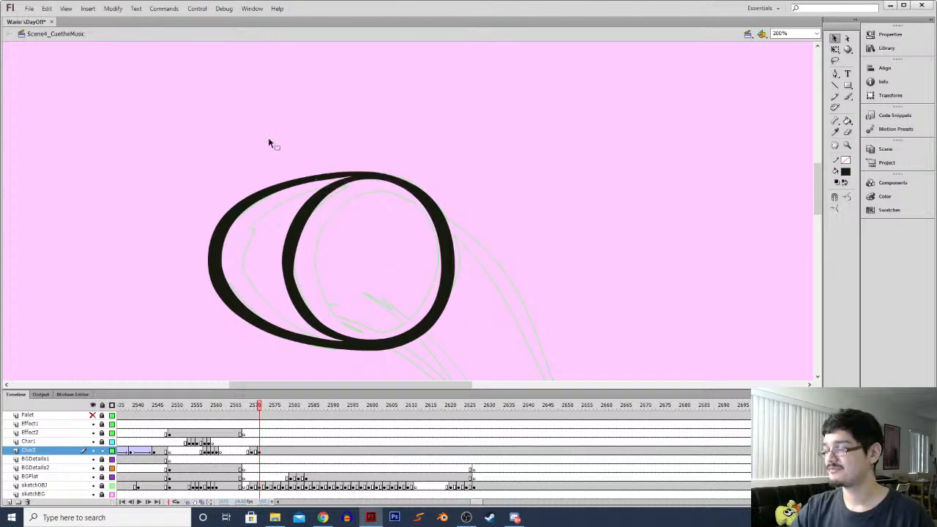
Examine the inner rim curve and its upper junction with the oval outline up close for uneven linework
key(ctrl+equal)
key(b)
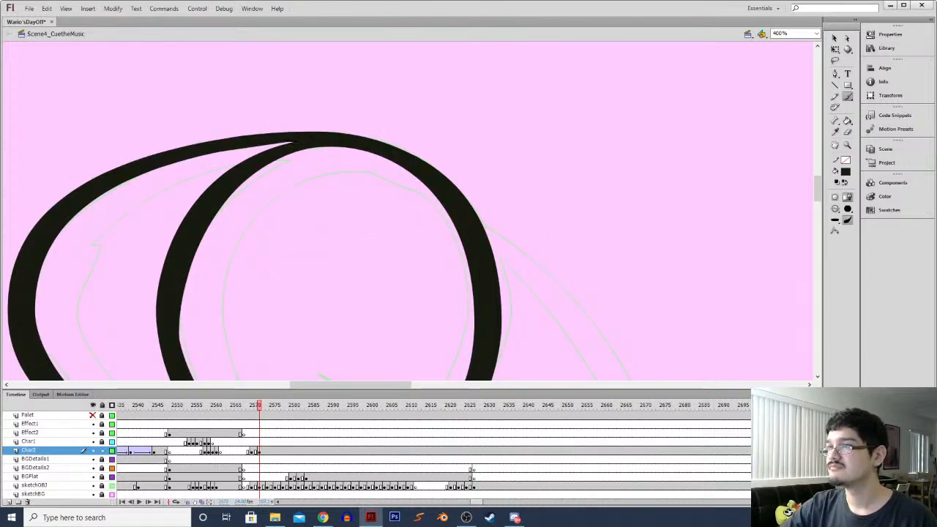
key(ctrl+z)
key(ctrl+minus)
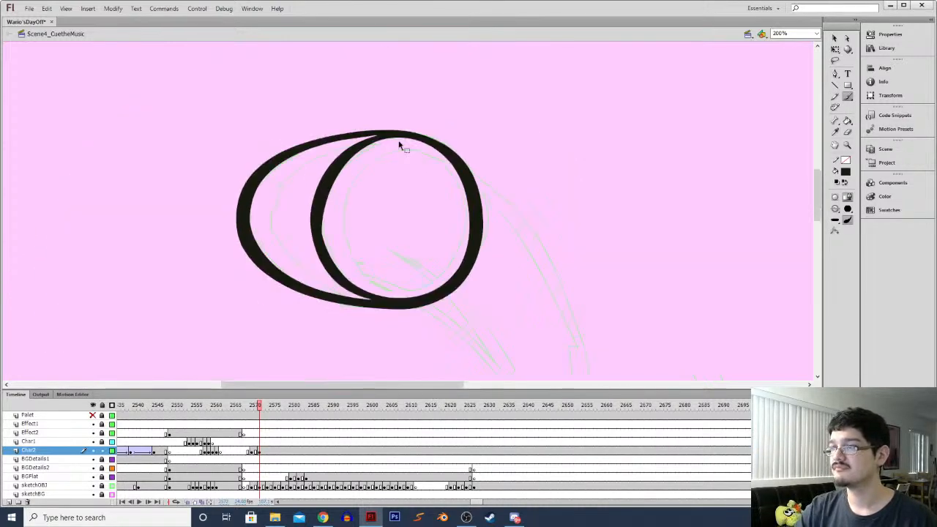
click(835, 39)
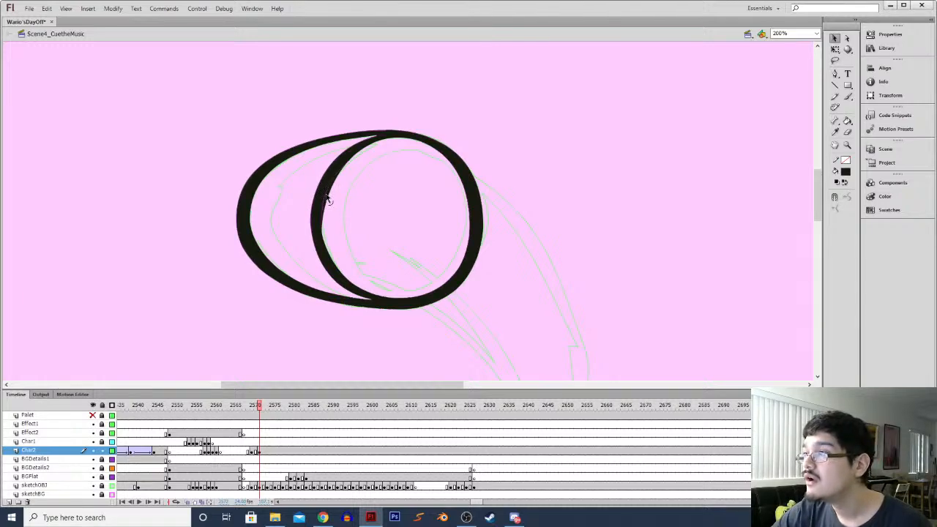
key(l)
key(ctrl+equal)
key(ctrl+equal)
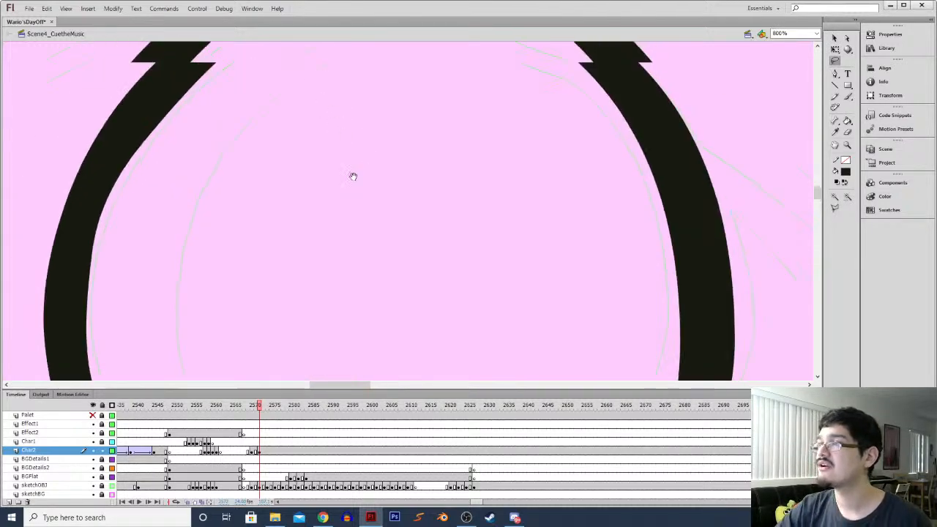
scroll(328, 184, up, 5)
key(k)
key(b)
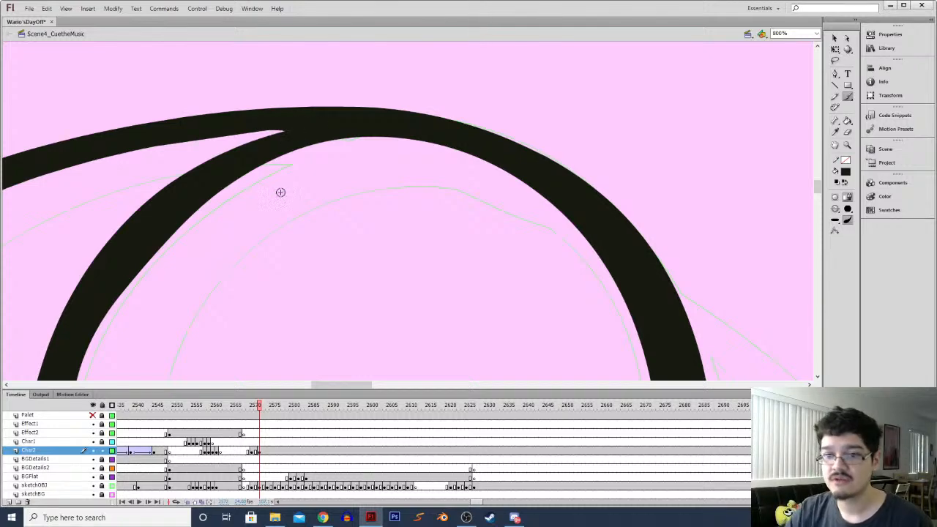
key(ctrl+minus)
drag(295, 198, 314, 165)
key(ctrl+minus)
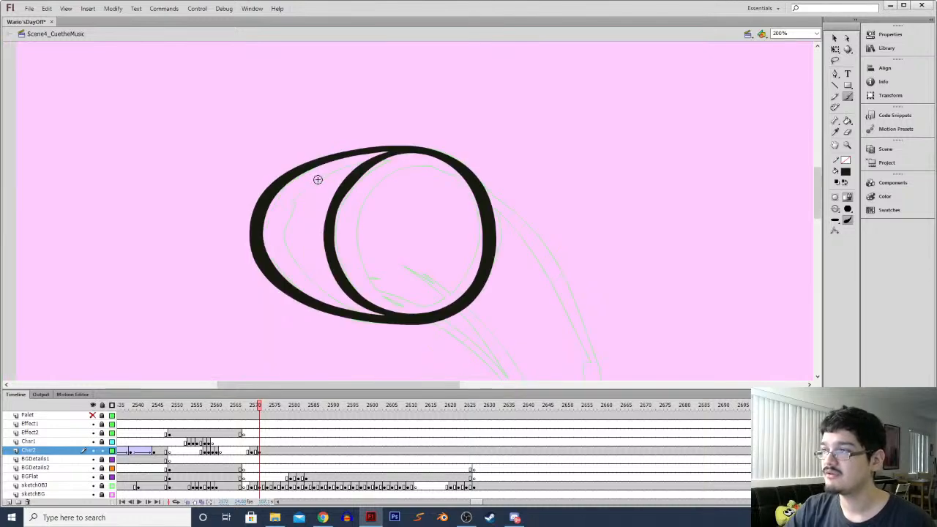
key(l)
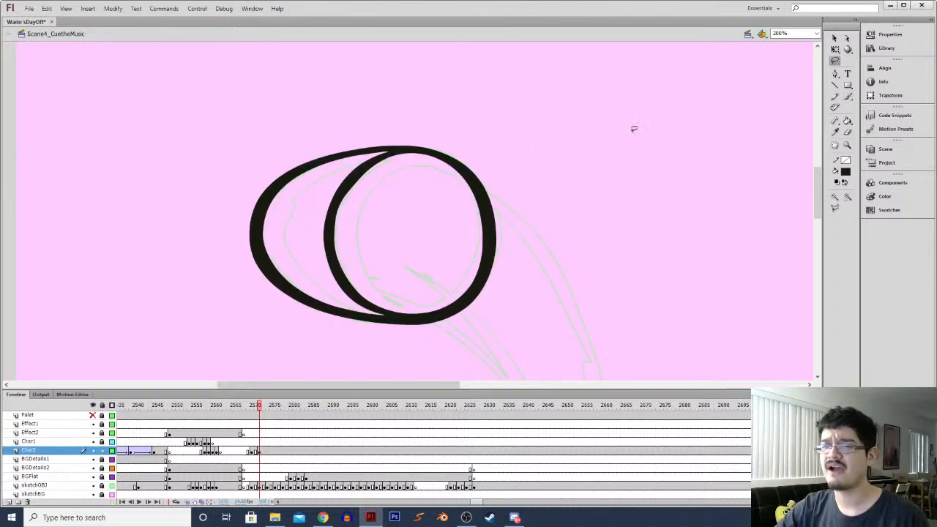
key(v)
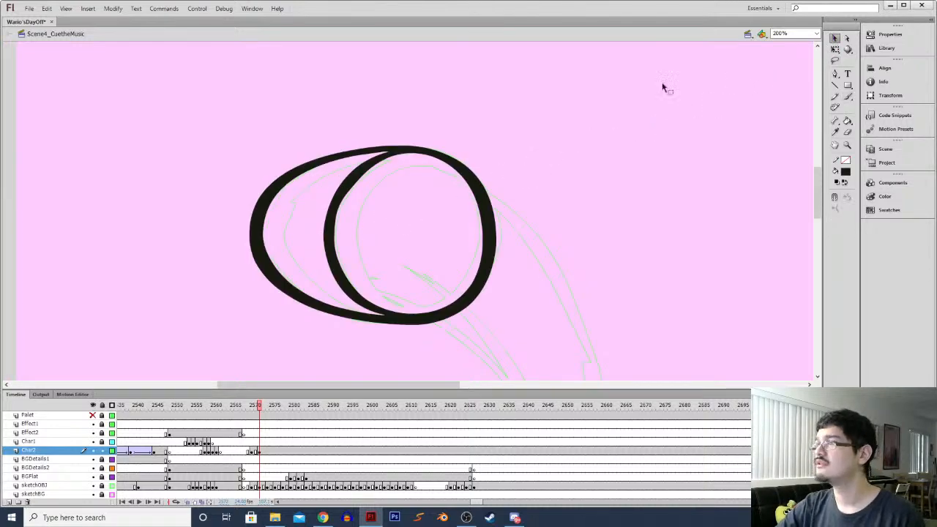
click(351, 193)
click(305, 214)
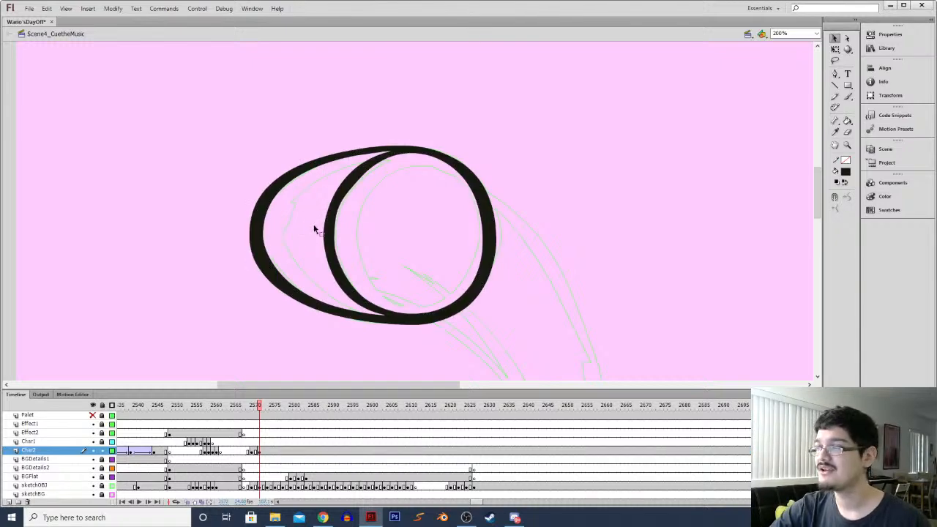
Refine the narrow gap at the upper junction of the rim curve and outline with the brush, and lasso and smooth it
key(ctrl+=)
key(ctrl+=)
drag(333, 113, 380, 318)
key(i)
key(b)
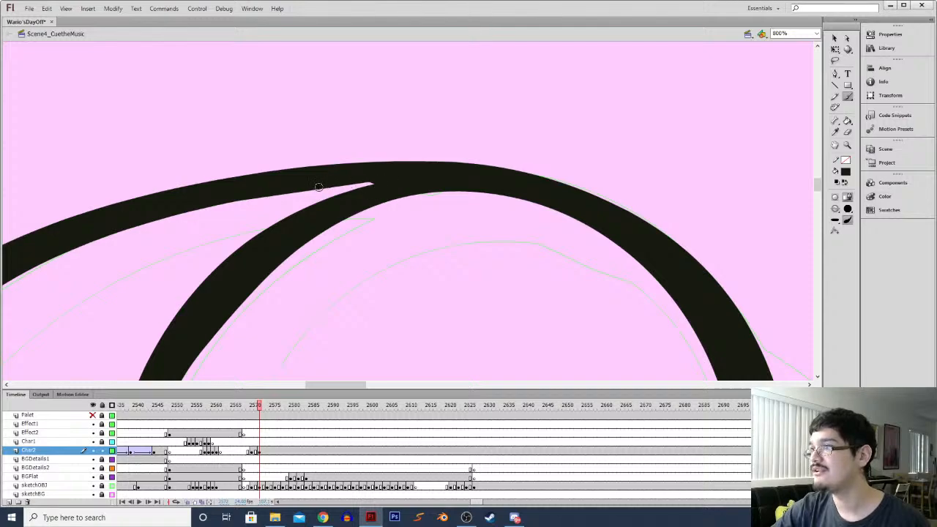
key(l)
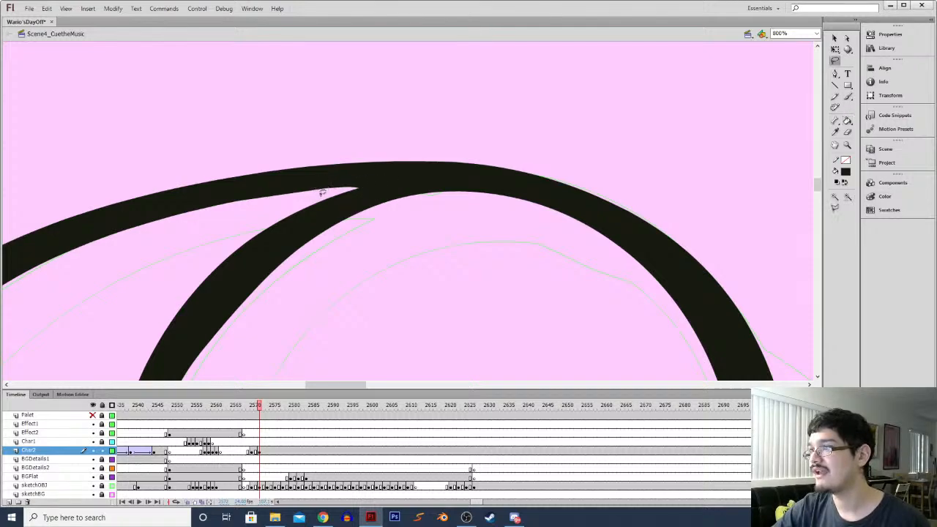
drag(379, 196, 369, 205)
key(v)
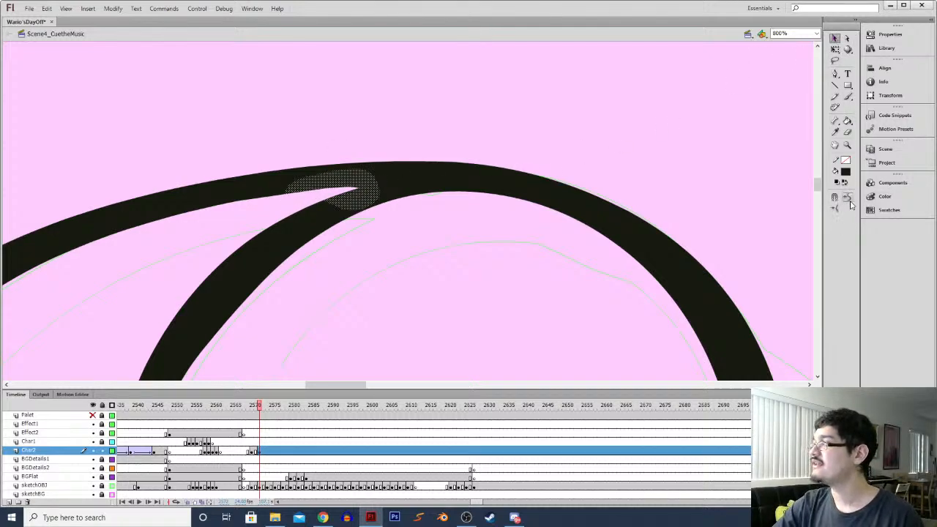
click(366, 213)
Lasso the middle stretch of the inner rim curve and smooth it
key(b)
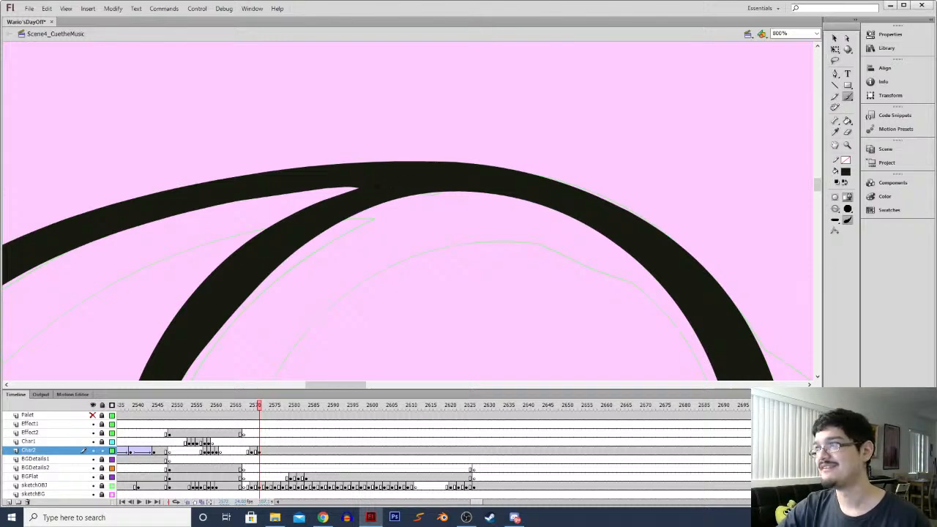
key(ctrl+minus)
key(ctrl+minus)
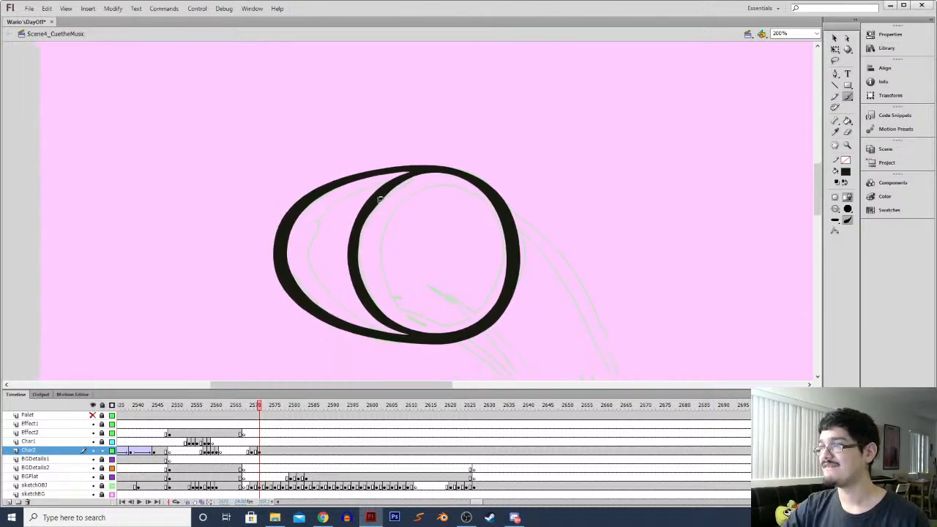
key(l)
key(v)
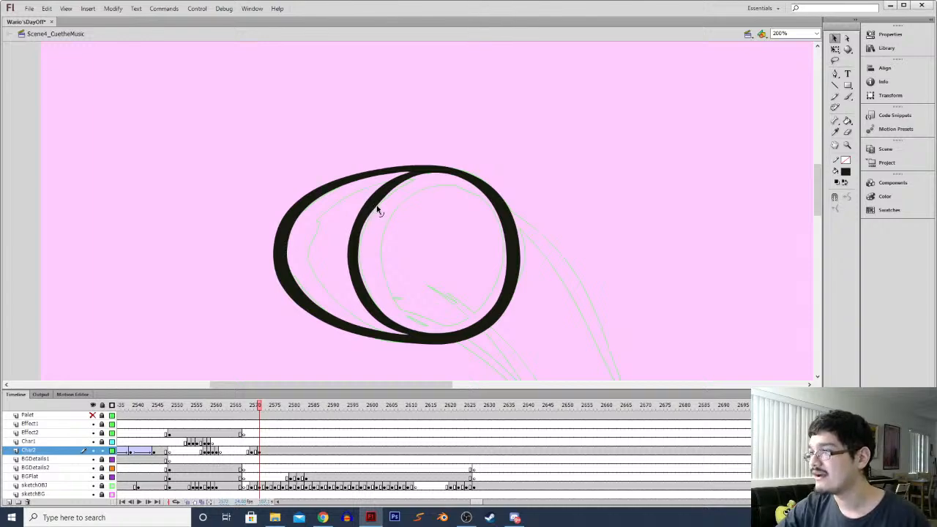
key(l)
mouse_move(334, 205)
mouse_down()
mouse_move(391, 253)
mouse_move(335, 289)
mouse_up()
click(835, 38)
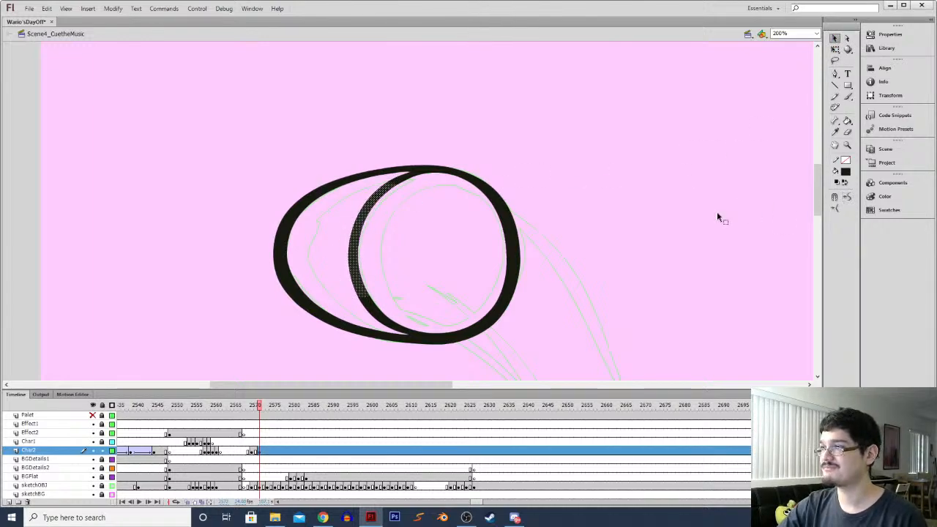
click(399, 286)
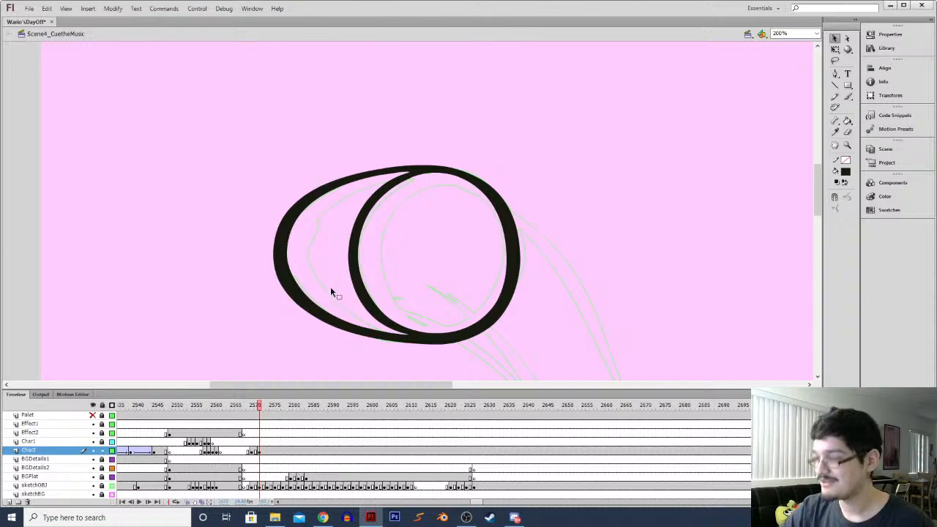
Add a keyframe on Char2 at frame 2574 that carries over the inked head for the next sketch drawing
key(ctrl+minus)
key(l)
mouse_move(318, 207)
mouse_down()
mouse_move(352, 176)
mouse_move(401, 228)
mouse_move(316, 207)
mouse_move(391, 166)
mouse_move(316, 224)
mouse_move(314, 212)
mouse_up()
click(307, 233)
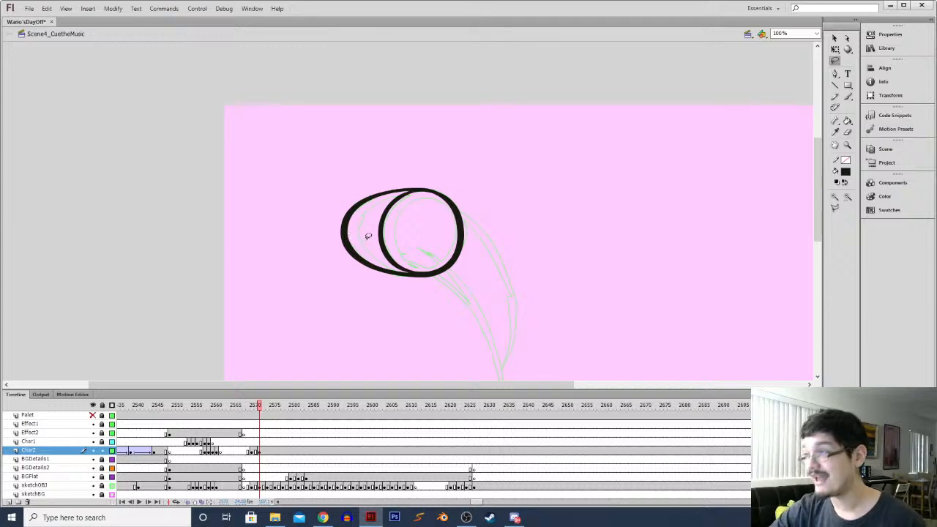
drag(316, 293, 360, 236)
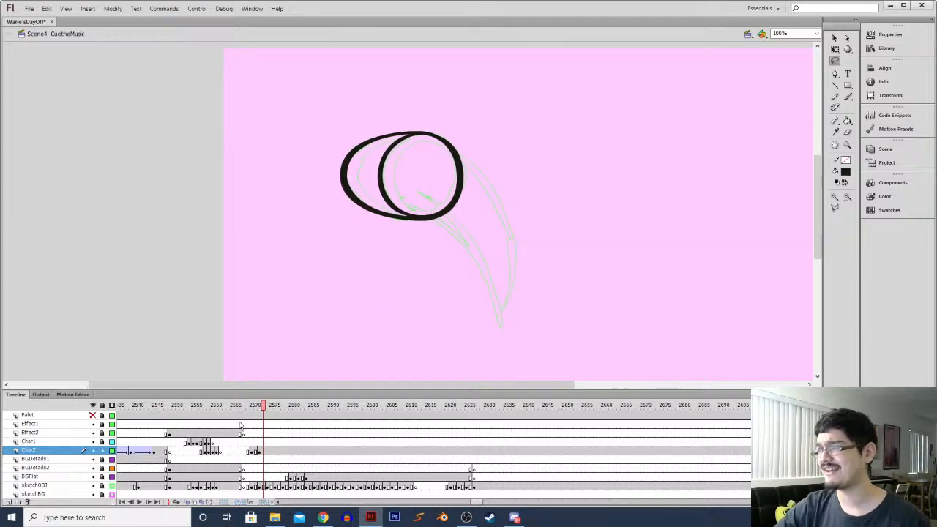
key(period)
click(268, 453)
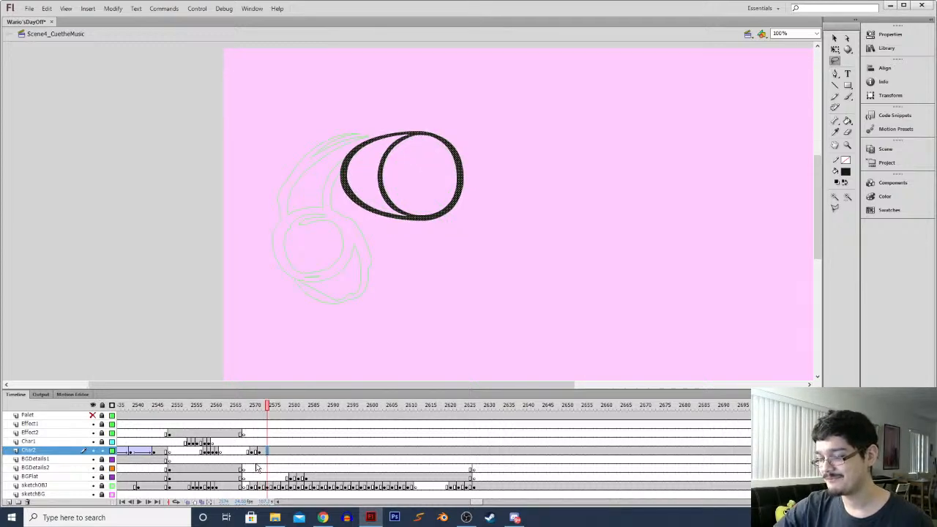
Move and rotate the inked head onto the frame 2574 sketch and distort its upper corners to follow the sketched shape
key(q)
mouse_move(470, 132)
mouse_down()
mouse_move(439, 119)
mouse_move(323, 139)
mouse_move(358, 148)
mouse_move(287, 237)
mouse_up()
drag(363, 311, 360, 295)
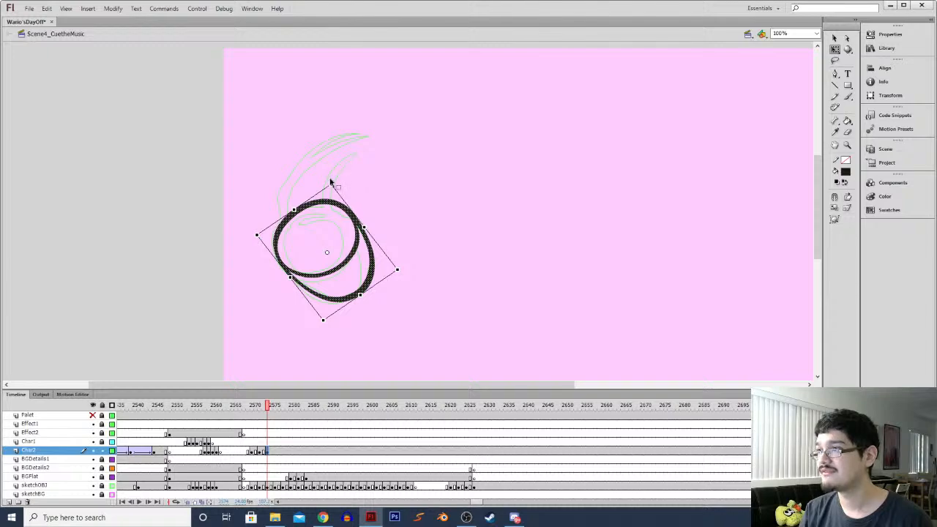
click(847, 208)
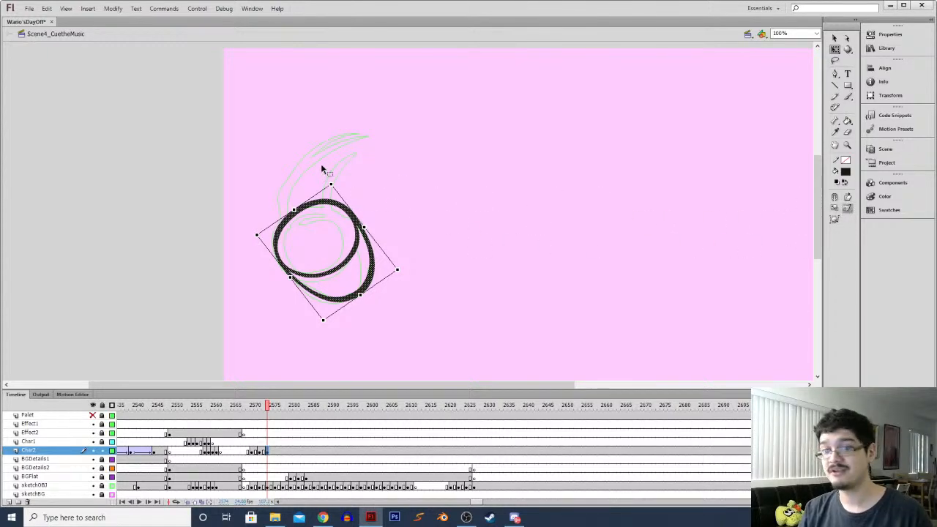
drag(331, 185, 332, 179)
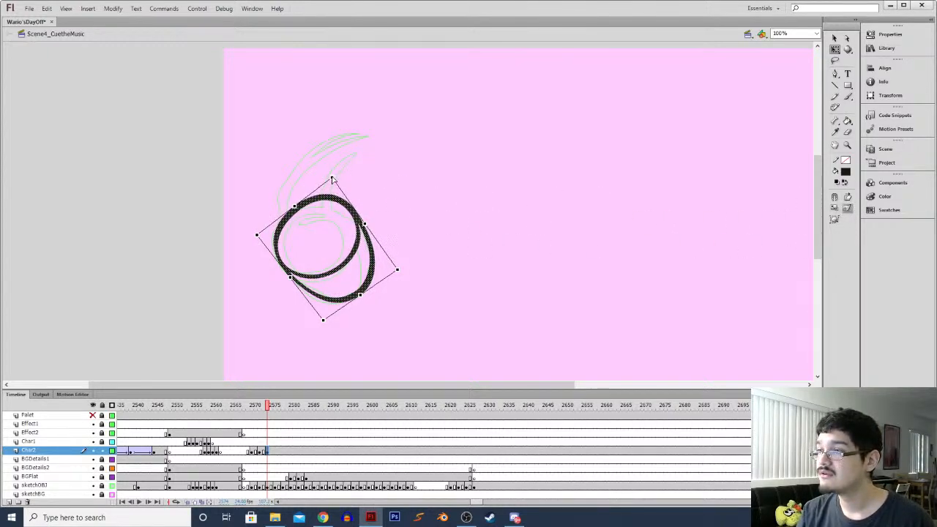
drag(257, 236, 257, 238)
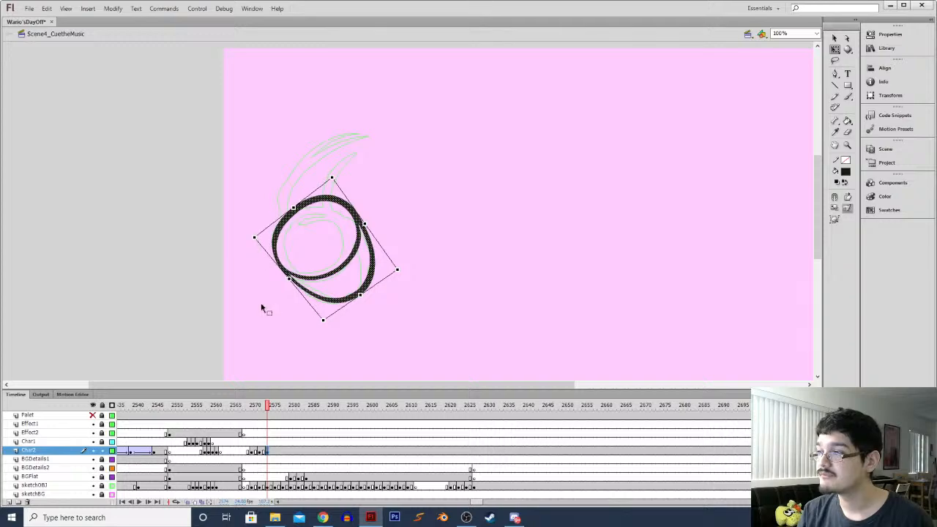
click(267, 309)
Select the whole inked head and distort it, shifting its top and bottom edges slightly downward
key(ctrl+a)
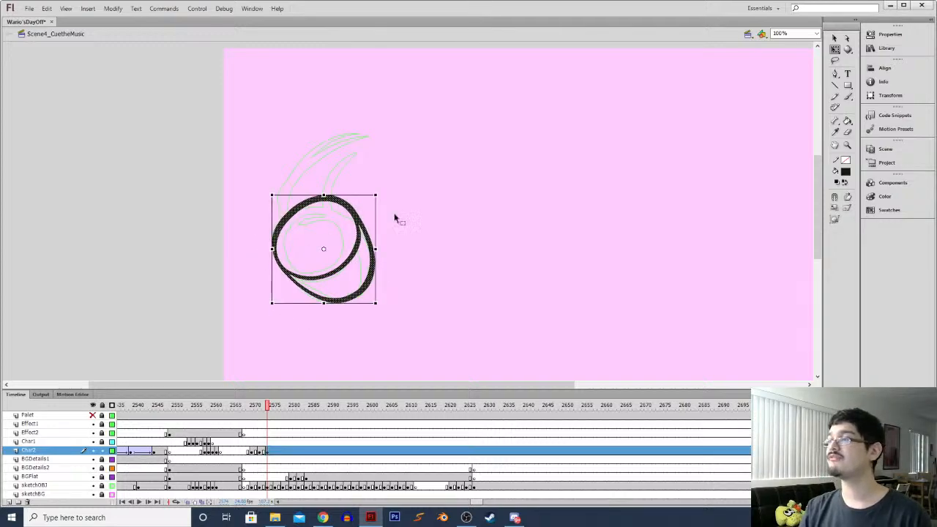
click(846, 208)
drag(323, 196, 319, 207)
drag(322, 311, 323, 313)
click(317, 349)
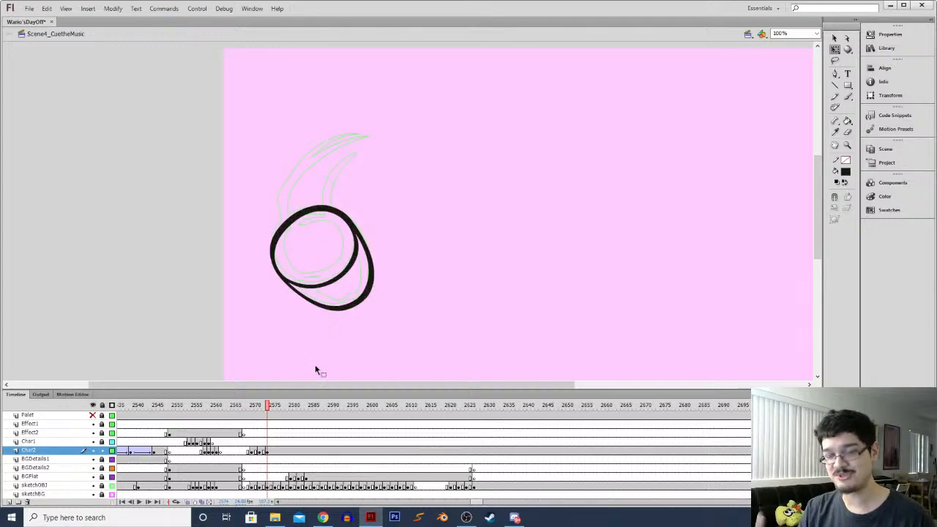
Sample the black of the head outline, insert a blank keyframe on Char2 at frame 2576, and switch to the Brush tool
key(i)
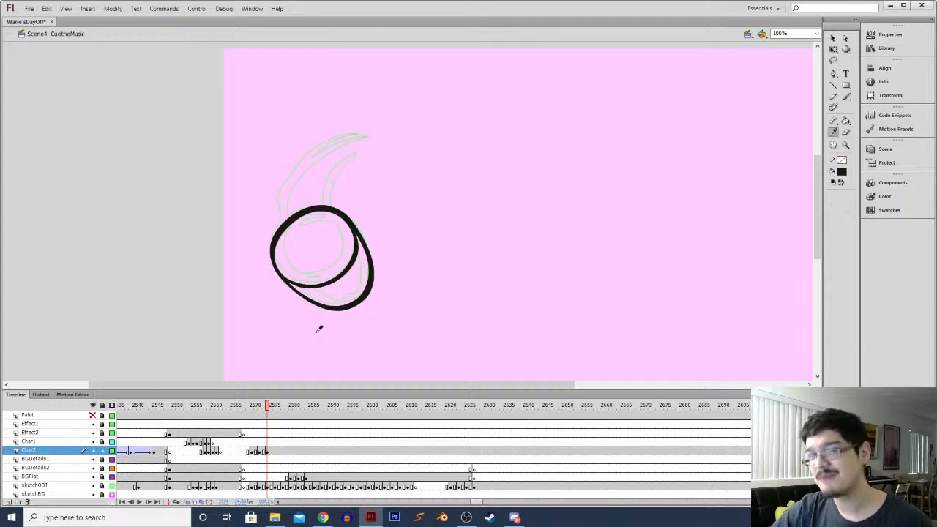
click(337, 308)
drag(338, 332, 310, 258)
key(period)
key(period)
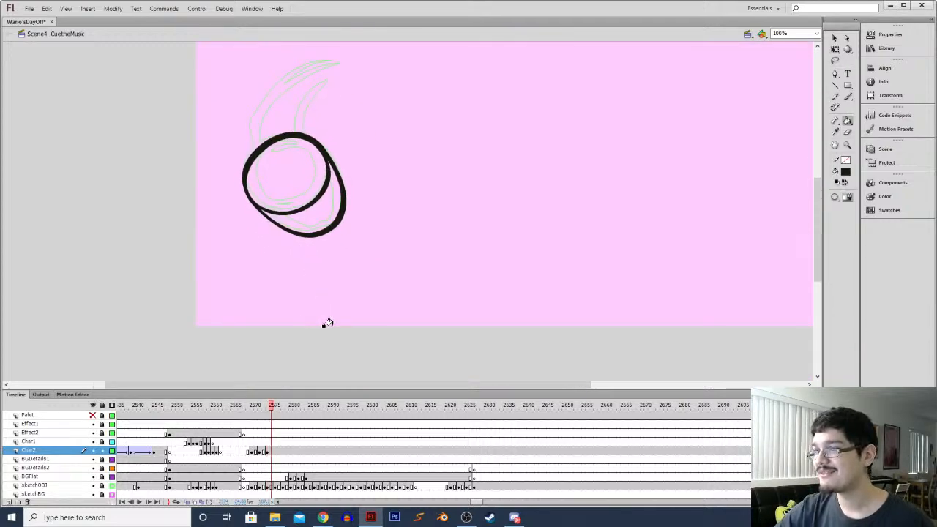
click(275, 453)
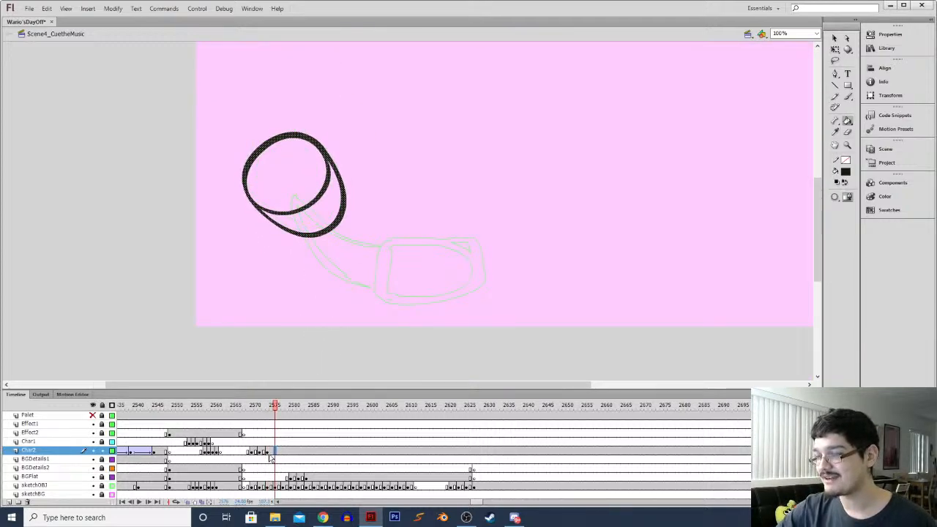
key(F7)
key(b)
drag(344, 293, 345, 259)
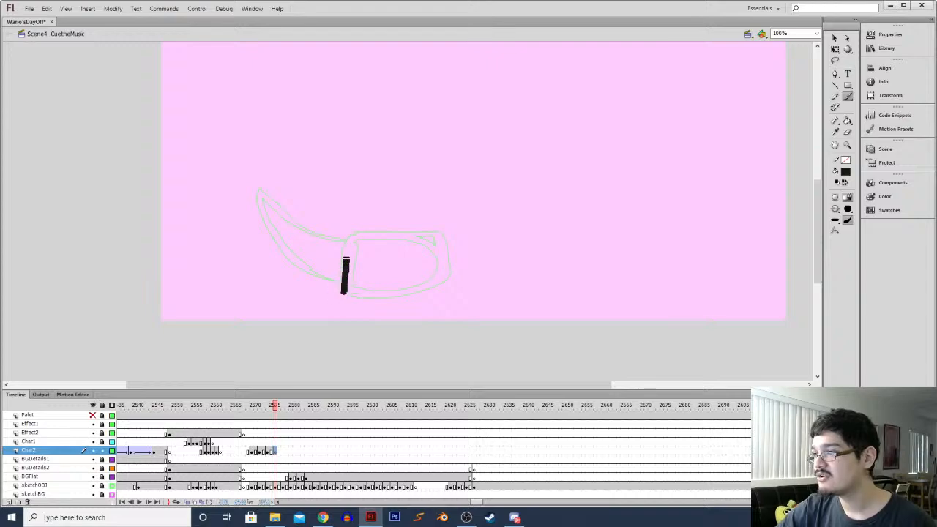
mouse_move(405, 233)
mouse_down()
mouse_move(453, 249)
mouse_move(418, 297)
mouse_move(345, 298)
mouse_move(348, 242)
mouse_up()
key(ctrl+z)
key(ctrl+z)
Ink a closed D-shaped head outline with the brush over the frame 2576 sketch and smooth its upper and lower edges
mouse_move(343, 287)
mouse_down()
mouse_move(352, 239)
mouse_move(364, 237)
mouse_move(422, 237)
mouse_move(442, 250)
mouse_move(444, 279)
mouse_move(341, 296)
mouse_up()
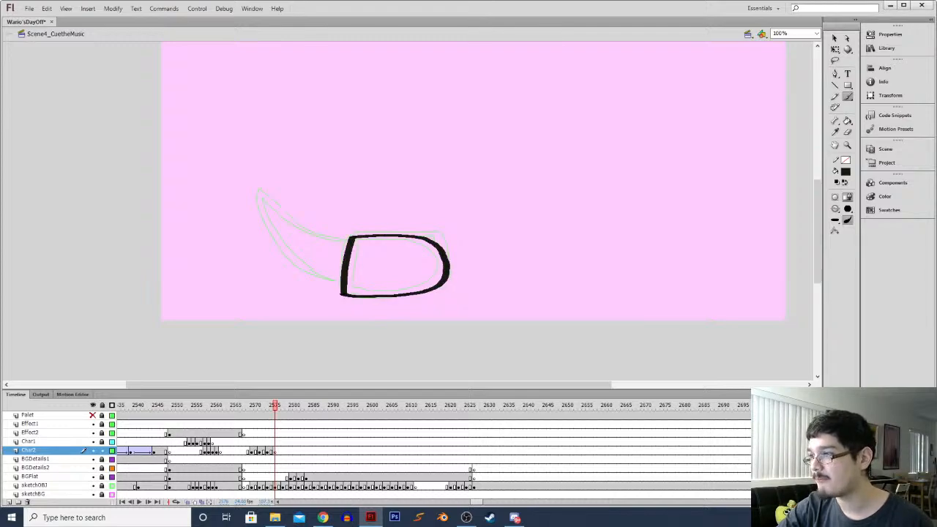
key(ctrl+equal)
drag(372, 252, 313, 242)
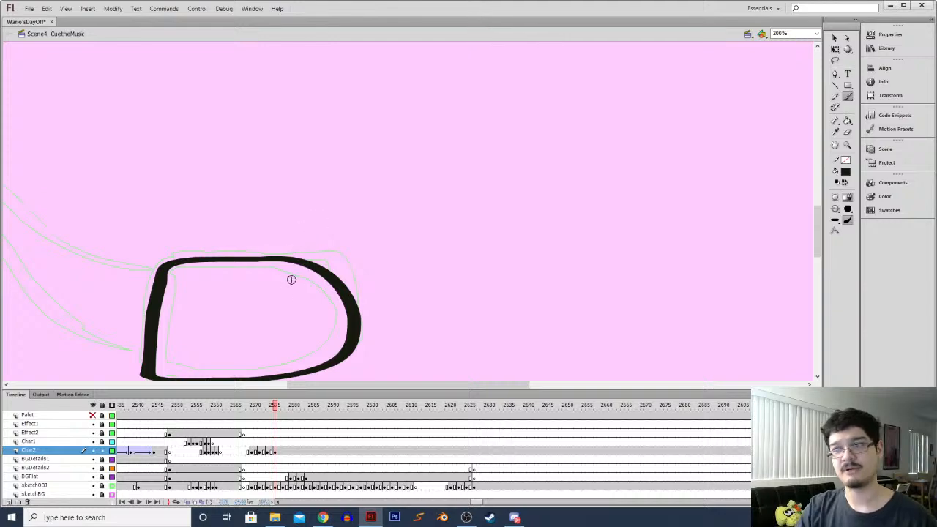
drag(288, 278, 345, 198)
key(l)
mouse_move(284, 311)
mouse_down()
mouse_move(243, 188)
mouse_move(632, 190)
mouse_up()
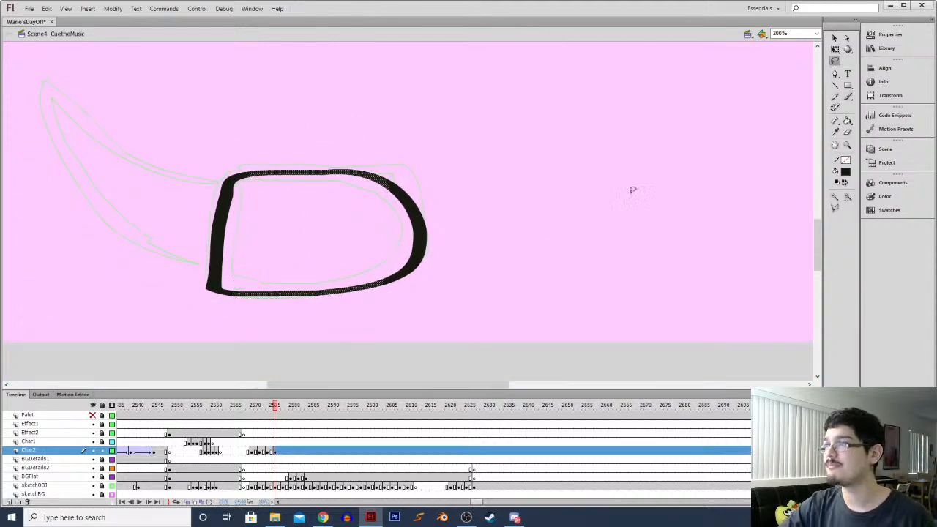
key(v)
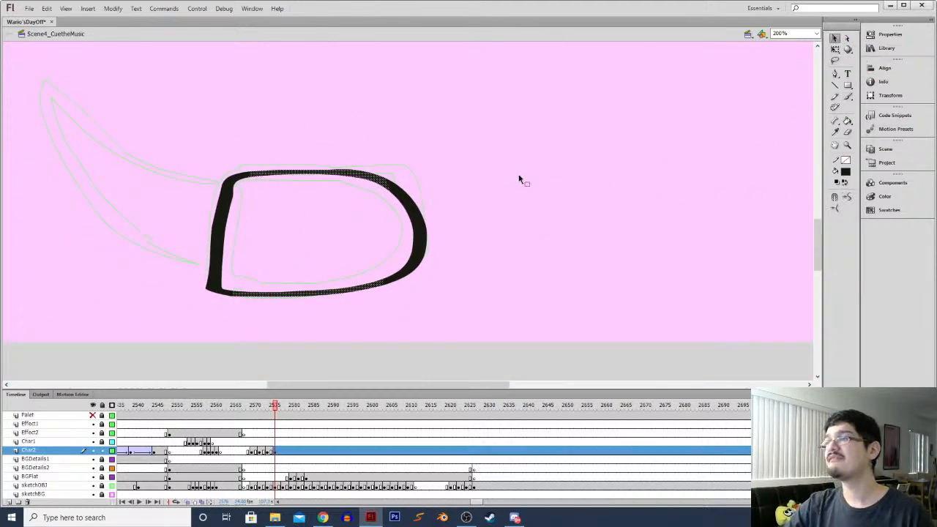
click(275, 188)
Extend the outline's straight left side outward with brush strokes and square off its upper-left corner
key(b)
mouse_move(211, 289)
mouse_down()
mouse_move(216, 190)
mouse_move(208, 233)
mouse_up()
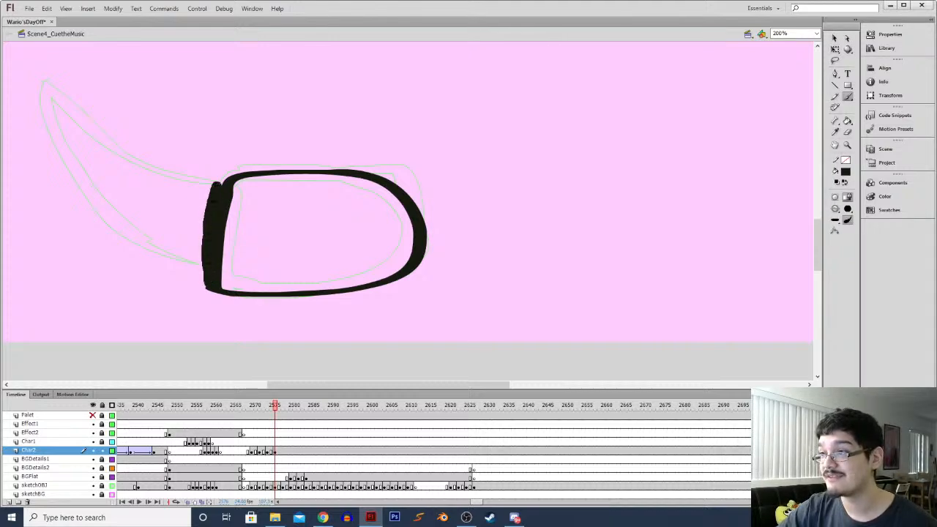
drag(253, 173, 213, 175)
key(k)
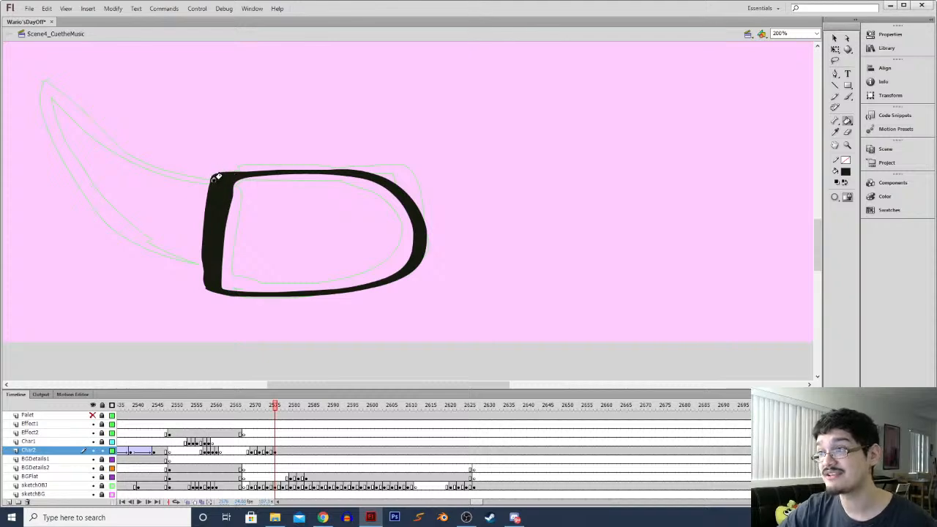
Erase the inner part of the thick left side with a larger round eraser, leaving an even line with rounded inner corners
key(b)
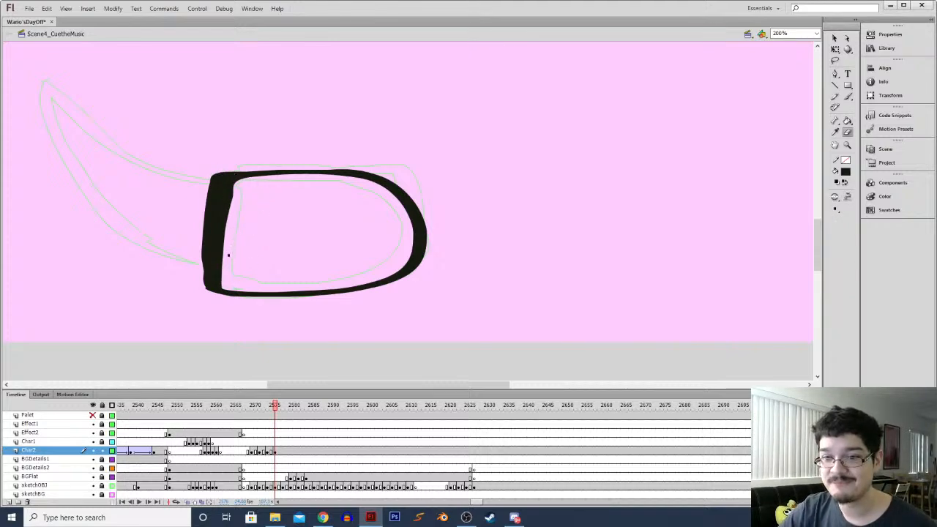
key(bracketright)
key(bracketright)
key(bracketright)
mouse_move(224, 284)
mouse_down()
mouse_move(225, 187)
mouse_move(227, 267)
mouse_up()
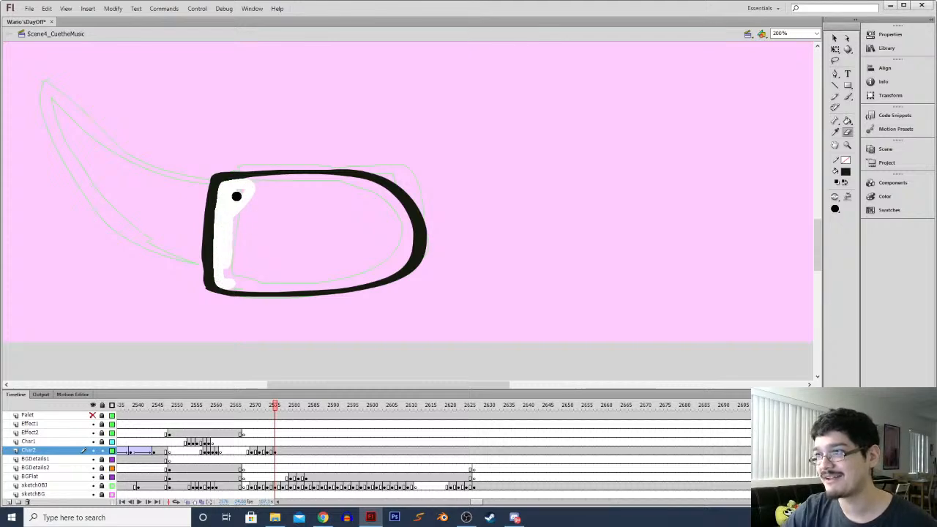
Lasso the upper edge of the head outline and smooth it
key(l)
mouse_move(259, 194)
mouse_down()
mouse_move(266, 135)
mouse_move(408, 184)
mouse_up()
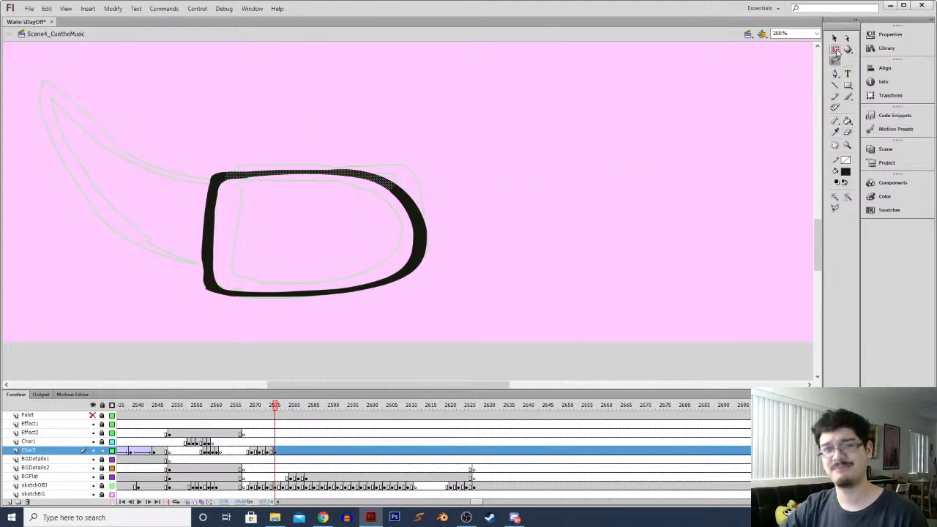
click(835, 40)
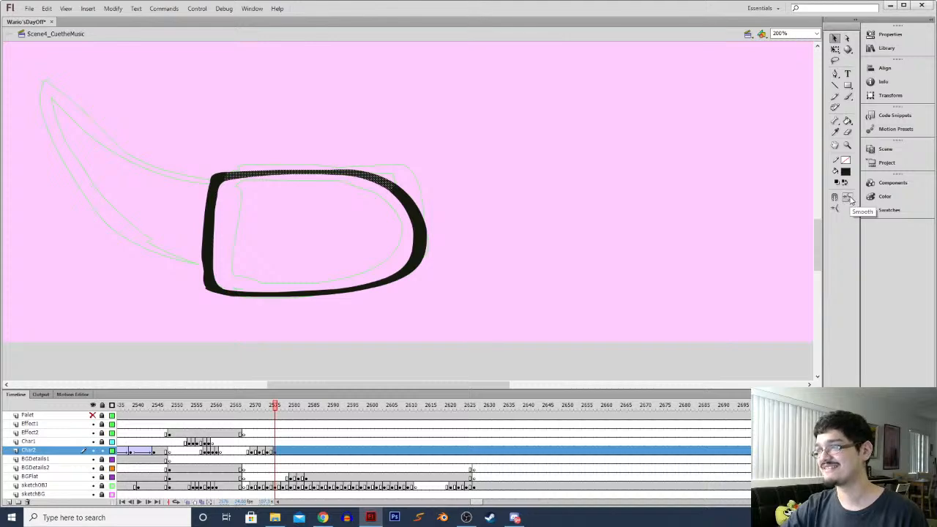
click(465, 167)
Thicken the upper edge with brush strokes along its outside, from the upper-left corner to the start of the rounded end
key(b)
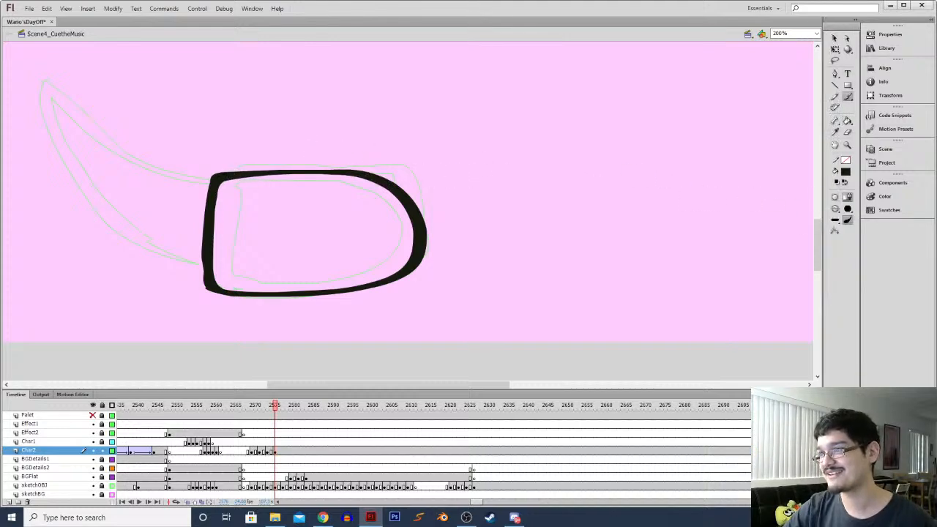
drag(225, 171, 312, 168)
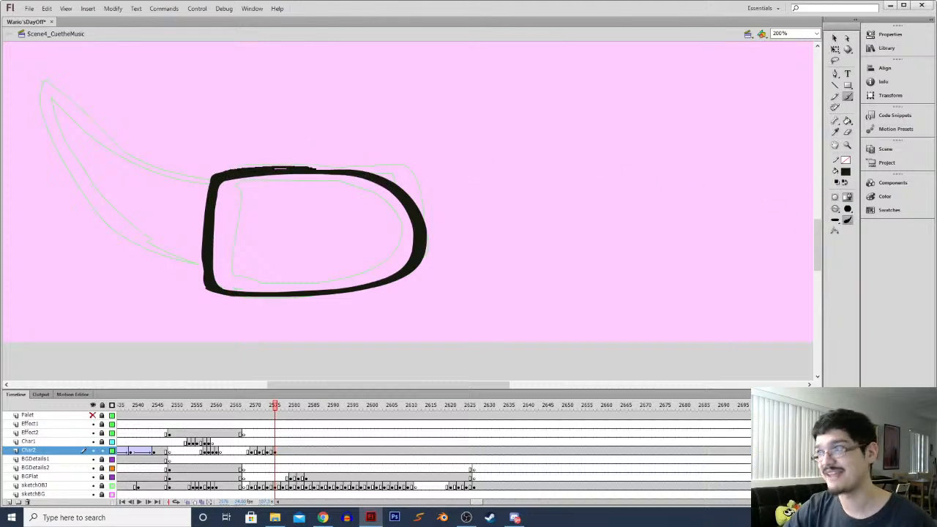
drag(246, 168, 322, 167)
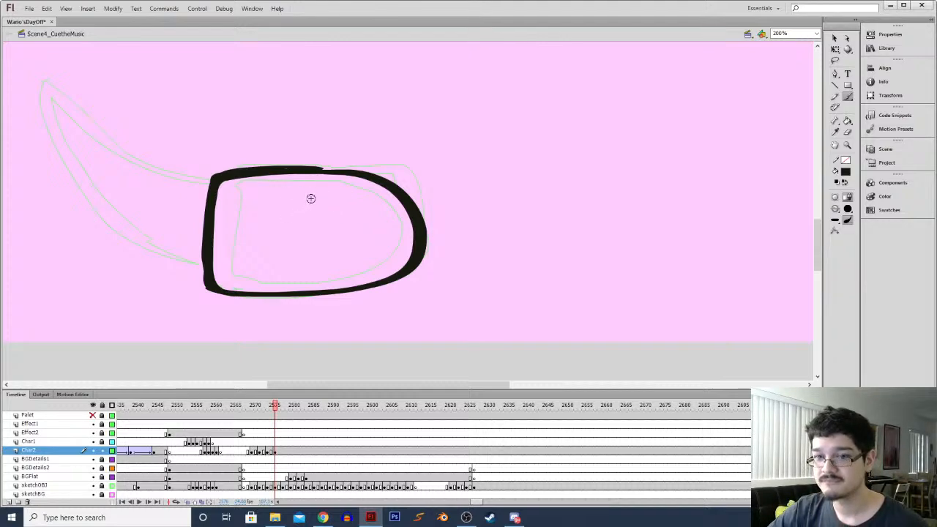
drag(317, 169, 366, 169)
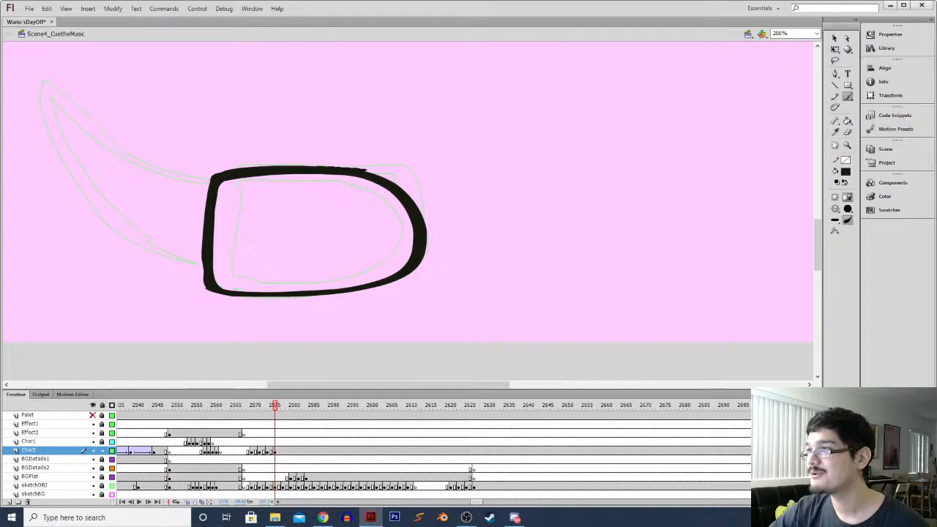
Select the whole outline and pull its rounded right end inward with Free Transform to make the head narrower
key(q)
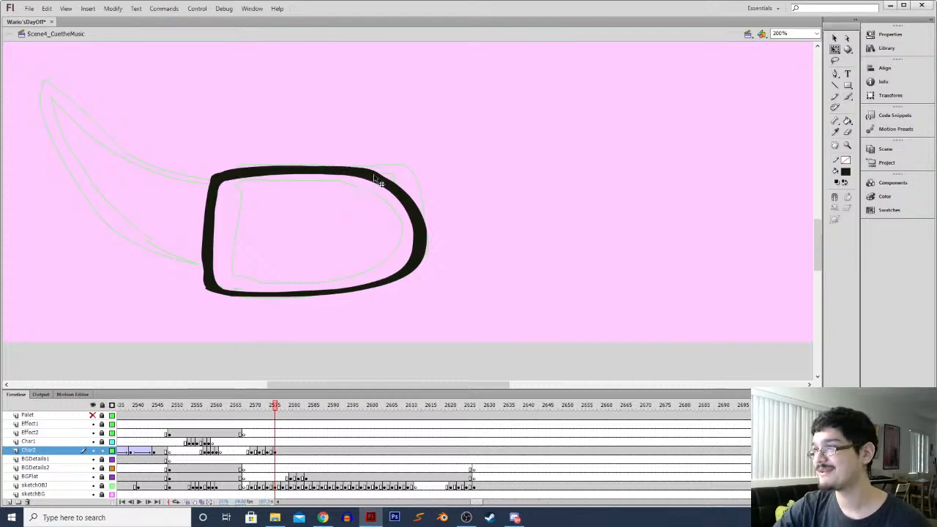
key(ctrl+a)
drag(442, 309, 412, 299)
click(387, 324)
Lasso the straight left edge of the head outline and smooth it
key(l)
mouse_move(171, 210)
mouse_down()
mouse_move(220, 272)
mouse_move(175, 220)
mouse_up()
click(835, 37)
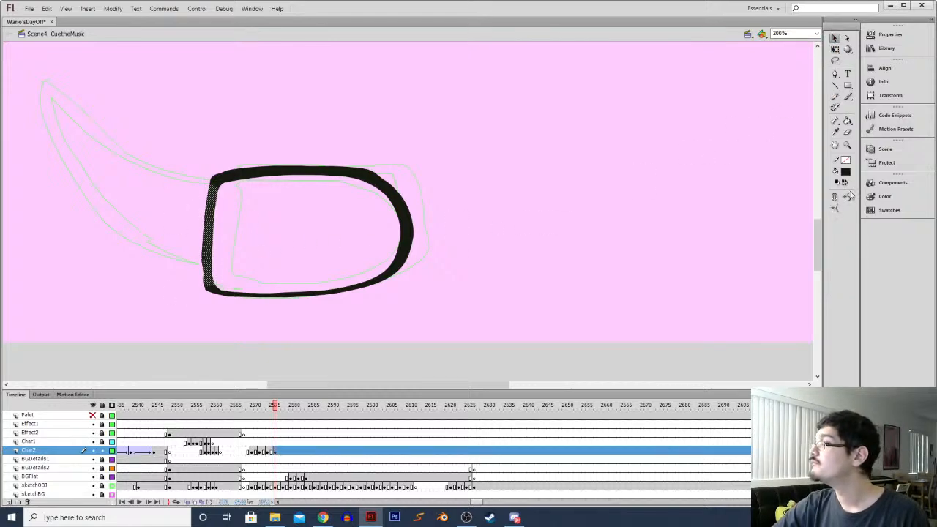
click(231, 230)
Fill out the outer side of the left edge with the brush, and lasso and smooth that stretch again
key(b)
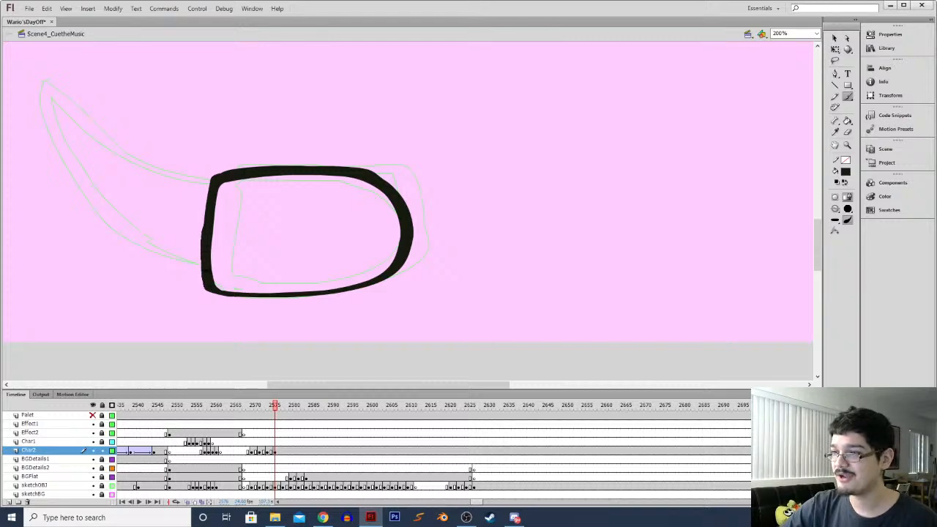
key(l)
mouse_move(178, 204)
mouse_down()
mouse_move(228, 270)
mouse_move(185, 274)
mouse_up()
click(834, 38)
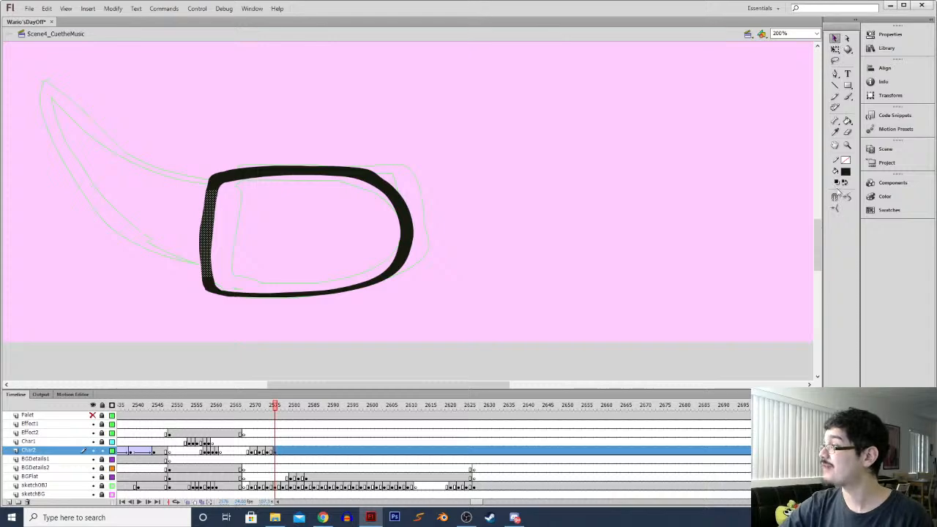
click(278, 226)
Lasso the thickened upper edge through to the rounded end and smooth it twice
key(l)
mouse_move(233, 208)
mouse_down()
mouse_move(347, 123)
mouse_move(380, 234)
mouse_up()
click(834, 40)
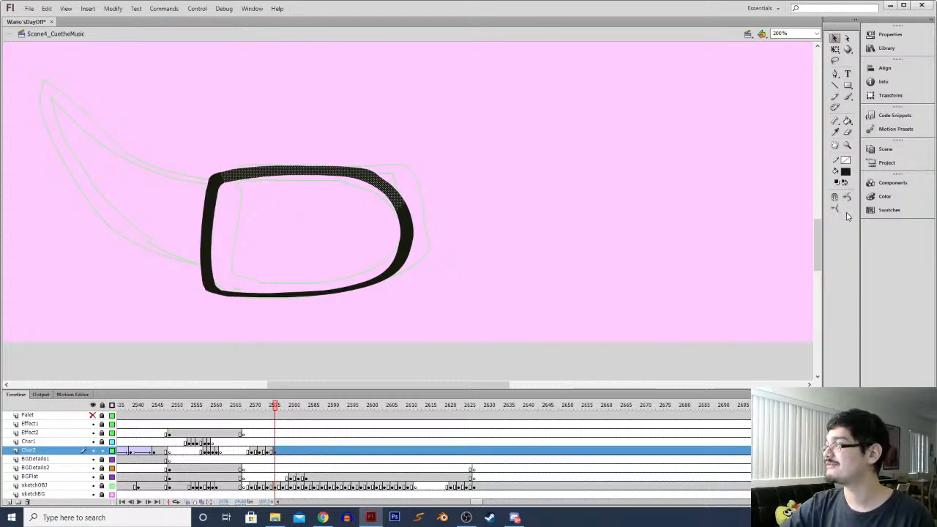
click(847, 197)
click(847, 198)
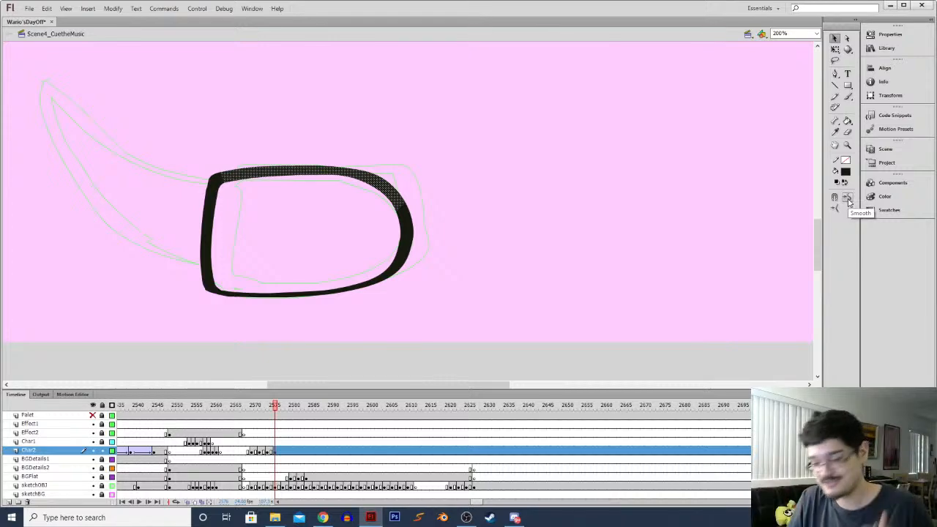
Select the whole head outline and pull its lower-left corner inward with Free Transform
key(l)
click(184, 192)
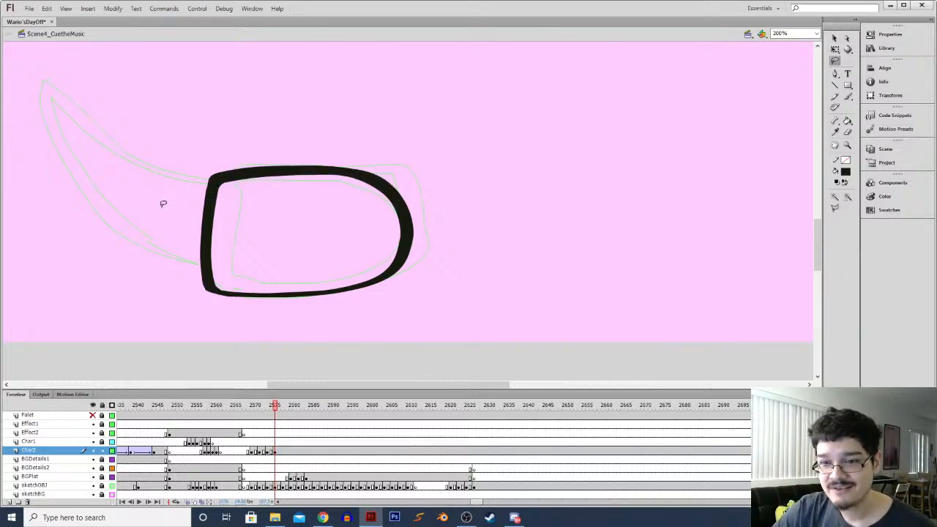
drag(183, 221, 178, 194)
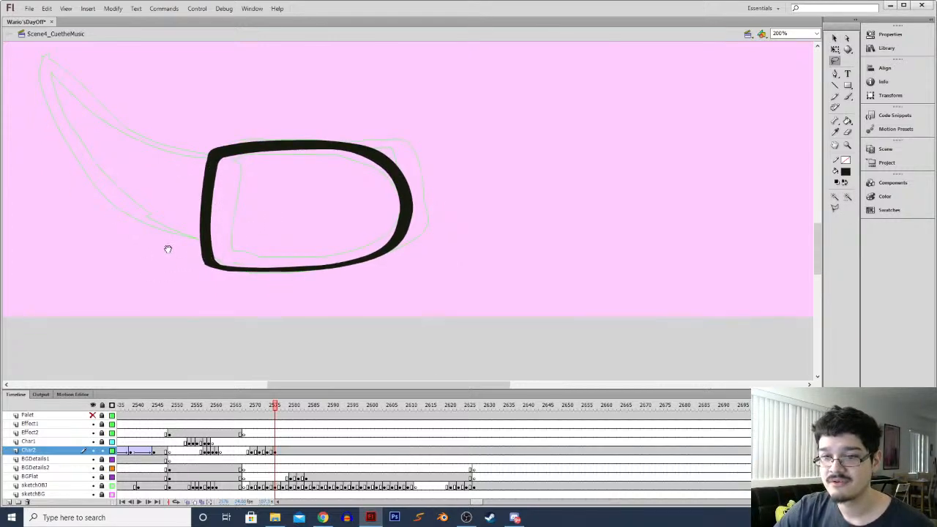
key(q)
click(216, 154)
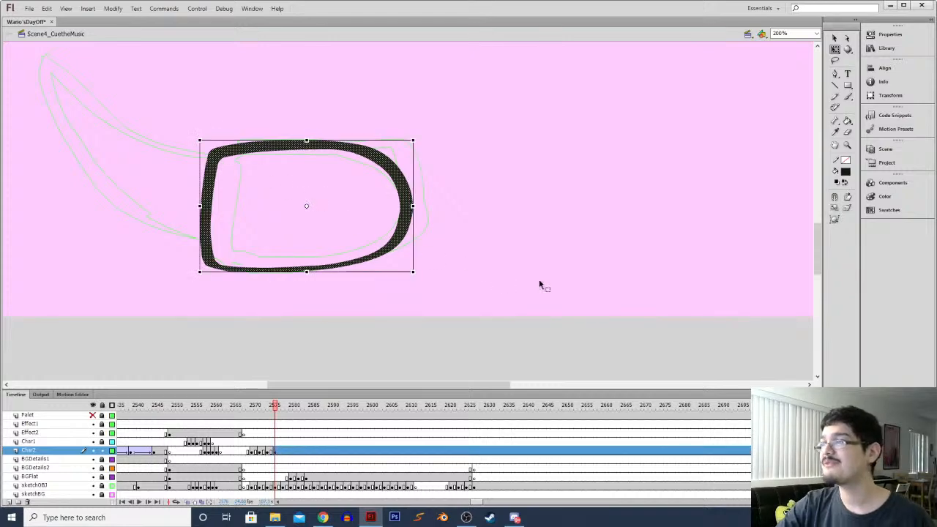
drag(199, 271, 211, 277)
click(213, 290)
Thicken the lower edge of the outline with the brush, and lasso and smooth that edge
key(b)
mouse_move(235, 261)
mouse_down()
mouse_move(339, 268)
mouse_move(395, 234)
mouse_up()
key(l)
mouse_move(238, 279)
mouse_down()
mouse_move(286, 232)
mouse_move(363, 272)
mouse_up()
click(835, 37)
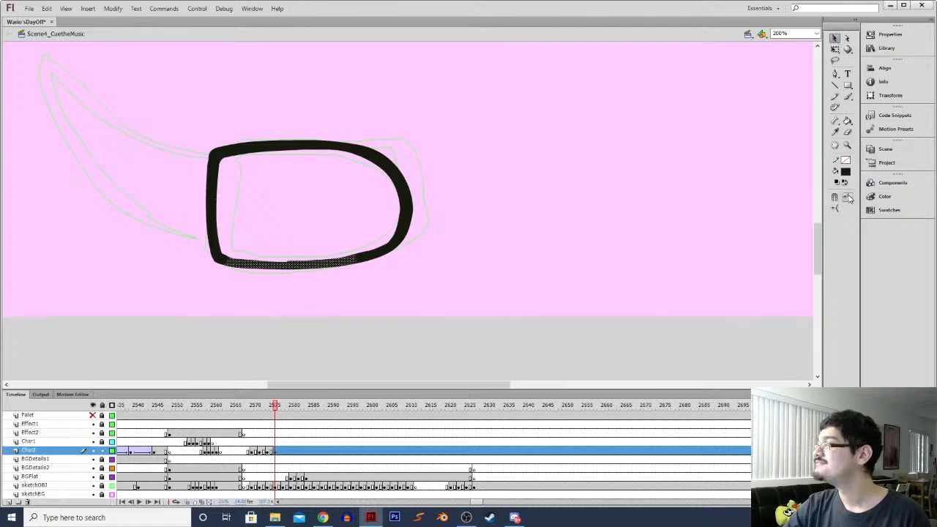
click(309, 225)
Lasso the outline's lower edge from the lower-left corner to the rounded end and smooth it
key(l)
drag(253, 292, 221, 280)
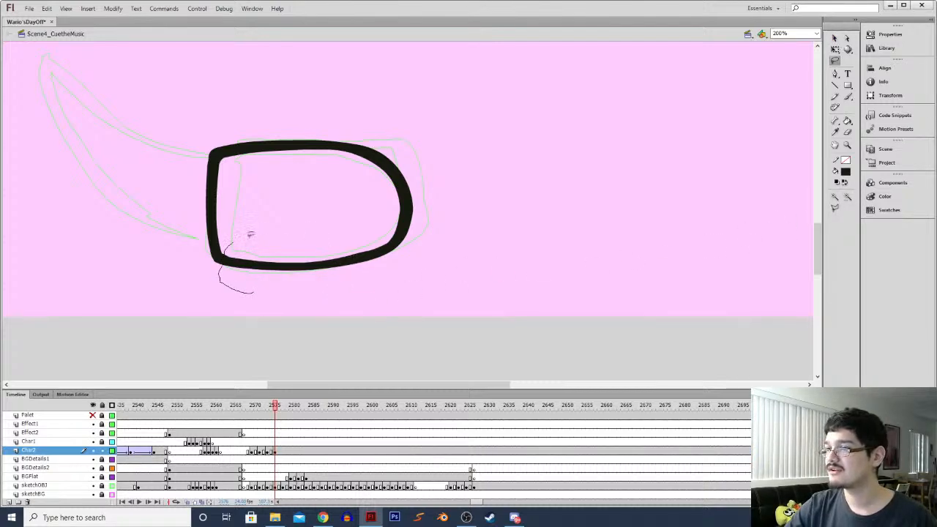
drag(243, 236, 401, 235)
key(v)
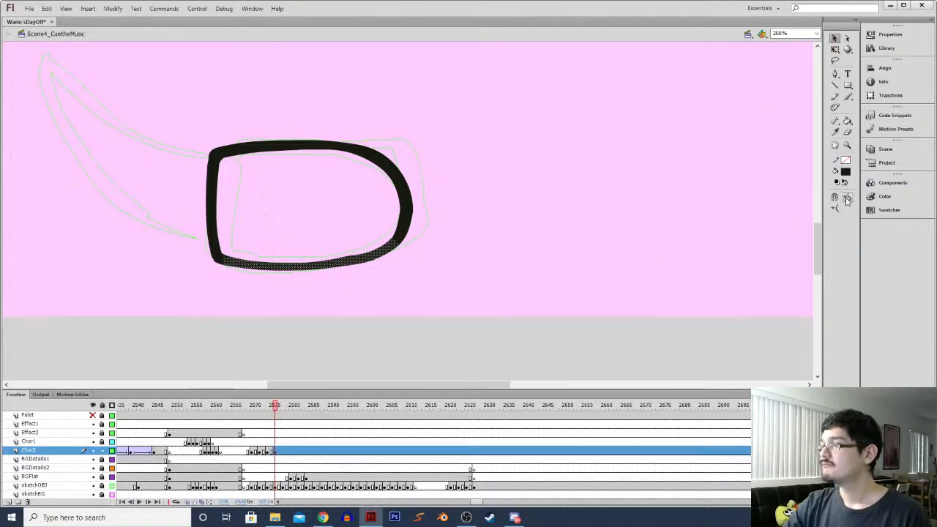
click(235, 274)
Flip back and forth through the neighbouring inked frames to check the object's motion from pose to pose
key(ctrl+minus)
key(ctrl+minus)
key(comma)
key(period)
key(comma)
key(comma)
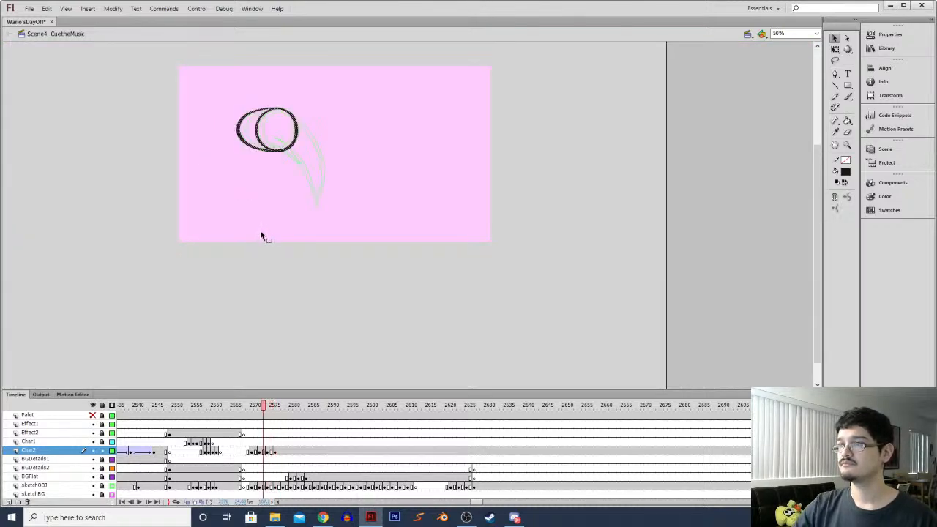
key(period)
key(period)
key(period)
key(comma)
key(comma)
key(period)
key(comma)
key(period)
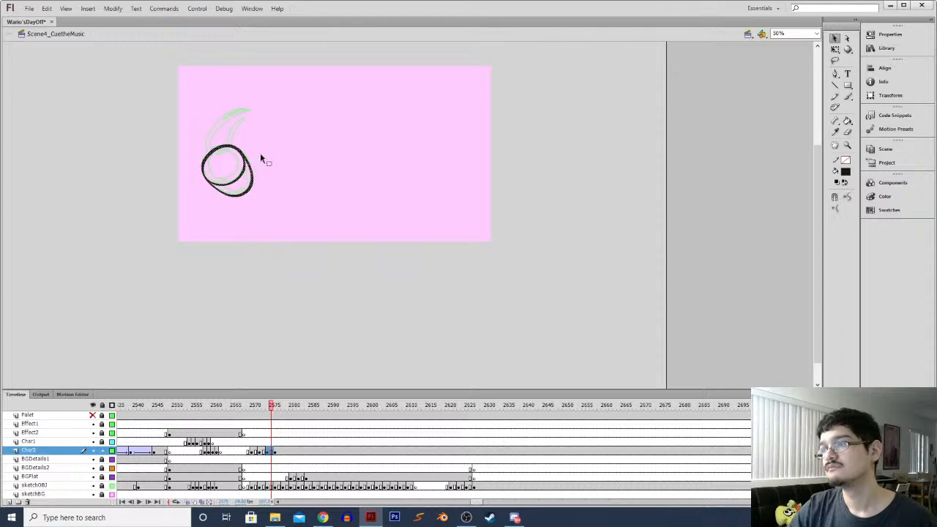
Rotate the whole two-ring outline in the preceding pose with Free Transform so it lines up beneath the sketched tail
key(q)
drag(261, 146, 244, 148)
key(ctrl+z)
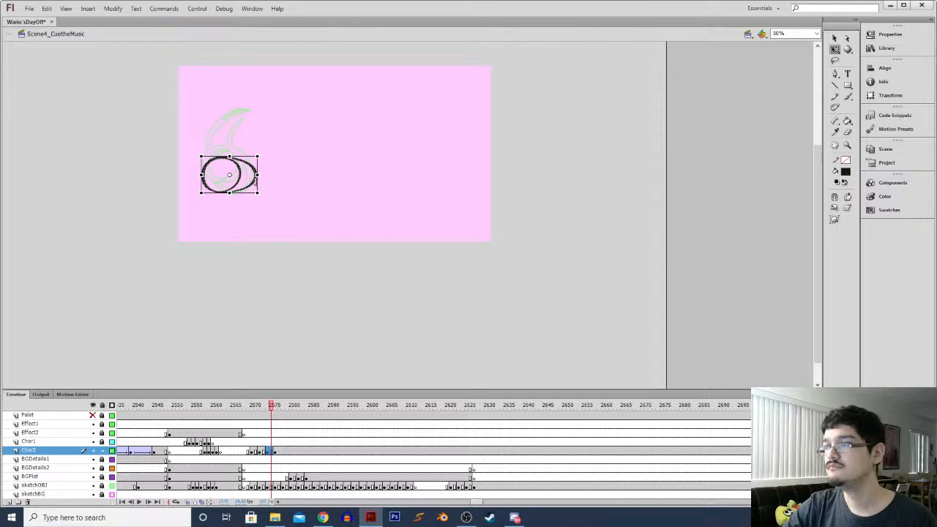
drag(263, 152, 231, 139)
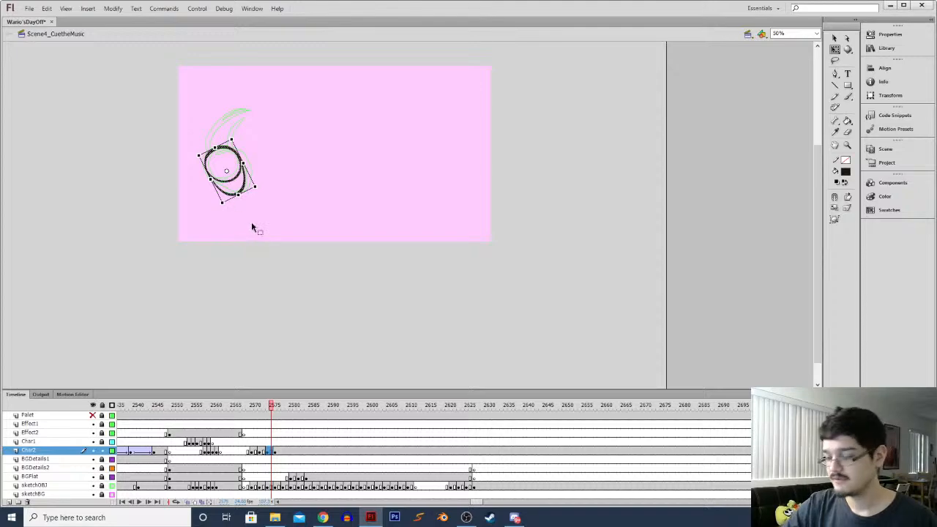
Insert a blank keyframe on Char2 for the next sketched pose and brush the tilted oval rim
key(period)
key(period)
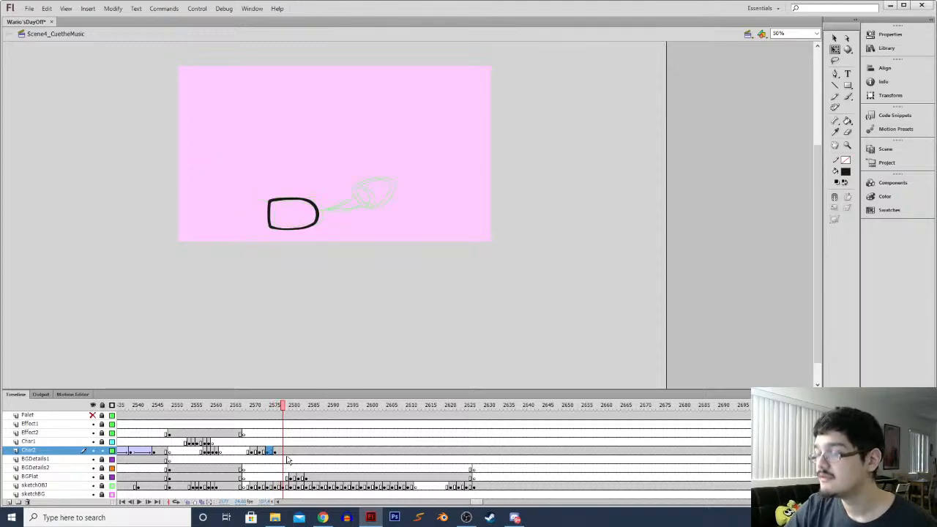
key(F7)
key(ctrl+=)
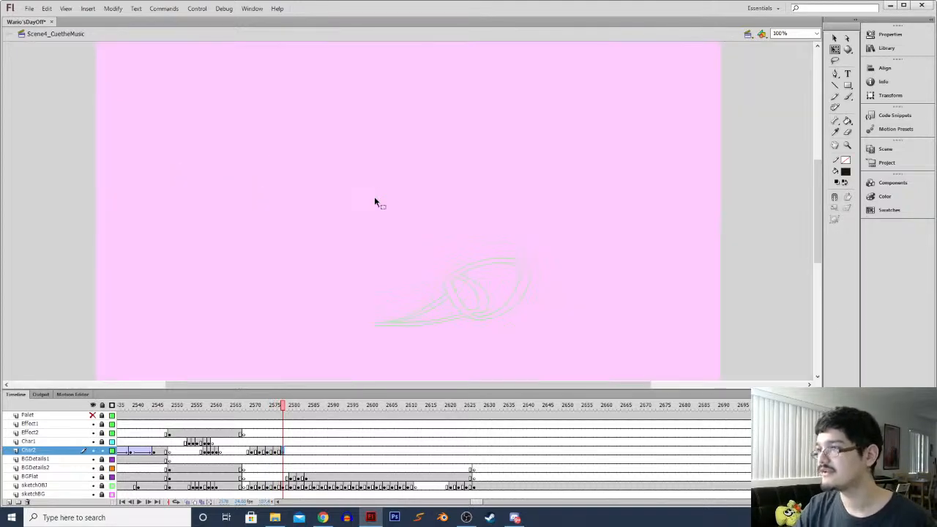
mouse_move(486, 300)
mouse_down()
mouse_move(456, 274)
mouse_move(449, 231)
mouse_move(425, 220)
mouse_move(437, 252)
mouse_up()
key(b)
key(ctrl+z)
mouse_move(414, 219)
mouse_down()
mouse_move(441, 227)
mouse_move(450, 256)
mouse_move(432, 257)
mouse_move(416, 219)
mouse_up()
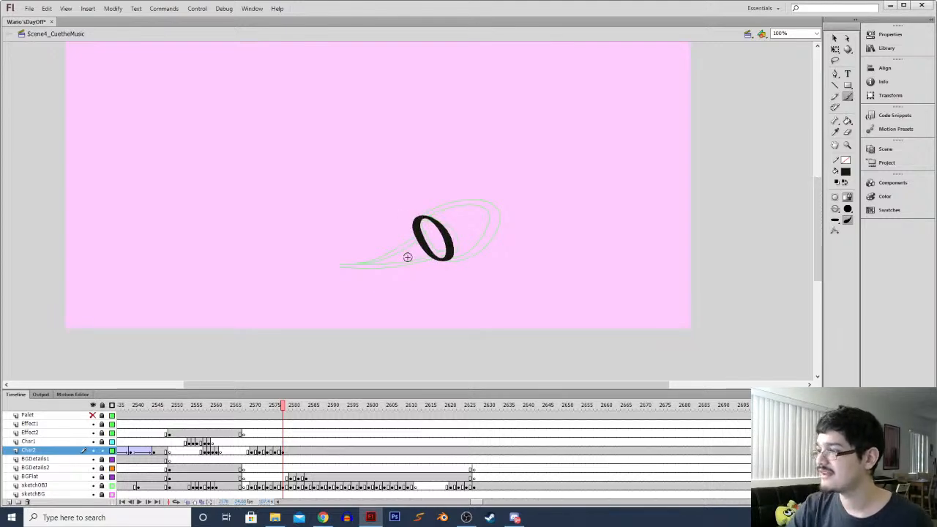
Brush the rounded body outline from the rim's upper edge around to its lower edge, redoing the stroke until it fits
key(ctrl+=)
mouse_move(485, 228)
mouse_down()
mouse_move(574, 188)
mouse_move(608, 192)
mouse_move(617, 210)
mouse_move(610, 240)
mouse_move(561, 303)
mouse_up()
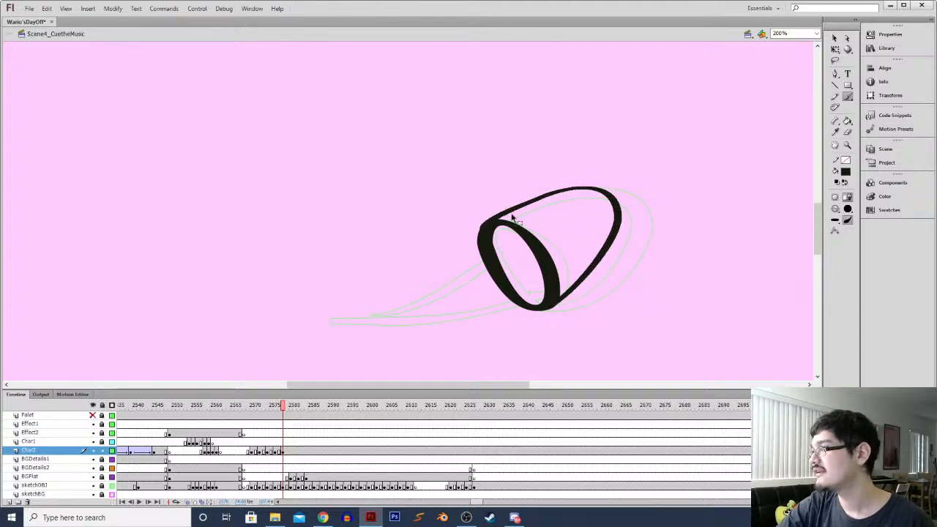
key(ctrl+z)
mouse_move(483, 229)
mouse_down()
mouse_move(551, 195)
mouse_move(618, 192)
mouse_move(627, 220)
mouse_move(613, 255)
mouse_move(551, 309)
mouse_up()
key(ctrl+z)
mouse_move(486, 223)
mouse_down()
mouse_move(568, 188)
mouse_move(607, 210)
mouse_move(589, 271)
mouse_move(560, 300)
mouse_move(540, 298)
mouse_move(549, 303)
mouse_up()
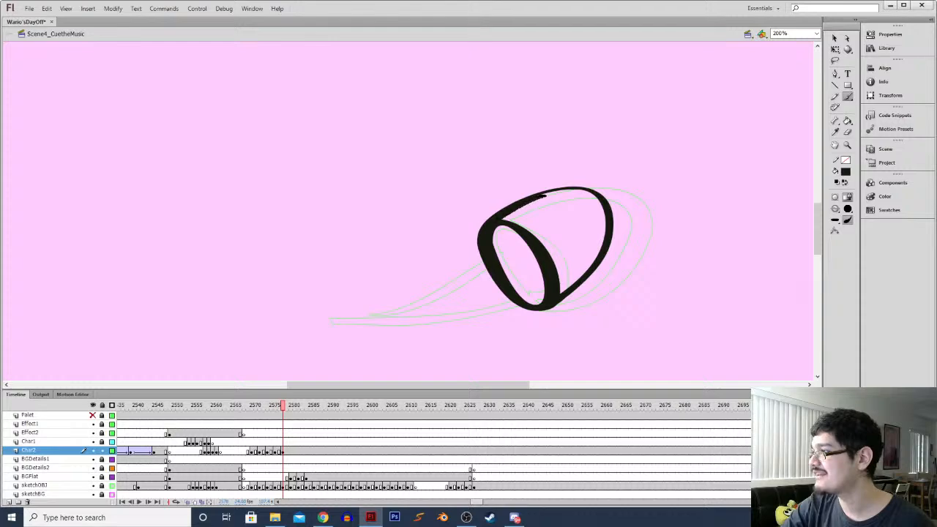
Thicken the inner side of the body's rounded right end with the brush, and lasso and smooth that stretch
drag(604, 211, 594, 261)
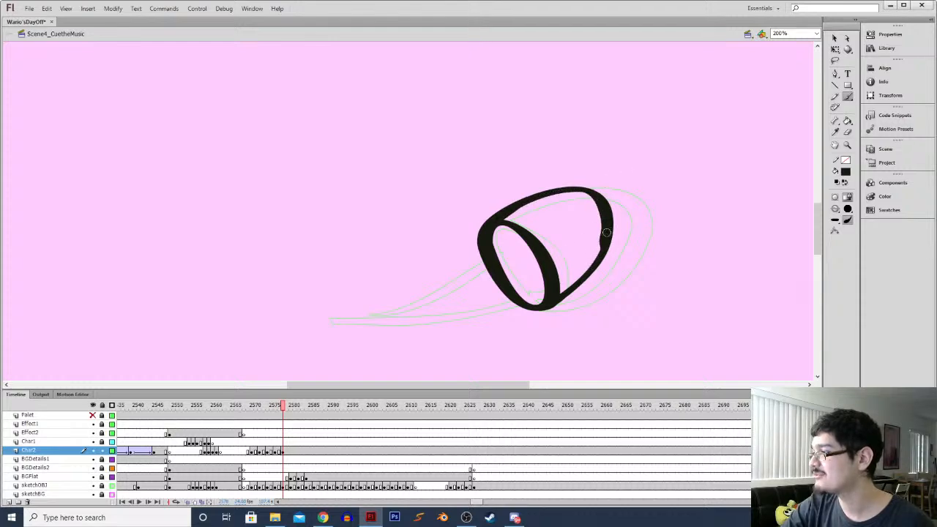
key(l)
drag(585, 205, 595, 271)
click(834, 38)
click(613, 204)
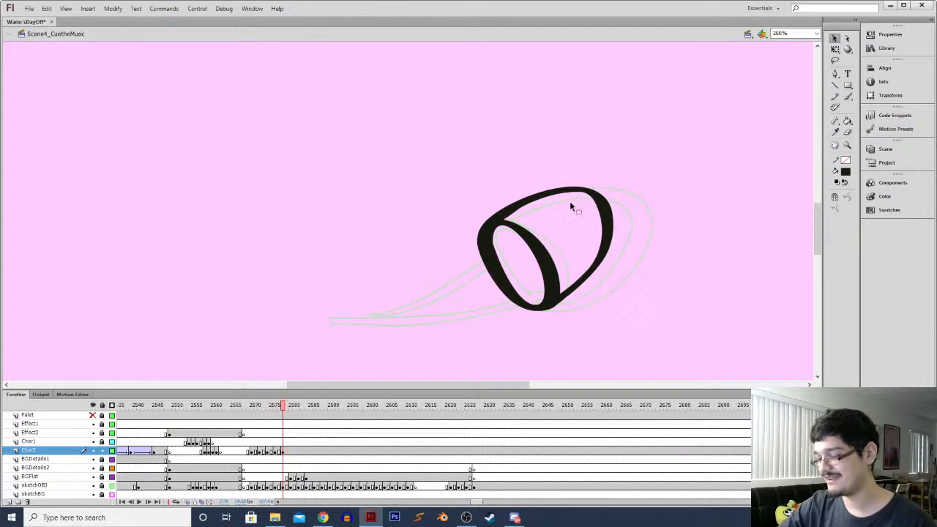
Fill out the inner side of the body's upper edge with the brush, and lasso and smooth it
key(b)
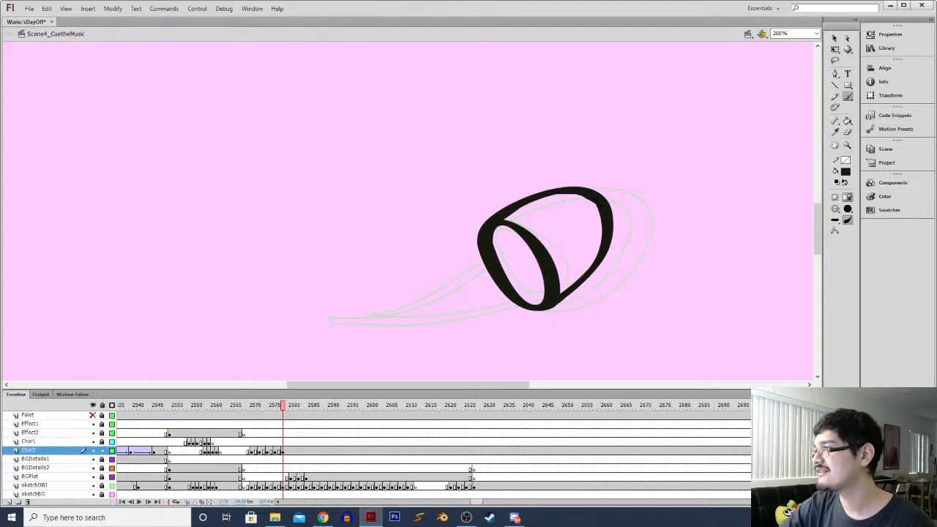
key(l)
drag(554, 215, 545, 220)
click(834, 38)
click(563, 222)
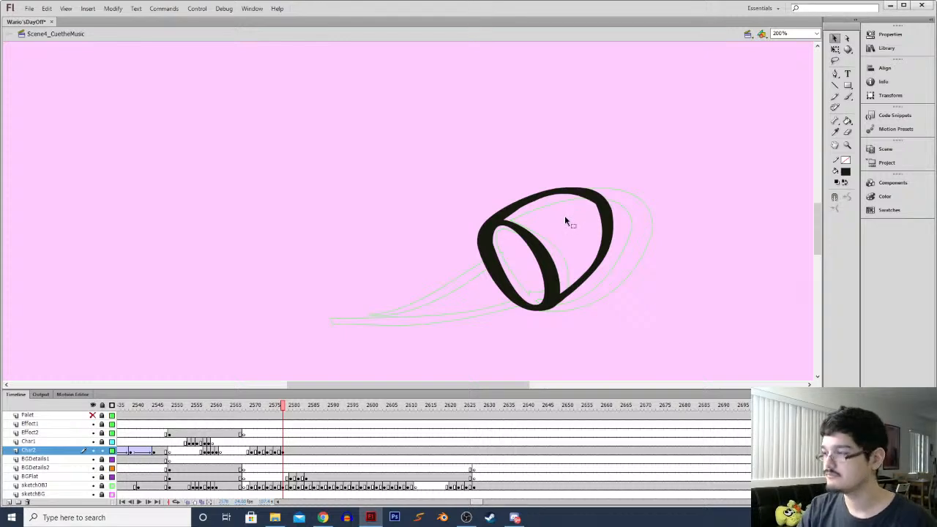
Adjust the anchor point on the inner contour at the body's upper-right bend with the Subselection tool
key(ctrl+=)
mouse_move(564, 215)
mouse_down()
mouse_move(309, 196)
mouse_move(262, 225)
mouse_up()
click(848, 36)
click(448, 227)
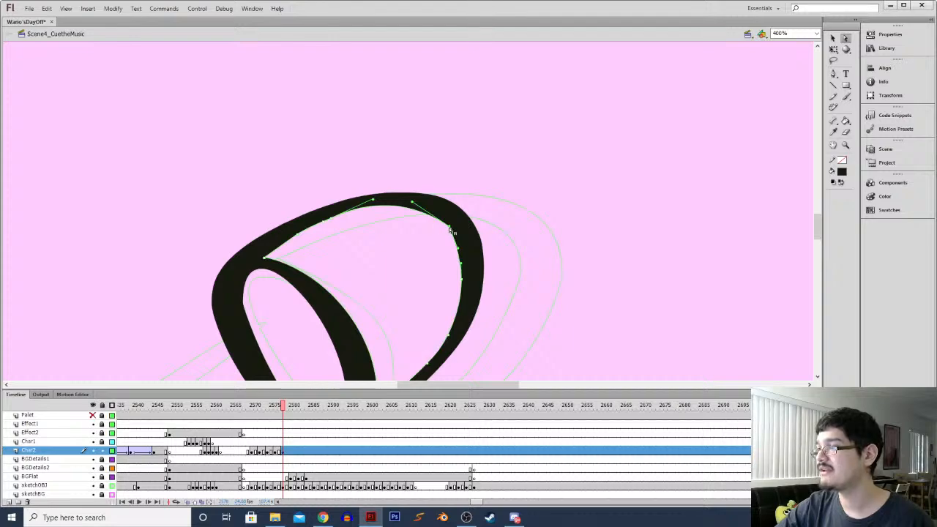
click(436, 237)
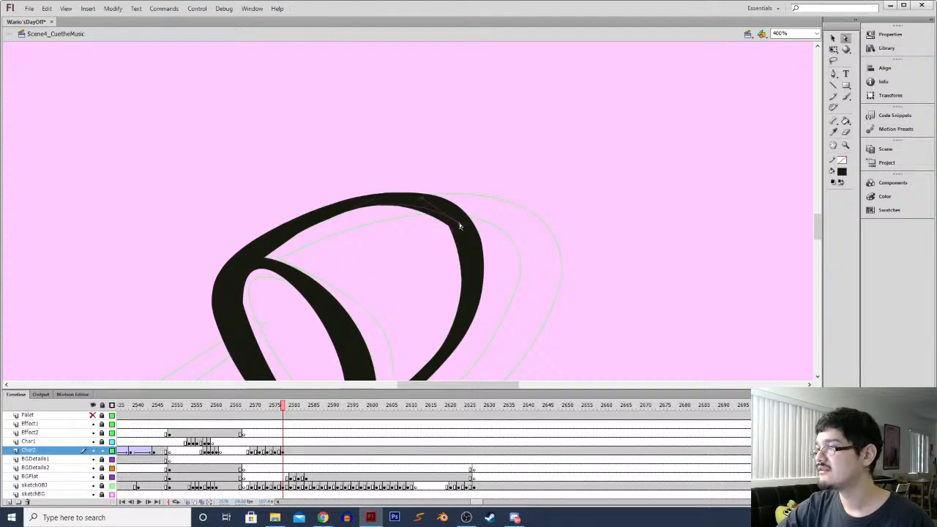
click(458, 225)
mouse_move(452, 233)
mouse_down()
mouse_move(460, 238)
mouse_move(428, 220)
mouse_move(434, 170)
mouse_move(458, 173)
mouse_move(465, 254)
mouse_move(462, 202)
mouse_move(433, 303)
mouse_up()
key(ctrl+z)
click(412, 255)
Erase along the inner side of the body's right end to thin the line, and lasso and smooth that stretch
key(e)
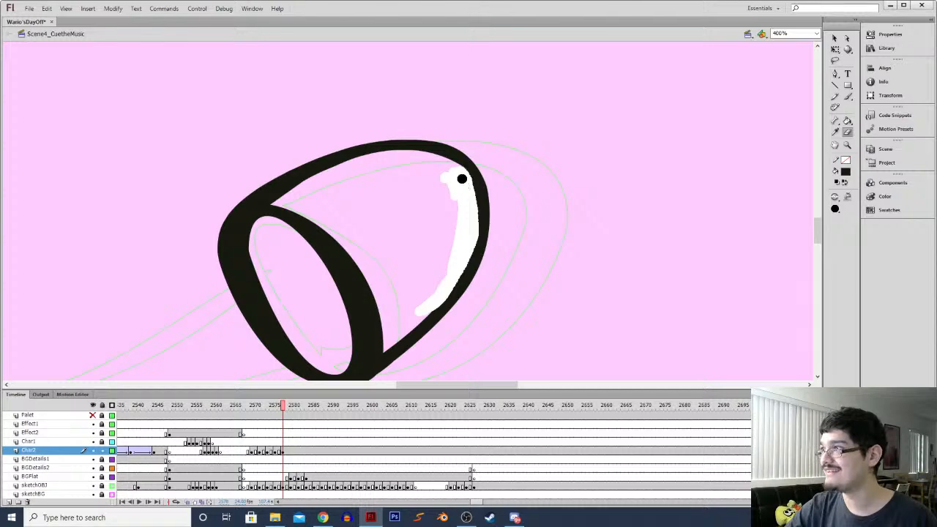
key(ctrl+z)
key(l)
mouse_move(441, 228)
mouse_down()
mouse_move(506, 268)
mouse_move(410, 333)
mouse_up()
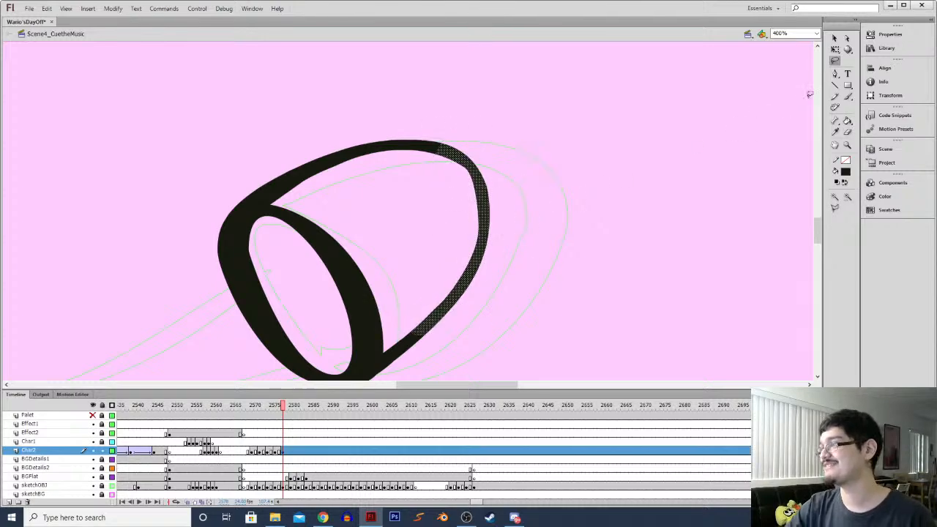
click(834, 38)
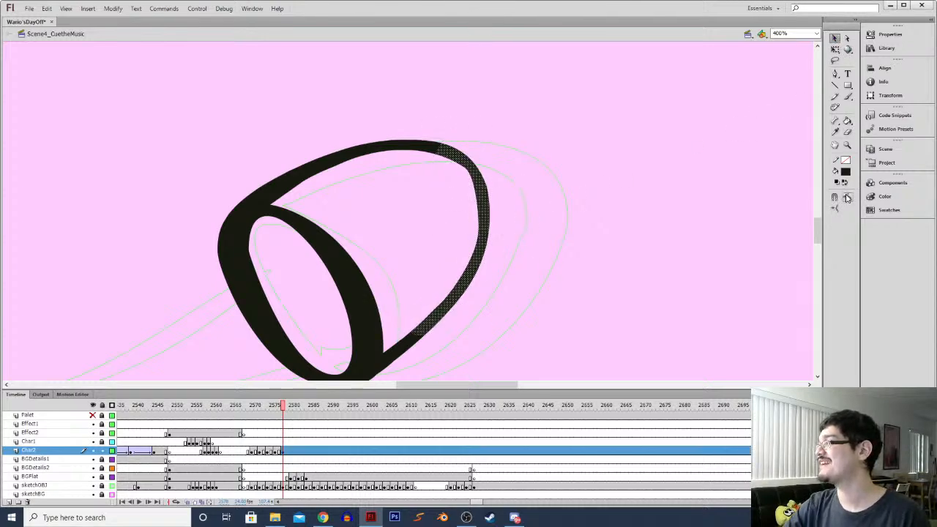
click(620, 240)
Lasso the body outline from the top edge through the upper-right bend and smooth it
key(l)
drag(466, 109, 461, 99)
click(834, 38)
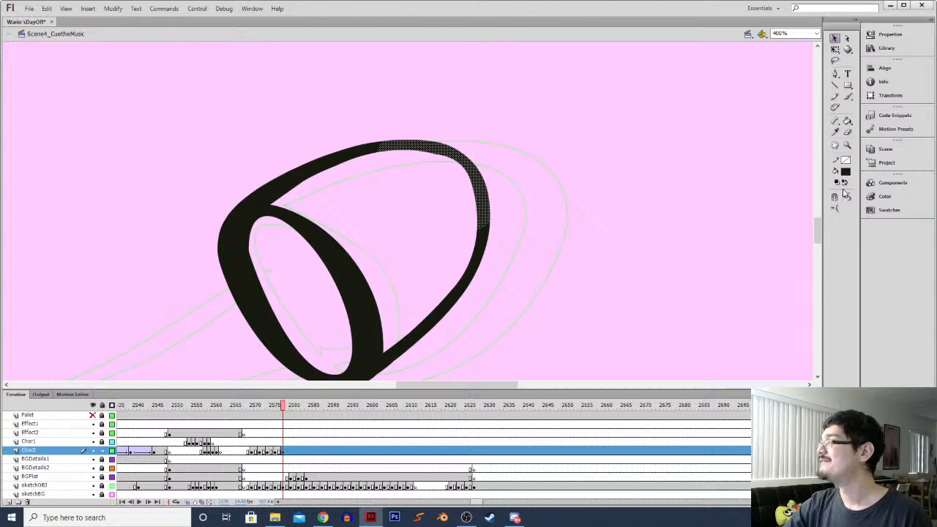
click(639, 212)
key(ctrl+minus)
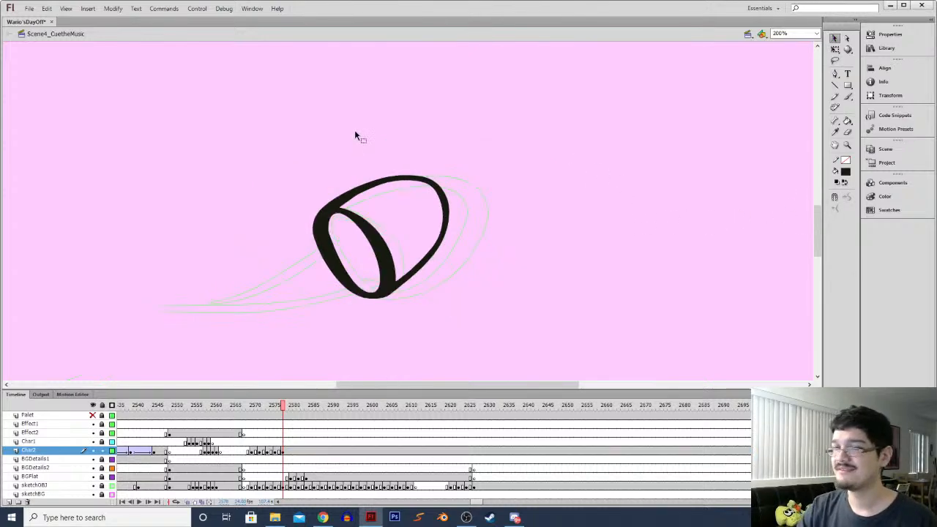
Thin the right stroke of the oval rim by pulling its contour inward and erasing along its outer side
key(ctrl+equal)
drag(347, 220, 389, 103)
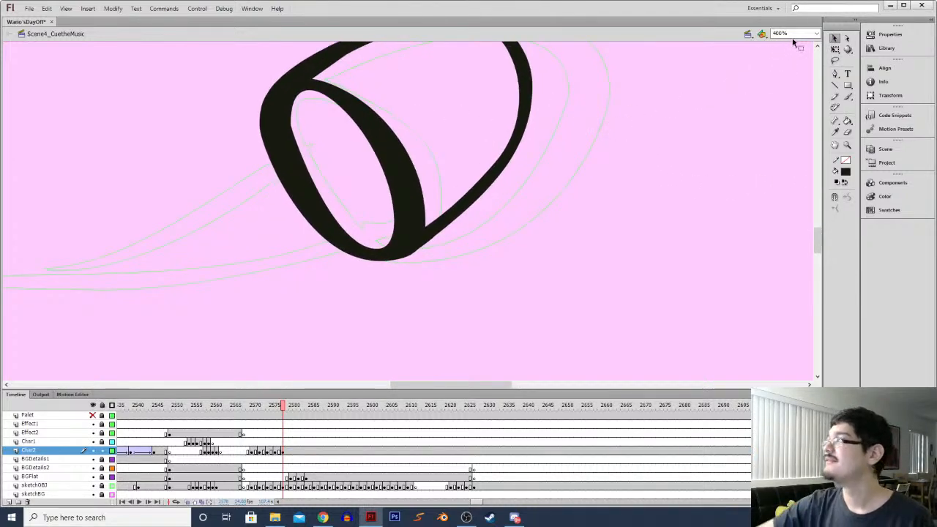
drag(420, 186, 413, 194)
key(ctrl+z)
mouse_move(425, 227)
mouse_down()
mouse_move(409, 246)
mouse_move(411, 218)
mouse_up()
mouse_move(413, 179)
mouse_down()
mouse_move(401, 179)
mouse_move(406, 173)
mouse_up()
key(e)
mouse_move(407, 245)
mouse_down()
mouse_move(412, 190)
mouse_move(411, 238)
mouse_move(398, 147)
mouse_move(414, 221)
mouse_move(370, 104)
mouse_move(413, 197)
mouse_move(349, 86)
mouse_up()
Fill the gap where the rim meets the body's lower edge with the brush
key(b)
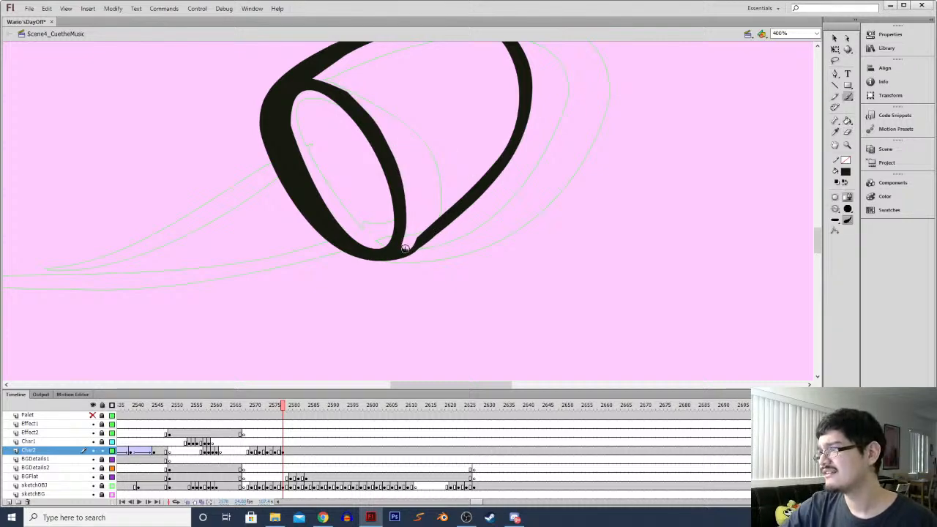
drag(401, 246, 432, 224)
key(space)
mouse_move(452, 212)
mouse_down()
mouse_move(423, 255)
mouse_move(427, 280)
mouse_up()
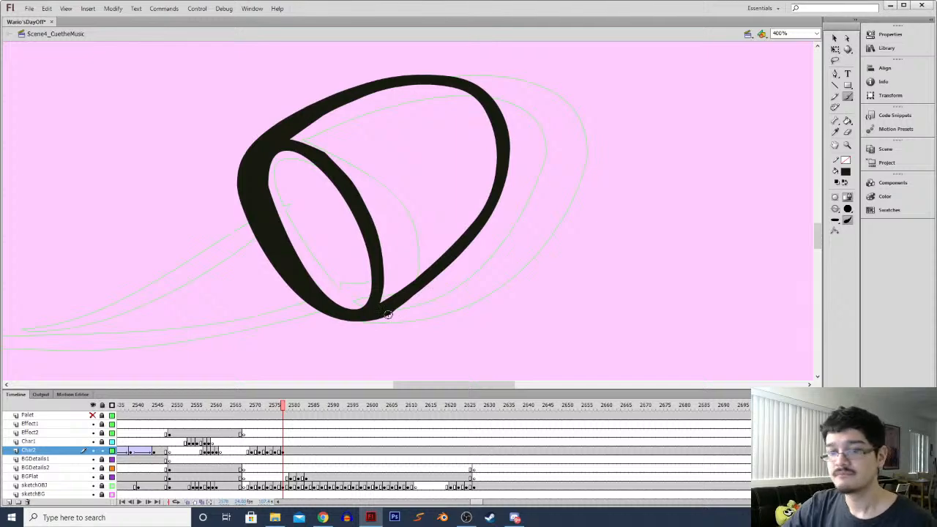
Thicken the body's lower-right edge with the brush, and lasso and smooth the line up the right end
mouse_move(389, 311)
mouse_down()
mouse_move(419, 296)
mouse_move(497, 207)
mouse_up()
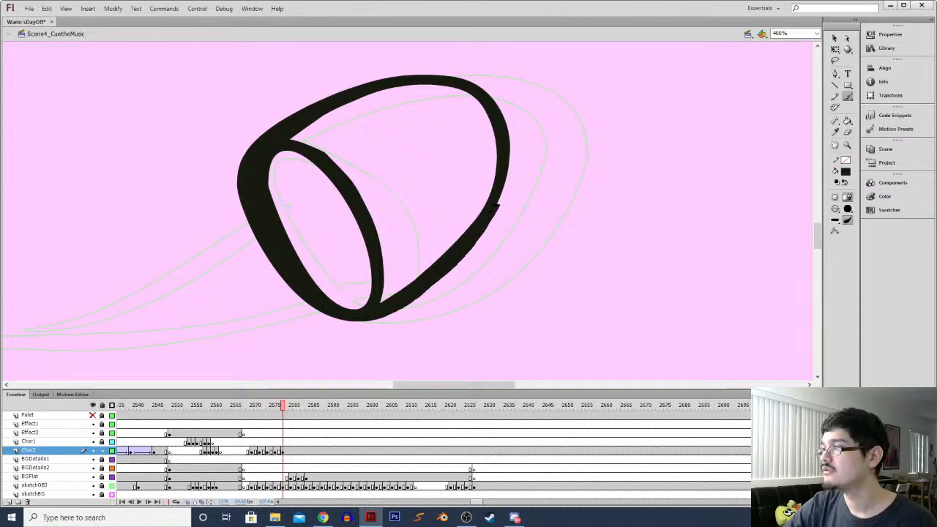
key(l)
mouse_move(507, 129)
mouse_down()
mouse_move(505, 120)
mouse_move(474, 224)
mouse_up()
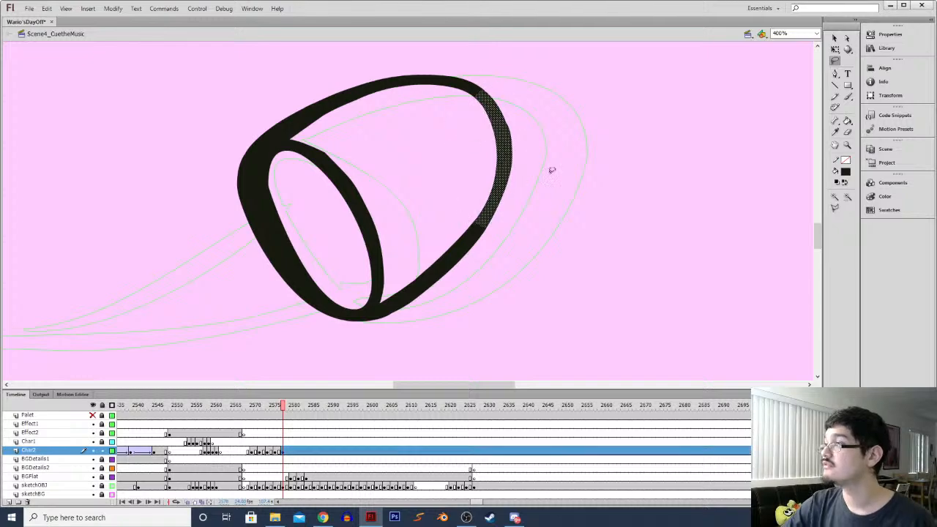
click(834, 39)
click(847, 199)
click(613, 234)
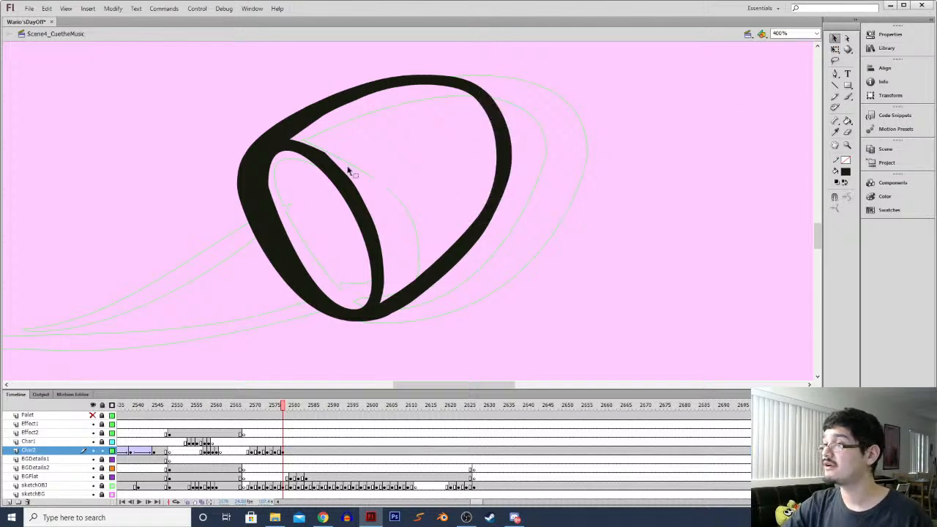
Erase along the outer left side of the oval rim to thin its heavy stroke
drag(313, 192, 344, 171)
key(b)
key(e)
mouse_move(297, 111)
mouse_down()
mouse_move(278, 134)
mouse_move(321, 89)
mouse_move(283, 135)
mouse_move(283, 124)
mouse_move(280, 194)
mouse_move(297, 236)
mouse_move(278, 165)
mouse_move(327, 276)
mouse_move(280, 177)
mouse_move(319, 264)
mouse_move(305, 235)
mouse_move(364, 300)
mouse_up()
mouse_move(277, 238)
mouse_down()
mouse_move(268, 148)
mouse_move(308, 246)
mouse_move(351, 293)
mouse_up()
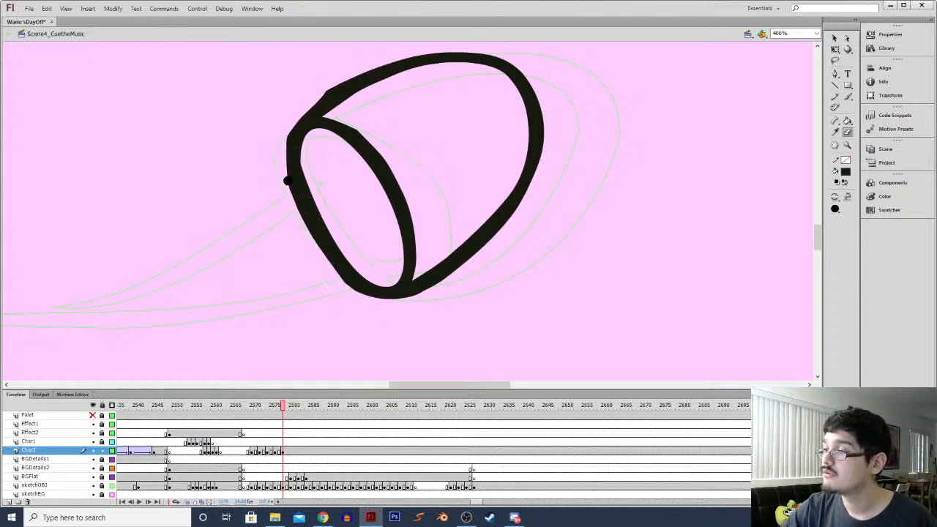
Lasso the left stroke of the oval rim down to its lower end and smooth it
key(l)
drag(265, 159, 384, 325)
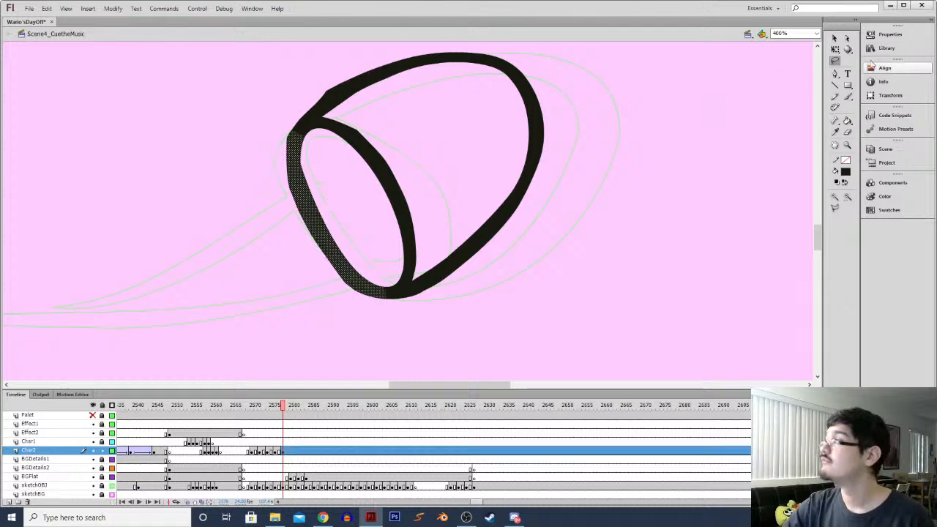
click(835, 38)
click(846, 199)
click(314, 78)
Lasso the bumpy upper-left edge of the body beside the rim and smooth it
key(l)
mouse_move(314, 78)
mouse_down()
mouse_move(372, 37)
mouse_move(399, 57)
mouse_up()
click(835, 38)
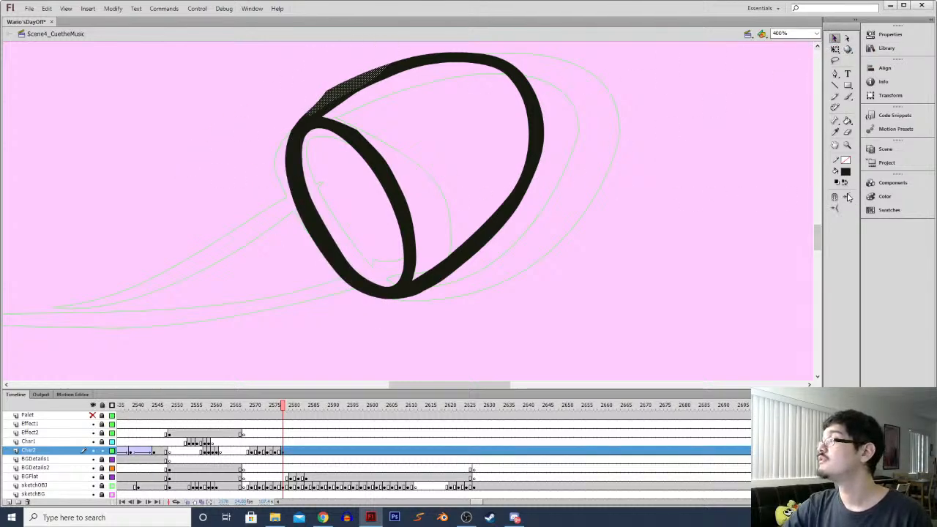
click(847, 197)
click(427, 143)
Lasso the right stroke of the oval rim and smooth it
key(l)
drag(329, 150, 337, 139)
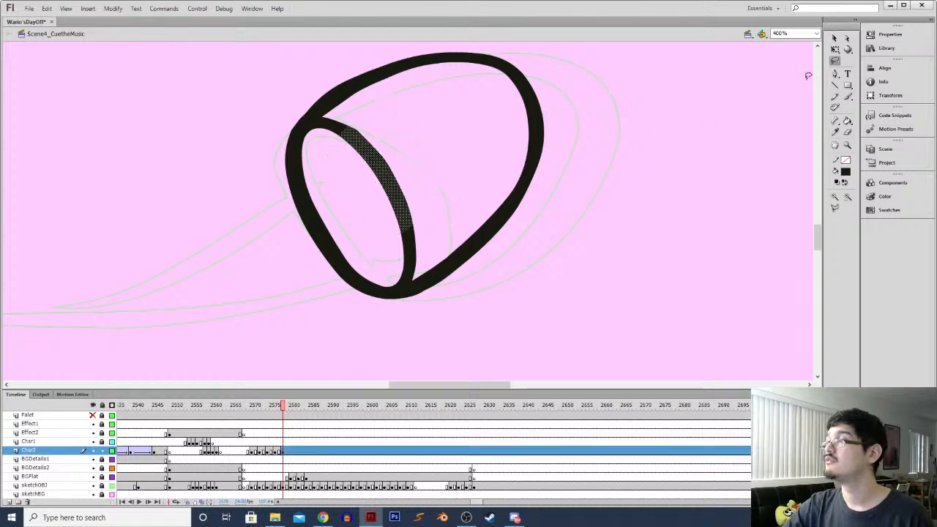
click(834, 38)
click(847, 197)
click(433, 137)
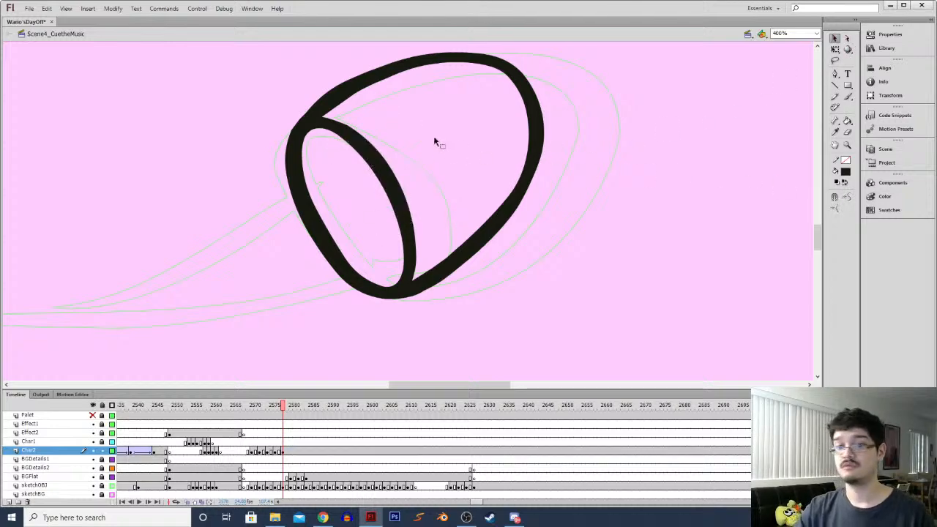
Compare with the previous pose, select the whole outline, raise its lower edge and pull its upper-right corner outward with Free Transform
key(ctrl+minus)
key(ctrl+minus)
key(comma)
key(period)
key(comma)
key(period)
key(q)
key(ctrl+a)
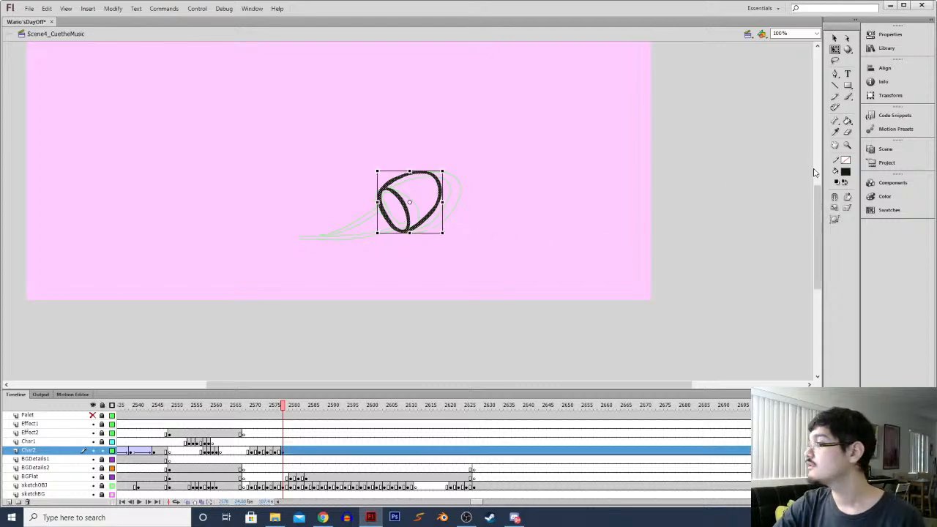
drag(410, 233, 418, 229)
drag(437, 174, 441, 169)
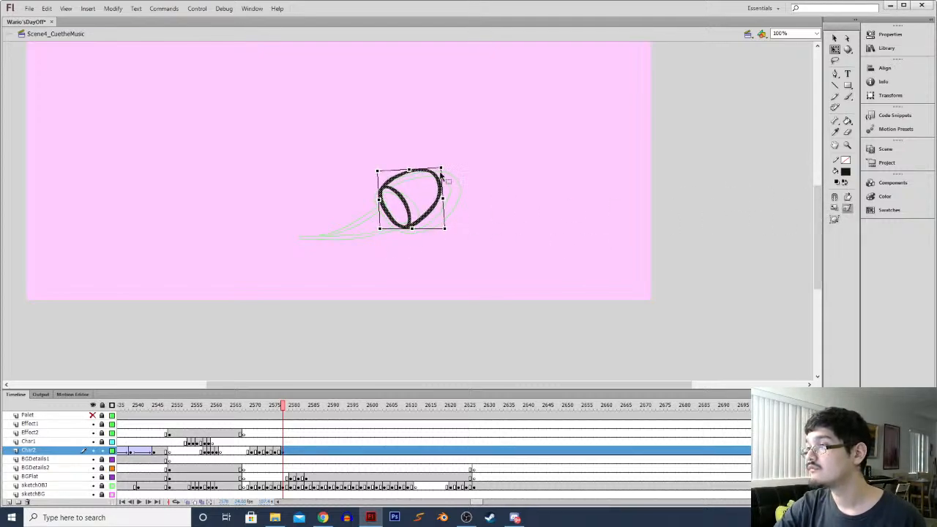
Shift the whole outline slightly downward toward the sketch with Free Transform and compare it with the neighbouring frames
click(382, 267)
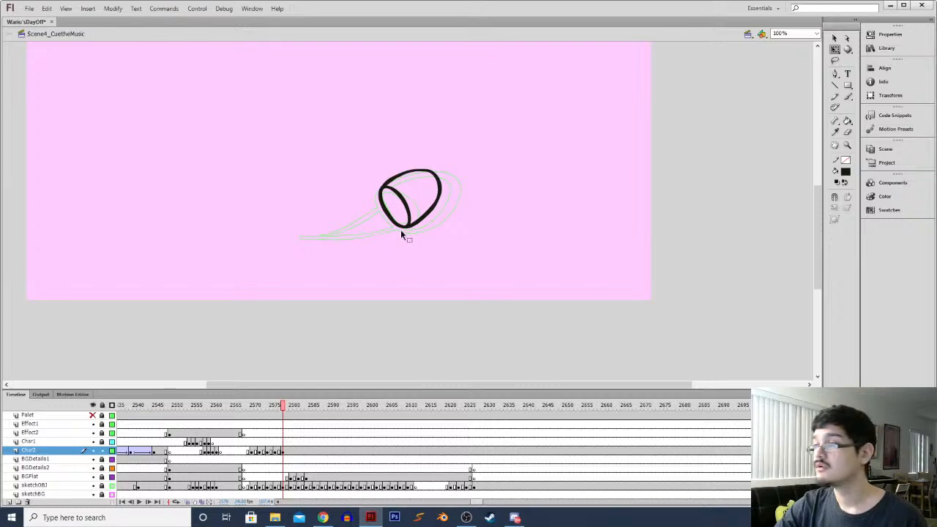
click(419, 230)
drag(430, 227, 434, 227)
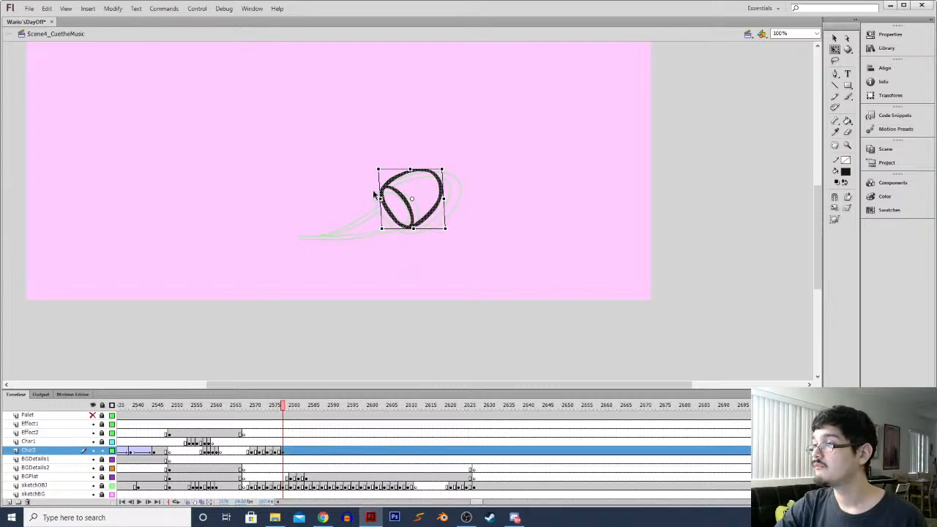
drag(380, 198, 377, 205)
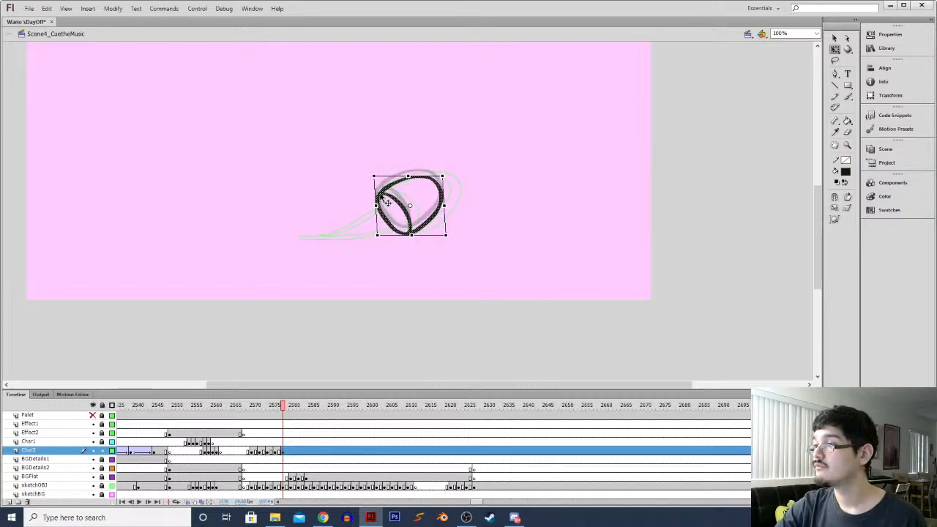
click(346, 220)
key(ctrl+minus)
key(comma)
key(period)
key(period)
key(period)
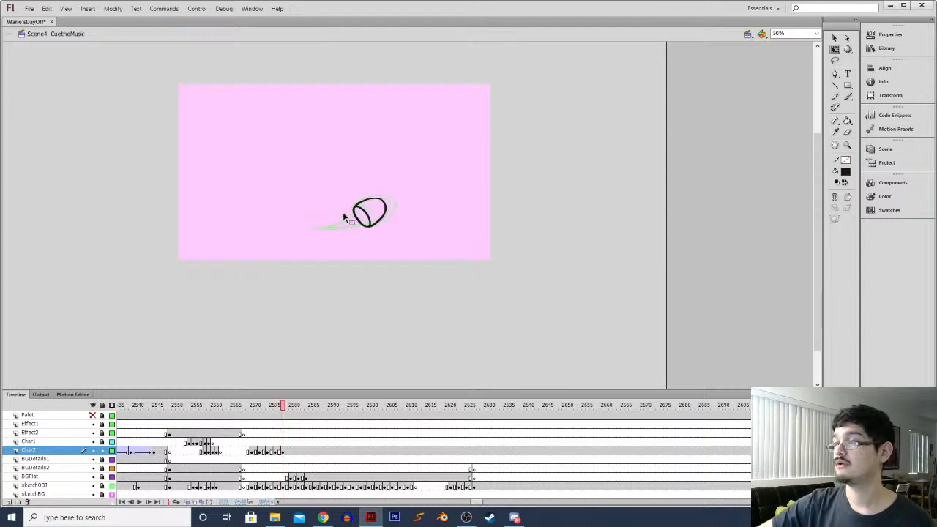
Insert a blank keyframe at frame 2580 on Char2 and brush the object's rounded body and oval rim over the sketch
click(291, 451)
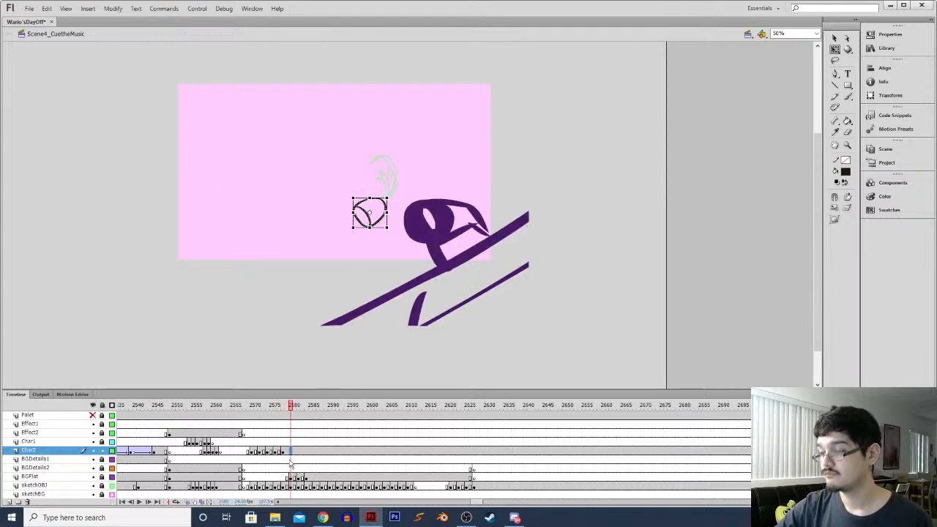
key(F7)
key(ctrl+equal)
key(ctrl+equal)
key(b)
mouse_move(566, 184)
mouse_down()
mouse_move(461, 187)
mouse_move(489, 177)
mouse_move(499, 188)
mouse_move(481, 215)
mouse_move(459, 221)
mouse_move(447, 218)
mouse_move(455, 182)
mouse_up()
mouse_move(444, 214)
mouse_down()
mouse_move(429, 188)
mouse_move(429, 156)
mouse_move(468, 142)
mouse_move(498, 173)
mouse_up()
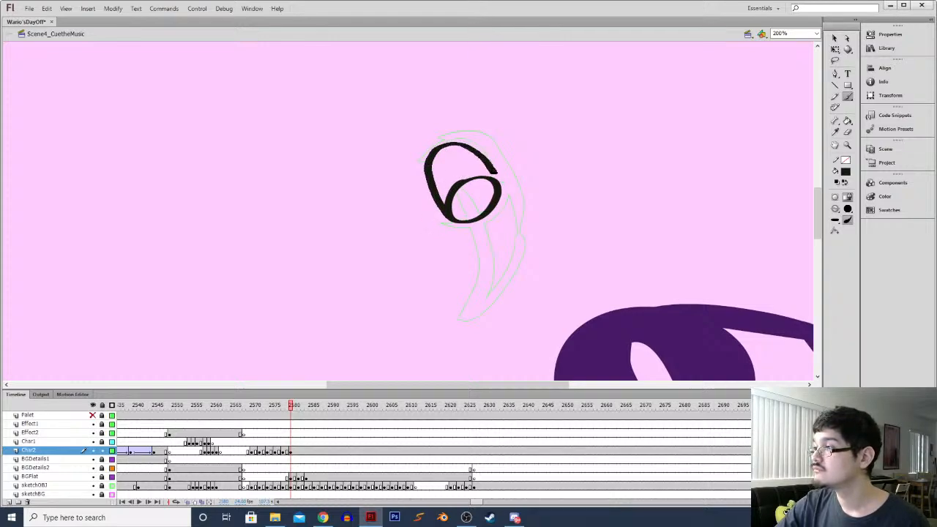
Lasso the upper-left stroke of the oval rim and smooth it
key(l)
drag(453, 179, 438, 214)
click(399, 225)
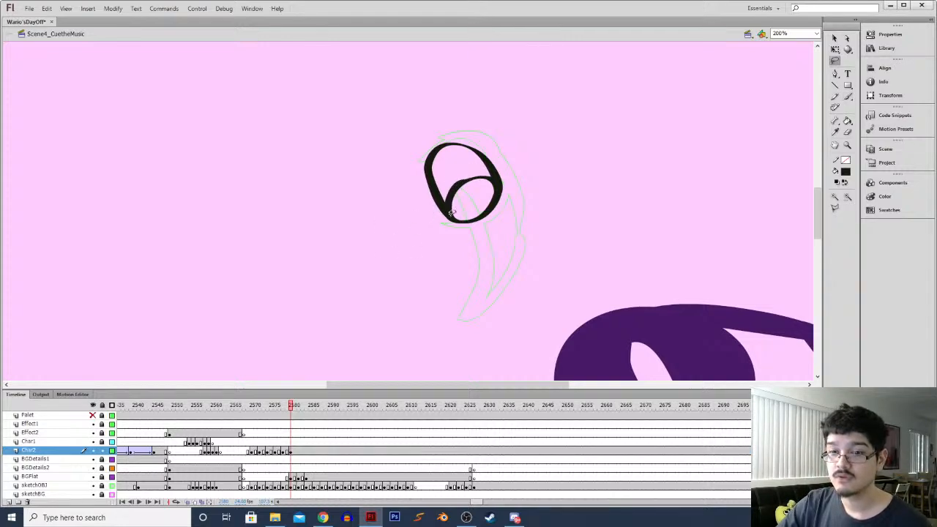
mouse_move(448, 207)
mouse_down()
mouse_move(470, 199)
mouse_move(446, 197)
mouse_move(483, 172)
mouse_up()
key(v)
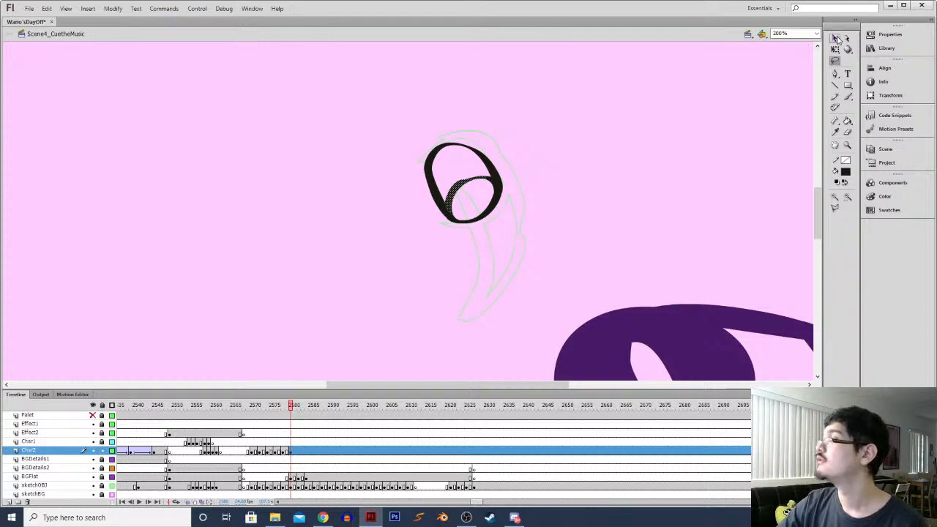
click(462, 272)
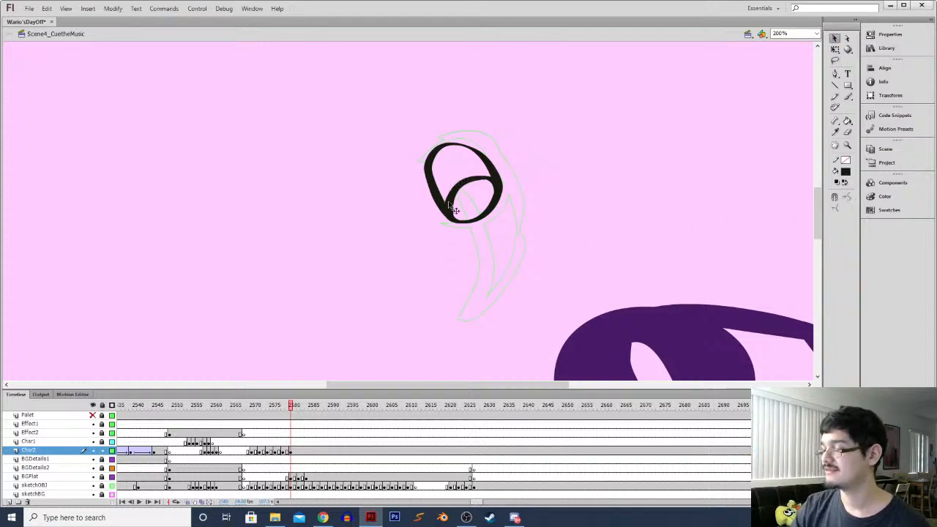
Thicken the oval rim's upper stroke with the Brush and trim the rim's inner lower-right edge with the Eraser
key(ctrl+equal)
drag(514, 177, 471, 205)
key(e)
mouse_move(473, 244)
mouse_down()
mouse_move(461, 249)
mouse_move(451, 236)
mouse_move(459, 210)
mouse_move(490, 183)
mouse_move(526, 194)
mouse_up()
key(b)
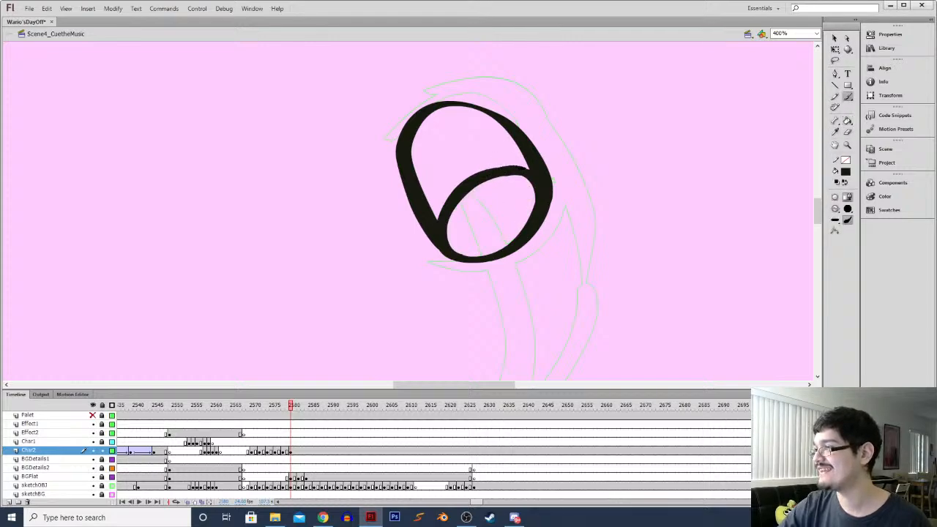
Lasso and smooth the right end of the rim's upper stroke, plus the rim's lower-left corner
drag(535, 172, 481, 199)
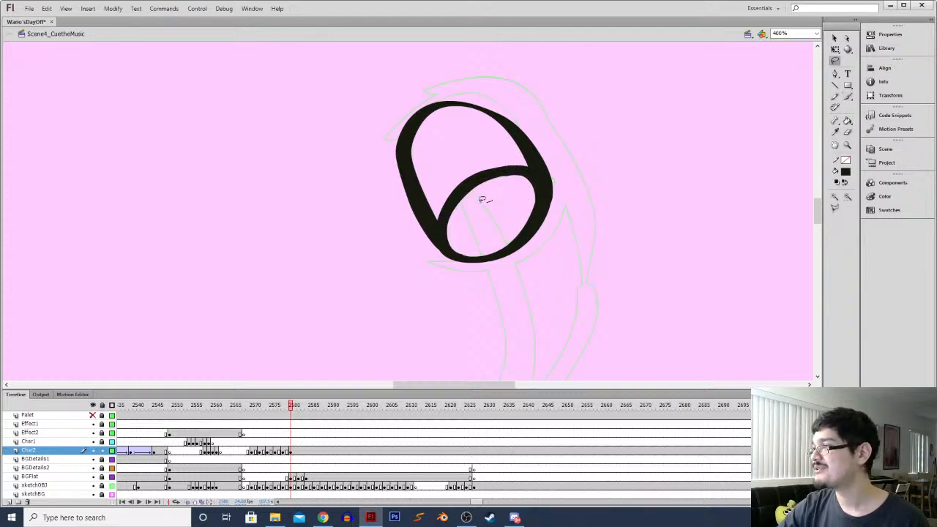
click(834, 38)
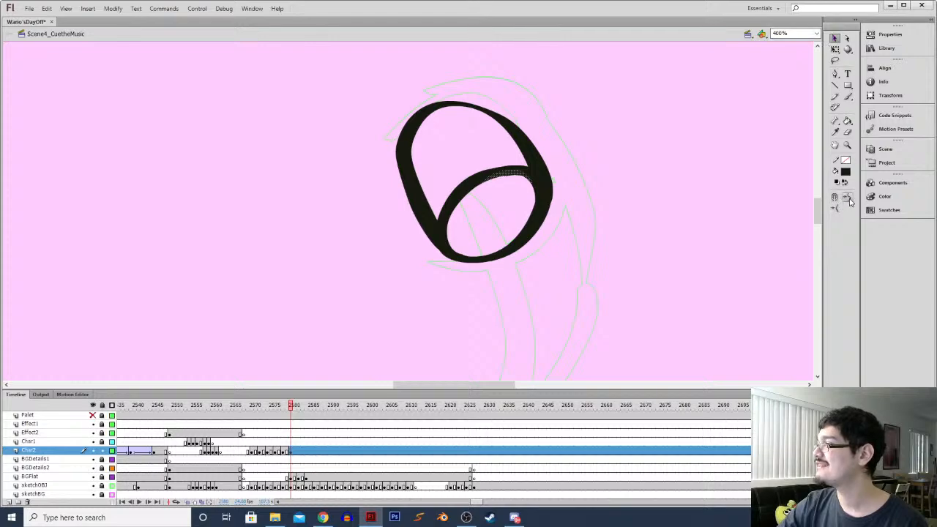
click(545, 299)
key(l)
drag(461, 285, 458, 246)
click(835, 38)
click(727, 269)
Thicken the top edge of the body with the outline's black, then lasso and smooth the body's upper-right edge
key(i)
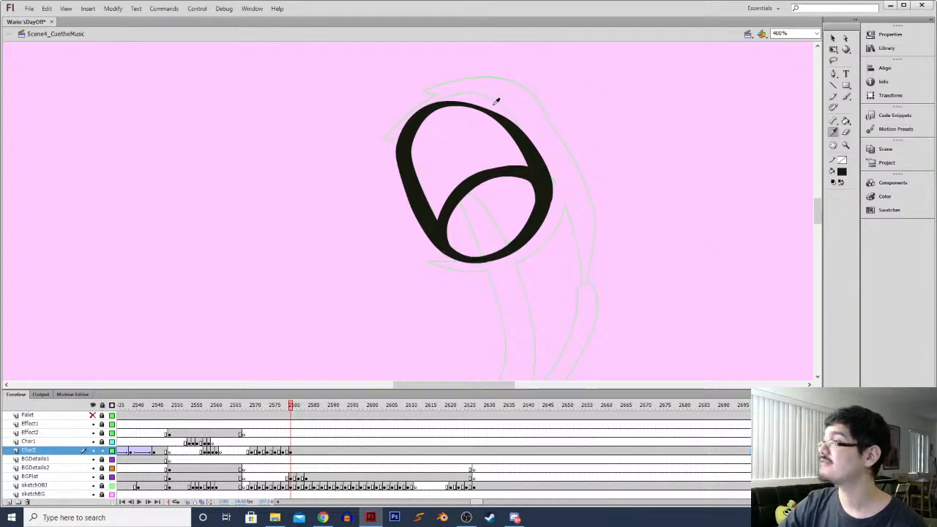
key(b)
mouse_move(444, 101)
mouse_down()
mouse_move(480, 101)
mouse_move(532, 146)
mouse_move(508, 136)
mouse_up()
key(l)
drag(540, 166, 503, 104)
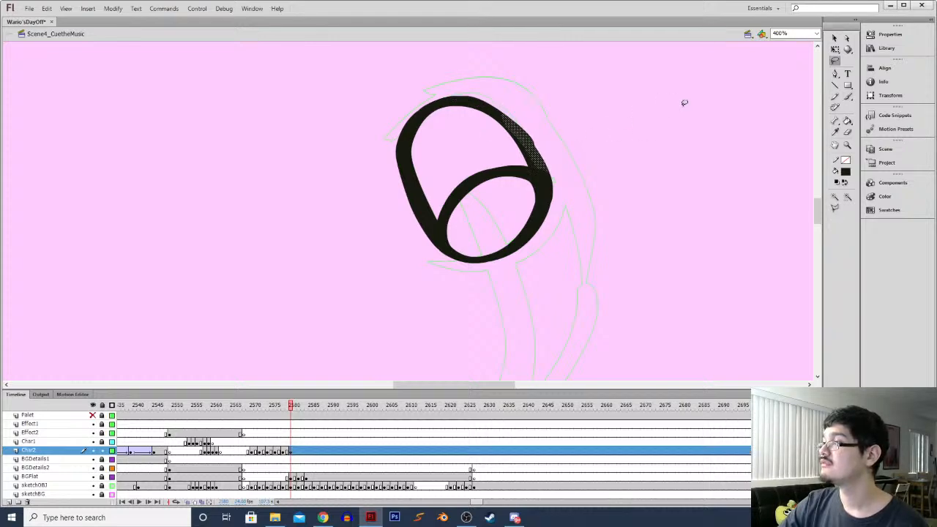
click(835, 37)
click(637, 187)
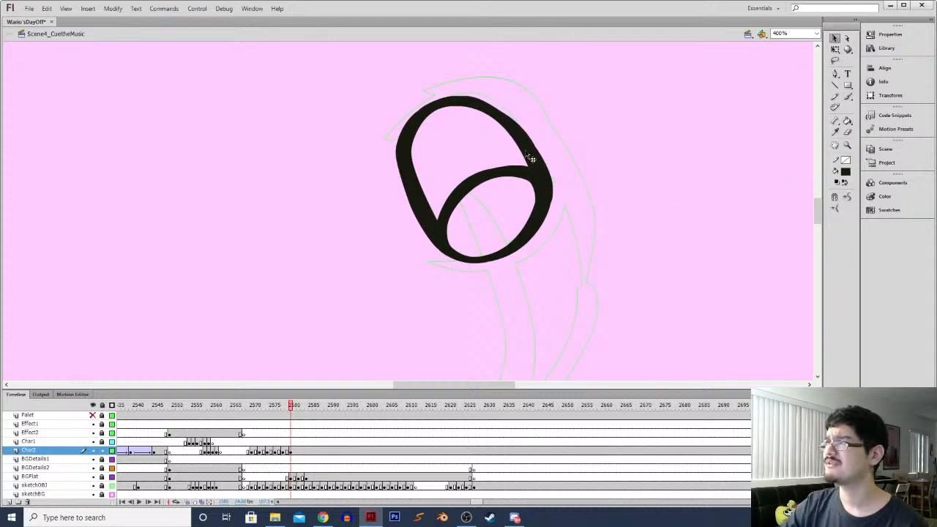
Compare the new pose with the neighbouring frames and insert a blank keyframe at frame 2582 on Char2
key(ctrl+minus)
key(ctrl+minus)
key(ctrl+minus)
key(comma)
key(period)
key(period)
key(period)
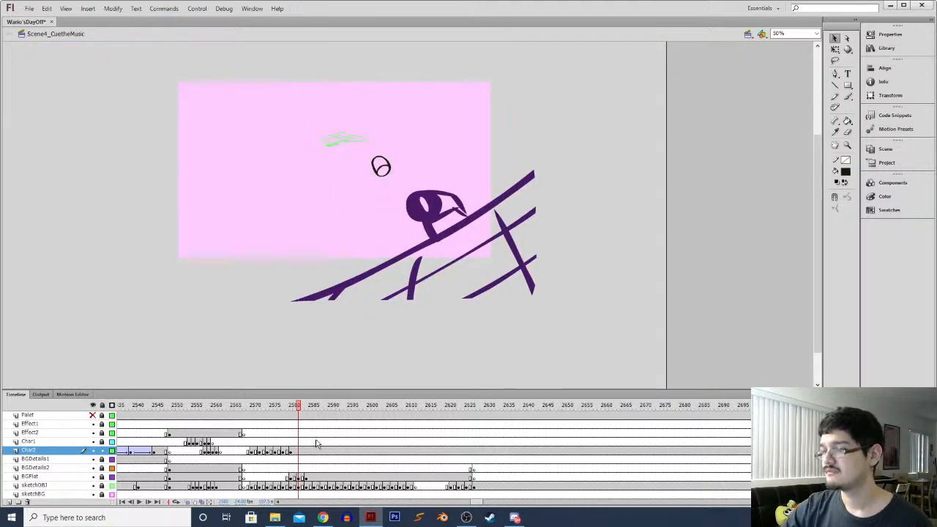
click(299, 450)
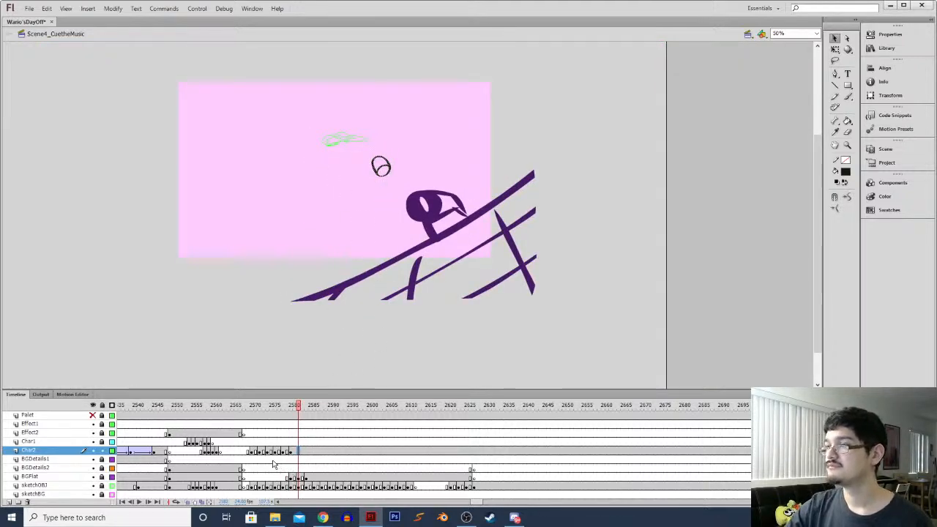
key(Delete)
Go back to frame 2570 on Char2 and save the file
click(252, 450)
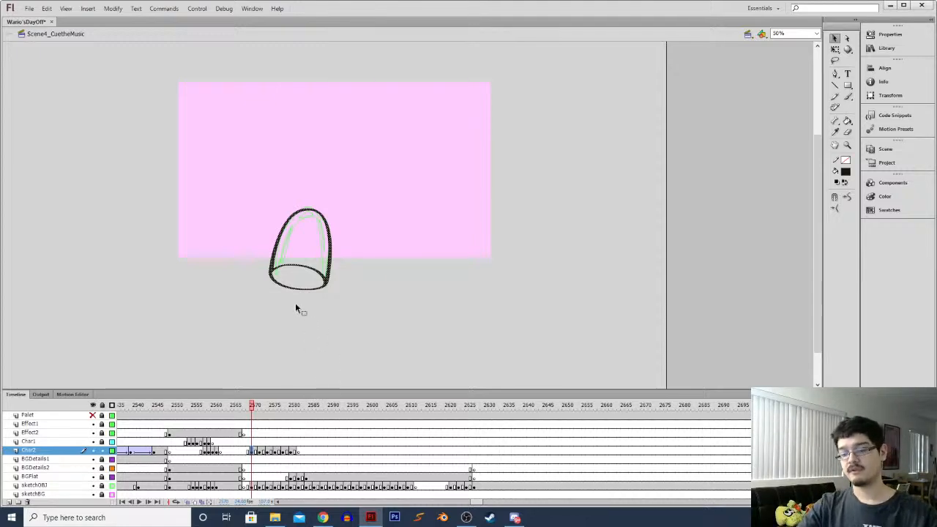
key(ctrl+s)
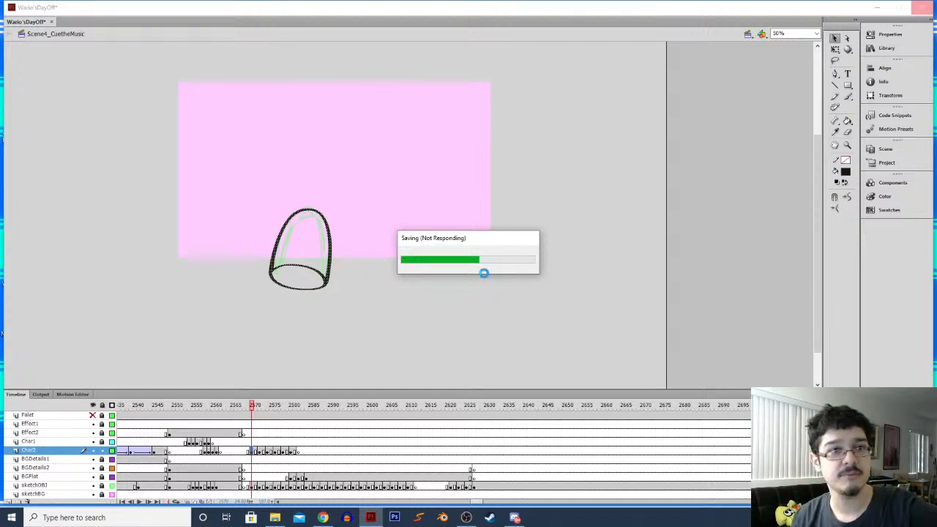
key(alt+Tab)
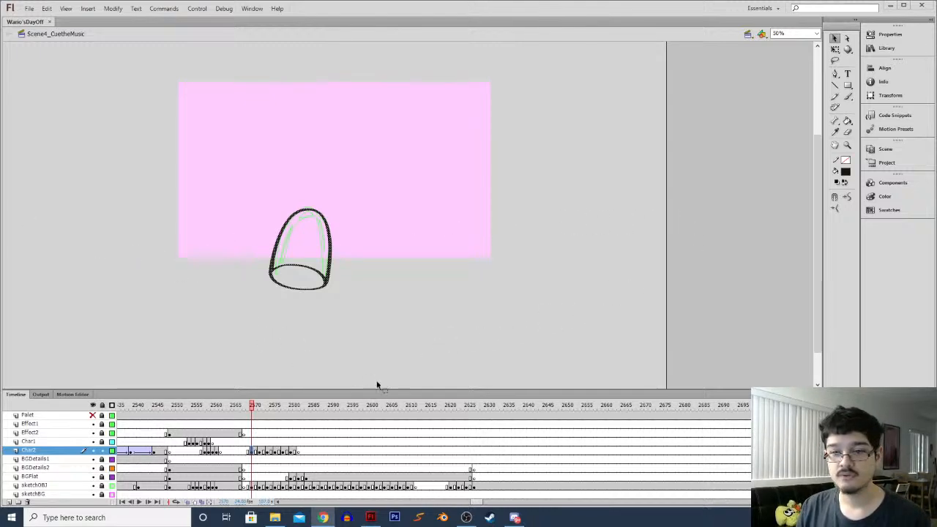
key(l)
mouse_move(246, 249)
mouse_down()
mouse_move(348, 259)
mouse_move(251, 218)
mouse_up()
click(243, 231)
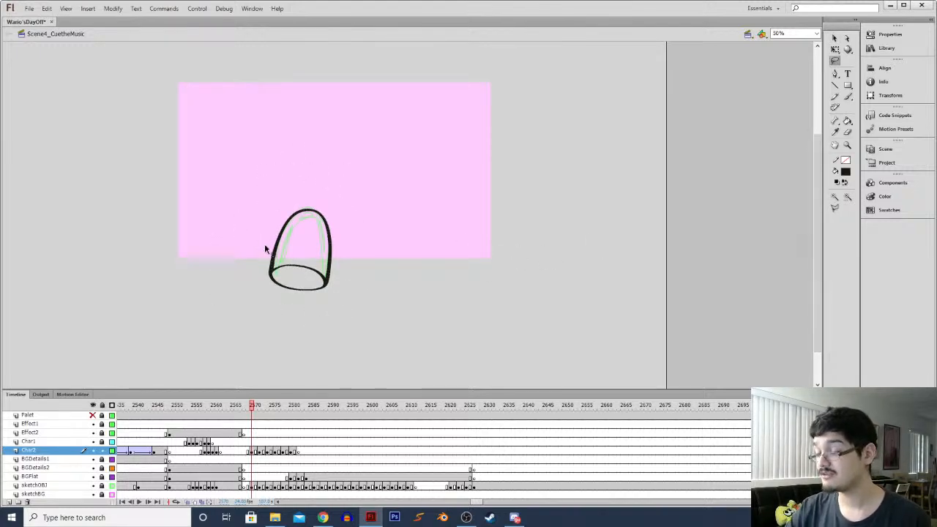
key(ctrl+=)
drag(245, 295, 278, 195)
key(ctrl+minus)
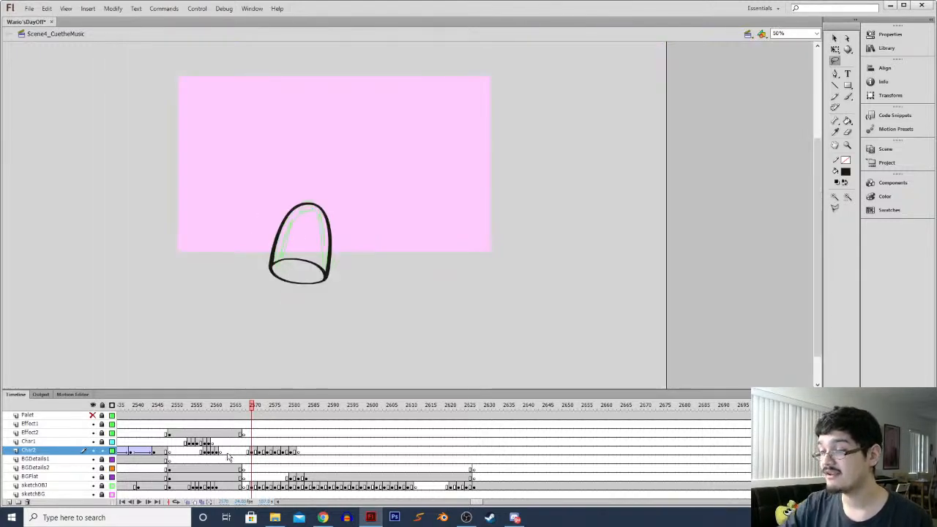
Sample a grey fill colour from the finished scene artwork around frame 2560 and return to frame 2570 on Char2
click(210, 433)
key(period)
key(i)
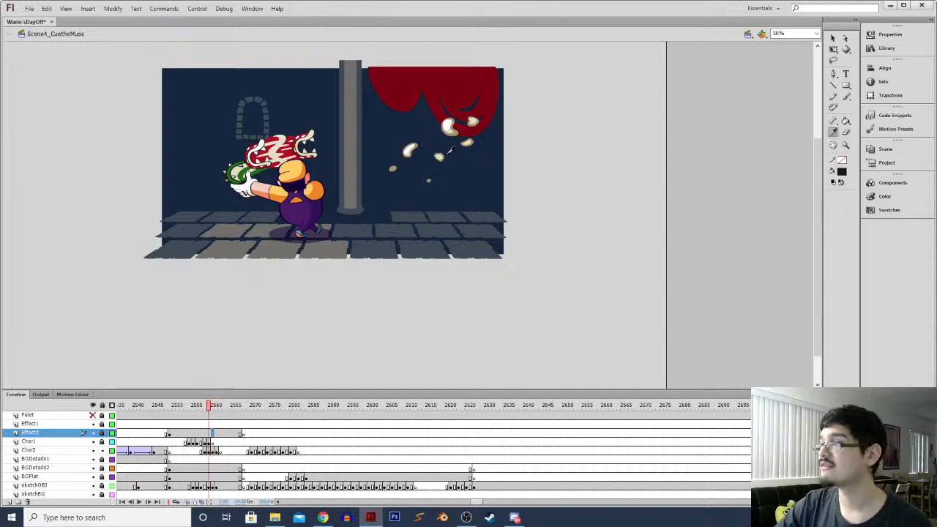
key(comma)
click(480, 102)
key(period)
click(252, 449)
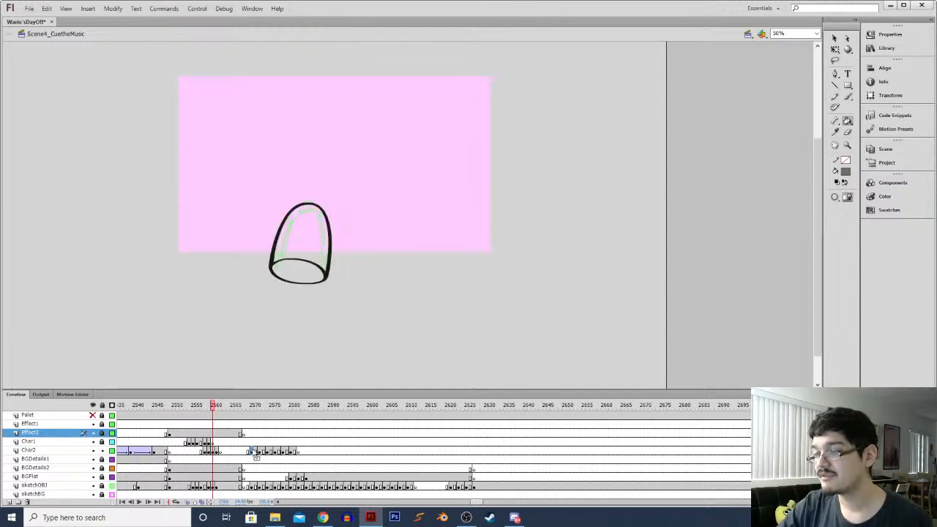
Brush an elongated grey reflection shape inside the upper-left edge of the body outline
key(b)
key(ctrl+=)
key(i)
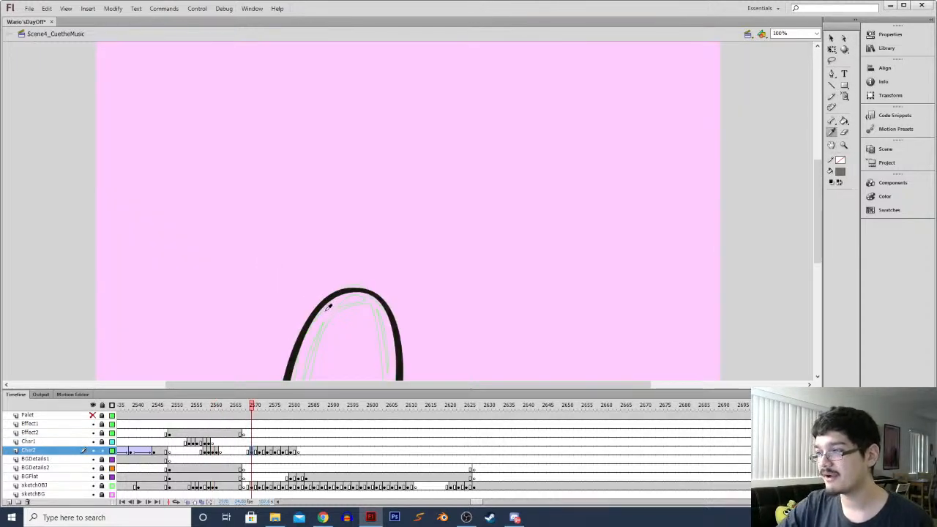
click(317, 331)
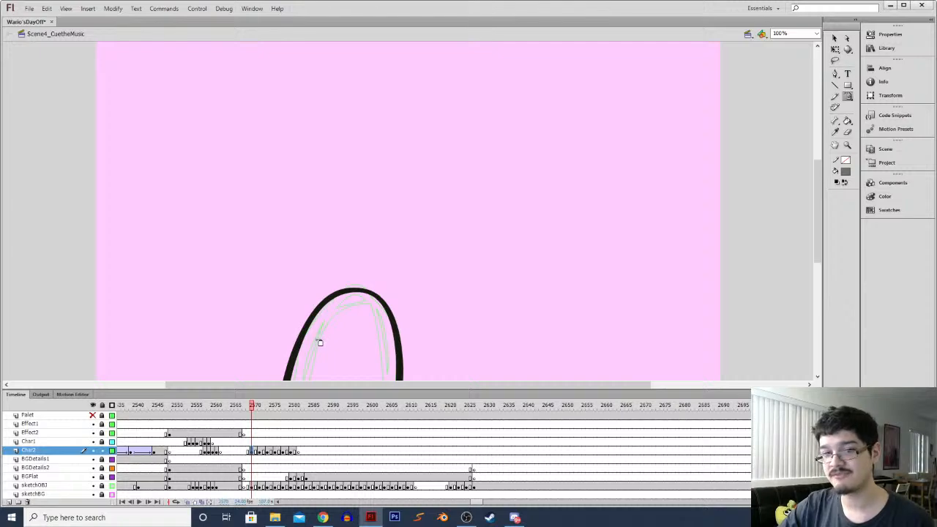
key(b)
mouse_move(314, 347)
mouse_down()
mouse_move(330, 312)
mouse_move(308, 367)
mouse_move(323, 291)
mouse_up()
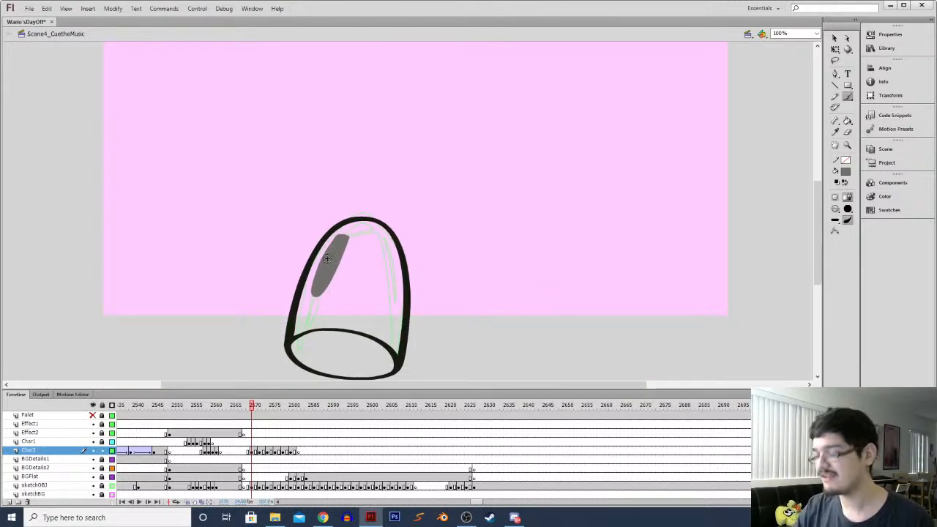
Extend the upper end of the grey reflection into a small tip that follows the curve of the body outline
key(ctrl+=)
key(e)
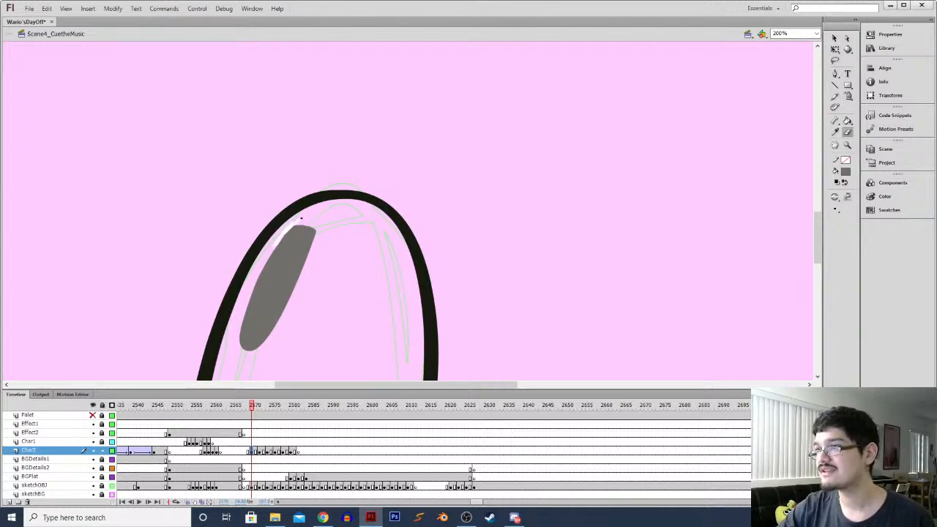
mouse_move(306, 219)
mouse_down()
mouse_move(285, 237)
mouse_move(318, 215)
mouse_up()
key(i)
click(282, 259)
key(b)
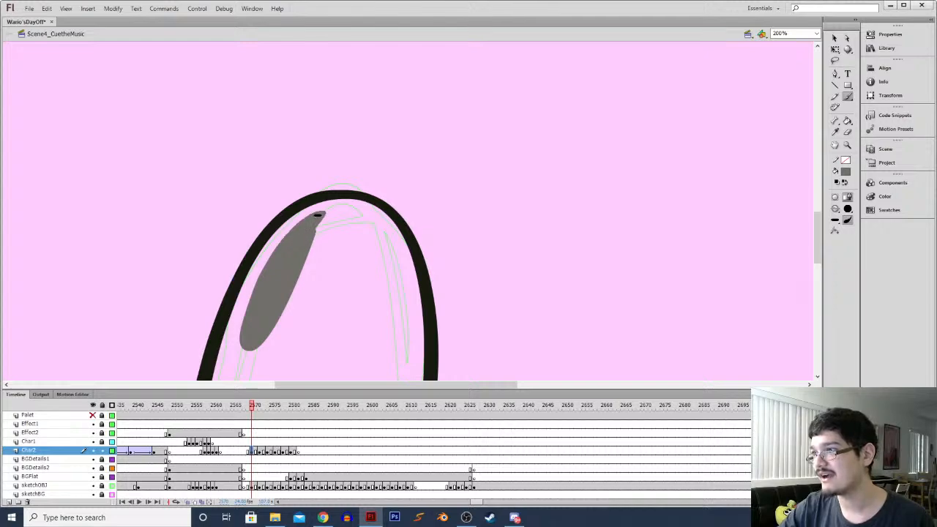
Erase along the right side and lower end of the grey reflection to narrow it into a tapered streak
key(e)
mouse_move(266, 351)
mouse_down()
mouse_move(253, 350)
mouse_move(333, 212)
mouse_up()
key(bracketright)
mouse_move(278, 342)
mouse_down()
mouse_move(315, 237)
mouse_move(297, 273)
mouse_up()
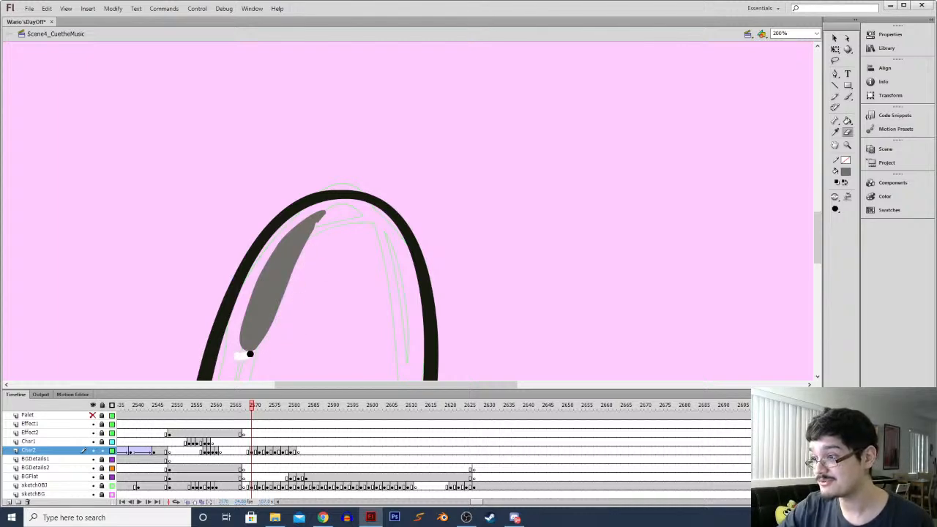
mouse_move(250, 353)
mouse_down()
mouse_move(282, 275)
mouse_move(306, 235)
mouse_move(278, 308)
mouse_move(297, 293)
mouse_move(329, 217)
mouse_up()
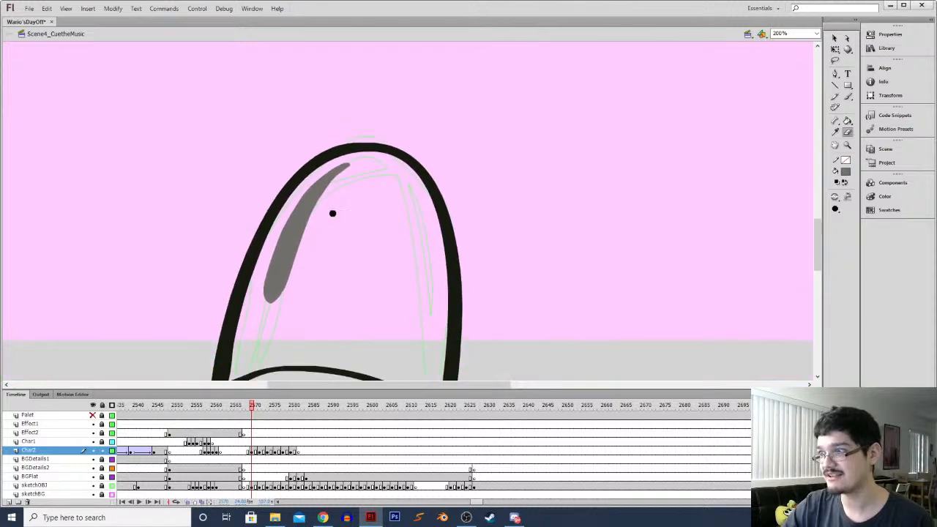
mouse_move(260, 287)
mouse_down()
mouse_move(278, 290)
mouse_move(301, 251)
mouse_move(284, 293)
mouse_move(265, 296)
mouse_up()
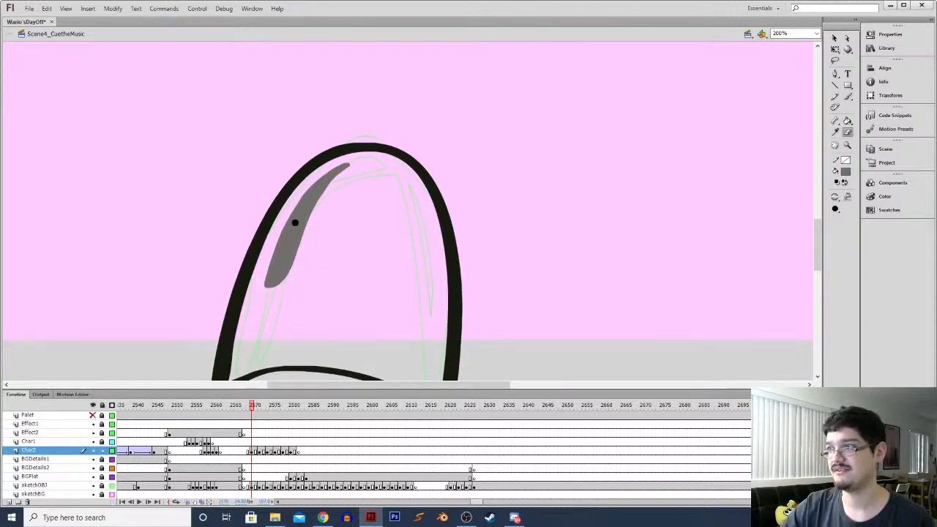
Lasso the grey reflection streak, smooth it, and compare the frame with the previous one
key(l)
mouse_move(320, 168)
mouse_down()
mouse_move(287, 240)
mouse_move(321, 238)
mouse_up()
click(835, 38)
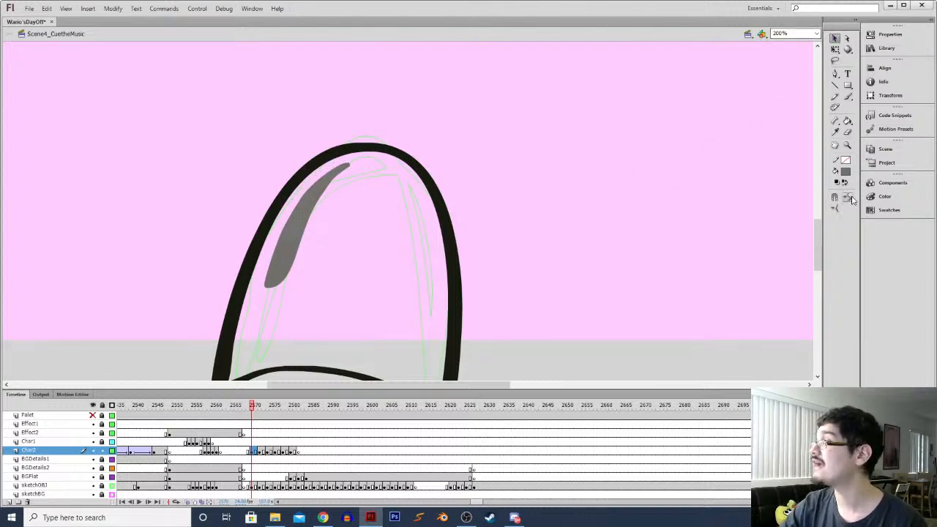
drag(355, 230, 359, 206)
key(ctrl+minus)
key(comma)
drag(381, 158, 360, 165)
key(period)
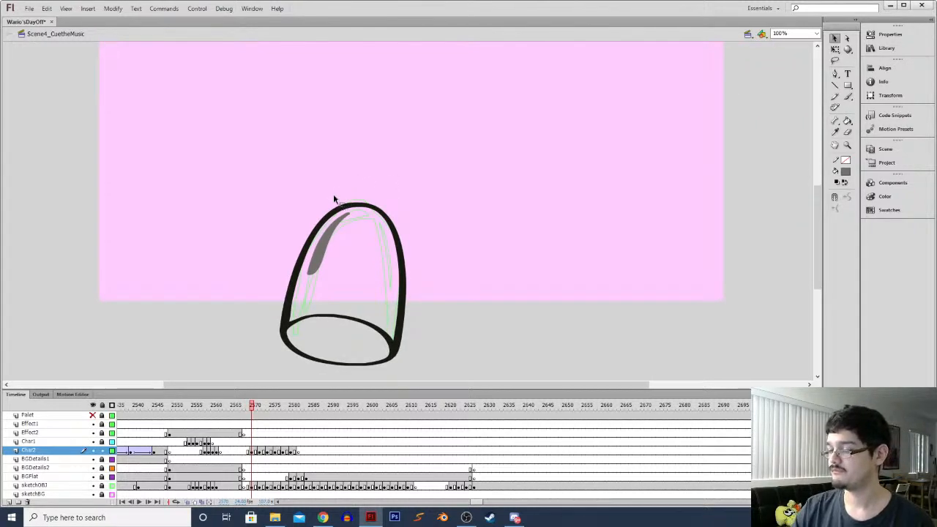
Sample the dark grey body colour from the earlier coloured frames and fill the object's body with it at frame 2570
key(ctrl+minus)
key(comma)
key(comma)
key(comma)
key(comma)
key(i)
key(comma)
key(comma)
key(comma)
key(comma)
key(comma)
key(comma)
key(comma)
key(comma)
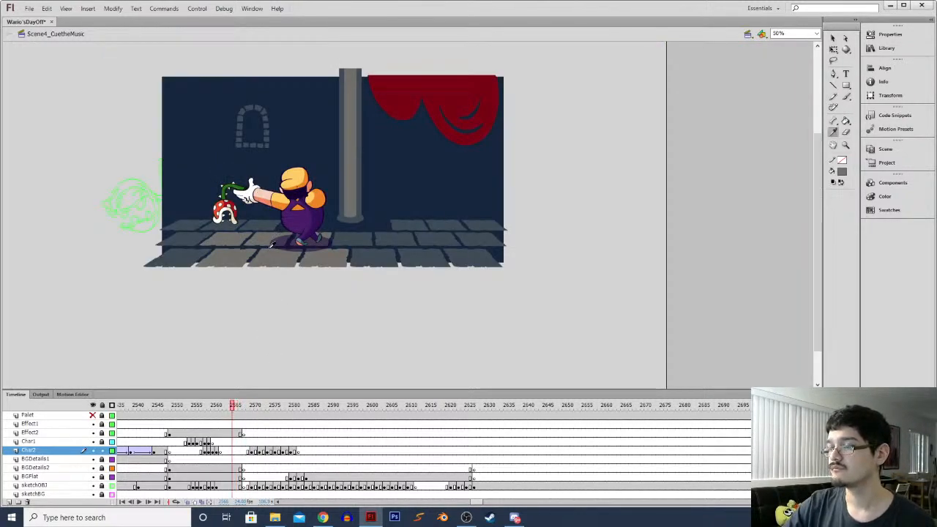
key(period)
key(period)
key(period)
key(period)
key(period)
key(period)
key(period)
key(period)
key(period)
key(period)
key(period)
key(period)
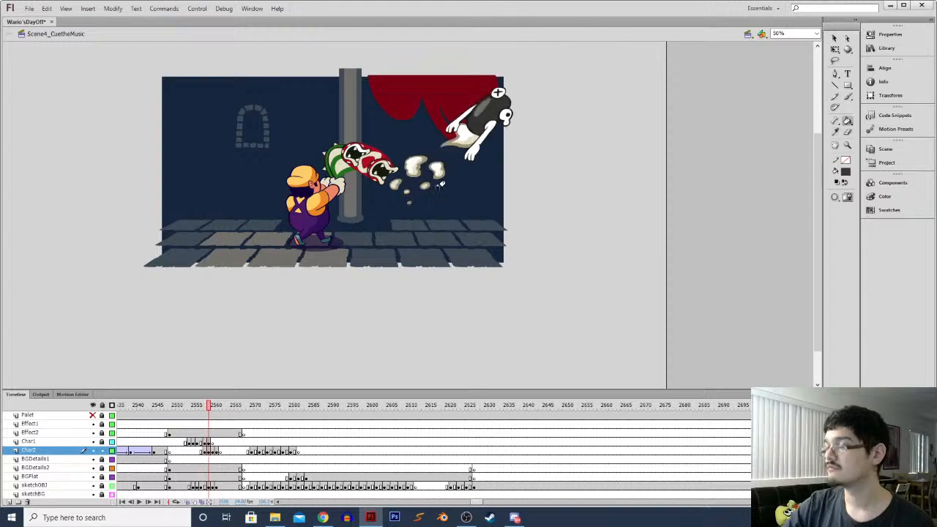
key(b)
key(k)
click(280, 265)
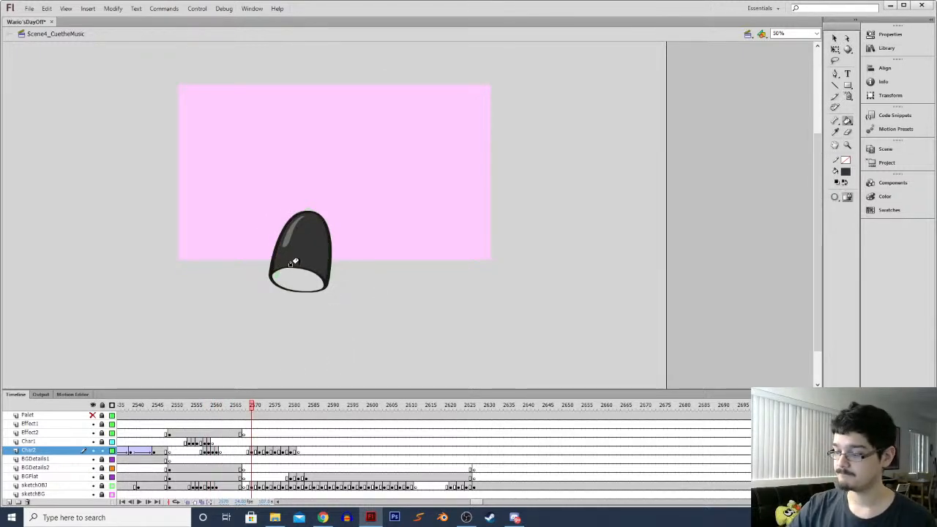
Sample the red-orange outer flame colour from the earlier bullet frame and fill the elliptical base of the body with it
key(ctrl+equal)
scroll(293, 251, down, 3)
key(comma)
key(comma)
key(comma)
key(comma)
key(comma)
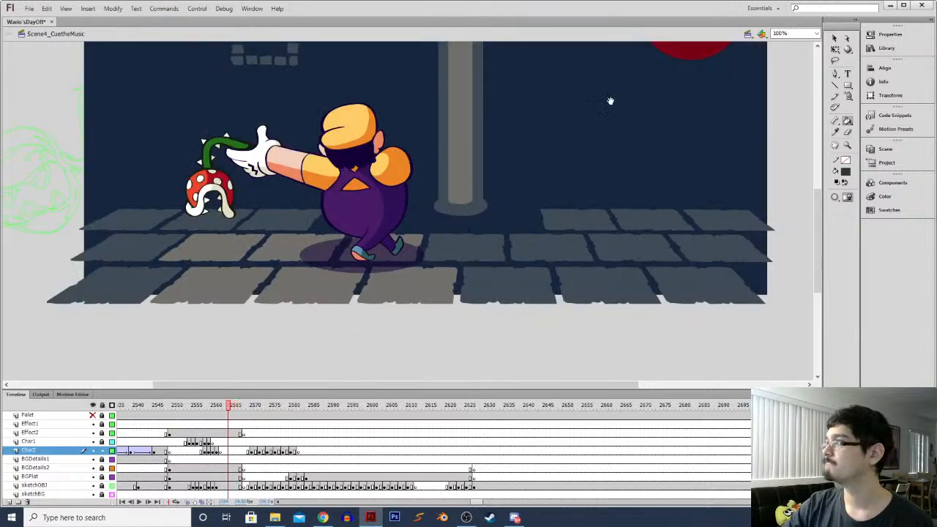
drag(611, 101, 633, 192)
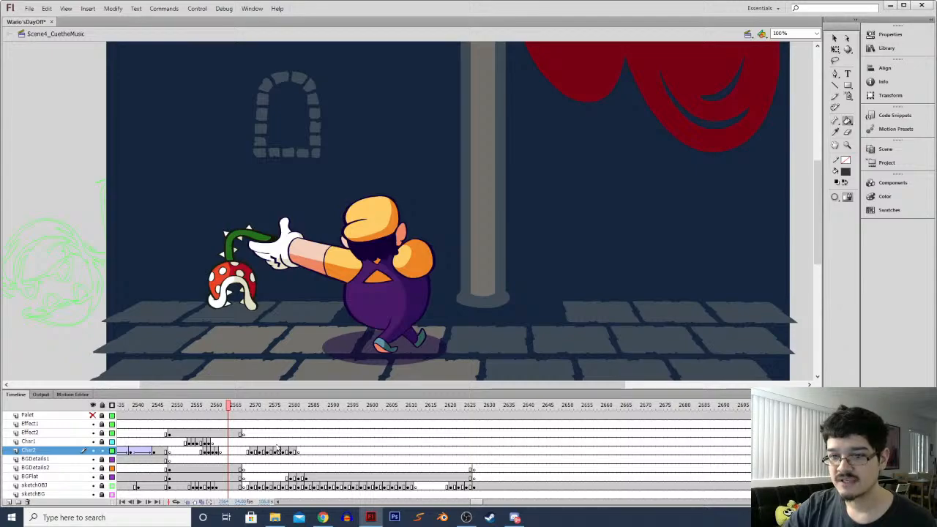
drag(185, 408, 192, 436)
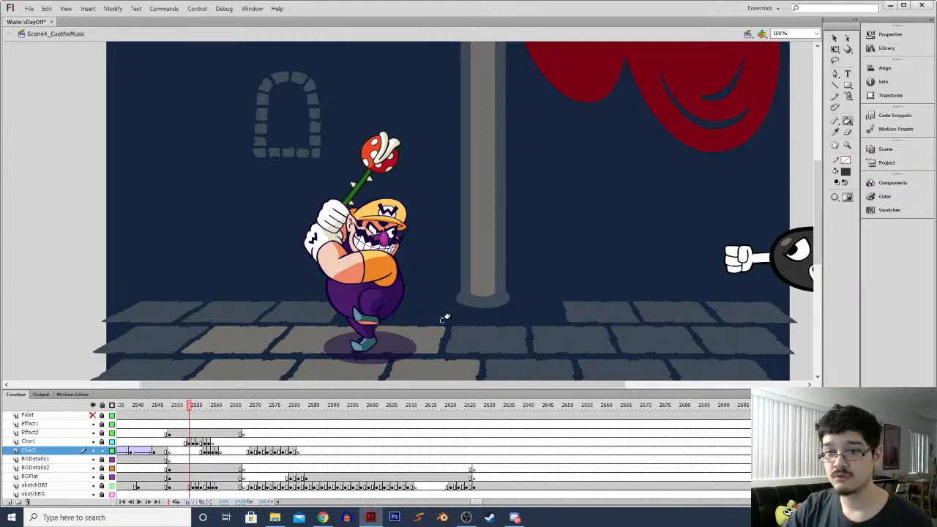
drag(466, 374, 596, 374)
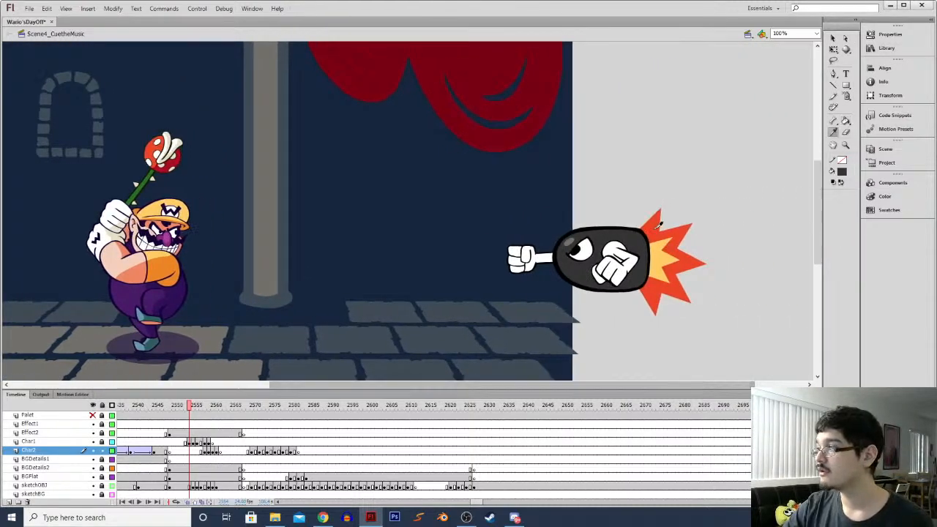
click(254, 451)
drag(238, 291, 373, 145)
click(281, 284)
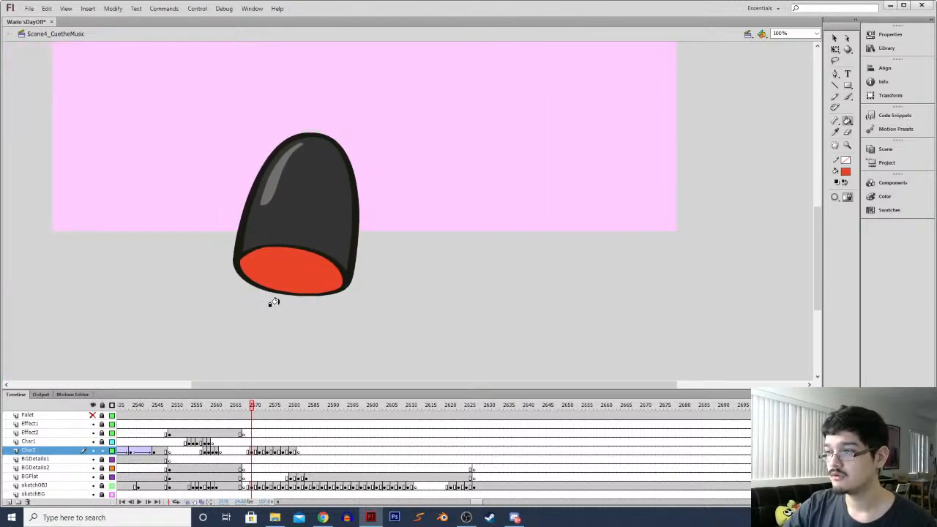
Sample the light orange colour of the inner flame from the earlier frames of the flying bullet
click(181, 434)
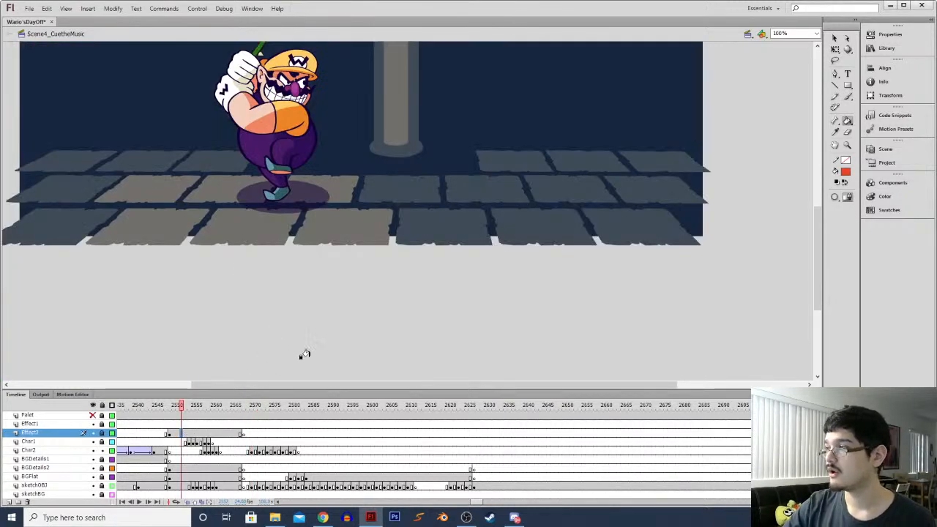
key(comma)
key(comma)
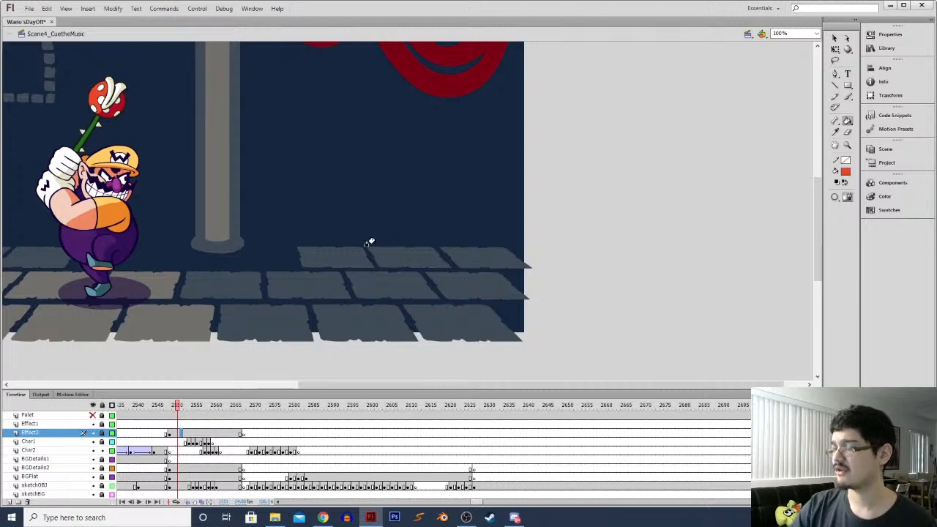
key(ctrl+minus)
key(comma)
key(comma)
key(comma)
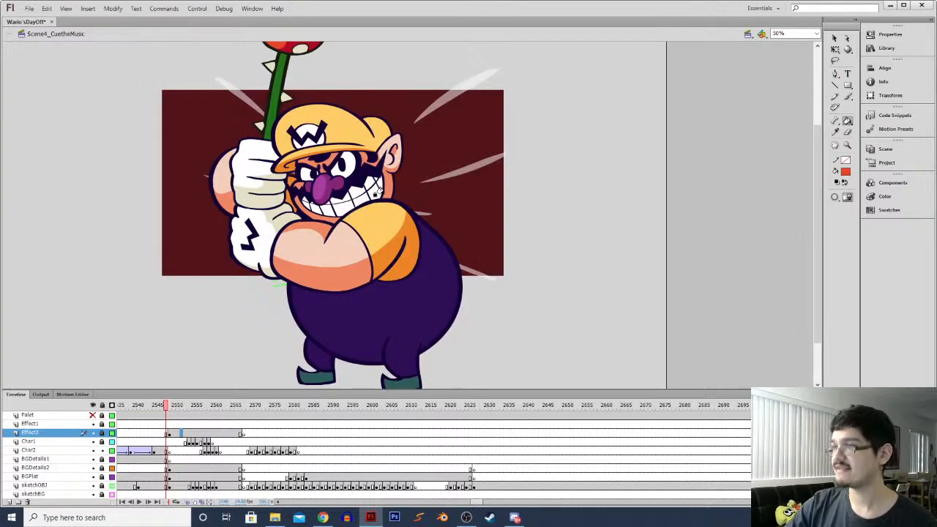
key(period)
key(period)
key(period)
key(period)
key(period)
key(period)
key(period)
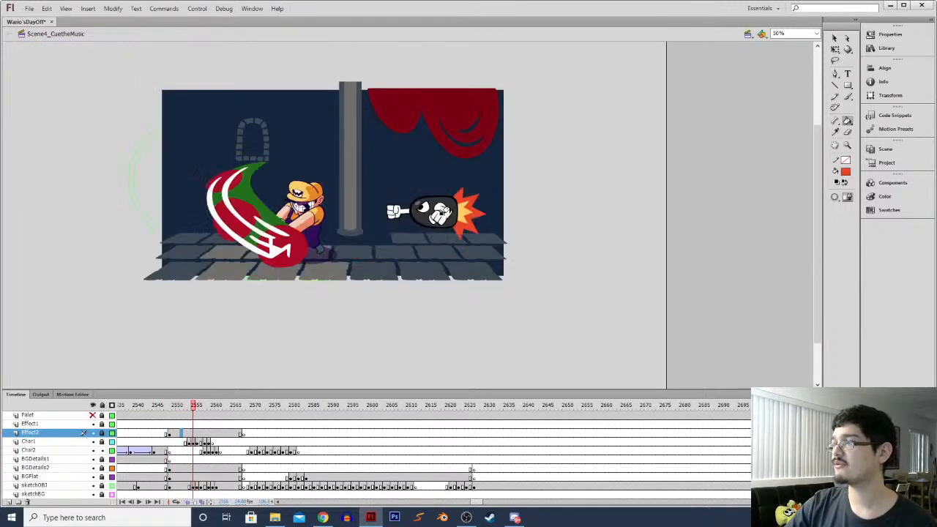
key(period)
key(period)
key(period)
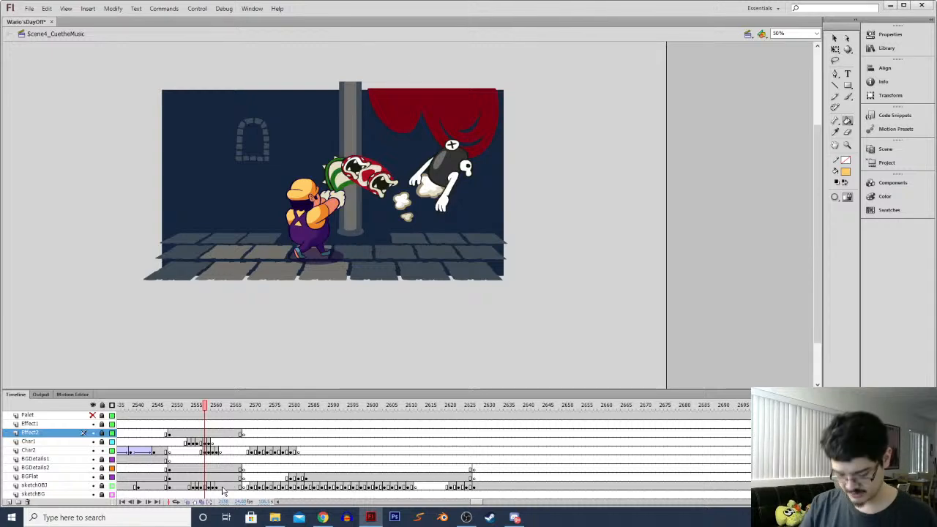
scroll(223, 491, down, 1)
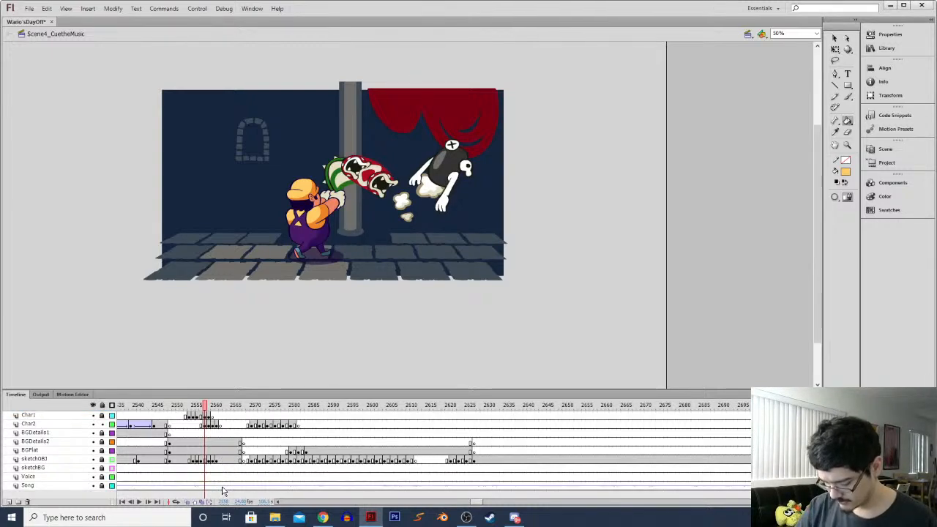
key(period)
Scale the red fill of the base down to a smaller ellipse centred inside the base outline on the Char2 layer
click(255, 425)
key(b)
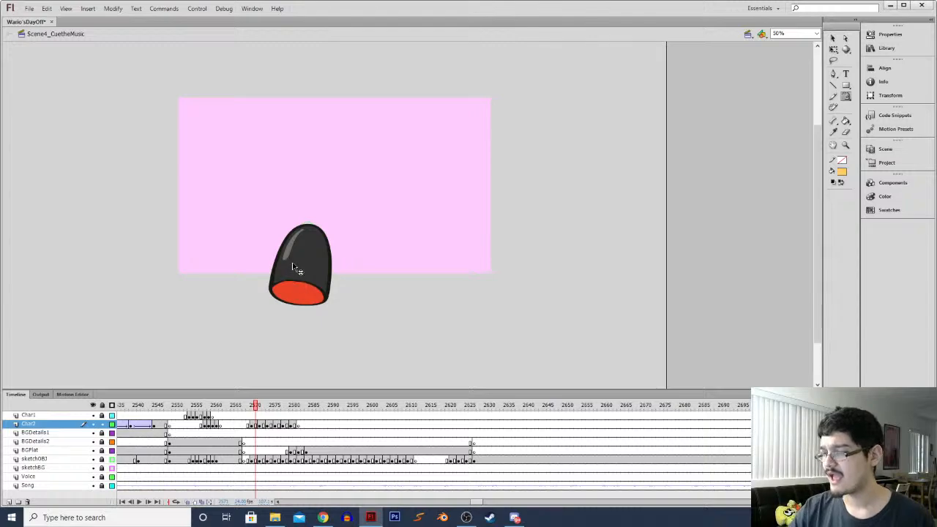
key(ctrl+equal)
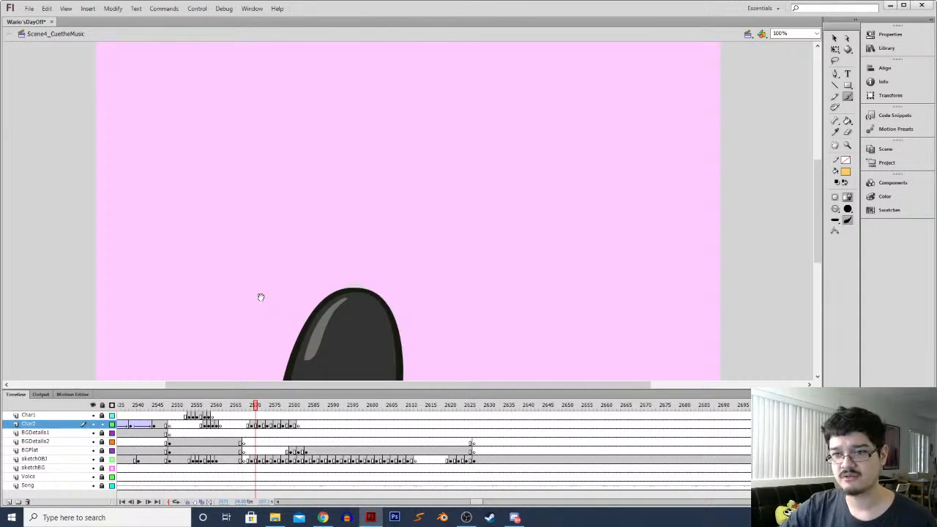
scroll(261, 297, down, 3)
scroll(232, 257, down, 1)
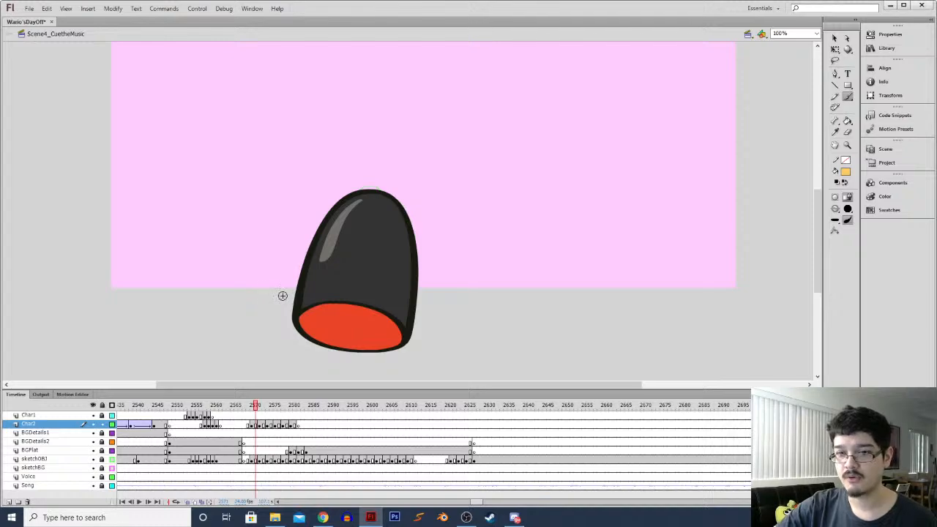
key(q)
click(337, 323)
drag(298, 303, 316, 313)
drag(390, 347, 380, 311)
key(ctrl+minus)
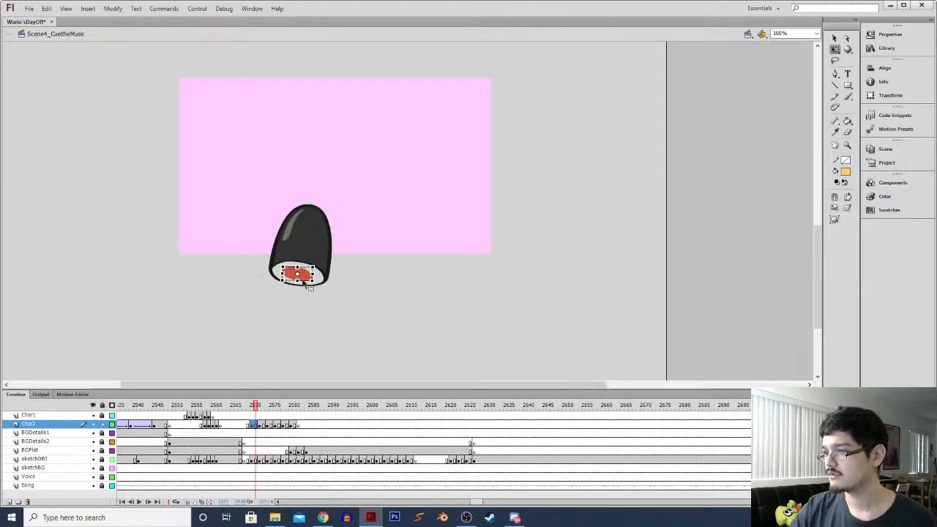
key(ctrl+equal)
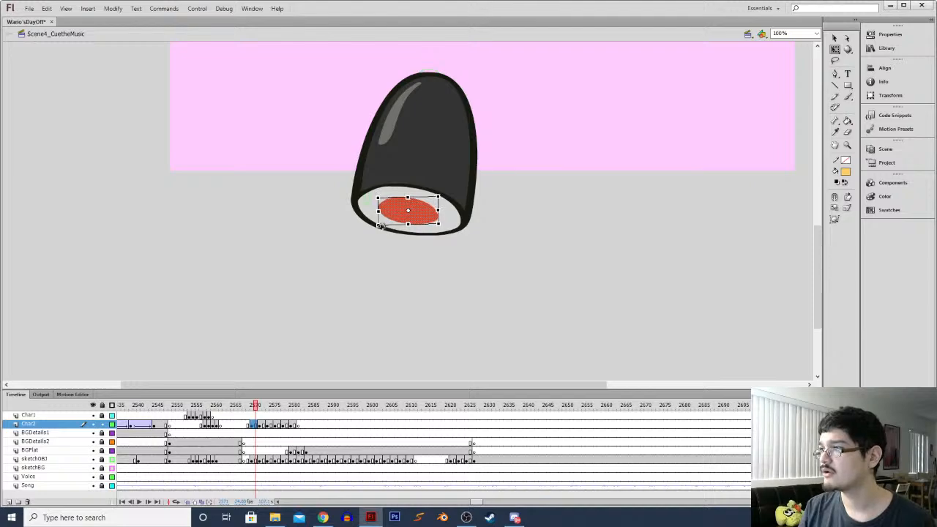
click(303, 312)
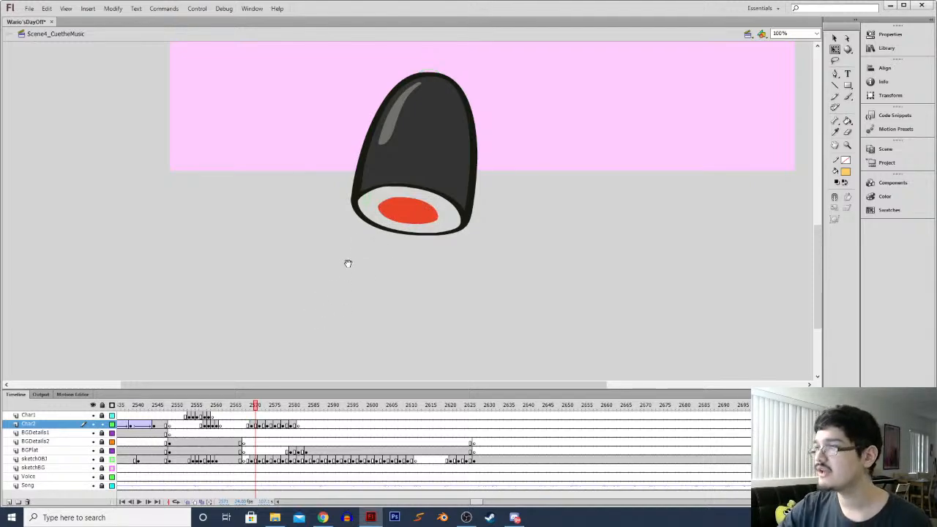
Compare with the earlier flame frames and fill the inner ellipse of the base with light orange
drag(349, 263, 316, 297)
key(ctrl+minus)
click(208, 442)
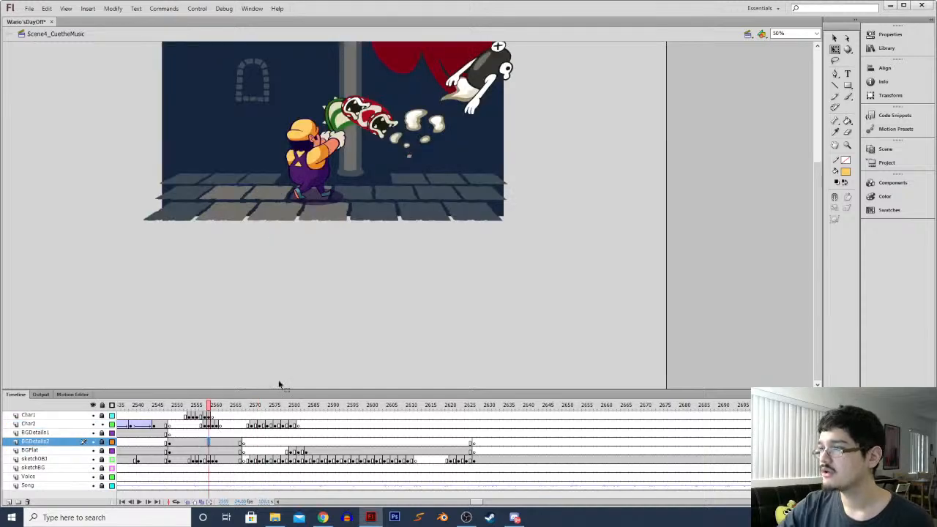
key(comma)
key(comma)
key(comma)
key(comma)
key(comma)
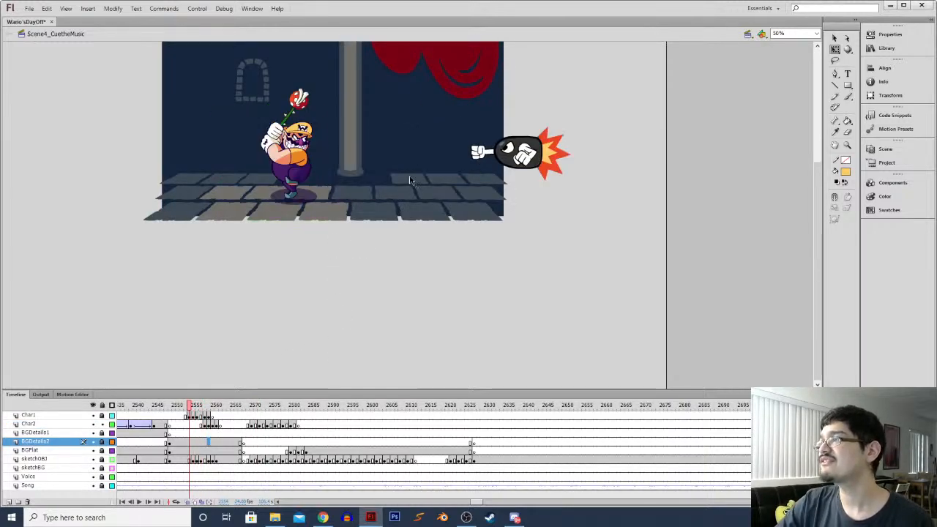
key(period)
key(k)
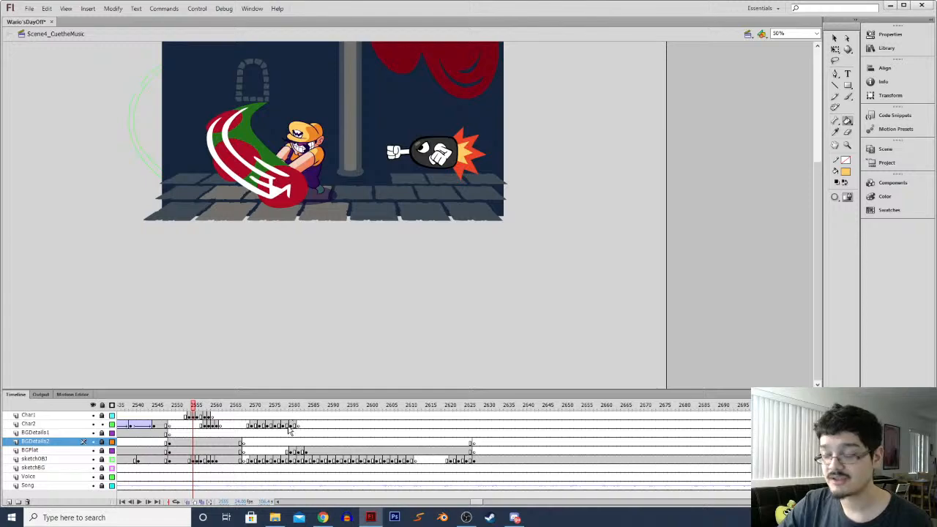
click(252, 424)
key(comma)
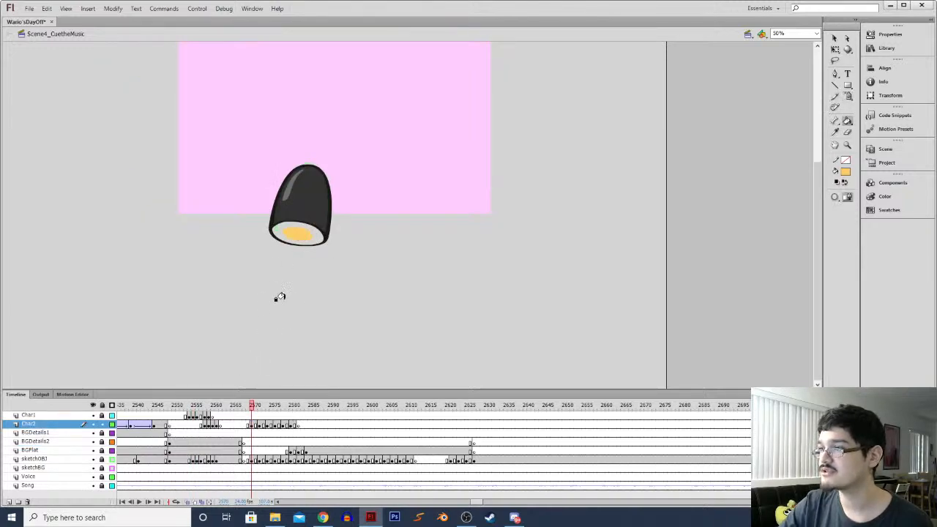
Sample the red-orange outer flame colour from the earlier bullet frame and fill the ring around the light orange ellipse
key(comma)
key(comma)
key(comma)
key(comma)
key(comma)
key(comma)
key(comma)
key(comma)
key(comma)
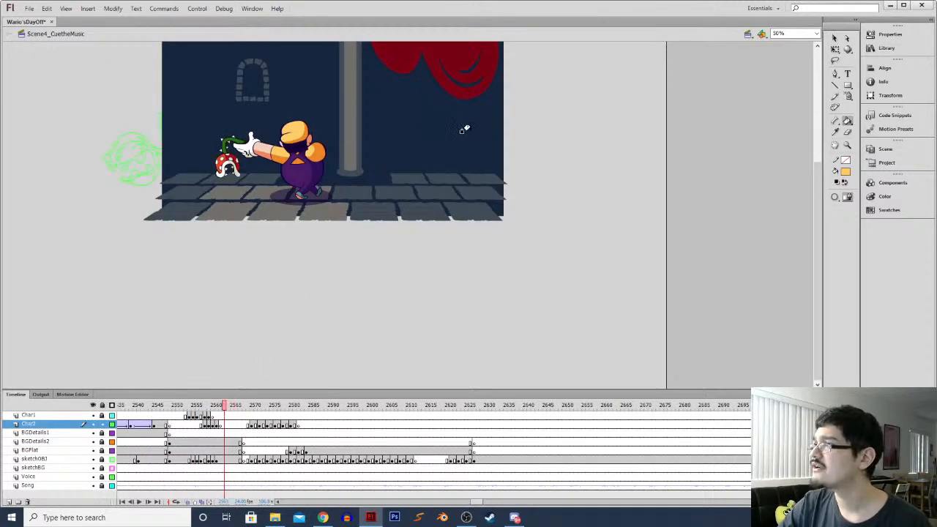
key(comma)
key(comma)
key(comma)
key(comma)
key(comma)
key(comma)
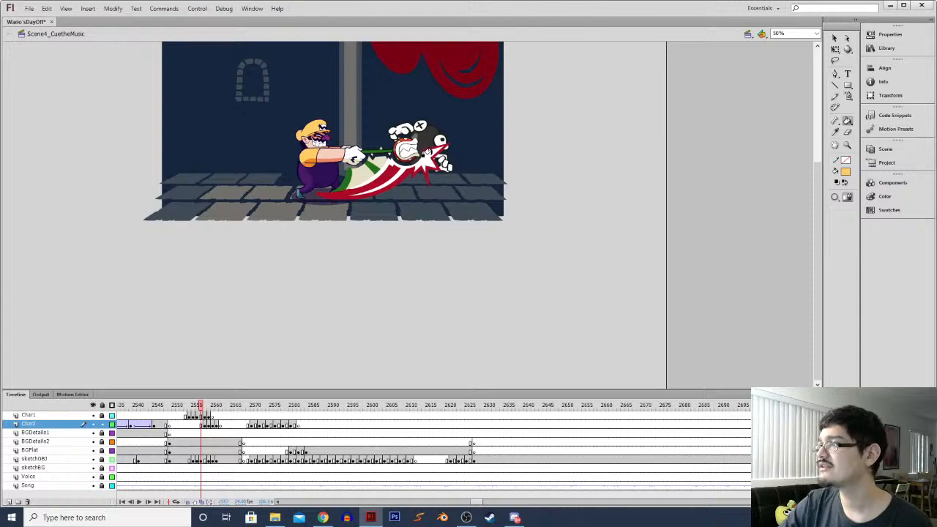
click(544, 131)
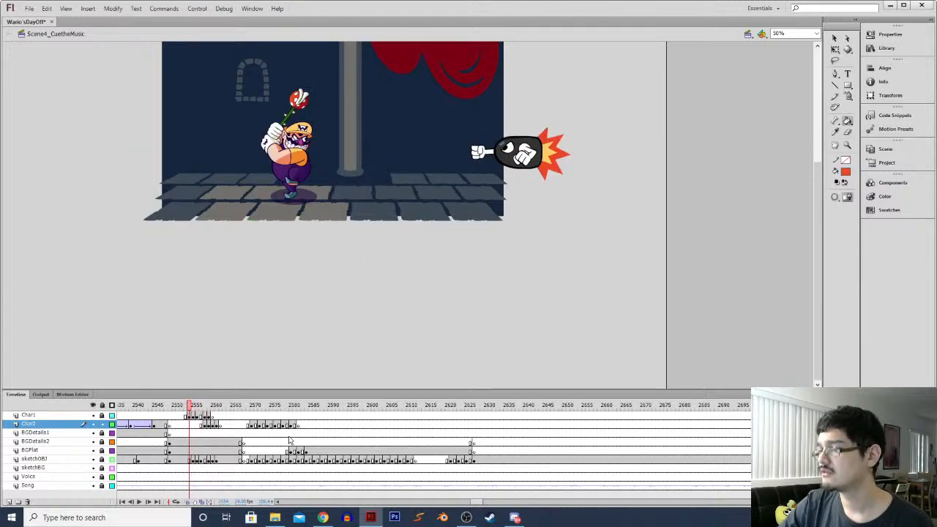
click(255, 436)
key(comma)
key(comma)
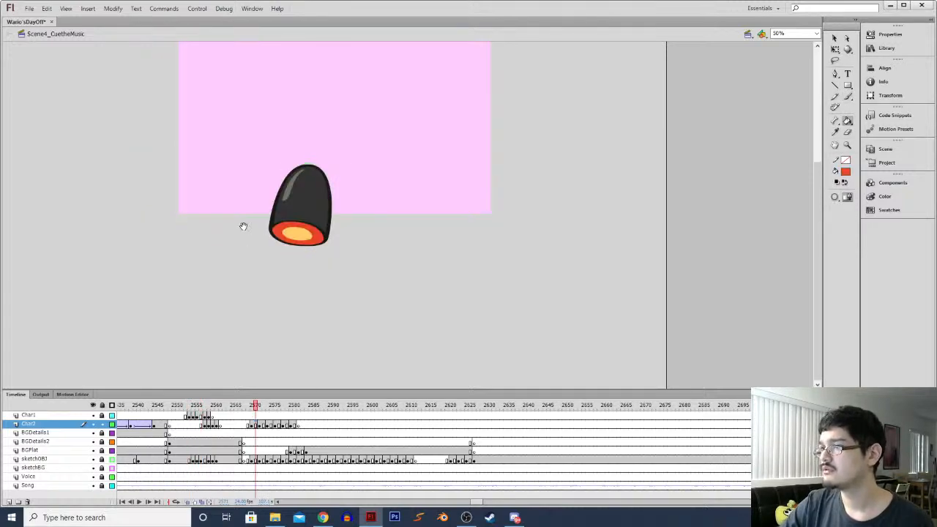
Fill the round base of the object in the next Char2 drawing with the same red-orange
key(comma)
key(ctrl+1)
scroll(274, 188, down, 4)
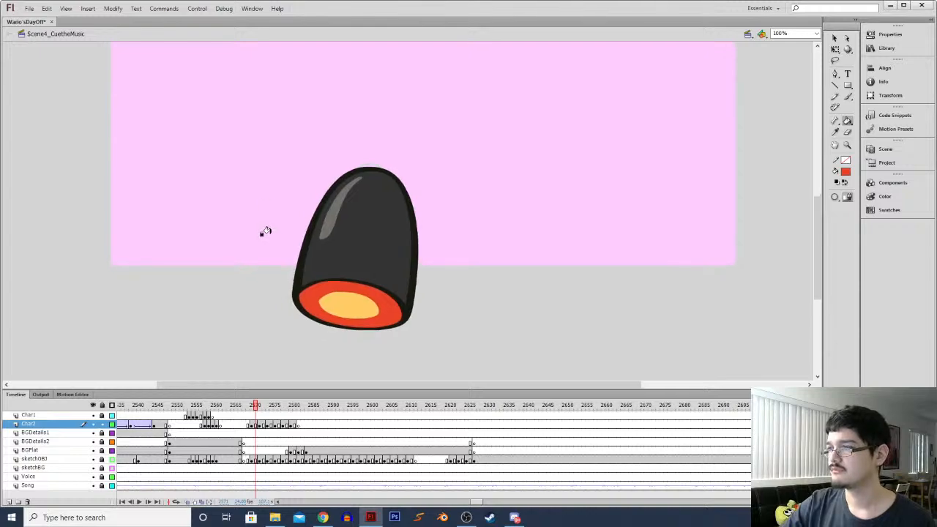
key(period)
scroll(324, 308, up, 4)
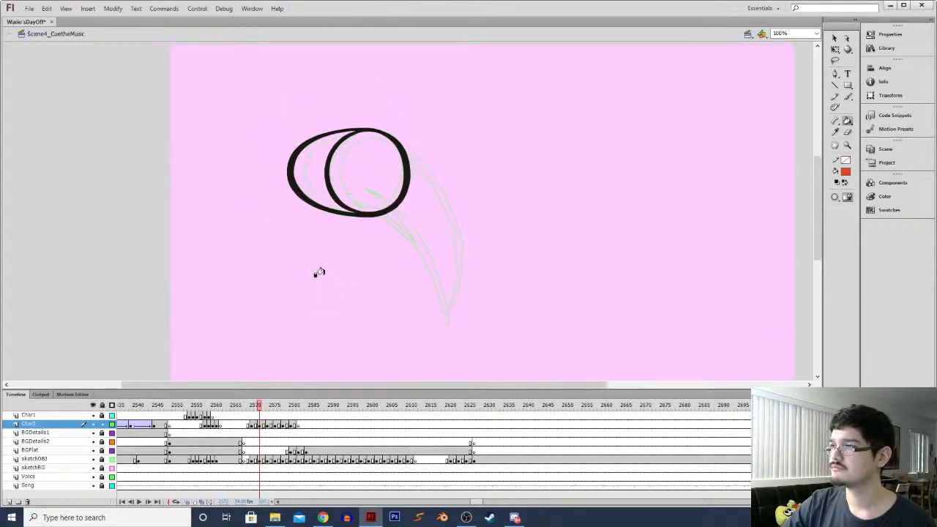
click(360, 181)
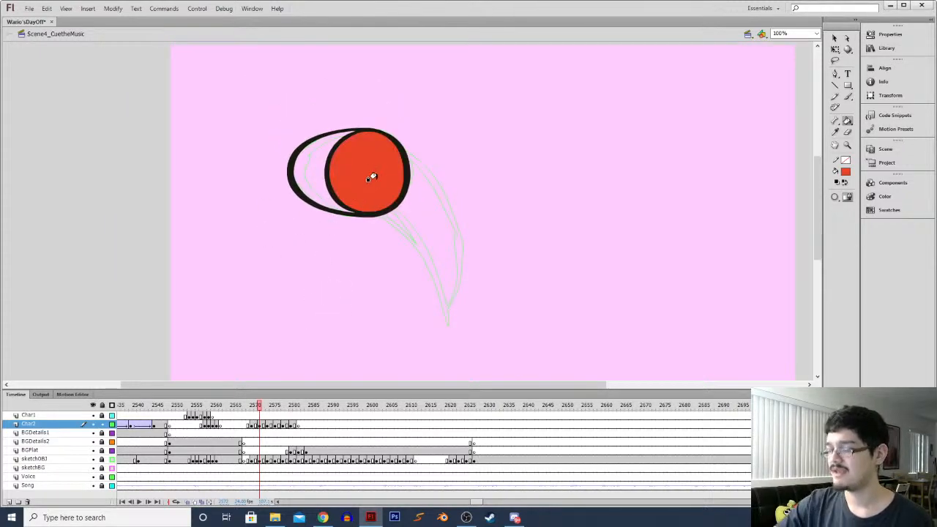
Scale the red circle down to 64% inside the base outline and nudge it slightly to the right
key(q)
click(366, 187)
key(ctrl+t)
drag(808, 71, 781, 86)
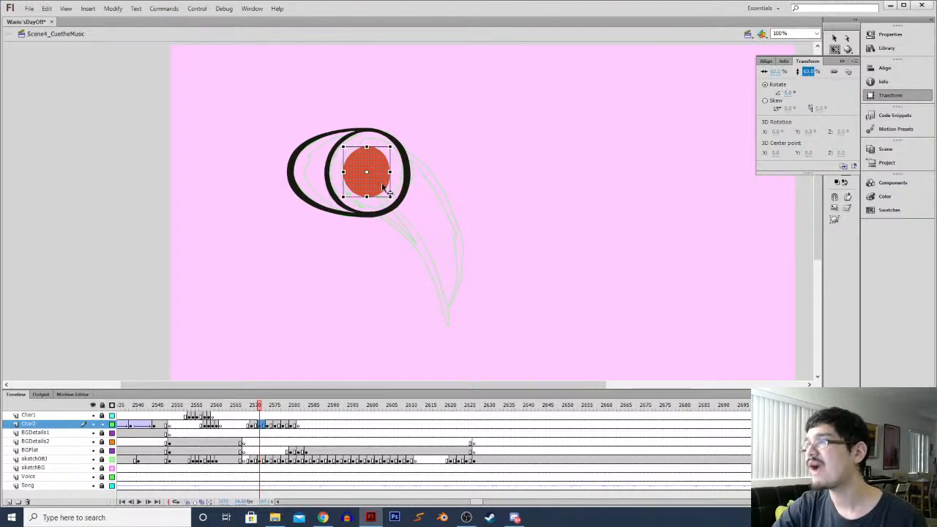
key(ctrl+t)
key(Right)
key(Right)
key(Right)
key(ctrl+t)
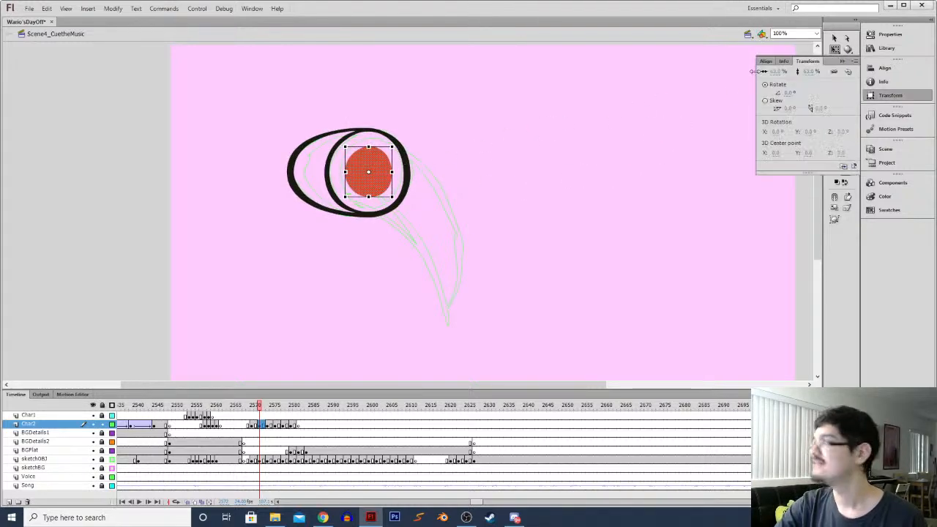
click(780, 73)
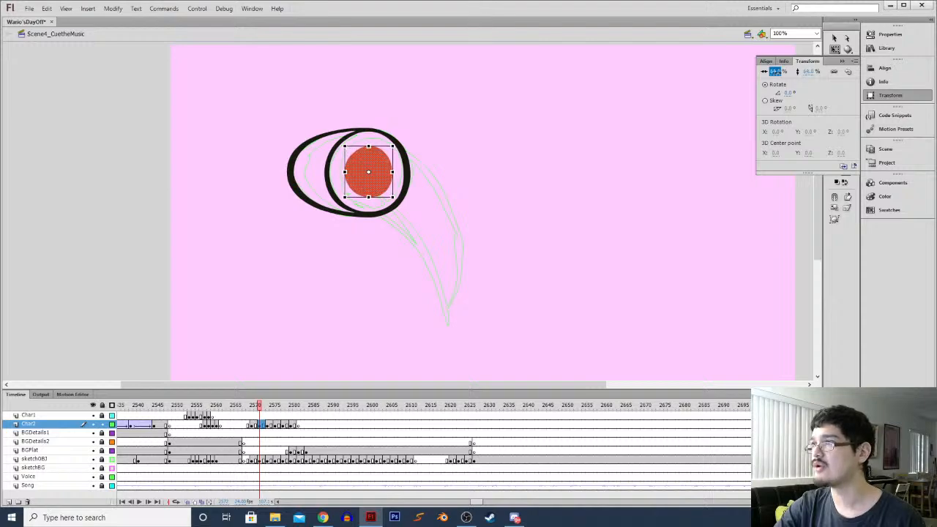
click(528, 218)
Fill the base's inner circle light orange and its surrounding ring red-orange, sampling both colours from the previous bullet drawing
key(ctrl+minus)
key(comma)
key(i)
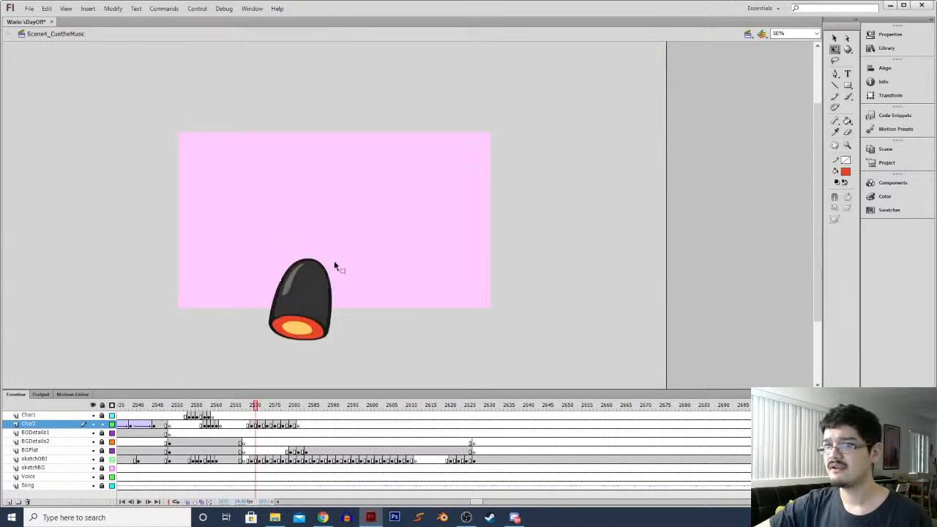
click(296, 327)
key(period)
click(278, 197)
key(comma)
key(i)
click(309, 322)
key(period)
click(258, 197)
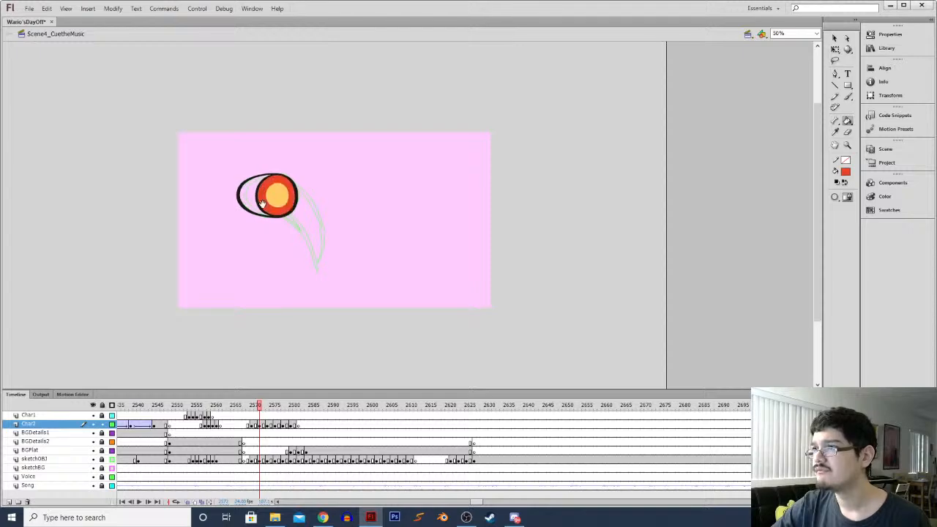
Sample the dark grey body colour from the previous drawing and fill the bullet's body behind the round base
key(comma)
key(i)
click(292, 261)
key(period)
click(243, 203)
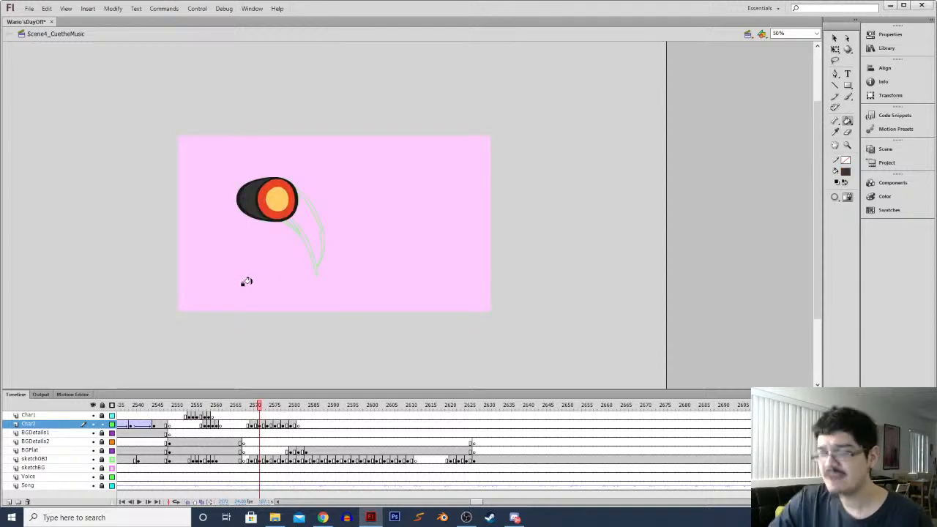
Try recolouring the ring of the round base with a newly sampled fill colour
key(period)
key(comma)
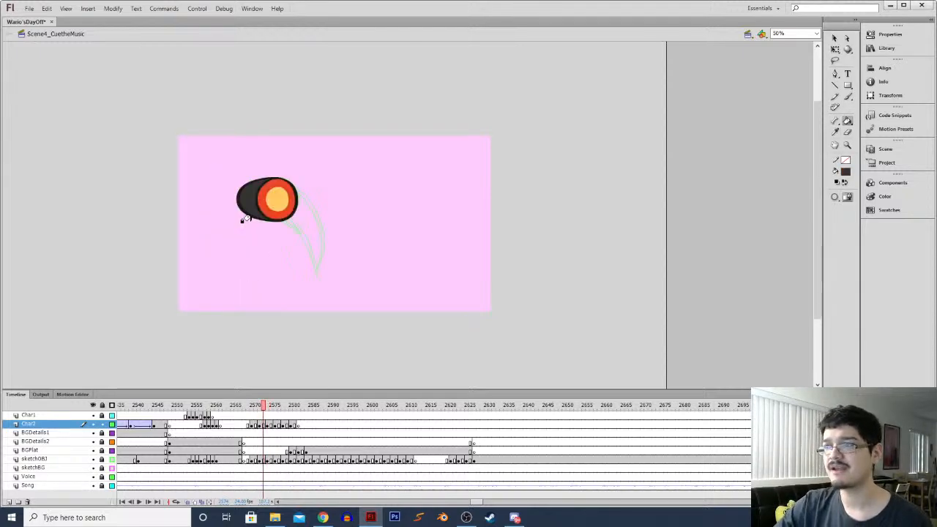
key(i)
click(278, 192)
click(272, 182)
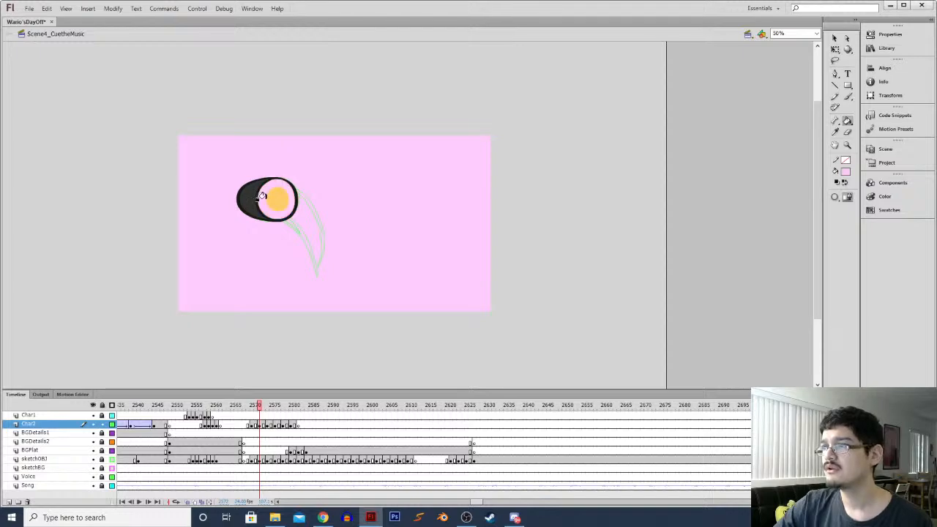
Recolour the round base with sampled colours, making the inner circle red-orange and the surrounding ring light orange
key(period)
key(i)
click(320, 328)
key(comma)
click(271, 200)
key(period)
key(i)
click(304, 331)
key(comma)
click(252, 185)
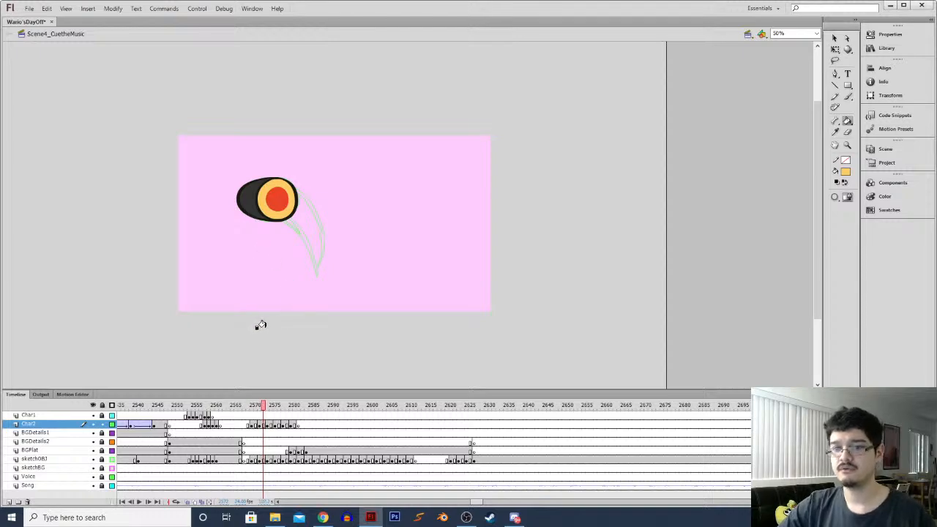
Compare the base colours across the neighbouring Char2 drawings
key(period)
scroll(293, 226, down, 1)
key(comma)
key(period)
key(period)
key(comma)
key(comma)
key(comma)
Sample red-orange from an earlier drawing and fill the round base of the next uncoloured bullet drawing with it
key(comma)
key(i)
click(300, 313)
key(period)
key(period)
key(period)
key(ctrl+1)
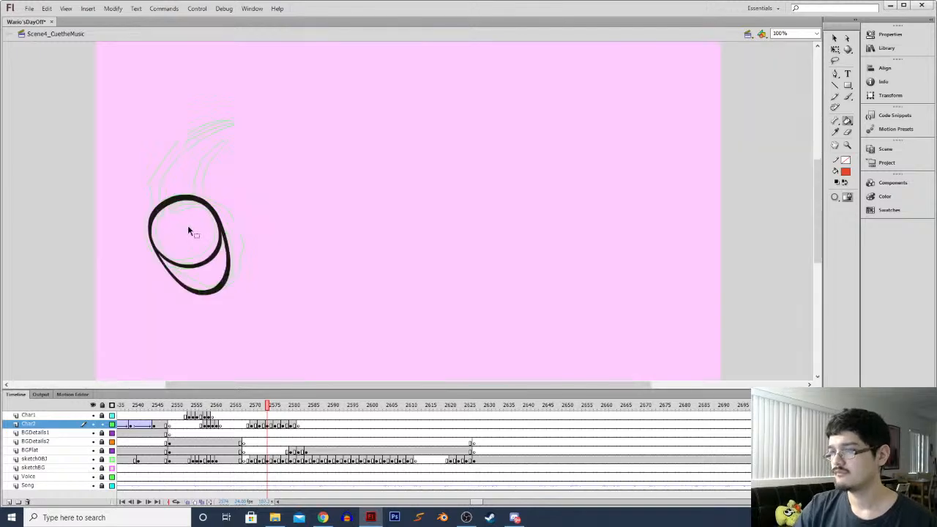
drag(155, 237, 208, 236)
click(220, 235)
Scale the red-orange circle down so it sits as a smaller circle inside the base outline
key(q)
click(233, 242)
key(ctrl+t)
drag(780, 73, 754, 72)
key(ctrl+t)
click(328, 266)
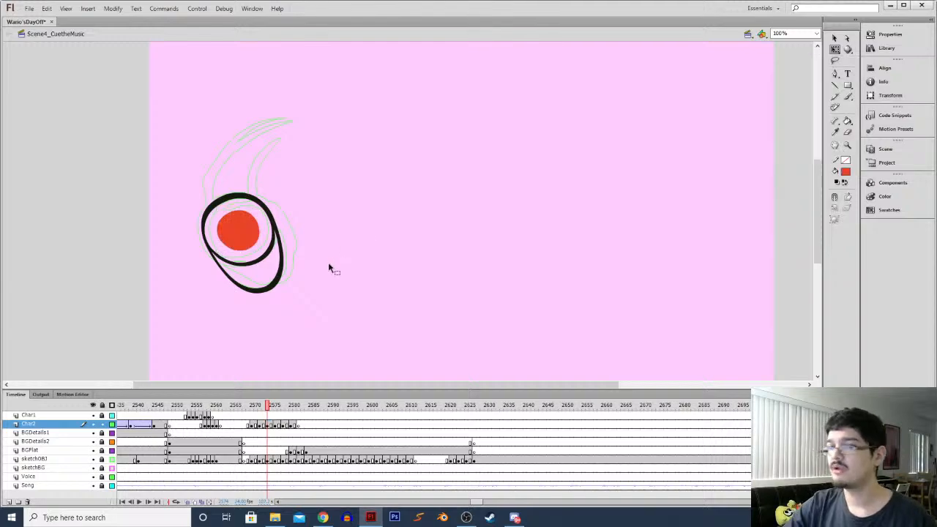
Fill the base's inner circle light orange and the ring around it red-orange, sampling both colours from the previous drawing
key(comma)
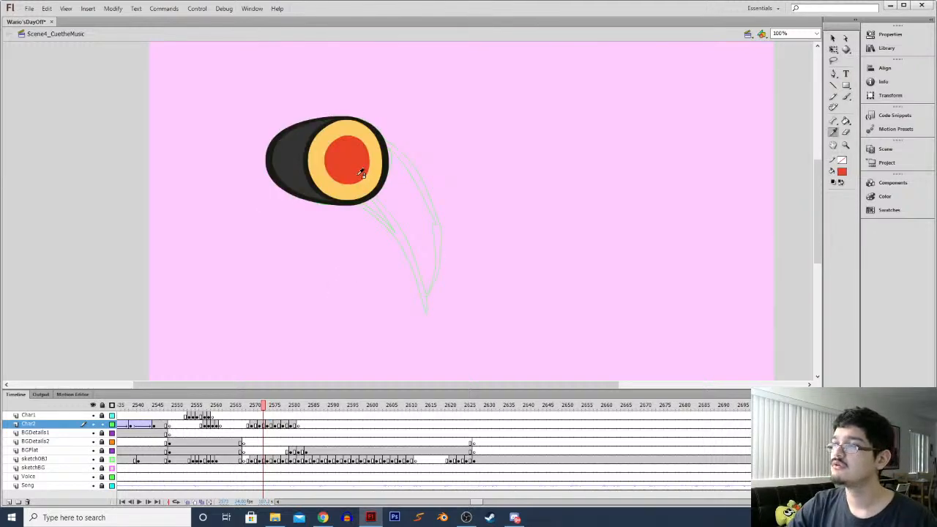
click(360, 189)
key(period)
click(242, 223)
key(comma)
key(i)
click(339, 151)
key(period)
click(244, 209)
Sample the dark grey body colour from the previous drawing and fill the body below the round base
key(comma)
key(i)
click(281, 169)
key(period)
click(262, 271)
Go back to an earlier coloured bullet drawing and sample the grey of its body highlight
key(ctrl+minus)
key(period)
key(period)
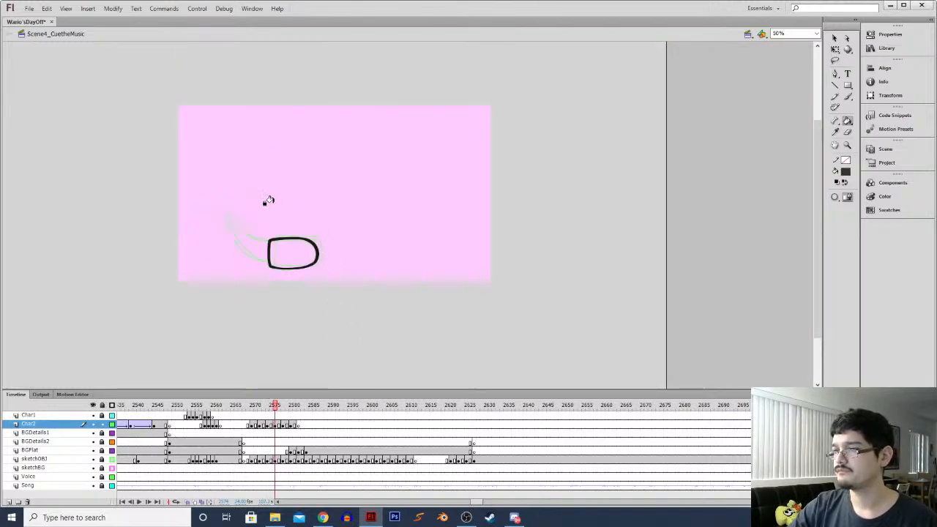
key(comma)
key(period)
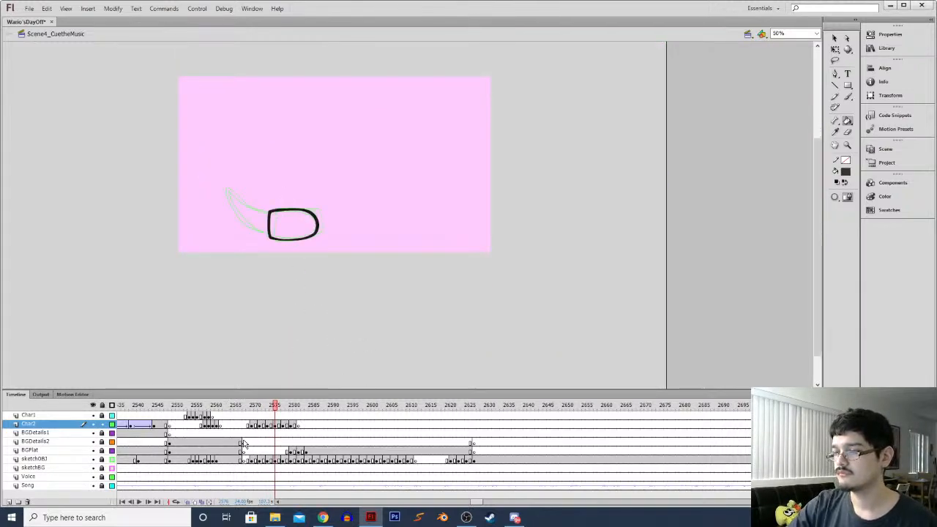
key(comma)
key(comma)
click(258, 425)
key(i)
click(288, 226)
Brush a thin grey highlight along the upper edge inside the side-view bullet outline and fill it with the same grey
click(270, 425)
key(period)
key(period)
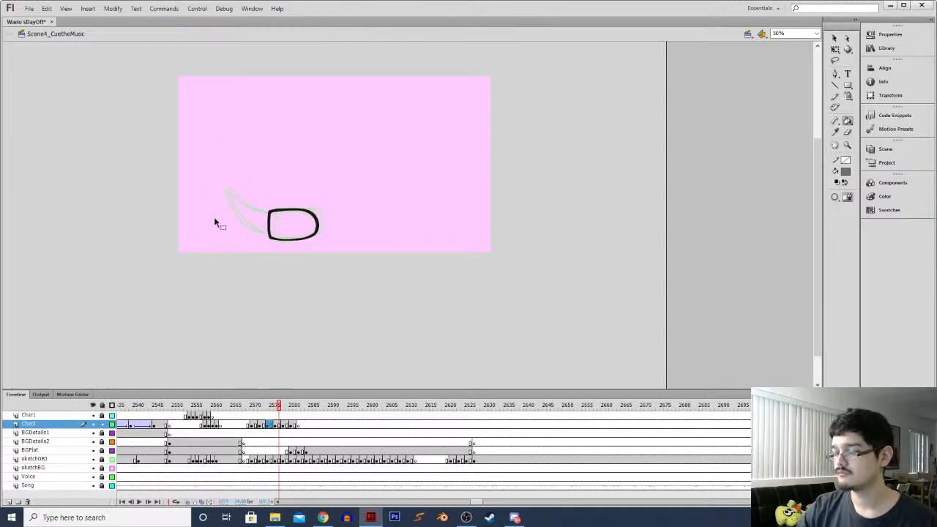
key(ctrl+1)
mouse_move(317, 218)
mouse_down()
mouse_move(374, 222)
mouse_move(338, 224)
mouse_up()
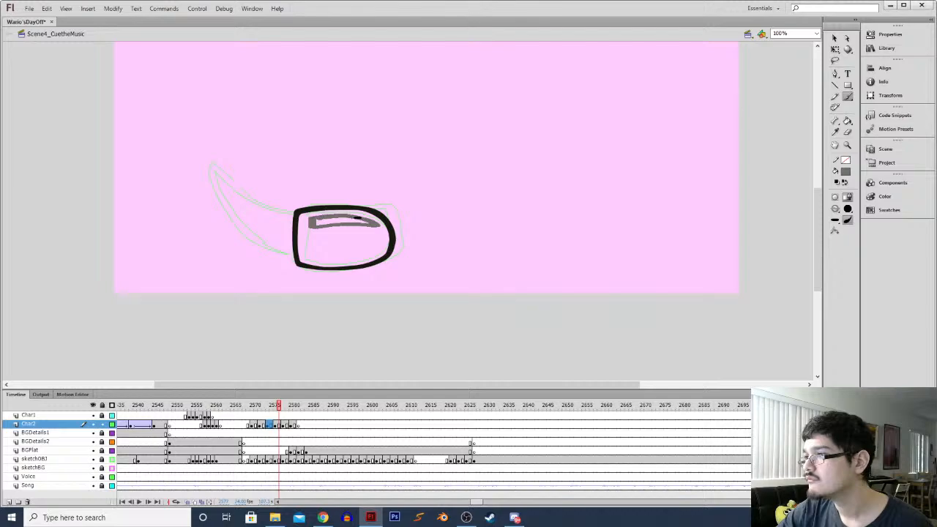
key(k)
click(334, 221)
Try to trim the edge of the grey highlight with the Eraser
key(i)
key(e)
mouse_move(310, 231)
mouse_down()
mouse_move(381, 235)
mouse_move(329, 221)
mouse_up()
key(ctrl+z)
Extend the rear end of the grey highlight with the Brush and trim its lower edge and front tip with the Eraser
key(ctrl+equal)
key(b)
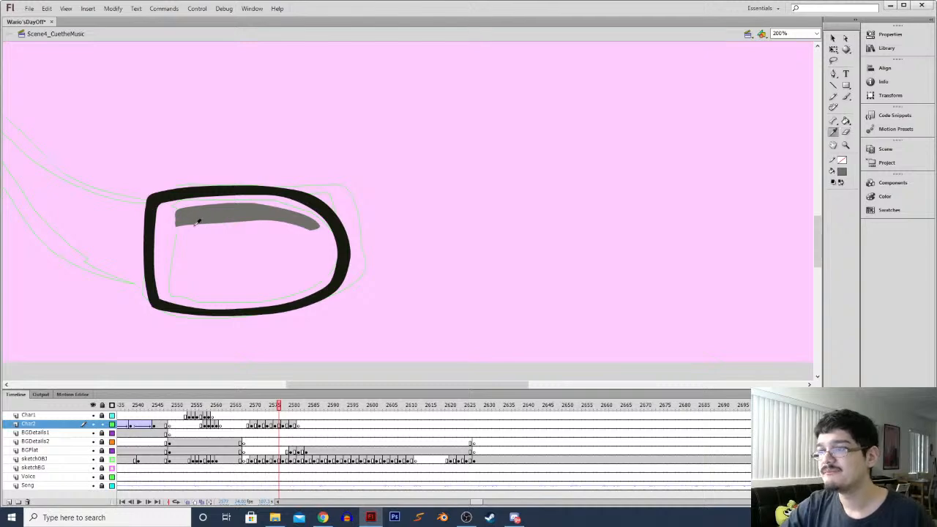
mouse_move(173, 224)
mouse_down()
mouse_move(195, 226)
mouse_move(172, 228)
mouse_move(279, 220)
mouse_up()
key(e)
key(ctrl+z)
mouse_move(169, 228)
mouse_down()
mouse_move(263, 220)
mouse_move(317, 235)
mouse_up()
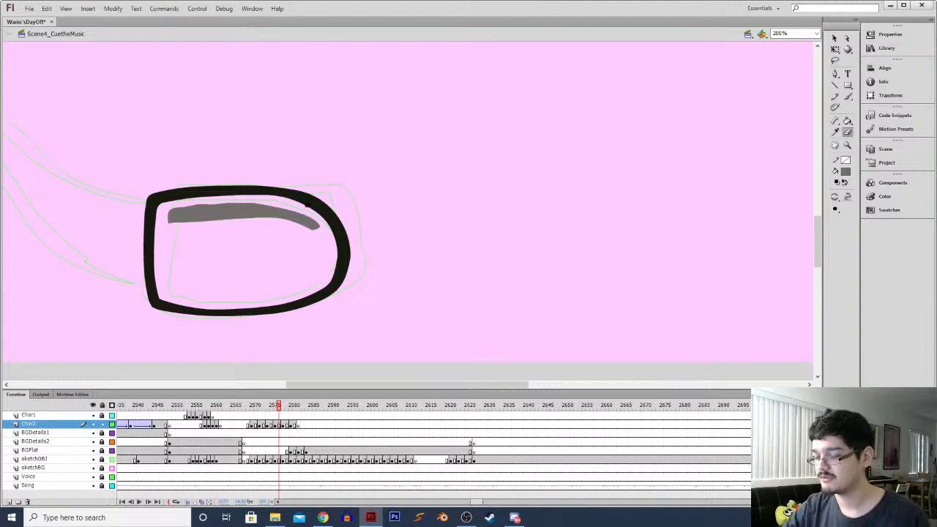
mouse_move(313, 227)
mouse_down()
mouse_move(296, 209)
mouse_move(315, 226)
mouse_up()
Lasso parts of the grey highlight and reshape its upper edge into a cleaner curve
key(l)
mouse_move(182, 198)
mouse_down()
mouse_move(272, 196)
mouse_move(246, 240)
mouse_up()
click(834, 38)
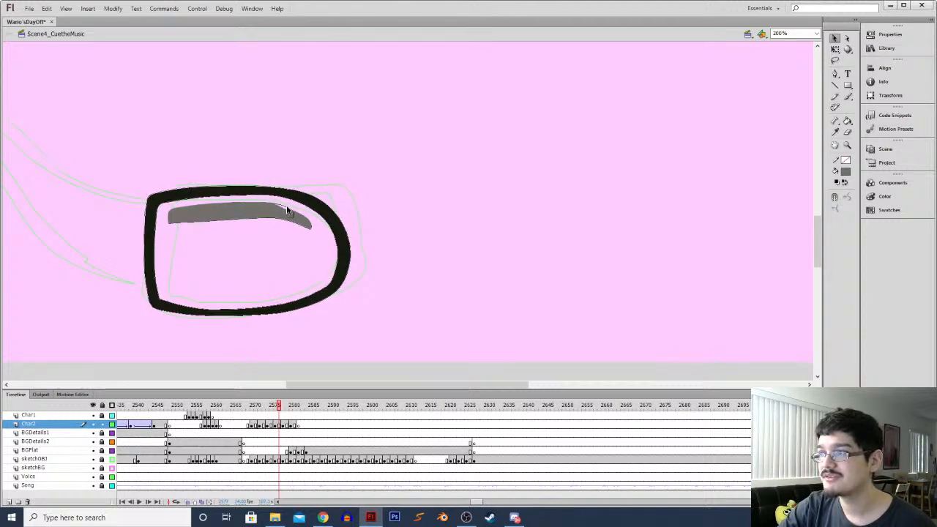
key(l)
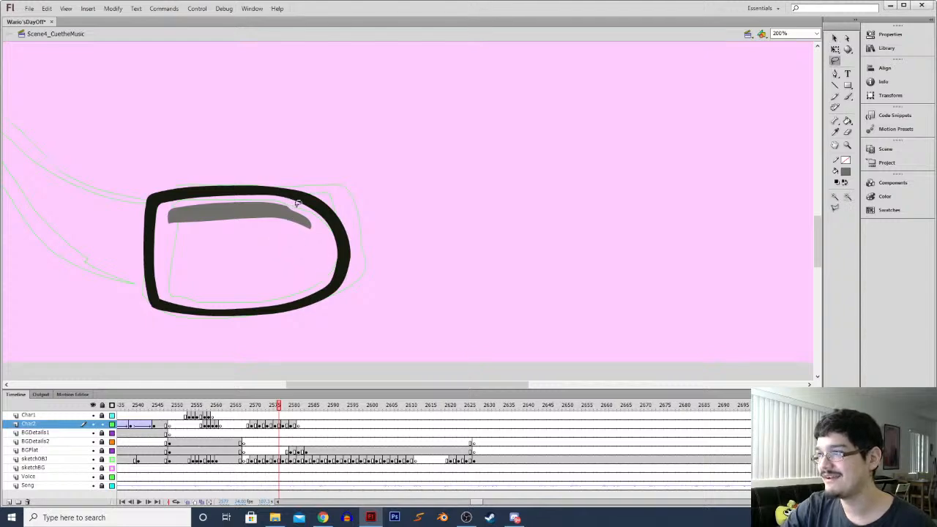
drag(249, 205, 251, 208)
click(835, 39)
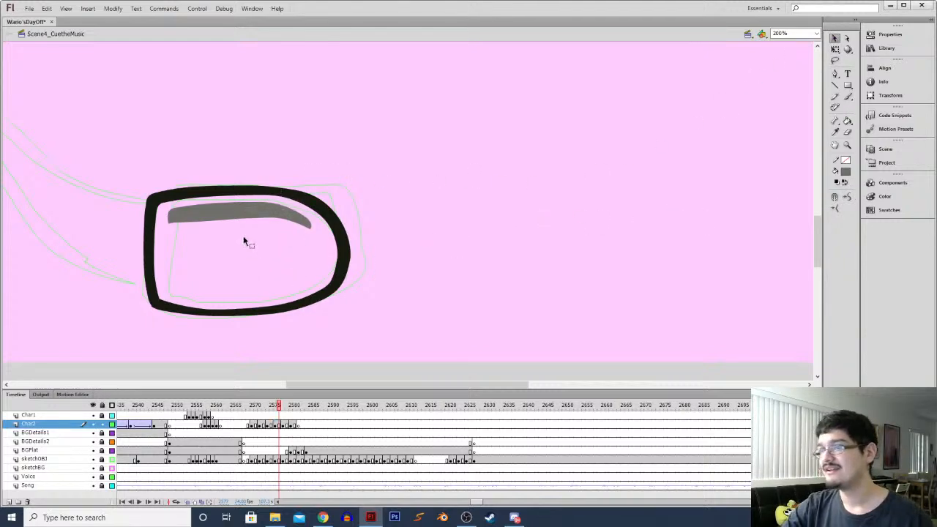
Clean up the lower edge and rear corner of the grey highlight by erasing along it and reshaping the lassoed part
key(b)
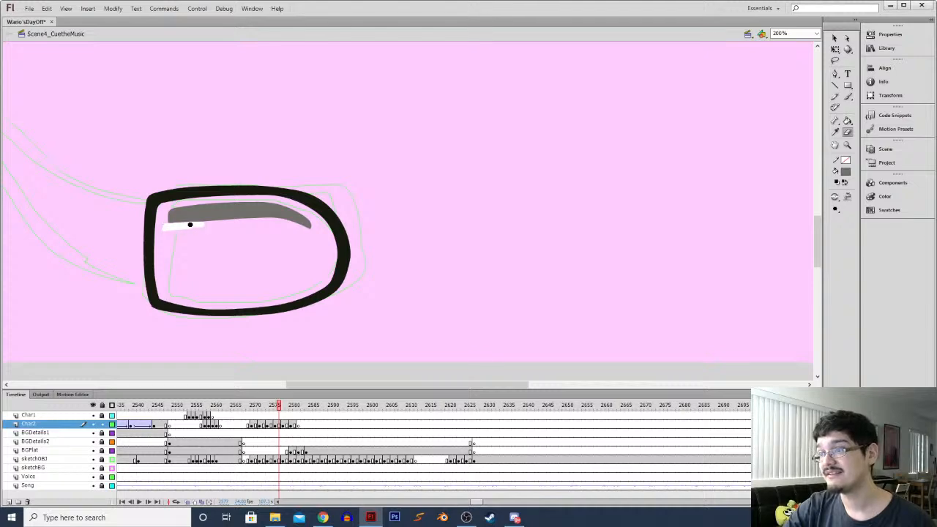
drag(205, 221, 259, 222)
key(l)
mouse_move(194, 230)
mouse_down()
mouse_move(180, 213)
mouse_move(192, 199)
mouse_move(270, 198)
mouse_move(234, 233)
mouse_up()
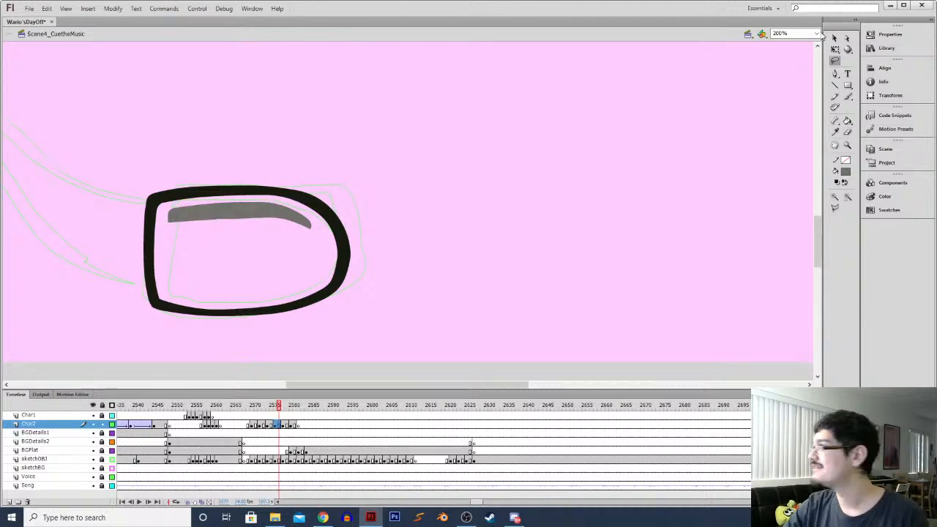
click(834, 37)
Fill the body of the side-view bullet around its highlight with dark grey
key(ctrl+minus)
key(comma)
key(comma)
key(k)
key(period)
click(318, 244)
Sample the red-orange ring colour from the previous drawing and return to the side-view bullet
key(comma)
key(i)
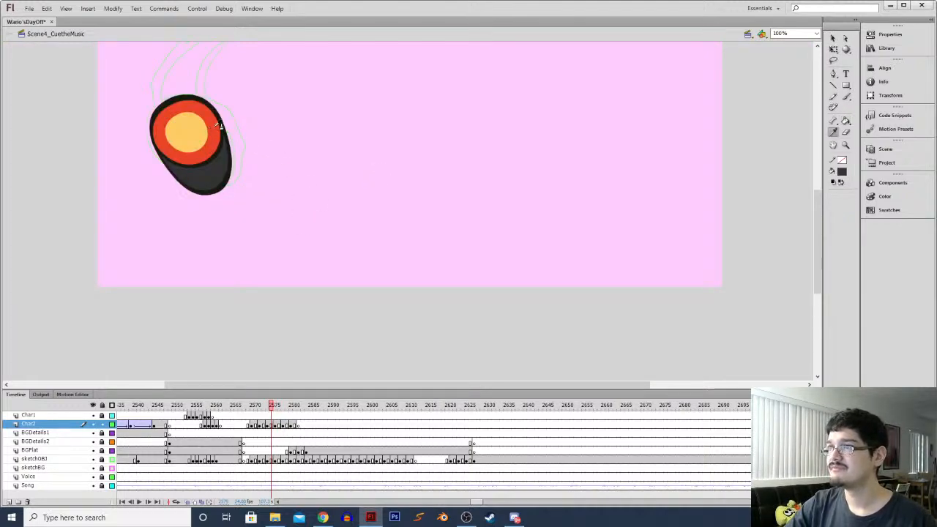
click(210, 137)
key(period)
key(comma)
key(period)
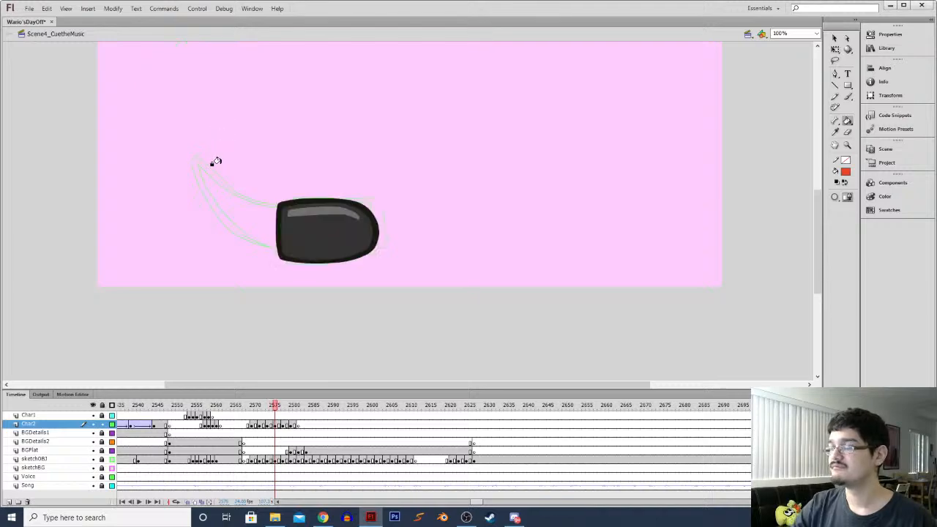
Step back and forth through the coloured Char2 drawings to check the bullet's motion and colours
key(ctrl+minus)
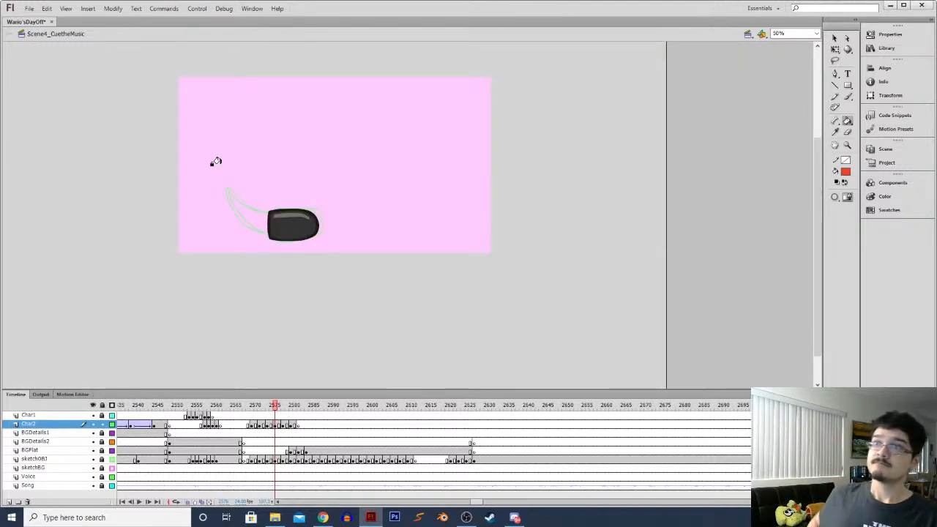
key(comma)
key(comma)
key(comma)
key(comma)
key(comma)
key(comma)
key(comma)
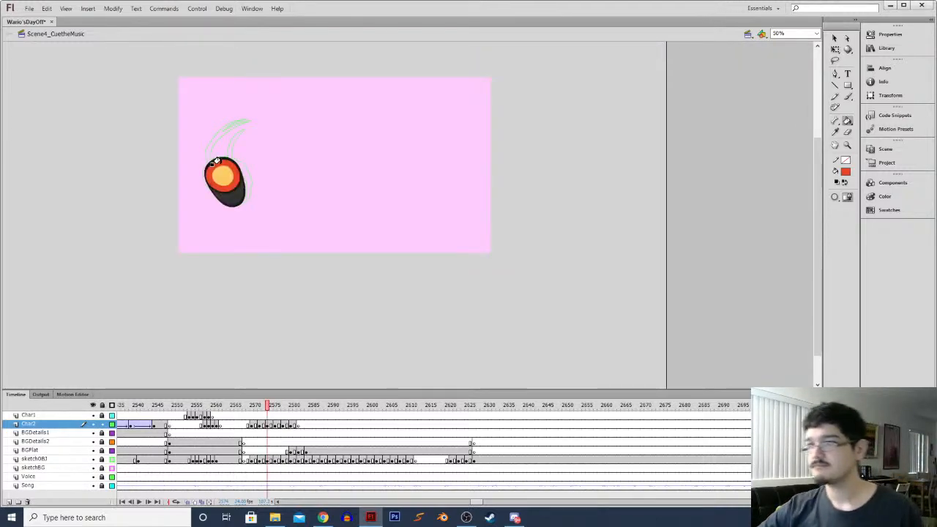
key(period)
key(period)
key(period)
key(period)
key(period)
key(period)
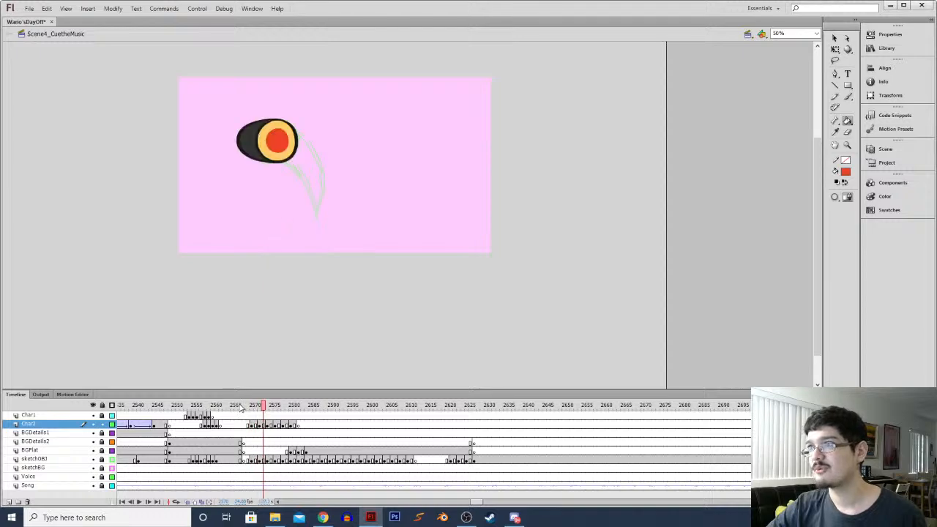
key(period)
key(comma)
key(comma)
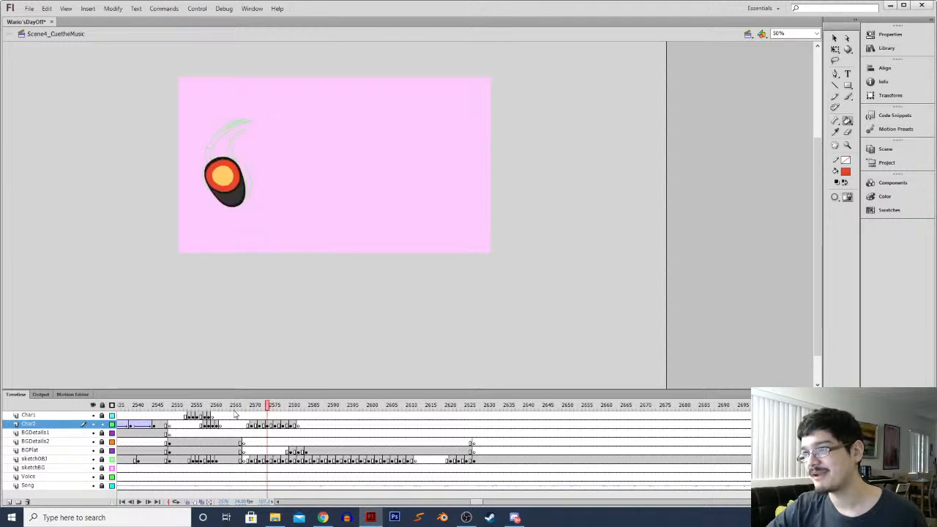
key(period)
key(period)
key(period)
key(period)
Sample dark grey from the side-view bullet and fill the body of the next tilted bullet drawing
key(comma)
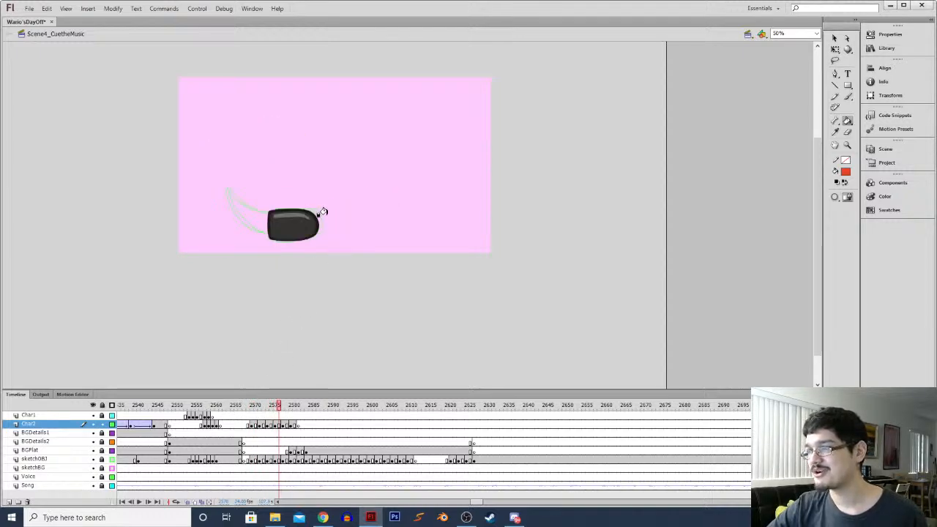
key(i)
click(301, 228)
key(period)
click(359, 216)
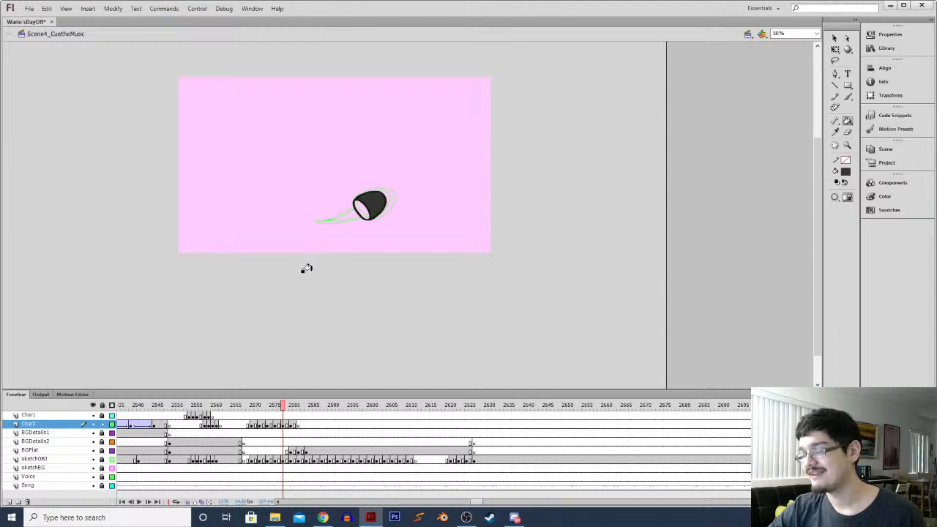
Sample the light orange from the inner circle of the earlier round-base drawing and return to the tilted bullet drawing
key(comma)
key(comma)
key(i)
click(220, 179)
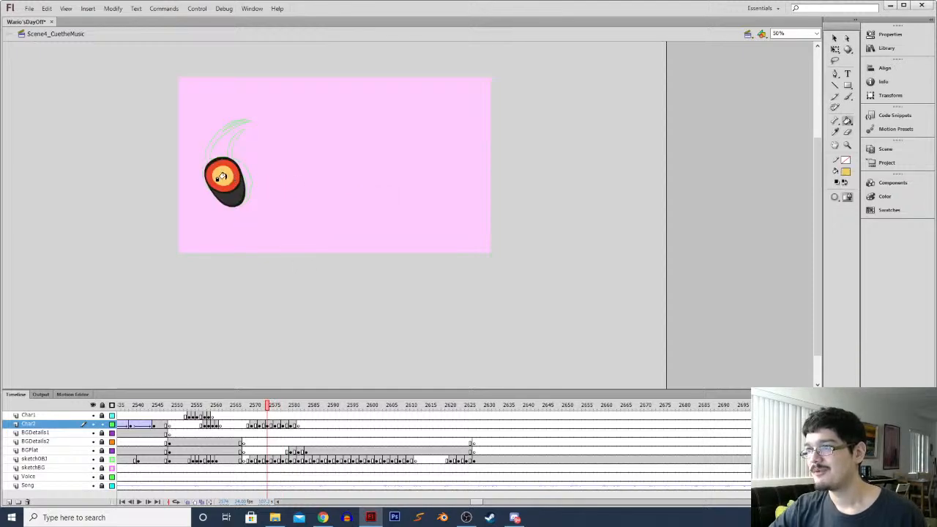
key(period)
key(period)
Sample the red-orange ring colour from the round-base drawing and fill the base of the tilted bullet drawing with it
key(comma)
key(i)
click(232, 172)
key(period)
key(period)
key(period)
key(period)
key(period)
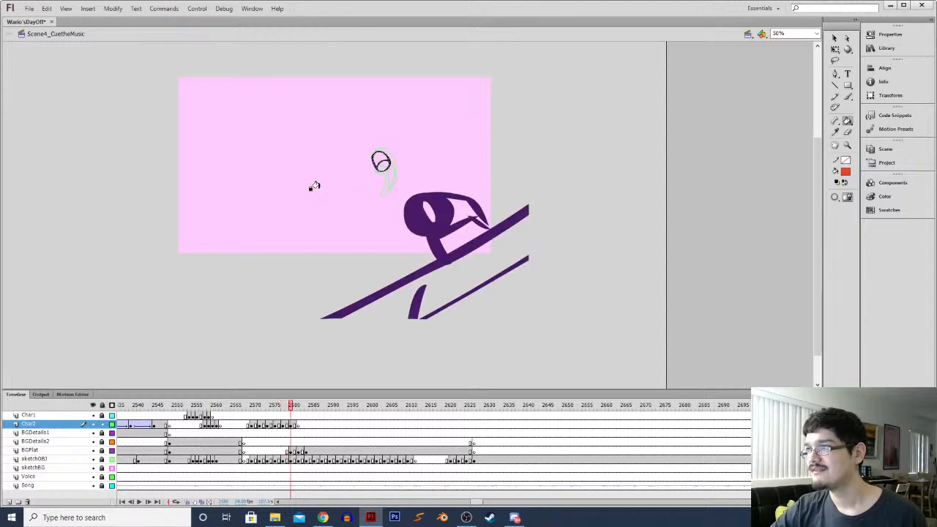
Sample the light orange from the earlier drawing's inner circle and fill the base of the small bullet drawing at frame 2580
key(l)
key(comma)
key(comma)
key(comma)
key(comma)
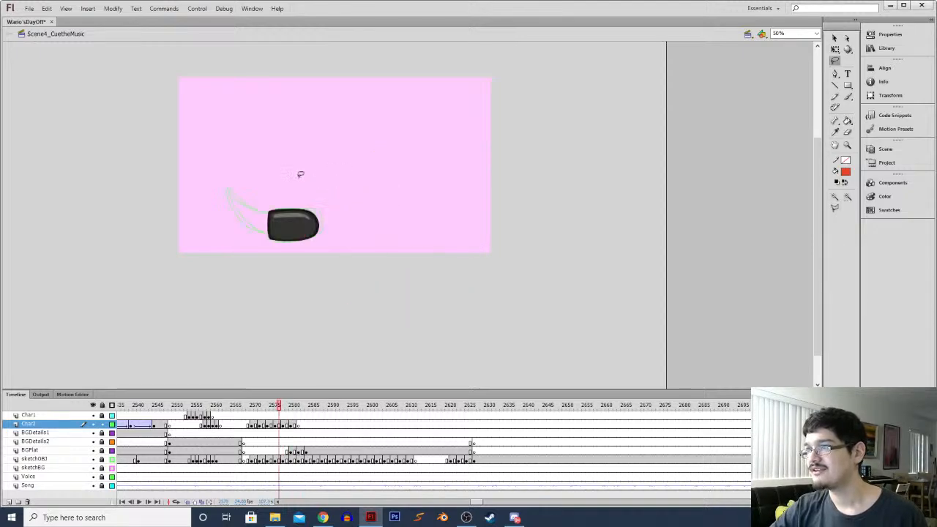
key(comma)
key(i)
click(227, 172)
key(period)
key(period)
key(period)
key(period)
key(period)
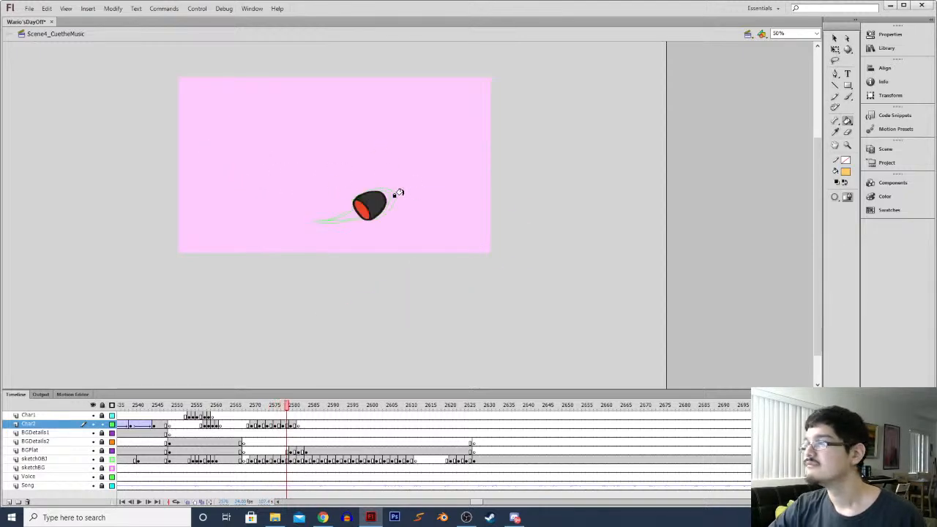
click(381, 162)
Sample dark grey from the tilted bullet and fill the body of the small bullet drawing
key(comma)
key(comma)
key(comma)
key(period)
key(i)
click(373, 201)
key(period)
key(period)
click(379, 156)
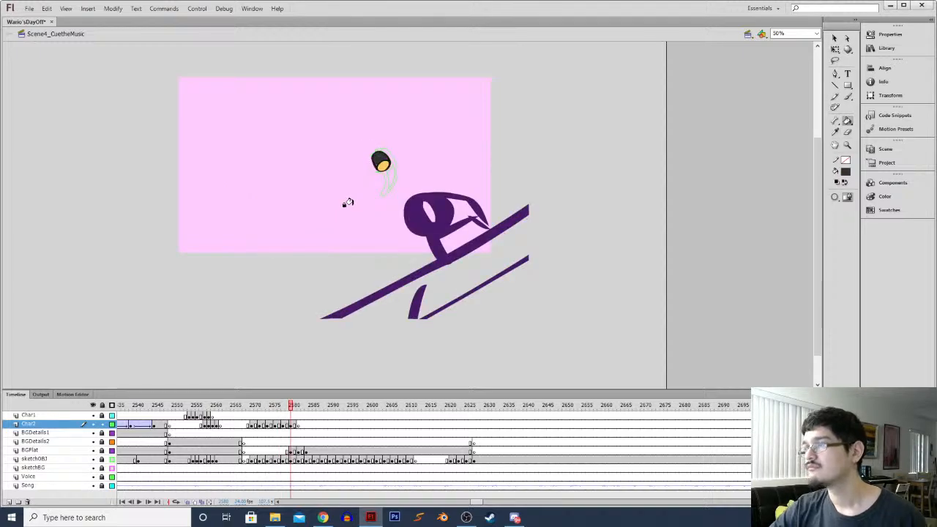
Add blank keyframes on the Char2 layer at frames 2582 and 2584 for the next two drawings
key(period)
key(period)
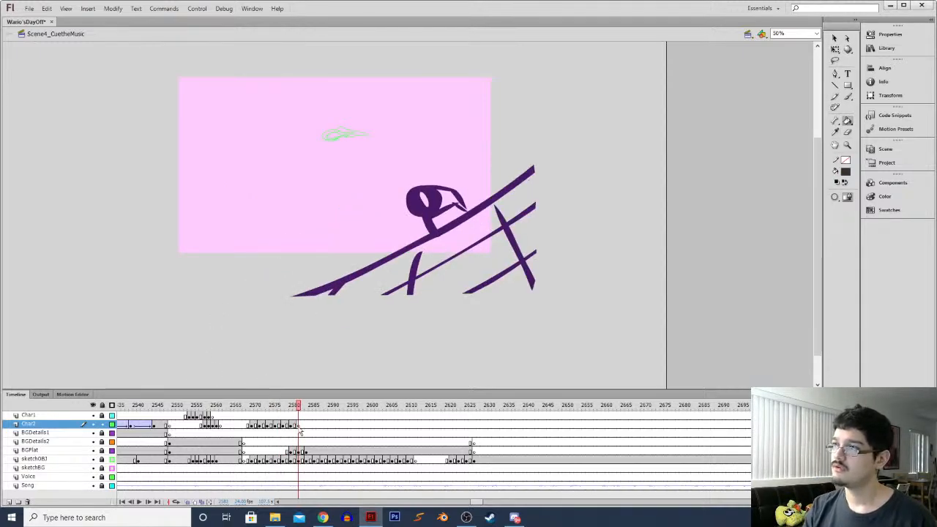
click(299, 450)
click(300, 427)
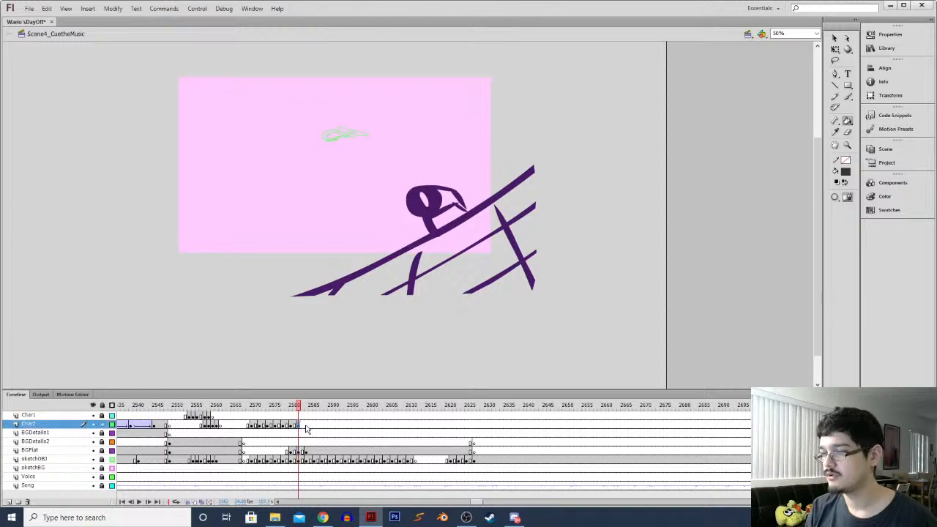
click(307, 427)
click(298, 427)
key(ctrl+equal)
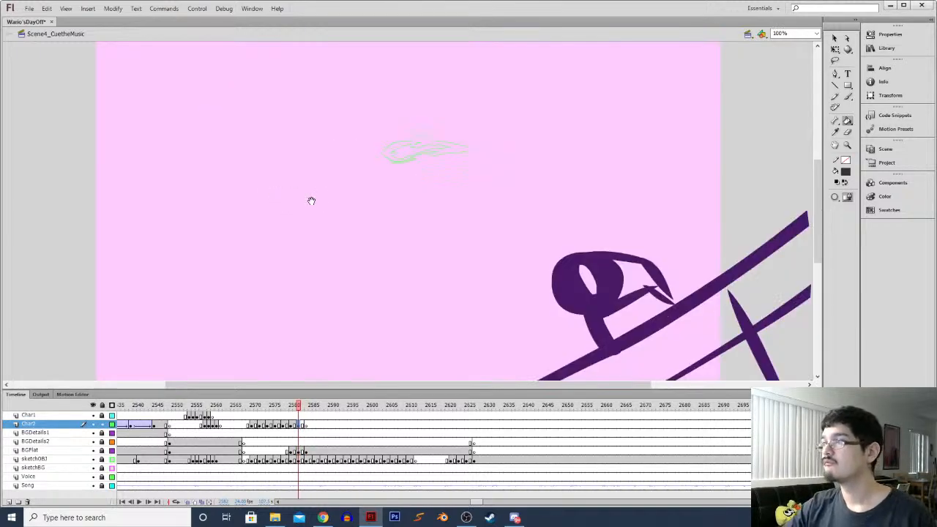
Sample red-orange from the tilted bullet's base and paint a filled oval over the flame sketch in the drawing at frame 2582
key(i)
key(comma)
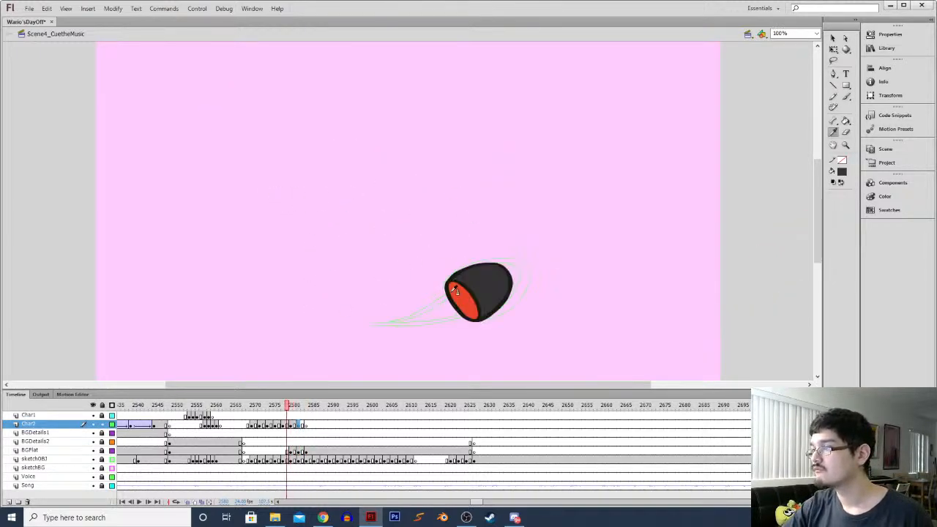
click(454, 293)
key(period)
key(period)
key(period)
key(b)
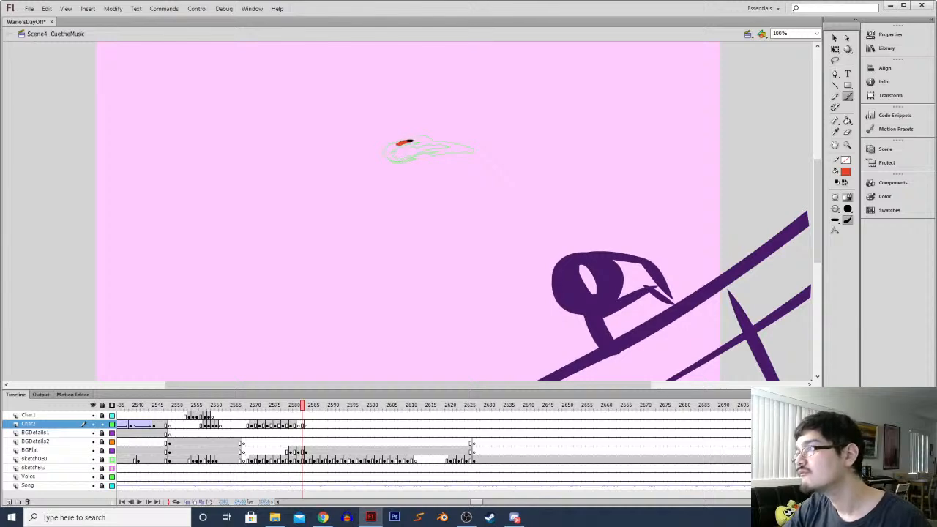
drag(407, 156, 411, 142)
key(k)
click(404, 149)
Trim and smooth the red-orange oval's edges with the Eraser to fit inside the sketched flame
key(e)
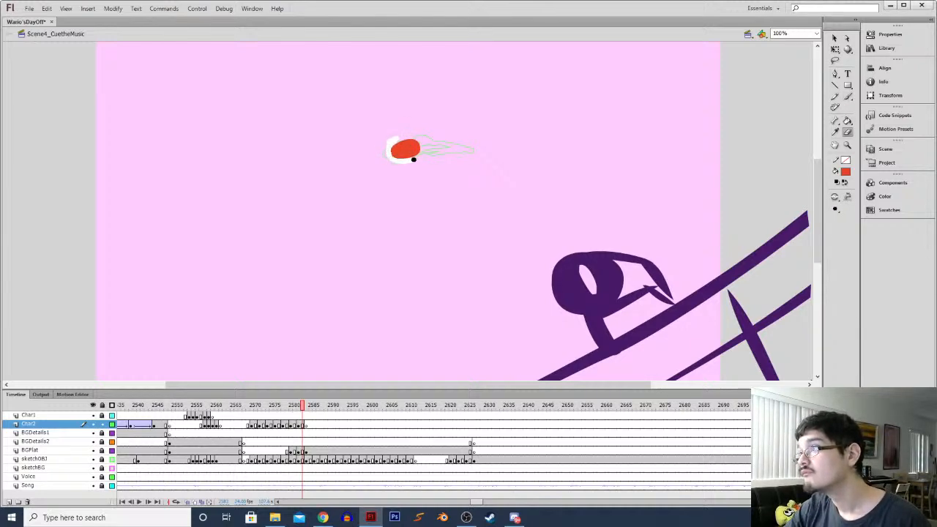
drag(390, 144, 392, 146)
key(ctrl+=)
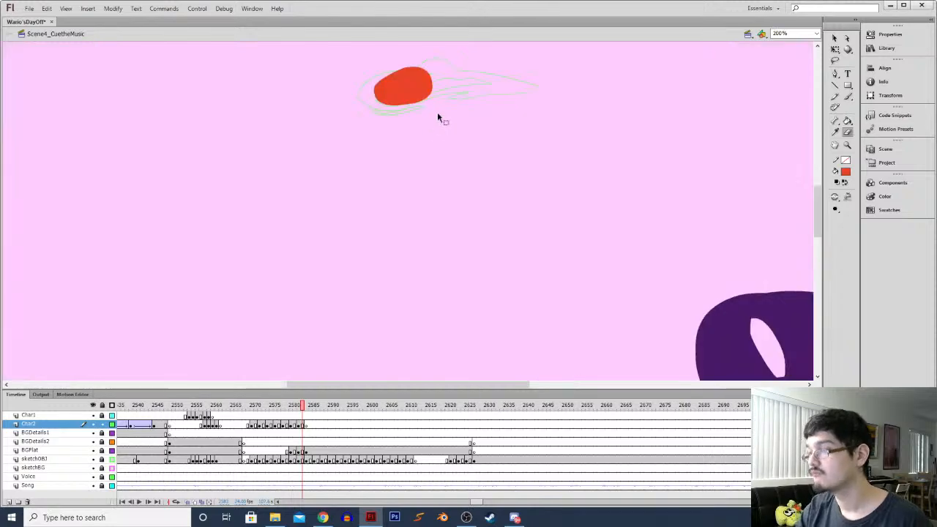
key(l)
mouse_move(395, 92)
mouse_down()
mouse_move(396, 111)
mouse_move(422, 76)
mouse_up()
click(833, 39)
key(b)
key([)
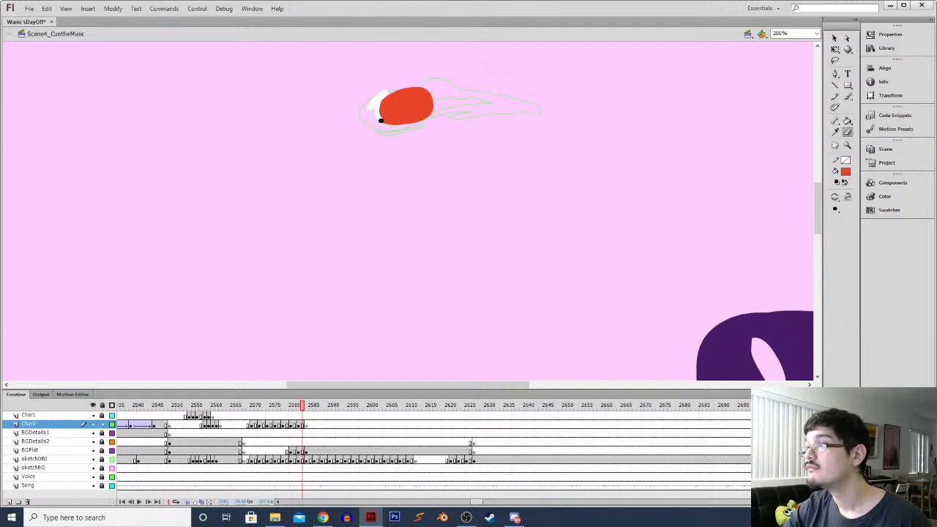
drag(412, 122, 375, 99)
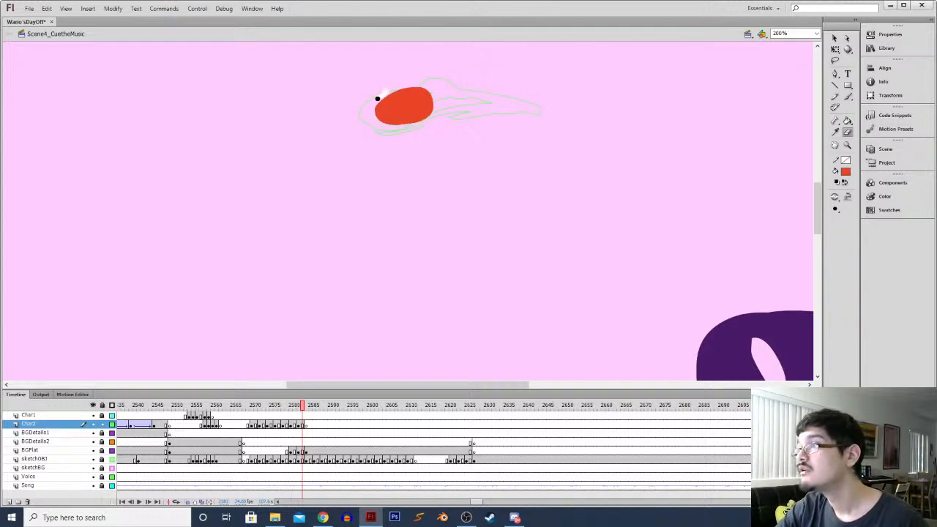
mouse_move(388, 120)
mouse_down()
mouse_move(434, 119)
mouse_move(371, 117)
mouse_move(386, 124)
mouse_move(371, 105)
mouse_move(384, 123)
mouse_move(424, 121)
mouse_up()
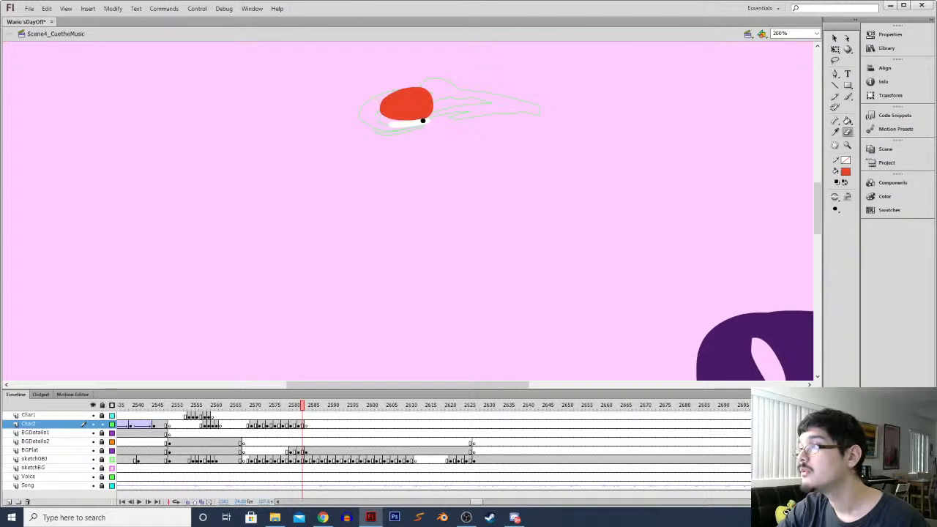
drag(428, 88, 376, 87)
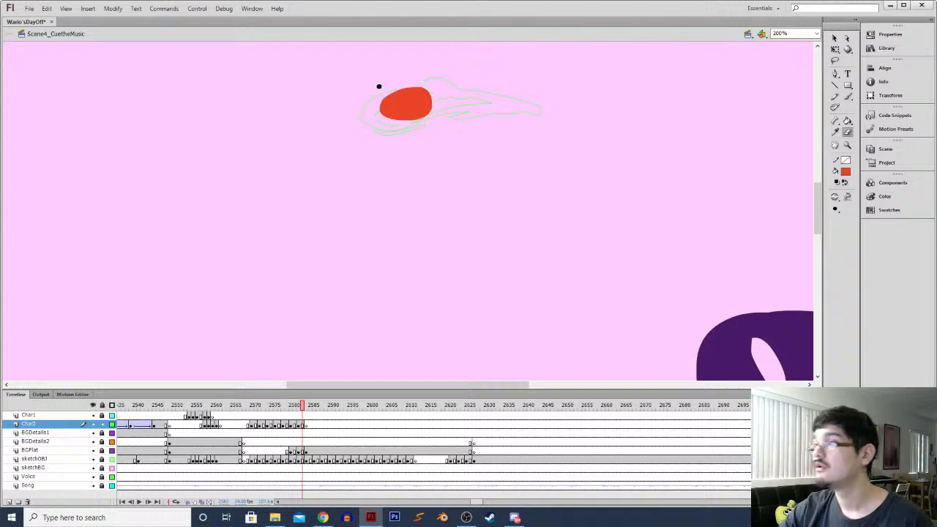
Sample light orange from the small bullet's base and paint a filled oval over the sketch at frame 2584
key(period)
key(comma)
key(comma)
key(comma)
key(i)
click(610, 235)
key(period)
key(period)
key(period)
key(b)
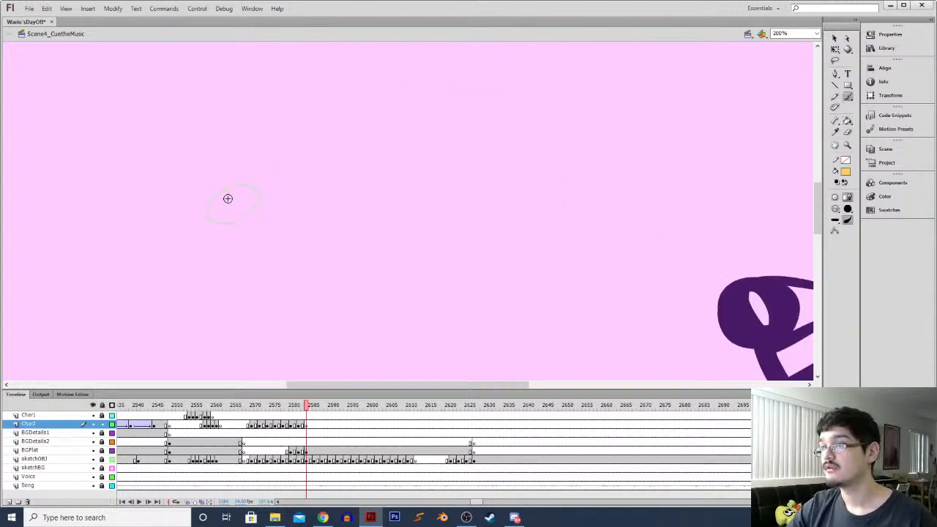
mouse_move(240, 188)
mouse_down()
mouse_move(205, 216)
mouse_move(271, 201)
mouse_up()
key(period)
key(comma)
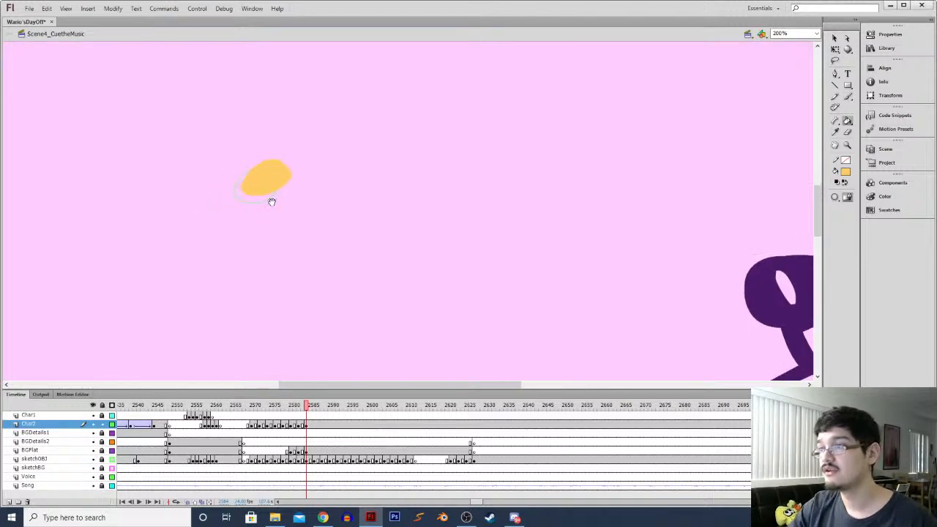
key(b)
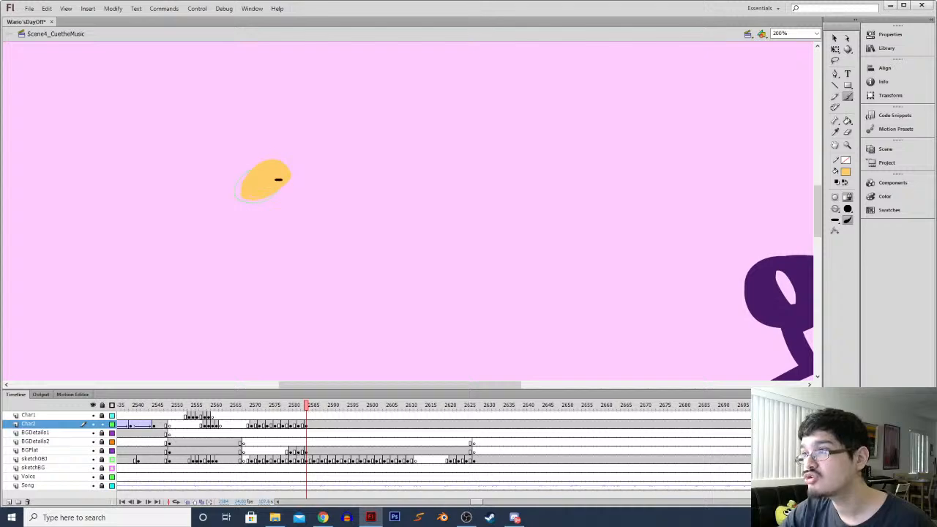
key(ctrl+1)
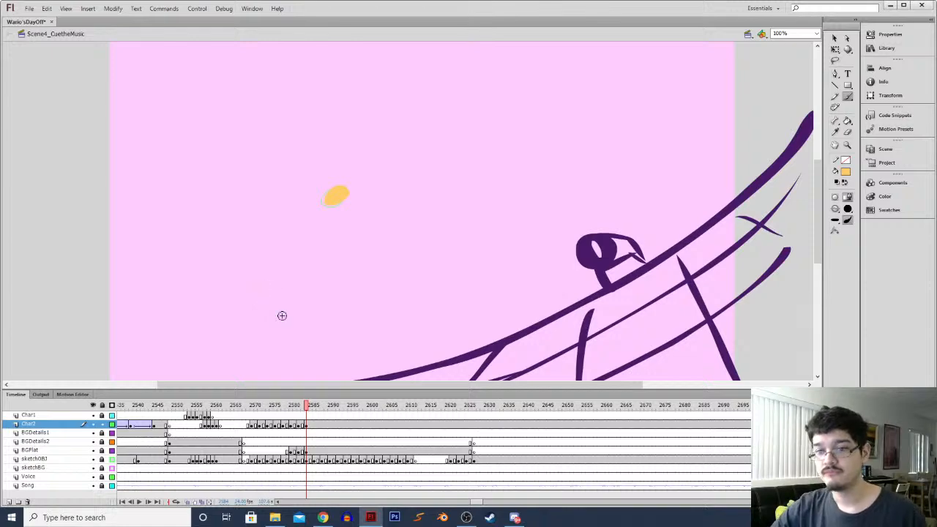
Lasso the stray light orange marks below the oval and delete them
key(.)
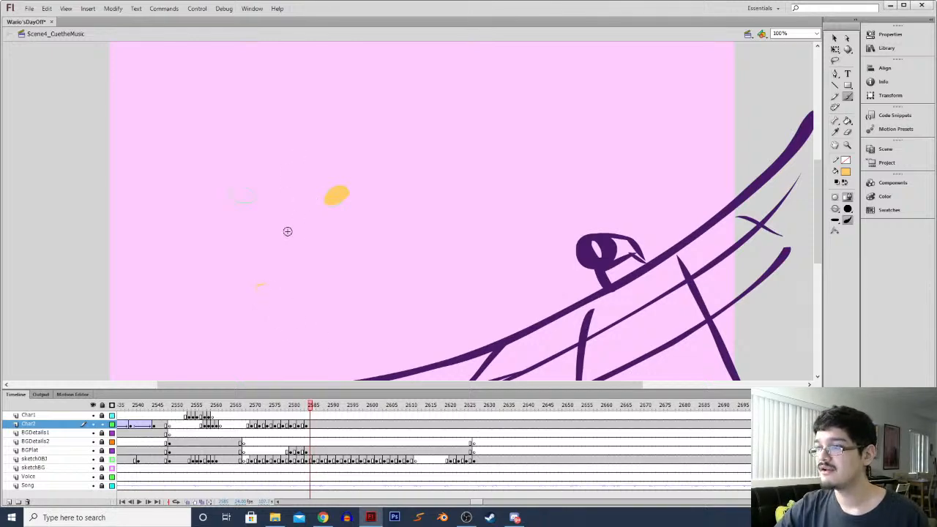
key(l)
mouse_move(253, 263)
mouse_down()
mouse_move(235, 262)
mouse_move(252, 243)
mouse_up()
key(Delete)
Sample red-orange from the earlier oval and insert a blank keyframe on Char2 at frame 2586
key(.)
key(i)
click(422, 147)
key(.)
key(.)
key(.)
key(ctrl+equal)
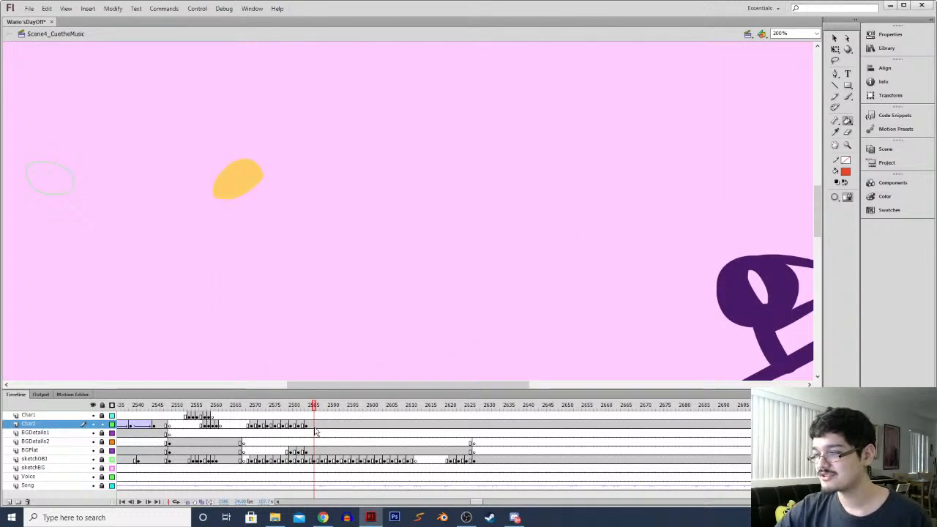
click(315, 425)
key(F7)
Paint a red-orange outline along the sketched oval at frame 2586, fill it and tidy its edges
mouse_move(169, 227)
mouse_down()
mouse_move(207, 229)
mouse_move(242, 247)
mouse_up()
key(b)
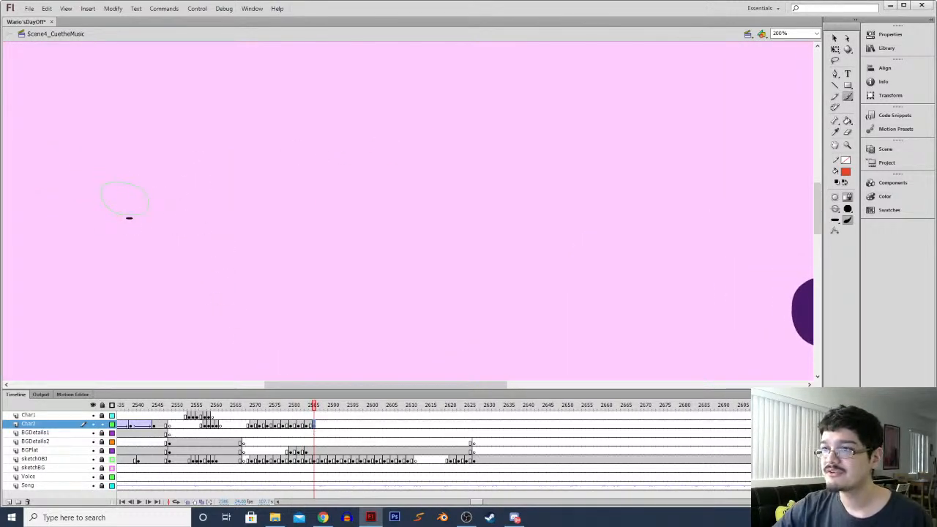
mouse_move(107, 198)
mouse_down()
mouse_move(132, 187)
mouse_move(146, 197)
mouse_move(135, 218)
mouse_move(107, 206)
mouse_move(134, 226)
mouse_move(156, 203)
mouse_move(137, 220)
mouse_move(153, 188)
mouse_move(143, 216)
mouse_move(127, 225)
mouse_move(145, 214)
mouse_move(94, 201)
mouse_move(121, 212)
mouse_up()
key(k)
click(130, 196)
key(e)
key(bracketright)
key(b)
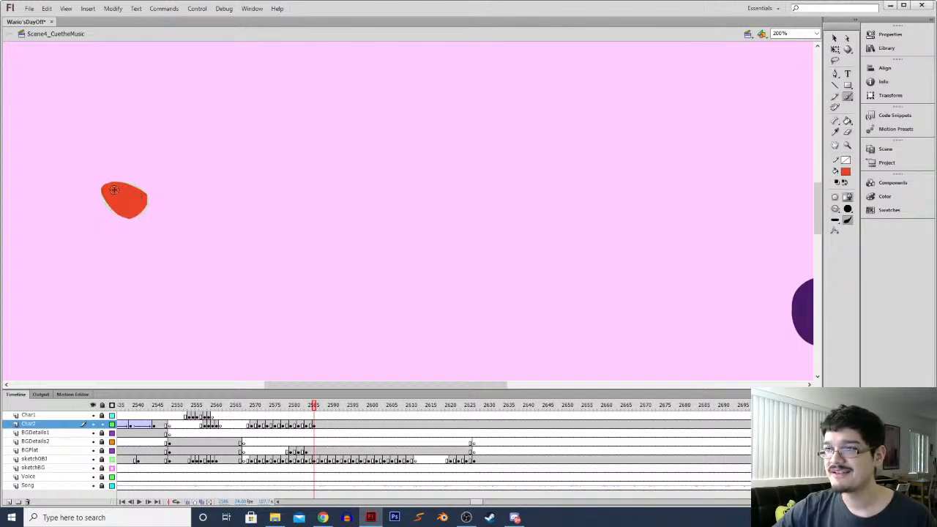
Refine the red-orange shape's outline with the Brush and Eraser to match the sketched oval more closely
key(v)
key(ctrl+a)
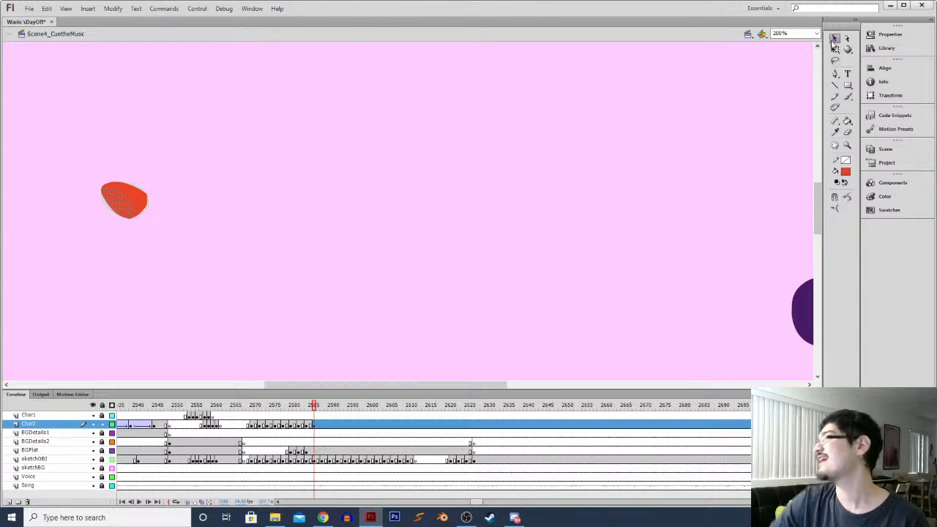
key(ctrl+equal)
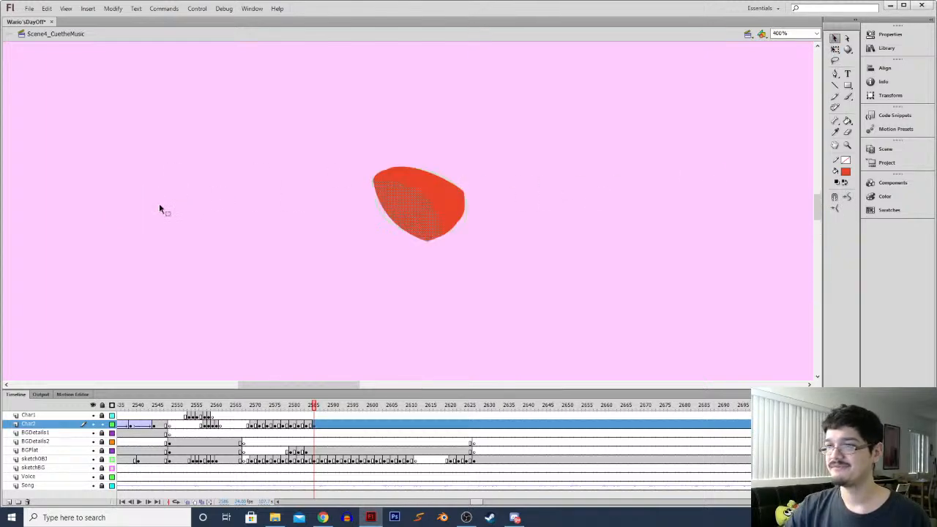
key(b)
mouse_move(399, 187)
mouse_down()
mouse_move(405, 214)
mouse_move(403, 192)
mouse_move(404, 207)
mouse_move(418, 183)
mouse_move(437, 184)
mouse_move(505, 220)
mouse_up()
key(b)
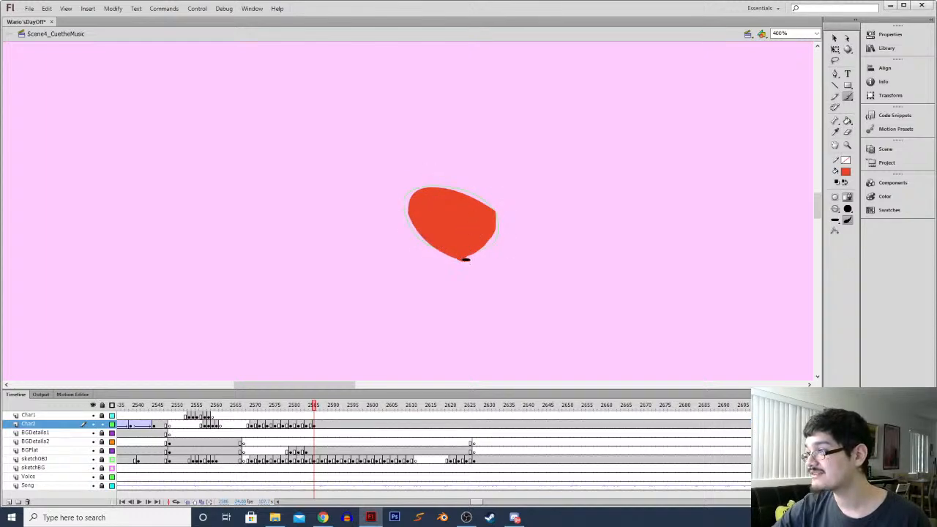
drag(473, 256, 495, 218)
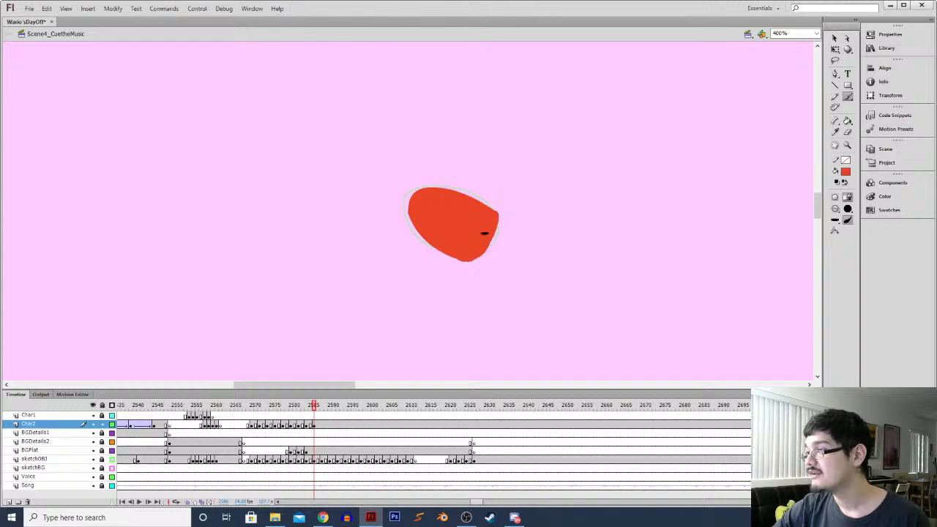
key(e)
drag(500, 204, 502, 242)
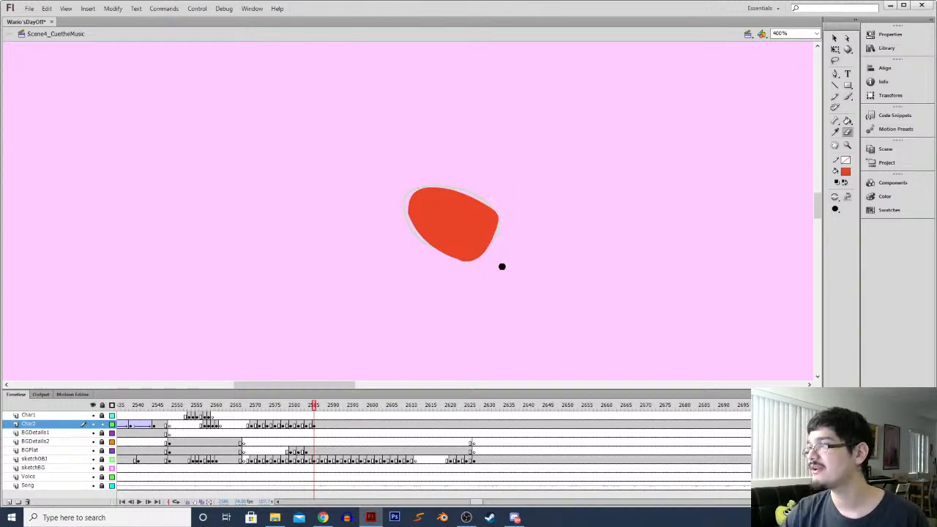
Sample light orange from the previous oval and insert a blank keyframe on Char2 at frame 2588
key(ctrl+minus)
key(ctrl+minus)
key(comma)
key(period)
key(comma)
click(512, 214)
key(period)
key(period)
key(F7)
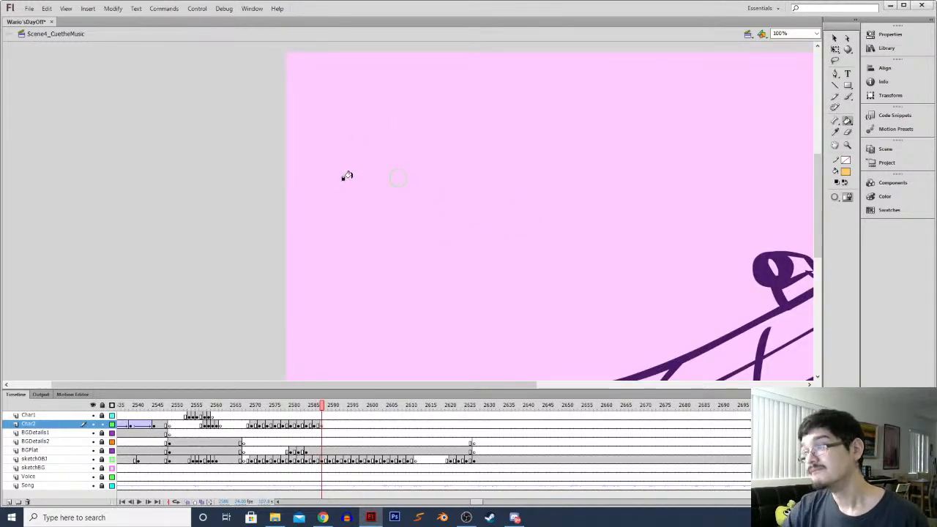
Paint a solid light orange circle over the round sketch at frame 2588
key(ctrl+equal)
key(b)
drag(380, 134, 399, 146)
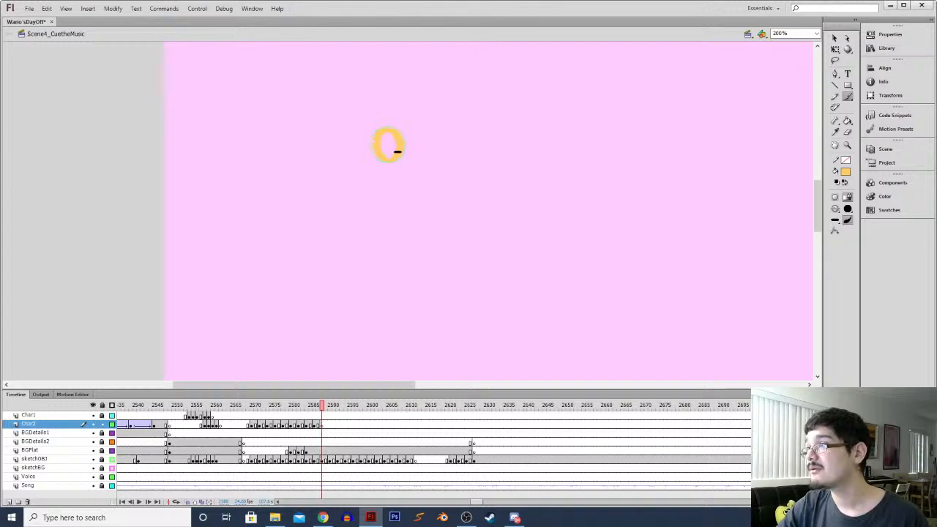
key(ctrl+minus)
Play back the bullet animation, return to its first drawing and save the file
key(period)
key(period)
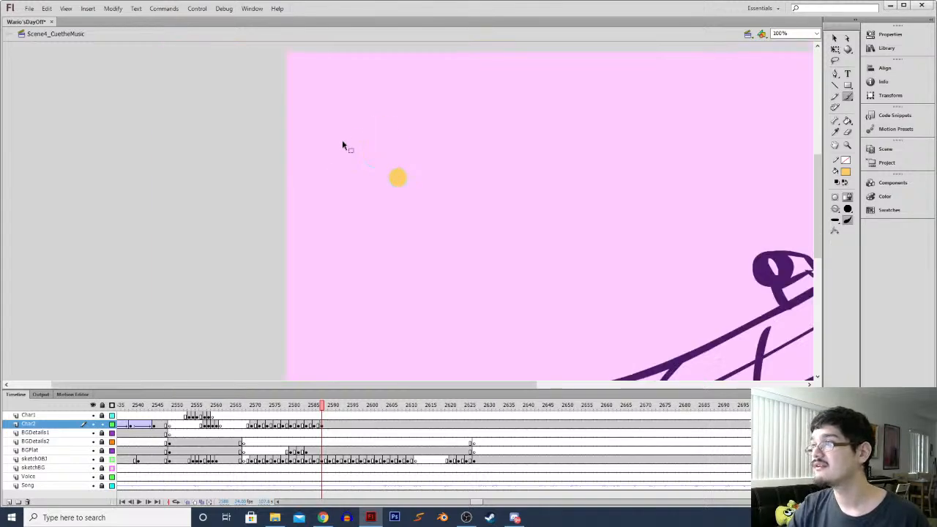
key(Return)
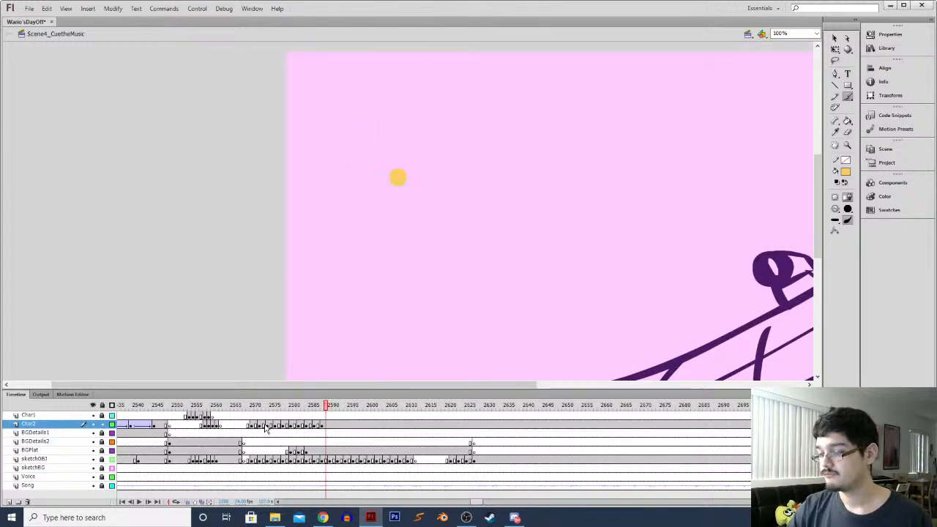
key(ctrl+minus)
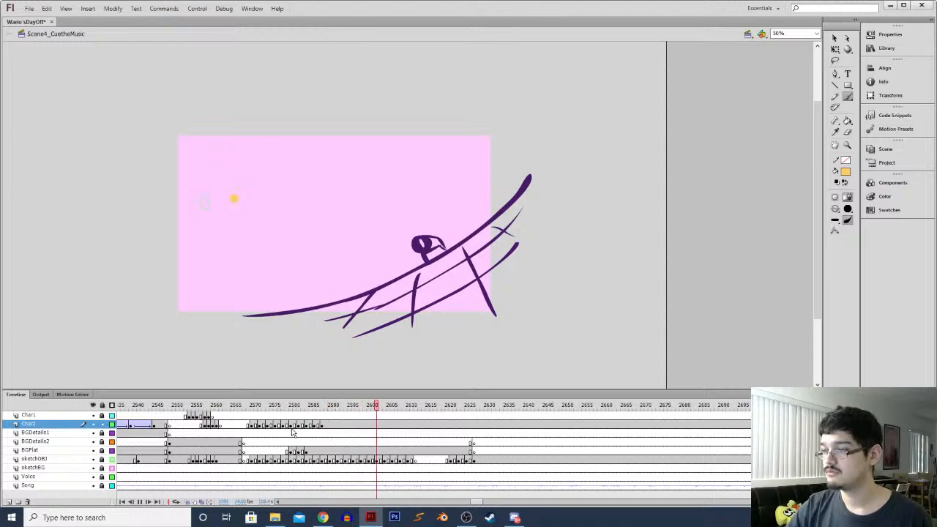
click(252, 426)
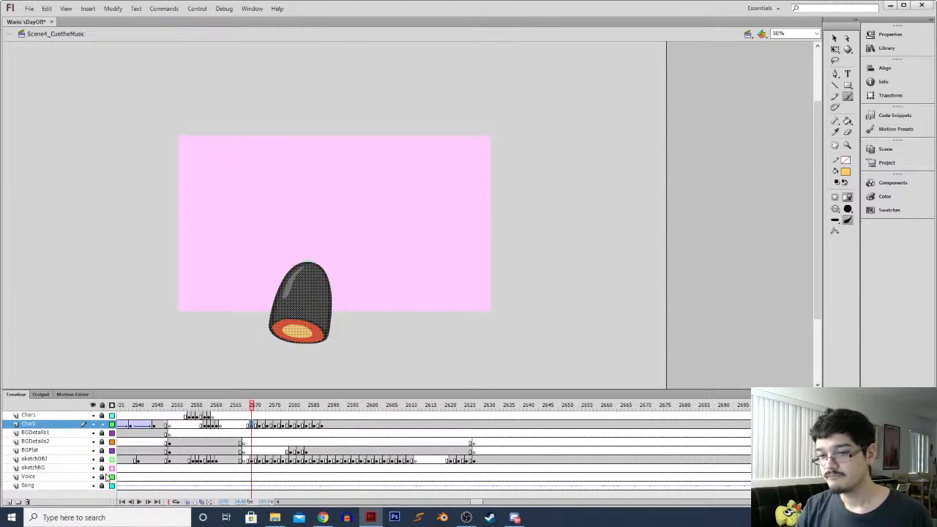
key(ctrl+s)
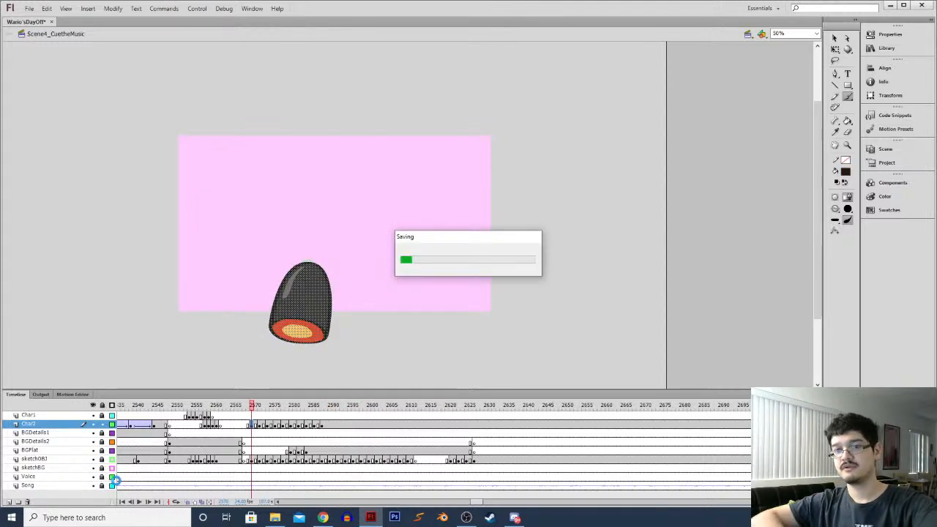
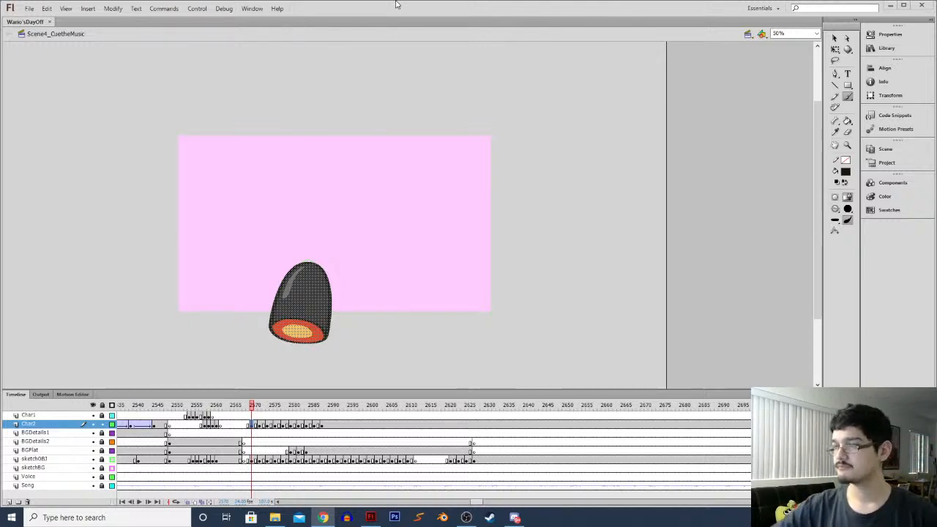
Play back the bullet animation and look through the earlier shots for the flat dark blue background
click(260, 426)
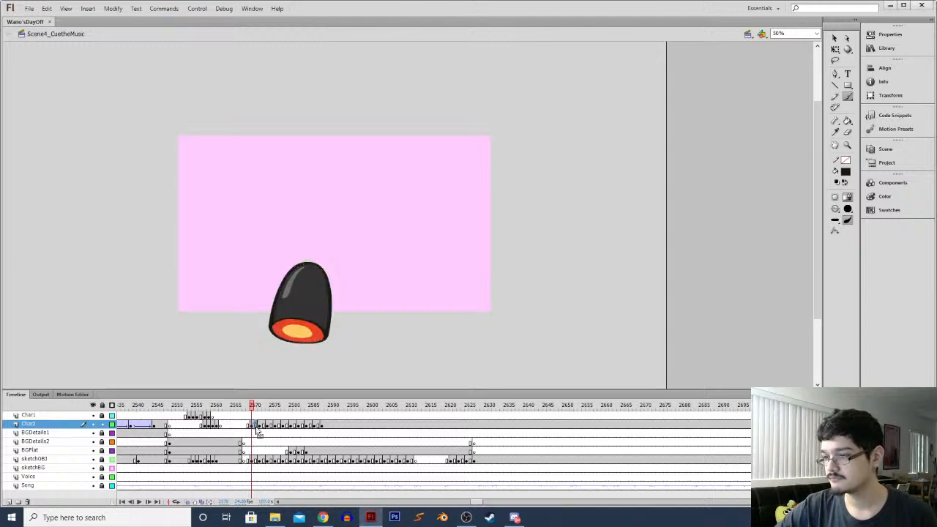
key(Return)
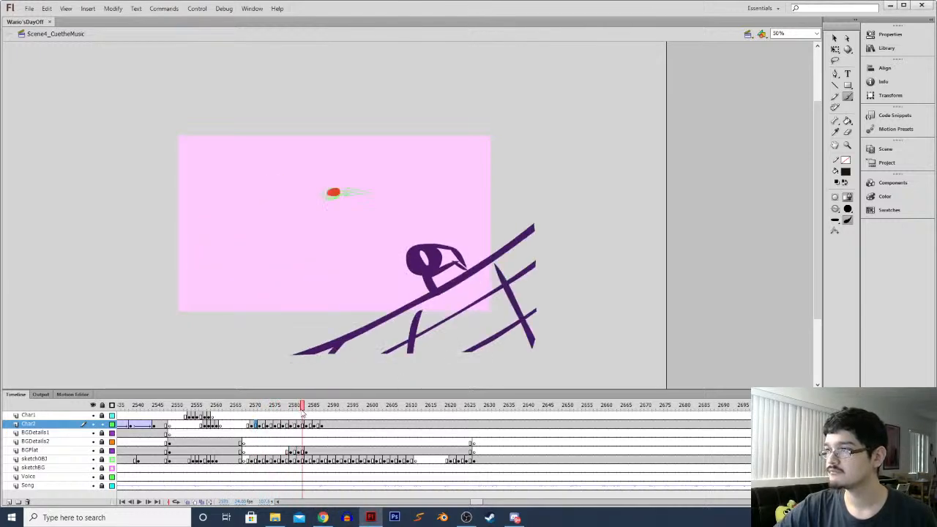
click(151, 460)
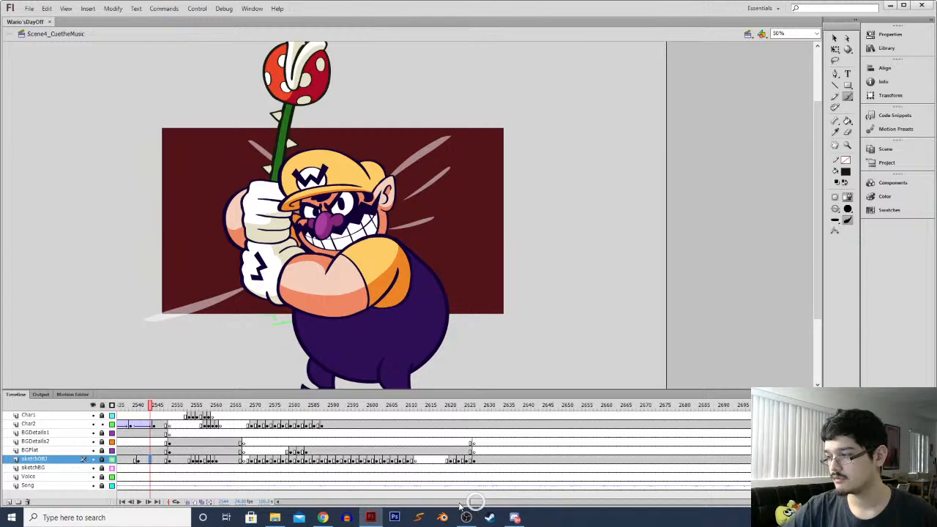
drag(475, 502, 472, 502)
click(238, 460)
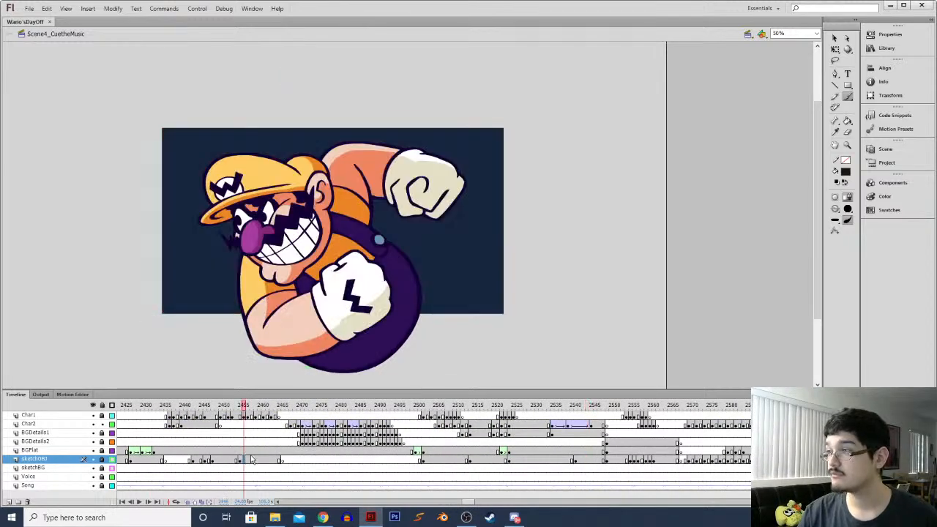
click(256, 450)
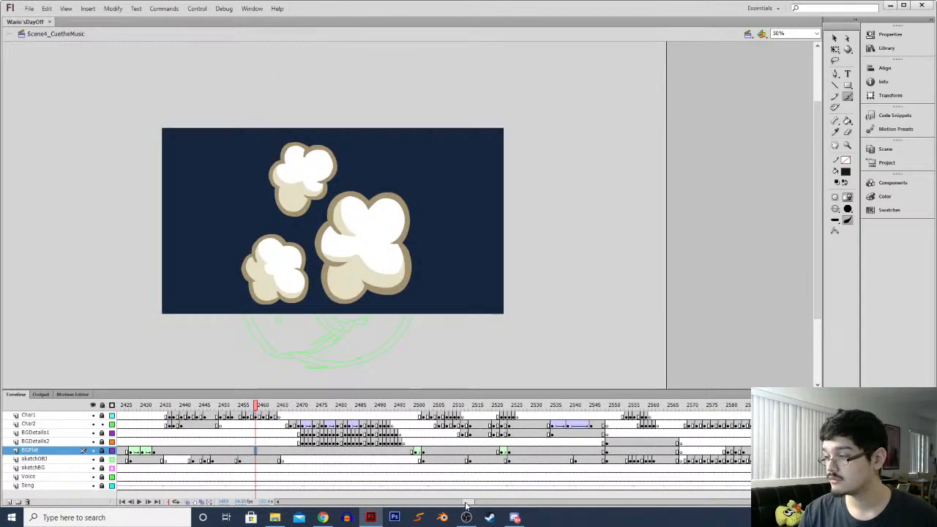
click(185, 442)
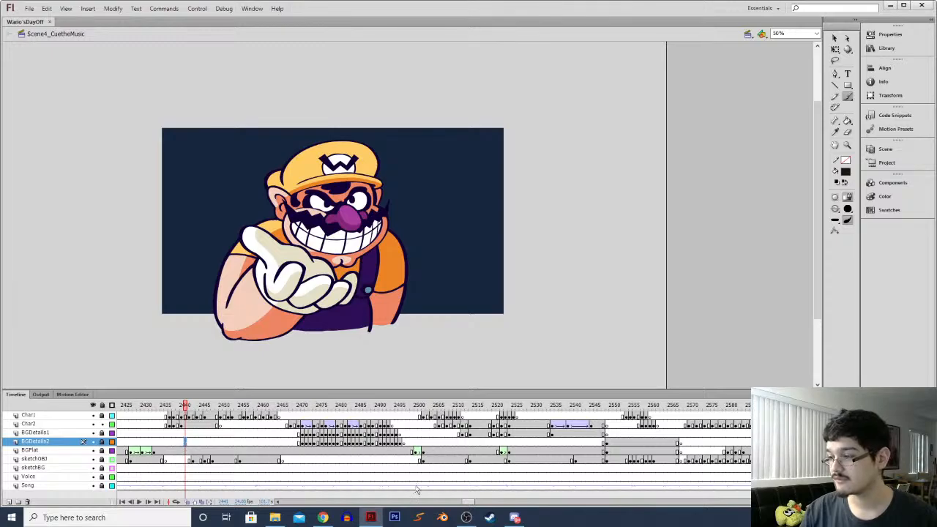
click(371, 516)
click(371, 517)
drag(817, 267, 818, 273)
drag(464, 501, 453, 501)
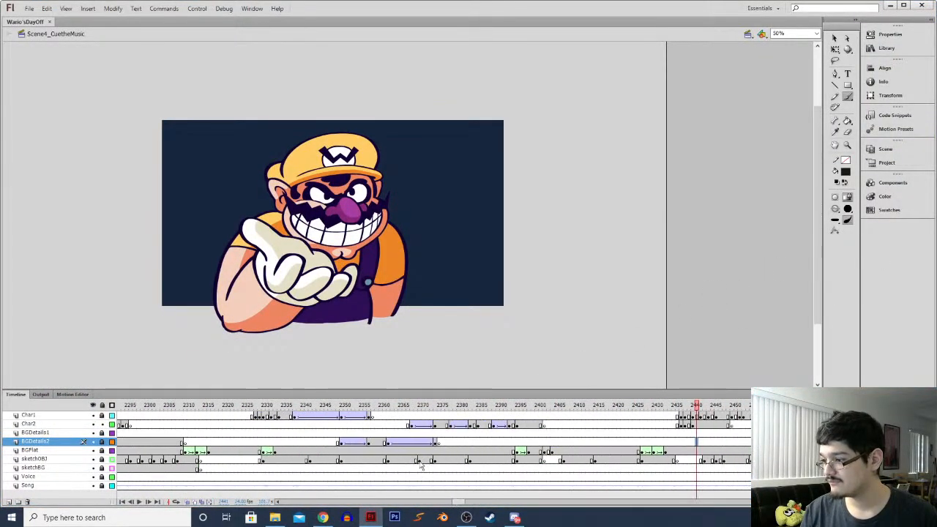
click(365, 451)
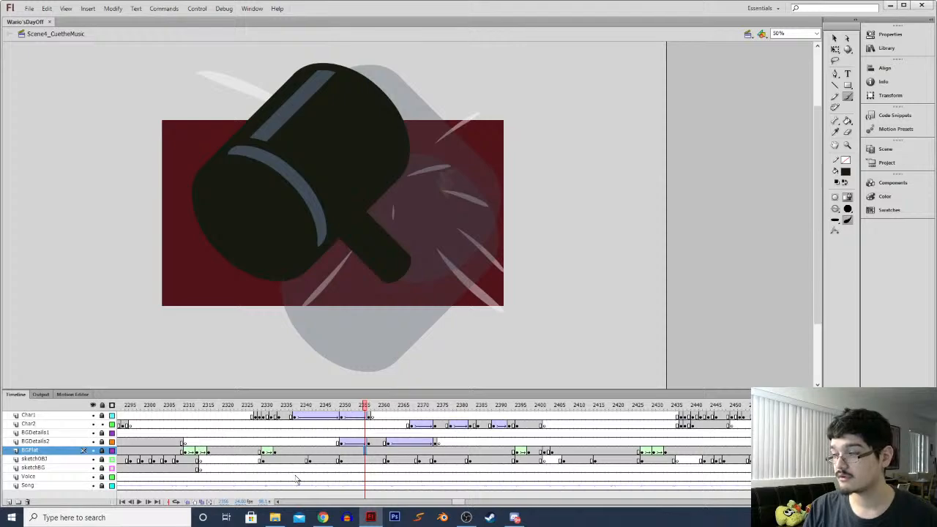
click(568, 460)
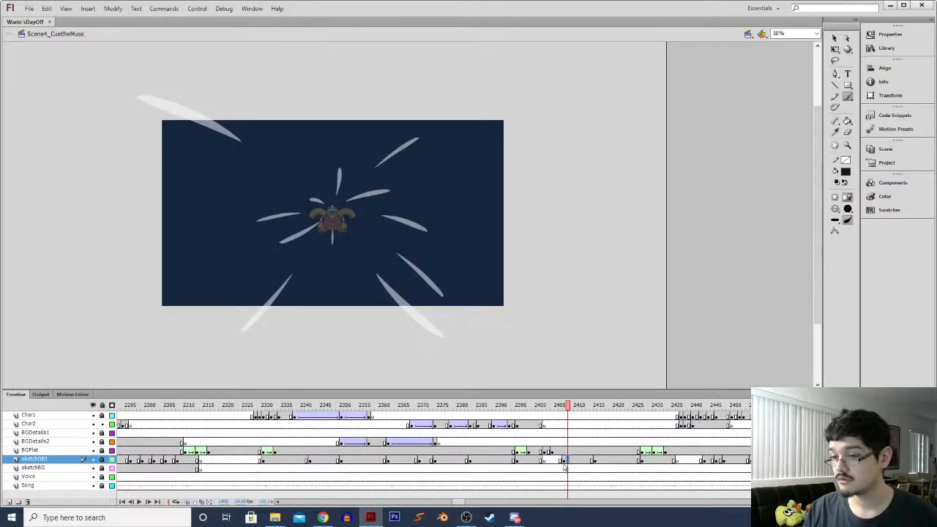
Copy the dark blue background frame on BGFlat at frame 2410
click(577, 451)
right_click(578, 452)
click(614, 328)
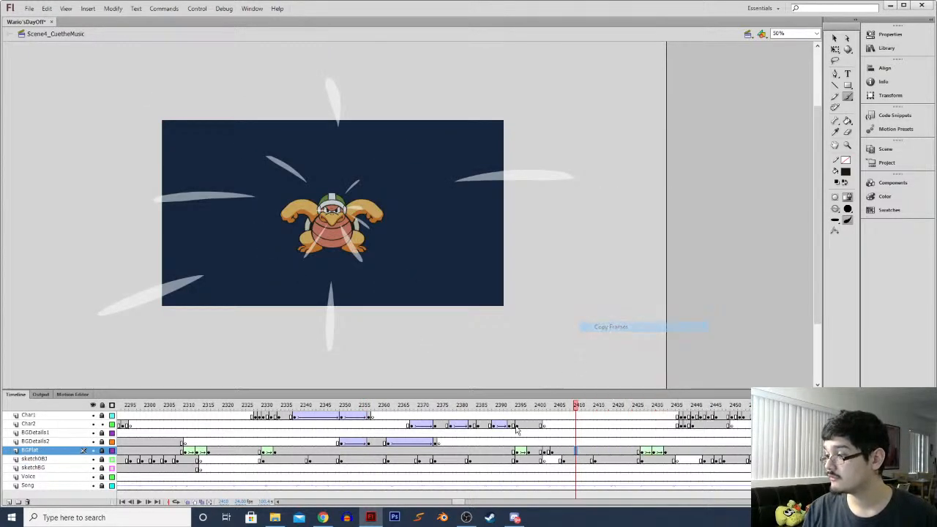
Move the purple track sketch keyframes of the bullet shot from BGFlat up to BGDetails2
drag(457, 502, 473, 502)
click(325, 452)
key(comma)
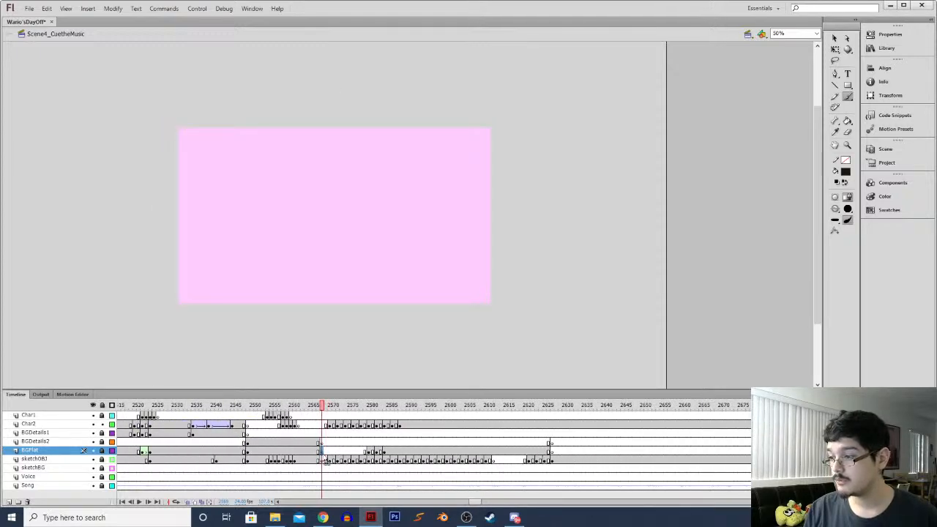
click(372, 452)
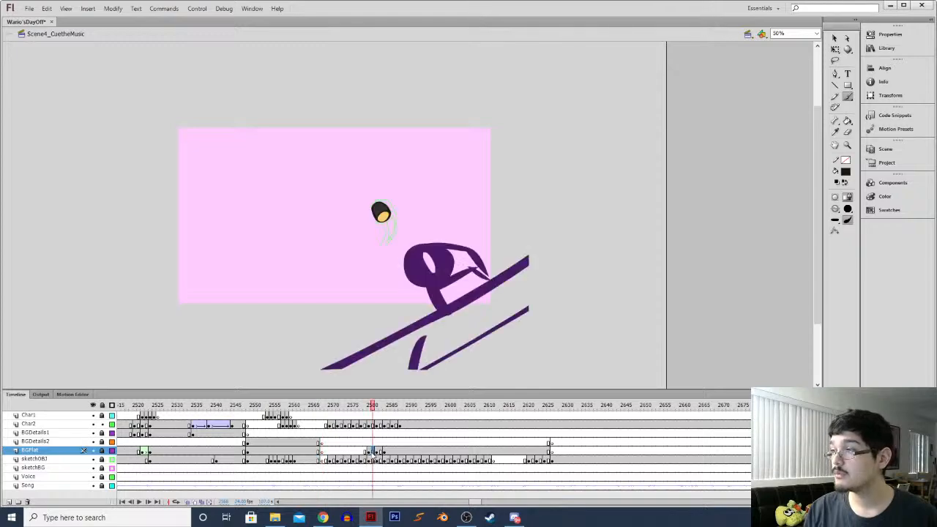
click(323, 453)
drag(366, 452, 383, 450)
Paste the copied dark blue background into BGFlat at frame 2568 and clear the keyframe there to extend the background
right_click(323, 452)
click(355, 339)
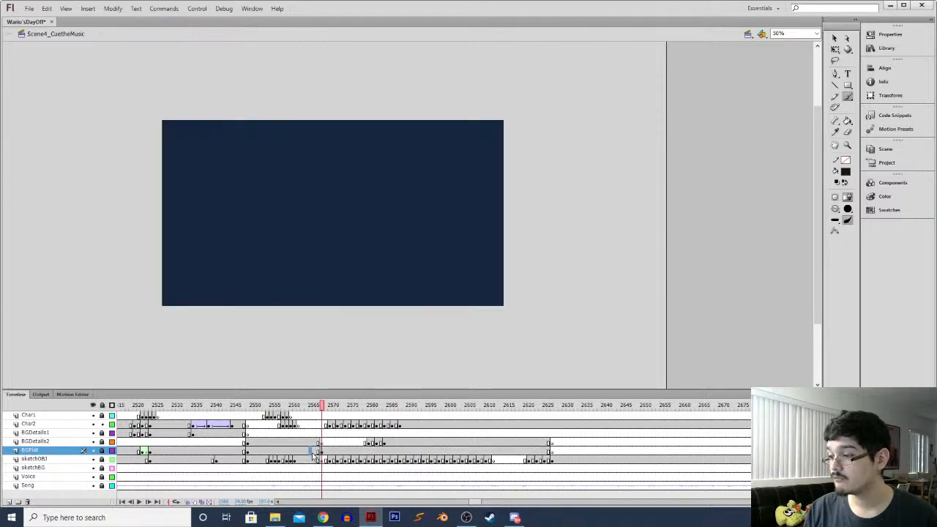
right_click(321, 453)
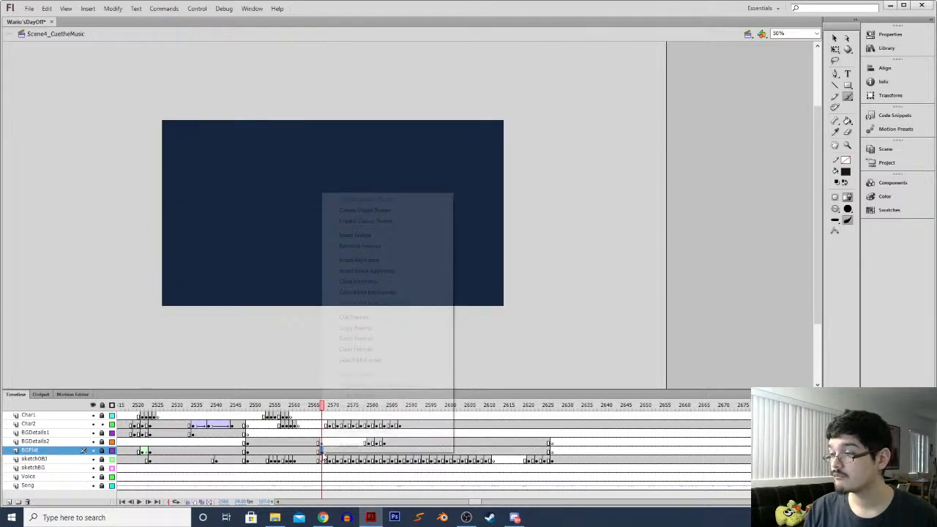
click(349, 281)
Play back the bullet against the dark blue background and display the BGFlat layer as outlines
key(Return)
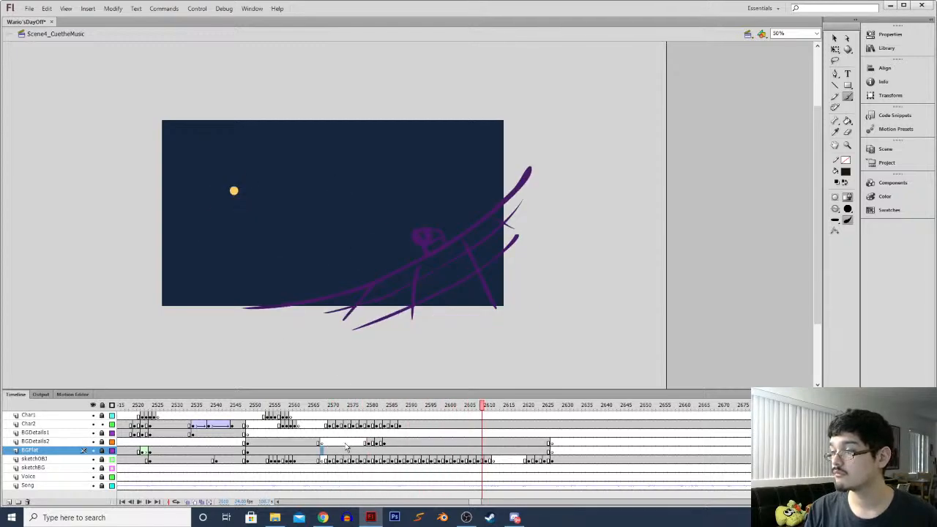
click(368, 442)
key(Return)
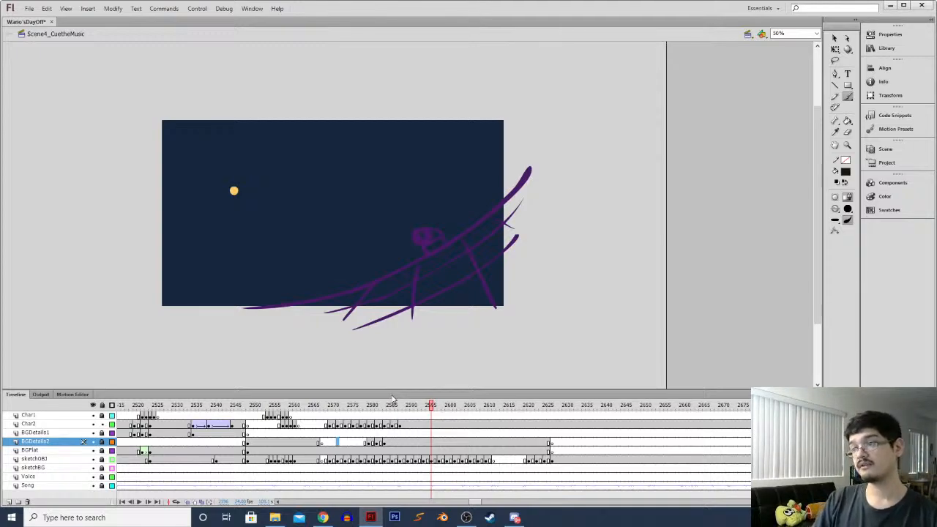
mouse_move(393, 442)
mouse_down()
mouse_move(410, 432)
mouse_move(403, 438)
mouse_up()
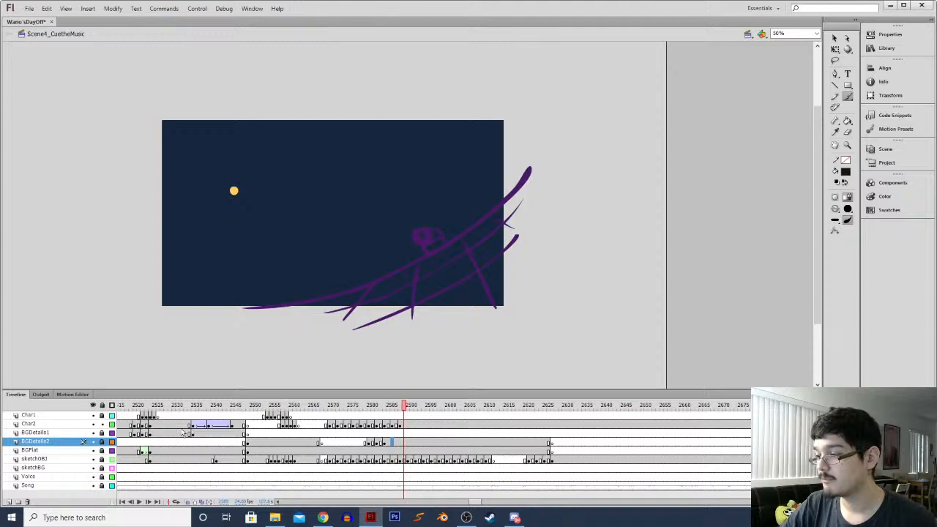
click(111, 449)
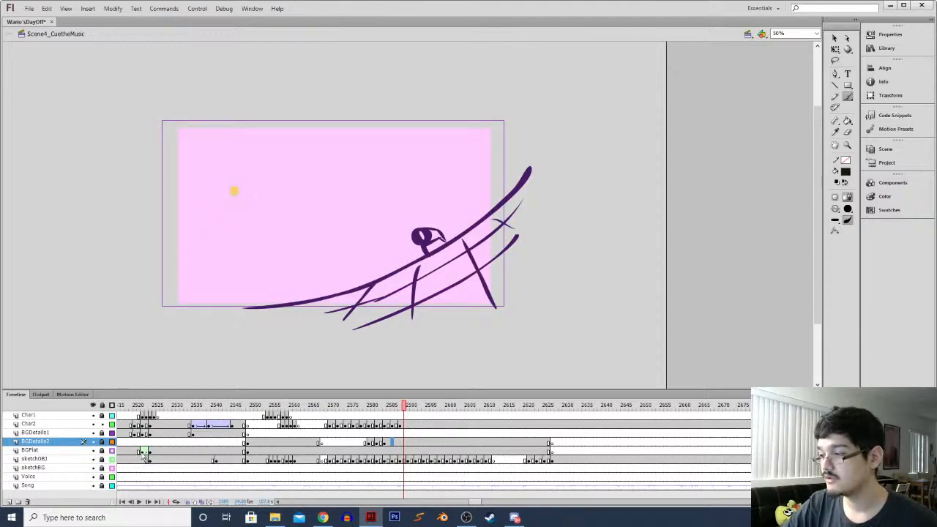
Sample red-orange from the earlier bullet shape and insert a blank keyframe on Char2 at frame 2590
click(407, 425)
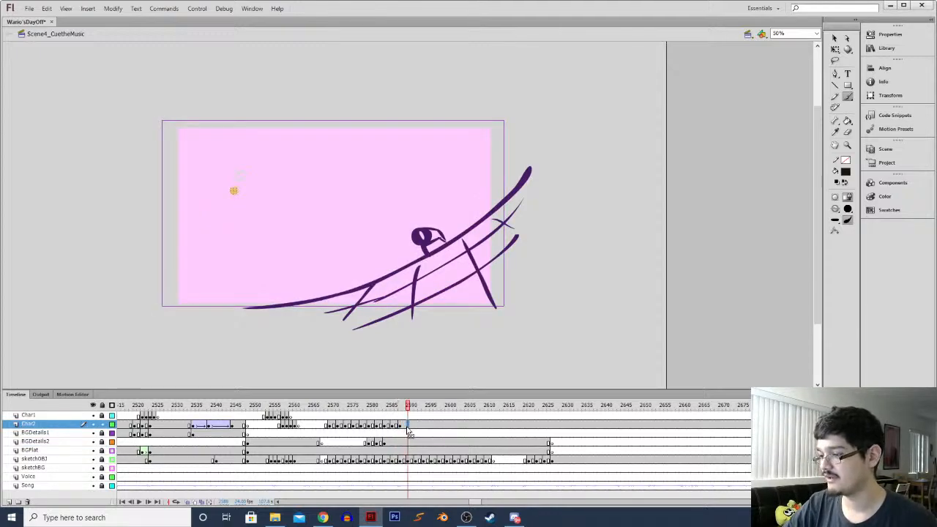
key(comma)
key(period)
key(ctrl+=)
key(comma)
key(comma)
key(comma)
key(i)
click(232, 198)
key(period)
key(period)
key(period)
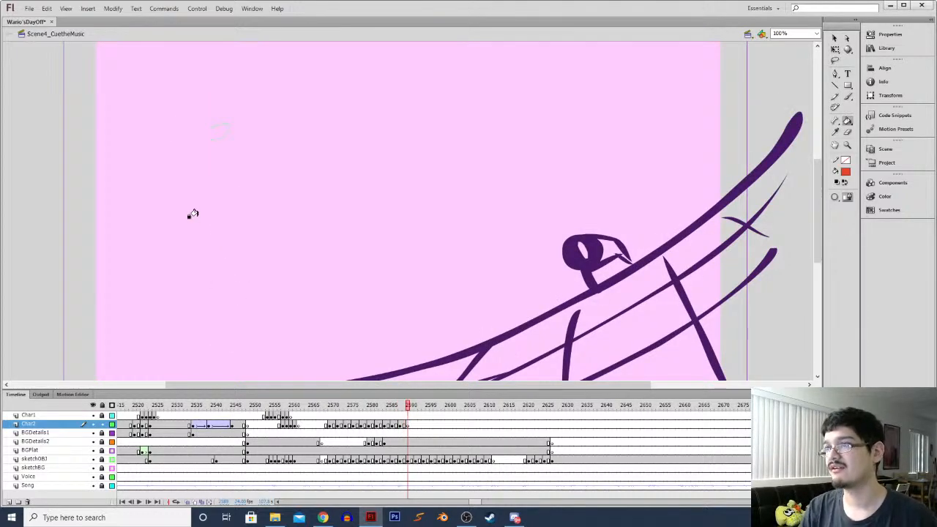
Examine the sketchOBJ frames from about 2589 onward, following the small object's outline frame by frame
click(410, 459)
click(420, 459)
key(period)
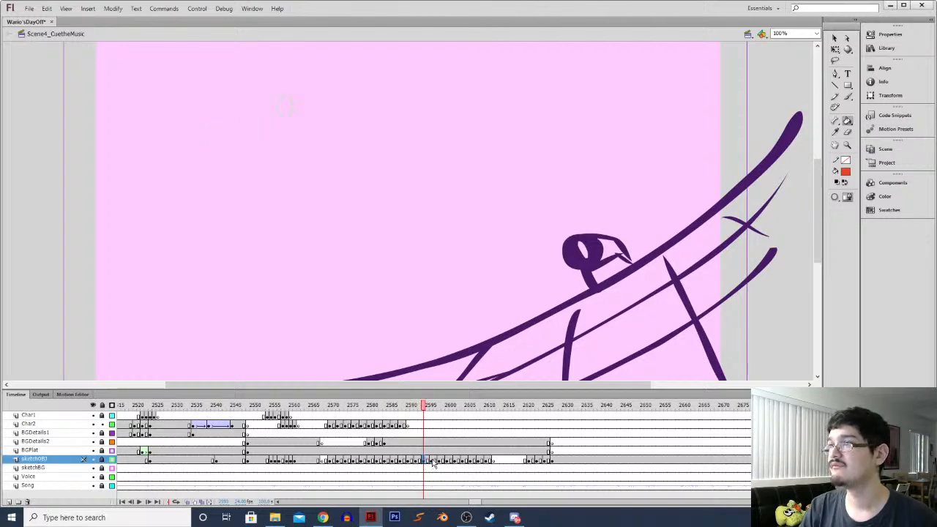
click(408, 460)
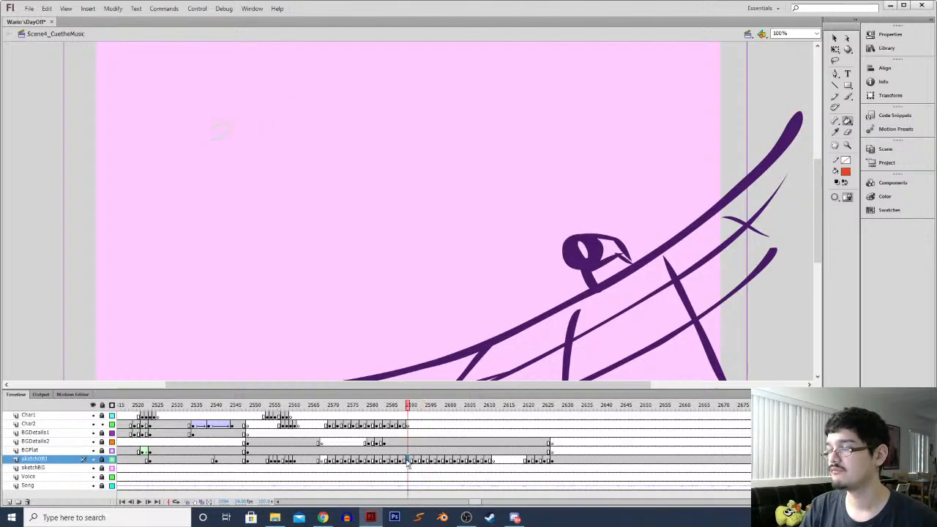
key(period)
key(period)
key(period)
key(period)
key(period)
key(period)
key(period)
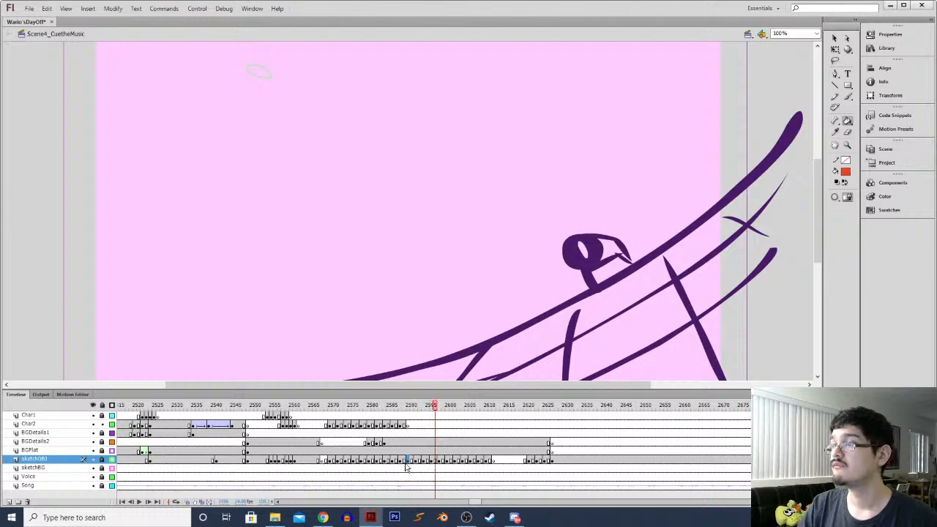
Clear the selected run of sketchOBJ keyframes between about frames 2569 and 2588
mouse_move(330, 460)
mouse_down()
mouse_move(405, 461)
mouse_move(329, 461)
mouse_up()
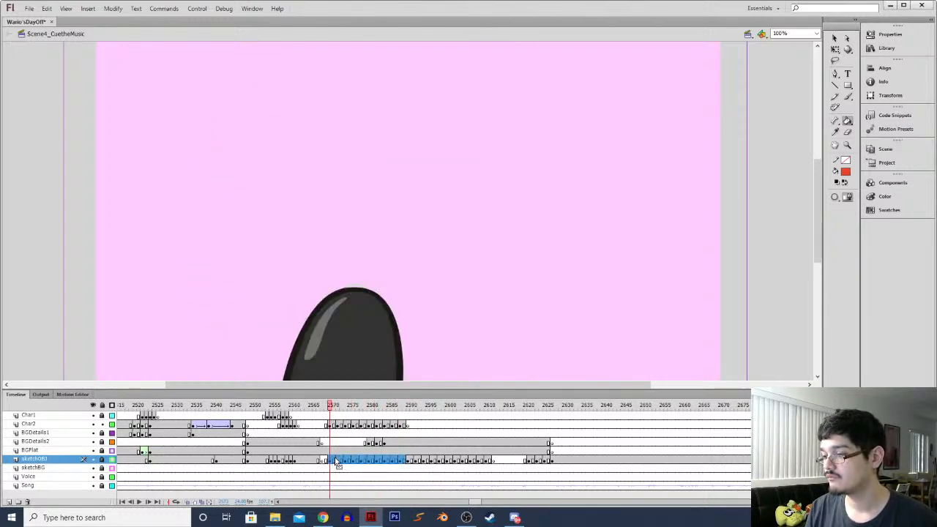
right_click(331, 460)
click(373, 288)
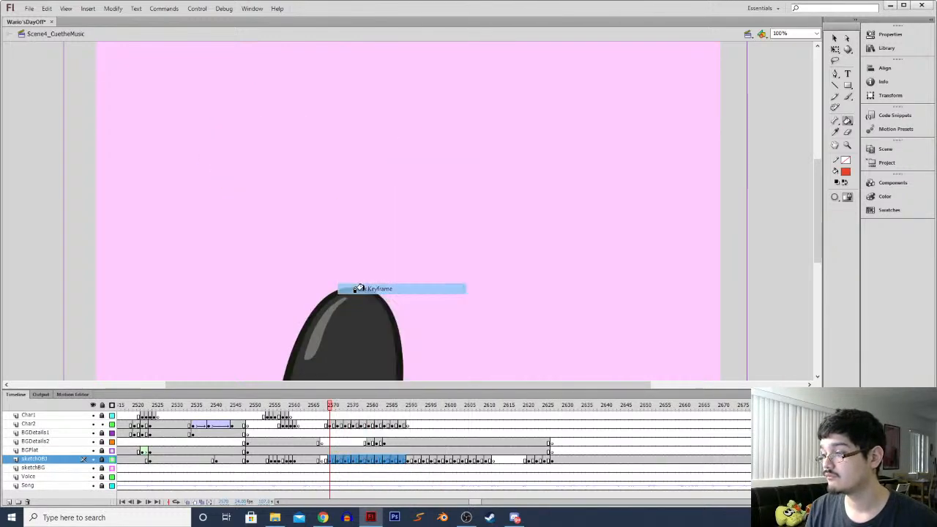
Move the remaining run of sketchOBJ keyframes, from about frame 2589 to 2611, onto the Char2 layer at the same frames
click(410, 461)
click(416, 461)
click(428, 462)
click(436, 461)
click(393, 462)
drag(408, 462, 498, 461)
drag(487, 461, 486, 433)
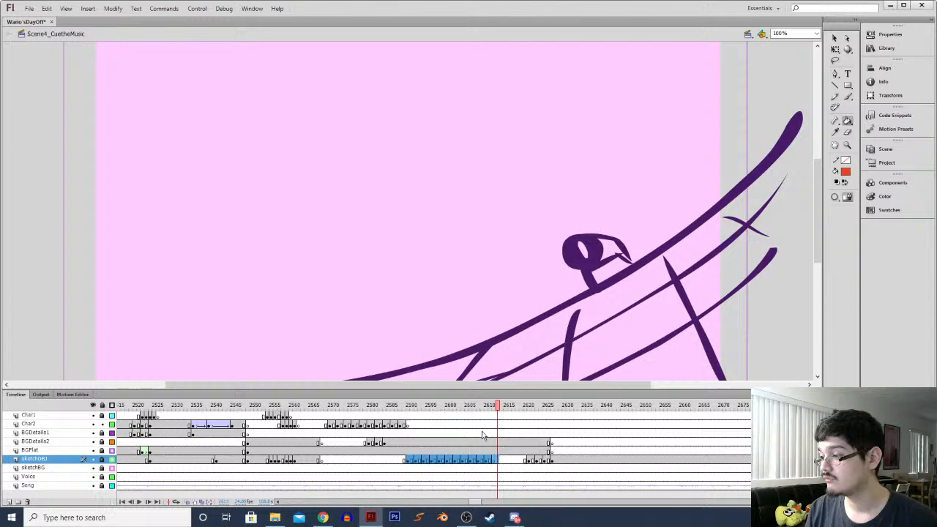
Fill the small purple object with orange-red on the newly moved Char2 frames up to about frame 2593
click(405, 426)
click(398, 425)
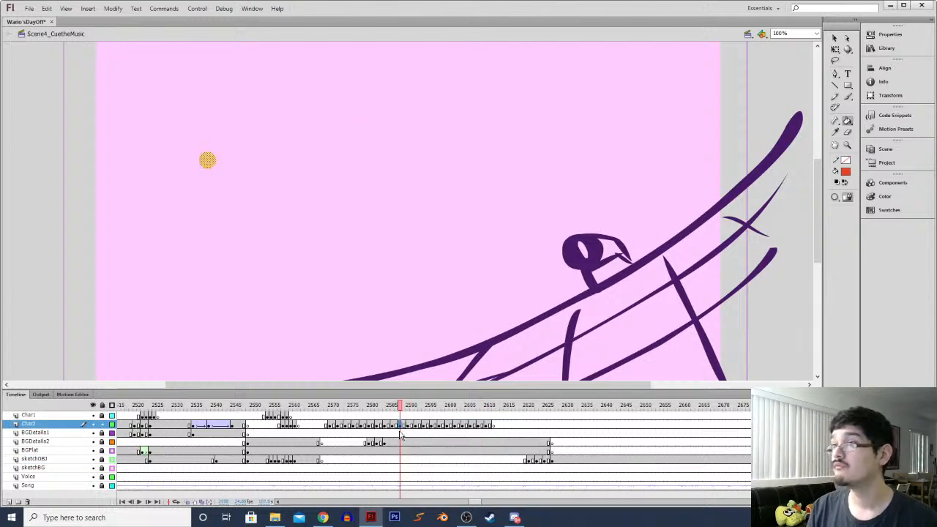
key(comma)
key(i)
click(234, 196)
key(period)
key(period)
key(period)
key(period)
key(period)
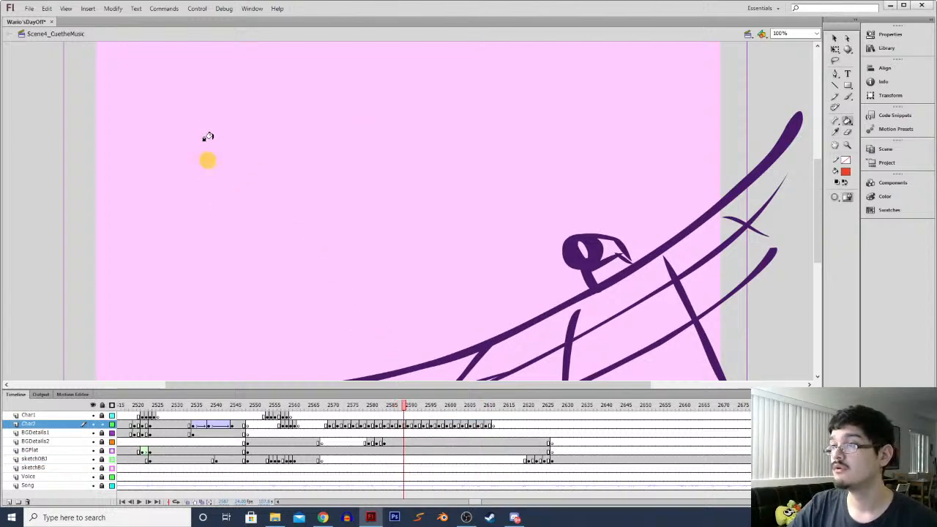
key(period)
key(period)
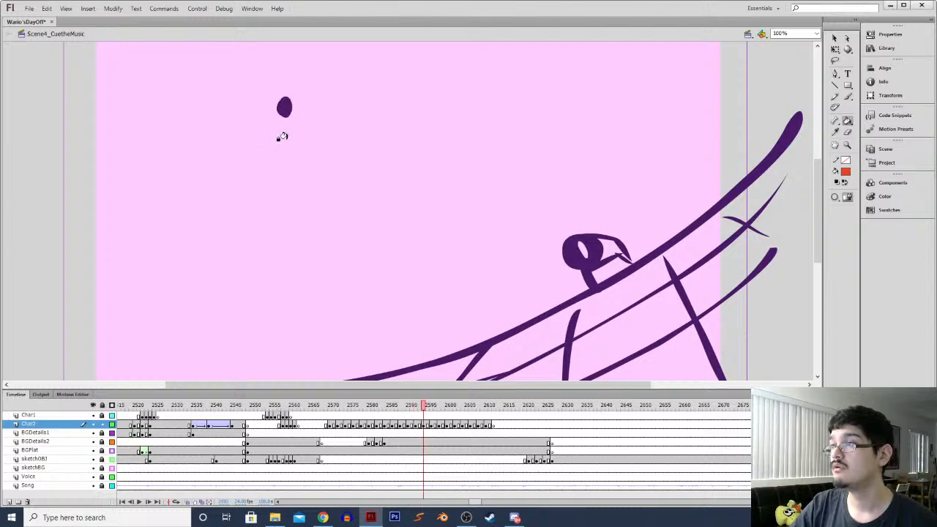
click(279, 106)
Erase the lower tip of the orange-red oval at about frame 2593 to give it a flat base
key(ctrl+equal)
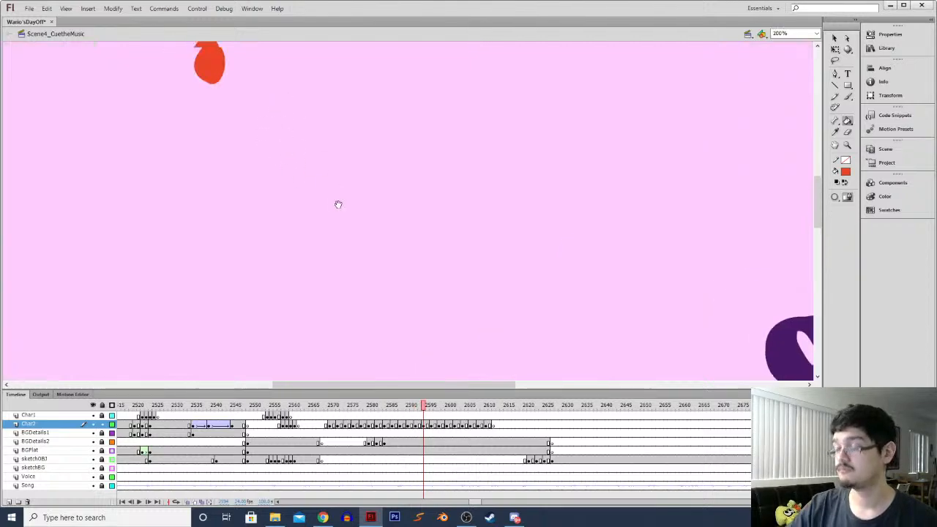
key(e)
mouse_move(274, 214)
mouse_down()
mouse_move(275, 196)
mouse_move(276, 205)
mouse_move(303, 171)
mouse_move(283, 205)
mouse_up()
key(ctrl+equal)
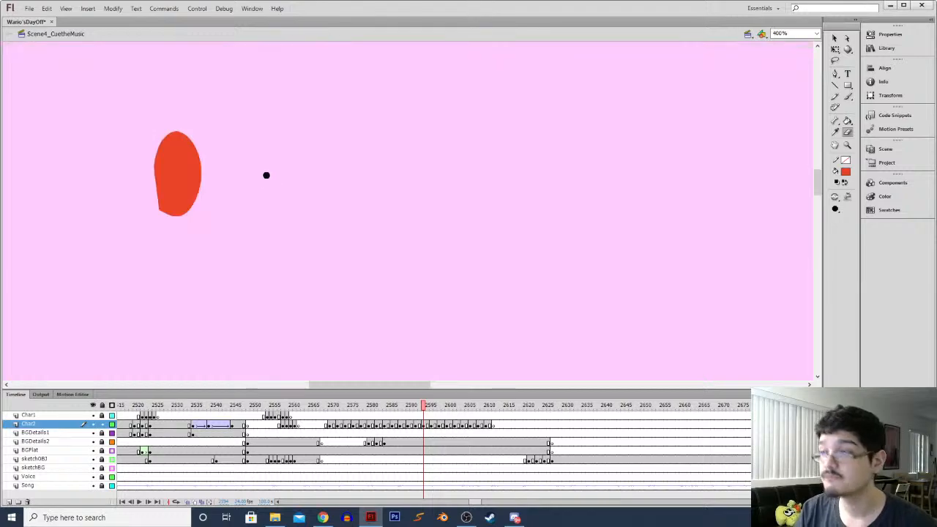
mouse_move(151, 182)
mouse_down()
mouse_move(193, 203)
mouse_move(207, 188)
mouse_move(153, 204)
mouse_up()
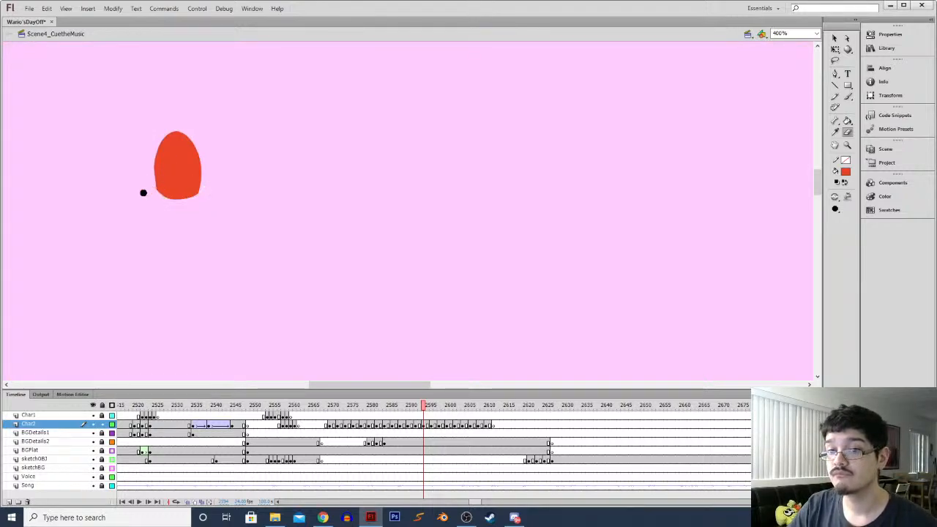
mouse_move(140, 180)
mouse_down()
mouse_move(144, 171)
mouse_move(149, 189)
mouse_up()
drag(150, 179, 173, 208)
Trim the left side and base of the orange-red shape with the Eraser
key(b)
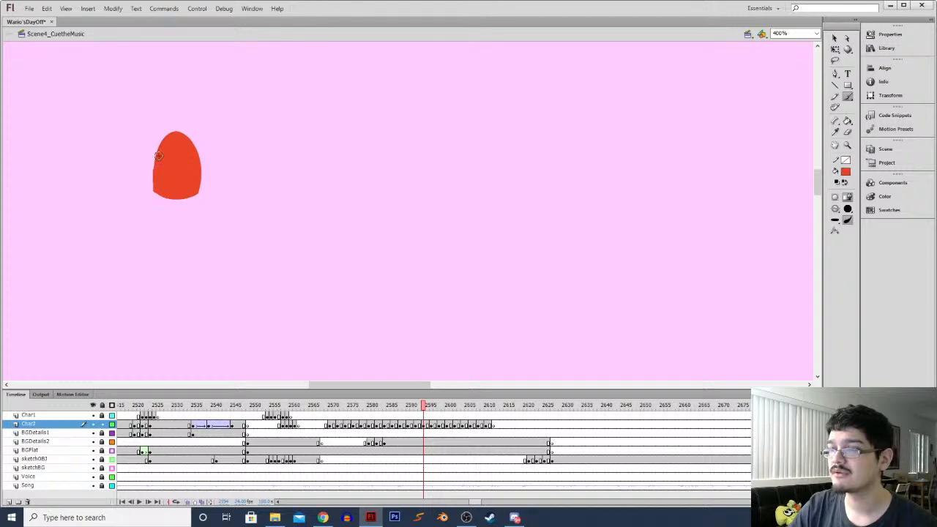
key(e)
drag(144, 191, 147, 152)
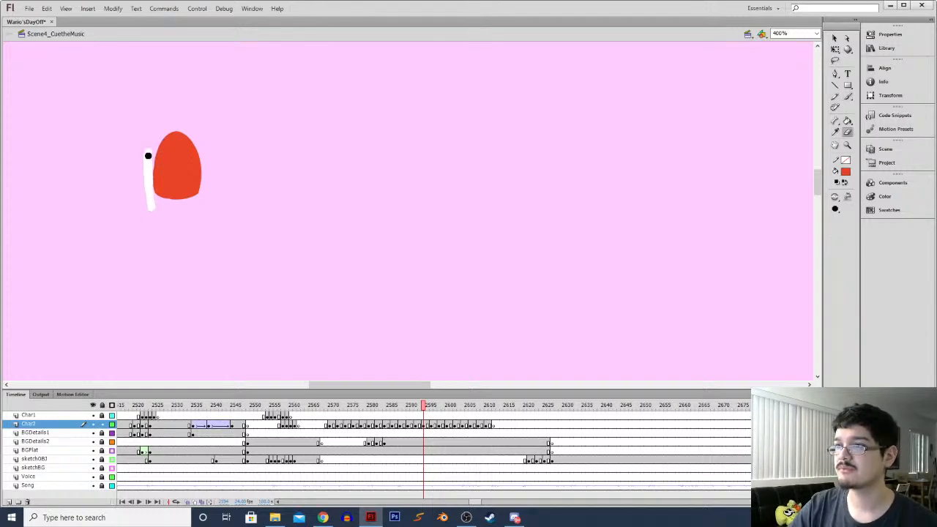
mouse_move(150, 205)
mouse_down()
mouse_move(151, 152)
mouse_move(156, 205)
mouse_move(147, 179)
mouse_move(167, 211)
mouse_up()
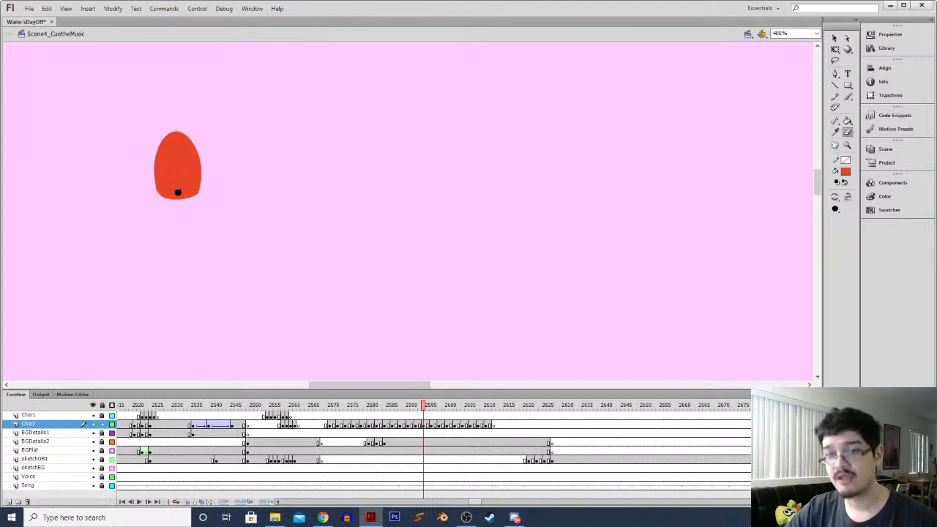
mouse_move(148, 195)
mouse_down()
mouse_move(173, 208)
mouse_move(149, 192)
mouse_move(201, 193)
mouse_move(167, 187)
mouse_up()
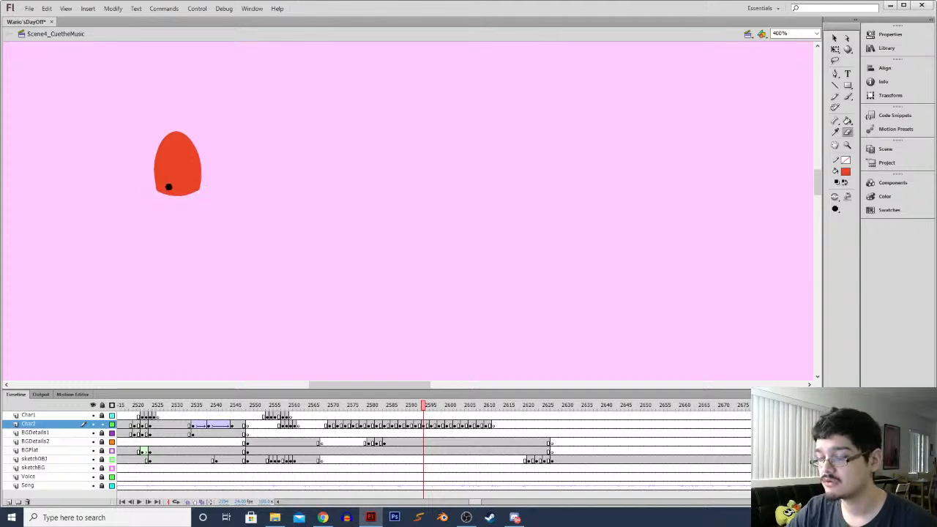
Touch up the orange-red shape's lower edge with the Brush and trim its lower-left corner with the Eraser
key(b)
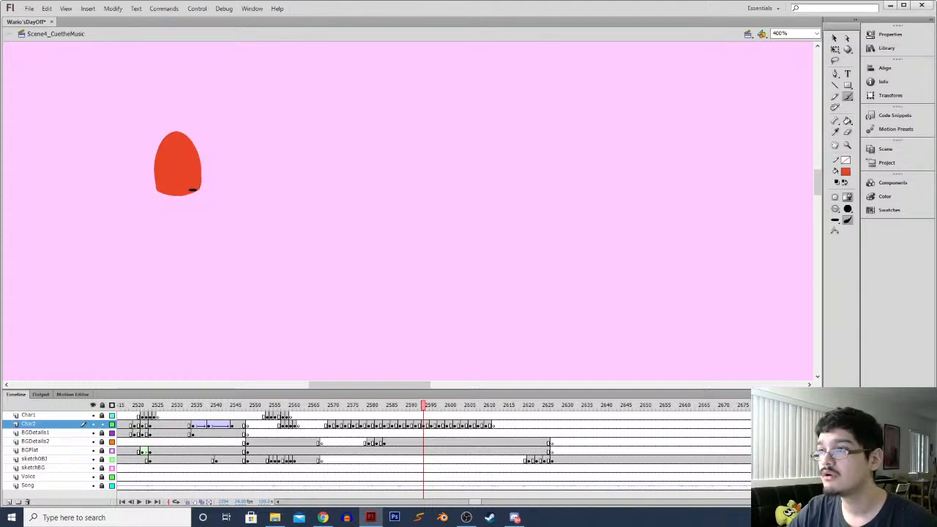
key(ctrl+z)
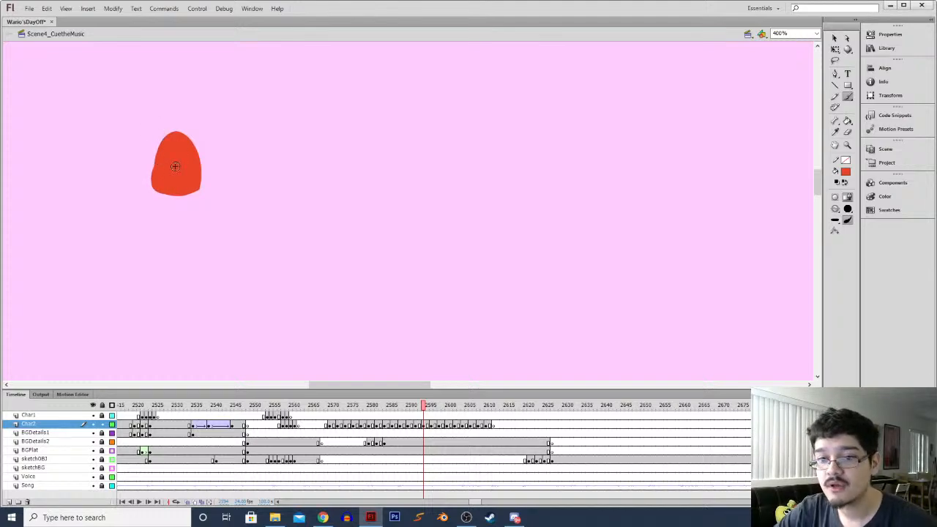
key(e)
mouse_move(147, 189)
mouse_down()
mouse_move(151, 156)
mouse_move(153, 196)
mouse_move(183, 198)
mouse_move(209, 184)
mouse_move(179, 200)
mouse_up()
key(ctrl+minus)
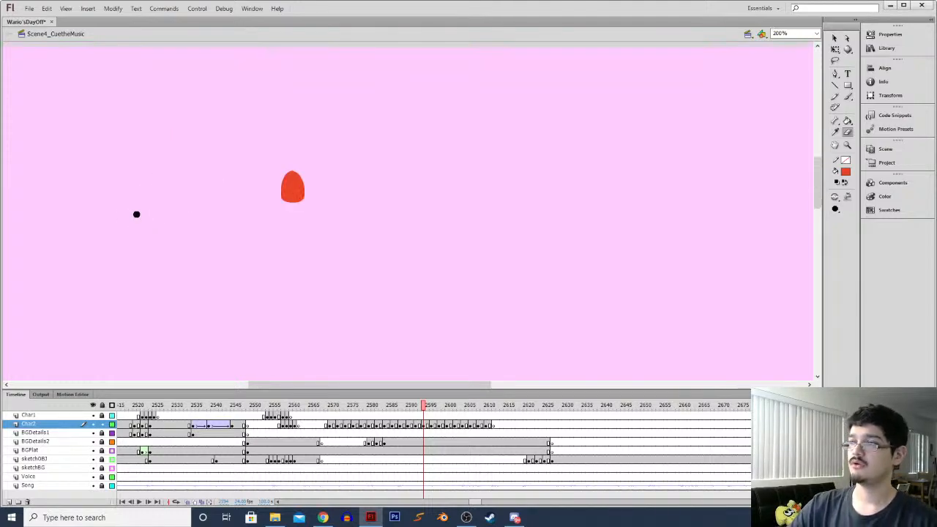
Check the recoloured Char2 frames back to about 2590 and fill the purple oval at about frame 2597 with orange-red
key(comma)
key(comma)
key(comma)
key(comma)
key(comma)
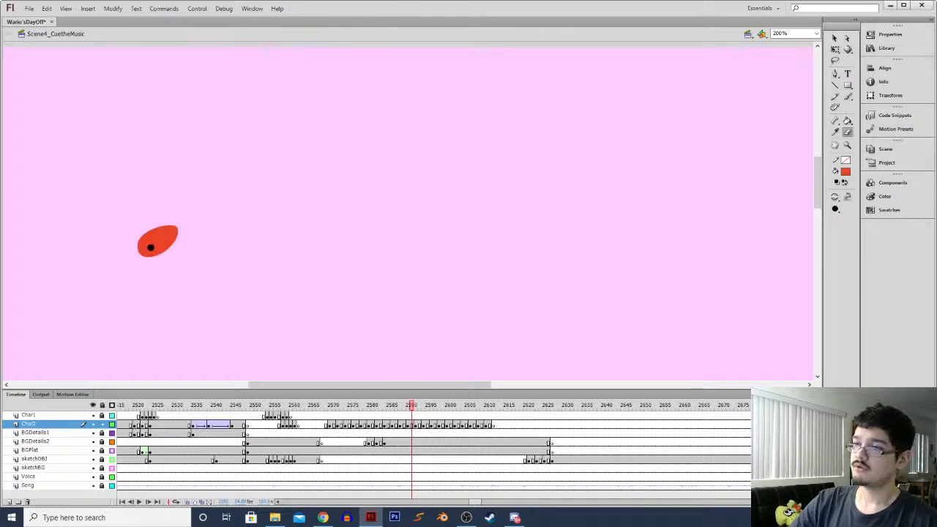
key(period)
key(period)
key(k)
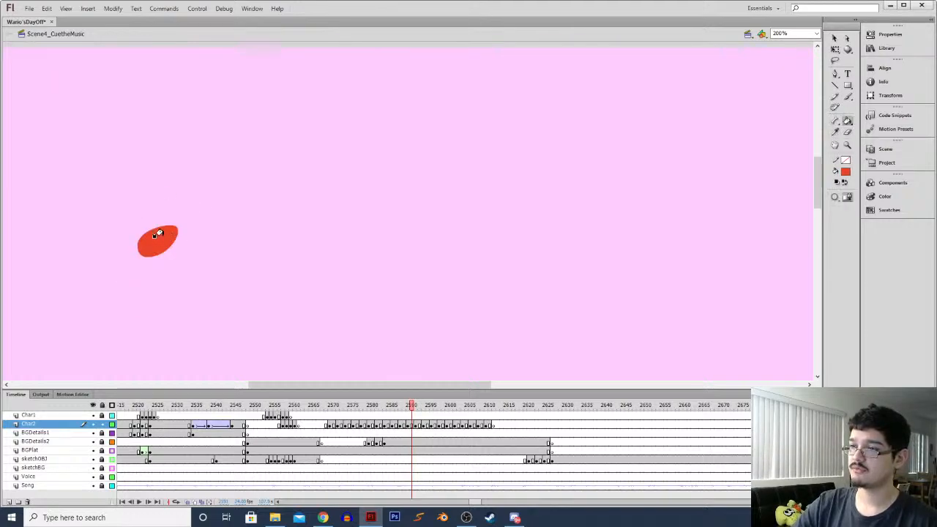
key(period)
key(period)
key(period)
key(period)
key(period)
key(period)
key(period)
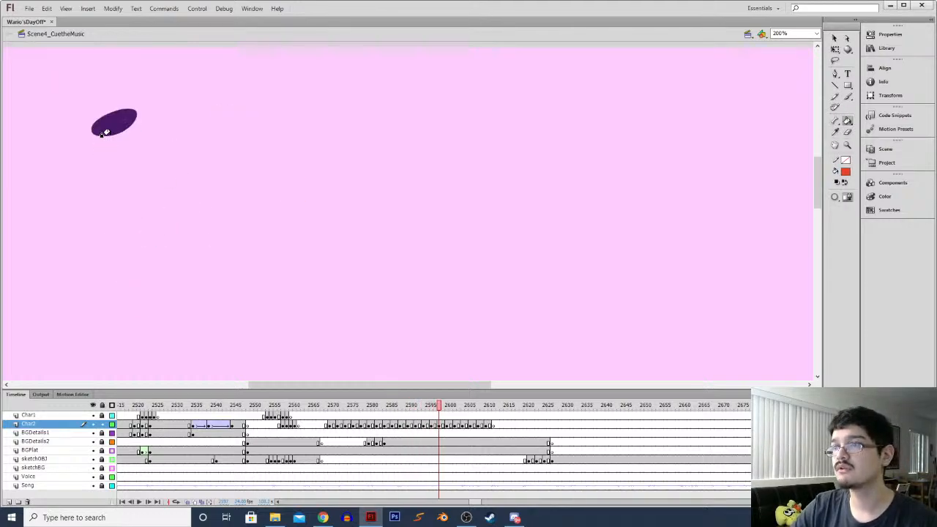
click(104, 128)
Erase a curved band across the upper part of the purple oval at about frame 2601, shortening its body
drag(117, 154, 152, 167)
key(b)
mouse_move(161, 124)
mouse_down()
mouse_move(150, 120)
mouse_move(165, 144)
mouse_move(159, 134)
mouse_move(115, 134)
mouse_move(170, 127)
mouse_move(167, 141)
mouse_move(233, 156)
mouse_up()
key(comma)
key(comma)
key(period)
key(period)
key(period)
key(period)
drag(186, 179, 203, 159)
key(period)
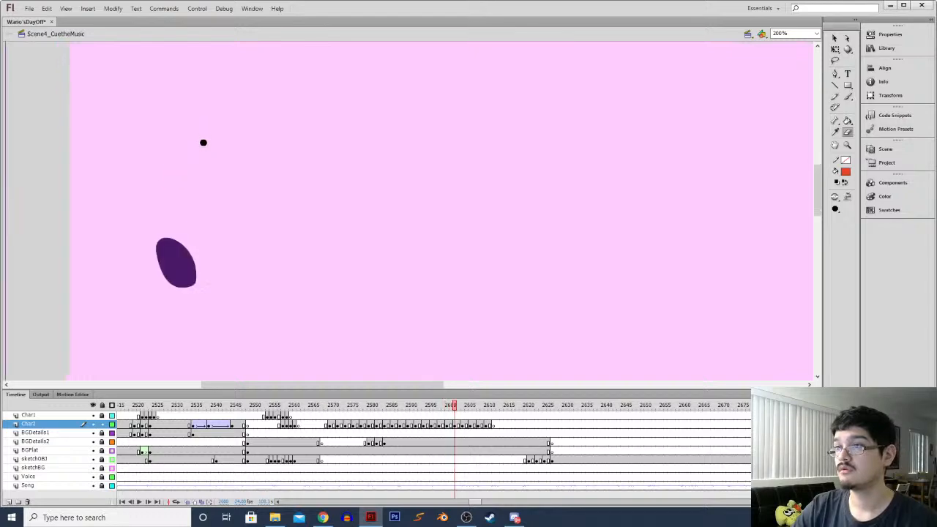
mouse_move(157, 281)
mouse_down()
mouse_move(161, 255)
mouse_move(175, 248)
mouse_move(196, 258)
mouse_move(199, 288)
mouse_move(152, 265)
mouse_up()
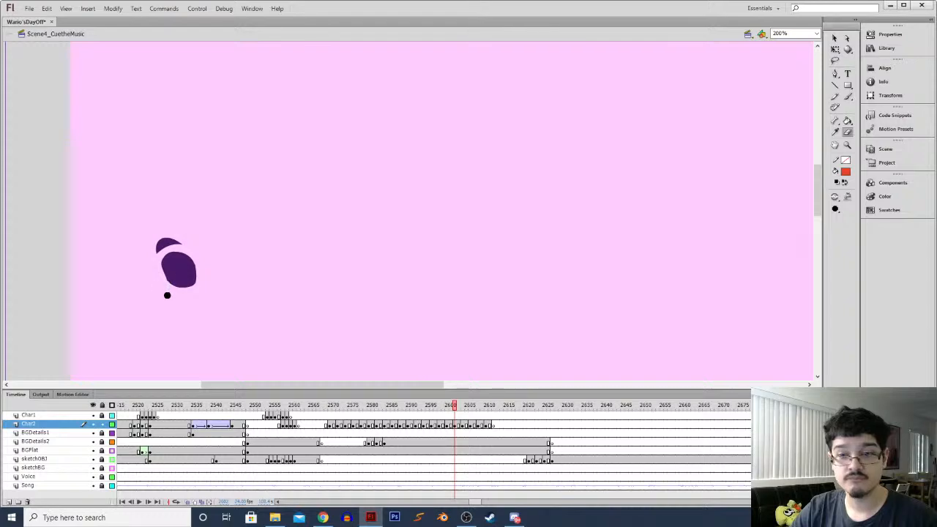
mouse_move(163, 293)
mouse_down()
mouse_move(160, 262)
mouse_move(158, 281)
mouse_up()
Build up the lower purple shape's left edge with the Brush in the sampled purple and even out its outline
key(i)
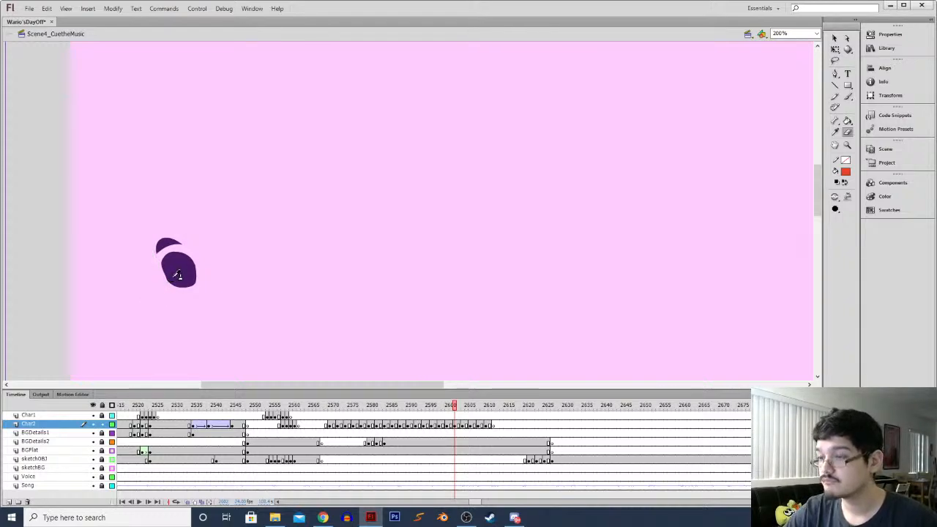
click(172, 280)
key(b)
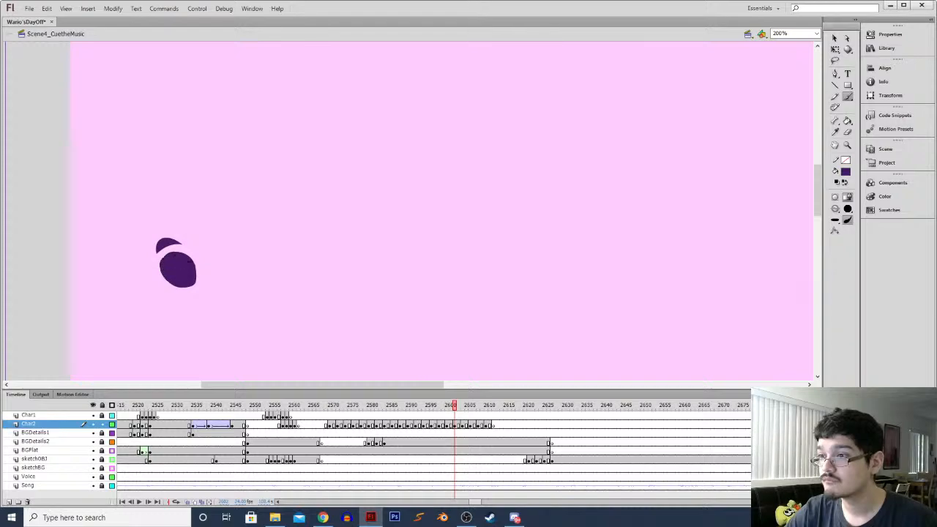
key(ctrl+a)
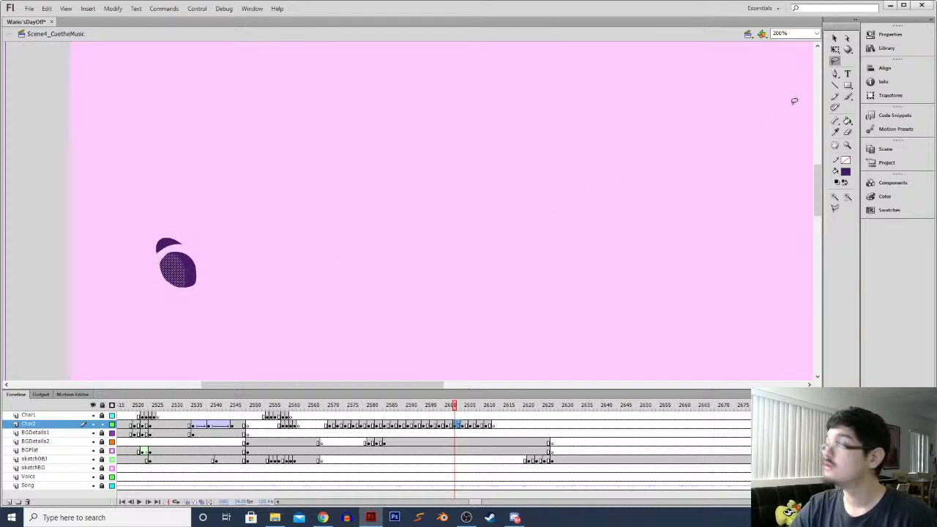
click(835, 37)
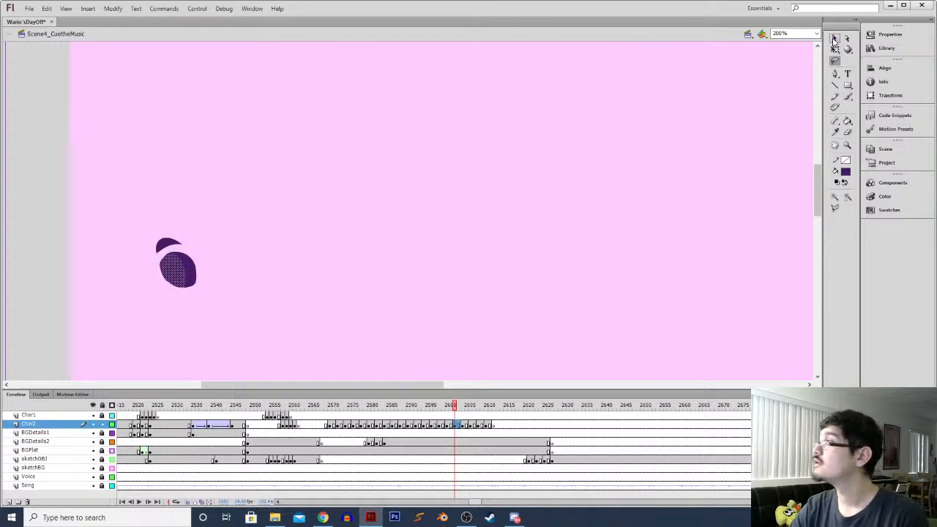
click(264, 267)
Erase the severed tip above the purple shape and fill the remaining shape with the orange-red sampled from an earlier frame
key(e)
drag(149, 259, 167, 240)
key(m)
key(comma)
key(comma)
key(comma)
key(i)
click(270, 78)
key(period)
key(period)
key(period)
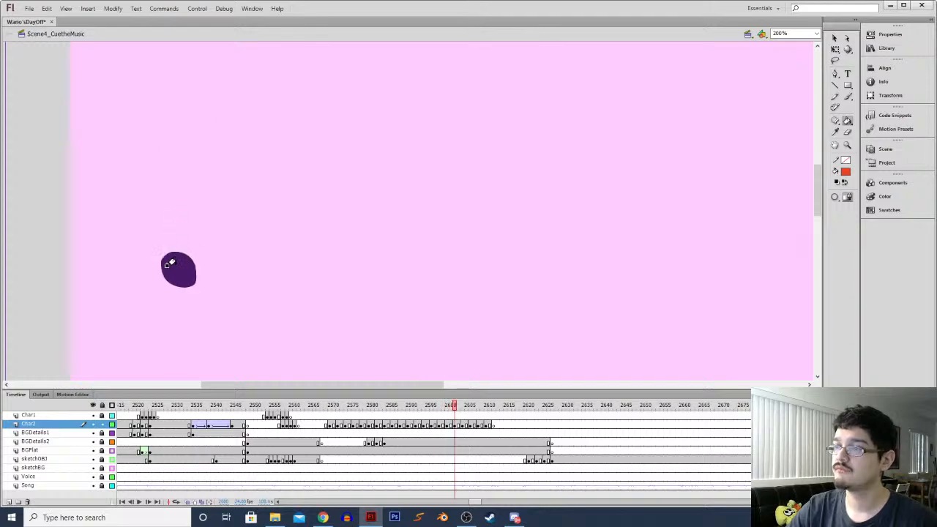
click(168, 263)
Erase along the bottom of the orange-red shape and even out its lower right part
key(l)
key(e)
mouse_move(184, 290)
mouse_down()
mouse_move(200, 284)
mouse_move(163, 292)
mouse_move(205, 251)
mouse_move(164, 291)
mouse_up()
key(l)
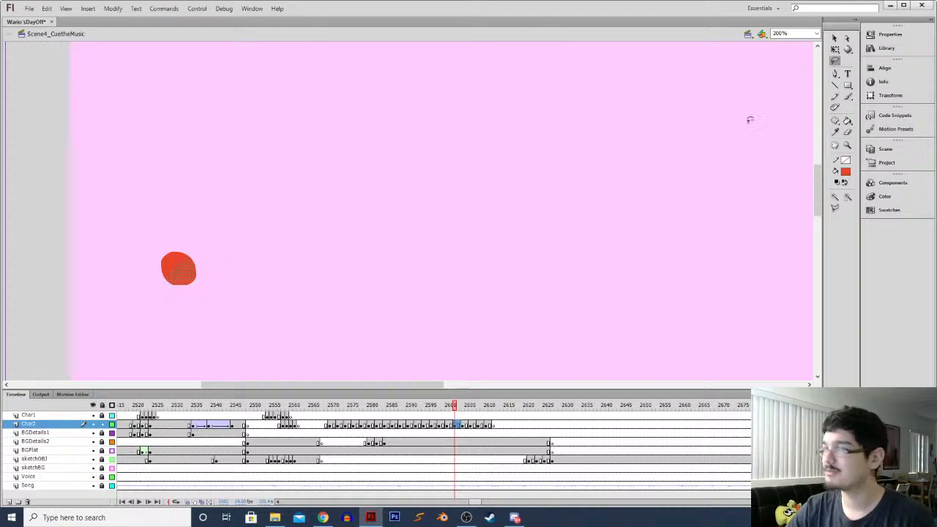
click(835, 37)
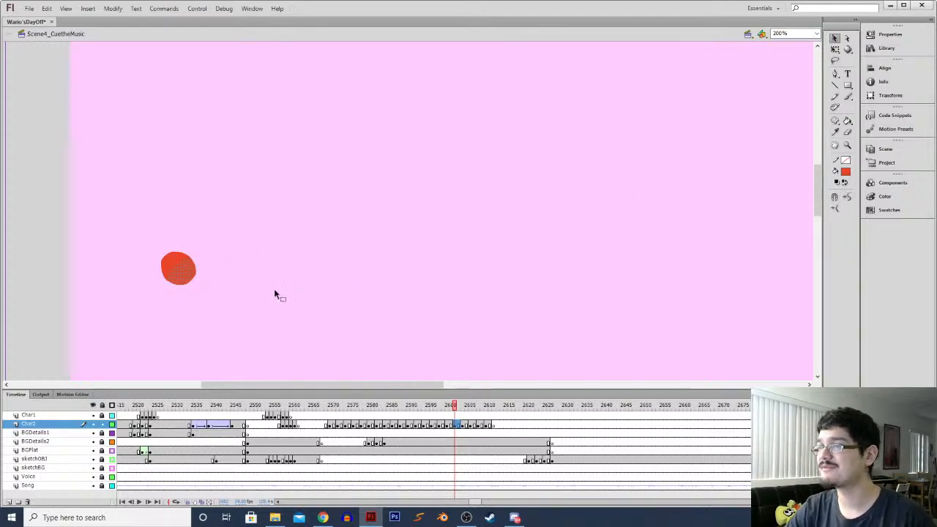
Trim the underside of the orange-red shape with the Eraser and even out its lower outline
key(ctrl+=)
key(e)
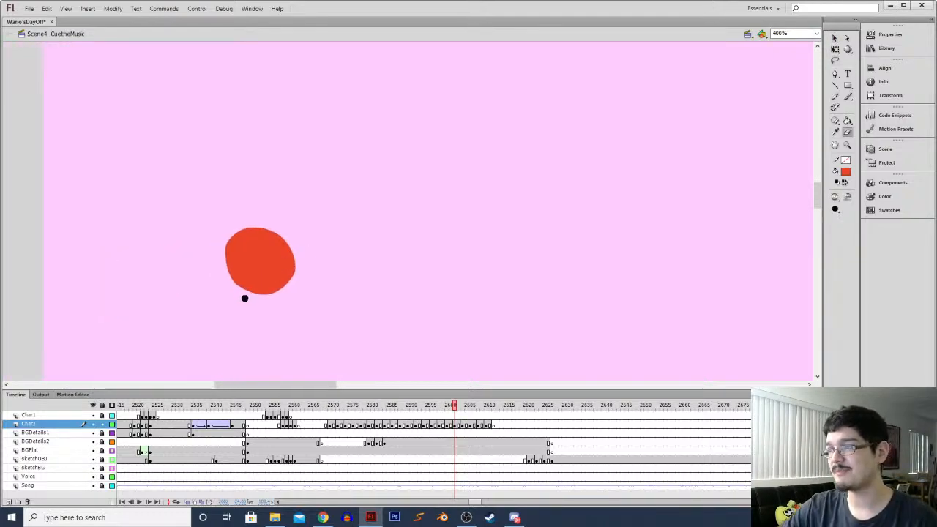
mouse_move(228, 287)
mouse_down()
mouse_move(256, 297)
mouse_move(229, 286)
mouse_move(261, 296)
mouse_move(237, 290)
mouse_move(302, 284)
mouse_up()
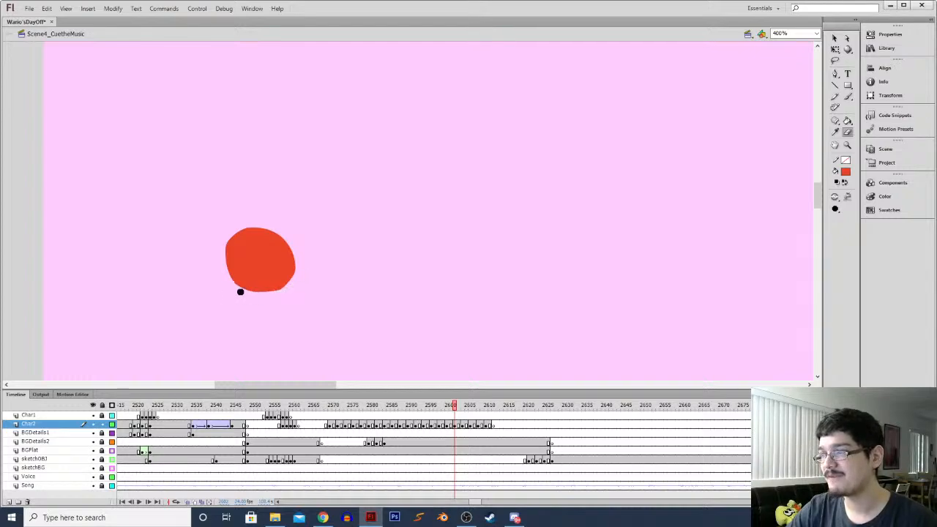
key(ctrl+a)
key(v)
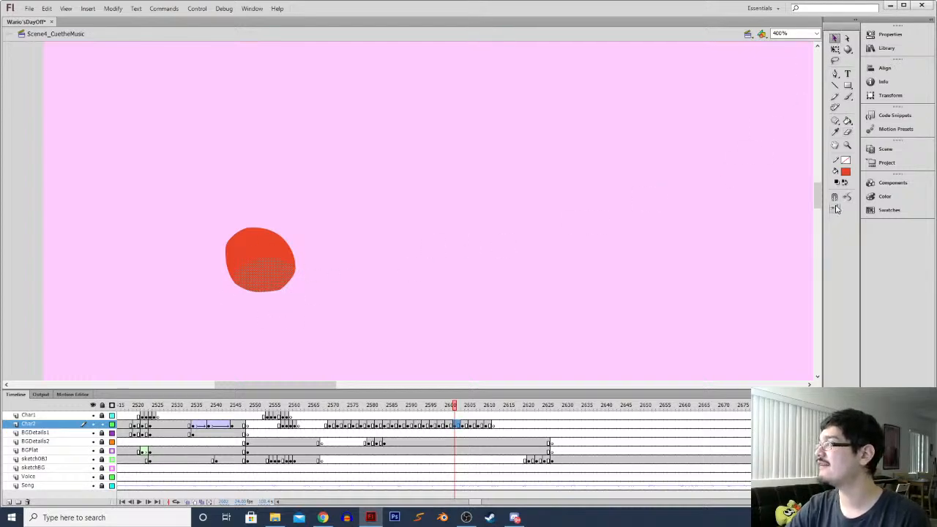
key(ctrl+minus)
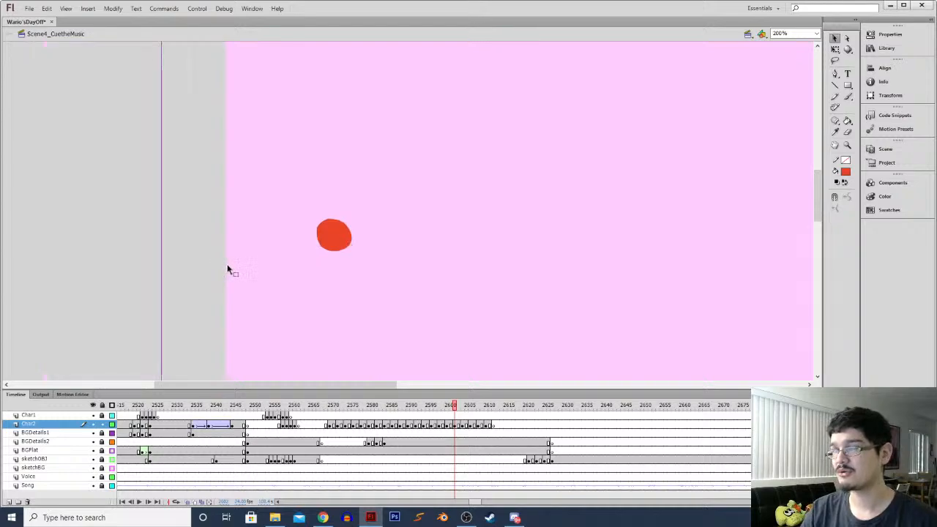
Reposition the round orange-red shape slightly with Free Transform, comparing it with the neighbouring frames
key(comma)
key(comma)
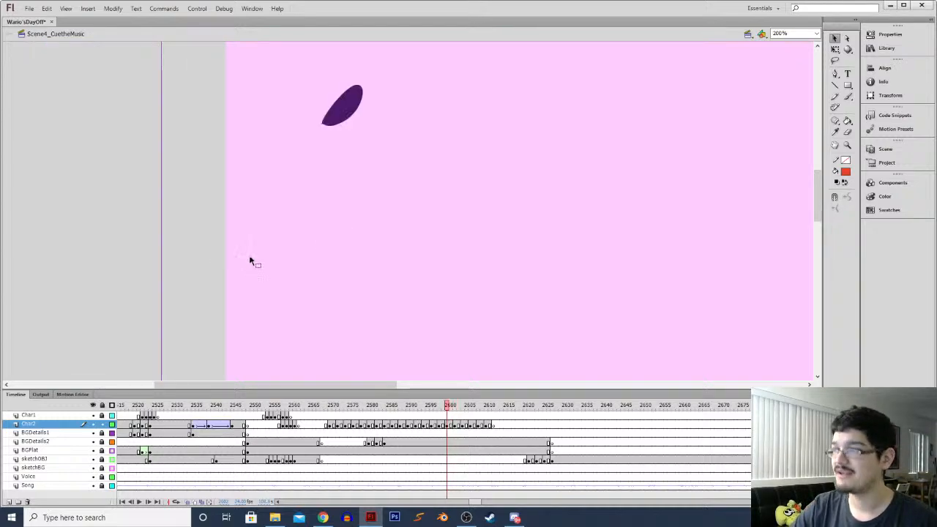
scroll(320, 151, up, 2)
scroll(319, 151, right, 2)
key(k)
key(period)
key(period)
key(l)
key(period)
key(q)
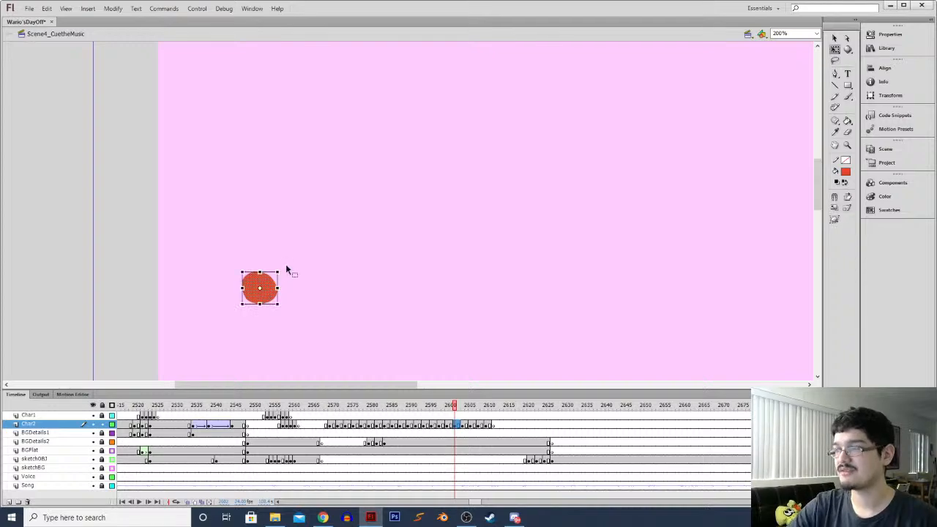
key(comma)
key(period)
key(period)
key(period)
Build up the lower edge of the next rounded orange-red shape with the Brush and fill it in
drag(315, 283, 230, 189)
key(period)
key(comma)
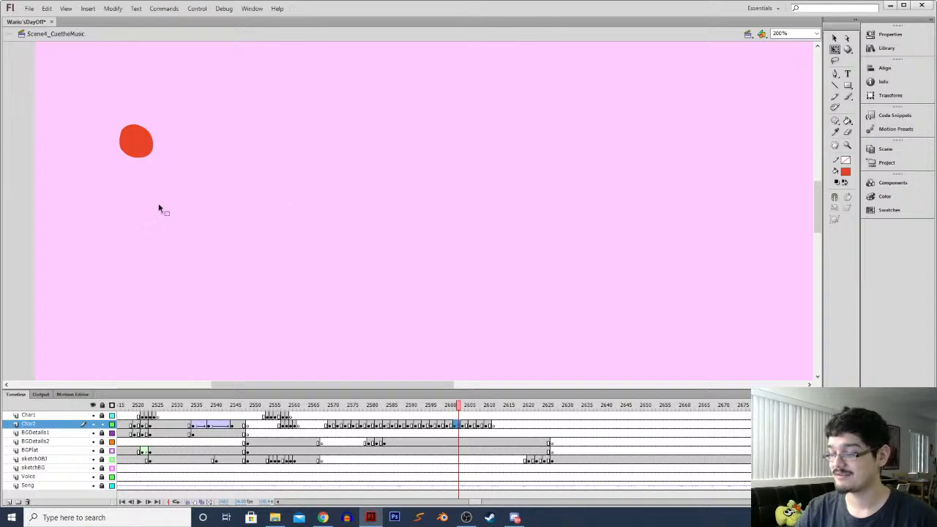
key(ctrl+equal)
drag(85, 196, 344, 266)
key(b)
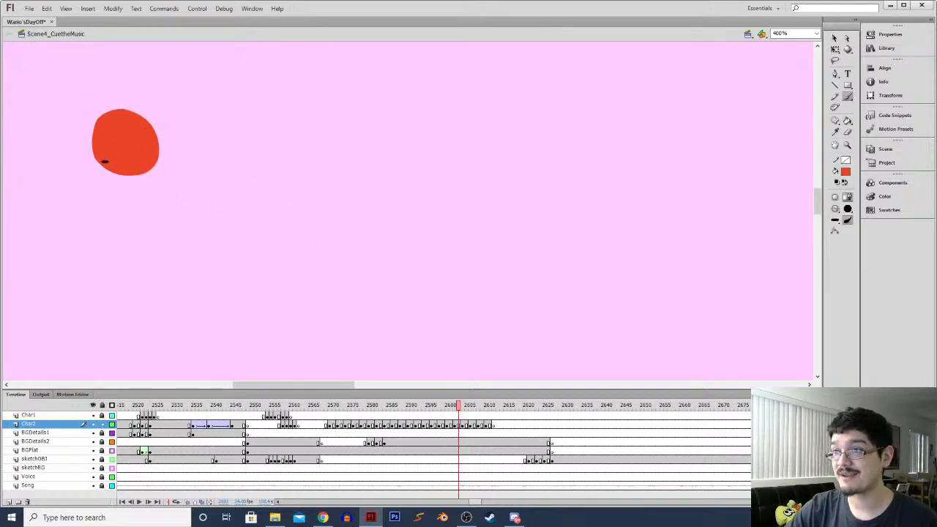
mouse_move(101, 160)
mouse_down()
mouse_move(153, 180)
mouse_move(163, 166)
mouse_move(144, 121)
mouse_move(154, 175)
mouse_up()
key(k)
click(142, 175)
Lasso the upper part of the orange-red shape, smooth its outline and compare it with the adjacent frames
key(ctrl+minus)
key(l)
drag(271, 143, 284, 137)
click(834, 38)
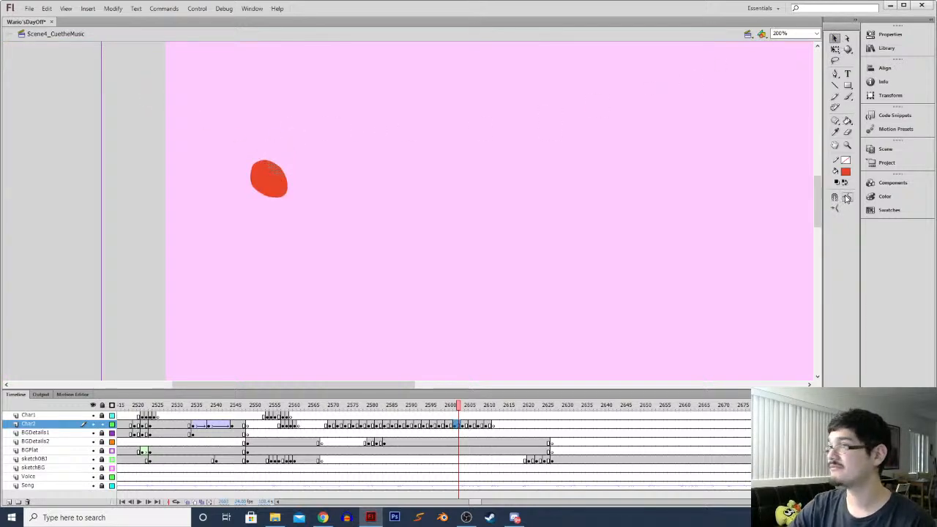
key(comma)
key(comma)
key(period)
key(period)
Advance to the notched purple shape with the slanted gap and close its notch with the Brush in the sampled purple
key(period)
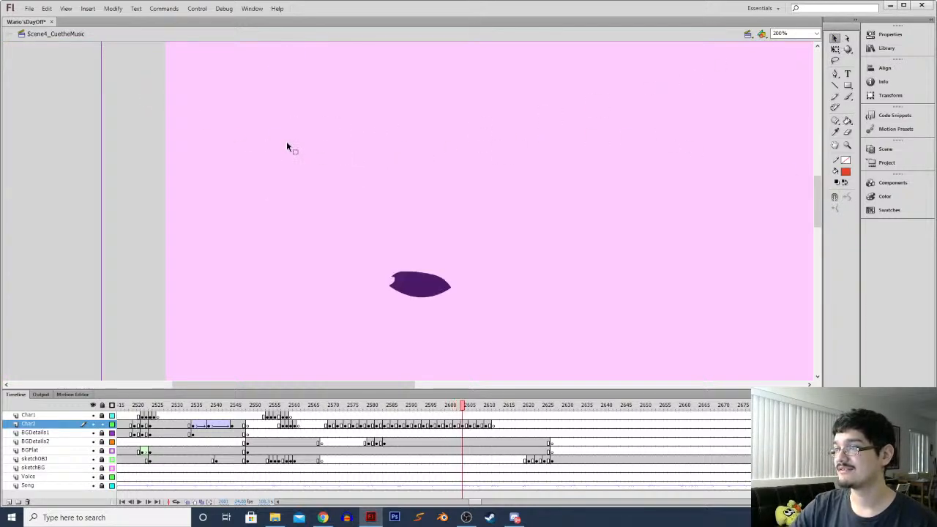
key(period)
key(period)
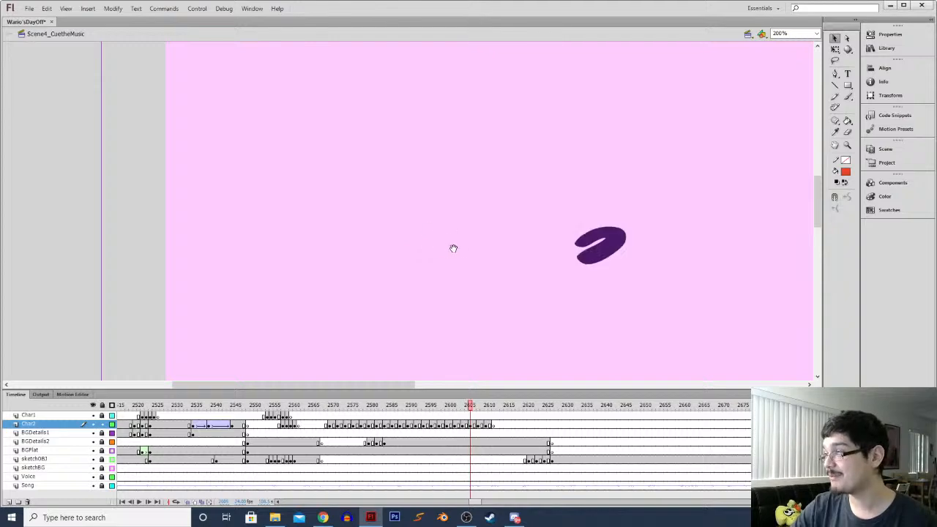
drag(454, 249, 242, 223)
key(i)
click(399, 212)
key(b)
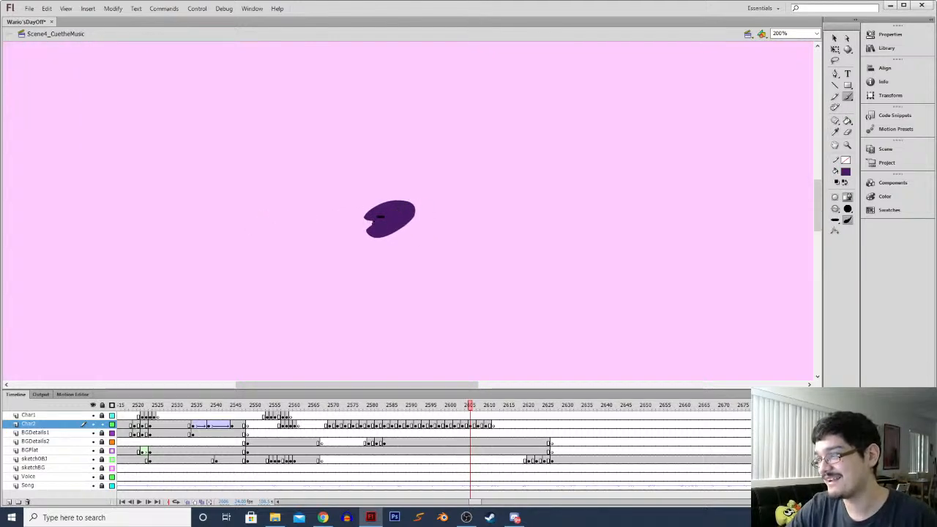
Cut the purple shape's left end clean with the Eraser and smooth its lassoed right portion
key(e)
mouse_move(363, 221)
mouse_down()
mouse_move(386, 245)
mouse_move(410, 233)
mouse_move(403, 235)
mouse_move(421, 204)
mouse_move(402, 236)
mouse_move(418, 207)
mouse_move(391, 237)
mouse_up()
key(l)
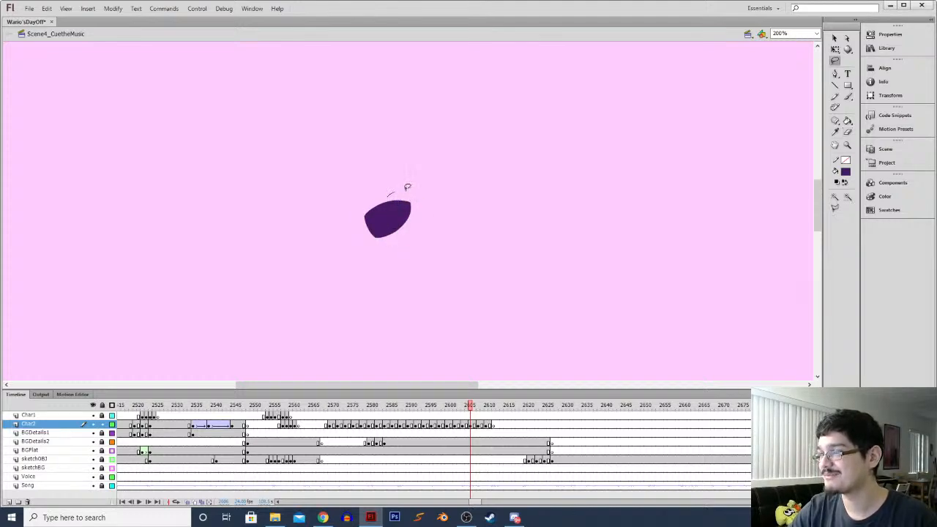
drag(397, 183, 416, 192)
click(834, 38)
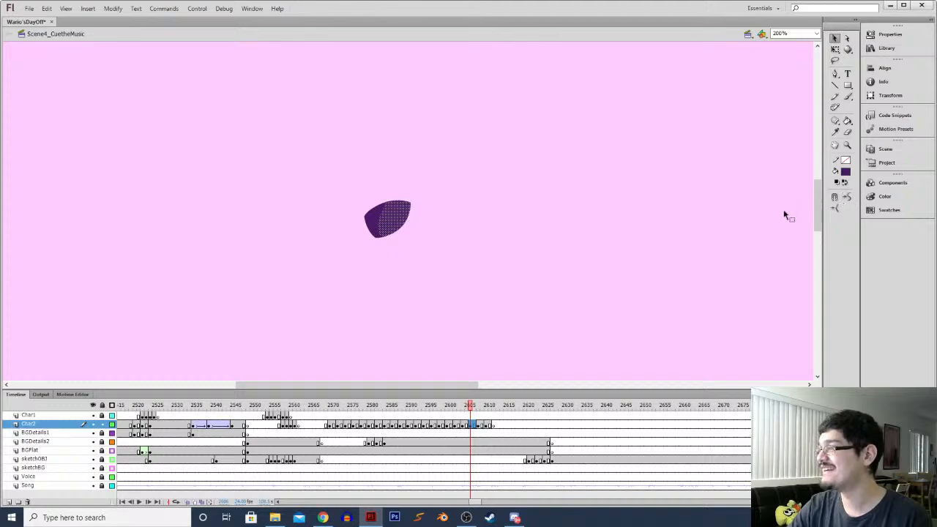
click(445, 237)
Trim the pointed upper right corner of the purple shape with the Eraser
key(ctrl+equal)
key(e)
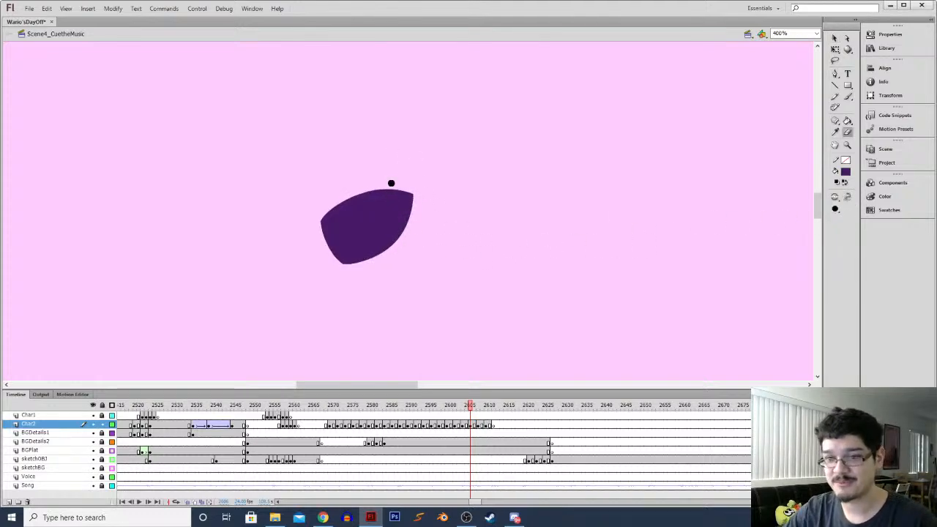
mouse_move(380, 184)
mouse_down()
mouse_move(422, 196)
mouse_move(384, 183)
mouse_move(415, 195)
mouse_move(419, 211)
mouse_move(414, 190)
mouse_move(406, 229)
mouse_up()
key(ctrl+minus)
Sample the orange-red from an earlier frame and fill the trimmed purple shape with it
key(comma)
key(comma)
key(comma)
key(comma)
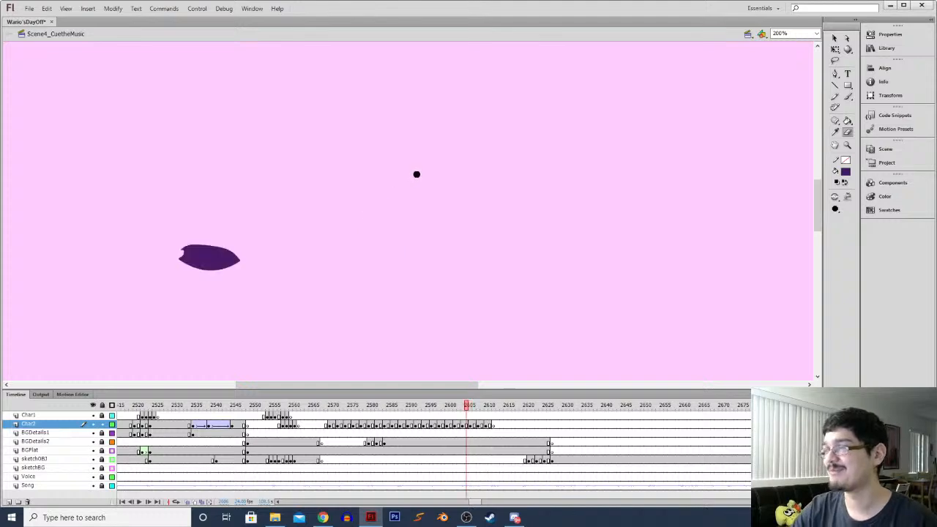
key(i)
click(58, 157)
key(period)
key(period)
key(period)
key(period)
click(384, 220)
Advance to the last purple drawing near the top of the scene and fill it with the orange-red
key(period)
key(period)
key(period)
key(period)
key(period)
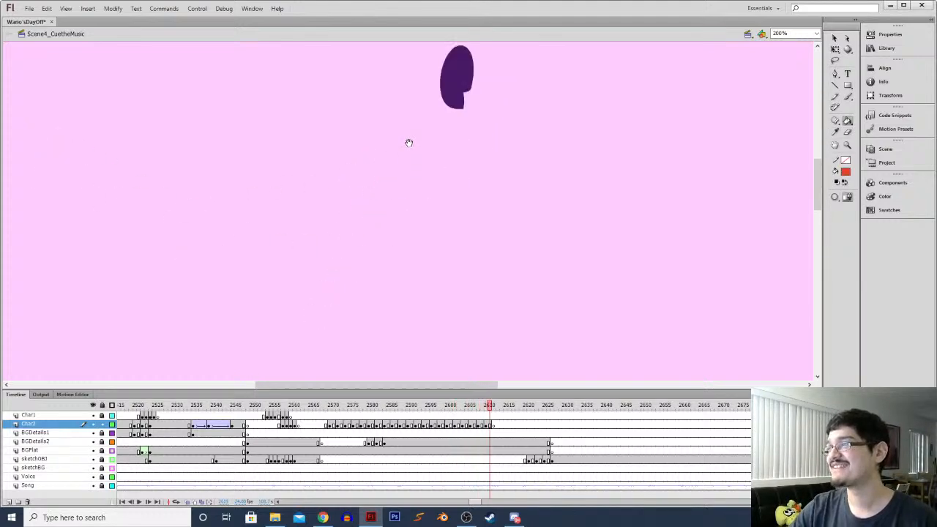
scroll(414, 146, up, 3)
click(389, 223)
Erase the notched lower end of the tall orange-red shape to leave a clean flat base
key(e)
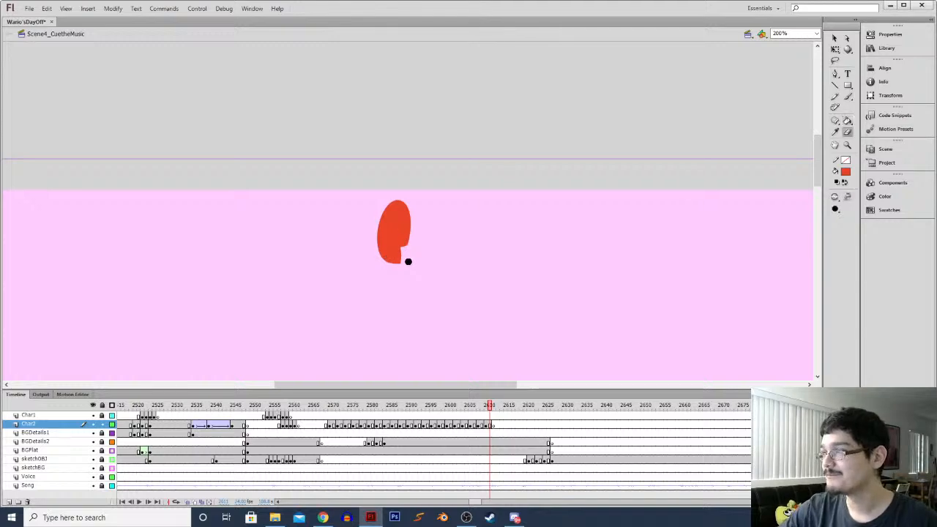
mouse_move(408, 261)
mouse_down()
mouse_move(416, 204)
mouse_move(402, 275)
mouse_move(411, 228)
mouse_move(409, 247)
mouse_move(407, 196)
mouse_move(398, 191)
mouse_move(379, 211)
mouse_move(385, 203)
mouse_move(377, 248)
mouse_move(411, 249)
mouse_move(376, 243)
mouse_move(405, 262)
mouse_up()
key(ctrl+minus)
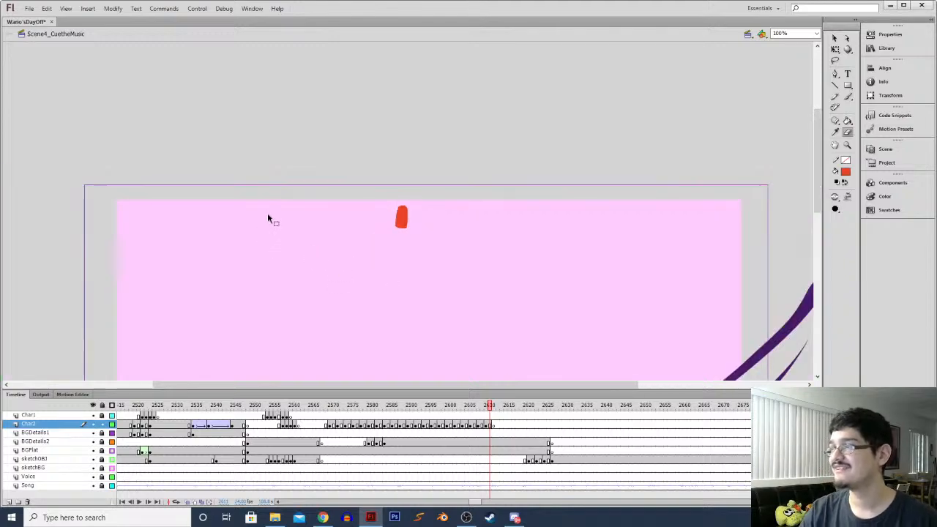
Sample the yellow-orange from an early frame and fill the small purple oval a few frames ahead with it
key(ctrl+minus)
key(comma)
key(comma)
key(comma)
key(comma)
key(comma)
key(comma)
key(comma)
key(comma)
key(comma)
key(comma)
key(comma)
key(comma)
key(comma)
key(comma)
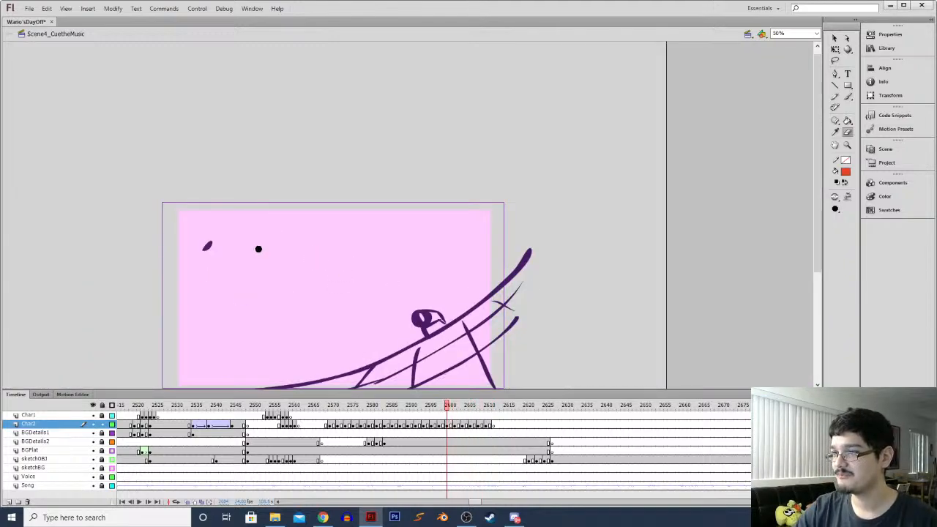
key(comma)
key(comma)
key(comma)
key(comma)
key(comma)
key(comma)
key(comma)
key(comma)
key(comma)
key(i)
click(237, 274)
key(period)
key(period)
key(period)
key(period)
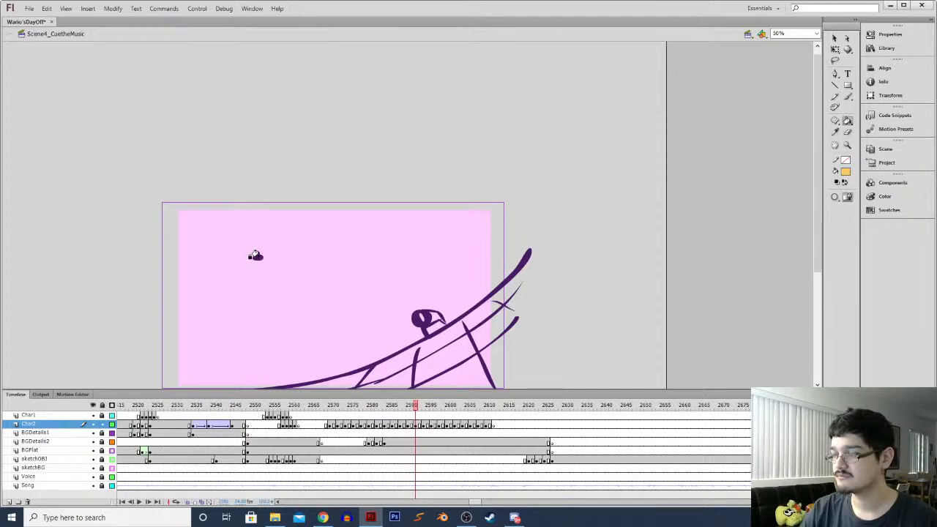
key(ctrl+equal)
key(ctrl+equal)
Trim the left end of the yellow-orange oval with the Eraser, using onion skin for reference
scroll(193, 210, up, 5)
scroll(193, 210, left, 3)
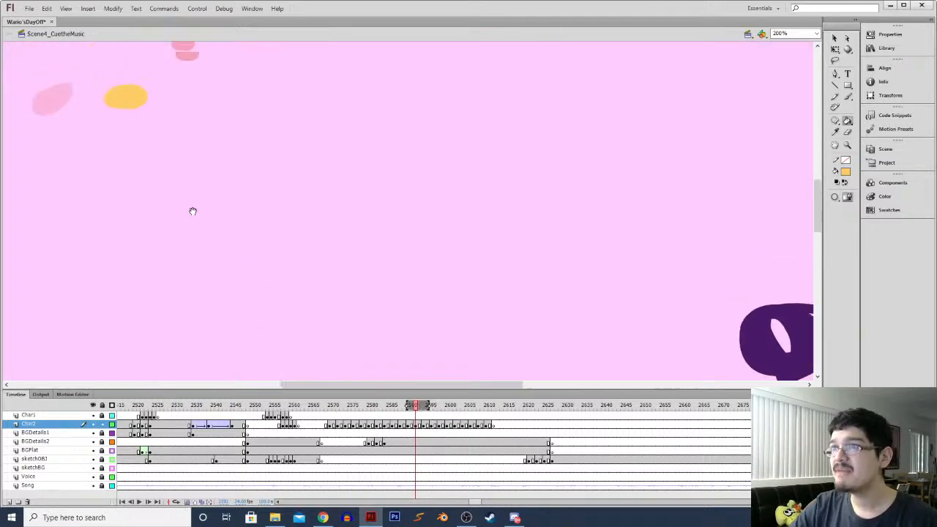
key(l)
mouse_move(174, 160)
mouse_down()
mouse_move(161, 163)
mouse_move(170, 158)
mouse_up()
key(e)
drag(175, 205, 169, 181)
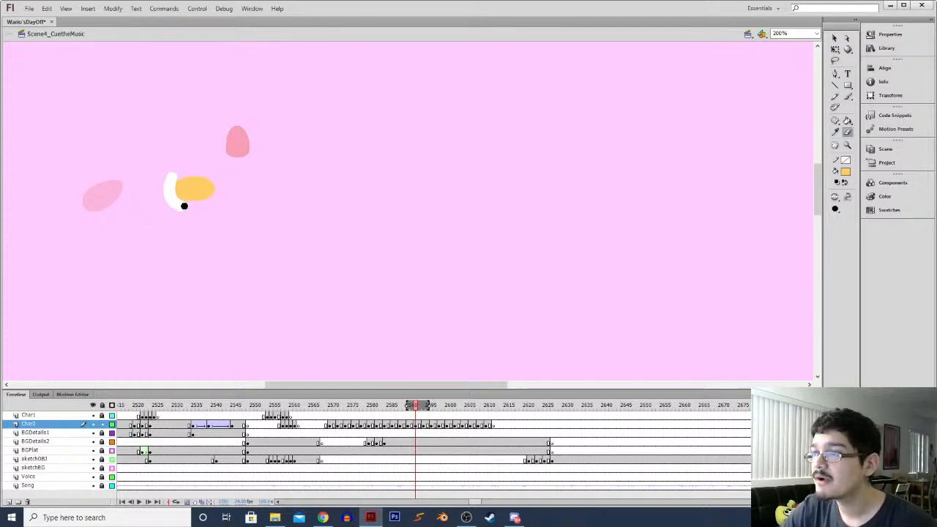
Erase around the right end of the yellow-orange oval and even out its lower outline
mouse_move(180, 176)
mouse_down()
mouse_move(212, 182)
mouse_move(163, 209)
mouse_move(188, 195)
mouse_move(307, 220)
mouse_up()
key(ctrl+equal)
key(space)
drag(173, 179, 185, 202)
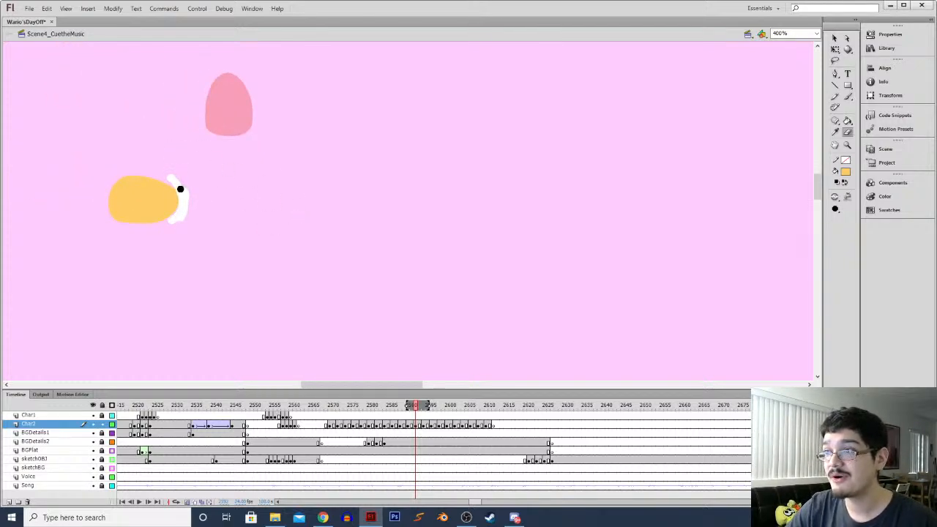
mouse_move(171, 220)
mouse_down()
mouse_move(151, 224)
mouse_move(203, 201)
mouse_move(175, 232)
mouse_up()
key(l)
key(v)
click(162, 223)
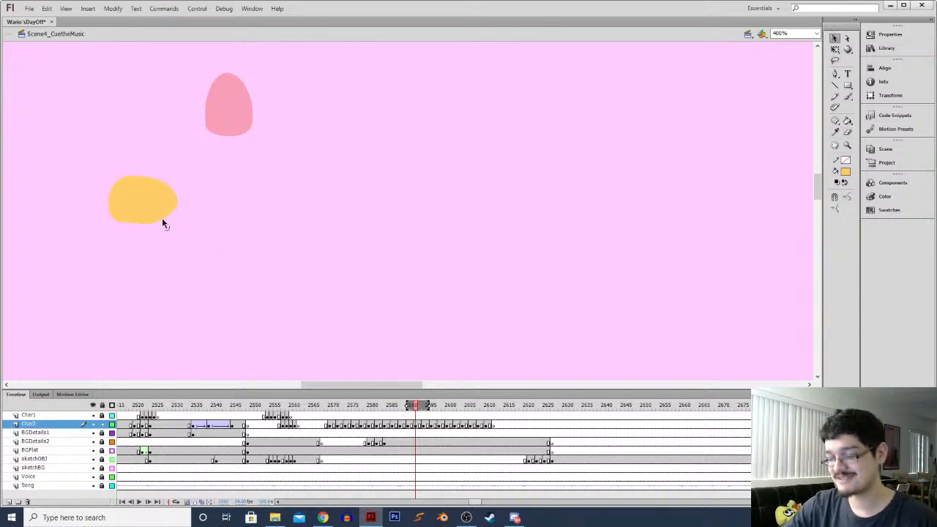
Round off the pointed right tip and lower right edge of the yellow-orange oval with the Eraser
key(ctrl+equal)
drag(119, 193, 317, 228)
key(e)
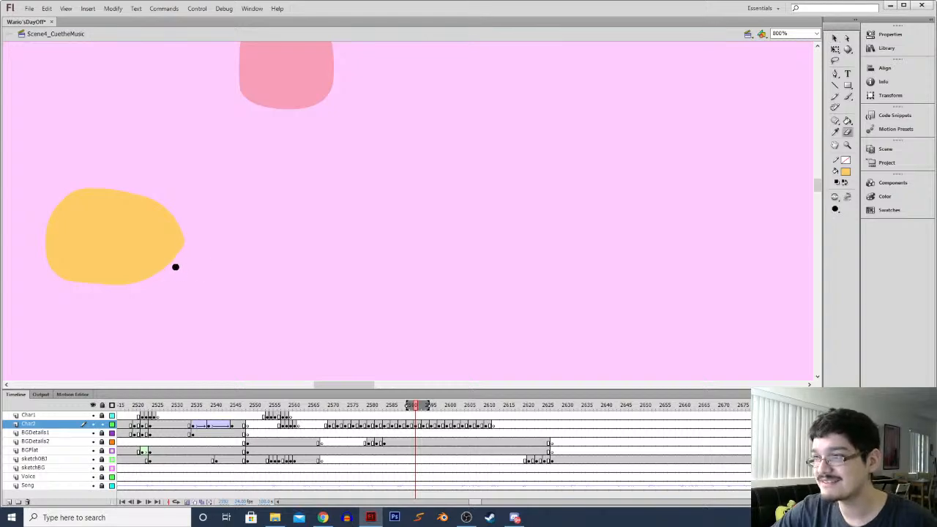
drag(175, 275, 186, 235)
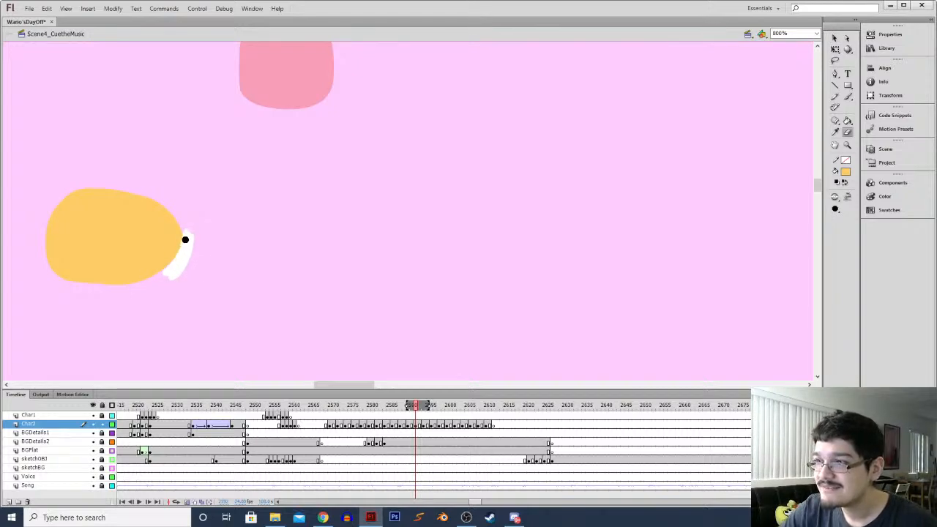
mouse_move(181, 257)
mouse_down()
mouse_move(180, 216)
mouse_move(186, 265)
mouse_up()
Widen the yellow-orange oval and rotate it slightly clockwise with Free Transform
key(ctrl+minus)
key(period)
key(comma)
key(period)
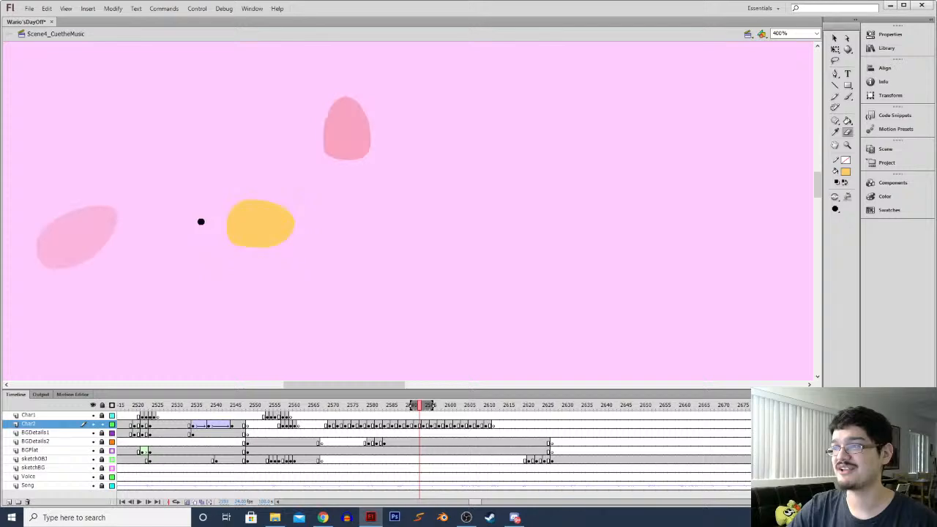
key(q)
click(254, 227)
drag(296, 224, 305, 246)
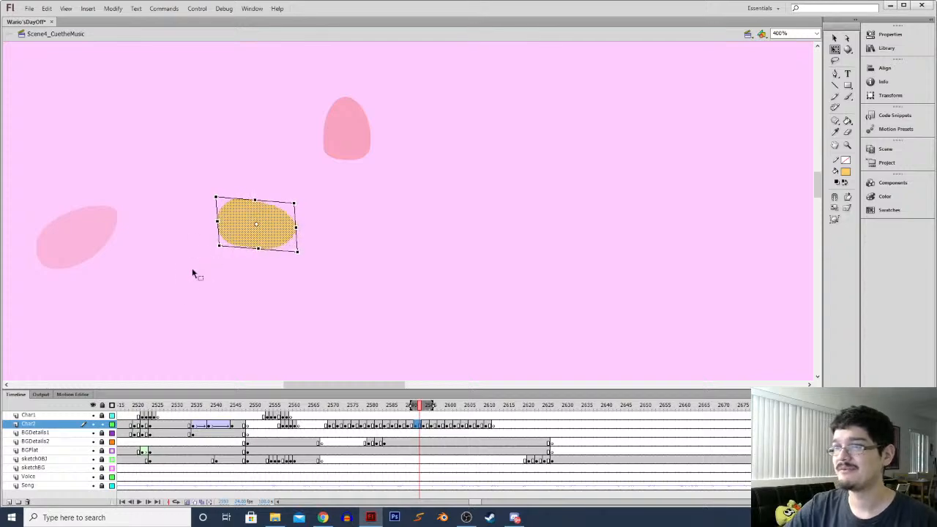
Go back to the preceding drawing and trim its tilted orange-red shape with the Eraser
key(comma)
key(comma)
mouse_move(102, 218)
mouse_down()
mouse_move(204, 180)
mouse_move(186, 165)
mouse_move(213, 171)
mouse_move(221, 183)
mouse_move(213, 163)
mouse_move(213, 186)
mouse_up()
key(r)
key(e)
key(k)
key(ctrl+minus)
Adjust the round yellow-orange shape with Free Transform and check the motion across the neighbouring frames
key(comma)
key(comma)
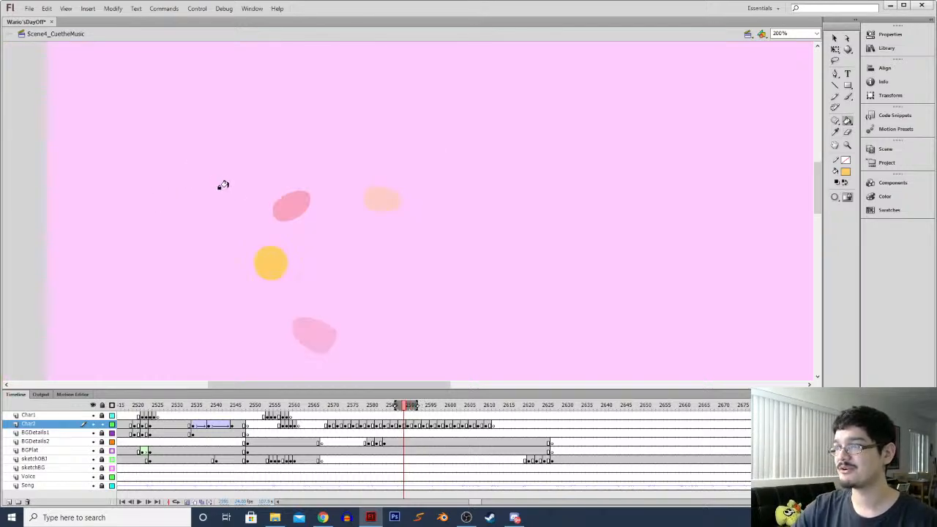
key(q)
drag(270, 269, 268, 291)
drag(291, 251, 273, 263)
key(comma)
key(period)
key(period)
key(period)
key(period)
key(period)
key(period)
key(period)
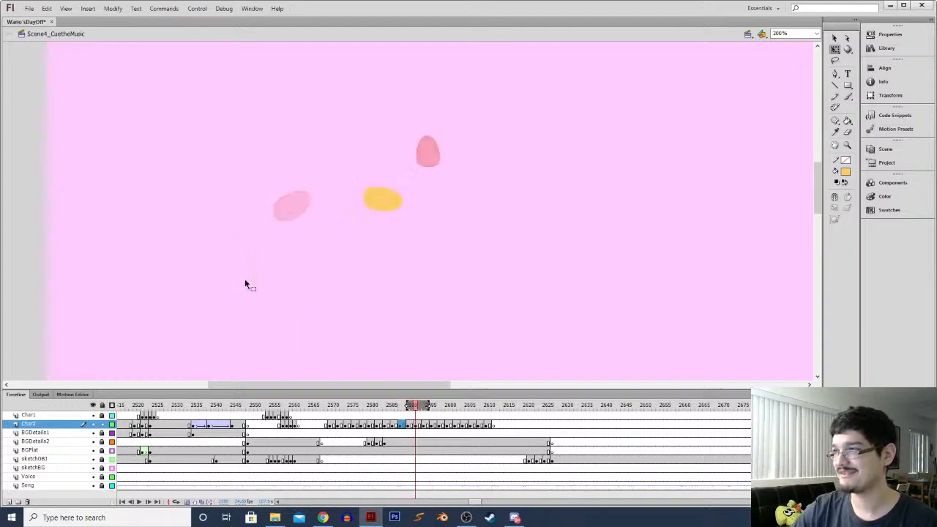
Fill the drawing two frames past the upright orange-red shape with the yellow-orange
key(comma)
key(k)
key(period)
key(period)
click(307, 148)
Erase along the underside and right end of the newly filled yellow-orange shape, clearing the leftover bit
key(e)
mouse_move(322, 170)
mouse_down()
mouse_move(345, 170)
mouse_move(350, 145)
mouse_up()
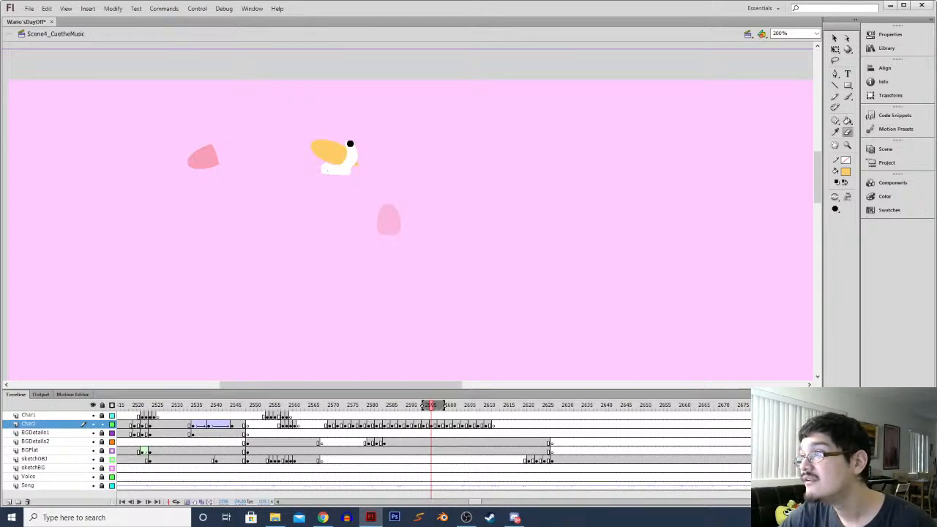
drag(357, 164, 356, 167)
key(period)
key(period)
key(period)
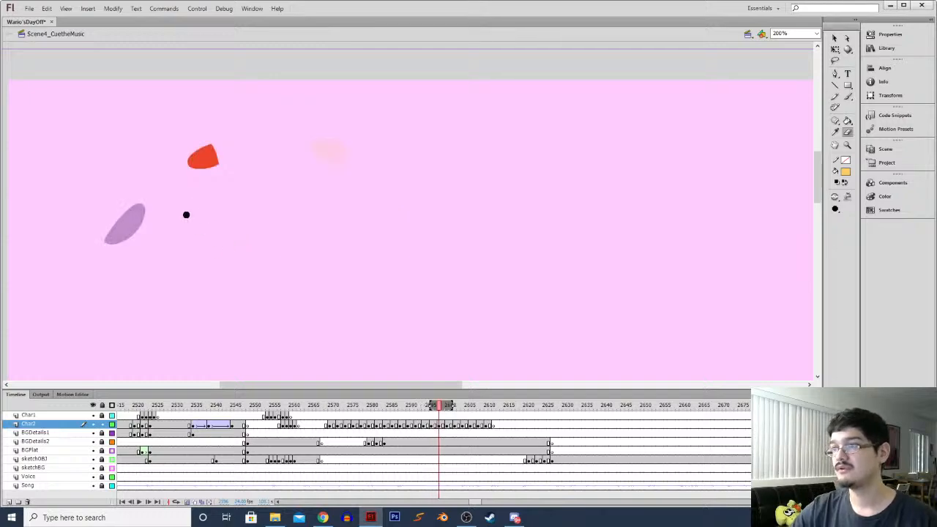
Move on to the dark purple drawing after the orange-red one and fill it with the yellow-orange
key(comma)
key(comma)
key(k)
key(period)
key(period)
key(period)
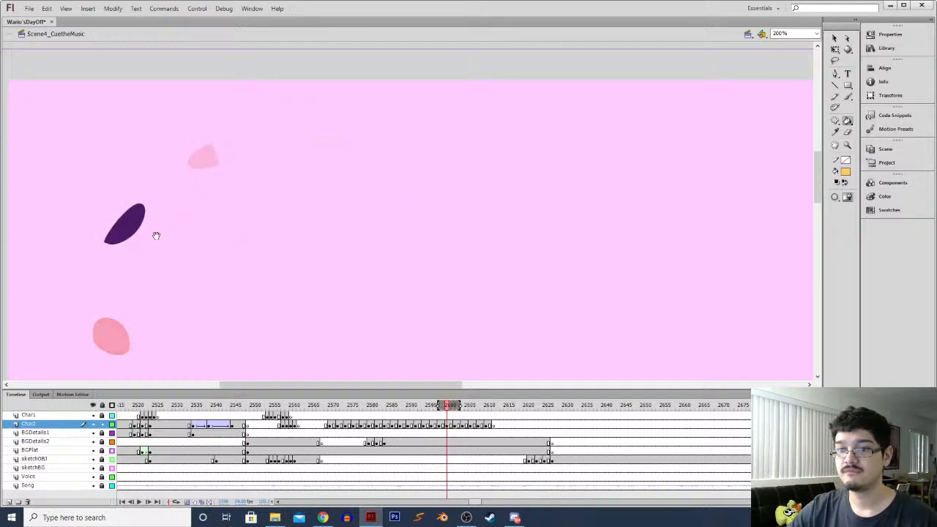
drag(159, 232, 247, 212)
click(212, 199)
Shorten and round the upper end of the newly filled yellow-orange shape with the Eraser, clearing the cut-off piece
key(ctrl+equal)
drag(140, 223, 336, 213)
key(e)
mouse_move(181, 201)
mouse_down()
mouse_move(193, 175)
mouse_move(183, 203)
mouse_move(188, 188)
mouse_move(194, 216)
mouse_move(242, 200)
mouse_move(207, 227)
mouse_move(169, 219)
mouse_move(193, 225)
mouse_up()
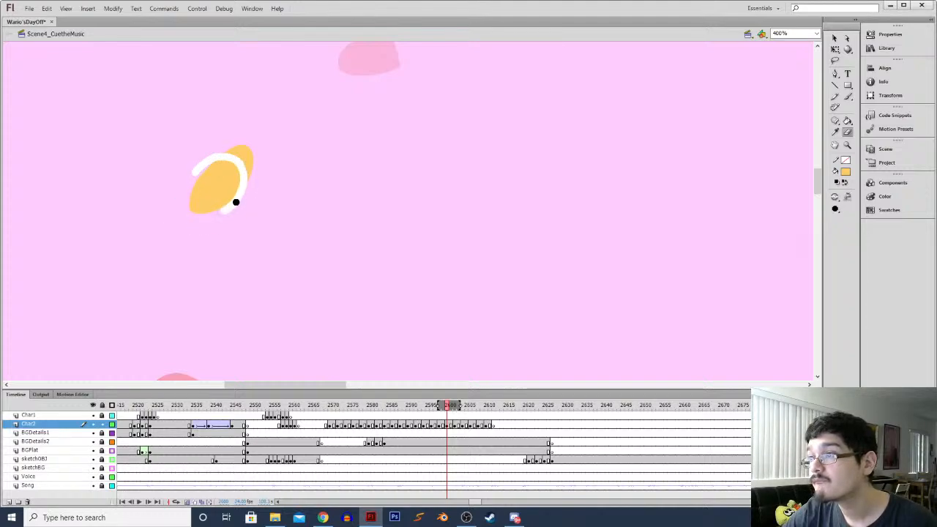
drag(226, 156, 228, 153)
mouse_move(227, 205)
mouse_down()
mouse_move(208, 222)
mouse_move(236, 206)
mouse_move(204, 217)
mouse_move(239, 199)
mouse_move(189, 216)
mouse_move(208, 231)
mouse_up()
key(l)
click(834, 38)
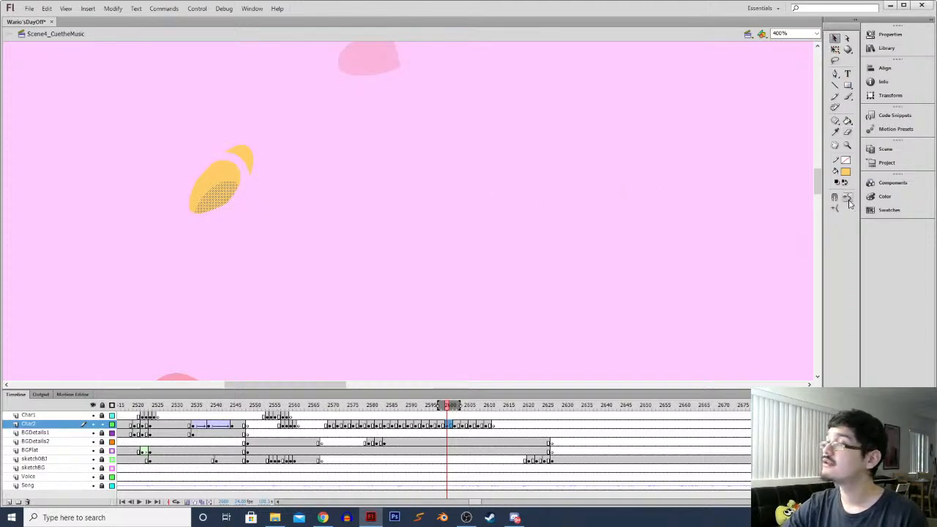
click(266, 282)
key(e)
mouse_move(218, 153)
mouse_down()
mouse_move(253, 178)
mouse_move(247, 141)
mouse_move(234, 150)
mouse_move(232, 135)
mouse_move(183, 169)
mouse_up()
Enlarge the trimmed yellow-orange shape slightly with Free Transform, comparing it with the preceding drawing
key(l)
key(q)
drag(242, 160, 244, 154)
drag(222, 185, 212, 182)
key(ctrl+minus)
key(ctrl+minus)
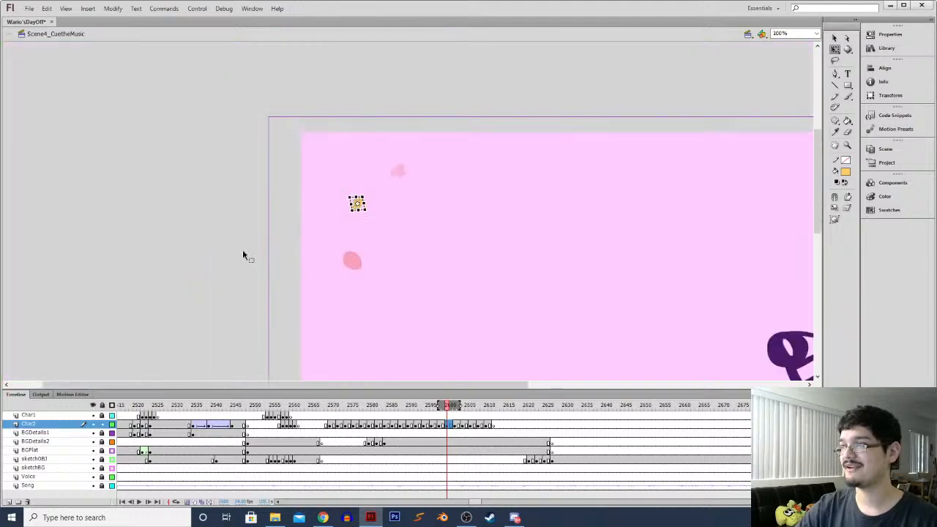
key(comma)
key(period)
key(l)
mouse_move(341, 212)
mouse_down()
mouse_move(373, 212)
mouse_move(343, 219)
mouse_up()
key(ctrl+equal)
key(q)
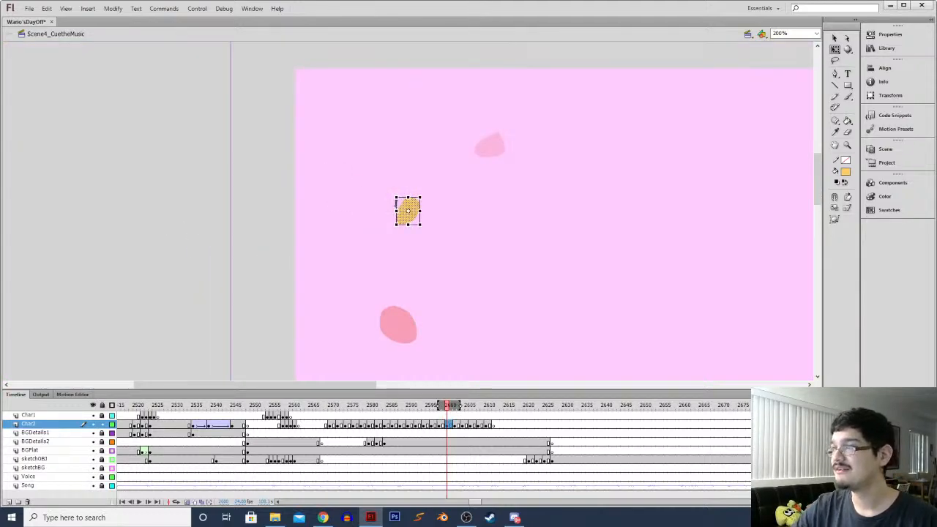
drag(395, 196, 406, 213)
Scale the round orange-red shape in the following drawing down slightly with Free Transform
key(period)
key(period)
drag(329, 276, 286, 210)
click(318, 268)
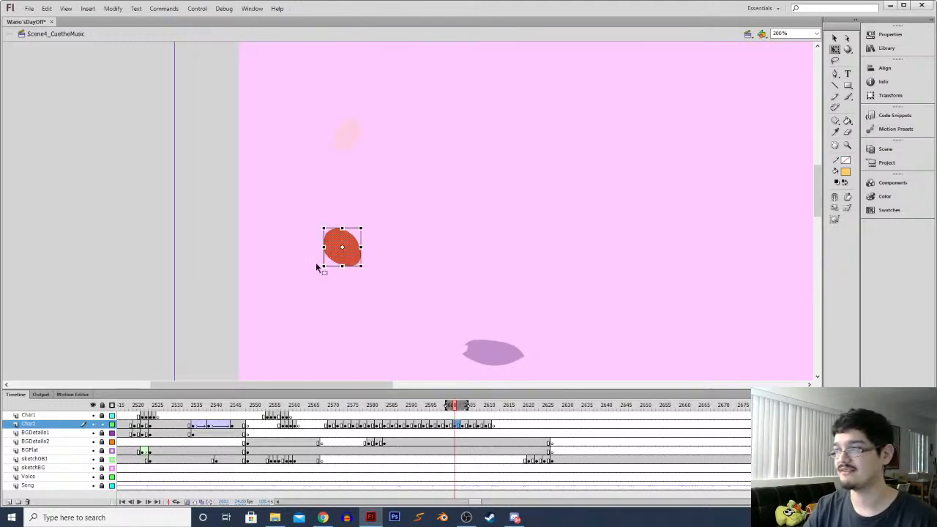
click(303, 280)
drag(303, 280, 251, 211)
Recheck the previous yellow-orange drawing, and fill the purple leaf-shaped drawing after the round orange-red one with the same yellow-orange
key(comma)
drag(214, 153, 230, 204)
key(period)
key(k)
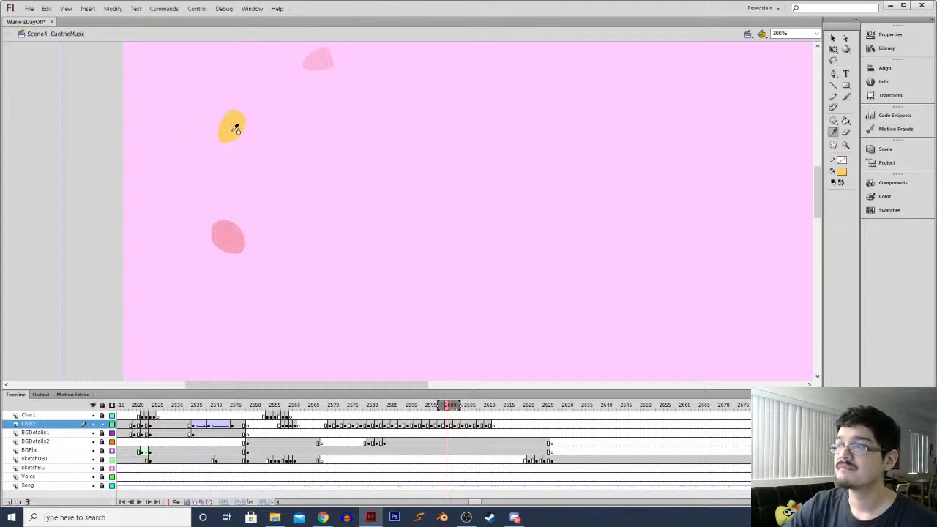
key(period)
drag(262, 262, 244, 161)
key(period)
drag(305, 244, 294, 217)
click(325, 218)
Erase the notched end and the pointed tip of the yellow-orange leaf shape to leave a short, blunt form
key(ctrl+equal)
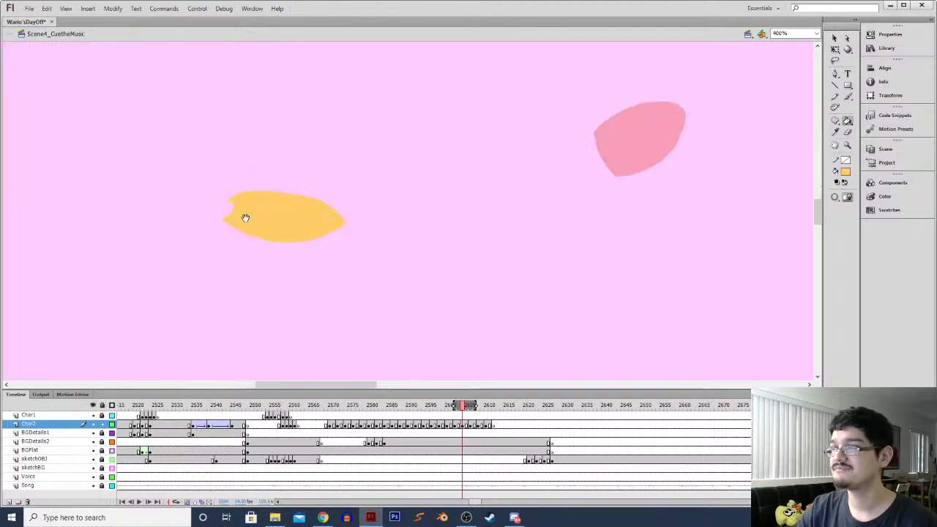
key(b)
mouse_move(256, 178)
mouse_down()
mouse_move(240, 236)
mouse_move(257, 185)
mouse_move(254, 194)
mouse_up()
drag(251, 237, 251, 209)
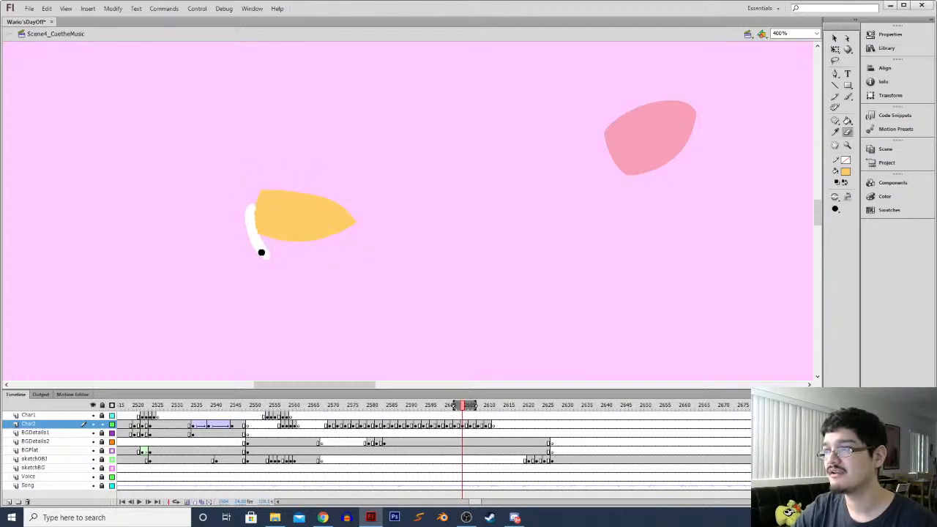
drag(249, 210, 258, 247)
mouse_move(250, 198)
mouse_down()
mouse_move(283, 188)
mouse_move(327, 201)
mouse_move(330, 230)
mouse_move(285, 241)
mouse_move(252, 234)
mouse_move(318, 241)
mouse_up()
key(ctrl+z)
drag(310, 197, 252, 194)
mouse_move(345, 209)
mouse_down()
mouse_move(336, 235)
mouse_move(350, 210)
mouse_up()
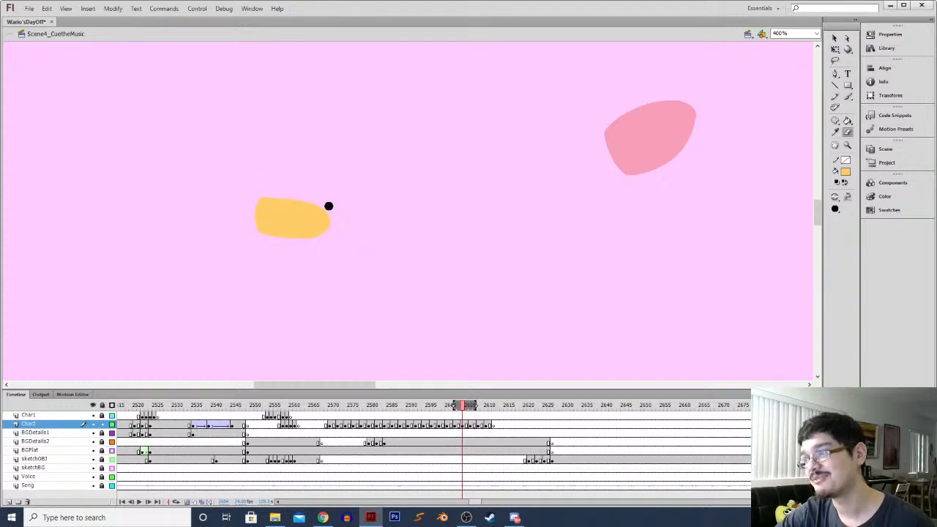
mouse_move(246, 238)
mouse_down()
mouse_move(266, 190)
mouse_move(257, 236)
mouse_move(268, 184)
mouse_up()
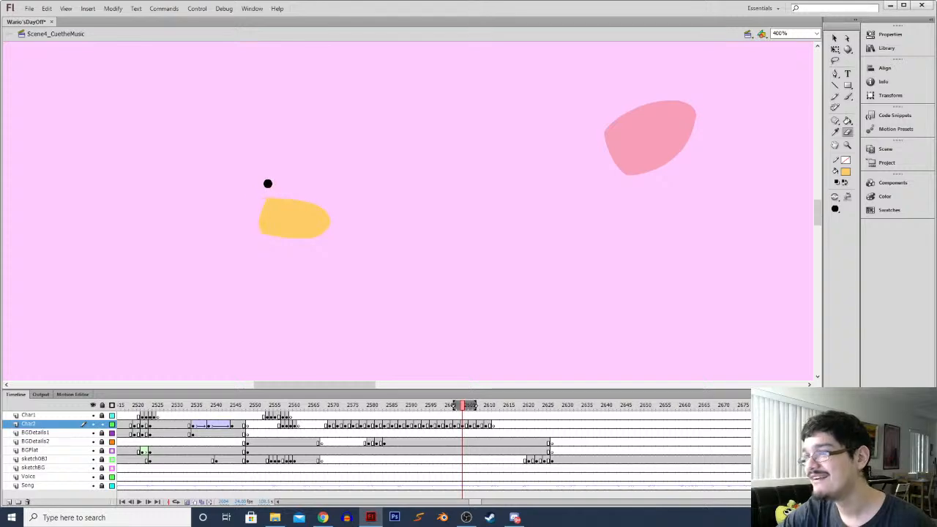
Enlarge the blunt yellow-orange shape with Free Transform and check its motion against the neighbouring frames
key(ctrl+minus)
key(ctrl+a)
key(q)
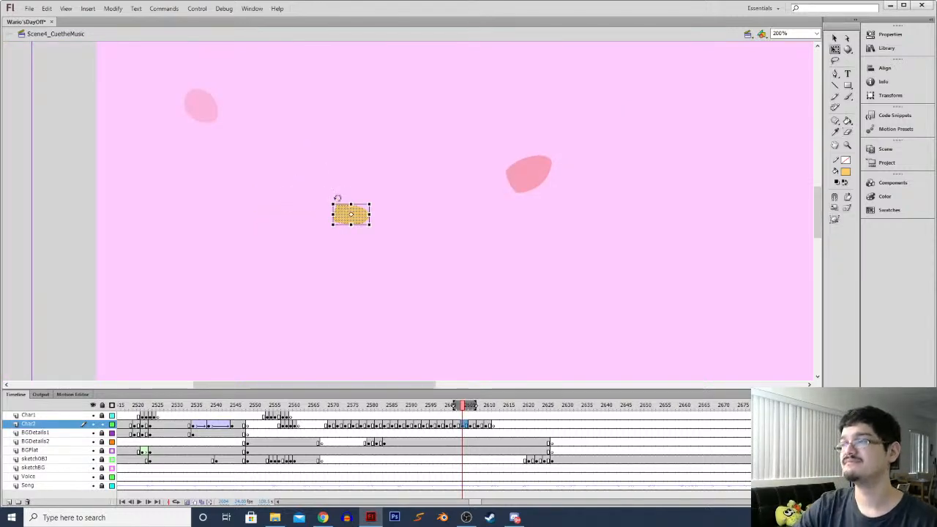
mouse_move(332, 204)
mouse_down()
mouse_move(322, 197)
mouse_move(331, 219)
mouse_up()
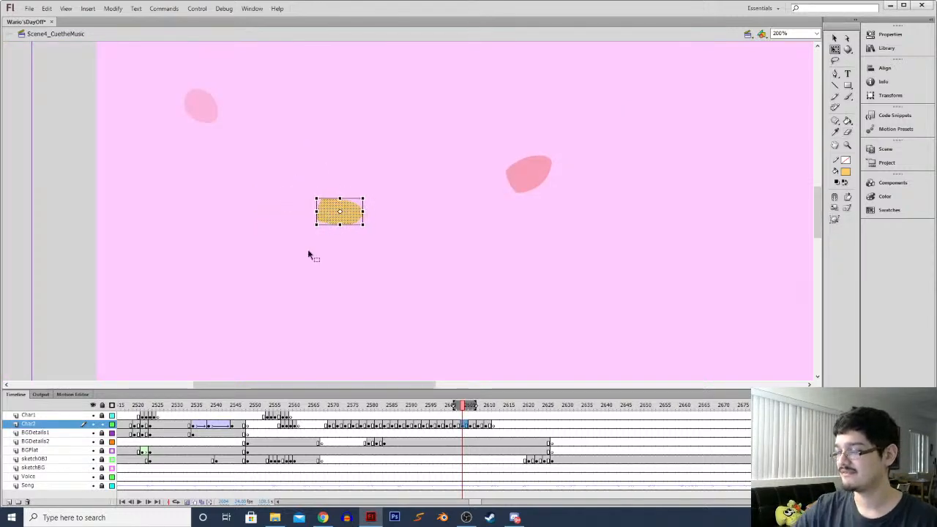
key(ctrl+minus)
key(period)
key(period)
key(comma)
key(comma)
key(v)
key(period)
click(374, 210)
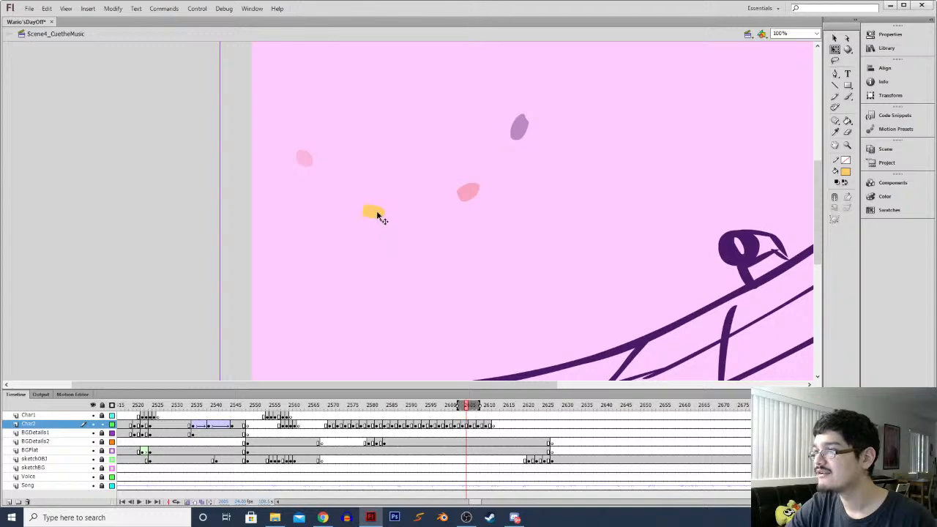
Fill the remaining purple drawing, two frames before the last orange-red shape, with the yellow-orange
key(k)
key(period)
key(period)
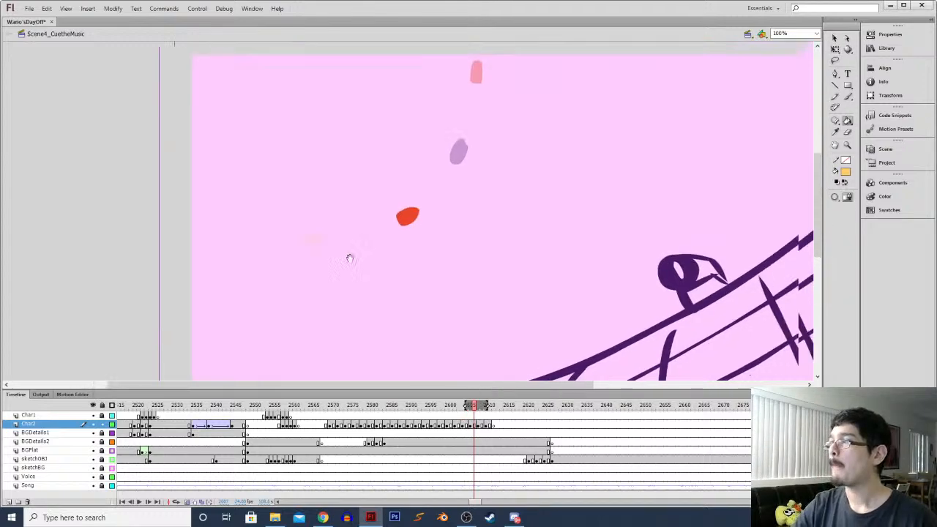
key(period)
key(period)
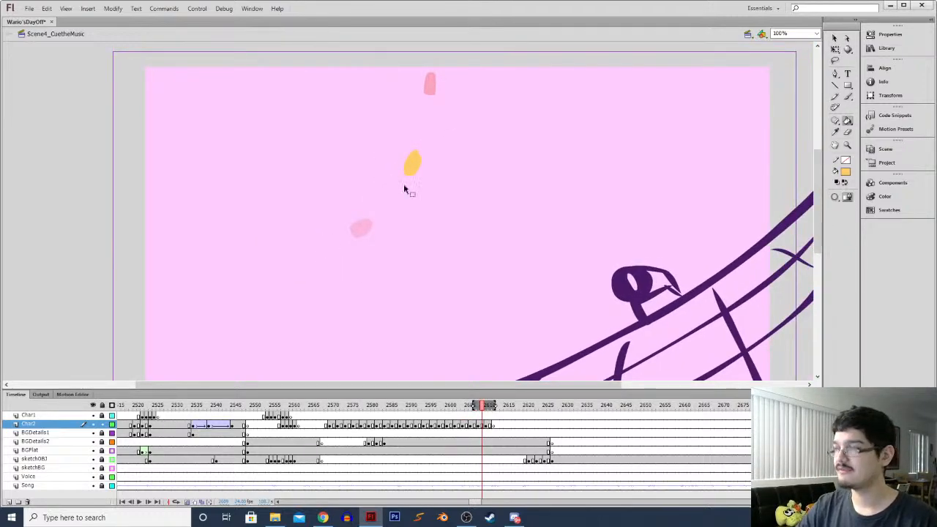
Trim the sides, lower end and tip of the last yellow-orange shape with the Eraser, clearing the severed sliver
key(ctrl+equal)
drag(386, 189, 403, 267)
key(e)
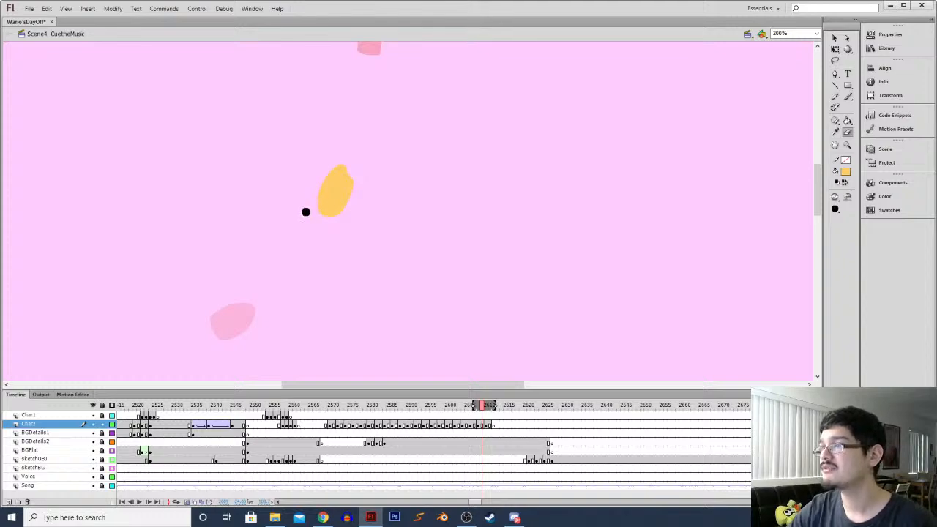
drag(306, 212, 325, 177)
drag(310, 215, 322, 174)
mouse_move(308, 213)
mouse_down()
mouse_move(331, 168)
mouse_move(348, 168)
mouse_move(344, 218)
mouse_up()
key(ctrl+equal)
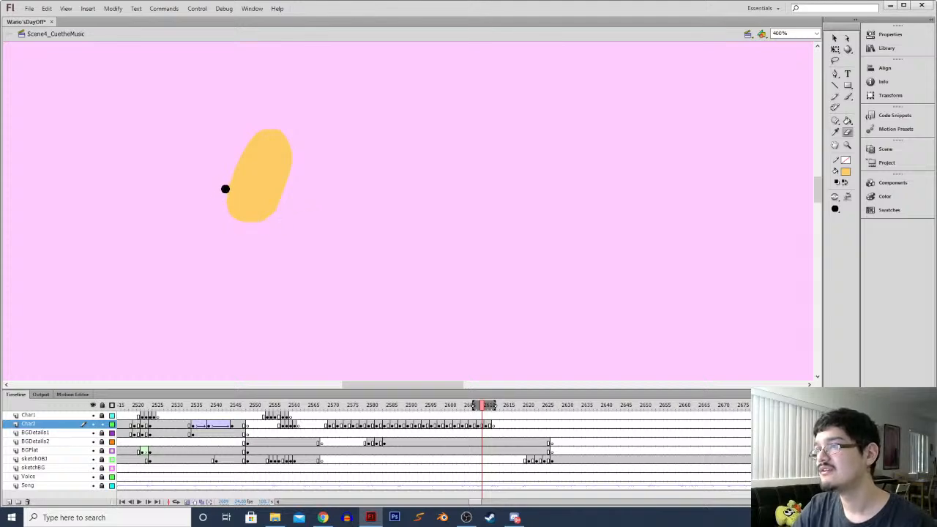
mouse_move(221, 187)
mouse_down()
mouse_move(266, 216)
mouse_move(288, 206)
mouse_up()
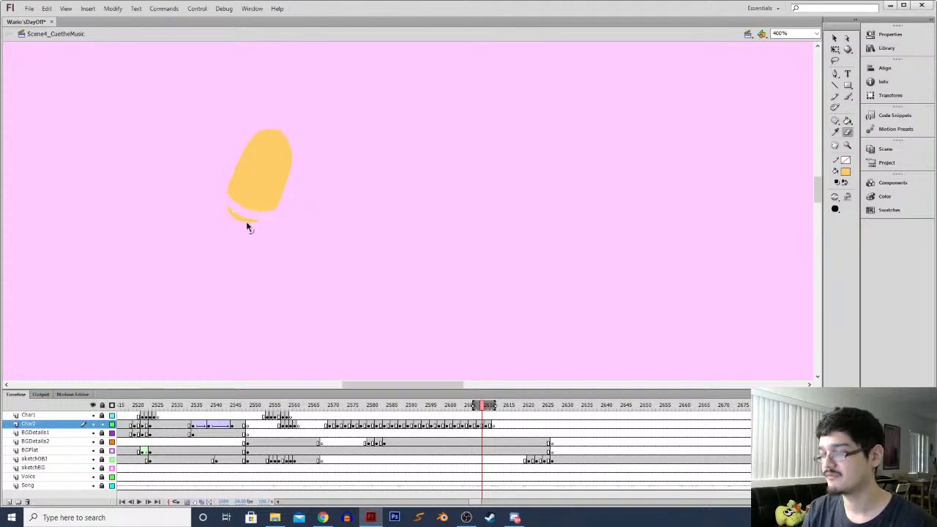
ctrl+click(265, 186)
ctrl+click(225, 157)
mouse_move(238, 140)
mouse_down()
mouse_move(280, 127)
mouse_move(302, 167)
mouse_up()
Enlarge the trimmed last yellow-orange shape slightly with Free Transform
key(ctrl+minus)
key(ctrl+minus)
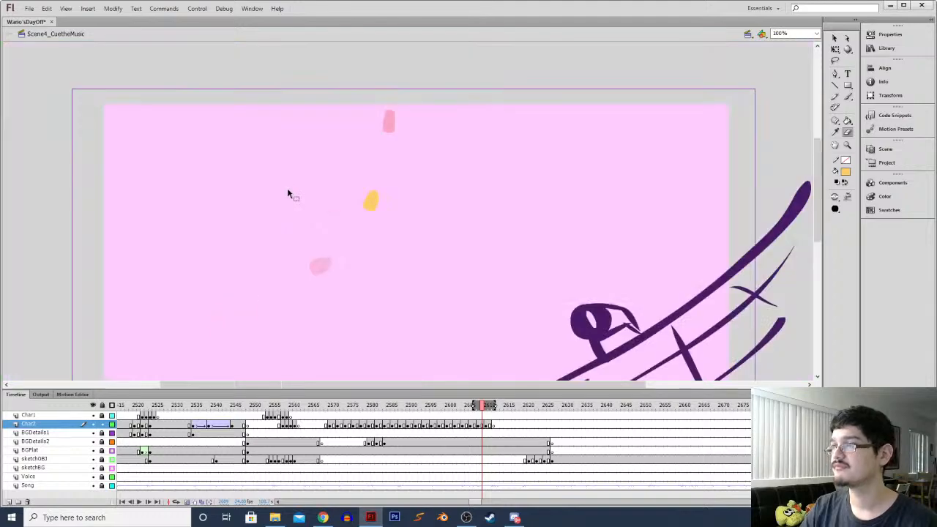
ctrl+click(371, 202)
key(q)
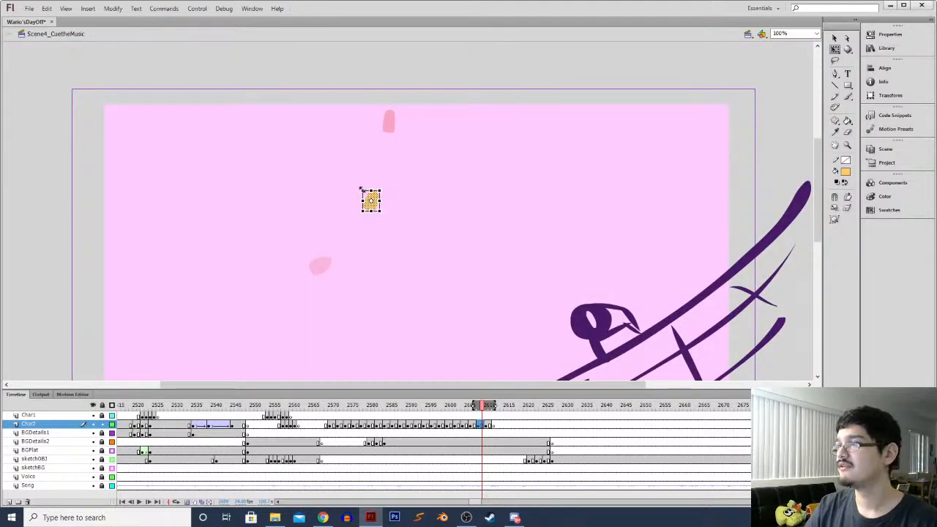
click(299, 247)
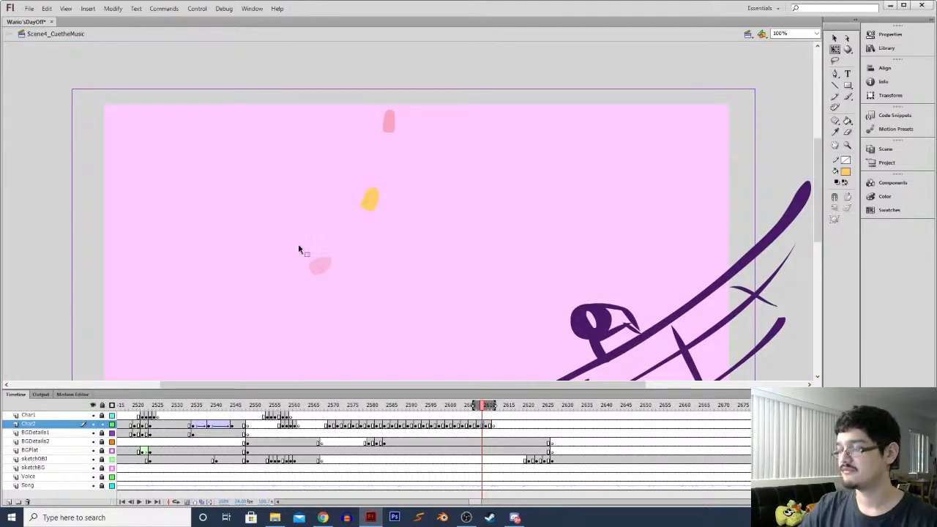
Play the scene from just before the tumbling object appears to review the animation
key(ctrl+minus)
click(316, 433)
key(Return)
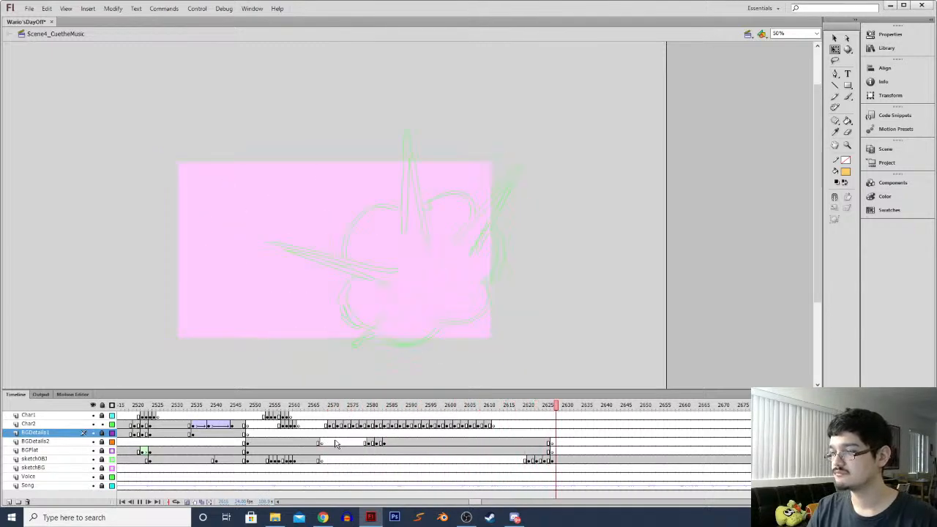
click(334, 442)
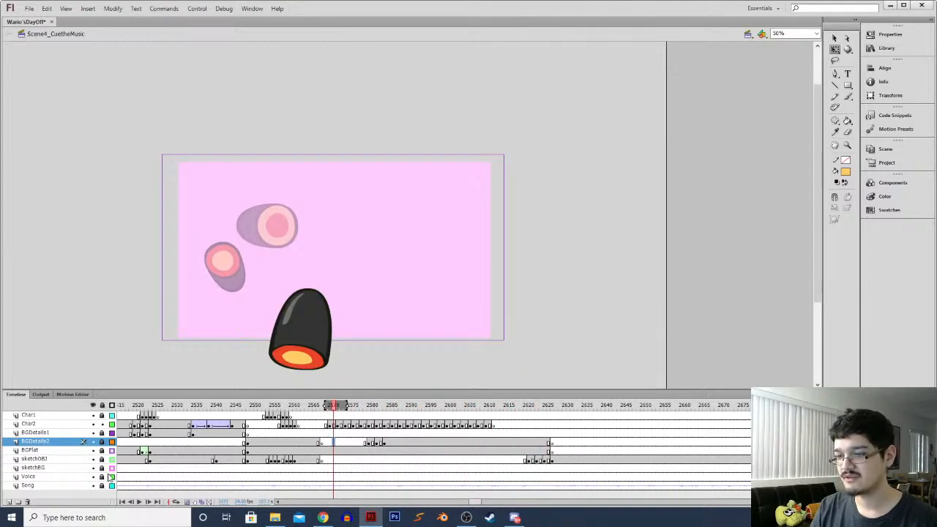
Turn off outline display for the BGFlat layer and replay the tumbling animation against the solid background
click(111, 451)
key(Return)
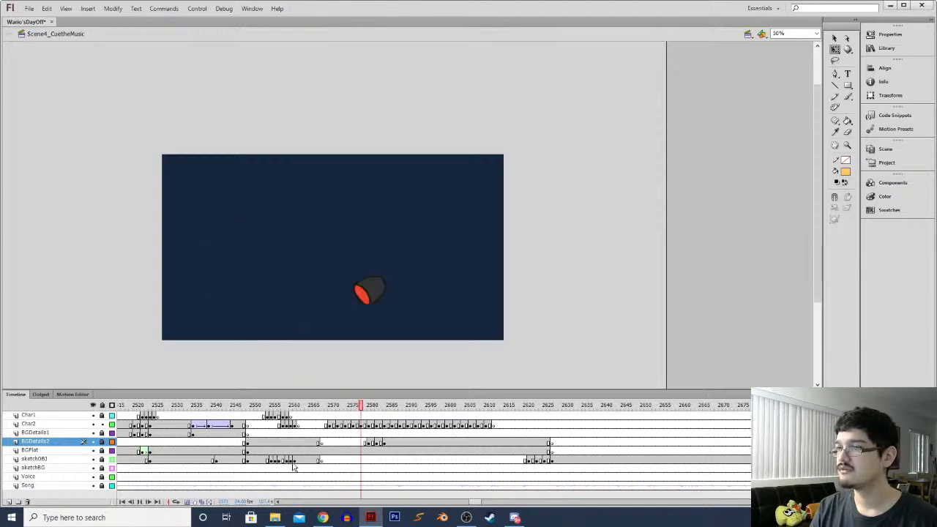
click(315, 434)
key(Return)
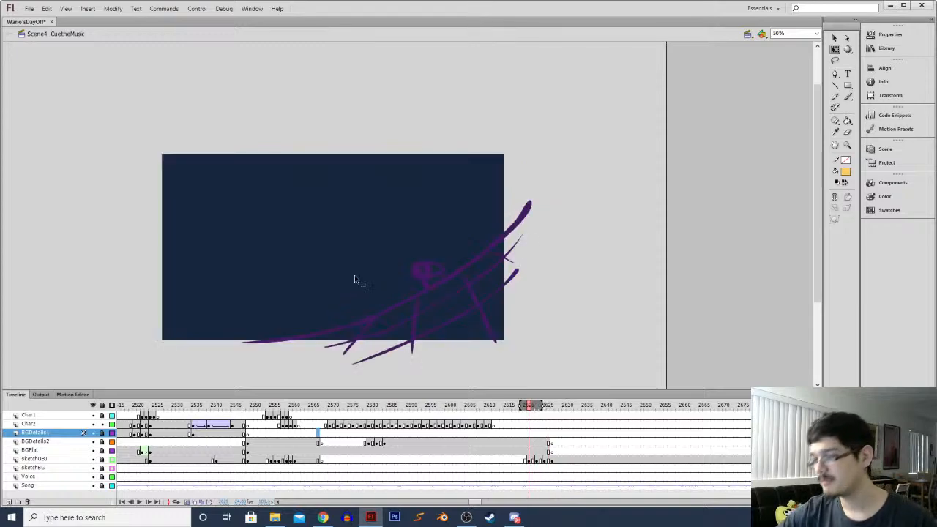
Examine the opening Char2 drawings of the tumbling object against the dark background
click(338, 424)
key(period)
key(period)
key(comma)
key(comma)
key(comma)
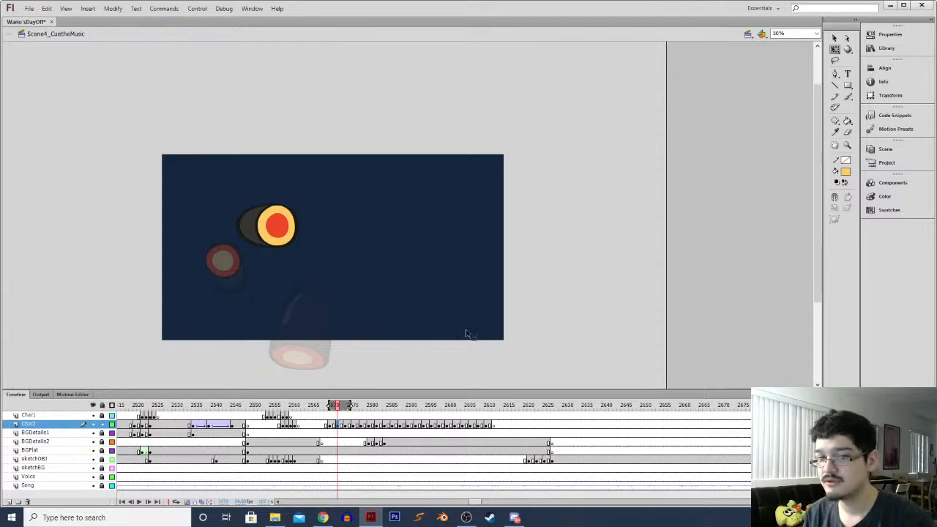
drag(817, 205, 817, 208)
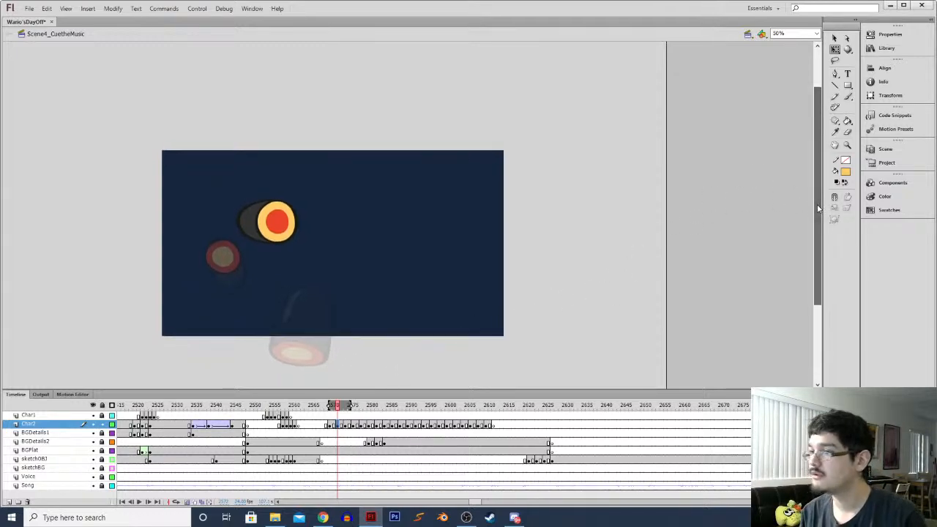
Turn off onion skinning and sample the dark grey of the object's body as the fill colour
key(comma)
click(188, 502)
key(comma)
key(period)
key(i)
Examine the tumbling object's Char2 drawings frame by frame, forward and back to the beginning
key(period)
key(period)
key(period)
key(period)
key(period)
key(period)
key(period)
key(period)
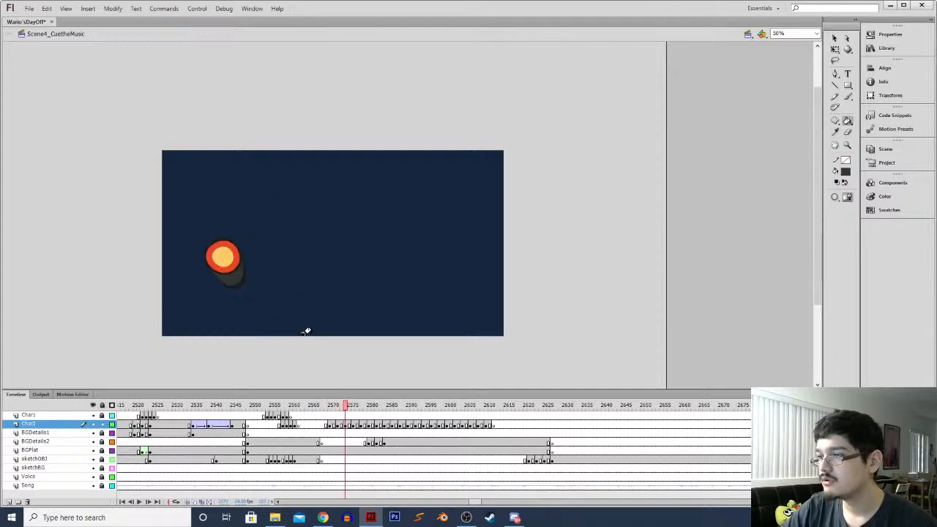
key(k)
key(period)
key(period)
key(period)
key(period)
key(period)
key(comma)
key(comma)
key(comma)
key(comma)
key(comma)
key(comma)
key(comma)
key(comma)
key(period)
key(period)
key(period)
key(comma)
key(comma)
key(comma)
key(comma)
key(comma)
key(comma)
key(comma)
key(comma)
key(comma)
key(comma)
Play the tumbling animation repeatedly from its first Char2 drawing to review the finished motion
key(Return)
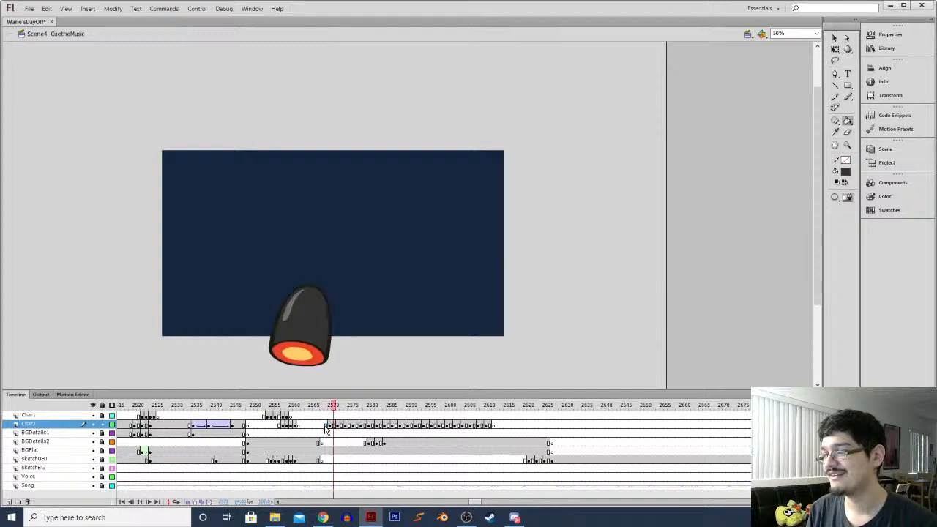
key(Return)
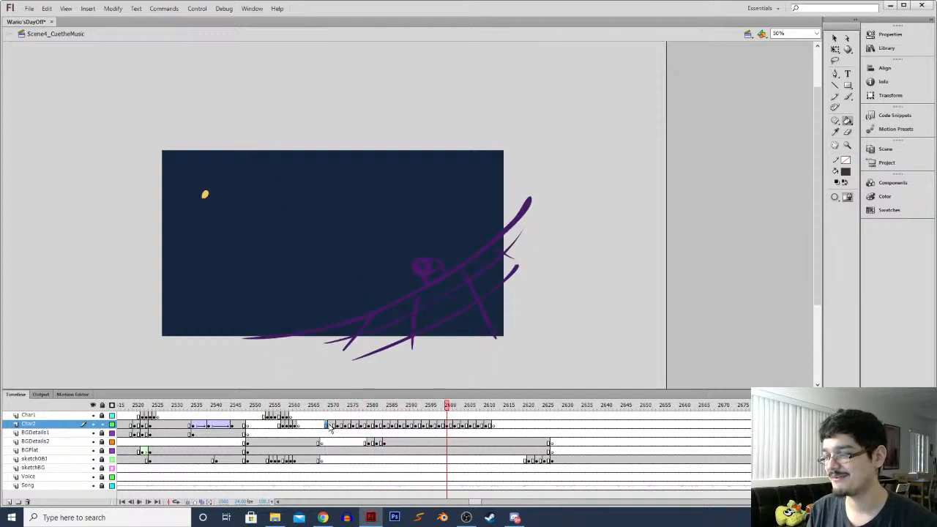
click(331, 427)
key(Return)
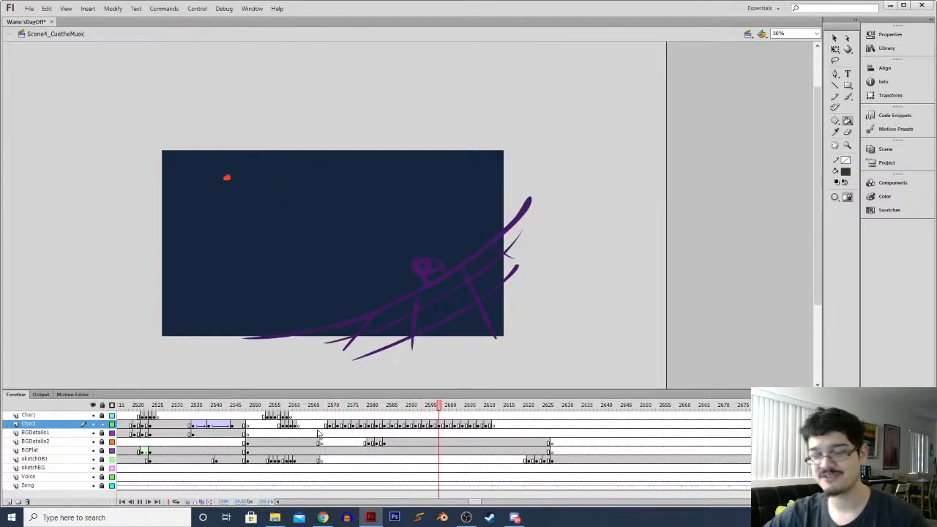
click(329, 427)
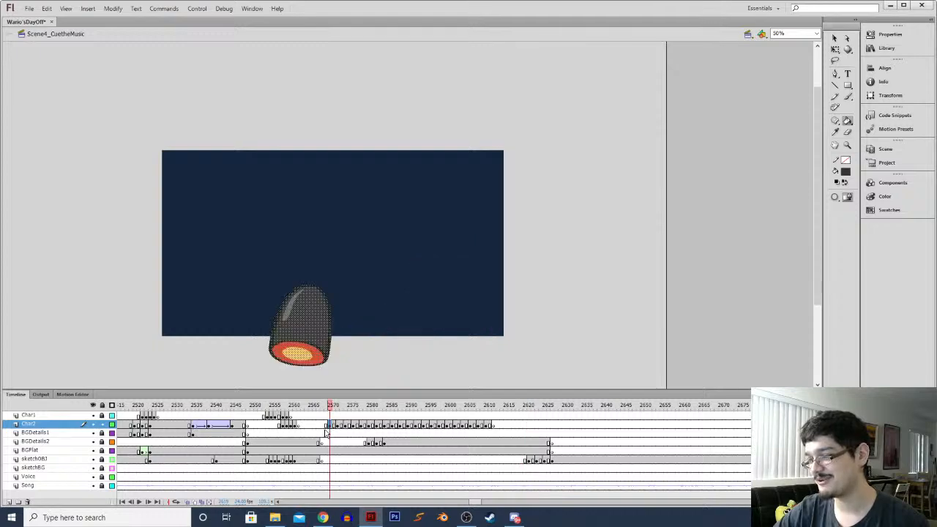
Examine the tumbling object's Char2 drawings frame by frame from the first drawing through to the last
key(period)
key(period)
key(period)
key(comma)
key(comma)
key(comma)
key(period)
key(comma)
key(period)
key(period)
key(period)
key(period)
key(period)
key(period)
key(period)
key(period)
key(period)
key(period)
key(period)
key(period)
key(period)
key(period)
key(period)
key(period)
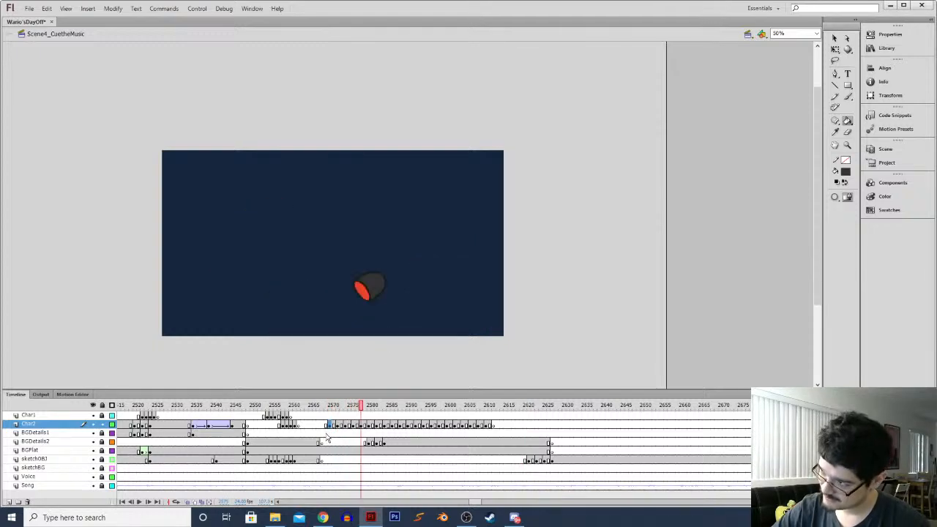
key(period)
key(period)
key(period)
key(period)
key(period)
key(period)
key(period)
key(period)
key(period)
key(period)
key(period)
key(period)
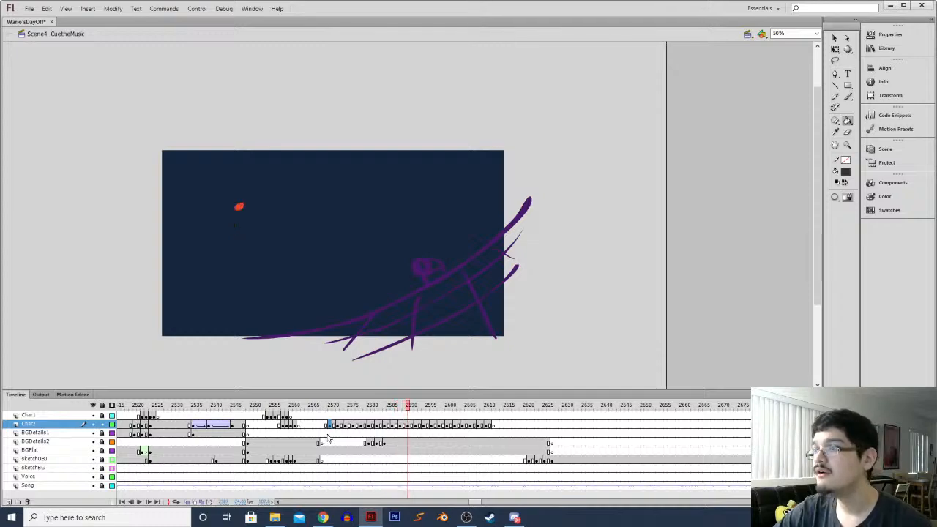
key(period)
key(period)
key(period)
key(period)
key(period)
key(period)
key(period)
key(period)
key(period)
key(period)
key(period)
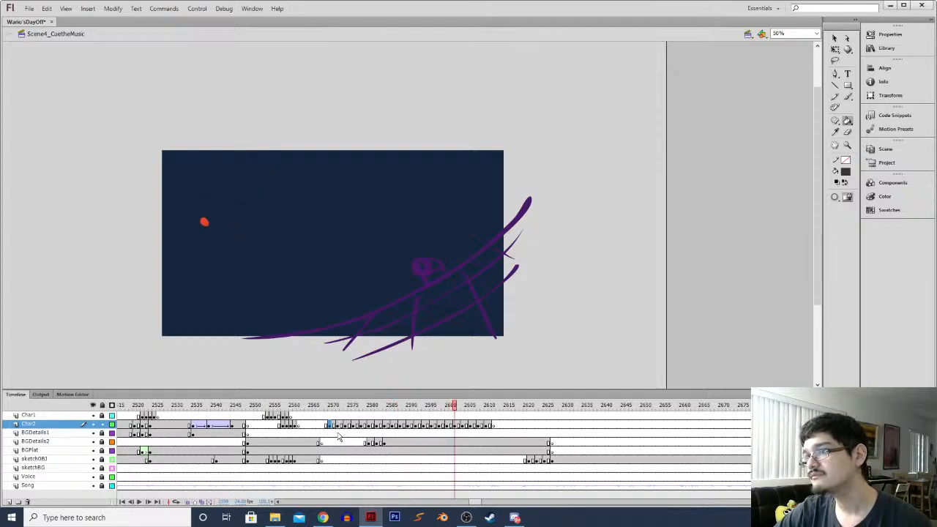
key(period)
key(period)
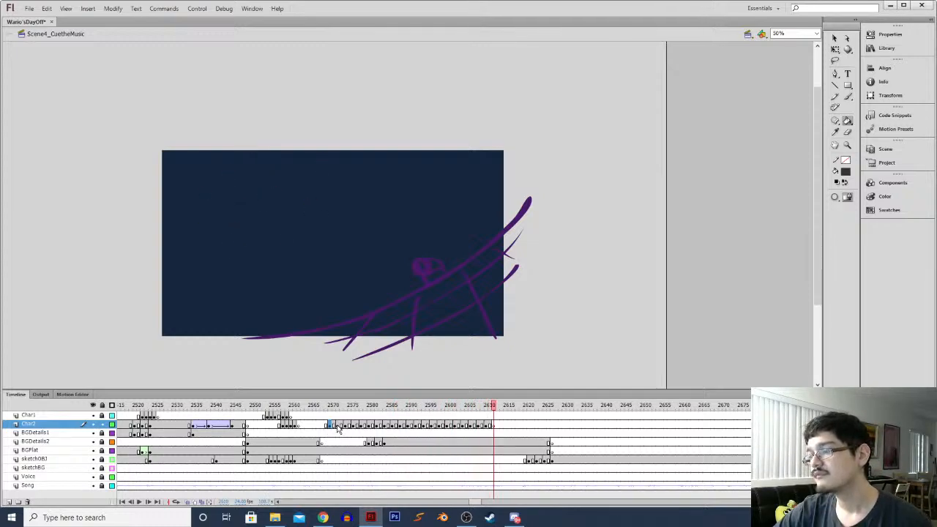
Turn on onion skinning and make an in-between at frame 2571 by raising and rotating the copied drawing
click(333, 430)
key(period)
key(comma)
key(period)
click(187, 502)
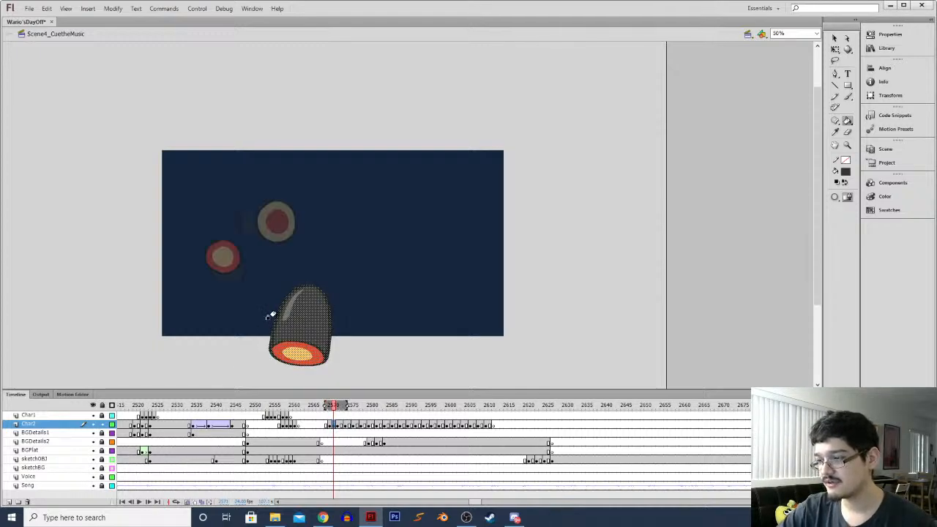
key(q)
click(304, 322)
drag(304, 322, 308, 272)
drag(341, 233, 318, 224)
drag(317, 278, 316, 273)
Make an in-between at frame 2573 by moving, shrinking and rotating the copied drawing between its onion-skinned neighbours
click(342, 427)
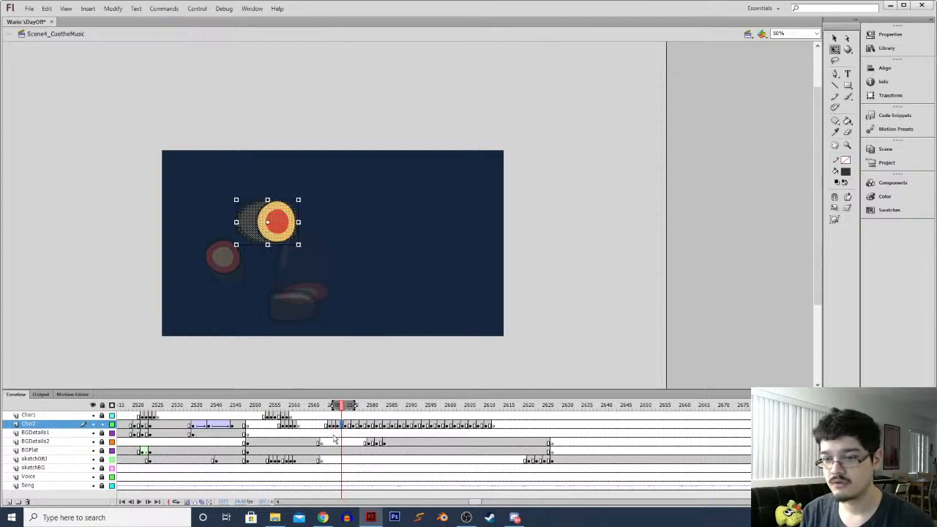
drag(298, 199, 253, 226)
drag(265, 195, 255, 197)
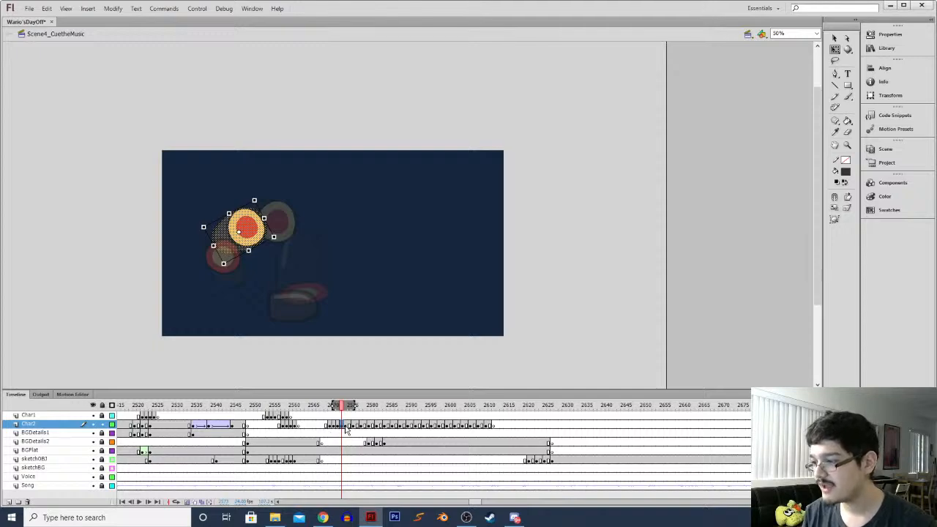
Make in-betweens at frames 2575 and 2577 by shifting and rotating the copied drawings along the object's tumbling path
click(345, 430)
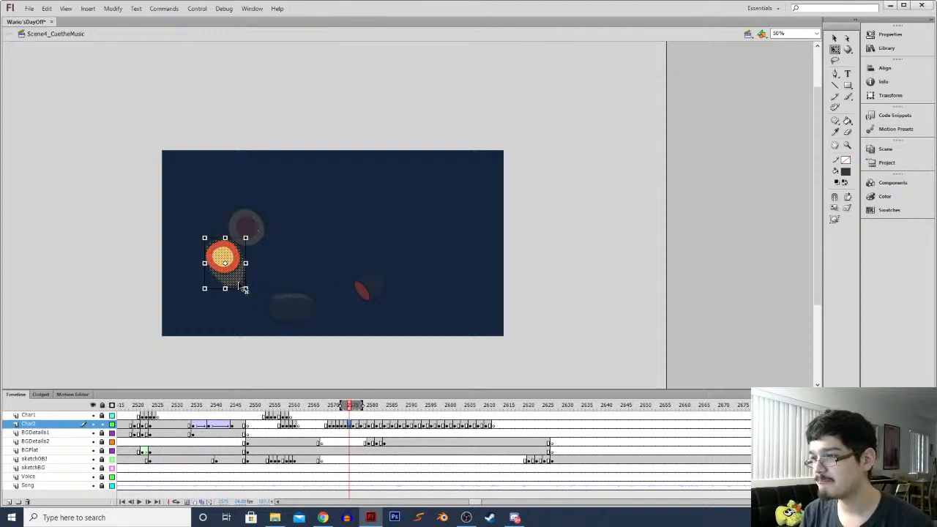
drag(245, 288, 260, 312)
drag(260, 260, 257, 266)
click(202, 321)
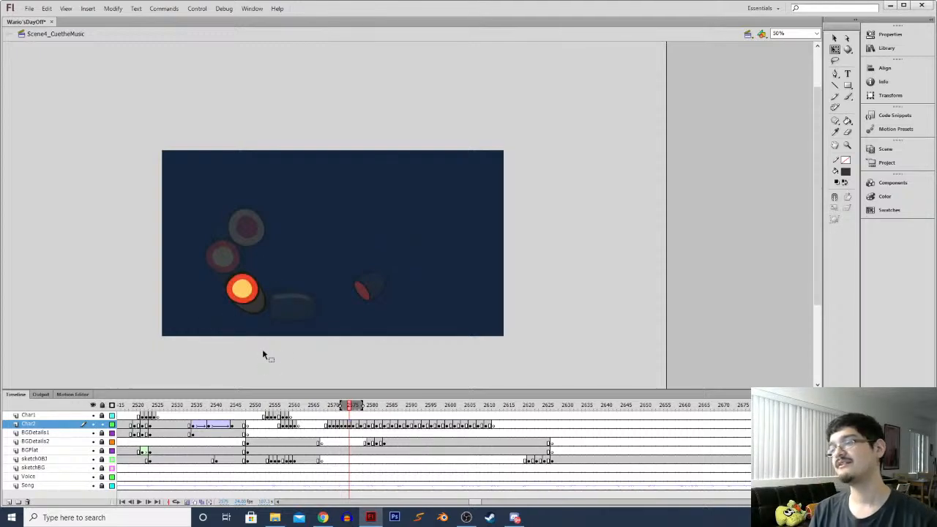
click(356, 433)
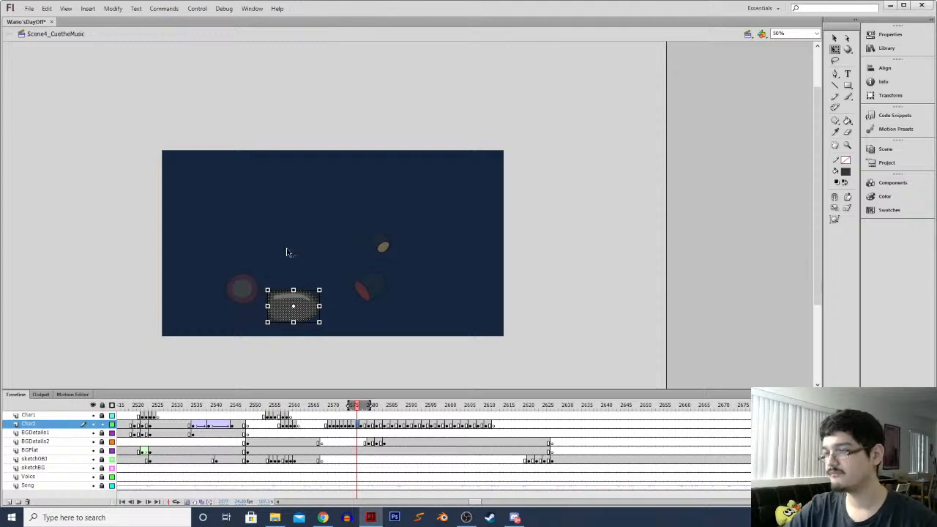
drag(312, 292, 357, 279)
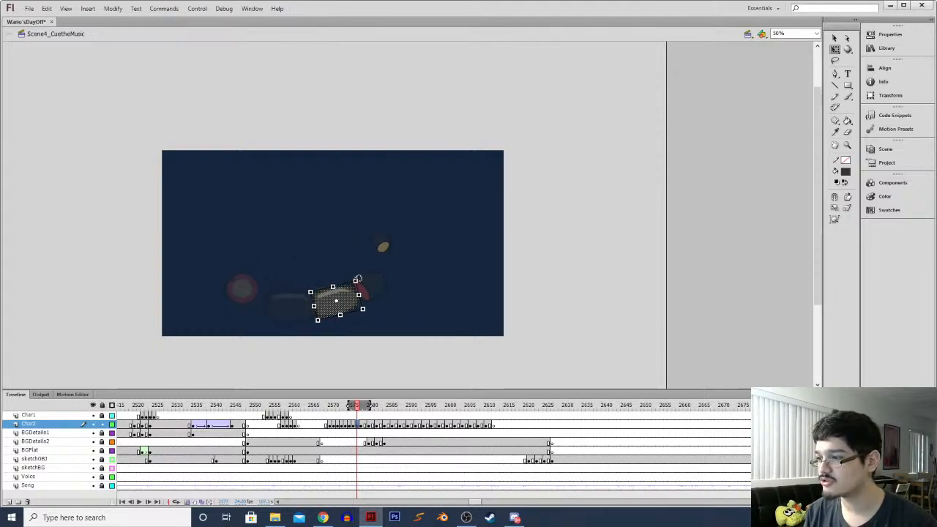
Play the tumble from just before its first Char2 drawing to review the new in-betweens
click(316, 432)
key(Return)
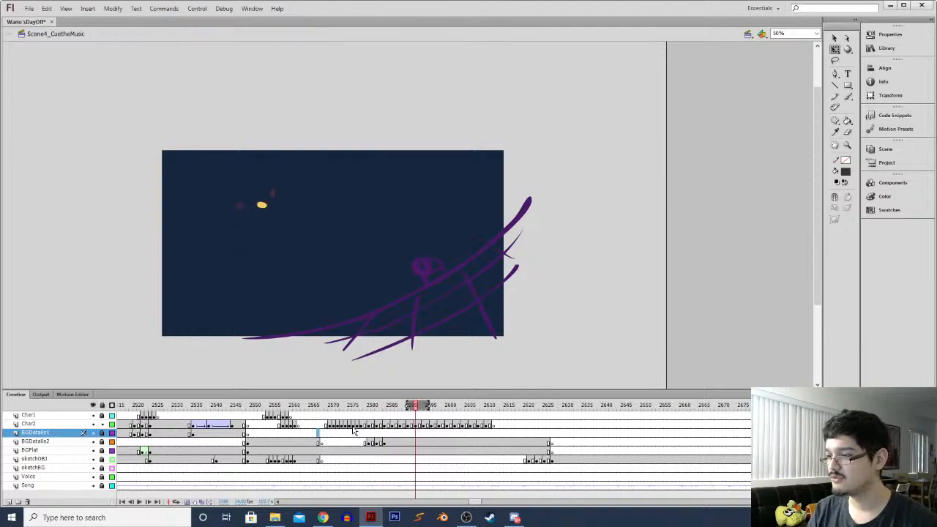
click(360, 425)
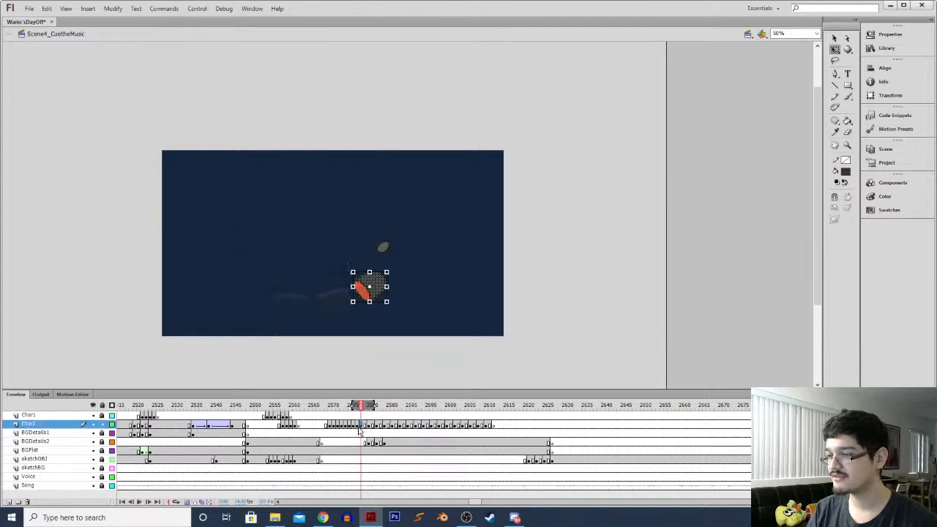
click(322, 434)
key(Return)
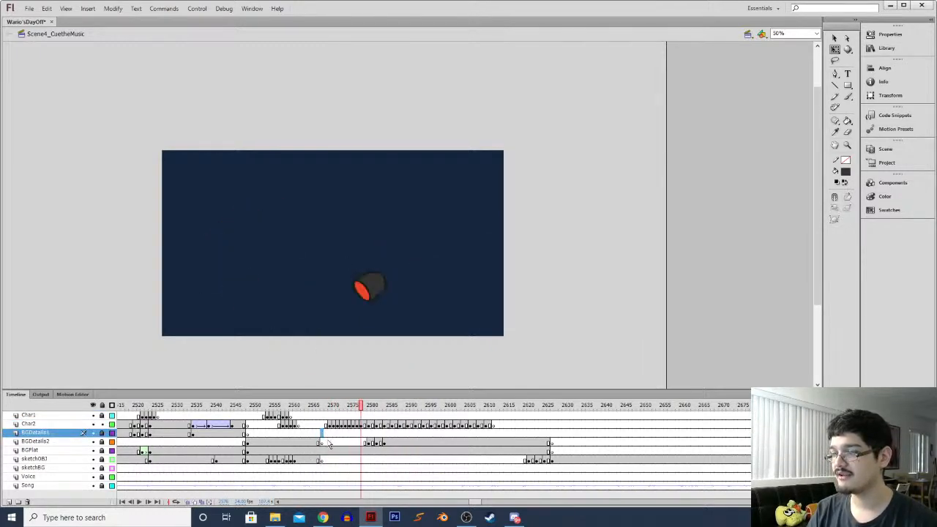
Fill the outer ring of the object's open end at frame 2571 with the background's dark blue
click(331, 428)
click(235, 312)
key(period)
key(k)
click(322, 291)
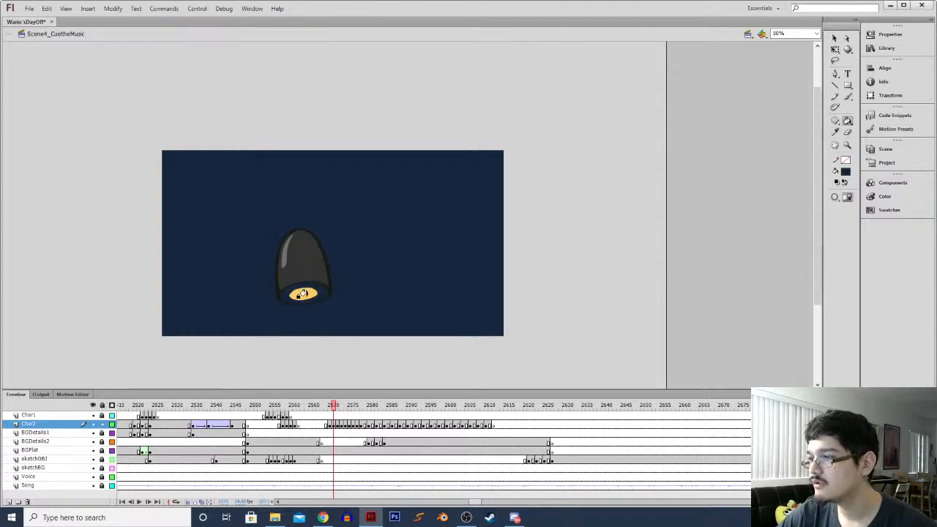
Sample the red from the previous drawing and fill the centre of the object's end at frame 2571
key(comma)
key(i)
click(318, 349)
key(period)
key(comma)
click(318, 348)
key(period)
click(297, 296)
click(314, 286)
key(ctrl+z)
Sample the yellow from the previous drawing and fill the outer ring of the object's end at frame 2571
key(comma)
key(i)
click(304, 348)
key(period)
click(313, 288)
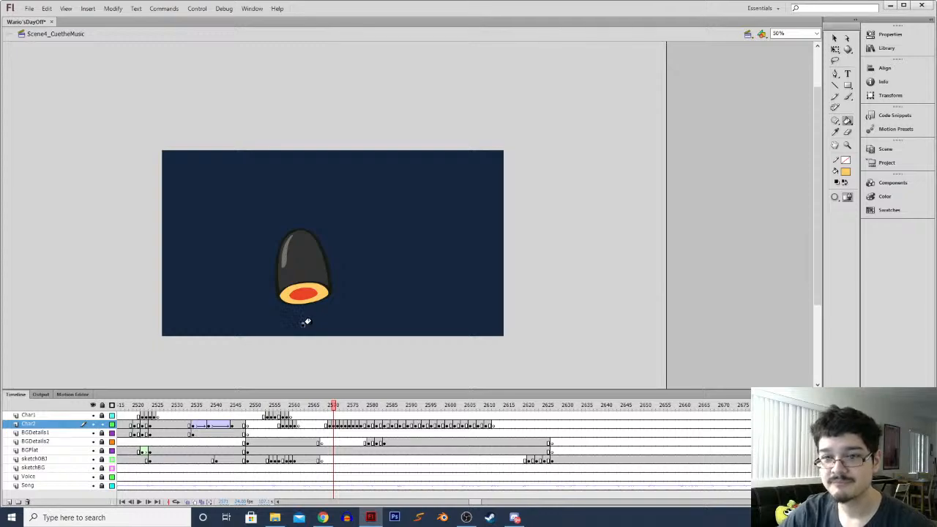
key(period)
key(comma)
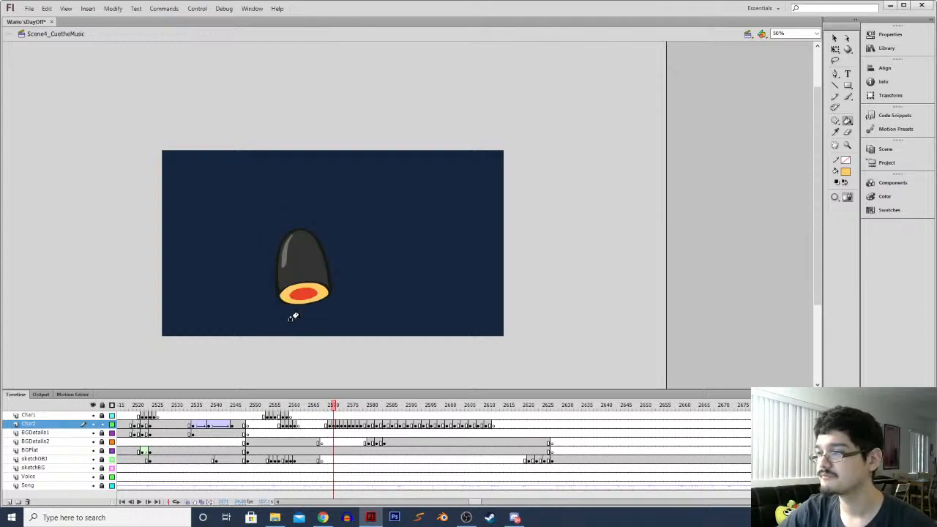
At frame 2572, fill the end's outer ring with the background's dark blue and its centre with the previous drawing's yellow
key(period)
key(i)
click(314, 226)
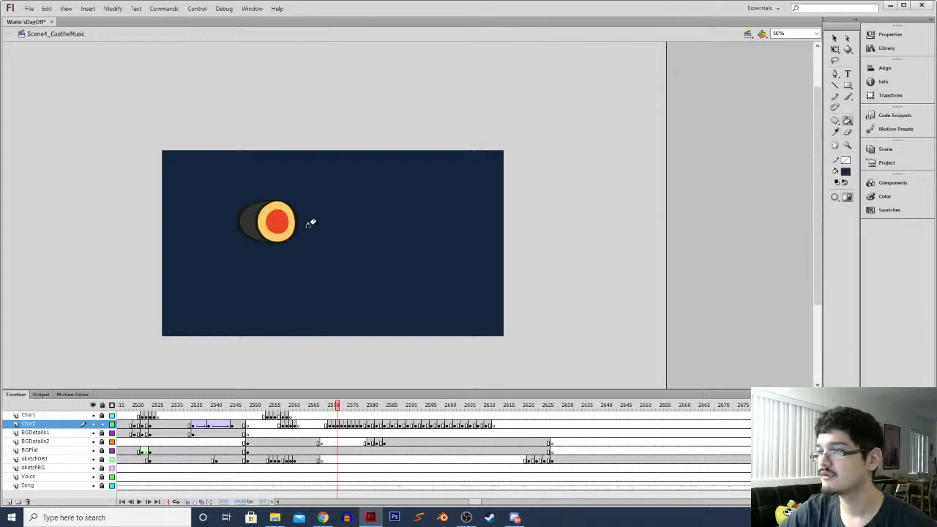
click(286, 219)
key(comma)
key(i)
click(306, 287)
key(period)
click(278, 224)
Sample the red from the previous drawing and fill the outer ring of the object's end at frame 2572
key(comma)
key(i)
click(300, 295)
key(period)
click(287, 218)
At frame 2575, fill the end's centre with the background's dark blue and its outer ring with the previous drawing's yellow
key(period)
key(period)
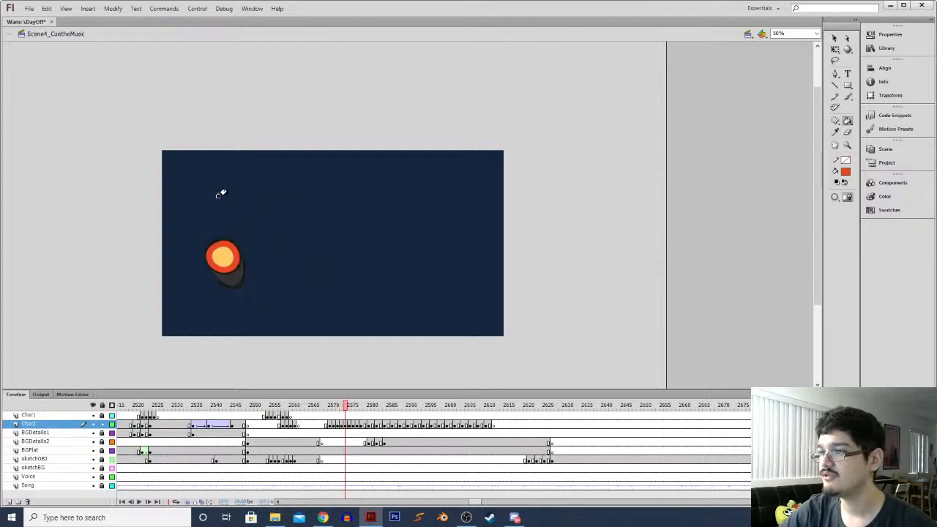
key(comma)
key(period)
key(period)
key(i)
click(251, 276)
click(242, 287)
key(comma)
key(i)
click(225, 255)
key(period)
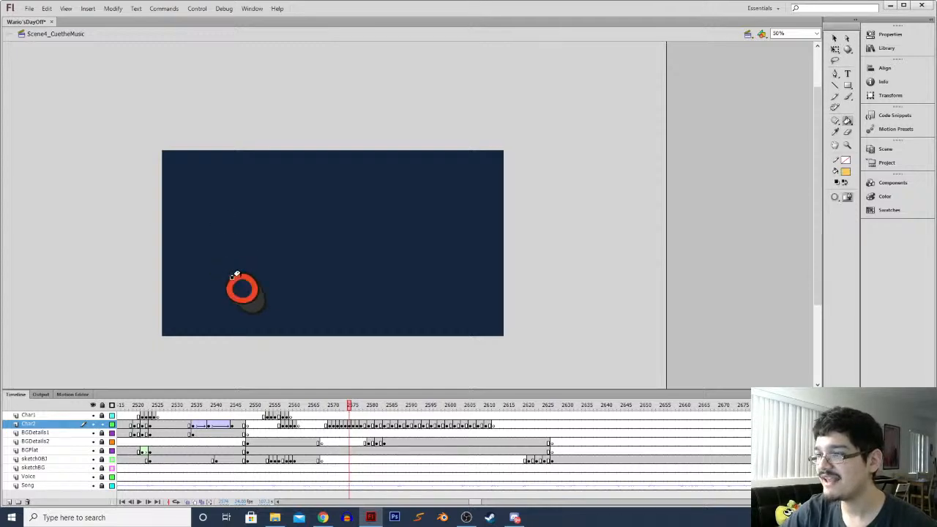
click(246, 275)
Fill the centre of the object's end at frame 2575 with the previous drawing's red and check the following drawings
key(comma)
key(i)
click(228, 252)
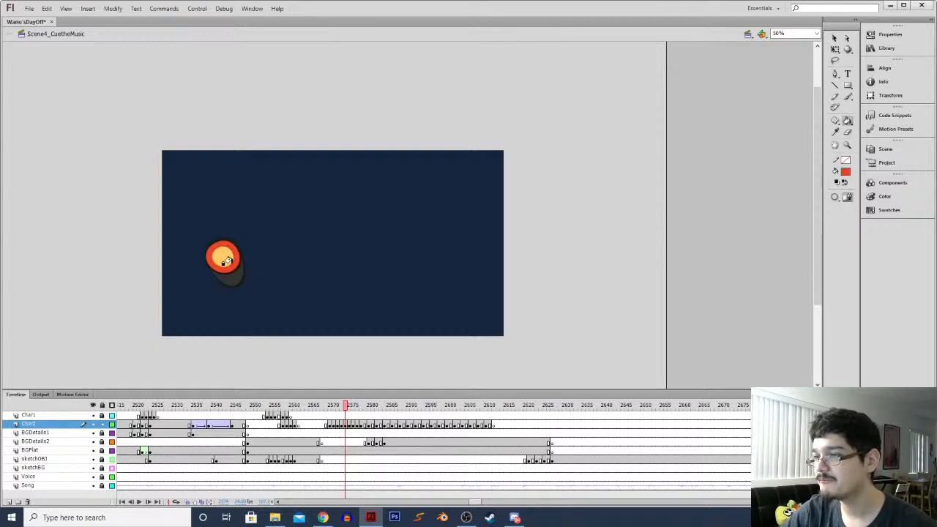
key(period)
click(233, 286)
key(period)
key(period)
key(period)
key(comma)
key(period)
key(period)
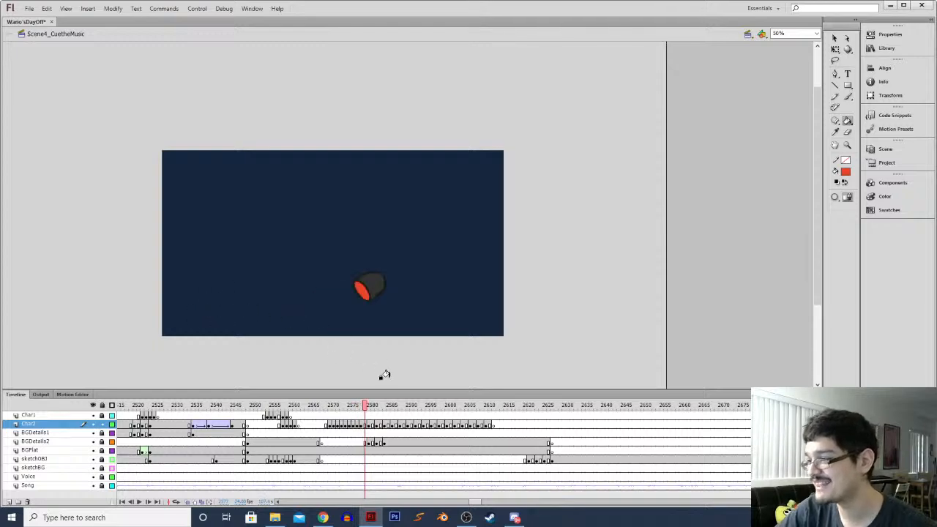
Turn on onion skinning and make an in-between at frame 2579 by shrinking, rotating and moving the copy up and right
click(361, 427)
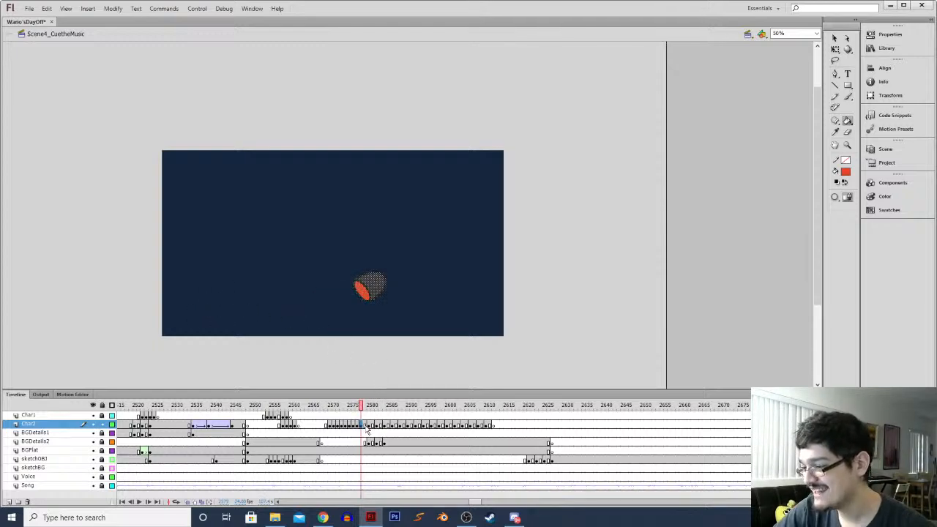
click(187, 501)
key(ctrl+1)
key(q)
drag(373, 181, 386, 191)
drag(411, 219, 442, 186)
drag(480, 157, 451, 161)
click(414, 212)
click(467, 161)
drag(474, 145, 462, 172)
Sample the yellow from the following drawing and fill the object's end at frame 2579
key(comma)
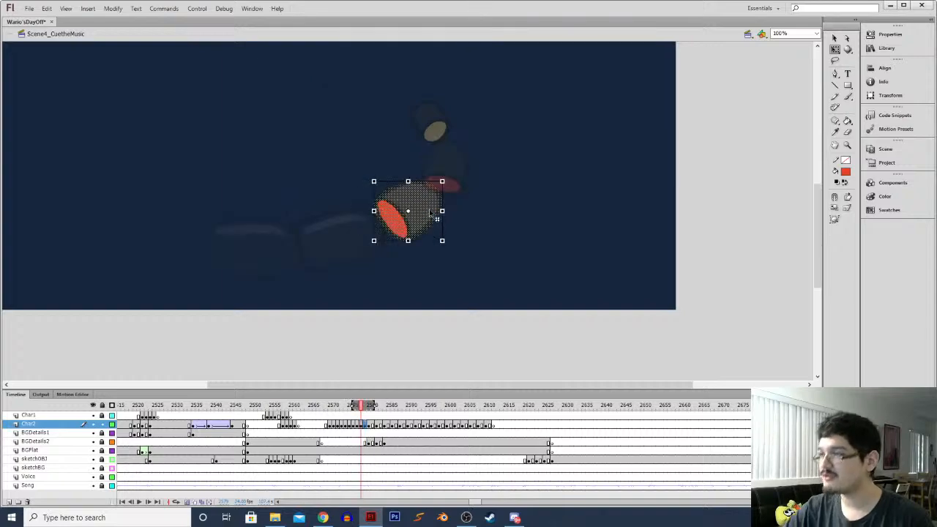
key(period)
key(period)
key(i)
click(431, 132)
key(comma)
click(437, 185)
Make an in-between at frame 2581 by moving the copied drawing up and left and rotating it along the path
key(period)
key(period)
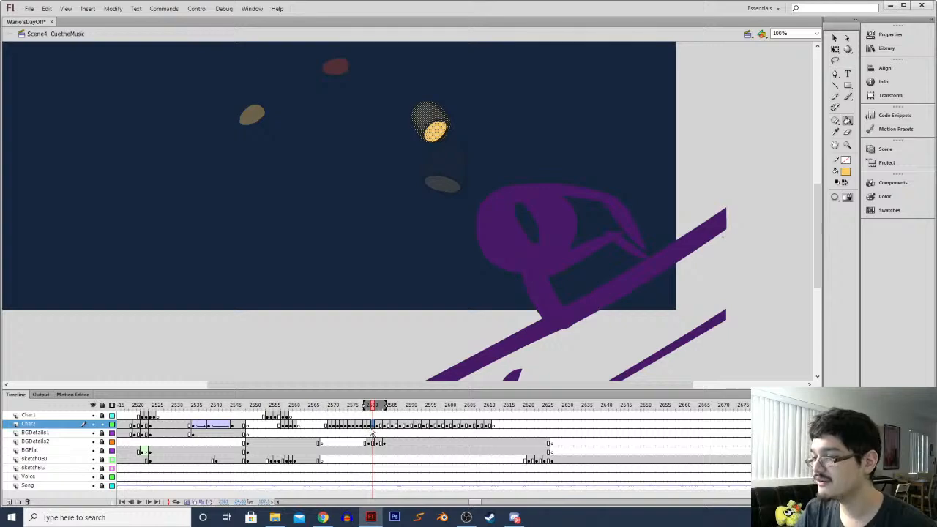
key(comma)
key(period)
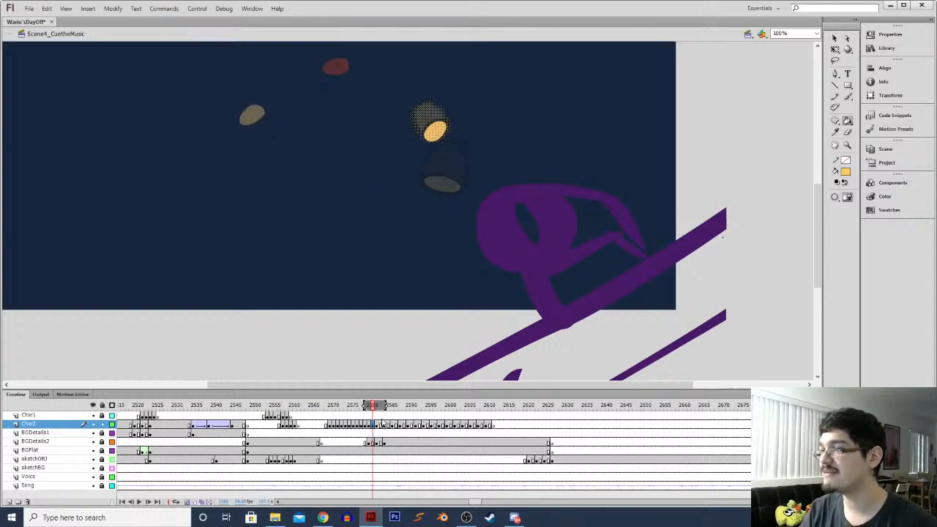
key(v)
click(443, 127)
drag(443, 128, 413, 84)
key(comma)
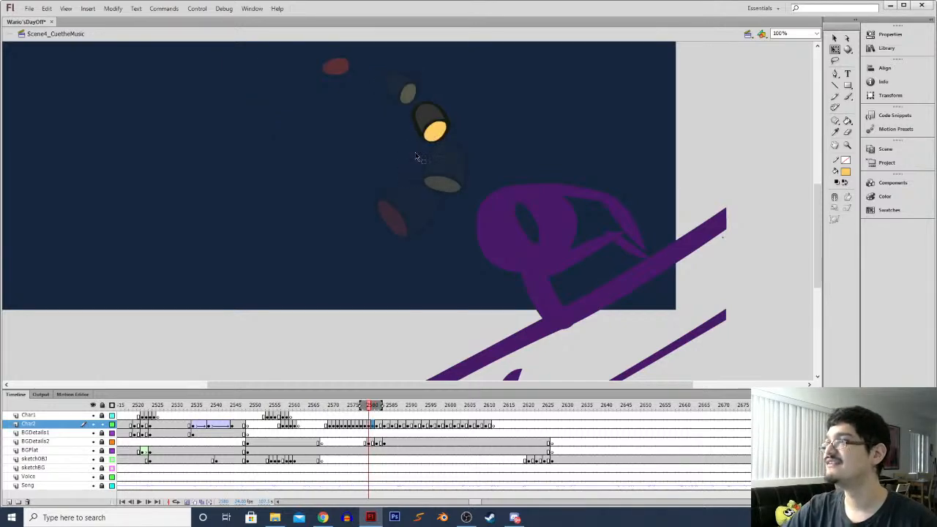
Sample the red from the drawing at frame 2578 and fill the object's end at frame 2580 with it
key(comma)
key(l)
drag(410, 147, 421, 143)
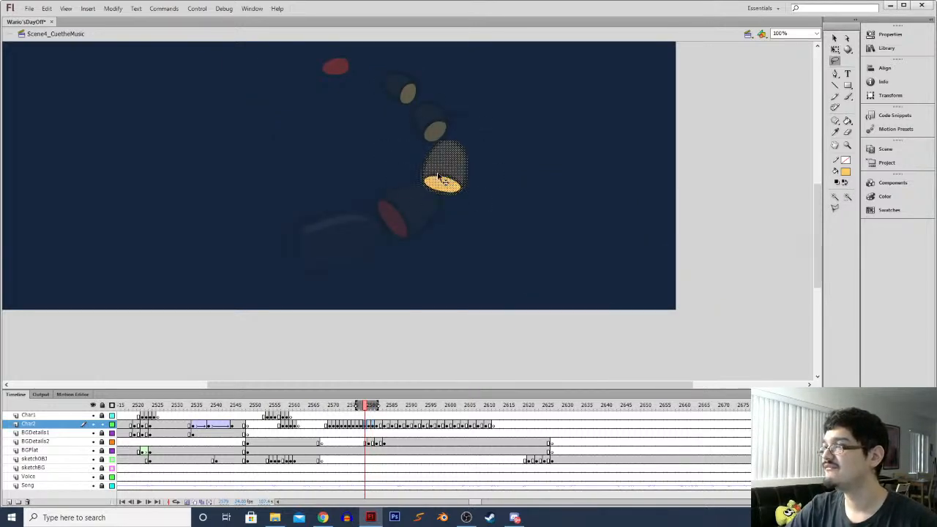
key(comma)
key(i)
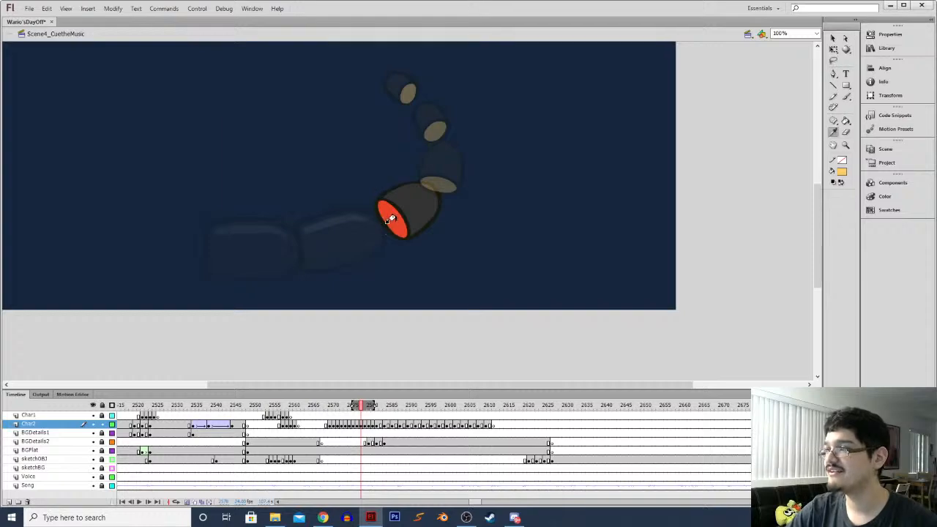
click(396, 221)
key(period)
key(period)
click(431, 133)
Play back the tumbling animation and step back through its frames to frame 2584 to judge the motion
key(ctrl+minus)
click(302, 442)
key(Return)
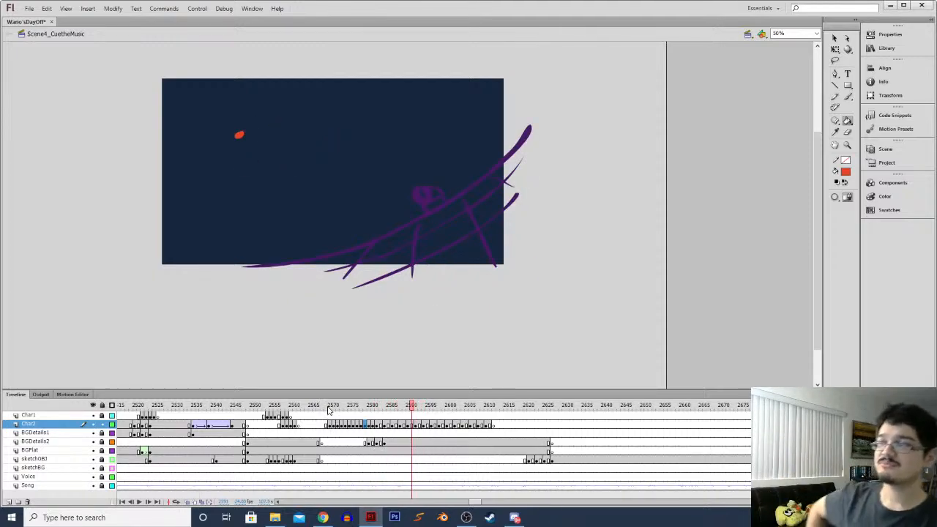
key(comma)
key(comma)
key(comma)
key(comma)
key(comma)
key(comma)
key(comma)
key(comma)
key(comma)
key(comma)
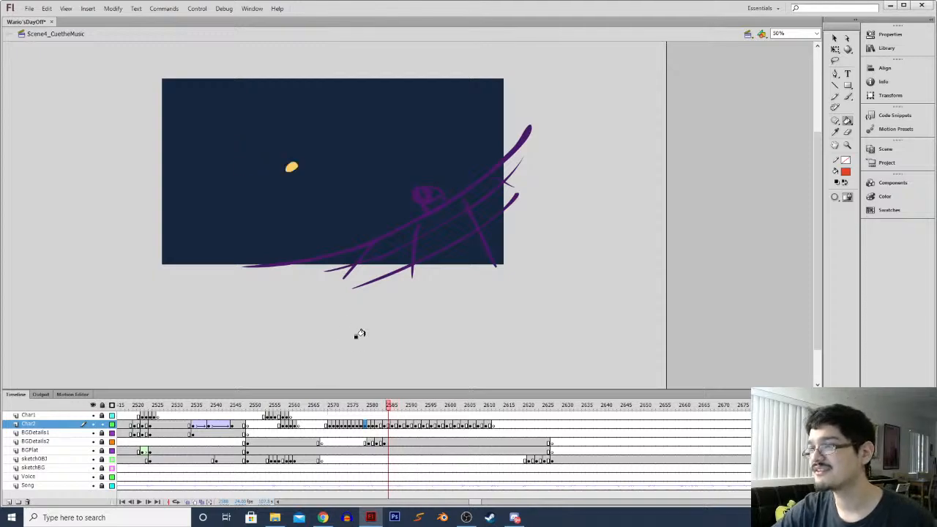
Try to pull the first Char2 drawings after frame 2582 earlier so each holds a single frame, and play the result
click(382, 427)
key(comma)
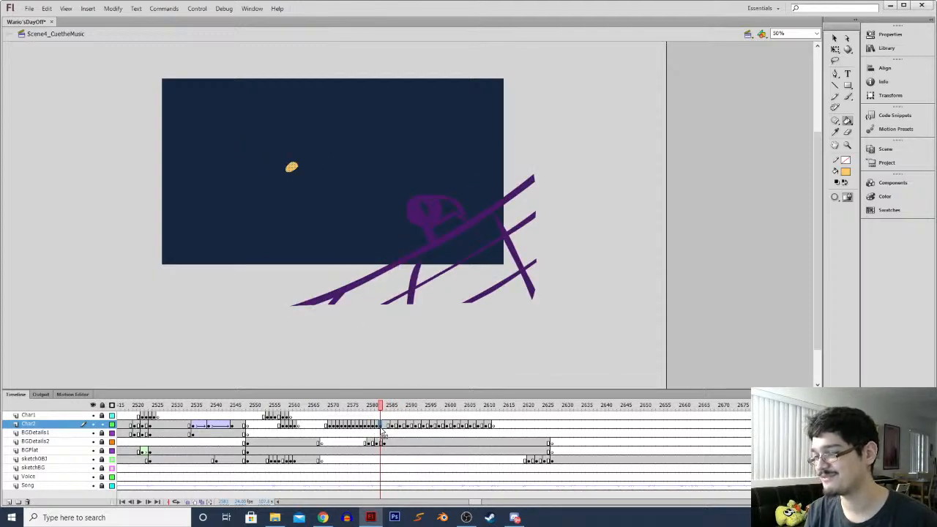
click(392, 429)
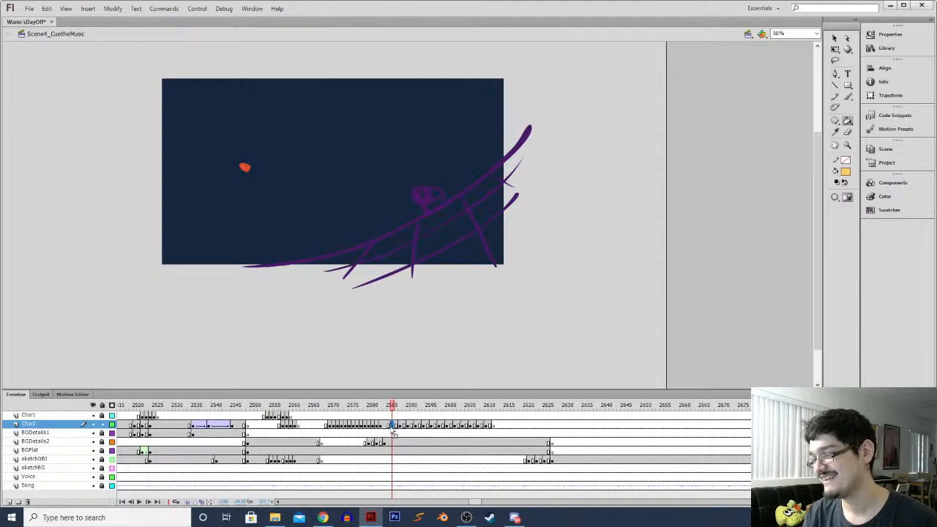
click(398, 427)
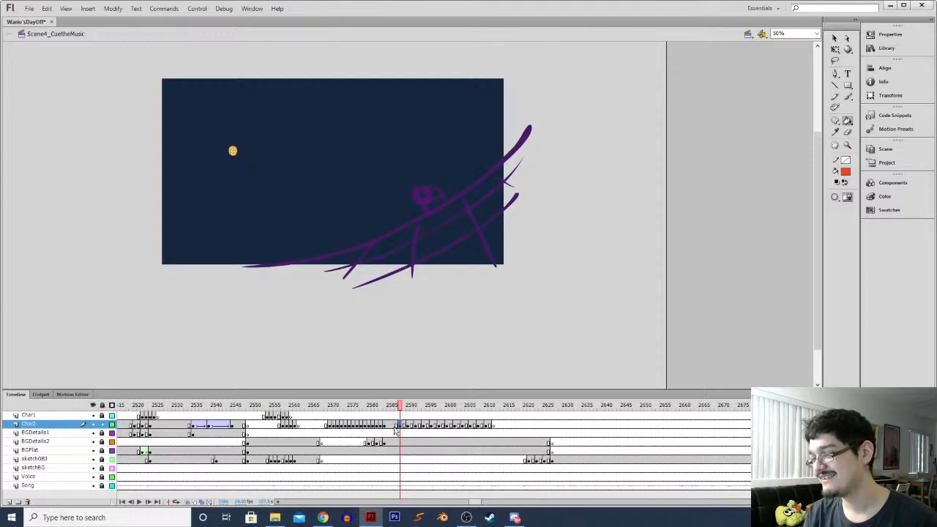
click(408, 431)
click(414, 431)
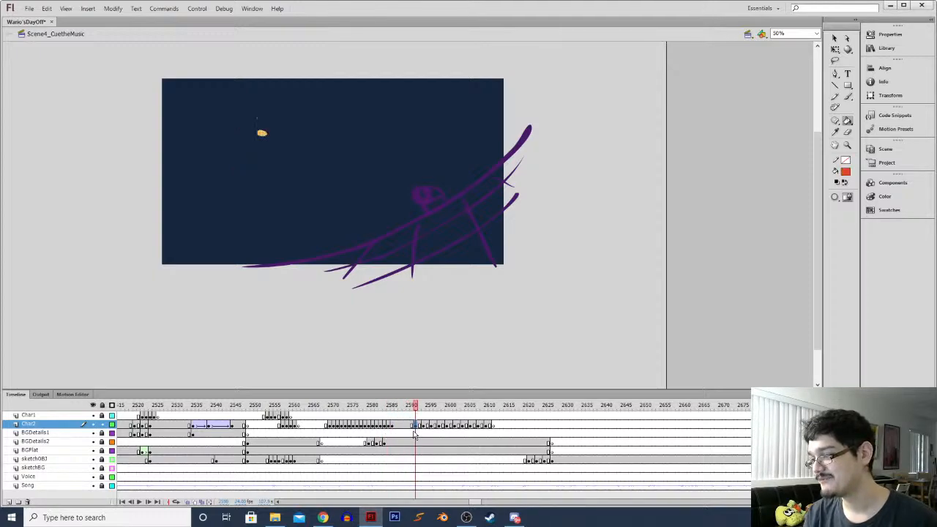
click(396, 433)
click(424, 432)
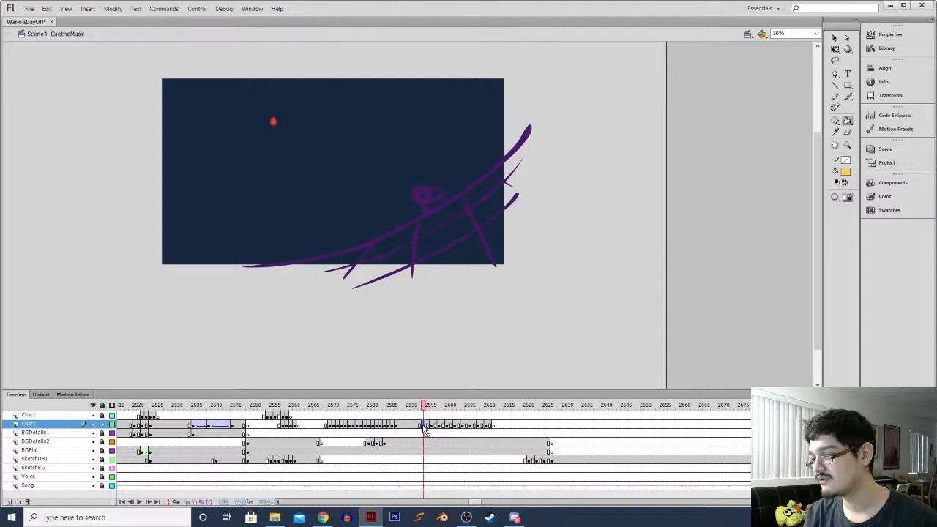
click(353, 435)
key(Return)
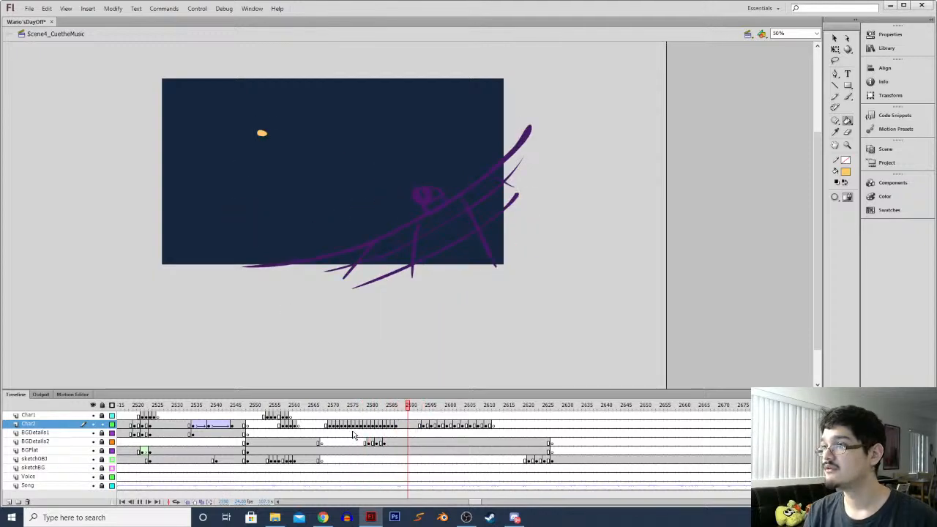
Try to close up the remaining Char2 keyframes to one-frame spacing, including the closing blank keyframe, and review the faster motion
click(425, 433)
click(401, 432)
click(429, 432)
click(432, 432)
click(408, 433)
click(440, 432)
click(410, 434)
click(448, 434)
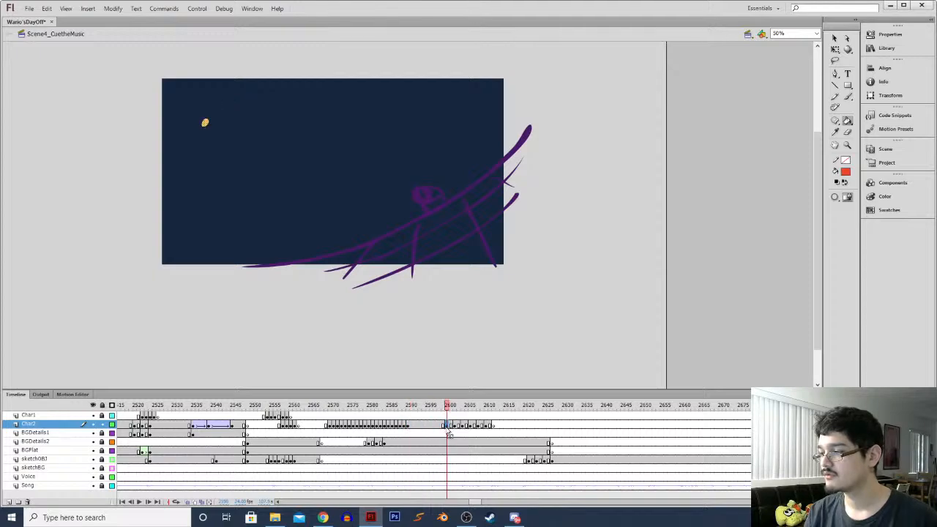
click(414, 433)
click(452, 434)
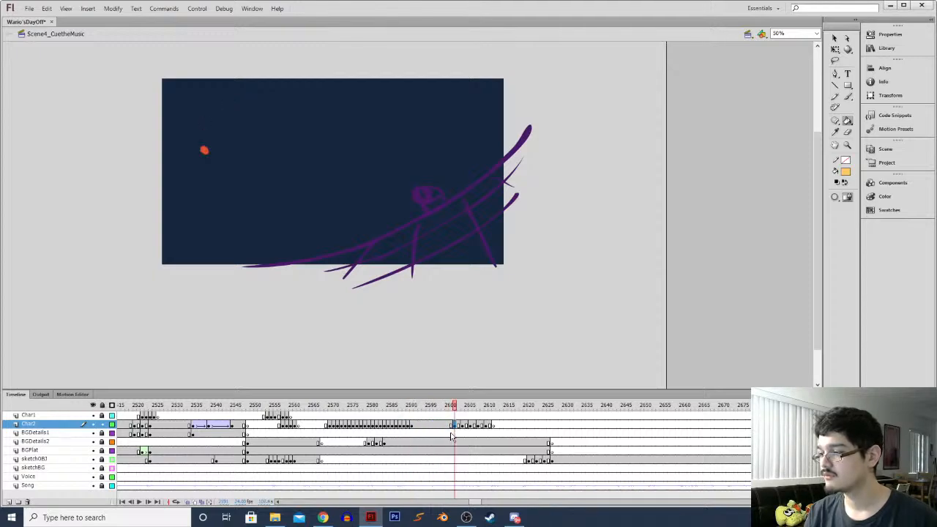
click(417, 433)
click(461, 432)
click(419, 430)
click(472, 432)
click(424, 433)
click(479, 432)
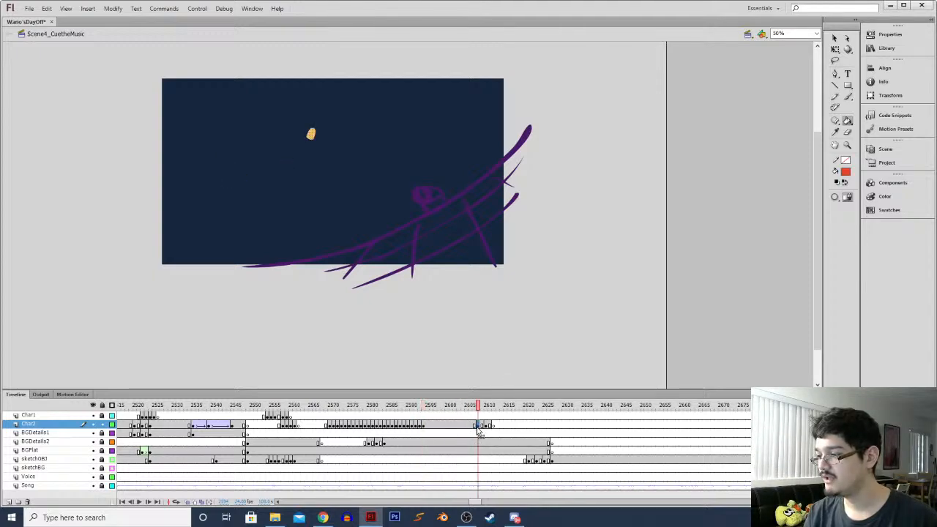
click(429, 430)
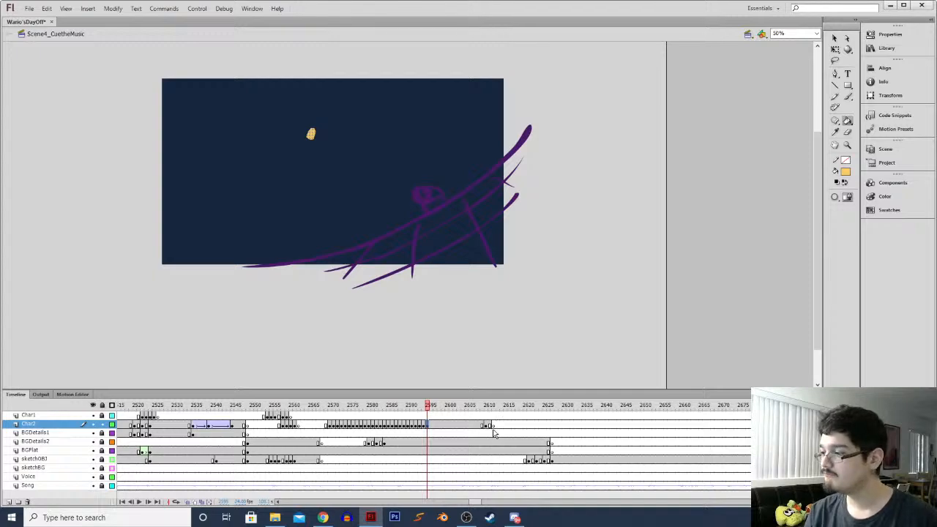
click(487, 426)
click(432, 432)
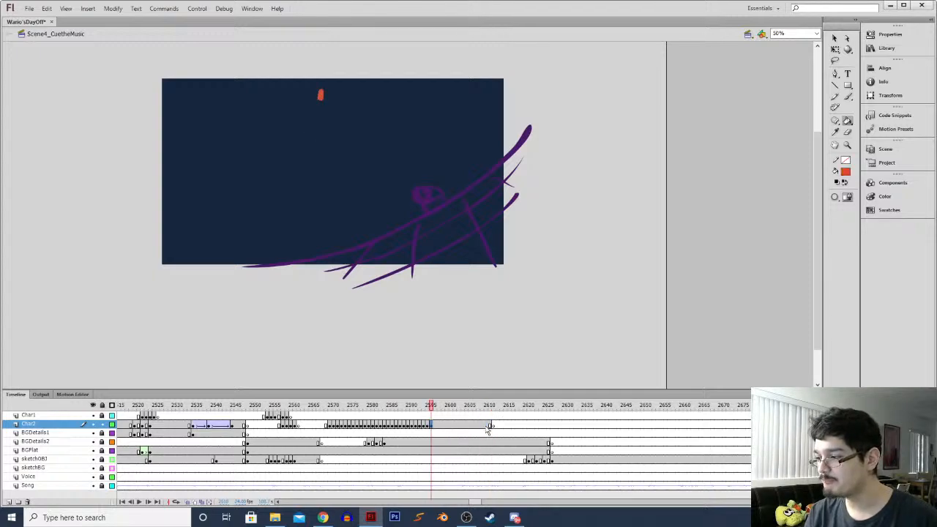
mouse_move(493, 425)
mouse_down()
mouse_move(442, 427)
mouse_move(495, 427)
mouse_up()
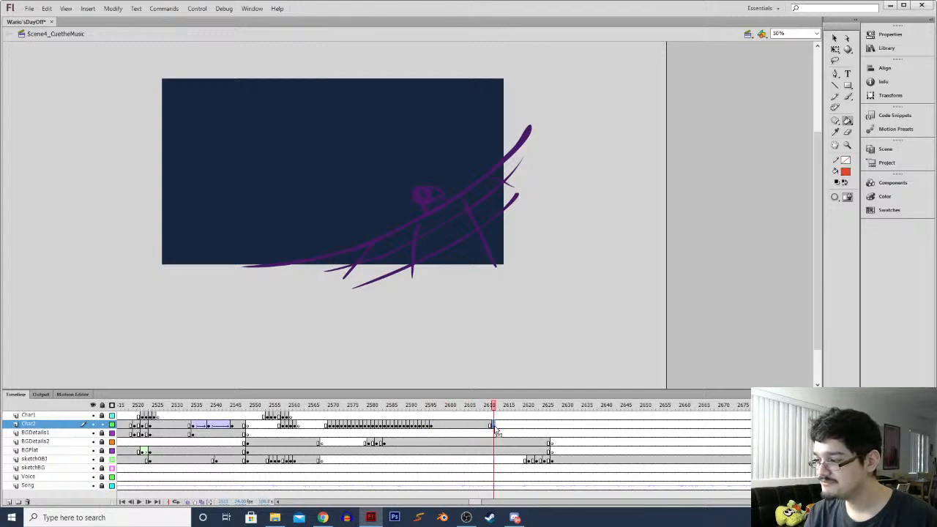
drag(436, 431, 435, 430)
click(351, 428)
key(Return)
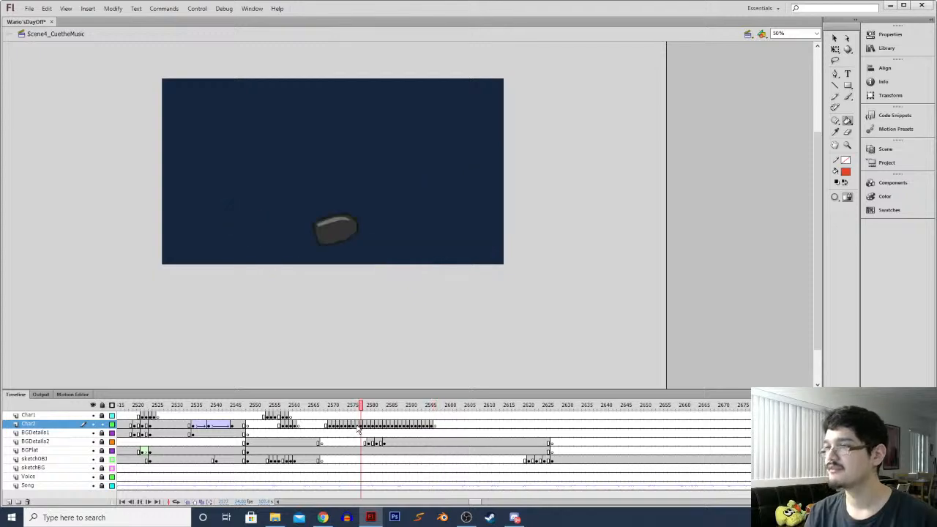
click(373, 430)
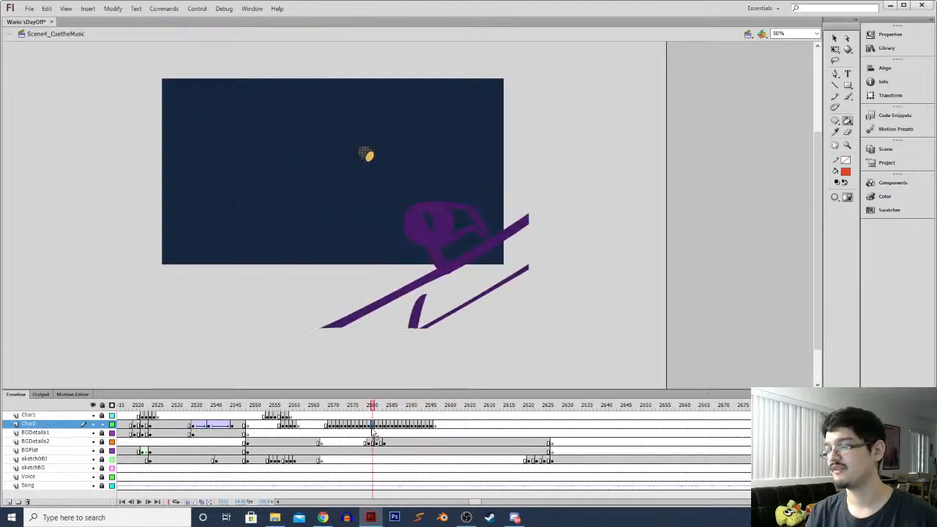
Undo all the Char2 keyframe moves to restore the two-frame spacing, and check the drawings around frame 2583
key(ctrl+z)
key(ctrl+z)
key(ctrl+z)
key(ctrl+z)
key(ctrl+z)
key(ctrl+z)
key(ctrl+z)
key(ctrl+z)
key(ctrl+z)
key(ctrl+z)
key(ctrl+z)
key(ctrl+z)
key(ctrl+z)
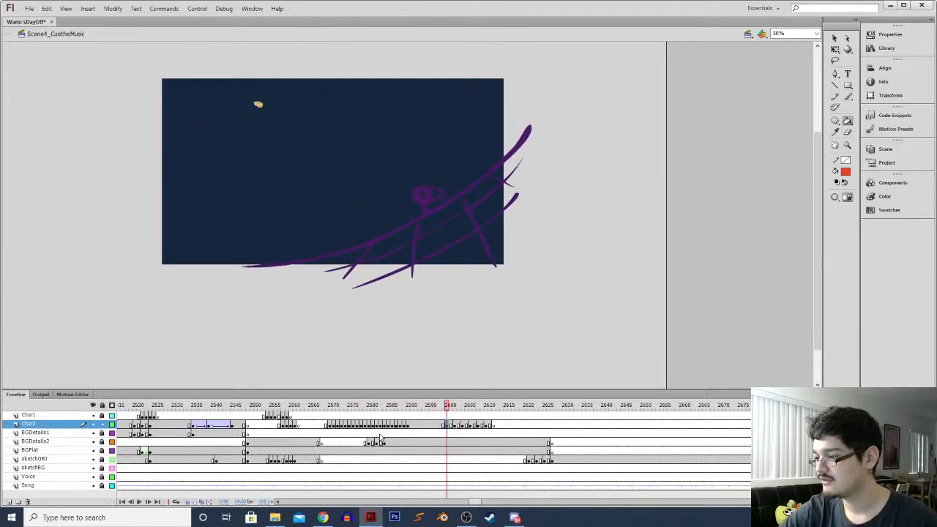
key(ctrl+z)
key(ctrl+z)
key(ctrl+z)
key(ctrl+z)
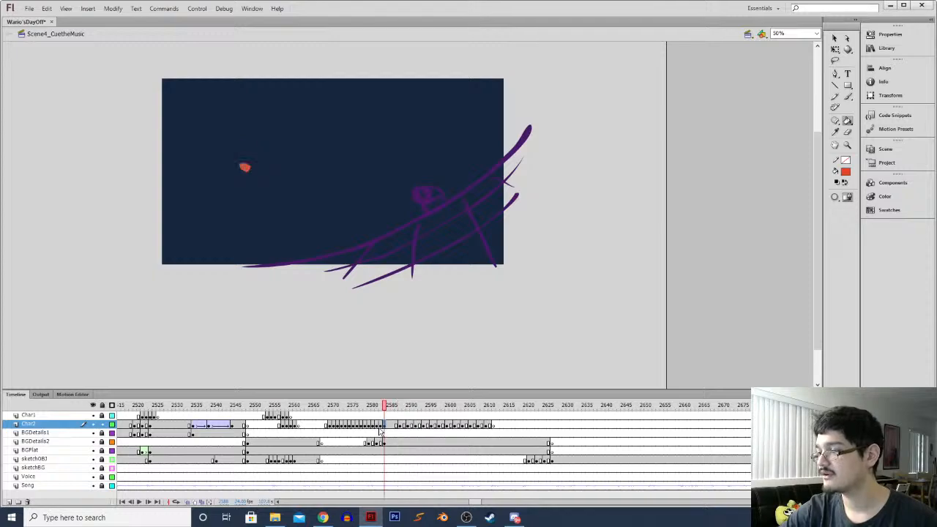
key(comma)
key(comma)
key(period)
key(period)
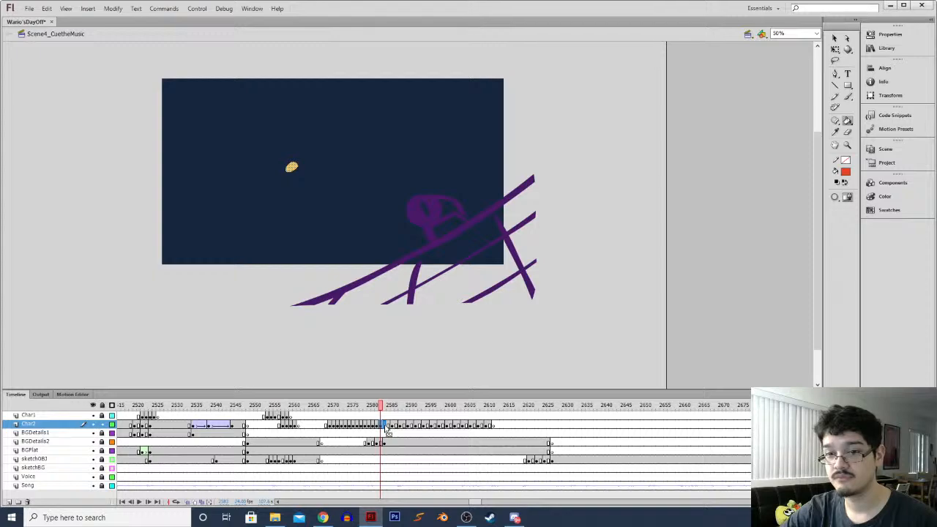
key(period)
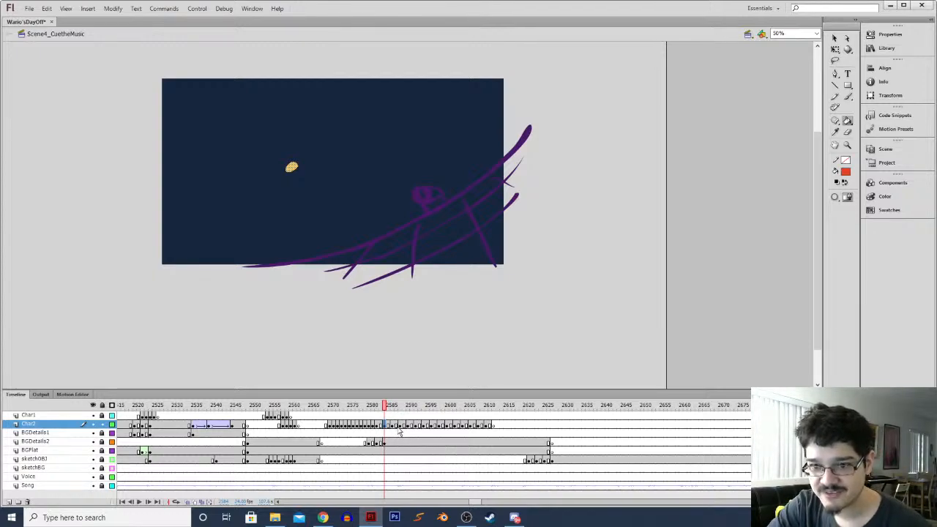
Use Edit Multiple Frames to recolour all Char2 drawings from frame 2582 onward with the sampled yellow, and turn the mode off
click(201, 501)
click(378, 428)
click(385, 427)
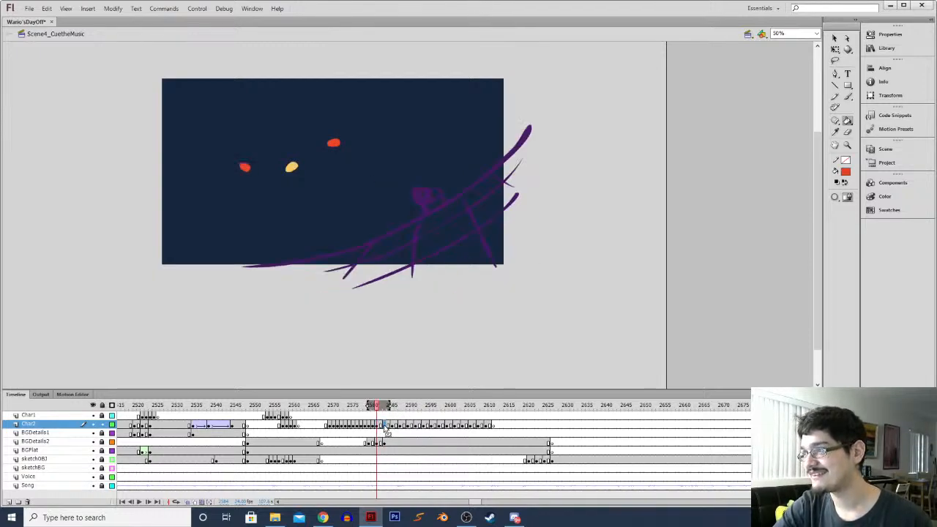
drag(397, 405, 489, 405)
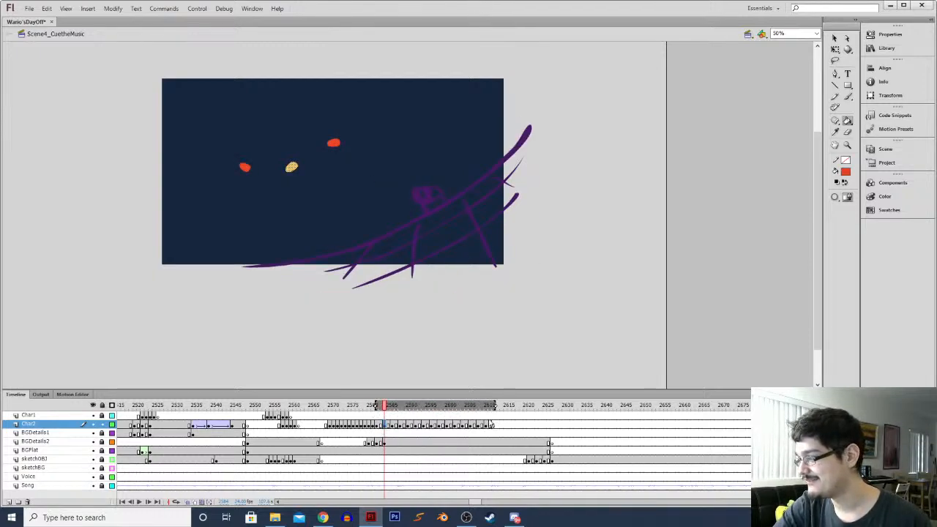
click(469, 426)
key(i)
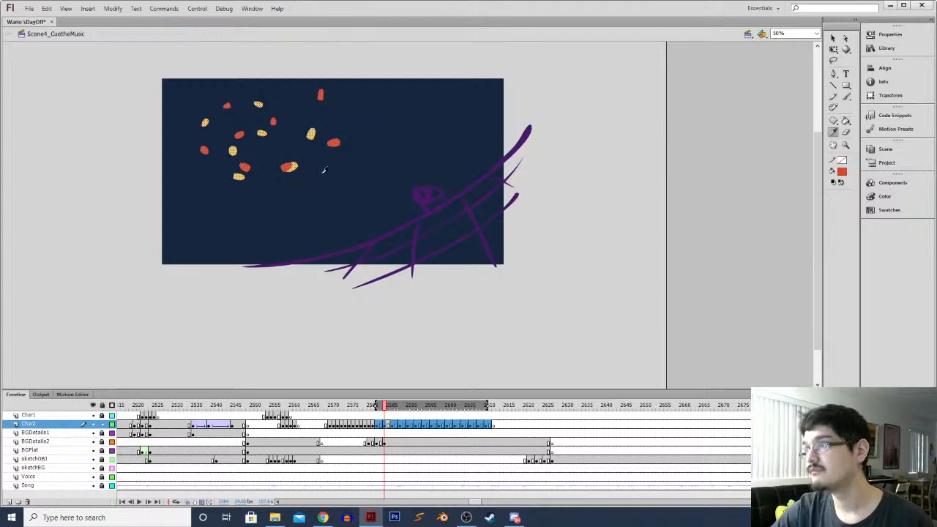
click(309, 132)
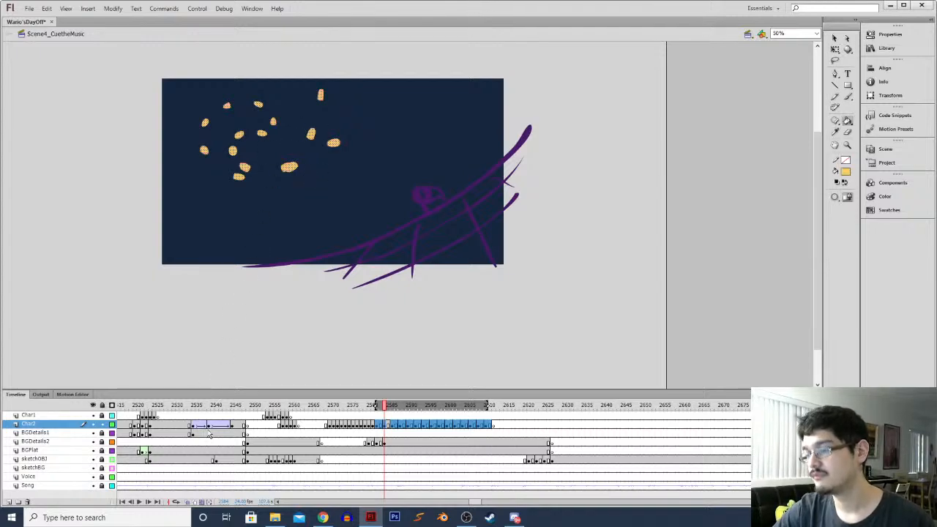
click(198, 501)
Turn on onion skinning for the neighbouring frames and make an in-between at frame 2583 by moving the yellow shape down-left and rotating it
drag(372, 429, 380, 433)
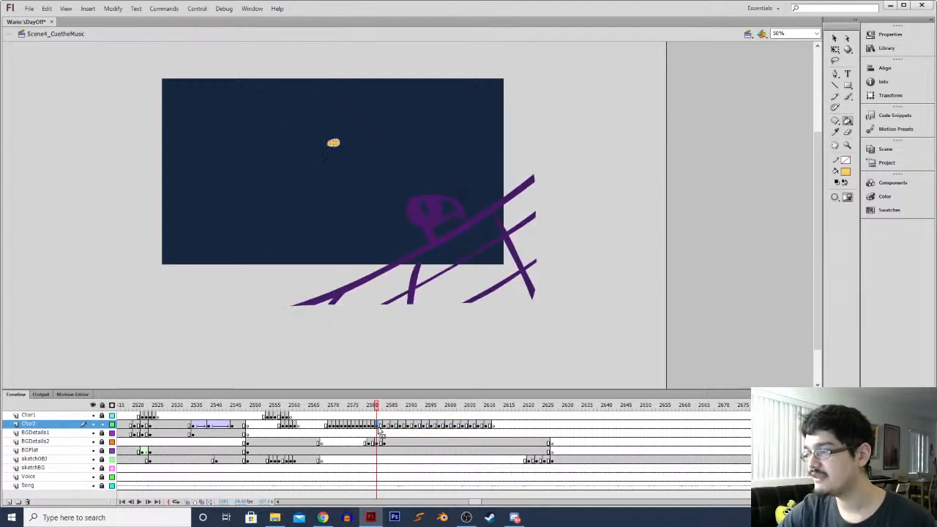
click(381, 430)
key(ctrl+equal)
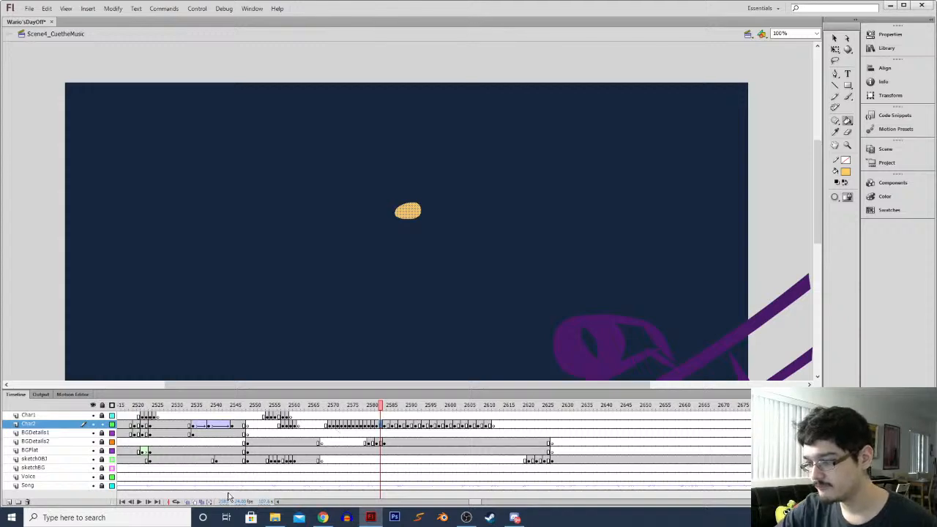
click(189, 503)
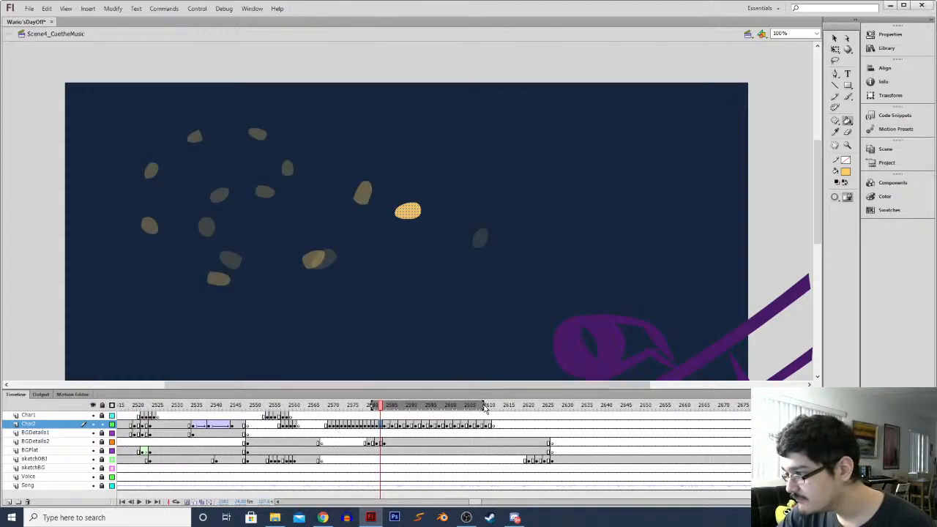
drag(395, 405, 382, 405)
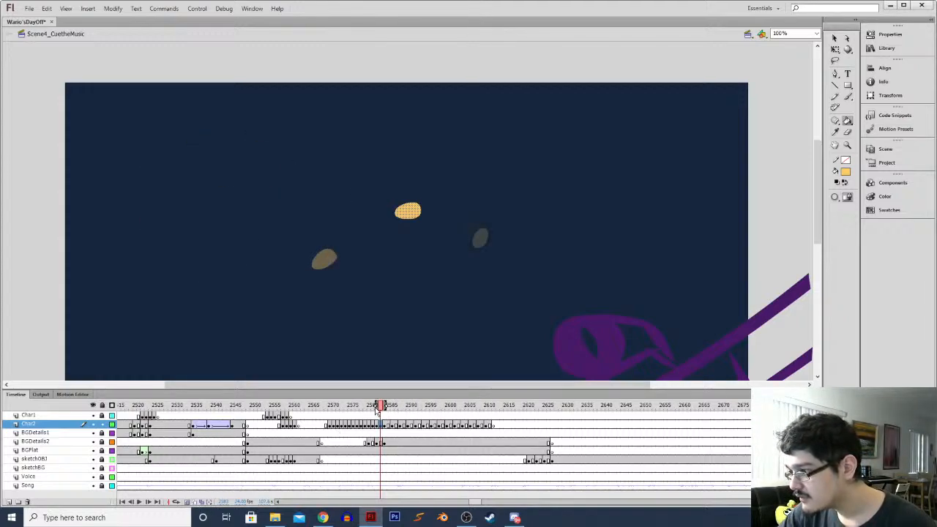
key(q)
click(411, 214)
drag(417, 217, 376, 234)
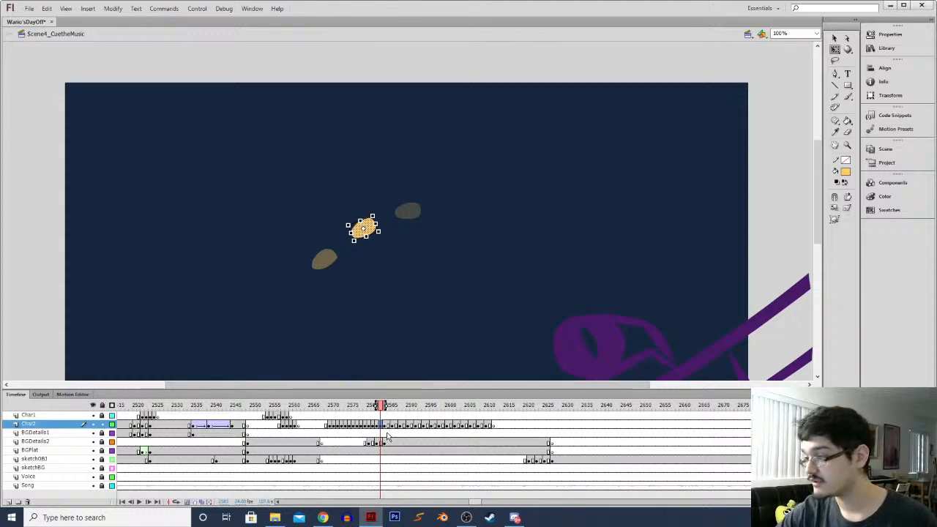
Make an in-between at frame 2585 by moving the copied yellow shape left towards the following drawing
key(period)
key(period)
key(period)
key(period)
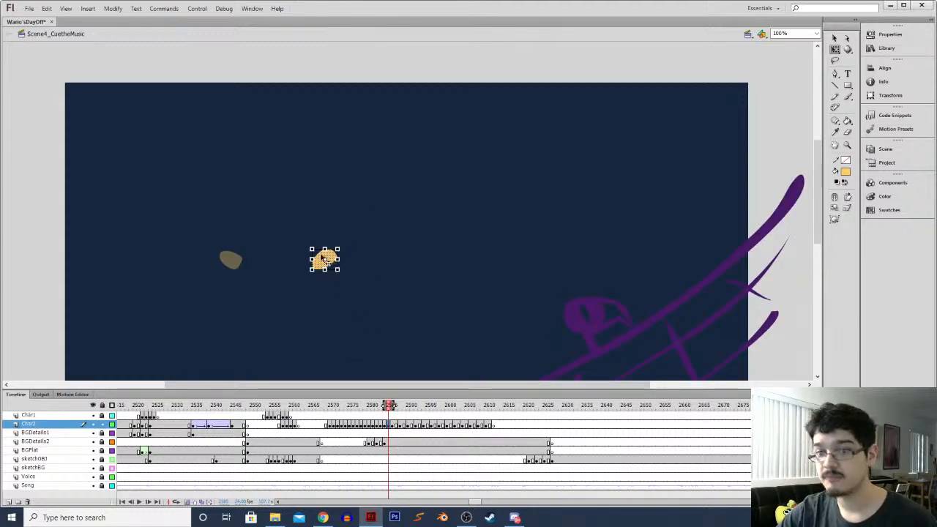
drag(334, 272, 298, 272)
Make an in-between at frame 2587 by moving the yellow shape up and left between its neighbours, and advance to frame 2589
click(397, 427)
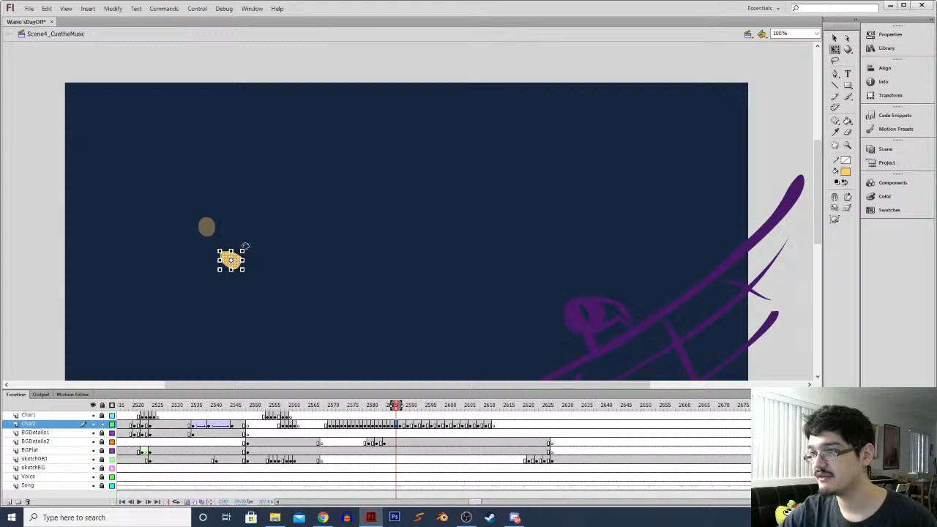
drag(235, 261, 213, 244)
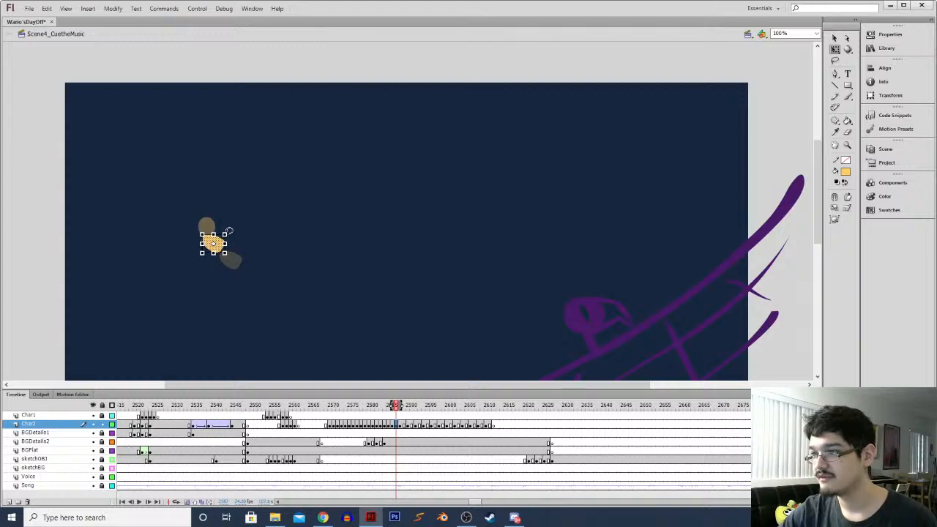
key(period)
key(period)
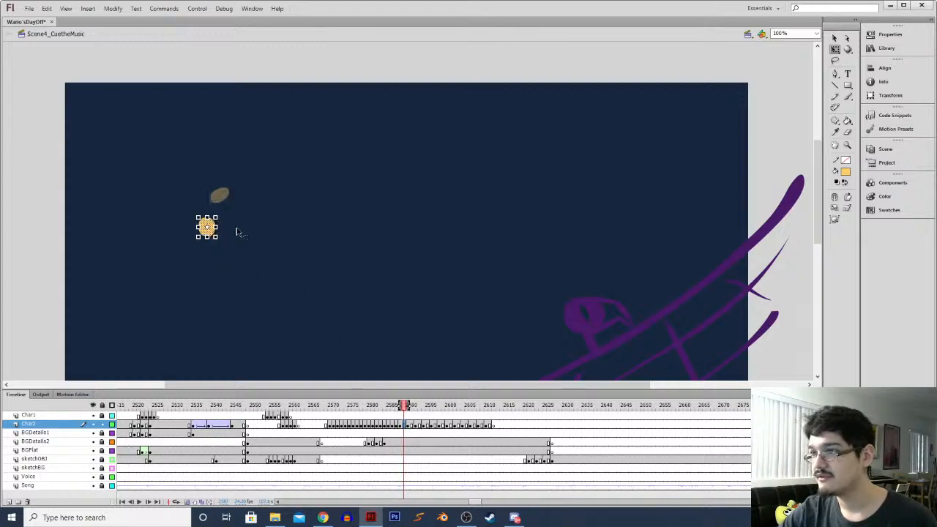
Make in-betweens by moving the yellow shape up at frame 2589 and right towards the following drawing at frame 2591
drag(209, 228, 208, 210)
click(411, 428)
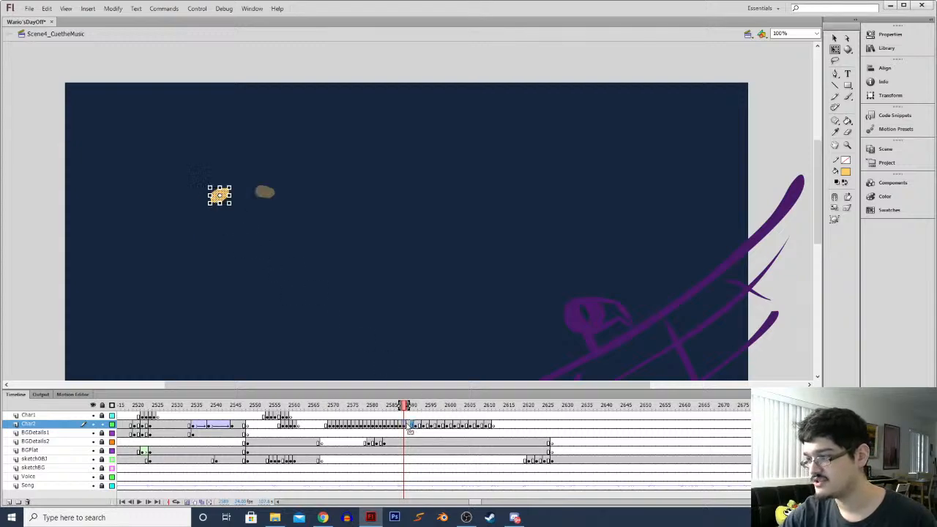
drag(221, 196, 253, 192)
click(282, 251)
Move and rotate the yellow shape as an in-between at frame 2593, and shift and tilt the frame 2594 drawing slightly right
click(420, 433)
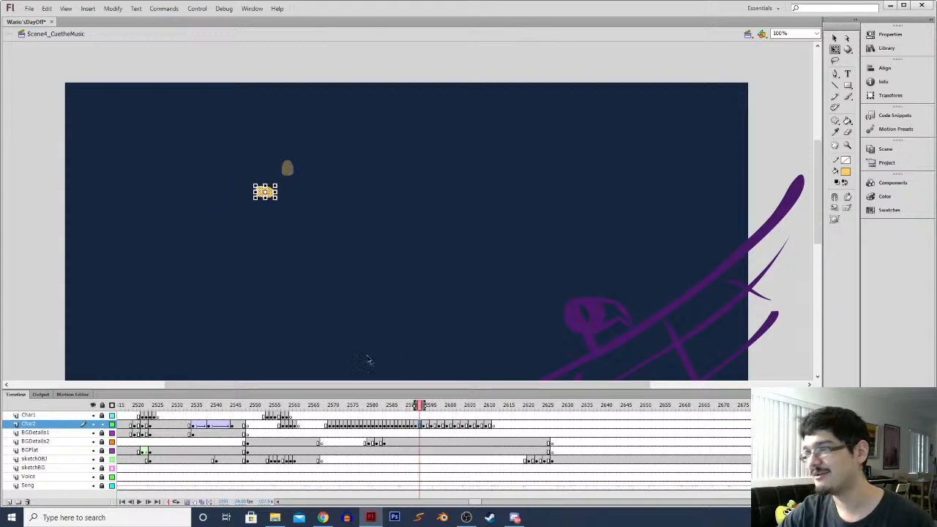
drag(275, 194, 292, 189)
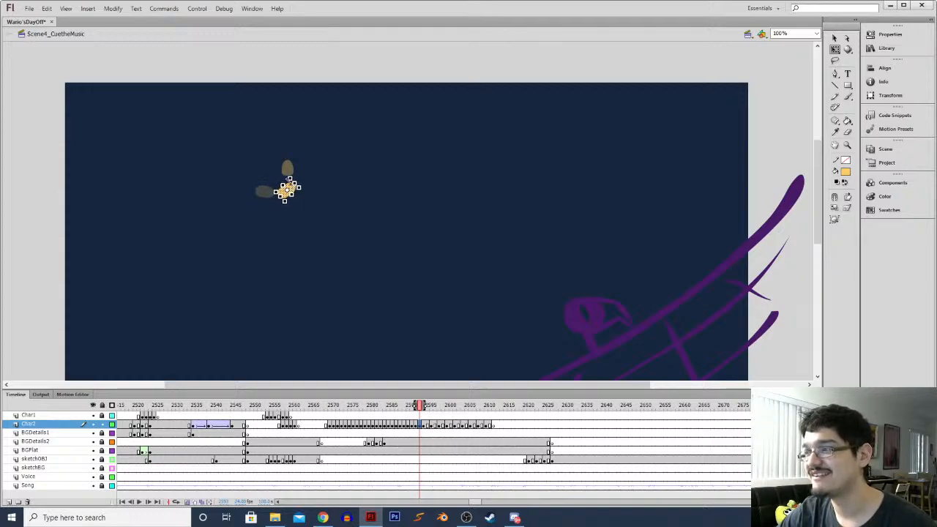
click(424, 425)
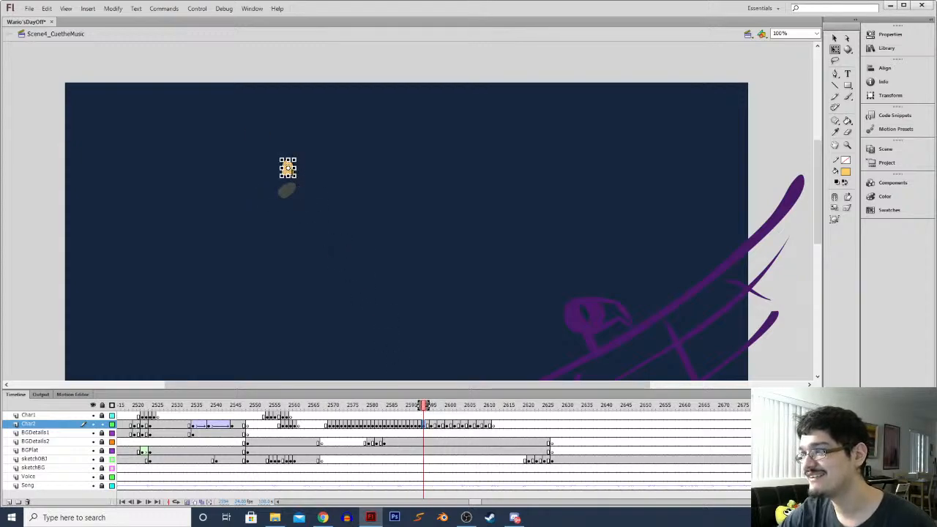
drag(296, 179, 303, 180)
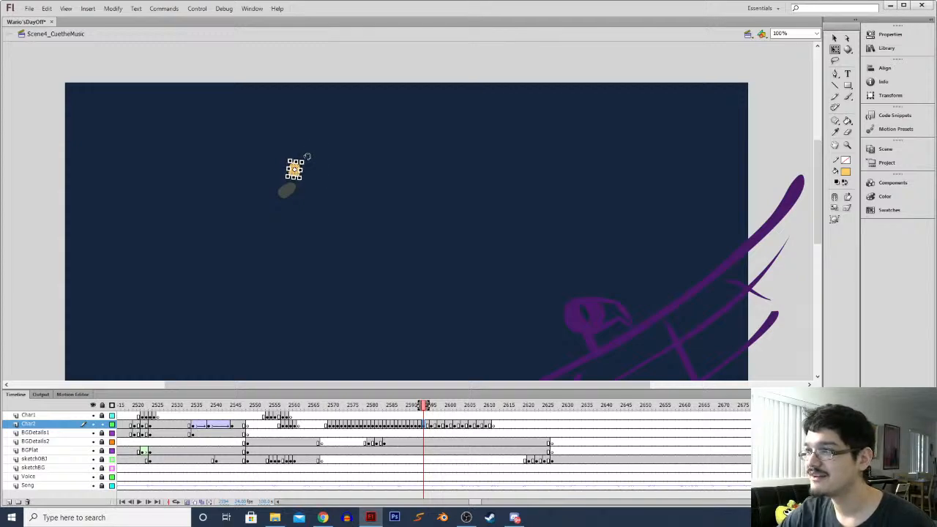
drag(300, 175, 303, 177)
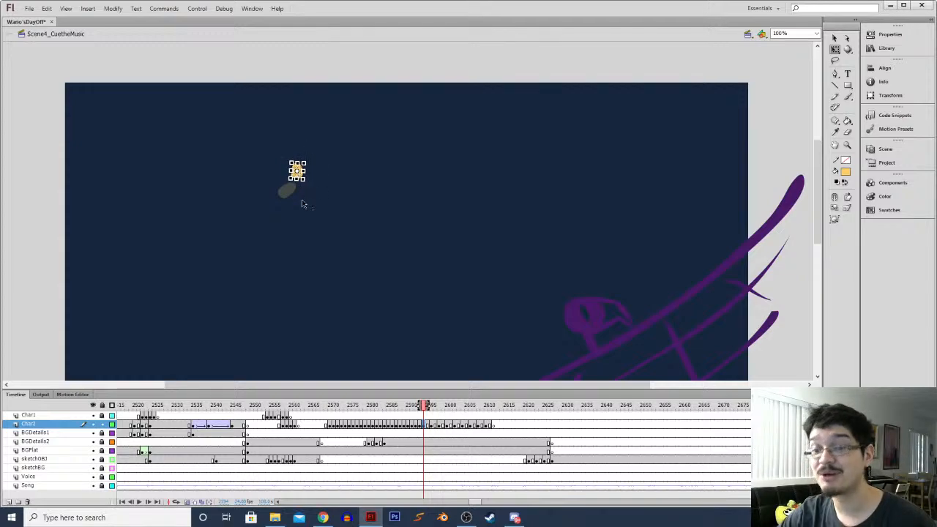
Make an in-between at frame 2595 by moving the yellow shape up-left and rotating it between its neighbours
click(428, 424)
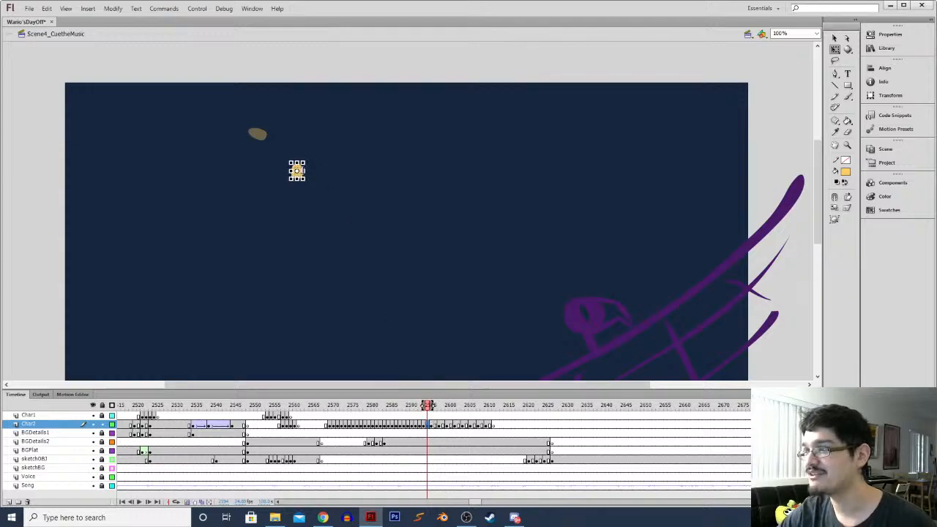
key(ctrl+equal)
drag(409, 217, 393, 173)
click(361, 237)
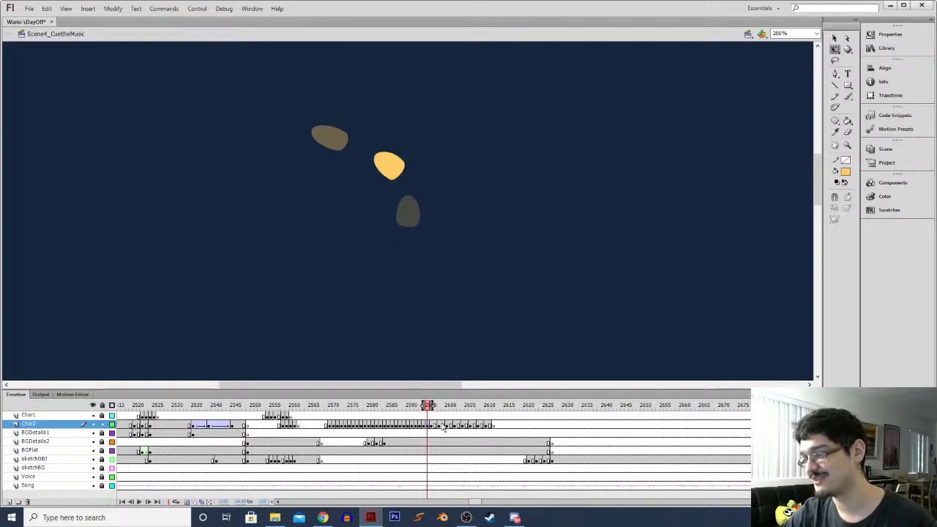
Make an in-between at frame 2597 by moving the yellow shape left and rotating it between its neighbours
click(437, 430)
click(435, 424)
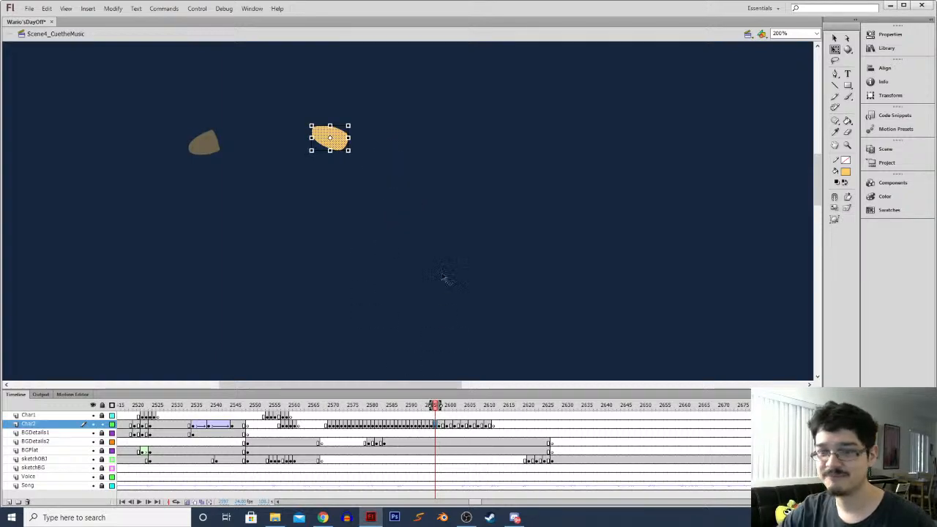
drag(330, 141, 276, 110)
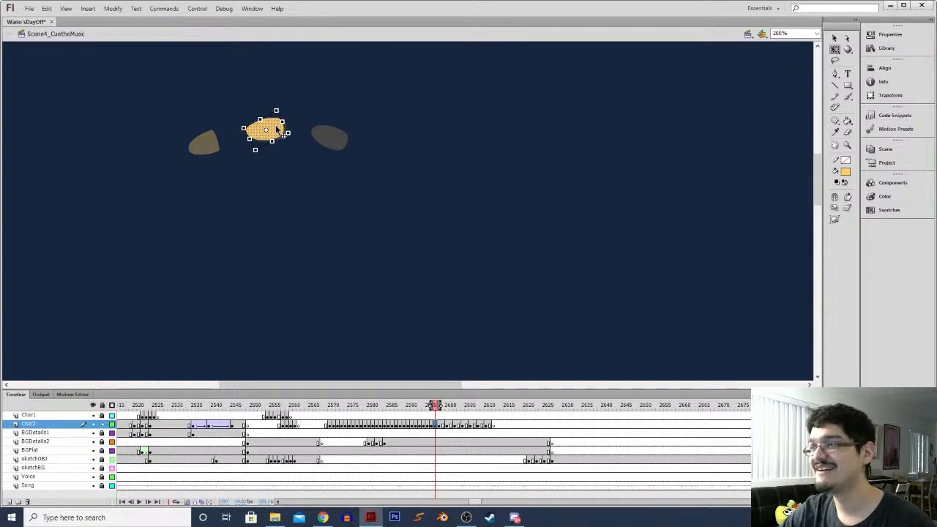
click(287, 211)
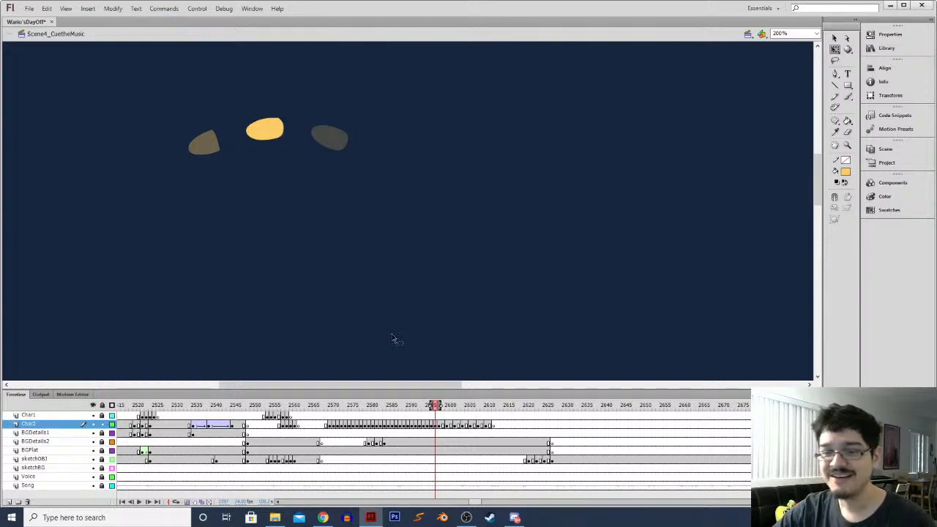
Make an in-between at frame 2599 by moving the yellow shape down-left and rotating it slightly
click(442, 427)
key(F6)
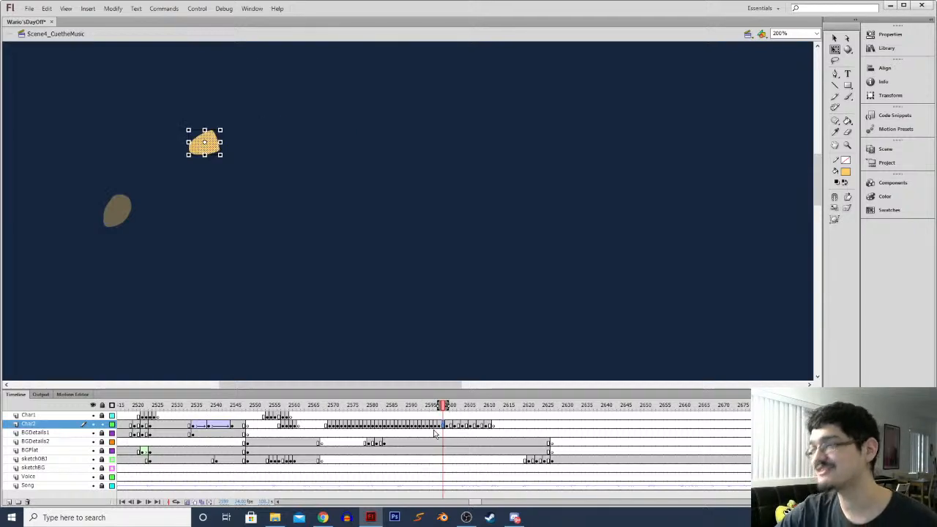
drag(207, 147, 172, 145)
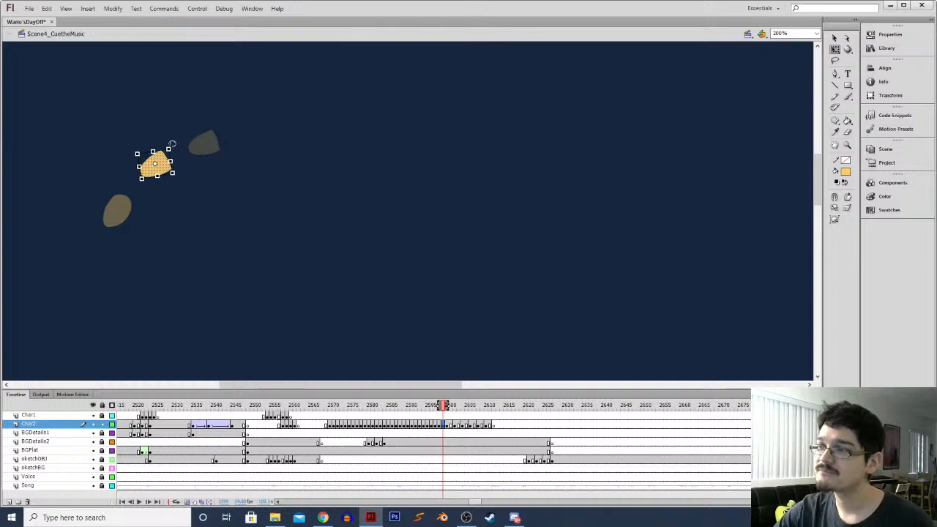
Make an in-between at frame 2601 by moving the yellow shape down between its neighbours
click(448, 428)
click(448, 429)
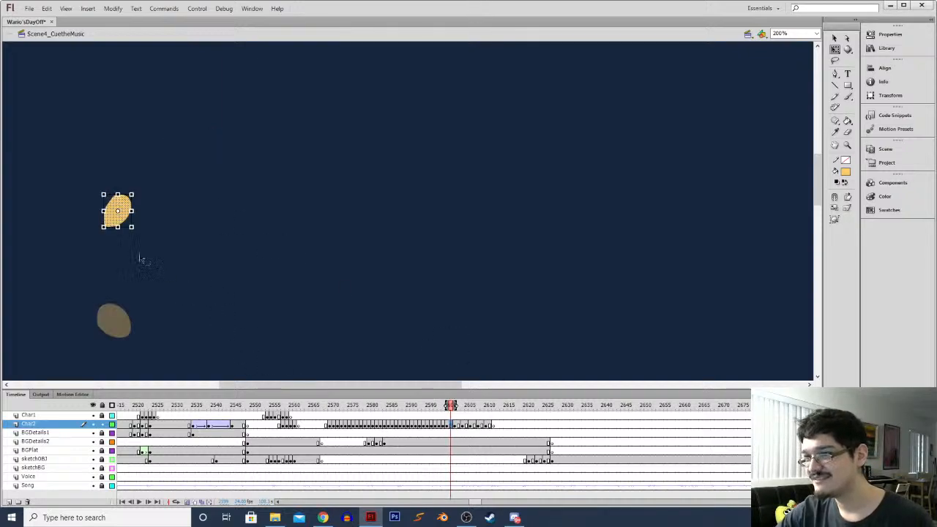
drag(119, 212, 95, 266)
drag(152, 334, 222, 342)
Make an in-between at frame 2603 by placing the yellow shape down-right, between its two neighbouring drawings
click(459, 426)
scroll(221, 342, down, 2)
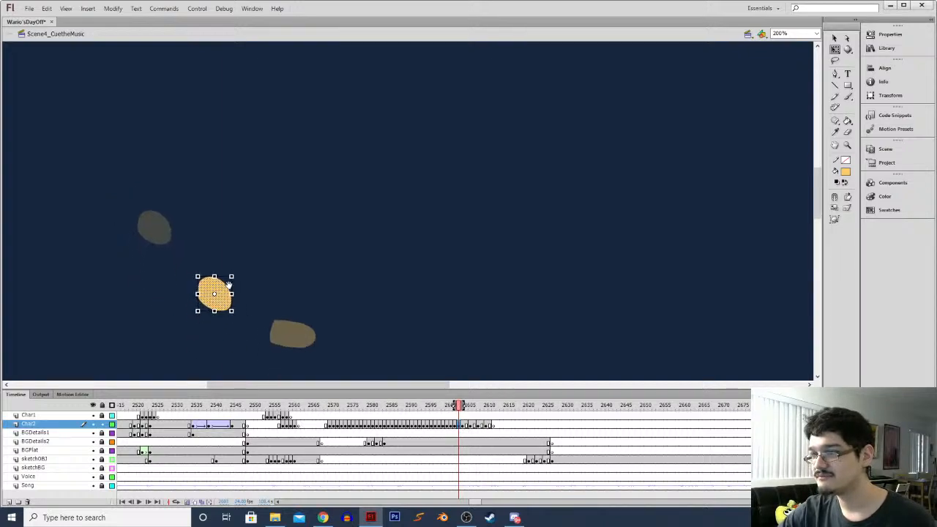
drag(228, 287, 221, 265)
Make an in-between at frame 2605 by moving the yellow shape right and tilting it towards the following drawing
click(466, 425)
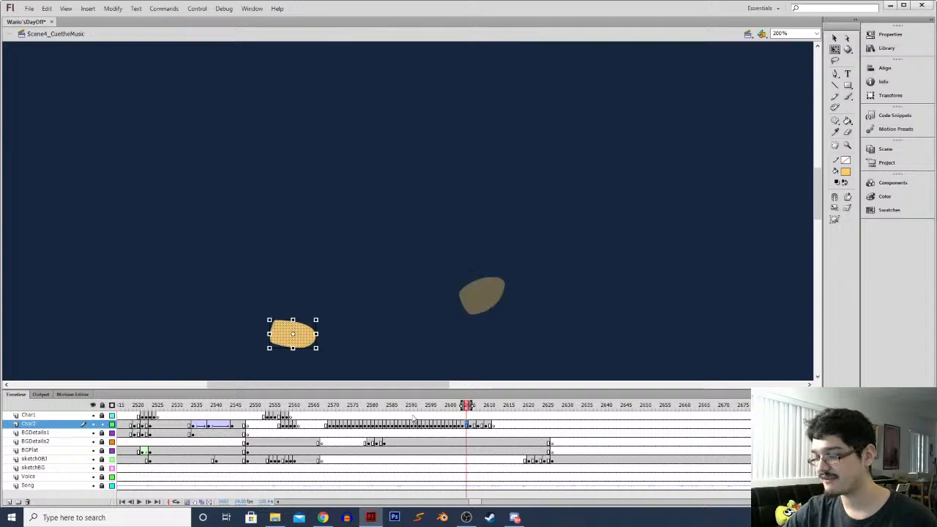
drag(307, 338, 412, 315)
click(394, 311)
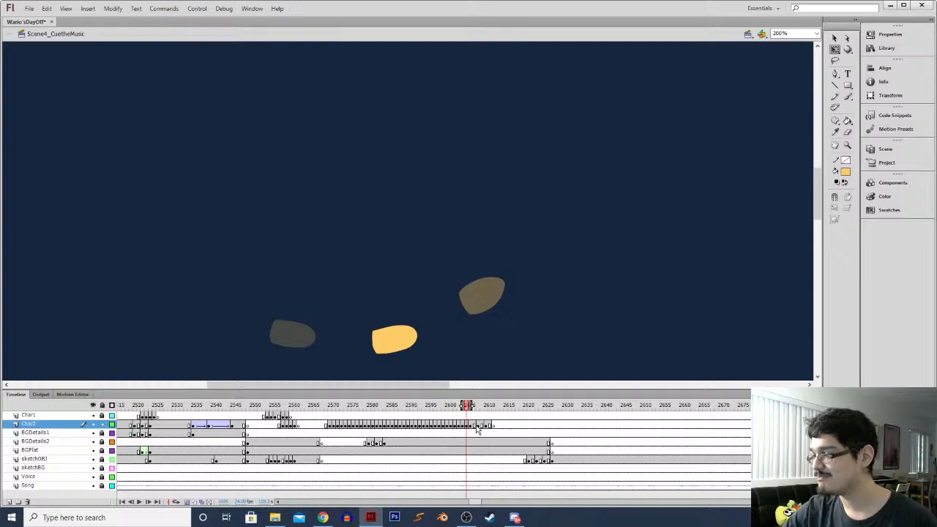
Make in-betweens at frames 2607 and 2609 by moving the yellow shape upward along its path, rotating the first one
click(475, 425)
drag(493, 298, 563, 213)
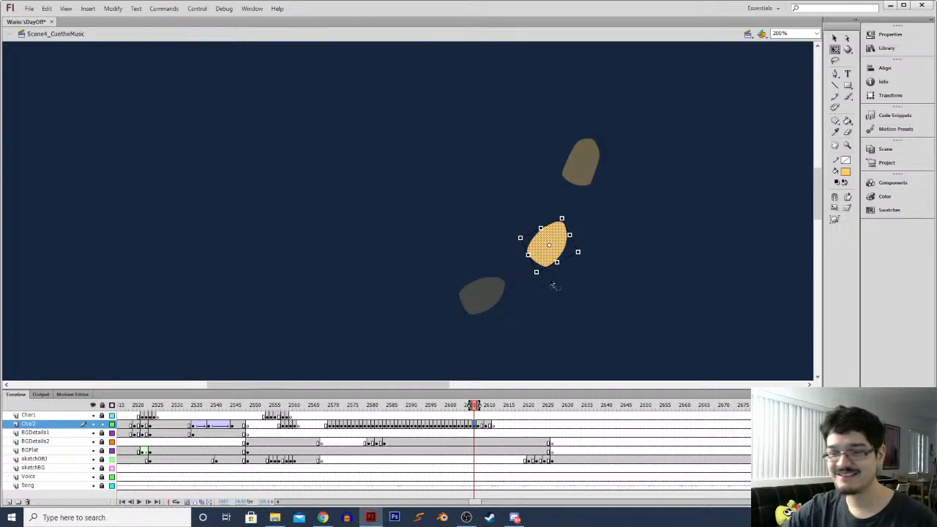
click(484, 425)
drag(549, 224, 455, 341)
drag(493, 285, 533, 166)
key(period)
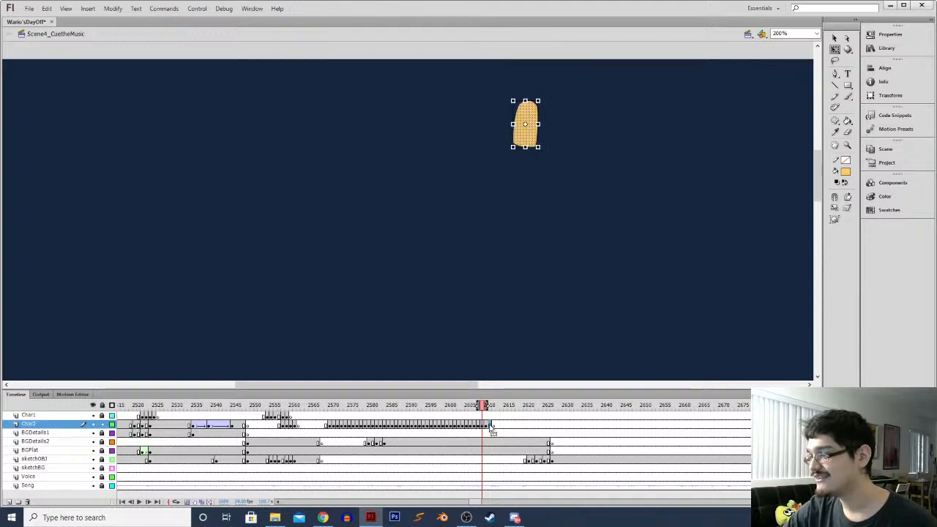
Add a closing drawing at frame 2611 by moving the yellow shape up across the stage's upper edge
drag(502, 195, 466, 295)
drag(490, 237, 497, 180)
key(ctrl+minus)
key(ctrl+minus)
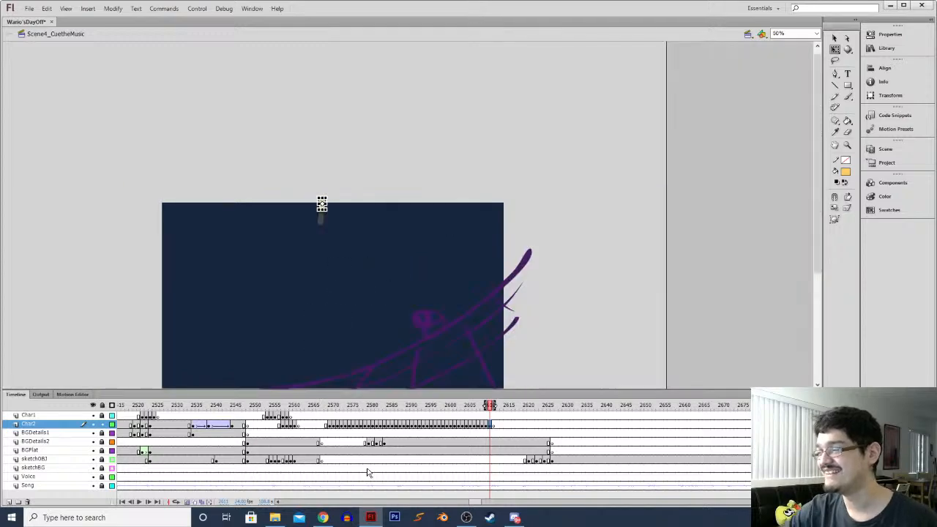
Play back the tumbling motion from about frame 2569
click(325, 434)
key(Return)
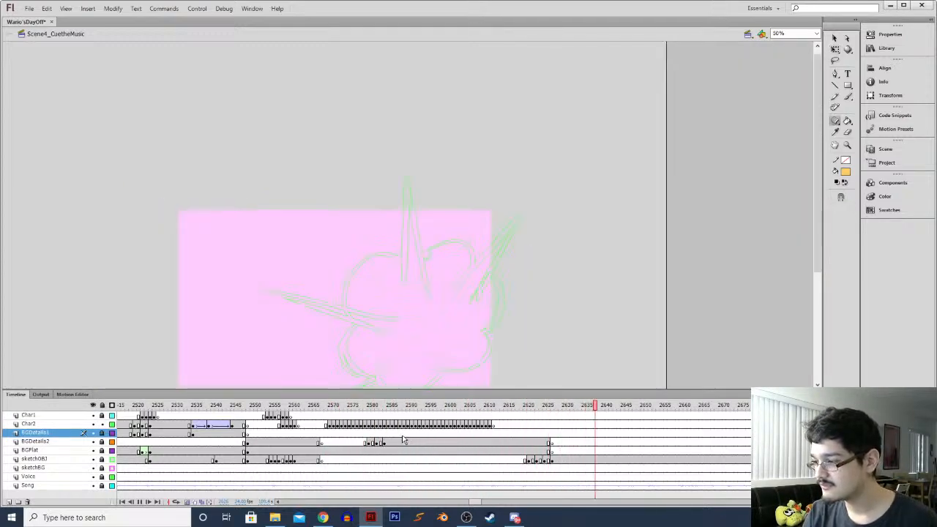
click(402, 434)
Shorten the end of the Char2 drawings by one frame and replay the motion
click(486, 426)
click(491, 426)
click(494, 426)
click(429, 444)
key(Return)
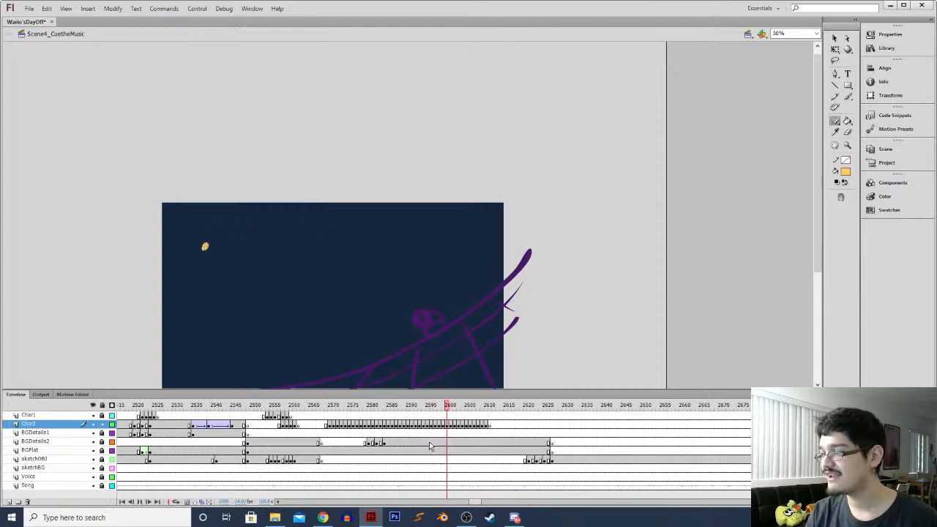
Stop playback near frame 2589 and save the document
click(401, 467)
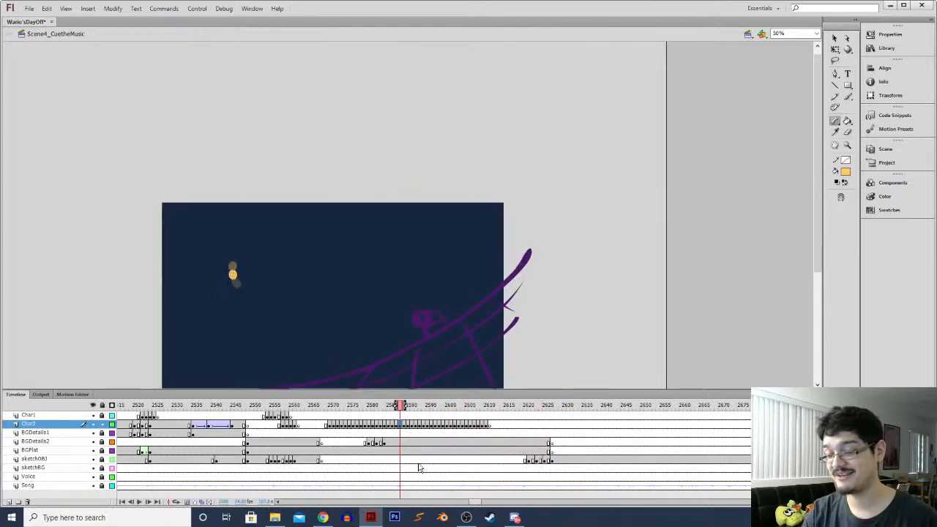
key(ctrl+s)
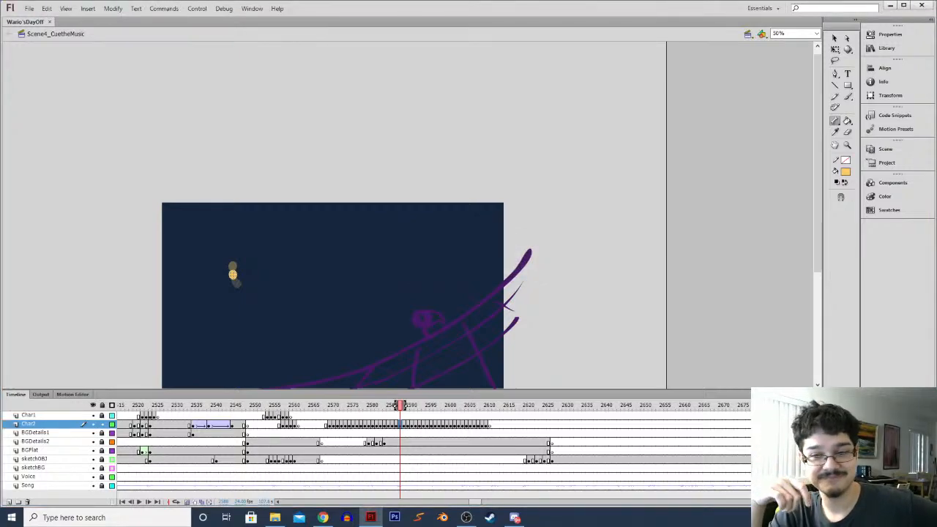
key(alt+Tab)
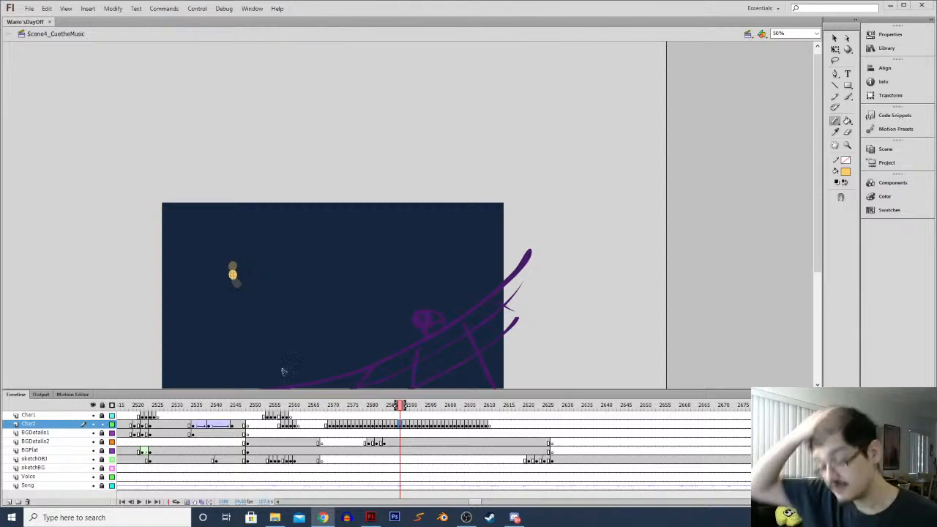
Play back the Char2 motion from frame 2571 and stop at frame 2578
click(334, 426)
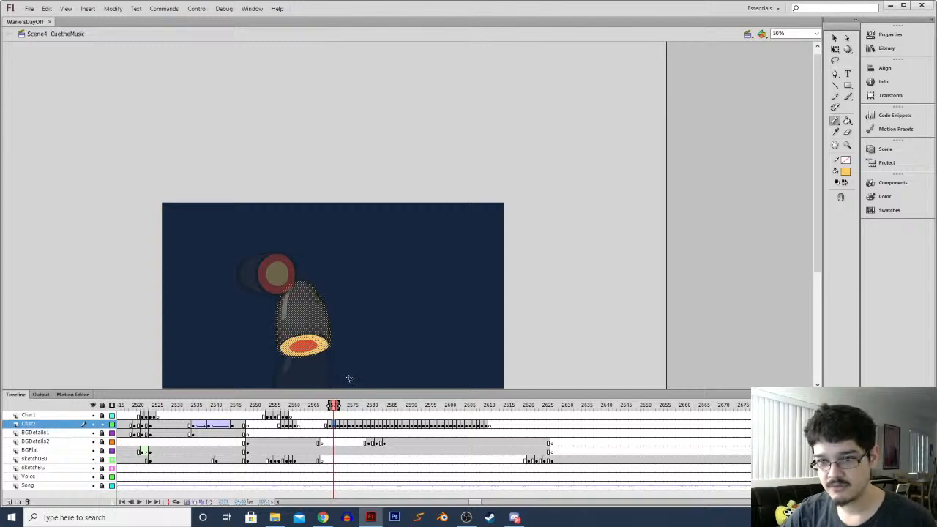
key(Return)
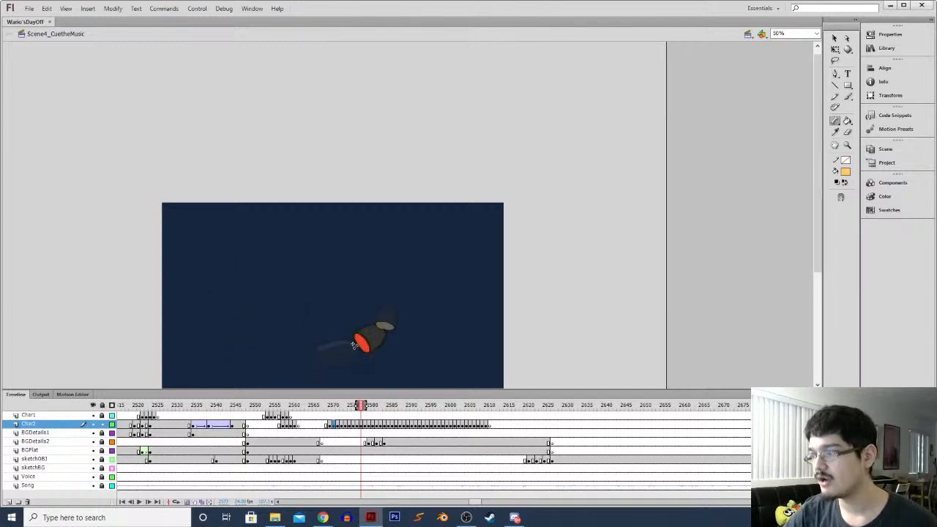
click(371, 517)
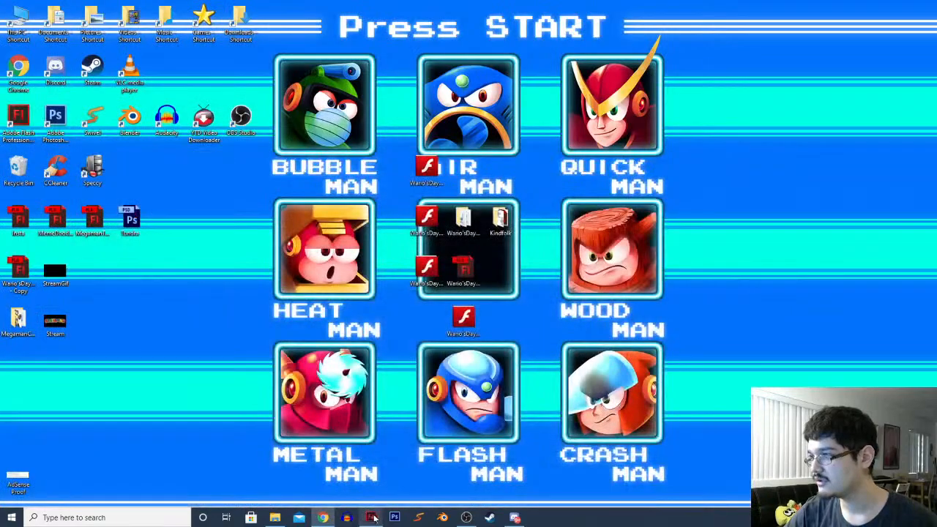
click(371, 517)
Sample the orange-red of the object's opening at frame 2578 as the fill colour and advance to frame 2581
drag(818, 228, 754, 274)
key(i)
click(363, 344)
key(period)
key(period)
key(period)
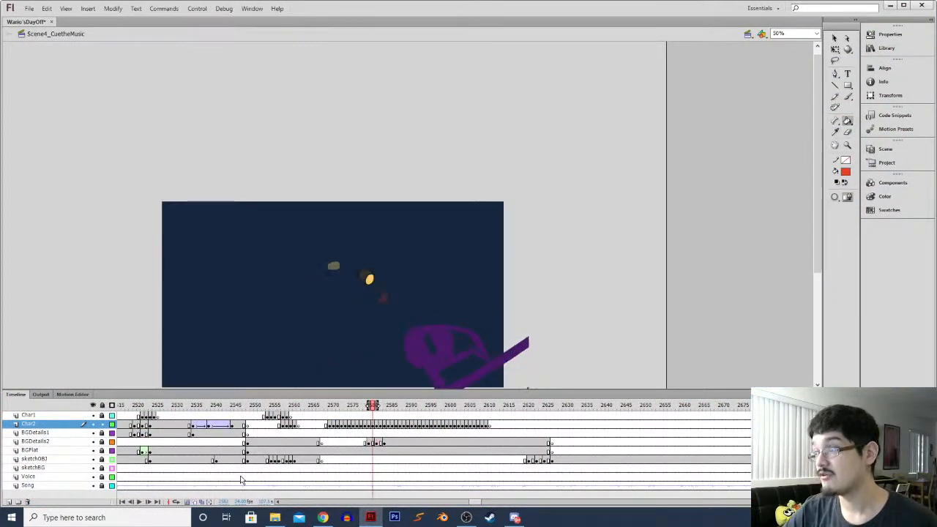
Select the yellow shape at frame 2582, nudge it slightly right with Free Transform, and advance to frame 2583
key(l)
mouse_move(322, 262)
mouse_down()
mouse_move(337, 277)
mouse_move(352, 262)
mouse_up()
key(q)
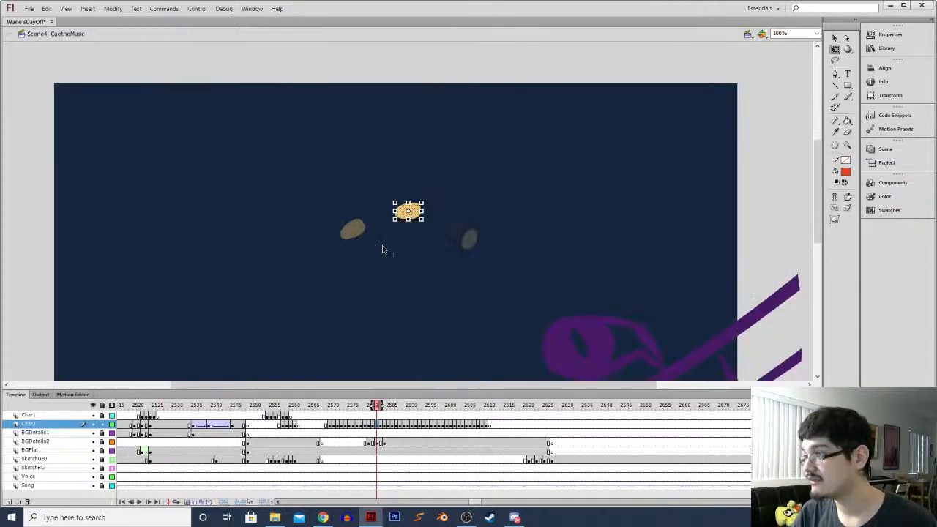
key(ctrl+equal)
click(414, 218)
key(period)
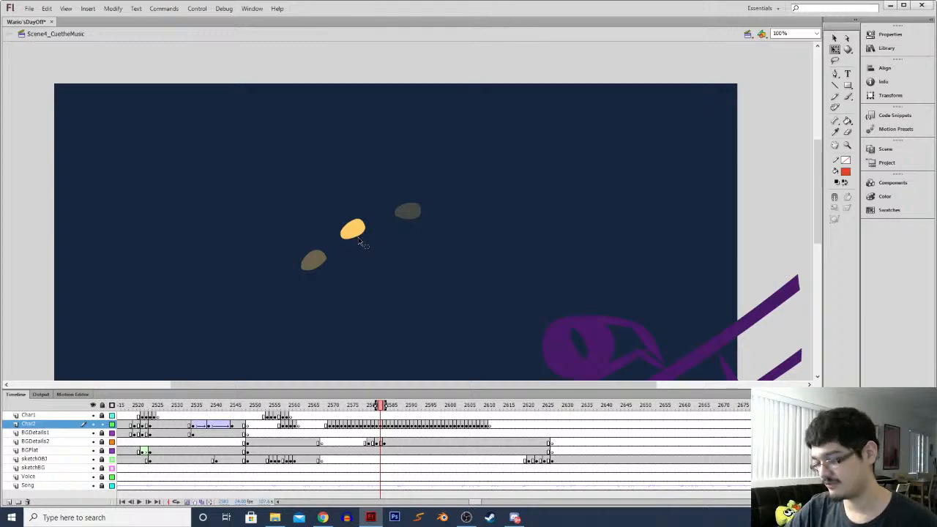
Use the Paint Bucket to fill the Char2 shape with orange-red on alternate frames between 2585 and 2593
key(k)
key(period)
key(period)
click(258, 275)
key(period)
key(period)
click(196, 237)
key(period)
key(period)
key(period)
key(period)
key(period)
click(272, 189)
key(period)
key(period)
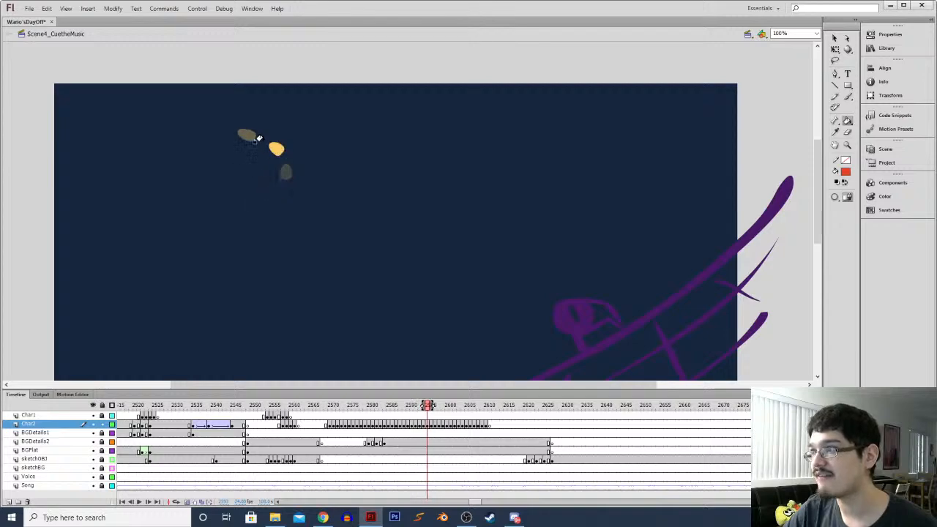
Fill the Char2 shapes at frames 2597 and 2599 with the sampled orange-red
key(period)
key(period)
key(period)
key(period)
key(period)
key(period)
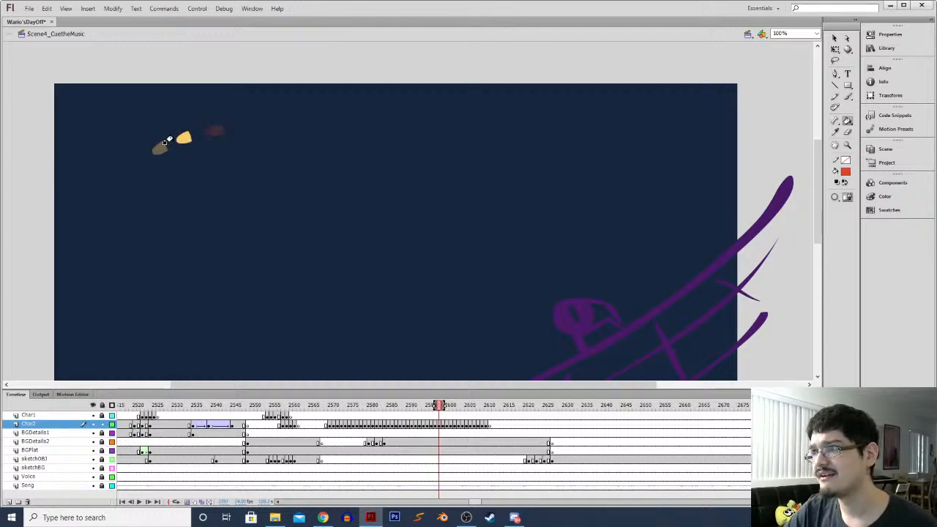
key(comma)
key(comma)
key(l)
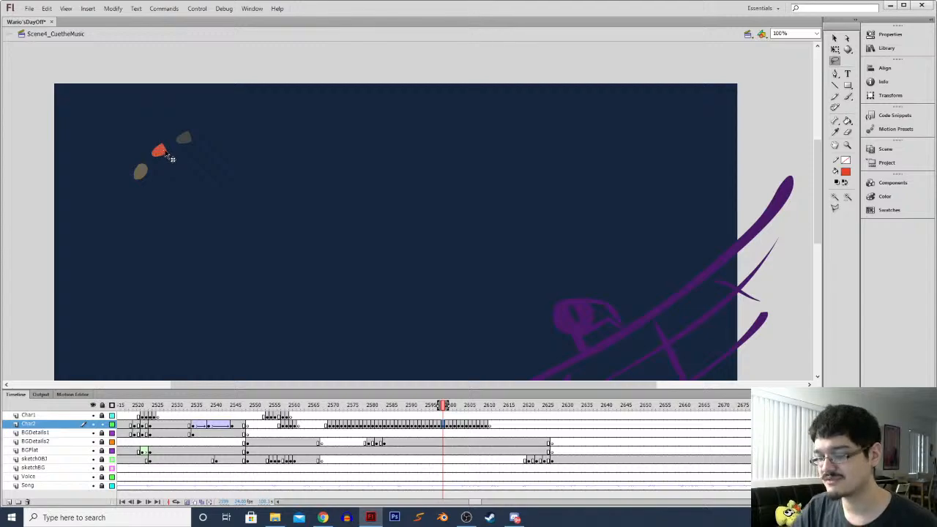
key(q)
click(160, 151)
click(168, 187)
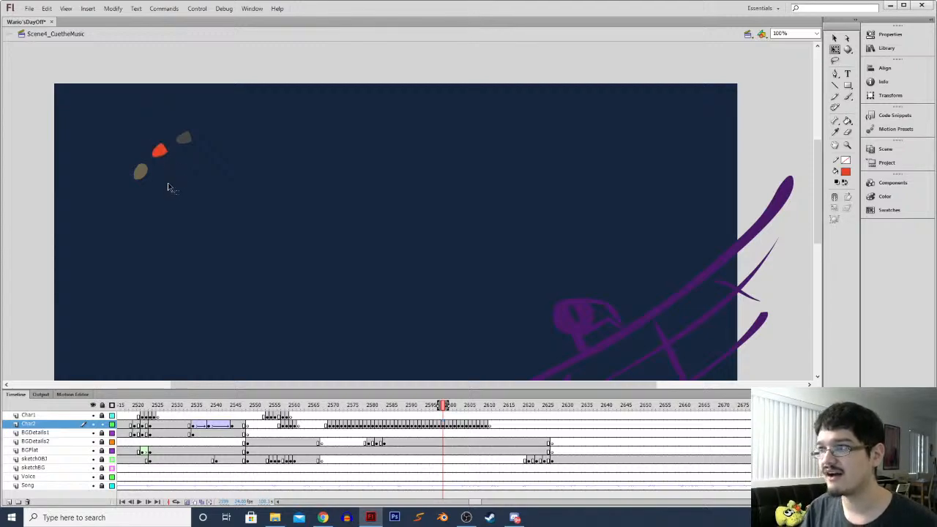
Fill the Char2 shape at frame 2601 with orange-red and nudge it slightly left using Free Transform
key(period)
key(period)
key(l)
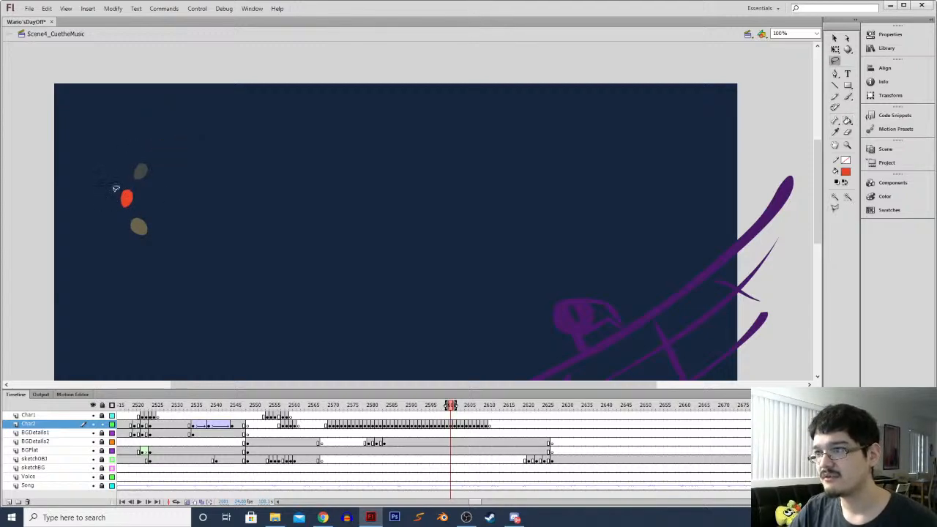
mouse_move(113, 191)
mouse_down()
mouse_move(138, 203)
mouse_move(138, 186)
mouse_up()
key(q)
click(139, 199)
click(125, 200)
click(150, 213)
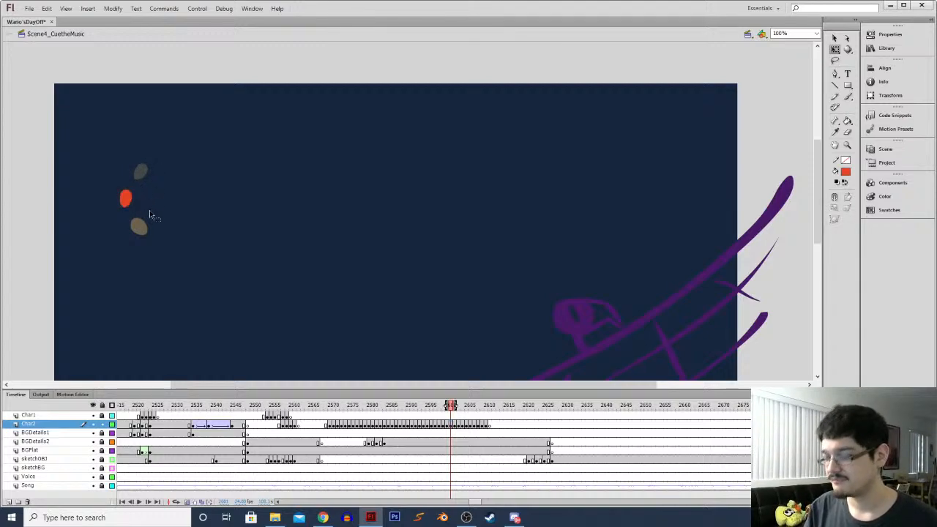
Lasso the yellow Char2 shape at frame 2602 and nudge it slightly down along its arc
key(l)
key(period)
key(period)
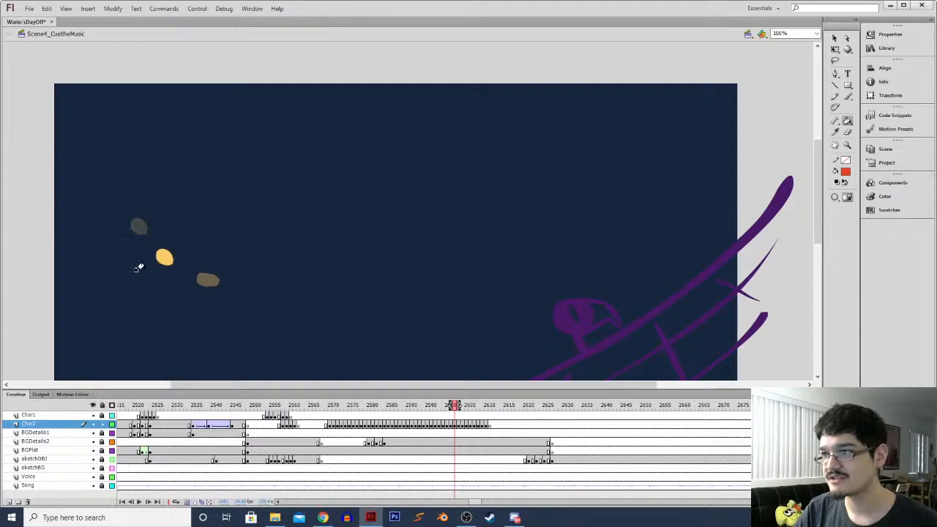
key(comma)
drag(123, 213, 146, 236)
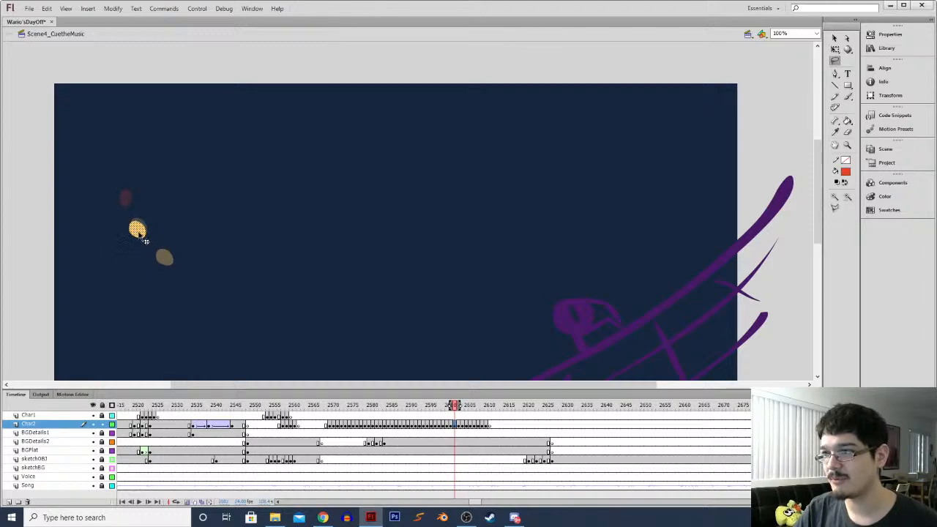
key(q)
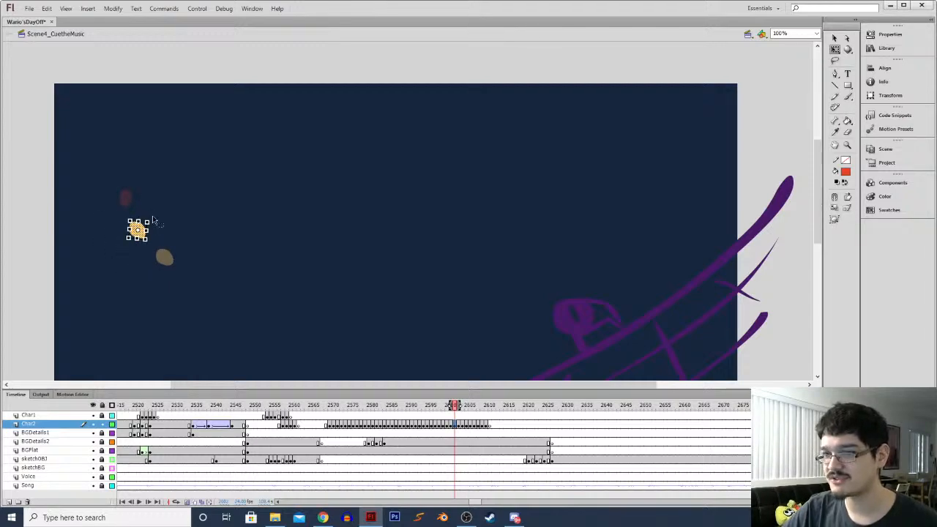
Fill the Char2 shape at frame 2603 with orange-red and nudge it slightly down, comparing it with the neighbouring frames
key(period)
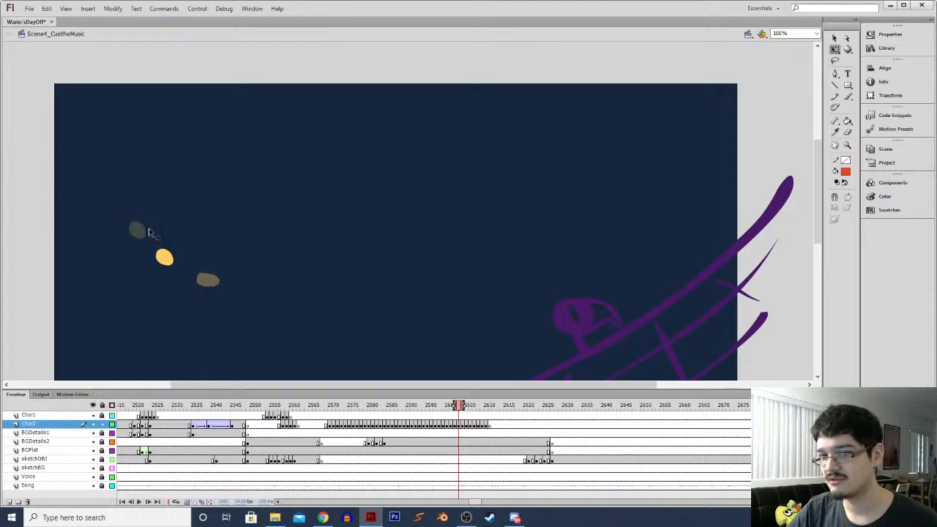
key(k)
click(163, 256)
key(comma)
key(period)
key(period)
key(comma)
key(l)
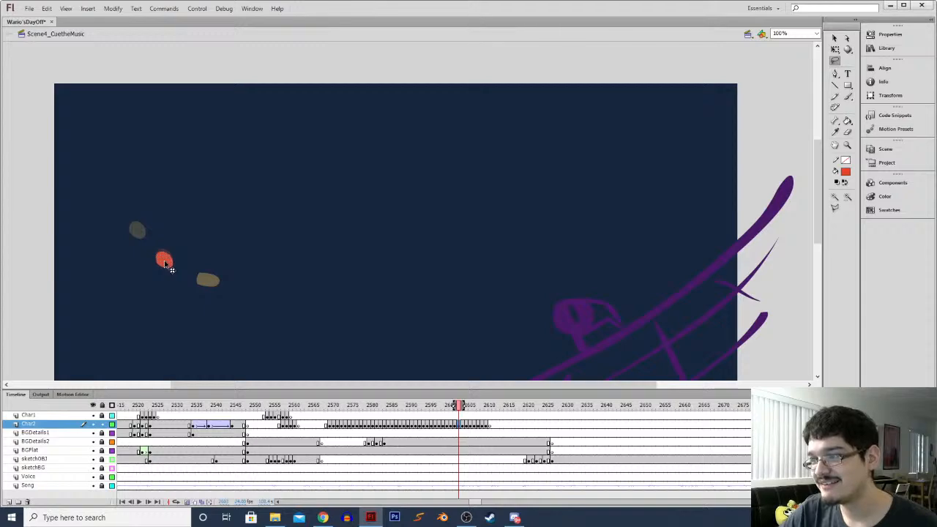
key(comma)
key(period)
key(period)
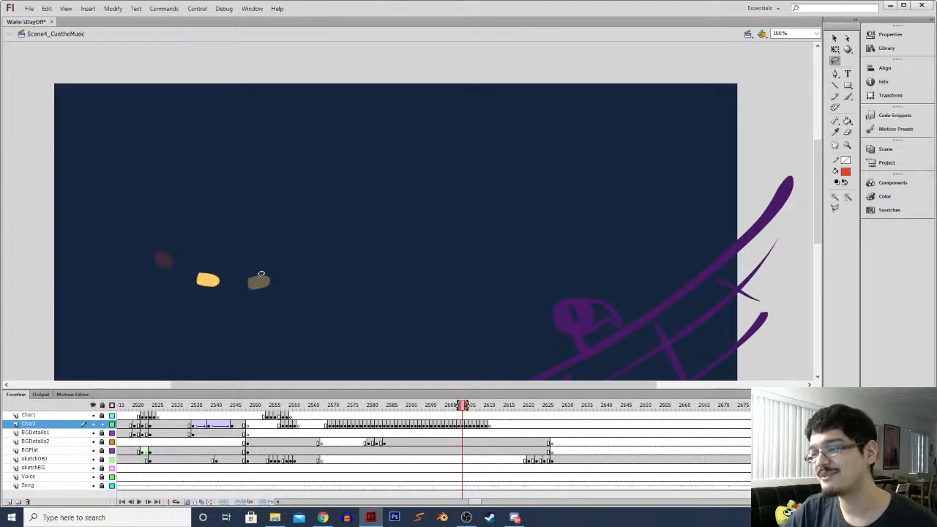
Fill the Char2 shapes at frames 2605, 2607 and 2609 with orange-red
key(k)
key(period)
click(247, 281)
key(l)
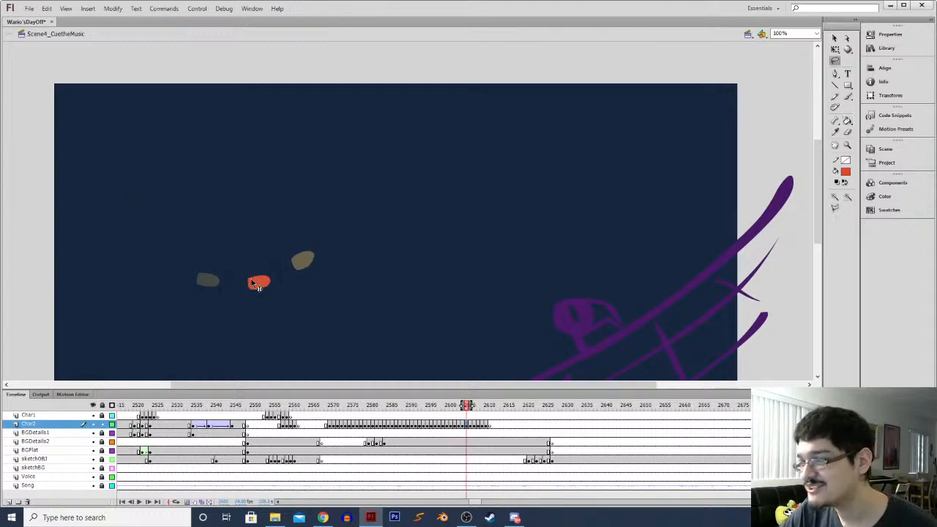
key(period)
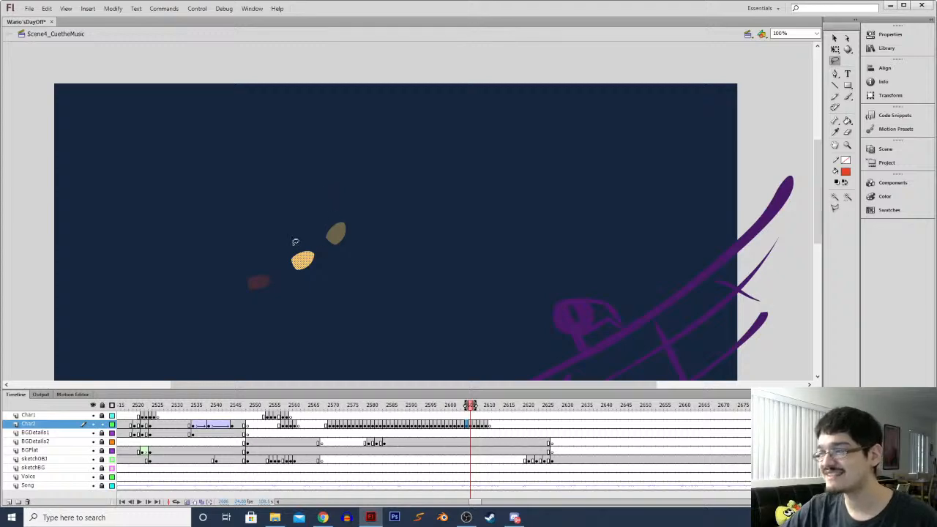
key(period)
key(period)
key(k)
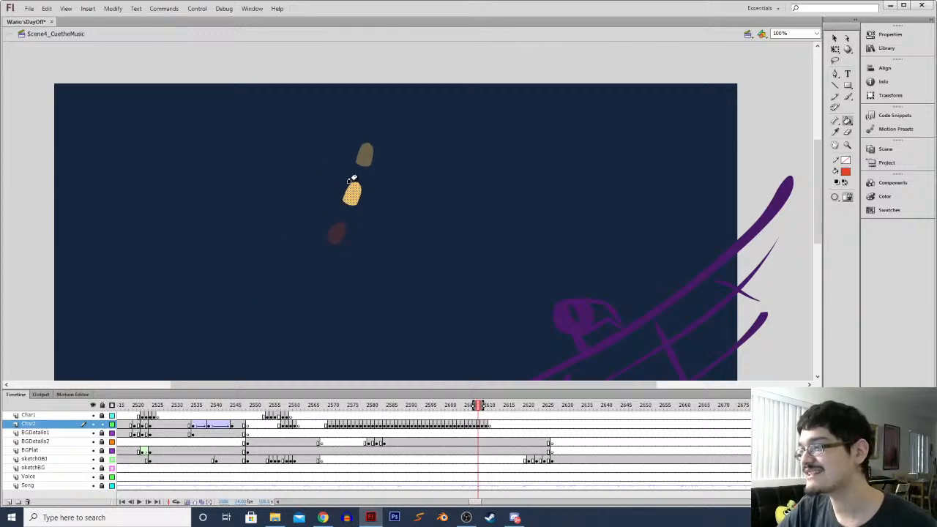
key(period)
click(360, 155)
key(period)
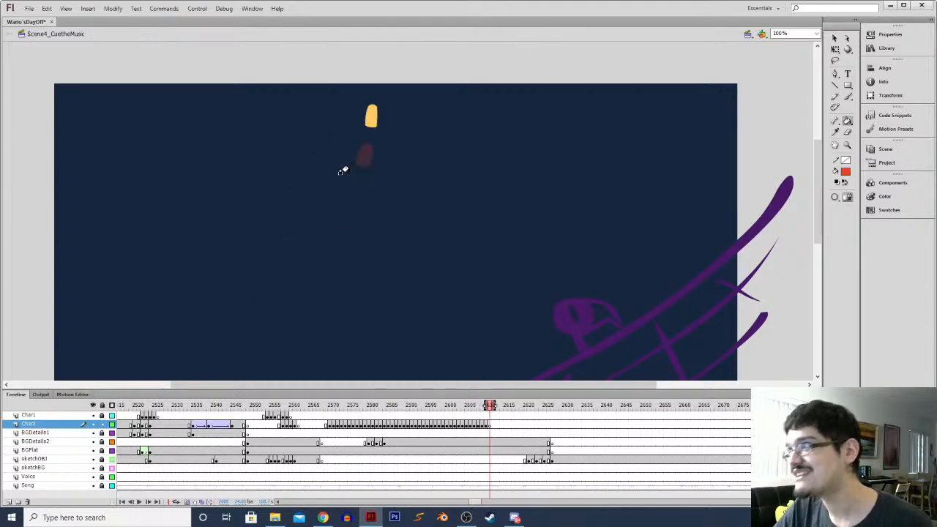
Nudge the yellow Char2 shape at frame 2610 up and slightly right, and check its spacing from frame 2609
key(period)
key(comma)
key(l)
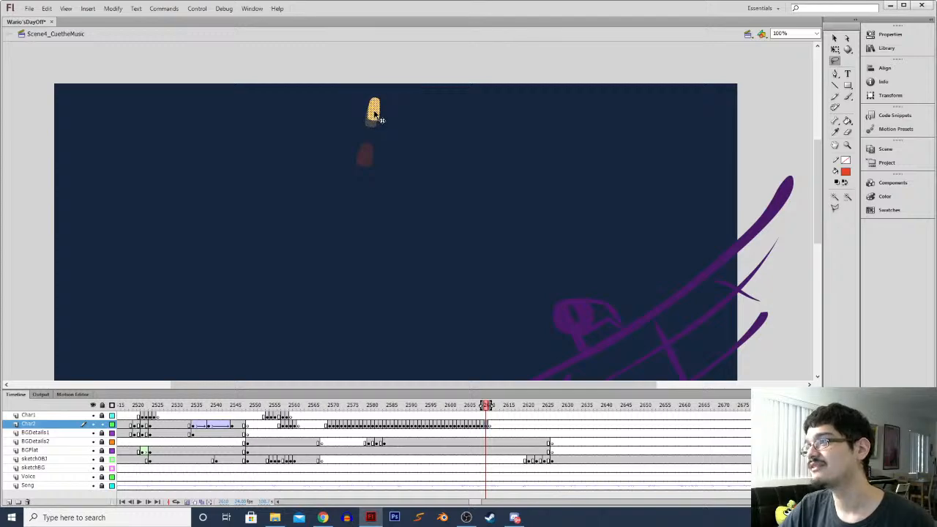
key(comma)
mouse_move(349, 139)
mouse_down()
mouse_move(360, 126)
mouse_move(354, 146)
mouse_up()
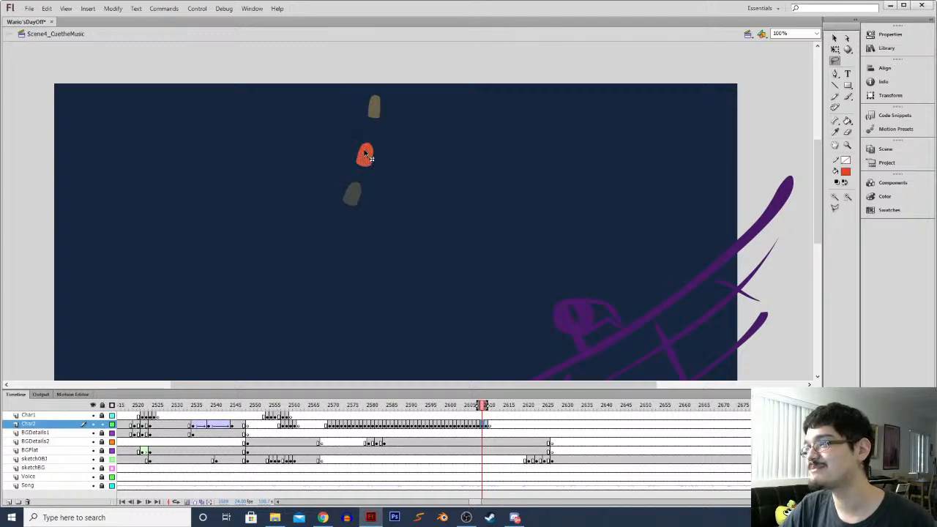
key(ctrl+equal)
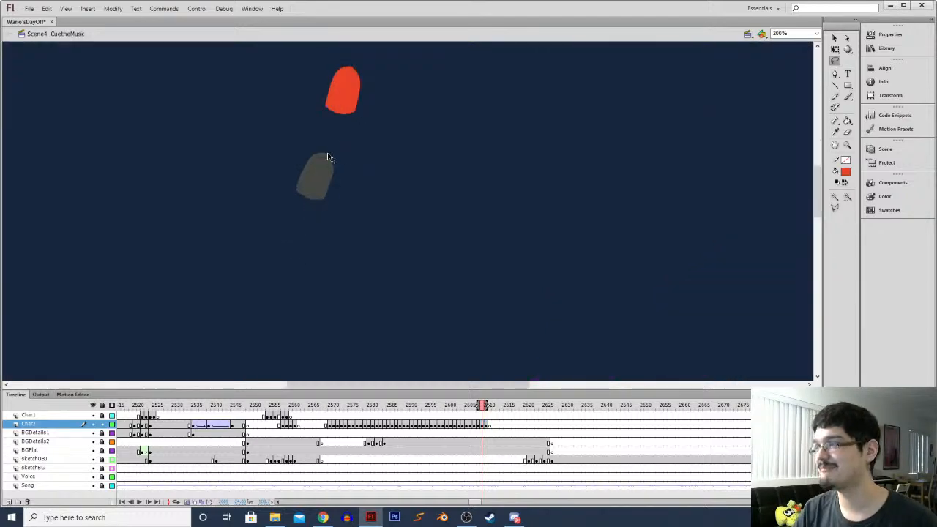
key(ctrl+minus)
key(ctrl+minus)
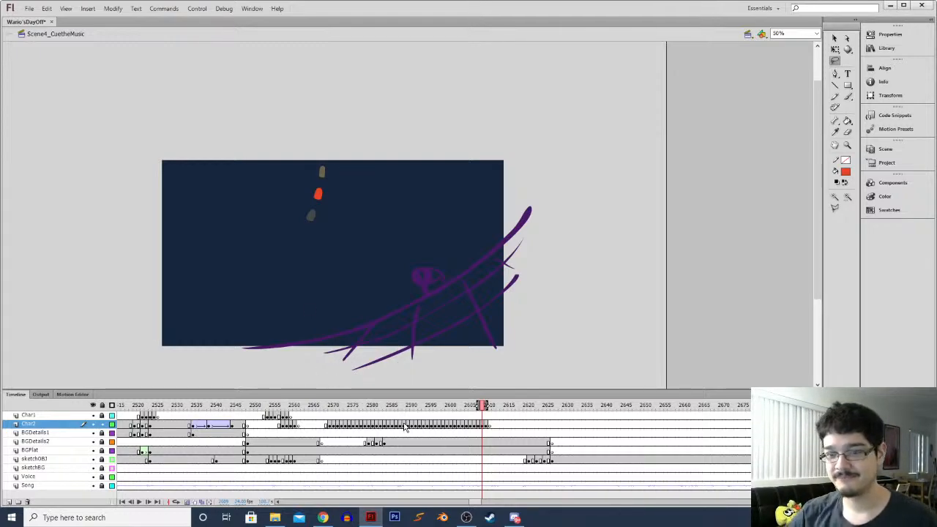
Return to frame 2572, lasso the tumbling object and adjust it with Free Transform
click(374, 406)
click(387, 406)
drag(387, 407, 334, 418)
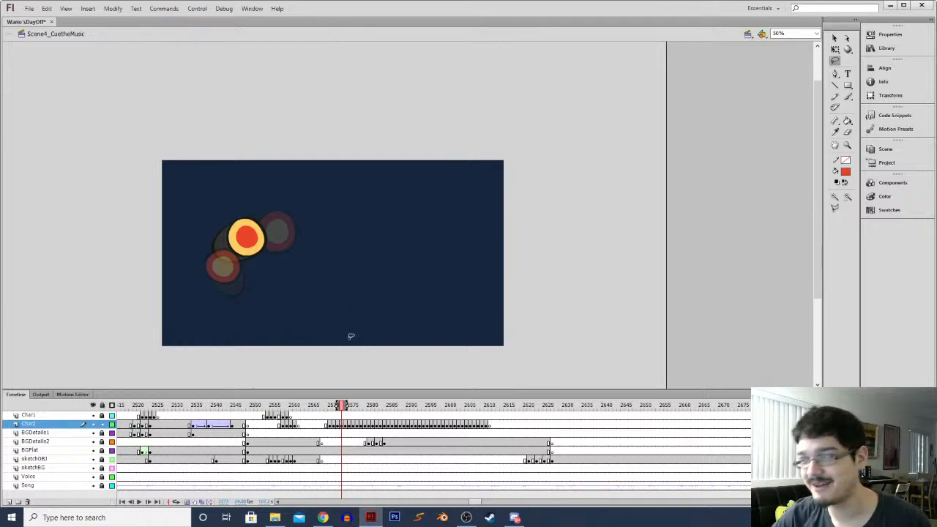
key(comma)
key(comma)
key(period)
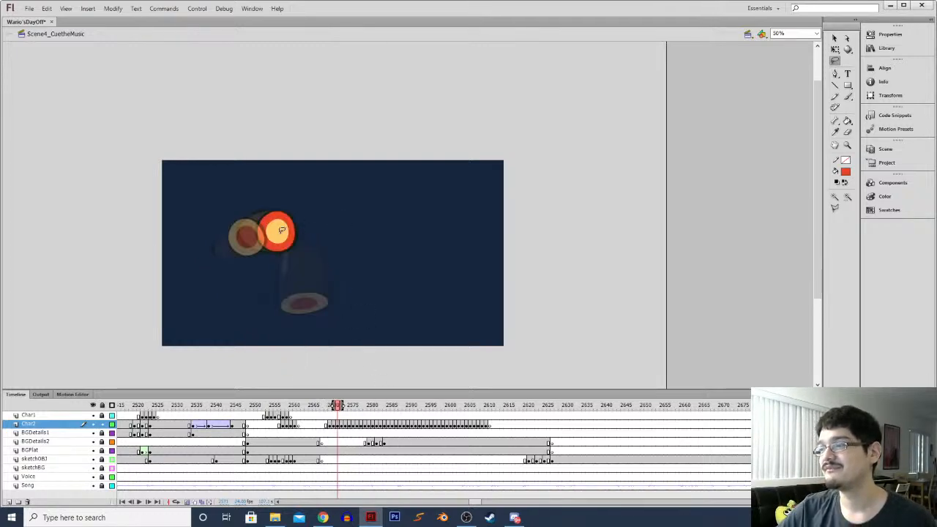
drag(216, 268, 295, 235)
key(q)
drag(322, 206, 309, 251)
Replay the tumble, and move the Char2 drawings at frames 2608 to 2610 and the closing blank keyframe one frame earlier
click(319, 442)
key(Return)
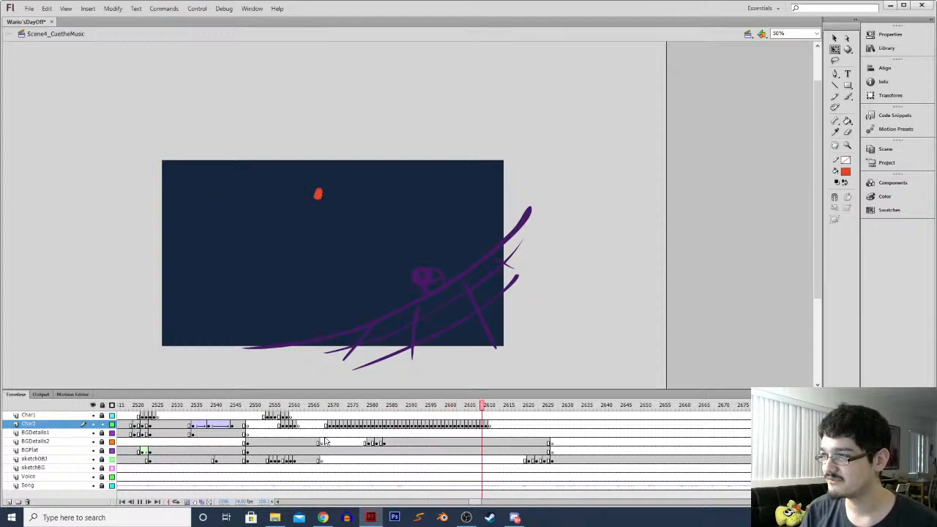
click(399, 431)
key(Return)
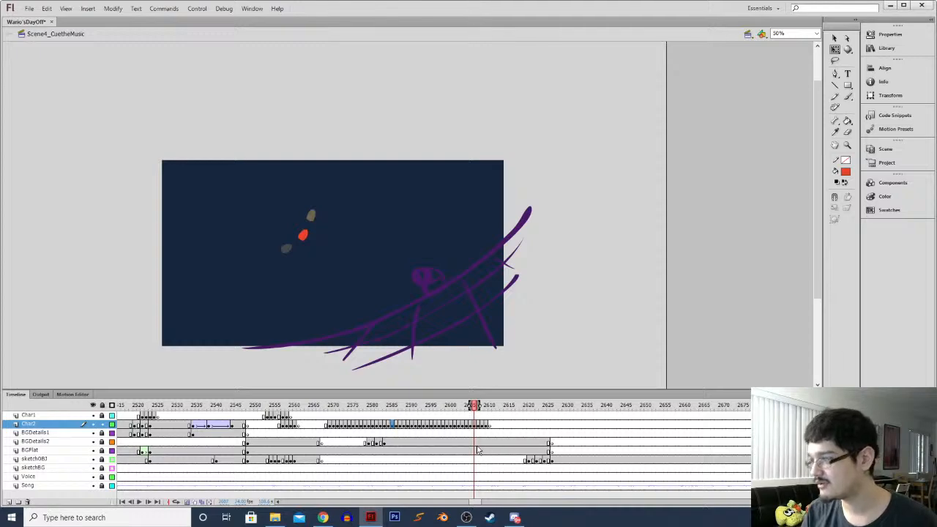
drag(476, 429, 484, 433)
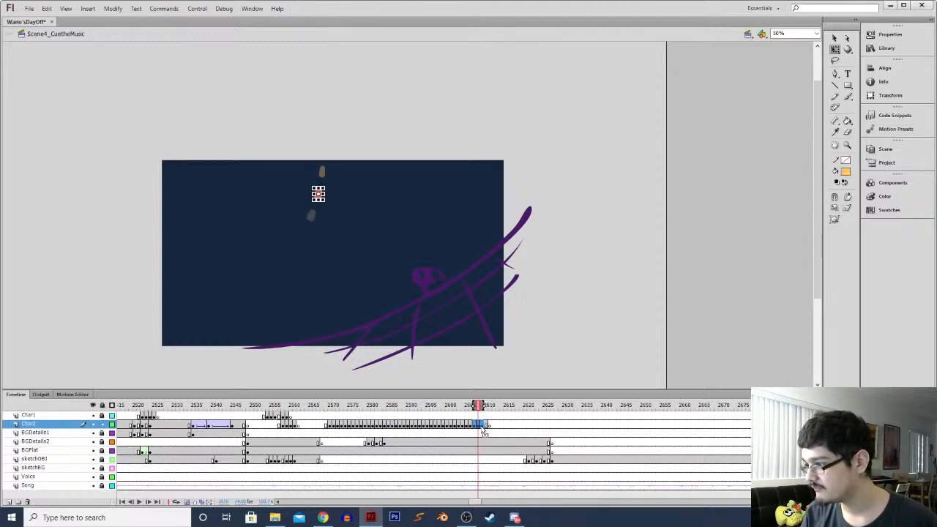
click(489, 427)
drag(490, 427, 486, 427)
click(443, 427)
key(Return)
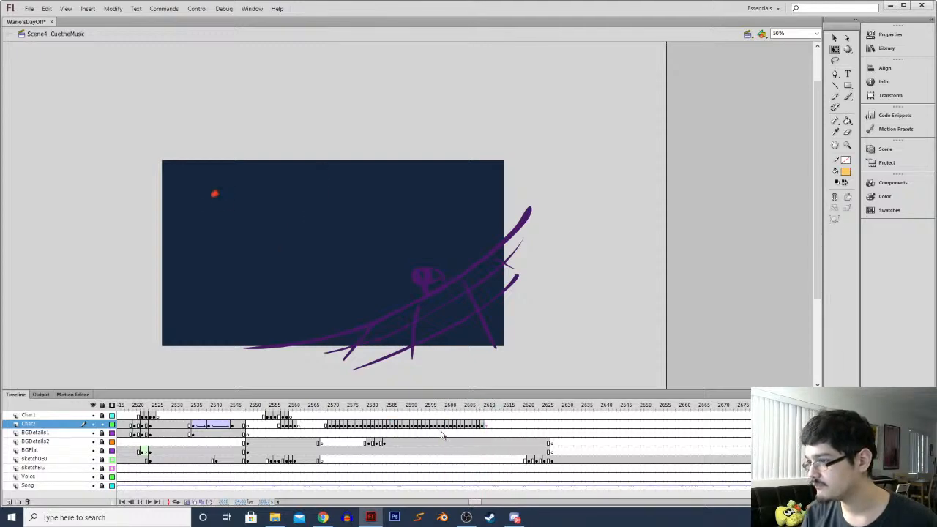
Nudge the yellow Char2 shape at frame 2607 down and left to even the spacing, and compare it with earlier frames
click(471, 405)
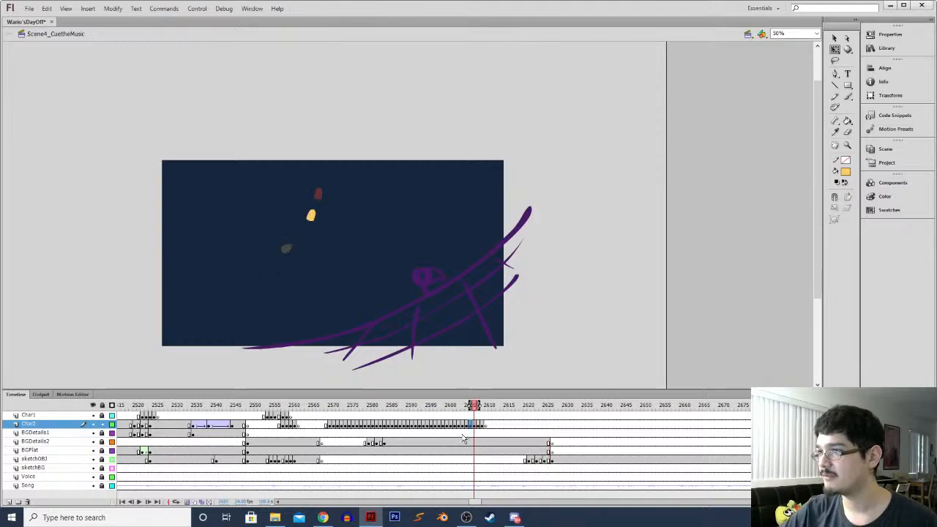
key(period)
key(l)
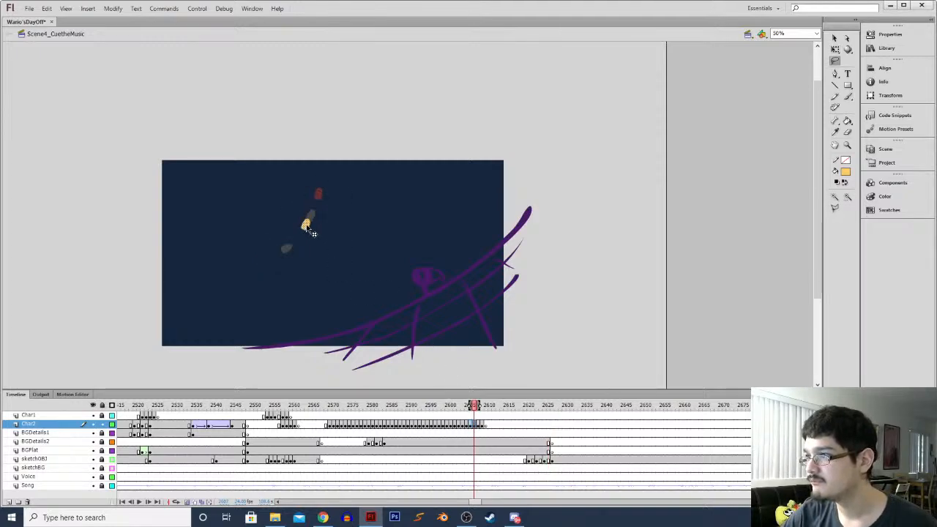
drag(308, 229, 308, 230)
key(comma)
key(comma)
key(comma)
key(period)
key(period)
key(period)
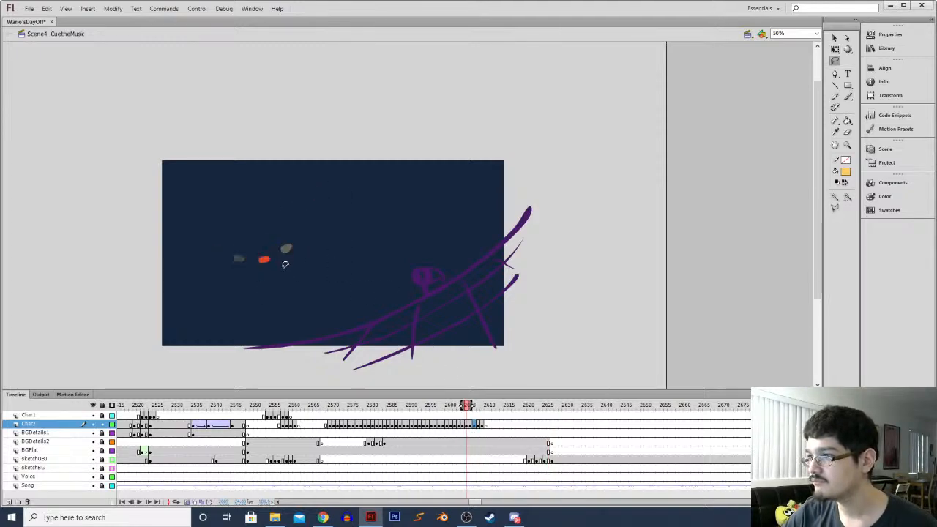
Sample the orange-red from the shape at frame 2605 and fill the shape at frame 2607 with it
key(comma)
key(comma)
key(i)
click(264, 259)
key(period)
key(period)
click(304, 224)
Sample the yellow from the shape at frame 2609 and fill the shape at frame 2608 with it
key(period)
key(period)
key(i)
click(321, 172)
key(comma)
click(314, 192)
key(period)
Remove the final yellow Char2 drawing at frame 2609 and replay the animation from earlier frames
key(l)
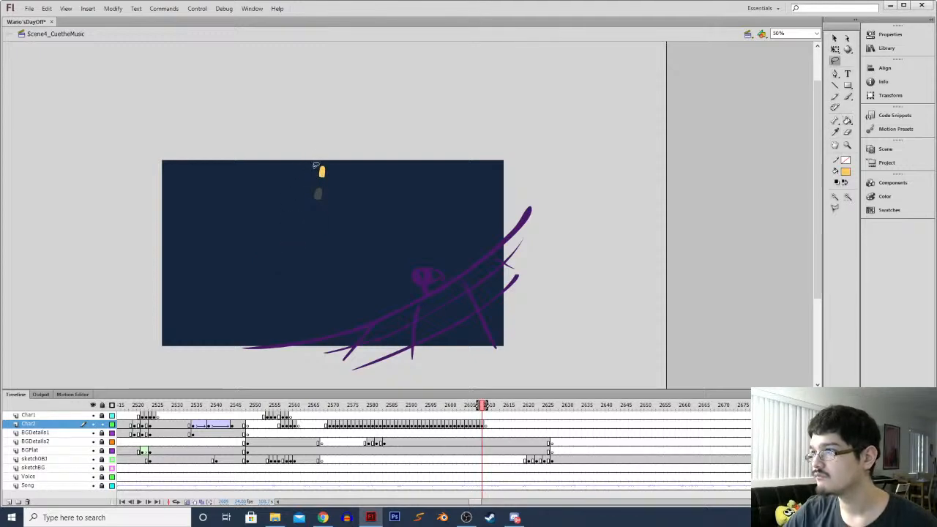
key(period)
click(449, 425)
key(Return)
click(479, 432)
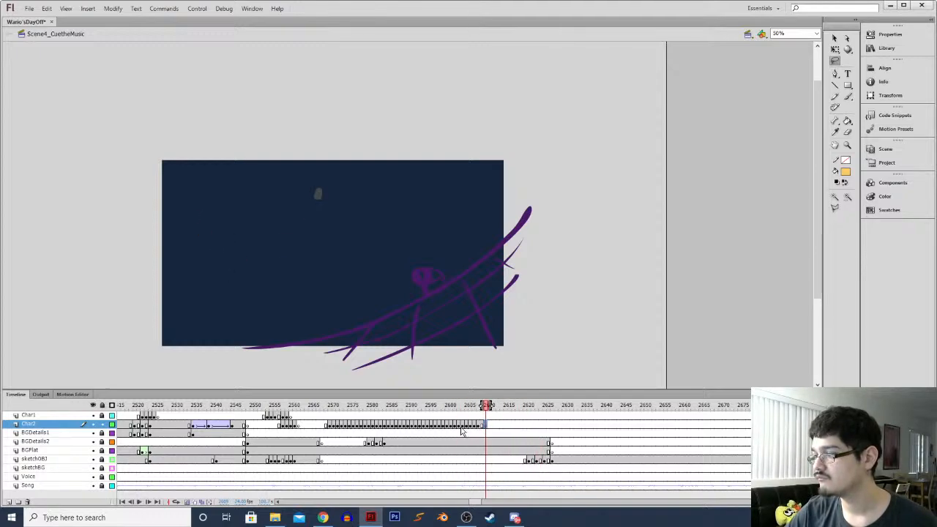
click(447, 434)
key(Return)
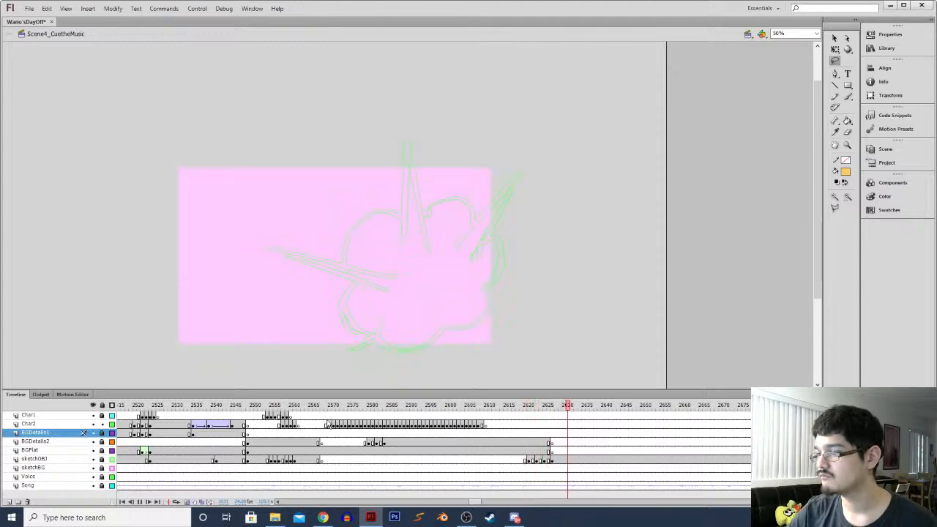
click(320, 424)
key(Return)
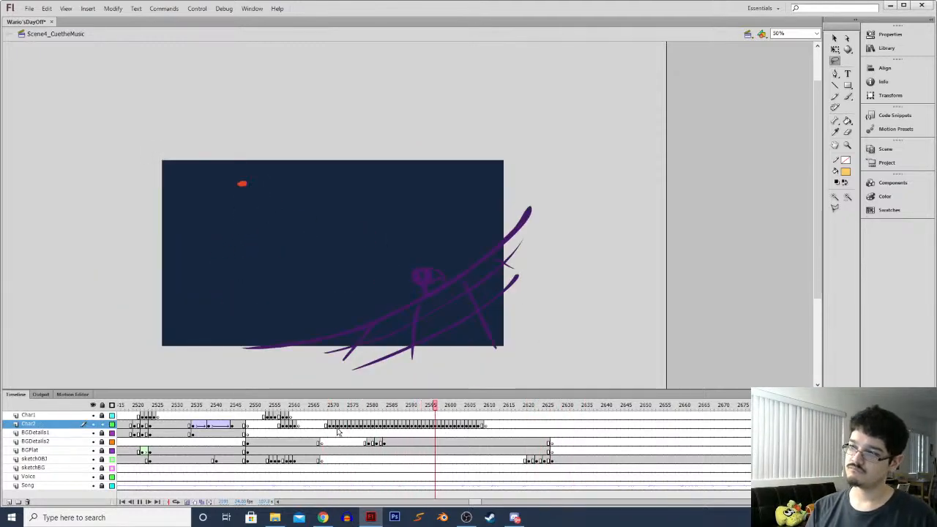
Shorten the hold on the last Char2 drawing by one frame and replay the whole tumble
click(483, 426)
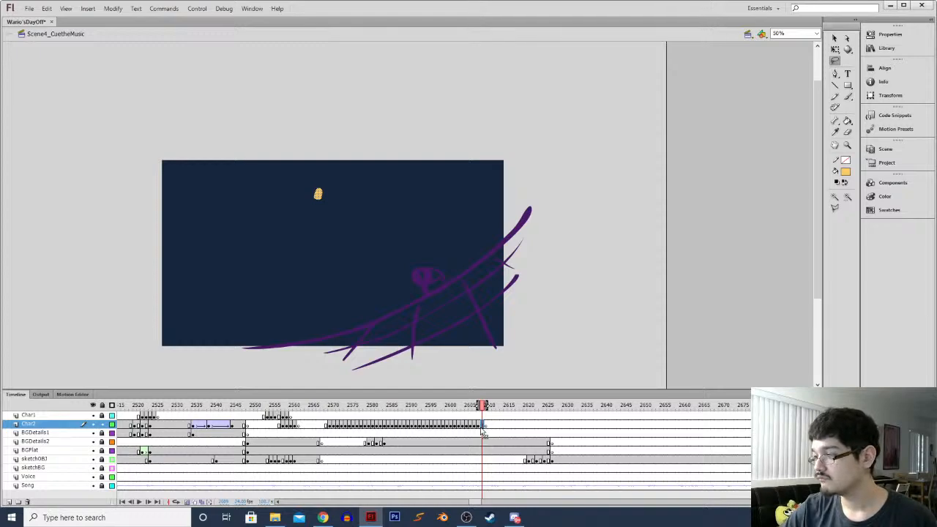
click(485, 428)
key(shift+F5)
drag(482, 425, 381, 422)
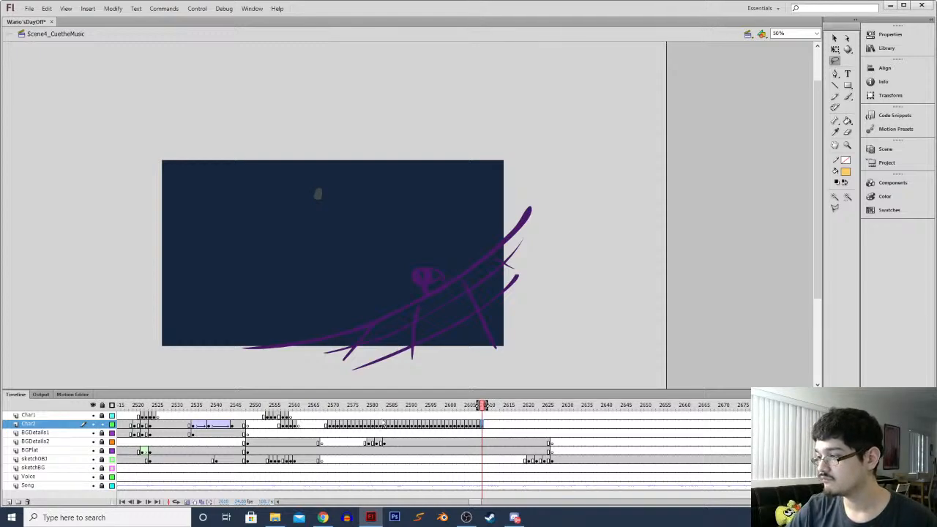
click(310, 428)
key(Return)
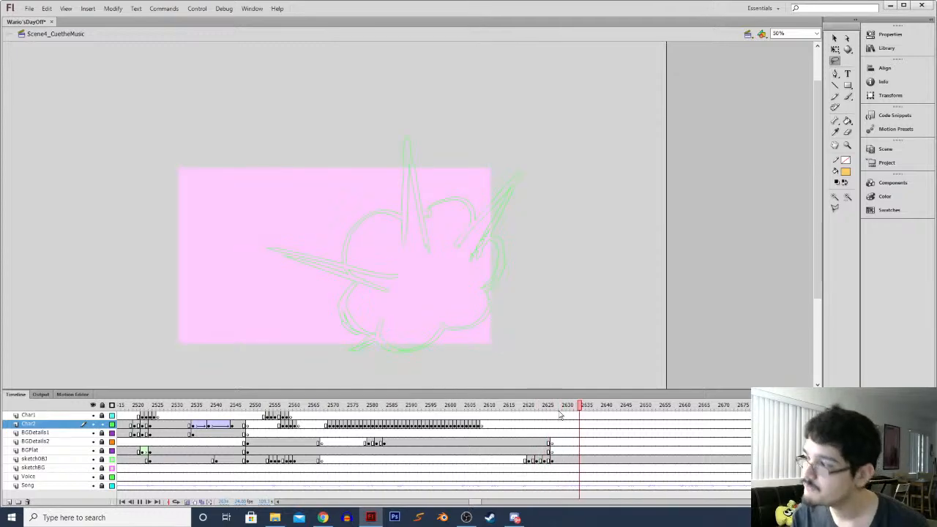
Insert blank keyframes on the Char2 layer at frames 2621 and 2627, and save the file
click(526, 427)
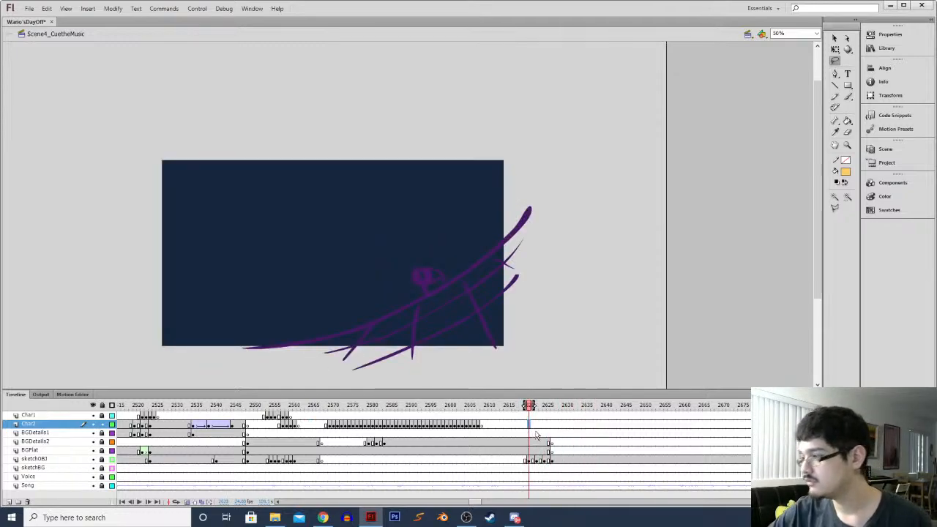
click(551, 429)
click(527, 427)
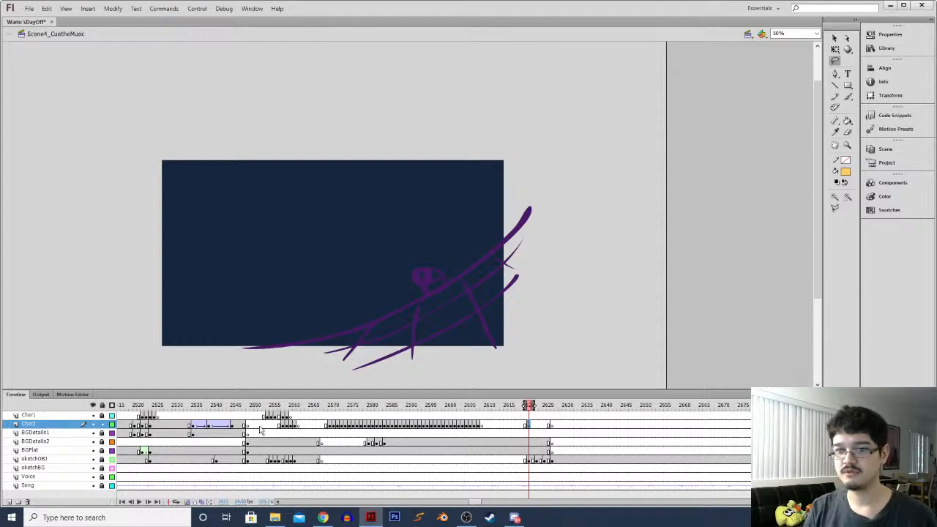
key(ctrl+s)
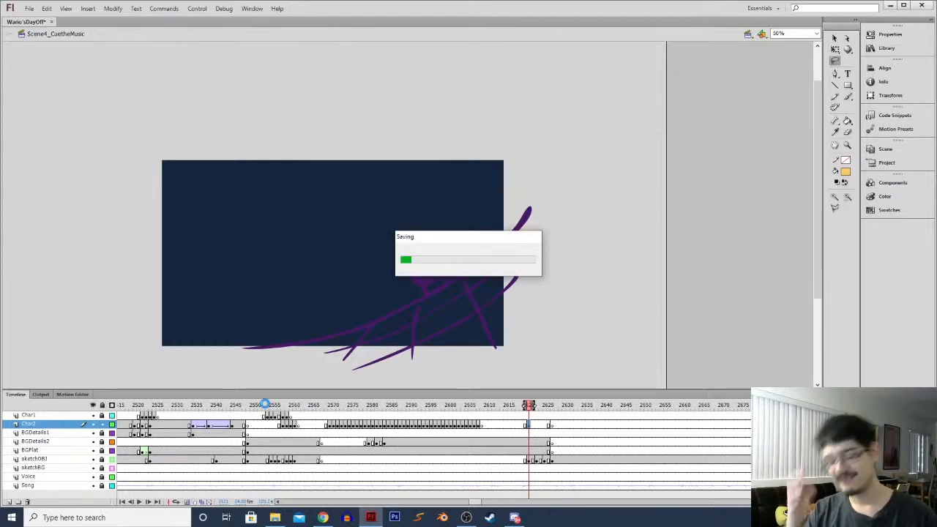
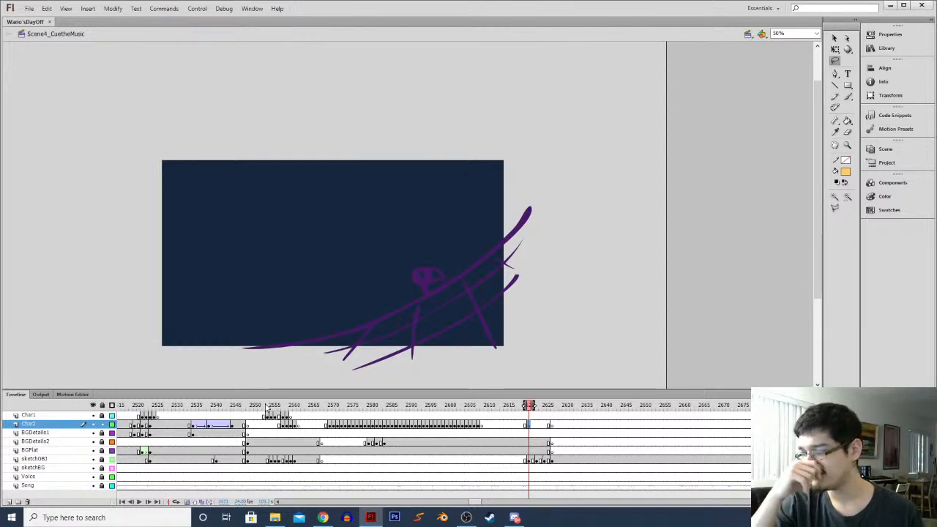
Scrub and replay the Char2 tumble from about frame 2565 to check its motion against the sketched cannon
drag(332, 407, 389, 407)
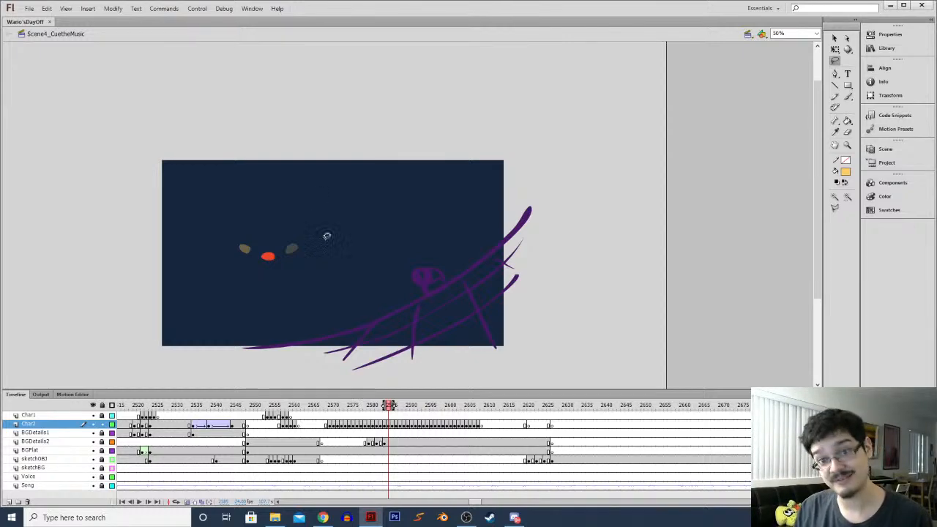
click(313, 407)
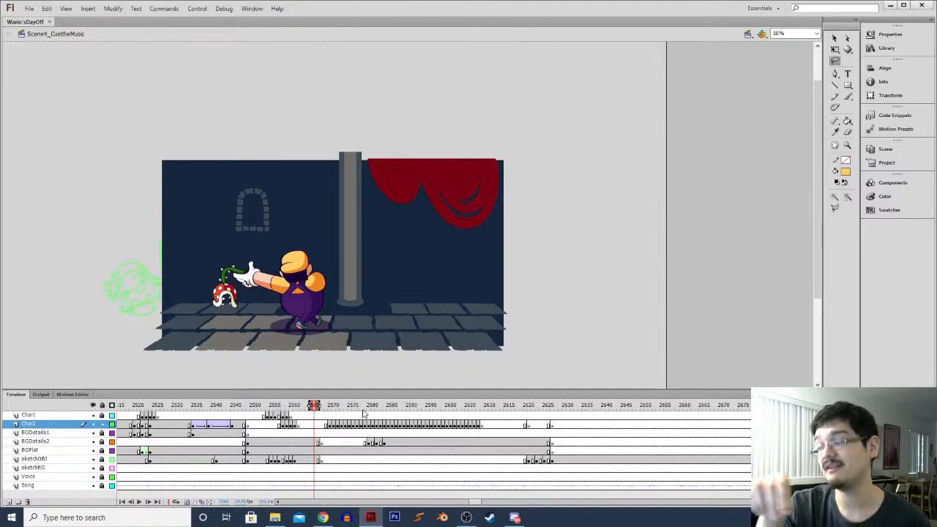
mouse_move(304, 407)
mouse_down()
mouse_move(377, 407)
mouse_move(282, 407)
mouse_move(377, 390)
mouse_move(508, 405)
mouse_move(332, 412)
mouse_up()
key(Return)
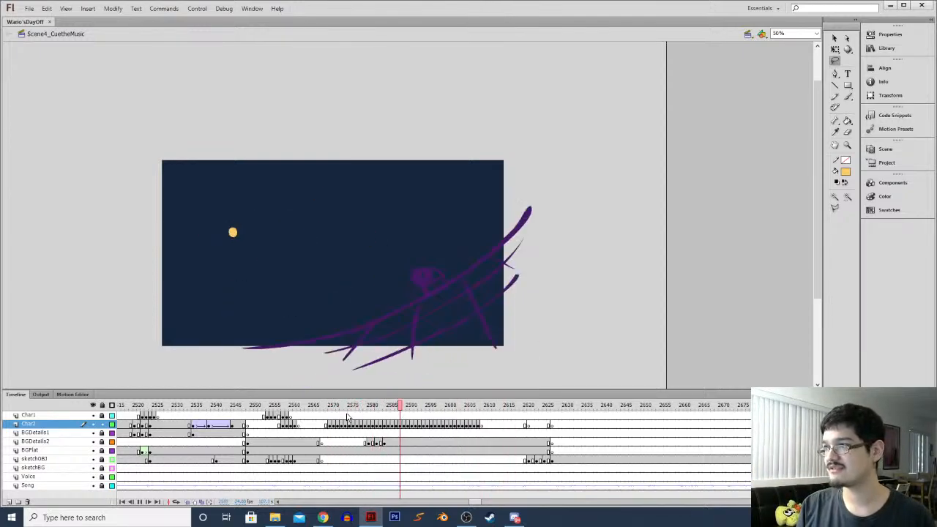
click(457, 434)
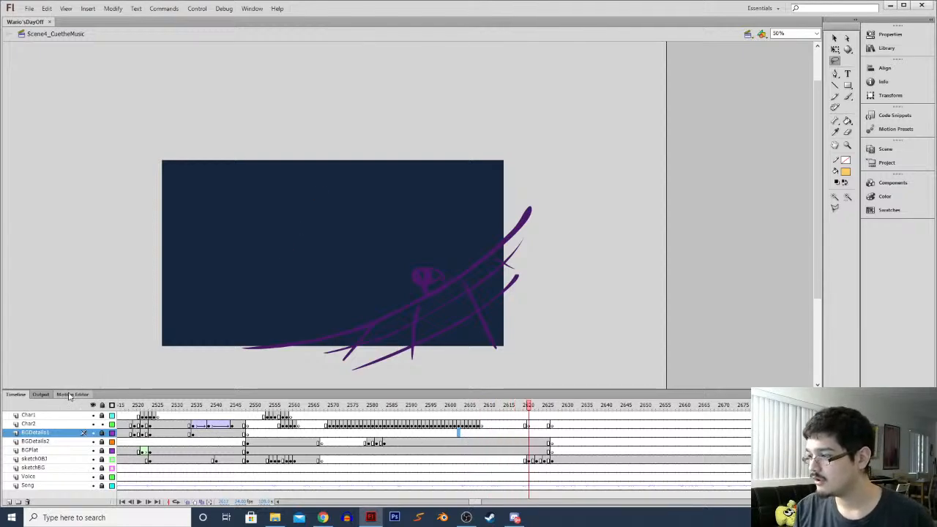
click(366, 443)
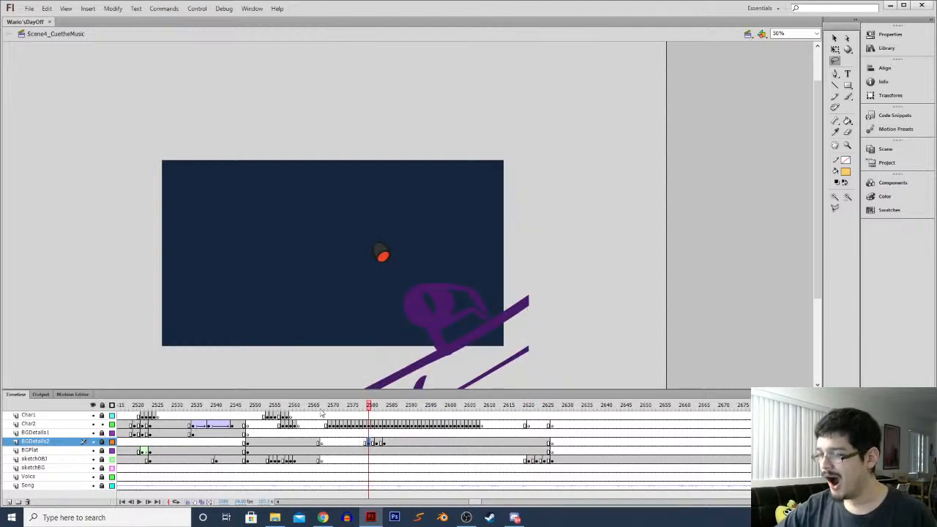
Copy the complete cannon drawing at frame 2517 from the Char2 and BGDetails1 layers, relocking both layers
click(184, 434)
key(comma)
key(comma)
key(comma)
key(comma)
key(comma)
key(comma)
key(comma)
key(comma)
key(comma)
key(comma)
key(comma)
key(comma)
key(comma)
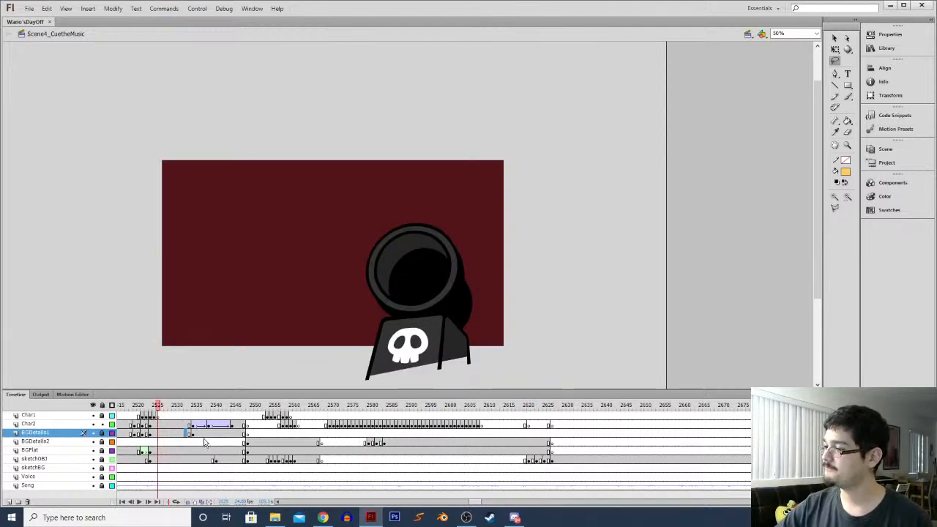
key(comma)
key(comma)
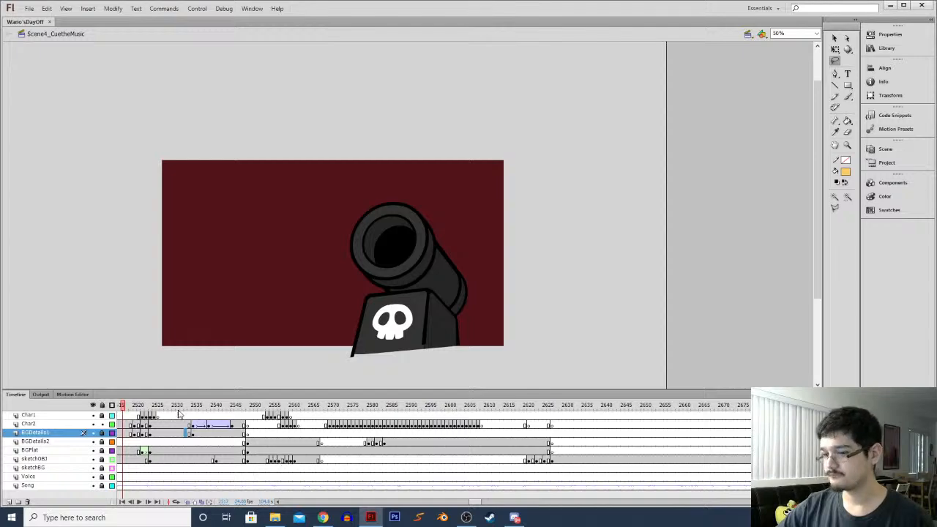
click(101, 428)
click(101, 430)
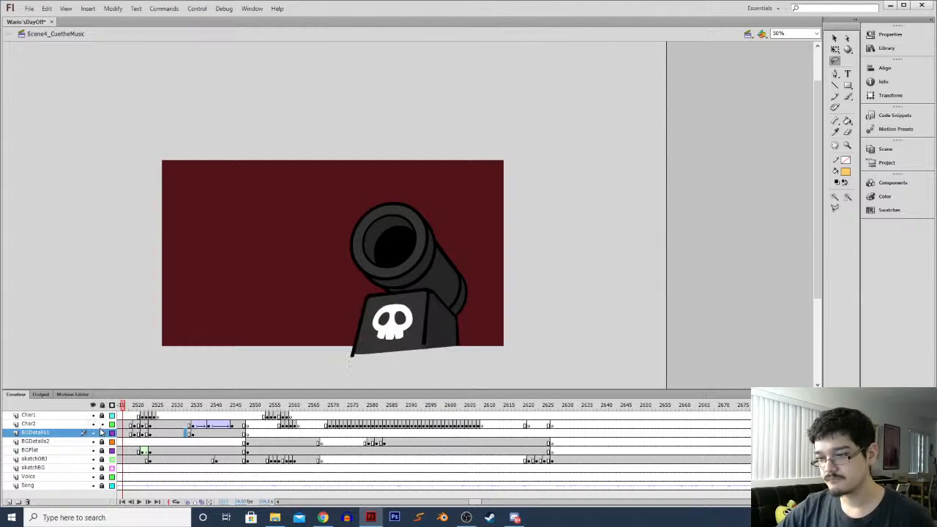
click(122, 433)
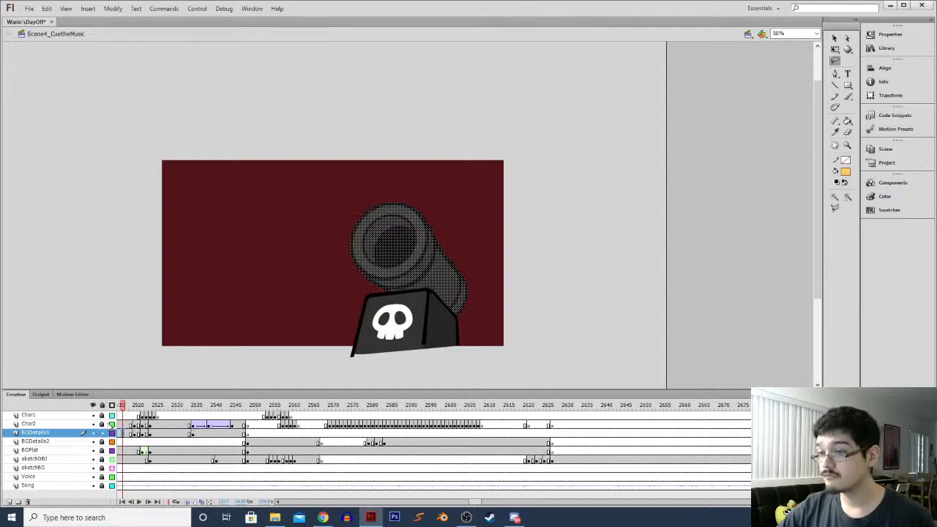
shift+click(106, 424)
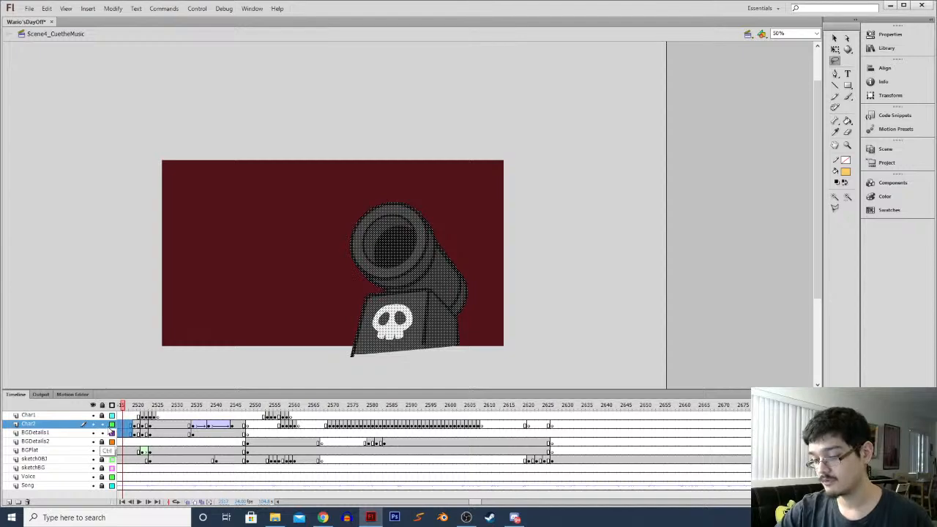
click(104, 432)
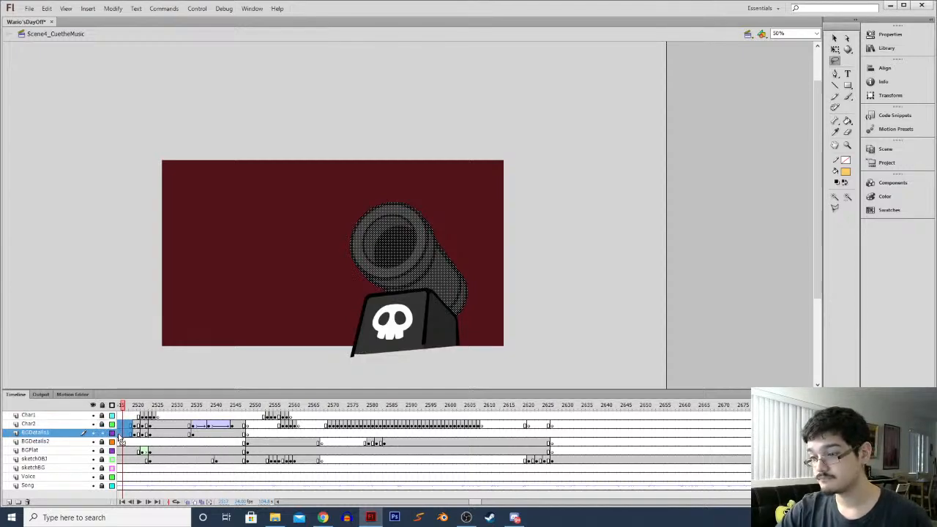
click(149, 435)
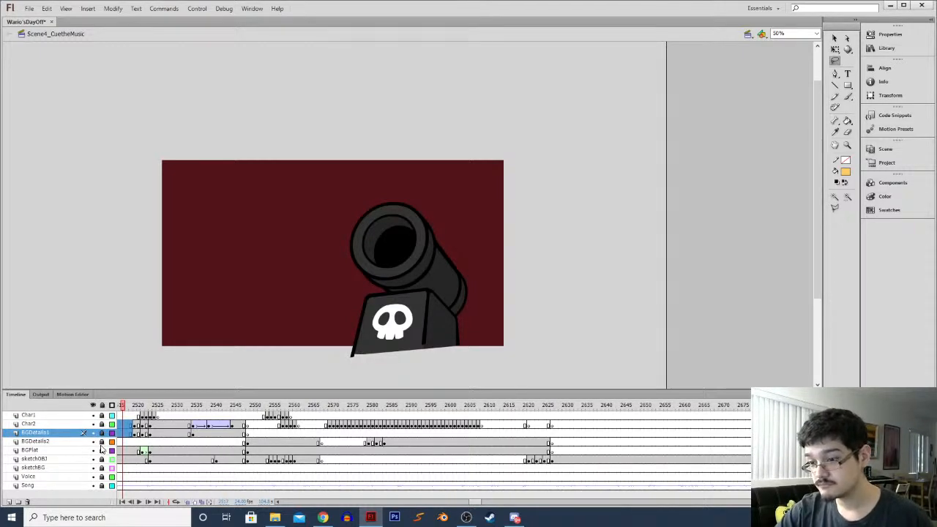
Paste the cannon in place on the BGDetails2 layer at frame 2584 and move it off the canvas beside the sketch
click(370, 444)
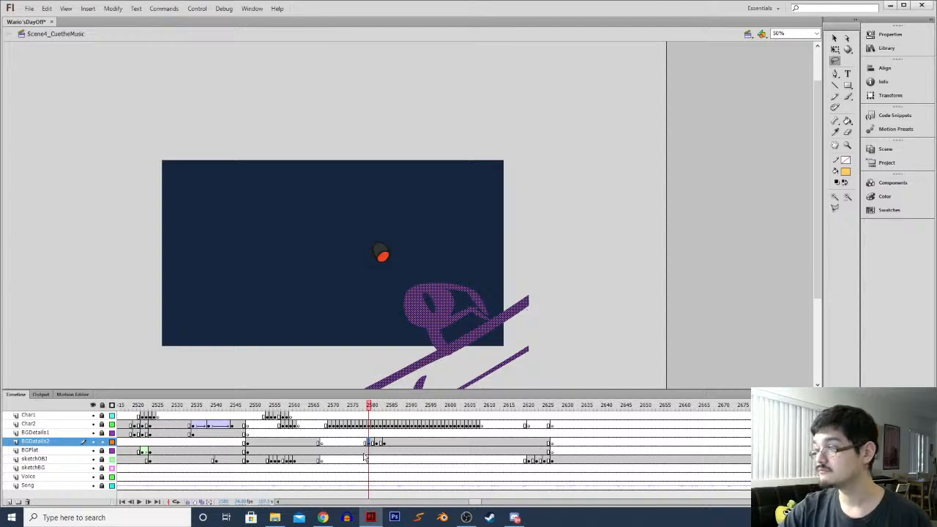
click(382, 444)
key(ctrl+shift+v)
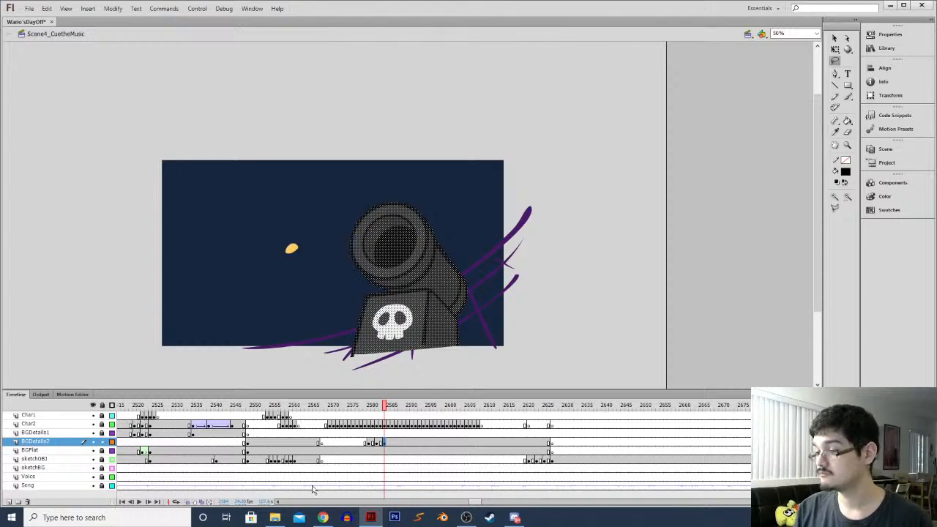
click(370, 518)
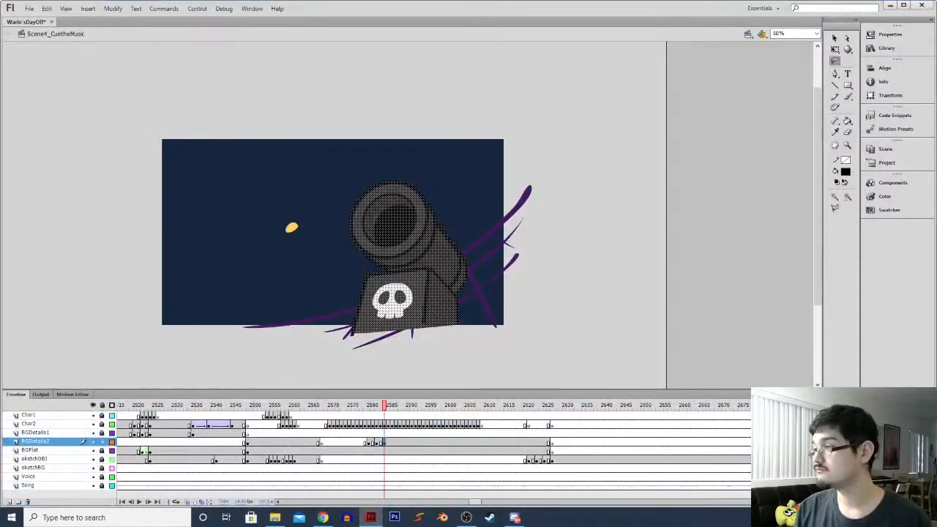
scroll(472, 293, down, 1)
drag(420, 293, 620, 308)
key(q)
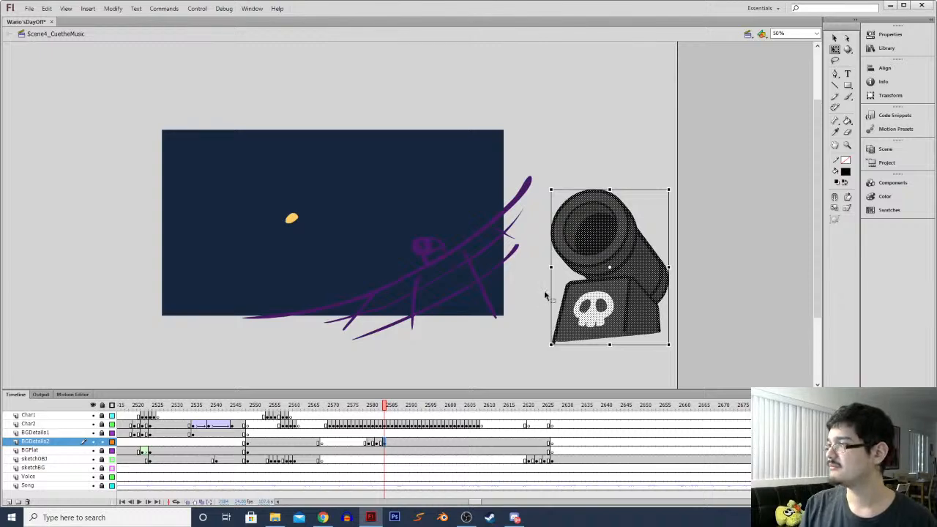
Shrink the pasted cannon, rotate it to follow the slope, and place it over the sketched cannon
click(525, 308)
key(l)
mouse_move(533, 295)
mouse_down()
mouse_move(590, 160)
mouse_move(606, 381)
mouse_move(515, 311)
mouse_up()
key(q)
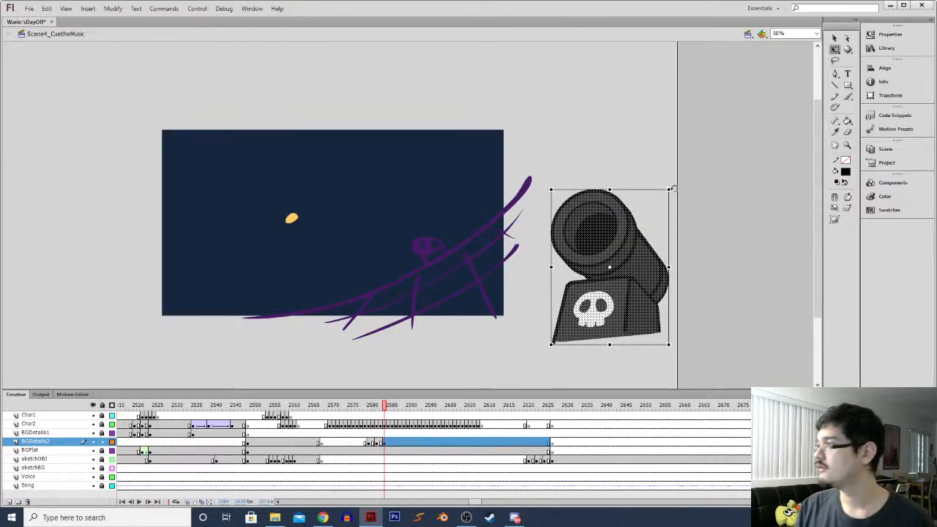
drag(669, 189, 610, 265)
drag(578, 315, 437, 249)
drag(472, 199, 447, 186)
drag(441, 259, 429, 251)
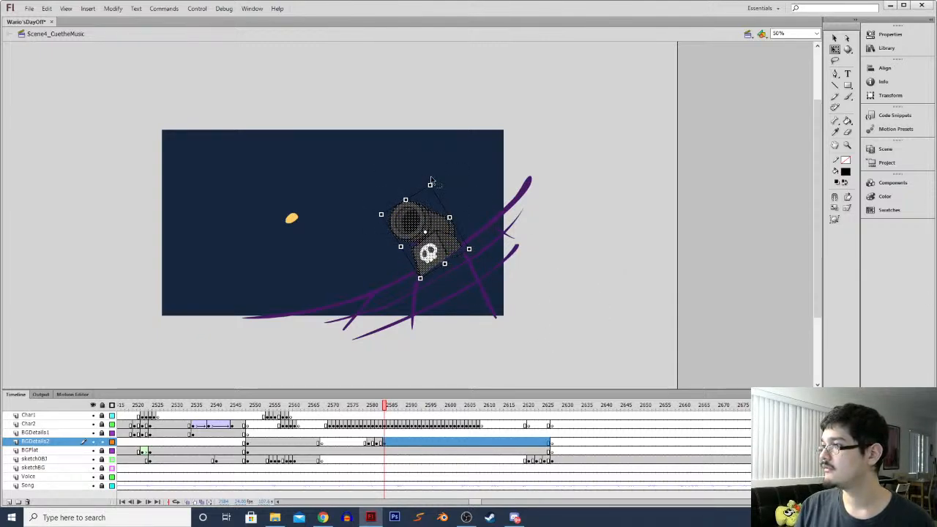
drag(430, 184, 426, 201)
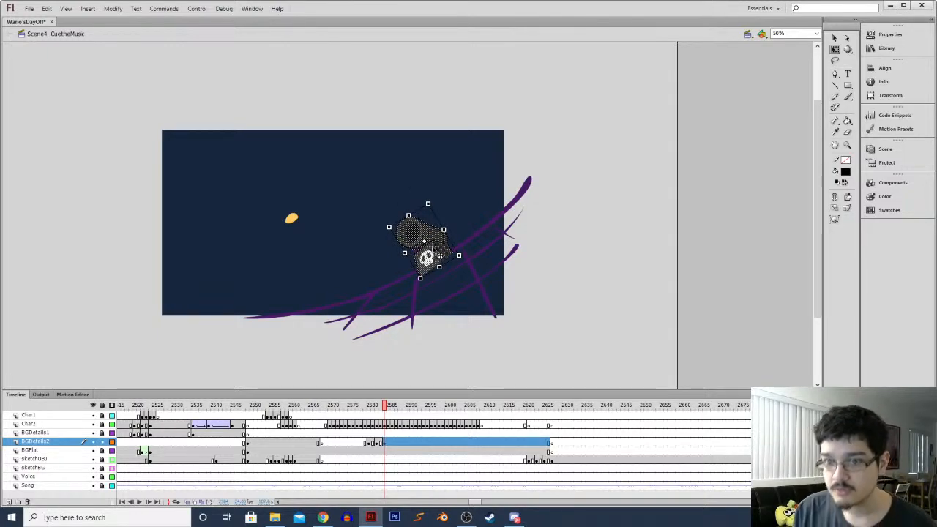
Fine-tune the cannon's size, tilt and position so its base sits on the sketched slope line
key(ctrl+=)
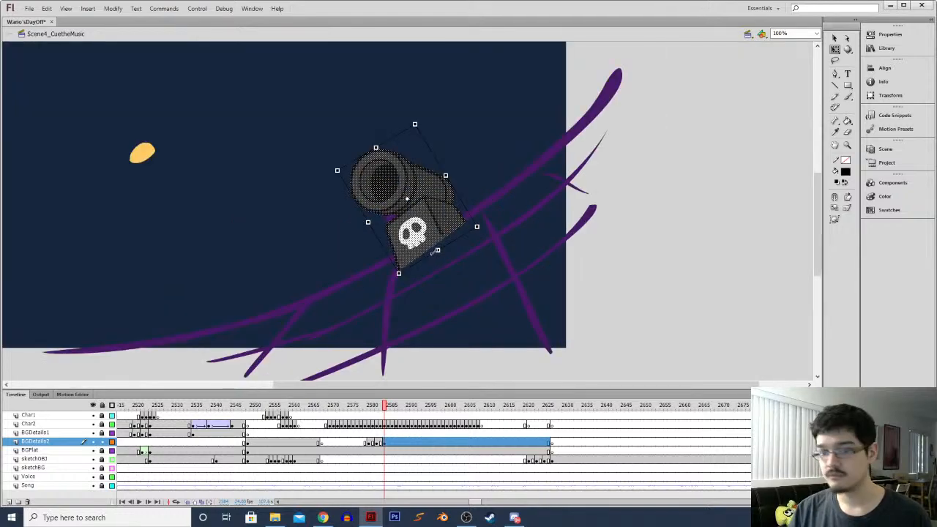
drag(433, 224, 437, 227)
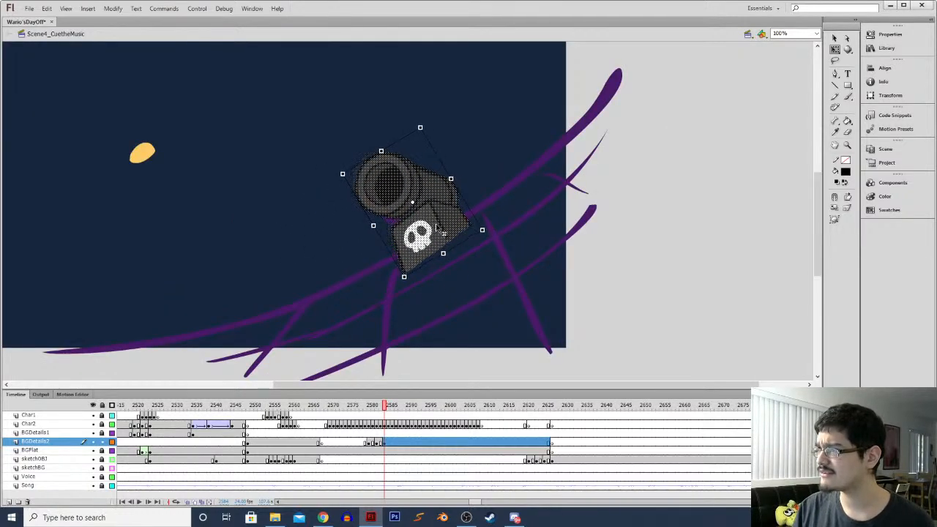
drag(420, 127, 425, 149)
drag(434, 228, 432, 223)
drag(357, 176, 398, 213)
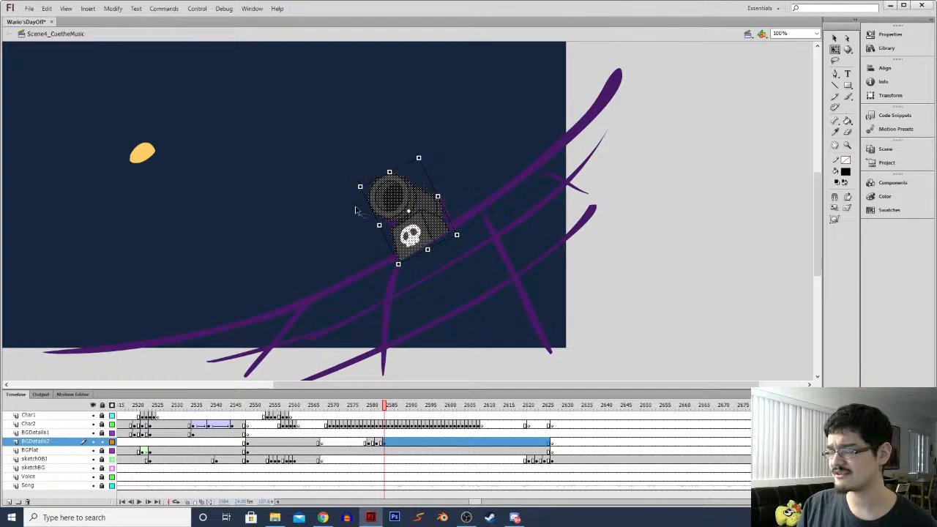
click(337, 231)
Try sketching a purple dome outline around the cannon and a straight line along the slope
key(ctrl+equal)
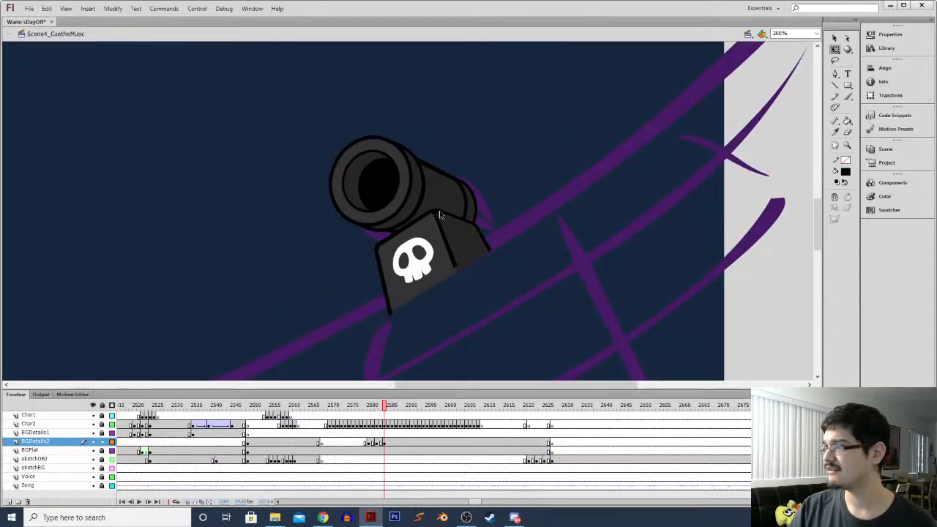
key(ctrl+equal)
scroll(431, 246, down, 3)
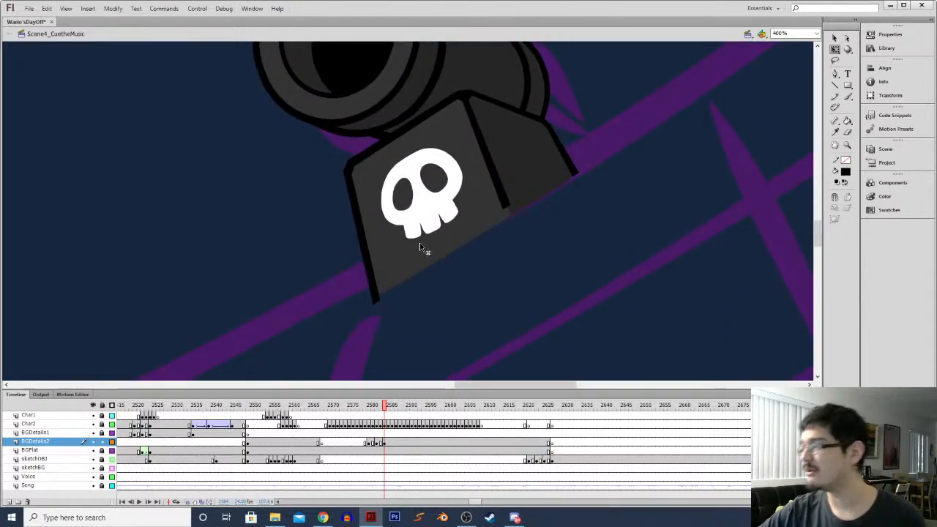
click(835, 85)
key(ctrl+minus)
key(ctrl+minus)
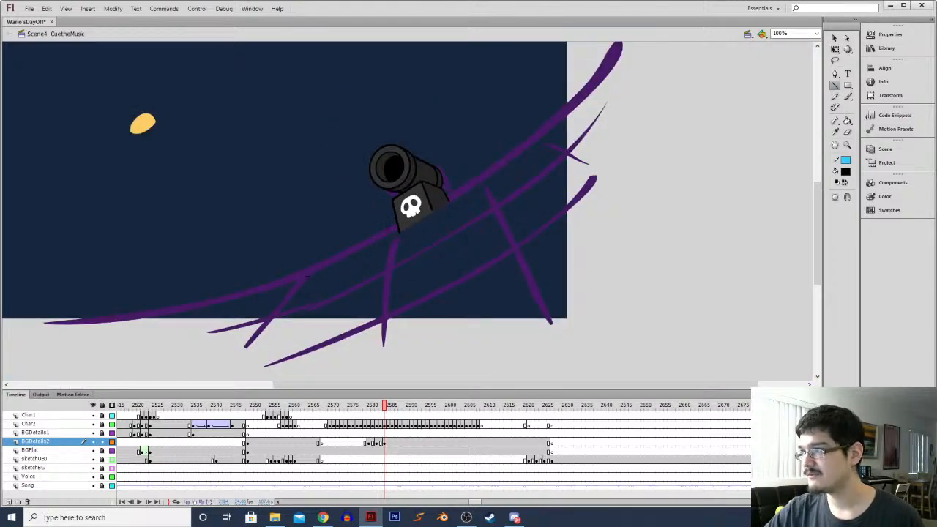
key(b)
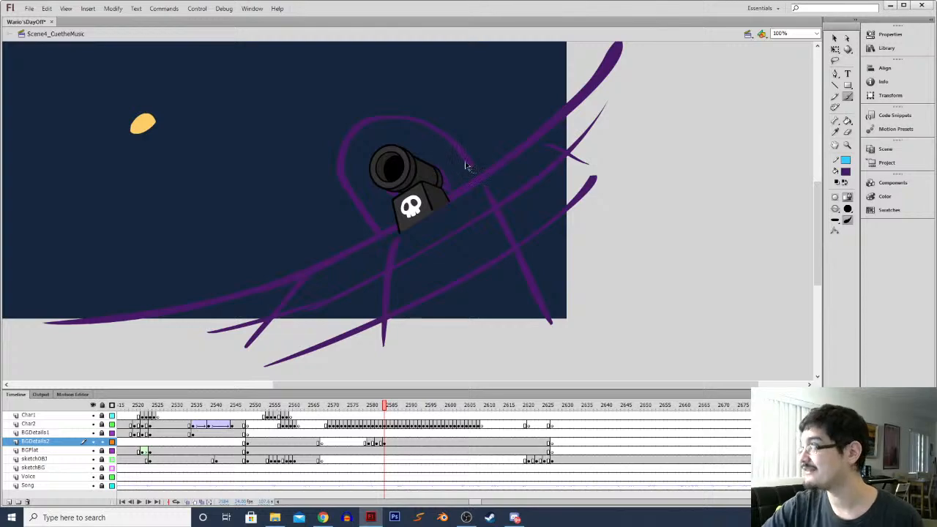
click(835, 85)
drag(80, 326, 708, 273)
key(ctrl+z)
click(382, 443)
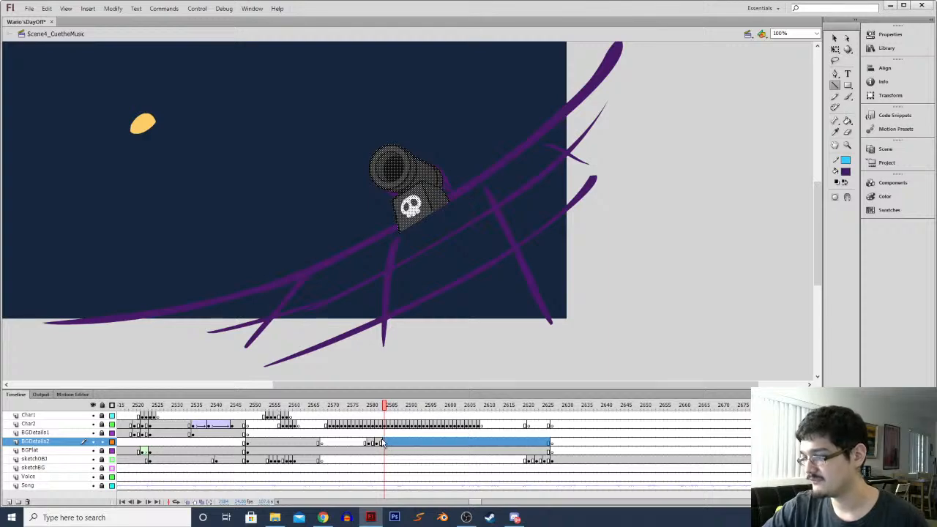
click(384, 443)
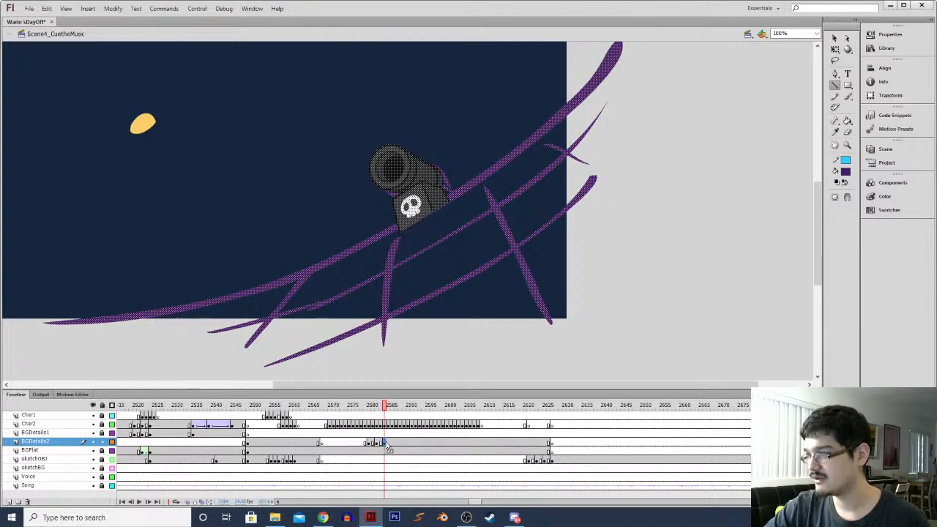
key(q)
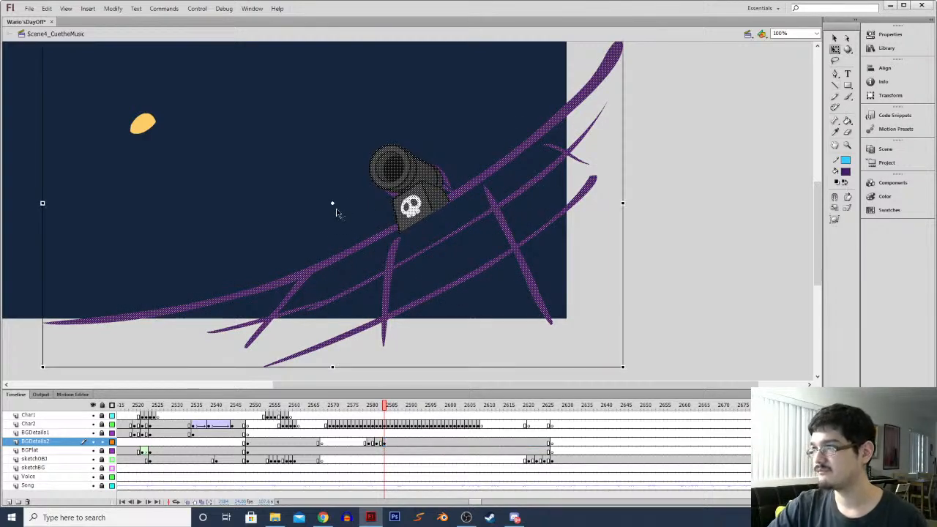
click(340, 231)
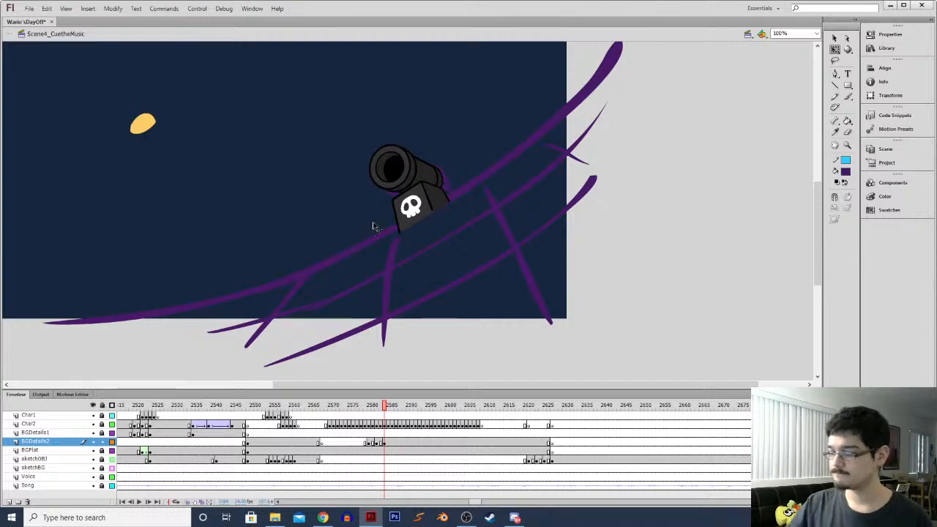
Delete the grey fills from the front and side faces of the cannon's base, keeping the outlines and skull
key(ctrl+=)
key(ctrl+=)
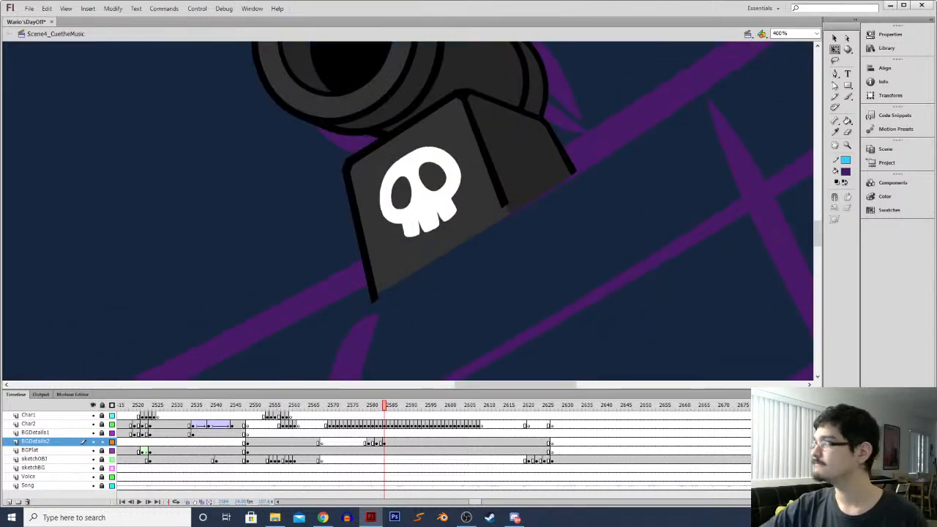
click(847, 39)
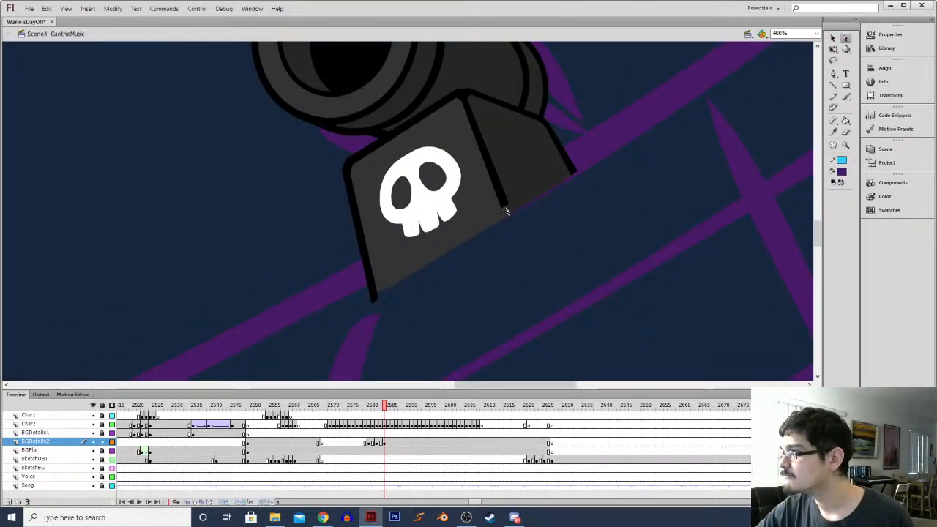
key(v)
click(479, 224)
key(Delete)
click(524, 195)
key(Delete)
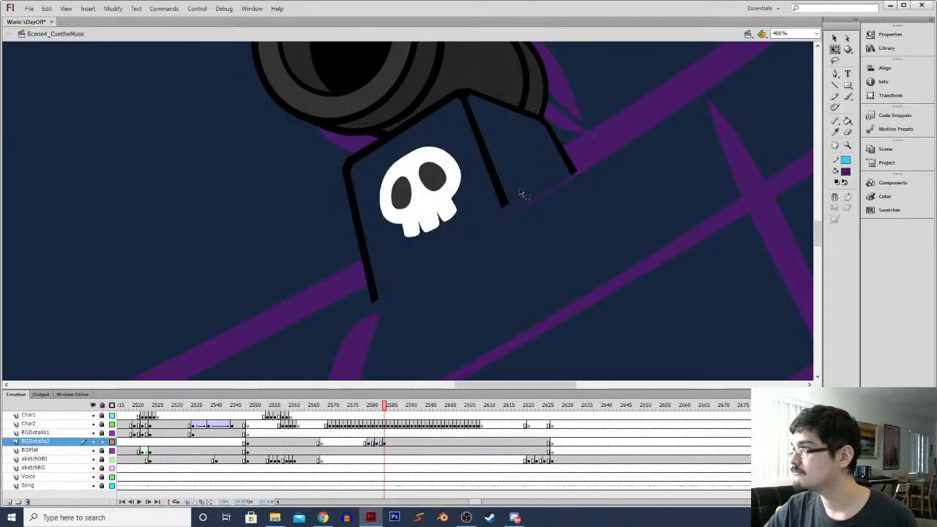
Cut off and delete the pieces of the purple slope line that touch both sides of the cannon's base
key(y)
drag(575, 134, 606, 183)
ctrl+click(584, 167)
key(Delete)
drag(328, 243, 343, 318)
ctrl+click(351, 284)
key(Delete)
key(ctrl+a)
click(845, 160)
click(921, 172)
key(l)
click(562, 224)
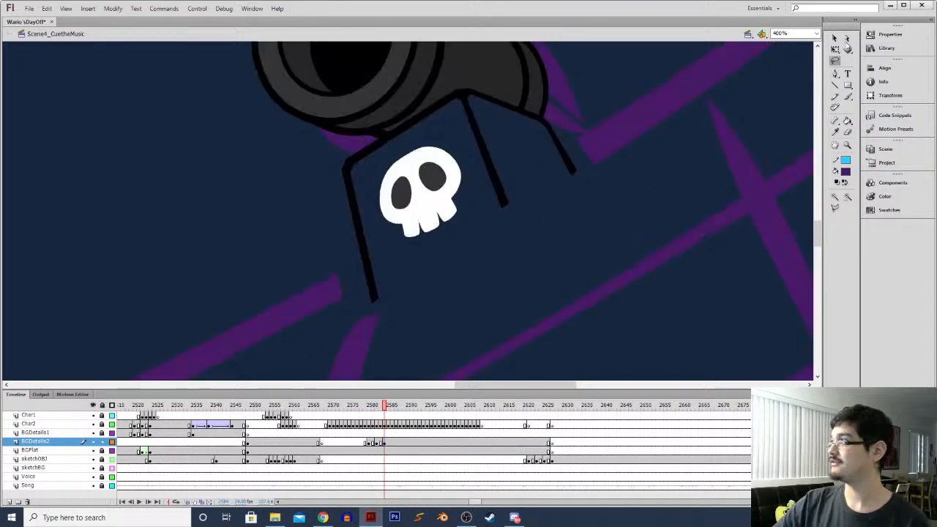
Select the lower end of the cannon base's rear edge and expose the anchor points of the outline
click(844, 40)
click(579, 188)
key(ctrl+=)
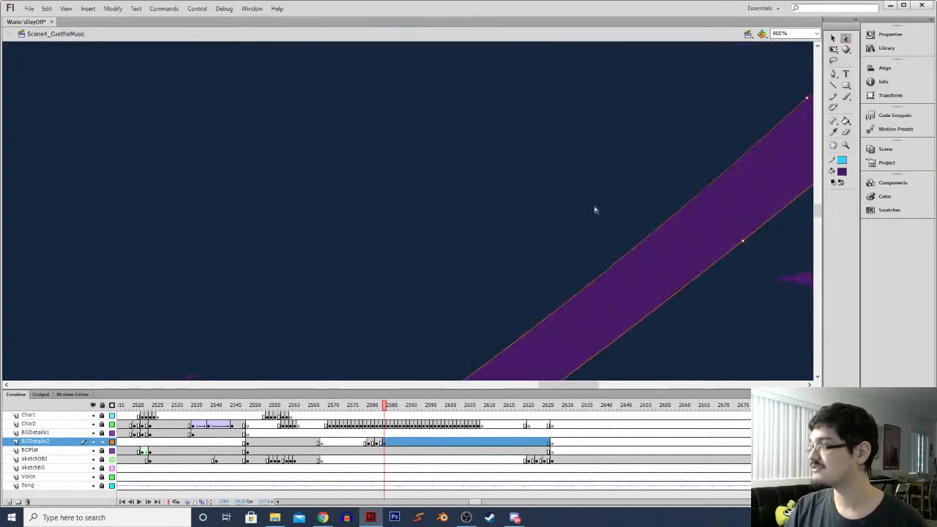
key(ctrl+minus)
key(ctrl+minus)
key(ctrl+minus)
key(l)
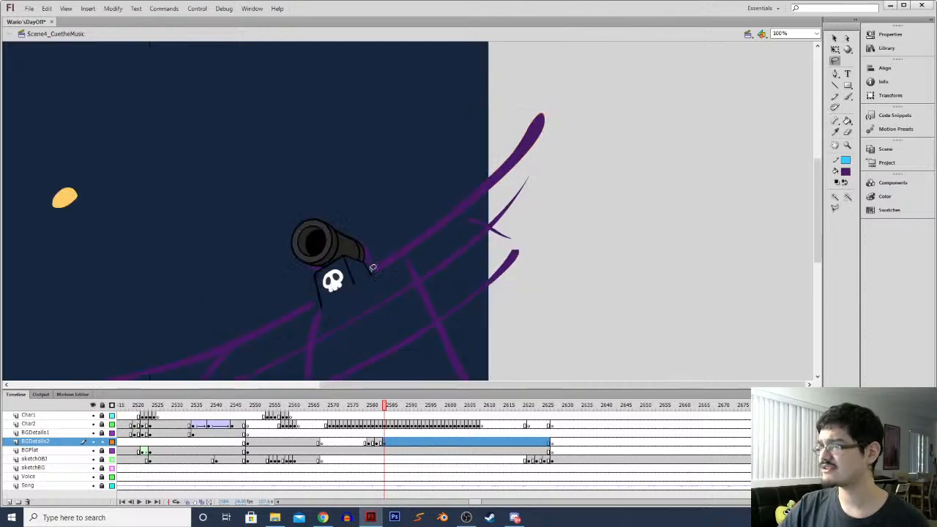
key(ctrl+=)
key(ctrl+=)
key(ctrl+=)
click(366, 251)
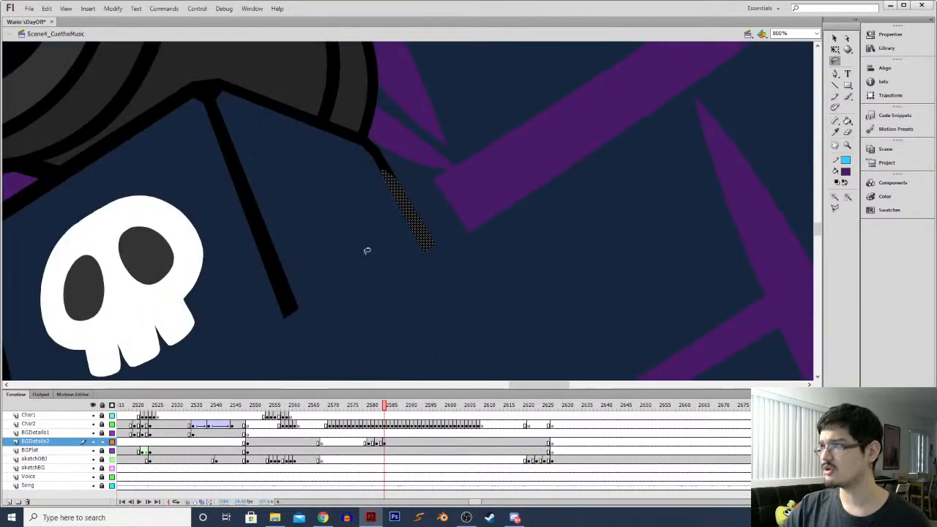
drag(416, 280, 433, 222)
click(848, 38)
click(485, 164)
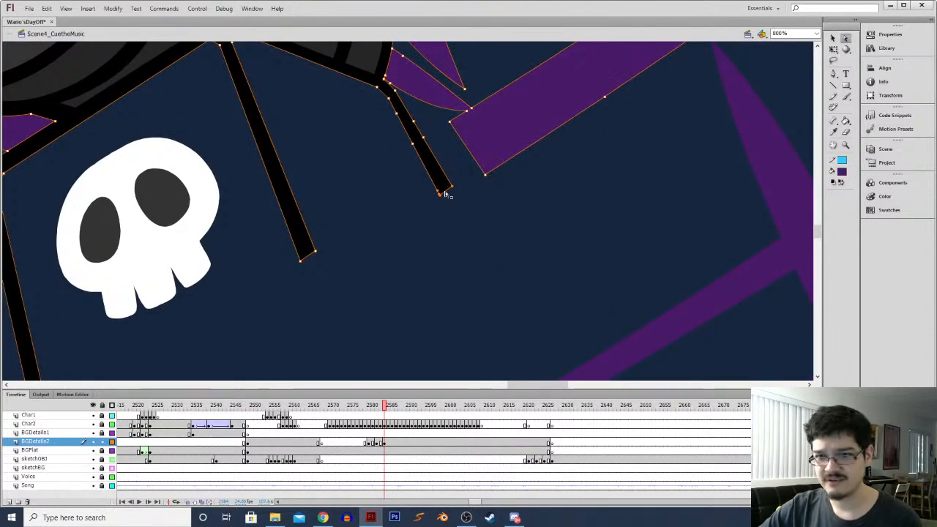
Try deleting the extra anchor point at the lower end of the base's rear edge
click(401, 229)
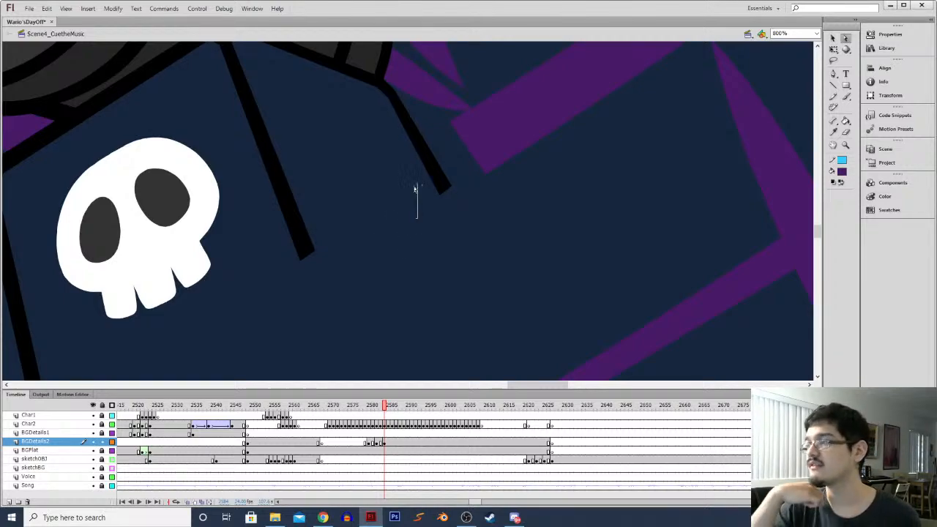
drag(427, 219, 464, 180)
click(436, 201)
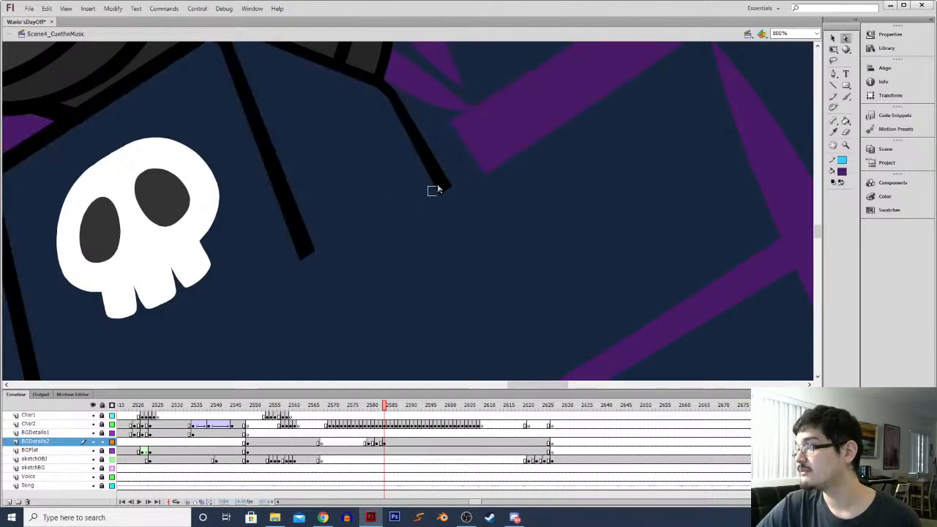
click(436, 191)
click(431, 198)
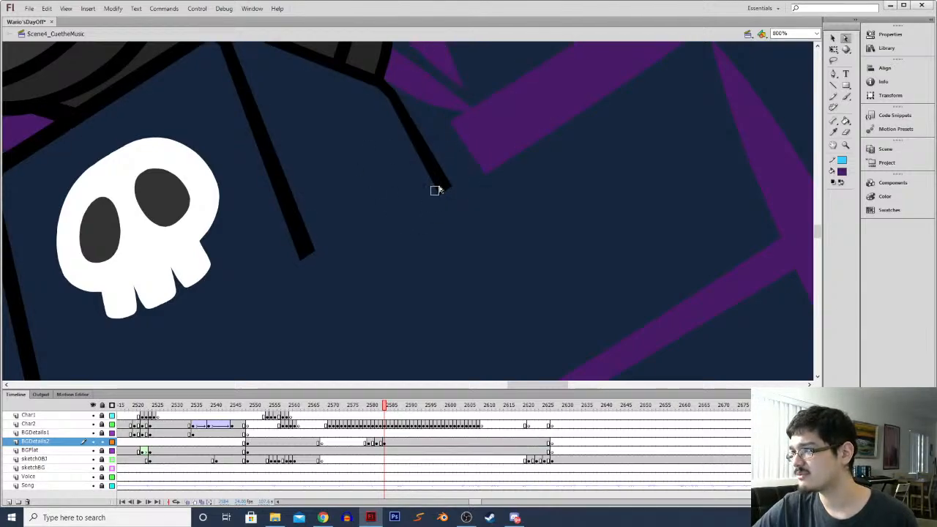
click(434, 196)
key(Delete)
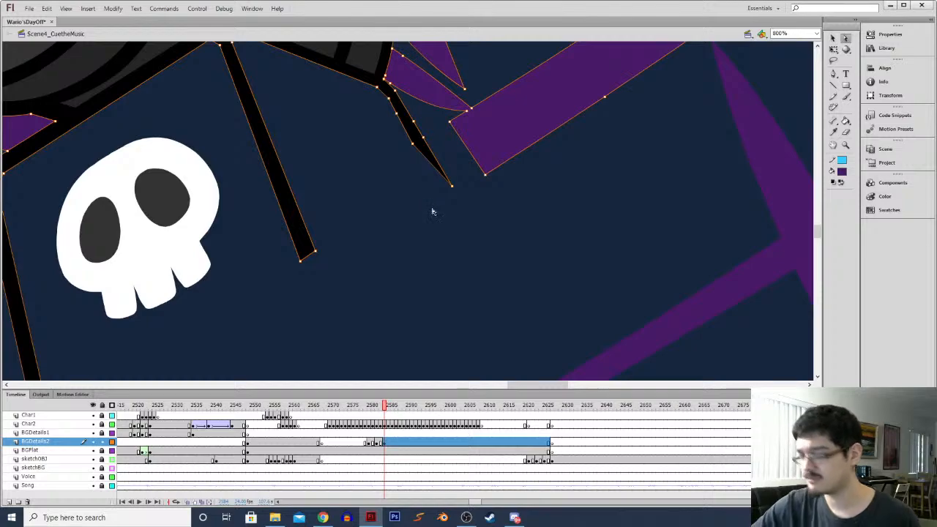
key(ctrl+z)
Lengthen the rear and middle edges of the cannon's base by moving their lower end points down the slope
click(427, 205)
click(451, 191)
drag(454, 191, 469, 232)
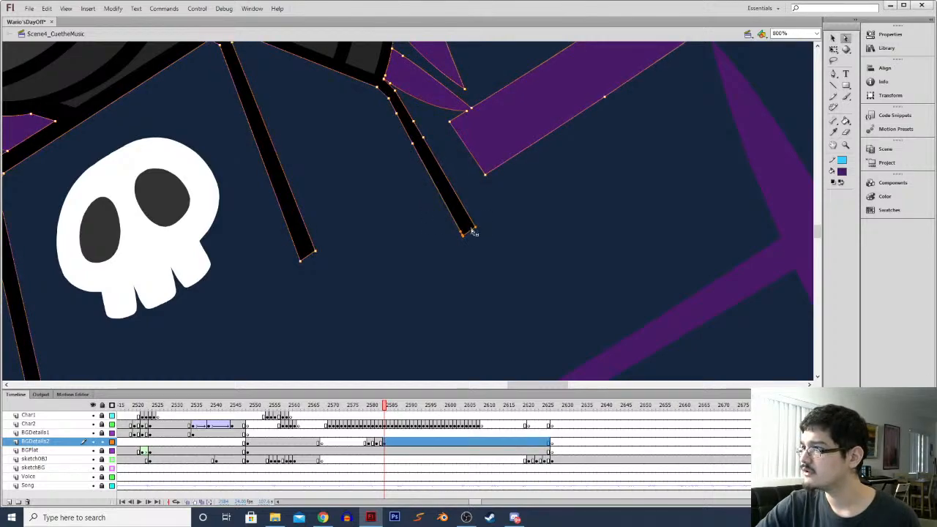
click(387, 226)
drag(337, 235, 364, 221)
click(368, 187)
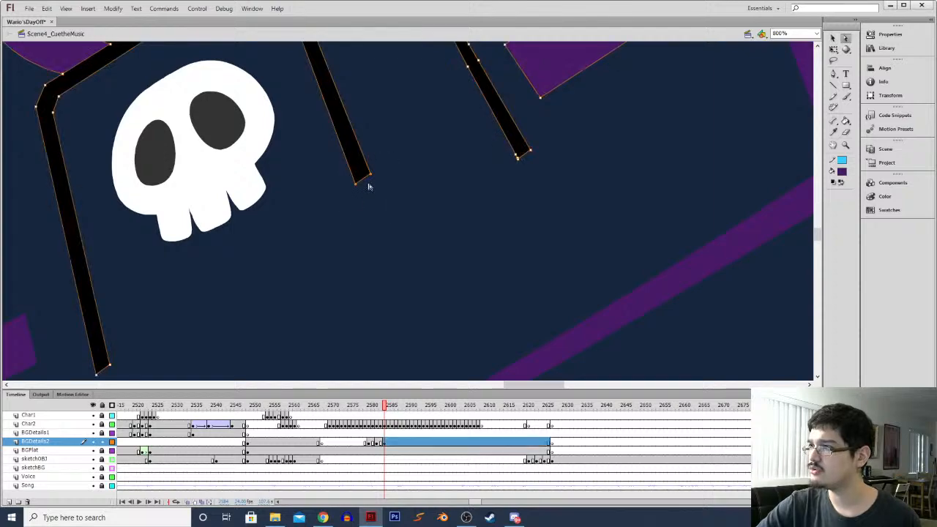
drag(356, 188, 382, 251)
click(314, 208)
drag(316, 199, 405, 178)
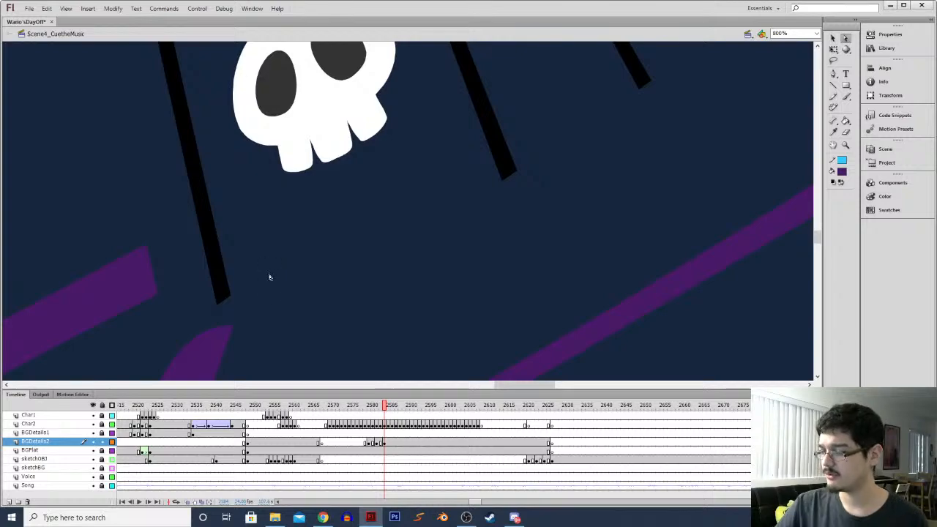
Extend the rear edge's lower end slightly further in line with its direction
key(ctrl+minus)
key(ctrl+minus)
key(ctrl+equal)
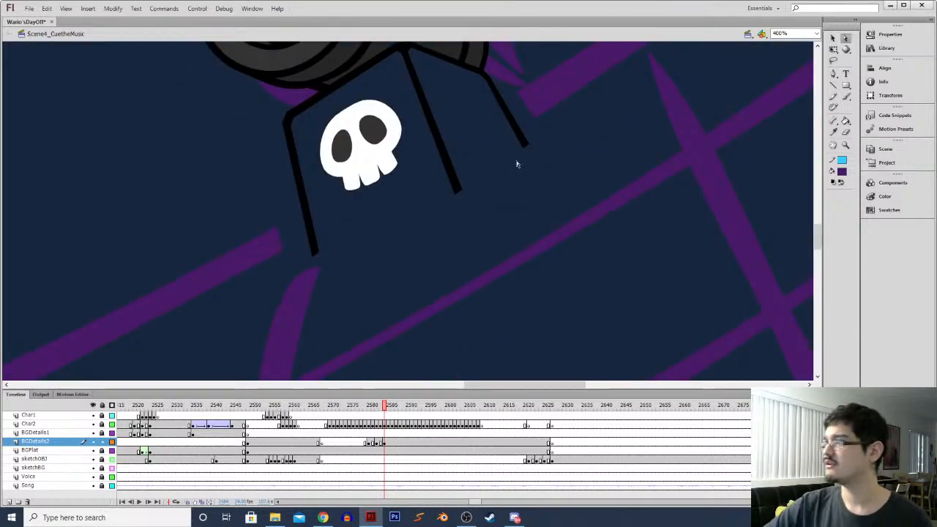
click(524, 146)
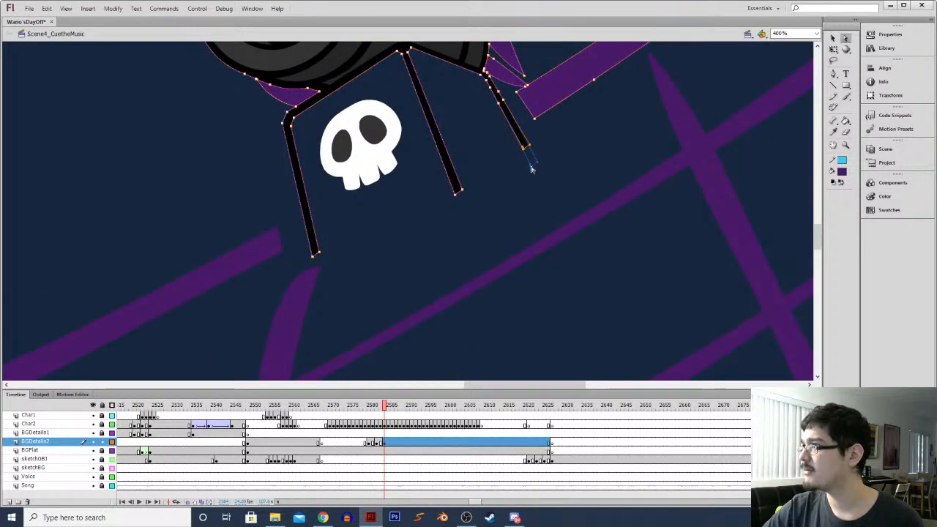
drag(533, 170, 534, 170)
Try deleting the stray anchor points near the upper part of the base's rear edge
click(487, 97)
drag(492, 115, 507, 87)
key(Delete)
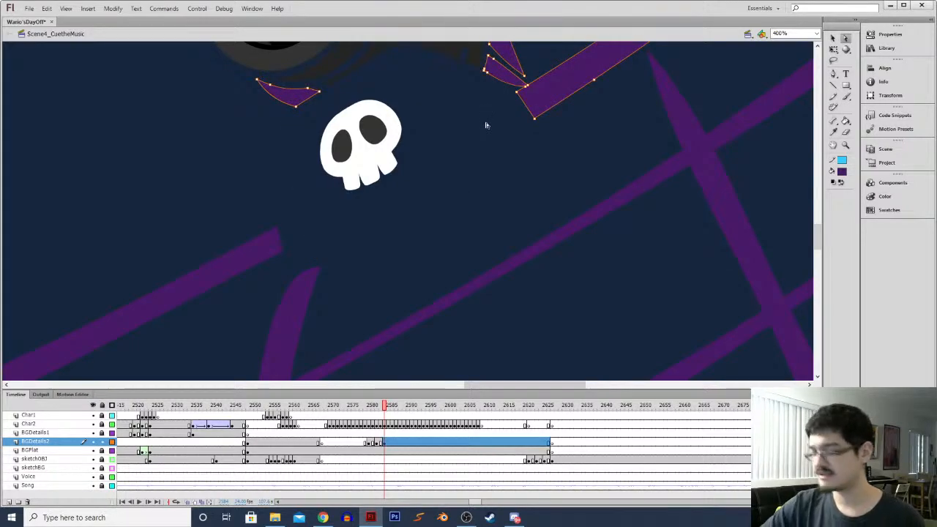
key(ctrl+z)
Delete the stray anchor points along the sides of the base's rear edge so it runs straight
key(ctrl+equal)
click(475, 147)
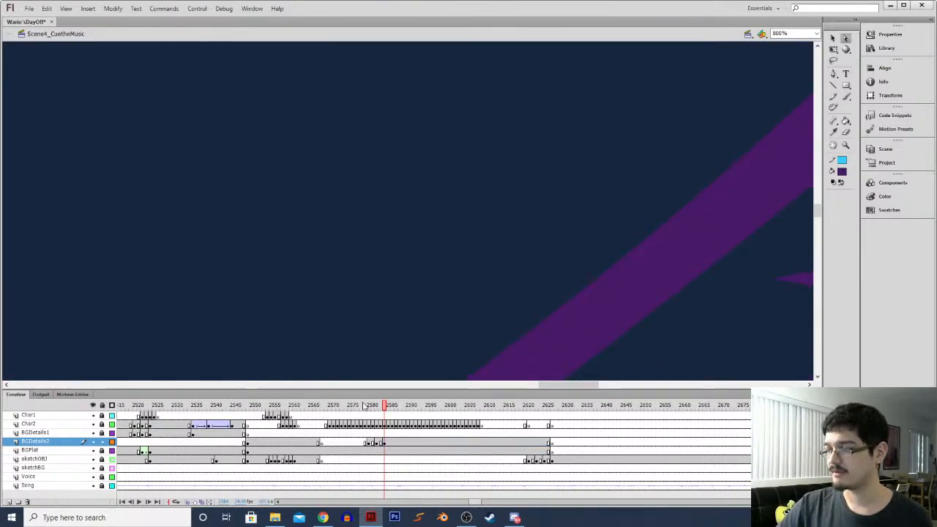
click(385, 445)
key(ctrl+minus)
key(ctrl+minus)
key(ctrl+equal)
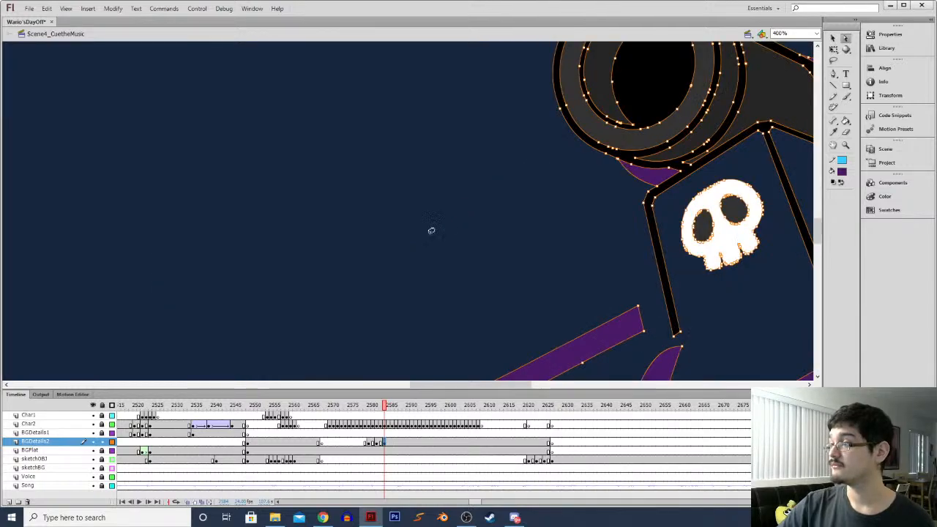
key(l)
scroll(743, 216, right, 5)
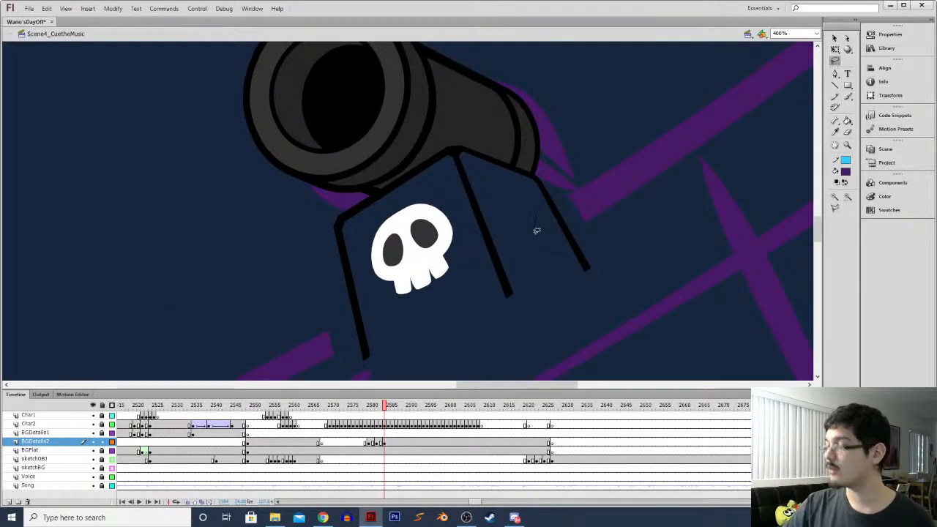
drag(535, 230, 545, 192)
key(ctrl+equal)
key(ctrl+equal)
click(318, 211)
key(a)
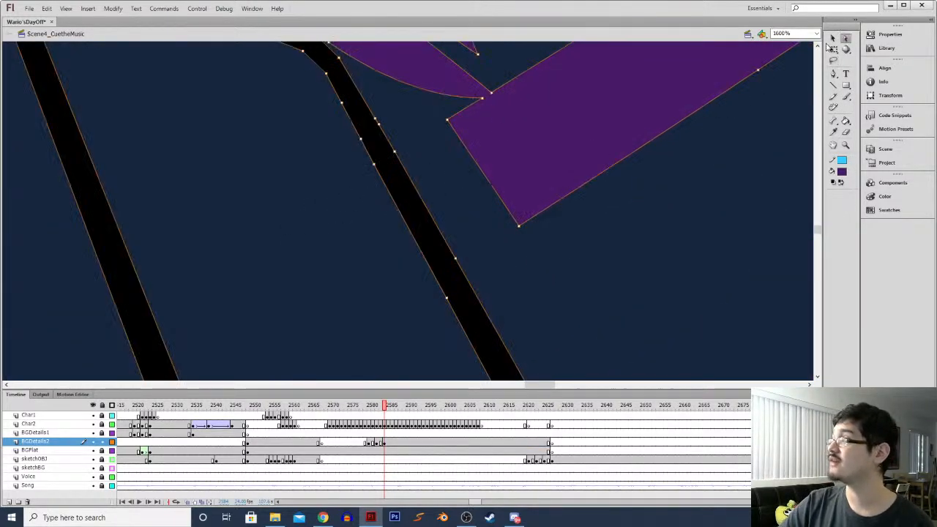
drag(359, 178, 369, 135)
key(Delete)
key(Delete)
key(Delete)
drag(441, 325, 367, 169)
key(Delete)
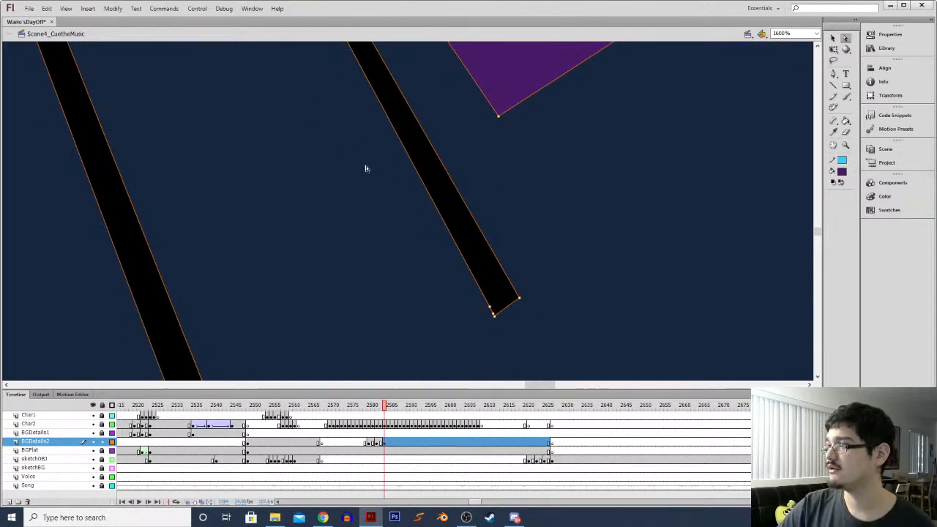
Clean up the extra anchor points at the lower corner of the rear edge, keeping its squared end
click(493, 316)
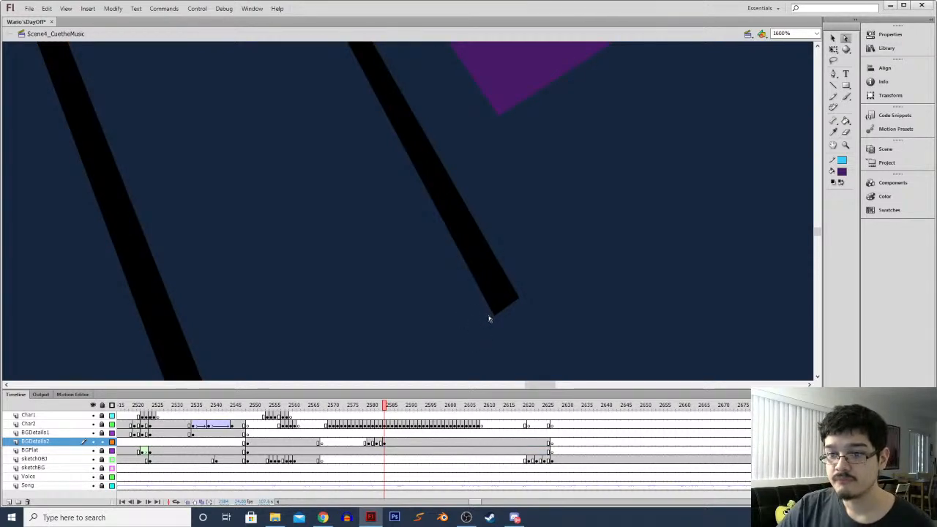
drag(500, 309, 490, 319)
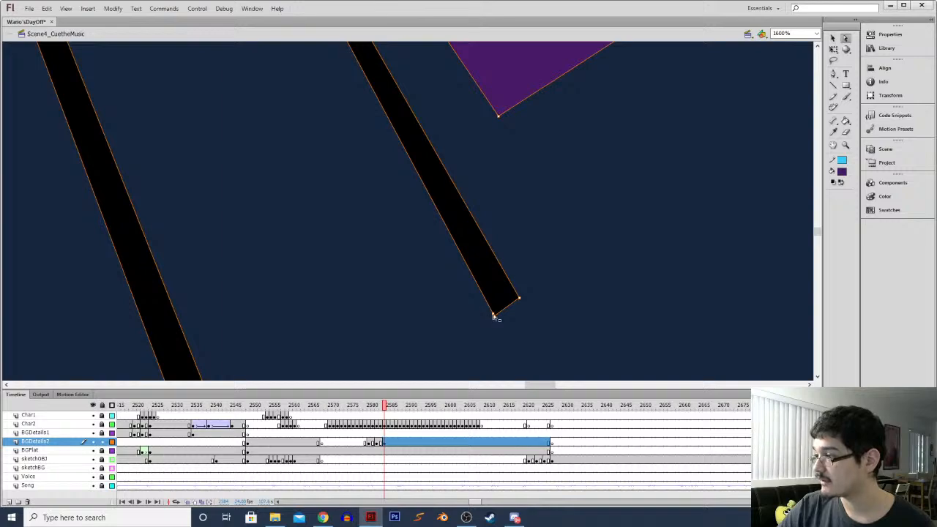
key(Delete)
key(ctrl+z)
click(492, 320)
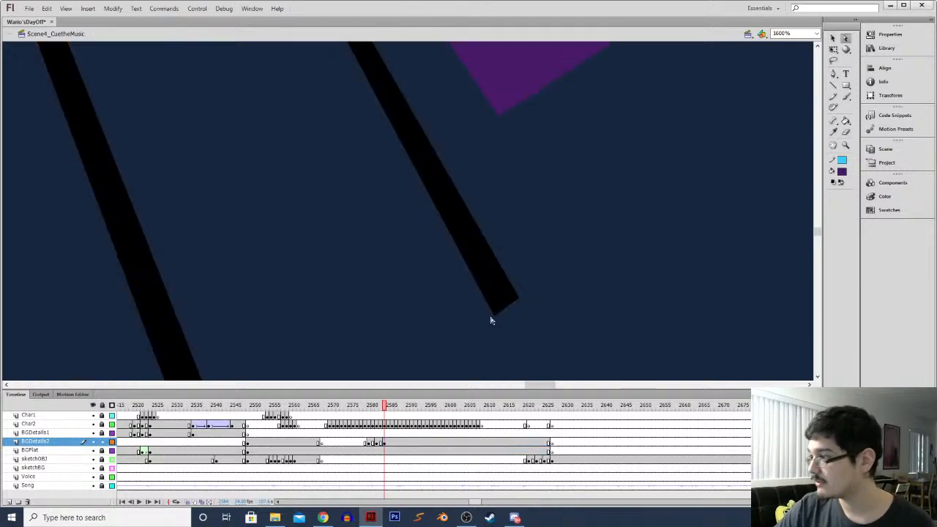
drag(492, 315, 481, 322)
click(491, 318)
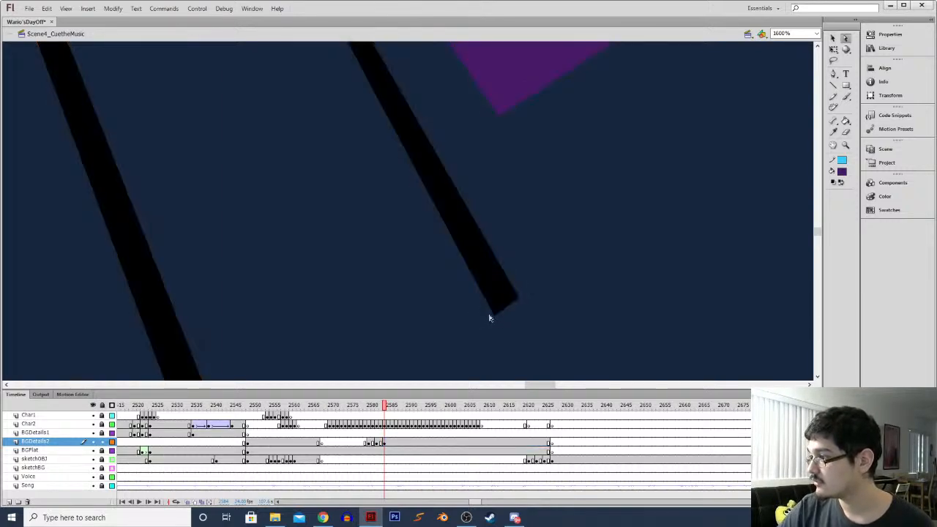
click(483, 318)
Lengthen the cleaned rear edge once more so its end suits the bottom of the base's side face
click(362, 171)
drag(362, 171, 401, 237)
scroll(376, 276, down, 3)
click(365, 241)
click(314, 244)
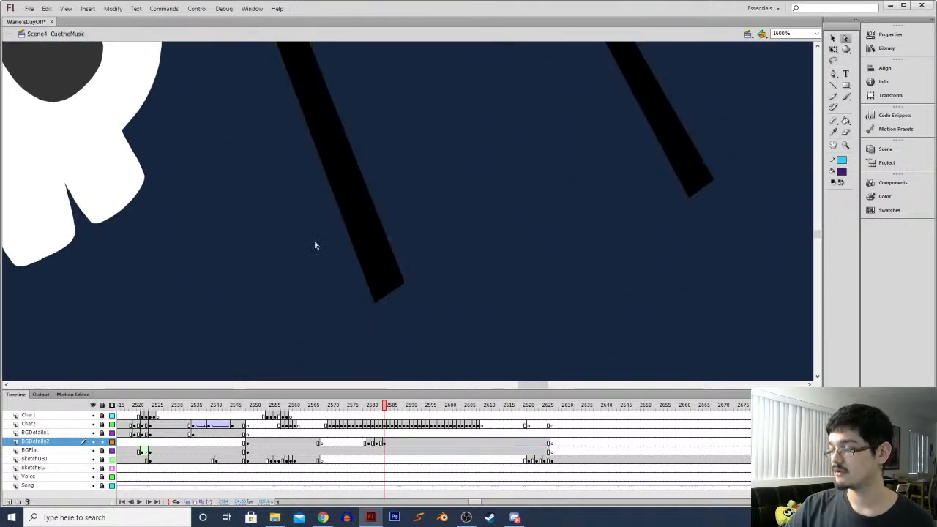
key(ctrl+minus)
key(ctrl+a)
drag(361, 153, 424, 195)
click(351, 265)
key(ctrl+minus)
key(ctrl+minus)
key(ctrl+equal)
drag(492, 194, 523, 172)
key(ctrl+a)
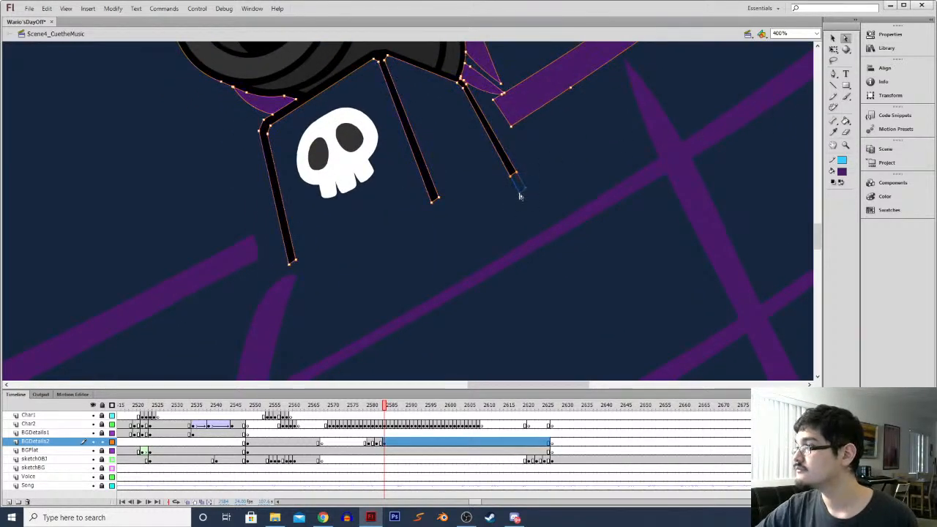
click(510, 208)
Try closing the bottoms of the base's front and side faces with light-blue straight lines between the black edges
key(n)
drag(292, 248, 521, 186)
drag(473, 107, 473, 210)
key(ctrl+z)
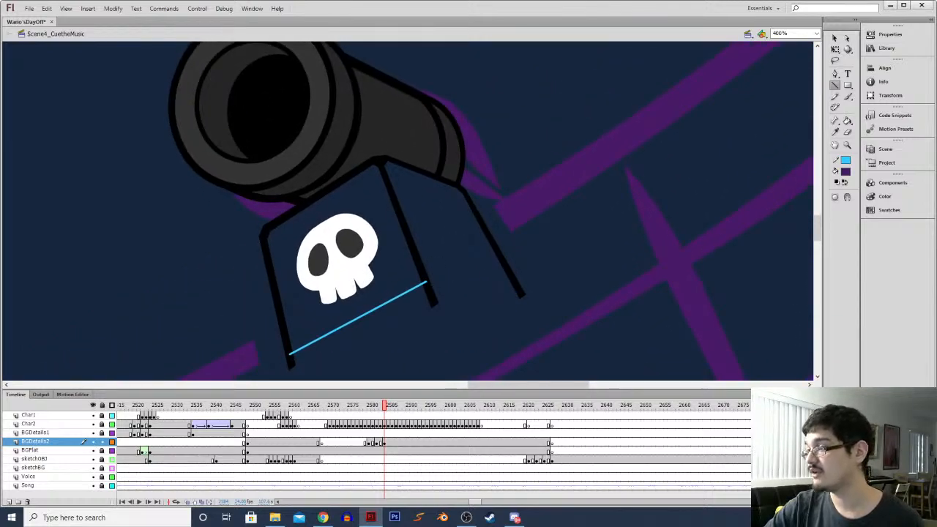
drag(493, 280, 518, 290)
Try filling the base's side and front faces with the cannon's greys, then undo the fills and the side closing line
key(h)
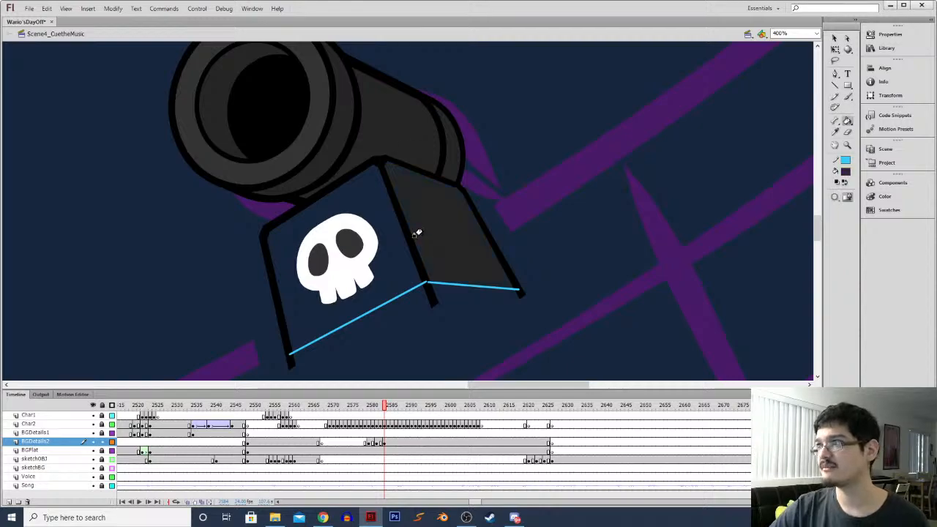
drag(289, 219, 353, 201)
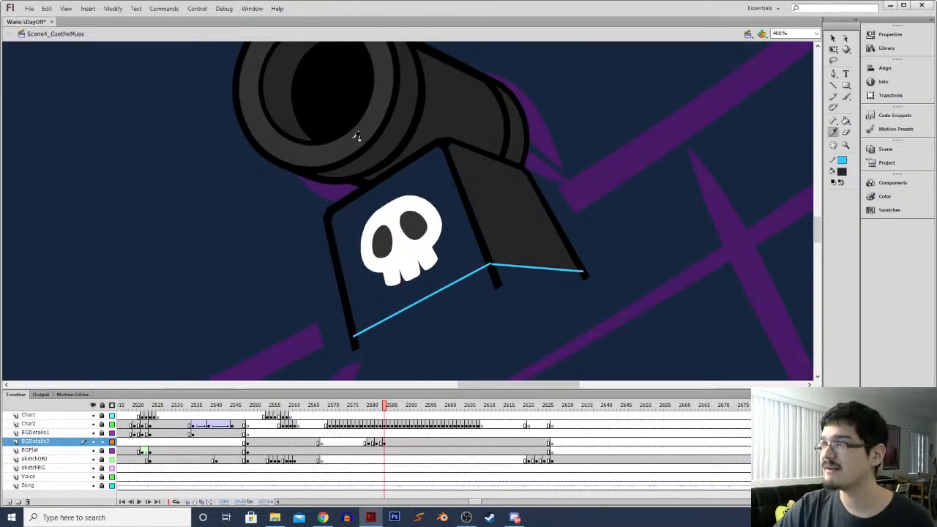
click(404, 174)
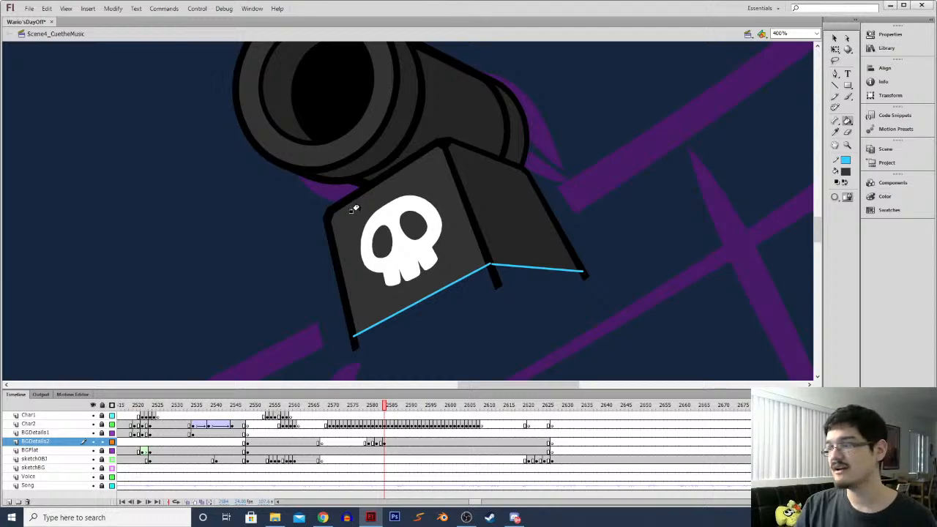
key(ctrl+z)
key(ctrl+z)
key(ctrl+z)
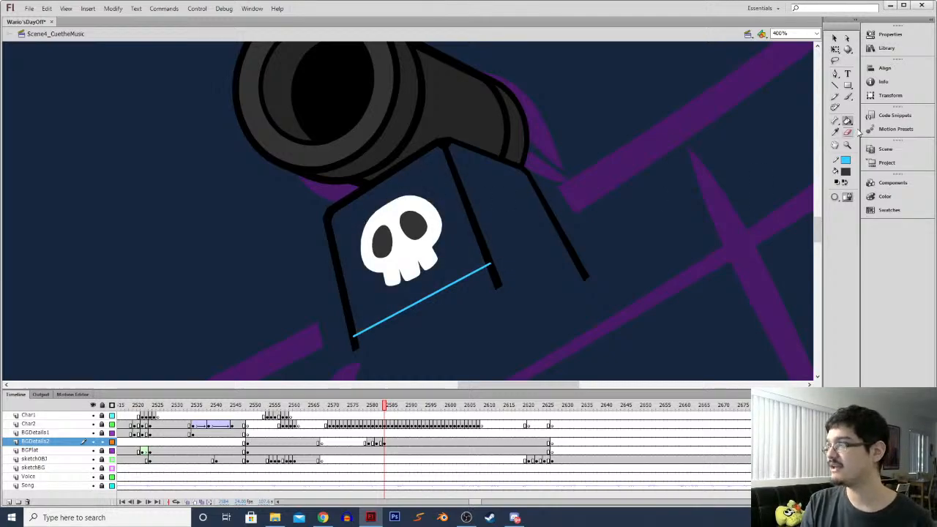
Draw light-blue lines across the bottoms of the base's front and side faces, overshooting the front face's black edges
click(834, 85)
mouse_move(341, 346)
mouse_down()
mouse_move(508, 261)
mouse_move(494, 269)
mouse_move(499, 262)
mouse_move(576, 270)
mouse_up()
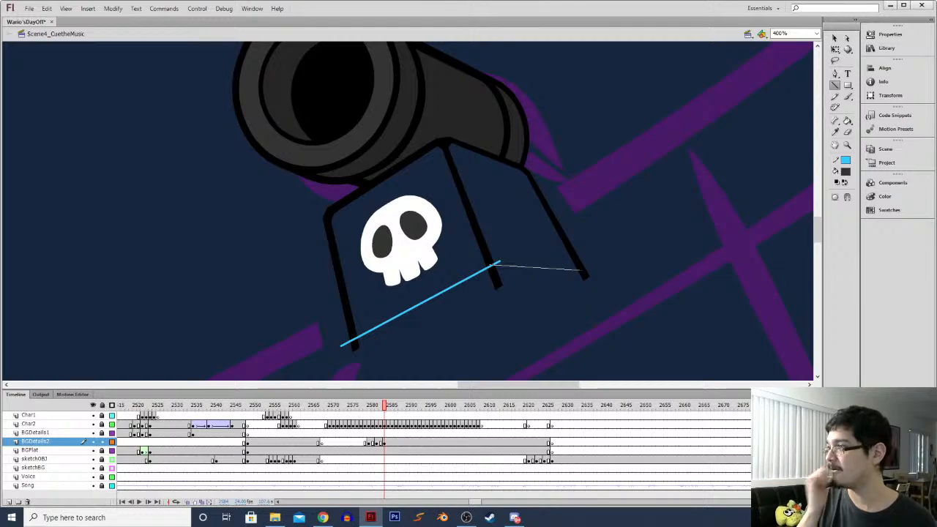
drag(584, 271, 586, 271)
Fill the base's front face with the lighter grey and its side face with the darker grey sampled from the cannon
key(i)
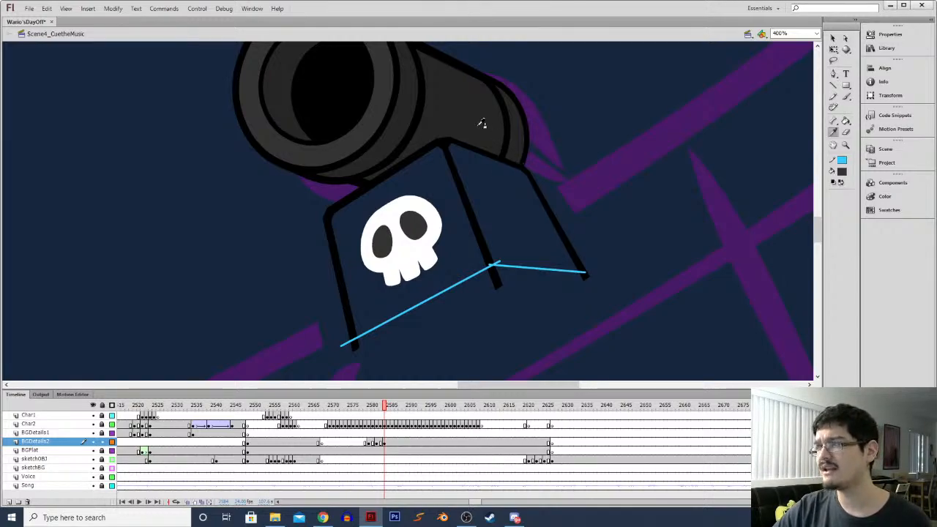
click(379, 128)
click(442, 194)
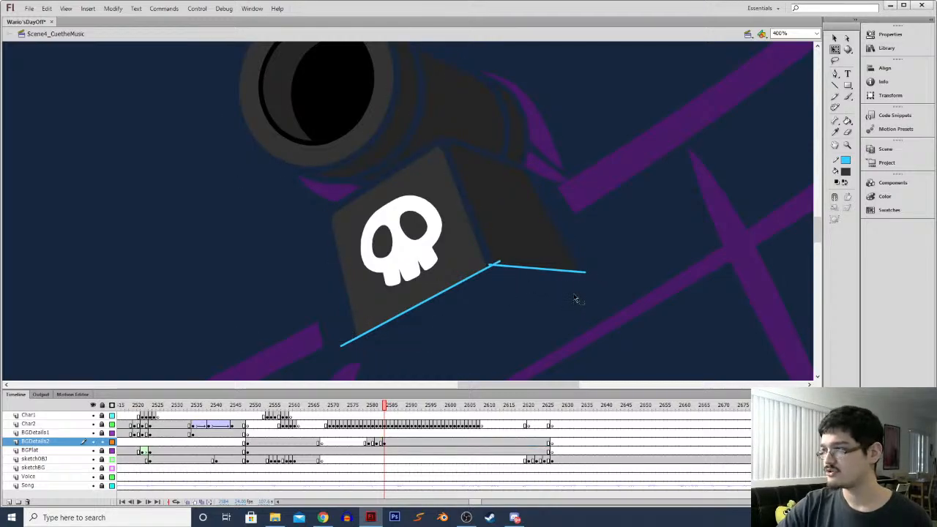
Trim off the black edge ends protruding below the light-blue lines, extending the side line past the rear edge
key(q)
key(ctrl+a)
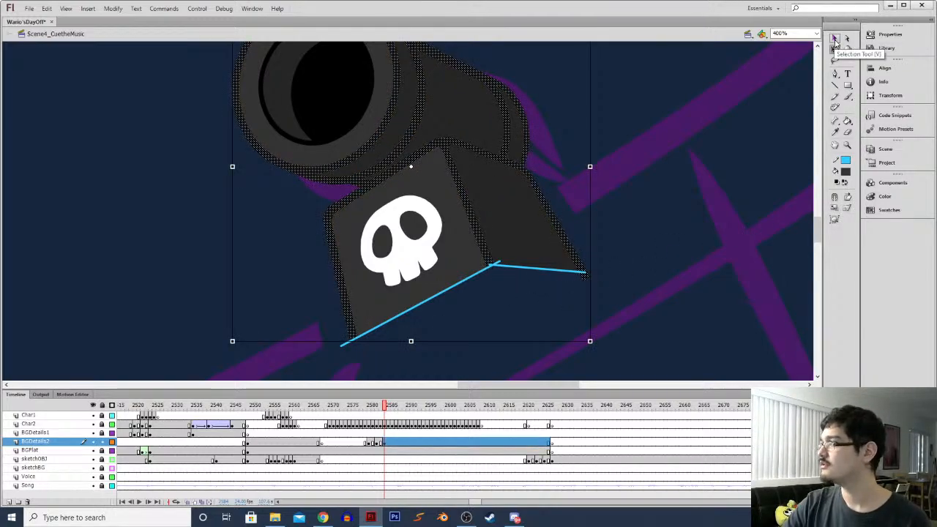
key(ctrl+equal)
click(730, 262)
drag(688, 284, 543, 92)
click(620, 233)
drag(613, 236, 631, 235)
click(618, 235)
click(597, 260)
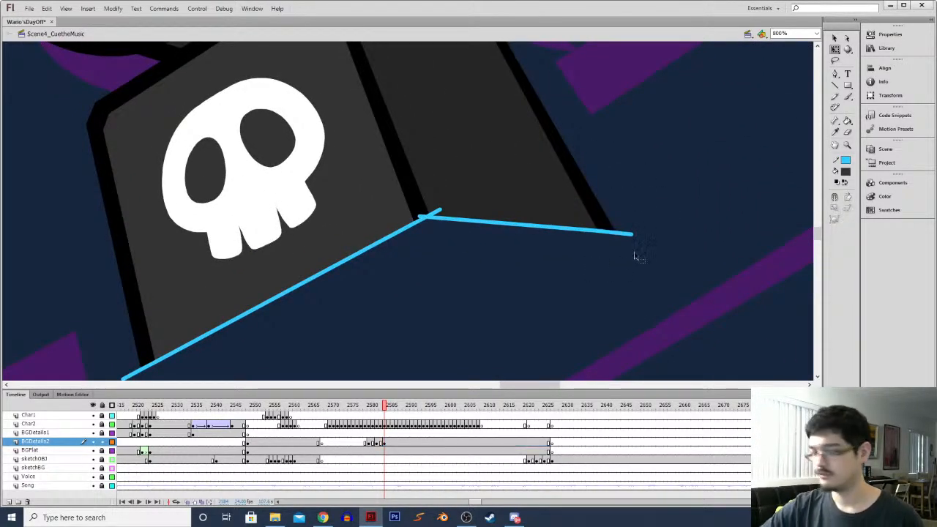
Remove the light-blue lines from the frame's artwork by setting the stroke colour of everything to none
key(ctrl+a)
click(845, 160)
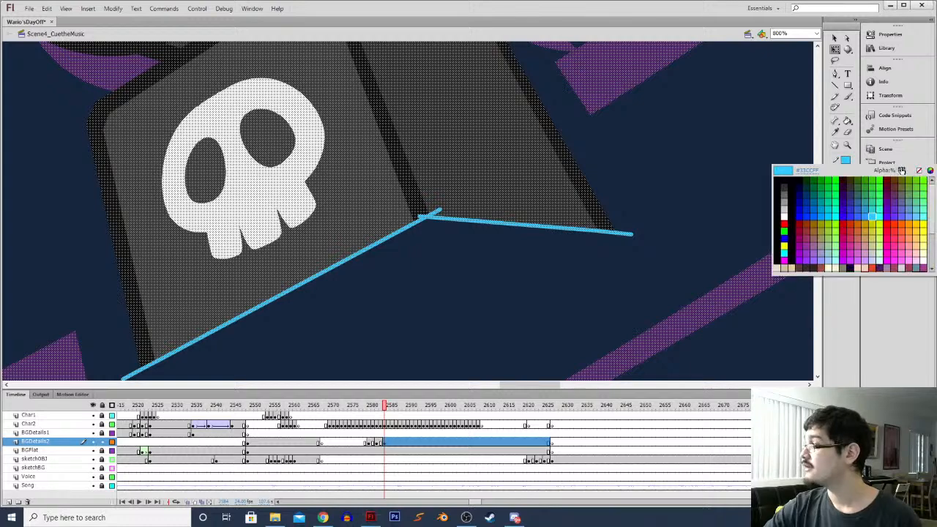
click(918, 171)
click(426, 284)
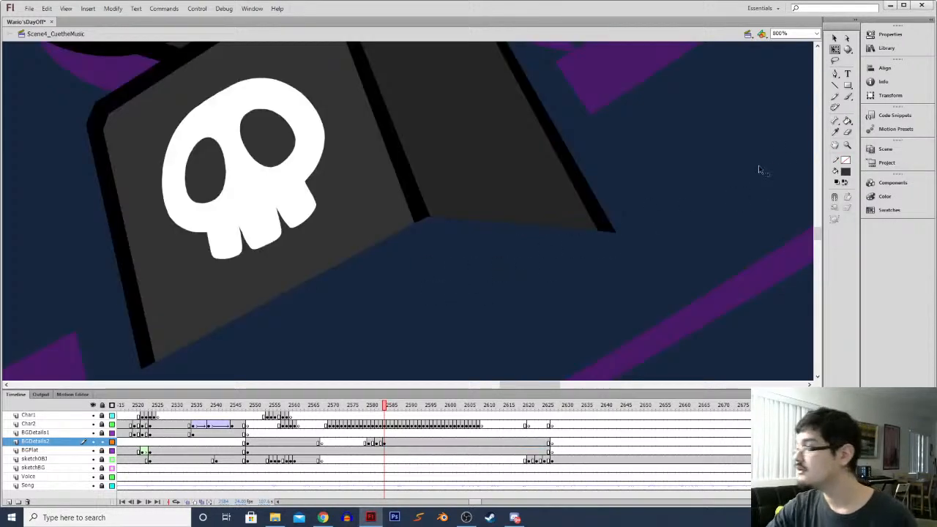
Examine the anchor points along the bottom edges and centre corner of the cannon's base
key(a)
key(ctrl+a)
click(599, 254)
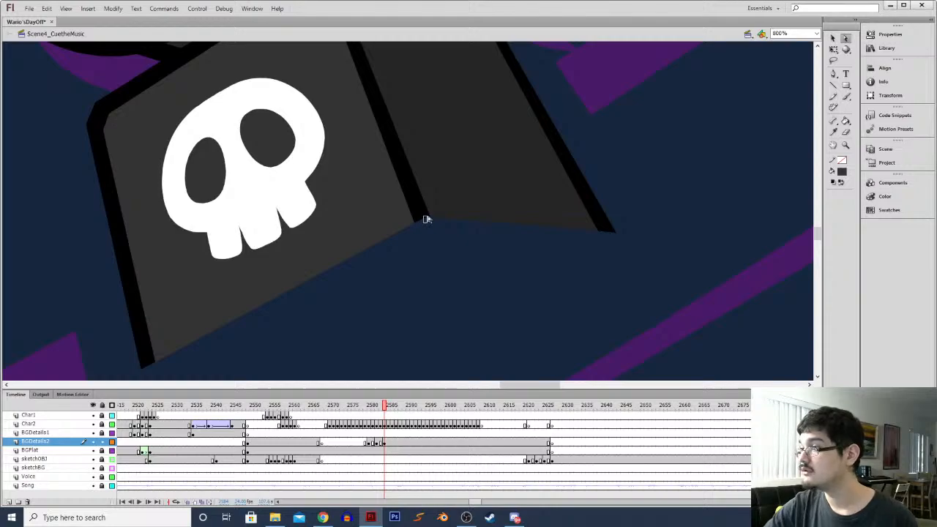
key(ctrl+a)
click(427, 234)
key(ctrl+a)
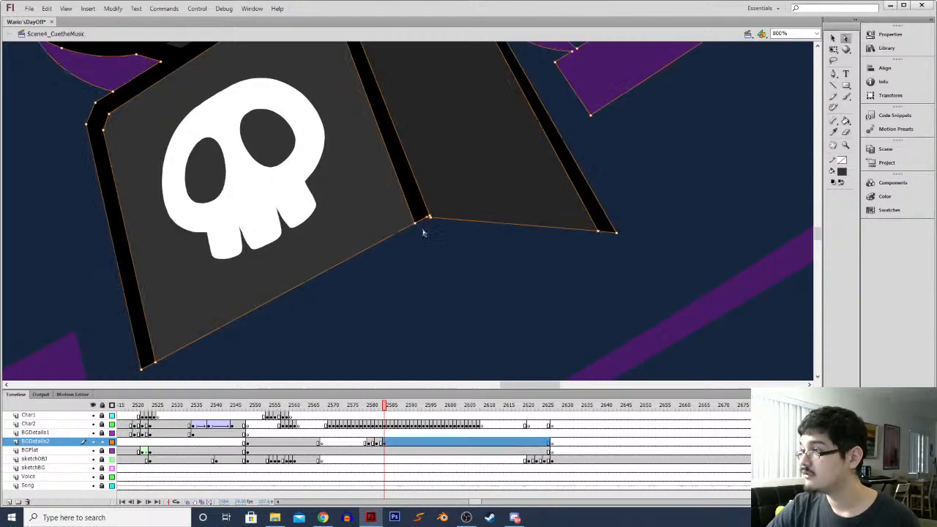
click(419, 240)
key(ctrl+a)
click(411, 244)
key(ctrl+minus)
key(ctrl+minus)
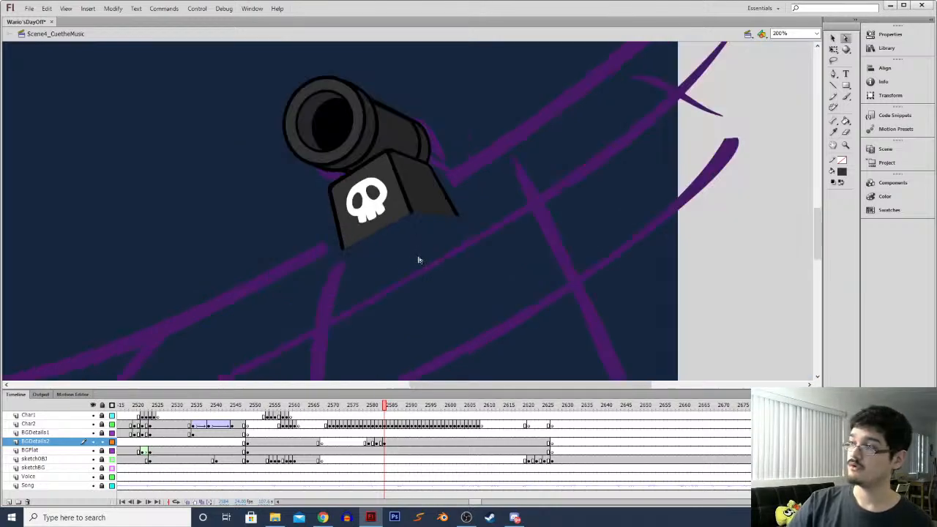
Paint over the purple slope sketch with a large brush in the purple sampled from its lines, then fill remaining gaps
key(ctrl+minus)
key(ctrl+minus)
key(ctrl+equal)
drag(470, 266, 394, 191)
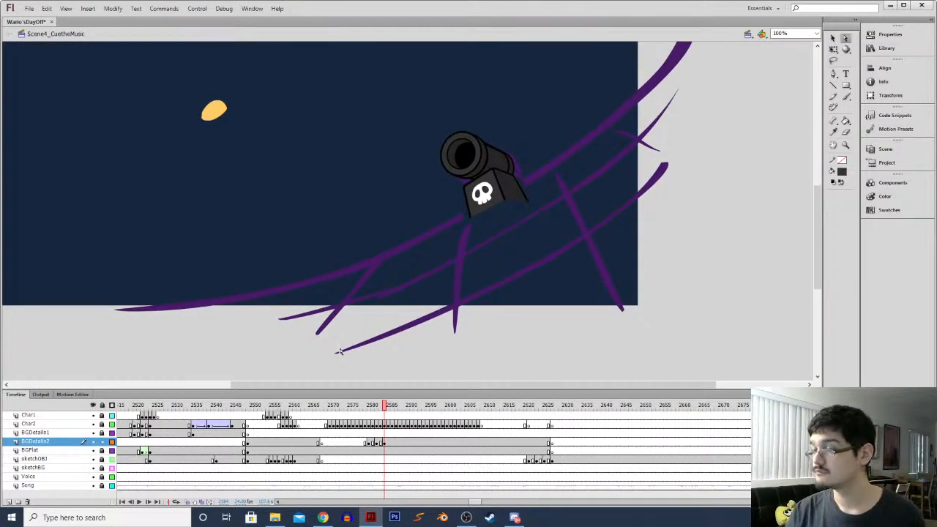
key(i)
click(378, 261)
key(b)
key(ctrl+minus)
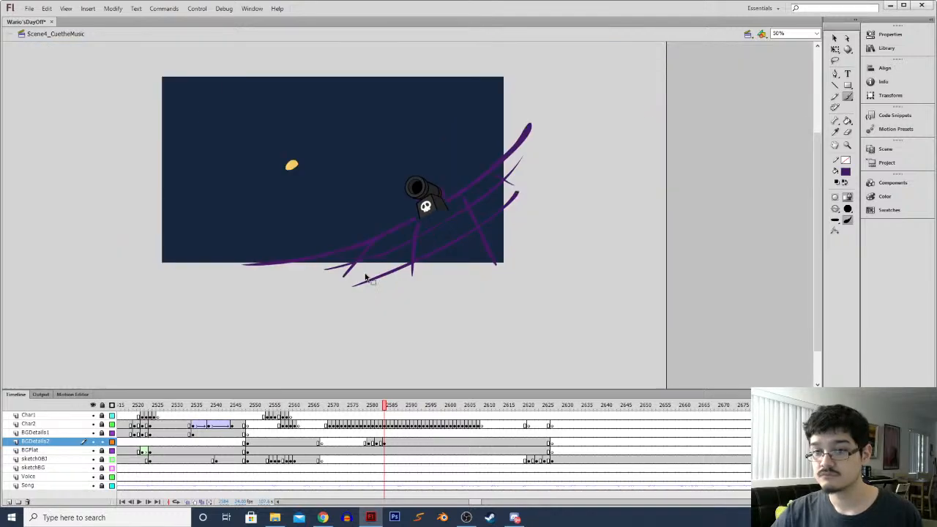
click(836, 210)
click(871, 219)
mouse_move(396, 224)
mouse_down()
mouse_move(415, 137)
mouse_move(426, 296)
mouse_move(228, 264)
mouse_up()
key(k)
click(362, 212)
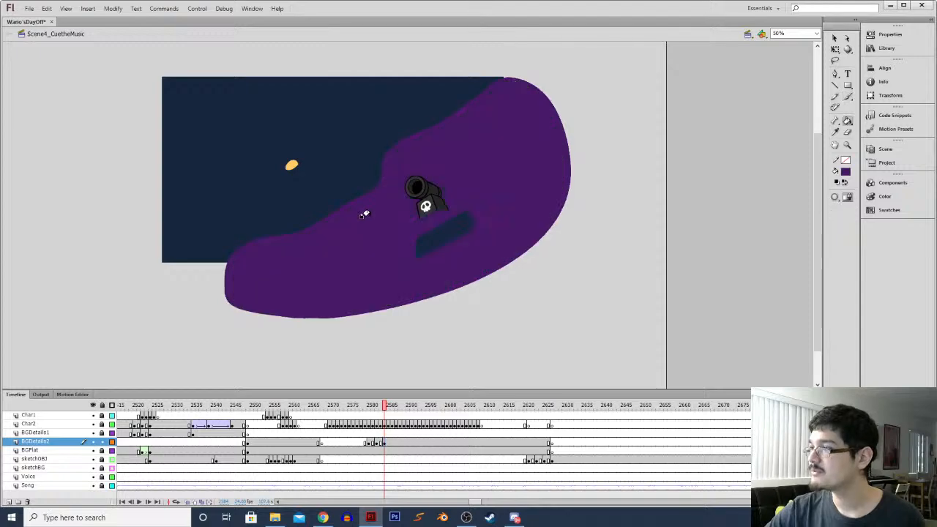
Clear all the purple slope artwork from the frame, keeping only the cannon
key(ctrl+z)
key(ctrl+z)
key(ctrl+z)
key(ctrl+z)
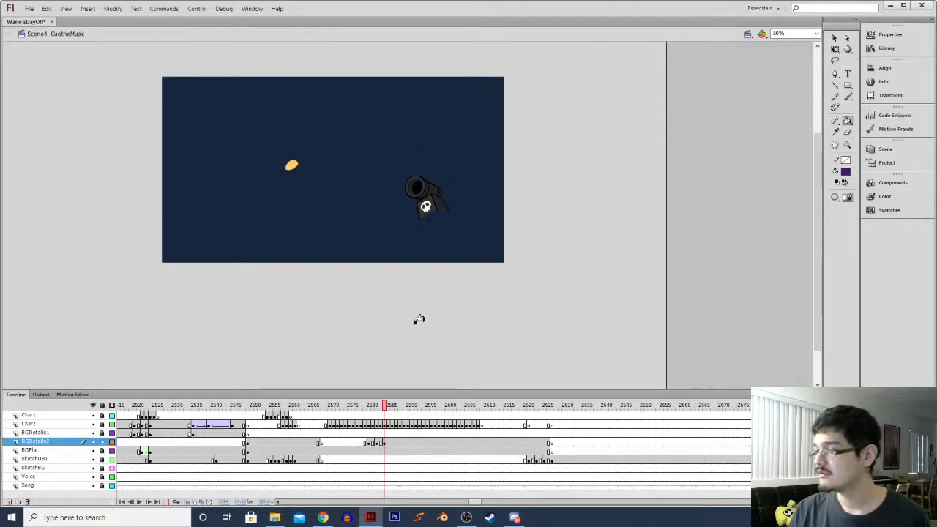
Browse the library's symbol previews for one that contains a stone-brick floor
click(383, 442)
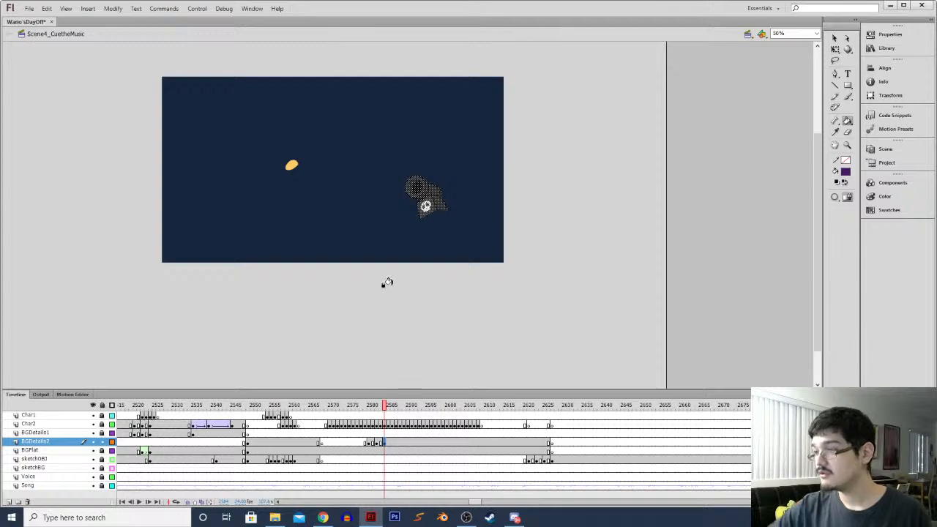
click(886, 48)
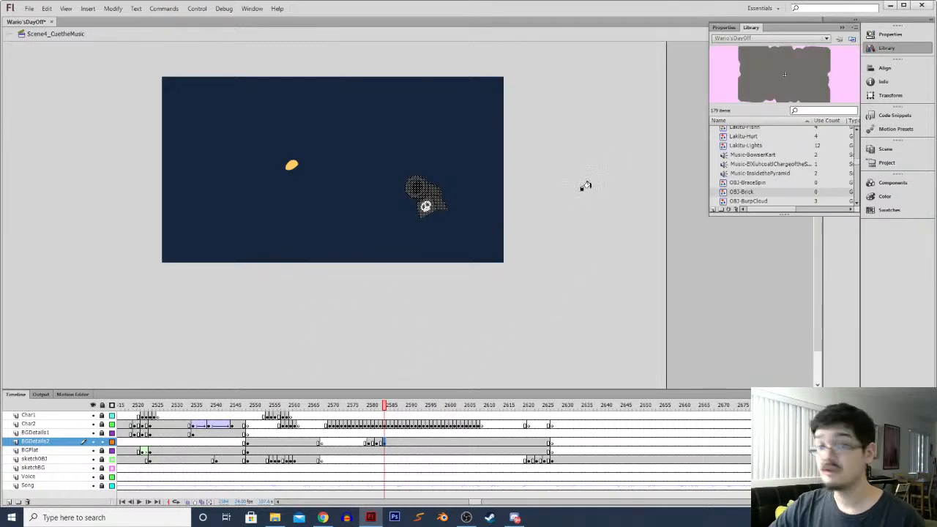
click(743, 183)
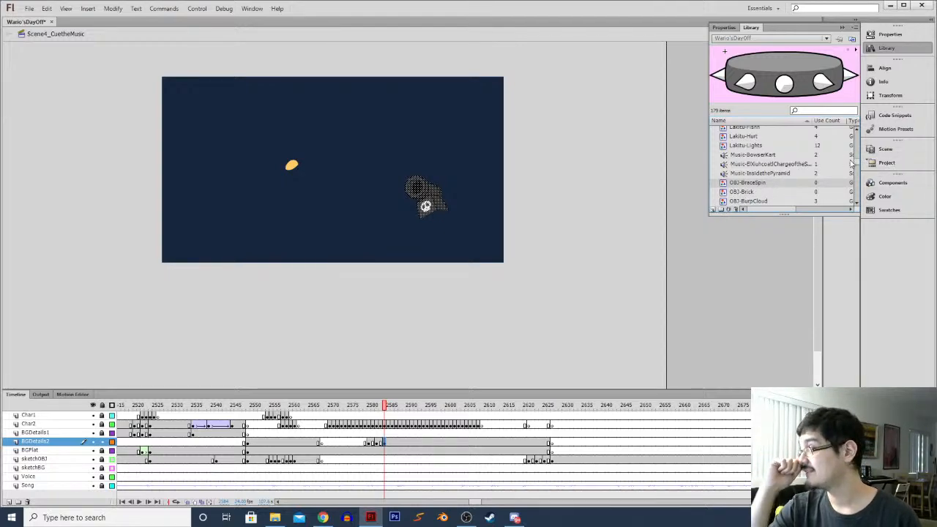
drag(857, 162, 857, 152)
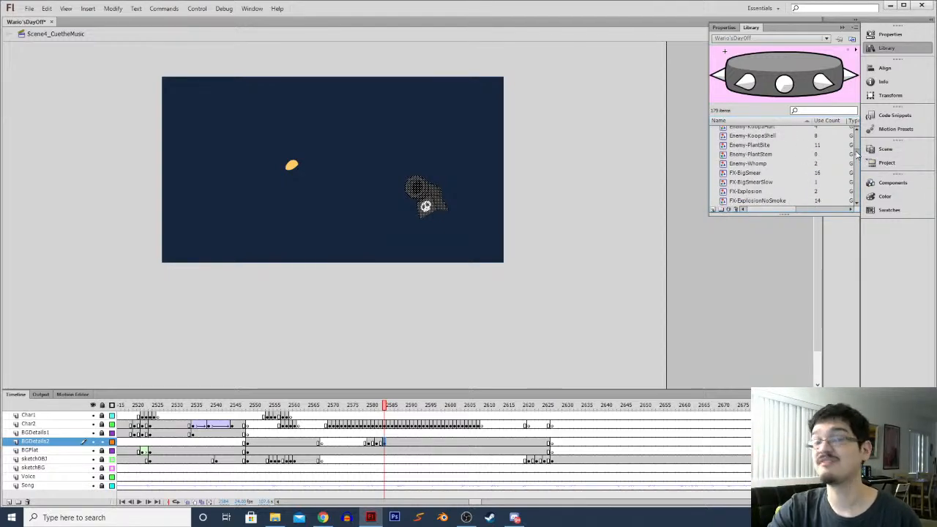
scroll(776, 168, down, 2)
click(780, 173)
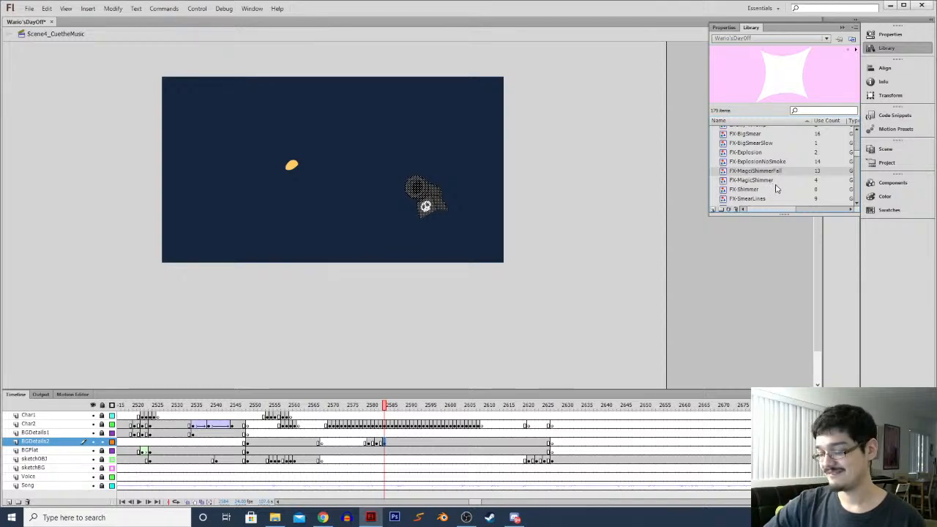
key(Down)
key(Down)
key(Down)
key(Down)
key(Down)
key(Down)
key(Down)
key(Down)
key(Down)
key(Down)
key(Down)
key(Down)
key(Down)
key(Down)
key(Down)
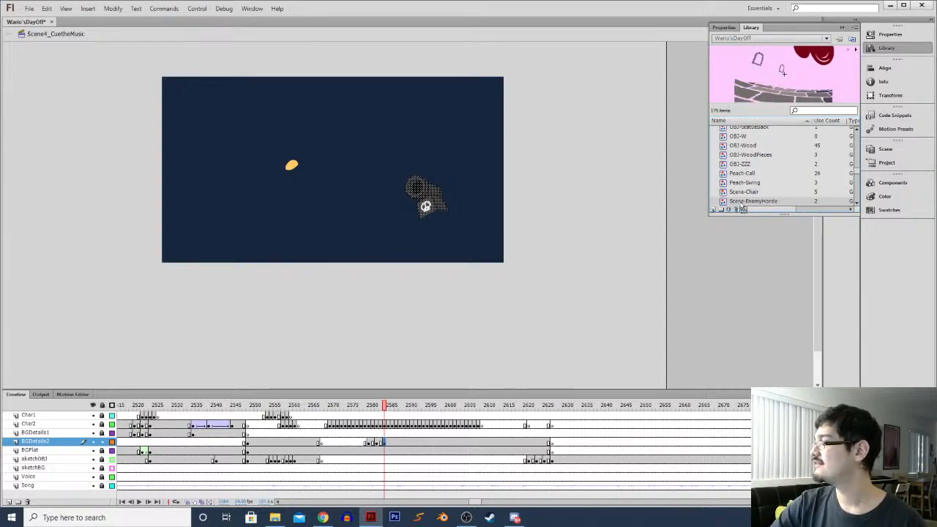
Place the Scene-EnemyHorde symbol below and beside the stage on BGDetails2 and break it apart
drag(742, 208, 464, 297)
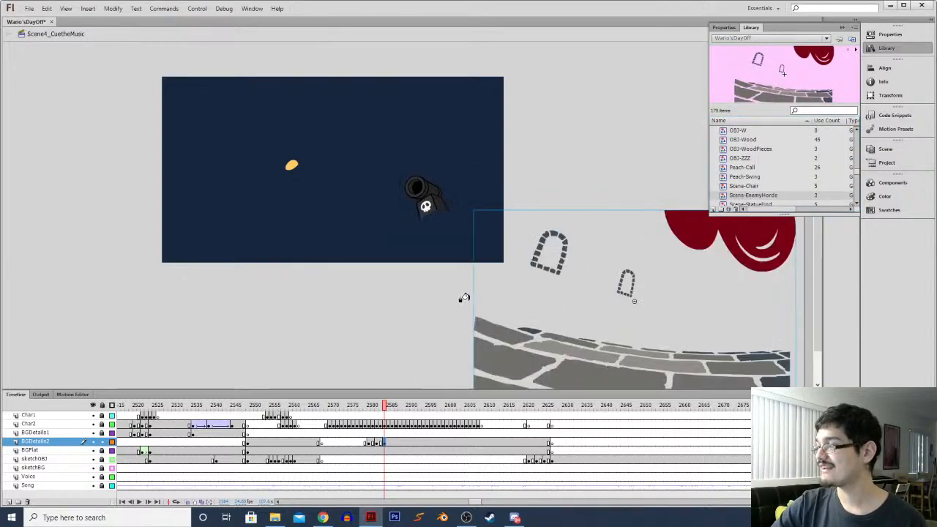
key(ctrl+b)
key(q)
click(460, 335)
click(691, 343)
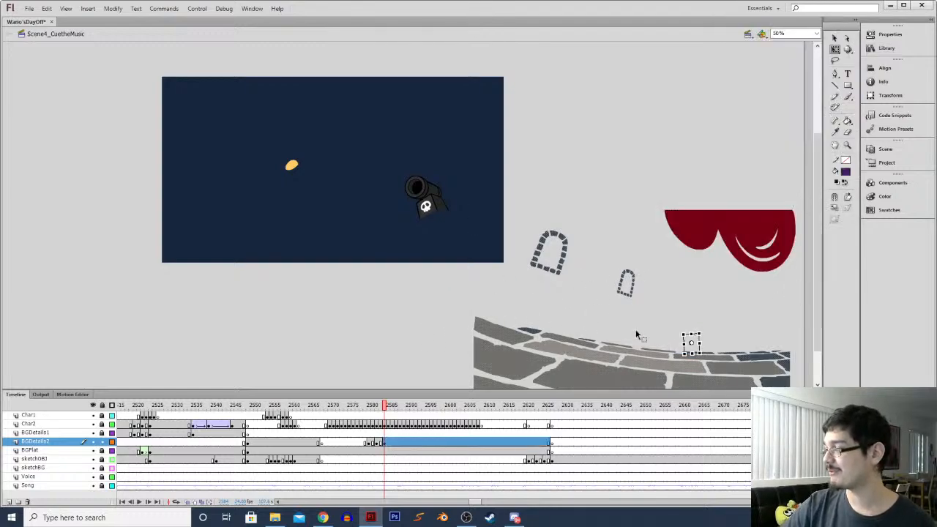
Delete the window outlines and the red shape from the broken-apart artwork, keeping only the brick floor
click(617, 290)
key(l)
mouse_move(547, 286)
mouse_down()
mouse_move(595, 172)
mouse_move(816, 204)
mouse_move(751, 308)
mouse_move(548, 285)
mouse_up()
scroll(549, 286, down, 2)
mouse_move(479, 245)
mouse_down()
mouse_move(570, 241)
mouse_move(668, 273)
mouse_up()
mouse_move(623, 275)
mouse_down()
mouse_move(560, 251)
mouse_move(723, 95)
mouse_move(627, 264)
mouse_move(488, 253)
mouse_move(827, 291)
mouse_move(499, 257)
mouse_up()
key(Delete)
Move the brick floor beneath the cannon and rotate it counterclockwise so that it slopes up behind the stage's right side
mouse_move(517, 297)
mouse_down()
mouse_move(242, 206)
mouse_move(249, 211)
mouse_up()
key(q)
drag(525, 180, 479, 125)
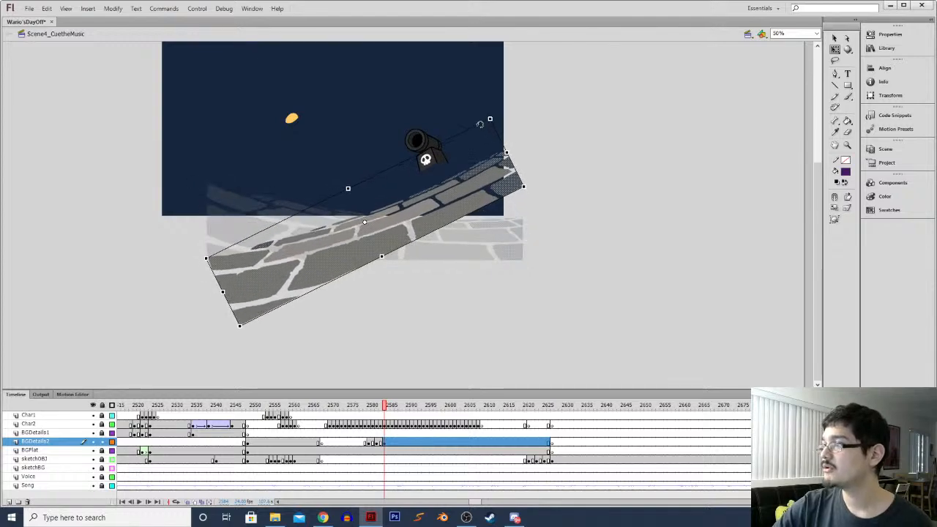
drag(421, 213, 461, 191)
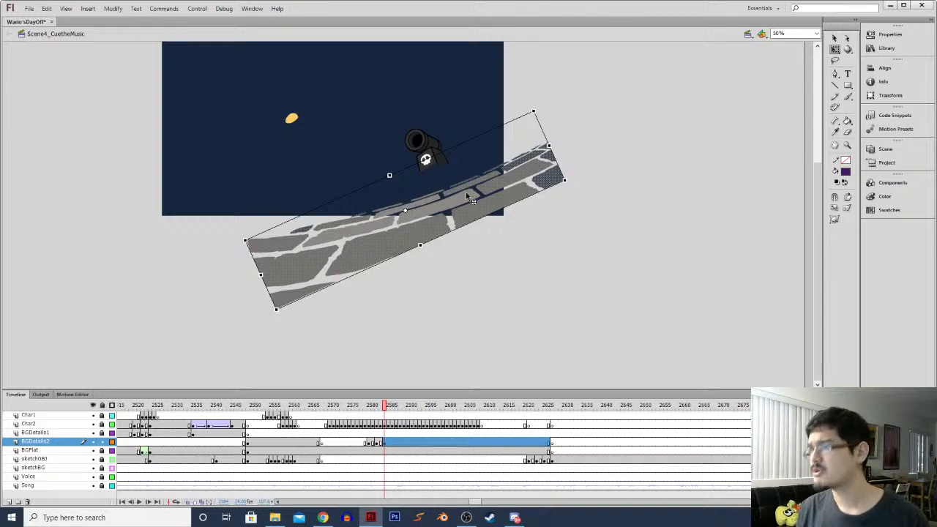
Enlarge the sloped brick floor slightly and shift it up until its edge bricks meet the bottom of the cannon's base
drag(533, 112, 550, 93)
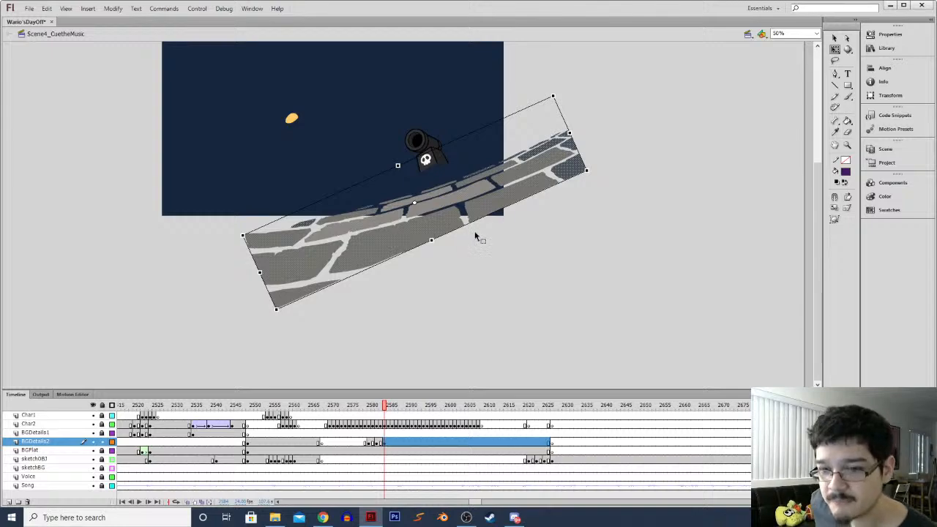
drag(460, 212, 460, 190)
drag(249, 217, 217, 221)
mouse_move(435, 188)
mouse_down()
mouse_move(449, 215)
mouse_move(430, 192)
mouse_up()
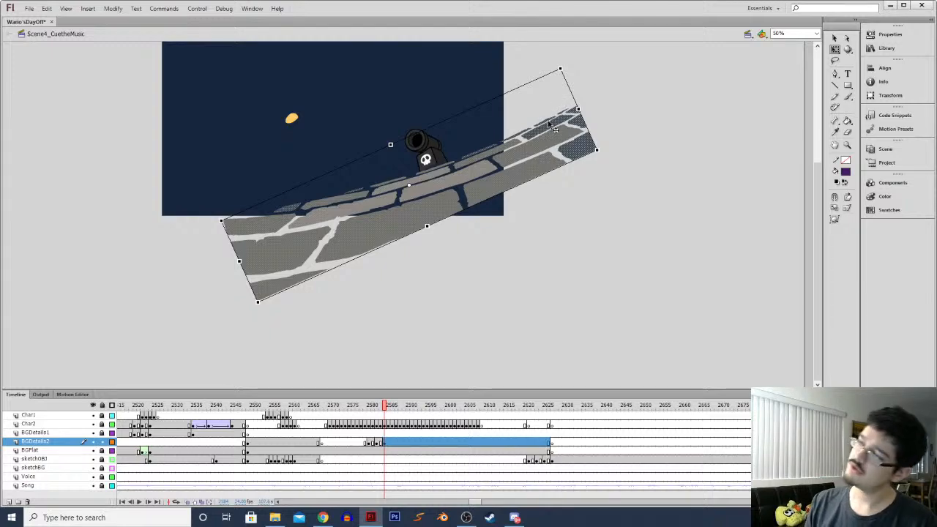
click(518, 236)
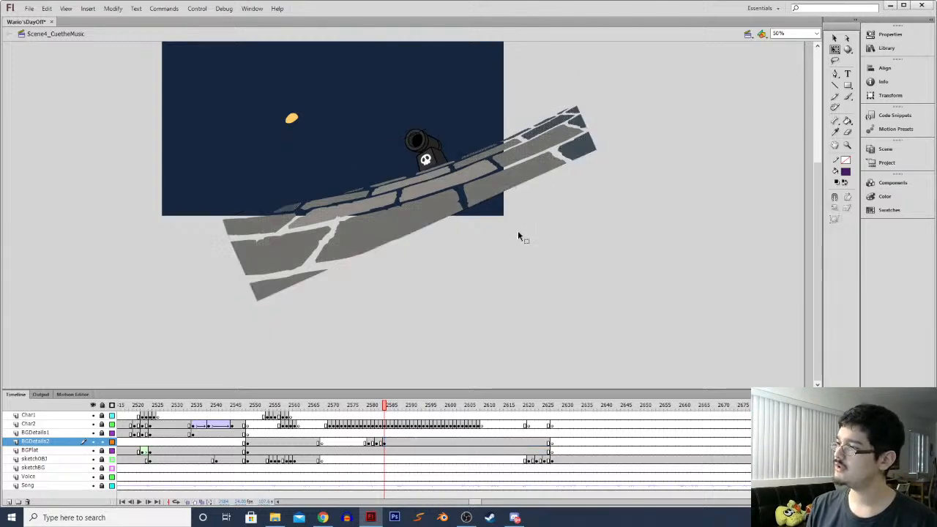
Extend the large lower brick's right end below the stage with its sampled grey, and clean its edge with the eraser
key(ctrl+equal)
drag(496, 230, 380, 224)
key(i)
click(505, 204)
key(b)
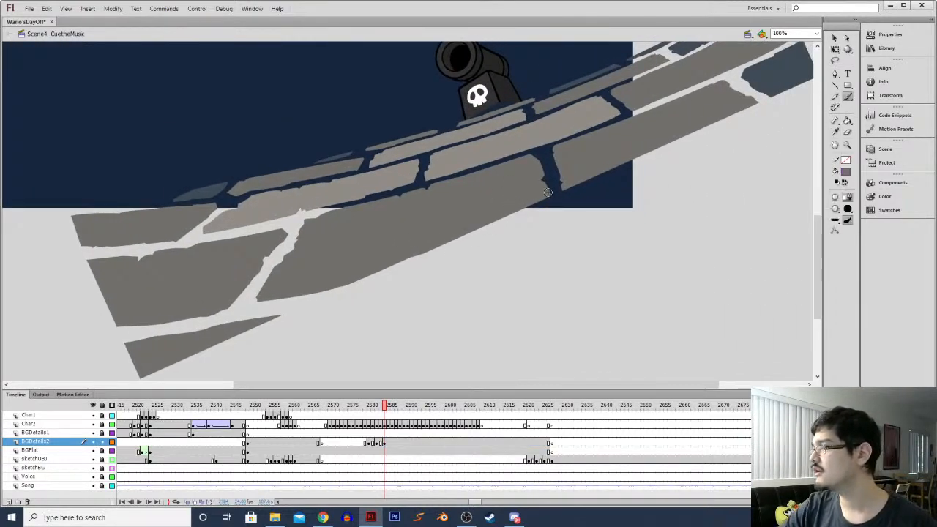
mouse_move(558, 223)
mouse_down()
mouse_move(311, 295)
mouse_move(471, 234)
mouse_move(380, 263)
mouse_up()
drag(506, 228, 435, 238)
key(e)
mouse_move(484, 258)
mouse_down()
mouse_move(488, 210)
mouse_move(493, 247)
mouse_move(480, 192)
mouse_move(484, 249)
mouse_up()
drag(483, 249, 439, 264)
Outline a downward extension of the lower-right brick past the stage's bottom edge and fill it with the same grey
key(b)
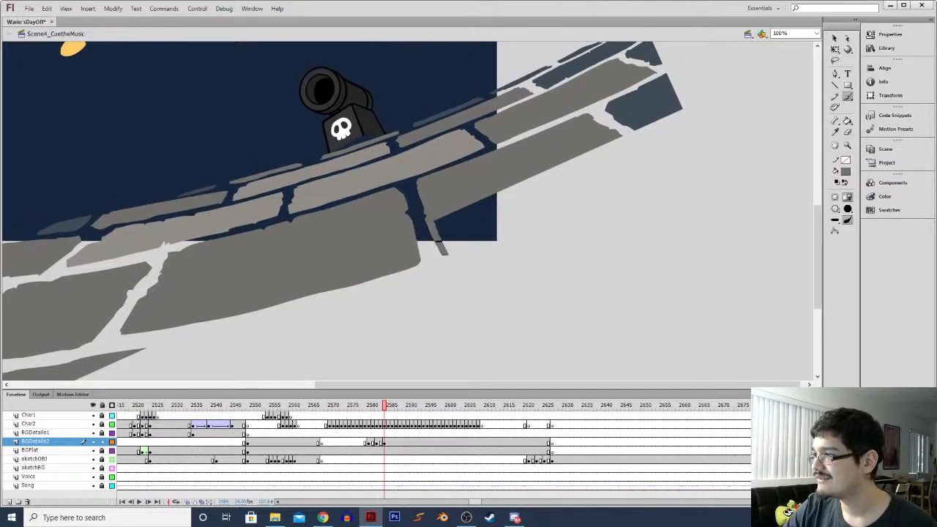
drag(467, 261, 544, 229)
ctrl+click(510, 136)
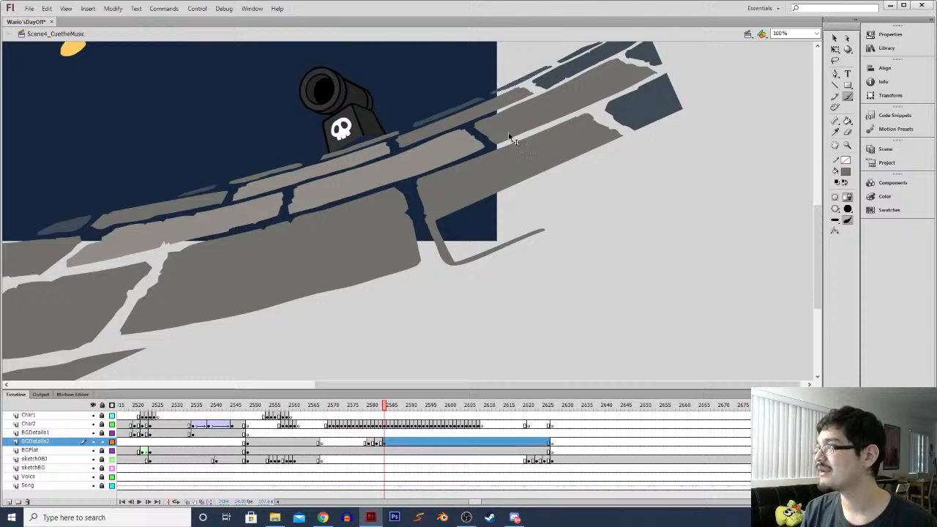
key(Delete)
key(k)
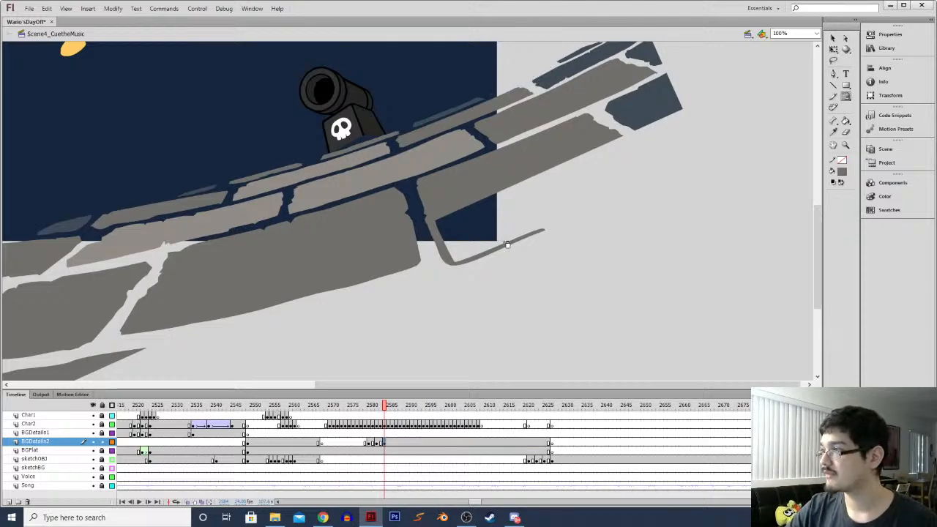
key(b)
drag(506, 246, 505, 186)
key(k)
click(497, 217)
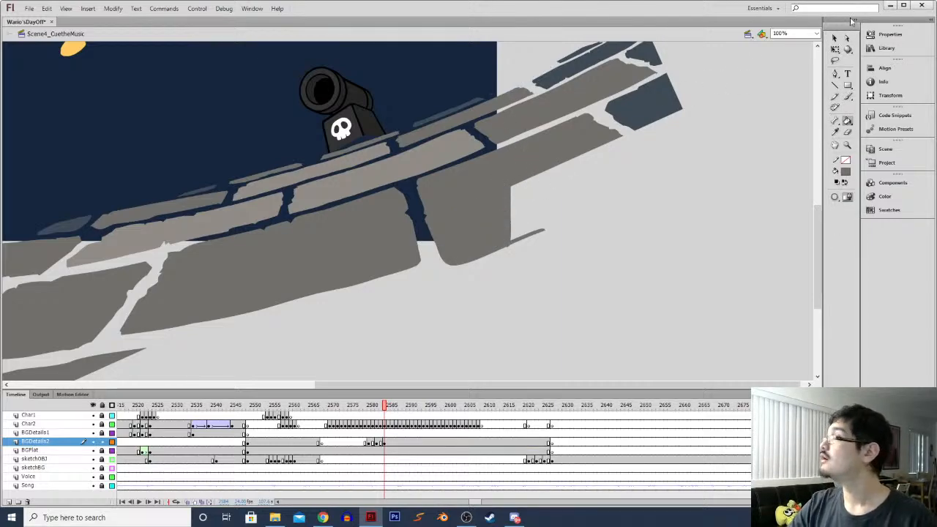
Delete the brick artwork that protrudes well beyond the stage's right edge
click(834, 37)
scroll(644, 86, up, 4)
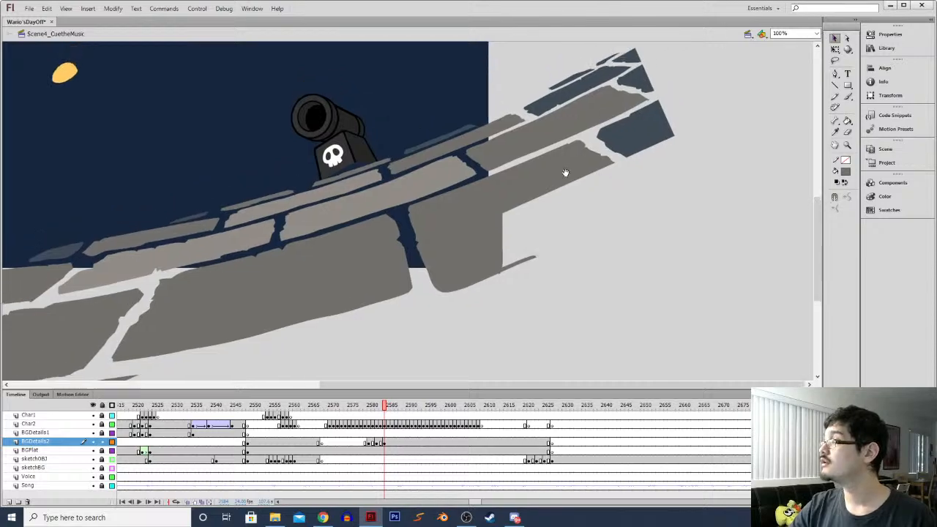
mouse_move(666, 69)
mouse_down()
mouse_move(527, 341)
mouse_move(500, 370)
mouse_move(496, 359)
mouse_move(601, 227)
mouse_up()
key(Delete)
Delete the three leftmost lower bricks and trim off the brick artwork hanging below the stage's bottom edge
click(107, 274)
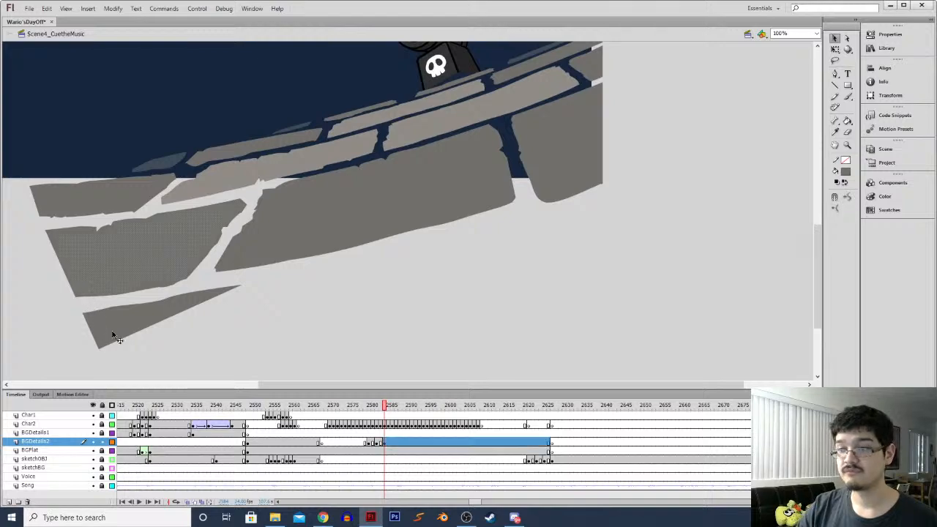
key(Delete)
click(139, 331)
key(Delete)
mouse_move(622, 268)
mouse_down()
mouse_move(216, 224)
mouse_move(56, 226)
mouse_move(110, 275)
mouse_up()
click(129, 211)
key(Delete)
drag(103, 320, 634, 188)
key(Delete)
Recolour the thin top-row bricks slate blue and the second-row bricks darker grey, using colours sampled from the floor
drag(444, 237, 537, 232)
drag(437, 167, 351, 224)
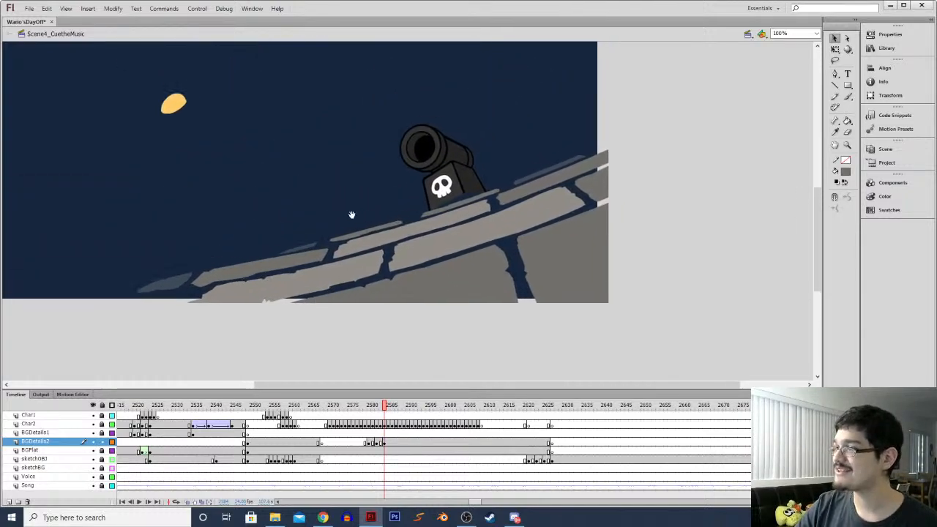
click(306, 222)
click(310, 227)
key(i)
click(306, 242)
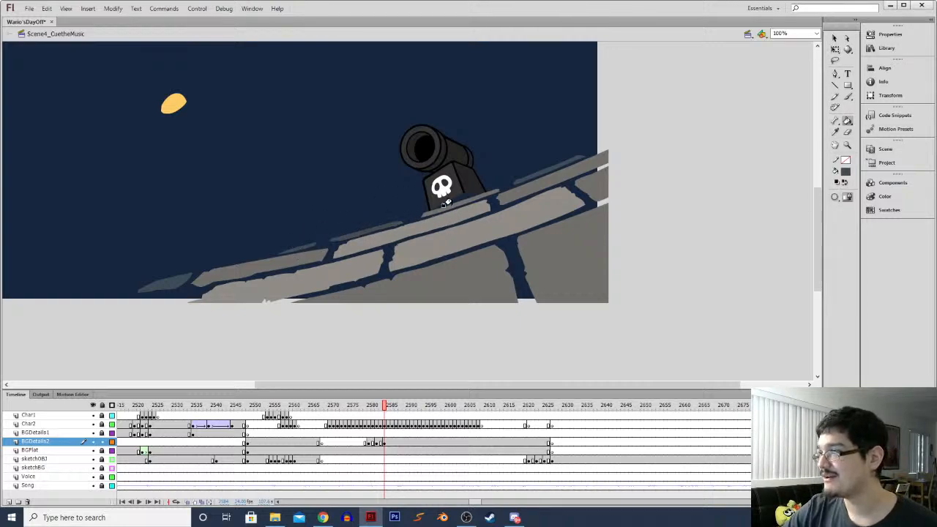
click(360, 241)
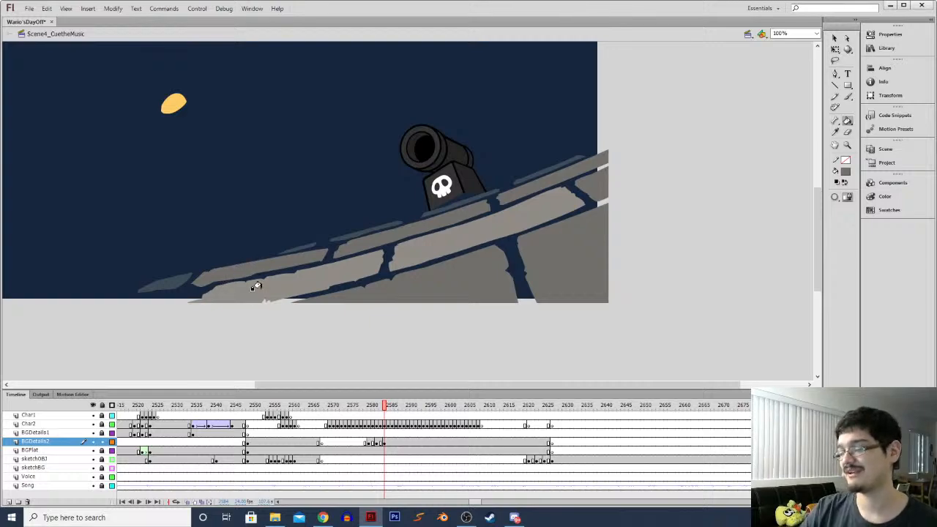
key(ctrl+minus)
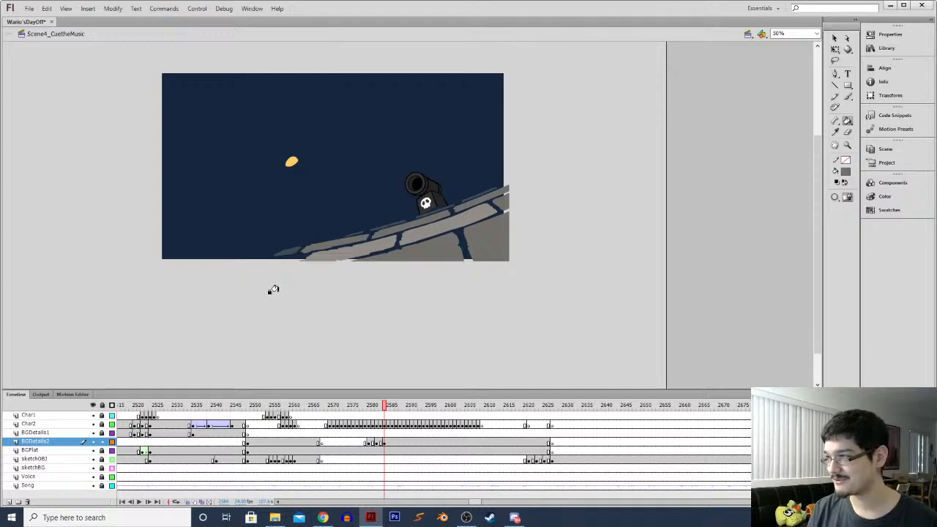
Try drawing a light-blue line across the bottom of the cannon's base along the top bricks, then undo it
key(ctrl+equal)
key(ctrl+equal)
drag(762, 284, 374, 133)
key(ctrl+equal)
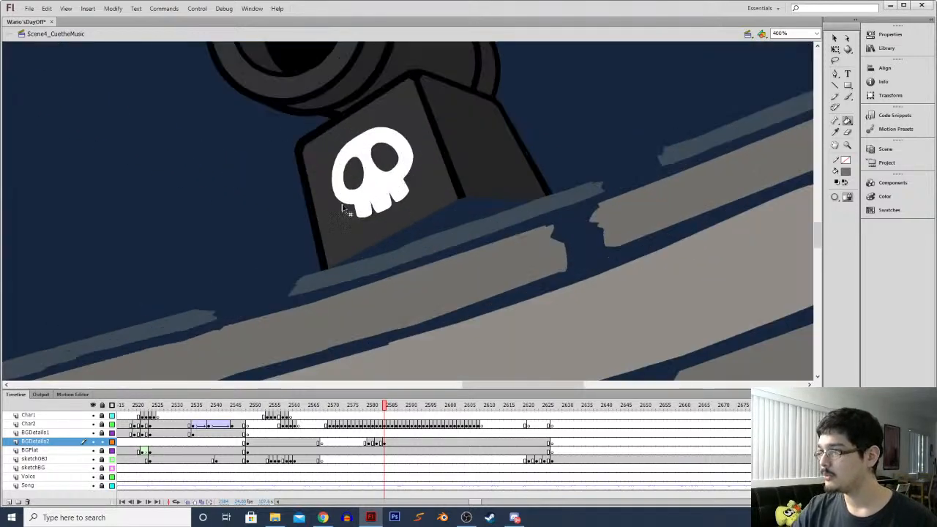
key(ctrl+equal)
key(n)
mouse_move(208, 308)
mouse_down()
mouse_move(508, 185)
mouse_move(505, 220)
mouse_move(516, 219)
mouse_up()
key(ctrl+z)
click(848, 38)
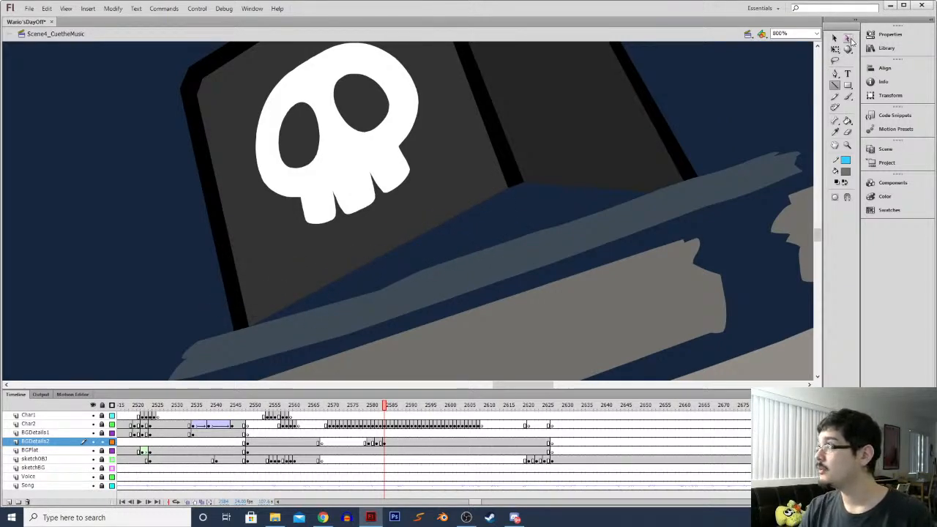
Draw two short light-blue guide lines along the brick slope, across the two outer bottom corners of the skull cannon's base
click(247, 325)
key(ctrl+z)
click(229, 330)
key(y)
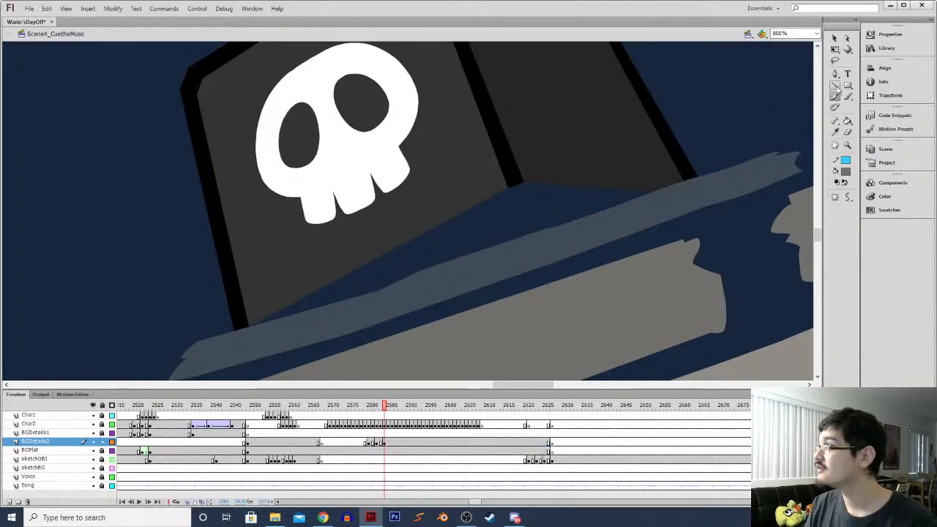
click(836, 86)
mouse_move(215, 329)
mouse_down()
mouse_move(421, 255)
mouse_move(360, 289)
mouse_move(367, 291)
mouse_up()
drag(619, 196, 706, 170)
Fill the base's corner pieces below the guide lines with the navy background colour and remove the light-blue lines
key(k)
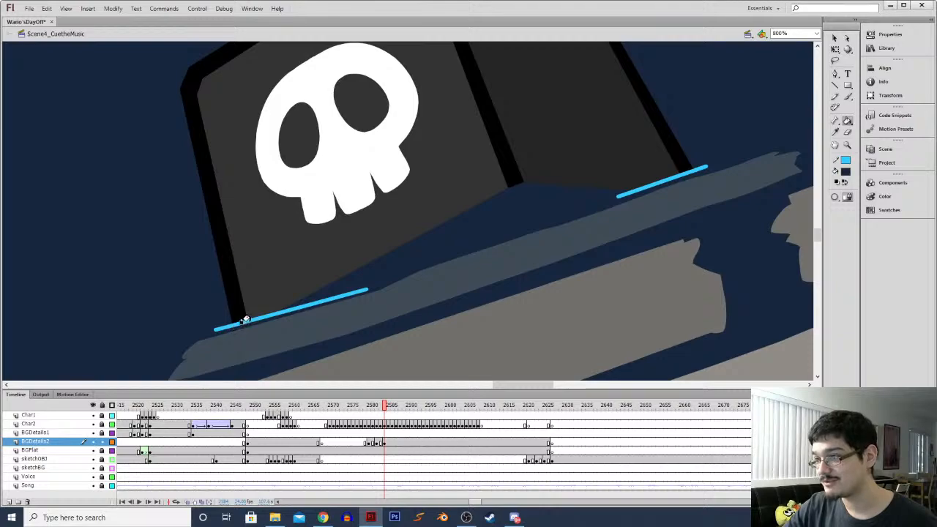
click(235, 325)
click(685, 189)
key(ctrl+a)
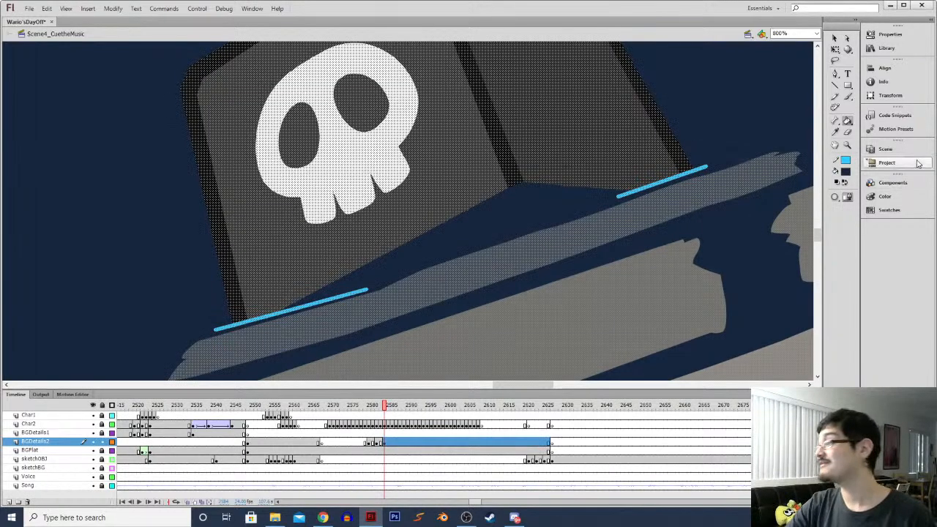
click(845, 160)
click(910, 171)
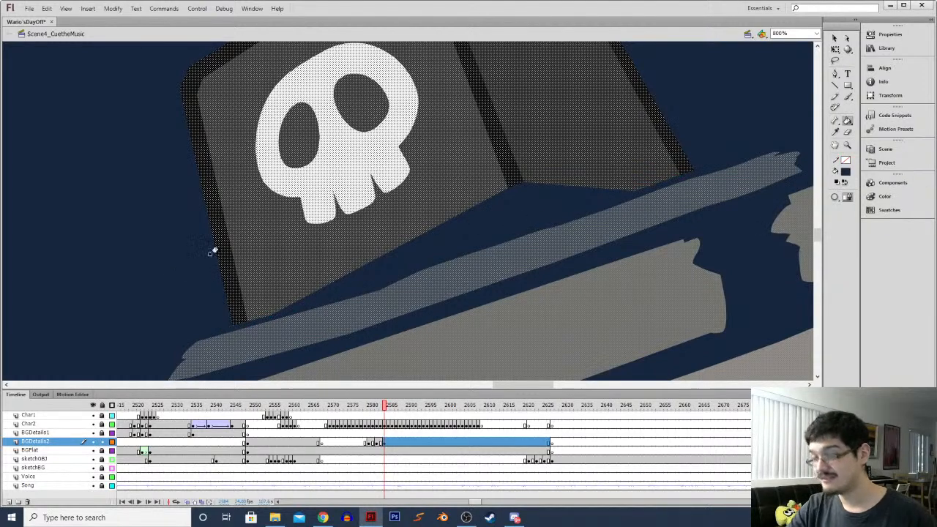
click(846, 38)
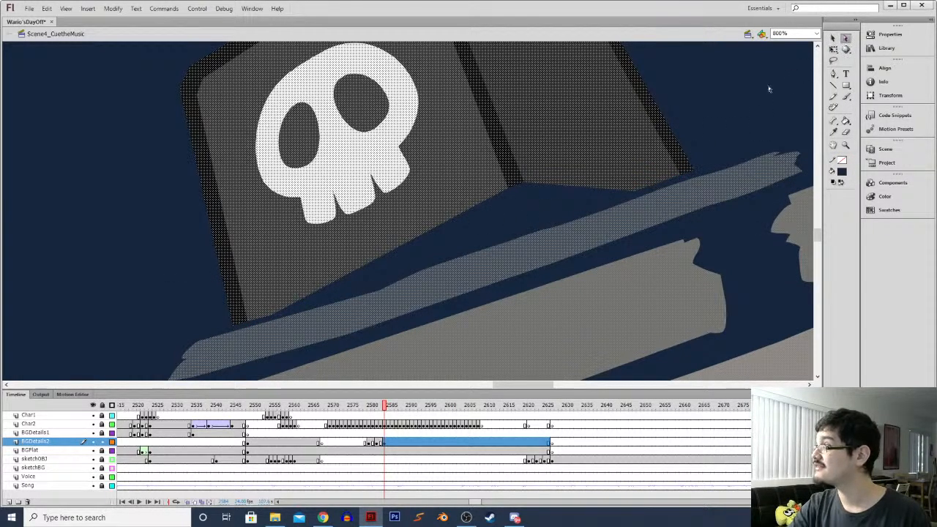
click(535, 207)
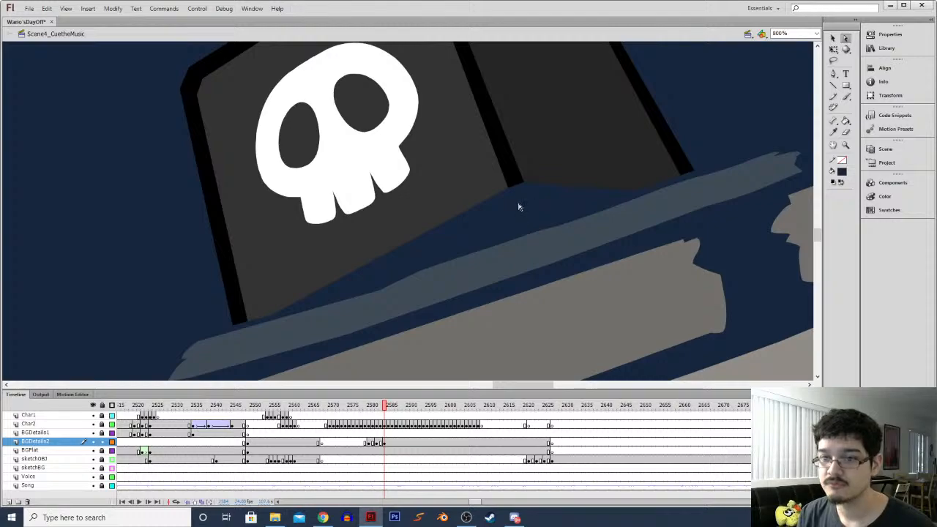
Pull the lower end point of the base's middle edge down toward the brick so the skull face ends along the slope
click(514, 190)
drag(509, 189, 526, 234)
click(276, 322)
click(246, 321)
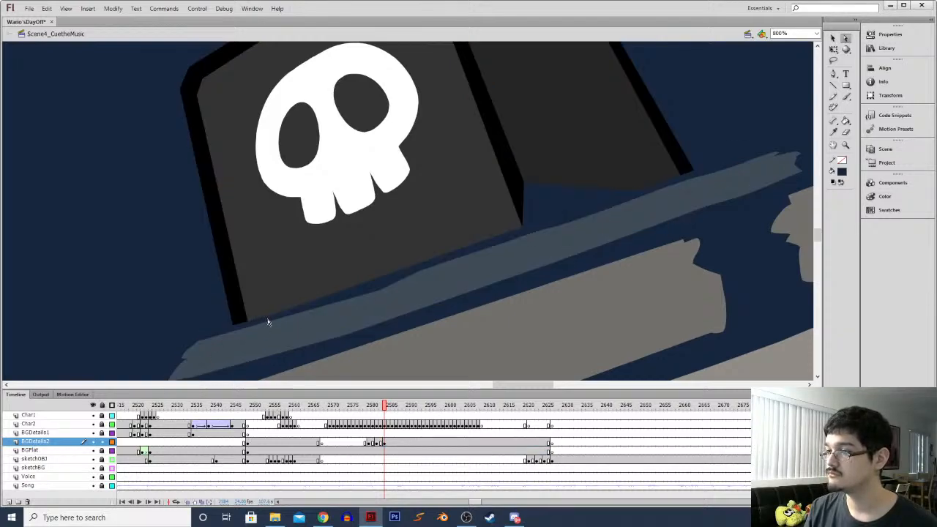
click(262, 330)
scroll(256, 278, up, 2)
scroll(256, 279, right, 2)
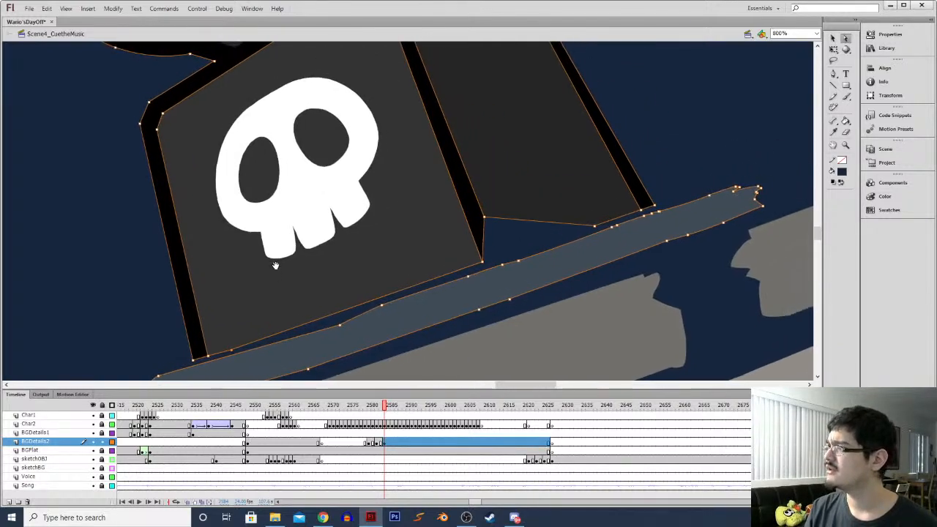
drag(325, 239, 241, 188)
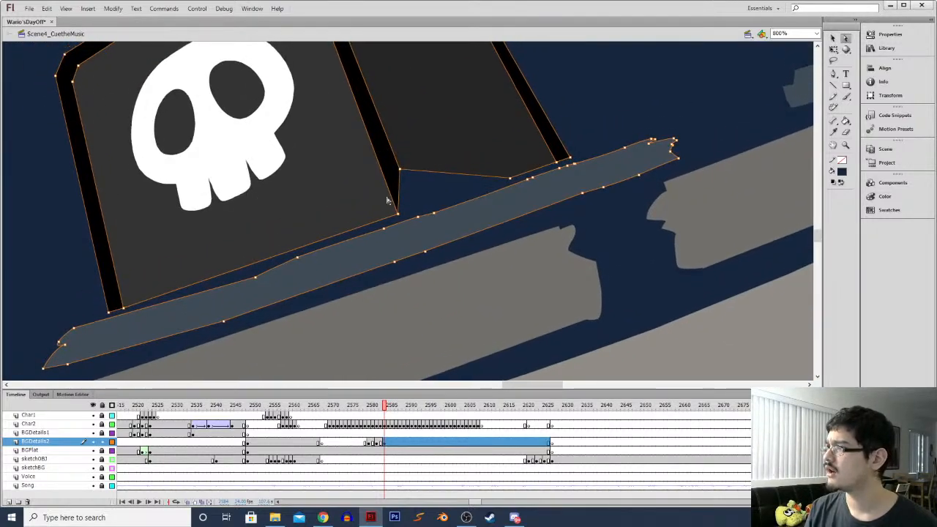
Delete the extra anchor point under the base's side face and pull the middle edge's other end point down to the slope
click(414, 185)
drag(515, 174, 503, 188)
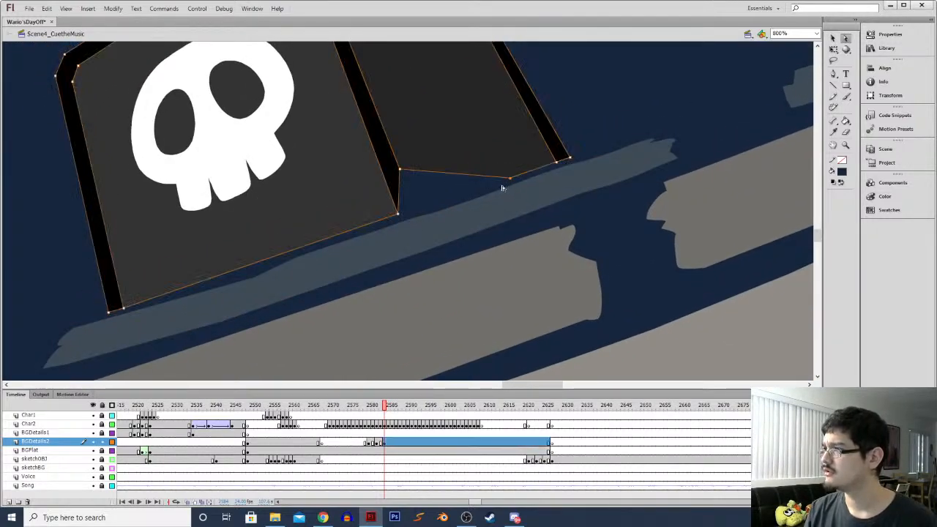
key(Delete)
drag(399, 169, 416, 209)
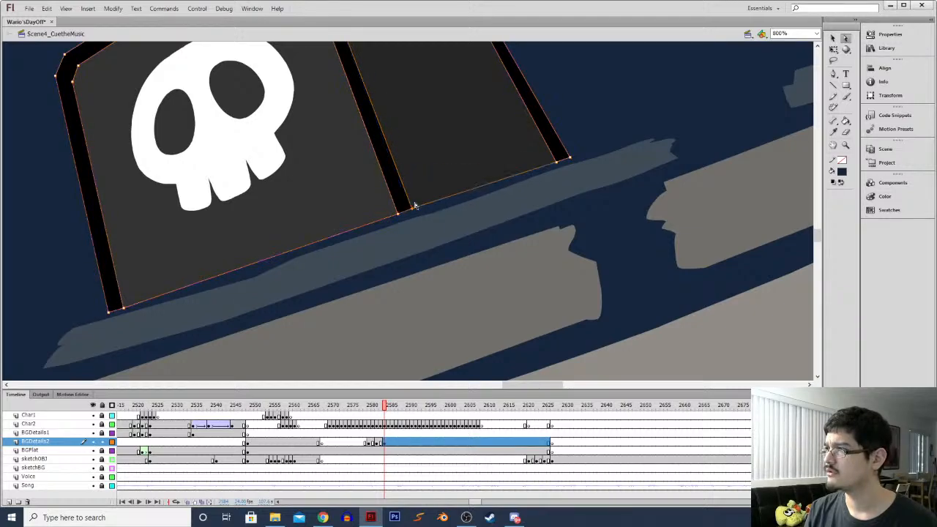
click(574, 126)
Examine how the reshaped cannon base sits on the slate-blue brick, in the whole stage and up close
key(ctrl+minus)
key(ctrl+minus)
key(ctrl+minus)
key(ctrl+minus)
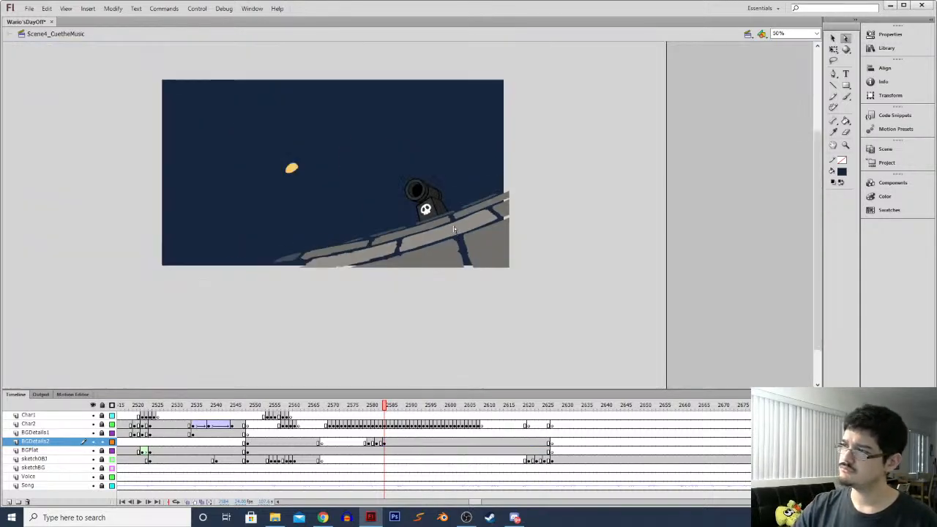
key(ctrl+equal)
key(ctrl+equal)
key(ctrl+equal)
drag(626, 271, 305, 130)
drag(538, 259, 372, 230)
key(v)
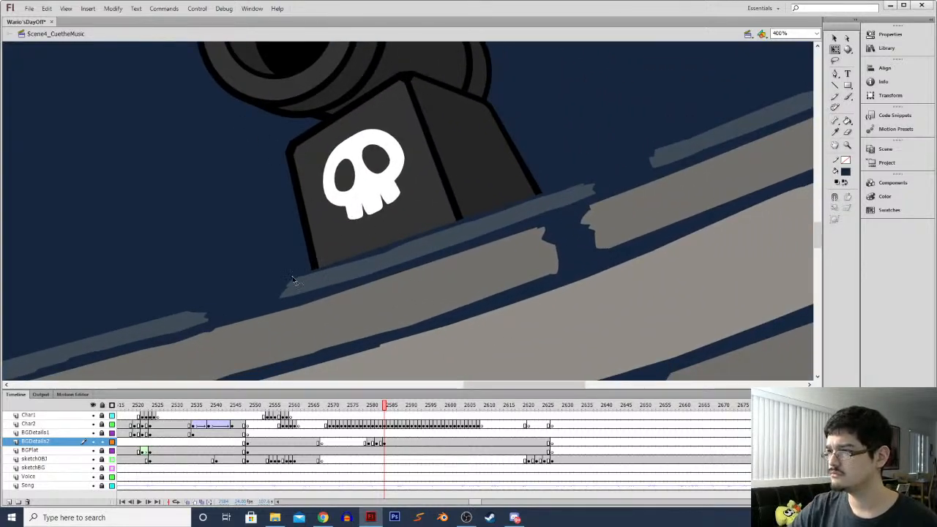
click(346, 273)
click(581, 208)
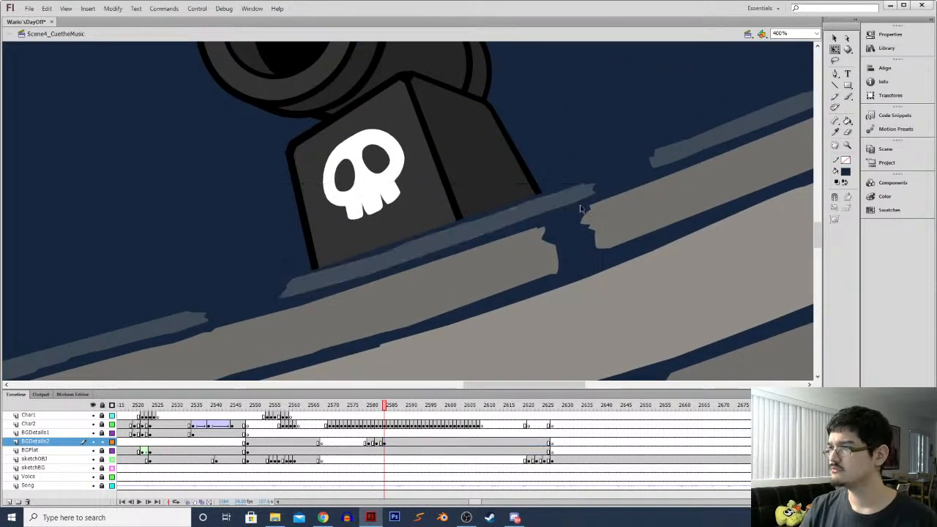
click(420, 258)
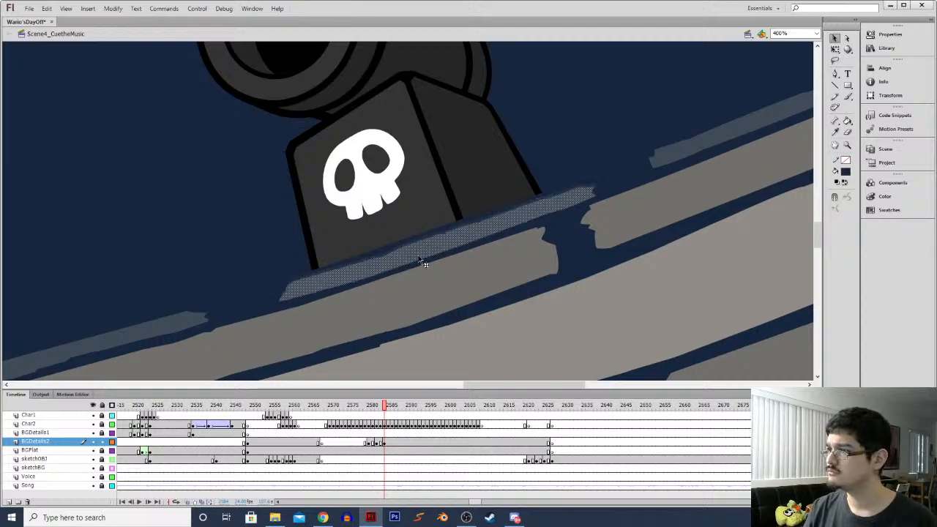
click(242, 265)
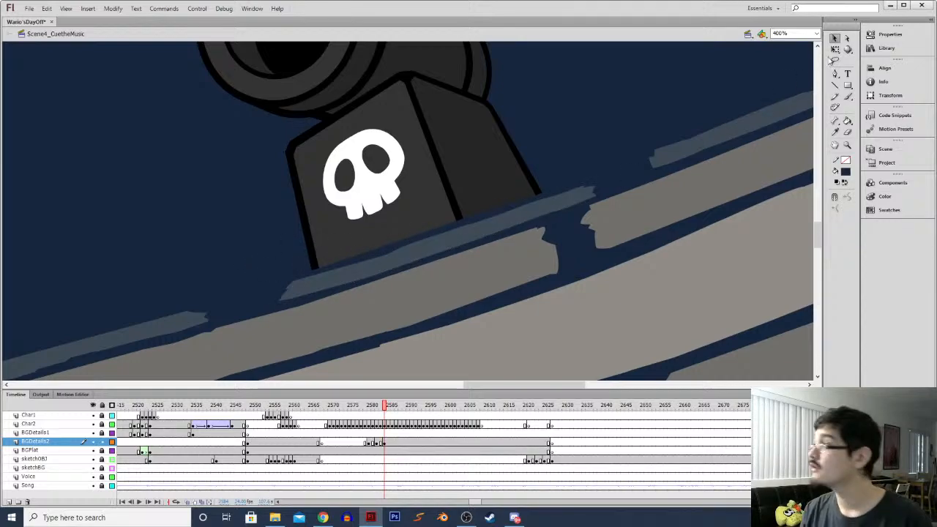
Draw one light-blue line across the full bottom of the cannon's base and trim off the dark slivers beneath it
click(834, 85)
drag(302, 269, 549, 188)
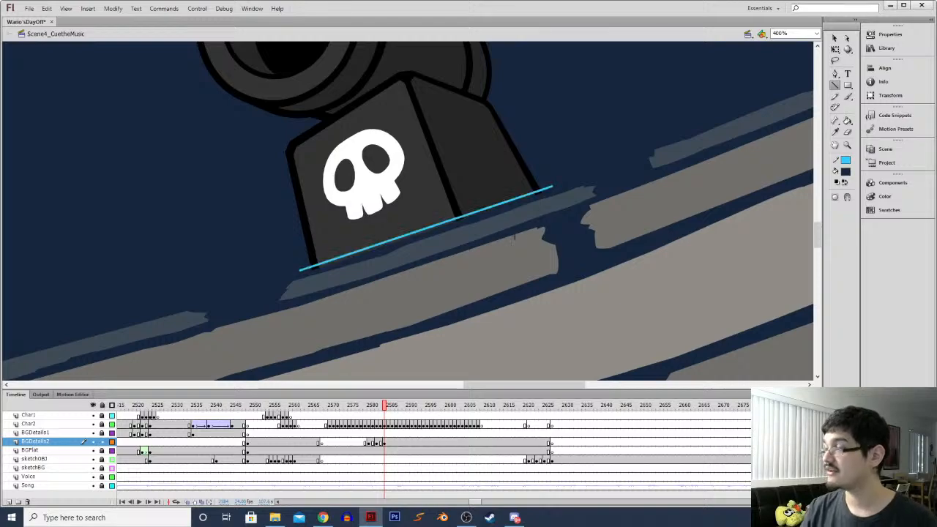
key(ctrl+=)
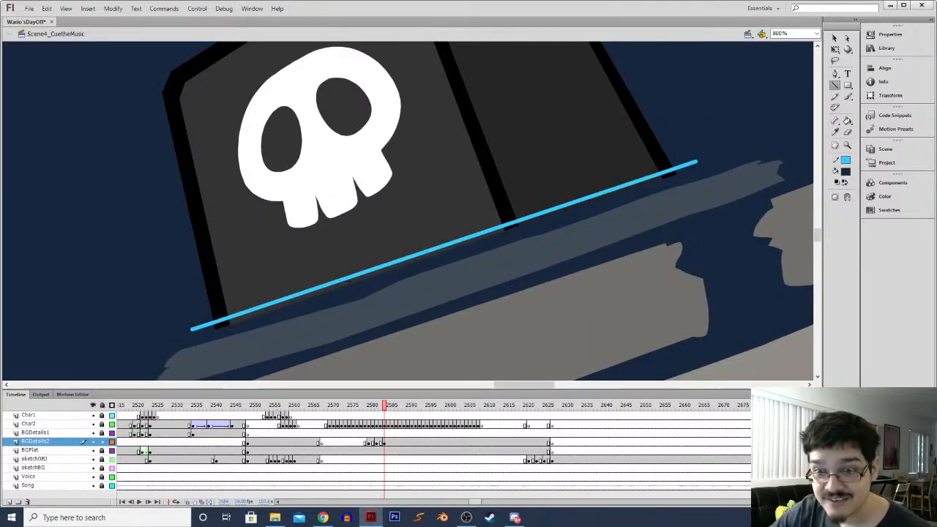
drag(372, 281, 355, 246)
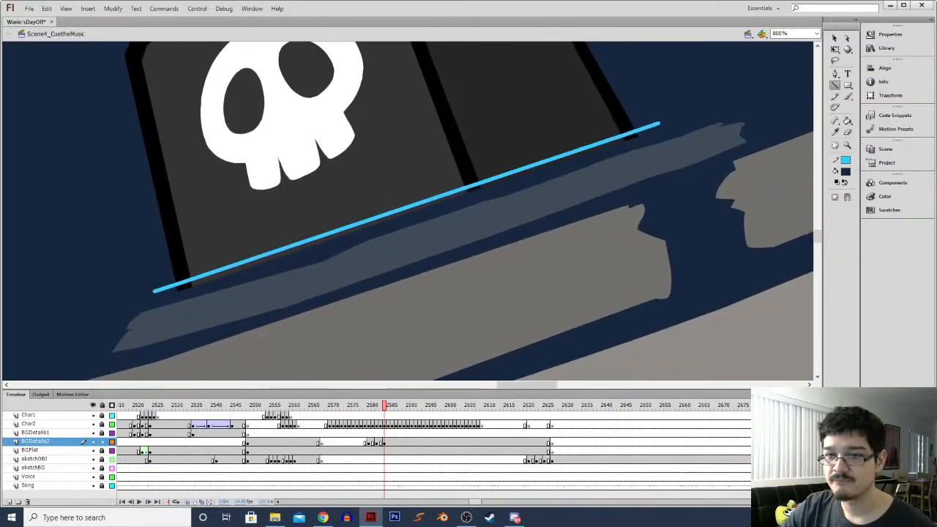
key(i)
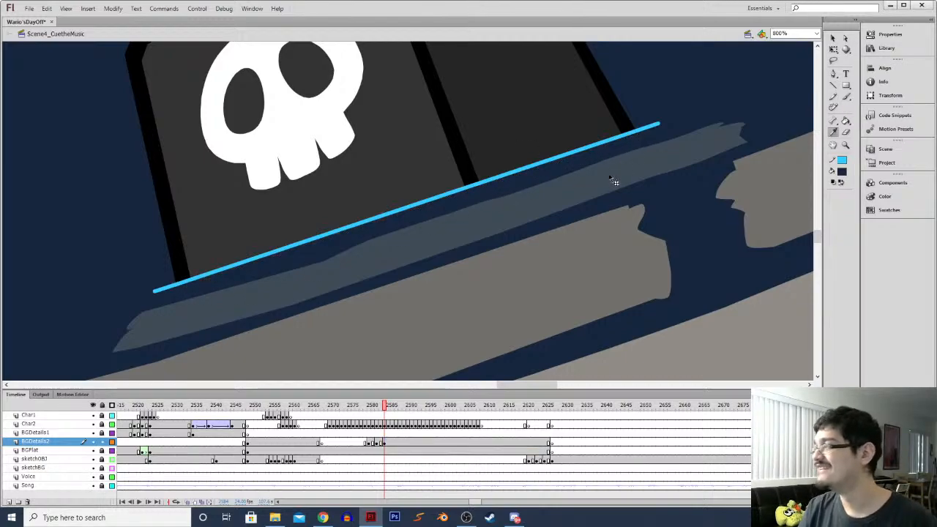
Remove the light-blue cutting line by setting the stroke of all the artwork to none
key(ctrl+a)
click(841, 160)
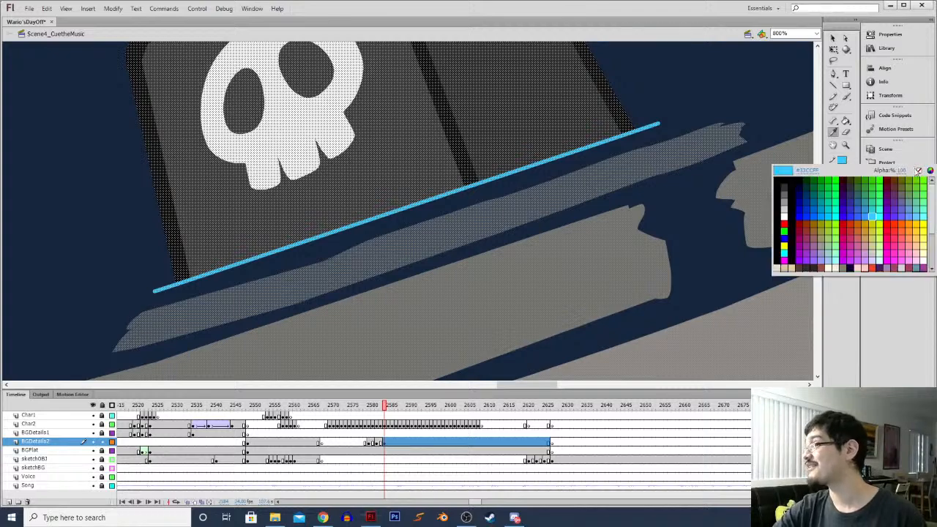
click(916, 171)
key(l)
click(109, 268)
key(ctrl+minus)
key(ctrl+minus)
key(ctrl+minus)
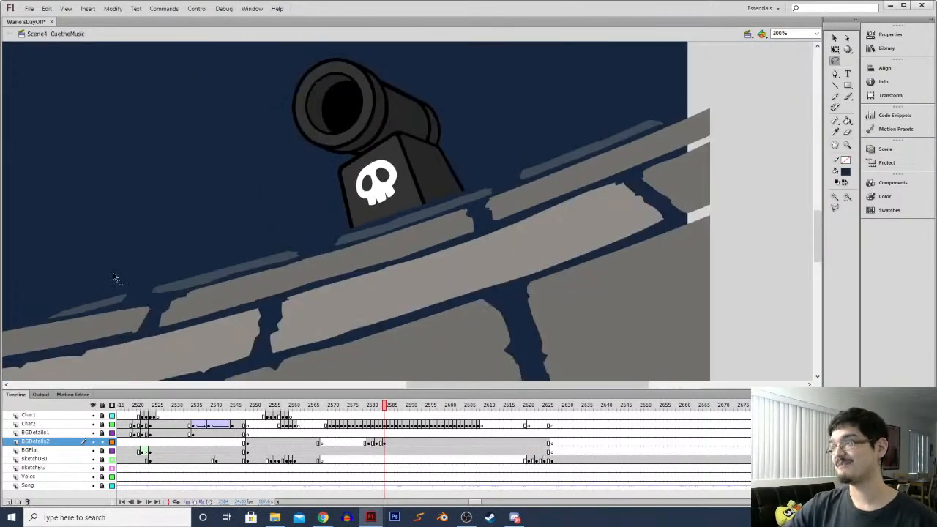
key(ctrl+minus)
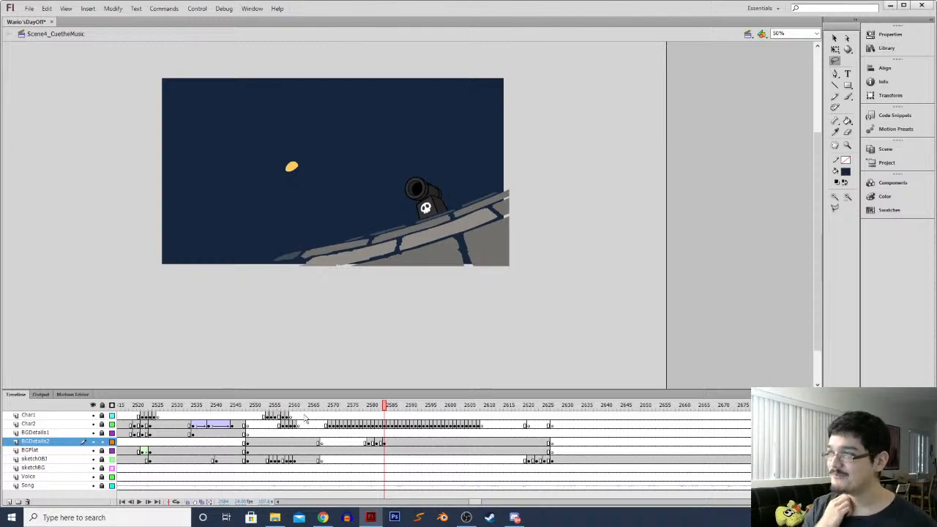
Replace the BGDetails2 artwork on frame 2583 with an in-place copy of frame 2584's cannon and brick floor
click(384, 443)
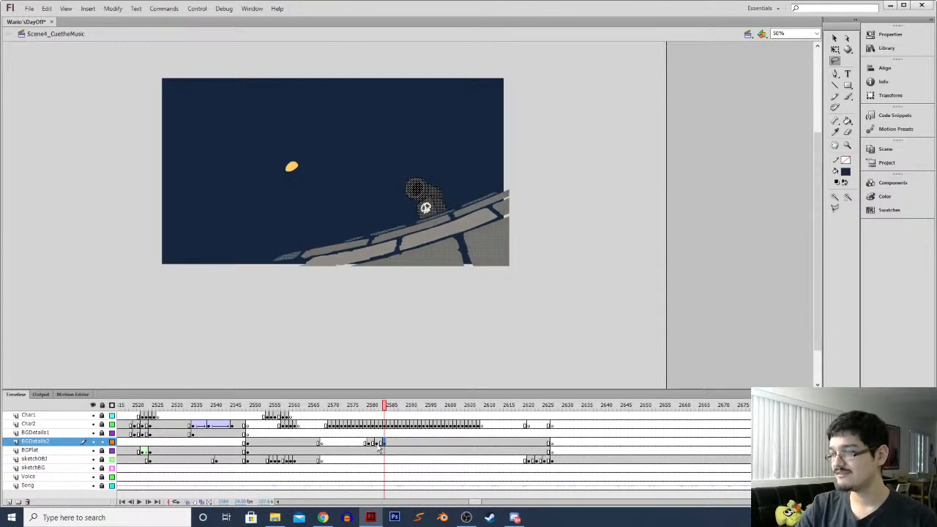
key(comma)
key(Delete)
key(ctrl+shift+v)
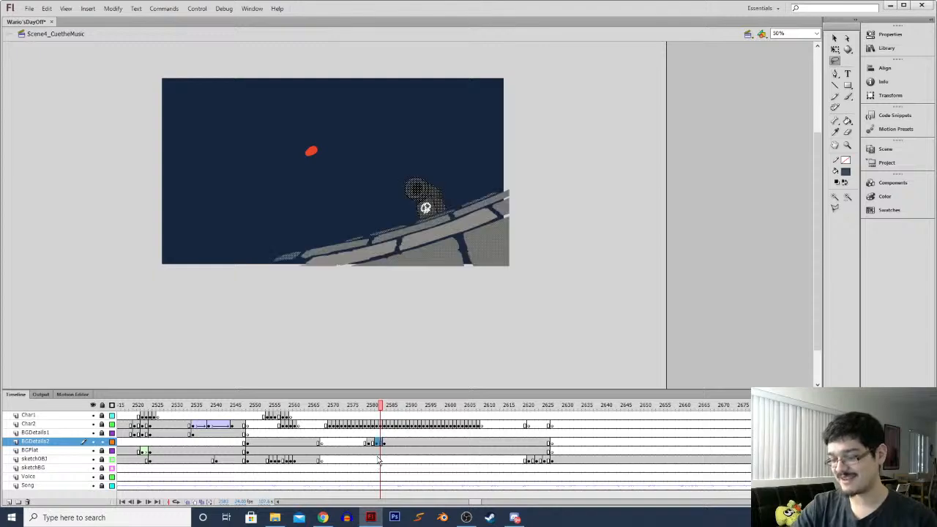
Enlarge the cannon and brick floor on frame 2583 and shift them lower on the stage, undoing a slight extra rotation
key(q)
drag(274, 176, 153, 131)
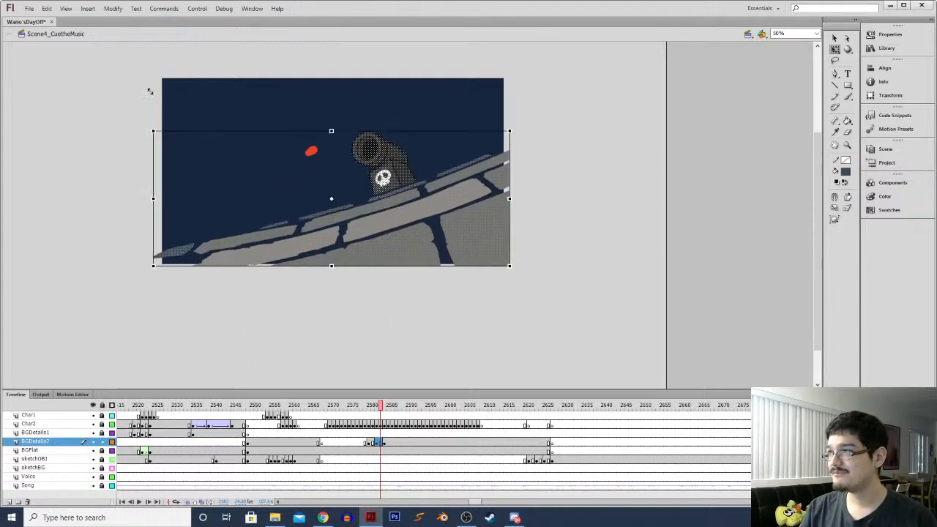
drag(398, 262, 481, 255)
drag(558, 176, 595, 160)
drag(449, 224, 427, 241)
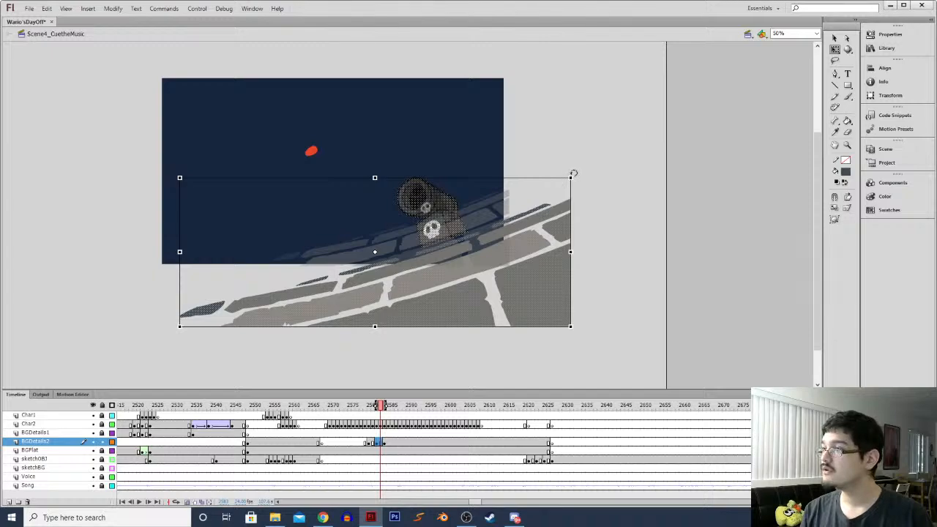
drag(575, 173, 576, 177)
key(ctrl+z)
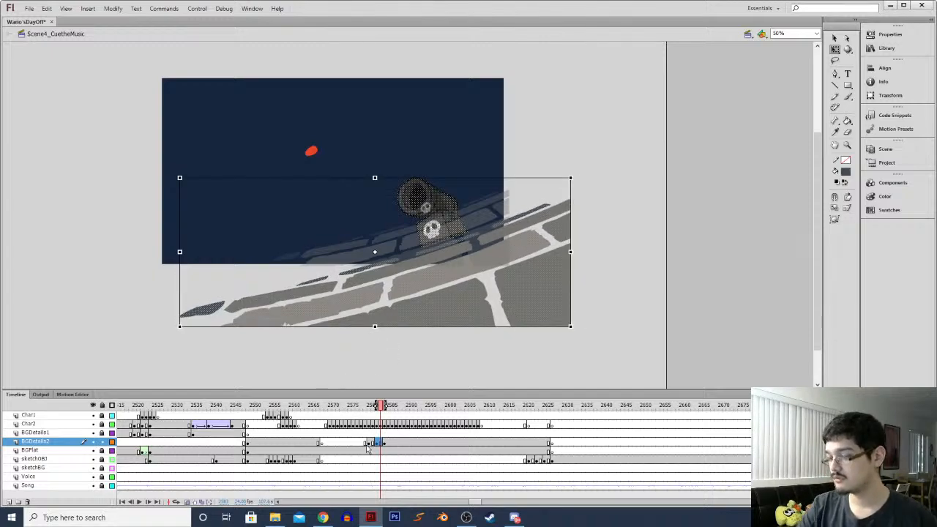
Paste the cannon and brick floor in place on frame 2581, then enlarge and position them over the purple sketch
click(371, 448)
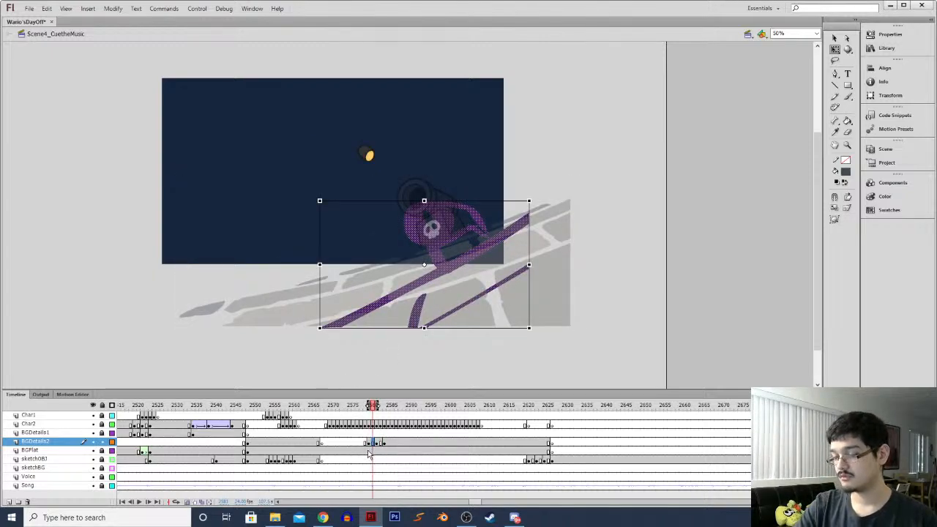
key(ctrl+shift+v)
drag(179, 178, 109, 83)
drag(391, 195, 466, 268)
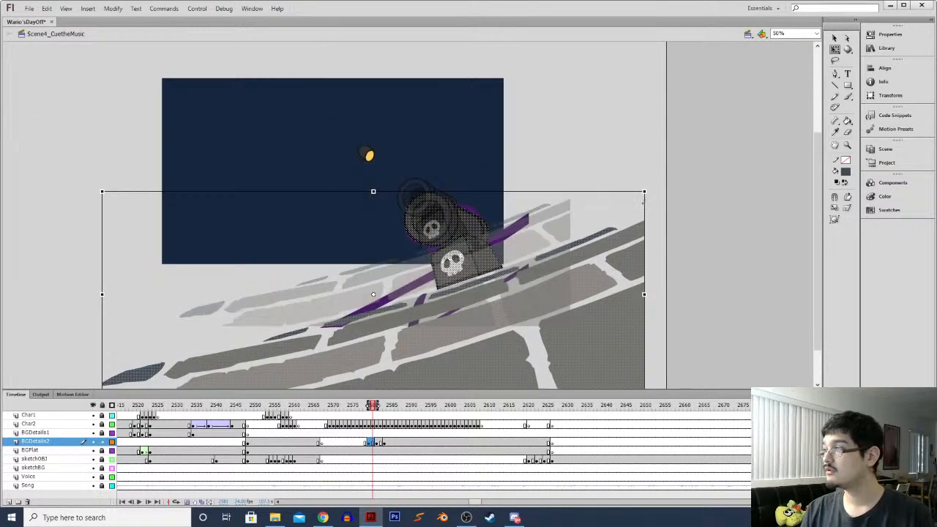
drag(645, 191, 649, 188)
drag(468, 270, 458, 265)
Delete the purple sketch from frame 2581, keeping the enlarged cannon and brick floor in the same place
key(ctrl+x)
key(ctrl+a)
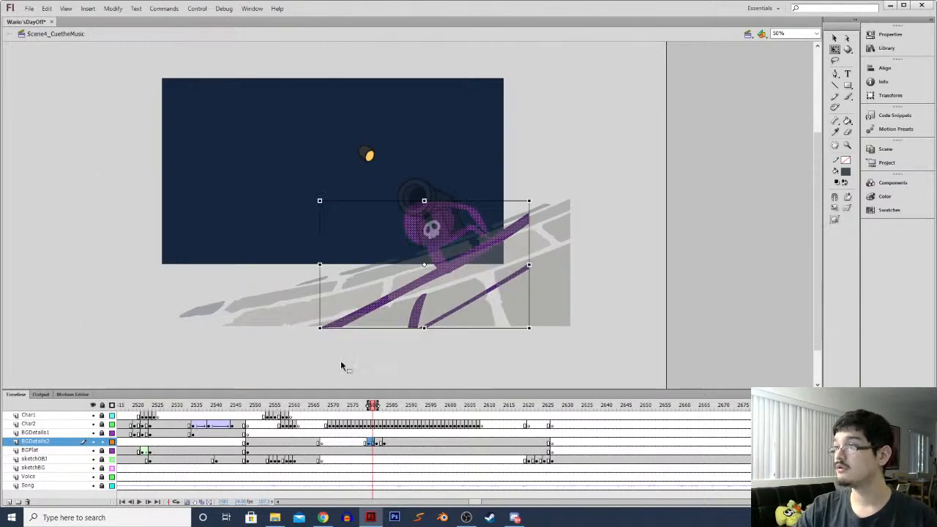
key(Delete)
key(ctrl+shift+v)
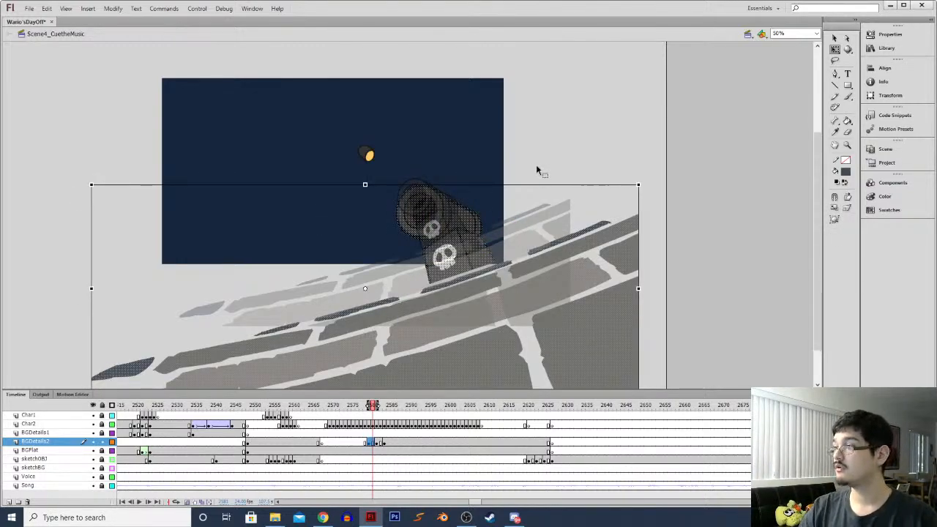
Delete the upper-row bricks below and to the left of the cannon on frame 2581, including the leftmost slate-blue pieces
scroll(475, 162, down, 2)
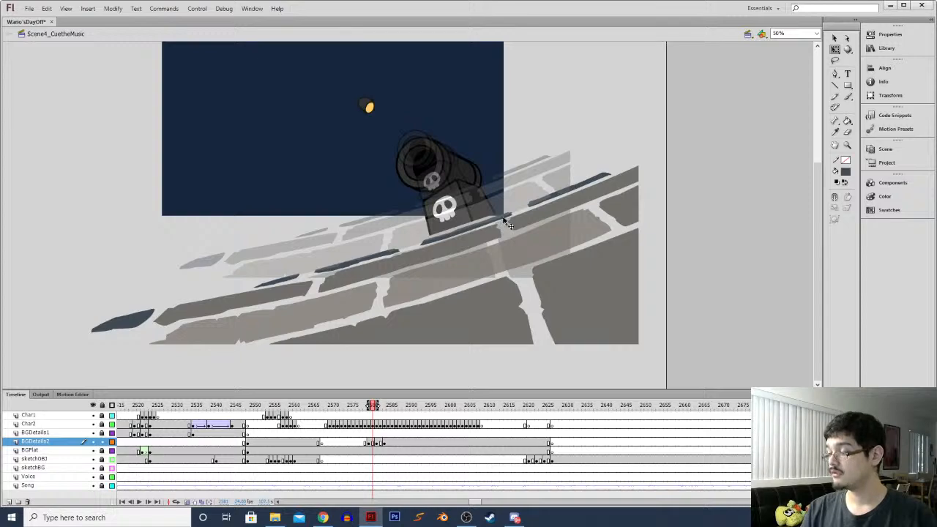
click(358, 262)
drag(334, 310, 280, 291)
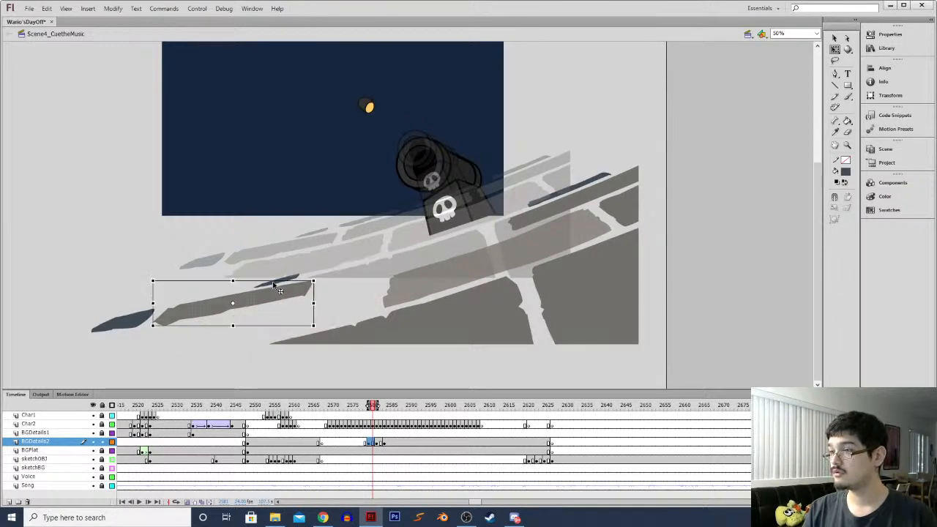
key(Delete)
click(123, 323)
key(Delete)
click(278, 285)
key(Delete)
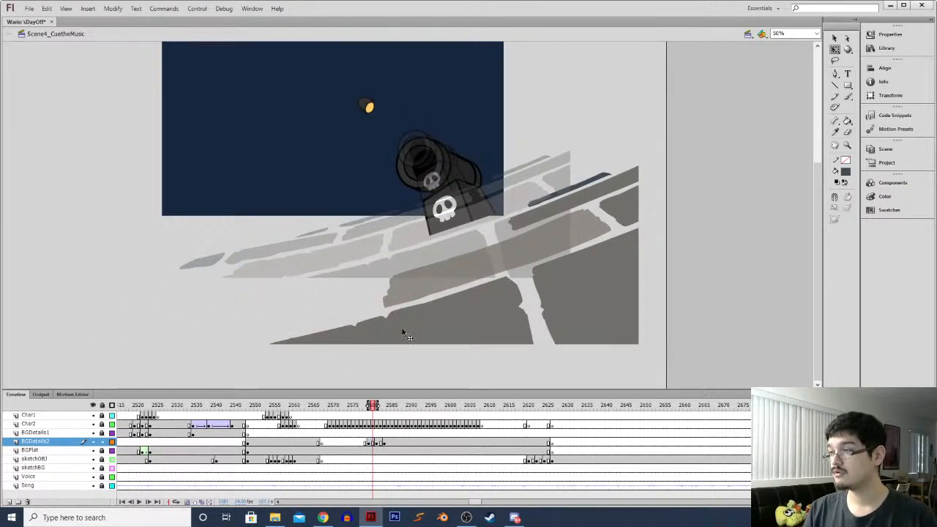
Delete the remaining large foreground and right-hand bricks from frame 2581, leaving only the cannon
click(401, 326)
key(Delete)
click(469, 271)
key(Delete)
click(552, 212)
key(Delete)
click(583, 186)
key(Delete)
click(620, 208)
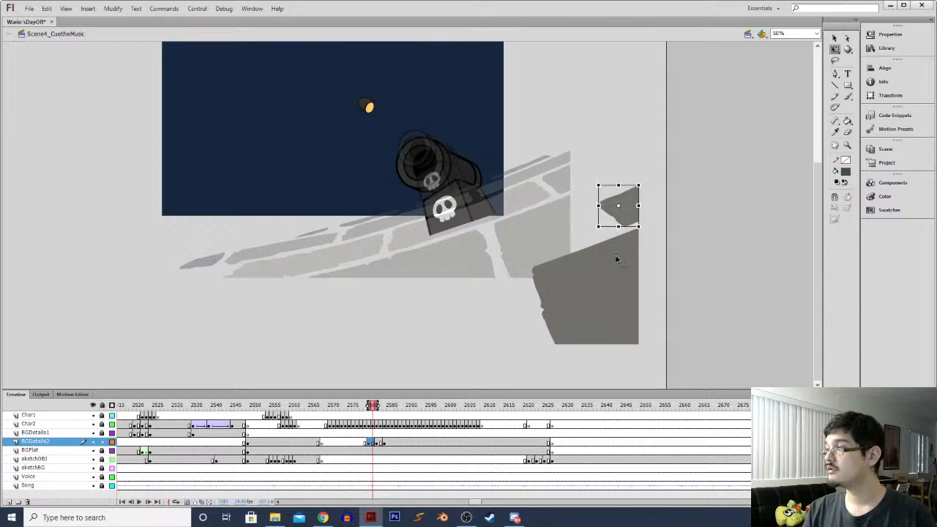
key(Delete)
click(616, 257)
key(Delete)
Select the whole cannon on frame 2581 and nudge it slightly down and to the left
drag(379, 267, 532, 134)
key(Down)
key(Down)
key(Down)
key(Down)
key(Down)
key(Down)
key(Down)
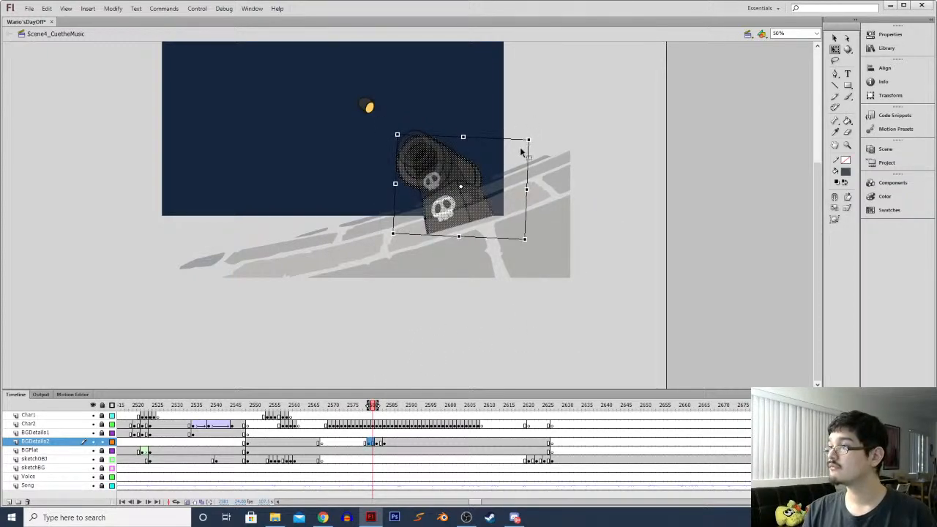
key(Left)
key(Left)
key(Left)
key(Left)
key(Left)
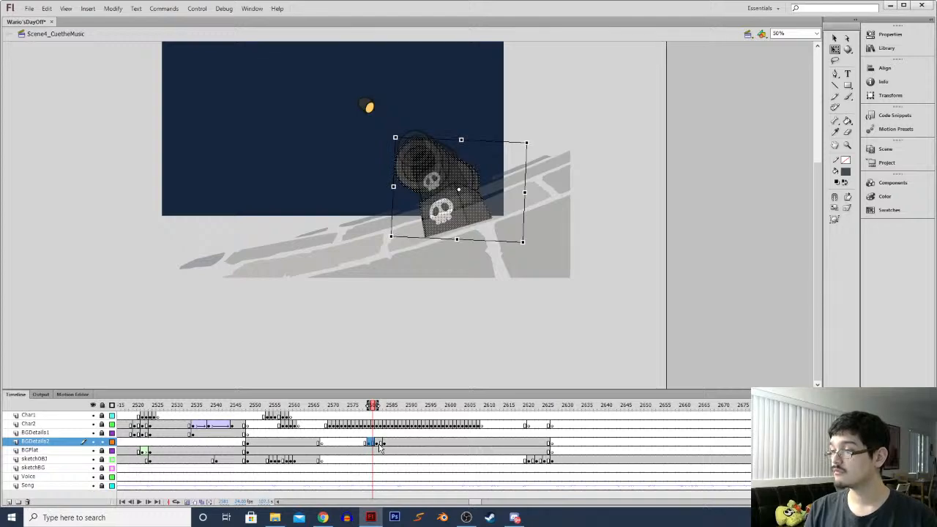
Rotate the cannon and brick floor on frame 2583 slightly clockwise
click(380, 443)
drag(575, 126, 569, 134)
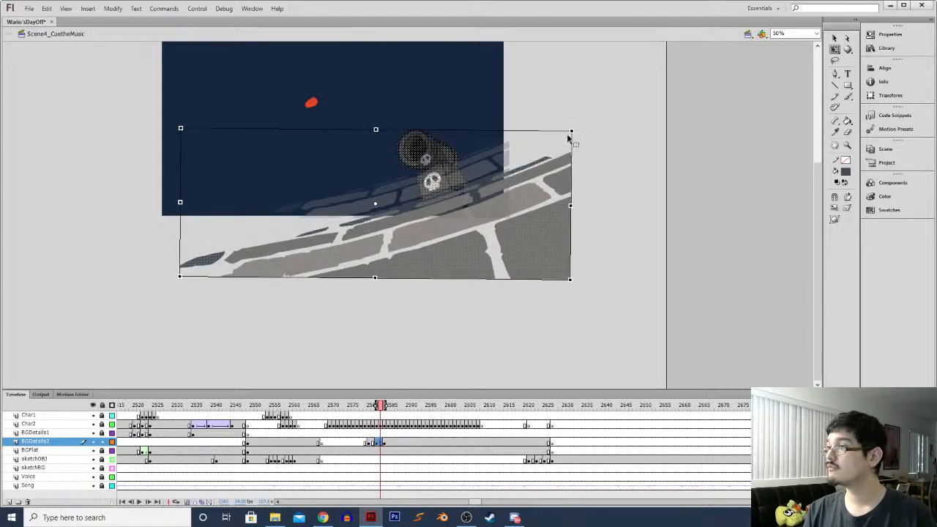
click(234, 308)
Delete the left-hand and lower middle bricks on frame 2583, including the leftmost slate-blue piece
click(319, 232)
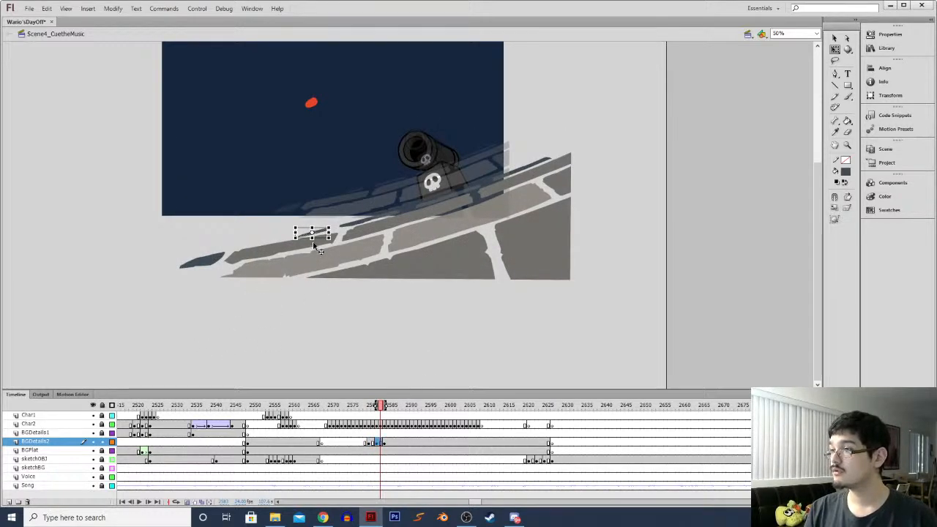
key(Delete)
click(311, 242)
key(Delete)
click(280, 261)
key(Delete)
click(423, 276)
key(Delete)
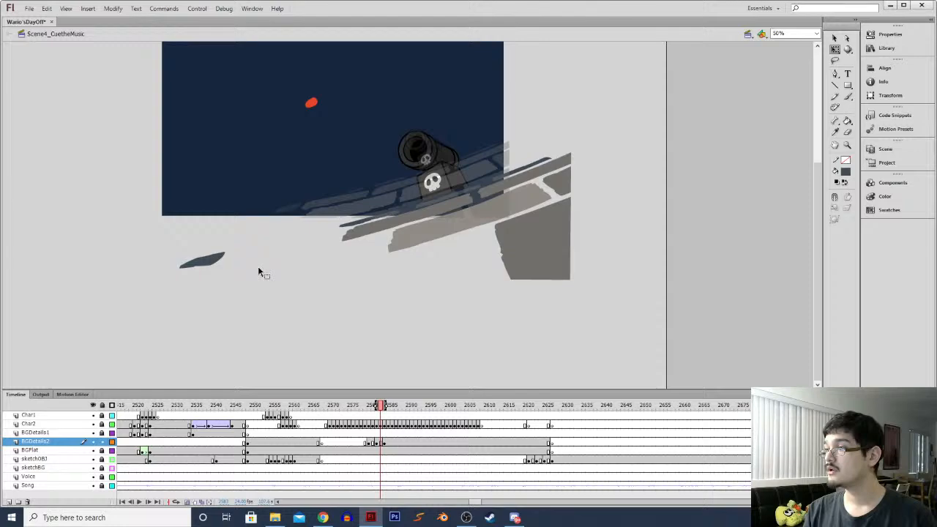
click(202, 269)
key(Delete)
Delete the right-hand bricks and the remaining brick rows under the cannon on frame 2583, keeping only the cannon
click(563, 268)
key(Delete)
click(569, 188)
key(Delete)
click(561, 171)
click(608, 152)
key(v)
drag(585, 149, 508, 247)
key(Delete)
drag(285, 282, 524, 223)
key(Delete)
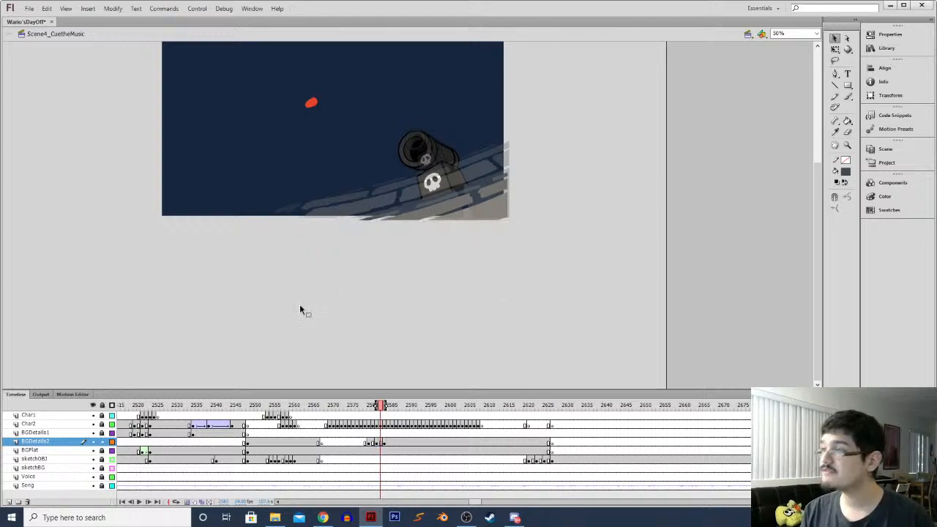
Play the cannon shot, then extend BGDetails2 and BGFlat by moving their ending keyframes about 11 frames on
click(356, 450)
key(Return)
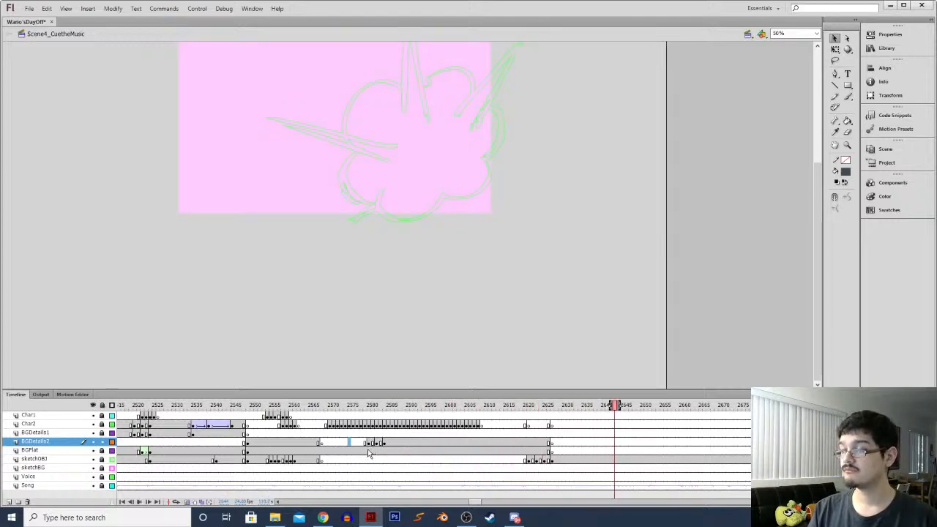
click(552, 452)
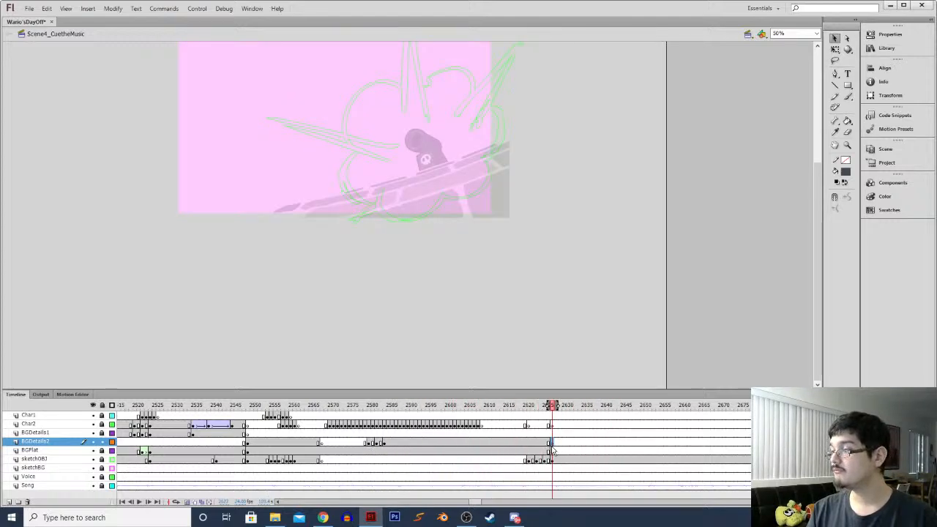
click(552, 452)
click(536, 450)
click(552, 449)
drag(554, 453, 595, 451)
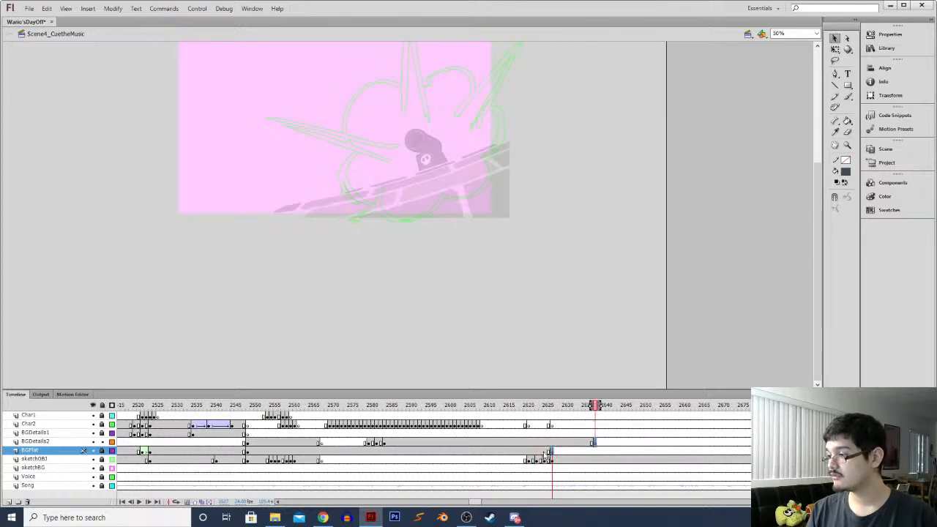
Play back the shot with the extended background and save the document
click(521, 460)
key(Return)
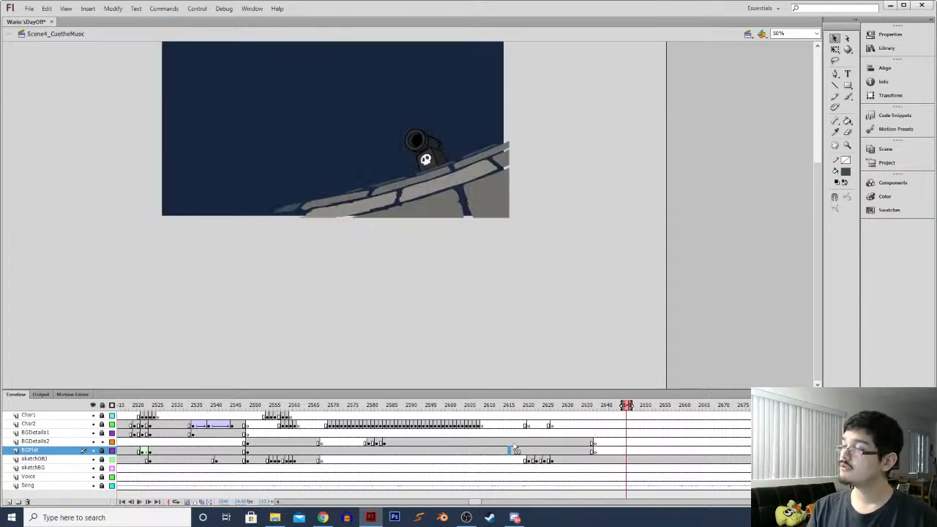
click(514, 444)
click(515, 442)
key(ctrl+s)
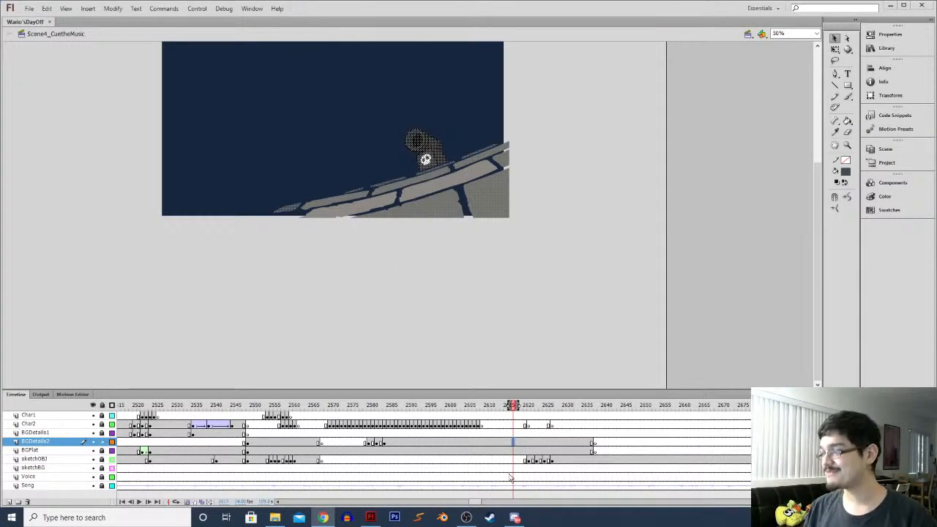
click(351, 443)
key(Return)
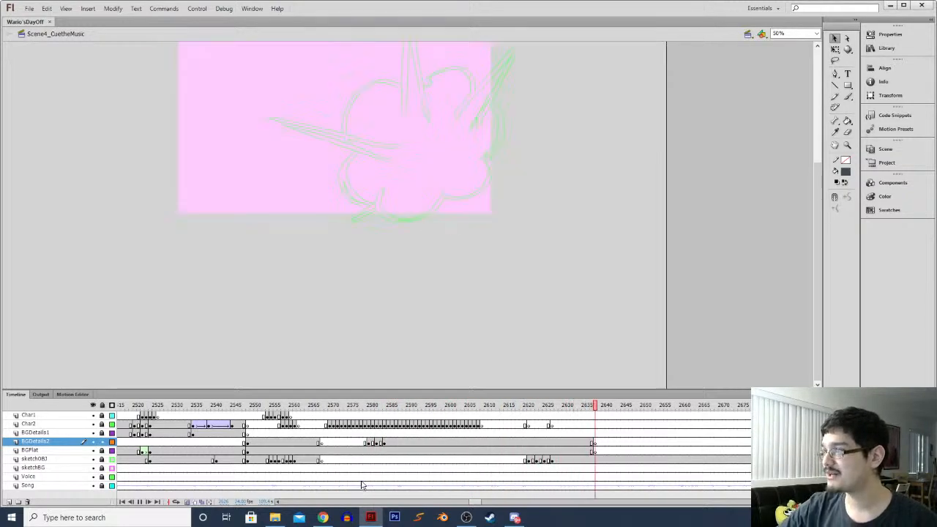
Display the BGFlat layer as outlines around frame 2621 to reveal the sketches behind it
click(527, 425)
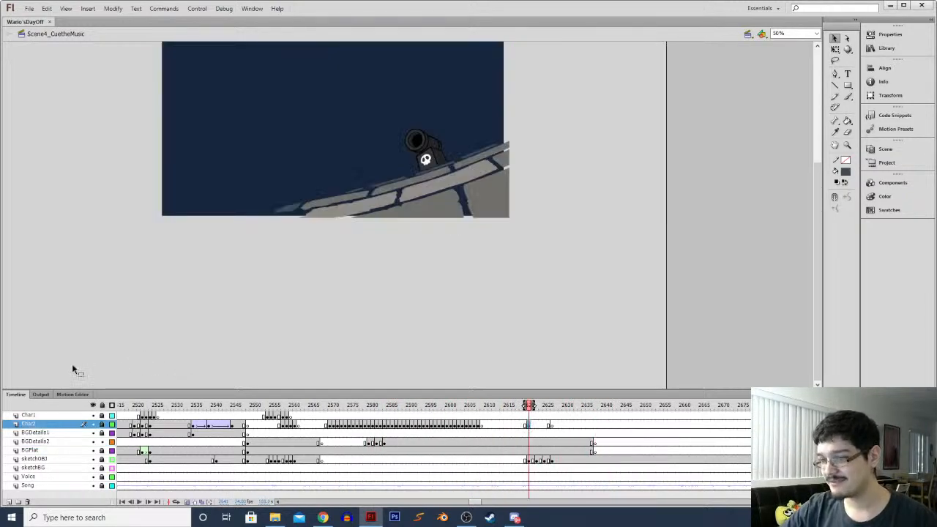
click(111, 451)
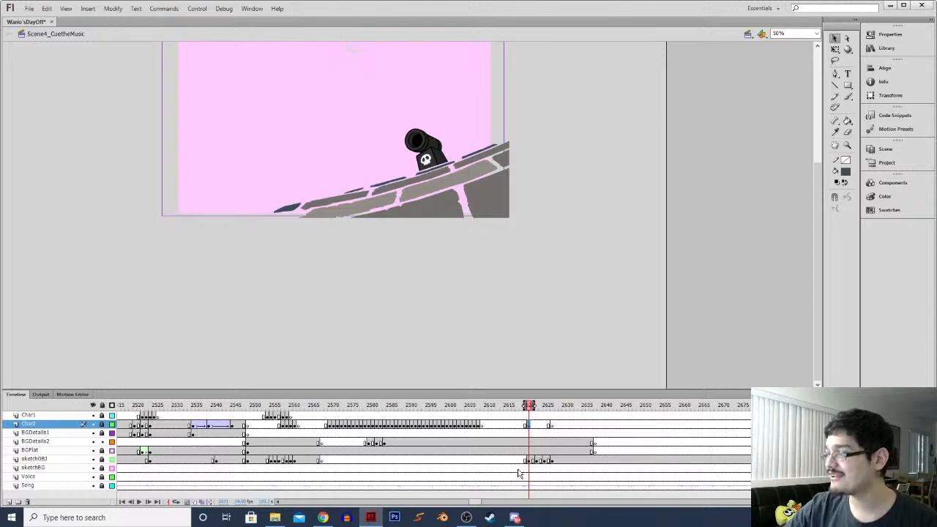
key(period)
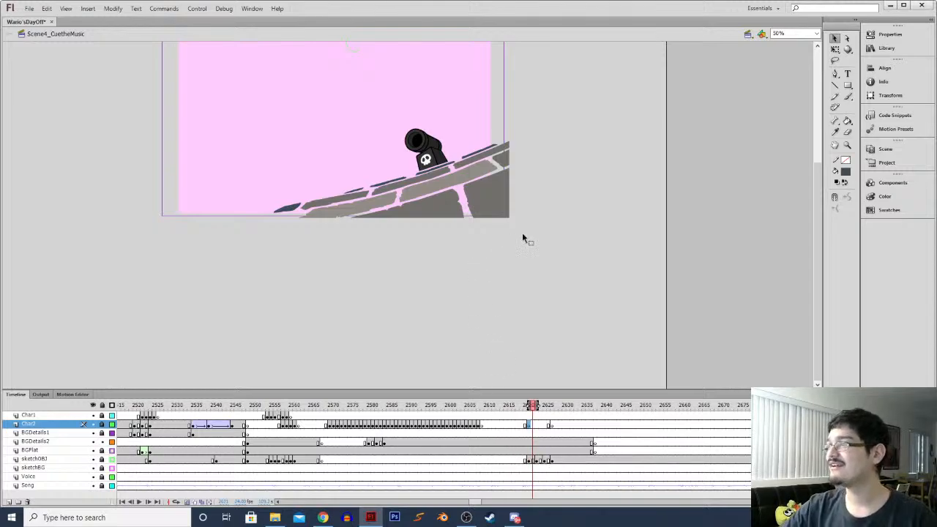
Move the short run of sketch keyframes starting at frame 2621 from the sketchOBJ layer to Char2
click(522, 461)
right_click(531, 466)
key(Escape)
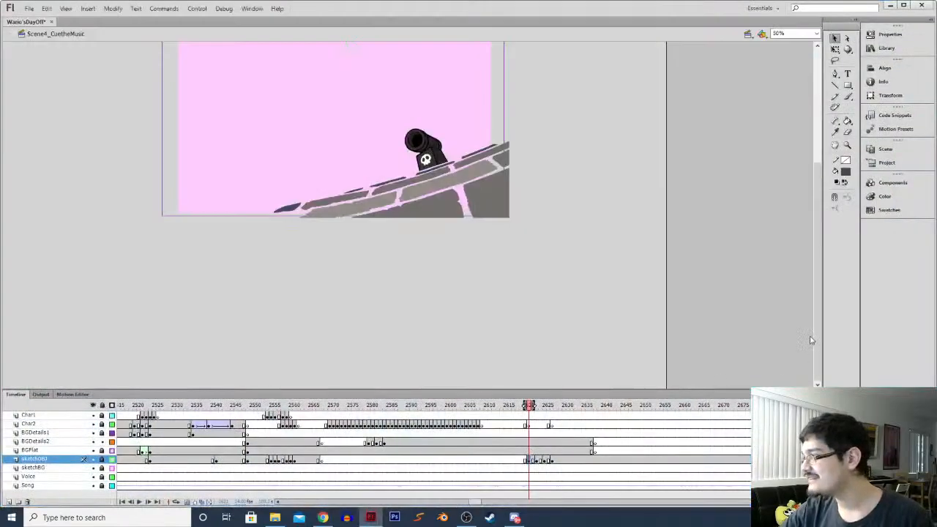
click(505, 463)
mouse_move(526, 459)
mouse_down()
mouse_move(545, 465)
mouse_move(546, 426)
mouse_up()
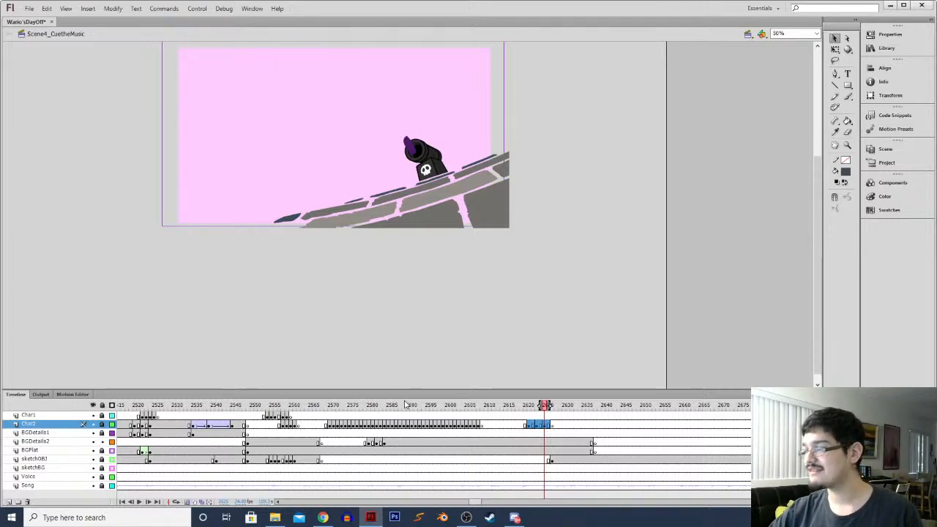
Brush dark purple contours around the small purple shape on Char2's frame 2621 and fill the gaps to enlarge it
click(528, 425)
key(ctrl+1)
drag(347, 173, 281, 243)
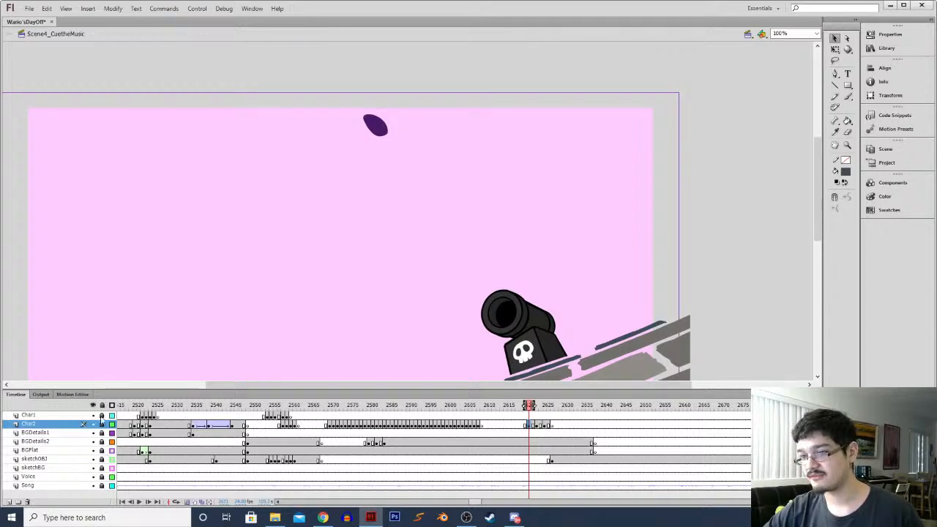
click(529, 424)
click(446, 310)
key(comma)
key(period)
key(l)
mouse_move(355, 122)
mouse_down()
mouse_move(388, 92)
mouse_move(376, 139)
mouse_move(414, 120)
mouse_up()
key(ctrl+equal)
key(b)
drag(382, 202, 426, 182)
key(b)
mouse_move(389, 207)
mouse_down()
mouse_move(414, 234)
mouse_move(437, 231)
mouse_up()
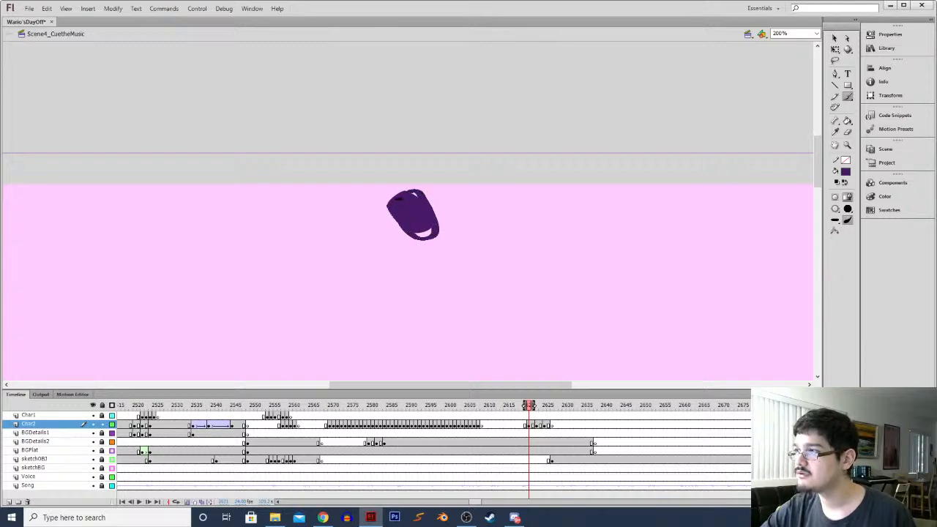
key(k)
Erase the uneven edges of the purple shape and repaint its lower end with a rounder contour
key(e)
mouse_move(381, 215)
mouse_down()
mouse_move(412, 243)
mouse_move(389, 210)
mouse_move(392, 198)
mouse_move(425, 192)
mouse_move(444, 227)
mouse_move(418, 262)
mouse_move(433, 202)
mouse_move(442, 227)
mouse_move(427, 192)
mouse_move(441, 234)
mouse_move(426, 250)
mouse_move(443, 233)
mouse_move(432, 261)
mouse_up()
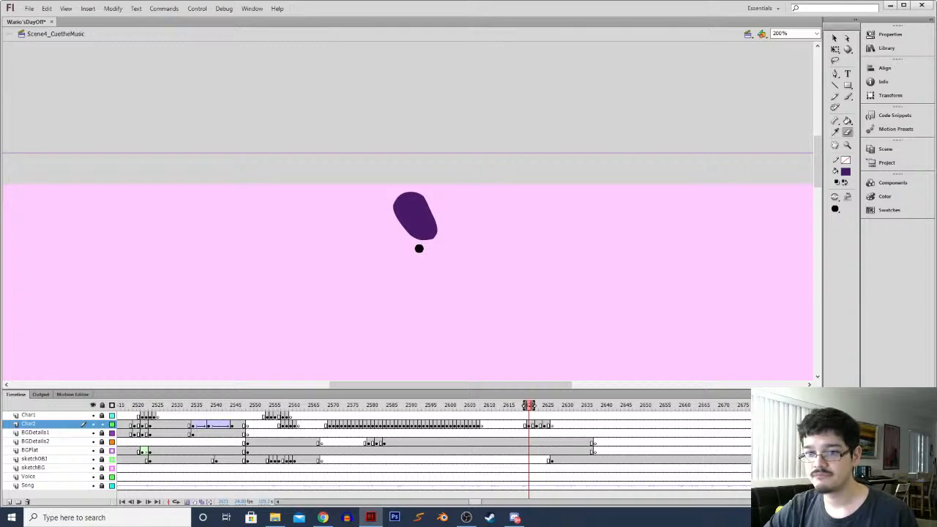
mouse_move(419, 243)
mouse_down()
mouse_move(439, 224)
mouse_move(424, 241)
mouse_up()
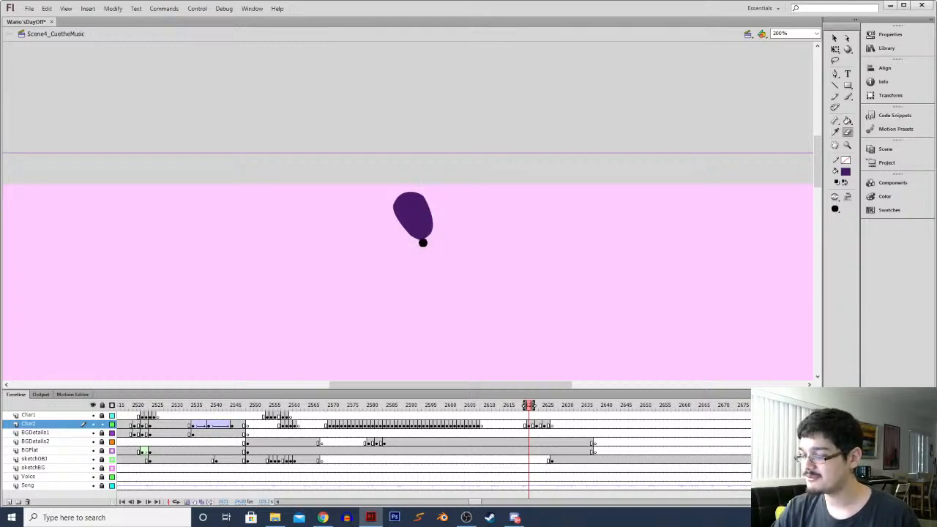
key(ctrl+equal)
key(b)
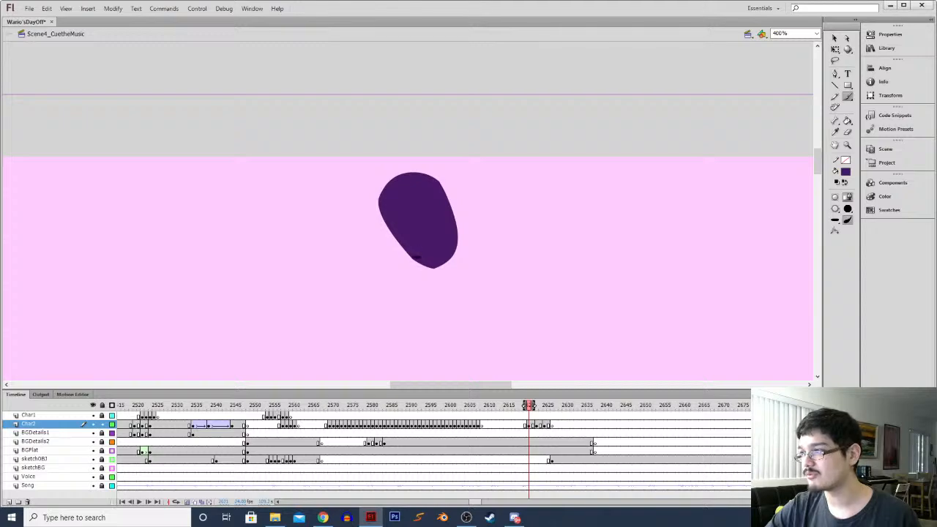
mouse_move(451, 262)
mouse_down()
mouse_move(443, 201)
mouse_move(433, 266)
mouse_up()
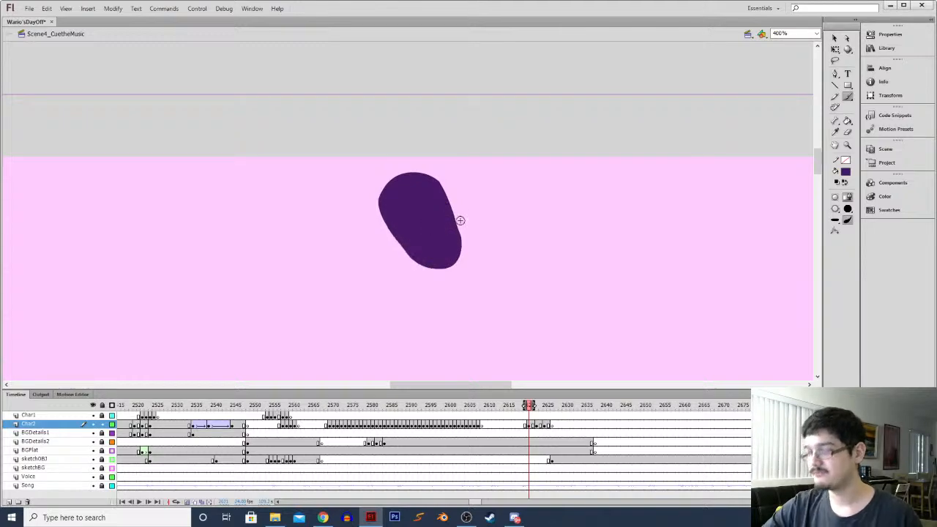
Trim the purple shape's right and lower edges with the Eraser, then select its lower part and smooth it
key(e)
mouse_move(458, 278)
mouse_down()
mouse_move(457, 202)
mouse_move(461, 272)
mouse_move(442, 166)
mouse_up()
mouse_move(461, 257)
mouse_down()
mouse_move(441, 274)
mouse_move(464, 245)
mouse_move(422, 272)
mouse_move(466, 262)
mouse_move(404, 264)
mouse_move(462, 261)
mouse_up()
mouse_move(382, 241)
mouse_down()
mouse_move(418, 274)
mouse_move(395, 247)
mouse_move(441, 280)
mouse_move(402, 257)
mouse_move(448, 267)
mouse_move(406, 261)
mouse_move(444, 267)
mouse_move(460, 256)
mouse_move(464, 214)
mouse_move(451, 269)
mouse_move(466, 225)
mouse_move(444, 269)
mouse_move(463, 241)
mouse_move(450, 268)
mouse_move(461, 237)
mouse_move(456, 196)
mouse_move(377, 199)
mouse_move(464, 247)
mouse_move(448, 262)
mouse_up()
key(l)
click(835, 38)
click(848, 198)
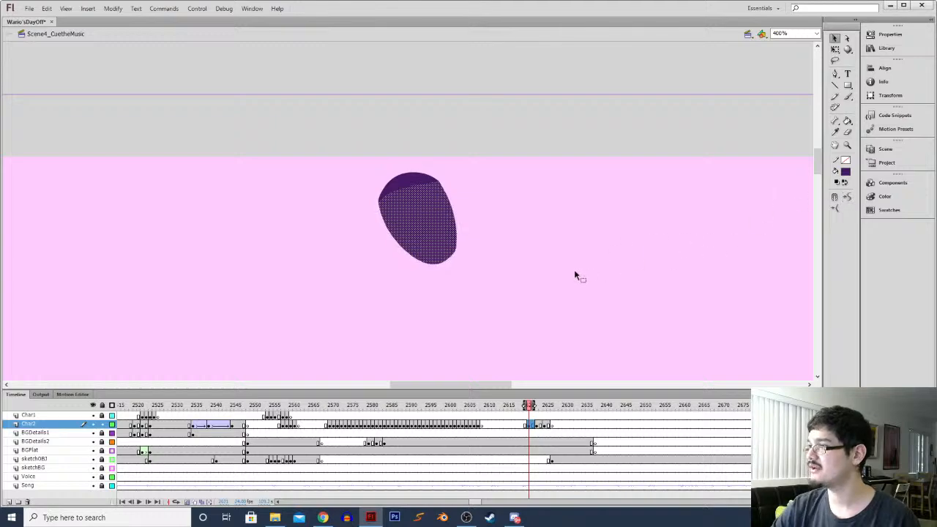
Compare the purple blob's positions on frames 2621 and 2623 and copy the blob from frame 2621
click(574, 270)
key(ctrl+minus)
key(space)
drag(374, 272, 322, 205)
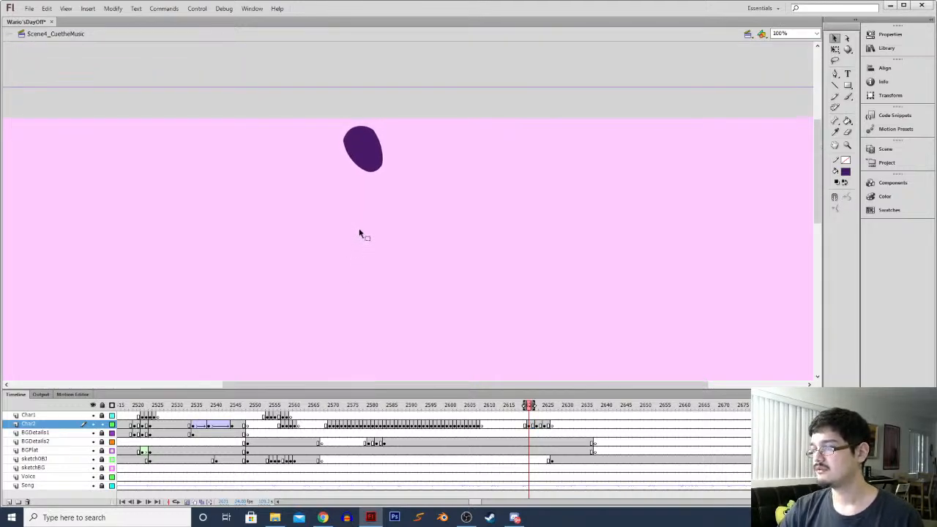
key(ctrl+minus)
key(period)
key(period)
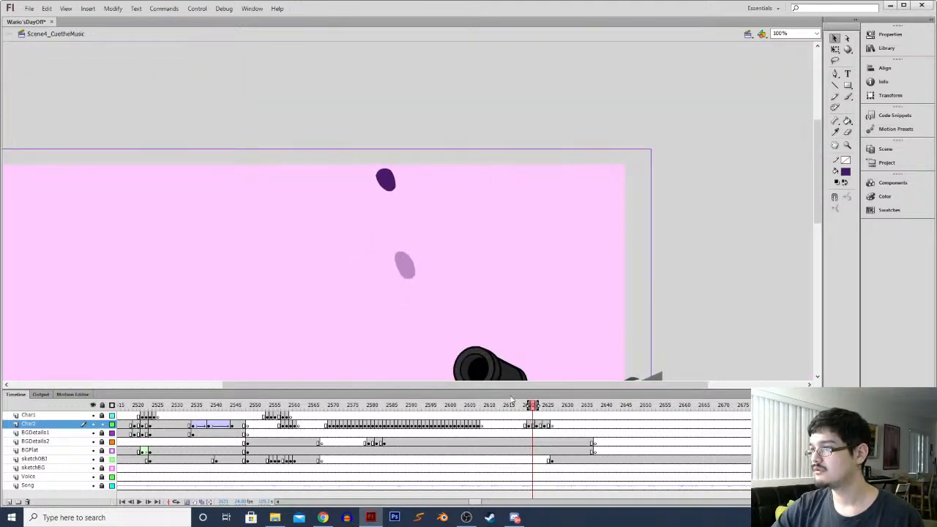
key(l)
key(comma)
key(comma)
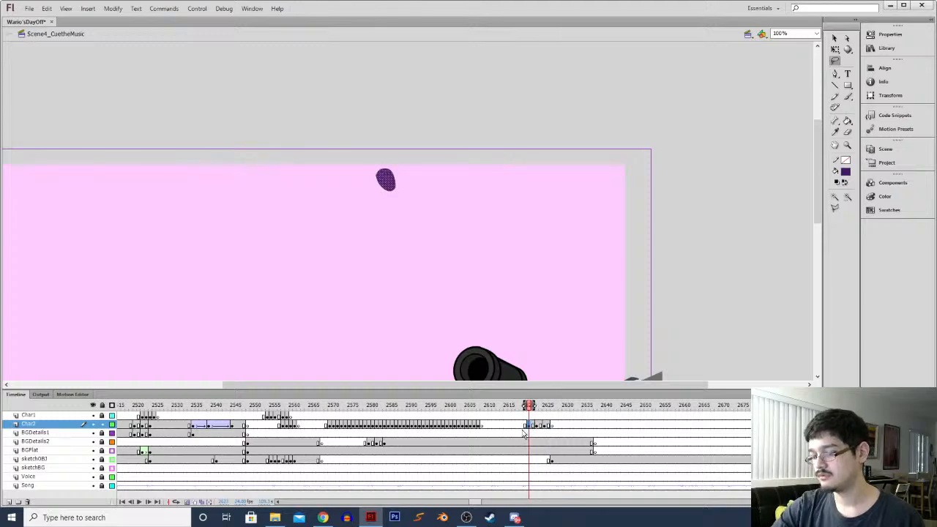
Replace the blob on frame 2623 with the copied one, move it down toward the cannon and rotate it along the path
key(period)
key(period)
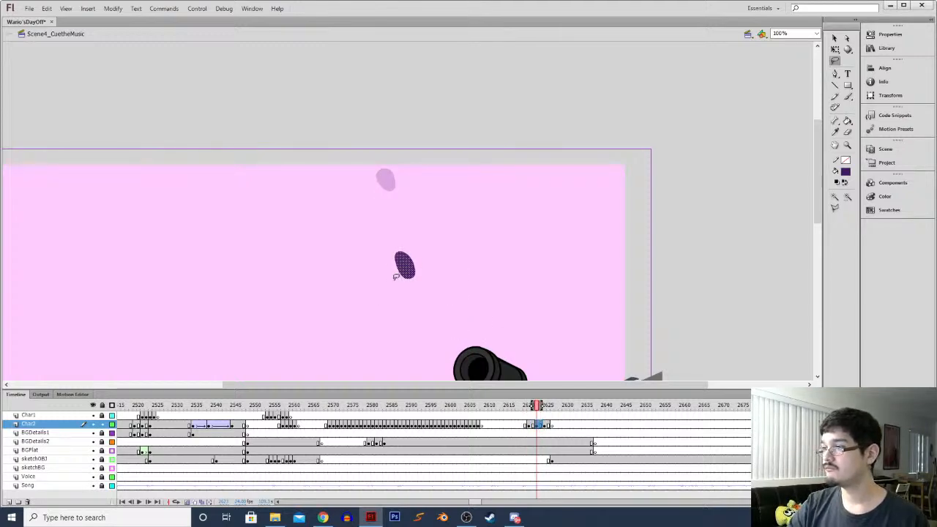
key(Delete)
key(ctrl+shift+v)
key(q)
drag(390, 184, 419, 268)
key(shift+Left)
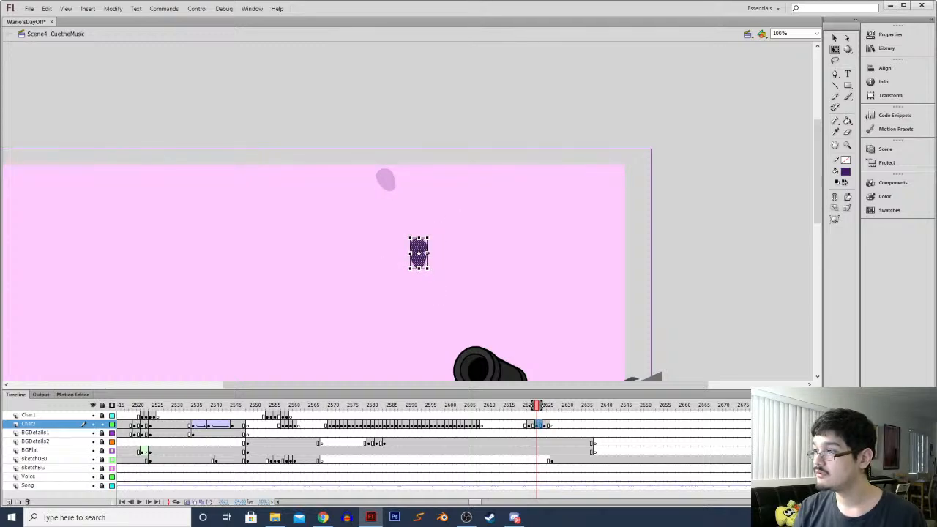
mouse_move(433, 234)
mouse_down()
mouse_move(440, 250)
mouse_move(437, 241)
mouse_up()
drag(479, 362, 450, 218)
Rotate the elongated purple blob on frame 2625 slightly and position it just above the cannon's muzzle
click(546, 427)
key(ctrl+=)
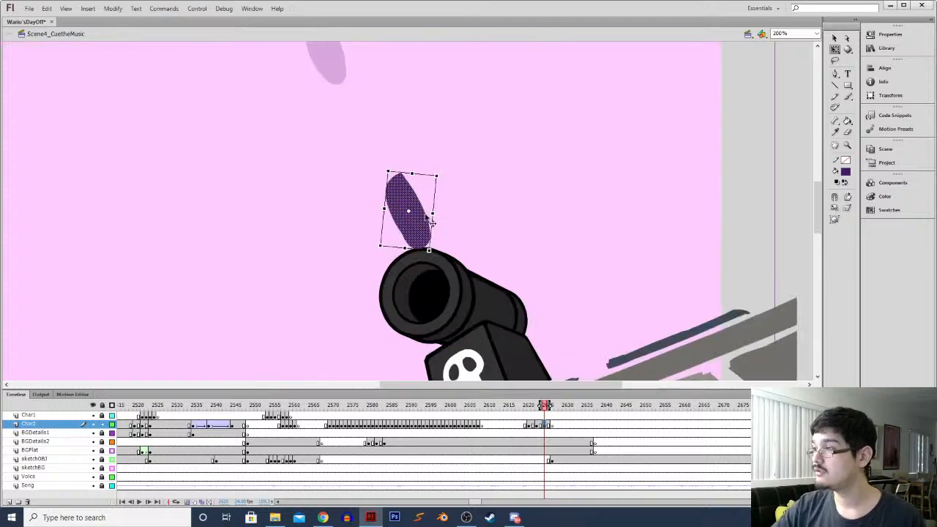
drag(441, 175, 443, 176)
drag(418, 232, 414, 229)
click(323, 306)
Erase along the edges of the blob on frame 2625 to round its pointed upper end, undoing unwanted strokes
key(b)
drag(371, 192, 405, 256)
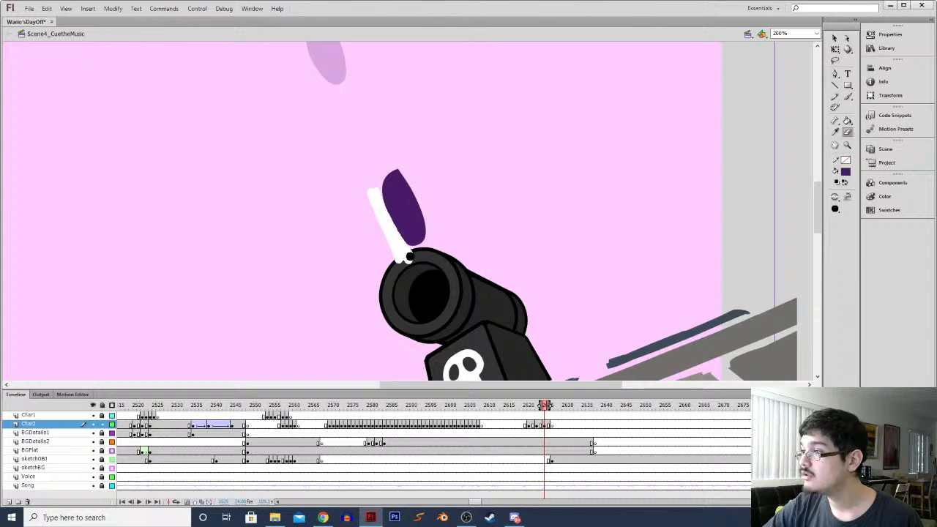
key(ctrl+z)
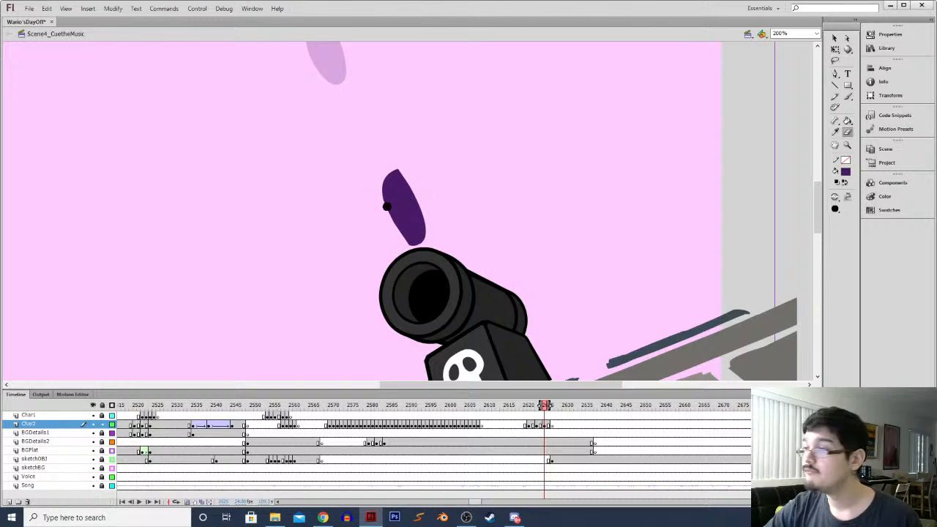
mouse_move(379, 203)
mouse_down()
mouse_move(399, 180)
mouse_move(423, 198)
mouse_move(378, 177)
mouse_move(403, 183)
mouse_up()
key(ctrl+z)
mouse_move(377, 212)
mouse_down()
mouse_move(413, 253)
mouse_move(385, 220)
mouse_move(403, 239)
mouse_move(424, 242)
mouse_move(400, 238)
mouse_move(422, 251)
mouse_move(397, 244)
mouse_up()
key(ctrl+z)
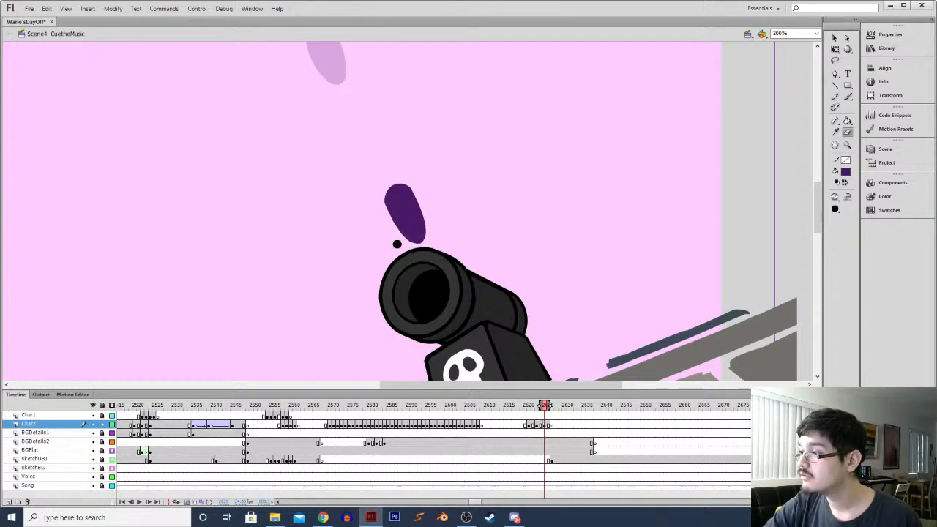
Lasso the blob on frame 2625 and transform it so its upper end extends further up and to the left
key(l)
mouse_move(373, 197)
mouse_down()
mouse_move(347, 213)
mouse_move(366, 192)
mouse_move(425, 168)
mouse_up()
key(q)
click(330, 230)
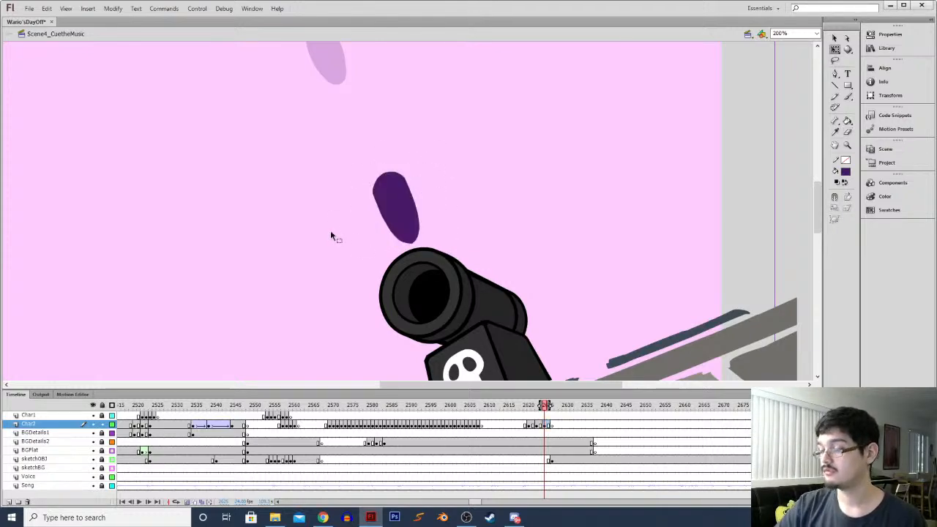
Add a keyframe on frame 2622 and move the purple blob midway between its positions on the neighbouring frames
key(ctrl+minus)
key(ctrl+minus)
drag(514, 438, 579, 438)
click(532, 424)
key(ctrl+equal)
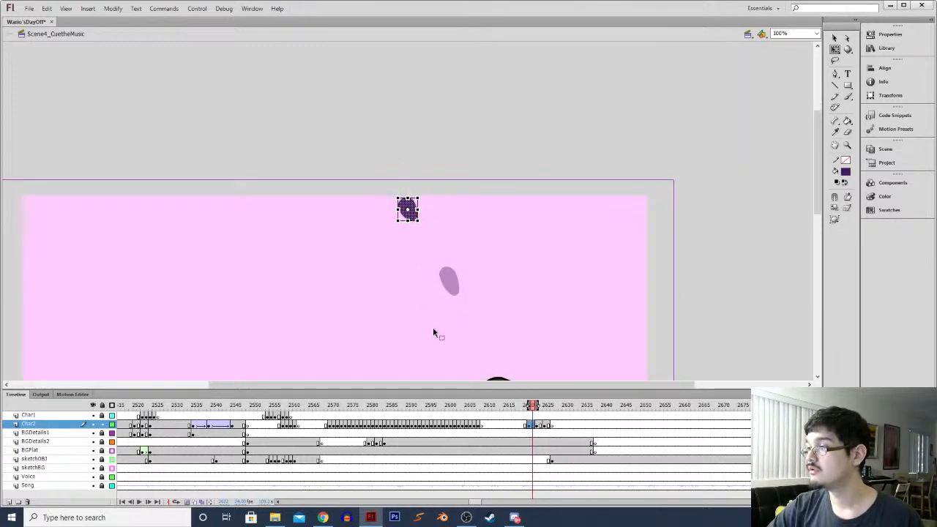
click(530, 425)
click(532, 425)
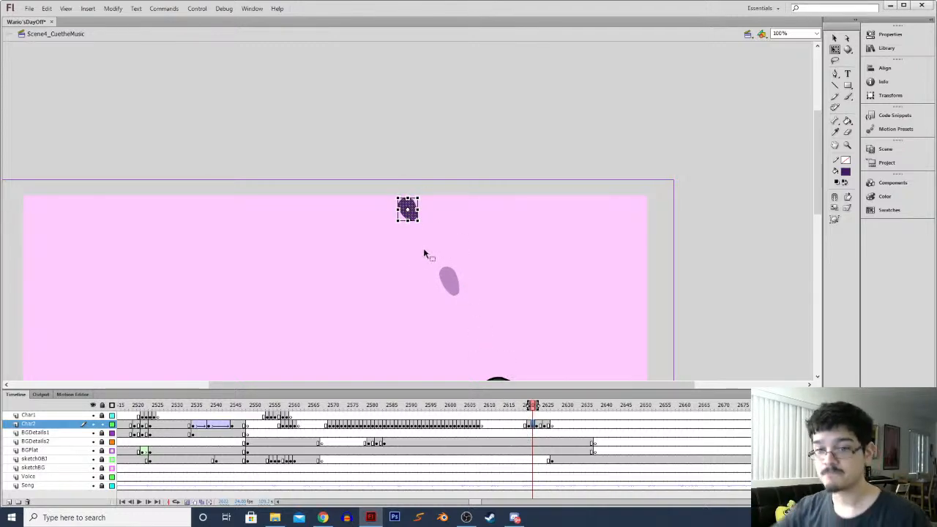
key(ctrl+=)
drag(418, 227, 454, 291)
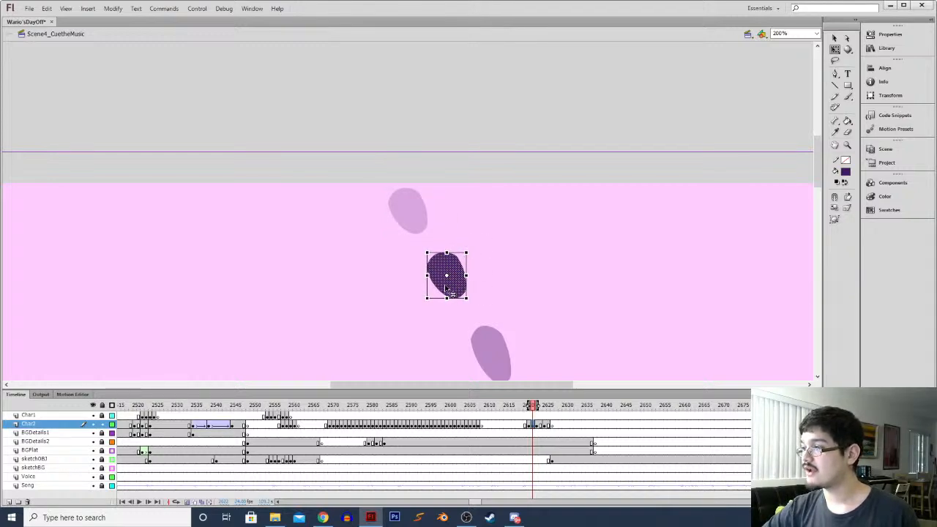
Fine-tune the rotation of the blob on frame 2622 to follow the path toward the cannon
drag(471, 247, 469, 249)
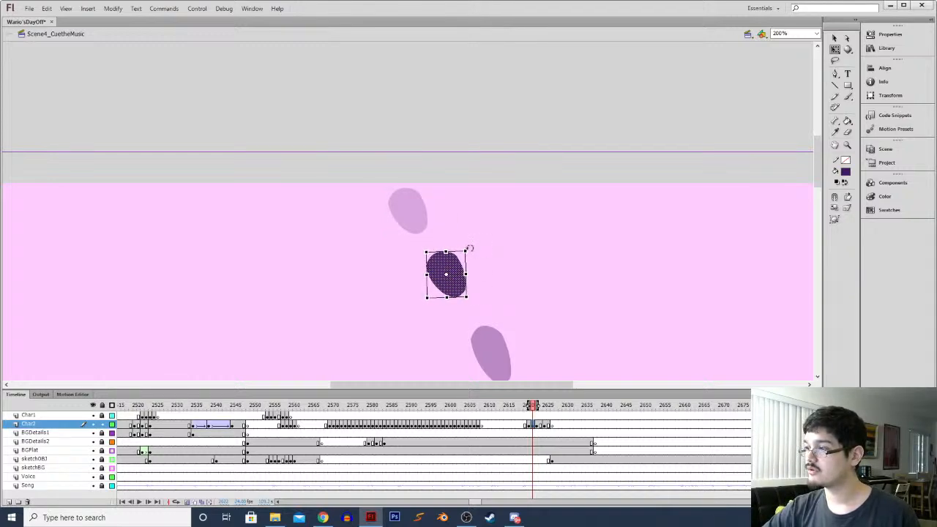
drag(454, 283, 431, 212)
drag(443, 171, 441, 173)
click(394, 311)
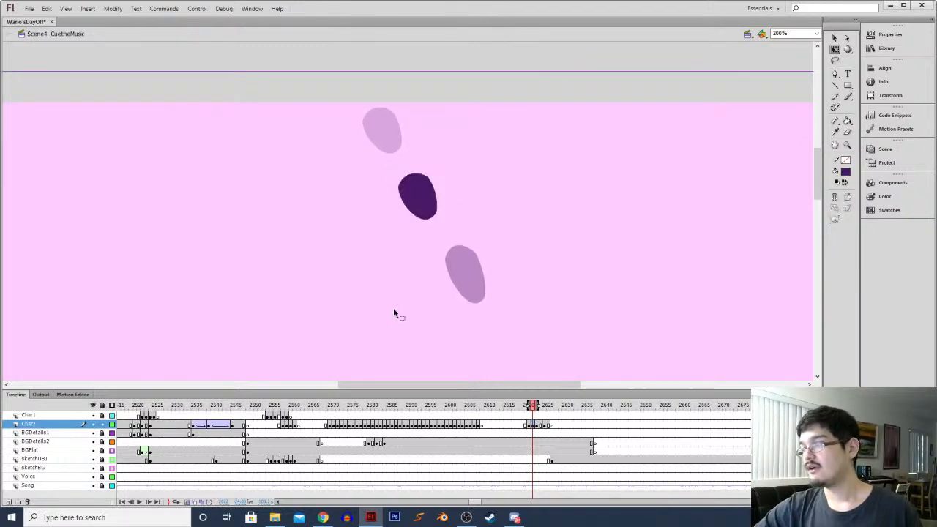
Adjust the angle of the blob on frame 2623 and nudge it slightly up and to the left
key(period)
drag(469, 290, 443, 194)
click(444, 194)
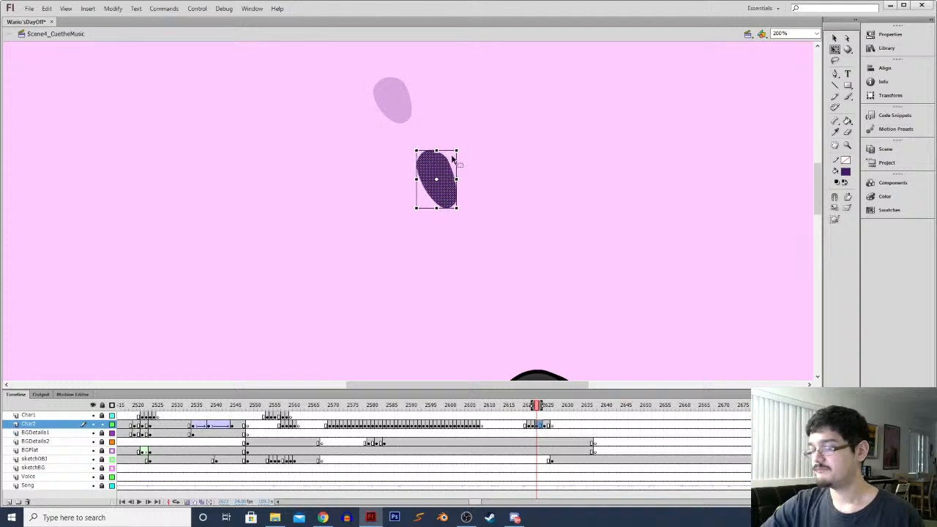
drag(457, 147, 436, 167)
click(368, 229)
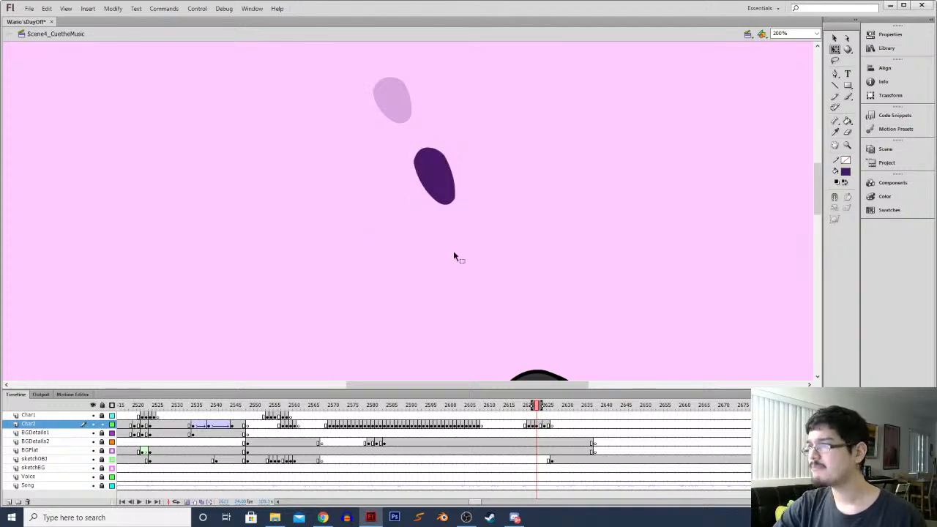
Place the blob on frame 2624 midway between its positions on frames 2623 and 2625, and adjust its rotation
drag(428, 263, 415, 232)
click(542, 424)
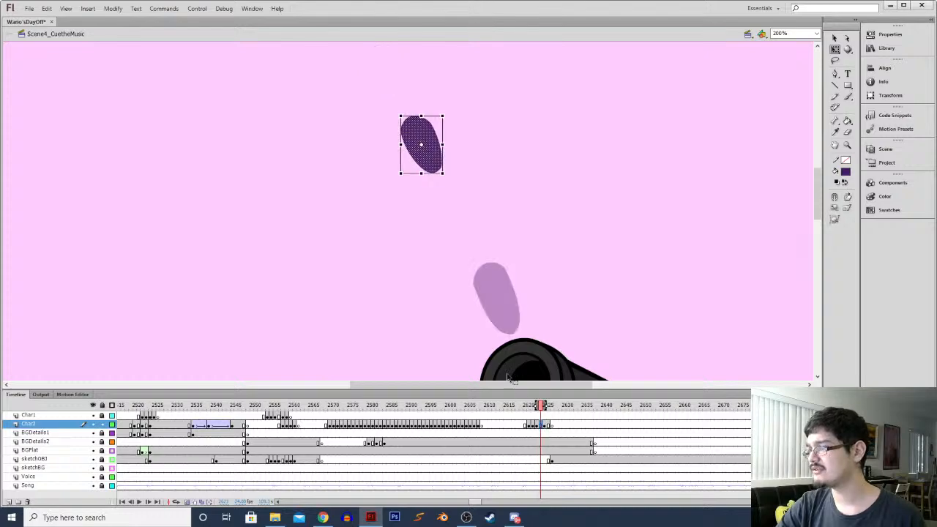
drag(442, 156, 481, 229)
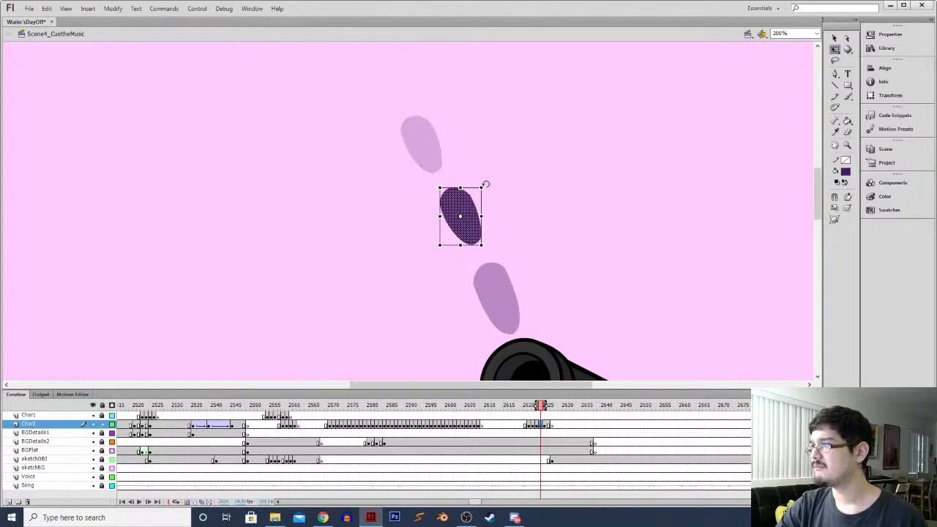
drag(483, 186, 486, 183)
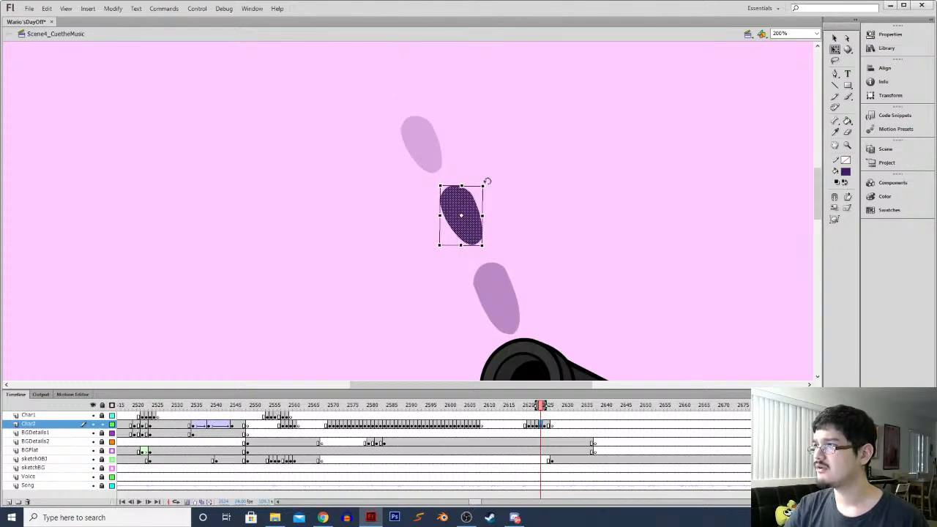
key(Down)
drag(486, 181, 485, 183)
click(376, 276)
key(ctrl+minus)
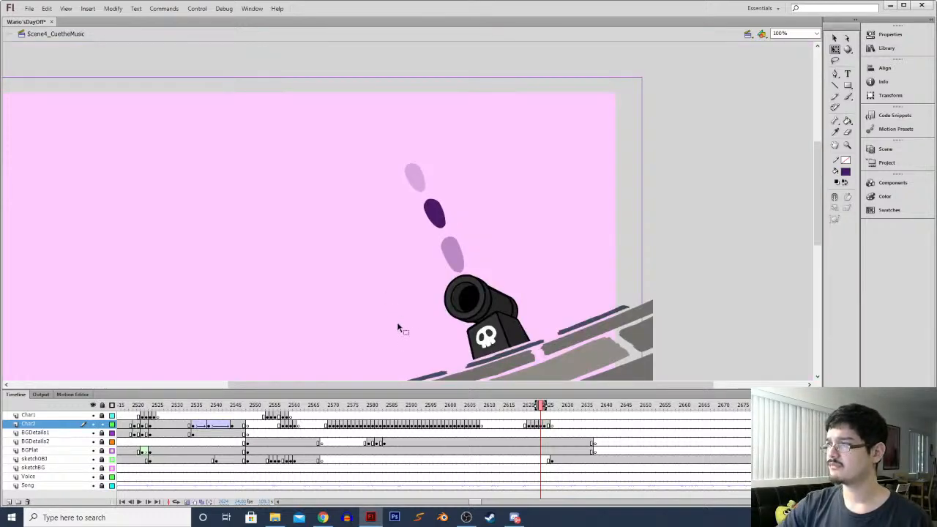
Play back the blob's motion toward the cannon and step through its frames to judge the spacing
key(period)
click(515, 432)
key(Return)
click(531, 434)
key(period)
key(period)
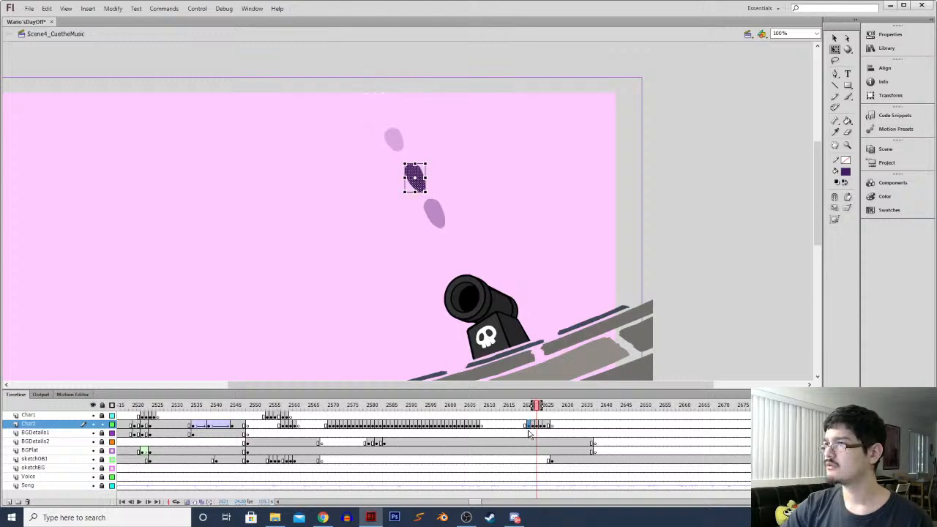
key(period)
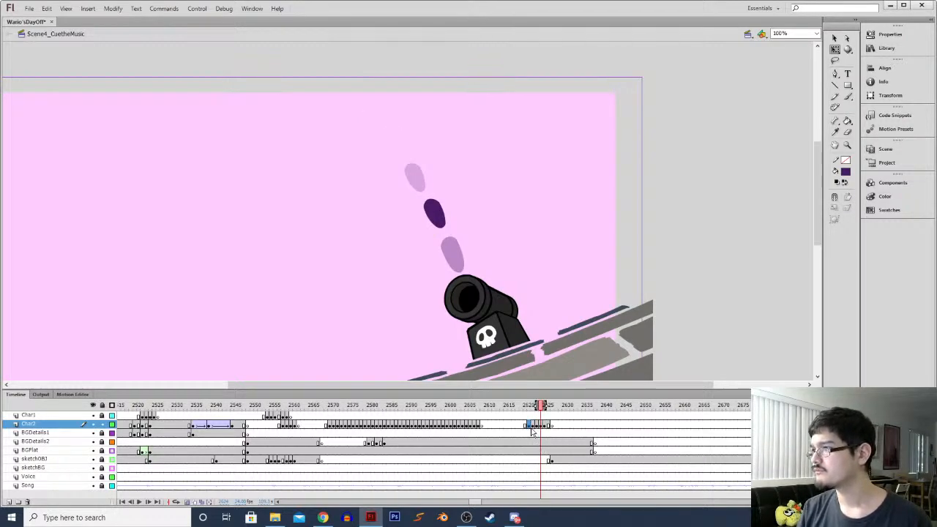
Reduce the two middle in-betweens to one blob centred between them, and shift the earlier blob keyframes one frame later to start at 2622
click(543, 434)
key(comma)
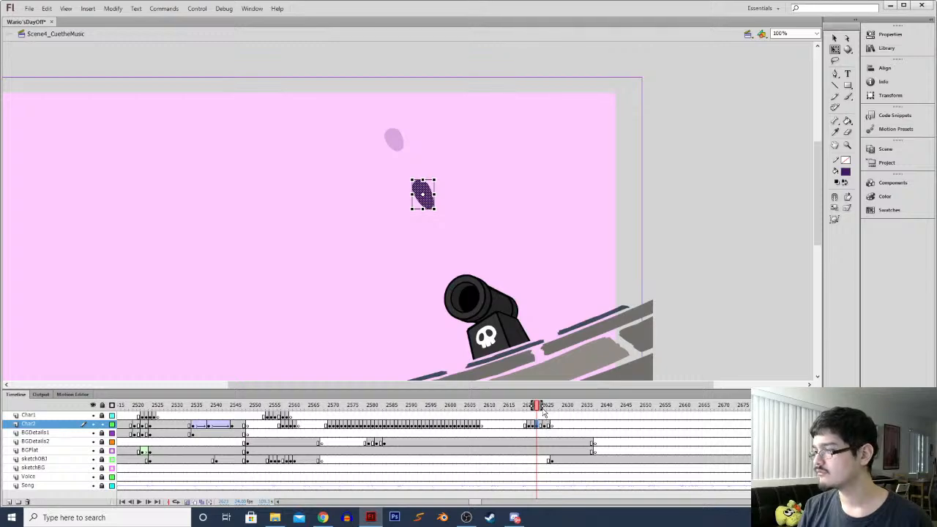
key(period)
click(535, 427)
click(541, 426)
key(comma)
key(period)
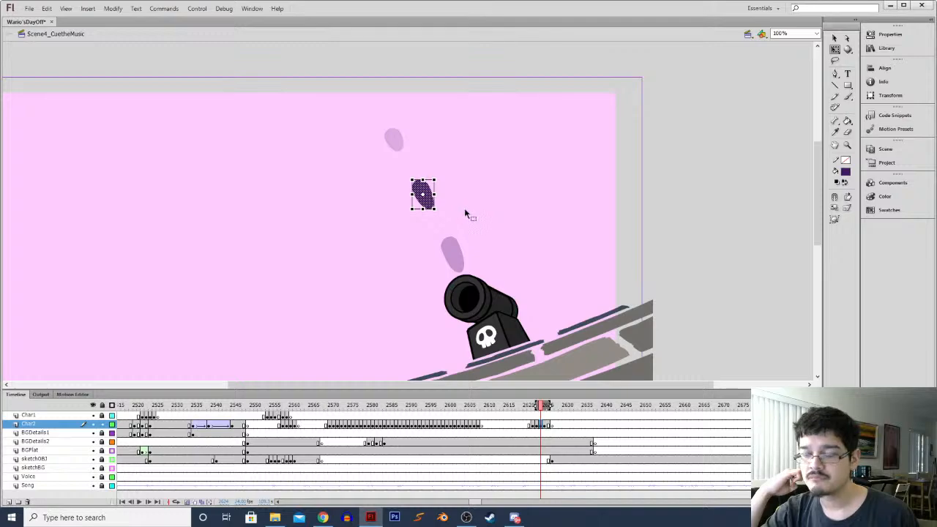
Move the blob on frame 2624 slightly up and to the left, and play back the motion
key(ctrl+equal)
drag(415, 214, 411, 206)
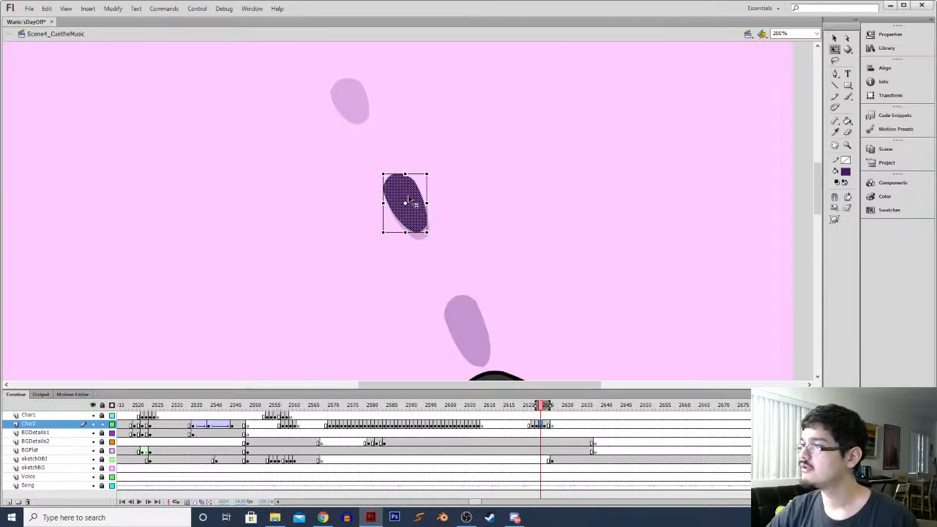
click(335, 245)
key(ctrl+minus)
click(517, 425)
key(Return)
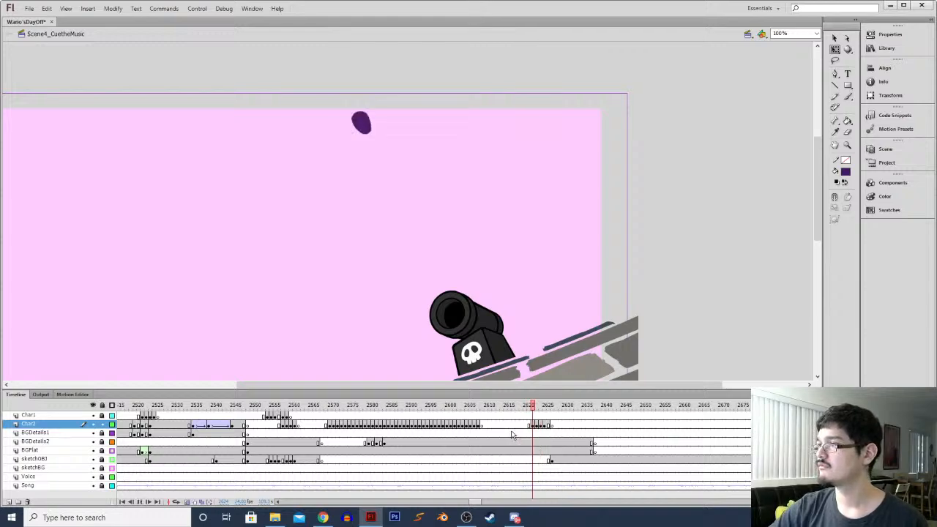
Move the blob on frame 2622 up across the background's upper edge, nudge the one on frame 2623 upward, and replay the motion
click(533, 425)
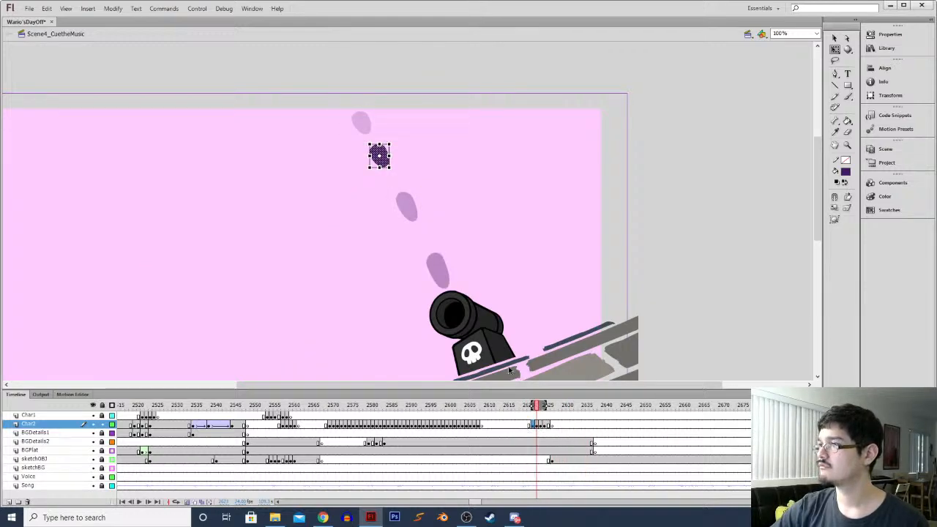
key(ctrl+equal)
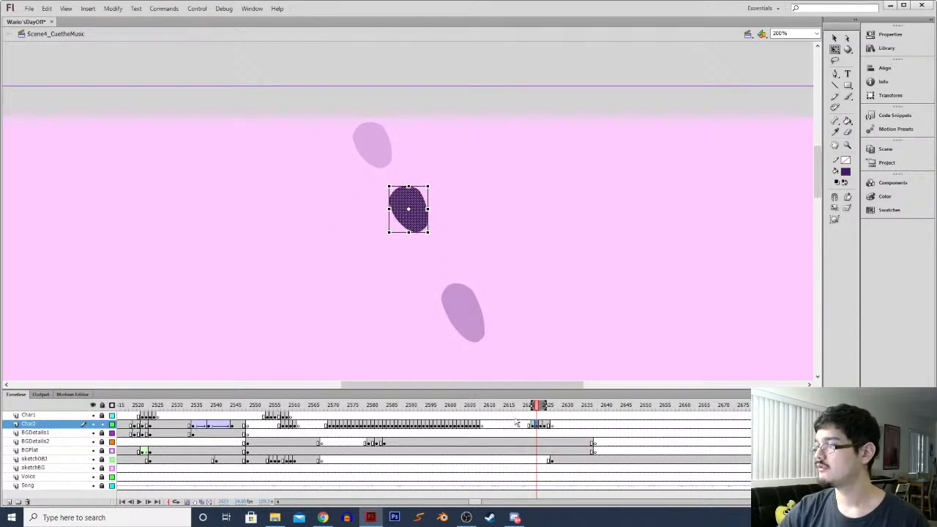
click(532, 425)
drag(388, 165, 376, 147)
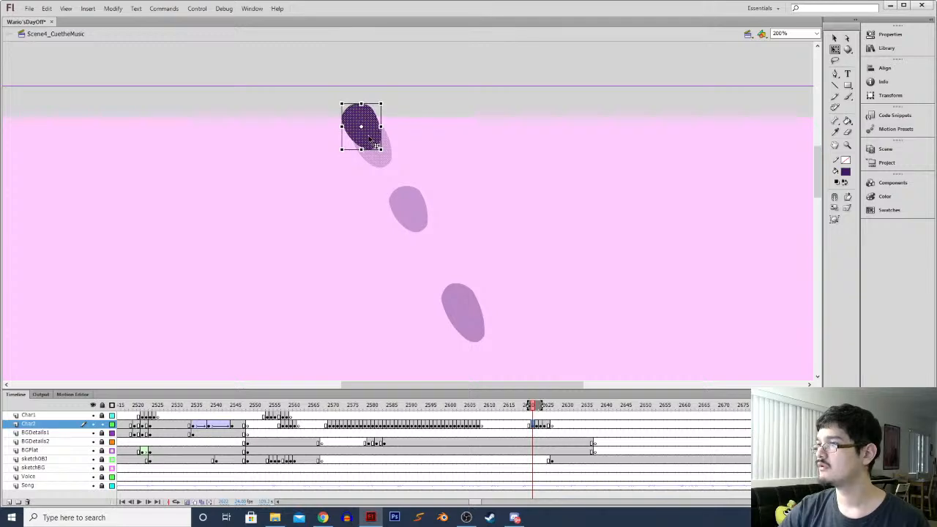
click(537, 426)
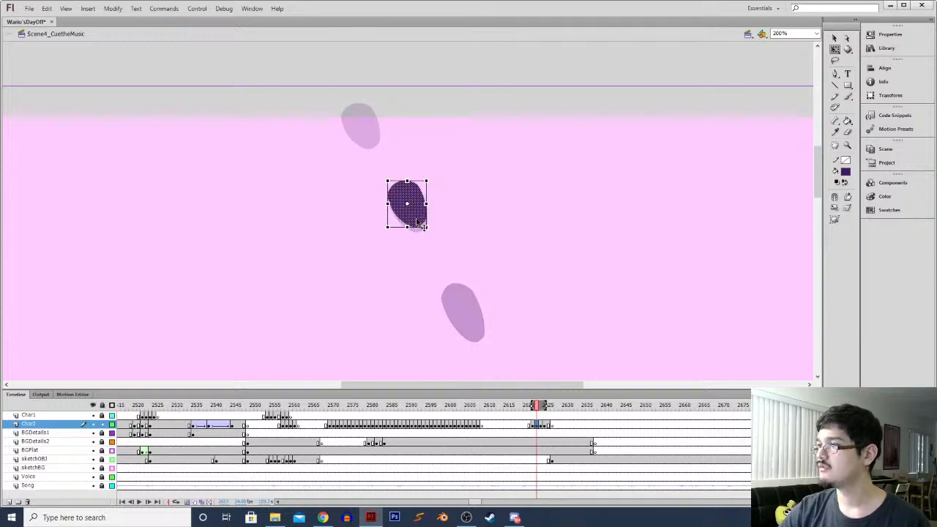
key(ctrl+minus)
key(ctrl+minus)
key(Return)
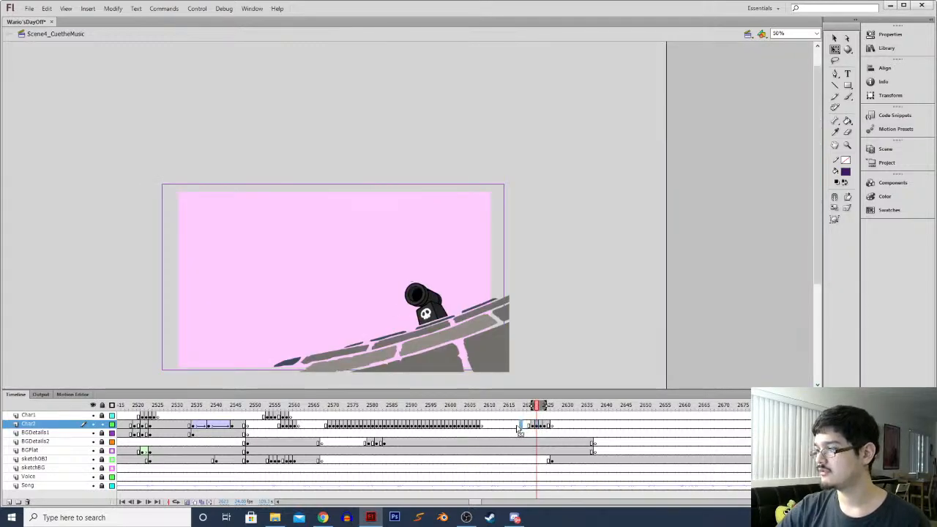
click(506, 425)
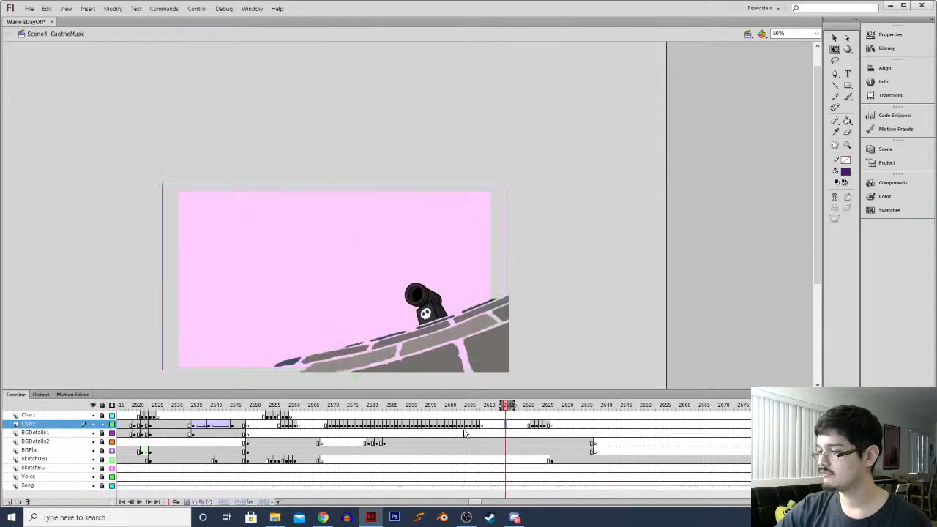
Turn off onion skinning and sample the yellow-orange spark on the last keyframe of the earlier sequence as the fill color
click(188, 502)
click(478, 425)
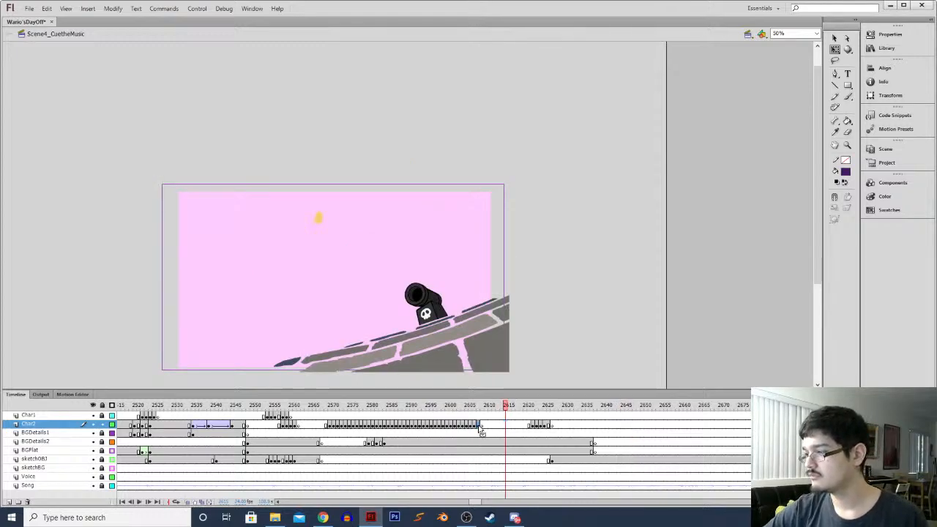
key(i)
click(316, 218)
key(period)
key(period)
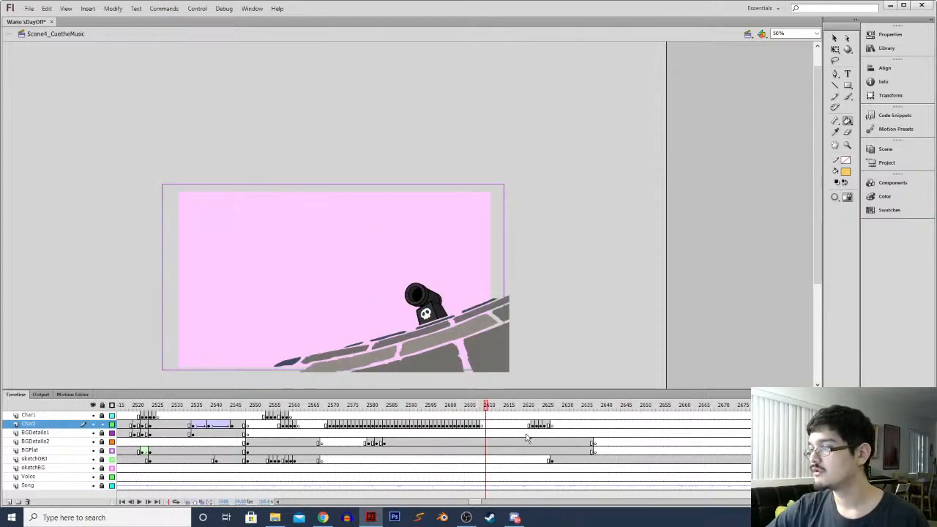
Recolor the purple blob with the yellow-orange fill on the blob keyframes starting at frame 2622
click(528, 425)
key(period)
key(period)
key(period)
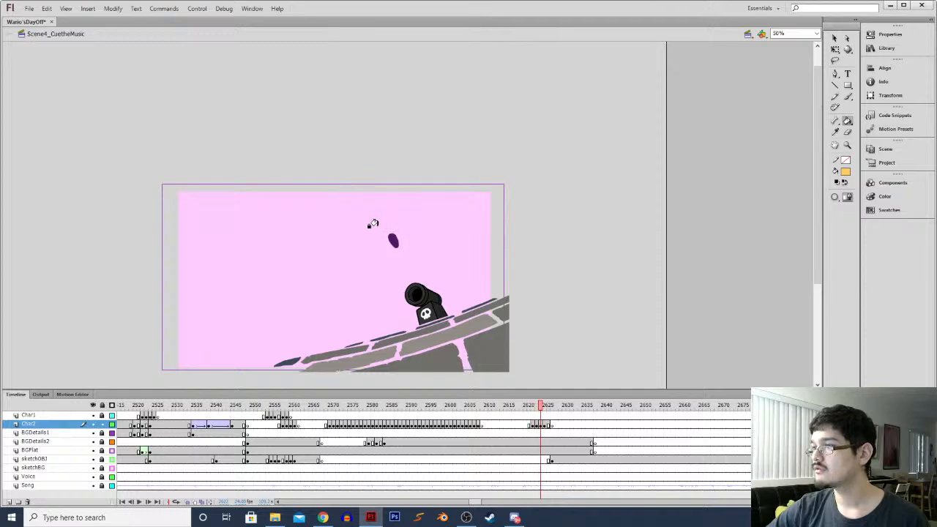
key(period)
key(period)
key(comma)
key(comma)
key(comma)
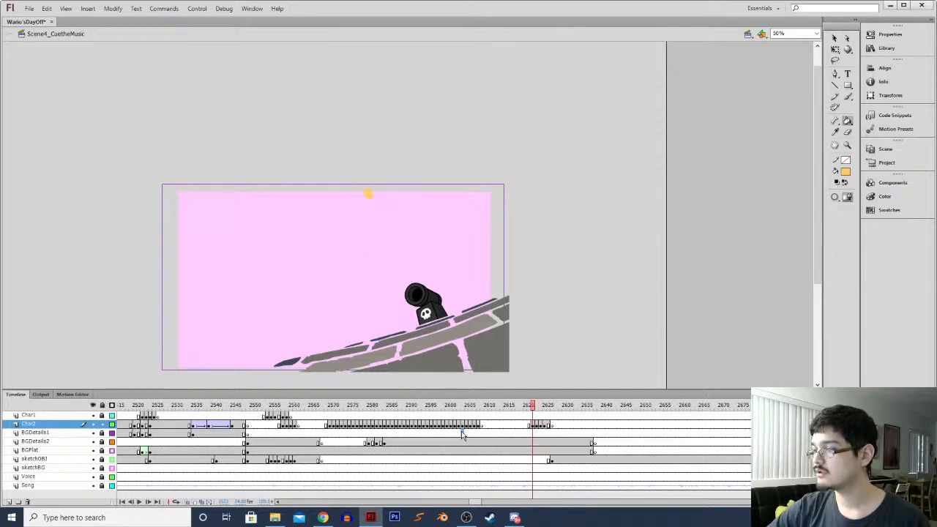
Sample the red of the spark on frame 2605, fill the remaining purple blobs through frame 2625 with it, and play back the motion
click(463, 433)
key(b)
key(i)
click(264, 283)
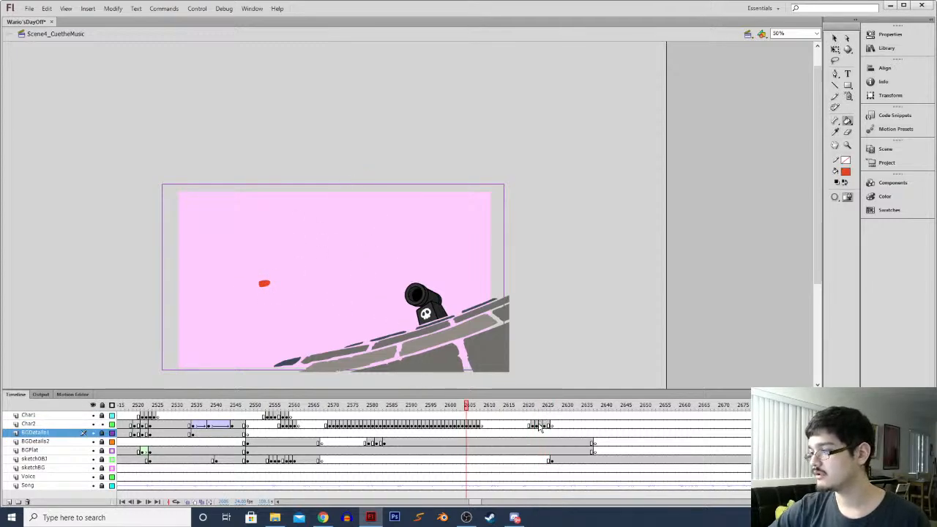
click(536, 425)
key(period)
key(period)
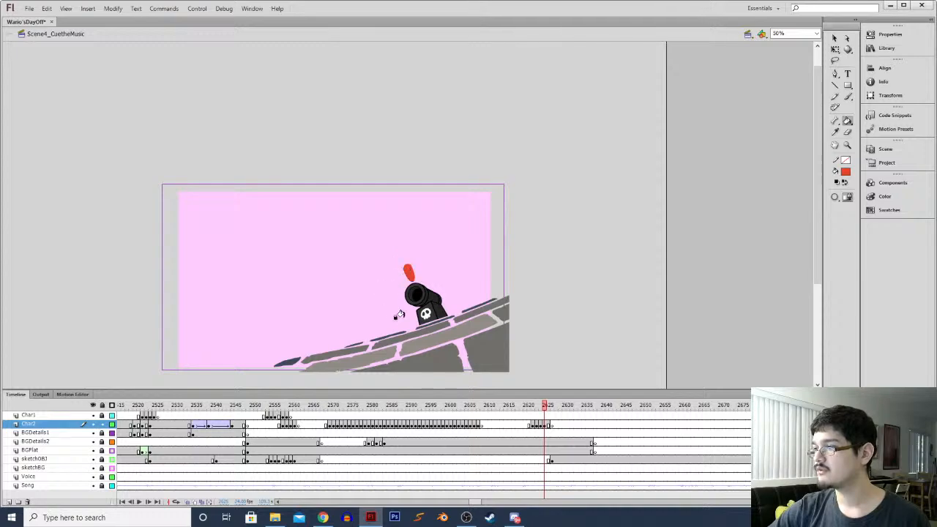
click(523, 434)
key(Return)
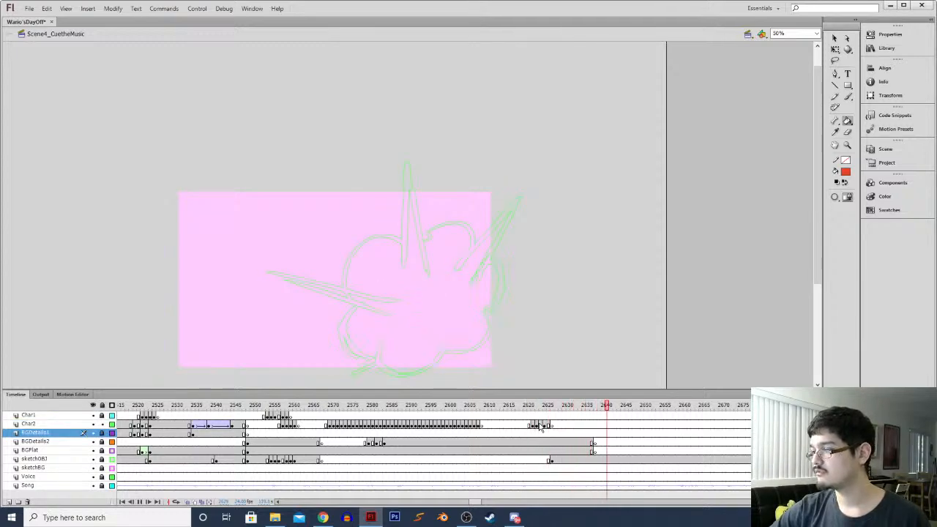
Give the BGDetails1 layer a blank keyframe at frame 2627 and another at the end of the background span, and unlock the layer
click(538, 425)
key(period)
key(period)
key(period)
click(554, 442)
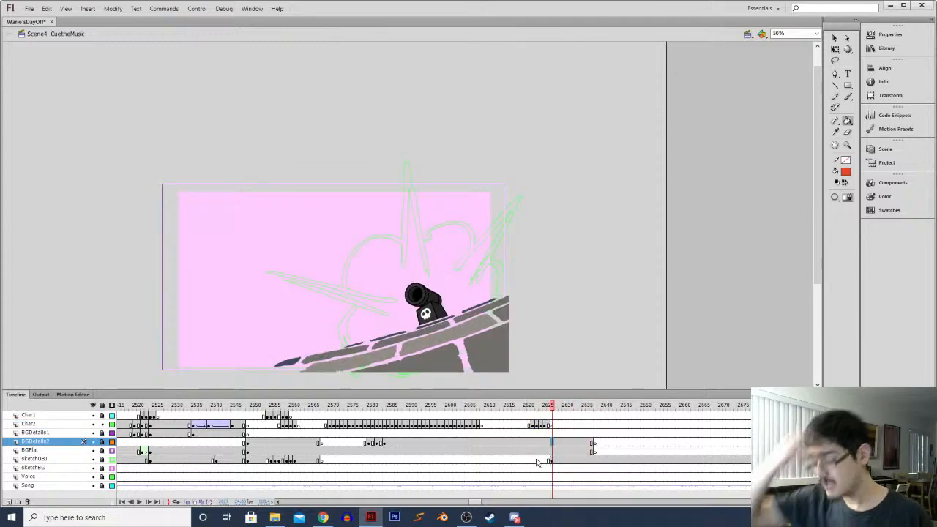
click(595, 438)
click(550, 434)
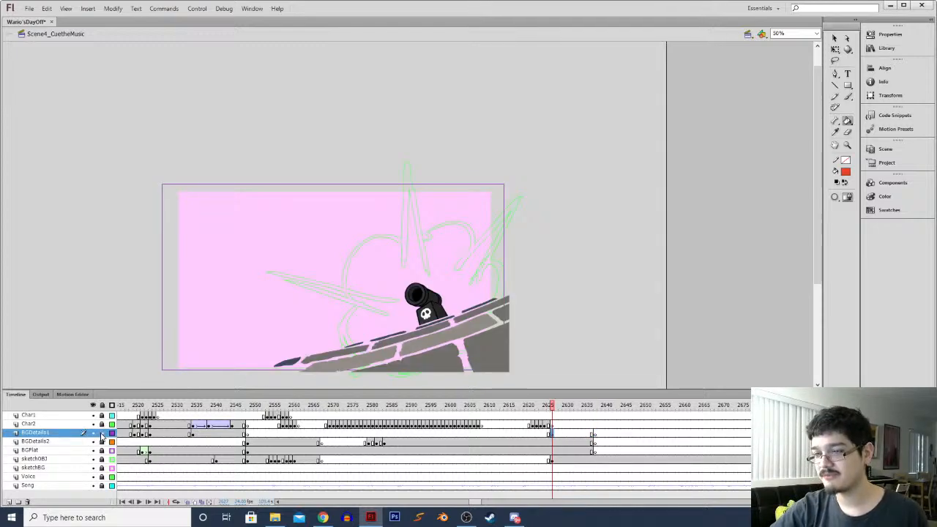
Browse the library's scene and FX symbols, previewing the explosion effects down to FX-ExplosionNoSmoke
click(886, 48)
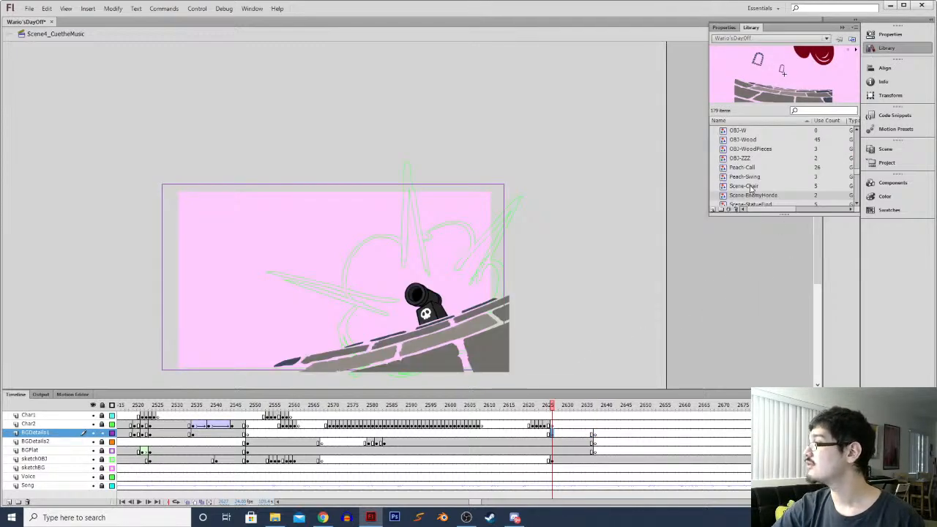
click(745, 186)
click(745, 177)
click(744, 188)
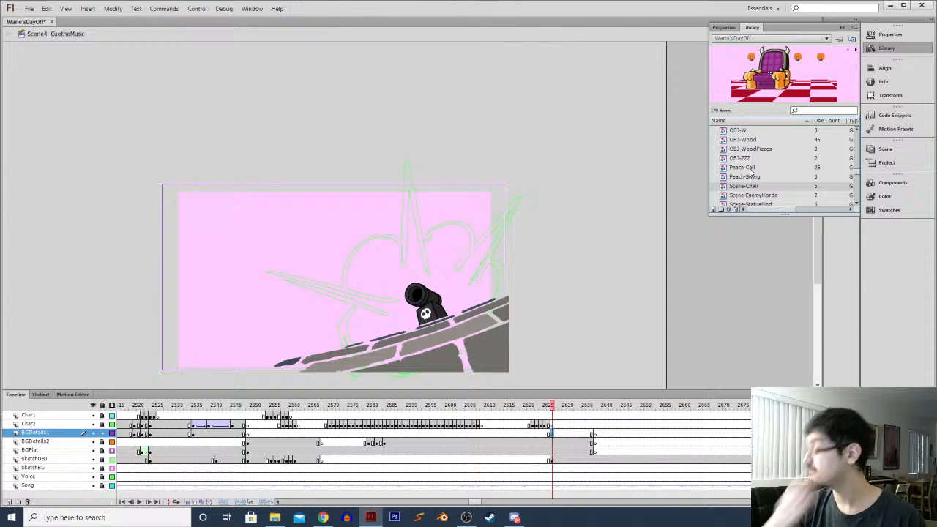
key(f)
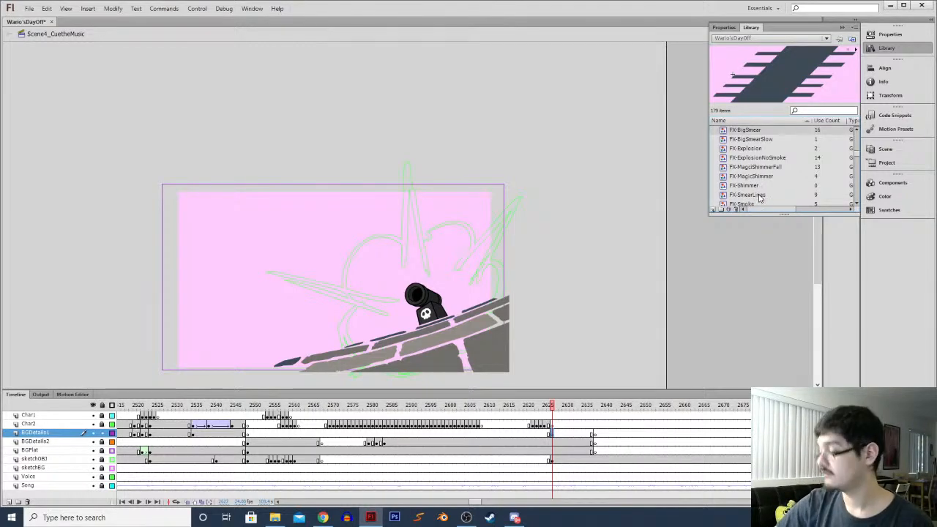
key(Down)
key(Down)
key(Down)
key(Down)
key(Down)
key(Up)
key(Up)
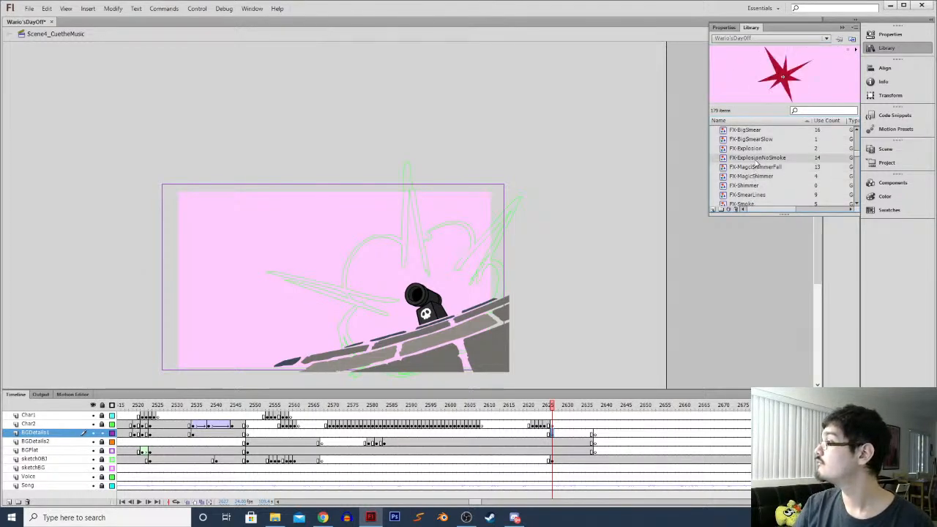
Place the FX-ExplosionNoSmoke symbol over the cannon on BGDetails1 at frame 2627, enlarge it, and play it back
drag(758, 160, 448, 322)
key(ctrl+l)
drag(479, 262, 515, 250)
click(541, 438)
key(Return)
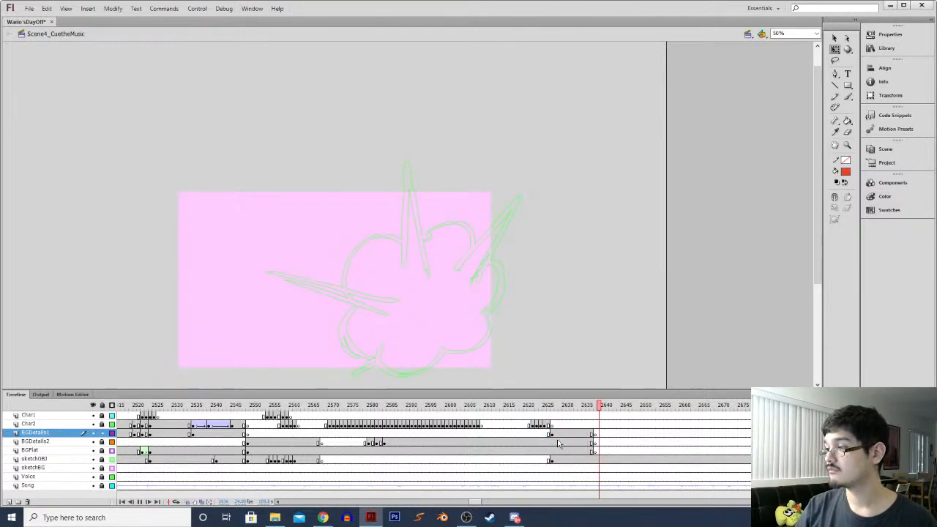
Review the explosion frame by frame from frame 2627 and delete the FX-ExplosionNoSmoke instance
click(551, 434)
key(period)
key(period)
key(period)
key(period)
key(period)
key(period)
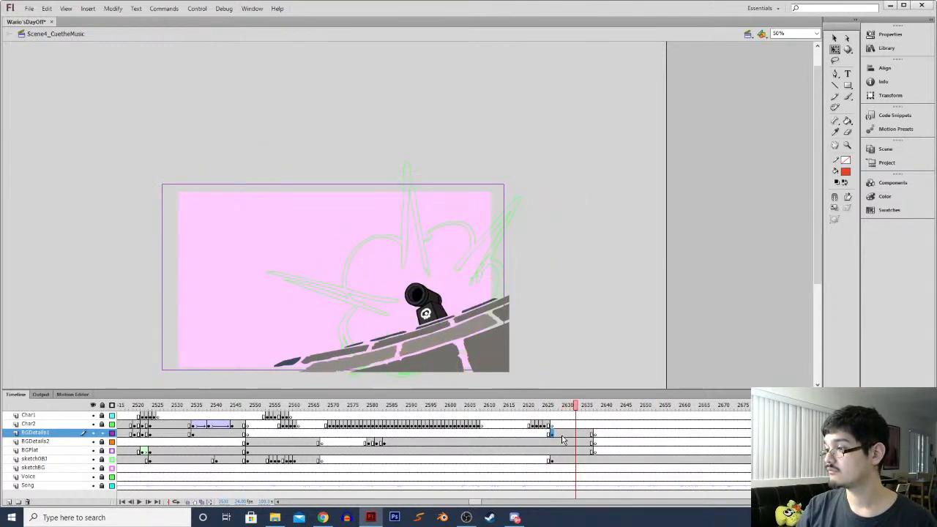
click(554, 439)
key(Delete)
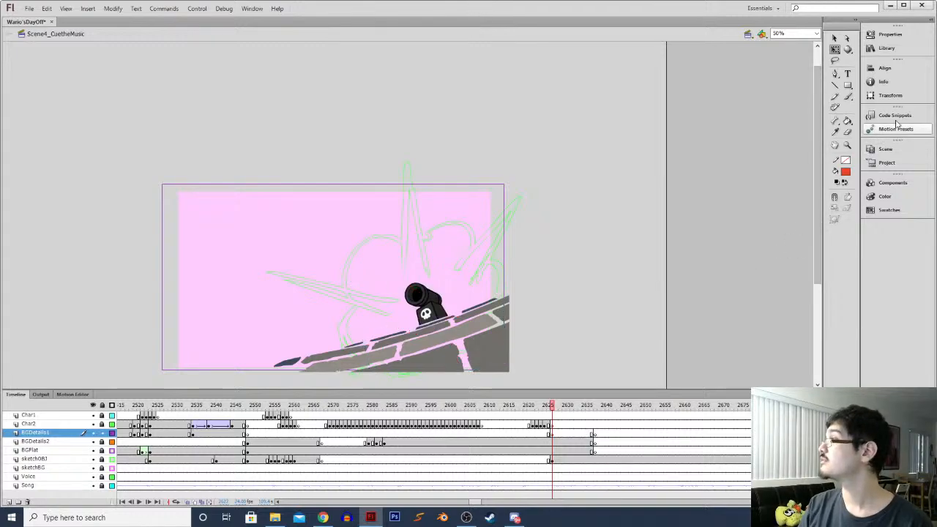
Place the FX-Explosion symbol over the cannon on BGDetails1 at frame 2627, resize it, and play it back
click(885, 47)
click(745, 148)
drag(745, 148, 437, 316)
click(437, 311)
drag(486, 358, 427, 381)
key(Return)
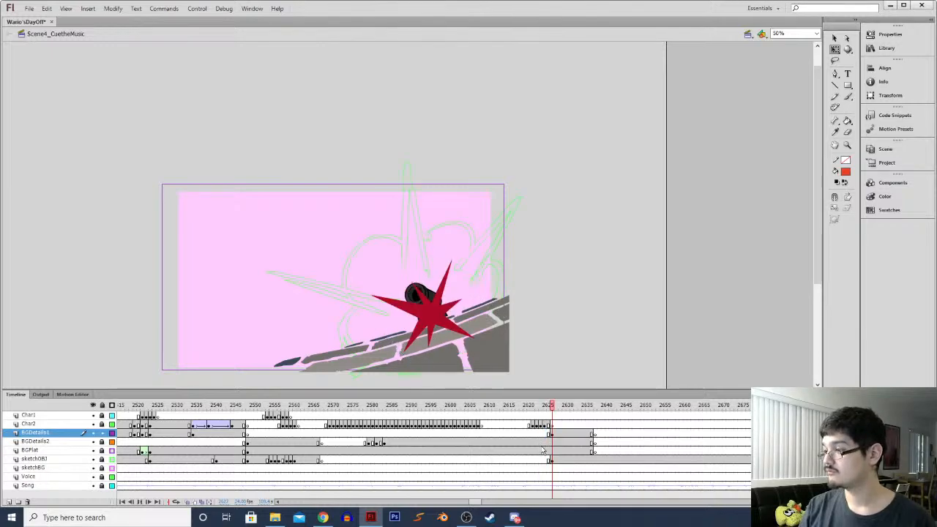
Extend the shot by moving the end keyframes of BGDetails1, BGDetails2 and BGFlat to frame 2642, and replay it
click(549, 434)
drag(549, 435, 608, 441)
click(611, 442)
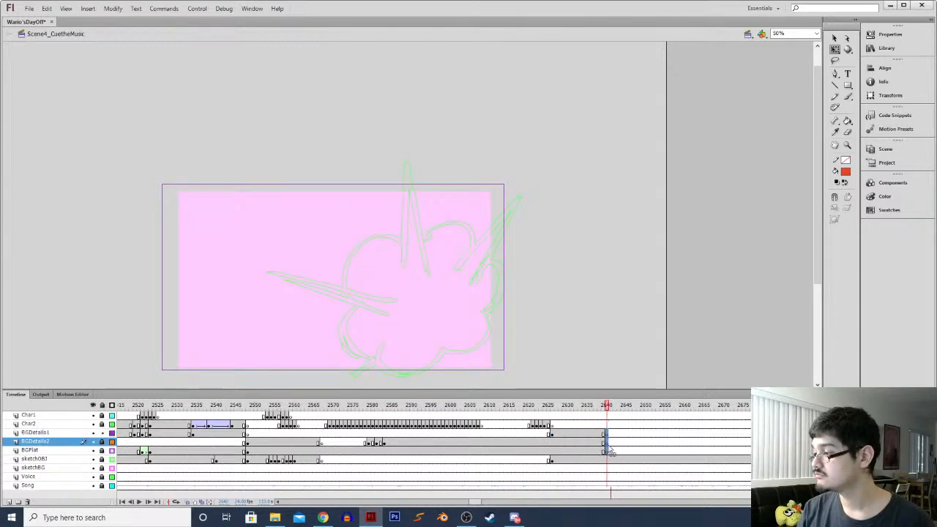
mouse_move(597, 451)
mouse_down()
mouse_move(568, 450)
mouse_move(592, 451)
mouse_up()
key(Return)
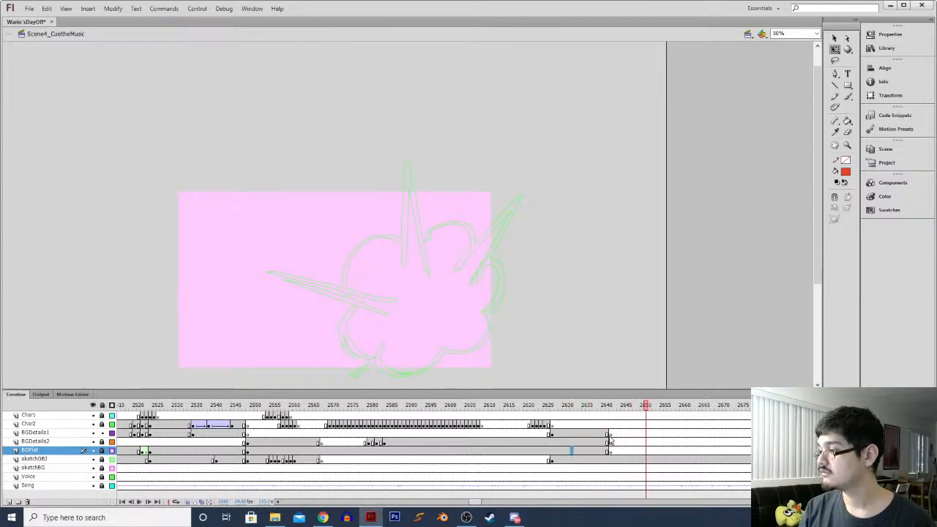
Move the end keyframes of BGDetails1, BGDetails2 and BGFlat one frame earlier, to frame 2641, and replay the shot
click(608, 433)
click(611, 435)
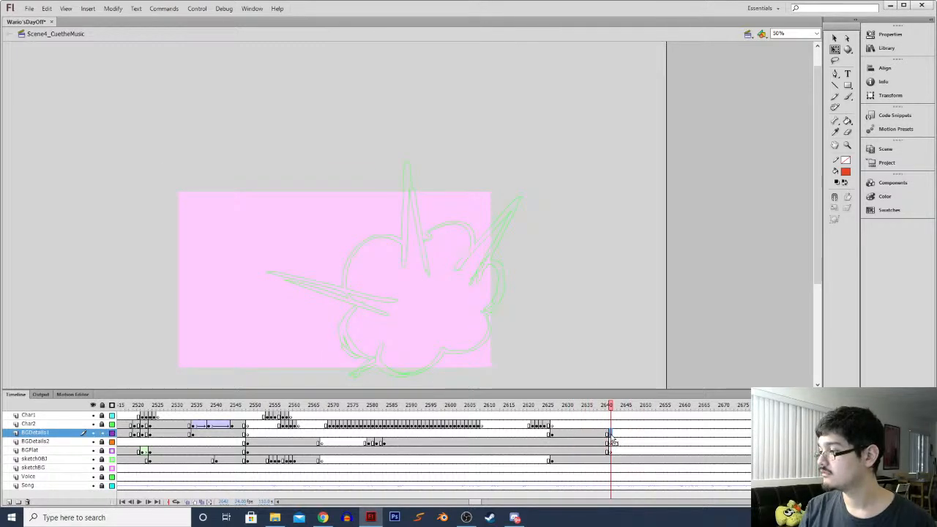
click(601, 451)
click(610, 452)
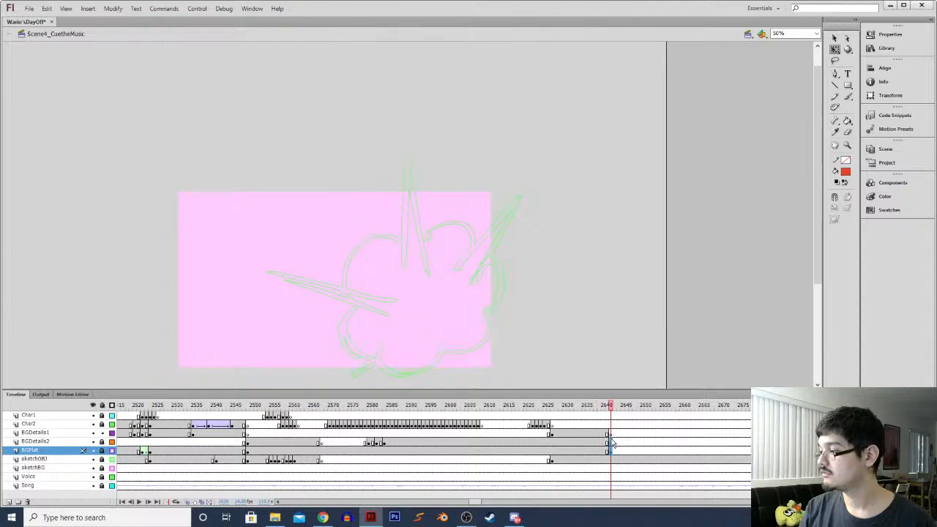
click(611, 442)
click(606, 434)
click(610, 434)
shift+click(610, 451)
drag(610, 452, 607, 451)
click(543, 443)
key(Return)
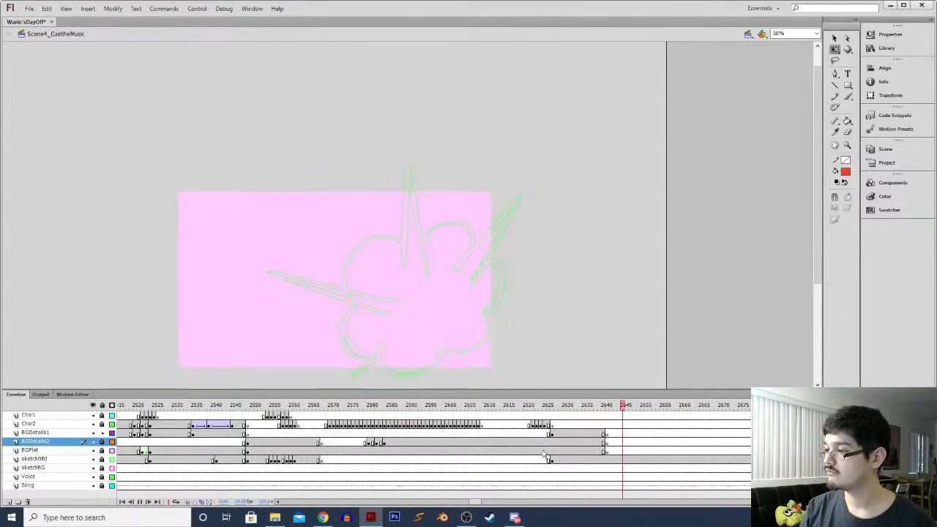
Remove the FX-Explosion instance from the BGDetails1 layer's span starting at frame 2627
click(545, 452)
click(556, 434)
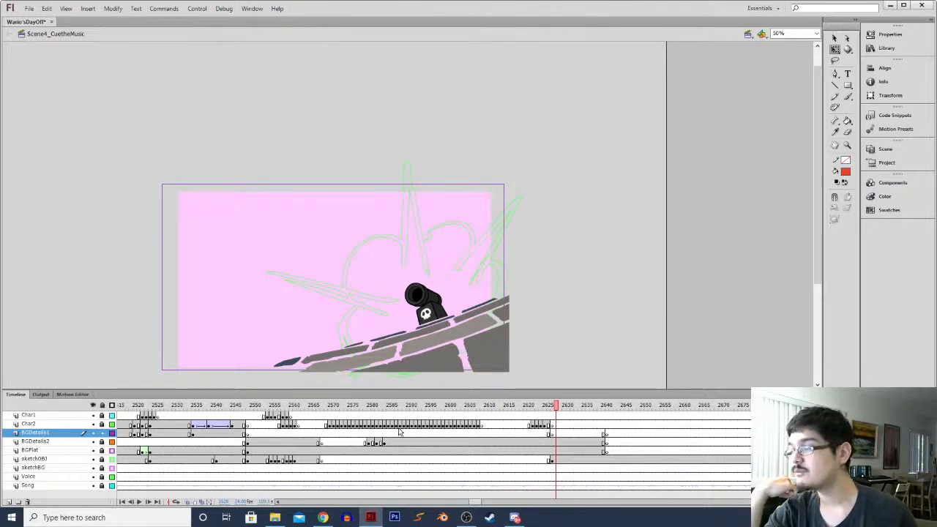
Look through the earlier shots, from the piranha plant scenes back to the opening castle scene, and return to frame 2627
drag(324, 412, 294, 407)
scroll(473, 501, left, 5)
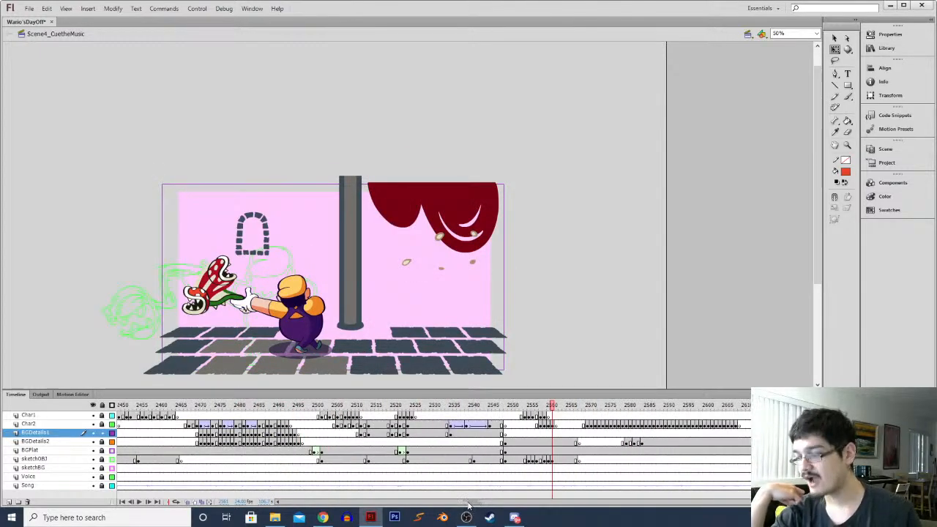
click(331, 442)
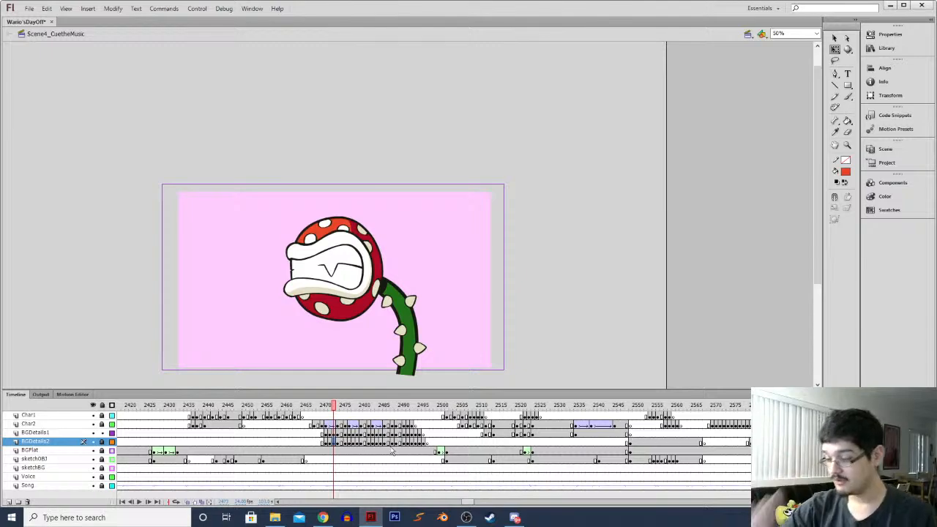
drag(464, 502, 437, 502)
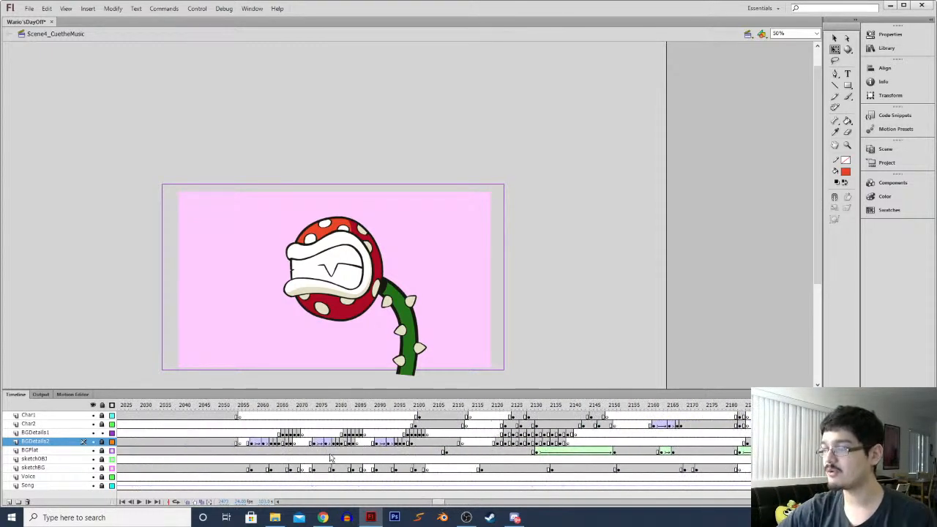
click(345, 452)
key(Return)
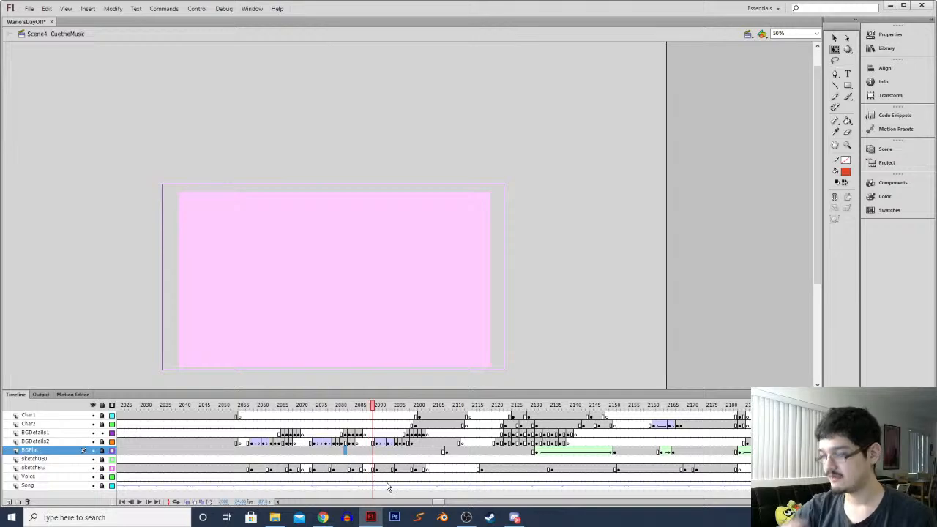
drag(441, 504, 301, 505)
click(293, 459)
click(293, 433)
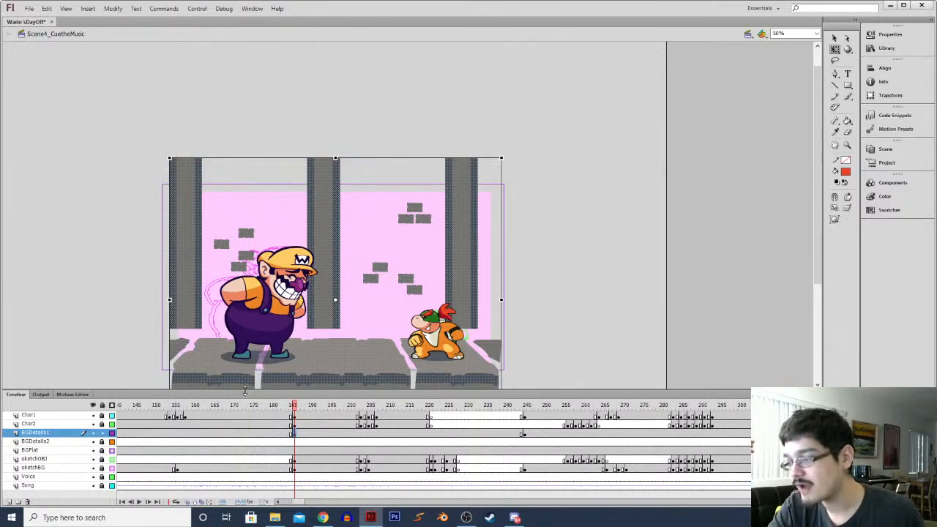
drag(291, 415, 823, 322)
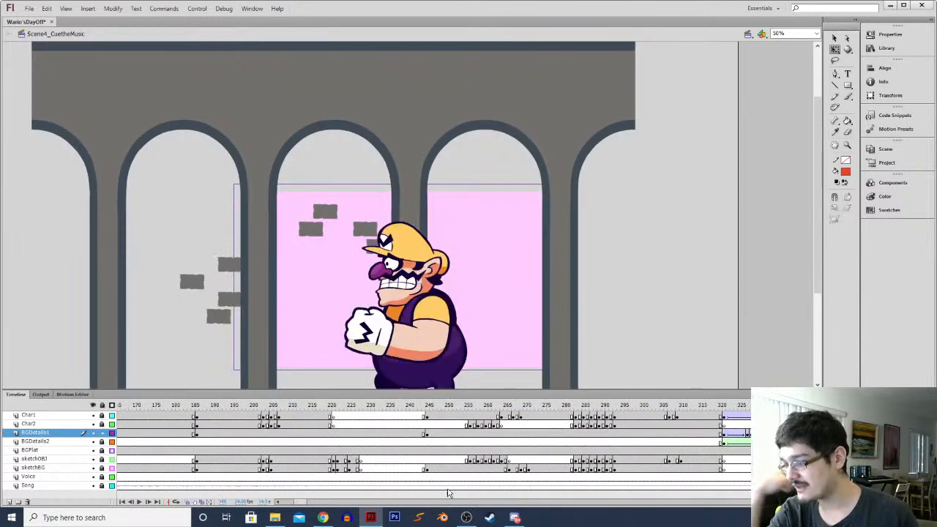
drag(296, 505, 399, 448)
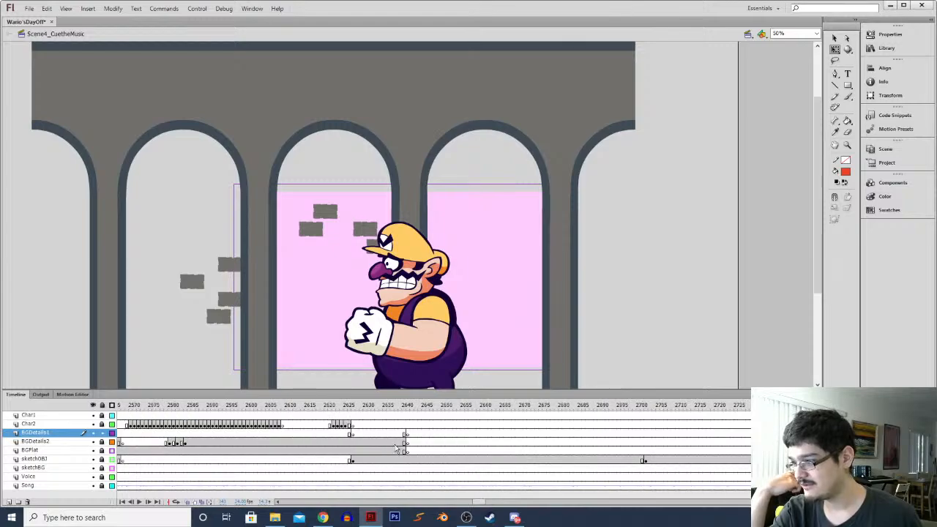
click(353, 435)
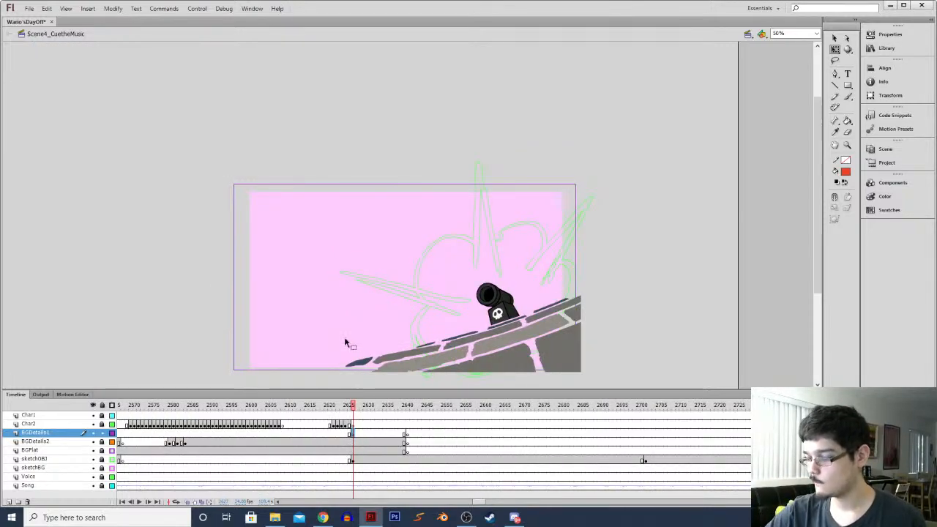
Lock BGDetails1 and copy the smoke puffs around the large cannon from the Char1 layer at frame 2524
drag(478, 503, 471, 503)
click(362, 423)
key(l)
mouse_move(441, 308)
mouse_down()
mouse_move(417, 310)
mouse_move(380, 360)
mouse_up()
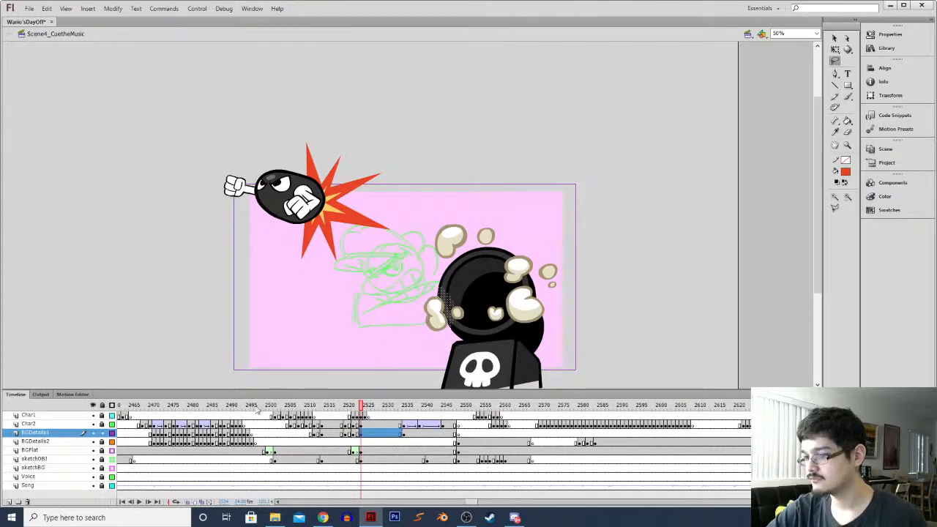
click(102, 433)
mouse_move(413, 294)
mouse_down()
mouse_move(401, 310)
mouse_move(410, 292)
mouse_up()
click(93, 424)
click(94, 424)
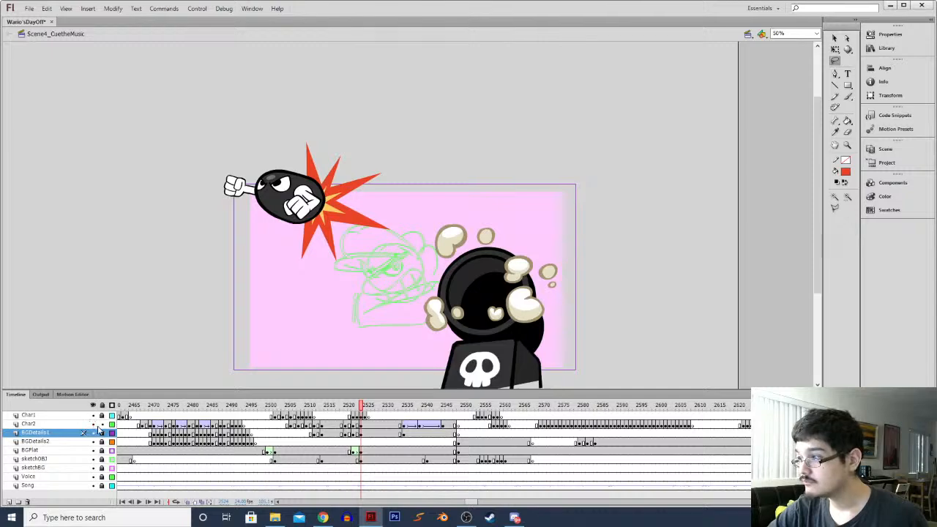
click(93, 416)
click(94, 415)
click(356, 416)
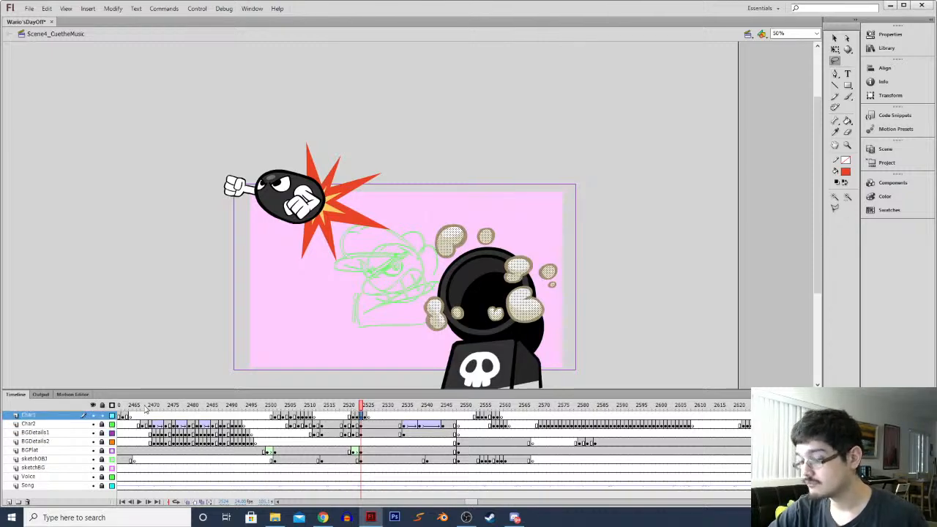
Paste the smoke puffs onto BGDetails1 at frame 2627 and move them across the left edge of the pink background
click(489, 502)
drag(489, 502, 454, 478)
click(301, 434)
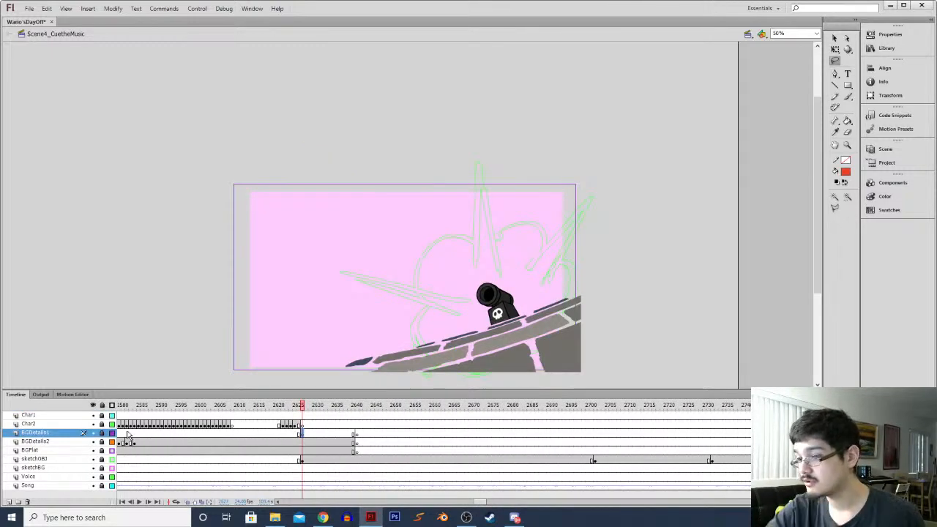
key(ctrl+shift+v)
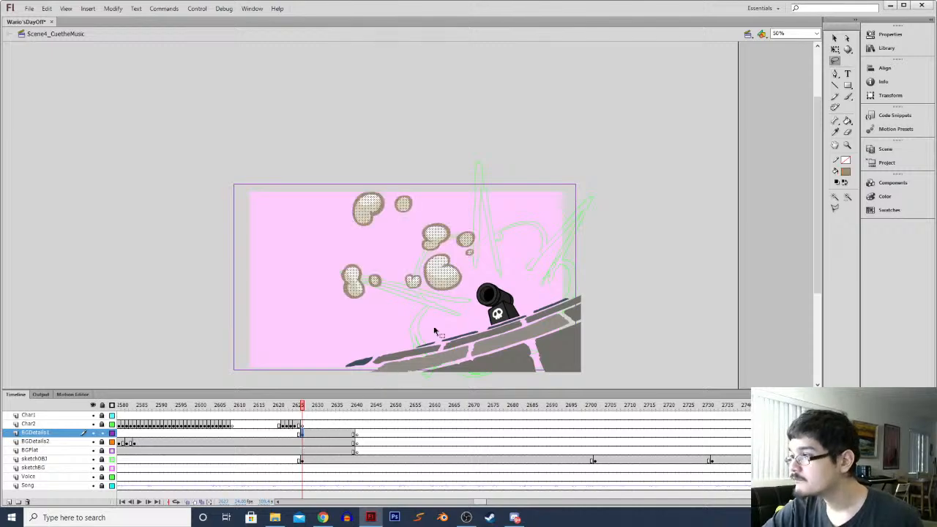
drag(417, 303, 260, 343)
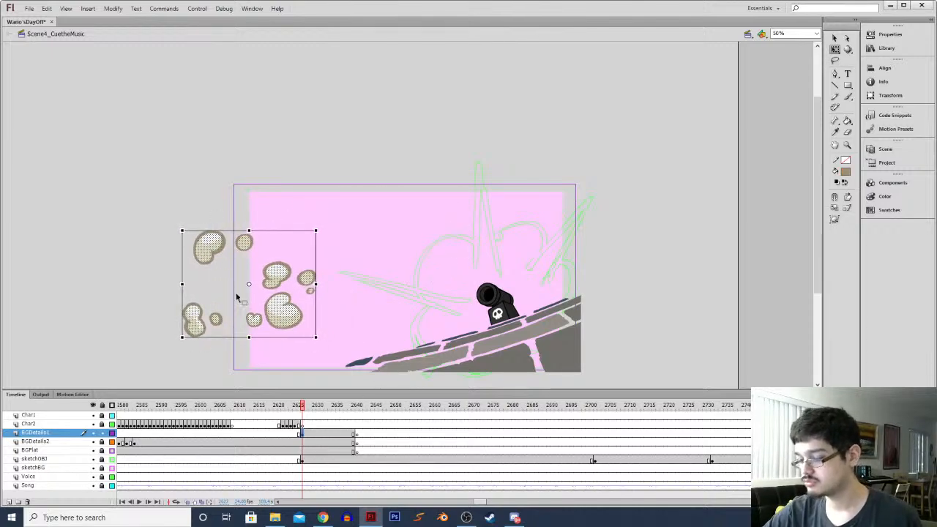
Deselect the smoke puffs and paint a lobed tan cloud outline with the Brush tool around the cannon, following the green sketch
click(154, 324)
key(b)
click(835, 209)
click(834, 197)
click(835, 209)
click(878, 209)
key(k)
key(b)
mouse_move(501, 356)
mouse_down()
mouse_move(462, 376)
mouse_move(448, 357)
mouse_move(455, 327)
mouse_move(419, 349)
mouse_move(412, 333)
mouse_move(426, 306)
mouse_move(413, 269)
mouse_move(433, 241)
mouse_move(517, 207)
mouse_move(549, 236)
mouse_move(548, 253)
mouse_move(581, 256)
mouse_move(592, 286)
mouse_move(582, 317)
mouse_move(587, 347)
mouse_move(528, 366)
mouse_up()
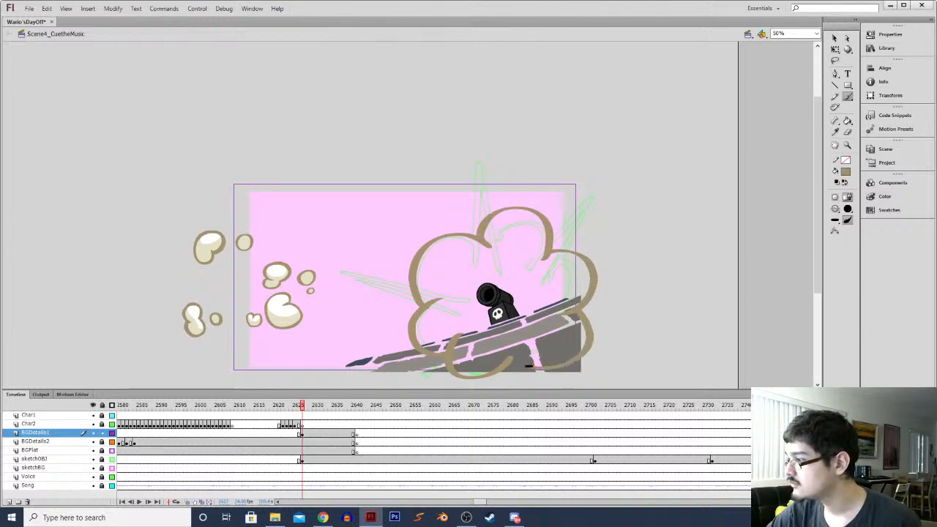
drag(463, 259, 449, 222)
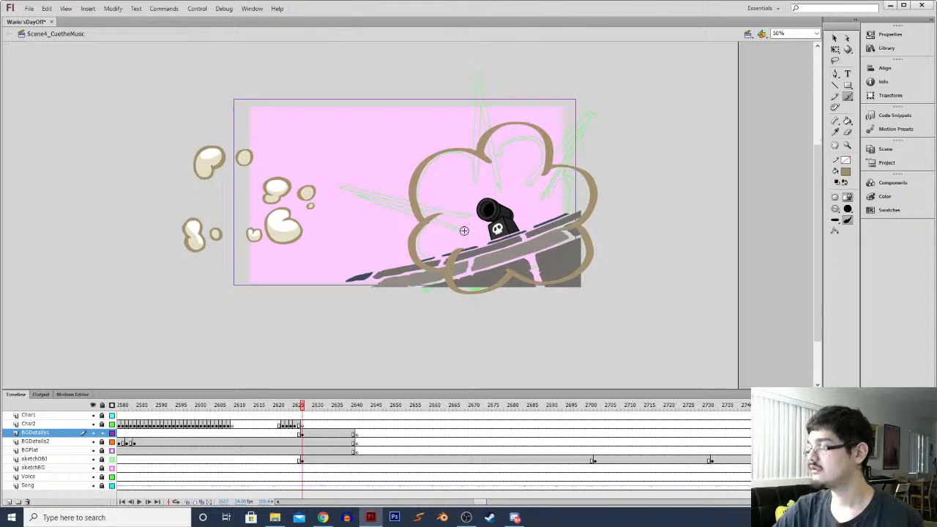
Clean up the notch where the cloud outline's right and lower-right lobes meet
key(ctrl+equal)
mouse_move(553, 264)
mouse_down()
mouse_move(297, 174)
mouse_move(297, 163)
mouse_up()
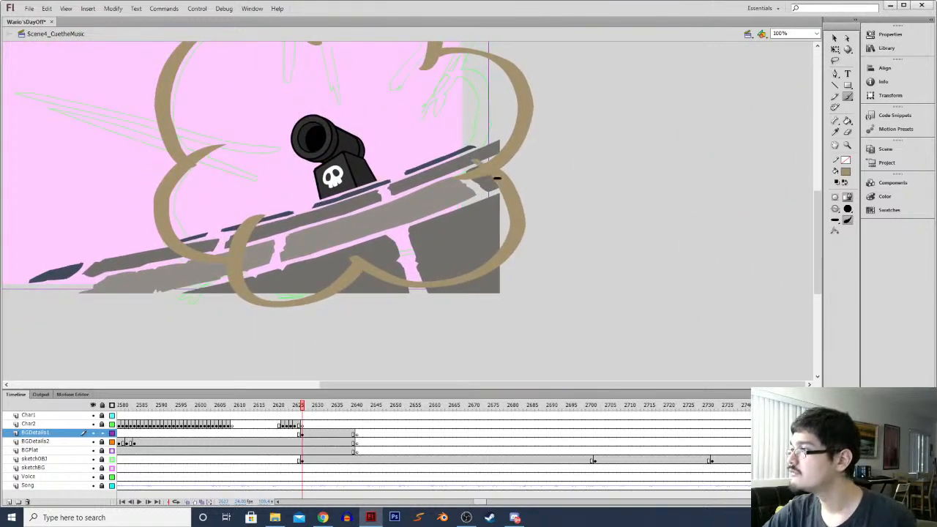
key(e)
mouse_move(464, 186)
mouse_down()
mouse_move(443, 170)
mouse_move(468, 176)
mouse_move(450, 158)
mouse_up()
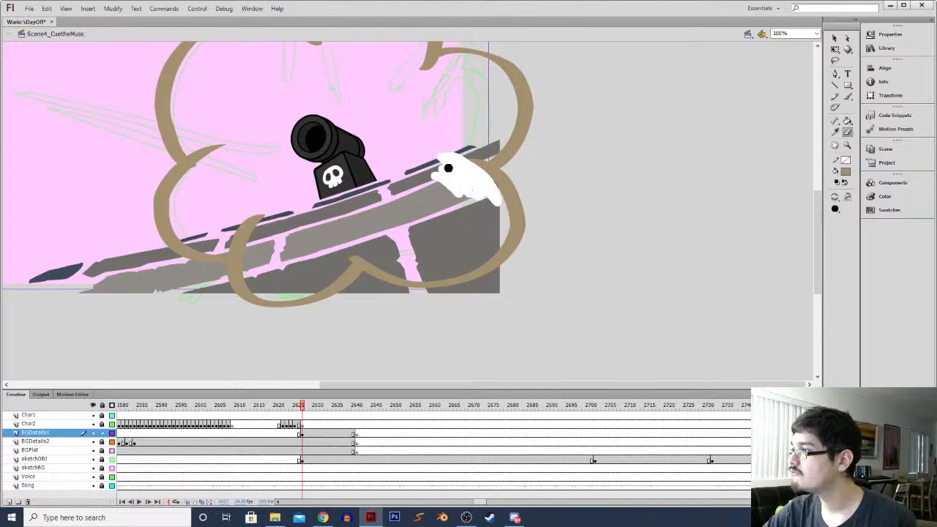
key(ctrl+z)
Thicken the lower edge of the cloud's lower-right lobe with tan brush strokes and trim its inner edge with the Eraser
key(b)
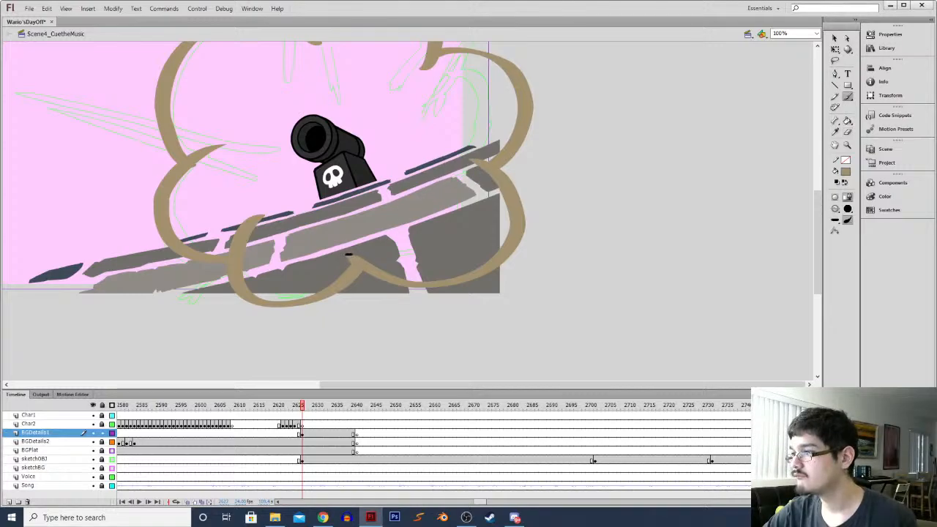
drag(358, 269, 404, 294)
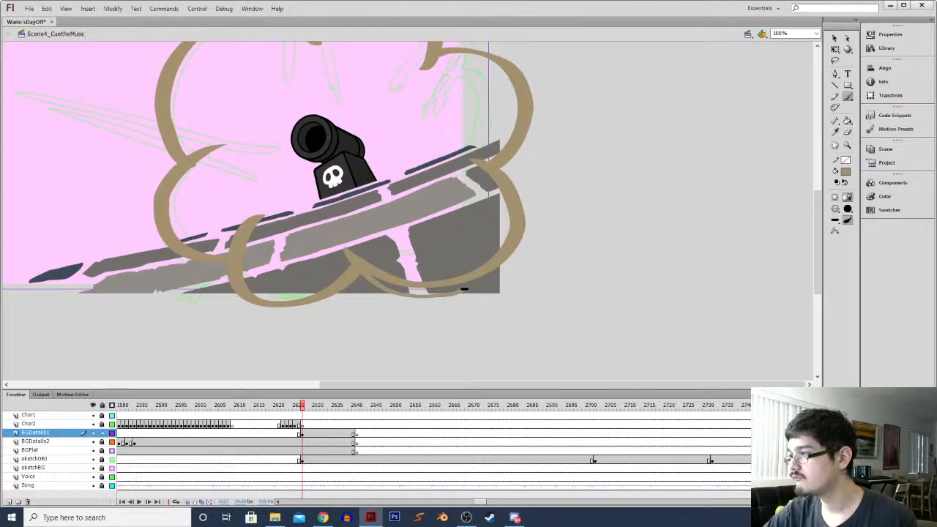
key(k)
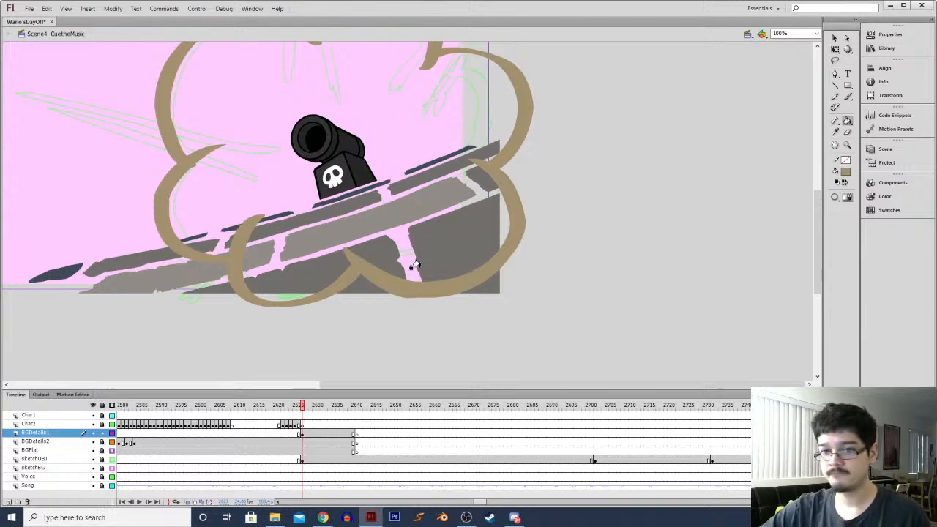
key(e)
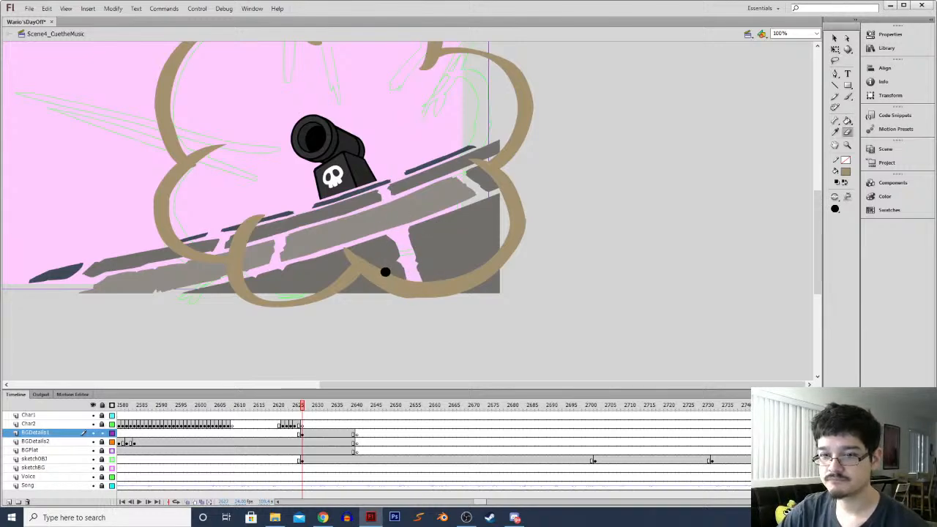
mouse_move(347, 238)
mouse_down()
mouse_move(384, 272)
mouse_move(425, 282)
mouse_move(472, 269)
mouse_move(505, 223)
mouse_up()
Select the cloud's lower-right lobe with the Lasso and smooth its outline
key(l)
mouse_move(397, 331)
mouse_down()
mouse_move(366, 320)
mouse_move(538, 197)
mouse_up()
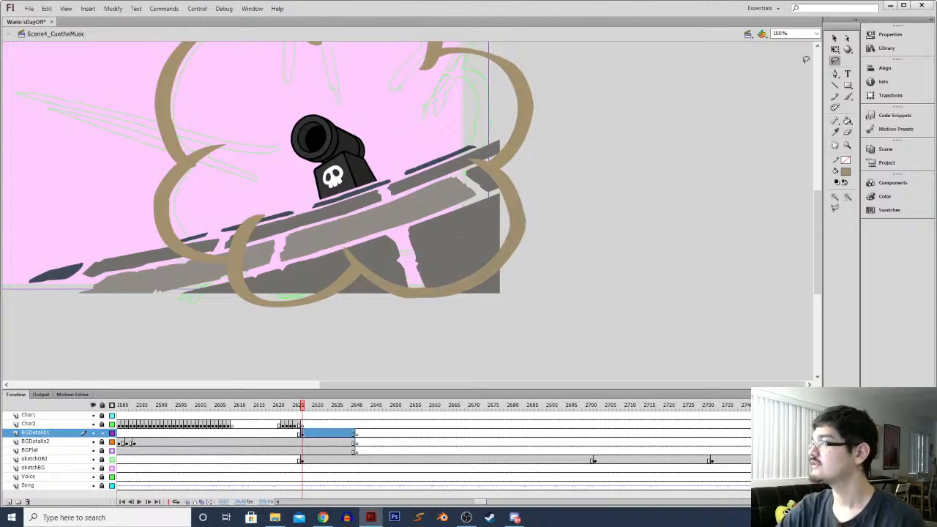
key(v)
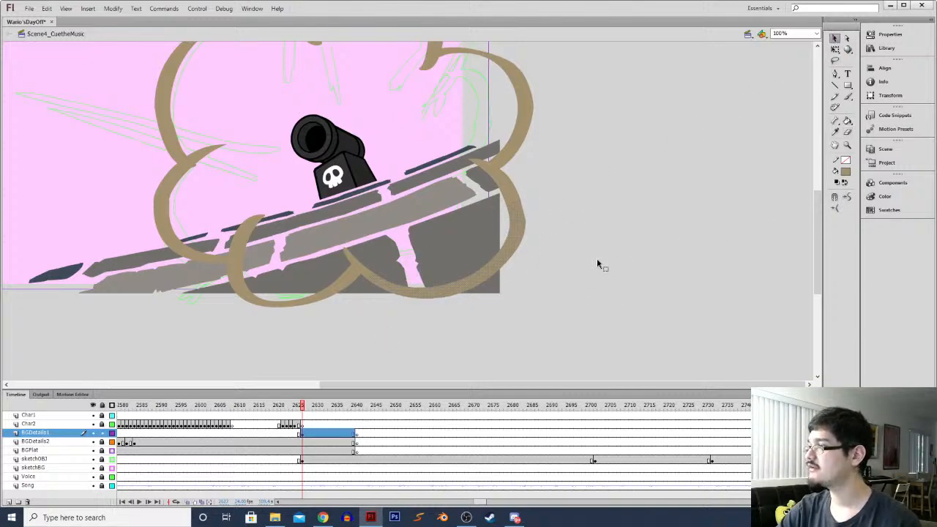
click(597, 262)
Pull the outer edge of the lower-right lobe outward and smooth that part of the outline again
key(a)
click(525, 219)
click(536, 235)
key(v)
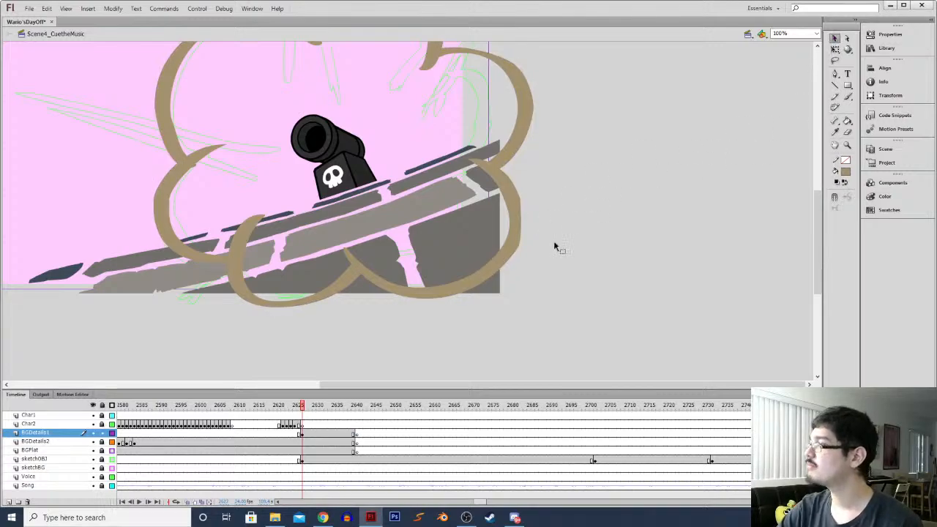
drag(521, 228, 527, 214)
key(l)
drag(507, 178, 509, 180)
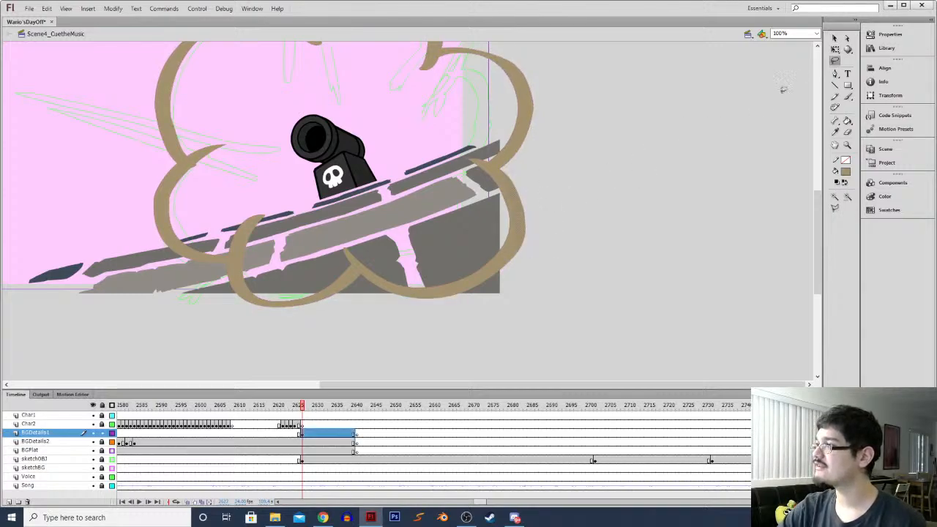
click(834, 39)
click(529, 217)
Smooth the outline of the cloud's lower-left lobe and adjust its inner edge near the notch
drag(331, 226, 441, 275)
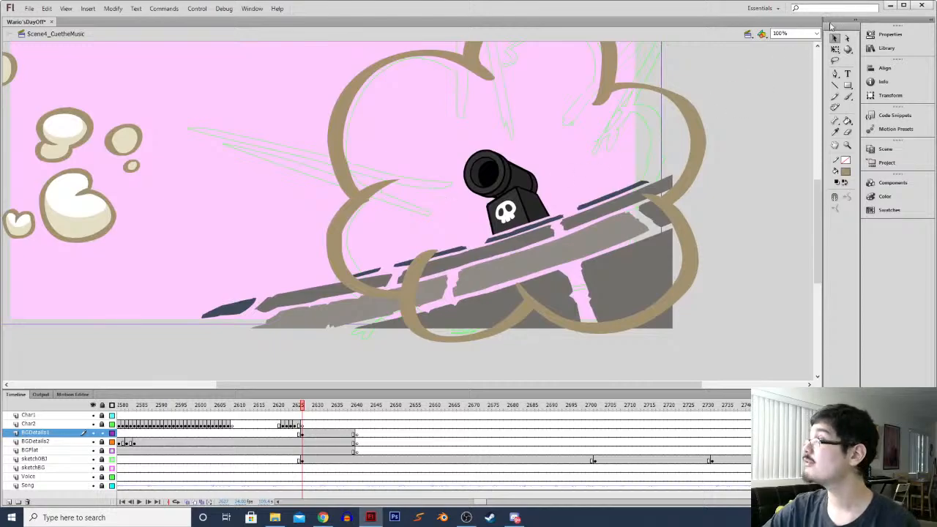
click(846, 39)
click(371, 205)
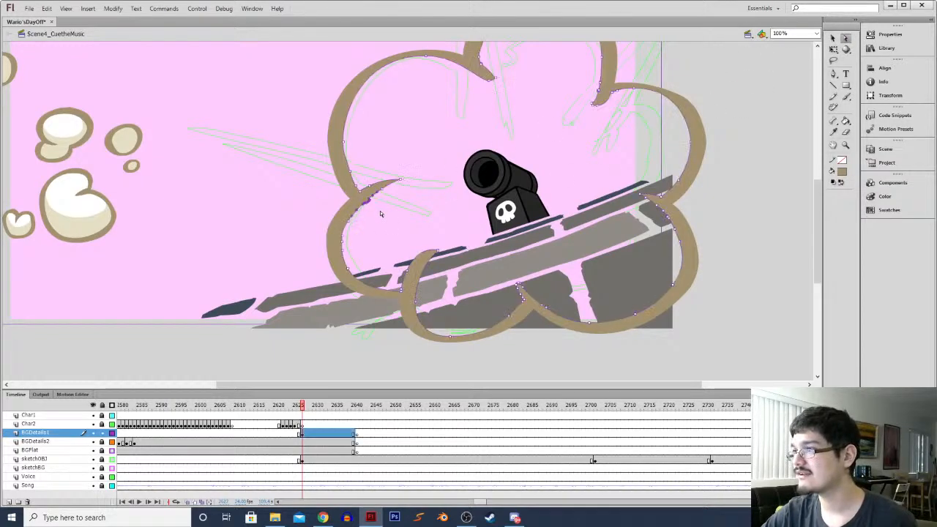
click(371, 231)
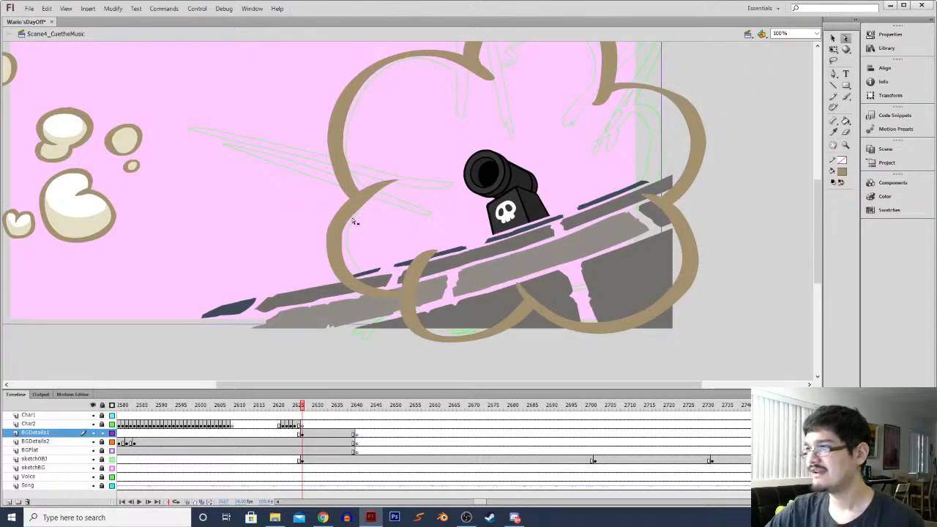
key(l)
mouse_move(389, 217)
mouse_down()
mouse_move(338, 241)
mouse_move(355, 287)
mouse_up()
click(834, 38)
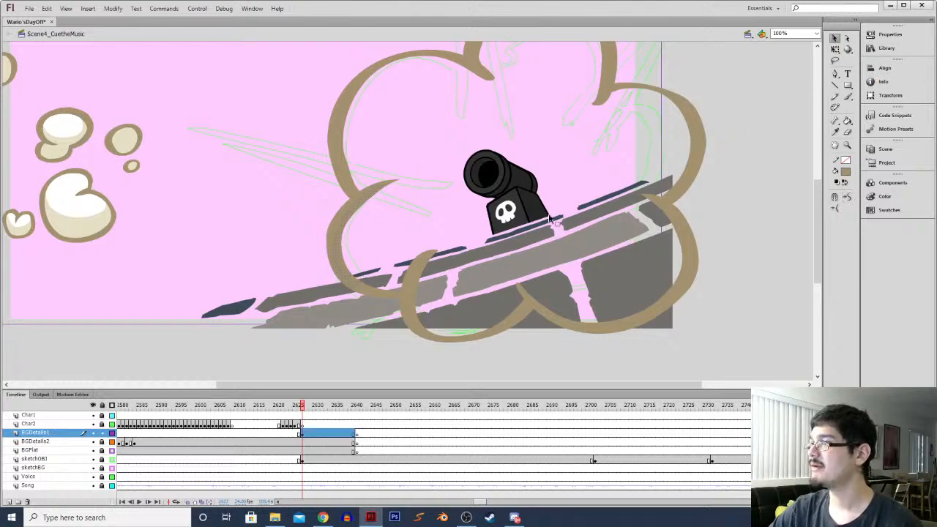
click(404, 209)
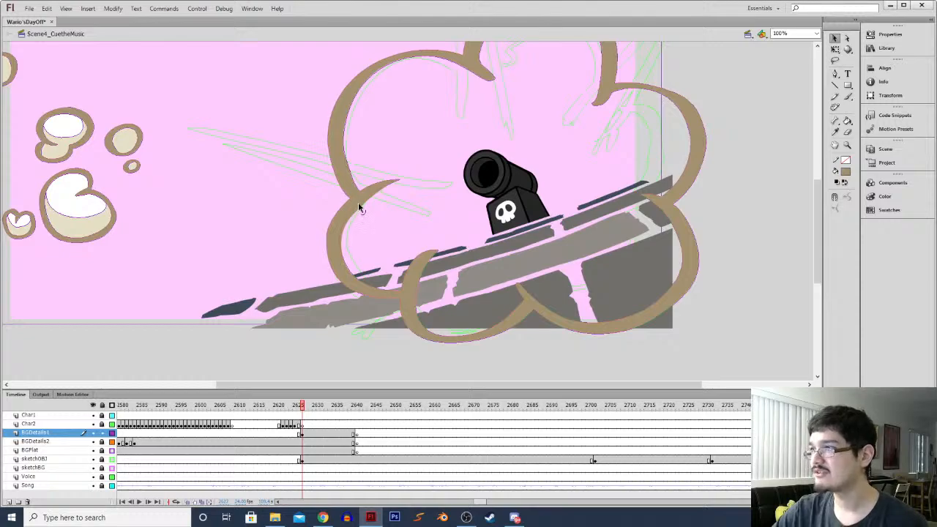
drag(358, 202, 346, 242)
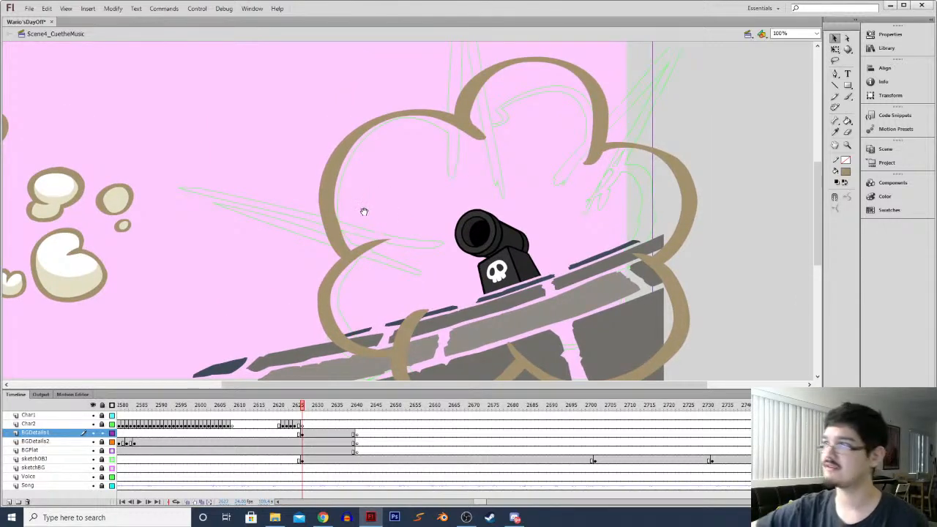
Sample the outline's tan color and touch up the notch between the upper-left and top lobes with the Brush tool
drag(361, 210, 318, 243)
key(i)
click(429, 152)
key(b)
drag(431, 155, 428, 137)
mouse_move(443, 167)
mouse_down()
mouse_move(431, 171)
mouse_move(427, 155)
mouse_move(444, 121)
mouse_move(441, 136)
mouse_up()
key(b)
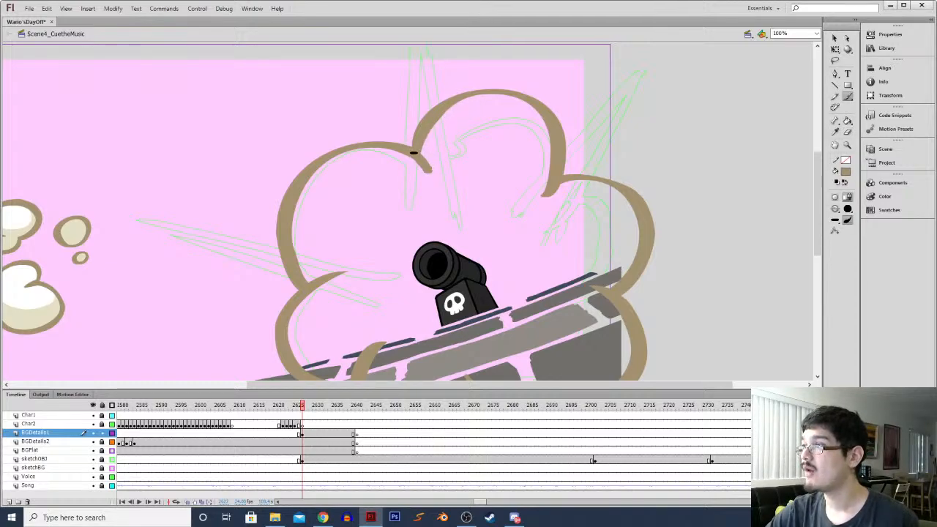
Trim the inner edge of the upper-left lobe with the Eraser and build up its upper edge in tan
key(e)
mouse_move(391, 163)
mouse_down()
mouse_move(430, 178)
mouse_move(398, 157)
mouse_move(431, 179)
mouse_move(438, 216)
mouse_move(371, 228)
mouse_up()
key(b)
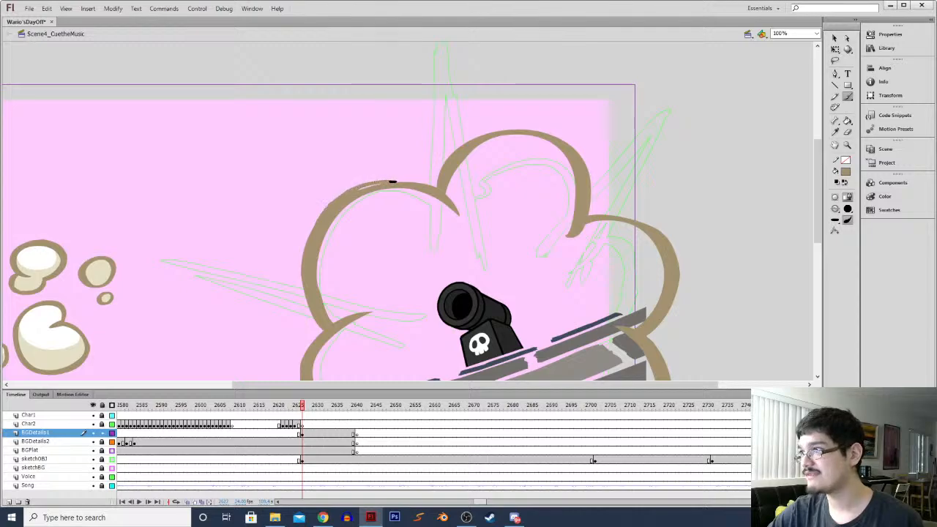
Select the cloud's upper-left lobe with the Lasso and smooth its outline
key(l)
drag(358, 233, 358, 193)
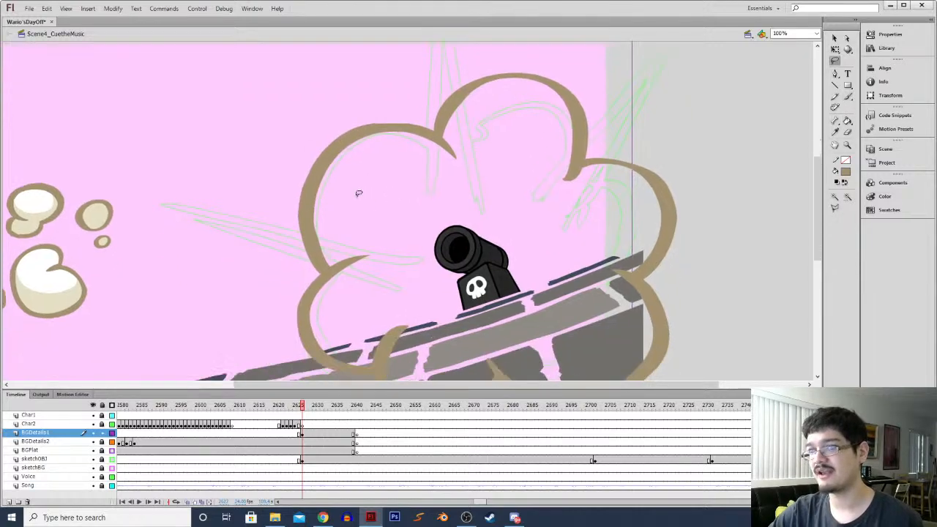
mouse_move(336, 250)
mouse_down()
mouse_move(322, 219)
mouse_move(333, 250)
mouse_up()
click(835, 38)
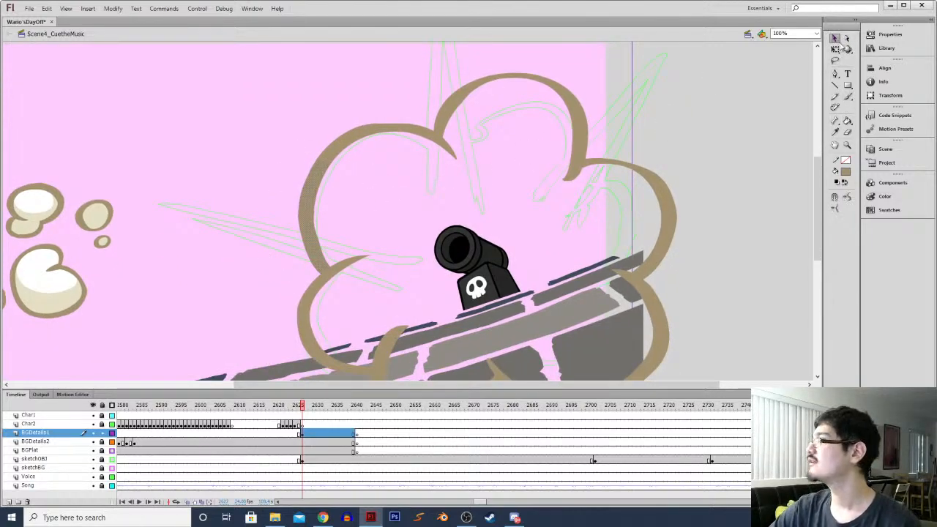
click(847, 199)
click(551, 171)
Extend the tan notch tip between the top and right lobes and smooth the right side of the top lobe
key(e)
key(i)
click(577, 174)
key(b)
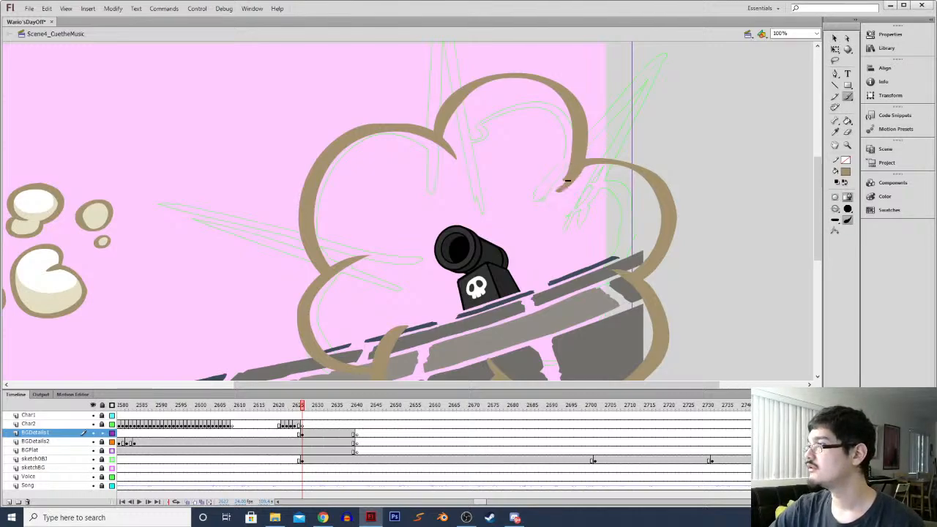
mouse_move(569, 172)
mouse_down()
mouse_move(543, 193)
mouse_move(564, 170)
mouse_move(561, 112)
mouse_move(559, 123)
mouse_move(490, 147)
mouse_move(516, 182)
mouse_up()
key(e)
key(l)
click(835, 37)
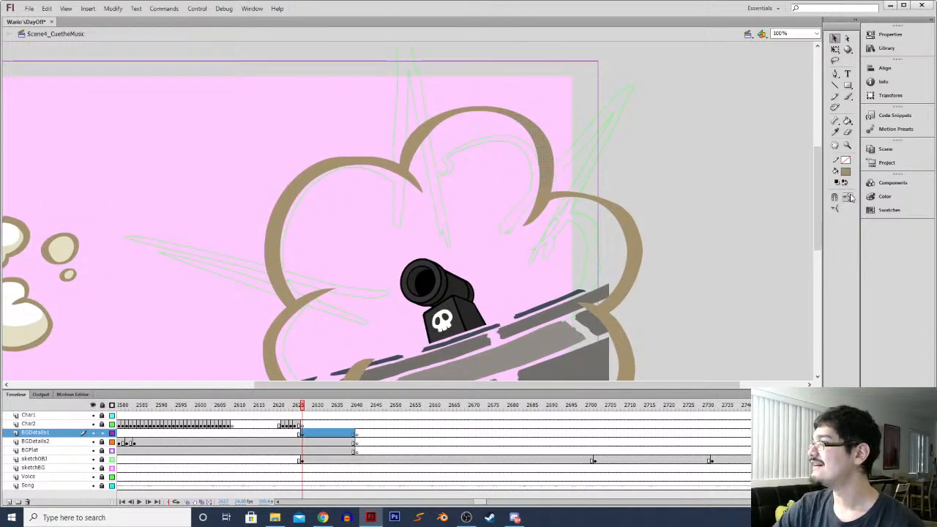
click(613, 115)
Thicken the upper edge of the cloud's top lobe with tan brush strokes and smooth the lobe
key(b)
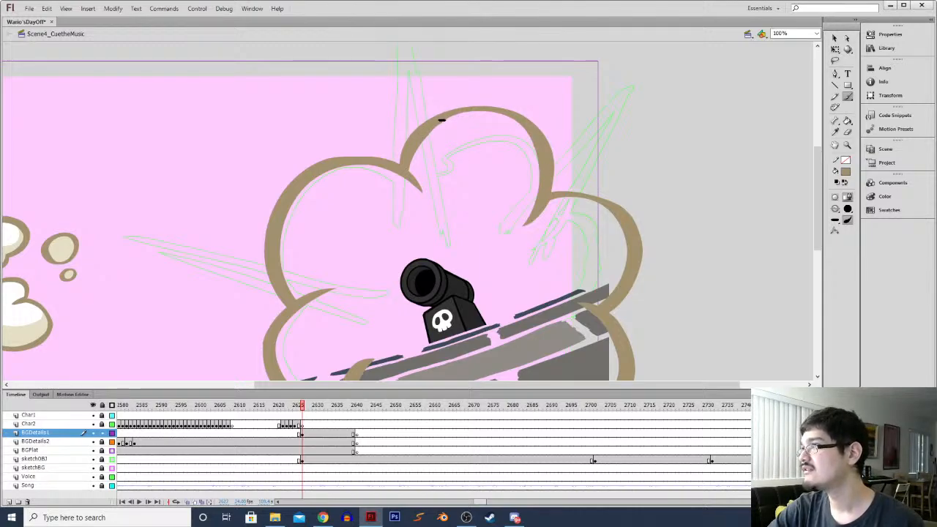
right_click(544, 158)
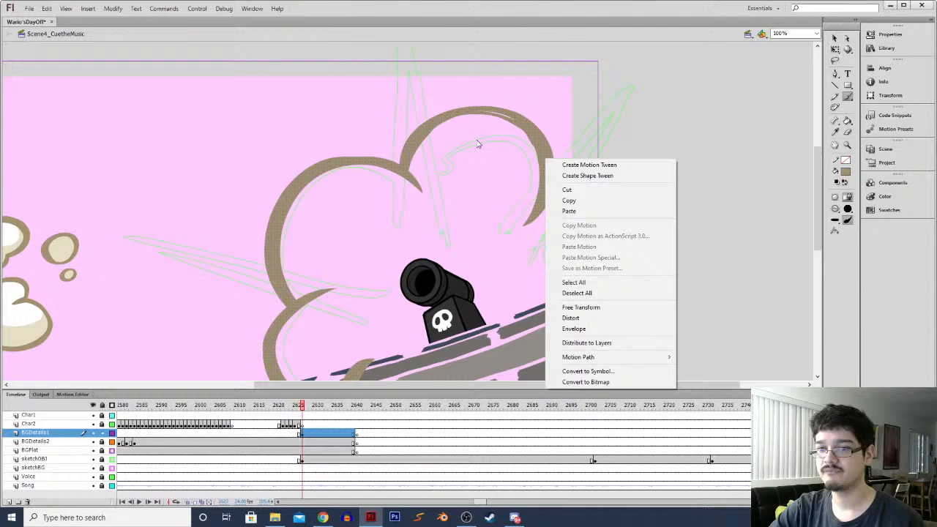
click(516, 123)
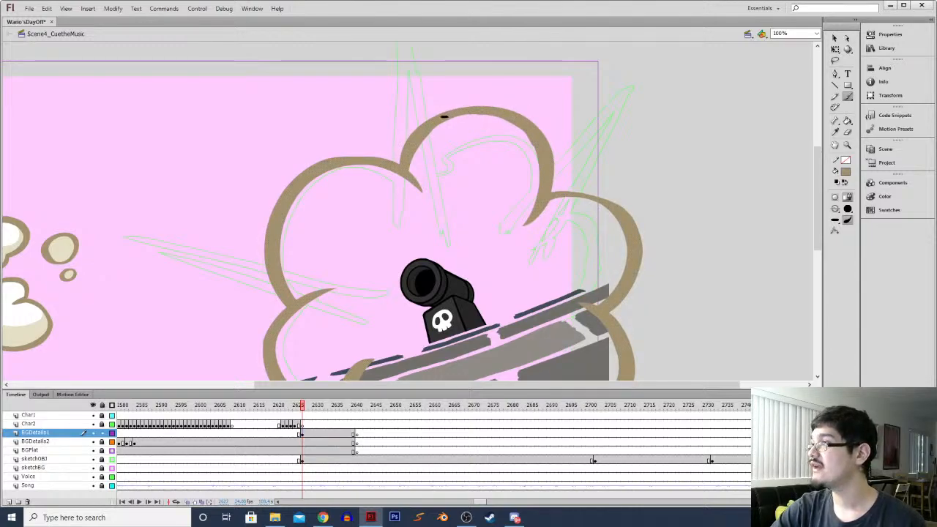
mouse_move(427, 131)
mouse_down()
mouse_move(554, 151)
mouse_move(549, 162)
mouse_up()
key(l)
click(834, 39)
click(848, 200)
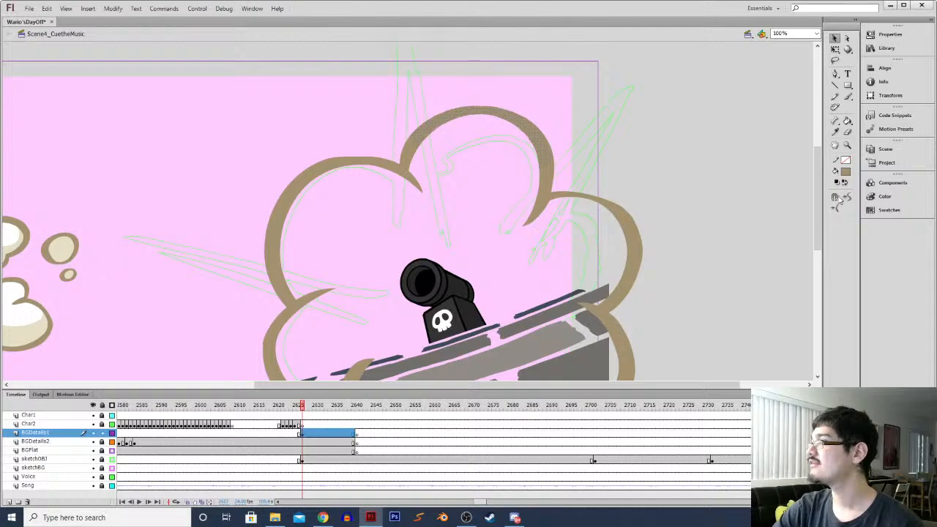
click(606, 146)
Thicken the upper edge of the cloud's right lobe in tan and smooth the lobe
drag(573, 197, 464, 145)
key(b)
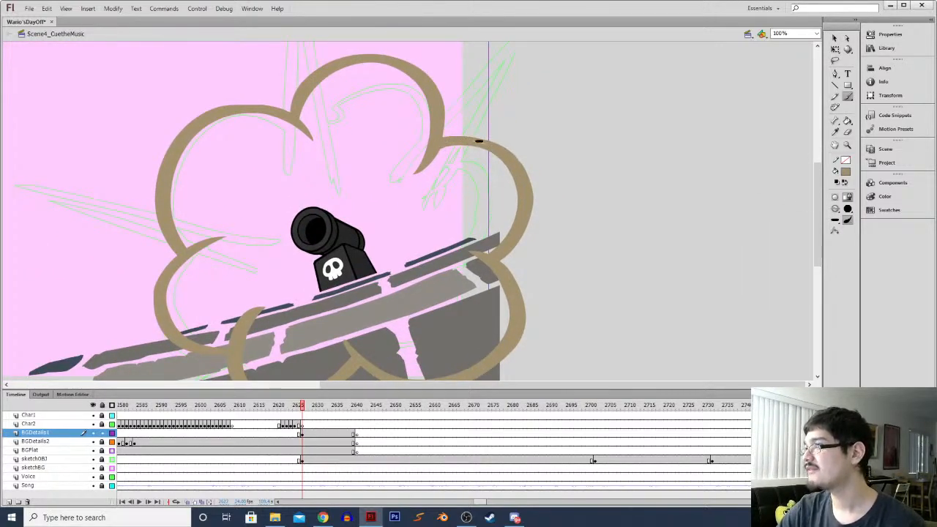
key(l)
mouse_move(469, 181)
mouse_down()
mouse_move(480, 101)
mouse_move(534, 208)
mouse_up()
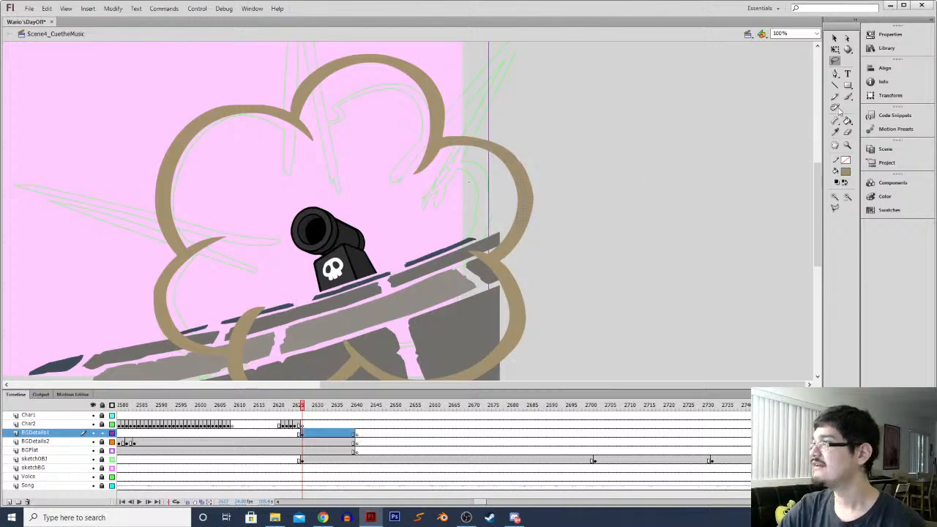
click(834, 39)
click(845, 199)
click(691, 210)
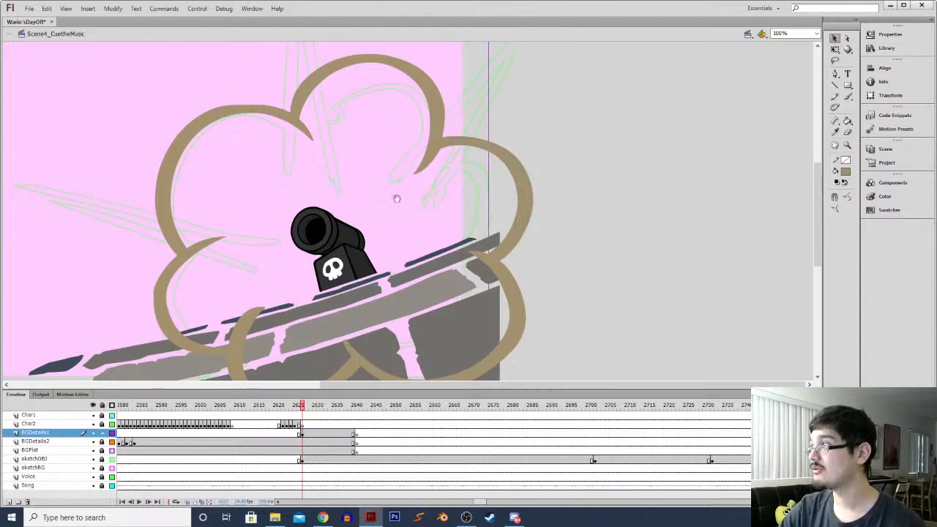
Pull the lower edge of the cloud's bottom-left lobe outward and smooth the lobe
drag(352, 264, 376, 159)
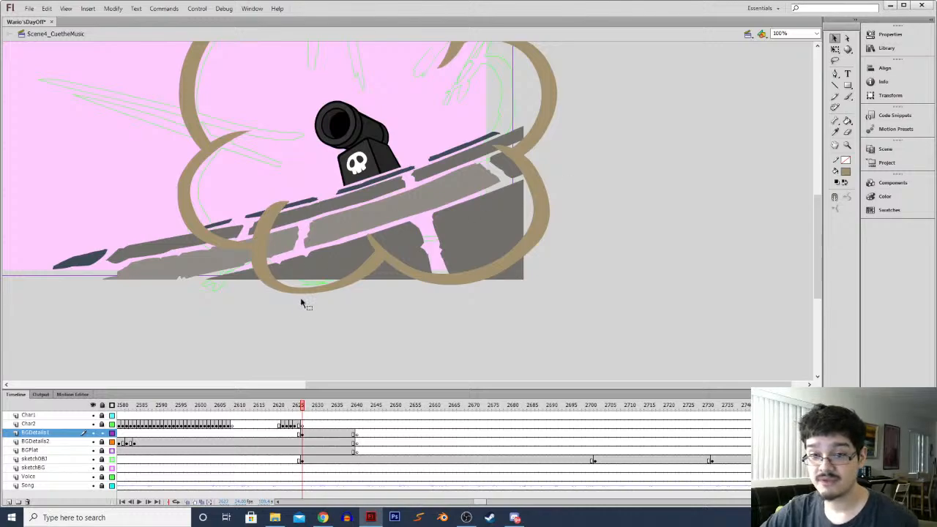
drag(302, 295, 306, 309)
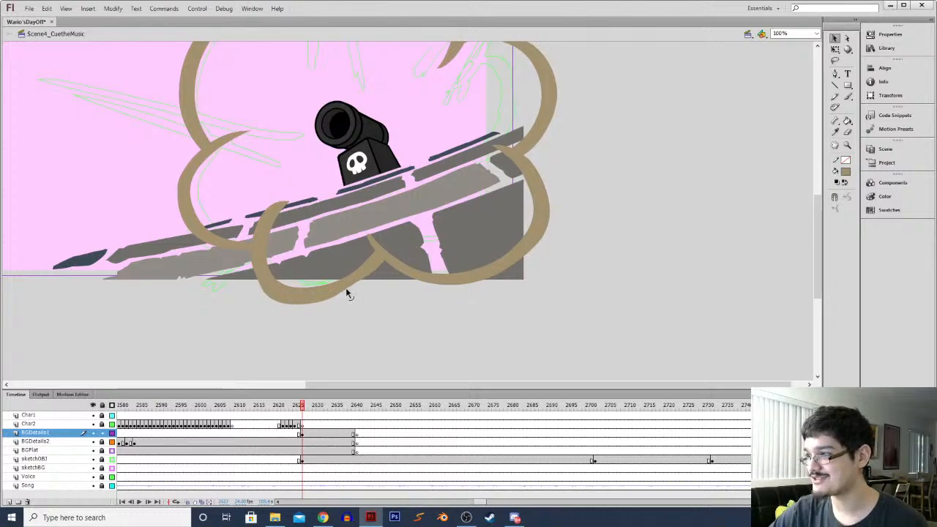
key(l)
mouse_move(260, 322)
mouse_down()
mouse_move(273, 242)
mouse_move(380, 311)
mouse_up()
key(v)
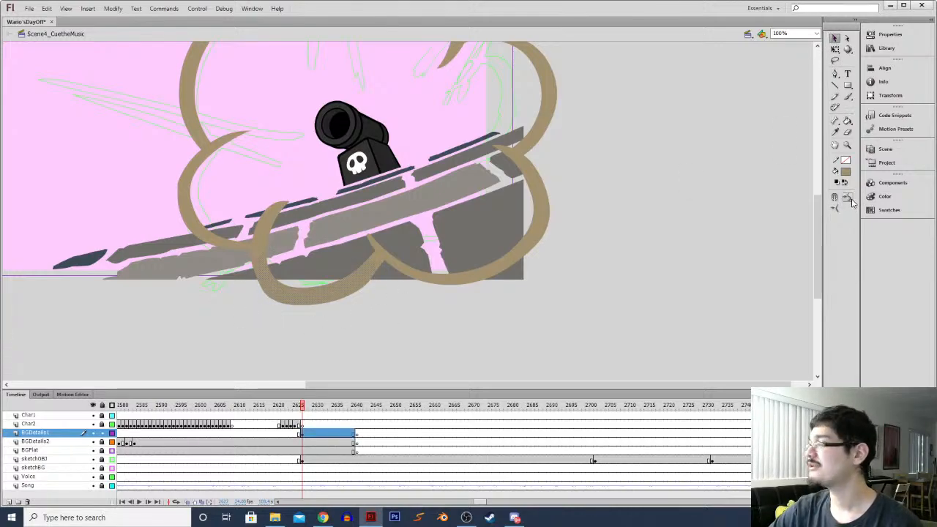
click(284, 318)
Thin the outline of the bottom-left lobe by erasing along its inner edge
key(e)
mouse_move(292, 216)
mouse_down()
mouse_move(291, 205)
mouse_move(267, 236)
mouse_move(269, 271)
mouse_move(293, 291)
mouse_move(332, 287)
mouse_move(371, 255)
mouse_move(283, 270)
mouse_move(303, 270)
mouse_up()
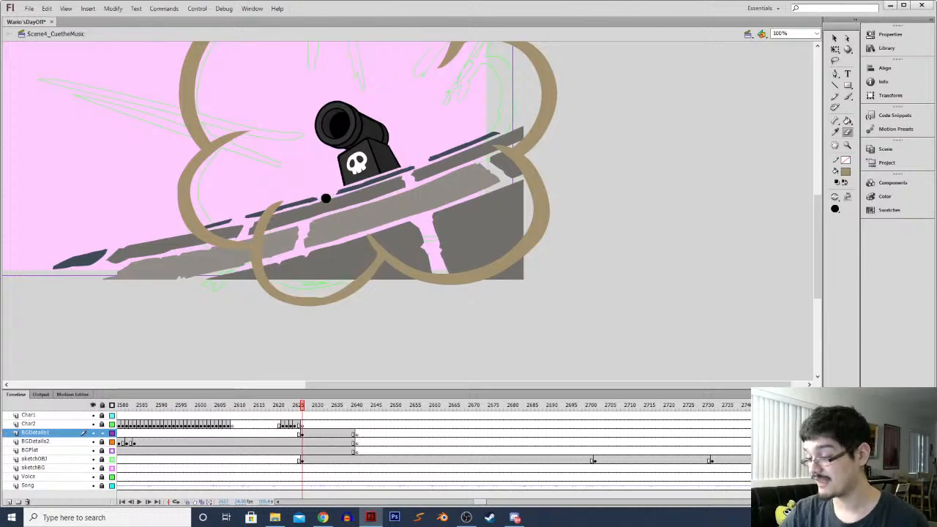
Select the underside of the cloud's bottom-left lobe outline and smooth it
key(ctrl+equal)
scroll(303, 314, down, 3)
key(l)
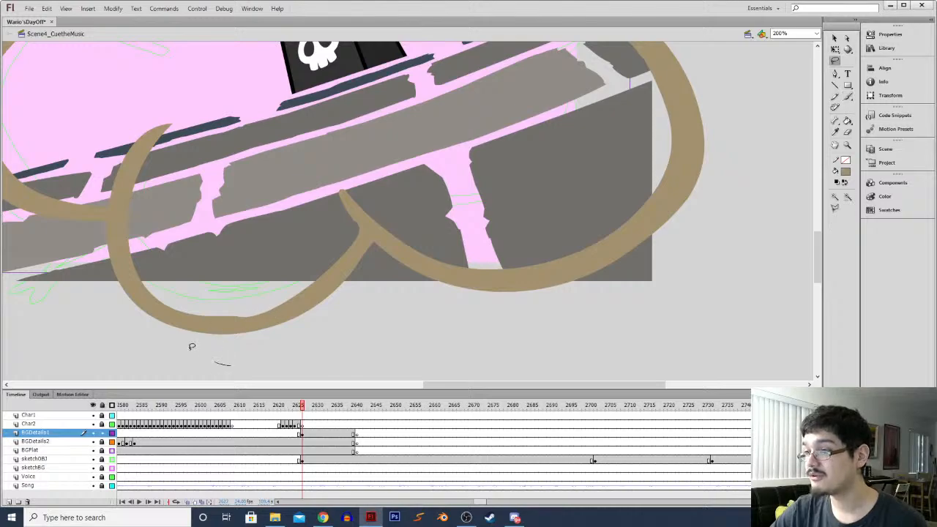
drag(192, 347, 214, 284)
click(835, 38)
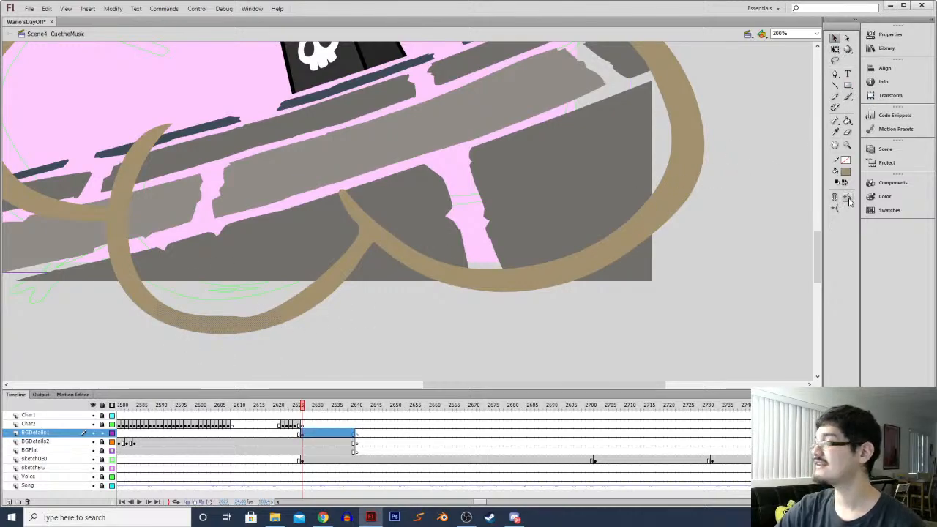
click(276, 241)
Touch up the tan outline where the bottom-left and bottom-right lobes meet and smooth that junction
key(i)
key(b)
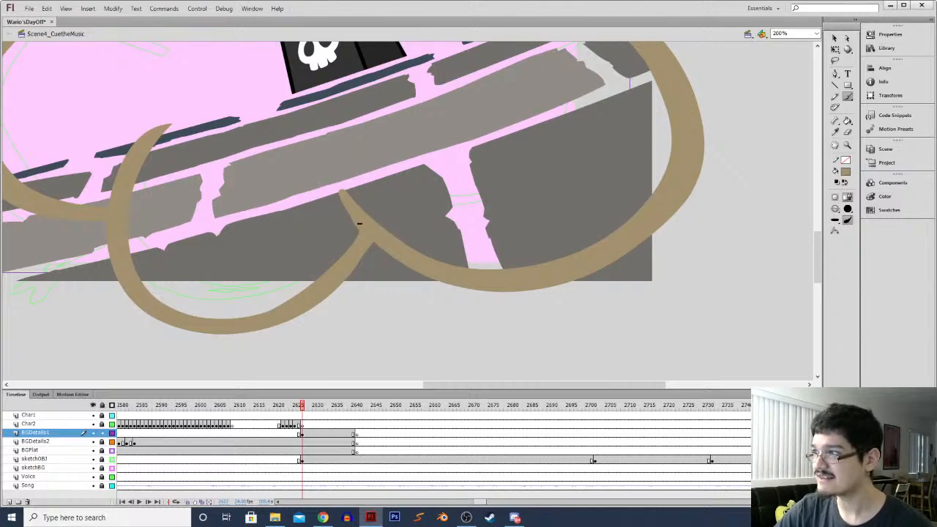
drag(362, 223, 322, 161)
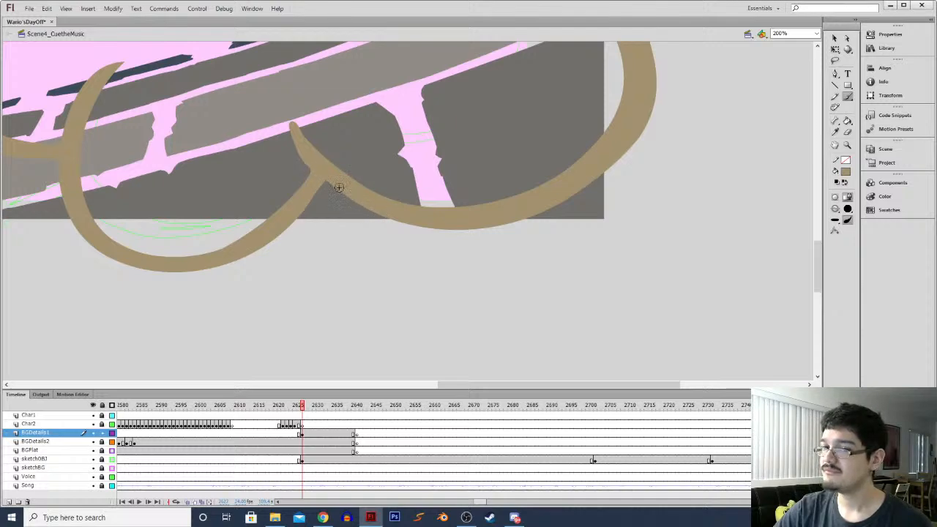
key(l)
mouse_move(292, 261)
mouse_down()
mouse_move(368, 220)
mouse_move(300, 264)
mouse_up()
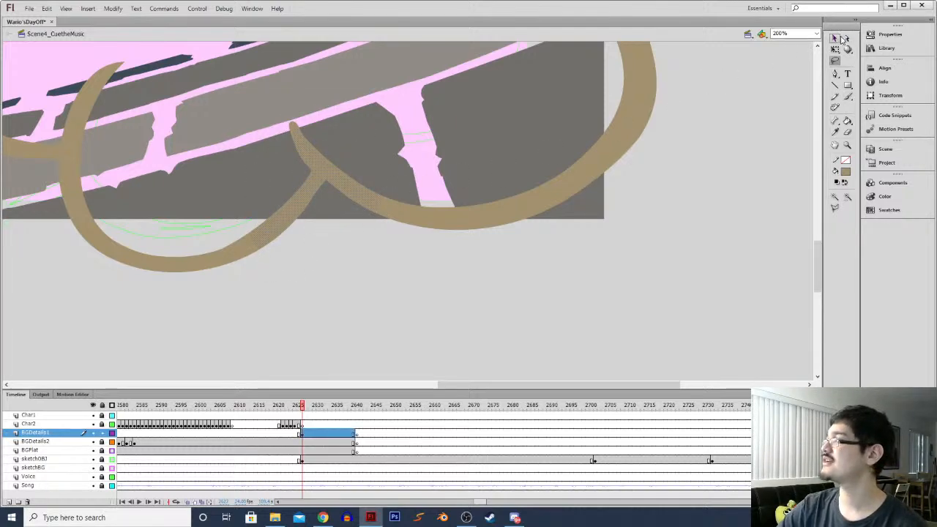
click(837, 38)
click(846, 197)
click(371, 145)
mouse_move(304, 159)
mouse_down()
mouse_move(354, 205)
mouse_move(390, 198)
mouse_up()
key(b)
mouse_move(385, 155)
mouse_down()
mouse_move(403, 173)
mouse_move(380, 145)
mouse_move(434, 200)
mouse_up()
key(ctrl+z)
Sample the beige of the smoke puffs and pencil blue guide curves inside the cloud's lobes for the shading
key(ctrl+minus)
key(ctrl+minus)
key(b)
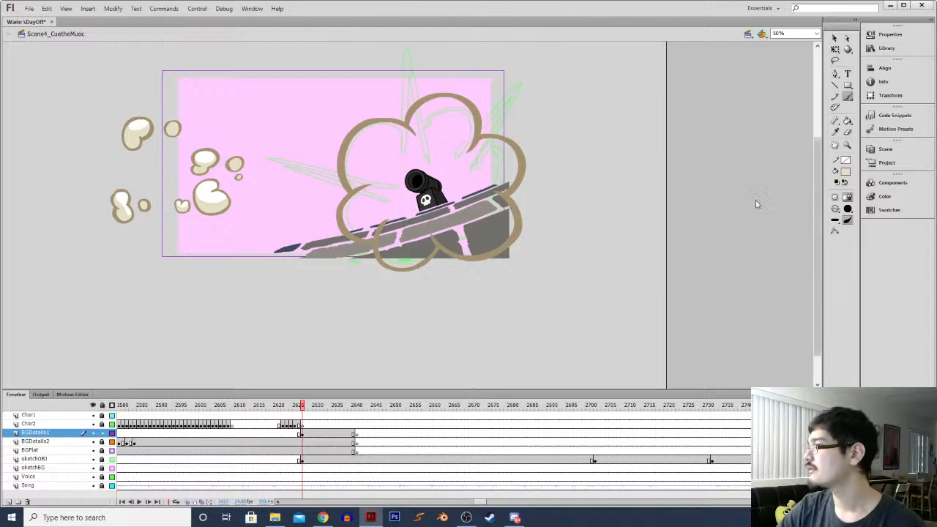
click(835, 211)
click(859, 232)
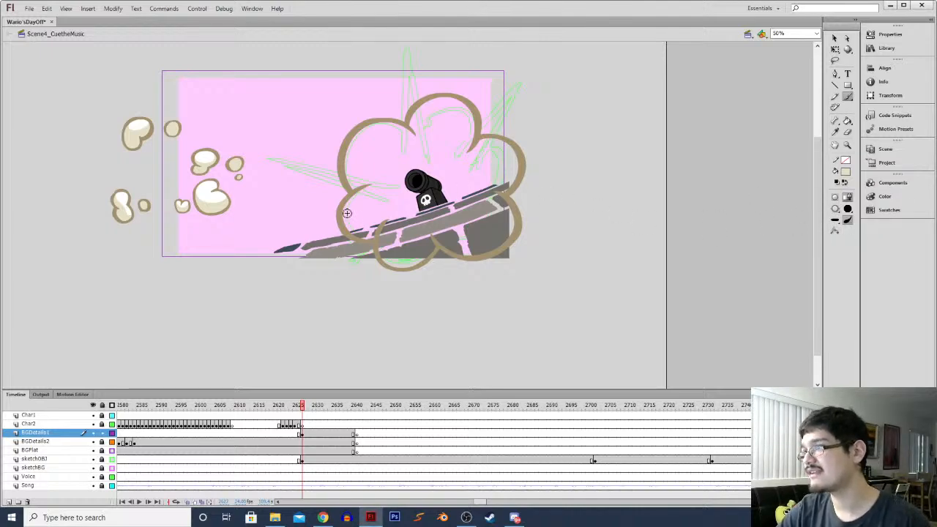
key(y)
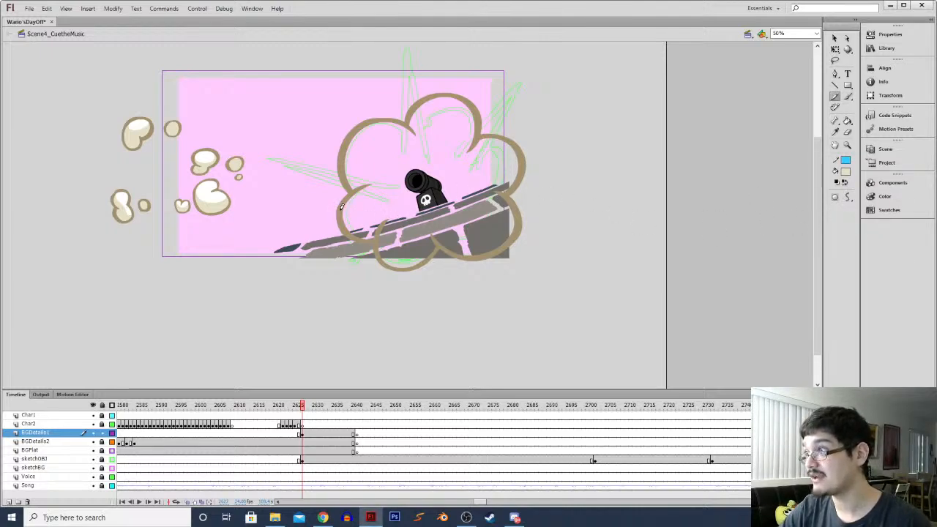
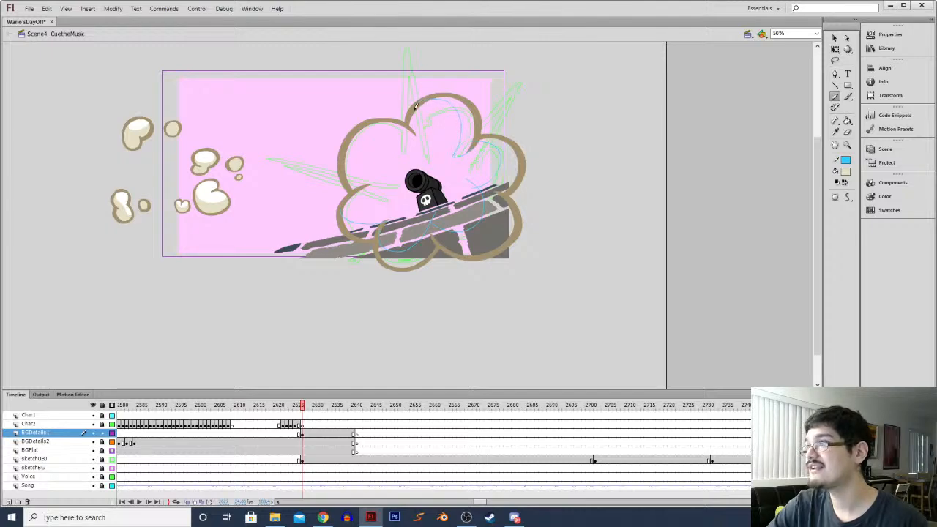
Fill the cloud's shading areas with beige and its remaining interior with the white sampled from a smoke puff
key(k)
click(488, 147)
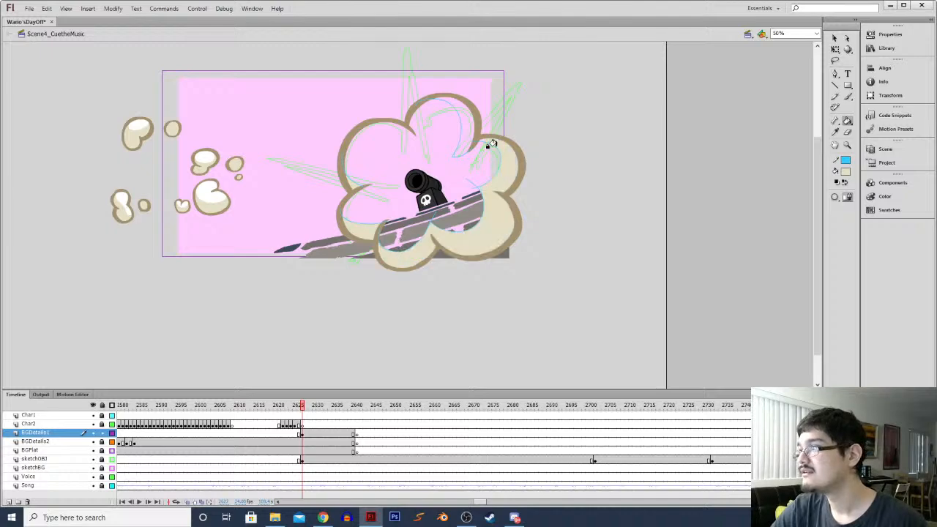
key(i)
click(210, 197)
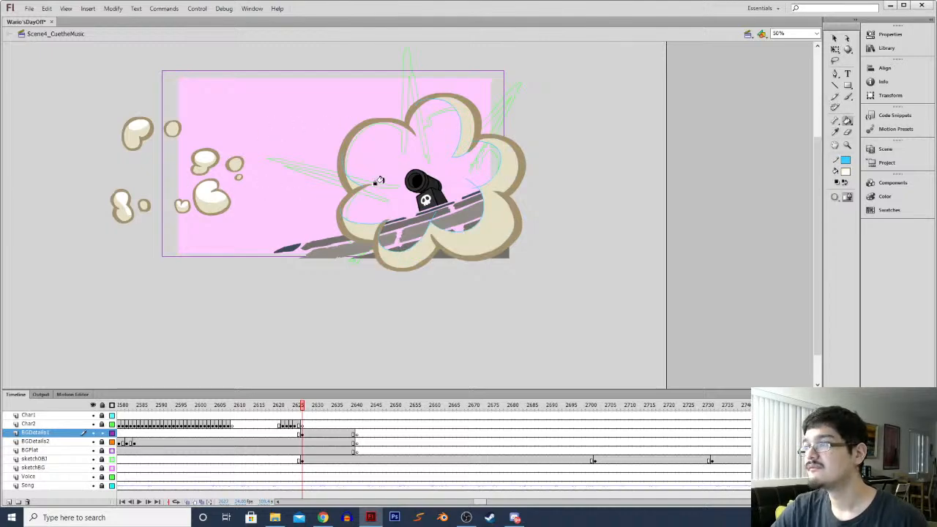
click(378, 183)
Delete the reference smoke puffs beside the cloud
key(l)
mouse_move(75, 139)
mouse_down()
mouse_move(277, 147)
mouse_move(43, 189)
mouse_up()
key(Delete)
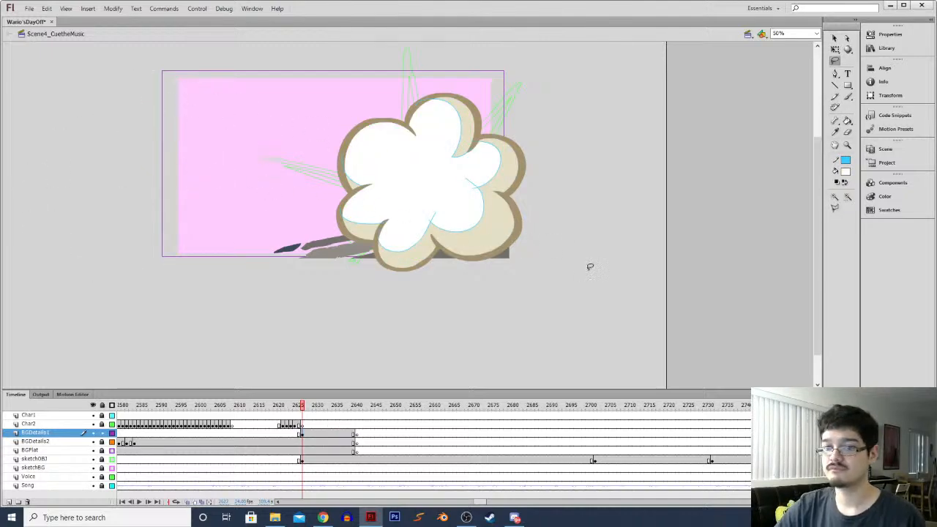
Remove the blue guide lines by setting the stroke colour of all the cloud artwork to none
key(ctrl+a)
click(845, 158)
click(915, 174)
click(219, 176)
Extend the right lobe's white highlight over the outline tip and shading where it meets the top lobe
key(ctrl+equal)
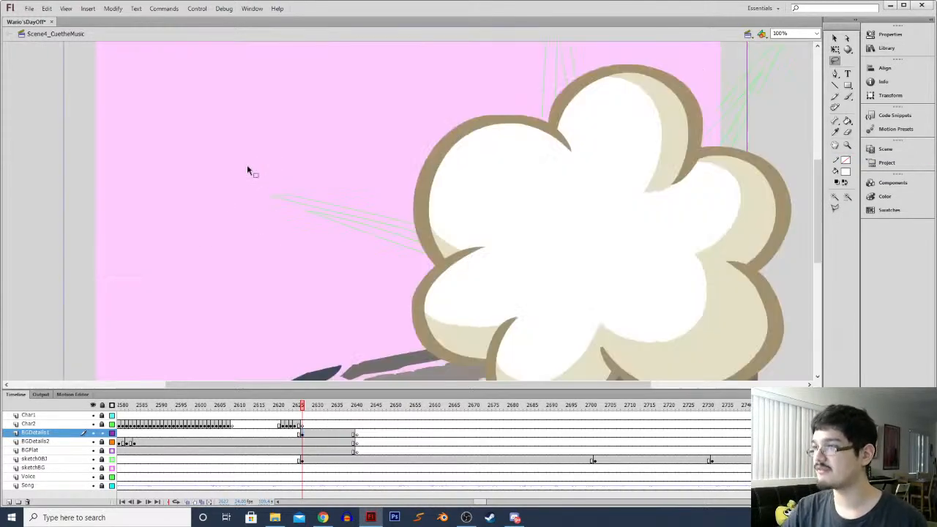
drag(337, 246, 224, 196)
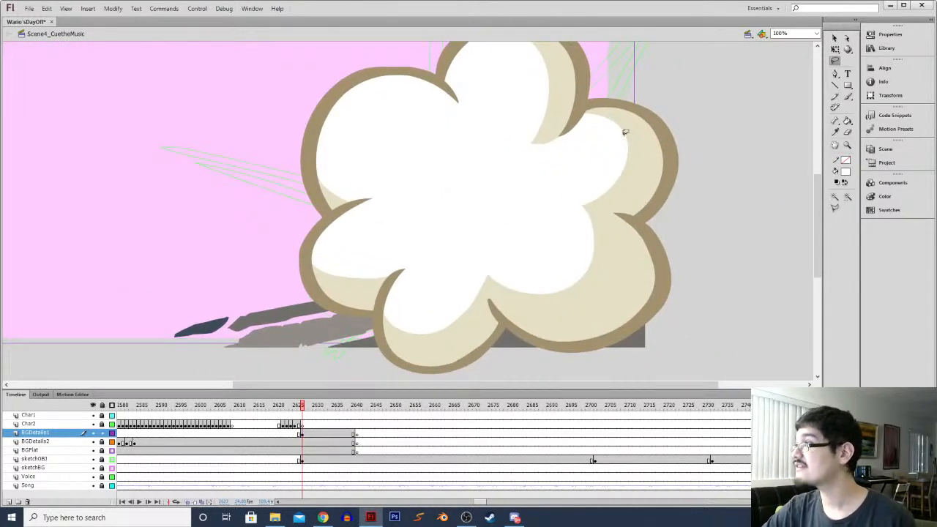
drag(580, 148, 550, 163)
key(b)
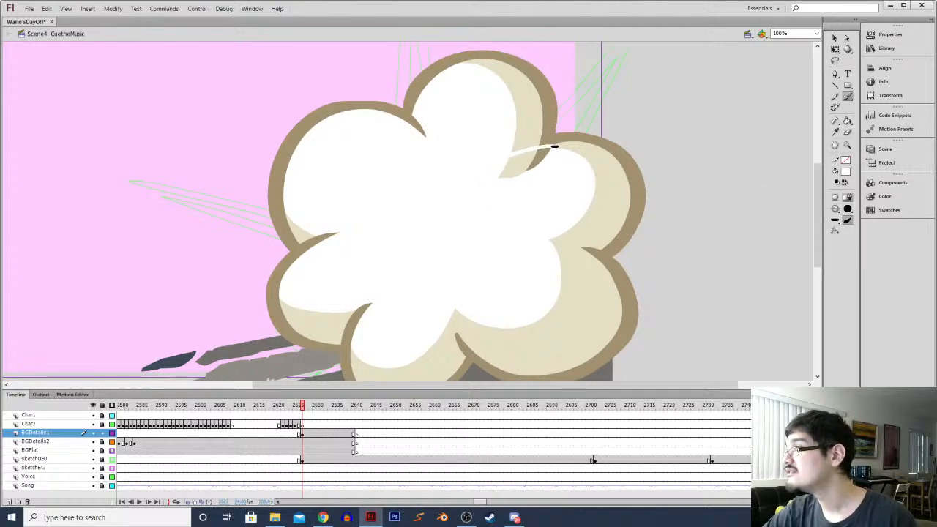
key(ctrl+z)
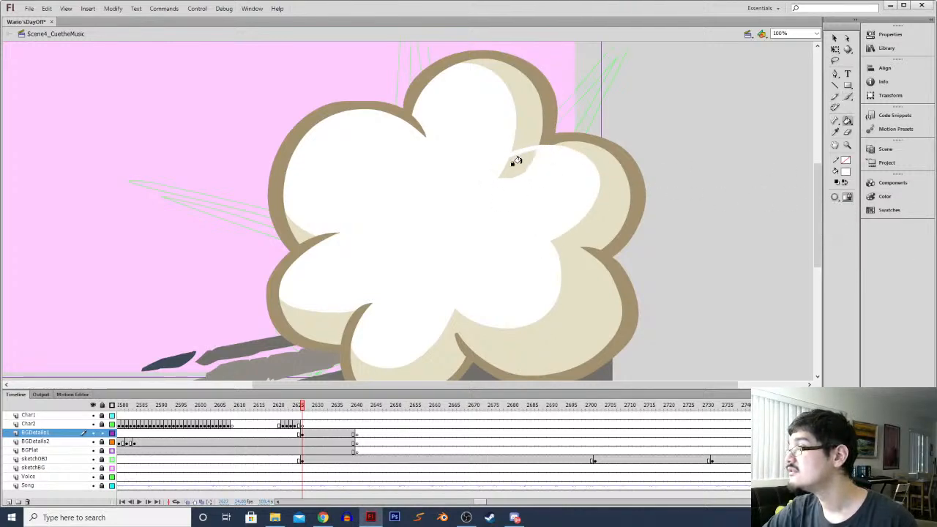
drag(523, 163, 498, 185)
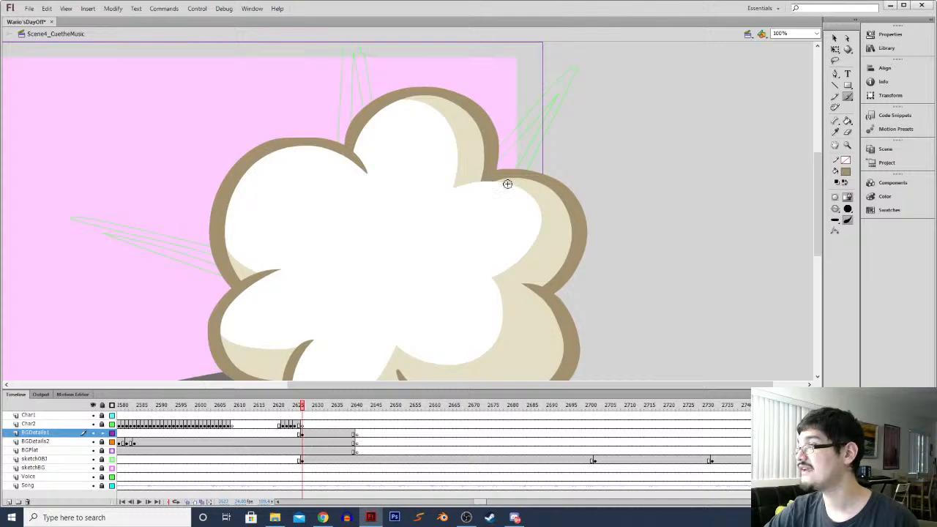
Refine the beige shading along the right lobe's upper edge and smooth it
key(ctrl+=)
mouse_move(554, 147)
mouse_down()
mouse_move(629, 143)
mouse_move(531, 122)
mouse_move(624, 189)
mouse_up()
key(l)
key(v)
click(648, 84)
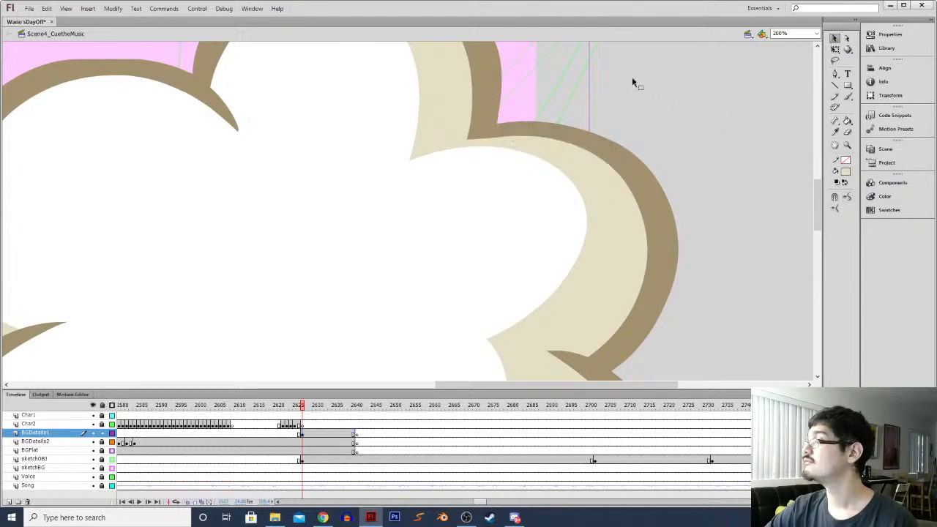
Touch up the tan outline at the notch between the top and right lobes
key(b)
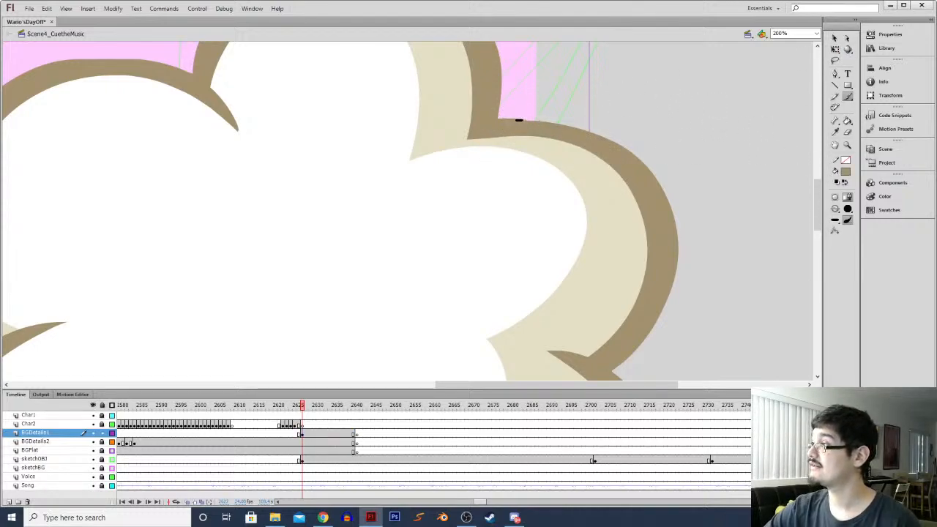
mouse_move(579, 147)
mouse_down()
mouse_move(368, 29)
mouse_move(316, 68)
mouse_up()
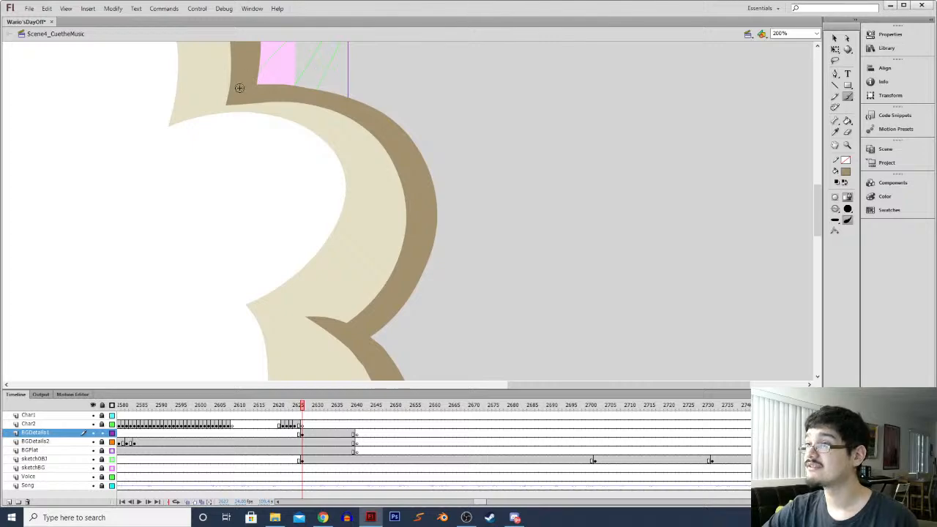
key(ctrl+minus)
key(ctrl+minus)
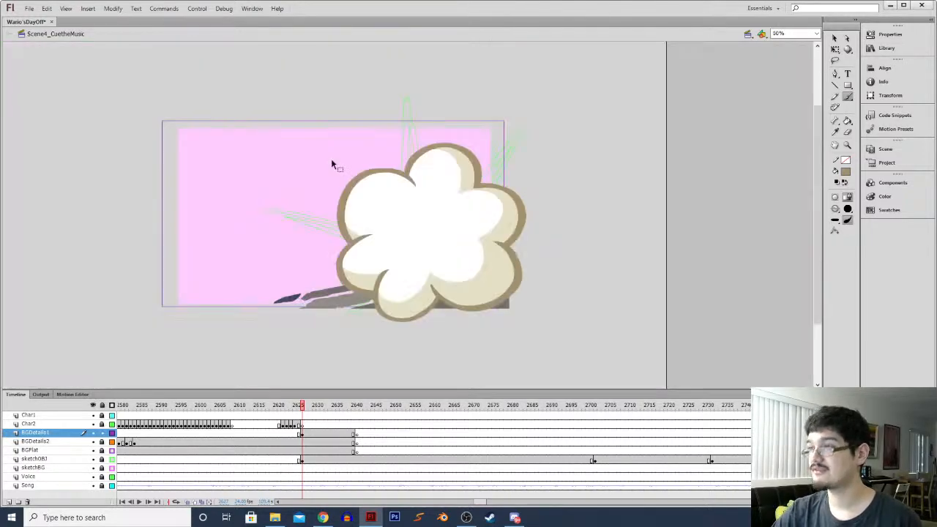
Paint a thin beige shading strip along the top of the right lobe's highlight and smooth it
key(ctrl+equal)
drag(579, 232, 389, 251)
key(i)
click(452, 262)
key(b)
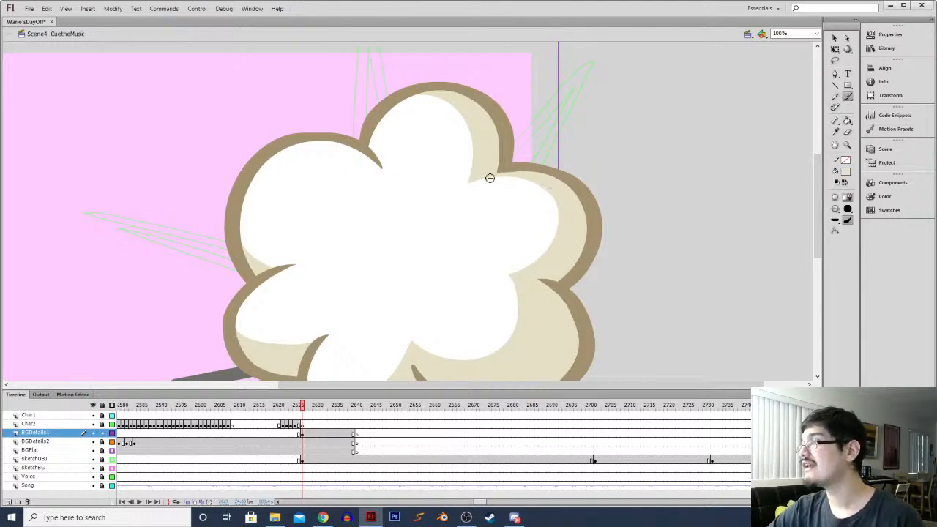
mouse_move(559, 198)
mouse_down()
mouse_move(483, 190)
mouse_move(497, 203)
mouse_move(497, 155)
mouse_move(458, 152)
mouse_move(502, 129)
mouse_move(545, 170)
mouse_up()
key(l)
key(v)
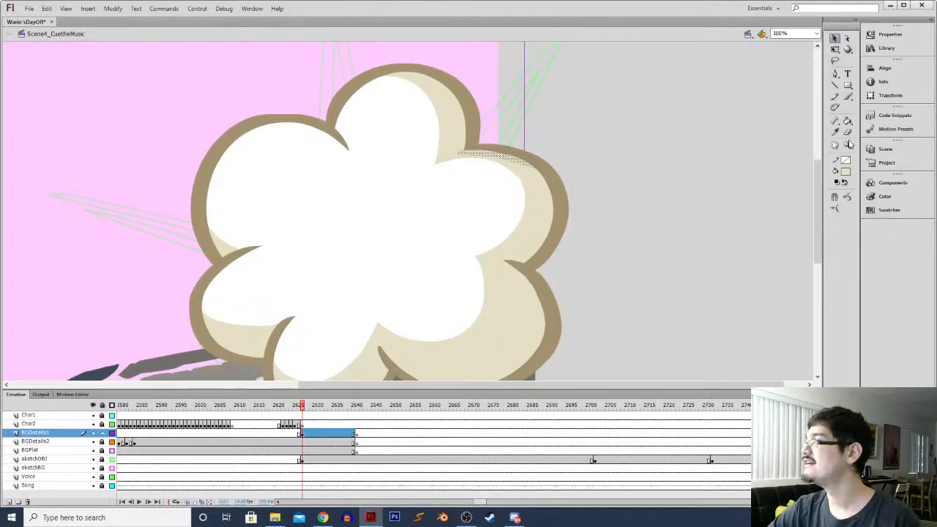
click(604, 168)
Shorten the tan outline tip between the upper-left and top lobes with white brush strokes
scroll(431, 224, up, 3)
scroll(447, 239, left, 3)
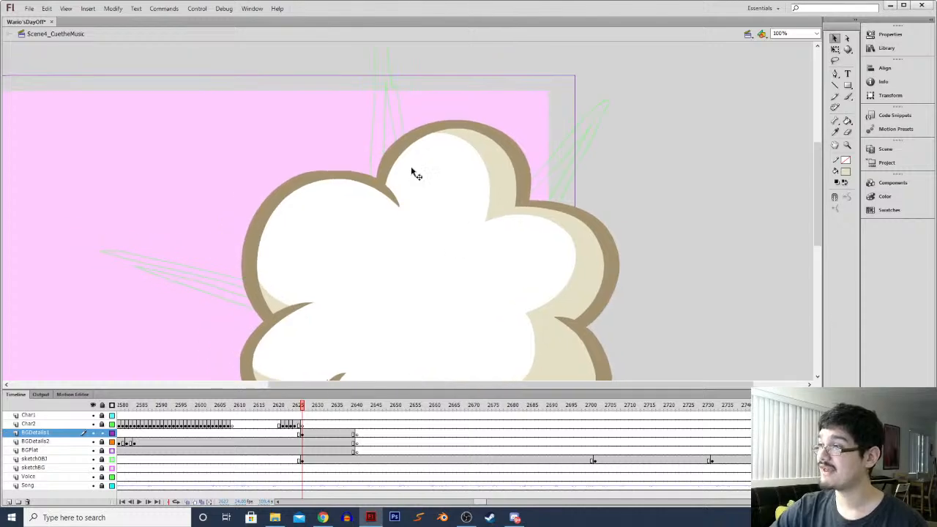
key(b)
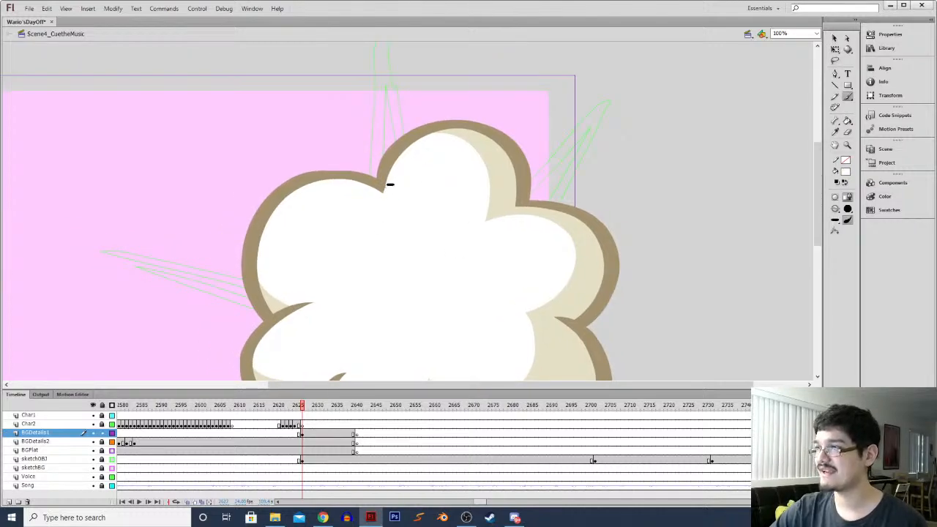
key(ctrl+equal)
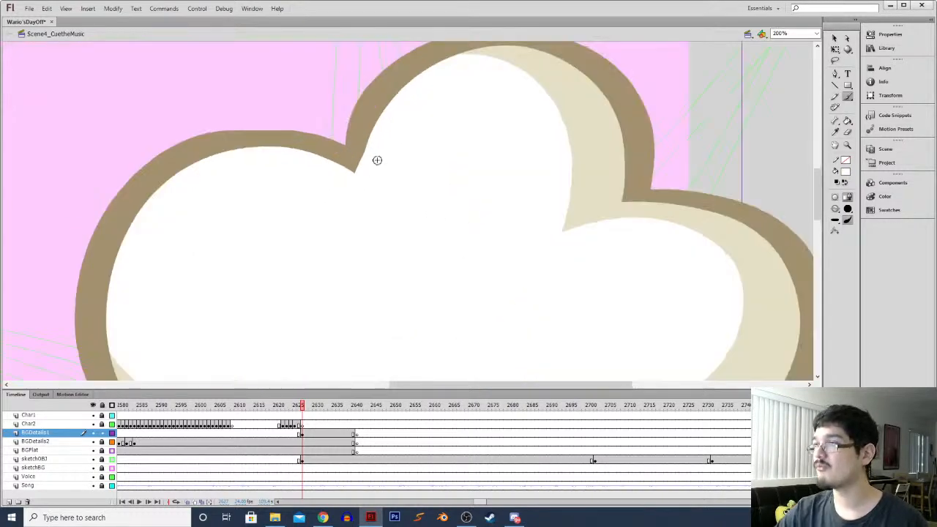
Sharpen the outline notch between the upper-left and top lobes with brush strokes in the cloud's sampled colours
key(i)
click(399, 222)
key(b)
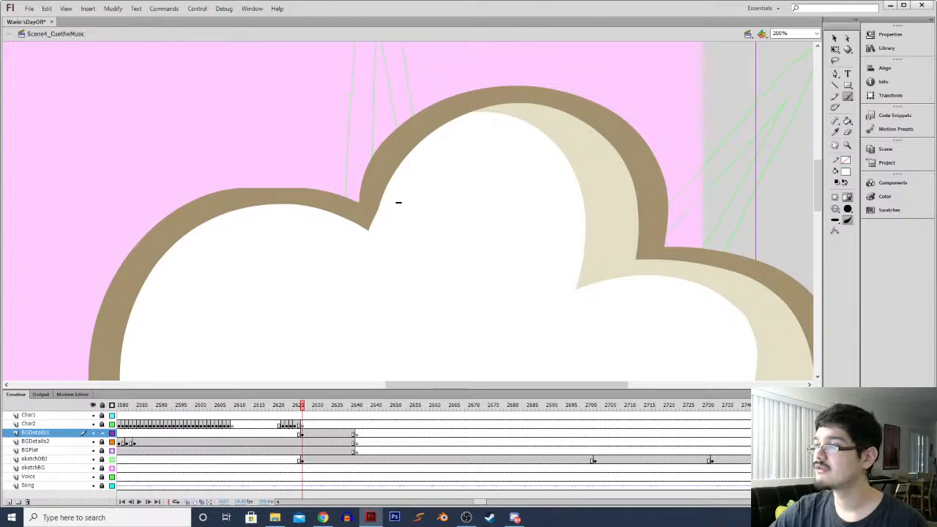
mouse_move(376, 196)
mouse_down()
mouse_move(373, 226)
mouse_move(380, 196)
mouse_move(373, 238)
mouse_move(379, 218)
mouse_move(389, 225)
mouse_move(381, 218)
mouse_move(373, 251)
mouse_move(388, 202)
mouse_up()
key(i)
click(386, 223)
key(b)
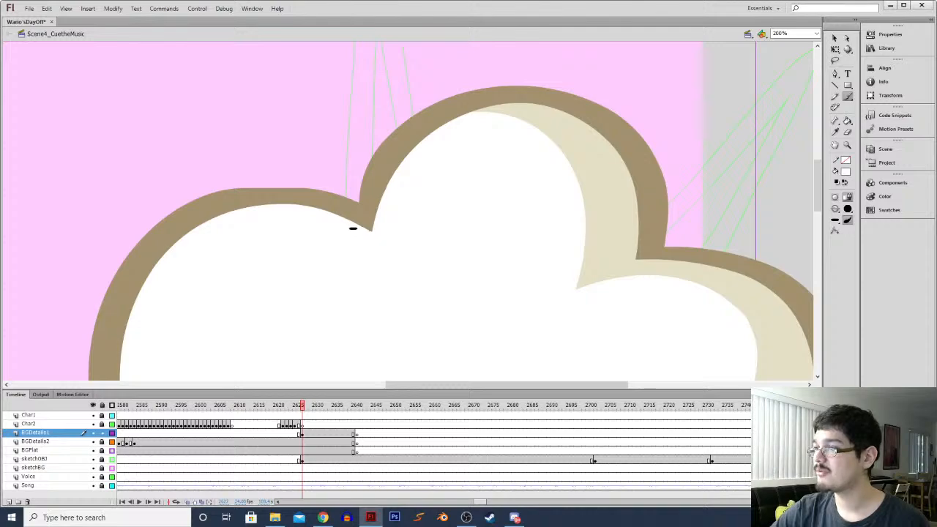
Select the outline along the top of the upper-left lobe and smooth it
key(l)
mouse_move(411, 195)
mouse_down()
mouse_move(317, 230)
mouse_move(268, 205)
mouse_up()
mouse_move(212, 157)
mouse_down()
mouse_move(265, 143)
mouse_move(183, 168)
mouse_up()
click(835, 37)
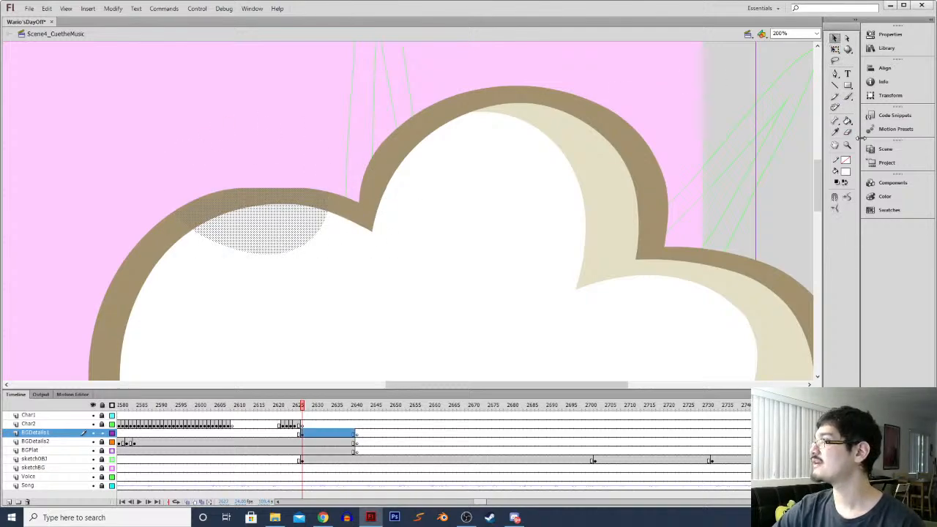
click(326, 161)
key(l)
mouse_move(324, 144)
mouse_down()
mouse_move(255, 191)
mouse_move(235, 152)
mouse_up()
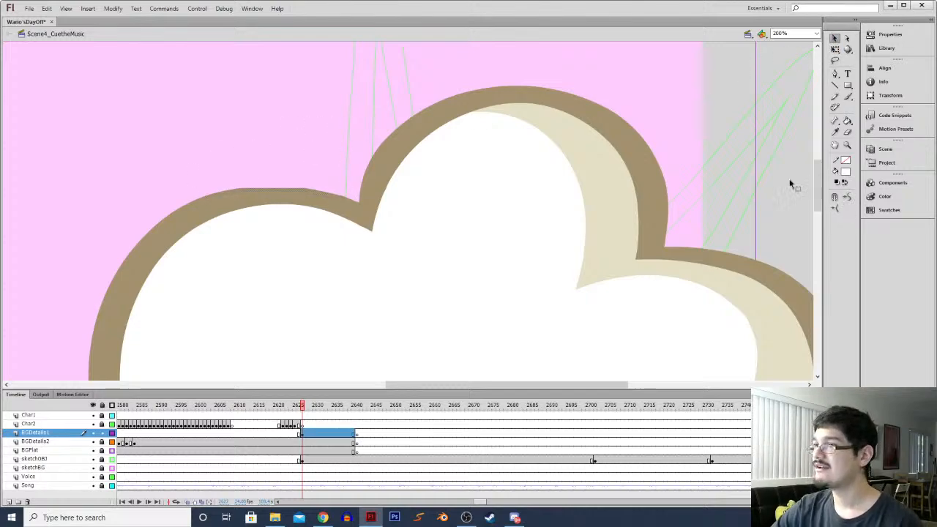
click(272, 111)
Pull the top edge of the upper-left lobe slightly outward and round off the outline there
key(ctrl+minus)
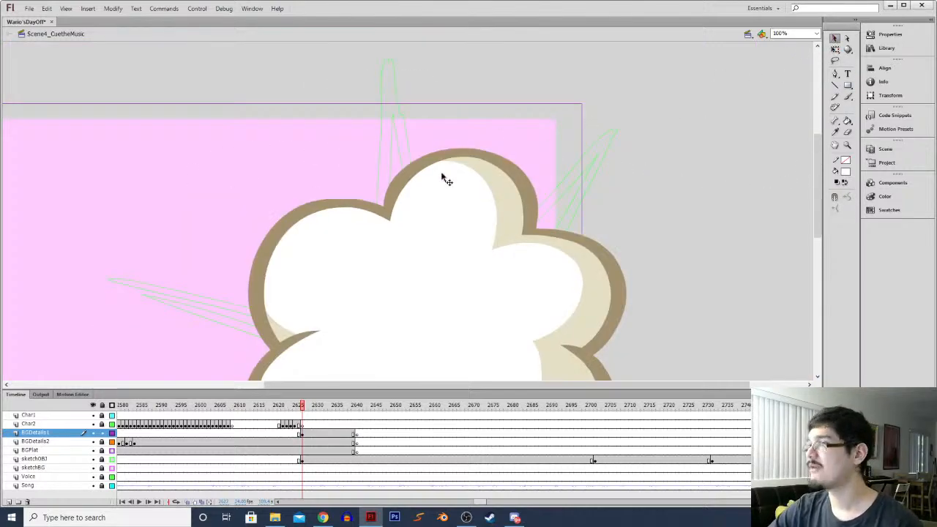
drag(344, 202, 340, 199)
key(l)
drag(273, 196, 300, 193)
drag(303, 215, 311, 168)
drag(346, 212, 319, 194)
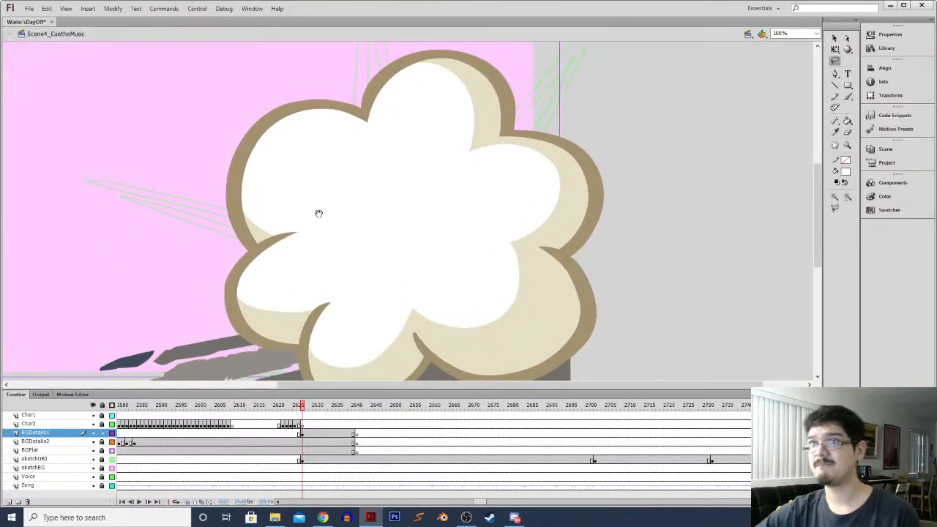
Pencil a lower shading curve in the cloud's lower-left side lobe and fill the area above it with white
key(ctrl+minus)
key(ctrl+equal)
drag(449, 336, 363, 209)
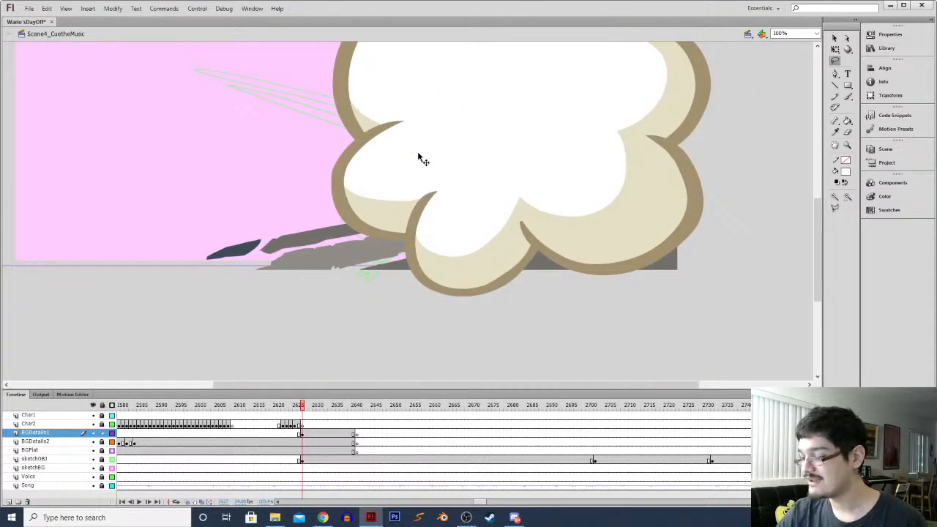
key(ctrl+minus)
key(ctrl+equal)
drag(498, 295, 460, 188)
key(y)
drag(442, 237, 466, 224)
key(k)
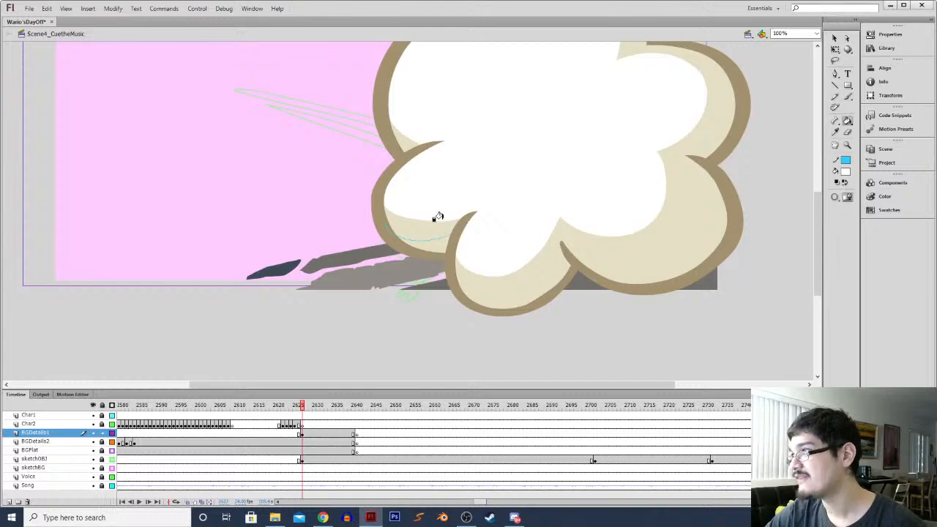
click(425, 229)
Clear the pencilled shading curve by setting the stroke colour of the whole cloud to none
key(ctrl+a)
click(846, 160)
click(918, 175)
key(l)
mouse_move(311, 187)
mouse_down()
mouse_move(302, 198)
mouse_move(303, 189)
mouse_up()
key(ctrl+minus)
key(ctrl+equal)
scroll(365, 176, right, 3)
scroll(366, 175, down, 1)
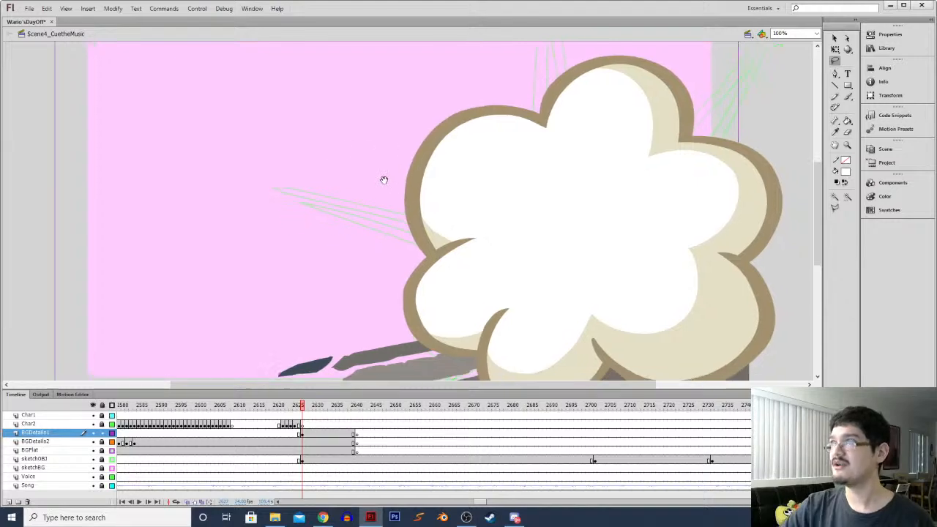
Insert a blank keyframe at frame 2629 on the BGDetails1 layer and turn on onion skinning to show the previous cloud
key(i)
click(391, 196)
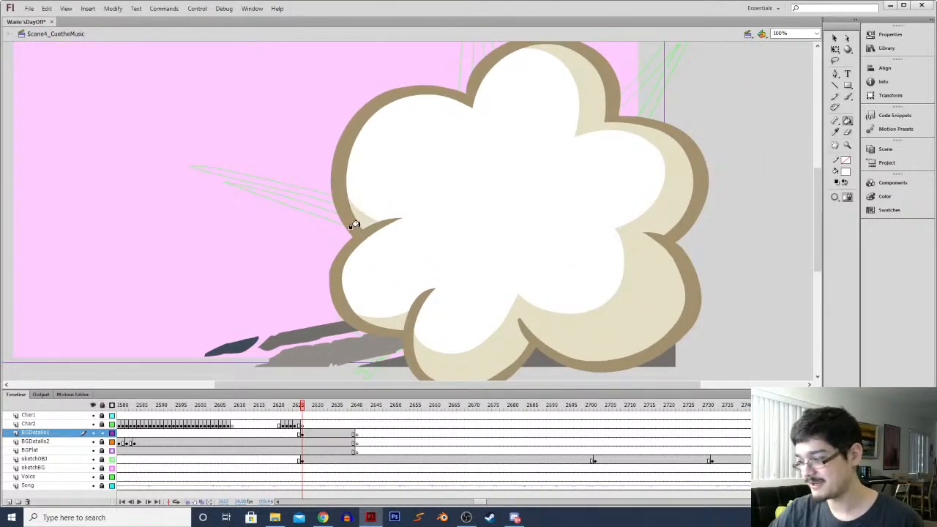
key(ctrl+minus)
key(ctrl+minus)
key(ctrl+equal)
key(period)
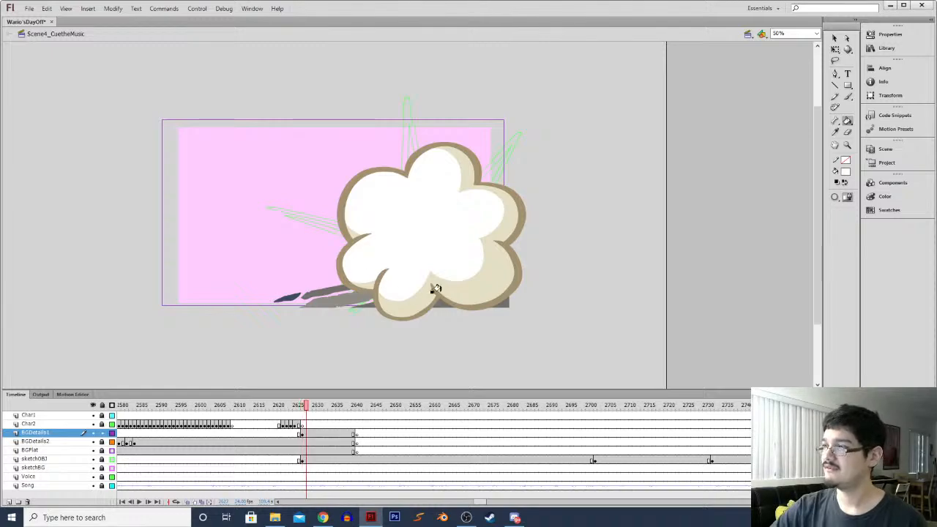
click(311, 436)
key(F7)
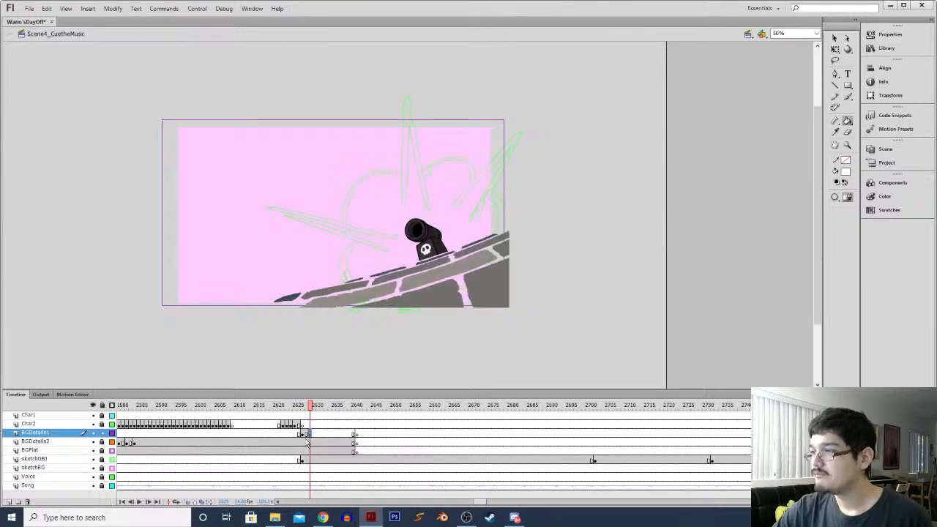
click(182, 501)
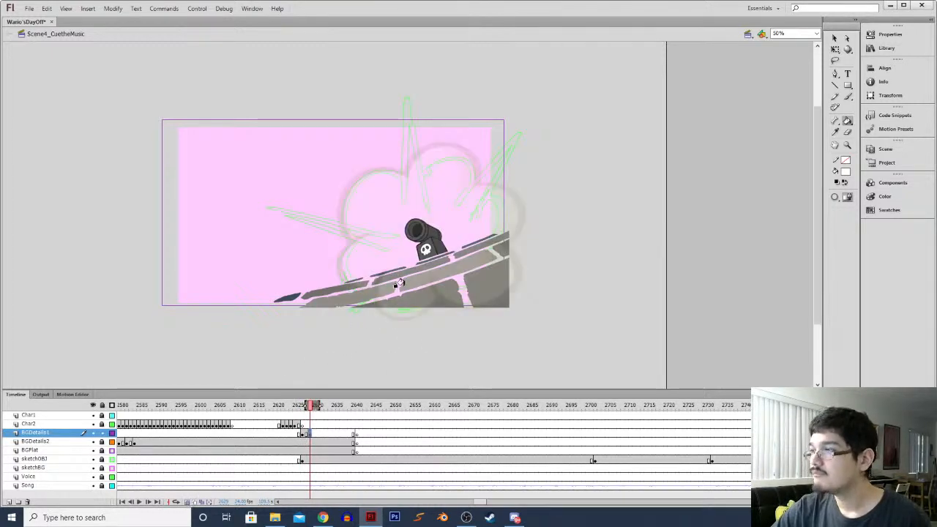
click(304, 436)
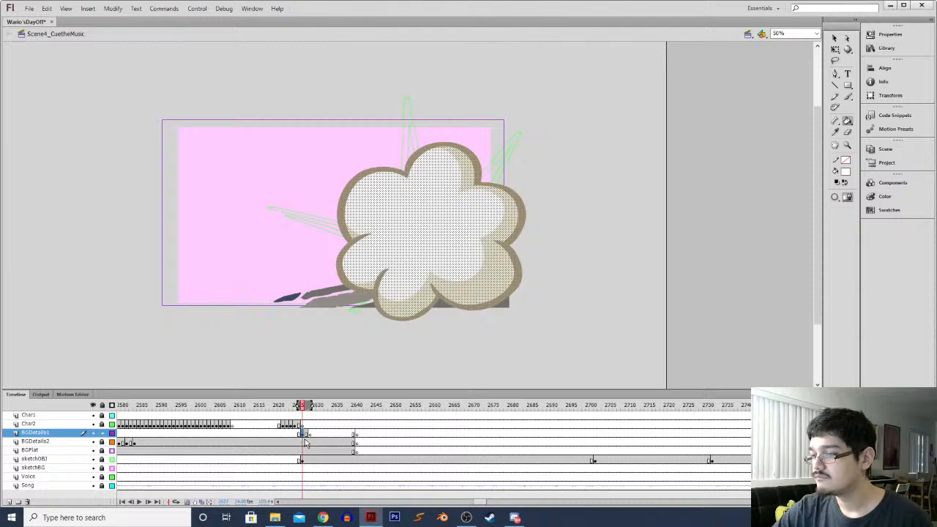
click(311, 437)
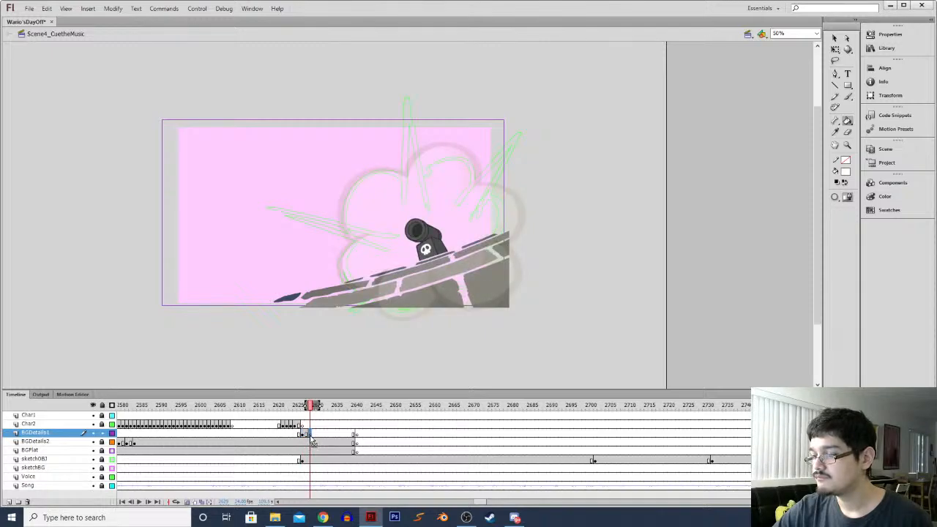
Sample the brown outline colour from the previous cloud and brush the outline of the new cloud's left lobes, larger than before
key(comma)
key(b)
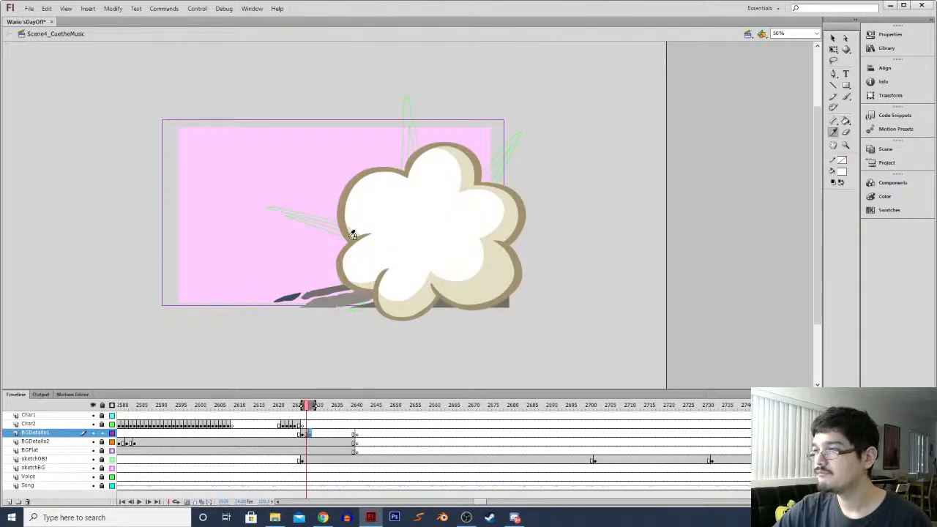
key(period)
mouse_move(324, 236)
mouse_down()
mouse_move(340, 174)
mouse_move(377, 181)
mouse_move(405, 188)
mouse_move(427, 217)
mouse_move(397, 246)
mouse_move(405, 255)
mouse_move(409, 193)
mouse_move(394, 164)
mouse_move(348, 153)
mouse_move(316, 168)
mouse_move(311, 208)
mouse_move(320, 229)
mouse_move(304, 251)
mouse_move(309, 281)
mouse_move(344, 291)
mouse_move(365, 283)
mouse_up()
key(ctrl+z)
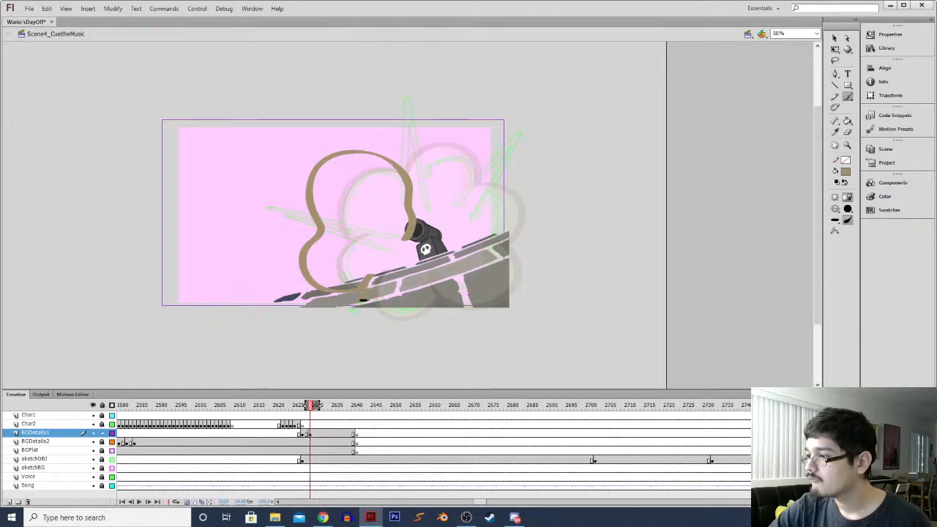
Brush the outlines of the bottom, upper-right and right lobes, and add a curved crease across the cannon
mouse_move(487, 243)
mouse_down()
mouse_move(512, 248)
mouse_move(510, 293)
mouse_move(460, 306)
mouse_up()
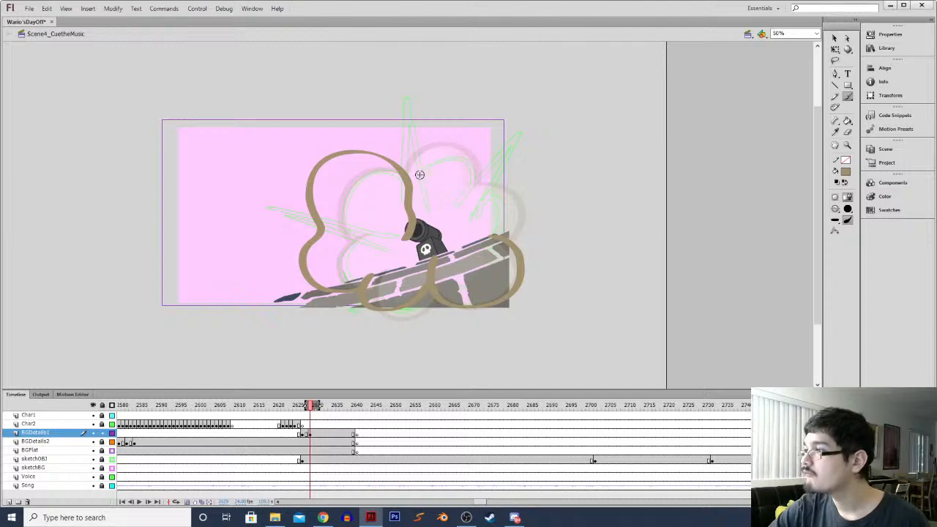
mouse_move(401, 167)
mouse_down()
mouse_move(448, 121)
mouse_move(480, 139)
mouse_move(522, 178)
mouse_move(523, 223)
mouse_move(507, 239)
mouse_up()
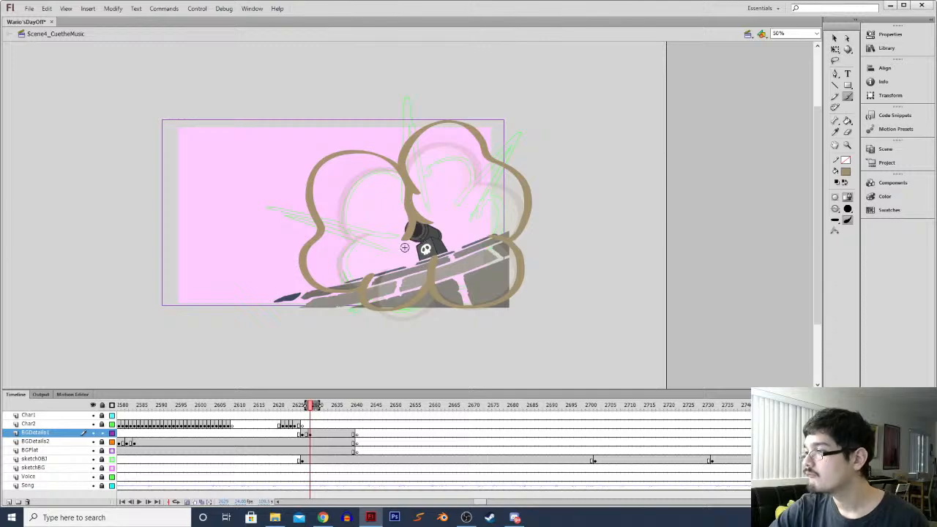
drag(423, 238, 387, 245)
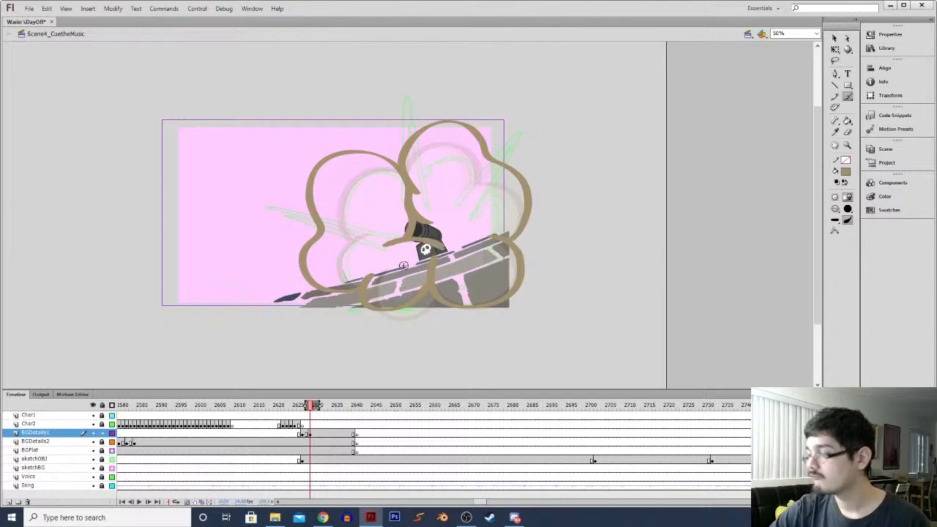
Thin the crease line across the cannon with the eraser and lasso its right part
key(ctrl+equal)
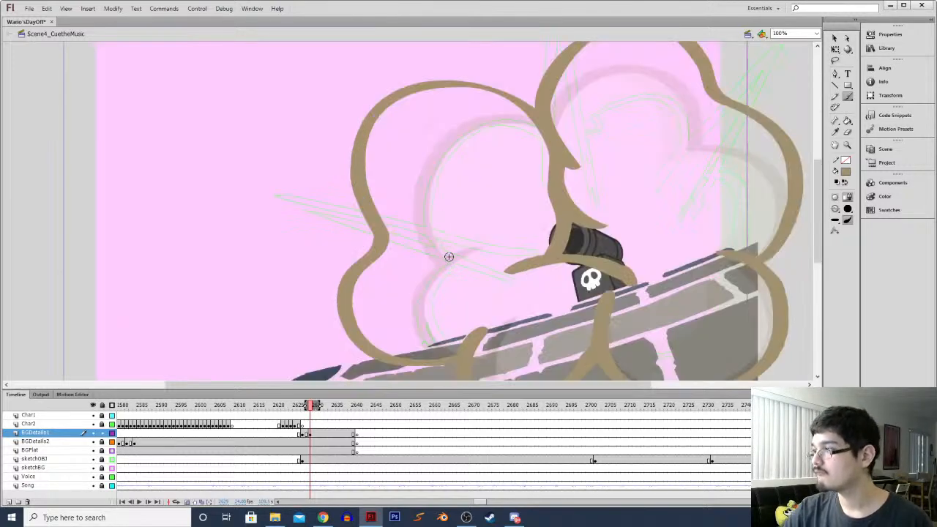
key(e)
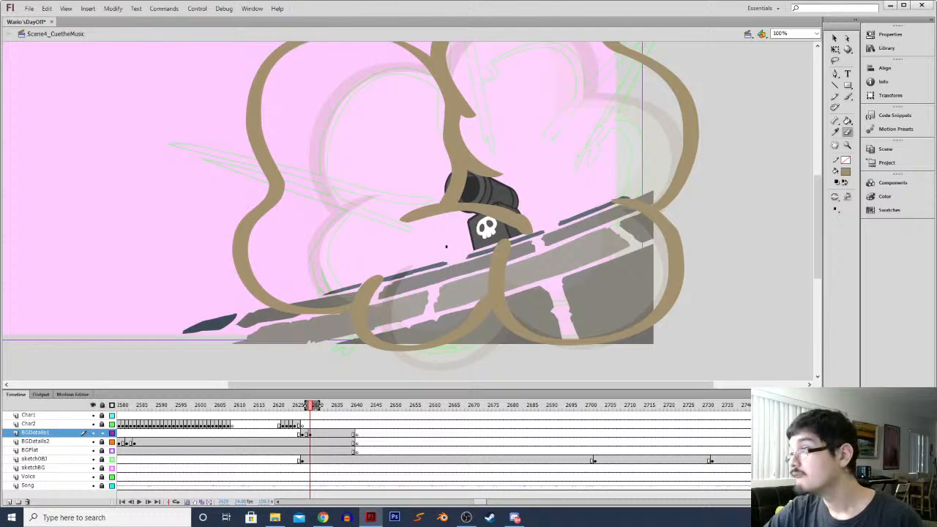
key(bracketright)
mouse_move(393, 232)
mouse_down()
mouse_move(438, 216)
mouse_move(500, 221)
mouse_move(530, 238)
mouse_up()
key(l)
drag(532, 183, 534, 205)
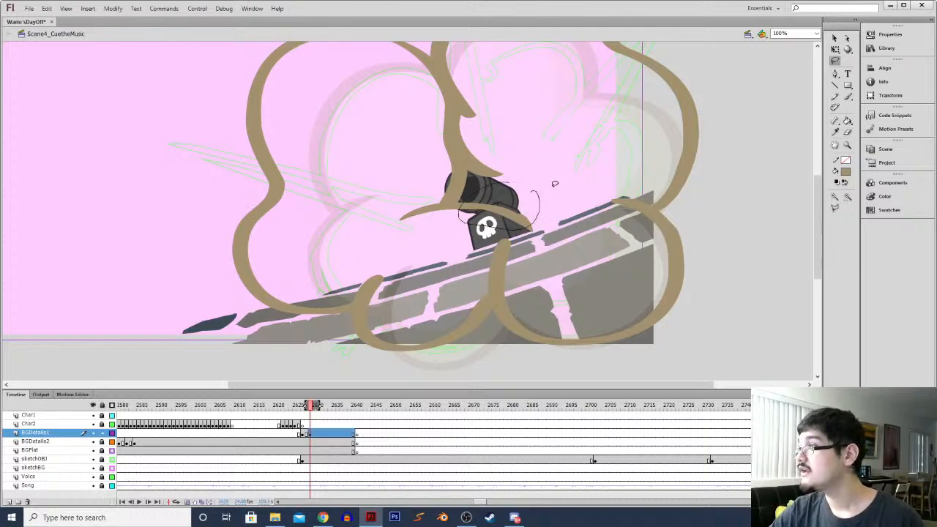
key(v)
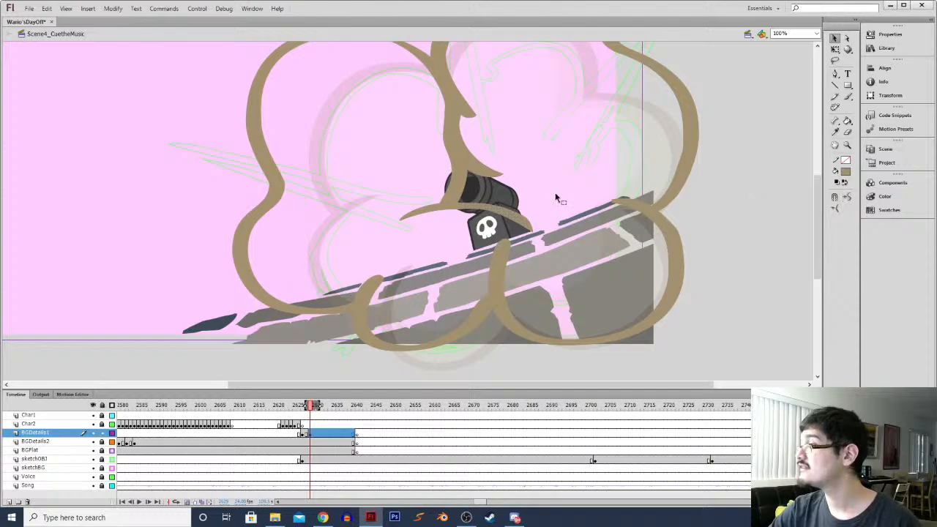
Erase the stray spur on the vertical inner fold above the cannon and brush short crease tips on both sides of it
key(b)
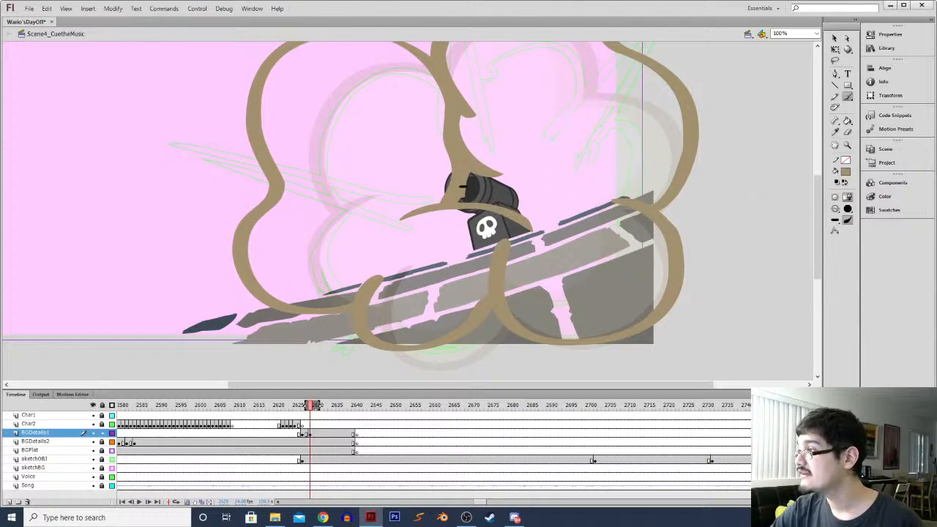
drag(428, 199, 414, 235)
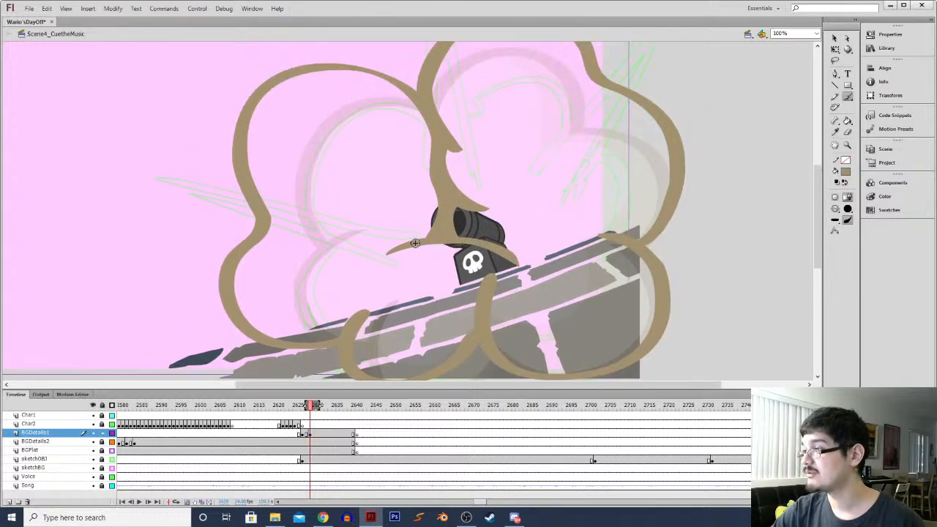
drag(453, 152, 441, 186)
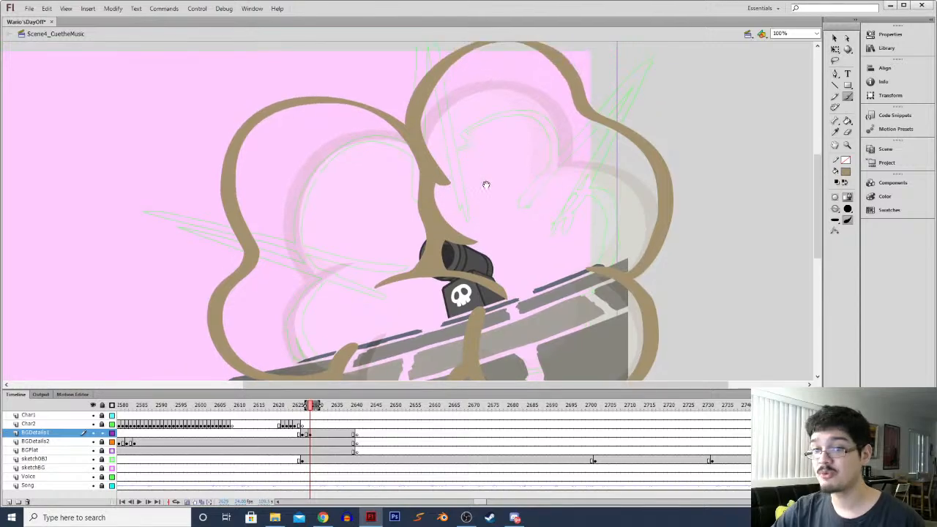
key(e)
mouse_move(479, 239)
mouse_down()
mouse_move(440, 212)
mouse_move(445, 178)
mouse_move(443, 187)
mouse_up()
key(b)
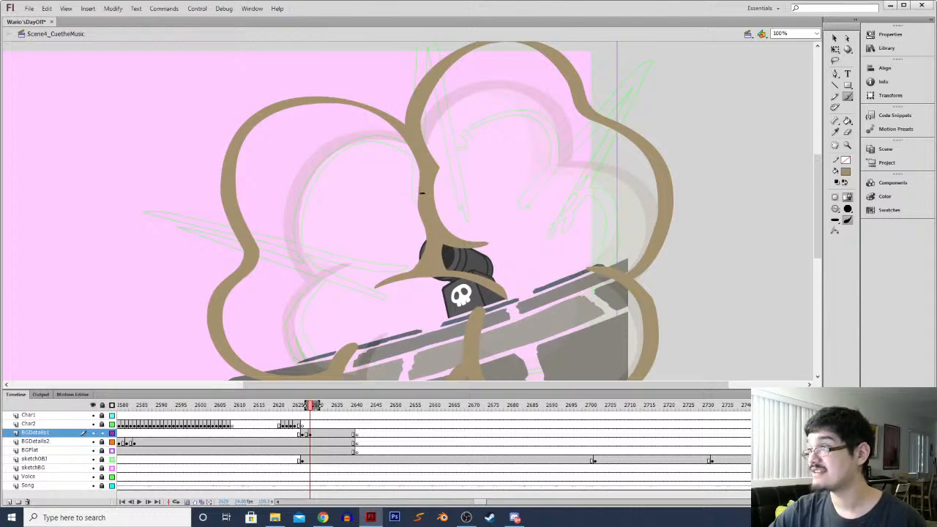
mouse_move(446, 158)
mouse_down()
mouse_move(430, 168)
mouse_move(427, 110)
mouse_move(426, 145)
mouse_up()
key(space)
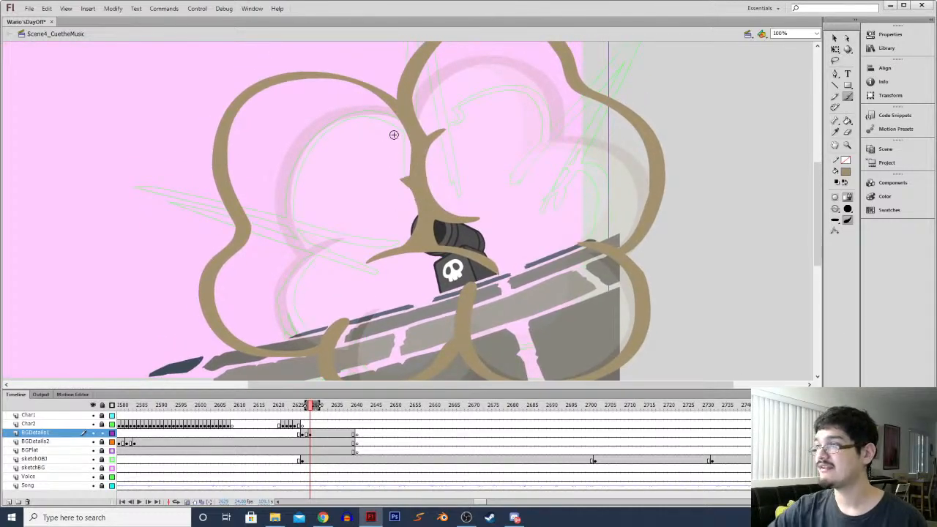
Taper the tips of the two folds between the cloud's bottom lobes with the eraser
key(space)
drag(487, 251, 484, 196)
key(e)
mouse_move(483, 270)
mouse_down()
mouse_move(475, 248)
mouse_move(476, 287)
mouse_move(471, 225)
mouse_move(484, 300)
mouse_up()
drag(445, 276, 417, 306)
key(ctrl+equal)
key(space)
drag(458, 274, 448, 133)
mouse_move(409, 274)
mouse_down()
mouse_move(449, 244)
mouse_move(409, 279)
mouse_move(436, 264)
mouse_move(486, 212)
mouse_up()
key(b)
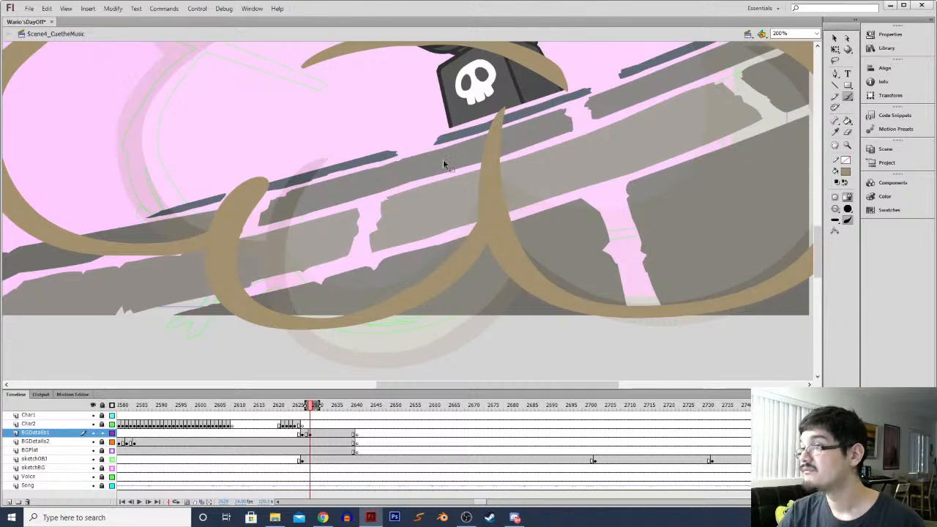
key(ctrl+minus)
key(e)
mouse_move(331, 242)
mouse_down()
mouse_move(336, 201)
mouse_move(326, 245)
mouse_move(340, 272)
mouse_up()
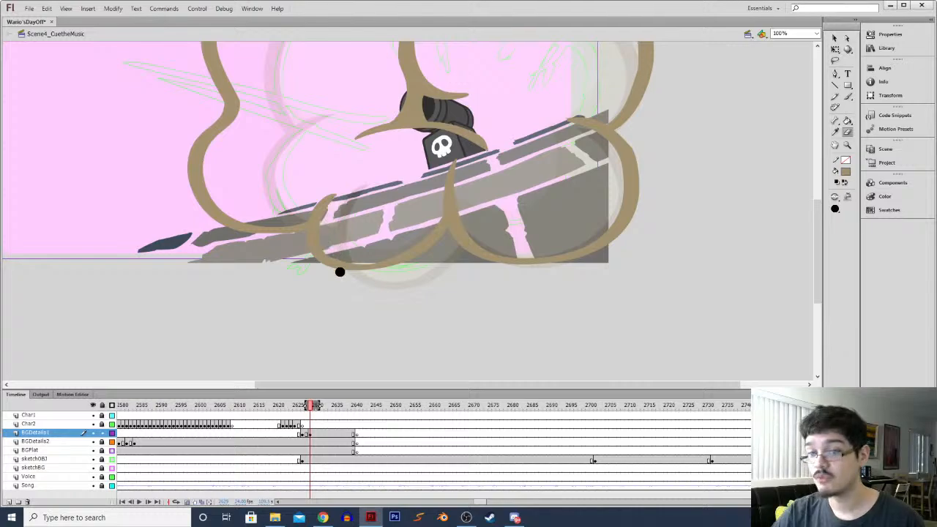
Change the brush mode and brush white shading boundary curves inside the cloud's lower and right-hand lobes
key(ctrl+minus)
key(period)
key(k)
key(comma)
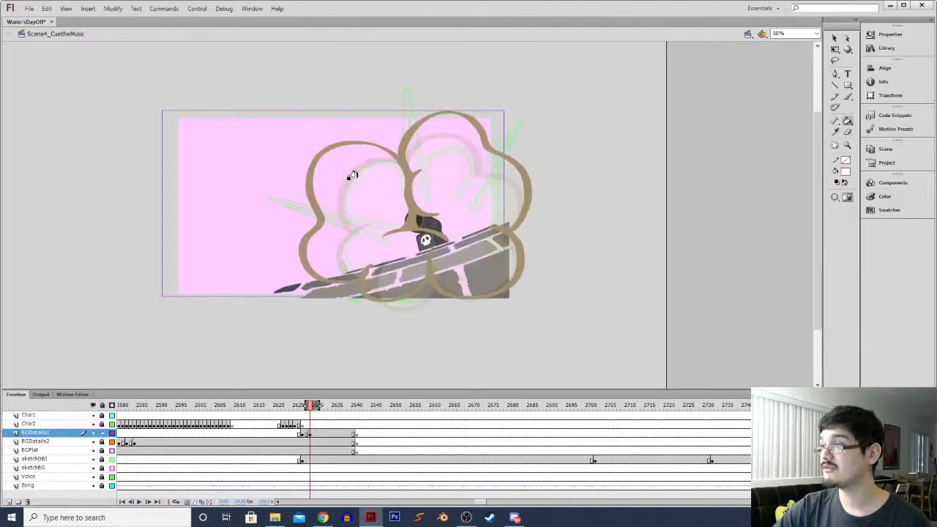
key(b)
click(835, 209)
click(869, 230)
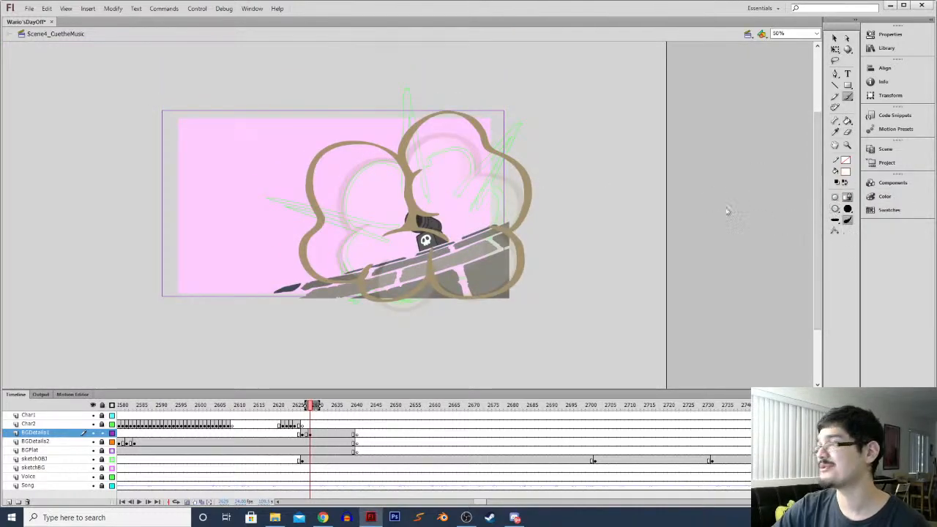
mouse_move(304, 253)
mouse_down()
mouse_move(312, 265)
mouse_move(378, 249)
mouse_up()
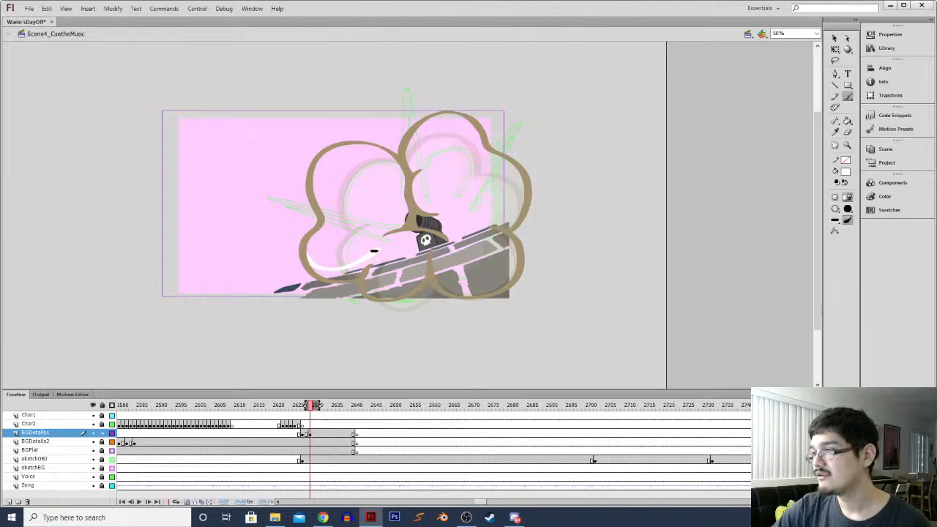
mouse_move(399, 280)
mouse_down()
mouse_move(432, 251)
mouse_move(480, 278)
mouse_move(468, 232)
mouse_move(433, 217)
mouse_move(455, 126)
mouse_up()
key(ctrl+z)
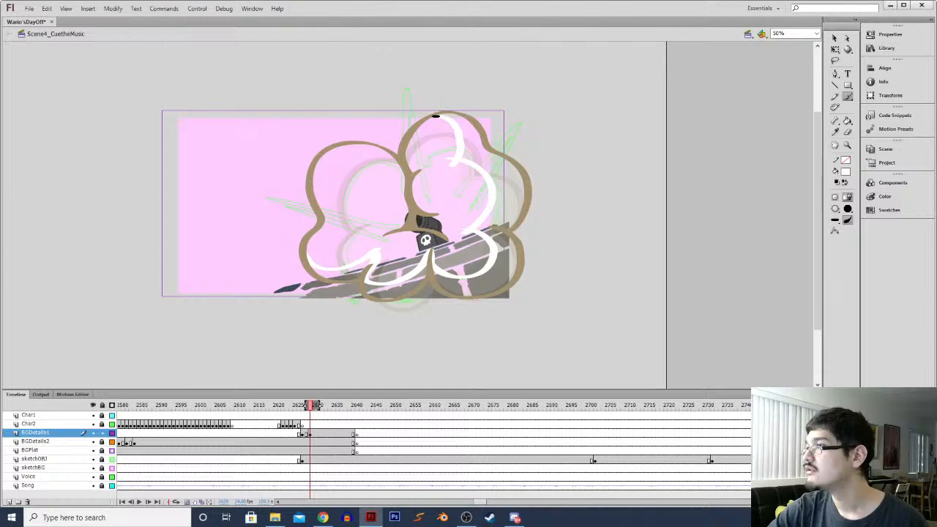
Fill the cloud's interior with white and its shaded lower and right edges with the beige sampled from the previous cloud
key(k)
click(435, 158)
key(comma)
key(i)
click(406, 302)
key(period)
key(period)
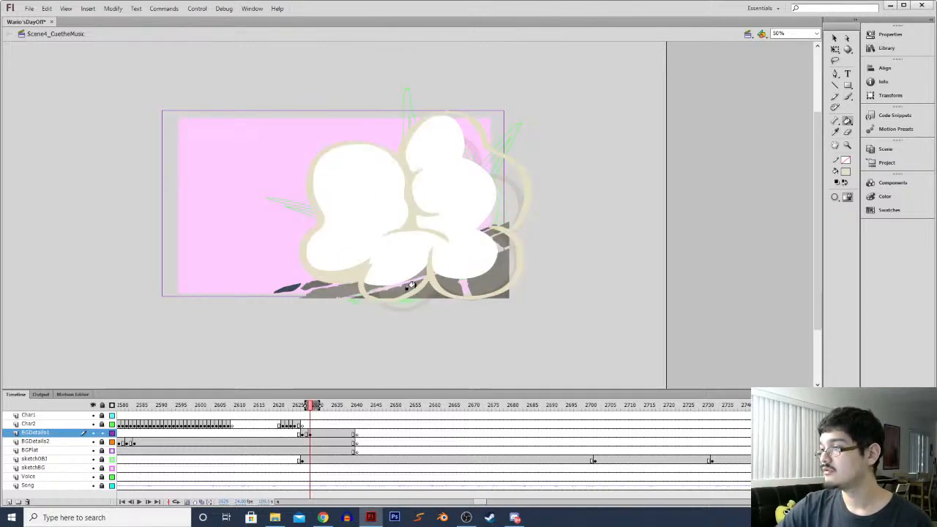
key(comma)
click(403, 282)
click(464, 220)
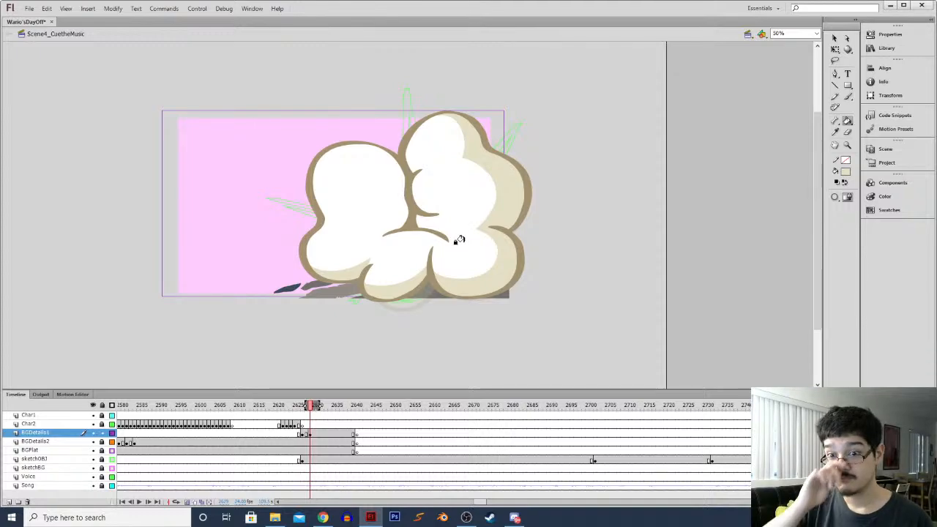
Insert a blank keyframe at frame 2631 on BGDetails1, sample the brown outline colour from the previous cloud and show onion skins
key(comma)
click(308, 400)
click(316, 434)
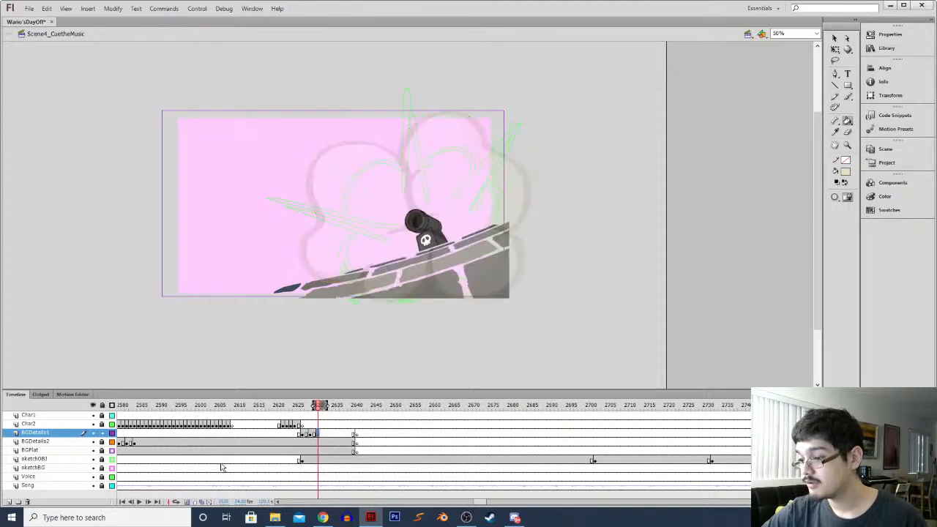
click(304, 246)
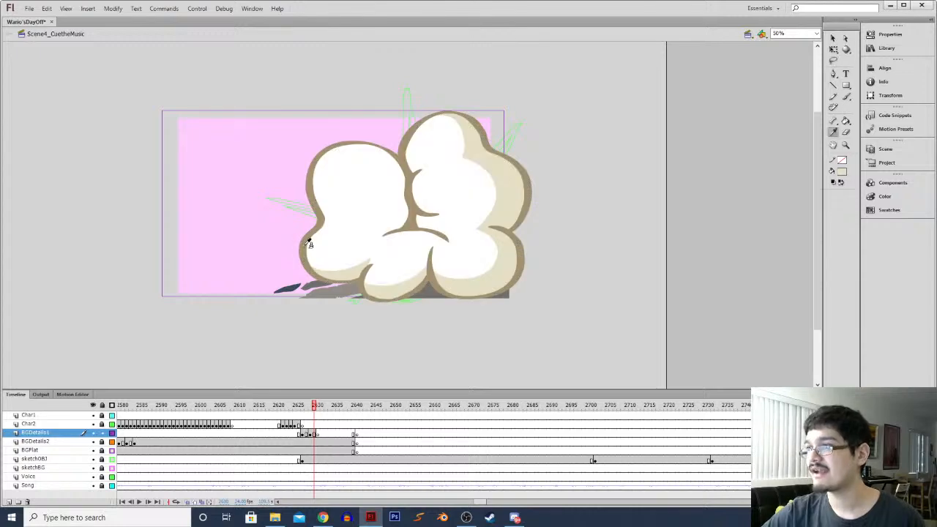
key(period)
click(187, 501)
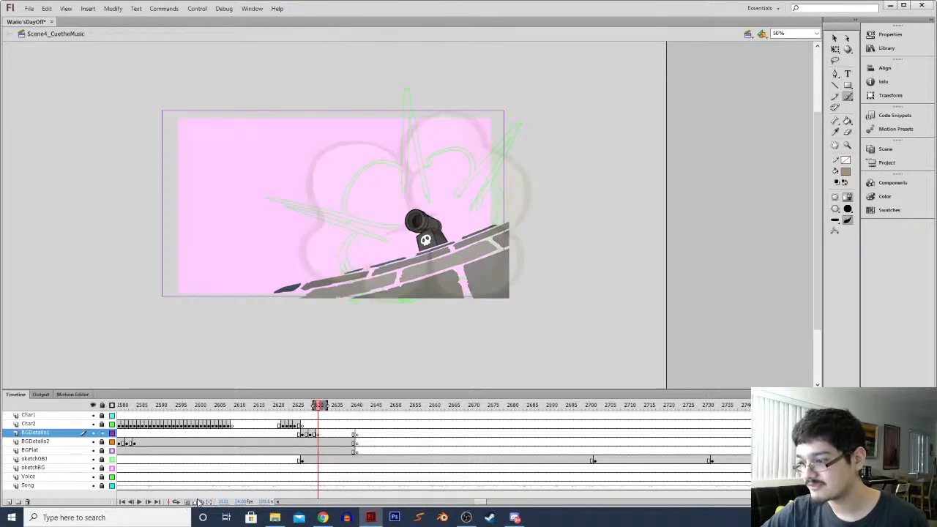
key(b)
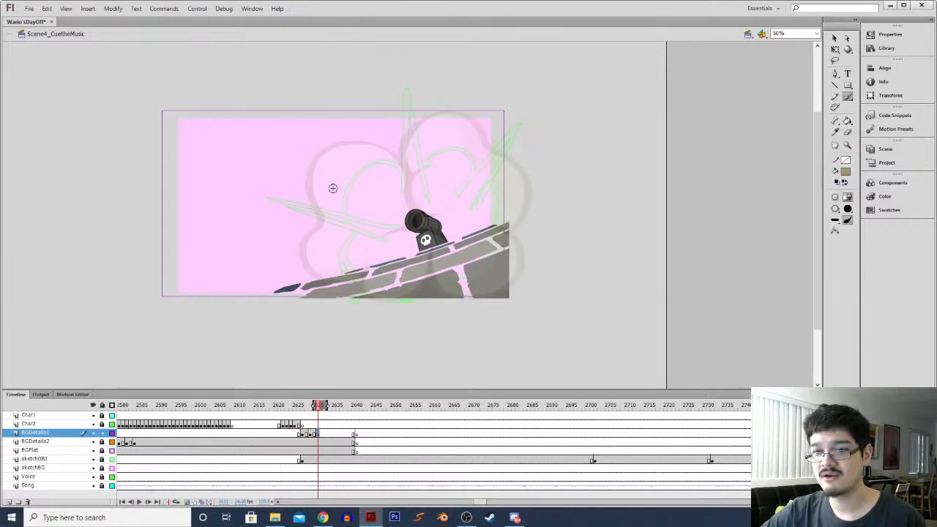
mouse_move(300, 197)
mouse_down()
mouse_move(317, 149)
mouse_move(352, 138)
mouse_move(374, 156)
mouse_move(365, 183)
mouse_move(371, 232)
mouse_up()
key(ctrl+z)
mouse_move(306, 148)
mouse_down()
mouse_move(376, 143)
mouse_move(397, 177)
mouse_move(398, 218)
mouse_move(377, 240)
mouse_move(314, 224)
mouse_up()
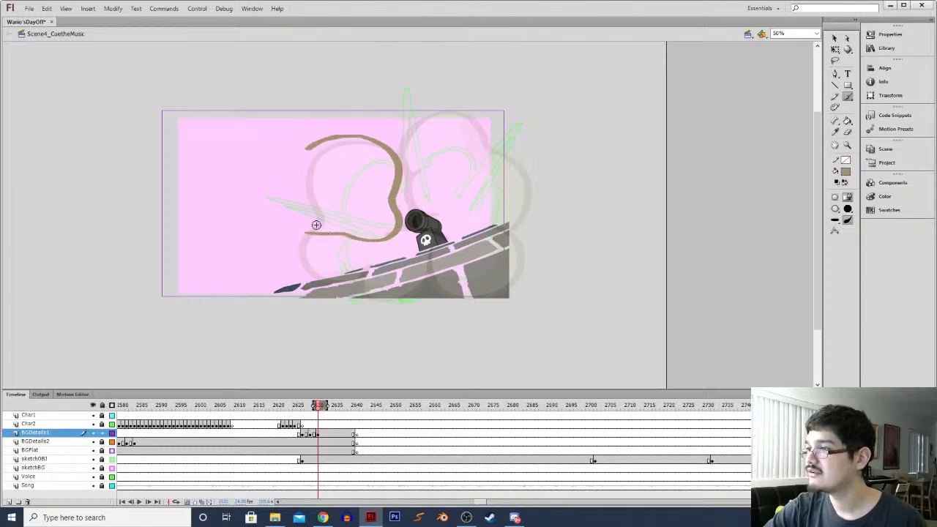
key(ctrl+z)
mouse_move(310, 143)
mouse_down()
mouse_move(358, 136)
mouse_move(398, 163)
mouse_move(398, 226)
mouse_move(343, 241)
mouse_move(310, 221)
mouse_move(300, 166)
mouse_move(334, 141)
mouse_up()
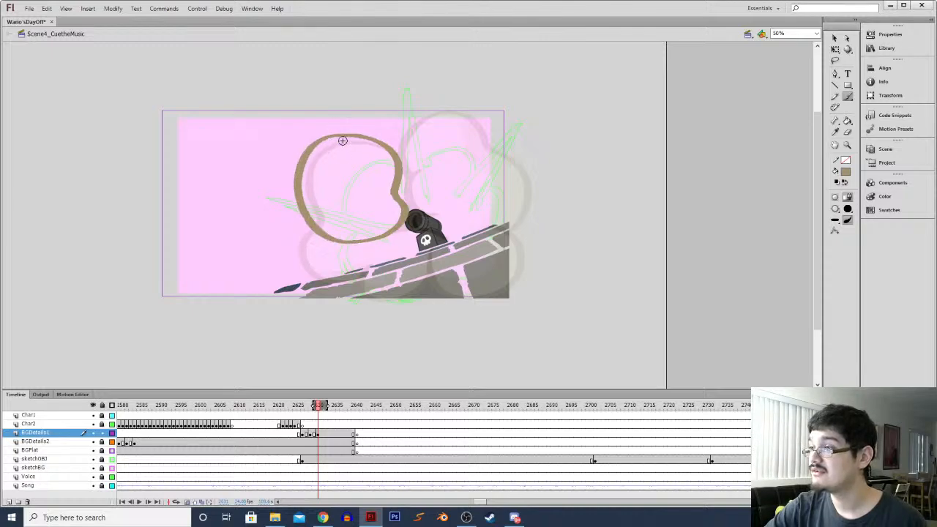
key(ctrl+z)
mouse_move(371, 229)
mouse_down()
mouse_move(289, 220)
mouse_move(278, 263)
mouse_move(326, 270)
mouse_up()
key(ctrl+z)
Undo the large upper outline and brush brown outlines for the cloud's lower-left and lower-right lobes around the cannon's base
mouse_move(360, 232)
mouse_down()
mouse_move(295, 236)
mouse_move(300, 286)
mouse_move(320, 298)
mouse_move(340, 295)
mouse_move(287, 263)
mouse_move(287, 232)
mouse_move(322, 218)
mouse_move(406, 228)
mouse_move(430, 255)
mouse_move(420, 284)
mouse_move(374, 296)
mouse_move(369, 275)
mouse_move(383, 256)
mouse_up()
key(ctrl+z)
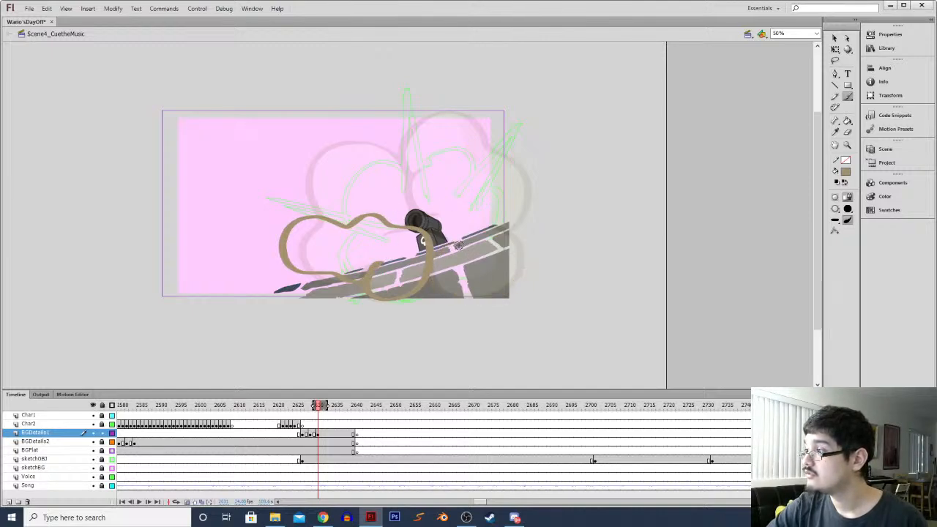
mouse_move(518, 237)
mouse_down()
mouse_move(525, 273)
mouse_move(484, 295)
mouse_move(447, 284)
mouse_up()
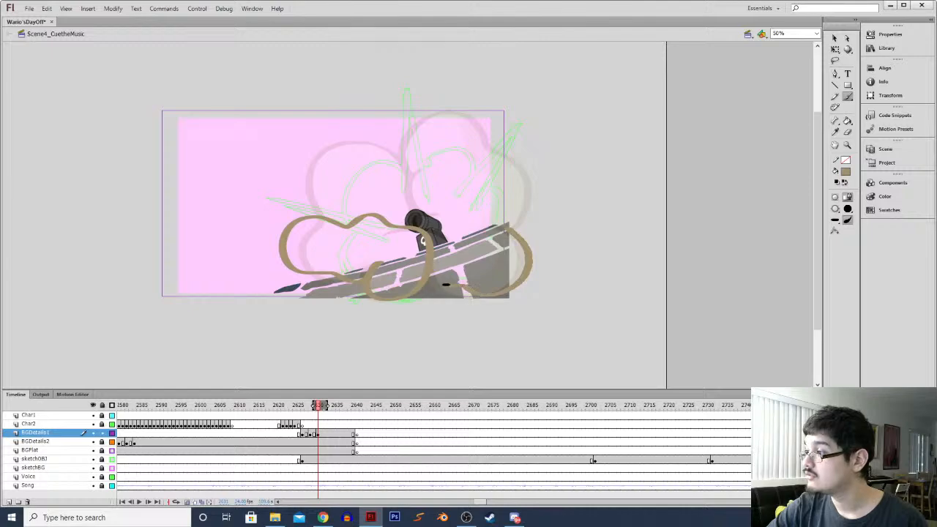
drag(443, 228, 505, 213)
Clean up the outline where the lower-left and lower-right lobes meet beneath the cannon, using the brush and eraser
key(ctrl+equal)
drag(493, 283, 346, 206)
key(b)
mouse_move(338, 265)
mouse_down()
mouse_move(339, 244)
mouse_move(339, 261)
mouse_move(367, 202)
mouse_up()
key(ctrl+z)
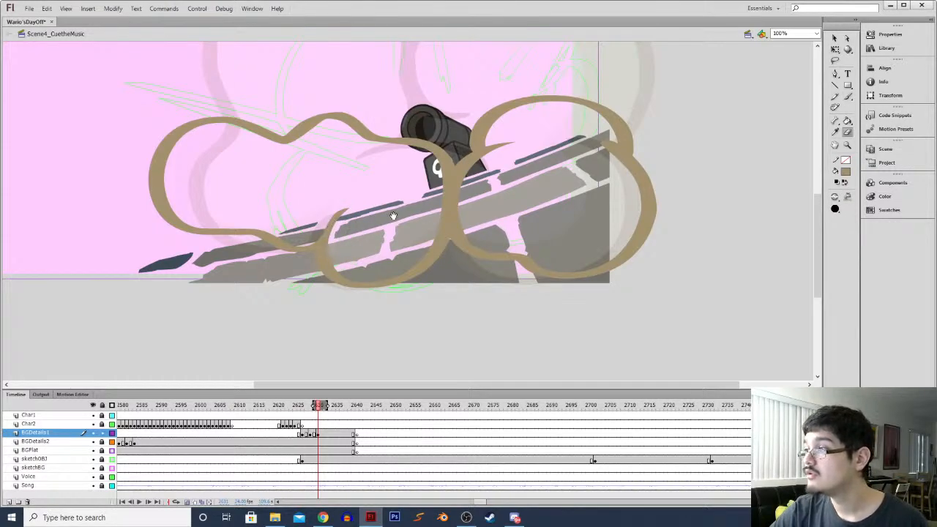
scroll(389, 213, right, 3)
mouse_move(427, 261)
mouse_down()
mouse_move(385, 257)
mouse_move(393, 261)
mouse_move(361, 244)
mouse_move(359, 207)
mouse_move(425, 158)
mouse_up()
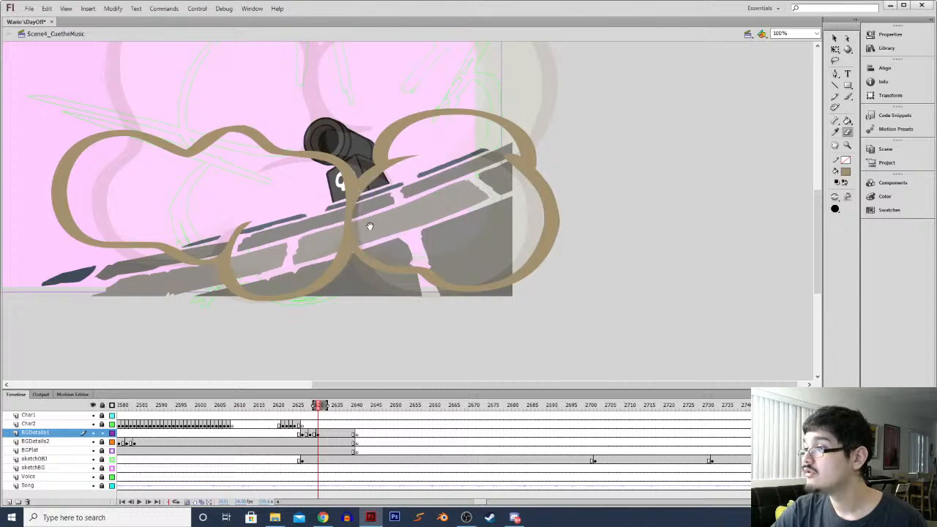
key(b)
key(e)
drag(372, 211, 358, 240)
key(b)
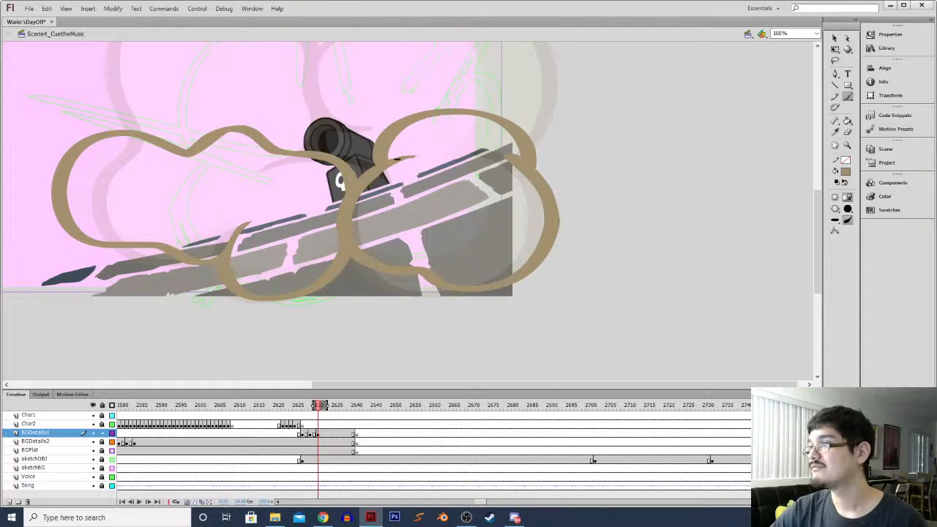
Trim the fold on the underside of the lower-right lobe with the eraser and smooth the outline beside it
drag(410, 221, 398, 201)
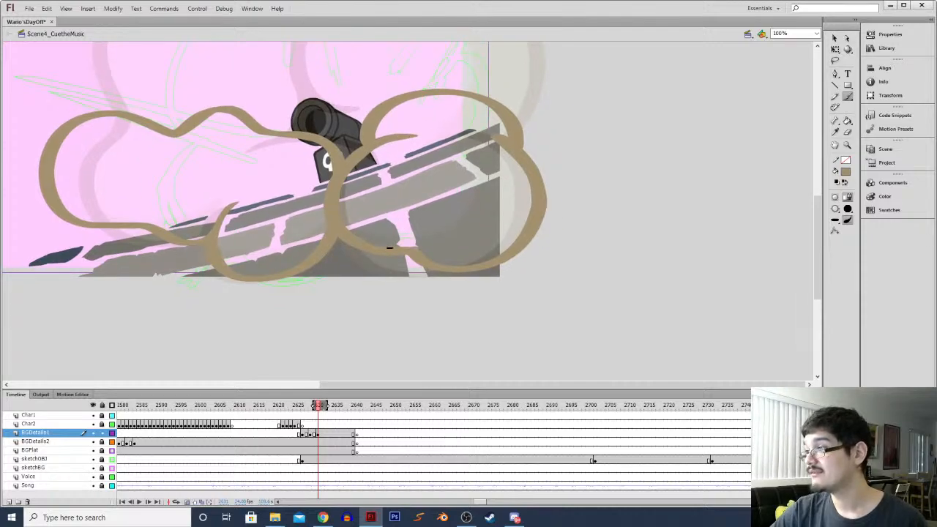
key(e)
mouse_move(420, 236)
mouse_down()
mouse_move(433, 258)
mouse_move(415, 241)
mouse_up()
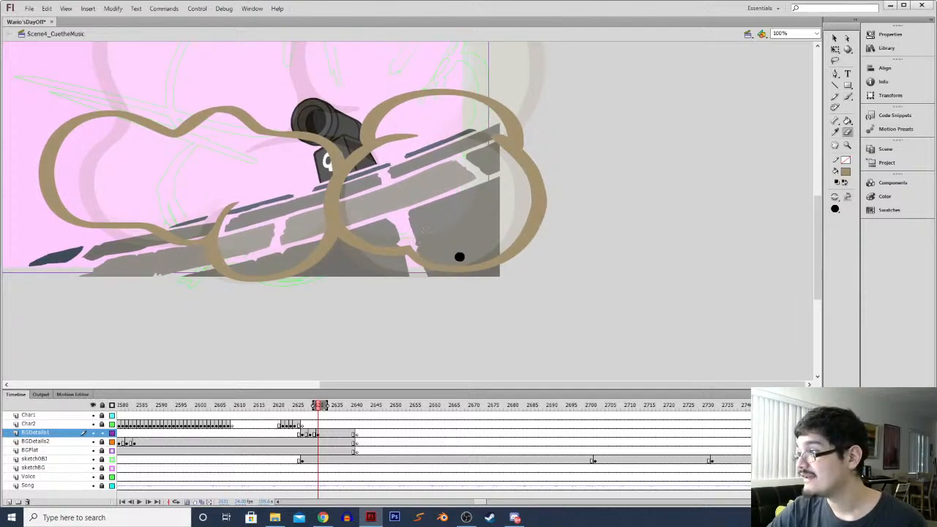
key(b)
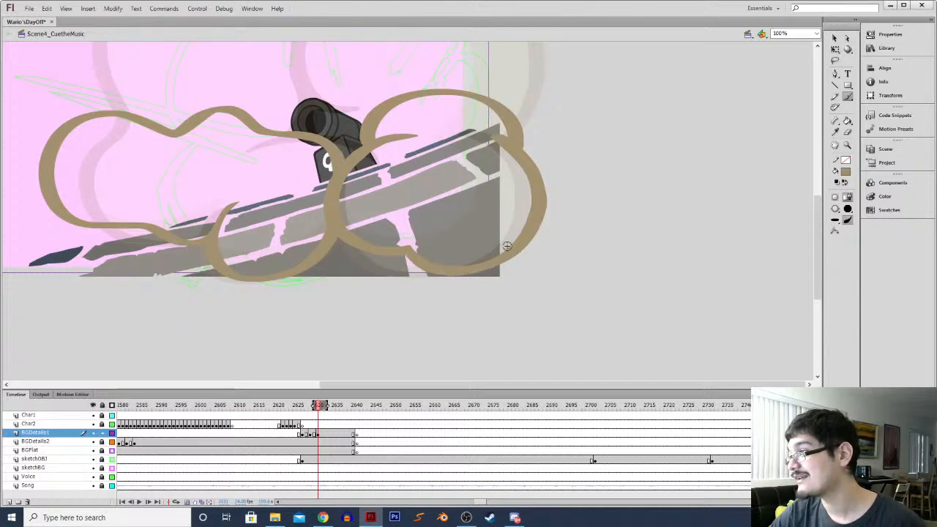
click(835, 38)
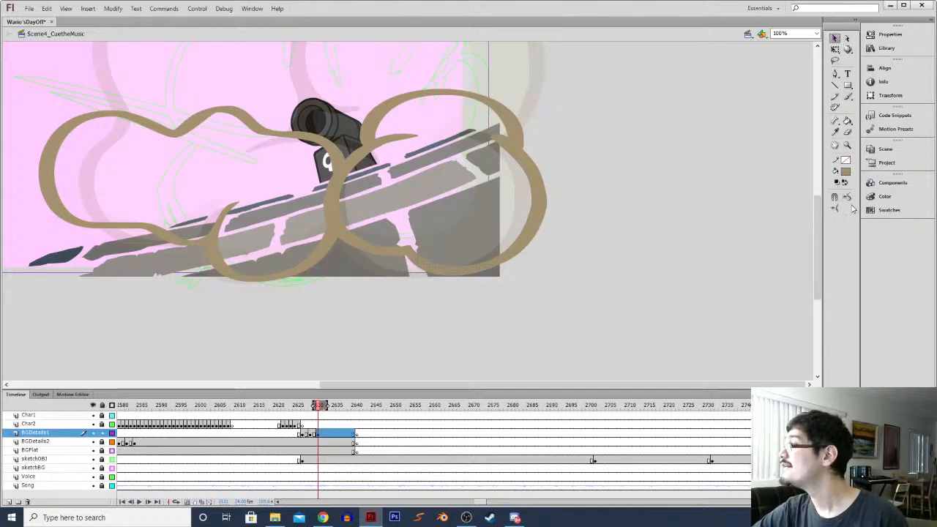
click(690, 250)
Retouch the top edge of the leftmost lower lobe with the brush and eraser, down to its notch
drag(506, 99, 510, 171)
drag(441, 181, 502, 279)
key(b)
mouse_move(130, 295)
mouse_down()
mouse_move(163, 279)
mouse_move(230, 293)
mouse_up()
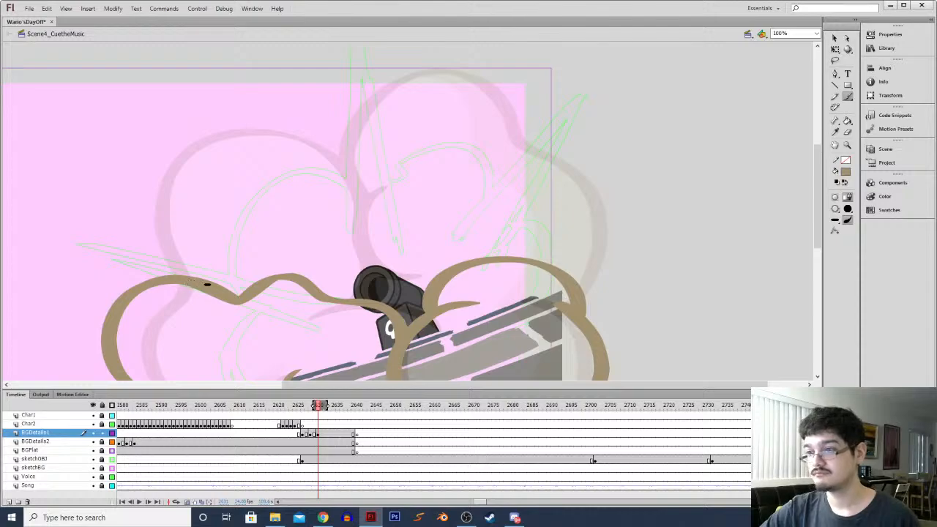
key(e)
mouse_move(163, 294)
mouse_down()
mouse_move(213, 298)
mouse_move(246, 318)
mouse_move(259, 279)
mouse_up()
key(b)
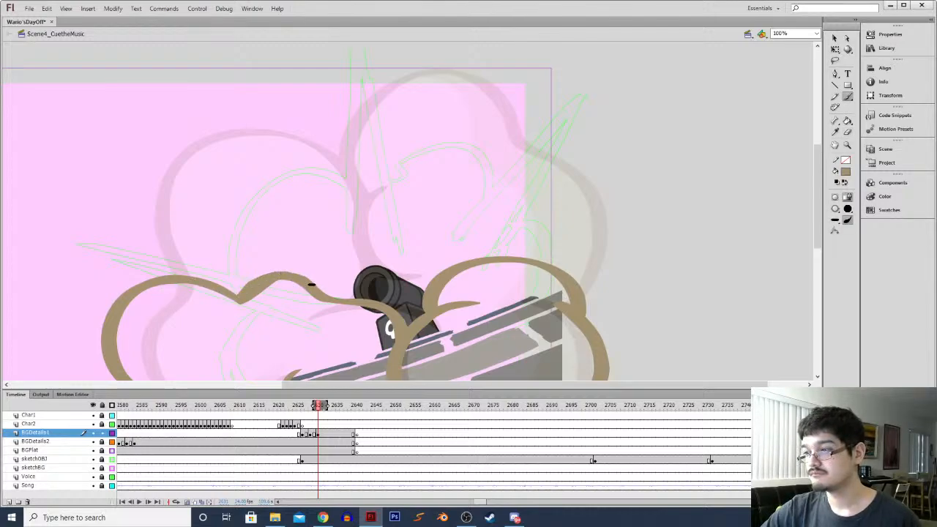
Even out the outline of the small arched lobe next to the leftmost lobe with the eraser and brush
key(e)
mouse_move(244, 316)
mouse_down()
mouse_move(270, 285)
mouse_move(288, 284)
mouse_move(315, 311)
mouse_up()
key(b)
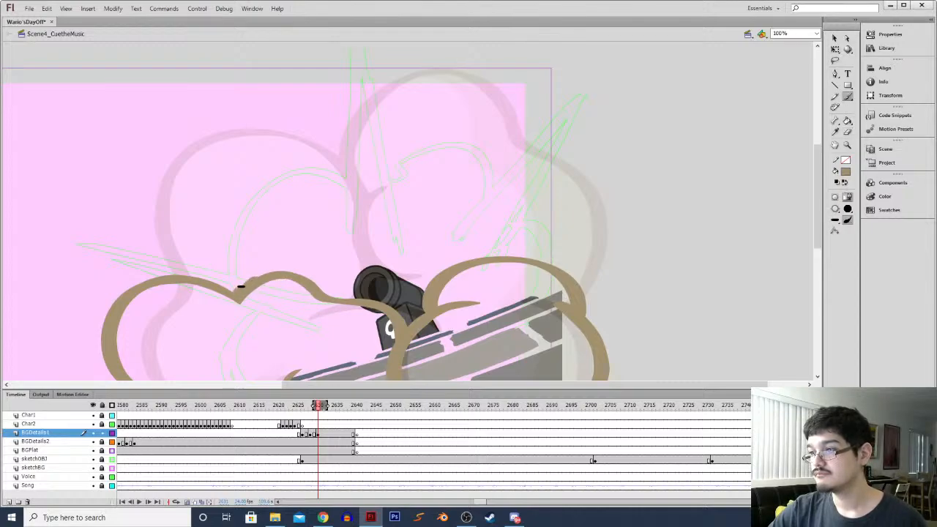
drag(295, 273, 318, 293)
drag(232, 275, 299, 230)
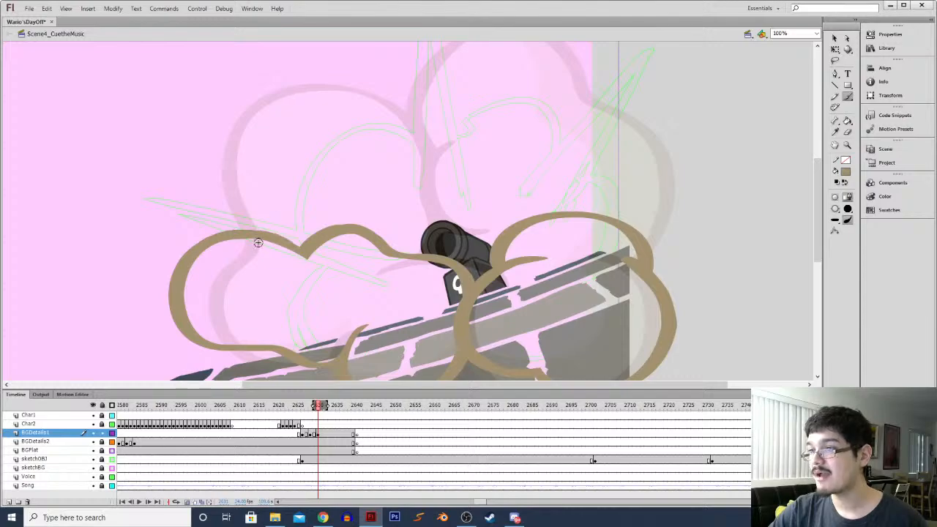
drag(265, 243, 274, 273)
Sharpen the notch between the two lower-left lobes with the eraser and refine the outline around it
drag(401, 245, 332, 158)
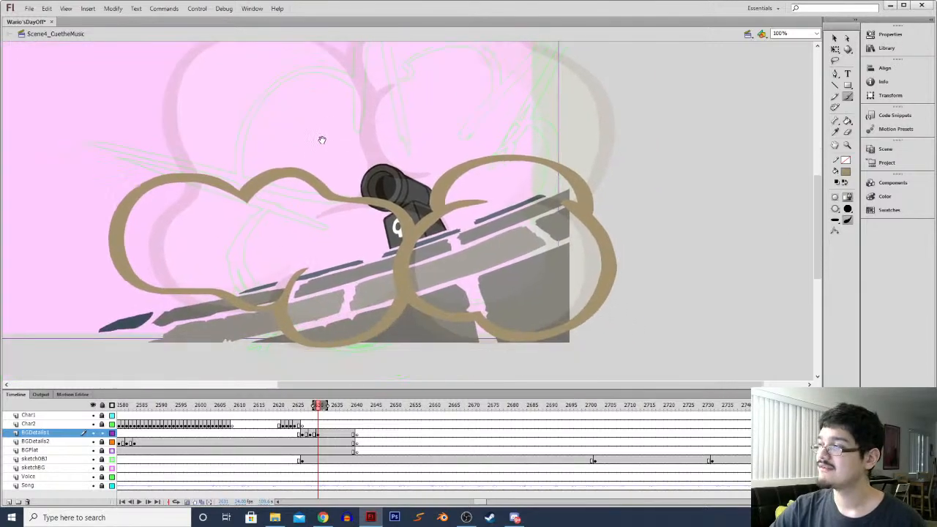
key(e)
mouse_move(253, 207)
mouse_down()
mouse_move(265, 186)
mouse_move(320, 213)
mouse_move(265, 144)
mouse_move(330, 164)
mouse_up()
key(l)
click(836, 37)
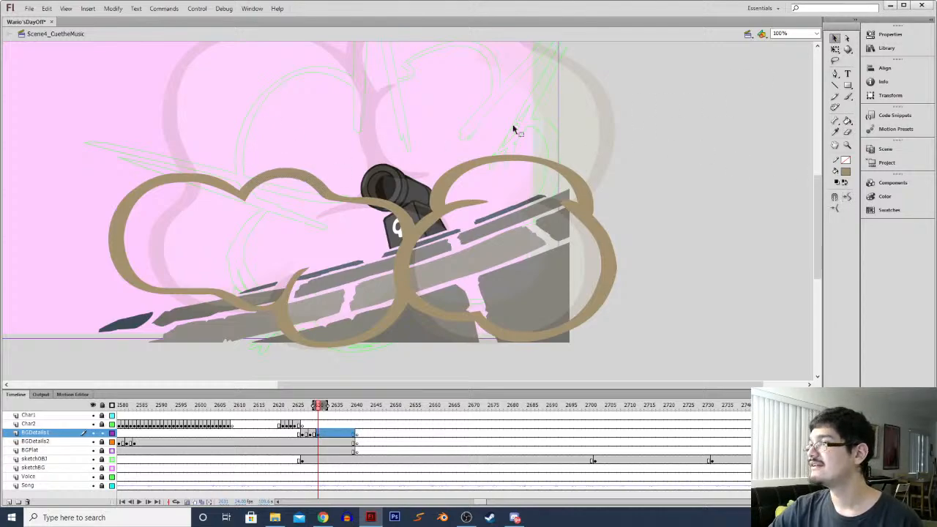
Brush the brown outlines of the cloud's upper-left and upper-right lobes, slightly larger than the onion-skinned previous cloud
drag(284, 79, 332, 167)
key(b)
key(ctrl+minus)
key(period)
key(comma)
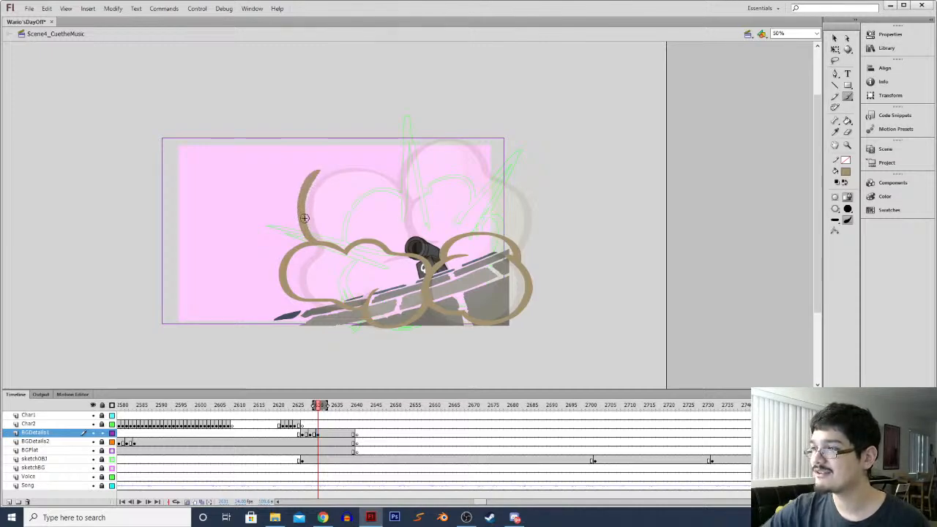
mouse_move(294, 232)
mouse_down()
mouse_move(295, 181)
mouse_move(325, 156)
mouse_move(364, 159)
mouse_move(380, 180)
mouse_move(373, 203)
mouse_move(398, 234)
mouse_move(393, 256)
mouse_up()
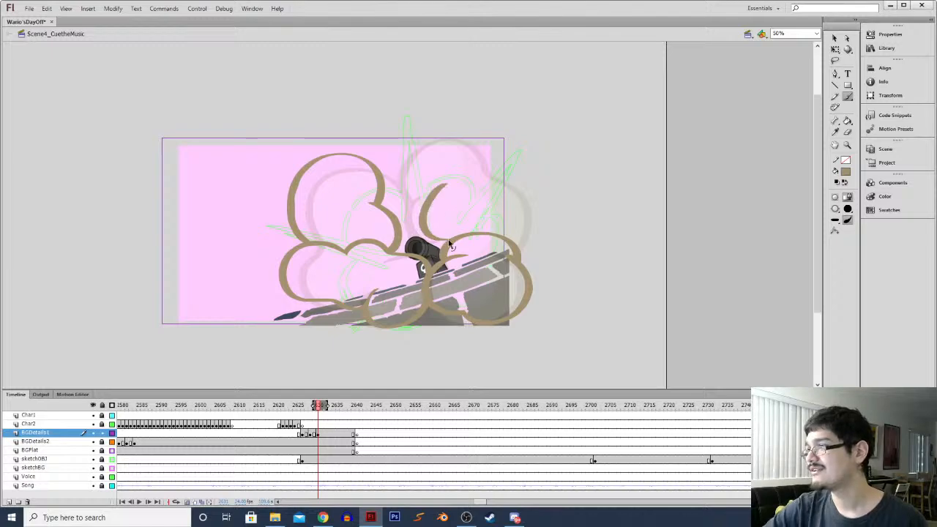
mouse_move(429, 231)
mouse_down()
mouse_move(400, 176)
mouse_move(405, 147)
mouse_move(436, 126)
mouse_move(475, 134)
mouse_move(521, 160)
mouse_move(532, 199)
mouse_move(516, 236)
mouse_up()
key(ctrl+z)
mouse_move(426, 202)
mouse_down()
mouse_move(407, 188)
mouse_move(402, 167)
mouse_move(422, 137)
mouse_move(462, 131)
mouse_move(520, 171)
mouse_move(528, 216)
mouse_move(515, 246)
mouse_up()
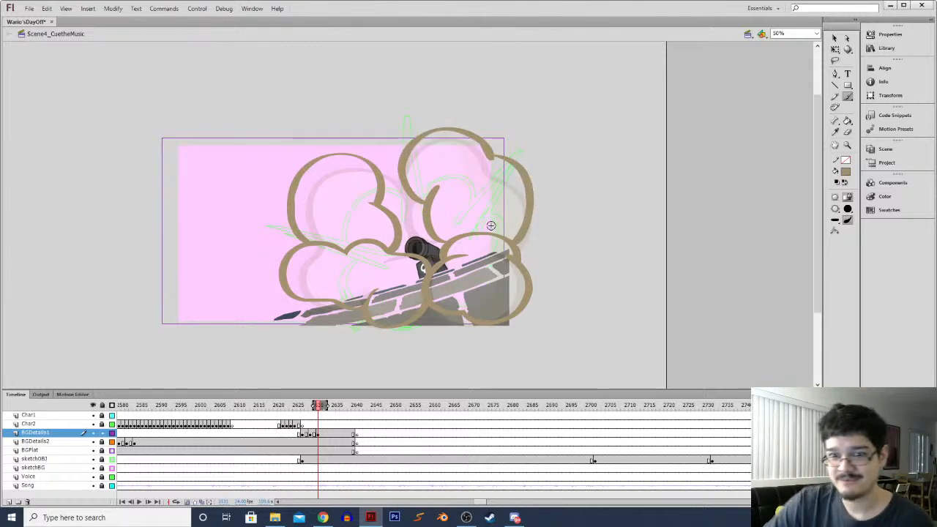
Brush an inward fold where the two upper-right lobes join and trim both upper-right folds with a smaller eraser
key(ctrl+1)
drag(537, 169, 391, 238)
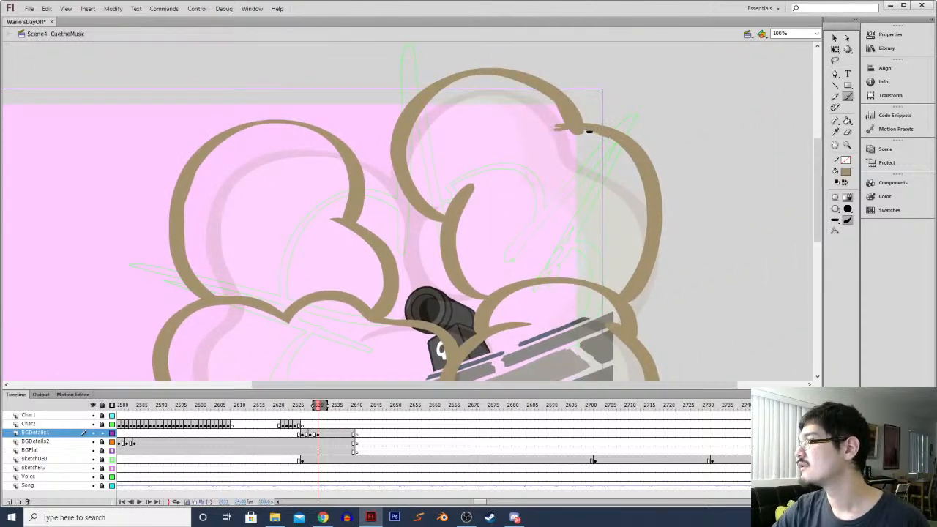
key(e)
mouse_move(543, 143)
mouse_down()
mouse_move(590, 143)
mouse_move(544, 135)
mouse_move(595, 142)
mouse_move(550, 135)
mouse_move(601, 141)
mouse_move(619, 157)
mouse_up()
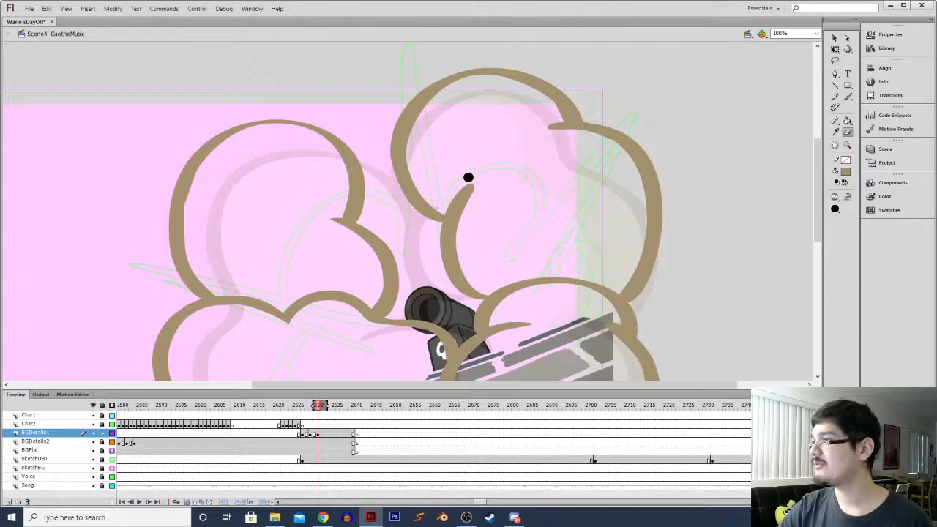
key(bracketleft)
mouse_move(486, 287)
mouse_down()
mouse_move(460, 268)
mouse_move(456, 249)
mouse_move(479, 164)
mouse_up()
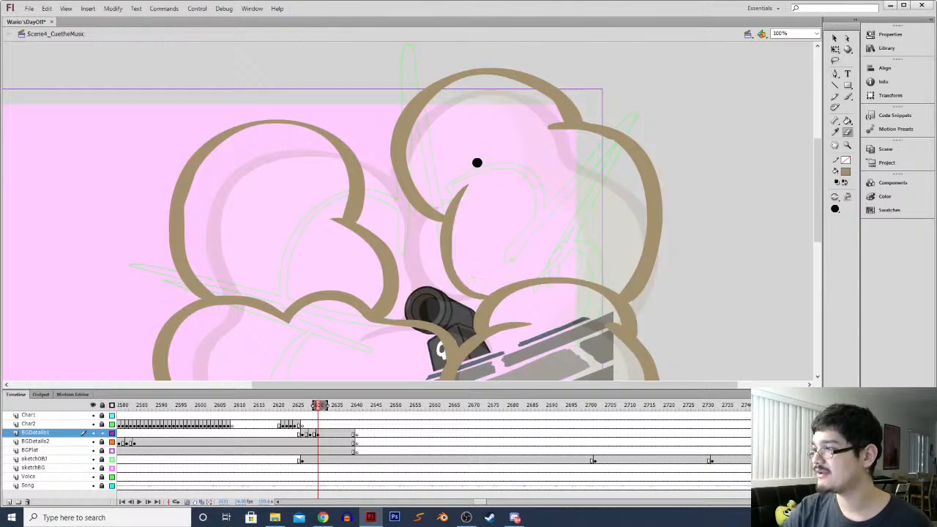
Brush white shading boundary curves inside the upper-left and lower-left lobes and fill their lit areas with white
key(ctrl+minus)
key(k)
click(354, 180)
click(355, 180)
key(period)
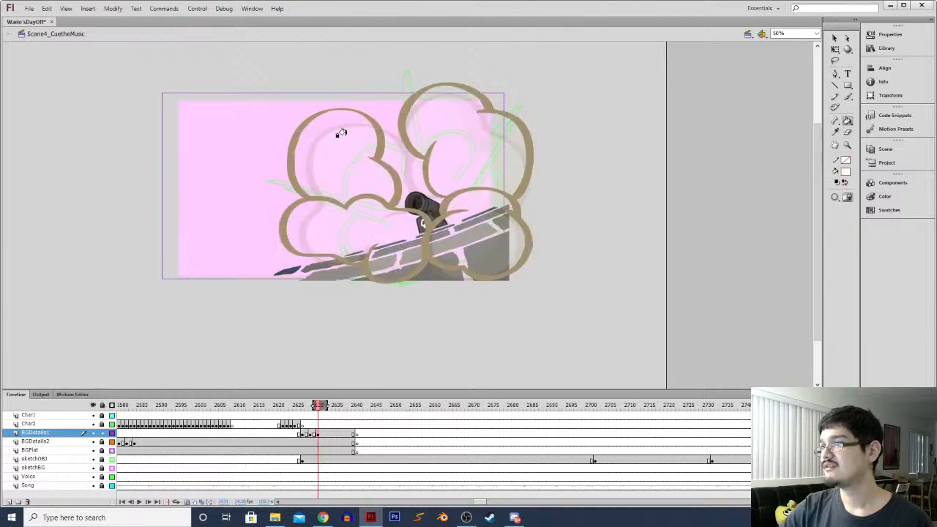
key(b)
mouse_move(293, 170)
mouse_down()
mouse_move(310, 188)
mouse_move(379, 192)
mouse_move(388, 177)
mouse_up()
drag(284, 228, 325, 243)
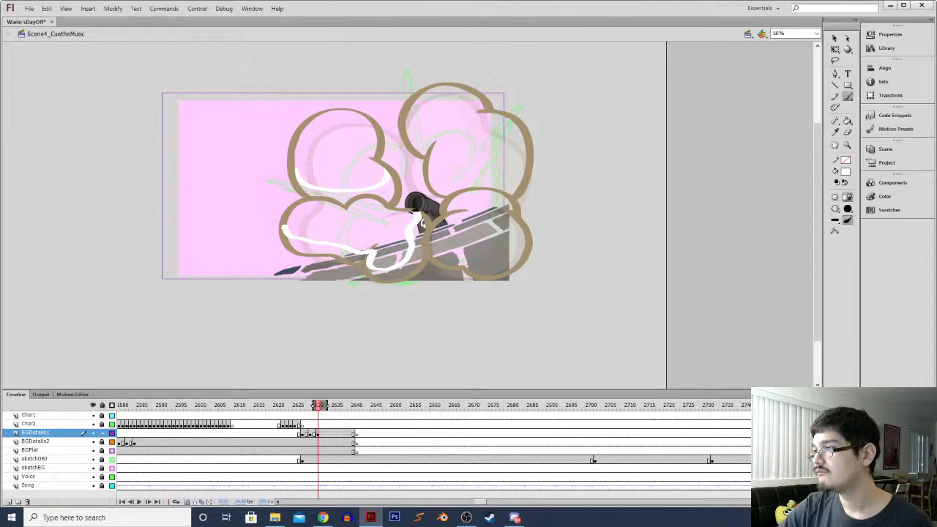
key(k)
click(375, 235)
click(352, 150)
Brush white shading boundaries inside the lower-right and upper-right lobes and fill their lit areas with white
key(b)
mouse_move(424, 239)
mouse_down()
mouse_move(475, 256)
mouse_move(509, 249)
mouse_move(495, 203)
mouse_up()
key(k)
click(483, 212)
key(b)
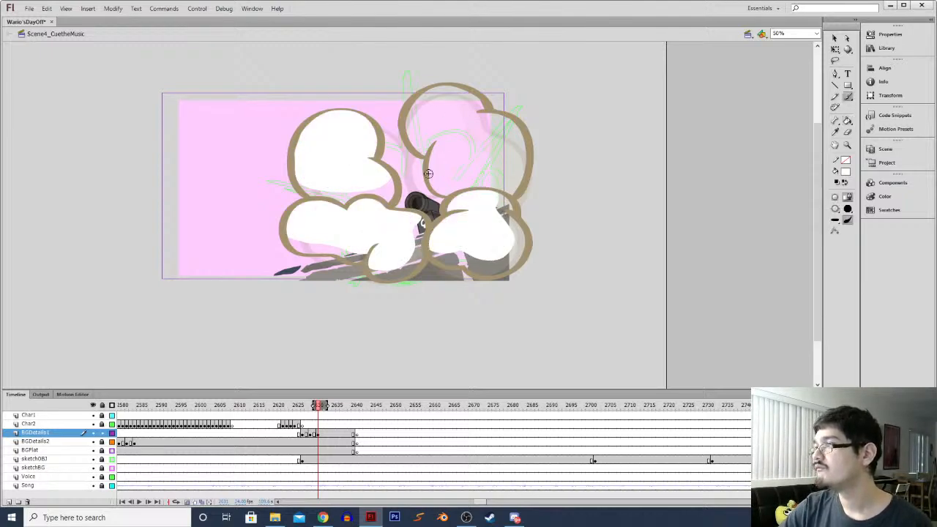
mouse_move(429, 167)
mouse_down()
mouse_move(461, 178)
mouse_move(499, 150)
mouse_move(446, 90)
mouse_up()
key(k)
click(428, 140)
Sample the beige shade from the previous cloud and fill the shaded edges of all the lobes with it
key(comma)
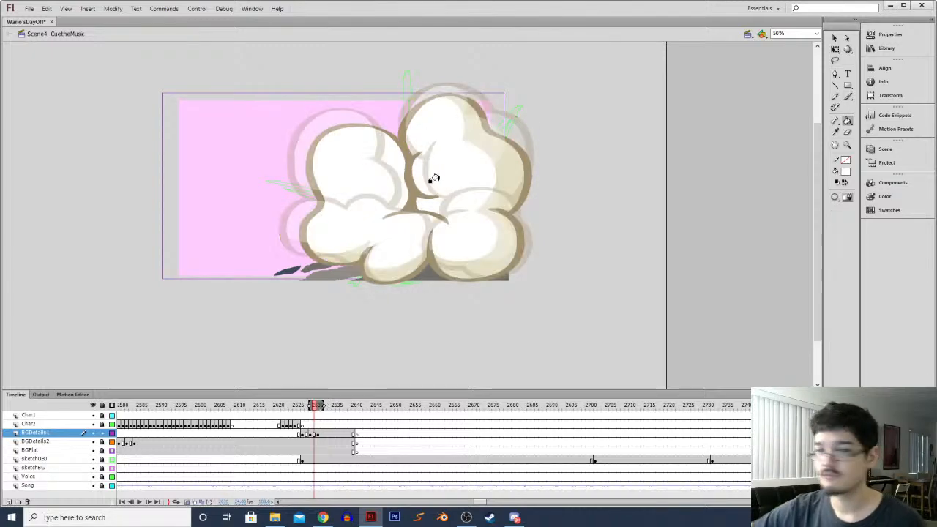
key(i)
click(398, 265)
key(period)
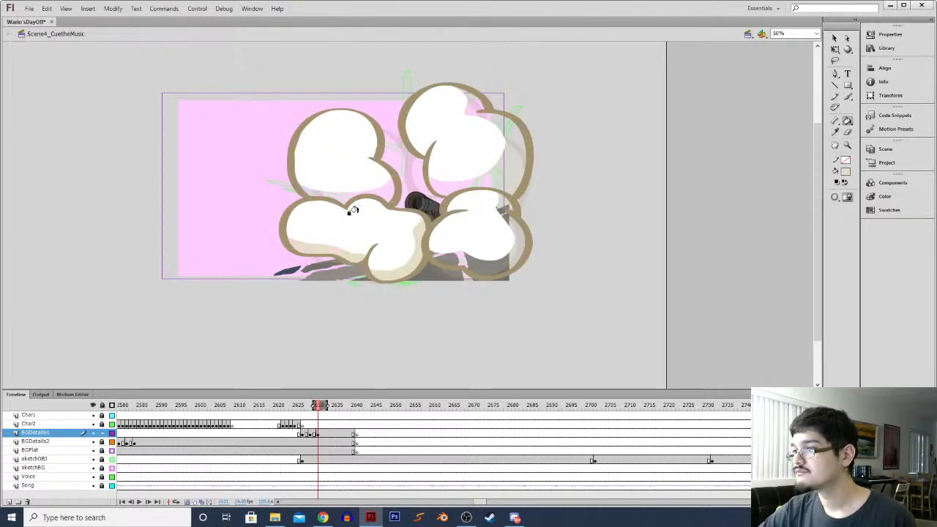
click(487, 262)
click(502, 178)
key(period)
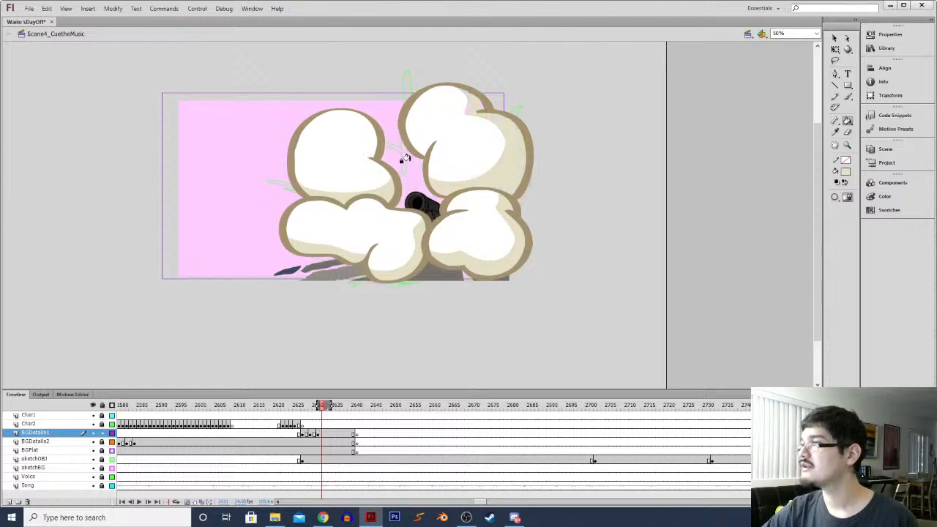
Lasso and smooth the upper-right lobe's outline near its fold and the left edge of the upper-left lobe
key(comma)
key(l)
drag(503, 100, 509, 124)
key(v)
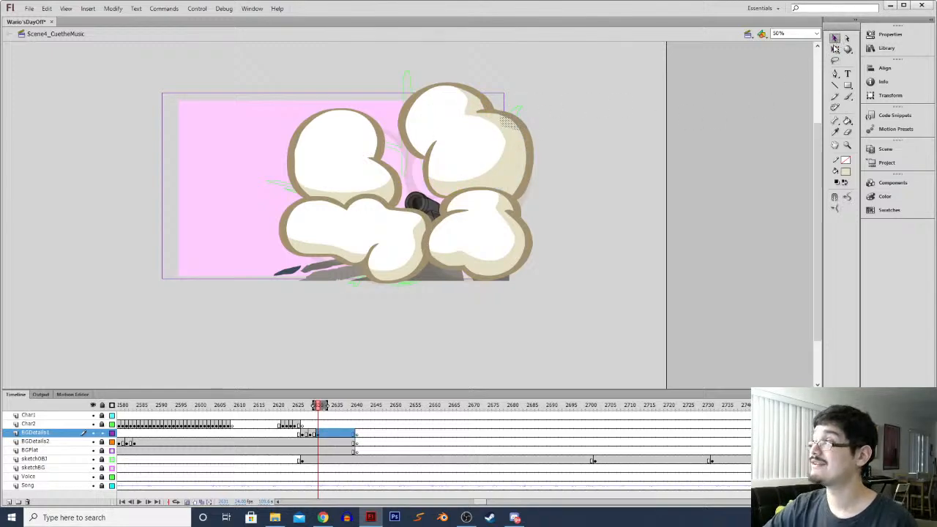
click(631, 171)
key(l)
mouse_move(313, 117)
mouse_down()
mouse_move(262, 144)
mouse_move(316, 173)
mouse_up()
key(v)
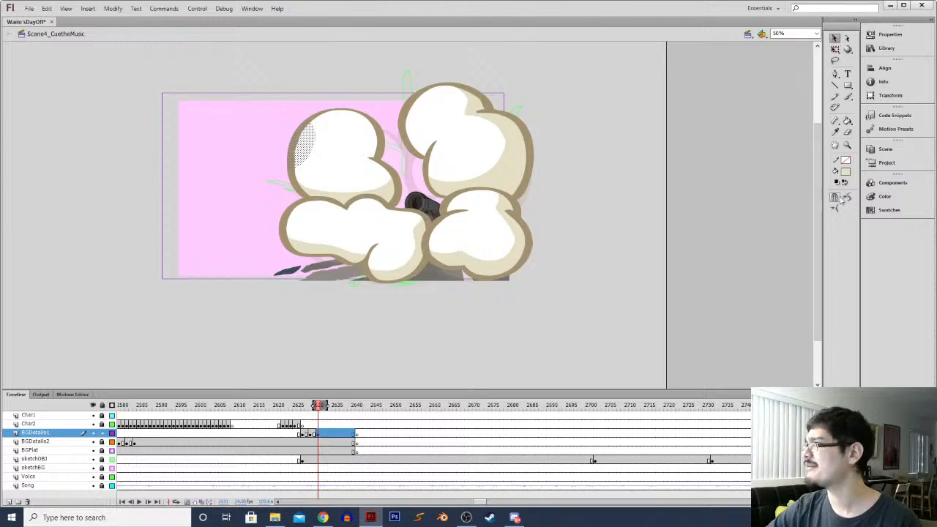
click(214, 152)
Sample the brown outline colour for the brush and insert a blank keyframe at frame 2633 on BGDetails1
key(i)
click(386, 161)
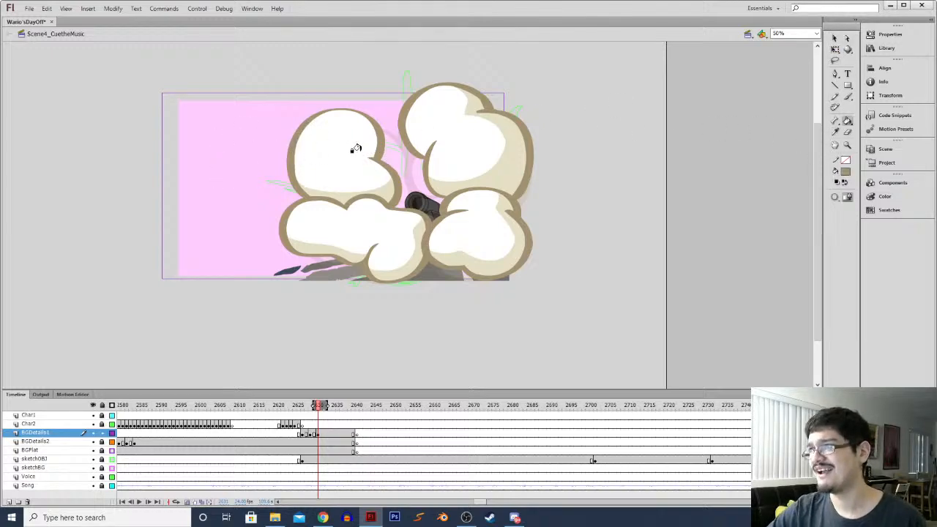
key(comma)
key(i)
click(317, 182)
key(period)
key(period)
key(F7)
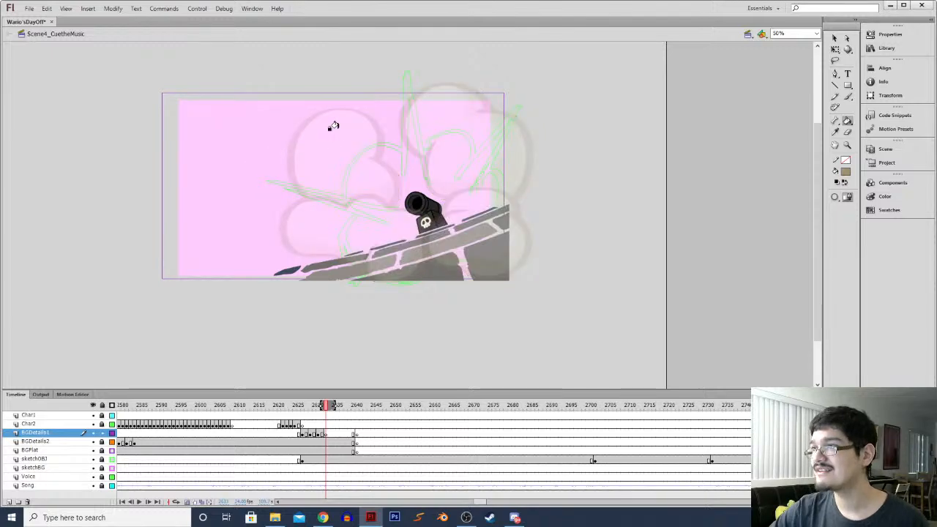
key(b)
mouse_move(313, 115)
mouse_down()
mouse_move(351, 130)
mouse_move(330, 151)
mouse_move(283, 137)
mouse_move(313, 112)
mouse_up()
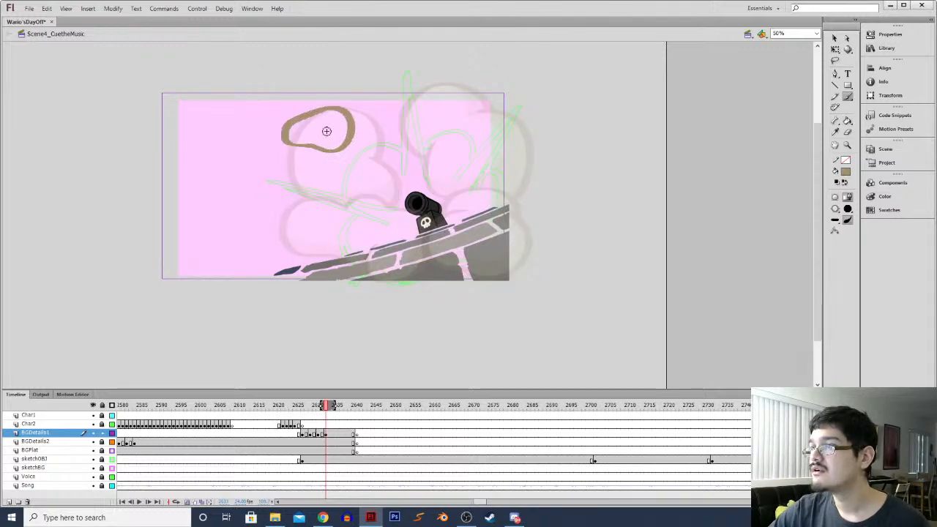
drag(298, 146, 322, 158)
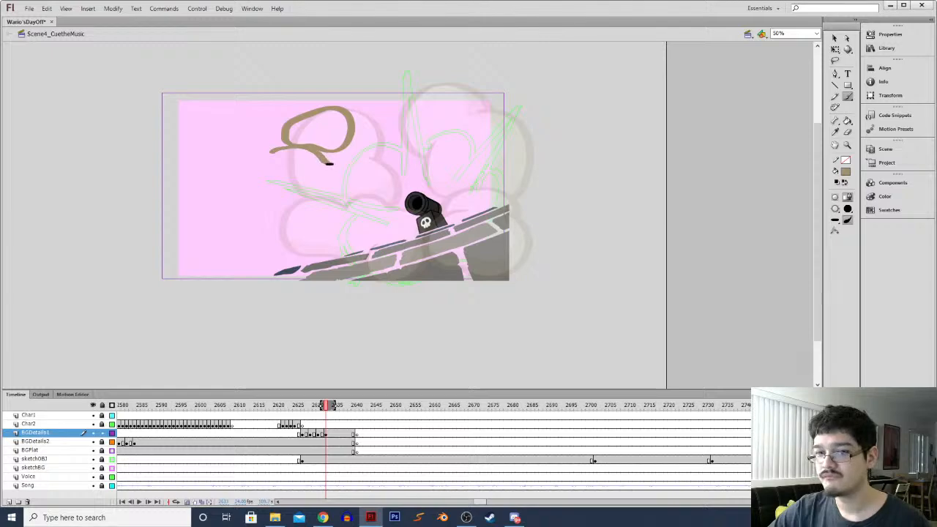
mouse_move(377, 178)
mouse_down()
mouse_move(338, 212)
mouse_move(295, 209)
mouse_move(273, 182)
mouse_up()
key(ctrl+z)
key(ctrl+z)
key(ctrl+z)
key(ctrl+z)
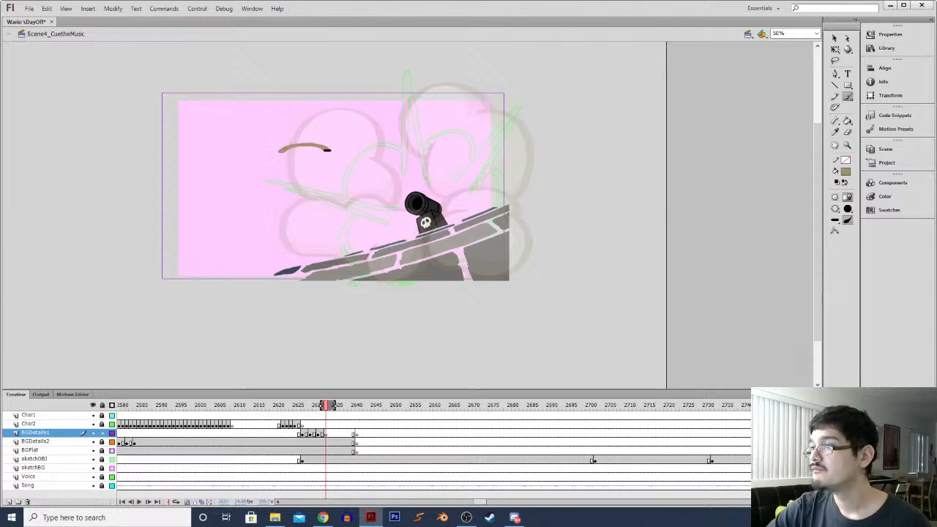
Brush brown outlines for the left lobe and the connected lower-left lobes on frame 2633, erasing the excess line end where they meet
mouse_move(355, 170)
mouse_down()
mouse_move(287, 208)
mouse_move(271, 200)
mouse_move(262, 184)
mouse_move(306, 155)
mouse_up()
key(e)
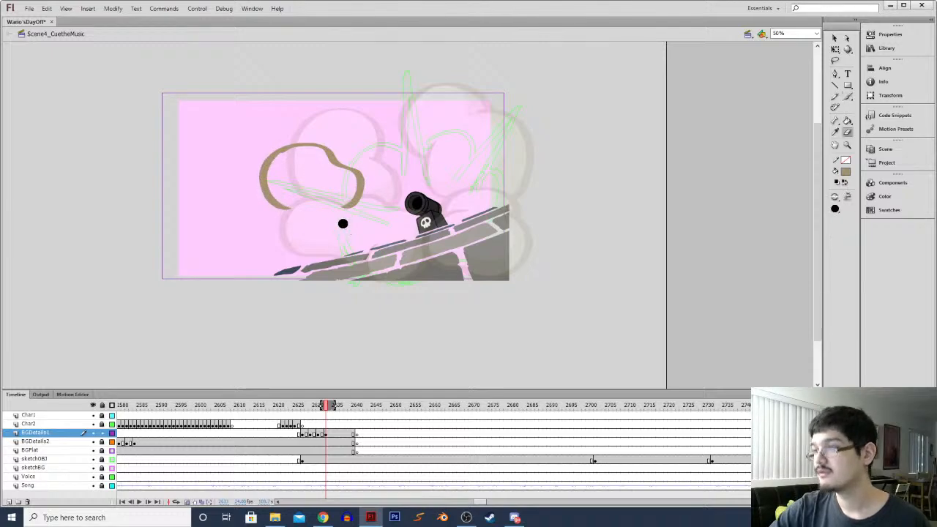
drag(332, 212, 356, 207)
key(b)
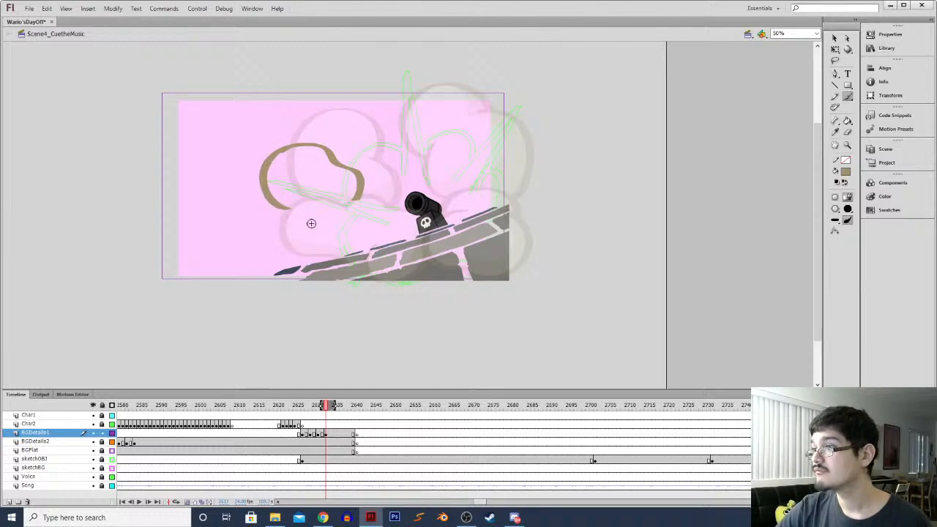
mouse_move(298, 205)
mouse_down()
mouse_move(272, 235)
mouse_move(286, 251)
mouse_move(326, 247)
mouse_up()
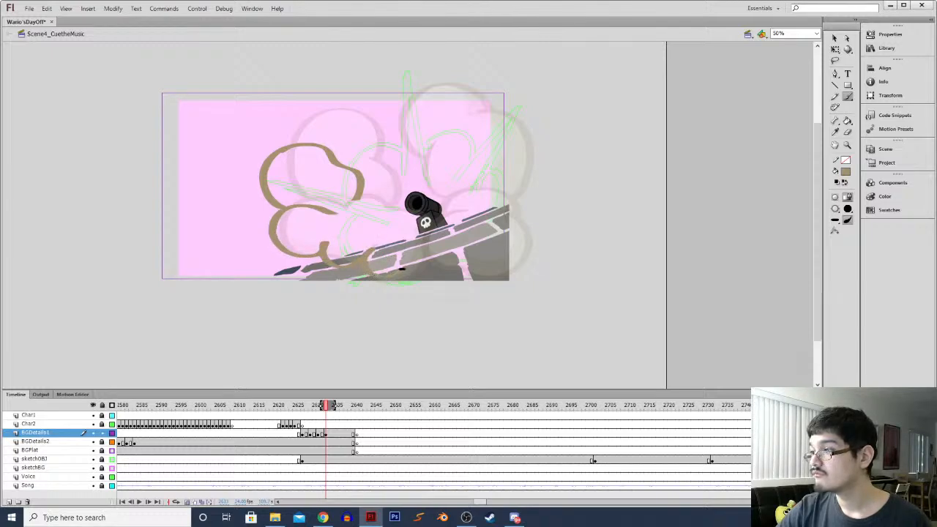
mouse_move(336, 200)
mouse_down()
mouse_move(361, 205)
mouse_move(373, 220)
mouse_move(403, 217)
mouse_move(369, 215)
mouse_move(393, 212)
mouse_move(398, 248)
mouse_up()
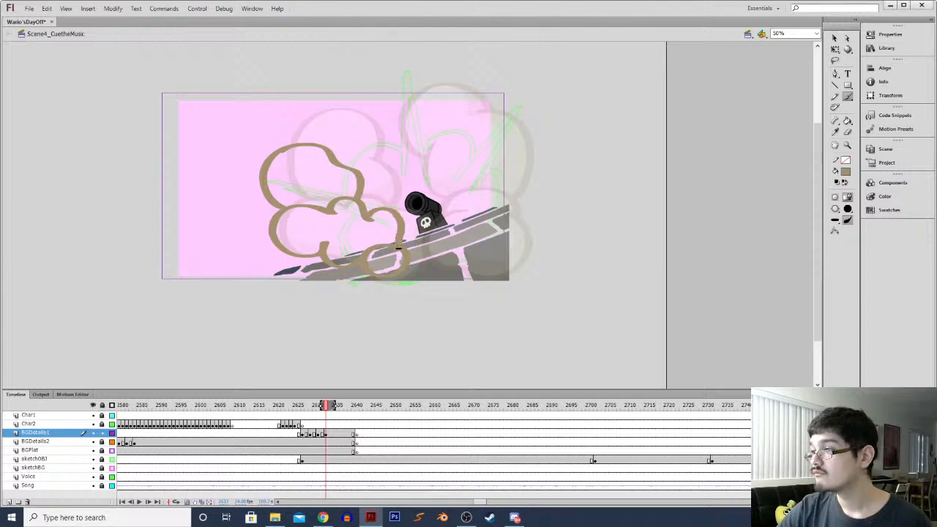
Play back the explosion frames on BGDetails1 to check the new outline, and return to frame 2633
click(285, 434)
key(Return)
key(Return)
click(318, 436)
click(324, 434)
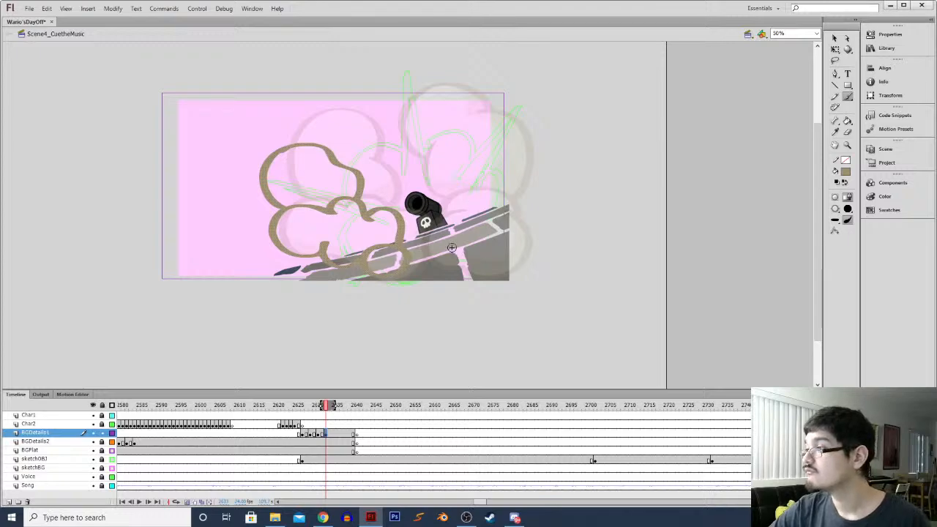
Brush brown outlines for the two lower-right lobes and the small oval lobe above them beside the cannon
mouse_move(493, 220)
mouse_down()
mouse_move(519, 267)
mouse_move(476, 270)
mouse_up()
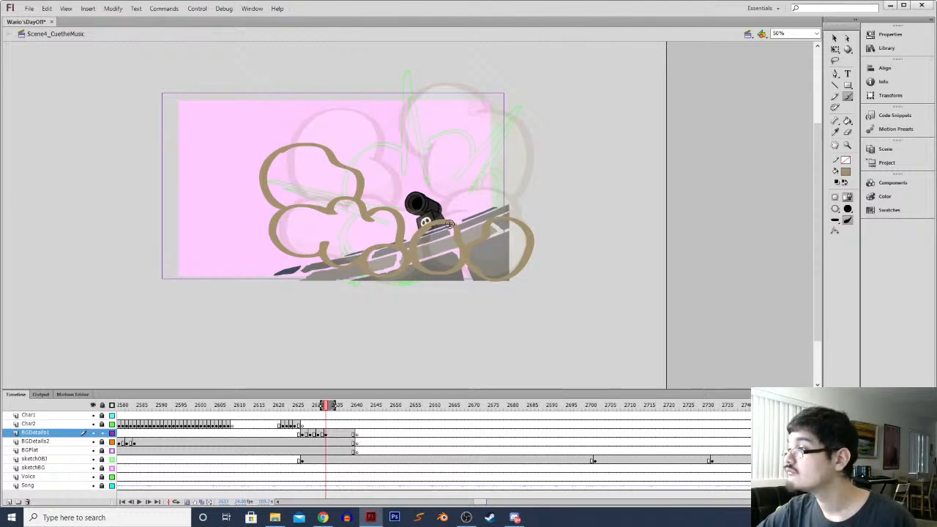
key(ctrl+equal)
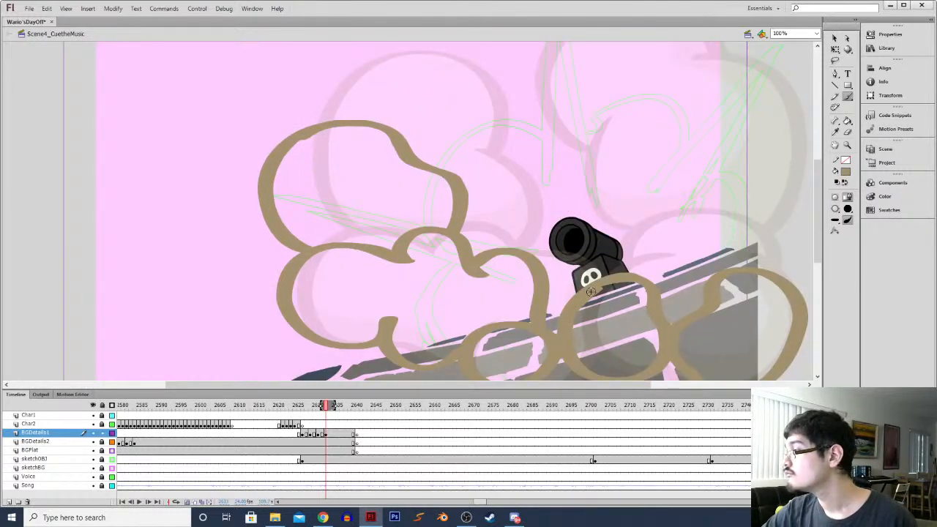
scroll(647, 281, right, 3)
scroll(572, 241, up, 1)
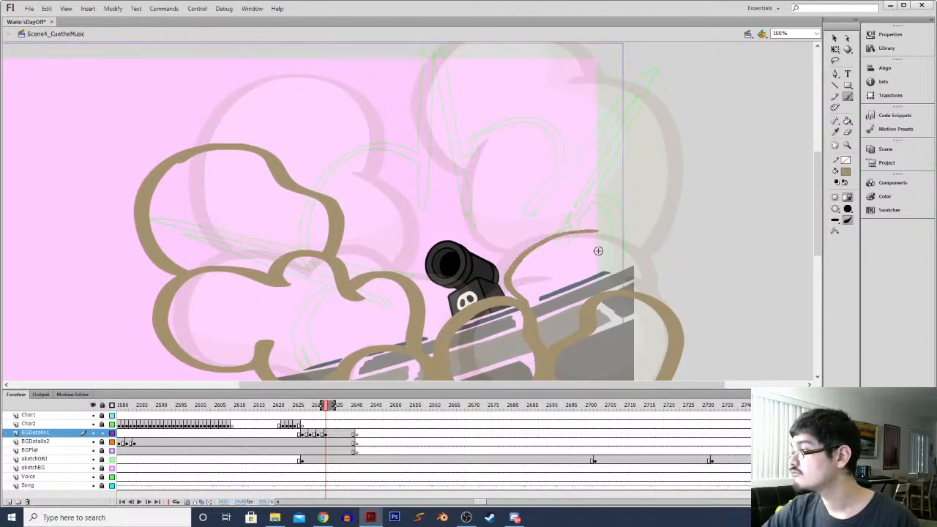
mouse_move(527, 294)
mouse_down()
mouse_move(578, 231)
mouse_move(636, 286)
mouse_move(544, 306)
mouse_up()
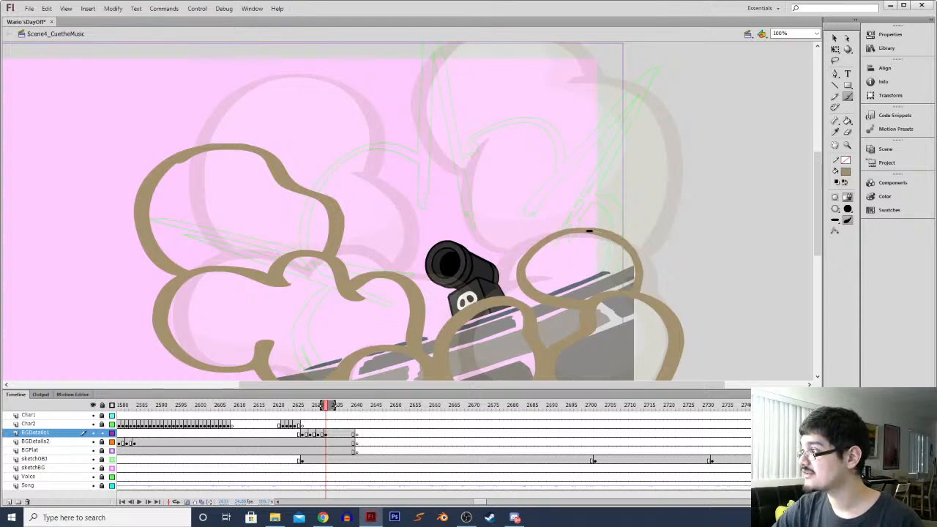
Brush brown outlines for the right lobe, the top lobe above the cannon and the upper-left lobe
key(ctrl+minus)
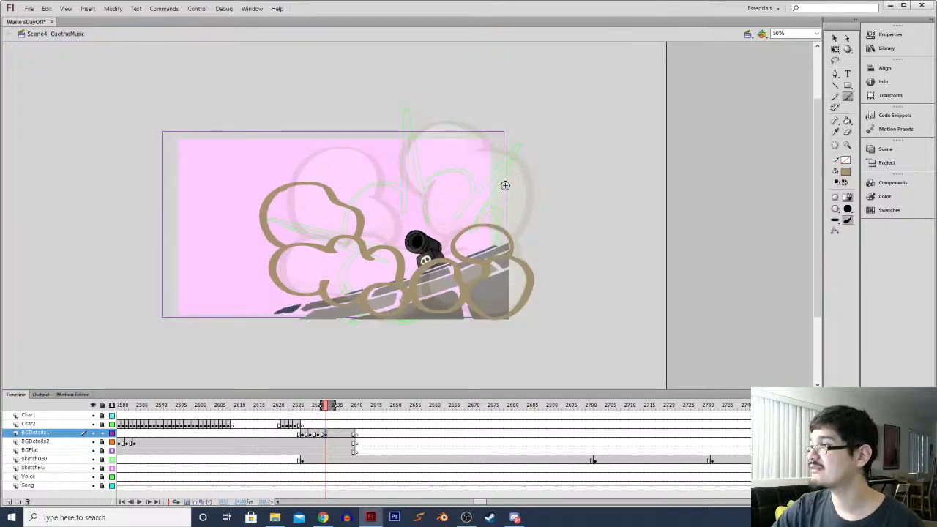
mouse_move(441, 231)
mouse_down()
mouse_move(436, 187)
mouse_move(481, 150)
mouse_move(516, 161)
mouse_move(500, 190)
mouse_move(512, 213)
mouse_up()
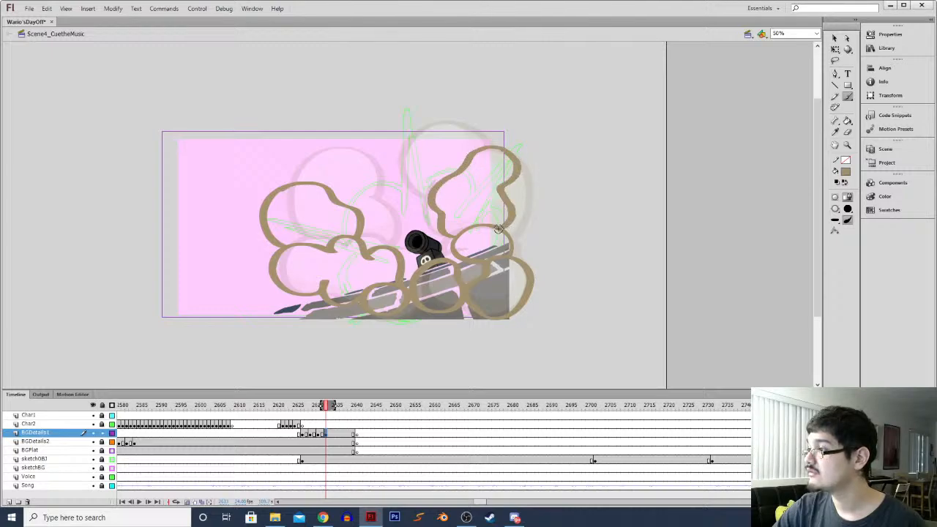
mouse_move(423, 181)
mouse_down()
mouse_move(406, 147)
mouse_move(417, 119)
mouse_move(463, 127)
mouse_move(457, 174)
mouse_up()
mouse_move(314, 184)
mouse_down()
mouse_move(339, 146)
mouse_move(367, 168)
mouse_move(358, 204)
mouse_up()
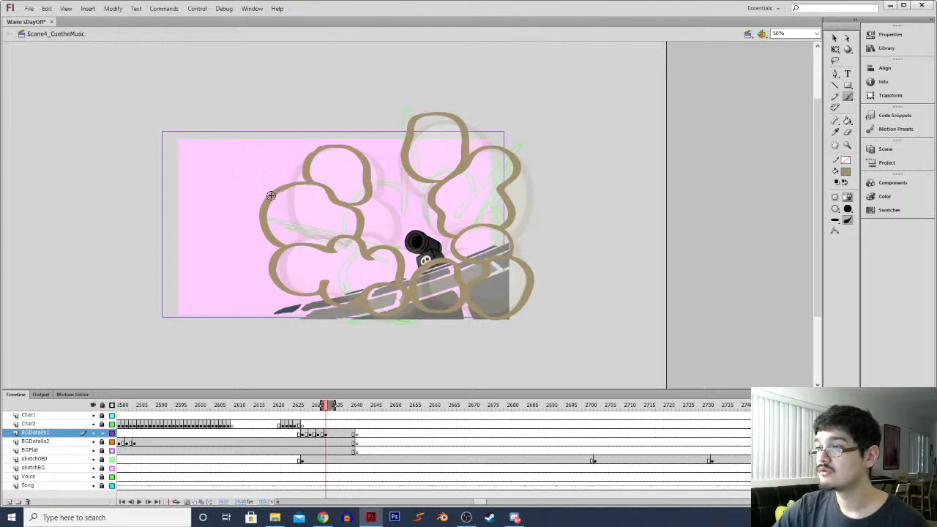
Play back the explosion frames to check the completed cloud outline, and return to frame 2633
click(295, 434)
key(Return)
key(Return)
click(325, 433)
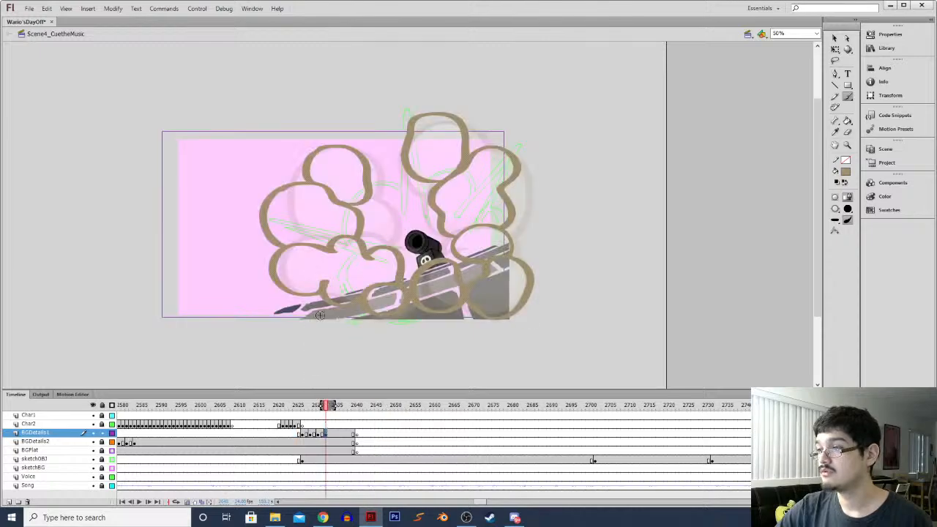
key(period)
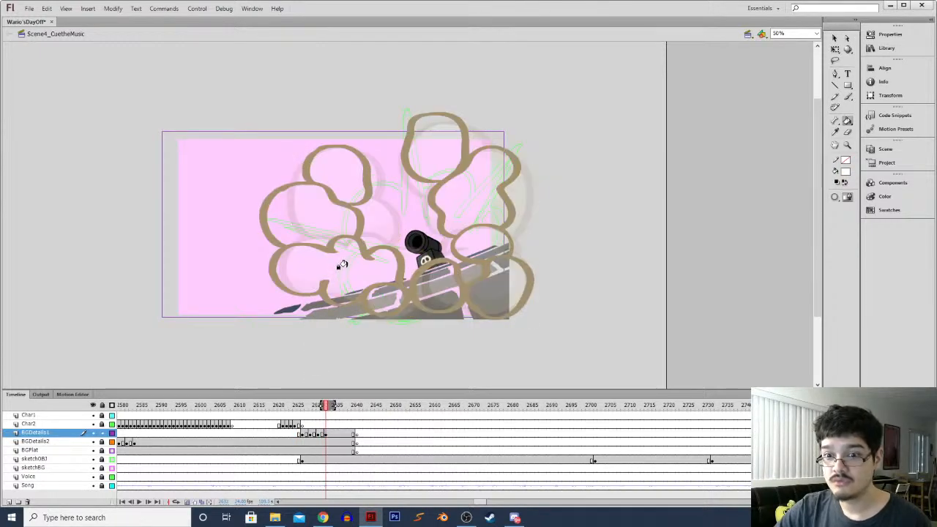
Turn off onion skinning and smooth part of the brown cloud outline
click(189, 501)
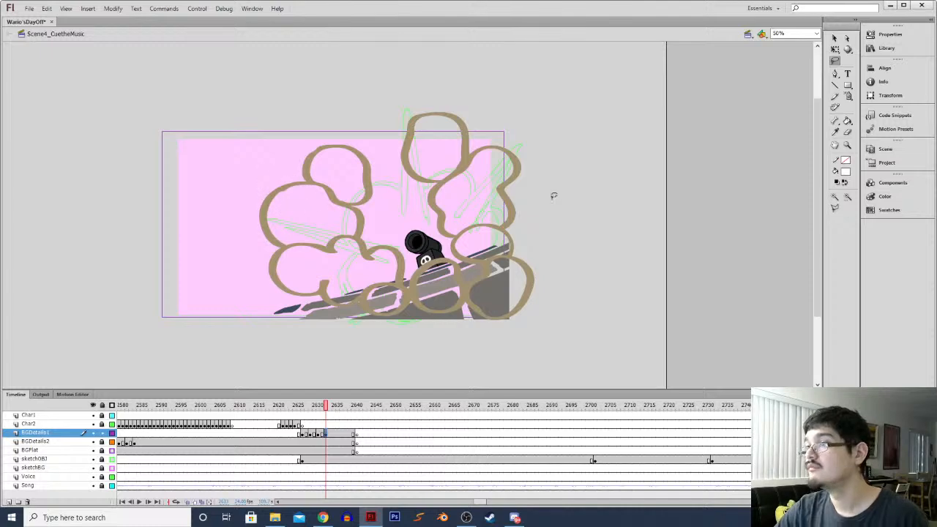
click(834, 38)
click(834, 38)
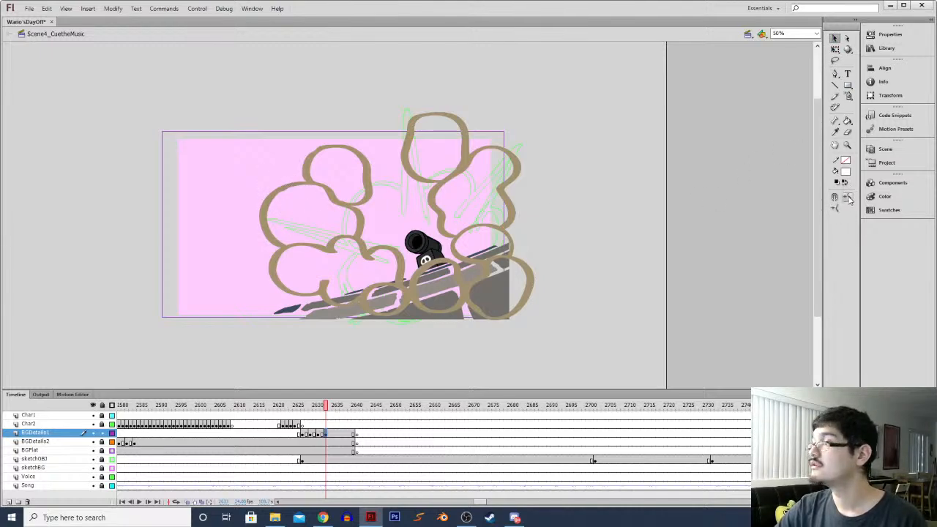
click(335, 207)
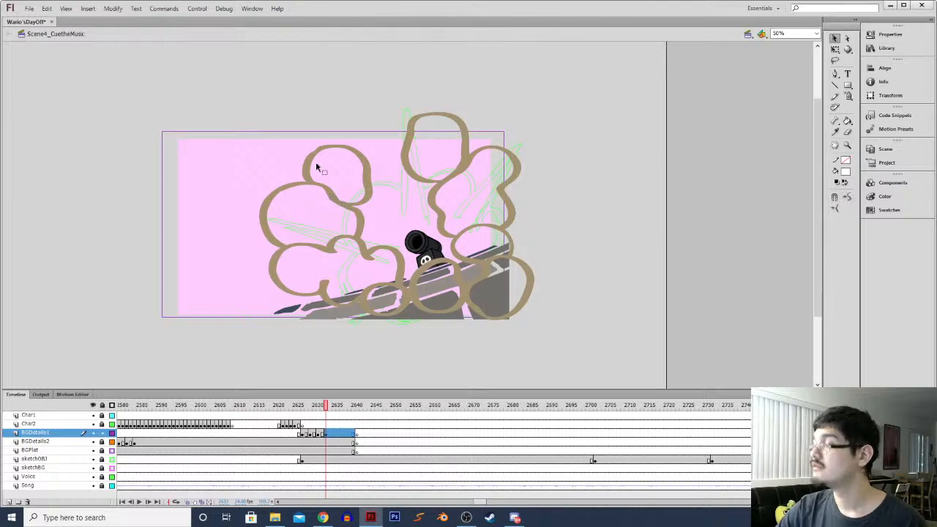
Sample the brown outline colour and brush a short fold line inside the left lobe beneath the upper-left lobe
key(ctrl+equal)
click(378, 234)
key(i)
click(394, 204)
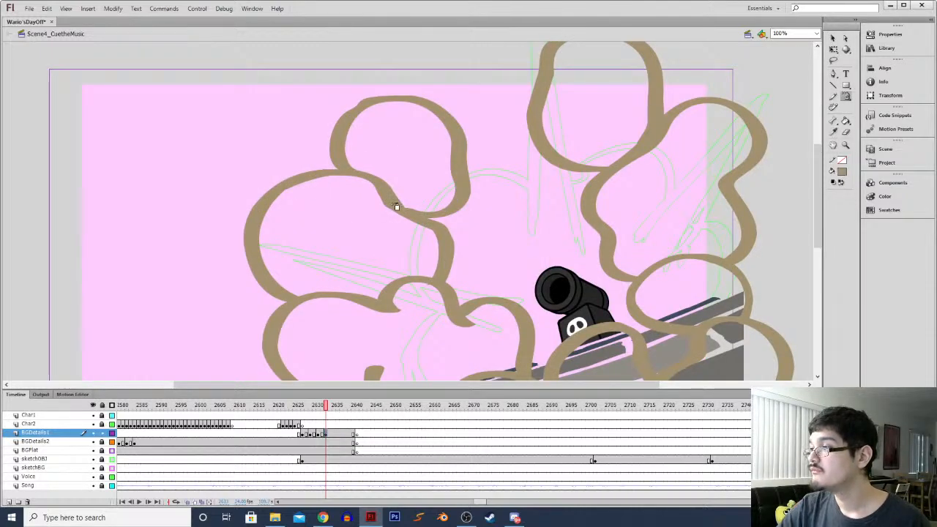
key(b)
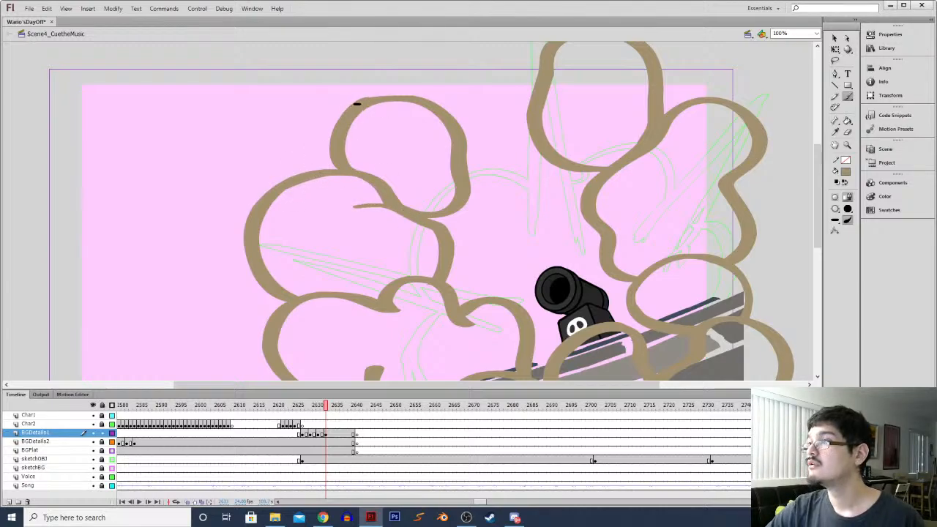
key(ctrl+minus)
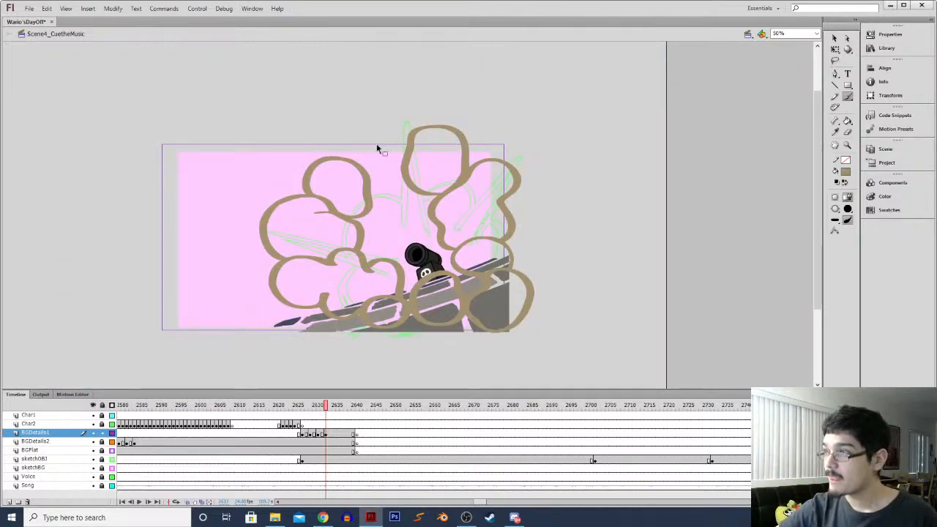
Lasso and smooth the upper-left edge of the left lobe's outline
key(l)
mouse_move(265, 186)
mouse_down()
mouse_move(252, 234)
mouse_move(300, 212)
mouse_up()
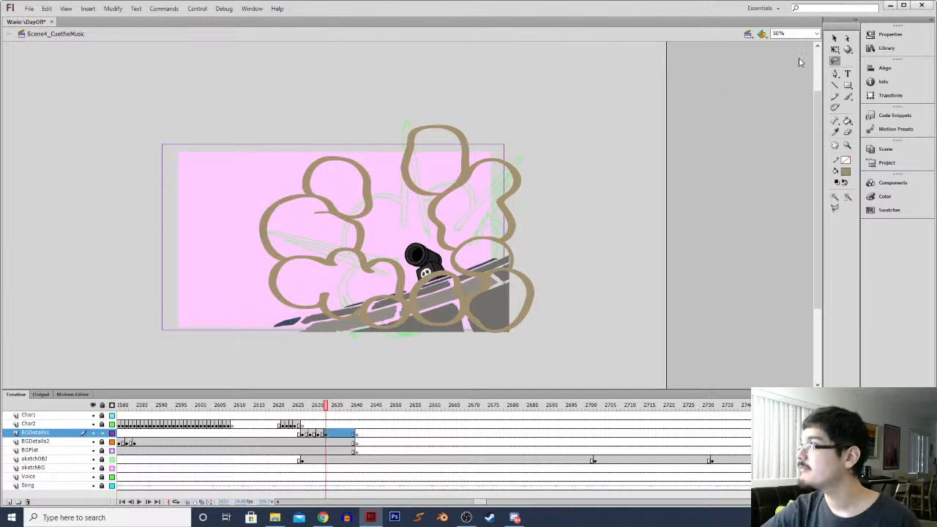
click(835, 38)
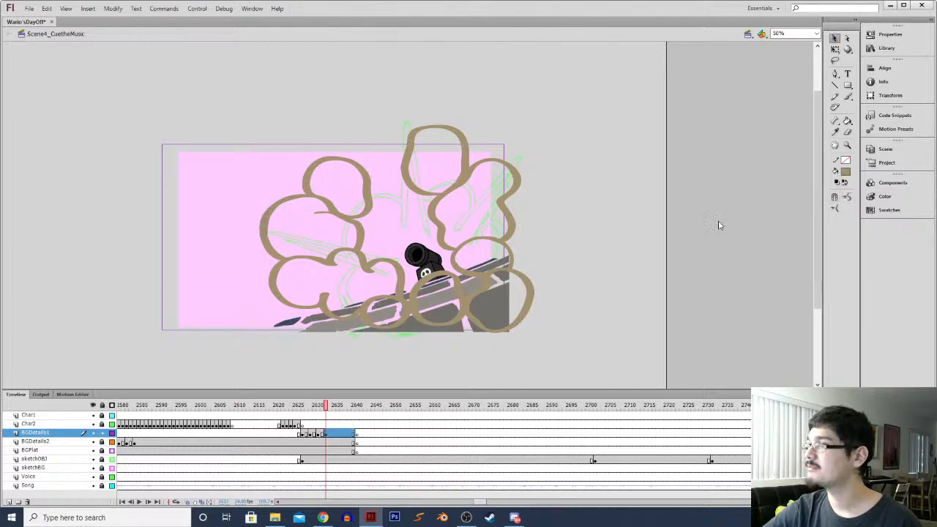
click(234, 230)
Sample white from the previous frame's cloud, brush a shading boundary in the left lobe and fill its lit area with white
key(comma)
key(i)
click(342, 213)
key(period)
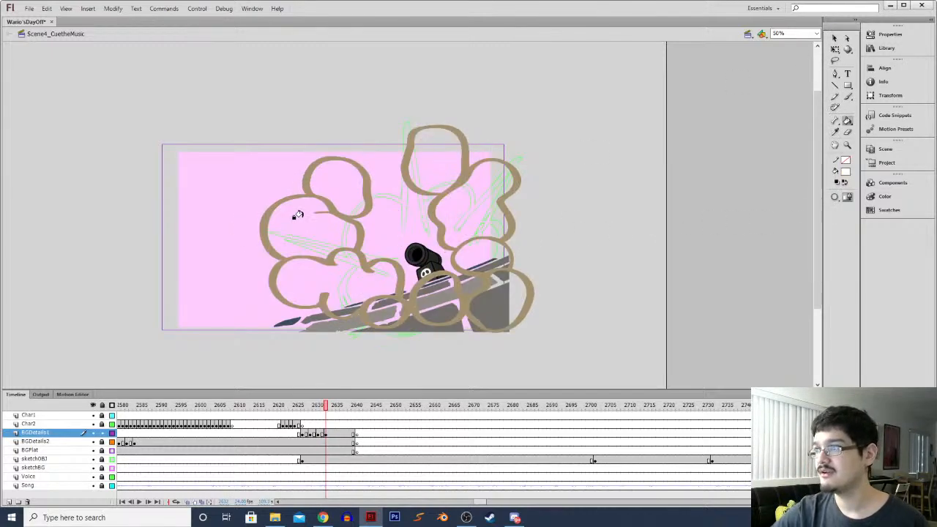
key(ctrl+1)
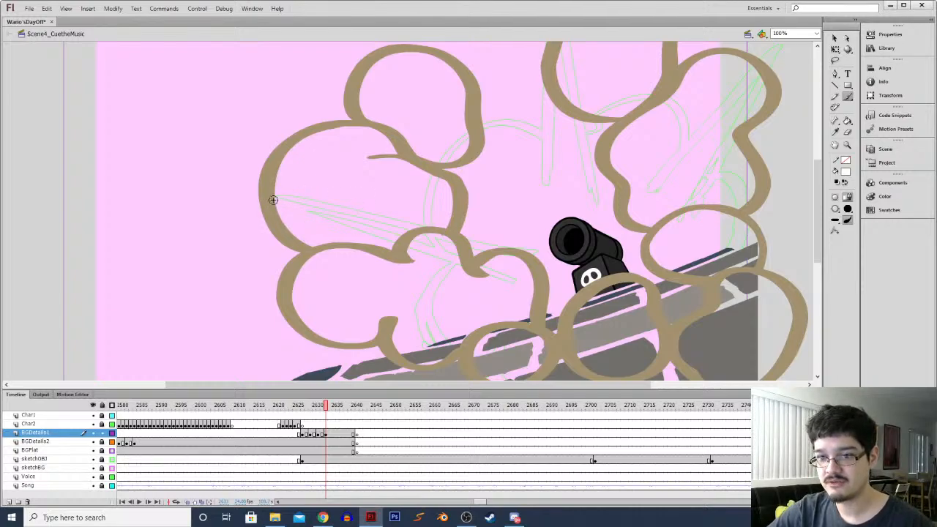
mouse_move(270, 192)
mouse_down()
mouse_move(345, 233)
mouse_move(383, 226)
mouse_move(454, 182)
mouse_up()
key(k)
click(397, 188)
Brush white shading boundaries in the upper-left lobe and the top lobe above the cannon, and fill their lit areas with white
key(b)
mouse_move(378, 182)
mouse_down()
mouse_move(400, 188)
mouse_move(426, 175)
mouse_move(419, 154)
mouse_move(428, 101)
mouse_up()
key(k)
click(396, 113)
drag(590, 91, 489, 161)
key(b)
mouse_move(429, 178)
mouse_down()
mouse_move(449, 203)
mouse_move(492, 199)
mouse_move(523, 147)
mouse_move(534, 104)
mouse_up()
key(k)
click(490, 136)
Brush white shading boundaries in the right lobe and the small oval lobe below it, and fill their lit areas with white
drag(544, 241, 479, 156)
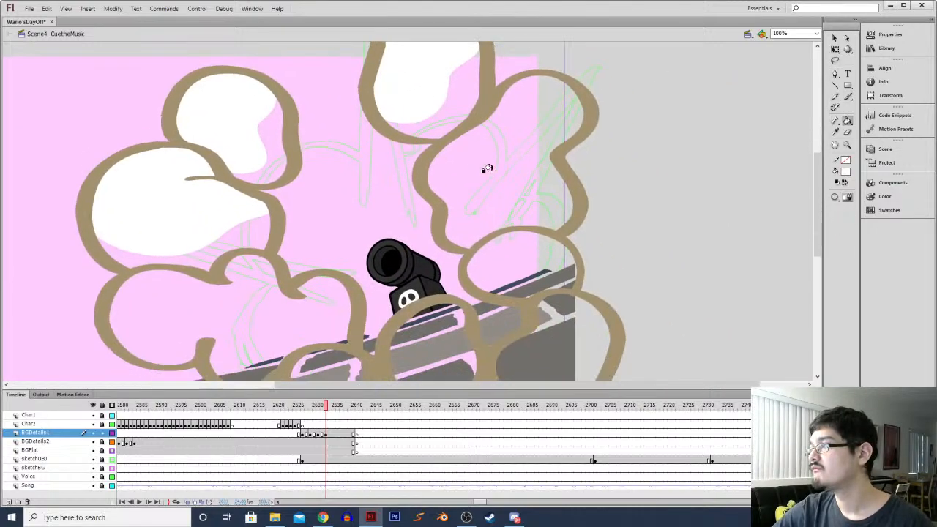
key(b)
mouse_move(445, 218)
mouse_down()
mouse_move(463, 233)
mouse_move(529, 194)
mouse_move(516, 159)
mouse_move(560, 119)
mouse_move(521, 136)
mouse_move(572, 107)
mouse_move(578, 86)
mouse_up()
key(k)
click(531, 115)
mouse_move(501, 258)
mouse_down()
mouse_move(510, 203)
mouse_move(512, 219)
mouse_move(571, 189)
mouse_move(565, 180)
mouse_up()
key(b)
key(k)
click(523, 198)
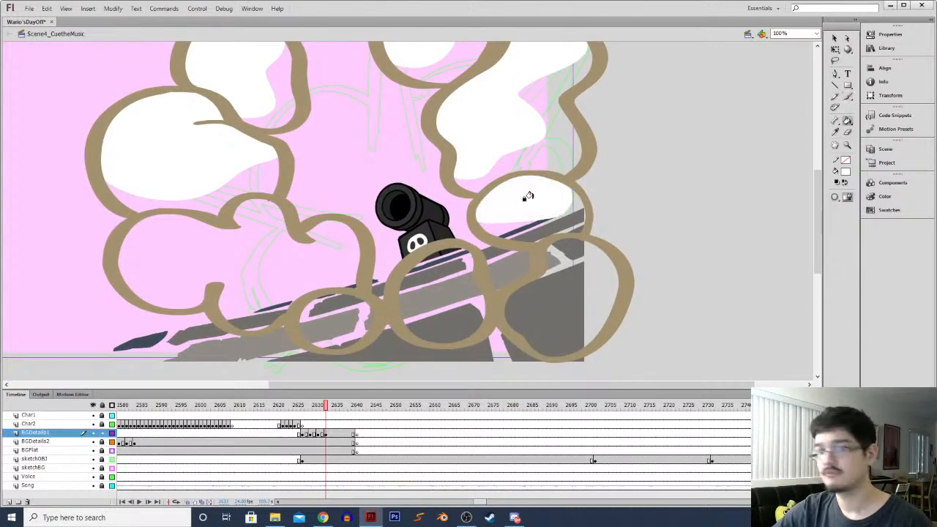
Brush a curved white shading boundary in the bottom-right lobe and fill its lit area with white
drag(548, 217, 527, 159)
key(b)
mouse_move(485, 265)
mouse_down()
mouse_move(526, 272)
mouse_move(560, 255)
mouse_move(558, 226)
mouse_move(575, 186)
mouse_up()
key(k)
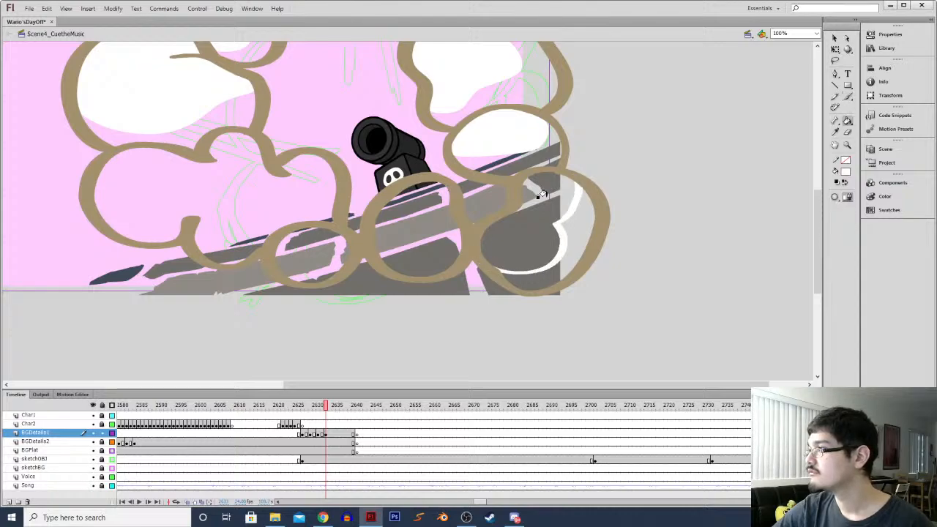
click(542, 195)
Select and smooth the upper edge of the bottom-right lobe's white area
key(v)
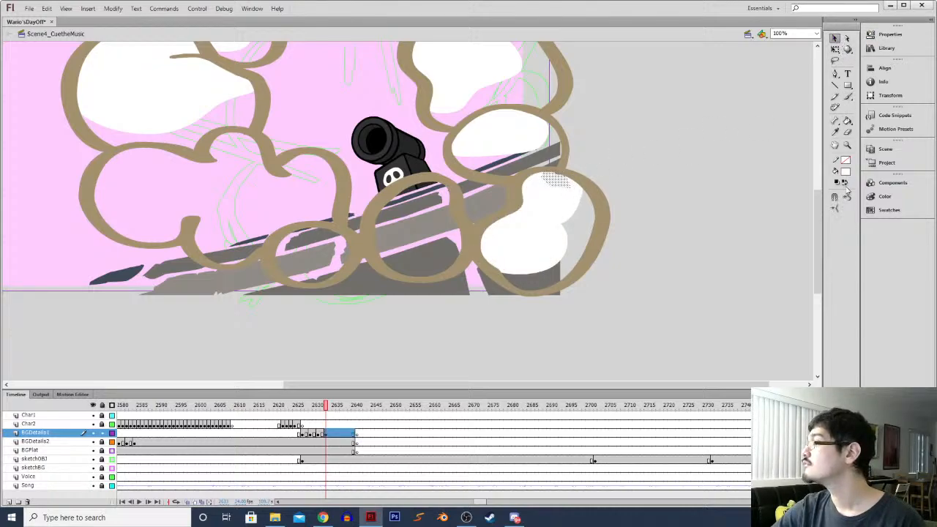
click(847, 39)
click(708, 176)
drag(565, 176, 570, 182)
key(Delete)
click(642, 159)
key(space)
Brush a white shading boundary in the round lobe just below the cannon and fill its lit area with white
key(b)
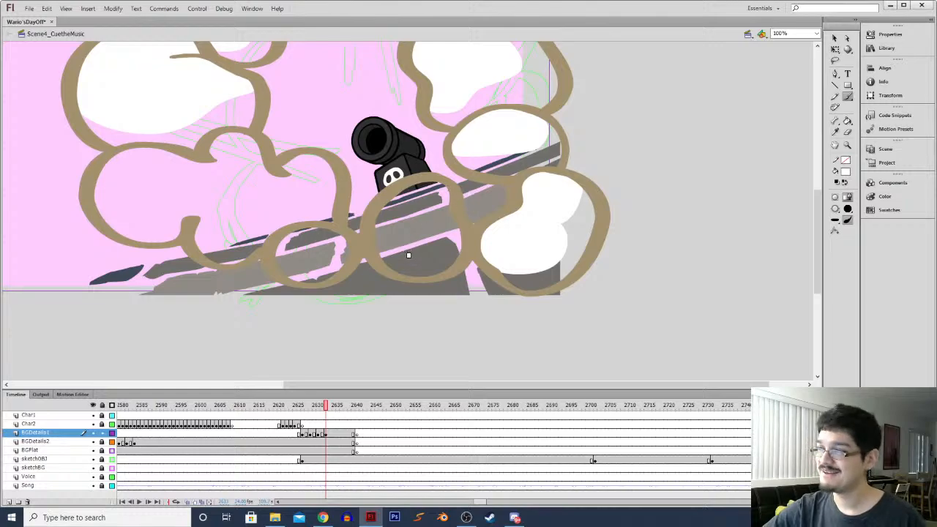
mouse_move(373, 246)
mouse_down()
mouse_move(426, 260)
mouse_move(443, 233)
mouse_move(421, 207)
mouse_move(432, 200)
mouse_move(439, 178)
mouse_up()
key(k)
click(403, 227)
Lasso and smooth the lower edge of the white area in the round lobe below the cannon
mouse_move(408, 262)
mouse_down()
mouse_move(452, 207)
mouse_move(442, 233)
mouse_up()
key(l)
key(v)
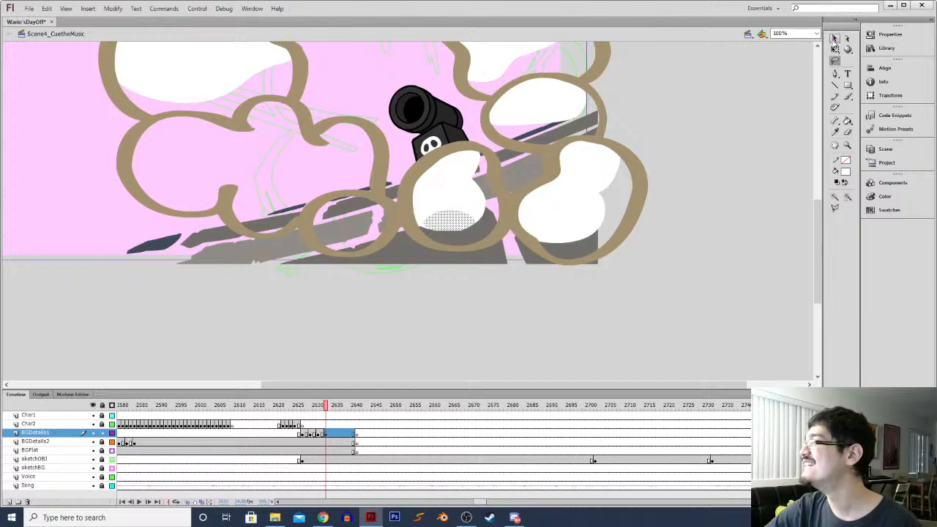
key(Delete)
Brush a white shading boundary in the small bottom lobe and fill its lit area with white
key(b)
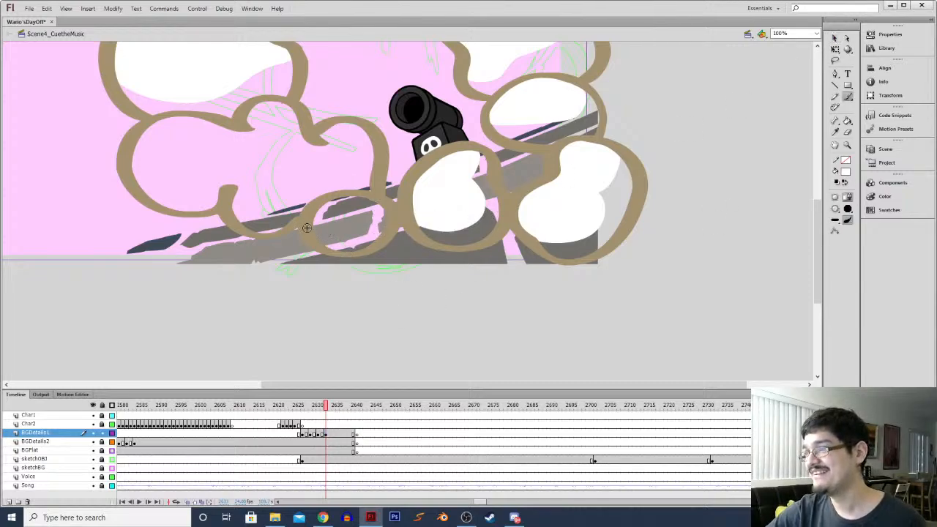
mouse_move(348, 232)
mouse_down()
mouse_move(379, 199)
mouse_move(416, 203)
mouse_up()
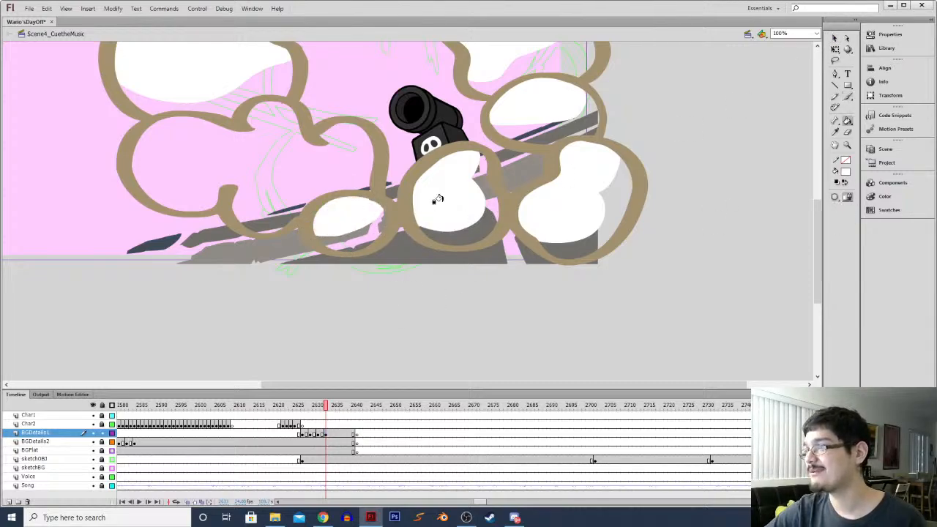
key(a)
click(365, 212)
click(288, 294)
Reshape the lower-left inner edge of the small bottom lobe, widening its white area and thinning the brown outline
key(b)
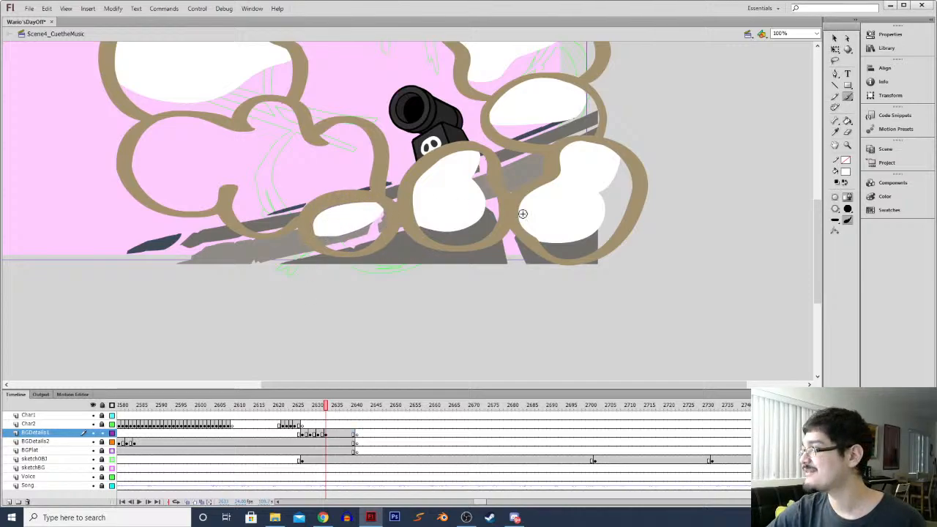
click(834, 38)
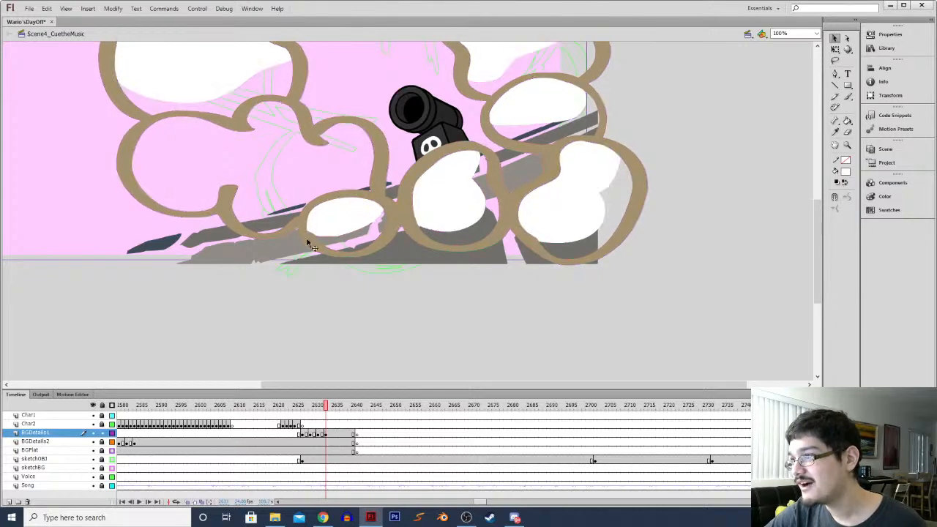
key(ctrl+equal)
drag(278, 261, 372, 205)
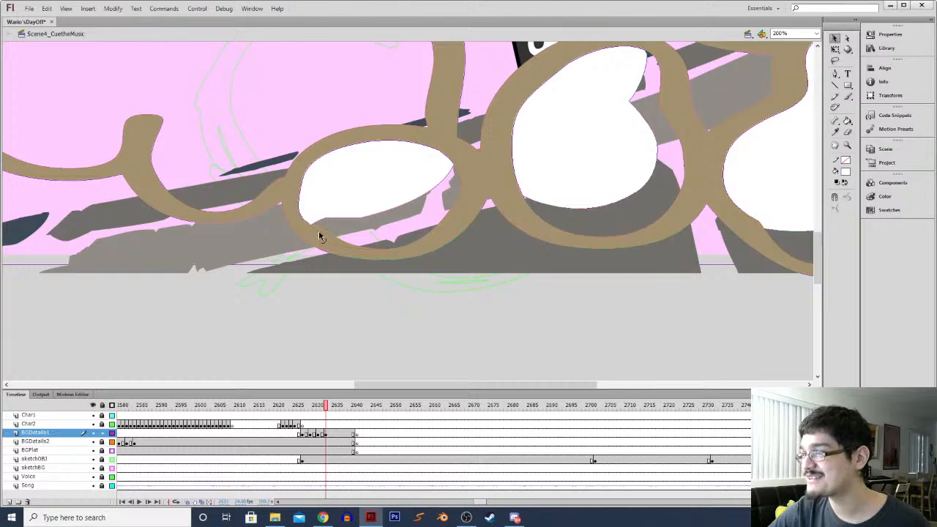
Brush a lower white shading boundary in the small bottom lobe and fill the gap, extending its white area downward
key(l)
mouse_move(324, 209)
mouse_down()
mouse_move(300, 223)
mouse_move(359, 192)
mouse_up()
key(v)
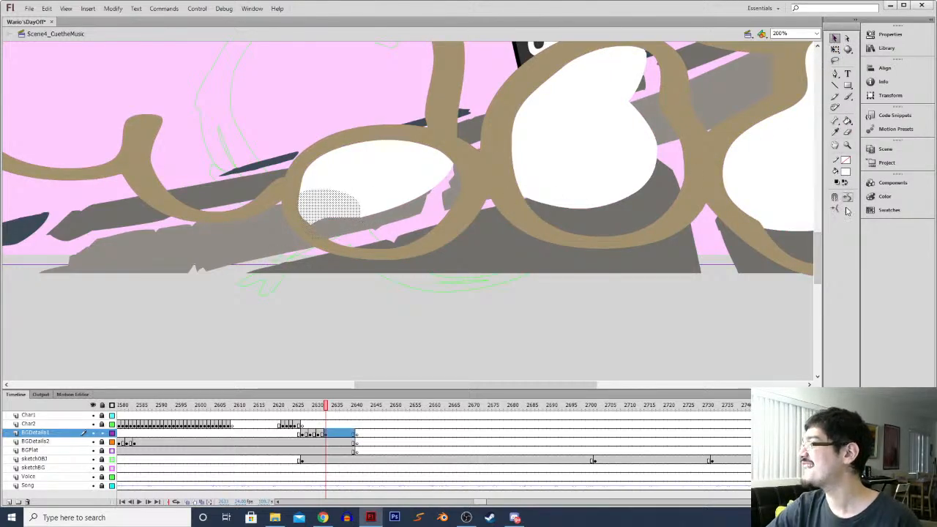
key(Escape)
key(b)
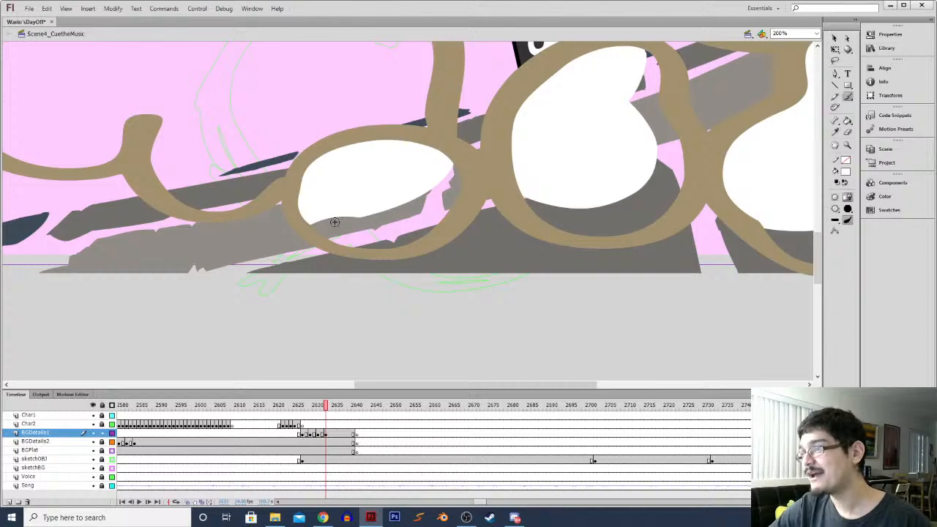
mouse_move(308, 227)
mouse_down()
mouse_move(389, 220)
mouse_move(423, 203)
mouse_move(448, 159)
mouse_up()
key(k)
click(348, 223)
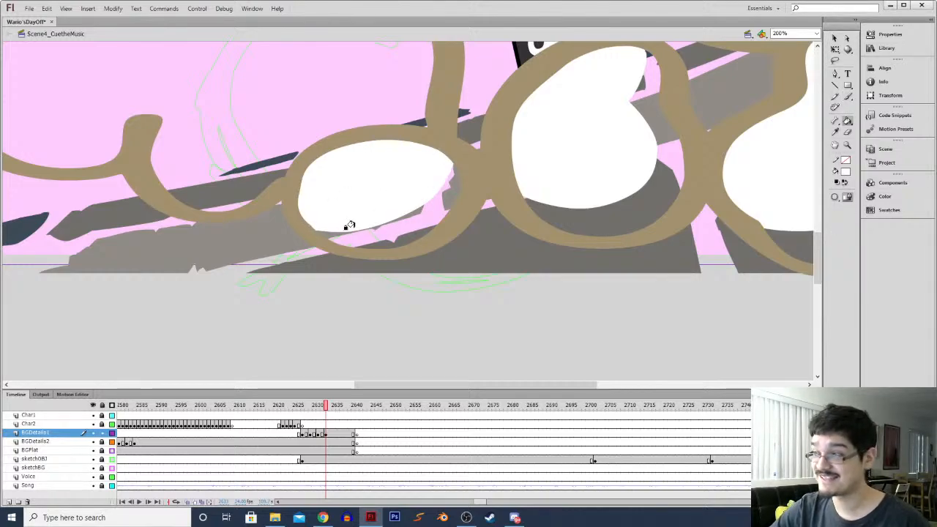
key(ctrl+minus)
scroll(344, 186, up, 1)
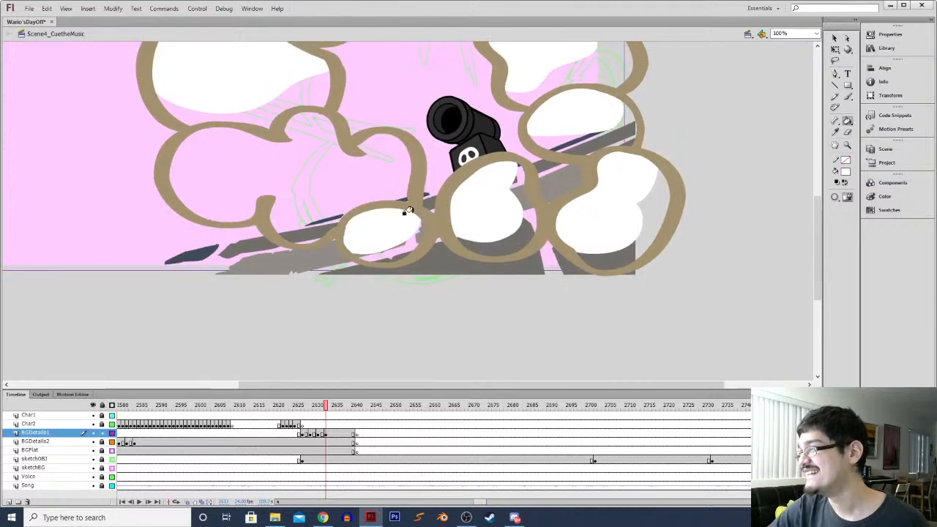
Brush a white shading boundary across the multi-lobed cloud left of the cannon and fill its lit area with white
key(b)
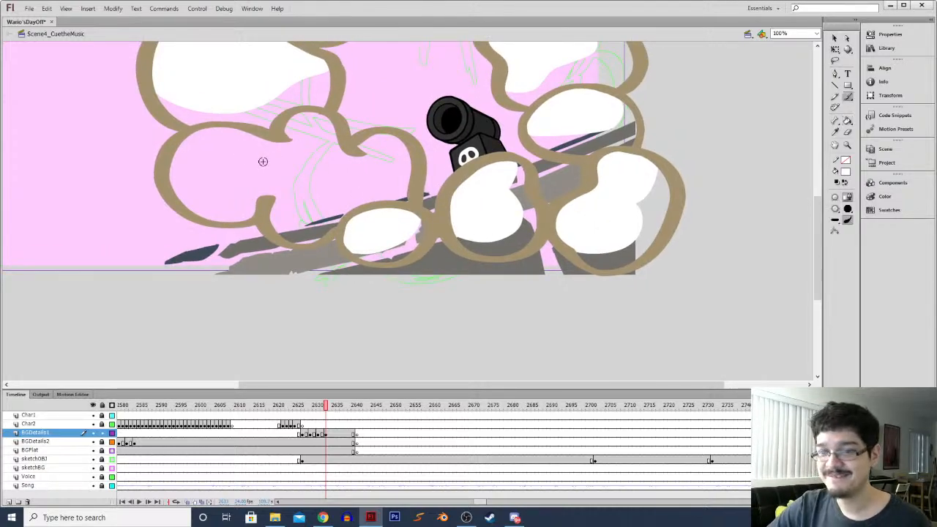
mouse_move(160, 172)
mouse_down()
mouse_move(204, 206)
mouse_move(291, 172)
mouse_up()
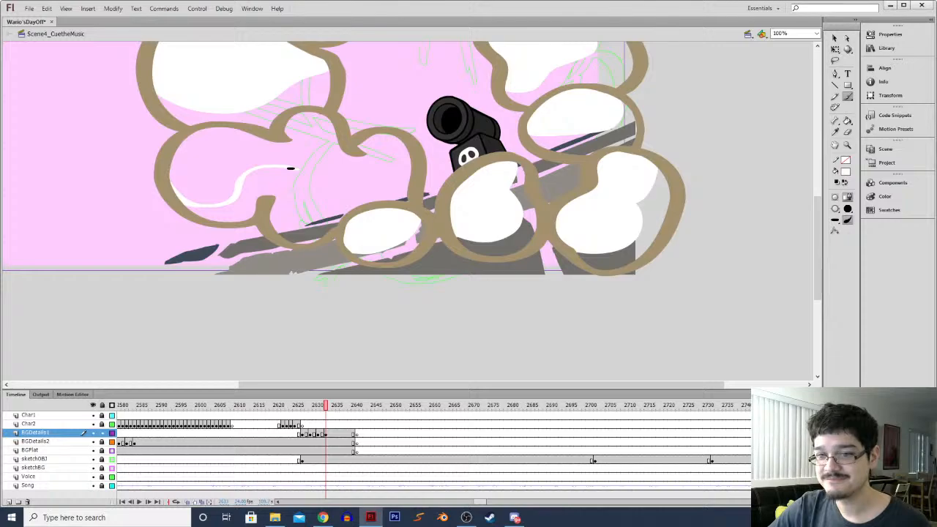
mouse_move(287, 174)
mouse_down()
mouse_move(317, 215)
mouse_move(330, 187)
mouse_move(379, 177)
mouse_move(407, 143)
mouse_up()
key(k)
click(306, 149)
drag(306, 149, 297, 187)
Sample the beige shadow colour from the previous frame and fill the shaded areas of the cloud lobes with it
key(comma)
key(i)
click(438, 259)
key(period)
click(272, 259)
click(386, 281)
click(508, 271)
click(623, 257)
drag(570, 173, 552, 188)
key(ctrl+minus)
drag(431, 165, 431, 142)
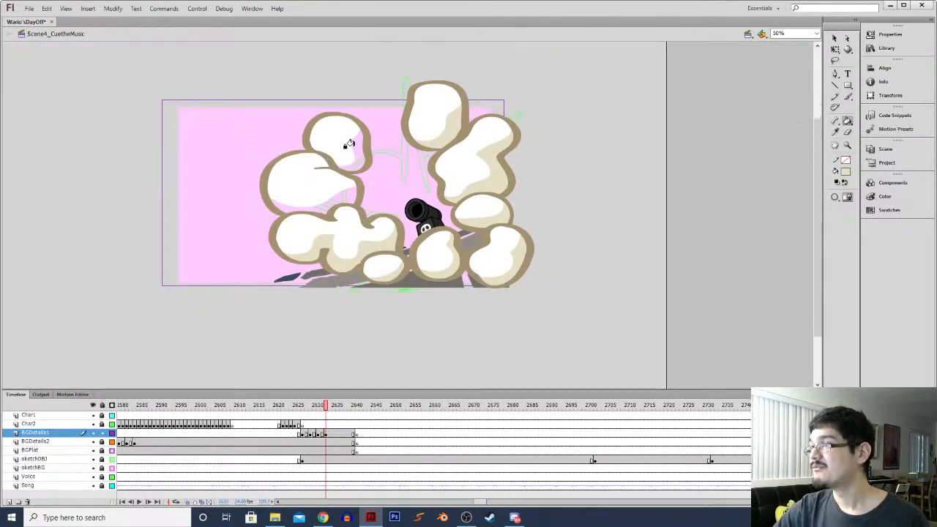
End the cloud drawing with a blank keyframe on BGDetails1 at frame 2635 and play back the explosion
click(300, 434)
key(Return)
click(327, 436)
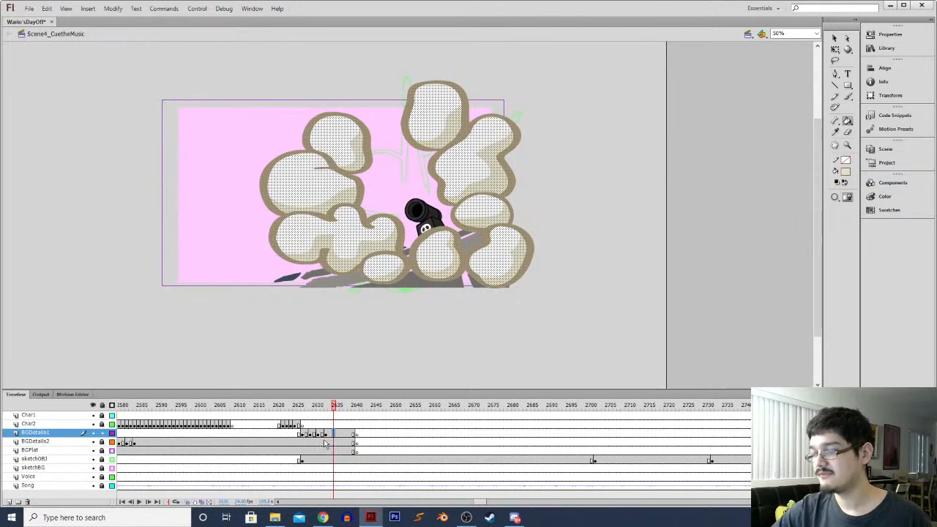
click(323, 443)
click(297, 443)
key(Return)
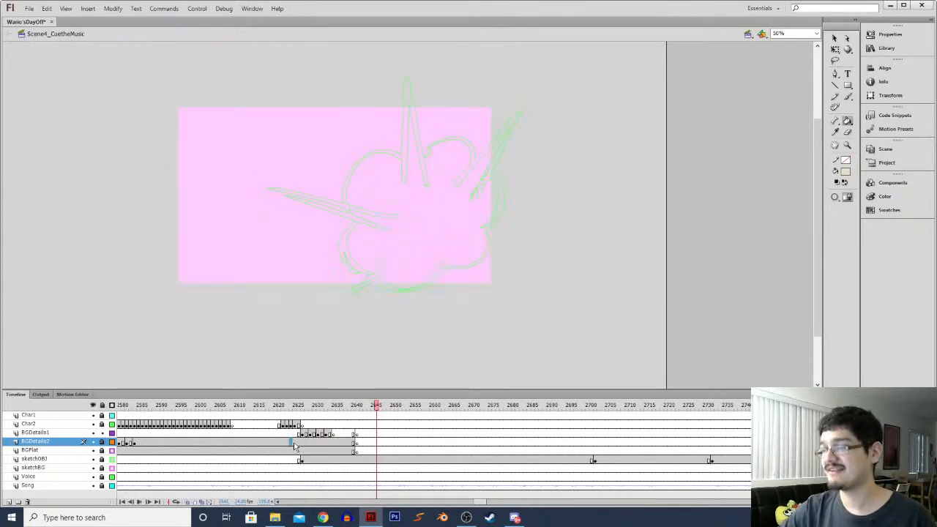
Clear the hand-drawn explosion cloud keyframes on BGDetails1 from frame 2627 onward and play the scene back
drag(301, 434, 338, 439)
right_click(338, 439)
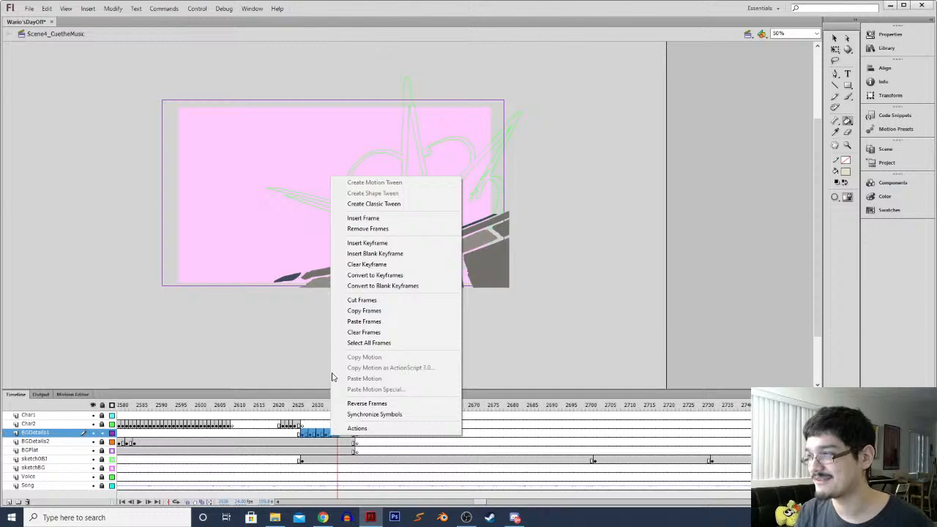
click(376, 264)
click(306, 434)
click(305, 434)
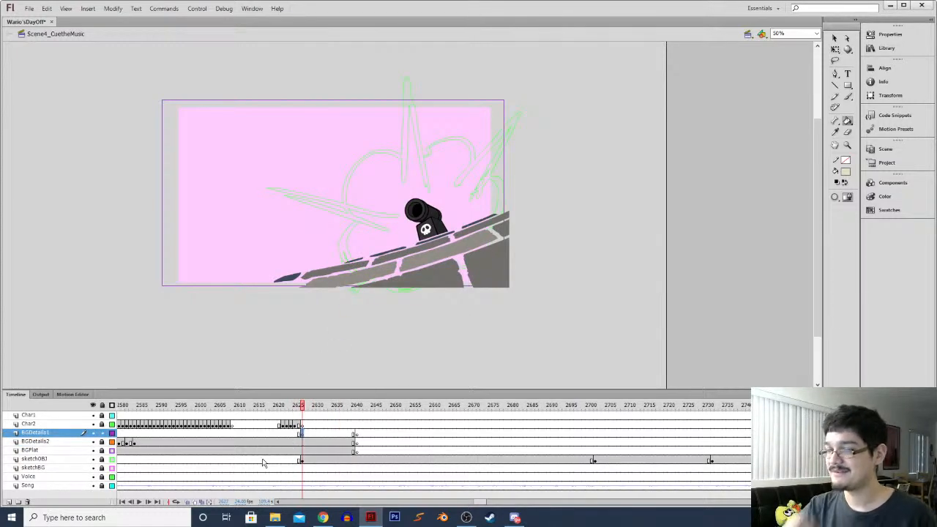
key(Return)
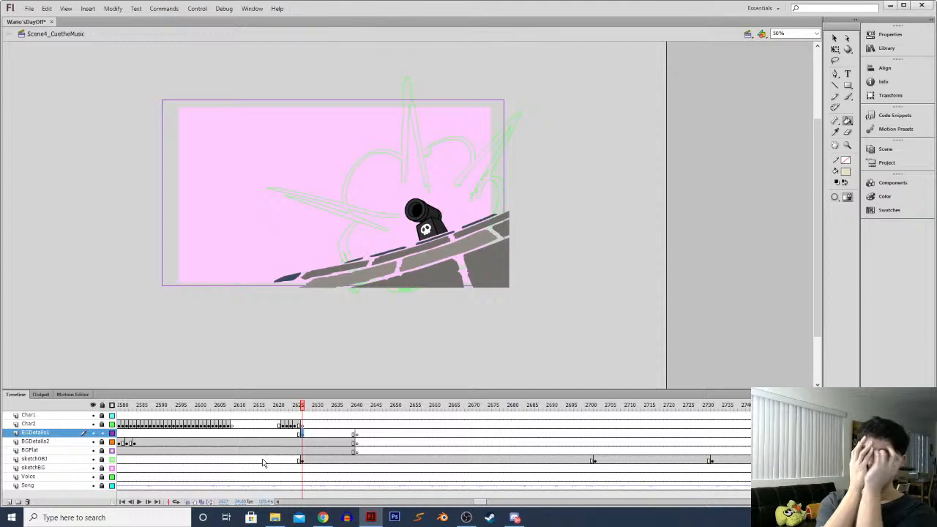
Place the explosion symbol from the library over the cannon on BGDetails1, rotate it counterclockwise and preview its frames
click(887, 47)
drag(745, 150, 421, 192)
key(q)
drag(475, 155, 430, 139)
drag(422, 240, 426, 256)
key(period)
key(period)
key(period)
key(period)
key(period)
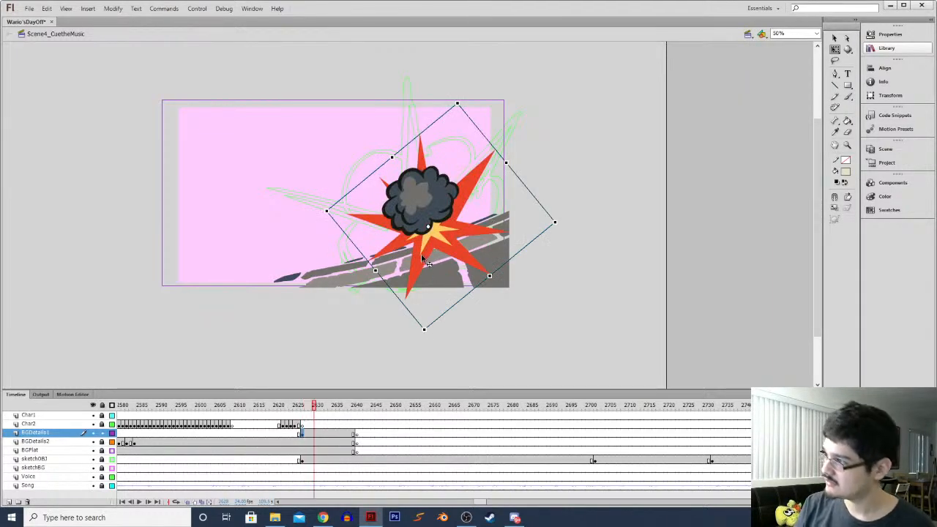
Enlarge the explosion symbol at frame 2627 so its star extends beyond the stage, and play the animation back
click(302, 441)
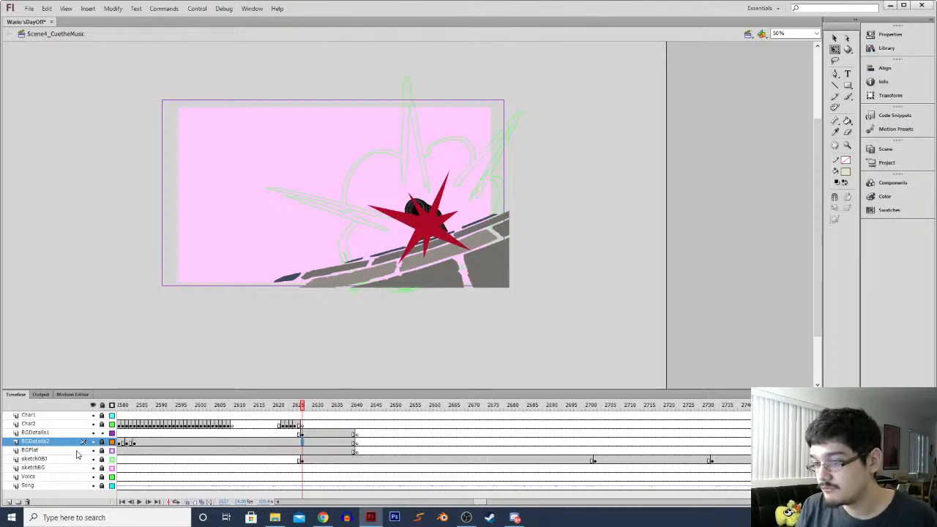
click(94, 450)
click(95, 450)
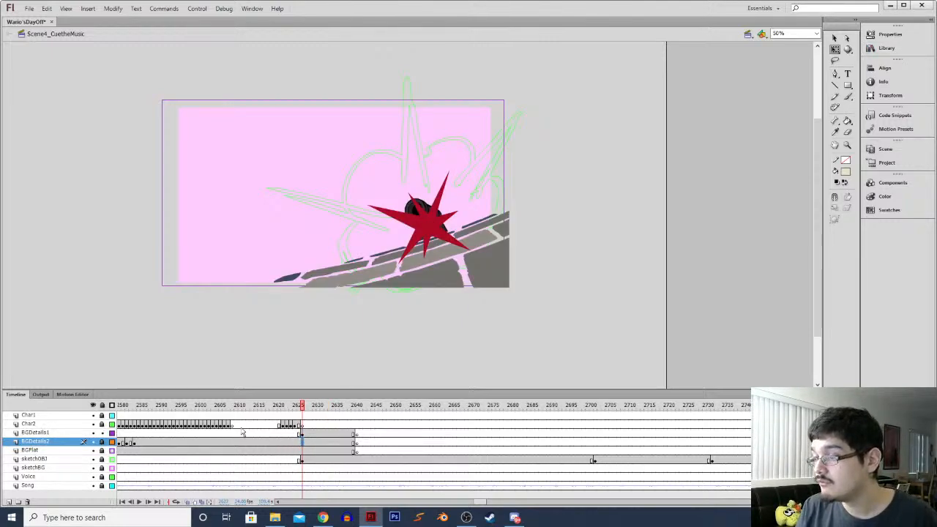
click(302, 432)
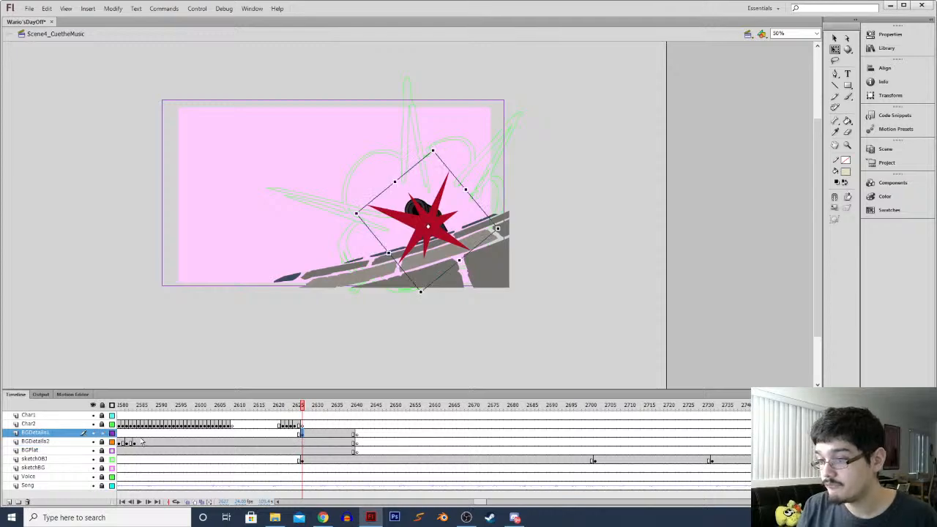
drag(432, 149, 438, 66)
drag(575, 232, 655, 234)
click(300, 442)
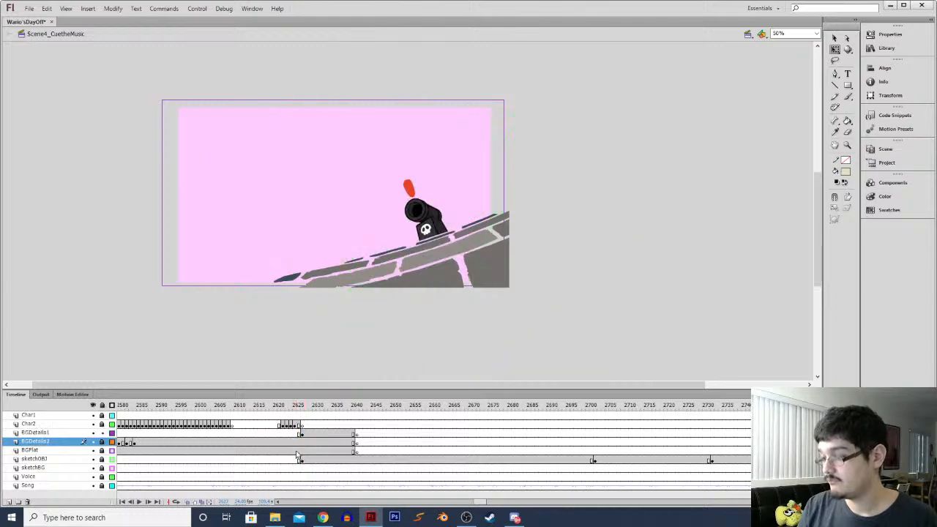
key(Return)
click(301, 433)
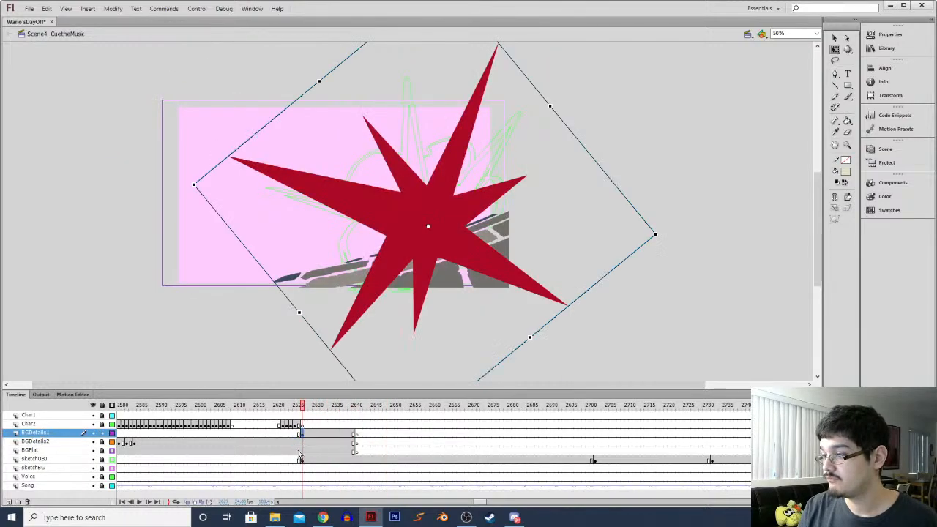
Move the explosion keyframe from BGDetails1 to Char2 at frame 2627 and end it where the background layers end
click(300, 451)
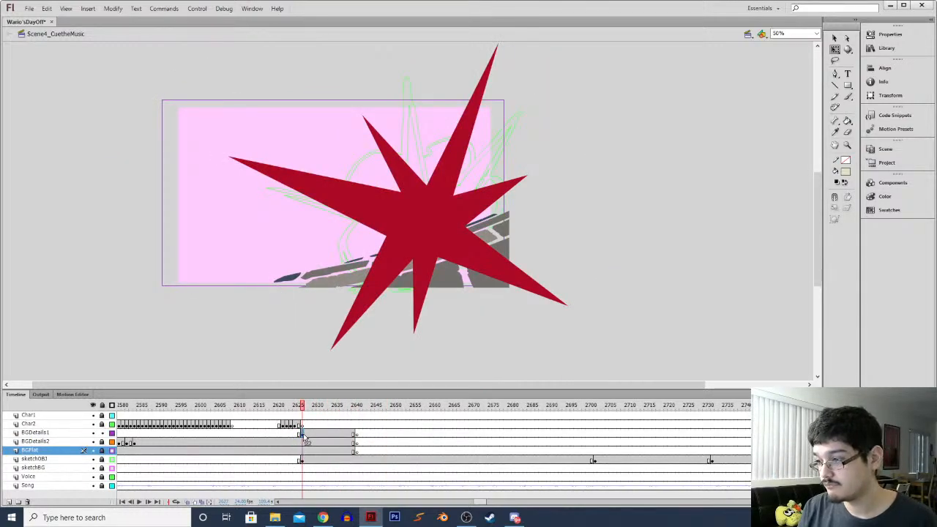
click(303, 434)
click(302, 424)
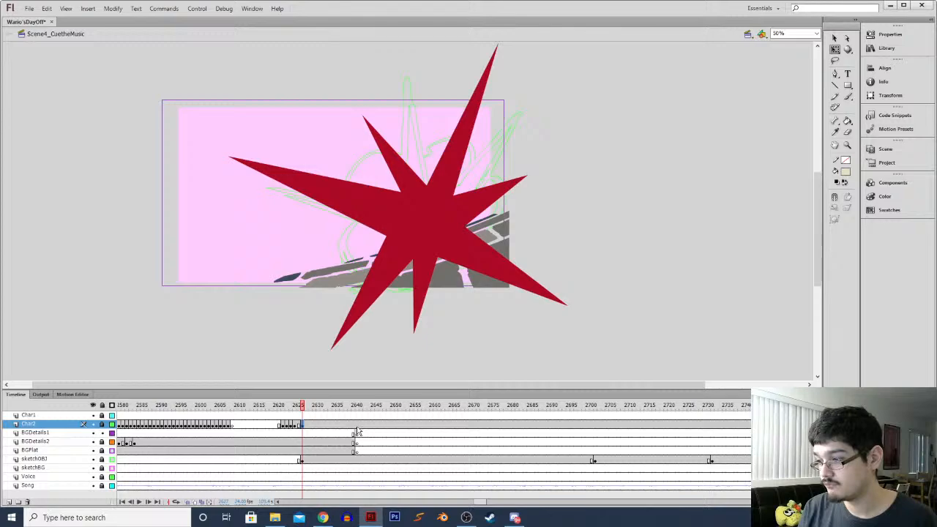
click(356, 427)
key(F5)
click(302, 434)
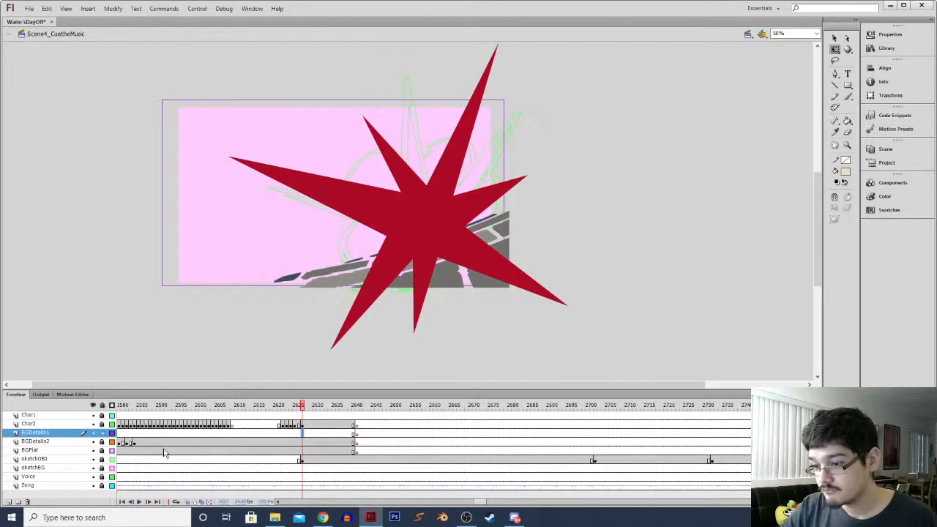
Copy the navy sky rectangle from BGFlat and paste it in place on BGDetails1 at frame 2627, behind the explosion
click(302, 452)
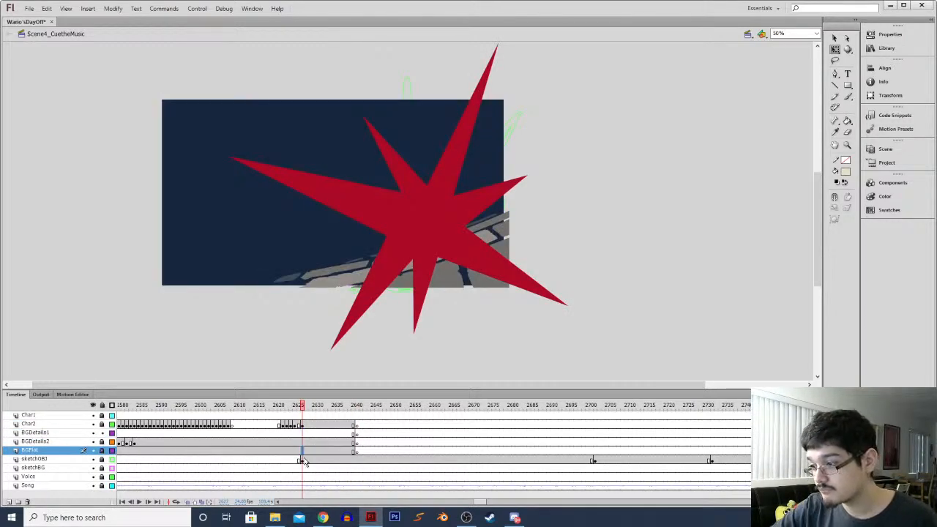
click(298, 452)
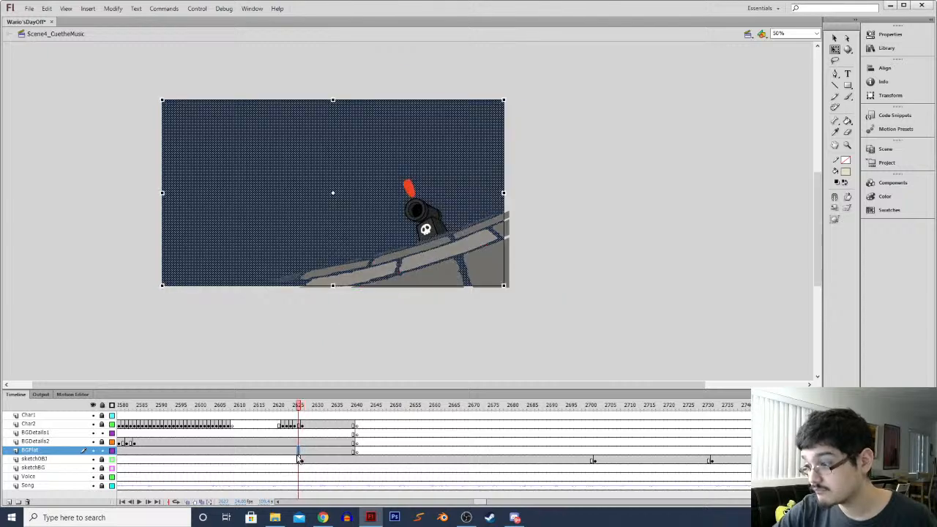
click(302, 434)
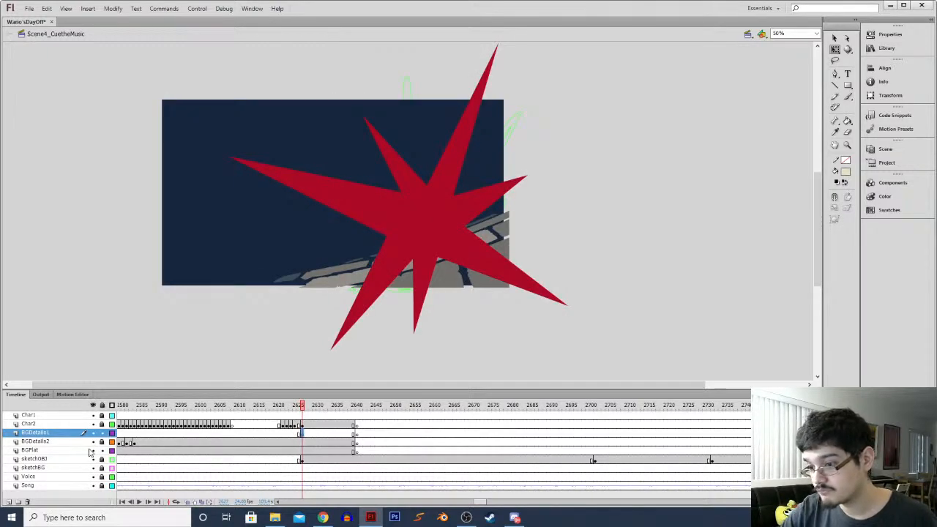
key(ctrl+shift+v)
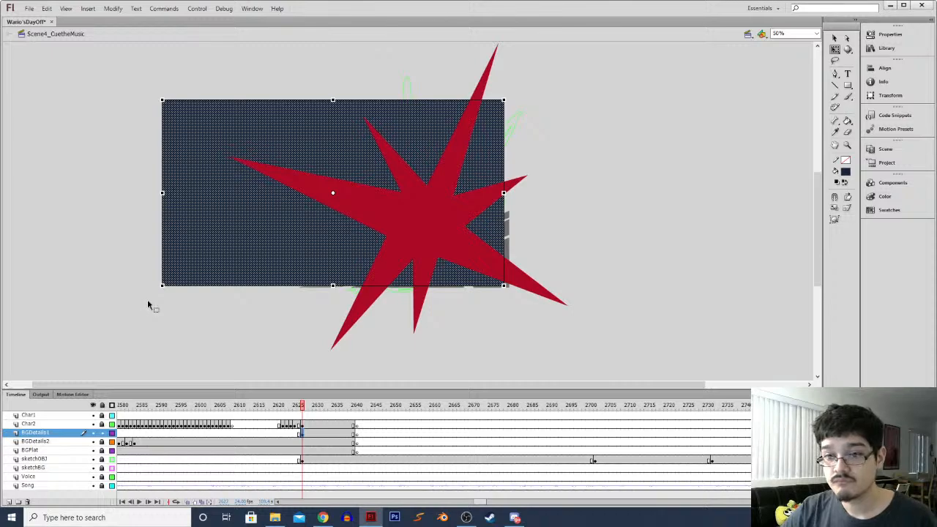
Sample the yellow of the firework spark and fill the pasted background rectangle with it at frame 2627
key(comma)
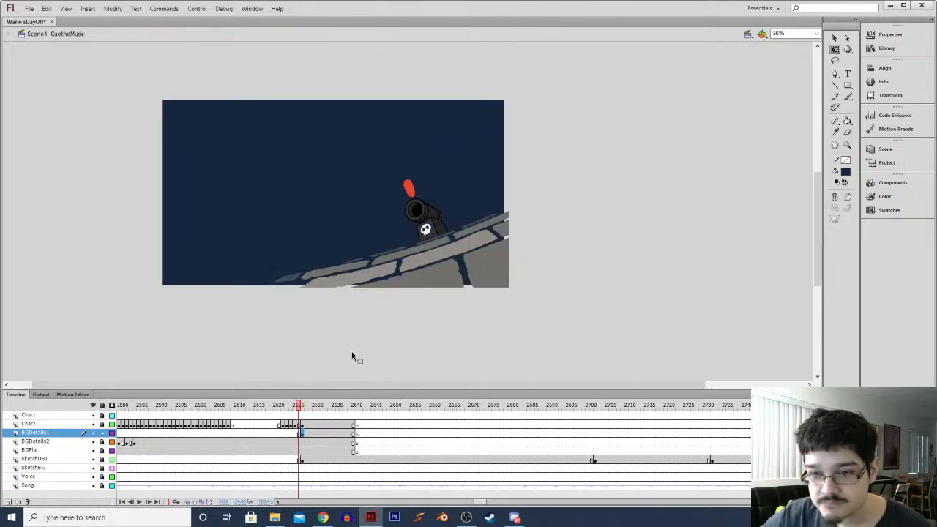
key(comma)
key(comma)
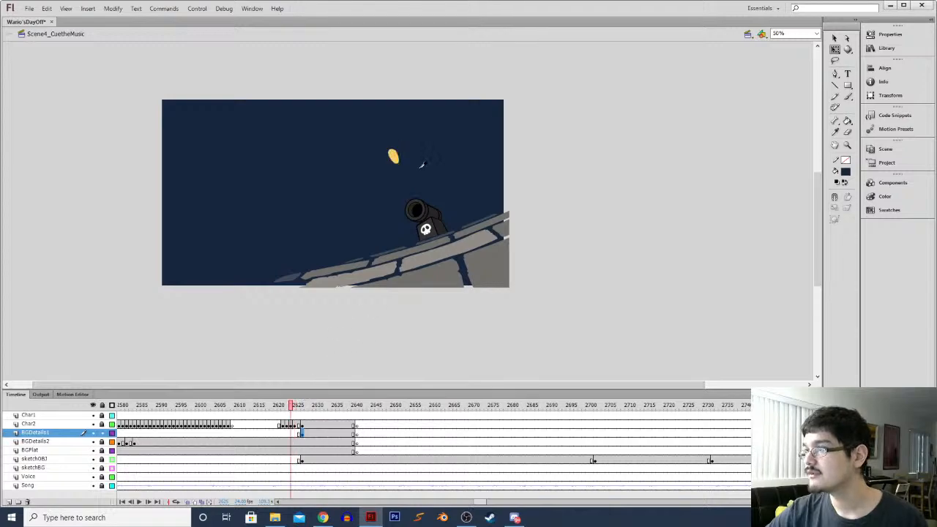
key(k)
key(period)
key(period)
click(338, 170)
Add a BGDetails1 keyframe at frame 2631 and fill its background rectangle with the explosion's red-orange
key(period)
key(period)
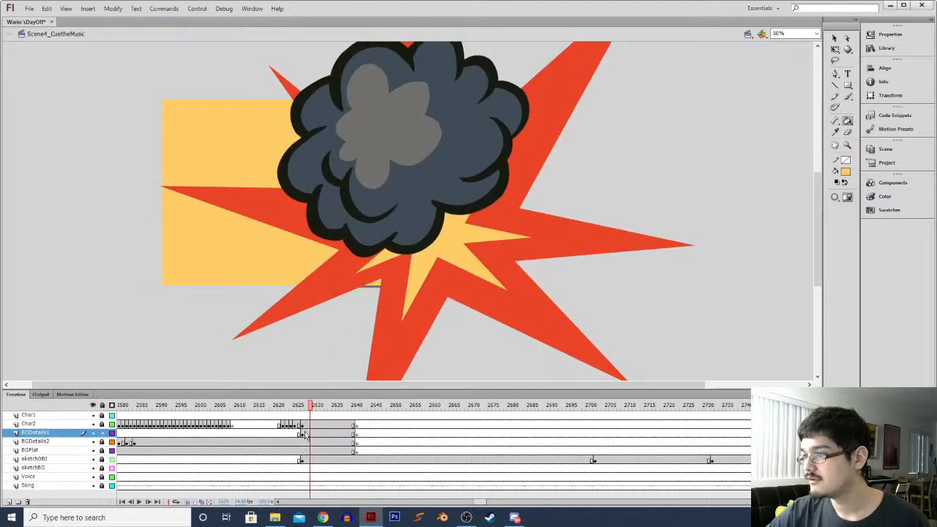
key(period)
key(period)
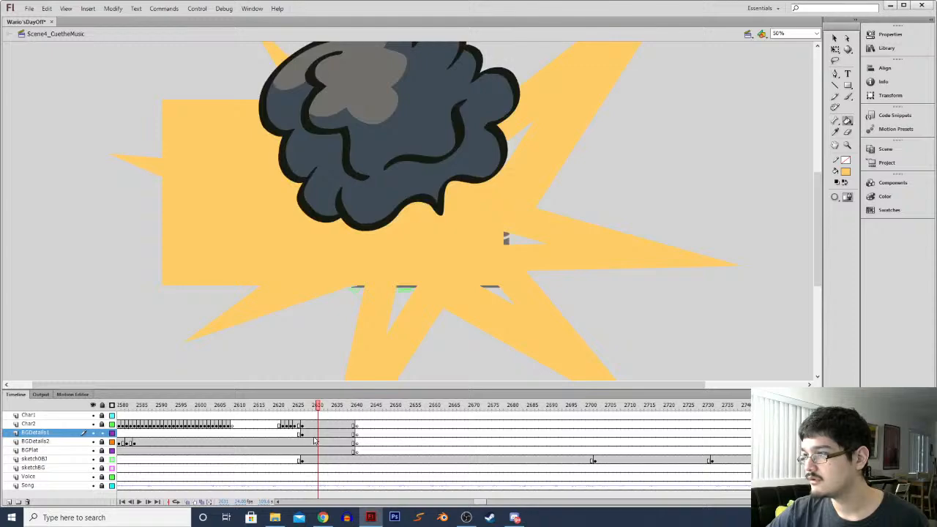
click(316, 442)
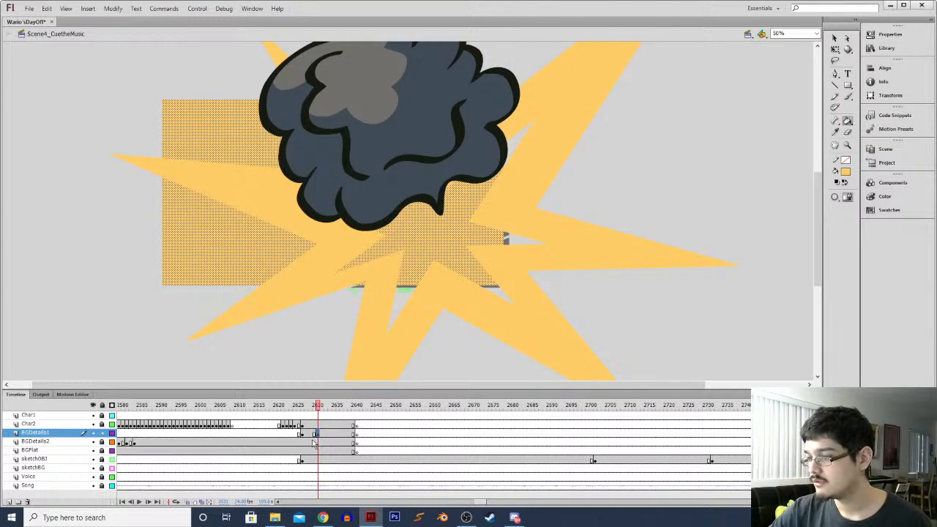
key(comma)
key(i)
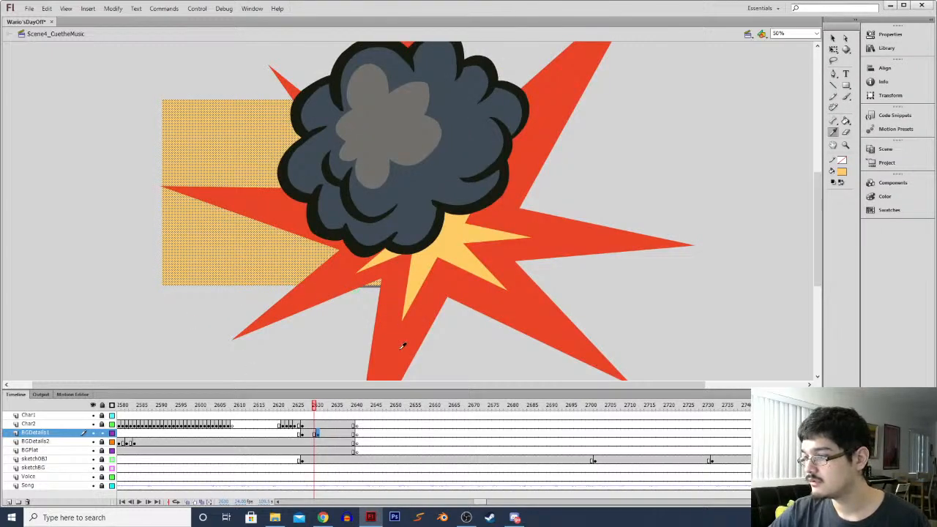
click(391, 341)
key(period)
click(231, 269)
End the background flash with a blank keyframe on BGDetails1 at frame 2633 and play the explosion back
key(period)
key(period)
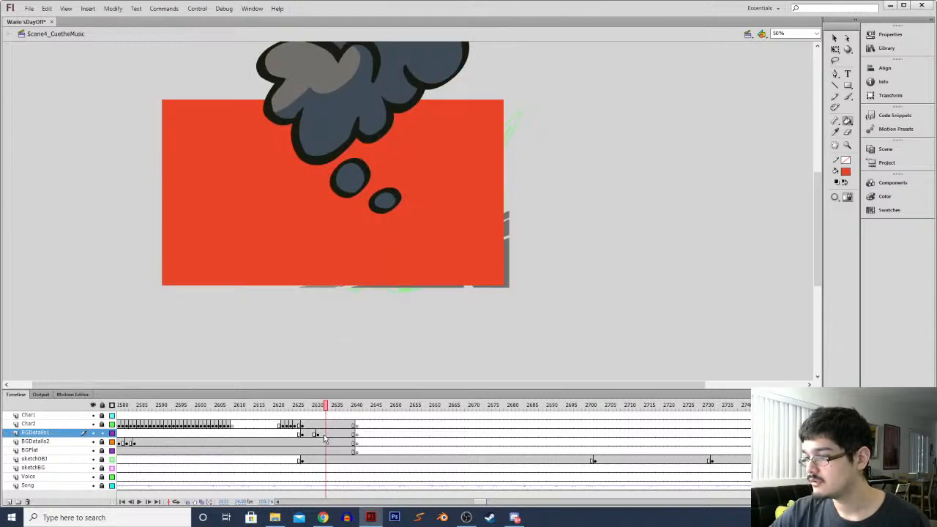
click(325, 434)
key(Return)
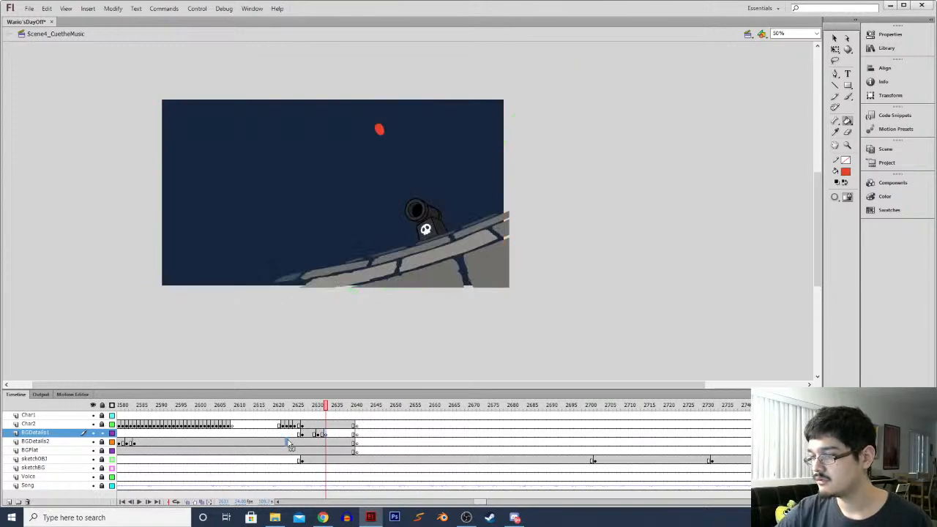
click(300, 442)
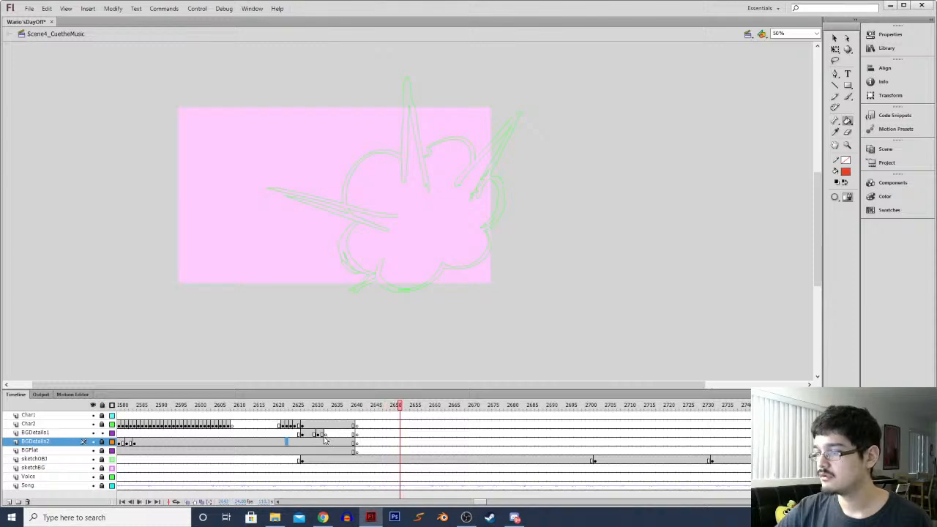
click(324, 434)
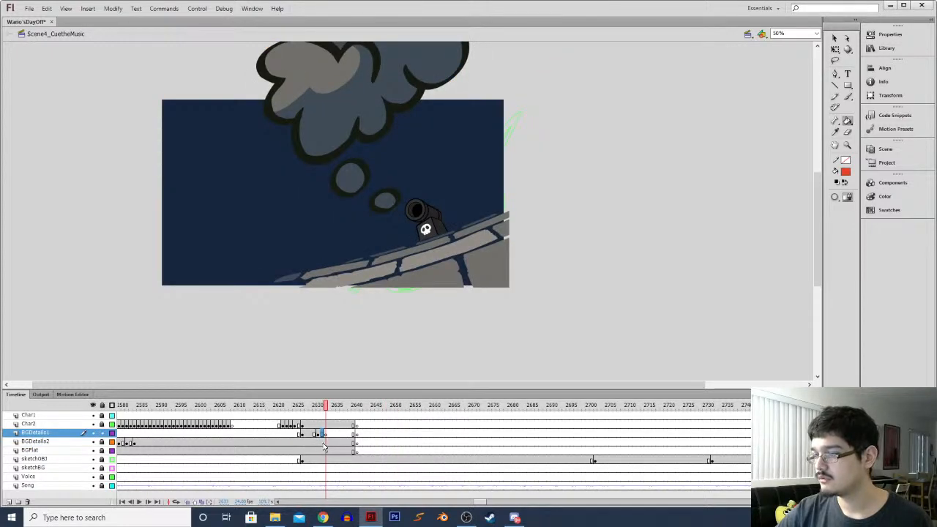
Hide BGDetails2 and BGFlat and examine the cannon explosion frame by frame against the sketch
drag(92, 449, 92, 442)
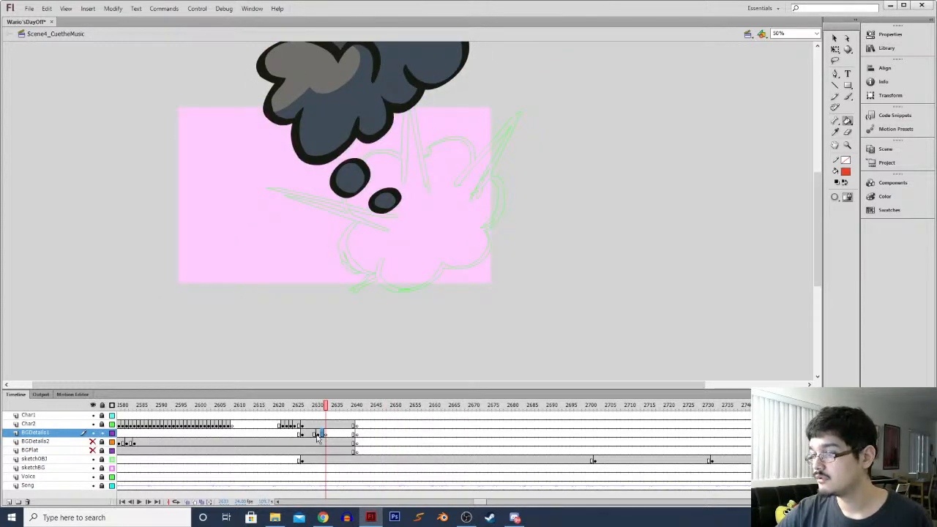
mouse_move(316, 437)
mouse_down()
mouse_move(304, 437)
mouse_move(327, 438)
mouse_up()
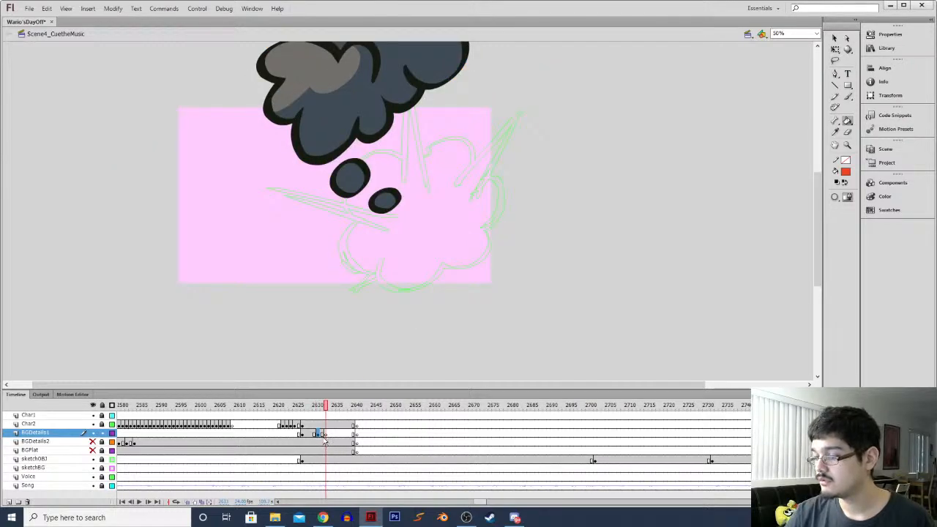
key(ctrl+minus)
click(311, 435)
key(period)
key(period)
key(period)
key(period)
key(period)
key(period)
key(period)
key(comma)
key(comma)
key(comma)
key(comma)
key(comma)
key(comma)
key(comma)
key(comma)
key(period)
key(period)
key(period)
key(period)
key(period)
key(period)
key(period)
key(period)
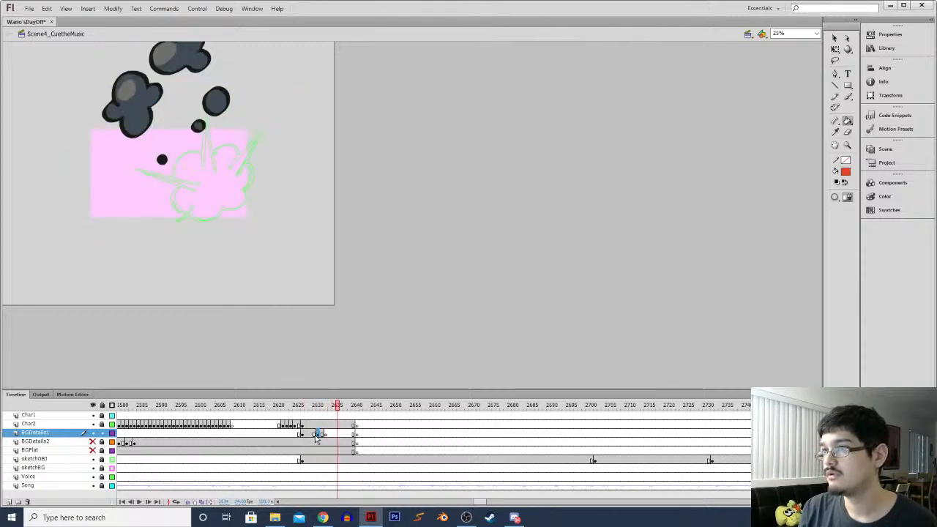
key(period)
key(period)
key(period)
Open the FX-Explosion library symbol for editing and play back its smoke and burst animation
click(887, 48)
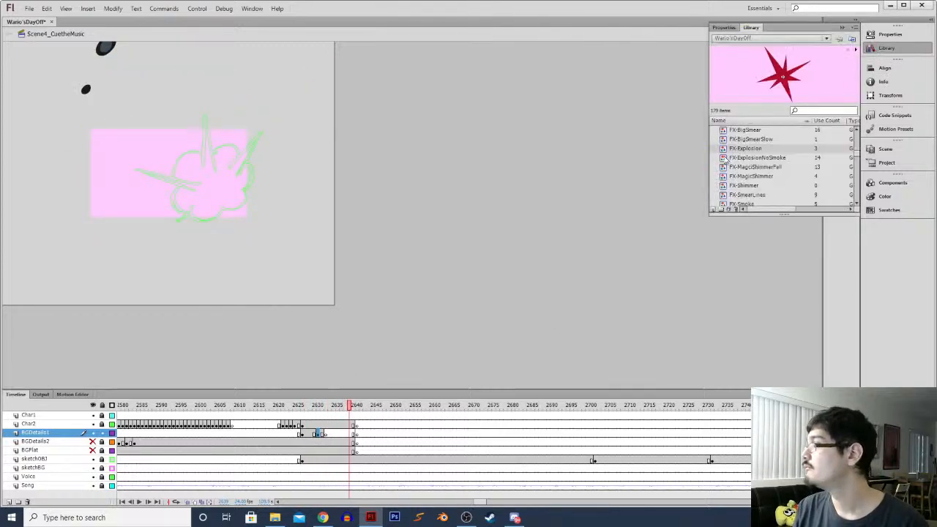
double_click(739, 149)
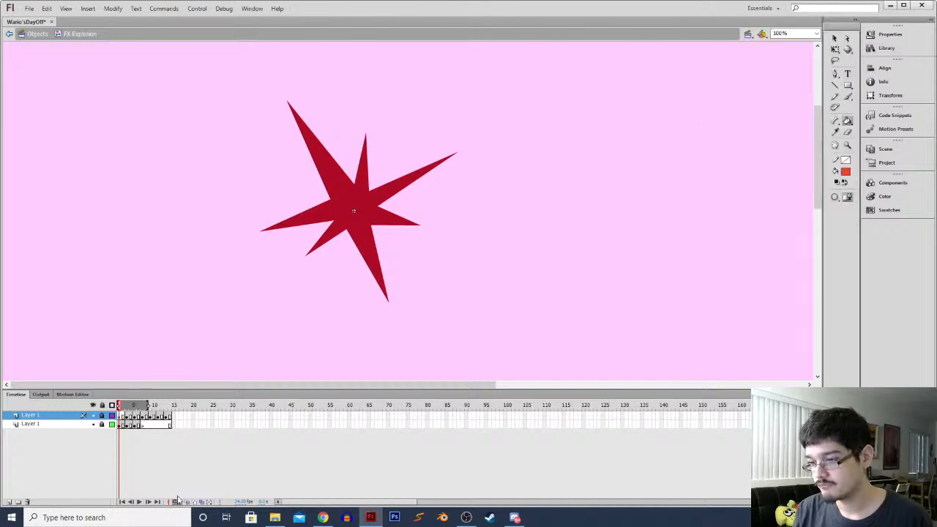
key(Return)
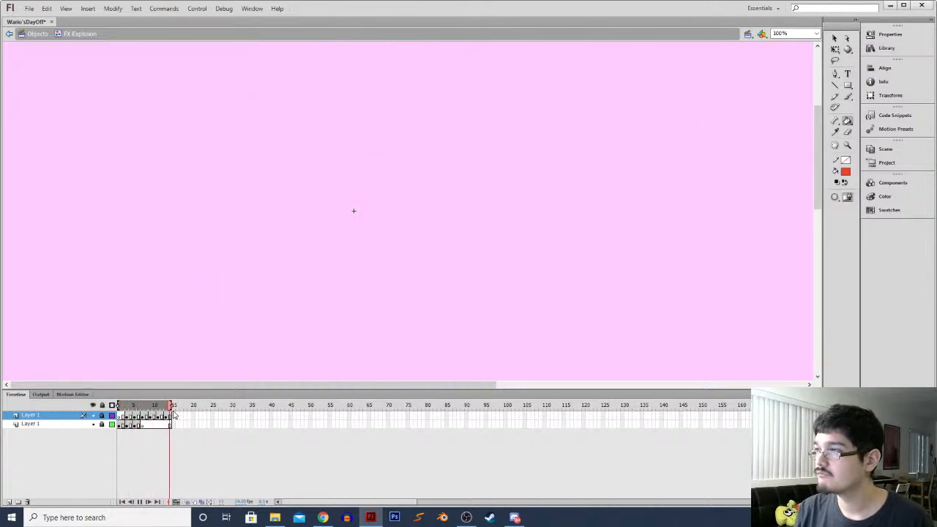
key(ctrl+minus)
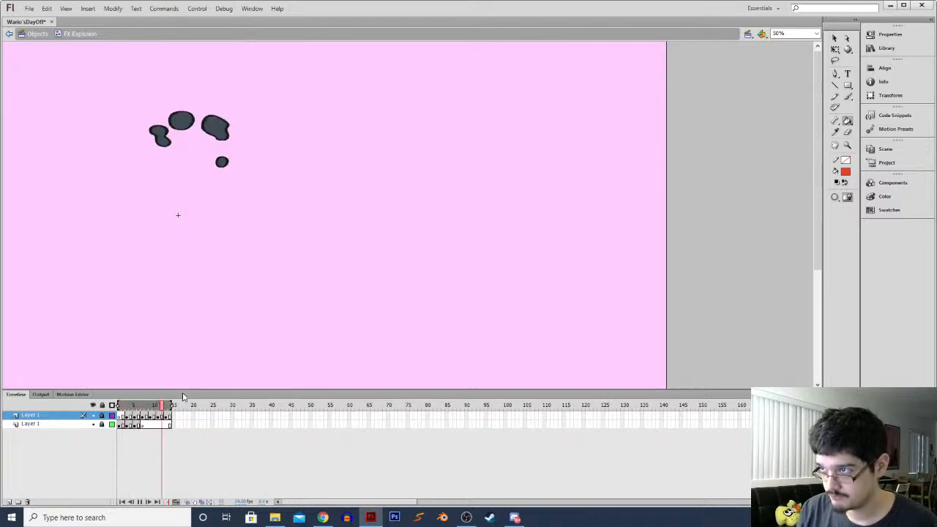
click(128, 426)
click(93, 415)
click(92, 415)
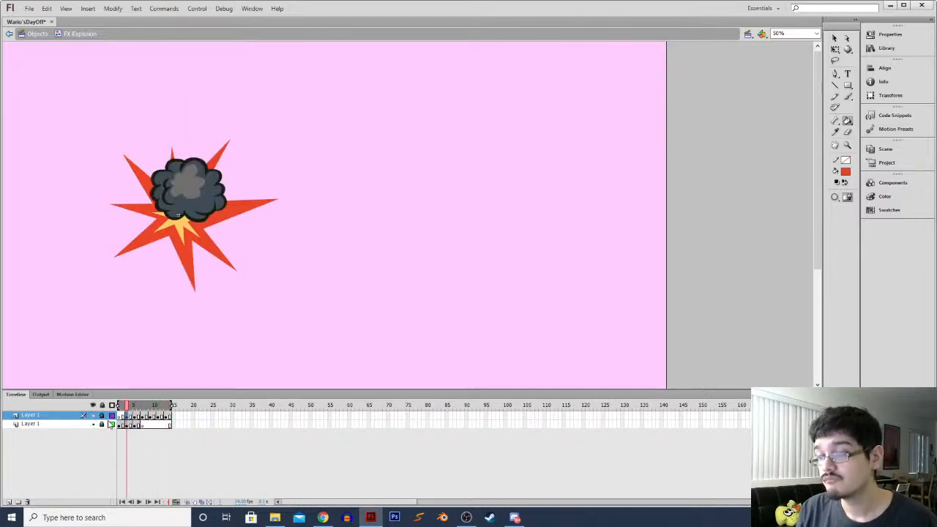
With onion skinning on, enlarge the smoke cloud at frame 3 and center it over the red burst
click(182, 501)
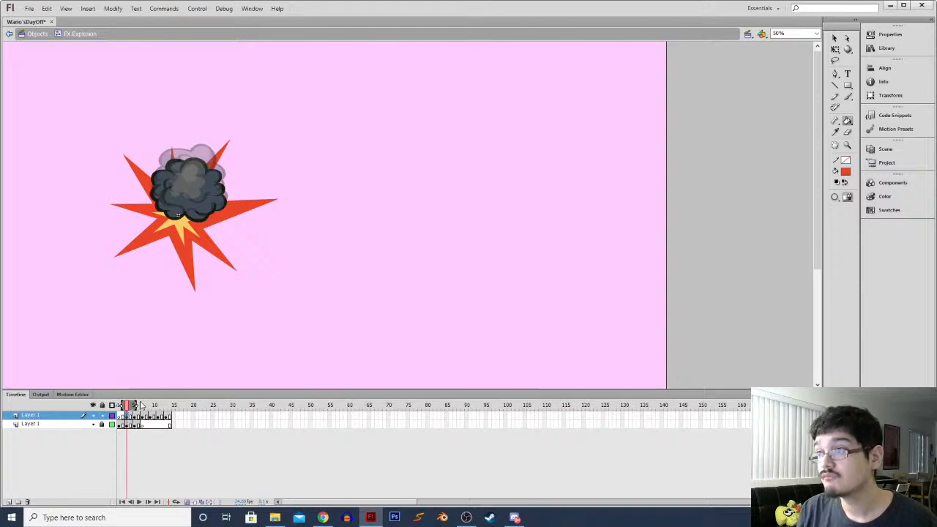
key(q)
click(196, 178)
drag(227, 223, 255, 246)
drag(215, 228, 192, 236)
Lower the smoke cloud at frame 5 over the yellow burst and enlarge it
click(134, 416)
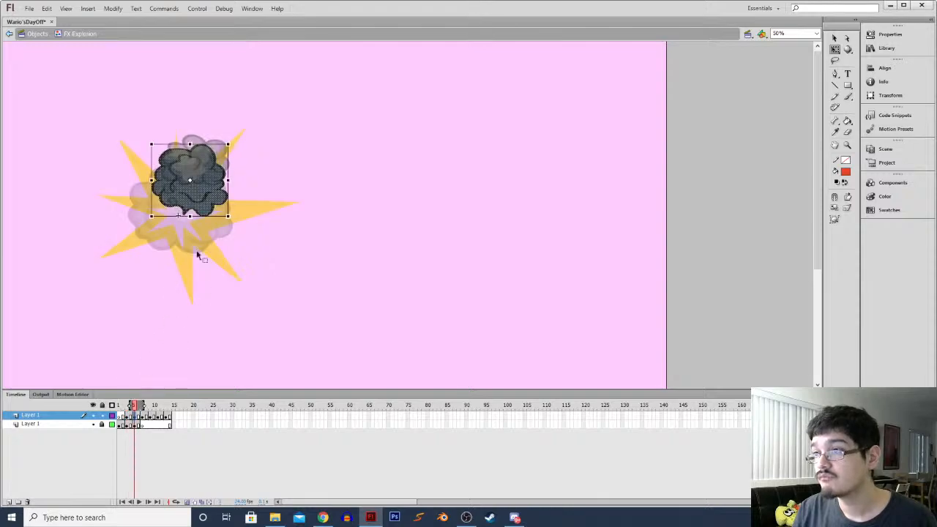
drag(190, 200, 181, 229)
drag(219, 173, 234, 149)
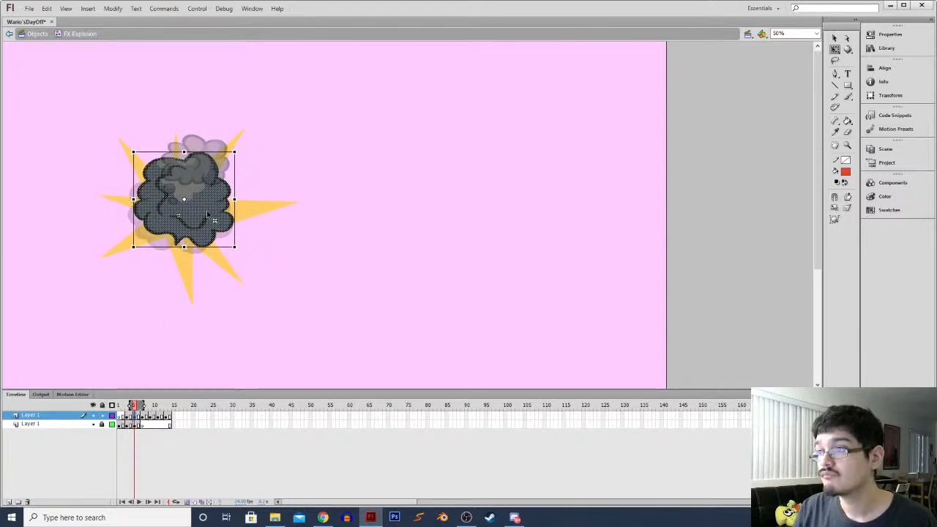
drag(214, 220, 215, 216)
Enlarge the smoke drawings at frames 7 and 9 and move them down closer to the burst center
click(142, 416)
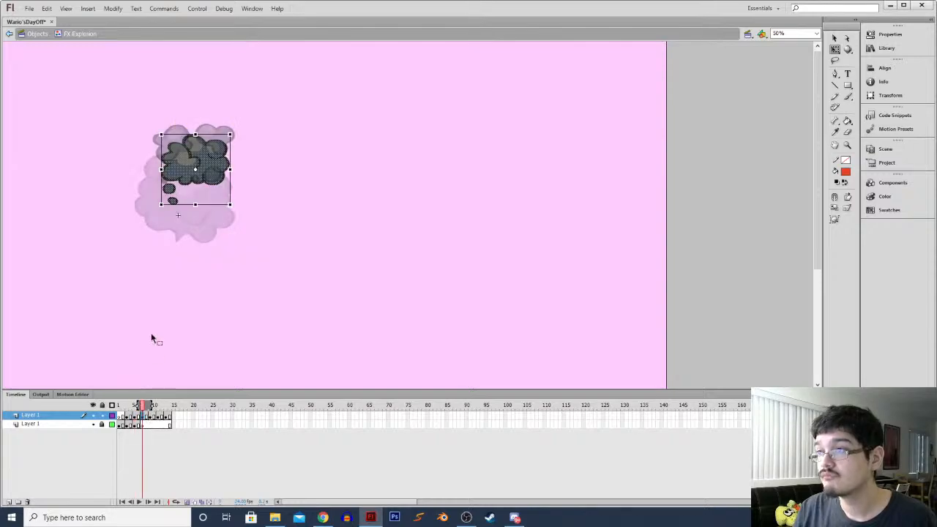
drag(236, 132, 266, 98)
drag(221, 159, 206, 197)
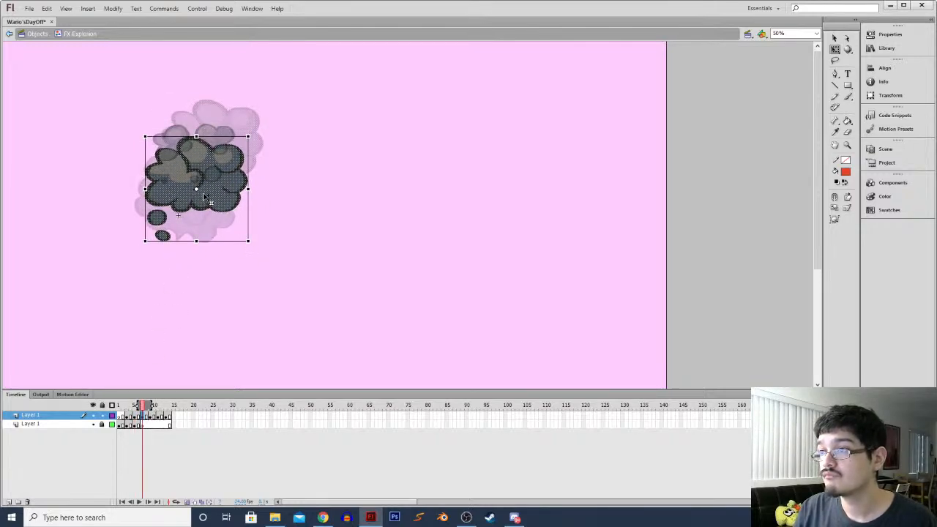
click(150, 416)
drag(235, 123, 265, 100)
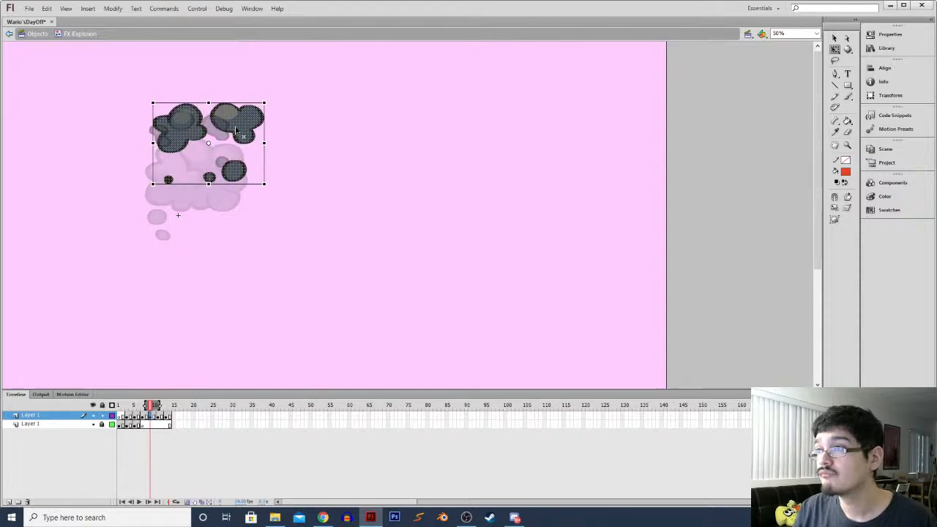
drag(212, 147, 202, 178)
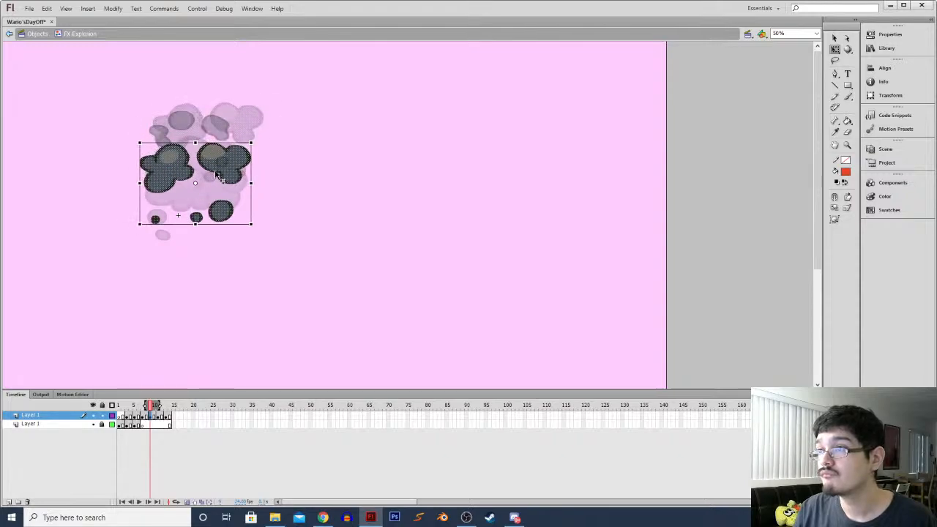
Enlarge and reposition the dissipating smoke puffs at frames 11 and 13, and play the symbol in a loop
click(156, 415)
drag(248, 120, 259, 118)
drag(205, 158, 197, 157)
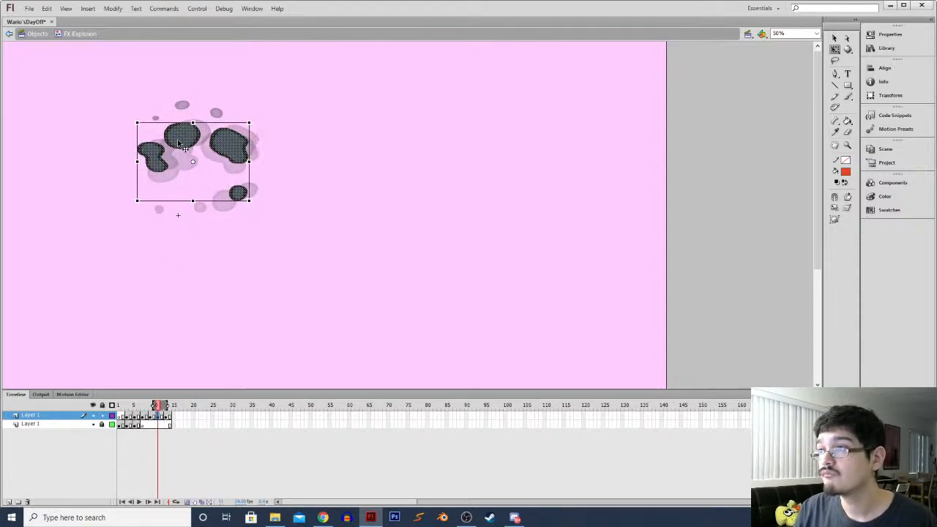
click(168, 416)
drag(224, 99, 250, 78)
drag(195, 112, 190, 149)
click(177, 502)
key(Return)
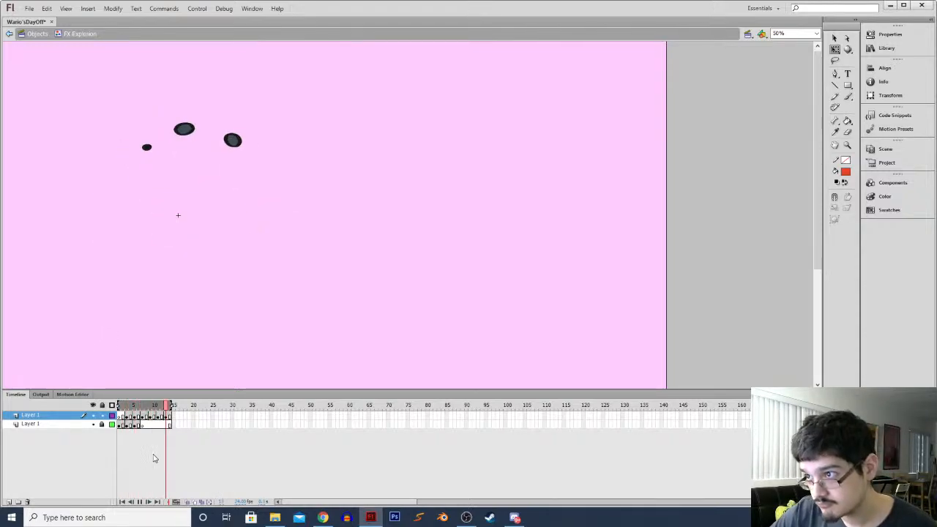
Rotate the frame 5 smoke cloud slightly counter-clockwise, enlarge it further and center it over the yellow burst
click(177, 214)
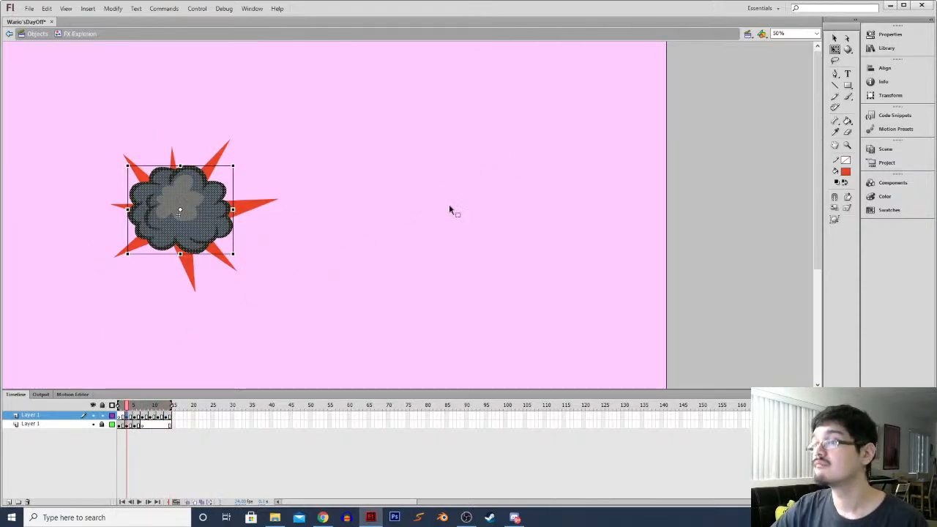
click(138, 415)
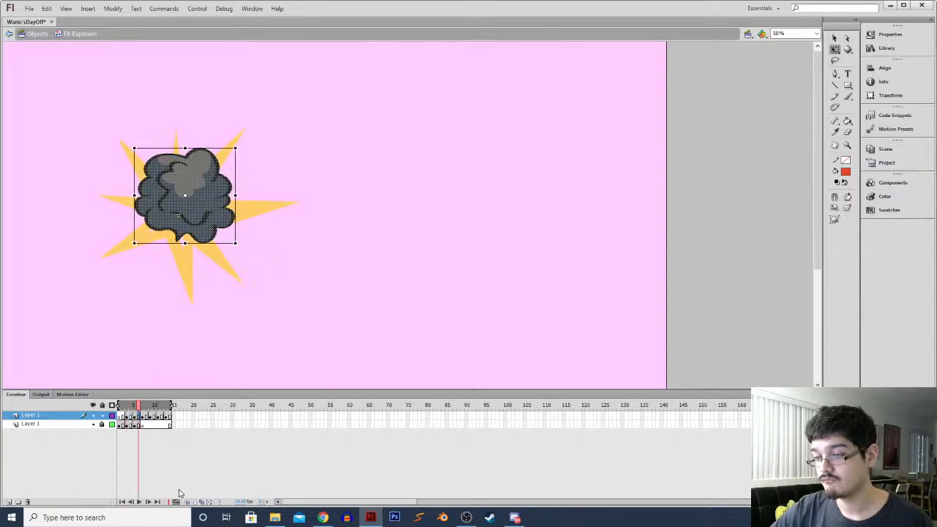
drag(237, 148, 226, 137)
mouse_move(185, 203)
mouse_down()
mouse_move(176, 165)
mouse_move(185, 212)
mouse_up()
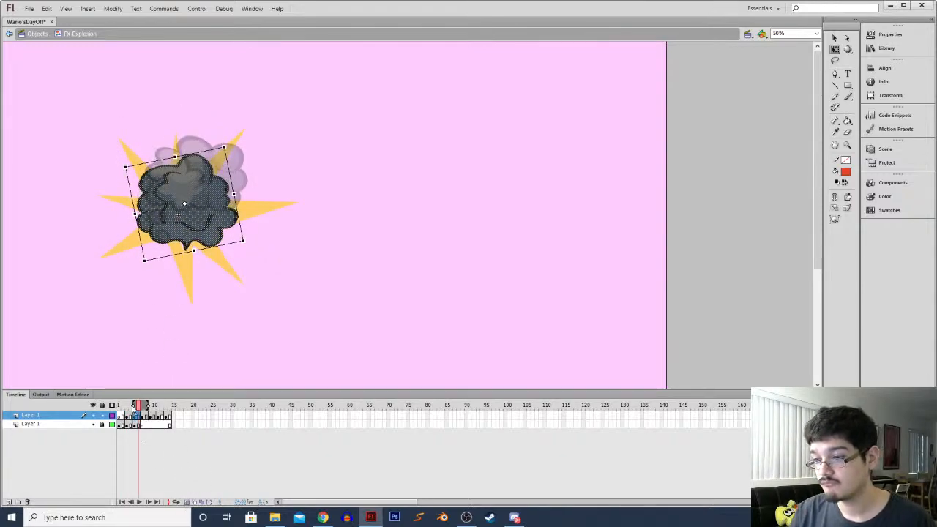
drag(224, 146, 266, 109)
drag(208, 209, 195, 231)
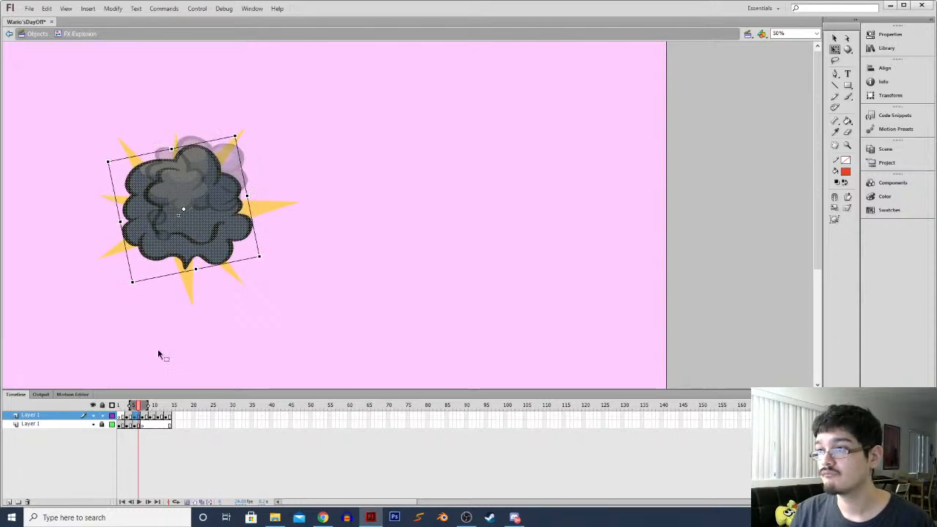
Enlarge the frame 3 smoke cloud further and recenter it so it nearly covers the red burst
click(129, 416)
drag(257, 154, 274, 138)
drag(194, 212, 183, 217)
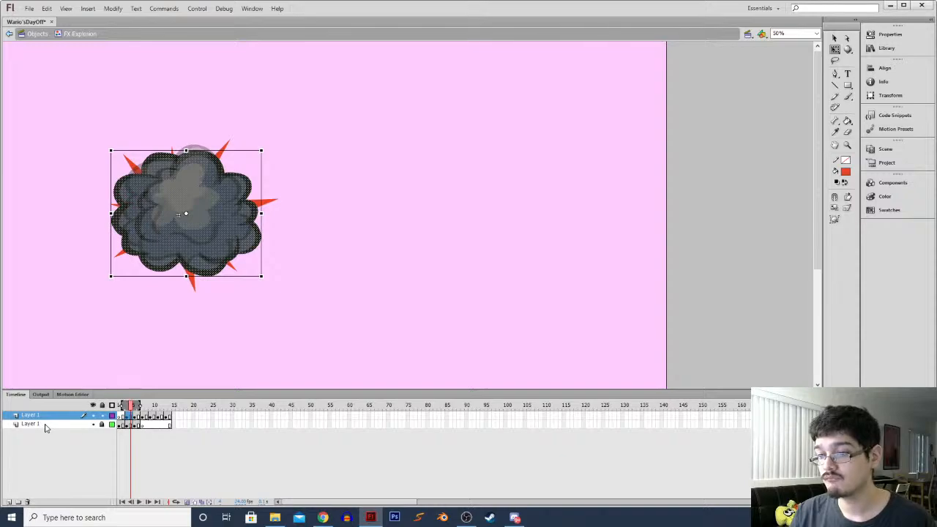
Bring the burst layer above the smoke layer, unlock it and enlarge the yellow burst at frame 5 around the cloud
drag(45, 428, 44, 417)
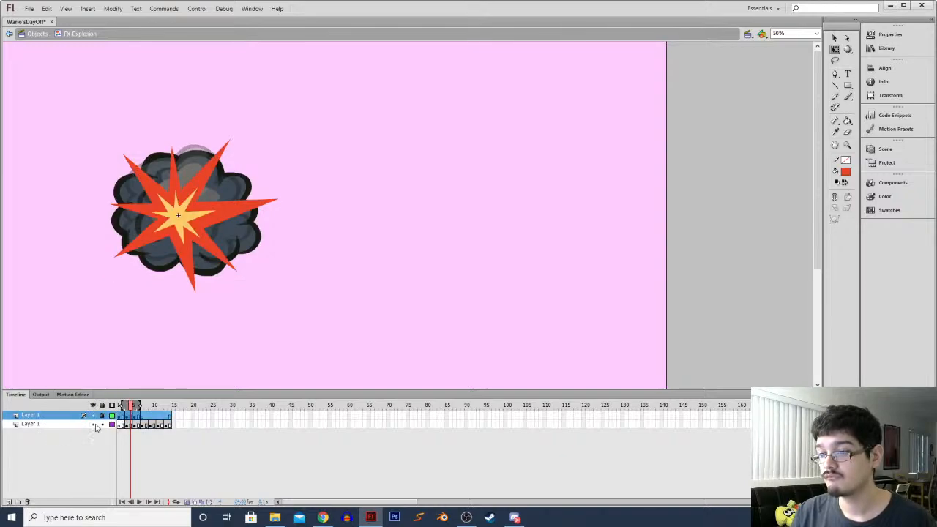
click(135, 417)
click(143, 416)
click(135, 416)
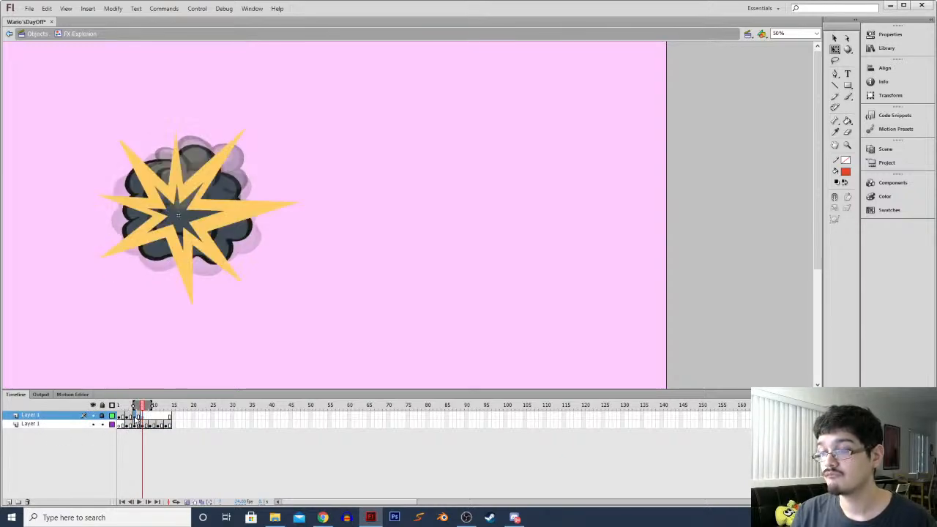
click(138, 416)
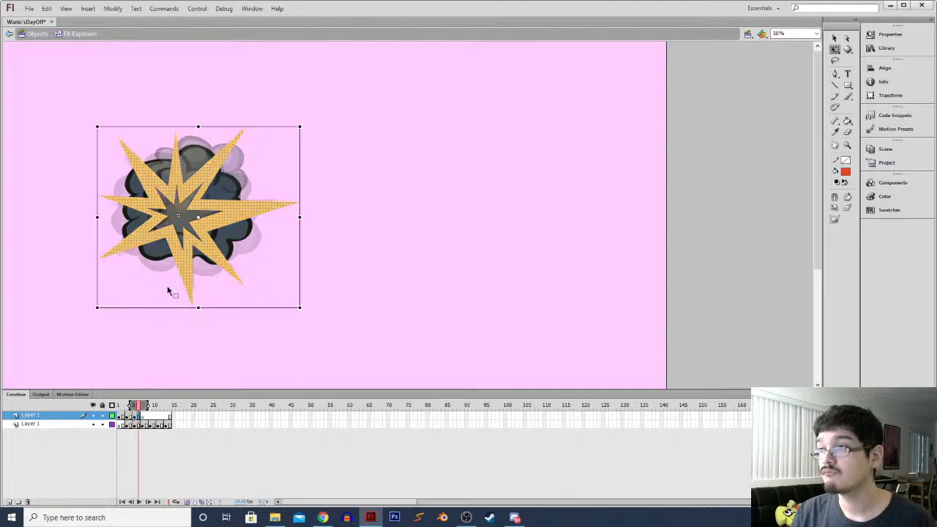
drag(304, 126, 193, 264)
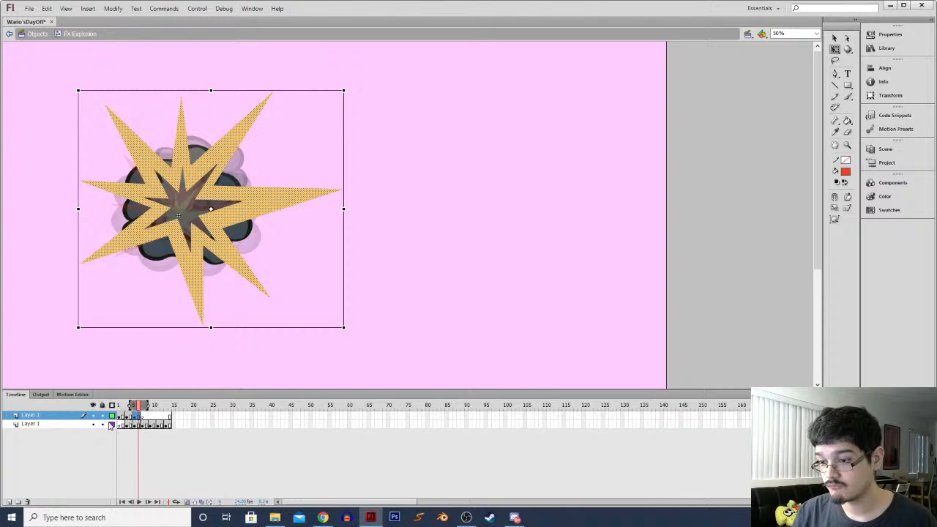
Play back the explosion symbol and return the burst layer beneath the smoke layer
key(Return)
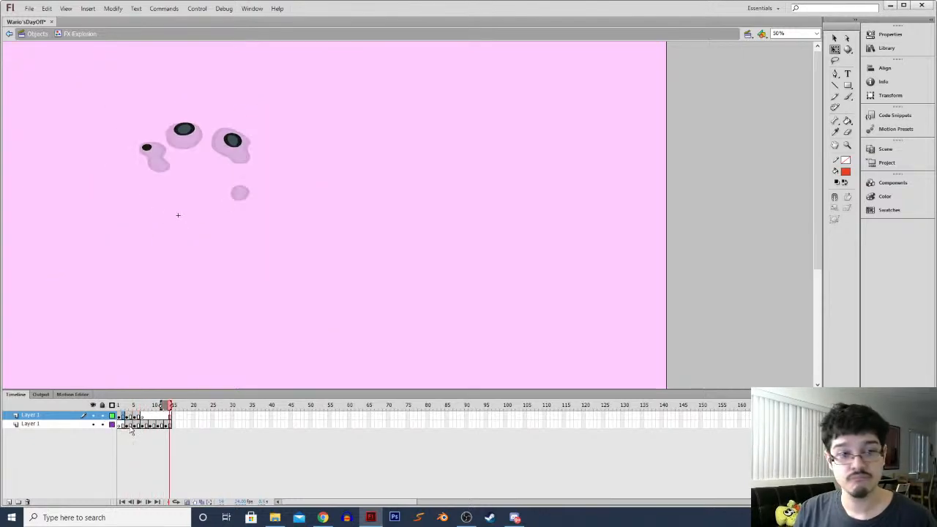
key(comma)
key(comma)
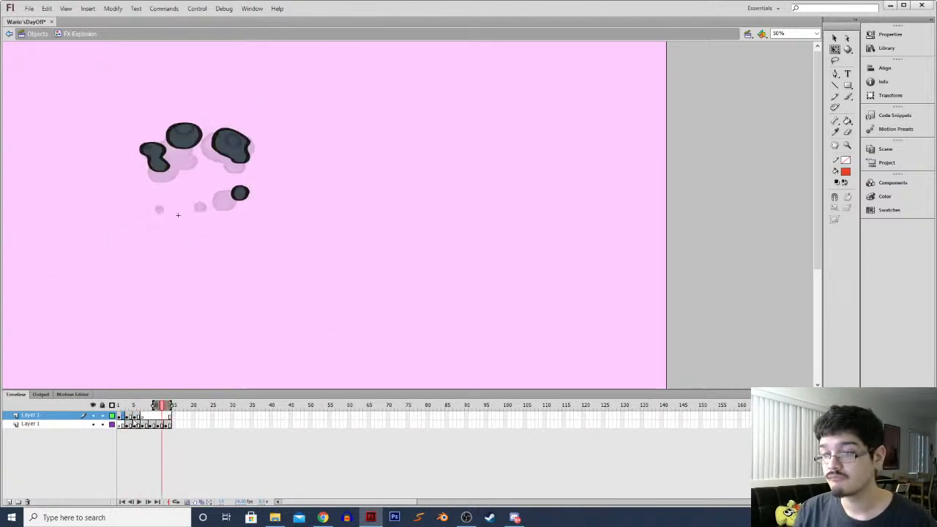
click(137, 416)
click(145, 425)
click(134, 415)
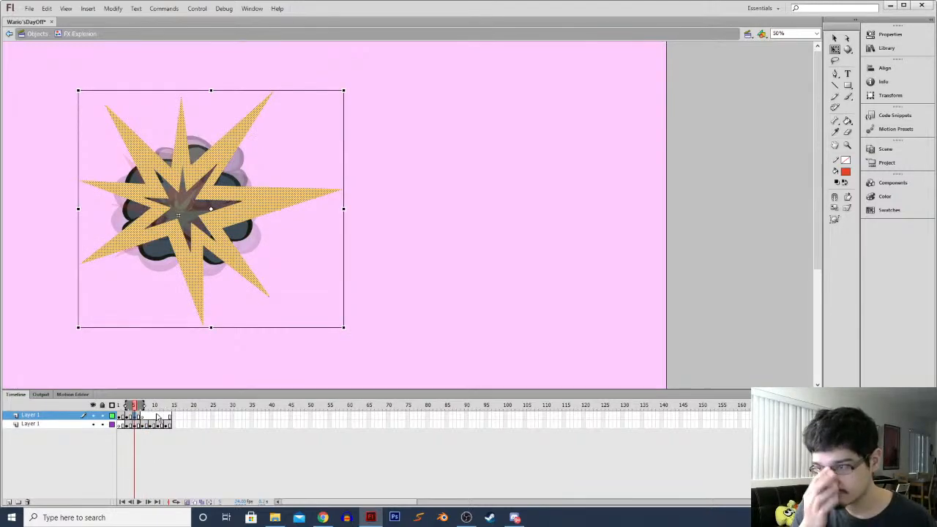
drag(48, 433, 53, 434)
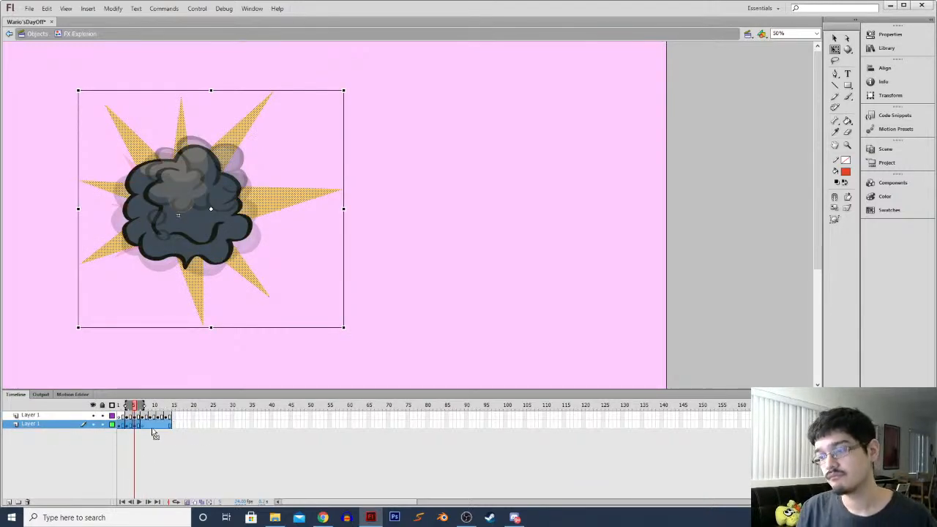
Compare the burst and smoke at frame 3, hide the burst layer and play back the smoke alone
click(132, 416)
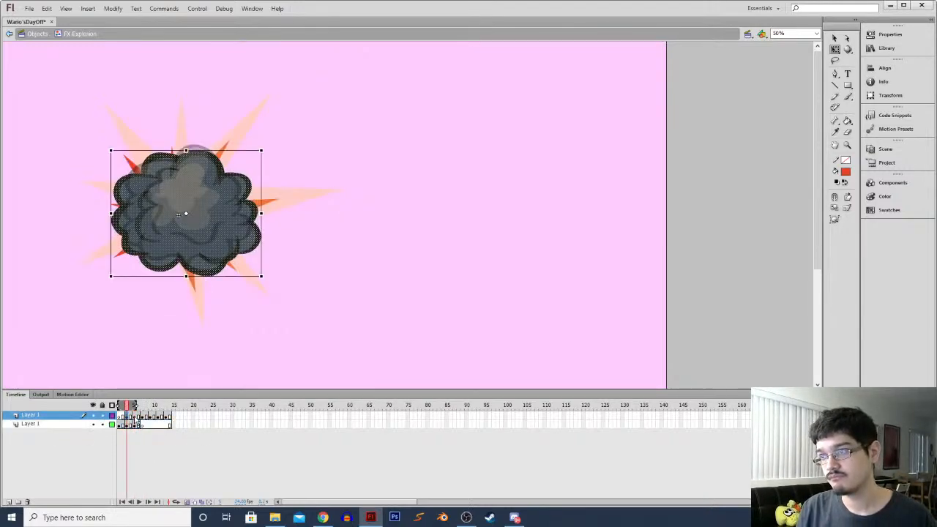
click(126, 426)
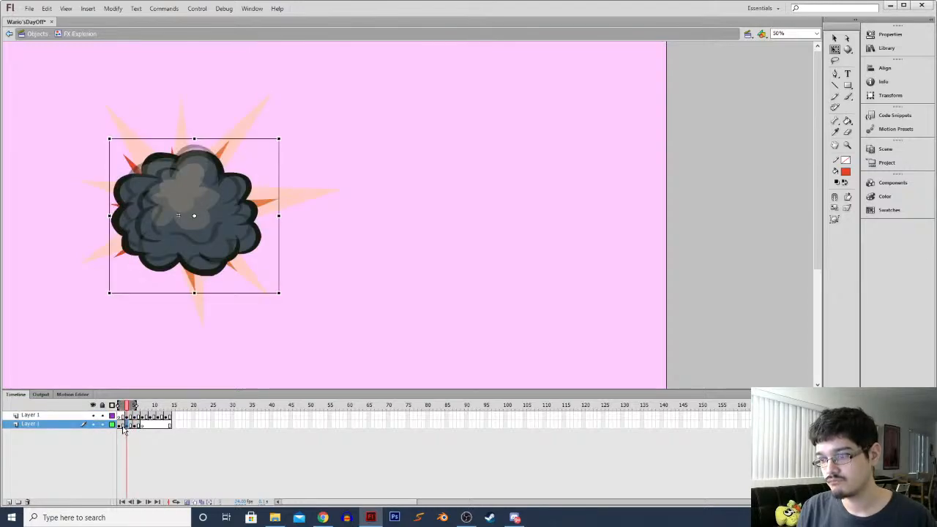
click(128, 417)
click(128, 426)
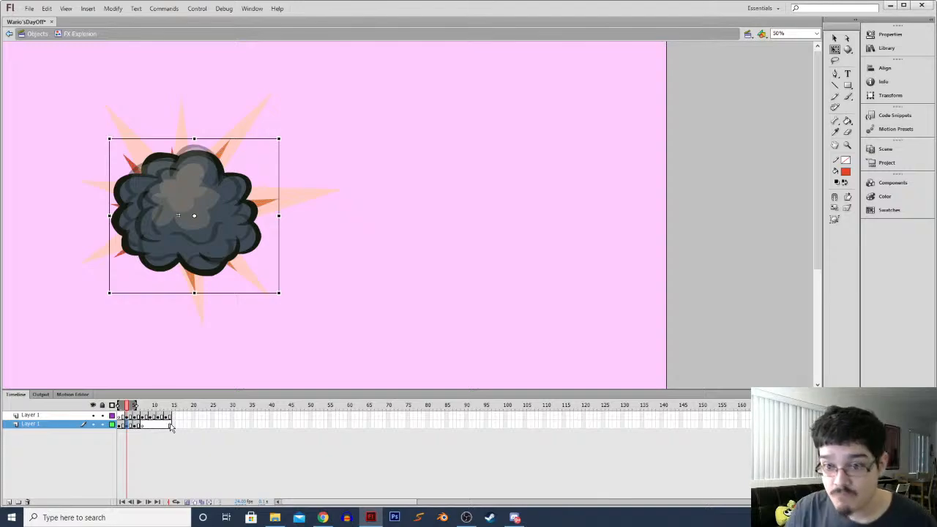
key(period)
click(93, 425)
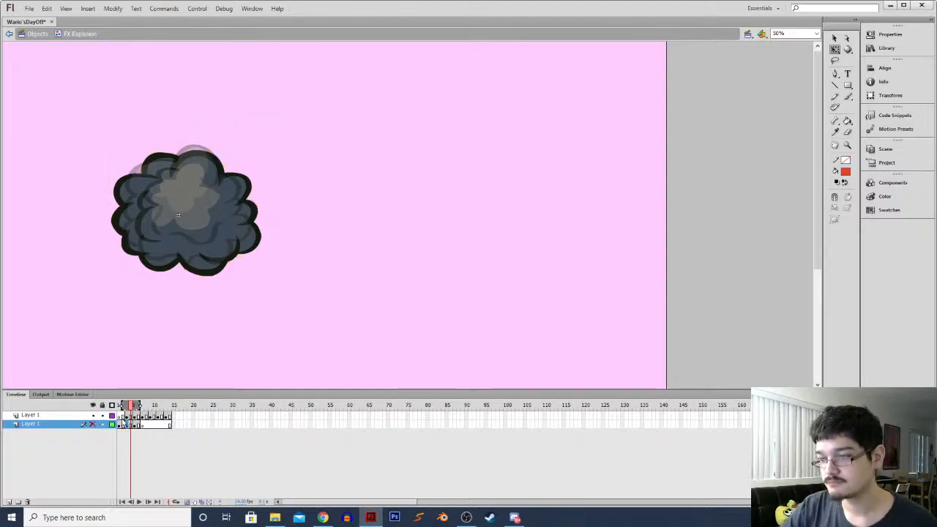
key(Return)
click(134, 416)
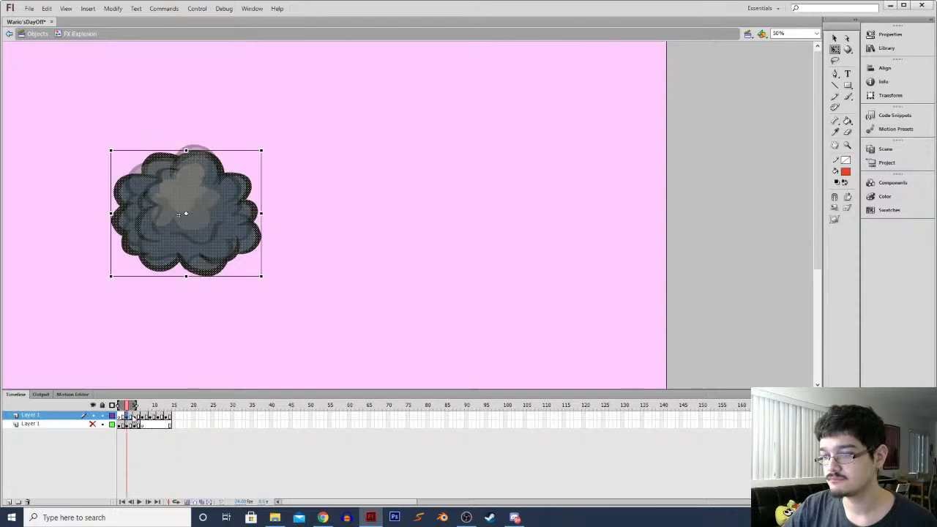
Shrink and recenter the smoke drawings at frames 8 and 9 of the explosion symbol
click(147, 417)
mouse_move(248, 136)
mouse_down()
mouse_move(300, 83)
mouse_move(230, 151)
mouse_move(245, 143)
mouse_up()
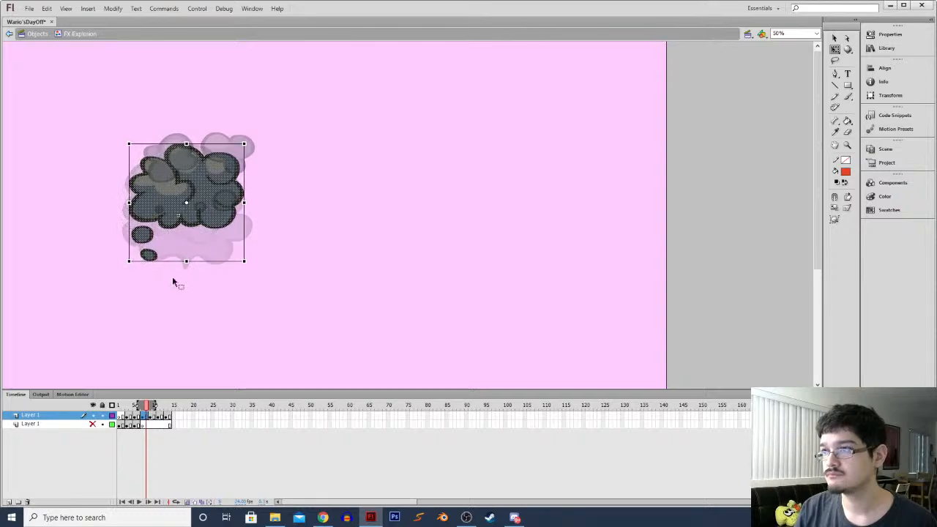
click(150, 424)
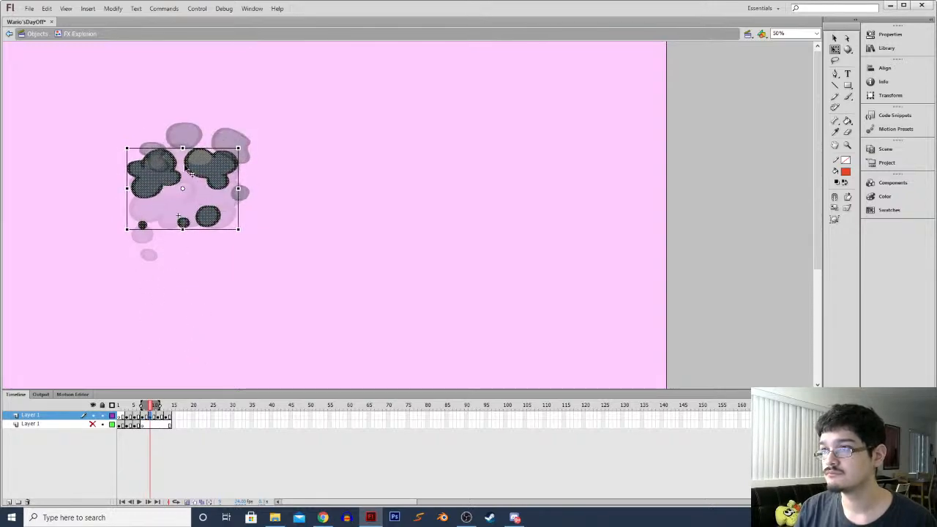
drag(243, 142, 223, 168)
Resize the frame 11 smoke puffs and lower the frame 13 puffs so they line up with the preceding drawings
click(157, 416)
drag(178, 147, 157, 177)
drag(231, 150, 237, 146)
drag(158, 169, 160, 172)
click(167, 416)
drag(185, 134, 168, 170)
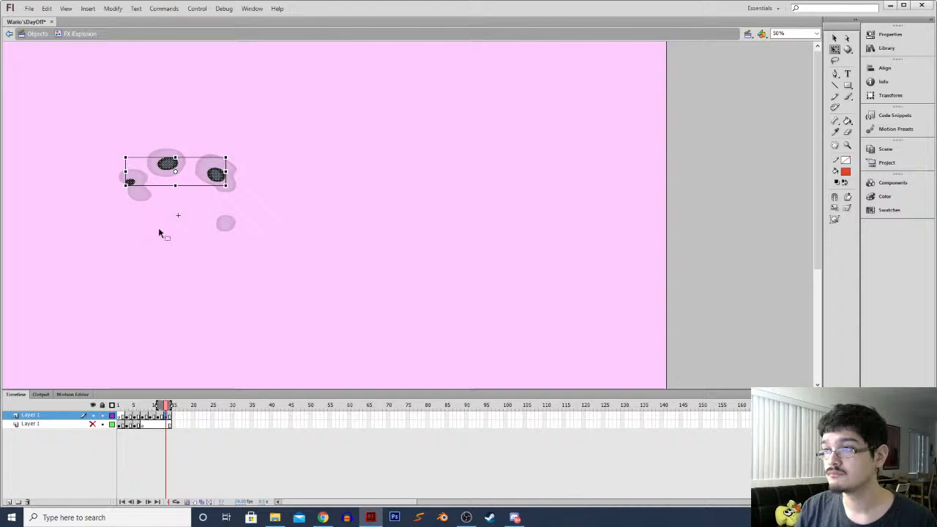
Turn off onion skinning and play back the smoke animation in a loop without the burst
click(119, 426)
key(Return)
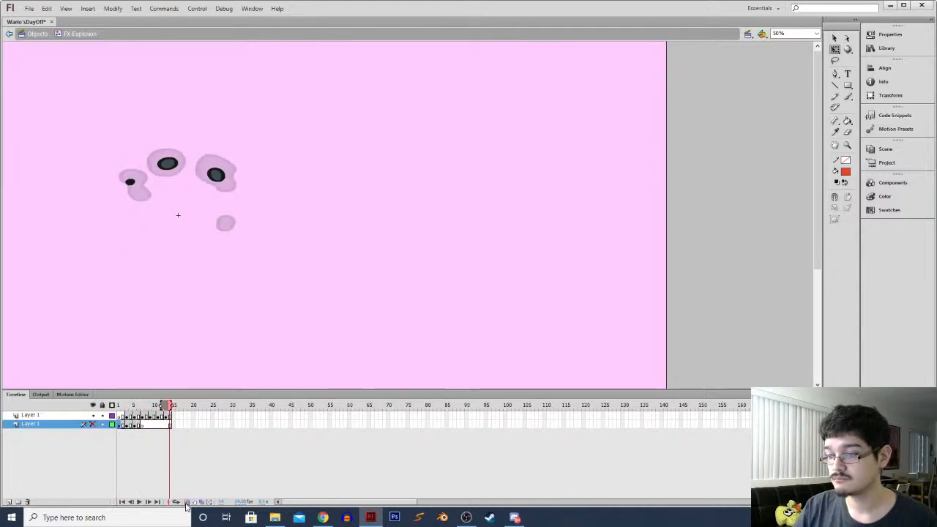
key(Return)
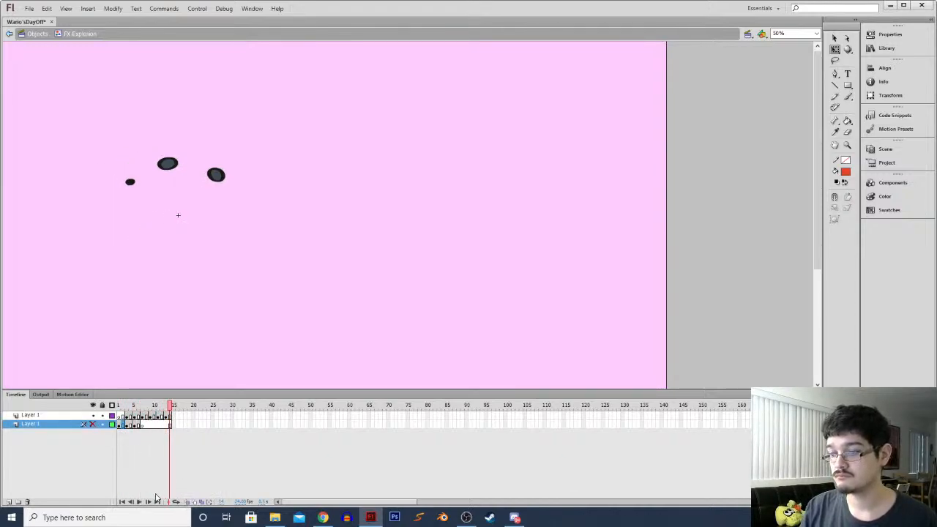
key(Return)
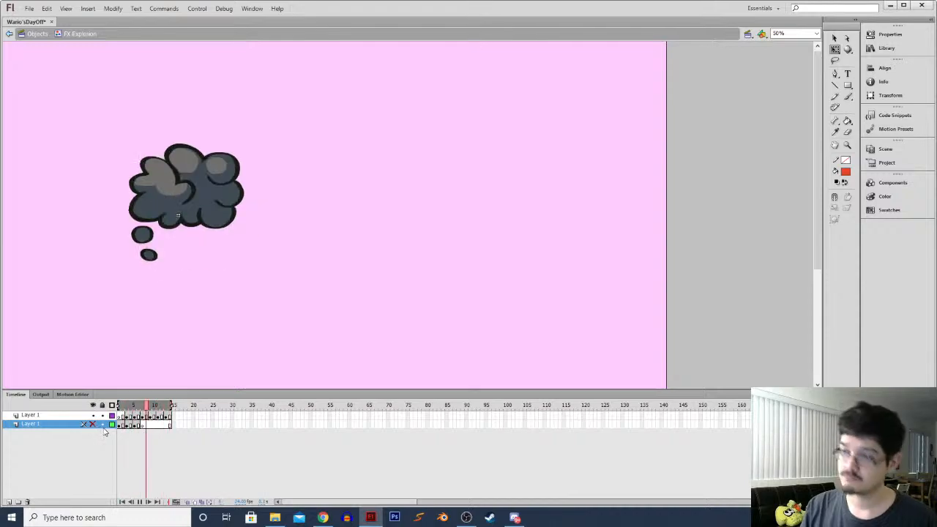
key(Return)
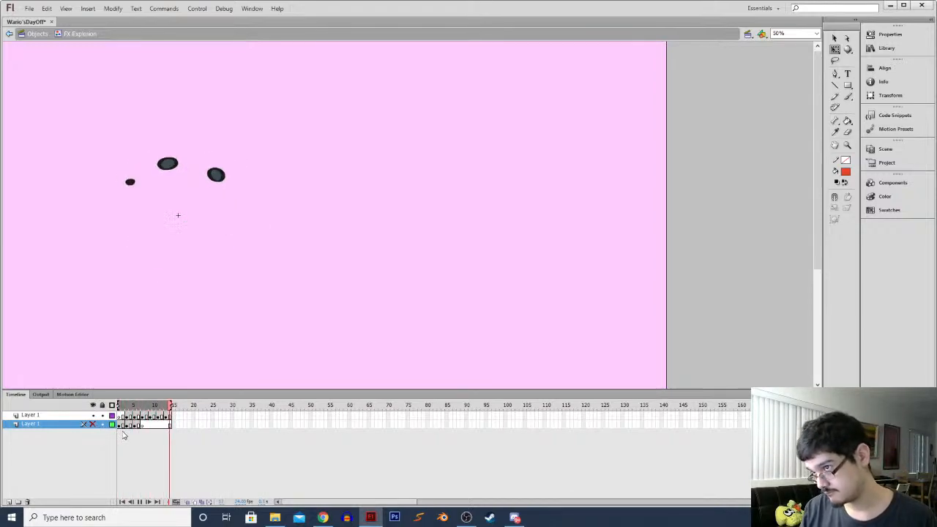
Show the burst layer again and move it above the smoke layer
click(92, 425)
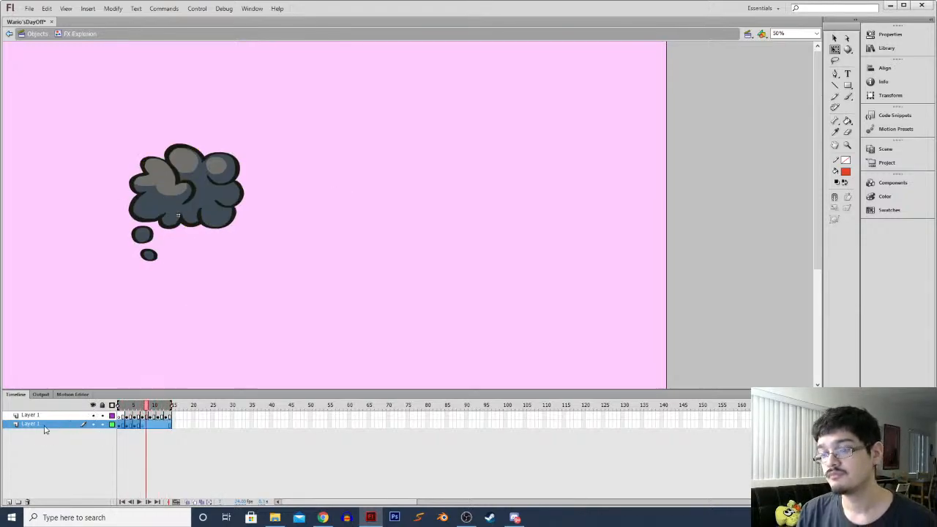
drag(40, 428, 44, 415)
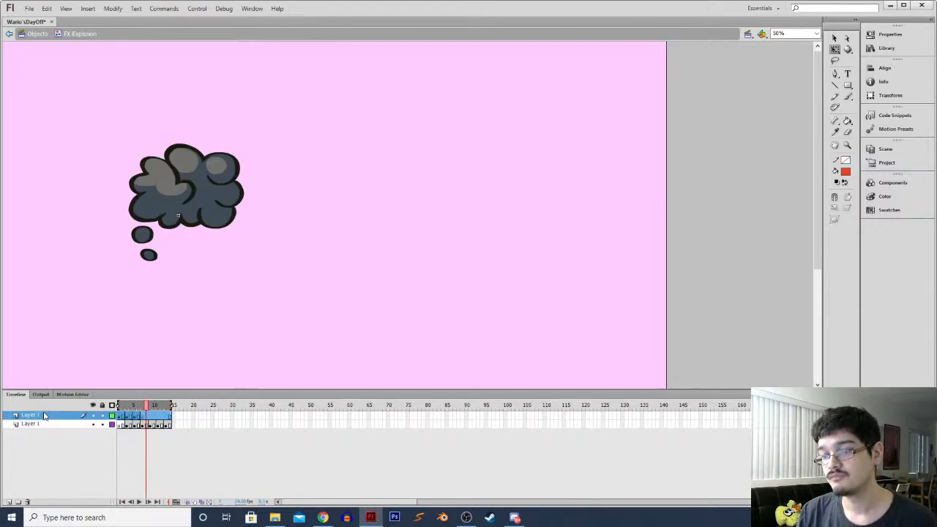
click(123, 427)
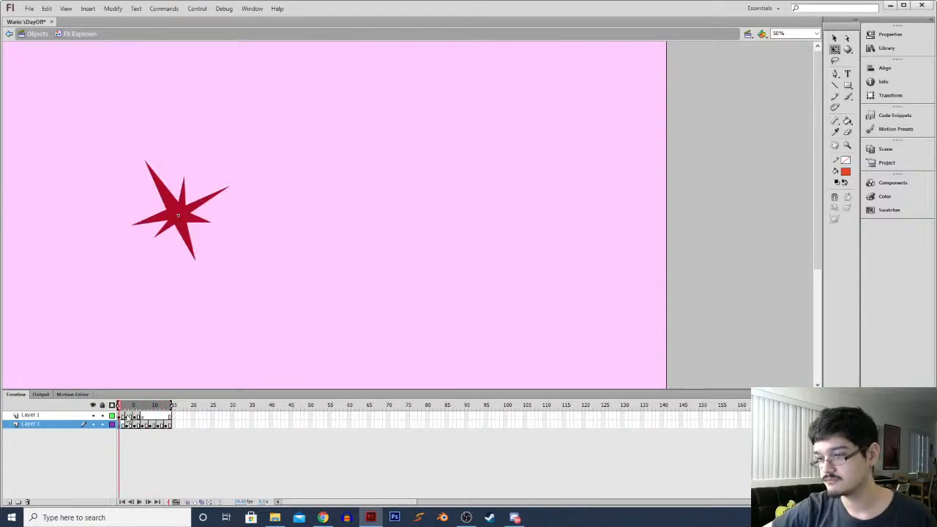
With onion skinning on, lower the yellow burst at frames 5–6, rotate it slightly counterclockwise and recenter it over the smoke
click(132, 414)
click(139, 416)
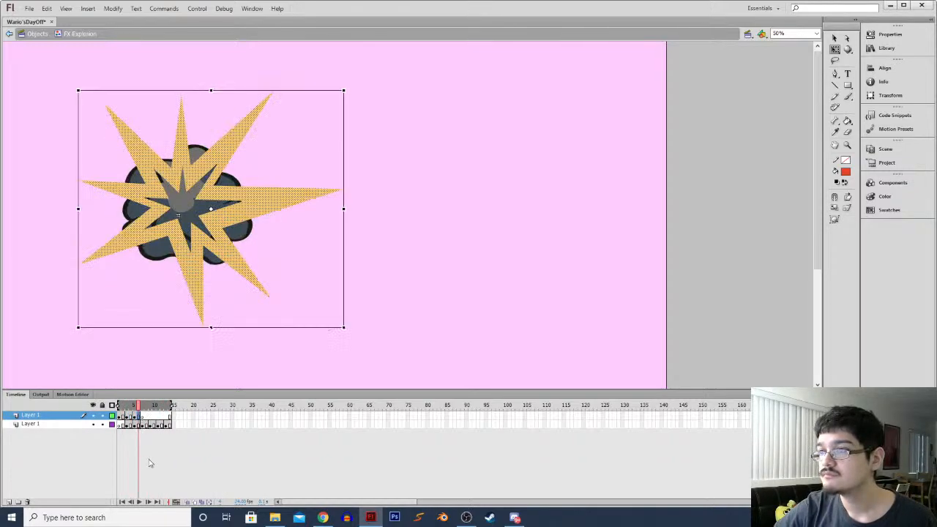
click(192, 501)
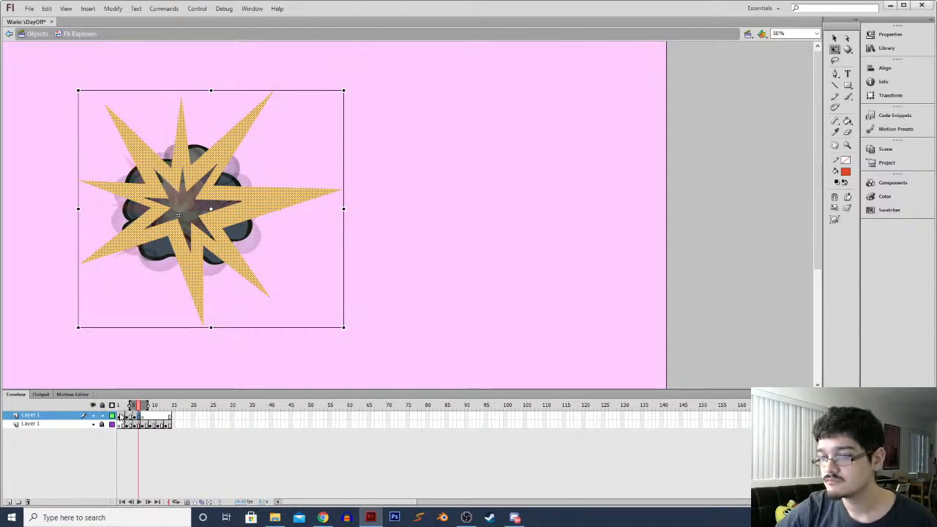
drag(154, 245, 154, 253)
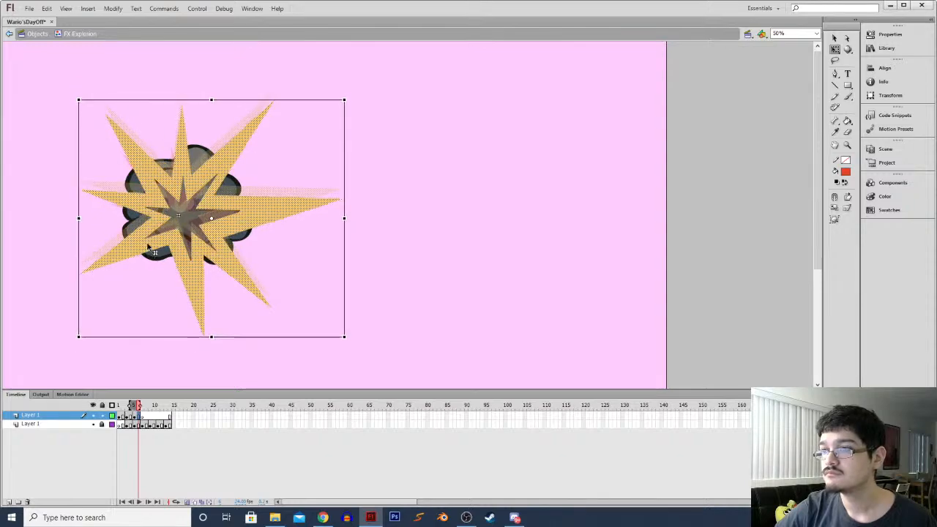
drag(351, 99, 341, 90)
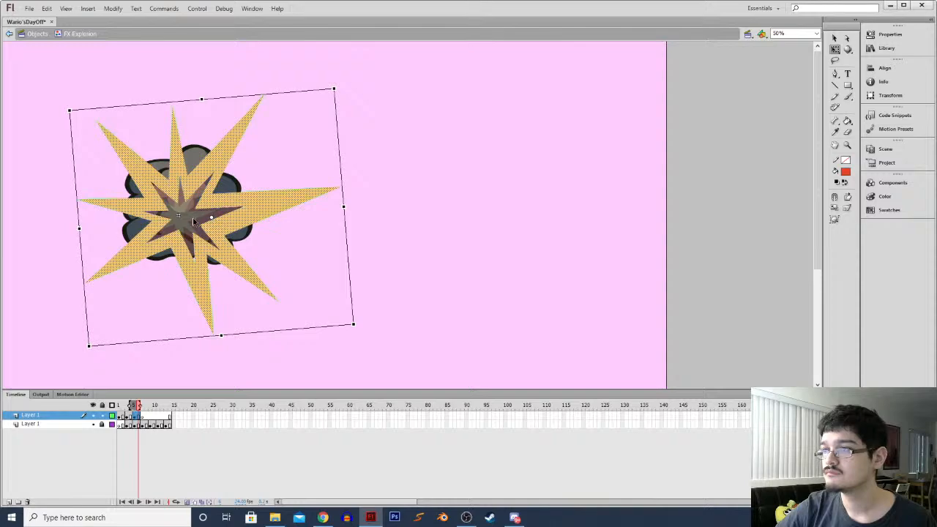
drag(218, 242, 188, 271)
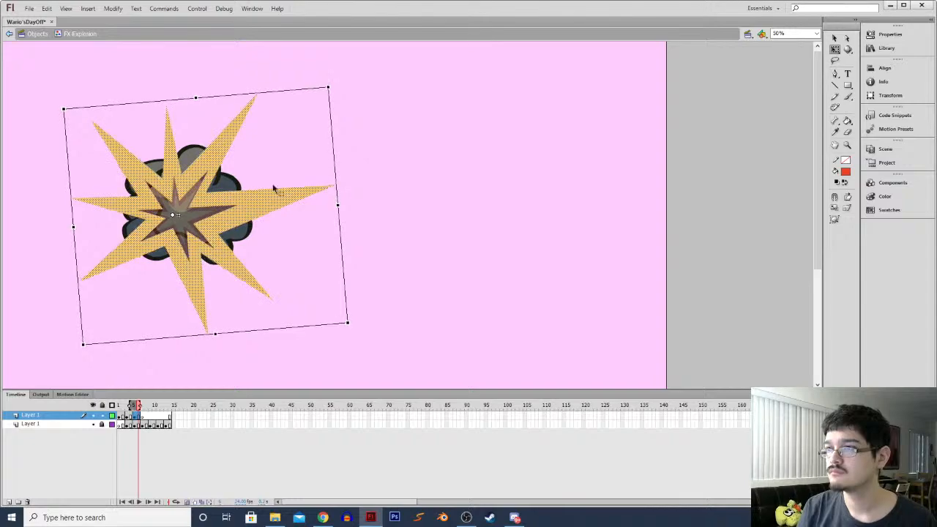
Compare the burst's outline with the smoke, restore its fill and play back the explosion in a loop
click(112, 415)
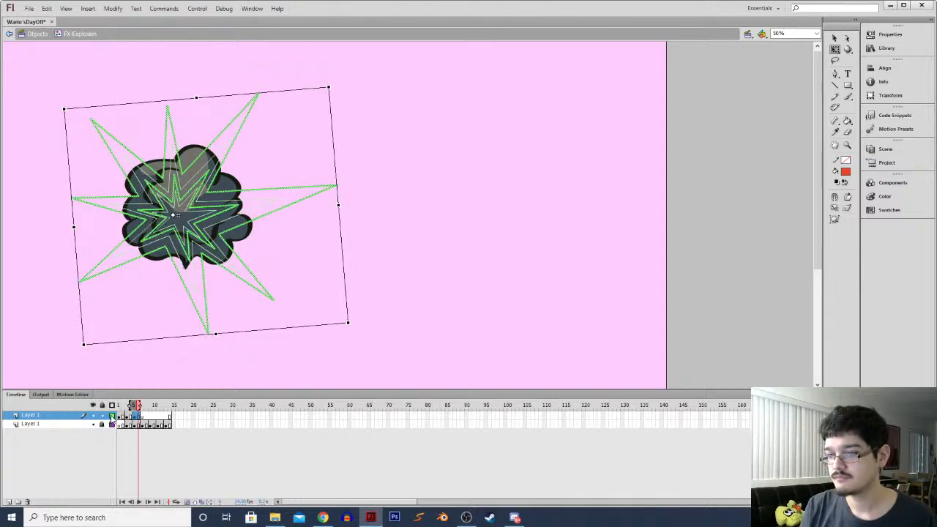
click(111, 415)
click(176, 502)
key(Return)
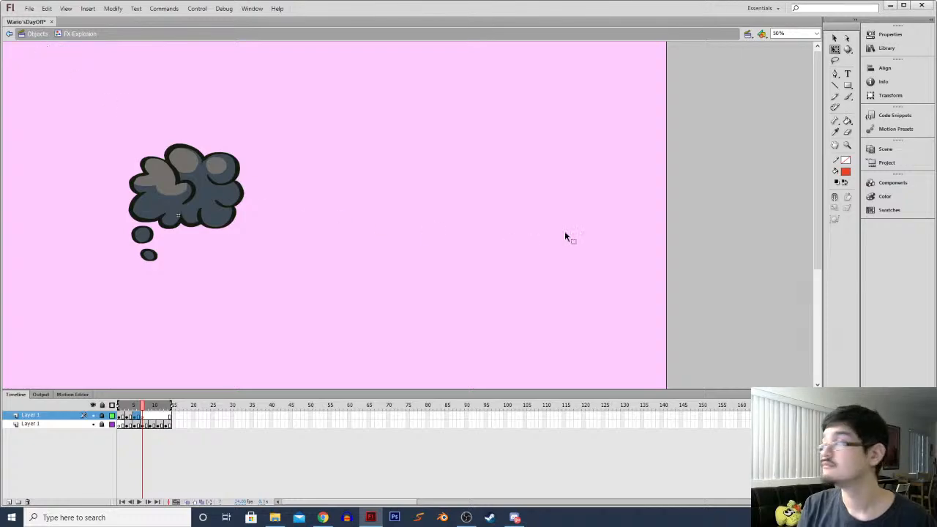
Return to Scene4_CuetheMusic and go to the start of the explosion on the Char2 layer, around frame 2626
click(882, 150)
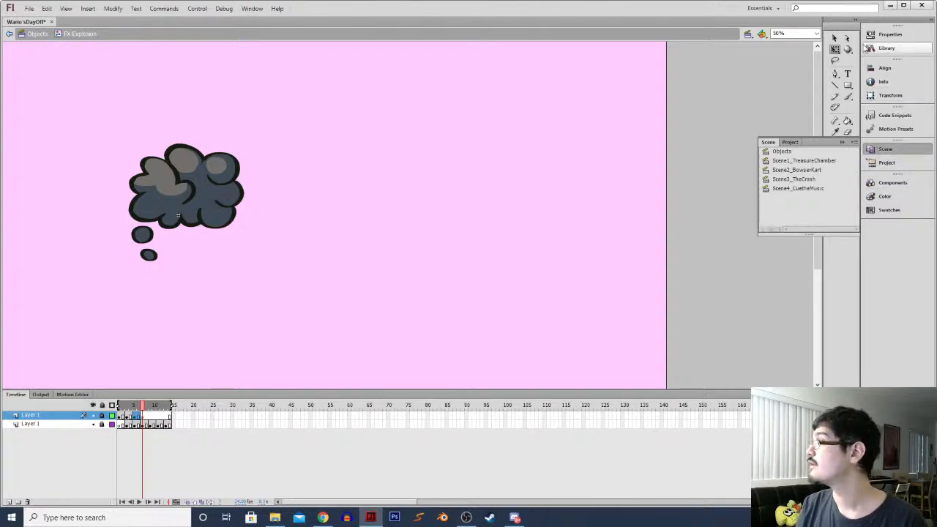
click(885, 47)
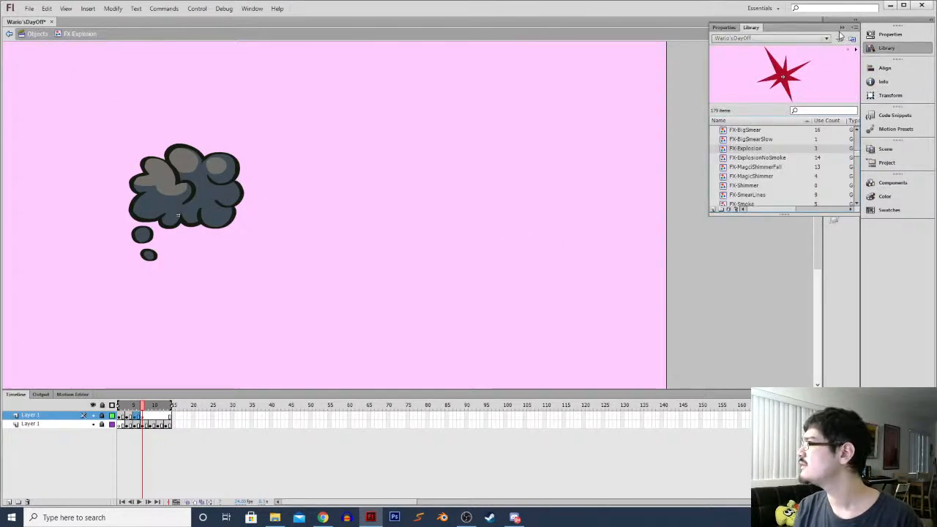
click(842, 28)
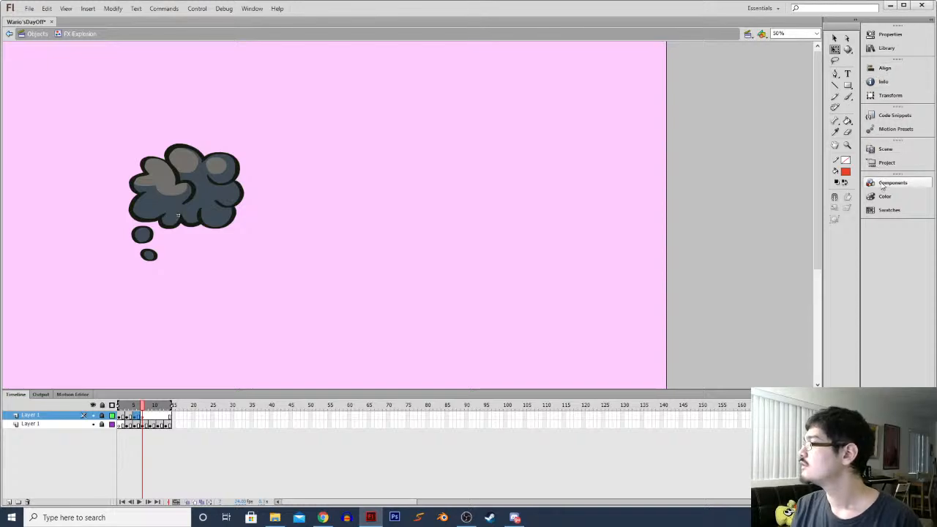
click(885, 149)
click(797, 188)
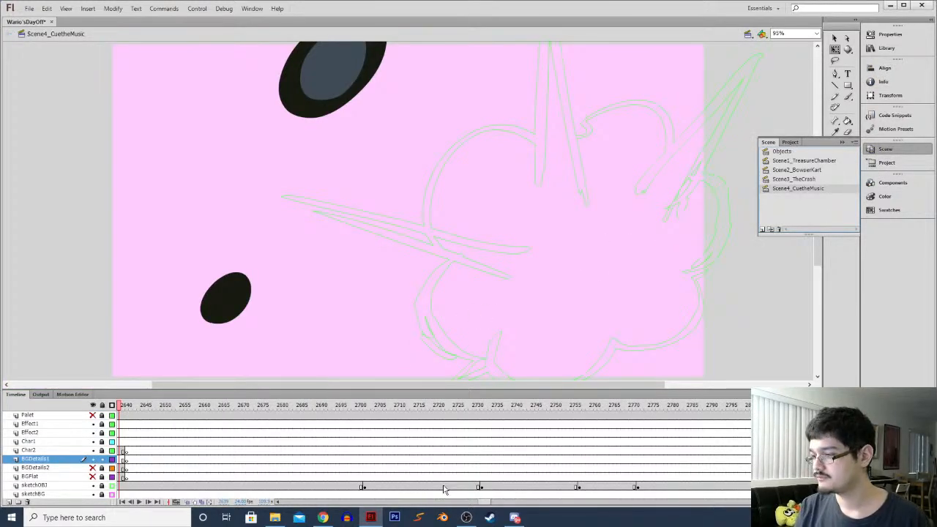
key(ctrl+minus)
drag(483, 502, 478, 503)
click(301, 451)
key(ctrl+minus)
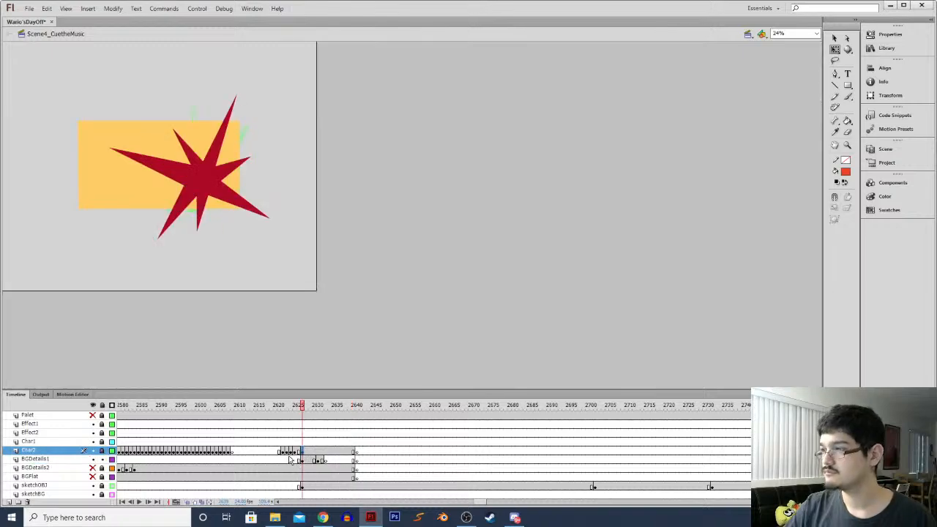
Lock the BGDetails1 layer, unlock Char2, play back the explosion in the scene and turn off looping
click(292, 452)
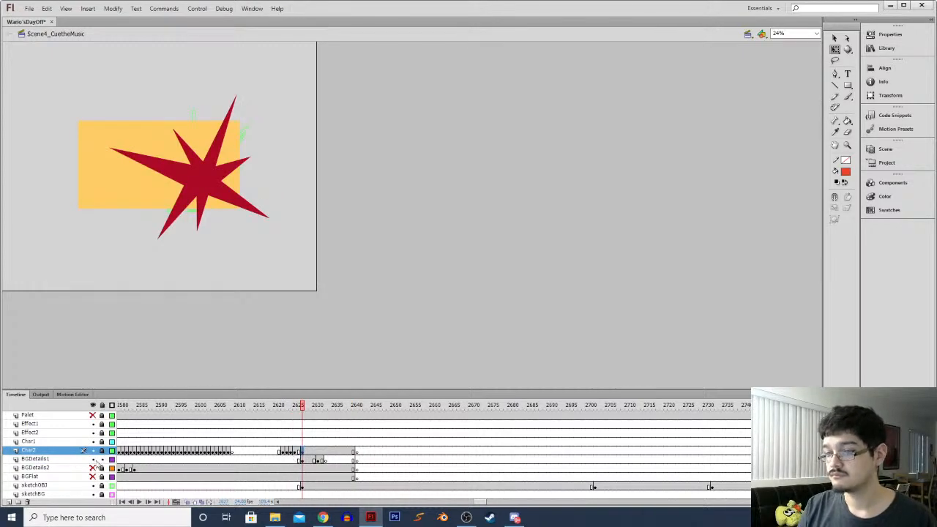
click(102, 459)
click(103, 451)
click(295, 453)
key(Return)
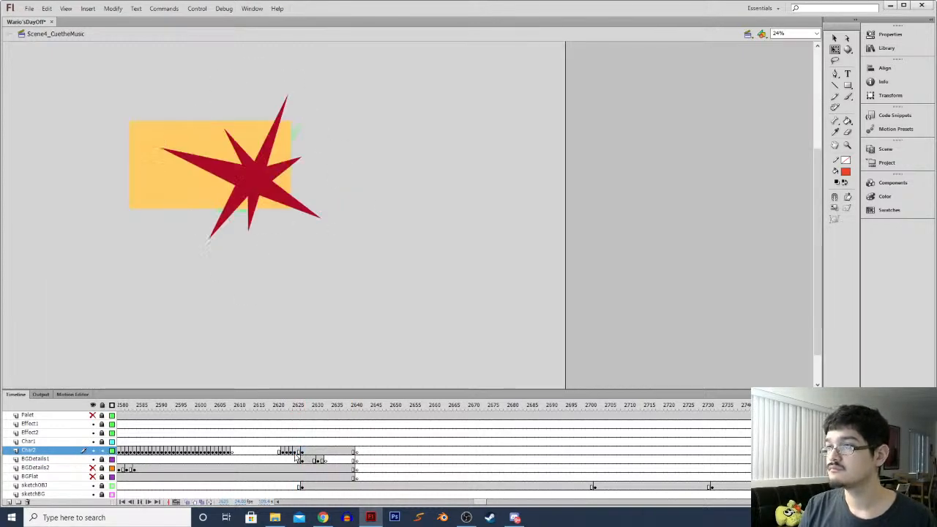
click(173, 501)
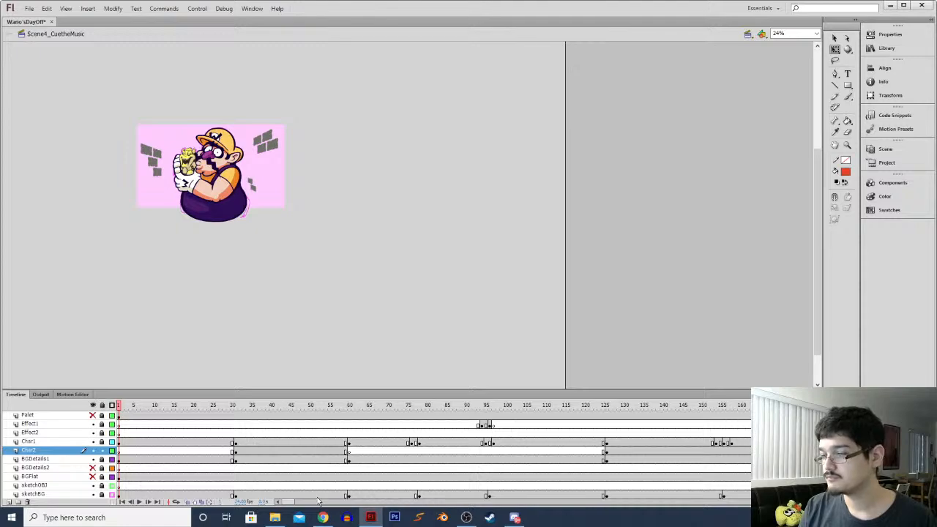
Play the scene from around frame 571 and show the Palet, BGDetails2 and BGFlat layers
drag(288, 503, 331, 503)
click(302, 460)
click(345, 472)
key(Return)
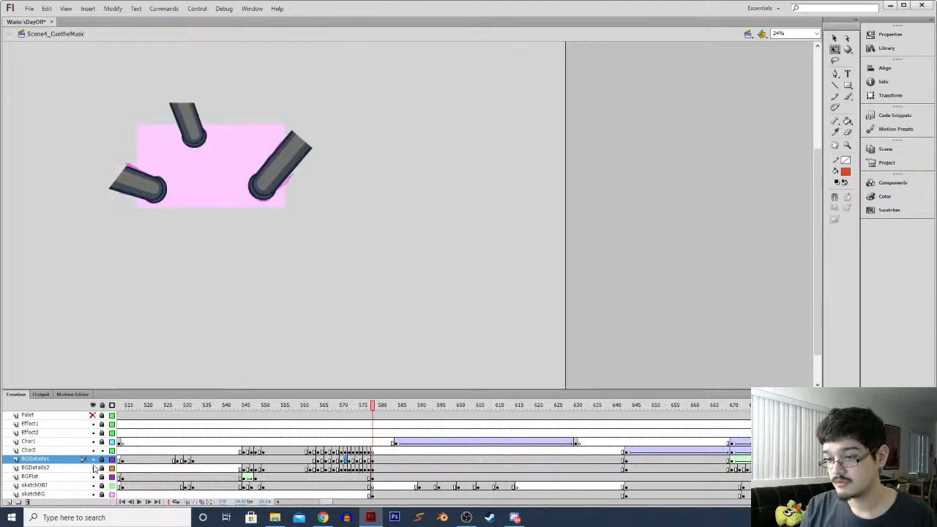
click(92, 415)
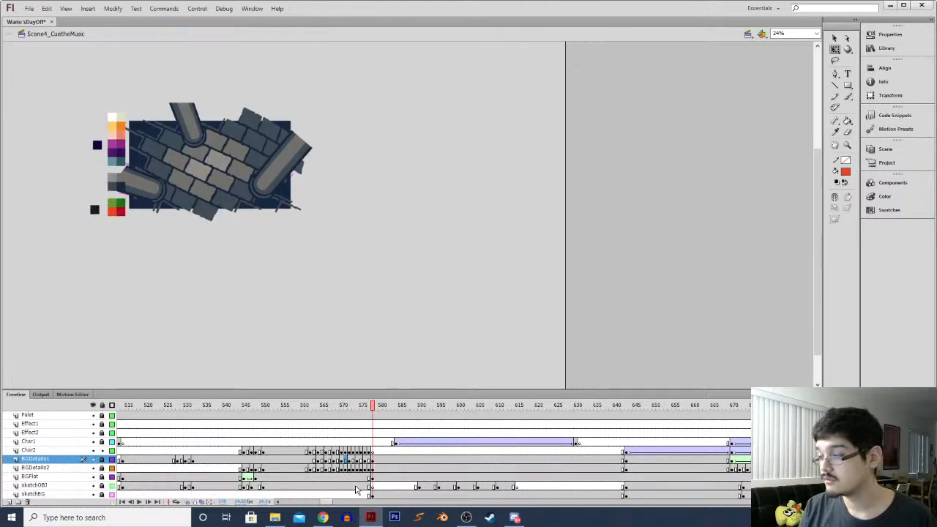
Review the scene's playback from around frame 640 through the kart shots up to about frame 909
drag(327, 505, 332, 504)
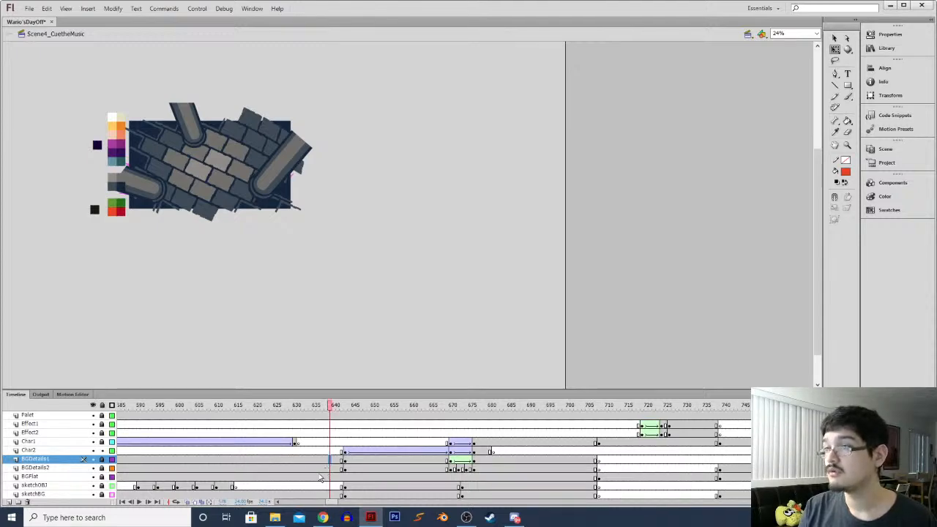
key(Return)
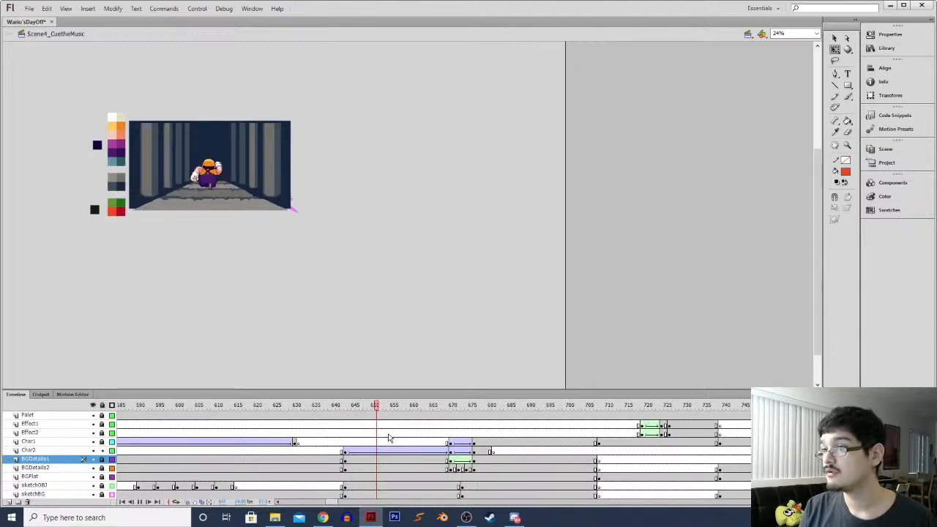
drag(334, 505, 340, 504)
click(339, 444)
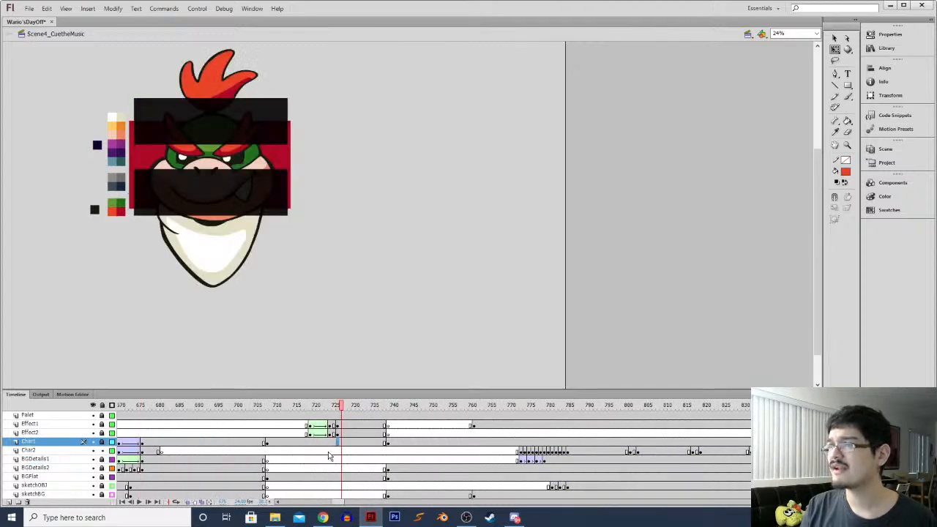
click(412, 452)
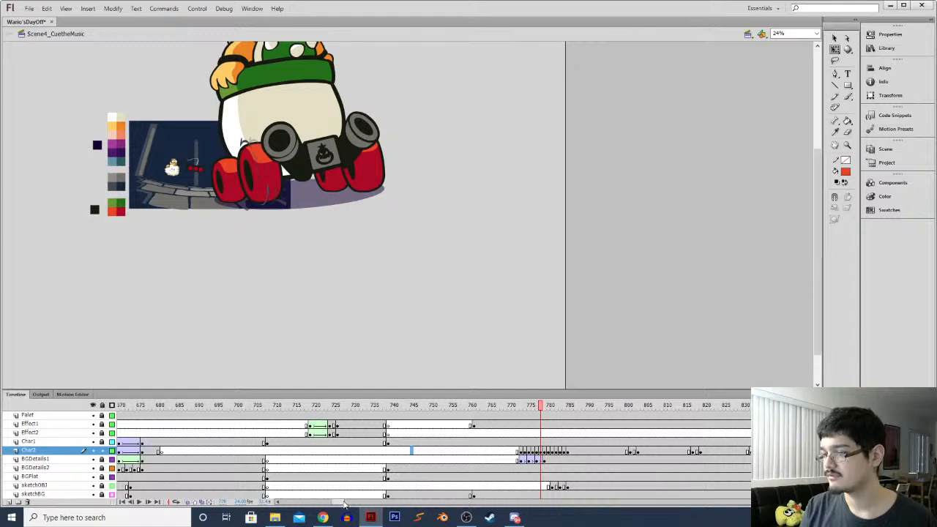
drag(344, 504, 354, 503)
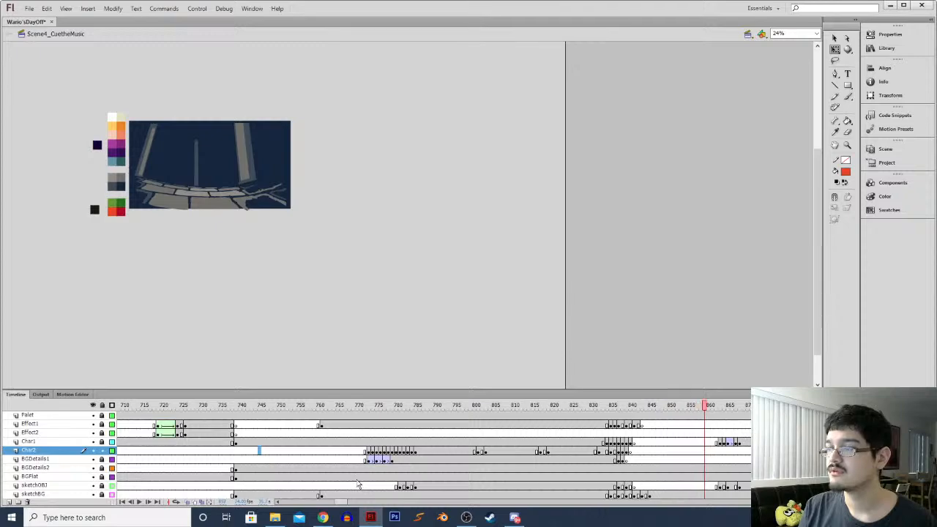
drag(342, 502, 346, 503)
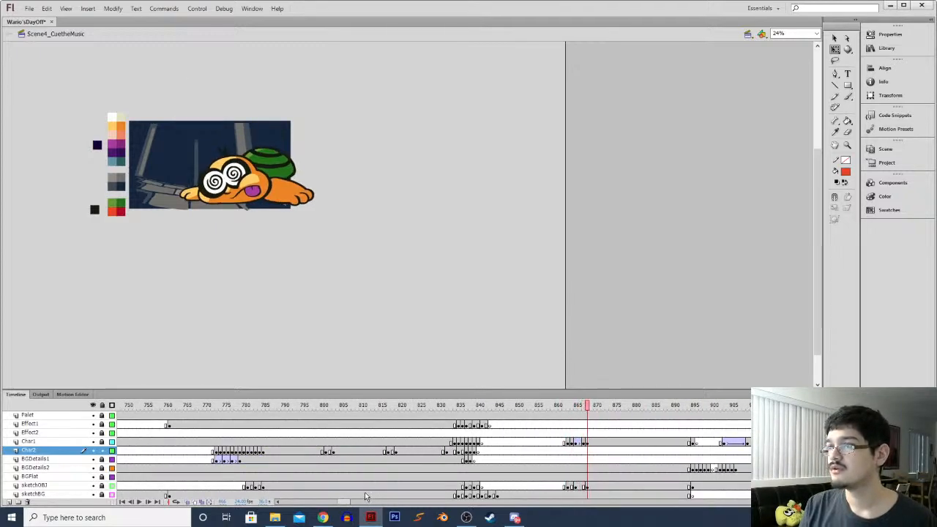
drag(346, 505, 350, 505)
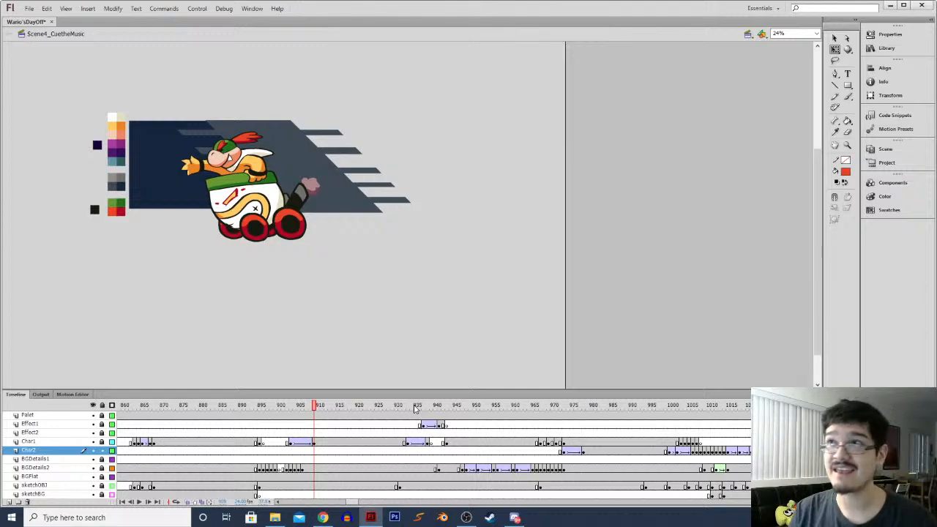
Step frame by frame through the kart's exhaust smoke and passing background from frame 909
key(period)
key(period)
key(period)
key(period)
key(period)
key(period)
key(period)
key(period)
key(period)
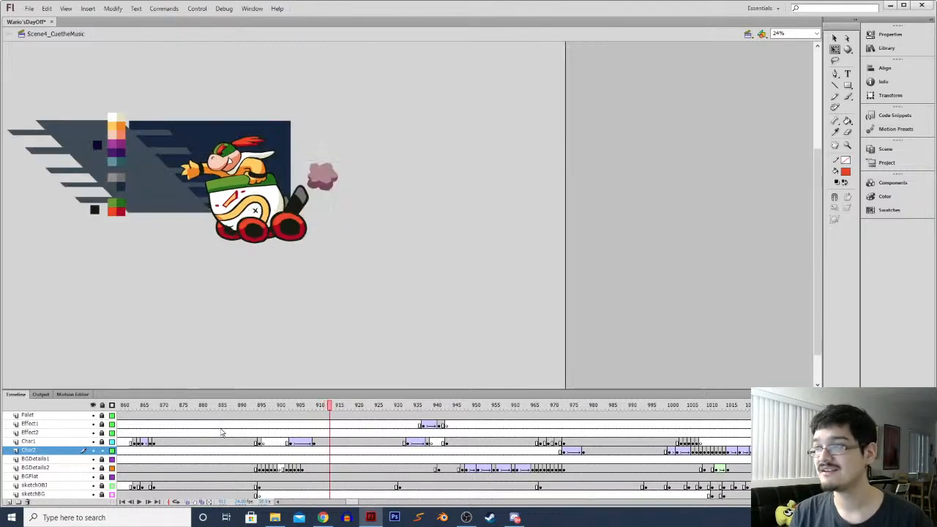
Play the scene onward from the kart shot to the explosion, and replay the explosion from about frame 1024
key(period)
key(period)
key(period)
key(period)
key(Return)
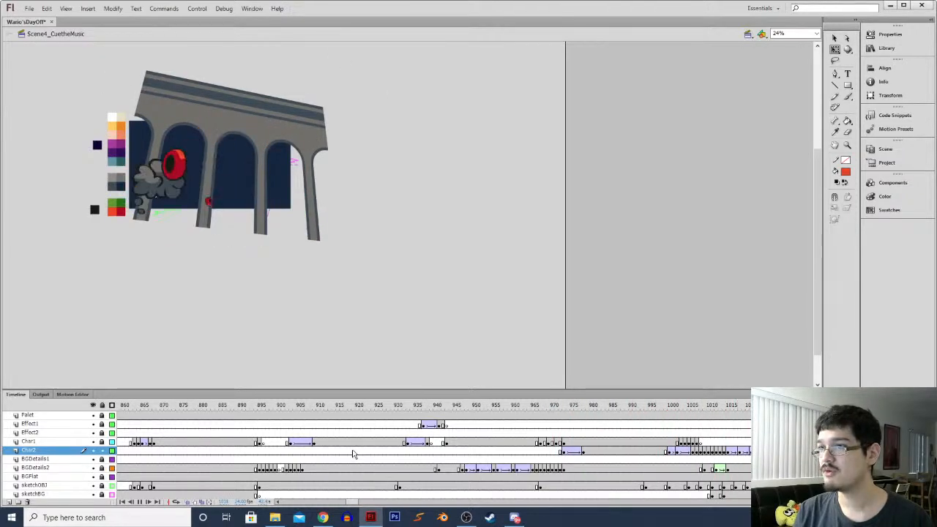
drag(348, 502, 355, 503)
click(434, 434)
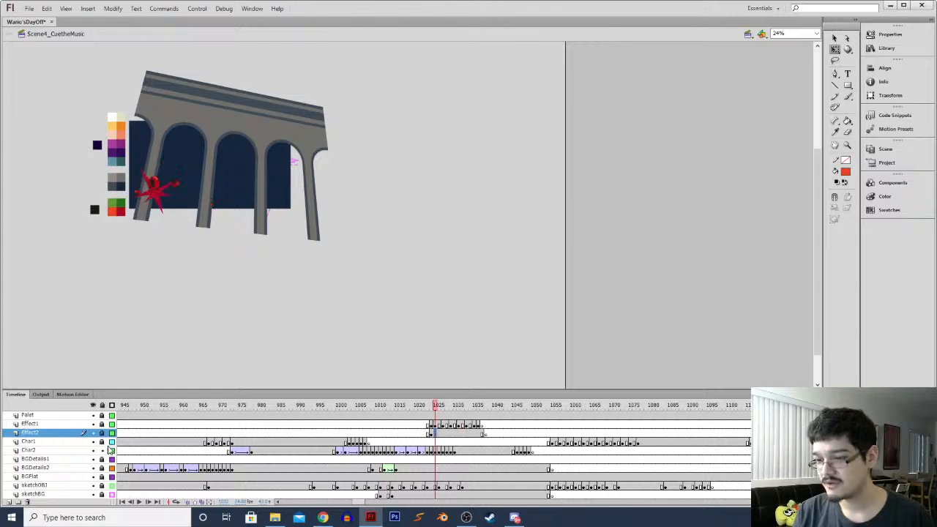
key(Return)
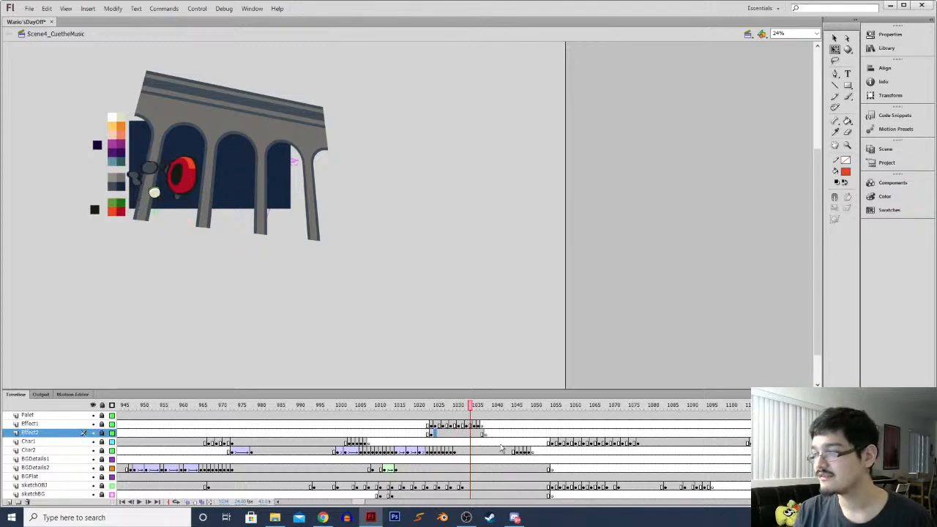
Step frame by frame through the explosion burst and the smoke behind it from about frame 1024
click(430, 442)
click(436, 434)
key(period)
key(period)
key(period)
key(period)
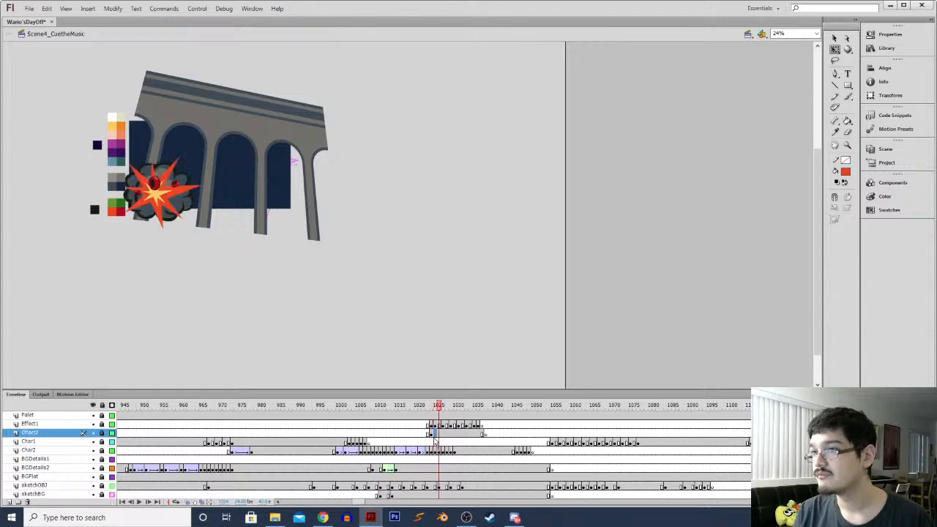
key(period)
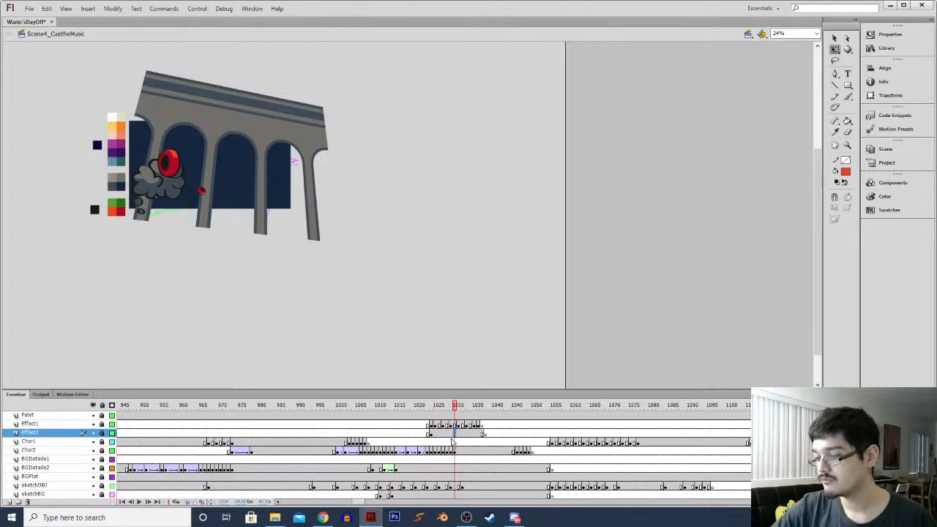
Add Effect2 keyframes around frames 1029 and 1036, unlock the layer and raise the fading smoke puffs at the second keyframe
key(period)
key(period)
key(period)
key(period)
key(period)
key(period)
key(period)
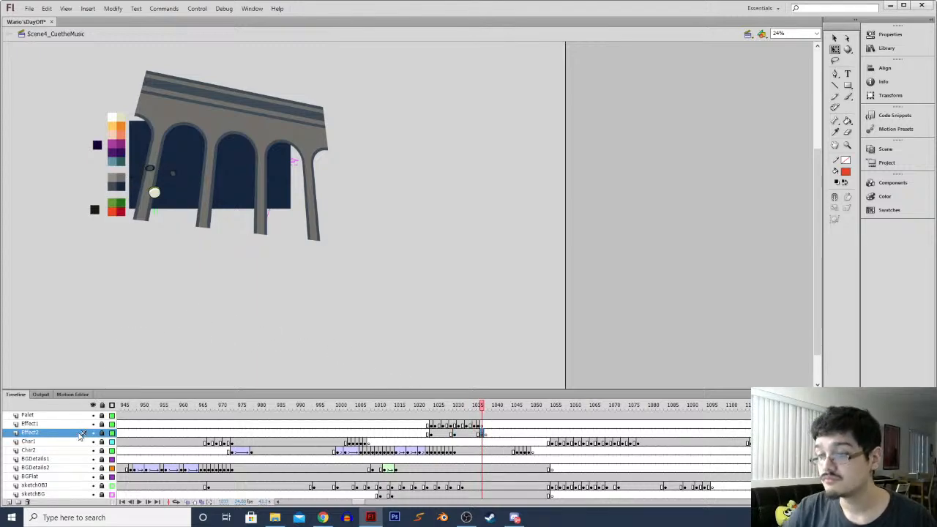
drag(152, 173, 160, 155)
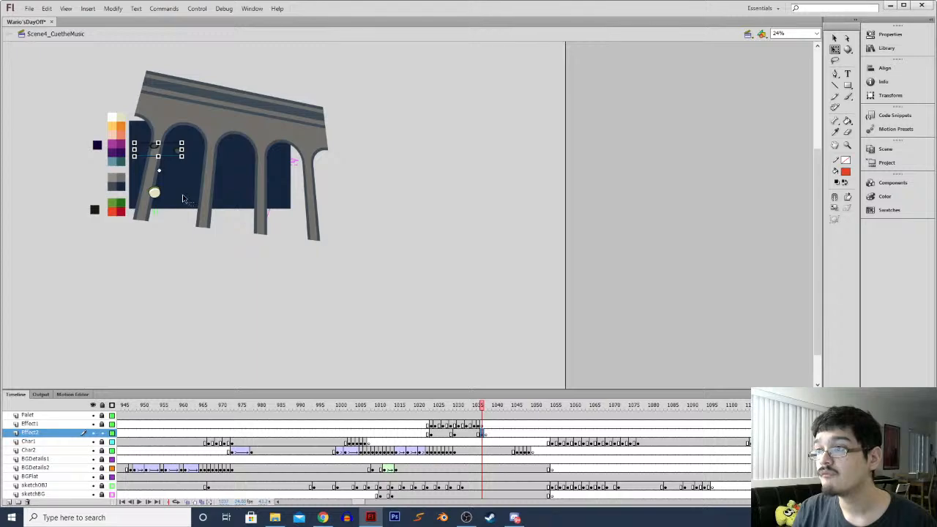
Rotate the smoke slightly clockwise at the Effect2 keyframes around frames 1036 and 1029
click(455, 434)
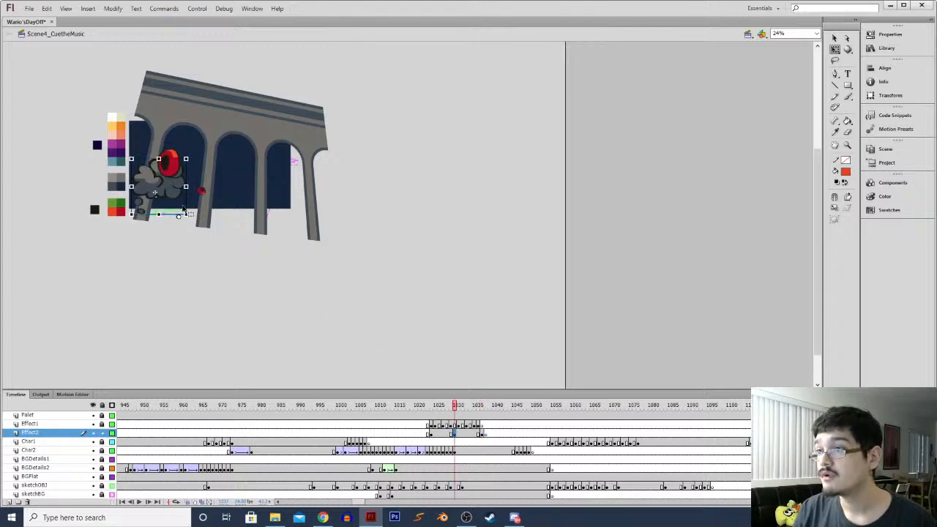
click(439, 434)
click(179, 218)
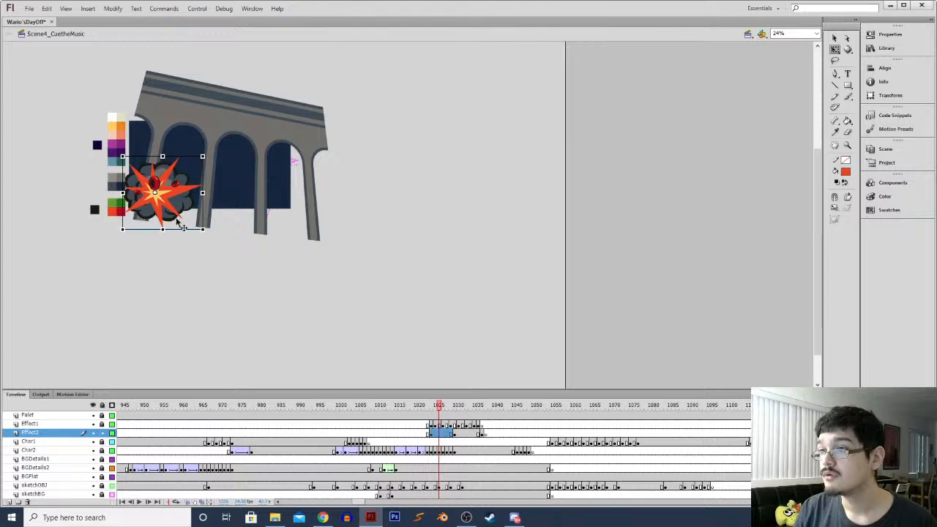
click(455, 435)
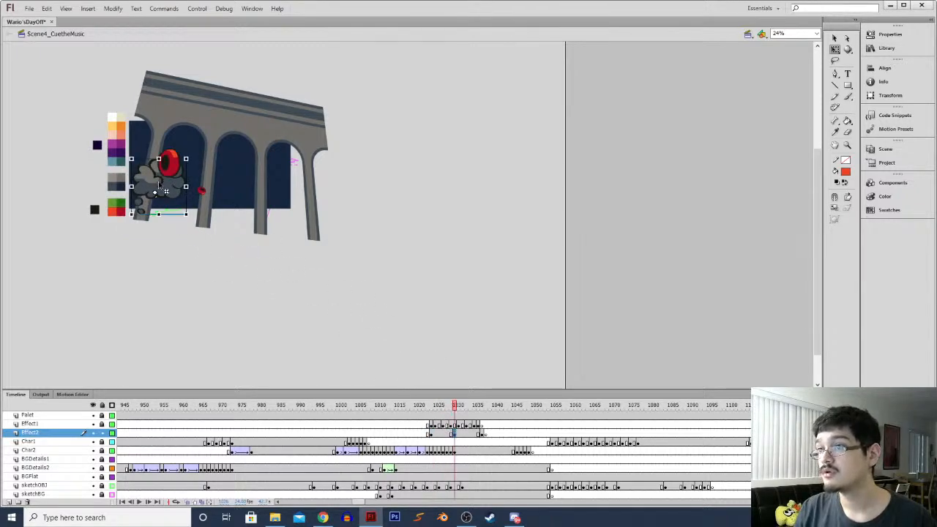
click(477, 435)
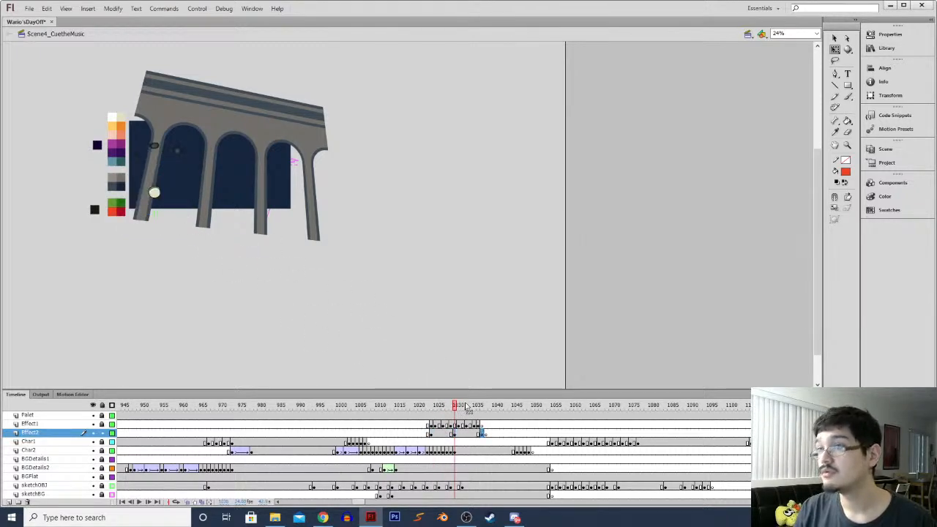
mouse_move(188, 141)
mouse_down()
mouse_move(183, 156)
mouse_move(188, 141)
mouse_move(191, 157)
mouse_up()
click(453, 434)
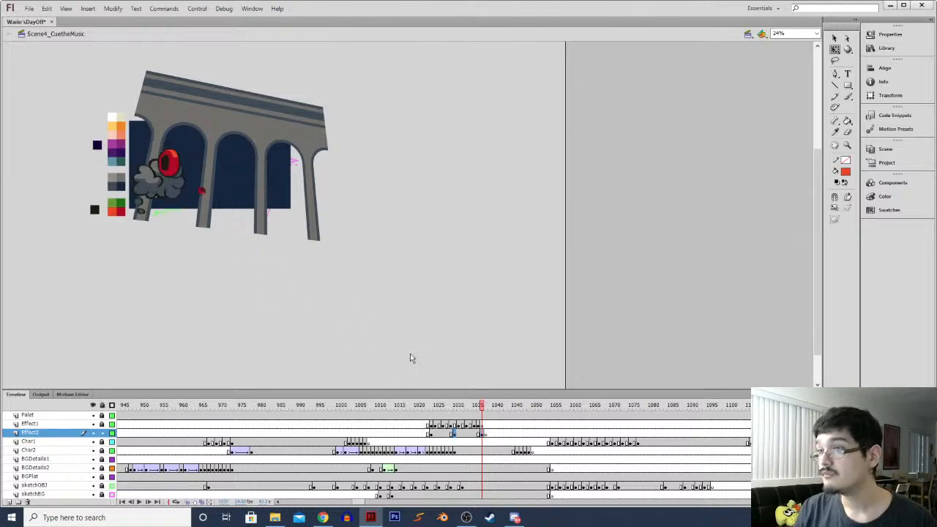
drag(190, 155, 179, 185)
Create a classic tween between the two Effect2 smoke keyframes and play back the explosion
right_click(461, 433)
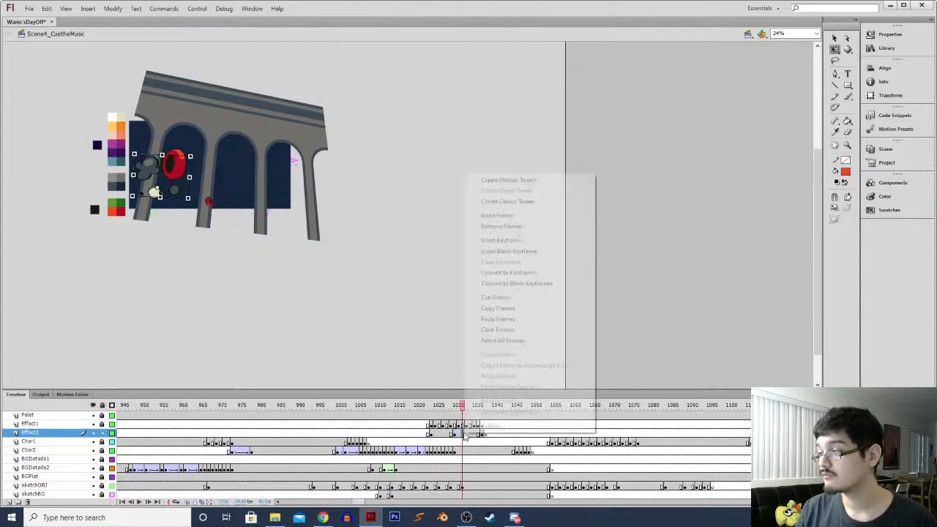
click(512, 201)
click(440, 426)
key(Return)
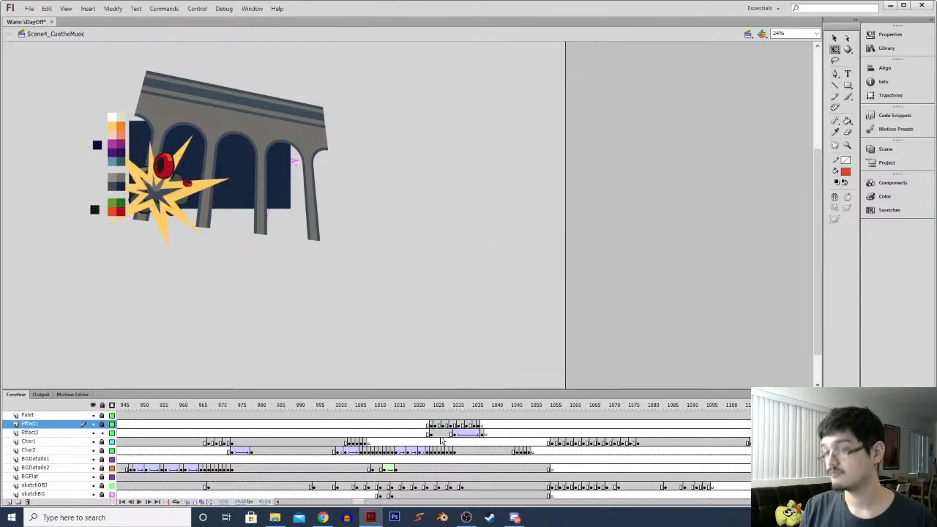
click(440, 432)
key(Return)
click(439, 434)
key(Return)
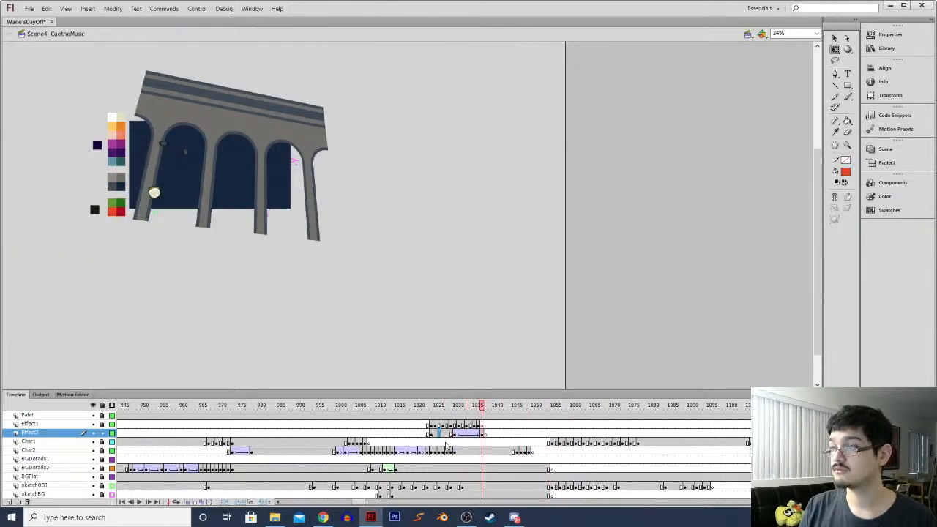
Step through the tweened explosion and move the smoke cloud up and slightly right at about frame 1030 on Effect2
click(437, 433)
key(period)
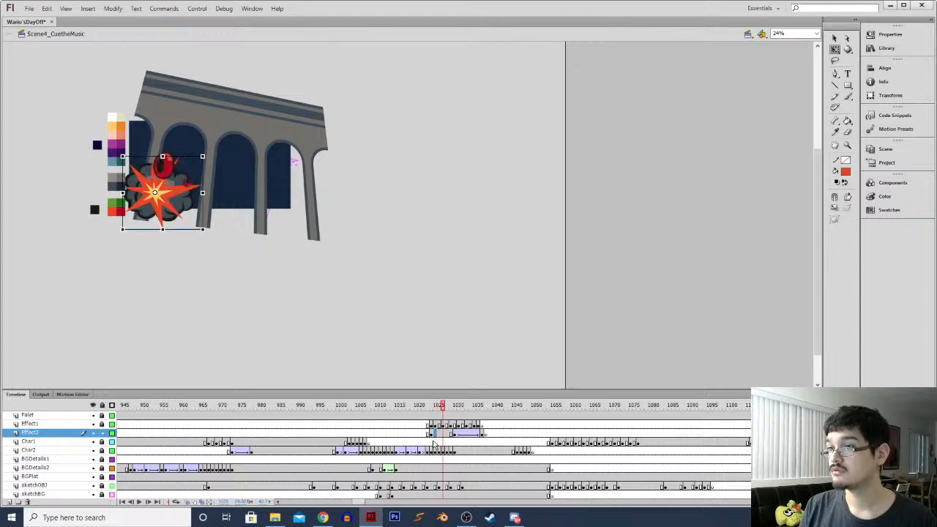
key(period)
key(period)
key(period)
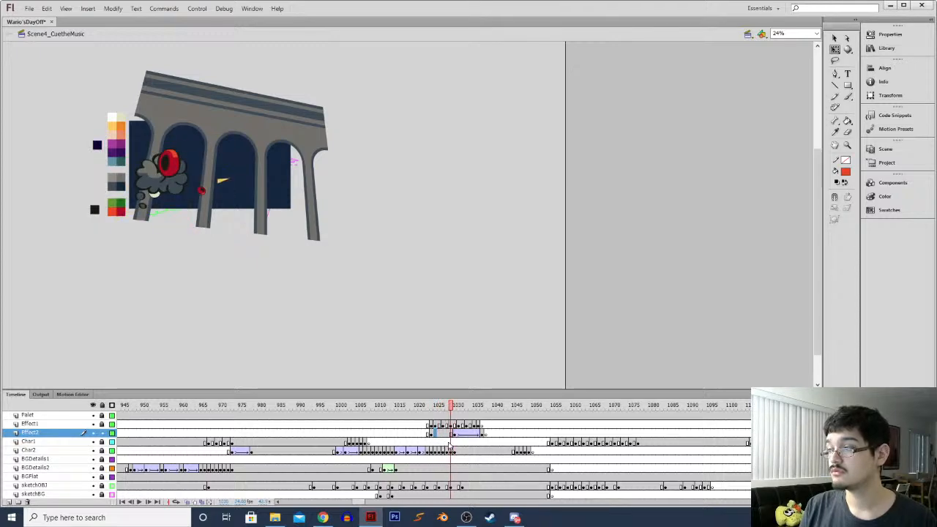
key(period)
key(period)
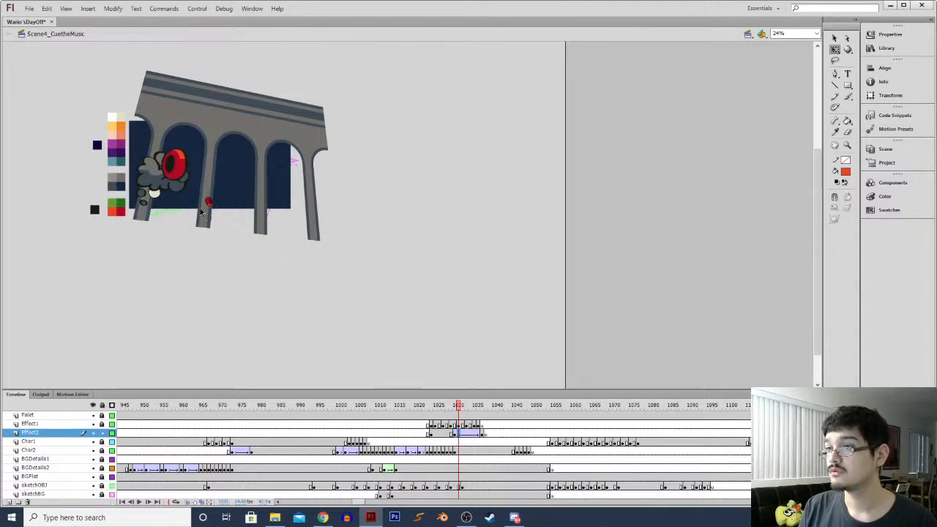
click(163, 177)
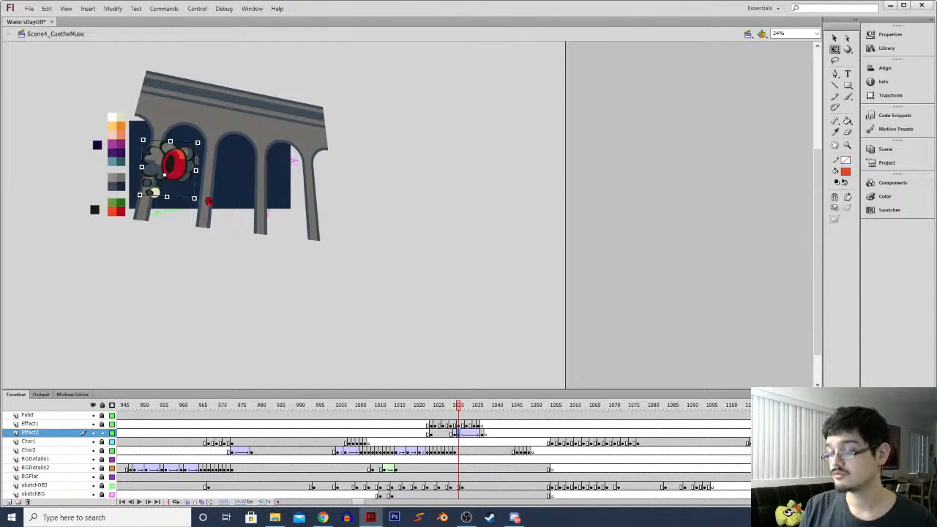
Step through the rest of the smoke, and play the scene on to the explosion in the pillar shot around frame 1255
key(period)
key(period)
key(period)
key(period)
key(period)
key(period)
key(period)
key(period)
key(period)
key(period)
key(period)
key(period)
key(period)
key(period)
key(period)
key(period)
key(period)
key(period)
click(434, 433)
key(Return)
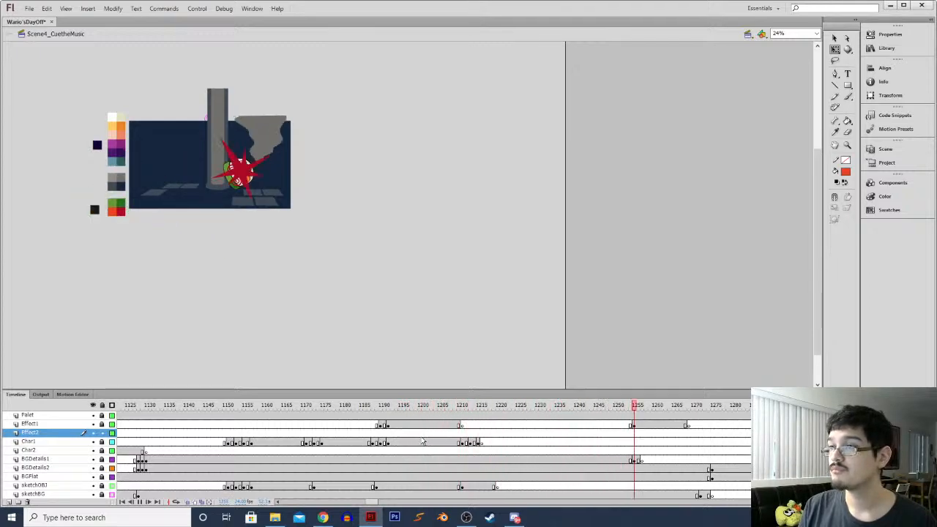
Unlock Effect1, lower the burst slightly and rotate it counterclockwise at the pillar explosion's first keyframe around frame 1254
drag(374, 502, 378, 502)
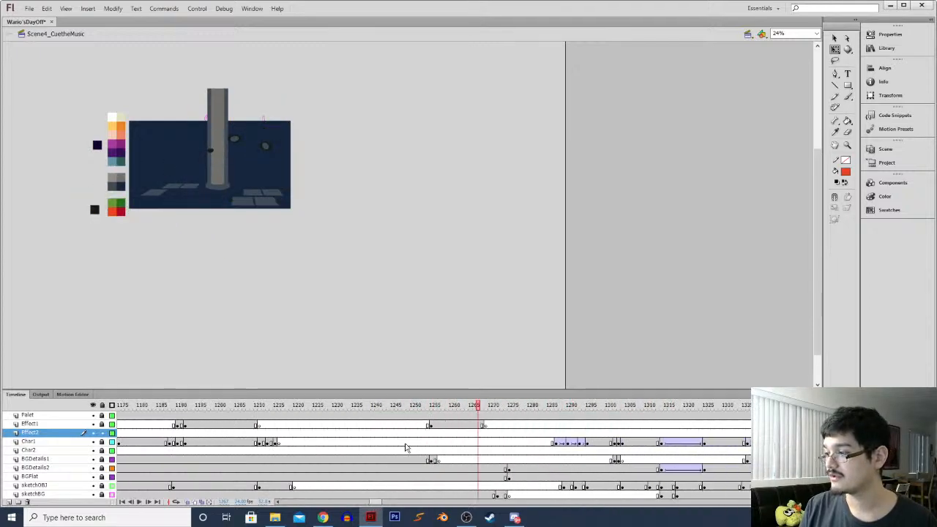
click(431, 427)
key(period)
key(period)
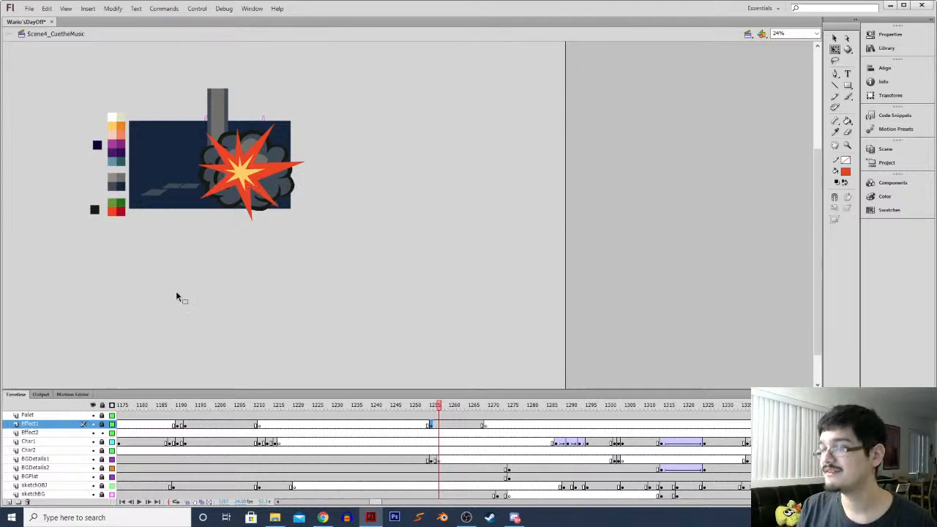
key(comma)
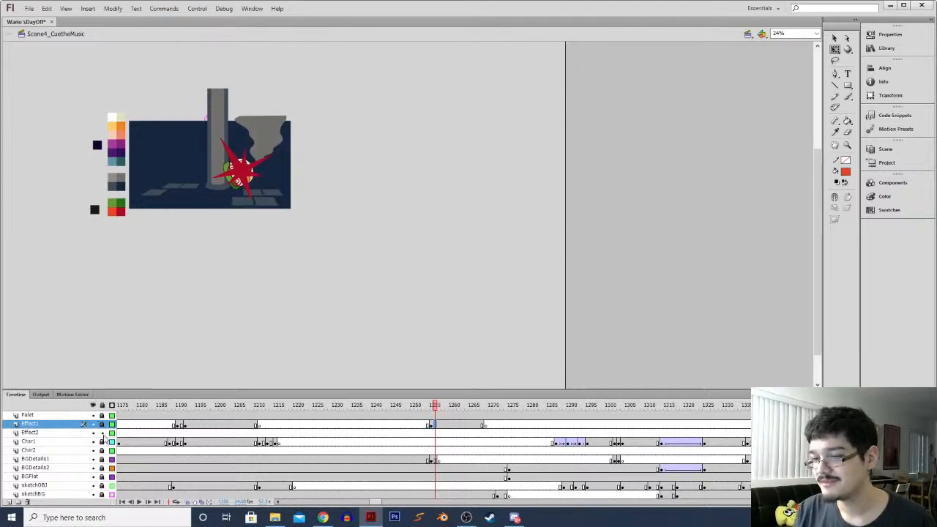
key(comma)
key(comma)
key(period)
key(ctrl+equal)
click(371, 241)
drag(399, 208, 401, 221)
drag(449, 164, 421, 171)
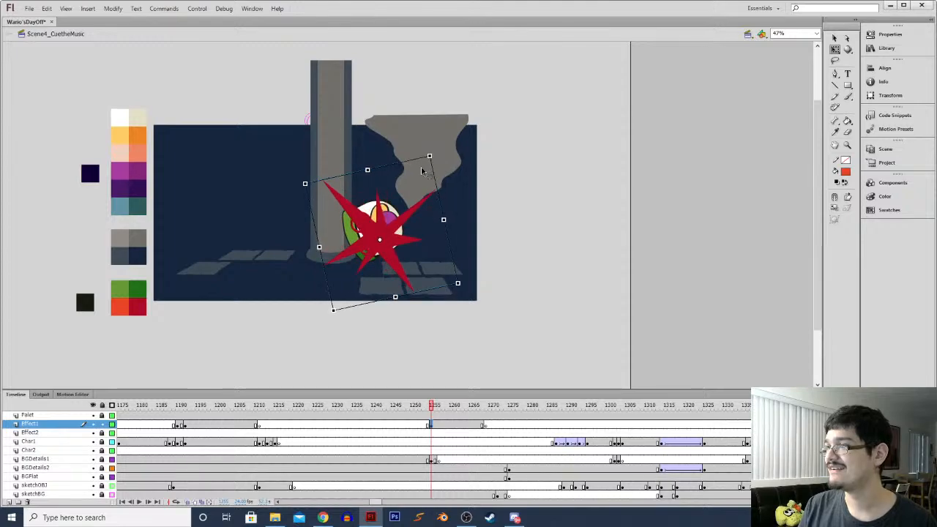
Add an Effect1 keyframe around frame 1261 and raise and shrink the pillar explosion's smoke cloud there
key(period)
key(period)
key(period)
key(period)
key(period)
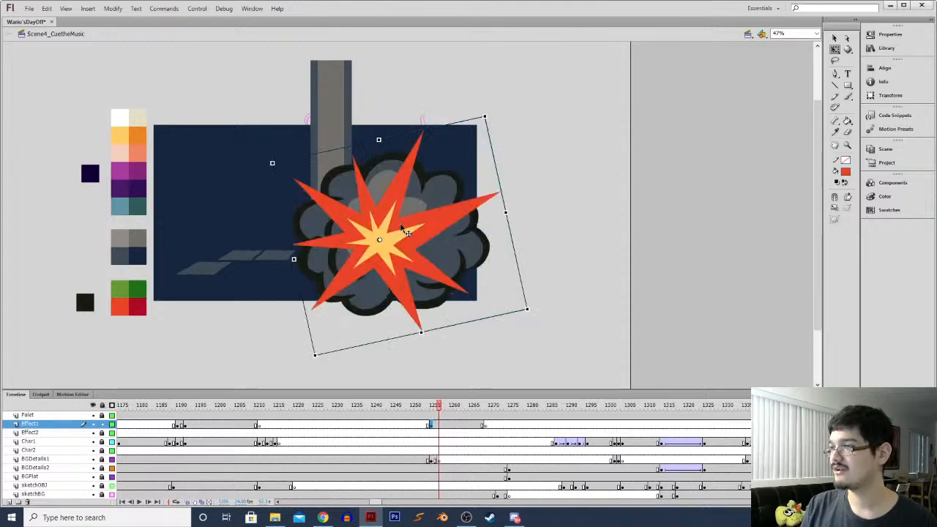
key(period)
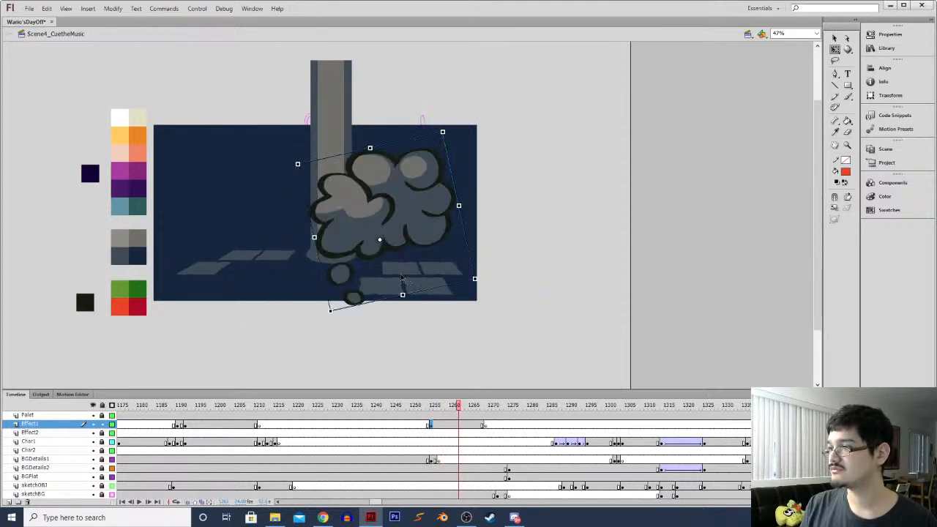
click(455, 426)
click(357, 231)
drag(356, 231, 357, 207)
drag(444, 106, 429, 122)
drag(398, 201, 407, 214)
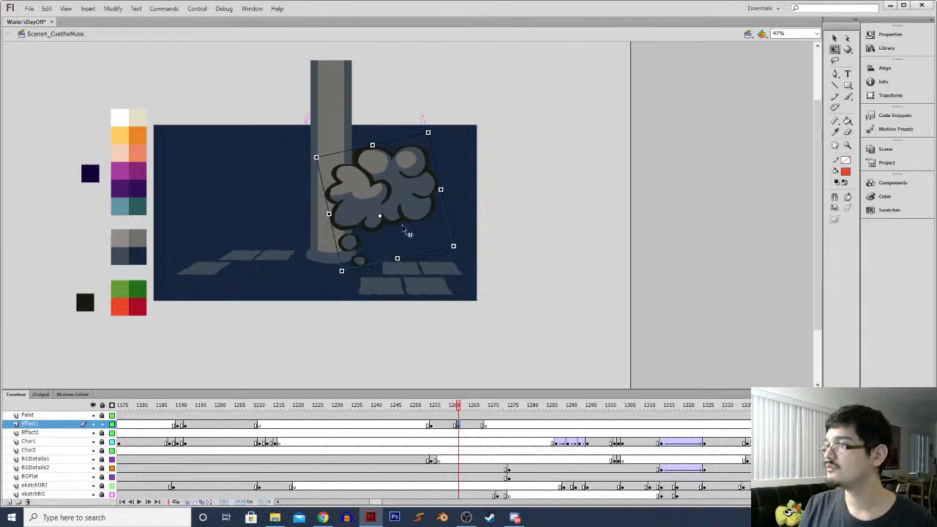
Play back the pillar explosion and rotate its drifting smoke clockwise until level on Effect1
click(440, 432)
key(Return)
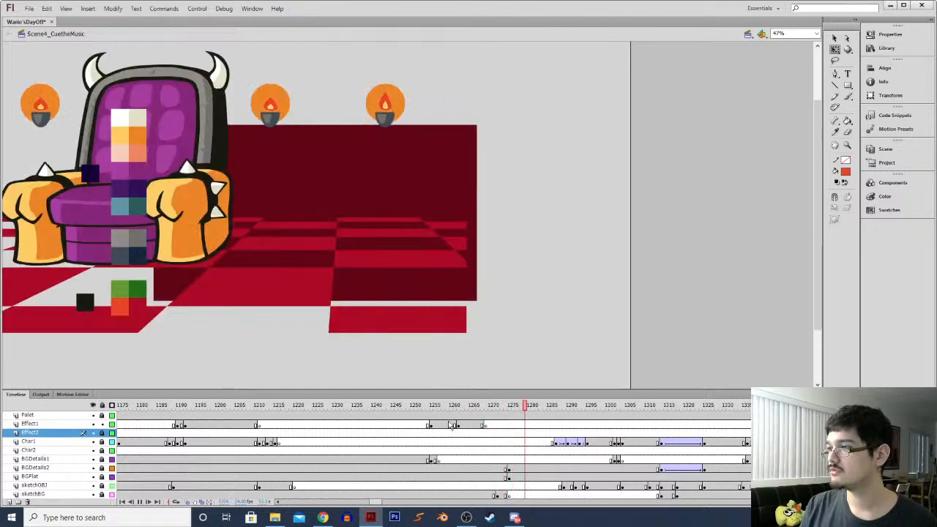
click(457, 425)
click(481, 425)
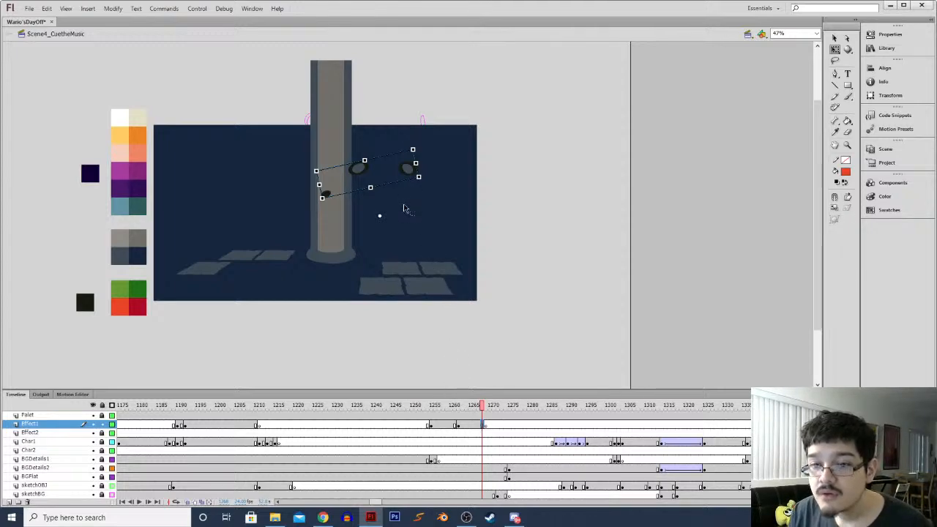
drag(413, 148, 427, 155)
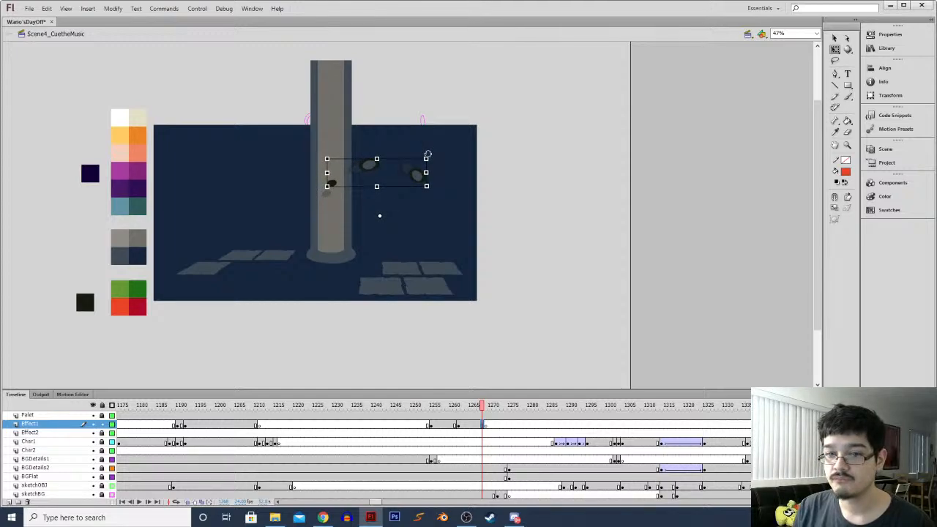
Try shrinking and raising the fading smoke puffs around frame 1267 and shifting the last Effect1 span by one frame
click(362, 185)
drag(426, 158, 373, 146)
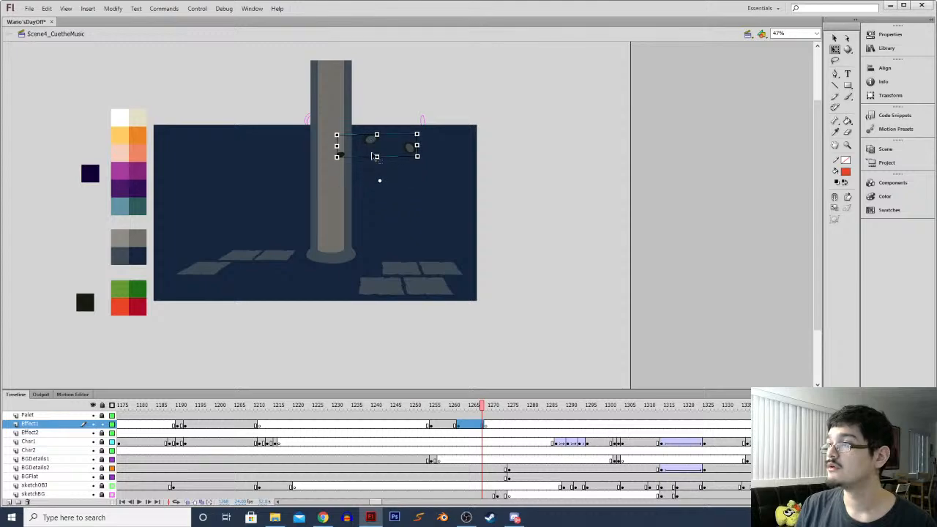
key(ctrl+z)
key(ctrl+z)
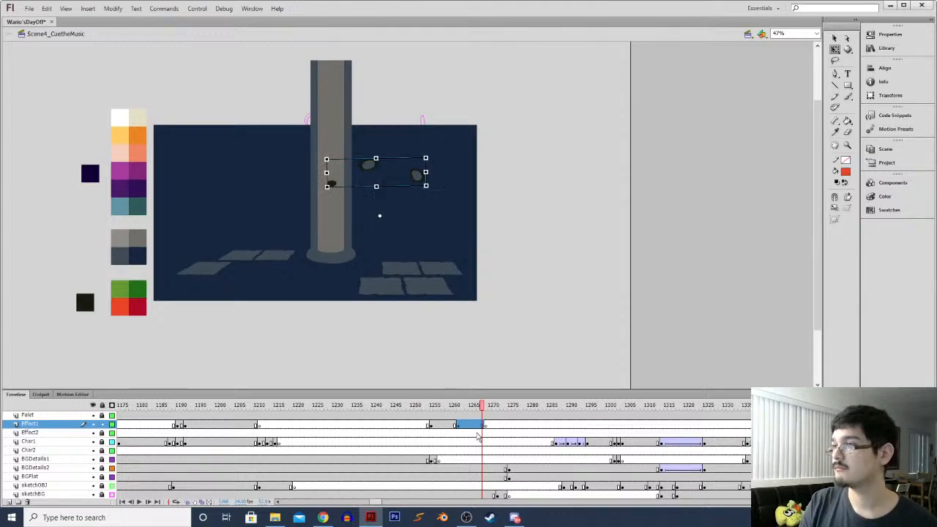
drag(477, 429, 480, 429)
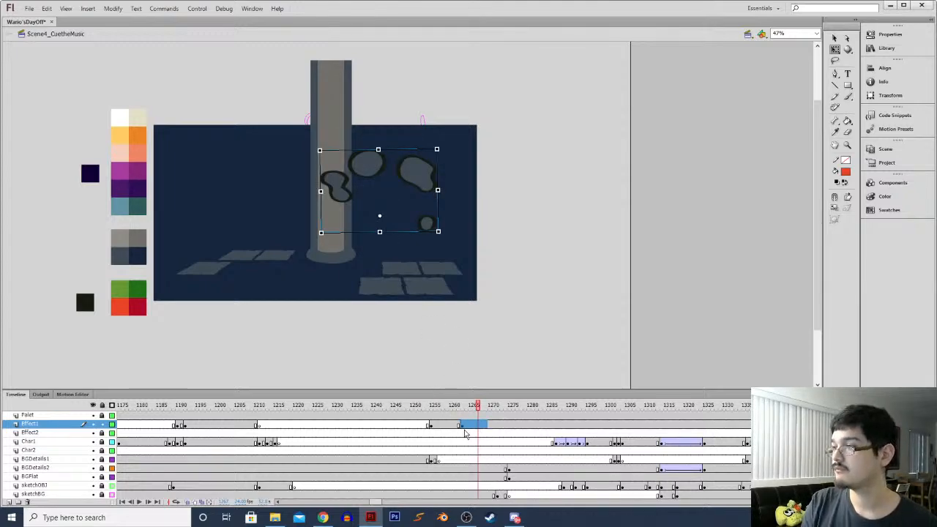
key(ctrl+z)
key(ctrl+z)
key(ctrl+z)
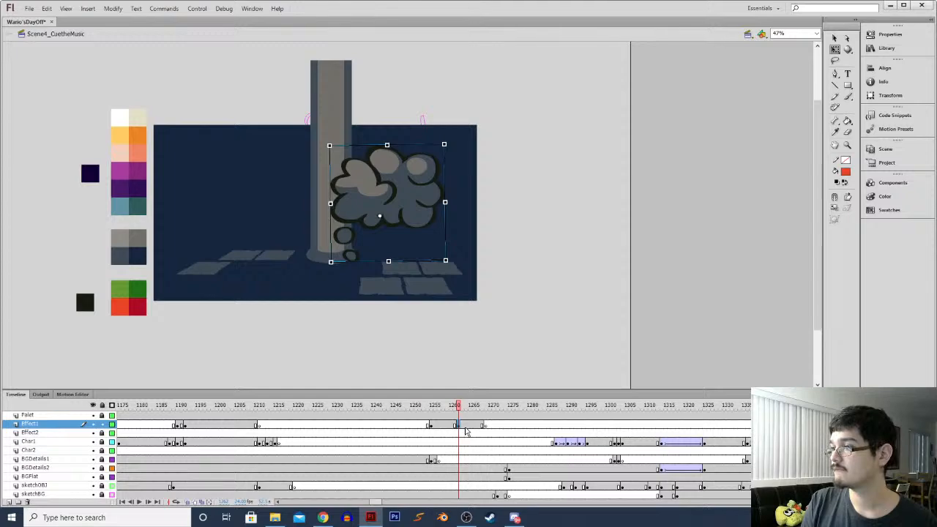
click(454, 428)
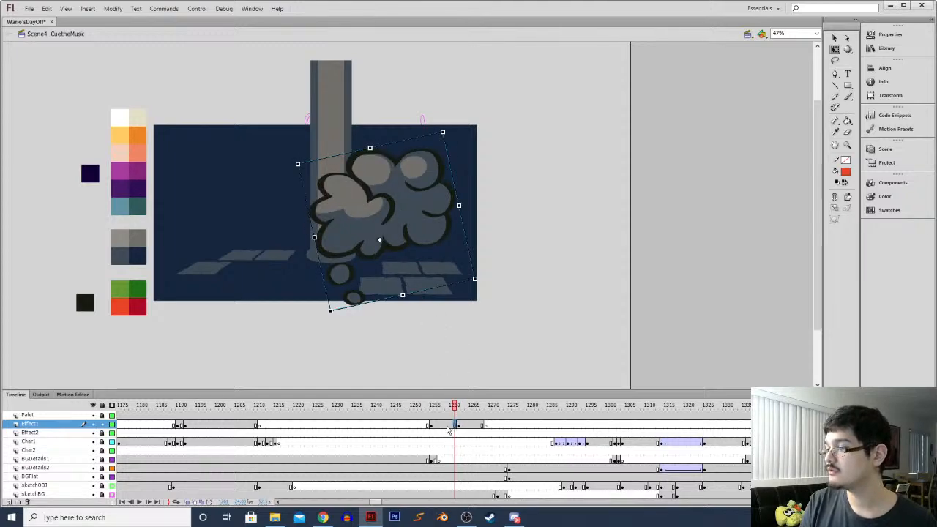
Clear the Effect1 keyframe around frame 1261 and insert a replacement keyframe at frame 1260
click(442, 430)
click(460, 432)
right_click(460, 432)
click(476, 254)
click(454, 429)
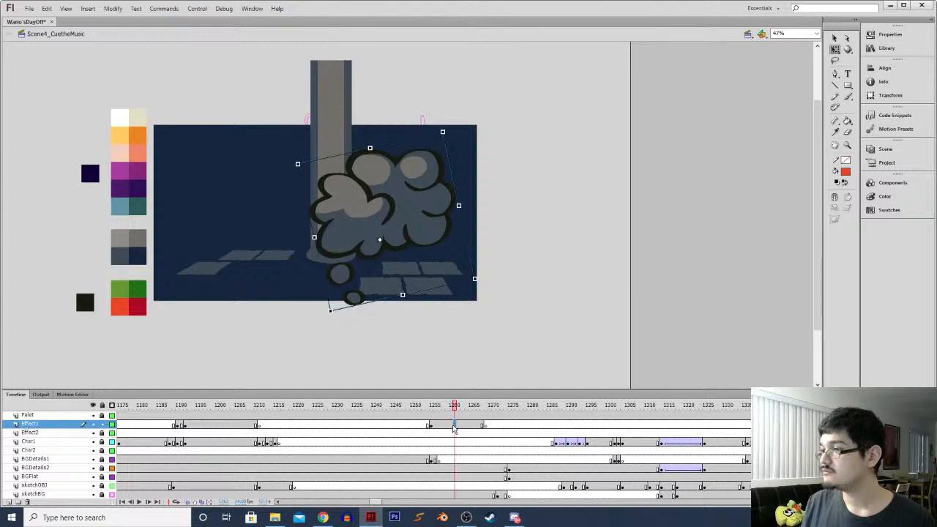
click(451, 433)
click(454, 432)
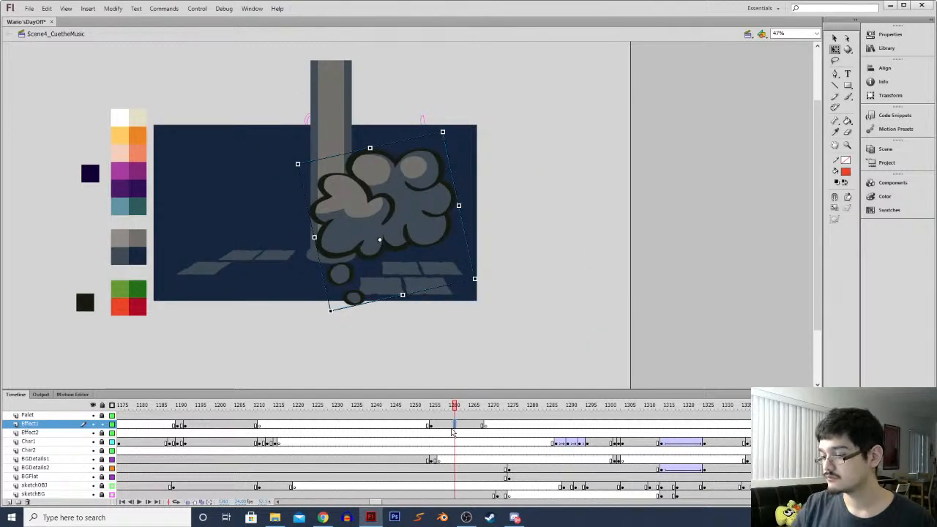
Turn on onion skinning, then shrink, raise and slightly rotate the pillar explosion's smoke cloud counterclockwise at frame 1260
click(189, 502)
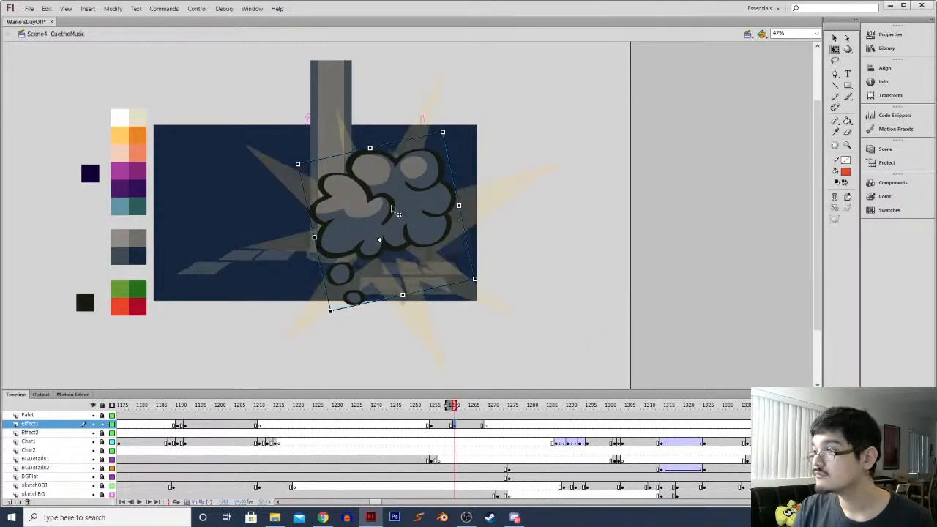
drag(442, 132, 423, 163)
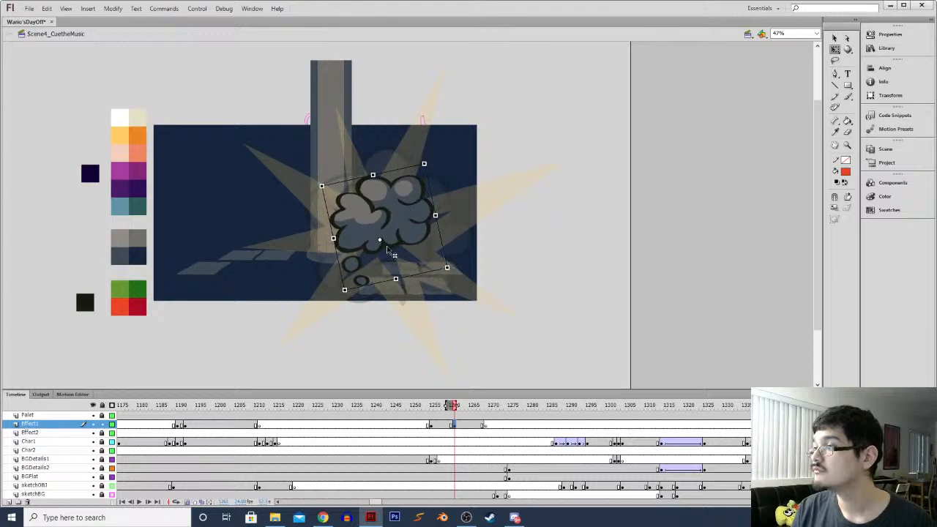
drag(375, 235, 387, 210)
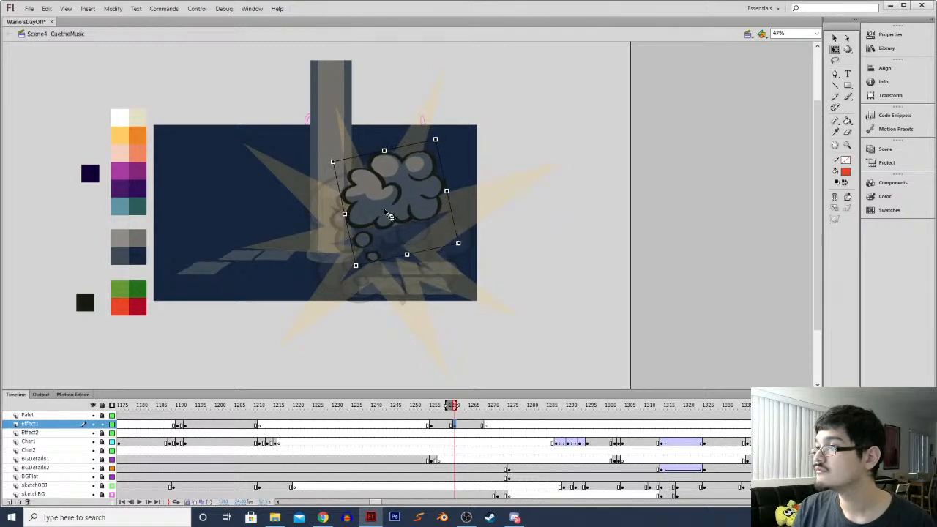
mouse_move(435, 138)
mouse_down()
mouse_move(438, 144)
mouse_move(429, 137)
mouse_up()
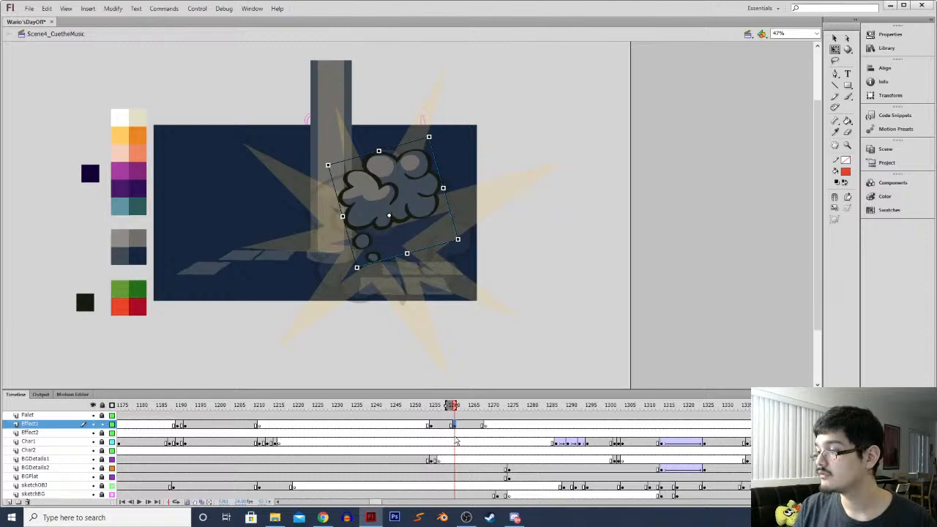
Rotate the fading smoke puffs counterclockwise at an Effect1 keyframe around frame 1267 and create a classic tween leading to it
click(481, 427)
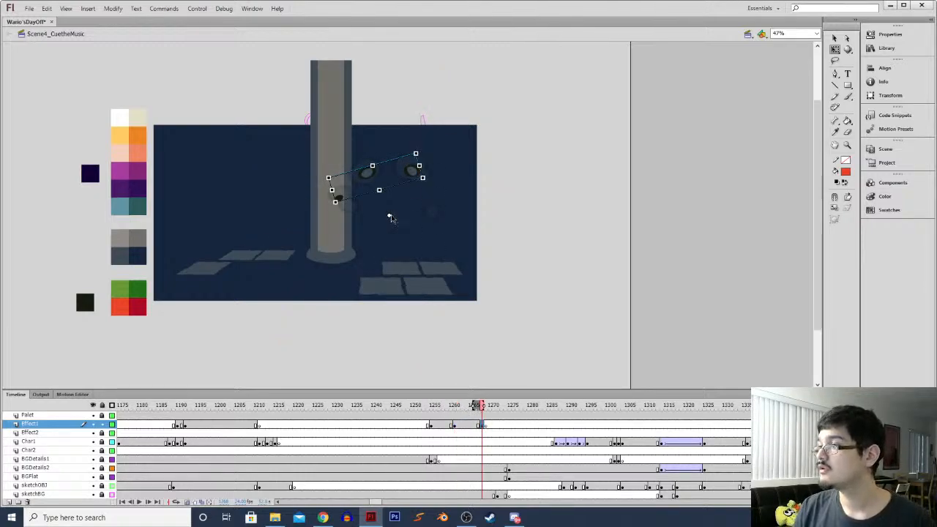
drag(421, 149, 382, 153)
right_click(465, 426)
click(497, 195)
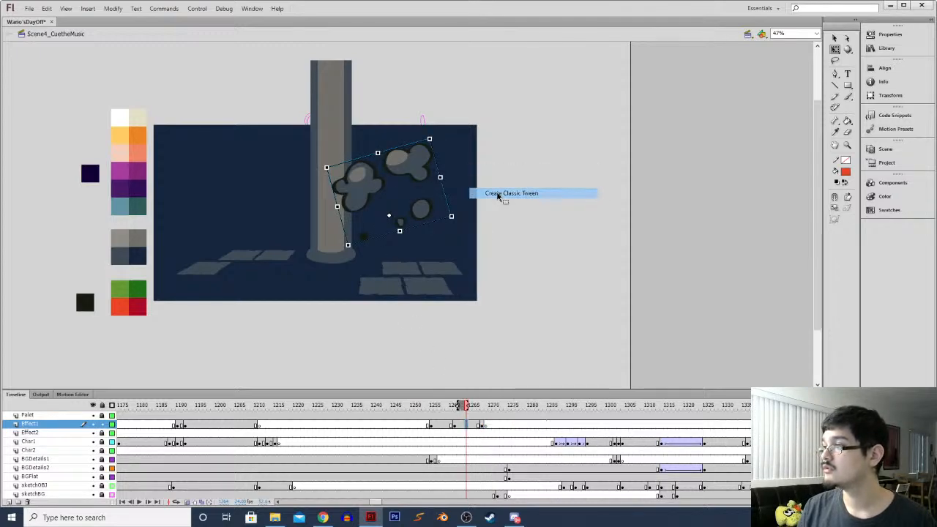
Play back the pillar explosion, then enlarge and slightly rotate the smoke cloud counterclockwise at Effect1's frame 1260 keyframe
click(430, 432)
key(Return)
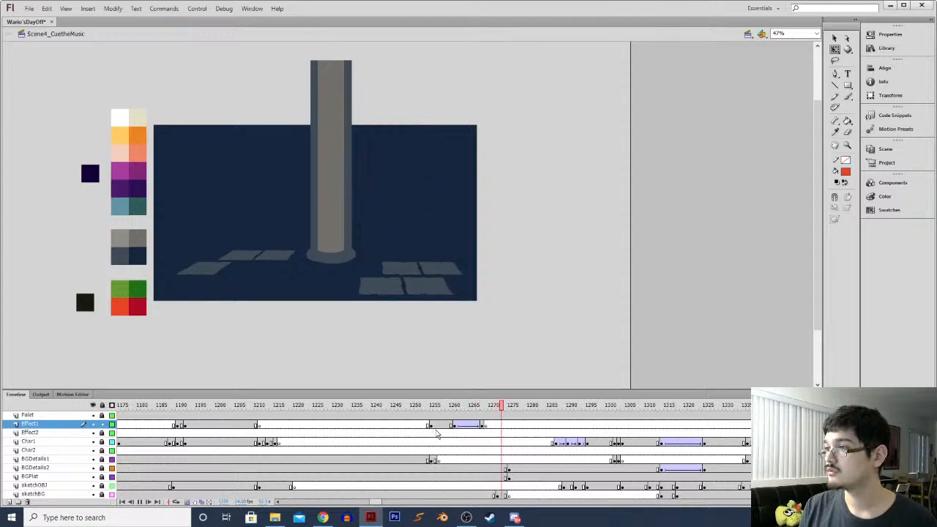
click(440, 426)
key(Return)
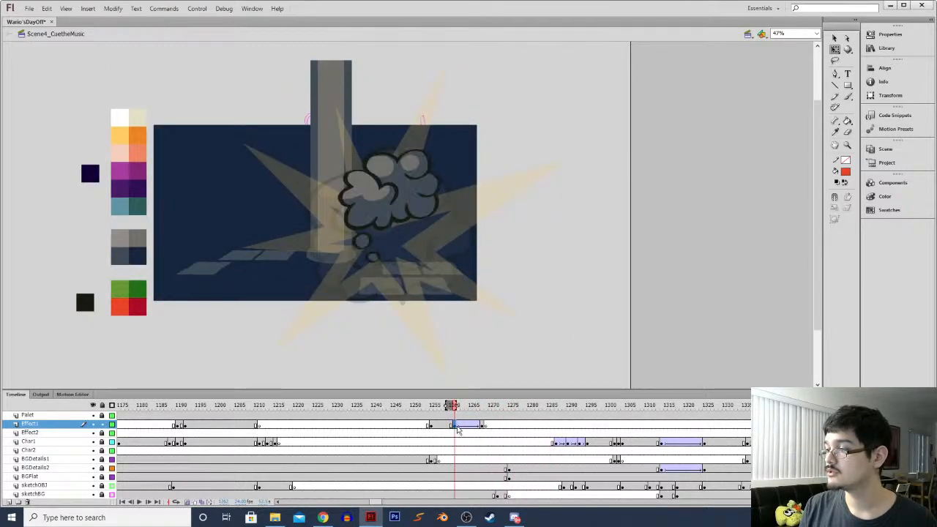
click(454, 425)
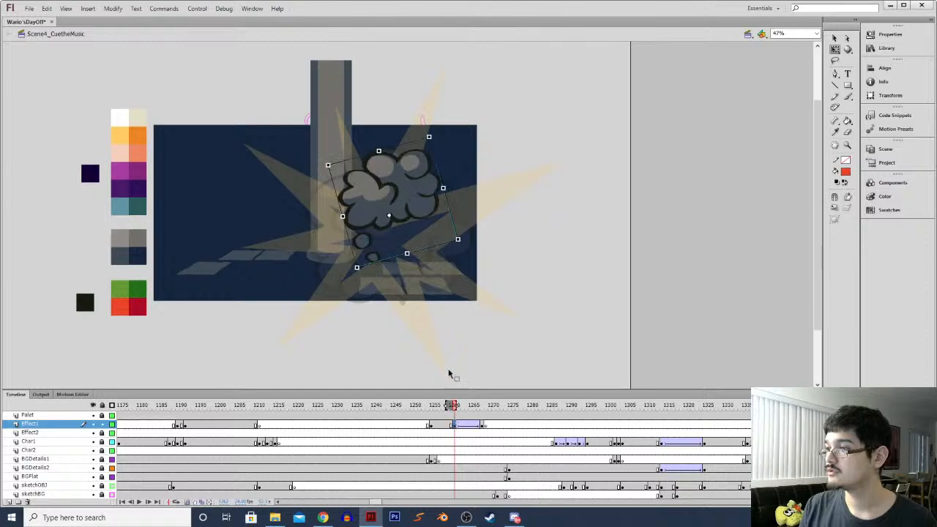
drag(431, 137, 440, 106)
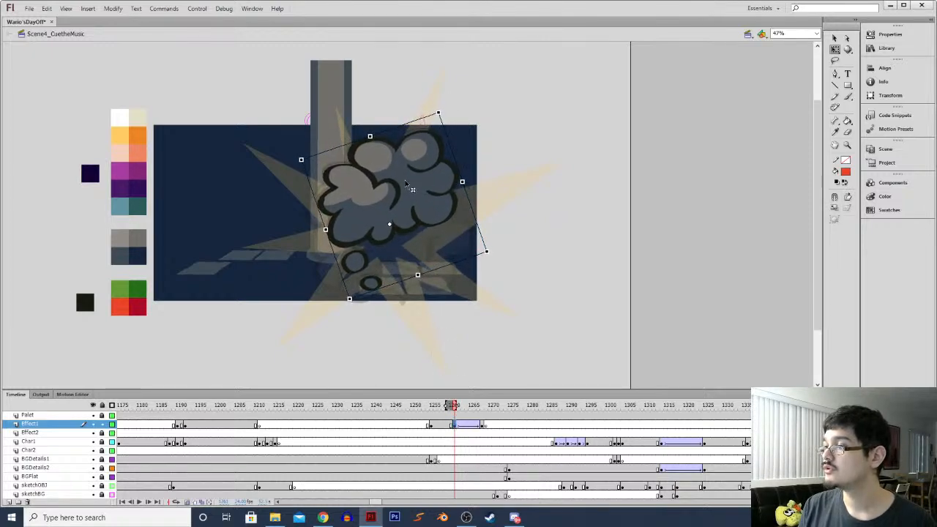
Play through Scene4_CuetheMusic from about frame 1260 to frame 1815, following the playback along the timeline
key(Return)
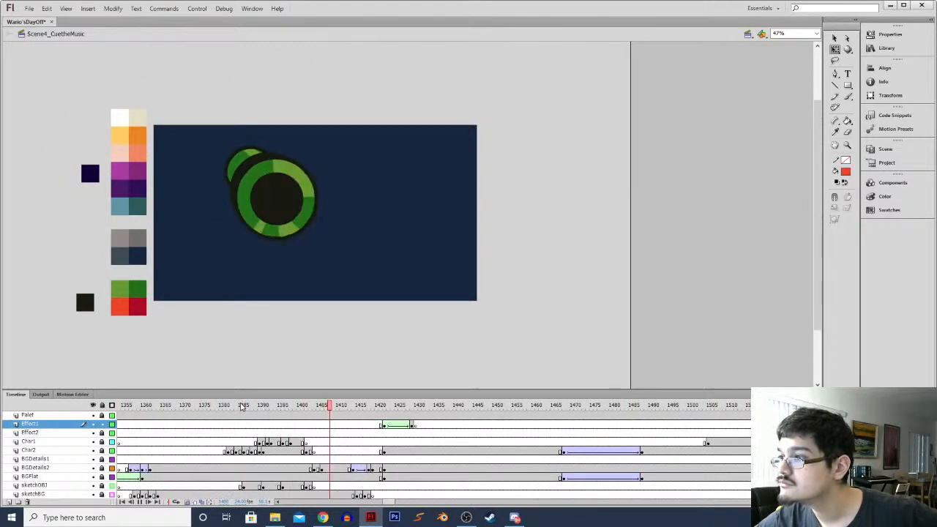
drag(386, 504, 390, 469)
click(278, 442)
key(Return)
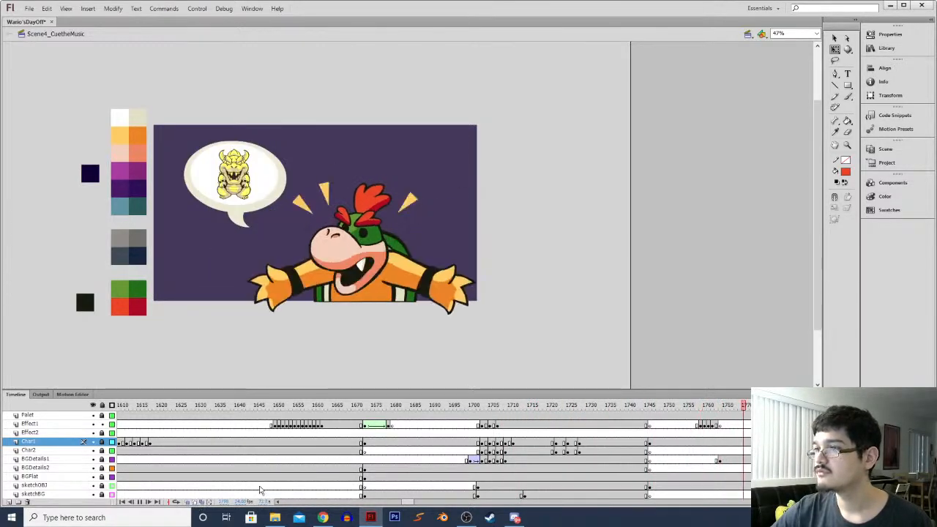
drag(404, 503, 426, 502)
click(267, 442)
key(Return)
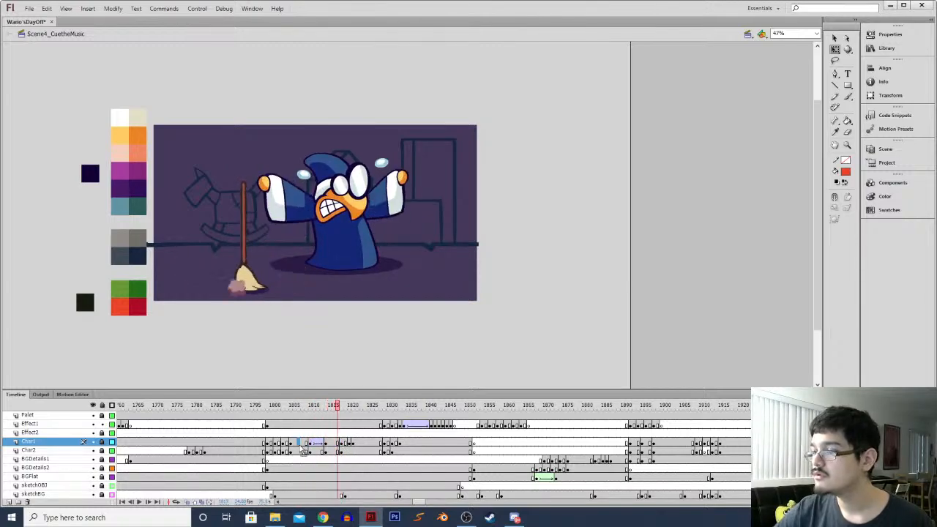
Clear the Char1 keyframe at about frame 1810 and replay the blue-robed character's movement around it
right_click(310, 443)
click(333, 274)
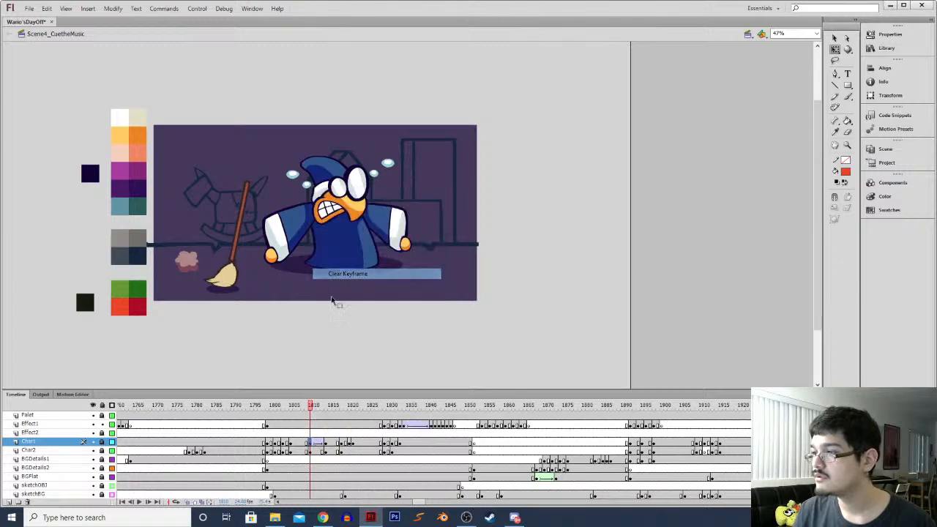
click(296, 442)
key(Return)
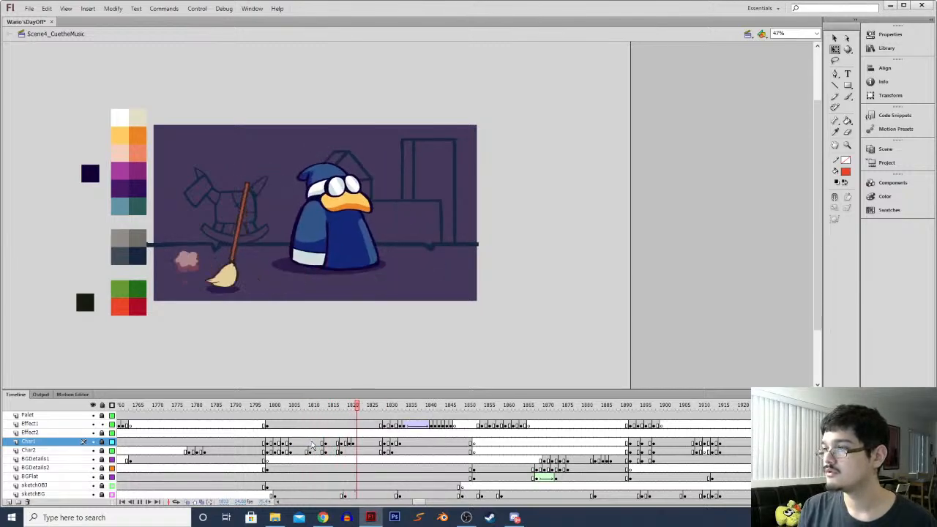
click(316, 443)
click(294, 443)
key(Return)
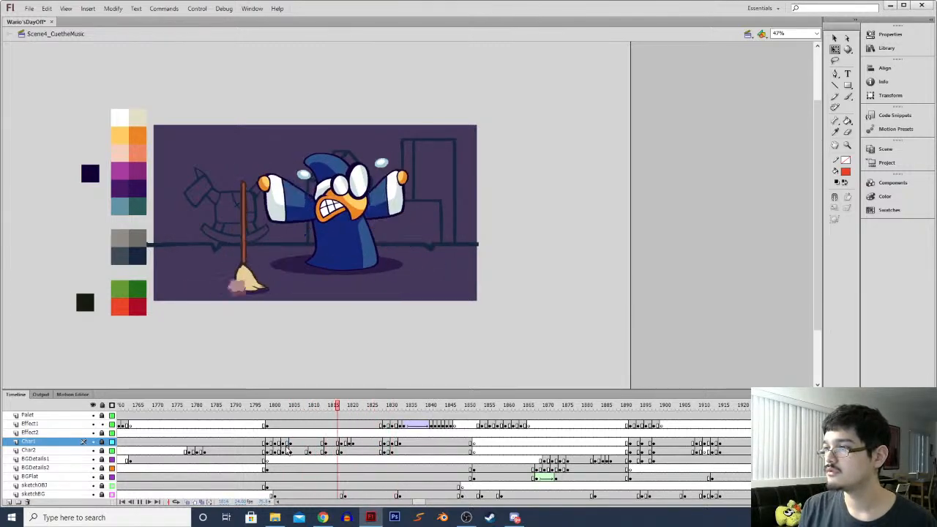
key(Return)
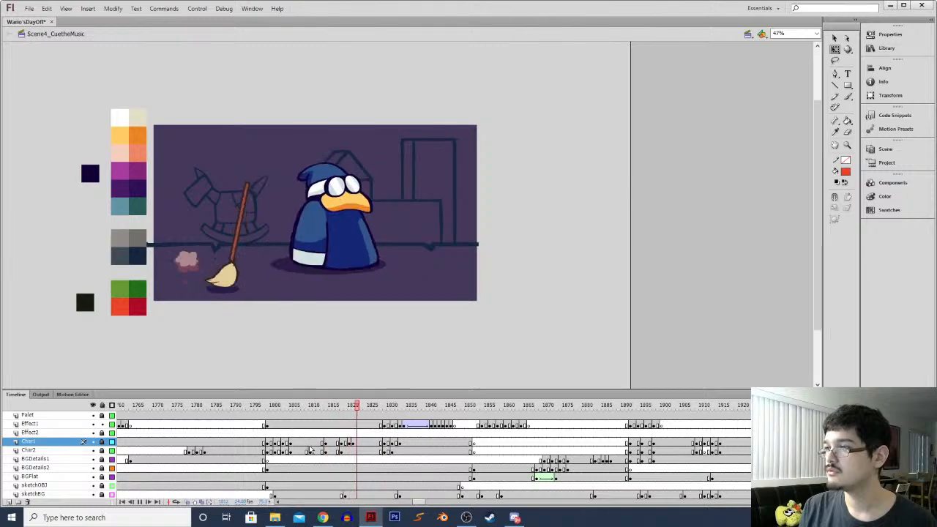
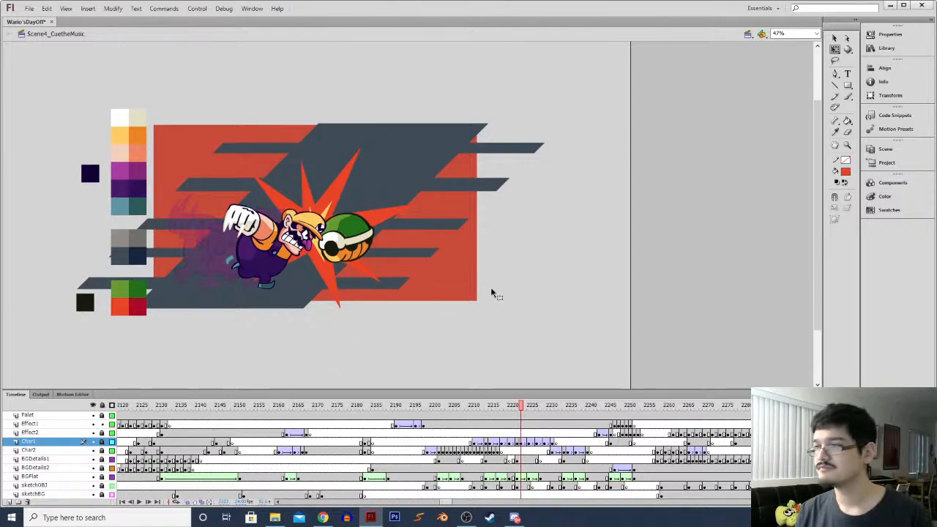
Continue playing the scene from about frame 2222 through the rock explosion to the piranha plant shot near frame 2560
key(Return)
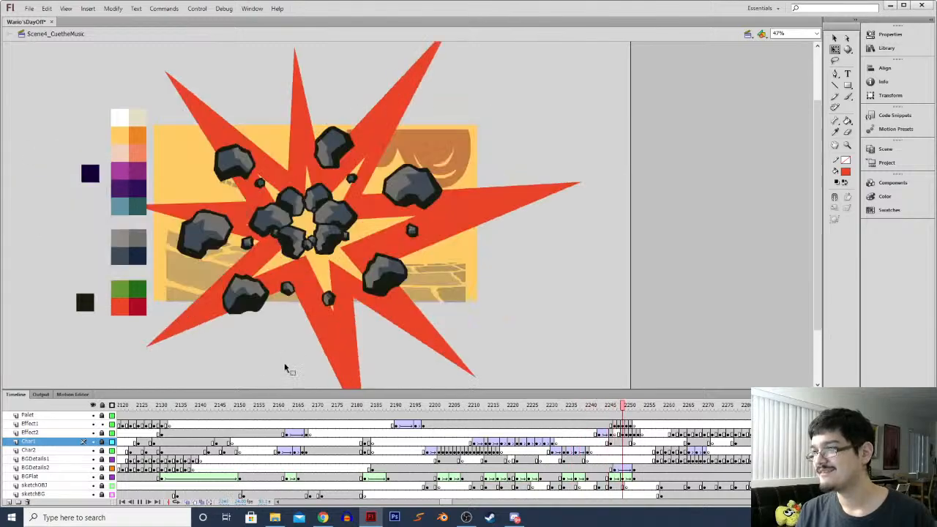
drag(443, 503, 454, 504)
key(Return)
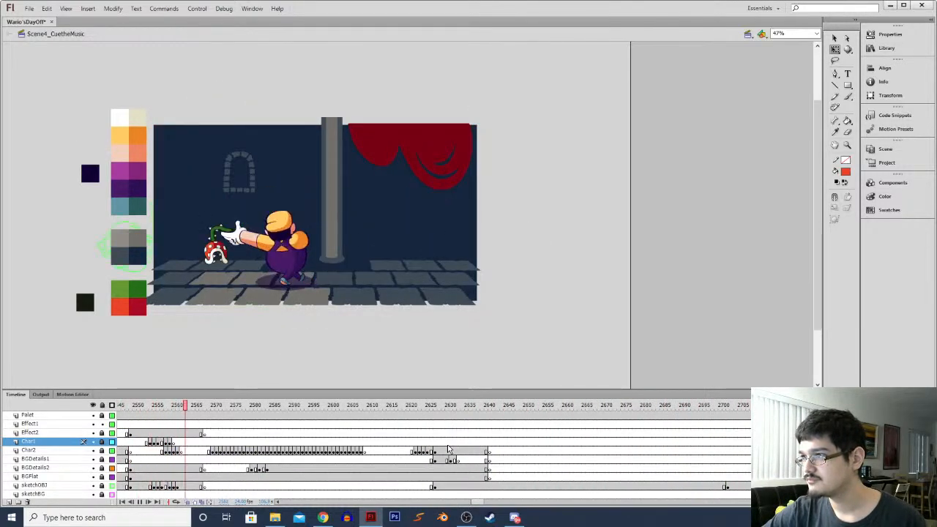
Step back and forth frame by frame through the cannon explosion and smoke between about frames 2626 and 2640
click(484, 450)
key(period)
key(period)
key(period)
key(period)
key(period)
click(478, 458)
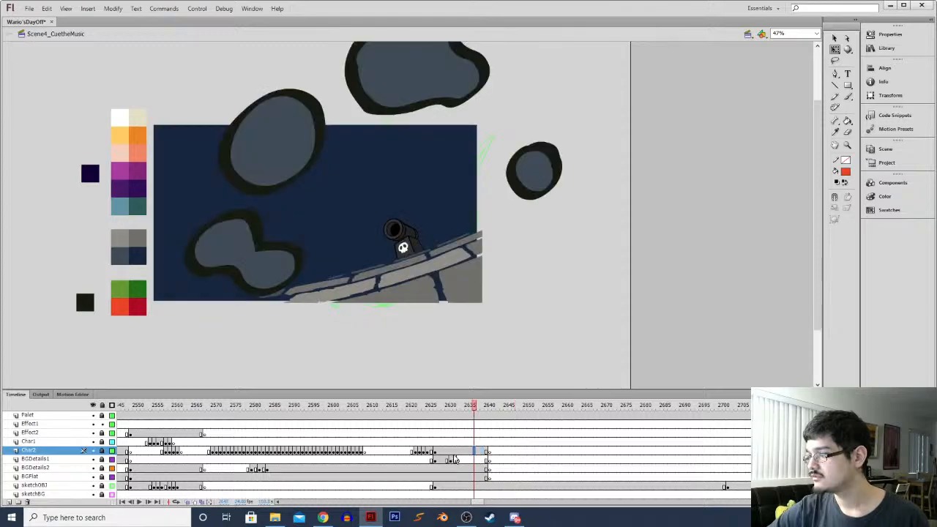
click(438, 458)
key(period)
key(period)
key(period)
key(period)
key(period)
key(period)
key(comma)
key(comma)
key(comma)
key(comma)
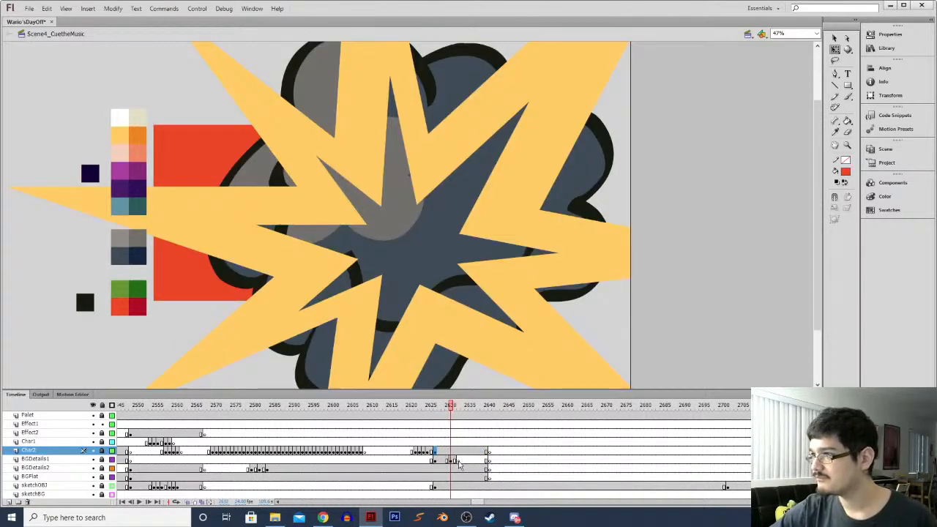
key(period)
key(period)
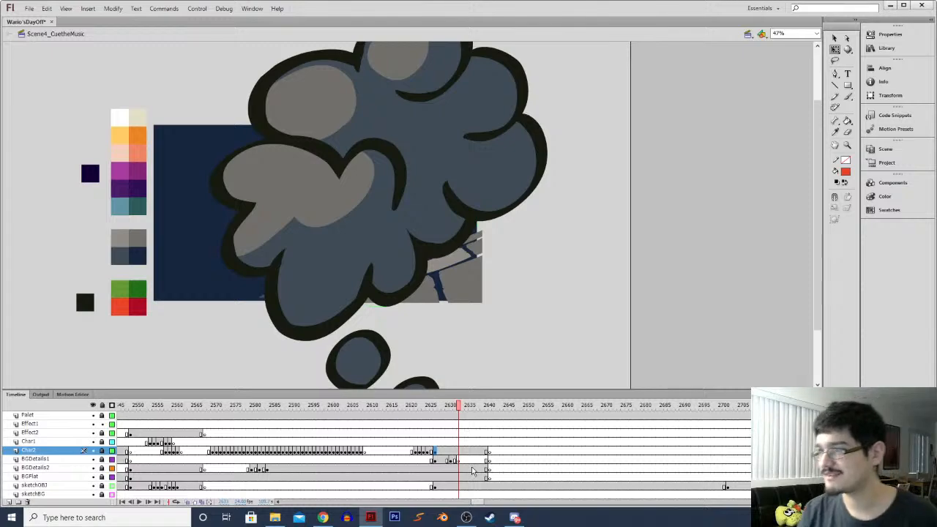
key(comma)
key(period)
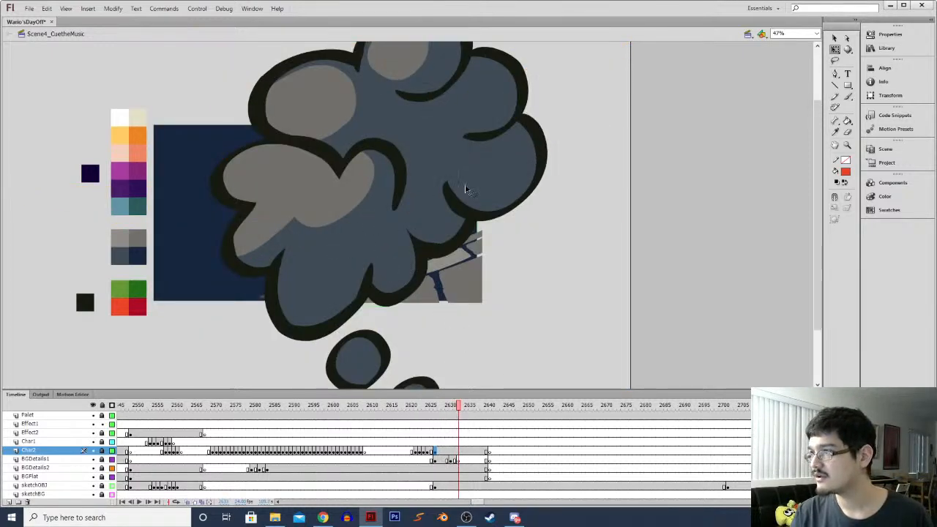
In the FX-Explosion symbol, shorten the sharp outline tip at the smoke cloud's lower edge in frame 7 using a slate-coloured Brush
click(886, 47)
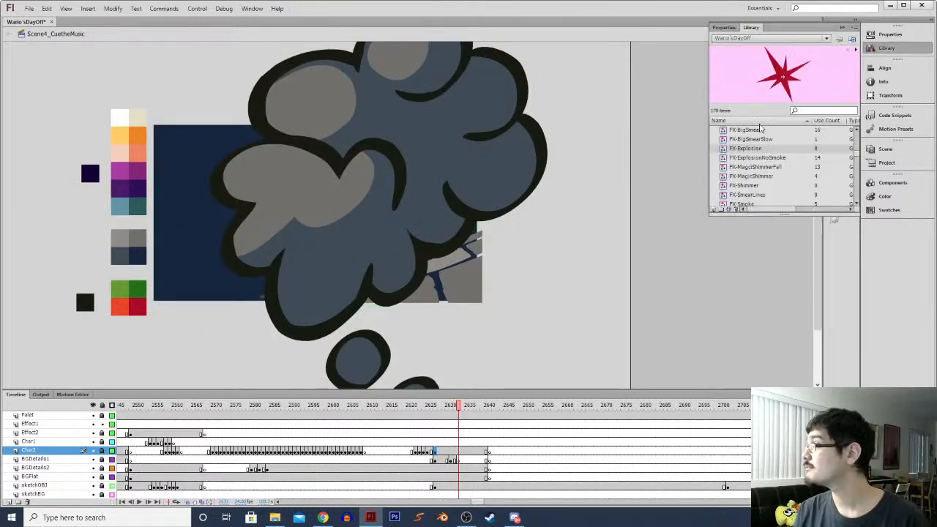
double_click(727, 148)
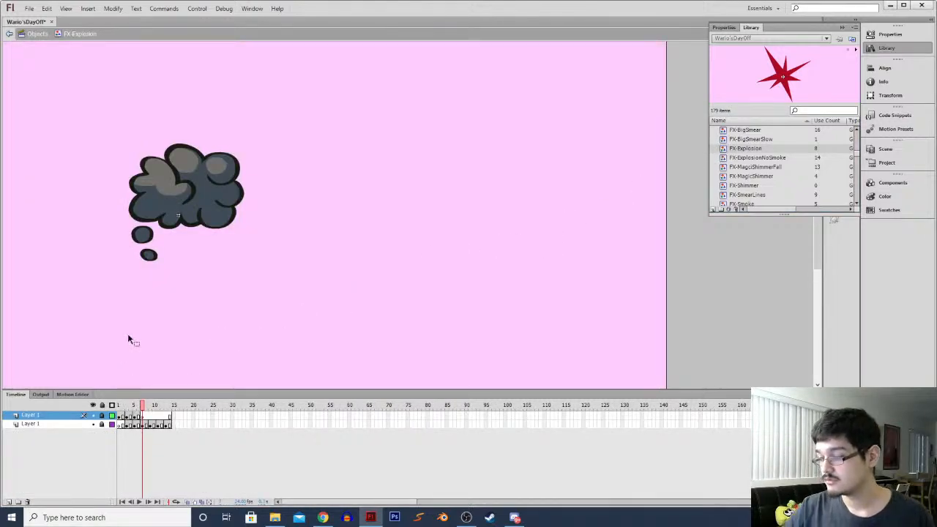
key(ctrl+equal)
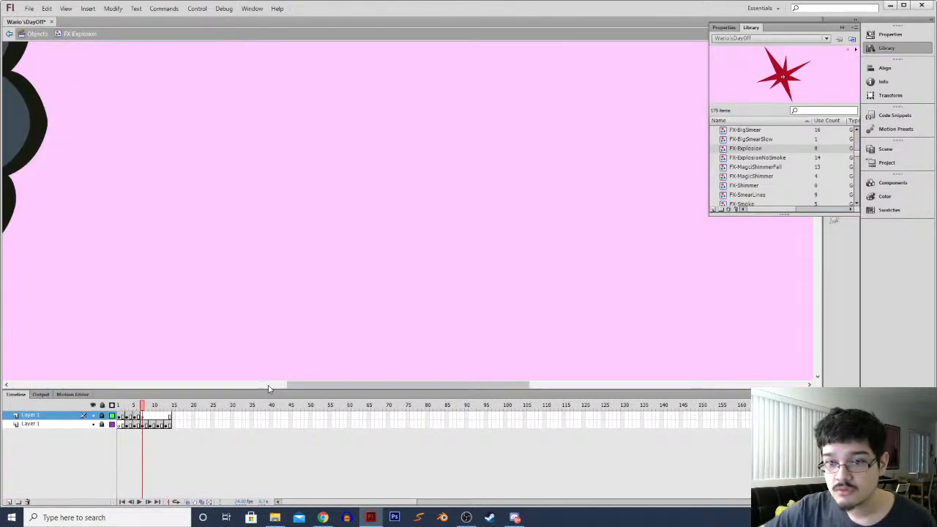
drag(288, 387, 161, 322)
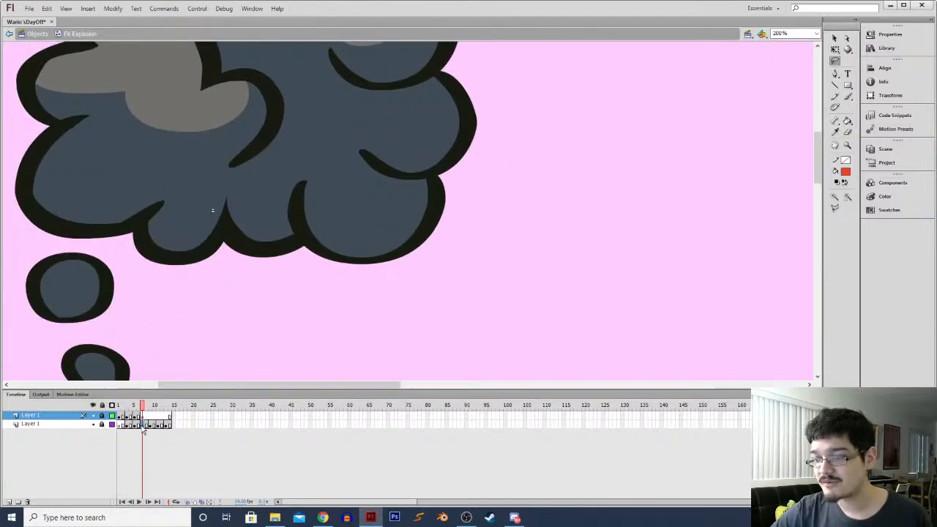
click(110, 426)
click(142, 423)
mouse_move(217, 229)
mouse_down()
mouse_move(239, 180)
mouse_move(227, 229)
mouse_up()
click(835, 39)
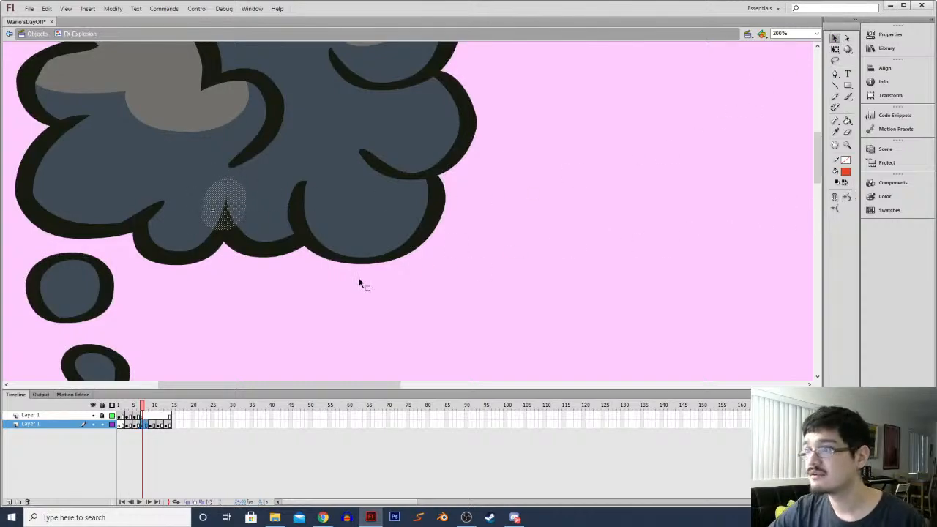
click(396, 274)
key(b)
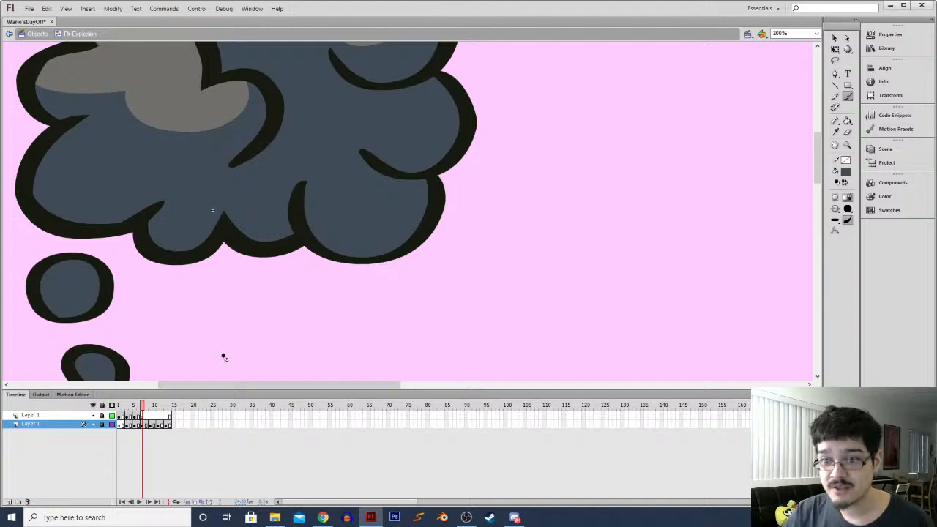
key(ctrl+minus)
key(ctrl+minus)
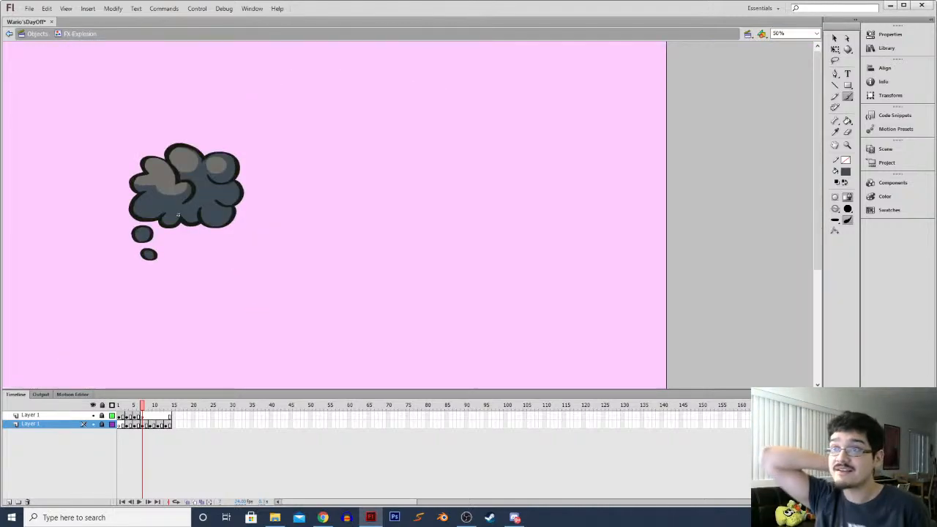
Return to Scene4_CuetheMusic and scrub through the explosion from about frame 2626 to frame 2634
click(885, 150)
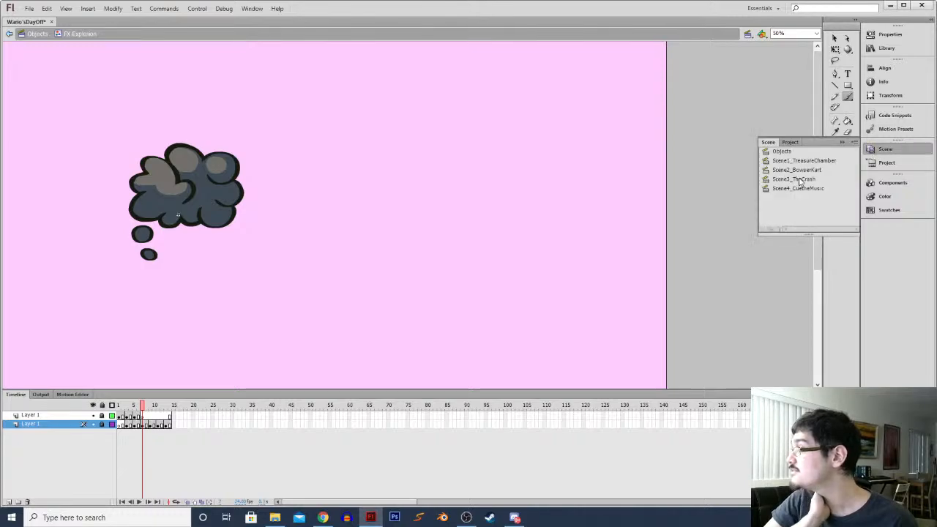
click(798, 188)
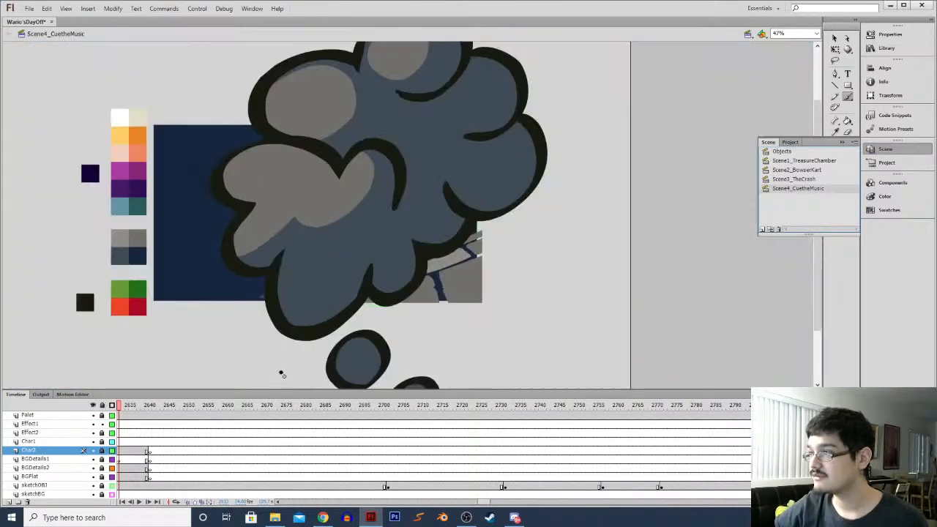
key(.)
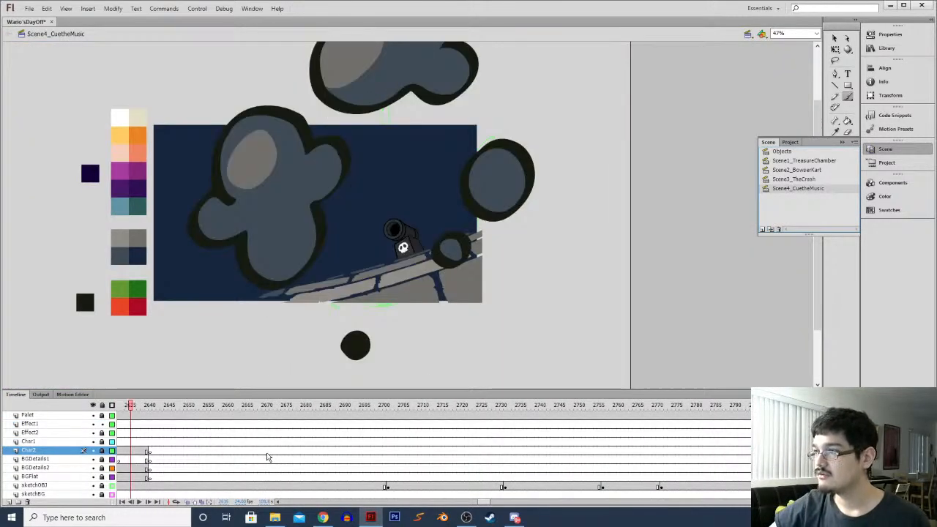
key(.)
drag(486, 504, 412, 496)
click(326, 459)
drag(326, 458, 359, 460)
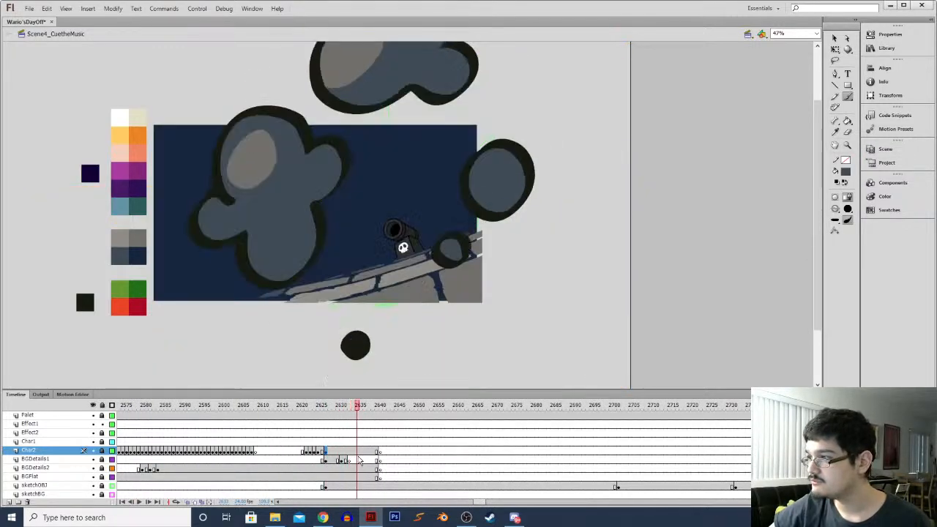
Insert a blank keyframe on BGDetails2 at about frame 2633 to end the cannon and brickwork there, and play back the explosion
click(93, 467)
click(93, 467)
click(349, 468)
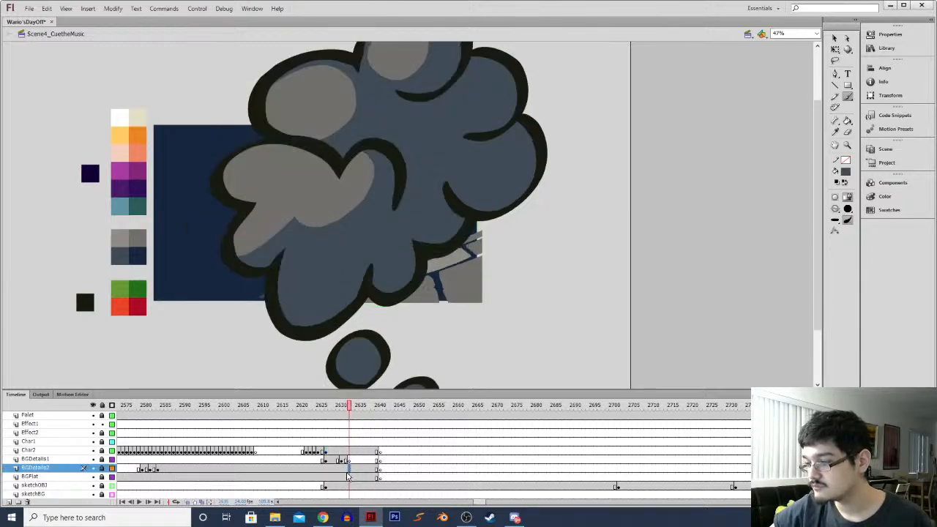
click(303, 477)
key(Return)
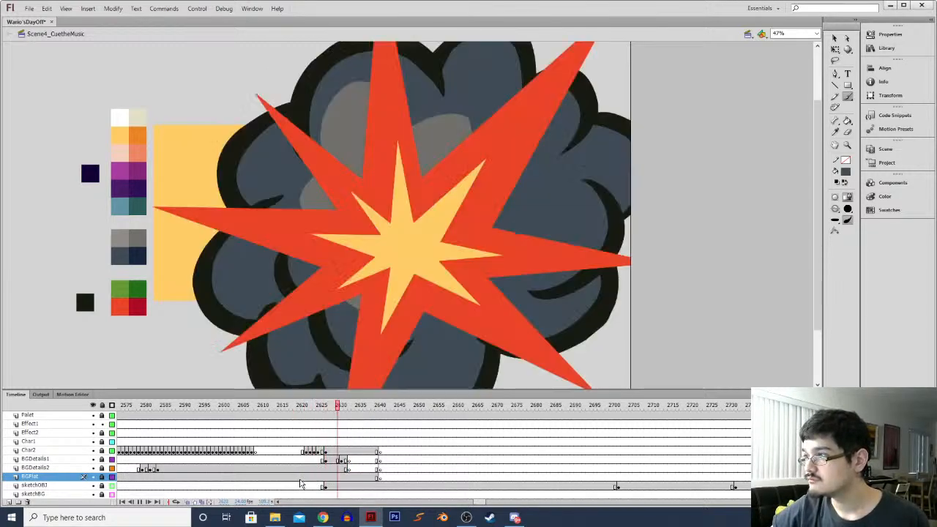
Extend the BGFlat background past frame 2640 to about frame 2653 and play back the shot
click(348, 451)
key(Return)
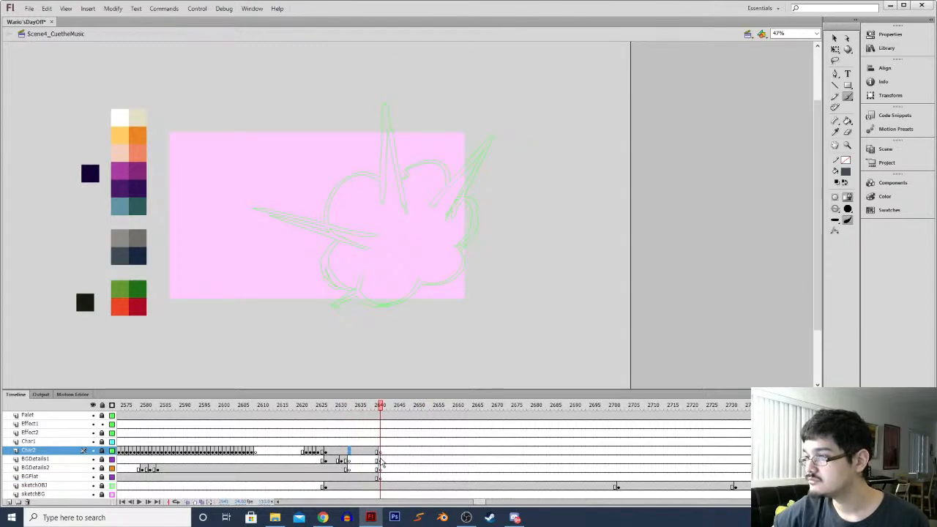
click(379, 477)
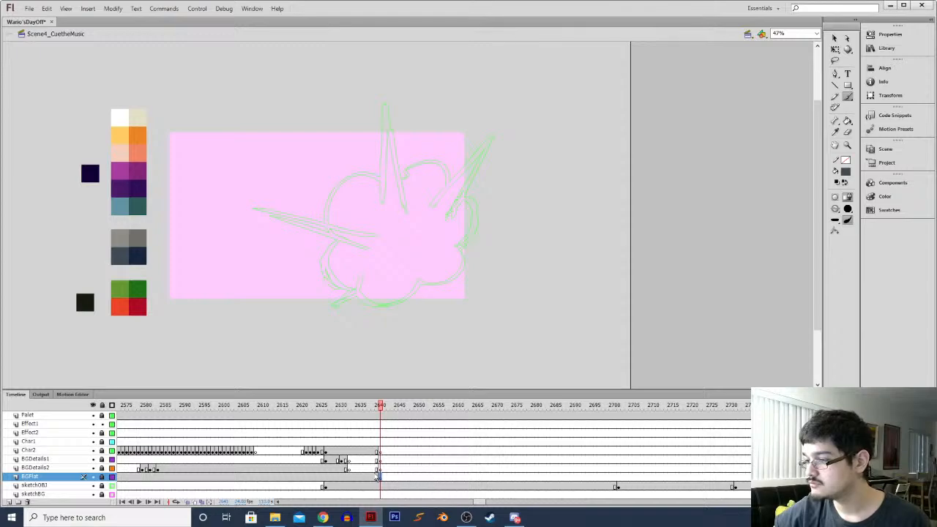
click(321, 468)
key(Return)
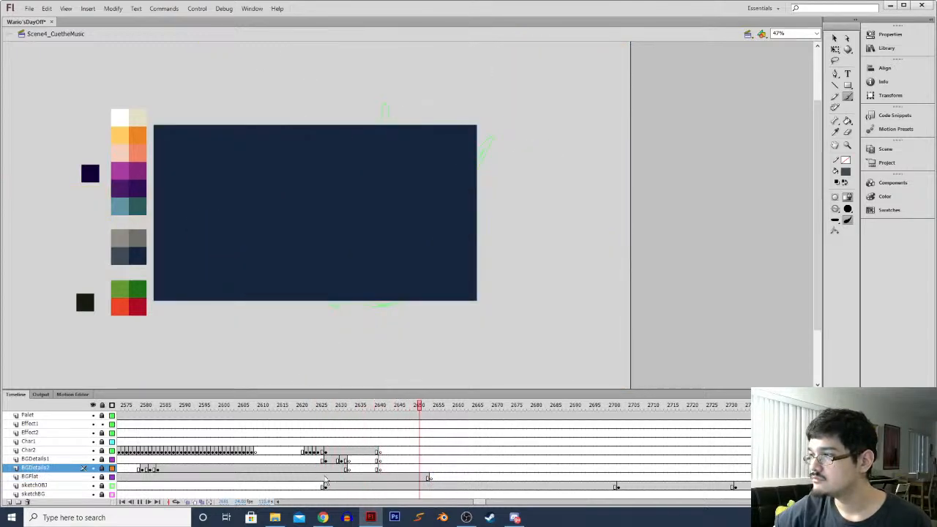
Replay the explosion from about frame 2626 on Char2 and step back through the smoke frames
click(326, 451)
key(Return)
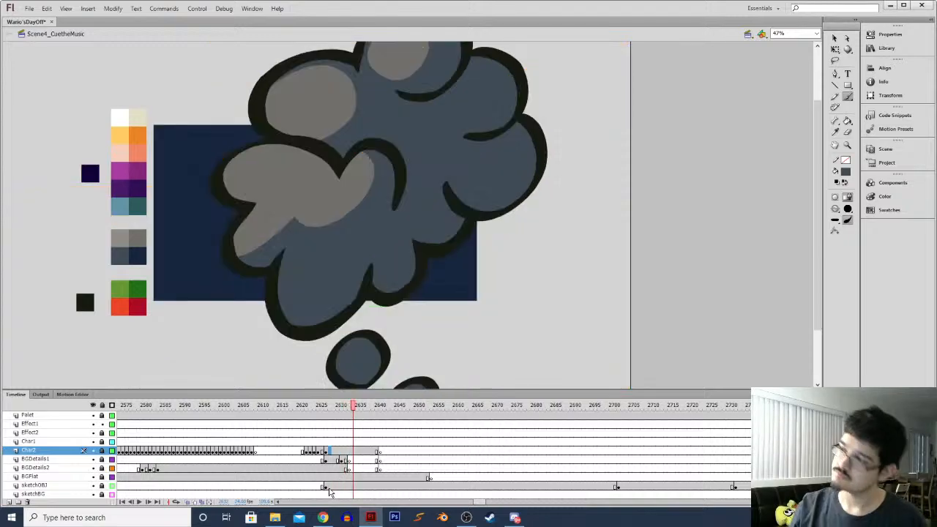
key(comma)
key(comma)
key(comma)
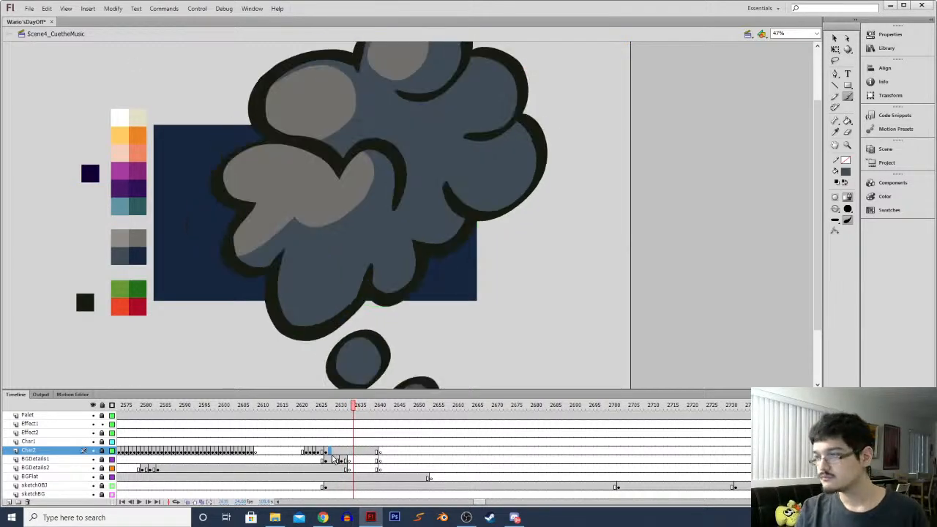
Insert a Char2 keyframe at about frame 2633 and rotate the smoke cloud clockwise with Free Transform
key(period)
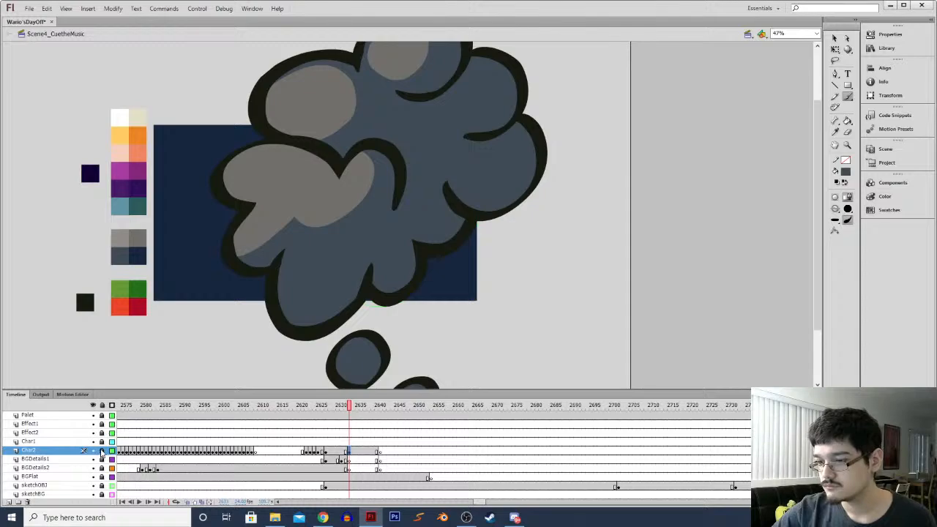
key(q)
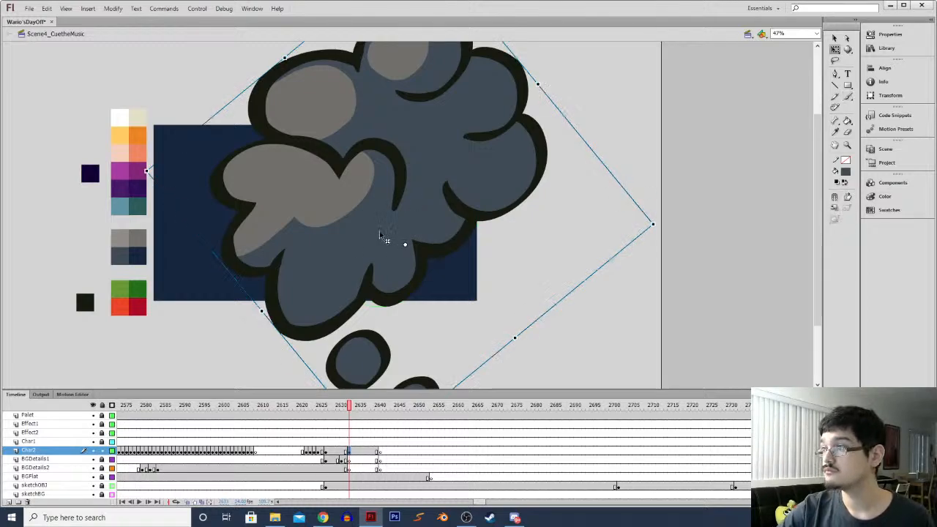
drag(658, 222, 543, 320)
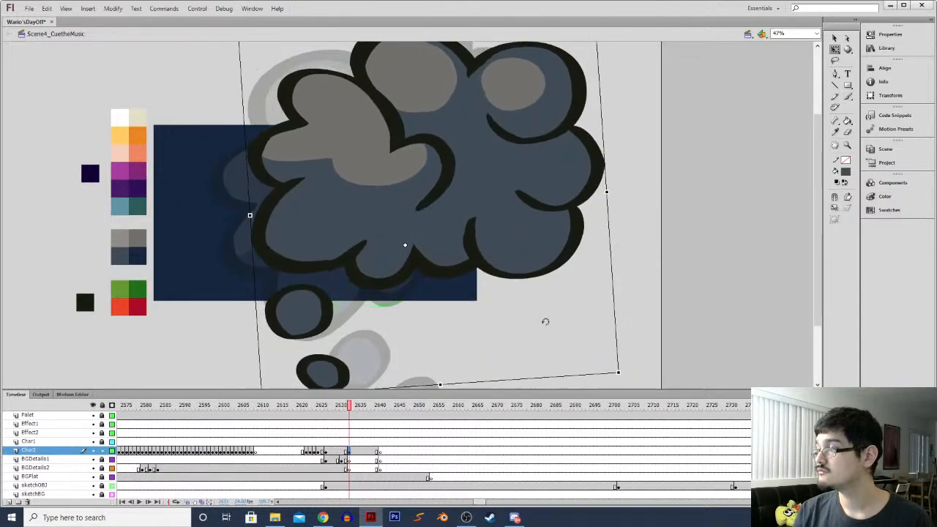
Try to shrink the smoke cloud at about frame 2633 on Char2 with Free Transform and play back the shot
key(ctrl+minus)
drag(219, 165, 162, 188)
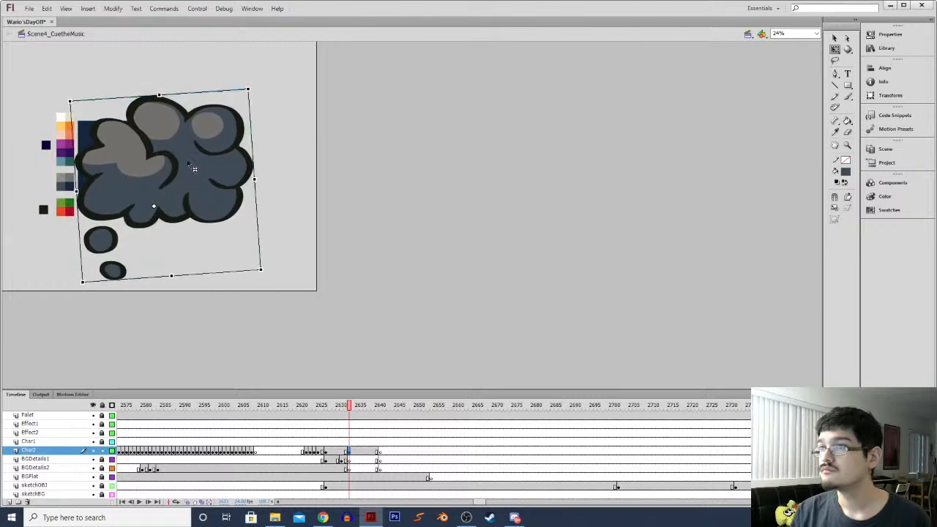
drag(248, 91, 225, 109)
click(347, 454)
key(Return)
click(347, 467)
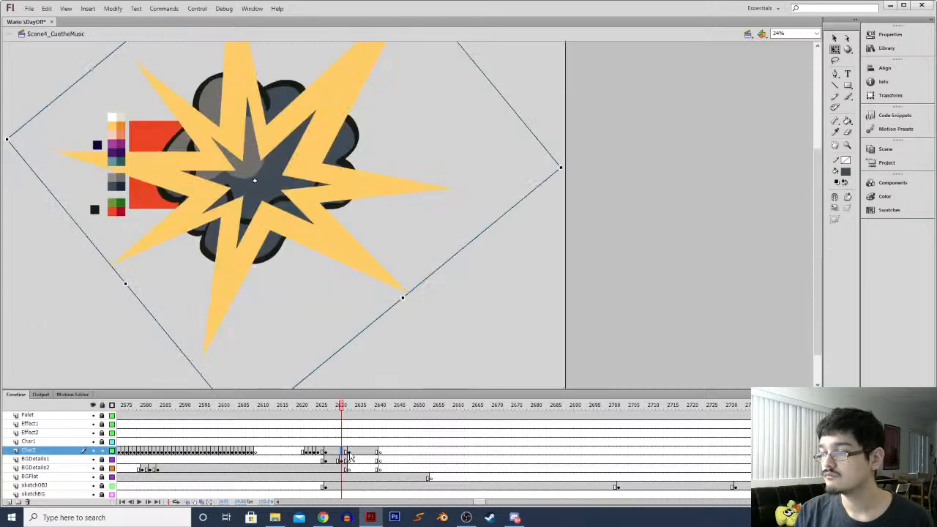
Insert a Char2 keyframe at about frame 2638, shrink the dissolving smoke there, and show the BGFlat layer as outlines
key(period)
key(period)
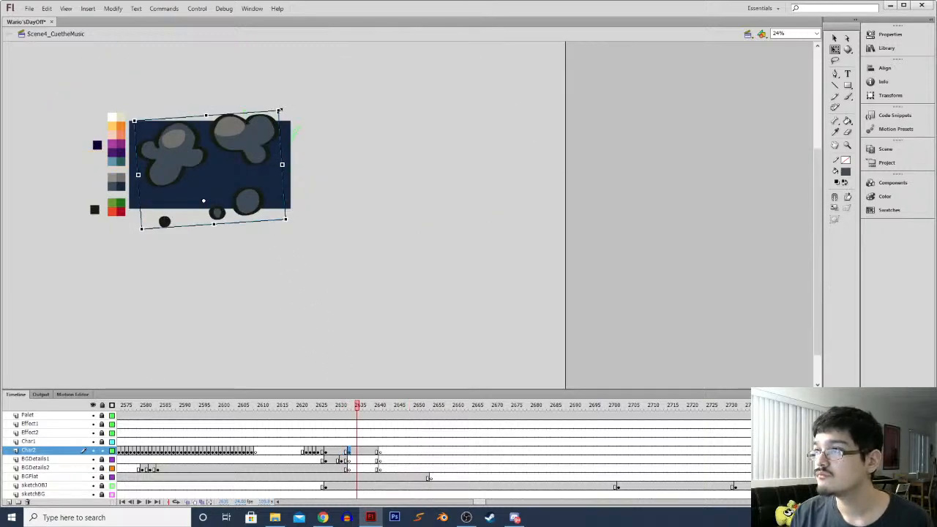
key(period)
key(period)
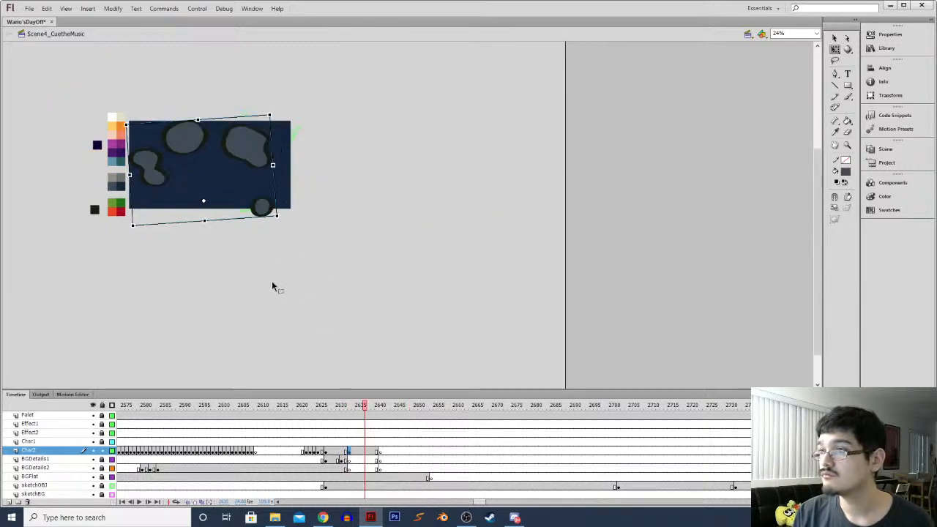
key(period)
key(period)
key(comma)
click(369, 451)
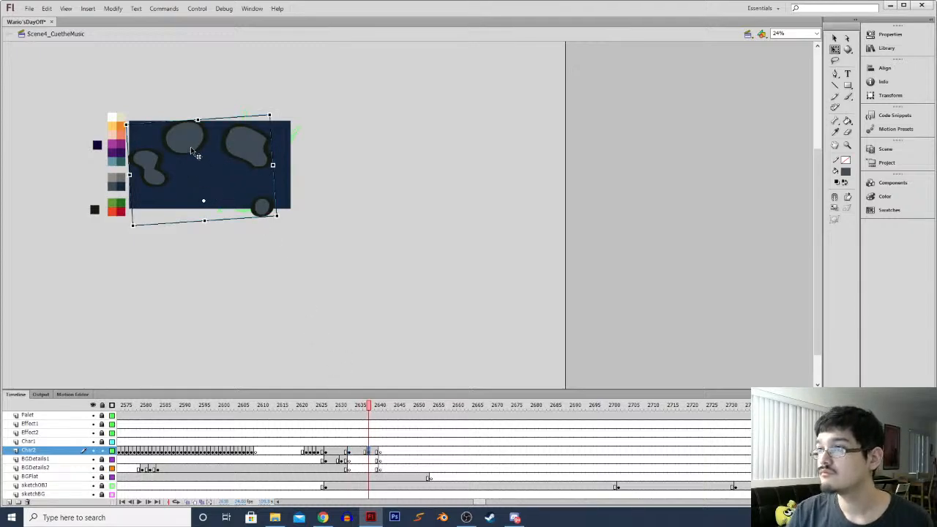
drag(191, 152, 200, 165)
drag(278, 128, 243, 140)
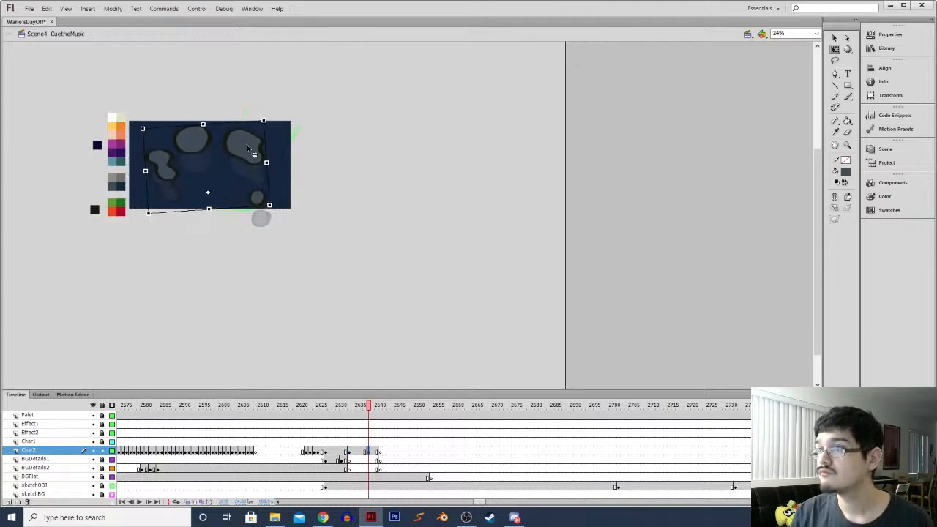
click(112, 476)
drag(264, 118, 257, 130)
Scale the smoke cloud at about frame 2633 down slightly further and replay the explosion from about frame 2627
key(period)
key(period)
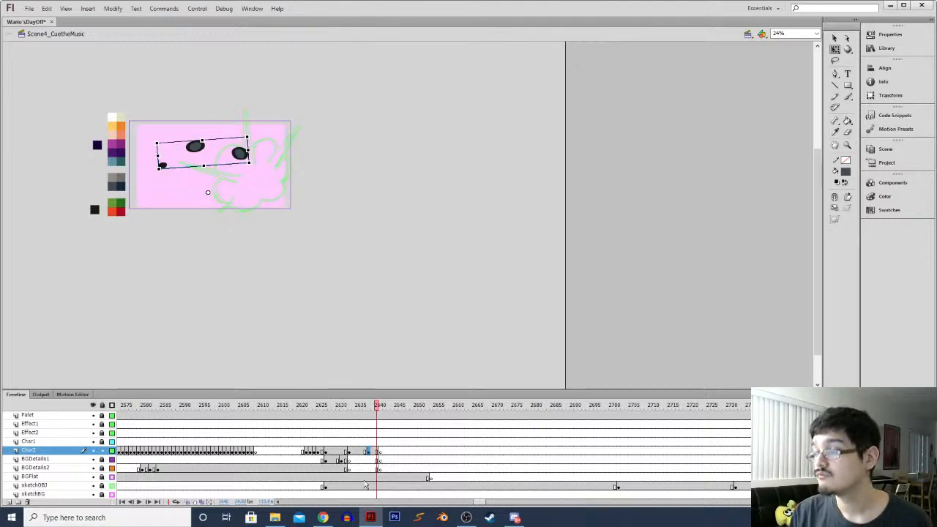
click(348, 457)
drag(278, 109, 270, 118)
click(335, 455)
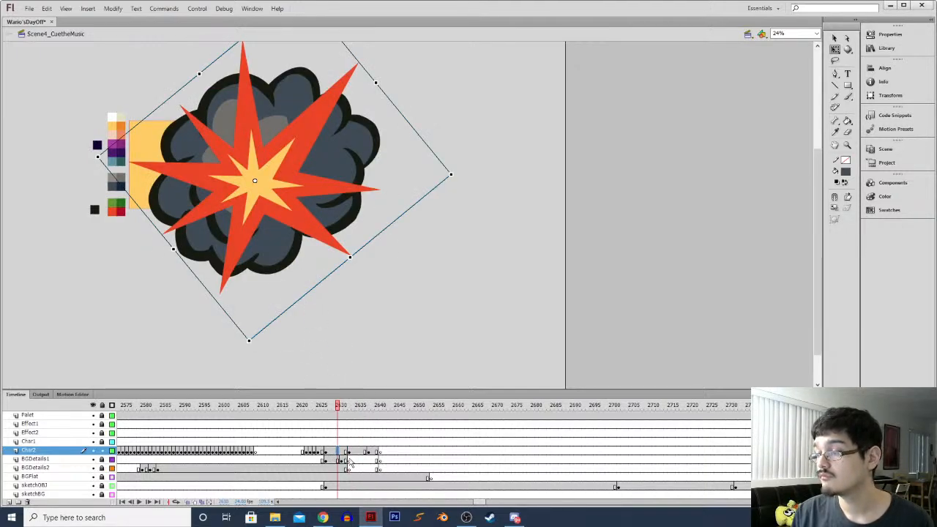
click(327, 453)
click(324, 454)
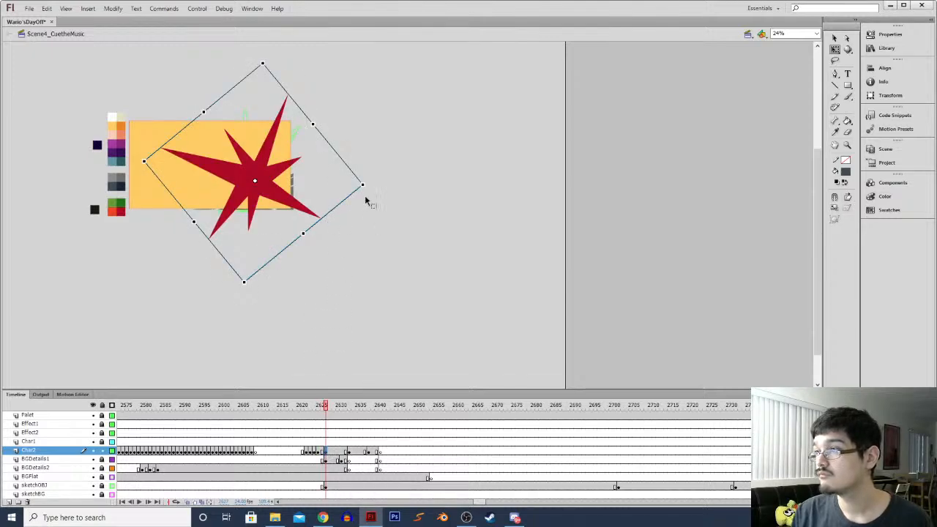
key(Return)
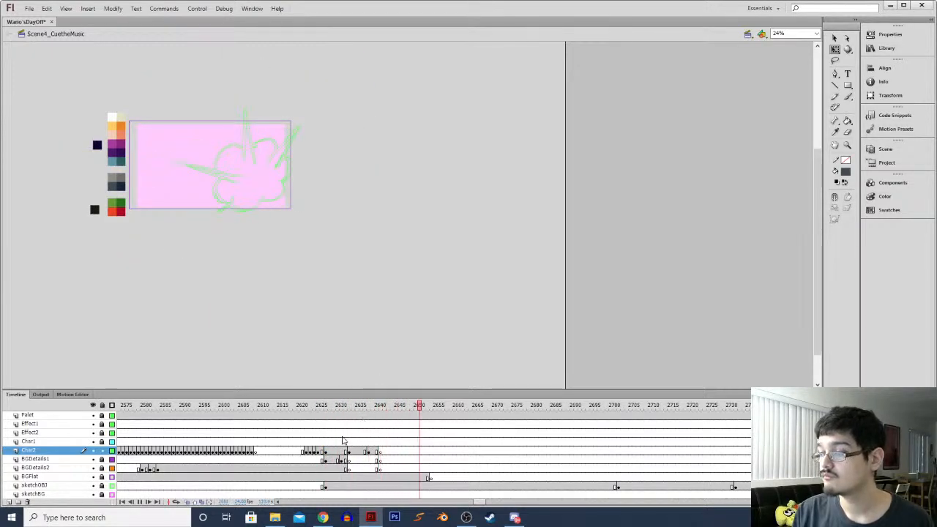
Step through the explosion and smoke frame by frame from about frame 2627 to about frame 2638
click(341, 452)
drag(341, 460, 349, 458)
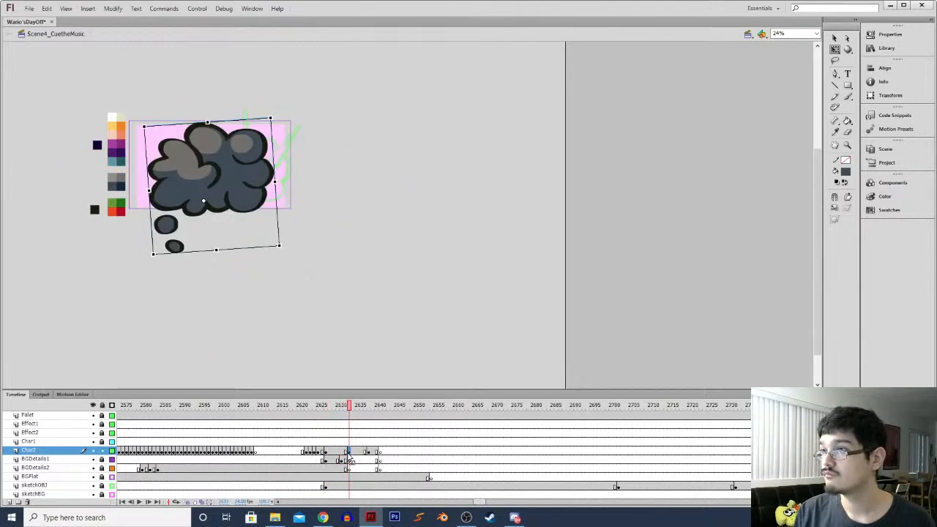
click(326, 459)
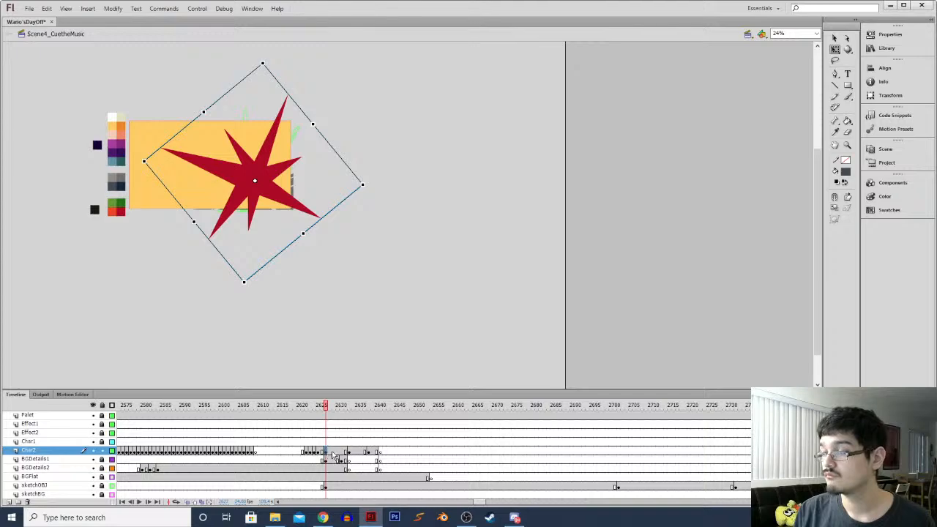
key(.)
key(.)
key(.)
key(.)
key(.)
key(.)
key(.)
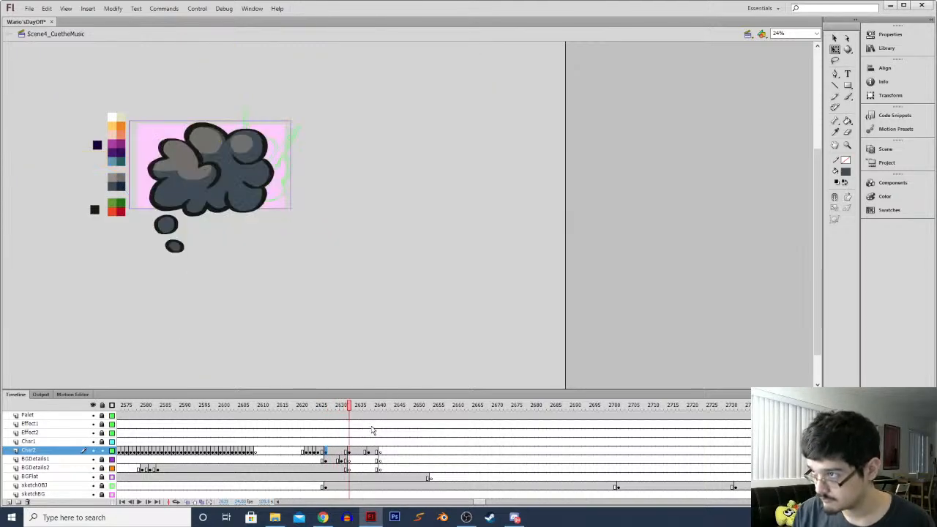
key(.)
key(.)
key(.)
key(.)
key(.)
key(.)
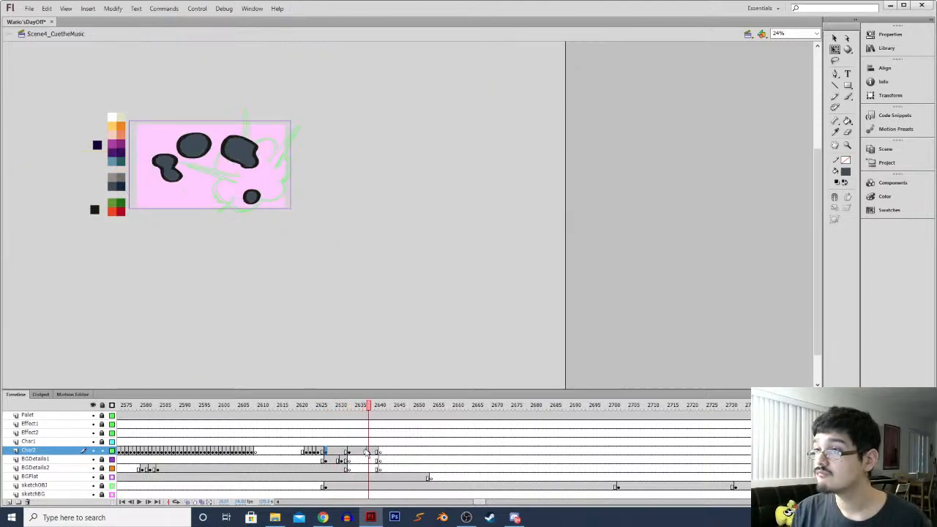
Try a classic tween on the Char2 smoke between about frames 2633 and 2638 and replay the explosion
click(358, 451)
right_click(359, 451)
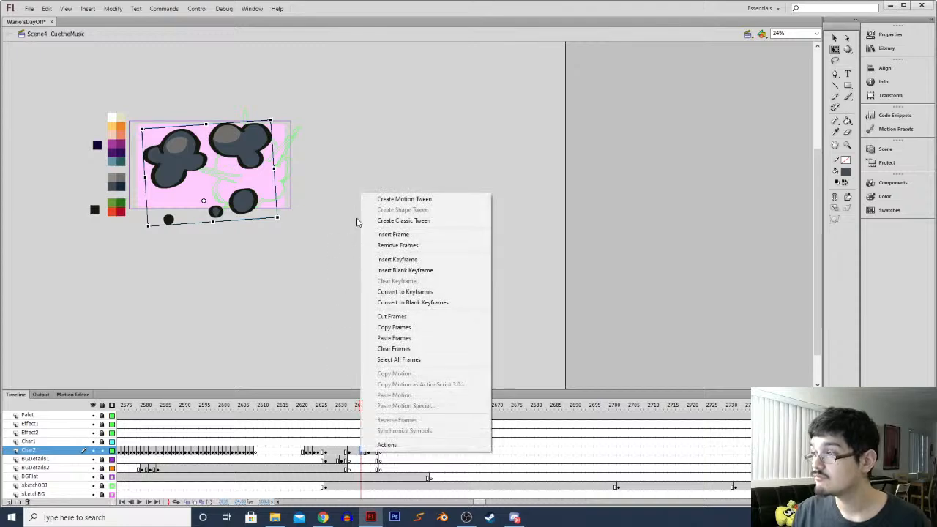
click(375, 217)
key(Return)
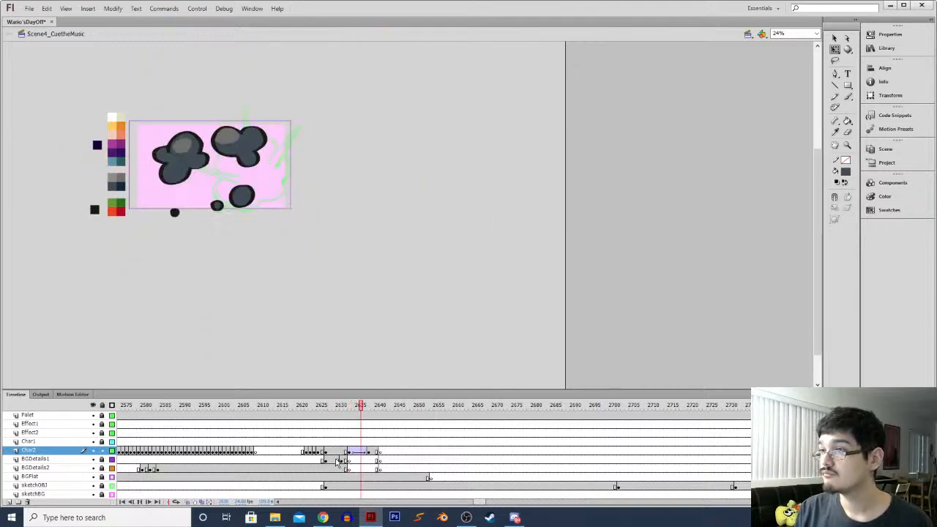
click(349, 452)
click(335, 453)
key(Return)
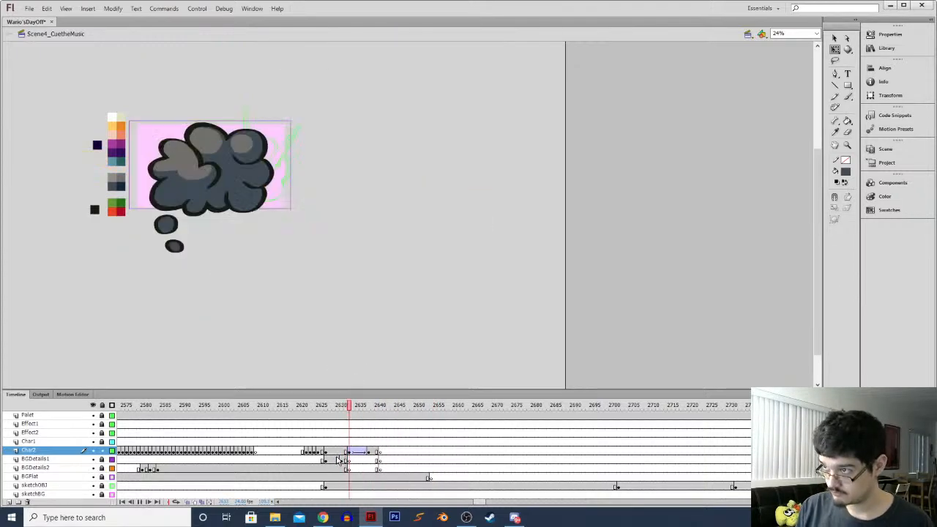
click(330, 454)
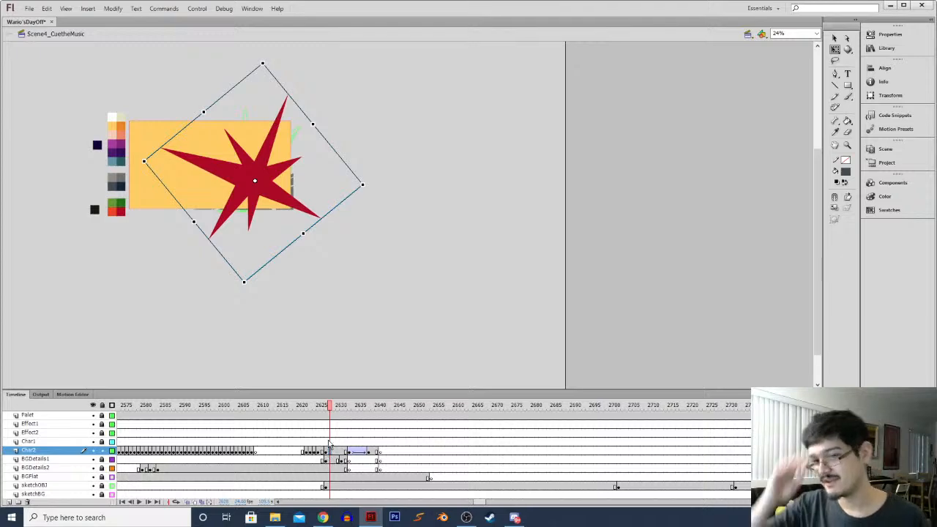
Remove the classic tween from the Char2 smoke and clear its keyframes between about frames 2633 and 2638
click(361, 452)
right_click(361, 451)
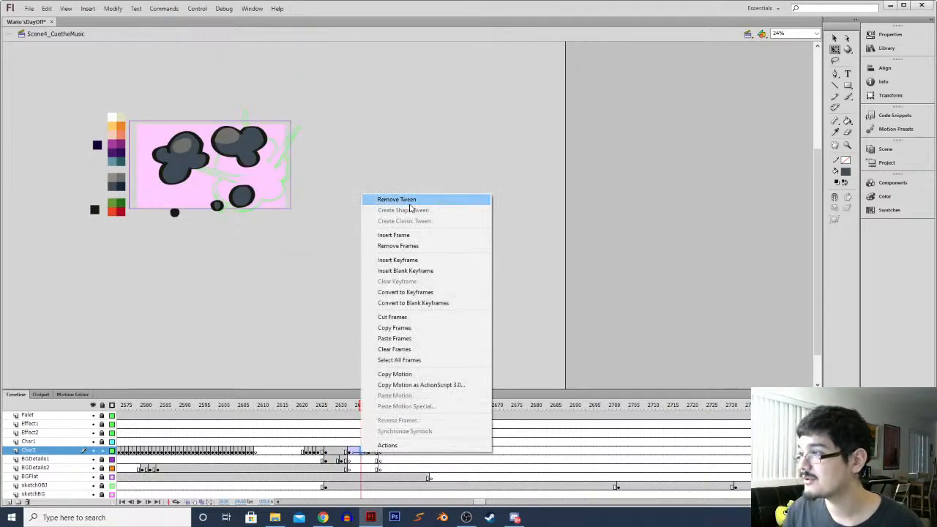
click(396, 199)
drag(349, 451, 368, 451)
right_click(368, 451)
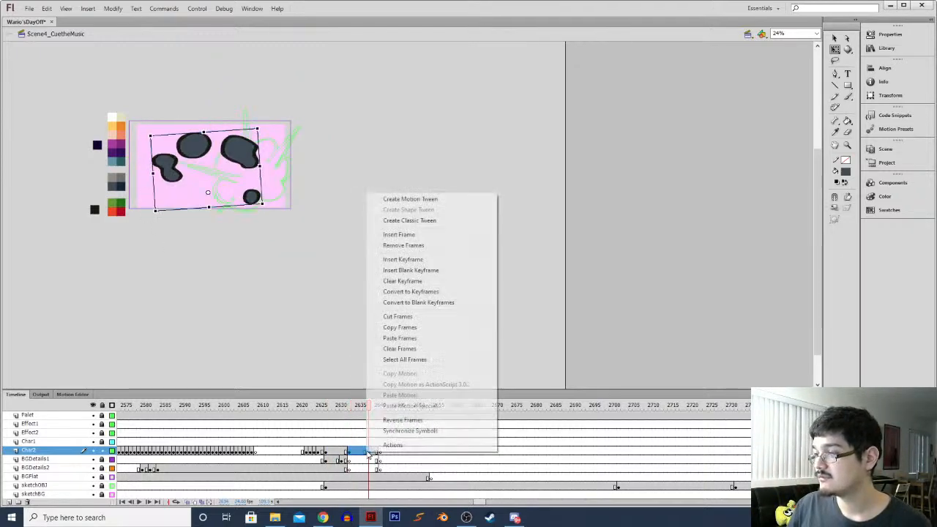
click(388, 281)
Hide the sketchOBJ layer and play back the shot without the sketch
drag(319, 403, 381, 397)
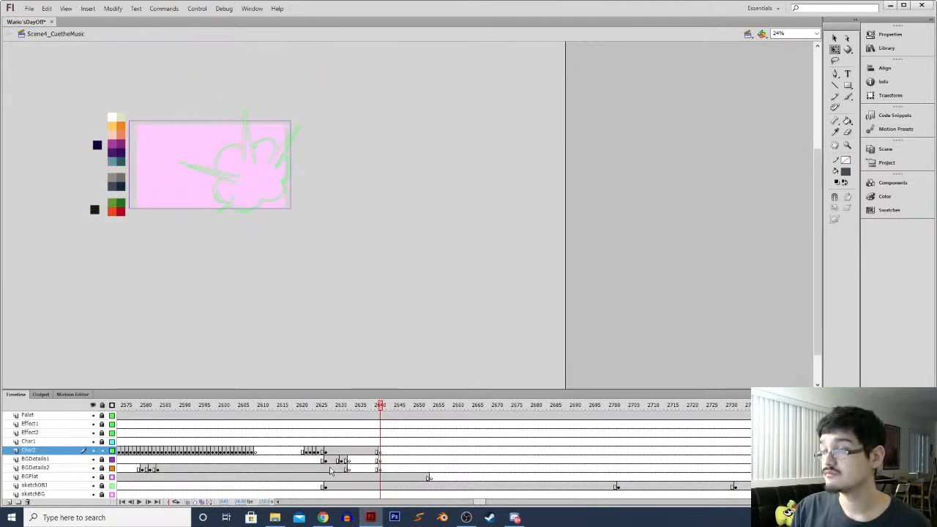
click(93, 485)
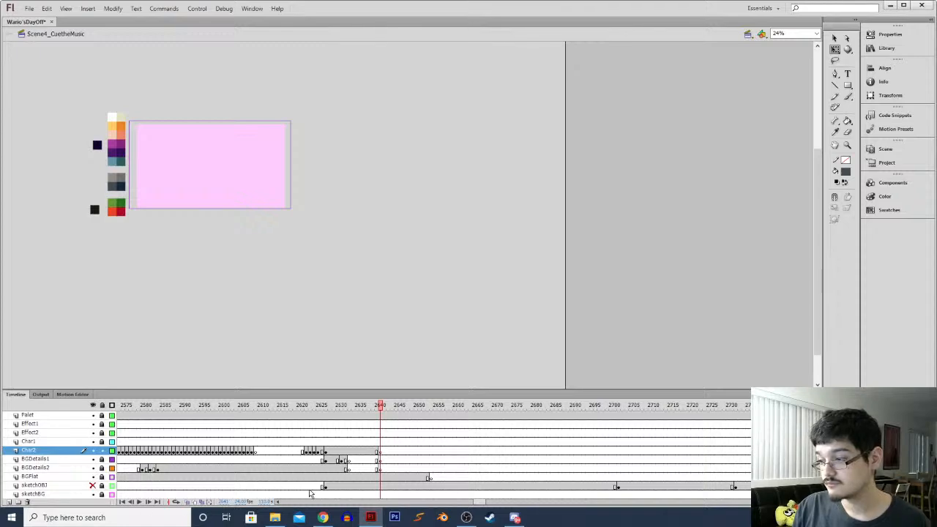
click(245, 477)
key(Return)
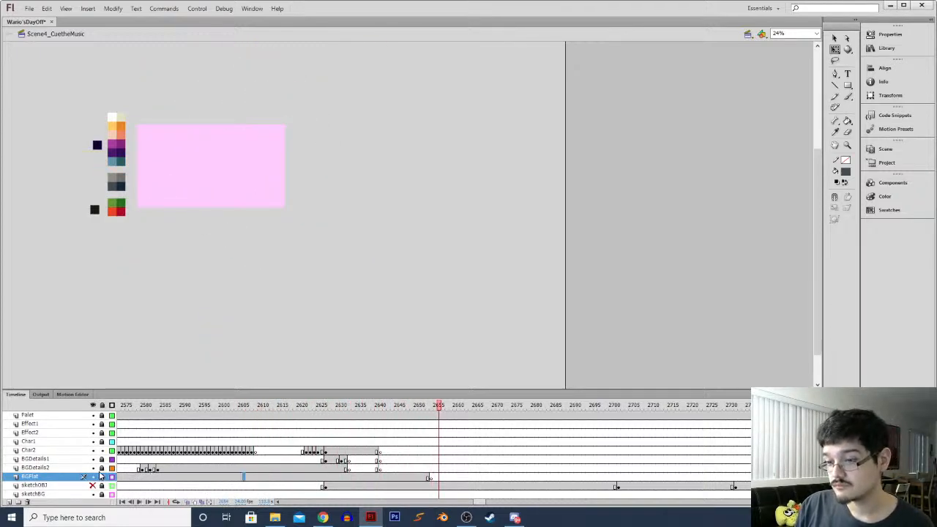
Insert a blank Char2 keyframe at about frame 2633 to end the smoke there, and review the explosion
drag(328, 453, 349, 454)
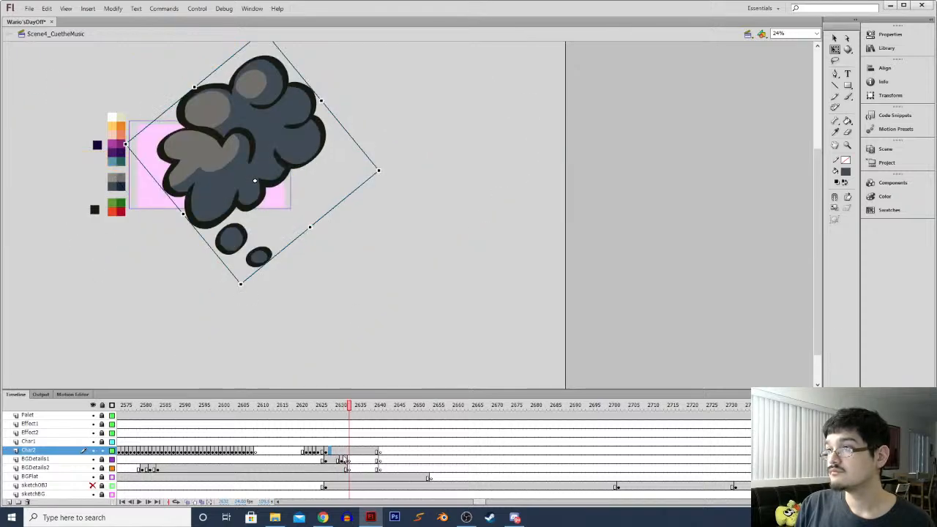
click(306, 460)
key(Return)
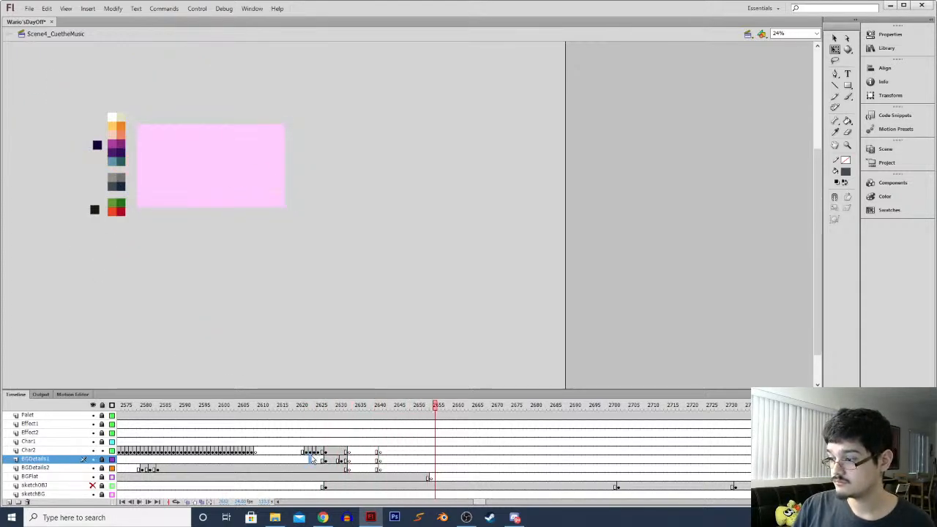
click(311, 460)
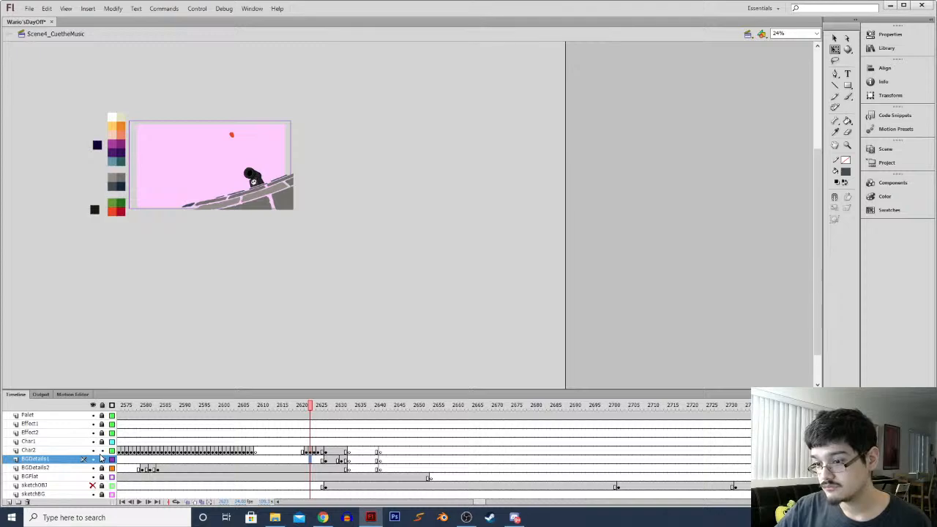
drag(285, 411, 344, 427)
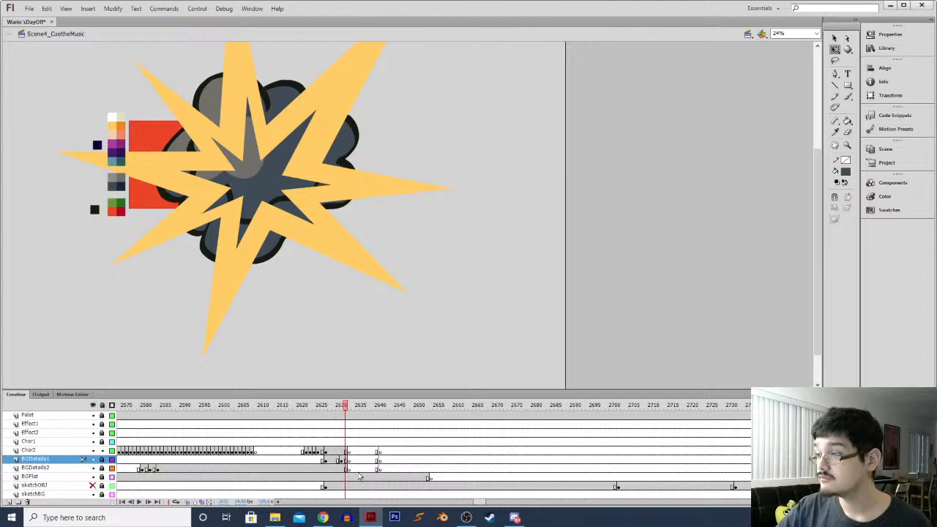
Inside FX-Explosion, shift the smoke drawings from frame 7 onward two frames later, extend the upper layer to frame 16, and loop playback
double_click(280, 243)
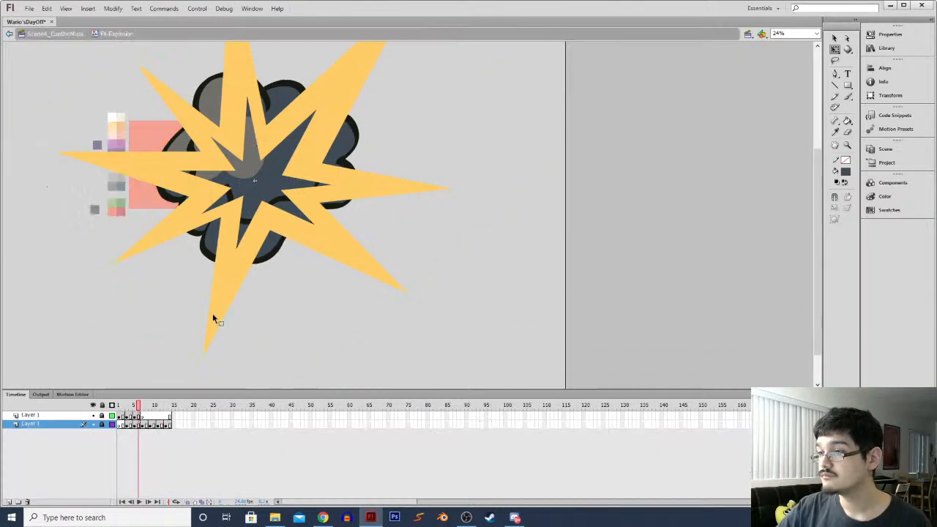
drag(139, 429, 175, 427)
click(177, 416)
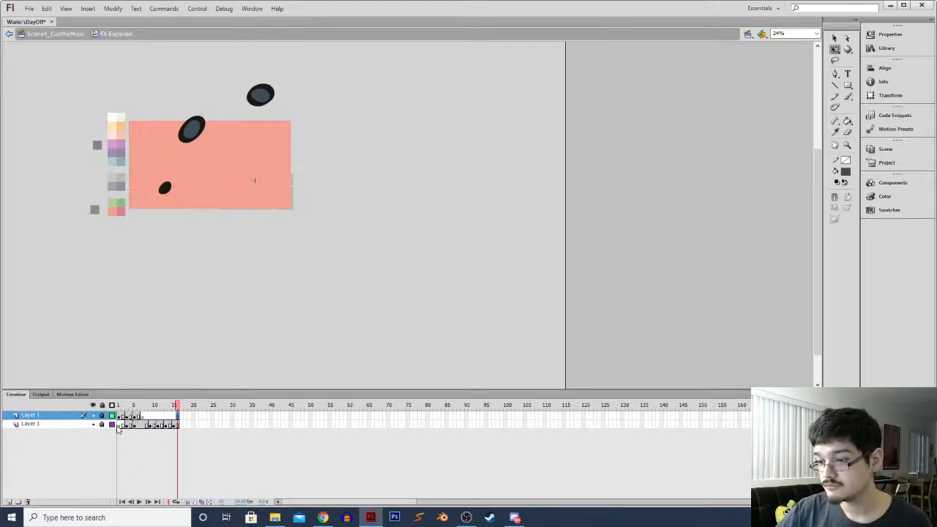
click(176, 502)
key(Return)
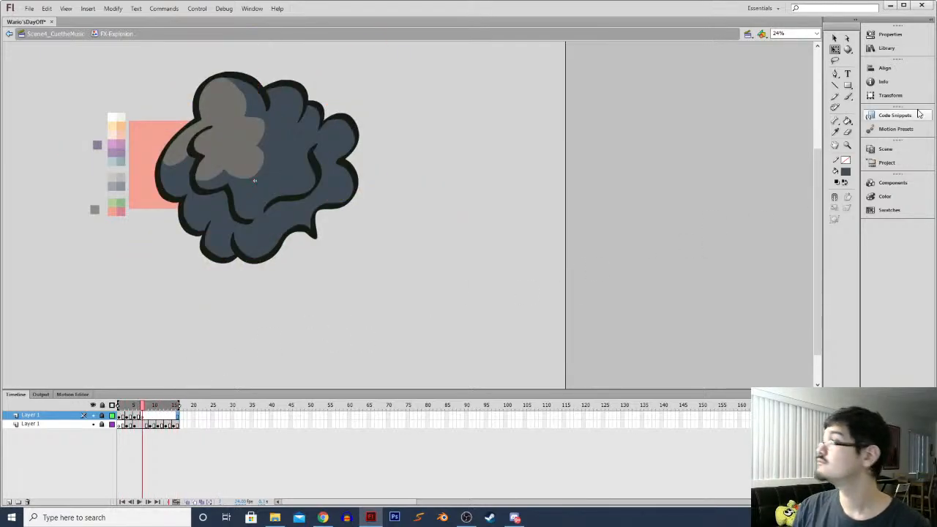
Open the FX-Explosion symbol from the library and move the frame 5 smoke drawing to frame 7 on the lower layer
click(886, 47)
double_click(739, 149)
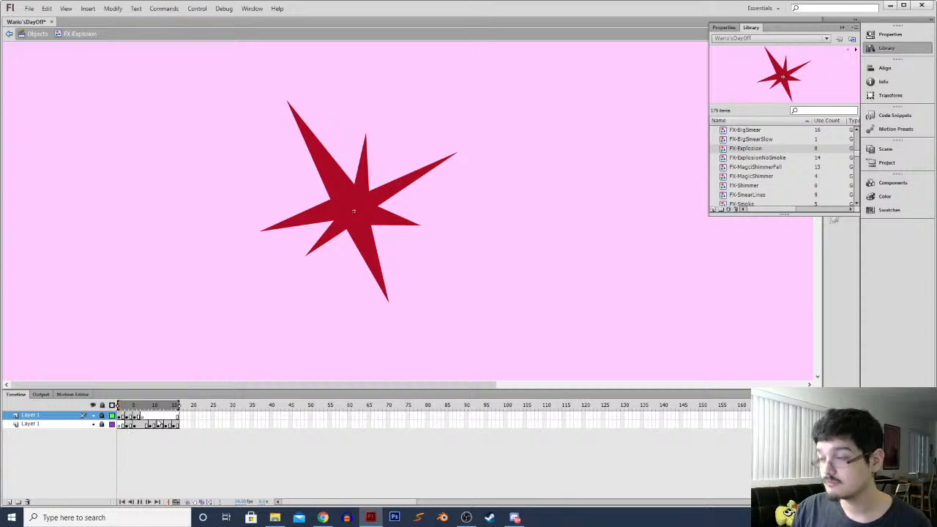
click(138, 430)
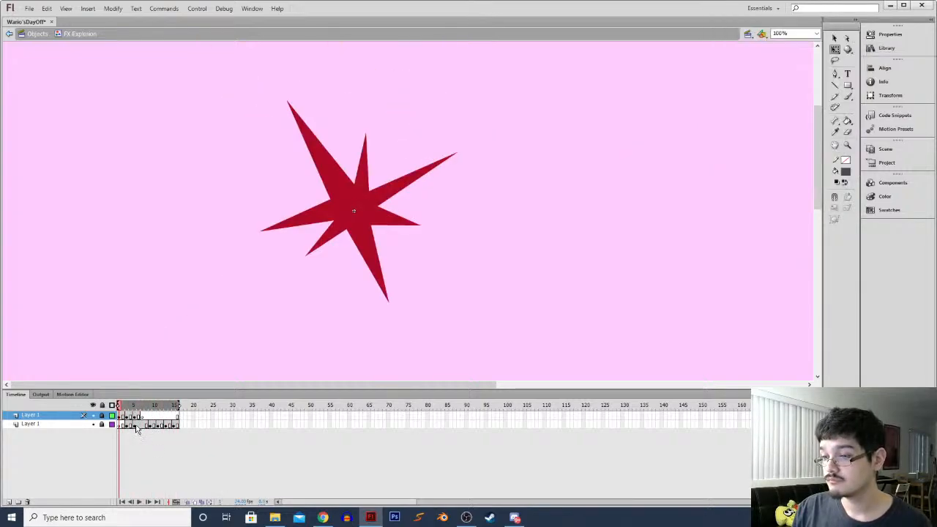
click(137, 428)
click(142, 428)
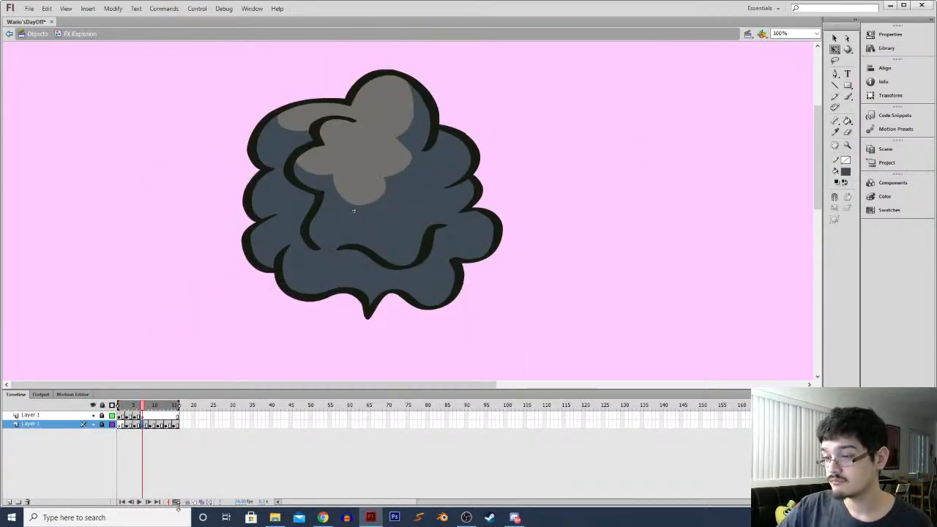
On FX-Explosion's lower layer, add a frame 5 keyframe that repeats the frame 3 smoke drawing, and preview the timing
click(128, 430)
click(136, 431)
click(142, 428)
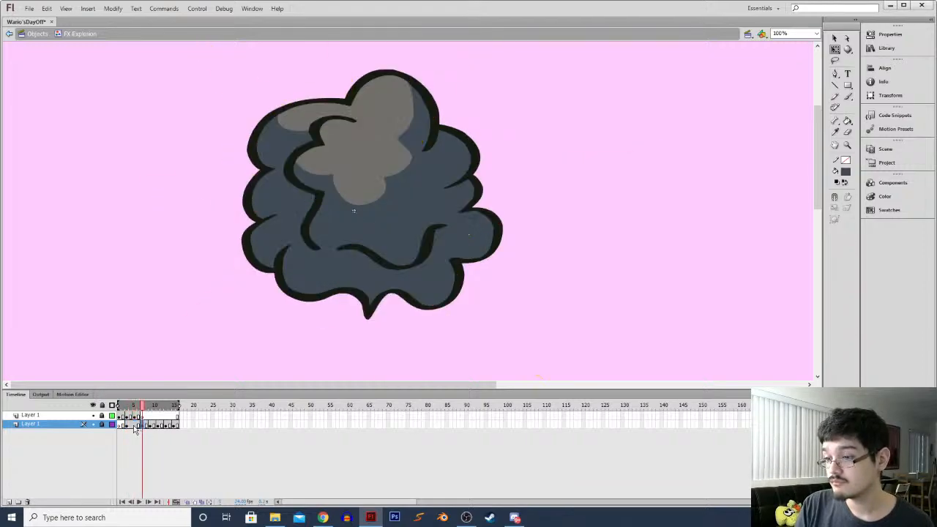
click(121, 429)
key(Return)
click(128, 429)
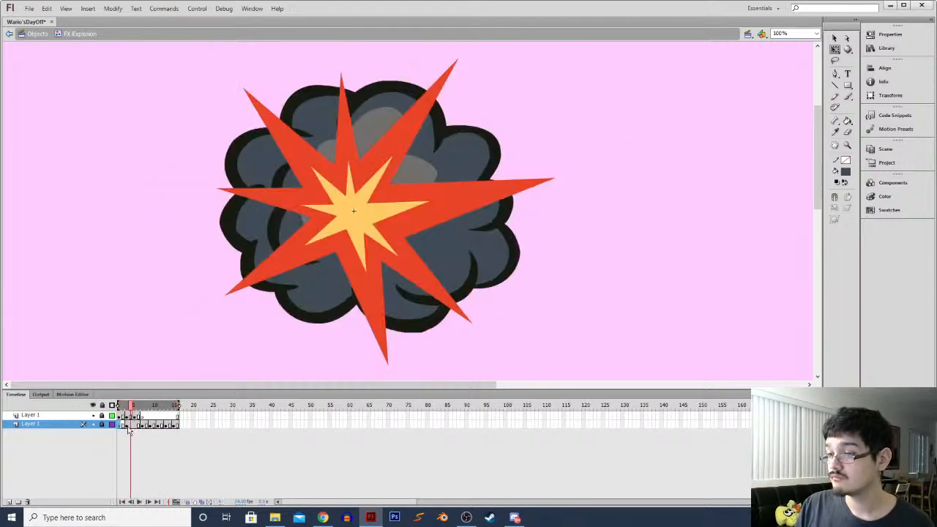
click(132, 430)
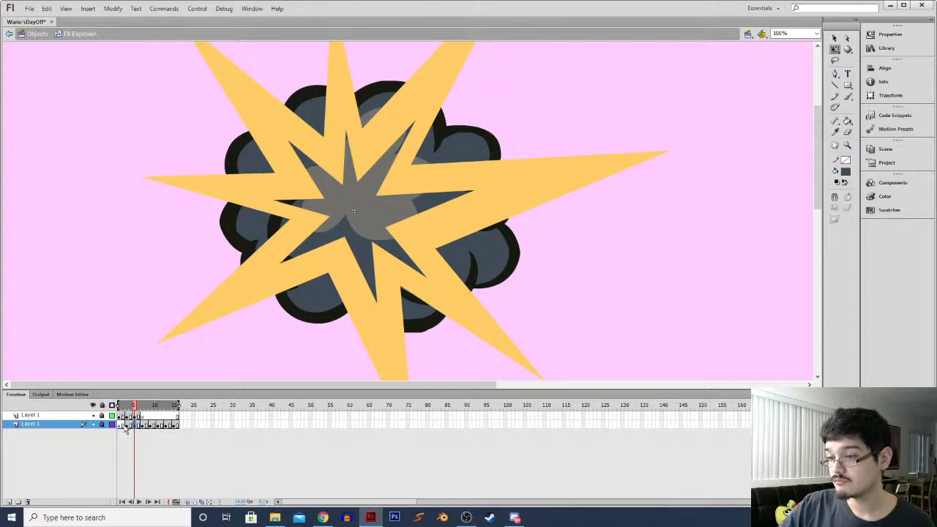
Scale the frame 3 smoke drawing down to 30% in width and height, and play back the explosion
click(127, 429)
key(ctrl+a)
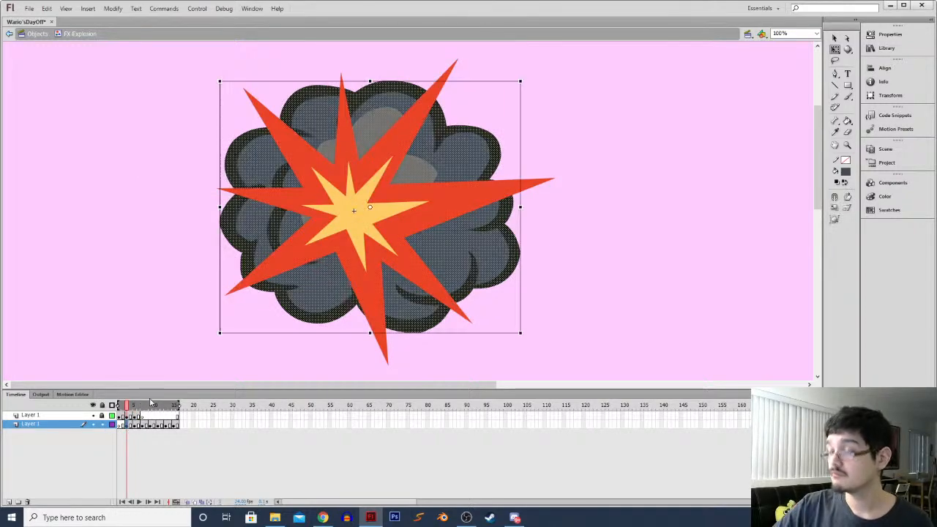
mouse_move(519, 81)
mouse_down()
mouse_move(485, 109)
mouse_move(493, 113)
mouse_move(522, 79)
mouse_up()
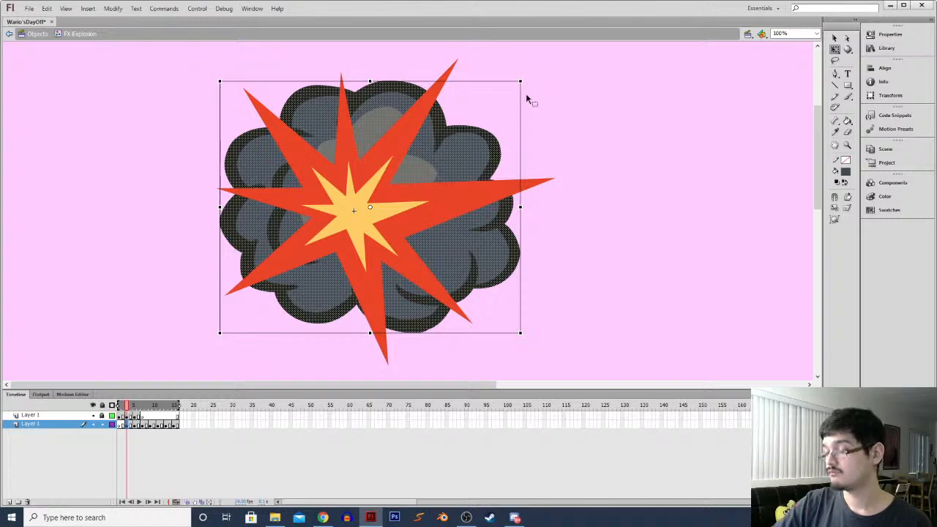
key(ctrl+t)
text(30)
key(Return)
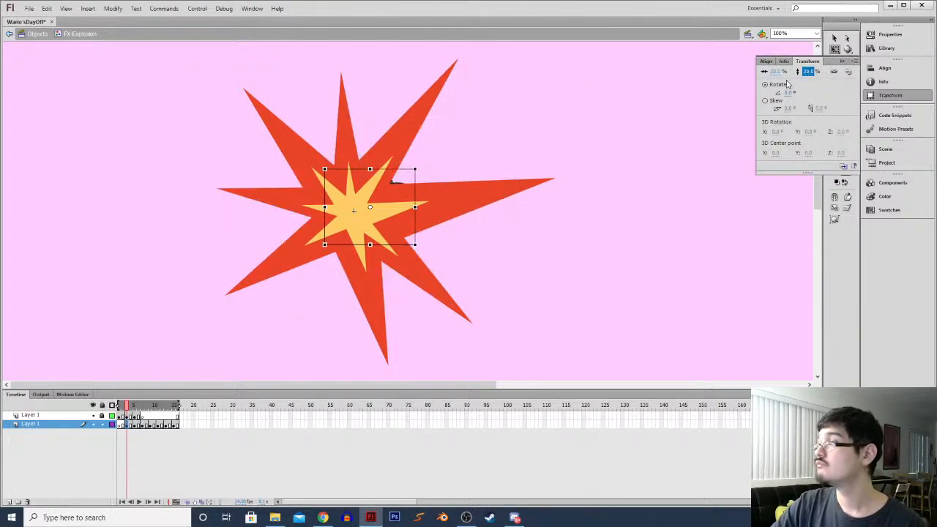
drag(776, 71, 766, 95)
click(123, 425)
key(Return)
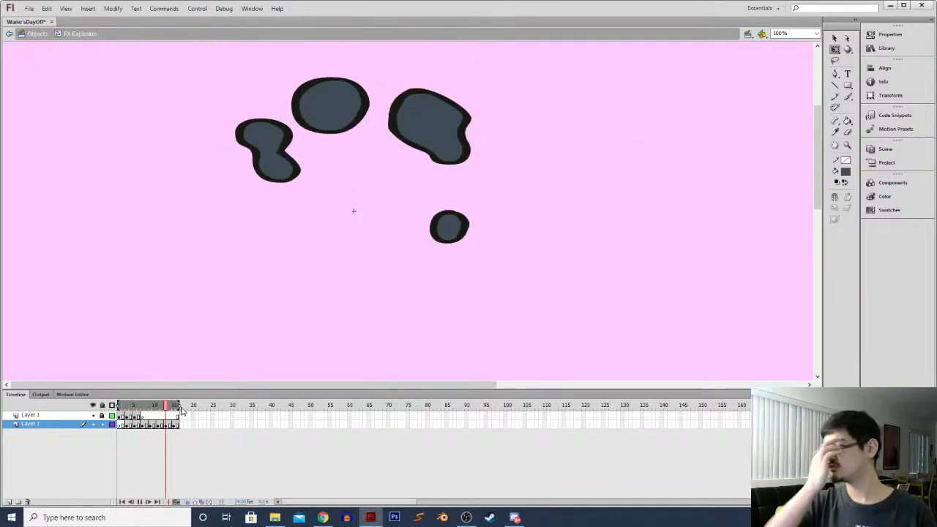
With onion skinning on, slightly widen the frame 7 smoke cloud and raise it above the frame 5 drawing
click(137, 425)
click(143, 426)
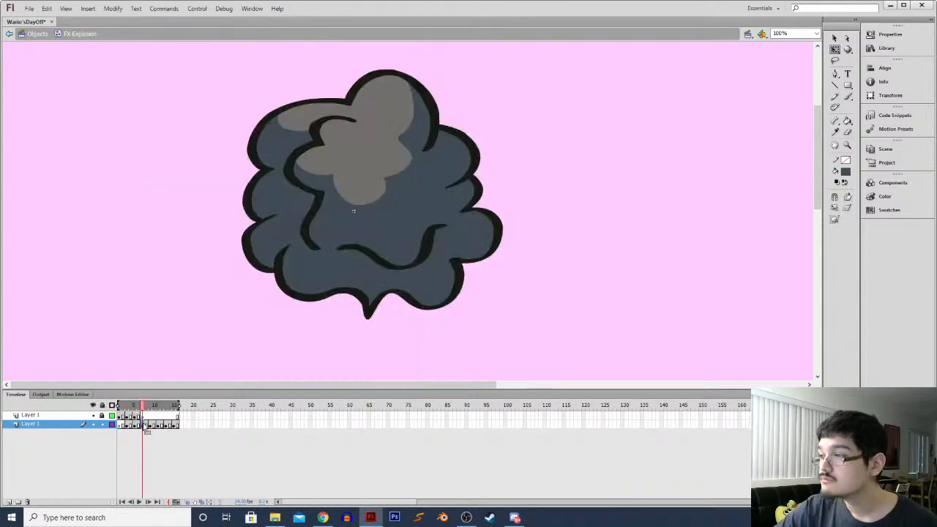
click(193, 502)
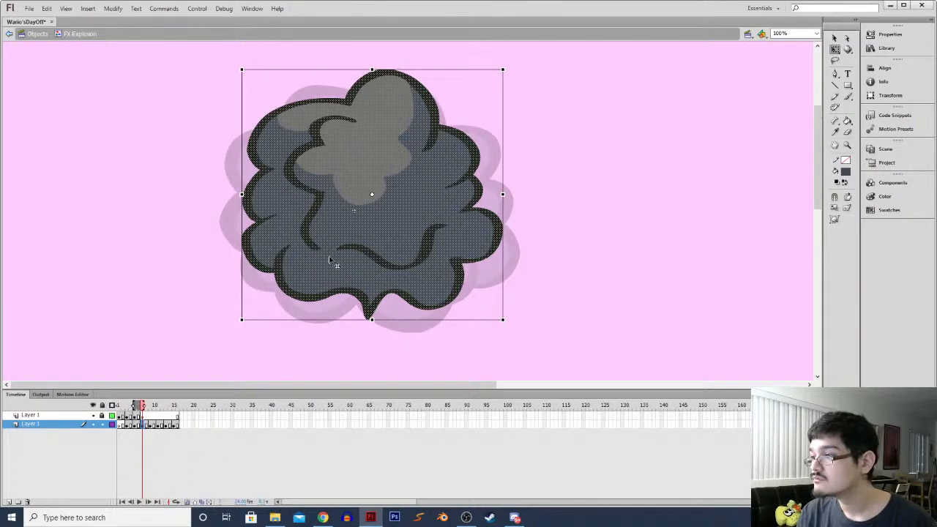
drag(329, 256, 317, 237)
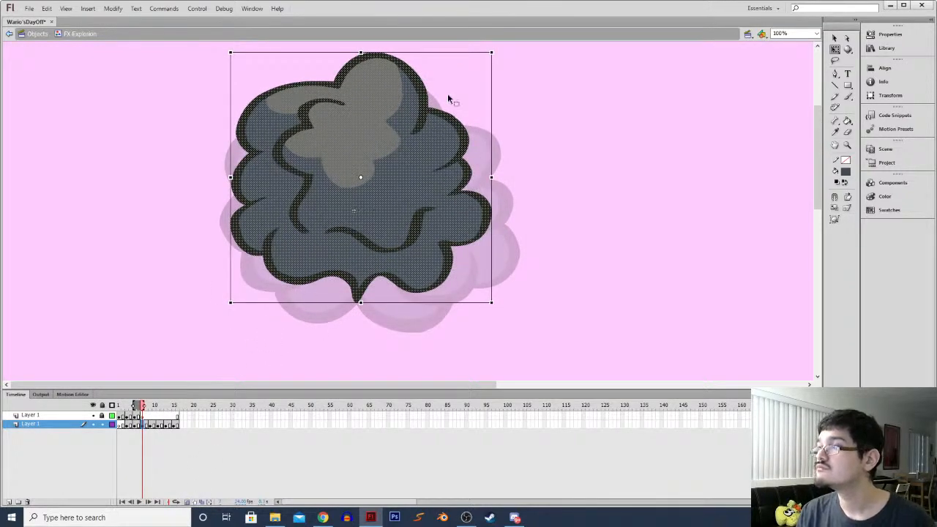
drag(492, 49, 500, 63)
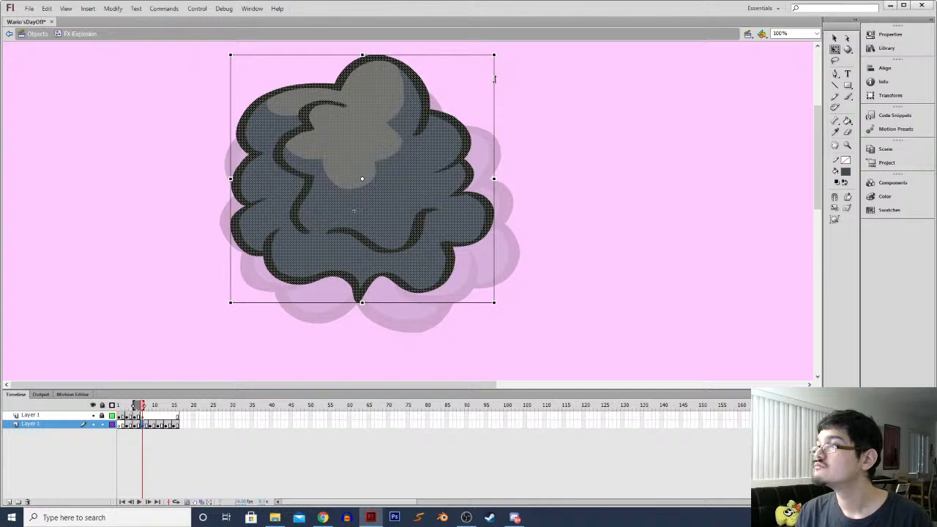
drag(380, 239, 390, 233)
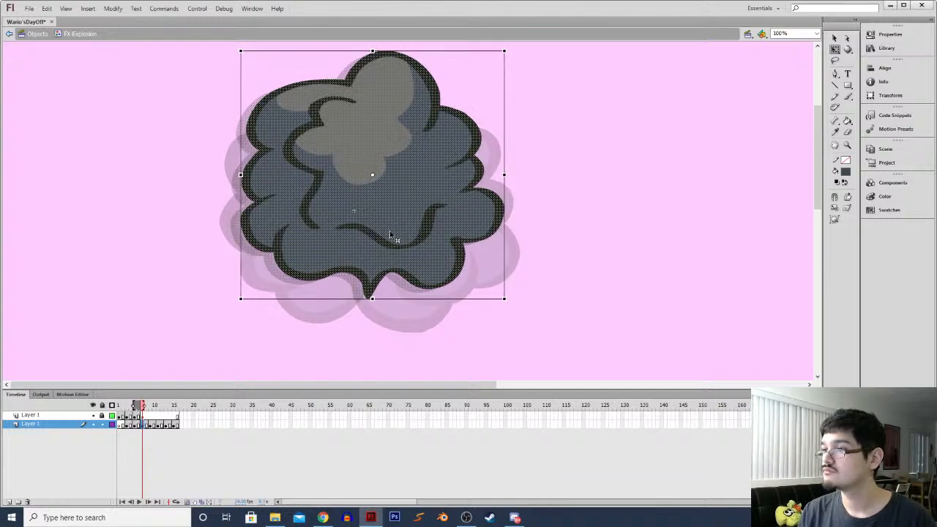
Raise the smoke drawing that starts at frame 9 so it drifts upward from the frame 7 cloud
click(154, 425)
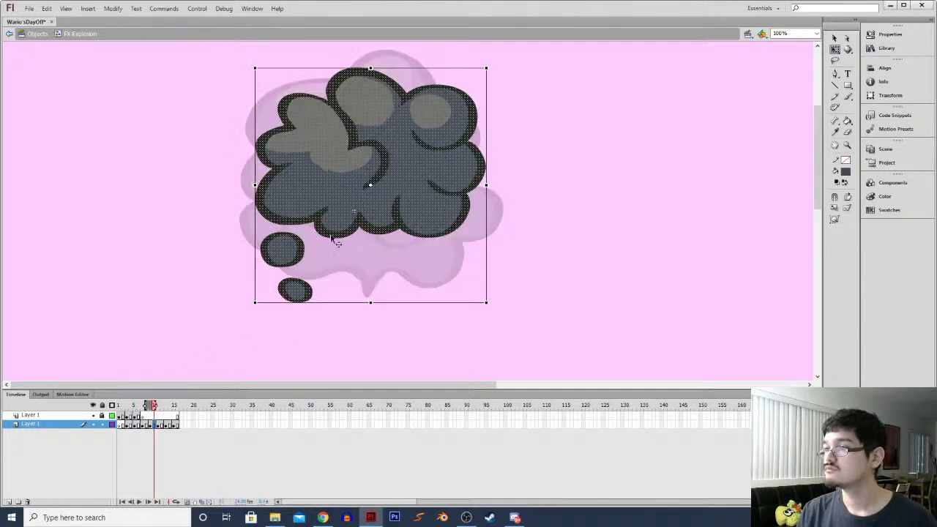
drag(333, 199, 335, 179)
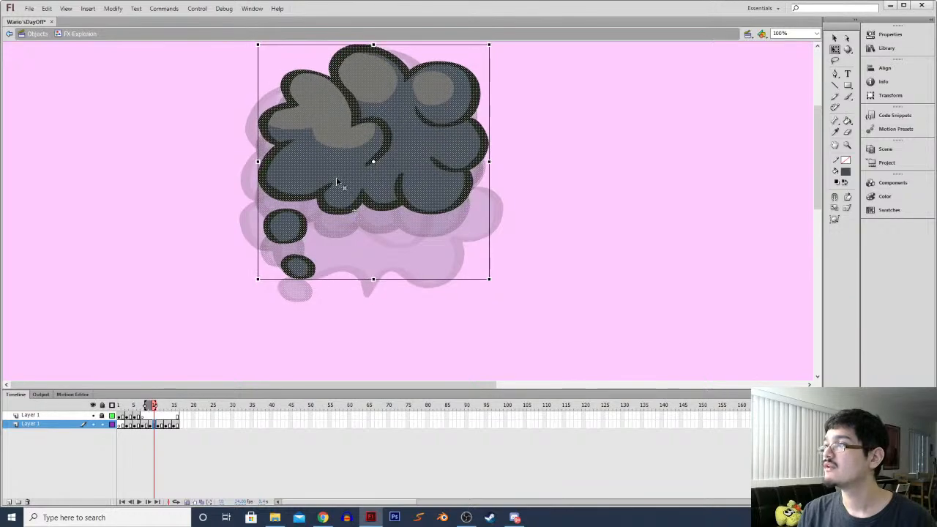
click(241, 265)
Lasso the two small detached puffs in the frame 9 drawing and move them beneath the middle of the cloud
key(l)
drag(253, 220, 257, 213)
mouse_move(311, 227)
mouse_down()
mouse_move(256, 245)
mouse_move(368, 235)
mouse_up()
key(ctrl+z)
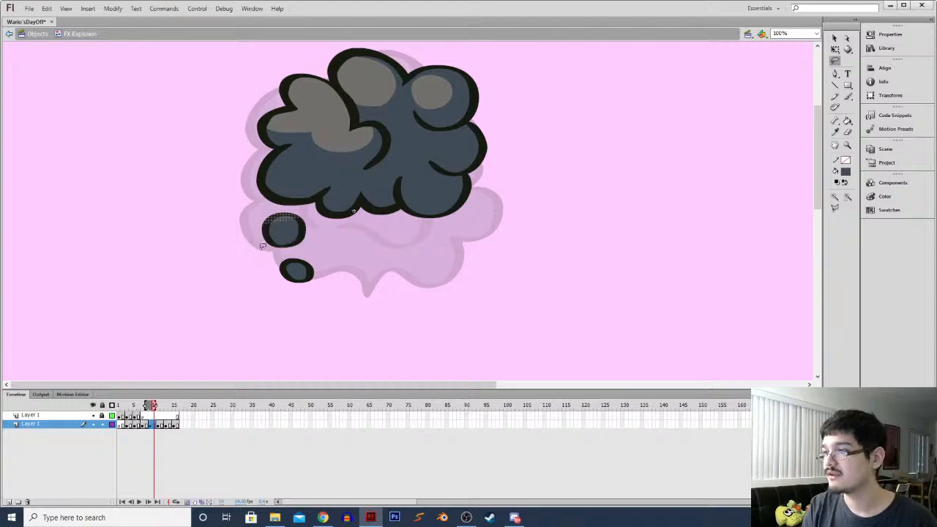
mouse_move(282, 234)
mouse_down()
mouse_move(361, 240)
mouse_move(280, 256)
mouse_up()
mouse_move(292, 271)
mouse_down()
mouse_move(349, 271)
mouse_move(341, 267)
mouse_up()
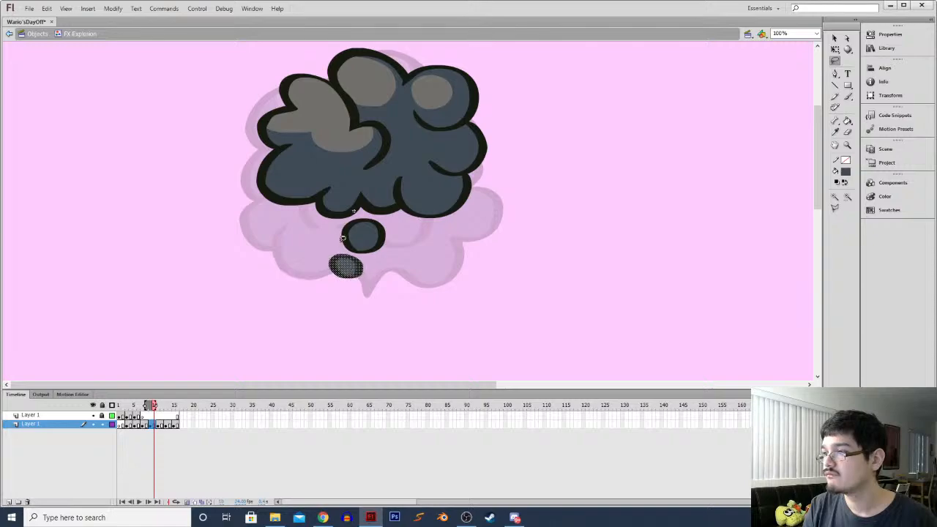
Reshape the upper detached puff into a smaller, rounder shape and shift it slightly to its right
click(321, 239)
key(q)
click(363, 236)
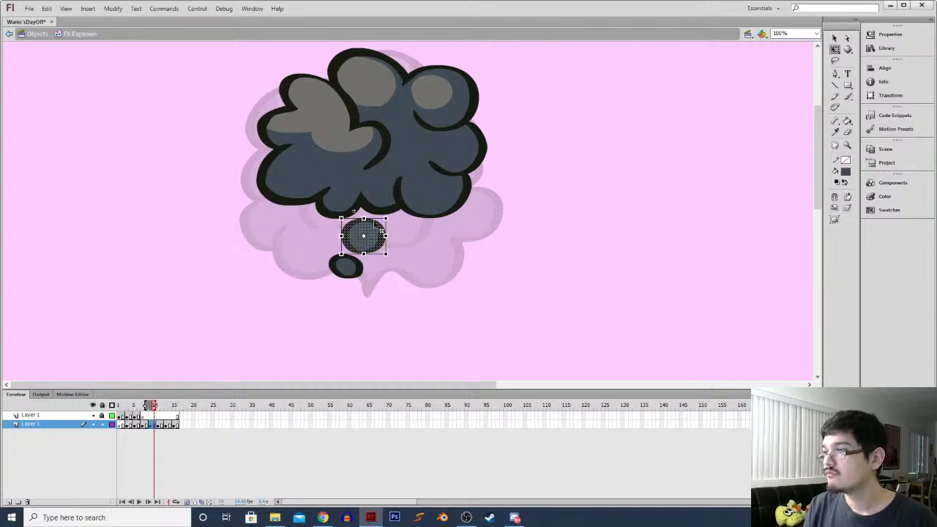
drag(364, 218, 364, 222)
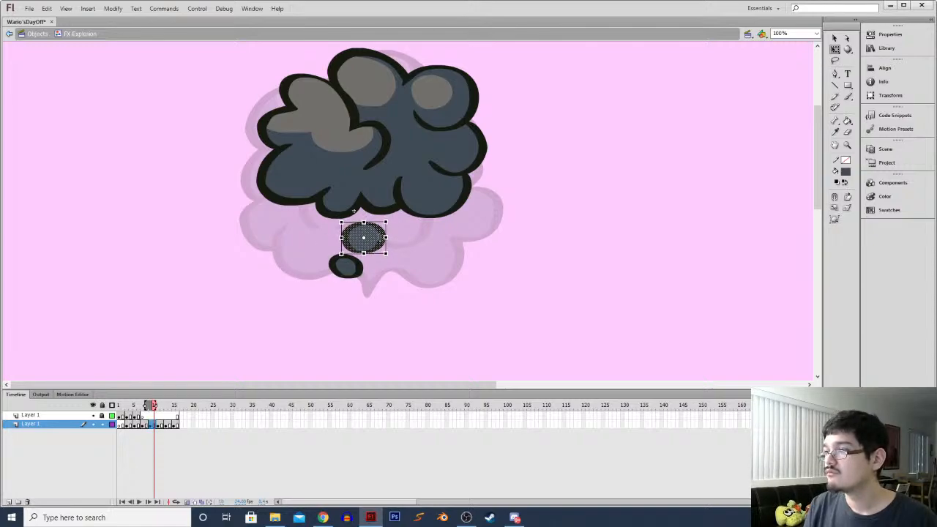
drag(365, 237, 377, 236)
Turn the lower detached puff upright and stretch its inner blue-grey fill to suit the outline
mouse_move(314, 243)
mouse_down()
mouse_move(354, 251)
mouse_move(373, 292)
mouse_up()
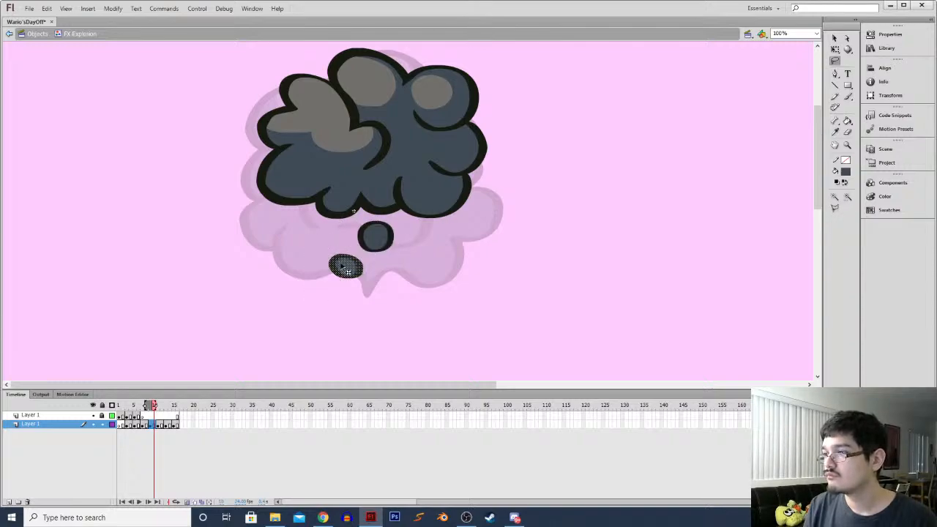
drag(364, 244, 345, 253)
click(291, 278)
click(329, 272)
key(ctrl+equal)
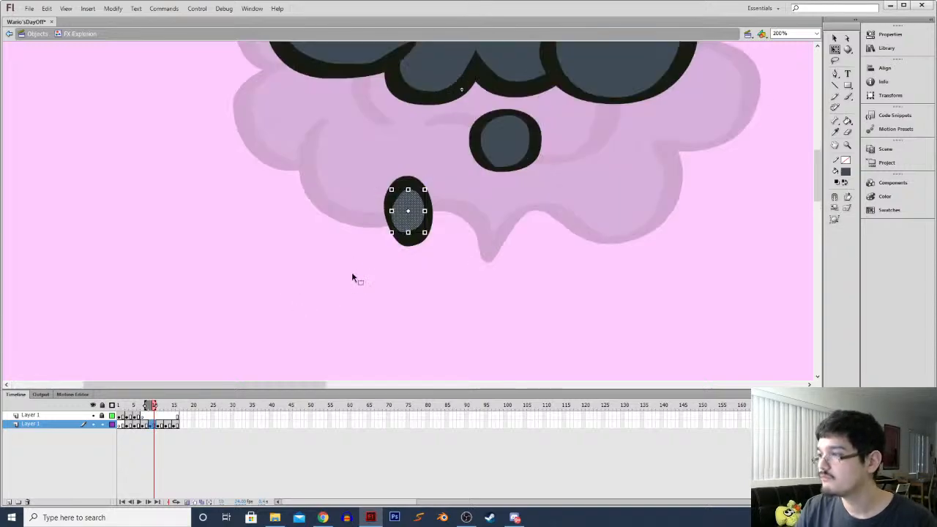
drag(412, 212, 420, 240)
drag(407, 182, 404, 180)
Try to replace the lower puff's inner fill by deleting it and refilling the outline
key(Delete)
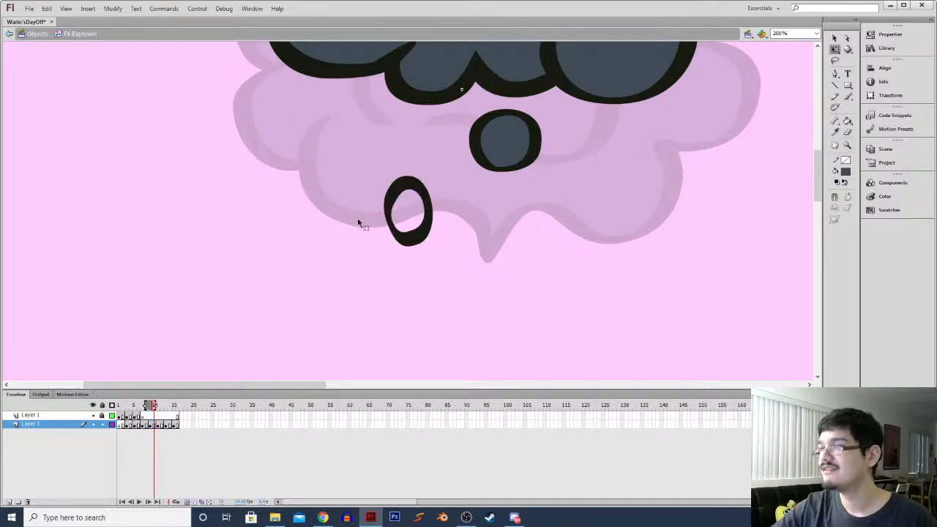
key(k)
click(395, 216)
key(ctrl+z)
key(ctrl+z)
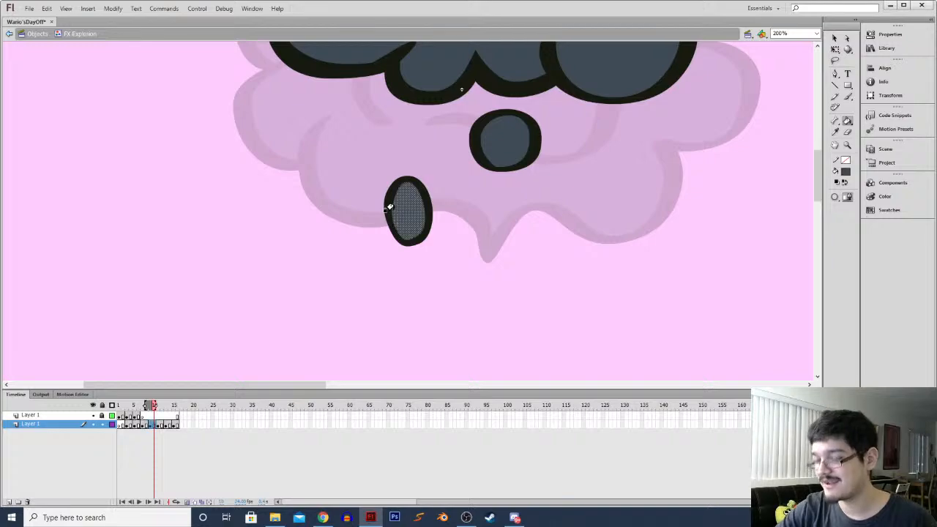
Shorten the lower detached puff into a rounder shape and place it just below the upper one
key(q)
click(409, 177)
drag(407, 176, 463, 204)
click(384, 228)
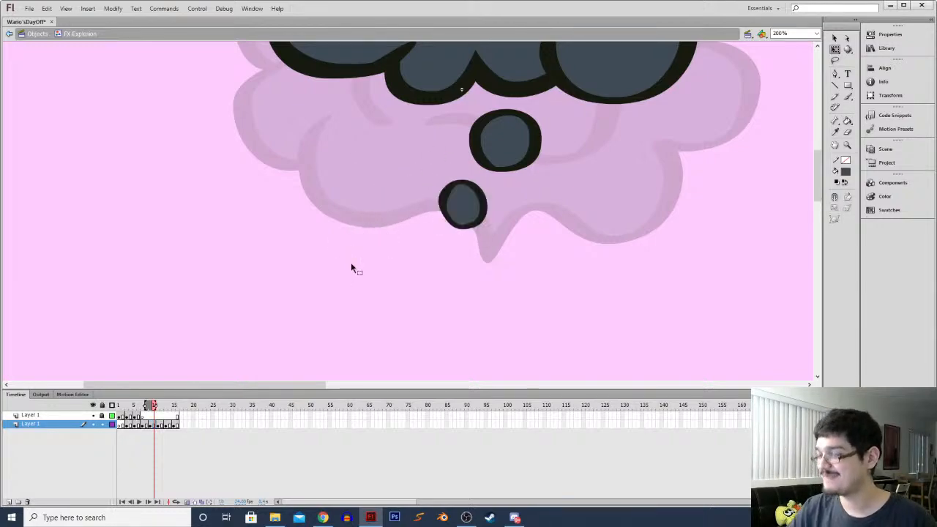
Select the whole frame 9 smoke drawing, enlarge it slightly, and reposition it over the onion-skinned frame 7 cloud
key(ctrl+minus)
key(ctrl+minus)
key(l)
mouse_move(106, 252)
mouse_down()
mouse_move(251, 83)
mouse_move(110, 257)
mouse_up()
key(q)
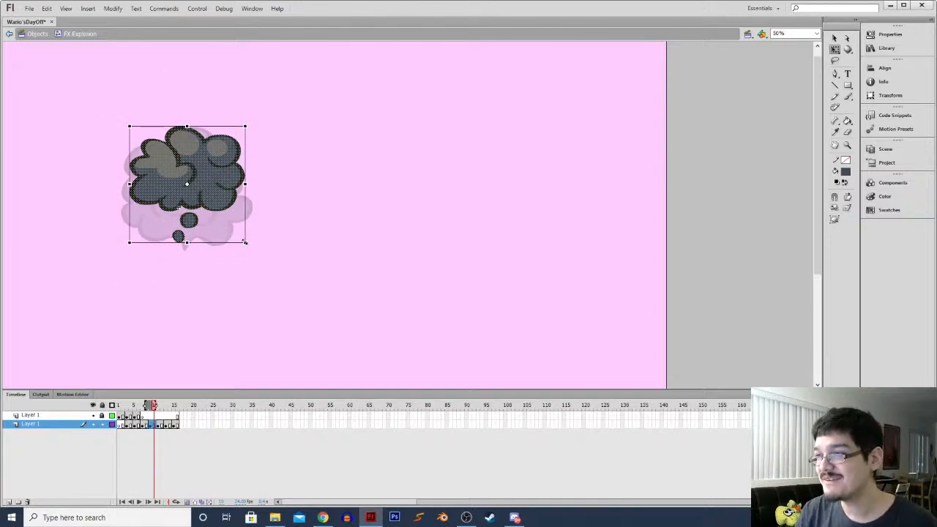
drag(245, 242, 251, 245)
drag(191, 198, 189, 202)
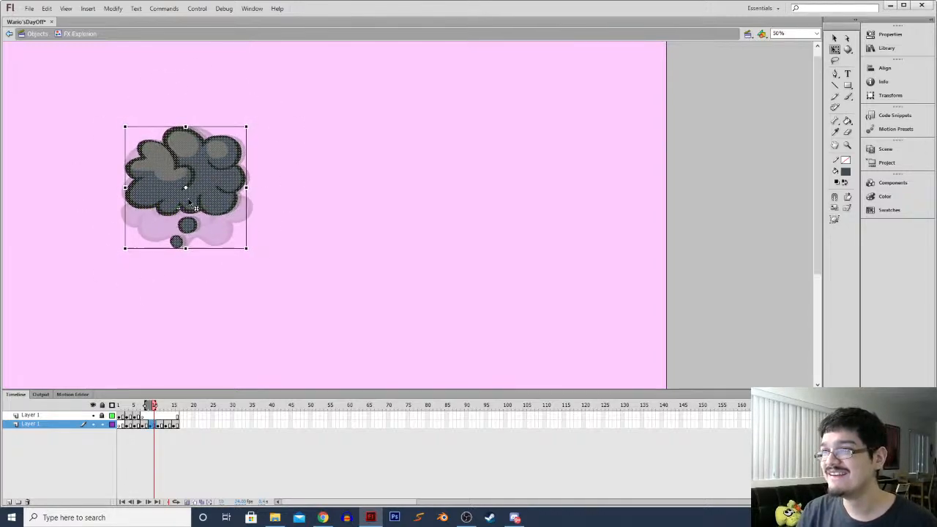
On frame 11, shift the smoke drawing slightly up and left, and rotate its large left puff
key(period)
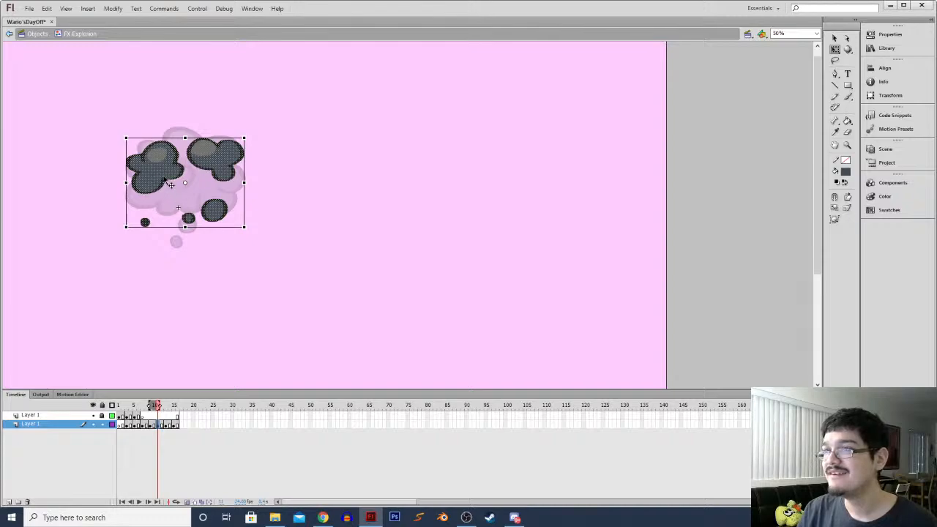
drag(161, 179, 159, 178)
key(l)
drag(104, 140, 158, 116)
mouse_move(180, 158)
mouse_down()
mouse_move(99, 183)
mouse_move(106, 143)
mouse_up()
key(q)
Select the large right puff of the frame 11 drawing and rotate it slightly
mouse_move(183, 140)
mouse_down()
mouse_move(177, 134)
mouse_move(249, 180)
mouse_move(205, 181)
mouse_up()
key(l)
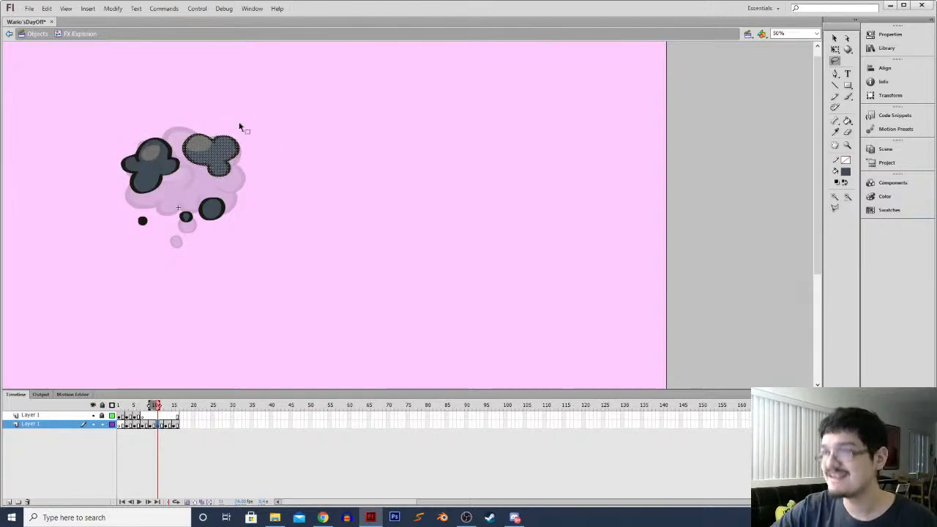
key(q)
drag(242, 127, 243, 138)
click(204, 194)
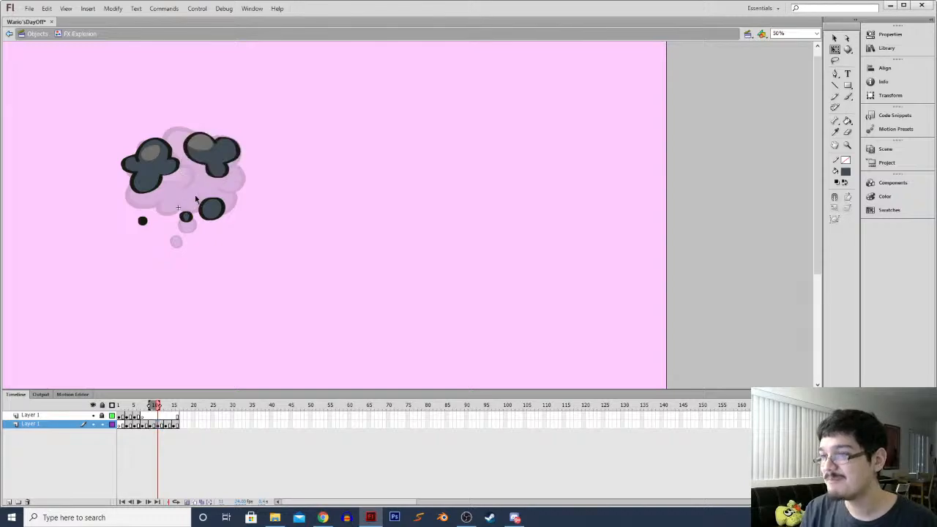
Lasso the three small lower puffs on frame 11 one by one and reposition each slightly to the right
key(l)
mouse_move(195, 208)
mouse_down()
mouse_move(207, 224)
mouse_move(227, 209)
mouse_up()
mouse_move(180, 224)
mouse_down()
mouse_move(189, 201)
mouse_move(186, 226)
mouse_move(146, 227)
mouse_up()
drag(145, 225, 163, 219)
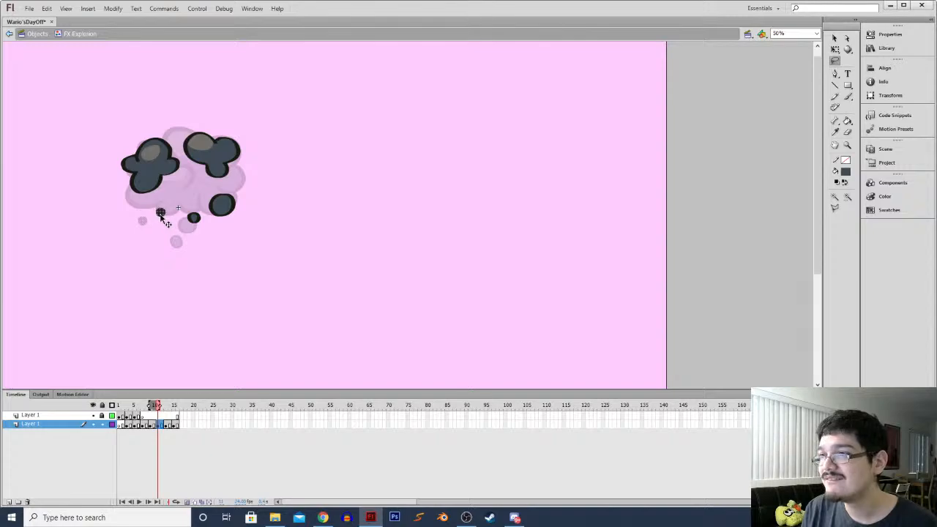
On frame 13, lasso the individual smoke puffs and raise them to continue the upward drift
key(period)
key(period)
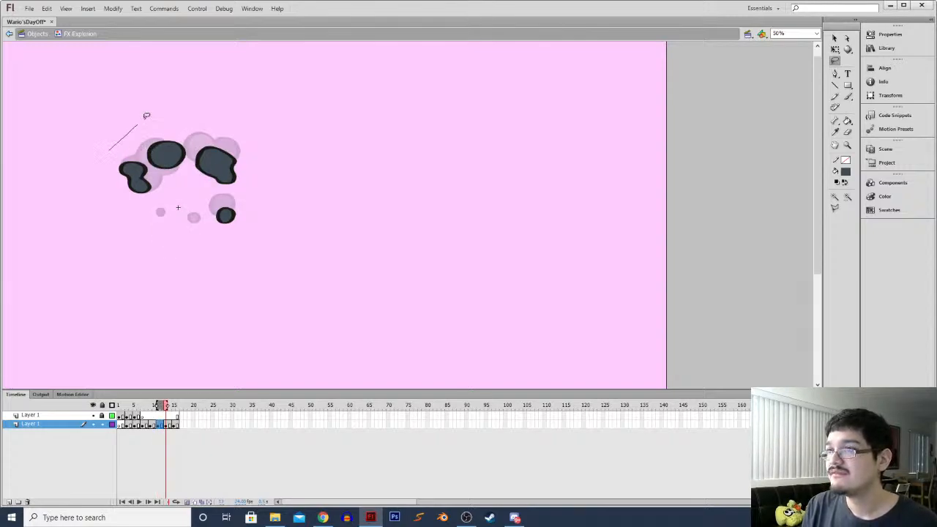
drag(143, 147, 142, 140)
mouse_move(169, 156)
mouse_down()
mouse_move(168, 149)
mouse_move(113, 174)
mouse_up()
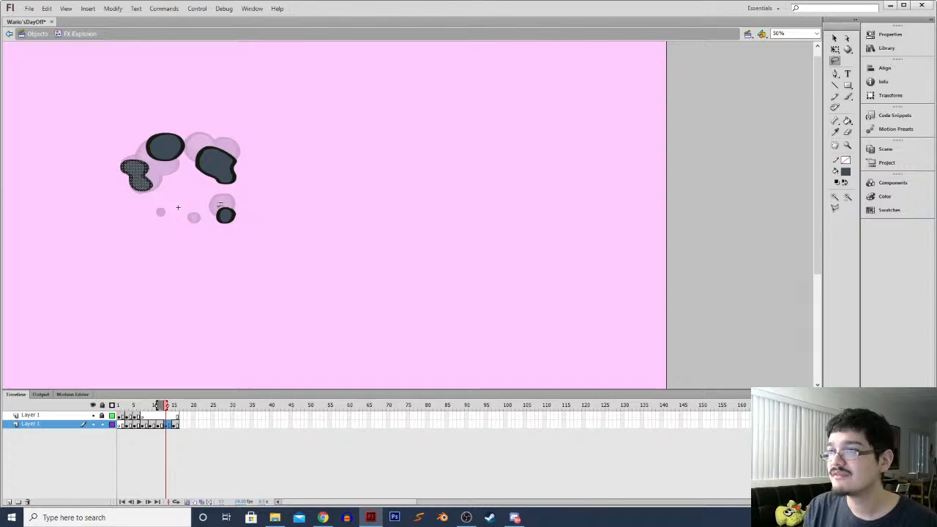
mouse_move(202, 211)
mouse_down()
mouse_move(204, 202)
mouse_move(229, 212)
mouse_move(200, 181)
mouse_move(226, 165)
mouse_move(241, 137)
mouse_move(232, 129)
mouse_up()
key(q)
On frame 15, raise the three remaining small smoke puffs one by one and play back the animation
click(176, 425)
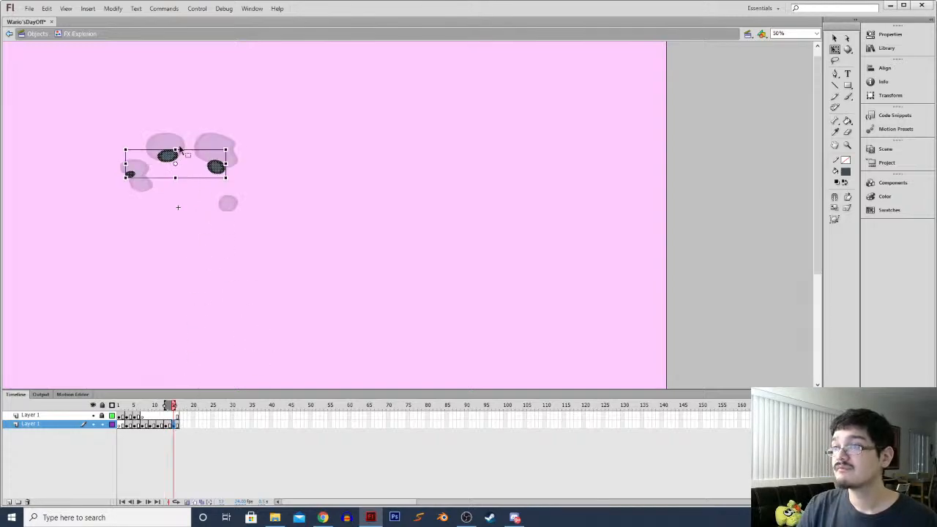
click(153, 130)
drag(168, 156, 168, 139)
drag(115, 165, 136, 177)
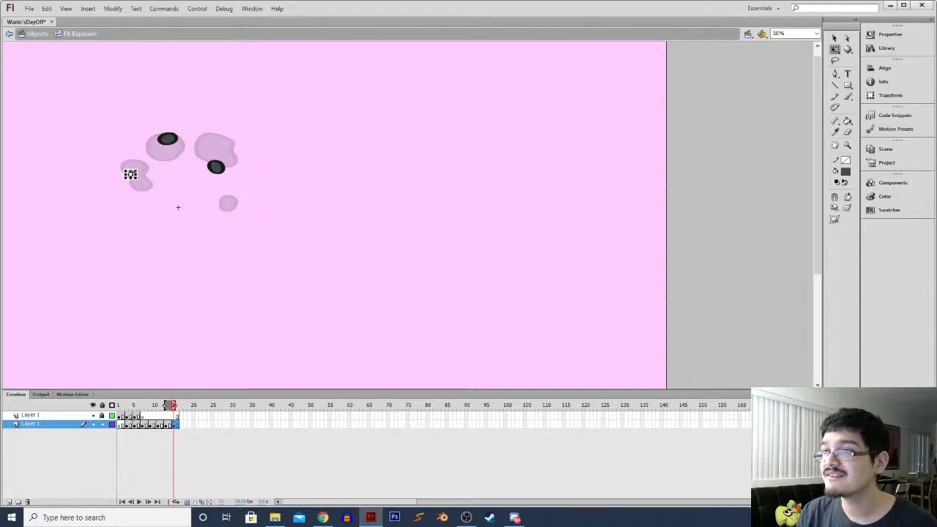
key(v)
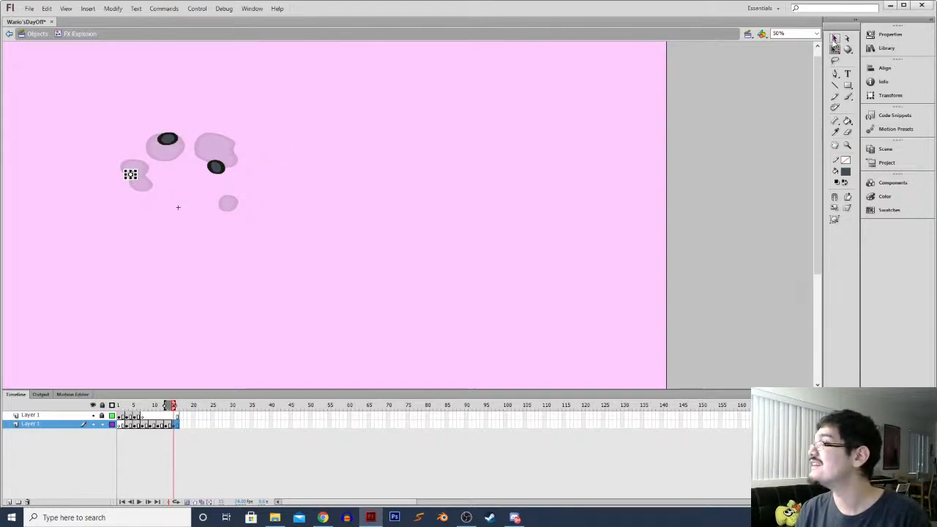
drag(130, 177, 132, 162)
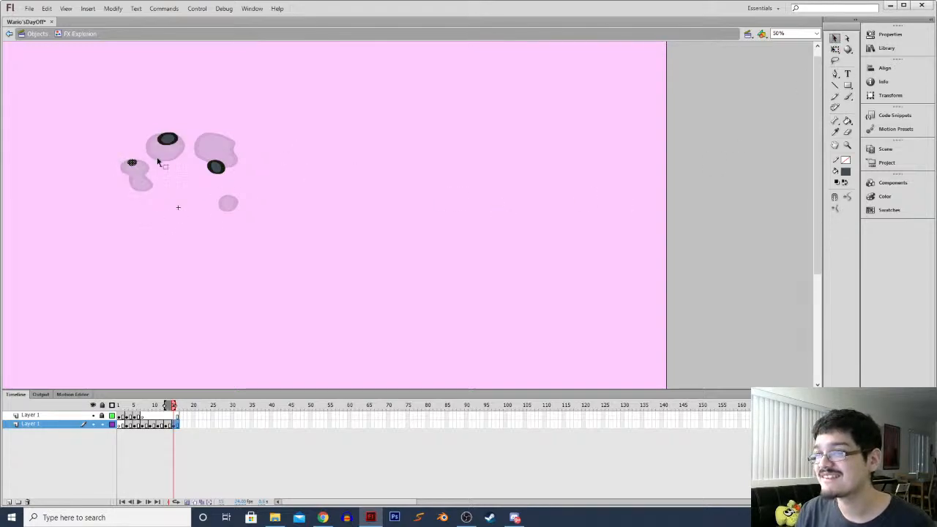
drag(215, 167, 221, 140)
click(170, 501)
key(Return)
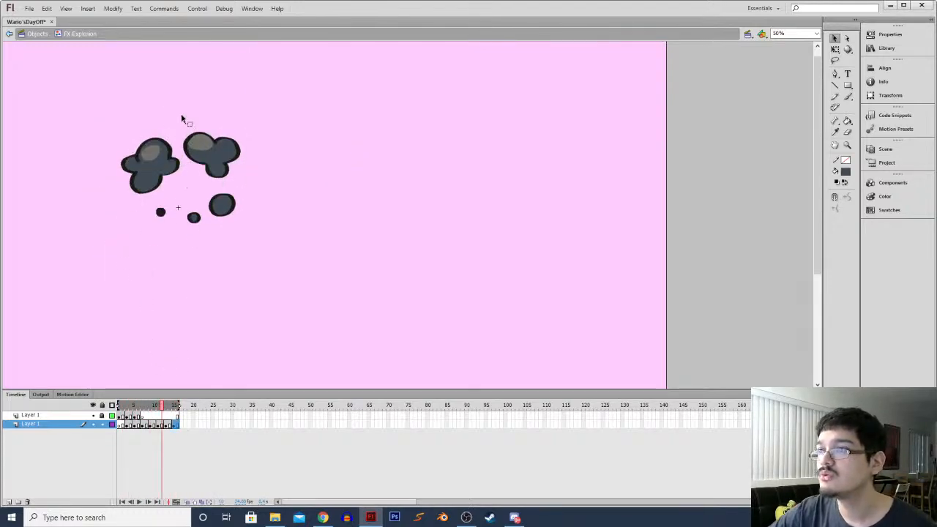
Enlarge the grey highlight on the large left puff of the frame 11 drawing with a guide curve and fill, removing the guide stroke
key(ctrl+1)
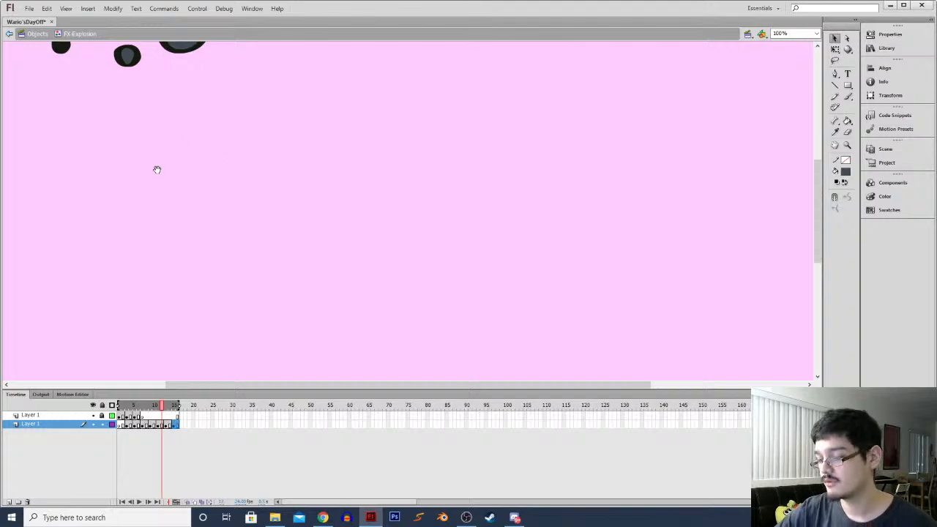
drag(157, 170, 339, 280)
key(y)
mouse_move(211, 70)
mouse_down()
mouse_move(233, 166)
mouse_move(276, 108)
mouse_up()
key(k)
click(256, 129)
key(ctrl+a)
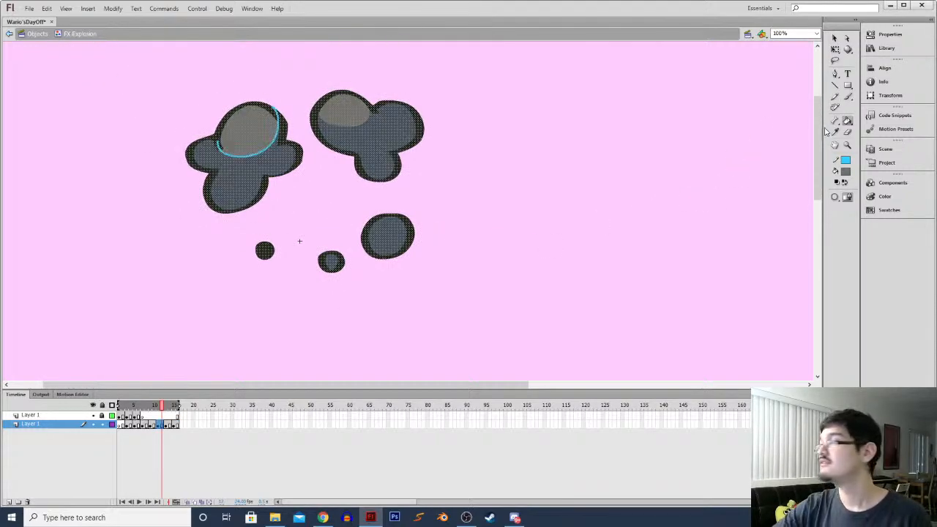
click(845, 161)
click(918, 172)
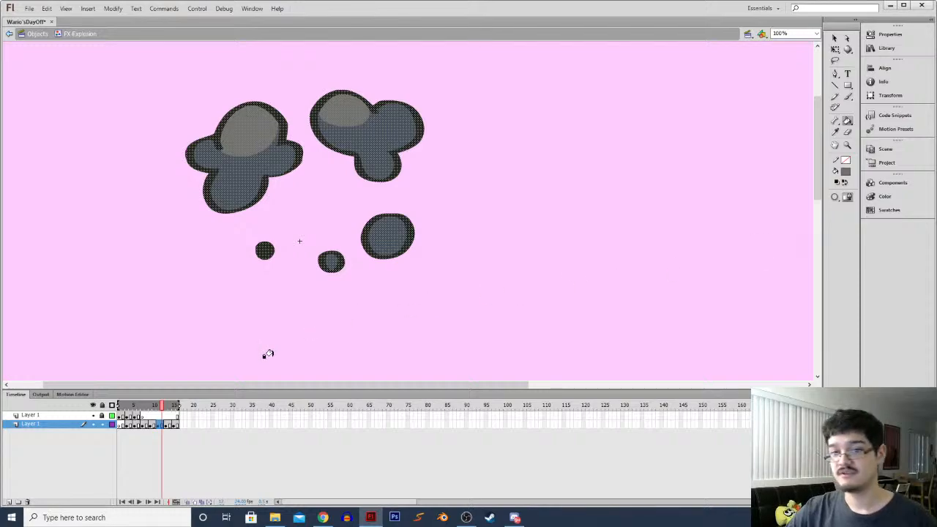
Play the explosion and step back and forth through frames 6 to 11 to compare the smoke shapes and shading between drawings
key(ctrl+minus)
key(Return)
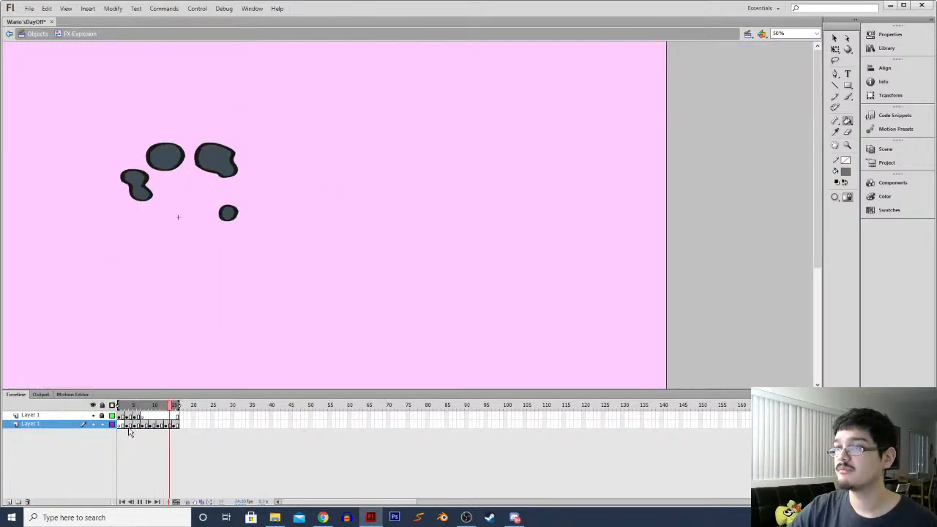
key(Return)
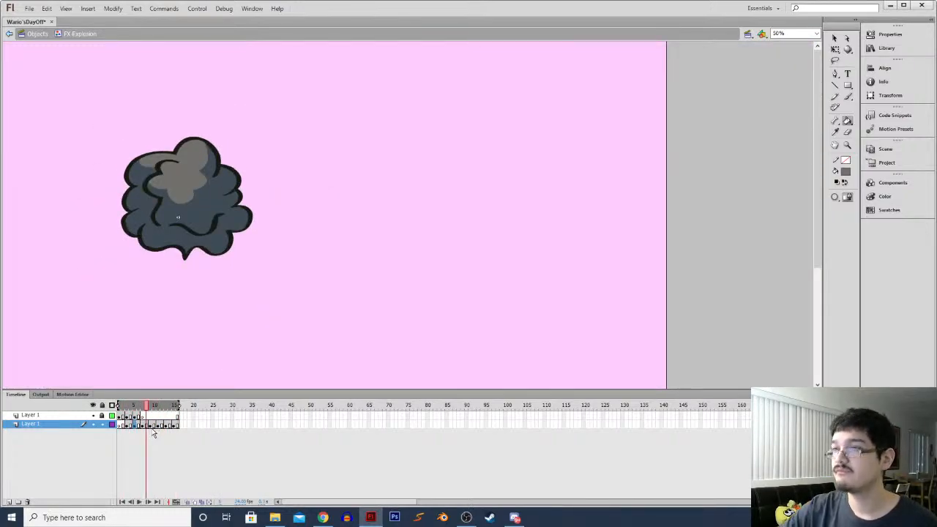
key(period)
key(period)
key(comma)
key(comma)
key(comma)
key(comma)
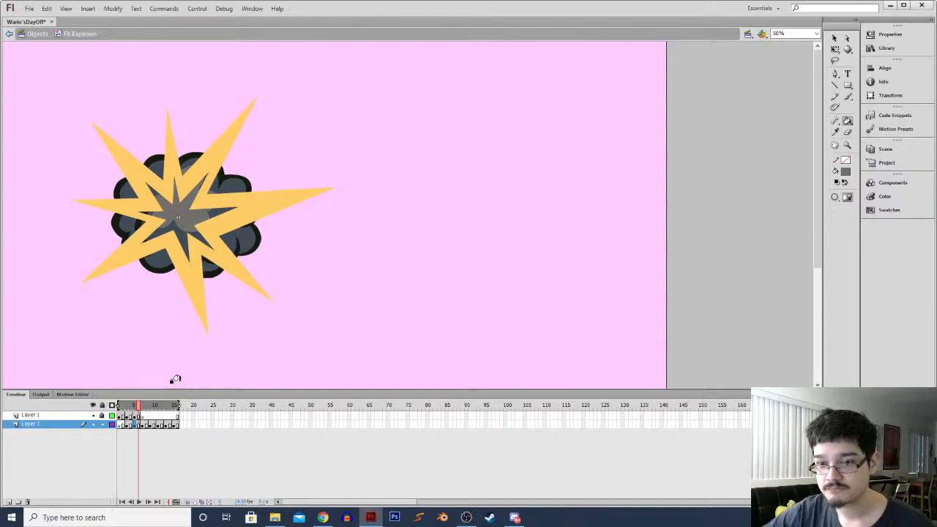
key(period)
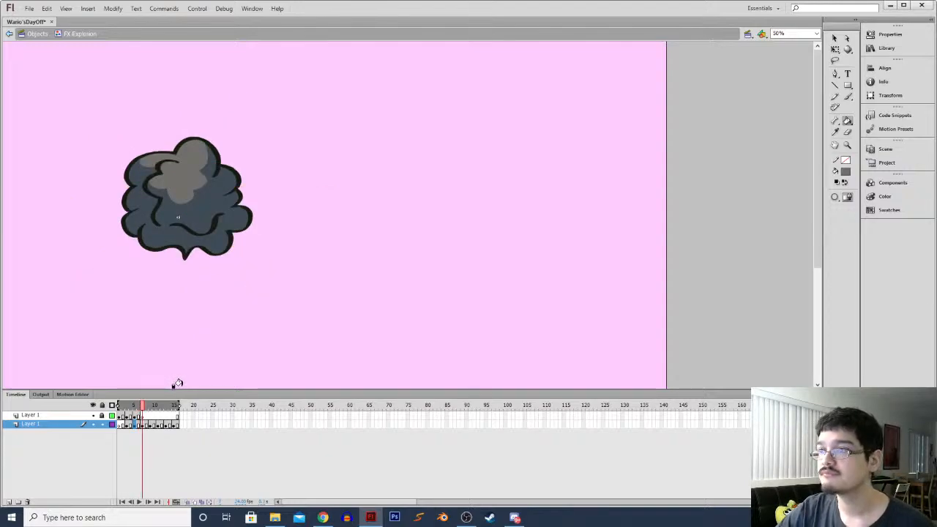
key(comma)
key(period)
key(period)
key(period)
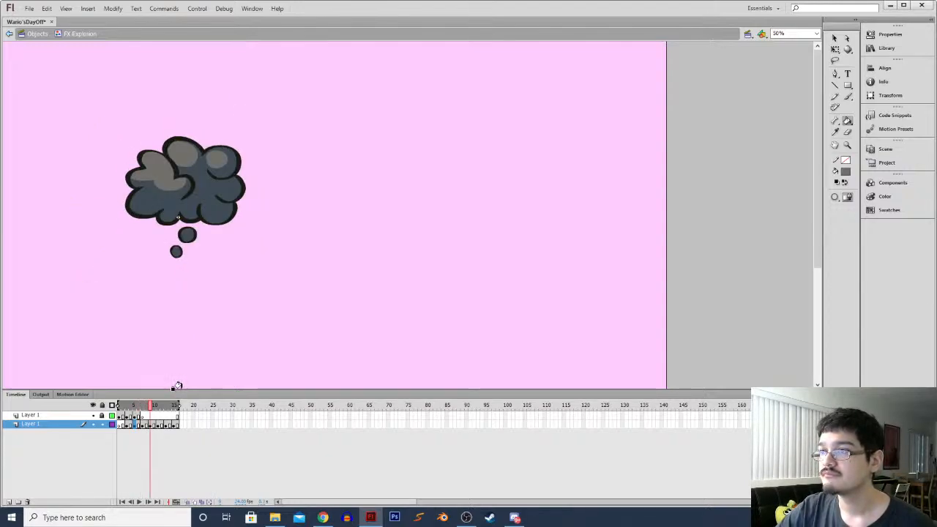
key(comma)
key(period)
key(comma)
key(period)
key(comma)
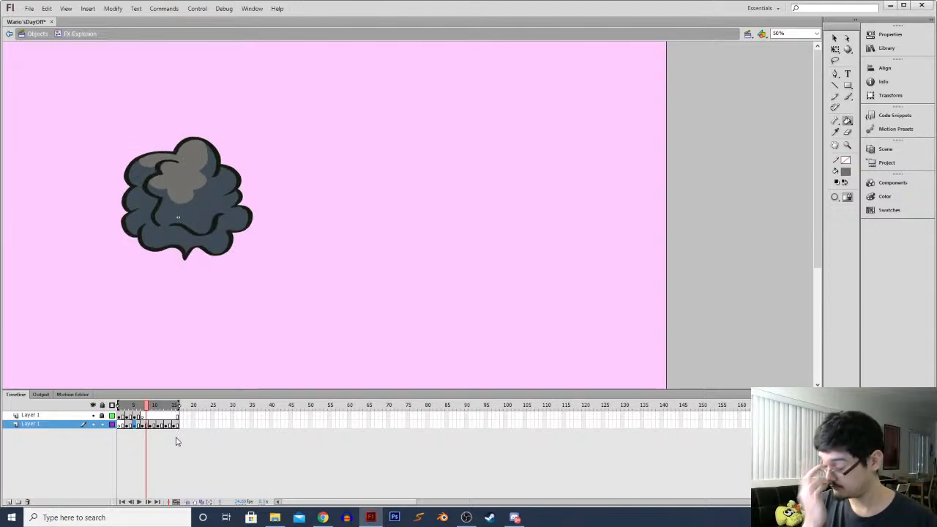
key(ctrl+1)
drag(43, 303, 207, 300)
key(comma)
key(comma)
key(period)
key(period)
key(period)
key(period)
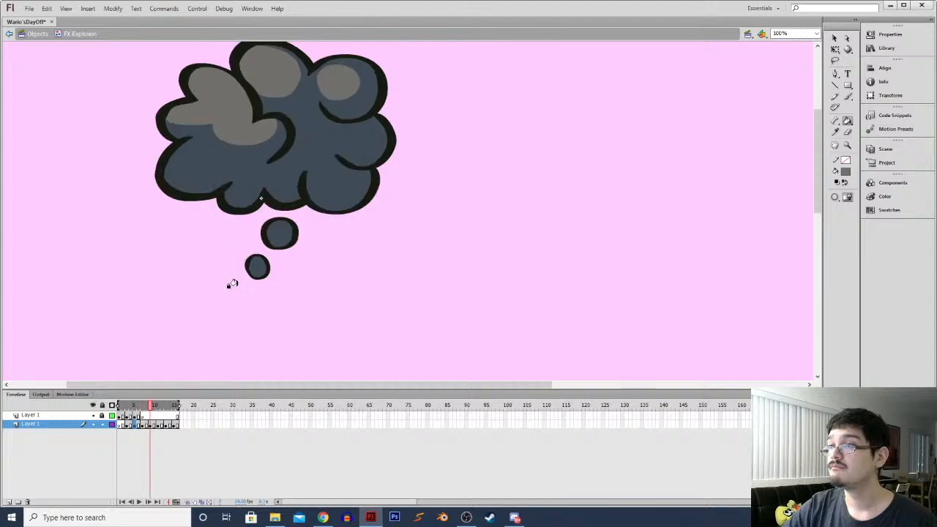
key(period)
key(comma)
key(period)
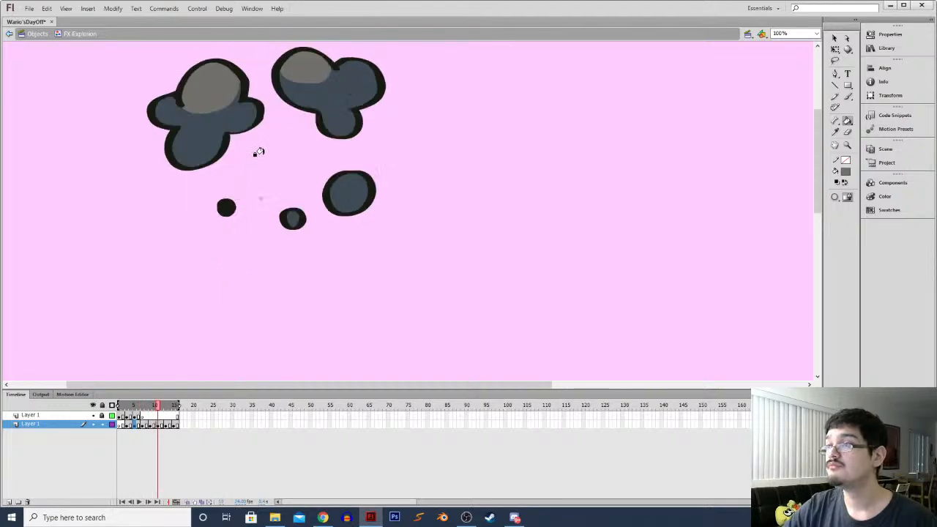
On frame 11, touch up the dark outline of the large left puff using colours sampled from the smoke
key(l)
key(ctrl+equal)
drag(200, 173, 393, 306)
key(i)
click(272, 167)
key(b)
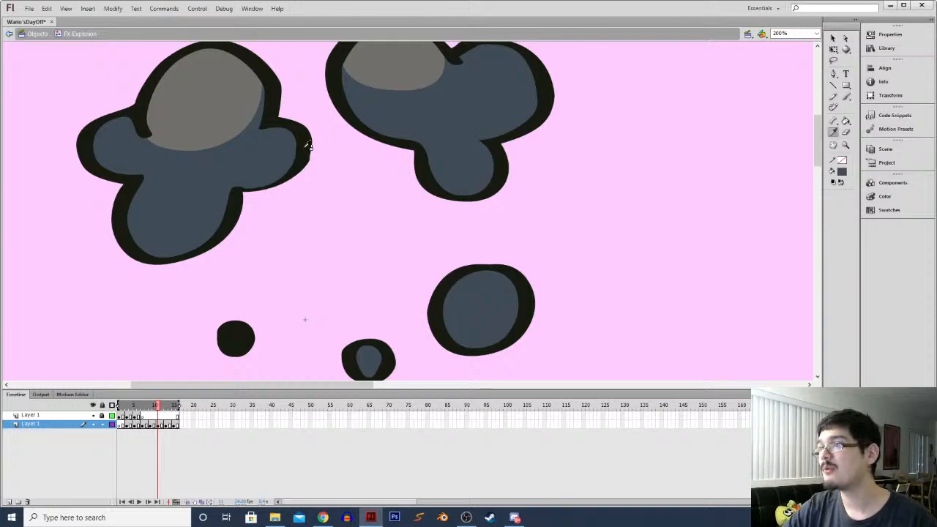
mouse_move(307, 166)
mouse_down()
mouse_move(310, 148)
mouse_move(360, 161)
mouse_up()
key(k)
click(284, 183)
key(l)
click(834, 40)
click(848, 196)
click(848, 196)
click(488, 228)
key(i)
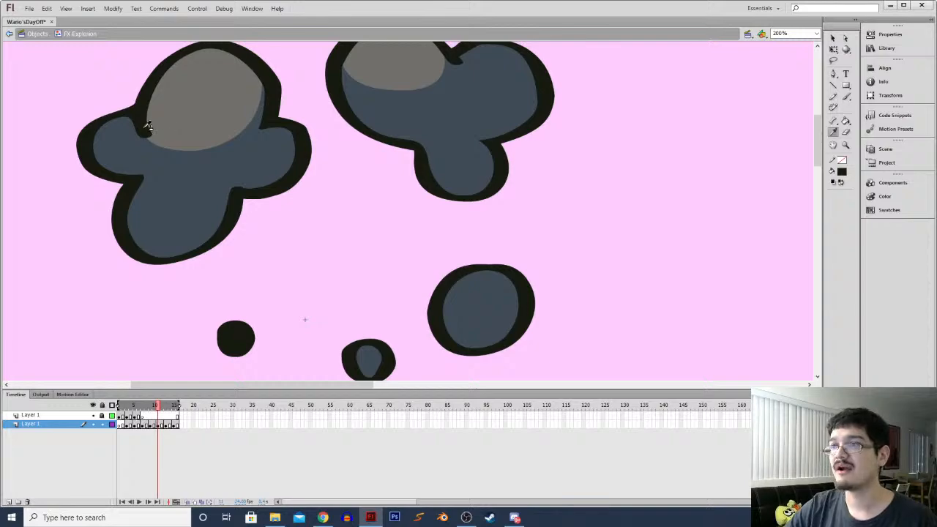
key(b)
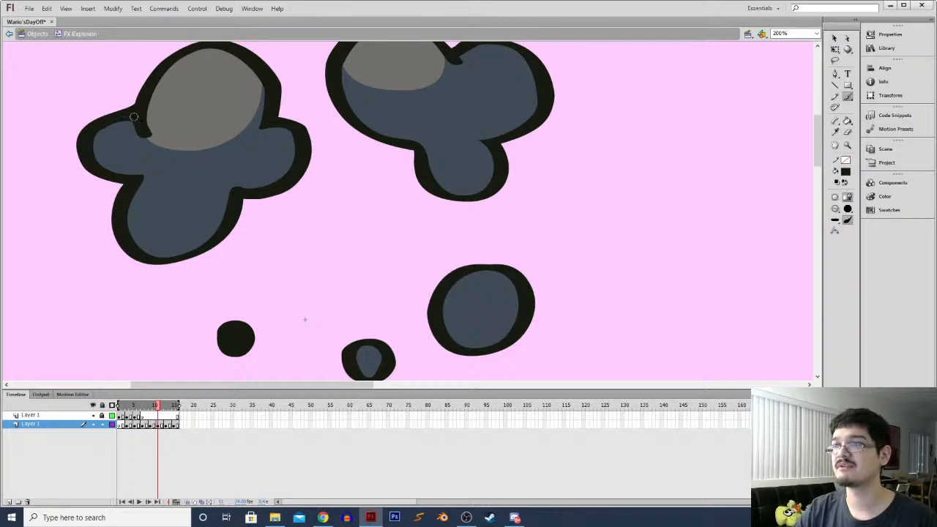
On frame 8, replace the pointed tip at the base of the smoke with a small rounded puff, outlined in black and filled dark grey
key(ctrl+minus)
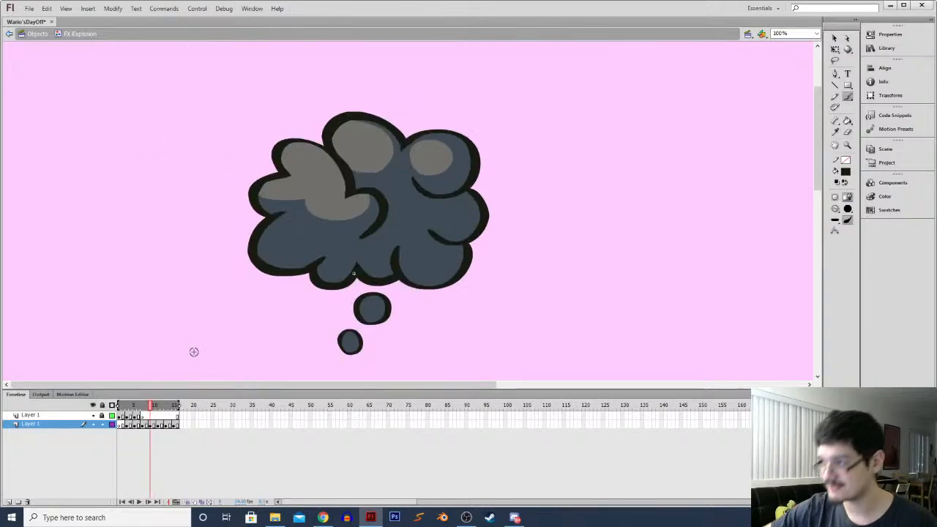
drag(320, 289, 284, 194)
key(i)
key(b)
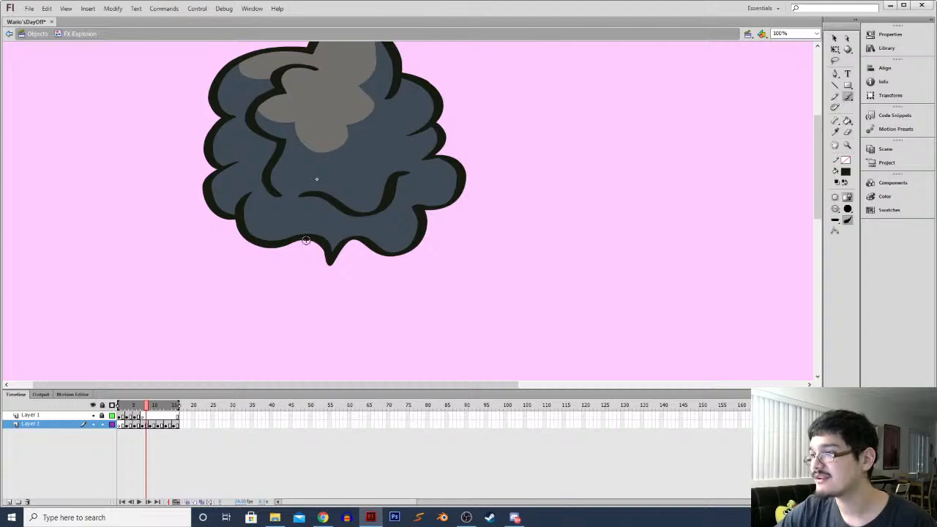
key(k)
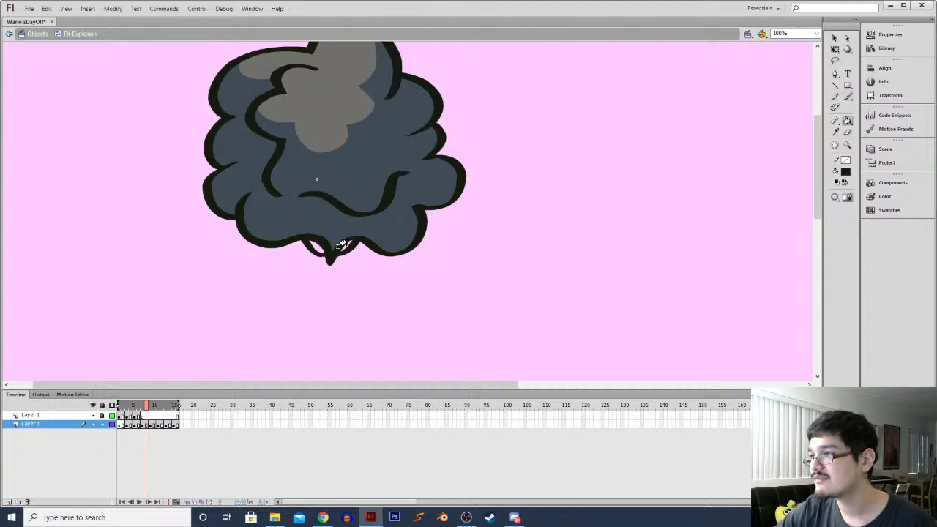
key(e)
mouse_move(342, 267)
mouse_down()
mouse_move(314, 266)
mouse_move(345, 261)
mouse_up()
key(b)
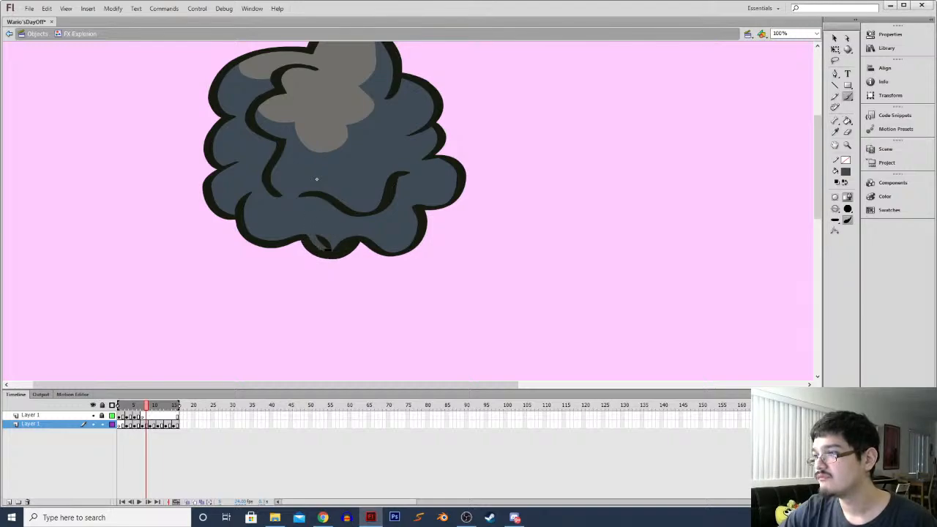
key(k)
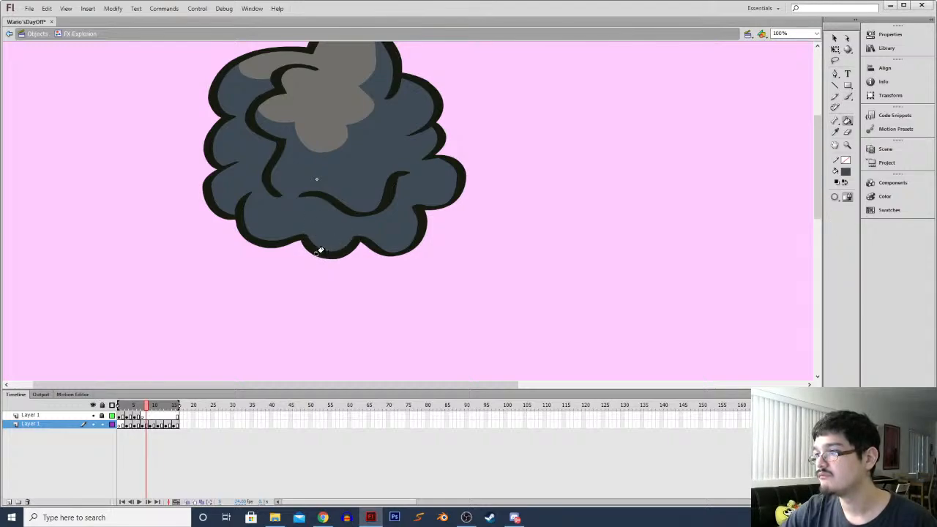
key(b)
Play the explosion from the start and compare the smoke drawings around frame 9
key(ctrl+minus)
key(comma)
key(comma)
key(comma)
key(comma)
key(comma)
key(comma)
key(Return)
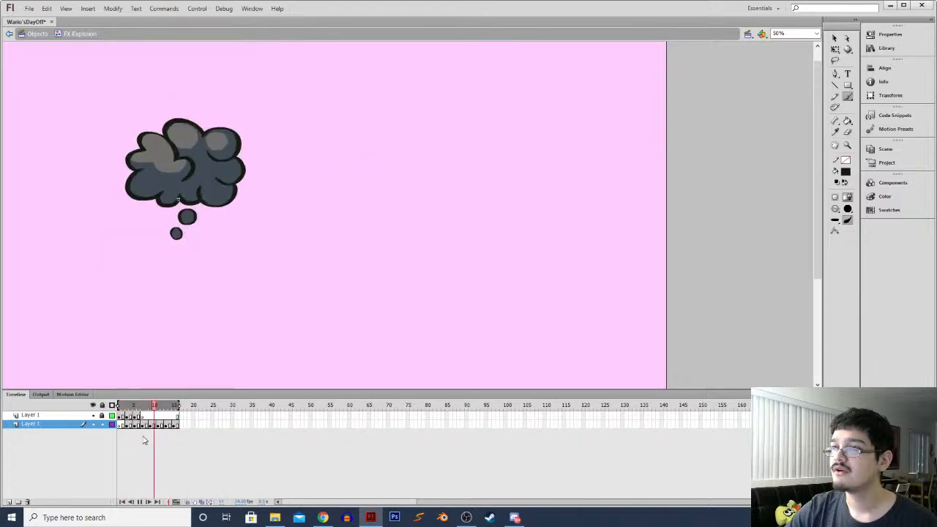
key(period)
key(comma)
key(comma)
key(period)
On frame 9, draw a curved guide across the cloud's lower-left lobe and fill the area above it with the grey highlight
key(ctrl+equal)
drag(184, 232, 362, 448)
key(y)
mouse_move(235, 221)
mouse_down()
mouse_move(263, 209)
mouse_move(270, 181)
mouse_up()
key(k)
click(223, 194)
Extend the grey highlight over the top-centre puff and the right lobes of the frame 9 cloud with guide curves and fills
key(y)
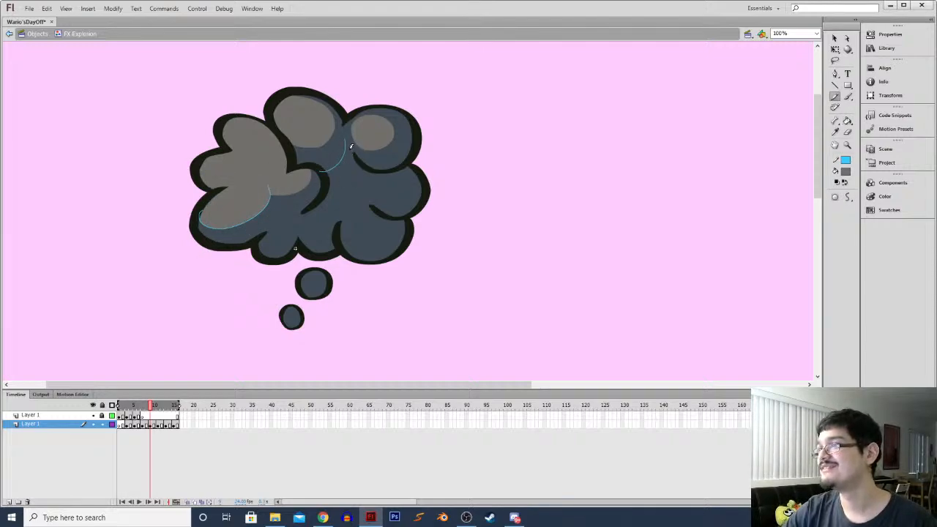
key(k)
mouse_move(406, 188)
mouse_down()
mouse_move(417, 174)
mouse_move(382, 176)
mouse_up()
click(336, 165)
Outline a shadow band beneath the top-centre puff, fill it dark grey, and remove all guide strokes from the frame 9 drawing
key(y)
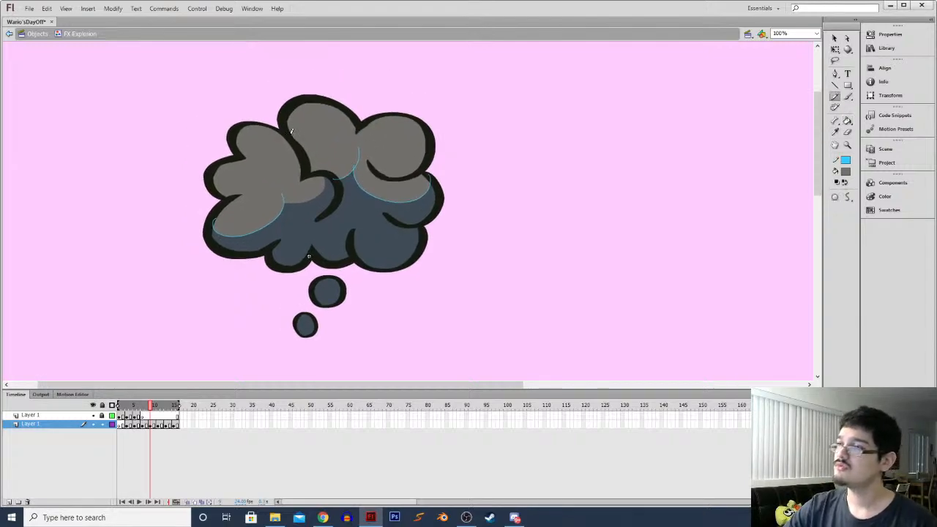
key(k)
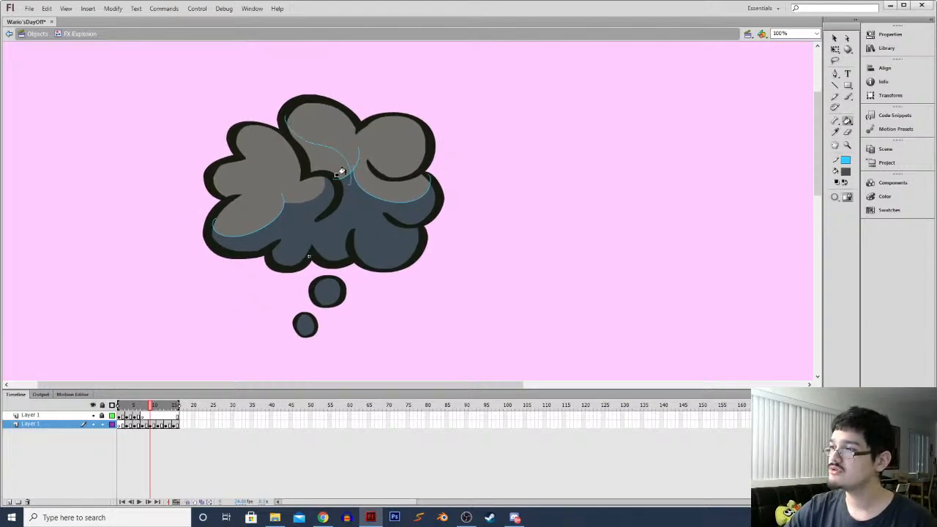
click(341, 172)
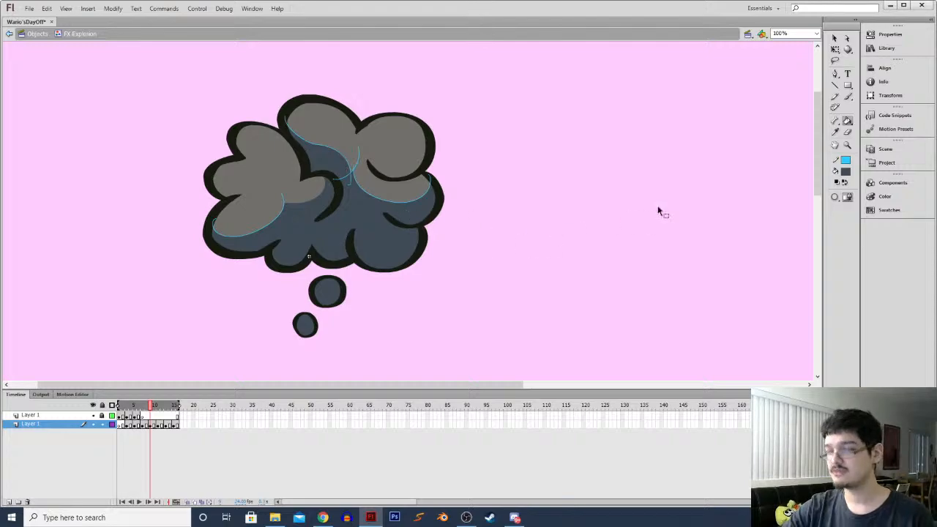
key(ctrl+a)
click(846, 160)
click(918, 174)
key(l)
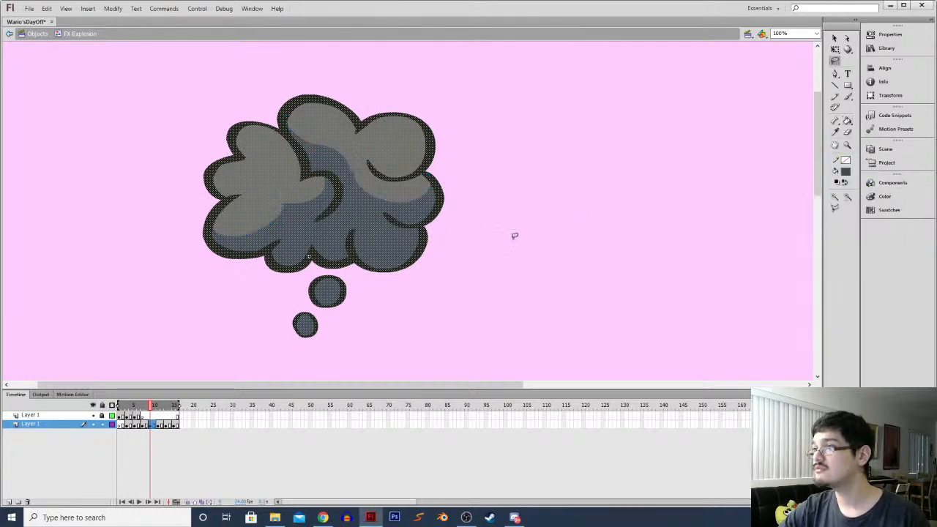
click(514, 236)
Sample the dark smoke colour and smooth the edge of the central shadow with the Brush tool
key(i)
click(324, 157)
key(b)
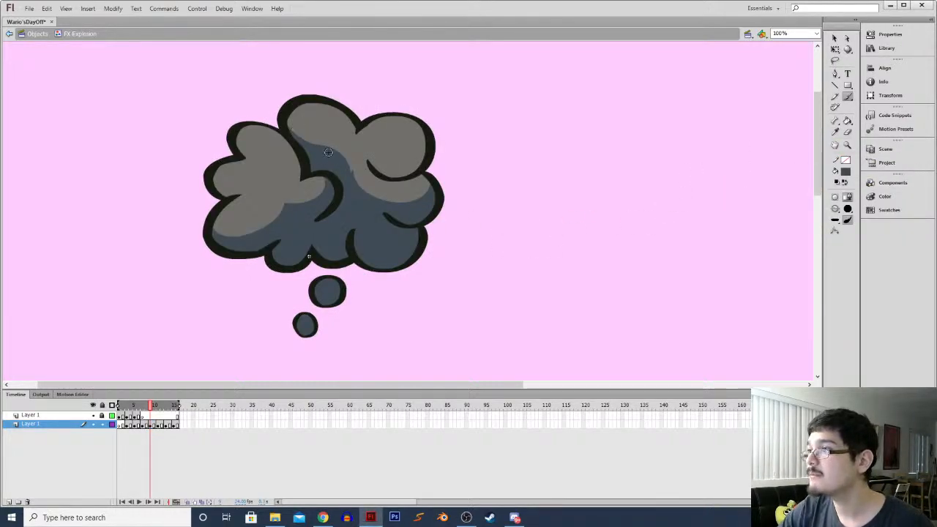
Draw a guide curve from the top-centre puff under the upper-right puff and fill the highlighted area below it dark grey
mouse_move(353, 198)
mouse_down()
mouse_move(326, 201)
mouse_move(334, 224)
mouse_up()
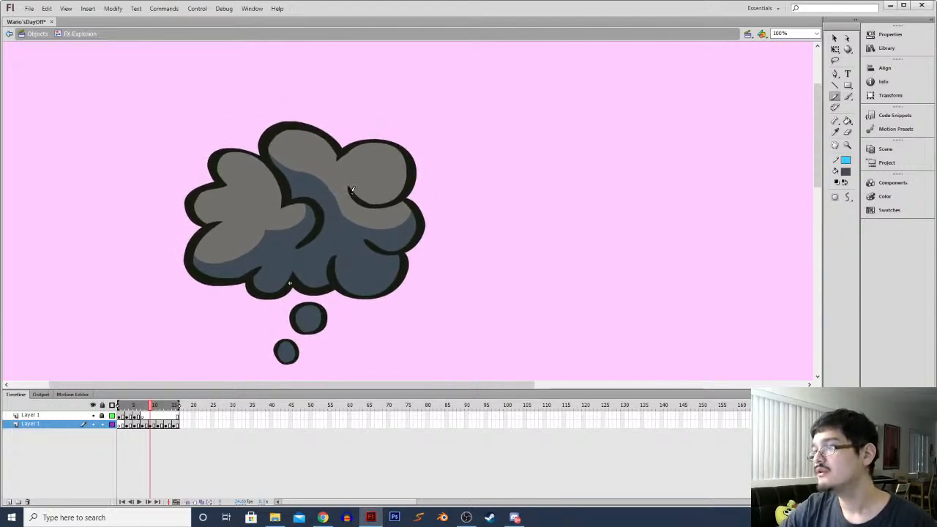
drag(410, 159, 410, 161)
key(k)
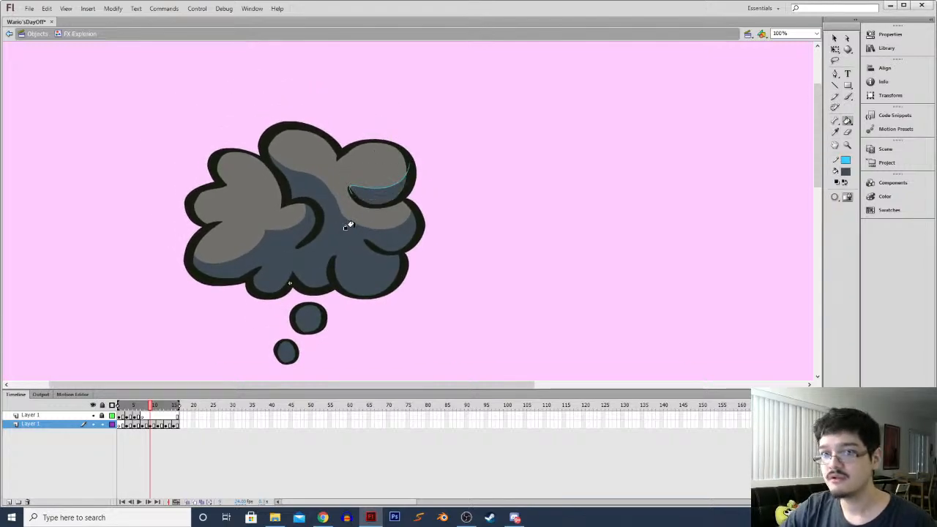
key(b)
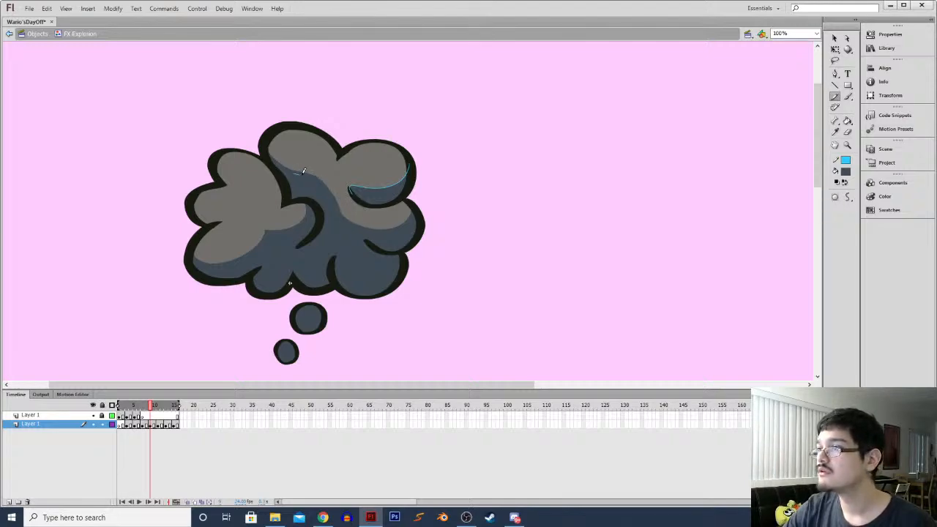
key(k)
click(351, 218)
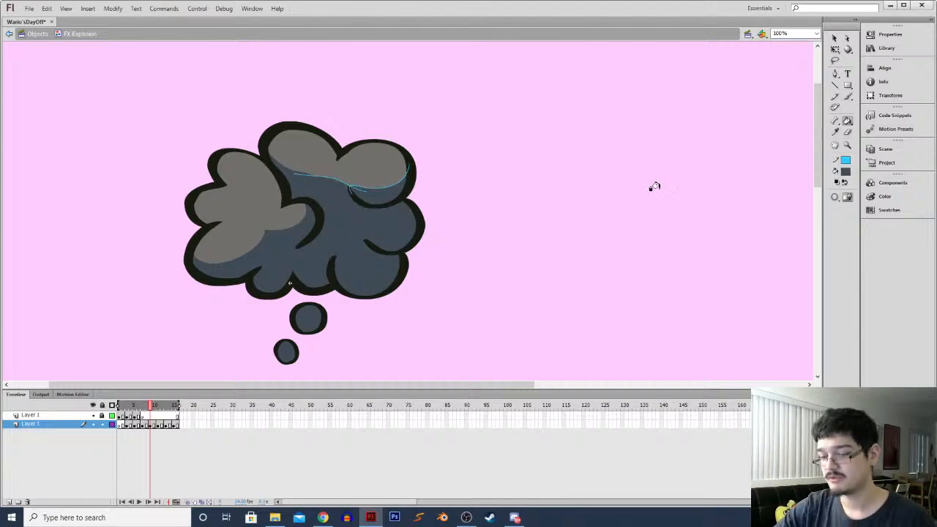
Clear every guide stroke from the frame 9 smoke drawing by setting its stroke colour to none
key(ctrl+a)
click(845, 160)
click(914, 171)
key(l)
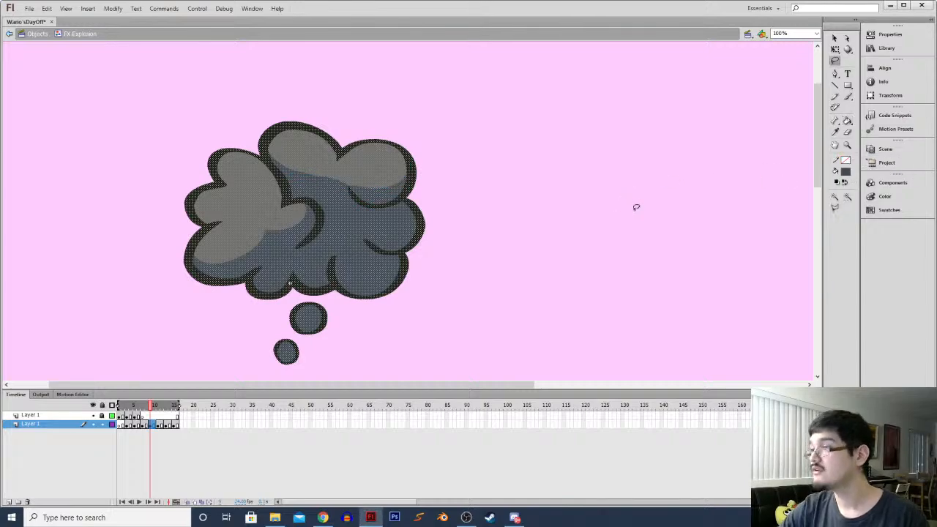
click(636, 207)
Touch up the grey highlight's lower edge between the two top puffs with the Brush tool
key(i)
key(ctrl+equal)
key(b)
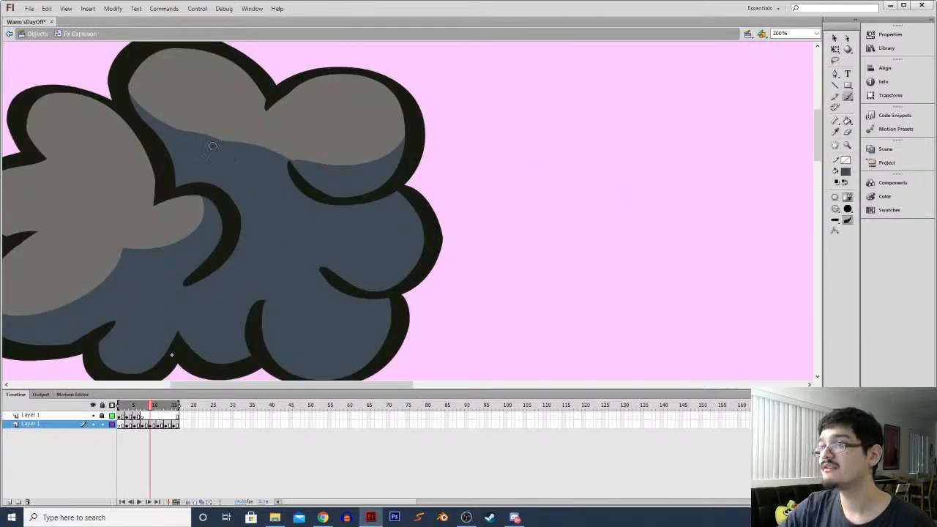
drag(223, 136, 286, 151)
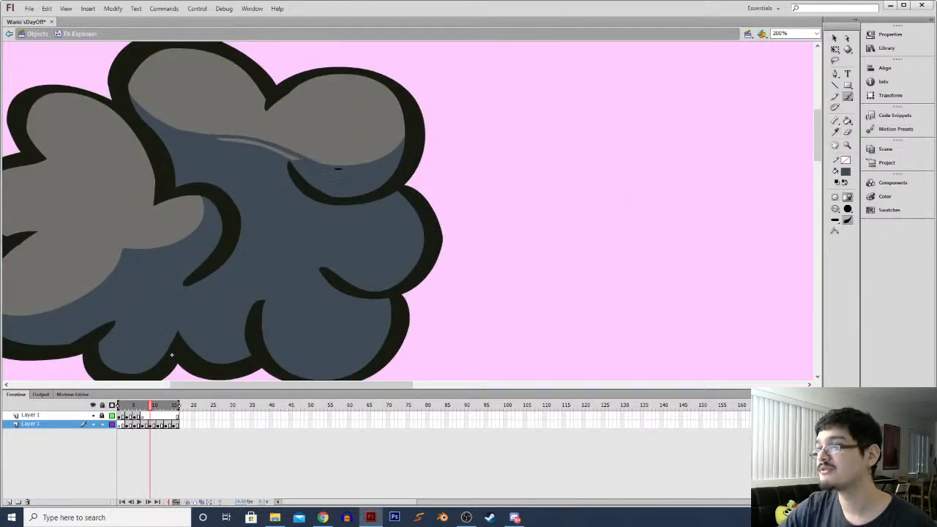
key(ctrl+z)
key(l)
drag(280, 202, 329, 210)
click(502, 177)
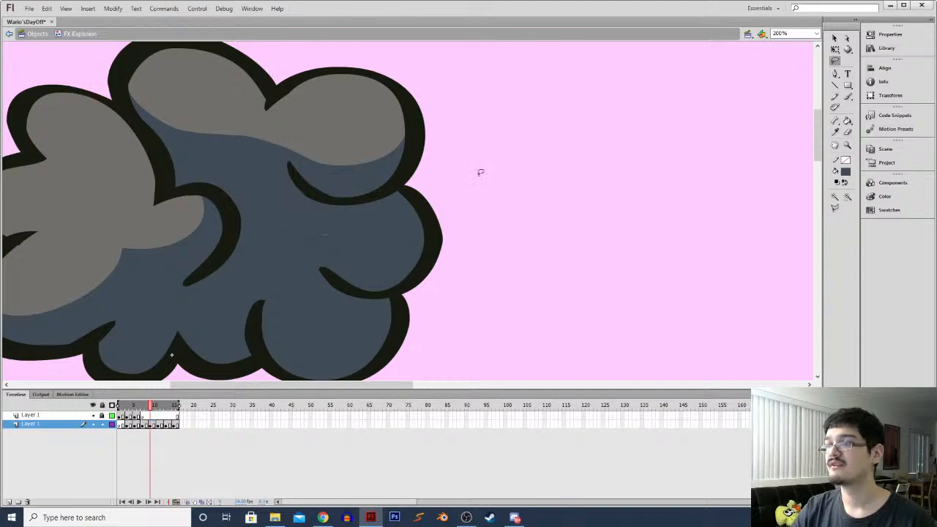
key(ctrl+minus)
scroll(279, 134, left, 3)
scroll(292, 132, down, 2)
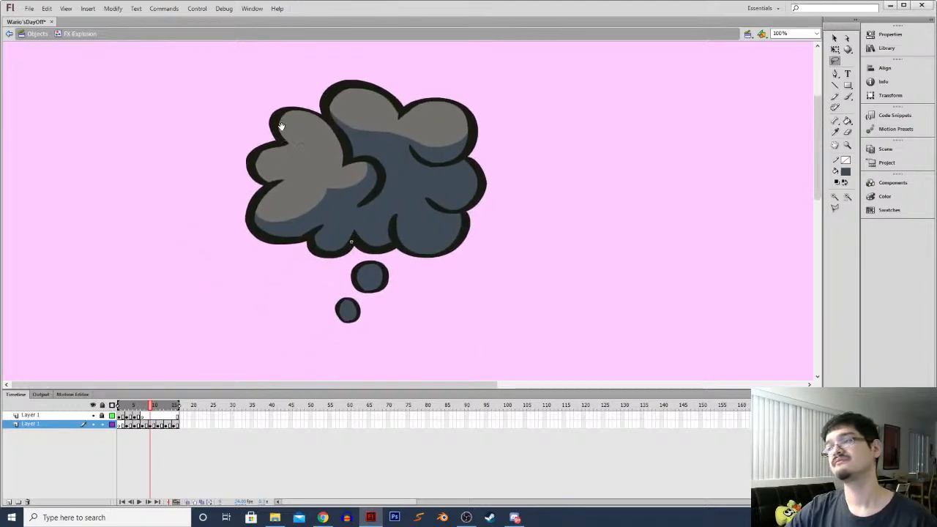
On frame 11, sample the black outline colour and fill the small bottom-centre puff's interior with it
key(comma)
key(period)
key(i)
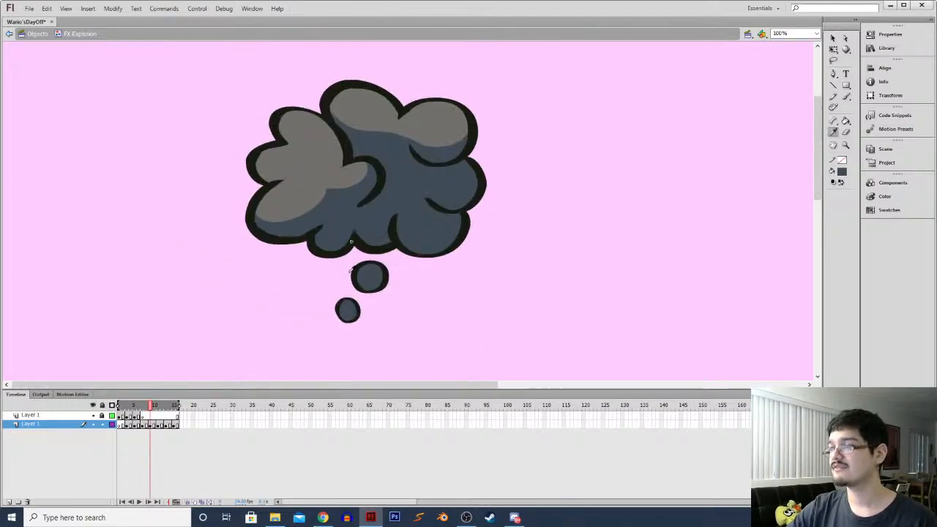
key(period)
key(period)
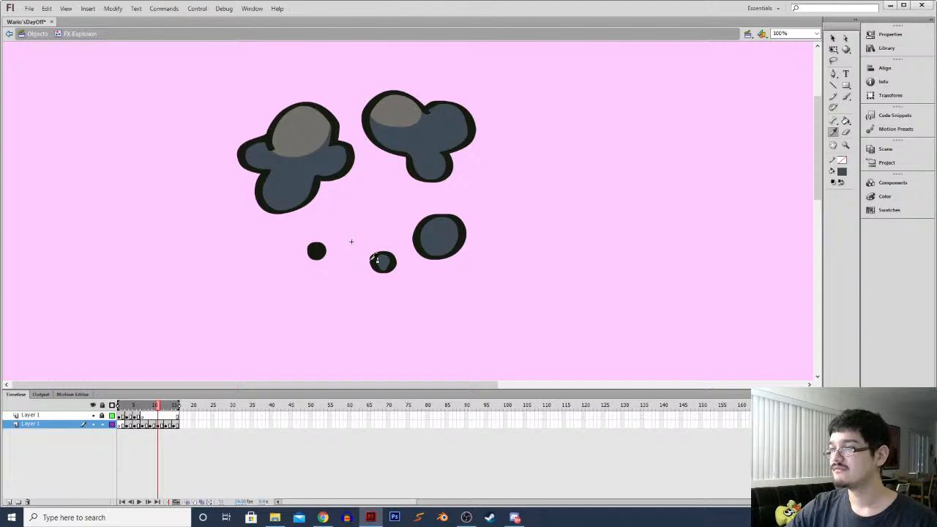
click(372, 260)
click(381, 263)
key(comma)
key(period)
Turn on onion skinning and enlarge and rotate frame 11's left smoke cluster to fit the previous cloud
key(l)
mouse_move(250, 114)
mouse_down()
mouse_move(325, 83)
mouse_move(348, 121)
mouse_move(322, 211)
mouse_move(226, 102)
mouse_up()
click(179, 500)
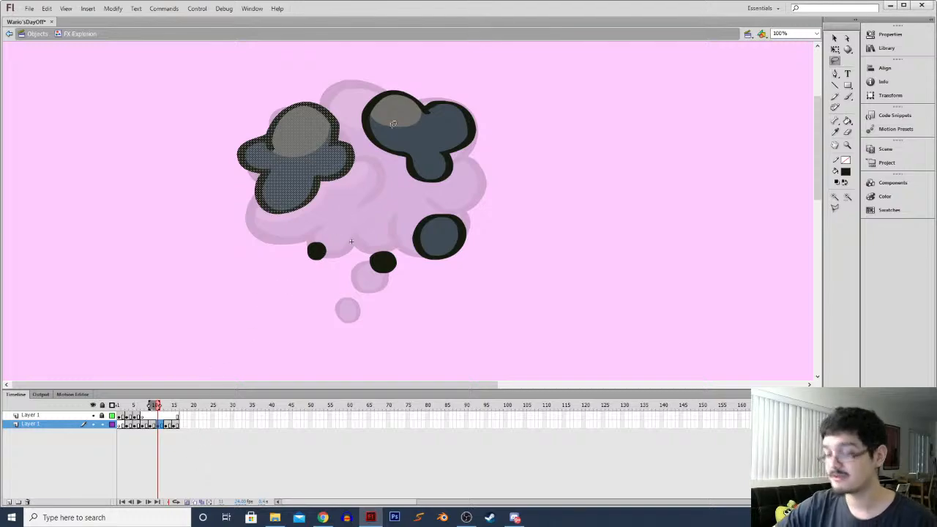
key(q)
mouse_move(358, 100)
mouse_down()
mouse_move(365, 95)
mouse_move(372, 115)
mouse_move(322, 144)
mouse_move(445, 190)
mouse_move(377, 179)
mouse_up()
Enlarge frame 11's upper-right smoke cluster and reposition it over the onion-skinned cloud
key(l)
key(q)
drag(360, 89, 341, 74)
drag(382, 124, 387, 125)
Move and enlarge the round lower-right puff on frame 11 to follow the onion-skinned cloud
mouse_move(412, 211)
mouse_down()
mouse_move(456, 196)
mouse_move(429, 262)
mouse_up()
key(l)
mouse_move(407, 220)
mouse_down()
mouse_move(429, 268)
mouse_move(429, 243)
mouse_move(420, 248)
mouse_up()
key(q)
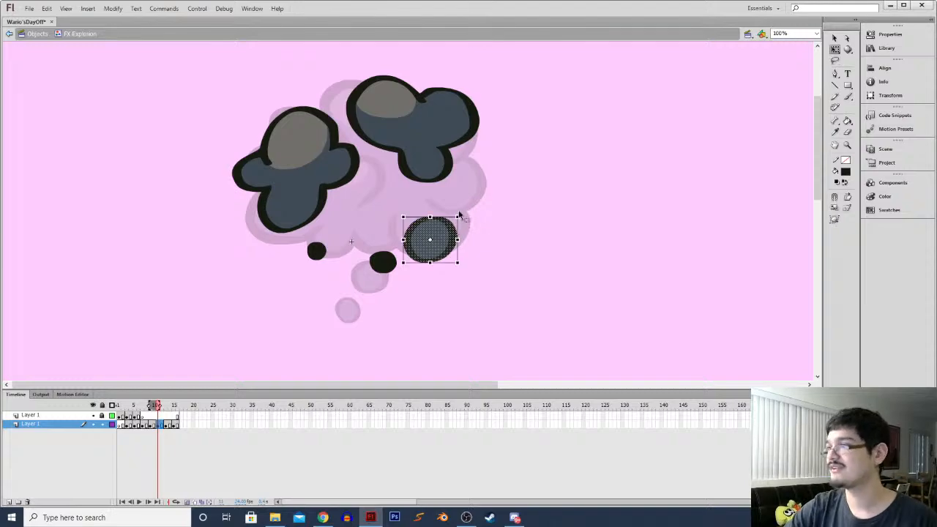
drag(457, 216, 472, 207)
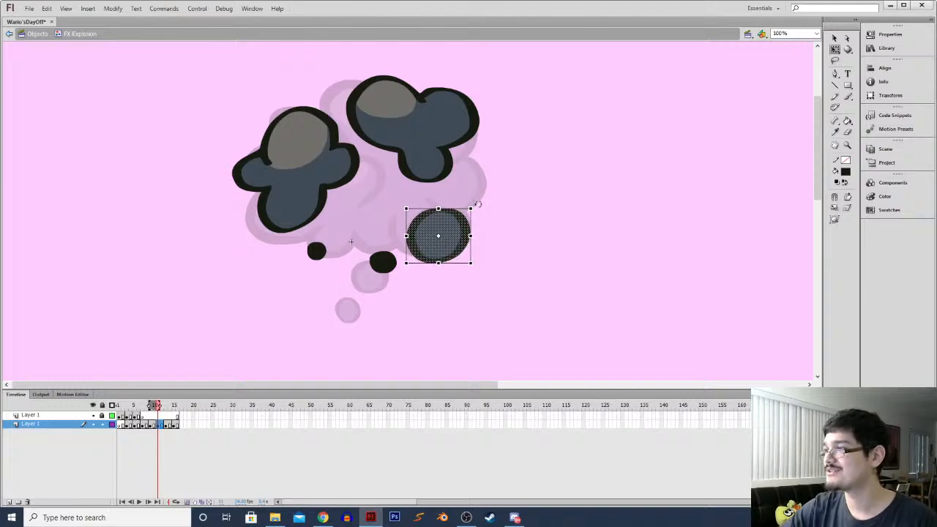
click(478, 217)
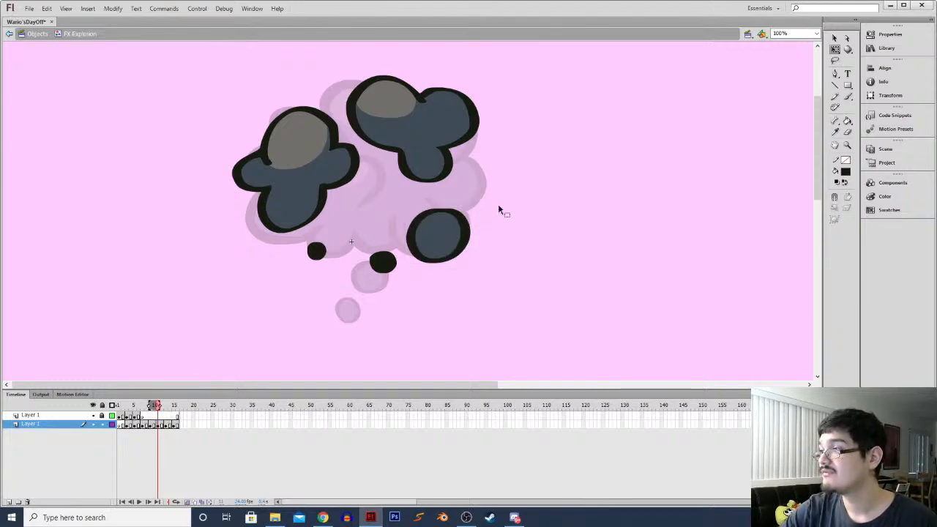
Duplicate the round lower-right puff, shrink the copy, and place it just above the original at the cloud's right edge
click(458, 223)
drag(473, 204, 478, 211)
key(ctrl+c)
key(ctrl+v)
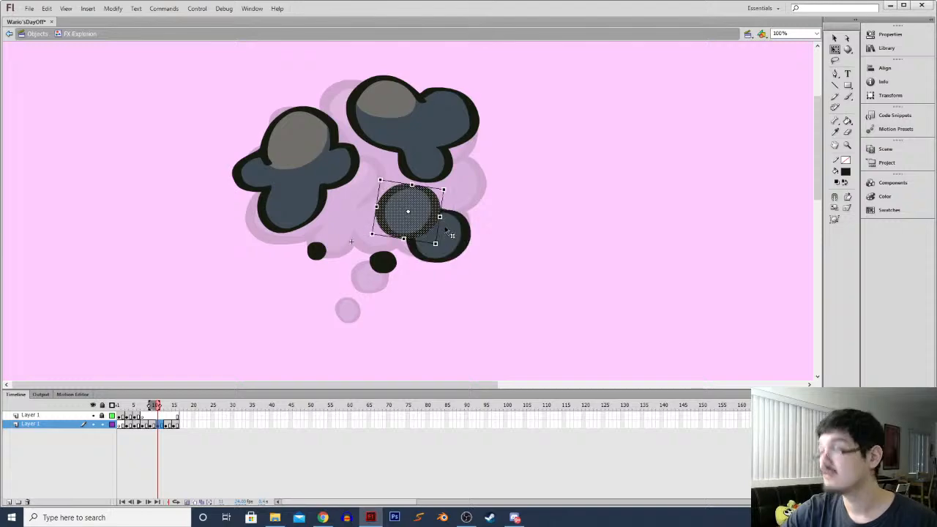
drag(419, 210, 495, 170)
drag(495, 204, 471, 199)
shift+click(455, 190)
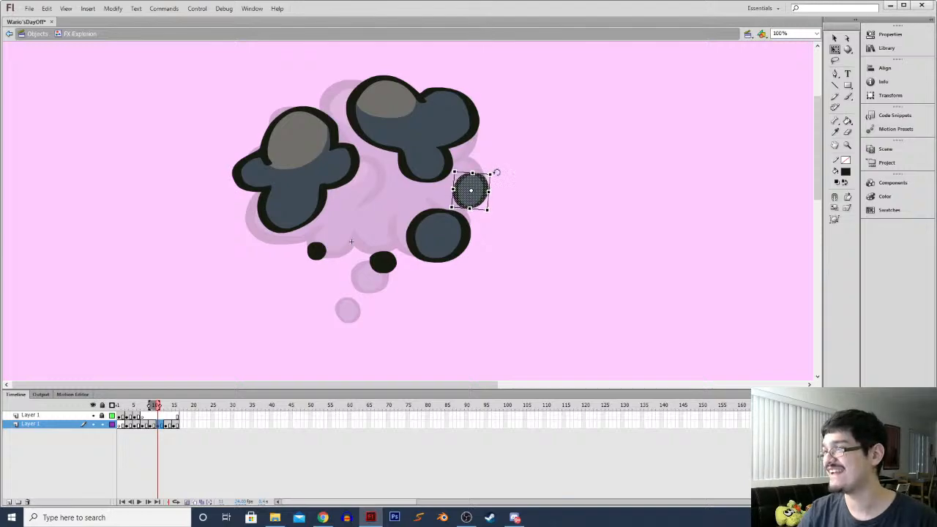
Nudge the two small black puffs at the bottom of the frame 11 drawing into new positions
drag(386, 265, 385, 261)
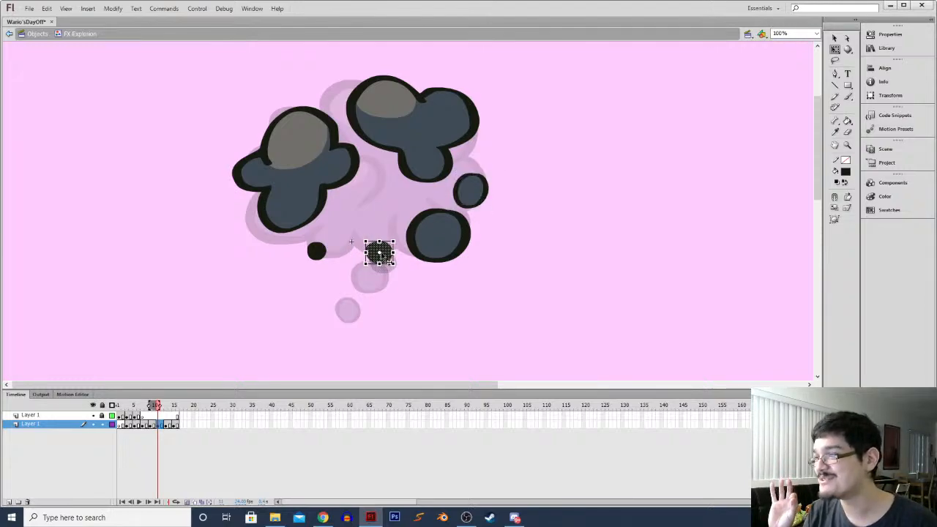
drag(336, 242, 329, 251)
click(307, 285)
On frame 13, nudge the lower-right puff upward and paint a small black puff above it
key(period)
key(period)
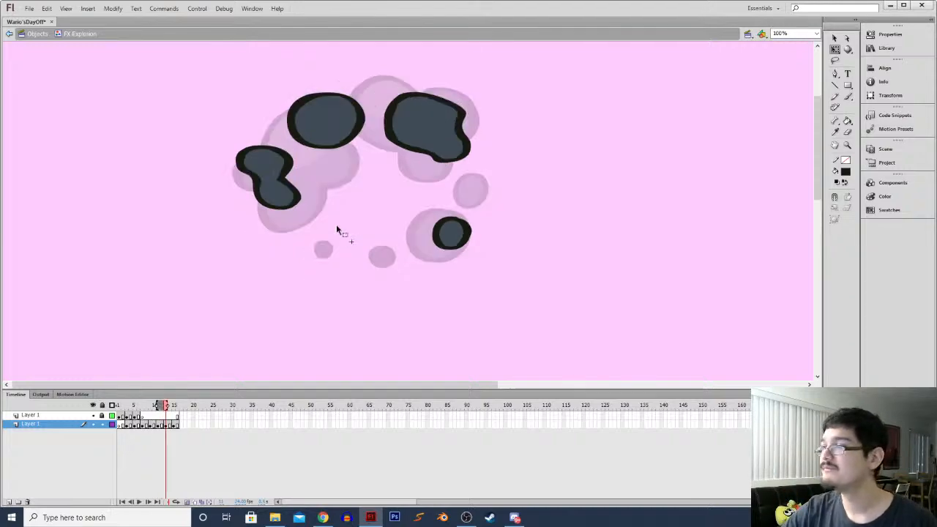
key(l)
mouse_move(423, 216)
mouse_down()
mouse_move(428, 205)
mouse_move(453, 230)
mouse_up()
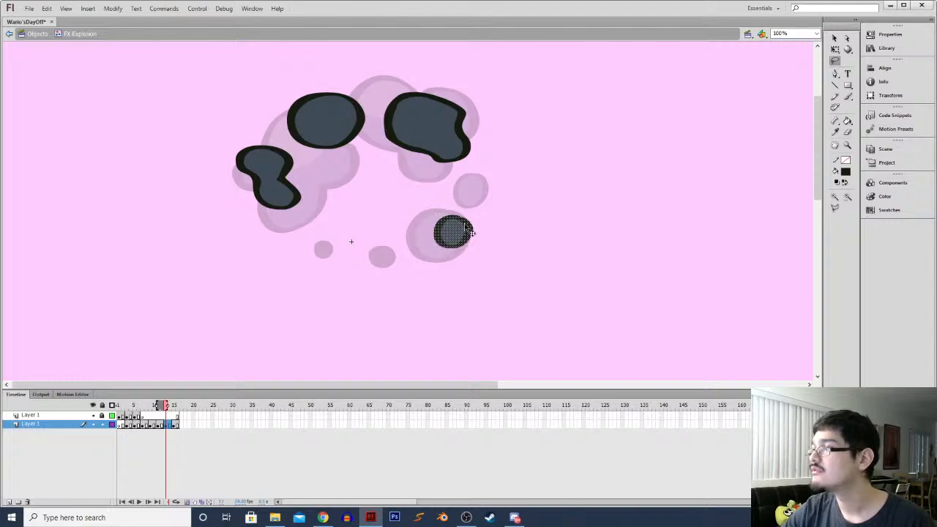
click(488, 215)
key(b)
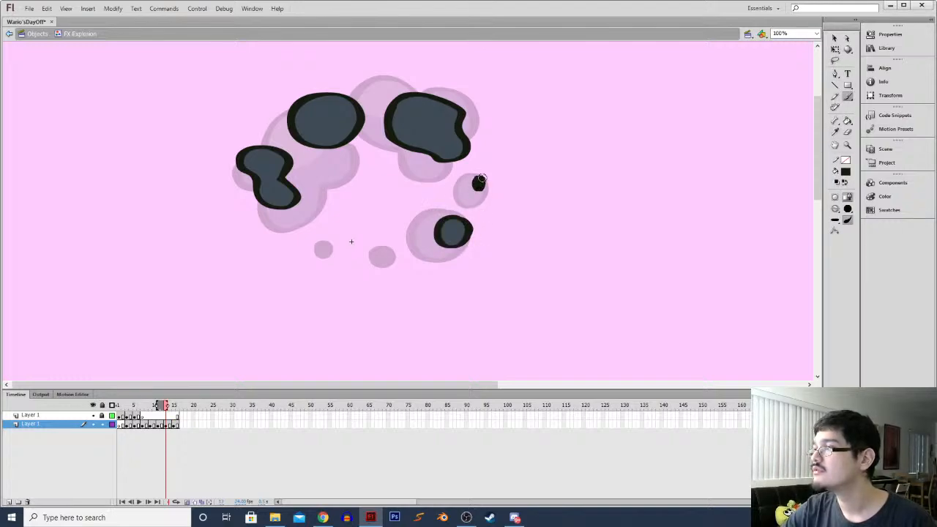
Reposition frame 13's upper-right, top-left and left puffs to line up with the onion-skinned smoke, rotating the top-left one
key(l)
mouse_move(381, 95)
mouse_down()
mouse_move(479, 117)
mouse_move(384, 164)
mouse_move(379, 124)
mouse_move(414, 111)
mouse_move(404, 112)
mouse_up()
mouse_move(281, 84)
mouse_down()
mouse_move(366, 121)
mouse_move(369, 110)
mouse_up()
mouse_move(370, 110)
mouse_down()
mouse_move(362, 146)
mouse_move(320, 63)
mouse_move(343, 103)
mouse_move(350, 86)
mouse_move(347, 116)
mouse_move(337, 123)
mouse_up()
key(q)
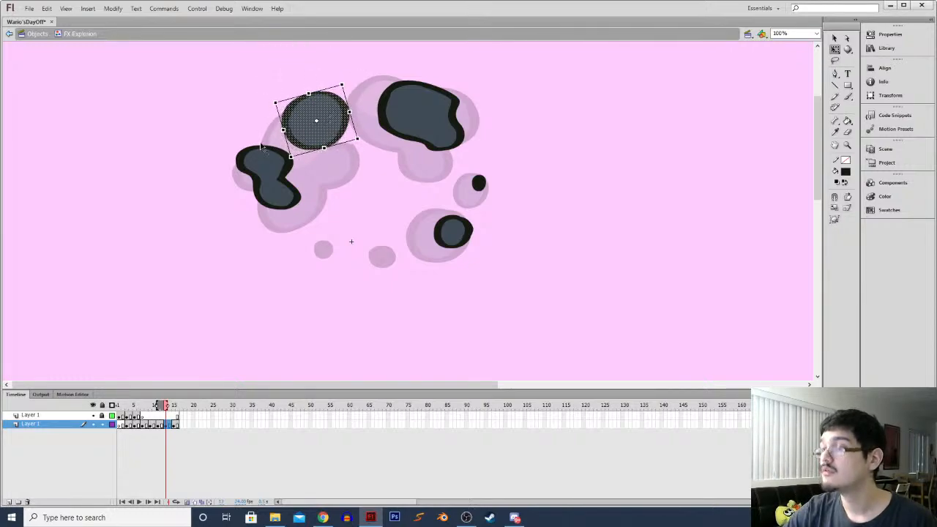
key(l)
mouse_move(282, 139)
mouse_down()
mouse_move(223, 216)
mouse_move(218, 202)
mouse_up()
drag(265, 172, 260, 181)
click(232, 235)
Reposition the puffs on frame 15 against the onion skin, and preview the explosion with onion skinning off
key(.)
key(.)
mouse_move(291, 126)
mouse_down()
mouse_move(304, 134)
mouse_move(254, 162)
mouse_up()
drag(438, 109, 426, 101)
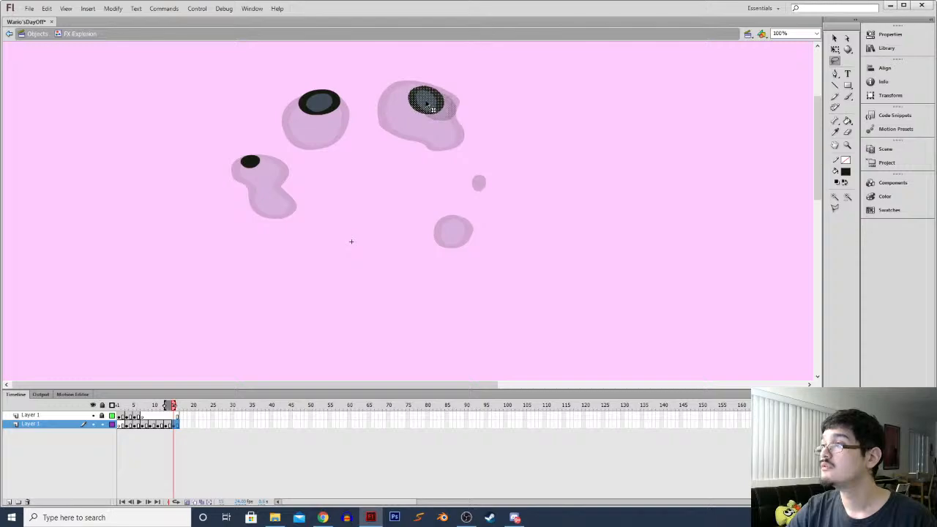
key(comma)
key(period)
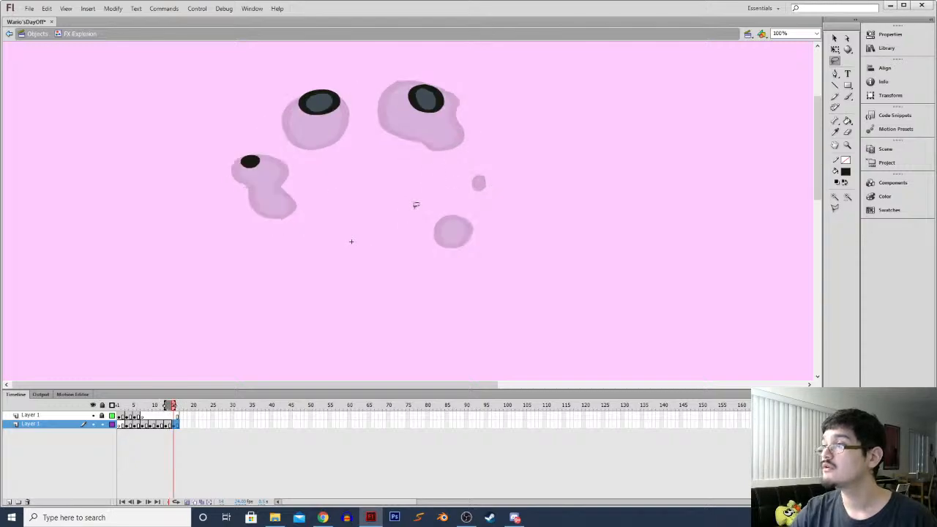
key(ctrl+minus)
click(176, 503)
key(Return)
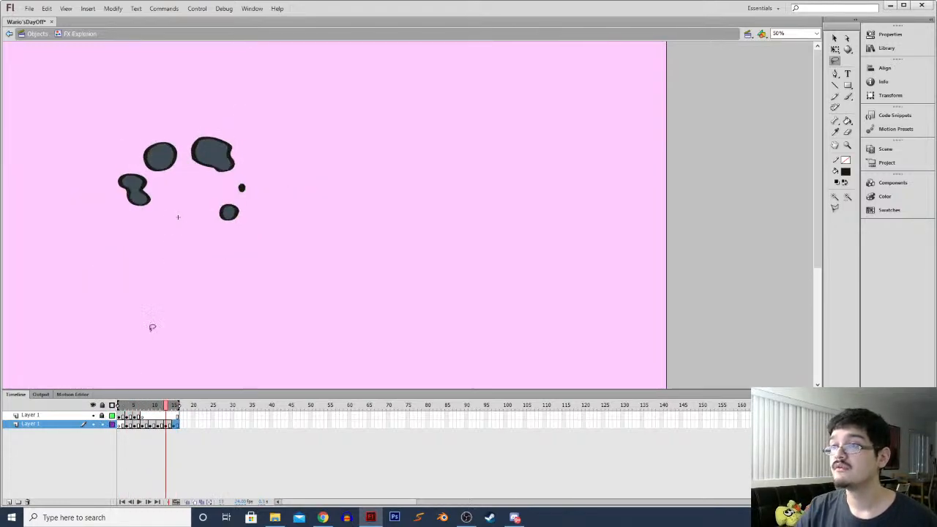
Add grey highlights to frame 13's two upper puffs using guide curves and fills, and remove the leftover guide strokes
key(y)
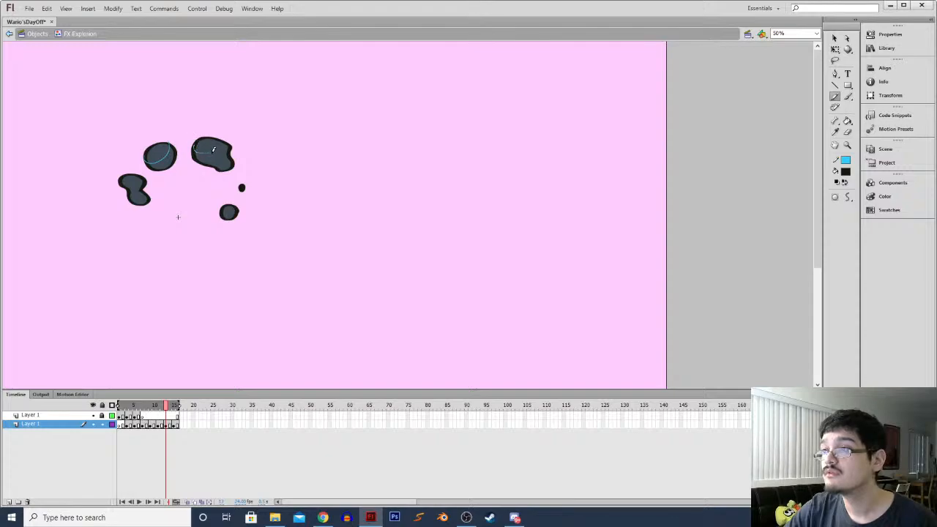
key(k)
click(201, 148)
key(.)
key(.)
key(ctrl+a)
click(846, 161)
click(917, 170)
key(Return)
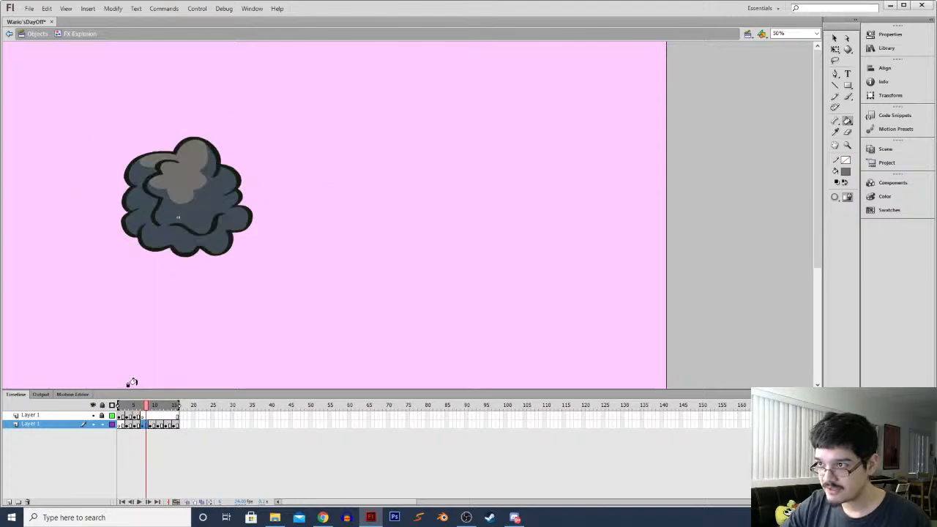
Drop the frame 7 smoke drawing by shifting the later keyframes two frames earlier over it and moving them back
drag(145, 426, 176, 430)
key(Return)
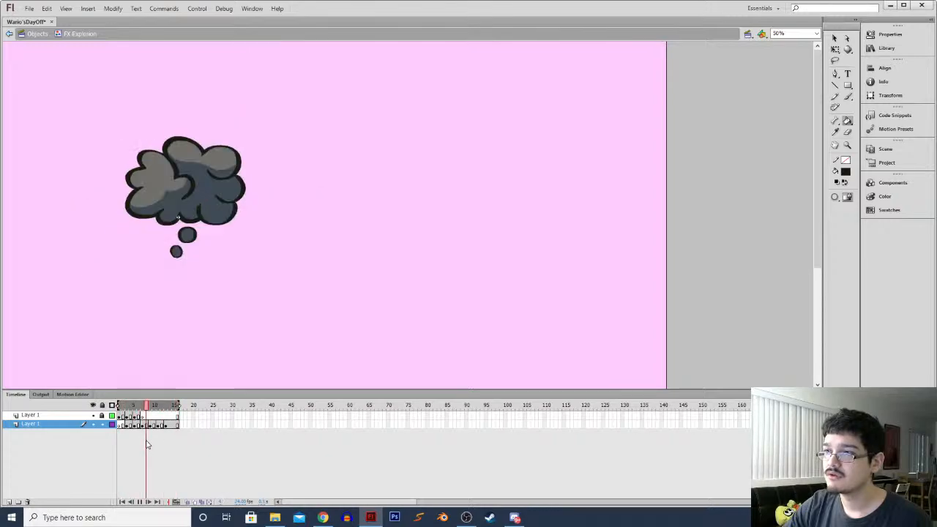
drag(141, 430, 167, 434)
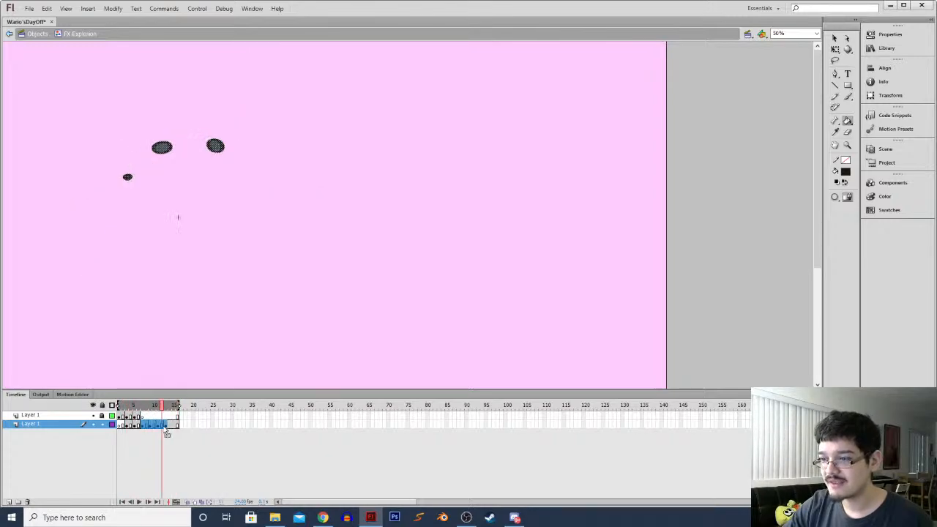
click(148, 441)
key(Return)
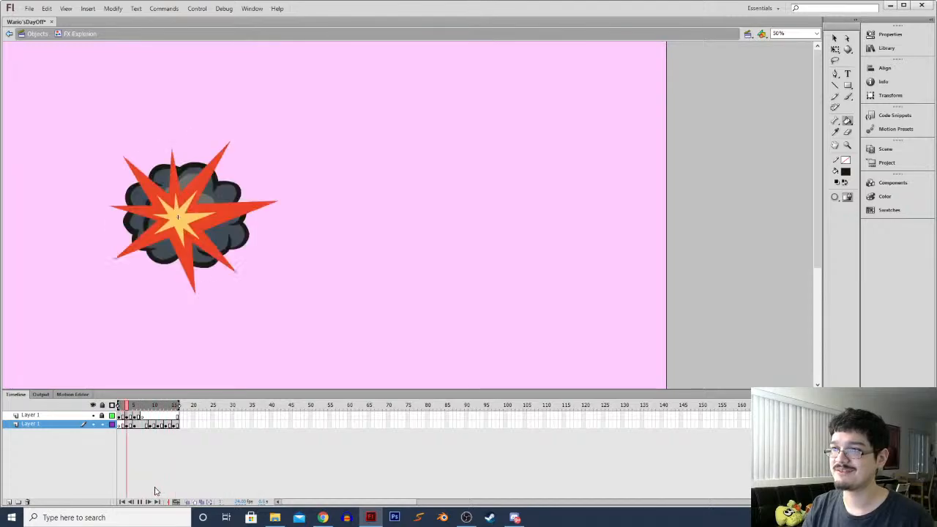
key(Return)
Make frame 7 a keyframe copy of the frame 5 cloud and move it slightly up and right using onion skinning
key(comma)
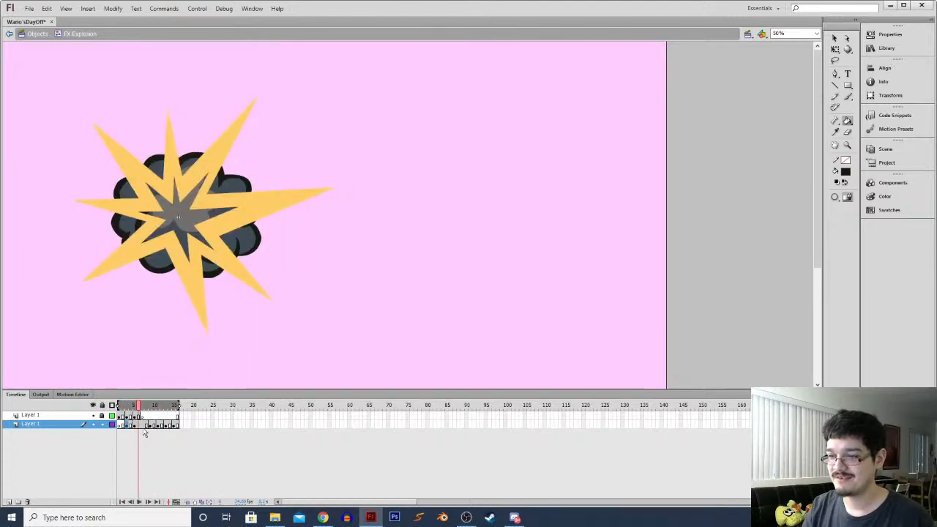
key(period)
click(189, 504)
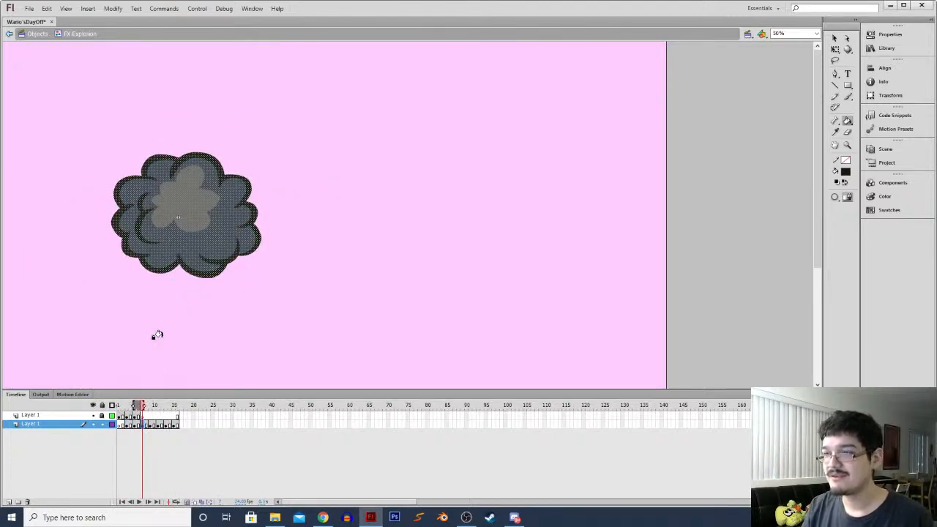
click(186, 227)
key(q)
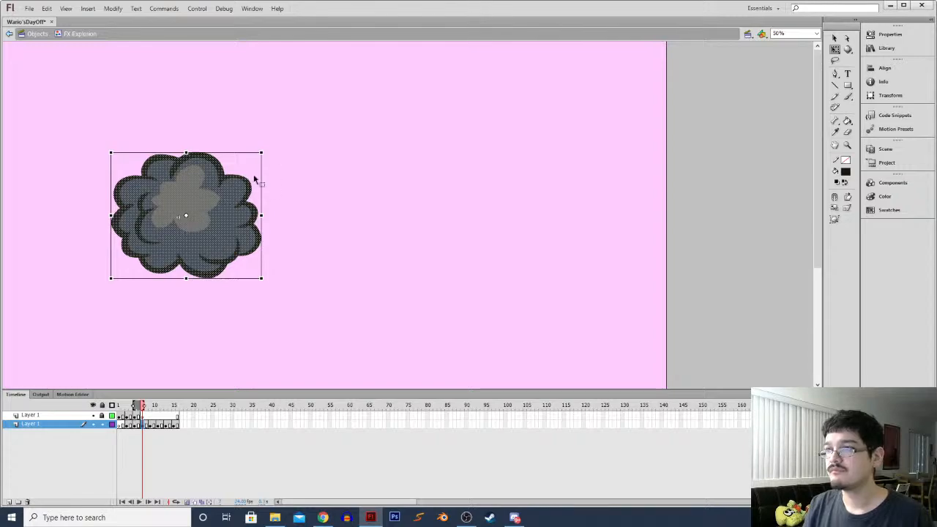
drag(216, 210, 215, 206)
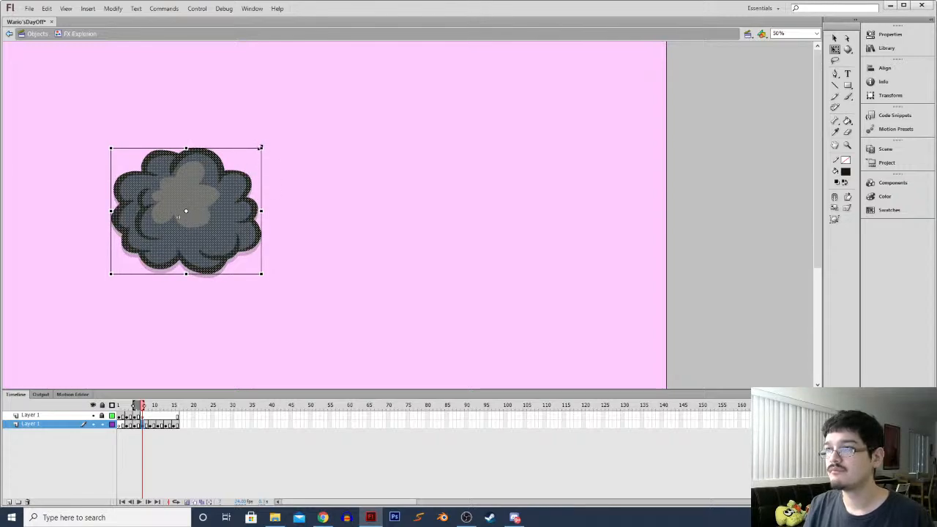
drag(261, 148, 264, 144)
key(ctrl+t)
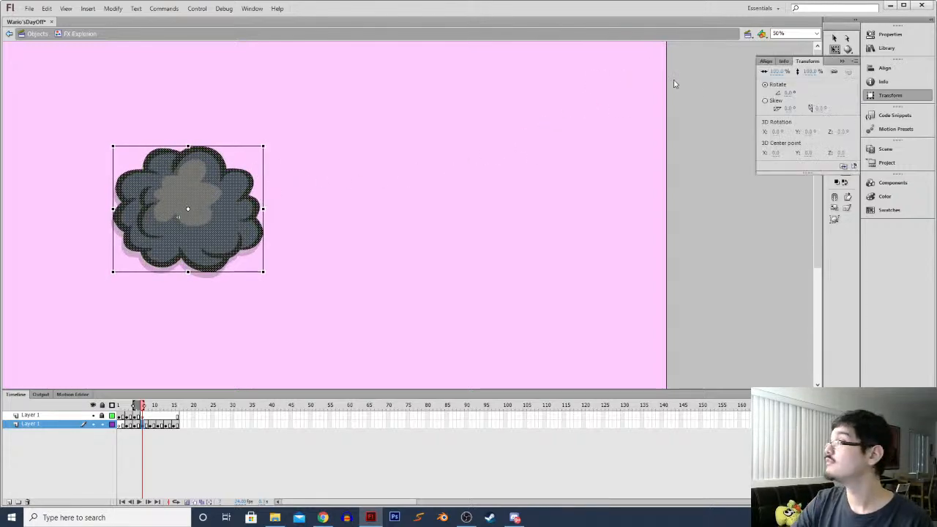
Play the explosion from its start and turn off onion skinning to check the smoke's motion
click(121, 425)
key(Return)
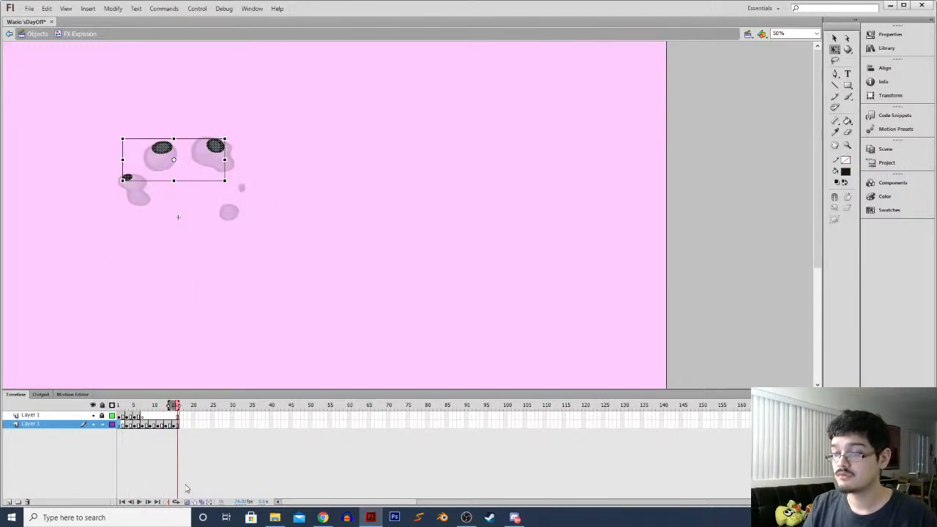
click(173, 502)
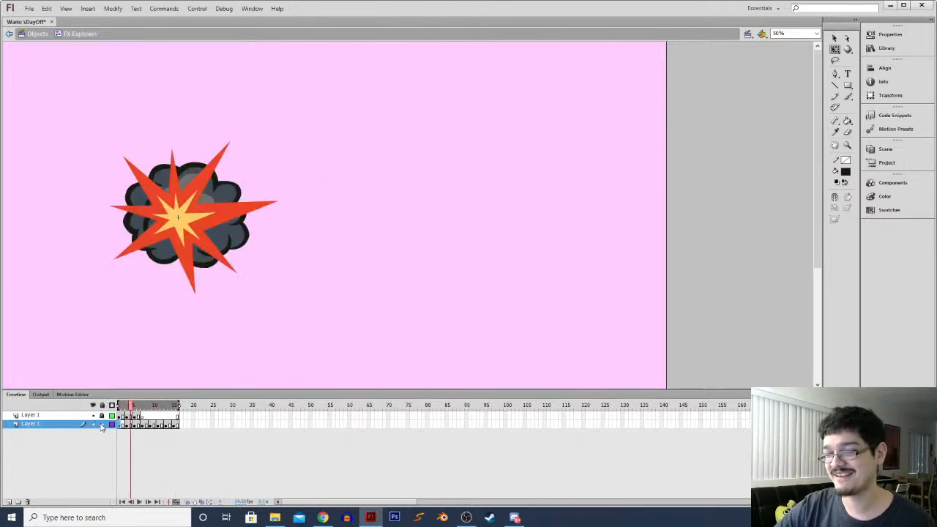
Leave the FX-Explosion symbol and open the Scene4_CuetheMusic scene
click(33, 34)
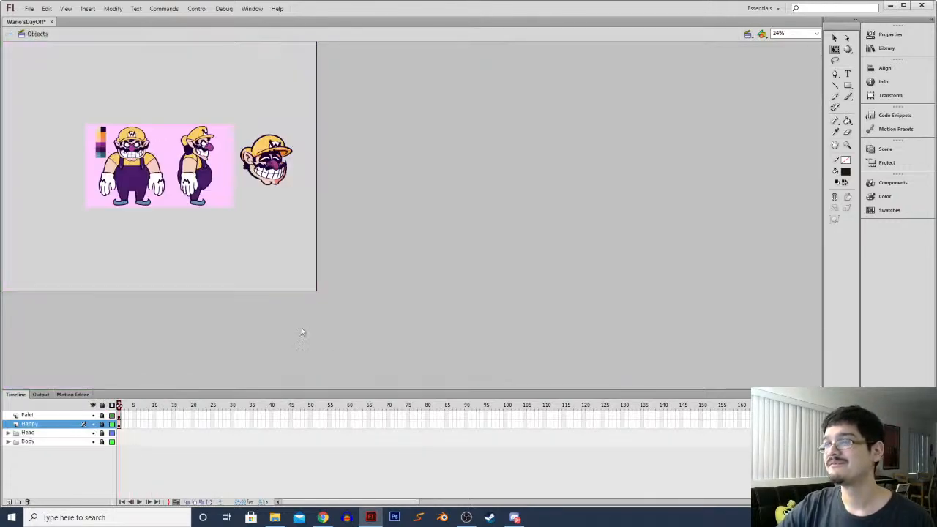
click(885, 148)
click(798, 188)
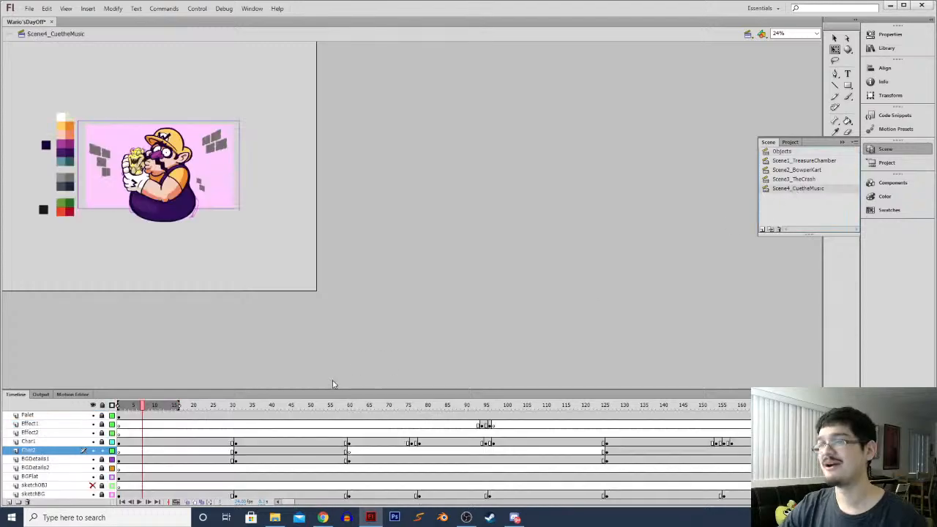
Find the tower cannon explosion around frame 1020 of Scene4_CuetheMusic and play it
drag(292, 502, 414, 485)
click(315, 451)
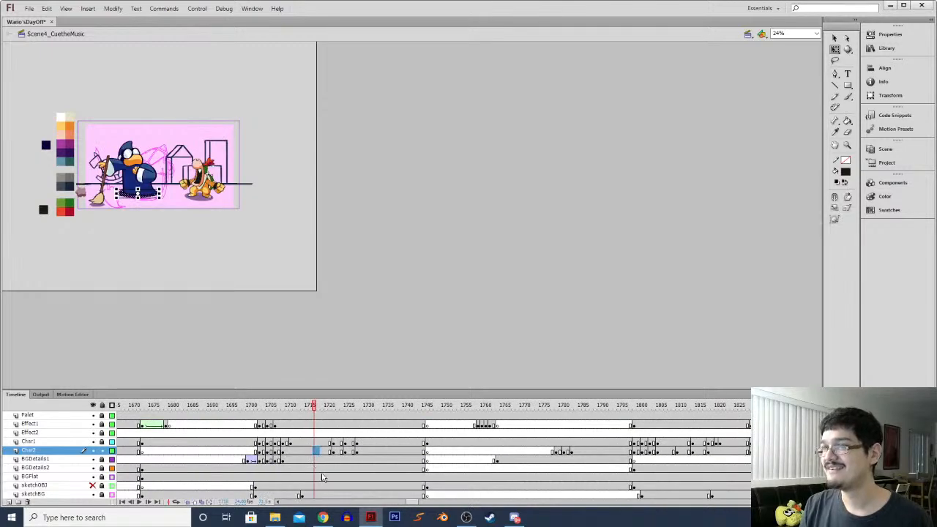
click(294, 469)
drag(411, 503, 362, 512)
click(338, 468)
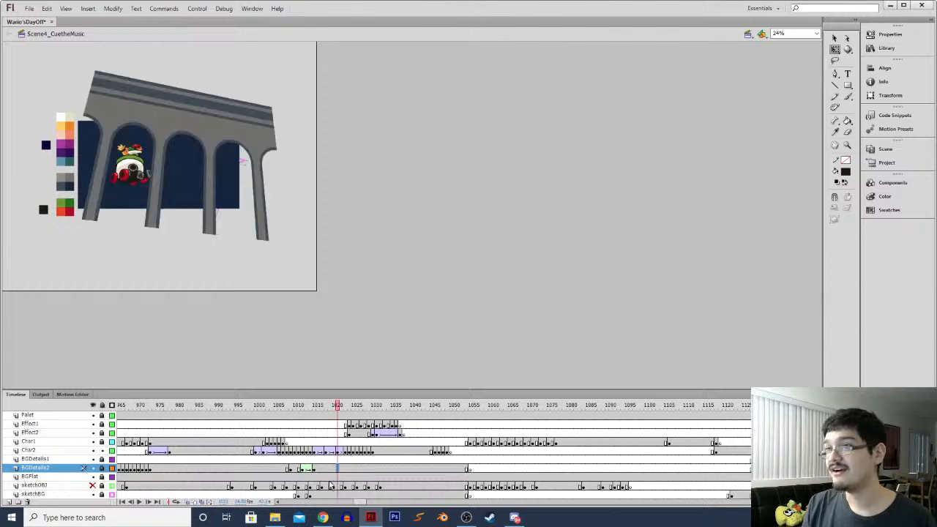
key(Return)
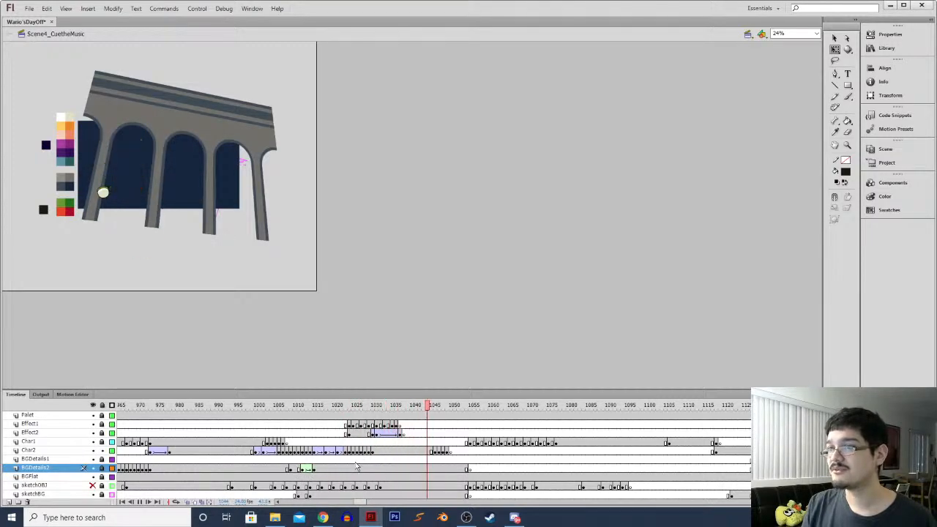
Step frame by frame through the explosion on Effect2 to check how the smoke plays with the existing tween
click(372, 450)
key(period)
key(period)
key(period)
key(period)
click(365, 434)
key(period)
key(period)
key(Return)
click(370, 436)
key(period)
key(period)
key(comma)
key(comma)
key(comma)
key(comma)
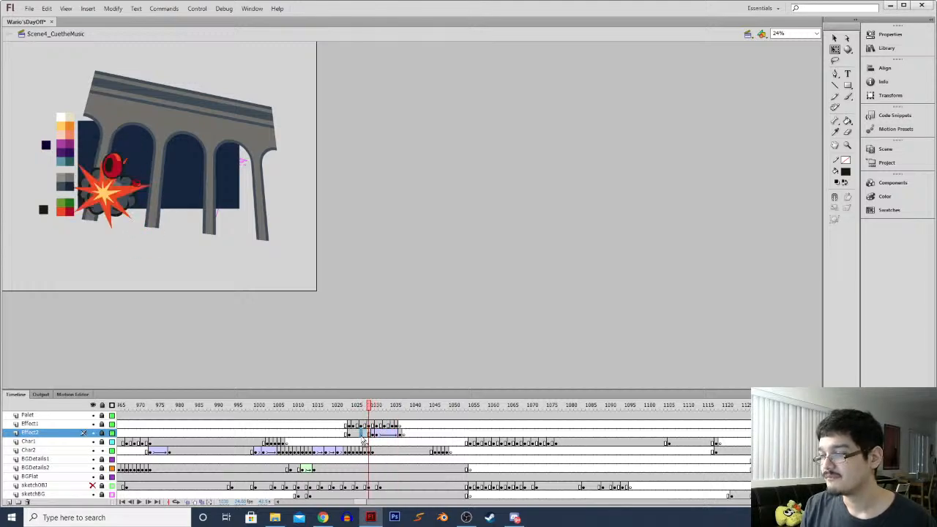
Clear the Effect2 keyframe where the explosion's classic tween starts
click(376, 435)
right_click(376, 435)
click(414, 264)
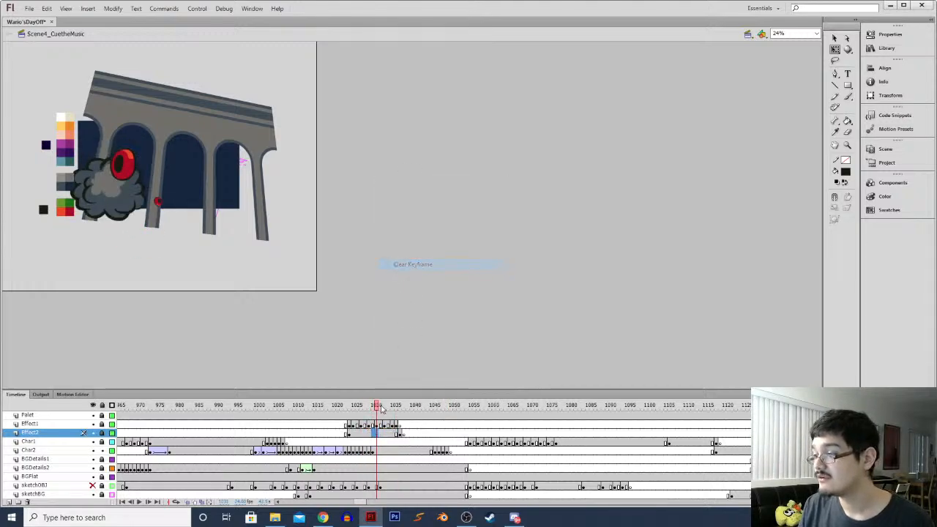
Insert a keyframe on Effect2 at frame 1032, where the smoke starts dispersing, and create a classic tween to the last keyframe
click(369, 435)
key(period)
key(period)
key(period)
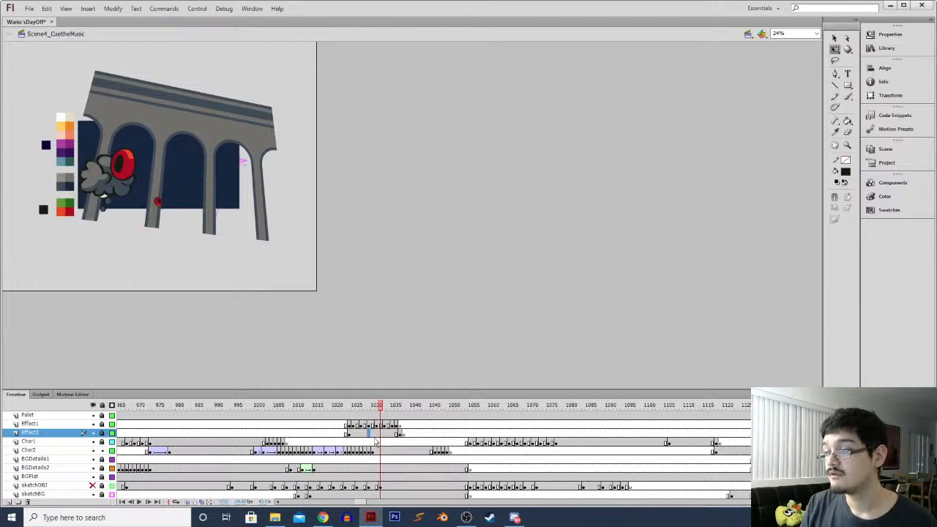
key(comma)
key(period)
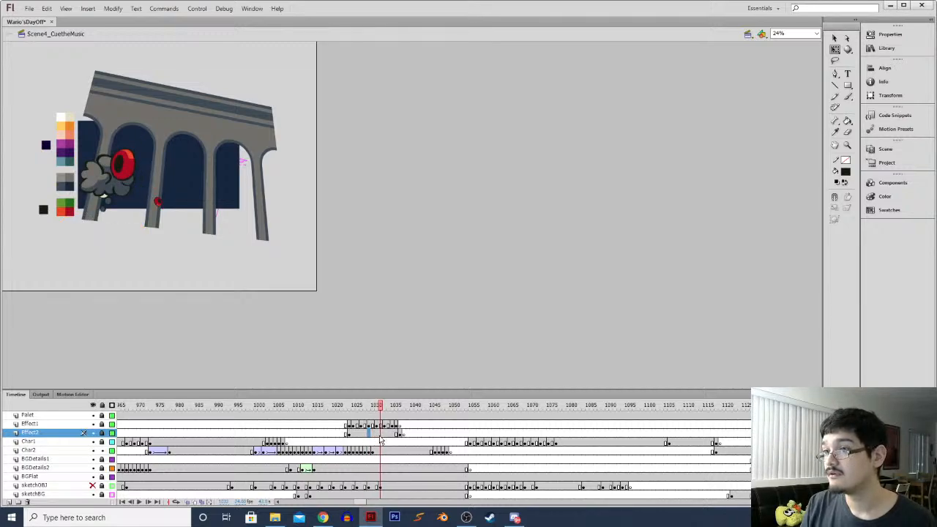
key(period)
key(period)
key(period)
key(period)
key(period)
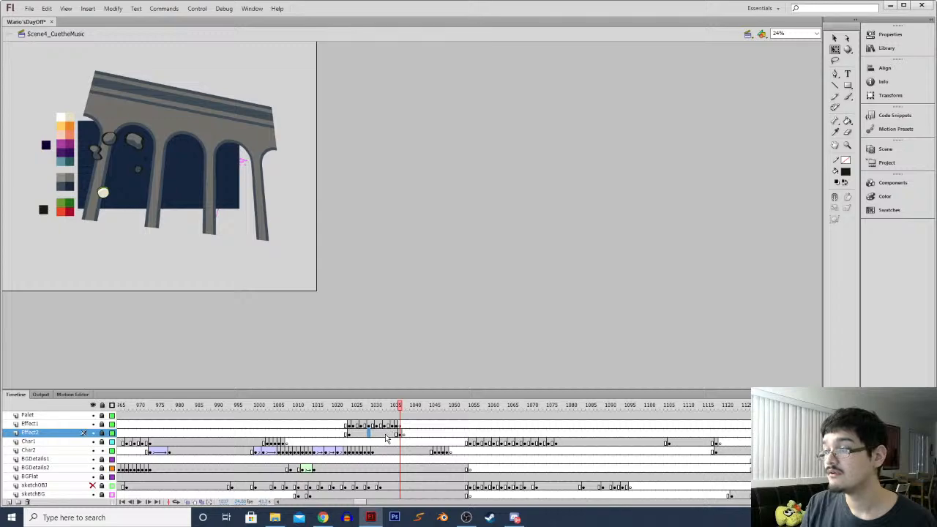
key(comma)
key(comma)
key(comma)
key(comma)
key(comma)
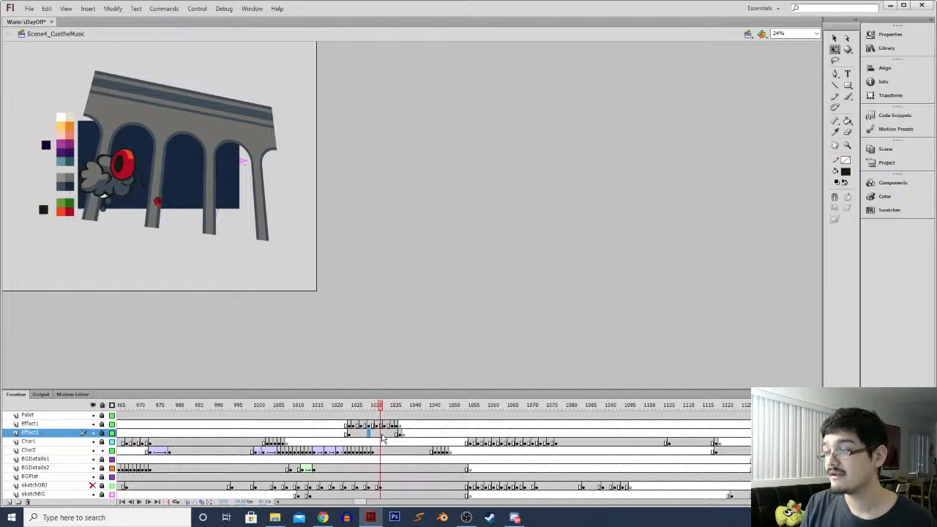
key(comma)
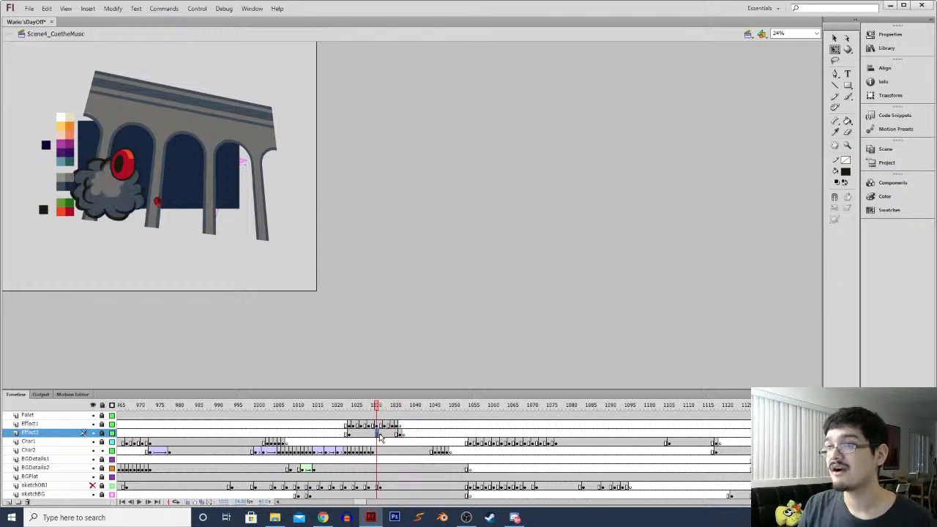
key(period)
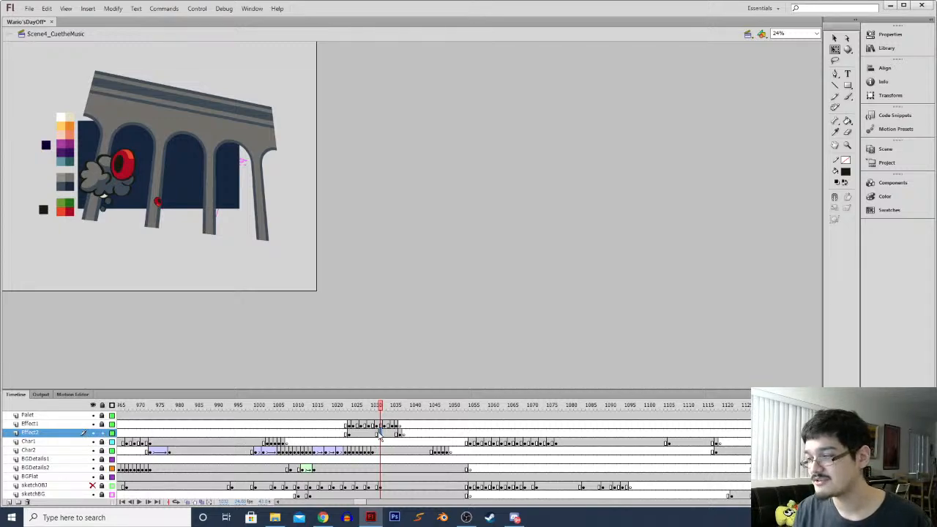
right_click(394, 437)
click(410, 203)
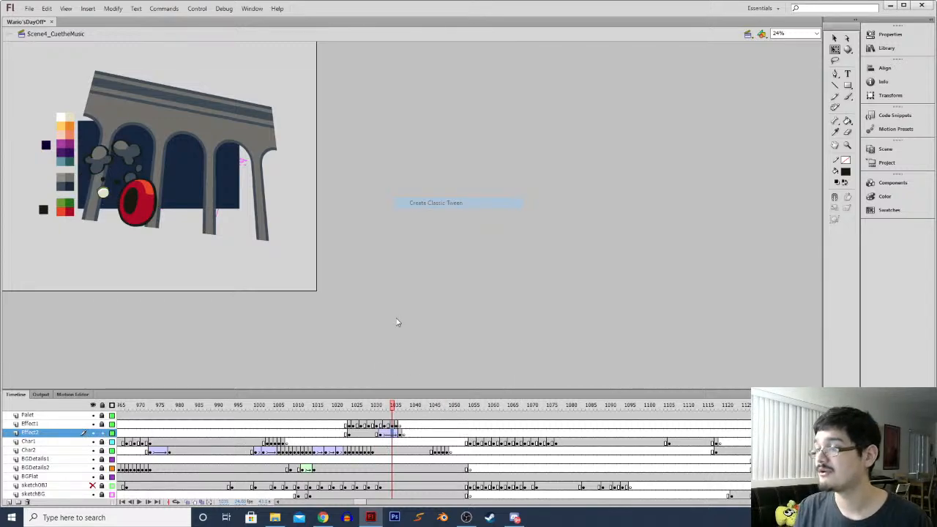
Play the explosion and extend its Effect2 frames to around frame 1040, past the tween's end, so the last smoke drawings play
click(368, 435)
key(Return)
click(401, 432)
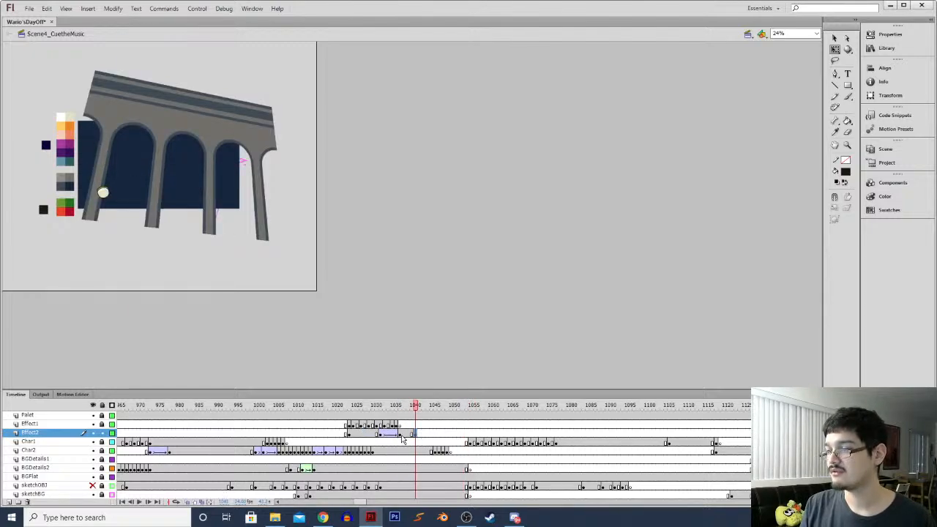
click(400, 436)
key(period)
key(period)
key(period)
key(comma)
key(period)
key(period)
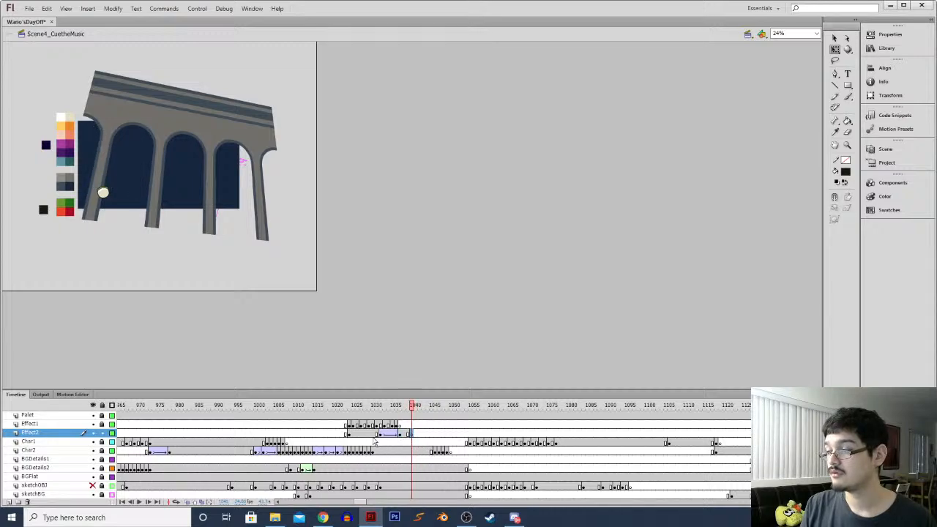
Lengthen the Effect2 tween to a keyframe on the last smoke frame, clear the former end keyframe, and replay the explosion
click(373, 435)
key(Return)
click(400, 436)
key(period)
key(period)
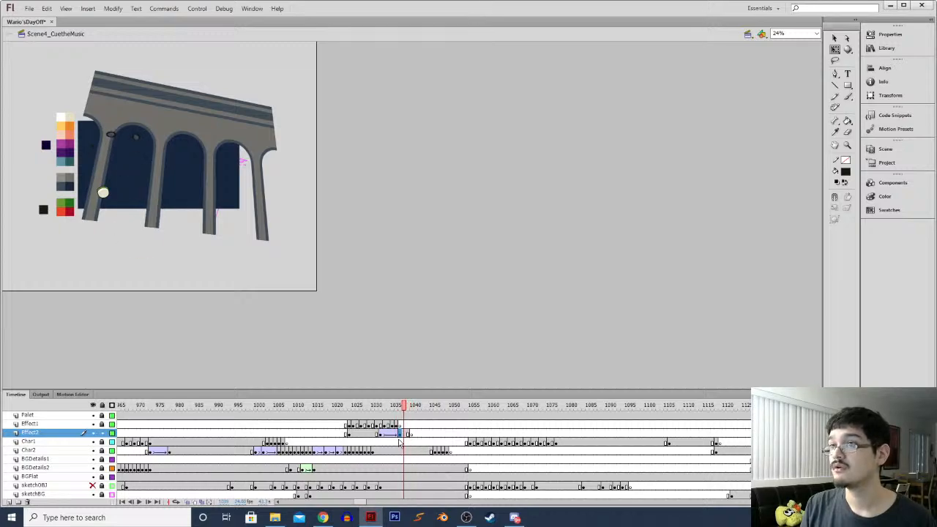
click(365, 437)
key(Return)
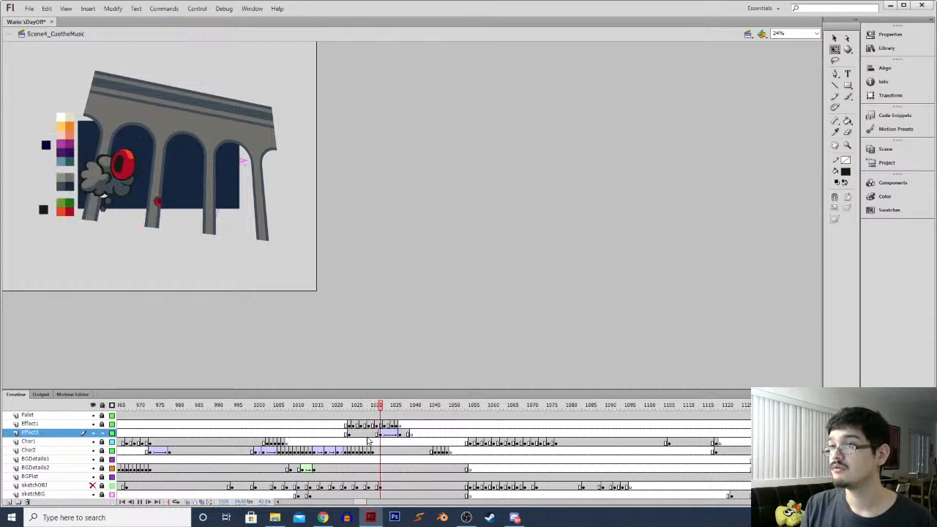
drag(403, 439, 407, 439)
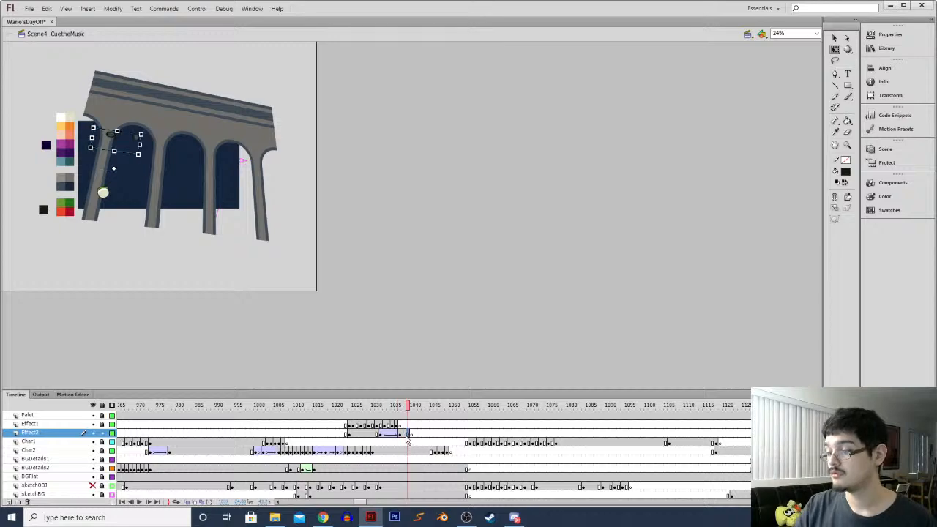
right_click(399, 435)
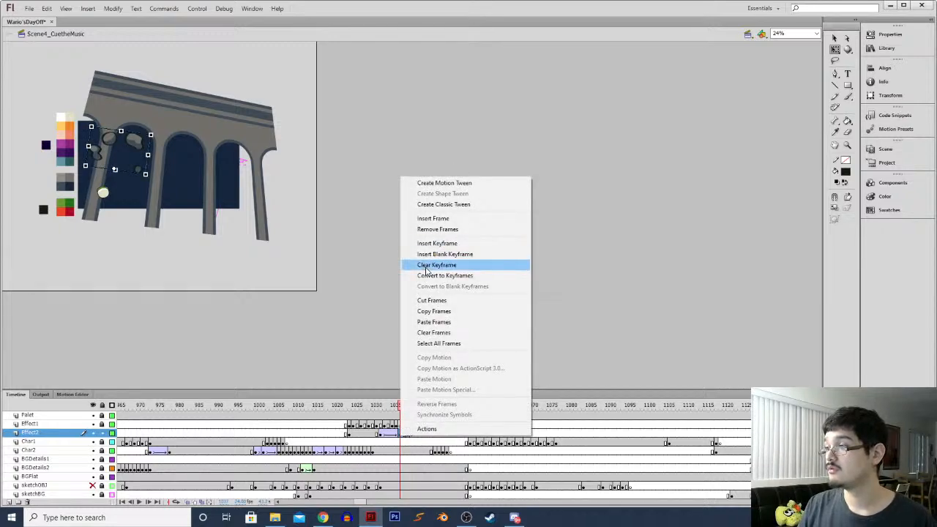
click(428, 264)
click(367, 438)
key(Return)
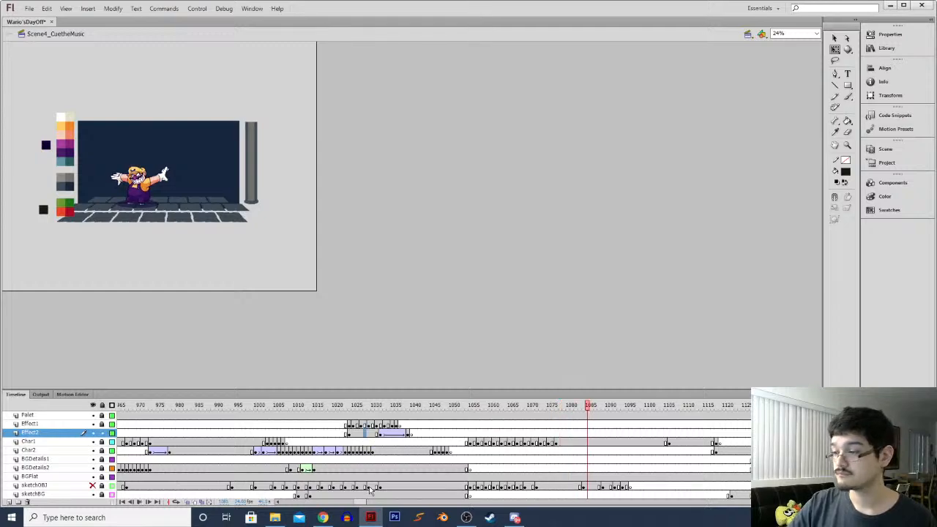
Clear the tweened keyframe near frame 1260 in the pillar explosion on Effect1
drag(361, 503, 369, 501)
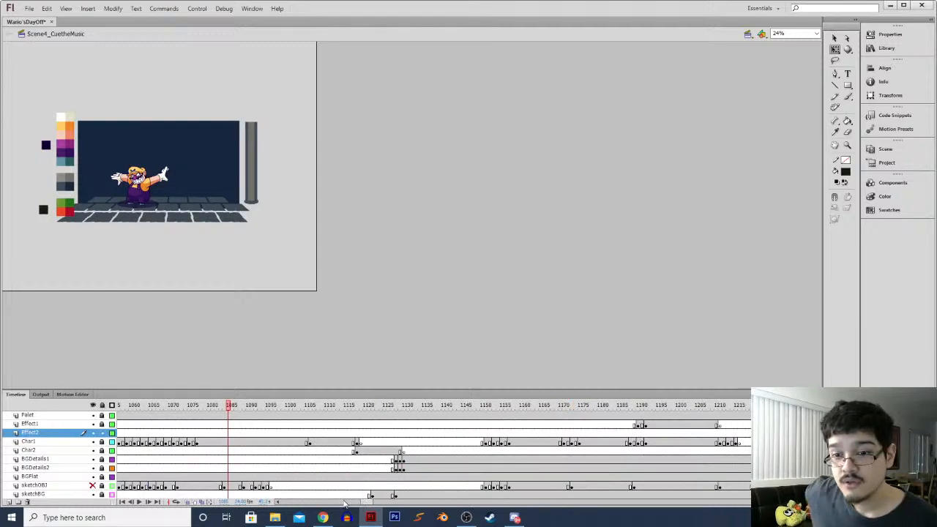
drag(369, 498, 377, 501)
click(581, 428)
mouse_move(581, 429)
mouse_down()
mouse_move(654, 435)
mouse_move(594, 435)
mouse_up()
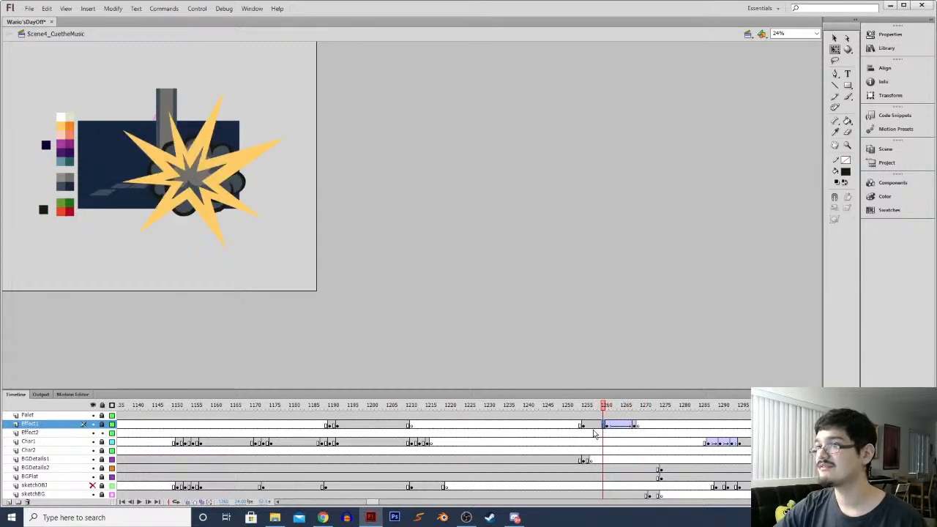
click(599, 429)
key(period)
key(period)
key(period)
drag(373, 503, 377, 503)
click(404, 427)
drag(432, 428, 404, 426)
right_click(406, 427)
click(442, 256)
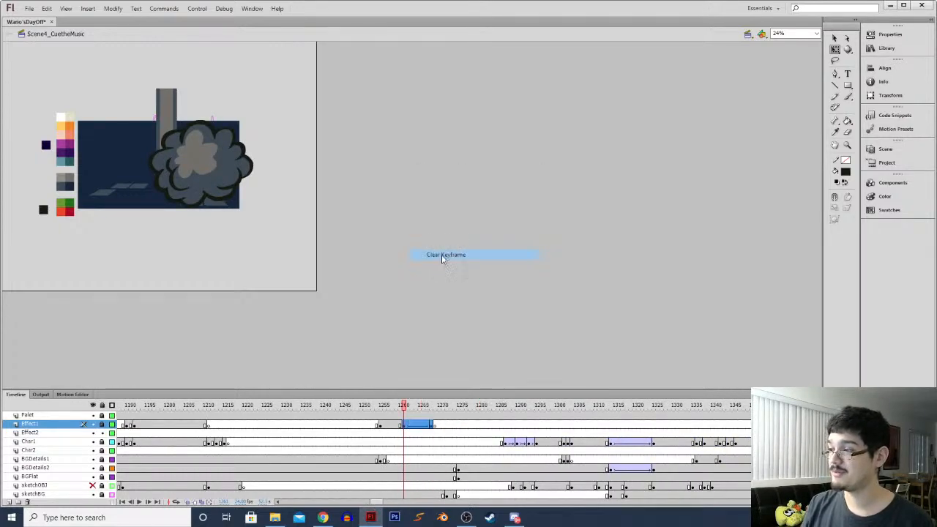
Play the pillar explosion and step back and forth through its frames to examine the change from flash to smoke
click(381, 426)
key(Return)
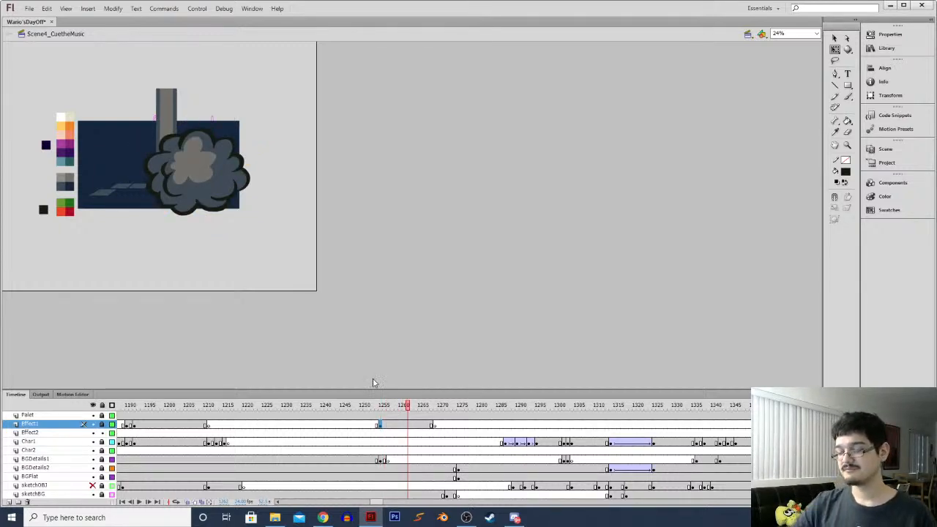
key(period)
key(period)
key(period)
key(comma)
key(comma)
key(comma)
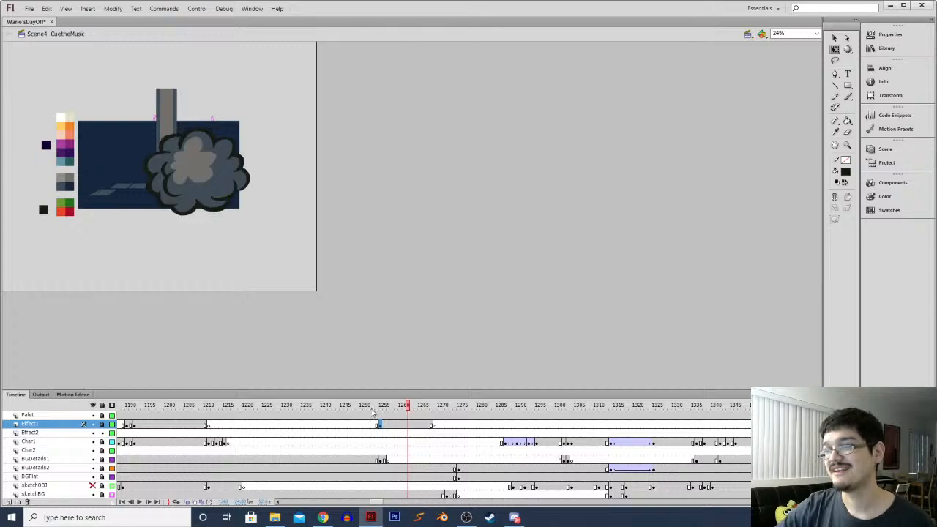
key(comma)
key(comma)
key(comma)
key(comma)
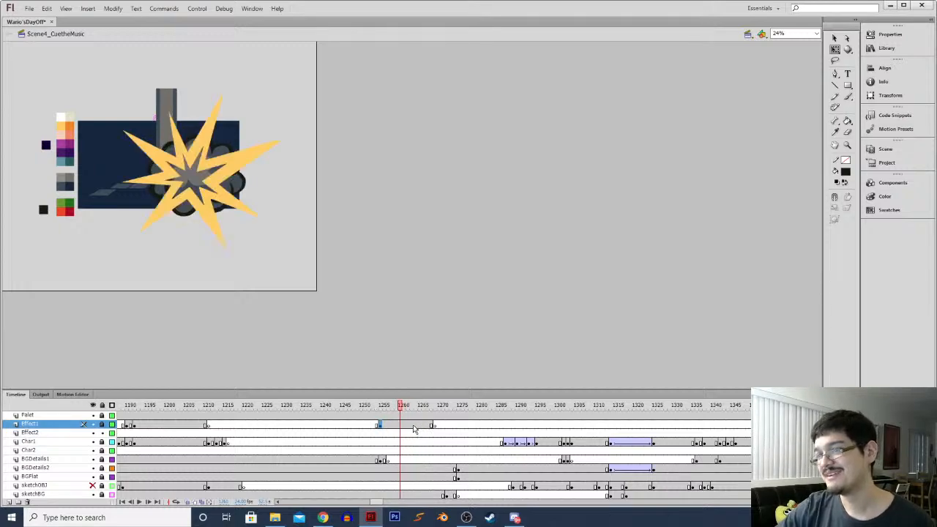
key(comma)
key(comma)
key(period)
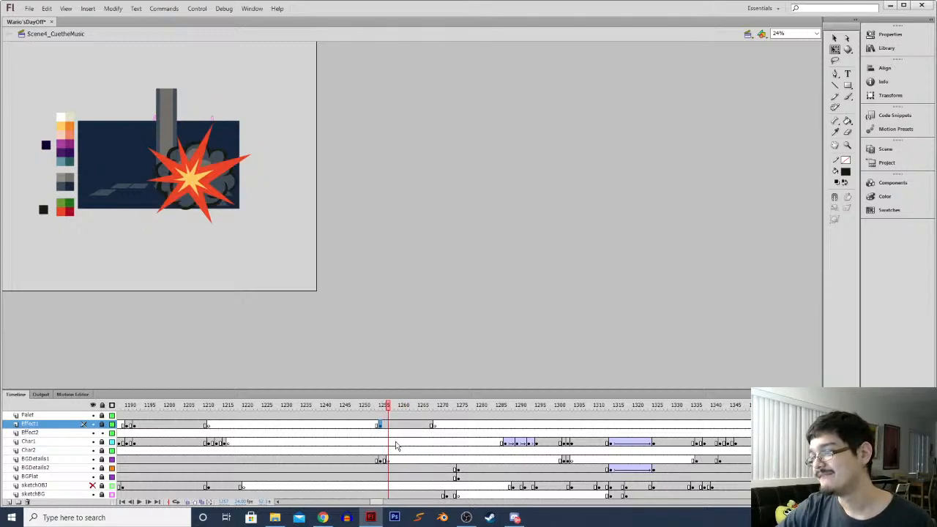
key(period)
key(period)
key(period)
key(period)
key(comma)
key(comma)
key(comma)
key(period)
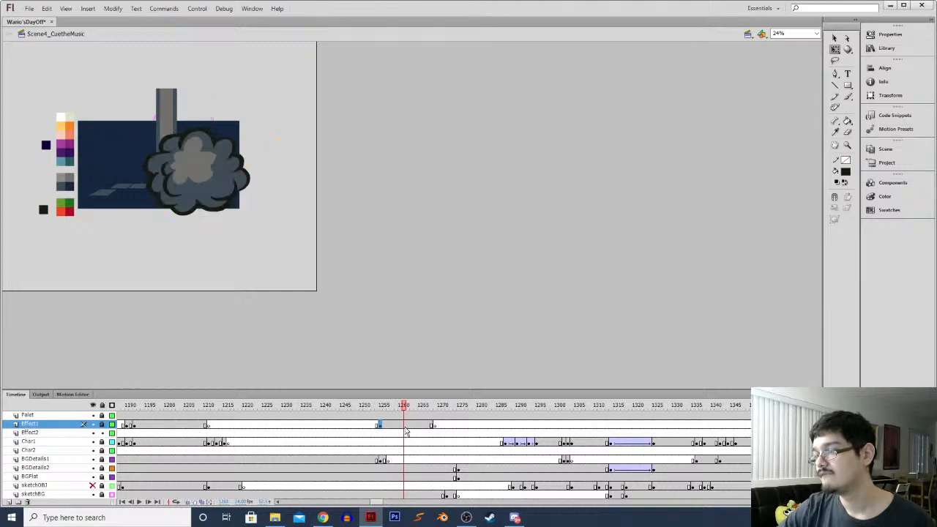
Add an Effect1 keyframe near frame 1260, set the smoke's rotation to 0, scale it down and move it slightly up
click(413, 427)
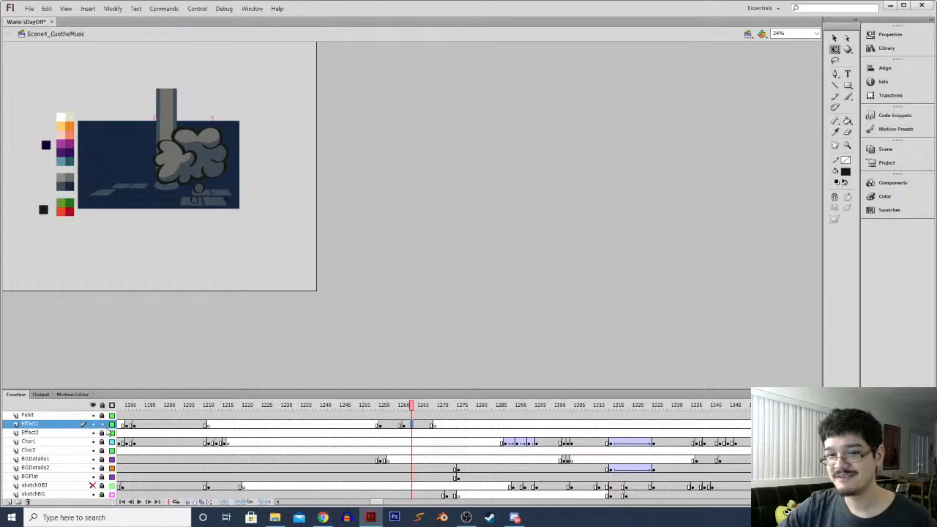
click(405, 428)
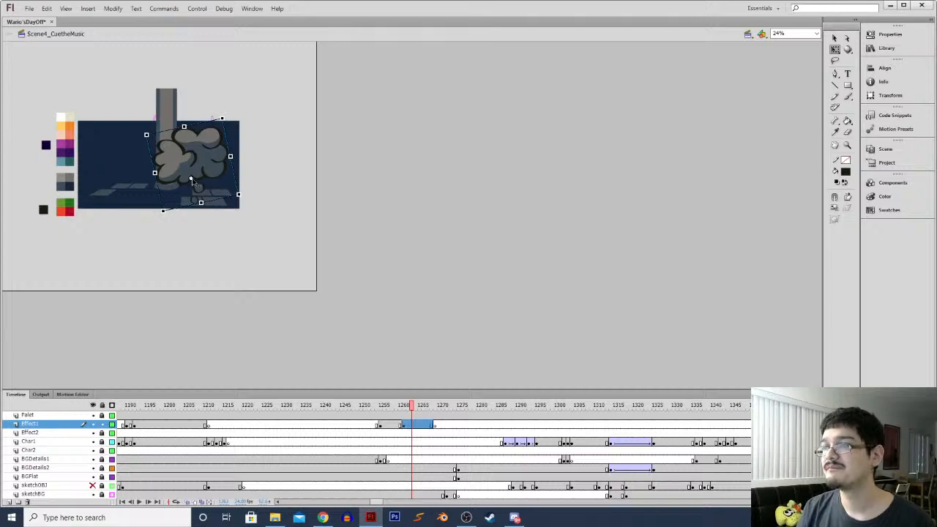
drag(225, 119, 232, 125)
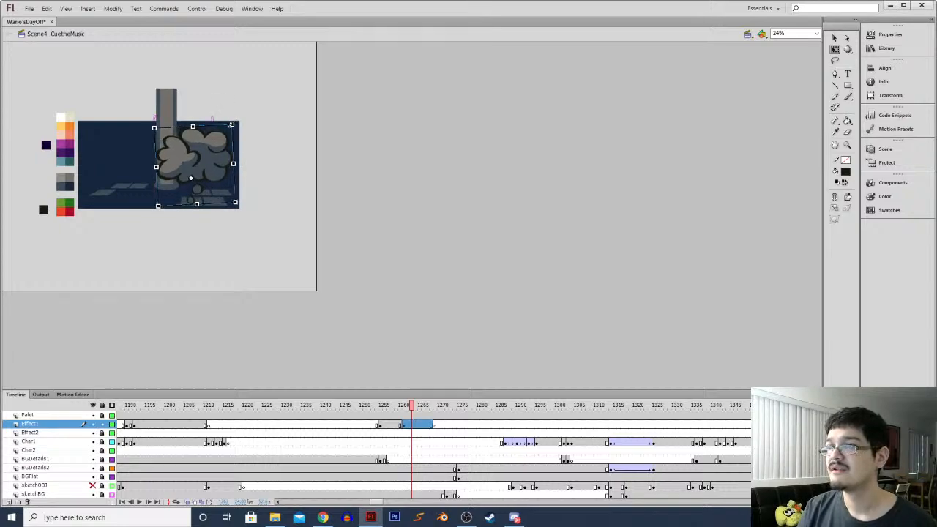
key(ctrl+t)
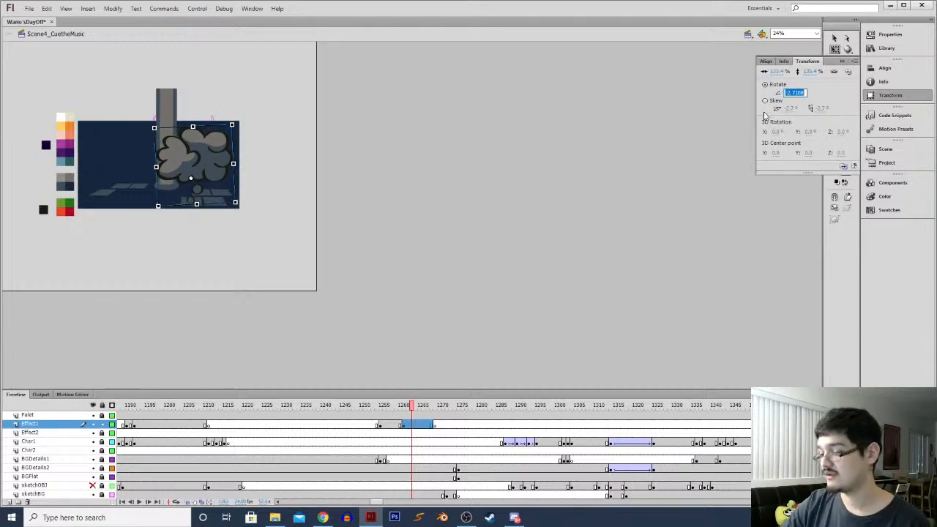
text(0)
key(Return)
drag(234, 126, 222, 141)
drag(204, 159, 206, 153)
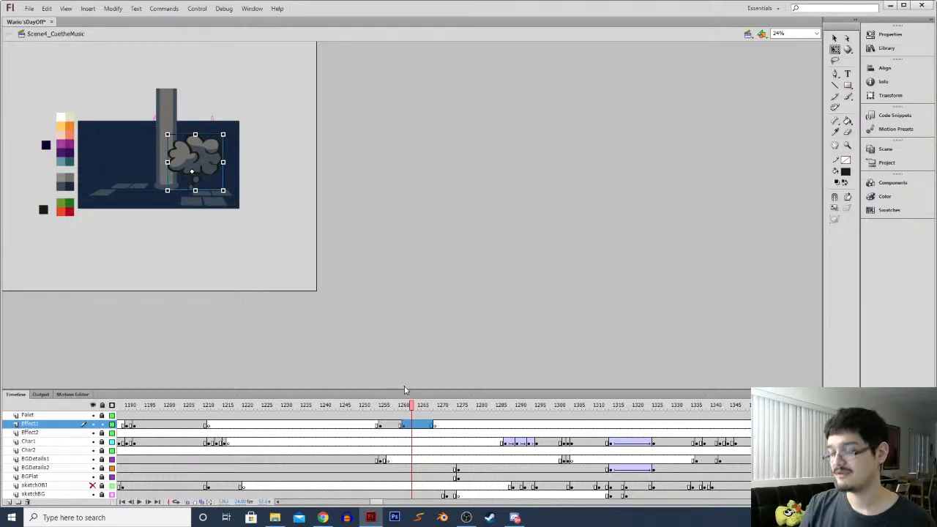
Step through the resized smoke and extend the Effect1 explosion to around frame 1274
key(period)
key(period)
key(period)
key(period)
key(period)
key(period)
key(period)
click(430, 407)
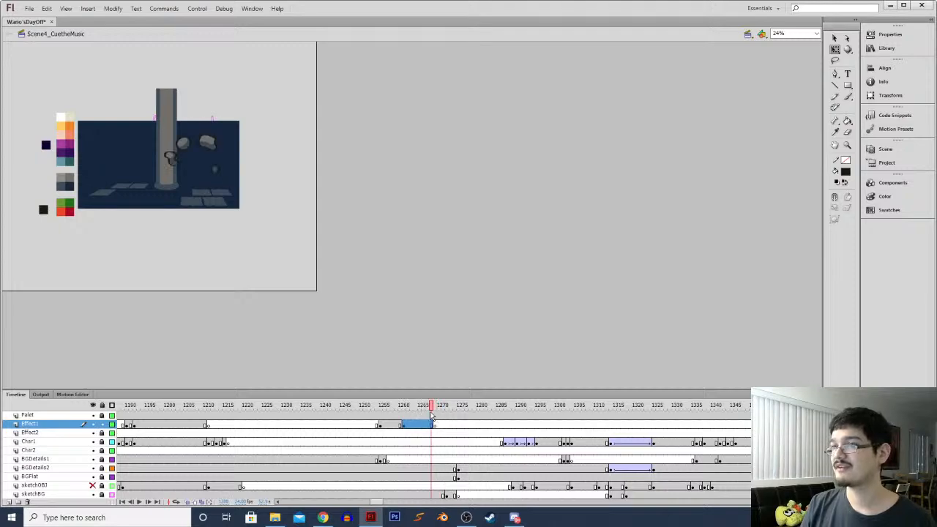
click(435, 427)
drag(453, 427, 458, 427)
Insert a blank keyframe on Effect1 at frame 1271 to cut off the restarting red flash after the smoke ends
click(437, 428)
key(period)
key(period)
key(period)
key(comma)
key(comma)
key(period)
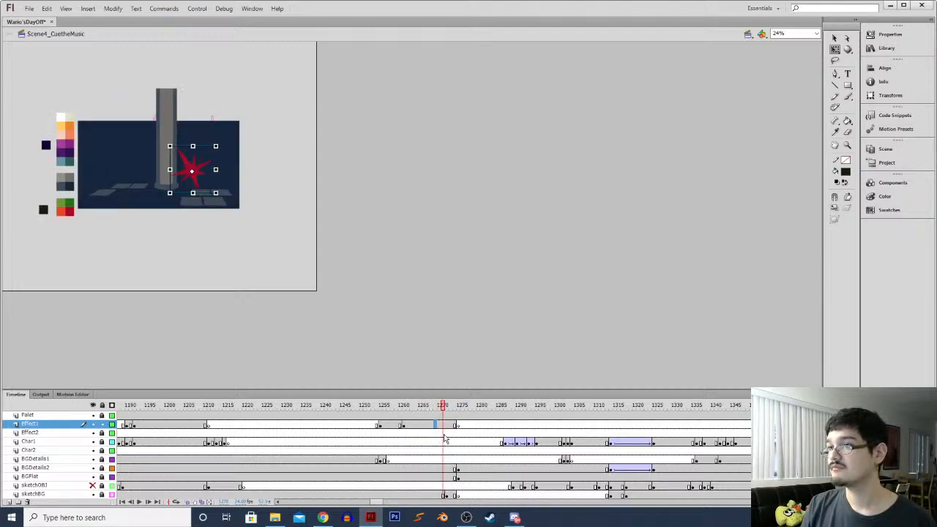
key(F7)
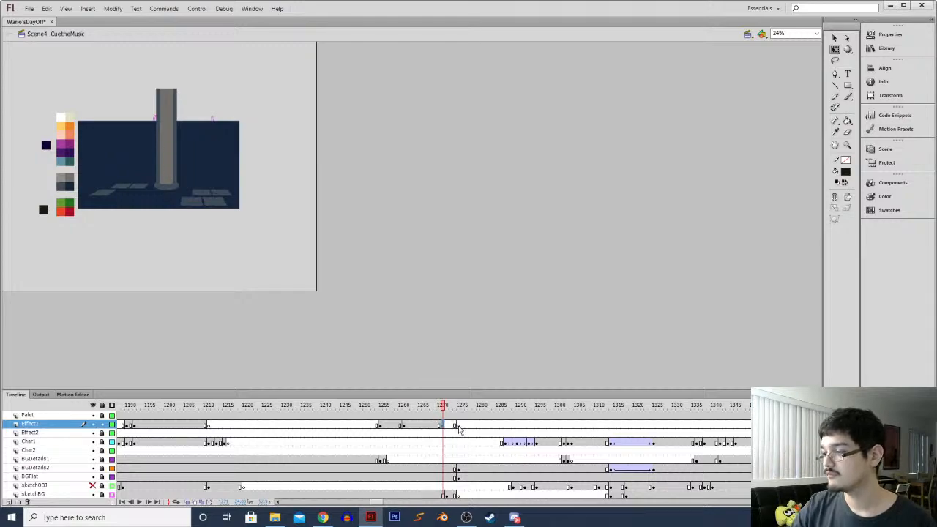
Clear the leftover Effect1 keyframe near frame 1274 and move the last smoke puffs at frame 1270 slightly upward
click(459, 428)
click(441, 430)
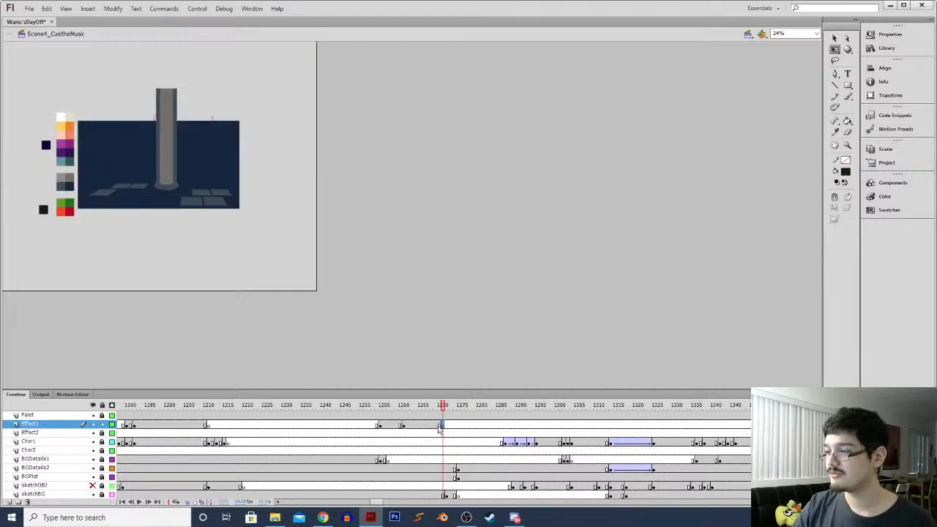
key(ctrl+equal)
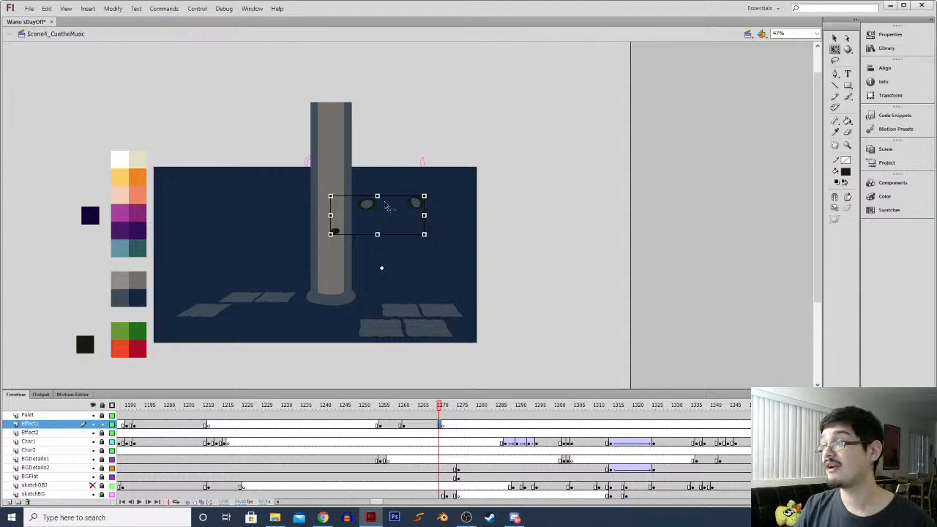
drag(423, 213, 423, 197)
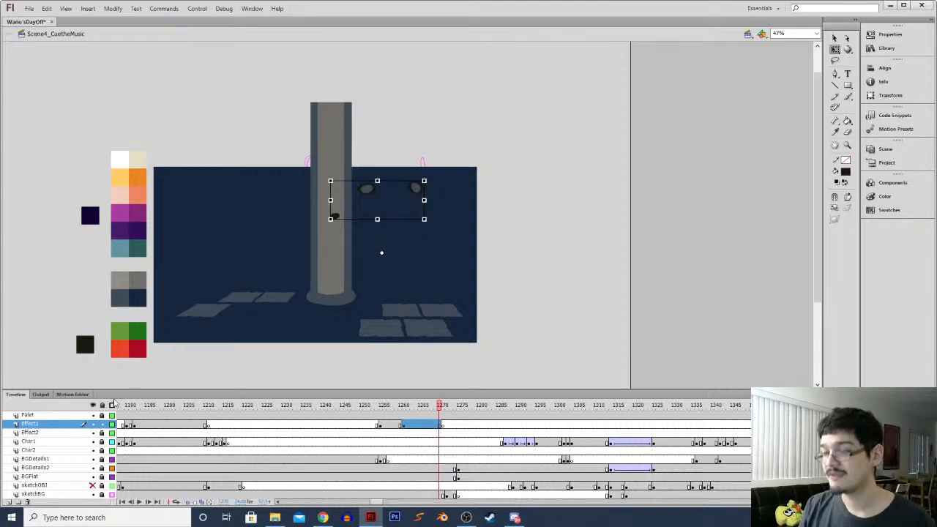
click(111, 477)
click(111, 476)
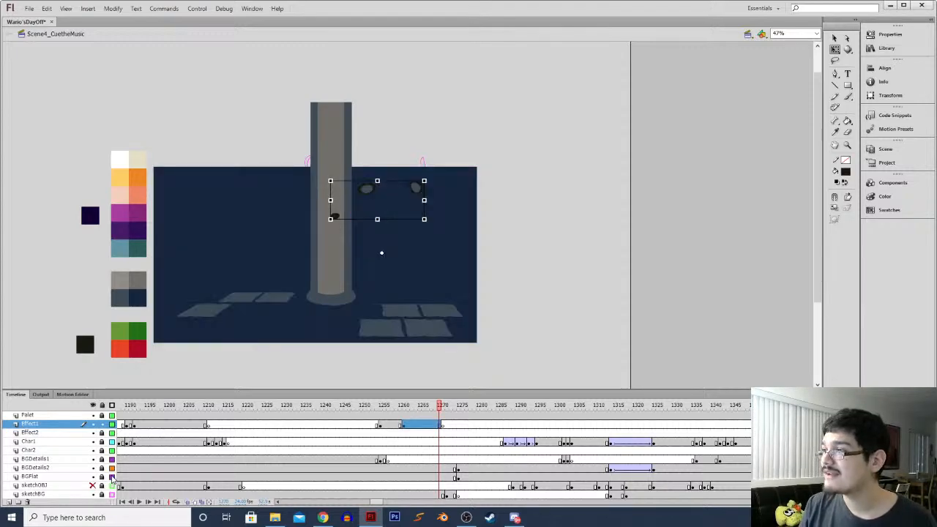
click(430, 276)
click(368, 199)
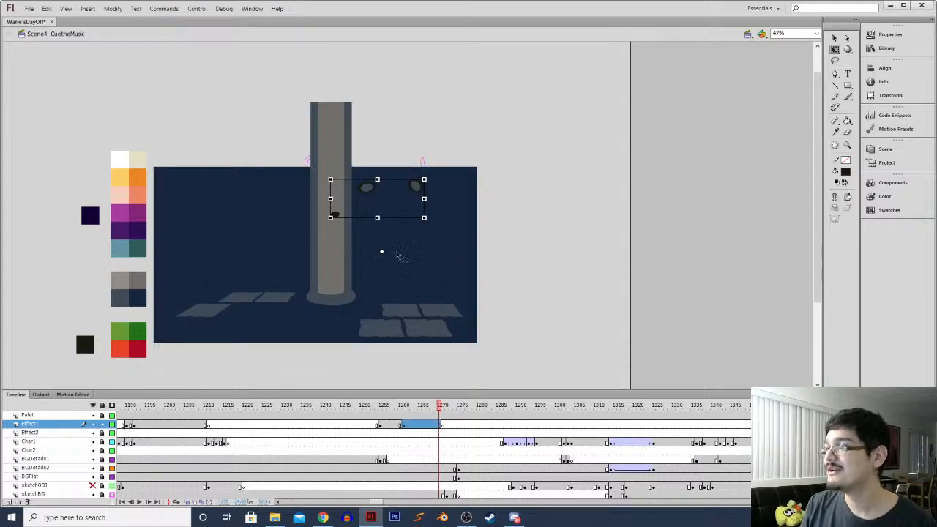
Create a classic tween on Effect1 between the smoke keyframe near frame 1260 and the one at frame 1270
click(423, 425)
right_click(424, 427)
click(464, 195)
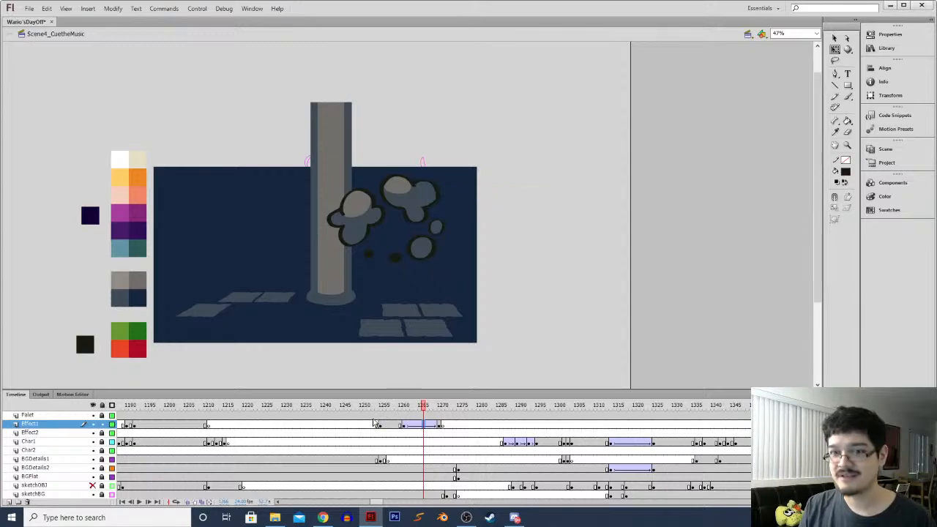
Play the tweened pillar explosion and step back and forth through its frames to examine the change from flash to smoke
key(Return)
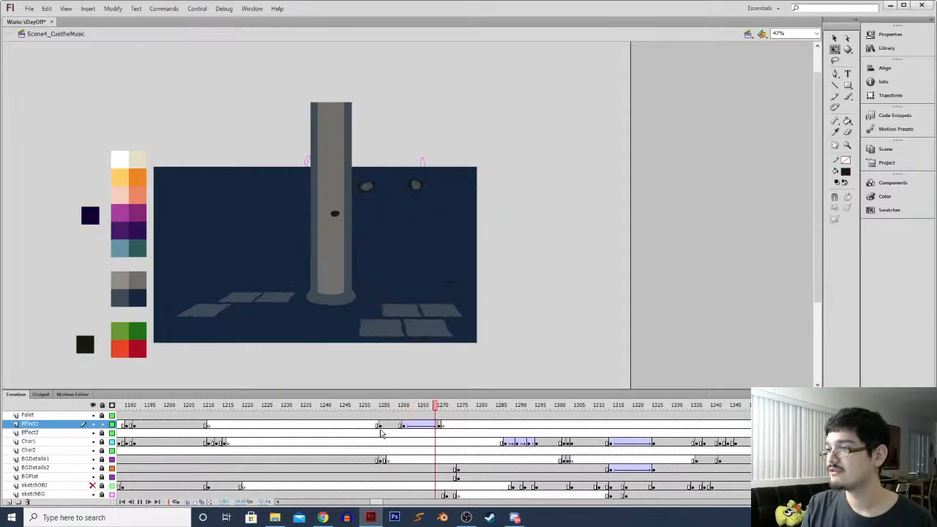
click(390, 430)
key(Return)
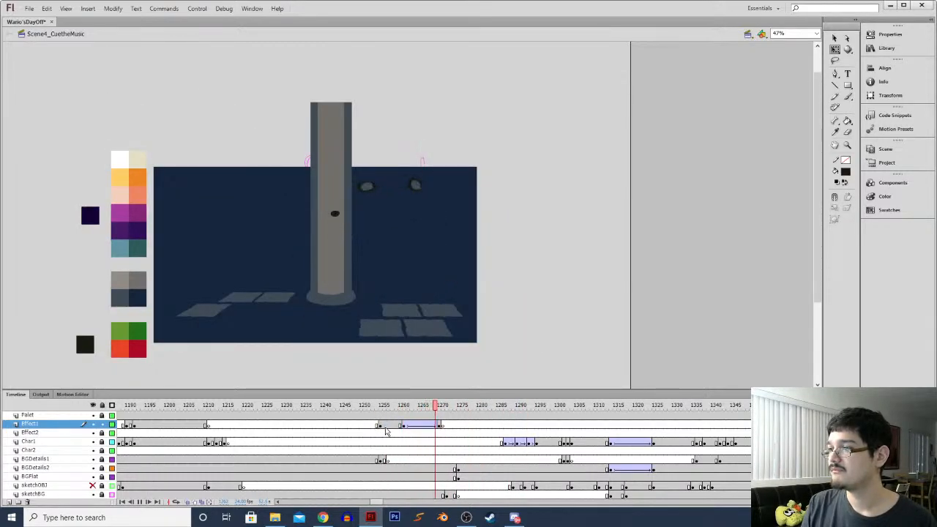
click(390, 430)
key(period)
key(period)
key(period)
key(period)
key(period)
key(comma)
key(comma)
key(comma)
key(comma)
key(comma)
key(comma)
key(period)
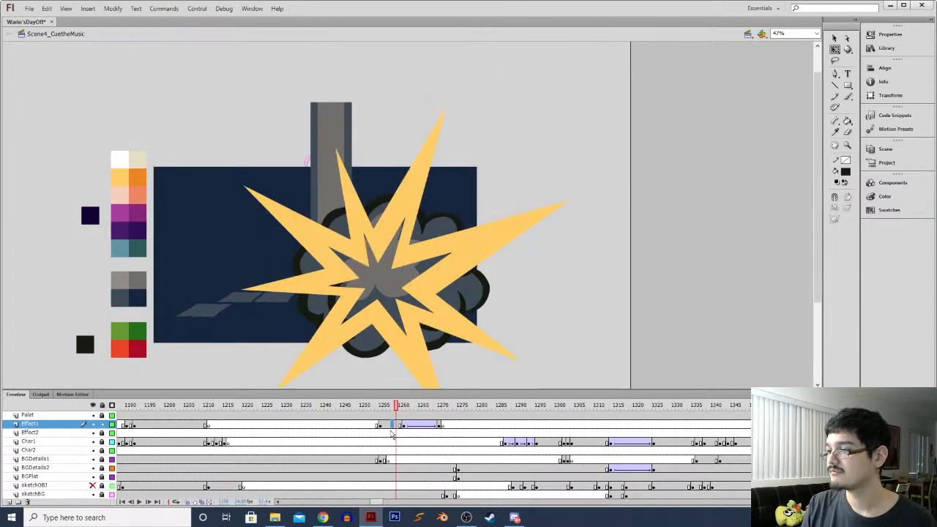
key(period)
key(period)
key(period)
key(period)
key(period)
key(comma)
key(comma)
key(comma)
key(comma)
key(comma)
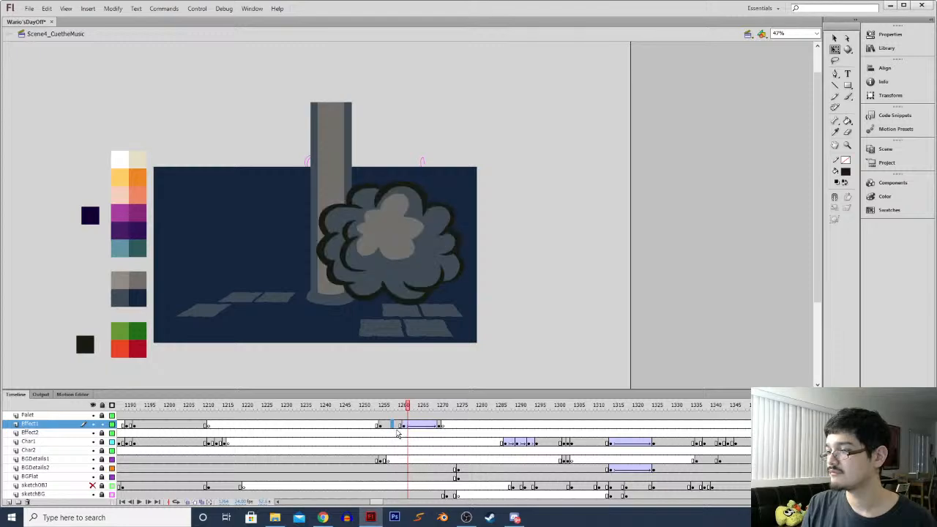
key(comma)
key(comma)
key(comma)
key(period)
key(period)
key(period)
key(period)
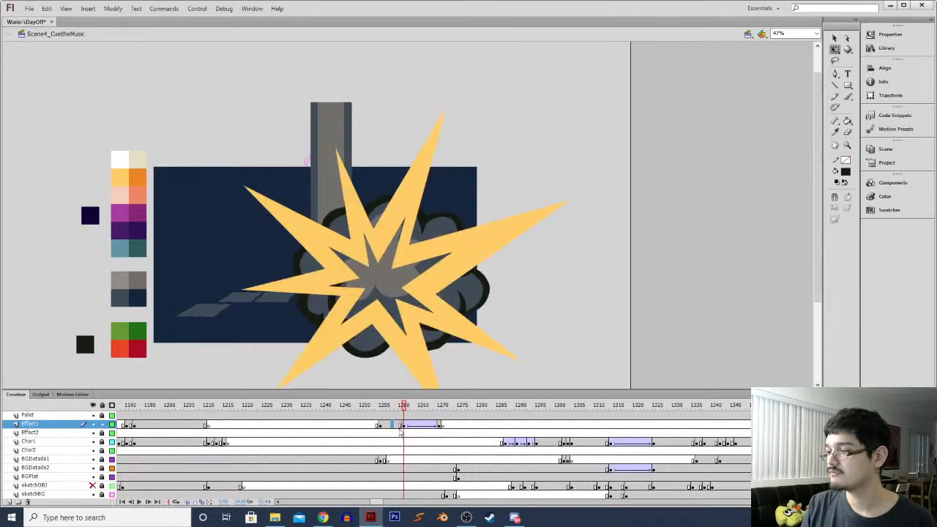
key(period)
Shift the resized smoke keyframe on Effect1 slightly later, to around frame 1262, comparing it with the neighbouring frames
click(406, 428)
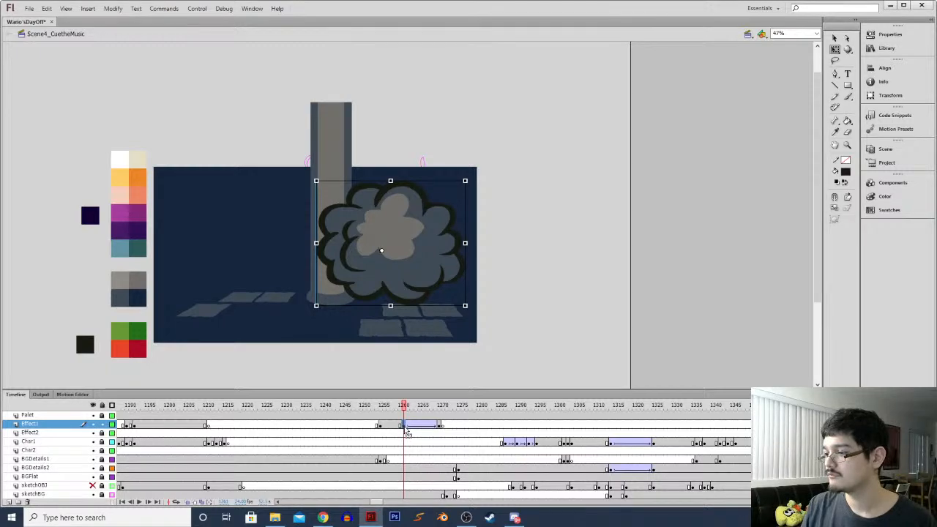
key(comma)
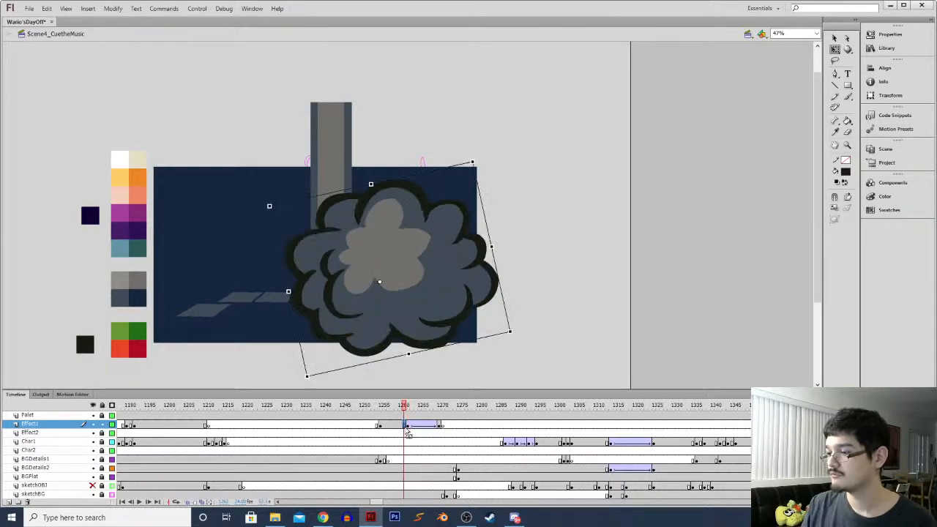
key(comma)
key(period)
key(period)
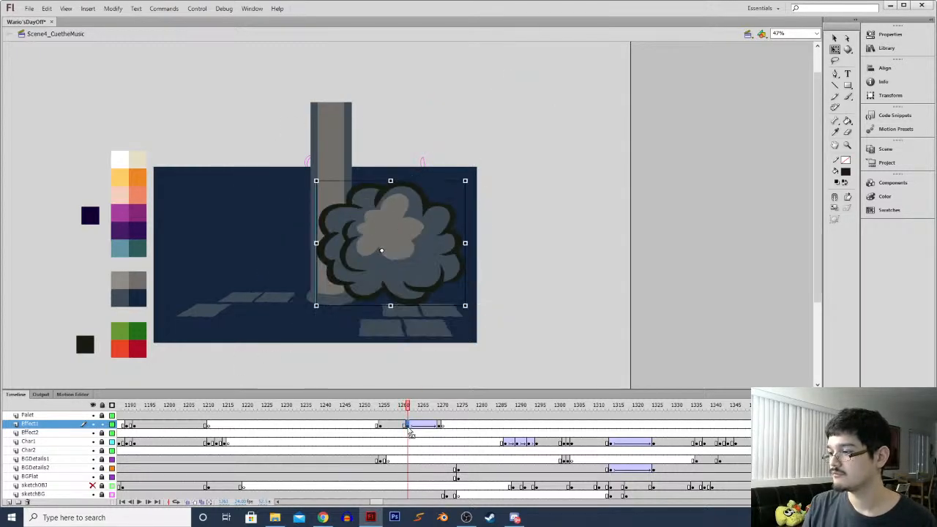
key(comma)
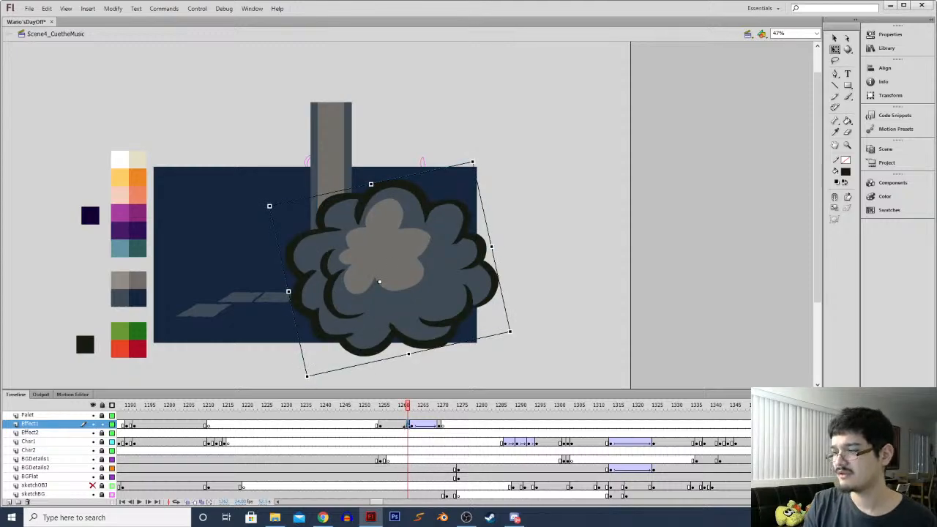
key(period)
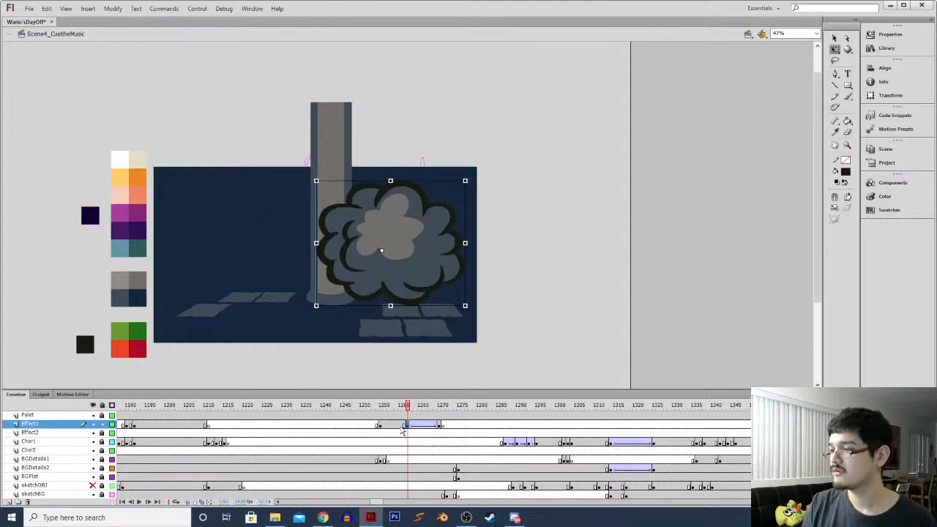
key(comma)
key(comma)
key(period)
key(comma)
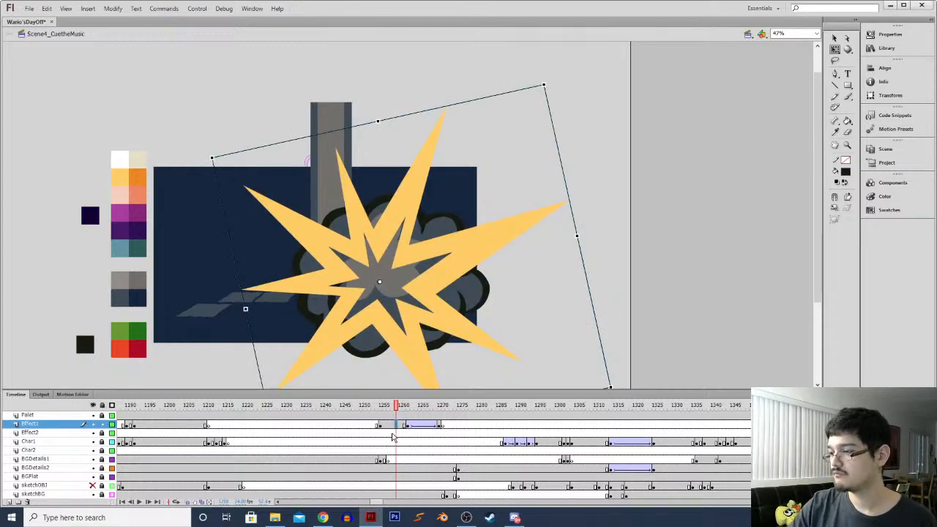
Add an Effect1 keyframe around frame 1259, classic-tween it to the resized smoke keyframe, and play the explosion
right_click(406, 432)
click(432, 194)
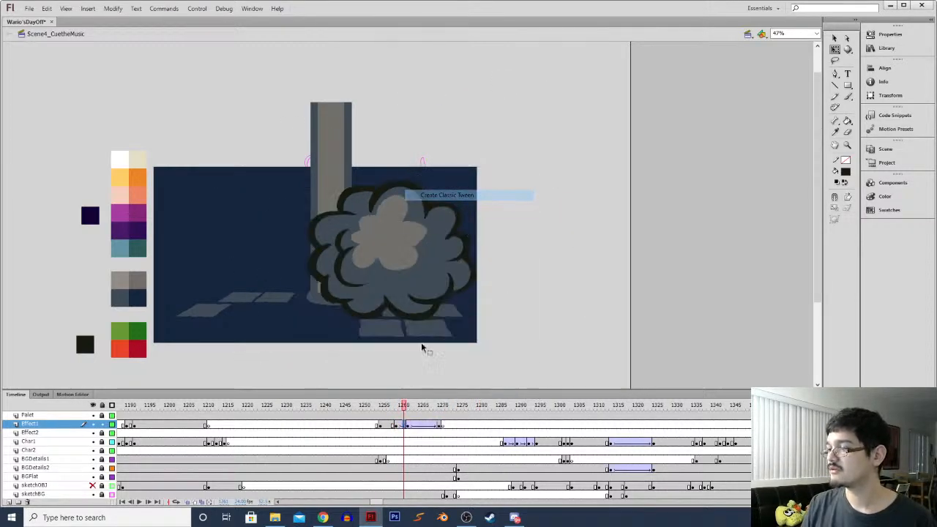
key(comma)
key(comma)
key(comma)
key(Return)
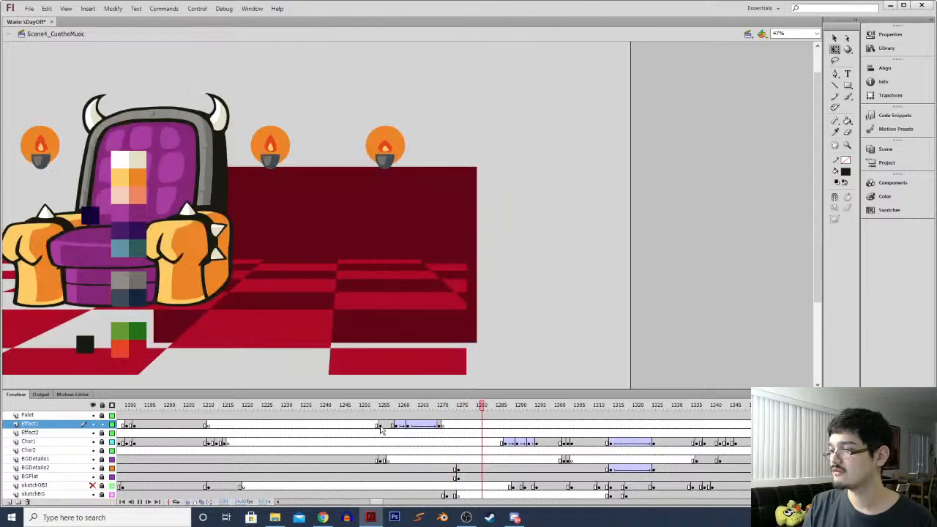
key(Return)
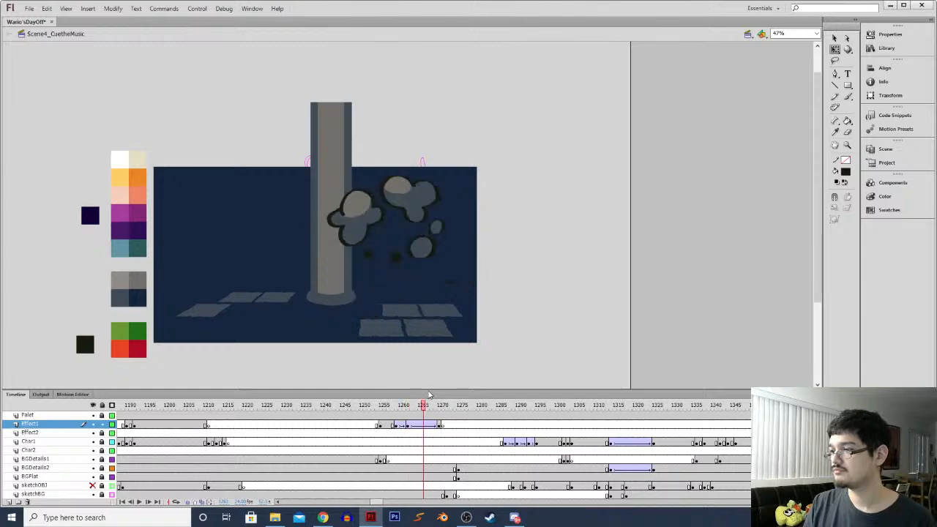
drag(374, 402, 403, 398)
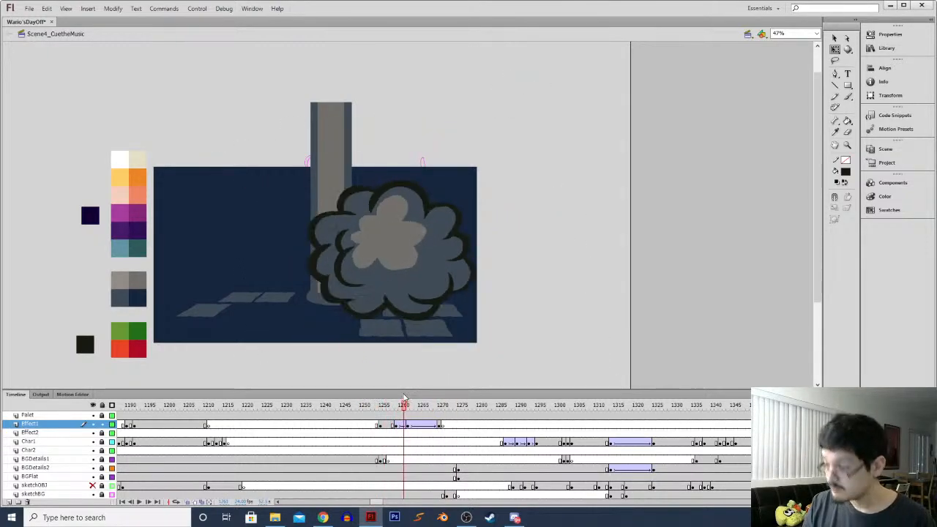
Clear the resized smoke keyframe around frame 1262 on Effect1 and play back the longer tween
click(407, 430)
right_click(411, 432)
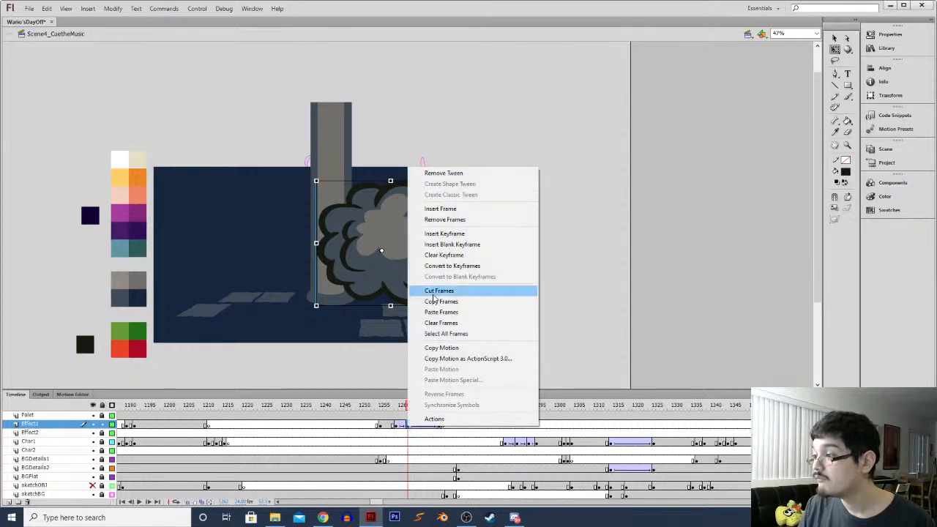
click(468, 253)
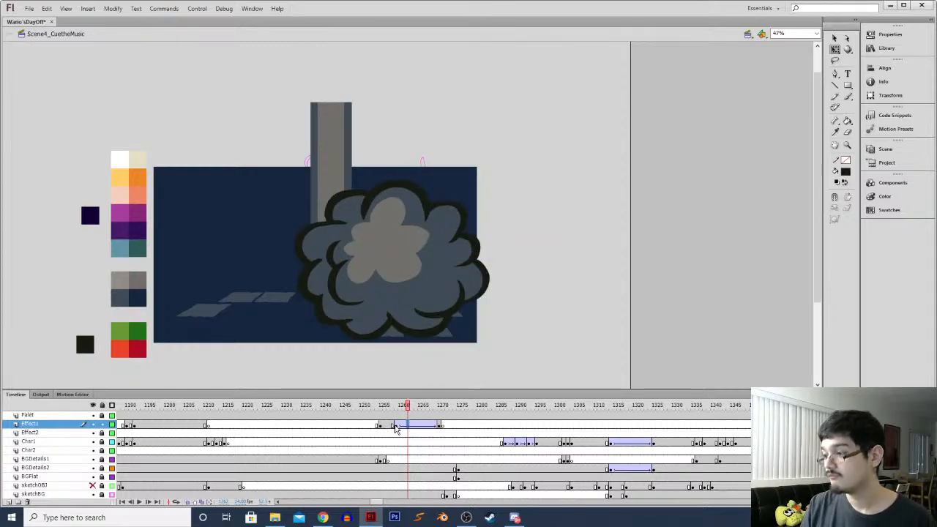
click(396, 429)
click(381, 429)
key(Return)
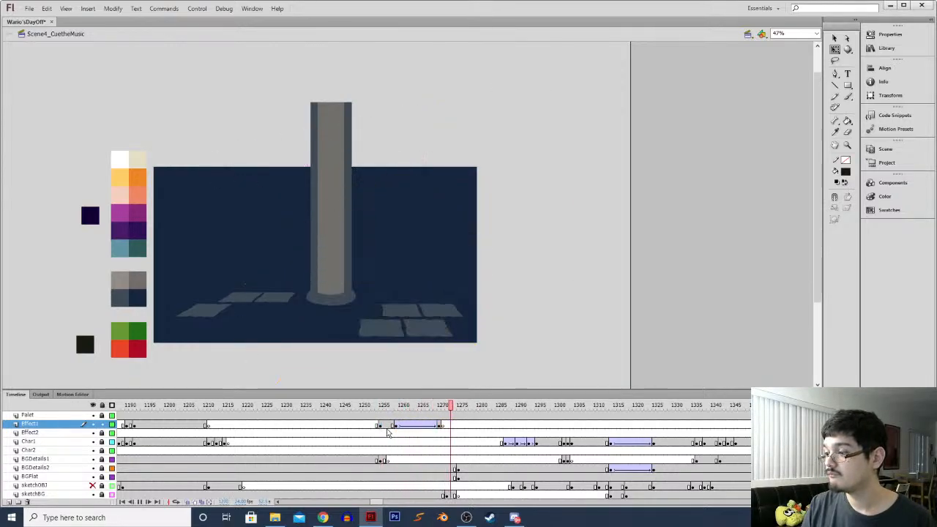
click(397, 430)
key(period)
key(period)
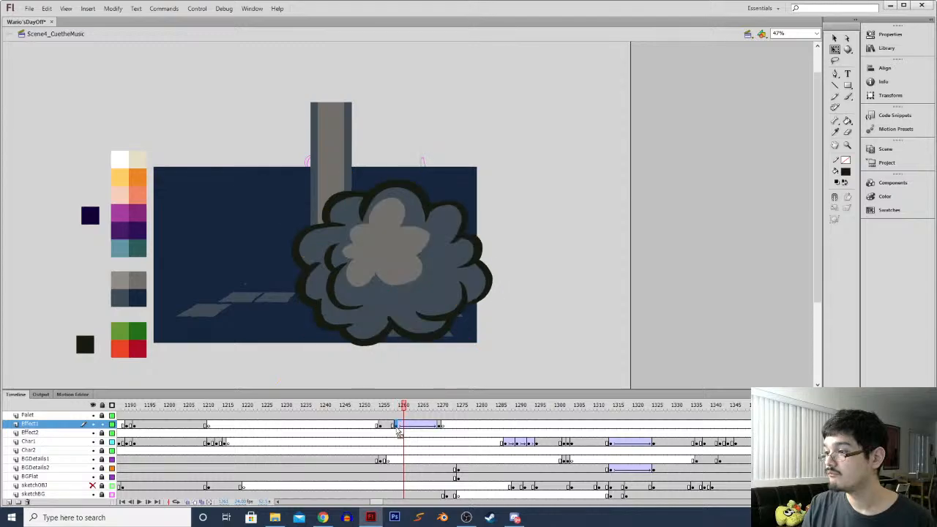
Clear the Effect1 keyframe around frame 1259, start the smoke from a full-size keyframe near frame 1260, and classic-tween it to frame 1270
click(381, 429)
right_click(396, 429)
click(446, 255)
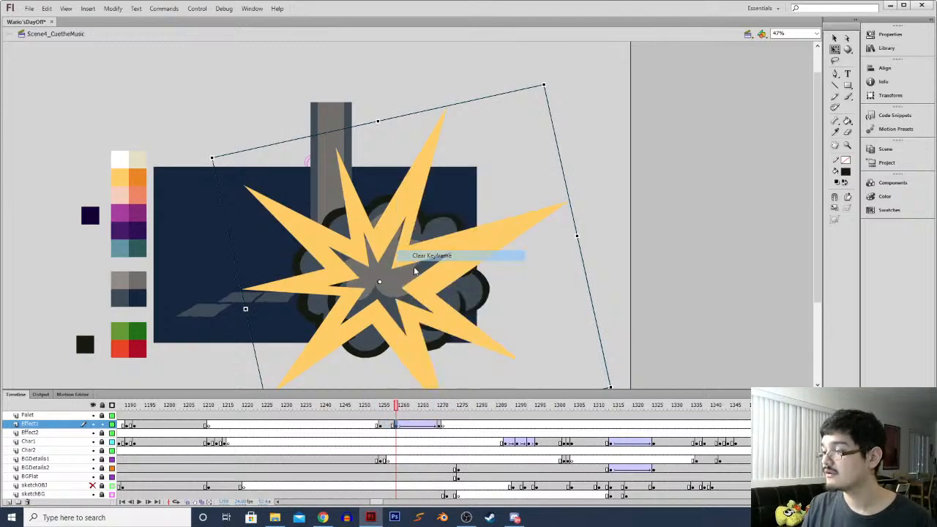
key(period)
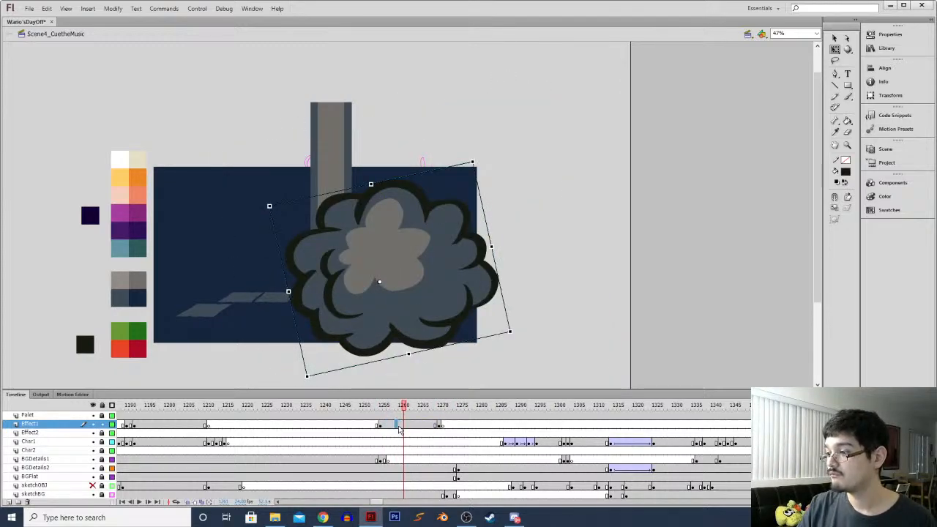
click(417, 425)
right_click(418, 426)
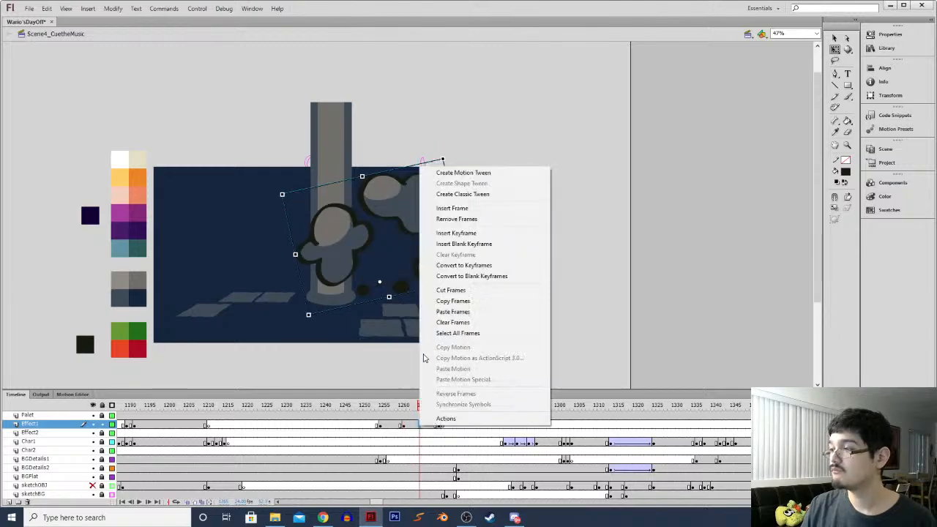
click(462, 194)
click(393, 426)
key(Return)
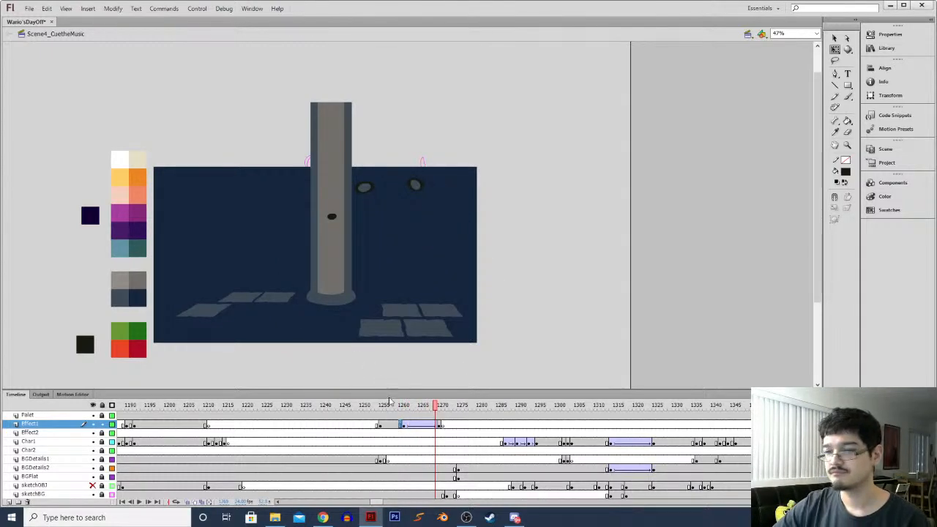
Place keyframes every second frame across the Effect1 smoke from about frame 1260 to 1270 and remove the classic tween
drag(399, 407, 415, 406)
drag(402, 438, 439, 429)
right_click(439, 429)
click(475, 256)
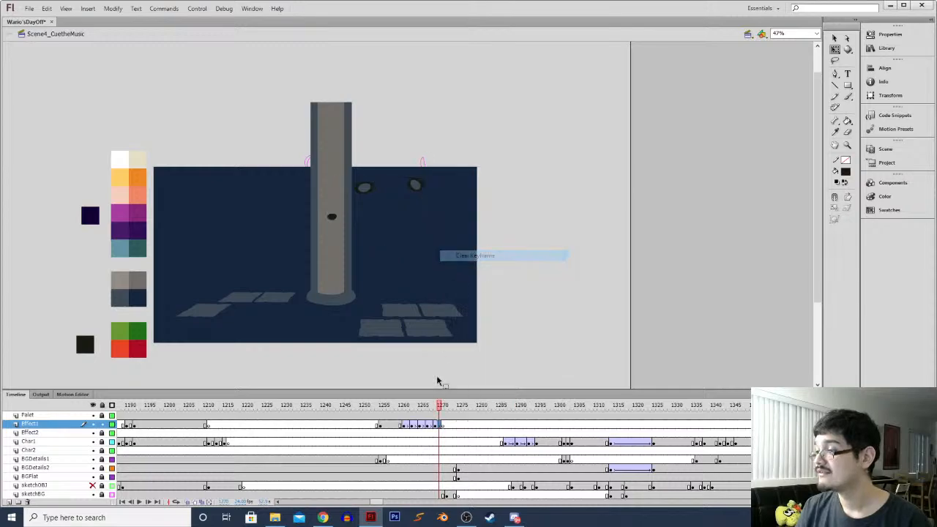
drag(404, 425, 437, 424)
right_click(437, 425)
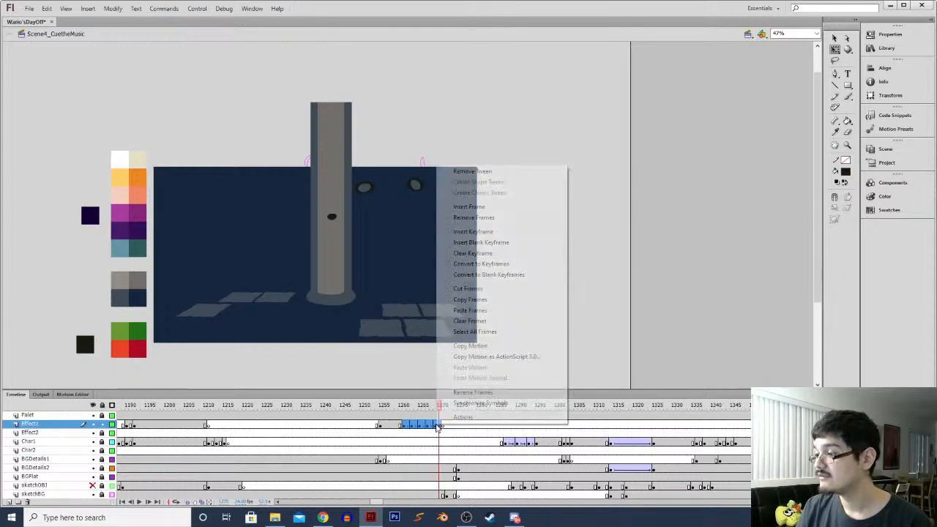
click(470, 172)
Play the explosion and step through the smoke's new keyframes to examine its motion
click(385, 424)
key(Return)
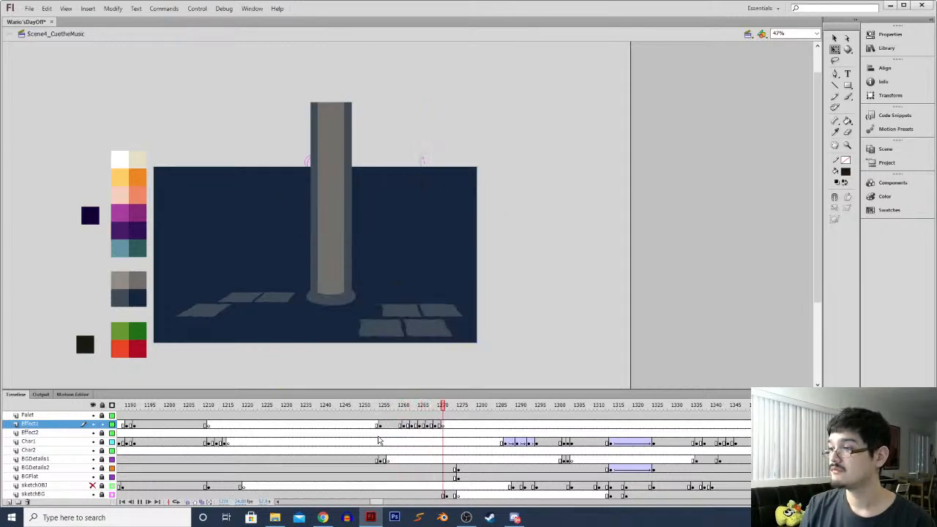
click(399, 426)
key(period)
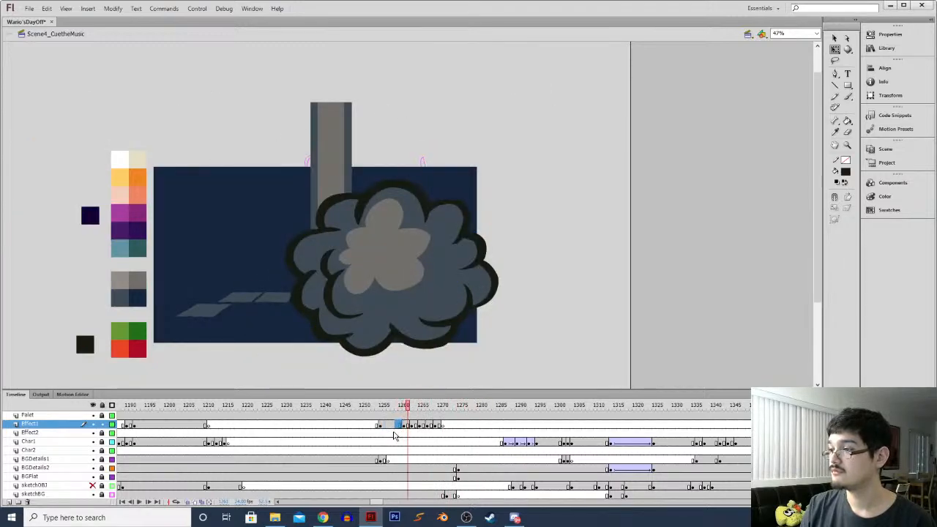
key(period)
key(period)
key(period)
key(period)
key(period)
key(period)
key(period)
key(period)
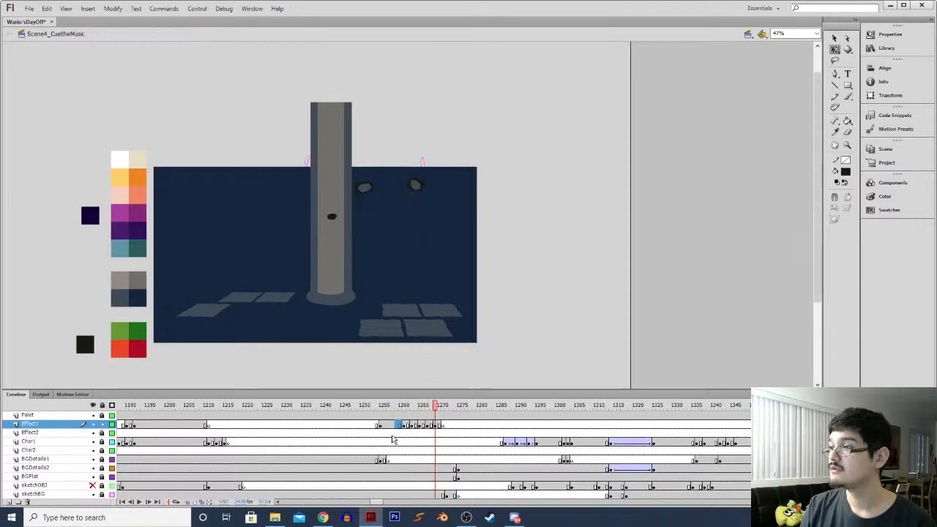
key(comma)
Show the BGFlat layer as outlines and step back through the smoke to compare it with the sketch underneath
click(111, 476)
click(112, 476)
click(111, 477)
key(comma)
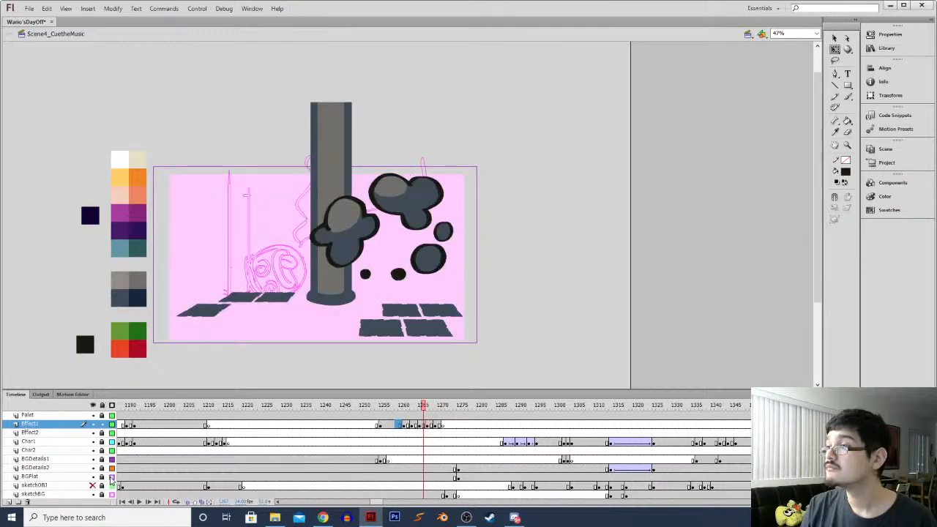
Step back and forth through the Effect1 smoke between about frames 1262 and 1268 to examine each smoke shape
key(comma)
click(391, 198)
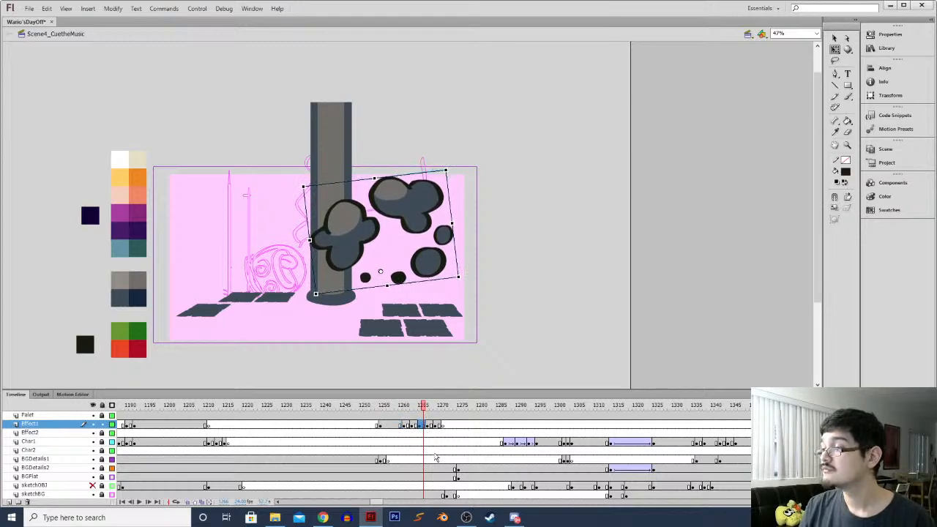
key(period)
key(period)
key(period)
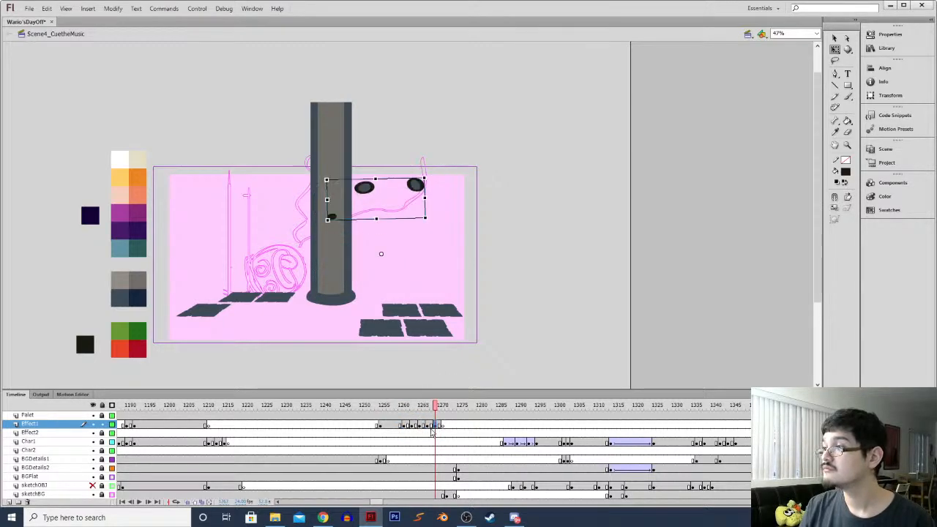
key(comma)
key(comma)
key(comma)
key(comma)
key(comma)
key(comma)
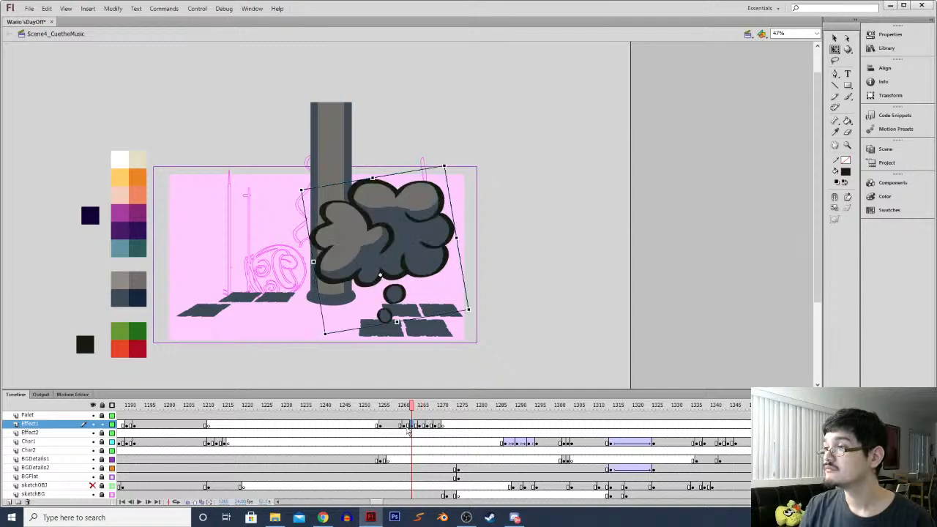
Play the Effect1 explosion from about frame 1257 and check the dissolving smoke near frame 1265
click(403, 427)
click(391, 426)
key(Return)
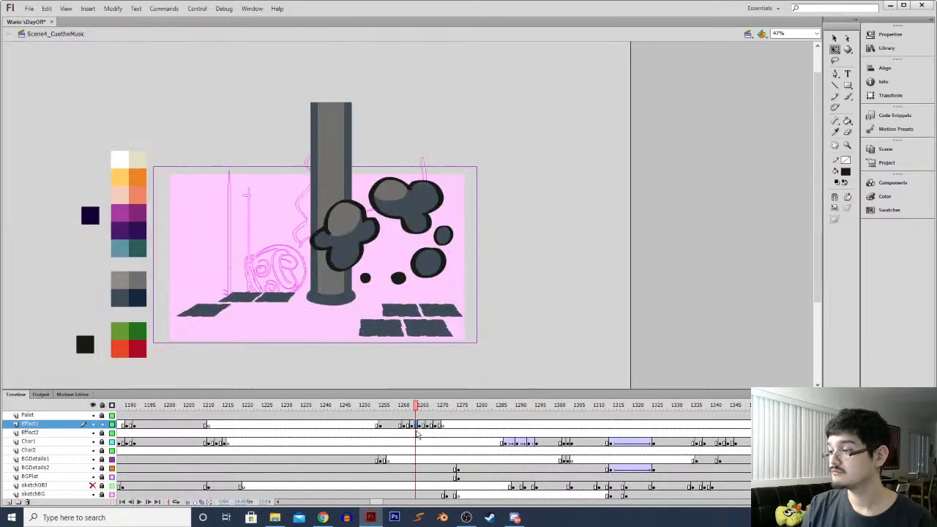
drag(377, 505, 392, 505)
click(345, 429)
key(period)
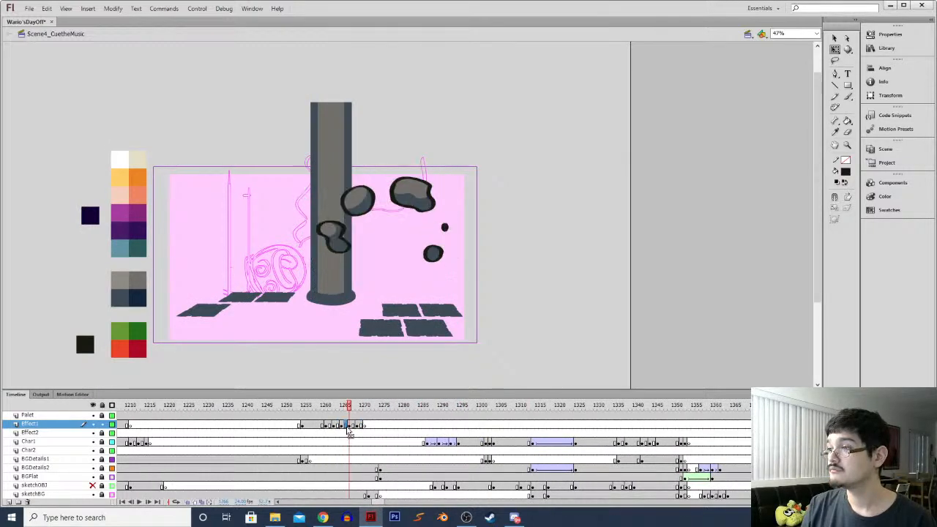
Go back to the earlier explosion around frames 1023 to 1040 and play it to examine the Effect1 and Effect2 layers together
drag(377, 505, 340, 505)
click(365, 432)
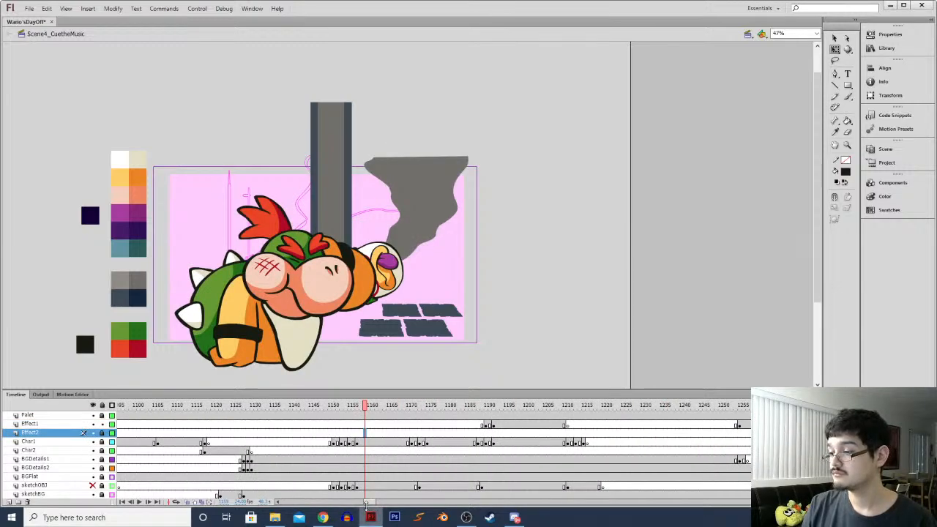
drag(370, 506, 361, 501)
click(333, 433)
click(423, 433)
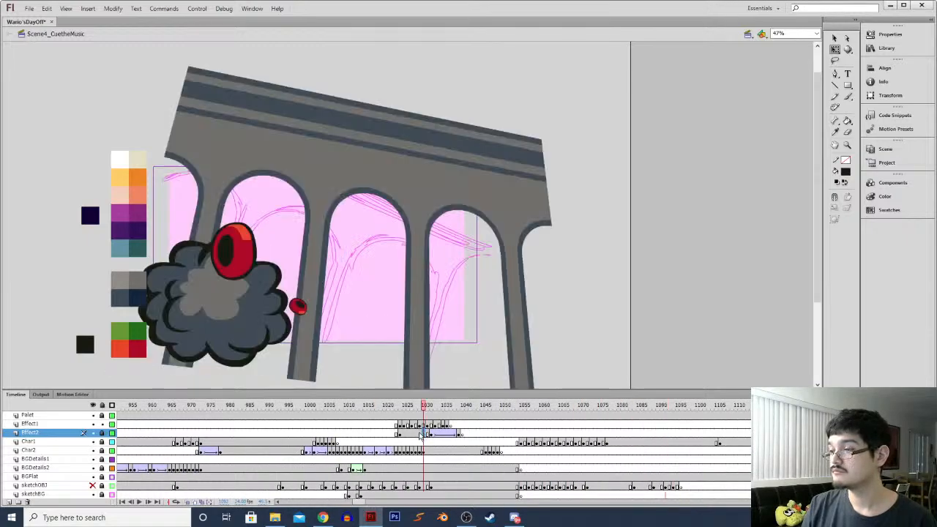
key(Return)
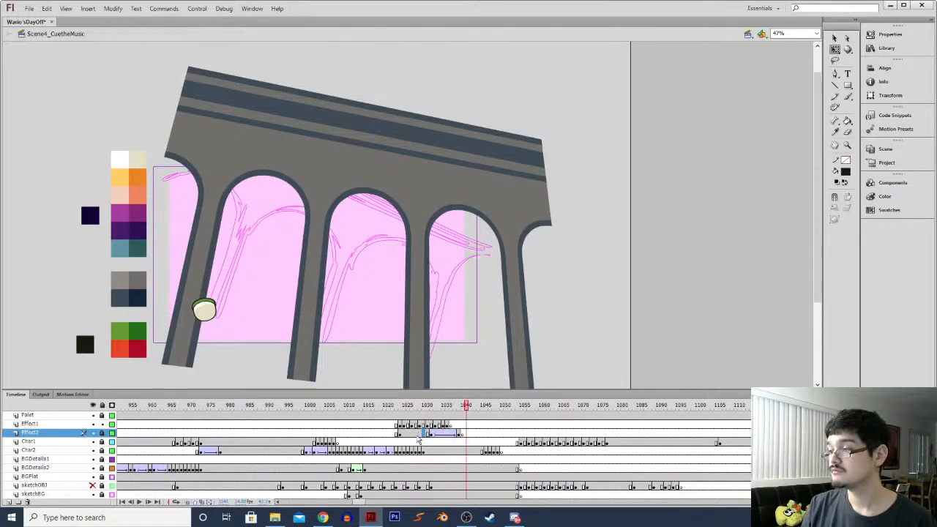
click(416, 435)
key(Return)
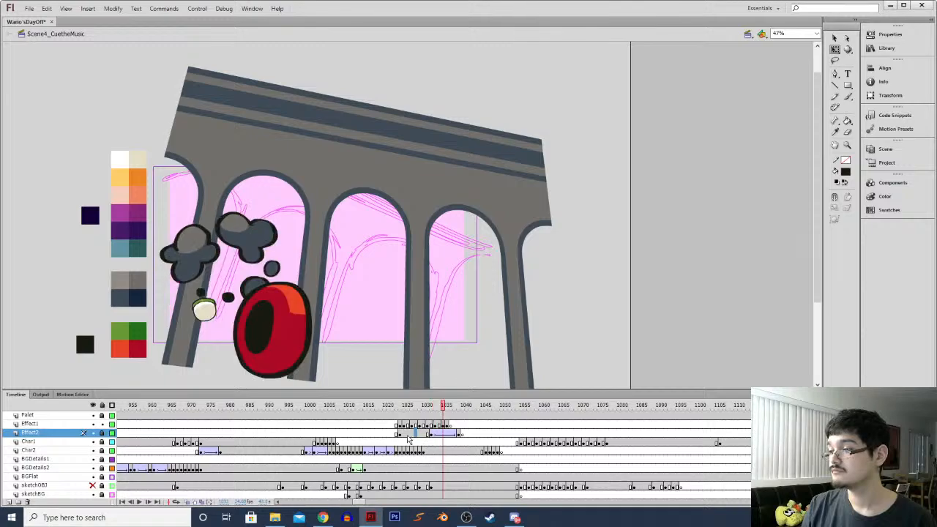
Clear the tweened Effect2 keyframes from about frame 1031 to 1038 and play the explosion and the following shots
drag(429, 434, 458, 434)
right_click(457, 434)
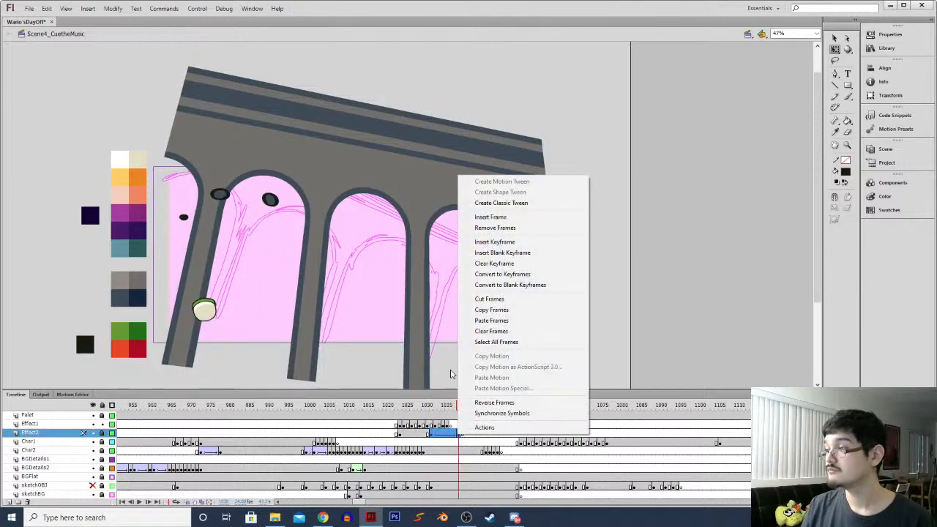
click(494, 264)
click(401, 436)
key(Return)
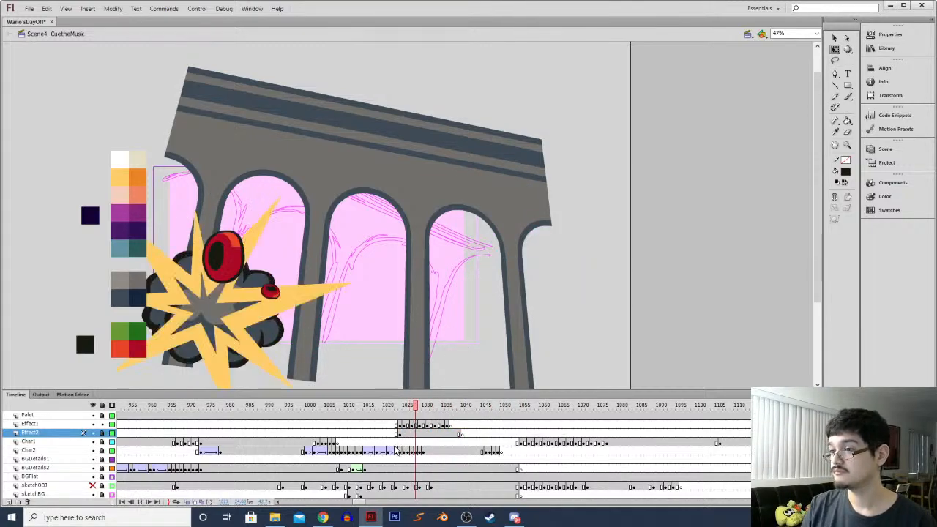
click(439, 437)
key(Return)
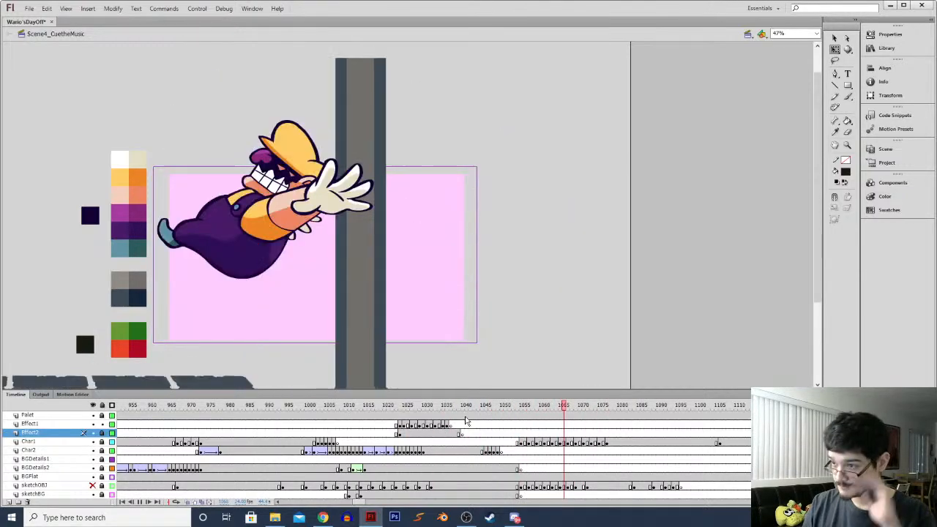
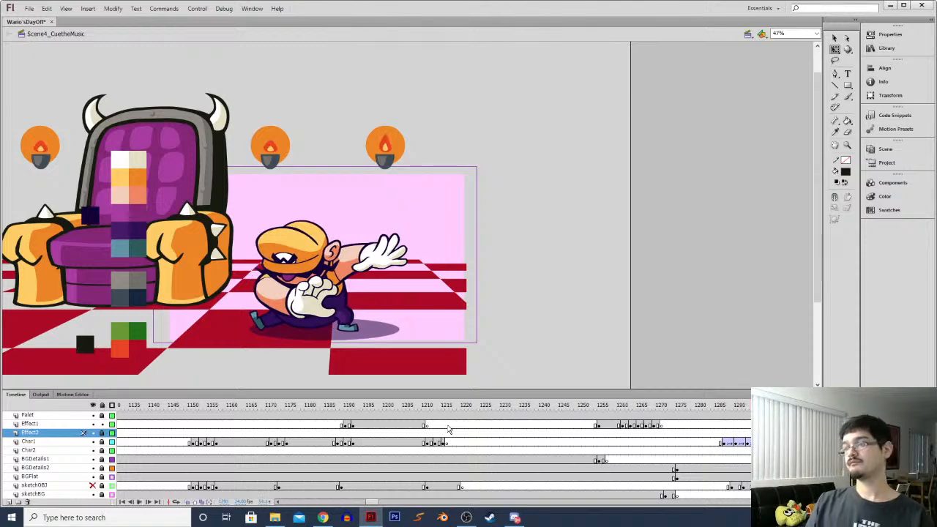
Unlock Char2, shift the large smoke cloud near frame 2632 over the stage, rotate it slightly clockwise, and play the cannon shot
drag(374, 501, 476, 483)
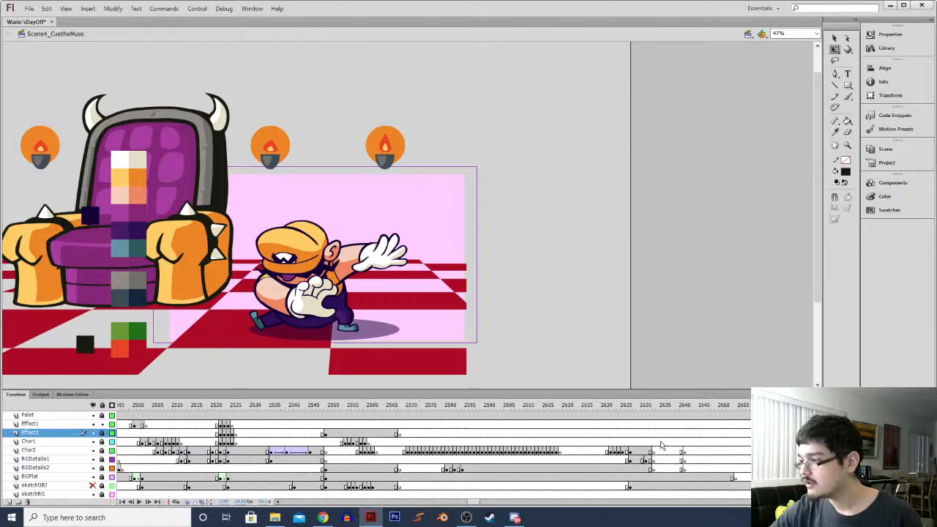
click(634, 453)
drag(634, 452, 658, 455)
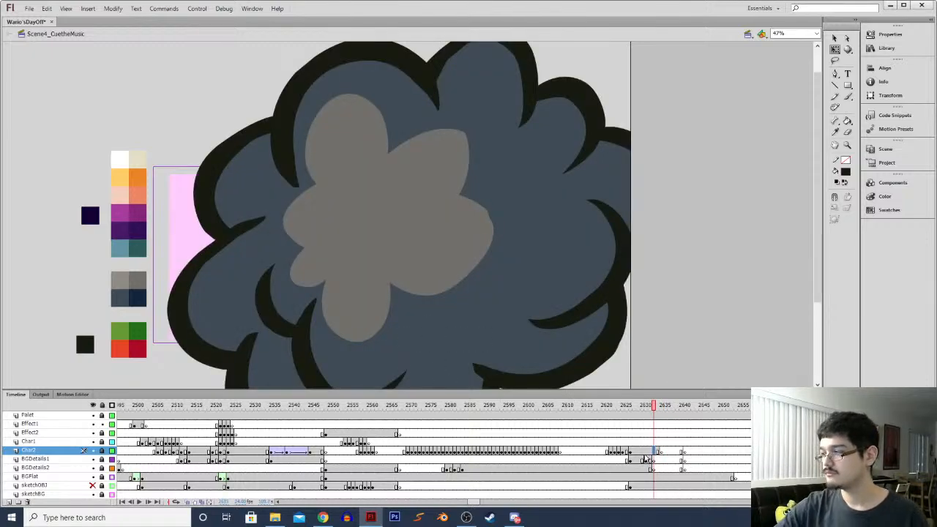
key(ctrl+minus)
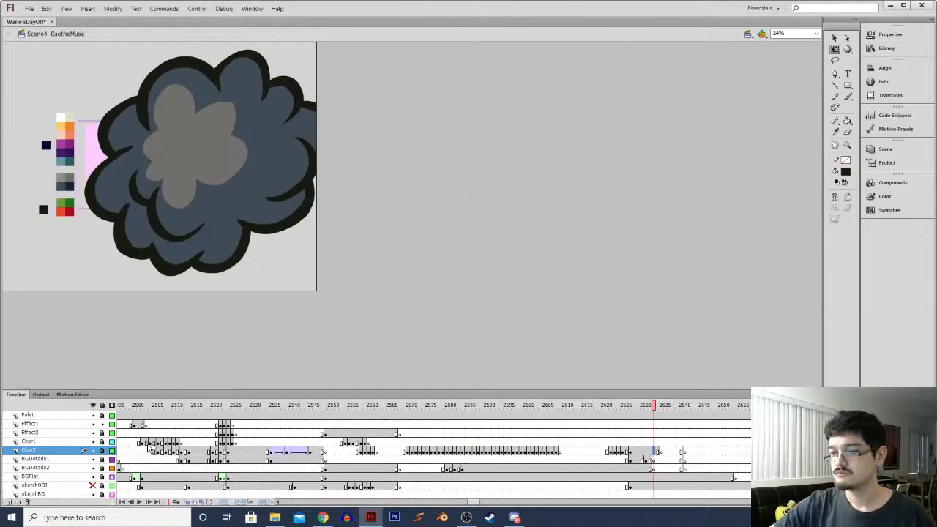
click(103, 452)
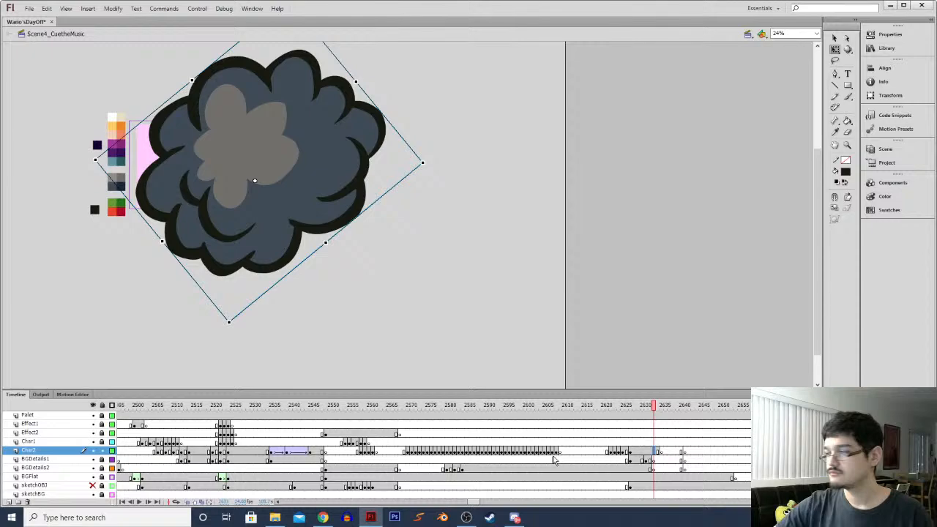
drag(281, 169, 249, 179)
drag(428, 158, 429, 171)
drag(288, 200, 274, 197)
click(623, 454)
key(Return)
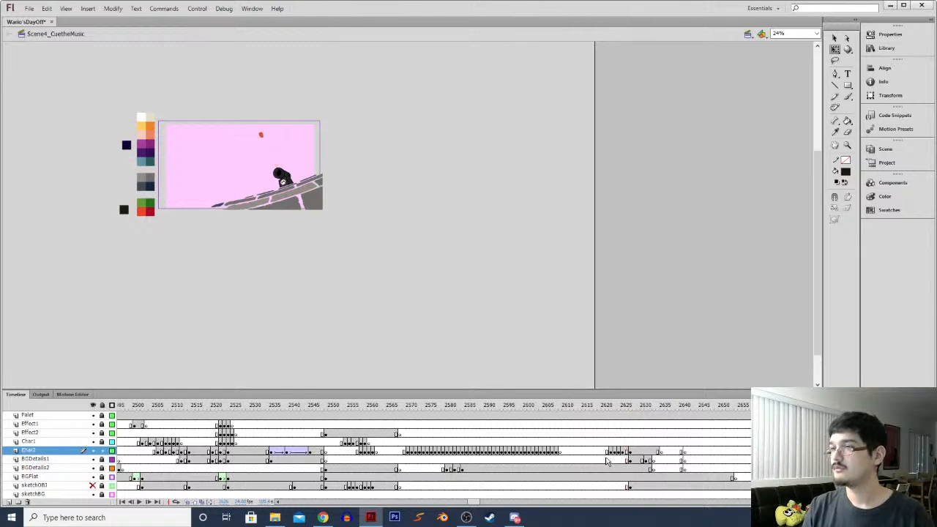
Clear the extra Char2 keyframe near frame 2634 in the large smoke explosion
click(634, 460)
click(662, 452)
right_click(663, 454)
click(692, 286)
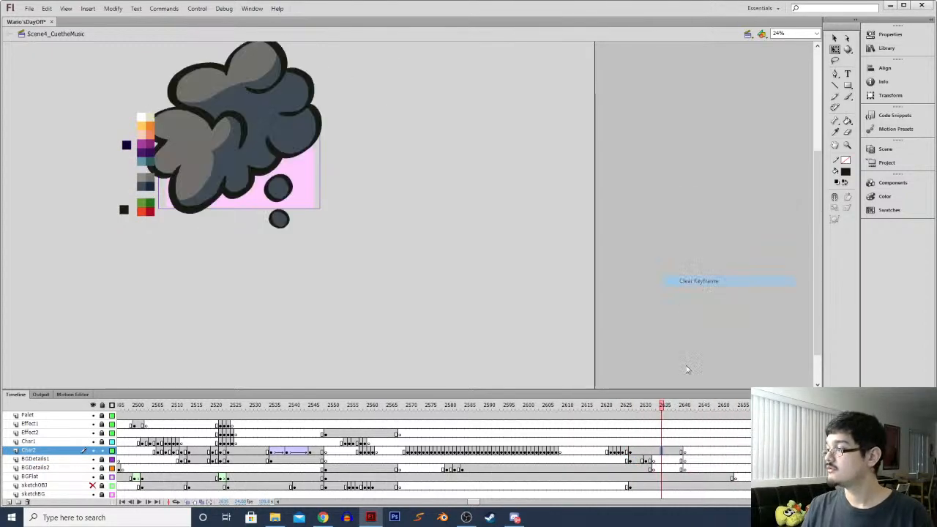
Step through the Char2 smoke to about frame 2637, rotate the breaking clouds slightly more clockwise, and replay the explosion
click(654, 453)
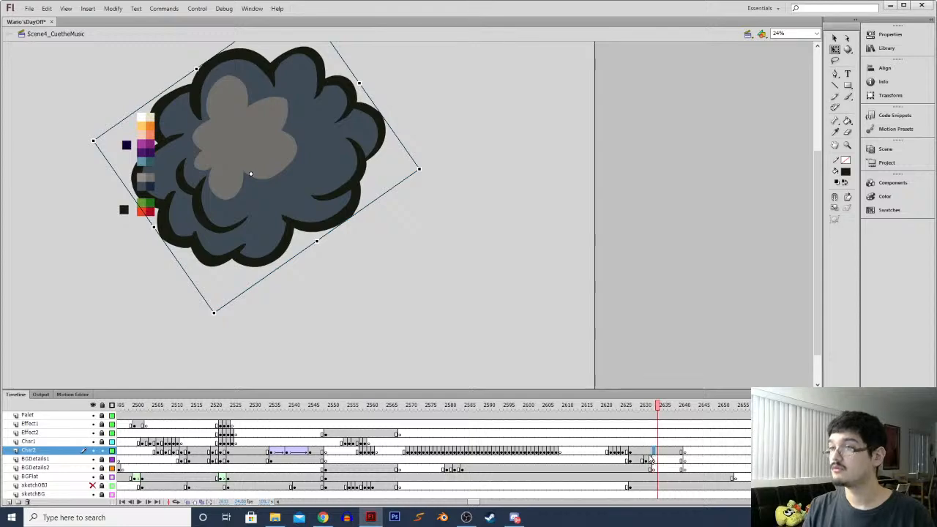
key(period)
key(period)
key(period)
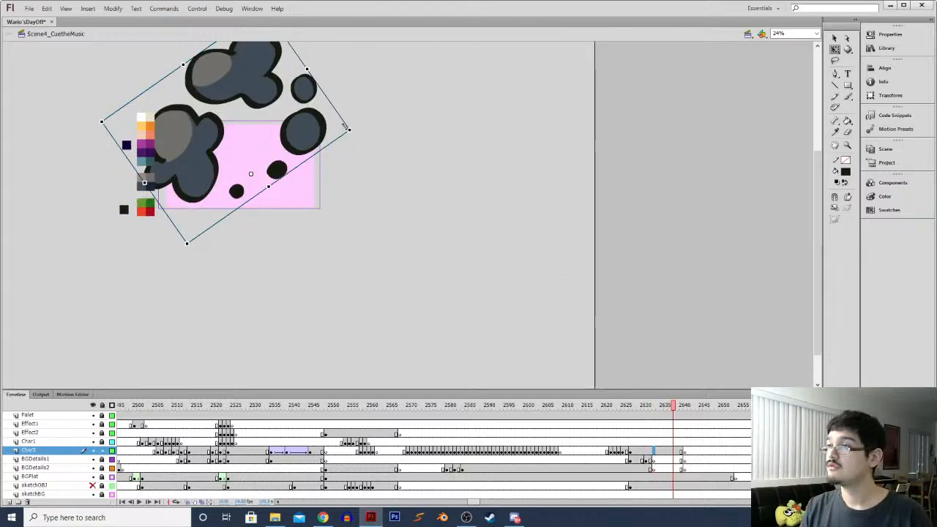
drag(354, 127, 354, 140)
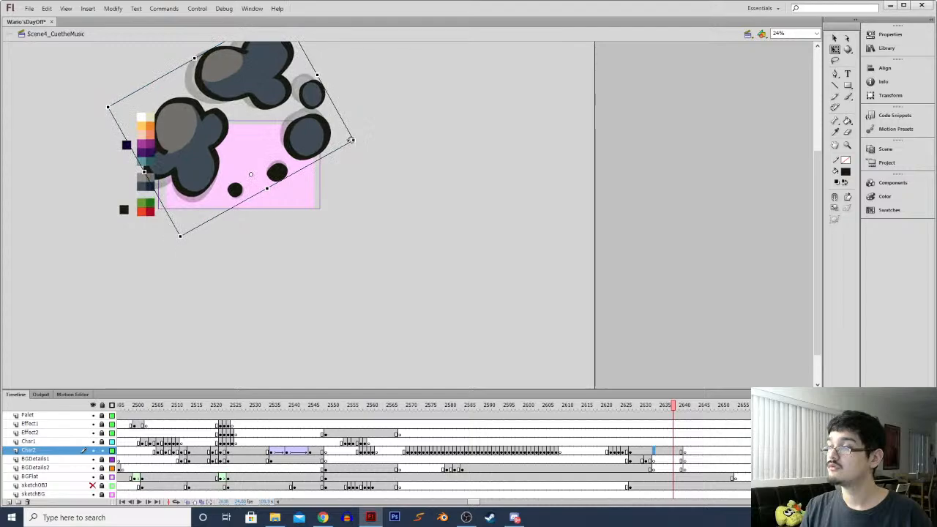
click(627, 443)
key(Return)
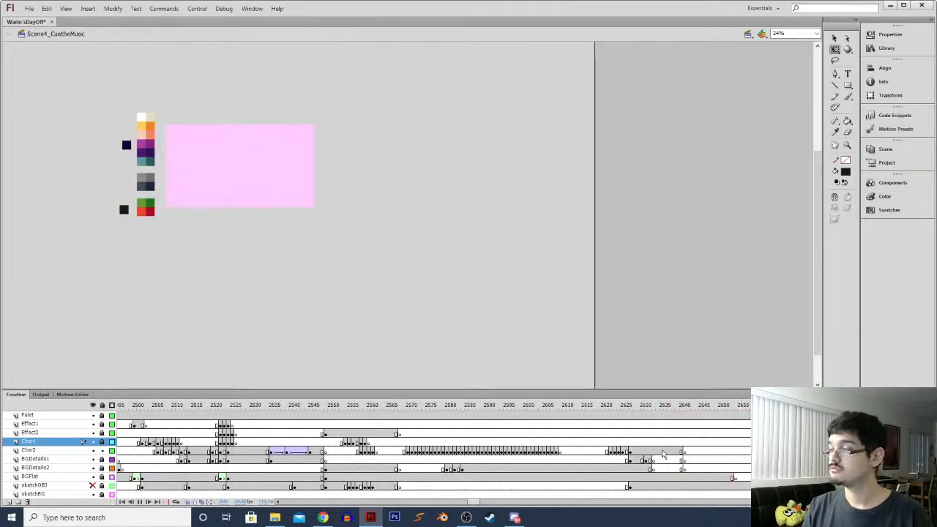
click(661, 451)
key(Return)
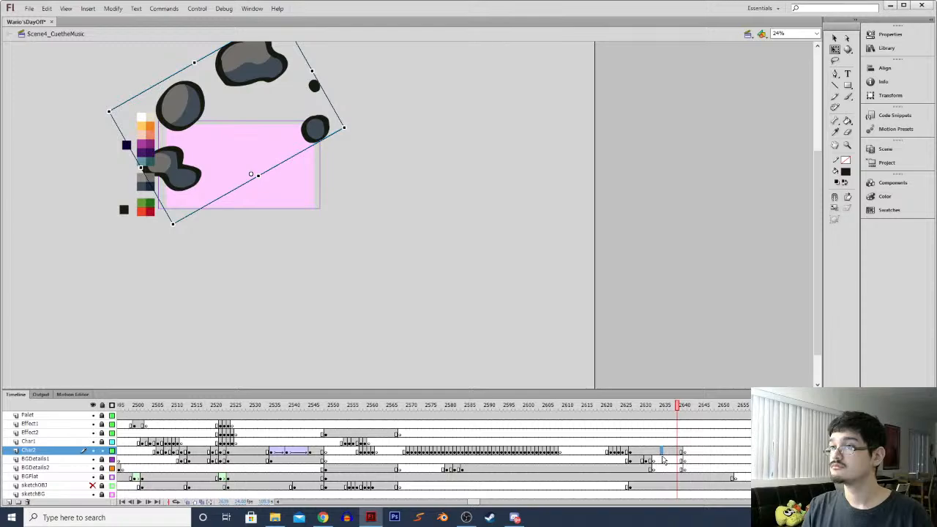
key(Return)
Try to move the closing keyframes of Char2, BGDetails1 and BGDetails2 out to about frame 2642
drag(685, 469, 686, 457)
click(691, 460)
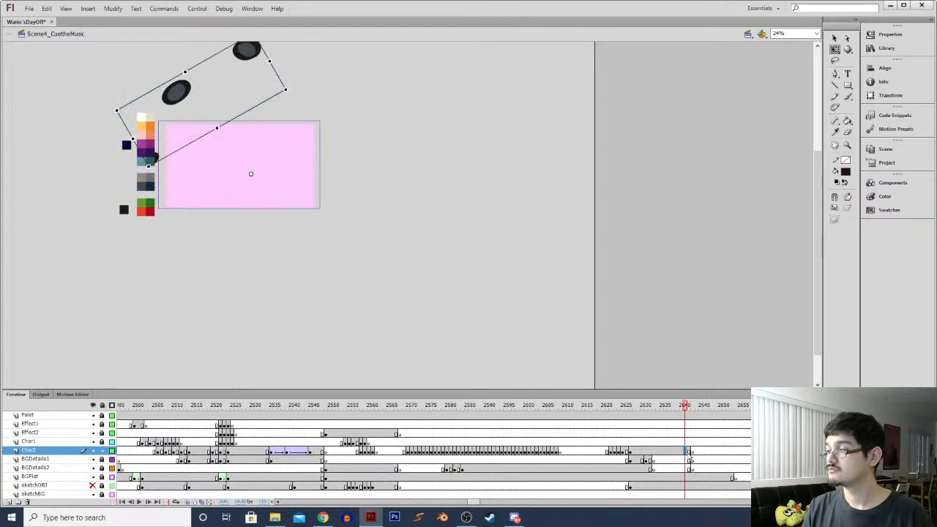
click(693, 459)
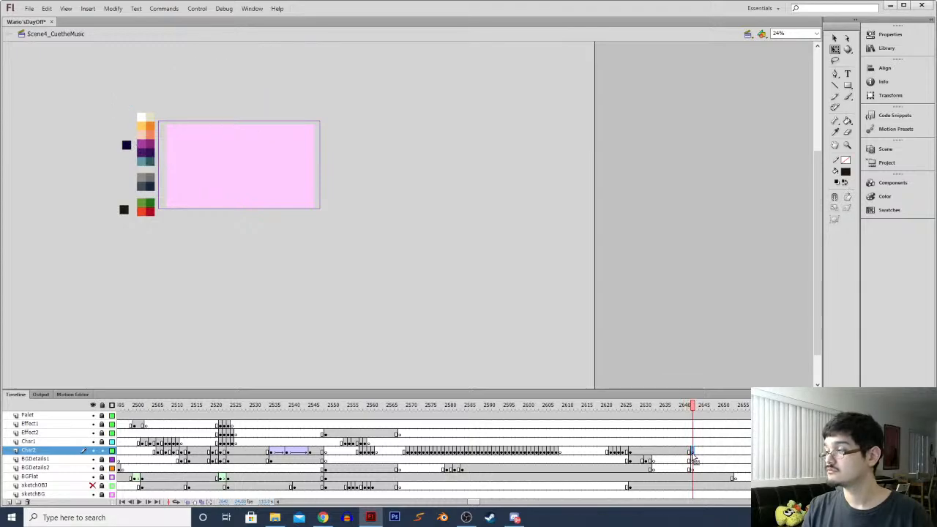
click(684, 458)
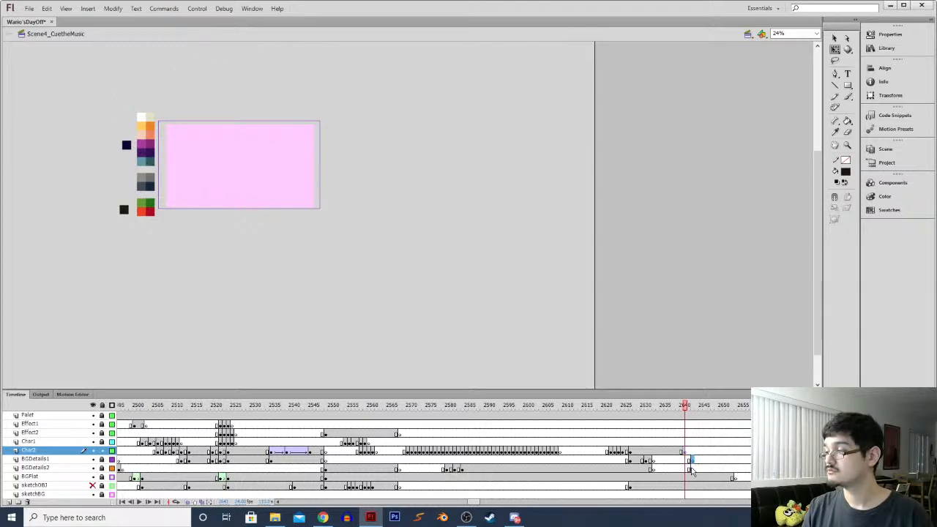
Clear the closing blank keyframes of BGDetails1 and BGDetails2 near frame 2642 and replay the shot
click(693, 469)
right_click(693, 469)
click(725, 291)
click(614, 459)
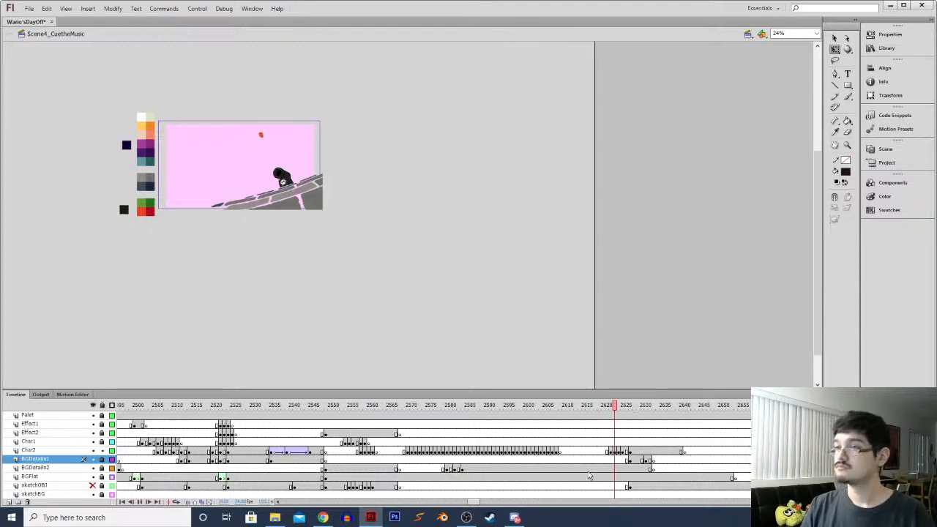
key(Return)
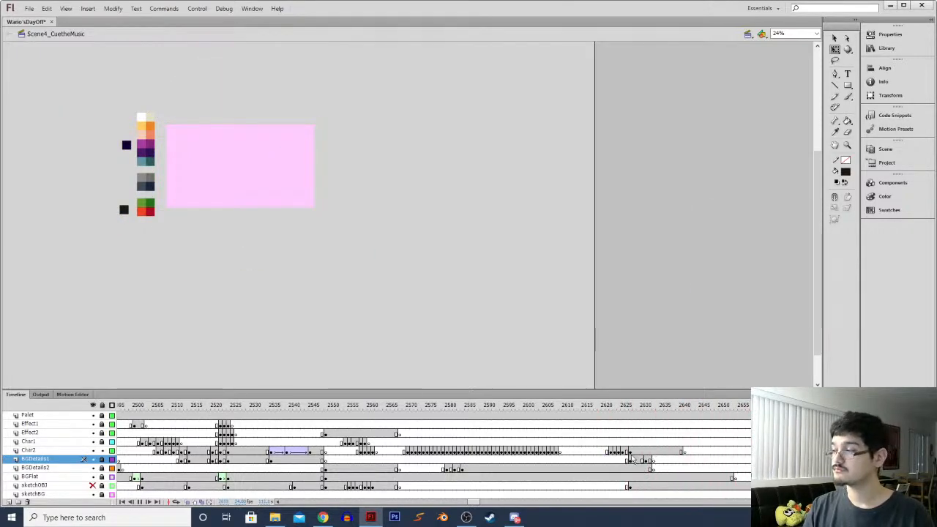
click(650, 451)
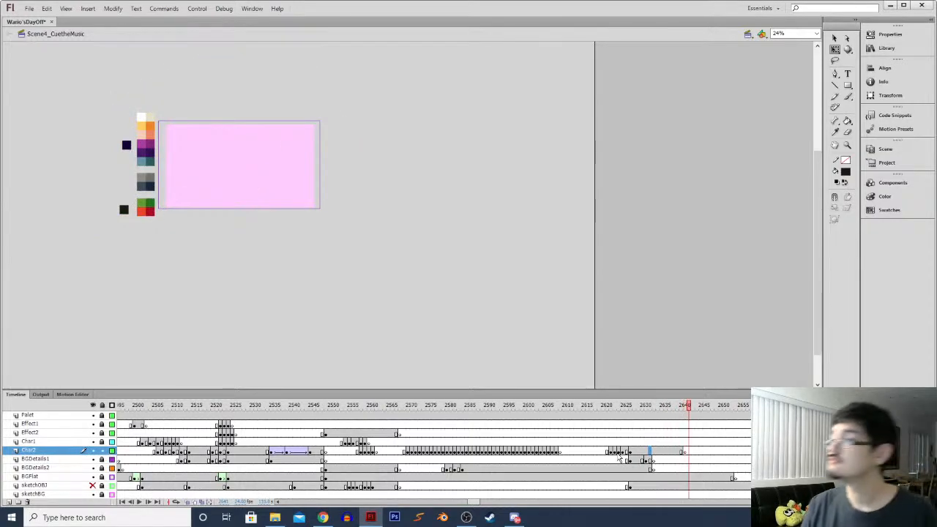
Open the FX-Explosion symbol from the library for editing and play its smoke animation
click(886, 48)
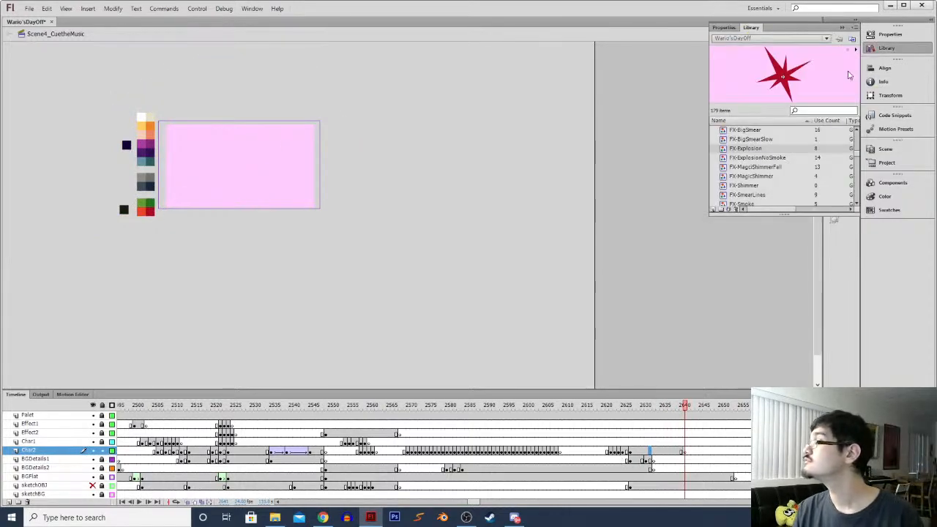
double_click(724, 149)
click(150, 425)
key(Return)
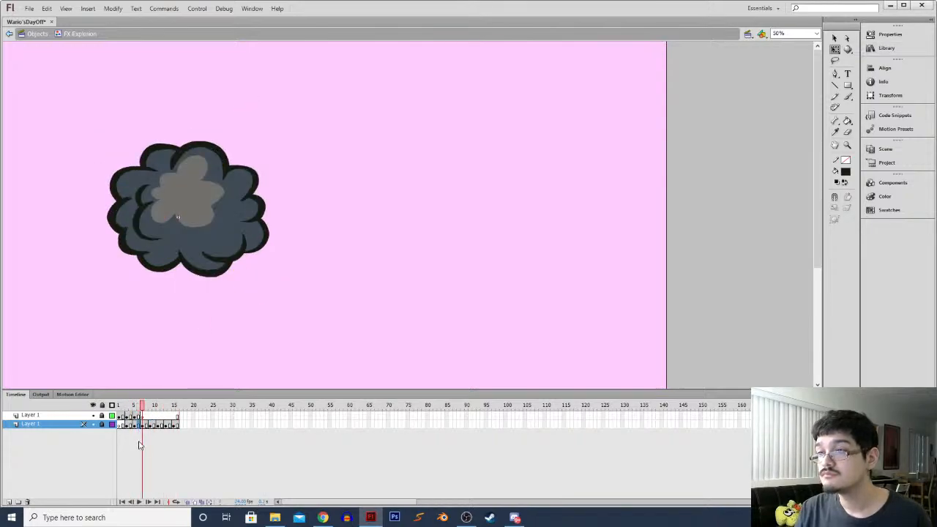
Turn on onion skinning, advance to the separated smoke puffs at about frame 11, and unlock the smoke layer
click(188, 503)
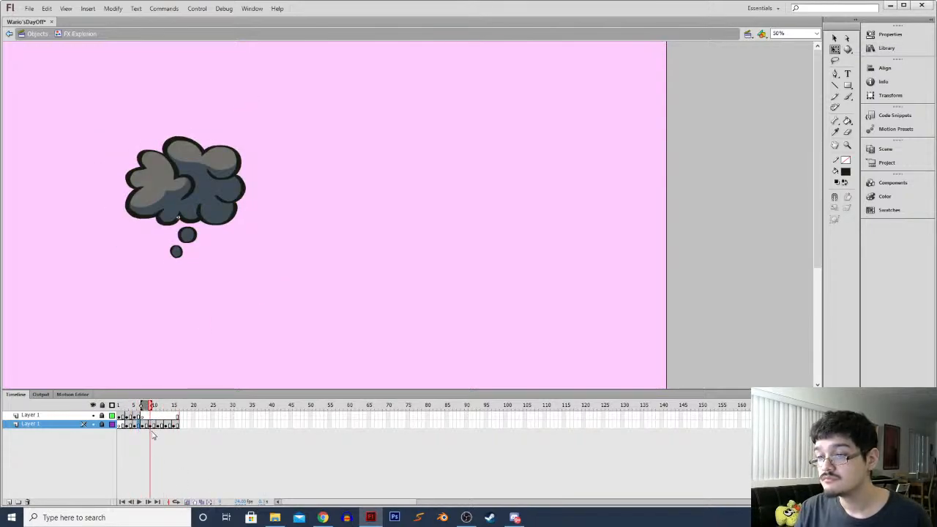
key(period)
key(period)
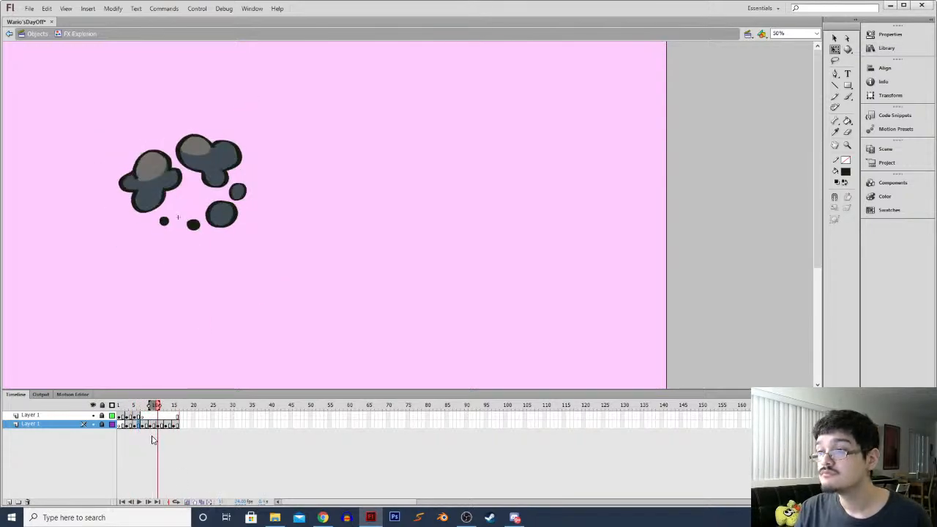
click(102, 425)
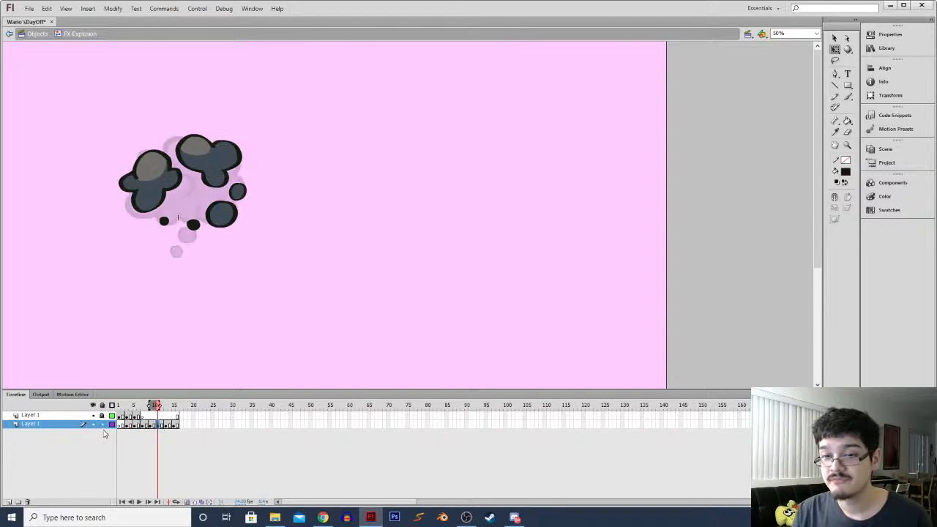
key(ctrl+equal)
key(space)
drag(188, 266, 369, 273)
key(l)
mouse_move(277, 239)
mouse_down()
mouse_move(297, 262)
mouse_move(322, 226)
mouse_up()
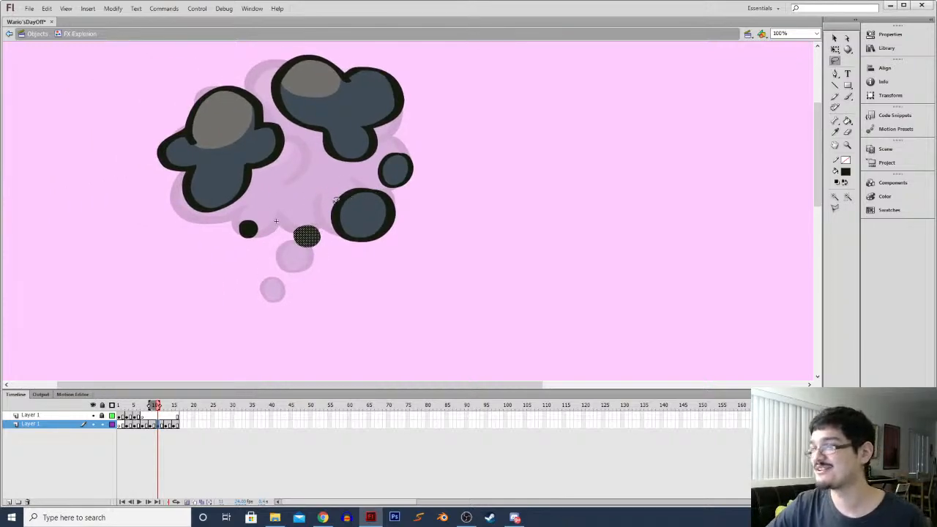
drag(379, 173, 377, 175)
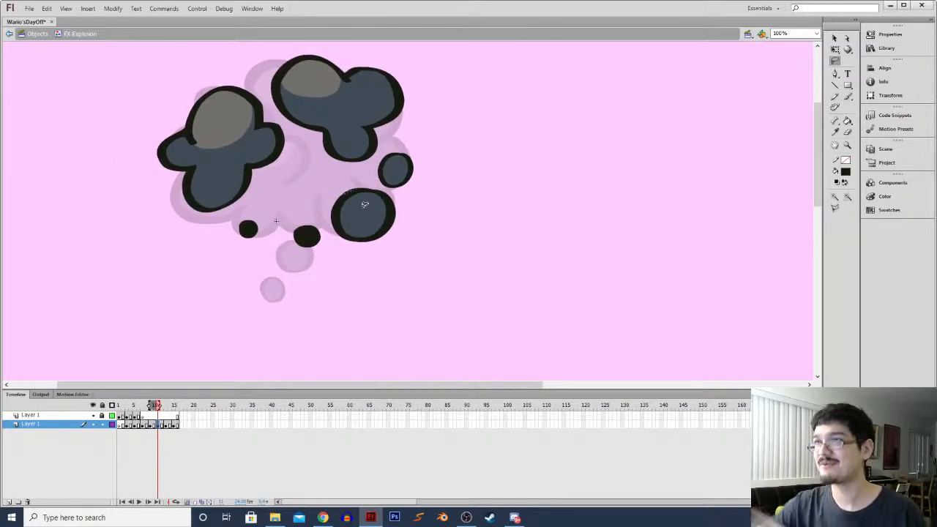
Step back and forth between the smoke drawings around frames 9 to 13 to compare how the puffs change
key(period)
key(period)
key(comma)
key(comma)
click(166, 425)
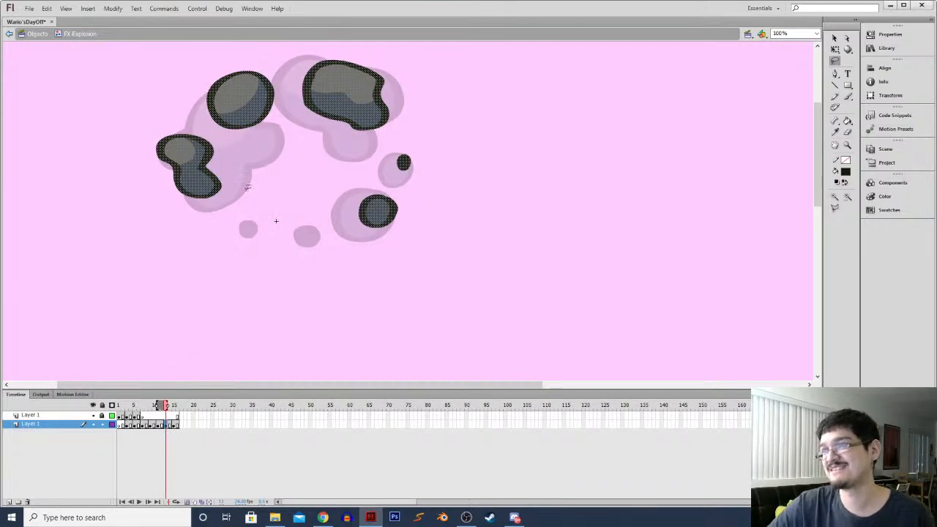
click(152, 426)
click(164, 425)
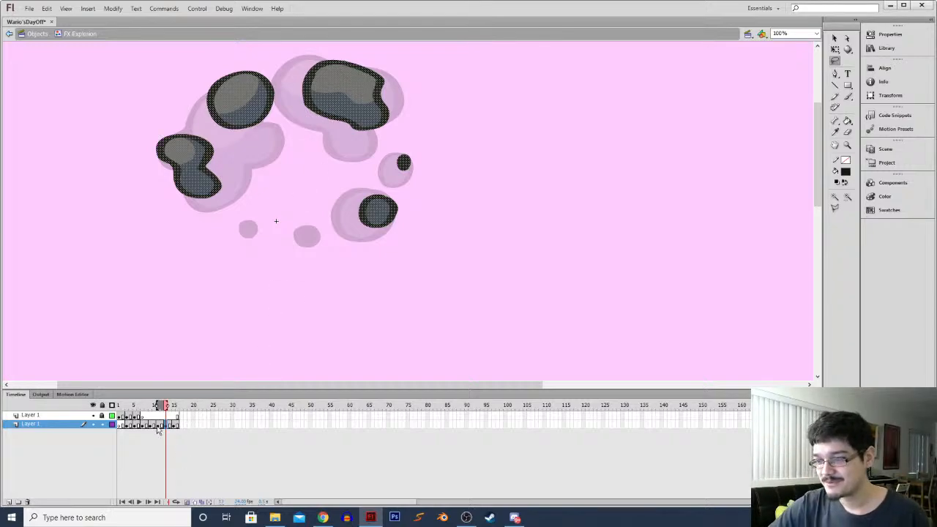
click(153, 426)
click(163, 425)
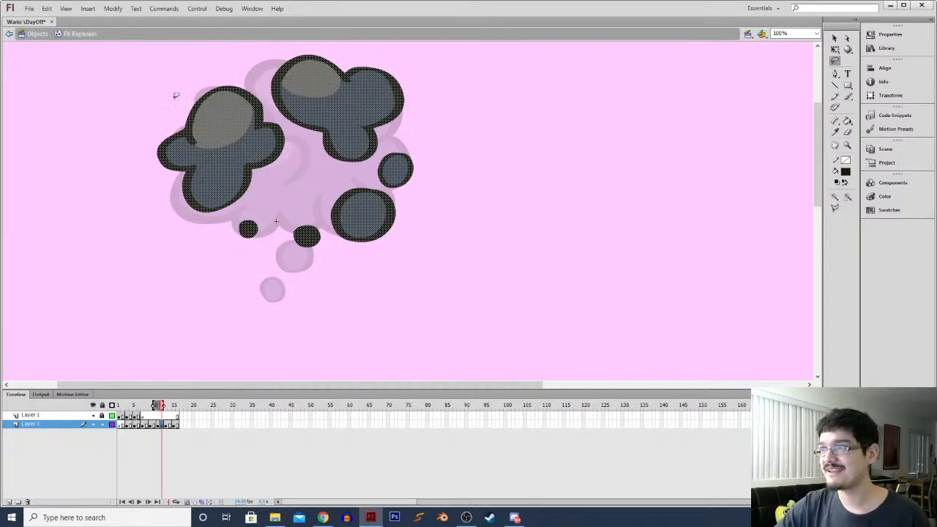
On a new keyframe at frame 12, shrink the large left smoke puff slightly and move it upward
click(157, 413)
click(161, 413)
drag(143, 139, 196, 69)
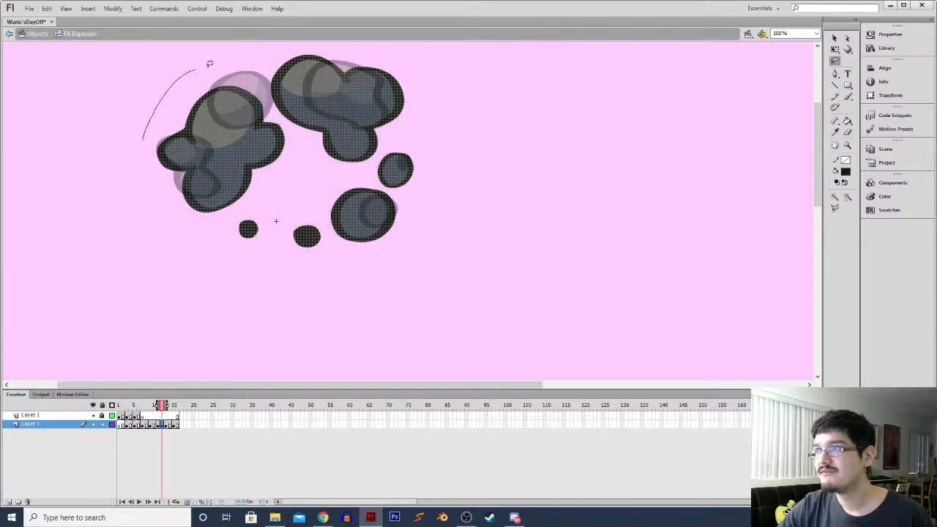
mouse_move(292, 160)
mouse_down()
mouse_move(205, 218)
mouse_move(139, 150)
mouse_up()
key(q)
drag(284, 85, 273, 96)
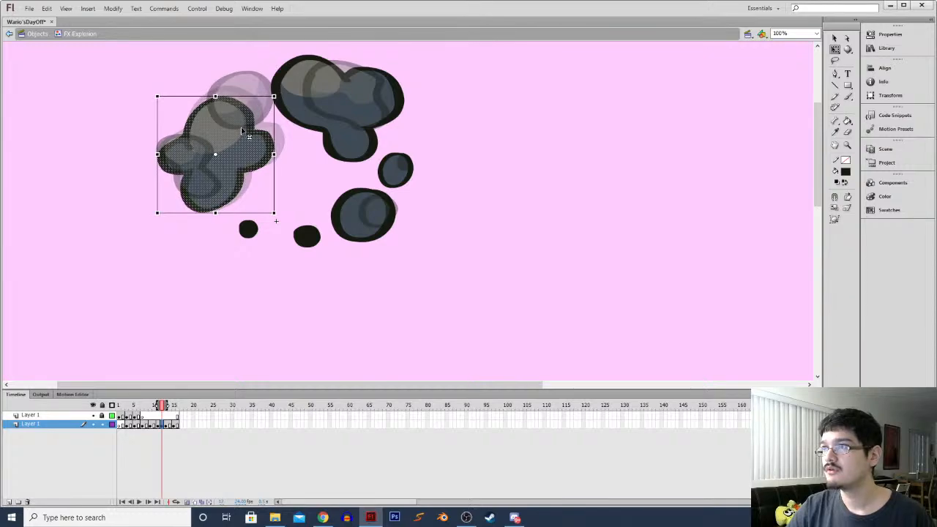
drag(240, 135, 244, 120)
Select the large upper-right smoke puff on frame 12 and scale it down slightly
key(l)
mouse_move(259, 64)
mouse_down()
mouse_move(394, 45)
mouse_move(410, 114)
mouse_up()
drag(299, 144, 296, 140)
key(q)
drag(271, 55, 295, 86)
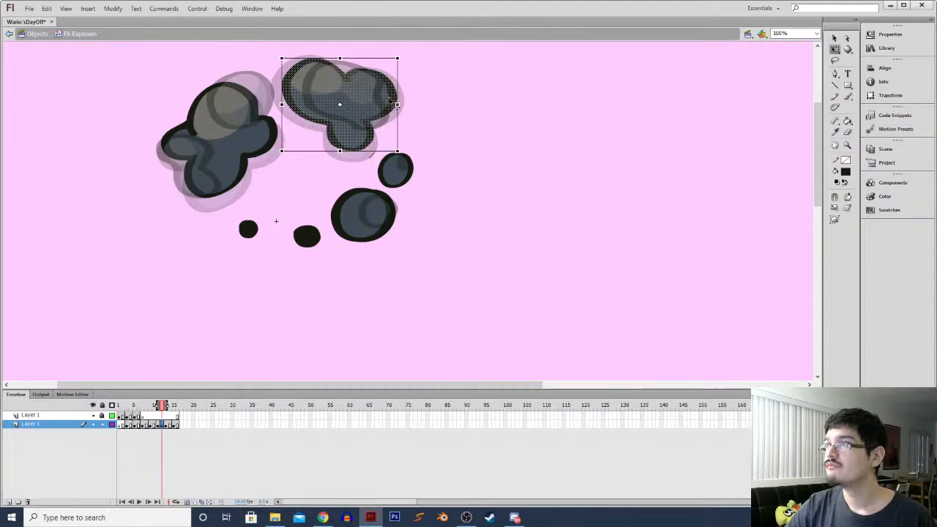
key(l)
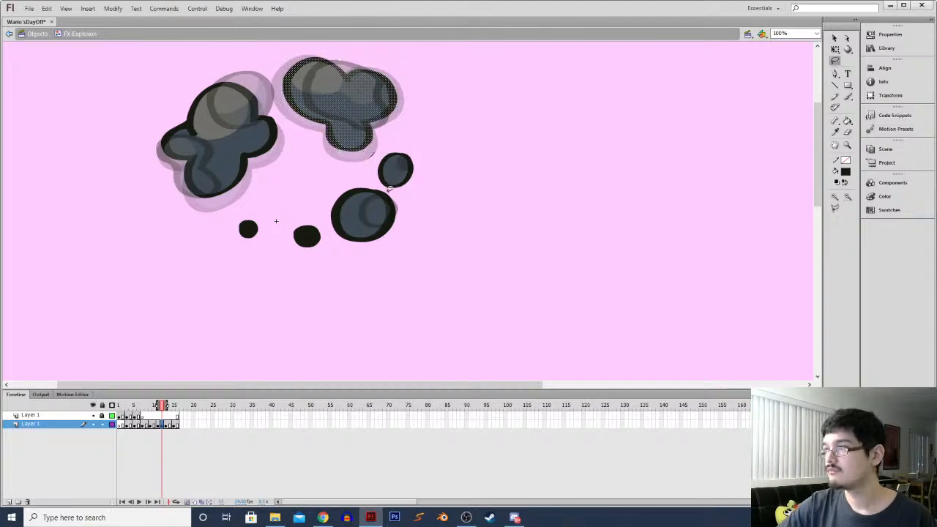
drag(375, 178, 361, 173)
key(ctrl+z)
key(ctrl+z)
key(ctrl+z)
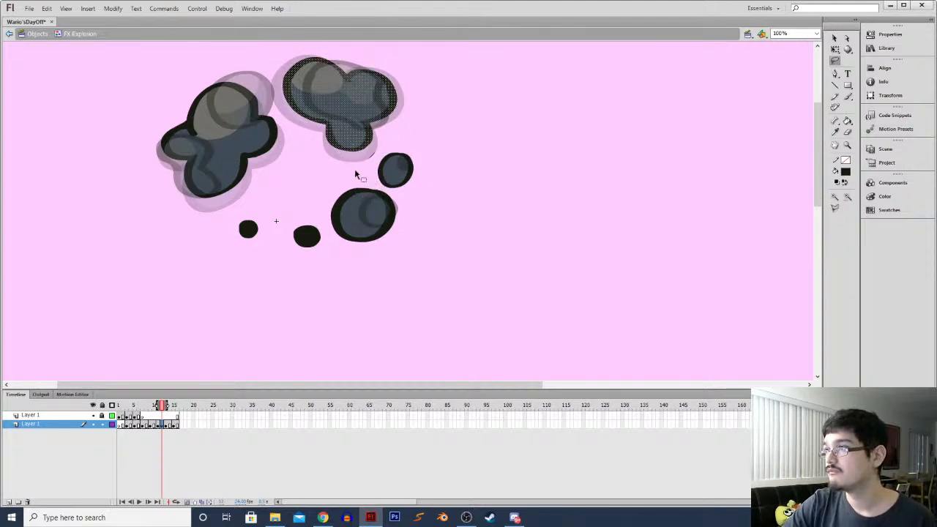
Reselect the large upper-right puff on frame 12 and refit its position inside its onion-skinned outline
mouse_move(423, 124)
mouse_down()
mouse_move(333, 30)
mouse_move(277, 79)
mouse_up()
drag(318, 154, 322, 163)
key(q)
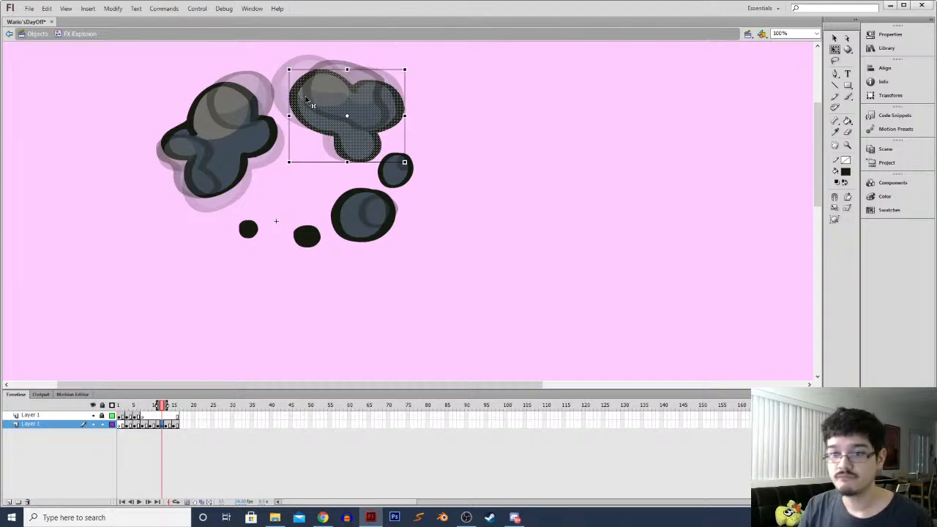
drag(289, 70, 300, 78)
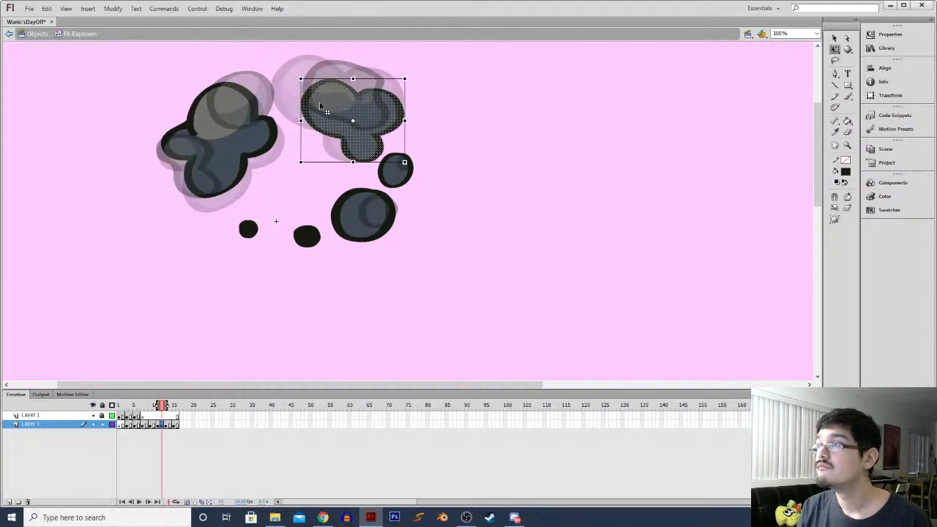
key(ctrl+z)
drag(325, 113, 316, 102)
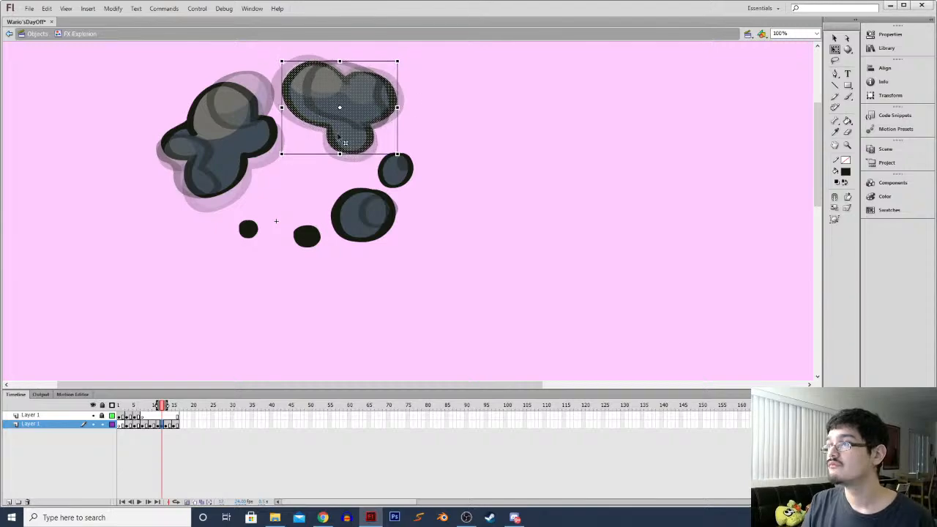
drag(395, 68, 402, 91)
Shrink the small round puff and the larger round puff beneath it on the right side of the frame 12 smoke
key(l)
drag(385, 184, 382, 183)
key(q)
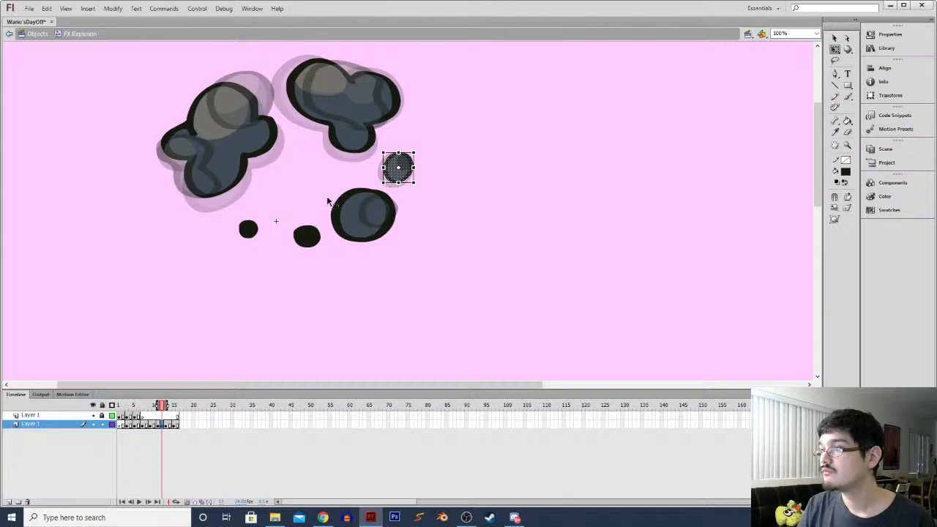
key(l)
mouse_move(397, 188)
mouse_down()
mouse_move(331, 233)
mouse_move(327, 191)
mouse_move(343, 192)
mouse_up()
key(q)
Shrink and adjust the two small black puffs at the bottom of the frame 12 smoke and replay the animation
click(286, 220)
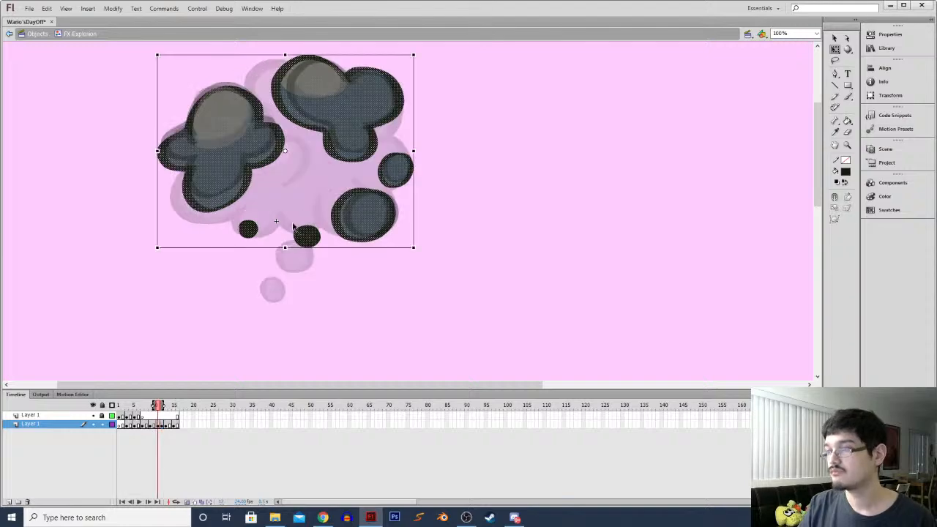
key(l)
mouse_move(284, 221)
mouse_down()
mouse_move(286, 233)
mouse_move(312, 243)
mouse_up()
key(q)
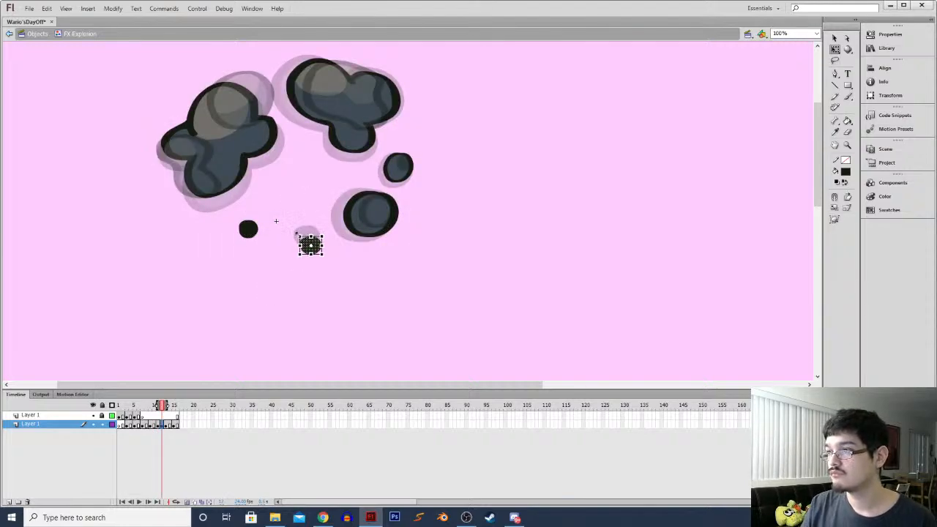
drag(317, 248, 307, 230)
key(l)
mouse_move(229, 222)
mouse_down()
mouse_move(268, 239)
mouse_move(231, 233)
mouse_up()
drag(247, 232, 242, 229)
key(q)
click(145, 426)
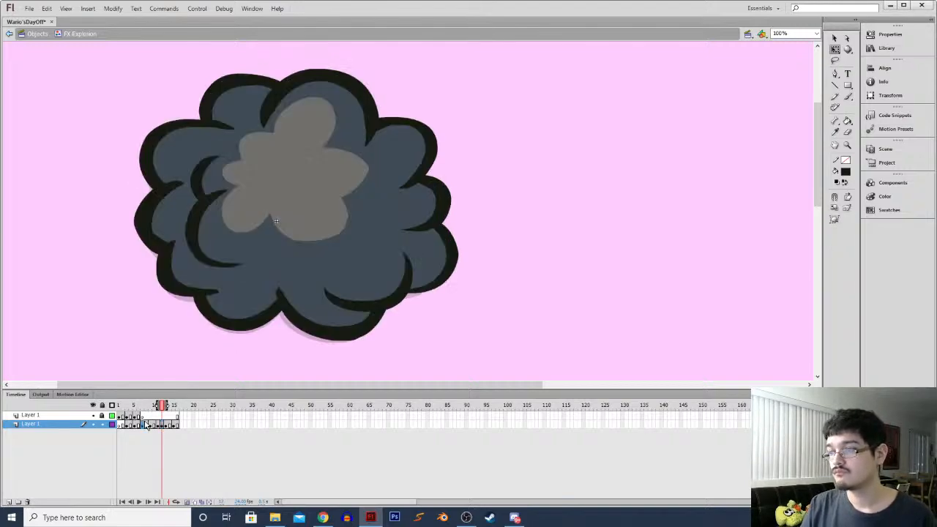
key(Return)
On a new keyframe at frame 14, shrink the two-lobed left puff toward its upper left
click(159, 426)
click(167, 426)
click(171, 428)
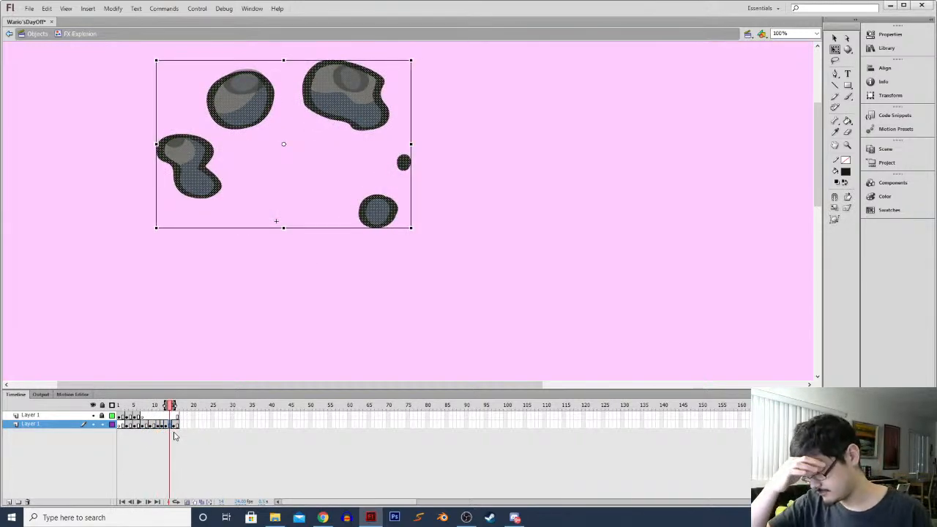
key(l)
mouse_move(213, 129)
mouse_down()
mouse_move(122, 133)
mouse_move(136, 144)
mouse_move(167, 140)
mouse_move(181, 161)
mouse_up()
key(q)
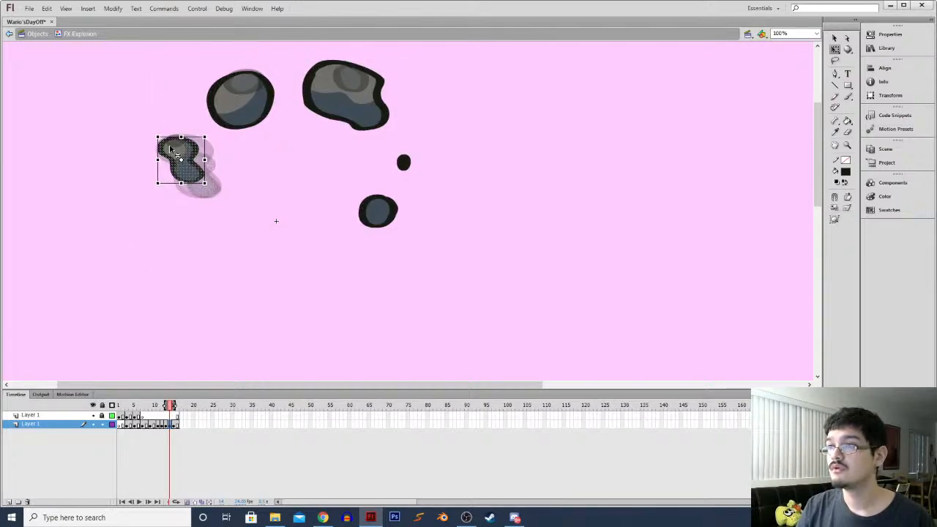
Shrink the round upper-left puff and the irregular upper-right puff on frame 14 to fit between the onion-skinned drawings
key(l)
mouse_move(199, 82)
mouse_down()
mouse_move(222, 55)
mouse_move(261, 131)
mouse_move(208, 88)
mouse_up()
key(q)
drag(207, 130, 234, 105)
key(l)
mouse_move(296, 71)
mouse_down()
mouse_move(301, 48)
mouse_move(390, 125)
mouse_move(304, 121)
mouse_move(292, 80)
mouse_up()
key(q)
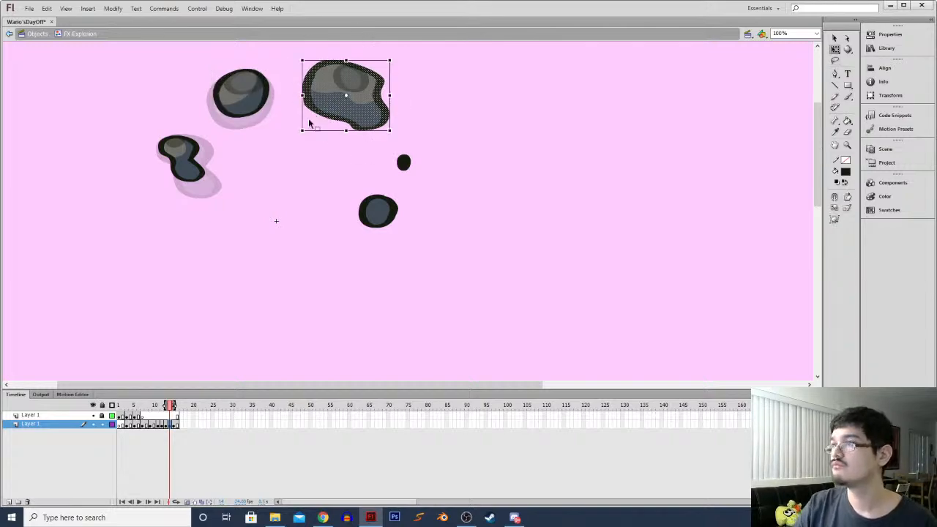
drag(301, 131, 348, 86)
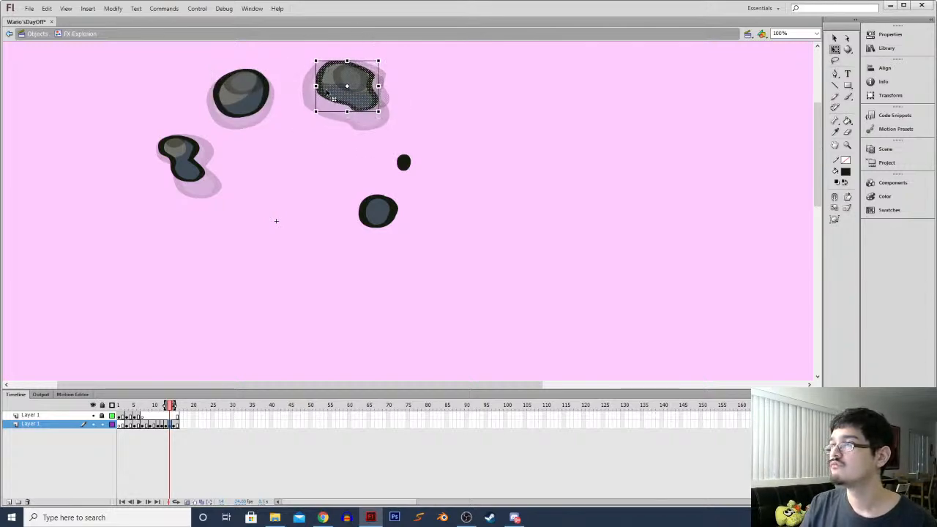
Delete the tiny black puff on frame 14 and shrink the round lower-right puff, shifting it up and outward
drag(384, 137, 403, 167)
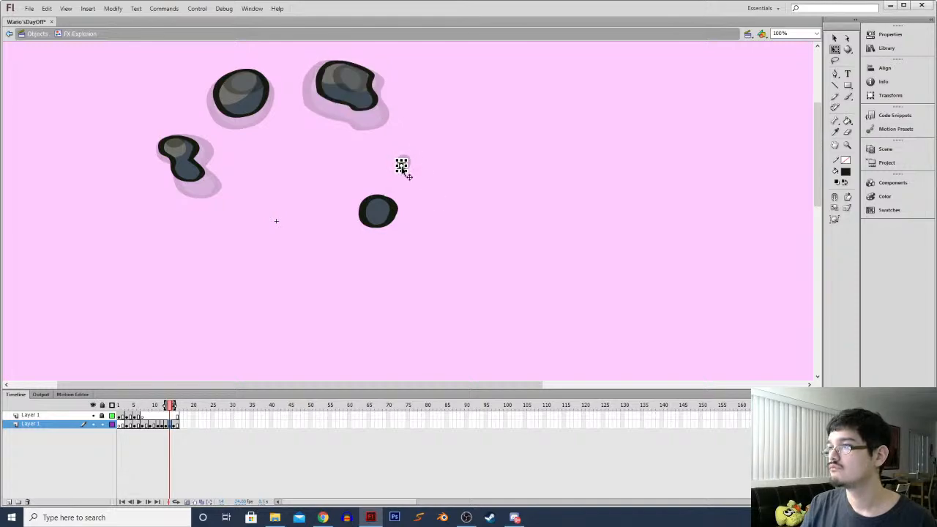
key(Delete)
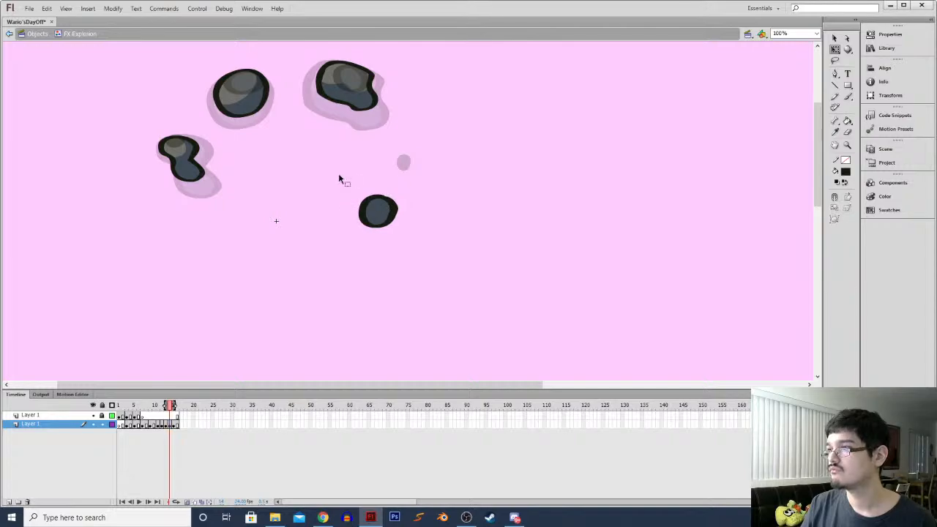
drag(341, 178, 410, 238)
drag(399, 193, 392, 209)
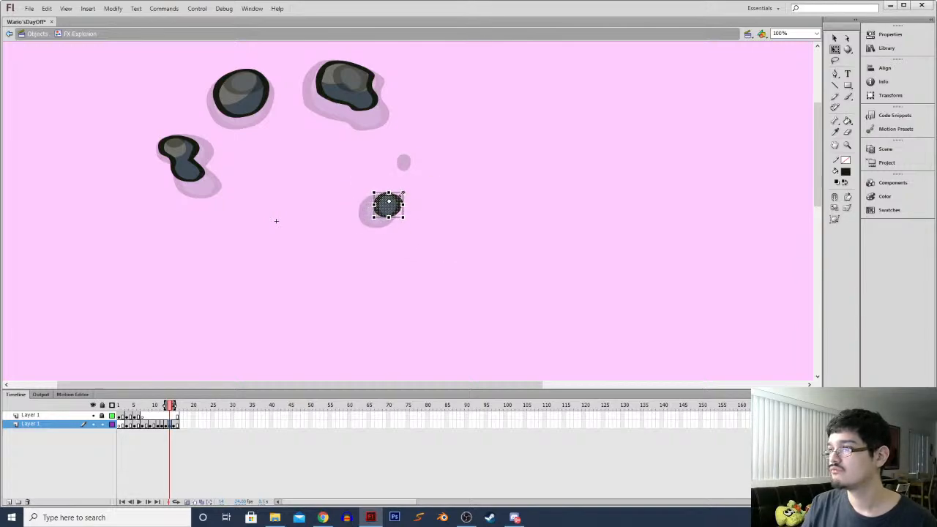
On a new keyframe at frame 16, delete the small left puff and shrink the two upper puffs
mouse_move(175, 429)
mouse_down()
mouse_move(132, 431)
mouse_move(176, 433)
mouse_up()
drag(177, 210, 270, 124)
key(Delete)
click(391, 131)
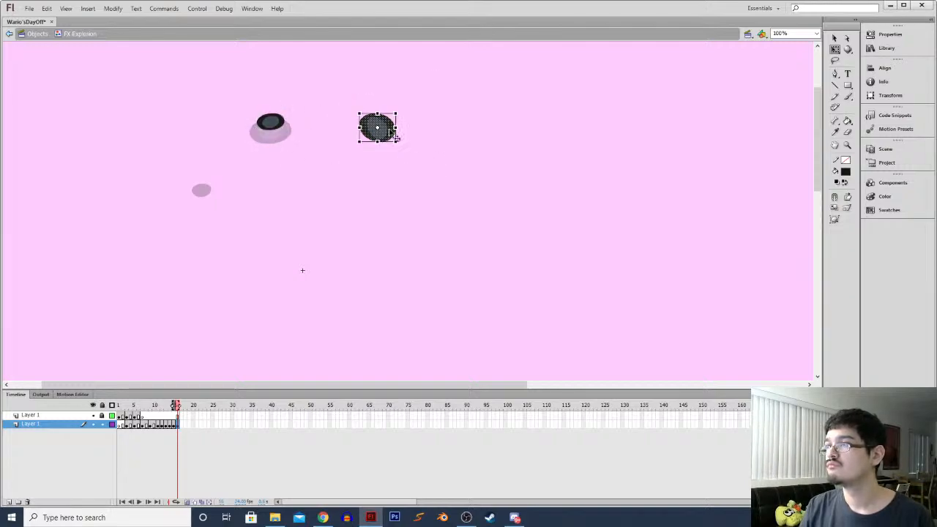
drag(396, 141, 378, 121)
Fill the two remaining puffs on frame 16 solid with the dark outline color
key(l)
mouse_move(219, 95)
mouse_down()
mouse_move(405, 172)
mouse_move(234, 146)
mouse_up()
key(k)
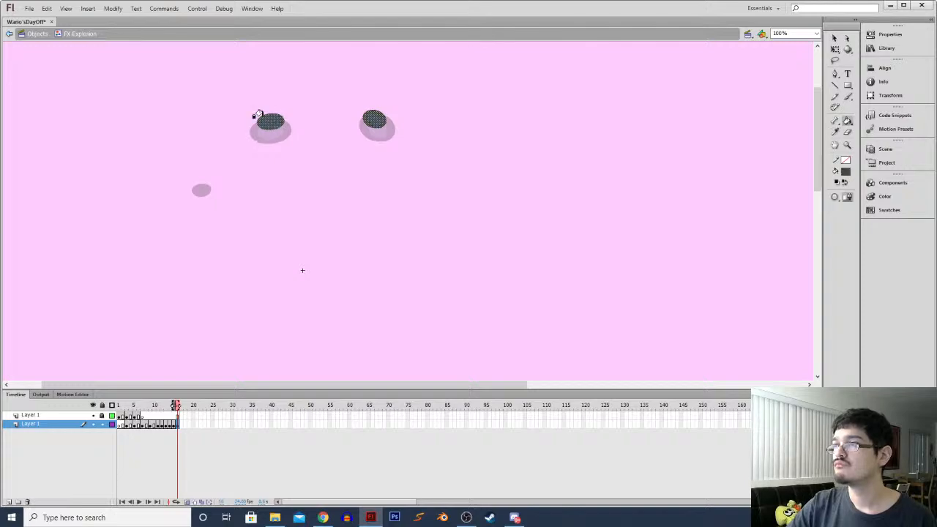
click(266, 134)
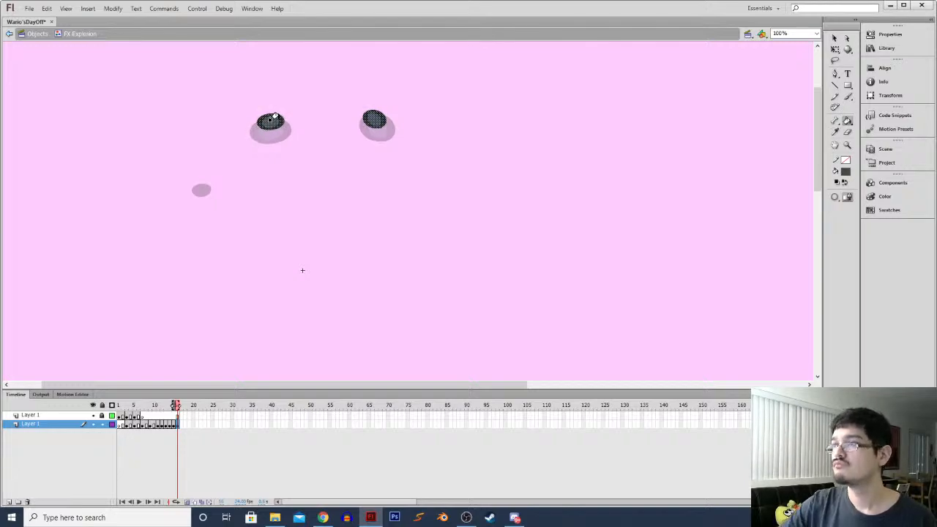
Turn on loop playback and play the revised smoke animation at 50% zoom
click(176, 502)
key(Return)
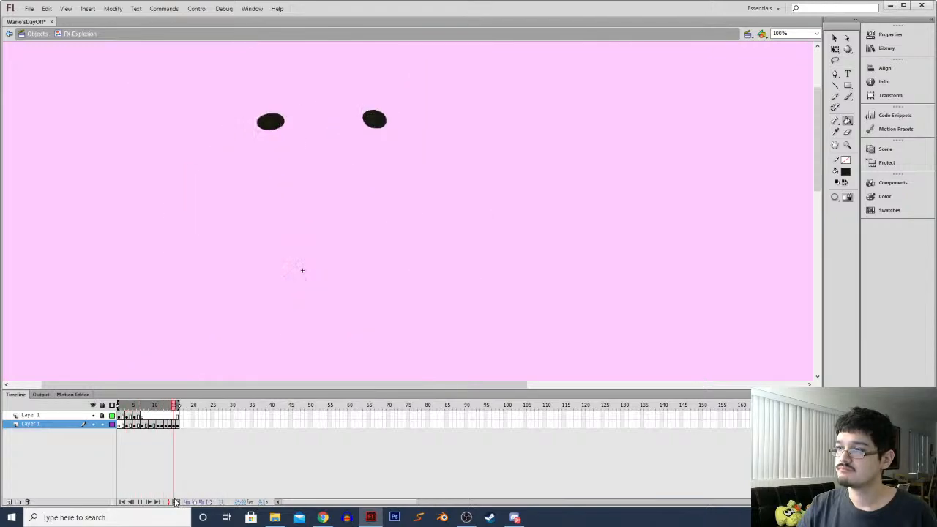
key(ctrl+minus)
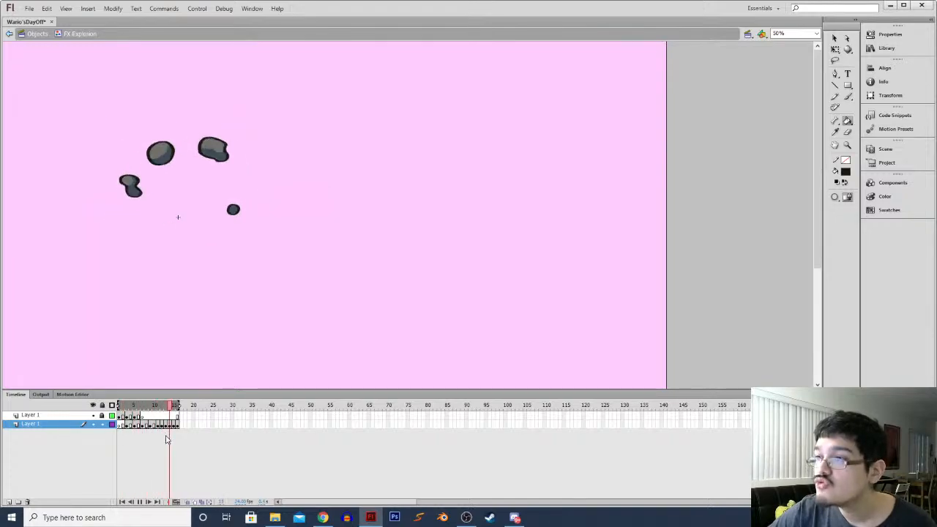
Turn off looping and, on a new keyframe at frame 8, shrink the full smoke cloud slightly and move it upward
mouse_move(153, 425)
mouse_down()
mouse_move(153, 437)
mouse_move(127, 432)
mouse_move(150, 434)
mouse_up()
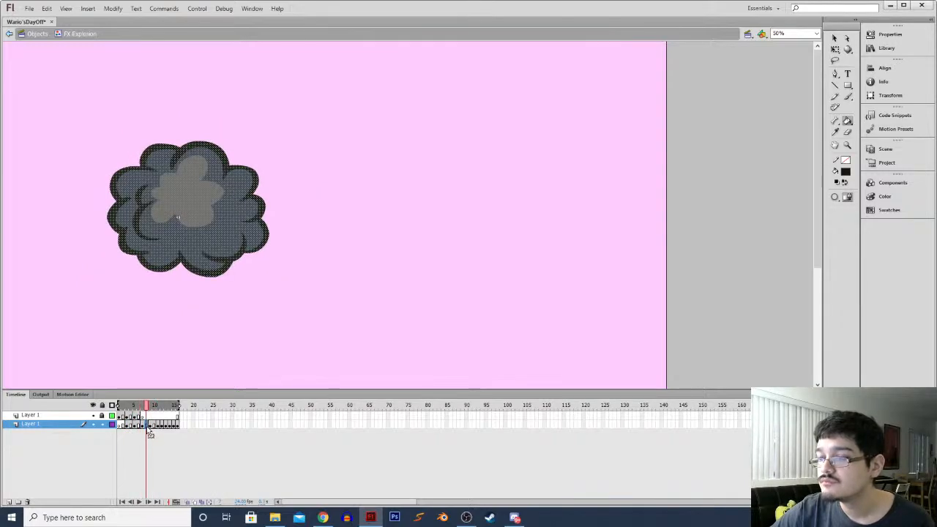
click(177, 502)
key(q)
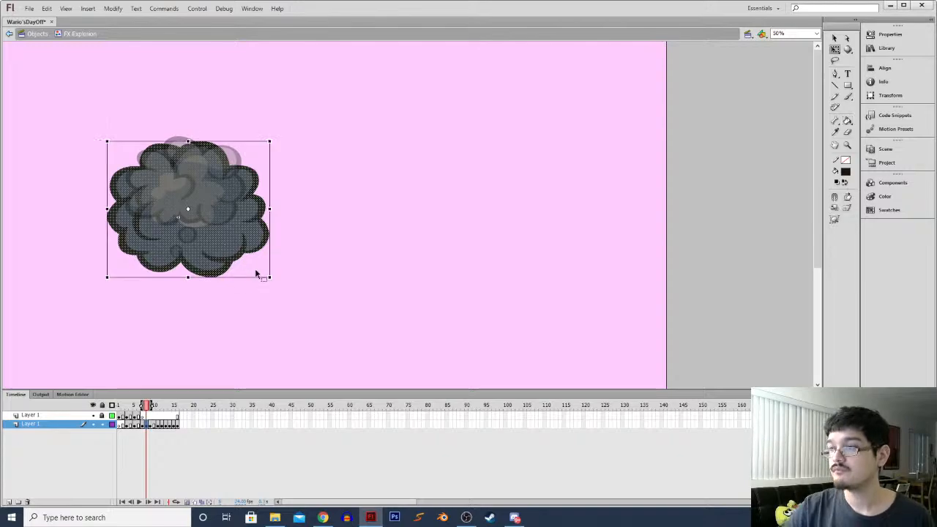
drag(269, 277, 258, 269)
drag(210, 224, 218, 213)
Loop the smoke animation to check its timing, stop at frame 10 and turn looping off
click(126, 415)
key(Return)
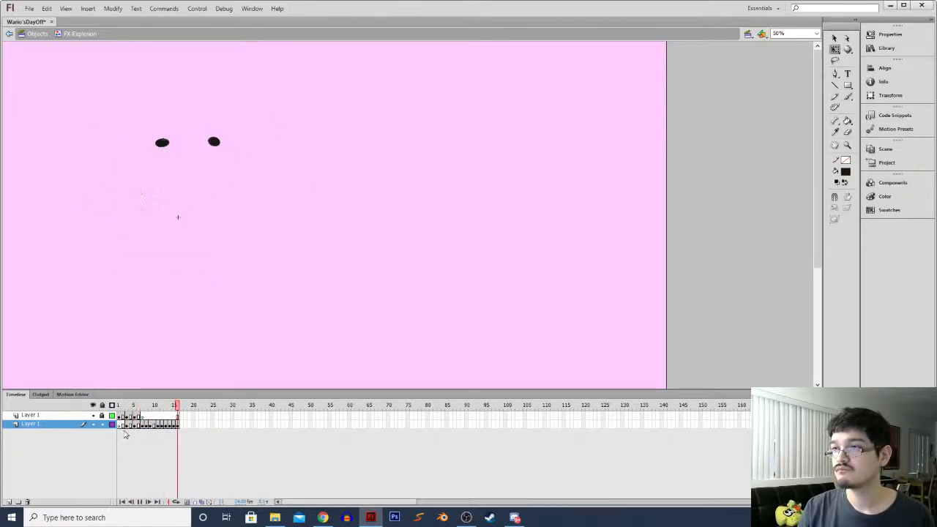
click(175, 500)
key(Return)
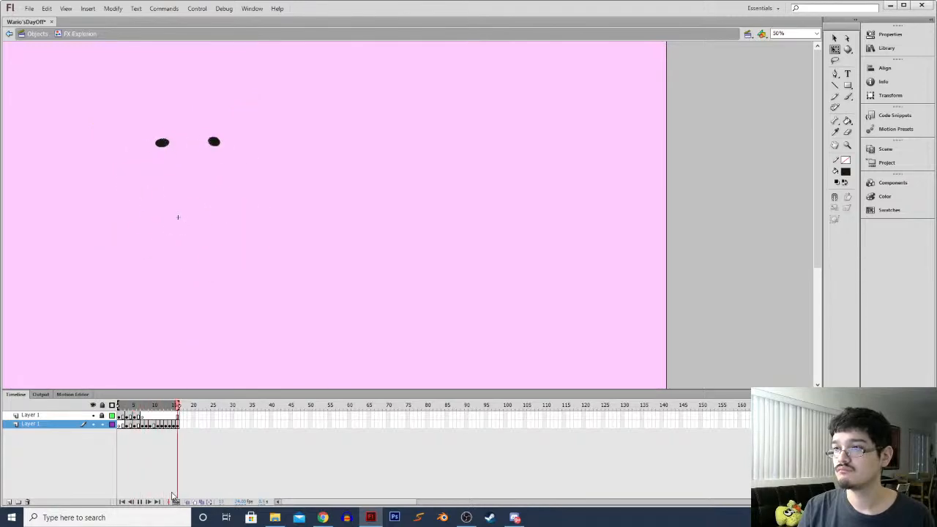
key(Return)
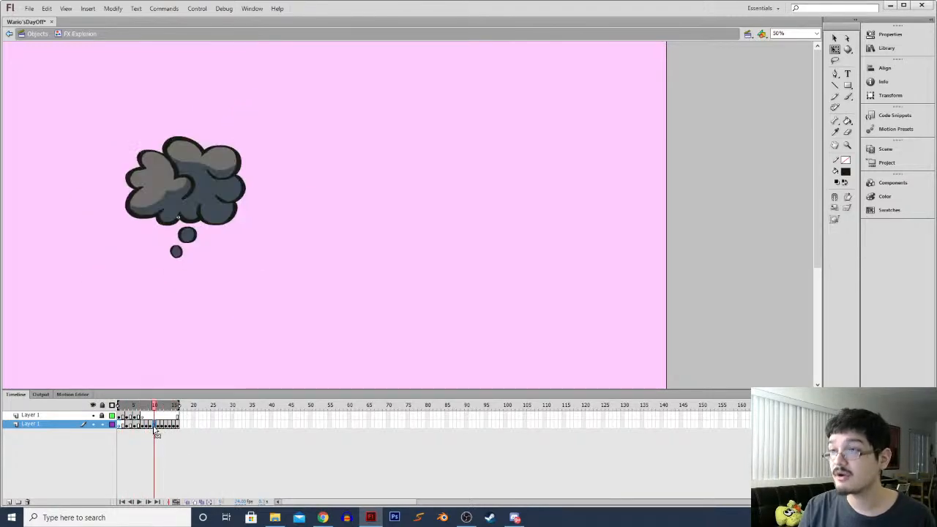
click(185, 502)
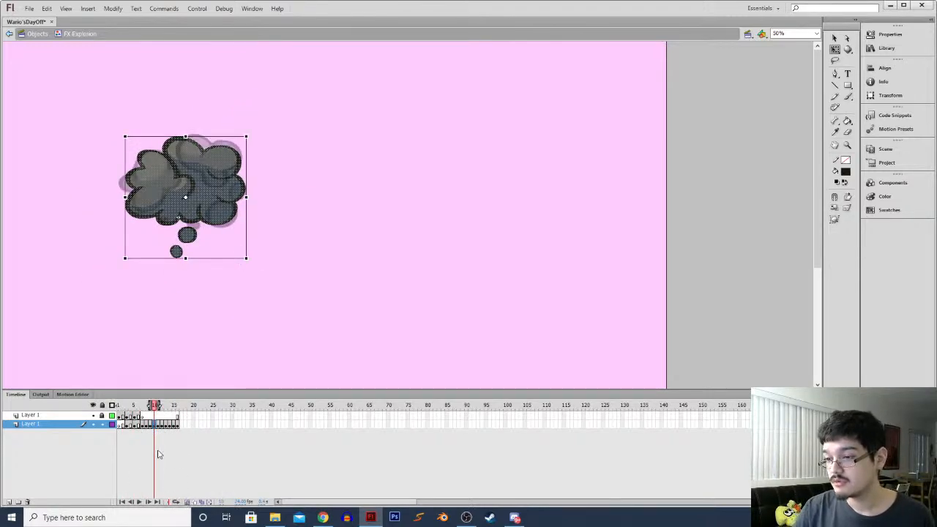
On frame 10, scale the full smoke cloud down slightly and move it a little upward
drag(246, 136, 240, 143)
drag(202, 199, 206, 191)
click(143, 280)
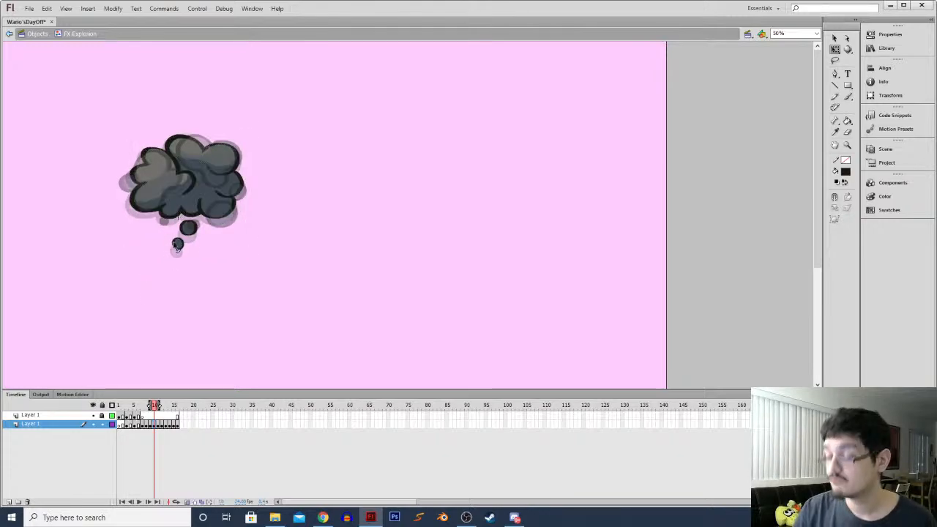
Spread the two small puffs beneath the frame 10 cloud apart, and loop the animation at 50% zoom to check it
scroll(265, 218, up, 1)
key(l)
drag(91, 231, 133, 215)
drag(107, 248, 91, 232)
mouse_move(114, 242)
mouse_down()
mouse_move(123, 241)
mouse_move(80, 255)
mouse_up()
mouse_move(93, 273)
mouse_down()
mouse_move(91, 264)
mouse_move(157, 239)
mouse_move(139, 243)
mouse_move(187, 234)
mouse_up()
click(86, 282)
key(q)
key(l)
click(148, 260)
key(k)
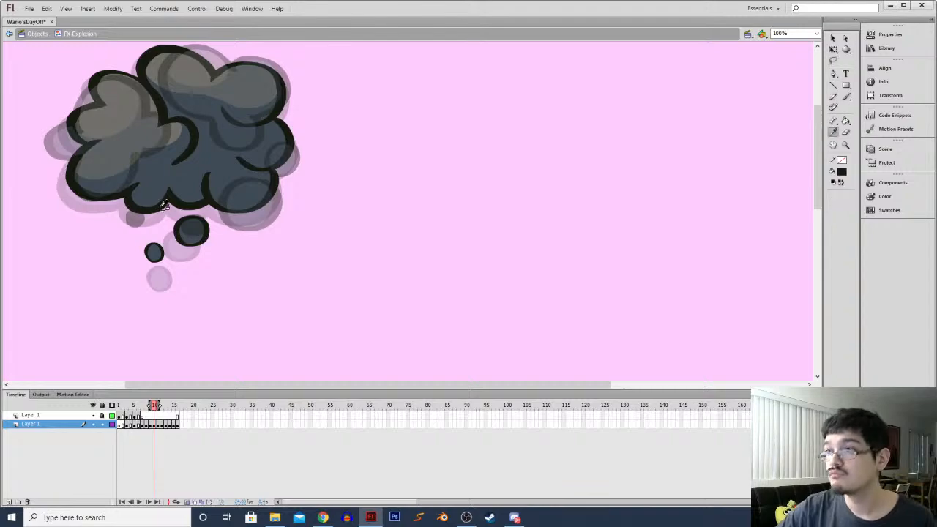
key(ctrl+minus)
click(174, 502)
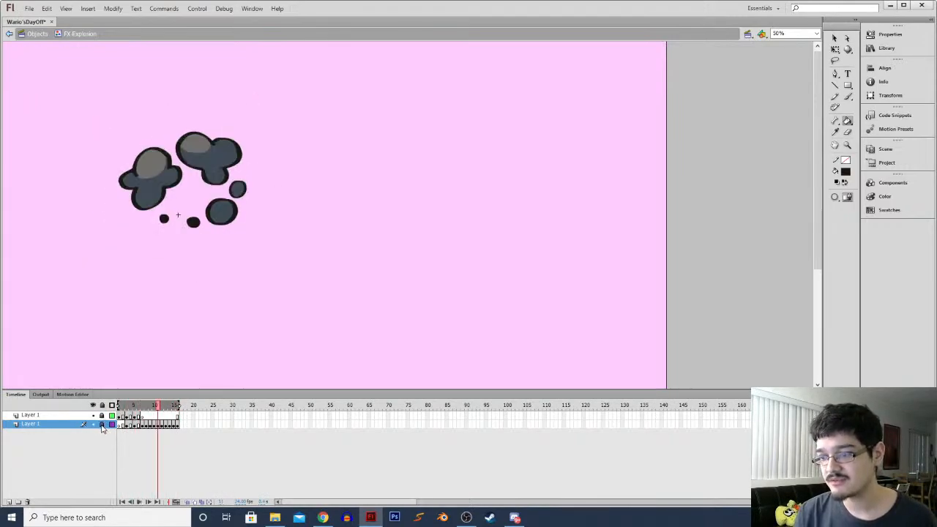
Rename the lower layer Smoke and the upper layer Boom
double_click(33, 424)
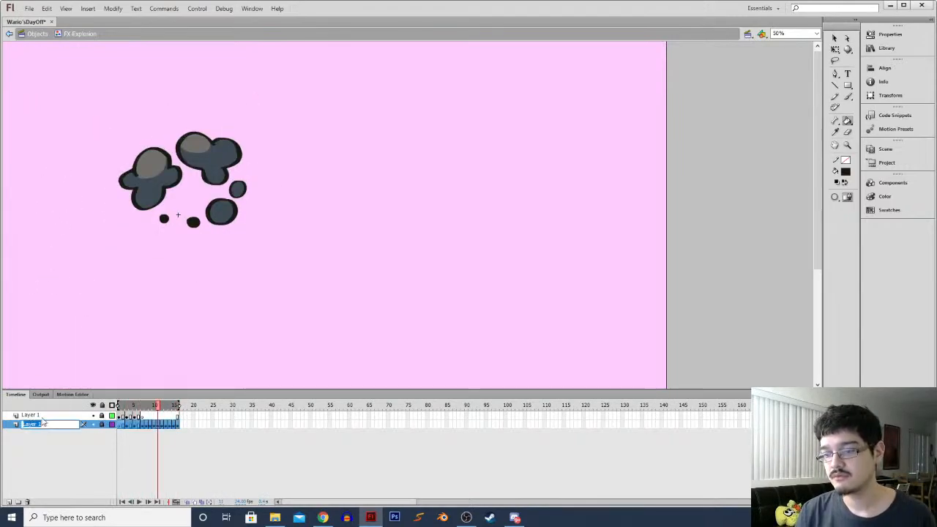
text(Smoke)
key(Return)
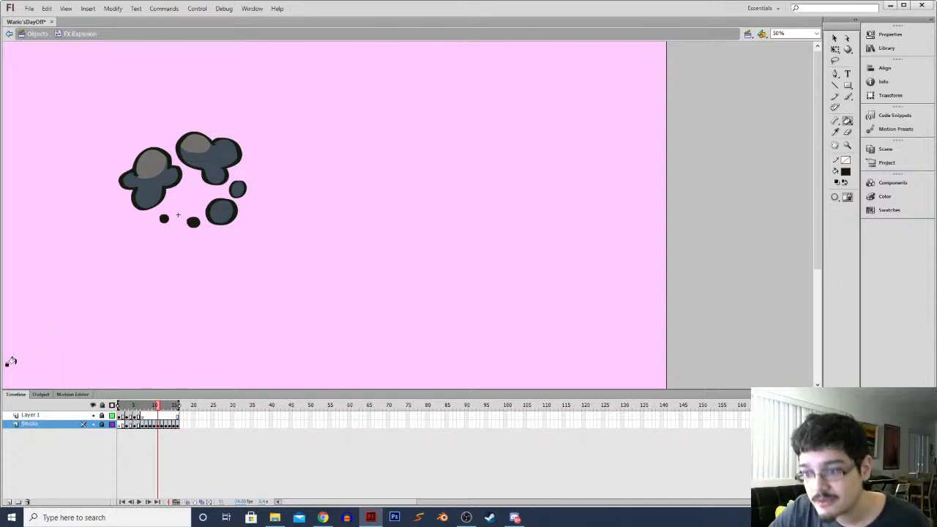
double_click(33, 415)
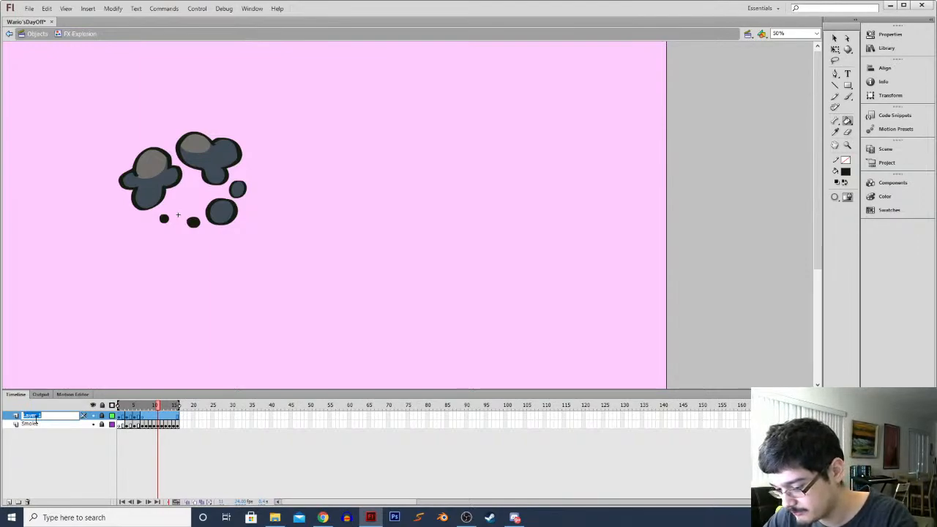
text(Boom)
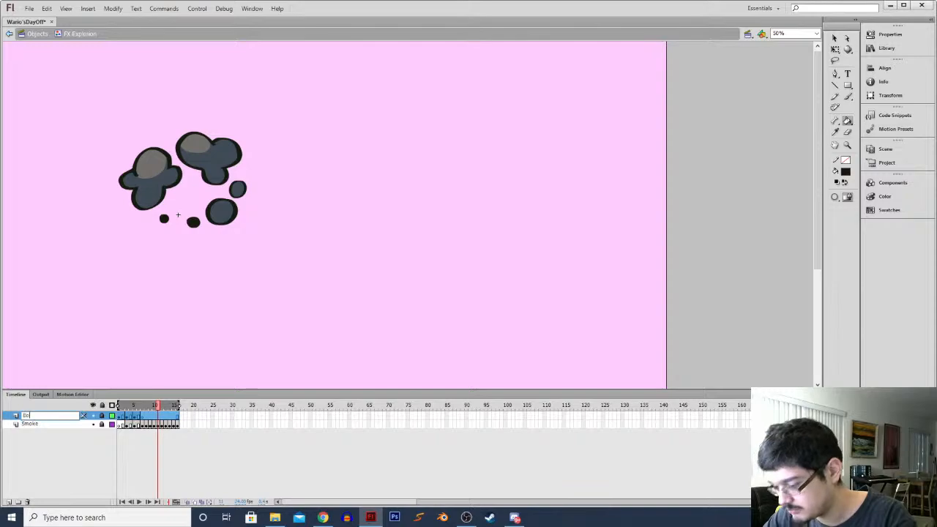
key(Return)
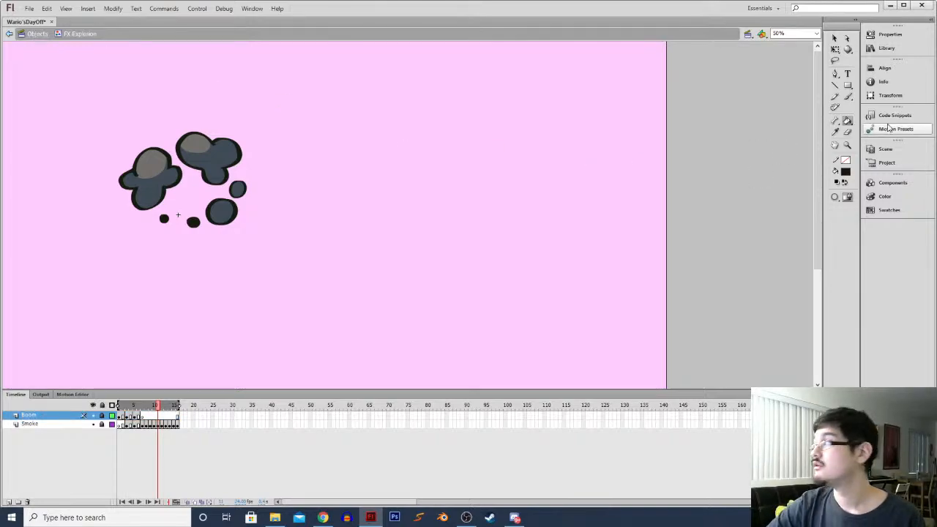
Switch to the Scene4_CuetheMusic scene and go to the cannon shot just before the explosion on the Char2 layer
click(884, 149)
click(796, 188)
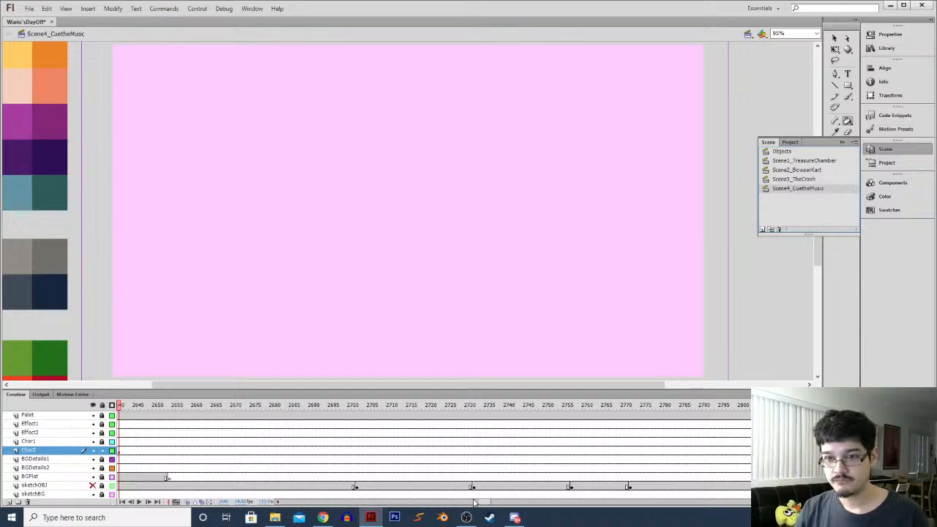
drag(470, 505, 466, 505)
click(463, 452)
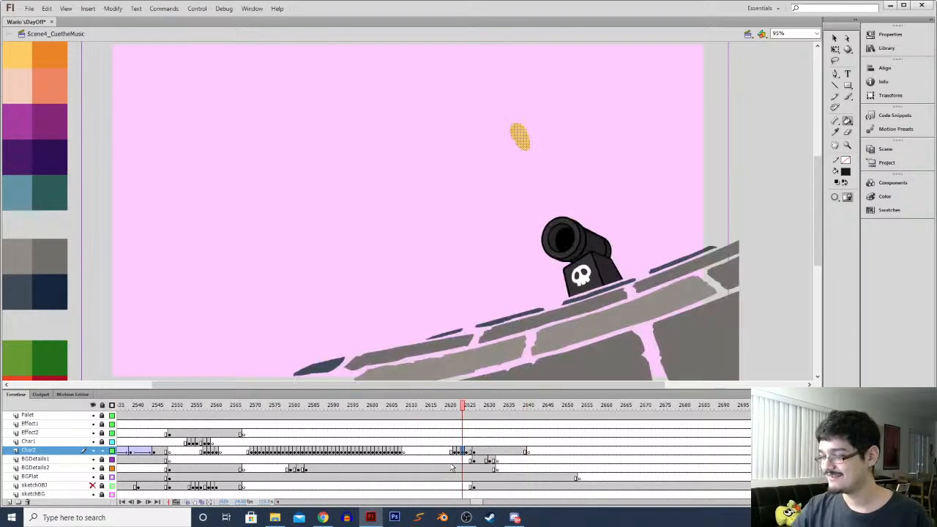
Play the cannon explosion in the scene from about frame 2620 at 47% zoom
key(ctrl+minus)
click(473, 453)
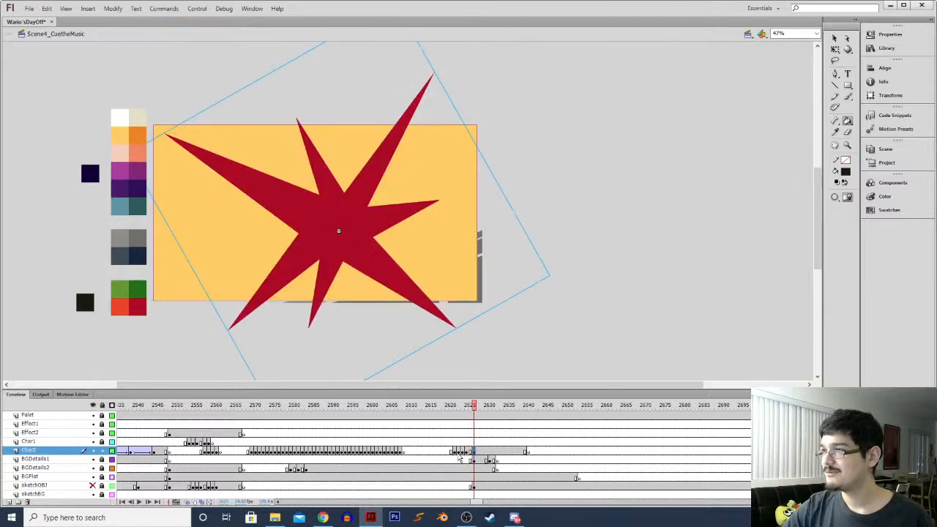
click(450, 452)
key(Return)
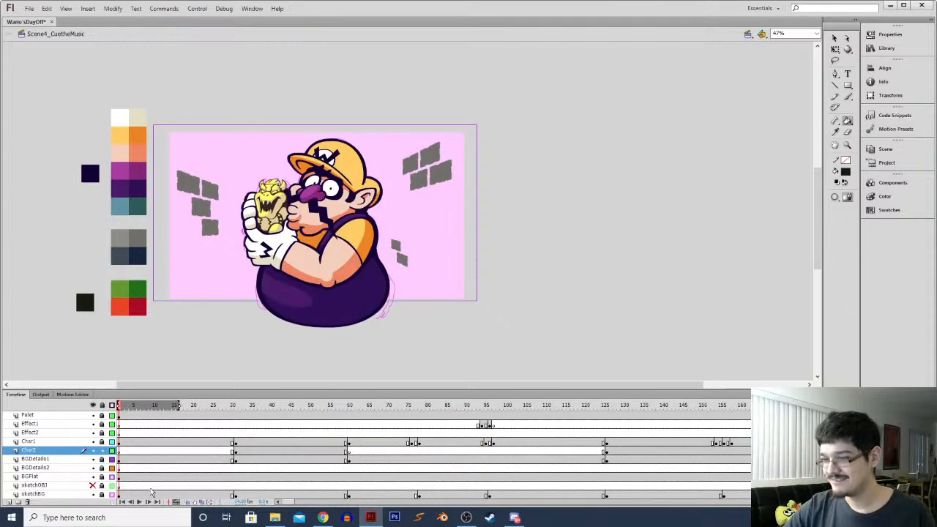
drag(297, 502, 474, 501)
click(432, 460)
key(Return)
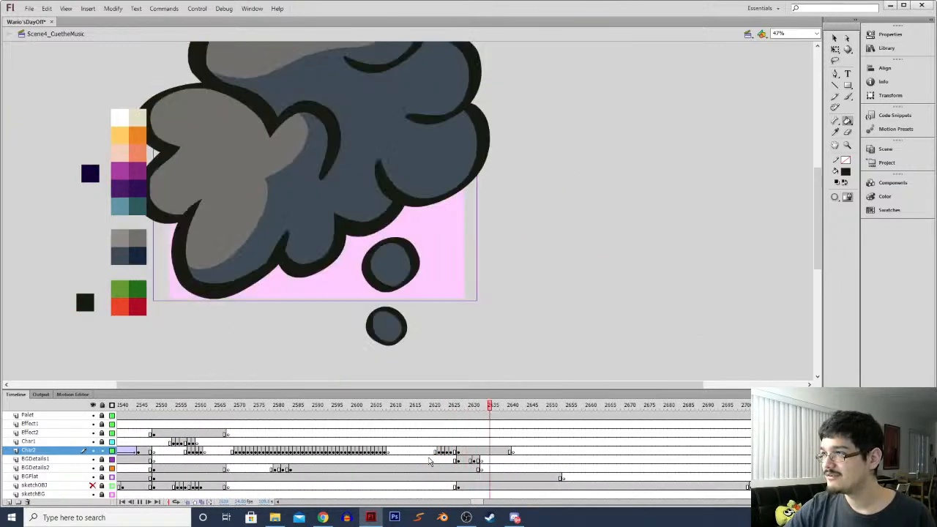
click(440, 460)
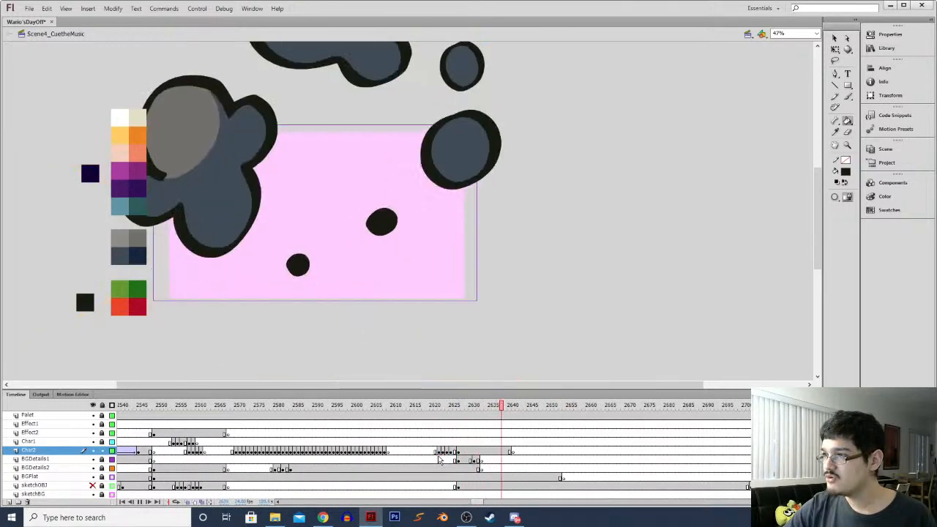
Step back and forth through the explosion's smoke frames to examine where the Char2 effect should be cut off
click(478, 450)
key(period)
key(period)
key(period)
key(period)
key(period)
key(period)
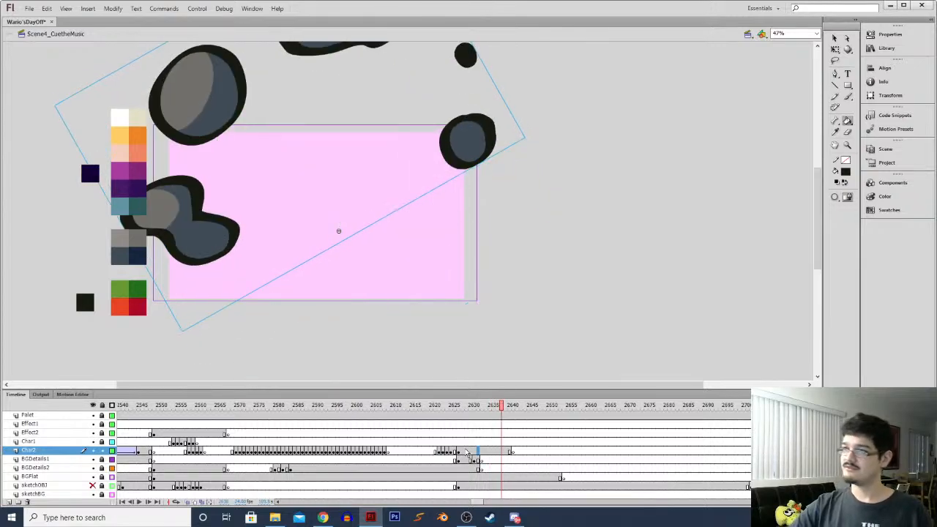
key(comma)
key(comma)
key(comma)
key(comma)
key(comma)
key(comma)
key(comma)
key(comma)
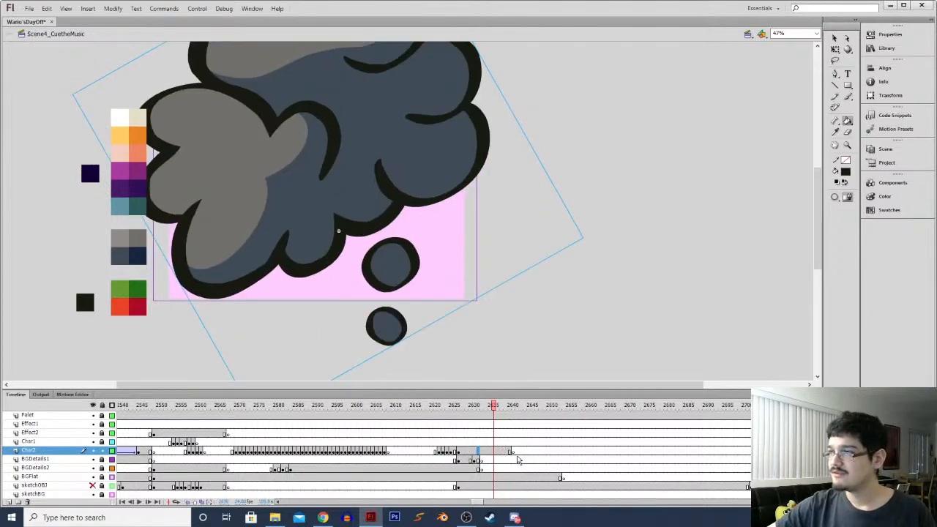
key(period)
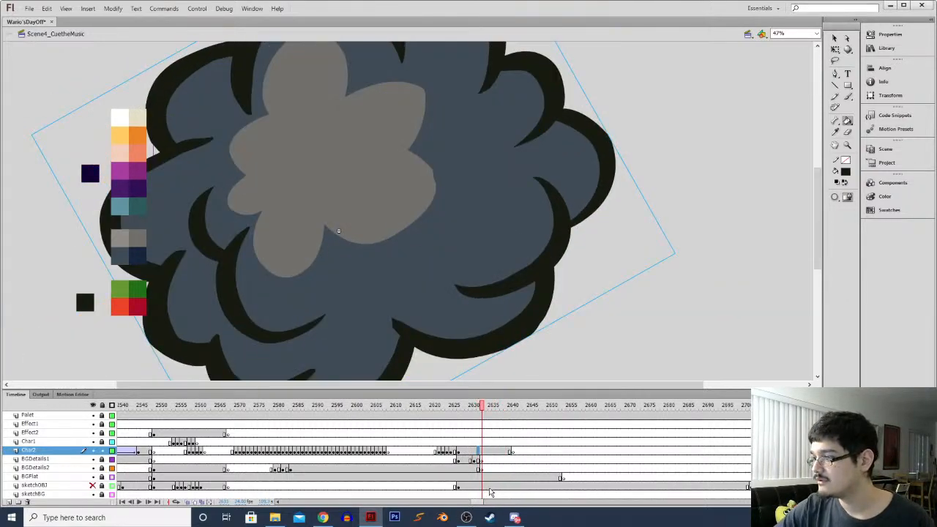
key(period)
key(period)
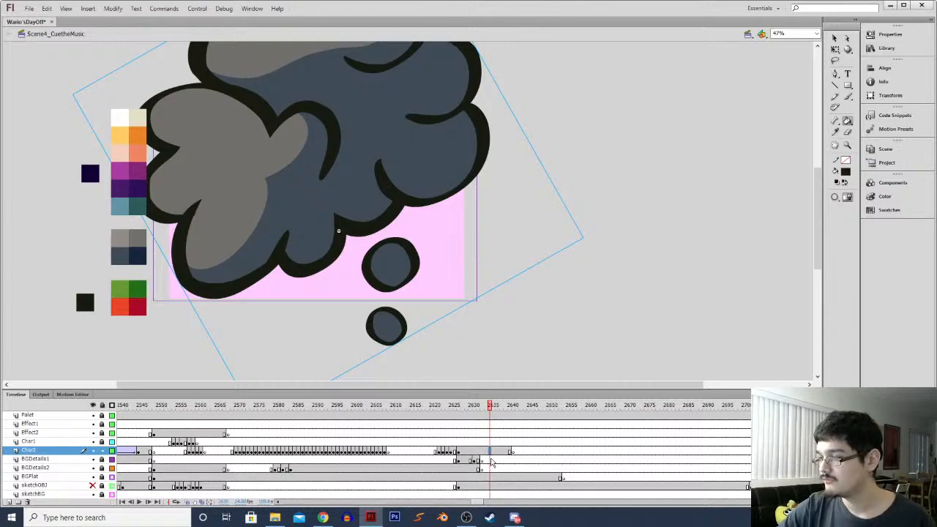
key(period)
key(period)
key(period)
key(period)
key(period)
key(period)
key(period)
key(period)
End the Char2 explosion with a blank keyframe at frame 2633 and save the file
click(489, 452)
click(513, 451)
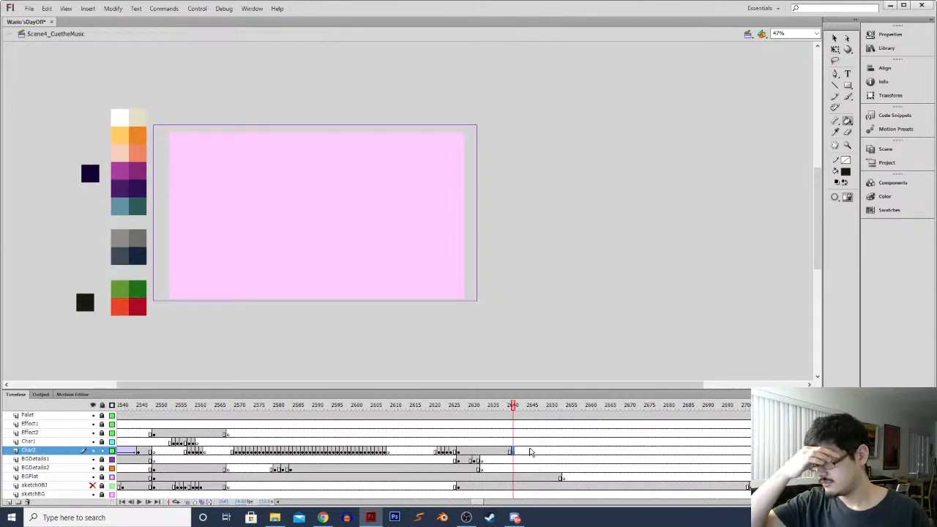
click(494, 451)
click(513, 452)
click(493, 451)
click(480, 452)
key(ctrl+s)
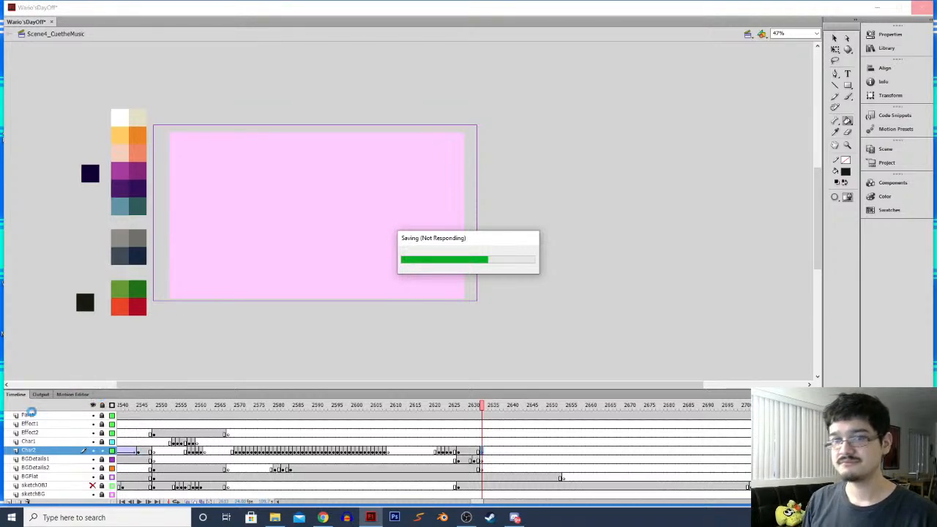
Choose the Rectangle tool and unlock the BGDetails1 layer
key(alt+Tab)
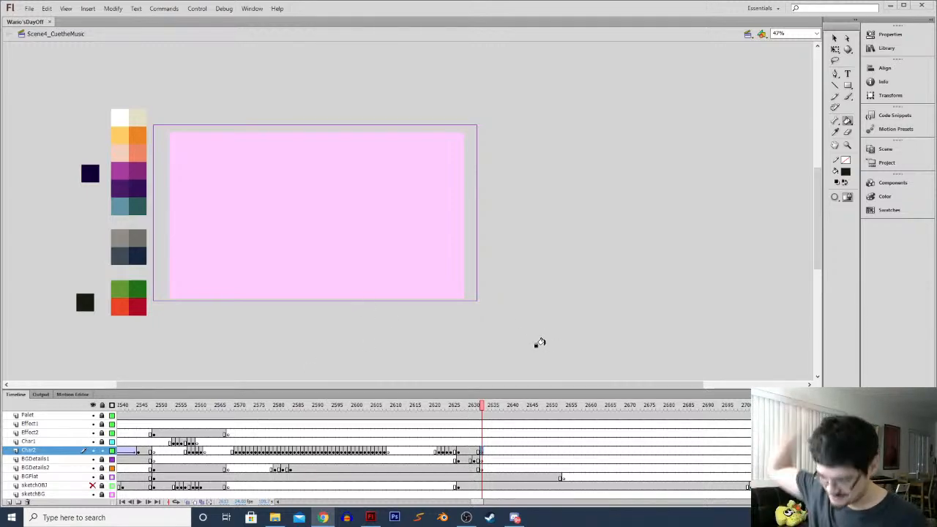
drag(463, 406, 482, 406)
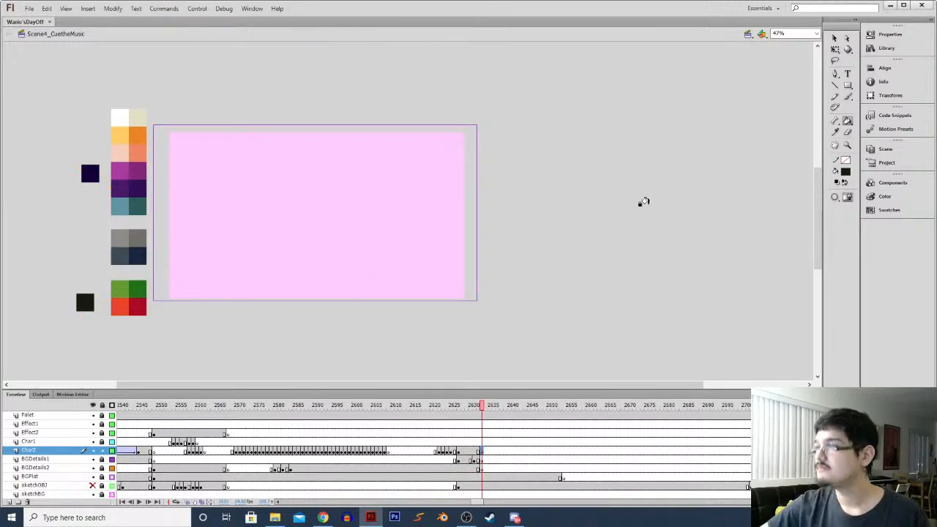
click(847, 84)
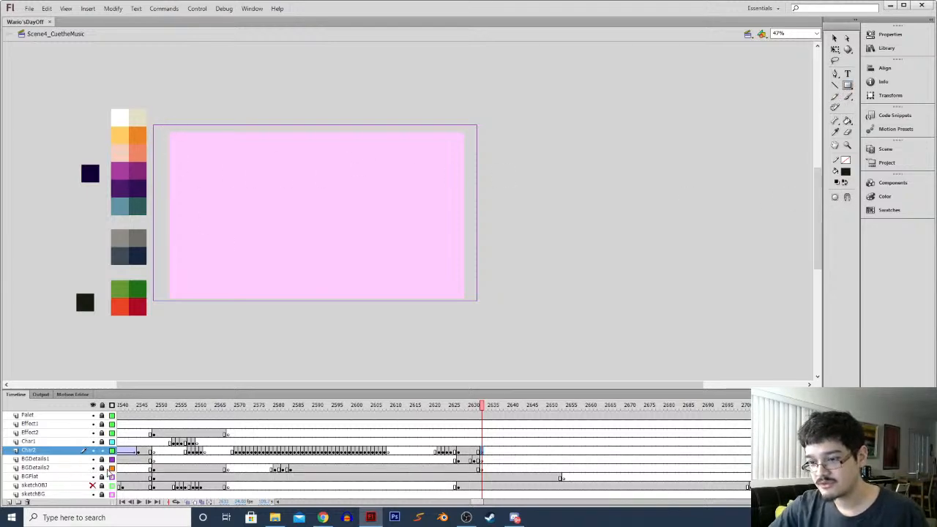
click(102, 461)
Try to continue the cannon and brick wall artwork on BGDetails2 from frame 2633 through frame 2647
click(478, 468)
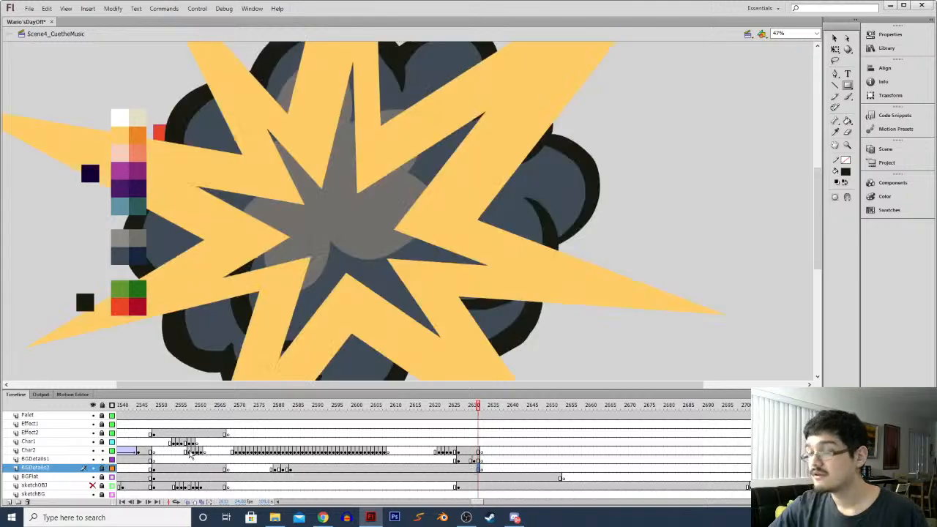
click(482, 470)
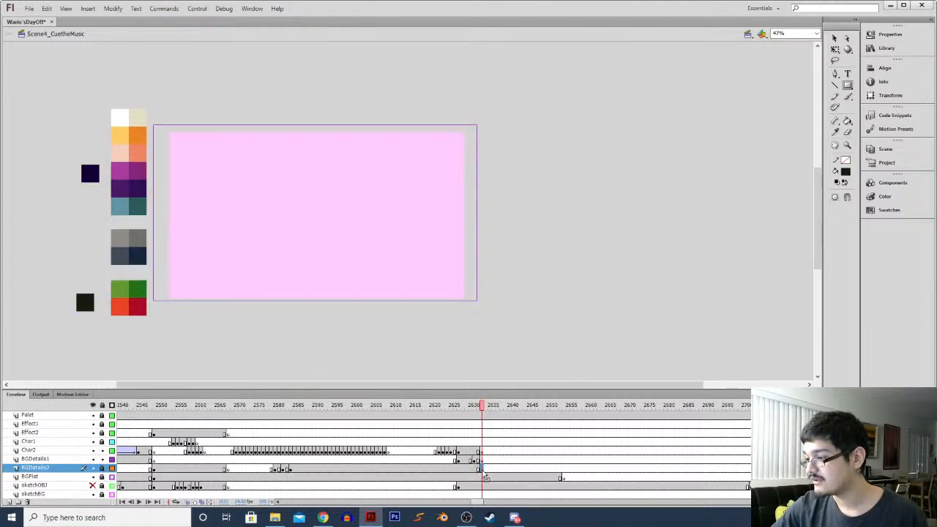
click(540, 469)
key(F5)
click(481, 469)
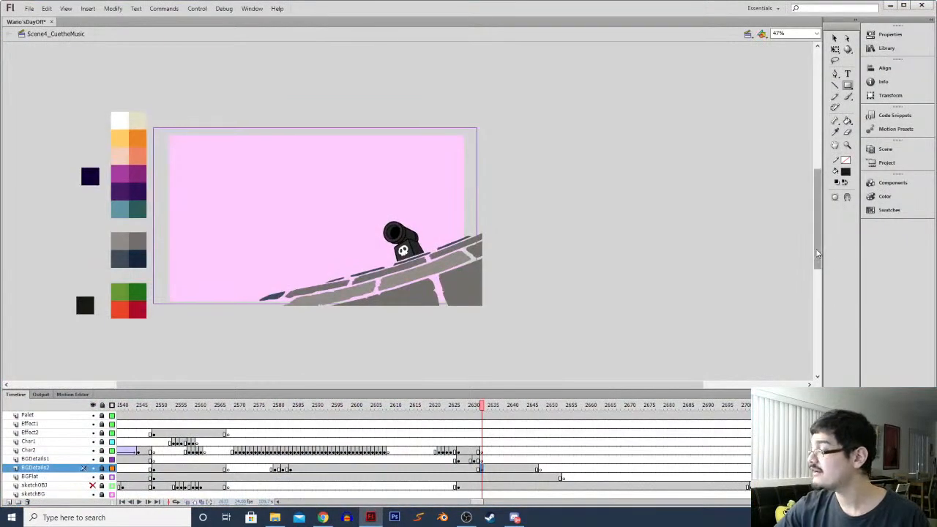
click(468, 469)
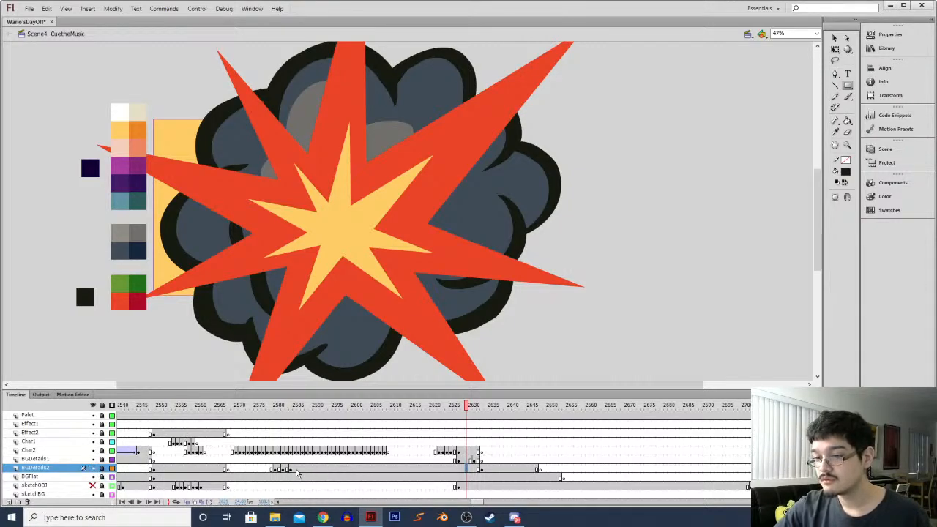
click(483, 472)
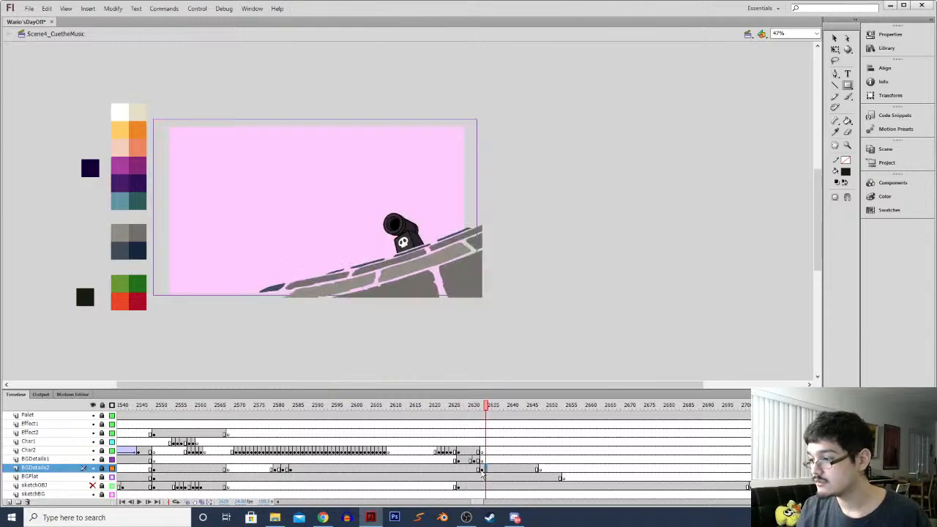
click(92, 472)
click(92, 472)
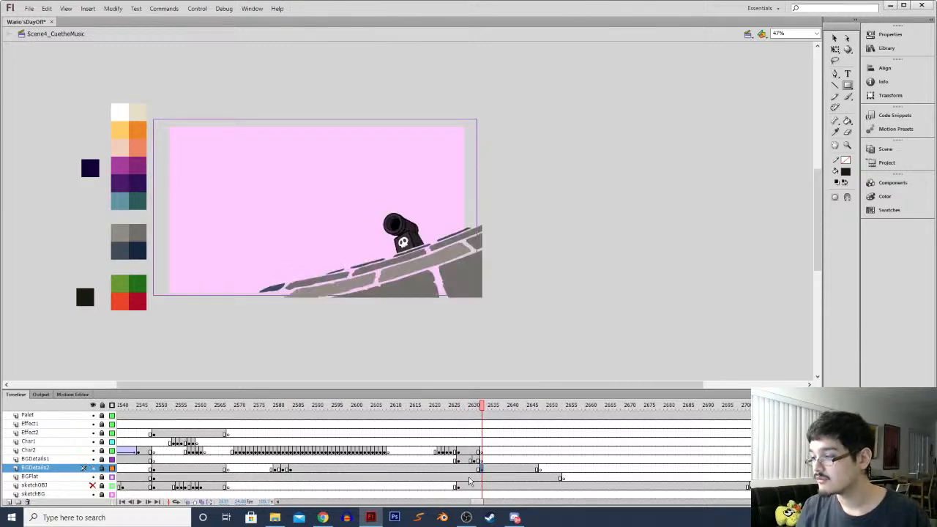
right_click(483, 474)
click(512, 298)
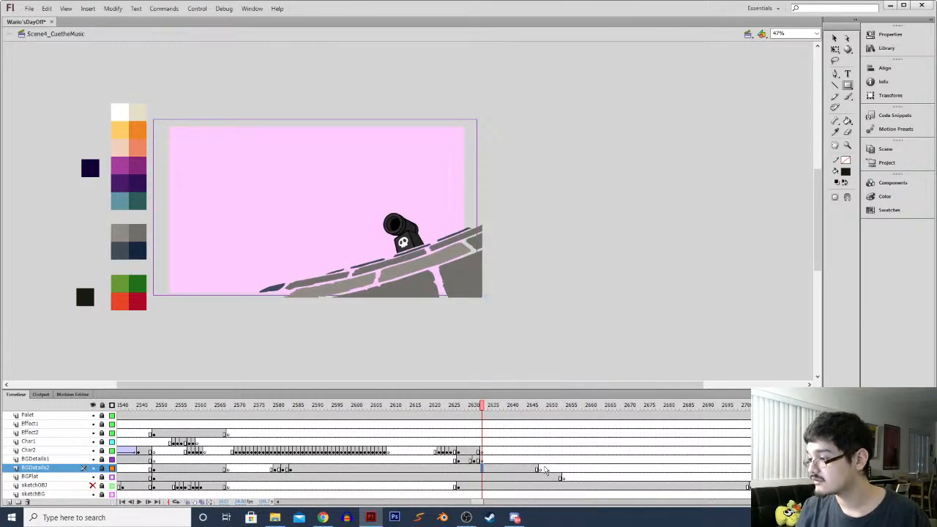
click(541, 472)
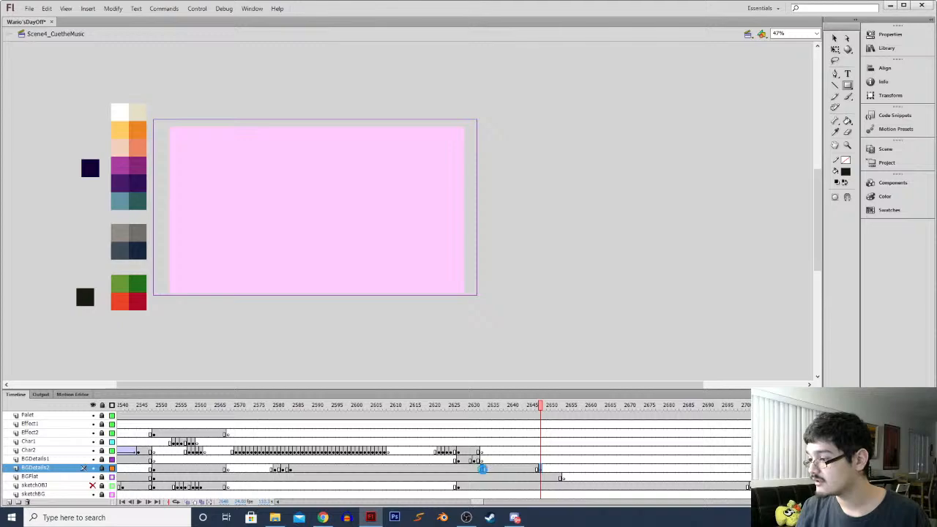
click(482, 473)
On a new BGFlat keyframe at frame 2633, turn off the layer's outline view and fill the background rectangle black
click(483, 477)
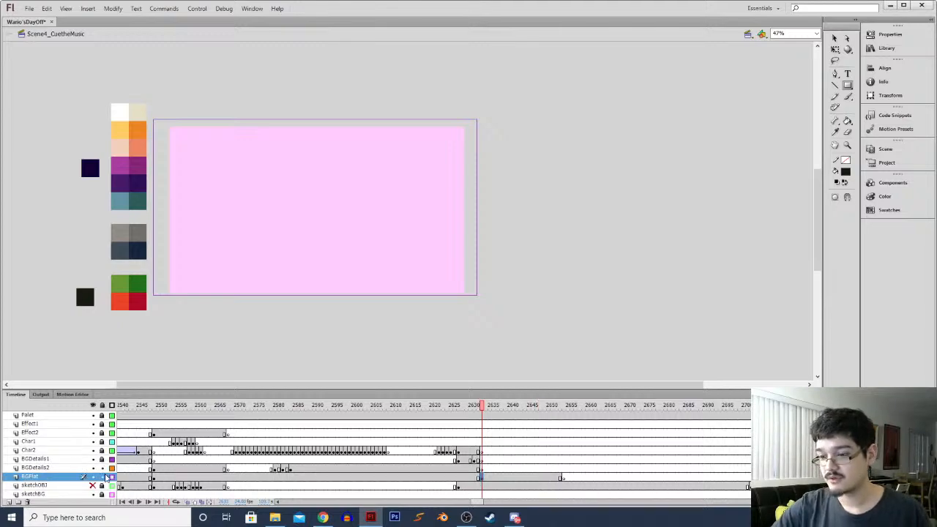
click(112, 477)
click(471, 477)
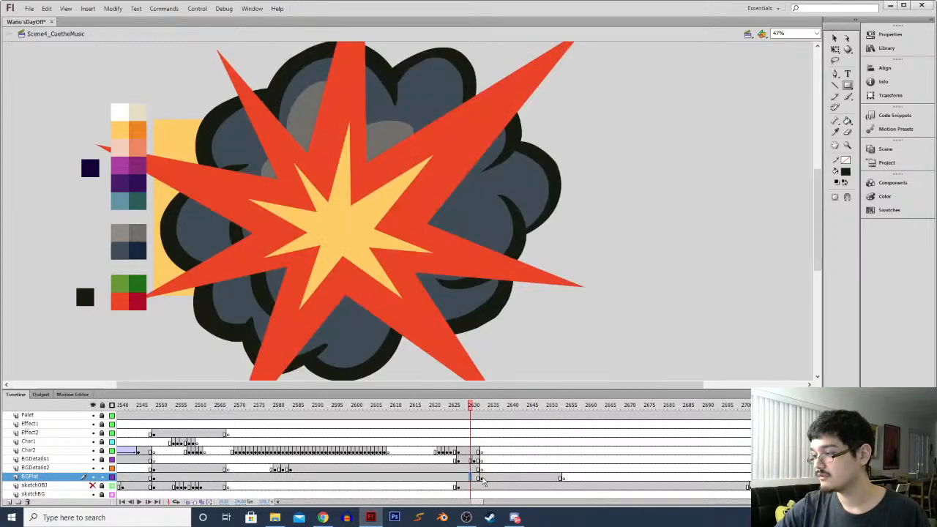
click(483, 477)
click(845, 172)
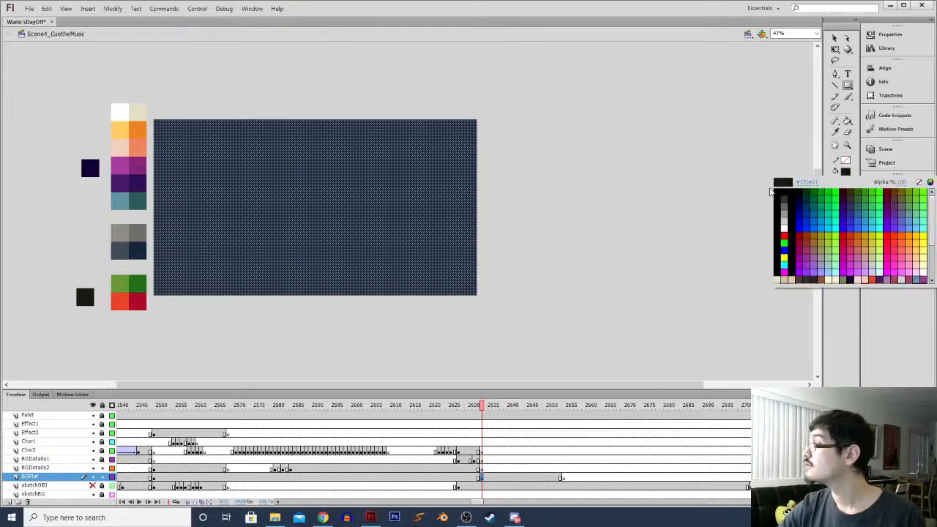
click(777, 189)
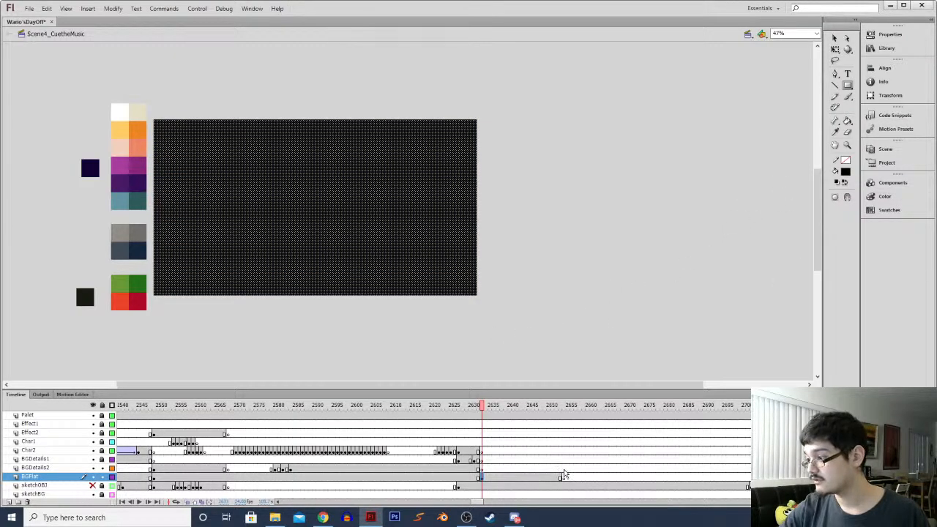
On the unlocked BGDetails2 layer at frame 2633, draw a thin white rectangle across the upper part of the black background
click(561, 468)
click(481, 472)
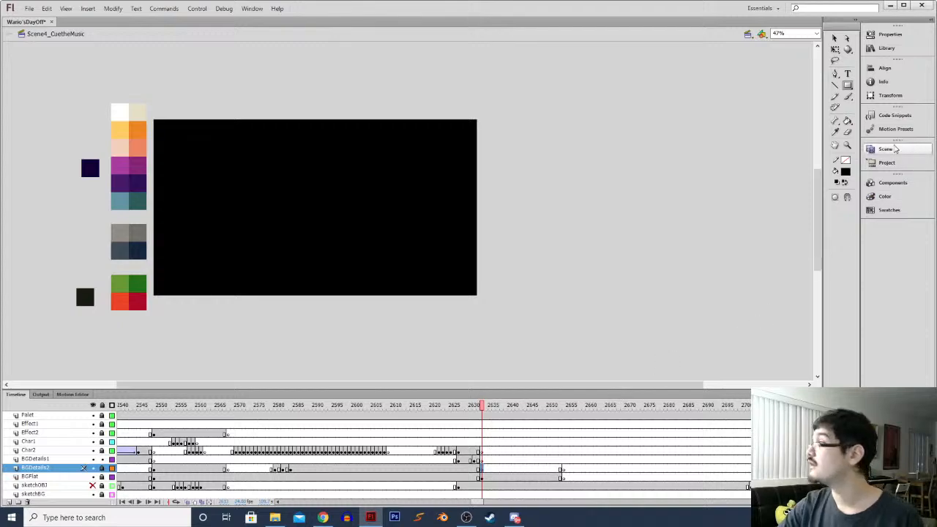
click(845, 171)
click(792, 189)
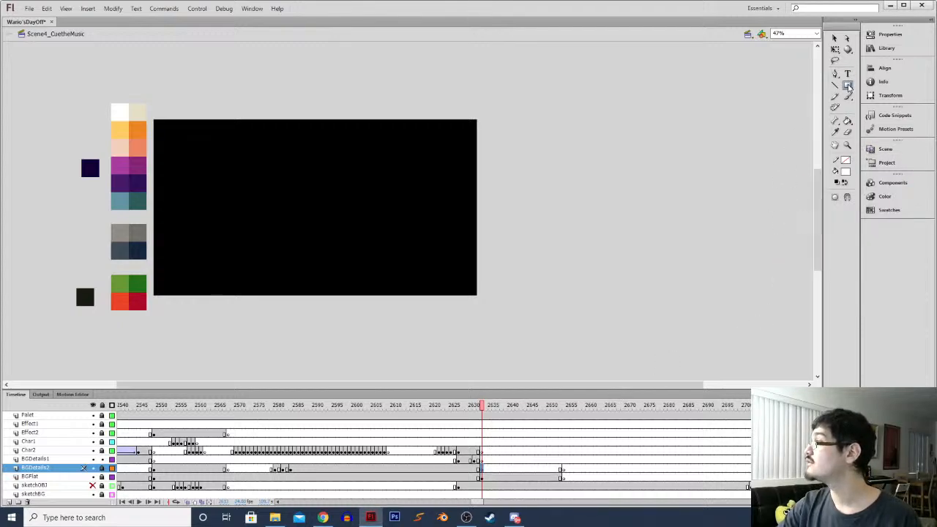
click(847, 85)
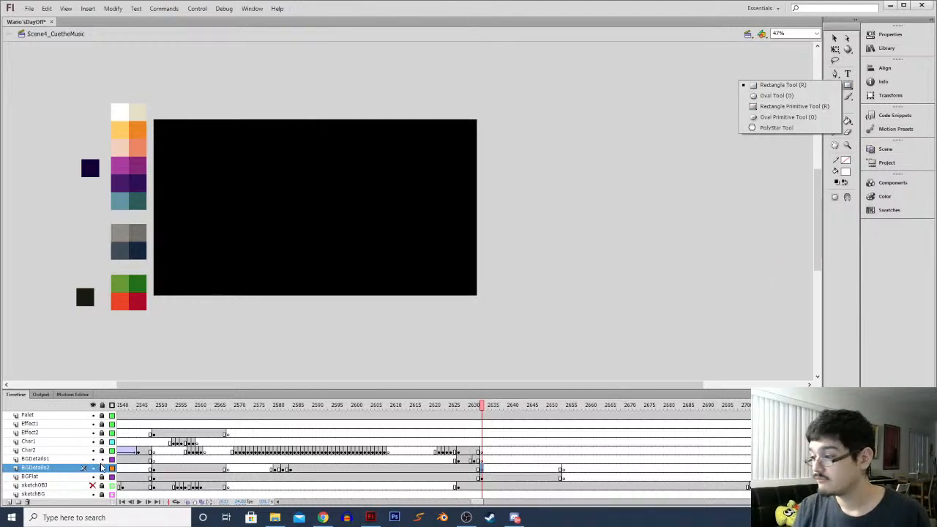
click(103, 467)
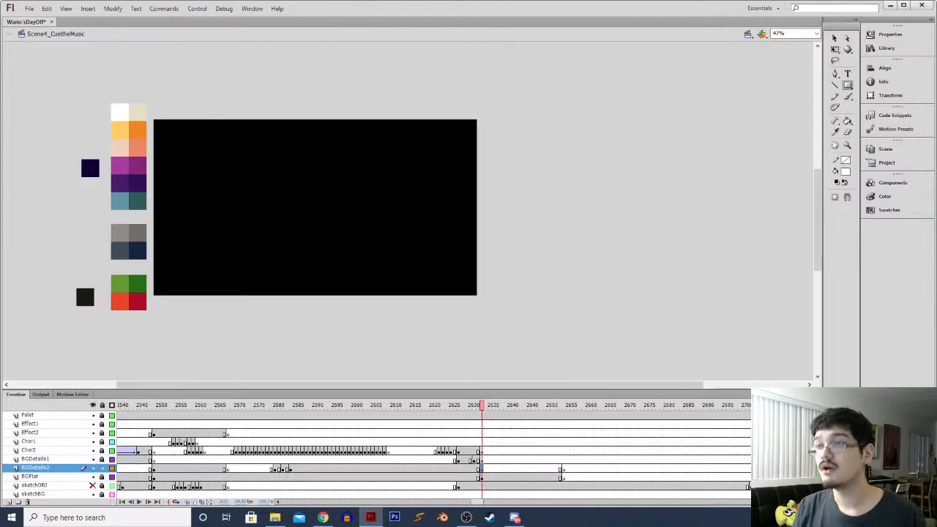
drag(152, 132, 492, 144)
Duplicate the white stripe downward into five evenly spaced horizontal stripes over the black background
key(q)
click(431, 139)
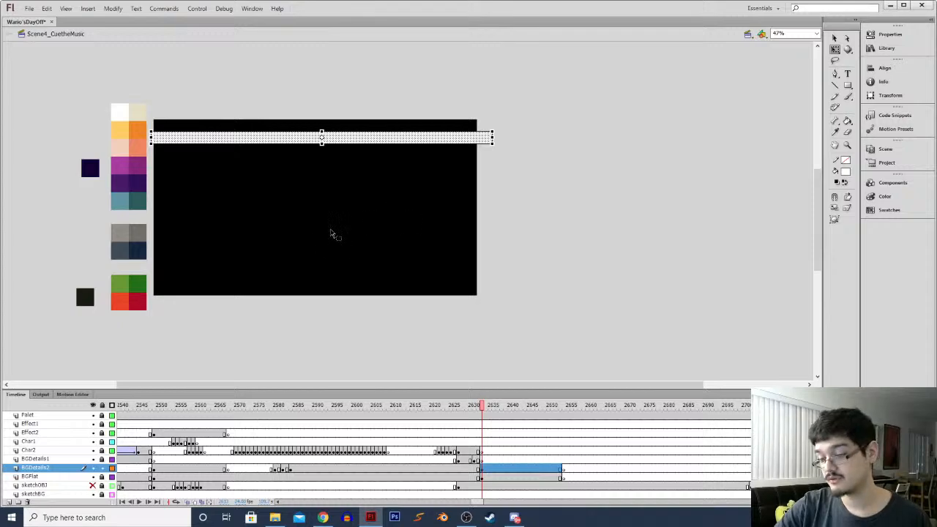
drag(357, 144, 350, 170)
drag(178, 210, 545, 91)
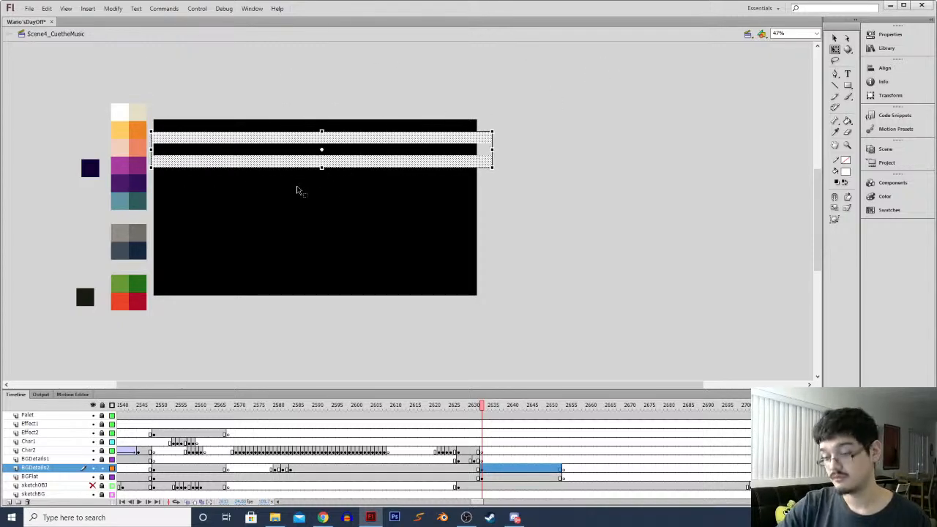
drag(309, 165, 314, 191)
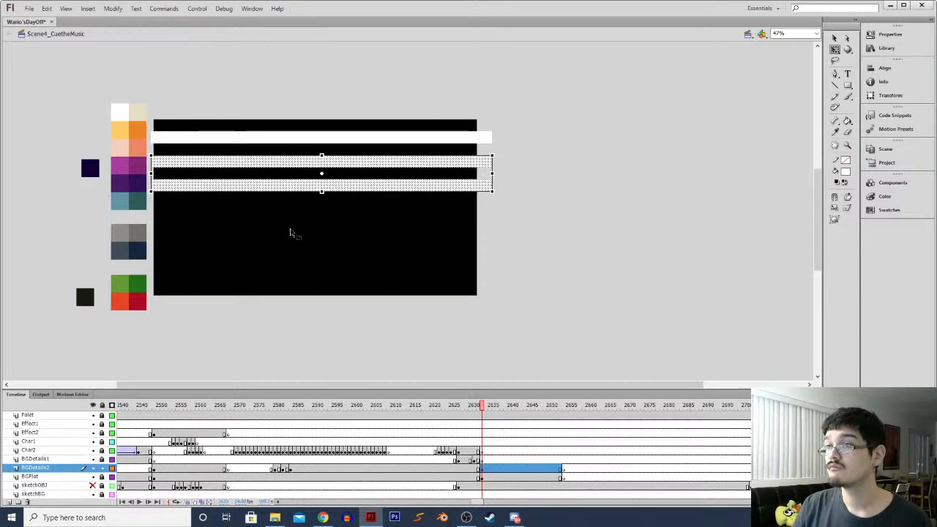
drag(120, 220, 509, 90)
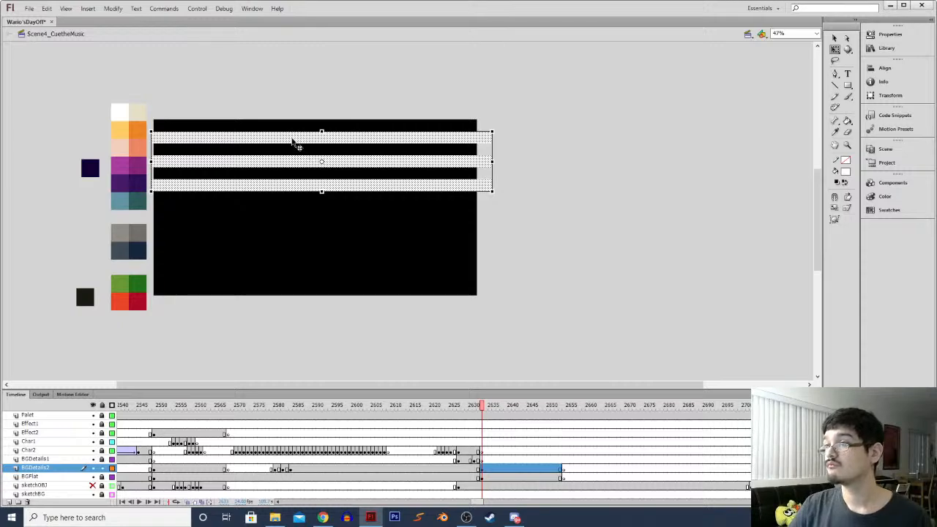
drag(295, 142, 286, 216)
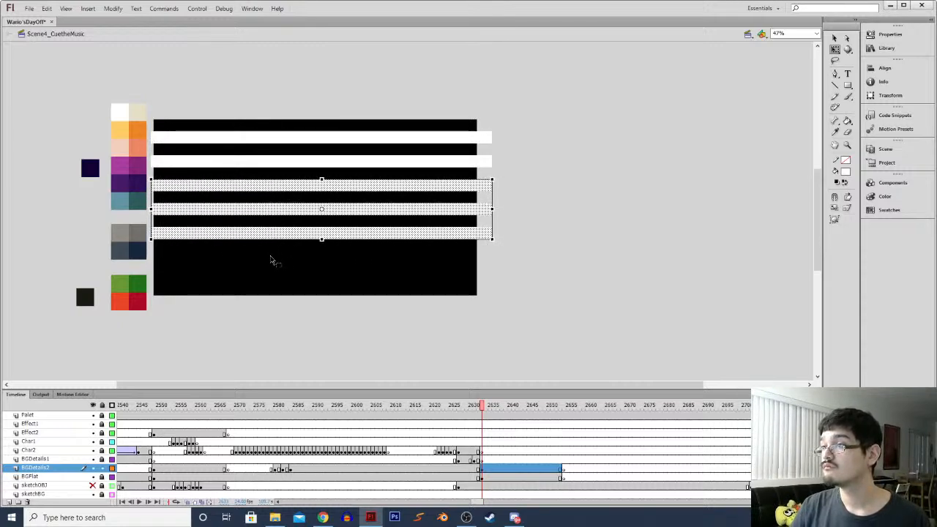
click(171, 241)
Adjust the width of all five white stripes so they extend only slightly past both sides of the background
key(ctrl+a)
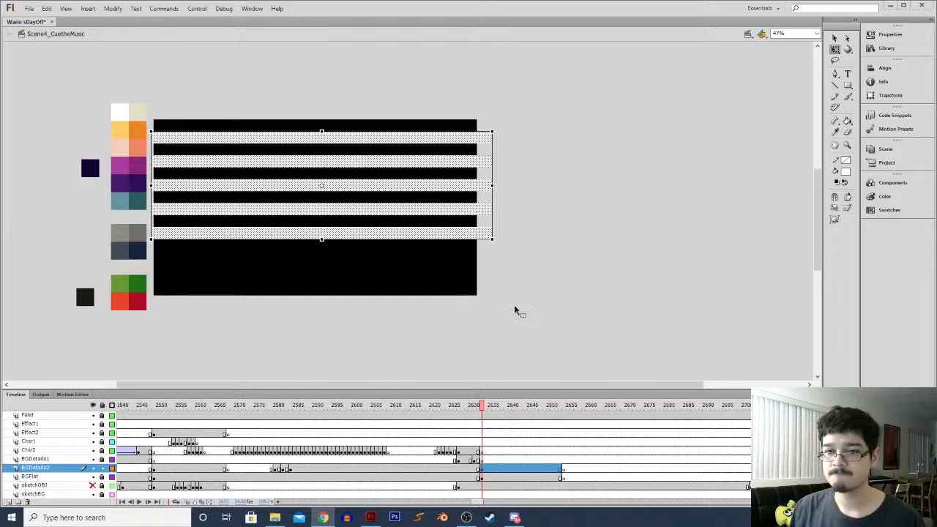
click(125, 100)
scroll(111, 92, down, 2)
scroll(188, 202, up, 1)
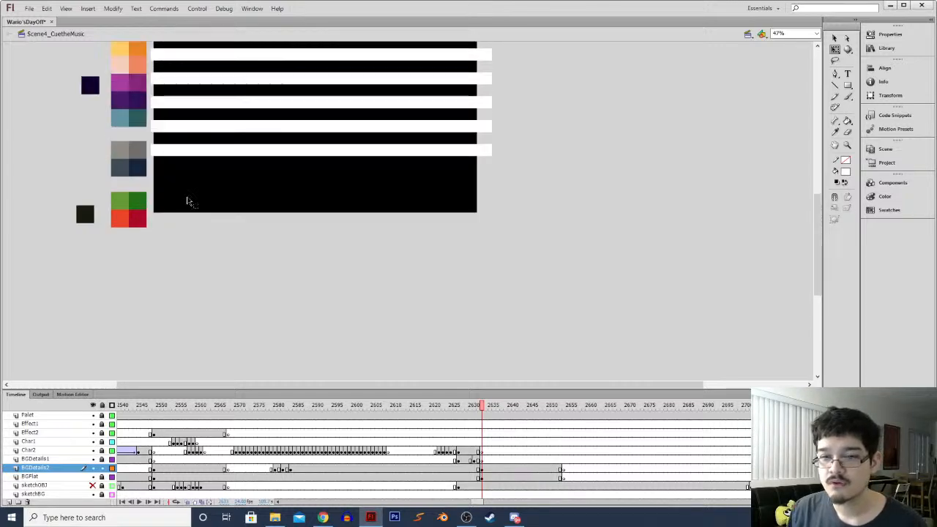
scroll(187, 201, up, 1)
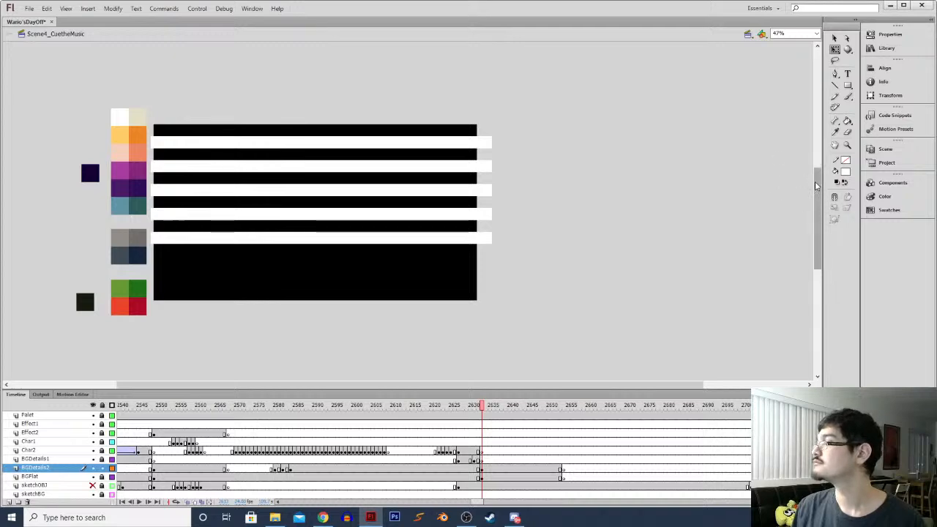
scroll(818, 197, up, 1)
mouse_move(514, 134)
mouse_down()
mouse_move(126, 271)
mouse_move(131, 292)
mouse_up()
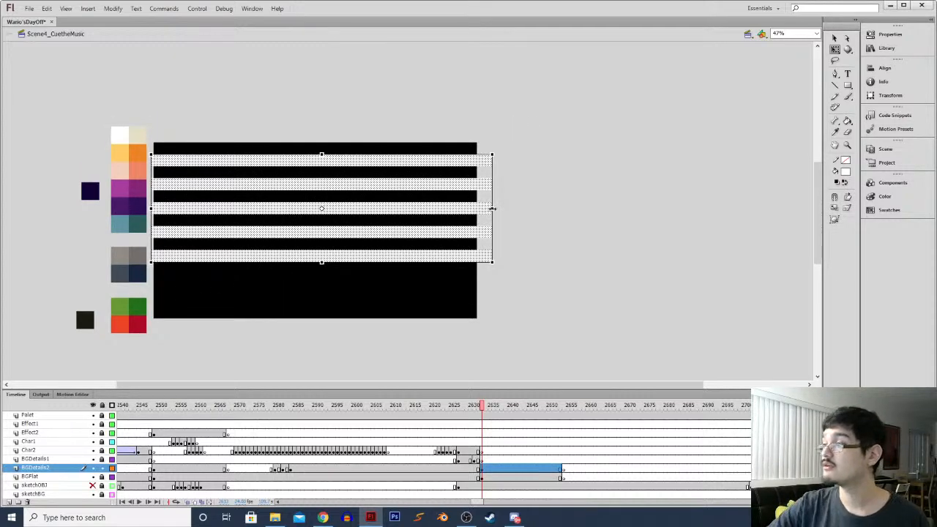
drag(493, 209, 481, 208)
drag(151, 209, 148, 208)
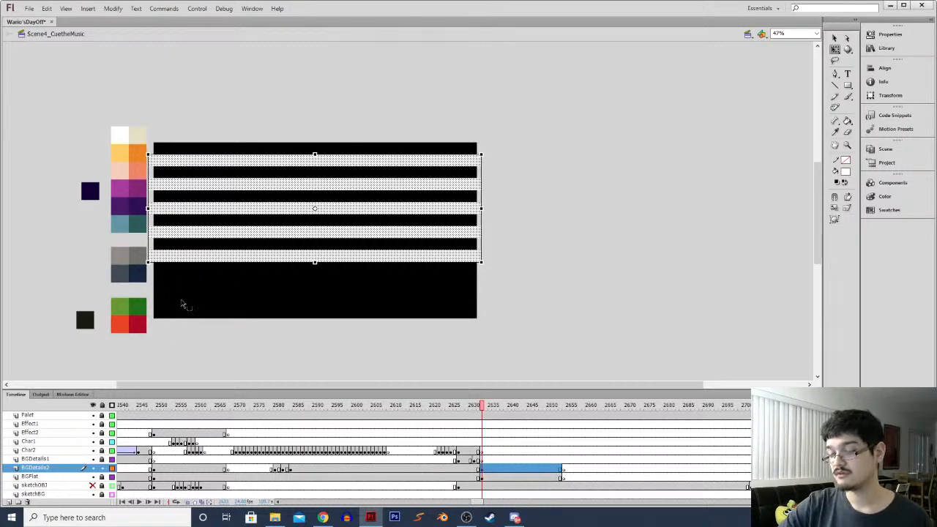
Copy the five stripes down over the rest of the background and delete the two that fall below it
drag(236, 161, 231, 250)
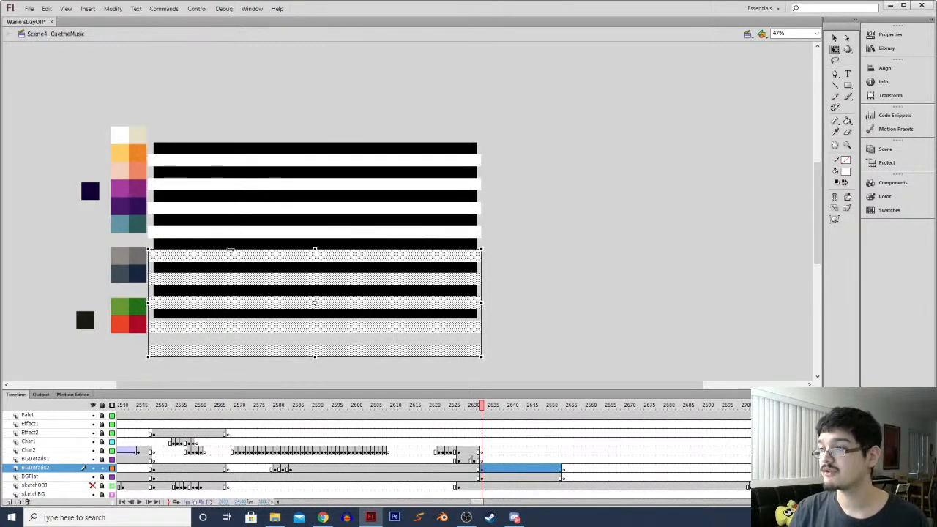
click(185, 344)
click(184, 335)
key(Delete)
click(188, 356)
key(Delete)
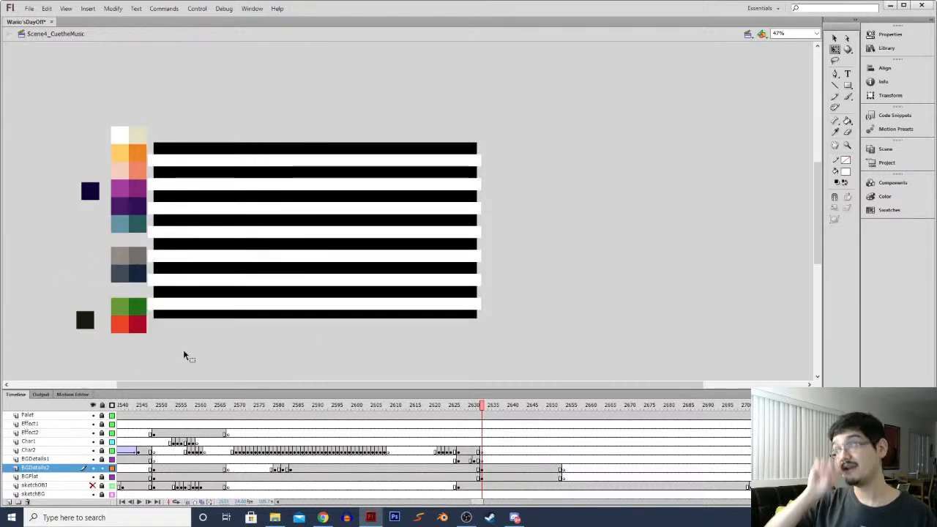
Nudge all the white stripes up slightly and show the BGFlat layer as outlines
drag(514, 123, 116, 378)
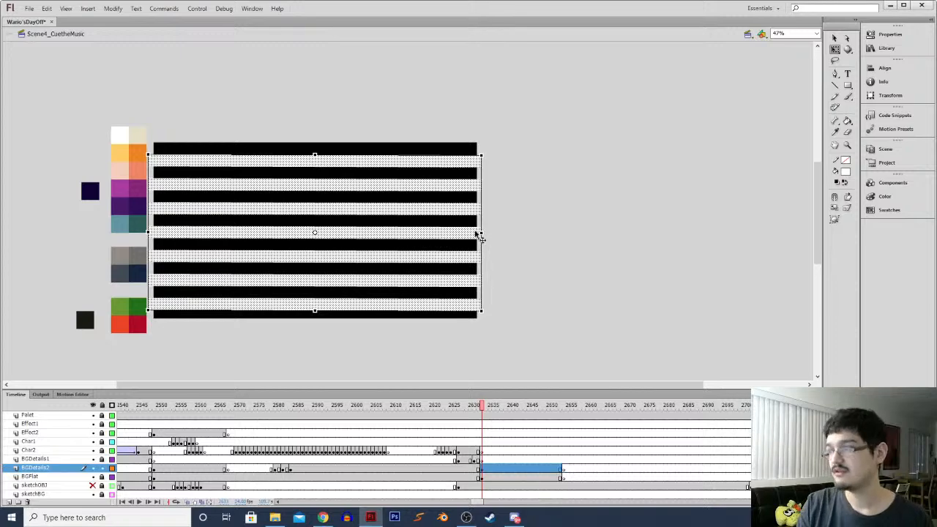
key(Up)
key(Up)
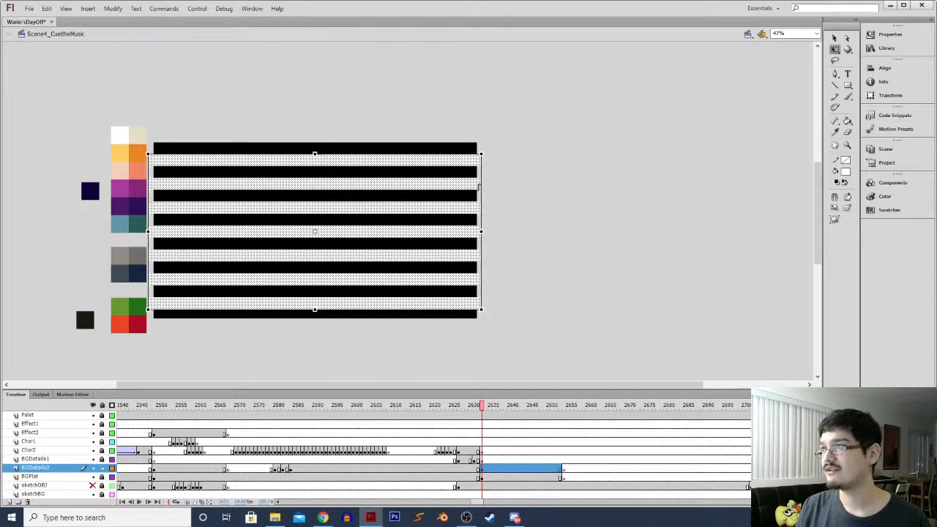
click(523, 240)
click(112, 468)
click(112, 468)
click(111, 477)
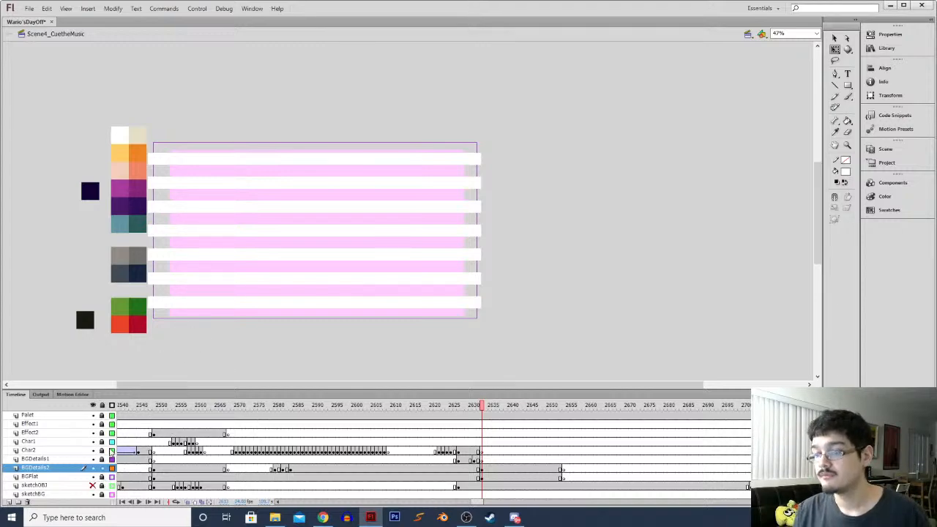
Narrow the stripes to sit just inside both sides of the background outline and stretch them slightly downward
click(480, 468)
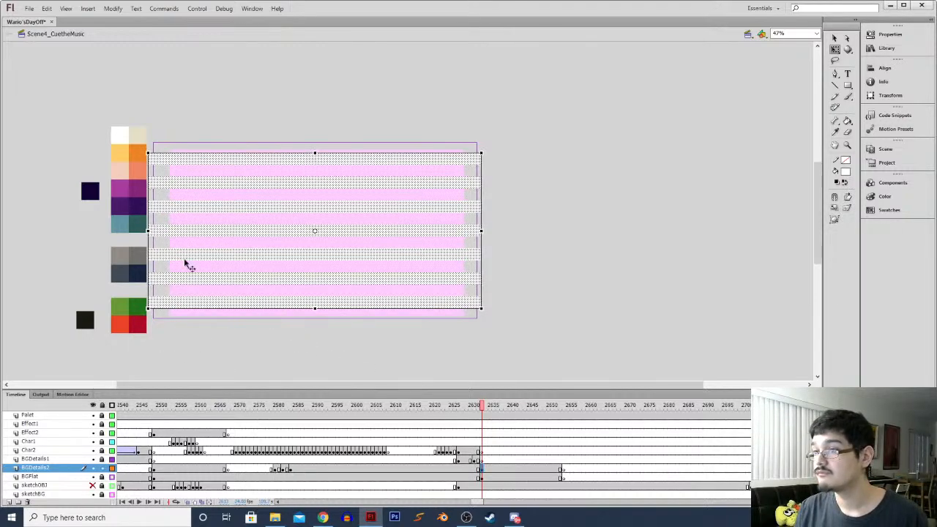
drag(147, 231, 162, 231)
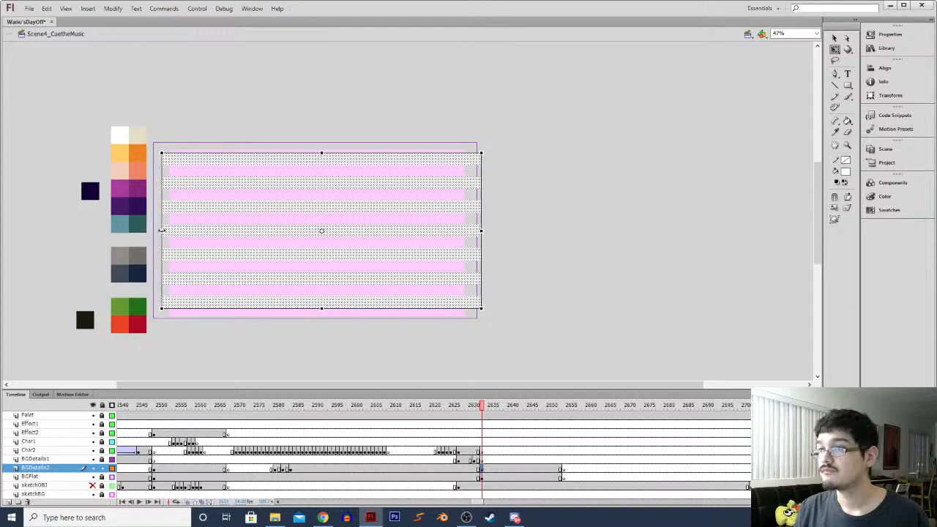
drag(480, 230, 469, 230)
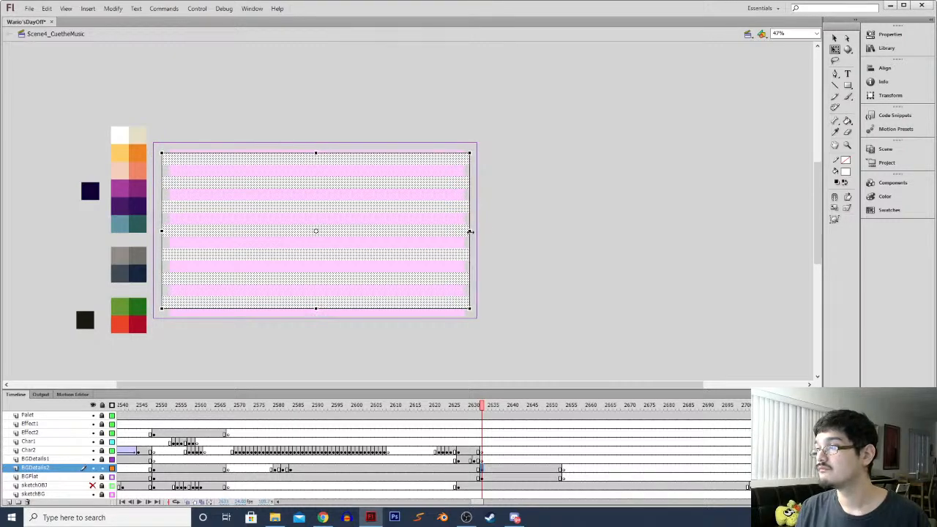
drag(162, 231, 164, 230)
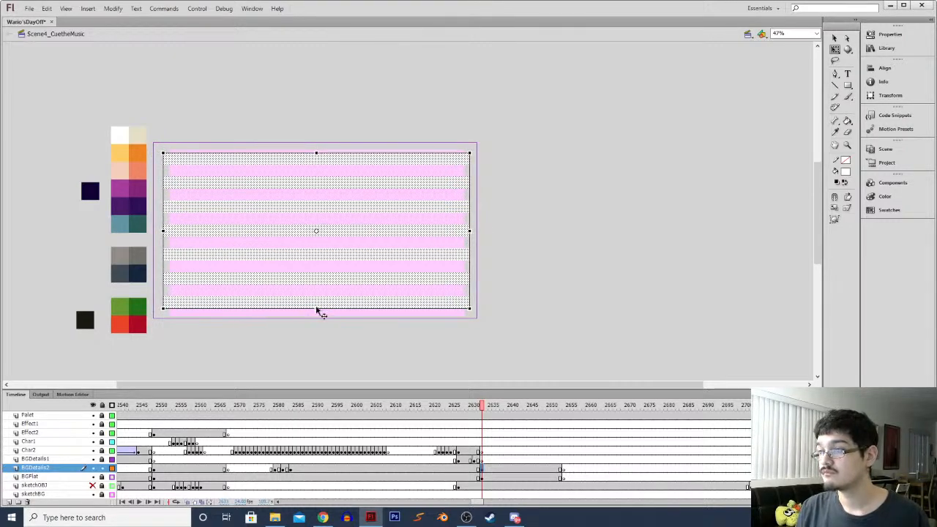
drag(316, 308, 316, 315)
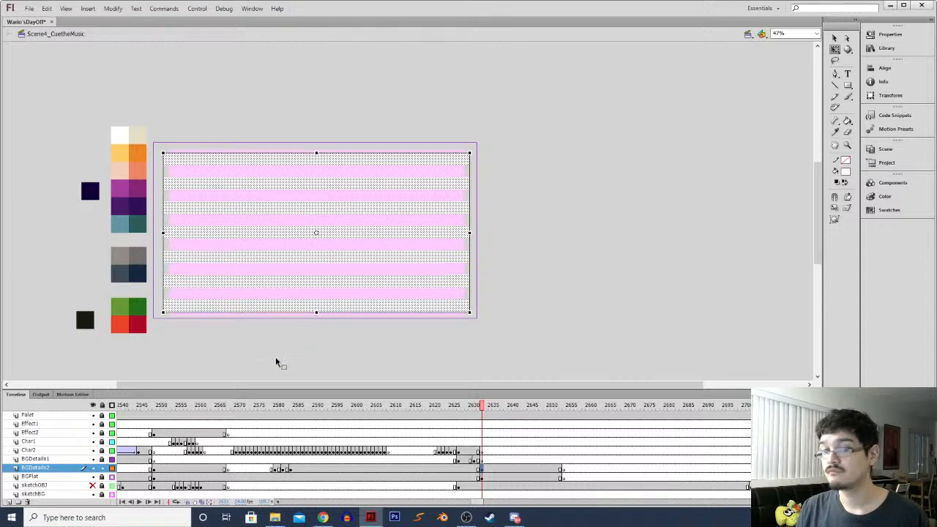
click(235, 324)
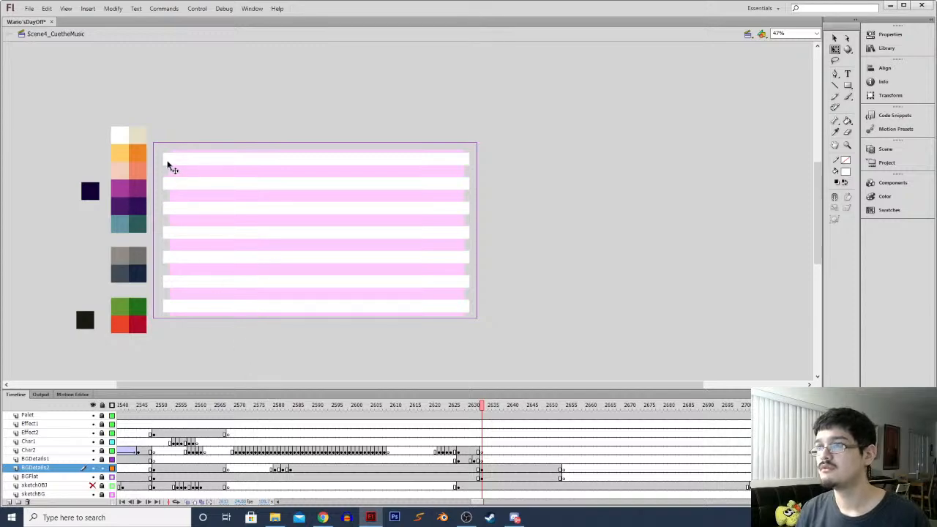
Break up the upper white stripes by cutting out rectangular sections and shifting them to irregular positions
mouse_move(159, 165)
mouse_down()
mouse_move(324, 178)
mouse_move(345, 199)
mouse_up()
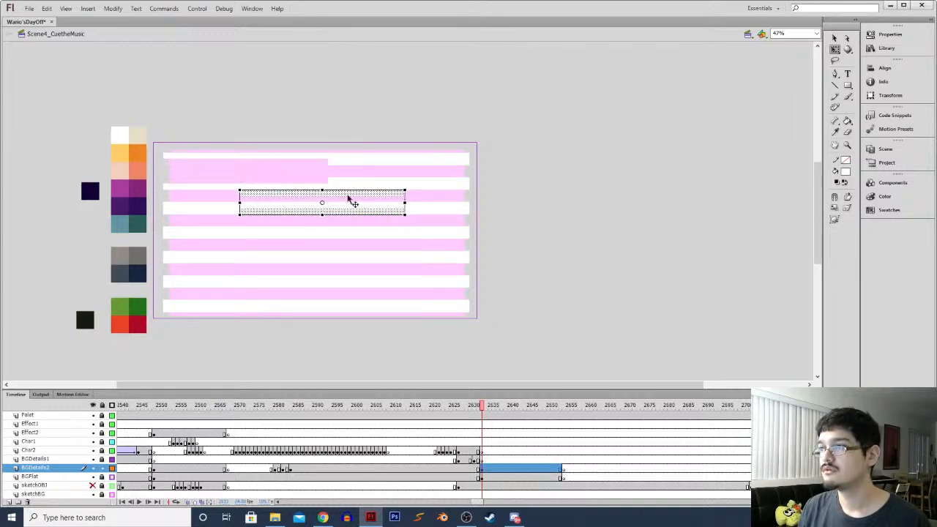
drag(418, 177, 248, 179)
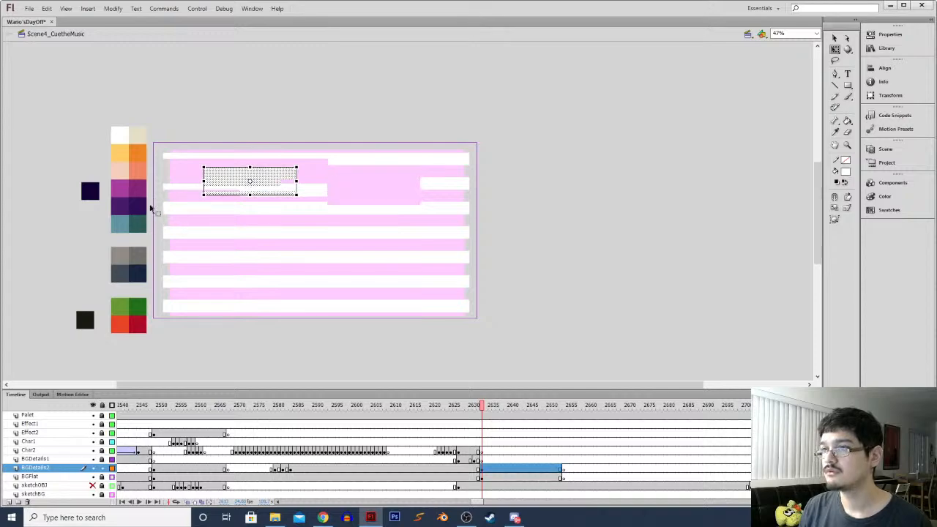
drag(147, 202, 337, 252)
drag(268, 245, 386, 214)
drag(277, 262, 430, 211)
key(ctrl+z)
drag(502, 217, 205, 239)
Break up the lower white stripes the same way, offsetting rectangular sections into uneven bars
drag(160, 284, 350, 232)
drag(249, 250, 289, 273)
drag(154, 309, 407, 272)
drag(260, 308, 341, 290)
drag(481, 297, 294, 319)
drag(415, 310, 307, 296)
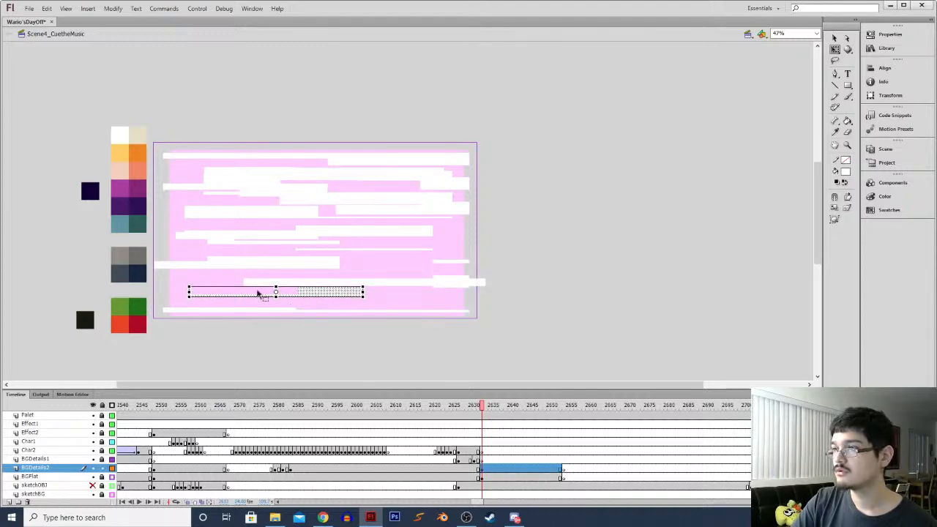
Offset smaller blocks of the broken stripes, mainly in the upper area, for a more irregular static pattern
drag(189, 177, 402, 264)
drag(388, 182, 233, 199)
drag(285, 180, 262, 175)
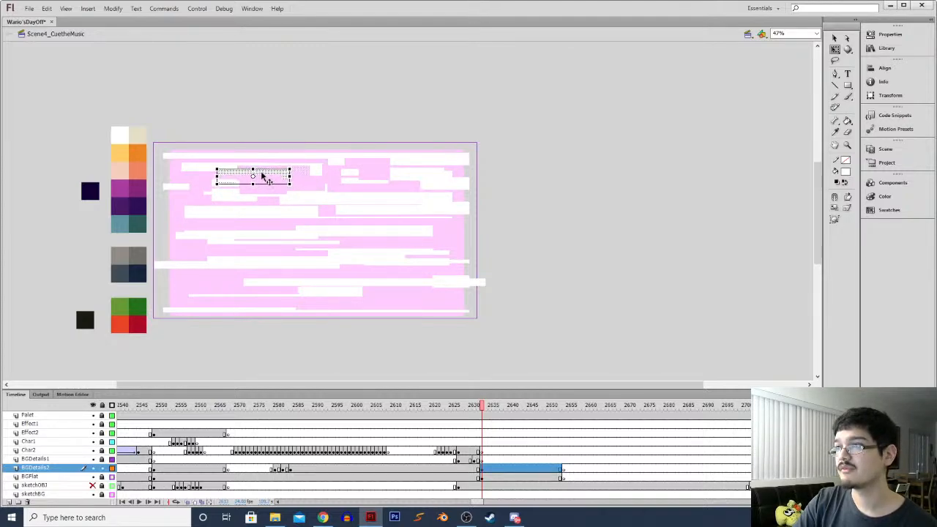
click(305, 180)
drag(326, 213, 286, 289)
drag(235, 273, 316, 285)
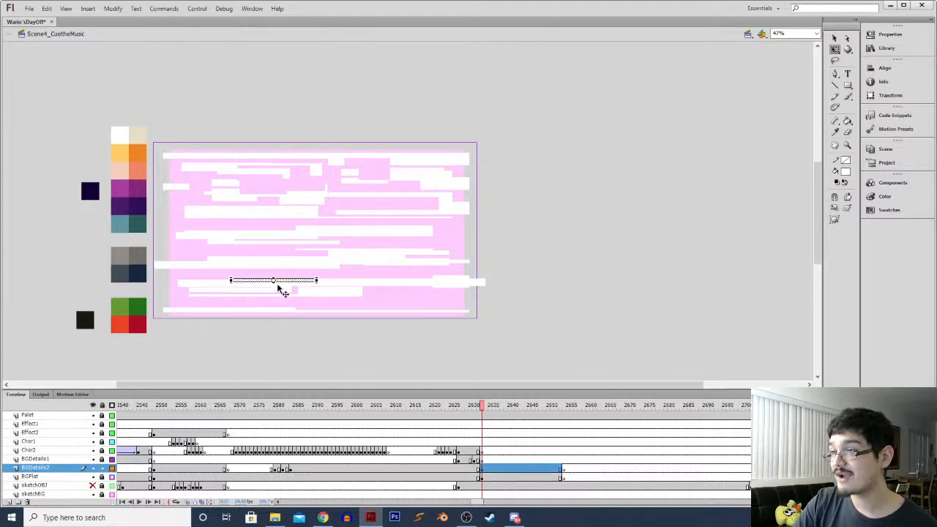
Split the bars in the lower third of the pattern into thin slivers and scatter them sideways
click(207, 287)
drag(187, 292, 331, 283)
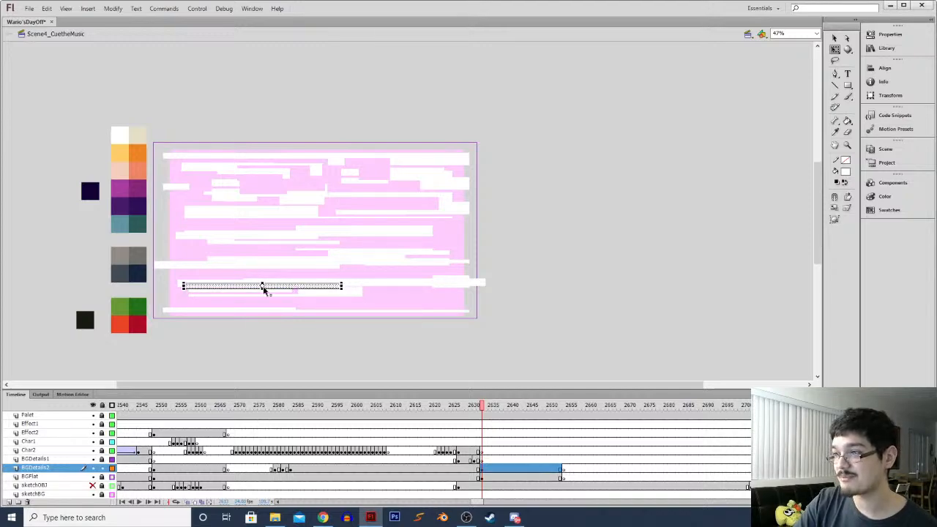
drag(278, 283, 285, 284)
key(ctrl+z)
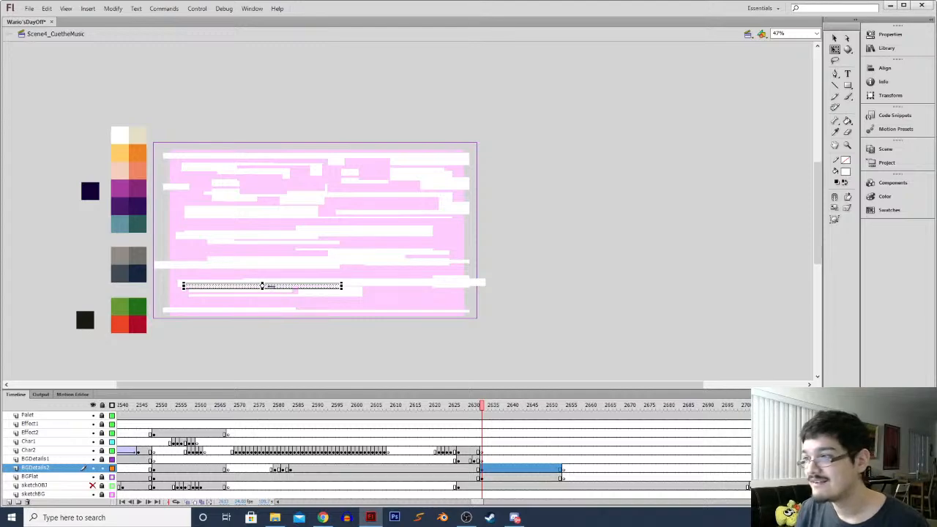
drag(279, 286, 408, 301)
click(391, 272)
mouse_move(409, 255)
mouse_down()
mouse_move(237, 268)
mouse_move(408, 265)
mouse_move(378, 263)
mouse_move(374, 280)
mouse_up()
click(274, 266)
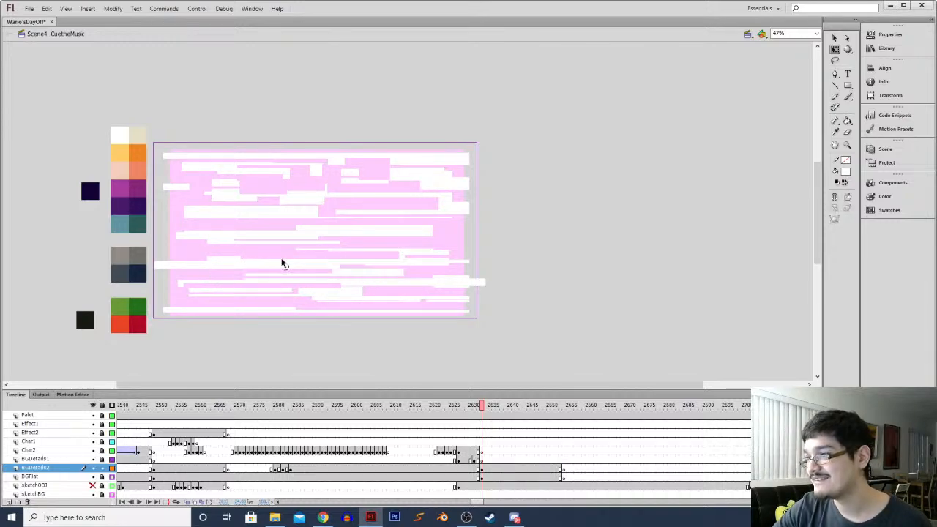
drag(174, 272, 270, 263)
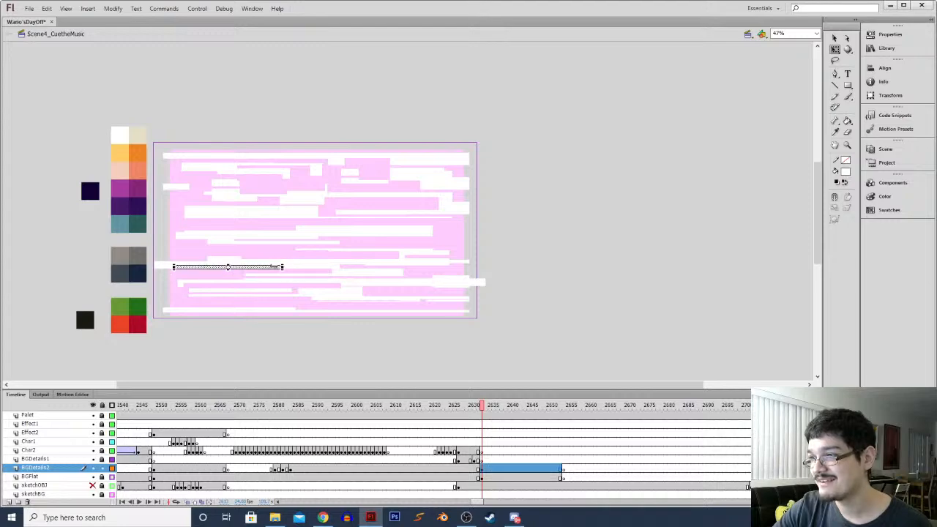
With the Selection tool, slice and shift thin slivers from the remaining thick bars across the static pattern
click(834, 37)
mouse_move(227, 272)
mouse_down()
mouse_move(224, 307)
mouse_move(206, 307)
mouse_up()
mouse_move(173, 250)
mouse_down()
mouse_move(256, 237)
mouse_move(223, 250)
mouse_move(210, 244)
mouse_move(386, 237)
mouse_move(290, 231)
mouse_up()
mouse_move(167, 213)
mouse_down()
mouse_move(300, 210)
mouse_move(202, 217)
mouse_move(366, 249)
mouse_move(419, 229)
mouse_move(359, 237)
mouse_up()
mouse_move(421, 247)
mouse_down()
mouse_move(429, 237)
mouse_move(374, 237)
mouse_move(431, 230)
mouse_up()
mouse_move(366, 169)
mouse_down()
mouse_move(460, 175)
mouse_move(386, 177)
mouse_up()
mouse_move(477, 176)
mouse_down()
mouse_move(383, 192)
mouse_move(402, 188)
mouse_up()
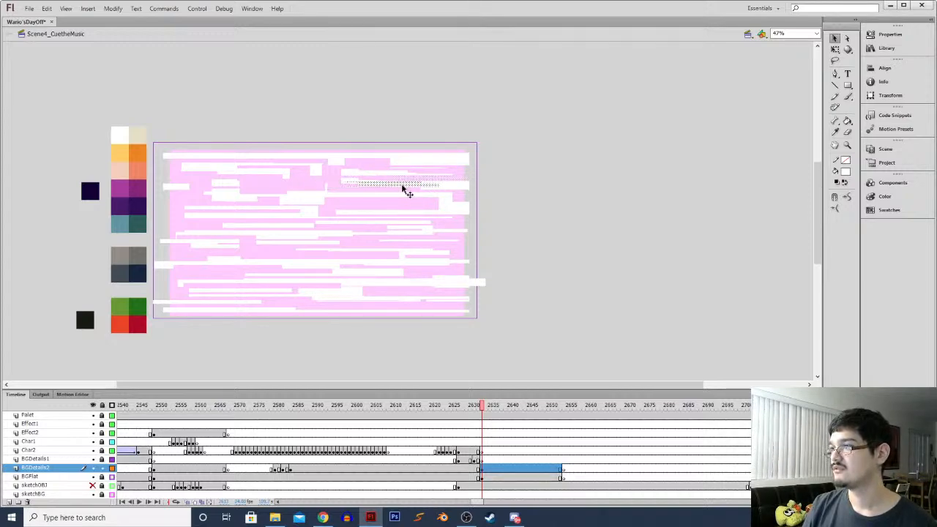
Slice thin slivers from the white bars in the left half of the pattern and shift some past its left edge
mouse_move(181, 195)
mouse_down()
mouse_move(294, 200)
mouse_move(197, 196)
mouse_up()
mouse_move(326, 201)
mouse_down()
mouse_move(264, 194)
mouse_move(272, 184)
mouse_up()
mouse_move(170, 182)
mouse_down()
mouse_move(234, 188)
mouse_move(178, 166)
mouse_move(241, 156)
mouse_move(203, 169)
mouse_move(226, 198)
mouse_move(343, 268)
mouse_move(306, 265)
mouse_up()
mouse_move(168, 229)
mouse_down()
mouse_move(310, 239)
mouse_move(251, 224)
mouse_up()
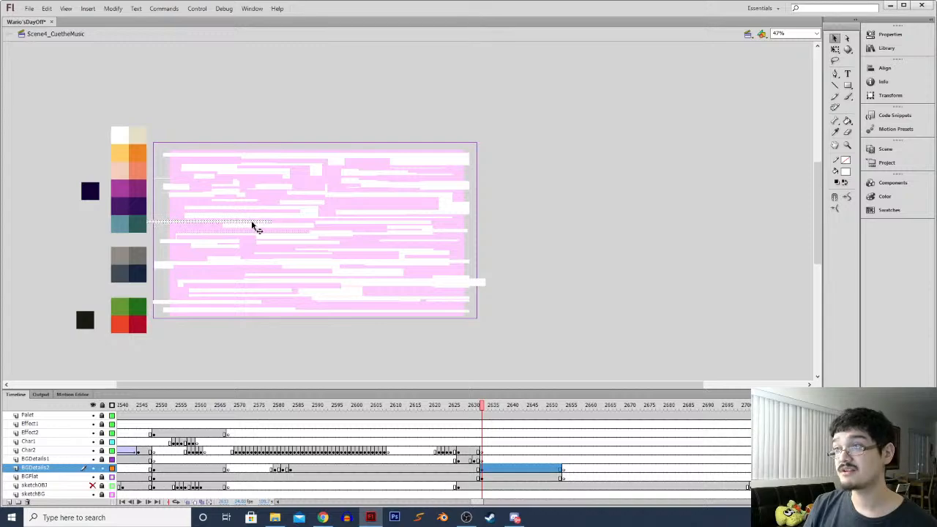
mouse_move(172, 208)
mouse_down()
mouse_move(315, 214)
mouse_move(210, 219)
mouse_move(209, 211)
mouse_up()
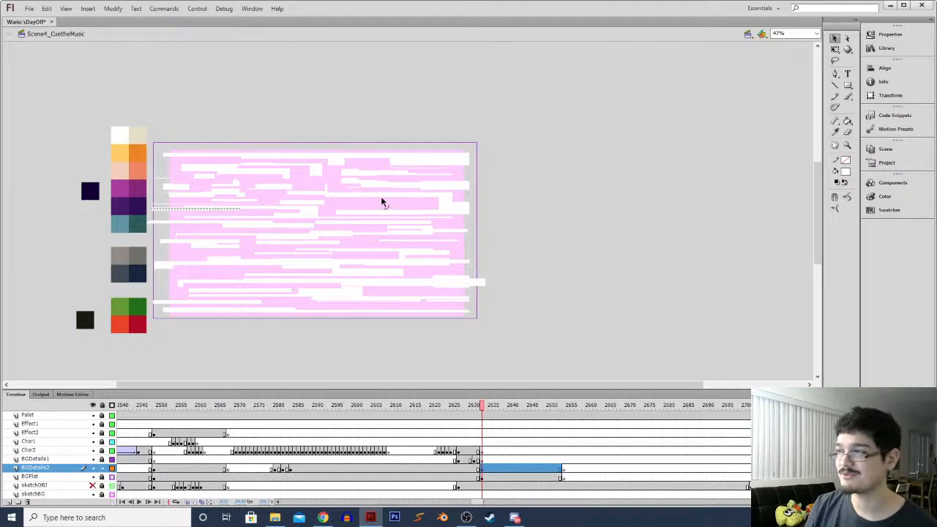
Cut slivers from the central and upper-left white bars and offset them into the neighbouring gaps
click(308, 212)
mouse_move(337, 207)
mouse_down()
mouse_move(280, 214)
mouse_move(409, 204)
mouse_up()
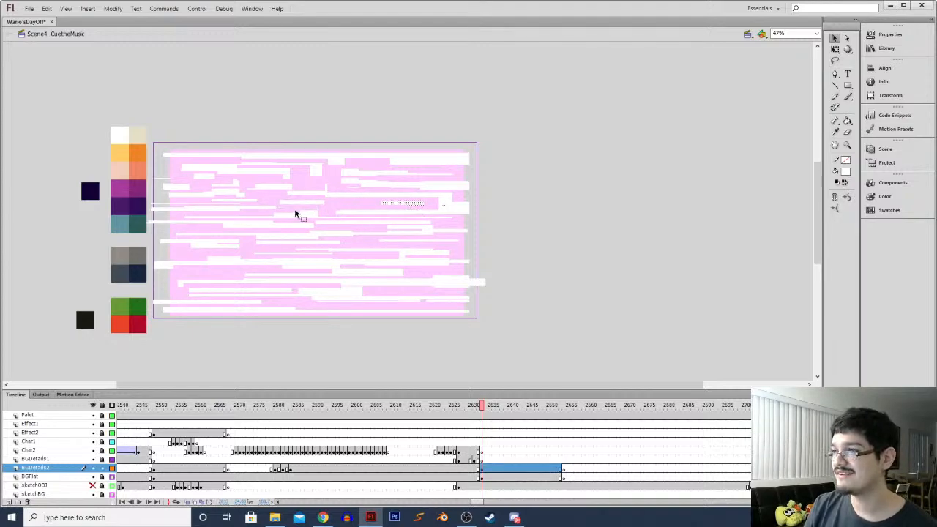
mouse_move(171, 164)
mouse_down()
mouse_move(258, 167)
mouse_move(274, 183)
mouse_move(289, 180)
mouse_up()
click(297, 188)
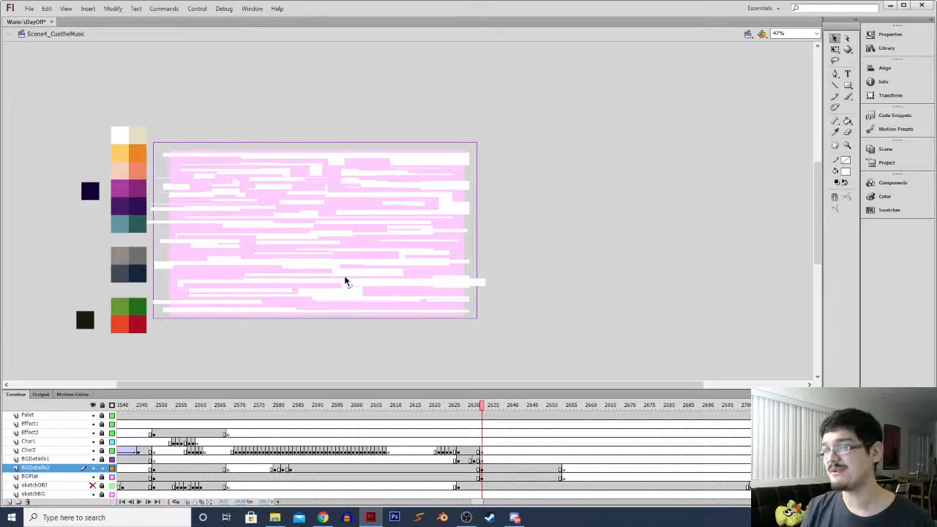
Split the thicker white bars in the lower third into thin strips and offset them sideways and downward
drag(441, 270, 207, 272)
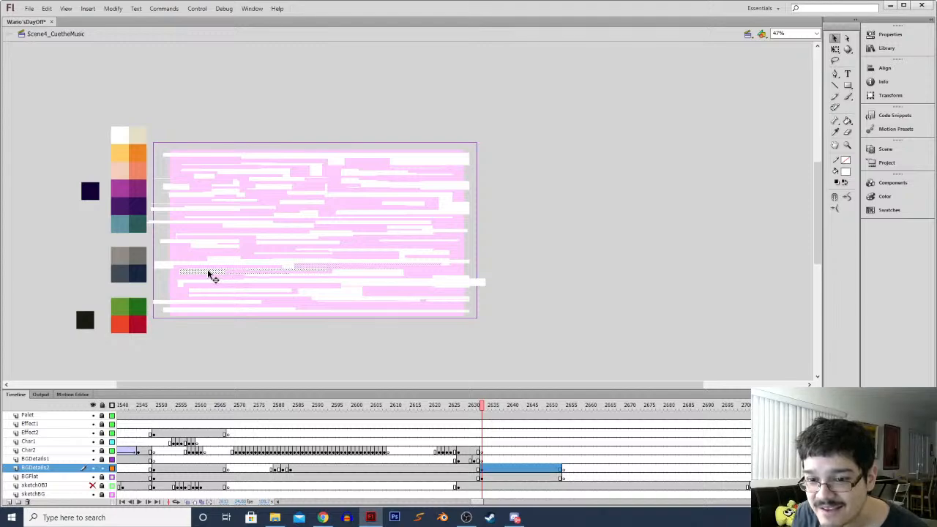
click(370, 275)
mouse_move(378, 299)
mouse_down()
mouse_move(313, 297)
mouse_move(421, 293)
mouse_move(322, 300)
mouse_move(372, 296)
mouse_move(391, 306)
mouse_up()
click(376, 291)
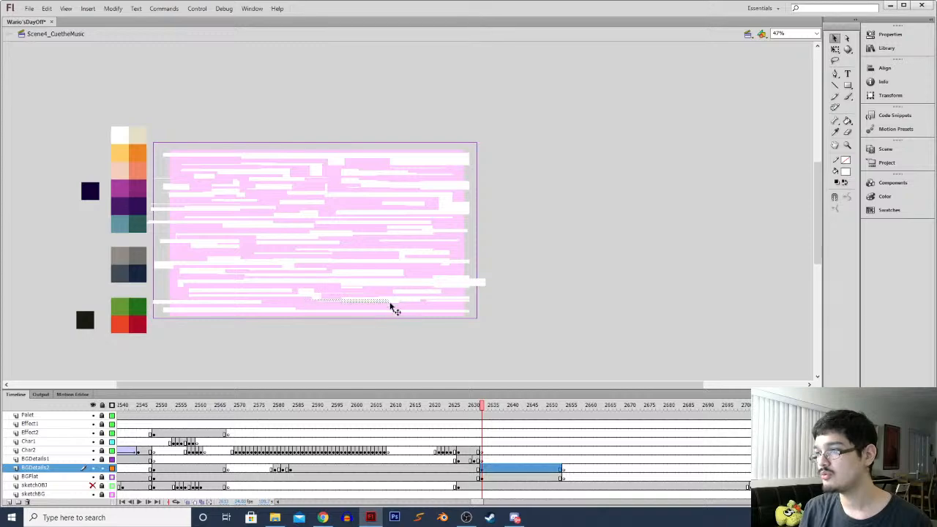
click(231, 290)
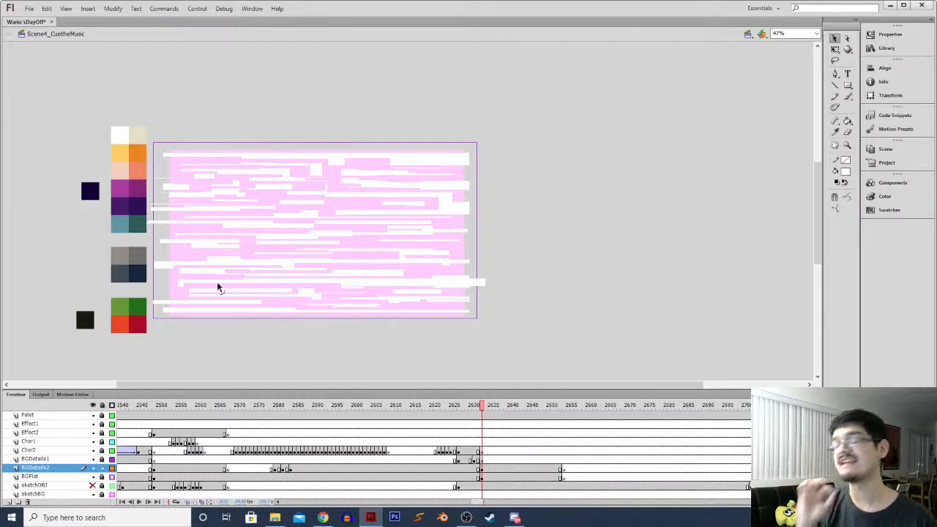
Lengthen the thin white bar near the pattern's lower-left corner toward the centre with Free Transform
click(260, 306)
drag(262, 302, 300, 302)
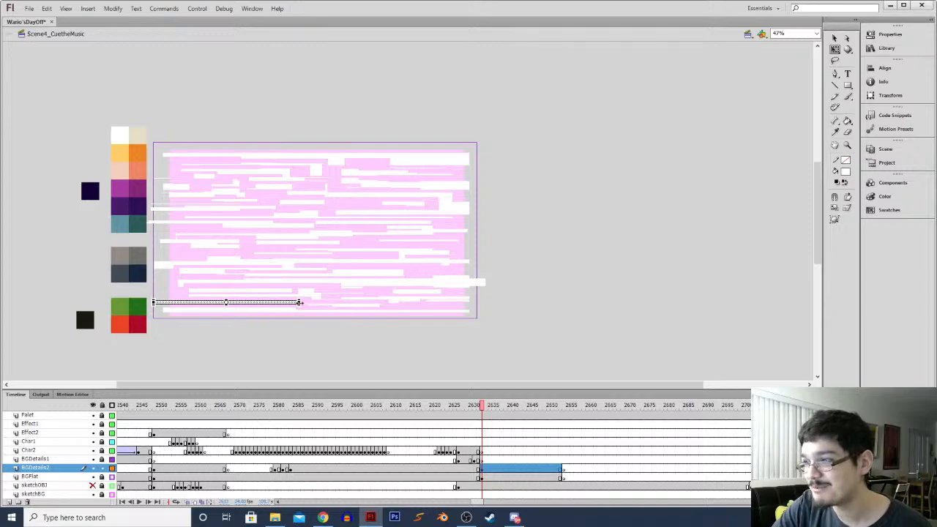
click(264, 331)
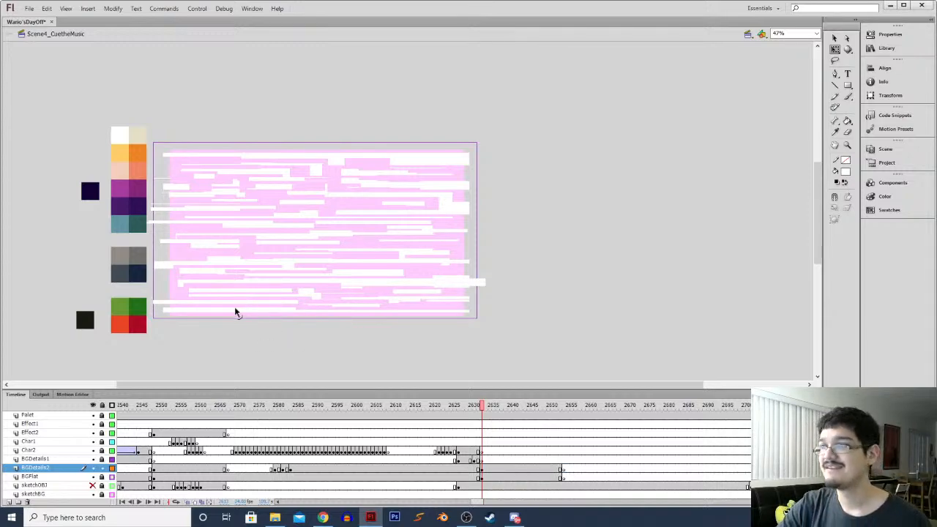
Break up the thick upper-right bar by shifting a strip out of it, and move another sliver down to mid-height with the Selection tool
mouse_move(376, 160)
mouse_down()
mouse_move(463, 155)
mouse_move(417, 163)
mouse_move(425, 166)
mouse_up()
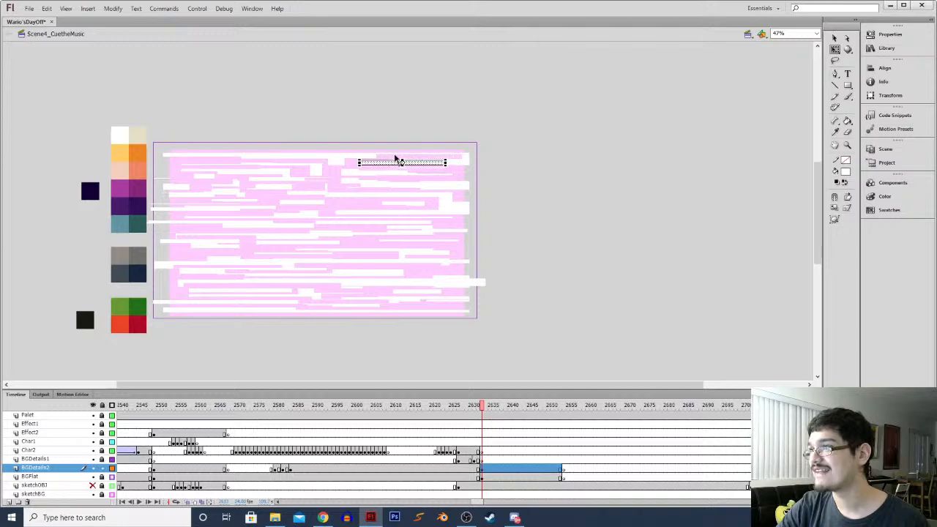
click(393, 155)
click(423, 164)
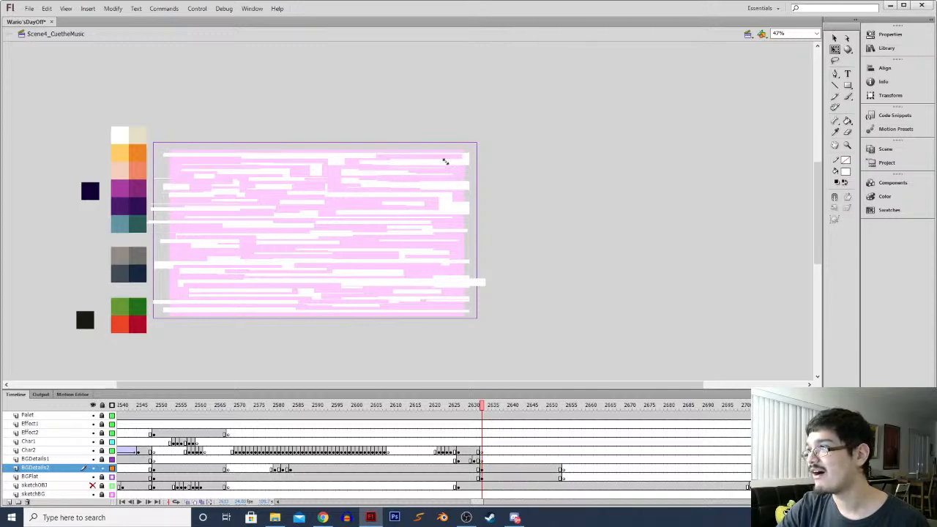
click(446, 164)
key(v)
drag(415, 164, 409, 189)
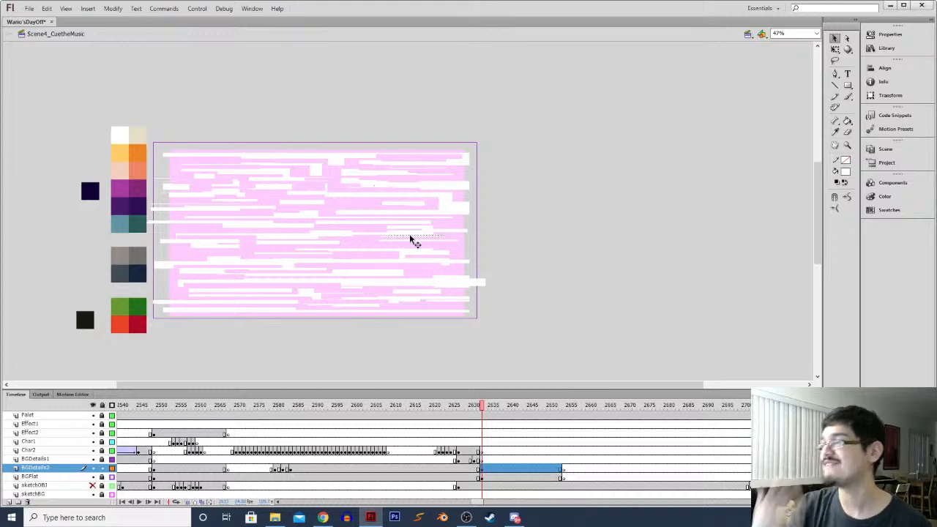
Offset more thin slivers of the white bars across the middle and lower right of the static pattern
drag(394, 250, 390, 248)
drag(417, 212, 431, 213)
click(393, 210)
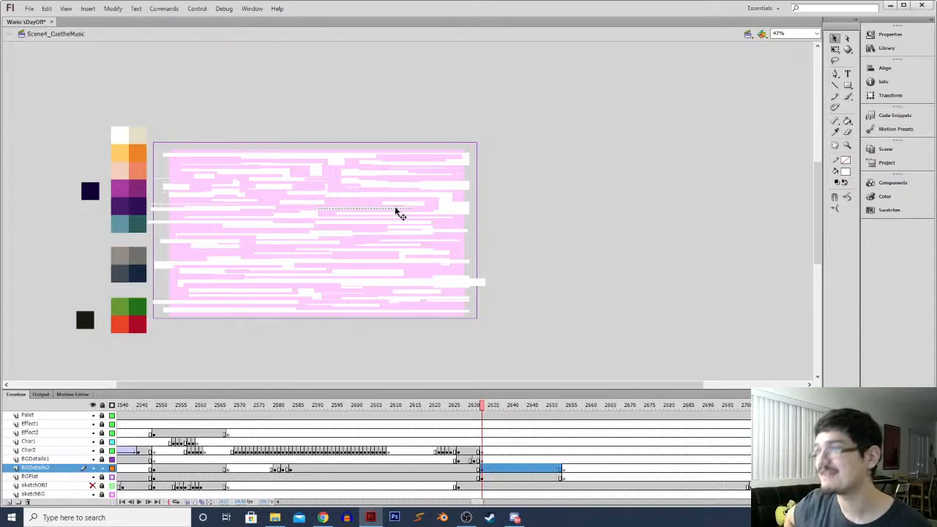
click(281, 205)
drag(275, 204, 278, 202)
click(352, 169)
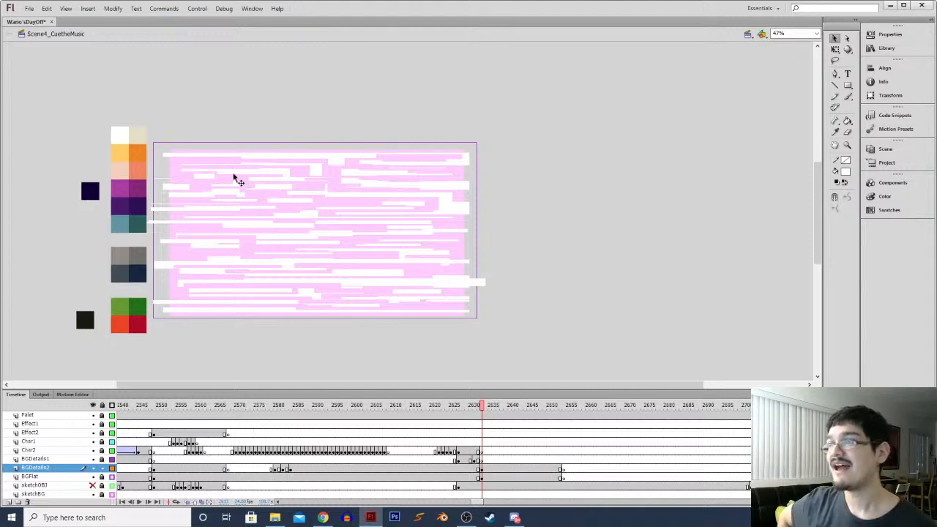
click(263, 172)
shift+click(371, 207)
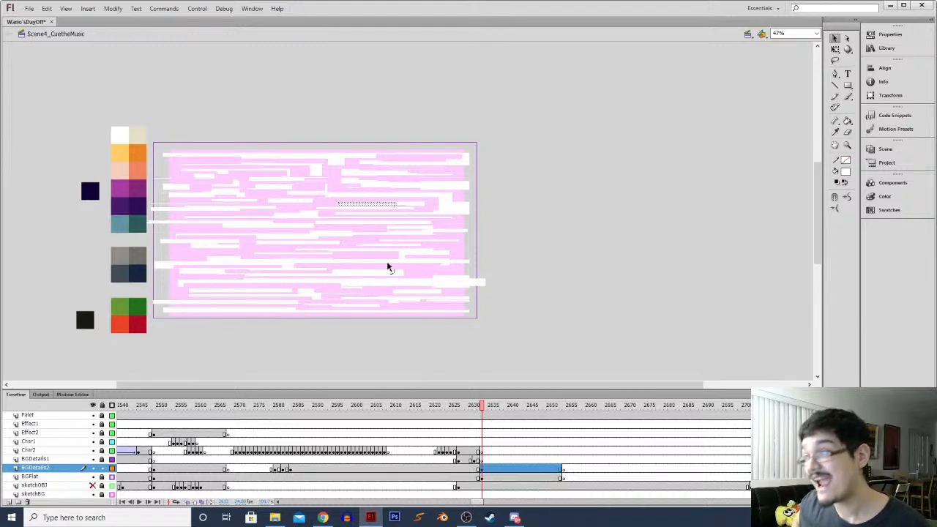
drag(420, 275, 318, 281)
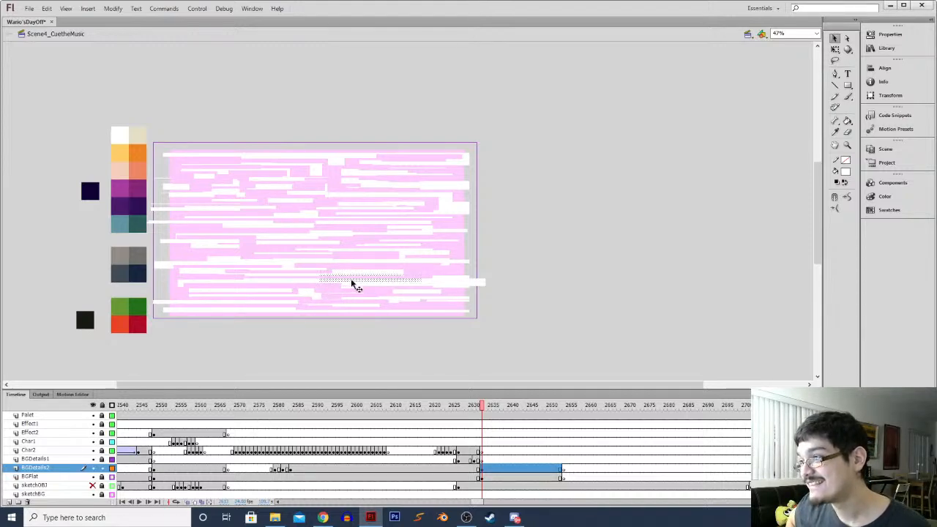
Place copied pieces of the white streaks in the gaps at the pattern's left side and near its upper middle on BGDetails2
click(381, 265)
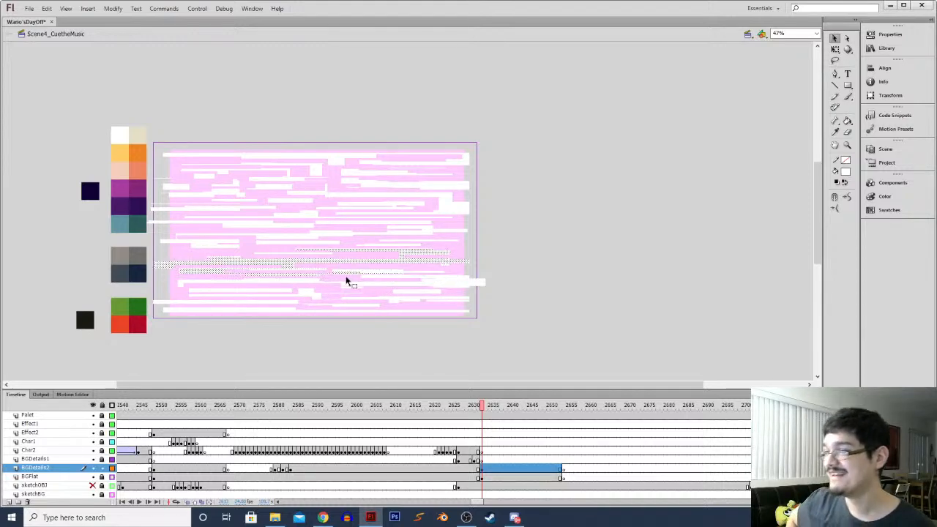
click(317, 300)
drag(234, 263, 197, 252)
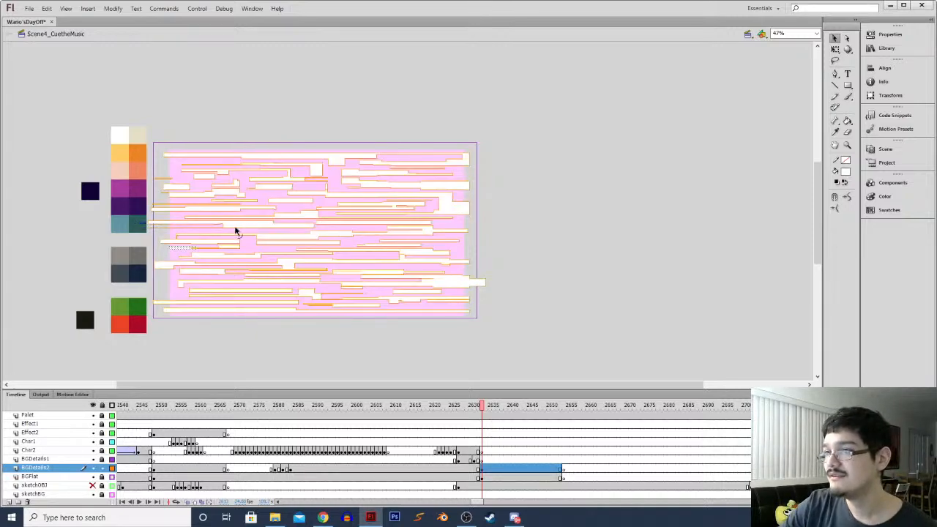
drag(218, 226, 257, 227)
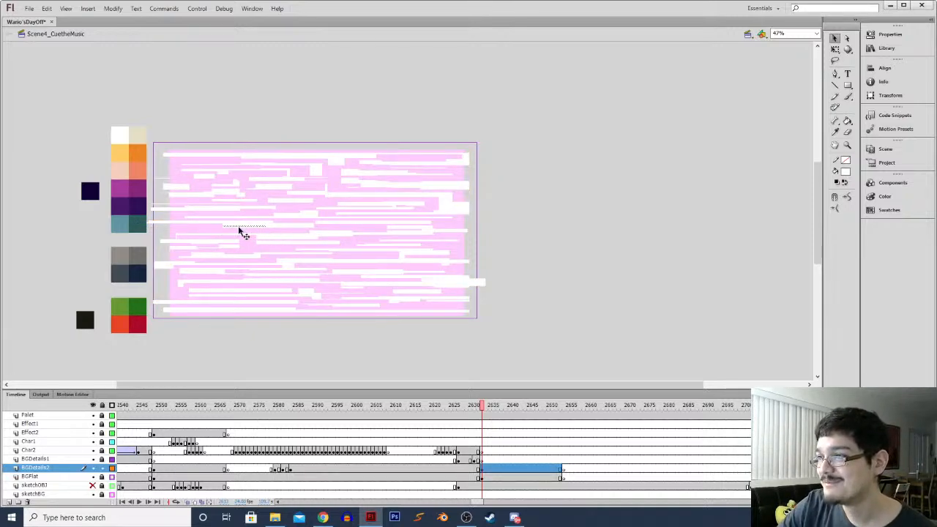
click(298, 151)
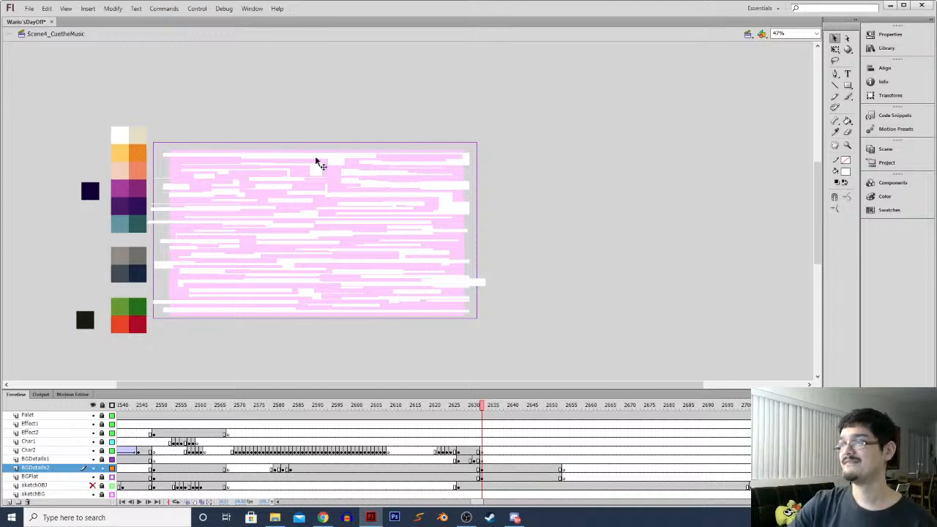
click(322, 172)
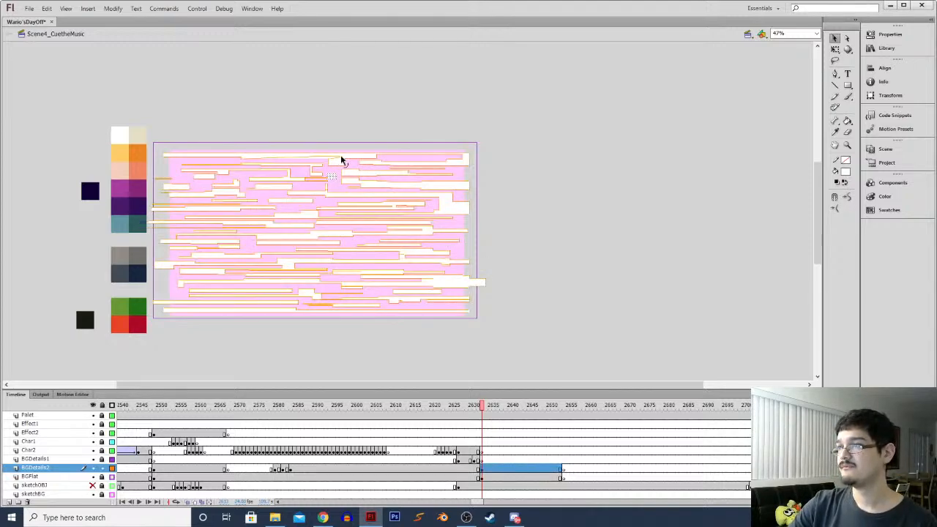
click(337, 159)
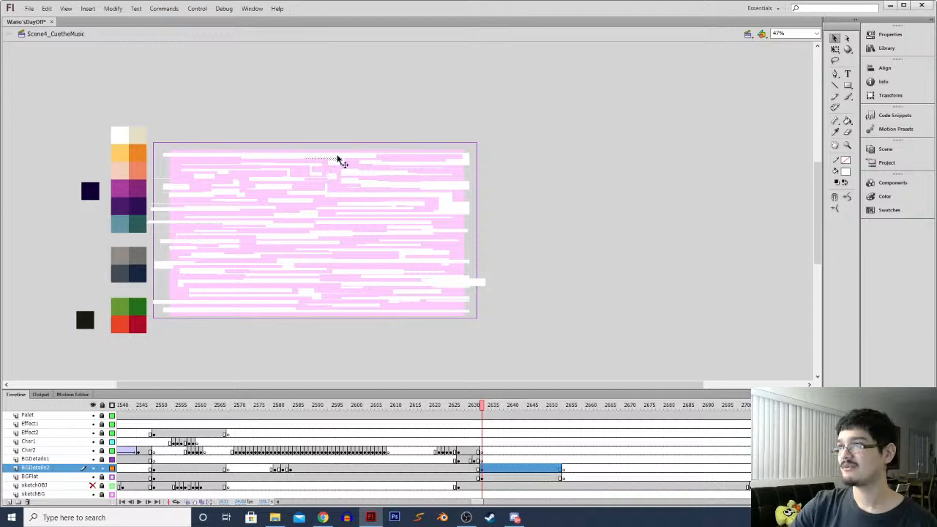
Fill the remaining gaps in the middle and lower part of the streak pattern with small pieces of white streaks
mouse_move(348, 156)
mouse_down()
mouse_move(309, 191)
mouse_move(401, 257)
mouse_move(388, 259)
mouse_up()
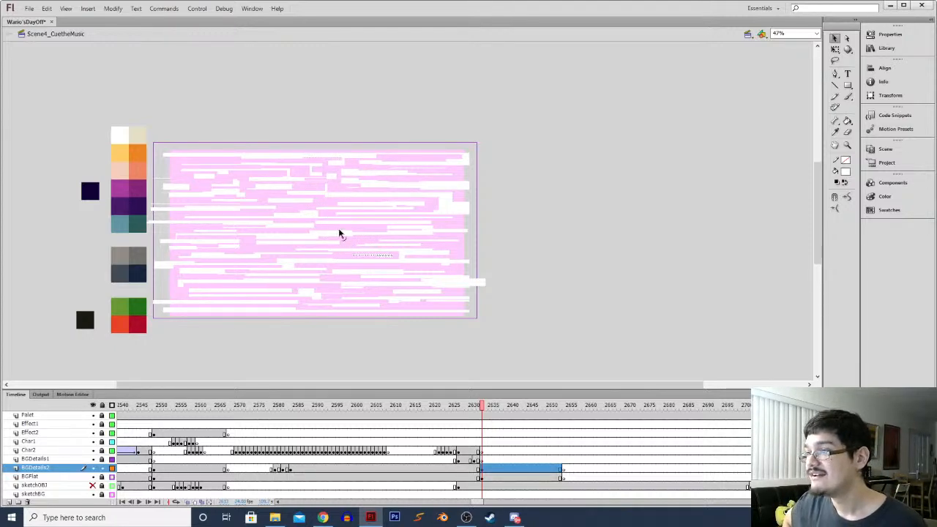
drag(322, 238, 450, 253)
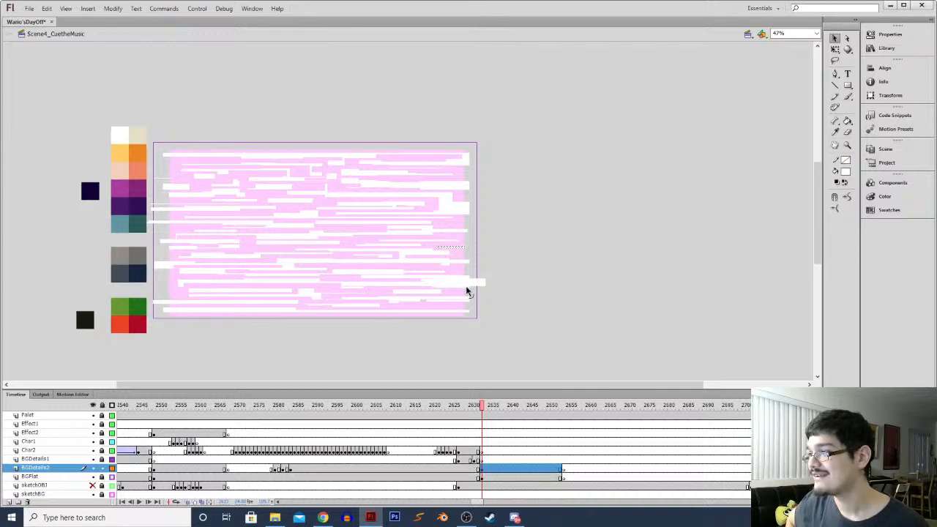
mouse_move(492, 277)
mouse_down()
mouse_move(296, 301)
mouse_move(364, 308)
mouse_move(369, 297)
mouse_up()
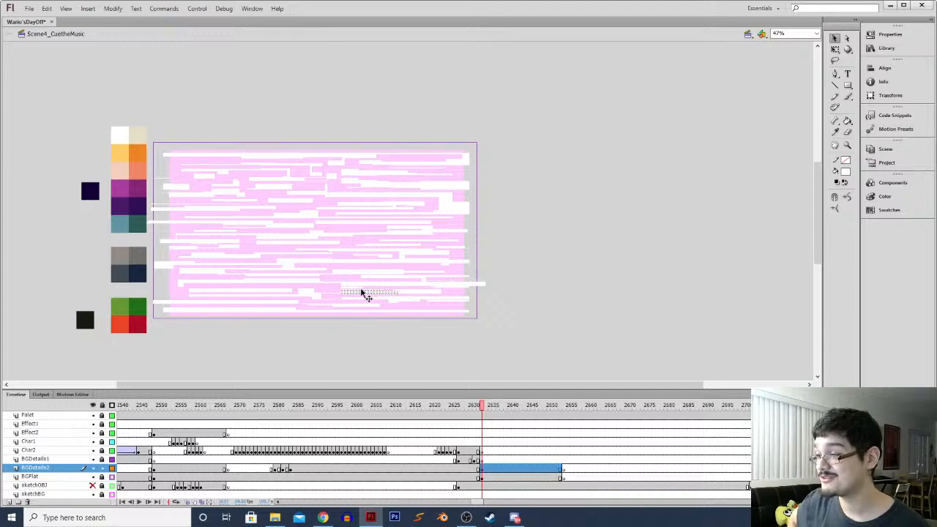
mouse_move(258, 287)
mouse_down()
mouse_move(195, 310)
mouse_move(214, 298)
mouse_move(264, 297)
mouse_up()
drag(170, 282, 205, 289)
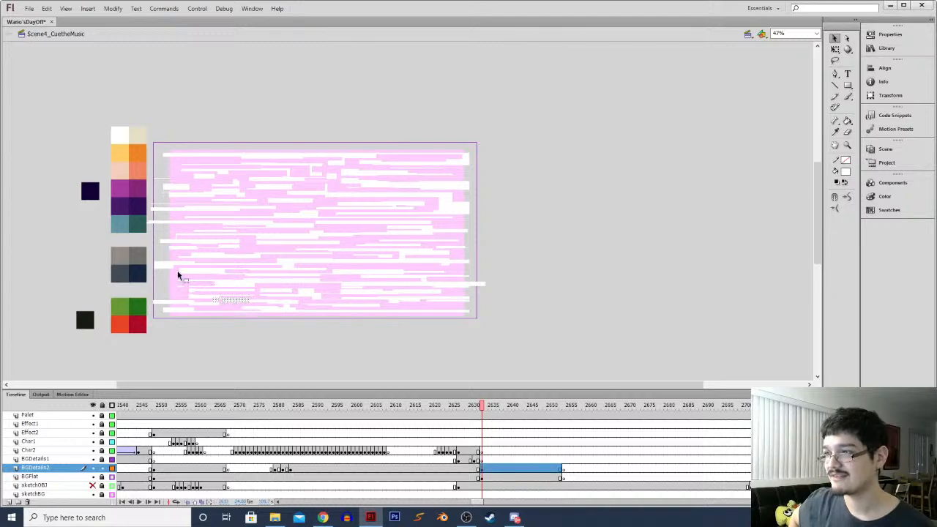
click(166, 292)
drag(289, 237, 271, 246)
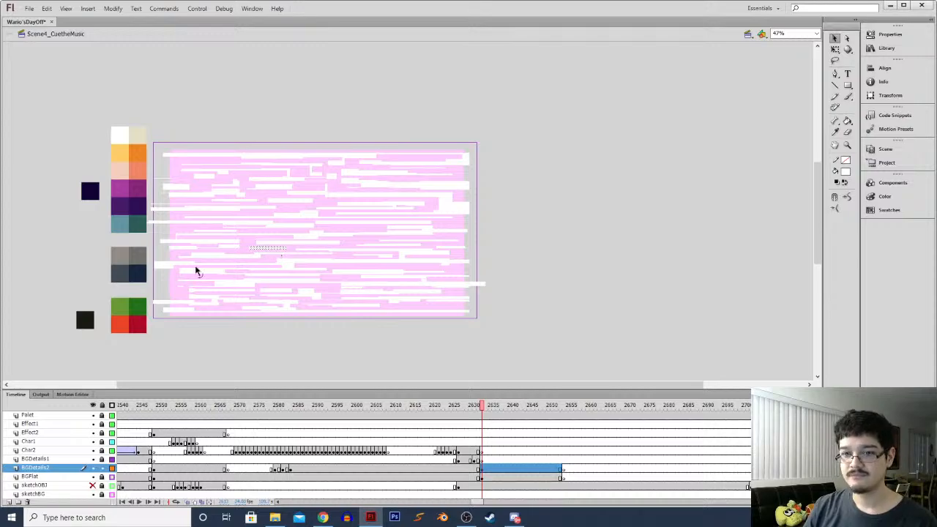
Squash the whole streak pattern vertically to about the upper half of the stage and place a copy directly below it
drag(140, 320, 485, 114)
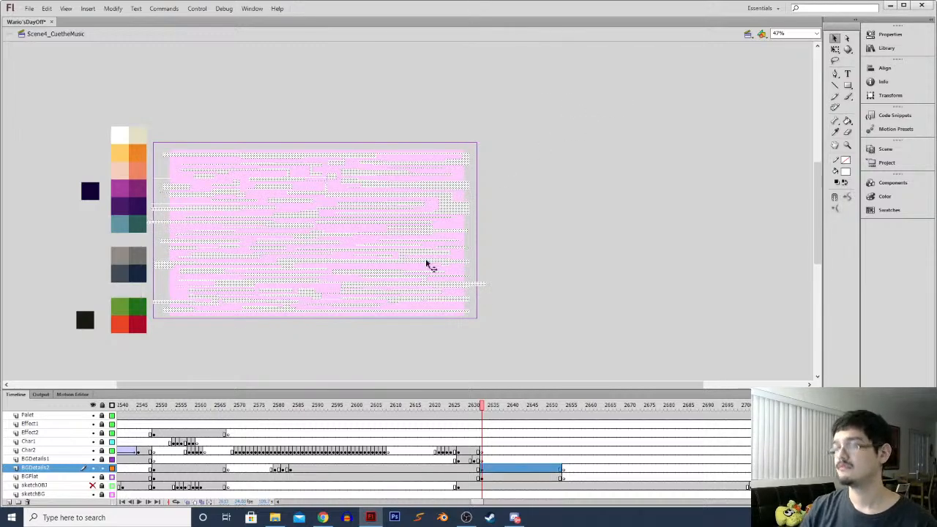
key(q)
drag(314, 313, 313, 297)
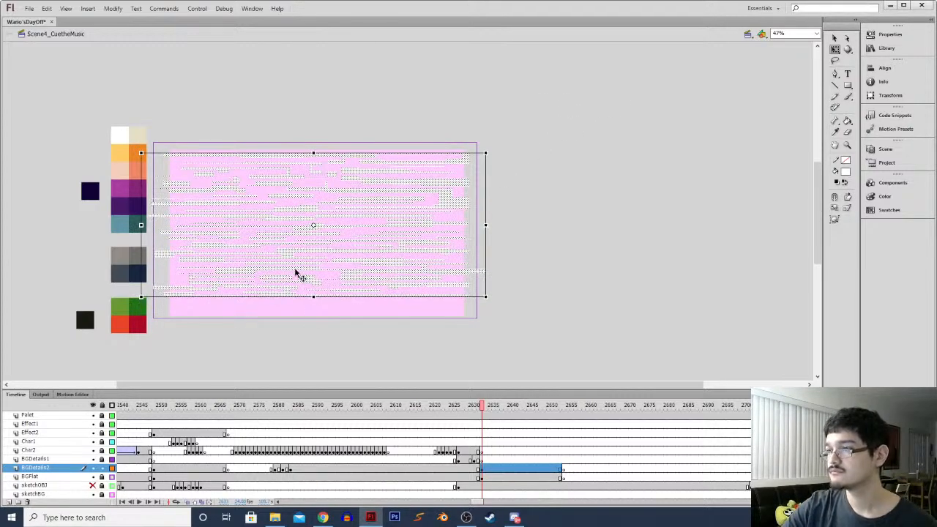
drag(314, 297, 314, 249)
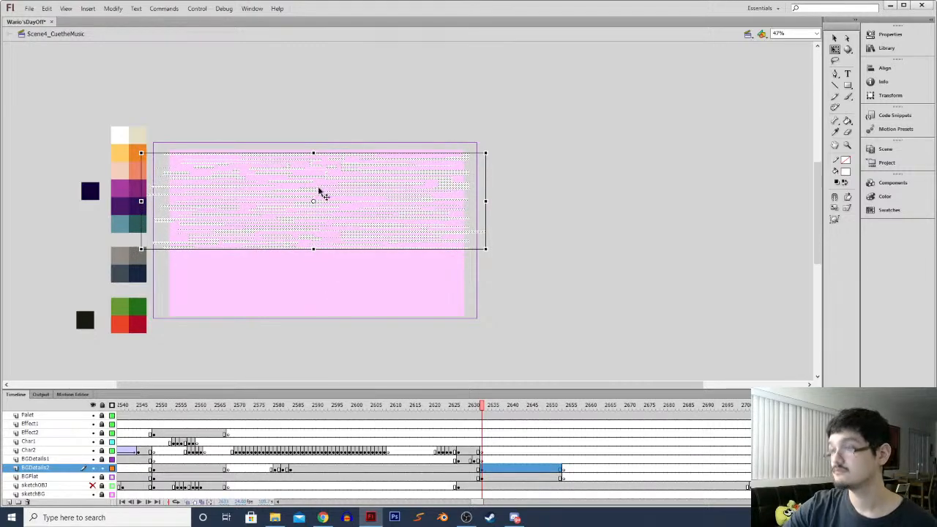
mouse_move(307, 196)
mouse_down()
mouse_move(298, 300)
mouse_move(299, 289)
mouse_move(310, 295)
mouse_up()
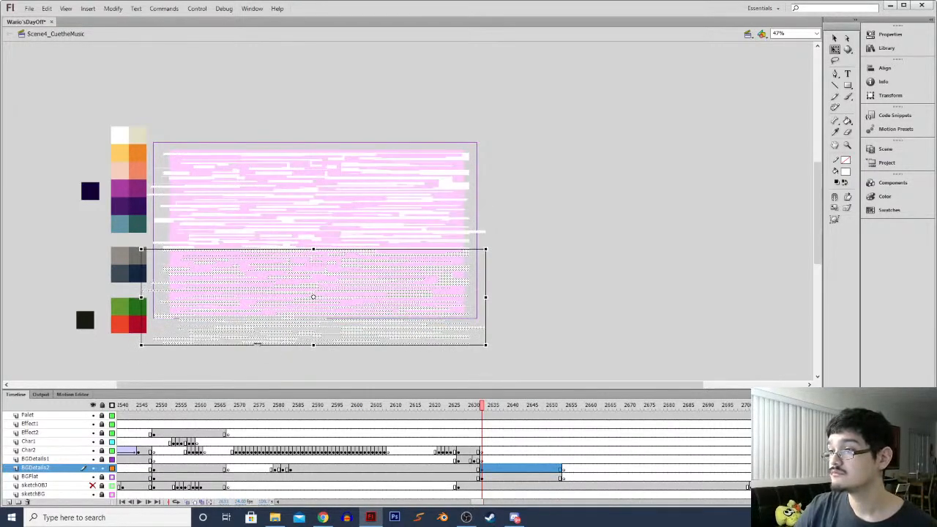
Select both halves of the streak pattern and squash them vertically together to fit the stage height
click(131, 366)
key(ctrl+a)
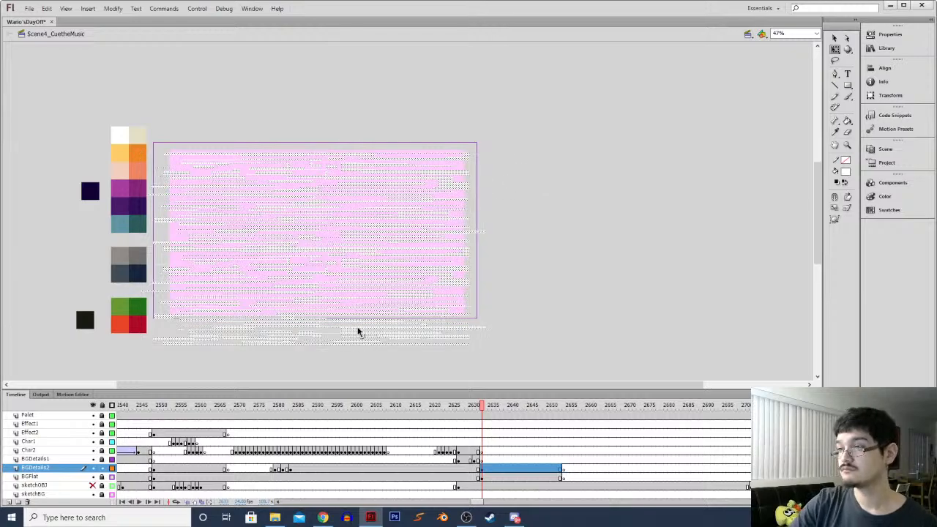
click(501, 335)
click(473, 334)
click(513, 335)
drag(516, 364, 112, 149)
drag(312, 342, 310, 315)
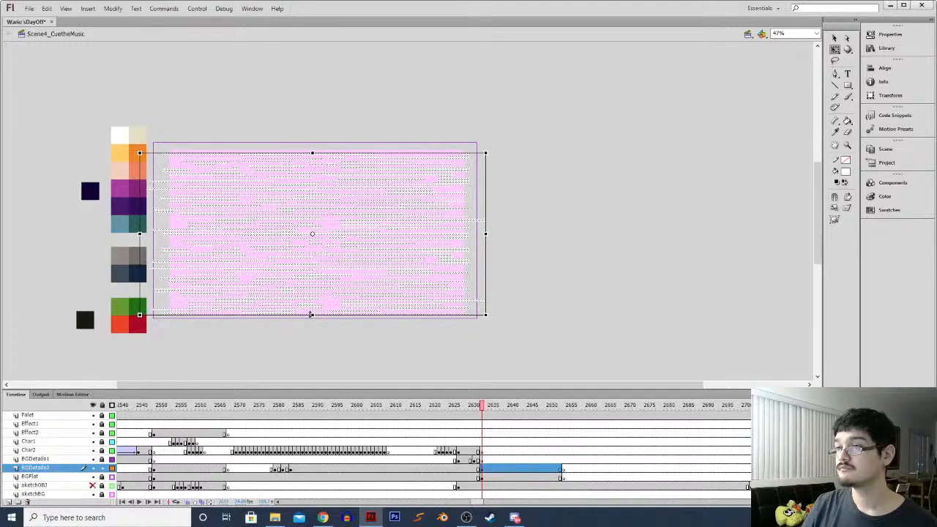
mouse_move(312, 153)
mouse_down()
mouse_move(311, 143)
mouse_move(312, 152)
mouse_up()
click(500, 233)
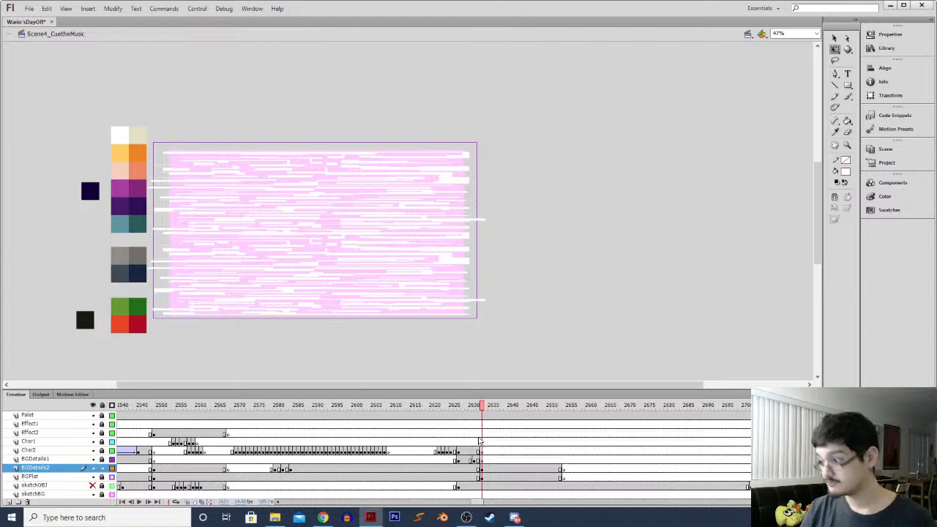
Turn off outline display for the BGFlat layer and recolour its background at the shot's first keyframe dark grey
click(112, 476)
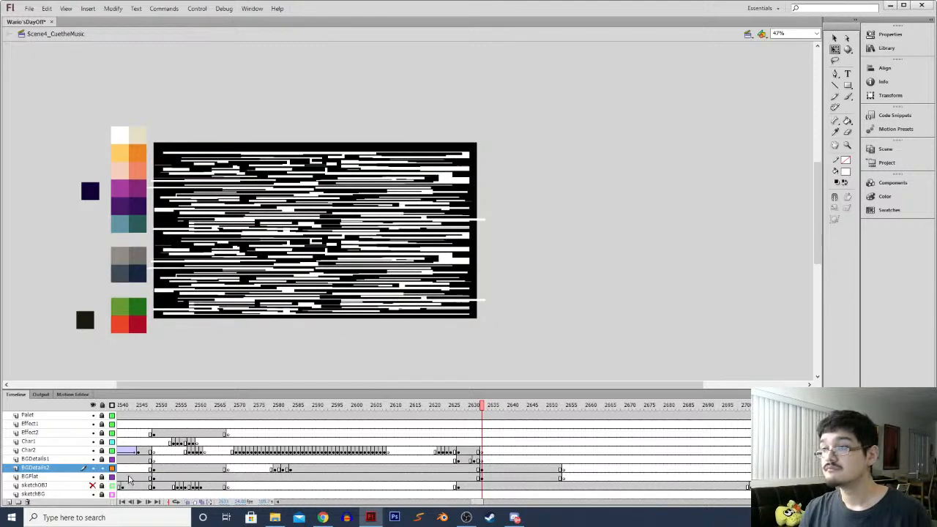
click(486, 476)
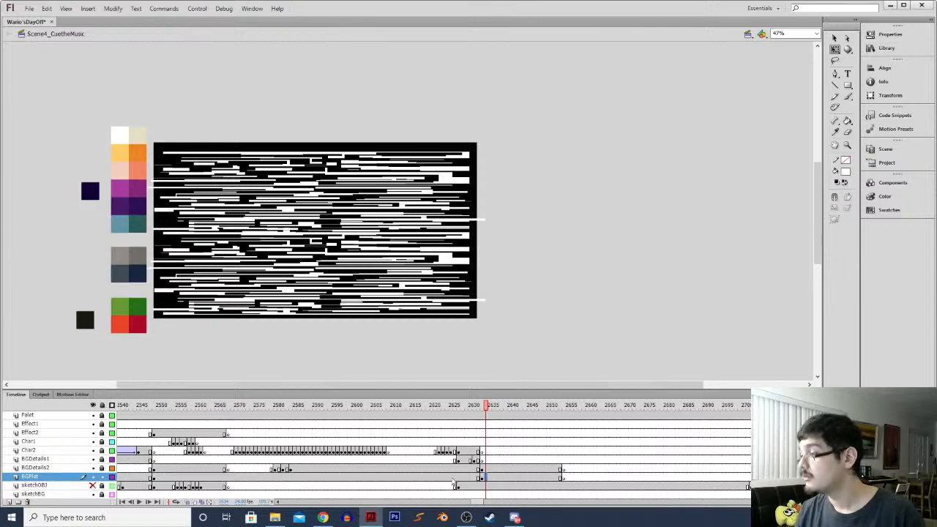
click(481, 477)
click(846, 171)
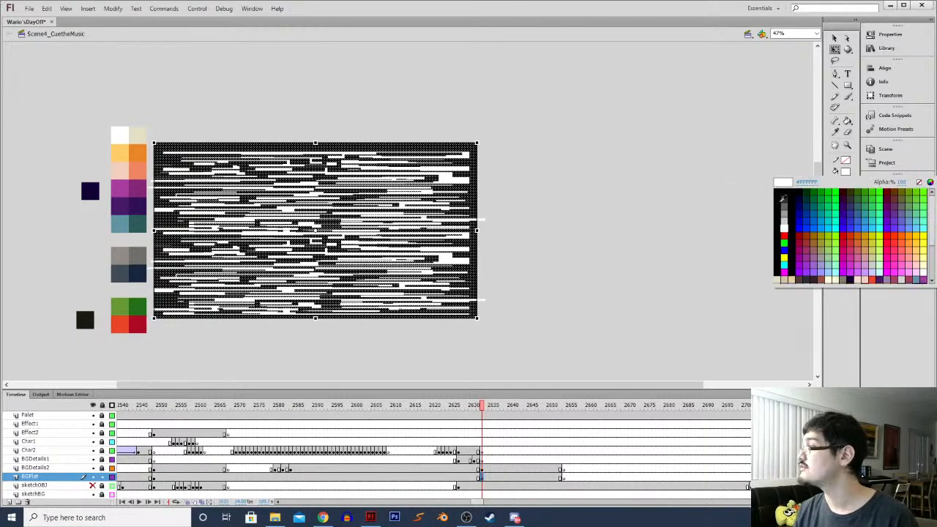
click(770, 205)
Recolour the white streaks on the BGDetails2 layer medium grey
click(485, 468)
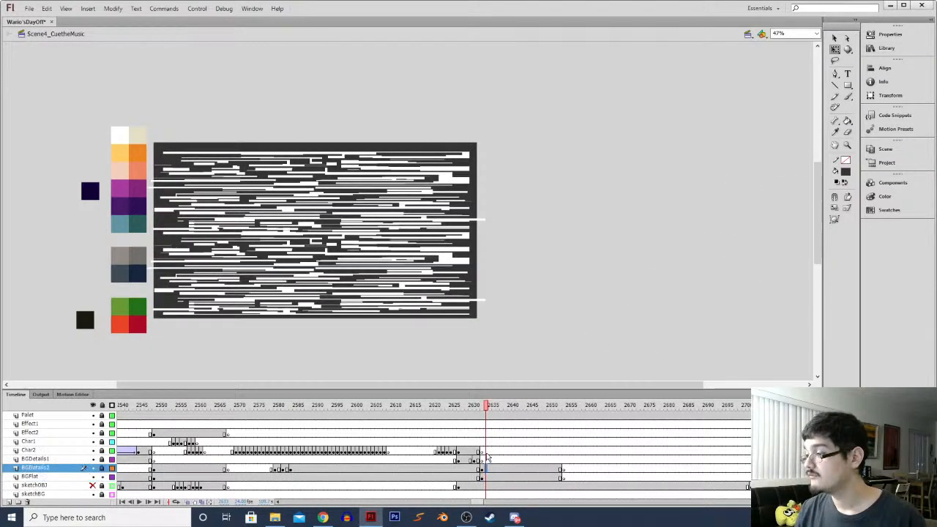
click(846, 171)
click(707, 253)
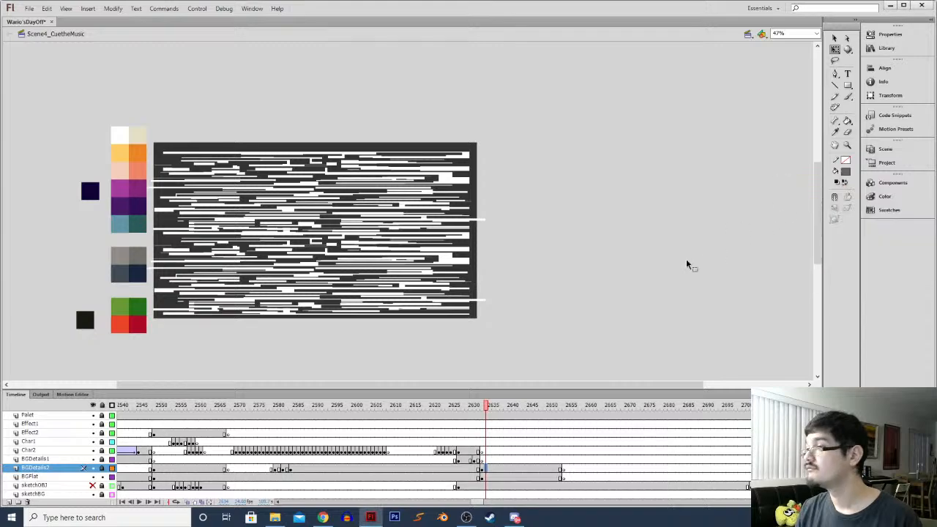
click(484, 469)
click(846, 172)
click(790, 200)
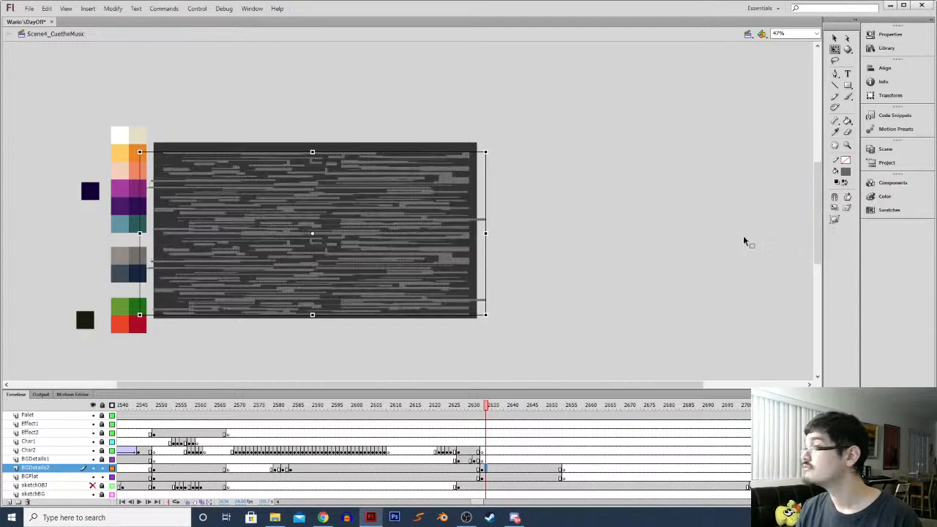
Convert the grey streaks on BGDetails2 to a Graphic symbol named FX-WhiteNoise
click(480, 477)
click(482, 477)
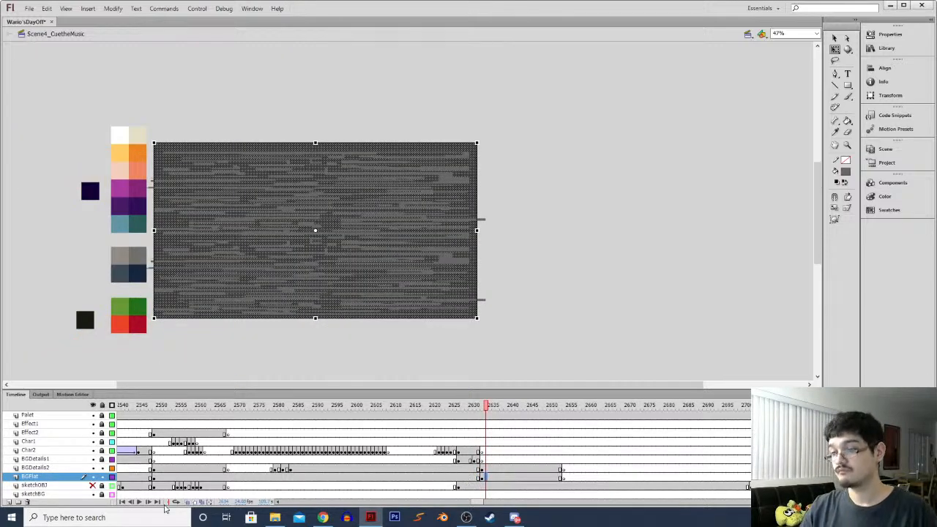
key(.)
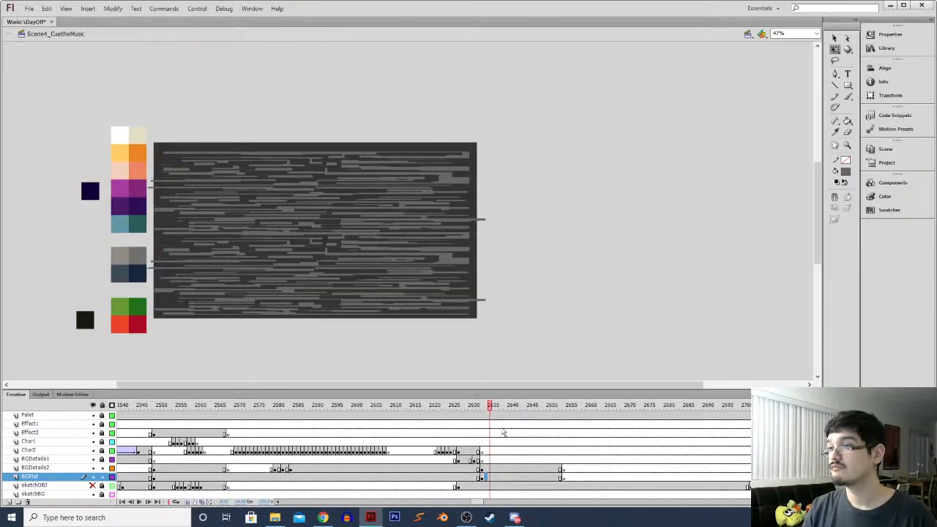
click(485, 469)
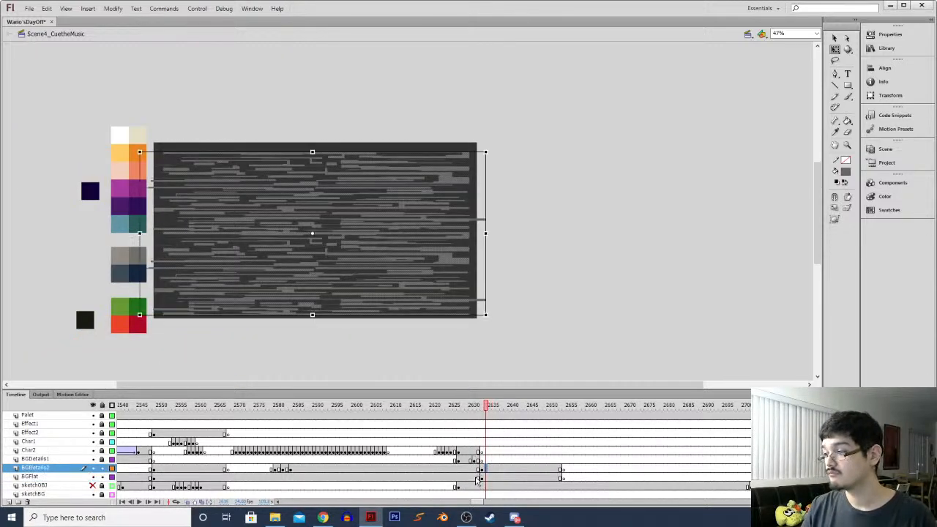
click(112, 8)
click(128, 37)
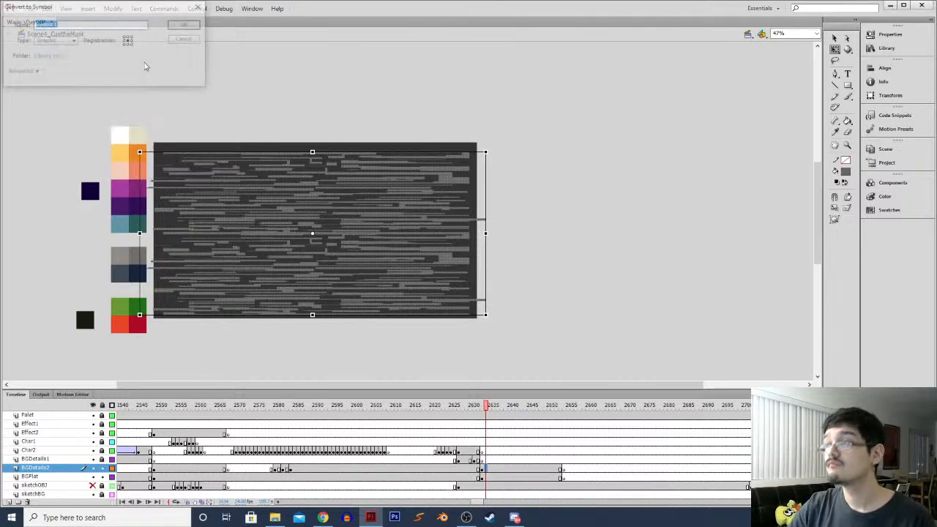
text(FX-WhiteNoise)
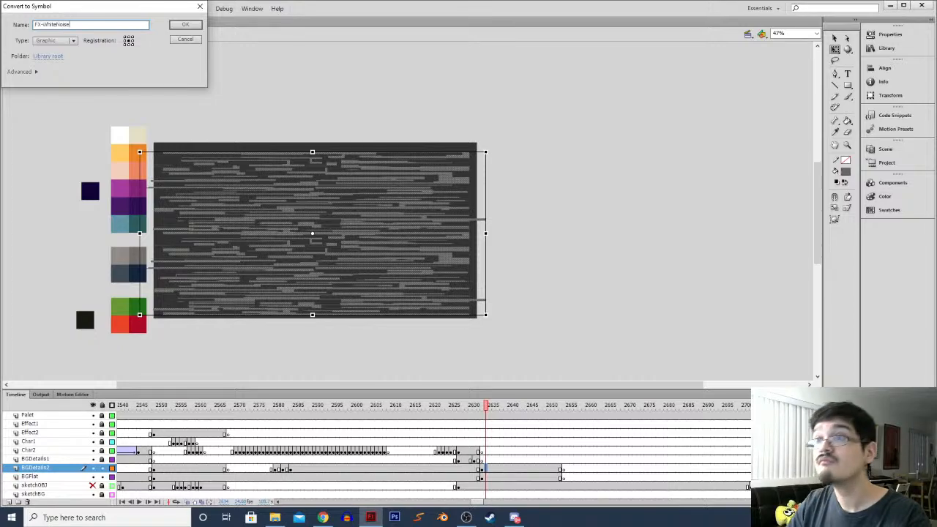
key(Return)
Edit the FX-WhiteNoise symbol, add a keyframe at frame 2 and flip its streaks horizontally with a width scale of -100%
click(835, 37)
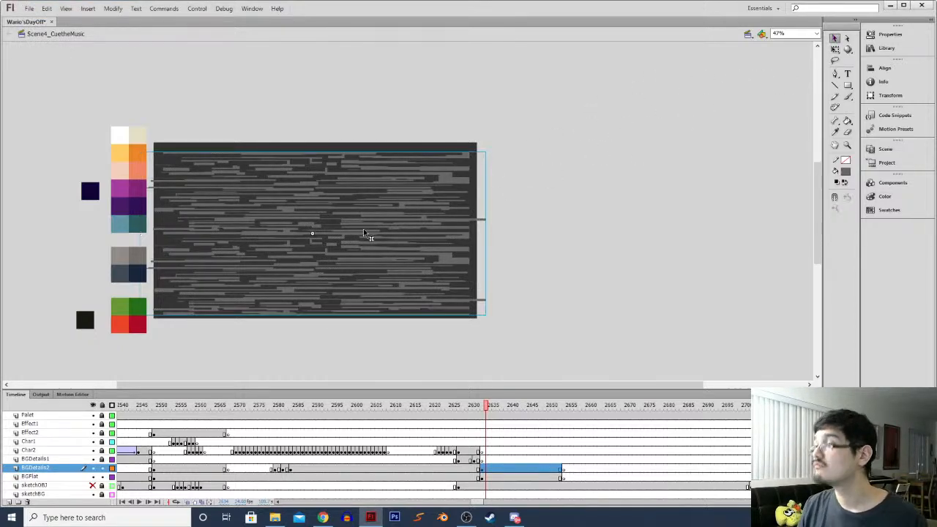
double_click(362, 233)
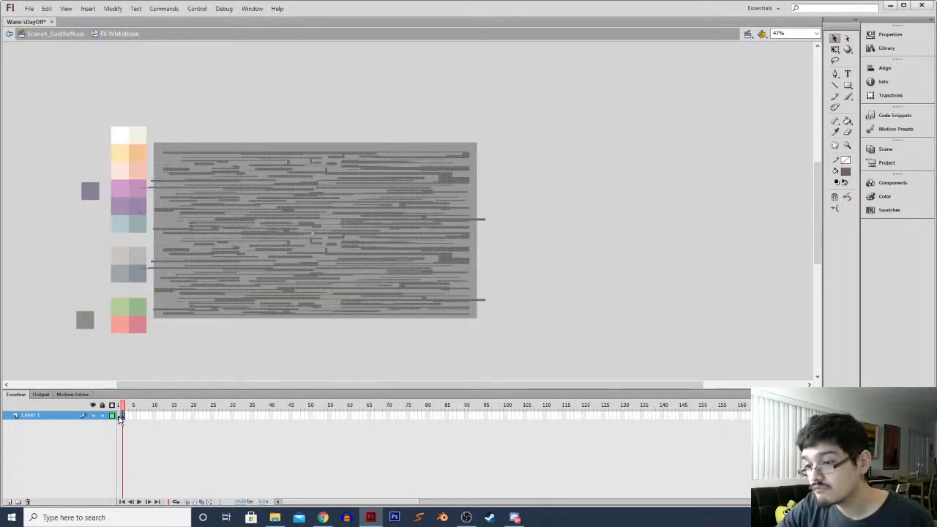
key(ctrl+t)
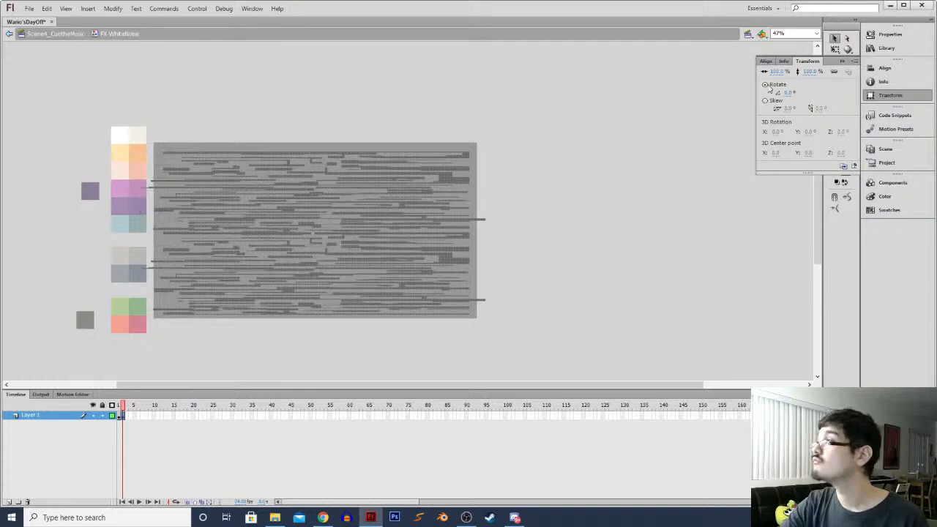
click(780, 72)
text(-100)
key(Return)
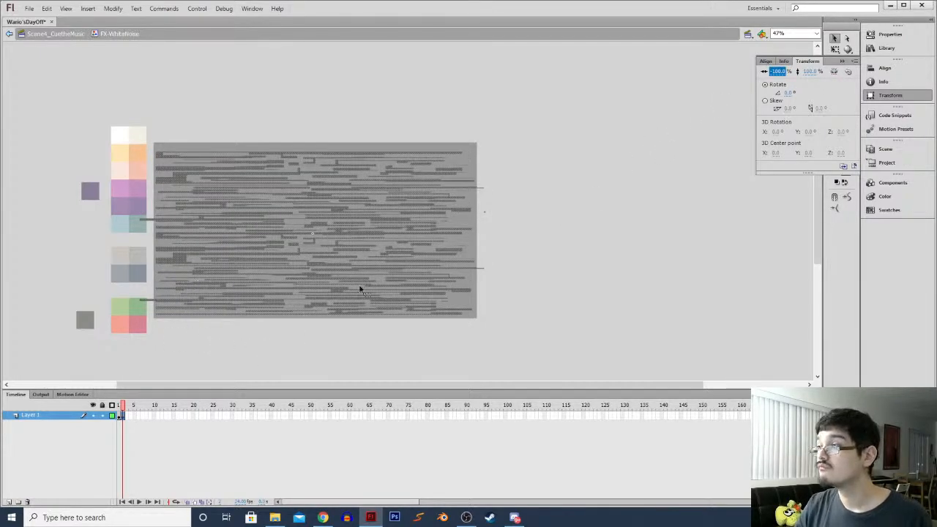
Add a keyframe at frame 3 of FX-WhiteNoise and flip its streaks vertically with a height scale of -100%
key(ctrl+t)
click(127, 416)
key(ctrl+t)
click(807, 71)
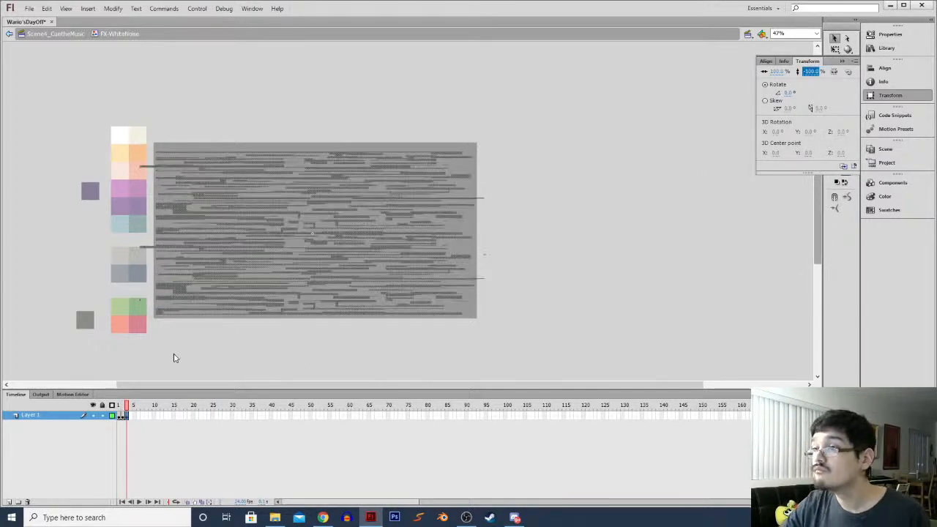
Add a keyframe at frame 4 of FX-WhiteNoise and flip its streaks horizontally with a width scale of -100%
click(132, 416)
key(F6)
key(ctrl+t)
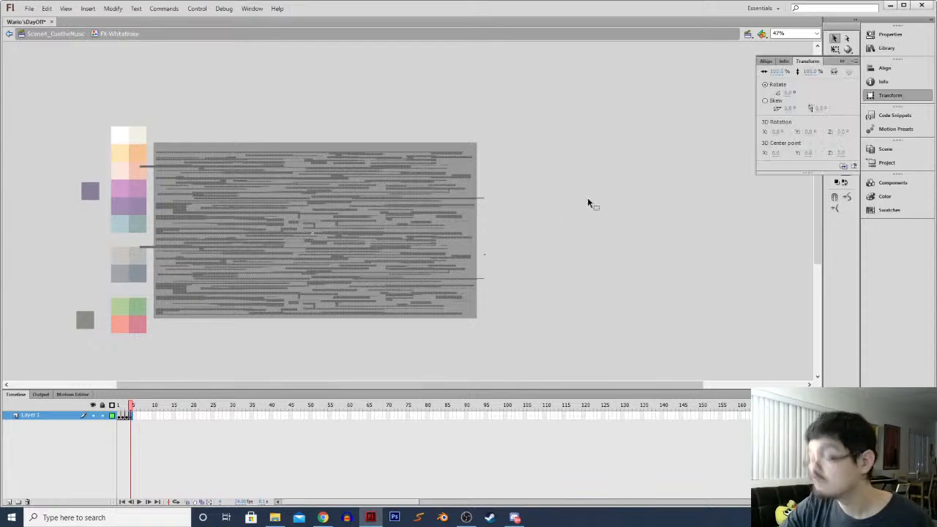
click(778, 72)
text(-100)
key(Return)
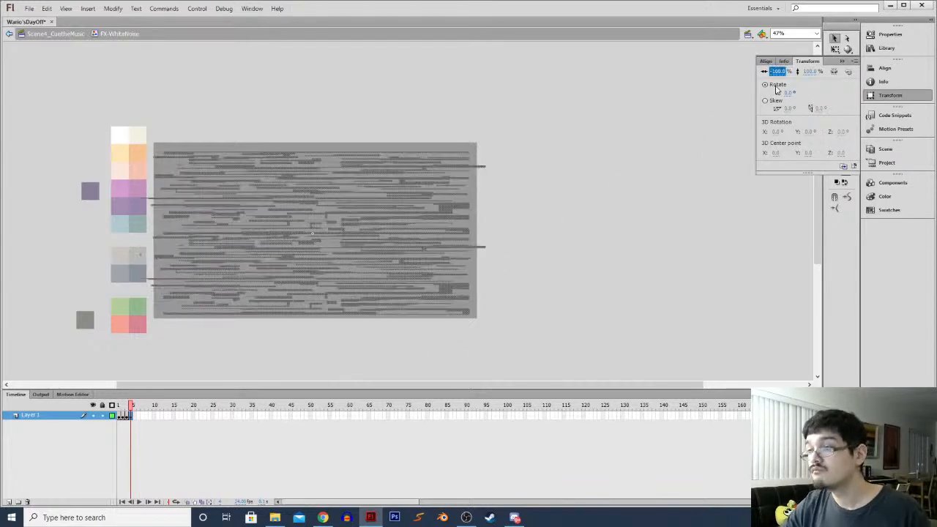
key(ctrl+t)
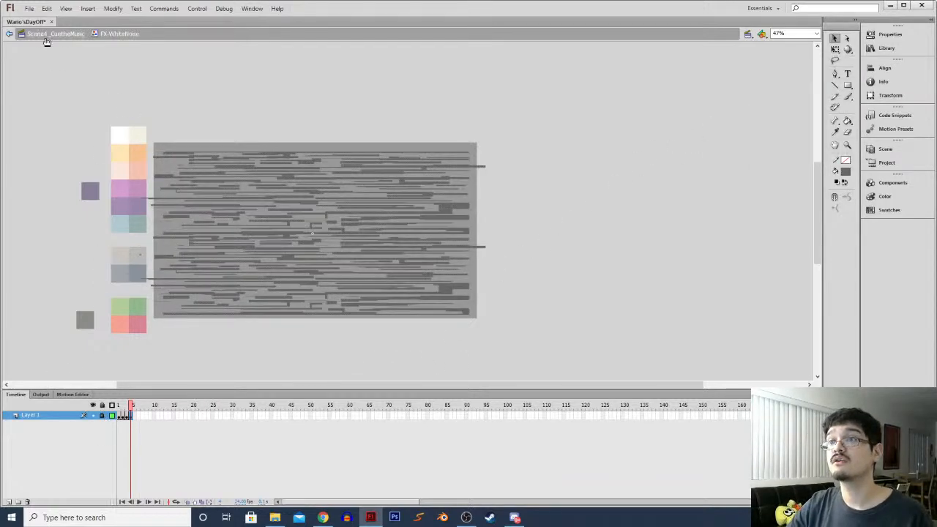
Return to Scene4_CuetheMusic and play back the white-noise effect on BGDetails2 to check its motion
click(45, 34)
drag(483, 502, 480, 502)
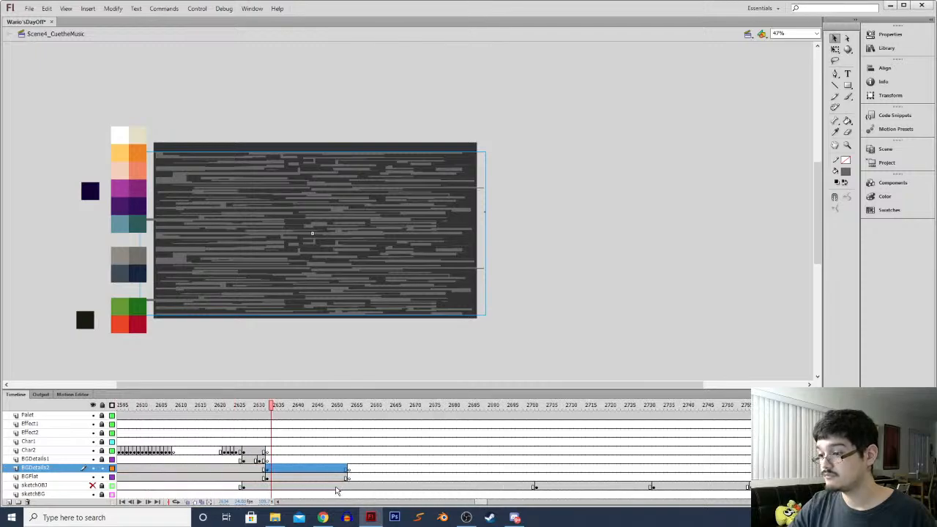
click(257, 476)
click(243, 459)
key(Return)
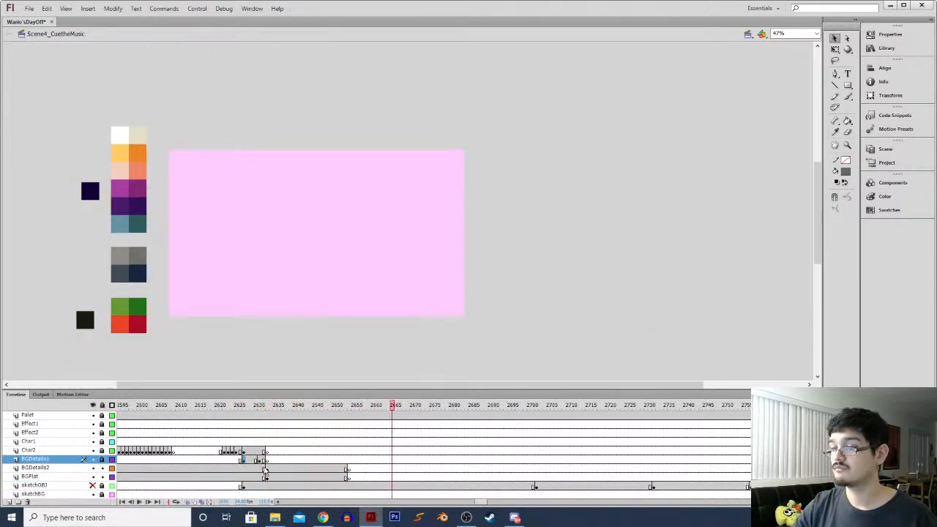
click(267, 469)
key(Return)
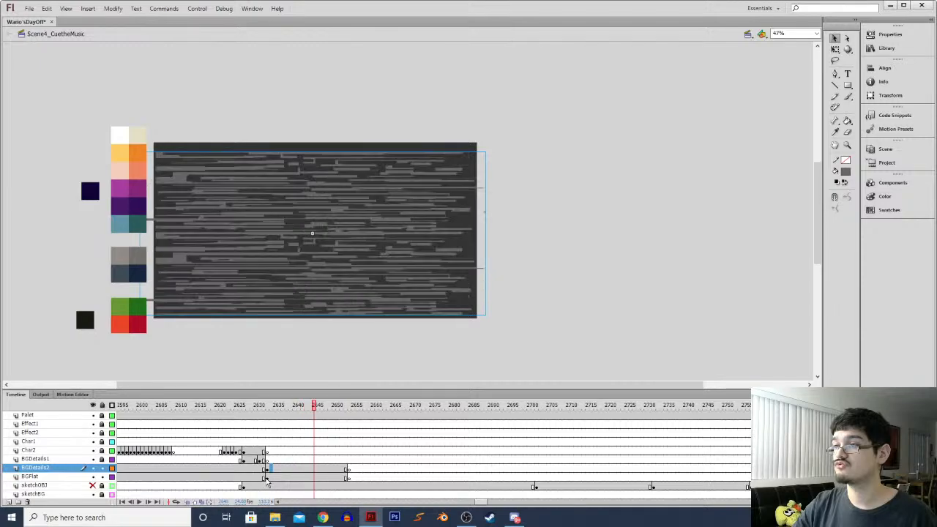
mouse_move(279, 420)
mouse_down()
mouse_move(267, 421)
mouse_move(303, 420)
mouse_move(278, 425)
mouse_up()
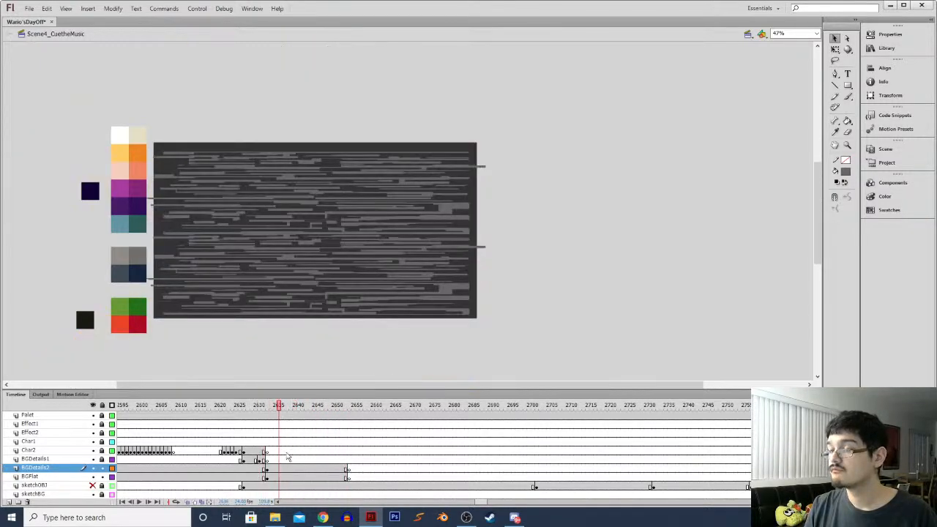
Reopen the FX-WhiteNoise symbol and clear its keyframes after frame 1
click(267, 468)
click(333, 284)
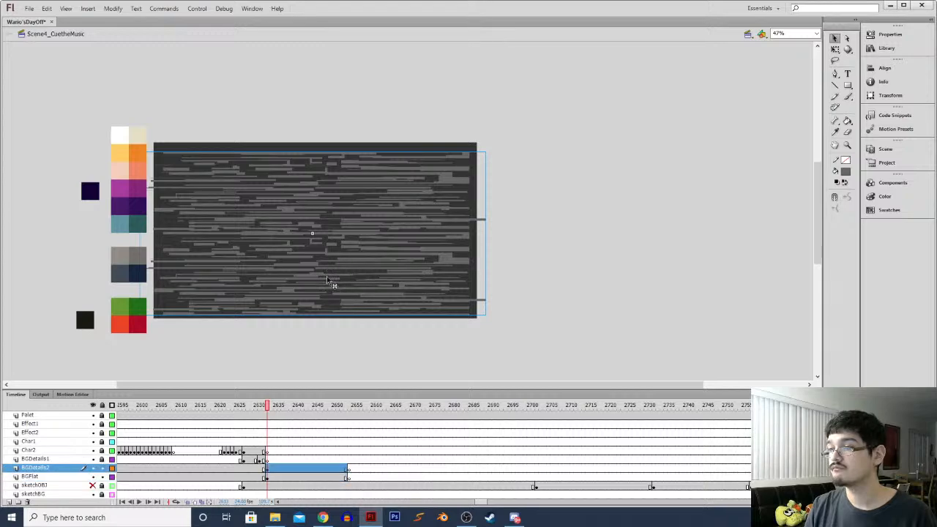
double_click(333, 284)
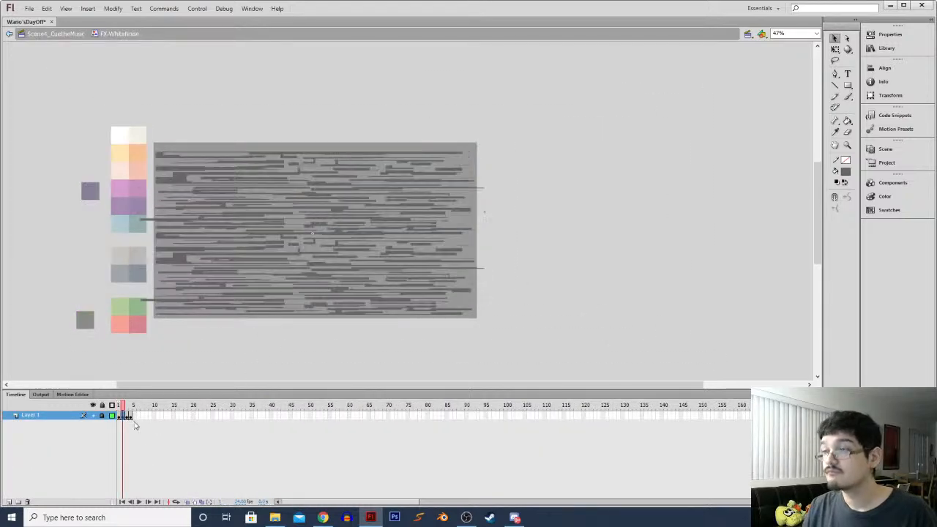
drag(570, 355, 281, 129)
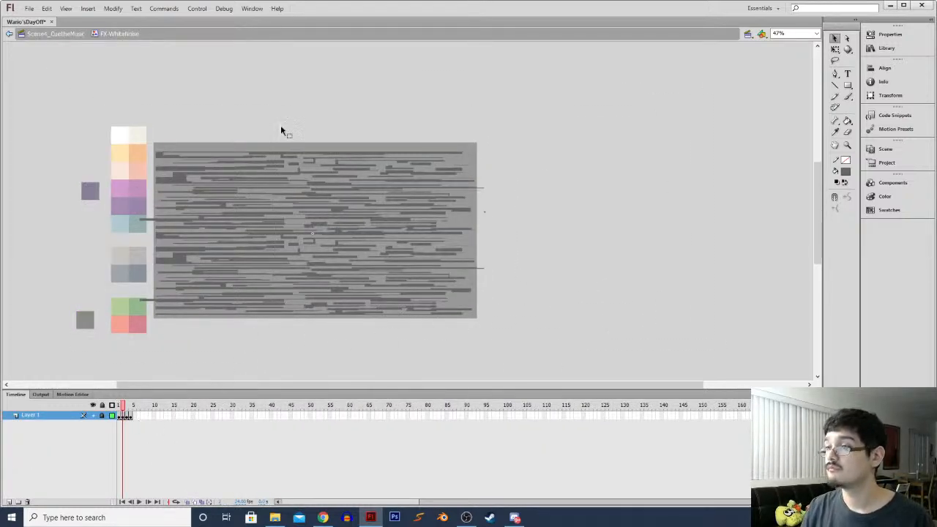
right_click(123, 417)
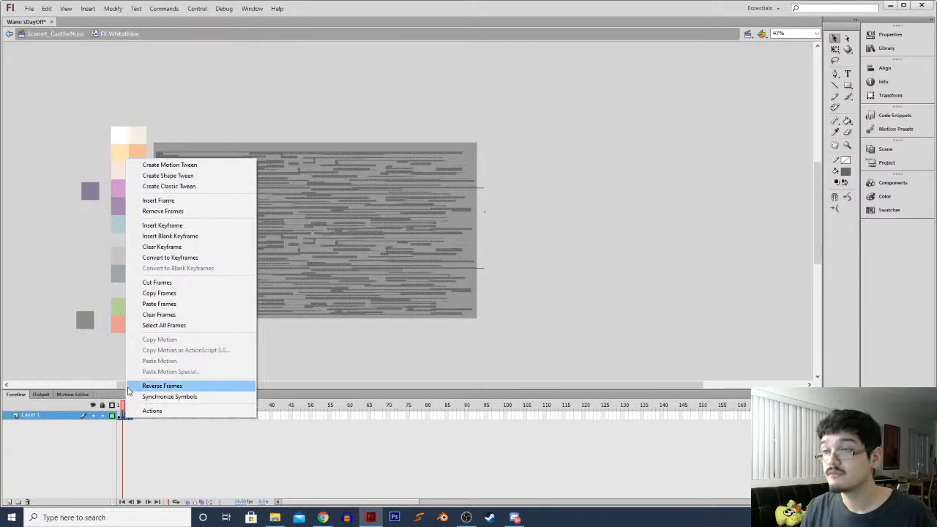
click(163, 246)
Delete the right-hand part of the streaks at frame 1 and stretch the remaining ones across the whole stage
click(119, 414)
drag(564, 320, 291, 130)
key(Delete)
key(ctrl+a)
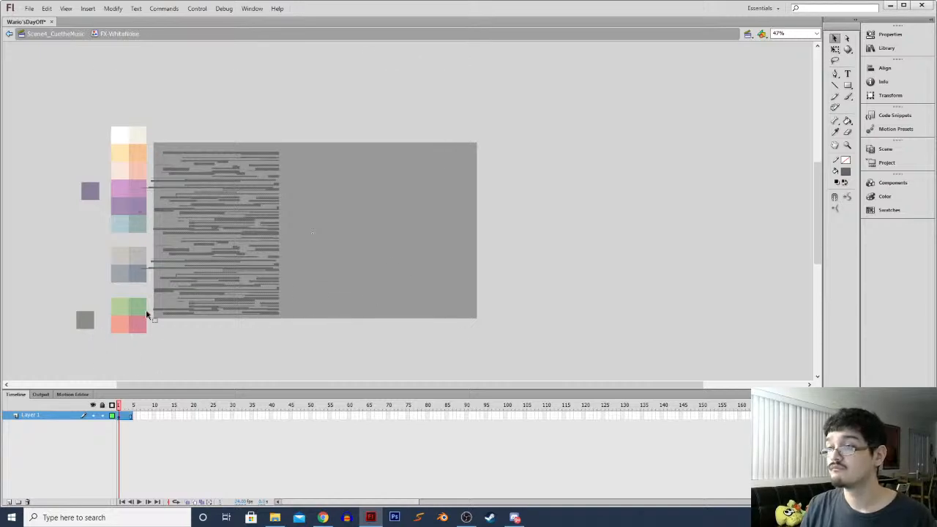
key(q)
drag(279, 233, 479, 233)
drag(309, 151, 310, 145)
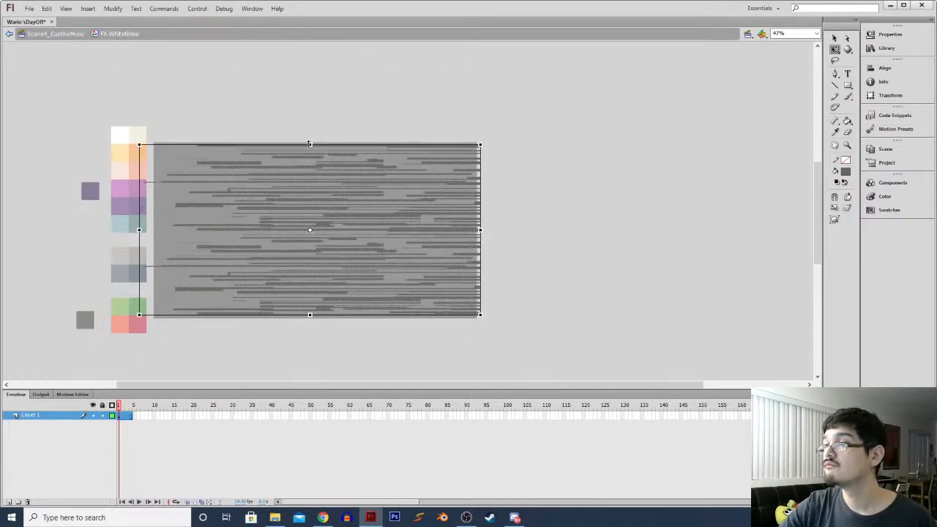
Squash the streaks into the upper part of the stage, delete their left-hand portion and stretch the rest to full stage width
drag(309, 315, 302, 249)
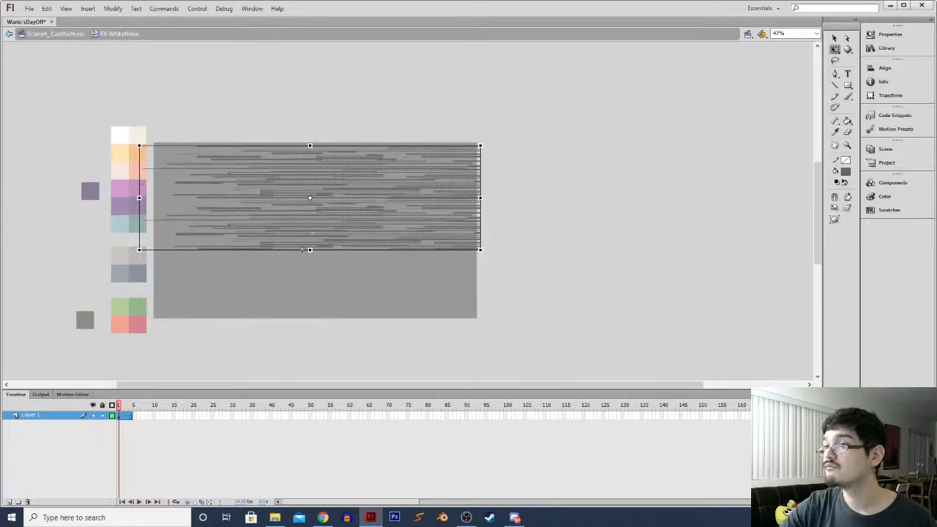
drag(84, 300, 264, 94)
key(Delete)
click(410, 190)
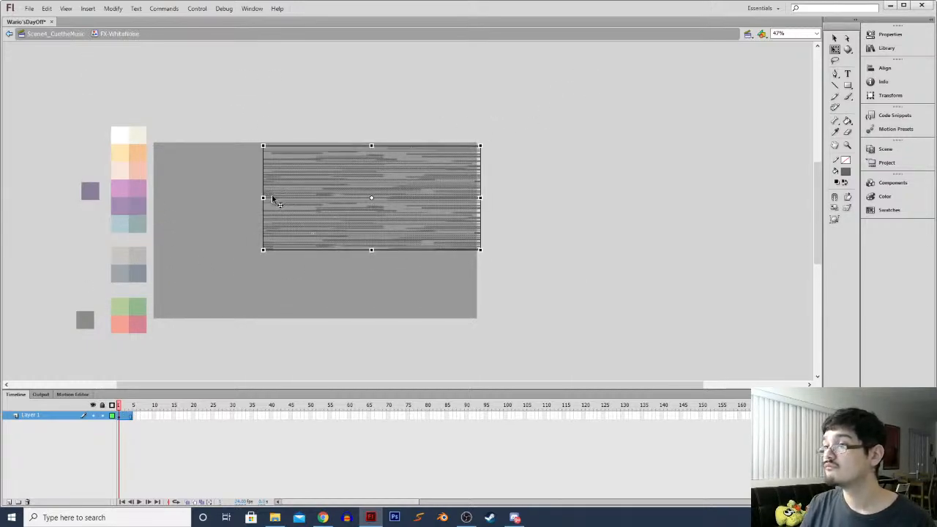
drag(263, 198, 152, 197)
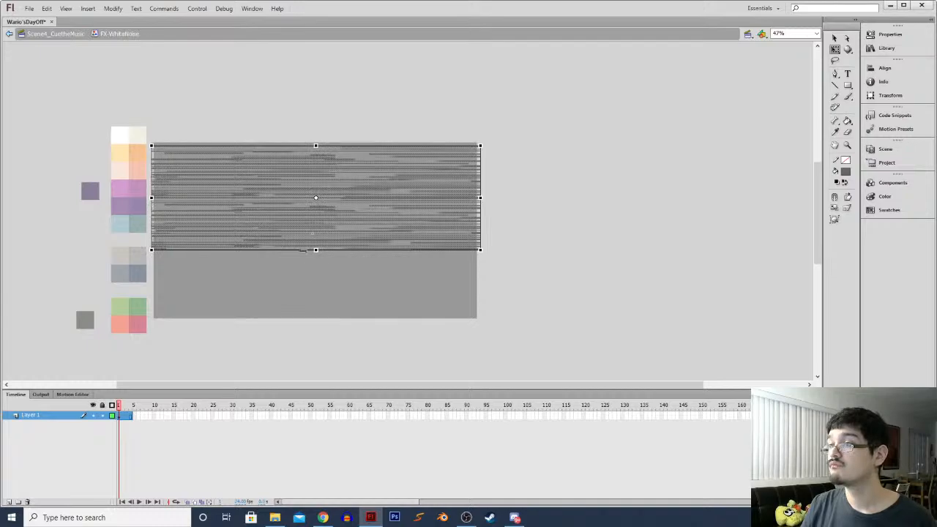
Place a copy of the squashed streak block directly below the original so the pattern covers the stage's full height
drag(130, 267, 521, 96)
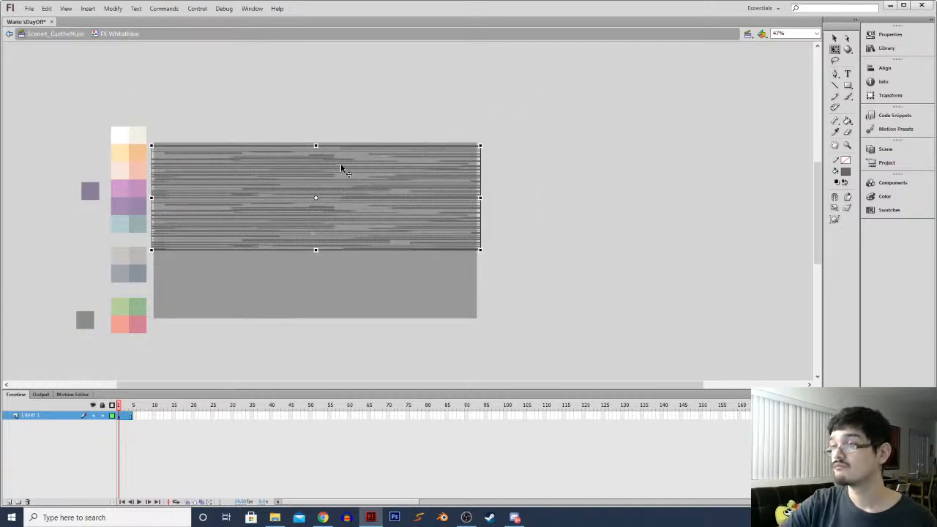
drag(315, 145, 315, 146)
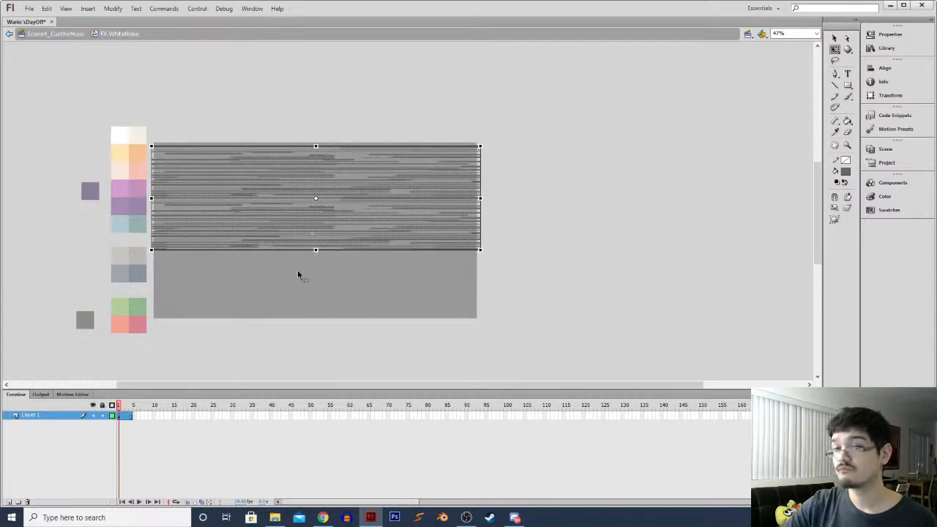
drag(293, 197, 284, 302)
key(shift+Up)
key(shift+Up)
key(shift+Up)
click(58, 286)
drag(125, 360, 559, 96)
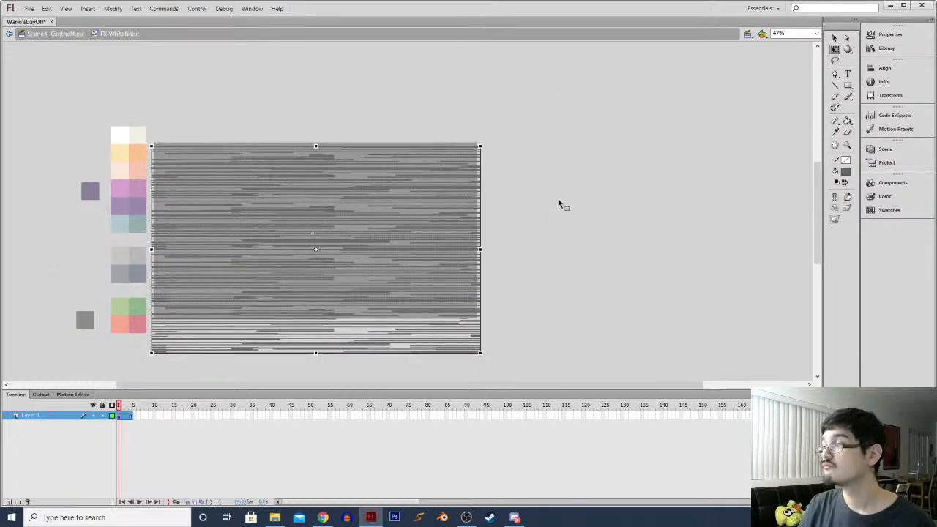
Shift the lower streak block slightly up against the upper one and scale the combined pattern to fit the stage
click(556, 199)
click(474, 249)
key(Delete)
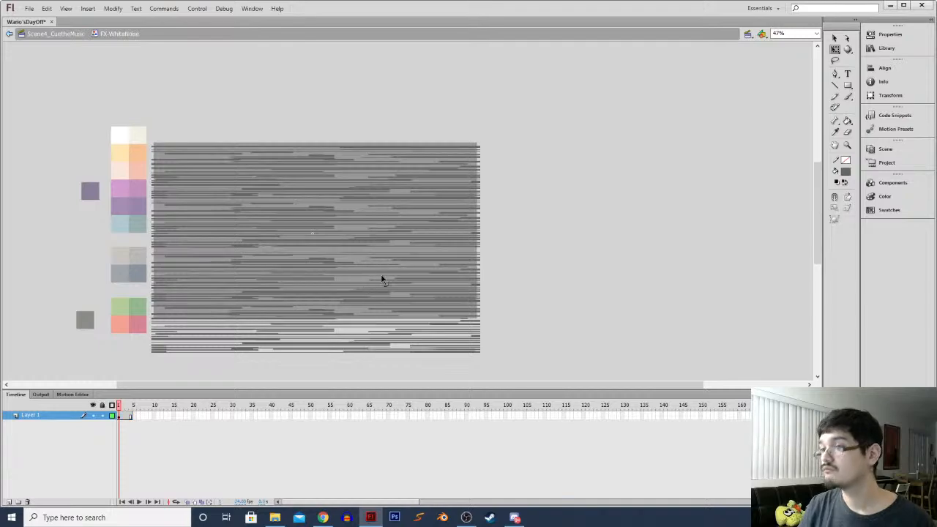
drag(147, 252, 531, 381)
drag(120, 358, 548, 109)
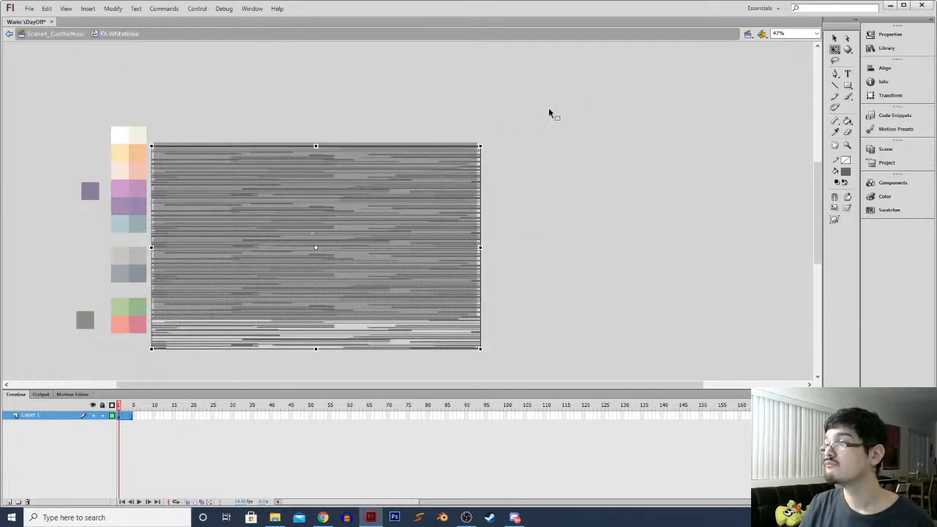
drag(316, 349, 310, 317)
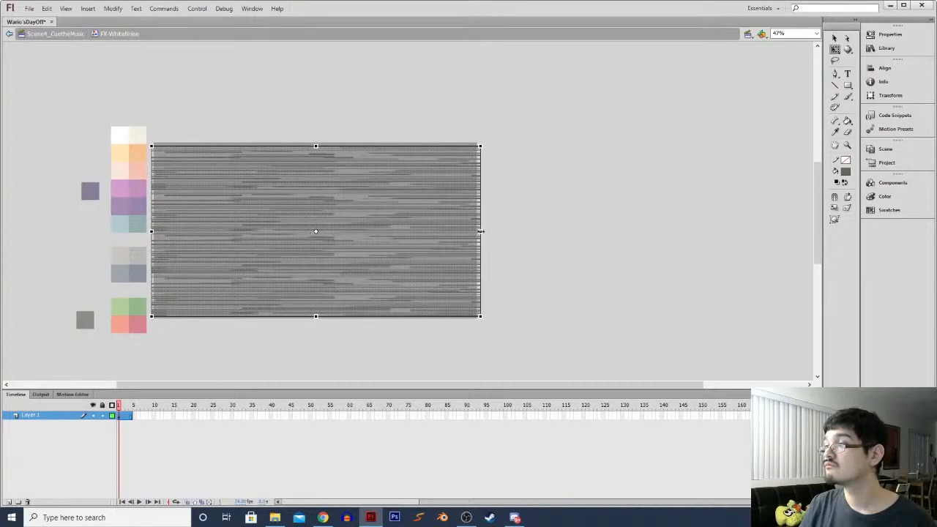
drag(481, 232, 478, 232)
drag(314, 146, 314, 143)
click(287, 127)
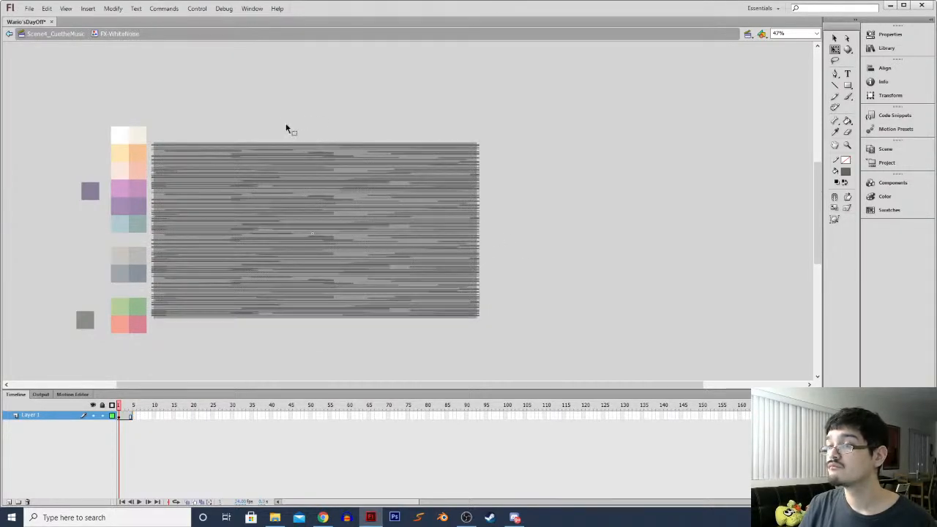
Add a keyframe at frame 2 of FX-WhiteNoise and rotate its streaks 180°
click(122, 416)
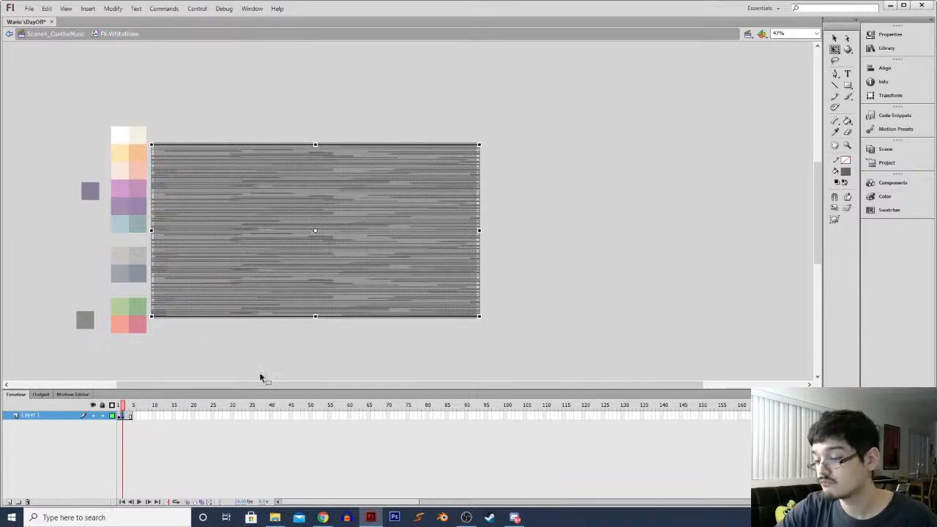
key(ctrl+t)
click(789, 95)
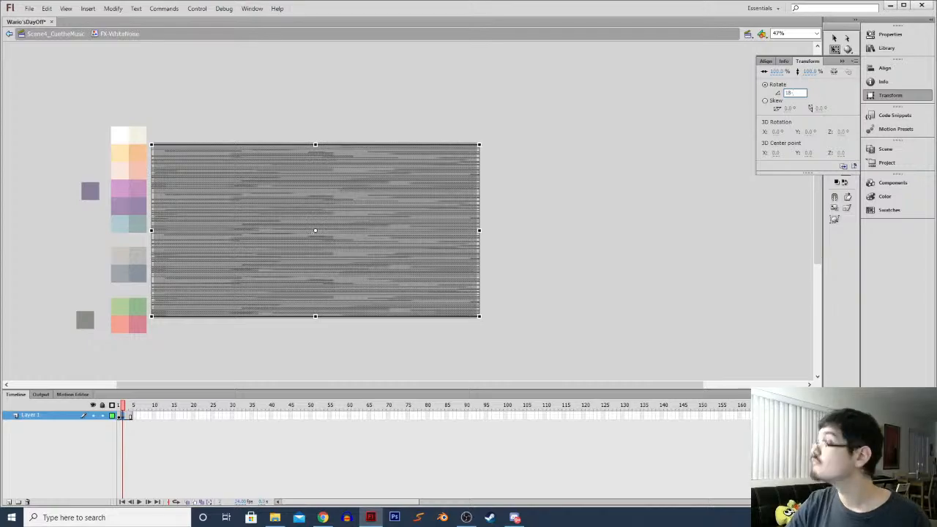
key(Return)
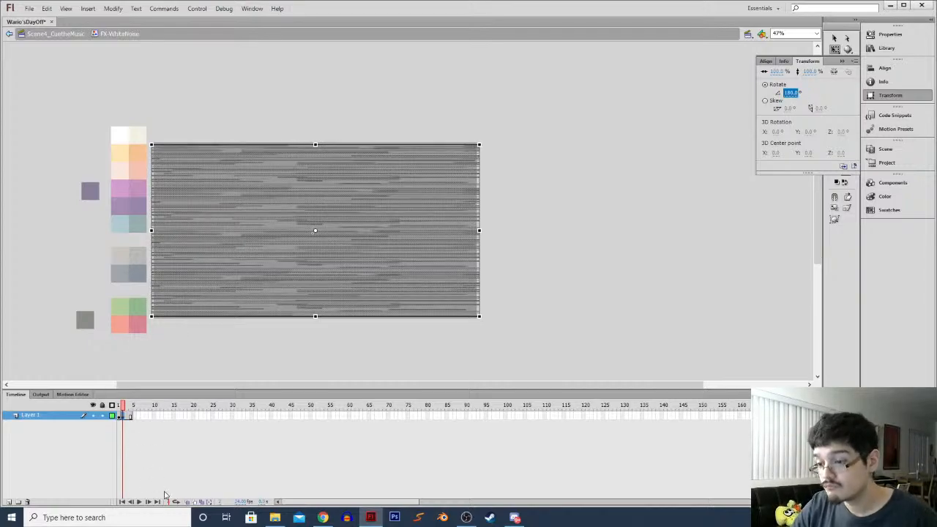
Remove the frames after frame 2 and preview the two remaining frames as a loop
click(129, 413)
right_click(128, 413)
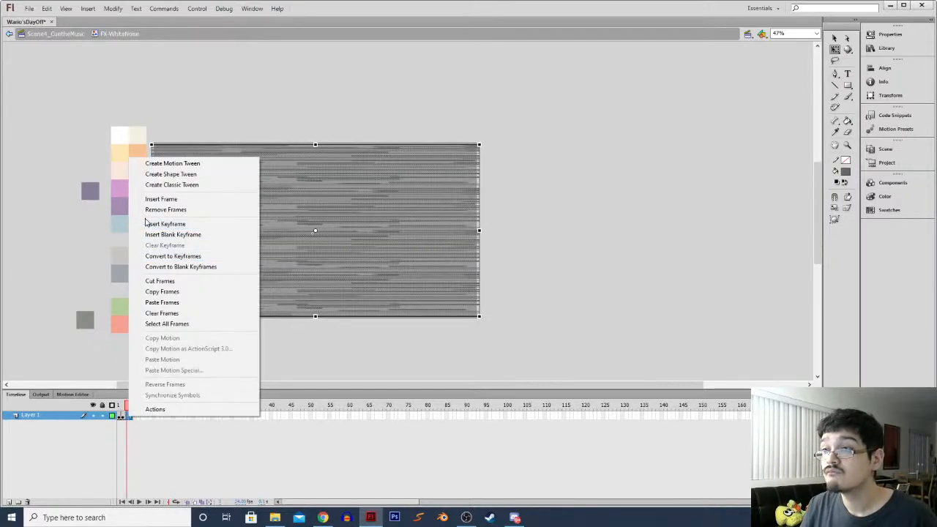
click(146, 211)
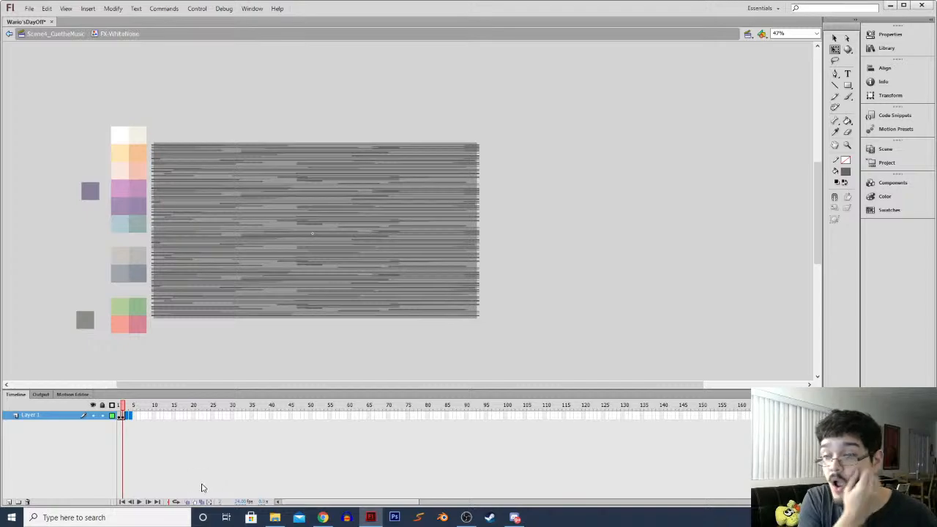
click(121, 414)
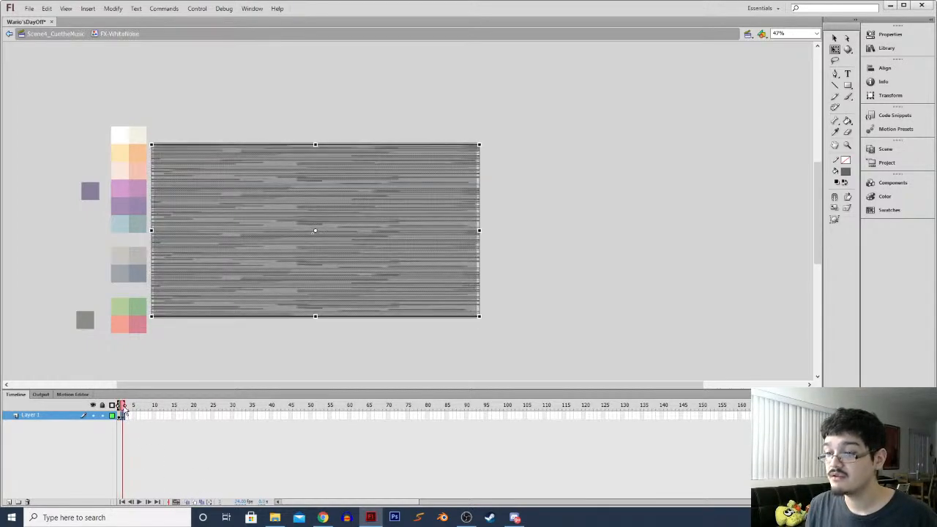
click(124, 423)
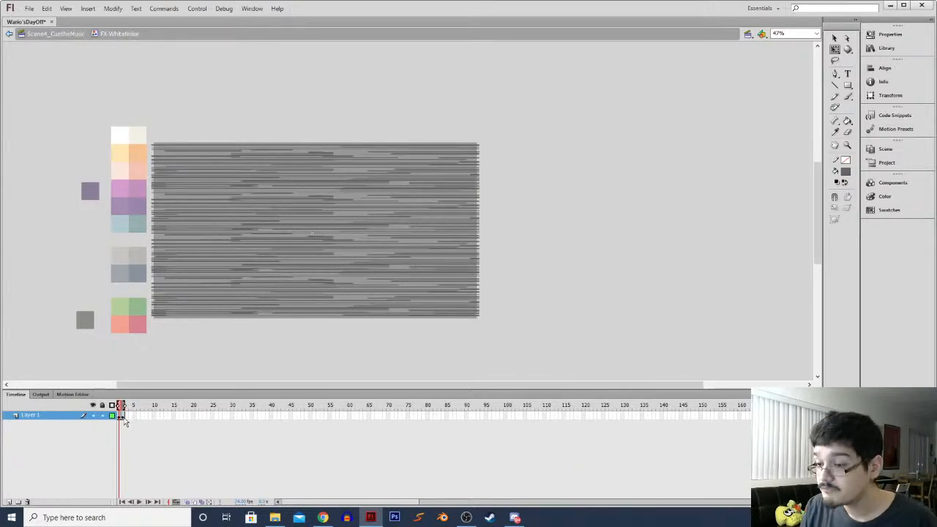
click(124, 419)
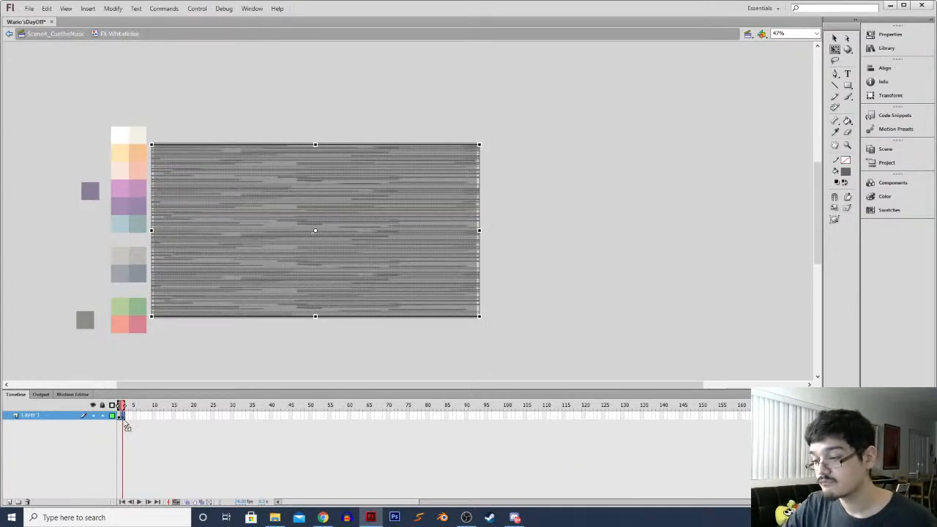
Add a keyframe at frame 3 and flip its dense streaks horizontally with a width scale of -100%
click(126, 421)
click(126, 422)
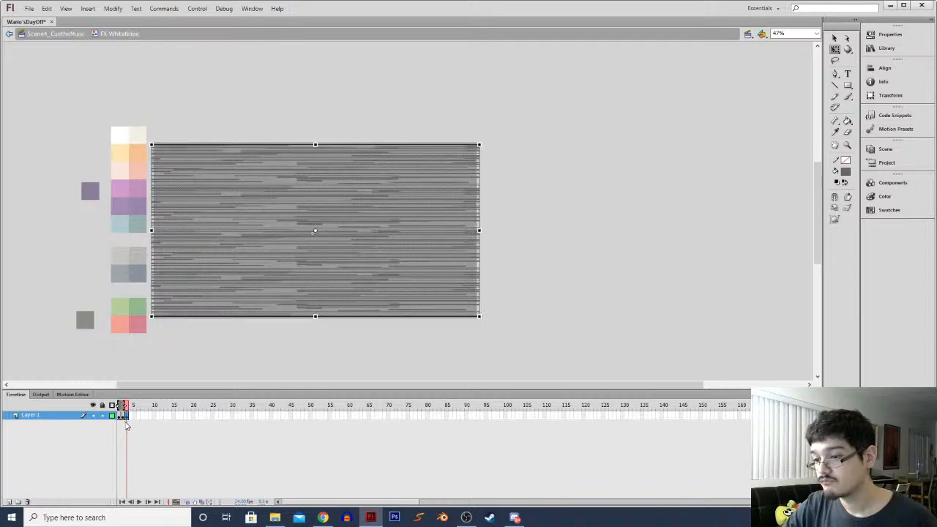
key(ctrl+t)
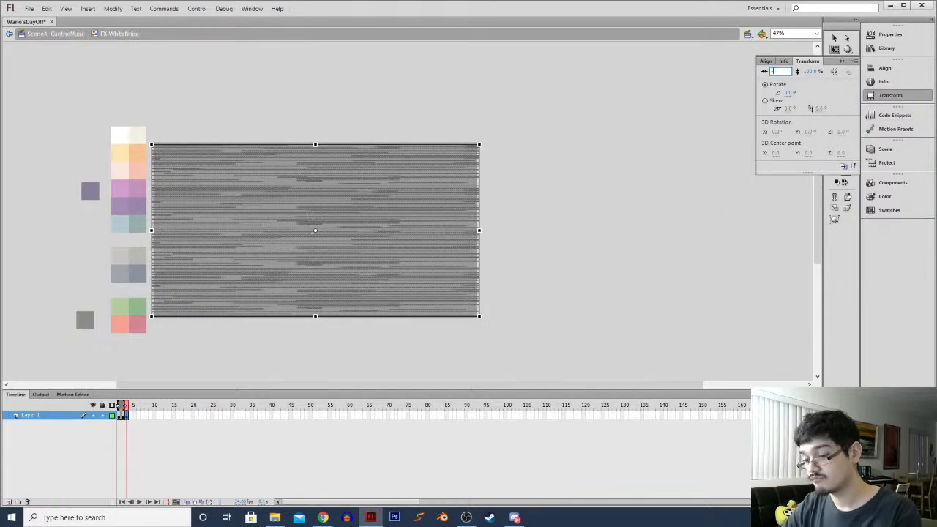
text(-100)
key(Return)
click(118, 419)
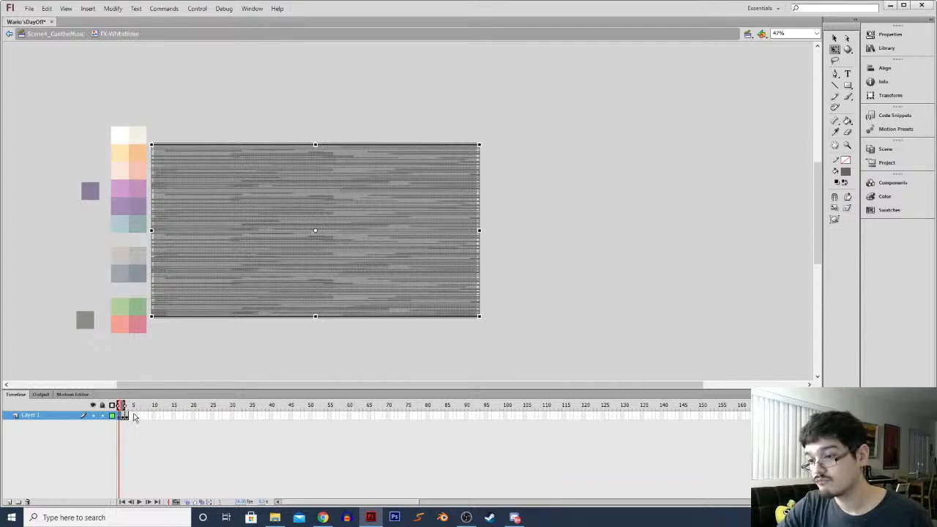
Add a keyframe at frame 4 of FX-WhiteNoise and flip its streaks horizontally with a width scale of -100%
click(132, 417)
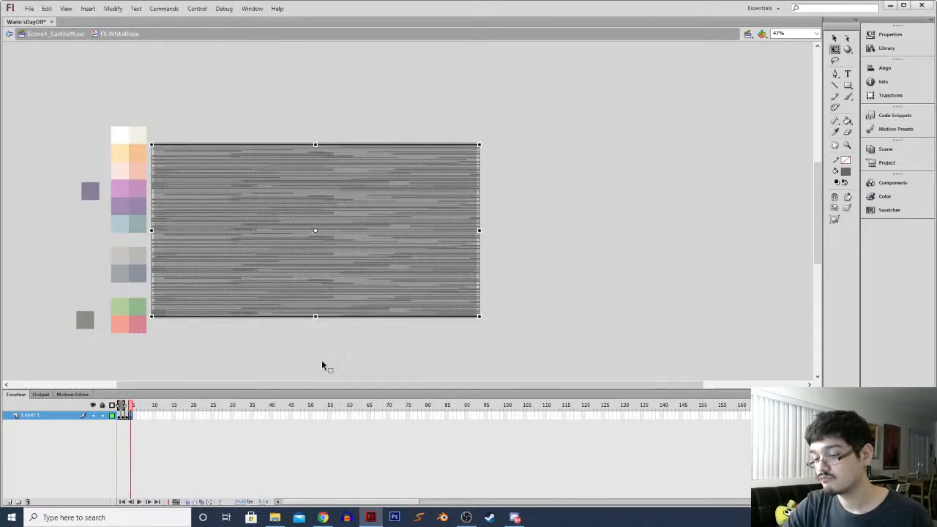
key(ctrl+t)
click(769, 71)
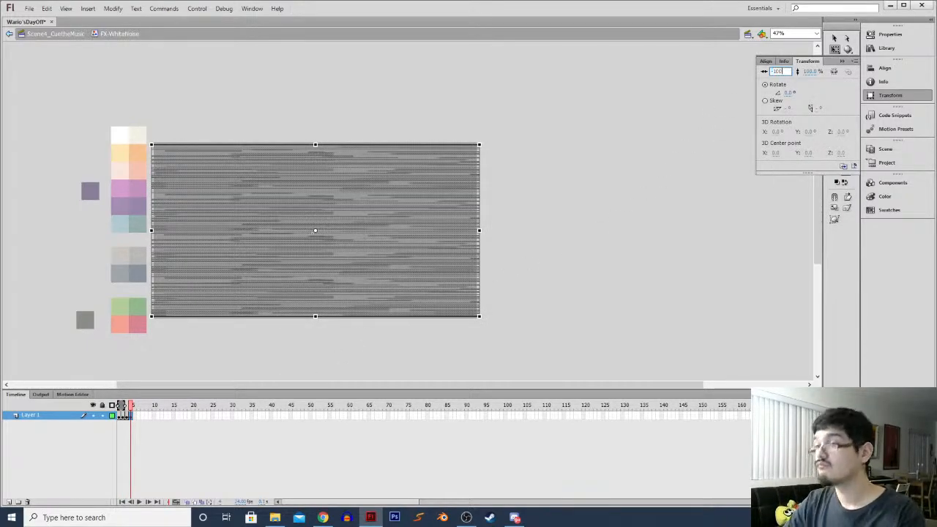
key(Return)
Preview all four frames of FX-WhiteNoise as a loop and turn loop playback off
key(Return)
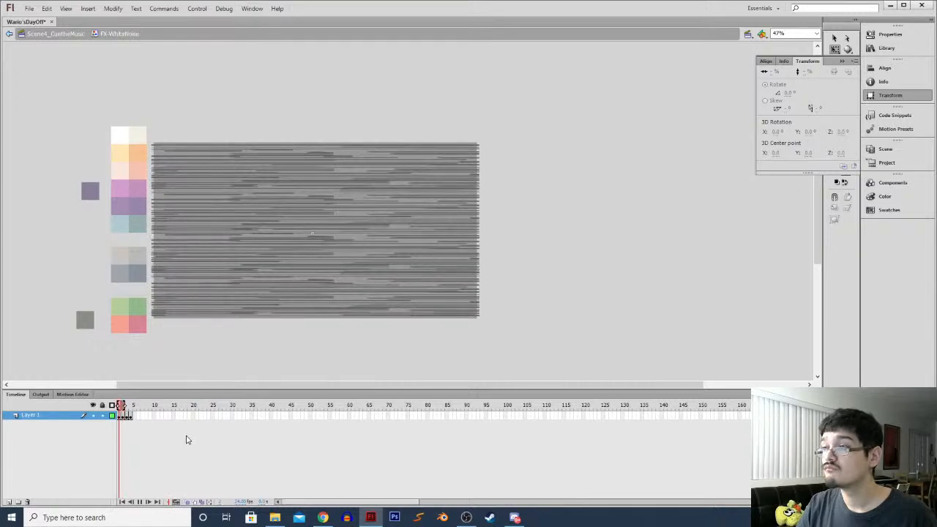
click(123, 413)
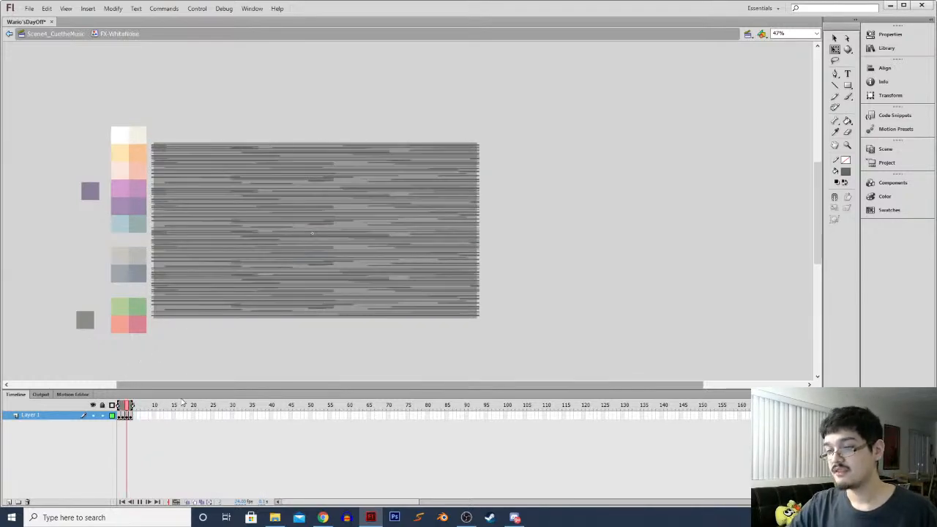
click(176, 501)
key(Return)
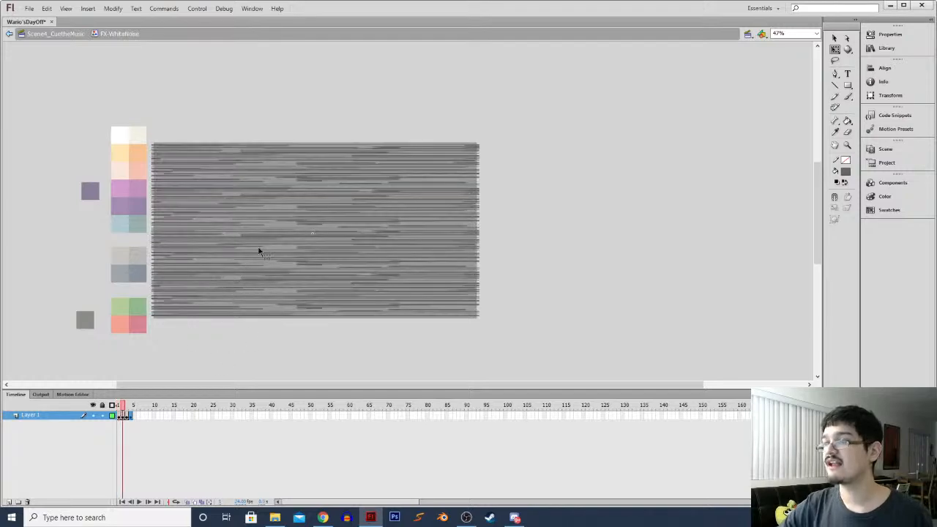
key(ctrl+equal)
key(ctrl+minus)
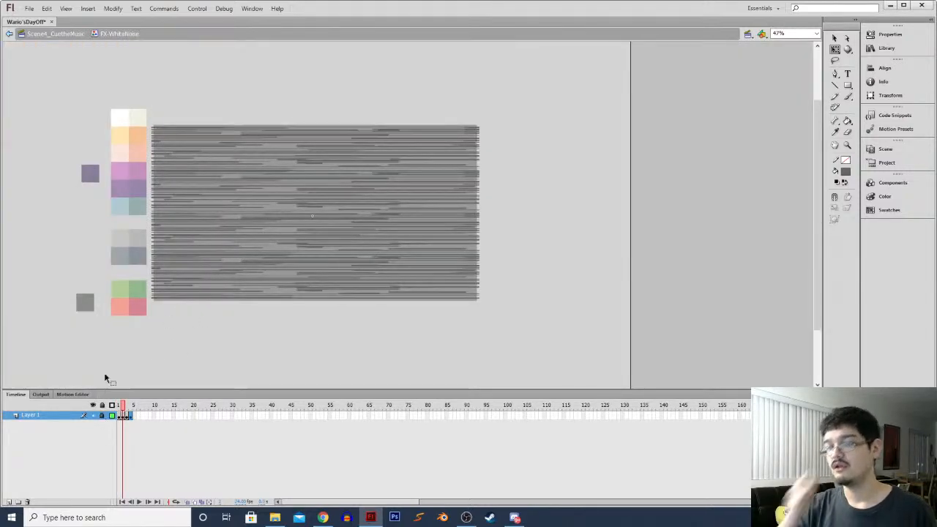
Return to Scene4_CuetheMusic and play back the white noise in context from frame 2633
double_click(49, 54)
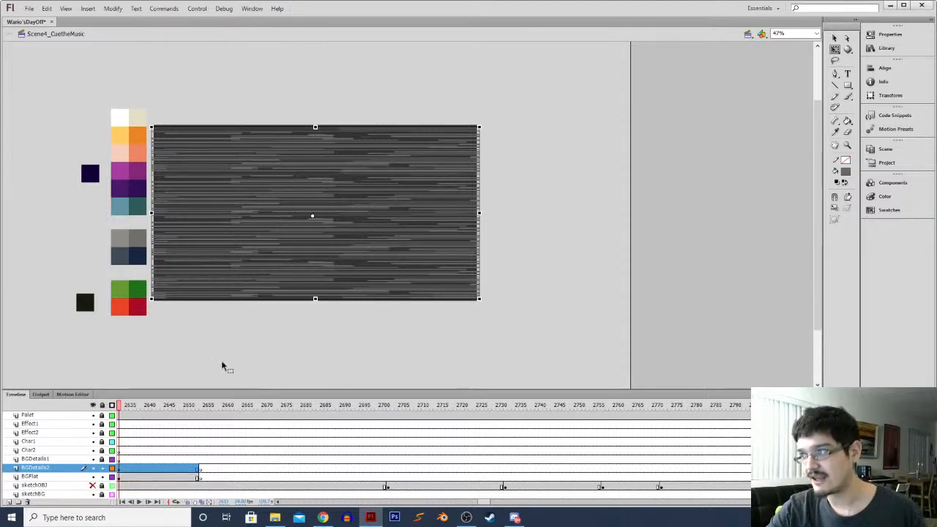
drag(486, 505, 478, 505)
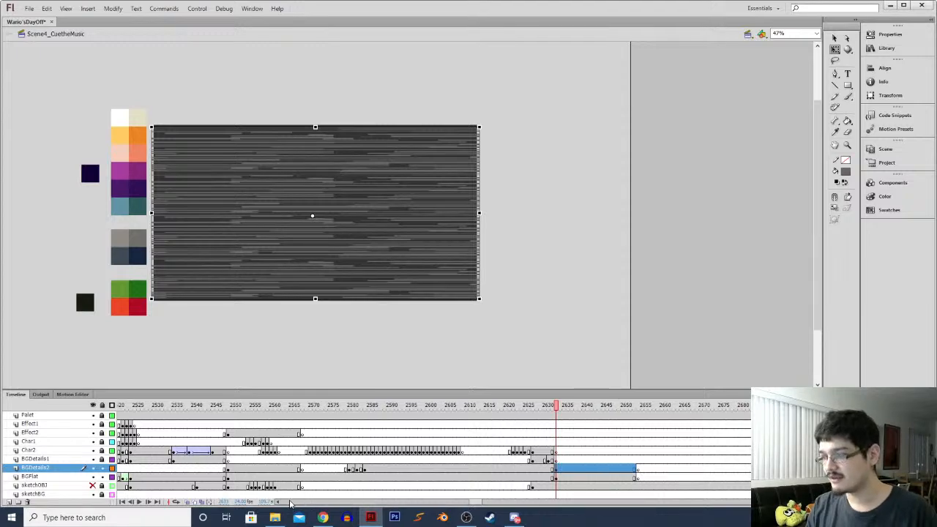
drag(478, 505, 486, 503)
click(308, 476)
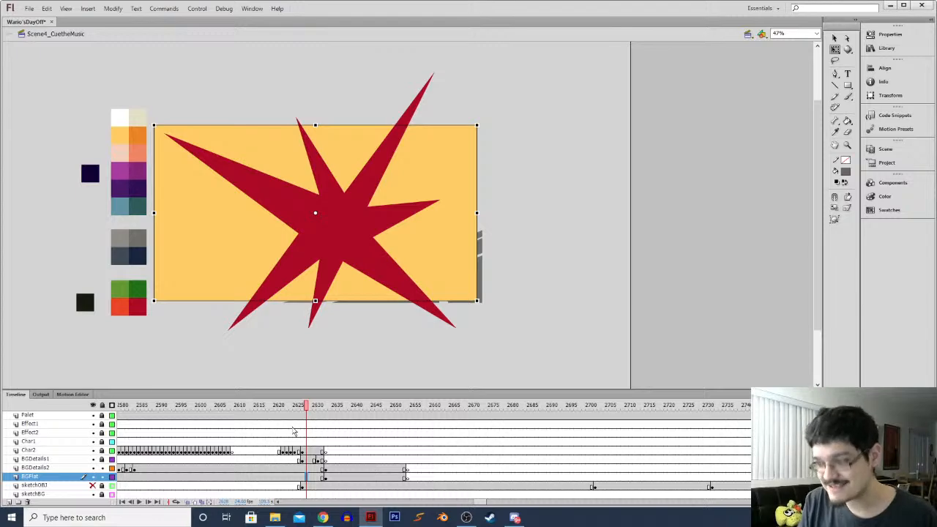
click(325, 476)
key(Return)
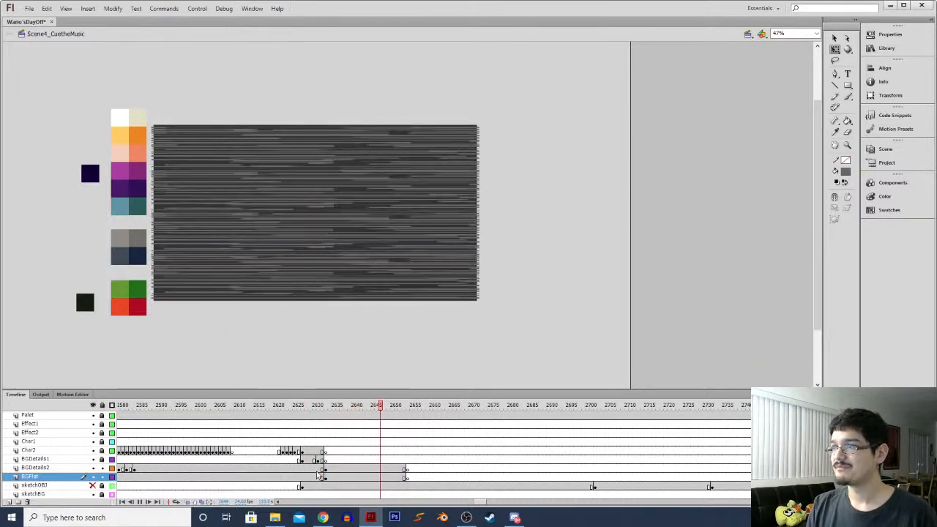
key(Return)
click(323, 467)
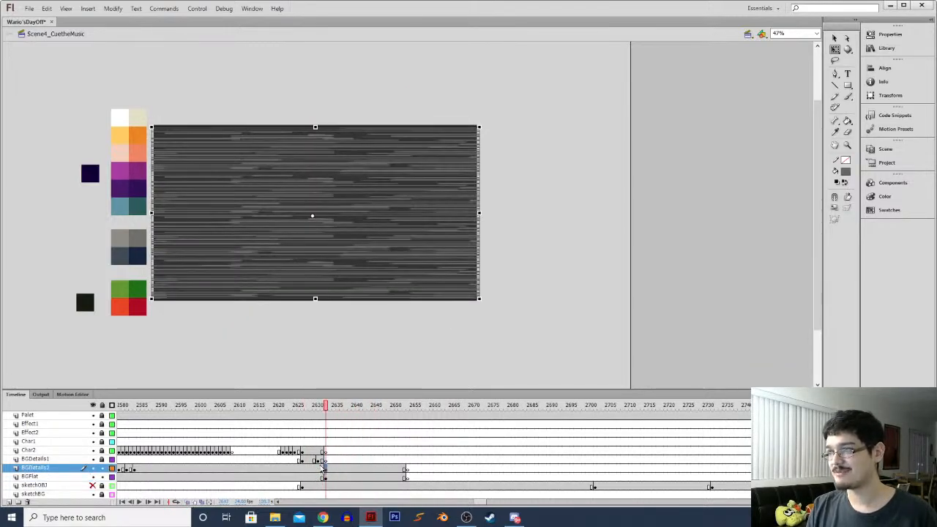
key(Return)
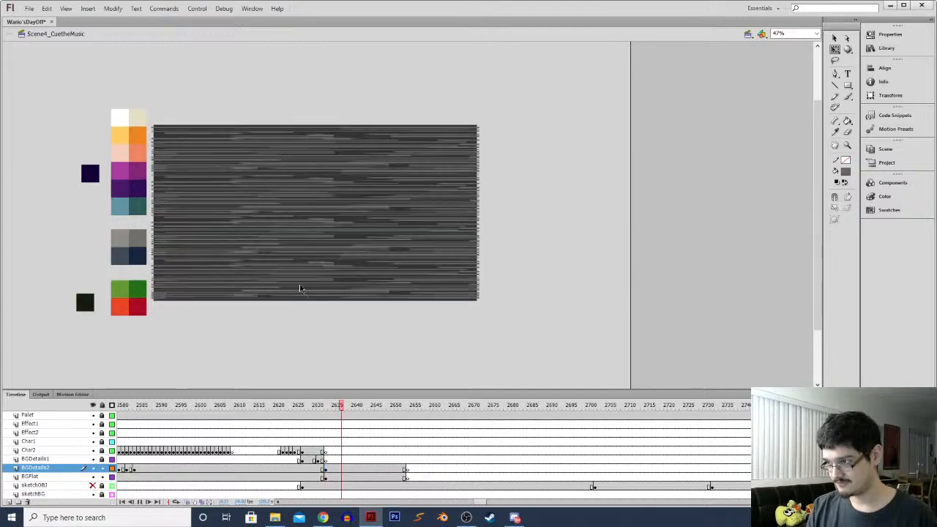
key(Return)
Move the white-noise keyframe on BGDetails2 from frame 2633 to 2636, leaving a blank keyframe at frame 2633
click(326, 469)
click(291, 408)
drag(306, 406, 330, 405)
drag(351, 398, 325, 401)
click(329, 476)
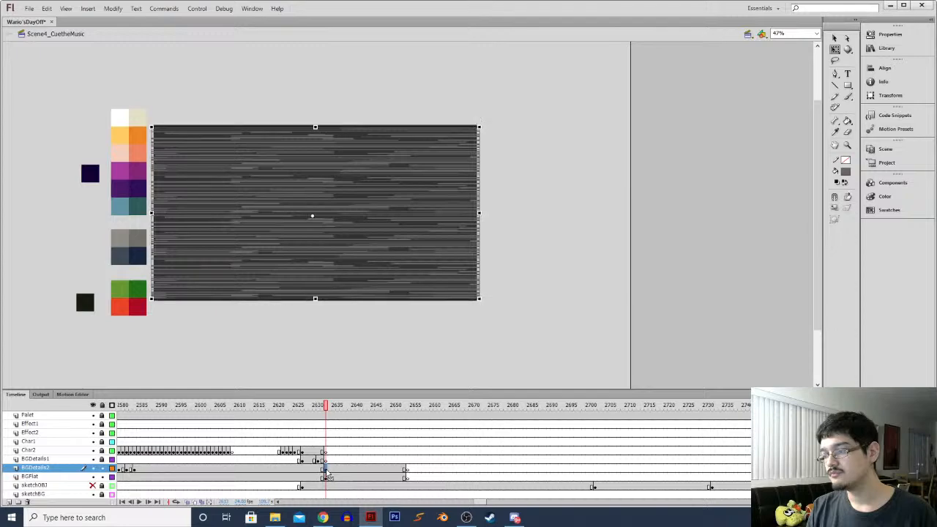
drag(327, 472, 337, 471)
click(326, 470)
key(F7)
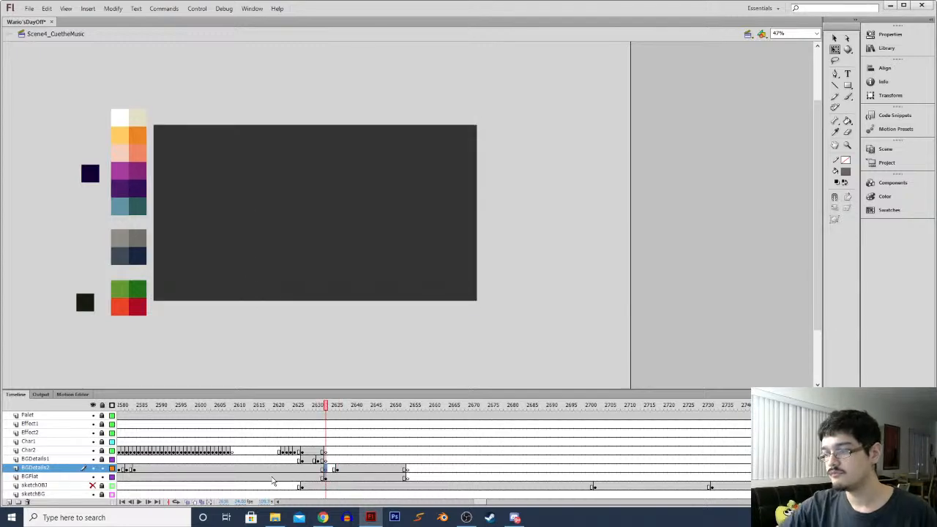
Step frame by frame from the blank BGDetails2 frames into the white noise to check its delayed start
key(n)
key(period)
key(period)
key(period)
key(period)
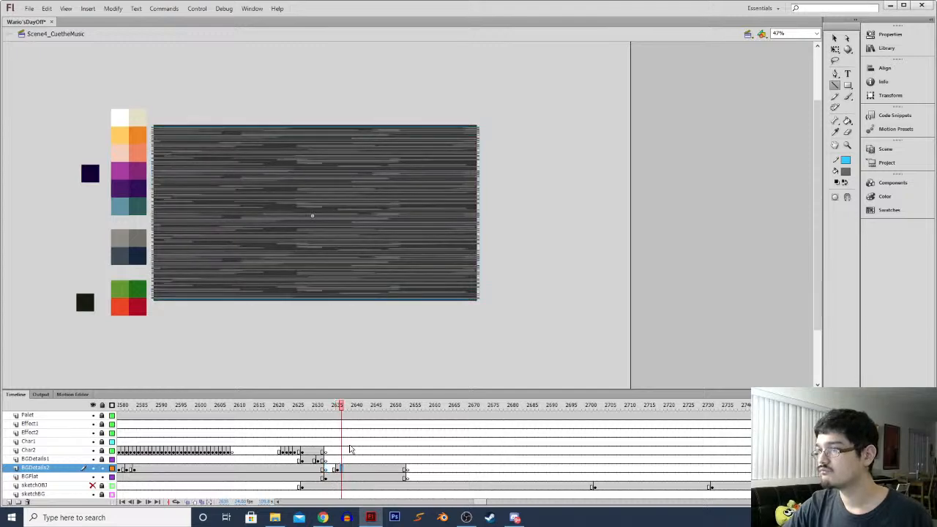
key(b)
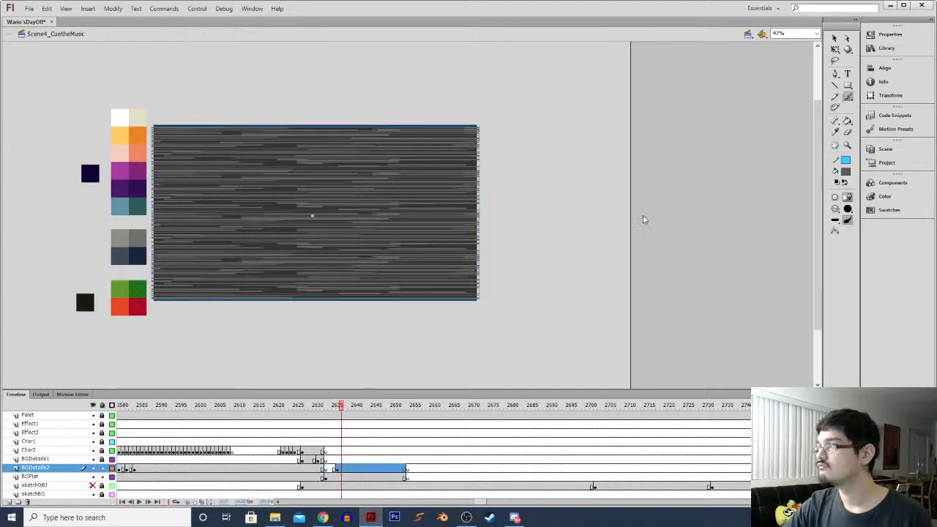
Add BGFlat keyframes at frames 2634 and 2635 and fill the stage rectangle at frame 2633 with white
click(329, 478)
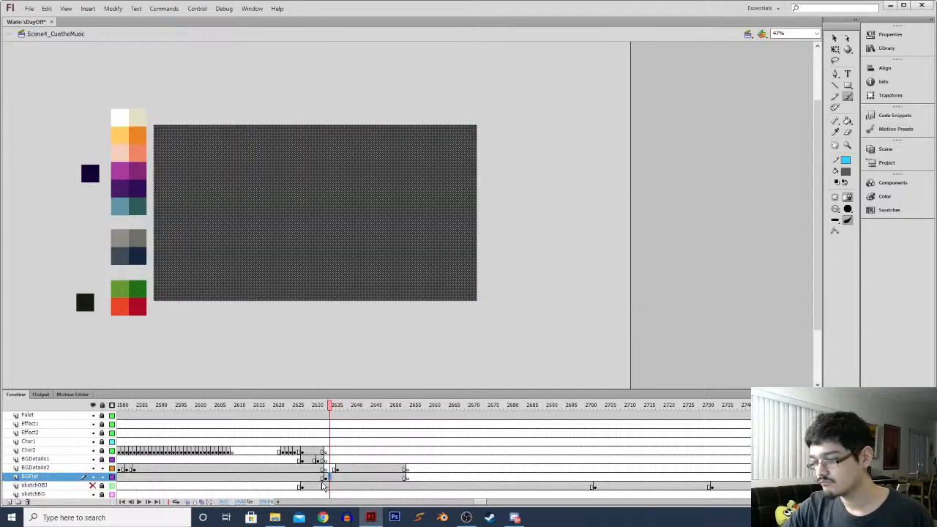
click(326, 478)
click(845, 174)
click(785, 224)
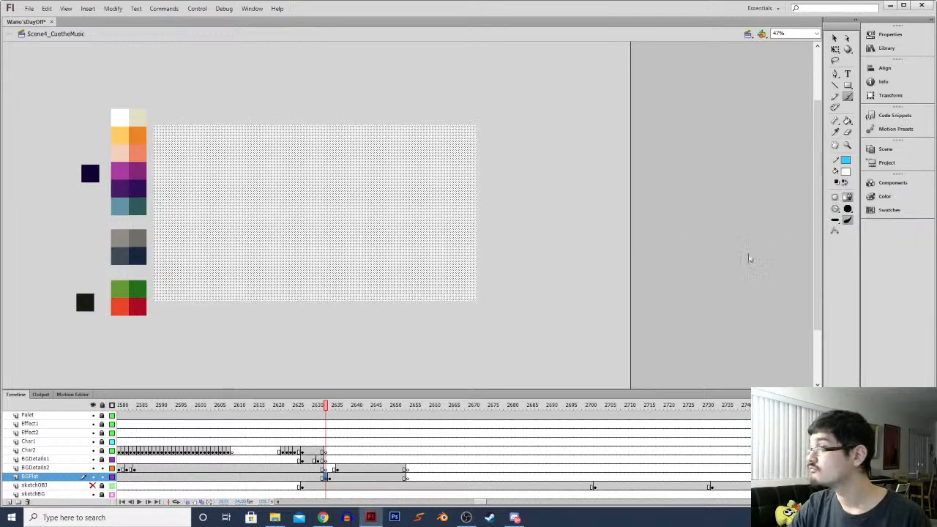
click(330, 480)
click(334, 478)
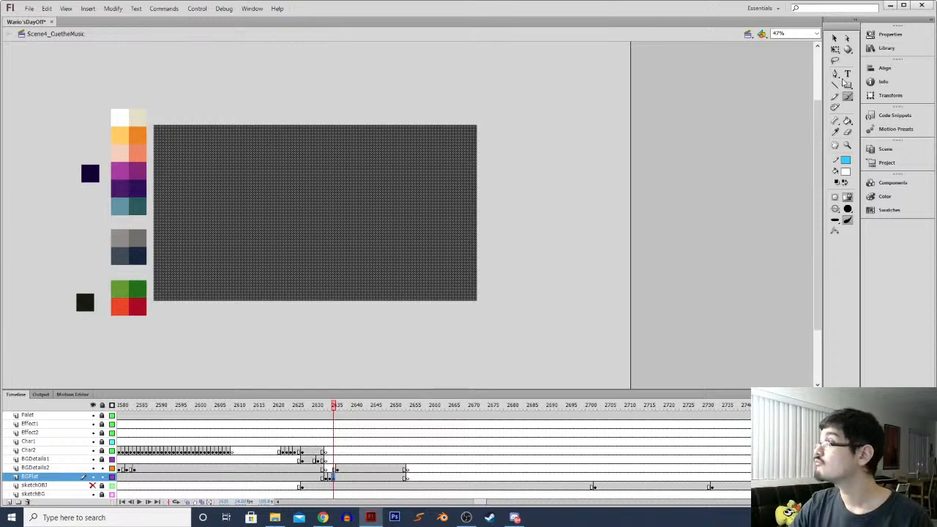
click(586, 153)
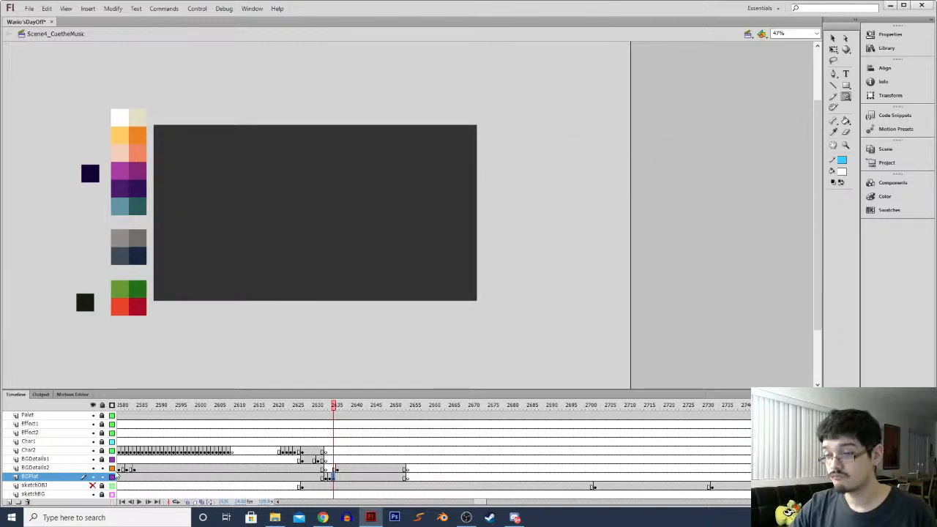
Step through the frames around the explosion's end and play the white flash into the white noise
key(comma)
key(comma)
key(comma)
key(comma)
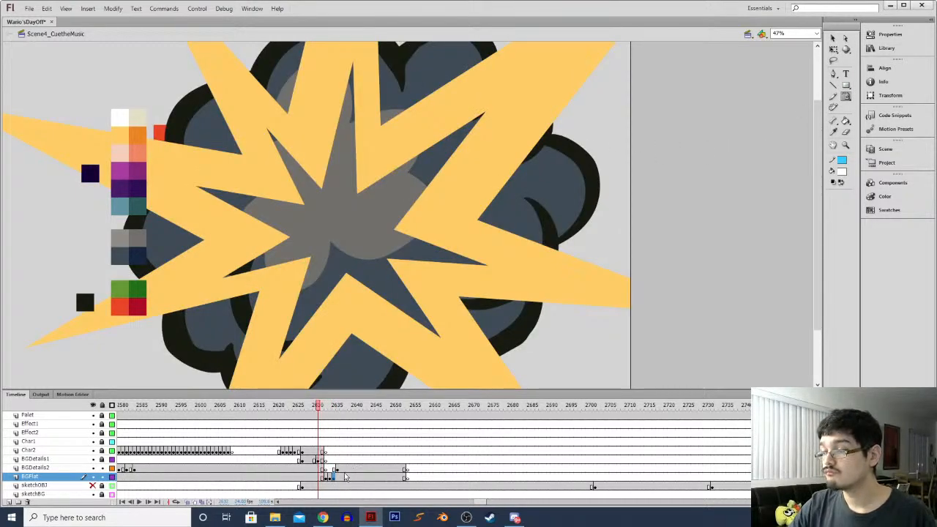
key(period)
key(period)
key(period)
key(Return)
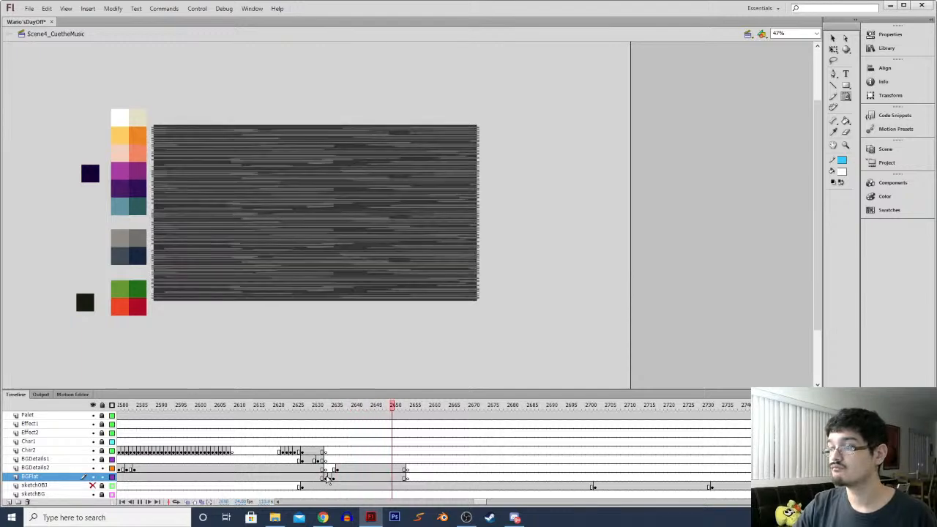
Add a keyframe at frame 2635 of BGDetails2 and place a copy of the frame 2636 noise instance in it
click(332, 469)
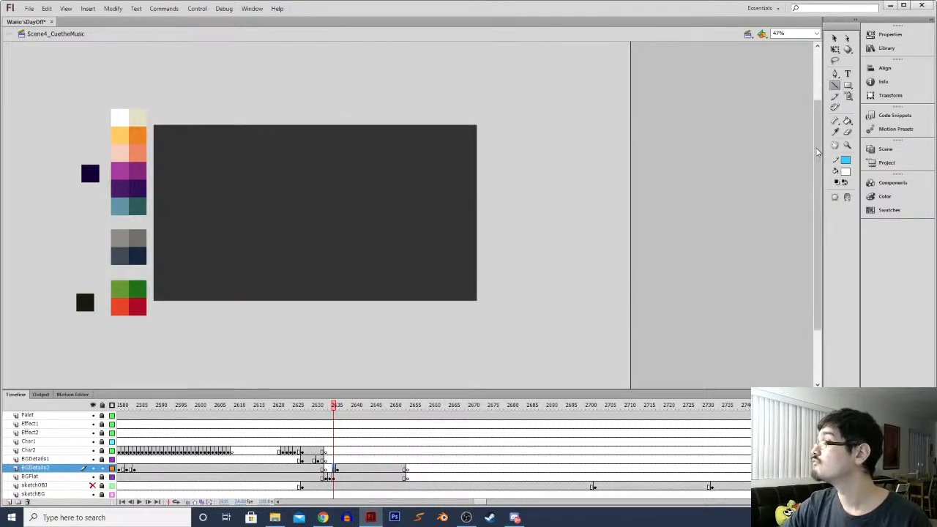
click(336, 469)
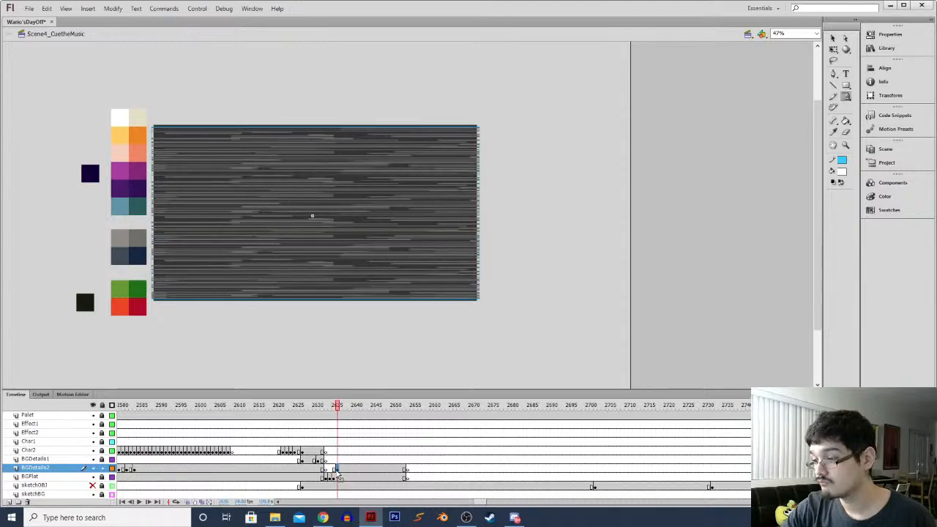
click(330, 473)
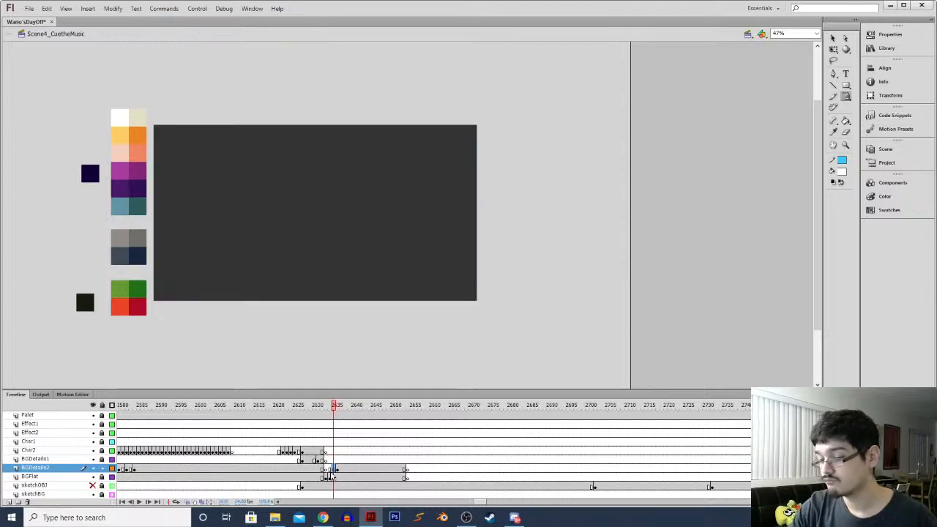
click(332, 473)
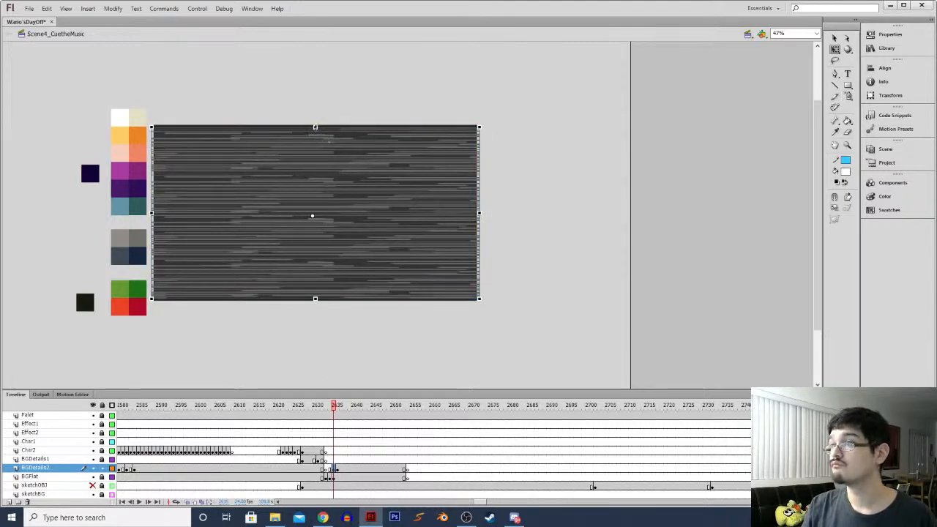
Try squashing the noise instance at frame 2635 into a thin band across the stage's middle, and delete it
drag(314, 127, 315, 210)
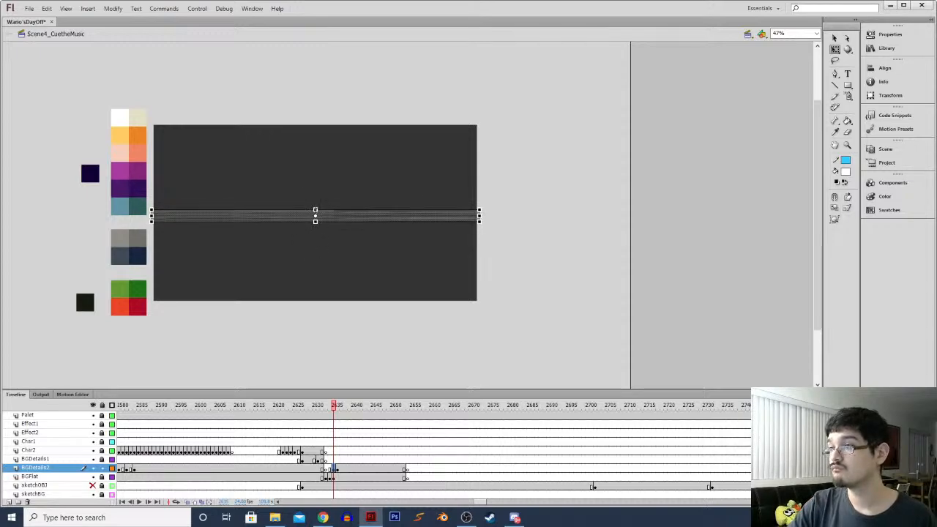
key(ctrl+equal)
key(ctrl+equal)
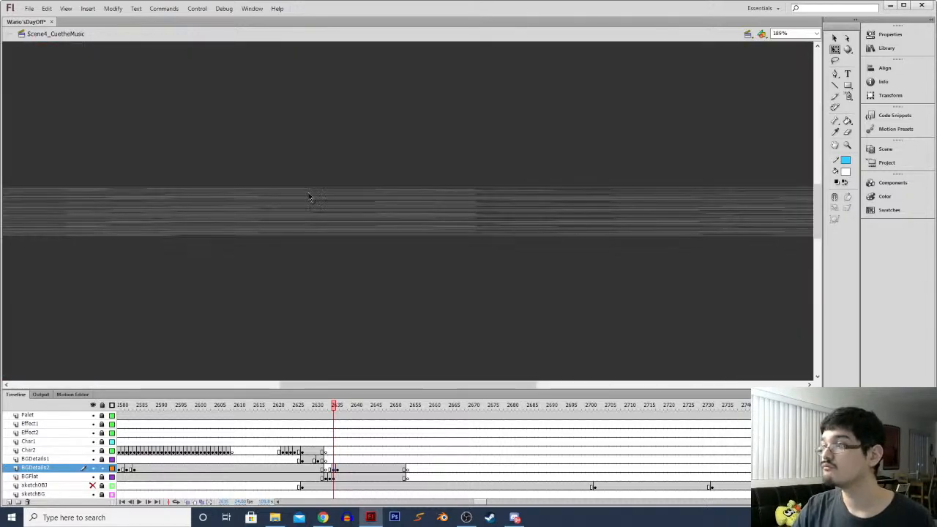
key(ctrl+minus)
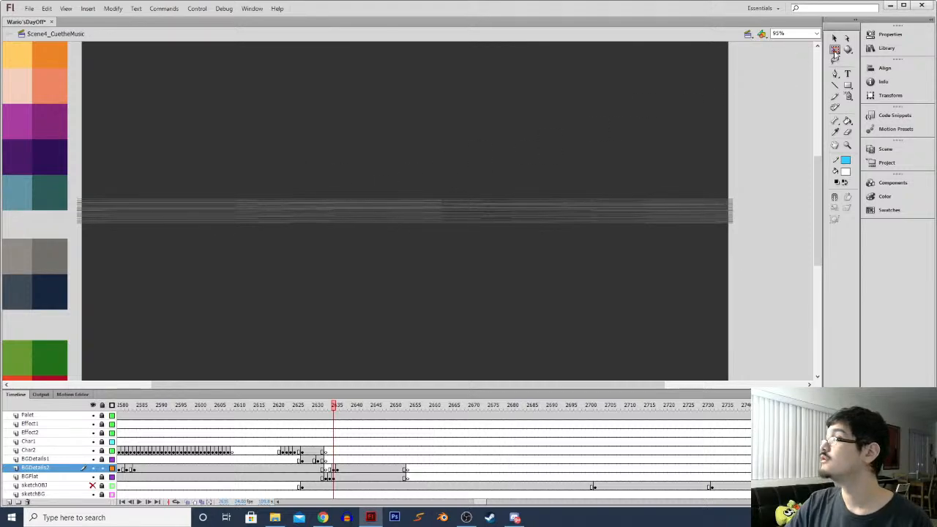
drag(744, 235, 47, 177)
key(Delete)
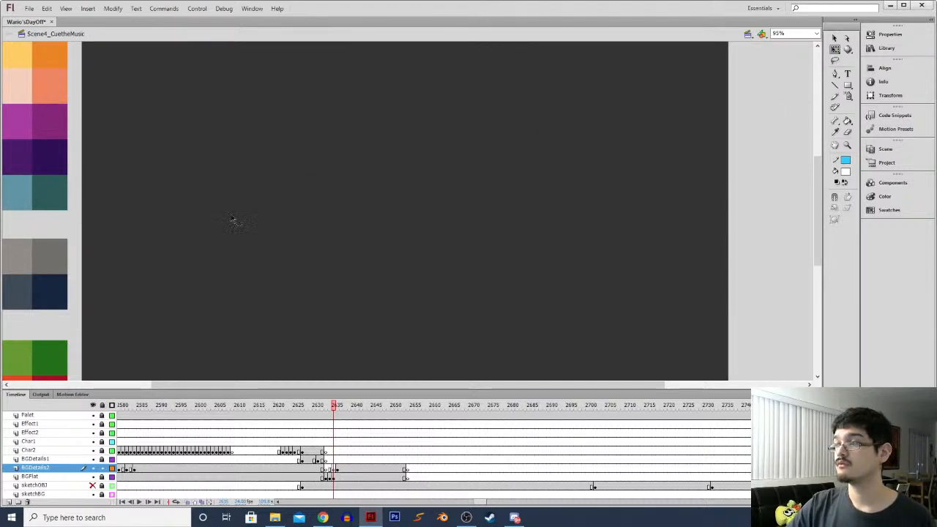
Sample the noise streaks' grey at frame 2636 as the fill colour and return to frame 2635
key(period)
key(i)
click(410, 254)
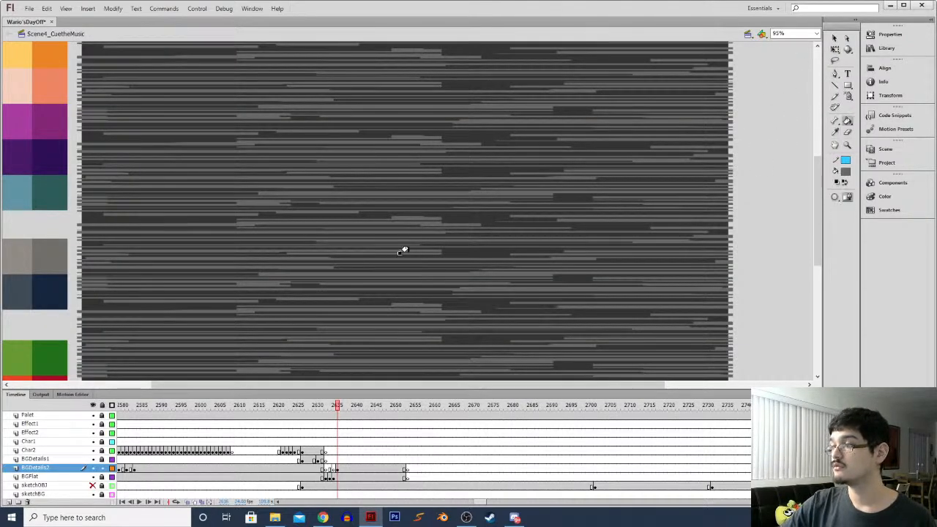
key(comma)
key(ctrl+minus)
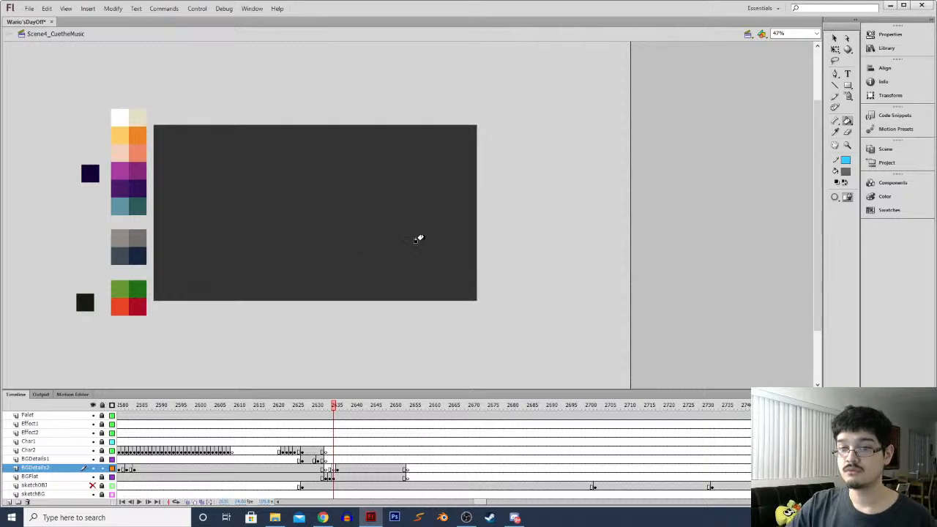
Show BGFlat as outlines and draw a thin grey horizontal bar across the stage's middle on BGDetails2, with no stroke
key(r)
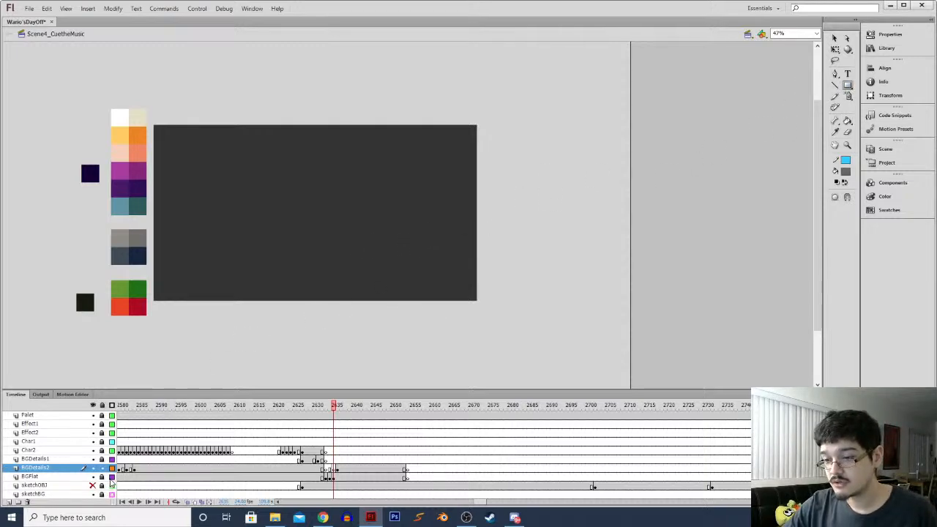
click(111, 476)
drag(165, 212, 476, 216)
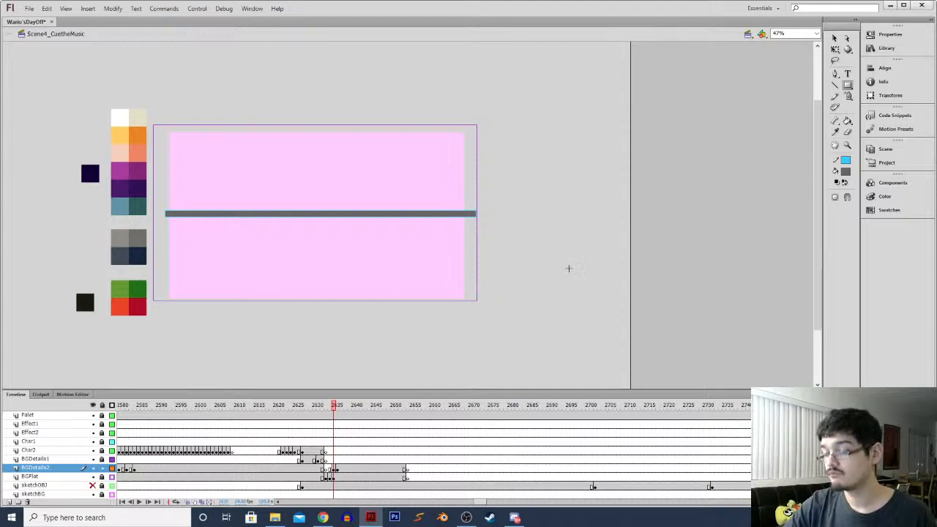
click(845, 160)
click(917, 173)
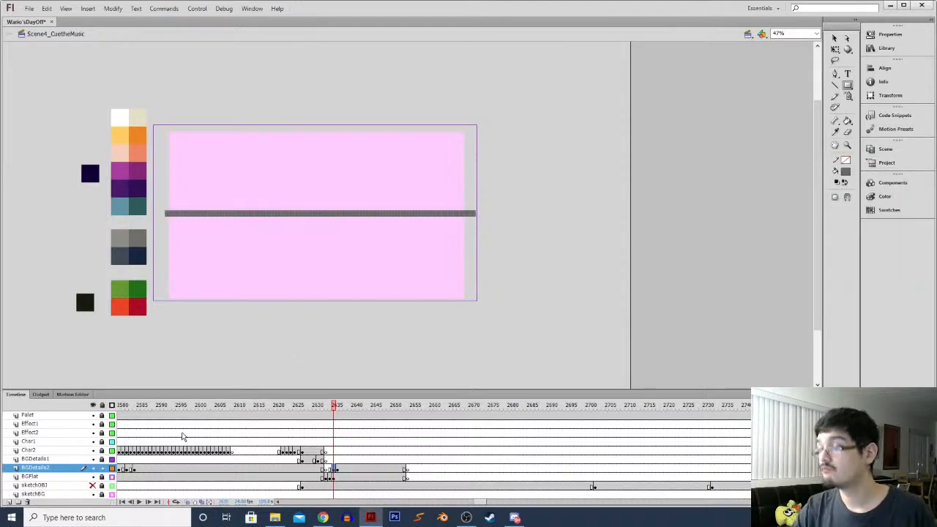
Return BGFlat to filled display and stretch the grey bar on BGDetails2 slightly past both sides of the stage
click(112, 477)
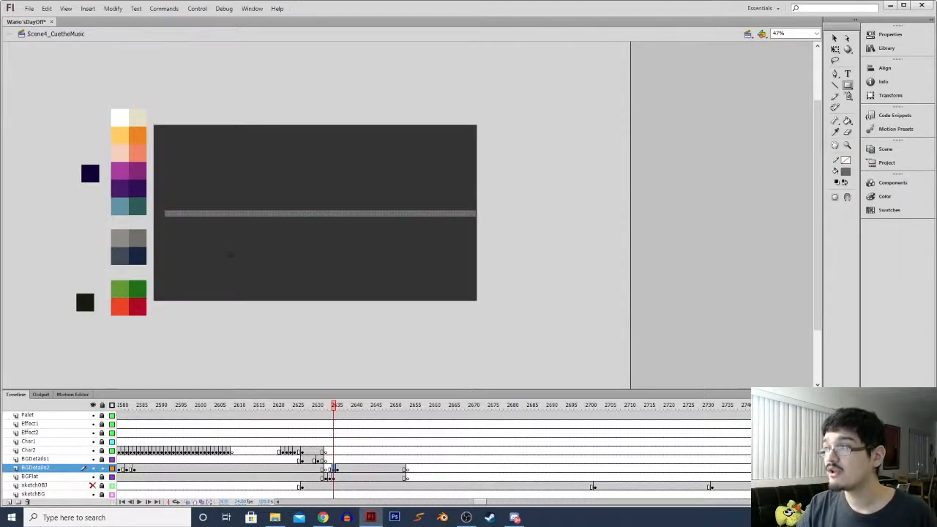
key(q)
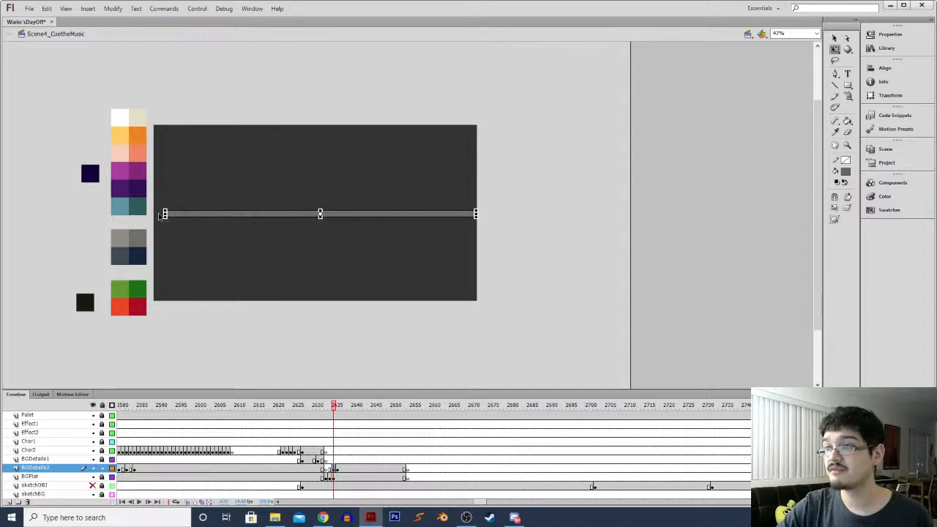
drag(166, 213, 150, 213)
drag(476, 213, 481, 212)
click(388, 327)
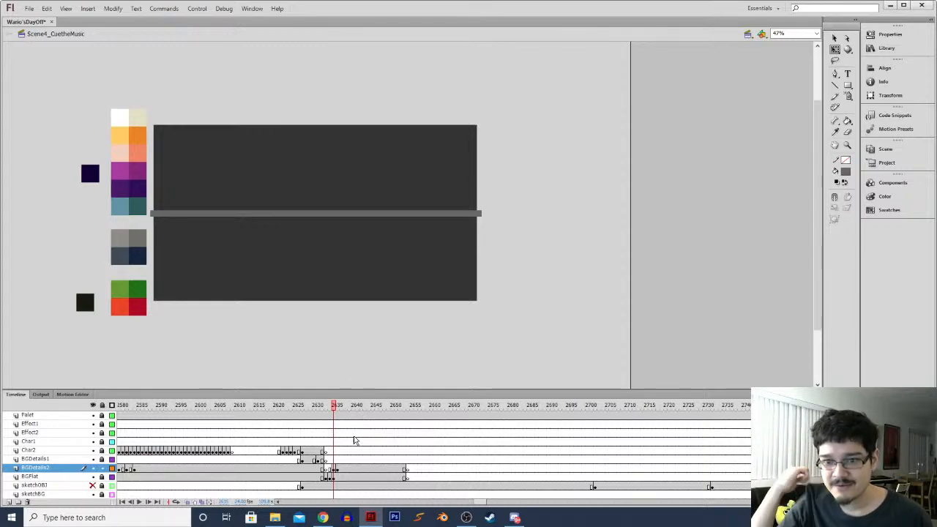
Play back the lead-in to the noise and step through the BGFlat frames around 2634 to check the flash timing
mouse_move(323, 407)
mouse_down()
mouse_move(344, 407)
mouse_move(330, 408)
mouse_up()
click(333, 470)
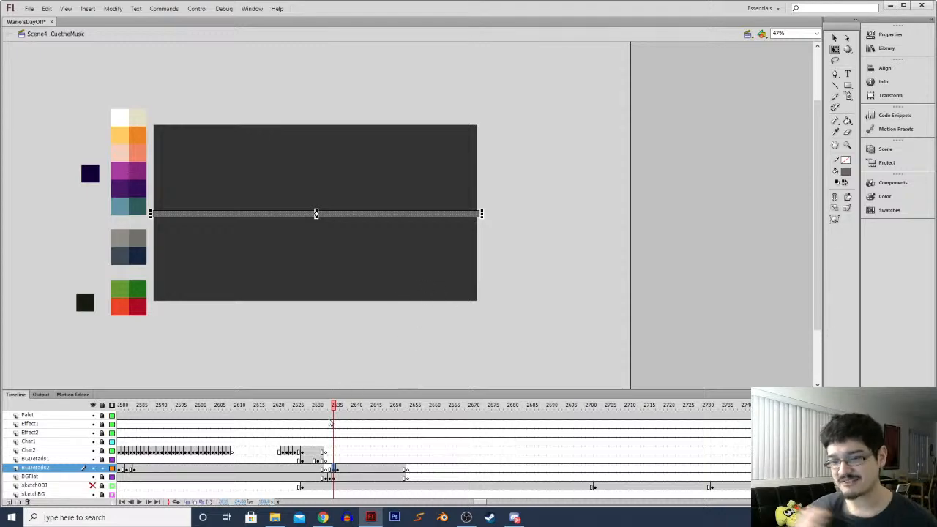
key(Return)
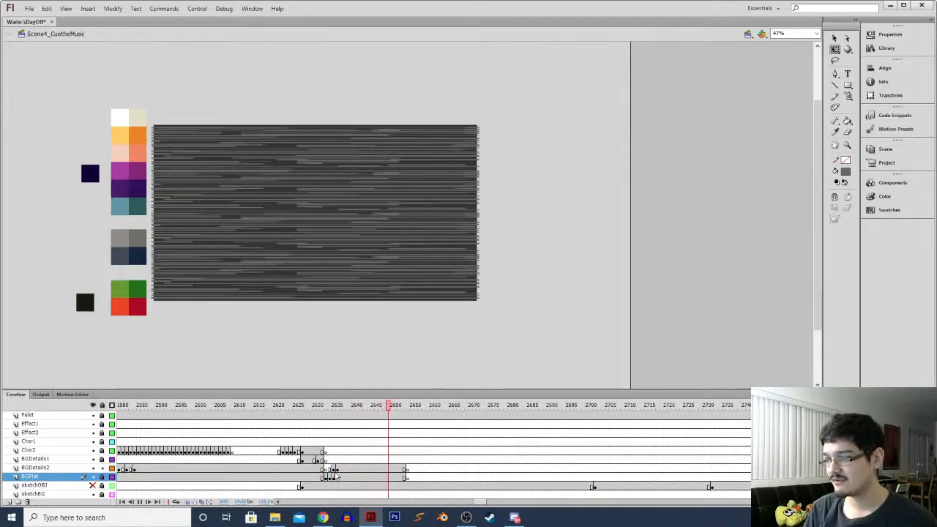
key(Return)
click(327, 477)
key(Return)
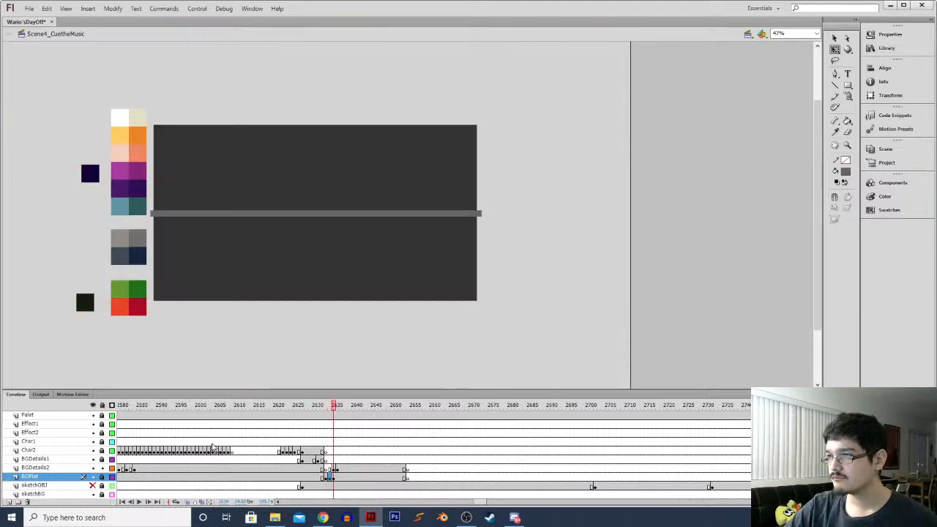
click(330, 477)
key(comma)
key(period)
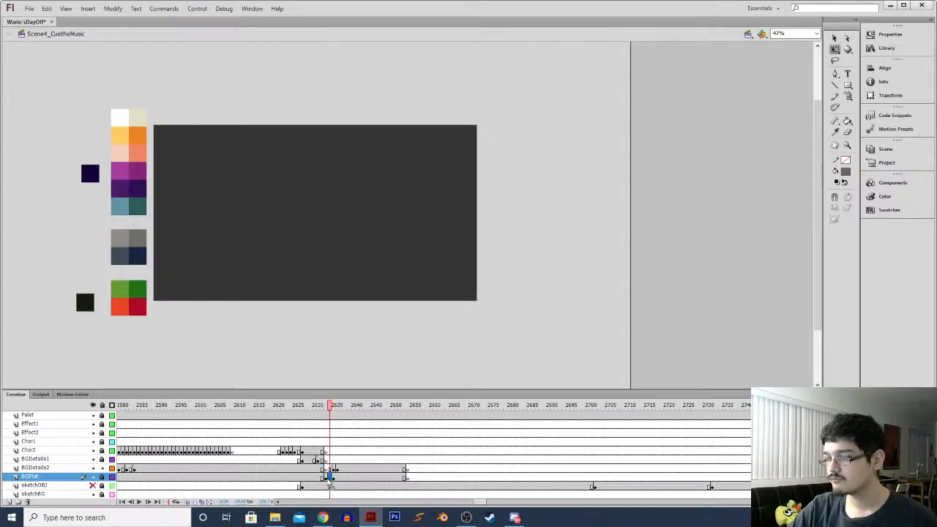
Rearrange the BGFlat keyframes so the white flash falls on frame 2634, and replay the transition
click(322, 478)
drag(326, 478, 330, 478)
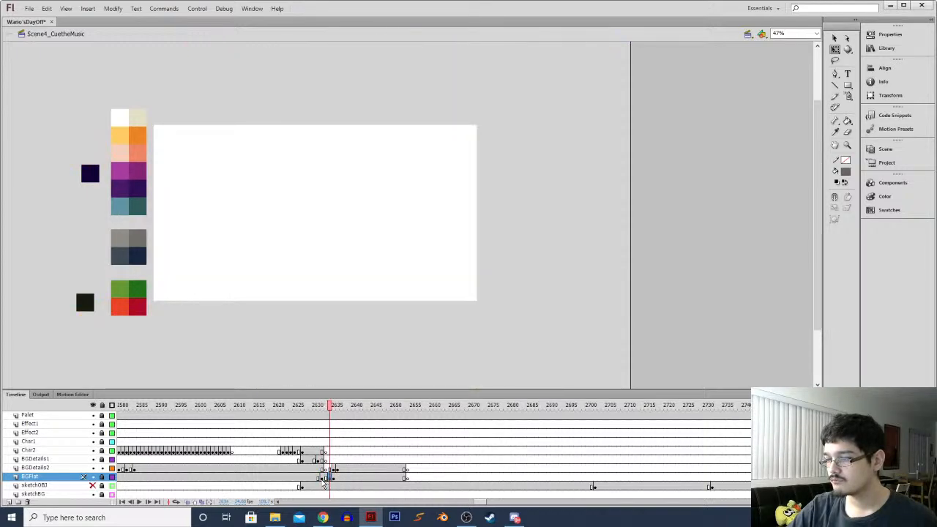
click(322, 477)
key(F6)
key(Return)
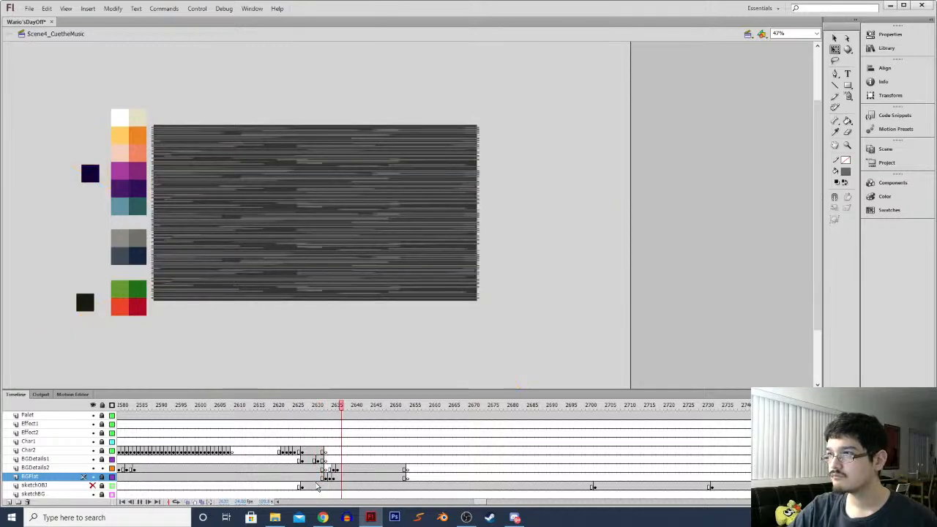
Push the noise on BGDetails2 back to frame 2637 to make room for a second grey bar keyframe
drag(327, 482, 340, 471)
click(334, 469)
click(337, 470)
click(332, 477)
click(333, 476)
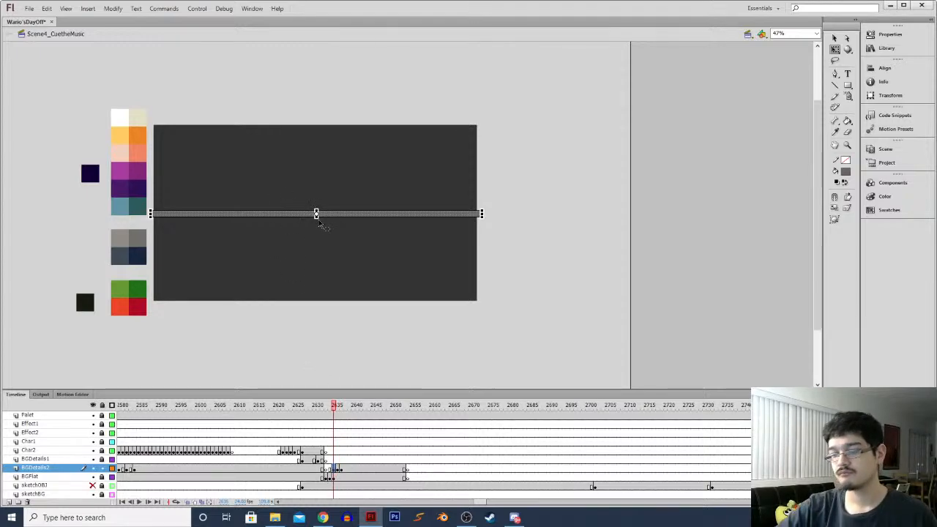
Scale the grey bar at frame 2635 to about 300% of its height, keeping its width at 100%
key(ctrl+t)
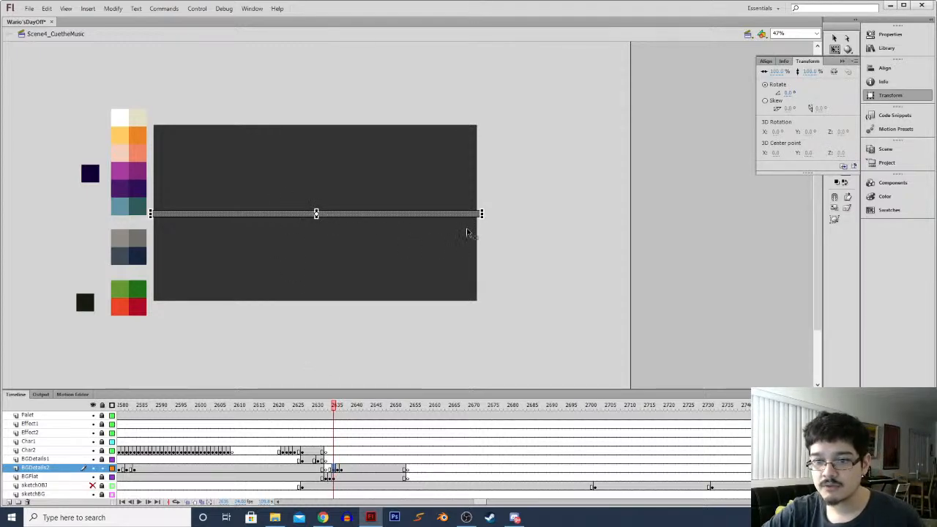
click(808, 71)
text(177)
key(Return)
key(Return)
key(Return)
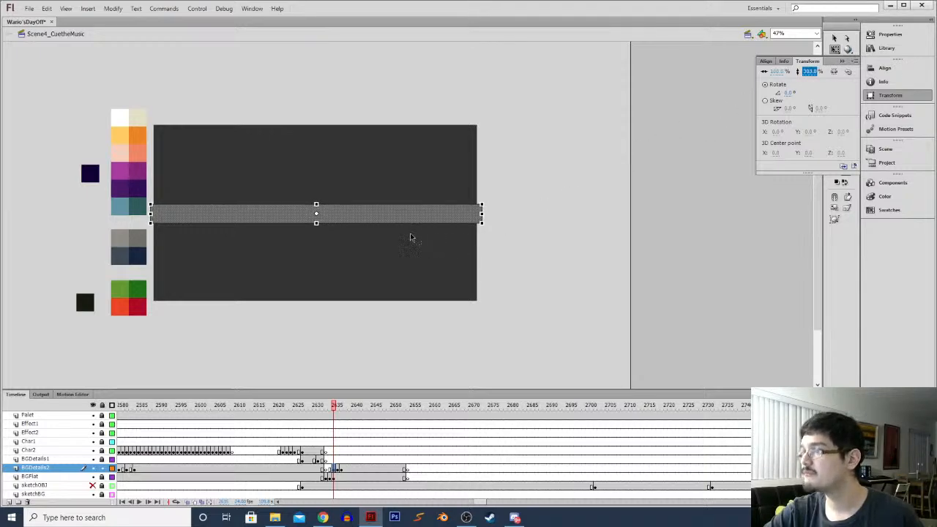
Enlarge the bar's height again to a thick band about a quarter of the stage's height, and replay the transition
click(415, 240)
click(331, 217)
key(ctrl+t)
click(809, 72)
text(153)
key(Return)
key(Return)
click(327, 477)
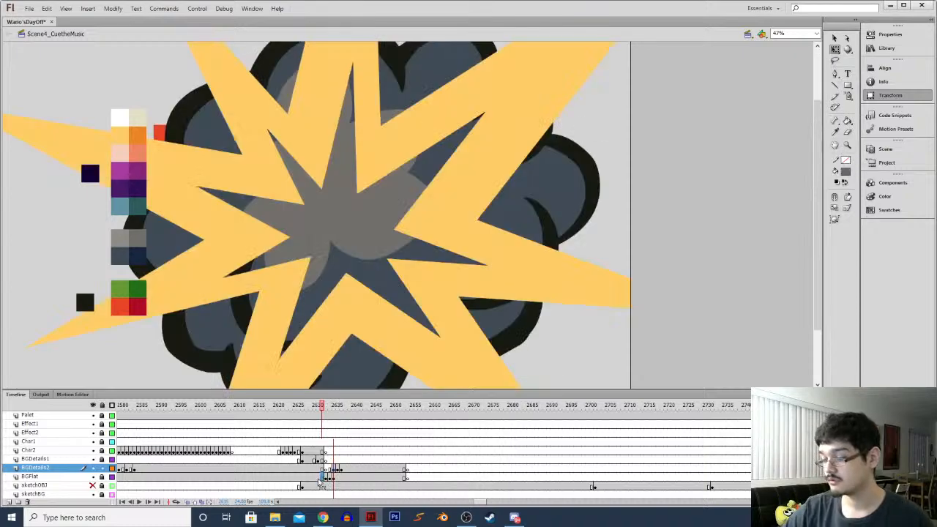
key(Return)
click(333, 468)
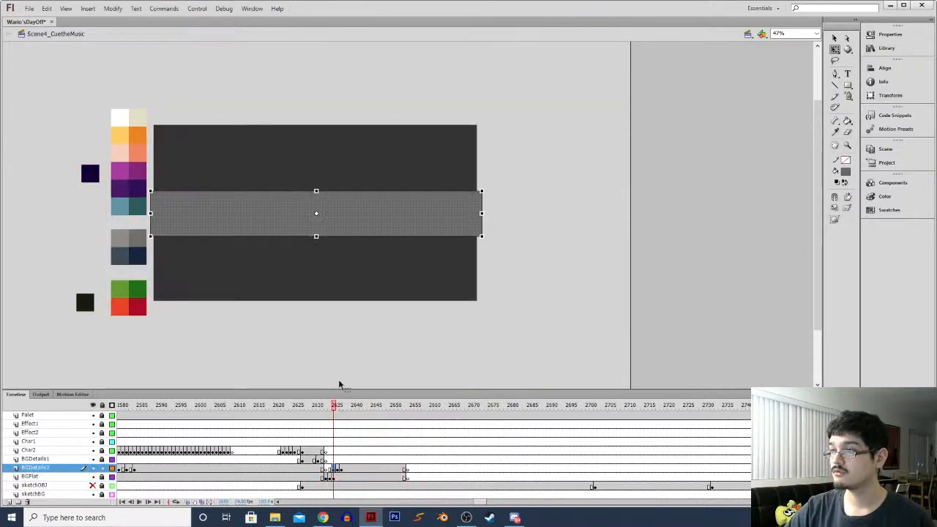
Rotate the thick band 90° to stand vertically and shorten both ends to just beyond the stage's upper and lower edges
drag(485, 184, 265, 252)
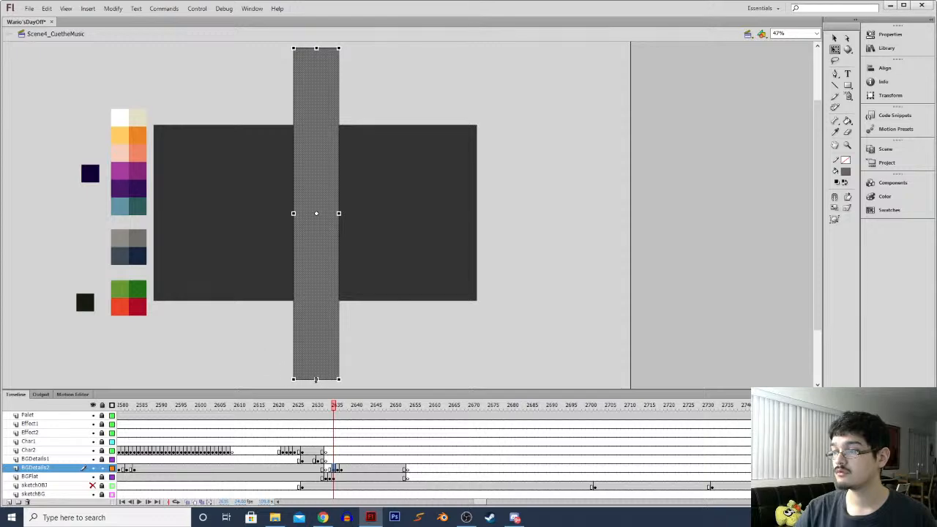
drag(315, 379, 315, 327)
drag(316, 49, 320, 108)
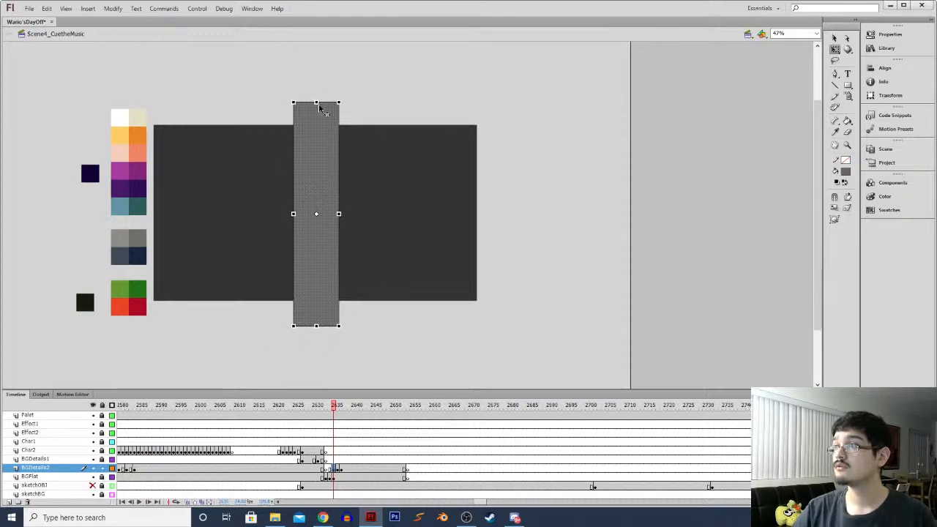
Place the thin horizontal bar at frame 2634 on BGDetails2, ahead of the vertical band, and step through the transition frames
mouse_move(324, 484)
mouse_down()
mouse_move(317, 482)
mouse_move(397, 481)
mouse_move(316, 480)
mouse_move(382, 479)
mouse_move(333, 475)
mouse_up()
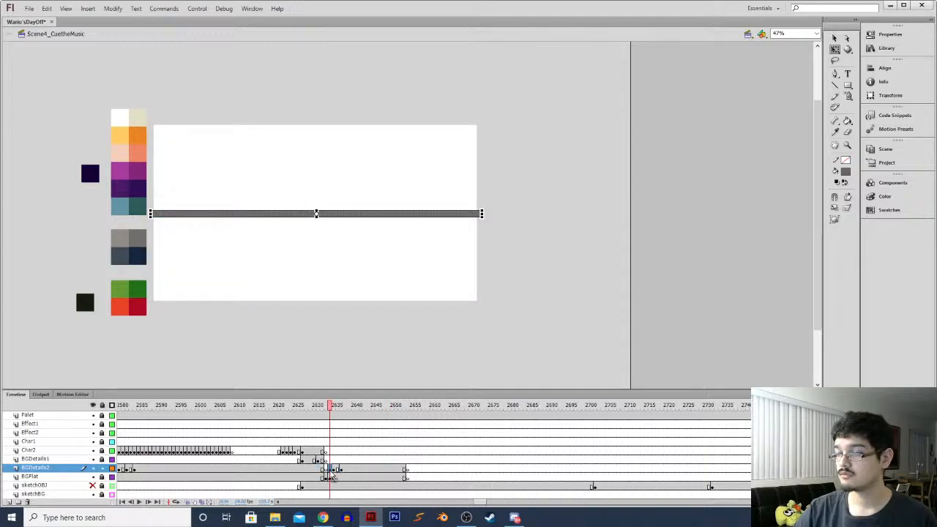
key(comma)
key(period)
key(period)
key(period)
mouse_move(318, 477)
mouse_down()
mouse_move(334, 478)
mouse_move(310, 483)
mouse_move(437, 478)
mouse_move(333, 477)
mouse_up()
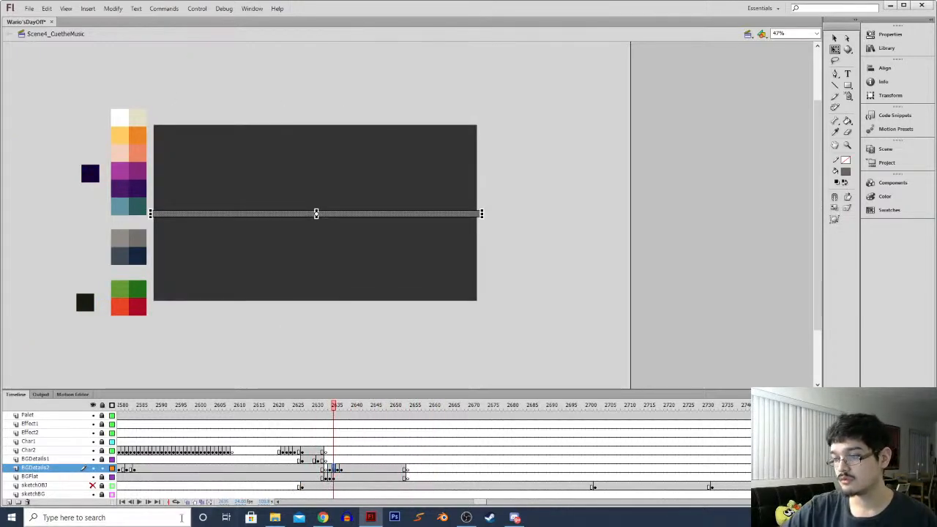
Shape-tween the thin bar into the vertical band, keep the in-between shape at frame 2635 as a keyframe, and remove the tween
right_click(334, 469)
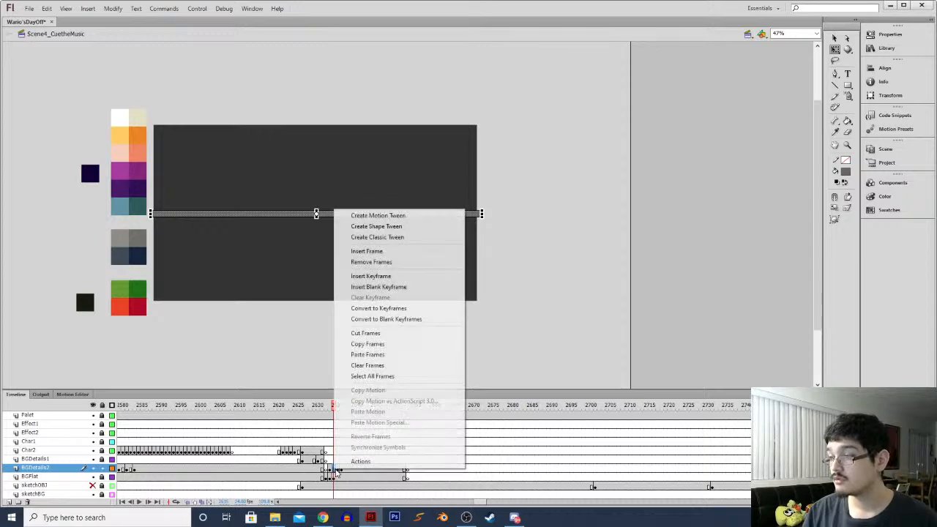
click(358, 237)
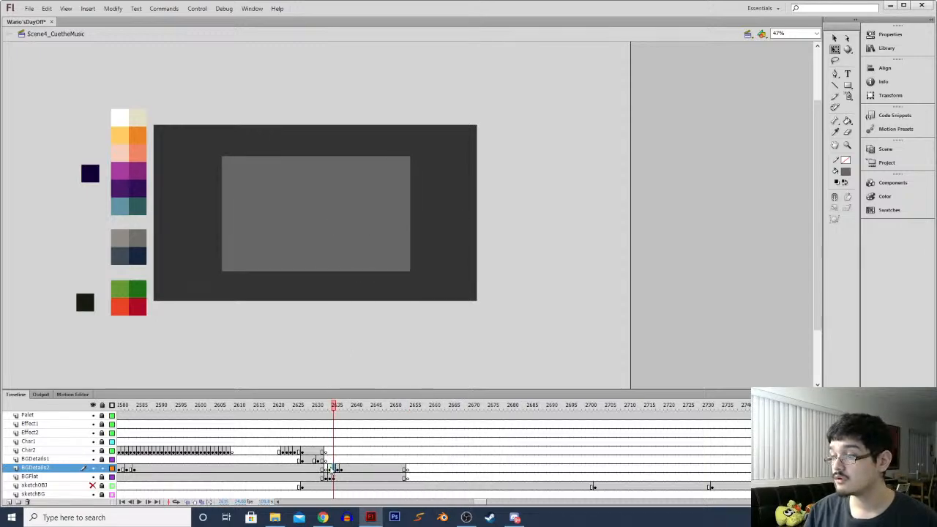
click(331, 473)
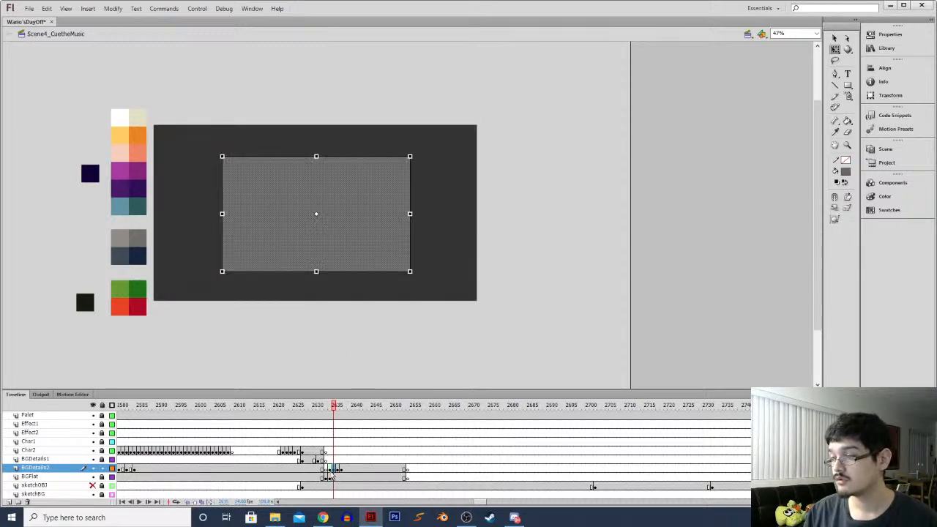
right_click(335, 475)
click(359, 214)
Play back and scrub the transition through the flash, the bar shapes and the noise to check its timing
click(307, 477)
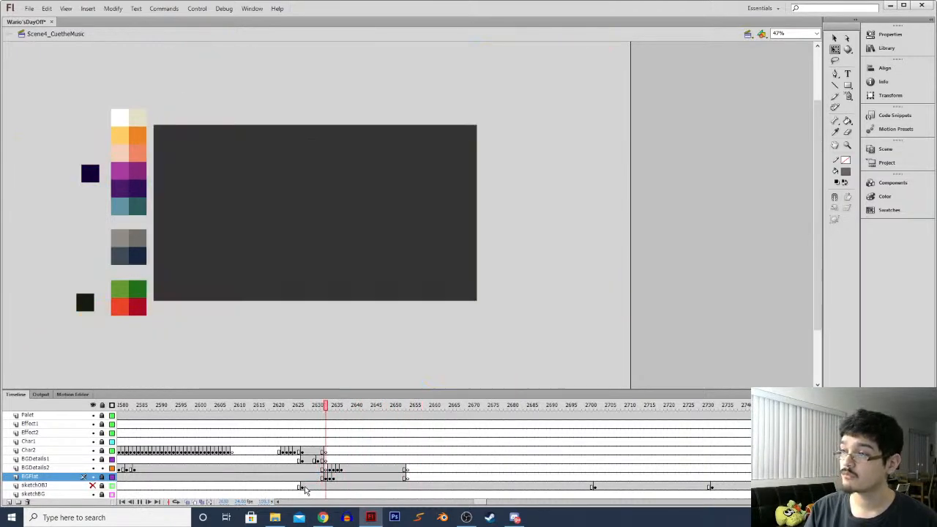
click(400, 468)
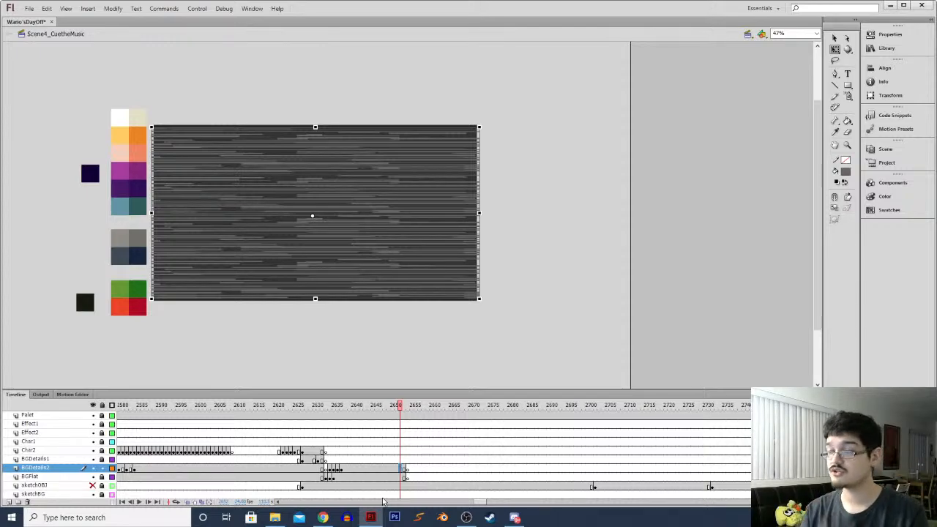
click(333, 450)
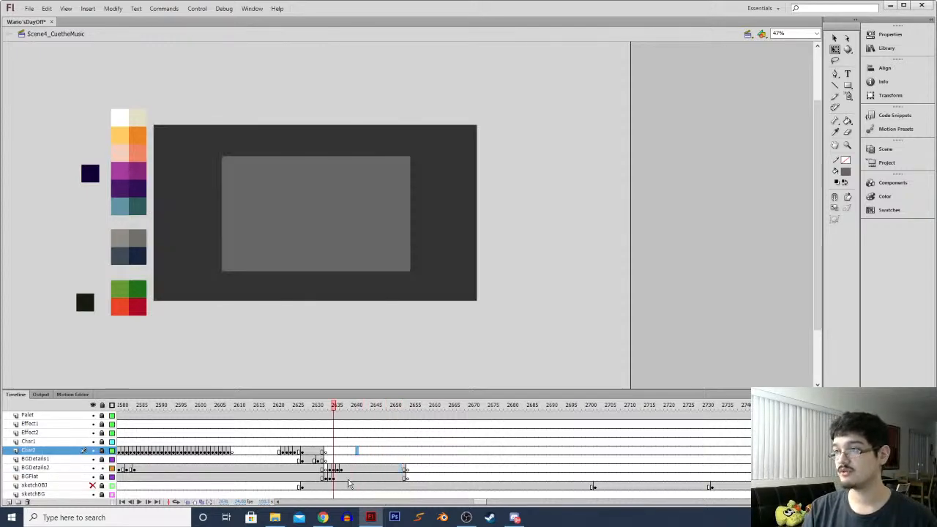
click(319, 468)
key(Return)
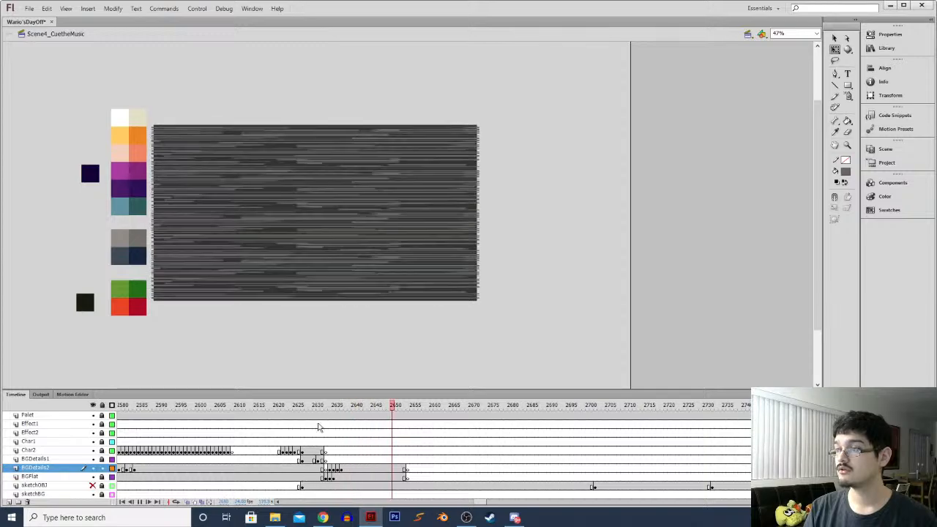
mouse_move(297, 405)
mouse_down()
mouse_move(363, 390)
mouse_move(309, 405)
mouse_move(251, 405)
mouse_move(318, 405)
mouse_up()
key(Return)
key(Return)
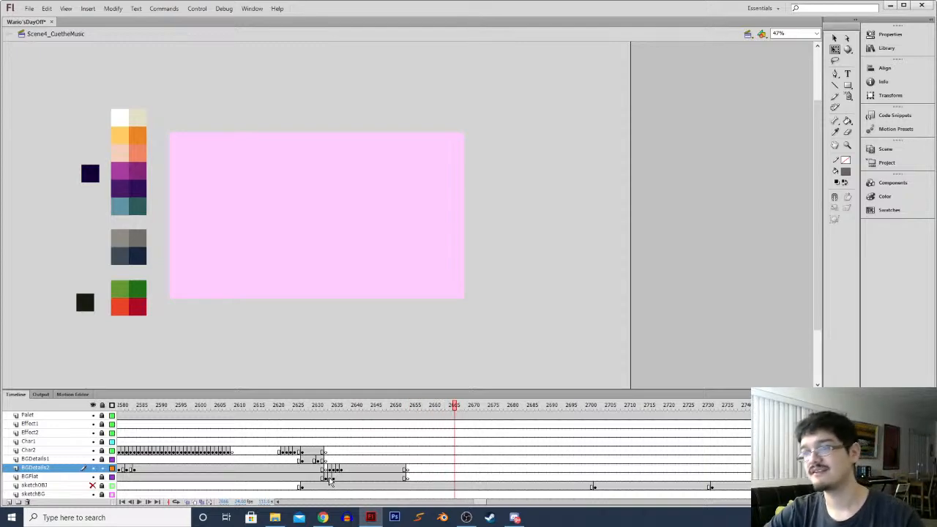
Review the sequence again from about frame 2620 through the end of the noise
key(ctrl+equal)
key(Return)
click(275, 461)
key(Return)
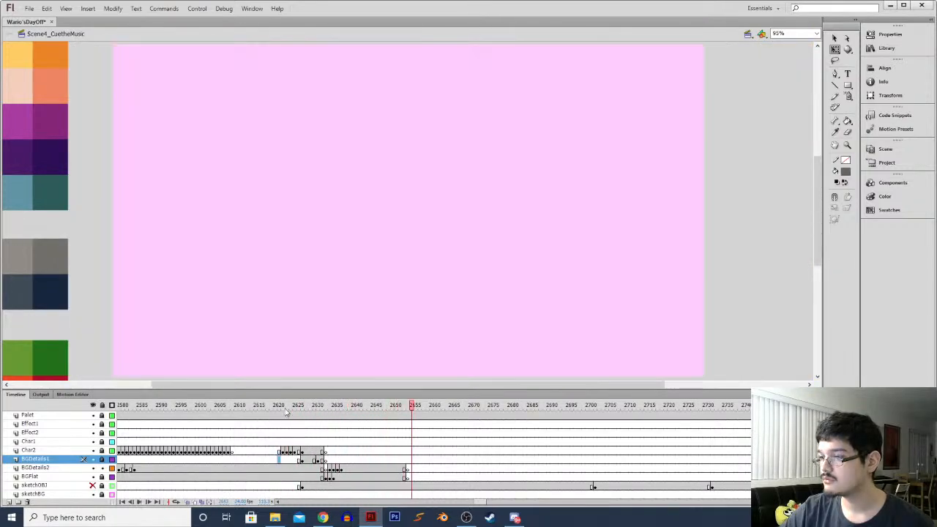
drag(275, 407, 400, 404)
Go to the empty frame 2654 of BGDetails2 and set the fill colour to black
click(406, 468)
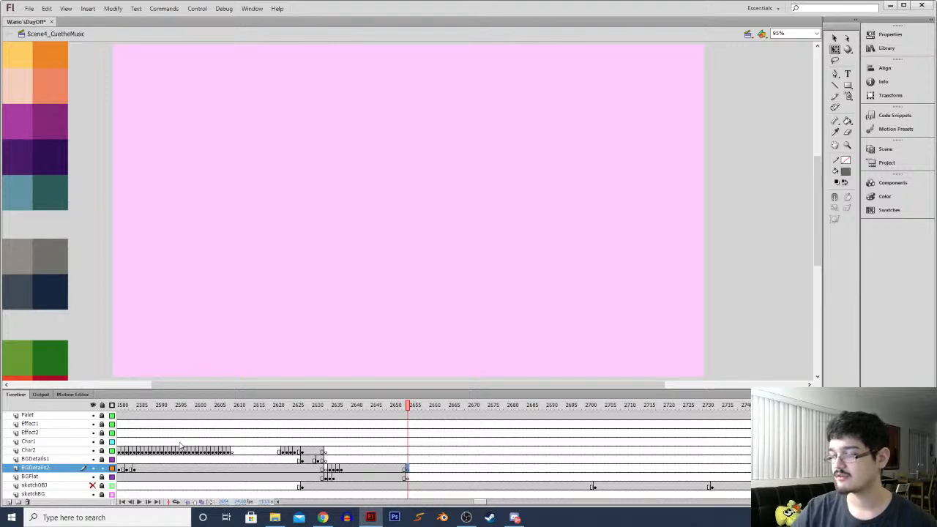
key(ctrl+minus)
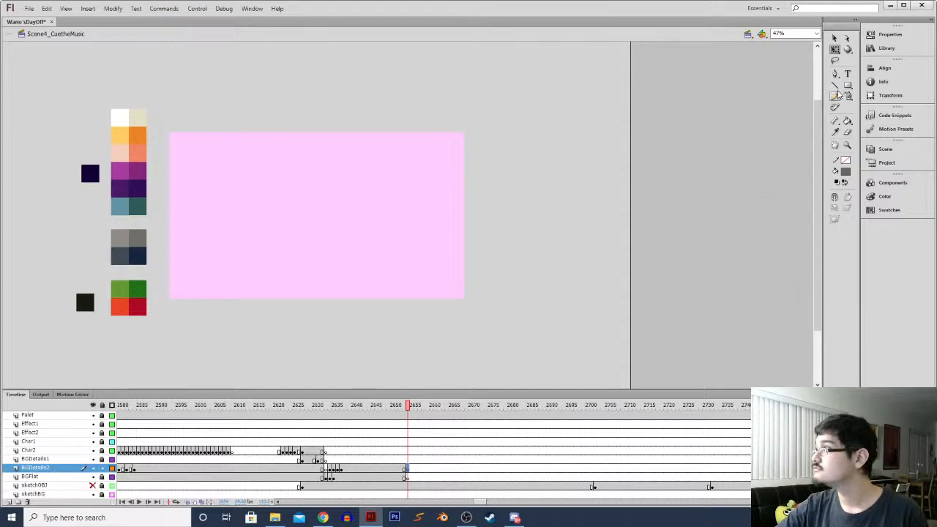
click(846, 172)
click(798, 197)
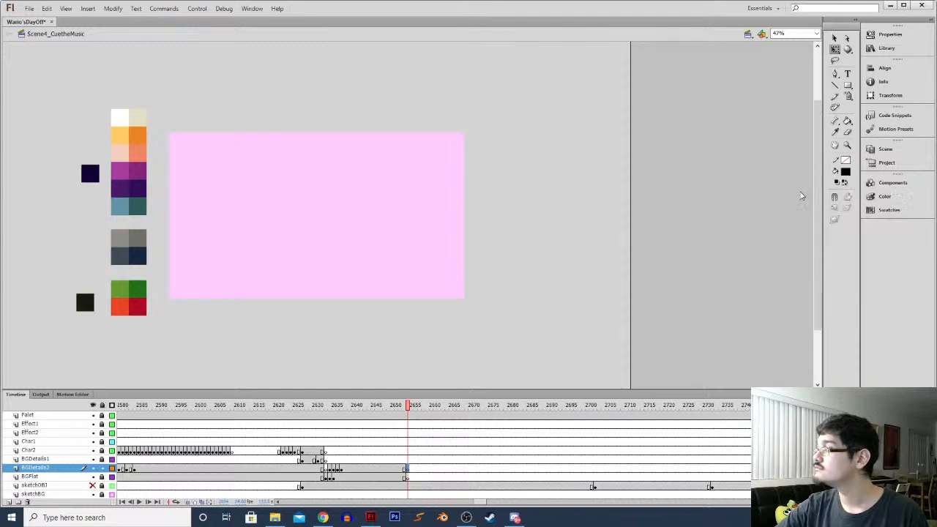
Go back to the earlier scenes around frame 1794 and look through their frames for existing character artwork
drag(479, 502, 311, 464)
click(419, 451)
key(comma)
key(comma)
click(374, 468)
key(comma)
key(comma)
key(comma)
click(302, 460)
key(comma)
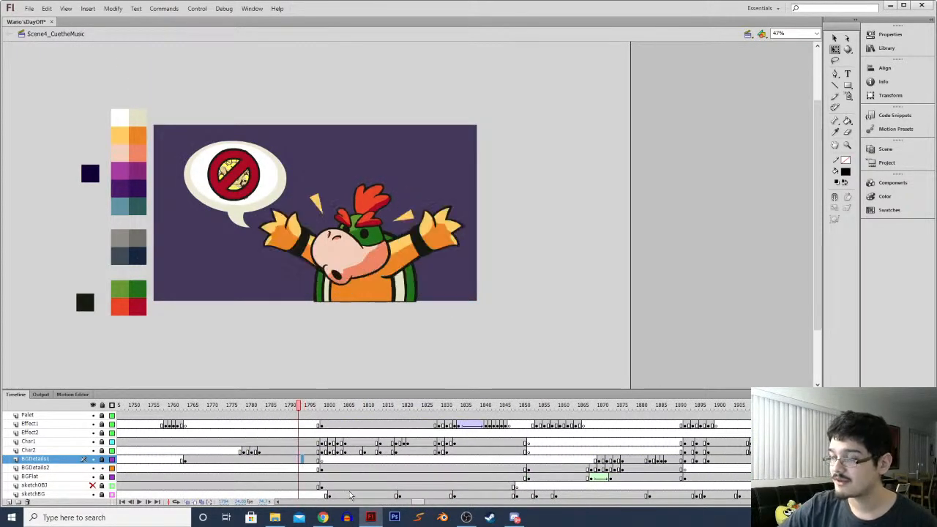
key(comma)
Play back the earlier scenes from about frame 1851 to look for reusable artwork of the blue-robed wizard
click(526, 469)
key(Return)
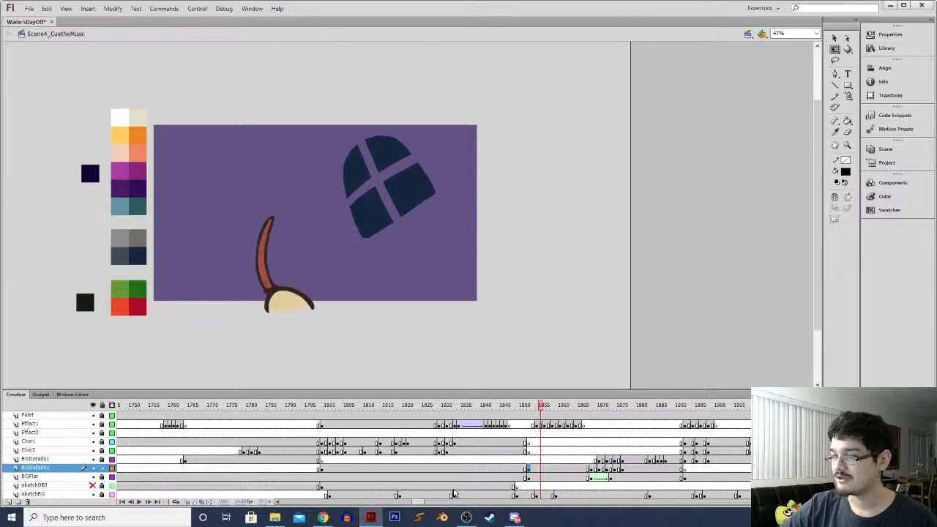
drag(418, 504, 421, 504)
key(Return)
key(Return)
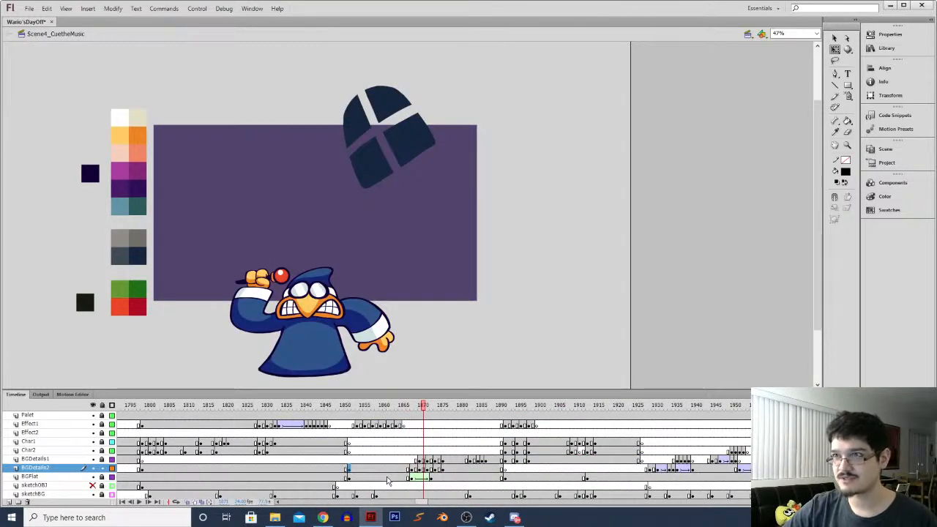
key(Return)
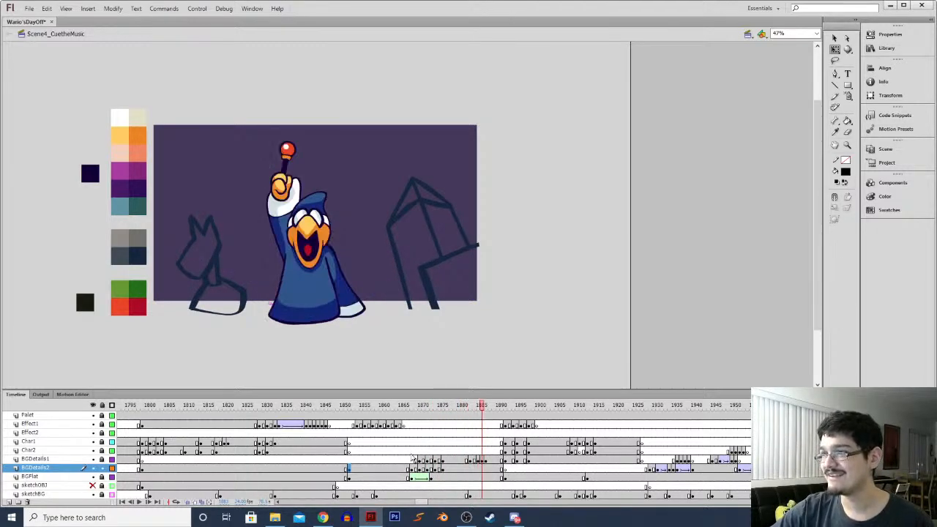
Copy the wizard with the raised wand from frame 1887 of BGDetails1, and lock the layer
key(l)
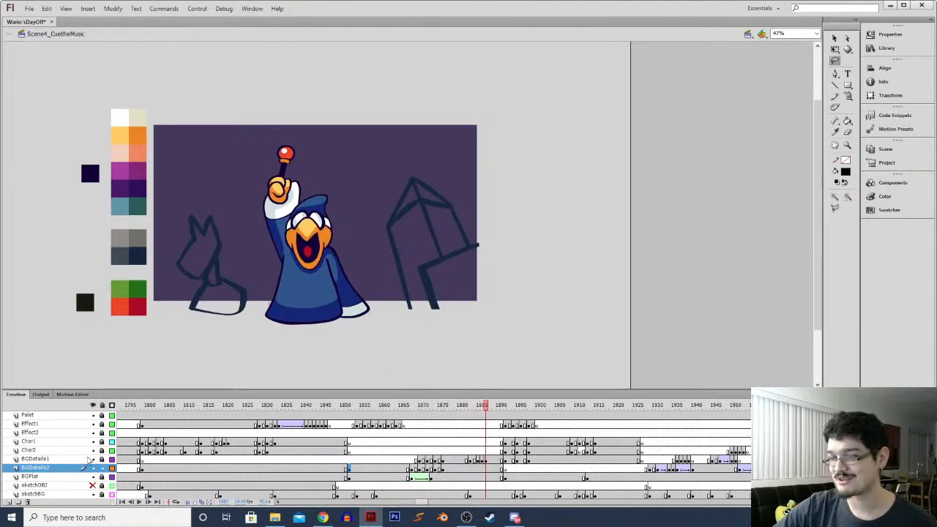
click(479, 461)
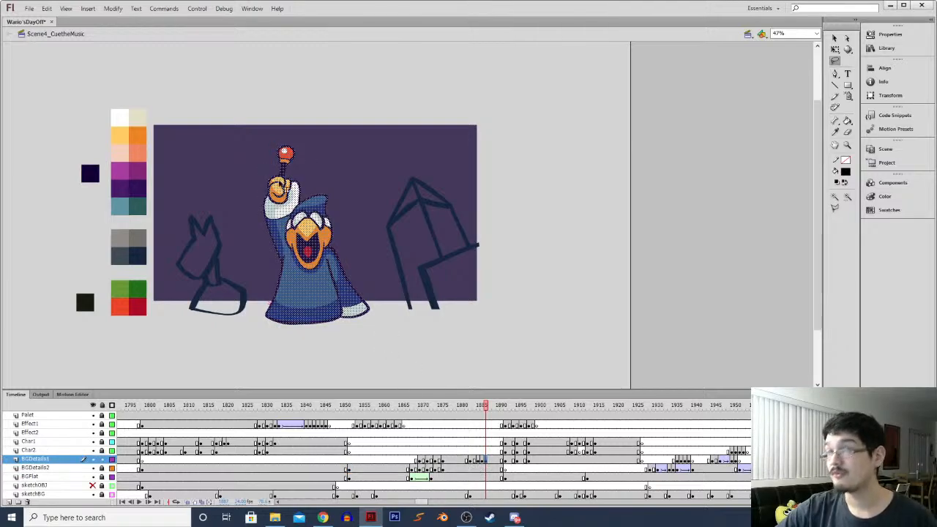
mouse_move(233, 156)
mouse_down()
mouse_move(274, 117)
mouse_move(301, 162)
mouse_move(246, 159)
mouse_move(286, 357)
mouse_move(265, 159)
mouse_up()
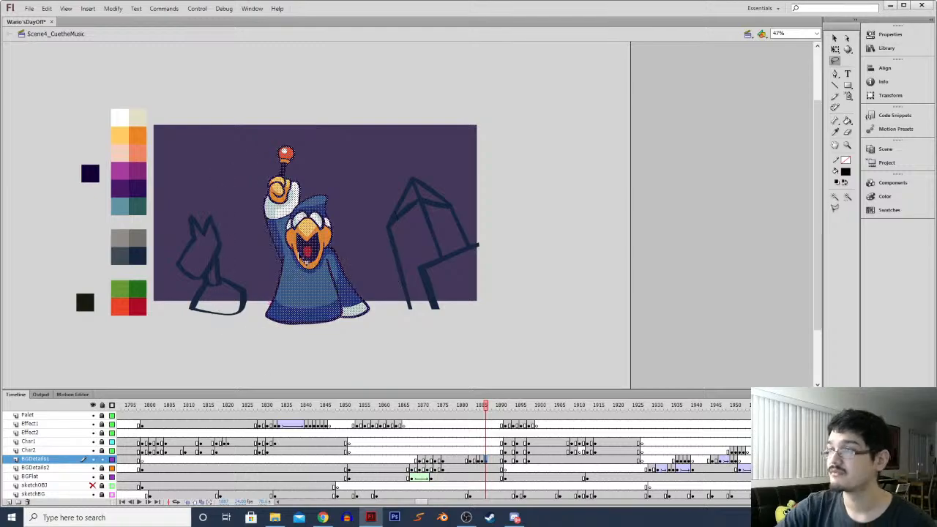
click(102, 459)
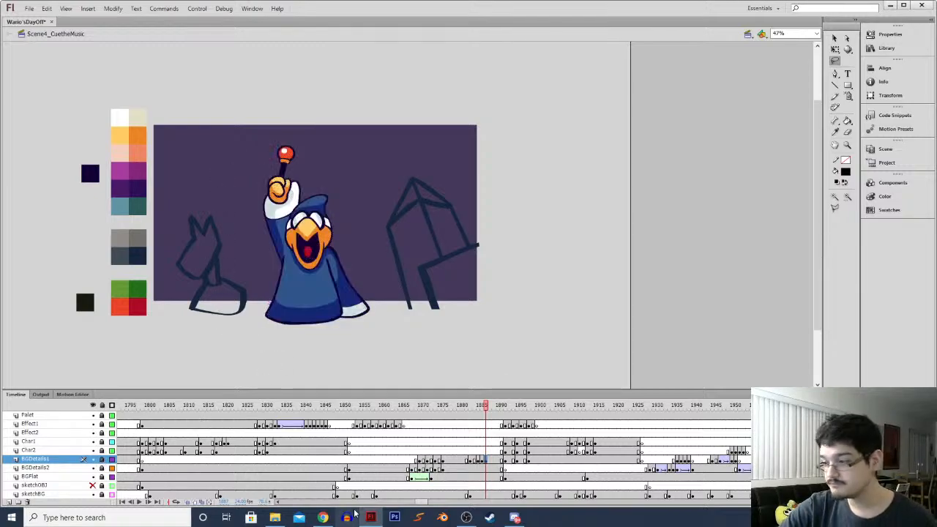
Return to the end of the noise transition and insert a blank keyframe at frame 2654 of Char2
drag(418, 502, 481, 502)
click(255, 459)
click(276, 459)
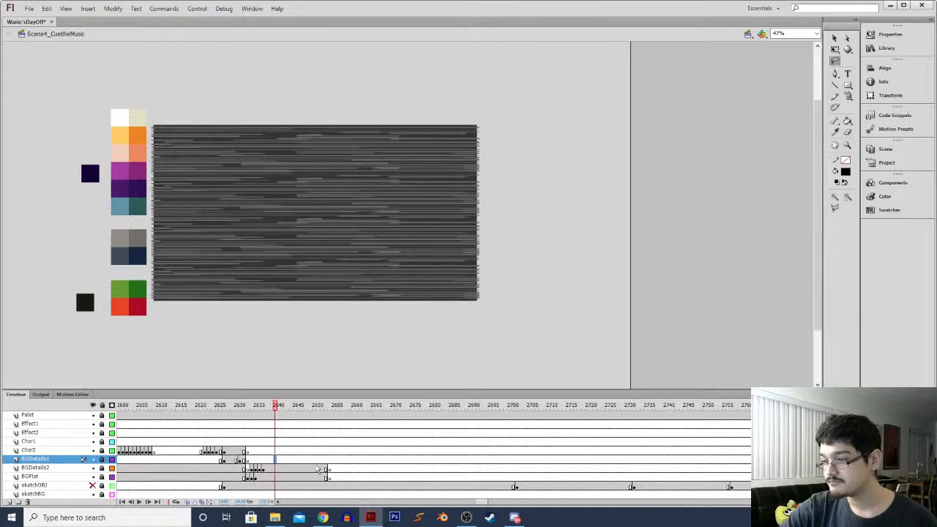
click(330, 469)
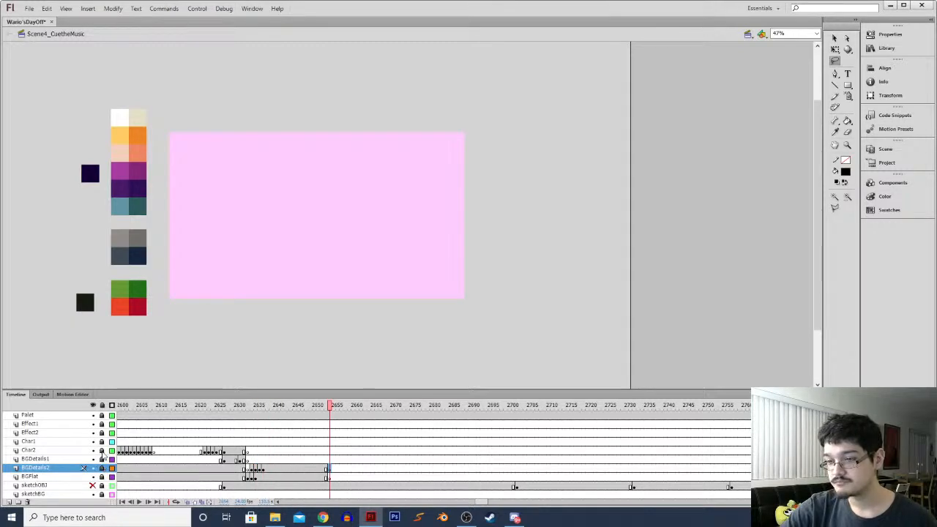
click(330, 451)
key(F7)
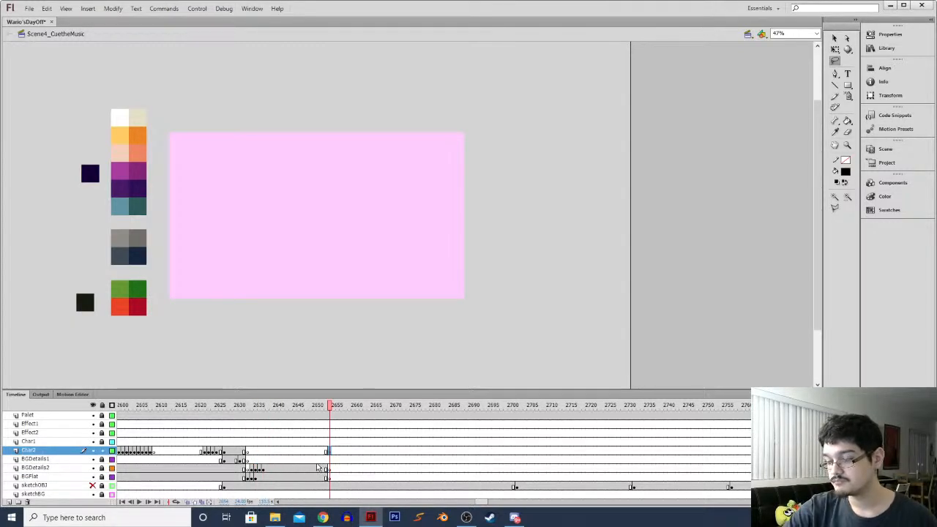
Paste the copied wizard in place and move it off the stage, to the right of the frame area, as a reference
key(ctrl+shift+v)
key(q)
drag(333, 275, 563, 276)
click(427, 243)
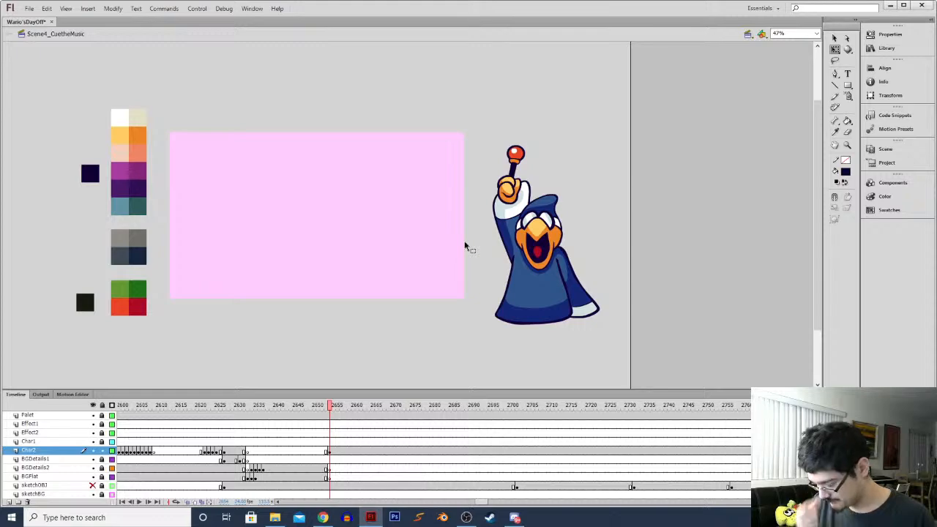
Save the animation file
key(l)
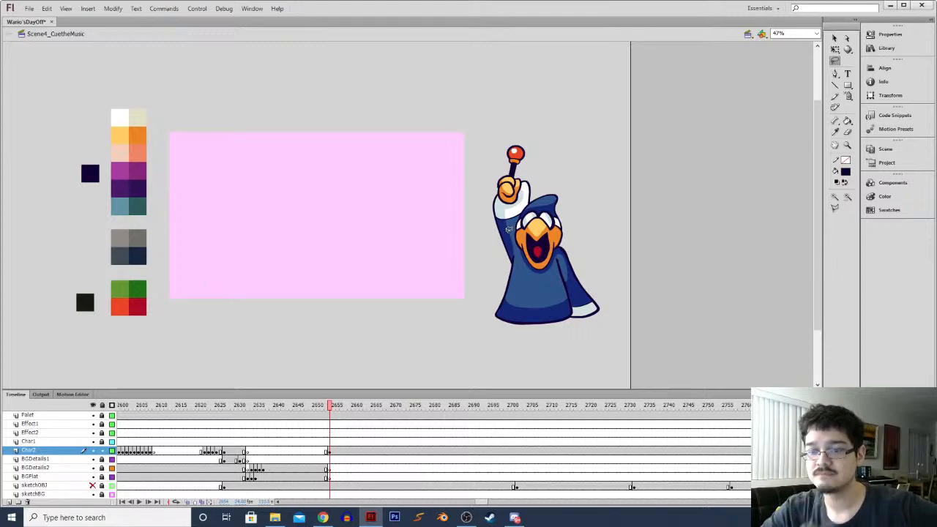
key(ctrl+s)
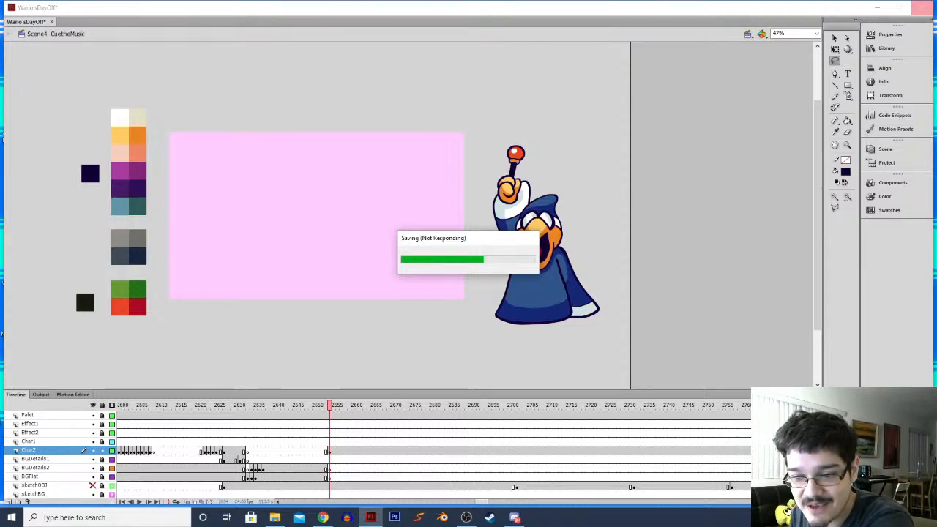
key(alt+Tab)
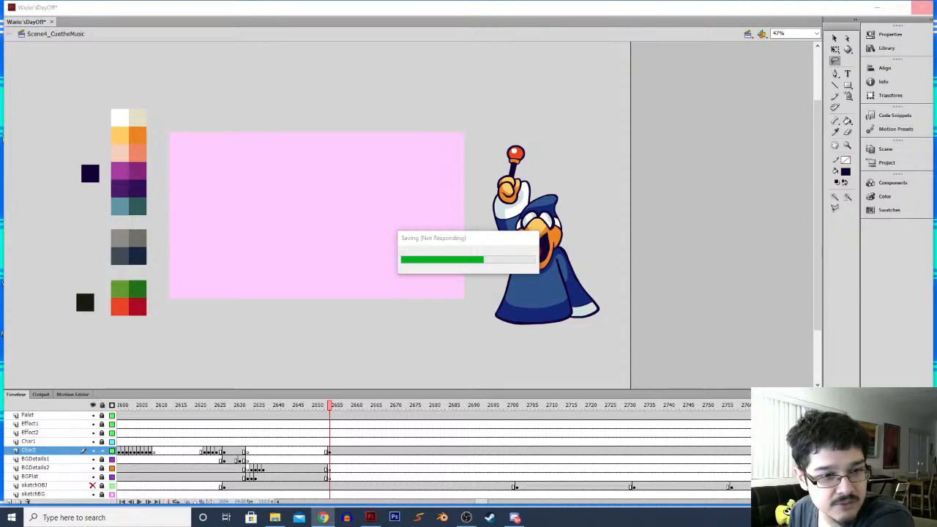
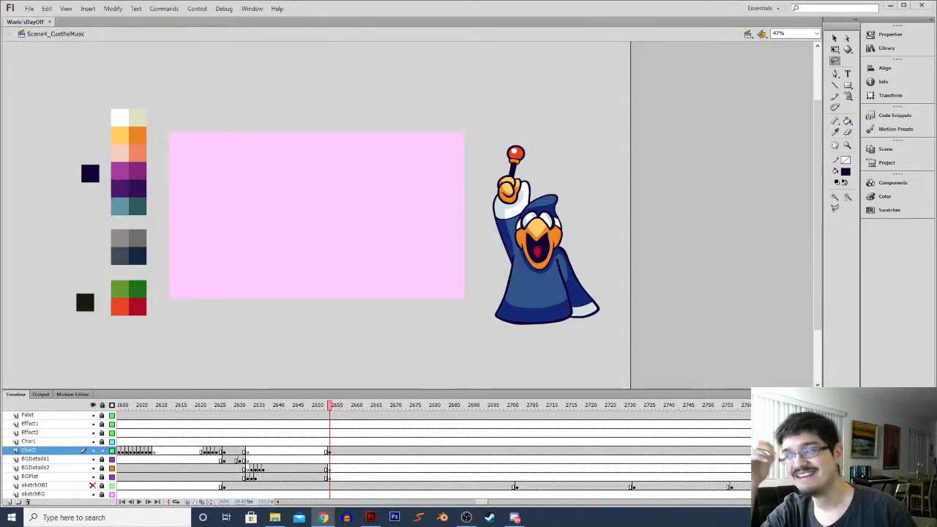
drag(297, 407, 337, 410)
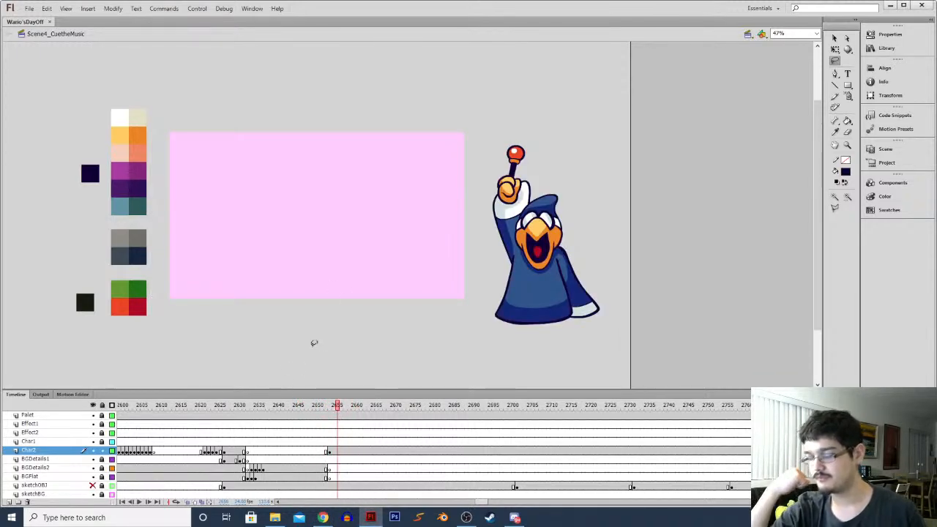
scroll(769, 213, up, 1)
scroll(696, 190, down, 1)
click(372, 518)
click(372, 518)
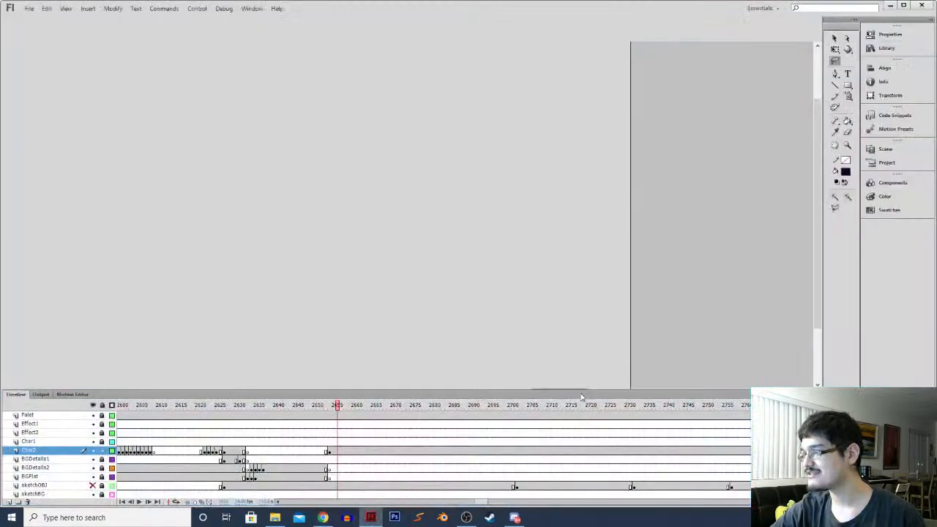
drag(818, 243, 718, 245)
Sketch the wizard's raised arm with its sleeve cuff and hand on Char2 using the dark blue brush, cleaning up stray lines
key(b)
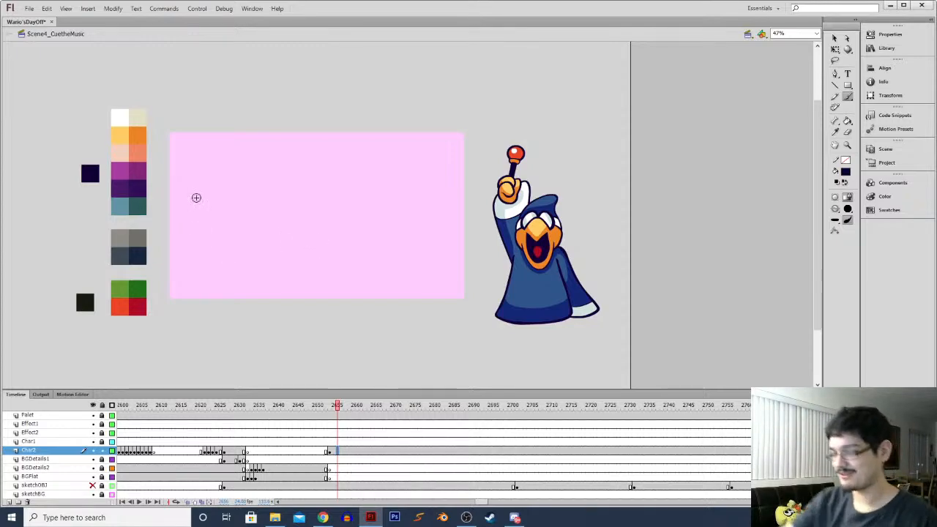
key(z)
click(317, 218)
key(b)
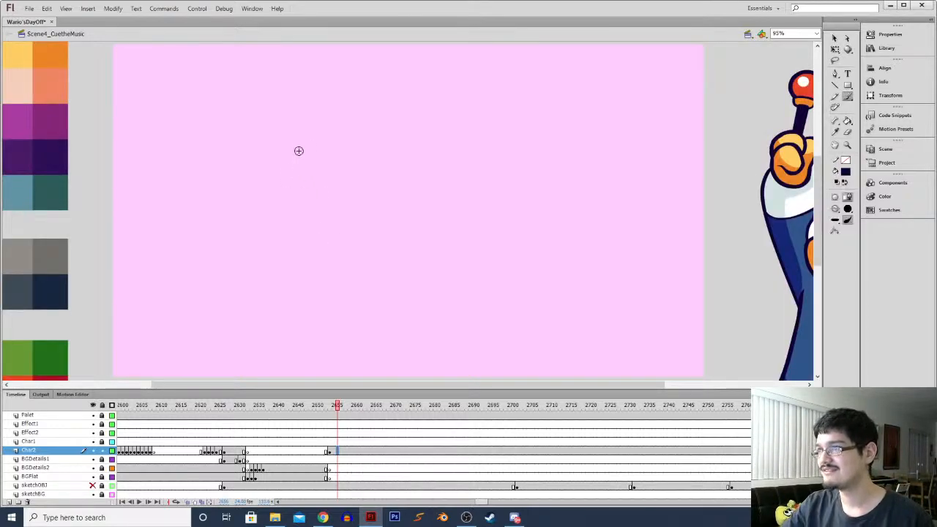
drag(298, 152, 335, 206)
mouse_move(261, 191)
mouse_down()
mouse_move(315, 249)
mouse_move(253, 188)
mouse_move(285, 162)
mouse_move(247, 197)
mouse_up()
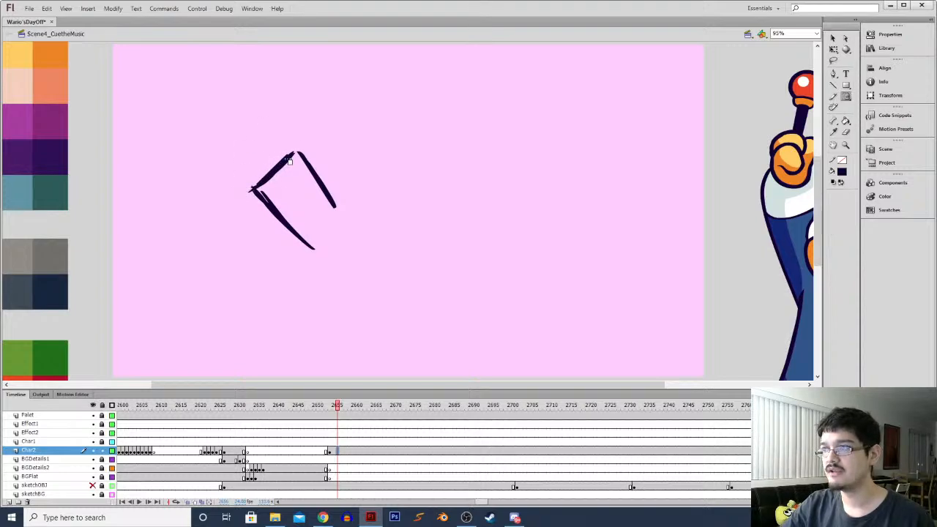
mouse_move(297, 152)
mouse_down()
mouse_move(238, 192)
mouse_move(287, 152)
mouse_move(242, 199)
mouse_move(315, 257)
mouse_up()
key(l)
mouse_move(243, 199)
mouse_down()
mouse_move(316, 257)
mouse_move(256, 192)
mouse_up()
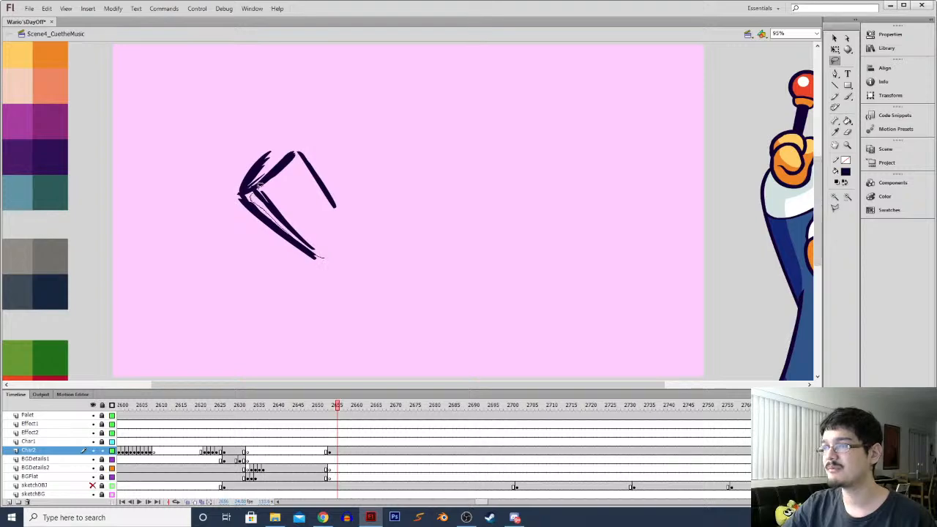
key(Delete)
key(b)
drag(313, 254, 243, 192)
Sketch the wizard's face with a rounded beak, gritted teeth and eyes beside the raised arm, redrawing the mouth's edge
mouse_move(272, 159)
mouse_down()
mouse_move(278, 132)
mouse_move(357, 234)
mouse_move(256, 186)
mouse_move(326, 173)
mouse_up()
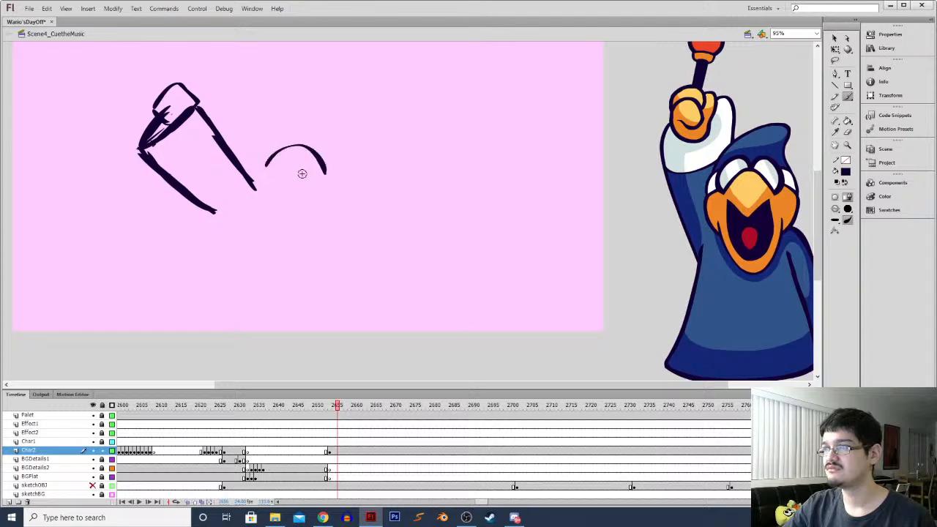
mouse_move(256, 170)
mouse_down()
mouse_move(234, 210)
mouse_move(336, 213)
mouse_move(249, 207)
mouse_up()
drag(287, 181, 278, 205)
mouse_move(258, 173)
mouse_down()
mouse_move(308, 196)
mouse_move(333, 184)
mouse_move(338, 211)
mouse_move(313, 196)
mouse_up()
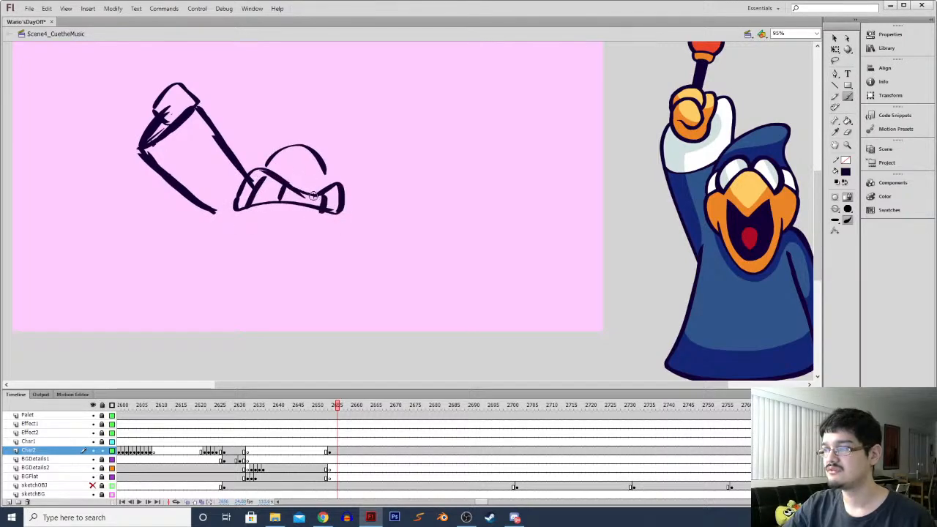
key(l)
mouse_move(237, 207)
mouse_down()
mouse_move(257, 170)
mouse_move(298, 190)
mouse_move(275, 202)
mouse_move(265, 184)
mouse_move(265, 206)
mouse_move(240, 210)
mouse_move(296, 202)
mouse_up()
key(Delete)
key(b)
mouse_move(267, 174)
mouse_down()
mouse_move(254, 200)
mouse_move(277, 198)
mouse_move(264, 170)
mouse_up()
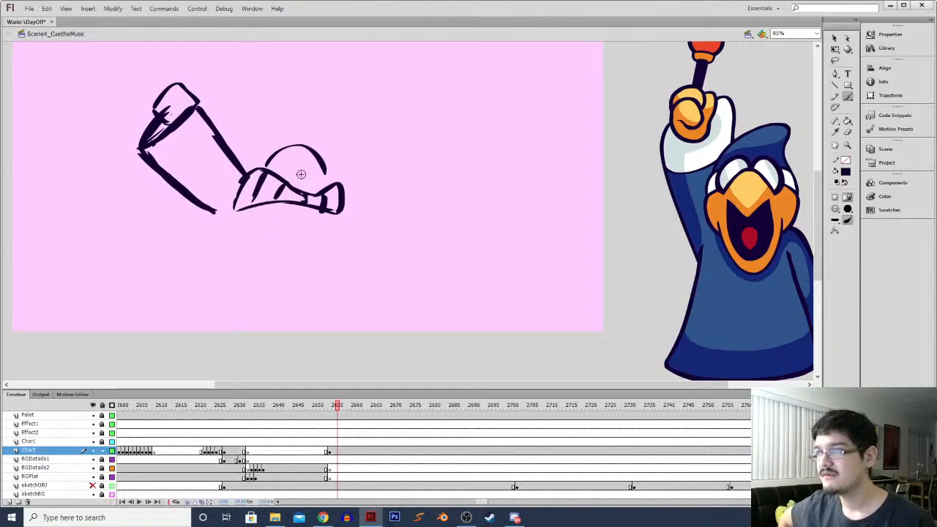
mouse_move(335, 172)
mouse_down()
mouse_move(340, 222)
mouse_move(235, 209)
mouse_move(247, 171)
mouse_up()
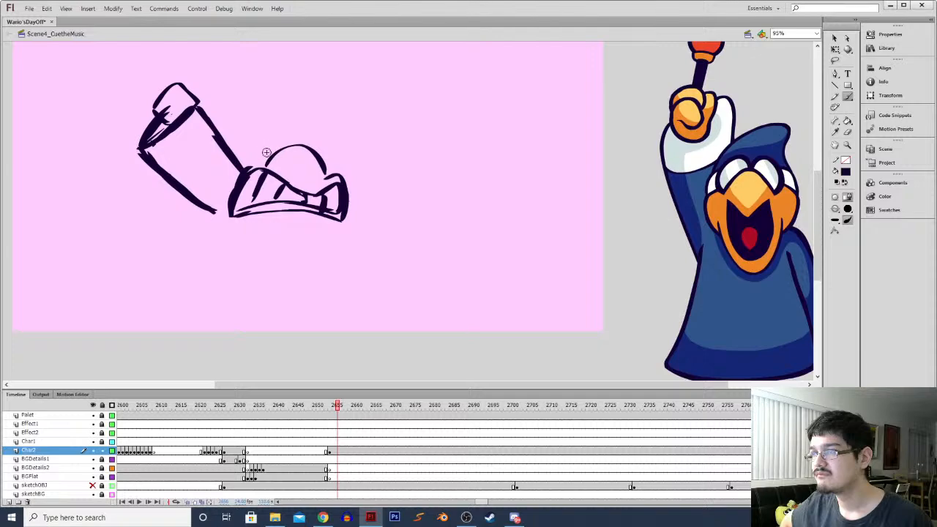
mouse_move(270, 151)
mouse_down()
mouse_move(248, 168)
mouse_move(257, 135)
mouse_up()
mouse_move(322, 158)
mouse_down()
mouse_move(347, 145)
mouse_move(350, 179)
mouse_up()
Sketch the wizard's flared robe below the head and the lowered arm with its open hand
mouse_move(232, 212)
mouse_down()
mouse_move(187, 337)
mouse_move(242, 356)
mouse_move(294, 343)
mouse_move(316, 359)
mouse_move(361, 339)
mouse_move(342, 357)
mouse_up()
drag(332, 268, 361, 340)
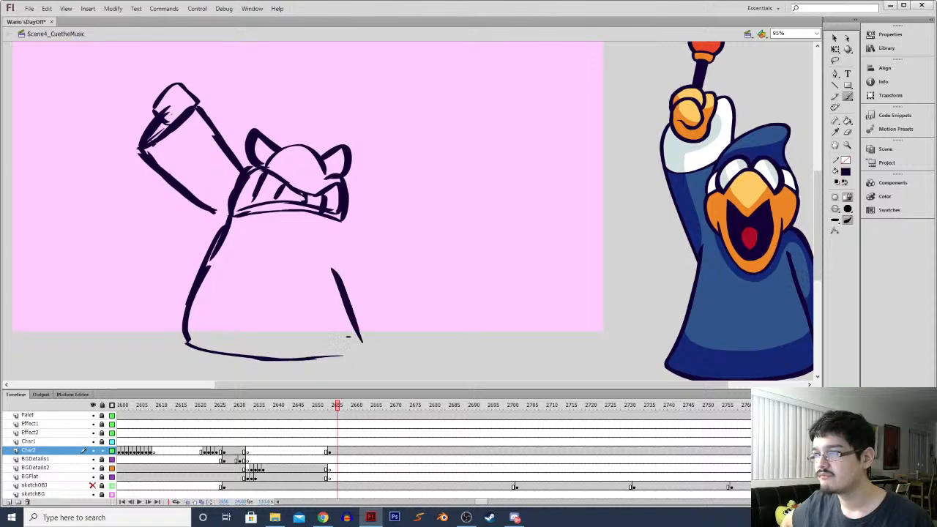
drag(327, 238, 348, 338)
drag(347, 216, 415, 271)
mouse_move(365, 228)
mouse_down()
mouse_move(422, 290)
mouse_move(430, 271)
mouse_move(444, 307)
mouse_move(375, 320)
mouse_up()
mouse_move(393, 290)
mouse_down()
mouse_move(363, 322)
mouse_move(333, 267)
mouse_up()
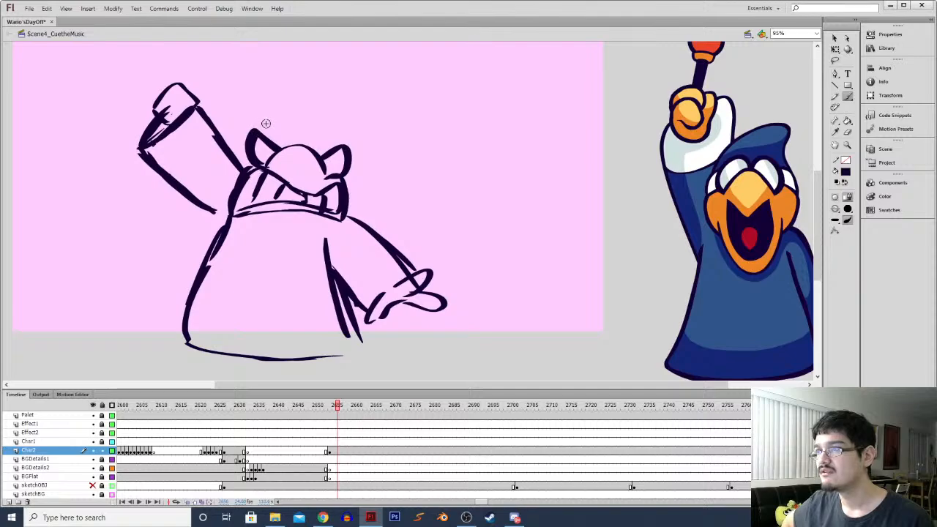
Add the curved pointed hat to the head and a round-tipped wand gripped in the raised hand
mouse_move(256, 131)
mouse_down()
mouse_move(330, 86)
mouse_move(312, 122)
mouse_move(334, 155)
mouse_up()
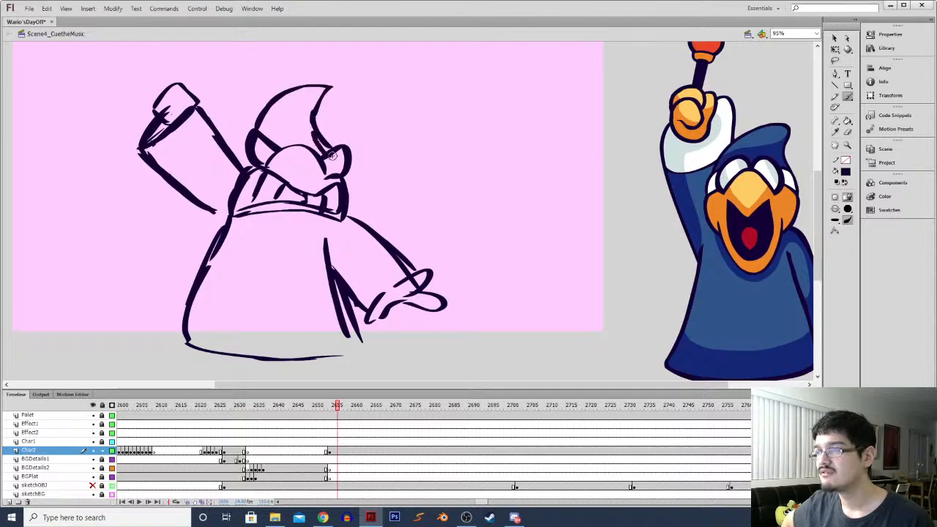
drag(205, 183, 244, 224)
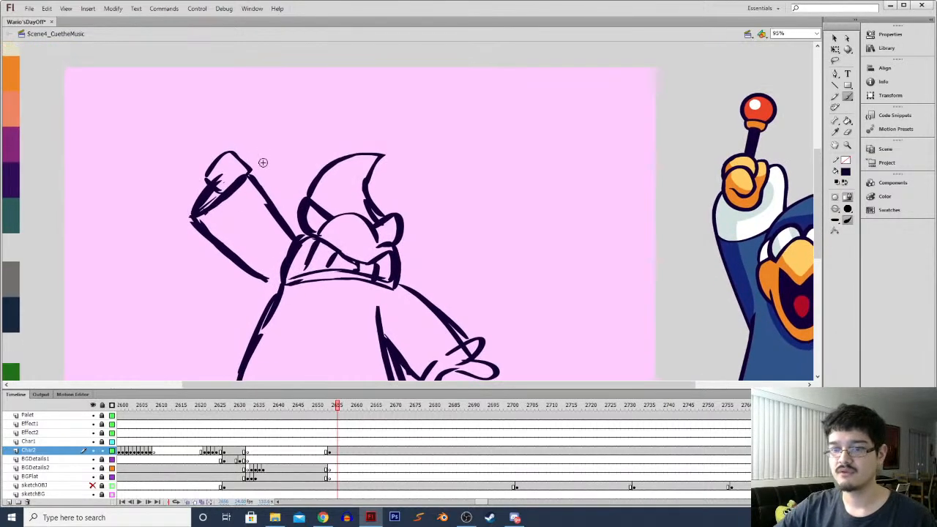
mouse_move(240, 189)
mouse_down()
mouse_move(223, 203)
mouse_move(202, 183)
mouse_move(227, 152)
mouse_move(252, 172)
mouse_up()
mouse_move(232, 160)
mouse_down()
mouse_move(250, 117)
mouse_move(237, 106)
mouse_move(268, 116)
mouse_move(253, 122)
mouse_move(247, 111)
mouse_move(251, 119)
mouse_up()
key(e)
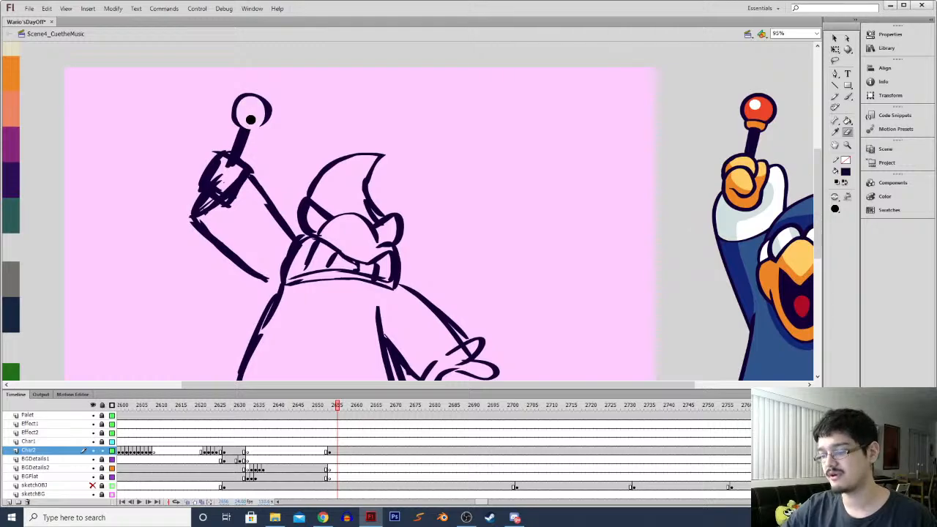
key(b)
Select the whole wizard sketch and scale it down slightly to fit inside the stage
drag(251, 213, 233, 145)
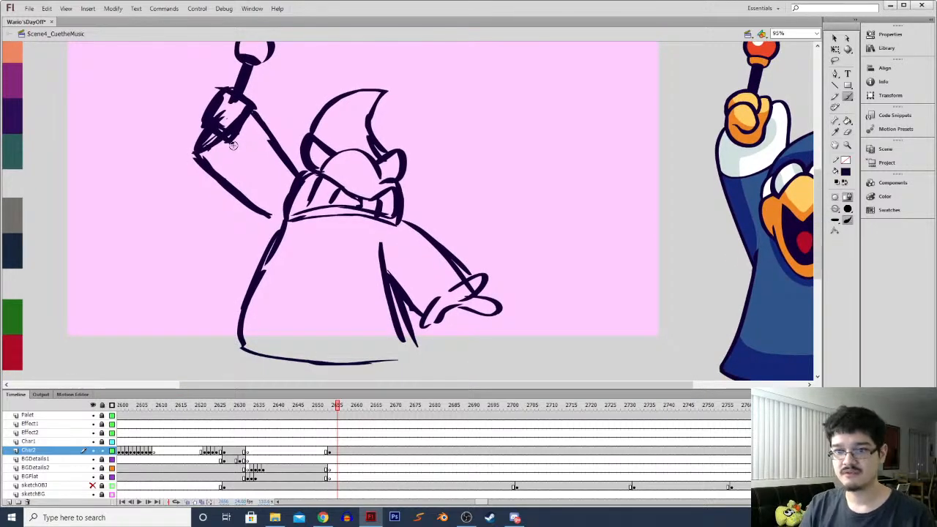
key(ctrl+minus)
key(l)
mouse_move(213, 172)
mouse_down()
mouse_move(375, 152)
mouse_move(238, 316)
mouse_move(213, 174)
mouse_up()
mouse_move(217, 212)
mouse_down()
mouse_move(382, 142)
mouse_move(195, 182)
mouse_move(214, 209)
mouse_up()
key(q)
drag(232, 290, 253, 267)
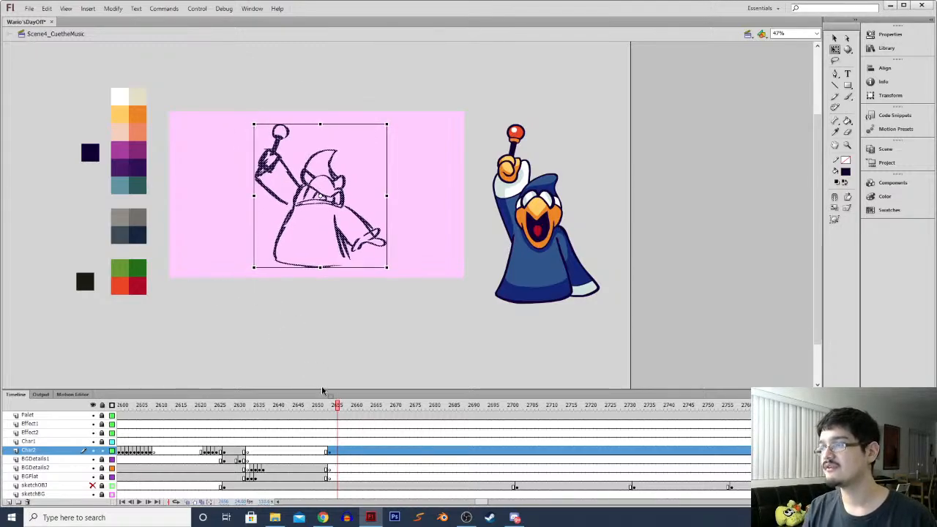
Insert a blank keyframe at frame 2656 of Char2 and turn on onion skinning for drawing the next pose
click(329, 452)
click(337, 452)
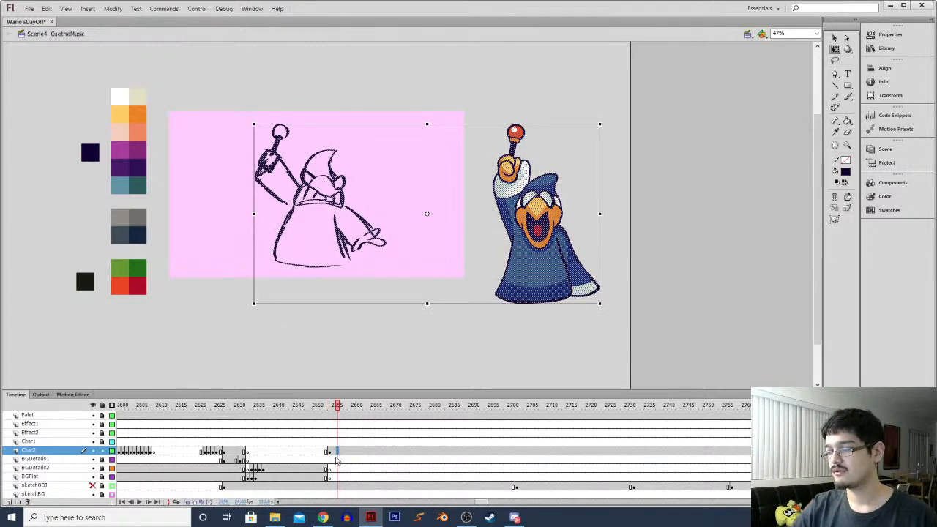
key(F7)
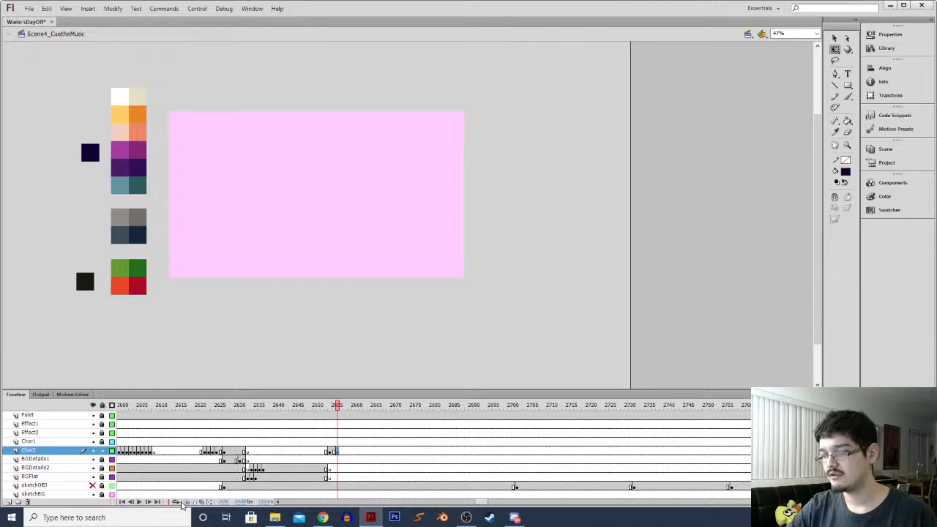
click(185, 503)
key(b)
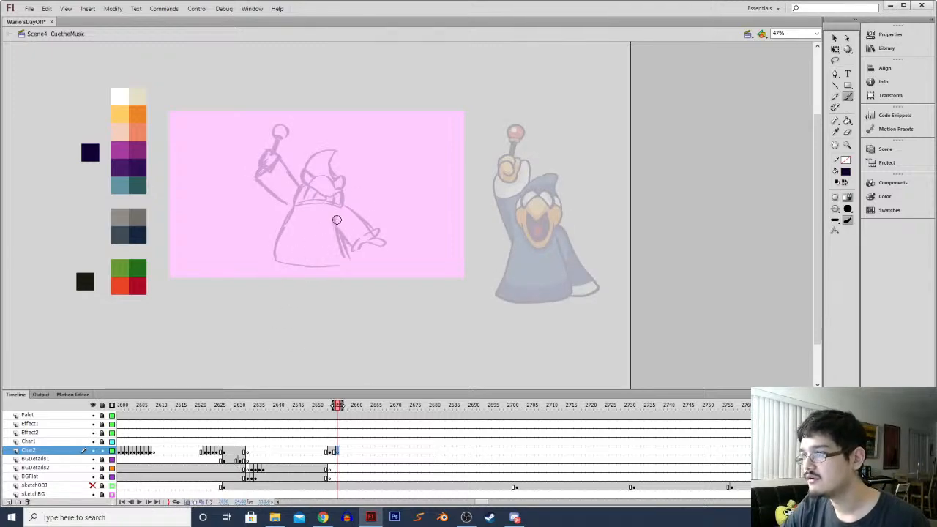
Sketch the hunched pose's long sleeve reaching down across the wizard's body, ending in a cuff and open hand
drag(323, 194, 359, 251)
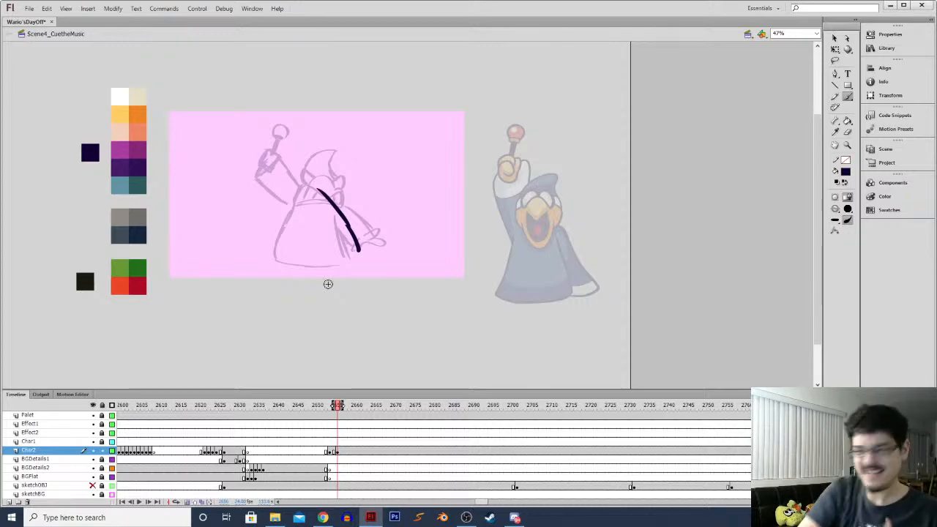
key(ctrl+=)
mouse_move(400, 184)
mouse_down()
mouse_move(400, 157)
mouse_move(369, 105)
mouse_up()
drag(341, 132, 365, 179)
drag(342, 136, 393, 271)
mouse_move(352, 168)
mouse_down()
mouse_move(387, 281)
mouse_move(452, 259)
mouse_up()
drag(451, 259, 398, 294)
mouse_move(450, 253)
mouse_down()
mouse_move(495, 271)
mouse_move(457, 288)
mouse_move(448, 314)
mouse_move(499, 308)
mouse_up()
mouse_move(489, 276)
mouse_down()
mouse_move(392, 256)
mouse_move(401, 296)
mouse_up()
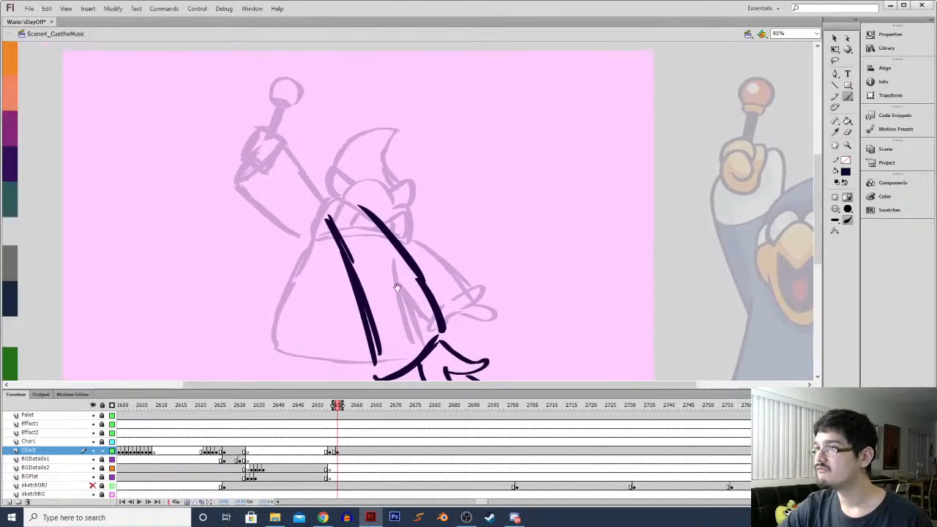
Draw the rounded hunched back and underside of the robe behind the sleeve, plus a small curve in front of the arm
mouse_move(323, 174)
mouse_down()
mouse_move(265, 219)
mouse_move(242, 284)
mouse_up()
mouse_move(249, 248)
mouse_down()
mouse_move(264, 318)
mouse_move(360, 313)
mouse_up()
drag(268, 331, 360, 315)
mouse_move(251, 274)
mouse_down()
mouse_move(270, 332)
mouse_move(350, 301)
mouse_up()
drag(412, 262, 445, 296)
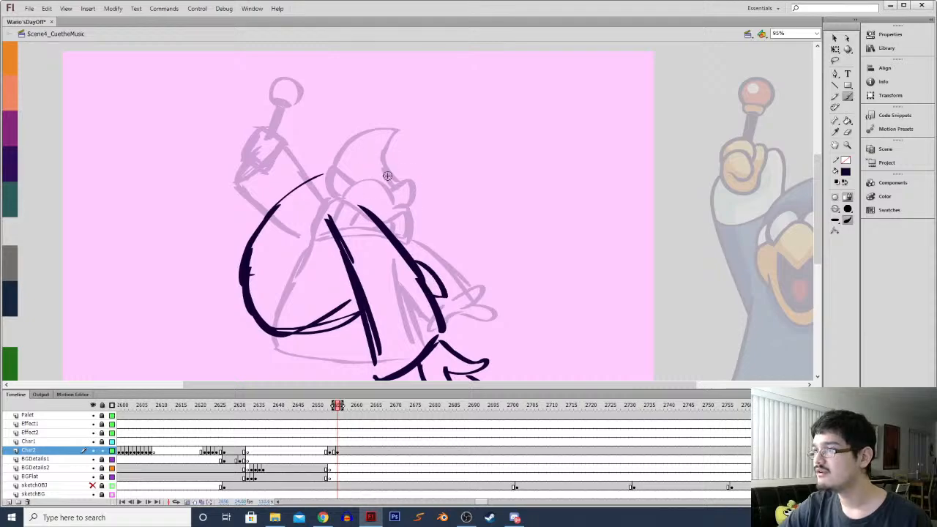
Sketch the lowered head in front of the shoulder, with its face strokes, beak and curved pointed hat
drag(375, 177, 399, 220)
mouse_move(365, 182)
mouse_down()
mouse_move(394, 219)
mouse_move(409, 211)
mouse_move(397, 245)
mouse_up()
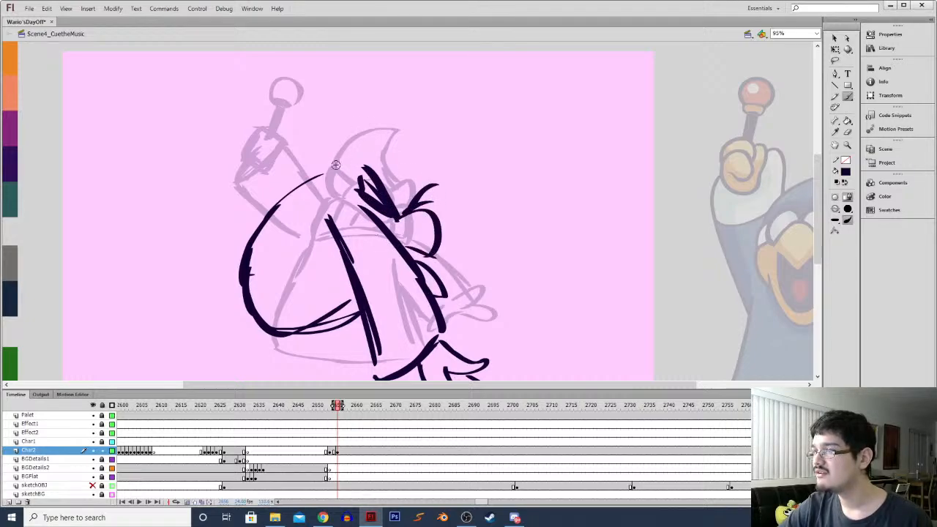
drag(335, 165, 391, 107)
mouse_move(328, 163)
mouse_down()
mouse_move(416, 109)
mouse_move(410, 168)
mouse_up()
In the previous keyframe's raised-wand pose, erase the old hat and redraw it with its tip bending the opposite way
key(comma)
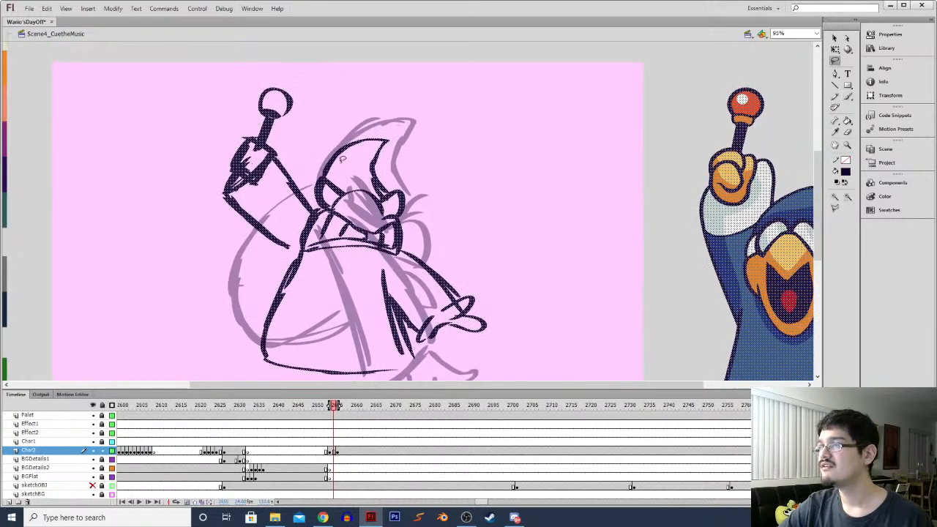
drag(316, 155, 409, 174)
key(ctrl+z)
key(b)
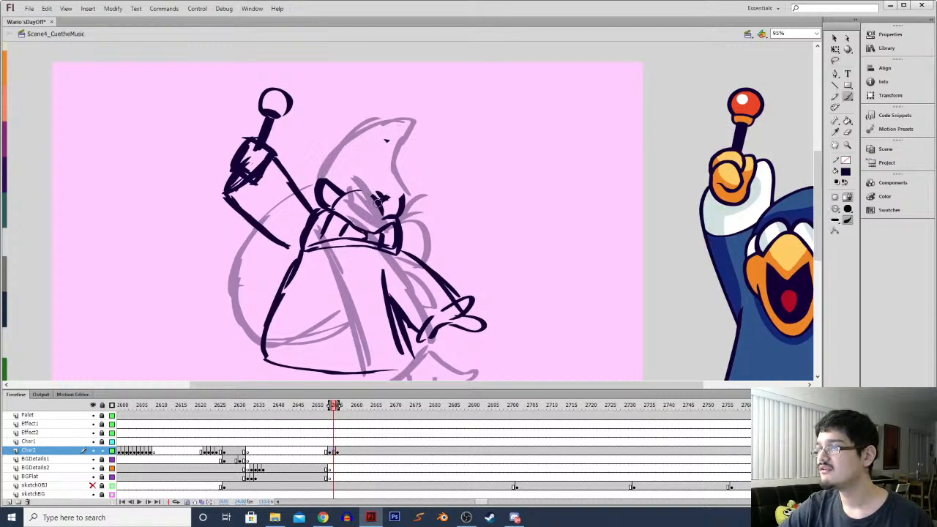
mouse_move(321, 177)
mouse_down()
mouse_move(312, 154)
mouse_move(368, 153)
mouse_move(397, 189)
mouse_move(337, 175)
mouse_move(379, 189)
mouse_move(387, 135)
mouse_move(299, 121)
mouse_up()
key(l)
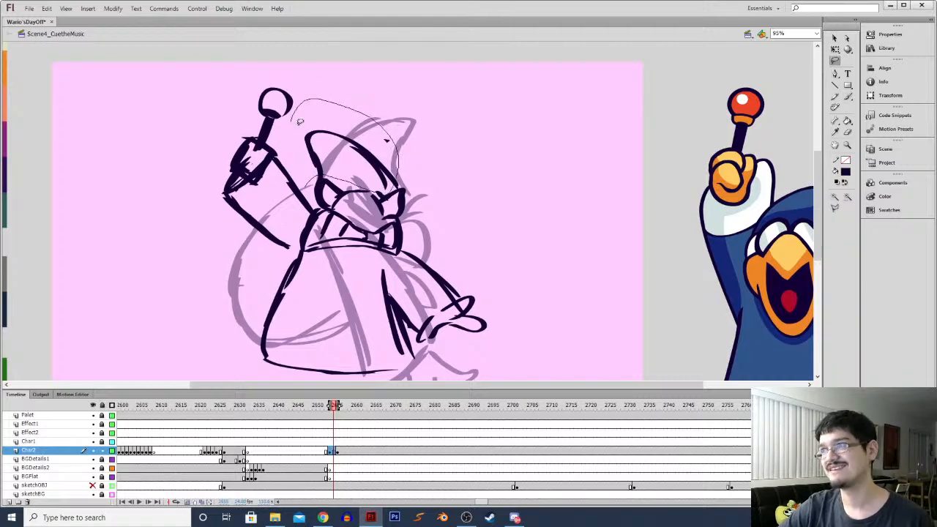
key(Delete)
key(b)
mouse_move(343, 165)
mouse_down()
mouse_move(212, 95)
mouse_move(329, 190)
mouse_move(300, 212)
mouse_move(293, 154)
mouse_move(358, 187)
mouse_up()
drag(317, 154, 374, 217)
Clean up the base of the raised-wand wizard's hat and redraw its brim around the face
key(l)
drag(319, 192, 351, 173)
key(Delete)
key(b)
drag(297, 195, 377, 226)
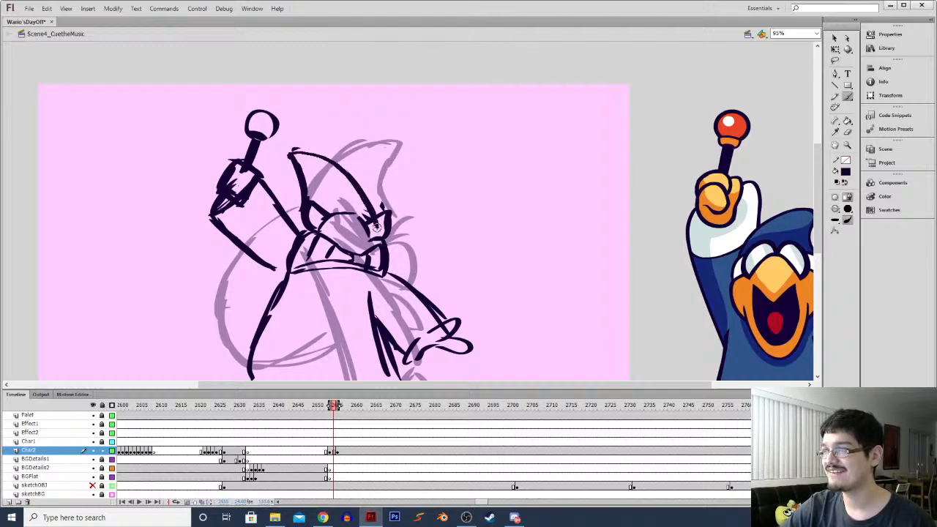
mouse_move(303, 210)
mouse_down()
mouse_move(363, 196)
mouse_move(315, 196)
mouse_up()
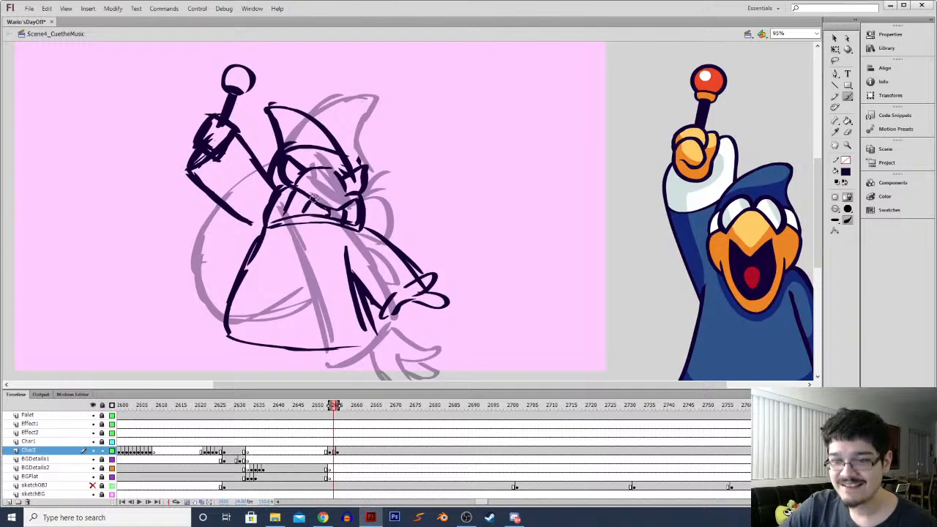
key(b)
key(b)
key(b)
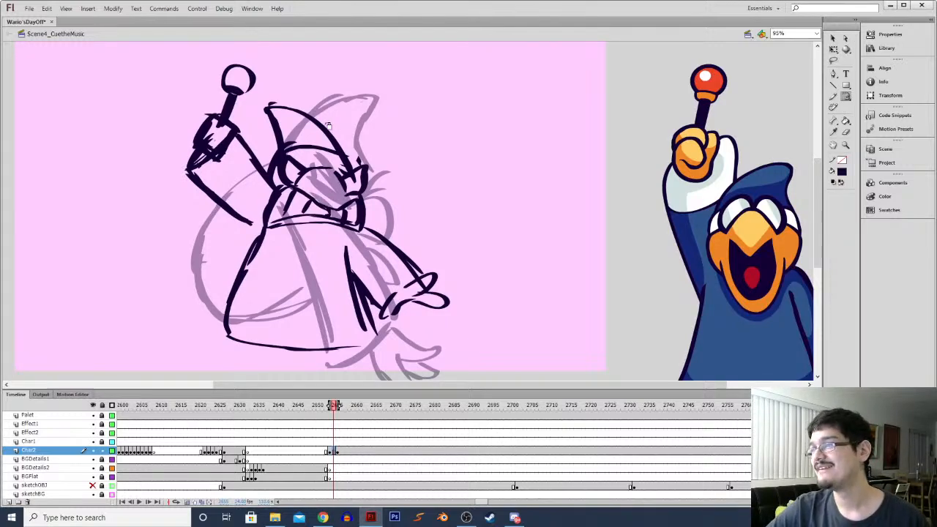
Refine the hunched pose in the next keyframe with a hat brim, a heavier back contour and a cuff line on the sleeve
key(period)
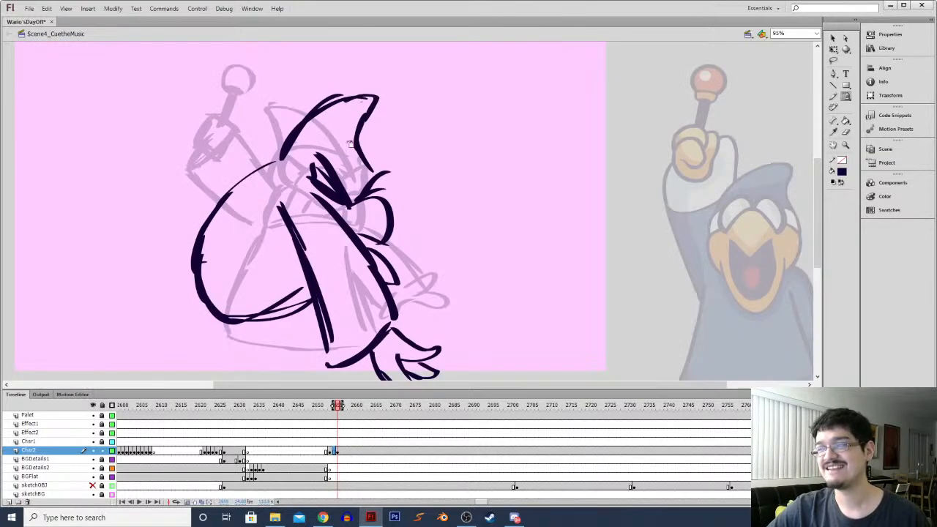
key(b)
key(b)
mouse_move(343, 183)
mouse_down()
mouse_move(326, 165)
mouse_move(370, 167)
mouse_move(271, 169)
mouse_move(321, 208)
mouse_up()
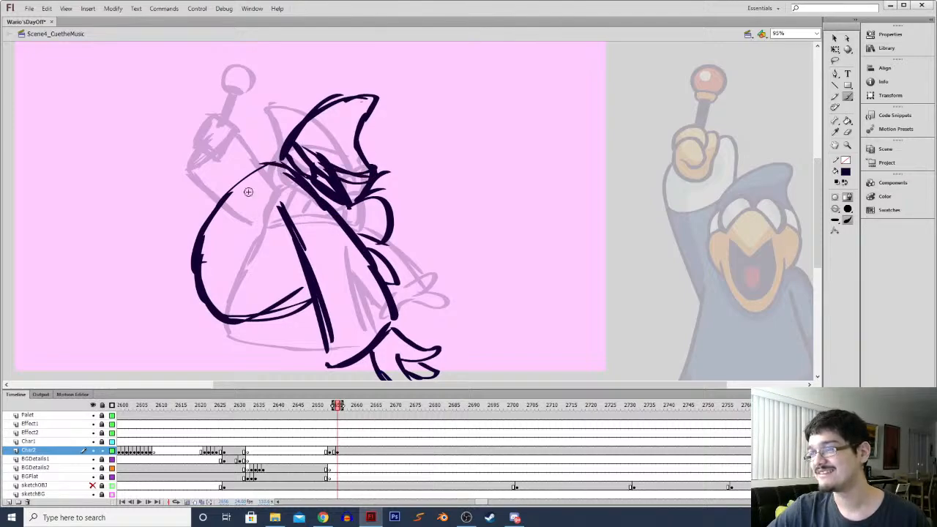
drag(200, 211, 263, 161)
drag(333, 325, 381, 289)
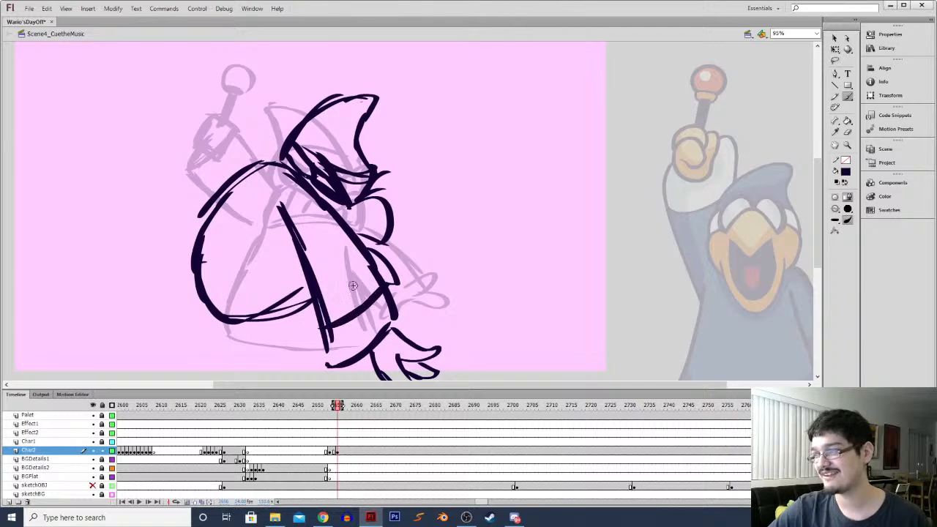
drag(377, 249, 386, 206)
Return to the raised-wand pose, add a cuff line to the raised sleeve and thicken the arm's underside
key(comma)
mouse_move(256, 91)
mouse_down()
mouse_move(206, 145)
mouse_move(261, 140)
mouse_up()
mouse_move(269, 223)
mouse_down()
mouse_move(212, 171)
mouse_move(218, 180)
mouse_up()
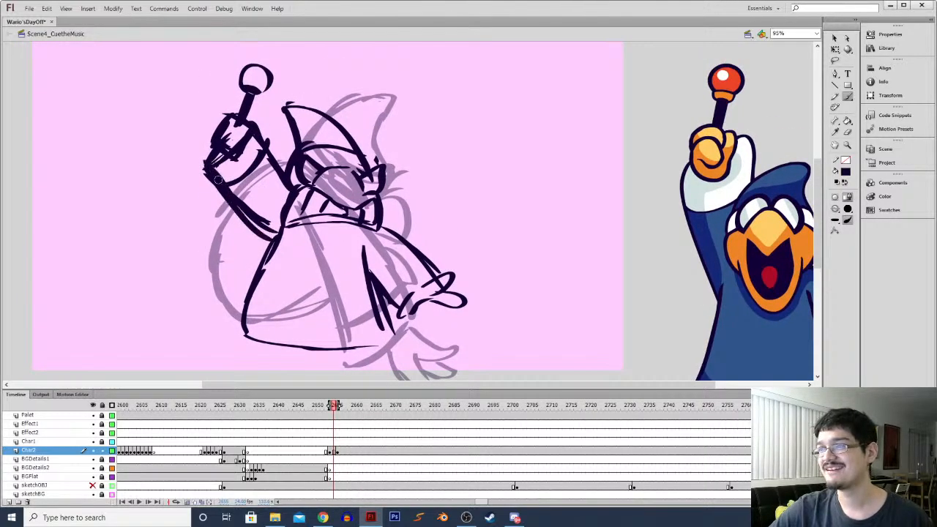
Rework the raised-wand wizard's lowered arm, redrawing its flared sleeve opening and hand and deleting unwanted lines
key(l)
mouse_move(207, 123)
mouse_down()
mouse_move(233, 183)
mouse_move(303, 104)
mouse_move(300, 215)
mouse_move(249, 249)
mouse_move(230, 214)
mouse_move(246, 253)
mouse_move(286, 298)
mouse_up()
key(b)
drag(285, 196, 315, 259)
mouse_move(390, 305)
mouse_down()
mouse_move(295, 173)
mouse_move(328, 255)
mouse_up()
drag(297, 193, 326, 259)
key(l)
mouse_move(321, 211)
mouse_down()
mouse_move(409, 276)
mouse_move(323, 217)
mouse_up()
key(Delete)
key(b)
mouse_move(323, 256)
mouse_down()
mouse_move(399, 238)
mouse_move(374, 252)
mouse_move(366, 213)
mouse_move(366, 267)
mouse_move(375, 214)
mouse_move(412, 252)
mouse_move(376, 252)
mouse_move(418, 245)
mouse_up()
mouse_move(401, 237)
mouse_down()
mouse_move(407, 265)
mouse_move(398, 262)
mouse_up()
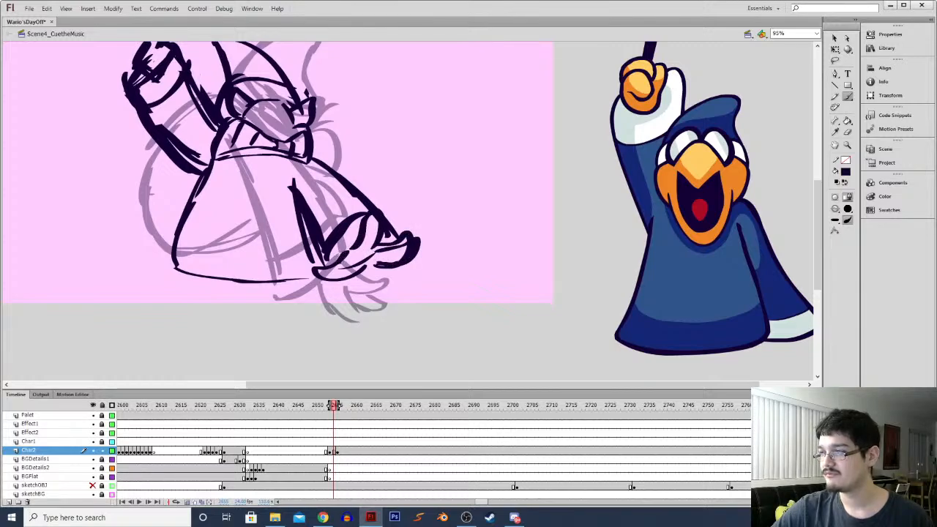
Add finger strokes to the lowered hand and delete stray lines around the sleeve's edge
drag(348, 228, 337, 259)
drag(350, 227, 360, 259)
key(l)
mouse_move(310, 276)
mouse_down()
mouse_move(391, 244)
mouse_move(376, 229)
mouse_move(396, 253)
mouse_move(417, 258)
mouse_move(356, 261)
mouse_up()
key(Delete)
key(b)
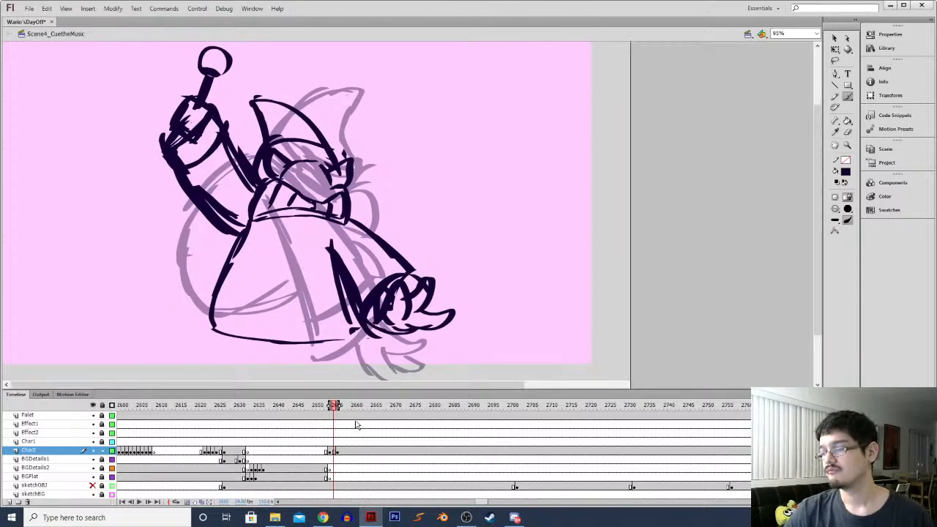
Move the hunched pose's Char2 keyframe to frame 2658 and play back the two poses
key(ctrl+minus)
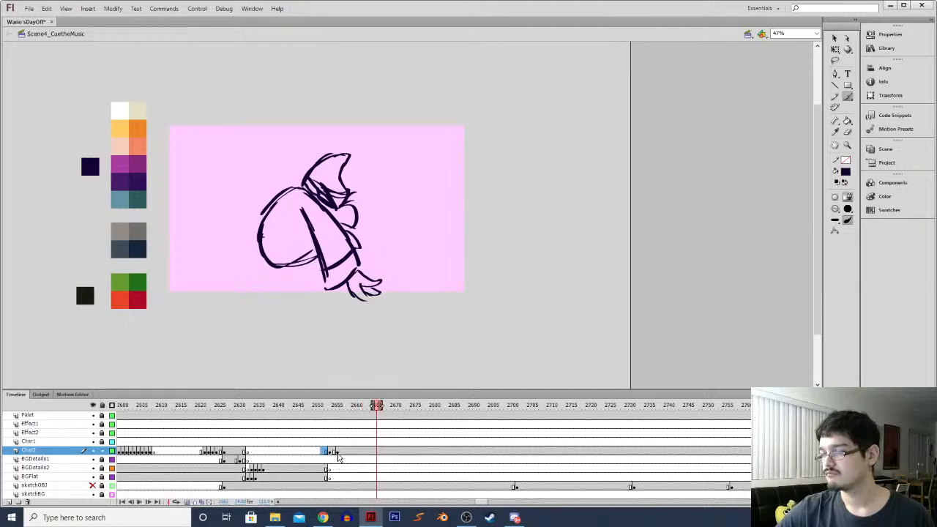
click(338, 452)
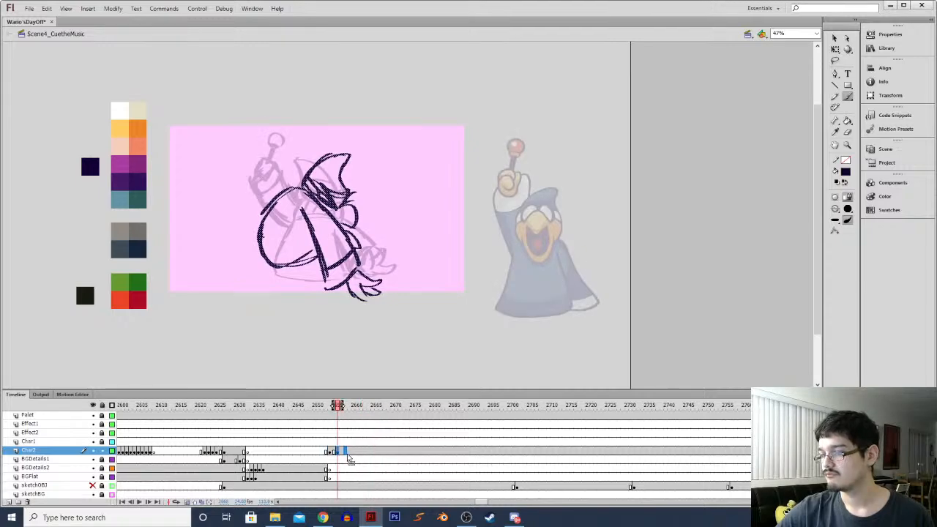
drag(347, 455, 346, 454)
click(330, 453)
key(Return)
Insert a blank keyframe at frame 2662 of Char2 and extend the onion skin range back over both earlier poses
click(359, 452)
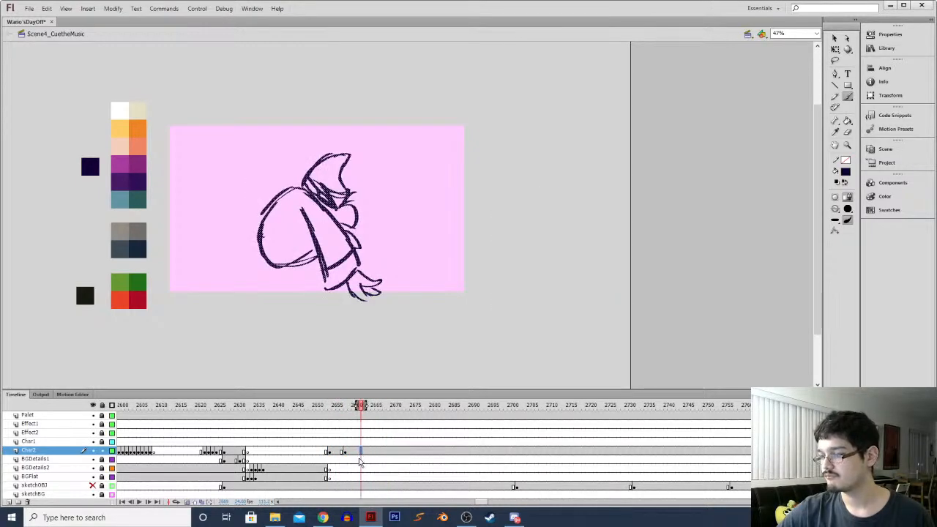
key(F7)
click(187, 502)
click(188, 502)
drag(353, 405, 335, 405)
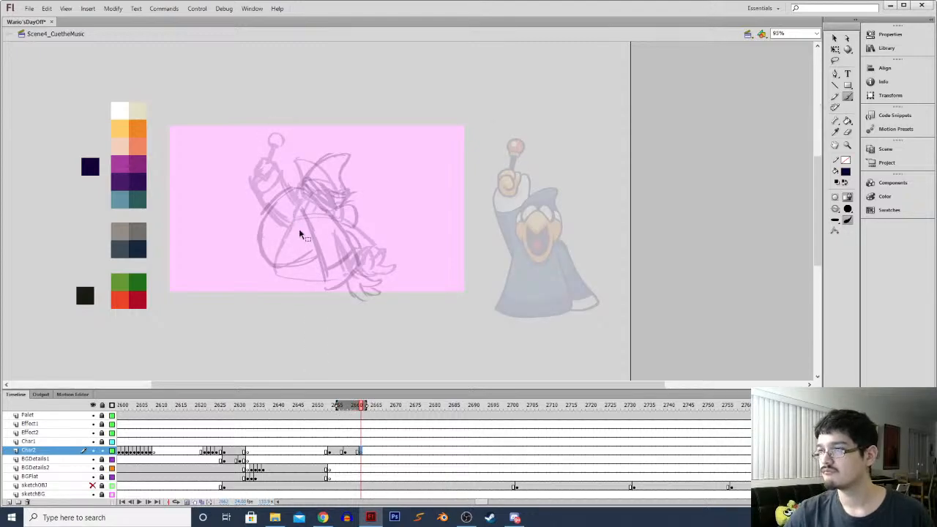
Sketch the front-facing wizard's bent left-hand sleeve with its hand, and the boxy robe body beside it
key(ctrl+=)
key(b)
mouse_move(331, 162)
mouse_down()
mouse_move(287, 176)
mouse_move(257, 242)
mouse_move(315, 259)
mouse_move(320, 206)
mouse_move(348, 185)
mouse_up()
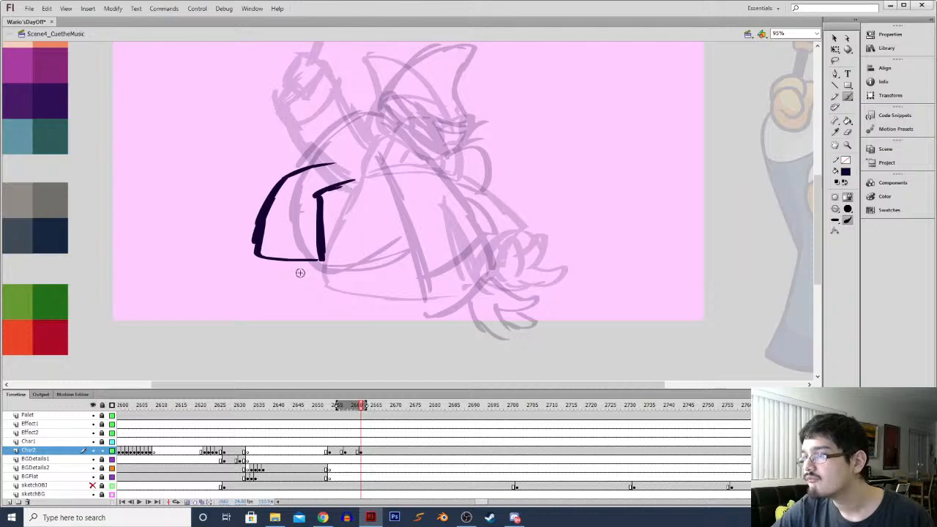
mouse_move(313, 262)
mouse_down()
mouse_move(285, 276)
mouse_move(268, 261)
mouse_up()
mouse_move(339, 188)
mouse_down()
mouse_move(330, 286)
mouse_move(408, 305)
mouse_up()
mouse_move(337, 290)
mouse_down()
mouse_move(465, 293)
mouse_move(451, 212)
mouse_up()
drag(451, 292, 444, 193)
Draw the front-facing head with half-round glasses, a rounded beak and a curved hat above the robe
mouse_move(351, 161)
mouse_down()
mouse_move(443, 159)
mouse_move(350, 163)
mouse_up()
mouse_move(424, 174)
mouse_down()
mouse_move(404, 213)
mouse_move(353, 166)
mouse_move(431, 147)
mouse_move(436, 155)
mouse_up()
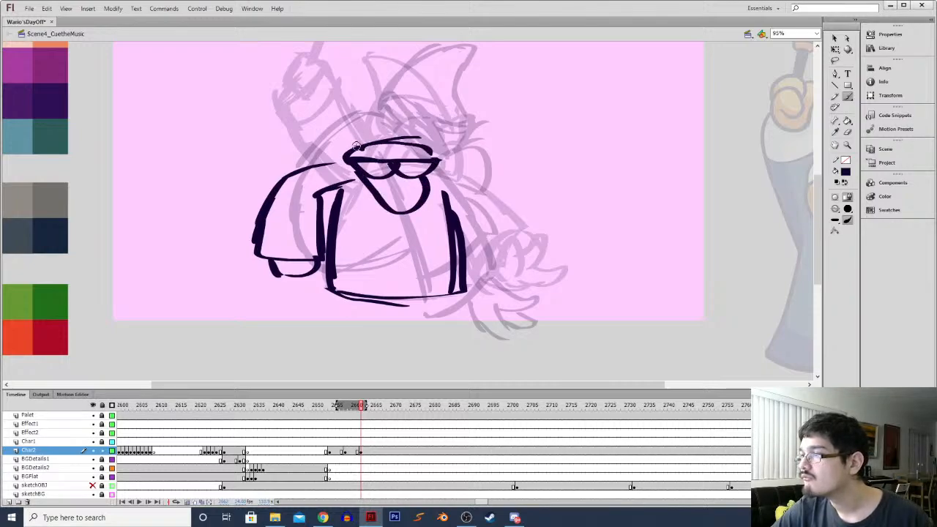
drag(357, 140, 319, 120)
mouse_move(319, 120)
mouse_down()
mouse_move(404, 107)
mouse_move(376, 107)
mouse_up()
mouse_move(376, 106)
mouse_down()
mouse_move(433, 150)
mouse_move(423, 155)
mouse_up()
Delete the left-hand arm and redraw it with a raised shoulder, a wide cuffed sleeve and a hand below
mouse_move(309, 144)
mouse_down()
mouse_move(254, 138)
mouse_move(217, 177)
mouse_move(215, 193)
mouse_up()
key(l)
drag(203, 166, 240, 133)
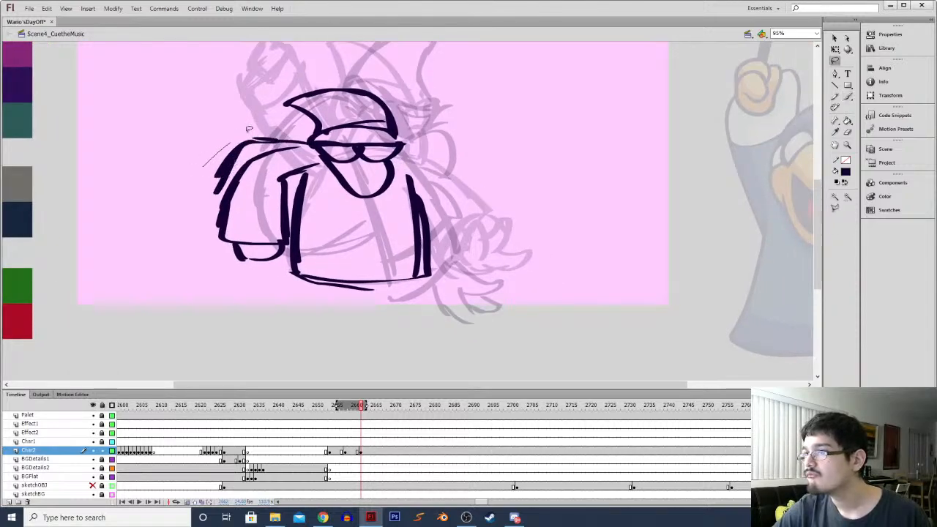
drag(296, 189, 258, 279)
key(Delete)
key(b)
mouse_move(310, 139)
mouse_down()
mouse_move(255, 123)
mouse_move(219, 178)
mouse_move(212, 220)
mouse_move(282, 221)
mouse_up()
drag(278, 161, 281, 220)
drag(303, 162, 287, 172)
mouse_move(275, 194)
mouse_down()
mouse_move(219, 192)
mouse_move(275, 192)
mouse_up()
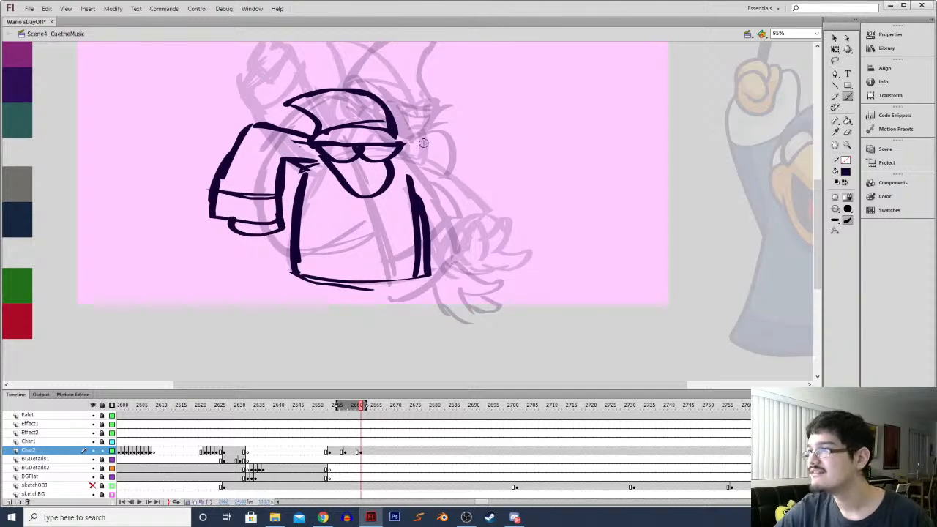
Draw the matching right-hand arm with its raised shoulder, cuff and hand, and thicken the robe's side and lower outlines
mouse_move(403, 133)
mouse_down()
mouse_move(463, 124)
mouse_move(484, 187)
mouse_up()
drag(407, 158, 427, 247)
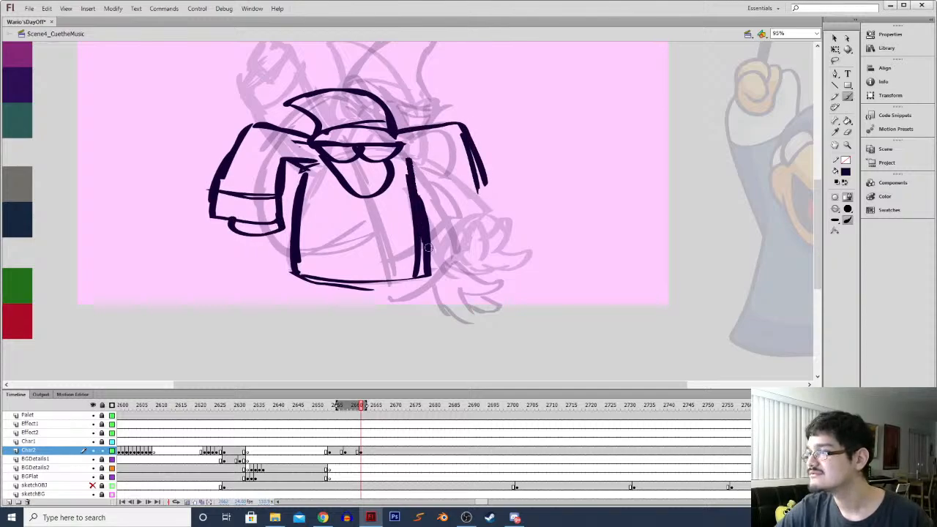
mouse_move(299, 176)
mouse_down()
mouse_move(290, 268)
mouse_move(373, 283)
mouse_up()
mouse_move(401, 154)
mouse_down()
mouse_move(437, 149)
mouse_move(492, 204)
mouse_up()
drag(475, 150, 429, 214)
mouse_move(421, 153)
mouse_down()
mouse_move(427, 214)
mouse_move(481, 190)
mouse_up()
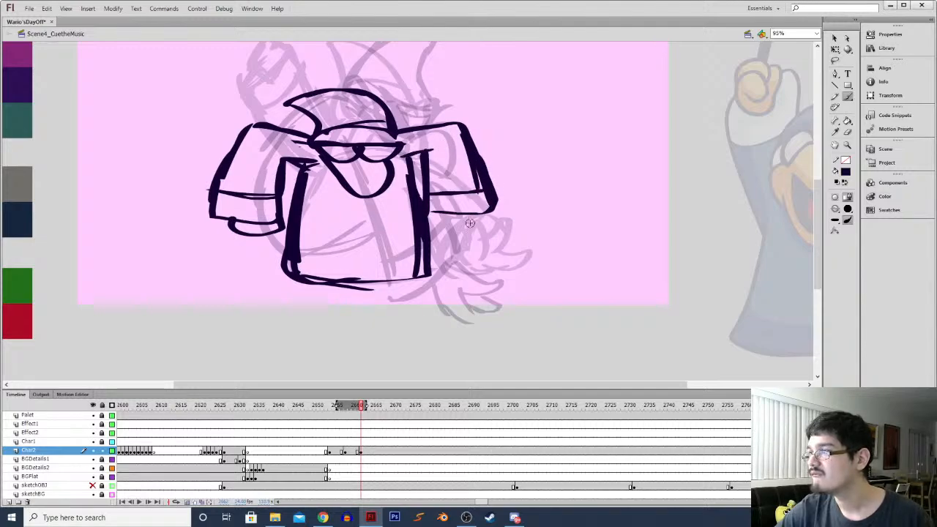
drag(431, 220, 433, 224)
mouse_move(316, 187)
mouse_down()
mouse_move(306, 208)
mouse_move(310, 253)
mouse_up()
drag(245, 199, 319, 206)
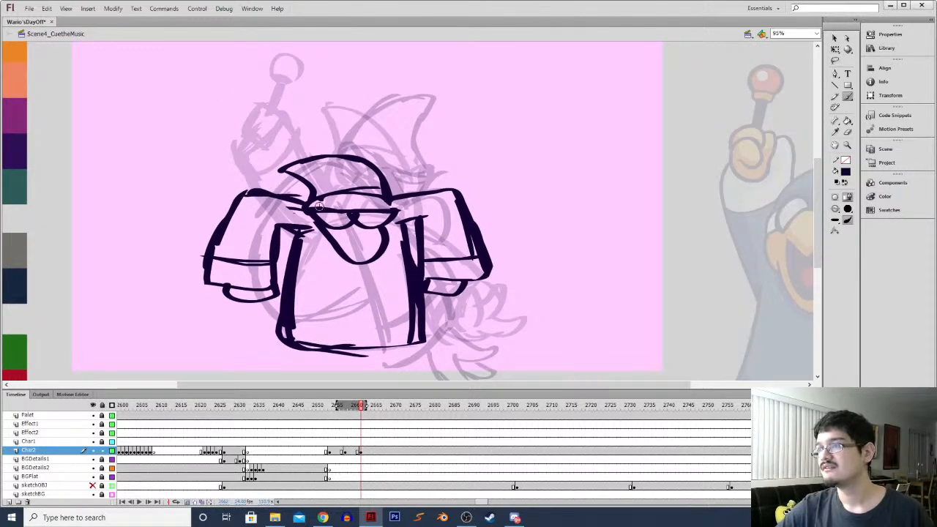
Play back the three poses, move the front-facing pose's keyframe to frame 2667 and replay the timing
key(ctrl+minus)
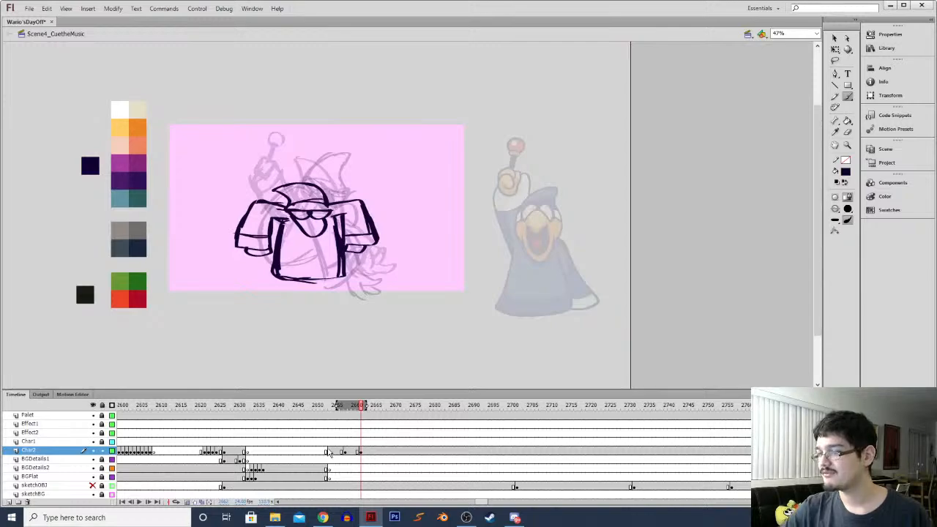
key(Return)
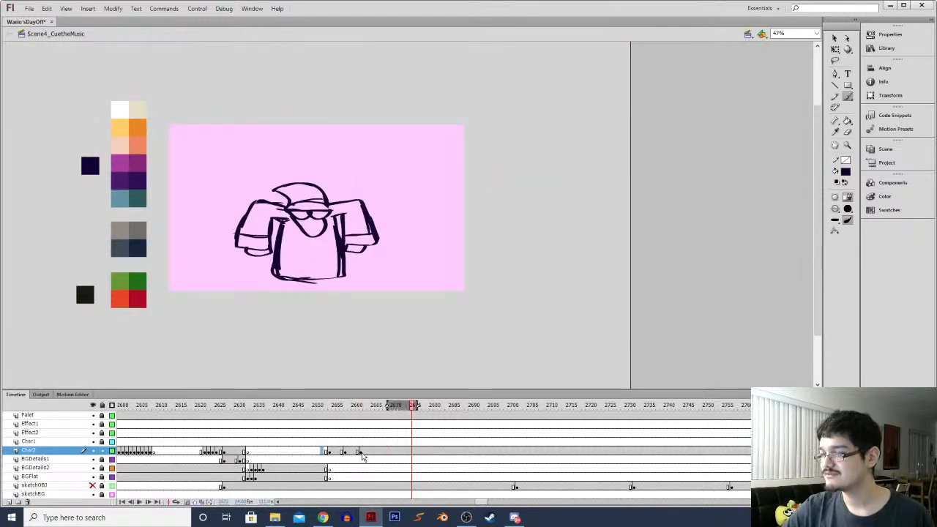
click(361, 453)
key(Return)
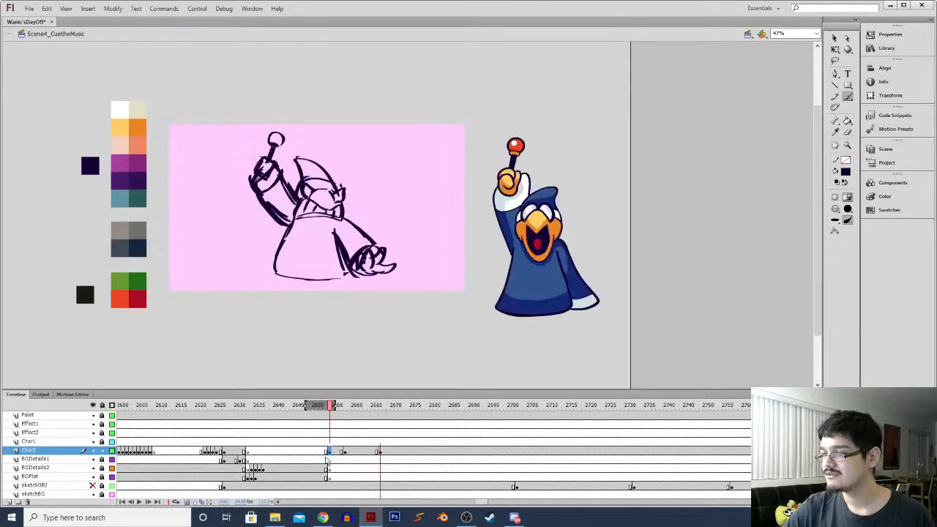
key(Return)
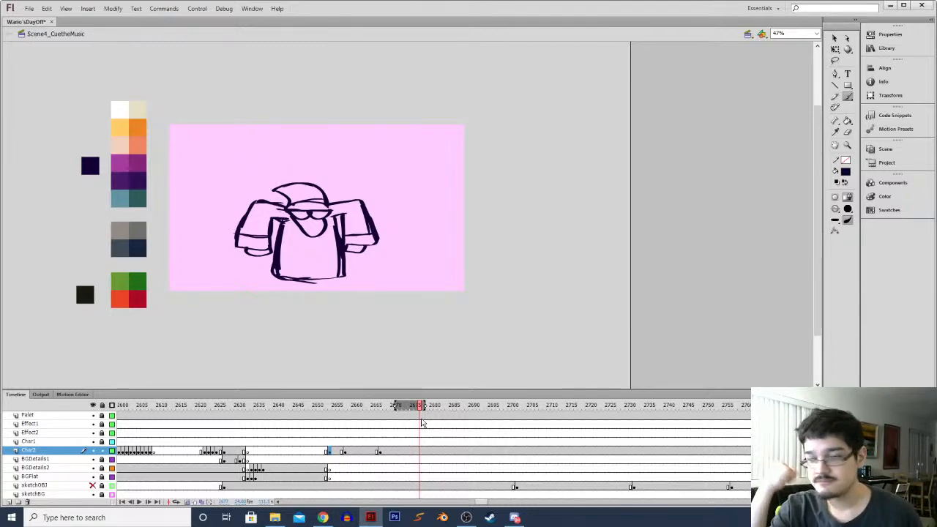
Move the hunched pose's keyframe to frame 2660 and play back the wizard animation
click(346, 451)
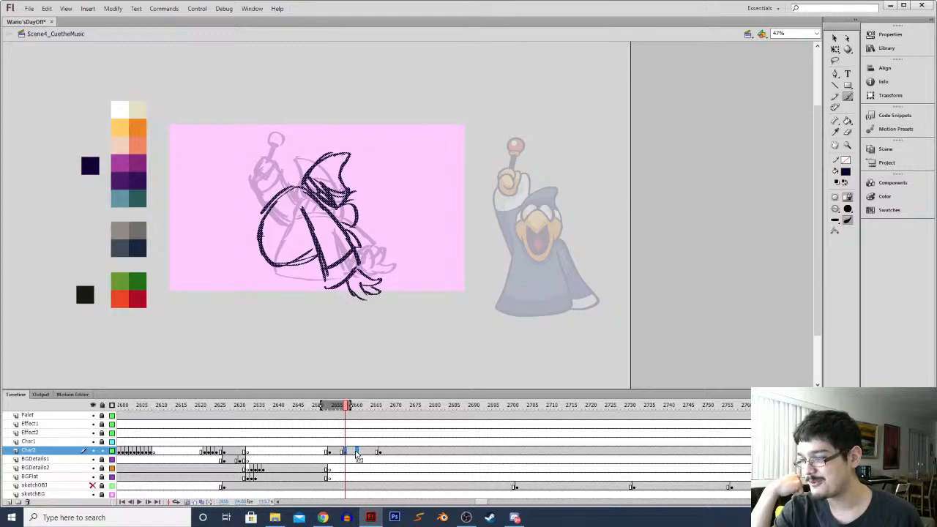
click(323, 451)
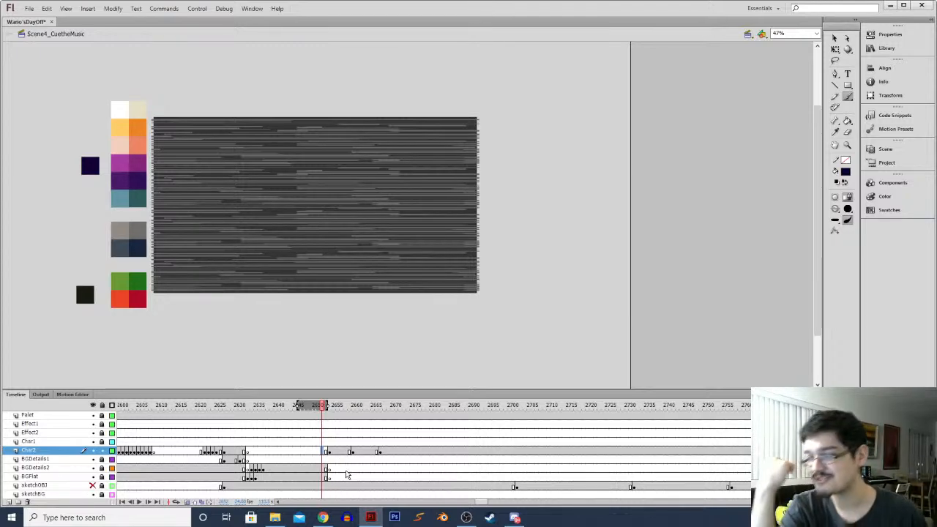
mouse_move(330, 415)
mouse_down()
mouse_move(381, 415)
mouse_move(336, 416)
mouse_up()
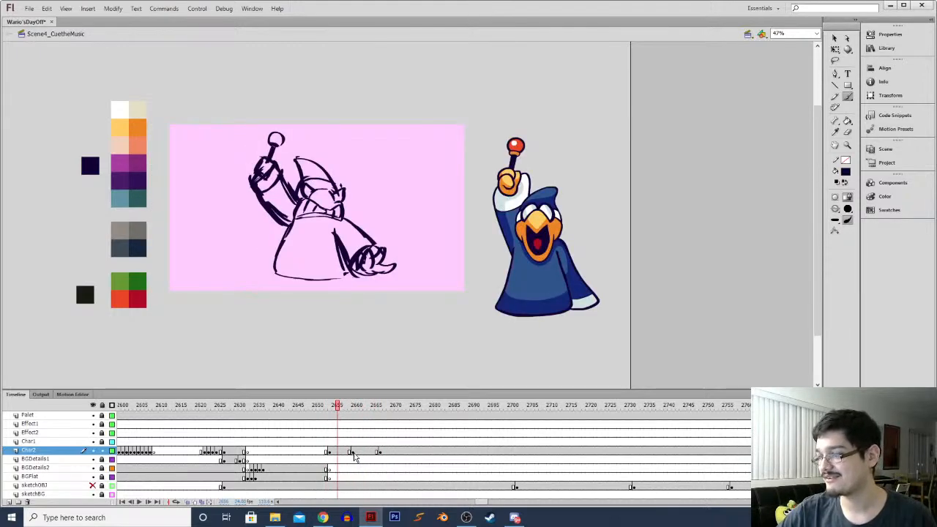
click(352, 452)
key(Return)
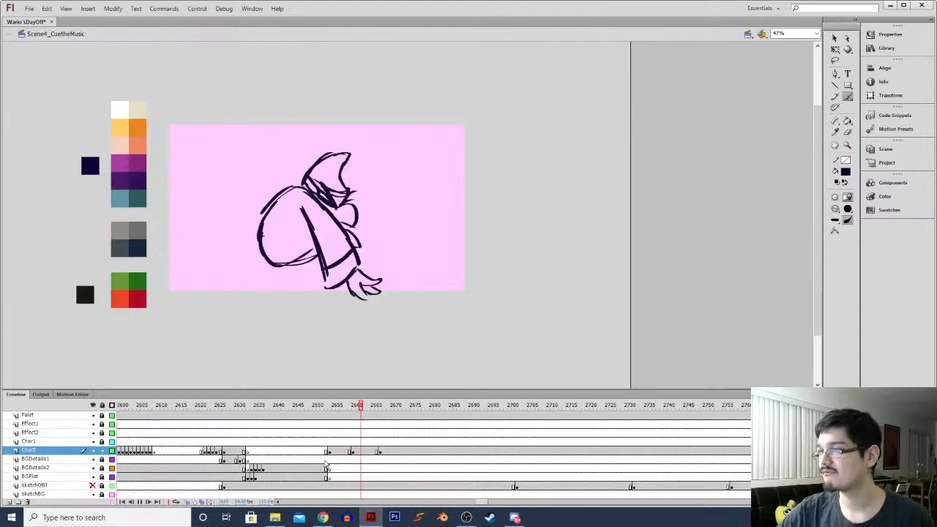
Play back from the front-facing pose and shift all three wizard pose keyframes about 13 frames later on the Char2 layer
click(380, 453)
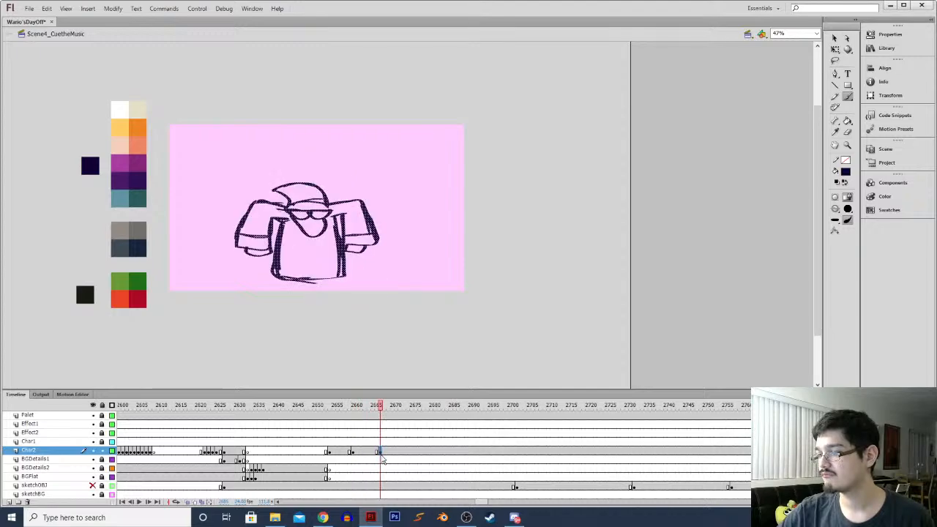
key(Return)
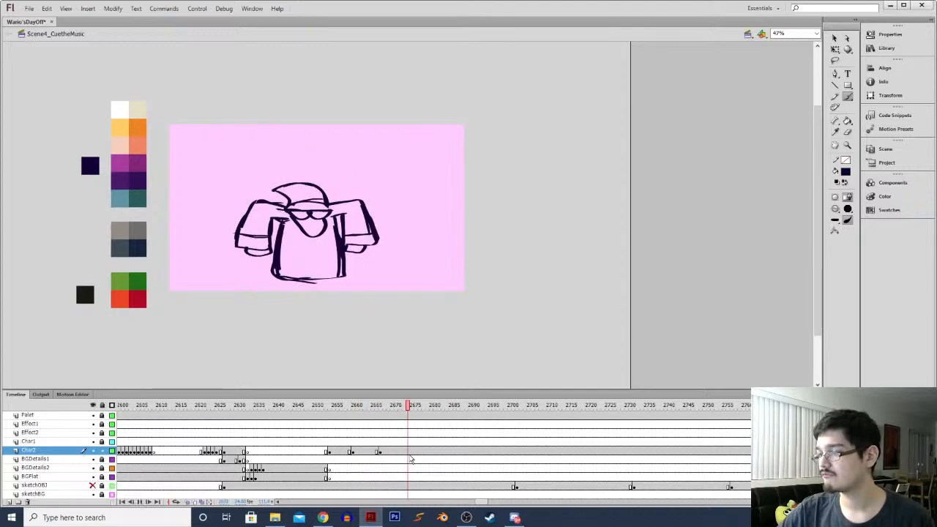
click(327, 452)
click(319, 453)
click(329, 454)
click(341, 453)
click(329, 453)
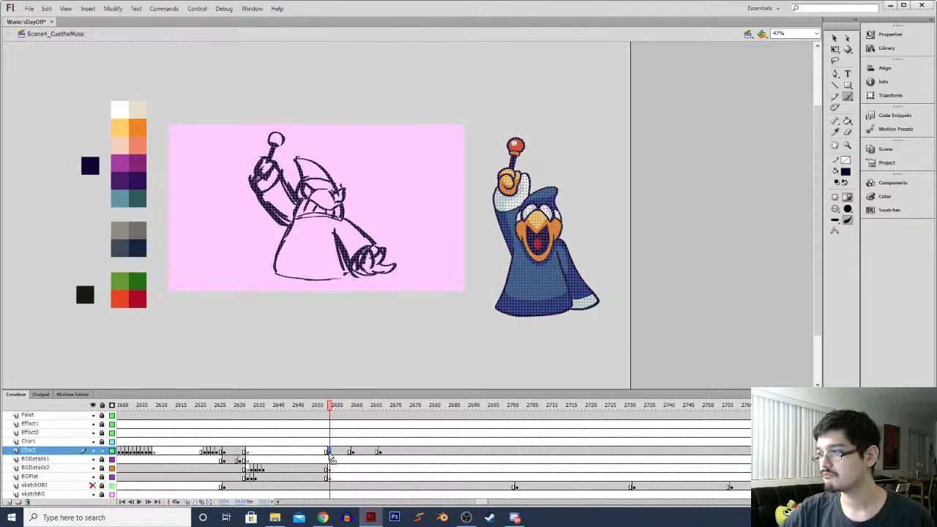
drag(327, 452, 413, 459)
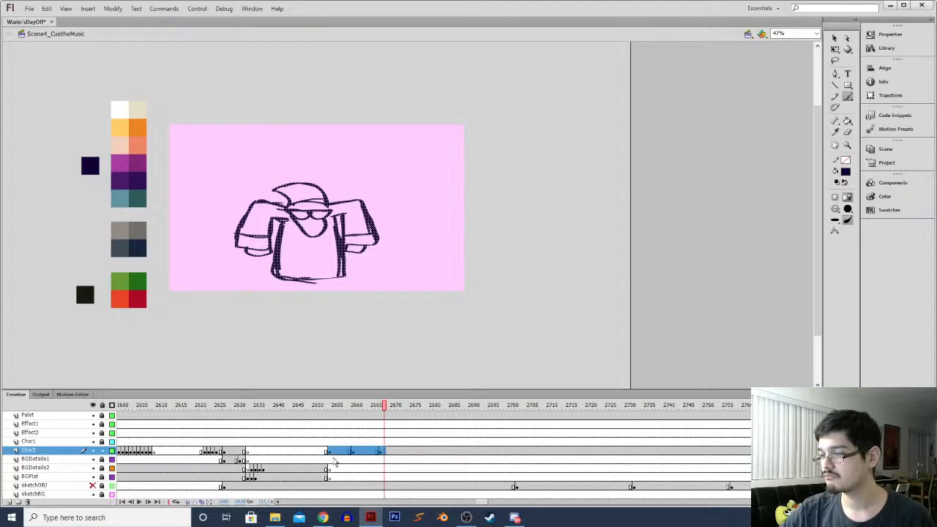
click(329, 453)
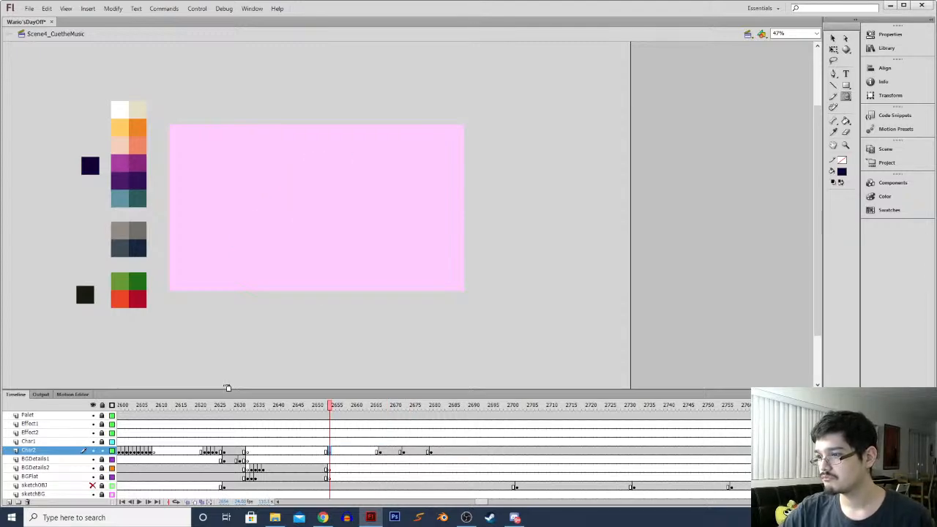
Turn on onion skinning and draw two touching round eyes with dot pupils in the blank span before the raised-wand pose
click(185, 500)
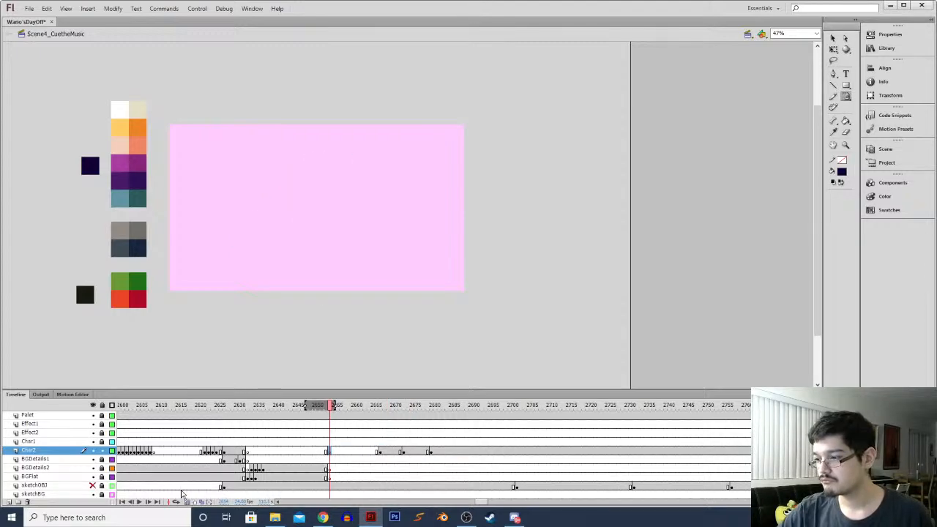
click(374, 453)
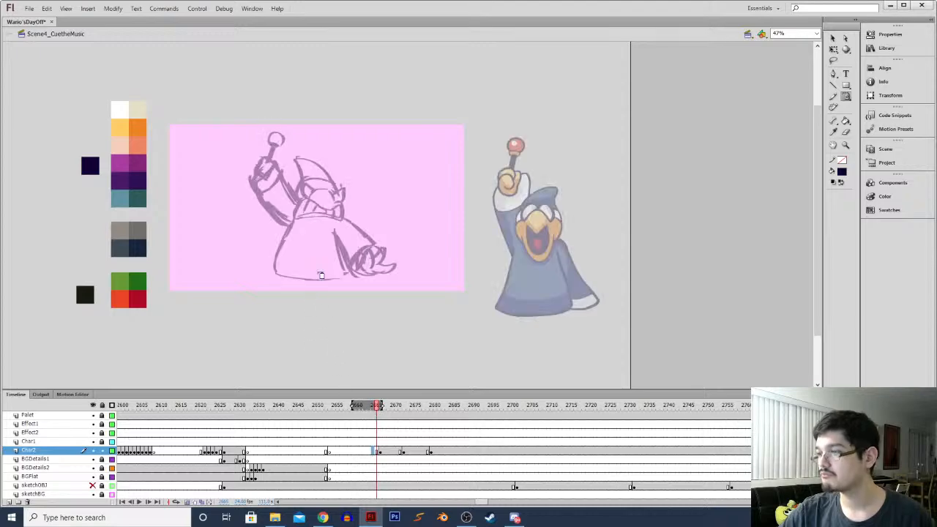
ctrl+click(316, 219)
mouse_move(359, 196)
mouse_down()
mouse_move(347, 202)
mouse_move(365, 246)
mouse_move(355, 196)
mouse_move(311, 248)
mouse_move(338, 235)
mouse_up()
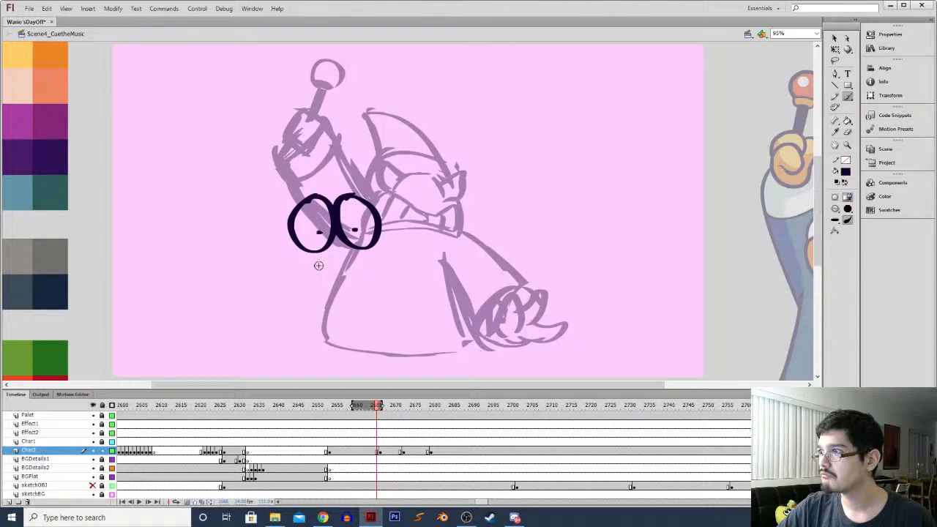
Draw the wand's round orb and short handle below the eyes, with two rounded hands gripping it
mouse_move(322, 245)
mouse_down()
mouse_move(296, 264)
mouse_move(329, 252)
mouse_move(340, 280)
mouse_up()
key(l)
key(b)
mouse_move(339, 275)
mouse_down()
mouse_move(362, 306)
mouse_move(361, 276)
mouse_move(369, 310)
mouse_up()
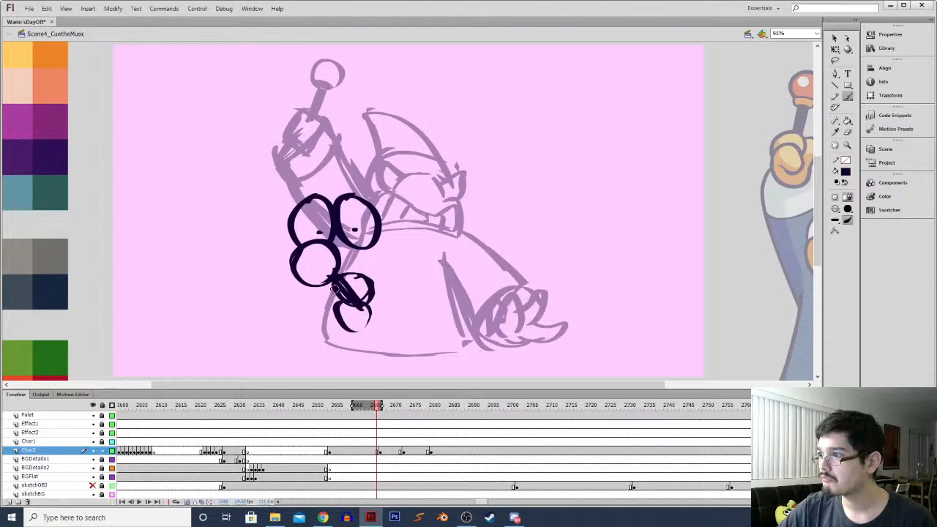
key(l)
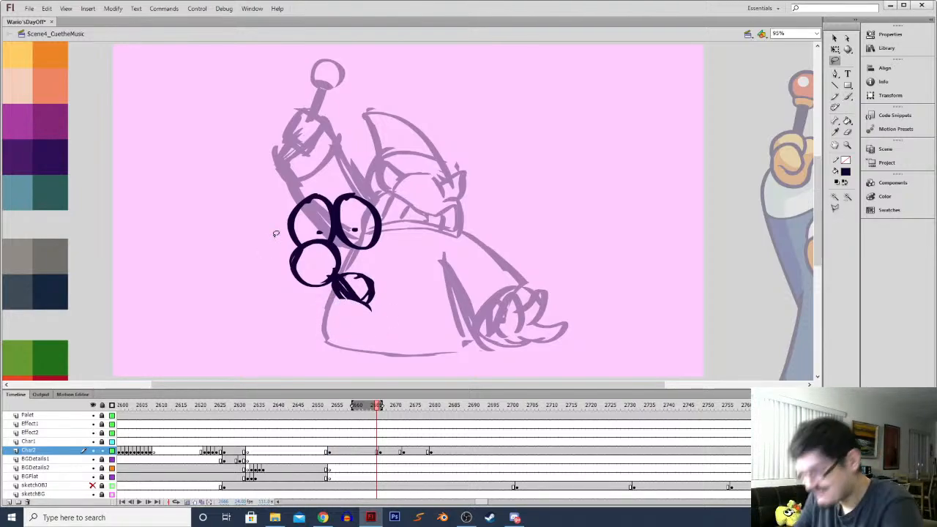
key(b)
key(b)
key(b)
mouse_move(341, 280)
mouse_down()
mouse_move(334, 323)
mouse_move(315, 294)
mouse_move(293, 284)
mouse_move(286, 238)
mouse_move(329, 322)
mouse_up()
Draw both sleeved arms curving around to the wand hands and redraw the wand's orb slightly larger
mouse_move(382, 214)
mouse_down()
mouse_move(450, 272)
mouse_move(366, 302)
mouse_up()
mouse_move(401, 242)
mouse_down()
mouse_move(344, 274)
mouse_move(384, 317)
mouse_up()
mouse_move(355, 282)
mouse_down()
mouse_move(384, 323)
mouse_move(442, 257)
mouse_move(385, 208)
mouse_up()
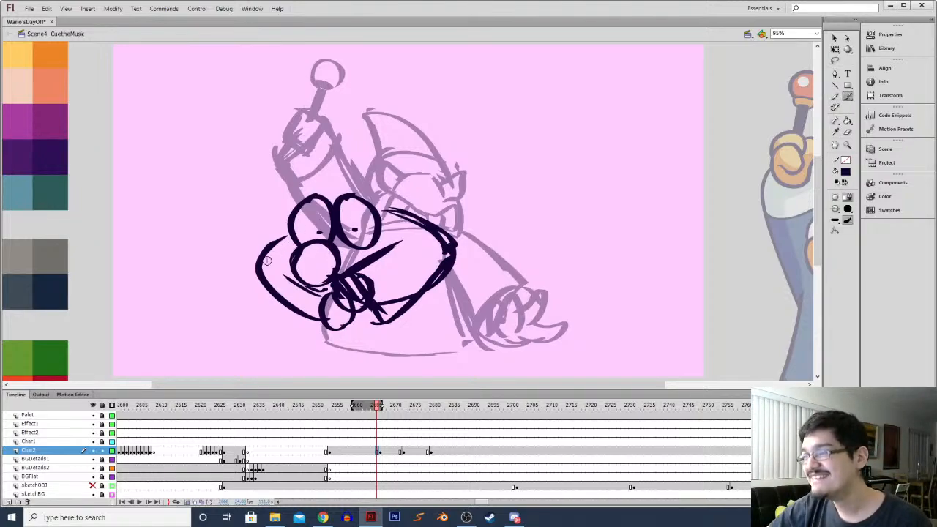
mouse_move(308, 253)
mouse_down()
mouse_move(295, 281)
mouse_move(317, 282)
mouse_move(290, 253)
mouse_up()
key(e)
key(b)
drag(302, 321, 258, 282)
mouse_move(371, 186)
mouse_down()
mouse_move(406, 188)
mouse_move(425, 307)
mouse_up()
mouse_move(403, 183)
mouse_down()
mouse_move(436, 197)
mouse_move(417, 292)
mouse_up()
drag(322, 173, 258, 265)
drag(304, 179, 265, 282)
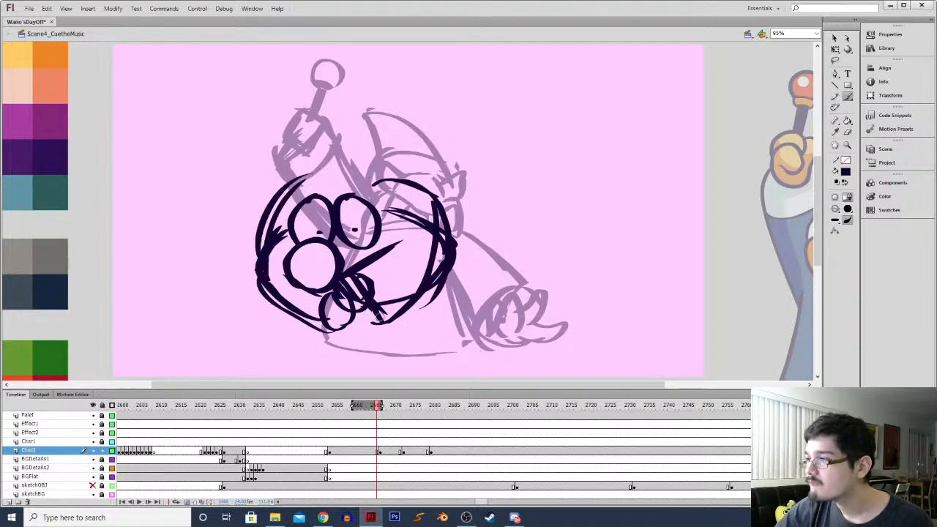
Outline the robe's side and hem below the arms and erase the outer shoulder arcs around the head
mouse_move(448, 258)
mouse_down()
mouse_move(472, 335)
mouse_move(380, 352)
mouse_move(313, 330)
mouse_move(309, 350)
mouse_up()
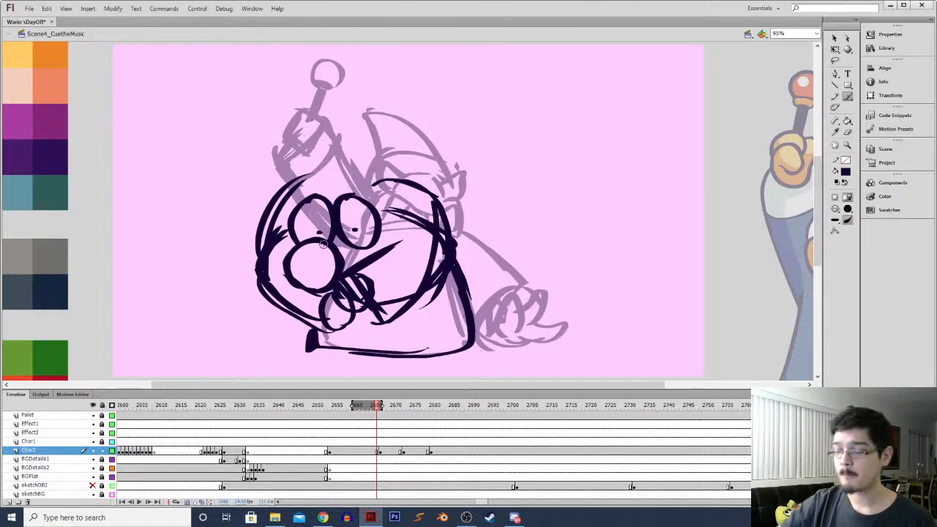
key(e)
mouse_move(264, 269)
mouse_down()
mouse_move(259, 211)
mouse_move(389, 180)
mouse_move(421, 244)
mouse_move(446, 253)
mouse_up()
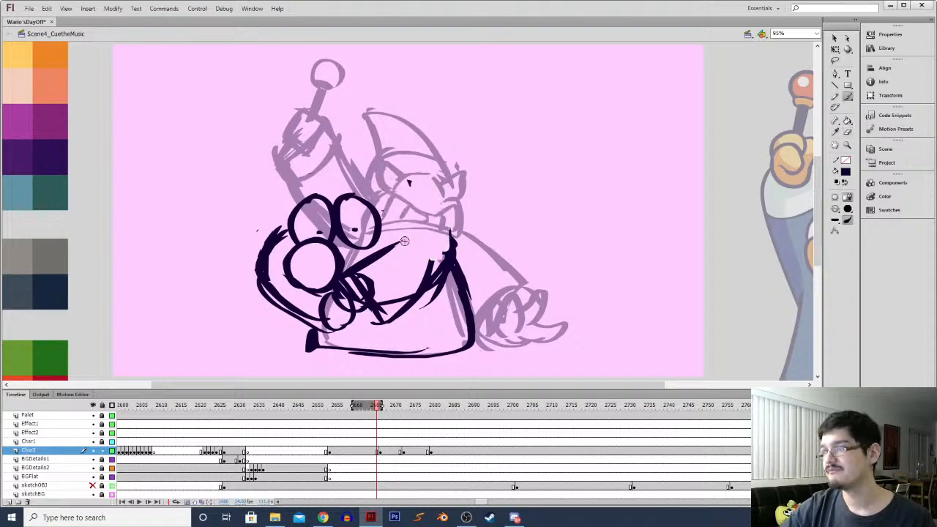
Redraw the rounded shoulder and sleeve lines and extend the opposite arm's outline up to the eyes
mouse_move(379, 208)
mouse_down()
mouse_move(431, 224)
mouse_move(384, 310)
mouse_up()
drag(403, 230, 343, 273)
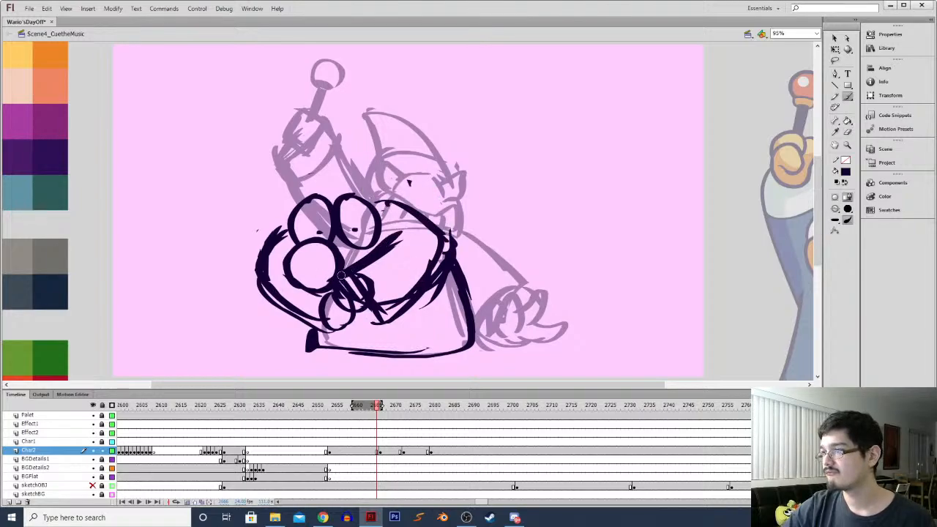
drag(370, 300, 357, 332)
key(l)
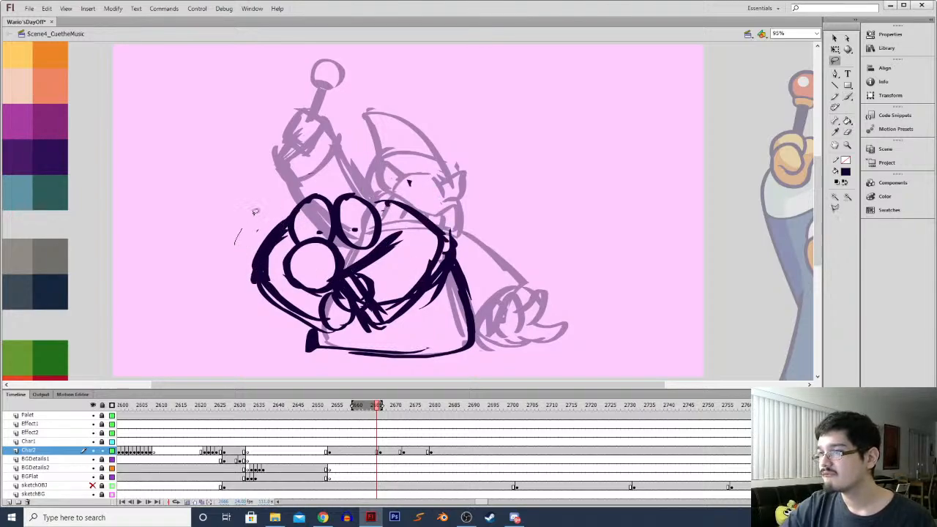
drag(232, 290, 249, 322)
Draw the curved wizard hat above the eyes with its pointed tip bent forward
key(b)
mouse_move(304, 203)
mouse_down()
mouse_move(262, 171)
mouse_move(302, 162)
mouse_move(380, 202)
mouse_up()
mouse_move(301, 195)
mouse_down()
mouse_move(272, 167)
mouse_move(383, 203)
mouse_up()
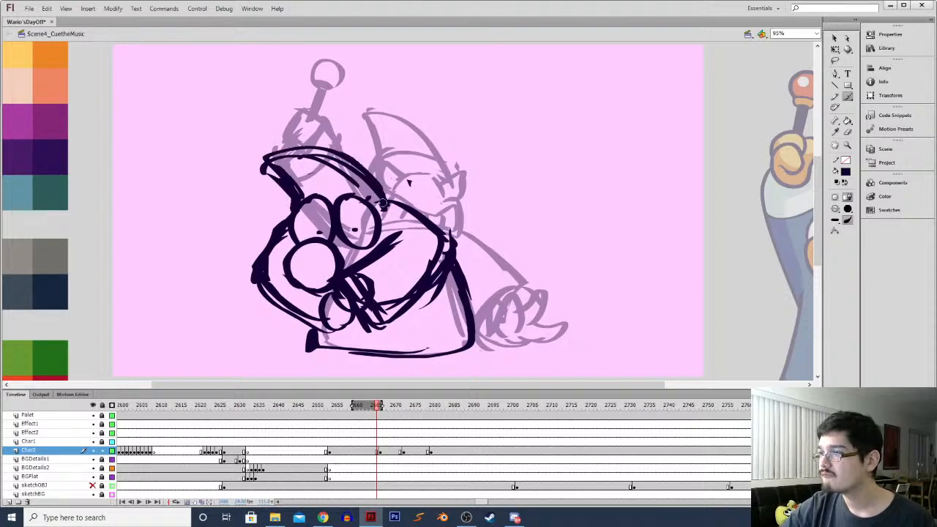
Redraw the wand's orb and handle with heavier lines and delete the part of the handle overlapping the hand
mouse_move(330, 249)
mouse_down()
mouse_move(310, 250)
mouse_move(294, 283)
mouse_move(310, 246)
mouse_move(280, 275)
mouse_move(364, 338)
mouse_up()
key(l)
key(Delete)
key(b)
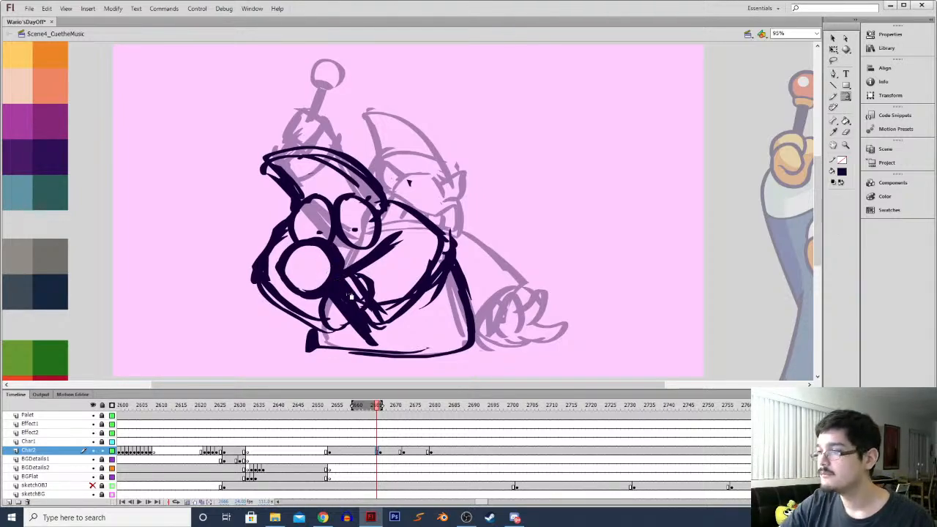
key(l)
mouse_move(360, 275)
mouse_down()
mouse_move(329, 305)
mouse_move(347, 303)
mouse_move(346, 272)
mouse_move(353, 298)
mouse_move(331, 294)
mouse_up()
key(Delete)
key(b)
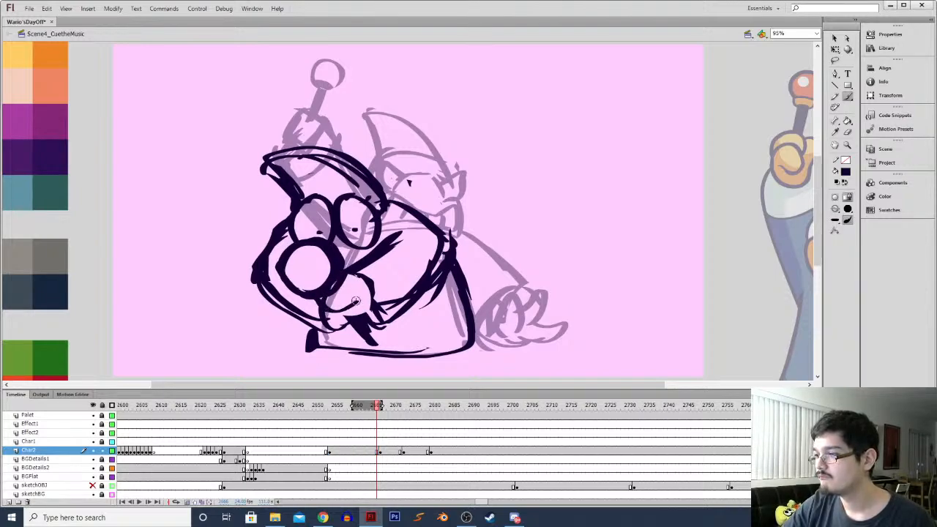
Delete the leftover handle and robe lines below the hand and draw the end of the wand and sleeve outline there
key(l)
key(Delete)
mouse_move(307, 326)
mouse_down()
mouse_move(359, 321)
mouse_move(344, 322)
mouse_move(391, 328)
mouse_move(351, 330)
mouse_up()
key(Delete)
key(b)
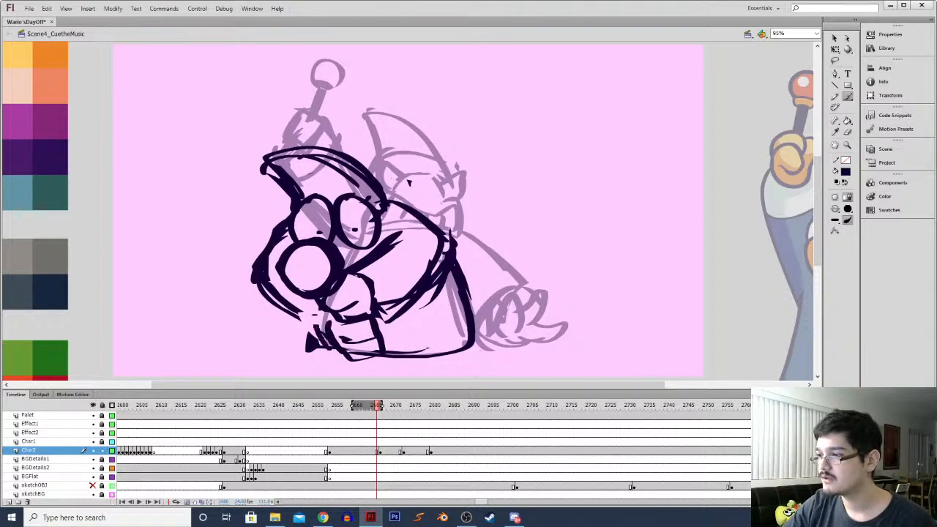
key(l)
mouse_move(331, 324)
mouse_down()
mouse_move(307, 360)
mouse_move(329, 324)
mouse_move(331, 338)
mouse_move(315, 335)
mouse_move(297, 307)
mouse_move(265, 291)
mouse_up()
key(Delete)
key(b)
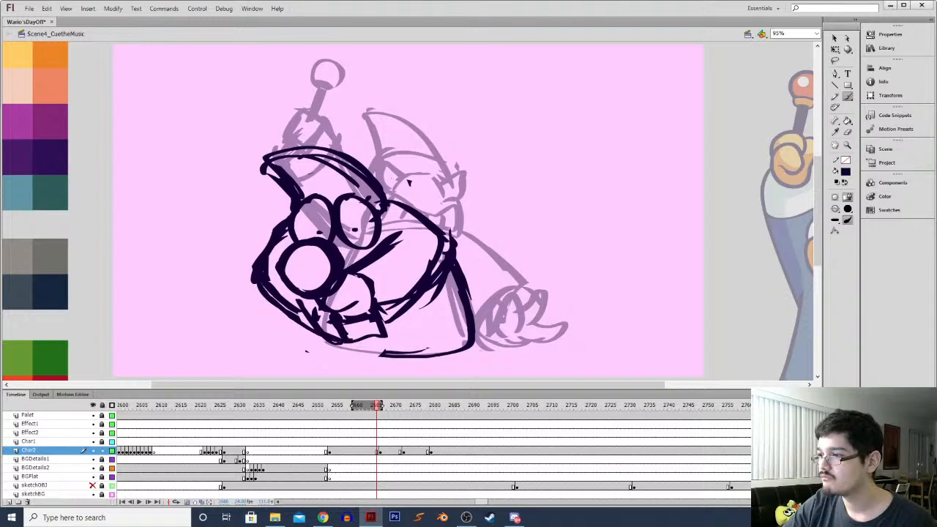
Replace the far shoulder line with a higher rounded one and redraw the robe's curved hem
mouse_move(388, 209)
mouse_down()
mouse_move(442, 199)
mouse_move(440, 268)
mouse_up()
key(l)
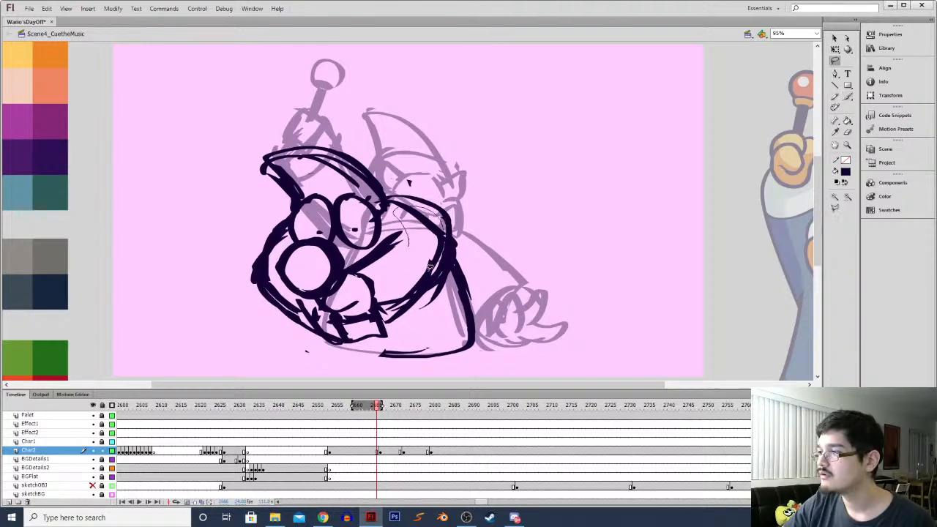
key(b)
mouse_move(321, 335)
mouse_down()
mouse_move(338, 350)
mouse_move(395, 359)
mouse_move(451, 335)
mouse_up()
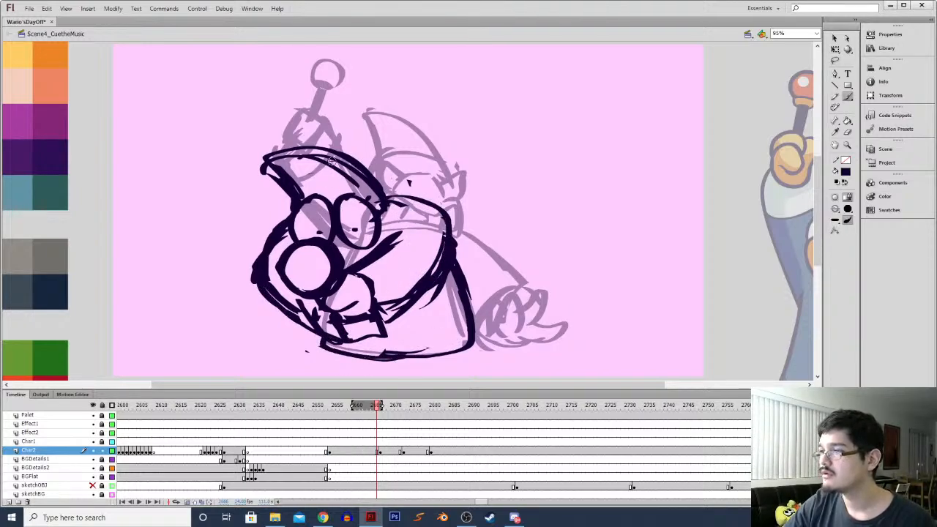
Play back the new wide-eyed pose leading into the raised-wand pose and check the transition
click(331, 450)
key(Return)
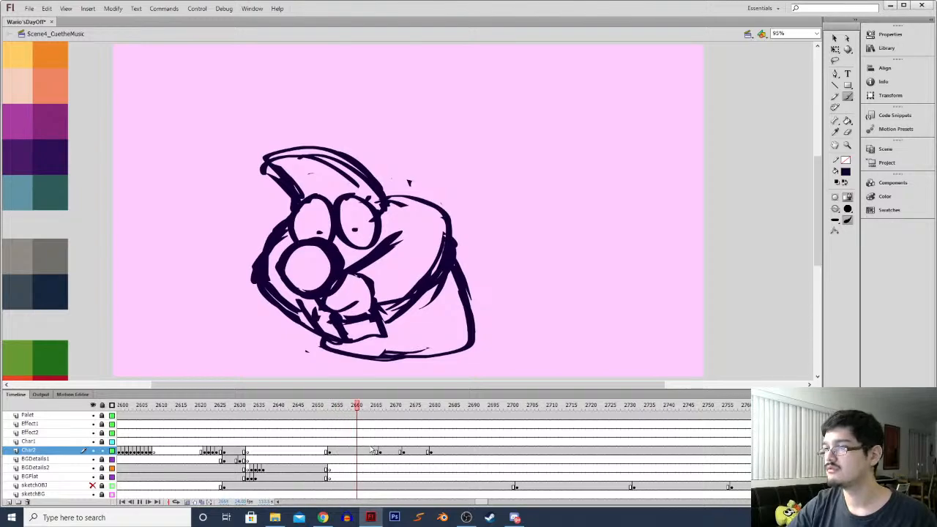
click(366, 451)
click(380, 452)
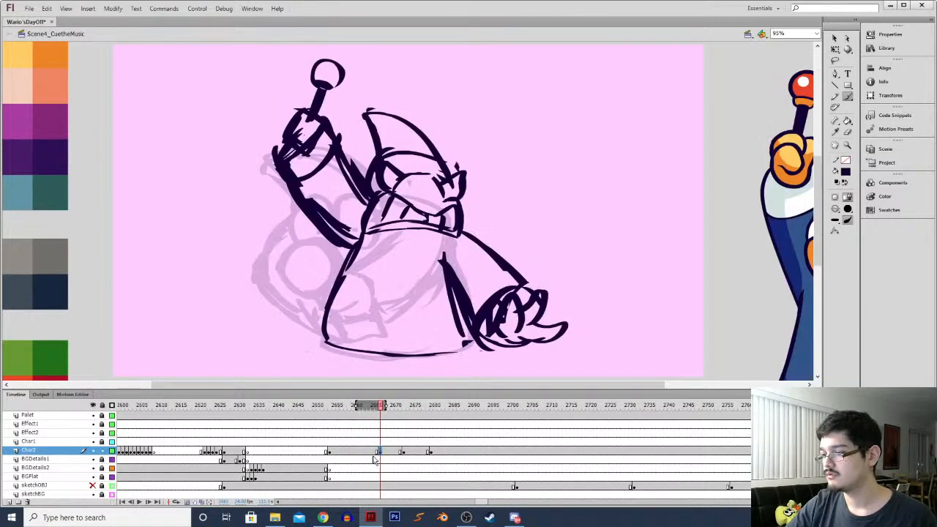
Shift the hunched and front-facing pose keyframes about 12 frames later and replay the timing
drag(404, 452, 467, 454)
click(335, 451)
key(Return)
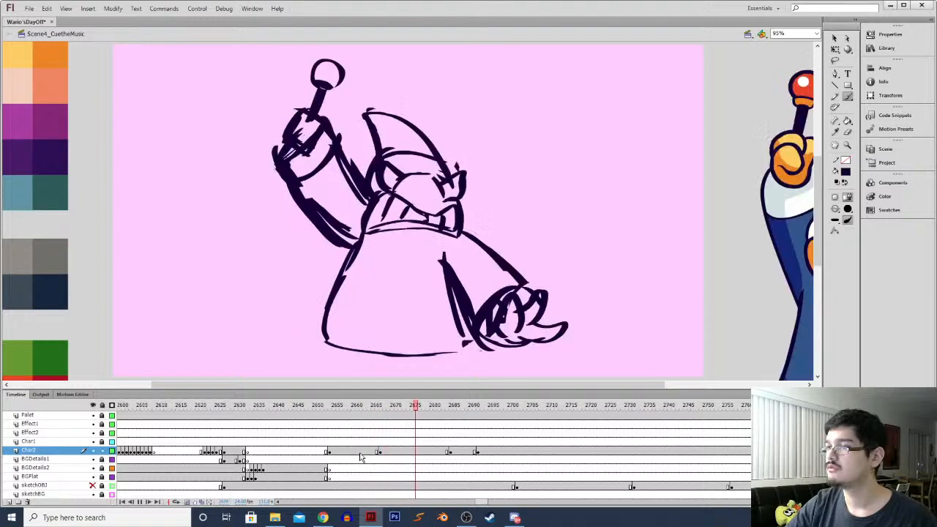
Insert a blank keyframe at frame 2663 on the Char2 layer and widen the onion-skin range to include the raised-wand pose
click(360, 451)
click(369, 452)
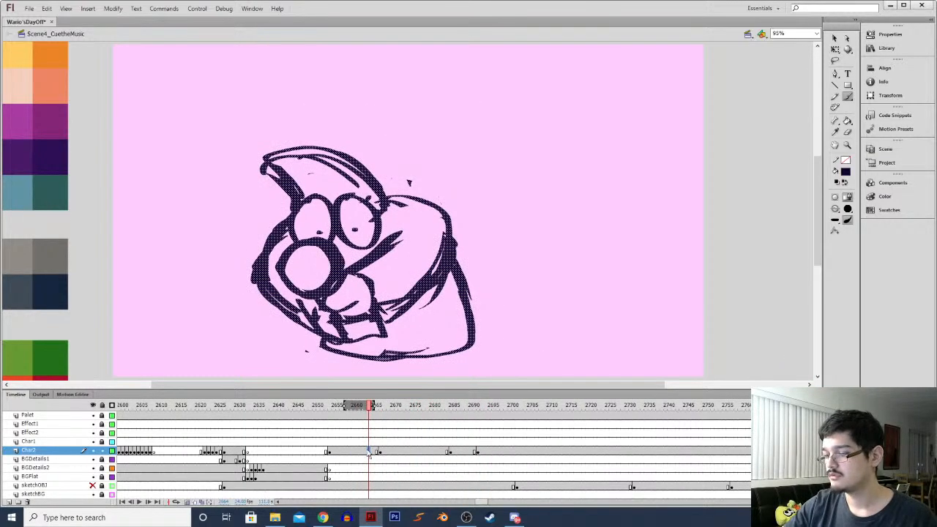
click(365, 454)
key(F7)
drag(371, 406, 385, 406)
Sketch the in-between wizard with slanted angry eyes, an arm swung out holding the wand, a bent sleeve, robe, beak and hat
mouse_move(352, 254)
mouse_down()
mouse_move(399, 228)
mouse_move(358, 258)
mouse_up()
mouse_move(308, 223)
mouse_down()
mouse_move(356, 249)
mouse_move(355, 259)
mouse_up()
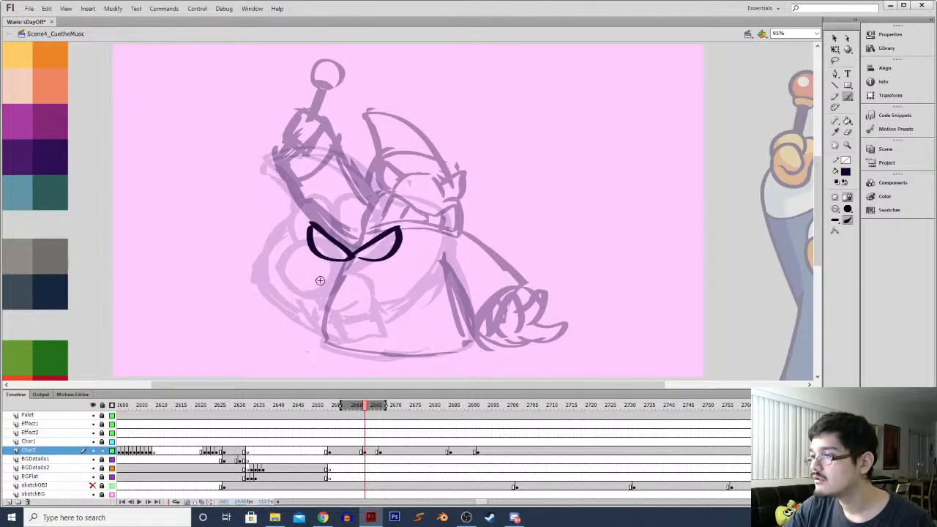
mouse_move(275, 270)
mouse_down()
mouse_move(271, 310)
mouse_move(238, 243)
mouse_move(260, 210)
mouse_move(302, 207)
mouse_up()
drag(406, 238, 459, 326)
mouse_move(417, 265)
mouse_down()
mouse_move(401, 343)
mouse_move(469, 307)
mouse_move(466, 349)
mouse_move(322, 356)
mouse_move(330, 291)
mouse_up()
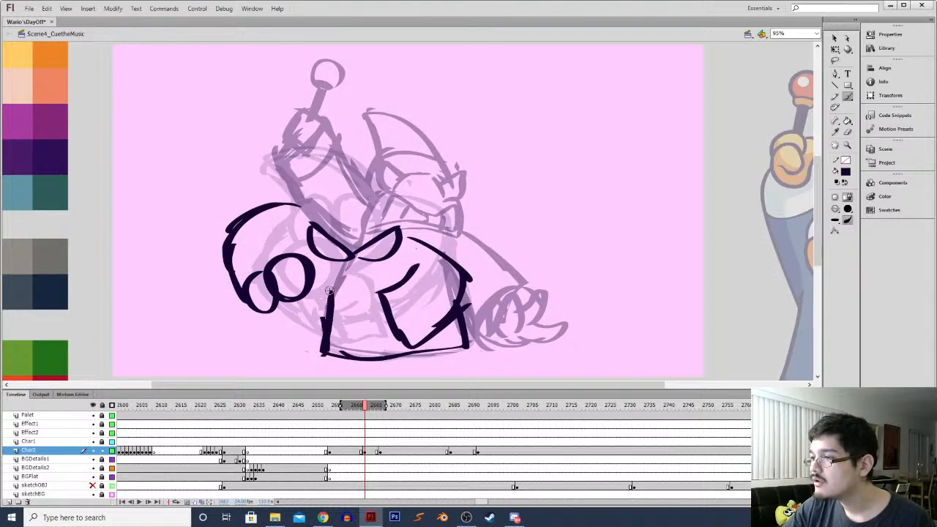
drag(379, 267, 309, 255)
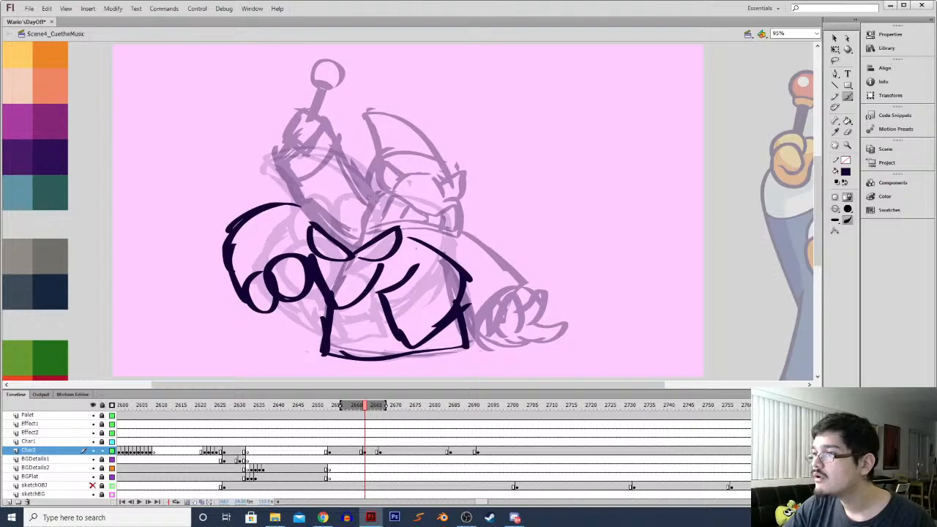
mouse_move(320, 223)
mouse_down()
mouse_move(388, 187)
mouse_move(403, 234)
mouse_up()
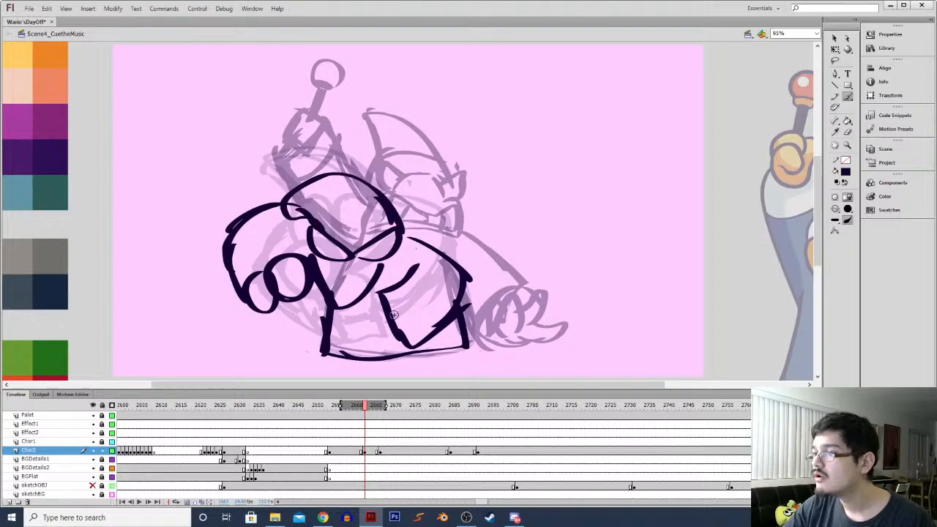
Play back the new in-between and compare it with the raised-wand pose that follows
click(346, 451)
key(Return)
key(Return)
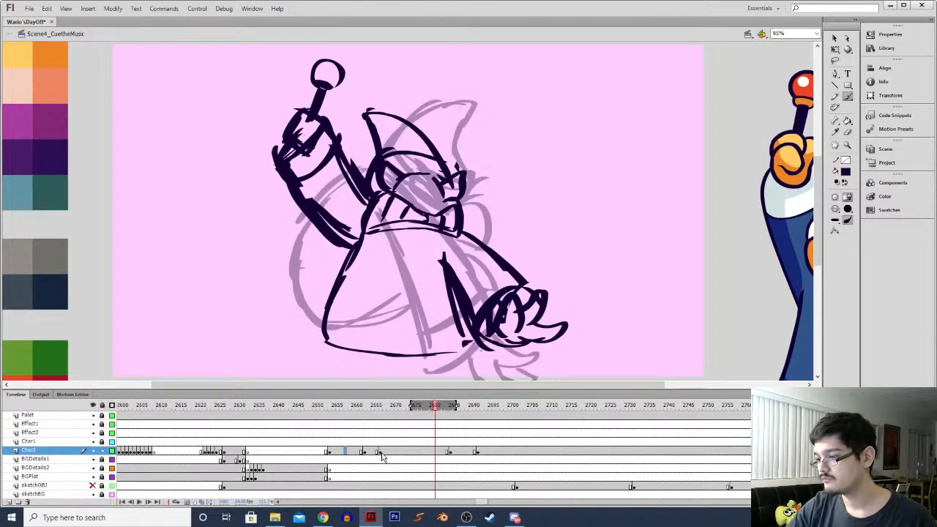
click(400, 451)
click(362, 452)
click(399, 452)
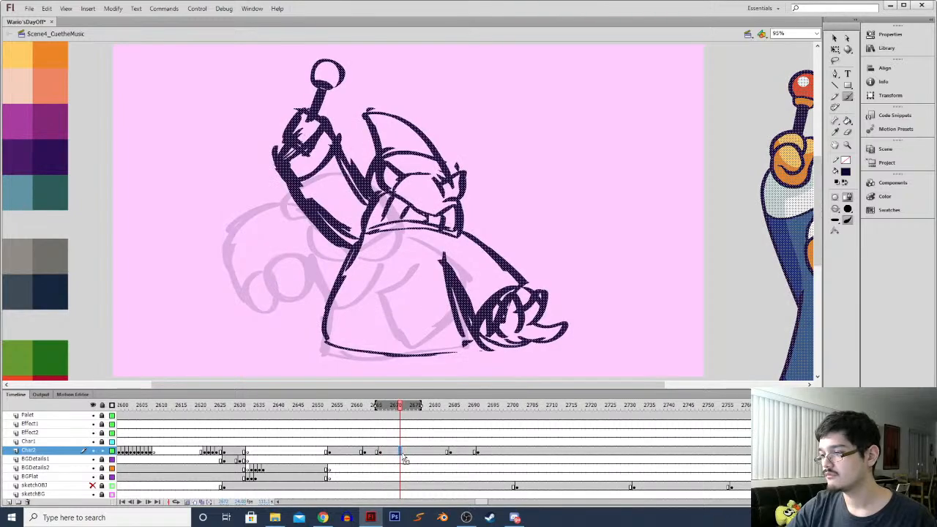
Move the hunched pose's keyframe about 12 frames earlier, closer to the raised-wand pose, and replay the wizard animation
click(448, 451)
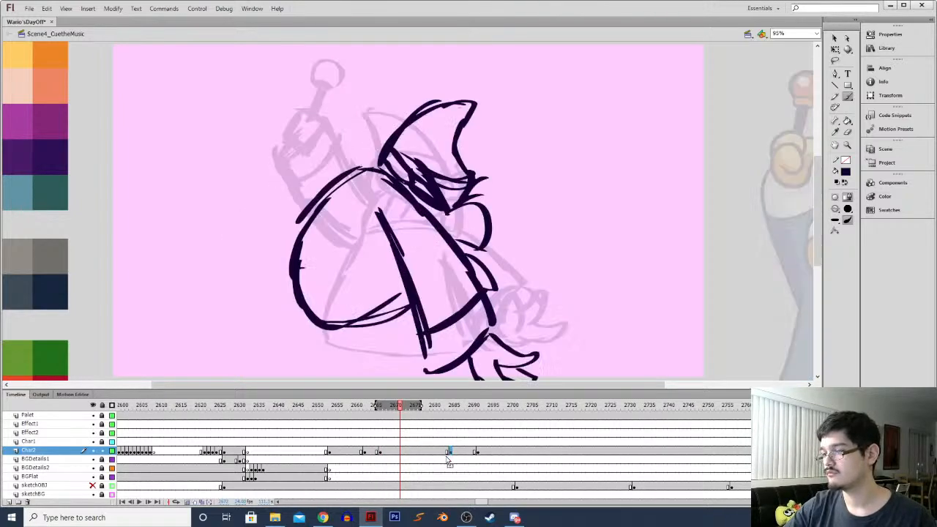
key(comma)
key(comma)
key(comma)
key(comma)
key(comma)
key(comma)
key(comma)
key(comma)
key(comma)
key(comma)
key(comma)
key(comma)
key(comma)
key(comma)
key(comma)
key(comma)
key(comma)
key(comma)
key(comma)
key(comma)
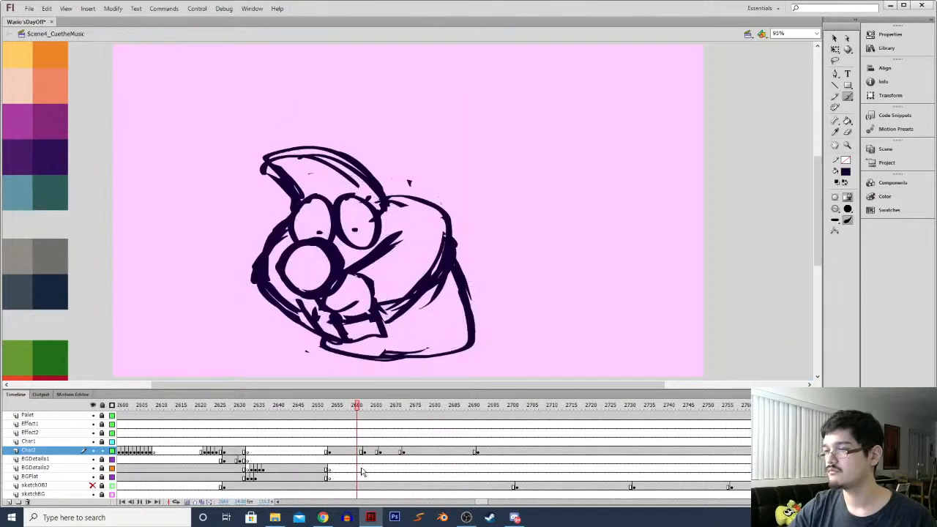
Step frame by frame through the wizard poses after the white-noise transition and play them back to judge the timing
key(period)
key(period)
key(period)
key(period)
key(period)
key(period)
key(period)
key(period)
key(period)
key(period)
key(period)
key(period)
key(period)
key(period)
key(period)
key(period)
key(period)
key(period)
key(period)
key(period)
key(Return)
Move the hunched pose's keyframe on Char2 about four frames later and replay the wizard animation
click(380, 453)
click(404, 452)
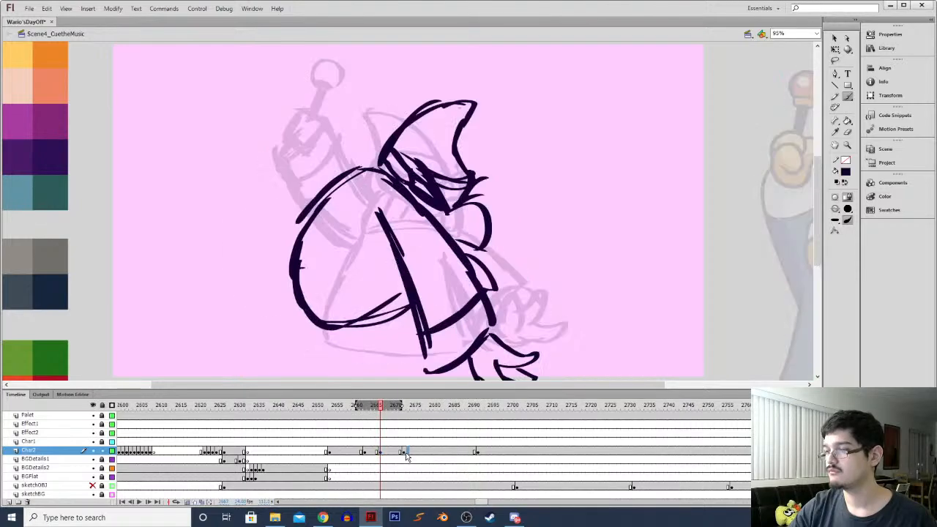
key(Return)
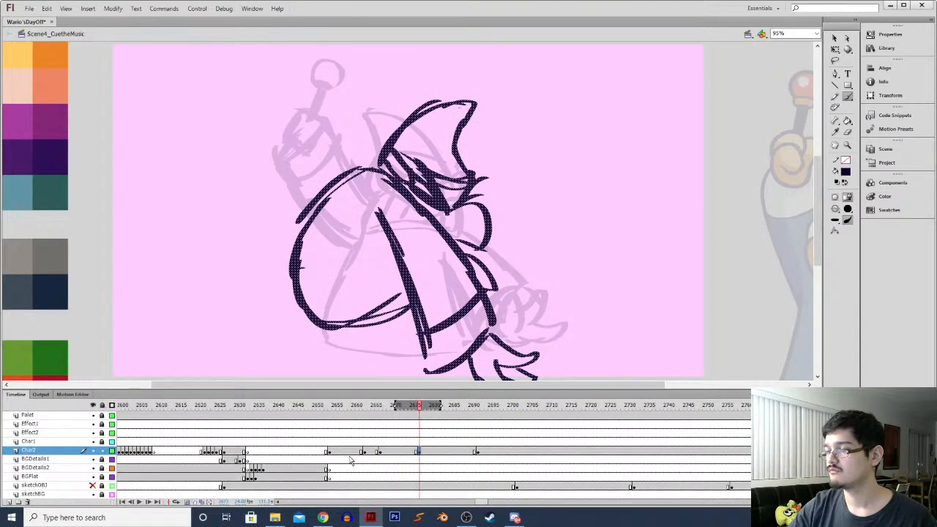
click(356, 460)
key(Return)
Shift the raised-wand pose's keyframe about four frames later and the hunched pose's keyframe about three frames later, checking playback
click(380, 452)
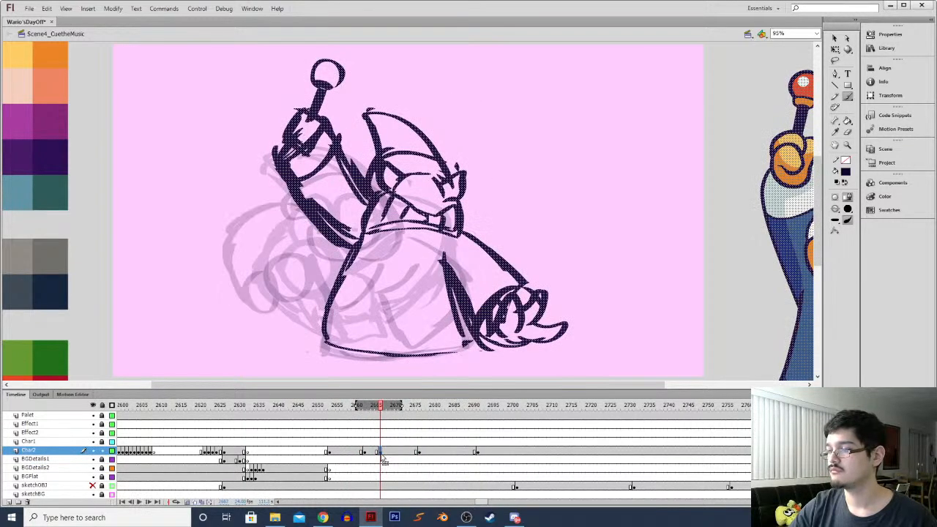
key(Return)
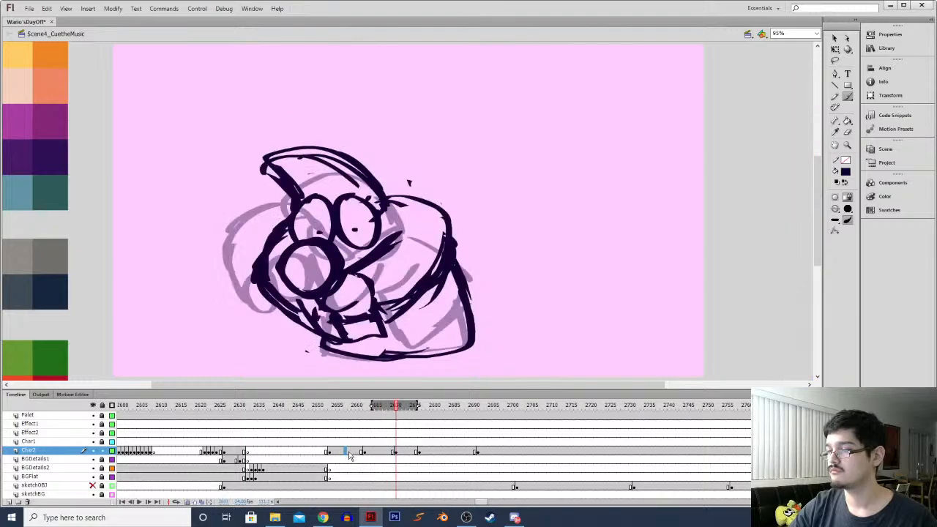
click(395, 451)
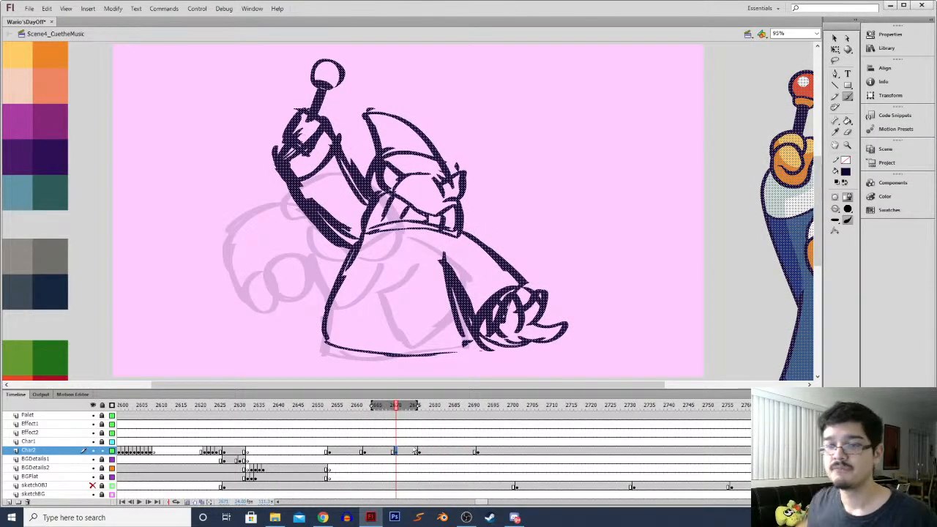
key(Return)
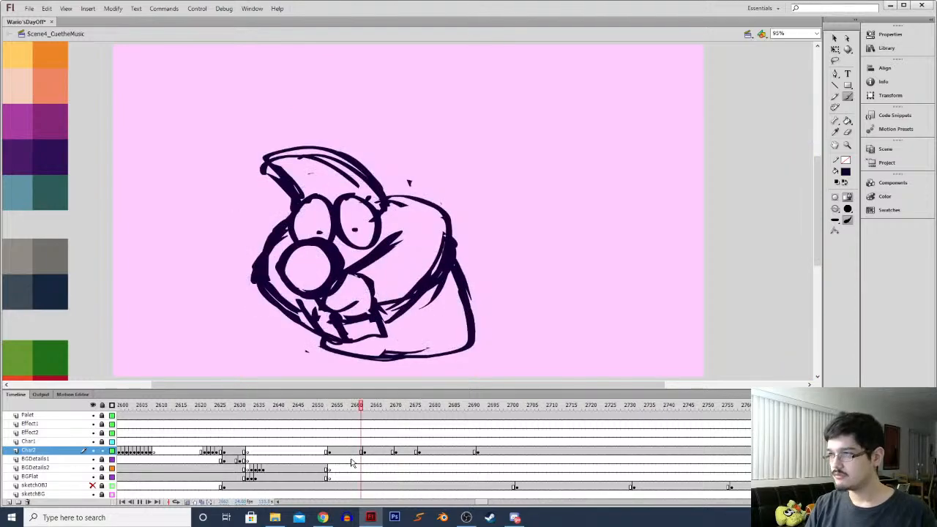
click(416, 452)
drag(416, 451, 430, 452)
Try an extra raised-wand keyframe just before the hunched pose, with the lassoed wand arm shifted outward, and play it back
drag(373, 412, 415, 452)
click(425, 452)
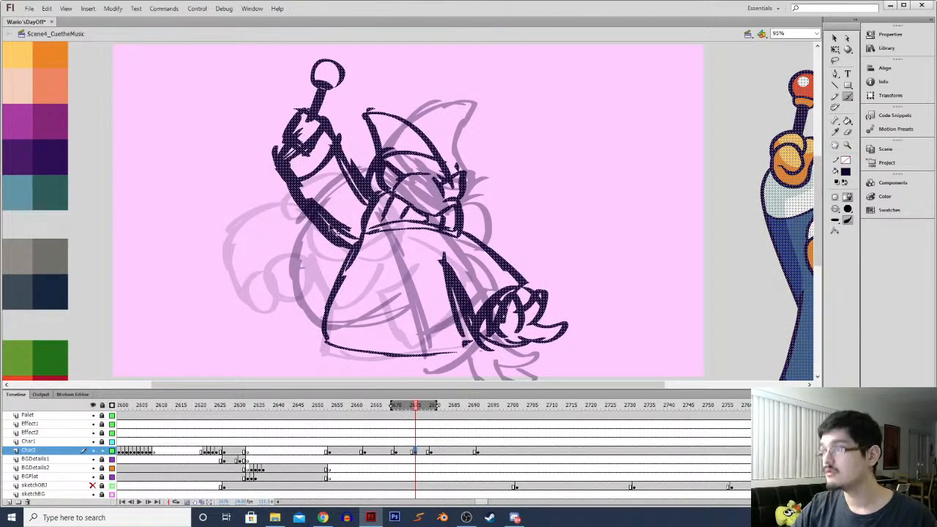
key(l)
drag(295, 236, 344, 250)
mouse_move(366, 199)
mouse_down()
mouse_move(355, 38)
mouse_move(263, 220)
mouse_up()
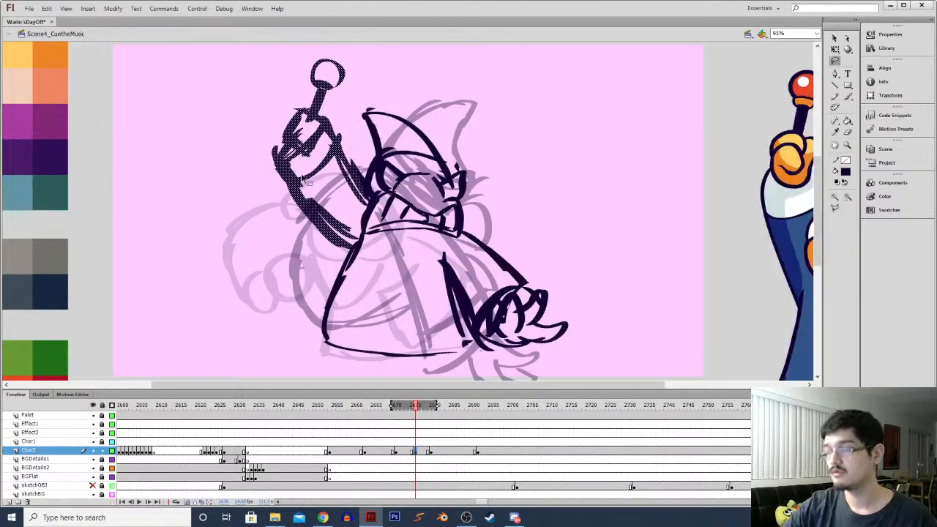
drag(273, 54, 242, 73)
key(b)
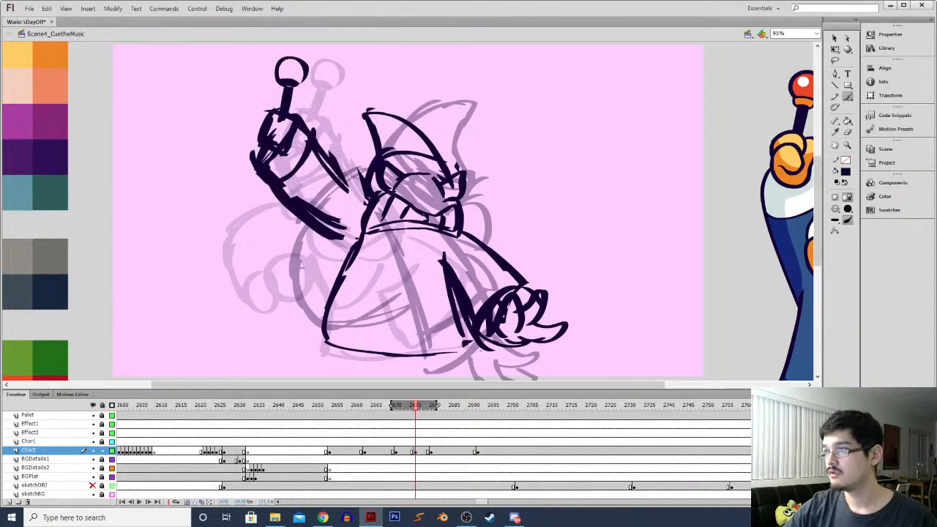
key(Return)
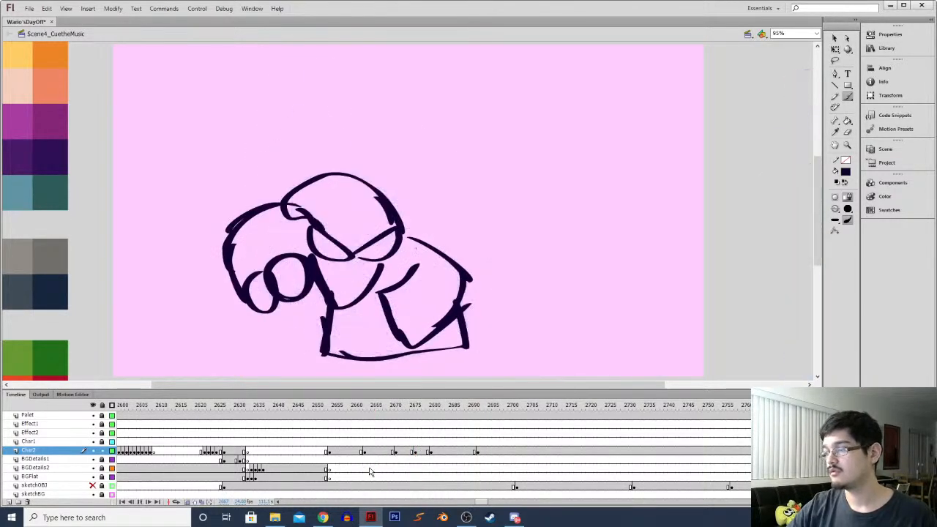
Clear the extra raised-wand keyframe with the shifted arm and replay the sequence
click(411, 452)
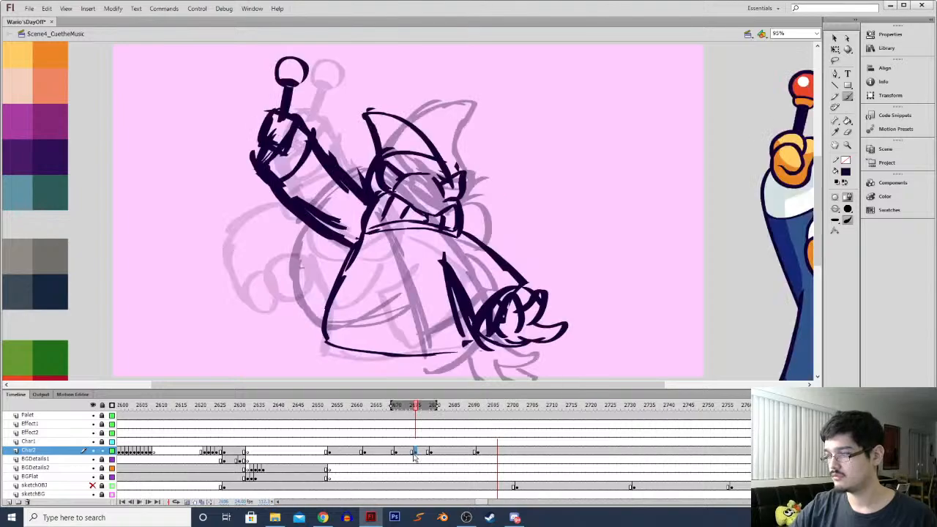
right_click(415, 453)
click(448, 282)
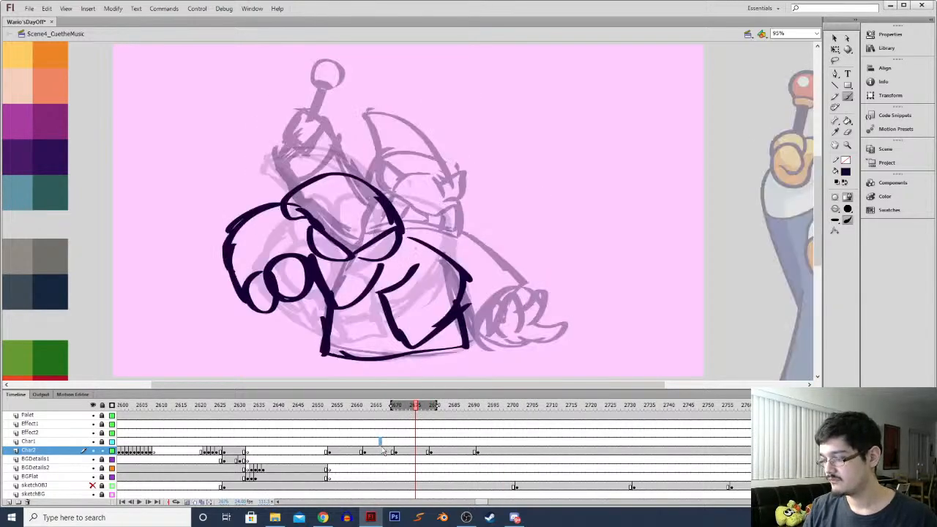
click(380, 442)
key(Return)
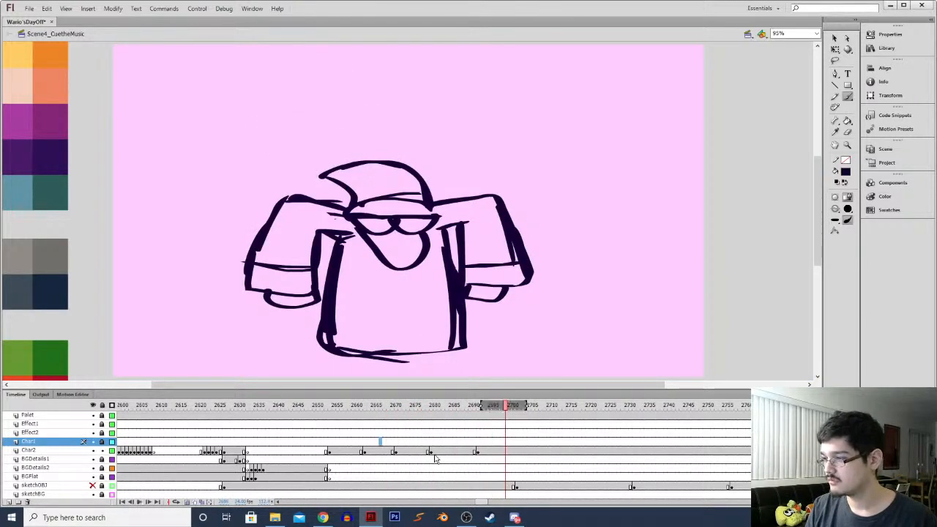
Add a second hunched-pose keyframe at frame 2684, rotate the first hunched drawing slightly clockwise and raise it, and replay
click(446, 452)
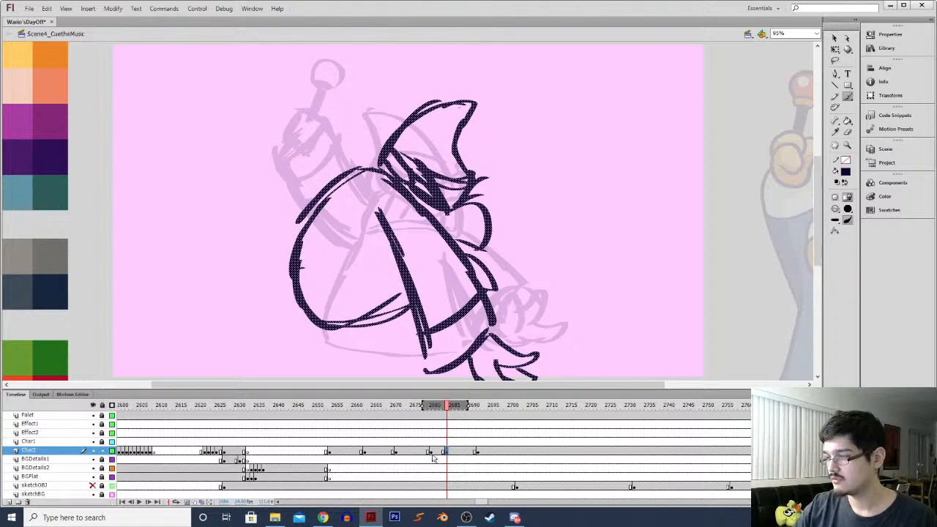
click(431, 452)
key(ctrl+minus)
key(q)
key(ctrl+a)
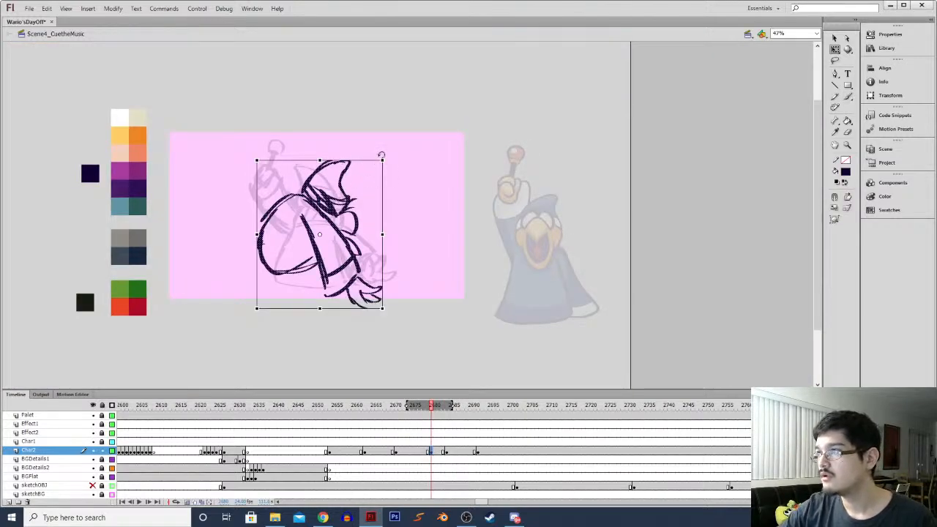
drag(380, 154, 392, 166)
drag(377, 315, 368, 327)
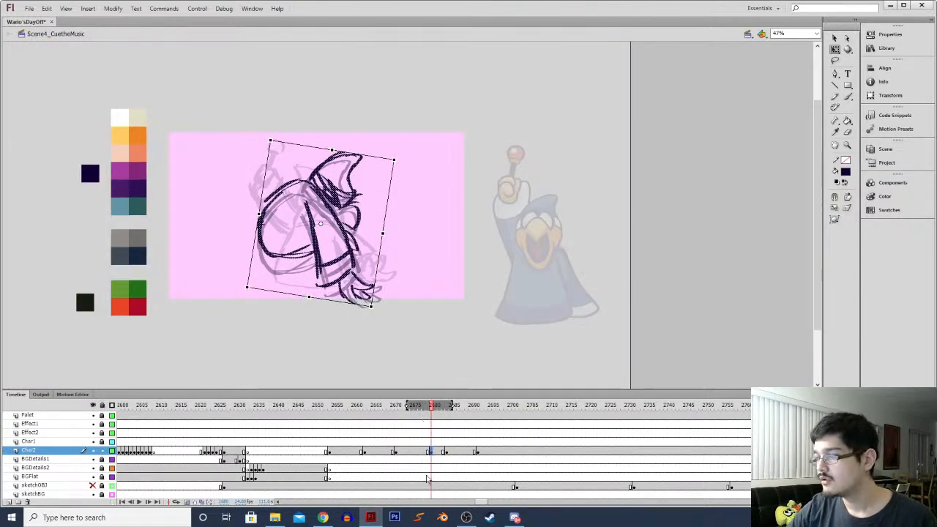
key(Return)
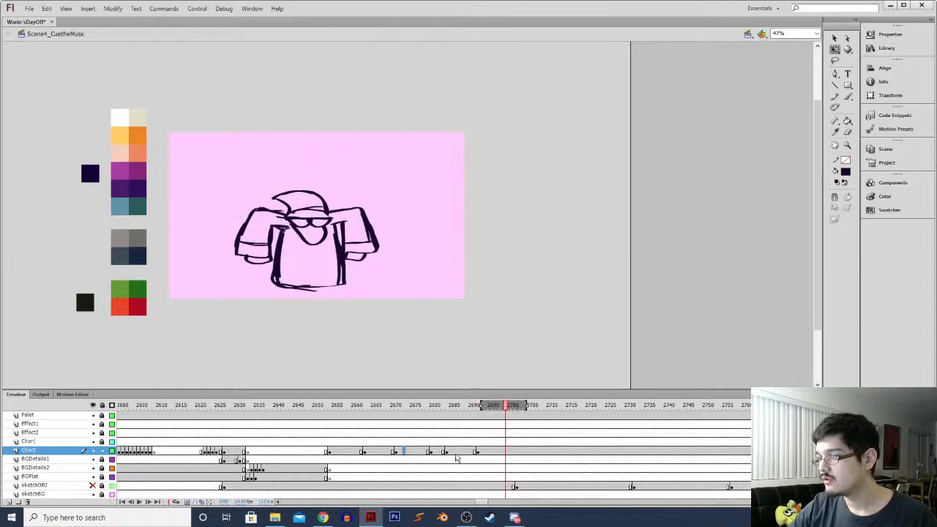
Nudge the hunched drawing at frame 2684 upward, rotate it slightly counterclockwise with Free Transform, and replay
click(448, 452)
drag(359, 198, 359, 191)
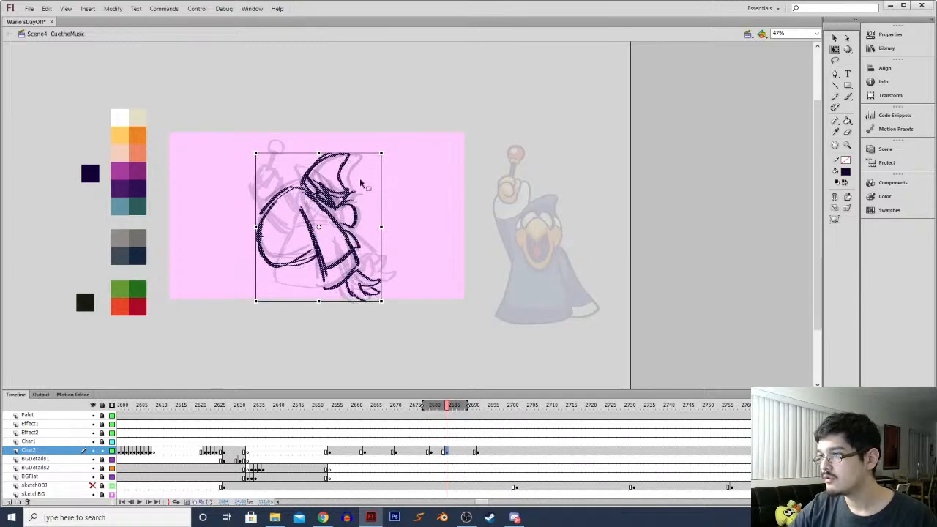
drag(384, 149, 377, 133)
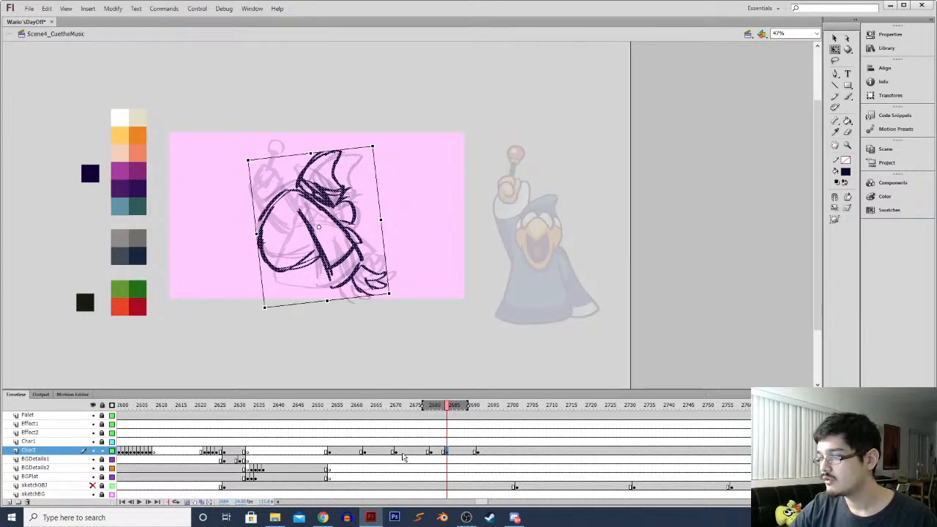
click(403, 454)
key(Return)
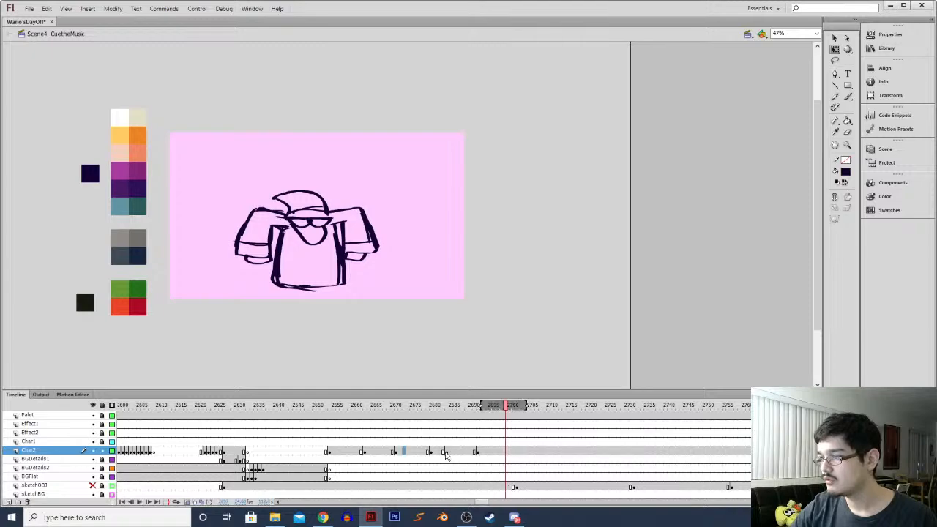
Lower the tilted hunched drawing at frame 2684 slightly and play back the two hunched poses
click(446, 452)
drag(318, 260, 314, 273)
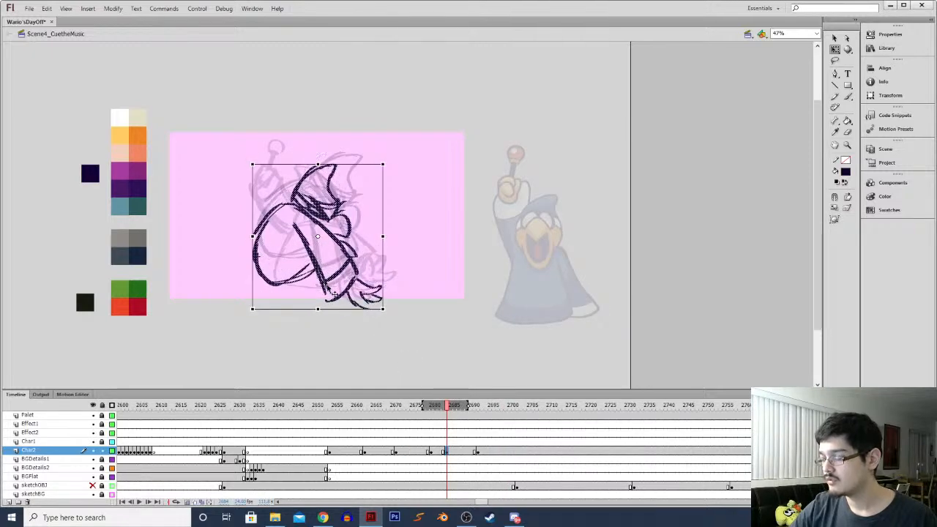
key(l)
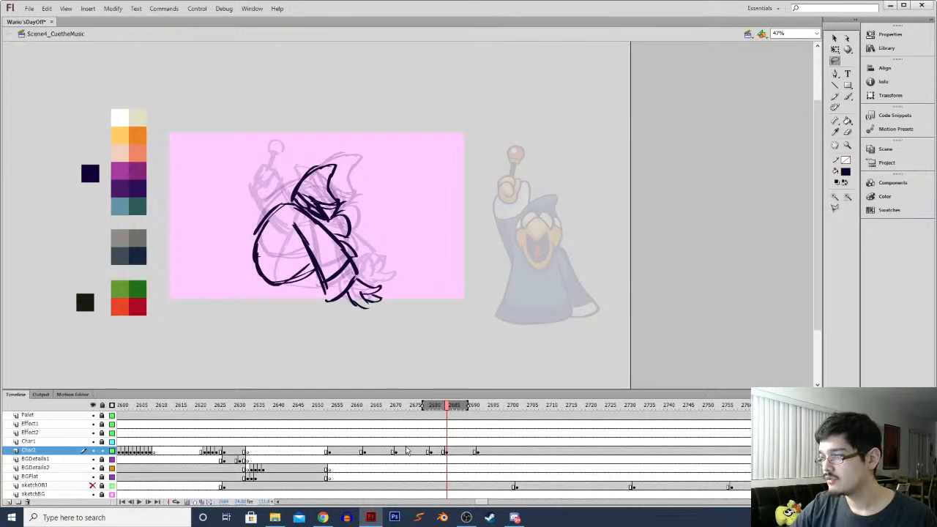
click(410, 457)
key(Return)
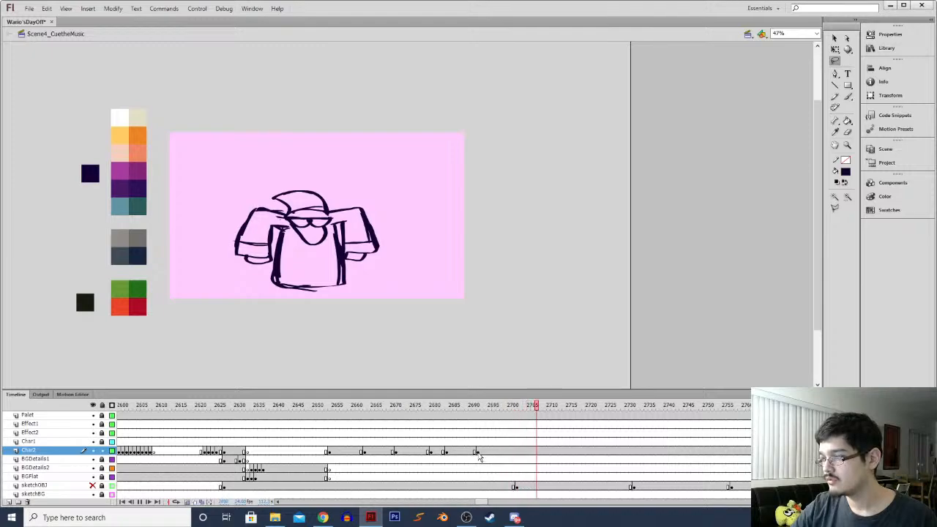
Move the standing pose's keyframe about four frames earlier, closer to the second hunched pose, and replay the animation
click(477, 451)
click(459, 459)
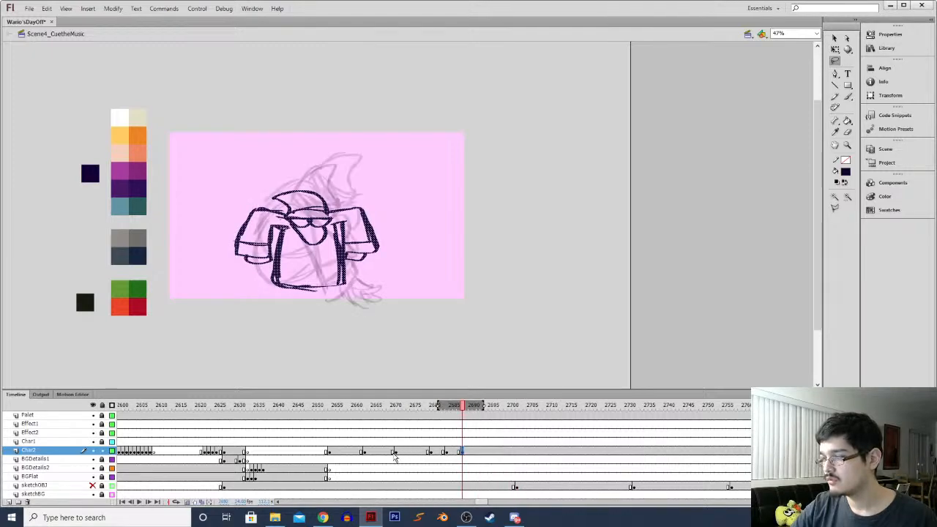
click(395, 460)
key(Return)
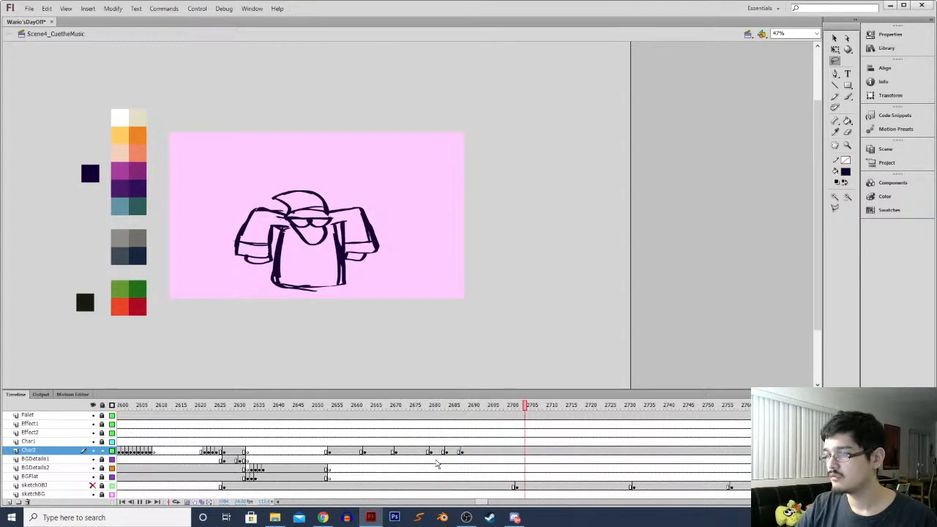
key(Return)
Insert a blank keyframe on Char2 just past frame 2700 to end the standing pose, and replay from the white-noise transition
click(515, 452)
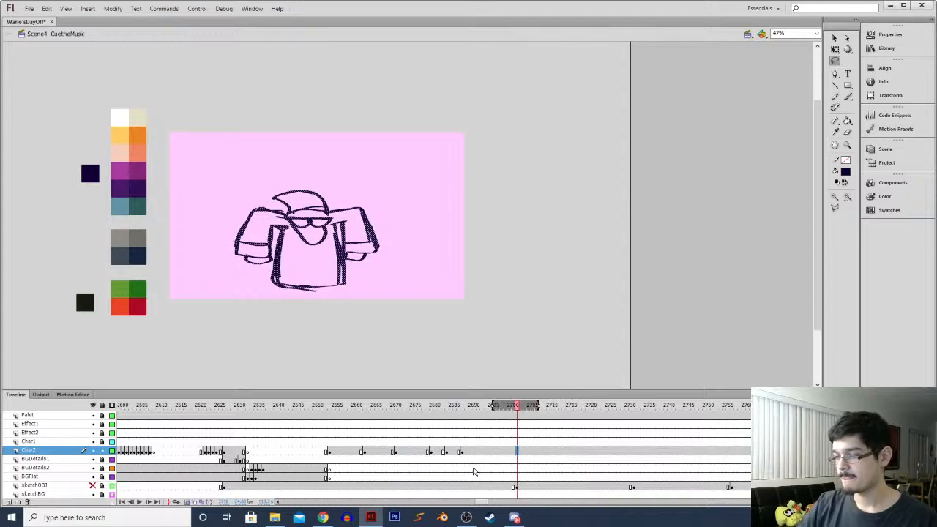
key(F7)
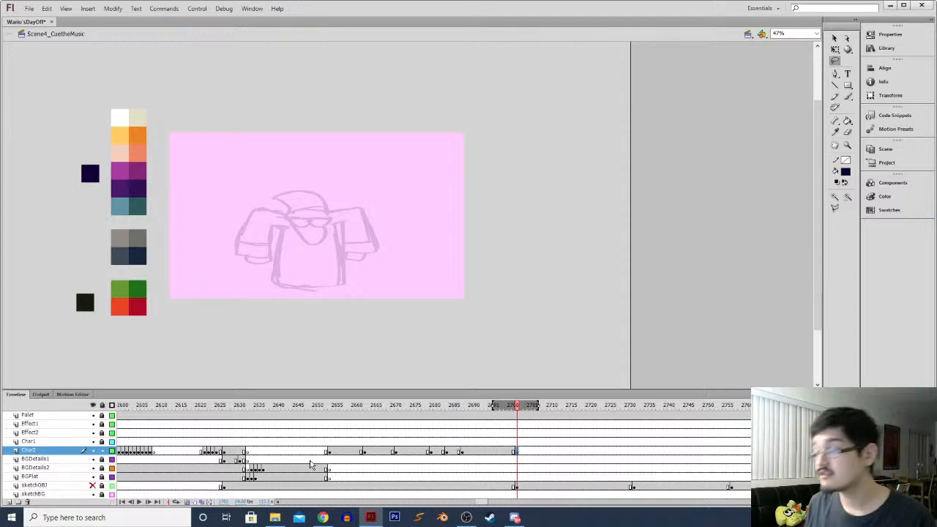
click(323, 451)
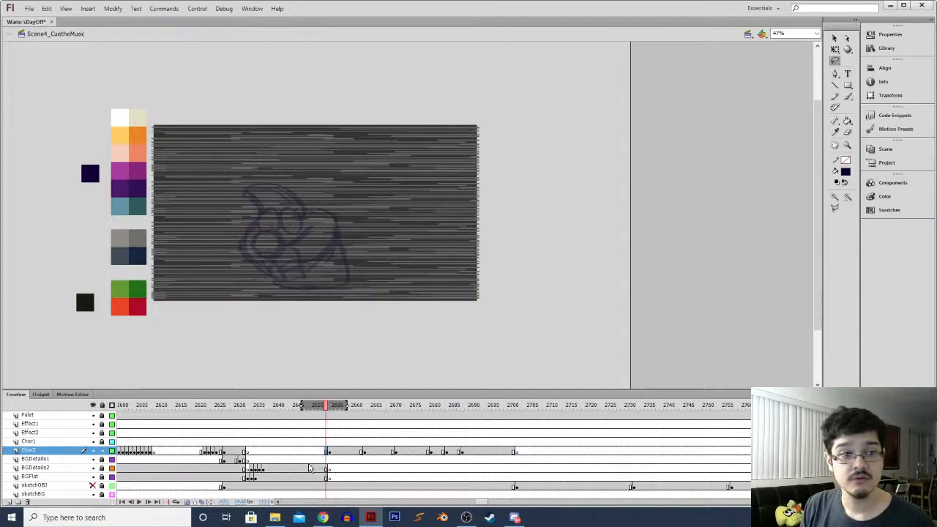
key(Return)
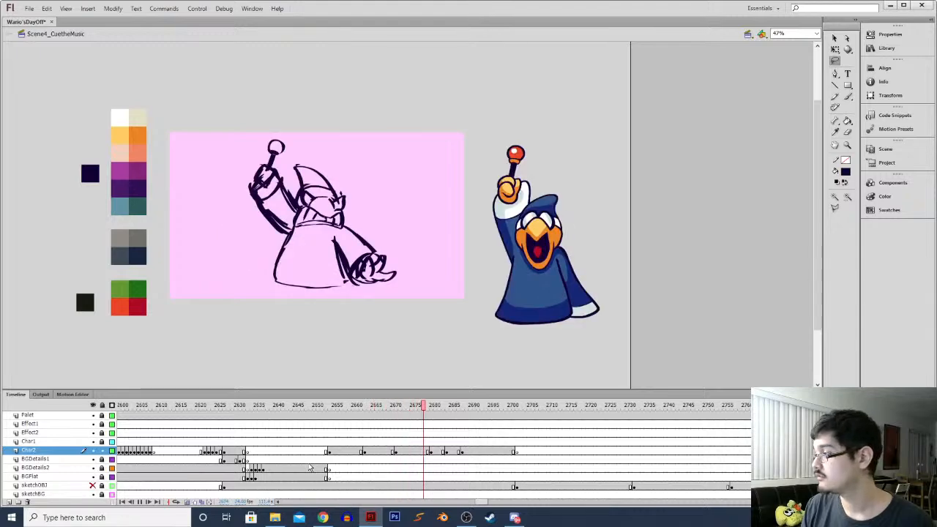
Scrub through the wizard poses, turn off onion skinning, and replay the shot
mouse_move(334, 405)
mouse_down()
mouse_move(370, 407)
mouse_move(482, 384)
mouse_move(435, 392)
mouse_up()
drag(346, 401, 373, 402)
click(183, 501)
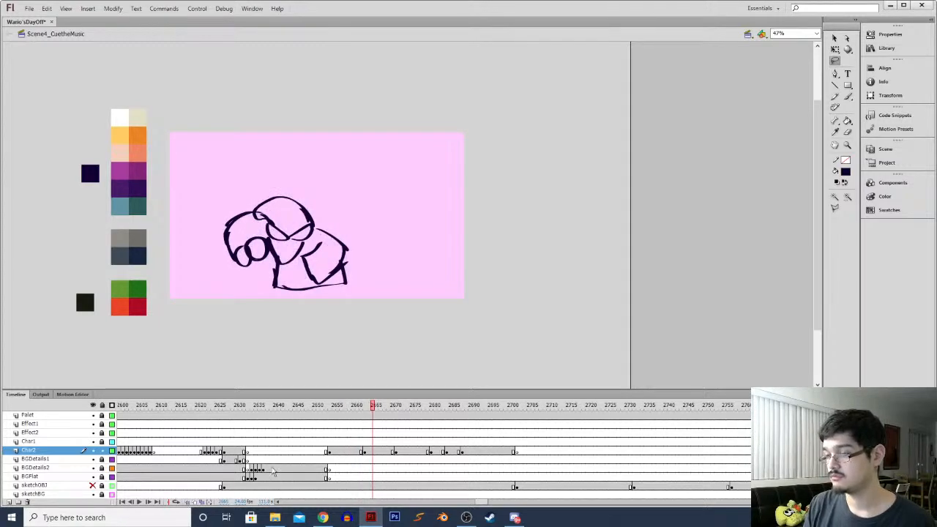
key(Return)
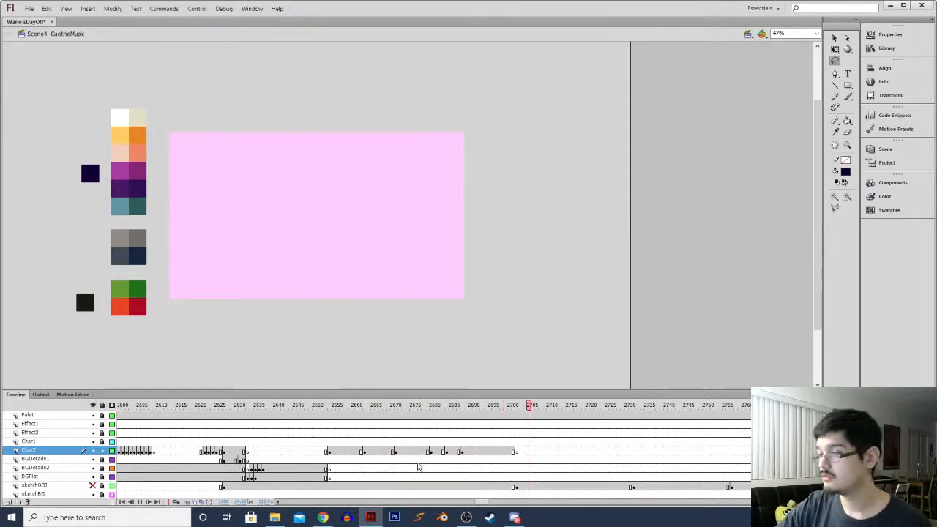
Delete the cuff and outstretched hand from the hunched wizard drawing at frame 2681 on Char2
click(397, 452)
click(435, 452)
key(ctrl+equal)
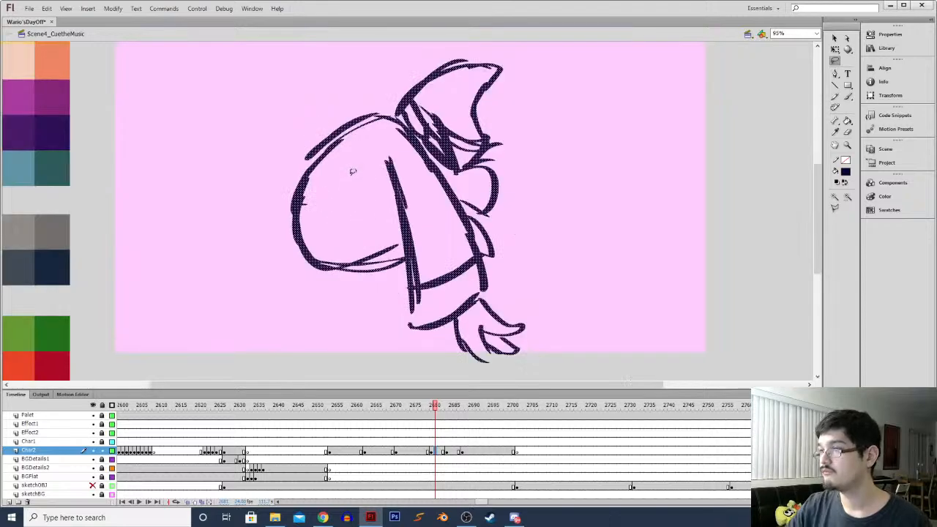
drag(390, 319, 378, 312)
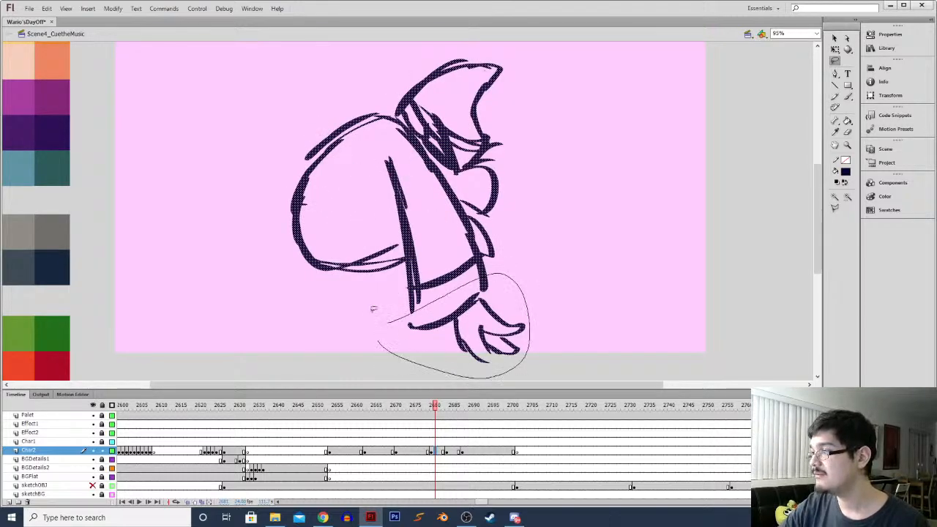
key(Delete)
Brush thicker sleeve edges and a small tucked hand beneath the cuff on the hunched drawing at frame 2681
key(b)
mouse_move(421, 141)
mouse_down()
mouse_move(492, 257)
mouse_move(422, 295)
mouse_up()
drag(413, 286, 373, 150)
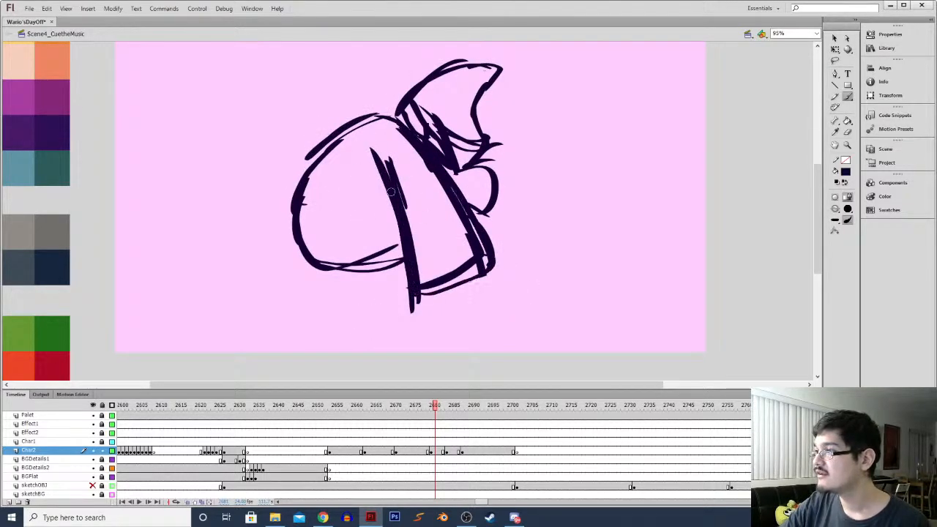
mouse_move(488, 242)
mouse_down()
mouse_move(495, 311)
mouse_move(473, 293)
mouse_move(479, 318)
mouse_up()
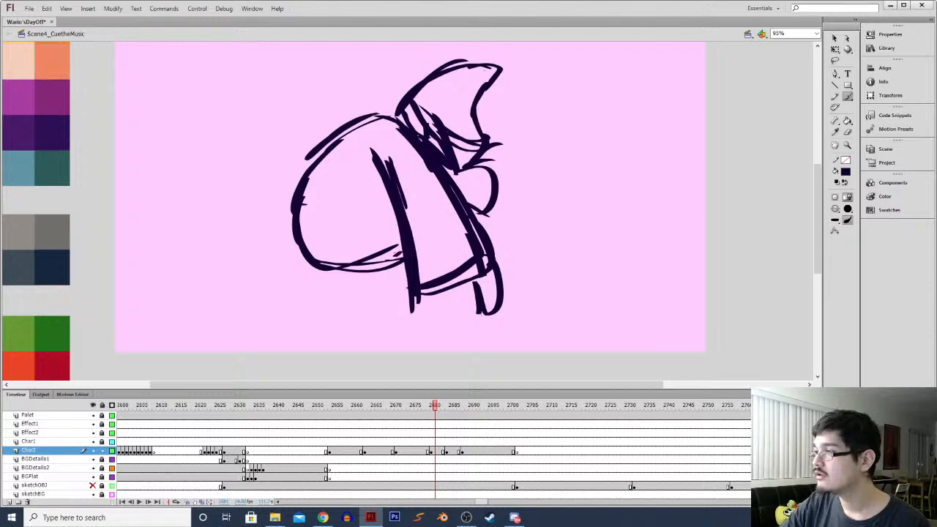
Clear the second hunched pose's keyframe at frame 2684 on Char2 and replay the wizard animation
click(446, 452)
right_click(446, 452)
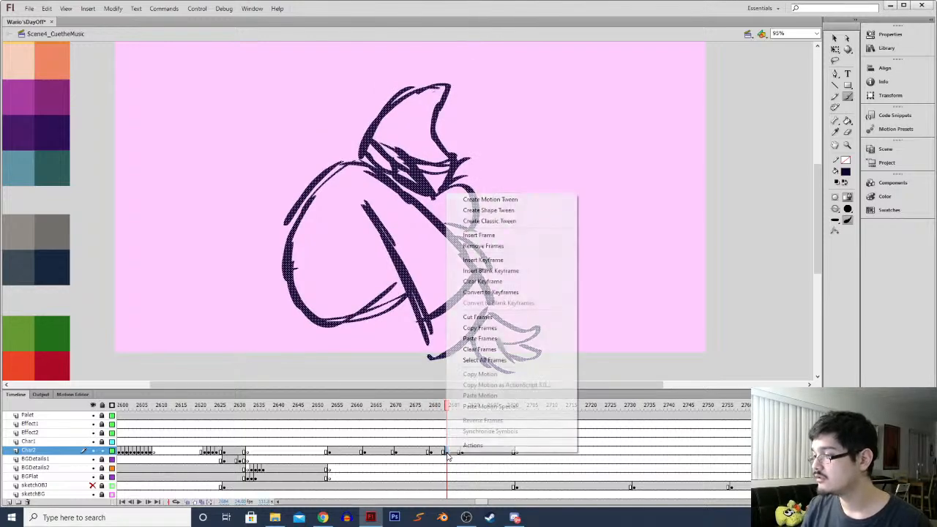
click(475, 281)
key(ctrl+minus)
click(332, 452)
key(Return)
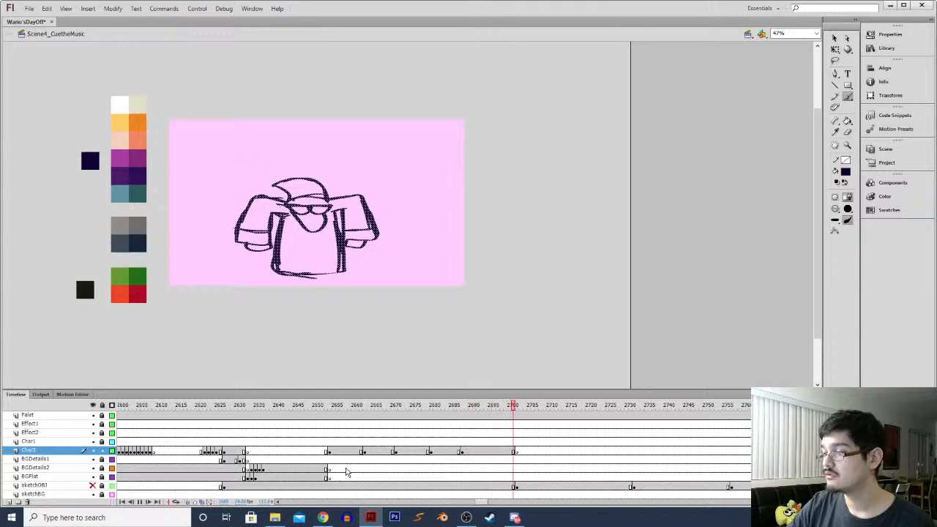
Move the coloured wizard reference beside the stage from Char2's raised-wand frame onto BGDetails1 at frame 2654
click(369, 451)
key(period)
key(period)
key(period)
key(period)
key(period)
key(period)
key(period)
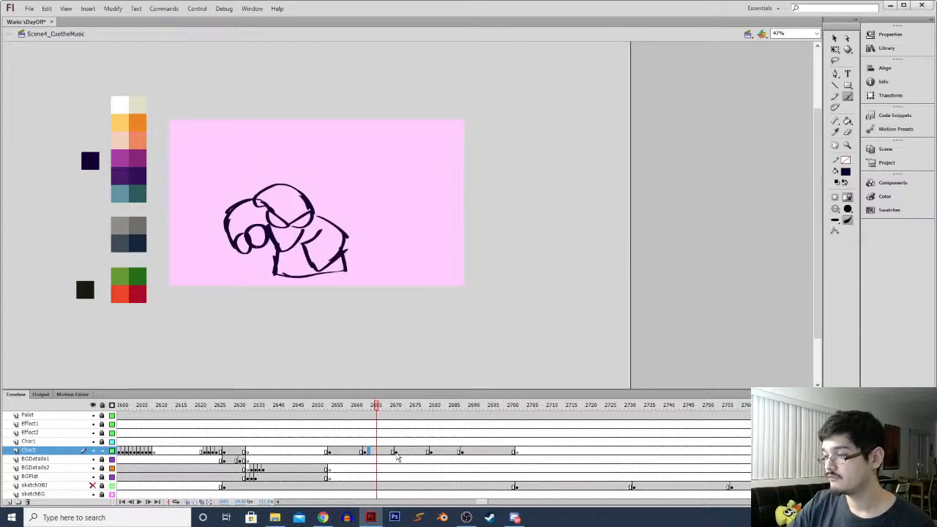
key(l)
mouse_move(506, 85)
mouse_down()
mouse_move(449, 306)
mouse_move(475, 262)
mouse_up()
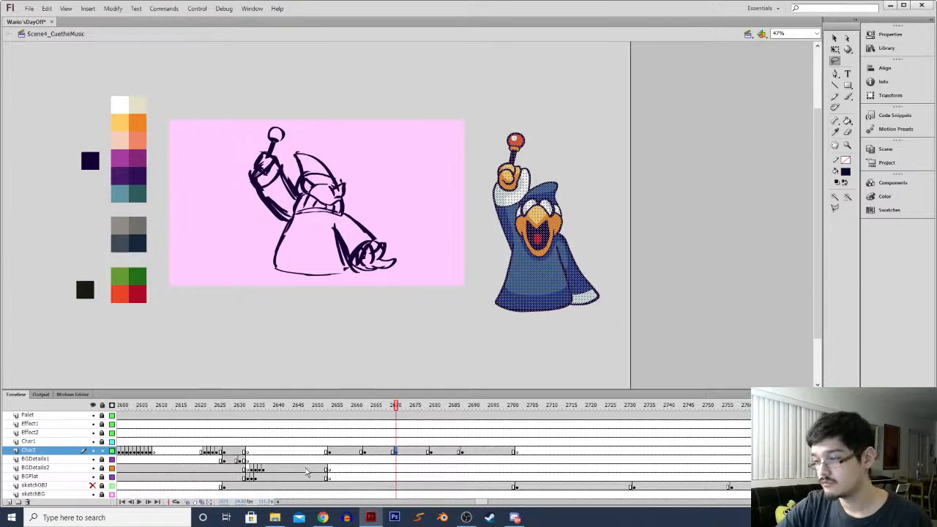
key(Delete)
click(328, 459)
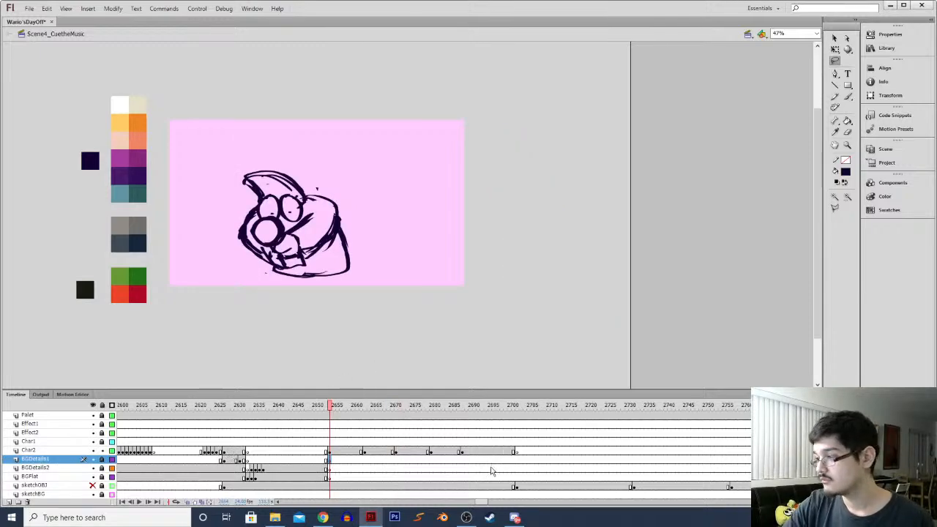
key(ctrl+z)
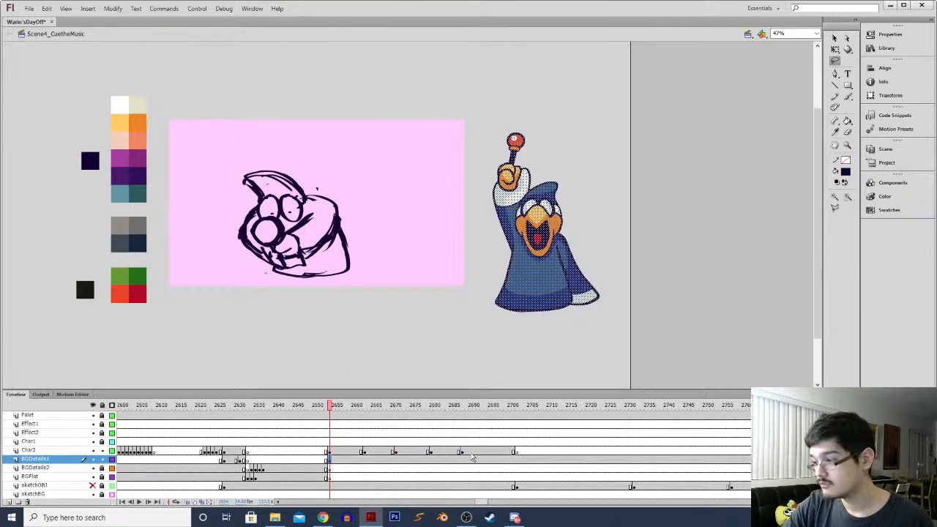
Insert a blank keyframe on BGDetails1 just past frame 2700 to end the reference, and replay the wizard poses
click(519, 459)
key(F7)
click(330, 458)
click(329, 453)
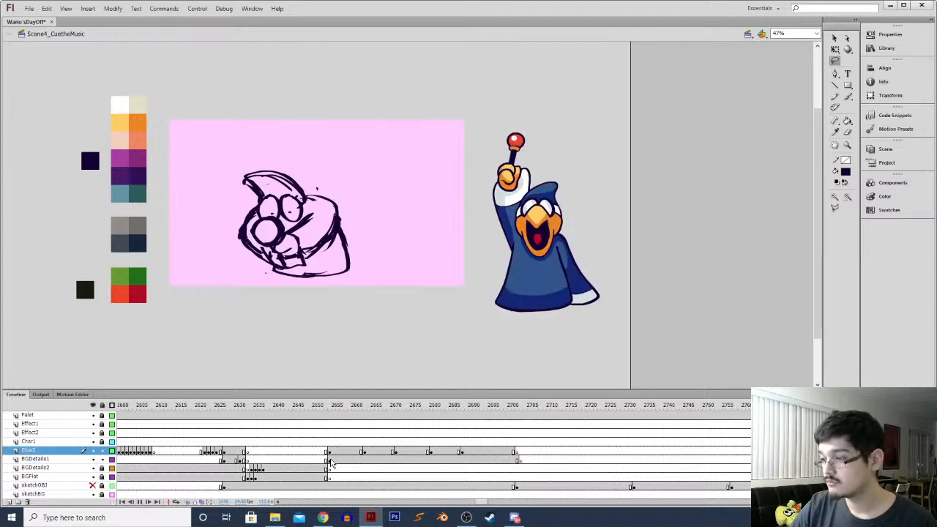
key(Return)
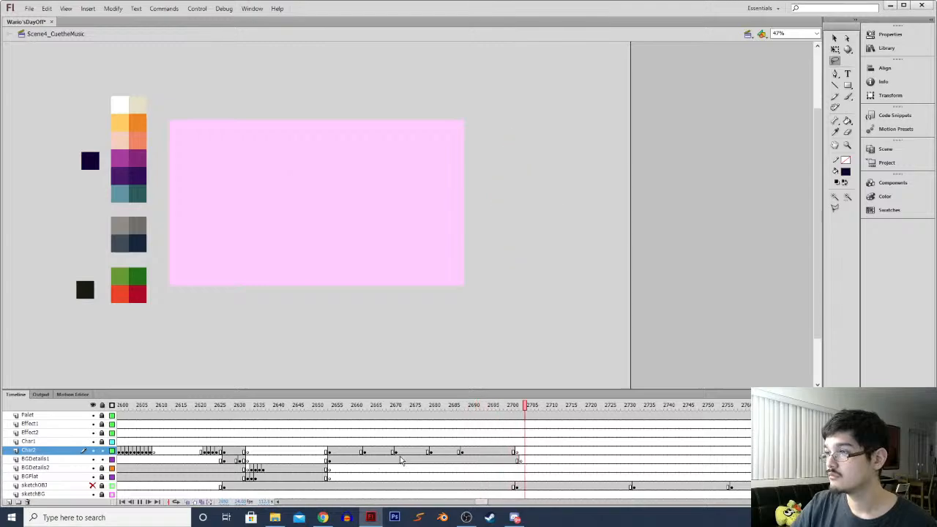
Scrub through the wizard poses and shift the raised-wand keyframe on Char2 one frame later
click(349, 442)
key(ctrl+2)
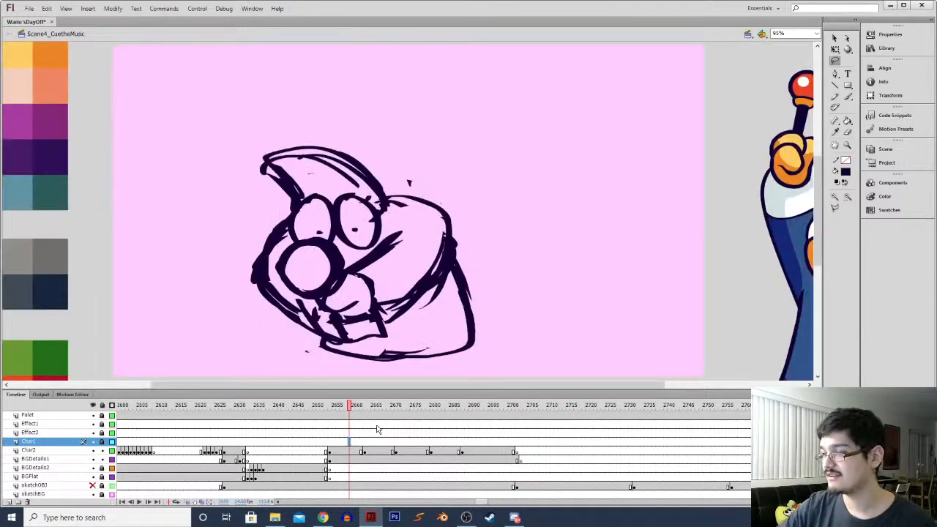
mouse_move(335, 412)
mouse_down()
mouse_move(516, 402)
mouse_move(454, 402)
mouse_move(478, 405)
mouse_up()
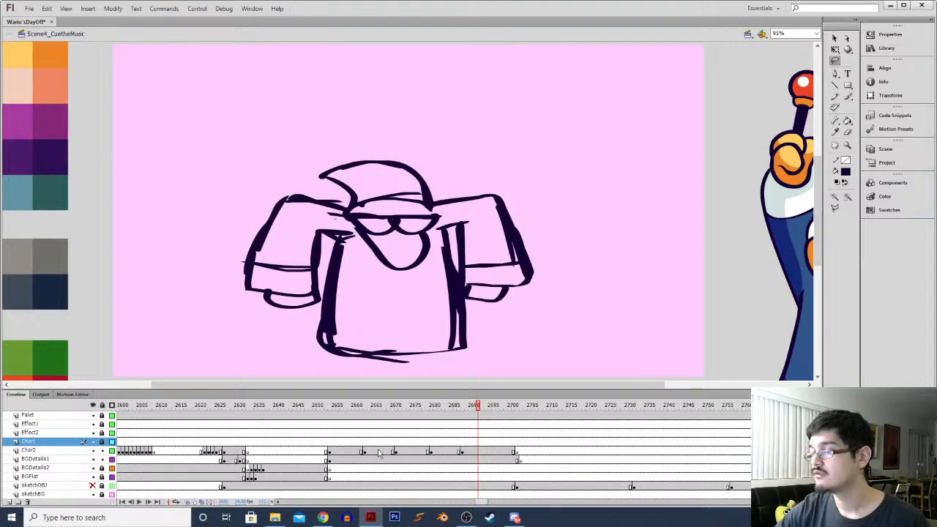
click(333, 452)
mouse_move(330, 404)
mouse_down()
mouse_move(304, 404)
mouse_move(410, 404)
mouse_move(396, 404)
mouse_up()
click(396, 453)
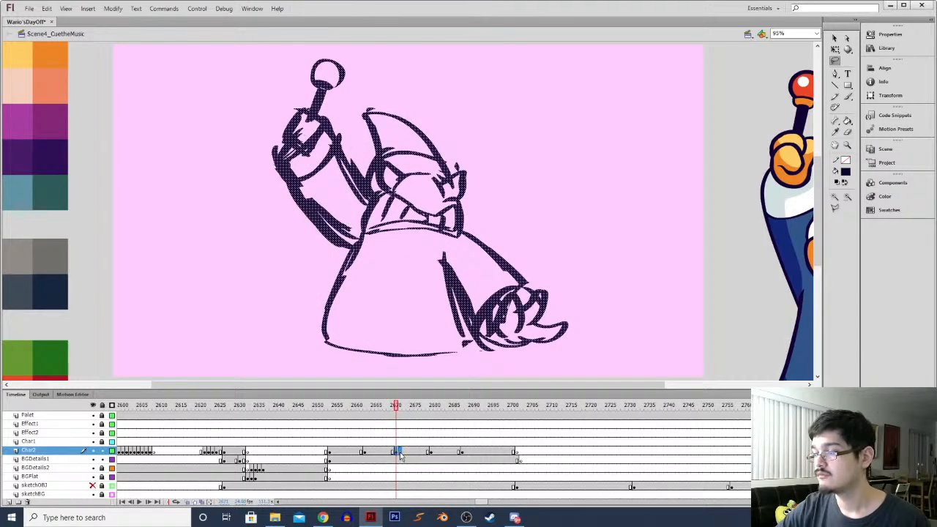
Insert a blank keyframe at frame 2659 on Char2 between the first two poses and turn on onion skinning
click(364, 452)
click(388, 453)
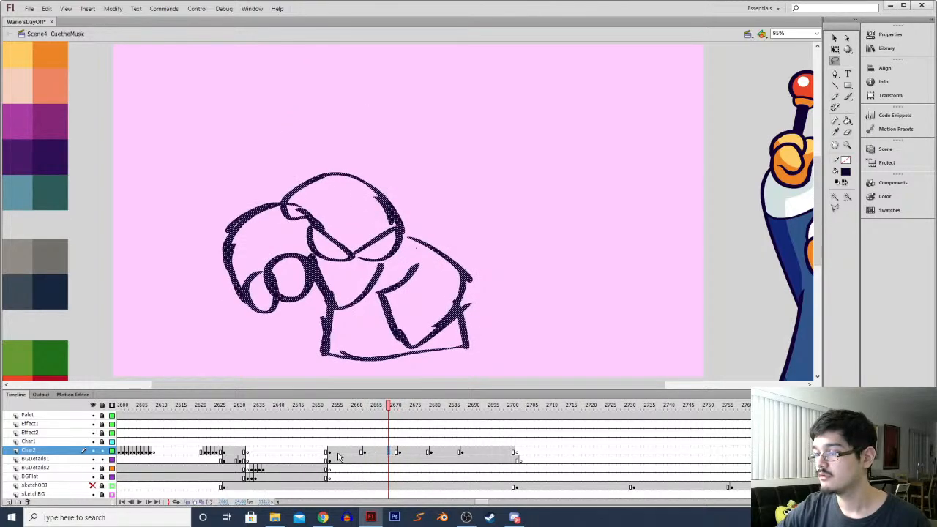
click(330, 452)
click(346, 454)
click(355, 454)
click(350, 454)
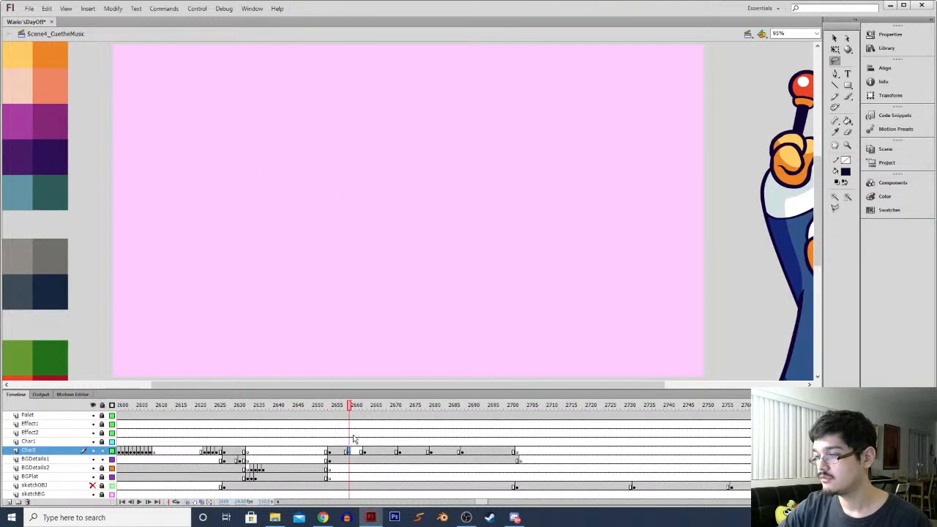
click(189, 502)
Sketch the crouching in-between at frame 2659 with eyes, hand, hat, arms and robe, and replay the animation
key(b)
mouse_move(308, 226)
mouse_down()
mouse_move(335, 252)
mouse_move(333, 224)
mouse_move(384, 219)
mouse_move(342, 233)
mouse_up()
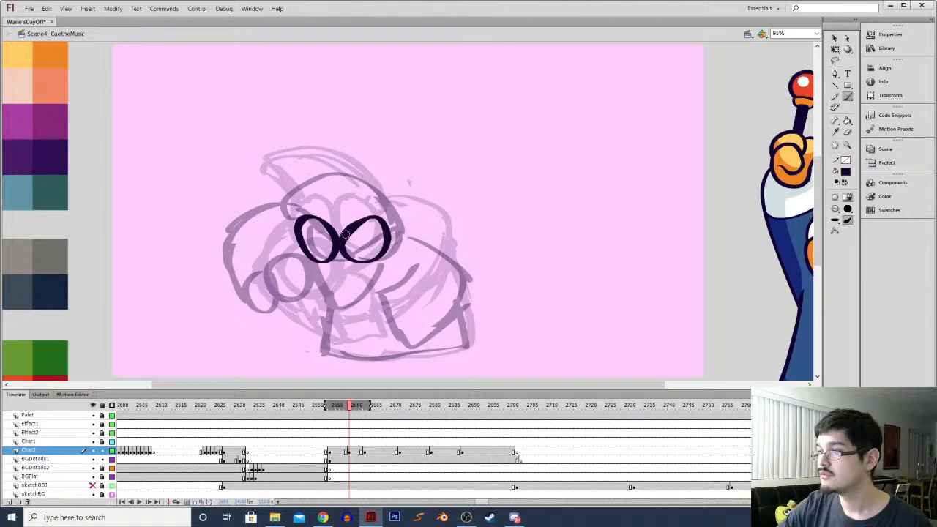
mouse_move(284, 267)
mouse_down()
mouse_move(321, 262)
mouse_move(305, 317)
mouse_move(254, 316)
mouse_move(239, 272)
mouse_up()
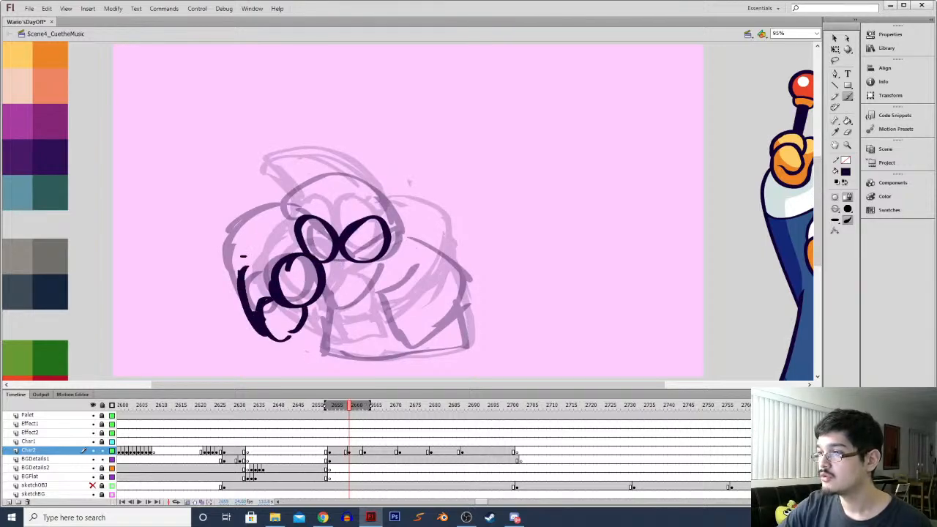
mouse_move(364, 296)
mouse_down()
mouse_move(338, 315)
mouse_move(374, 327)
mouse_move(384, 351)
mouse_move(407, 236)
mouse_move(458, 276)
mouse_move(388, 346)
mouse_move(465, 348)
mouse_move(341, 362)
mouse_move(317, 304)
mouse_up()
mouse_move(273, 176)
mouse_down()
mouse_move(358, 177)
mouse_move(386, 214)
mouse_up()
key(period)
key(period)
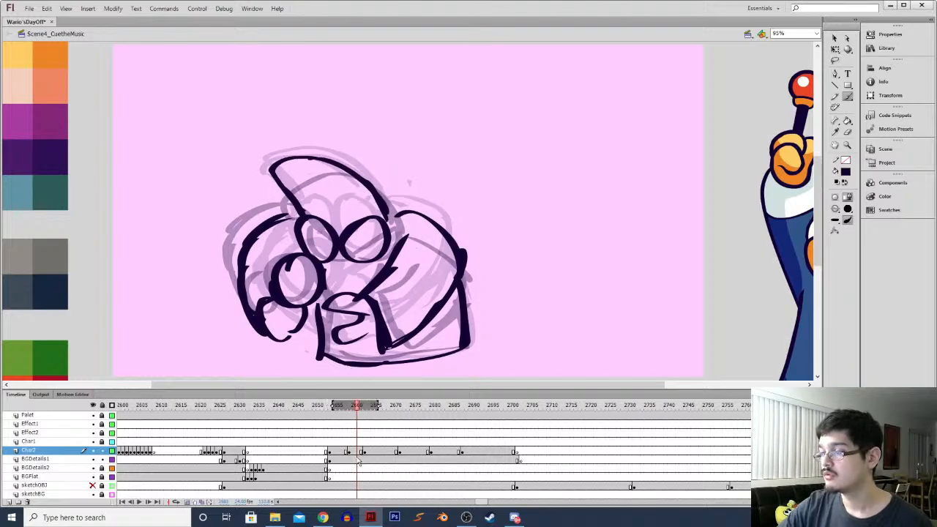
click(331, 458)
key(Return)
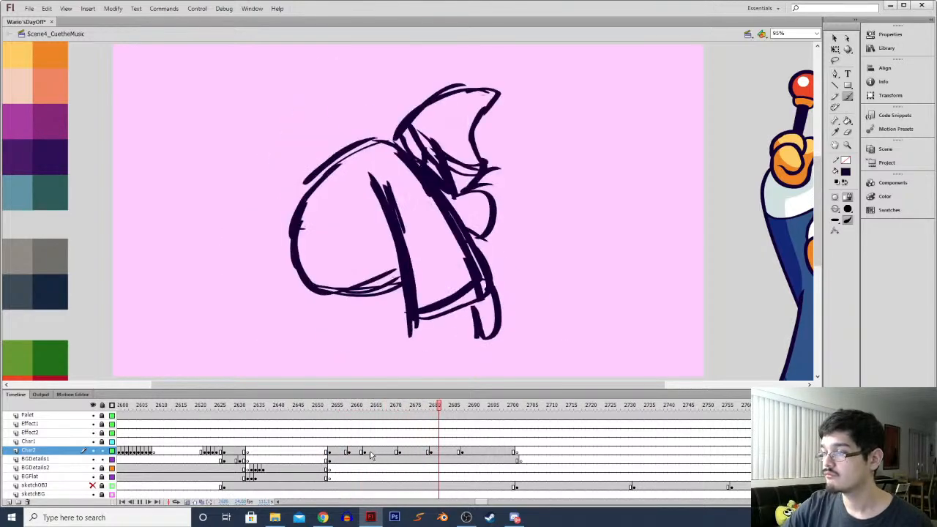
Insert a blank keyframe at frame 2670 on Char2 and sketch the rising arm with its drooping sleeve cuff
click(386, 457)
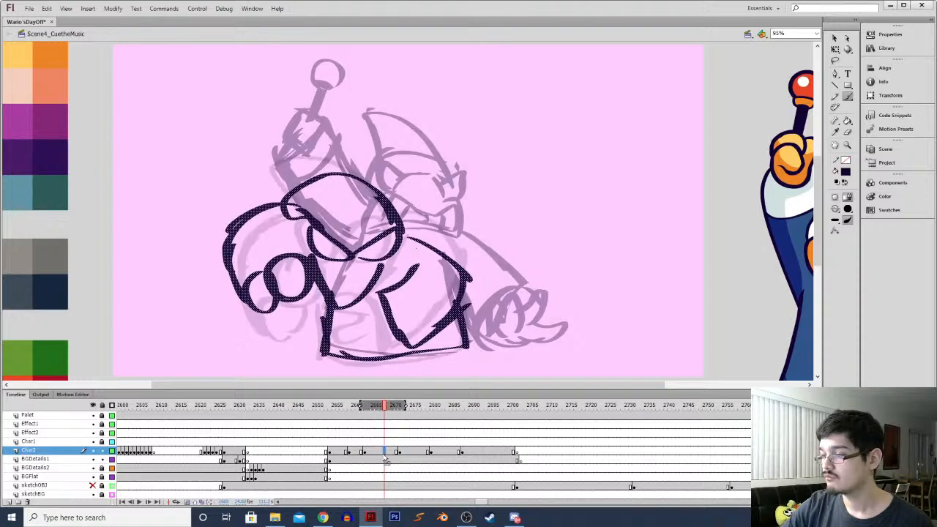
click(389, 452)
click(392, 454)
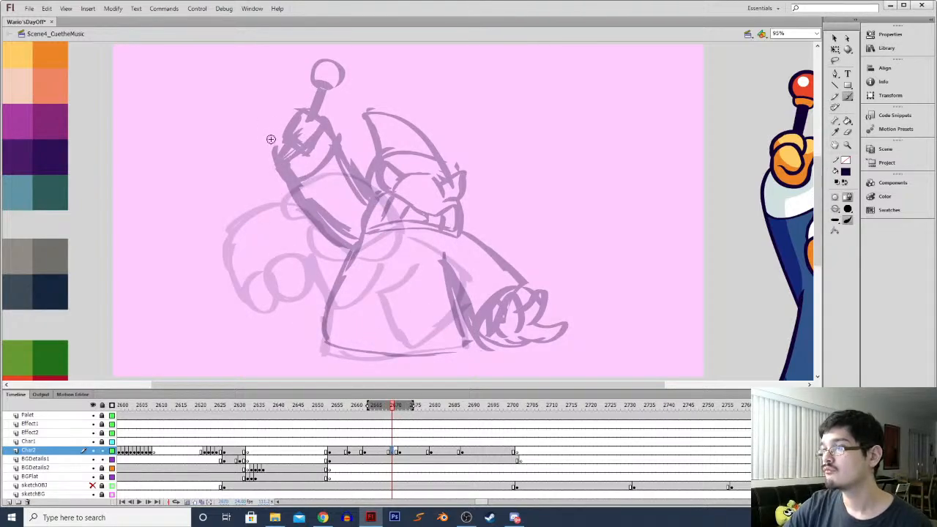
drag(271, 139, 379, 235)
drag(292, 226, 350, 242)
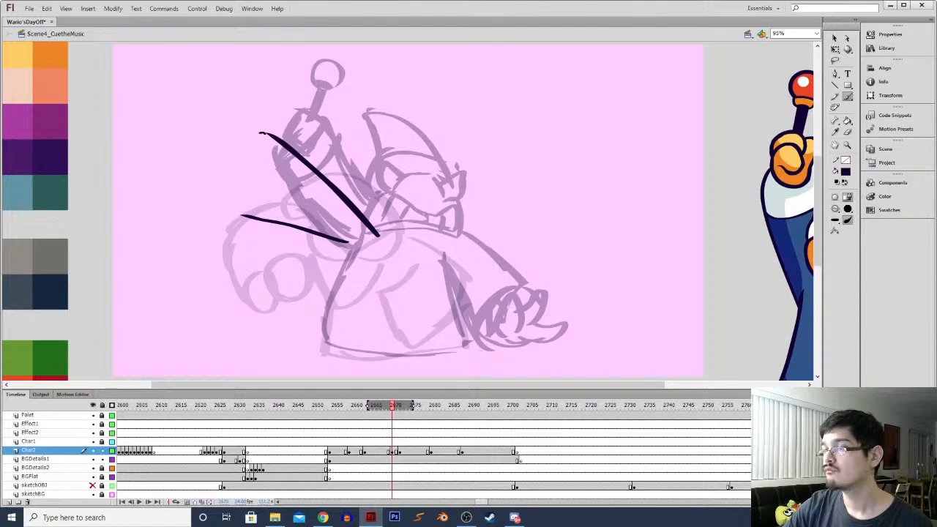
mouse_move(262, 134)
mouse_down()
mouse_move(235, 180)
mouse_move(222, 246)
mouse_up()
drag(235, 214, 227, 273)
mouse_move(236, 148)
mouse_down()
mouse_move(260, 174)
mouse_move(240, 208)
mouse_move(227, 173)
mouse_move(214, 266)
mouse_up()
Sketch the tilted head and pointed hat on the frame 2670 in-between, deleting the unwanted face lines
drag(373, 207, 421, 248)
mouse_move(344, 218)
mouse_down()
mouse_move(399, 199)
mouse_move(357, 237)
mouse_move(397, 187)
mouse_move(417, 249)
mouse_move(325, 223)
mouse_up()
key(l)
key(Delete)
key(b)
drag(395, 245, 341, 213)
mouse_move(354, 180)
mouse_down()
mouse_move(335, 210)
mouse_move(356, 164)
mouse_up()
mouse_move(403, 206)
mouse_down()
mouse_move(437, 213)
mouse_move(322, 136)
mouse_up()
drag(380, 139, 338, 187)
drag(313, 135, 369, 151)
Draw the robe and the other arm bent inward with curled fingers on the frame 2670 in-between, redoing the arm line
mouse_move(341, 244)
mouse_down()
mouse_move(314, 353)
mouse_move(432, 360)
mouse_up()
drag(436, 258, 475, 354)
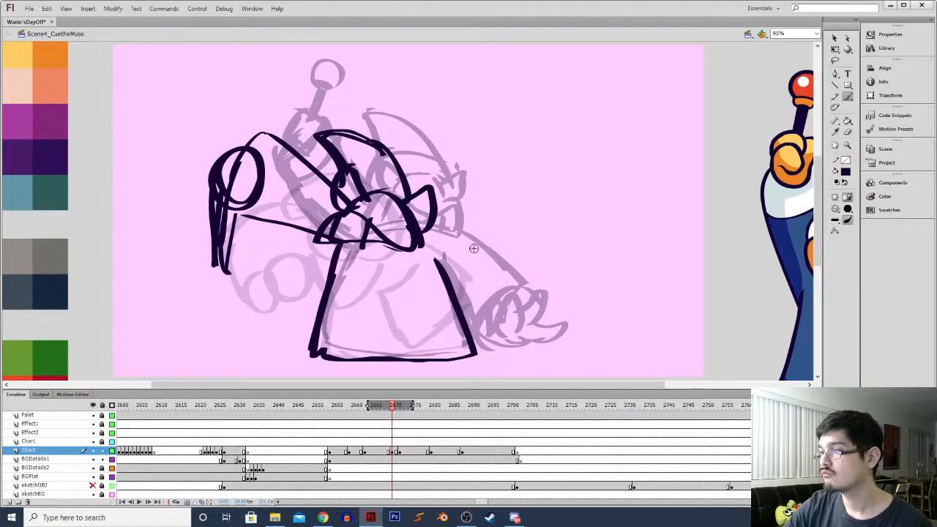
mouse_move(436, 225)
mouse_down()
mouse_move(502, 264)
mouse_move(514, 311)
mouse_up()
key(l)
mouse_move(433, 229)
mouse_down()
mouse_move(511, 245)
mouse_move(495, 322)
mouse_up()
key(Delete)
key(b)
mouse_move(445, 276)
mouse_down()
mouse_move(458, 306)
mouse_move(476, 315)
mouse_move(452, 340)
mouse_up()
drag(443, 294, 415, 262)
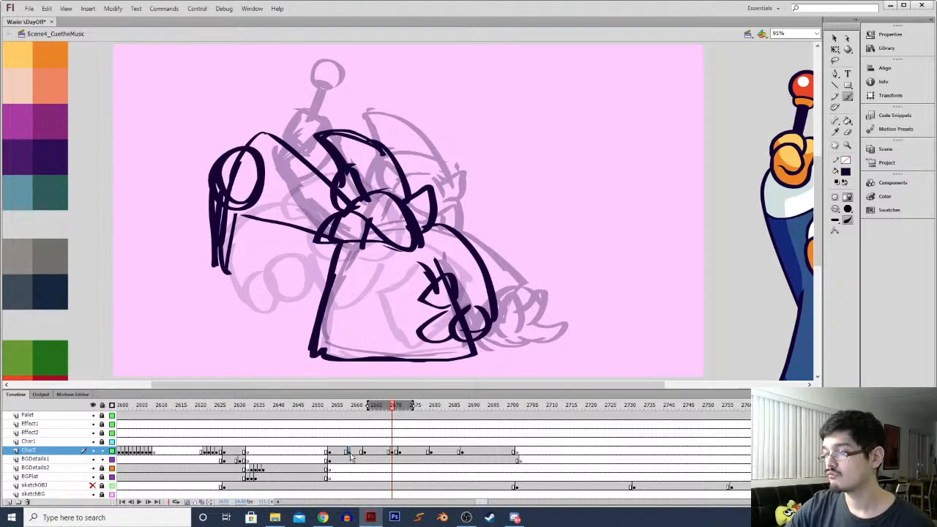
Replay from the frame 2659 in-between and step from the new in-between to the raised-wand pose
click(349, 452)
key(Return)
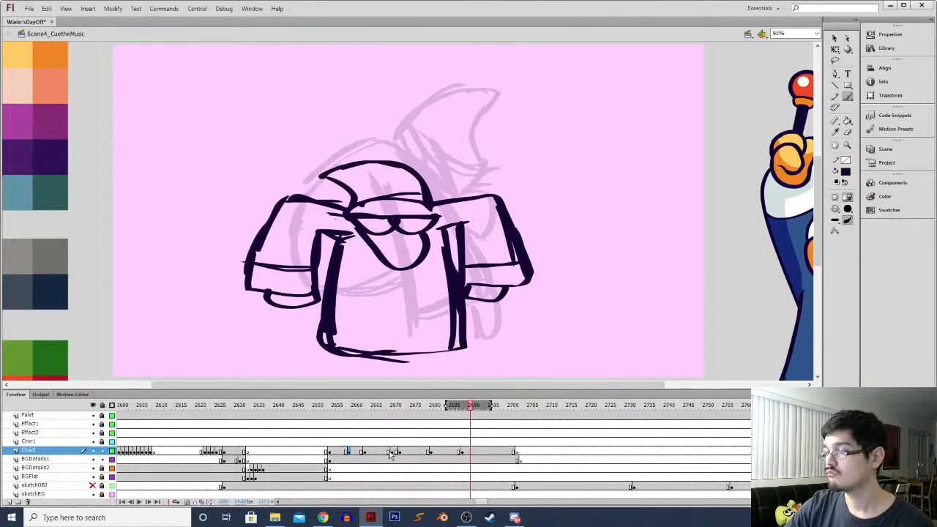
click(392, 453)
key(period)
key(period)
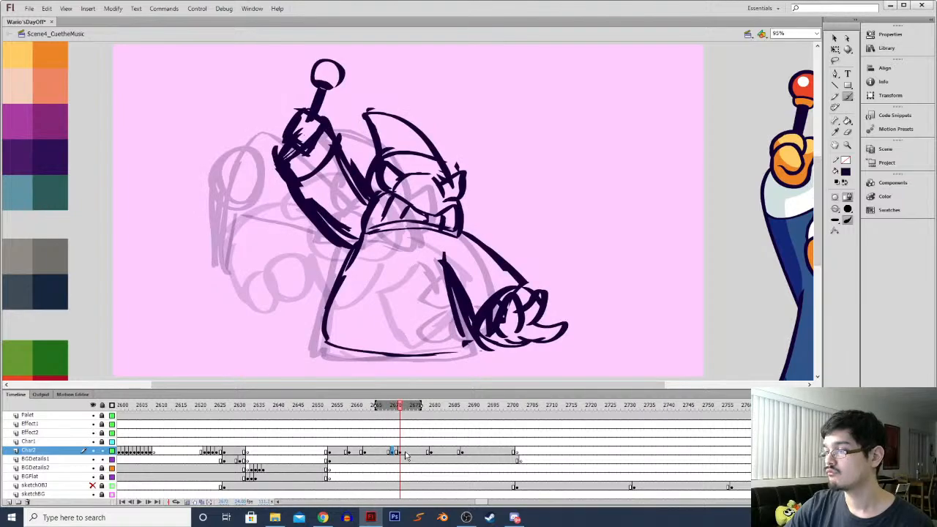
Tilt the raised-wand drawing at frame 2672 slightly counterclockwise and shift it left, adding a keyframe at frame 2674
click(401, 453)
key(q)
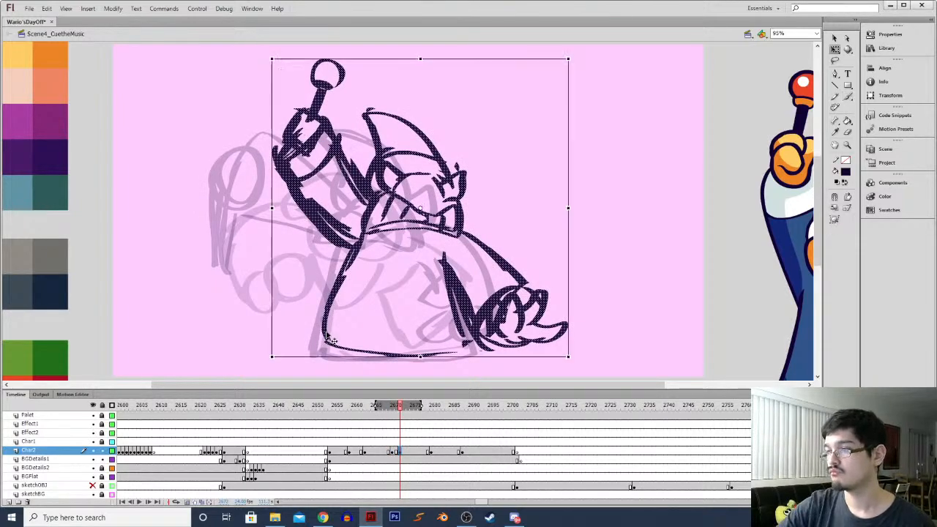
drag(567, 64, 564, 55)
key(ctrl+z)
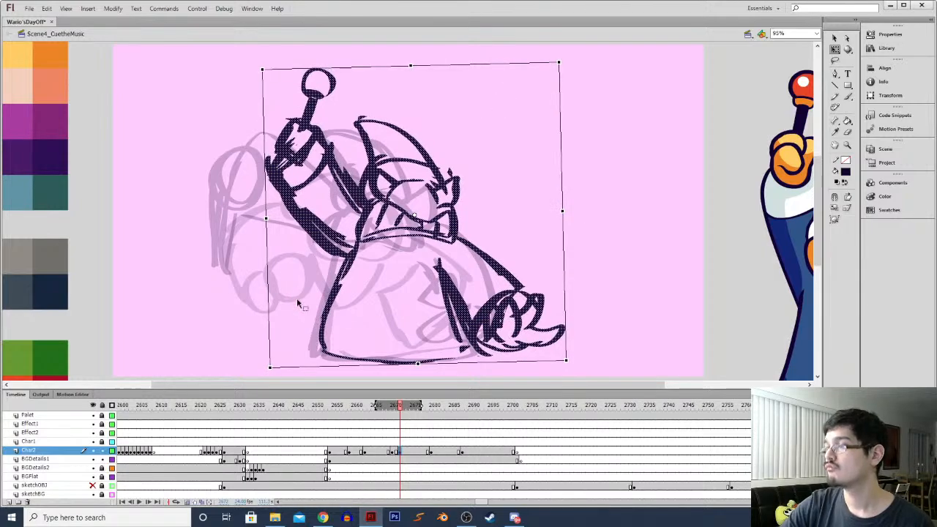
drag(331, 317, 324, 316)
click(408, 453)
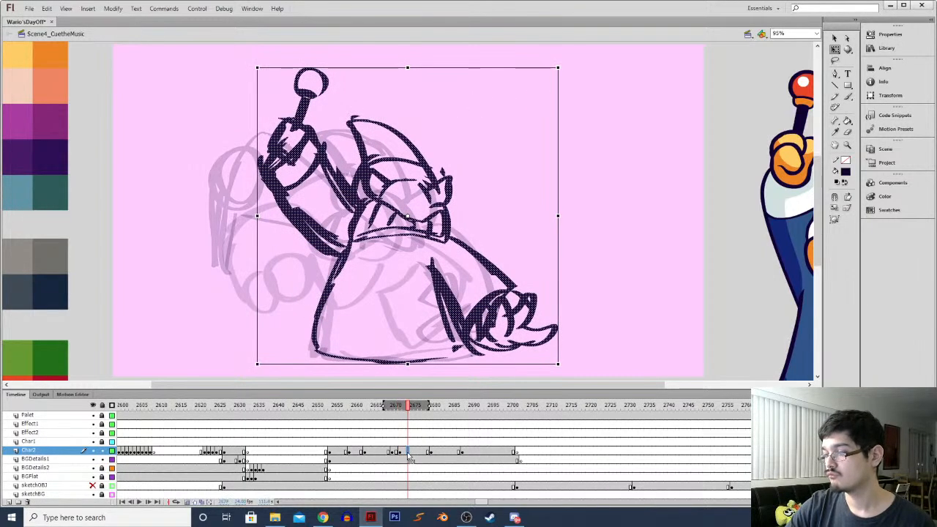
click(400, 453)
Select the wizard's head and hat at frame 2672, rotate them slightly clockwise and reposition them on the body
key(l)
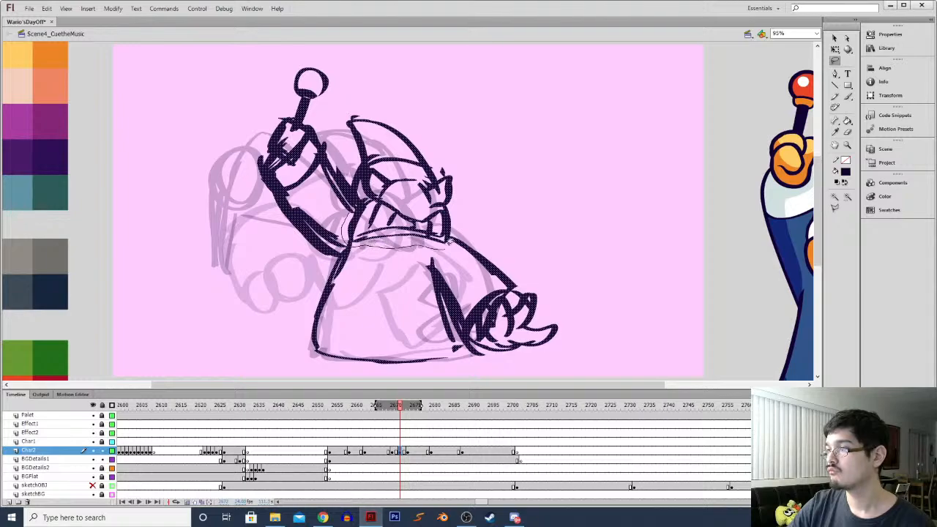
drag(334, 92, 348, 71)
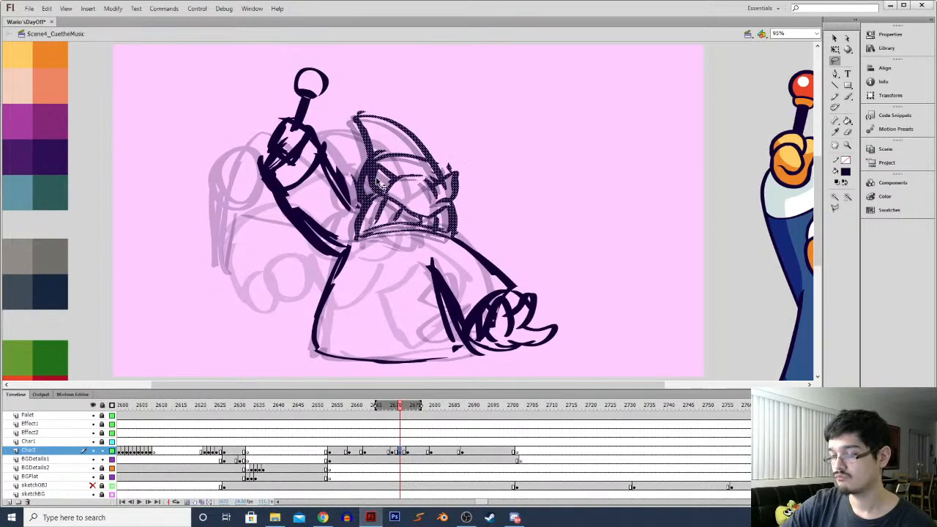
key(q)
drag(466, 108, 464, 116)
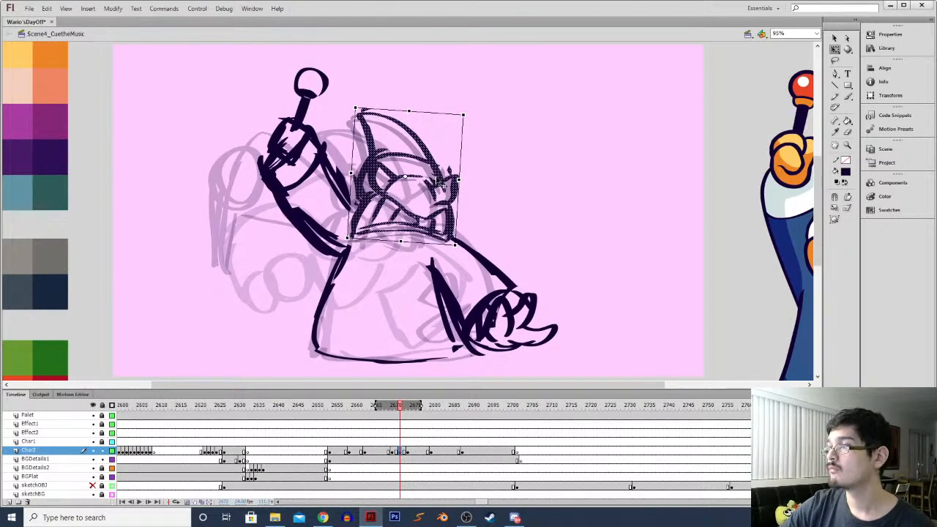
drag(440, 180, 442, 184)
click(477, 196)
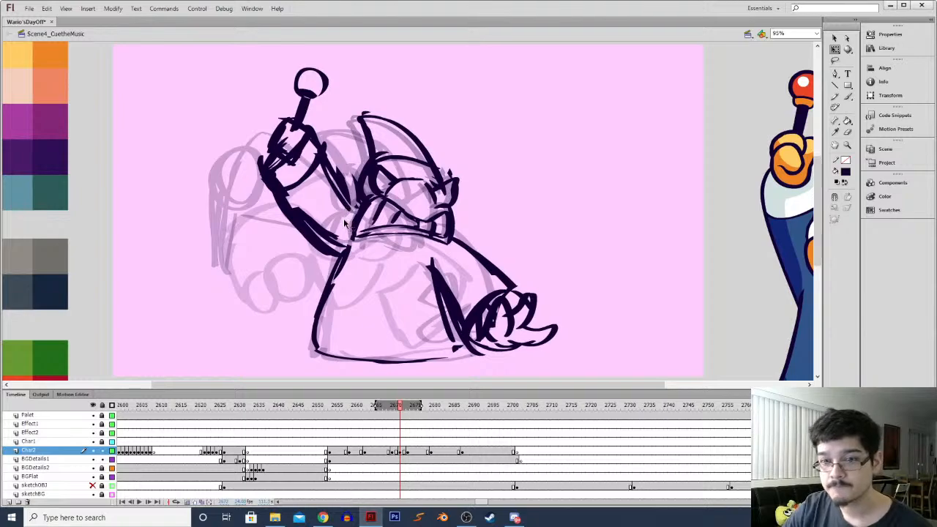
Rotate the raised arm with the wand at frame 2672 slightly clockwise about the shoulder and adjust the fist and wand separately
key(l)
mouse_move(352, 177)
mouse_down()
mouse_move(228, 117)
mouse_move(328, 211)
mouse_up()
key(q)
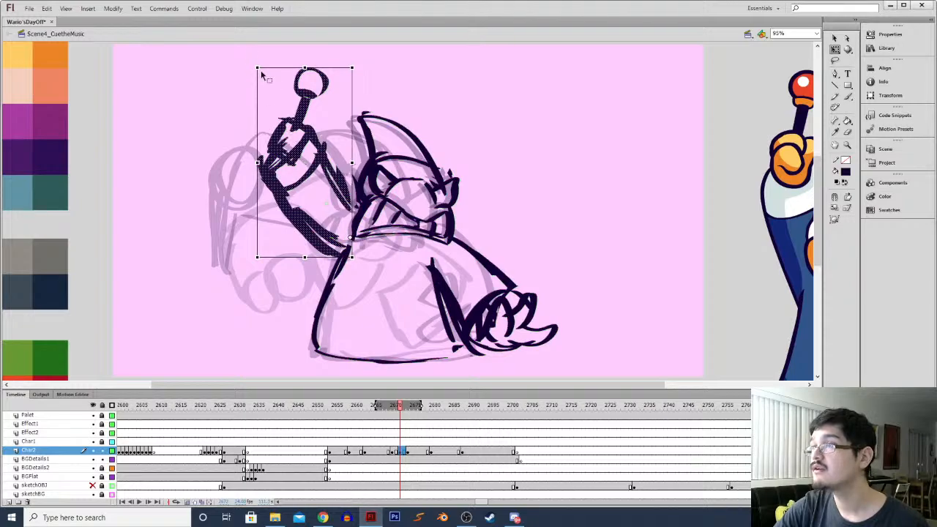
drag(262, 64, 281, 54)
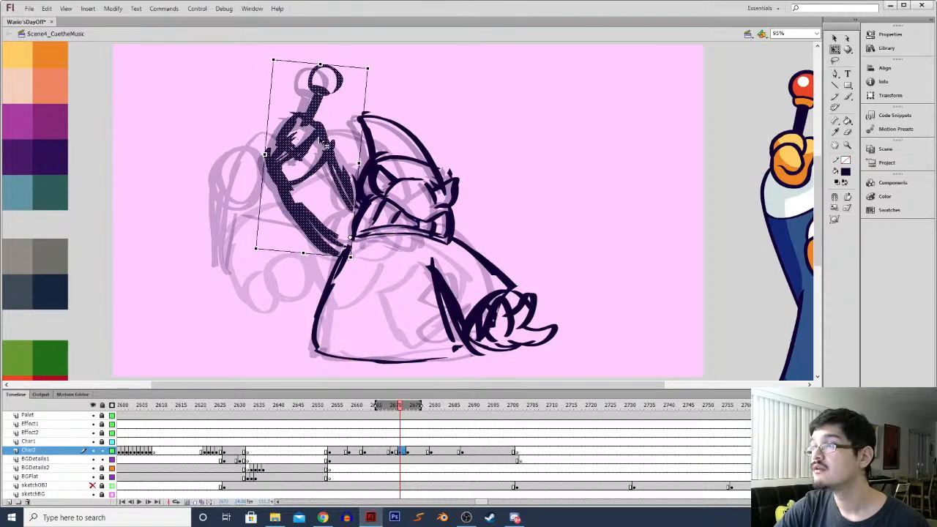
click(234, 199)
key(l)
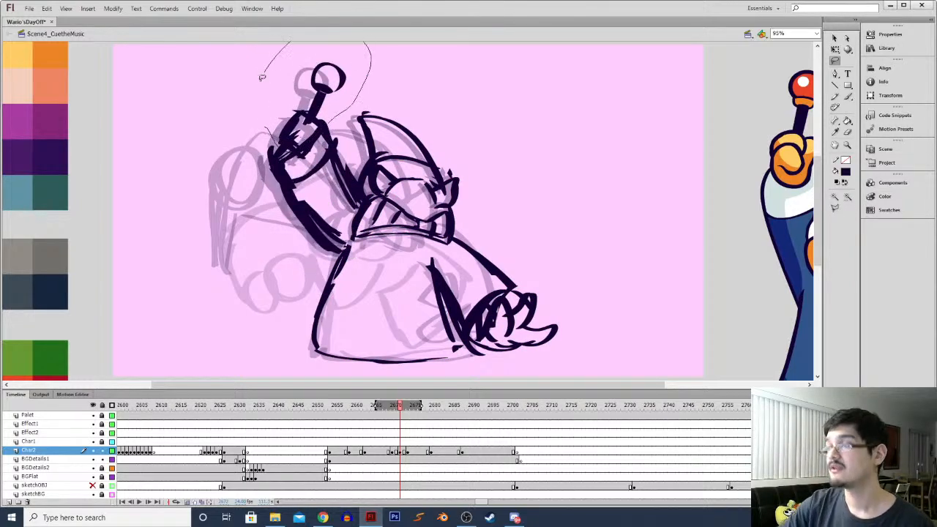
drag(262, 77, 265, 130)
key(q)
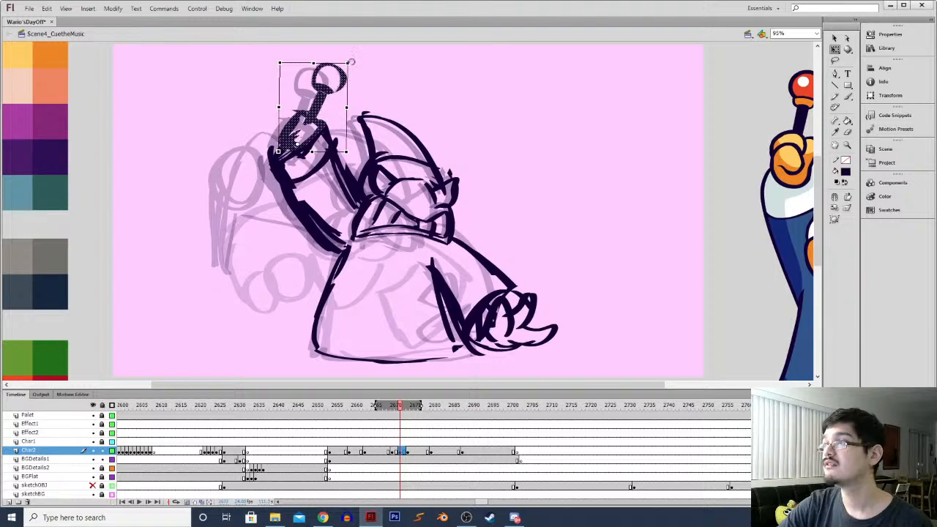
scroll(439, 212, down, 1)
Rotate the lower arm and hand at frame 2672 slightly counterclockwise about the shoulder and touch up the robe line with the brush
key(l)
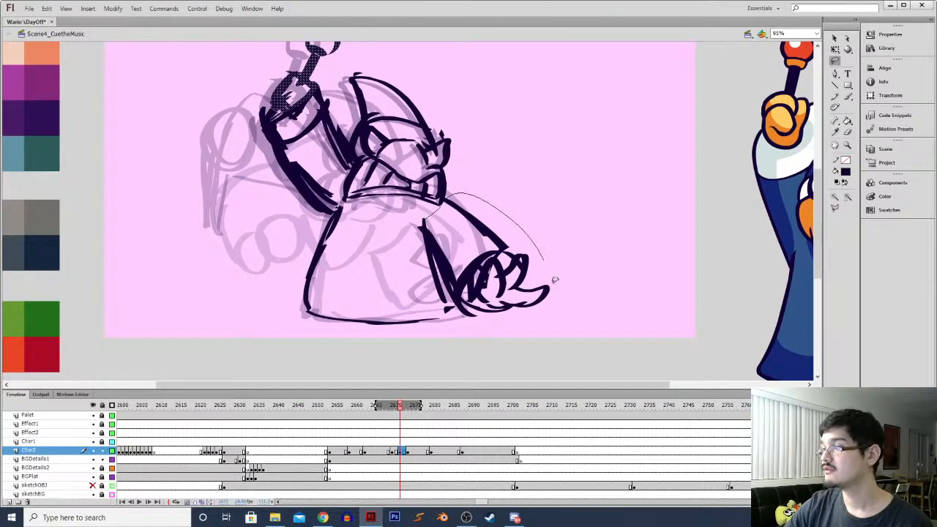
drag(454, 297, 455, 300)
key(q)
drag(486, 259, 430, 215)
drag(554, 319, 562, 308)
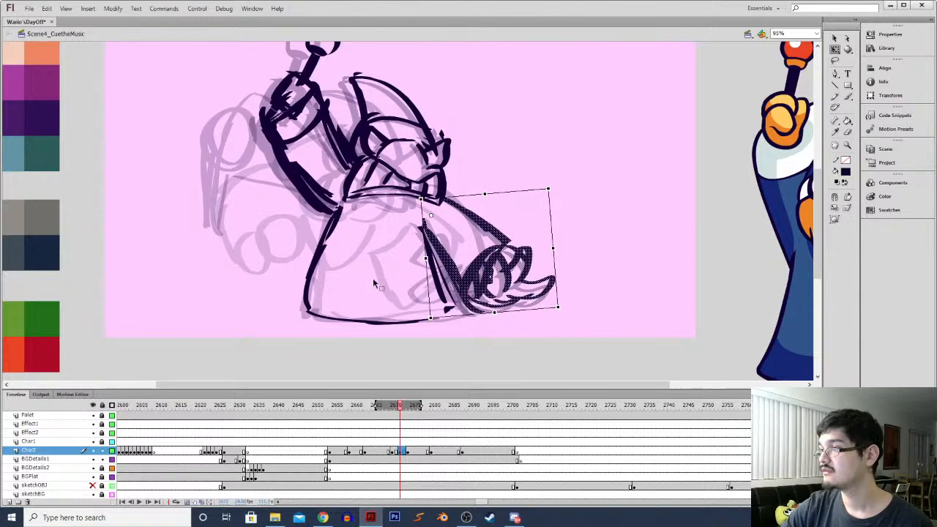
click(373, 277)
key(b)
mouse_move(422, 221)
mouse_down()
mouse_move(454, 308)
mouse_move(307, 315)
mouse_up()
Replay the wizard's motion and add a keyframe at frame 2678 with its copied drawing cleared
click(375, 448)
key(Return)
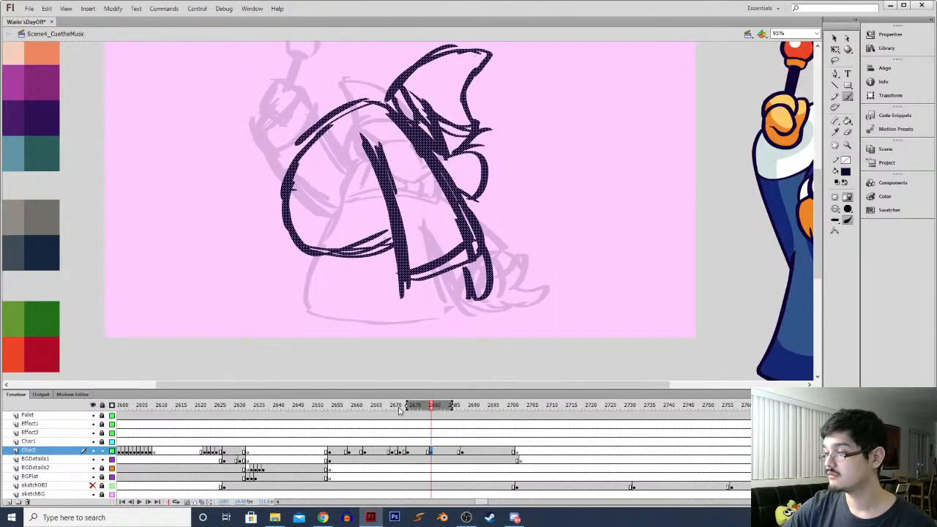
click(422, 451)
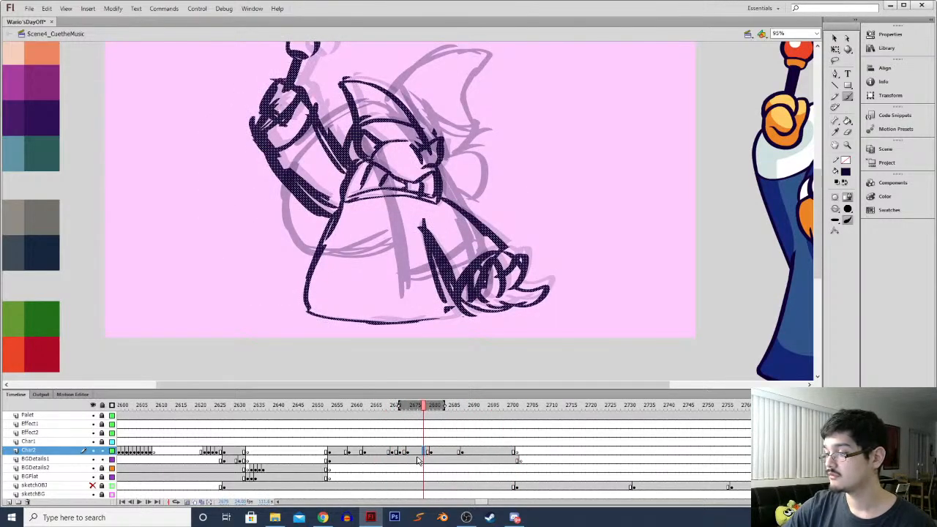
key(Delete)
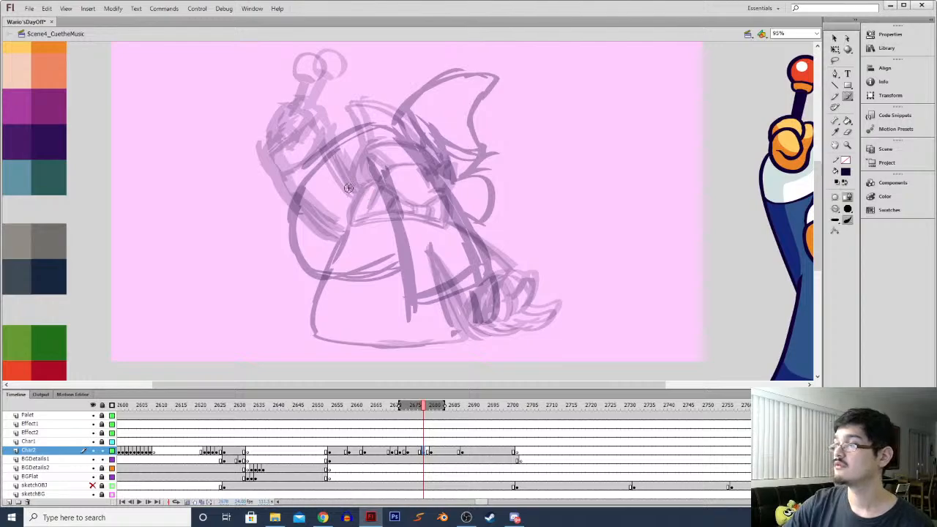
Draw the outstretched wand-side sleeve and the robe body on the frame 2678 in-between
drag(342, 188, 245, 204)
drag(335, 225, 269, 237)
mouse_move(246, 203)
mouse_down()
mouse_move(233, 279)
mouse_move(335, 229)
mouse_move(220, 287)
mouse_up()
key(l)
key(ctrl+g)
key(b)
mouse_move(310, 239)
mouse_down()
mouse_move(323, 297)
mouse_move(315, 331)
mouse_move(450, 342)
mouse_move(458, 330)
mouse_move(419, 199)
mouse_up()
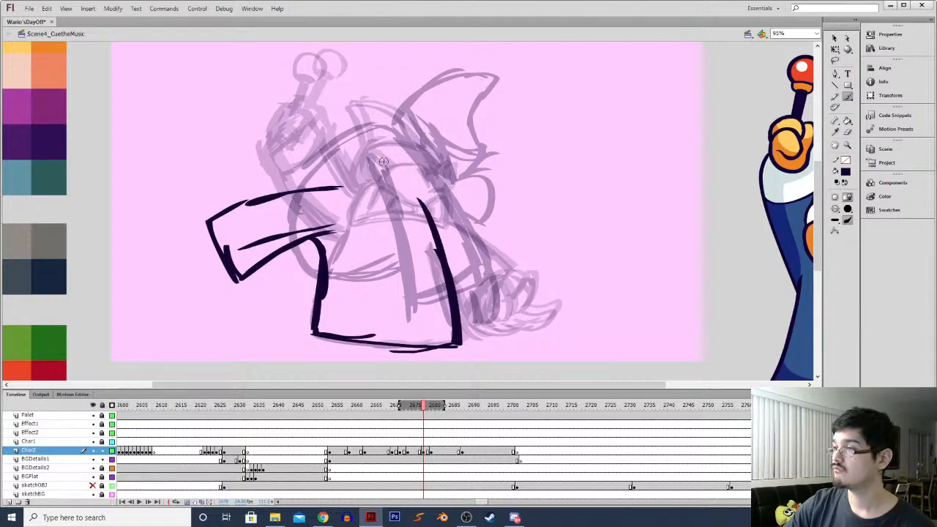
Draw the head with its pointed hat and the other sleeve reaching down and outward on frame 2678
mouse_move(355, 156)
mouse_down()
mouse_move(421, 195)
mouse_move(333, 183)
mouse_move(328, 113)
mouse_move(359, 139)
mouse_up()
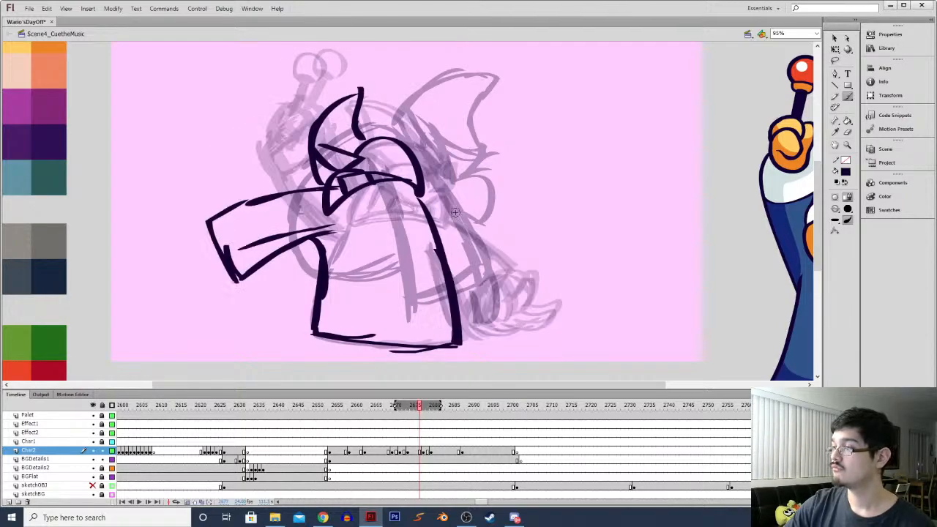
drag(470, 211, 504, 250)
drag(441, 233, 483, 269)
drag(427, 189, 509, 255)
mouse_move(508, 252)
mouse_down()
mouse_move(478, 287)
mouse_move(424, 245)
mouse_up()
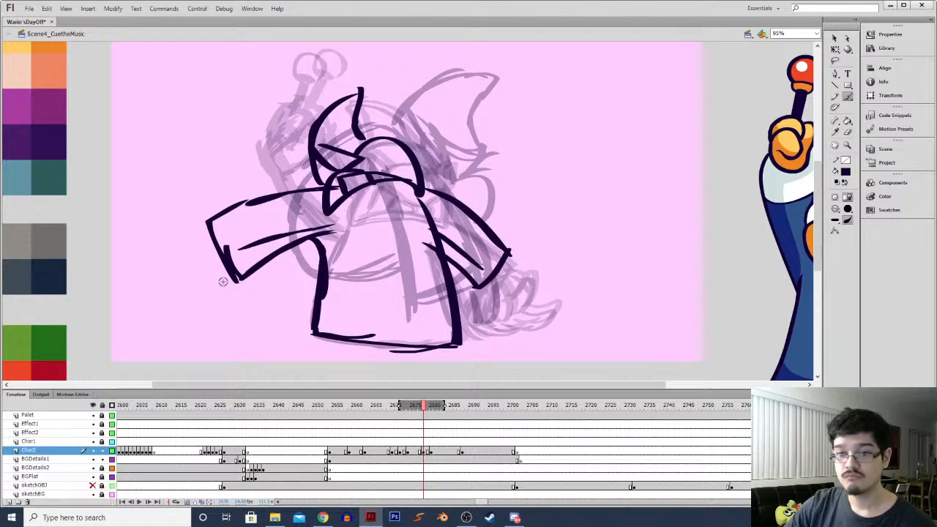
Replay the turn twice from frame 2674 to check the new in-between
click(407, 453)
key(Return)
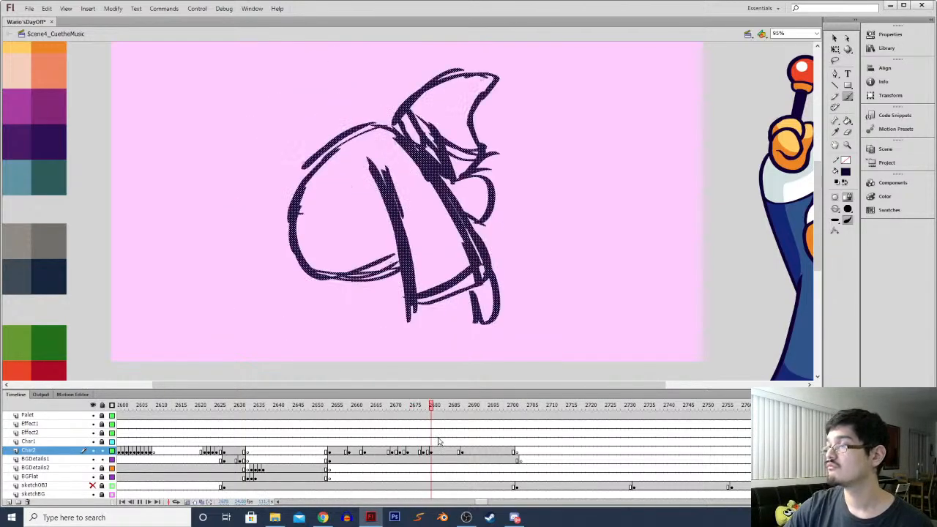
click(407, 453)
key(Return)
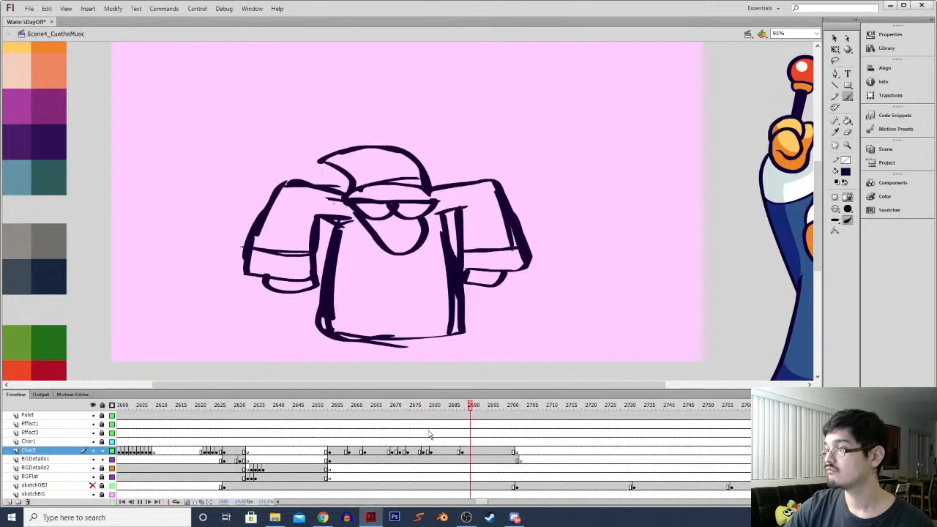
key(Return)
Add a keyframe at frame 2682 for the turned-away pose and make frame 2680 a blank keyframe
click(429, 408)
drag(429, 408, 442, 409)
click(439, 451)
click(431, 451)
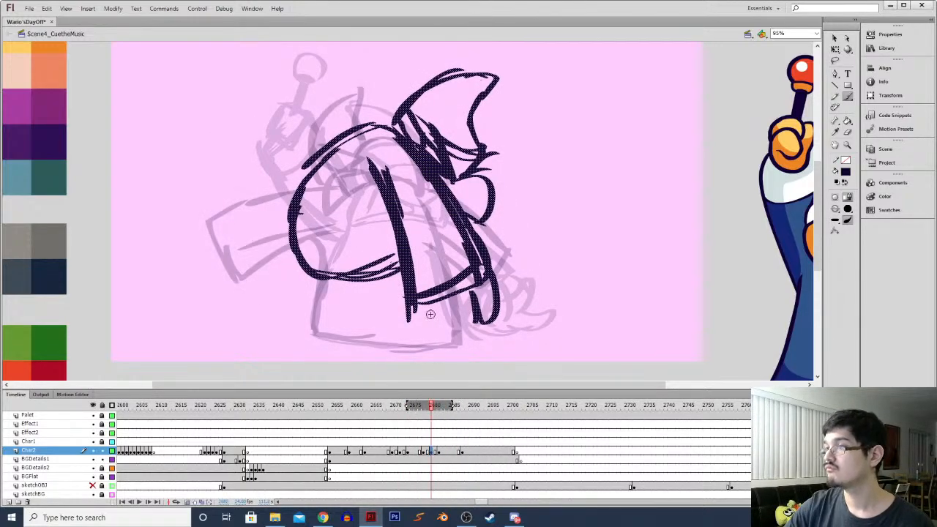
key(F7)
Draw the large arched sleeve sweep and the robe body beneath it on the frame 2680 in-between
mouse_move(280, 67)
mouse_down()
mouse_move(413, 105)
mouse_move(408, 243)
mouse_move(388, 236)
mouse_up()
mouse_move(388, 236)
mouse_down()
mouse_move(249, 219)
mouse_move(215, 187)
mouse_move(343, 85)
mouse_move(395, 233)
mouse_move(219, 196)
mouse_move(227, 103)
mouse_move(496, 140)
mouse_up()
drag(432, 128, 441, 130)
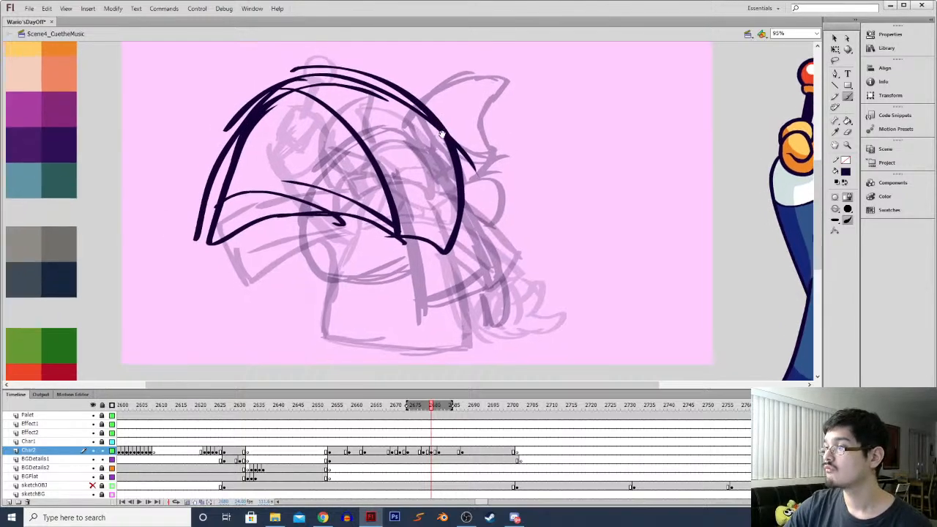
mouse_move(445, 284)
mouse_down()
mouse_move(381, 322)
mouse_move(307, 330)
mouse_up()
drag(311, 221, 302, 325)
drag(457, 156, 427, 205)
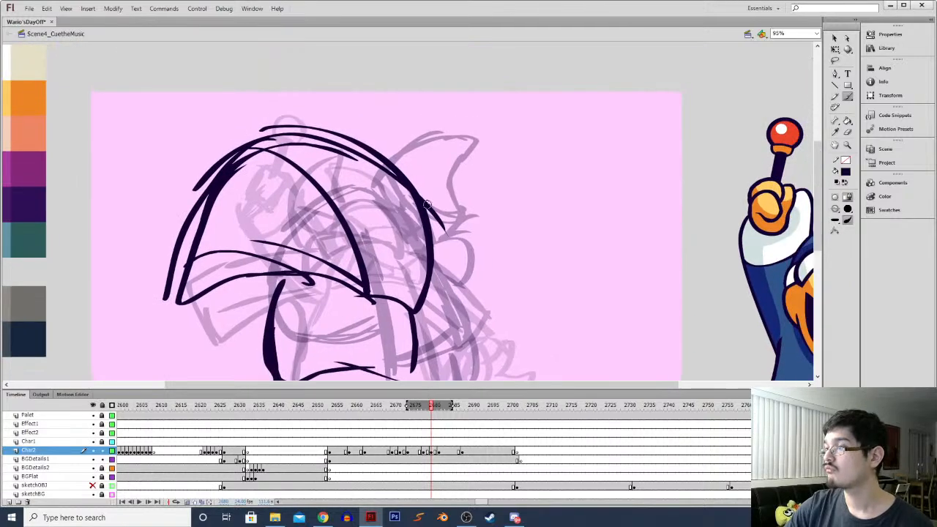
Replay the sweep, then add a keyframe at frame 2684 with the turned-away drawing shifted up and slightly adjusted
click(412, 443)
key(Return)
click(431, 452)
click(439, 452)
click(448, 454)
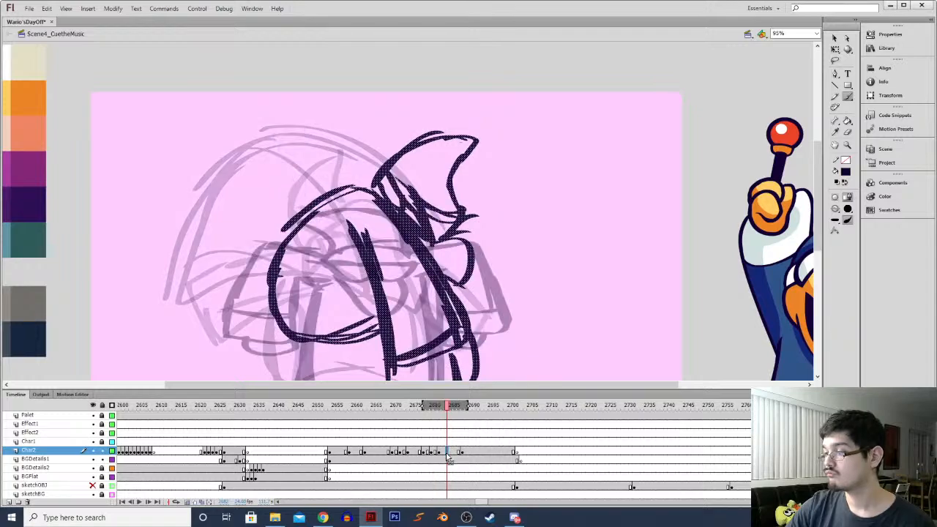
key(q)
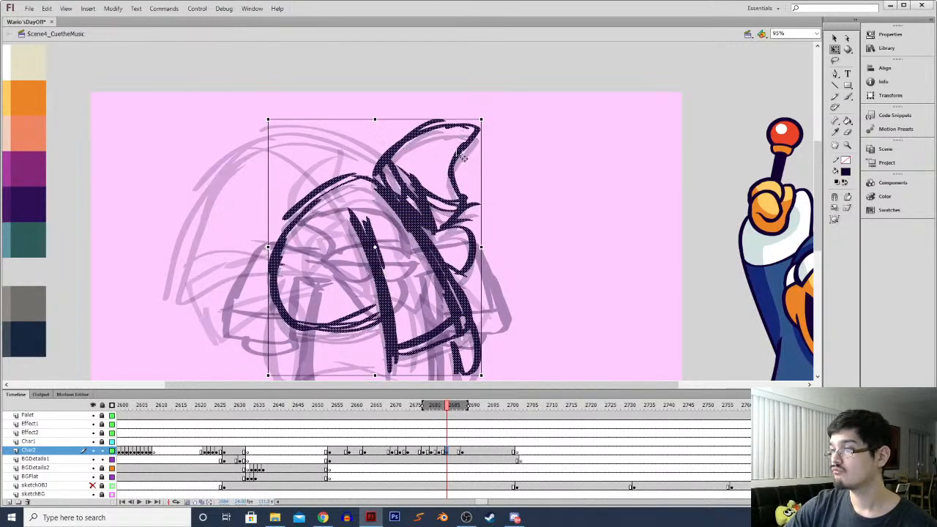
drag(487, 118, 490, 120)
Add a keyframe at frame 2686, moving its turned-away drawing down and tilting it slightly counterclockwise
click(453, 453)
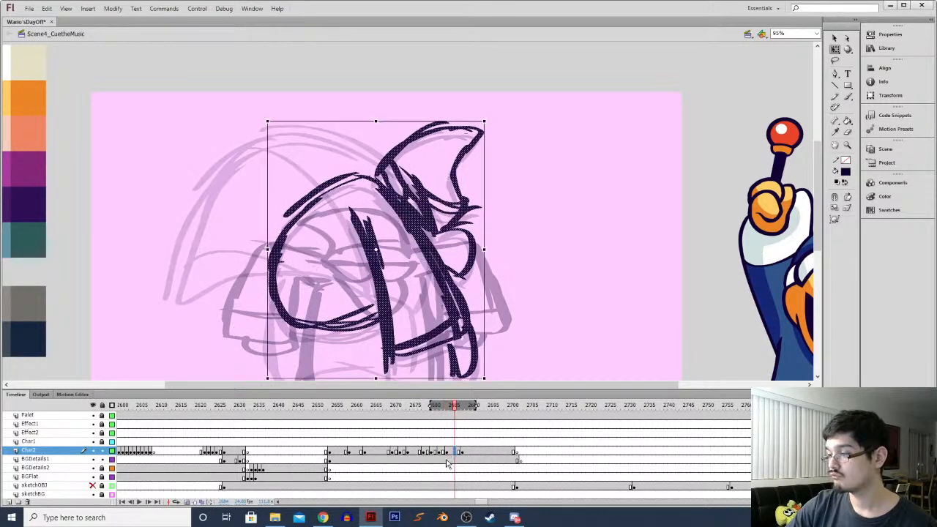
drag(379, 286, 375, 303)
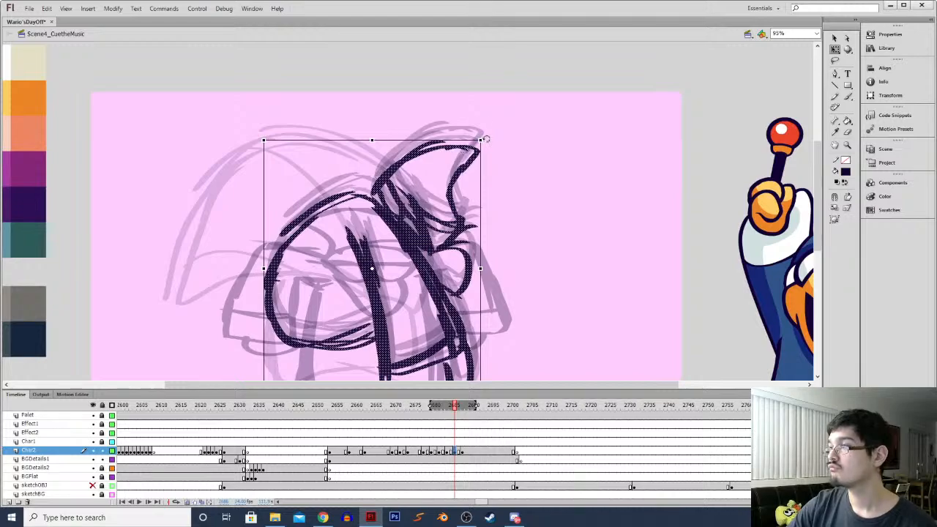
drag(486, 139, 480, 136)
Zoom out to the whole stage and replay the wizard's turn from frame 2670
key(ctrl+minus)
click(392, 461)
key(Return)
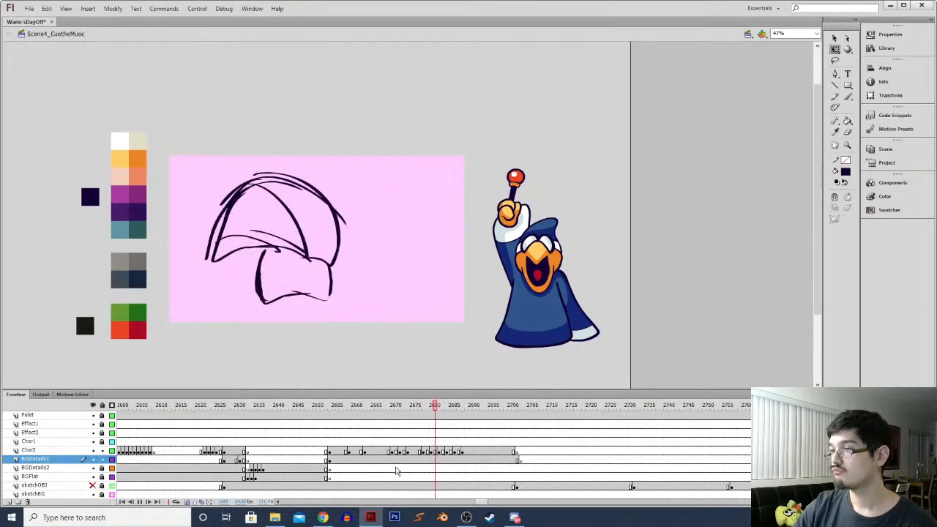
click(483, 453)
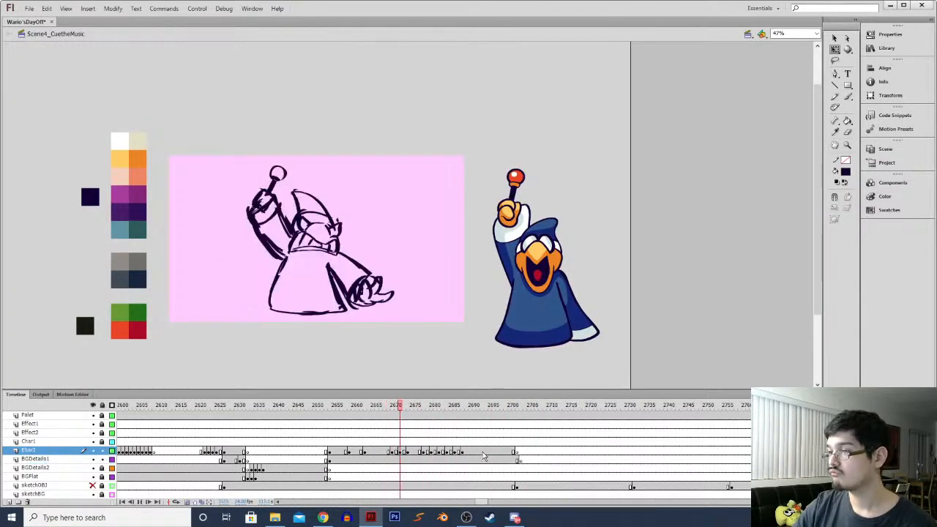
Shift the keyframes from frame 2682 through 2688 one frame earlier and replay the sequence
click(445, 452)
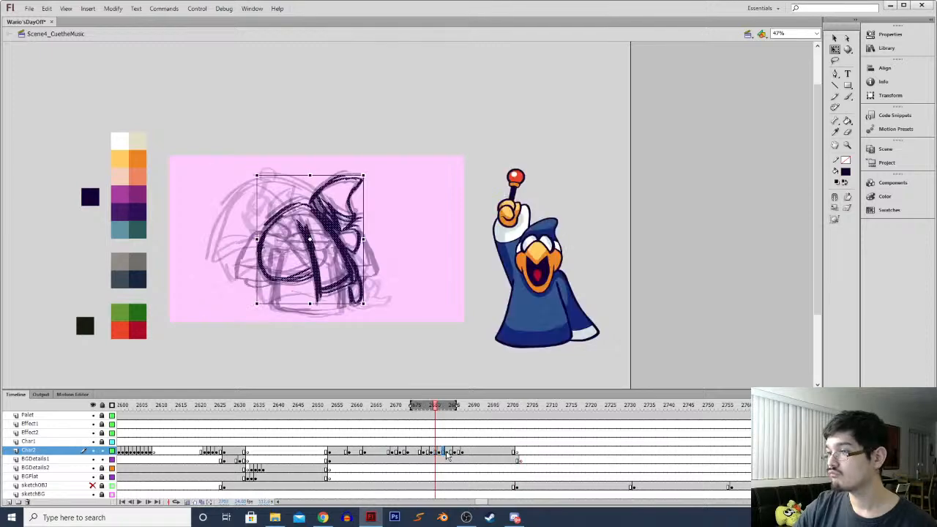
click(423, 453)
drag(440, 453, 462, 454)
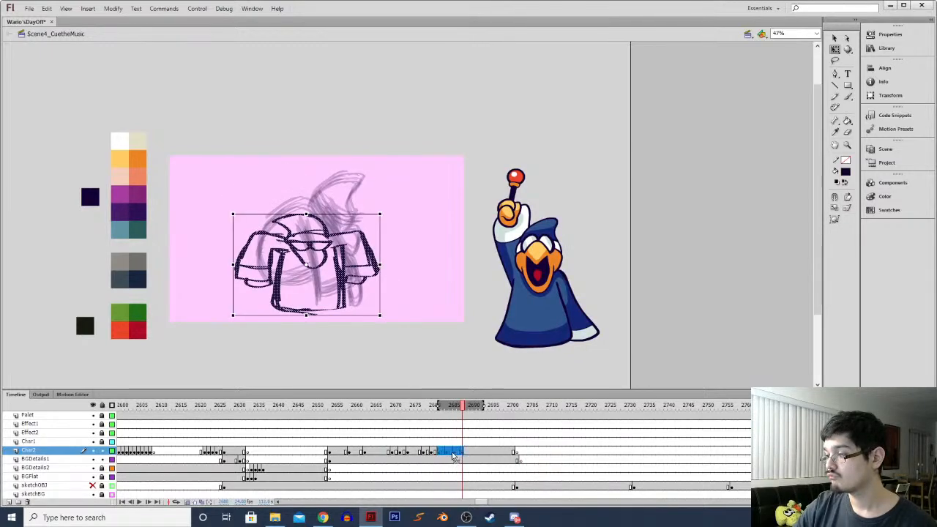
key(Return)
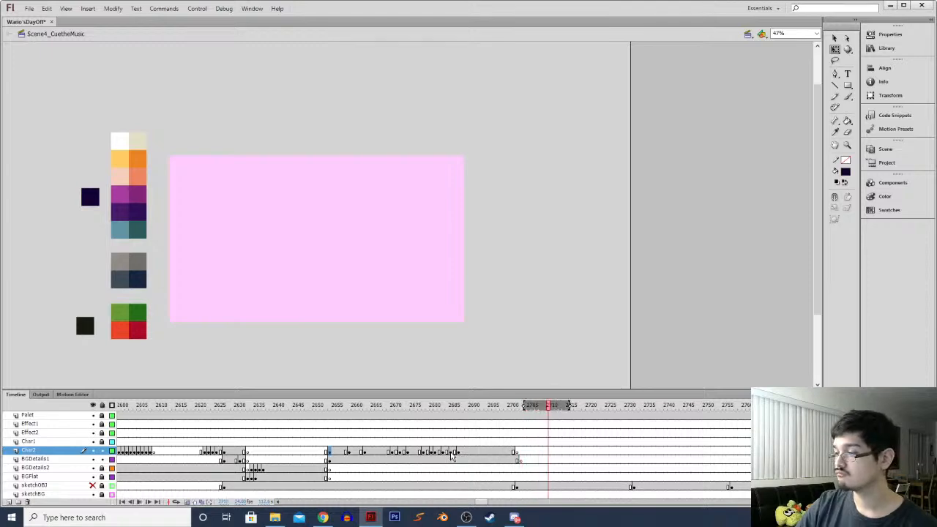
Move the front-facing pose keyframe to frame 2689 and insert a blank keyframe at frame 2687
click(452, 454)
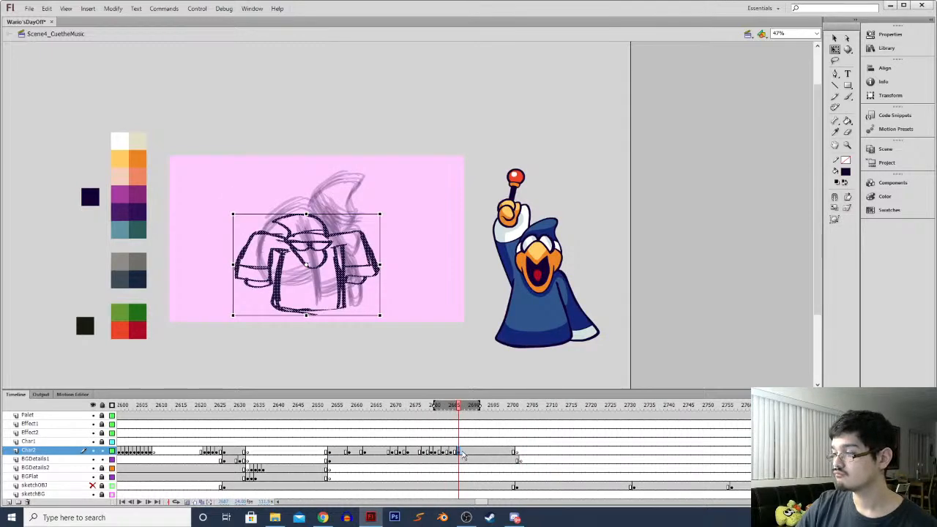
drag(461, 453, 468, 453)
click(459, 452)
key(F7)
key(ctrl+2)
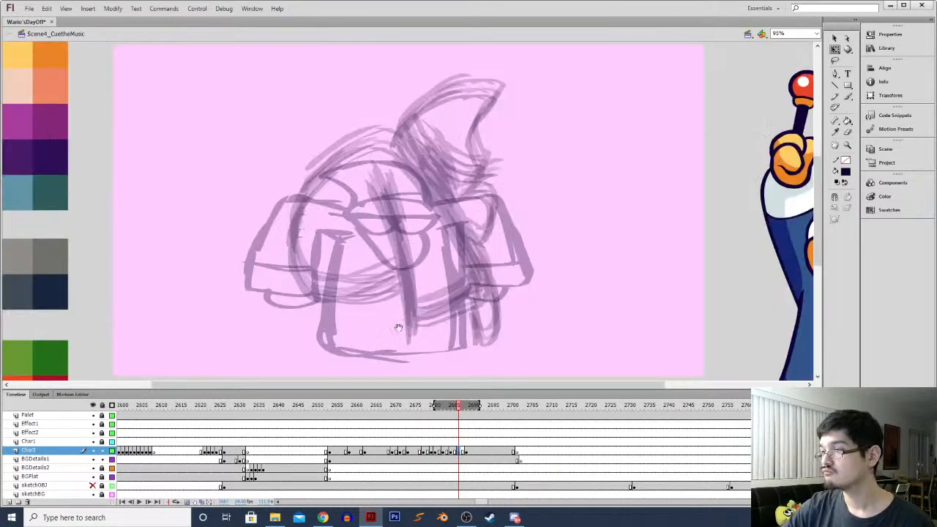
Narrow the onion-skin range before frame 2687 to show only the nearest previous pose
drag(428, 409, 454, 433)
click(460, 454)
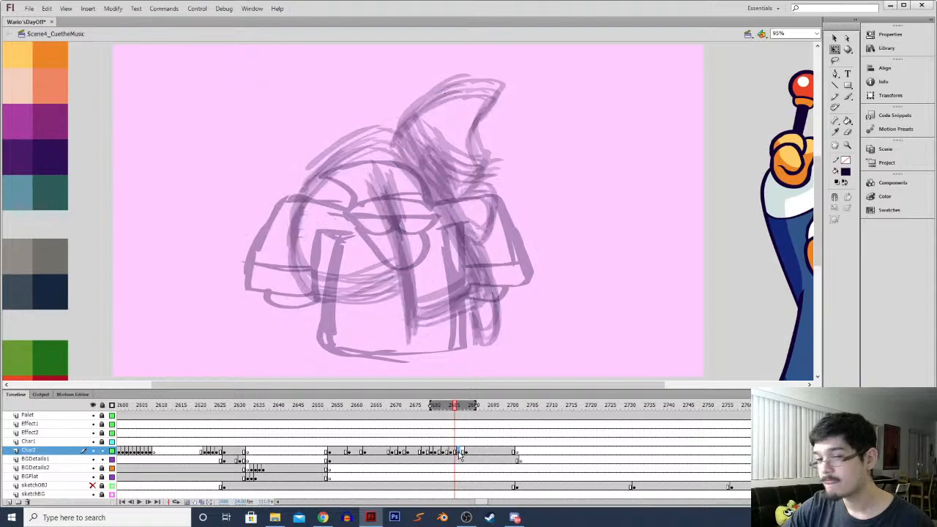
drag(434, 407, 450, 407)
Draw the robe's body and hem lines on the frame 2687 in-between, comparing against the neighbouring frames
key(b)
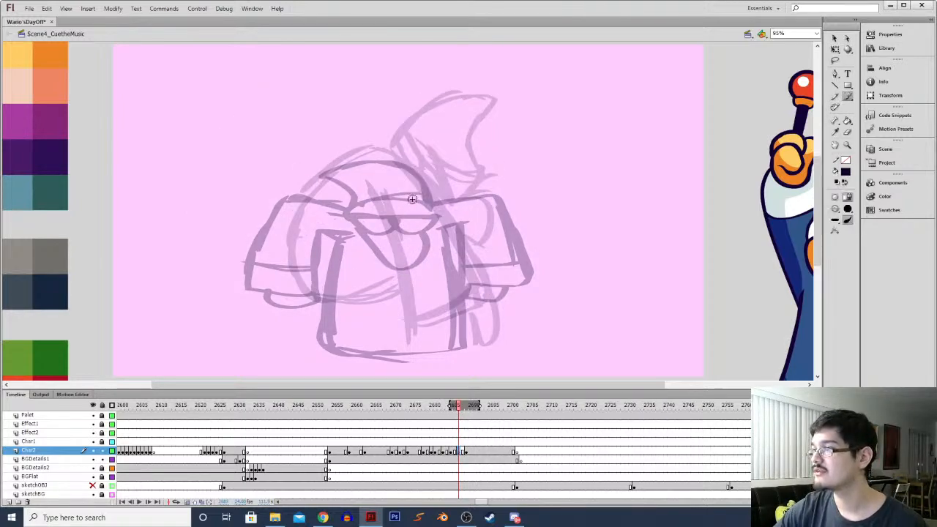
mouse_move(320, 240)
mouse_down()
mouse_move(319, 333)
mouse_move(426, 302)
mouse_move(450, 306)
mouse_up()
drag(451, 311, 428, 243)
key(comma)
key(period)
Draw the near sleeve hanging over the robe on frame 2687, removing the overlapping stroke and adding the cuff
mouse_move(359, 179)
mouse_down()
mouse_move(329, 212)
mouse_move(295, 277)
mouse_up()
mouse_move(384, 208)
mouse_down()
mouse_move(367, 306)
mouse_move(297, 253)
mouse_up()
key(l)
mouse_move(332, 226)
mouse_down()
mouse_move(336, 313)
mouse_move(313, 234)
mouse_up()
key(Delete)
key(b)
mouse_move(359, 281)
mouse_down()
mouse_move(362, 306)
mouse_move(294, 296)
mouse_move(357, 284)
mouse_move(291, 326)
mouse_up()
Draw the eye and beak on frame 2687 and redo the far arm as a single curved line
mouse_move(402, 165)
mouse_down()
mouse_move(418, 200)
mouse_move(396, 180)
mouse_move(452, 205)
mouse_move(448, 242)
mouse_move(411, 224)
mouse_up()
drag(416, 220, 381, 189)
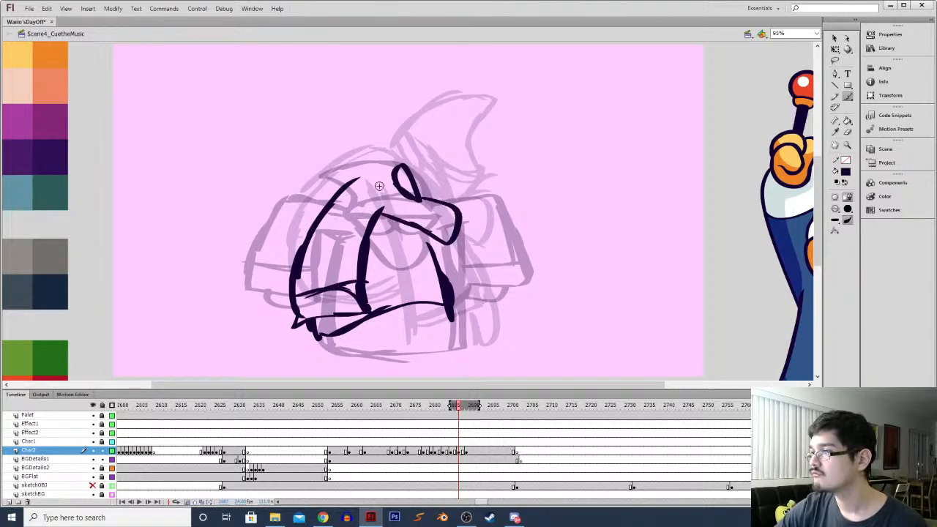
mouse_move(439, 204)
mouse_down()
mouse_move(507, 292)
mouse_move(475, 311)
mouse_up()
drag(459, 256, 469, 300)
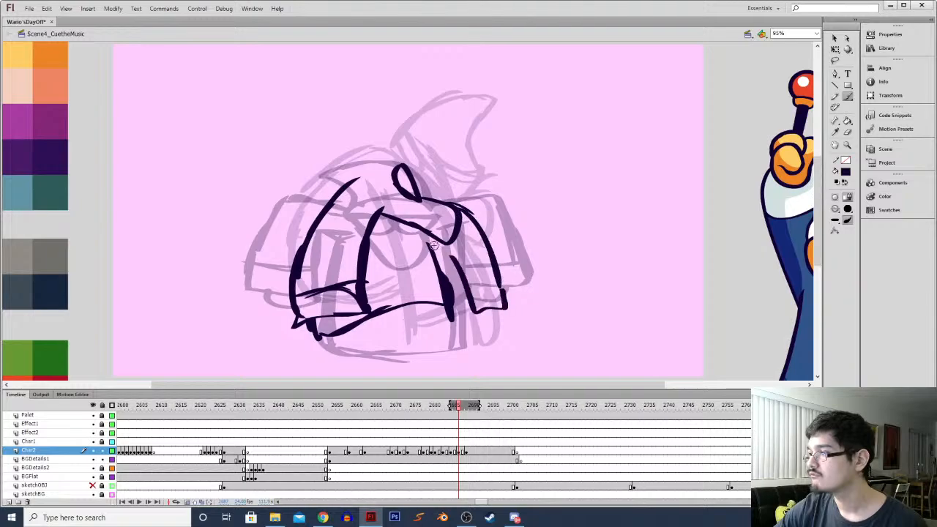
key(l)
mouse_move(468, 196)
mouse_down()
mouse_move(486, 242)
mouse_move(454, 306)
mouse_up()
key(Delete)
key(b)
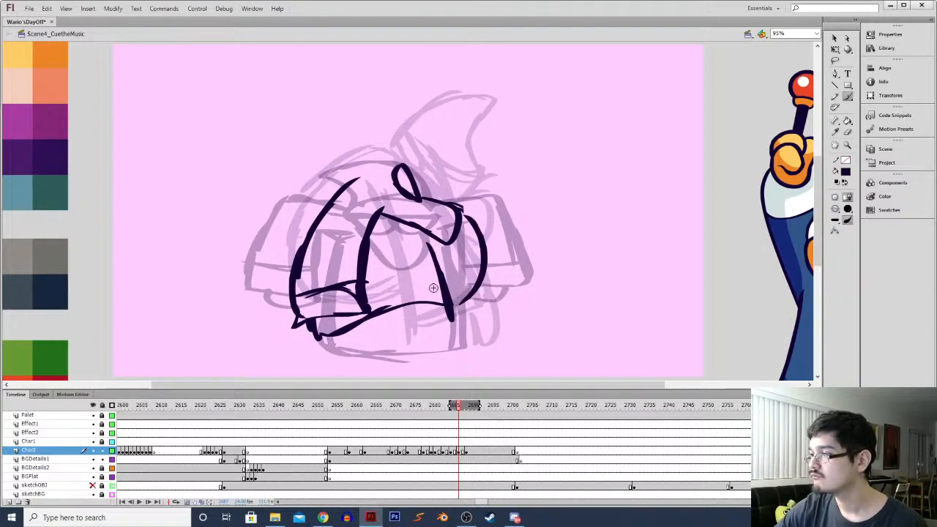
Rework the robe's lower edge and draw the tall pointed hat above the face on frame 2687
drag(439, 265, 448, 331)
mouse_move(446, 313)
mouse_down()
mouse_move(303, 337)
mouse_move(360, 348)
mouse_up()
mouse_move(350, 186)
mouse_down()
mouse_move(375, 151)
mouse_move(428, 114)
mouse_move(439, 193)
mouse_move(454, 174)
mouse_move(442, 199)
mouse_up()
drag(399, 174, 407, 192)
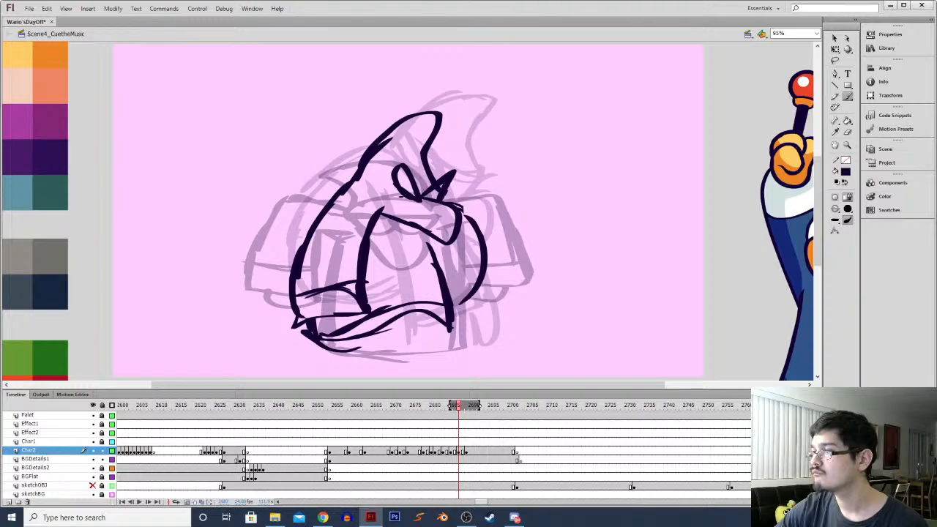
drag(351, 169, 423, 153)
Replay the turn into the front-facing pose to check the frame 2687 in-between
click(429, 459)
key(Return)
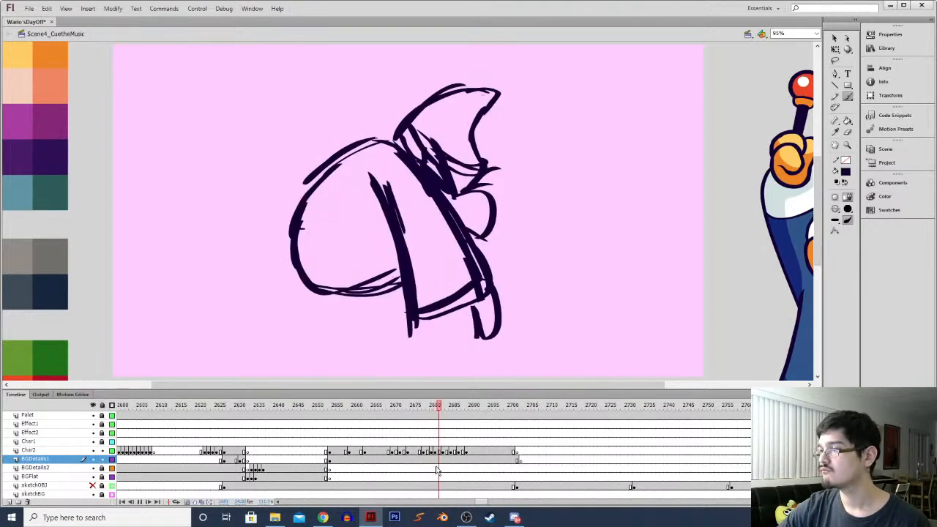
Try an extra Char2 keyframe at frame 2691 after the front-facing pose, and clear it again
click(465, 452)
click(460, 452)
click(466, 451)
click(473, 453)
click(467, 453)
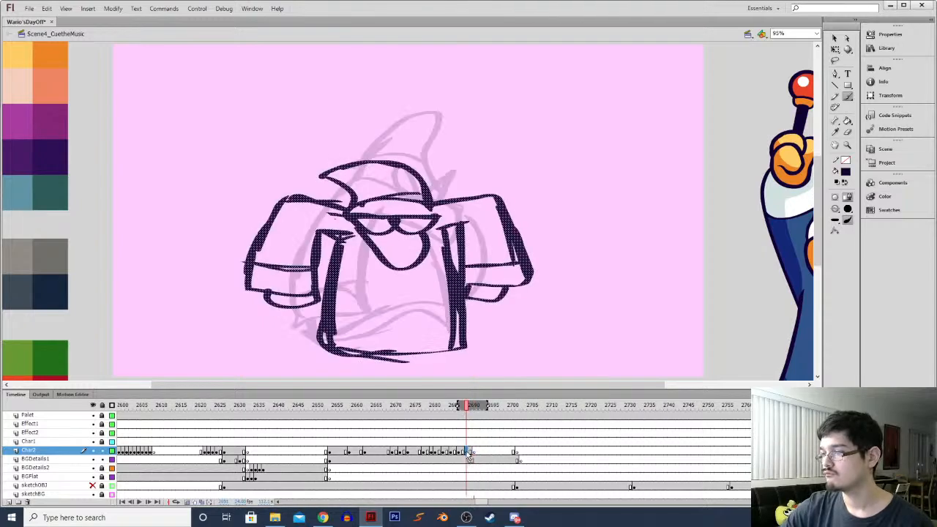
click(473, 453)
key(shift+F6)
Replay the wizard's turn at full-stage view to check the timing into the front-facing pose
click(439, 453)
key(ctrl+minus)
click(391, 454)
key(Return)
key(Return)
Move the turning in-between to frame 2685, tilt it slightly clockwise and shift it up and to the right, checking it in playback
click(459, 452)
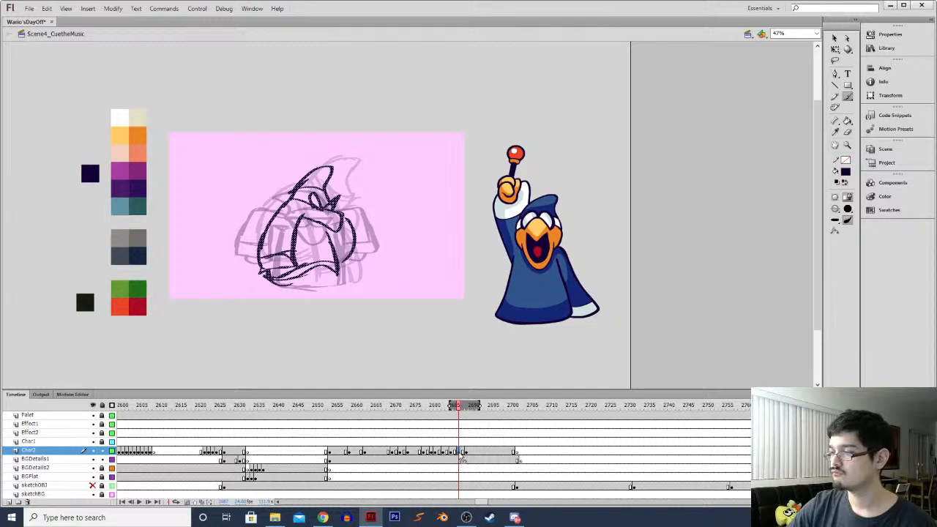
click(450, 452)
key(q)
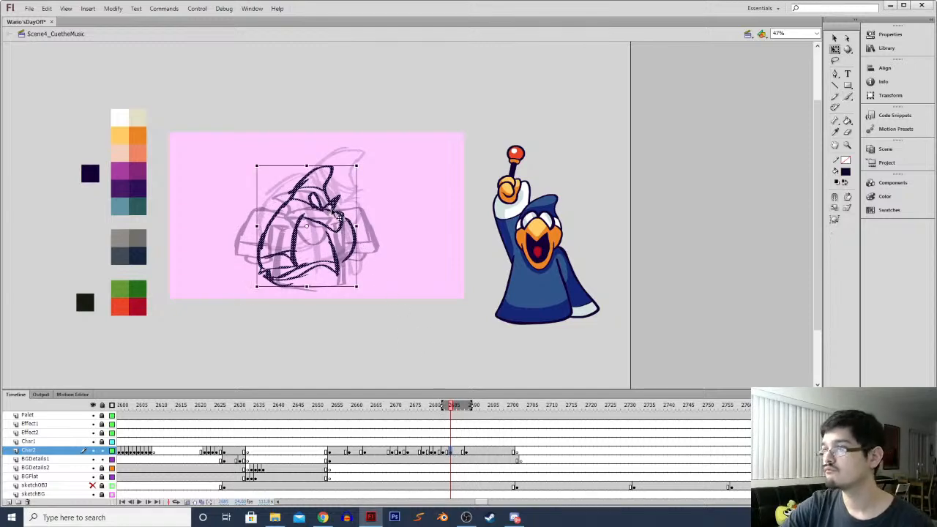
drag(360, 156, 366, 153)
click(360, 170)
drag(364, 155, 371, 161)
drag(326, 210, 330, 206)
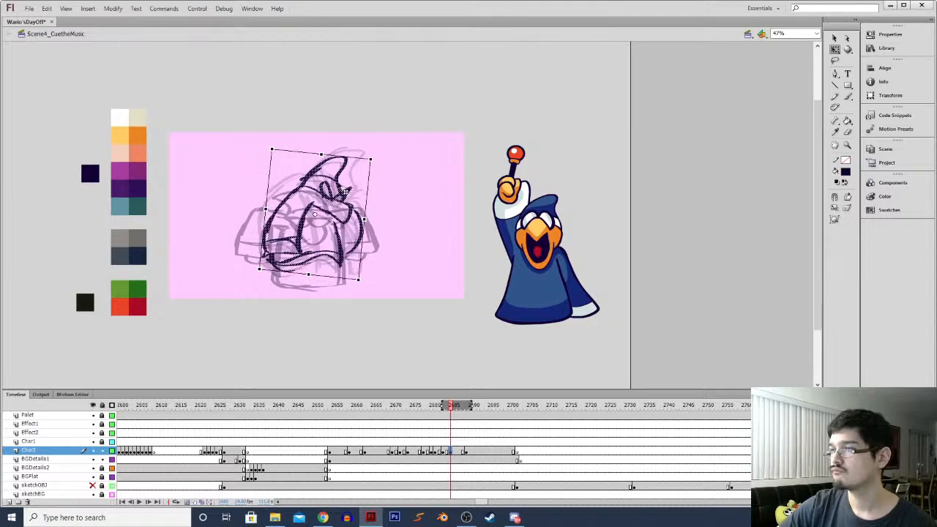
click(437, 452)
key(Return)
Put a keyframe on Char2 frame 2687 and copy the front-facing pose from frame 2689 onto it
click(459, 451)
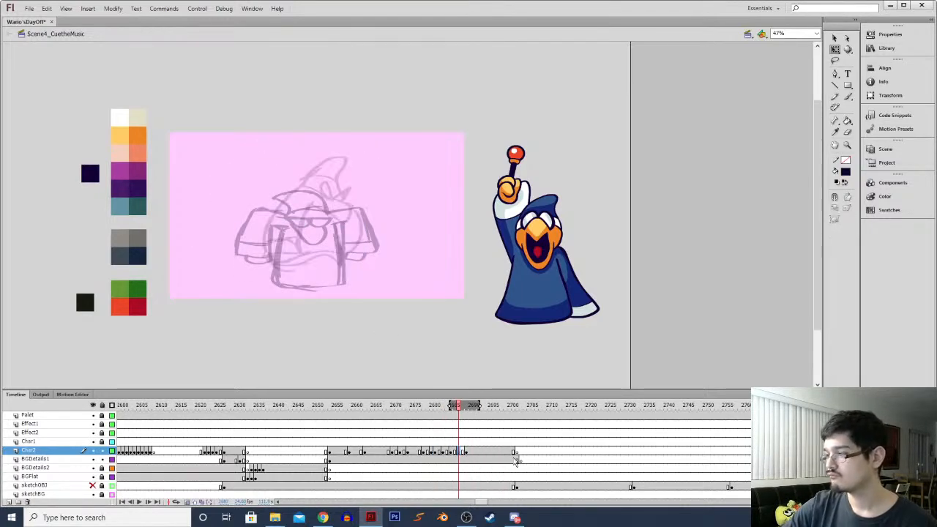
drag(485, 504, 496, 454)
click(545, 457)
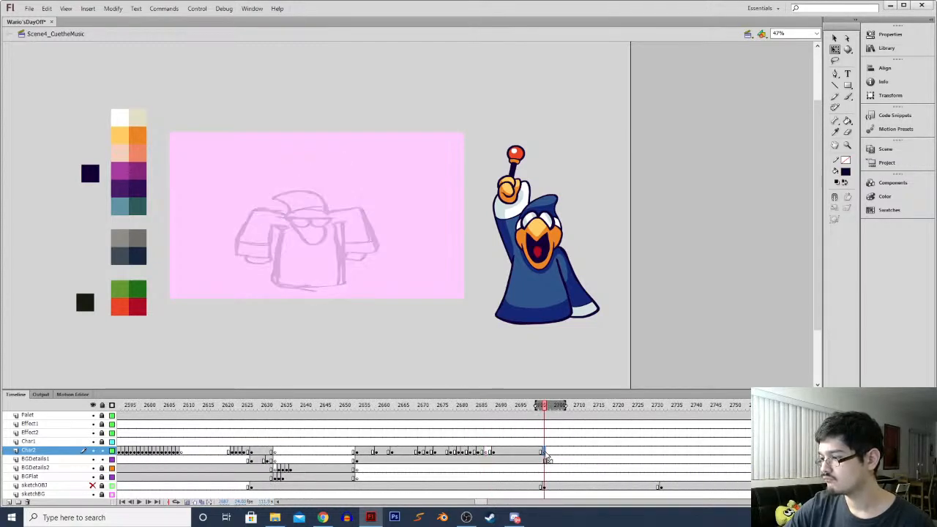
click(486, 454)
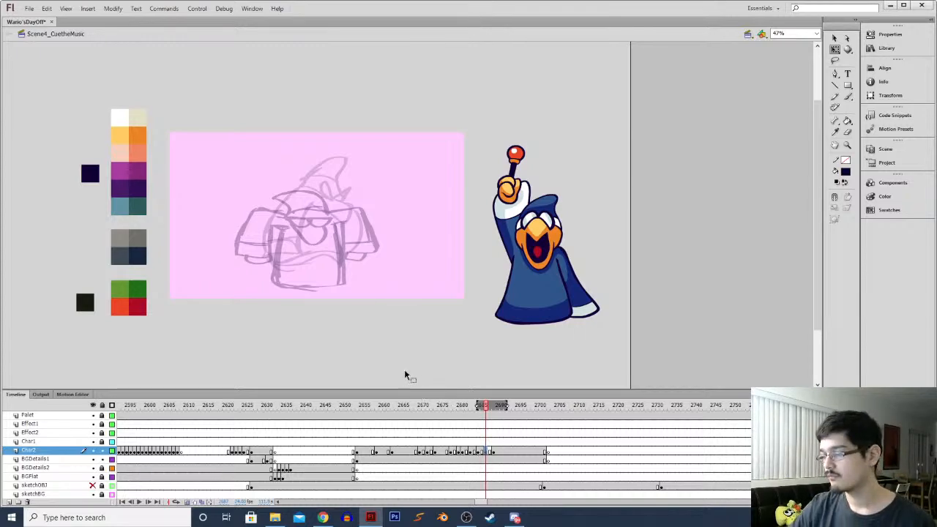
key(ctrl+=)
key(b)
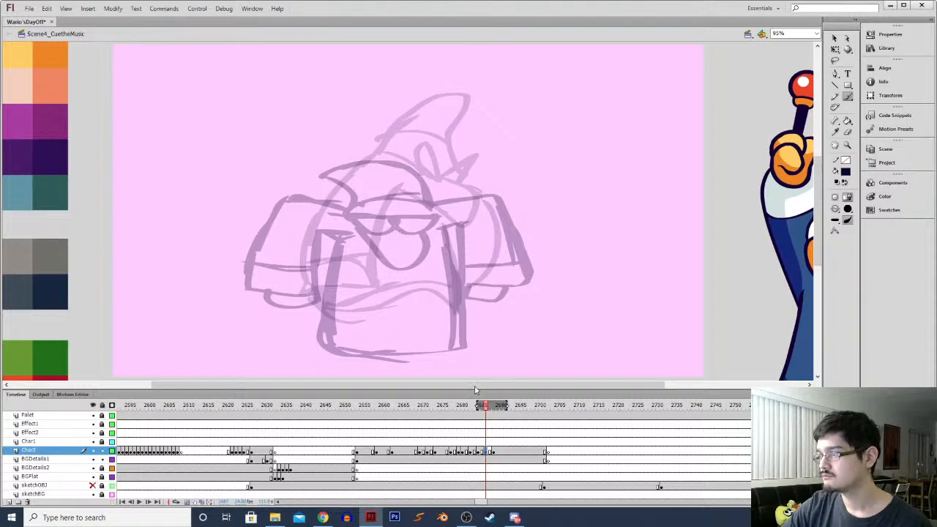
click(494, 452)
drag(492, 452, 485, 455)
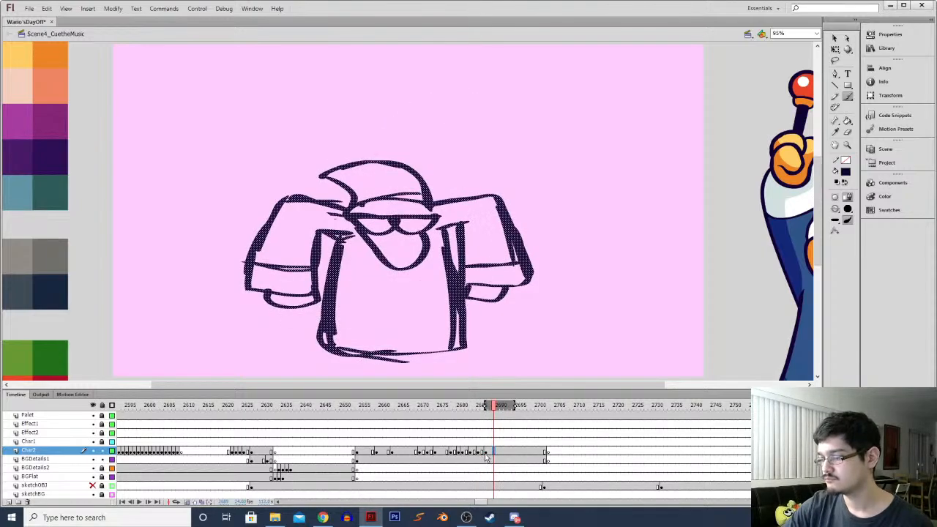
Squash the front-facing pose on frame 2687 downward and widen it on both sides
click(486, 453)
key(q)
drag(387, 161, 388, 173)
drag(240, 268, 227, 269)
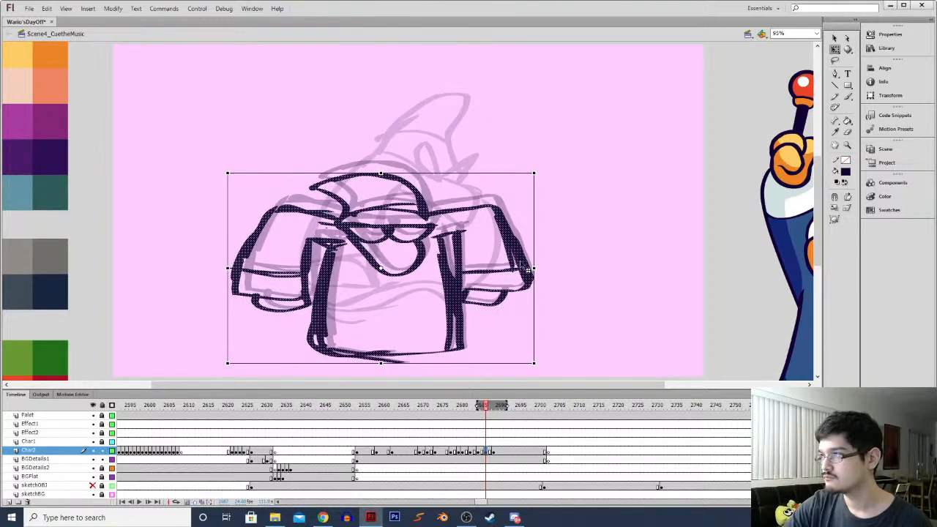
drag(534, 268, 546, 268)
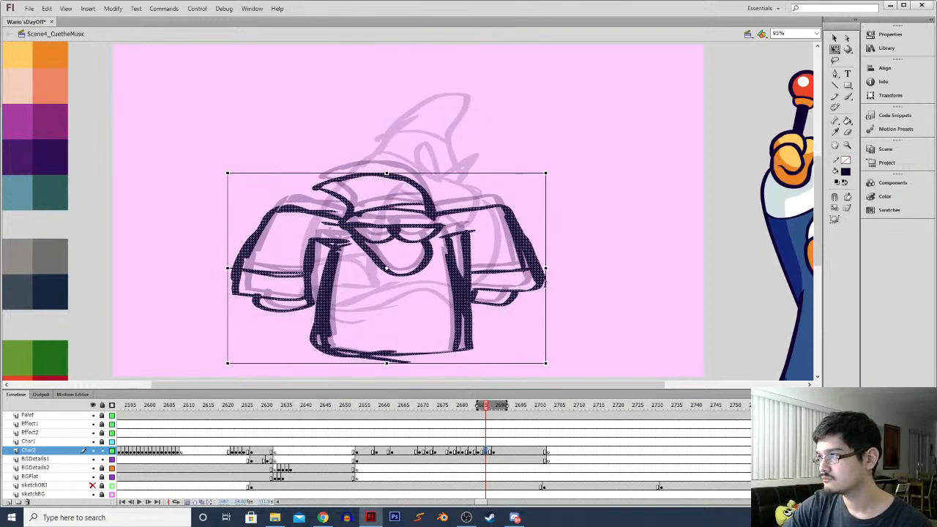
Add a keyframe at frame 2691 for the original pose, and stretch the frame 2689 pose slightly taller and narrower
click(501, 453)
click(494, 453)
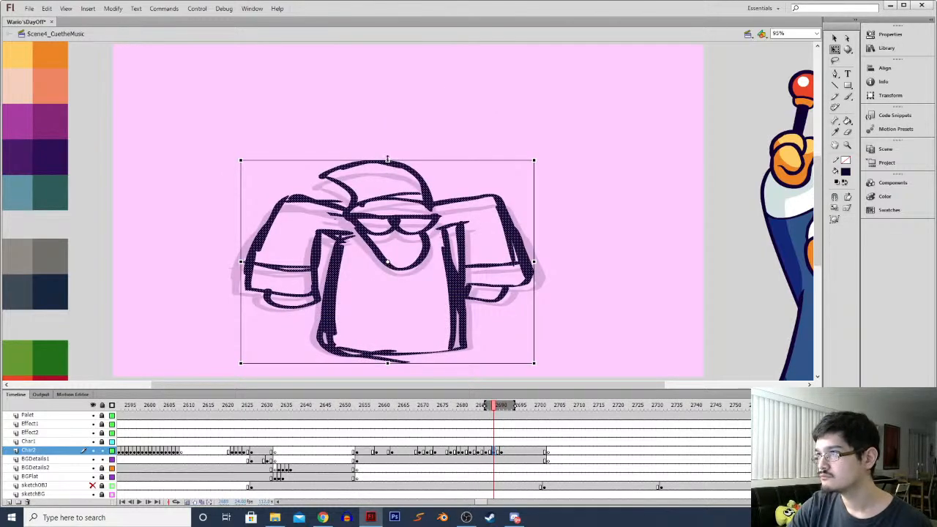
drag(388, 159, 388, 150)
drag(241, 257, 243, 257)
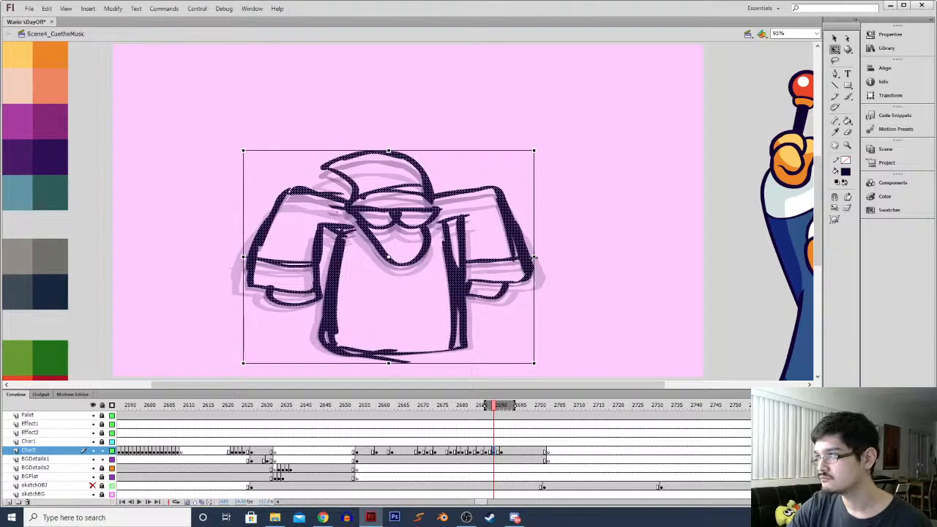
drag(534, 257, 528, 257)
drag(386, 150, 386, 154)
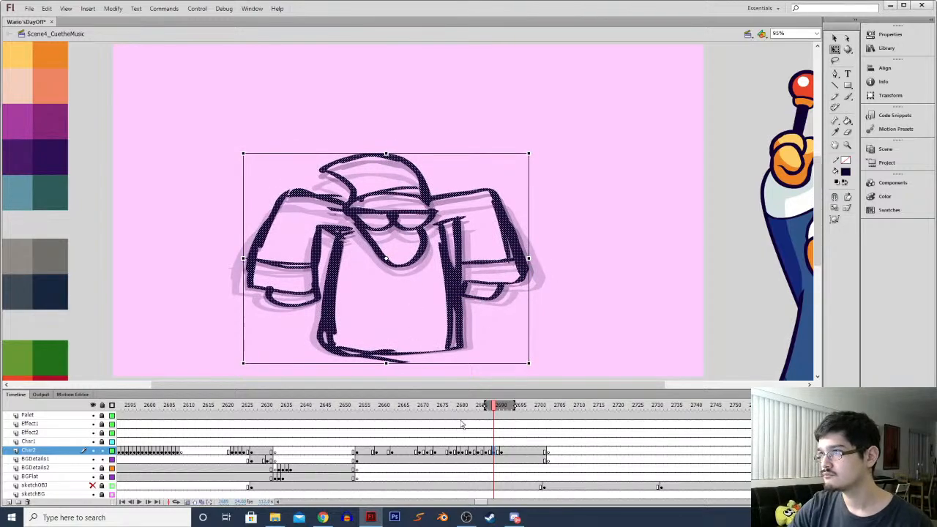
Replay the end of the turn and the whole wizard shot to check the squash and stretch
click(463, 451)
key(Return)
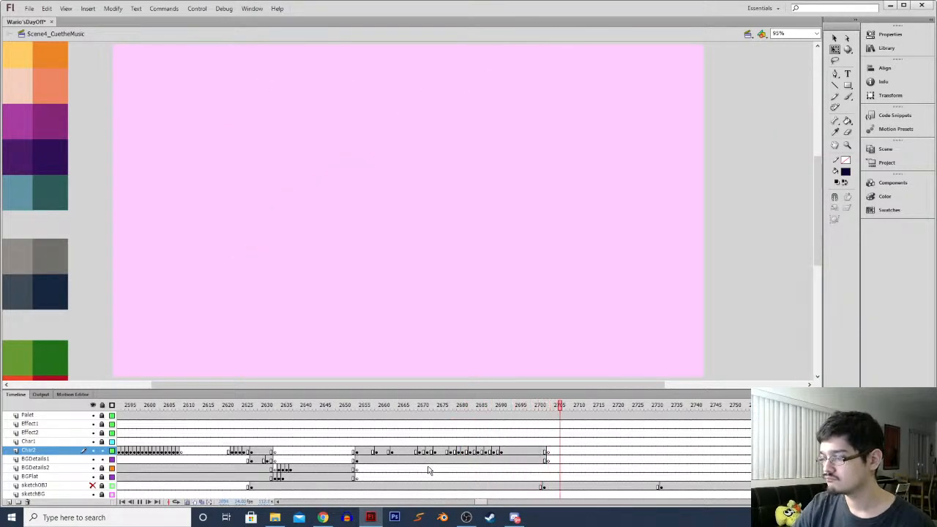
key(ctrl+minus)
click(365, 452)
key(Return)
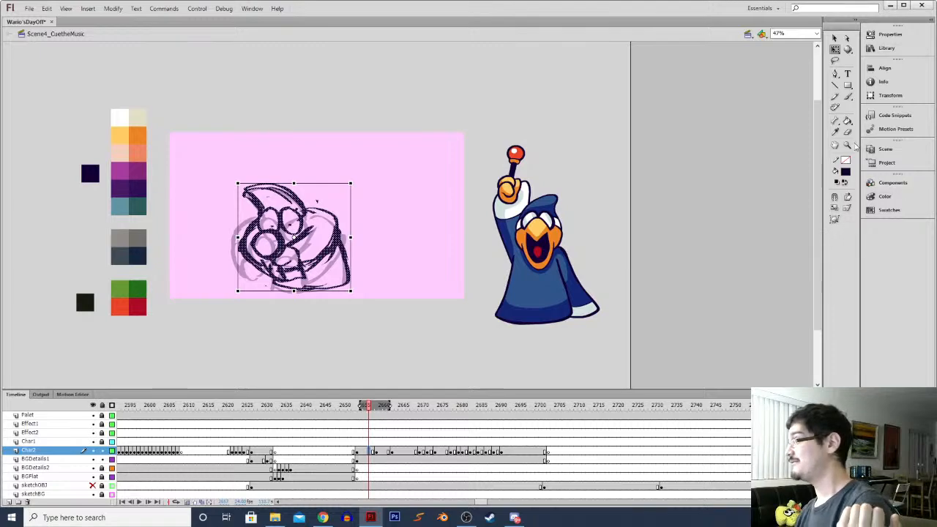
Check the last frames of Scene1_TreasureChamber, Scene2_BowserKart and Scene3_TheCrash to see how long each scene runs
click(885, 150)
click(790, 161)
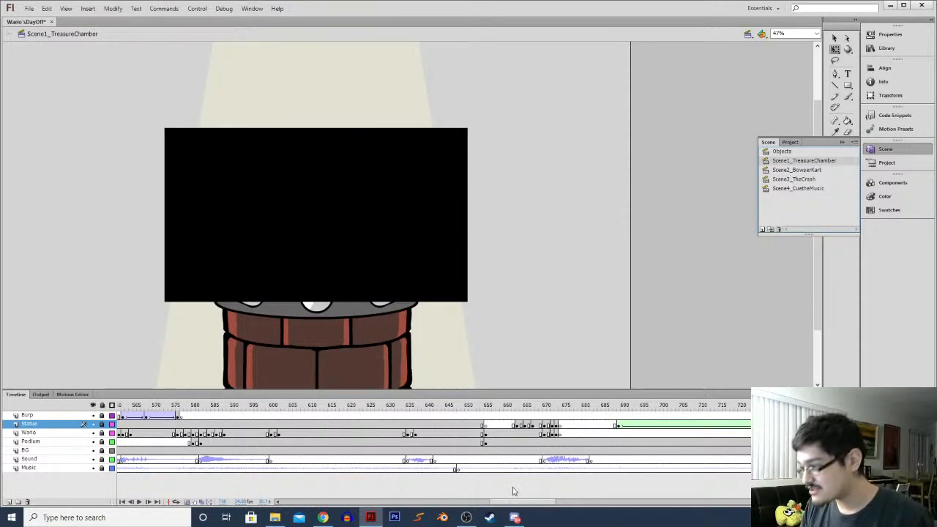
drag(518, 505, 612, 488)
click(382, 405)
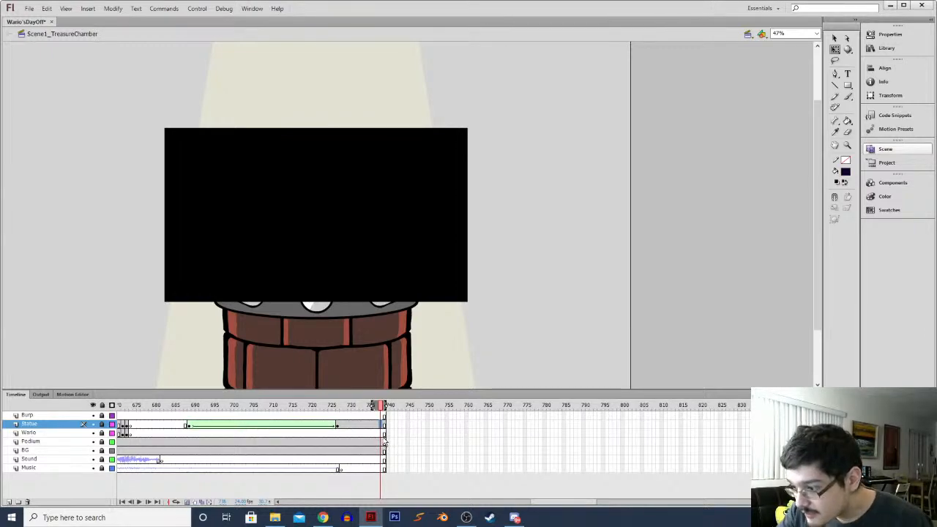
click(383, 441)
click(885, 149)
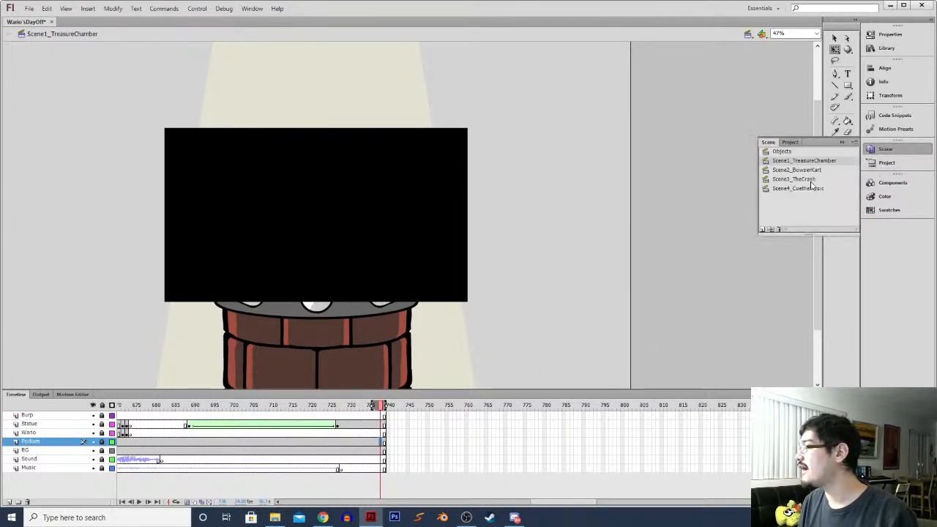
click(811, 171)
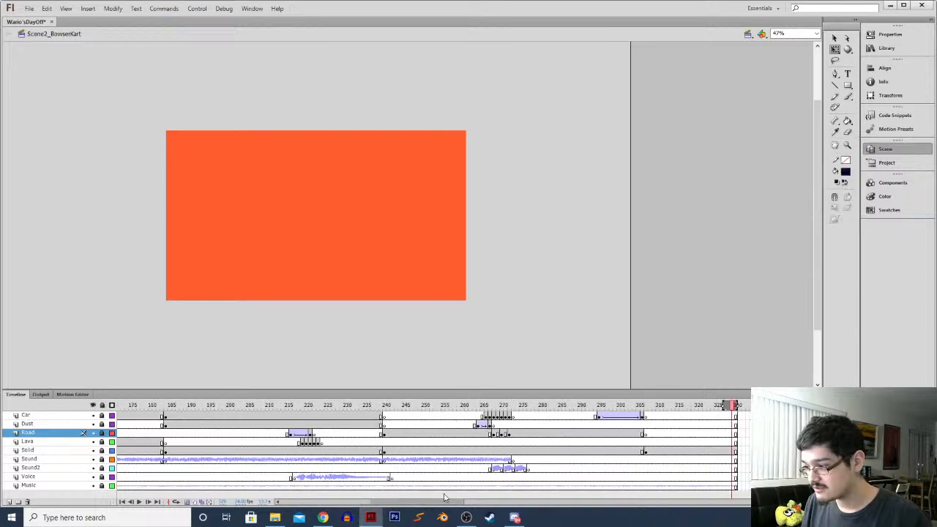
click(234, 422)
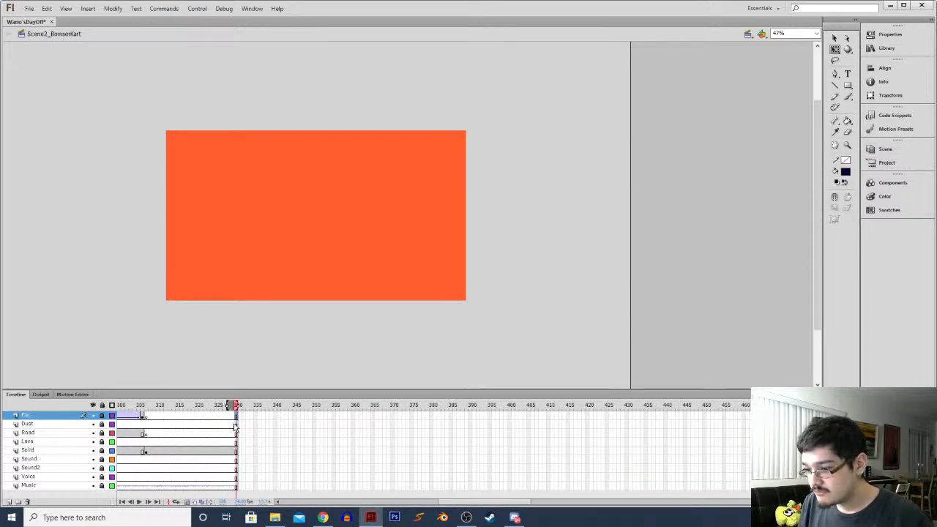
click(885, 148)
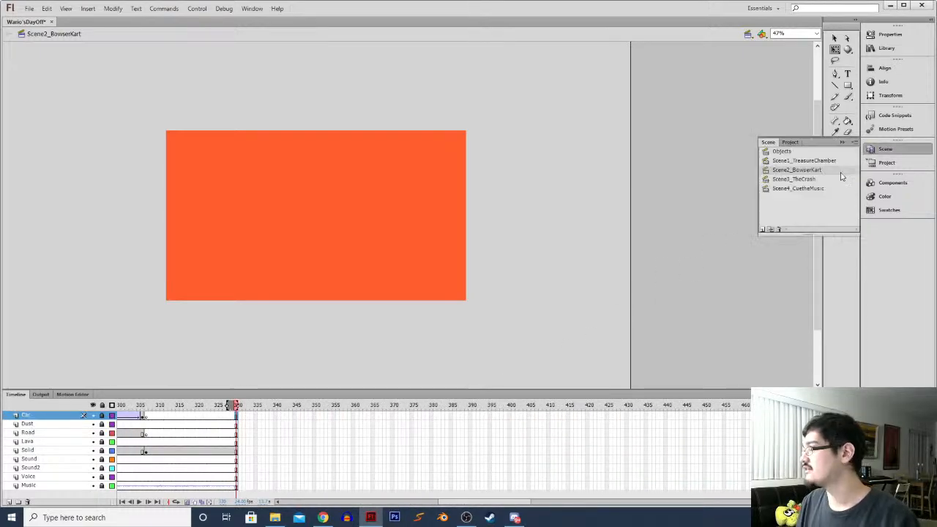
click(795, 178)
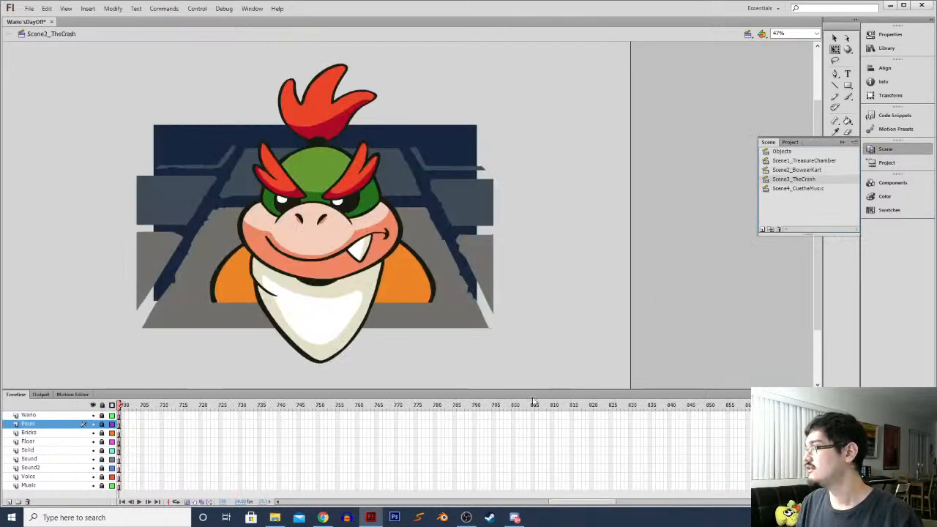
click(576, 502)
click(375, 416)
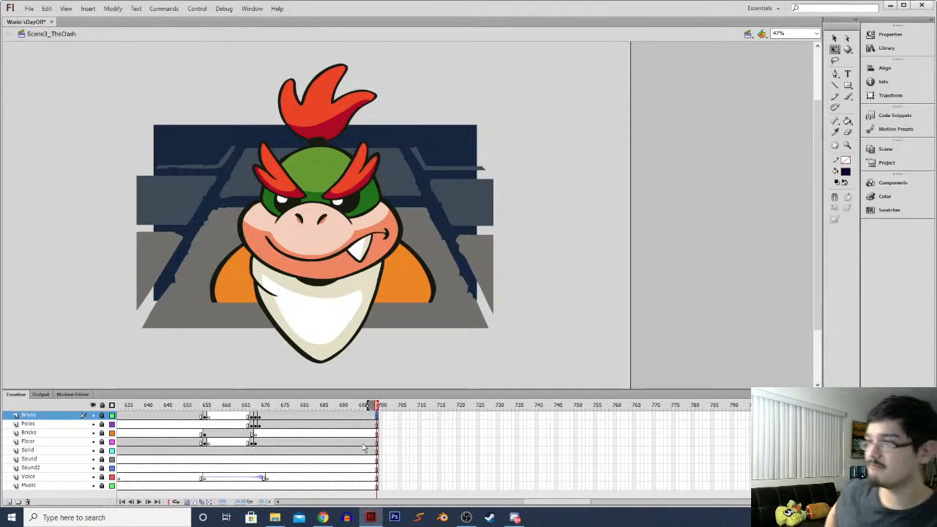
Return to Scene4_CuetheMusic and examine the frames from the red starburst to the TV white noise
click(882, 149)
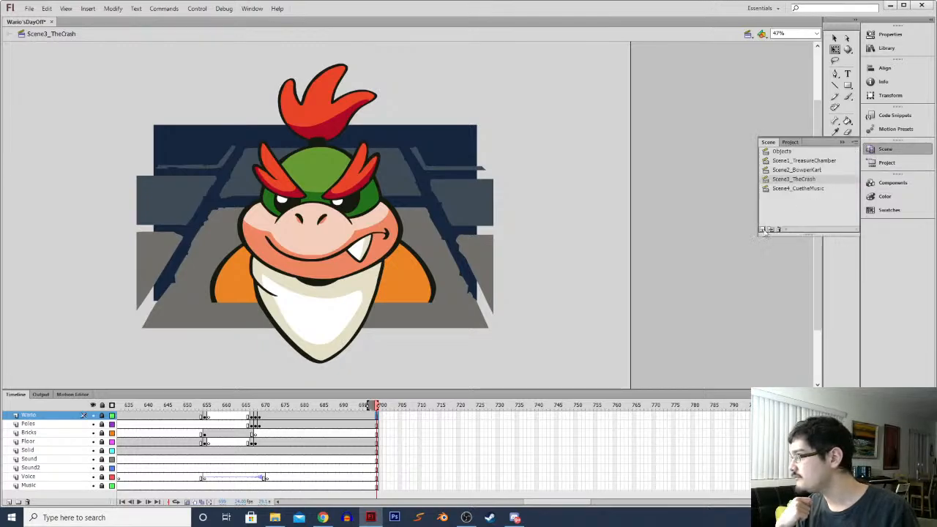
click(794, 188)
click(295, 458)
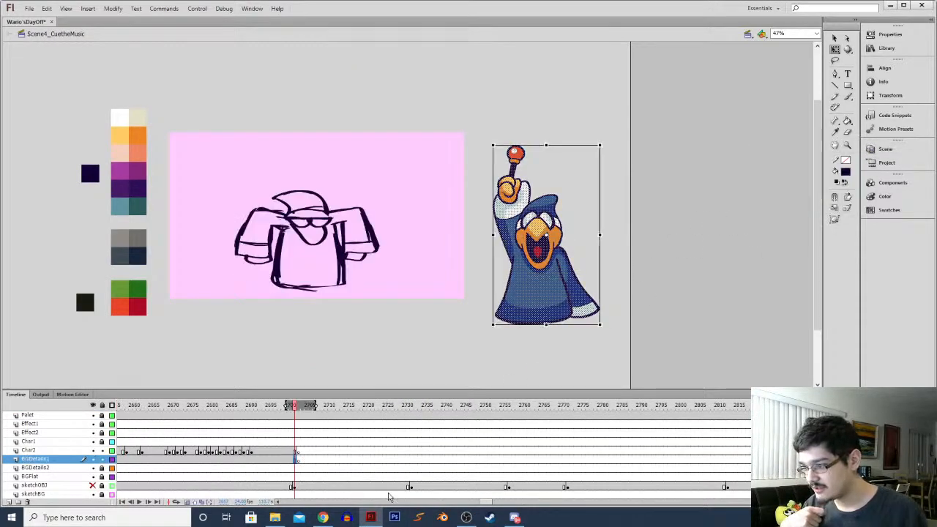
drag(489, 505, 475, 505)
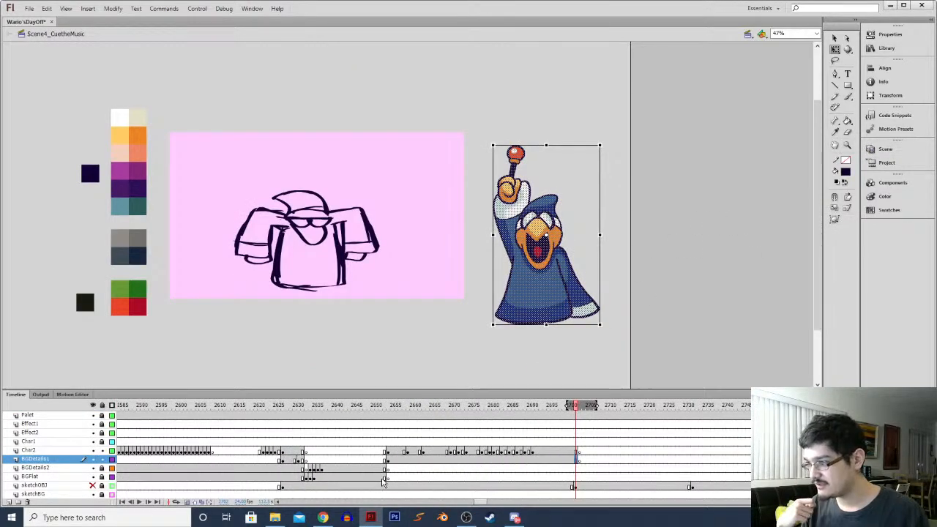
click(380, 478)
click(282, 470)
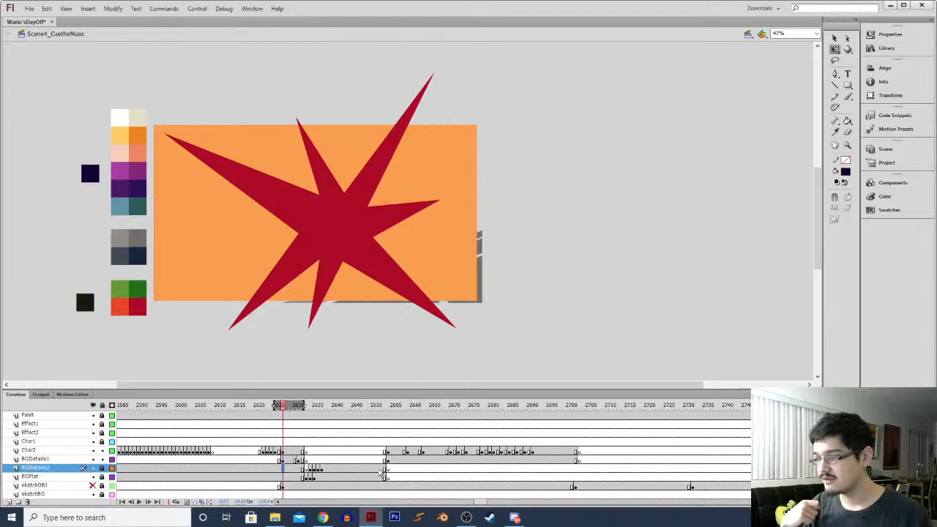
click(383, 471)
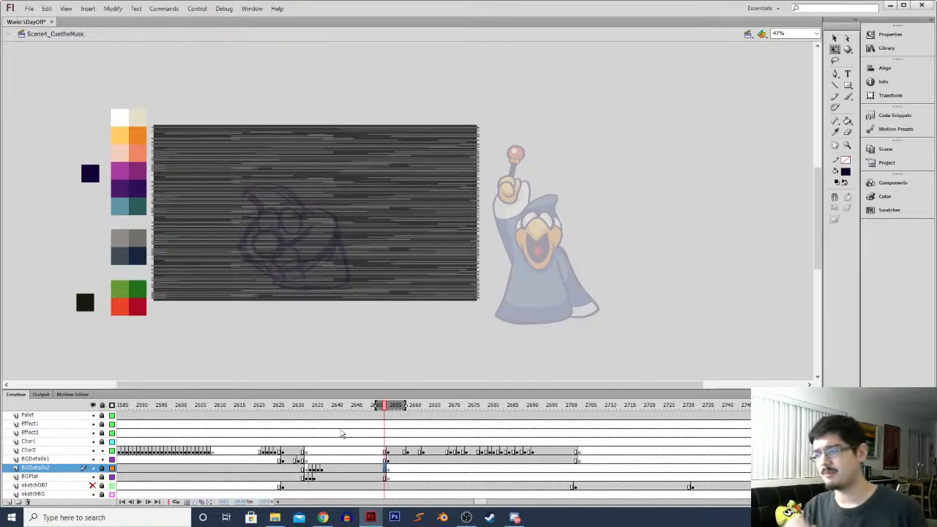
Play the shot from the white-noise transition through the front-facing pose to review the overall timing
key(Return)
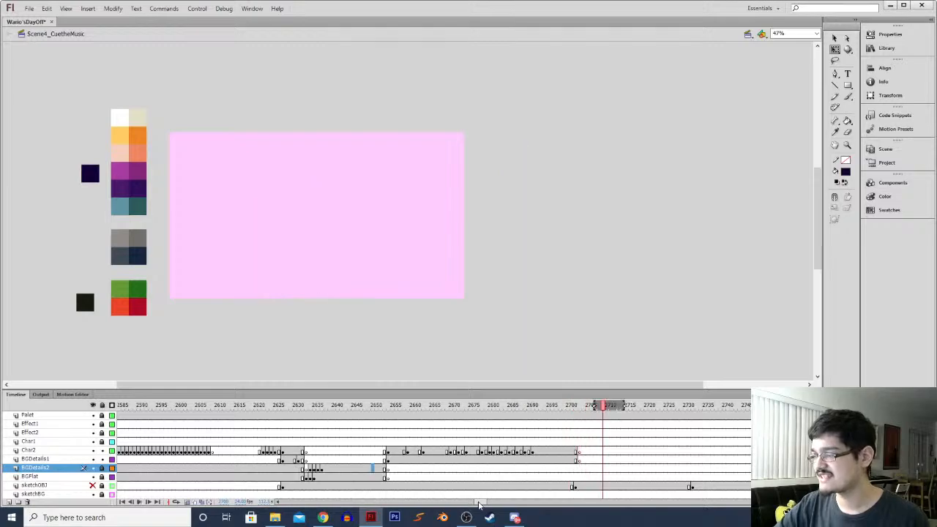
drag(484, 504, 480, 504)
click(285, 460)
key(Return)
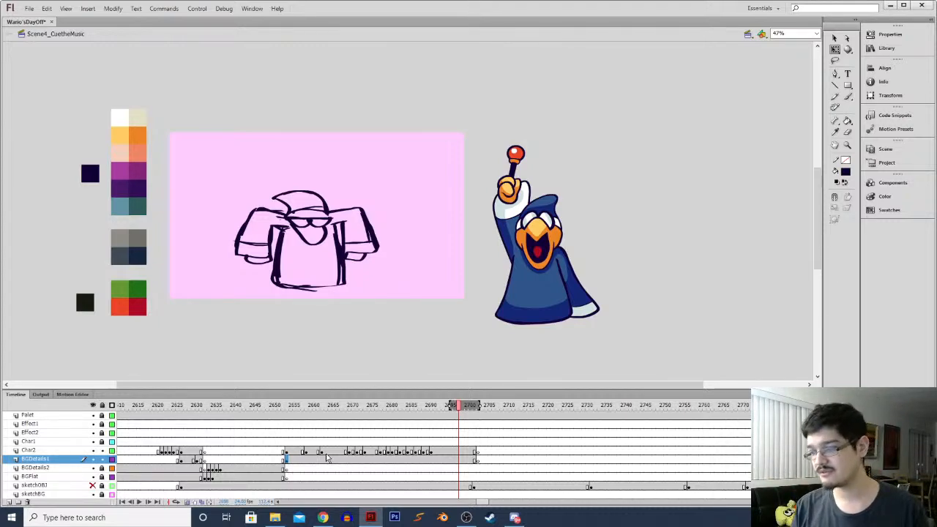
click(285, 406)
key(Return)
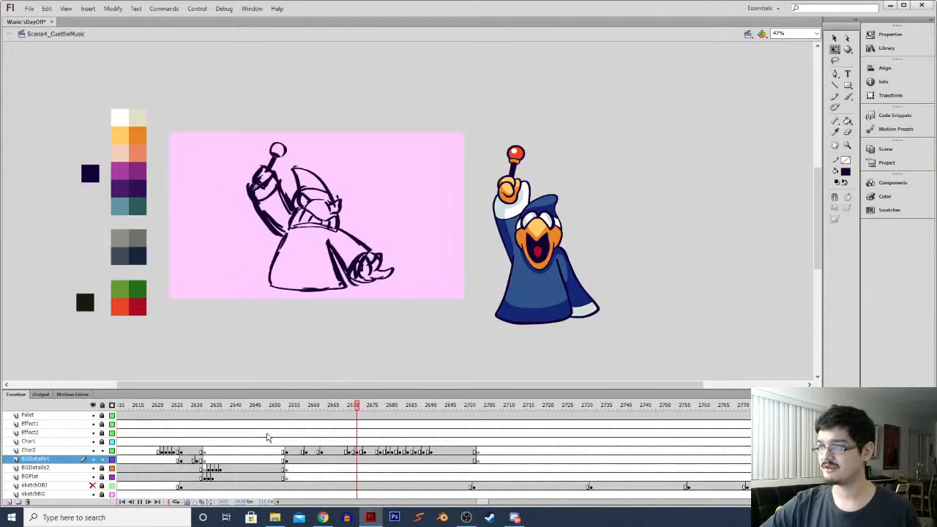
Inspect the crouched wizard pose around frame 2660 and replay the opening poses from the start of the shot
click(315, 450)
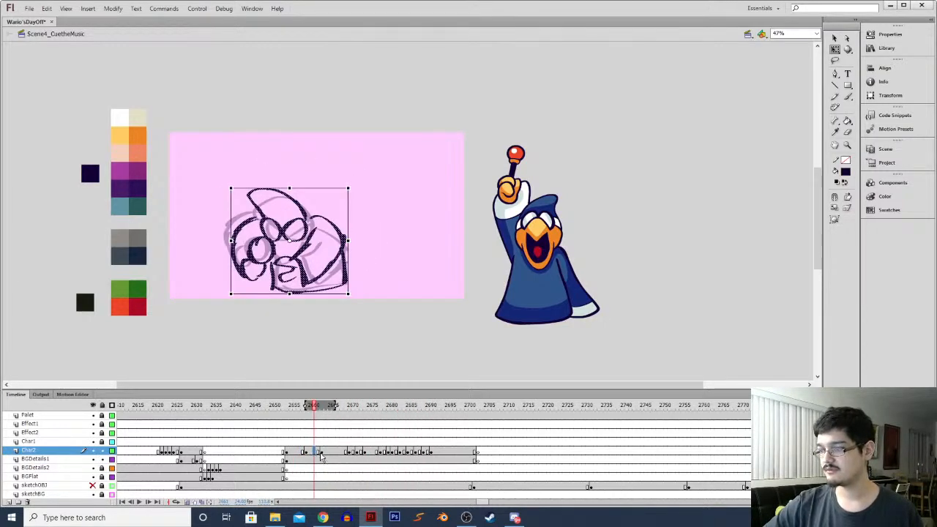
click(322, 450)
click(287, 452)
key(Return)
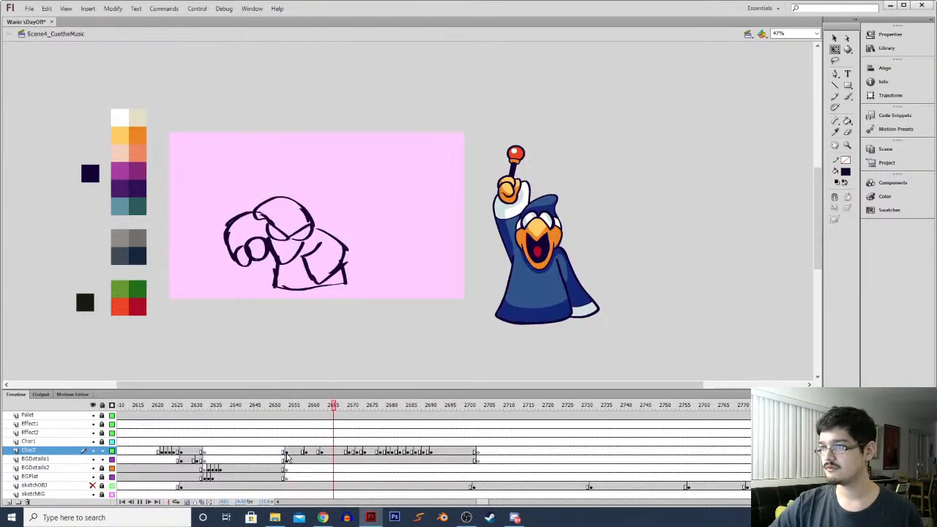
click(288, 453)
key(Return)
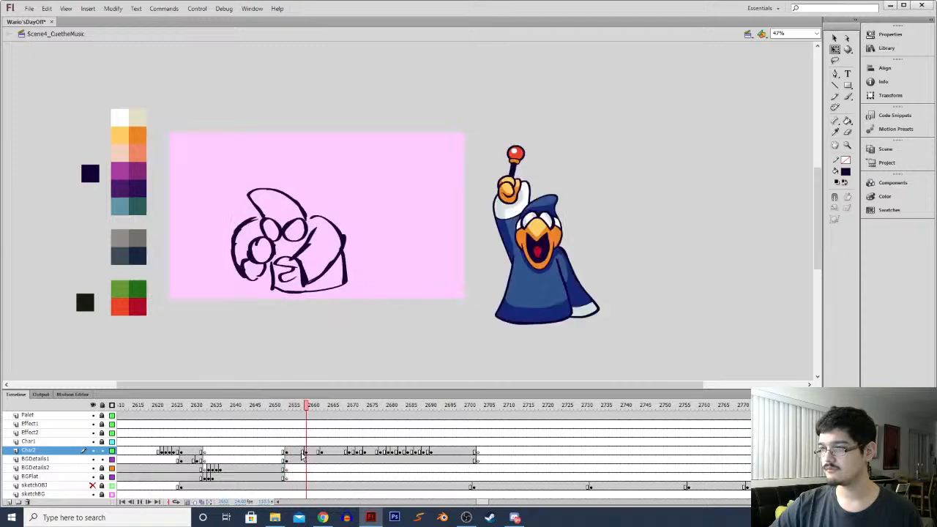
Shift the first crouched wizard keyframe on Char2 to about frame 2659 and replay the opening poses
key(Return)
click(305, 453)
click(306, 452)
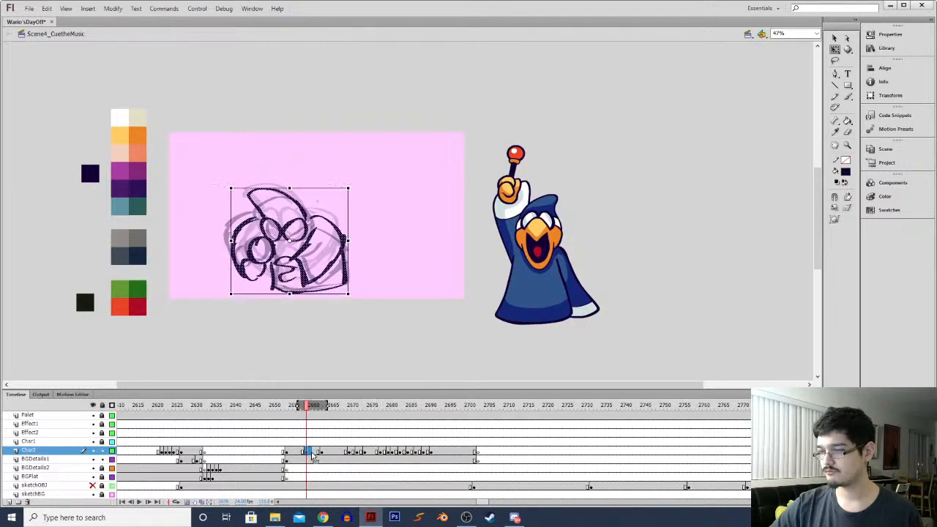
click(290, 453)
key(Return)
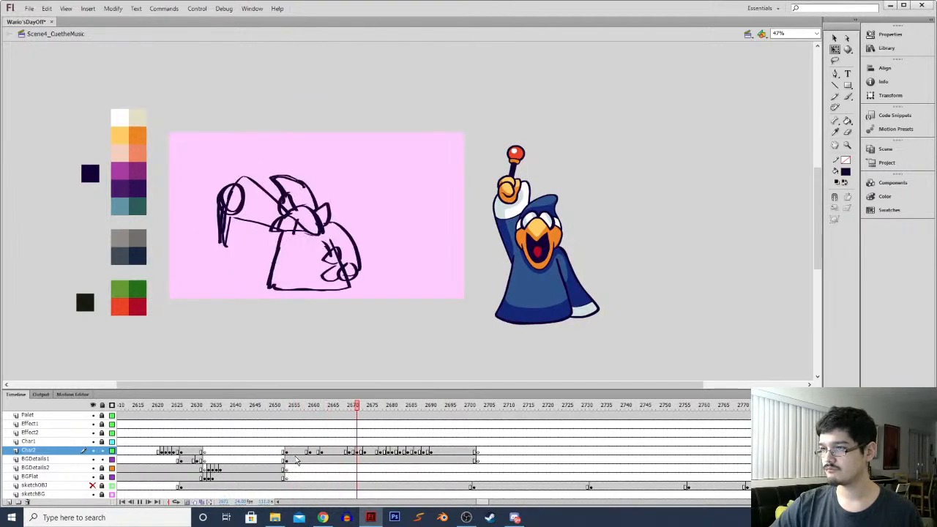
Delay both crouched wizard keyframes on Char2, starting them at about frame 2663, and replay the wizard's opening hold
drag(308, 451, 338, 456)
click(334, 453)
click(307, 453)
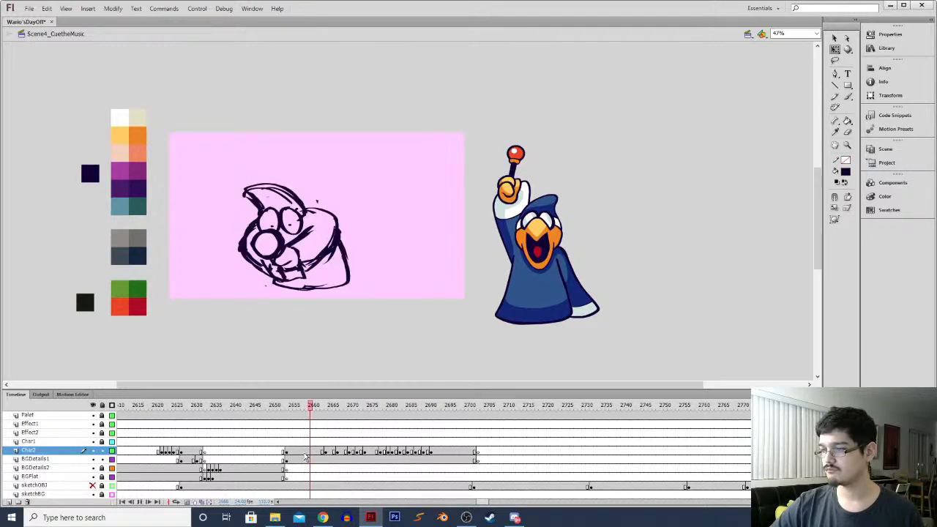
key(Return)
Move the two crouched keyframes on Char2 closer to the wind-up pose, starting at about frame 2665, and play back the timing
click(328, 453)
drag(331, 457, 339, 459)
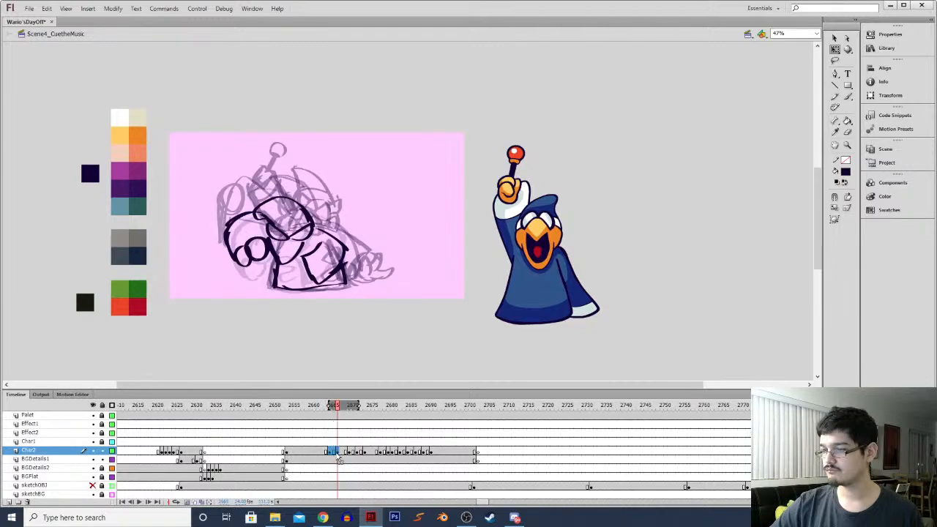
click(317, 453)
key(Return)
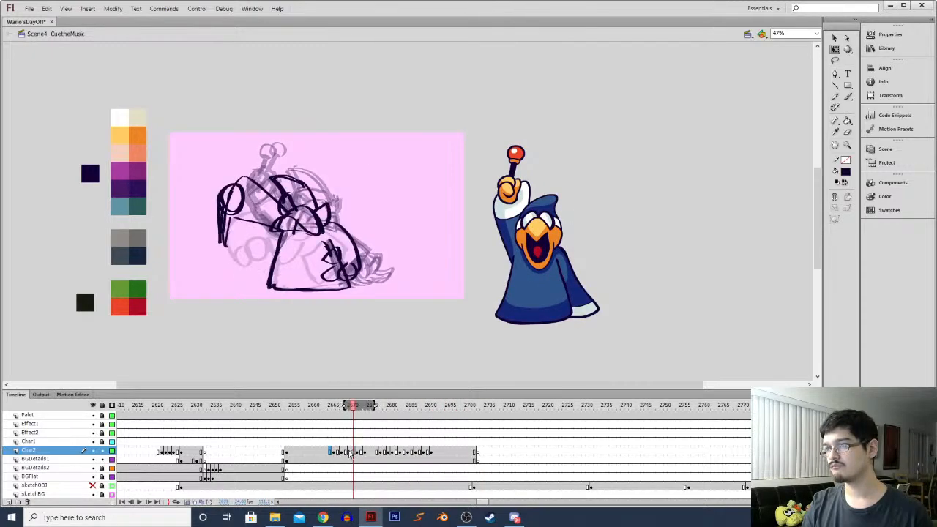
Compare the crouched and arm-swing poses between about frames 2665 and 2670 and replay that action
click(321, 452)
click(341, 451)
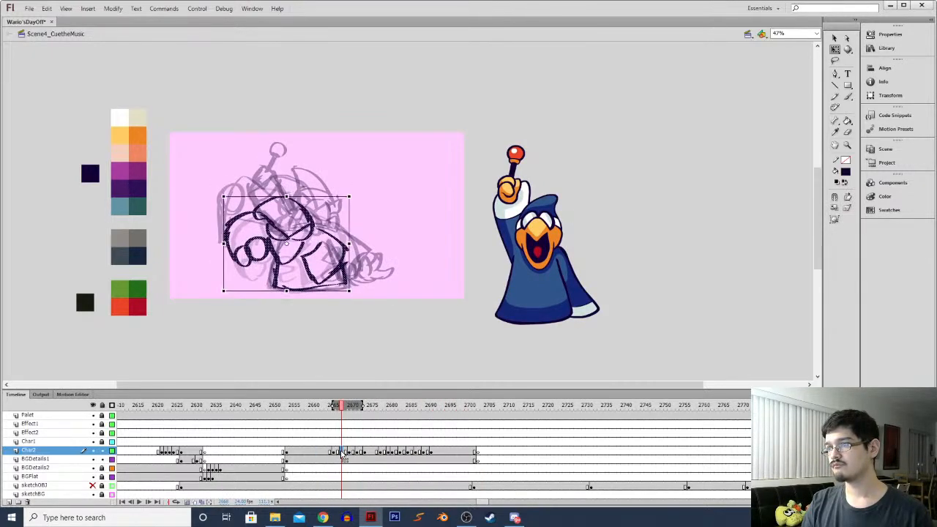
click(349, 451)
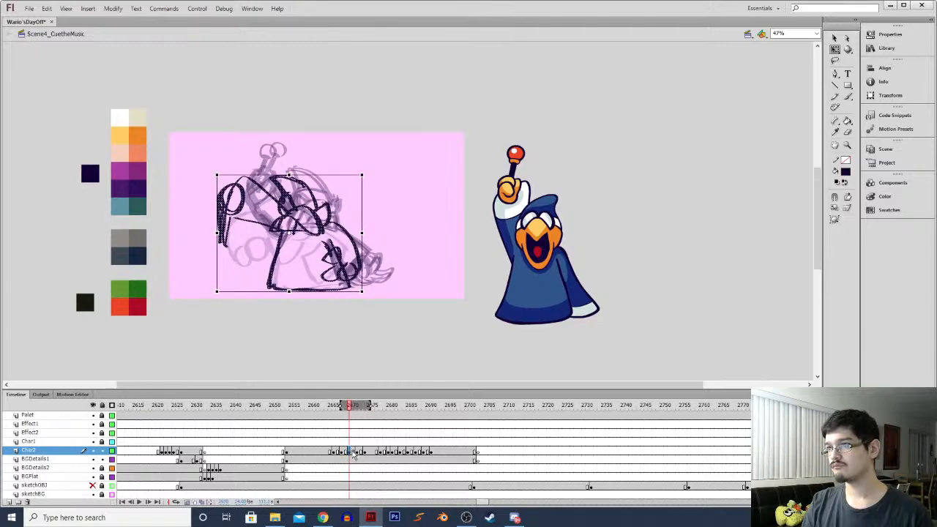
drag(336, 453, 345, 452)
click(323, 452)
key(Return)
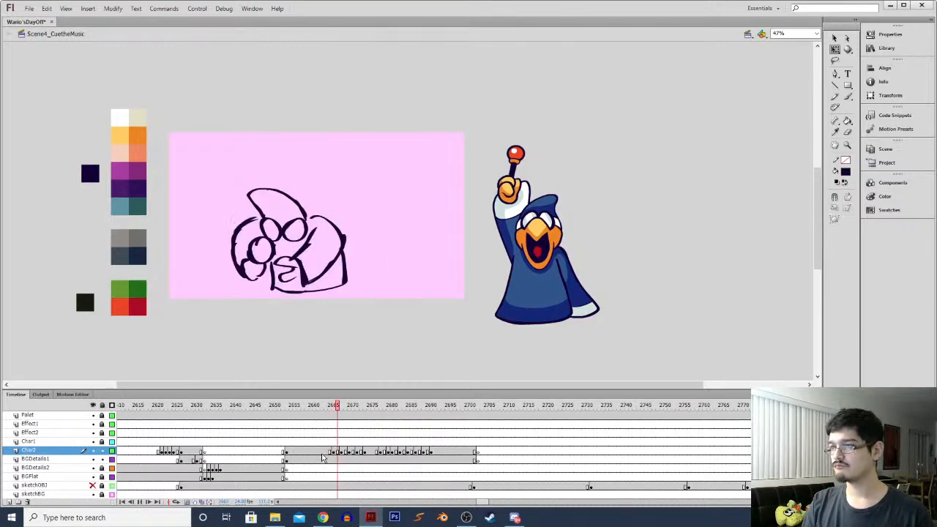
Check the Char2 poses after the arm swing and play from about frame 2674 into the front-facing pose
click(357, 452)
click(381, 452)
click(389, 452)
click(365, 452)
key(Return)
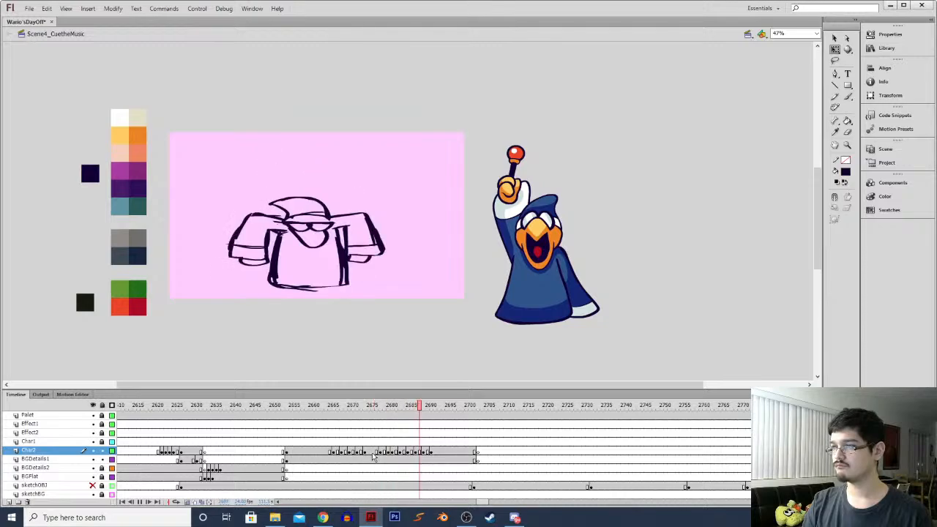
Replay the wizard shot from its opening pose near frame 2653 and scrub back to the crouched pose to judge the timing
click(285, 452)
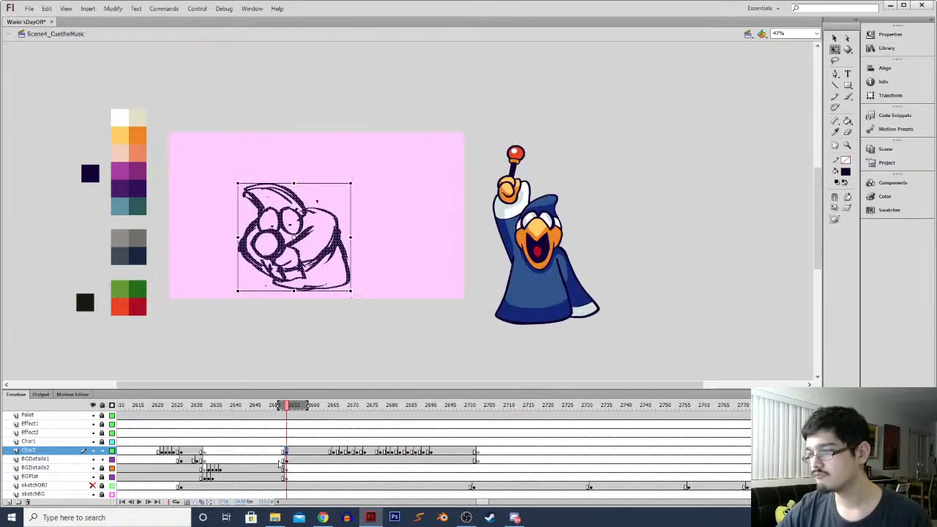
key(Return)
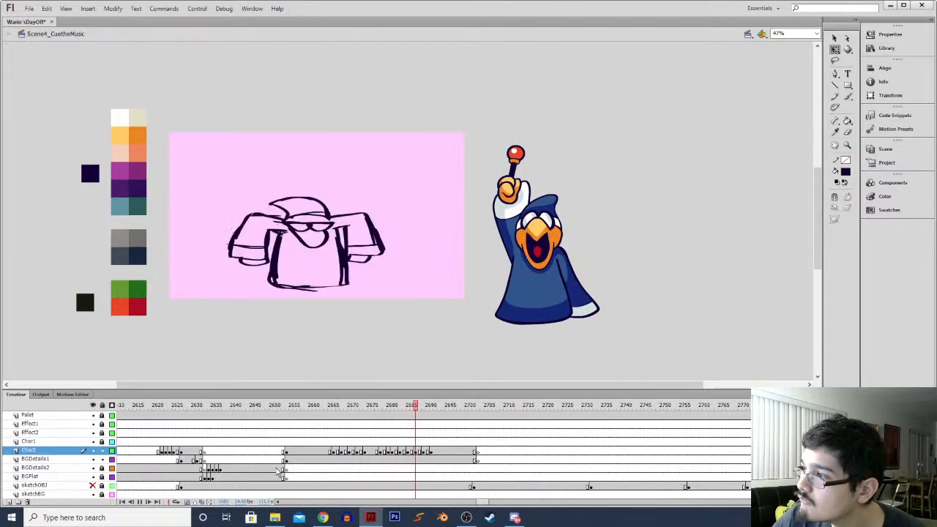
key(Return)
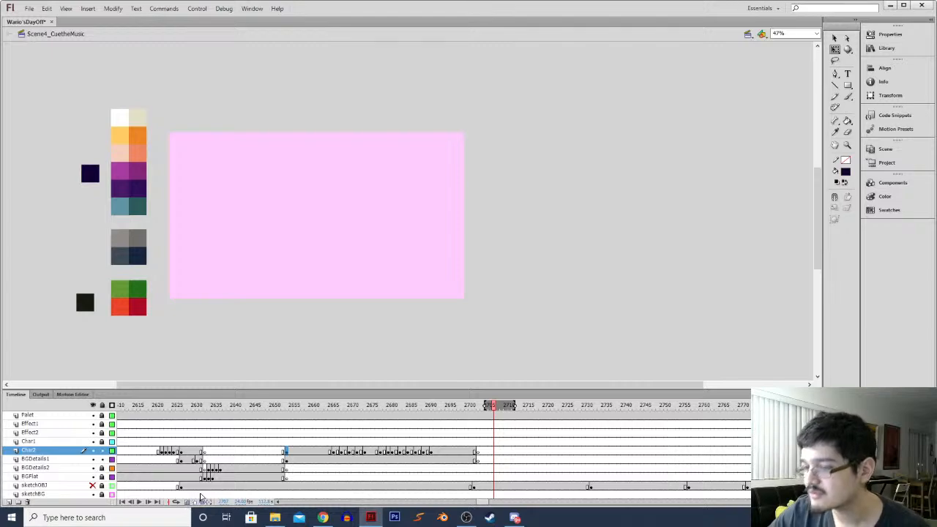
mouse_move(303, 408)
mouse_down()
mouse_move(376, 399)
mouse_move(423, 375)
mouse_move(477, 381)
mouse_move(278, 439)
mouse_move(402, 432)
mouse_move(275, 441)
mouse_move(285, 441)
mouse_up()
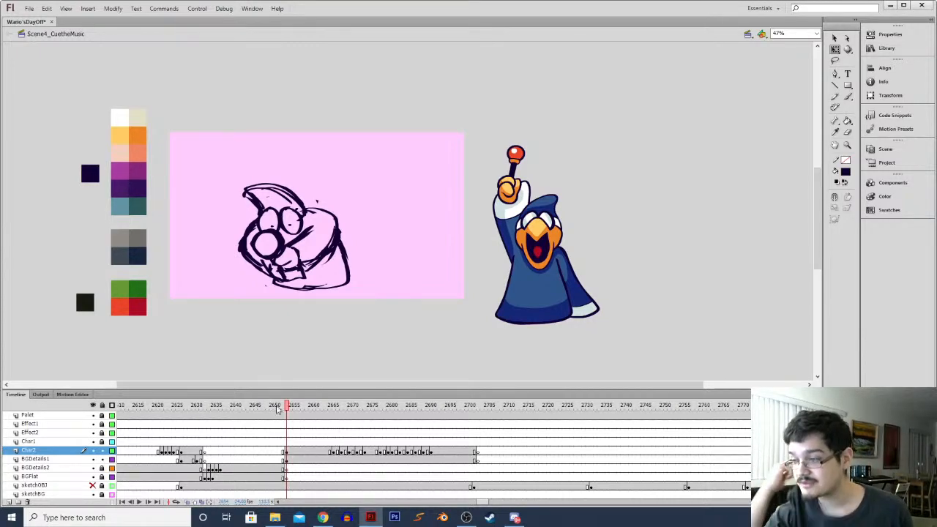
key(Return)
mouse_move(439, 404)
mouse_down()
mouse_move(326, 405)
mouse_move(464, 405)
mouse_move(472, 396)
mouse_move(330, 404)
mouse_move(418, 406)
mouse_move(341, 407)
mouse_up()
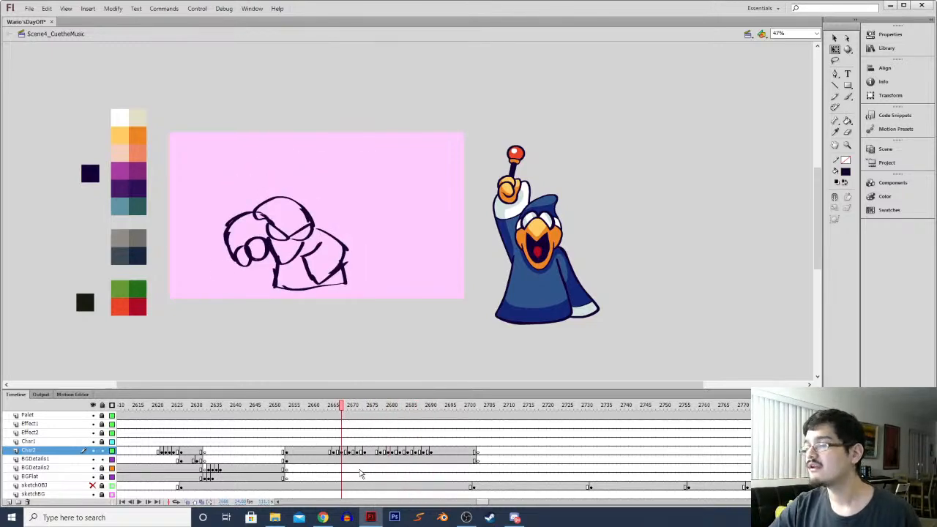
Examine the wizard animation frame by frame from about frame 2655 to the front-facing pose near frame 2687
click(295, 450)
key(period)
key(period)
key(period)
key(period)
key(period)
key(period)
key(period)
key(period)
key(period)
key(period)
key(period)
key(period)
key(period)
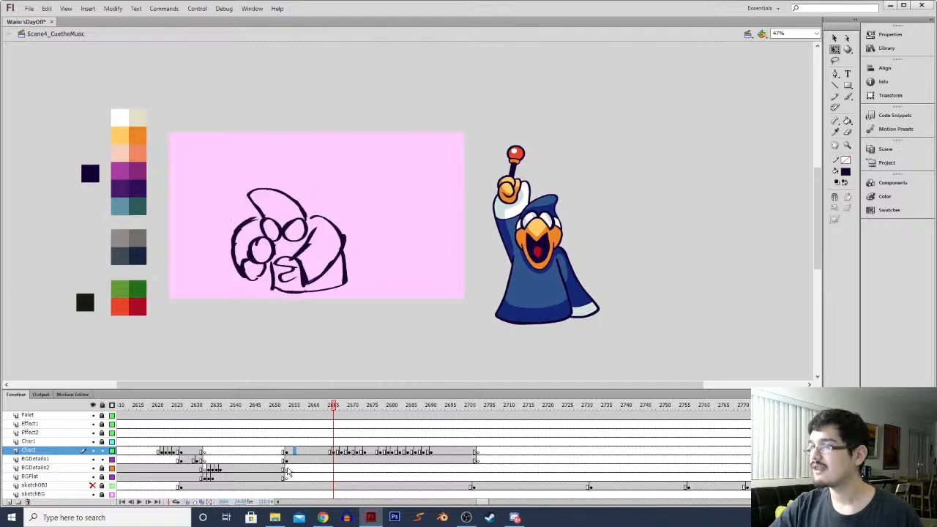
key(period)
key(period)
key(period)
key(period)
key(period)
key(period)
key(period)
key(period)
key(period)
key(period)
key(period)
key(period)
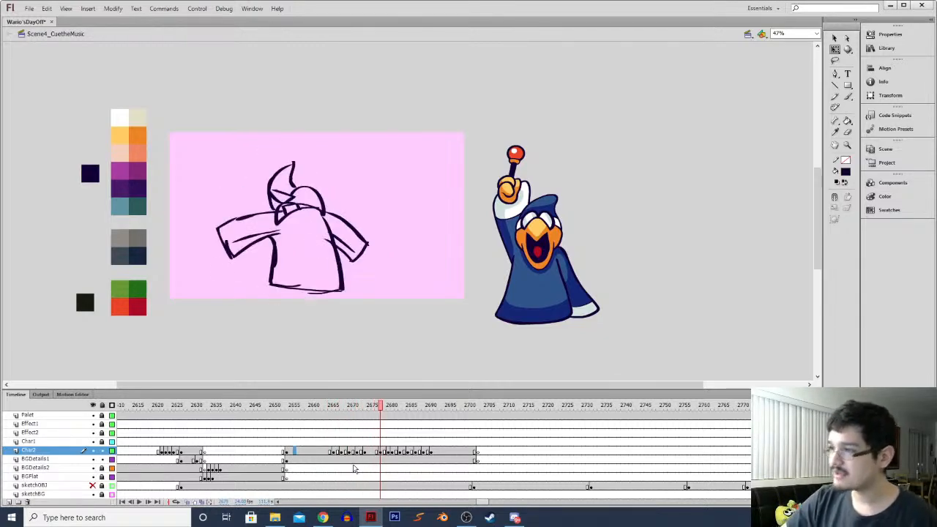
key(period)
key(period)
key(period)
key(period)
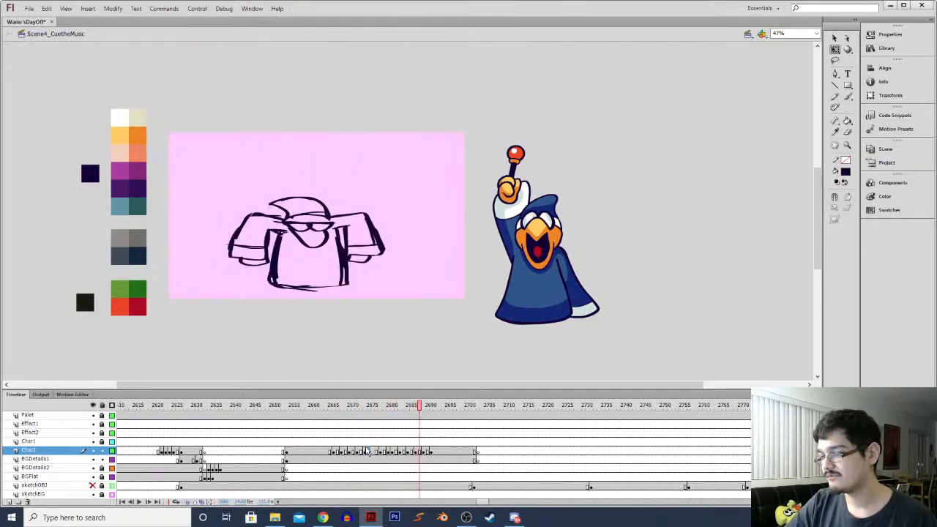
Select the raised-wand pose around frame 2675 on Char2, save the document and switch to the Chrome browser
click(368, 452)
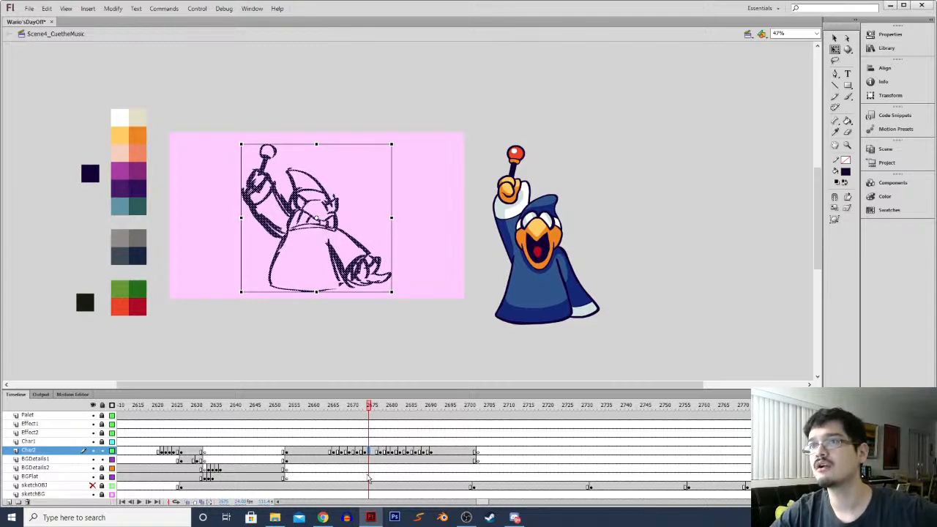
key(ctrl+s)
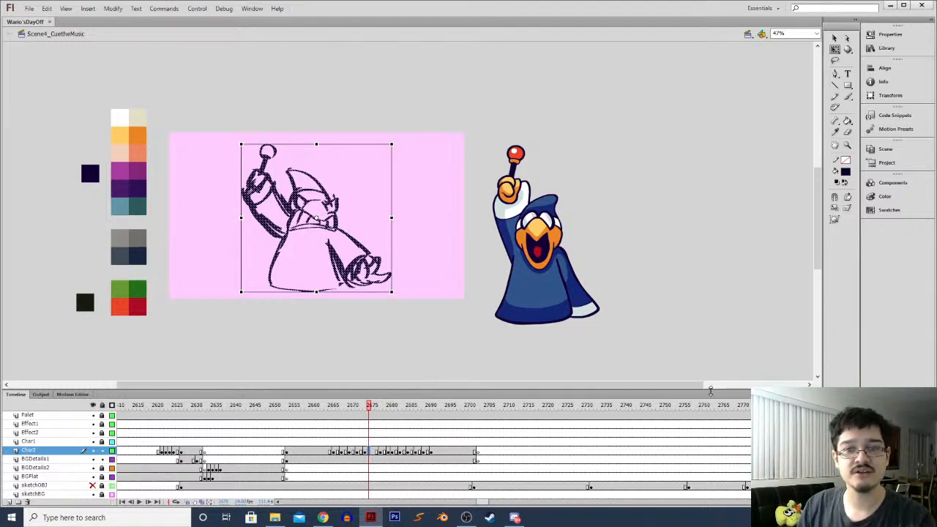
key(alt+Tab)
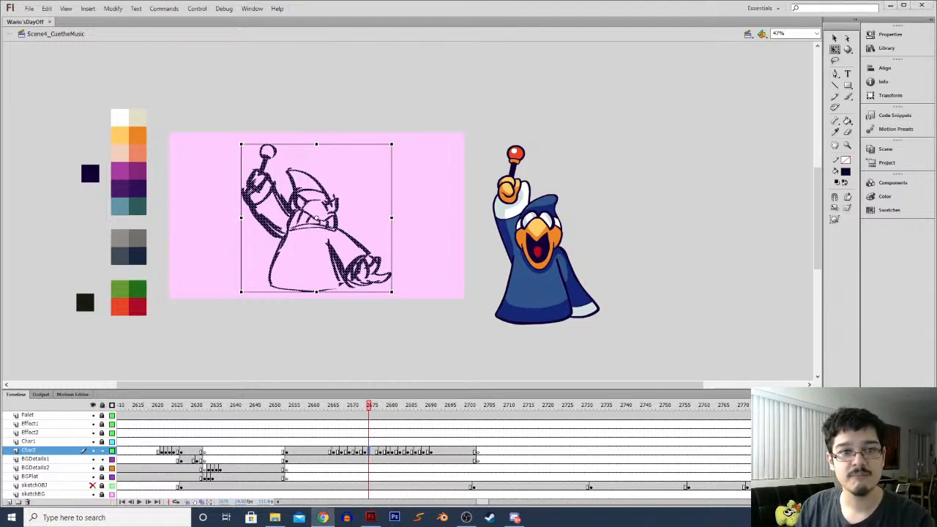